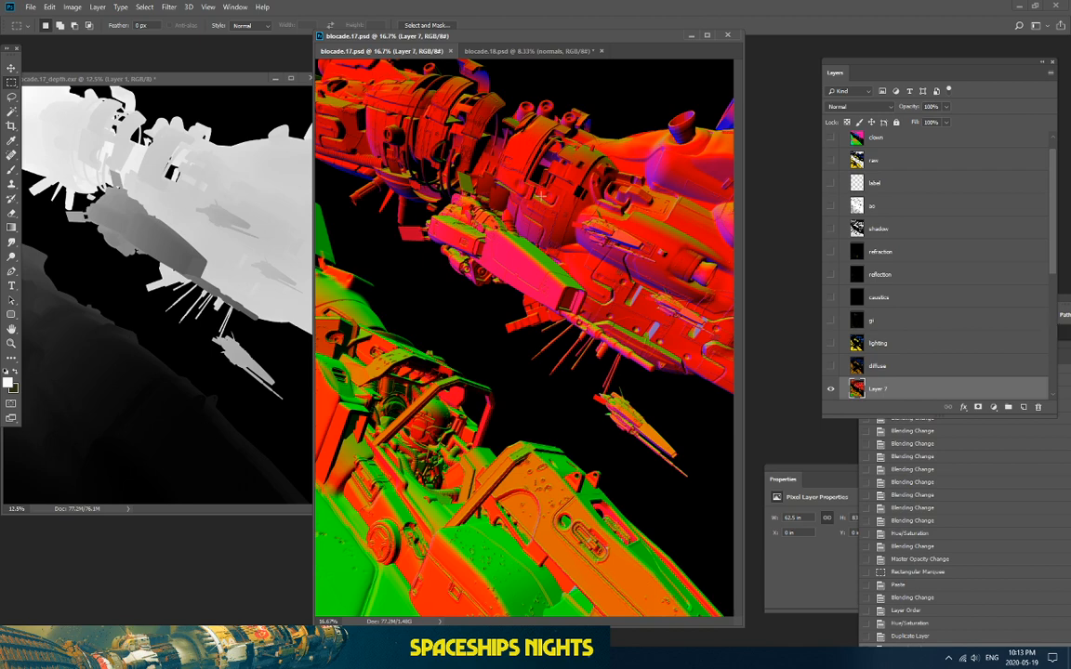
Step: Collapse and hide the Render Passes group to reveal the yellow ships on orange
drag(315, 379, 138, 374)
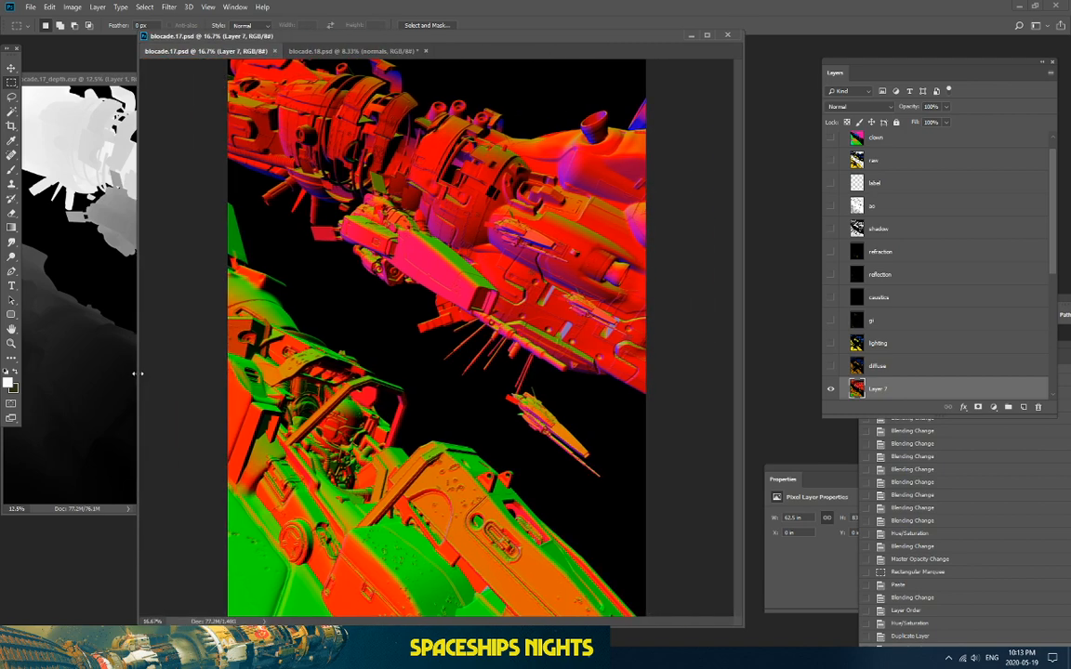
key(ctrl+plus)
scroll(841, 141, up, 1)
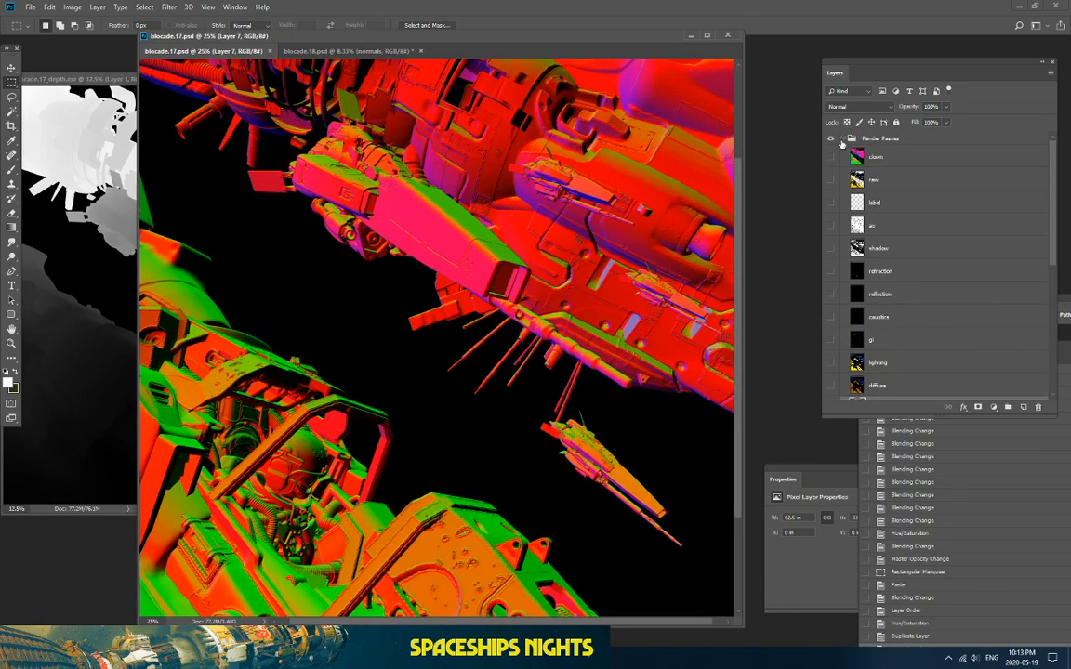
click(842, 138)
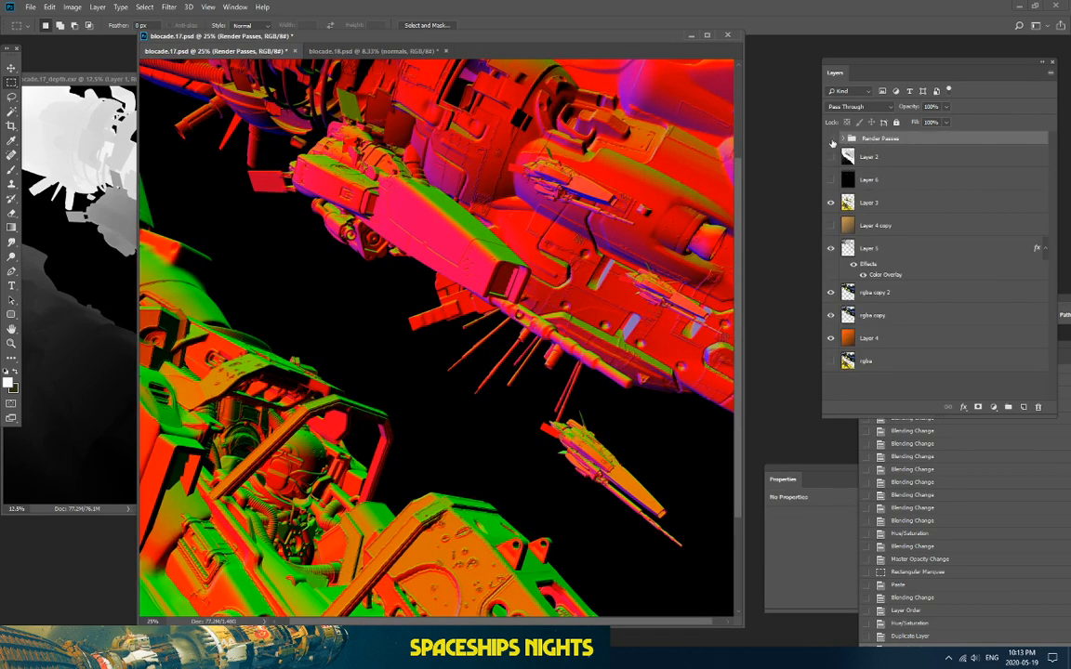
click(831, 138)
key(ctrl+minus)
key(ctrl+minus)
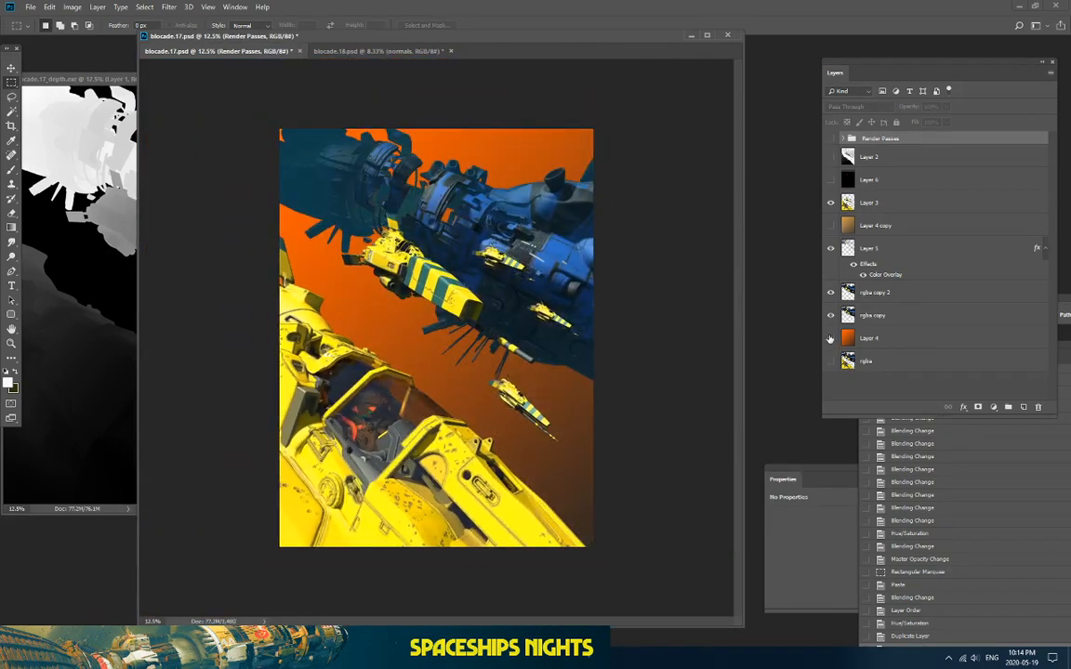
Step: Add a new empty Layer 8 and move it beneath Layer 4
click(830, 338)
click(830, 338)
click(910, 338)
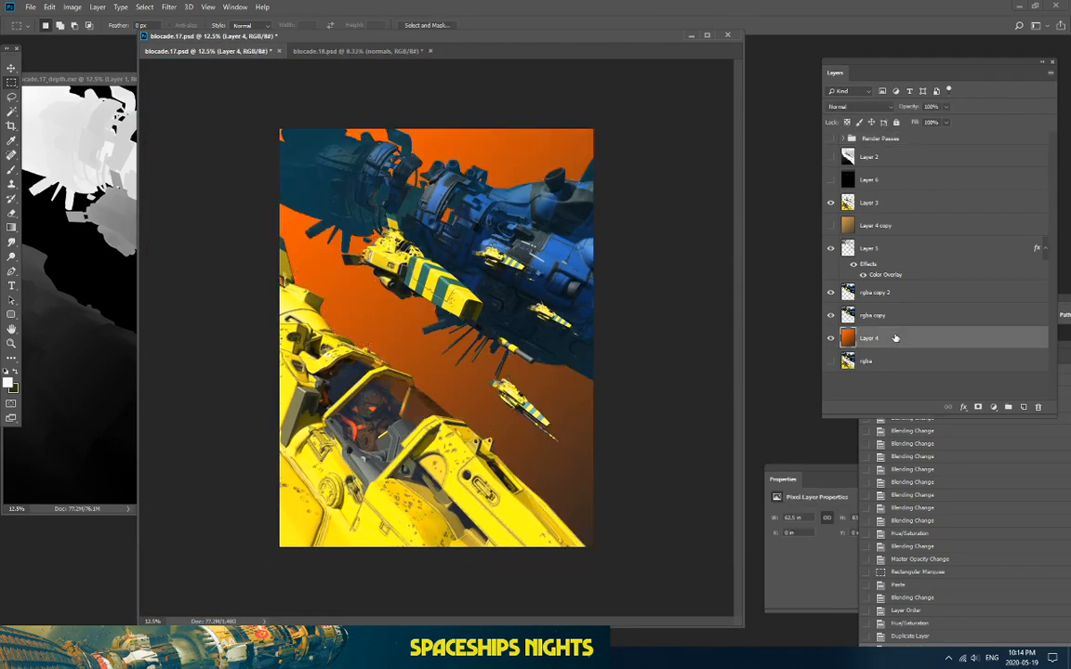
click(1023, 407)
drag(911, 340, 914, 371)
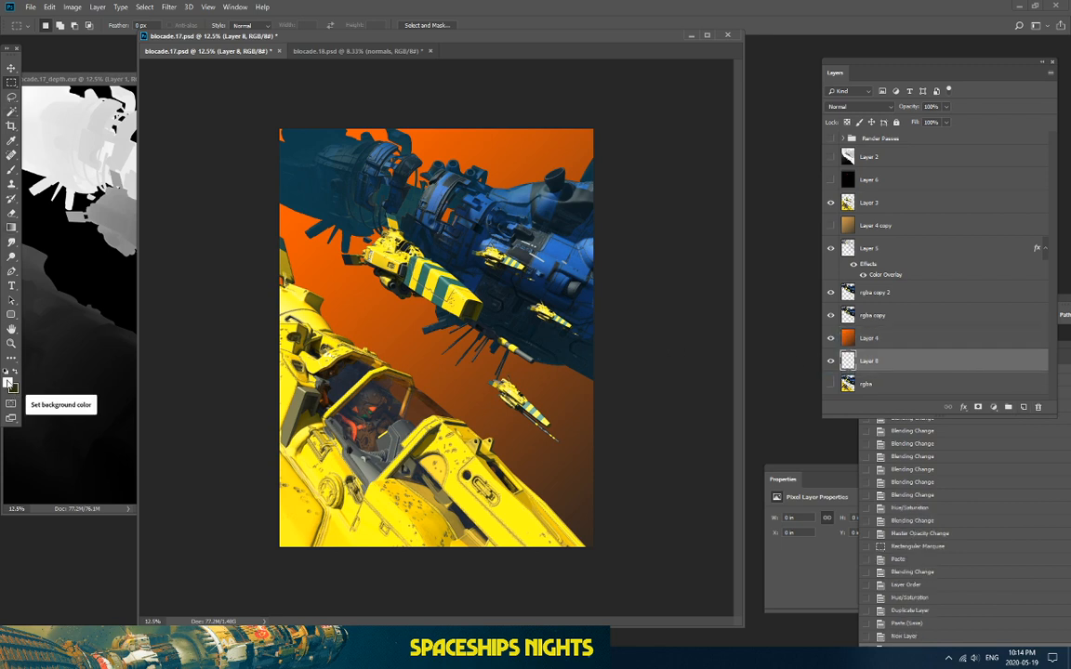
Step: Set the foreground to a dark teal sampled from the image and the background to black
click(9, 382)
click(330, 180)
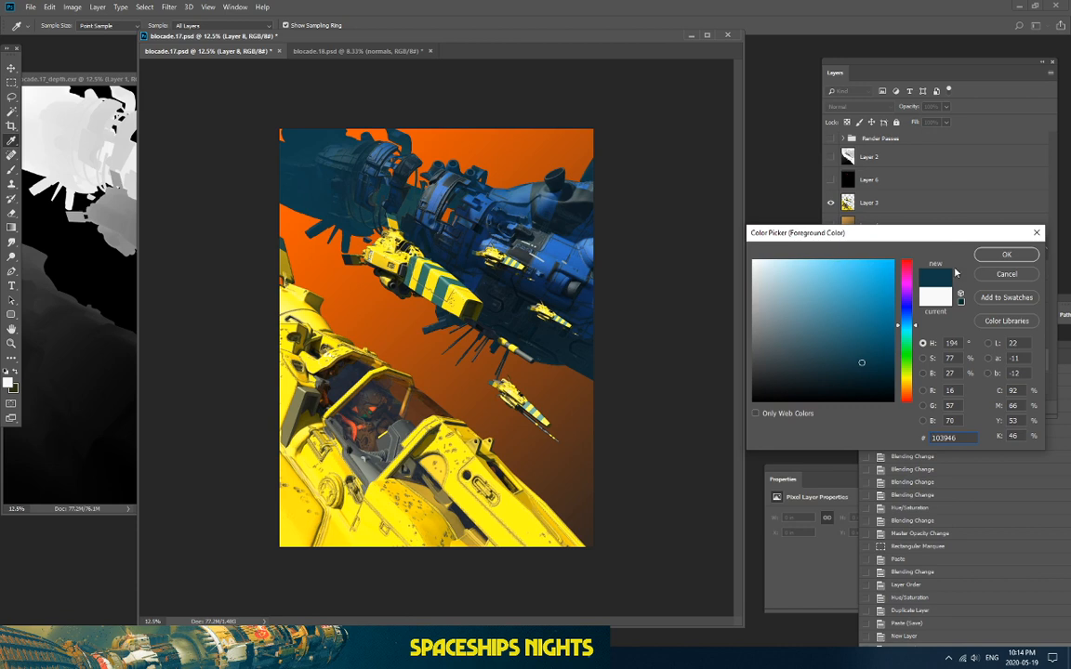
click(1006, 254)
click(16, 386)
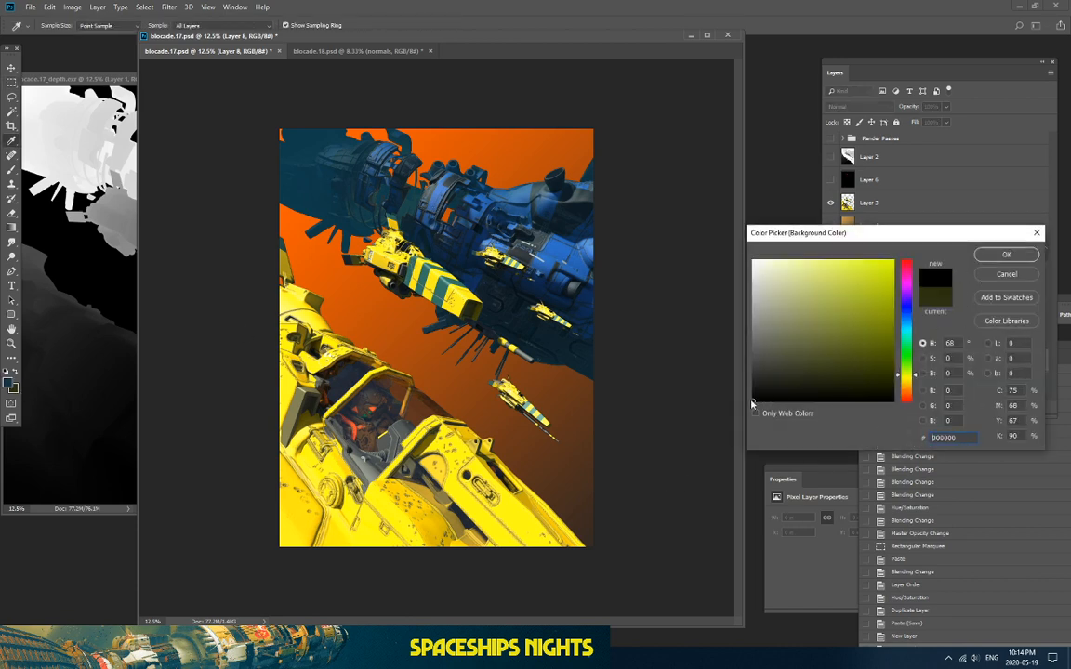
click(1005, 257)
Step: Fill Layer 8 with a teal-to-black gradient and hide the orange background layer
click(12, 228)
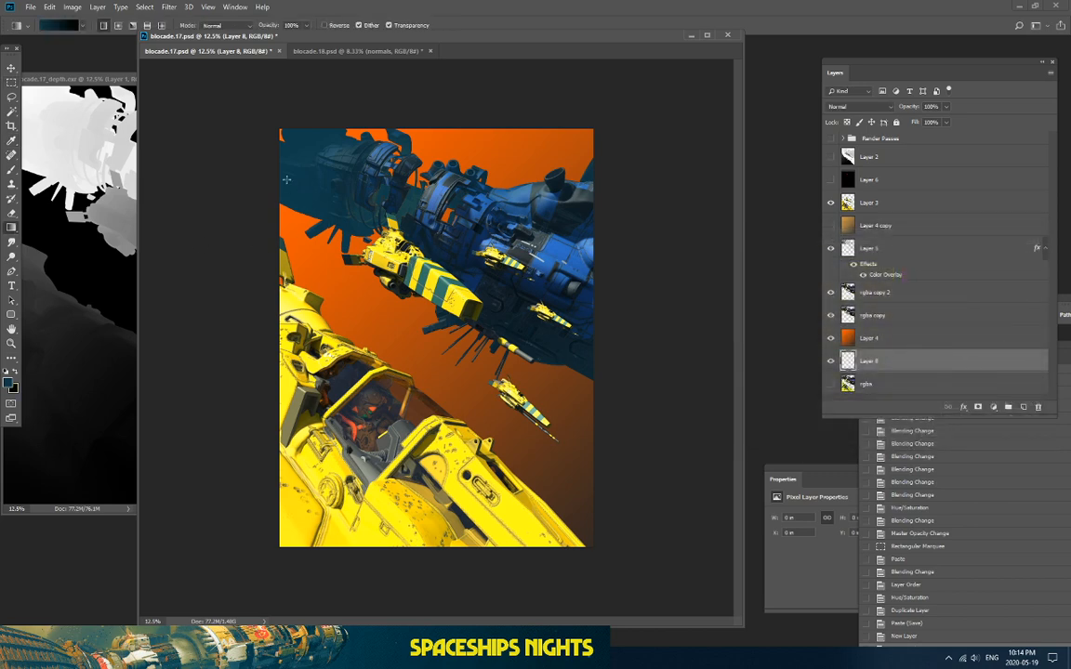
drag(314, 227, 556, 511)
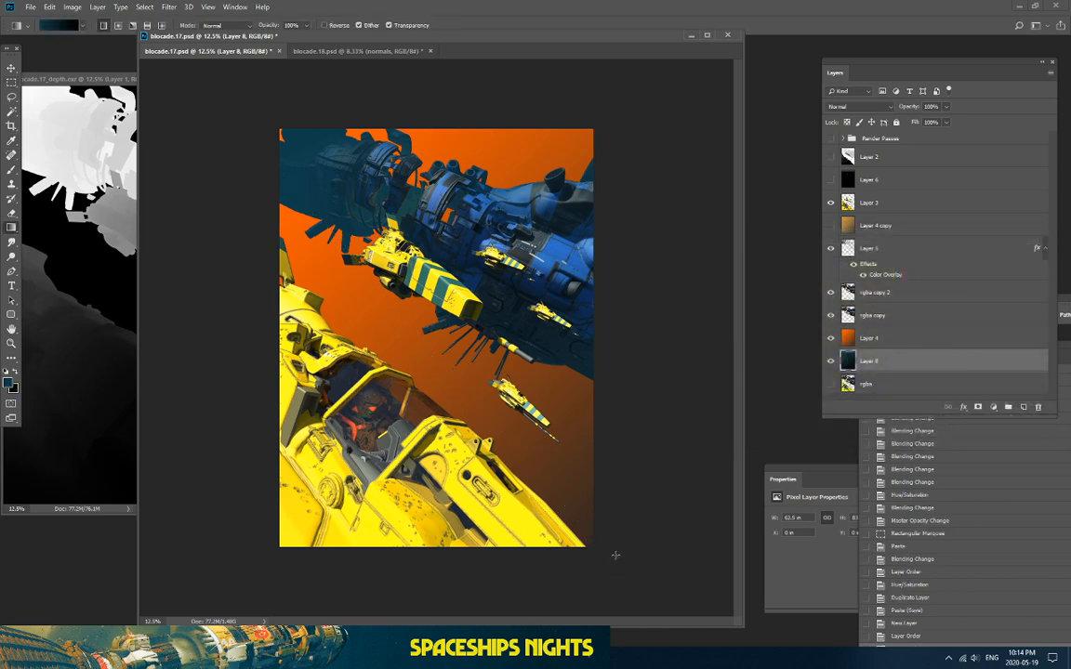
click(831, 339)
key(ctrl+plus)
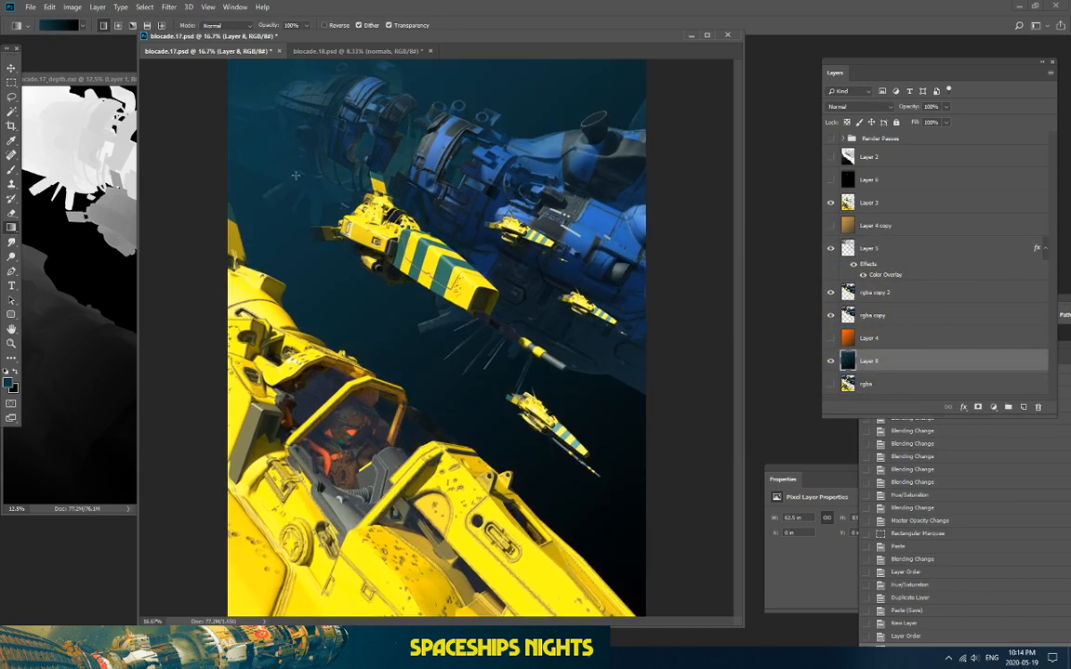
drag(234, 86, 666, 501)
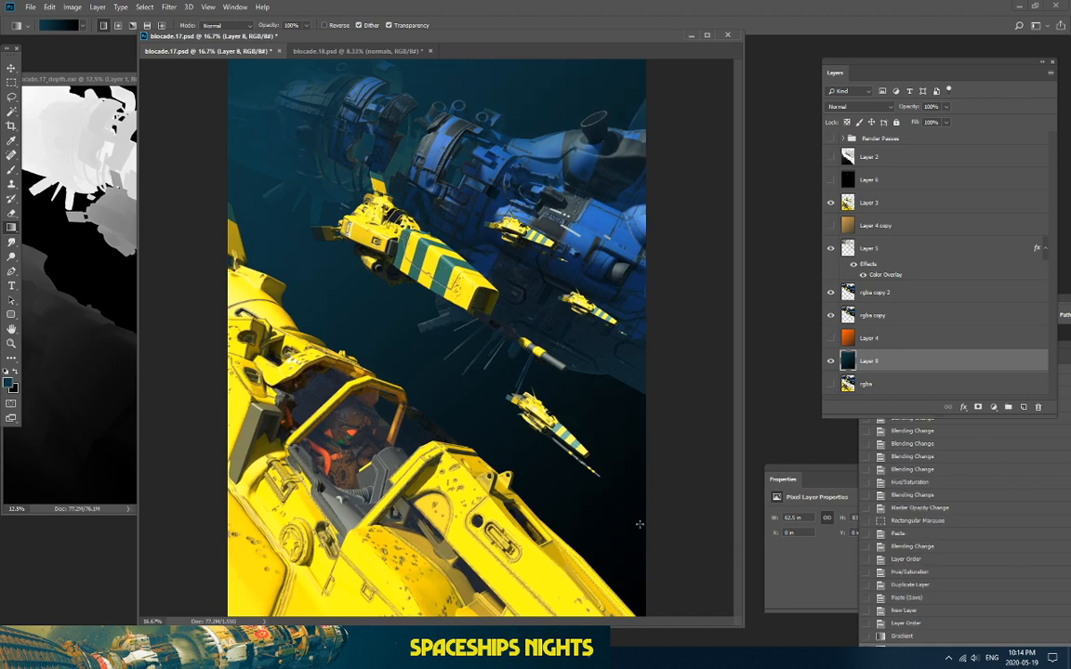
drag(162, 64, 634, 537)
drag(250, 109, 627, 478)
Step: Redraw the teal-to-black gradient, darker at the bottom and lighter toward the upper left
key(ctrl+minus)
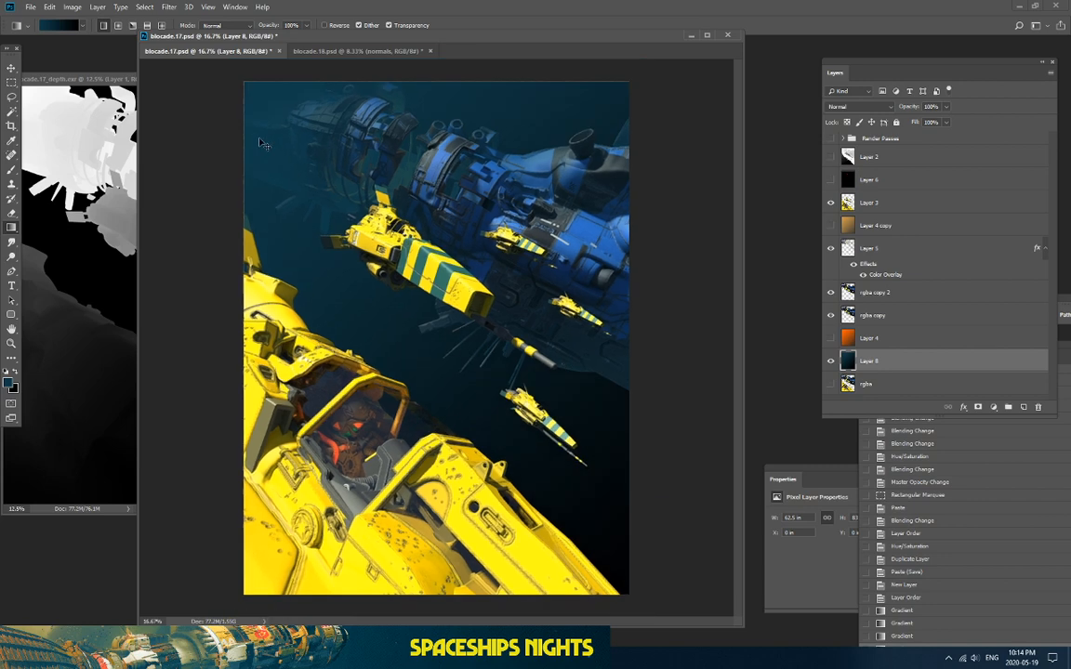
drag(282, 192, 698, 462)
drag(264, 265, 693, 490)
drag(554, 299, 652, 241)
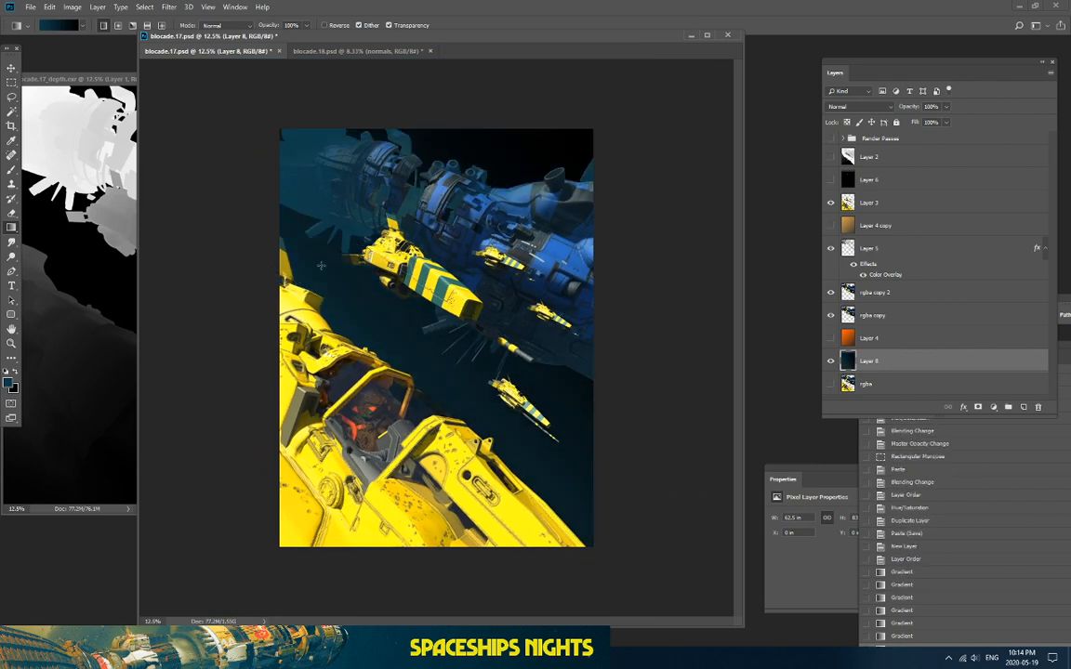
drag(296, 124, 636, 432)
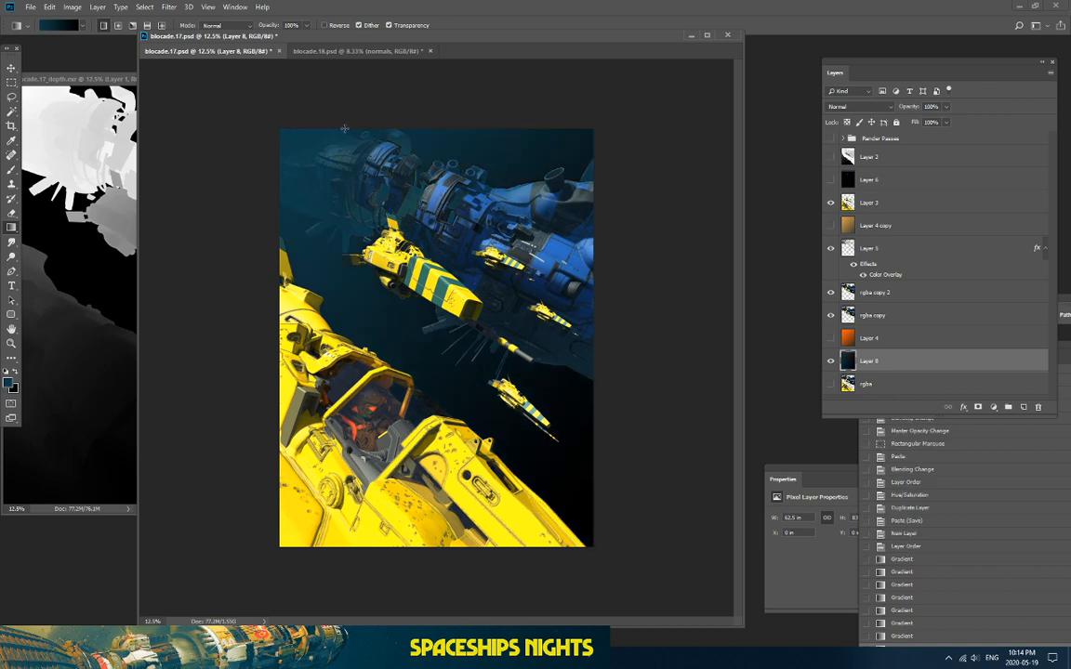
key(ctrl+plus)
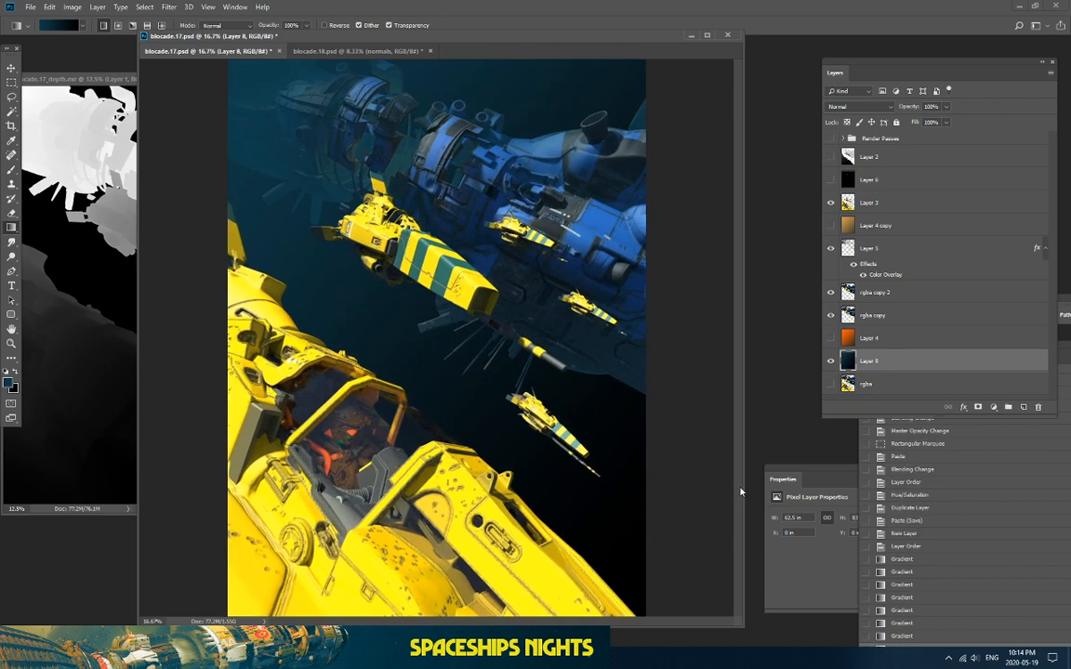
drag(744, 484, 783, 492)
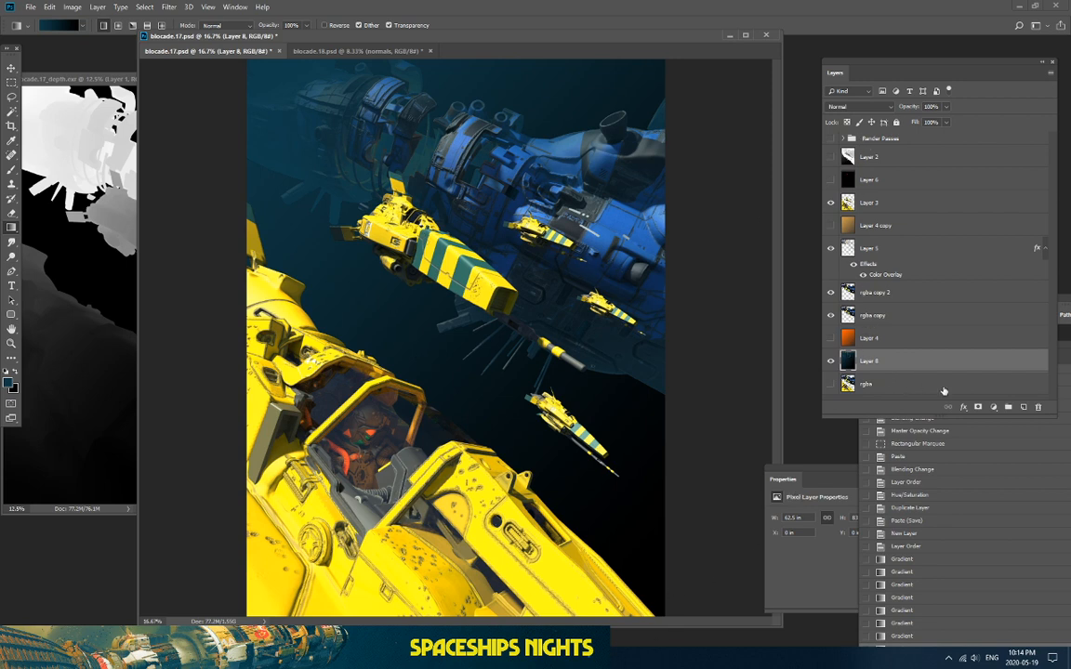
Step: Move gradient Layer 8 above the ship layers and cycle its blend mode to Pin Light
click(1024, 409)
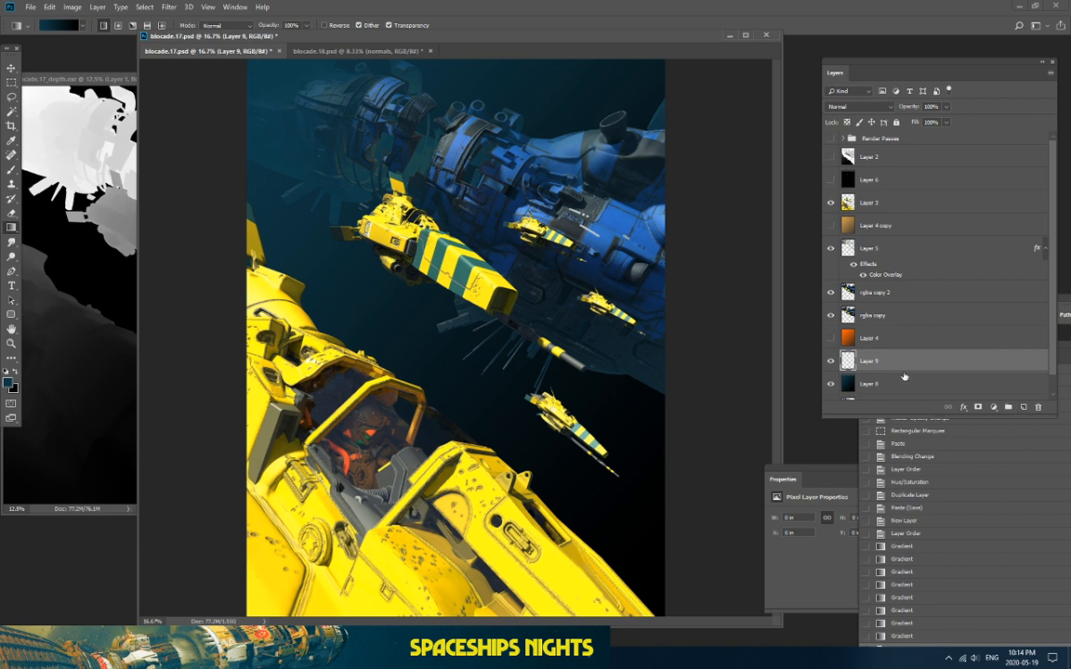
drag(906, 364, 920, 280)
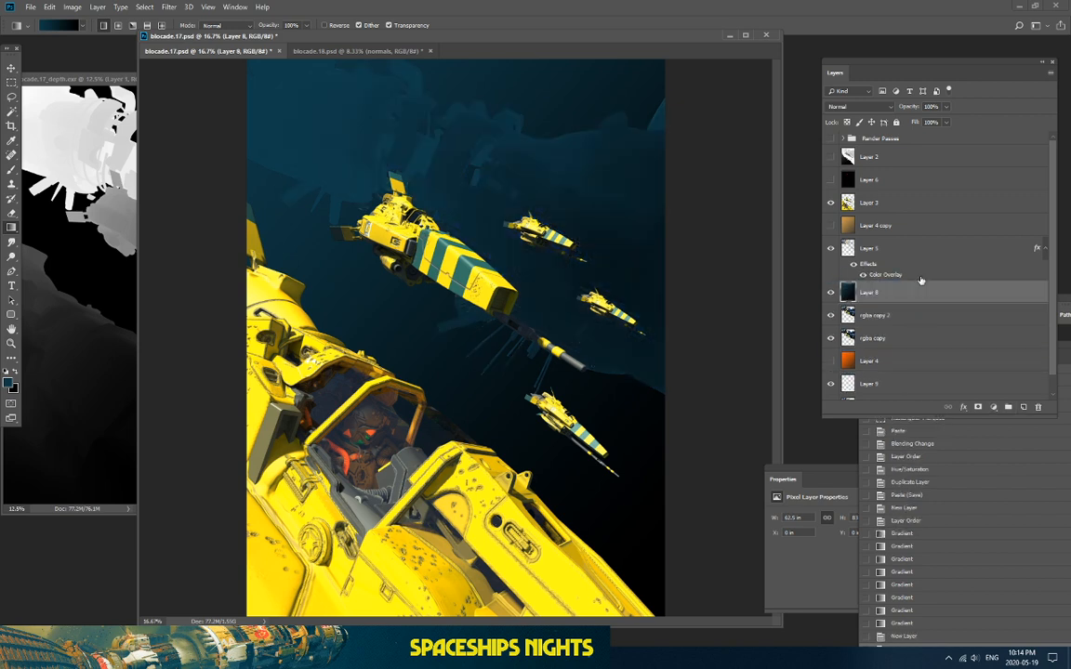
double_click(851, 110)
key(Down)
key(Down)
key(Down)
key(Down)
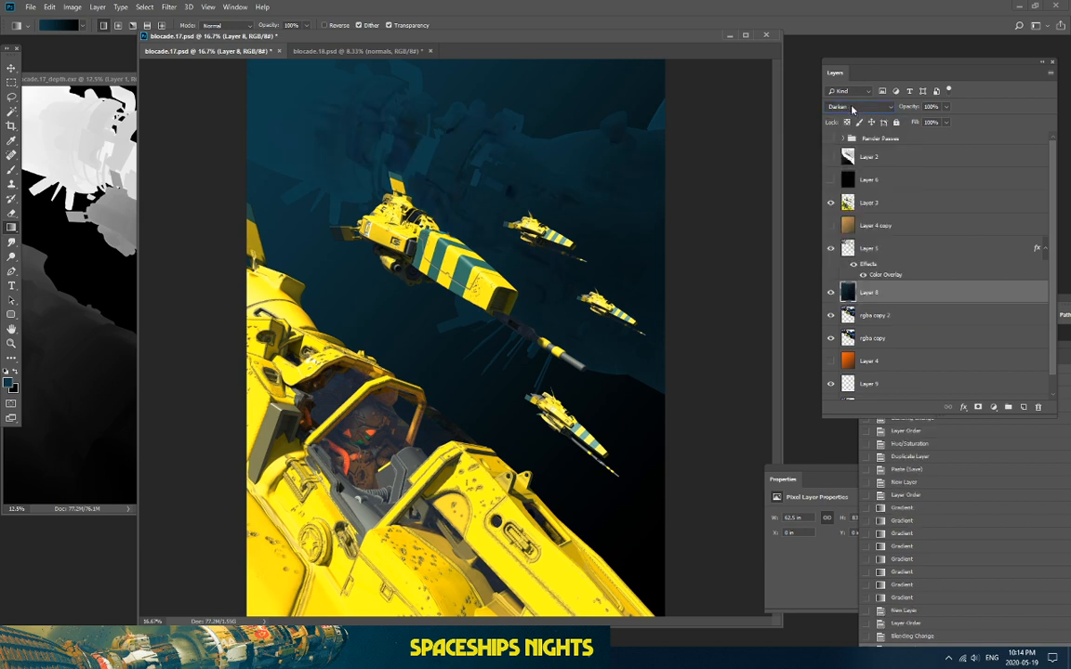
key(Down)
key(Down)
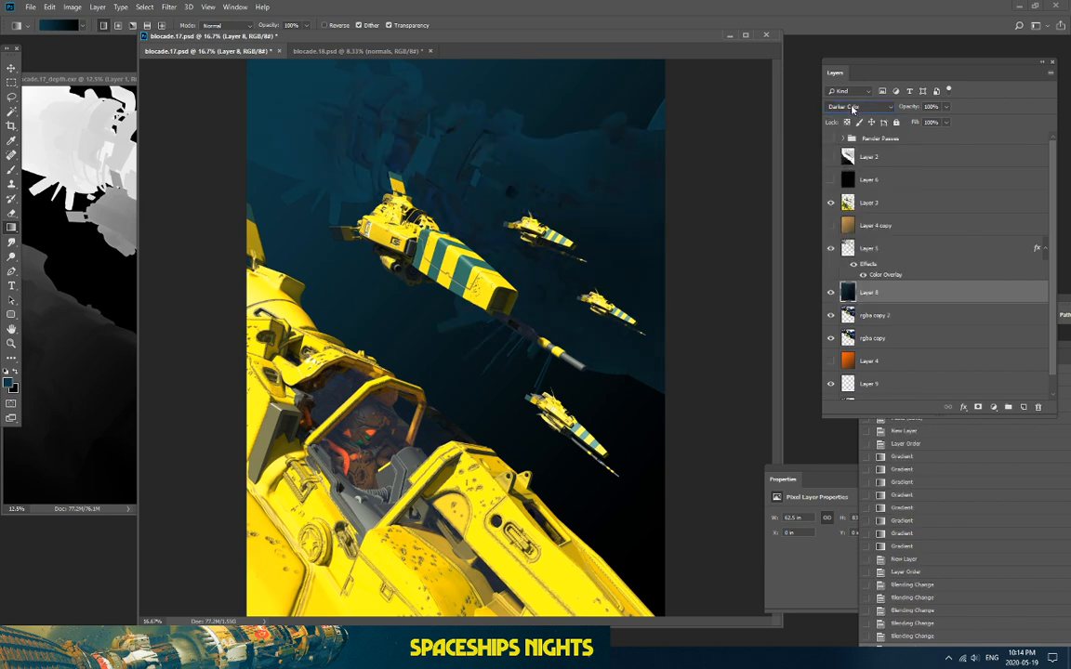
key(Down)
key(Down)
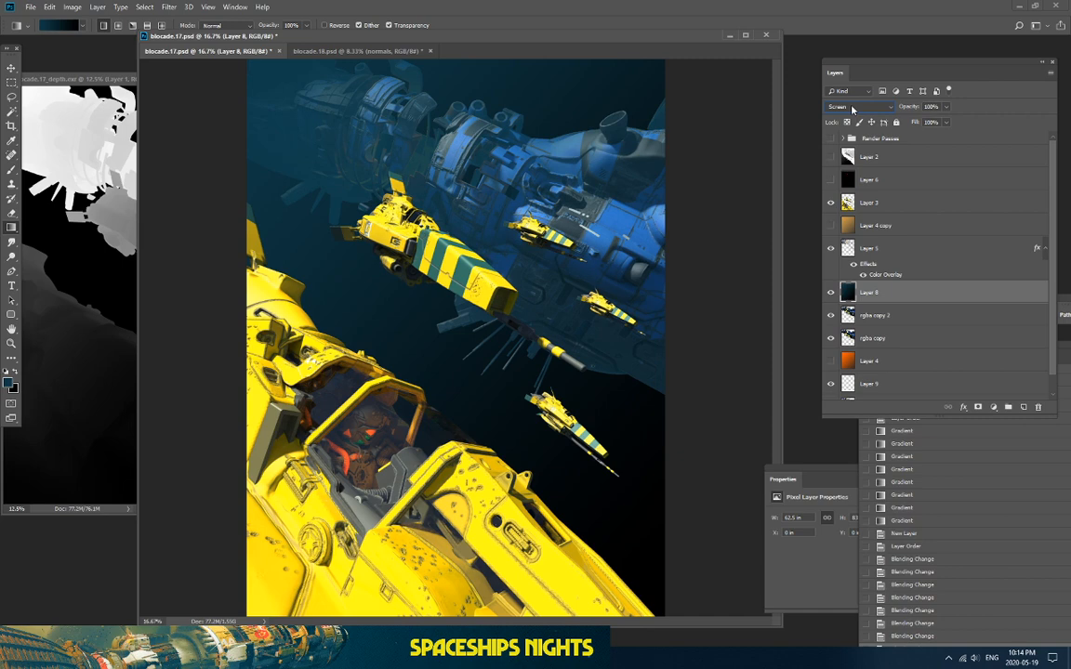
Step: Compare Layer 8 on and off, then duplicate it below the rgba copy
click(826, 296)
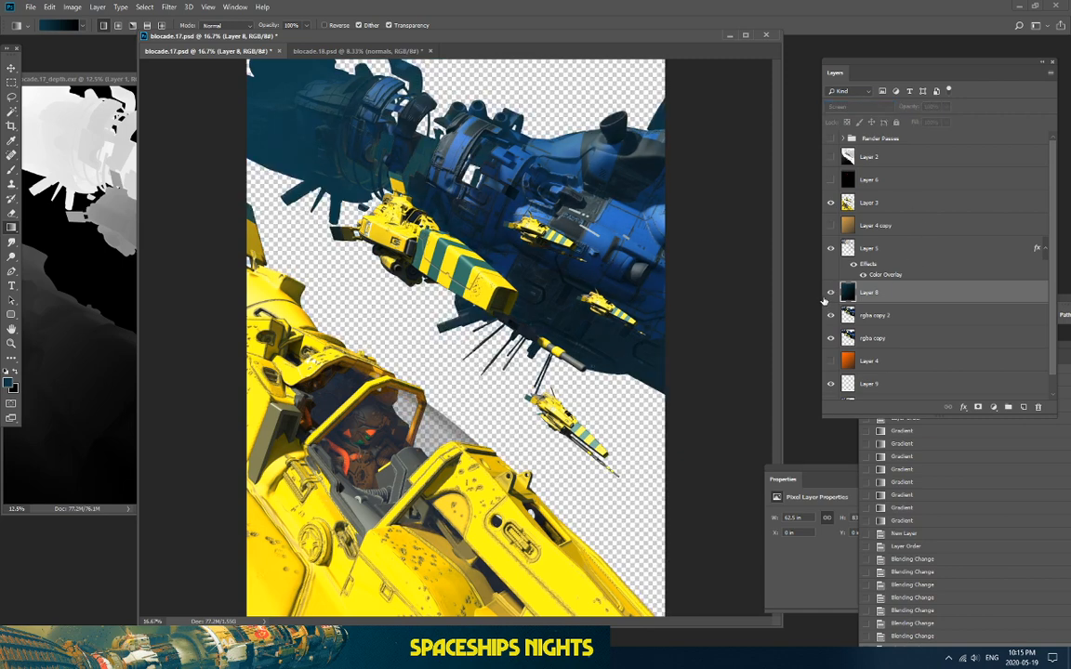
click(830, 294)
click(830, 294)
click(831, 294)
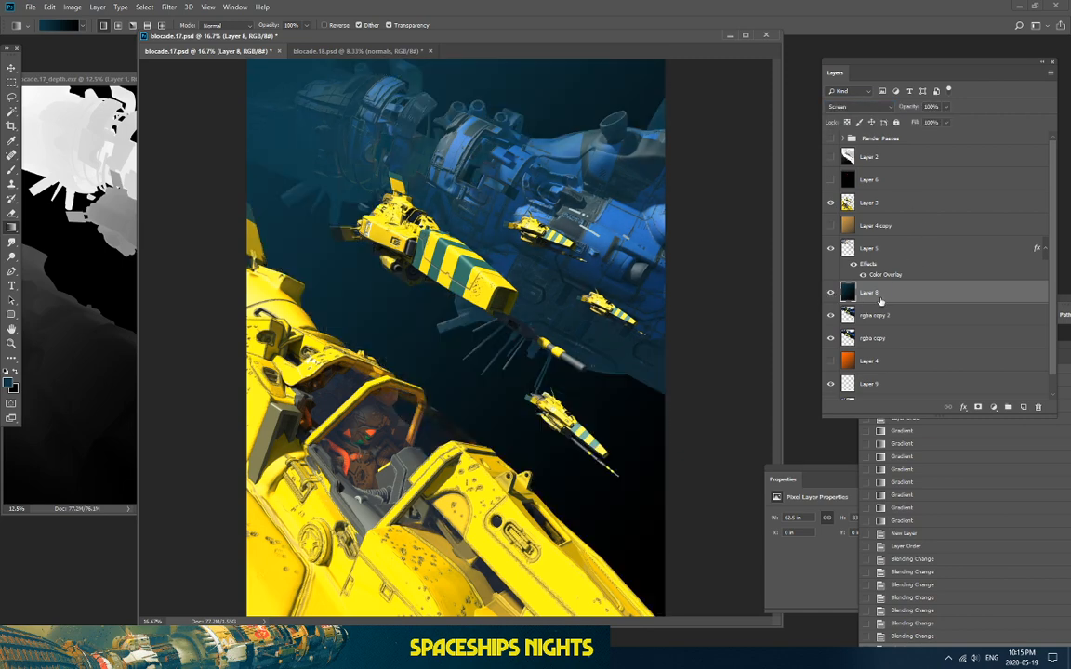
scroll(879, 299, down, 1)
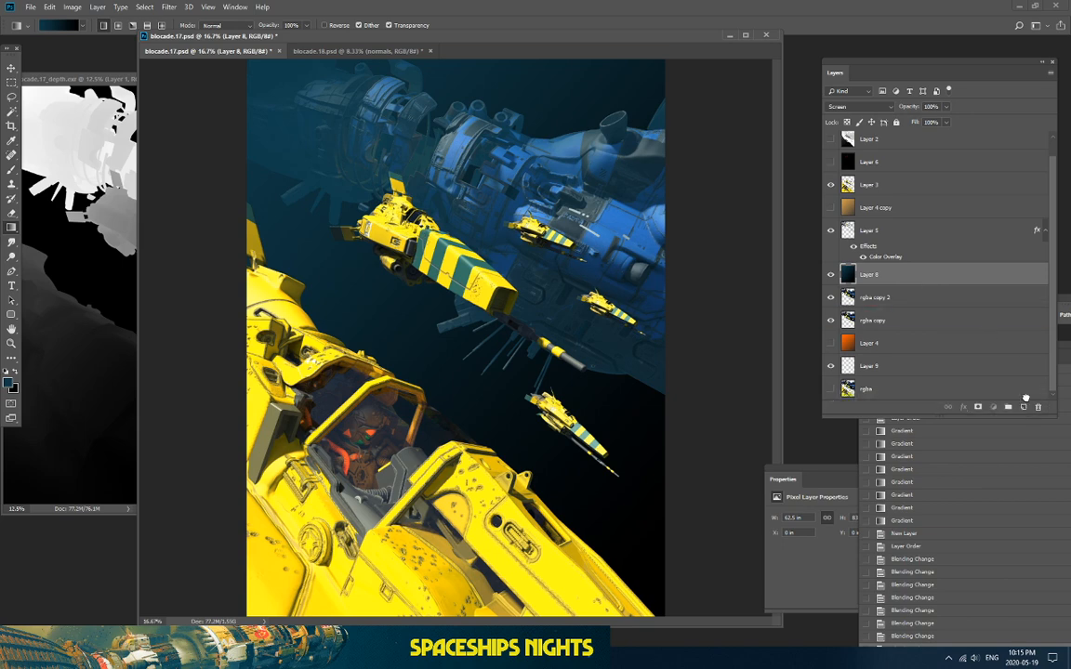
drag(923, 271, 923, 342)
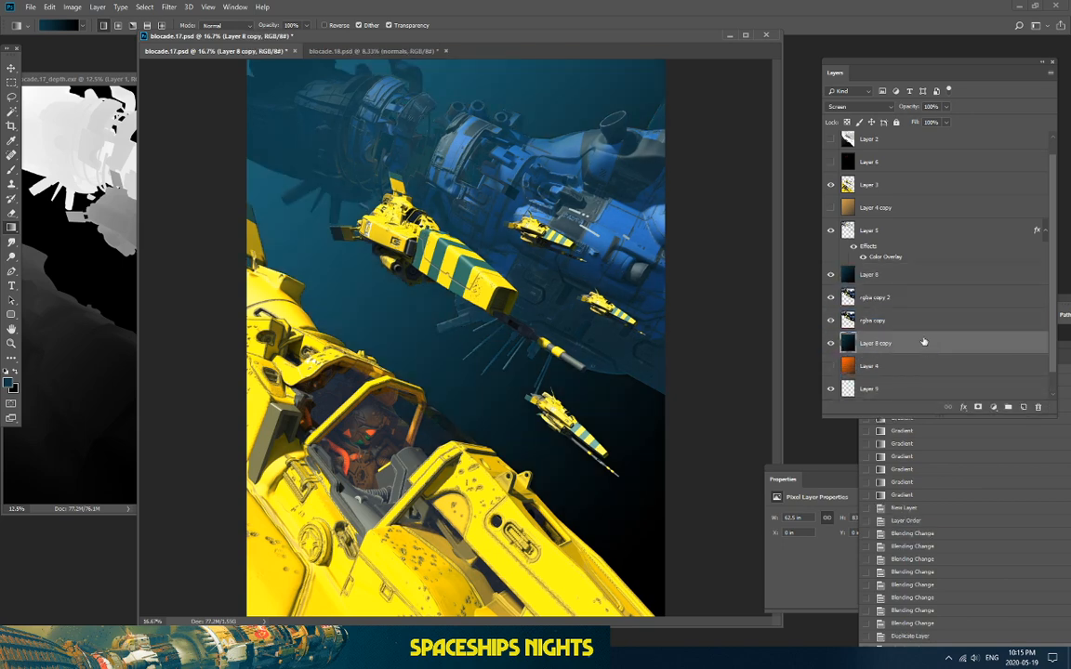
click(830, 277)
click(830, 277)
Step: Keep Layer 8 copy on Screen blending and reselect Layer 8
click(873, 275)
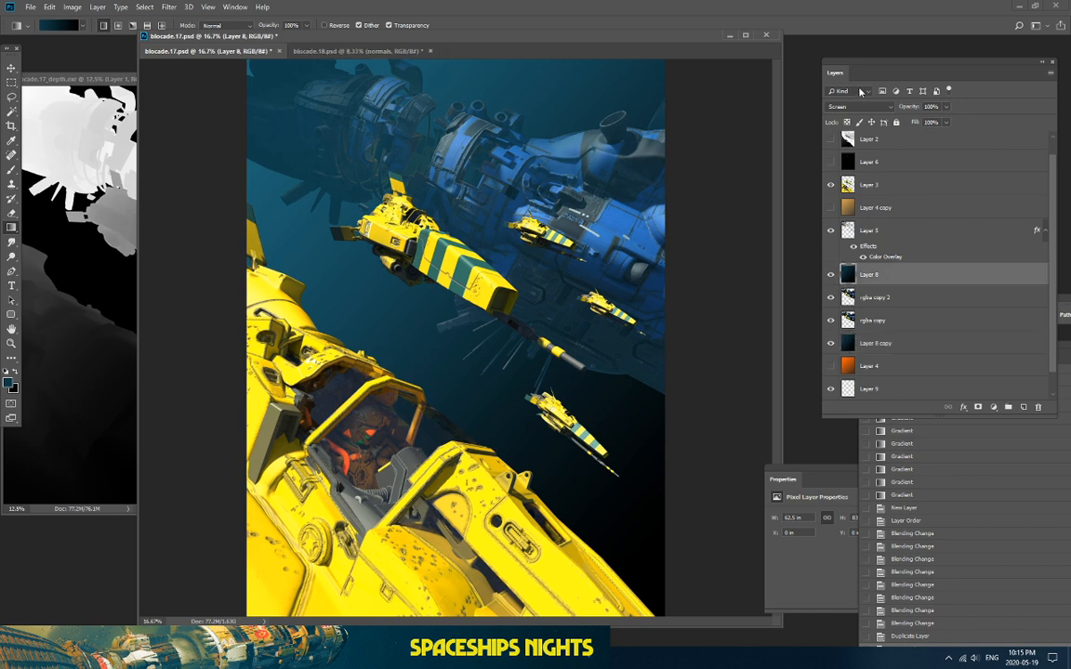
click(888, 343)
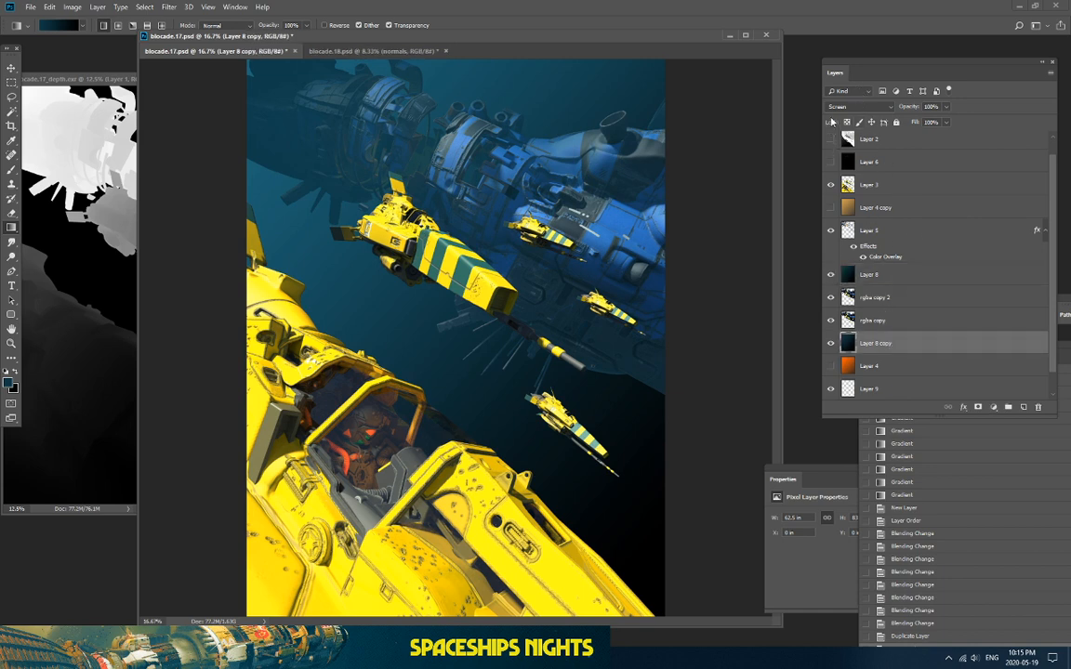
click(840, 108)
key(Escape)
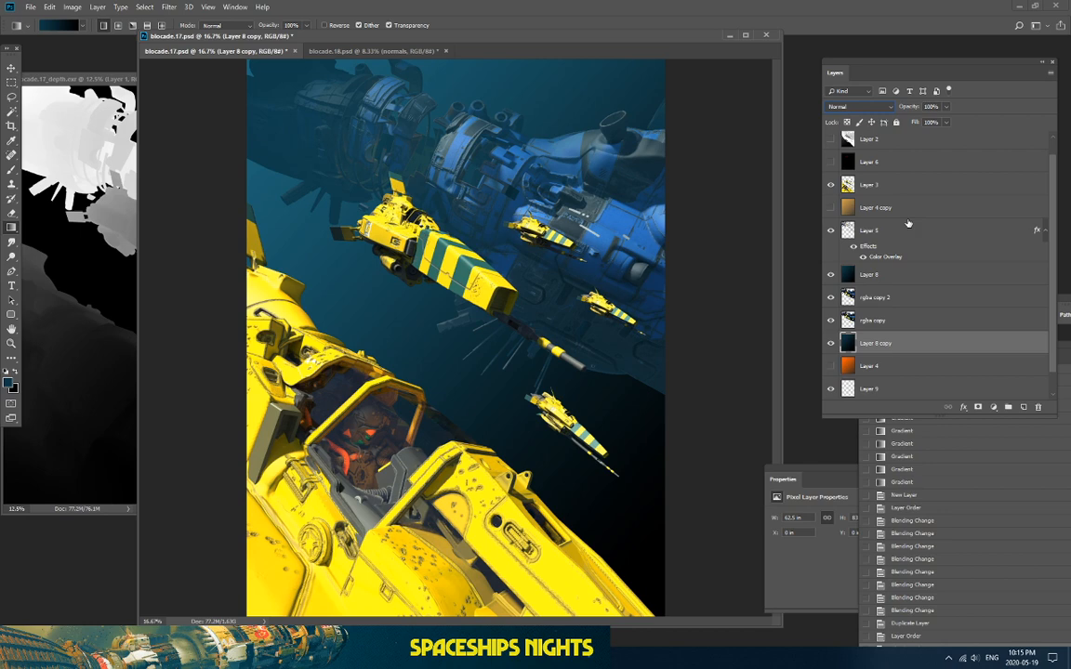
click(874, 275)
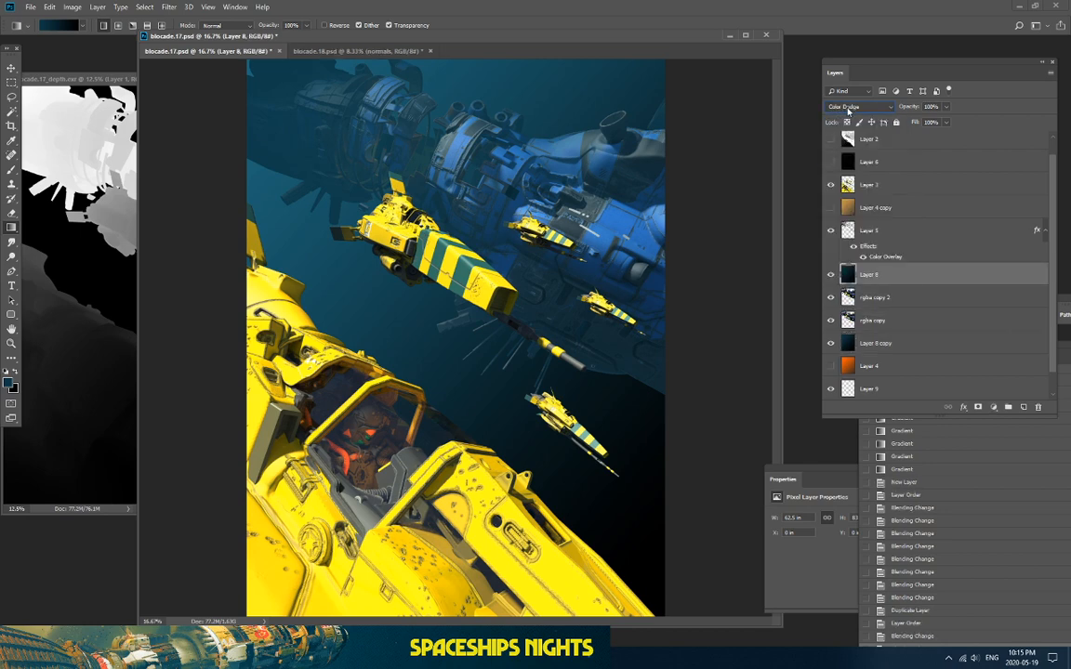
Step: Stretch the composite window to the screen's left edge with the whole image in view
scroll(847, 111, down, 6)
scroll(848, 110, down, 3)
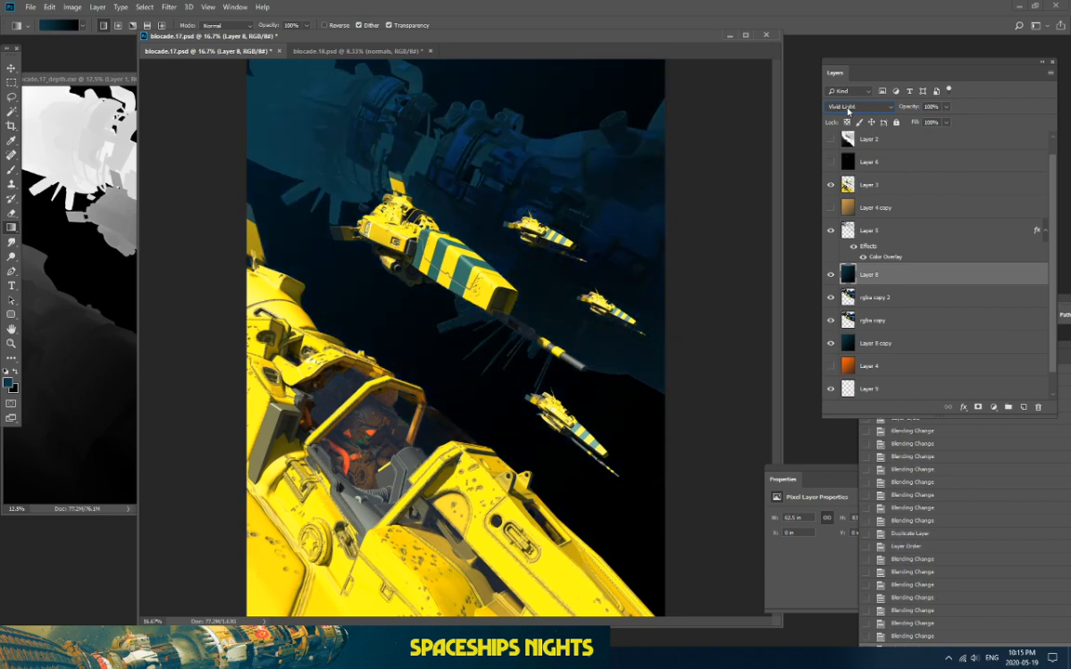
scroll(847, 110, up, 2)
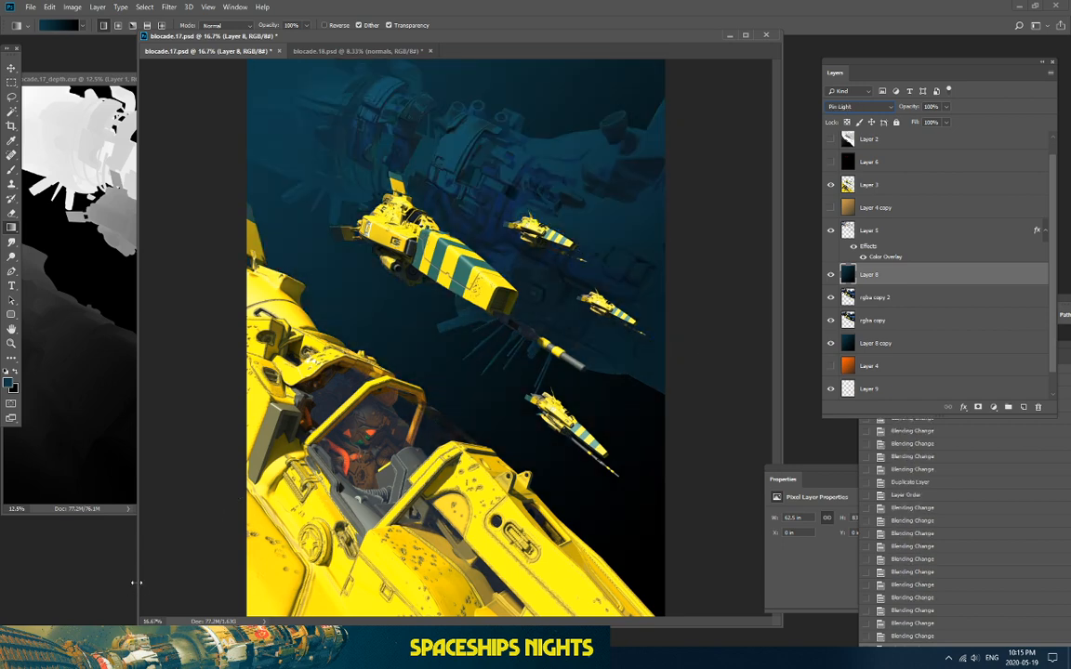
drag(137, 582, 2, 578)
scroll(68, 517, up, 1)
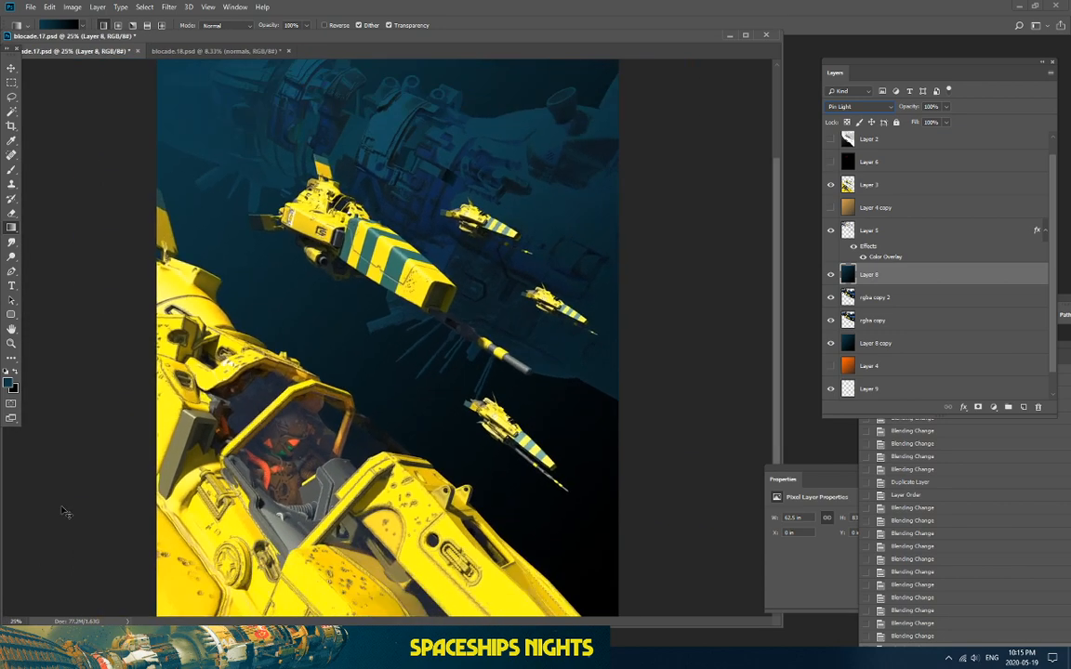
scroll(68, 513, down, 2)
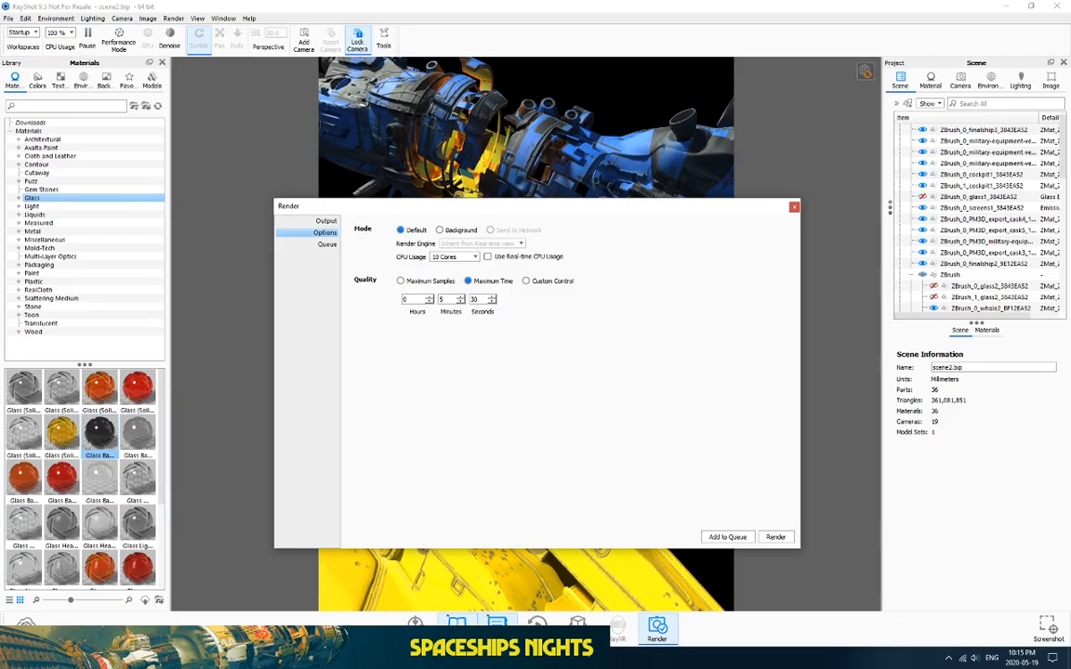
Step: Close KeyShot's render settings, lower the system volume from 17 to 11, and minimize KeyShot
click(796, 205)
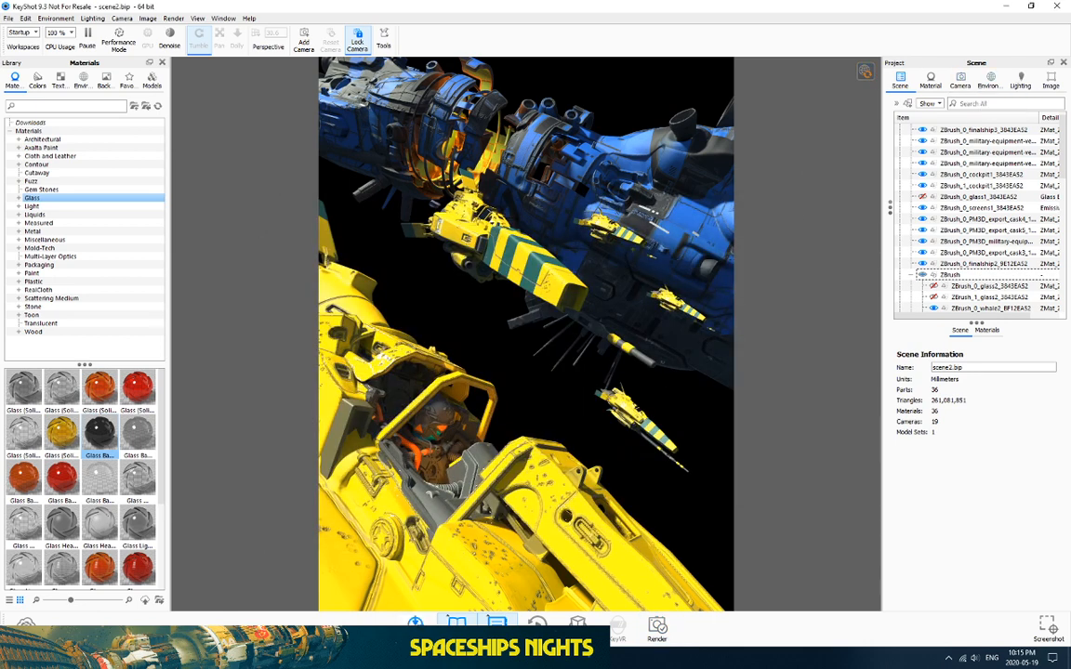
click(974, 661)
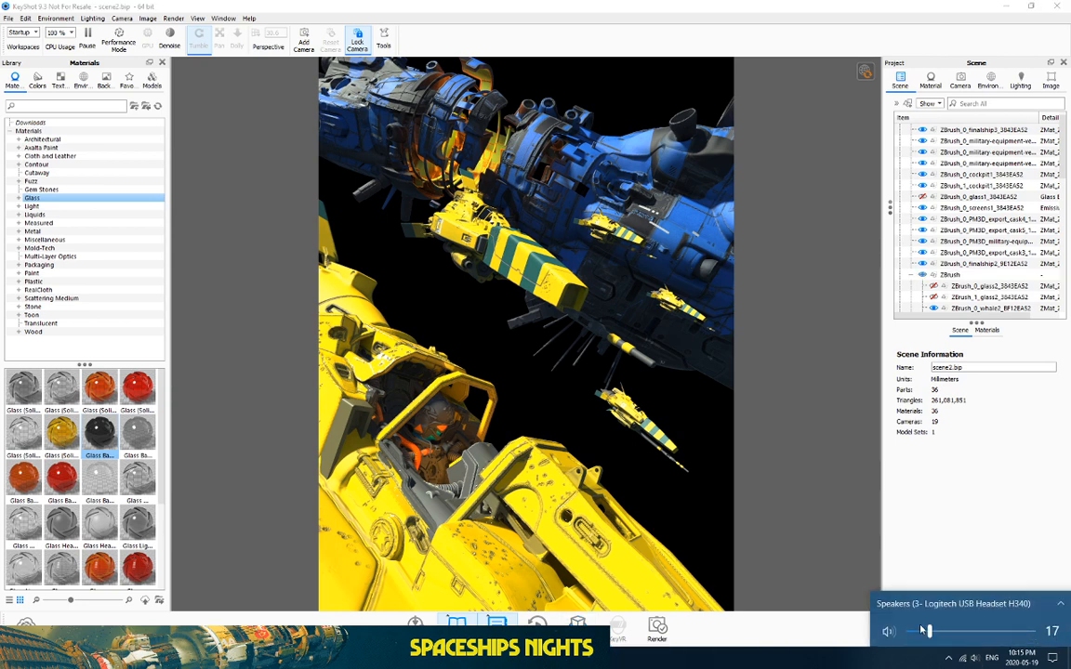
drag(930, 632, 923, 632)
click(391, 262)
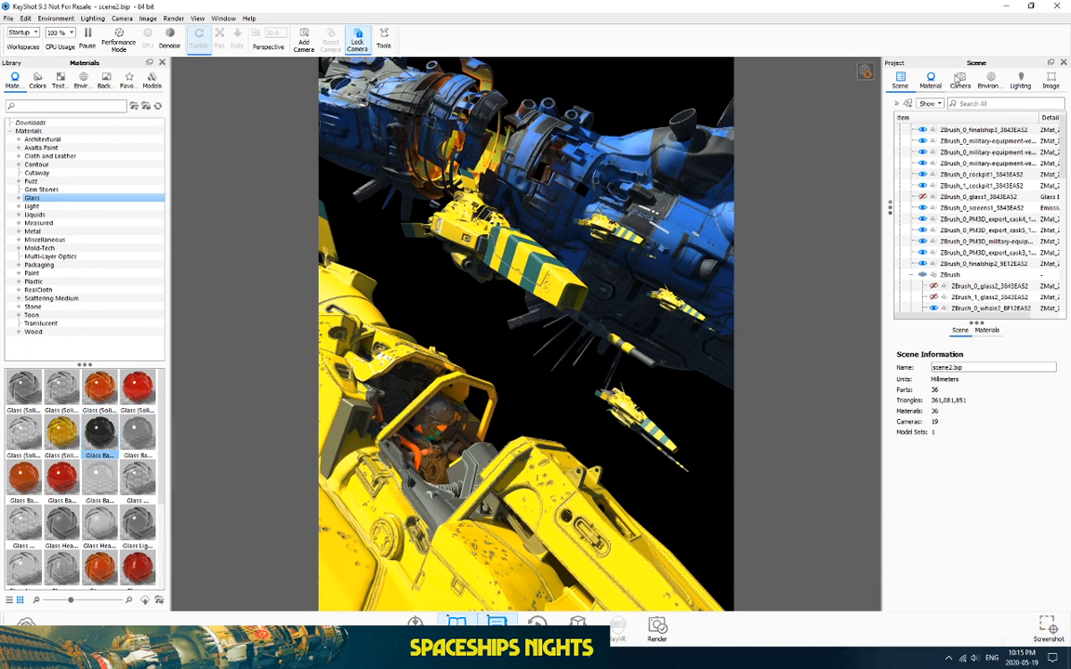
click(1007, 7)
Step: Hide Layer 8 to reveal the blue ship and compare the large yellow ship on Layer 3
key(ctrl+plus)
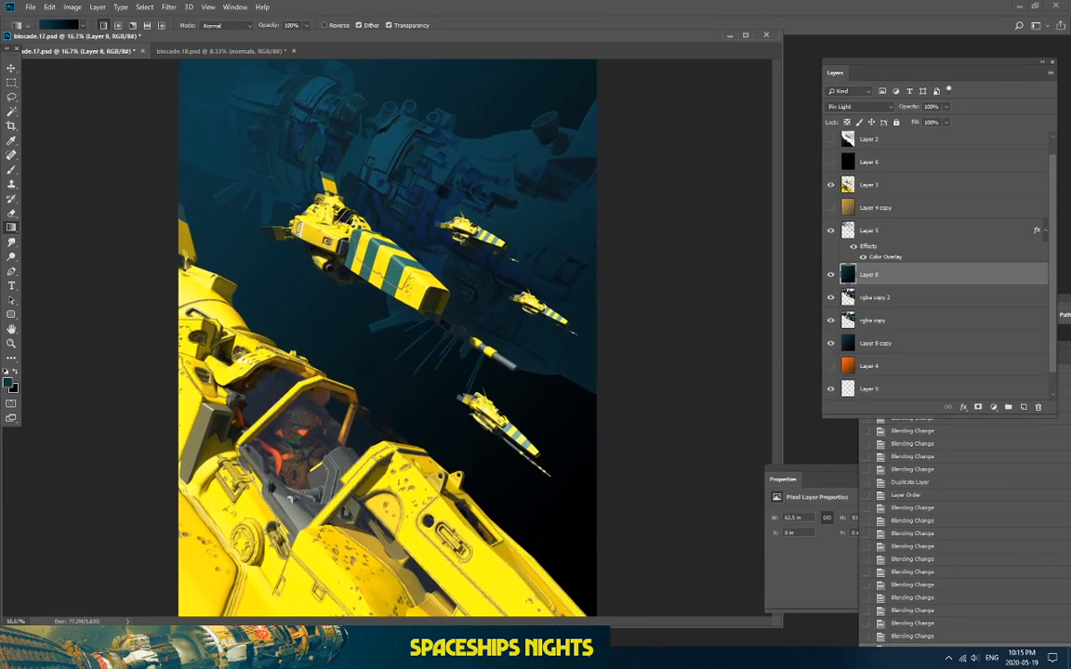
click(831, 275)
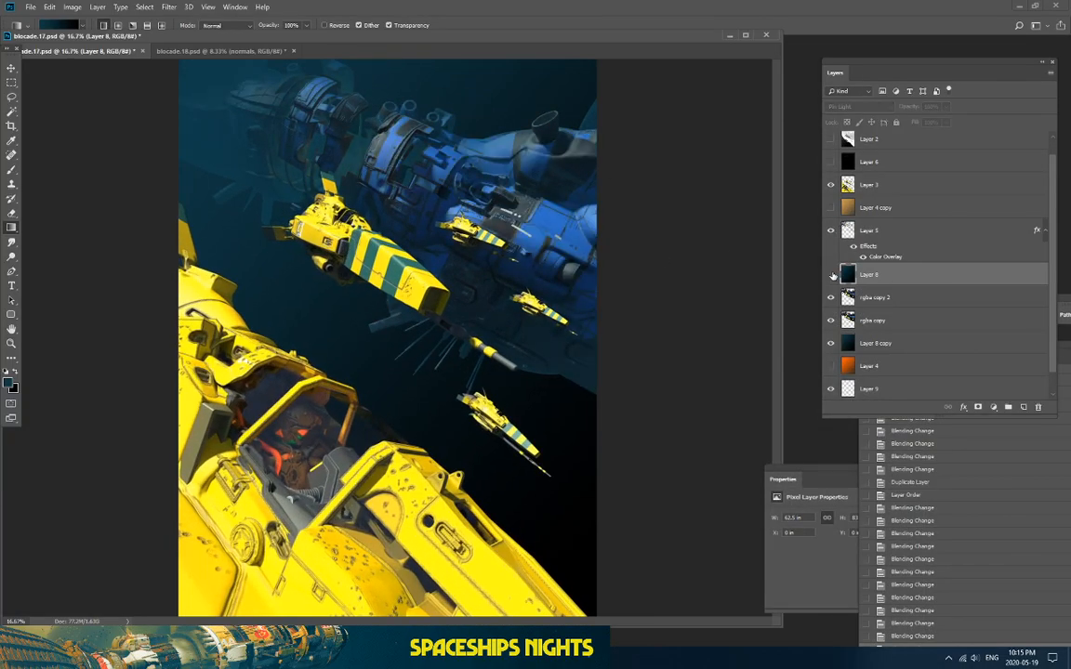
drag(596, 46, 654, 54)
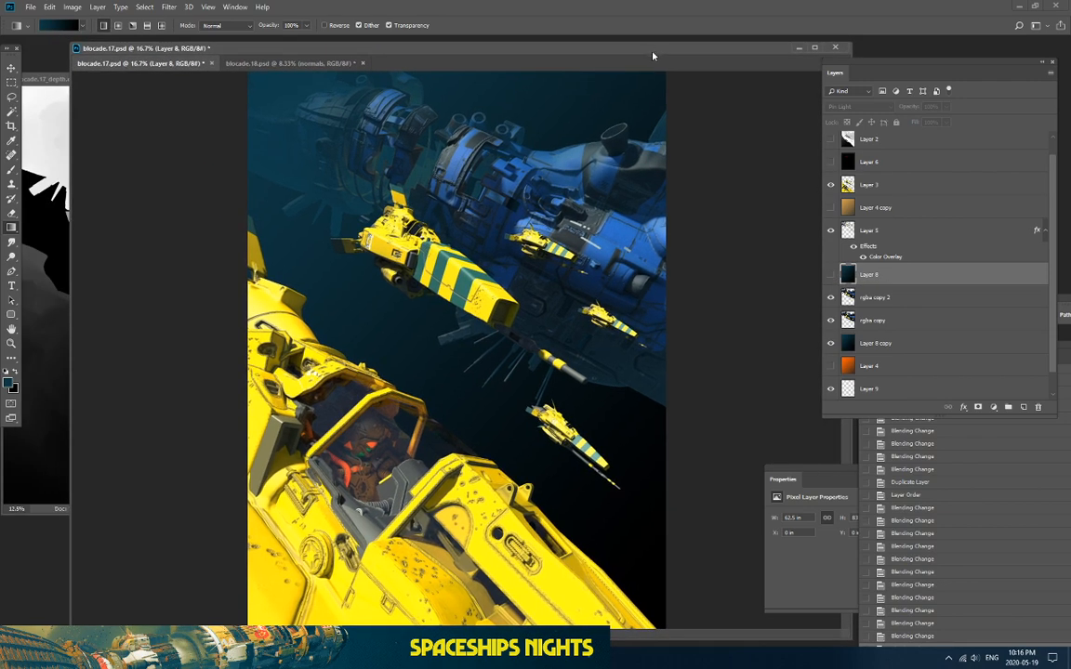
scroll(862, 215, up, 1)
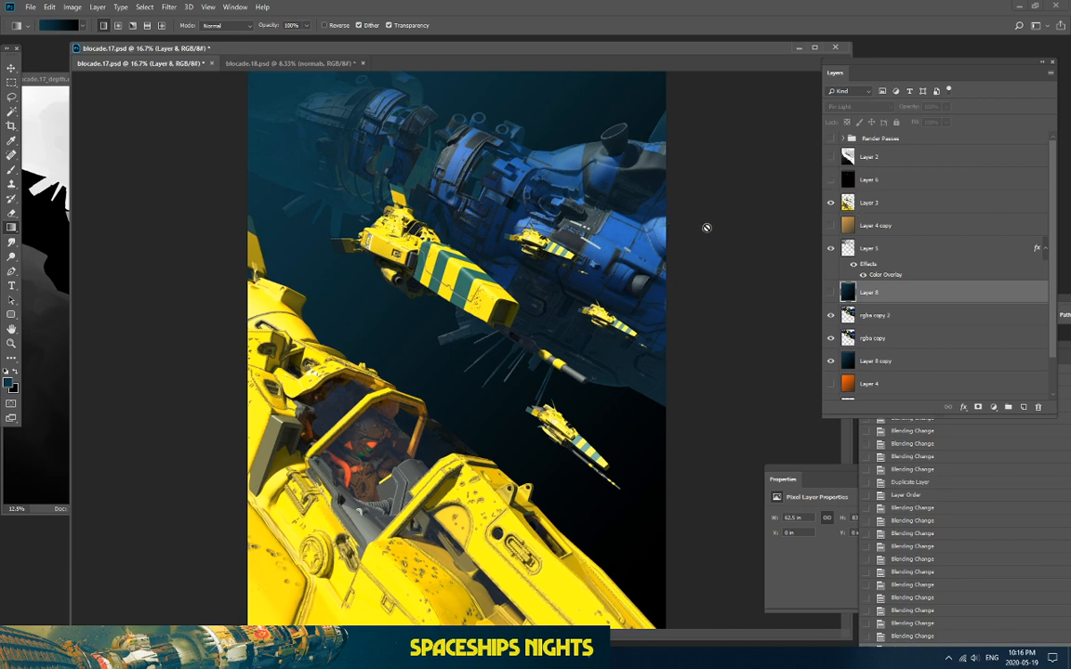
click(831, 202)
click(831, 201)
click(831, 202)
click(831, 201)
Step: Check Layer 2's depth pass, then hide rgba copy 2 and the dark Layer 8 copy
click(830, 156)
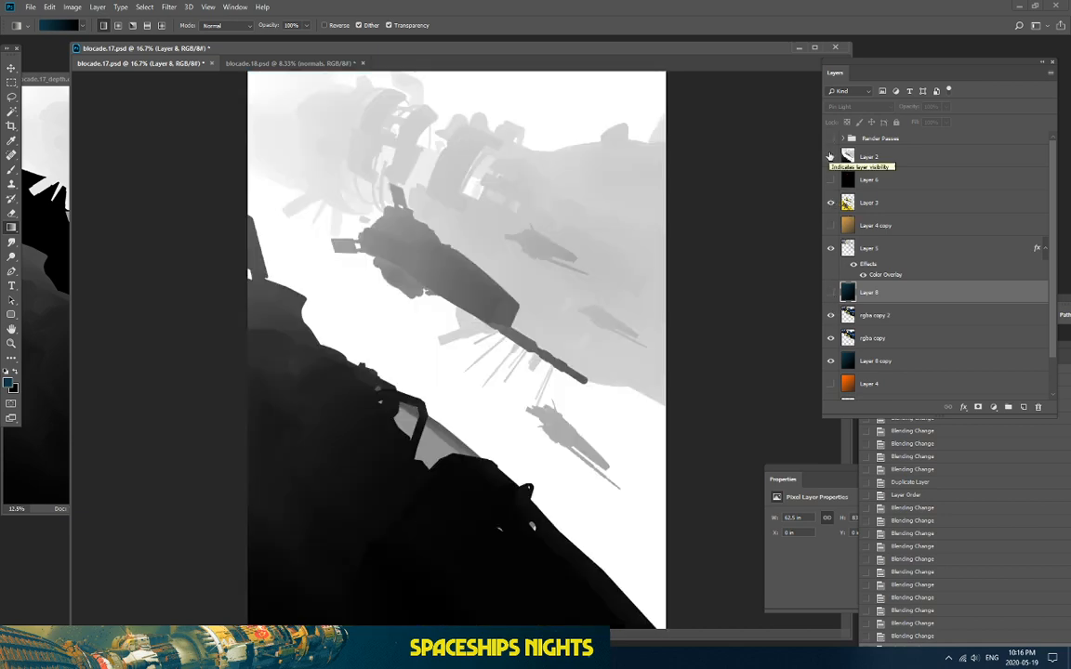
click(830, 156)
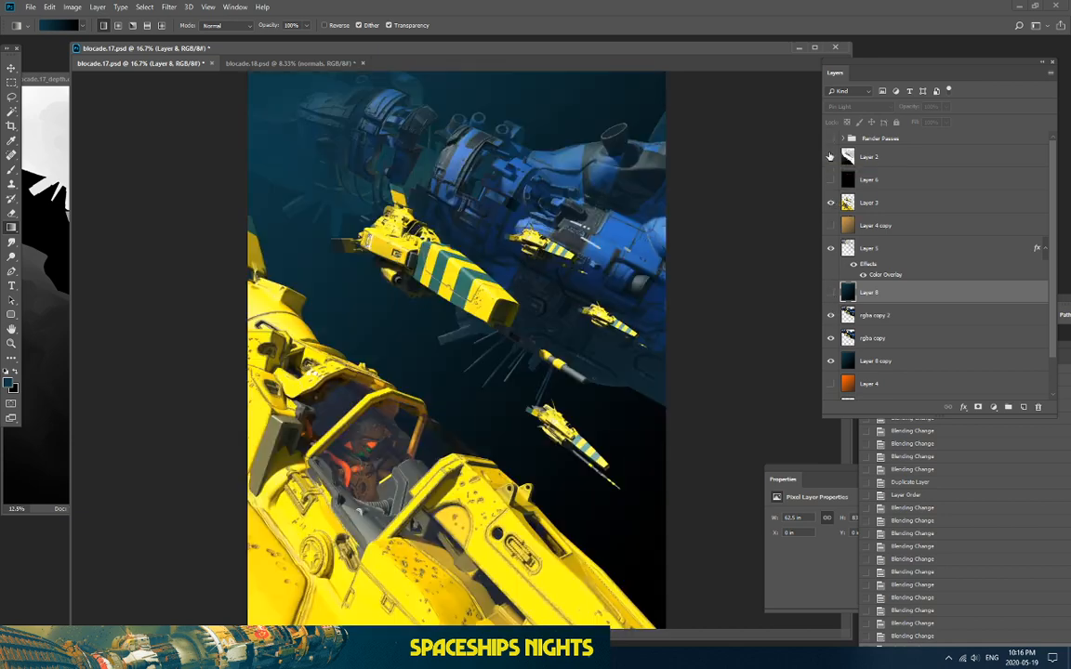
click(831, 202)
click(831, 203)
click(831, 315)
click(830, 361)
click(830, 338)
click(830, 338)
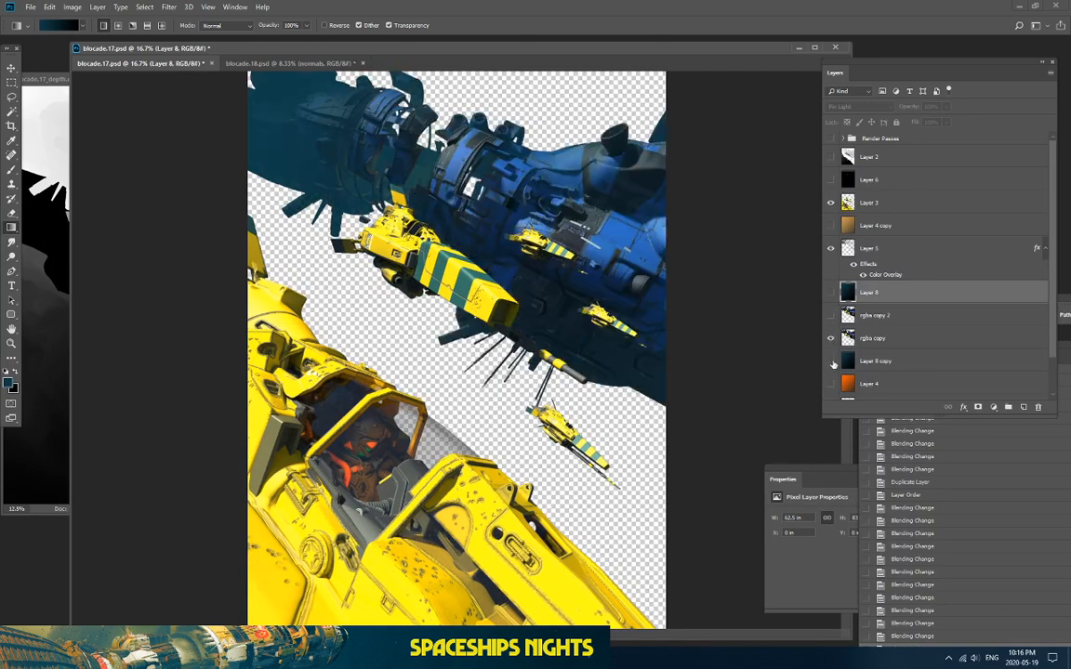
Step: Show Layer 4's orange background and zoom the canvas to 16.7%
click(830, 383)
key(ctrl+minus)
click(830, 384)
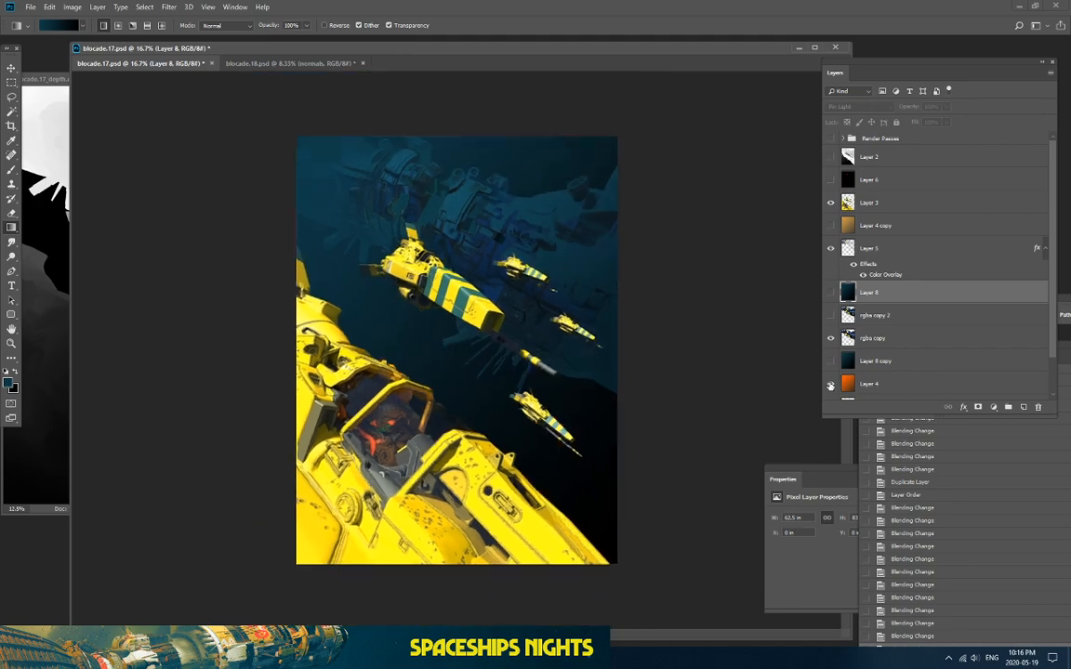
click(830, 384)
key(ctrl+equal)
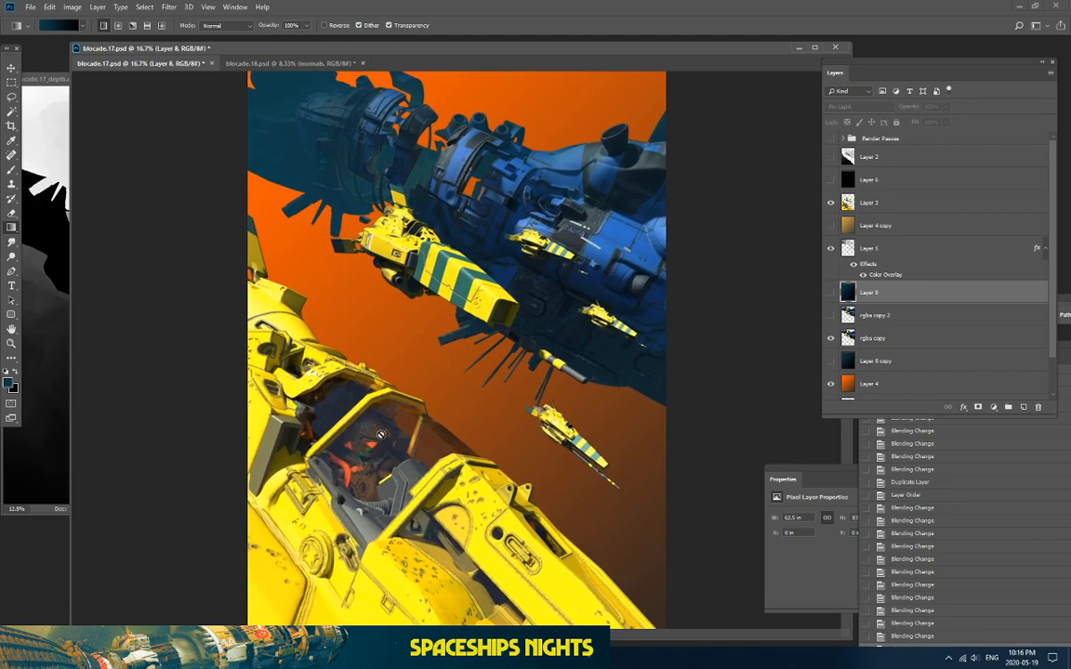
key(alt+Tab)
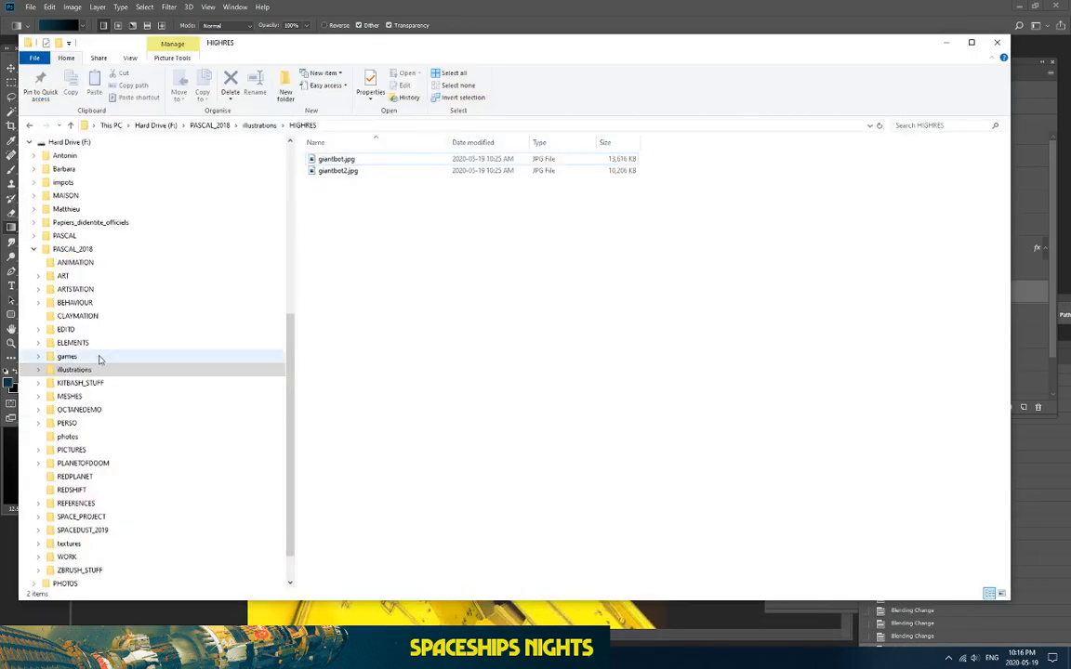
Step: Go to PERSO › STARGUIDE › refs and open the spaceship-and-controller image in Photos
click(37, 238)
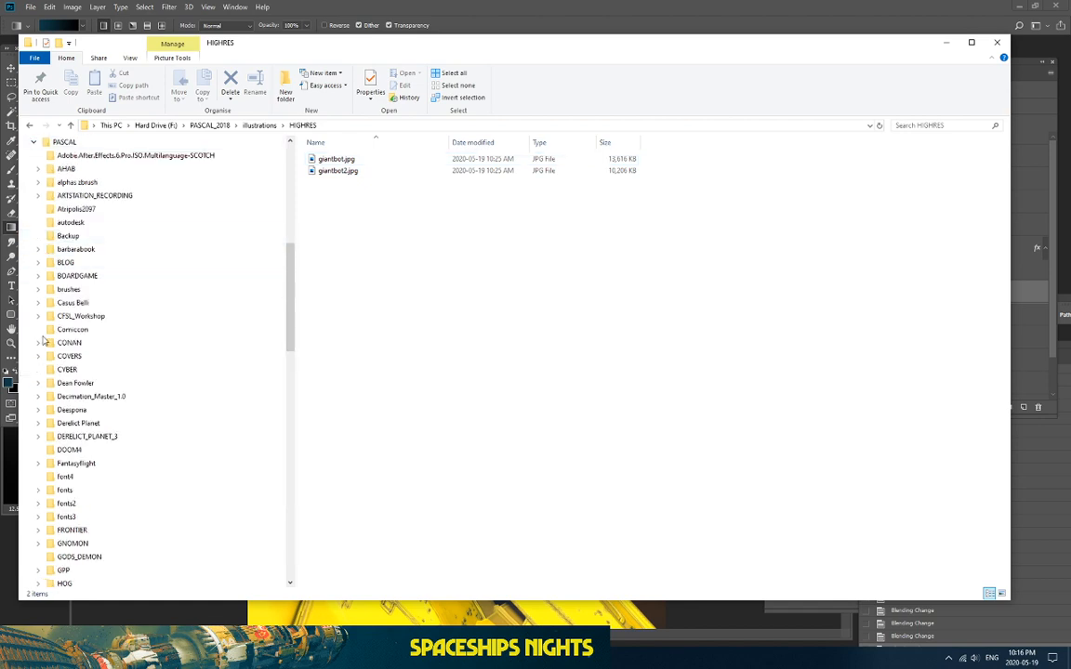
click(33, 141)
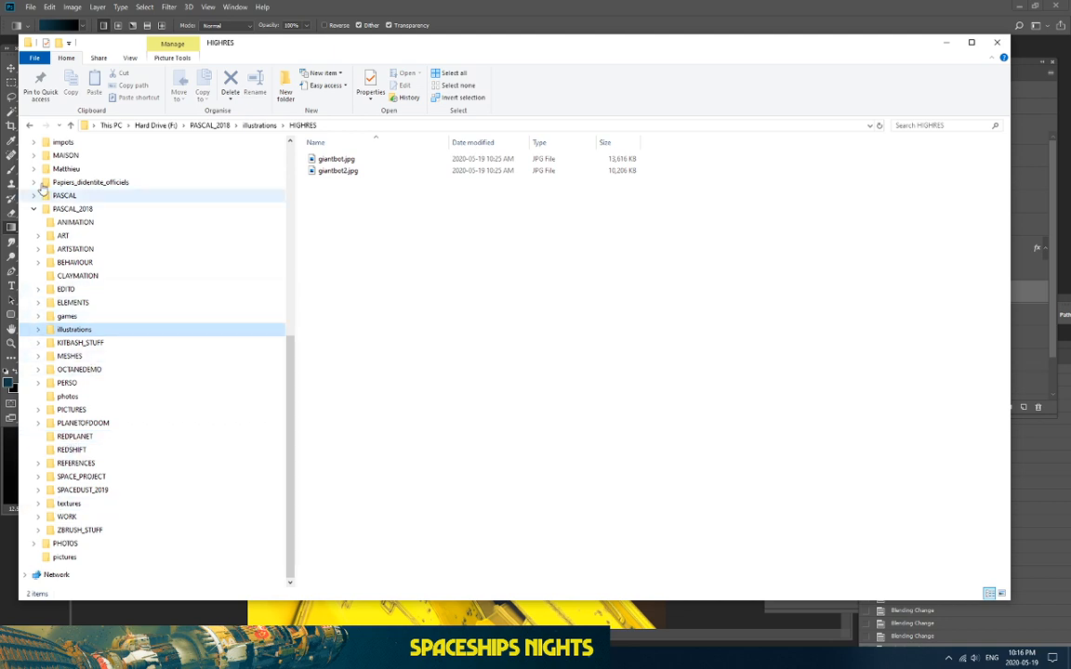
click(38, 382)
click(41, 503)
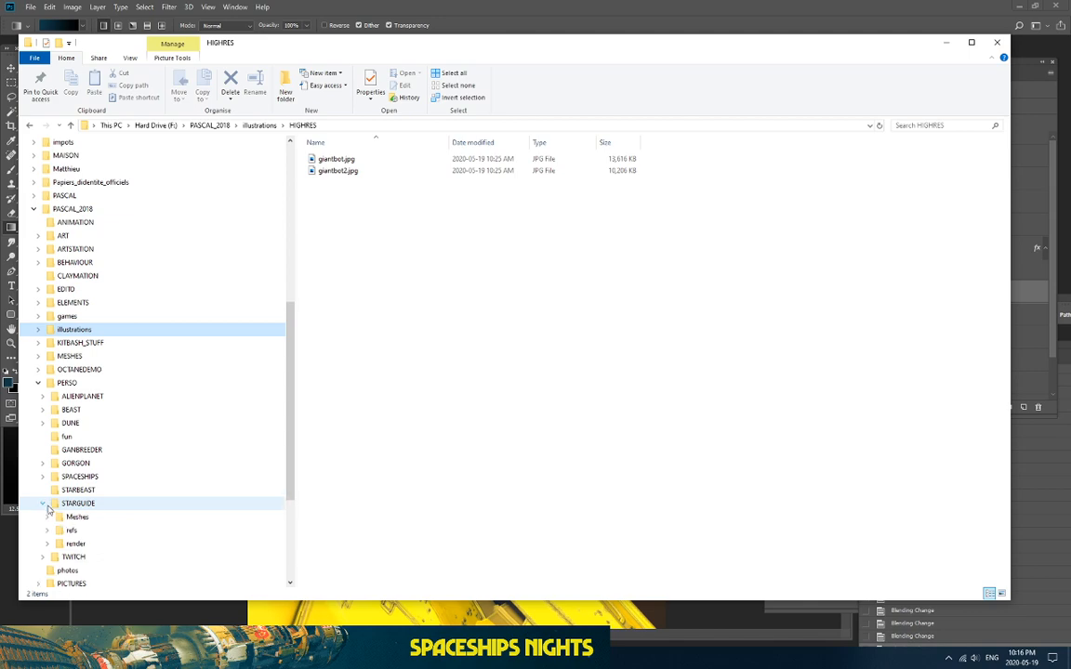
click(79, 536)
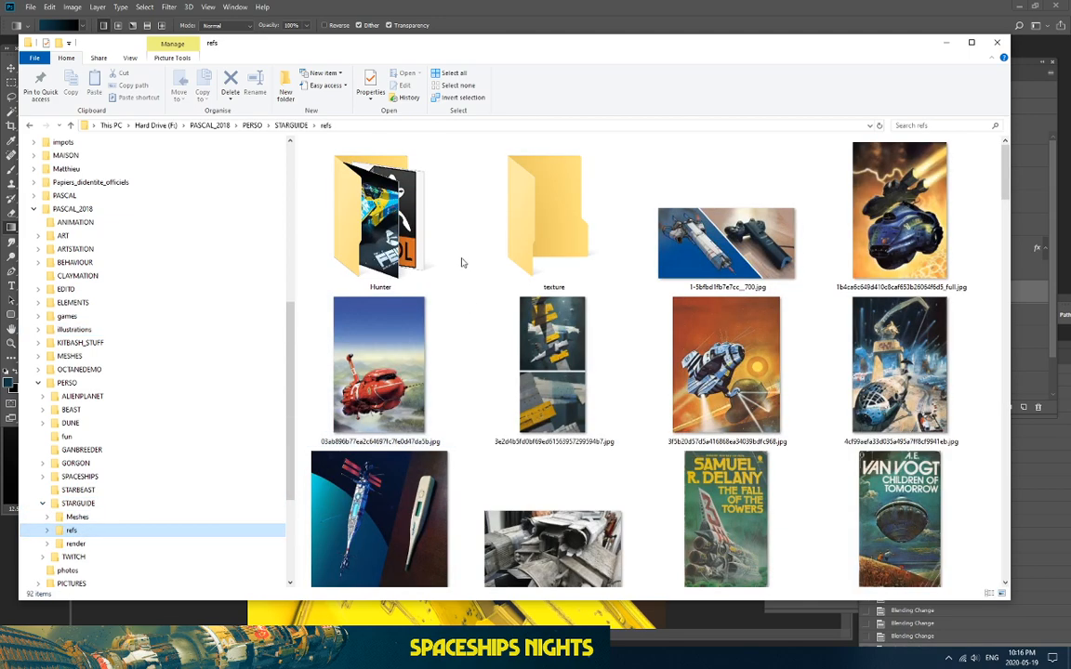
double_click(716, 235)
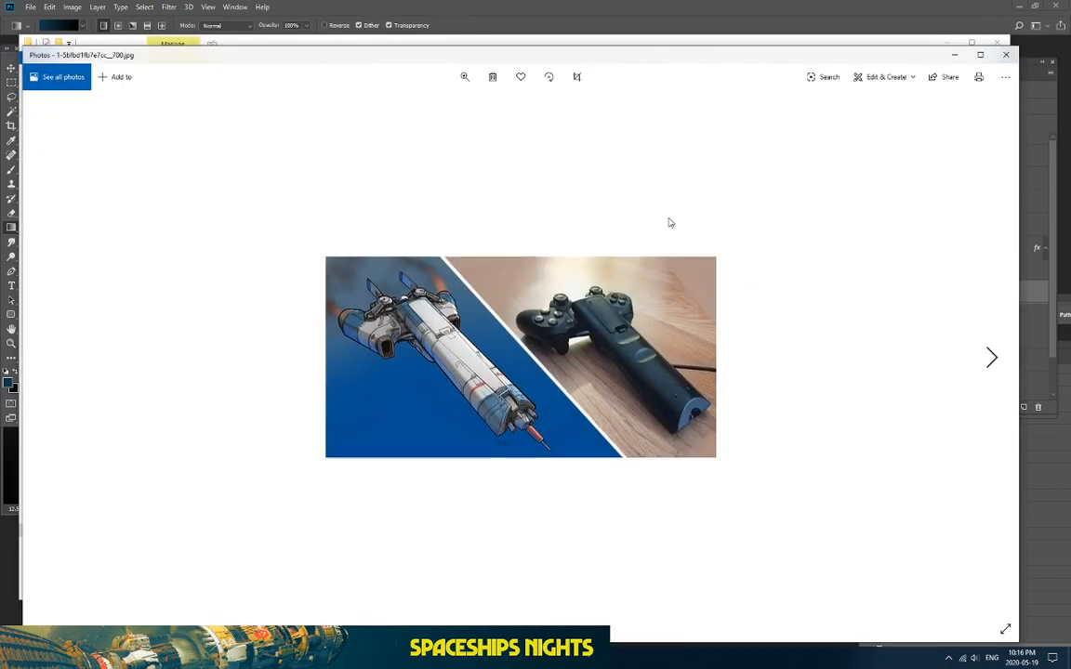
Step: Flip through the first reference images, settling on the Delany book cover
key(Right)
key(Right)
key(Right)
key(Right)
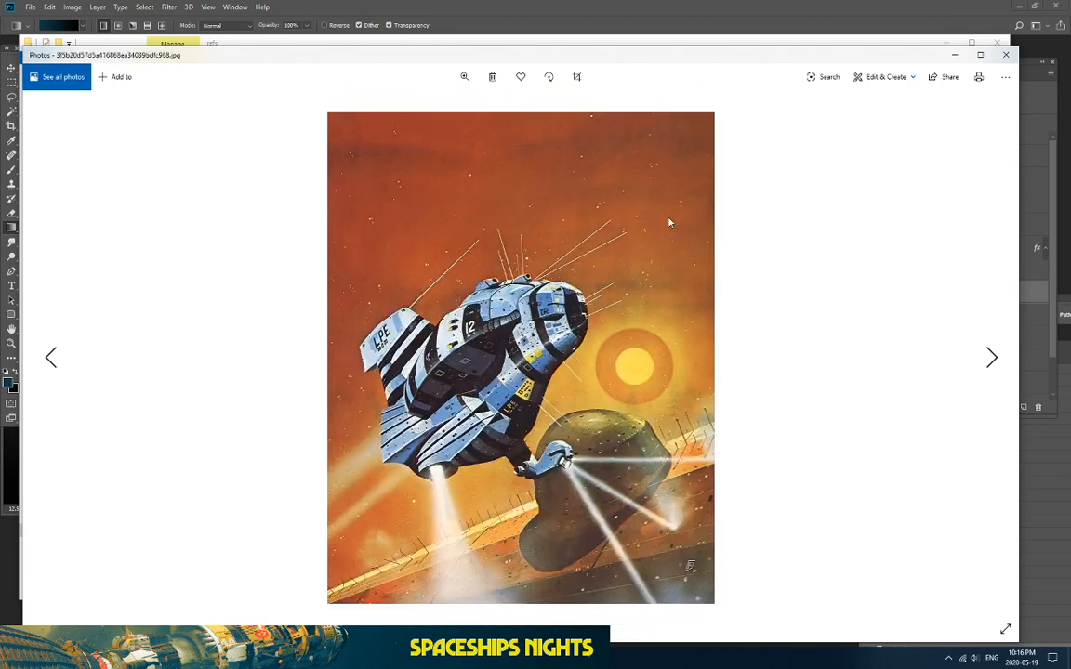
key(Left)
key(Right)
key(Right)
key(Right)
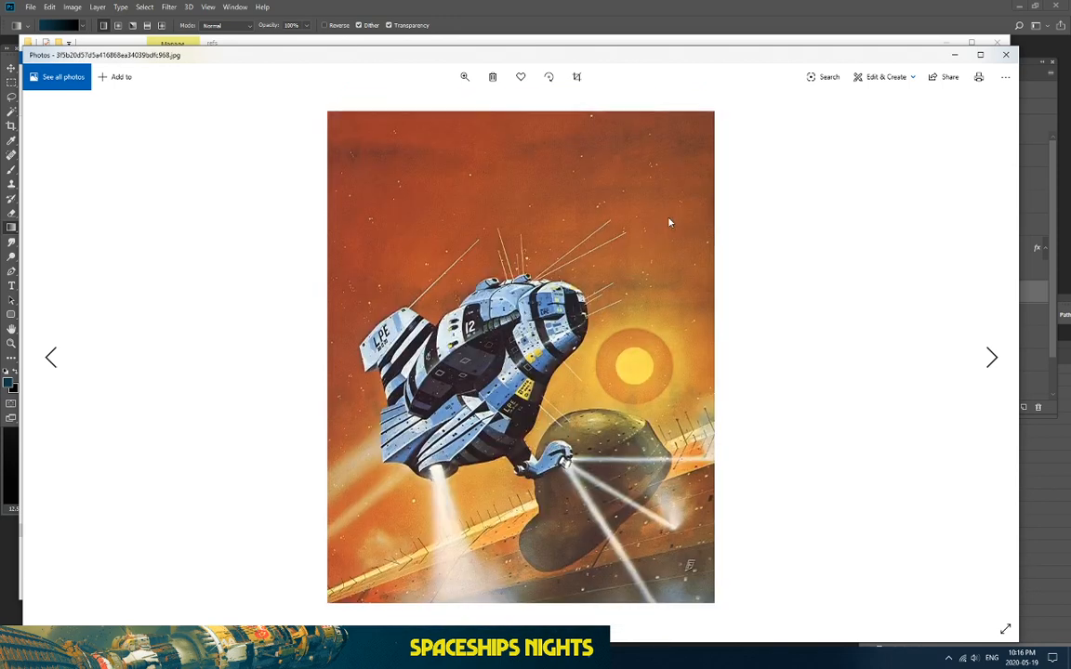
key(Right)
key(Right)
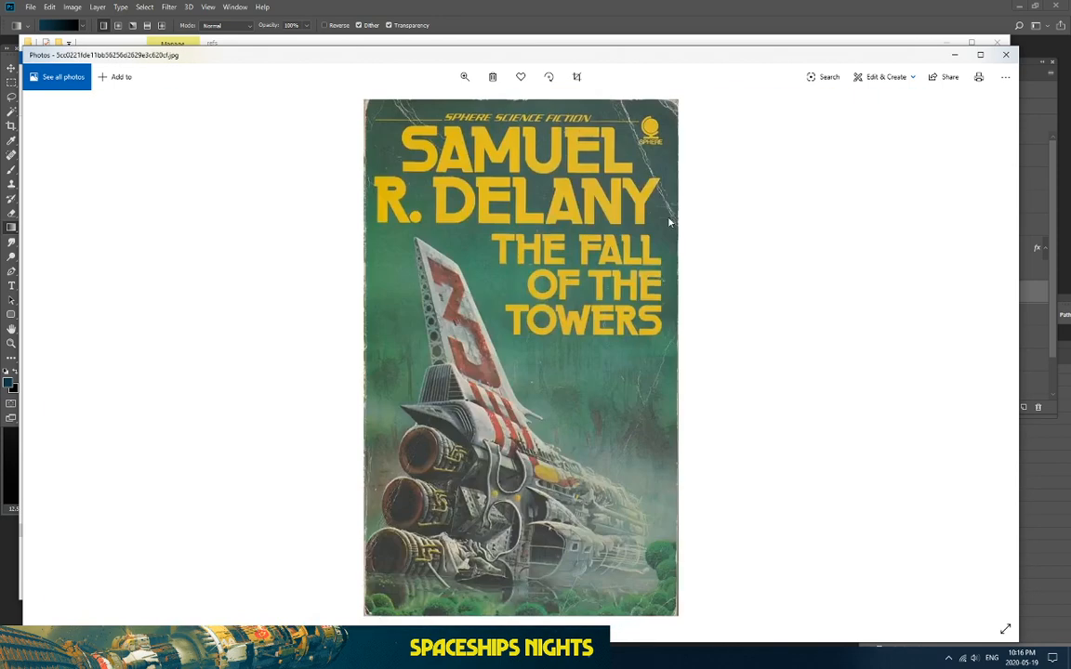
key(Left)
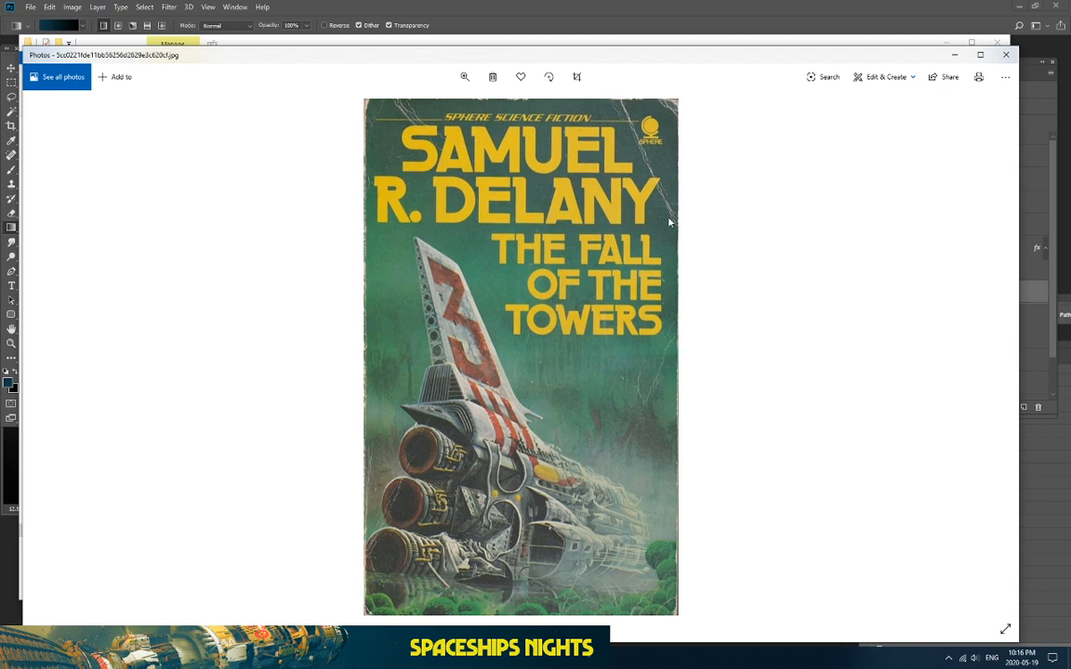
key(Right)
key(Right)
key(Left)
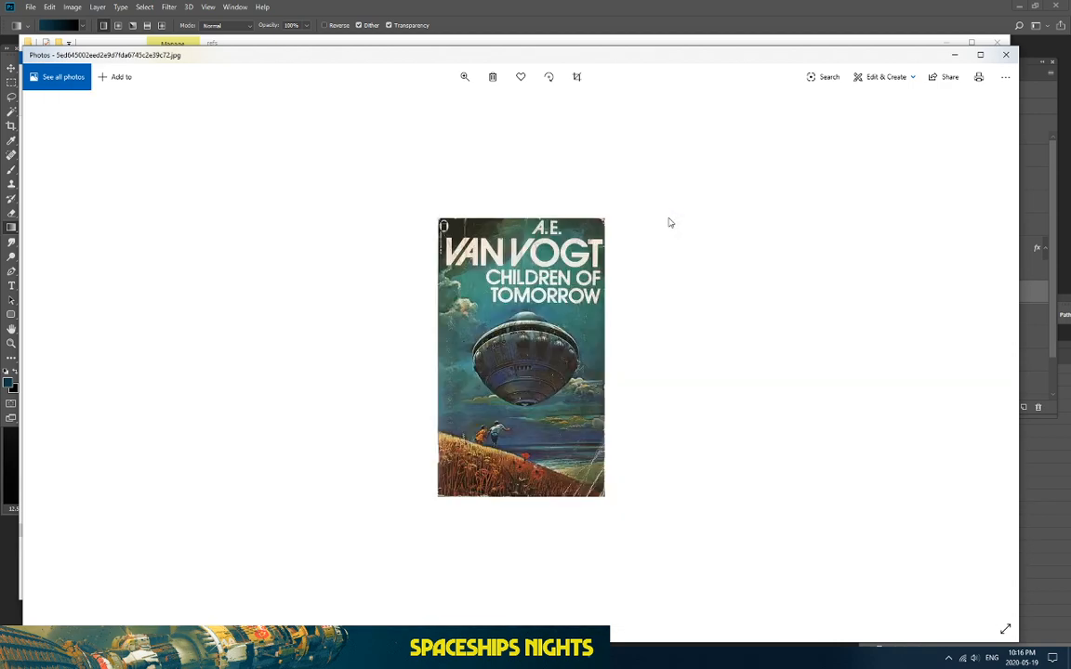
key(Left)
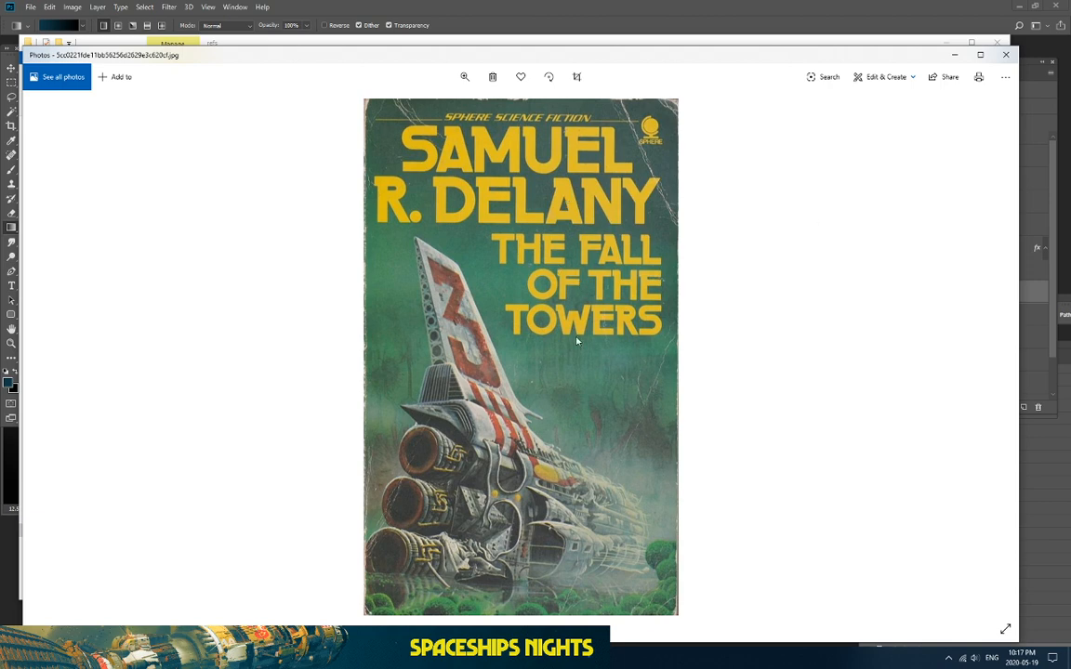
Step: Browse from the Van Vogt book cover to the red tower-and-ship painting and beyond
key(Right)
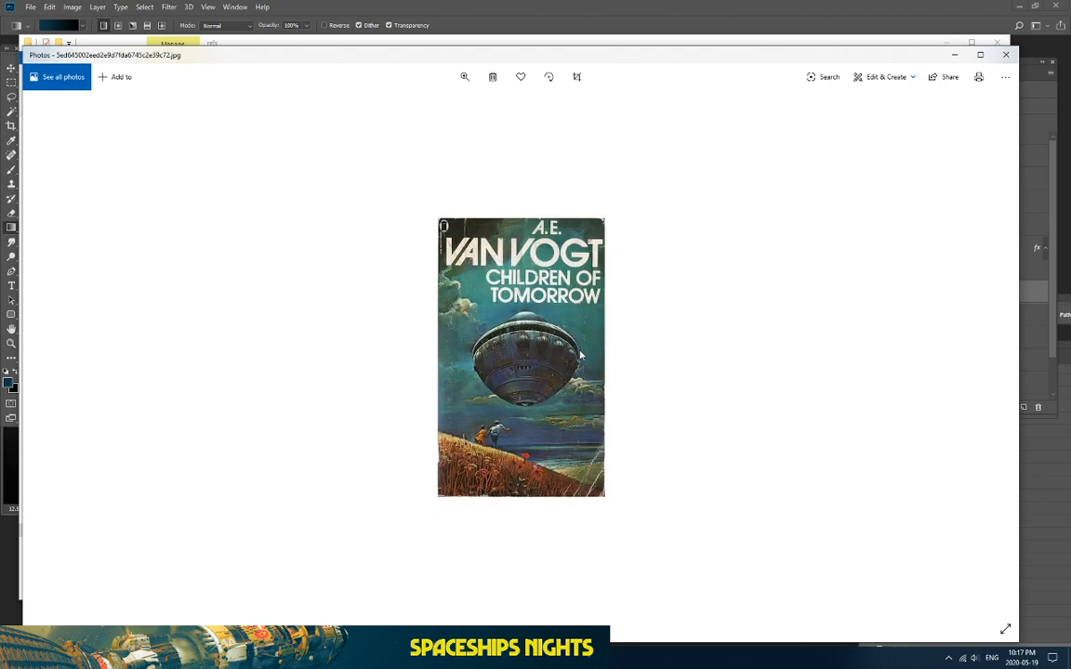
key(Right)
key(Left)
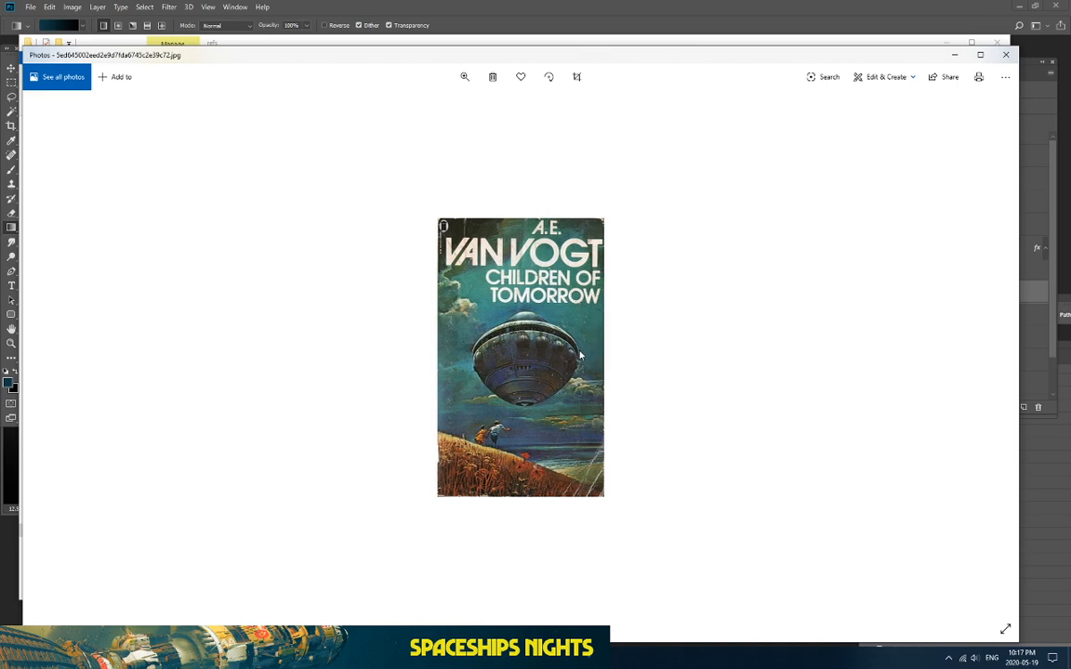
key(Right)
key(Right)
key(Right)
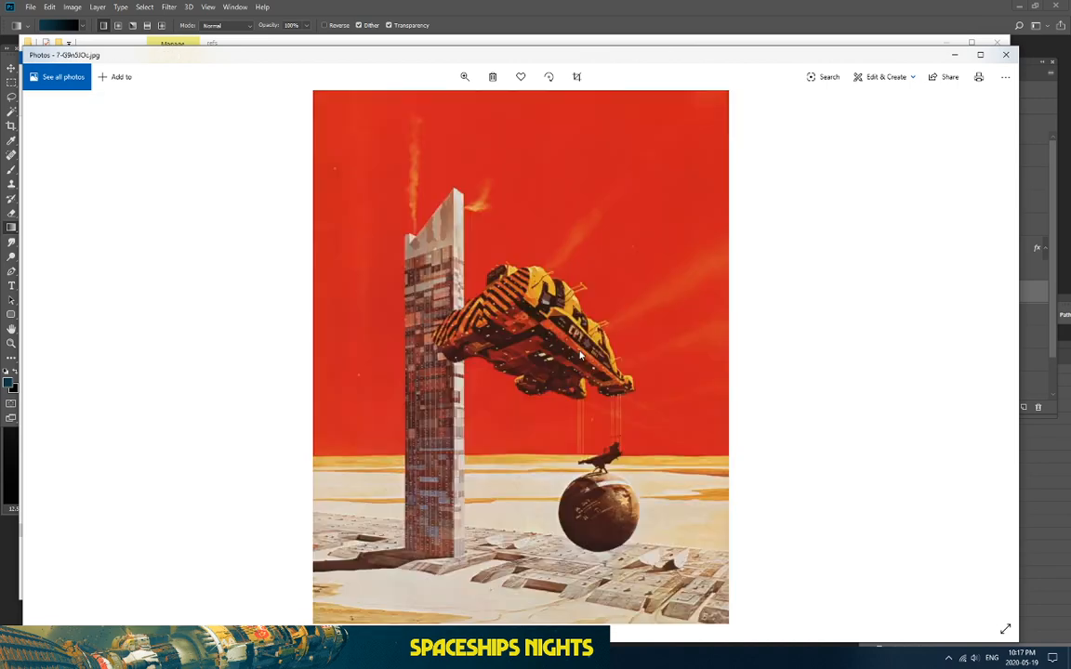
key(Left)
key(Right)
key(Left)
key(Right)
key(Right)
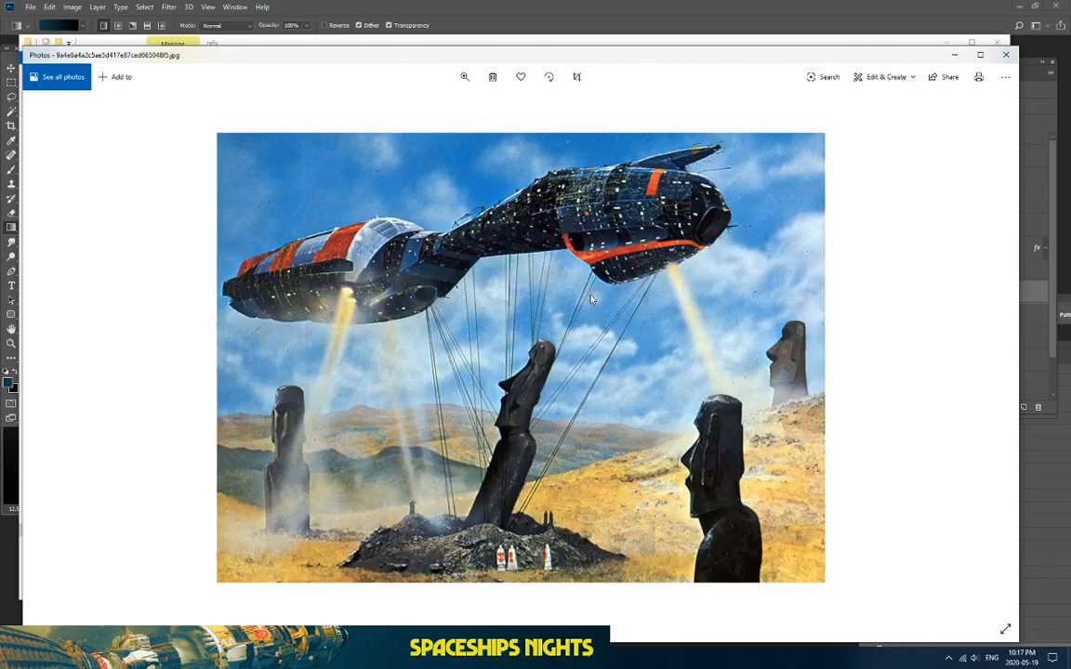
key(Right)
Step: View the Fantasy Cities image and further spaceship paintings, then return to Photoshop
key(Right)
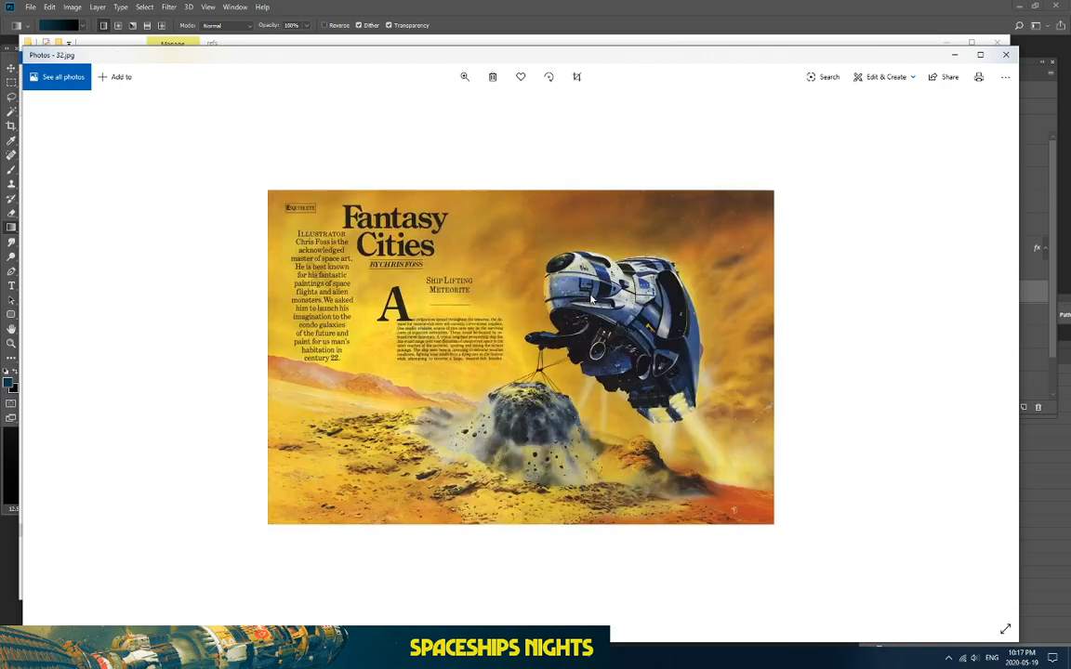
key(Right)
key(Left)
key(Right)
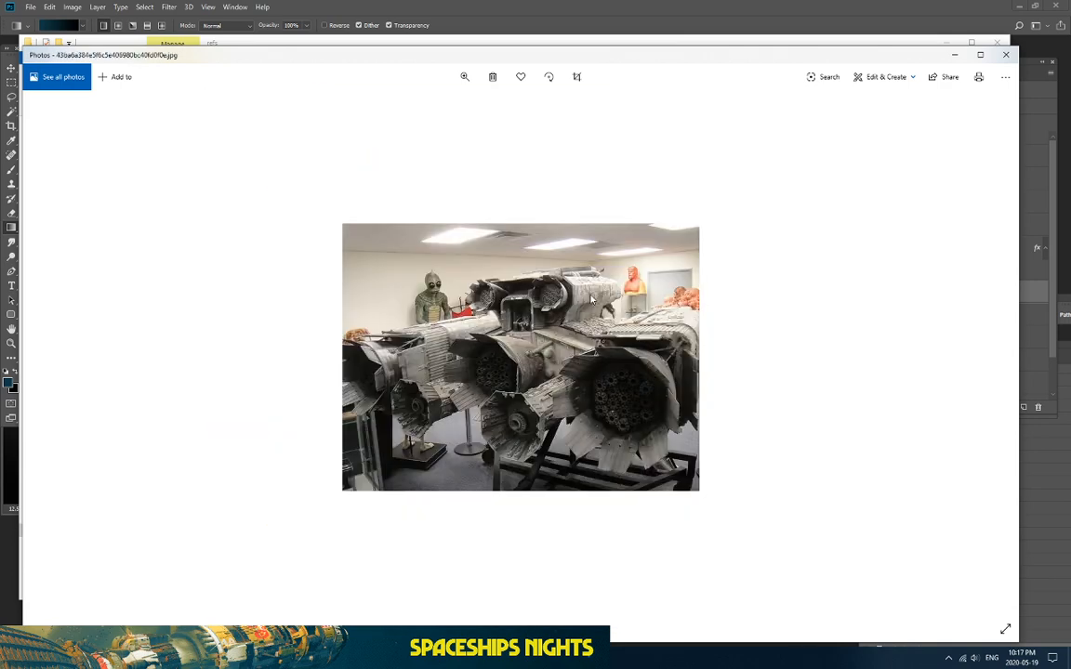
key(Right)
key(Right)
key(Right)
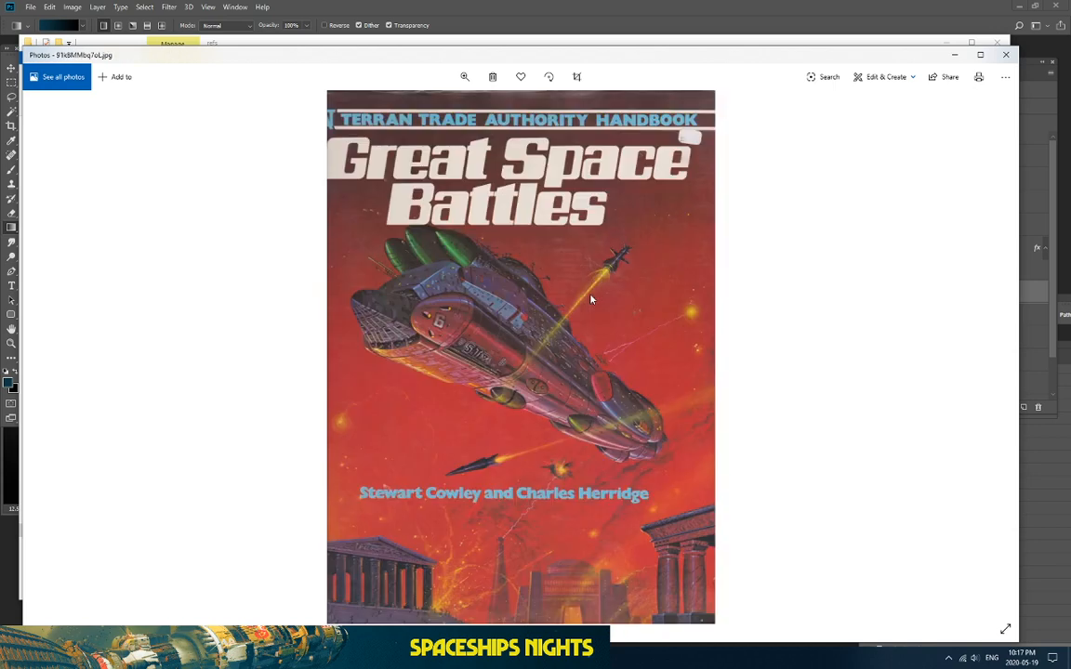
key(Right)
key(Right)
key(Right)
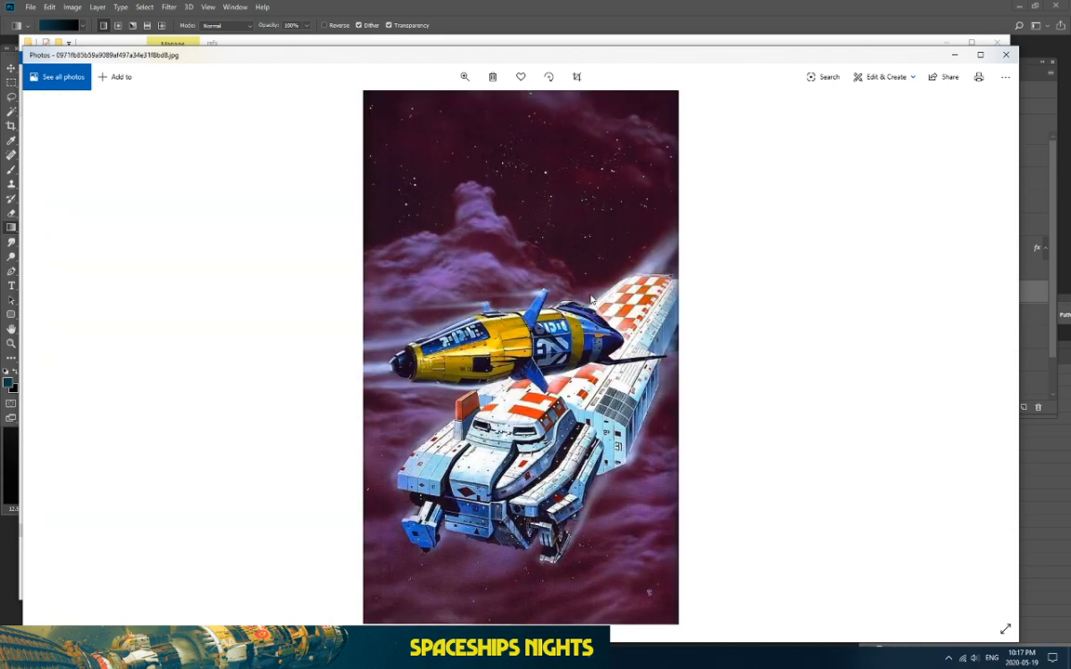
key(Right)
key(Right)
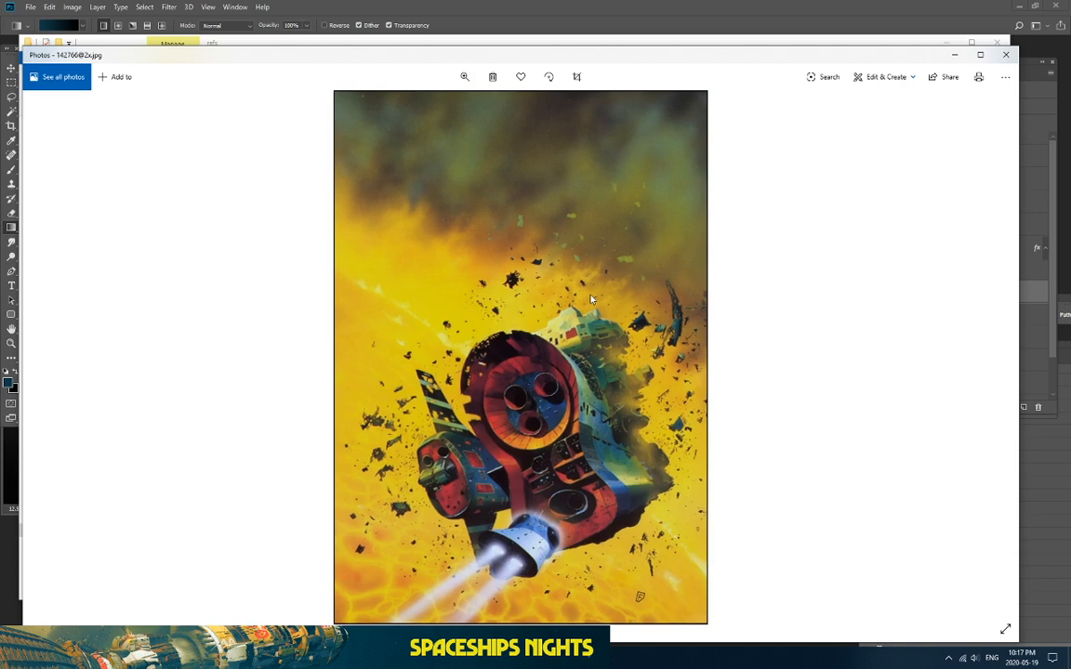
click(899, 8)
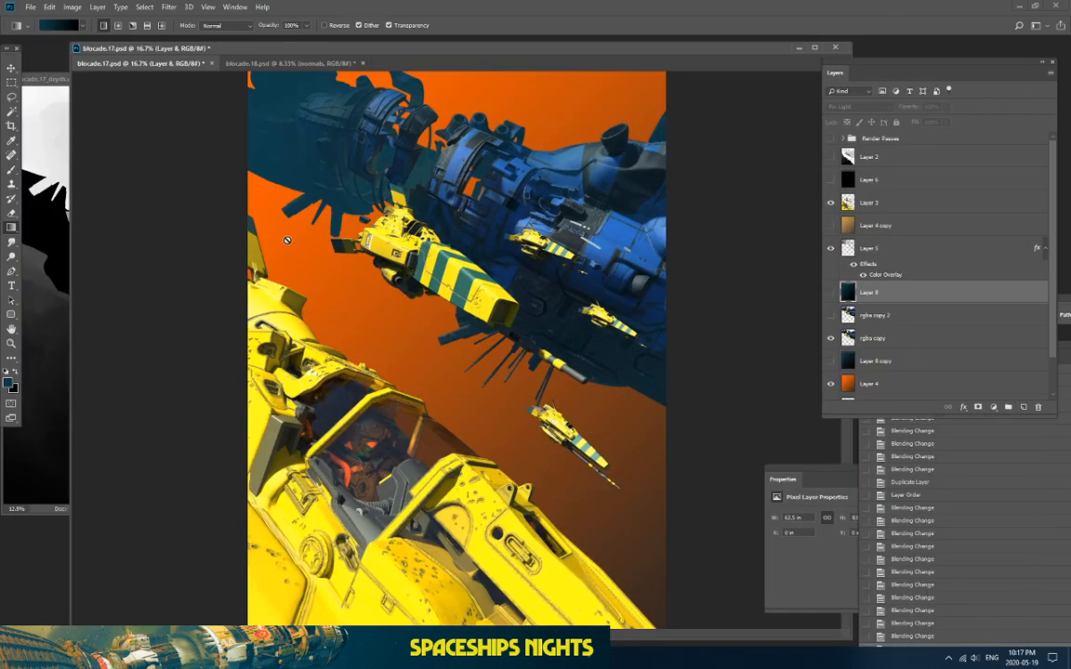
Step: Check the orange background's visibility and make Layer 4 the active layer
key(ctrl+plus)
key(ctrl+minus)
click(930, 204)
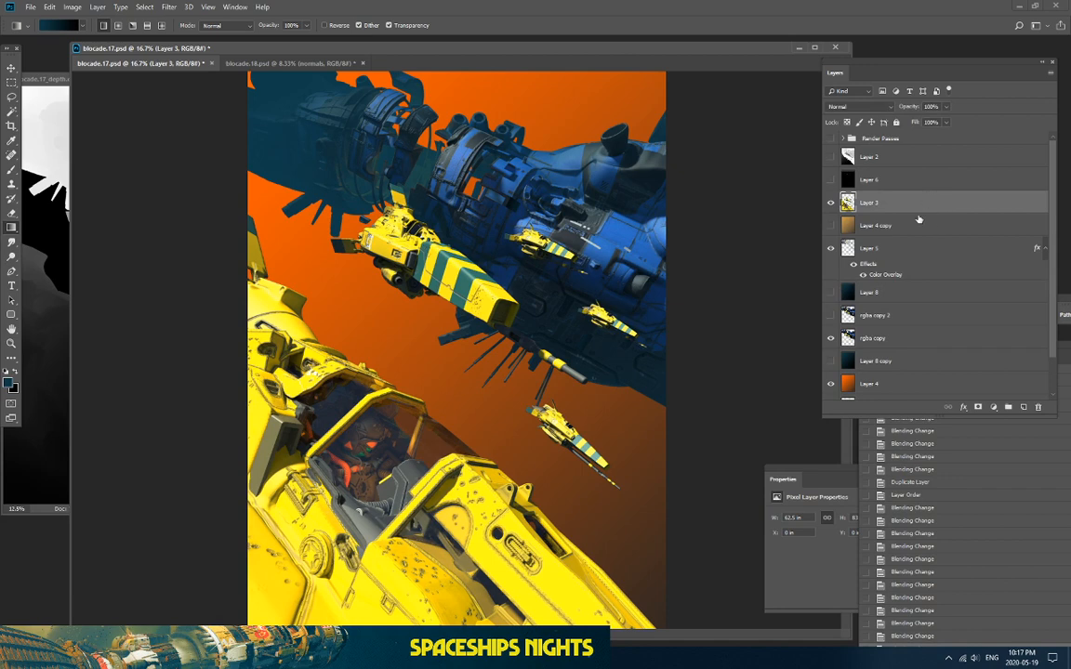
click(831, 383)
click(831, 383)
click(901, 388)
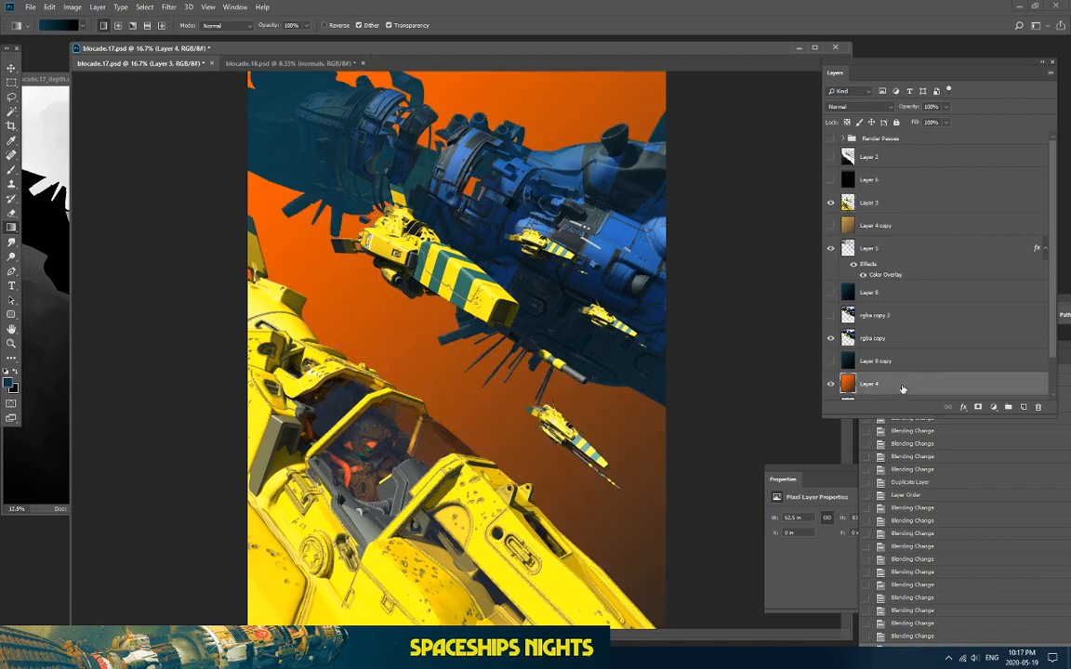
scroll(906, 381, down, 2)
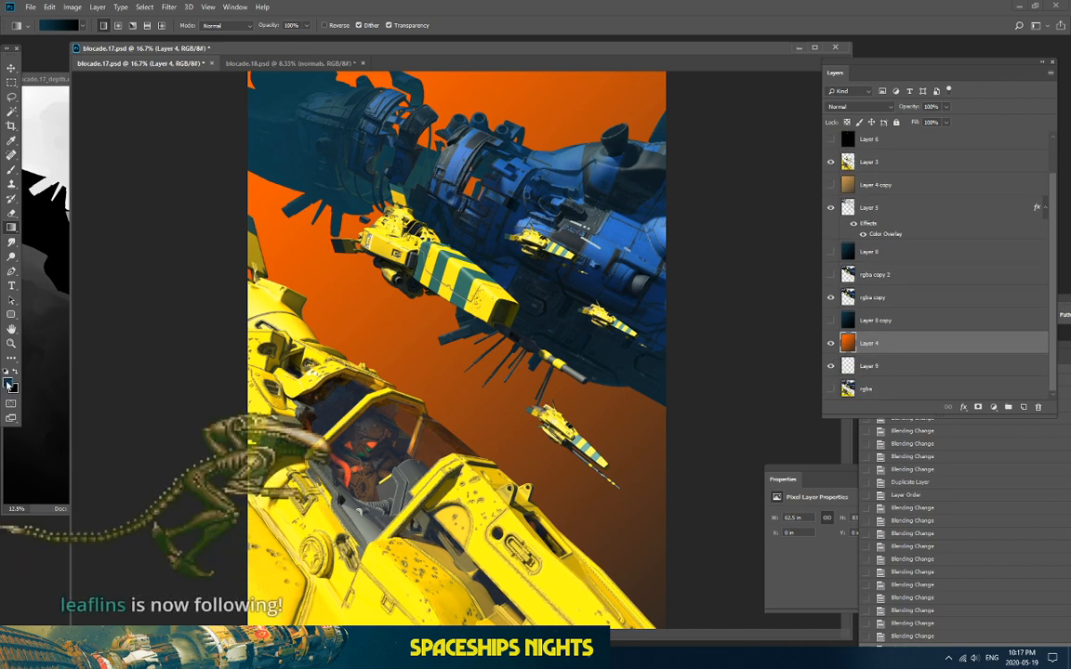
Step: Pick red as the foreground colour and fill Layer 4 with a red-to-black gradient
click(7, 382)
click(907, 399)
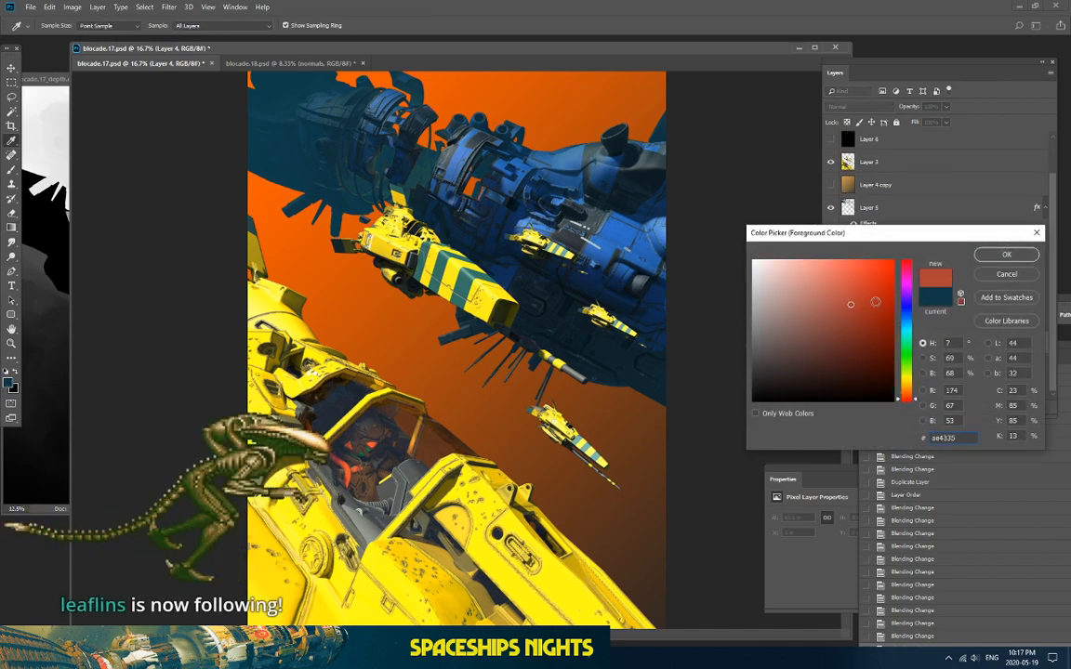
click(1006, 254)
key(g)
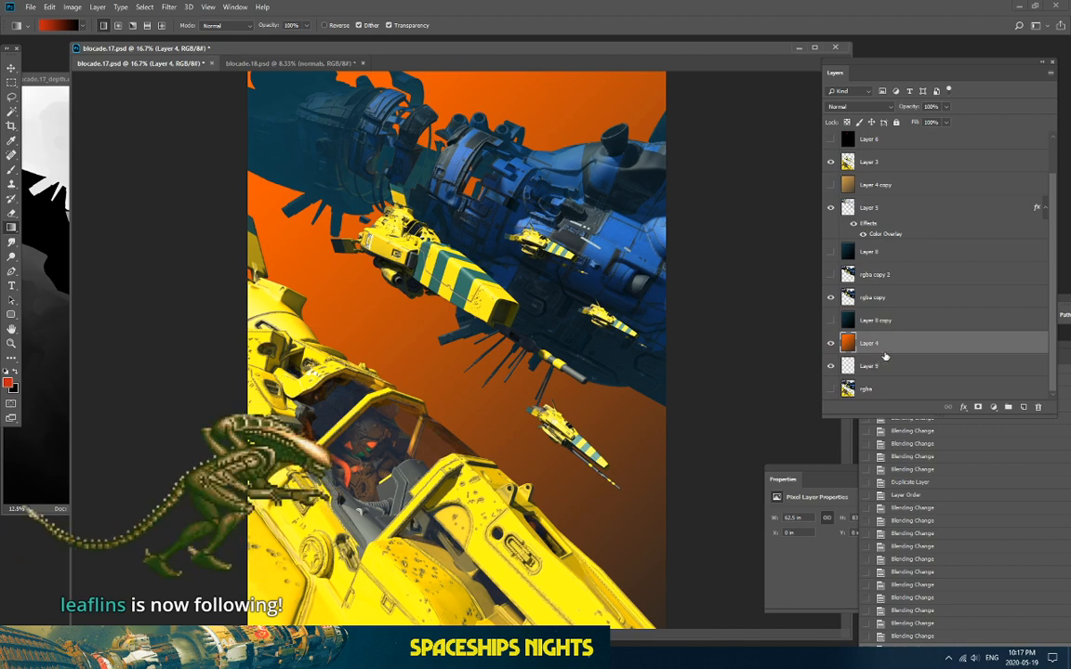
drag(369, 187, 710, 581)
drag(330, 142, 834, 628)
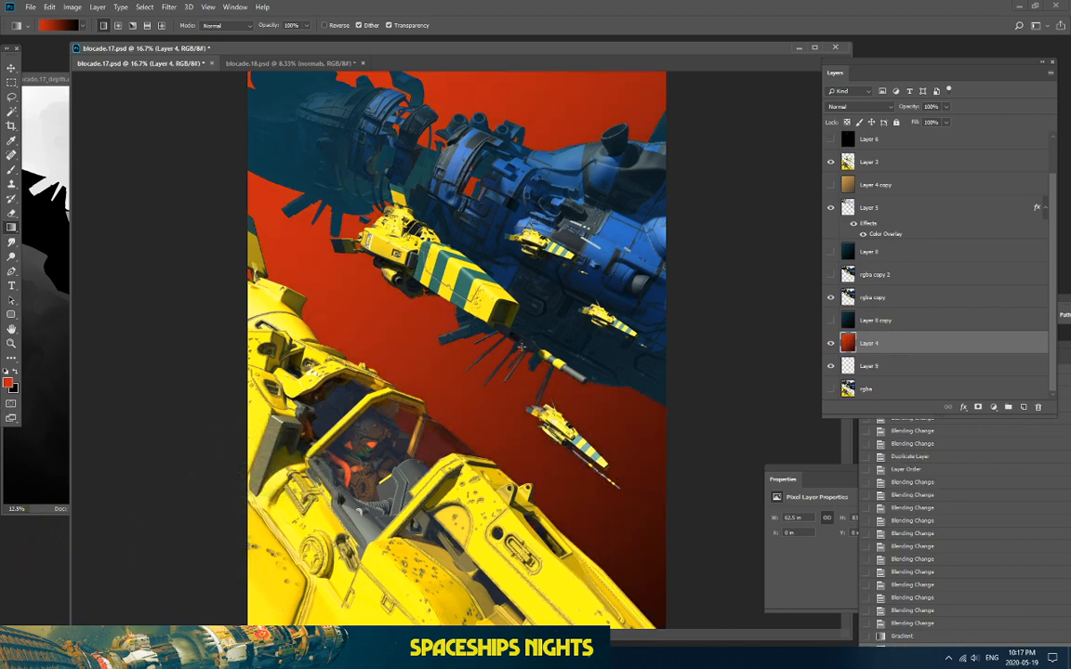
Step: Compare the red background, add an empty Layer 10, and show the dark teal Layer 8
key(ctrl+minus)
key(ctrl+plus)
key(ctrl+minus)
key(ctrl+plus)
click(830, 343)
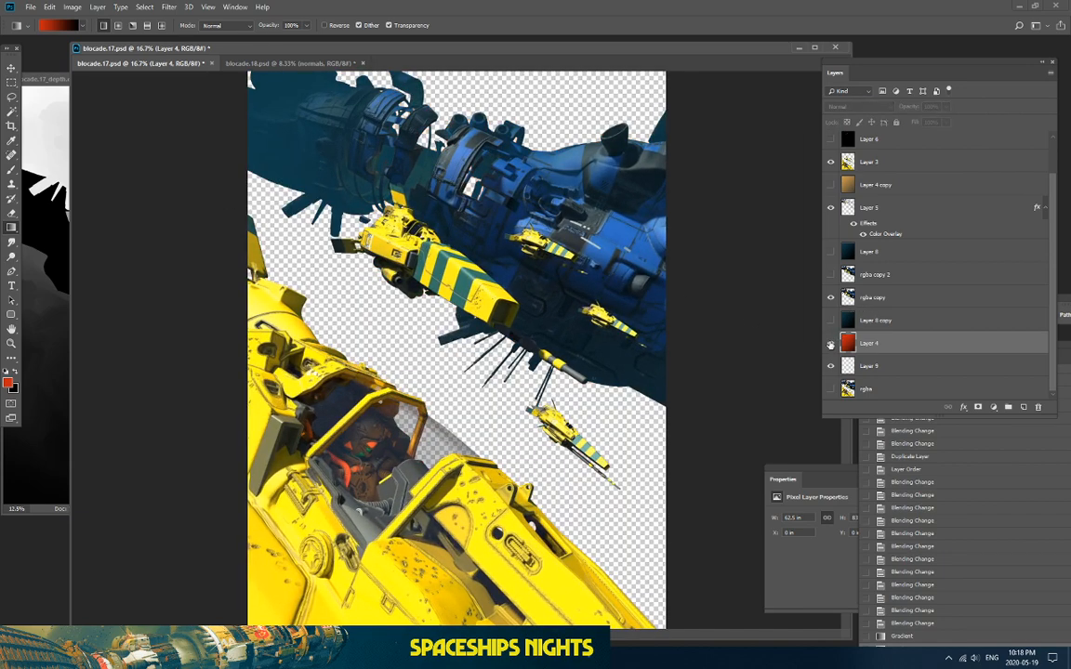
click(830, 343)
click(1025, 409)
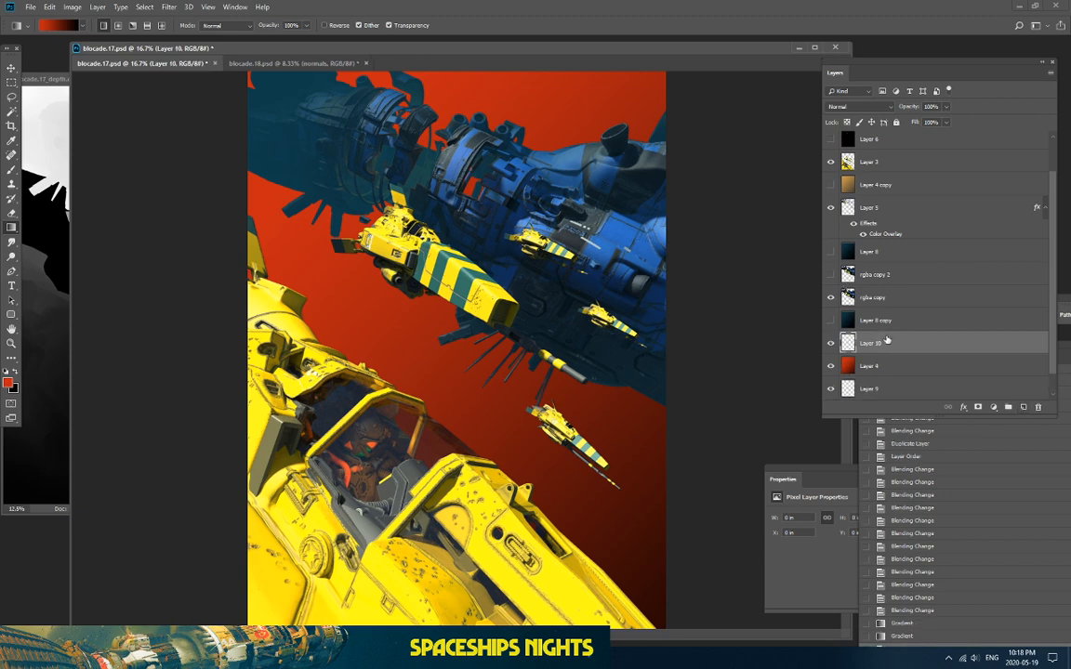
click(831, 252)
Step: Hide Layer 8, move Layer 10 above the rgba copy, and try then undo a red gradient
click(831, 252)
drag(842, 318, 925, 295)
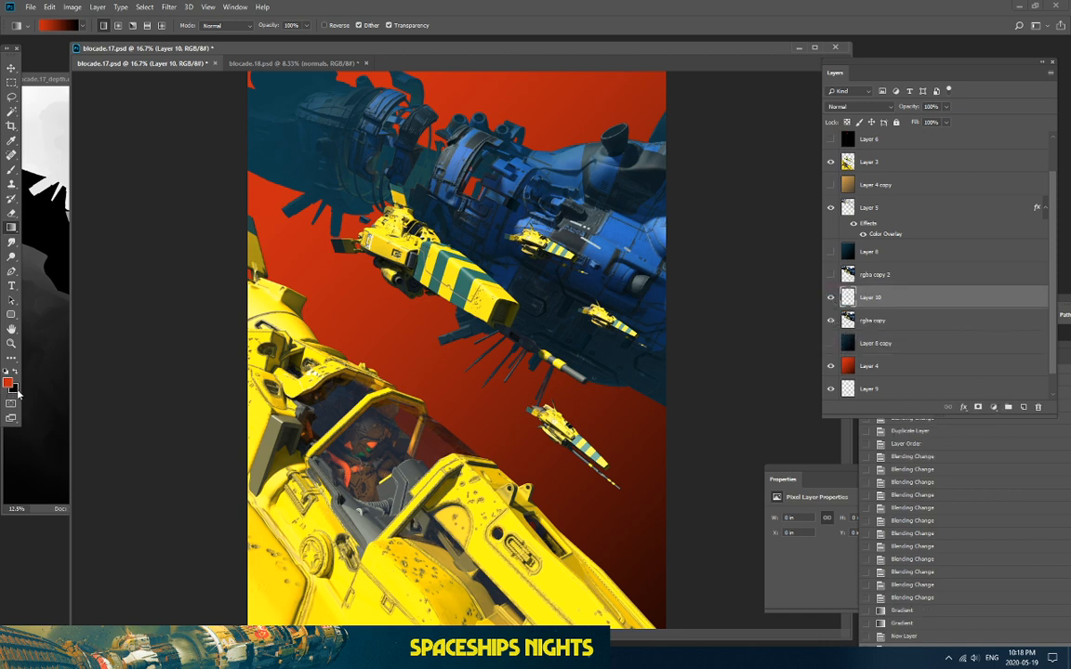
drag(331, 127, 687, 515)
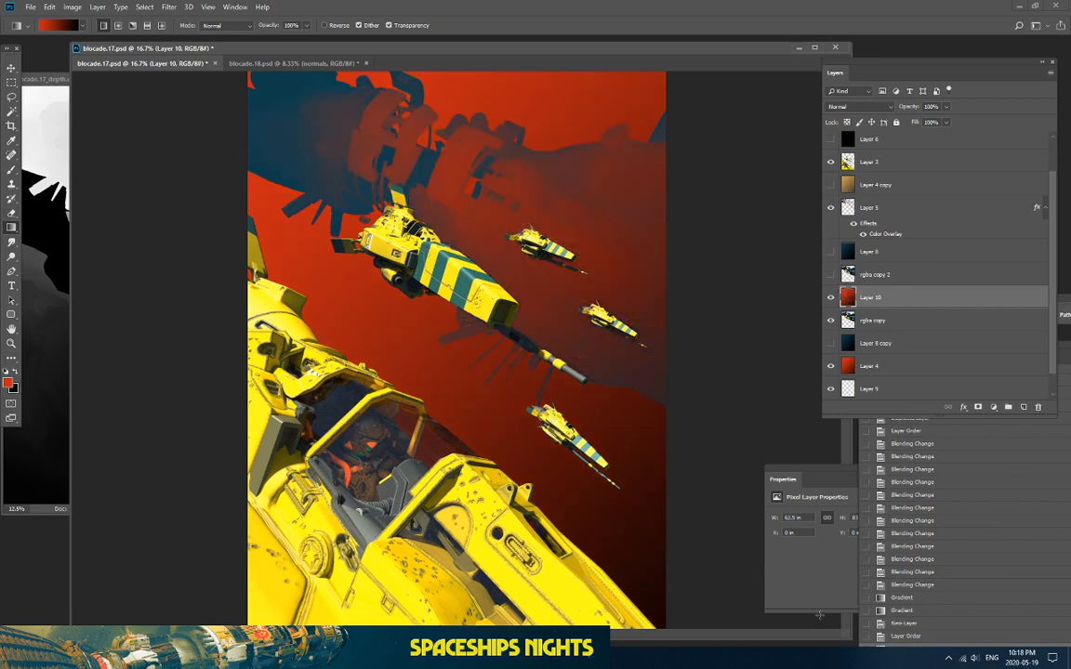
key(ctrl+z)
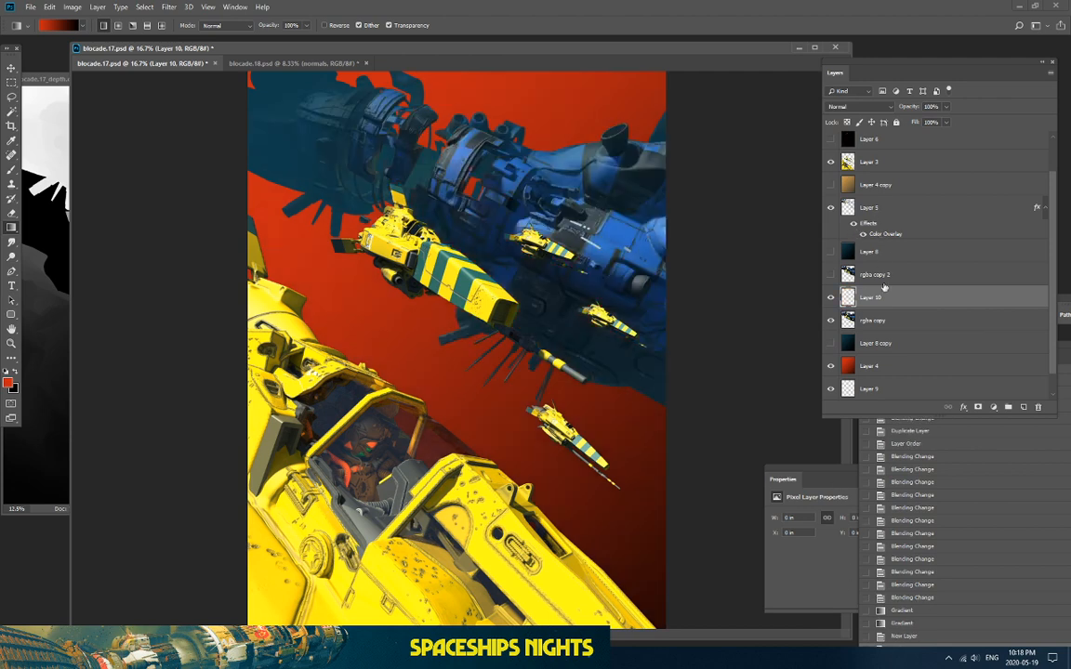
Step: Move Layer 10 above Layer 5 and fill it with a red-to-black gradient, comparing before and after
drag(877, 296, 874, 195)
drag(304, 107, 823, 531)
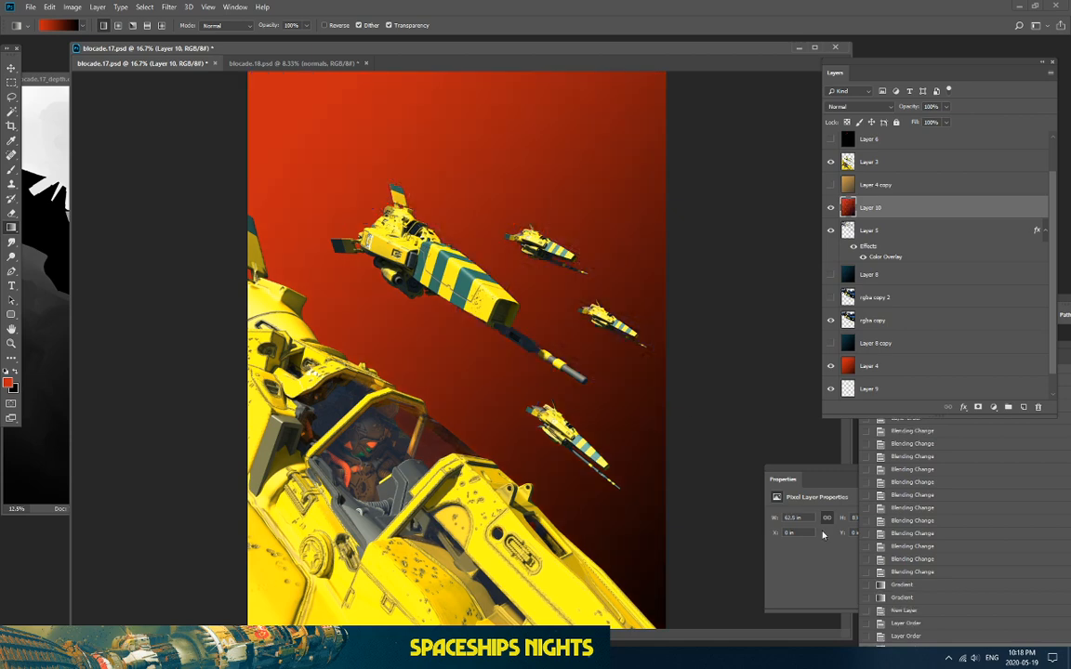
key(ctrl+z)
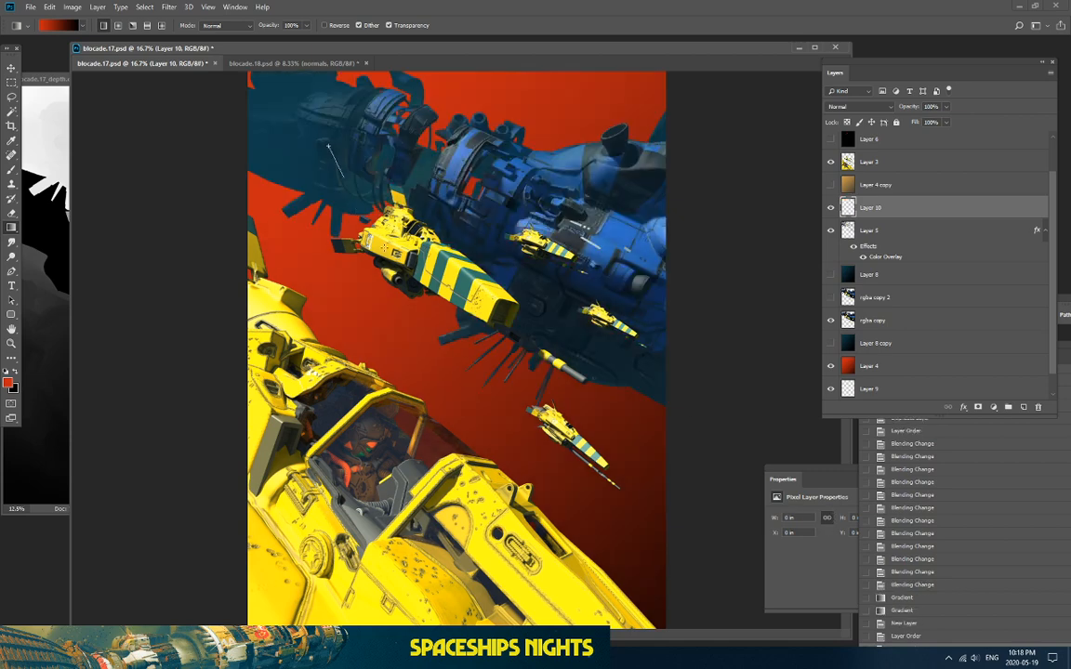
key(ctrl+shift+z)
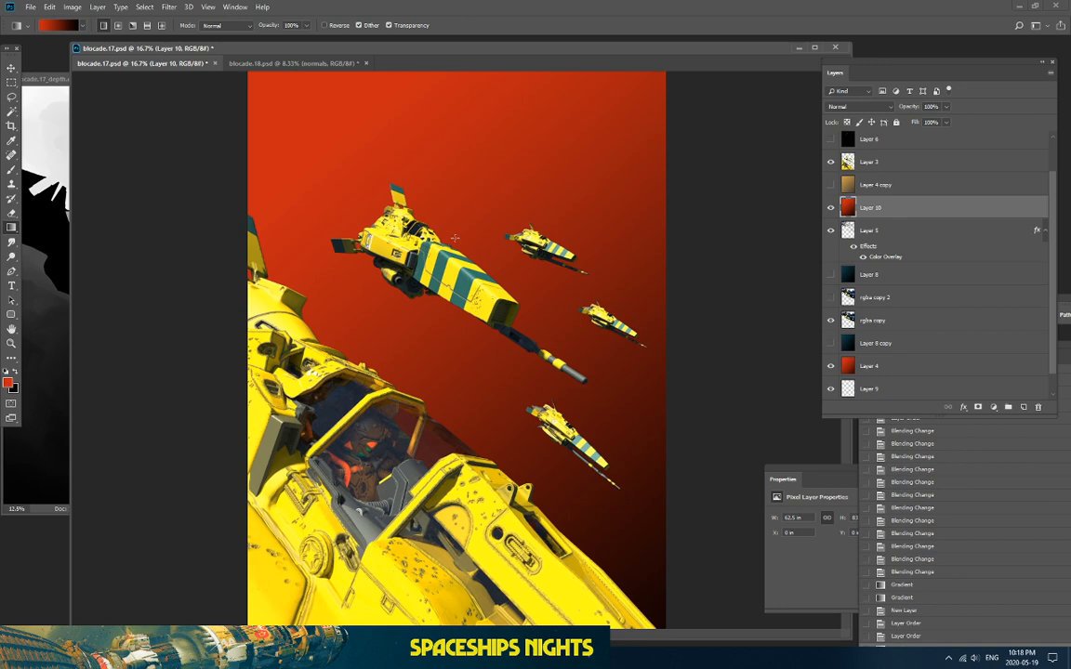
key(ctrl+minus)
key(ctrl+plus)
key(ctrl+plus)
Step: Zoom the spaceship composite out once more
key(ctrl+minus)
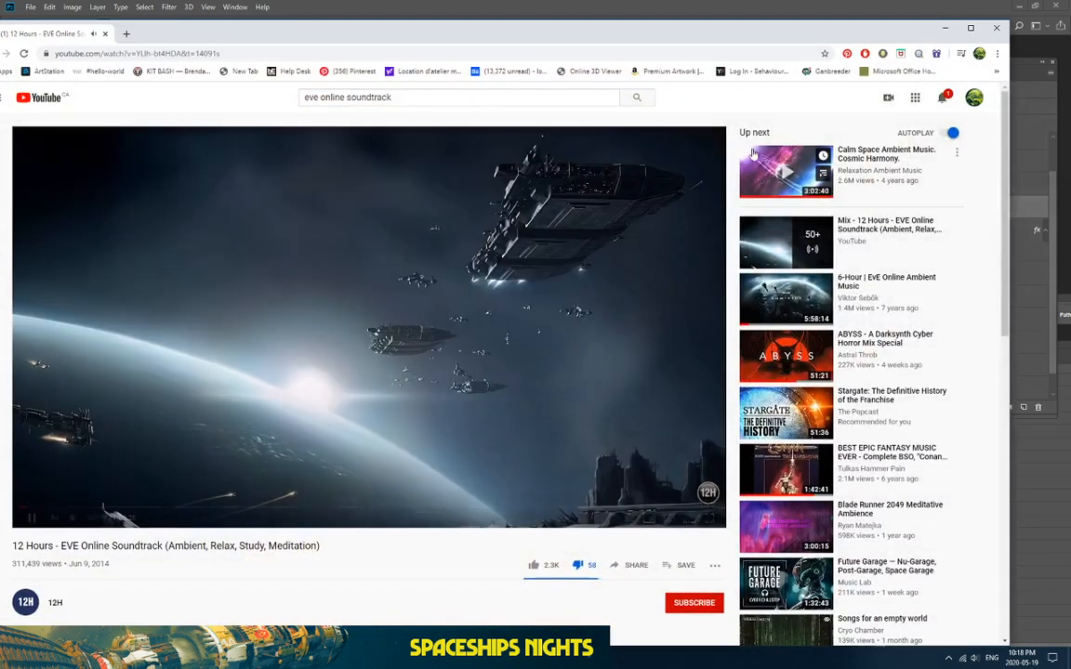
Step: Open ArtStation in a new tab and scroll through the library of purchased assets
click(126, 34)
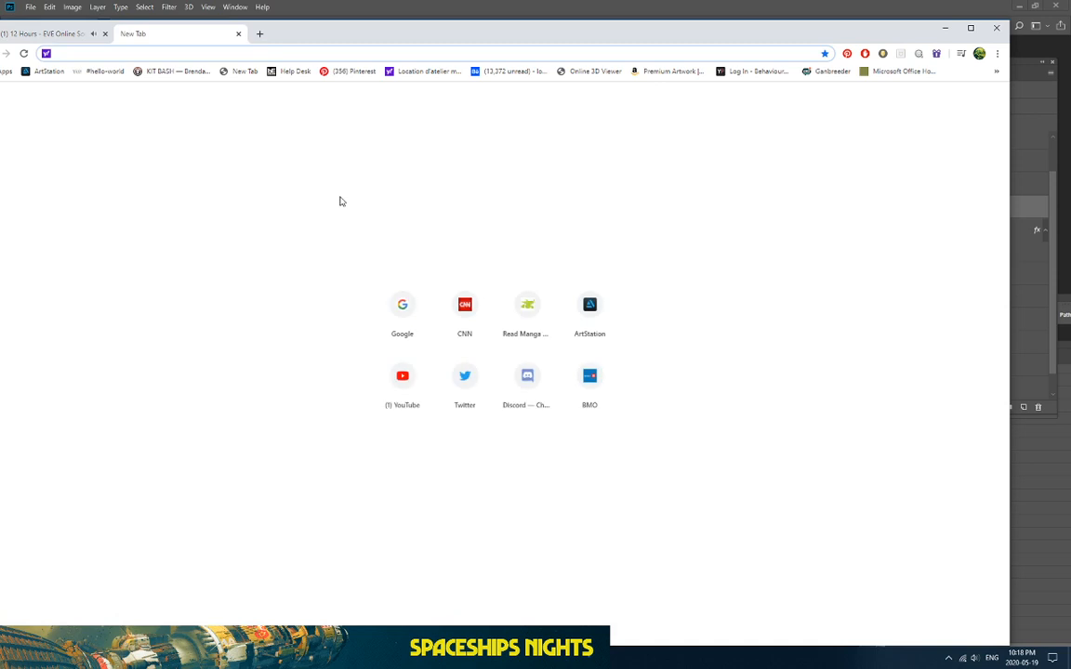
text(www.ar)
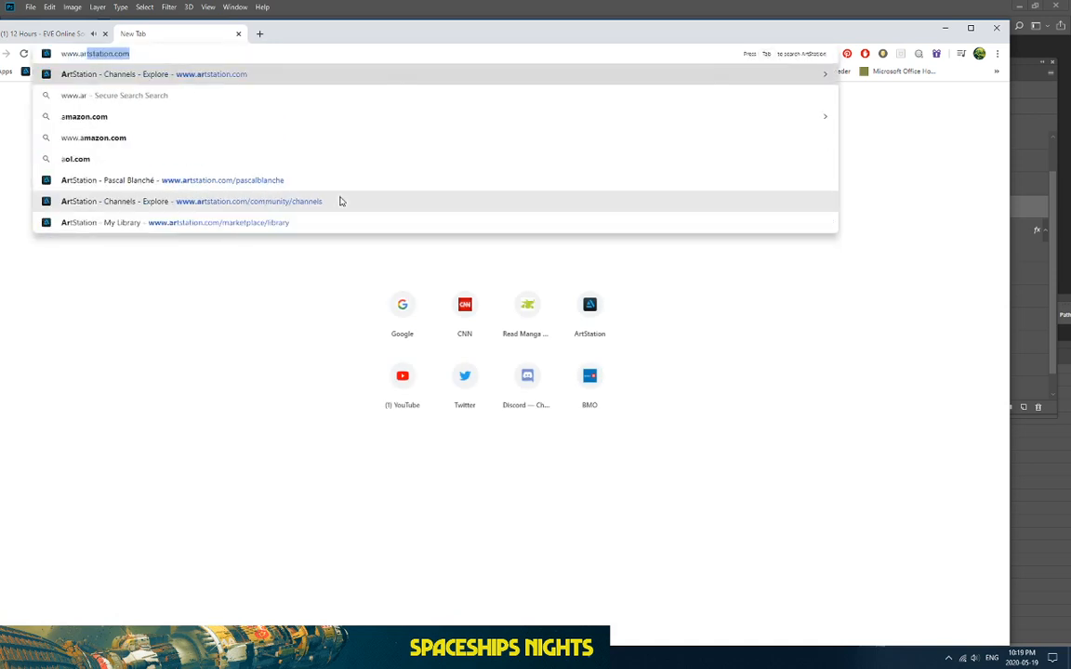
click(198, 76)
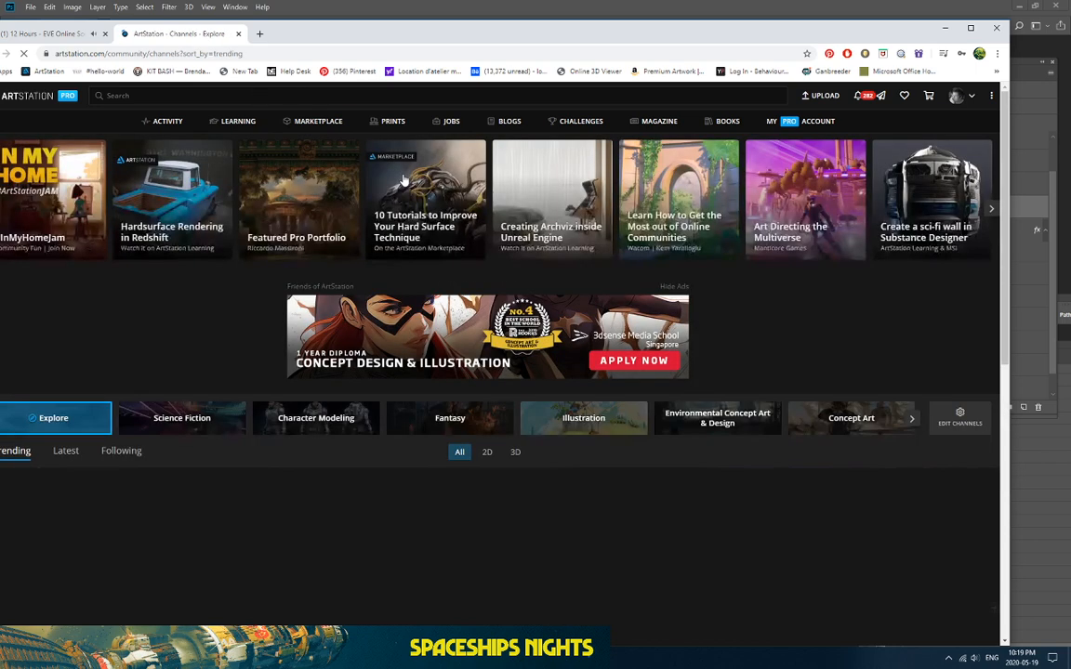
click(957, 96)
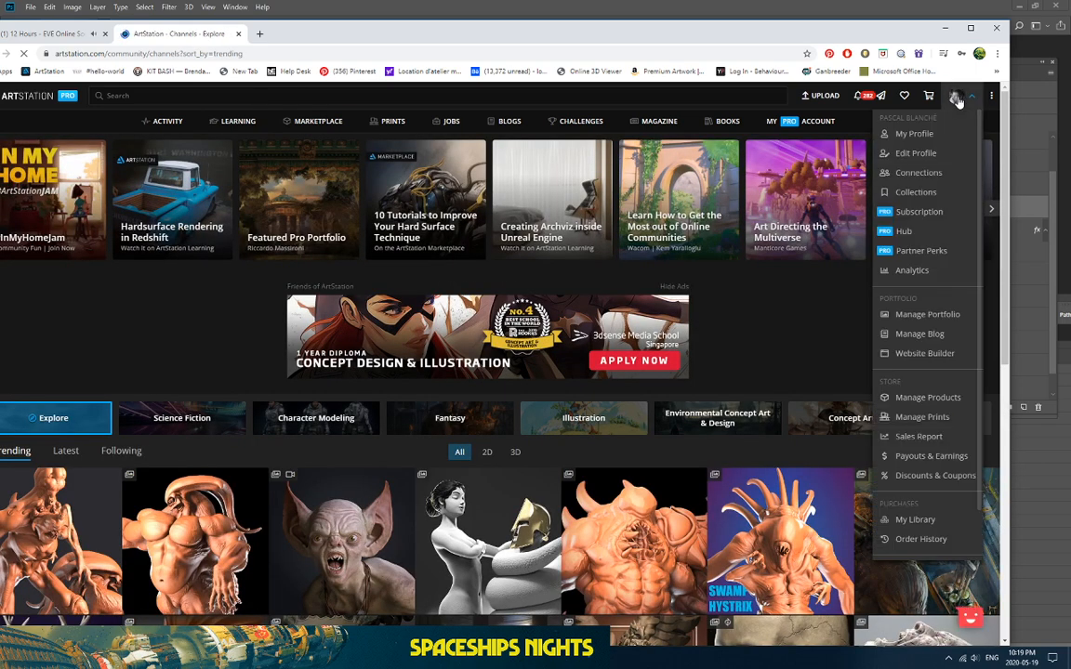
click(914, 519)
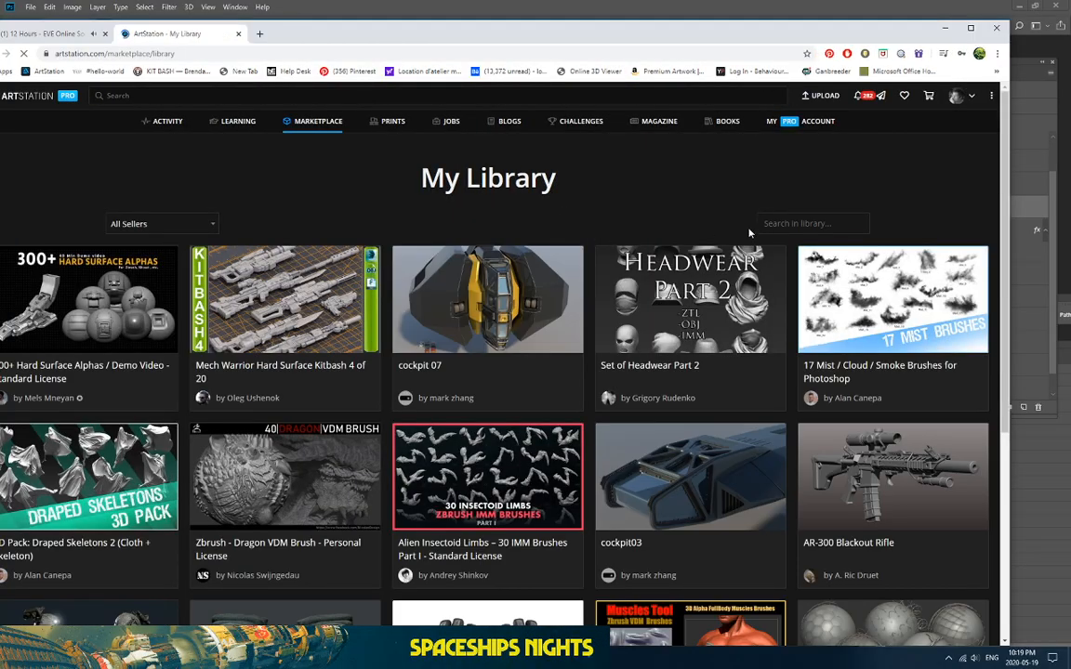
scroll(794, 244, down, 3)
scroll(794, 244, down, 20)
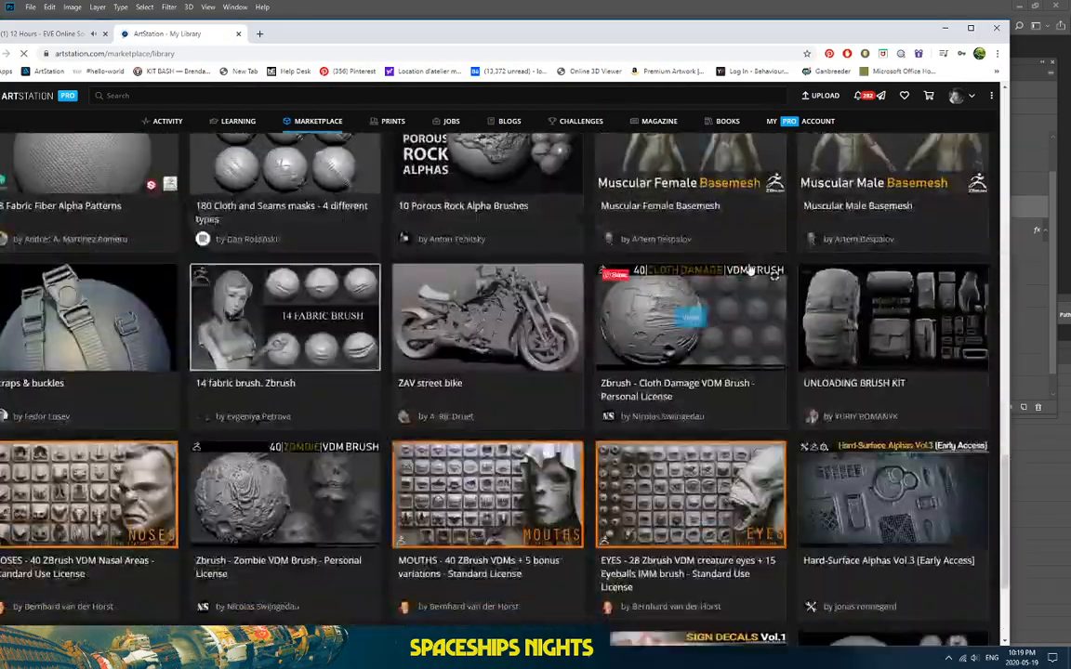
scroll(744, 269, down, 10)
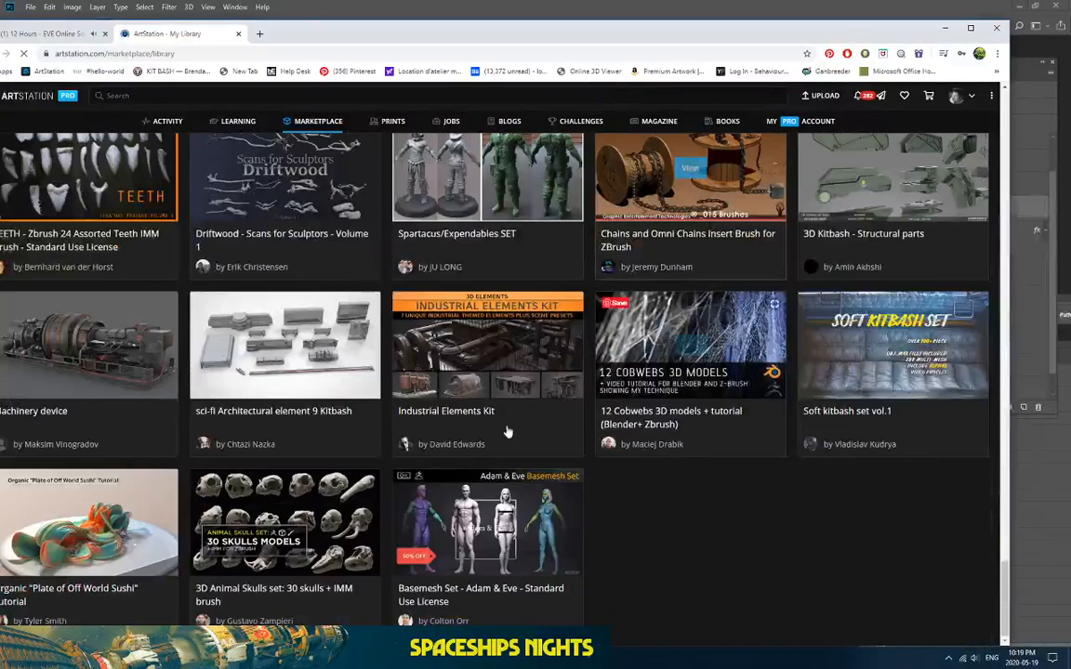
scroll(270, 502, up, 5)
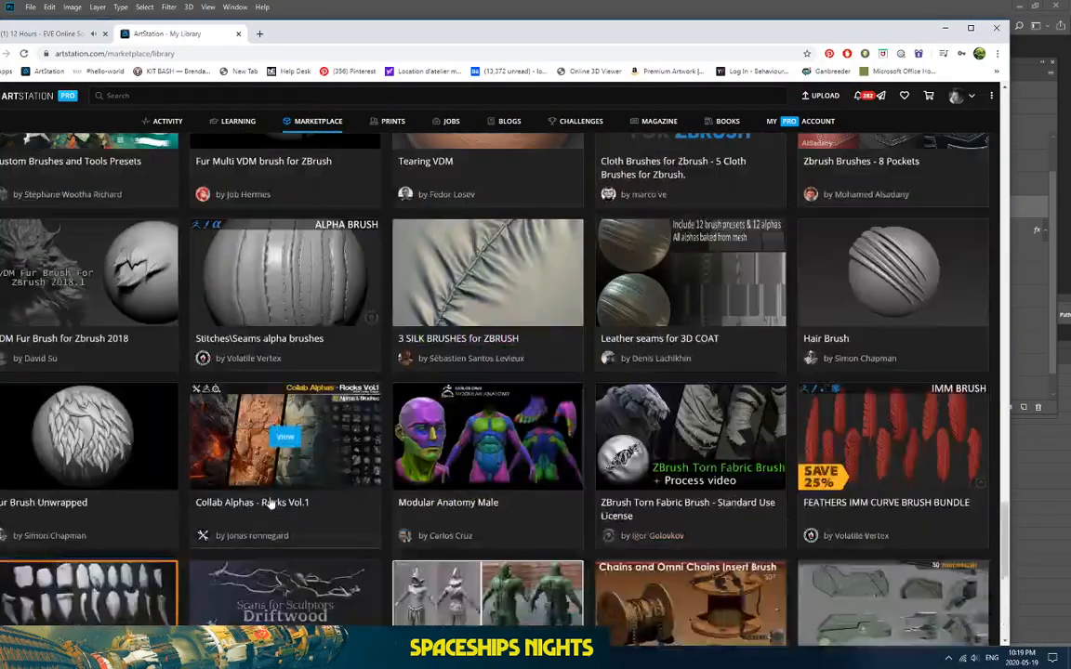
scroll(270, 503, up, 12)
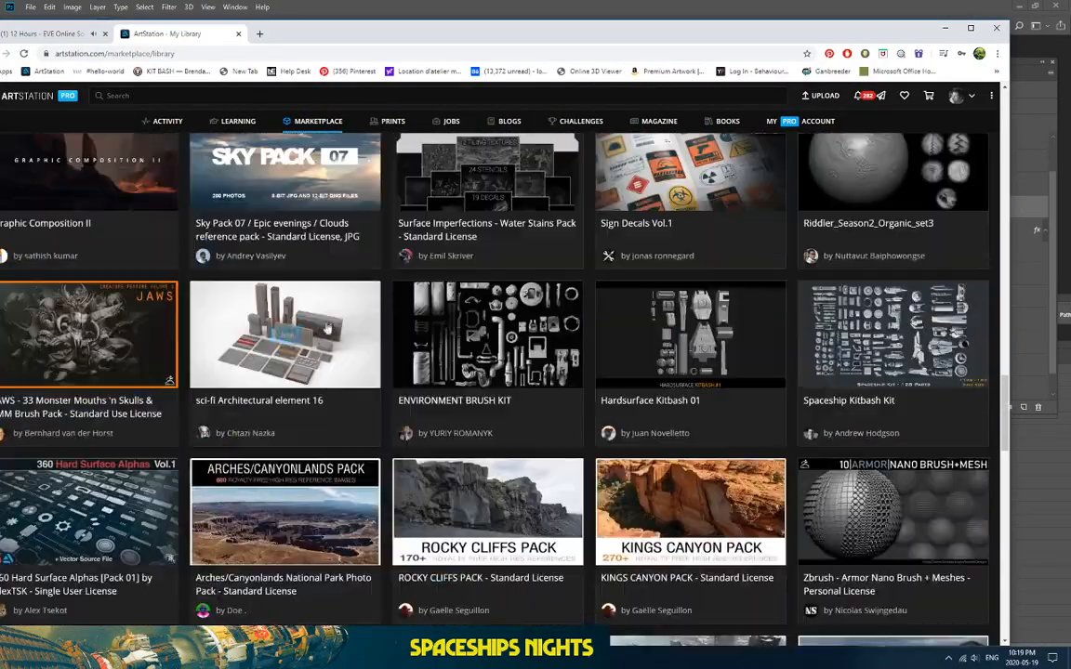
Step: Open Sign Decals Vol.1 from the library and flip through its preview images
click(259, 33)
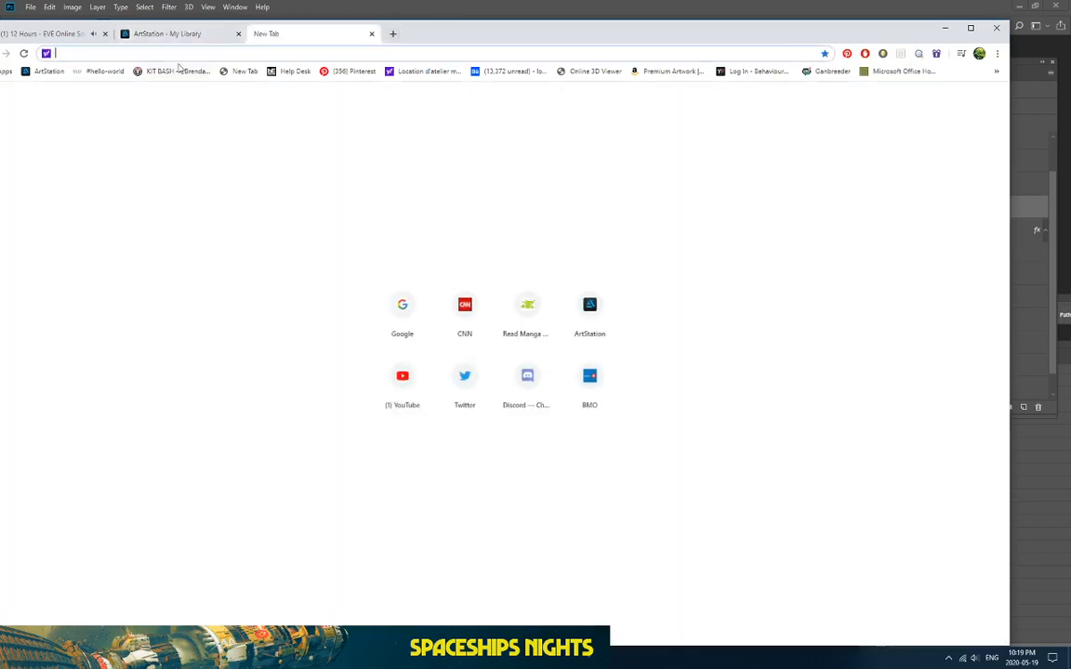
click(194, 34)
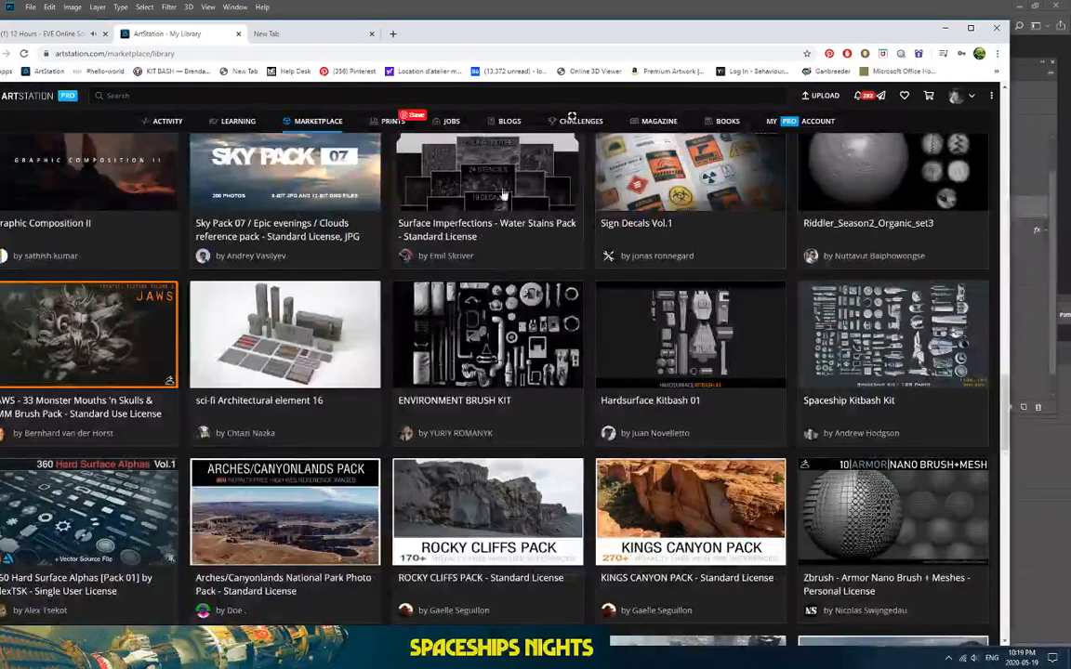
click(689, 172)
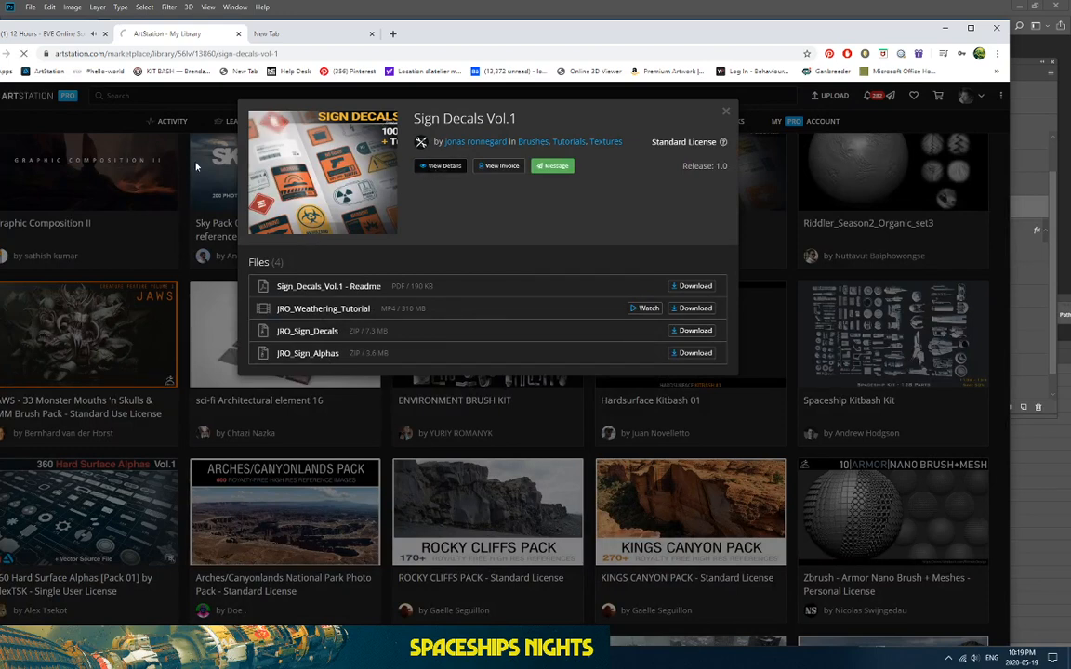
click(434, 165)
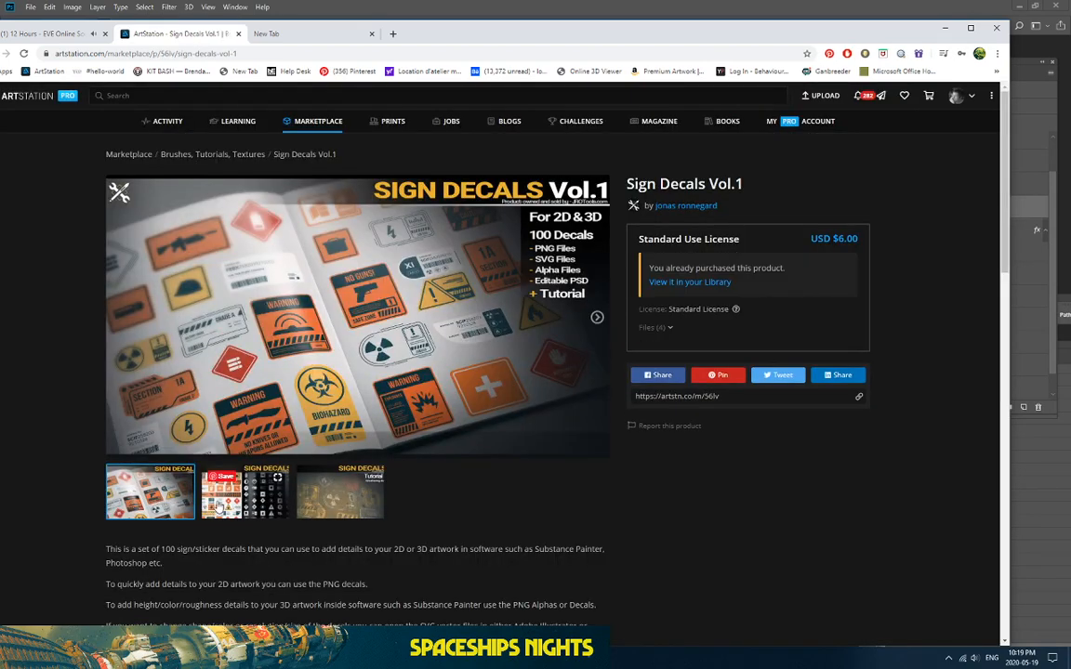
click(227, 476)
click(310, 503)
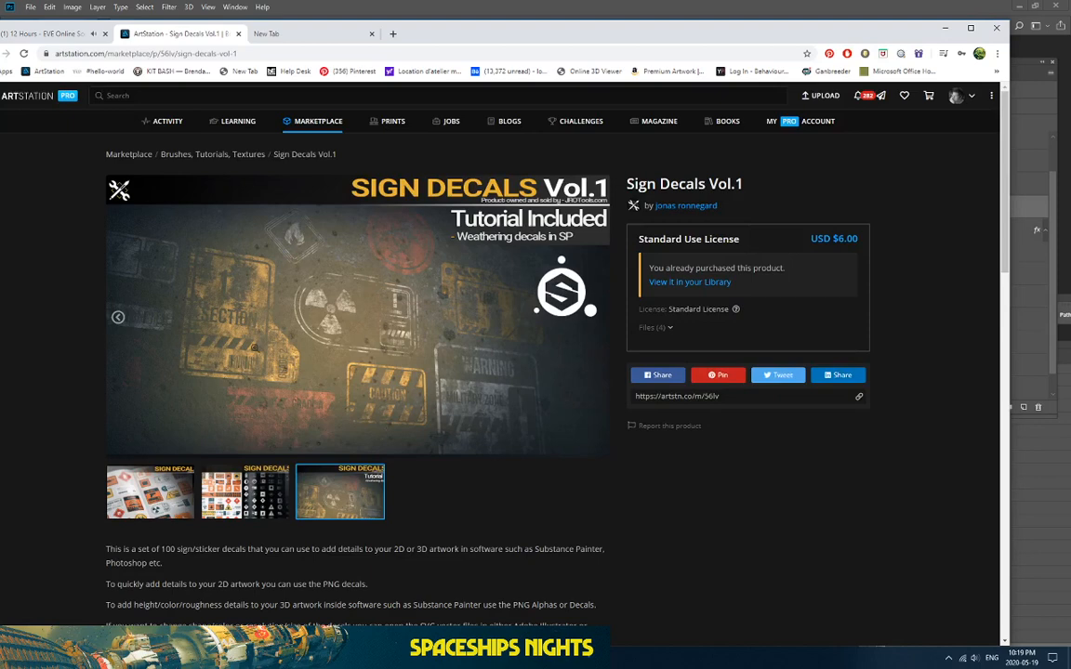
click(223, 493)
click(140, 497)
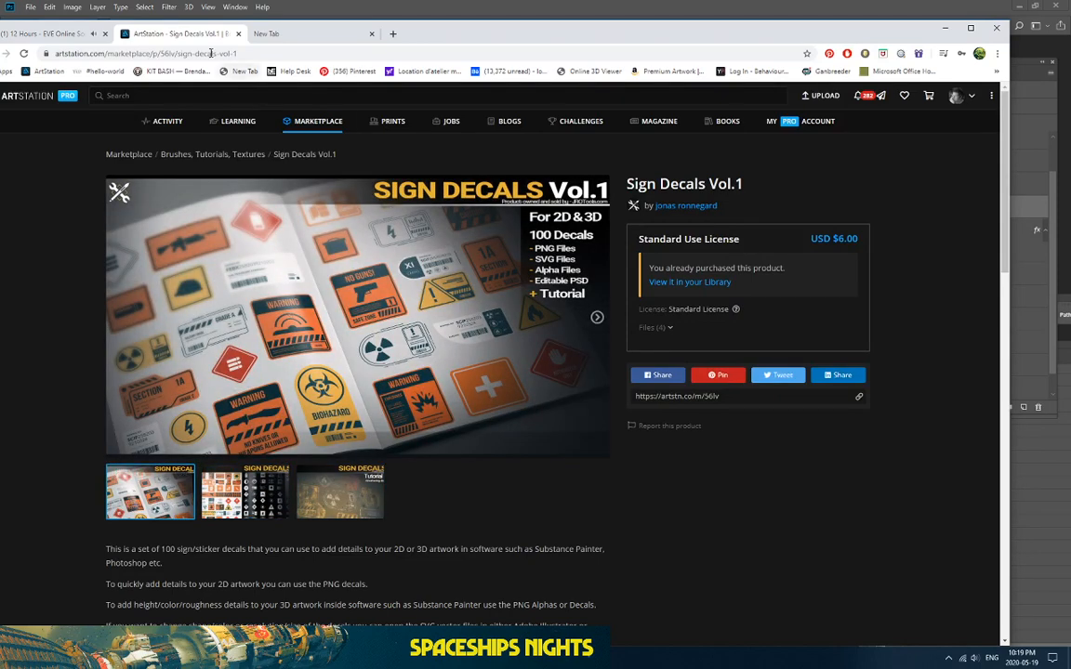
click(268, 31)
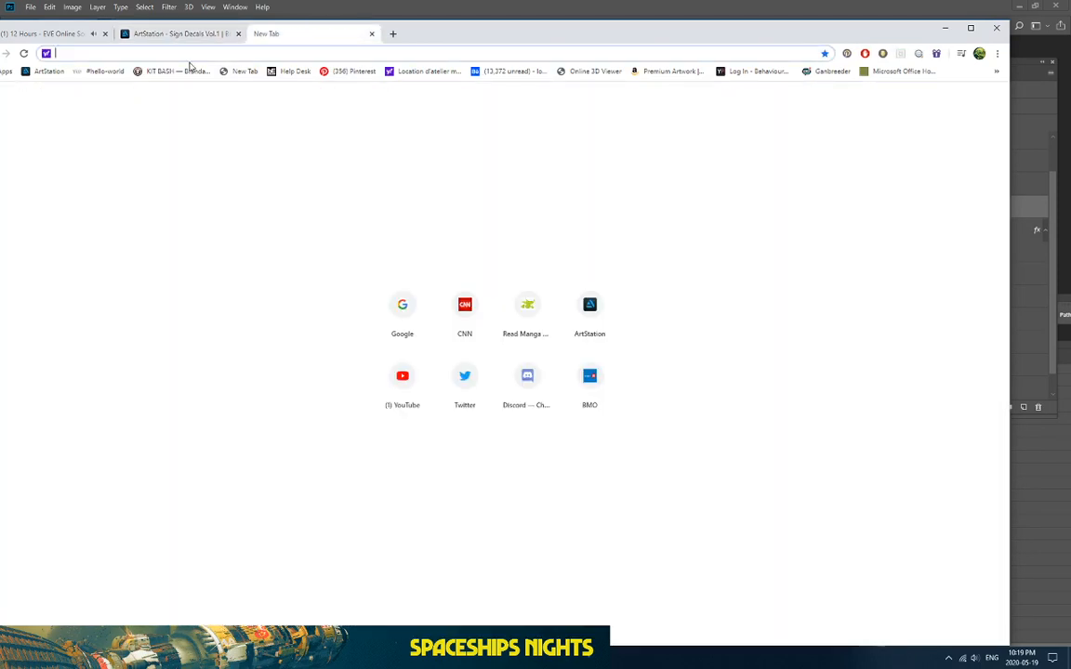
Step: Go to cubebrush.com in the new tab, correcting the mistyped address
text(www.a)
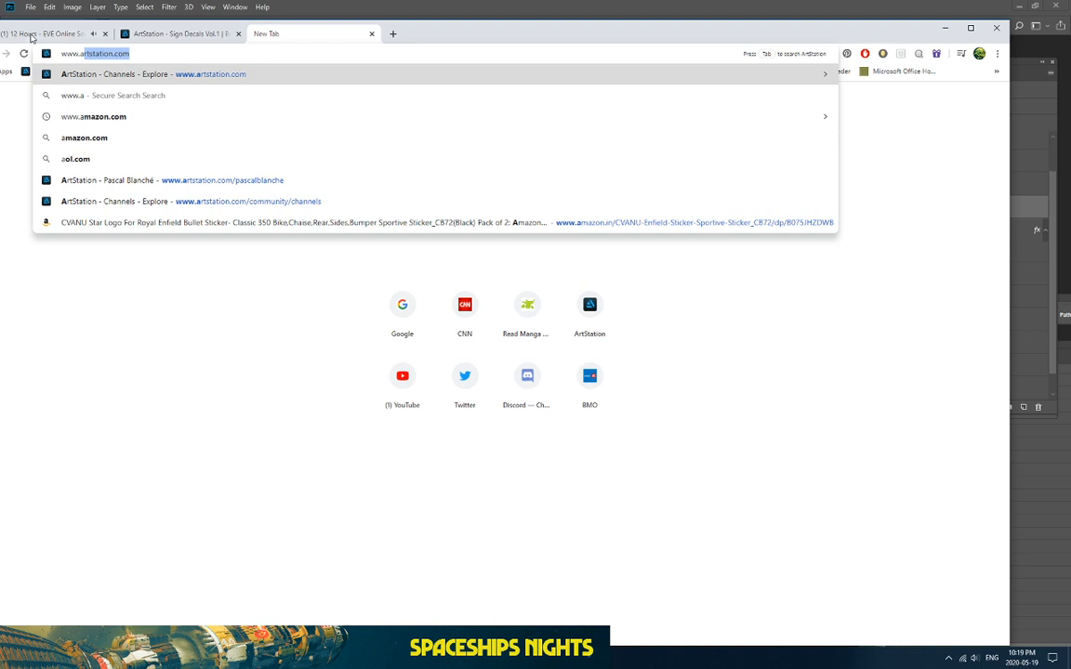
text(rtstation.com)
drag(92, 66, 80, 72)
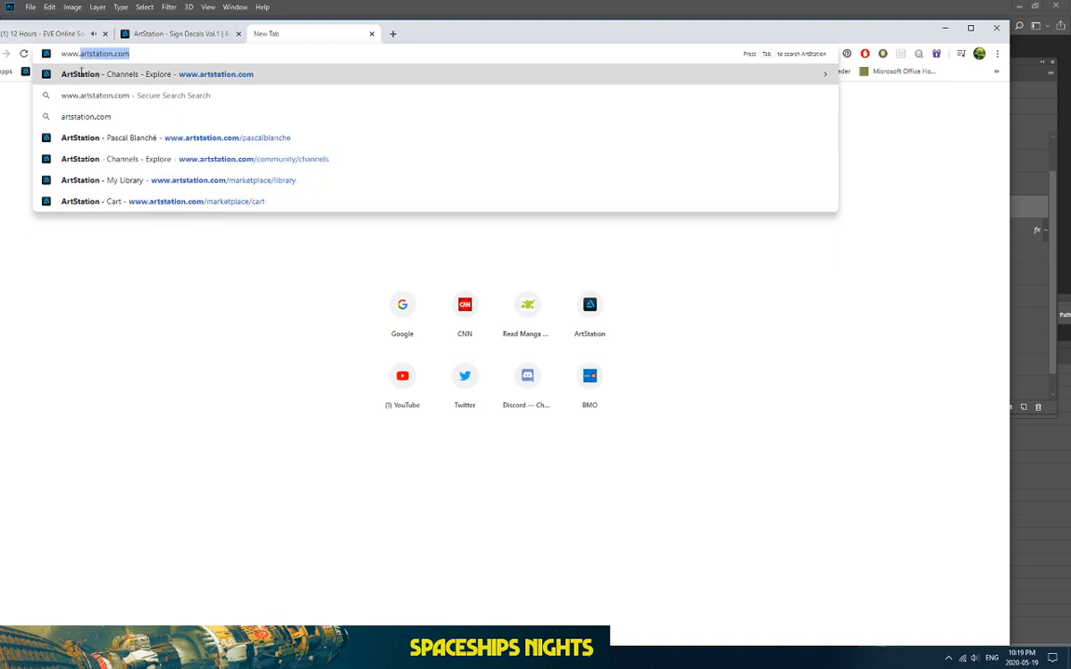
text(3d)
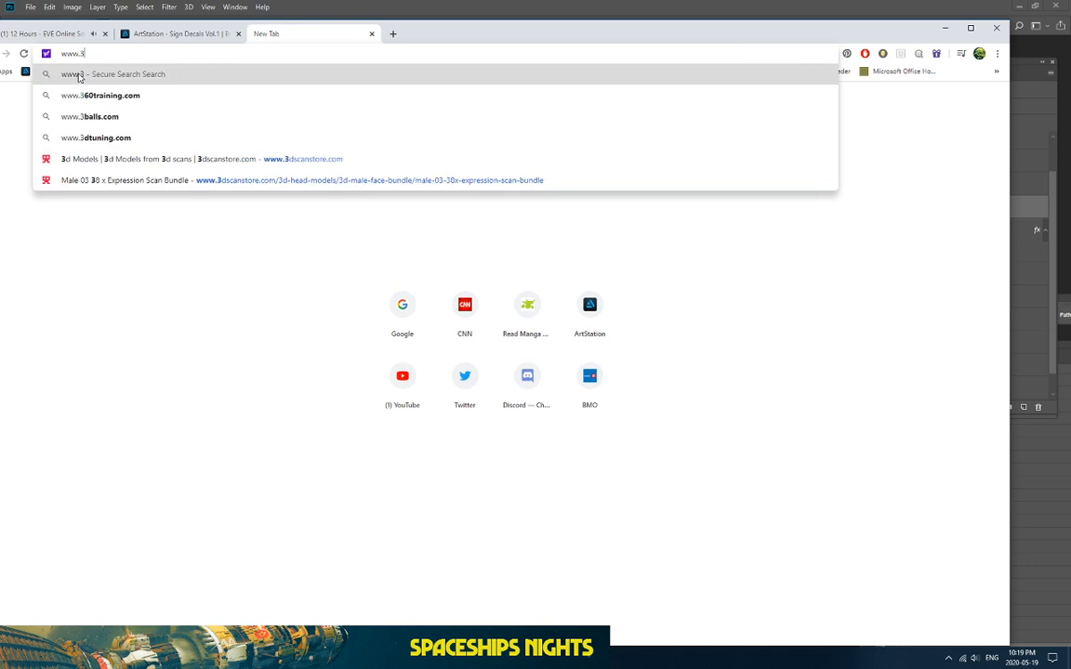
key(BackSpace)
key(BackSpace)
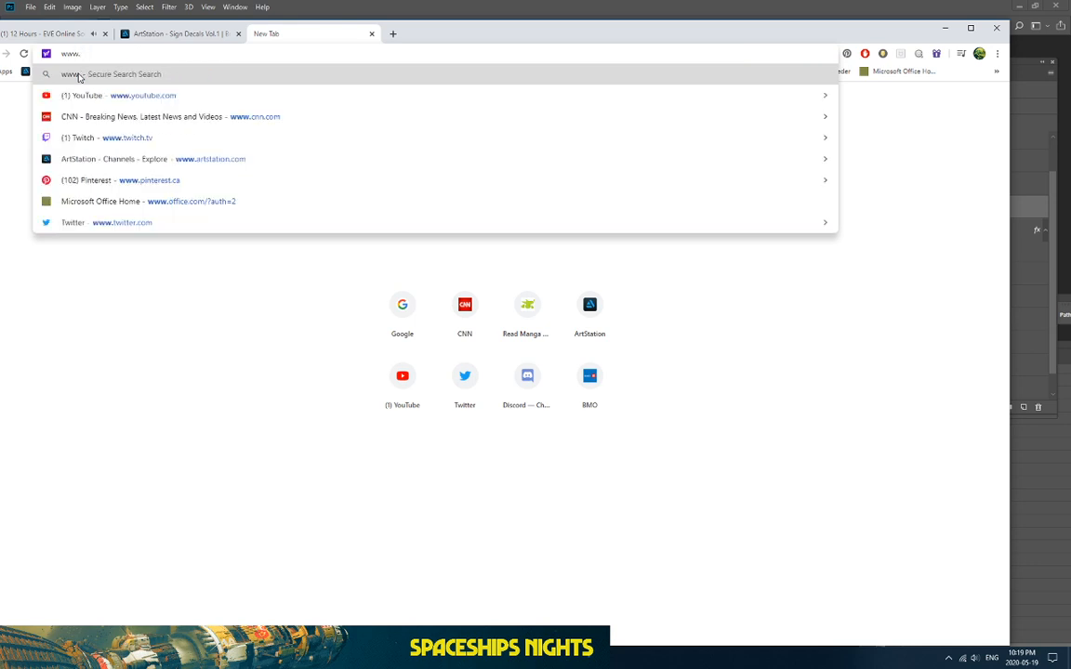
text(cu)
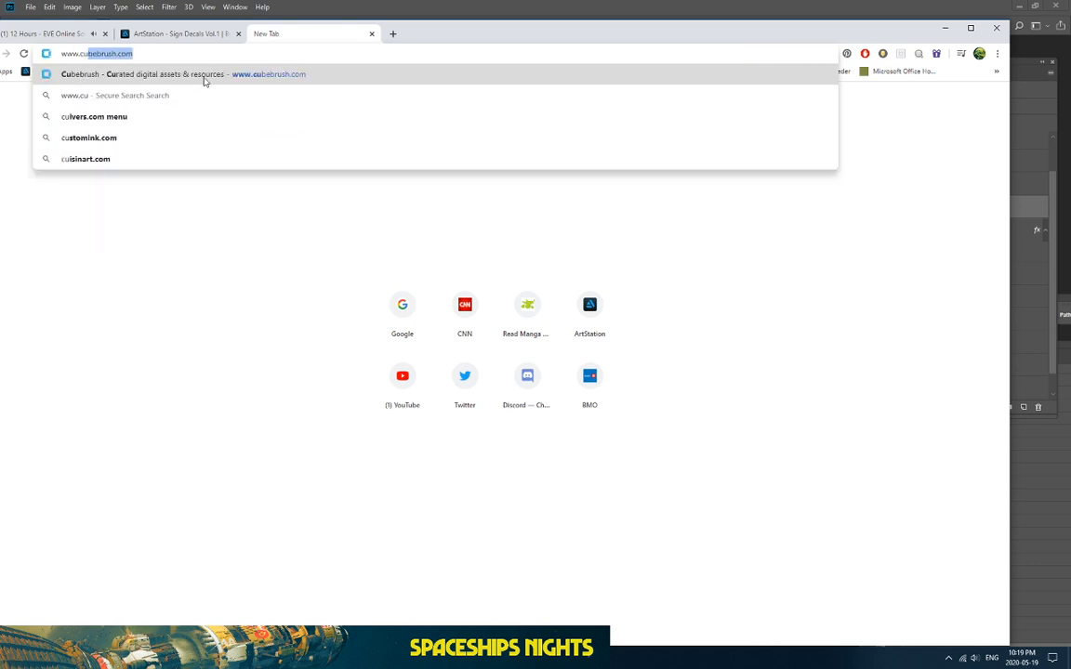
key(Return)
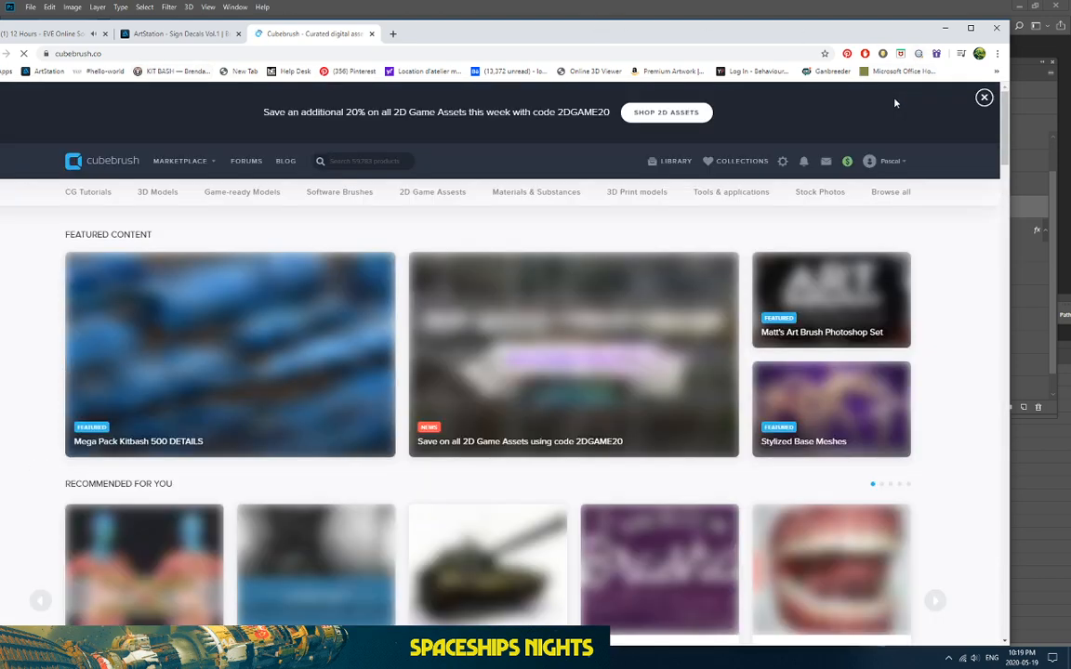
Step: Check the saved Collections, then scroll through the Cubebrush library of purchased products
click(887, 161)
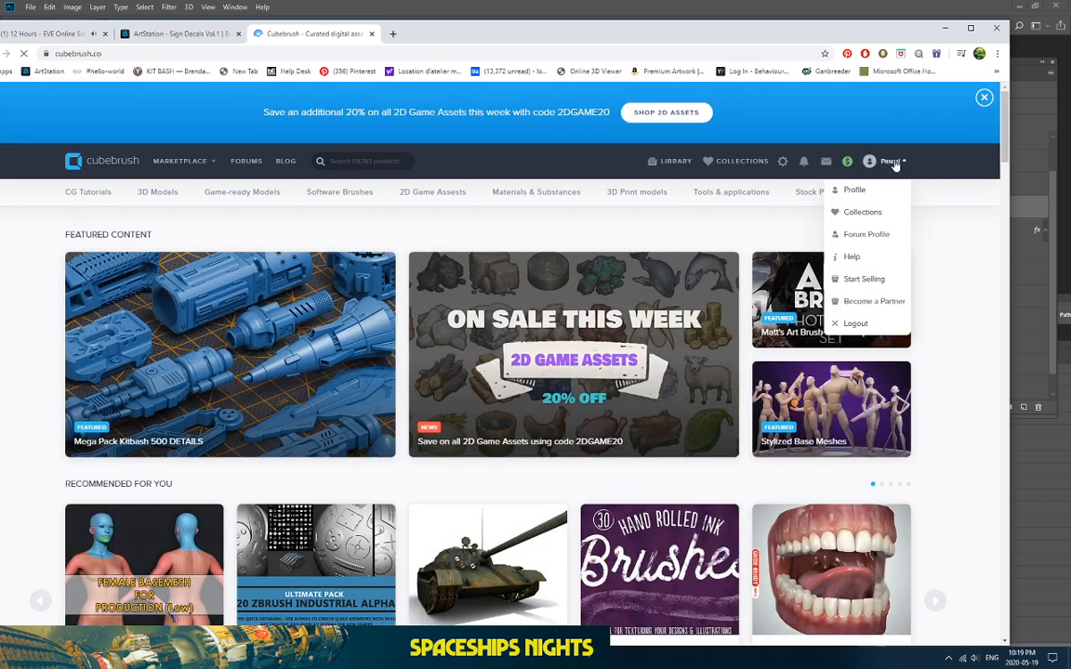
click(863, 211)
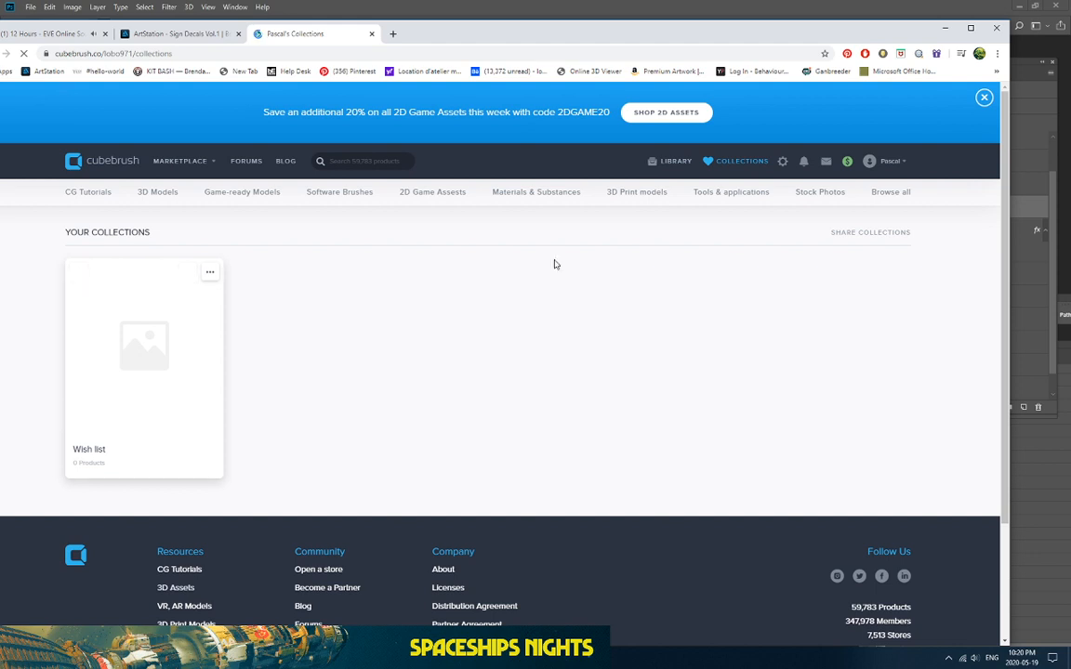
click(888, 161)
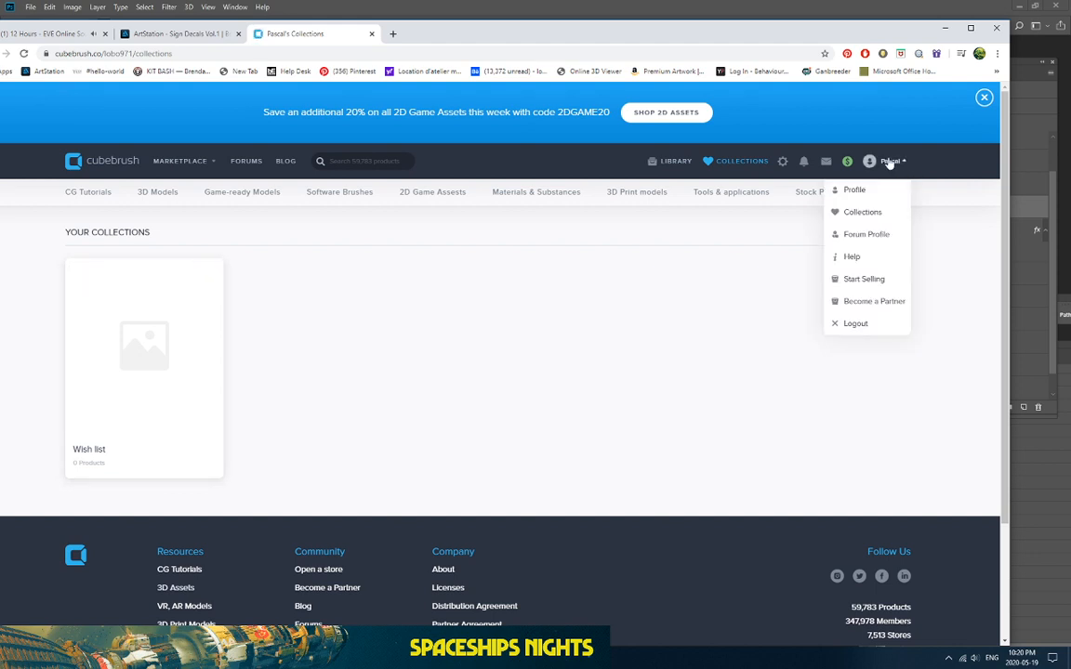
click(656, 163)
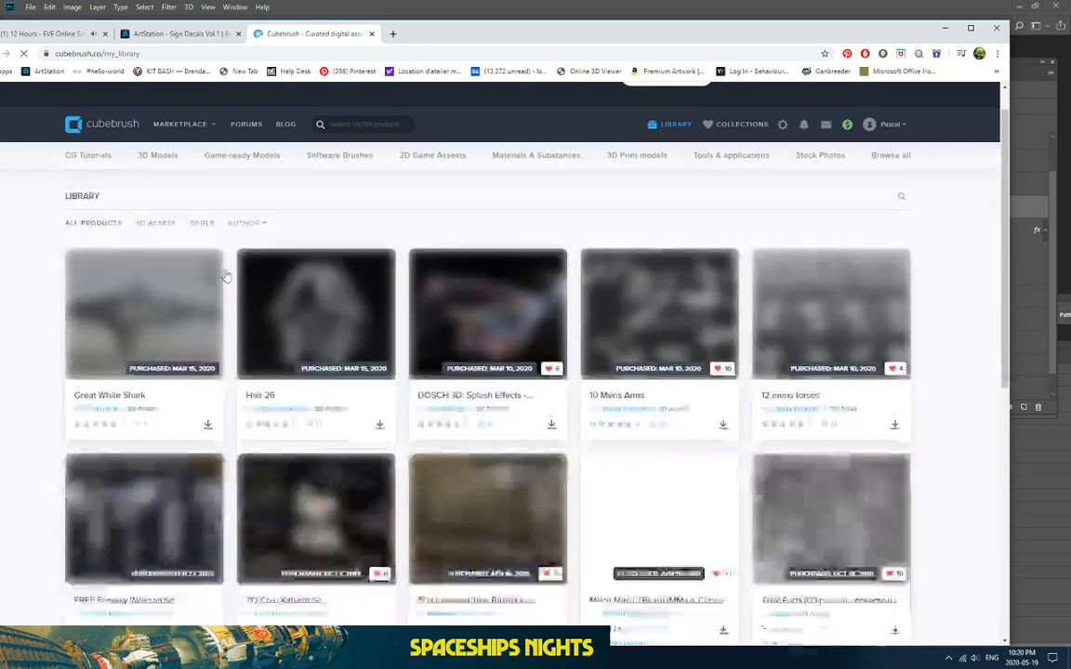
scroll(226, 276, down, 10)
scroll(238, 274, up, 2)
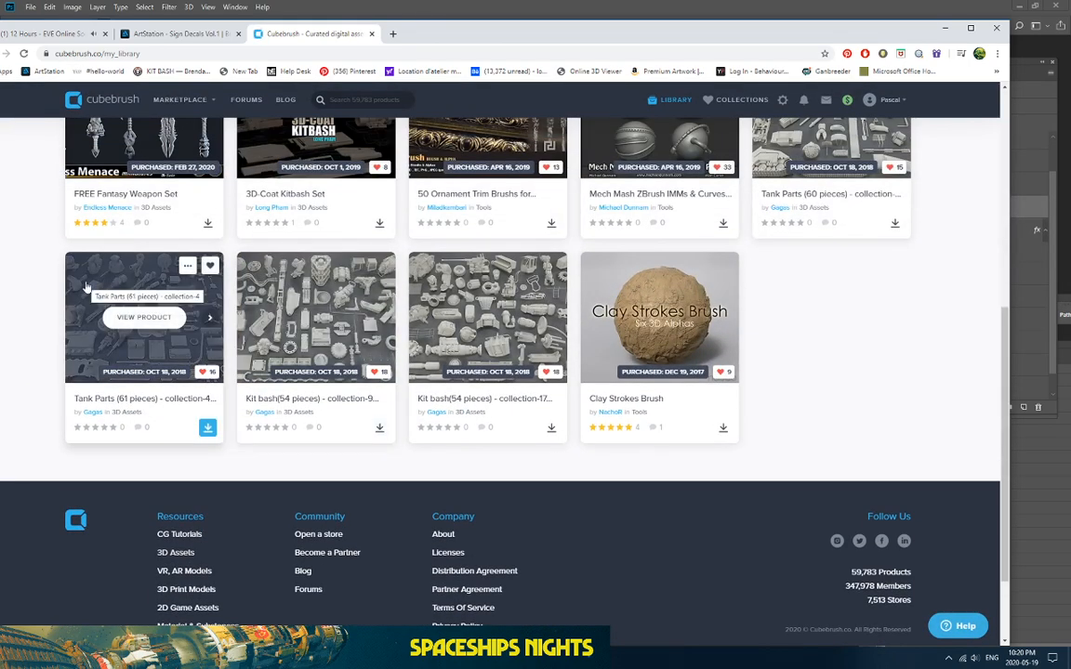
scroll(85, 288, up, 1)
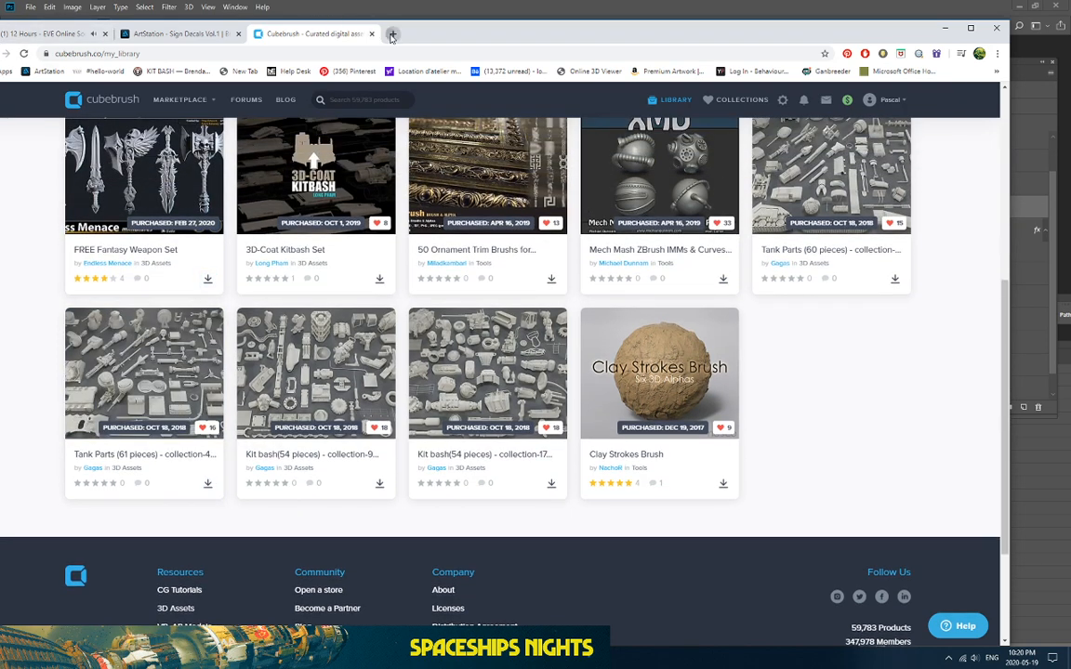
key(ctrl+t)
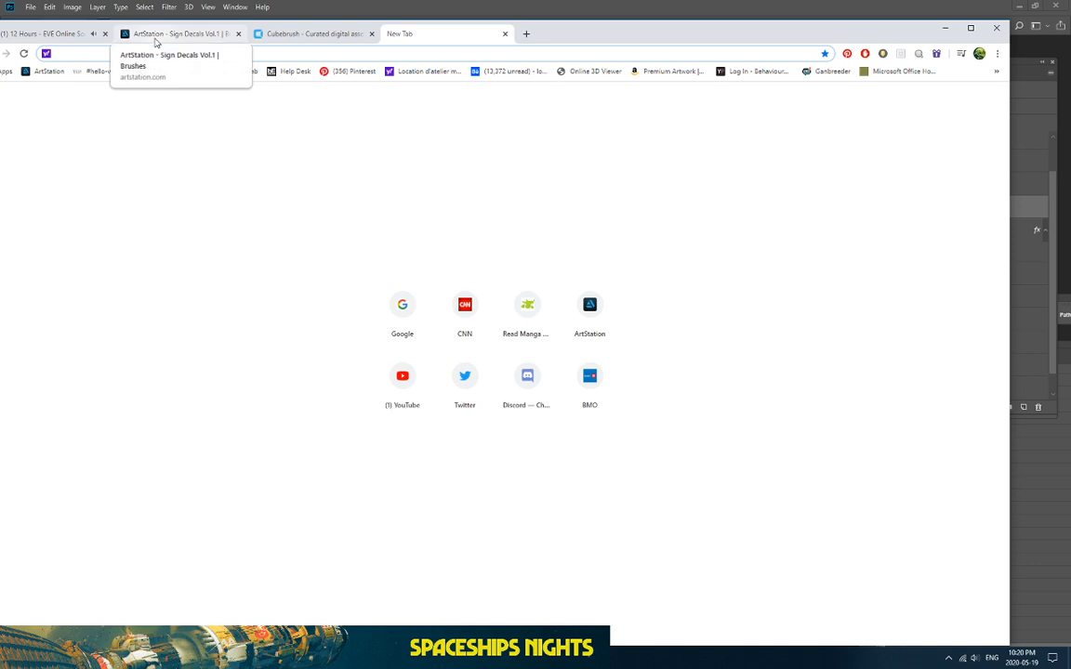
Step: Go to cgtrader.com and log in to the account
text(www.)
text(cgtrader.com)
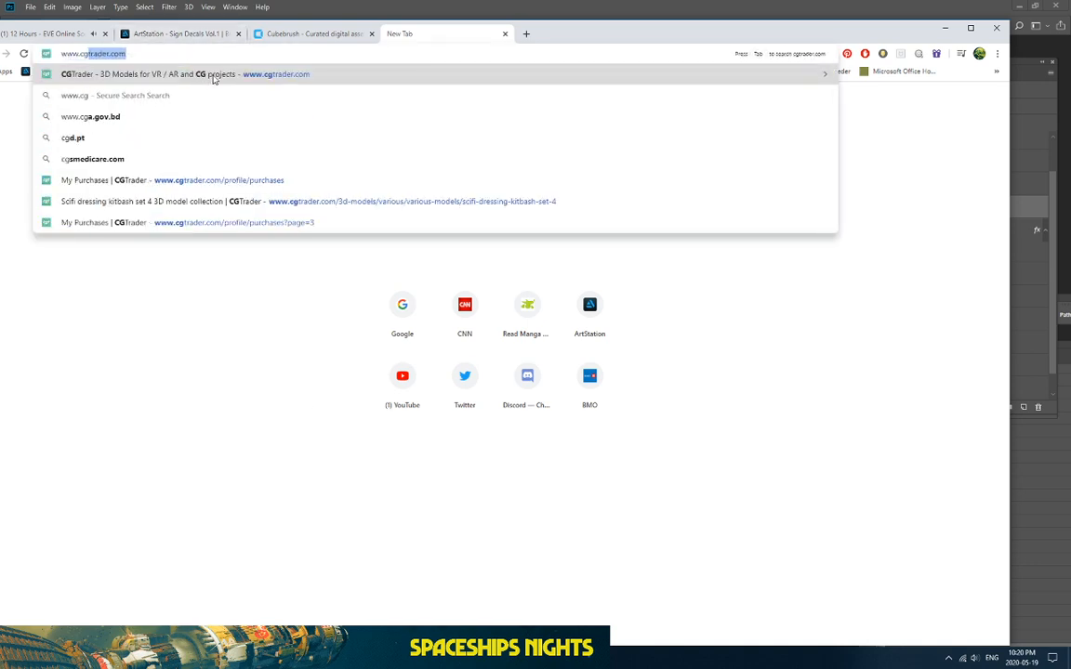
click(213, 79)
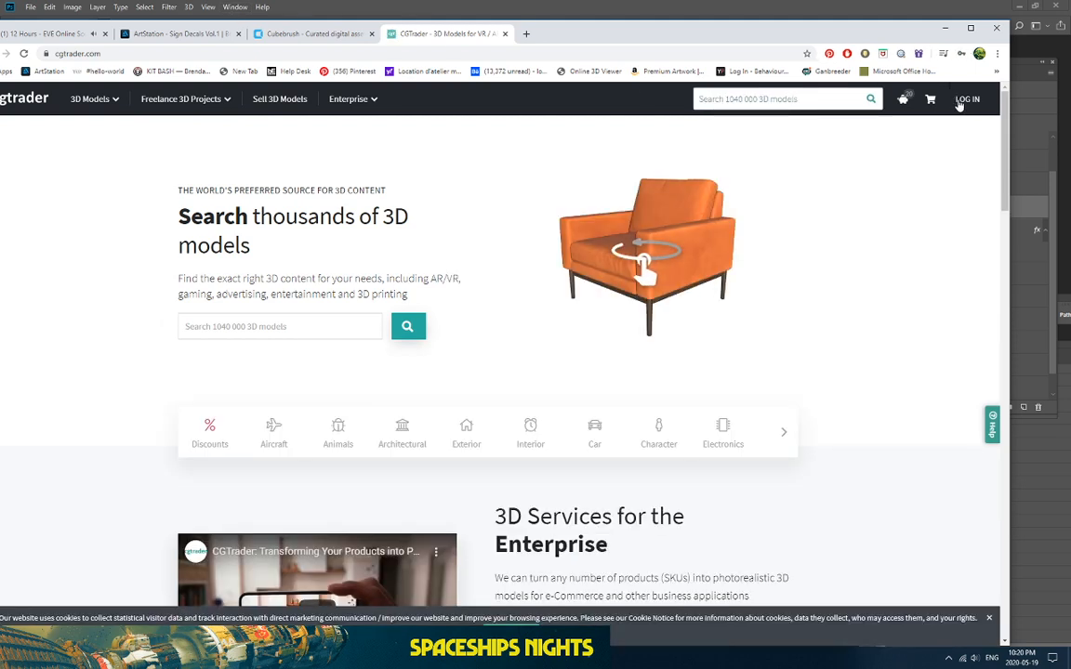
click(965, 101)
click(895, 276)
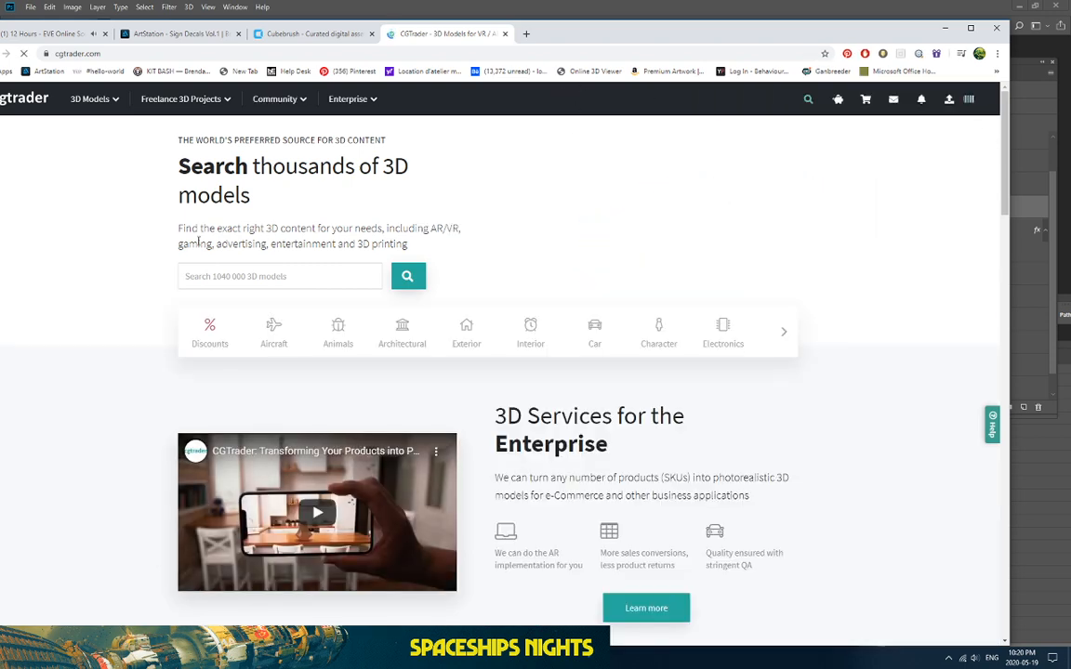
scroll(188, 258, down, 5)
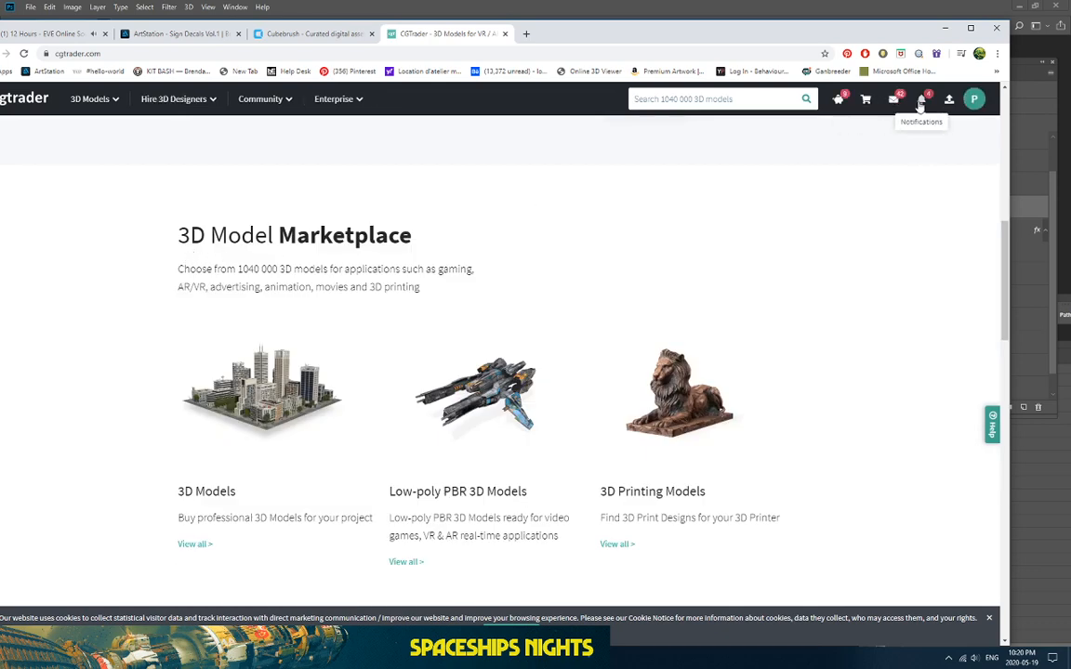
click(967, 103)
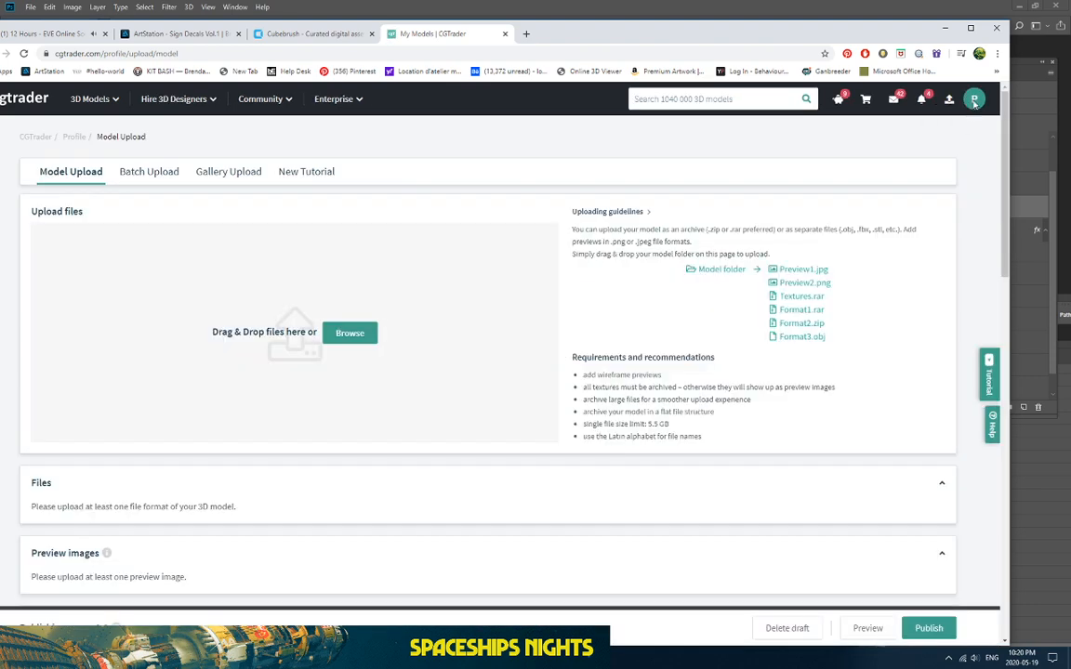
Step: Find Scifi Wall Panel Texture Set E on page 3 of My Purchases and open it
click(974, 104)
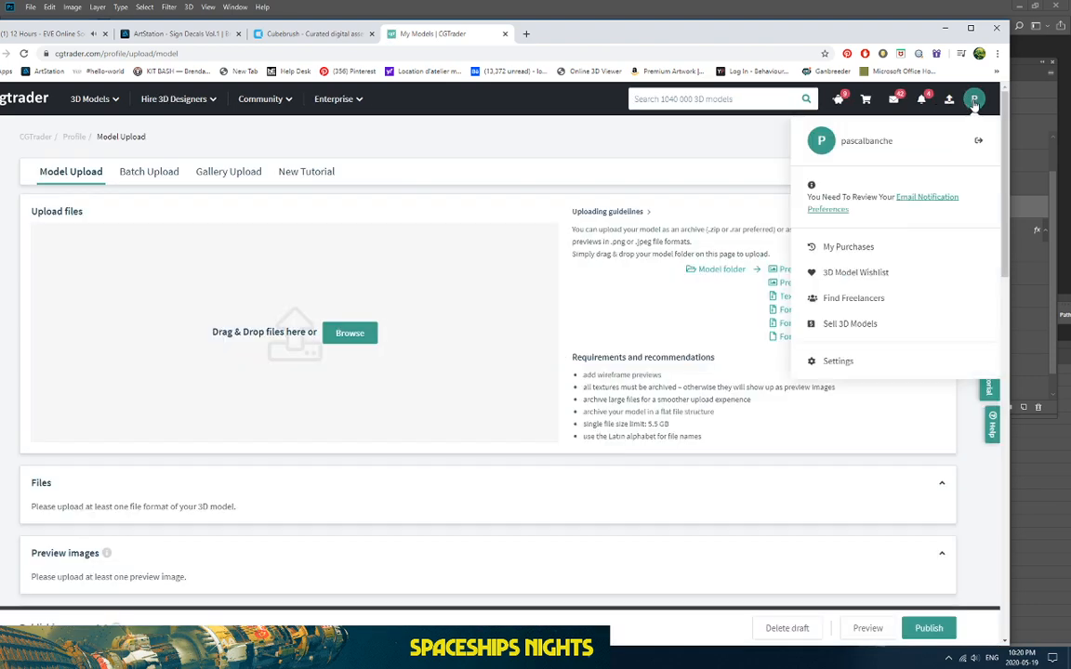
click(832, 249)
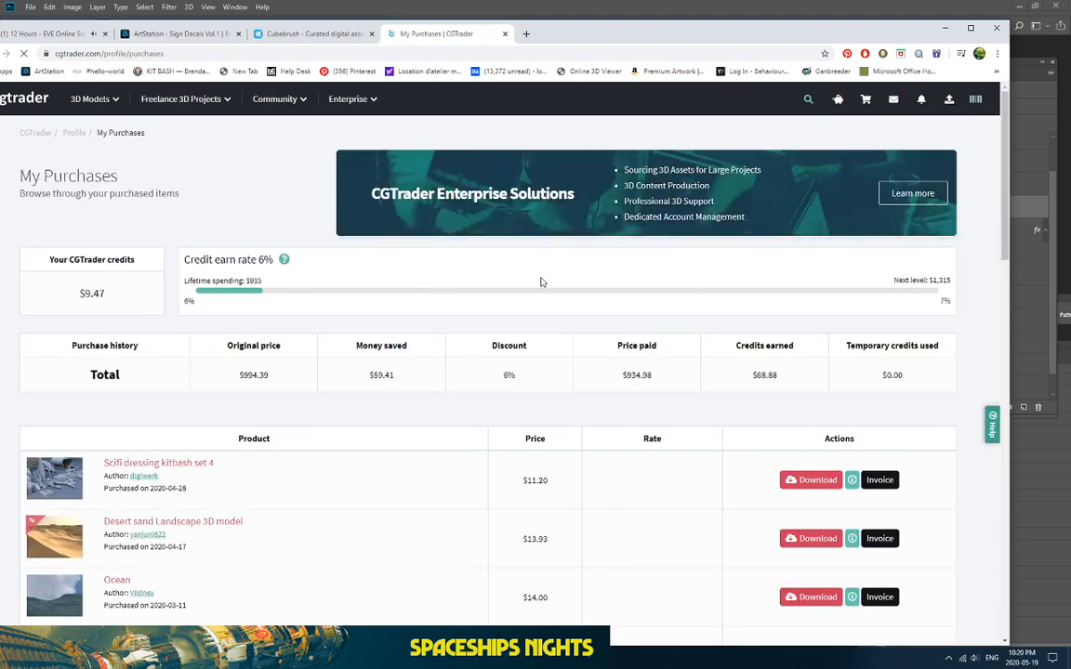
scroll(539, 282, down, 10)
scroll(539, 282, down, 15)
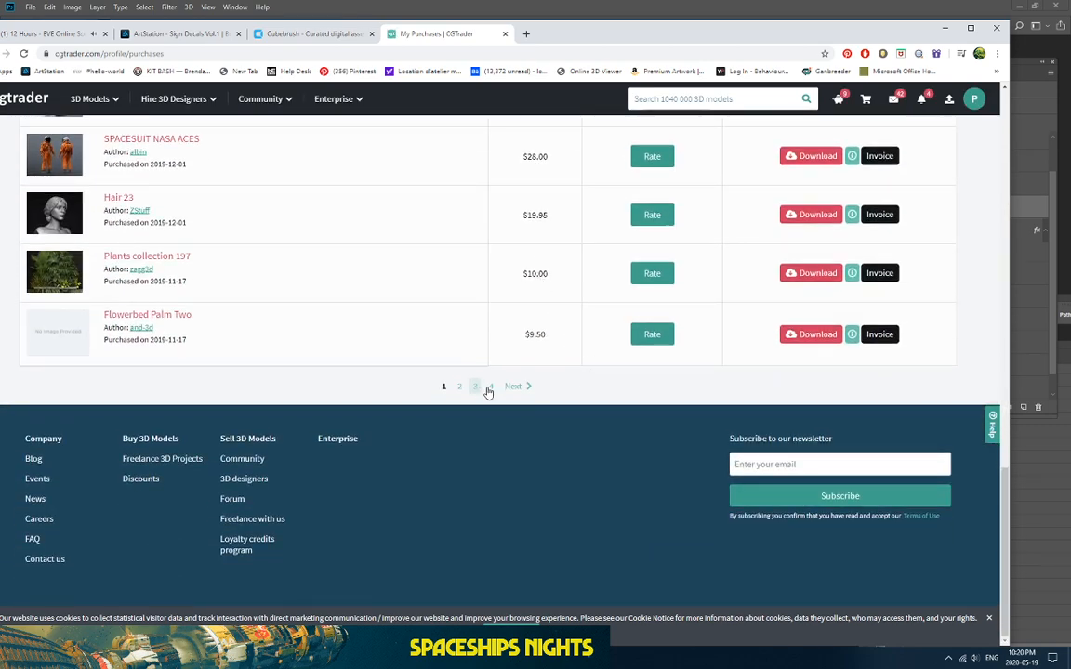
click(492, 386)
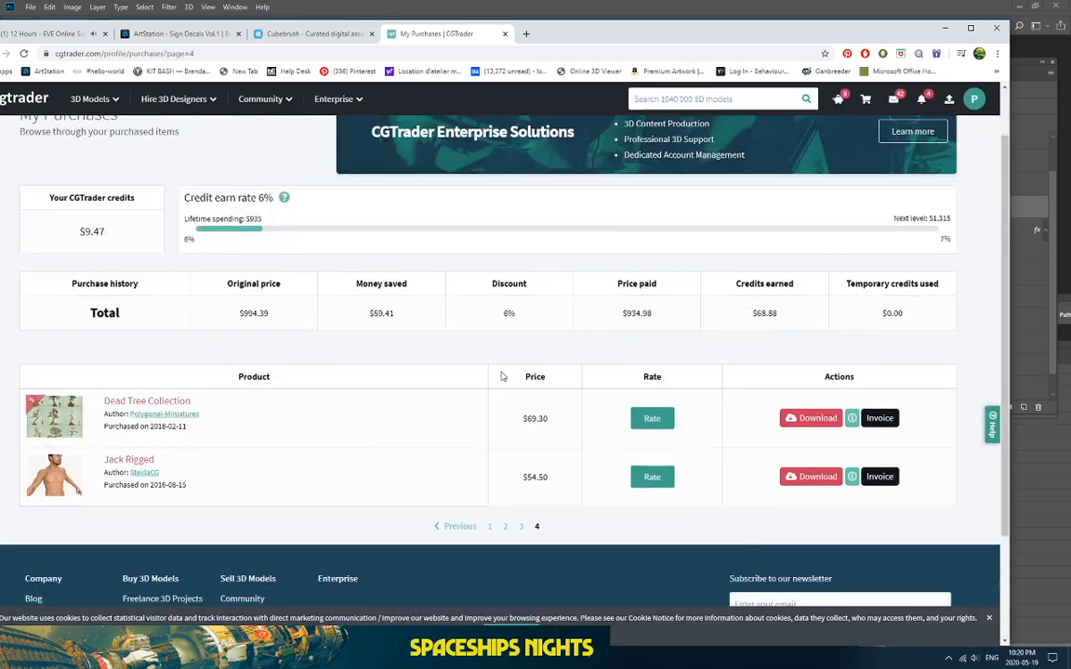
scroll(501, 376, down, 3)
click(521, 387)
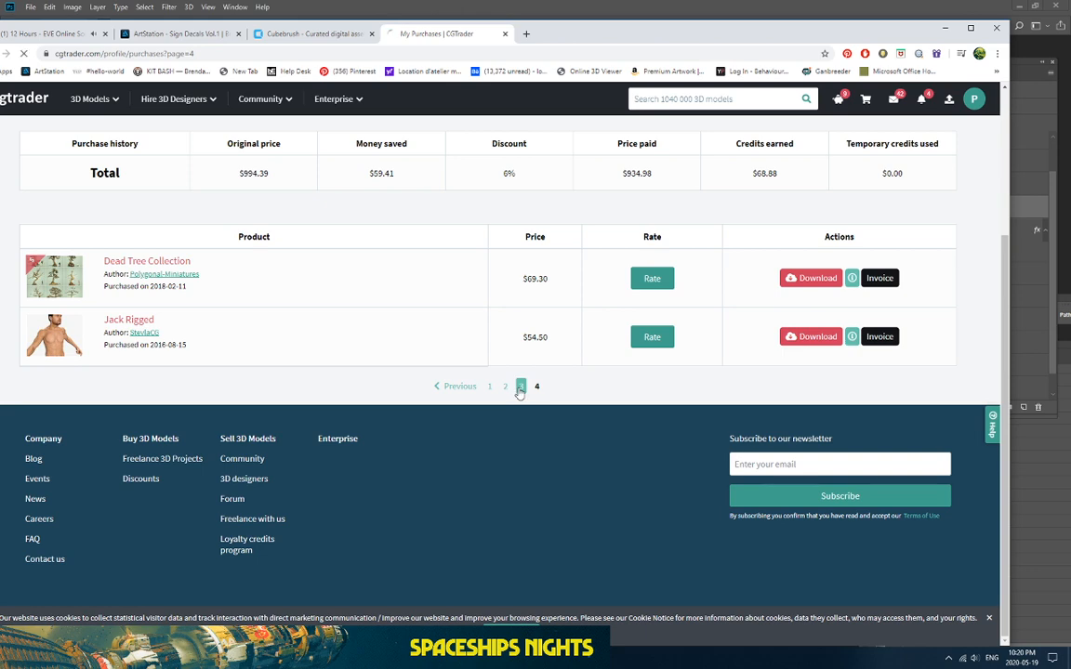
scroll(518, 385, down, 8)
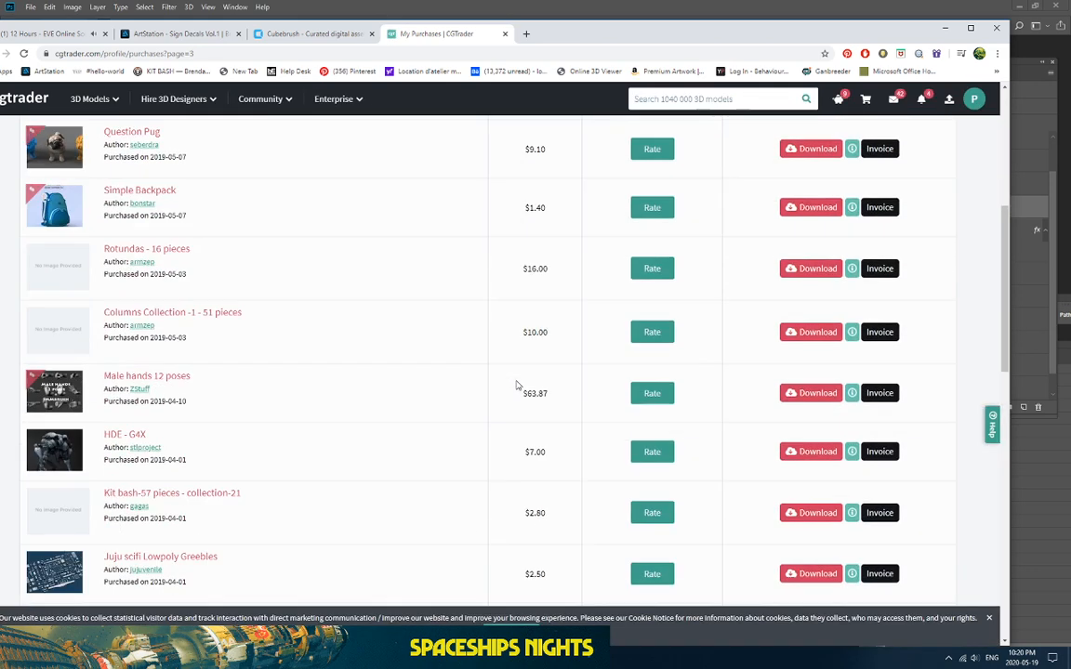
scroll(517, 384, down, 3)
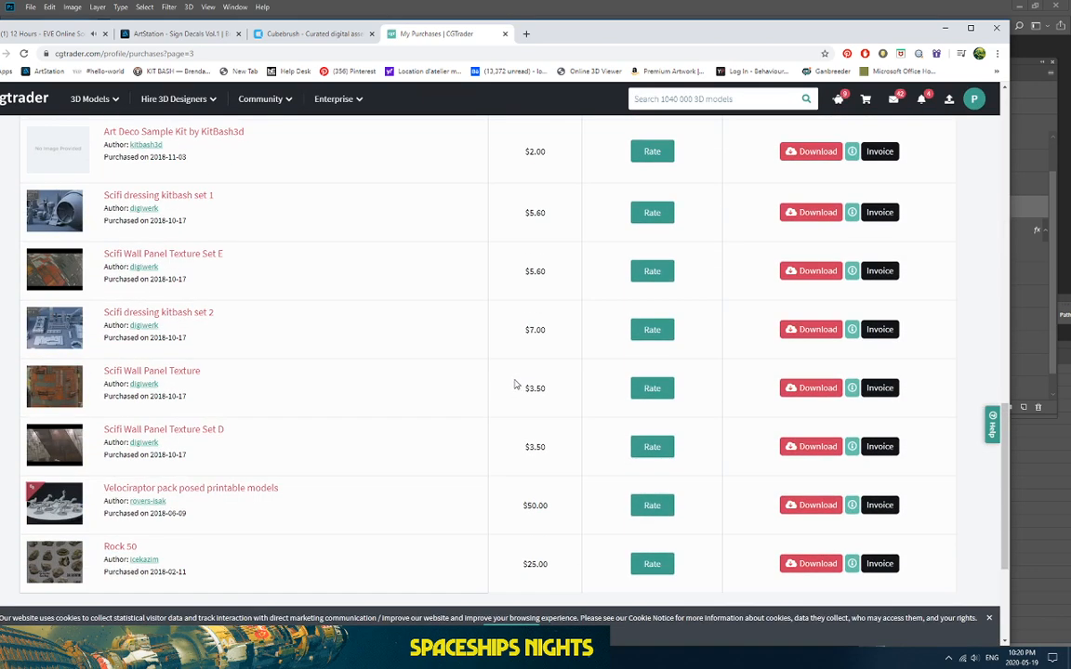
click(62, 253)
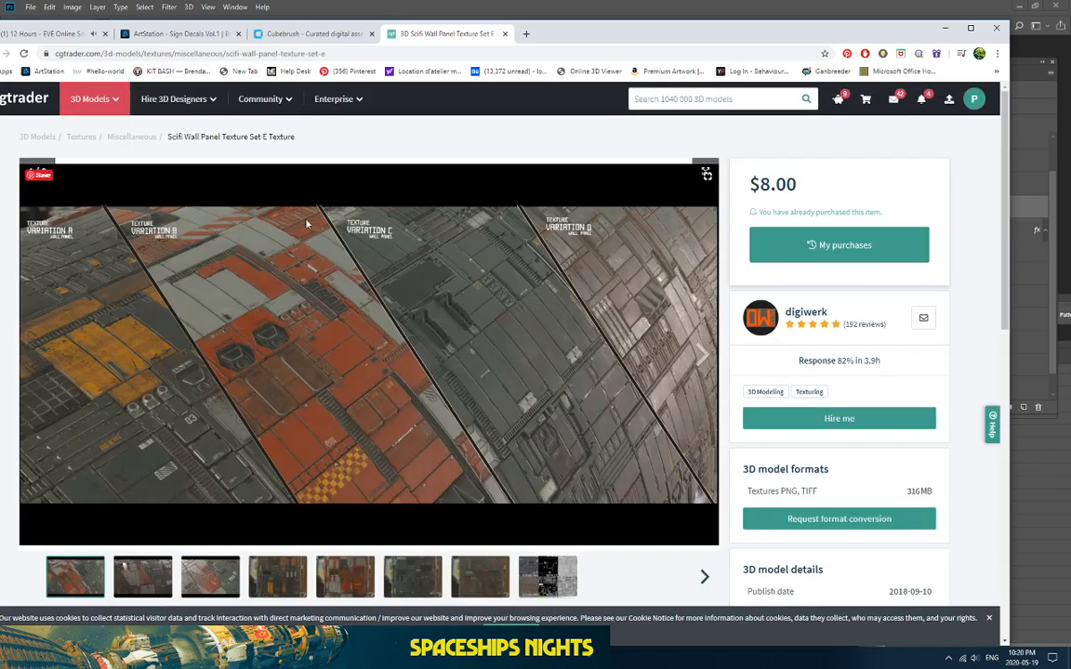
Step: Browse preview images five through eight, including the texture sheet, and return to the orange cylinder
click(350, 576)
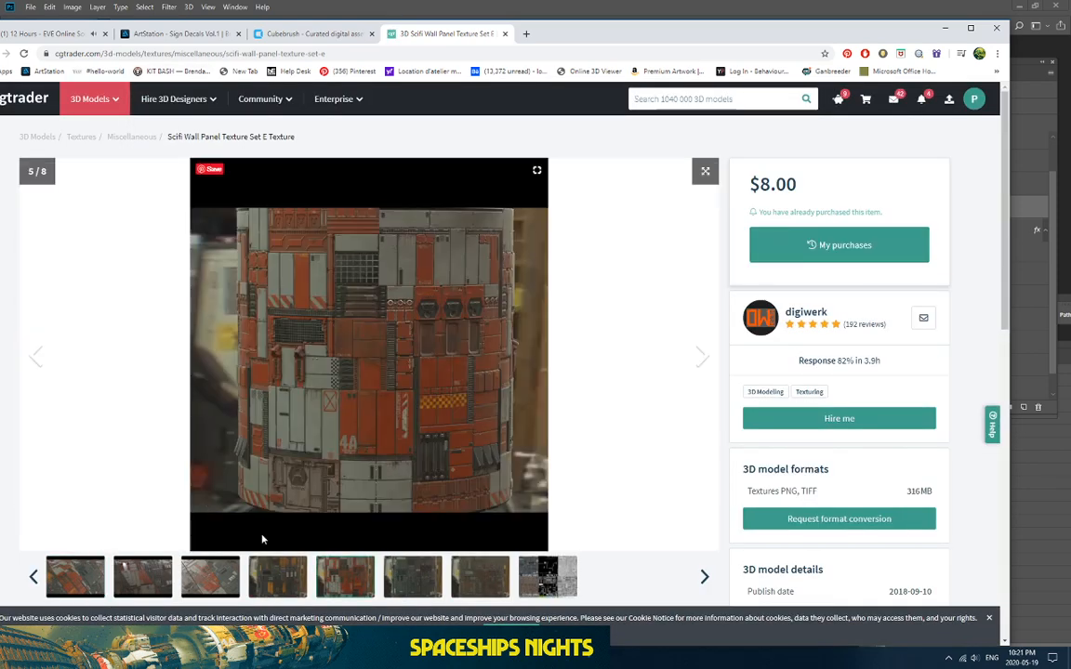
click(415, 584)
click(481, 581)
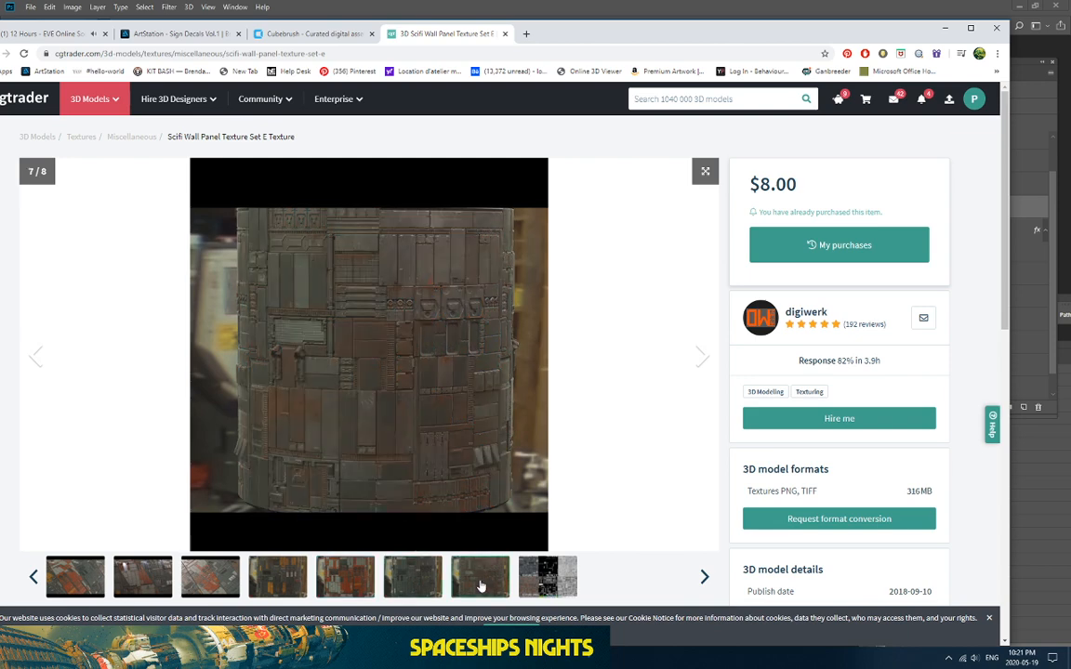
click(539, 582)
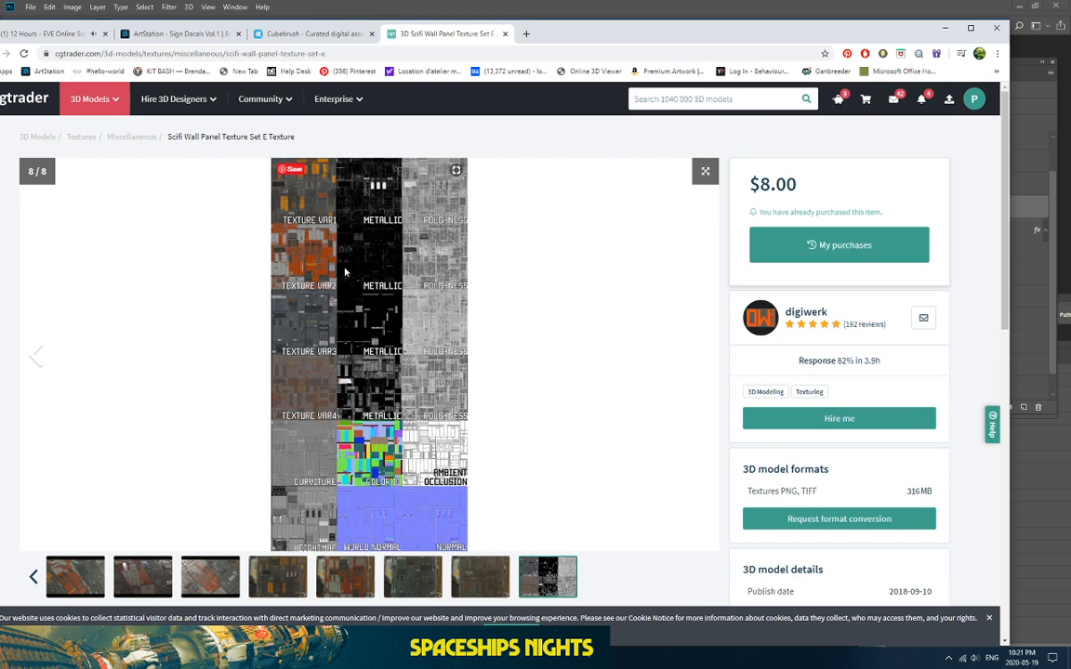
click(277, 576)
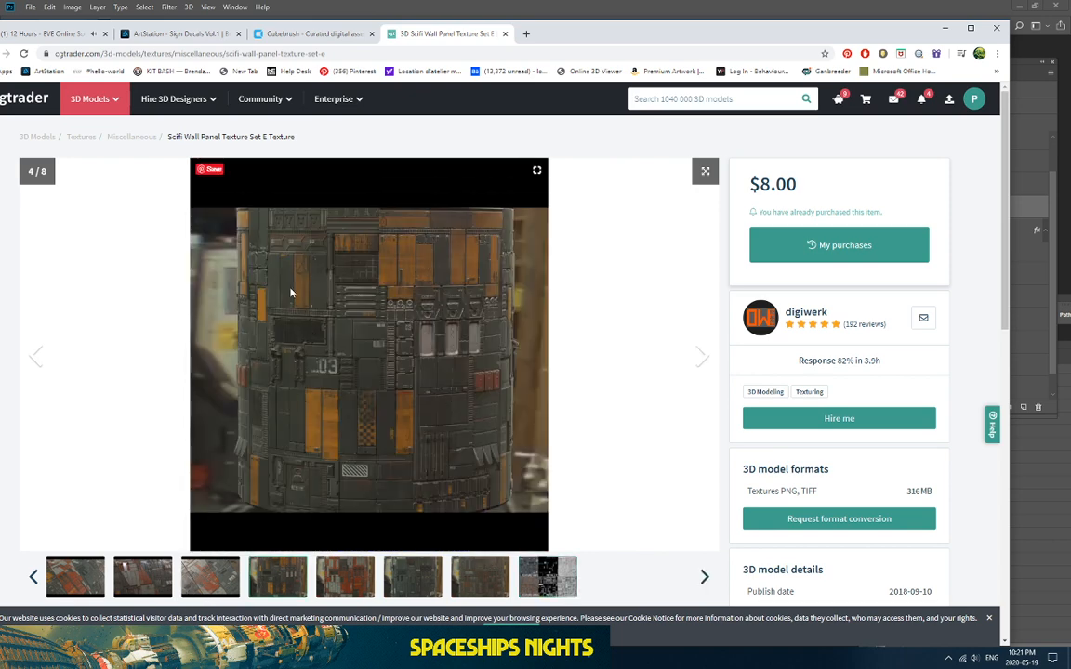
click(346, 580)
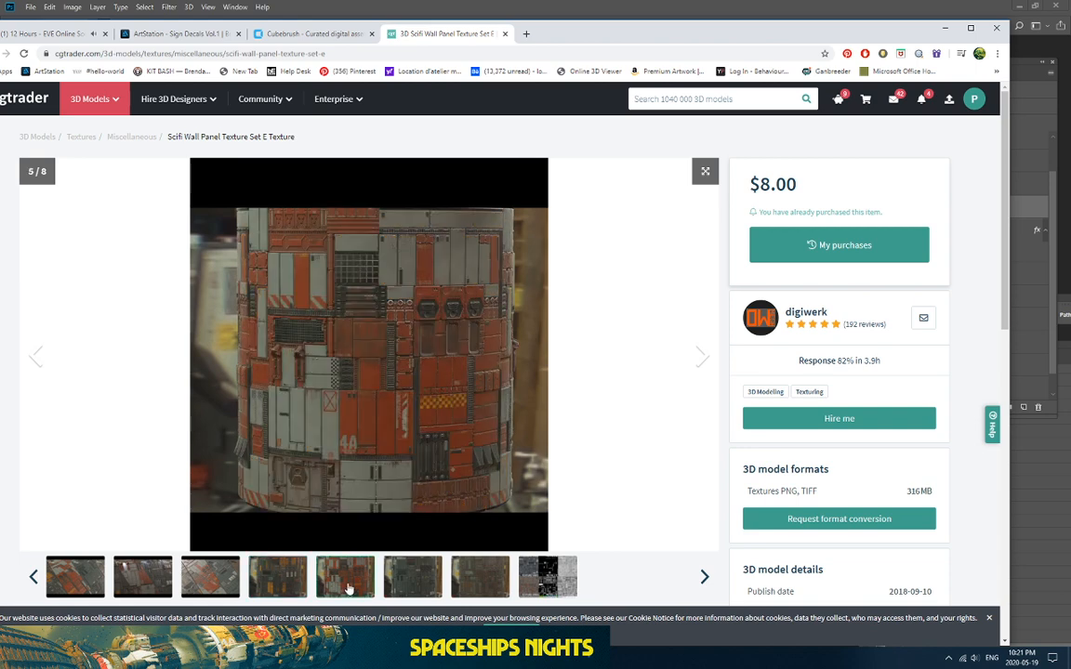
click(107, 53)
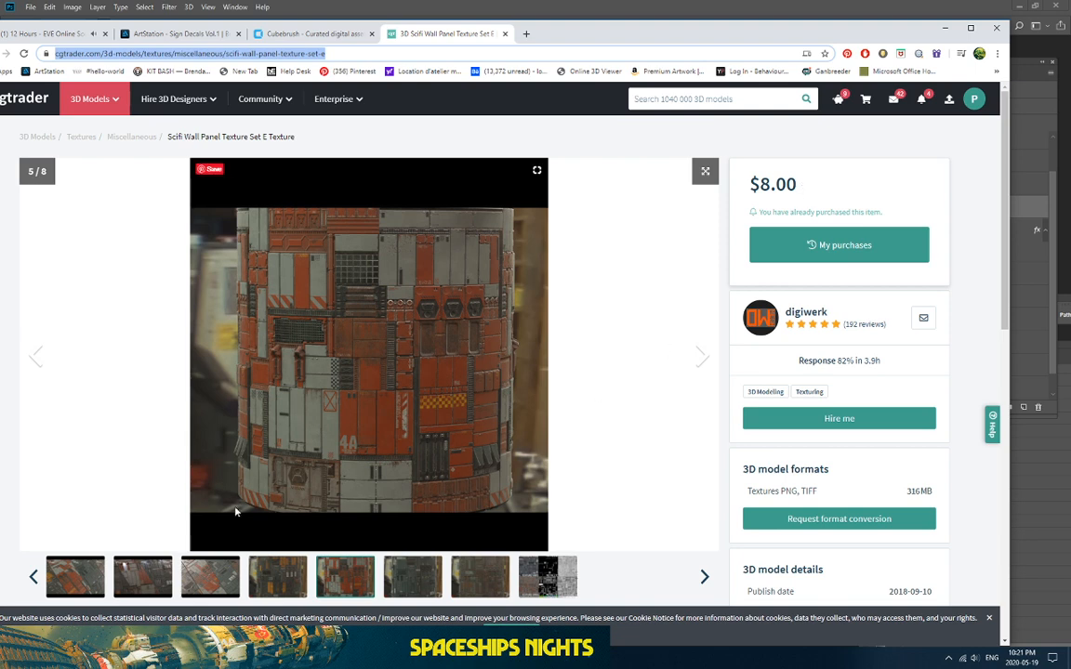
Step: Flip through the first previews, settle on the orange cylinder image 5/8, and copy the URL
click(76, 576)
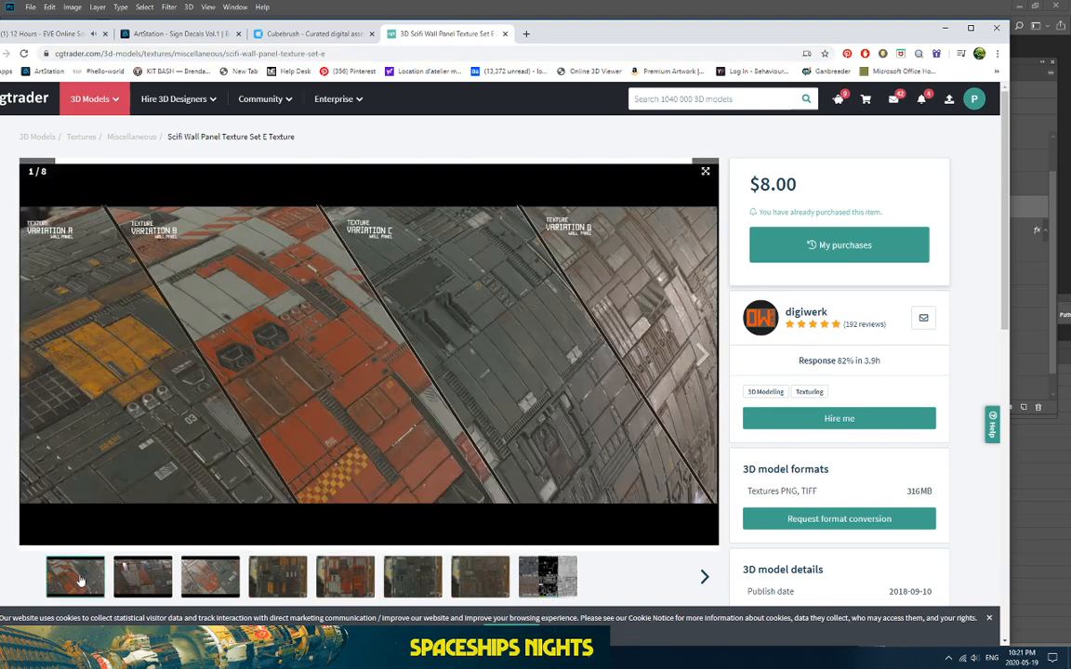
click(147, 589)
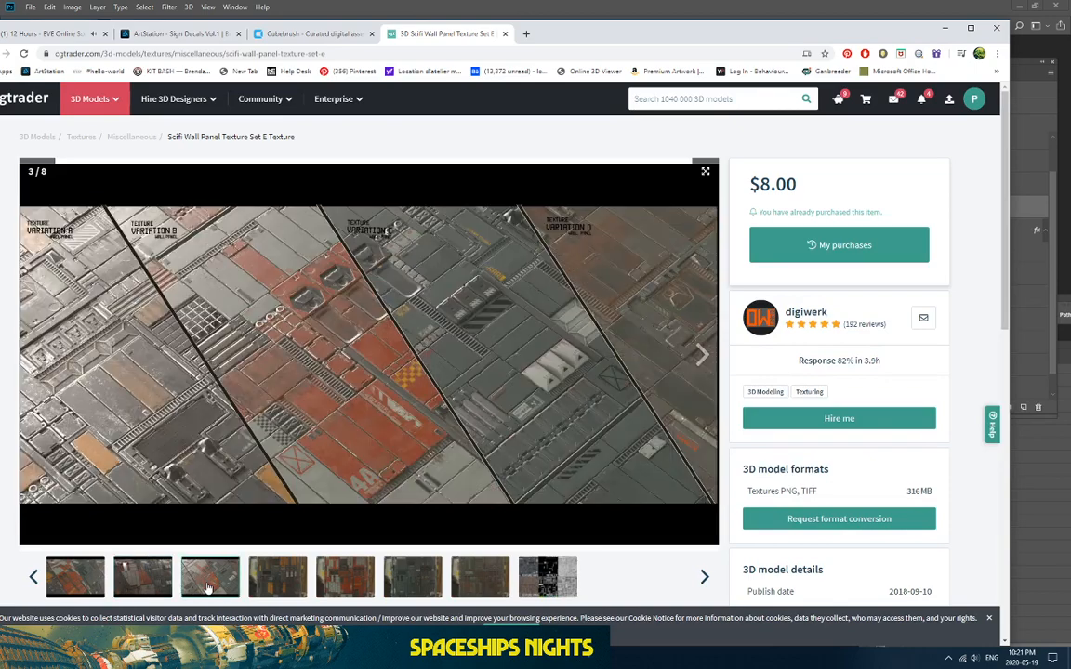
click(289, 586)
click(342, 581)
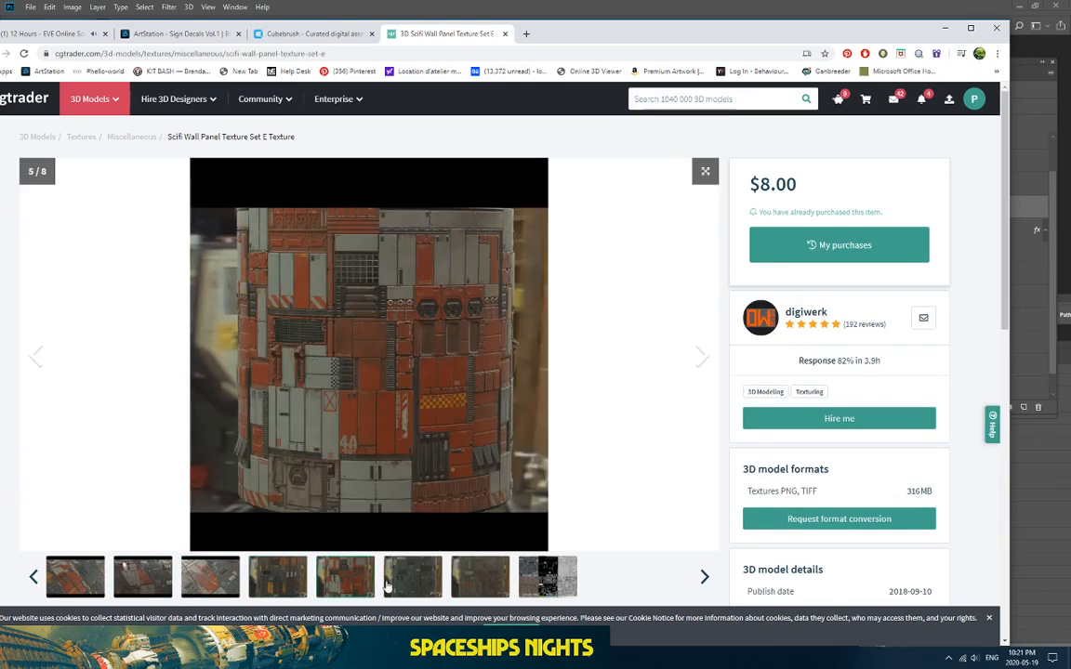
click(206, 48)
key(ctrl+c)
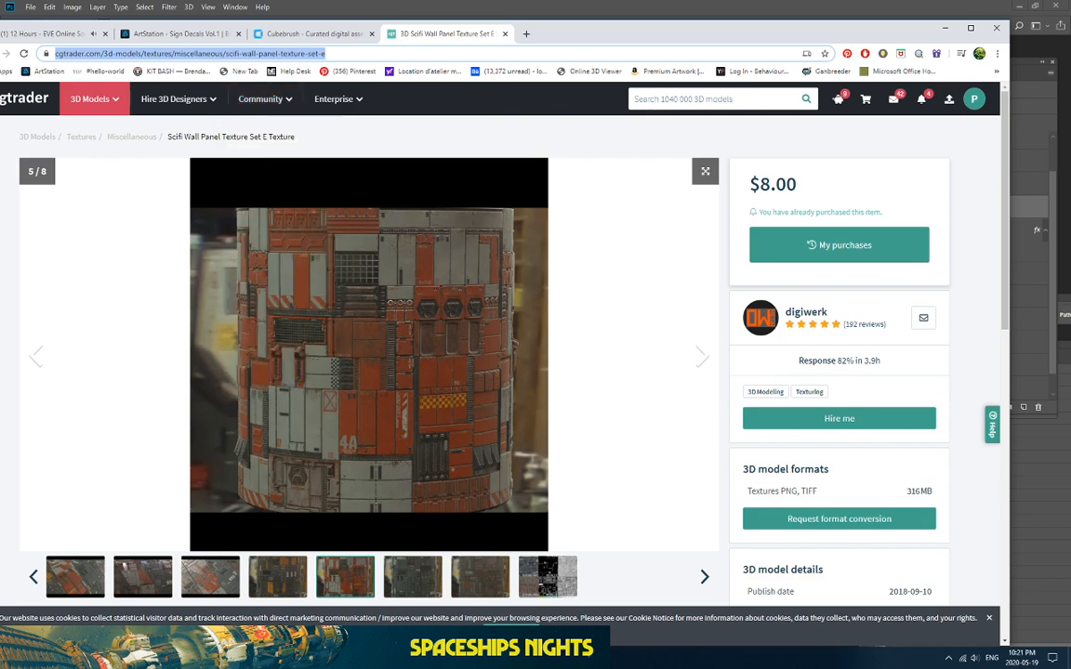
Step: Post the copied CGTrader texture-set link in the Streamlabs OBS stream chat
click(558, 658)
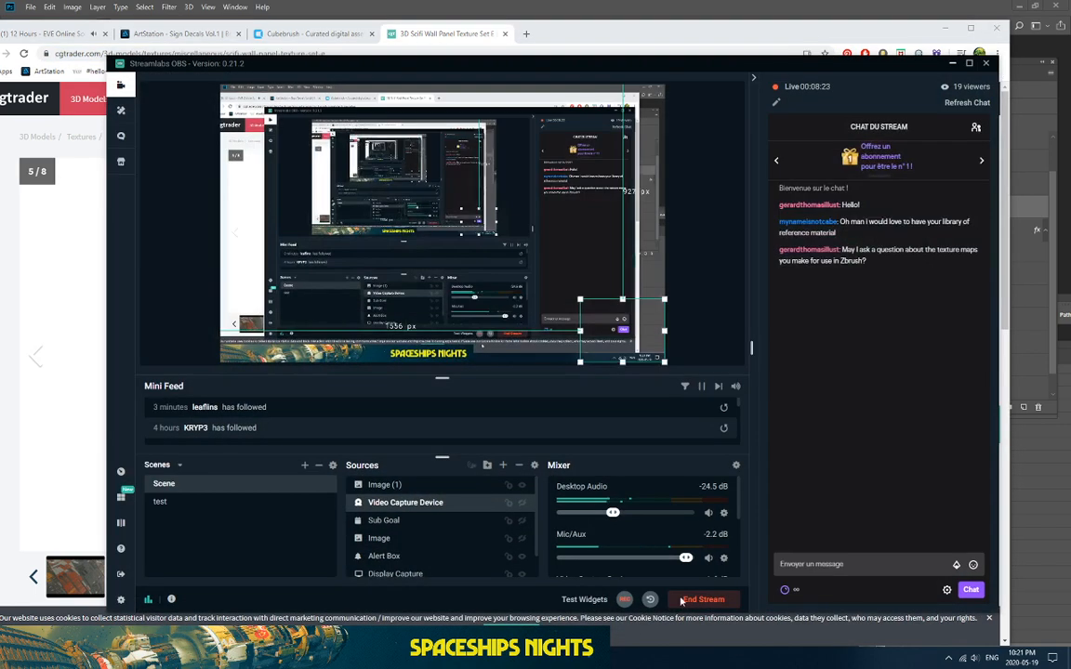
click(830, 564)
key(ctrl+v)
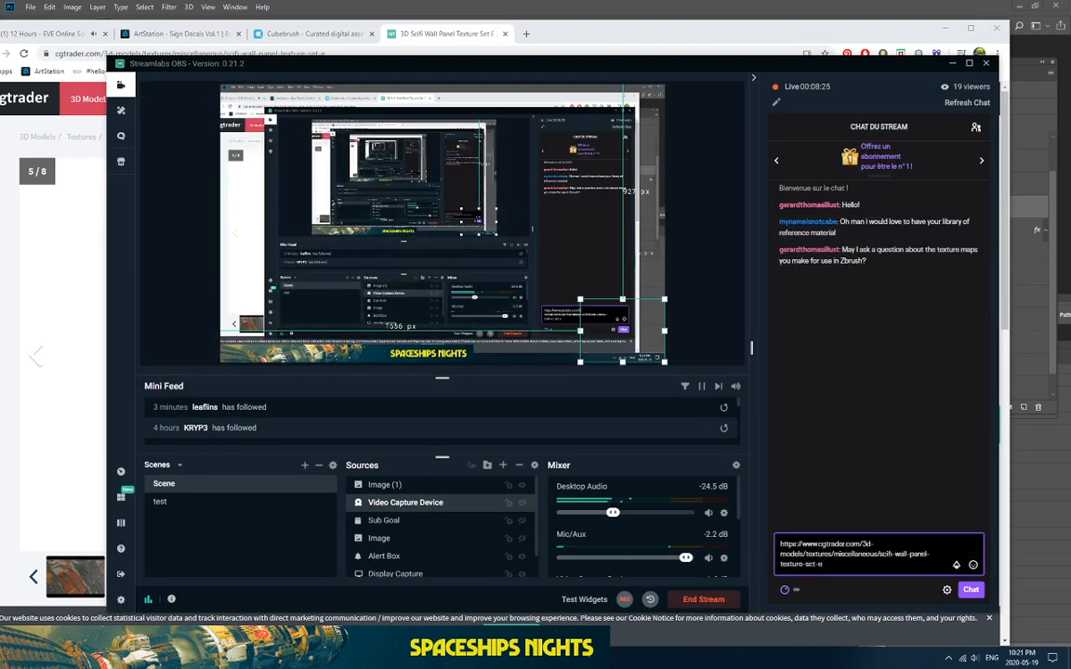
key(Return)
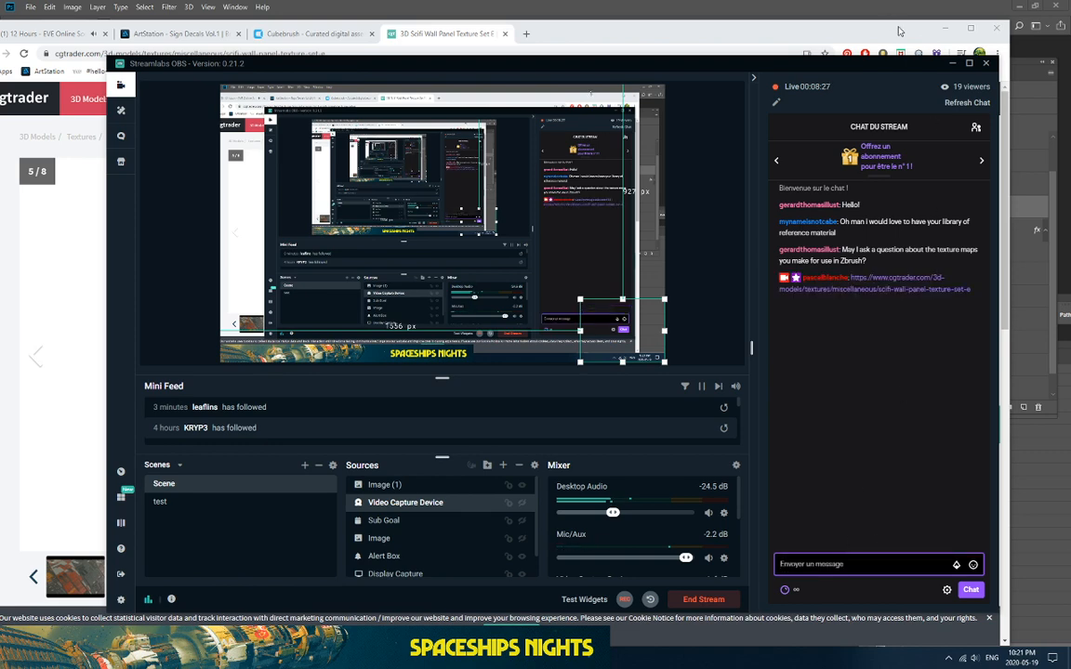
click(879, 6)
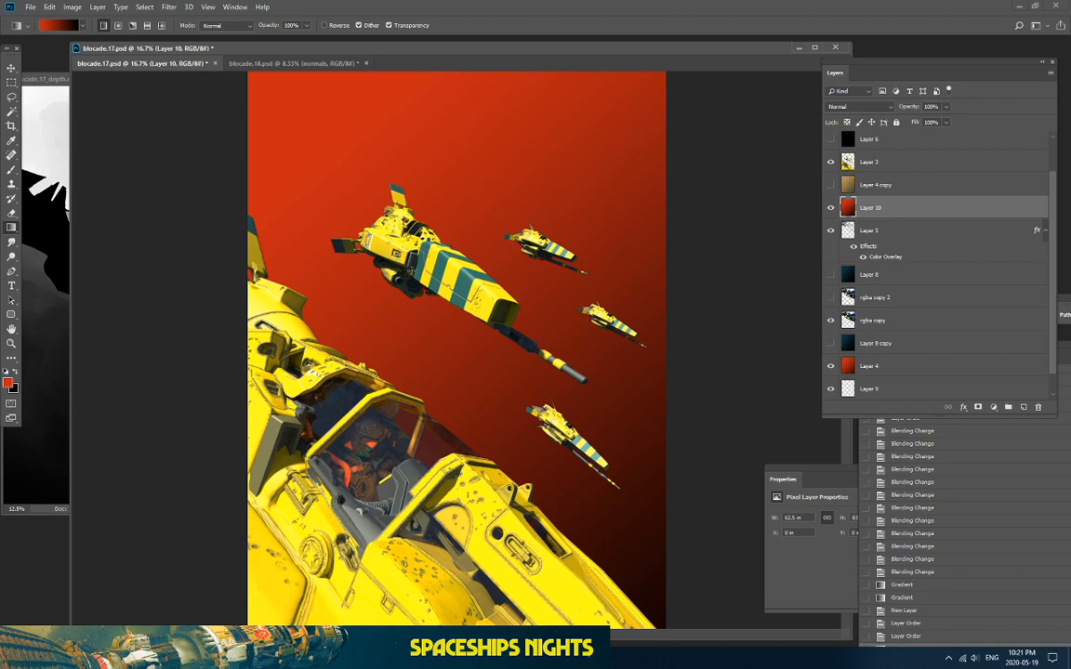
Step: Zoom to 25% and toggle Layer 10 off and on to compare against the blue ship
key(ctrl+plus)
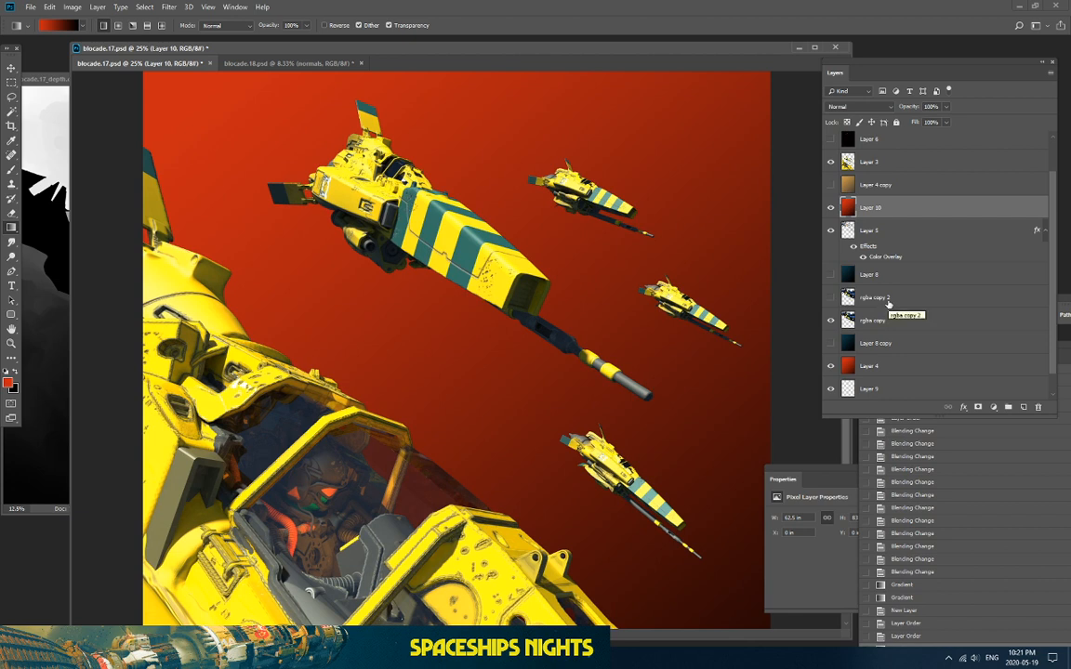
scroll(633, 364, down, 2)
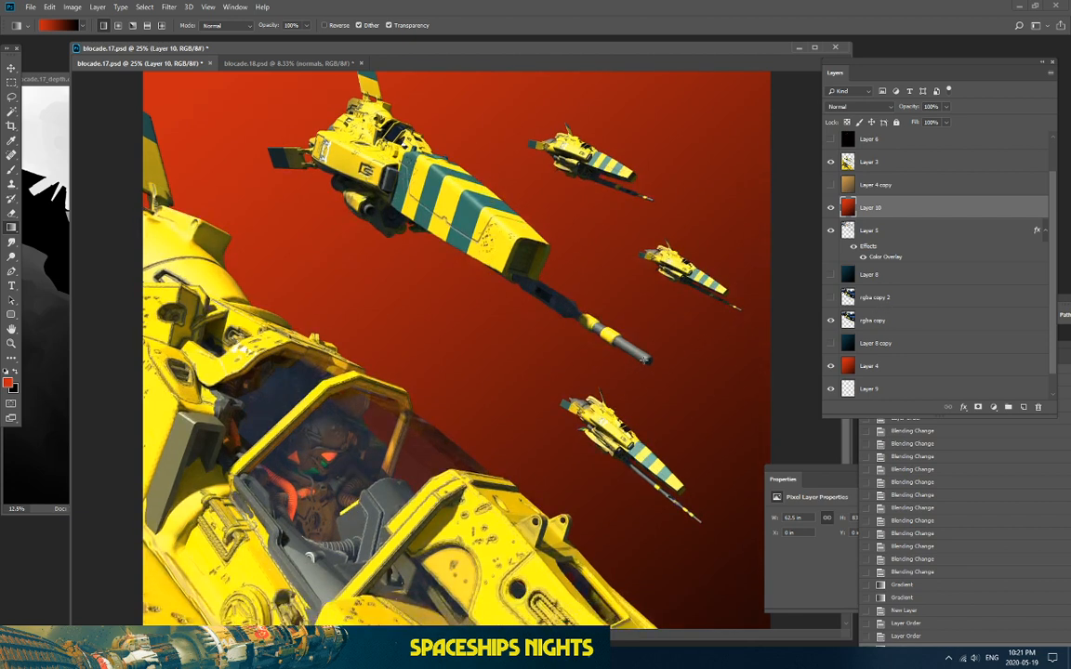
scroll(641, 353, down, 6)
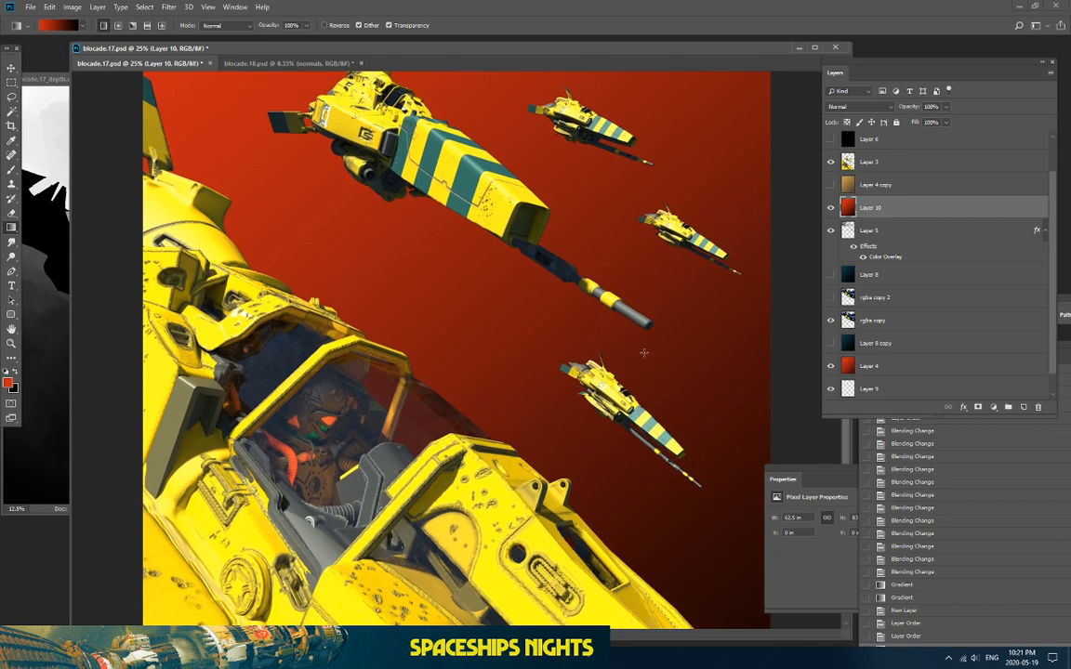
scroll(641, 352, up, 8)
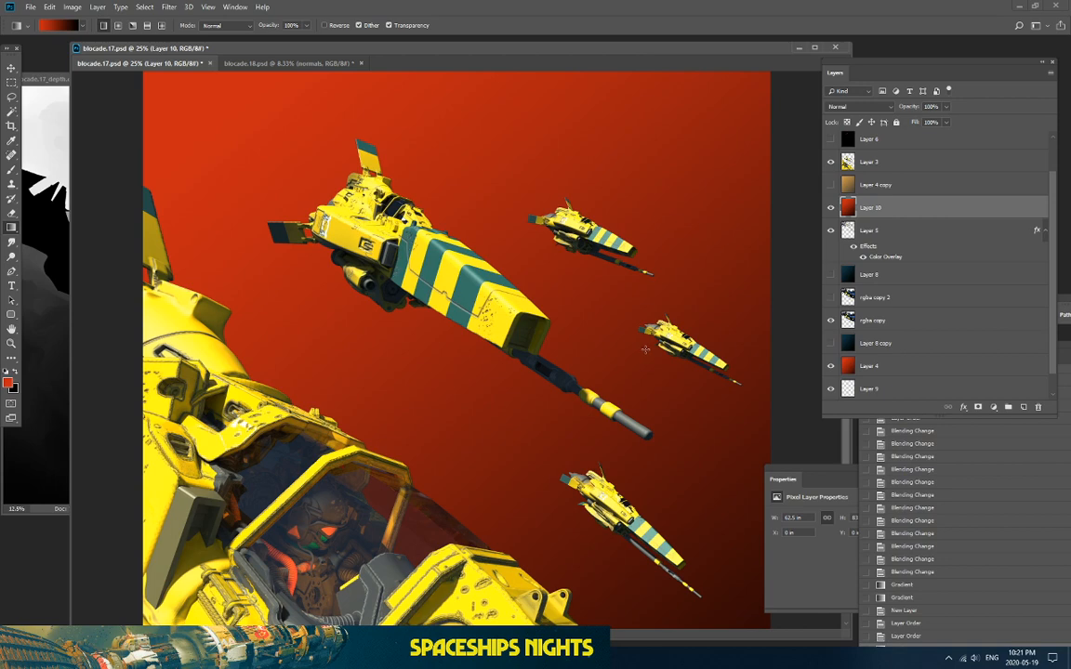
scroll(644, 348, down, 6)
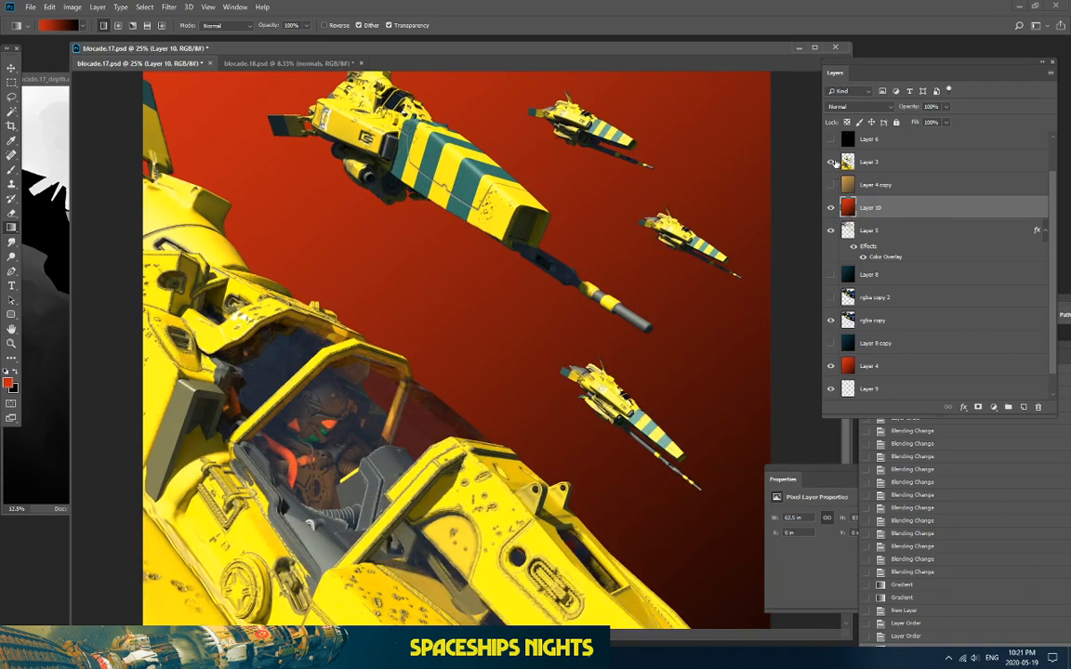
click(831, 208)
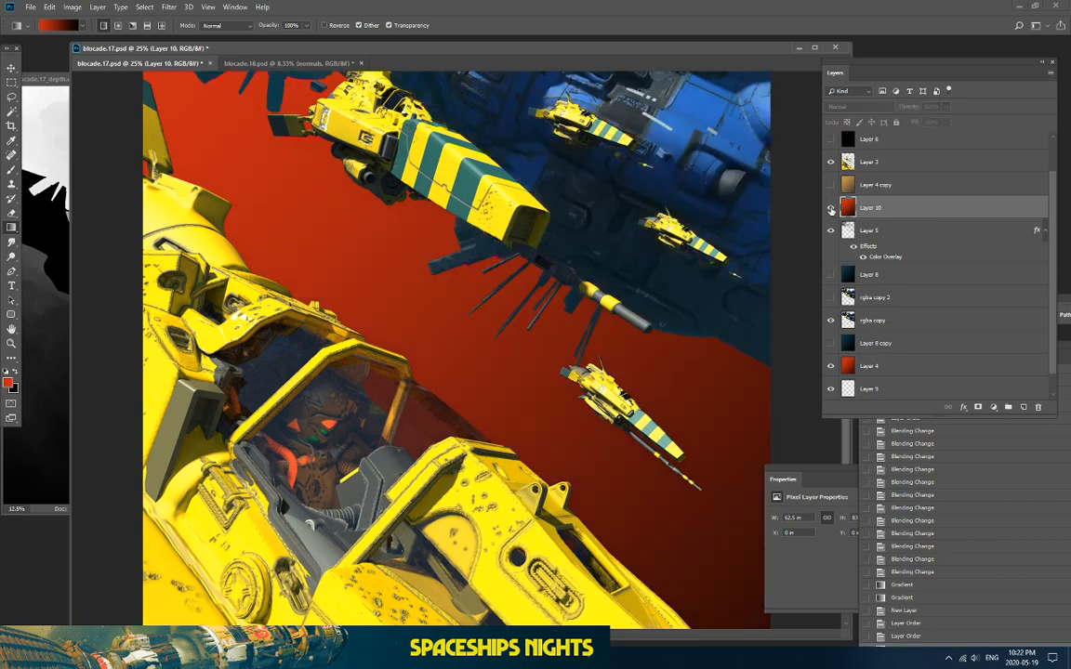
click(831, 209)
key(ctrl+minus)
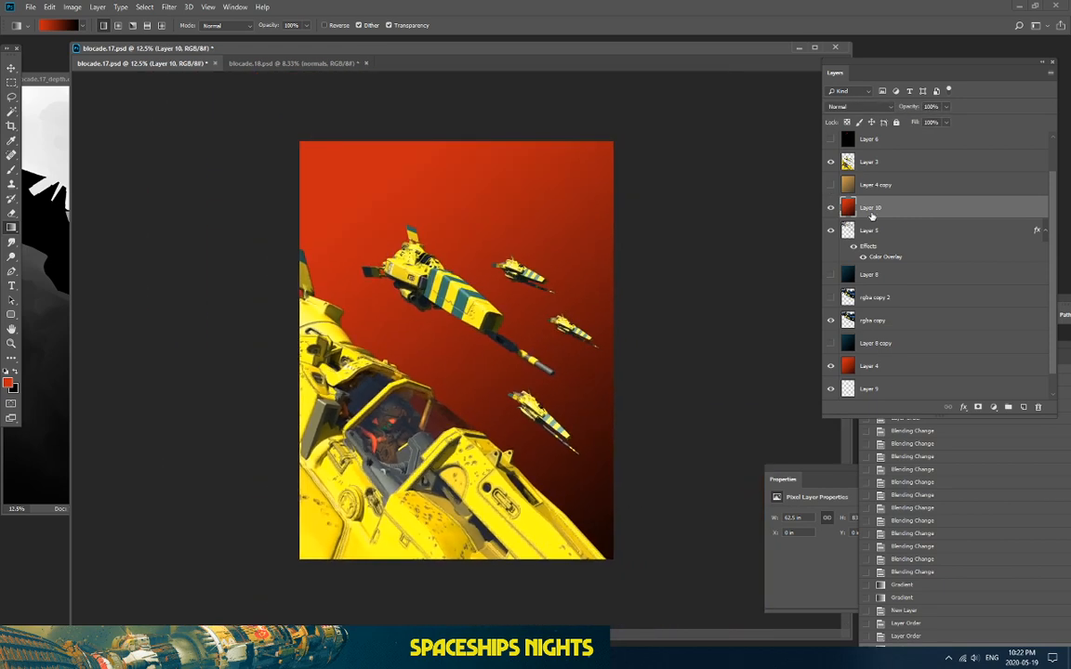
click(831, 208)
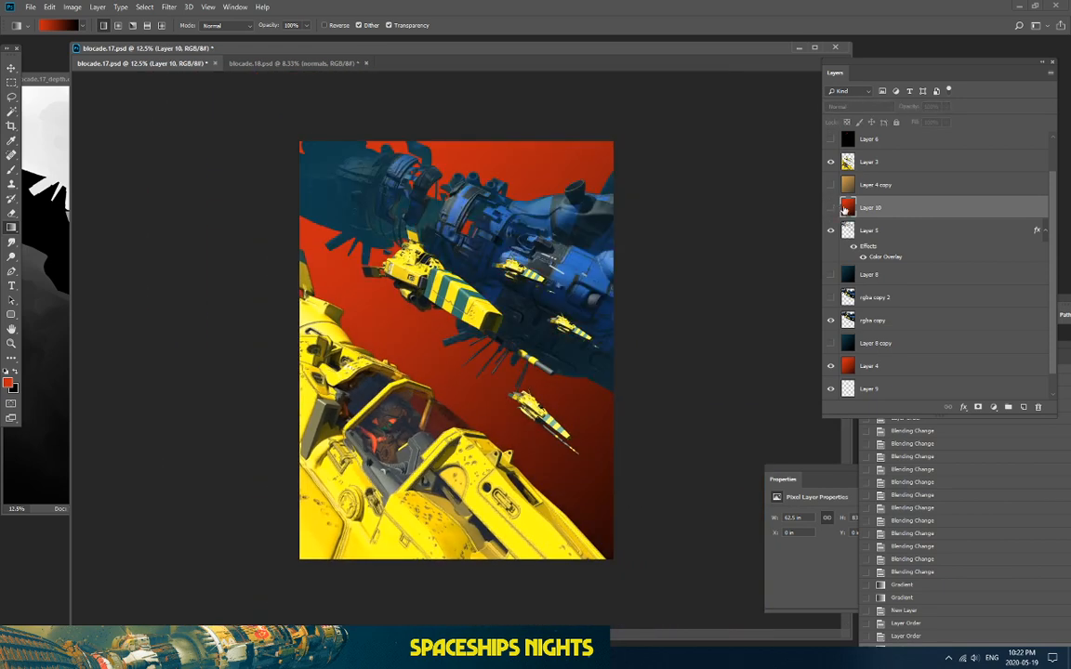
click(831, 208)
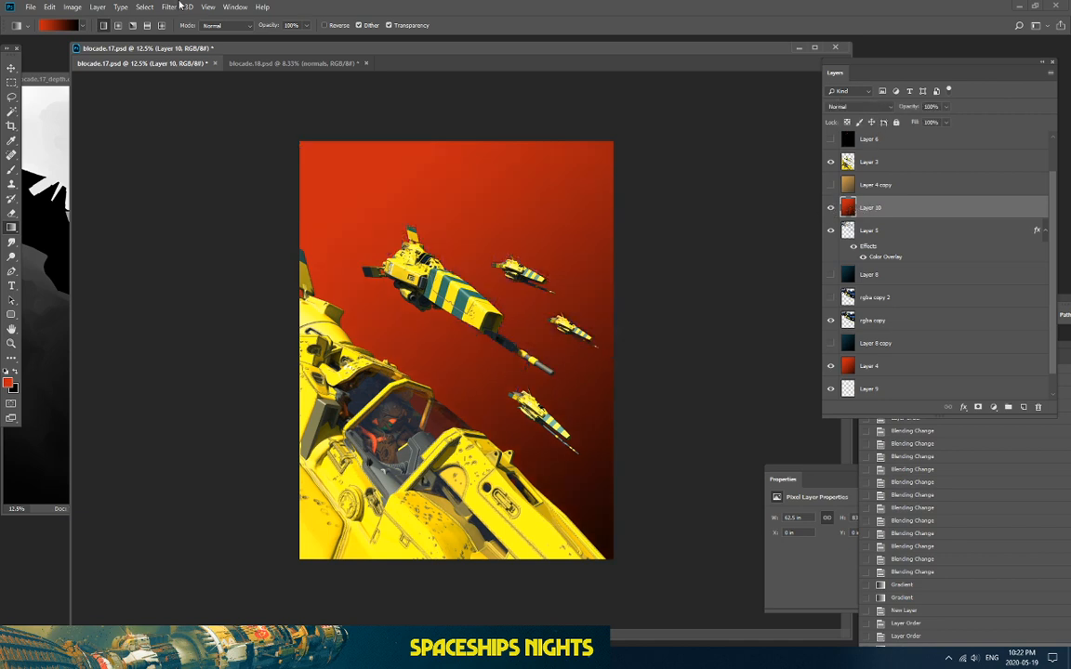
Step: Reposition the blocade.17 window, minimize the depth pass window, and zoom back to 25%
drag(197, 49, 250, 61)
click(43, 79)
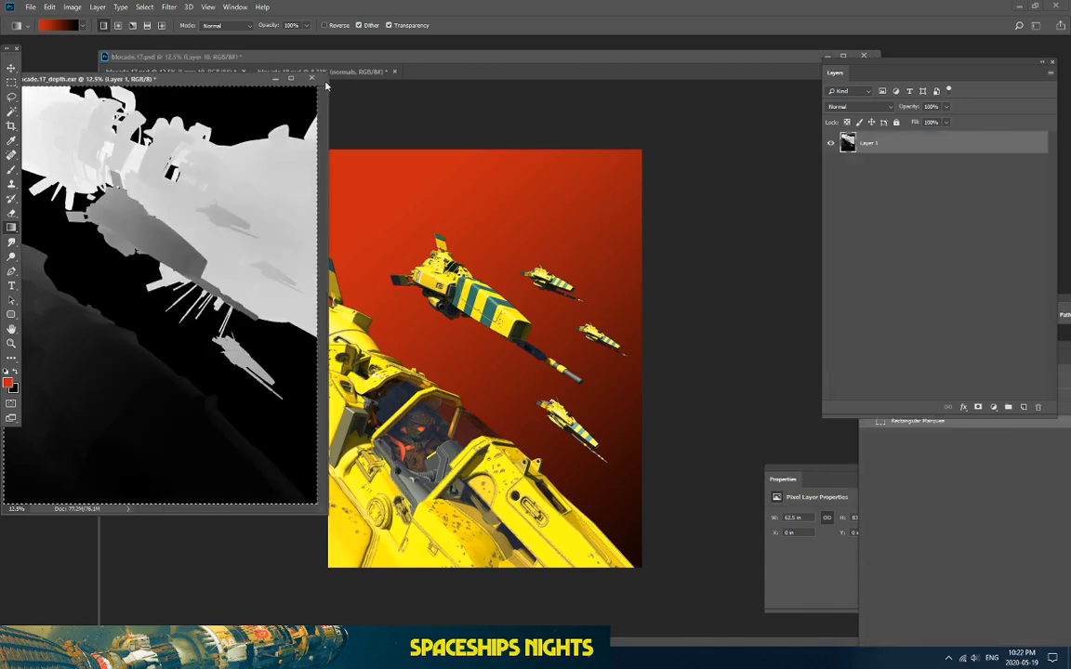
click(276, 78)
drag(406, 60, 386, 57)
key(ctrl+plus)
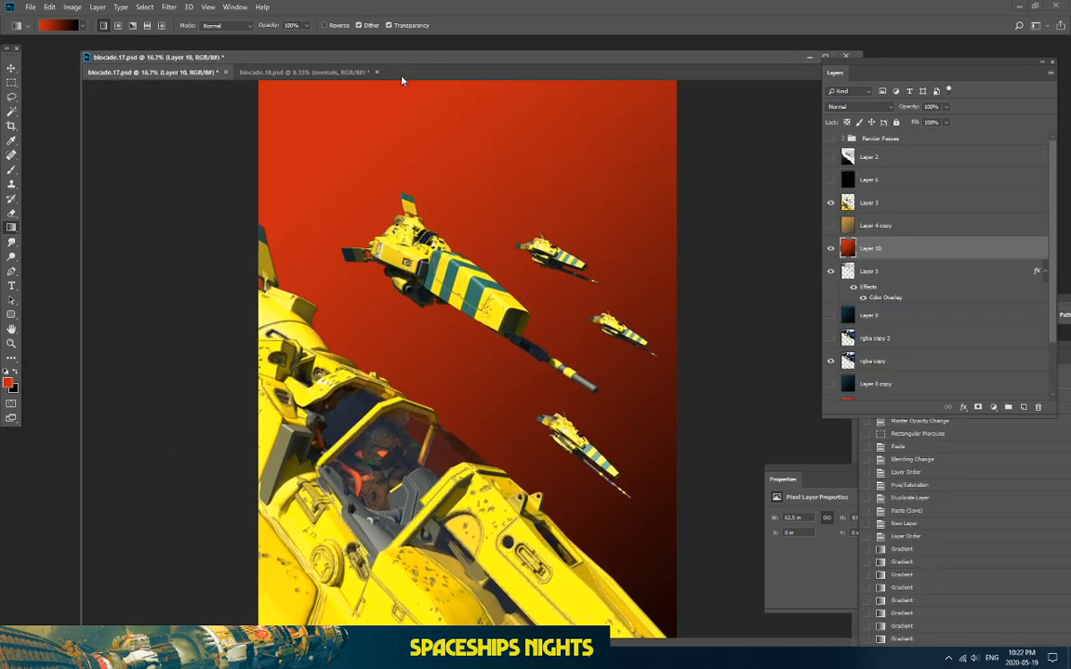
key(ctrl+plus)
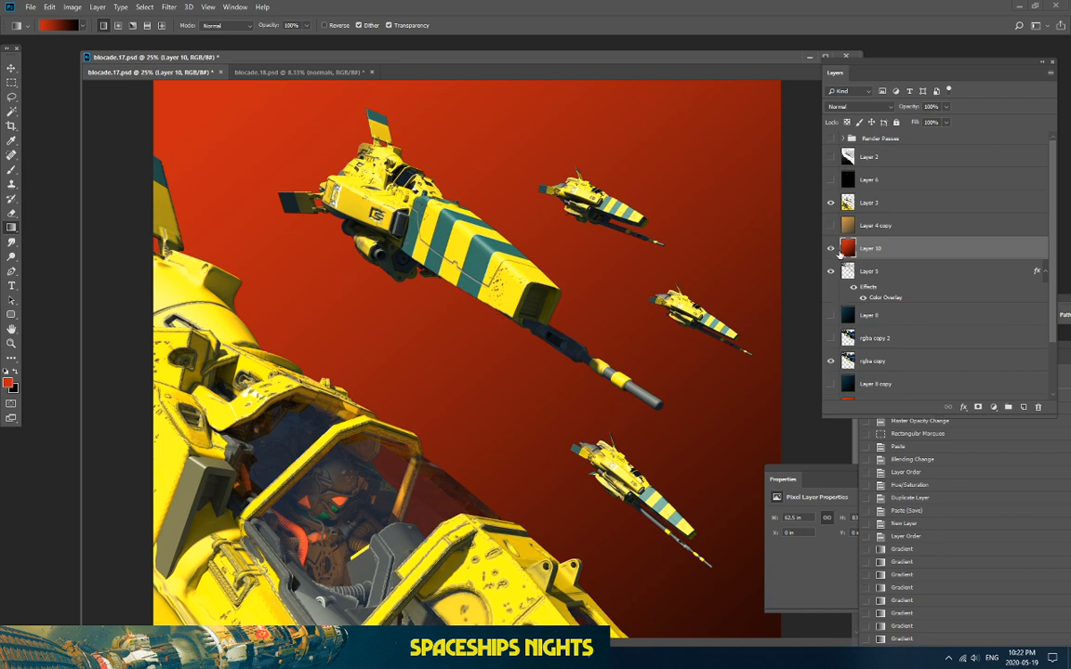
key(alt+Tab)
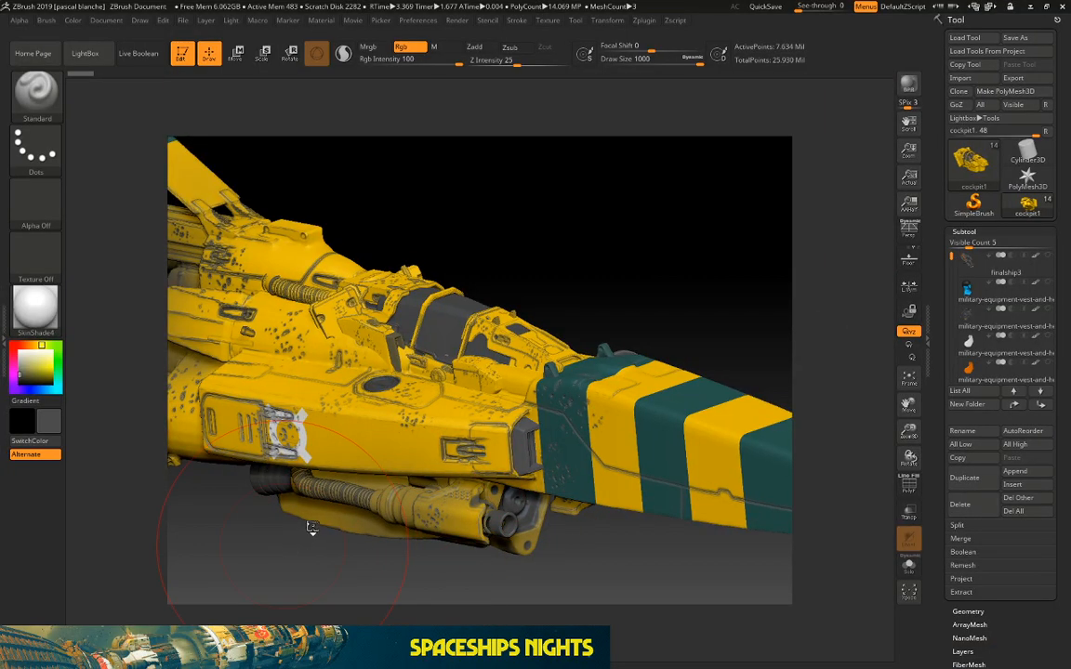
Step: Browse the Alpha and Texture palettes and set the ZBrush stroke type to DragRect
drag(366, 372, 462, 347)
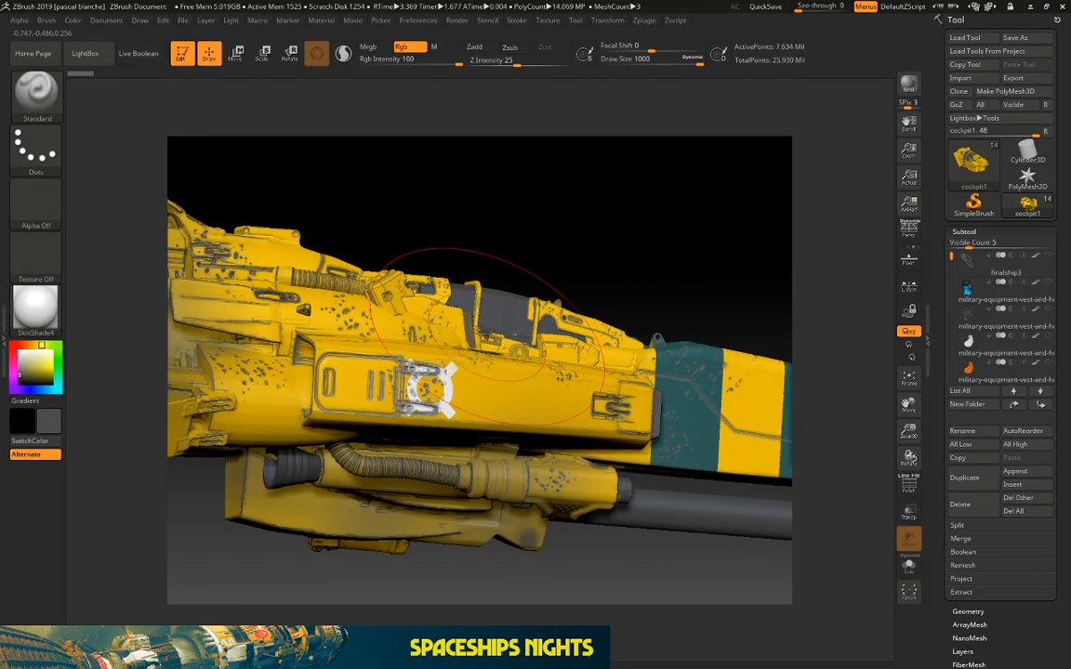
drag(503, 222, 489, 238)
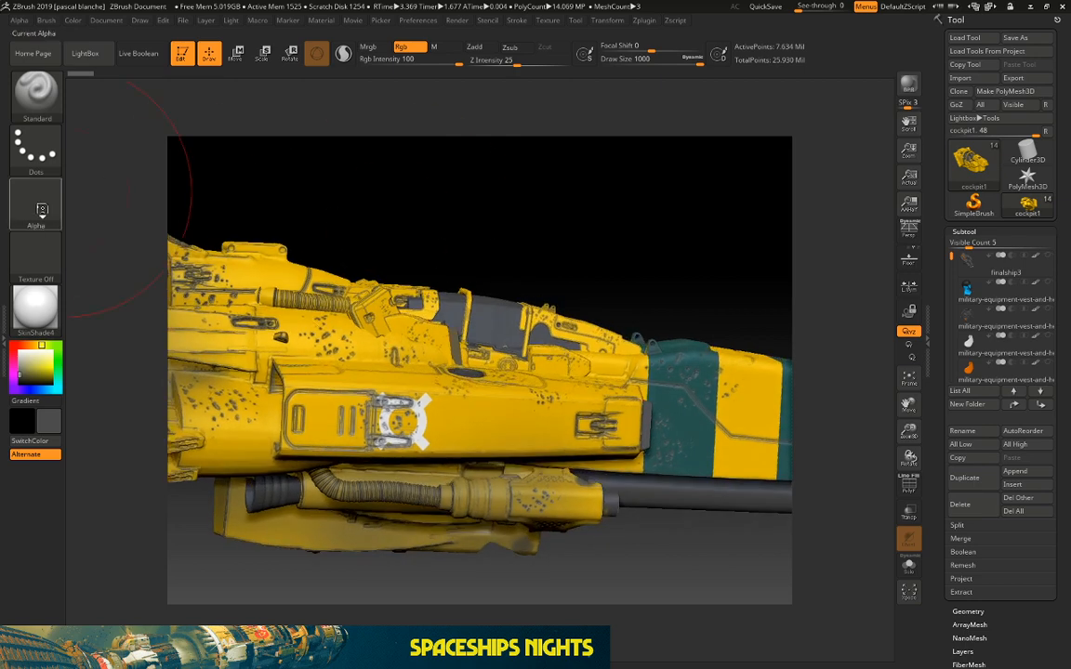
click(38, 202)
click(27, 268)
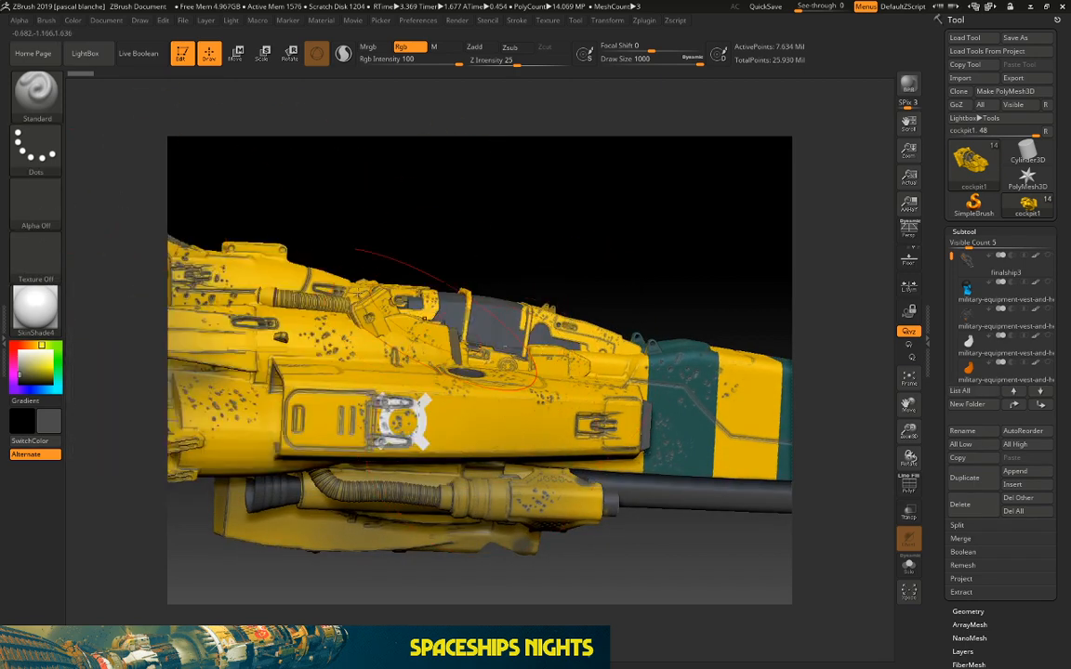
click(31, 135)
click(142, 145)
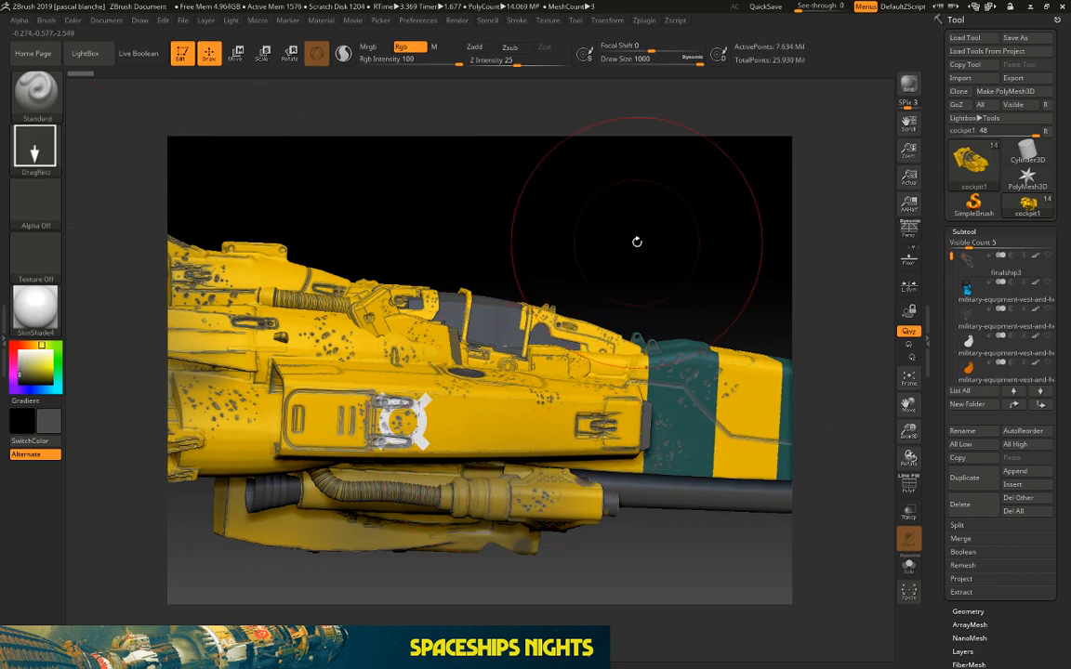
drag(605, 231, 297, 298)
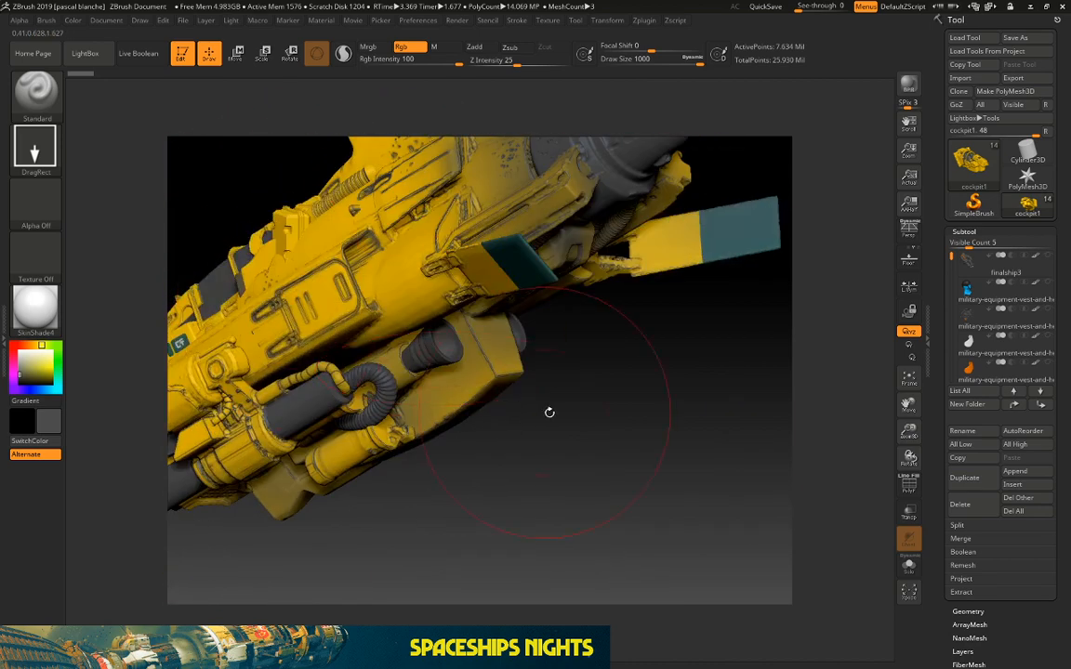
mouse_move(550, 411)
mouse_down()
mouse_move(695, 391)
mouse_move(641, 366)
mouse_up()
key(alt+Tab)
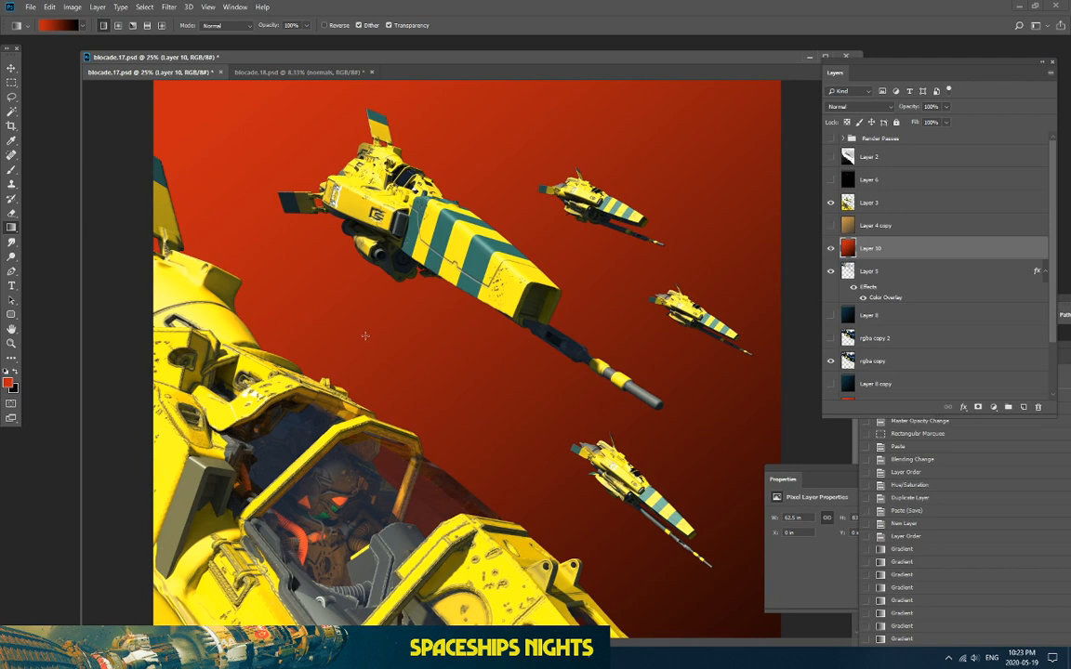
Step: Show Layer 10, keep Normal blend mode, and lower its opacity to 63% then 34%
click(830, 249)
click(830, 248)
key(ctrl+minus)
key(ctrl+minus)
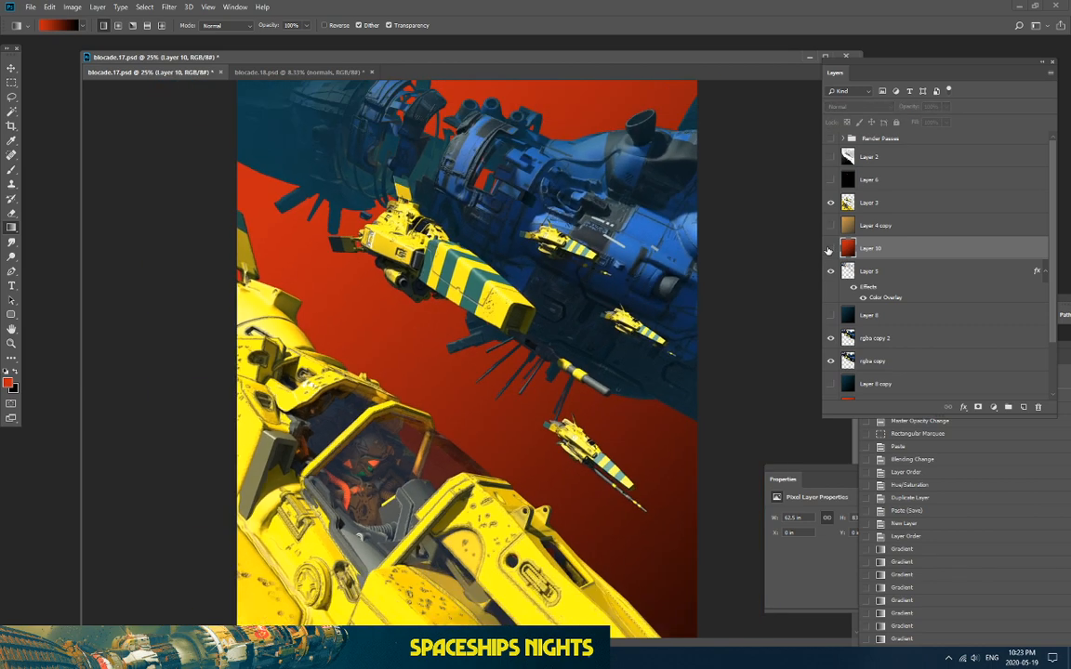
key(ctrl+plus)
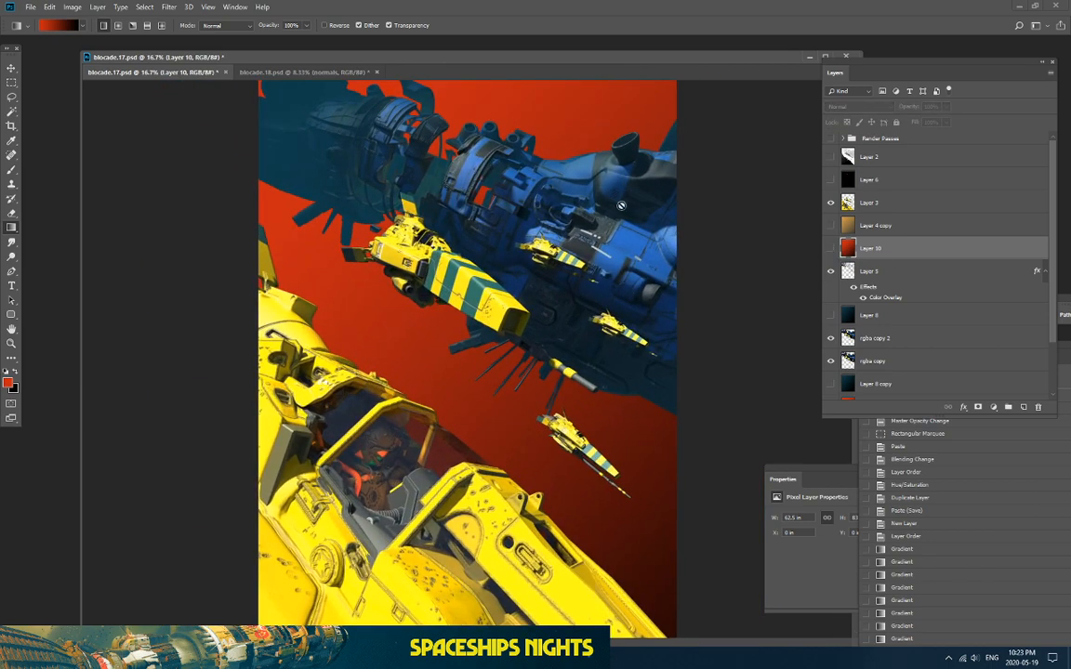
click(830, 248)
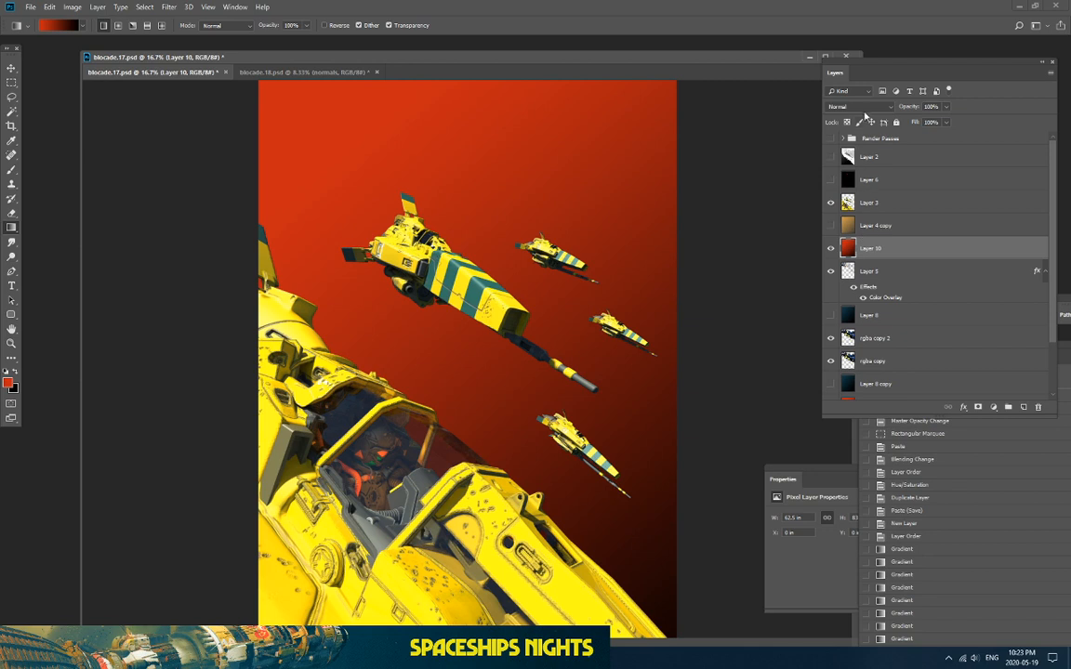
click(859, 107)
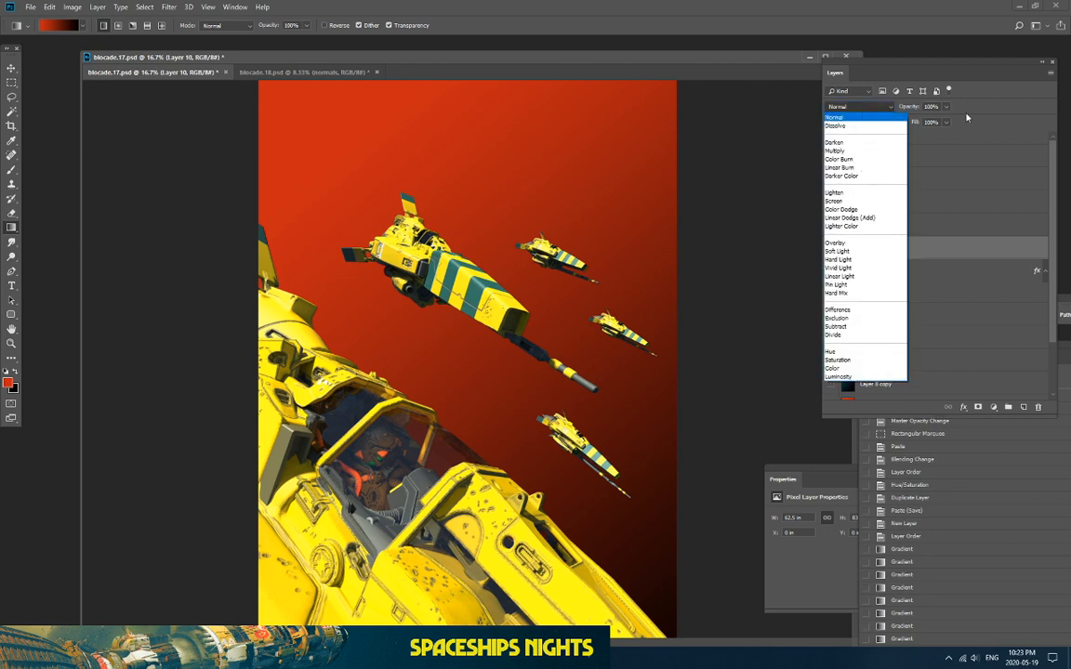
click(967, 117)
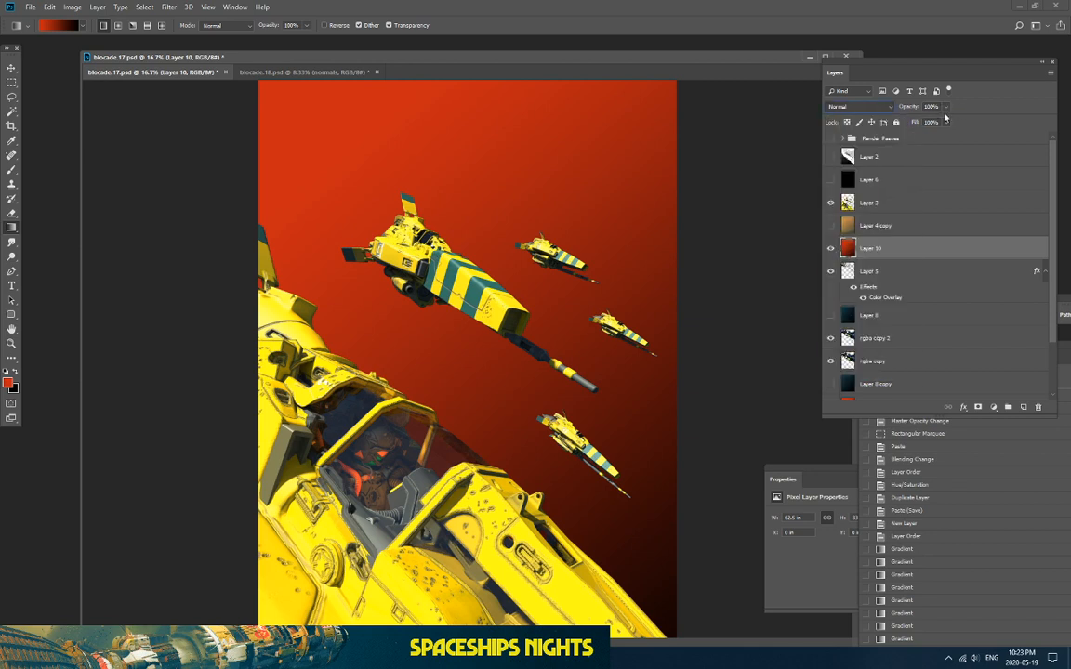
drag(945, 107, 910, 121)
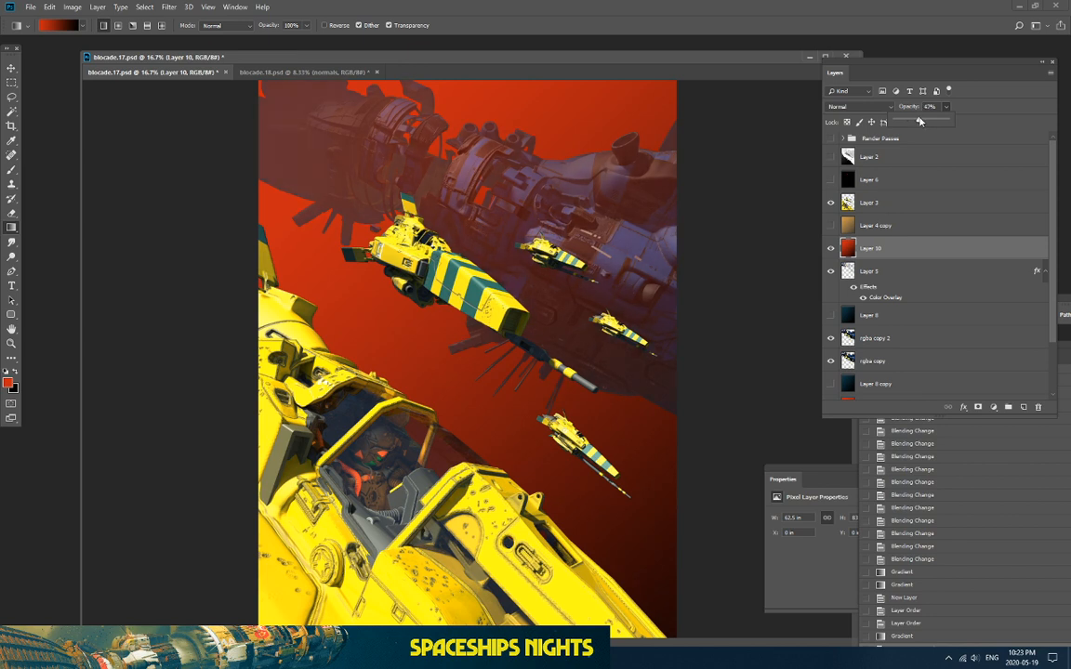
drag(920, 121, 912, 122)
Step: Hide Layer 10 and show and select the Layer 2 depth pass
click(830, 248)
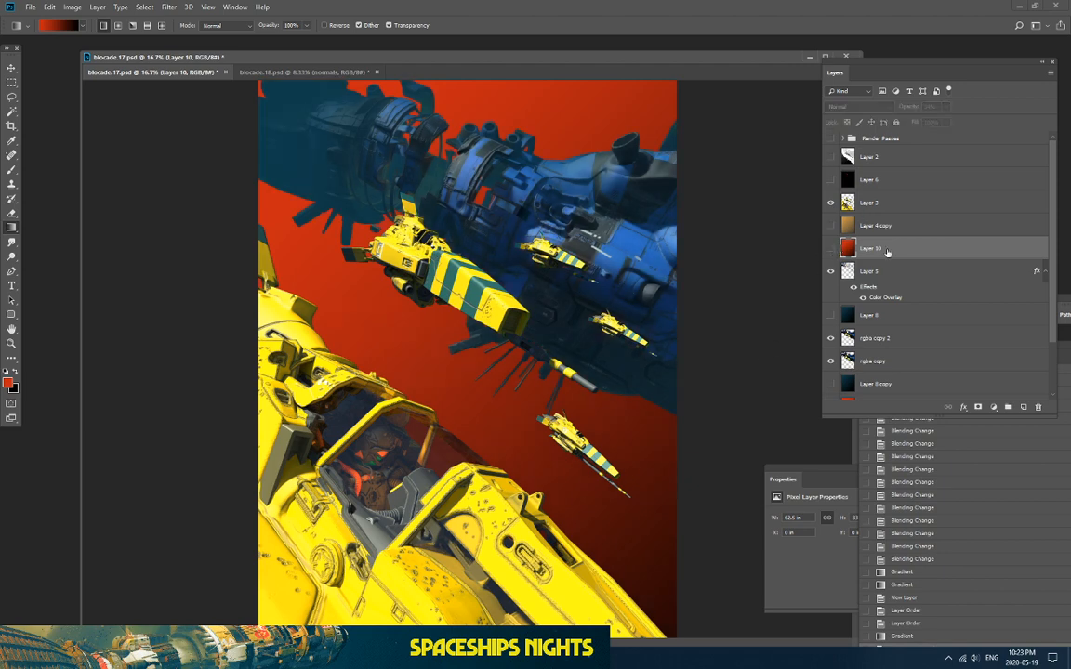
click(830, 156)
click(848, 157)
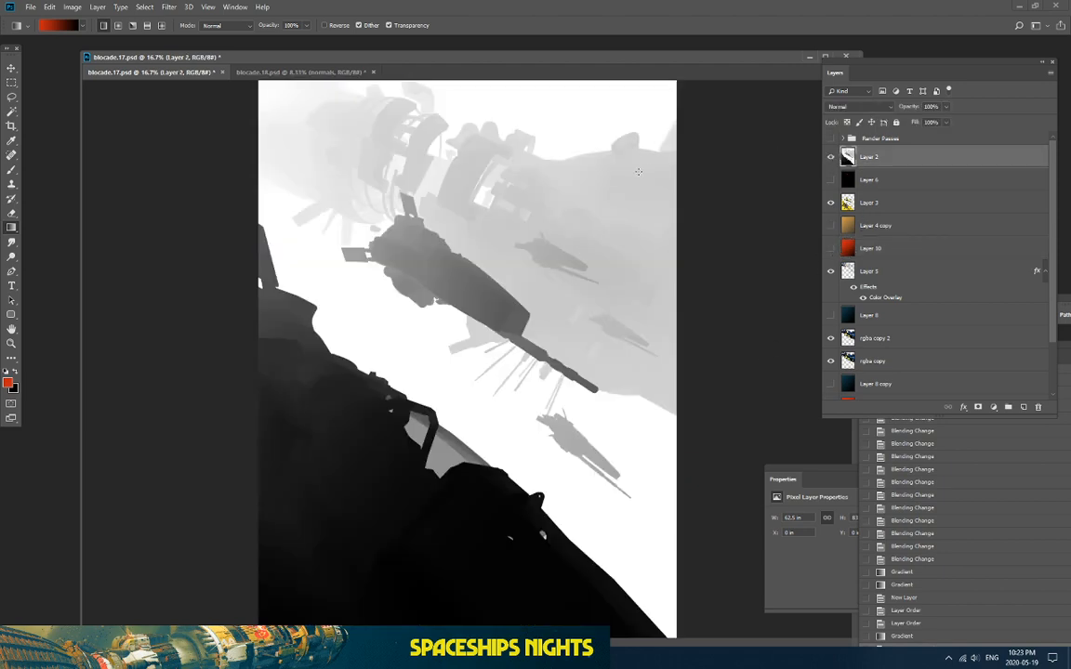
Step: Select the depth pass's tones with Color Range by sampling a depth tone and widening Fuzziness
click(145, 6)
click(162, 112)
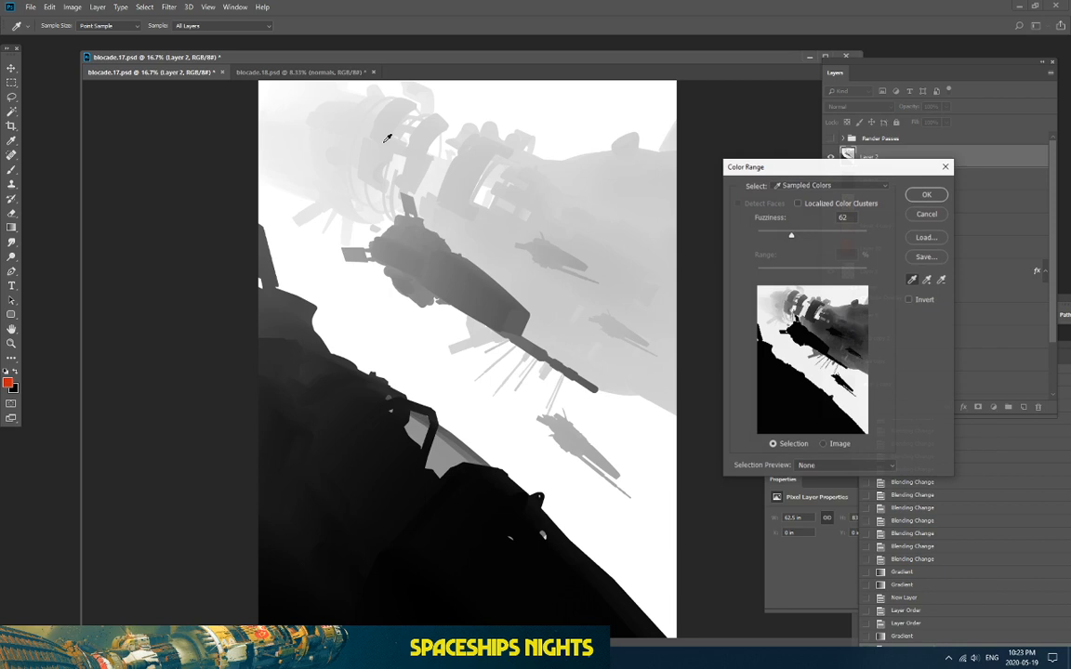
click(296, 112)
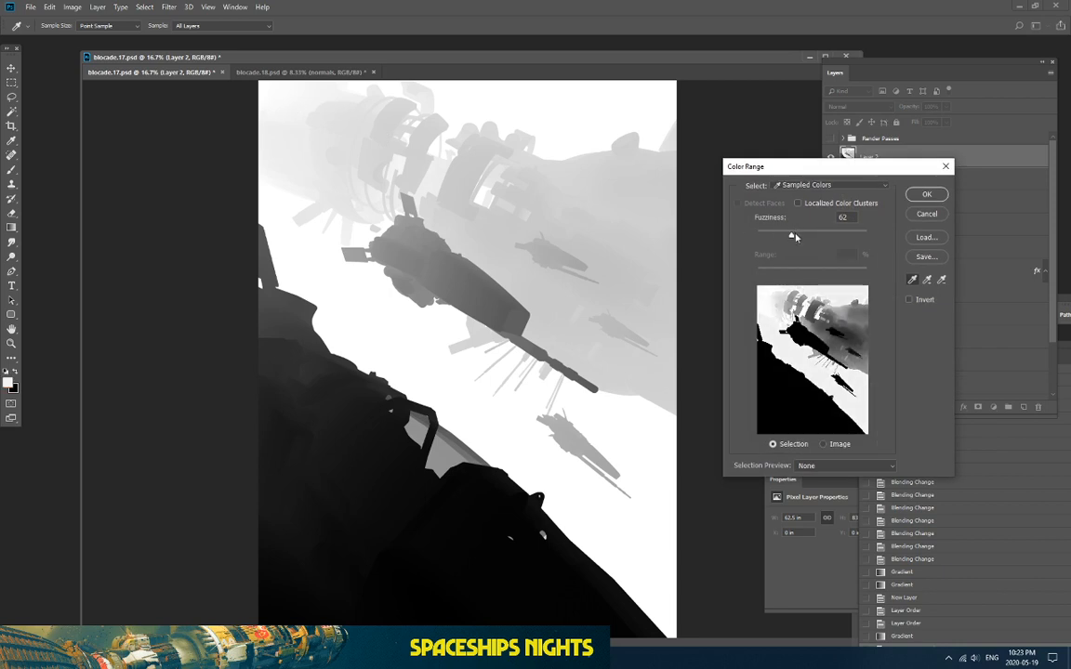
mouse_move(795, 237)
mouse_down()
mouse_move(778, 248)
mouse_move(813, 240)
mouse_up()
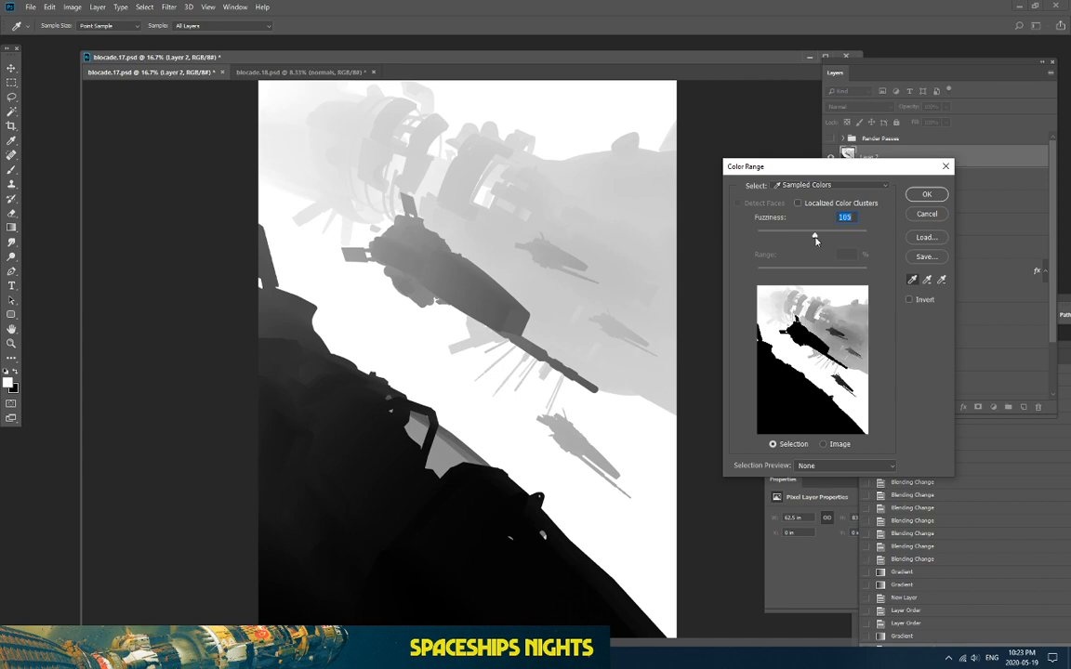
key(Return)
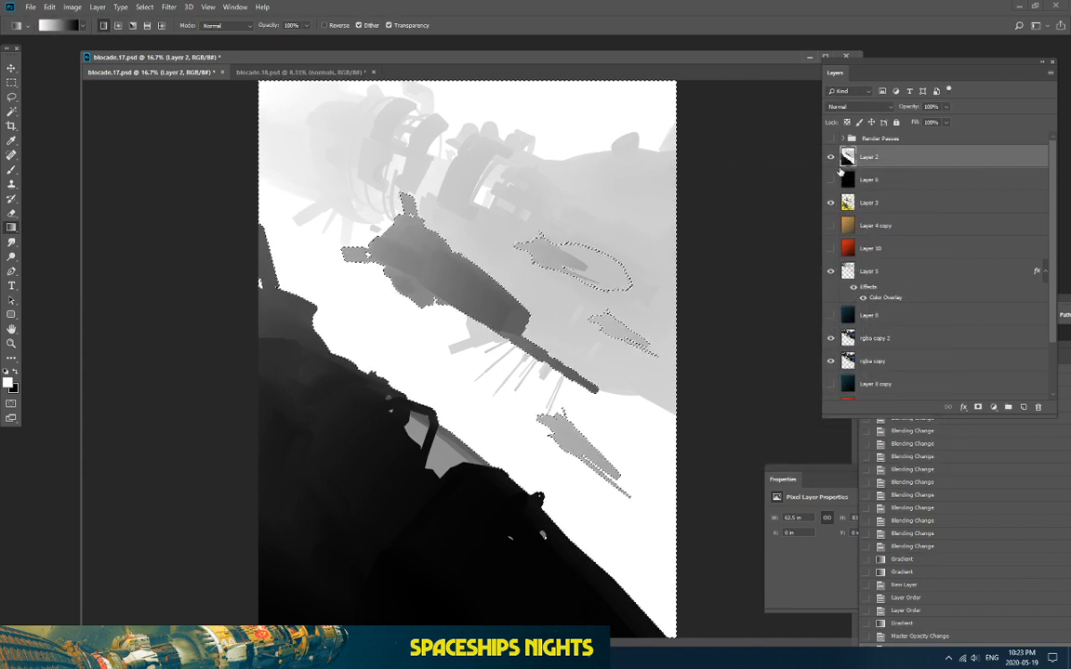
Step: Hide the Layer 2 depth pass and show the red Layer 10 again
click(846, 248)
click(829, 156)
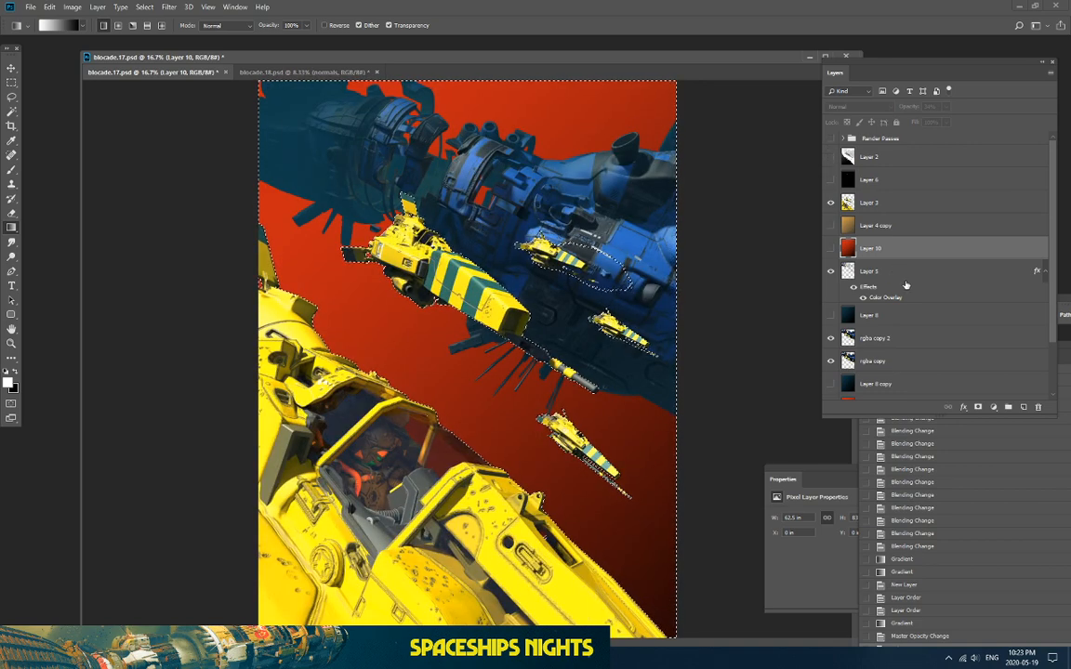
click(830, 248)
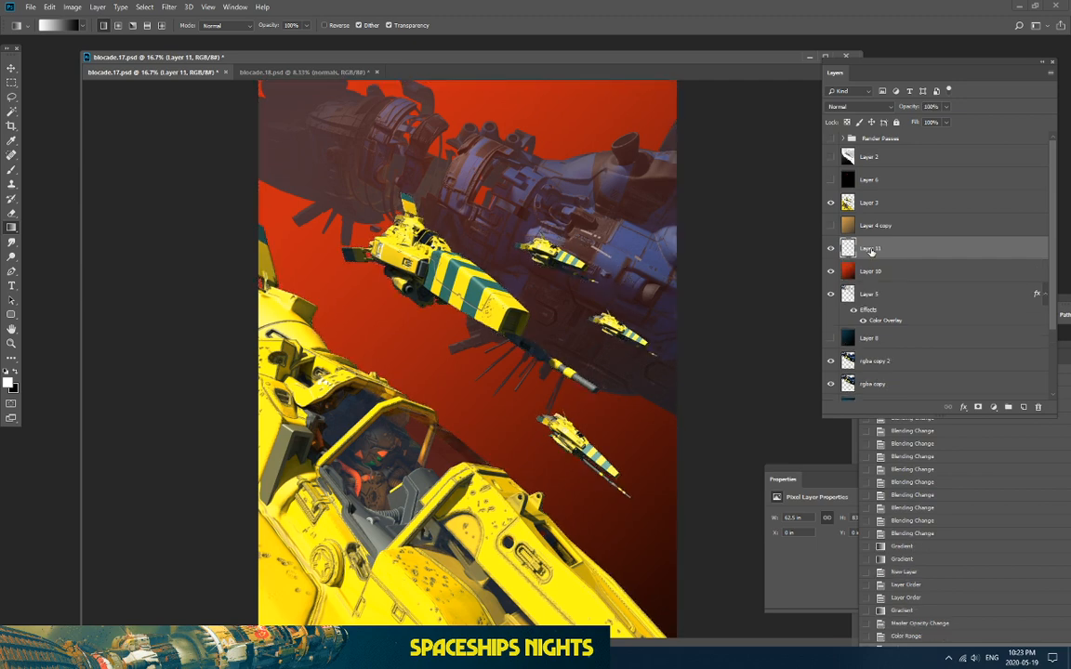
Step: Copy the selected red area to a new Layer 11 and hide the original Layer 10
key(ctrl+j)
click(830, 272)
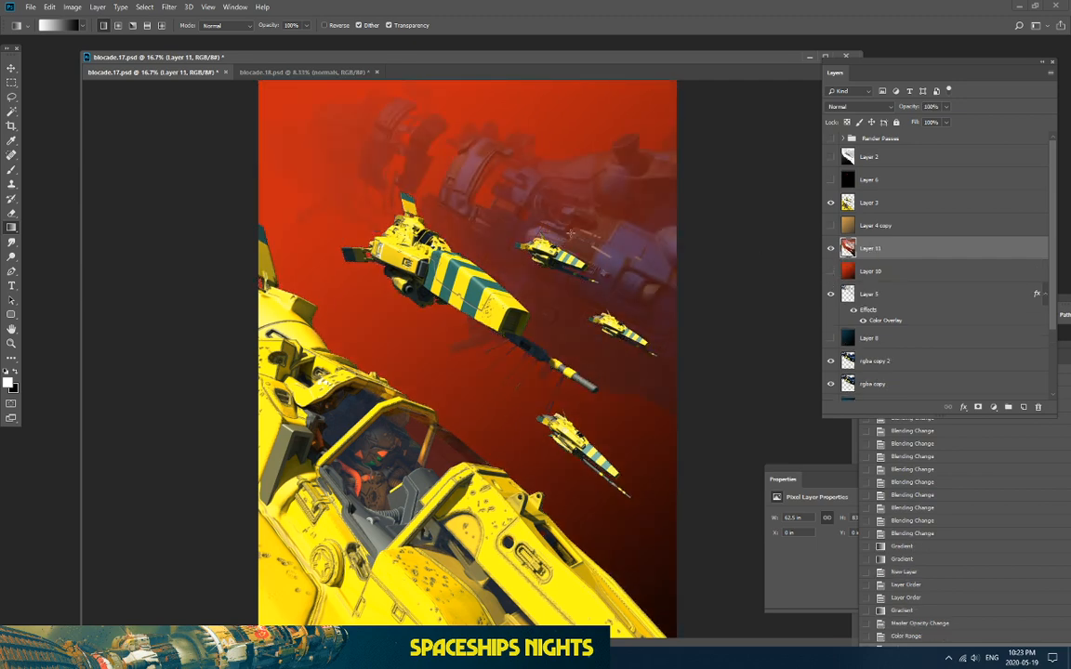
key(ctrl+minus)
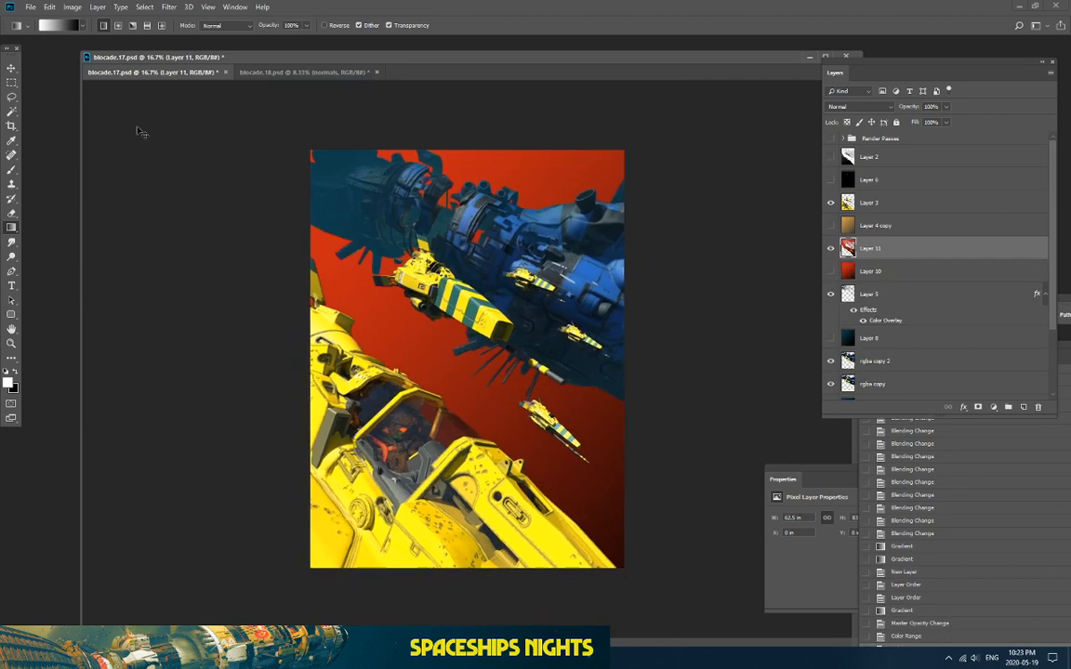
key(ctrl+plus)
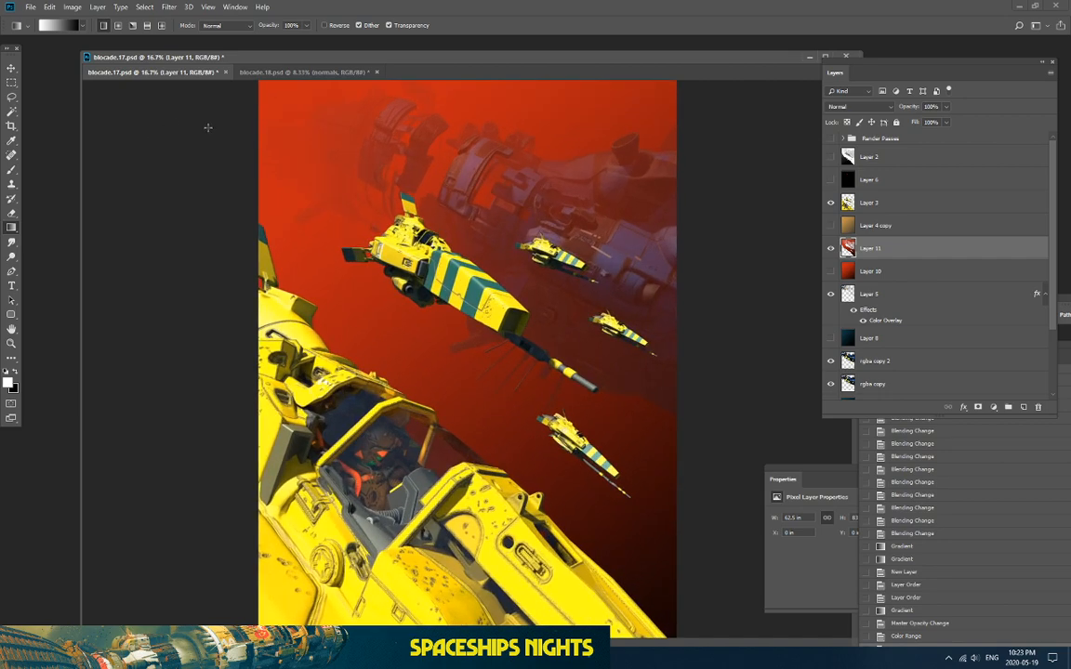
click(830, 248)
click(830, 248)
Step: Fade Layer 11's opacity down to 49%, comparing the composite with and without it
drag(945, 106, 933, 120)
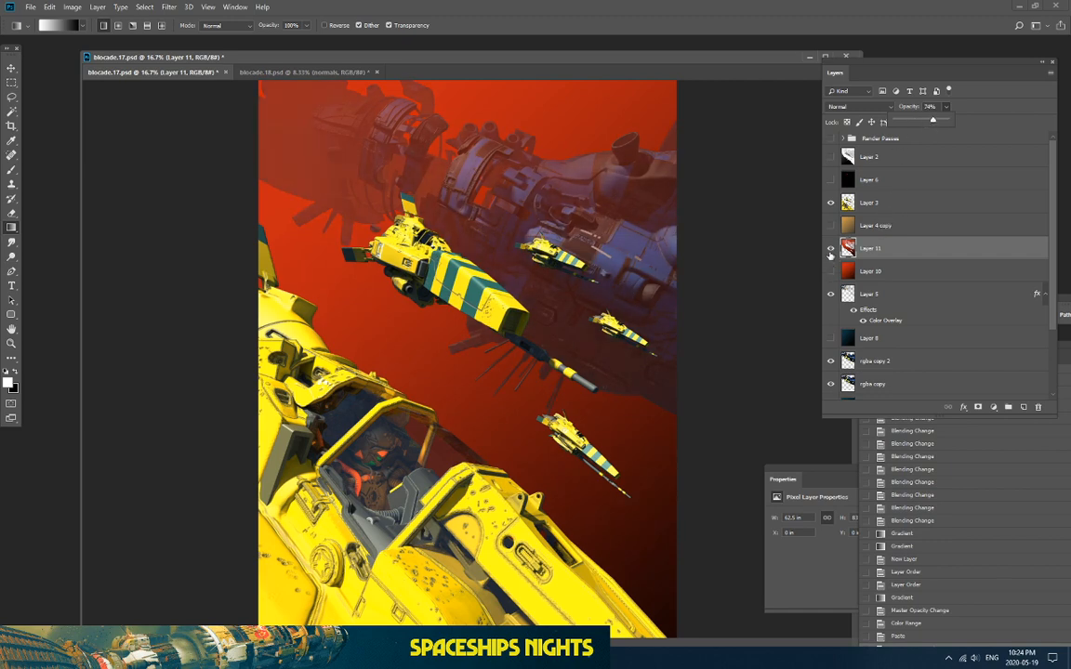
click(830, 248)
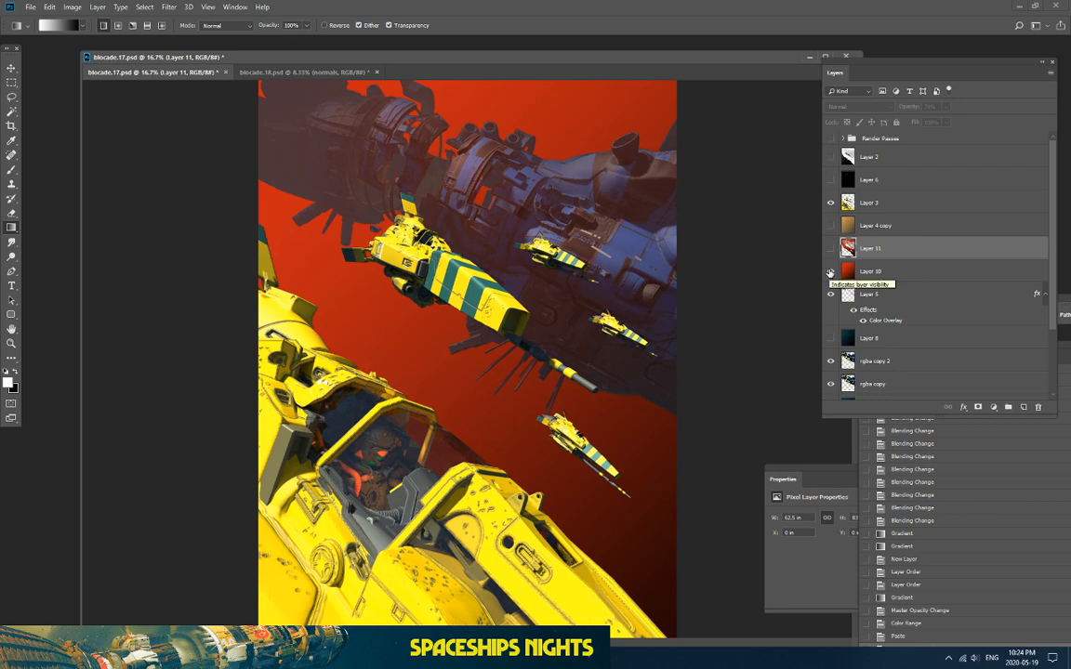
click(830, 249)
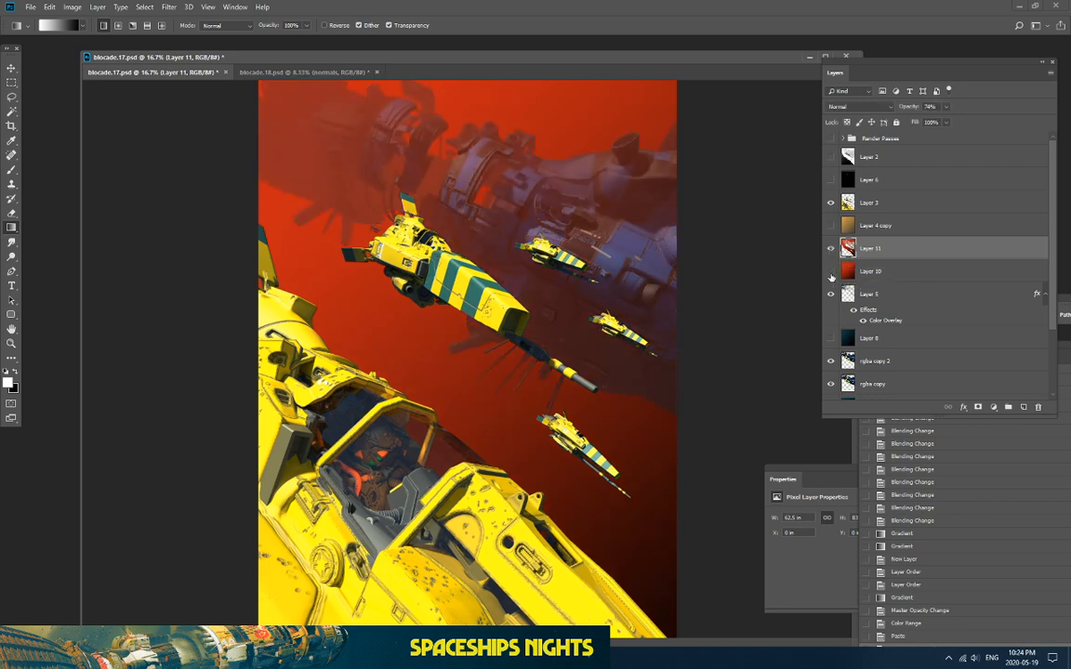
key(ctrl+minus)
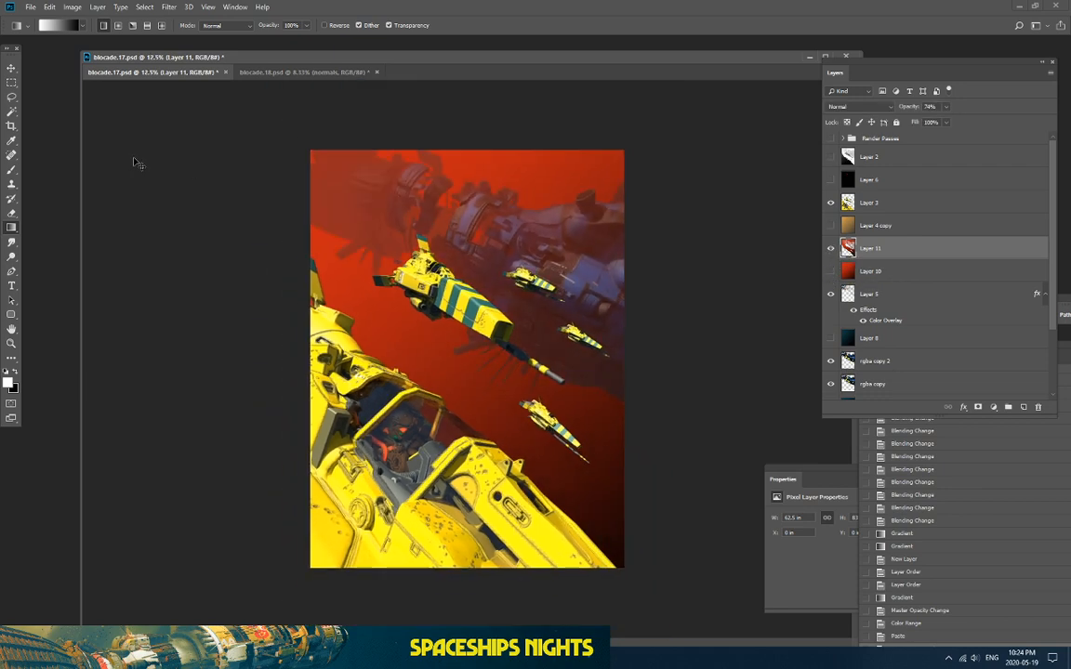
key(ctrl+plus)
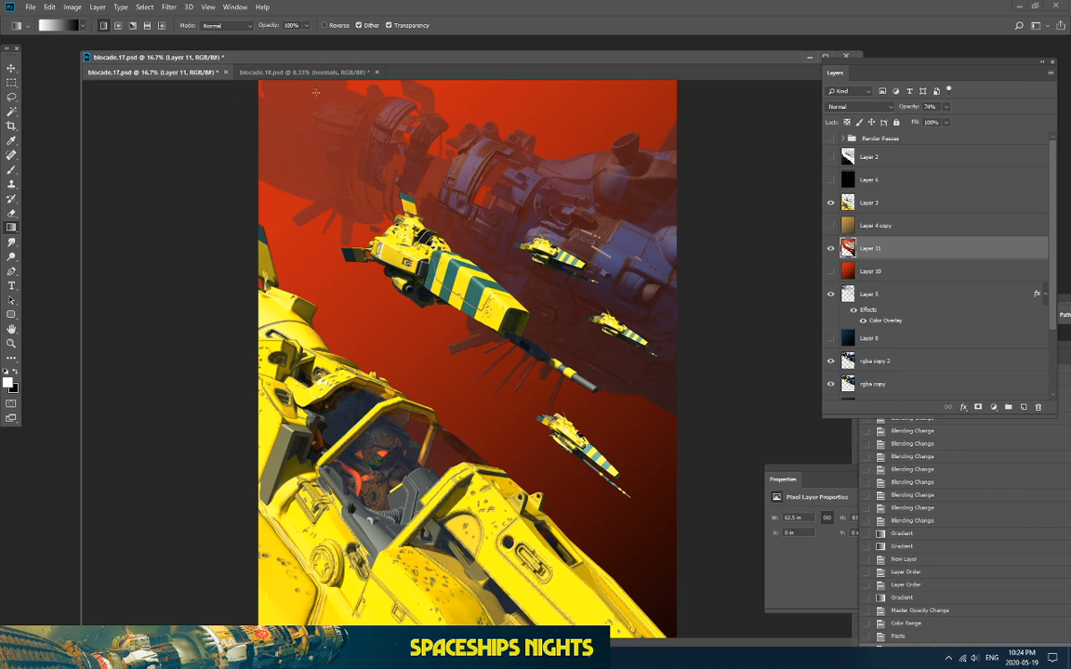
click(946, 107)
drag(928, 121, 934, 122)
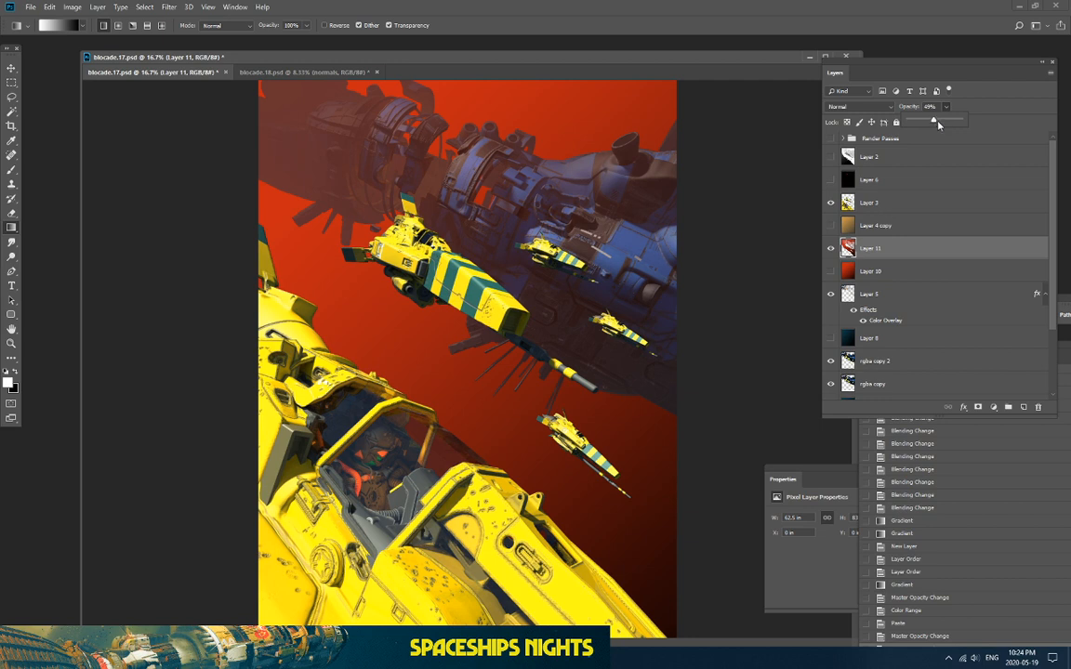
Step: Add Layer 5 and rgba copy 2 to the layer selection
click(882, 249)
ctrl+click(874, 294)
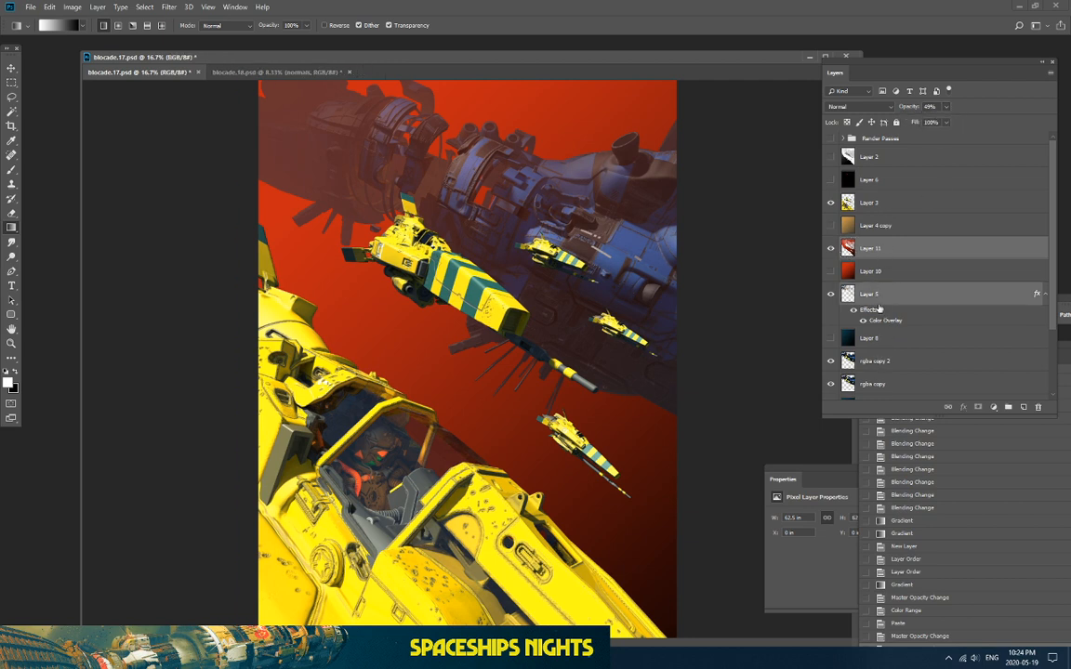
ctrl+click(883, 361)
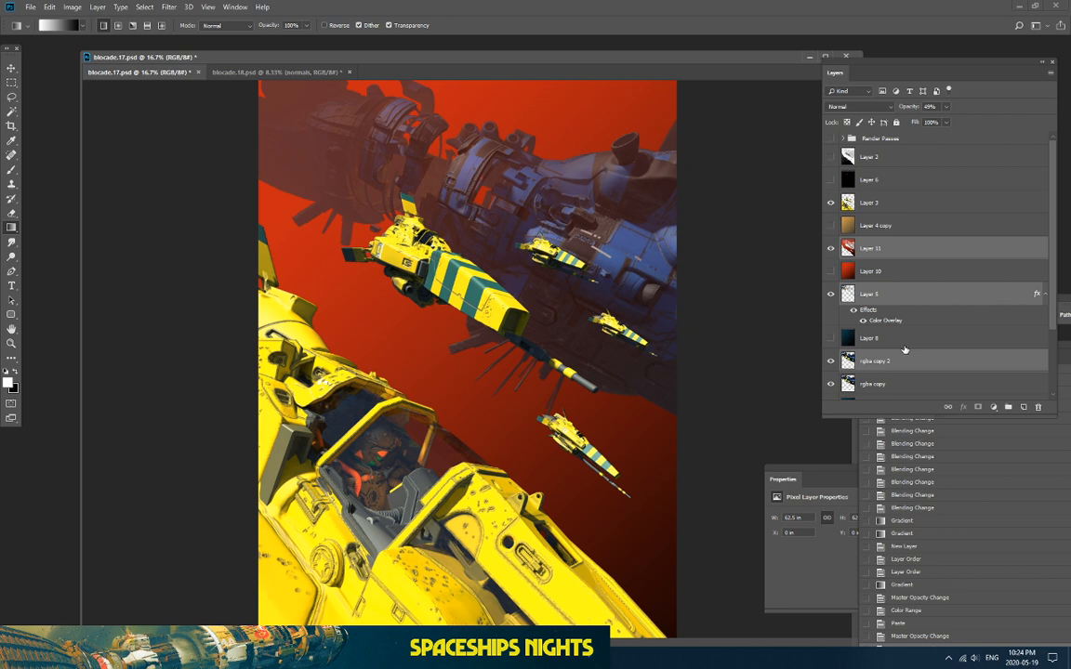
scroll(901, 353, down, 4)
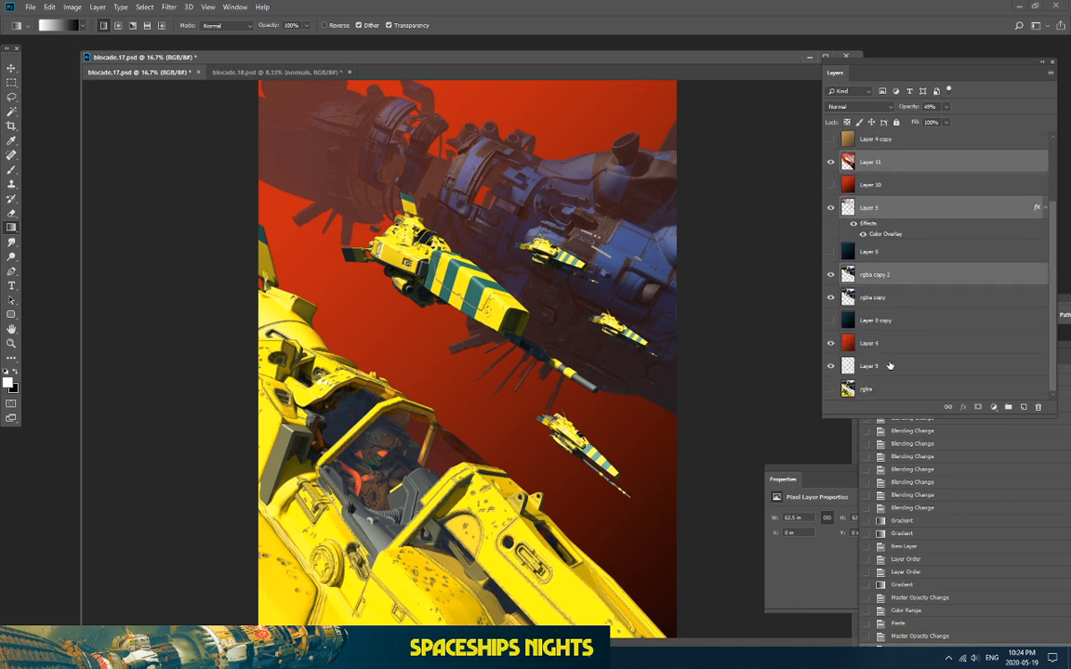
scroll(860, 309, up, 1)
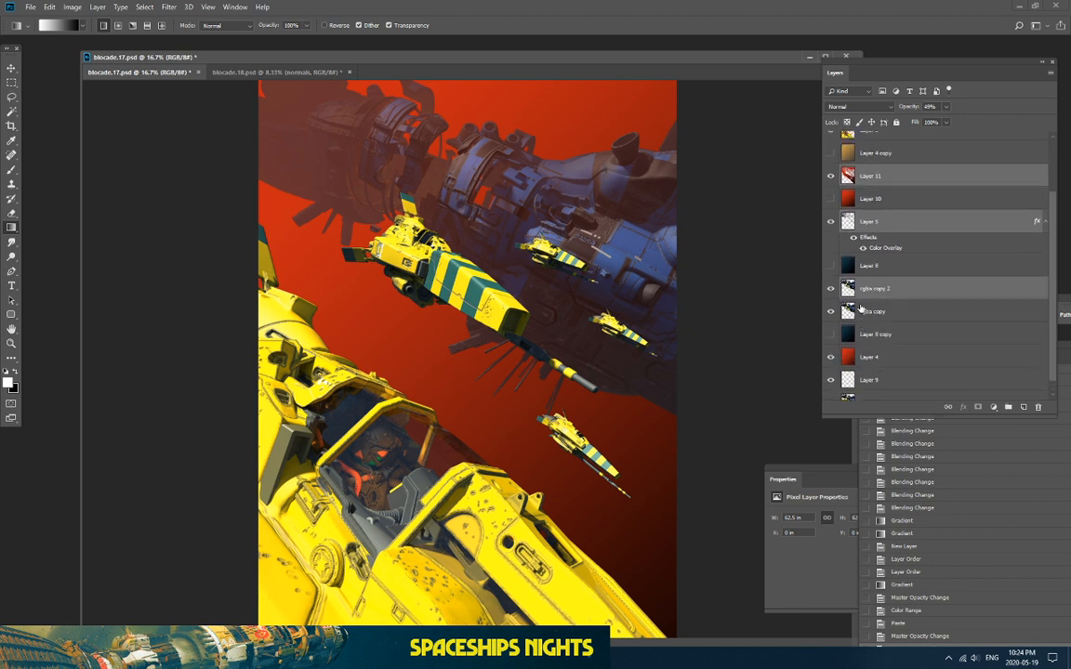
scroll(861, 309, up, 3)
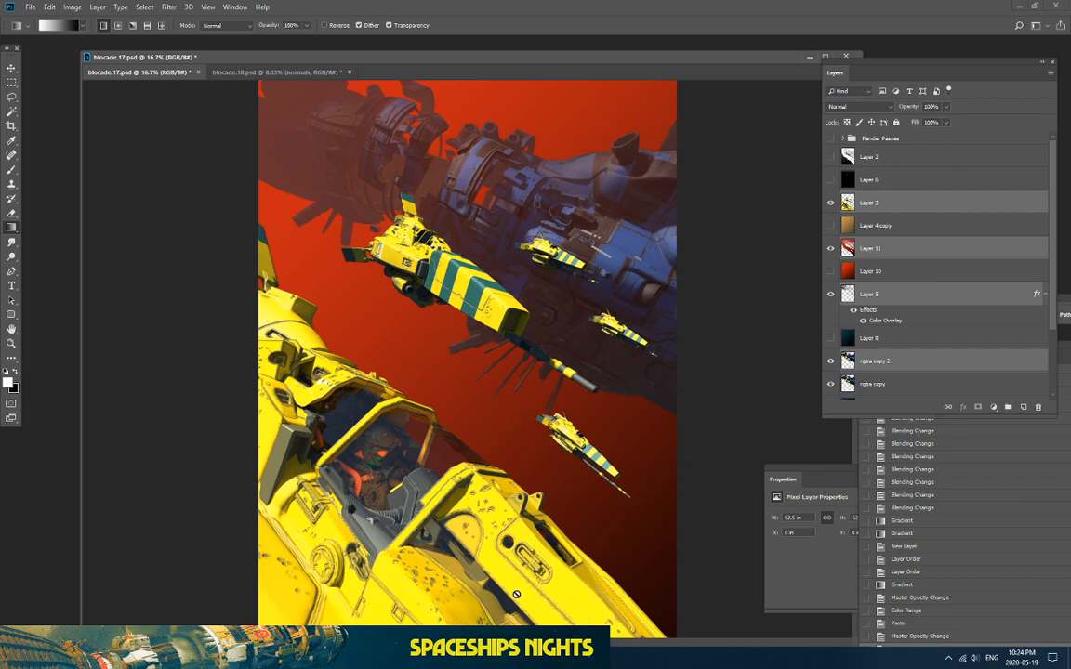
Step: Bring up the Twitch window, then the Streamlabs OBS window from the taskbar
click(395, 658)
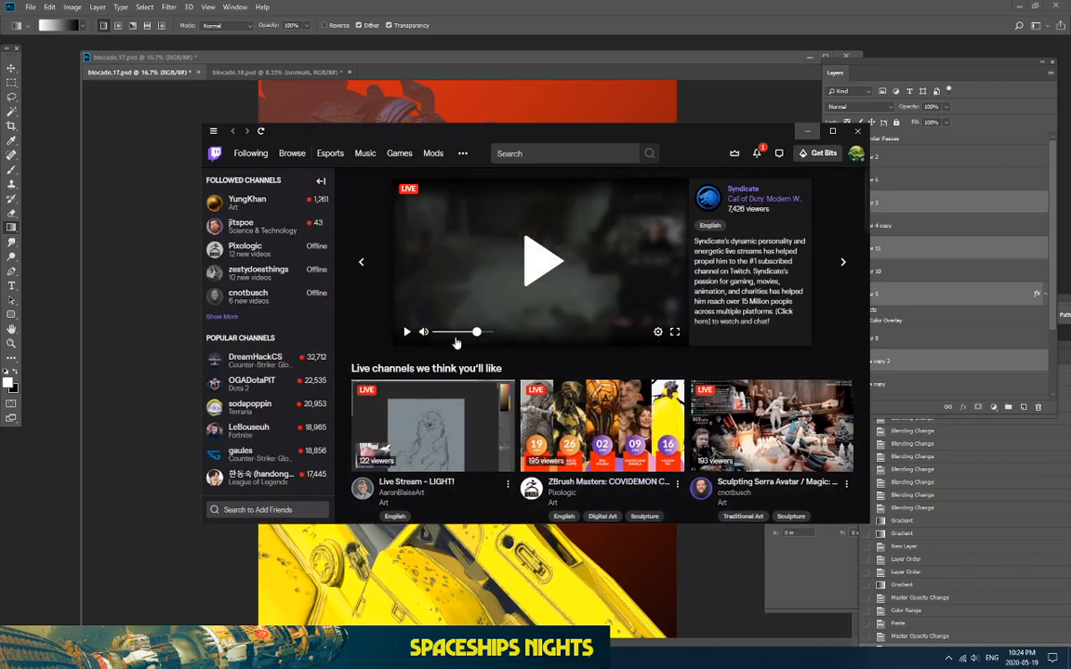
click(539, 658)
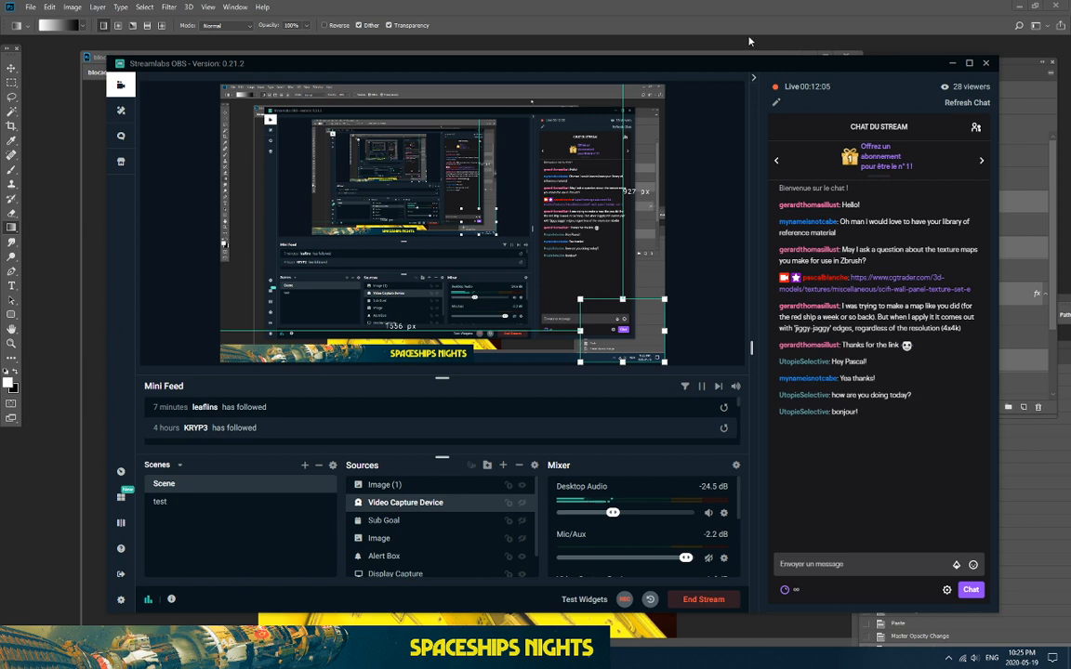
Step: Toggle the 'TAKING A SMALL BREAK BRB!' overlay onto the live stream with F1
key(F1)
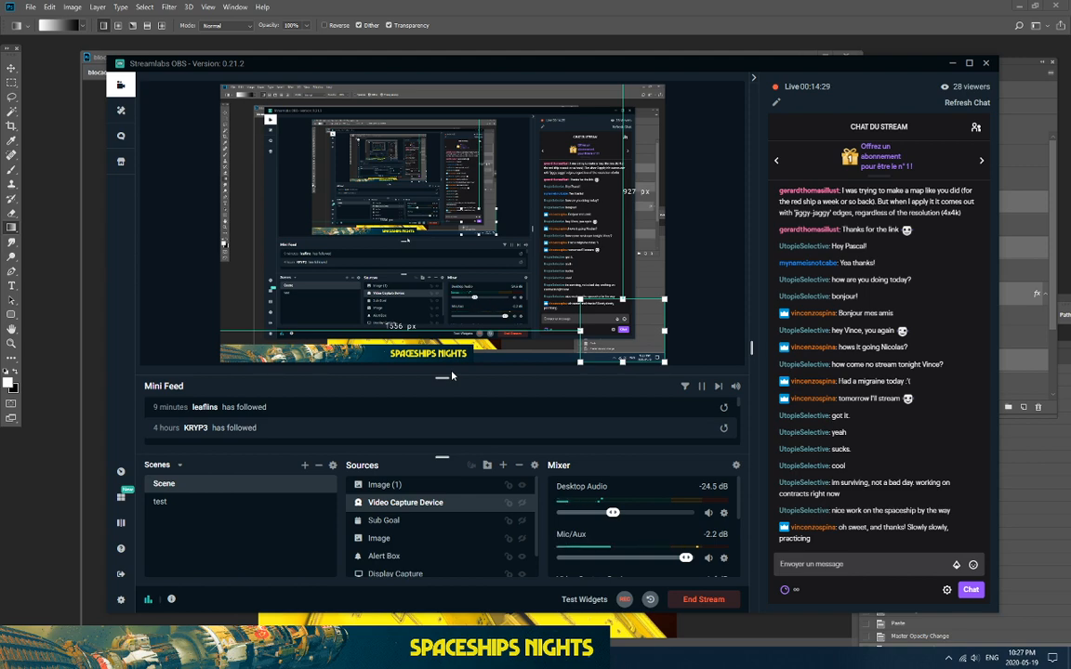
Step: Return to Photoshop, zoom in to 25% and back out, then open the File > Open dialog
click(909, 6)
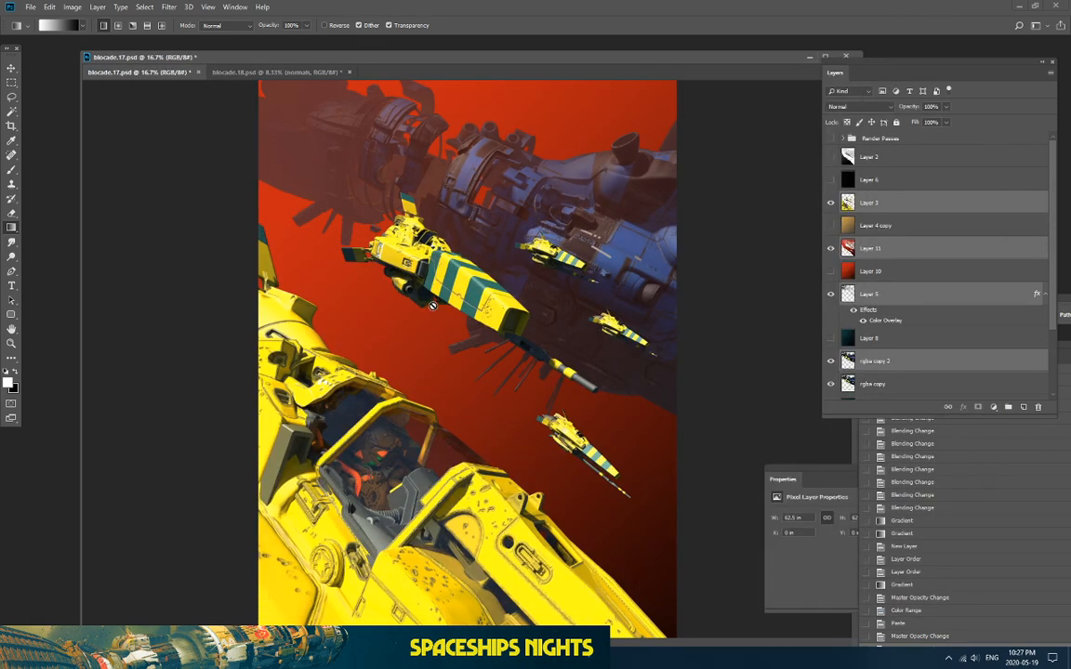
key(ctrl+plus)
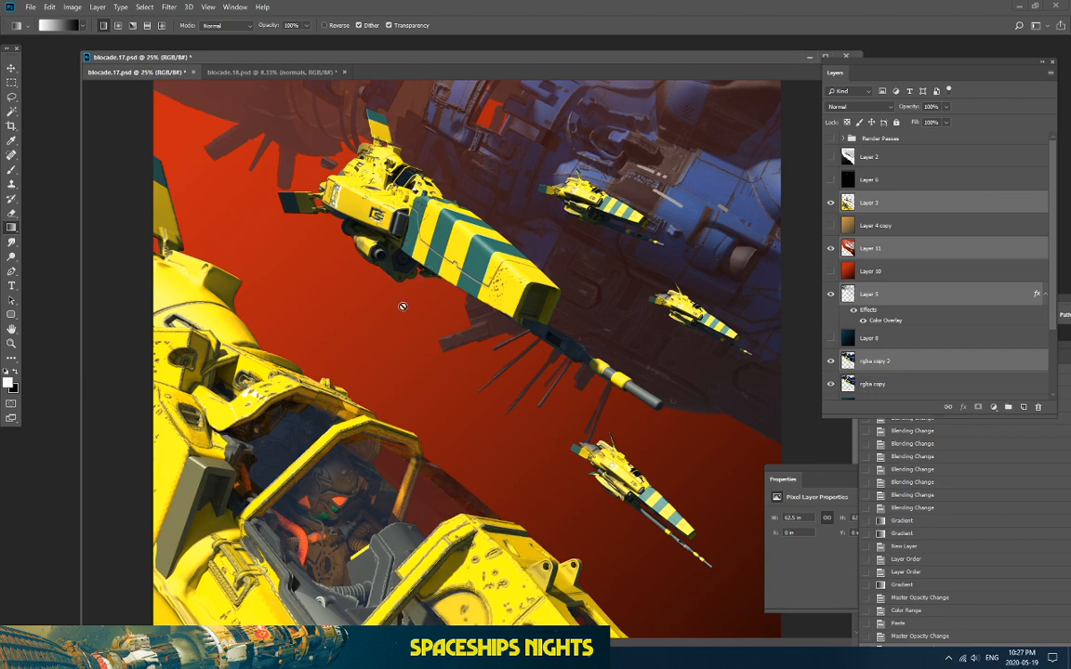
key(ctrl+minus)
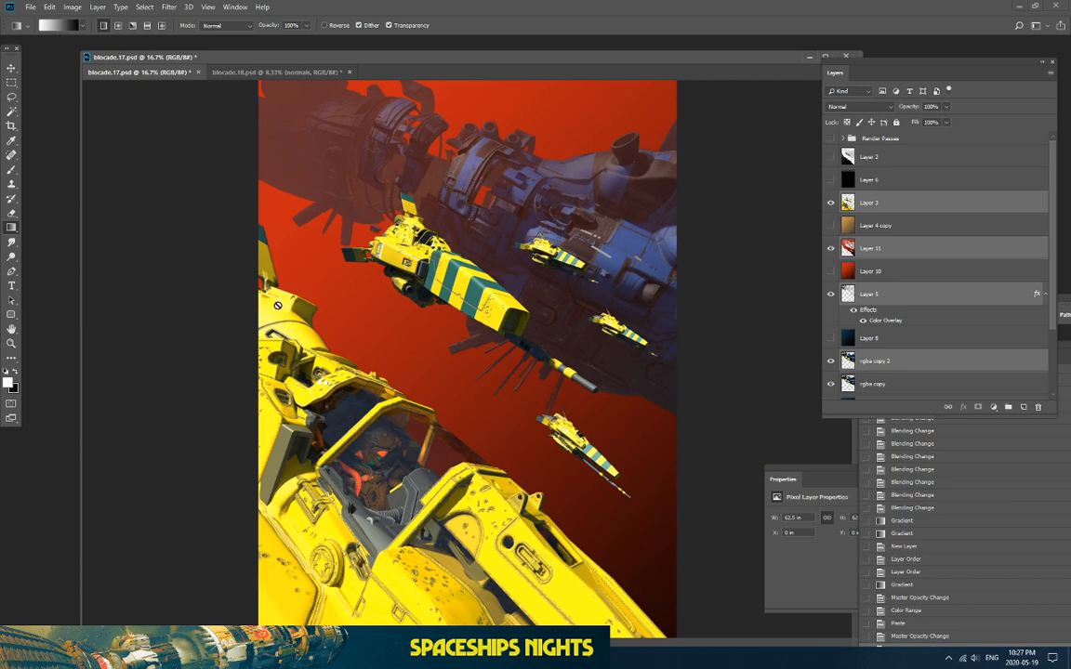
click(31, 7)
click(44, 31)
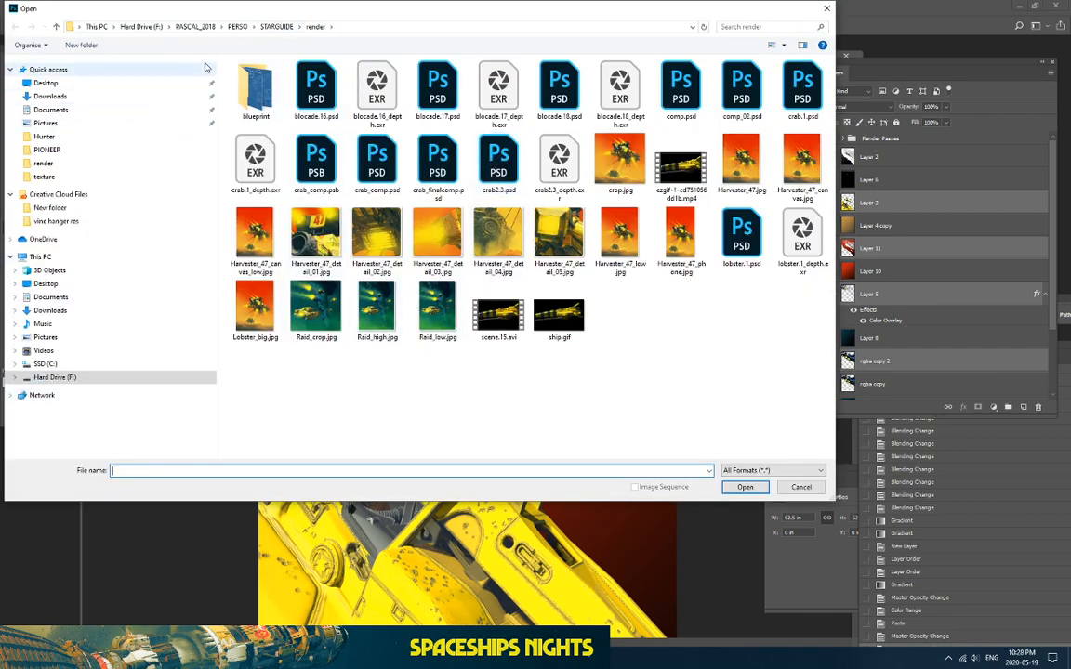
Step: Browse Hard Drive (F:) through PHOTOS and PASCAL_2018 to look in the textures folder
click(243, 29)
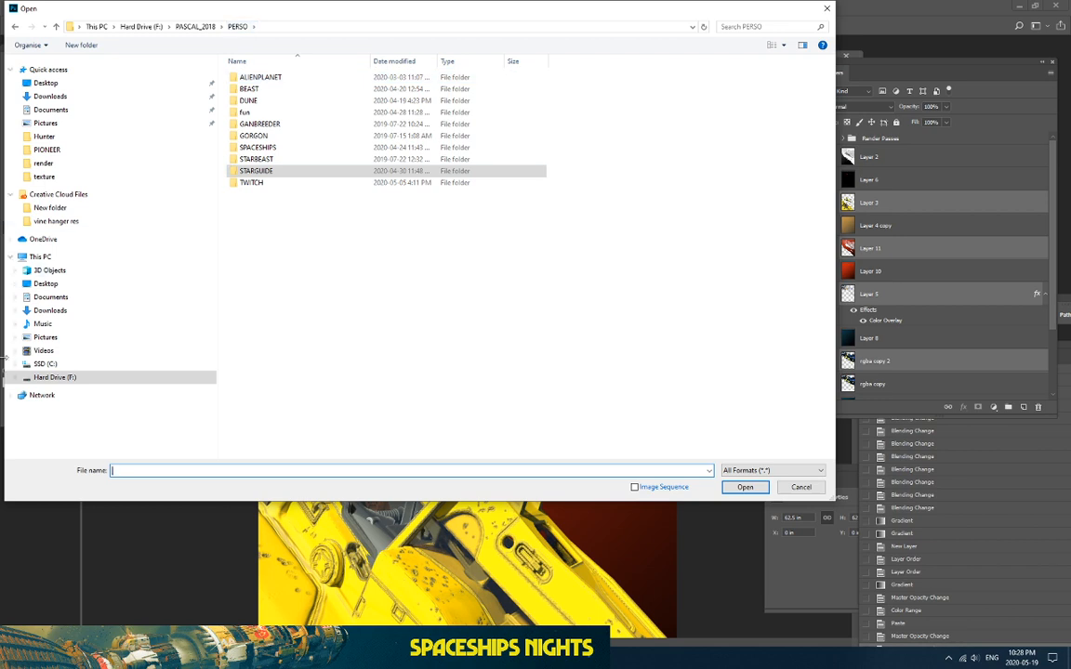
click(15, 376)
click(19, 422)
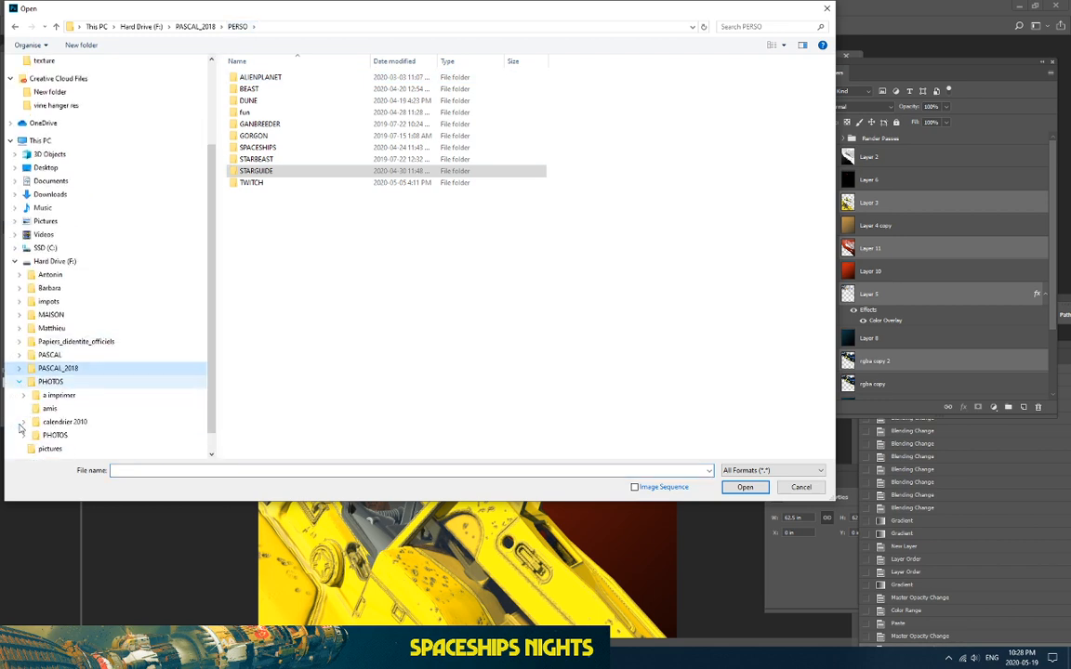
scroll(79, 330, down, 1)
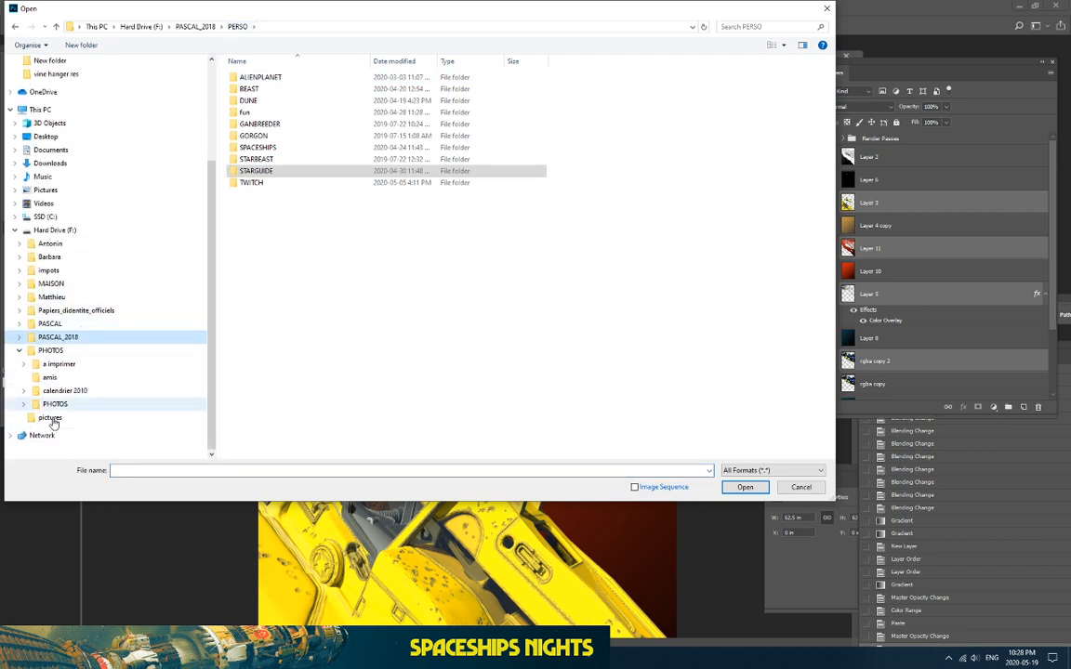
click(19, 336)
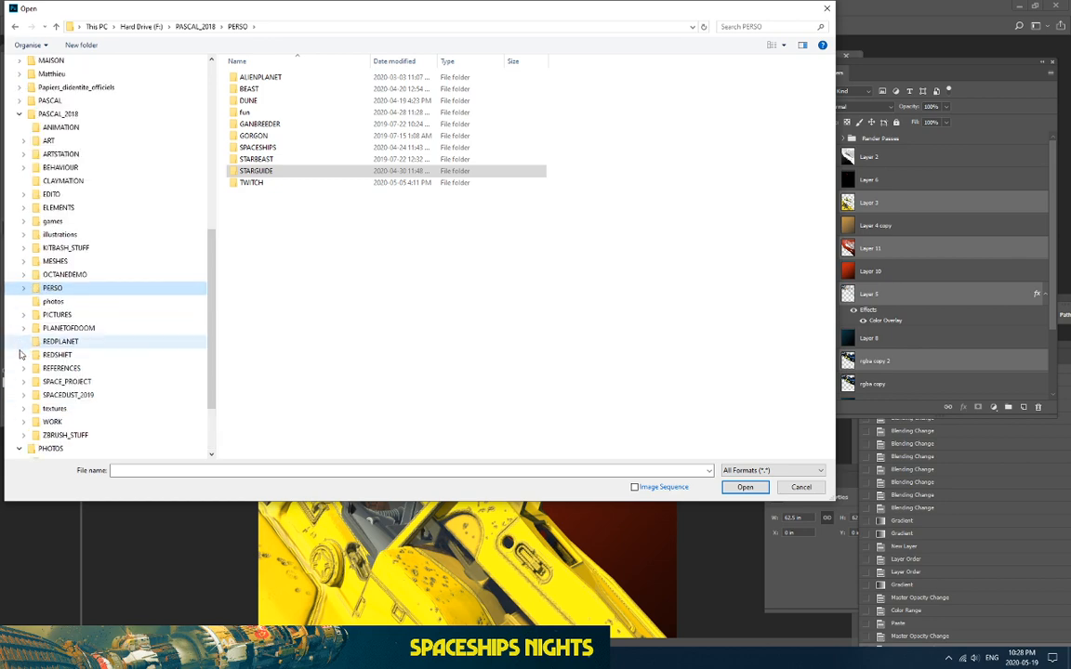
click(53, 410)
scroll(375, 311, down, 10)
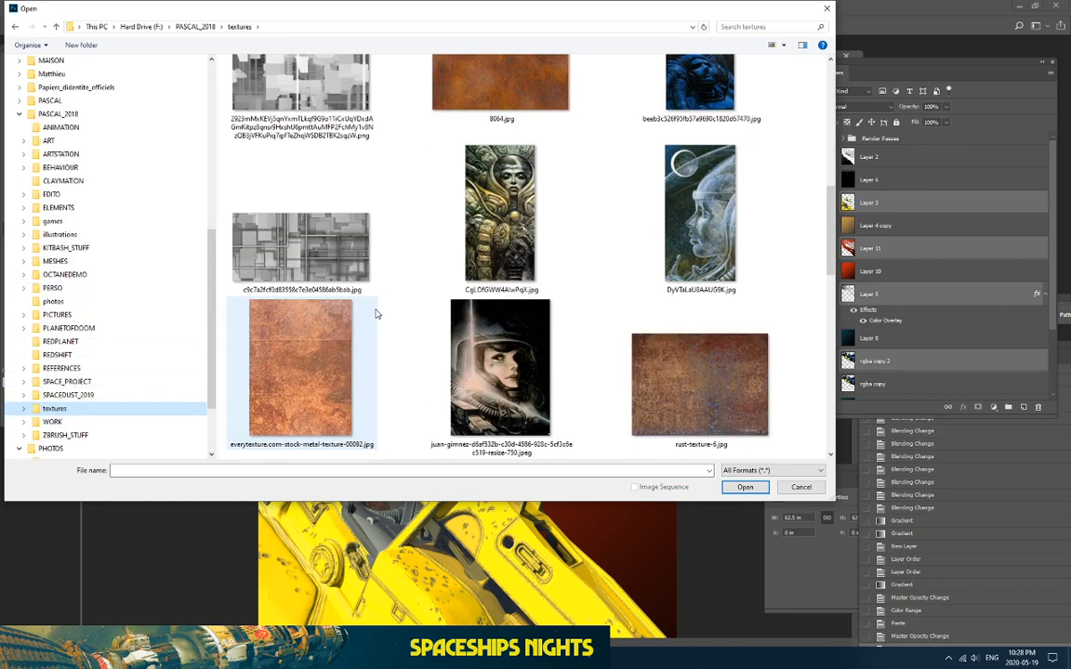
scroll(379, 314, up, 3)
scroll(378, 312, up, 5)
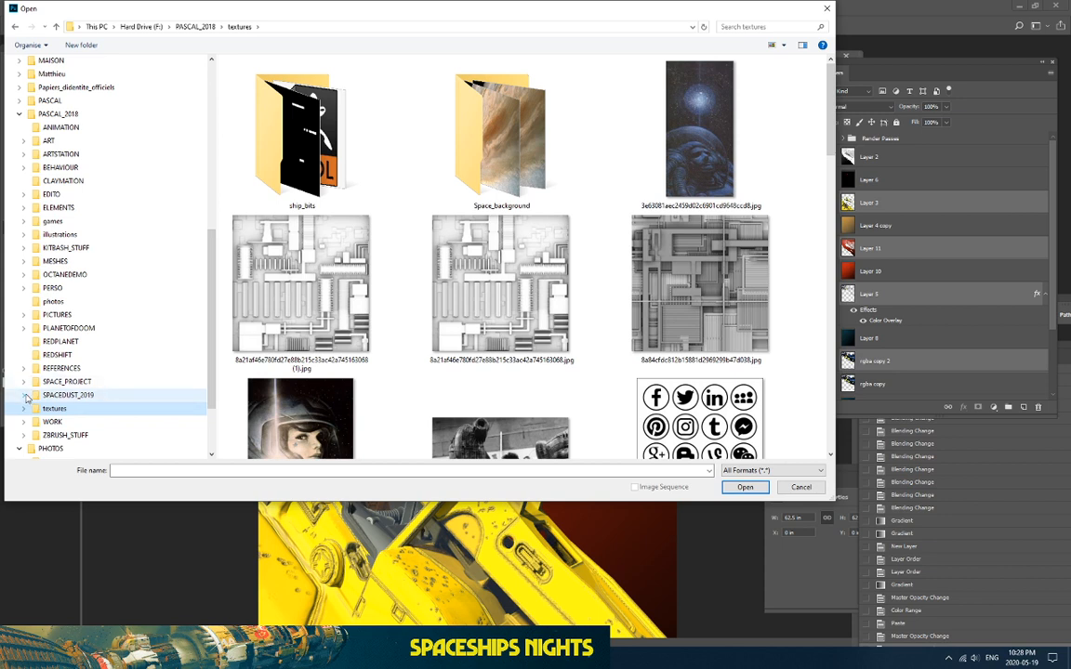
scroll(38, 354, up, 2)
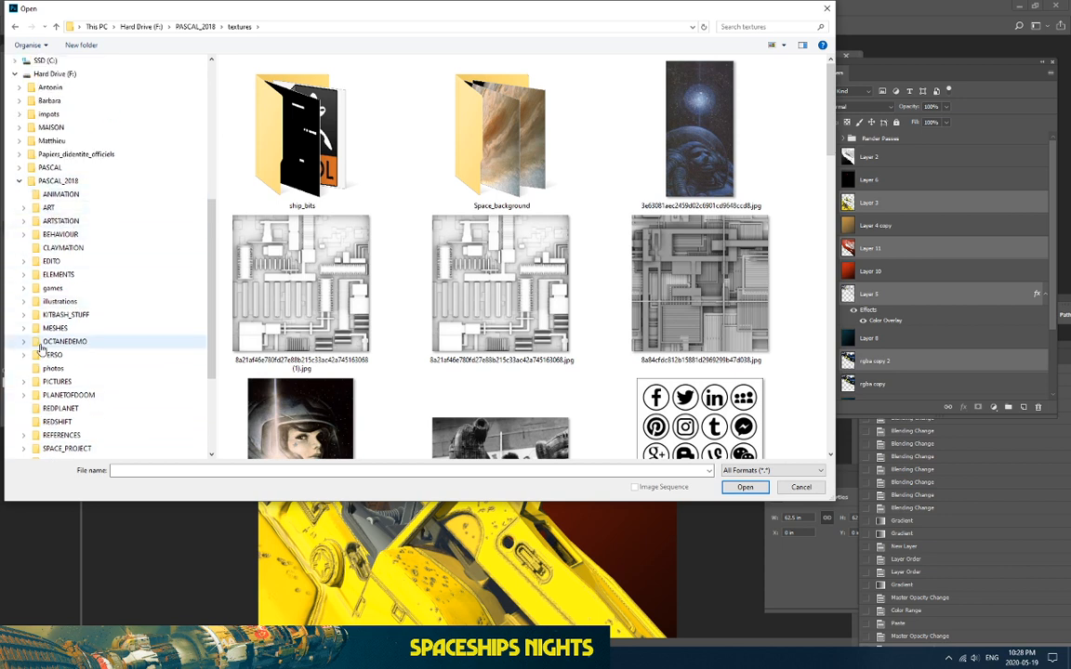
scroll(41, 347, down, 2)
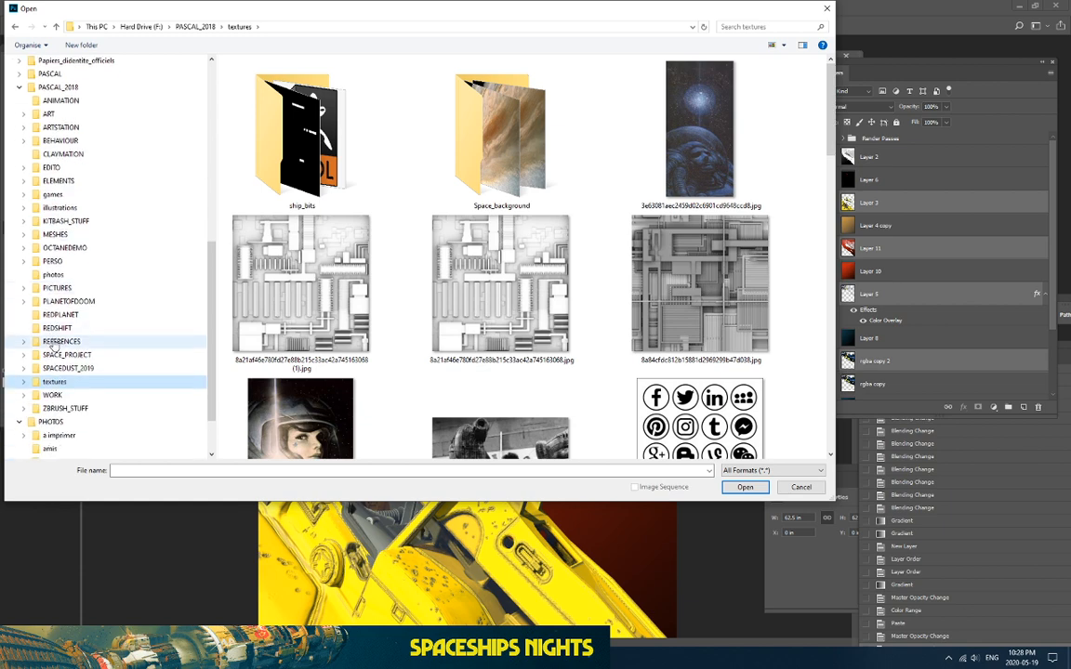
Step: Open hqdefault.jpg from PERSO > STARGUIDE > refs > texture
click(25, 262)
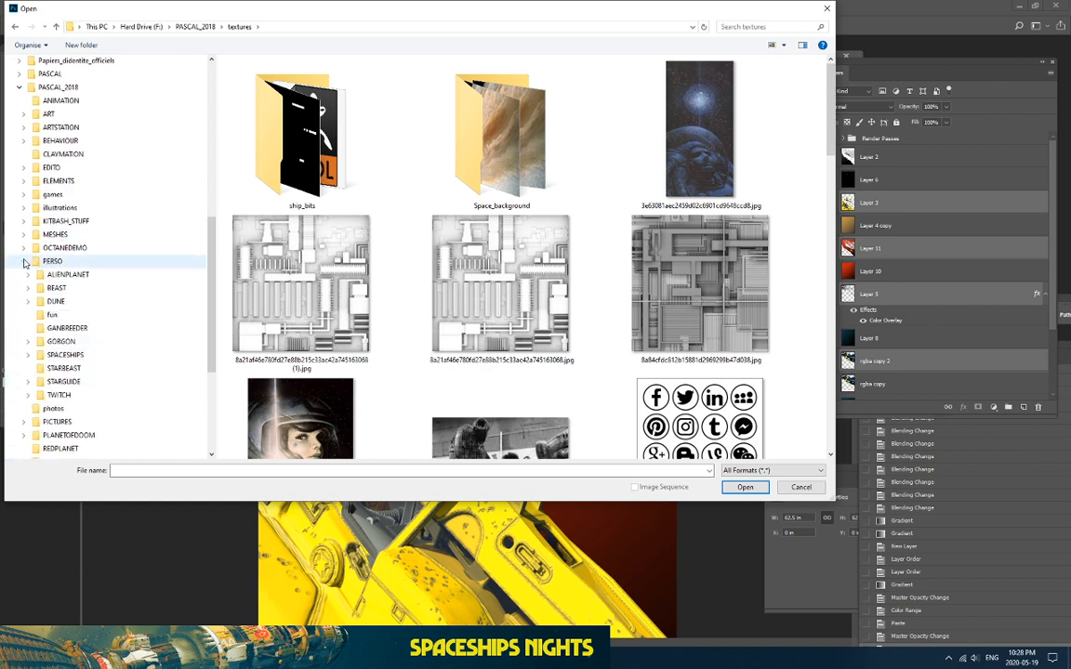
click(86, 382)
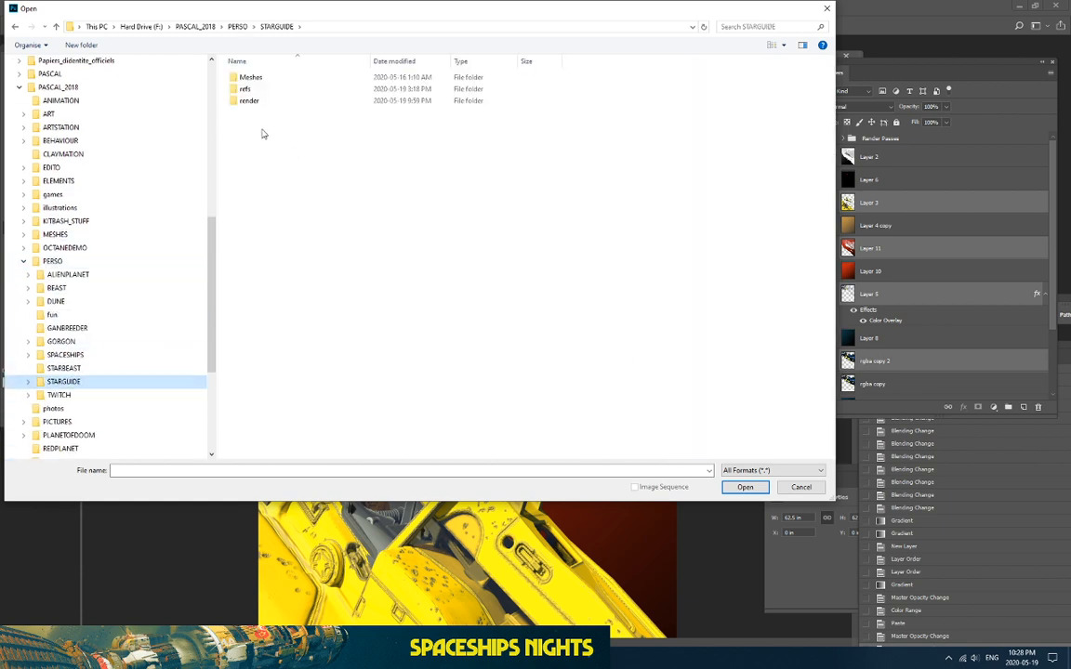
double_click(246, 89)
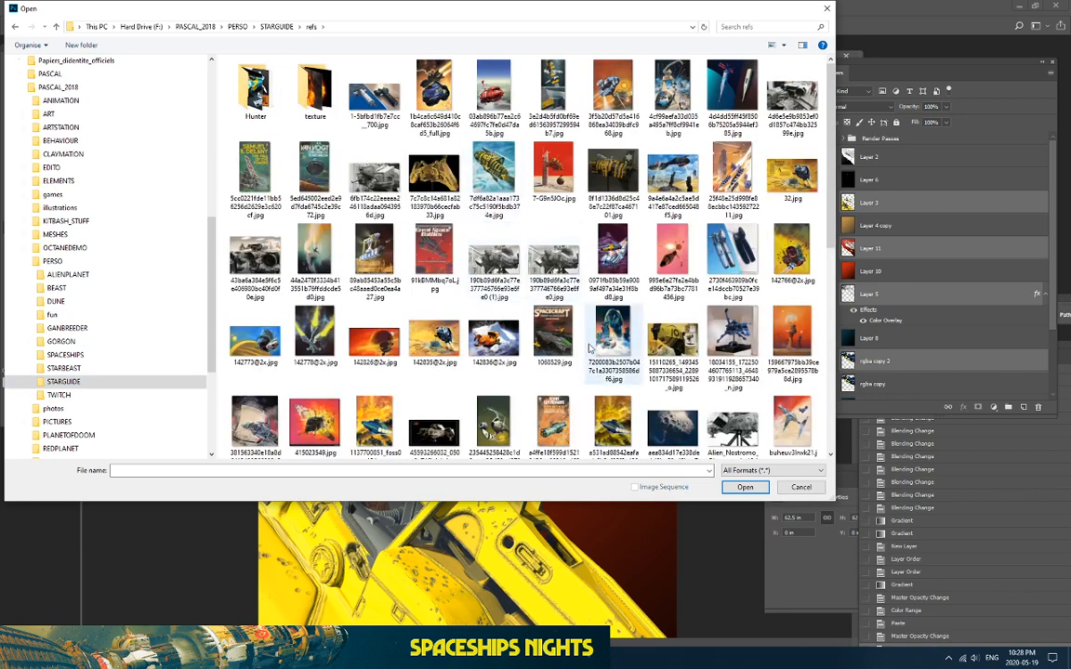
double_click(307, 98)
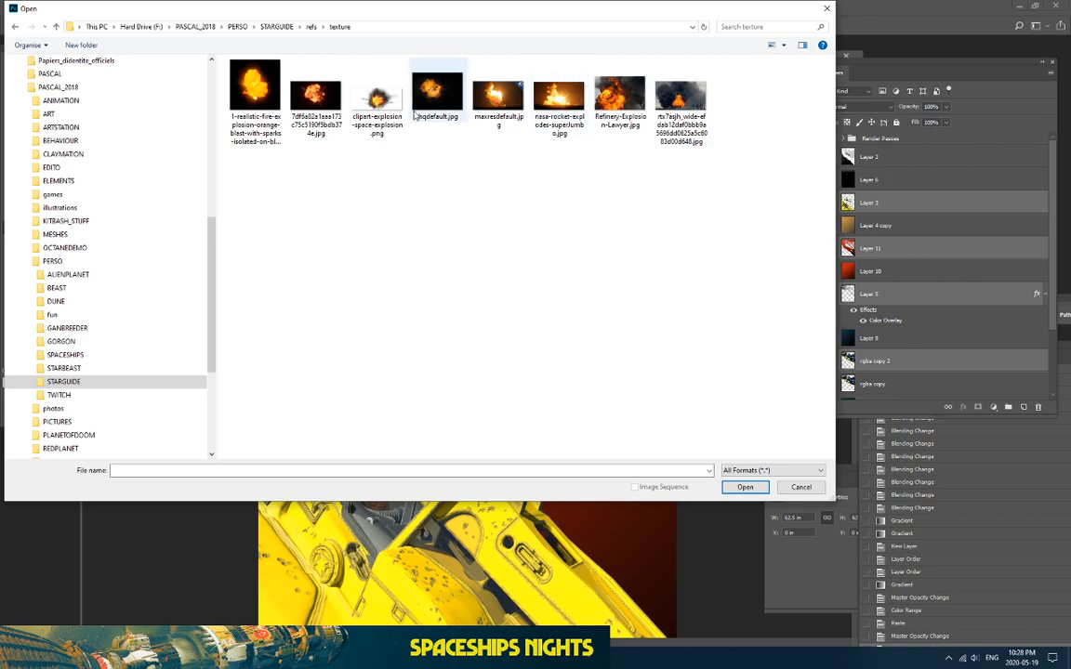
click(234, 110)
click(433, 93)
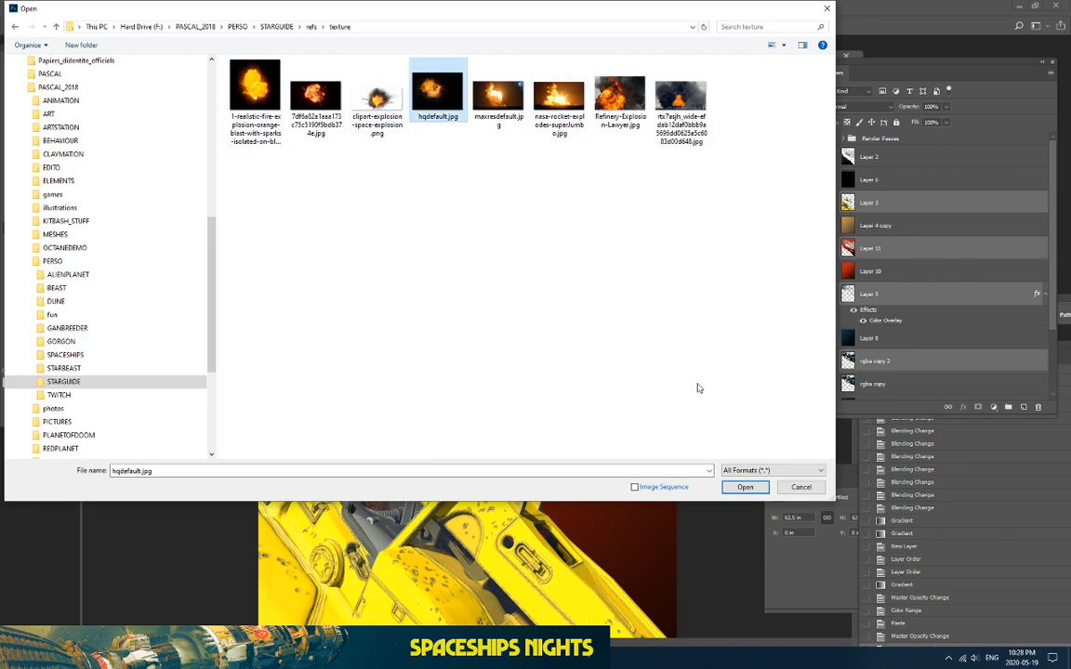
click(745, 487)
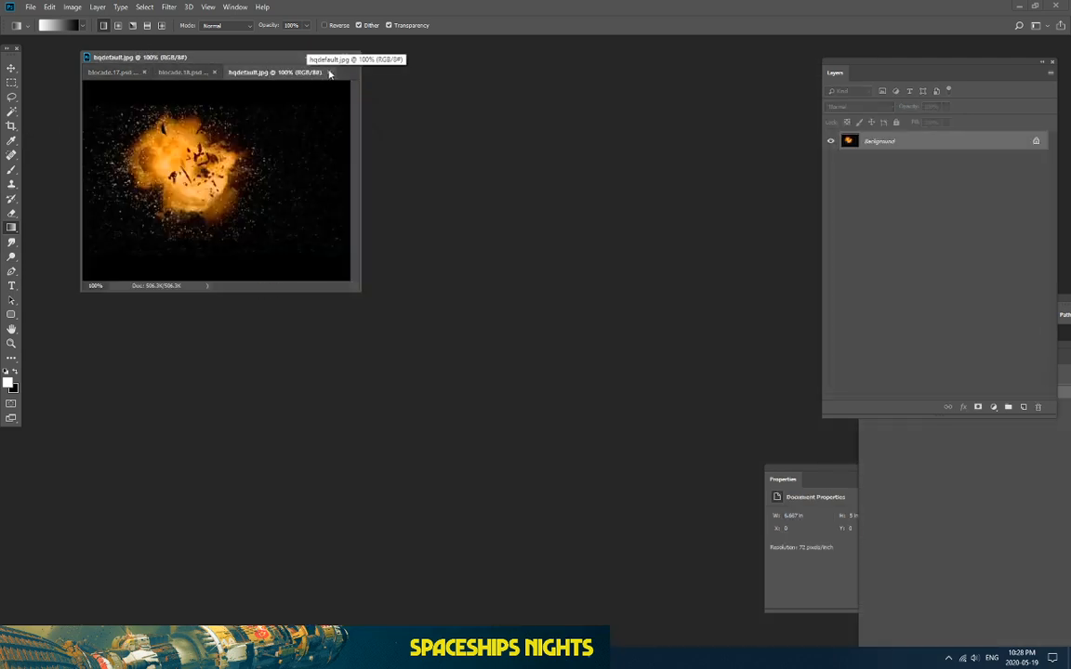
Step: Open the large fire explosion image in its own document window
drag(329, 74, 609, 71)
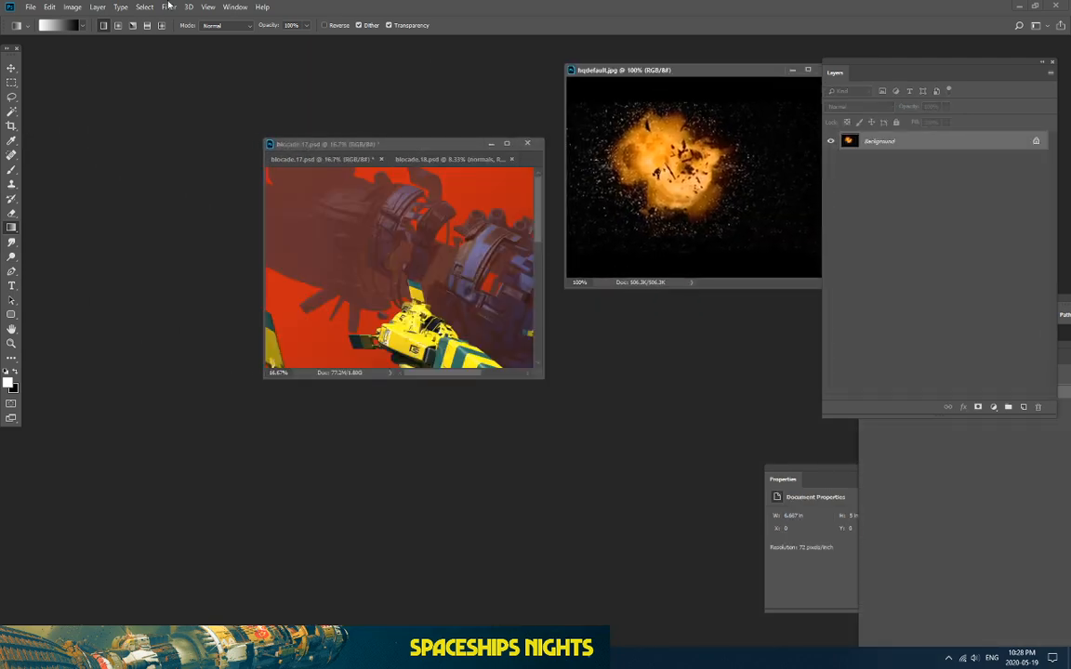
click(31, 6)
click(42, 31)
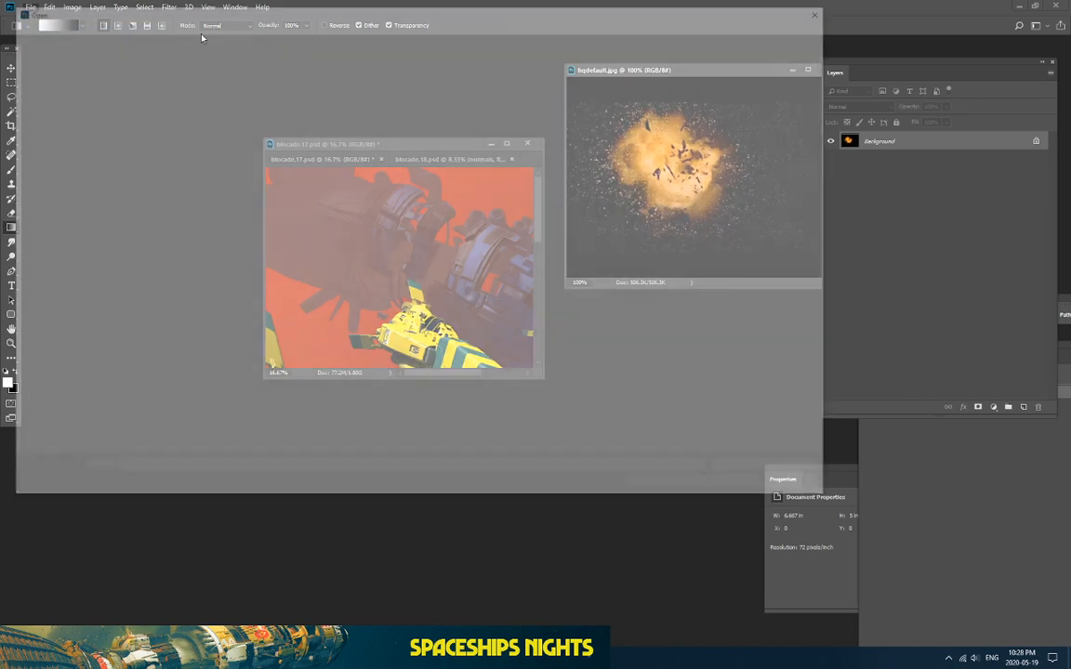
click(255, 93)
click(739, 486)
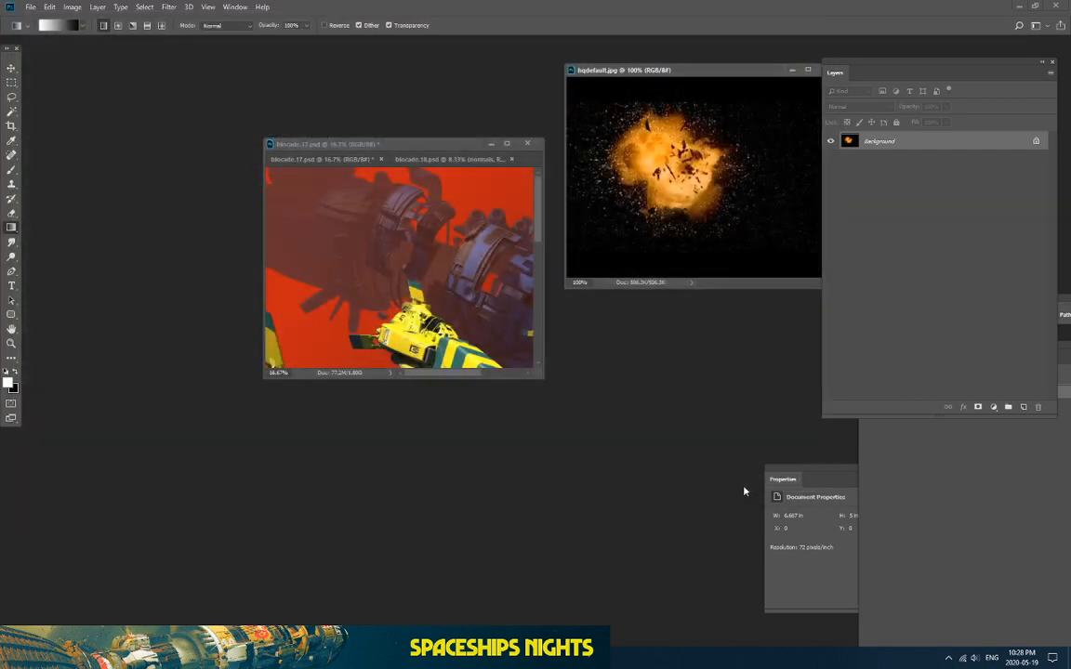
drag(665, 80, 237, 78)
Step: Select the whole fire explosion and paste it into blocade.17.psd as a new layer
click(11, 81)
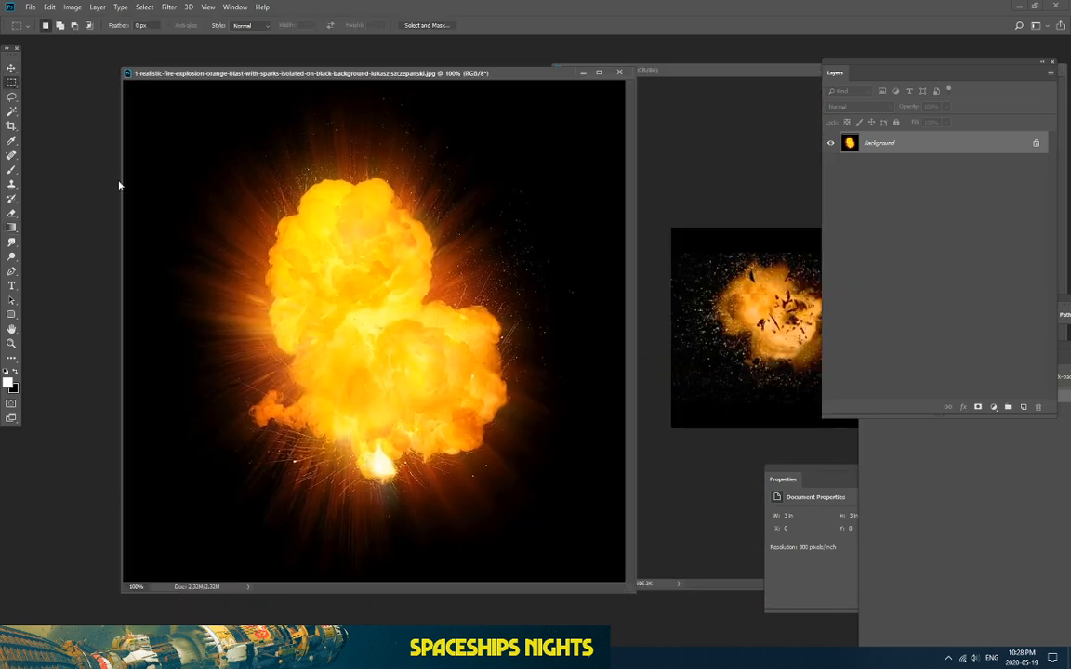
key(ctrl+minus)
drag(151, 130, 909, 627)
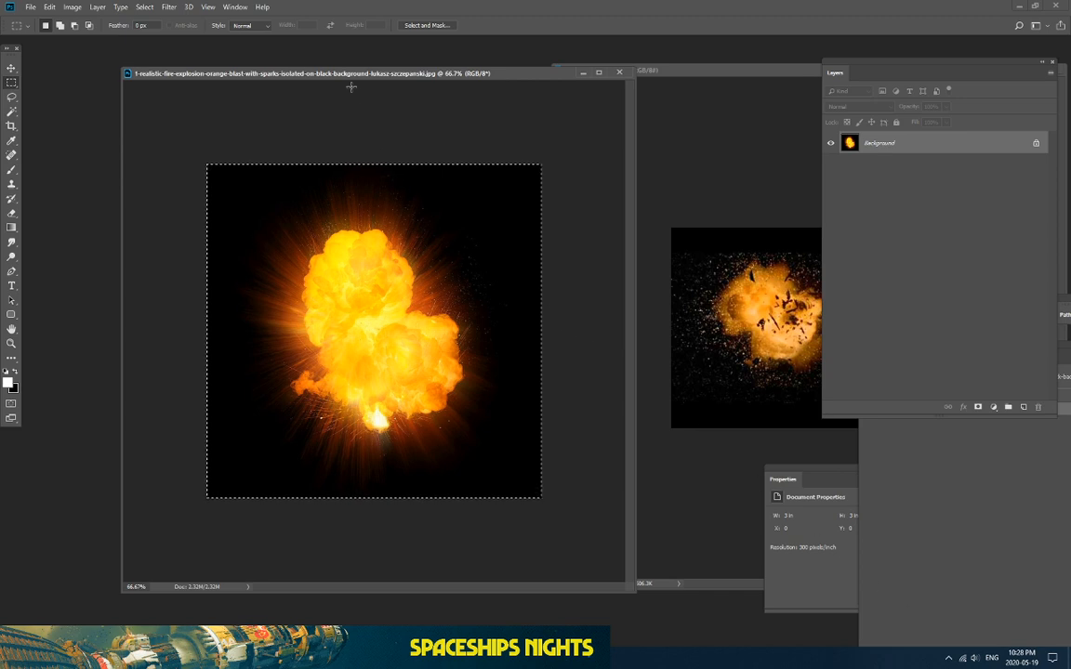
drag(312, 74, 740, 144)
click(381, 144)
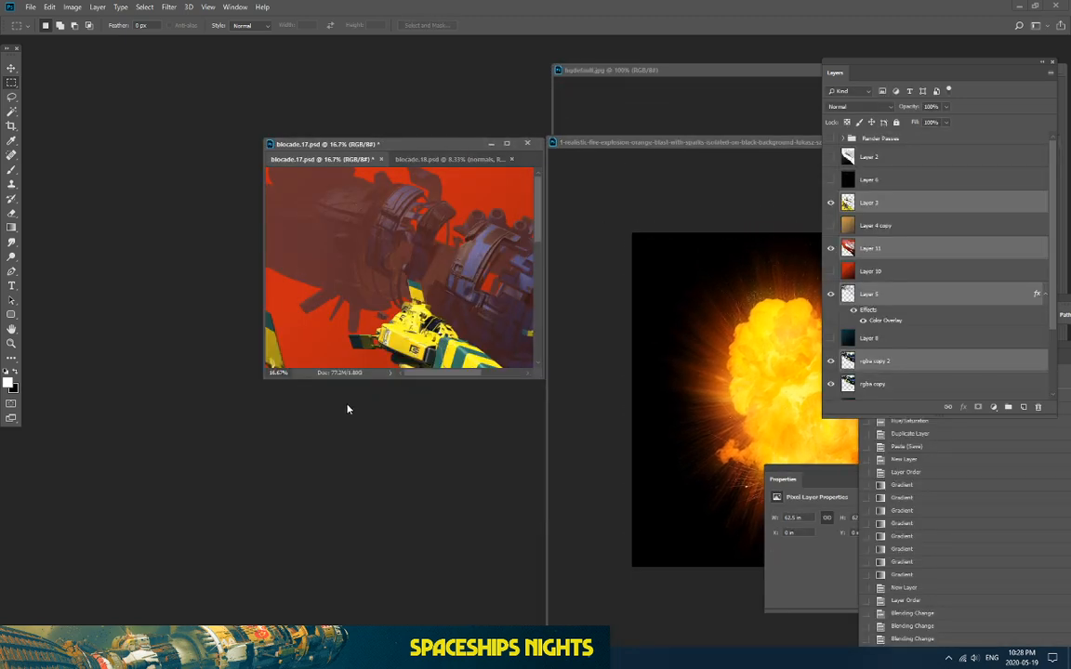
drag(339, 381, 339, 629)
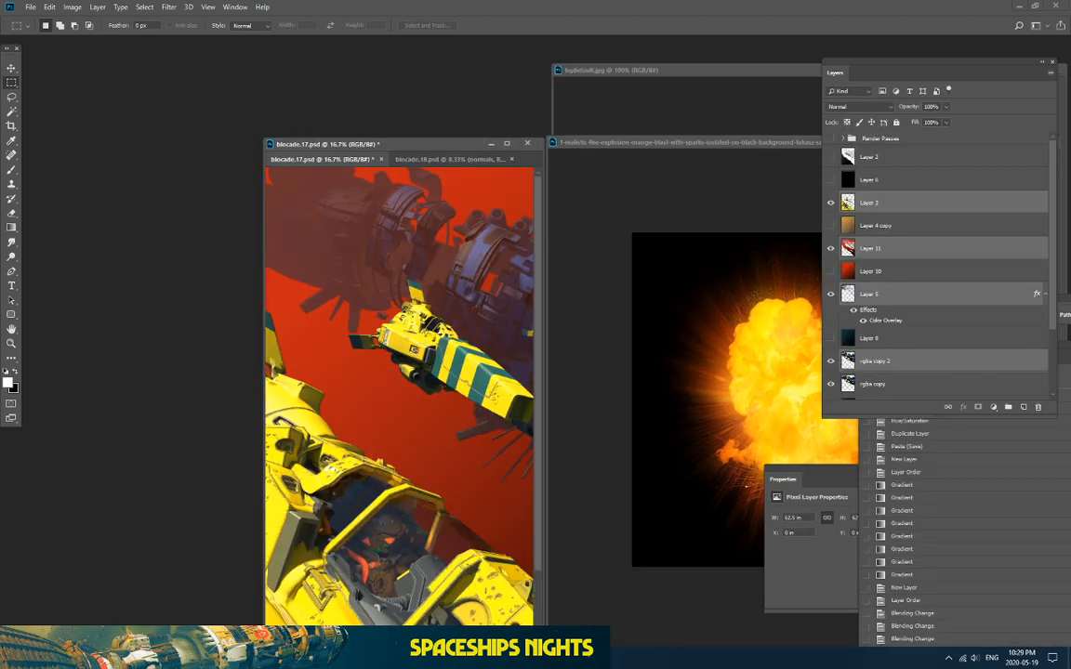
drag(266, 422, 75, 409)
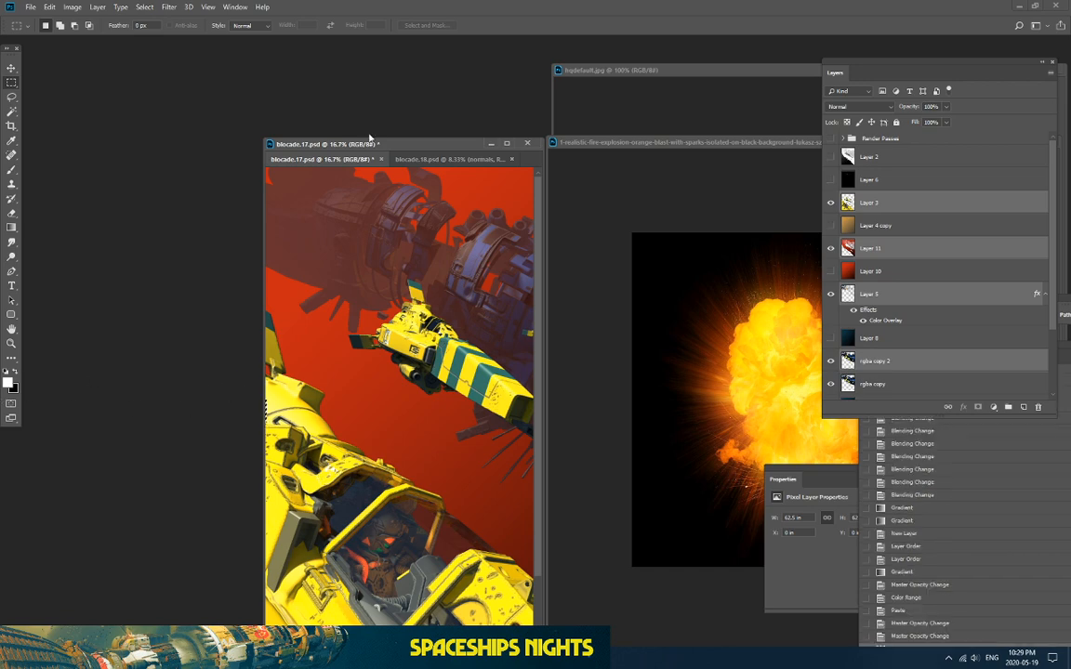
drag(370, 139, 170, 91)
key(ctrl+minus)
key(ctrl+minus)
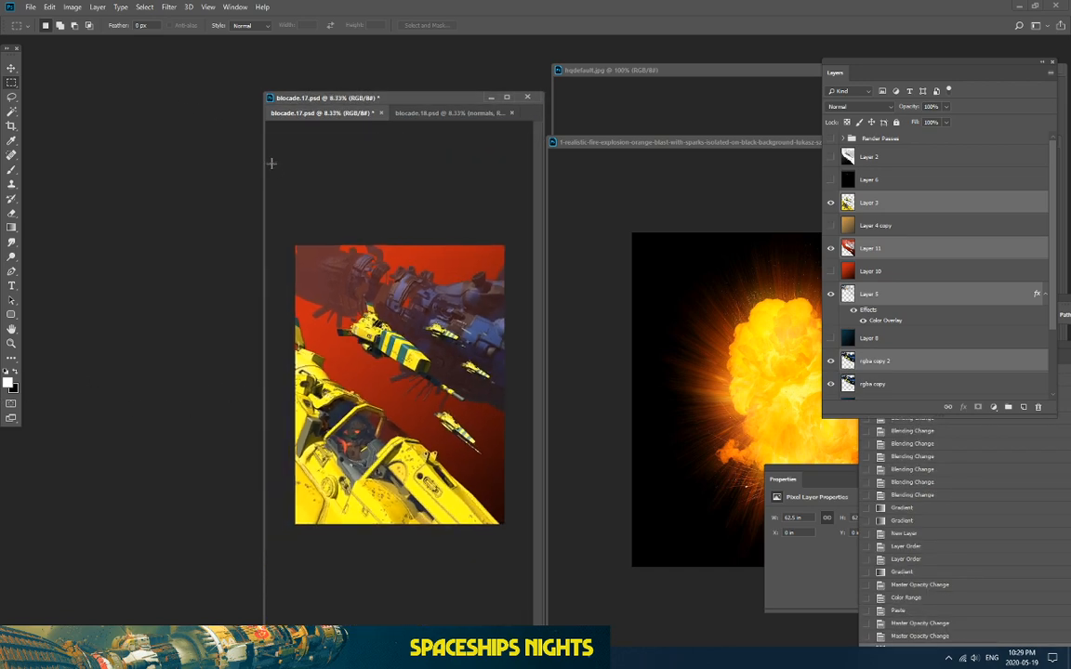
key(ctrl+v)
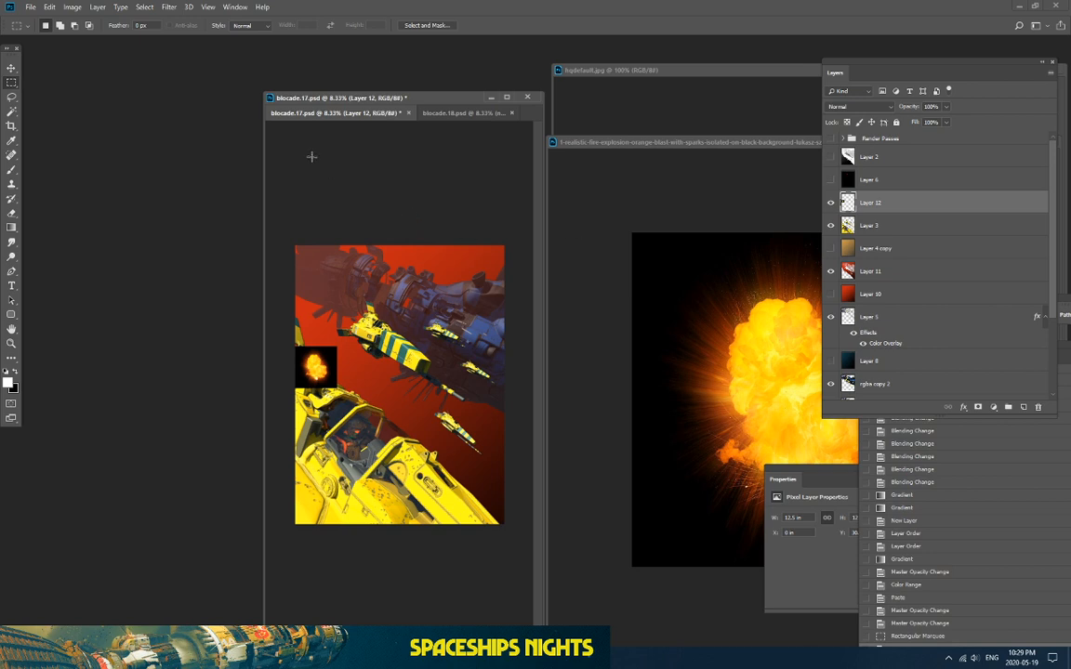
Step: Scale the pasted explosion up to about 600% and apply it
click(49, 7)
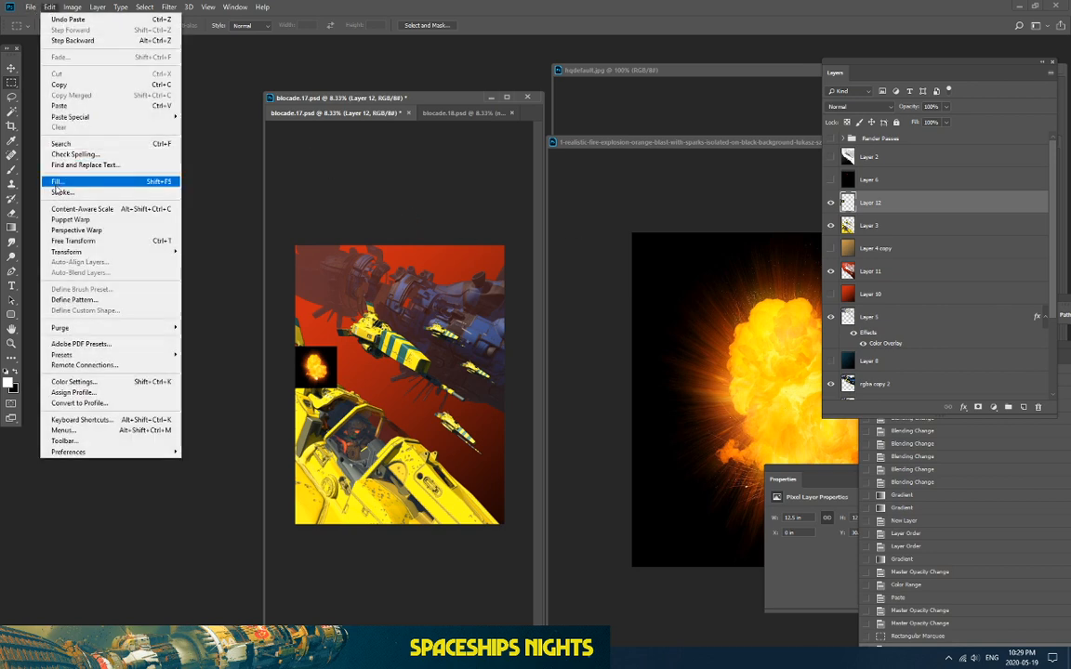
mouse_move(67, 251)
click(199, 264)
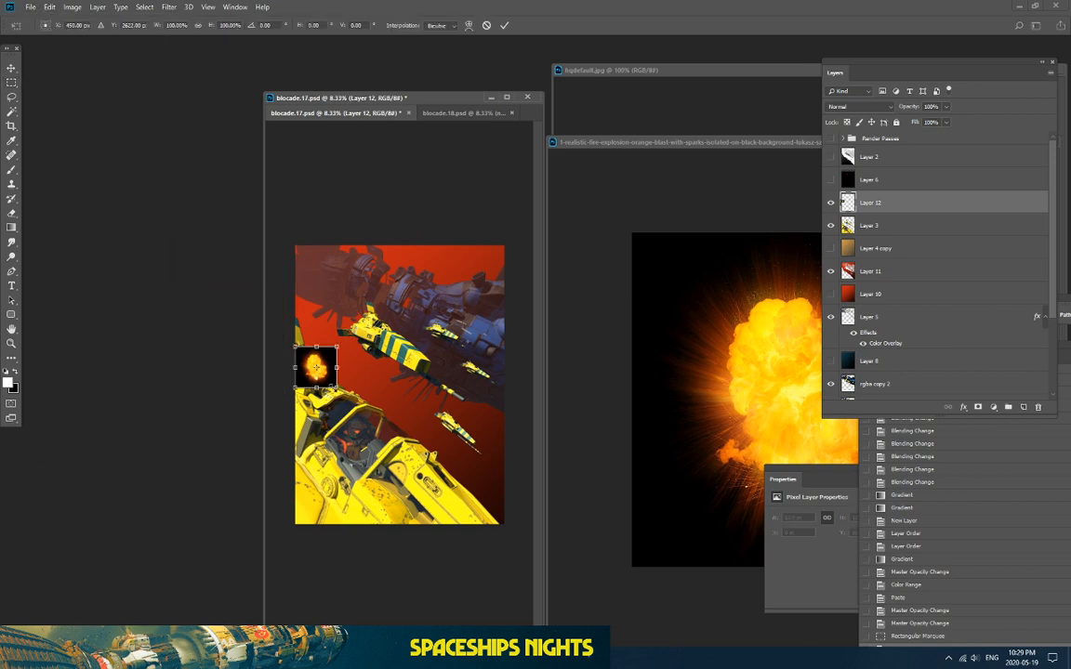
drag(337, 345, 471, 212)
drag(390, 283, 362, 310)
drag(443, 414, 386, 322)
key(Return)
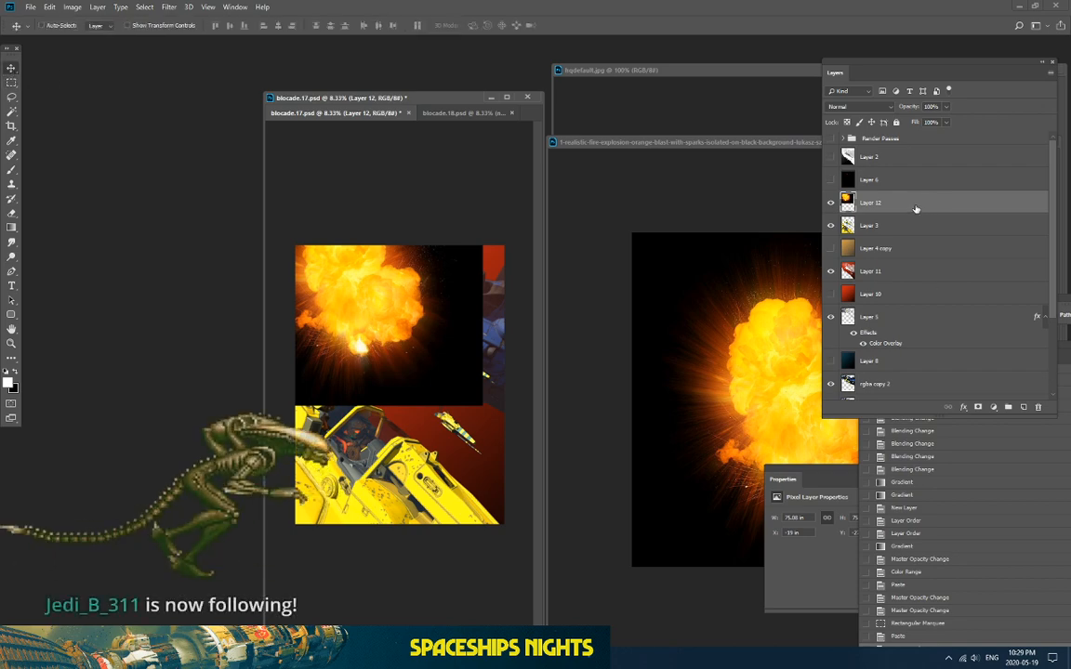
Step: Move Layer 12 below Layer 3 so the explosion sits behind the ships
drag(918, 205, 917, 239)
key(ctrl+plus)
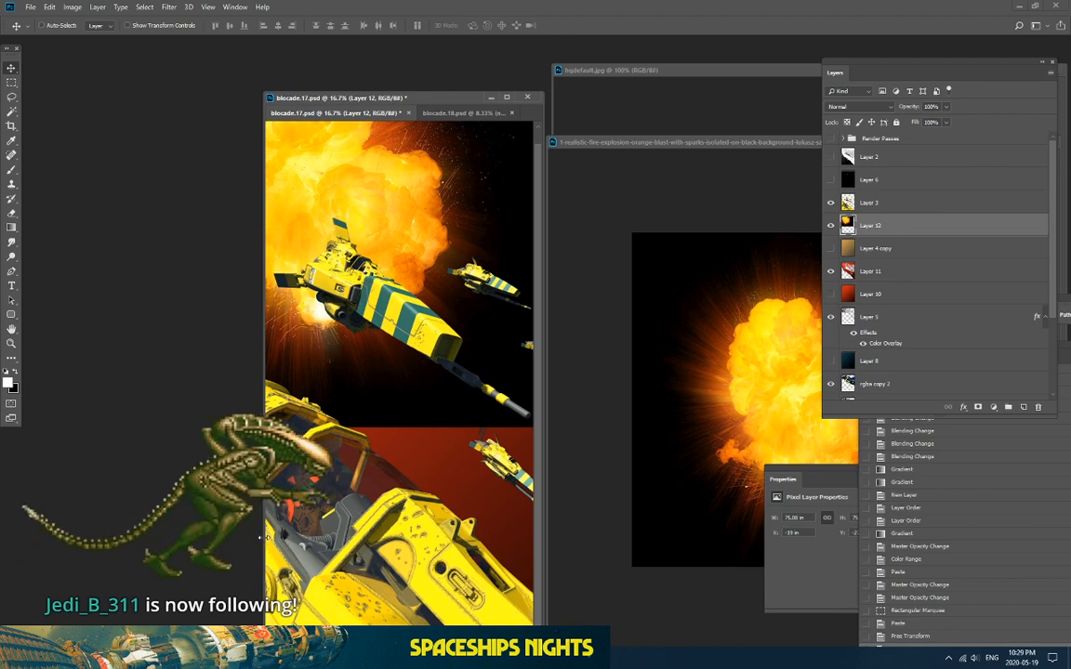
drag(264, 543, 3, 525)
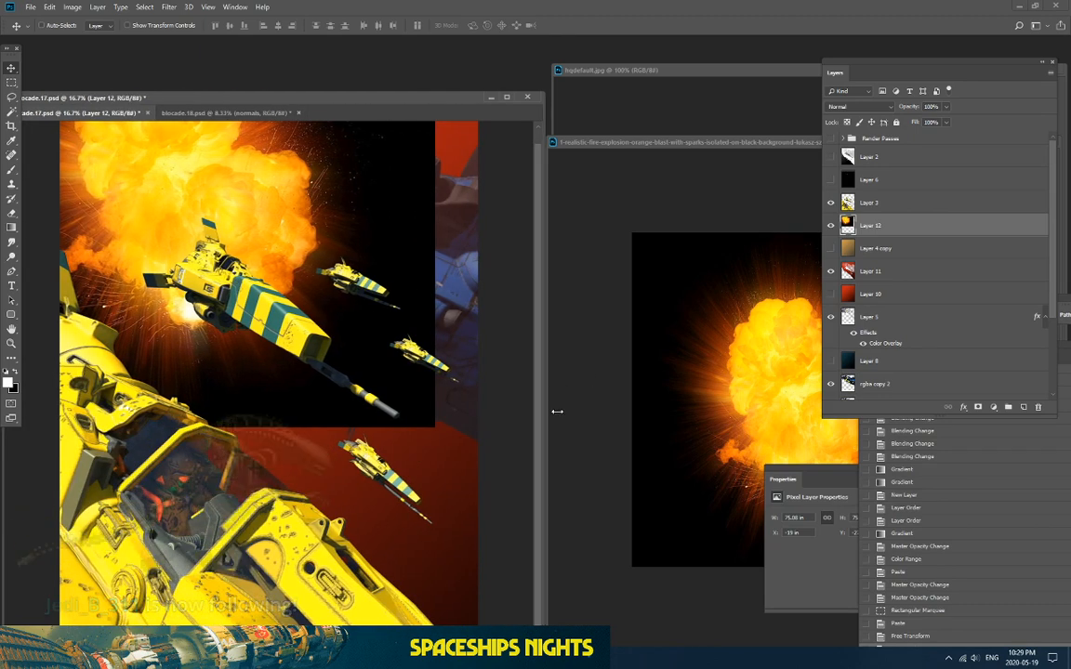
drag(546, 410, 758, 410)
key(ctrl+minus)
Step: Set Layer 12 to Screen blending and move the explosion behind the lead ship
click(855, 106)
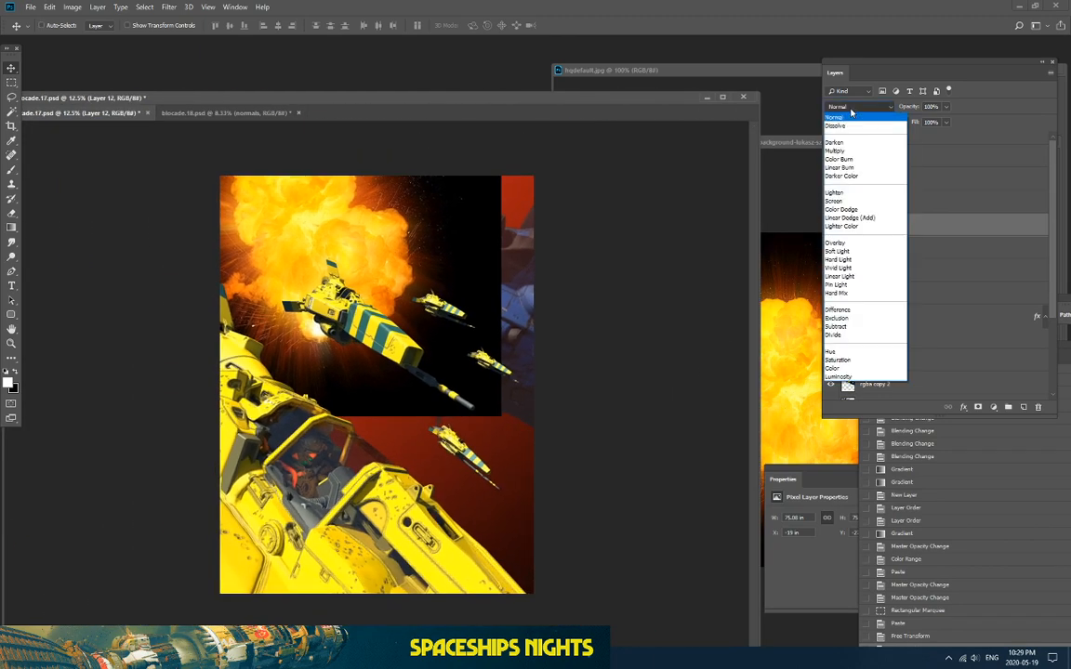
click(855, 191)
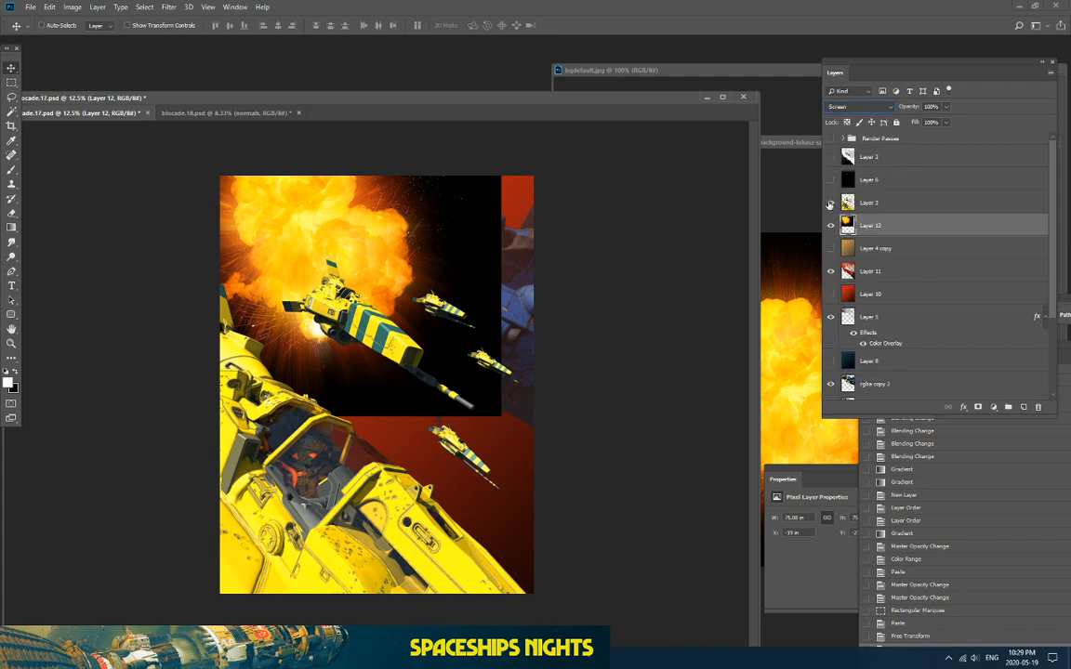
click(11, 82)
click(11, 68)
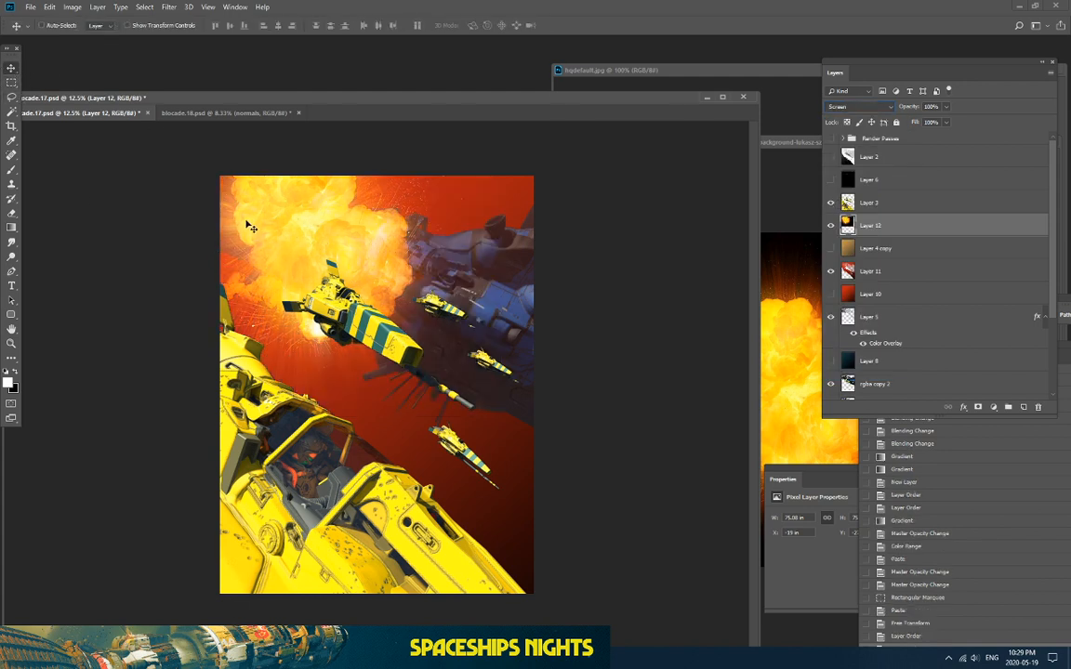
drag(229, 206, 247, 182)
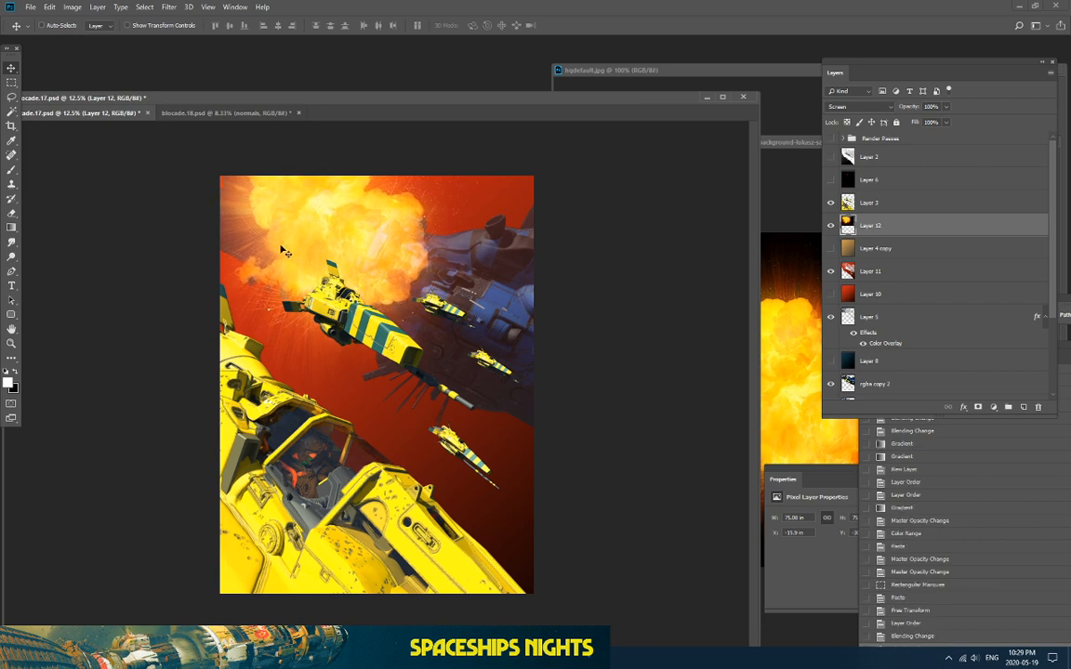
drag(258, 227, 282, 209)
Step: Rotate the explosion to about -105°, reposition it, commit, and zoom to 25%
click(49, 7)
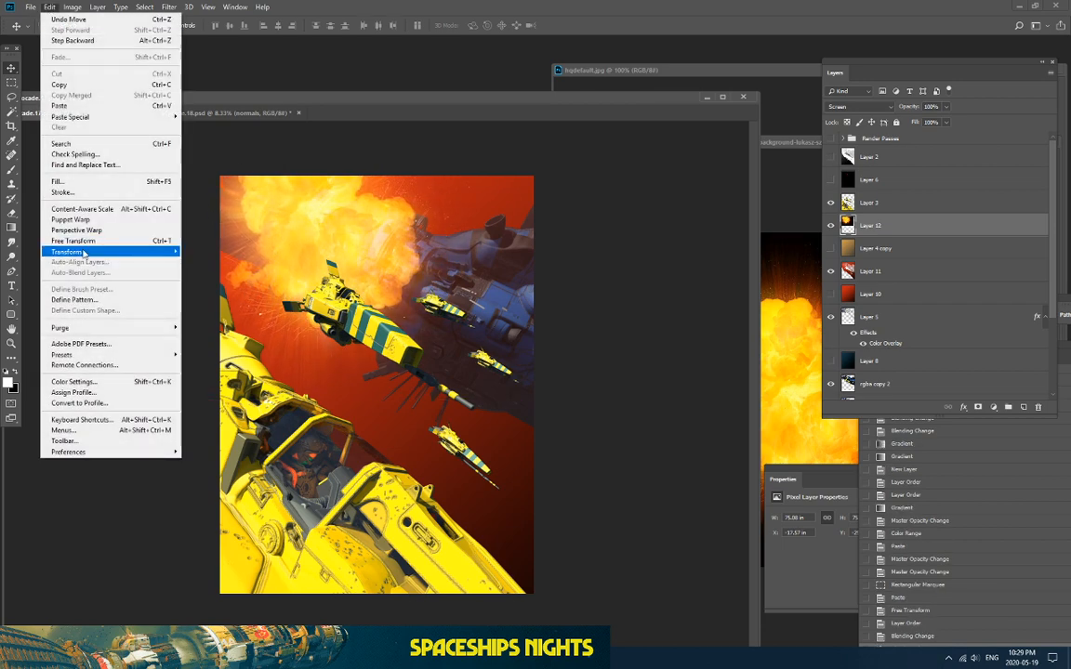
mouse_move(112, 251)
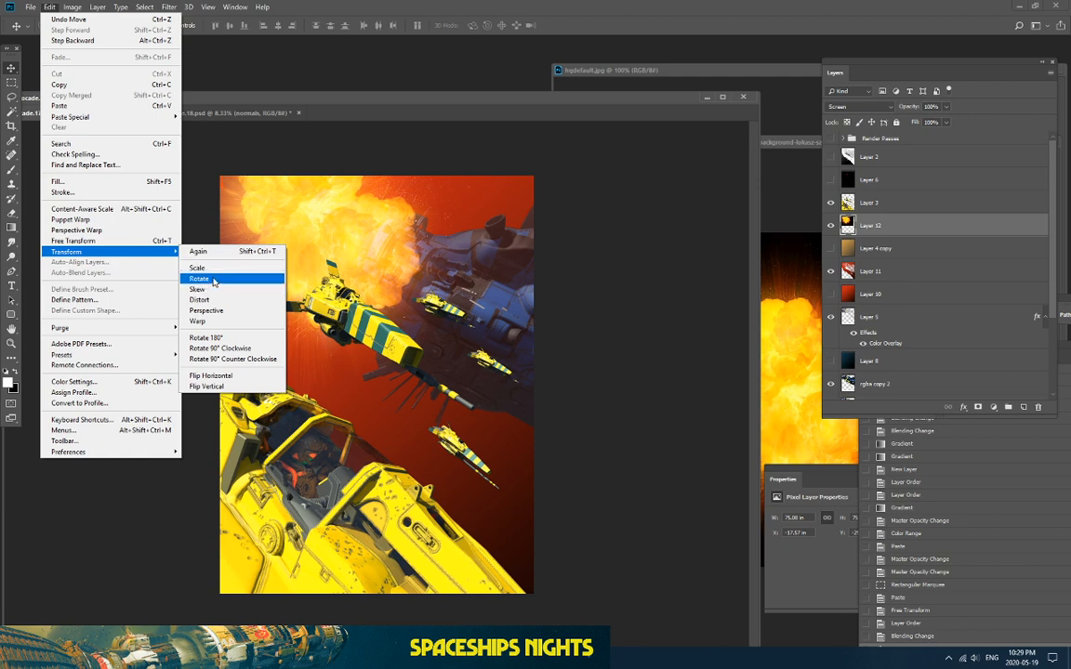
click(214, 281)
drag(128, 403, 81, 176)
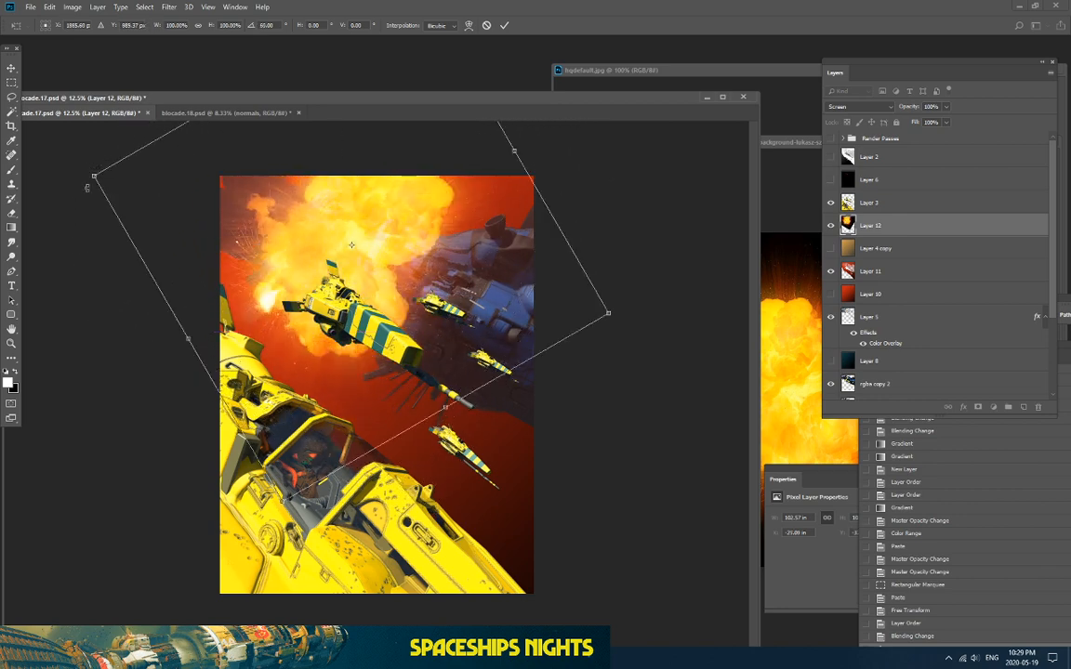
drag(189, 249, 162, 238)
drag(162, 332, 419, 393)
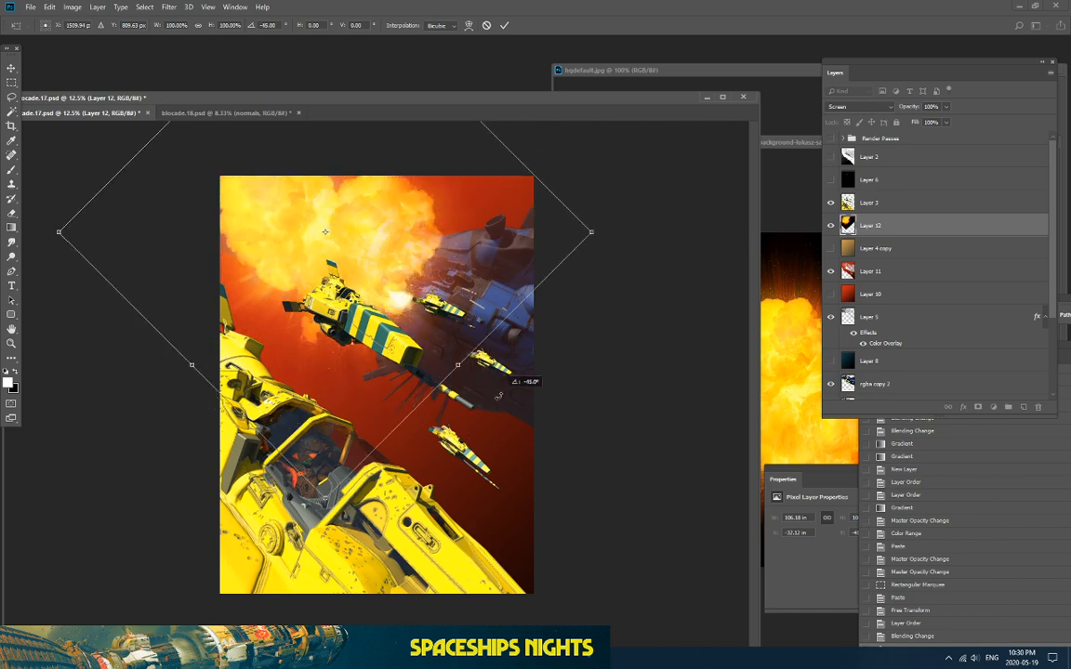
drag(499, 397, 801, 321)
drag(183, 376, 244, 410)
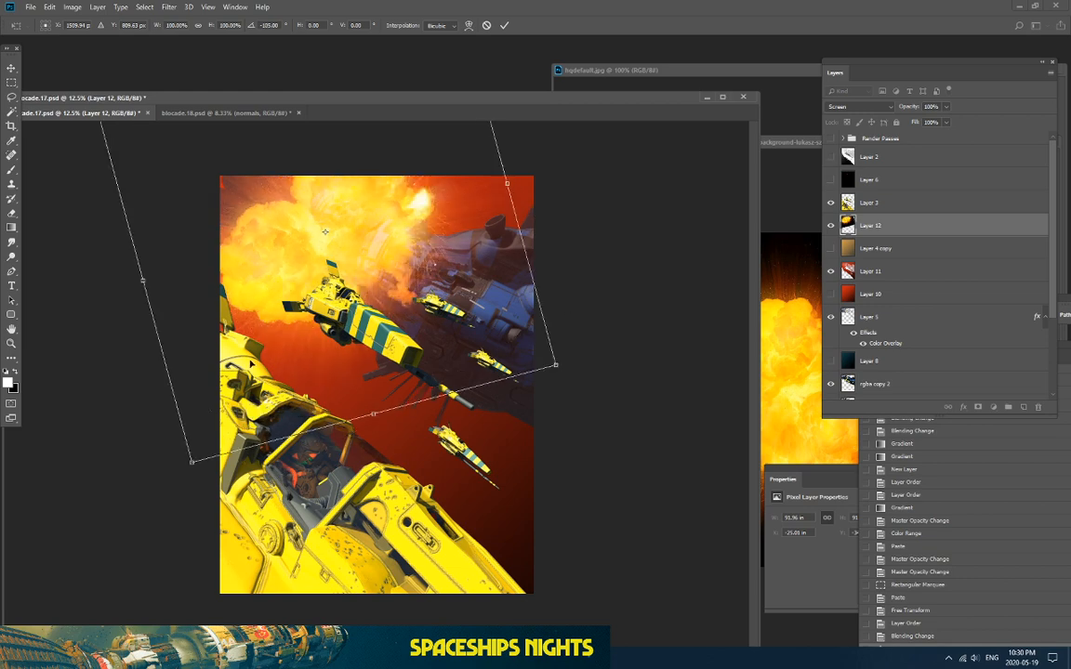
drag(245, 321, 230, 168)
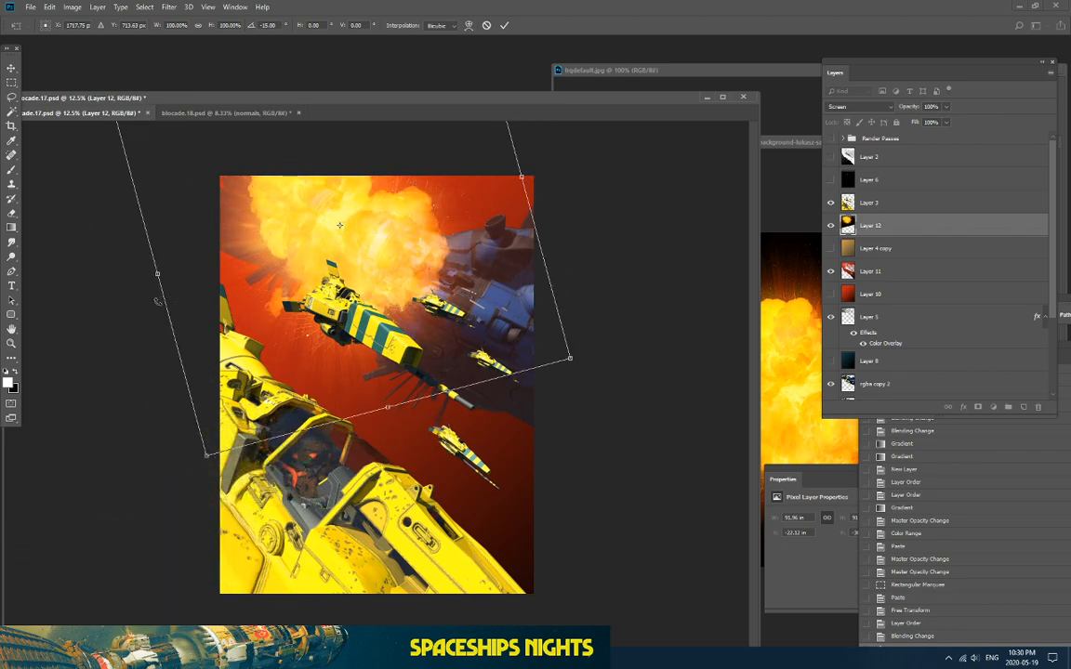
key(Return)
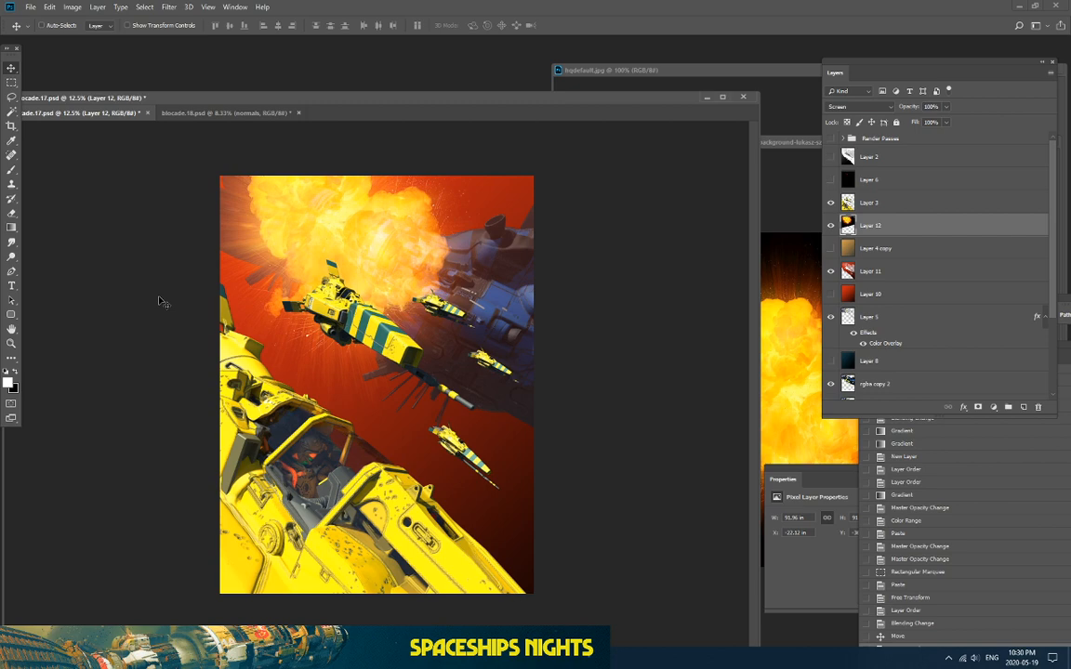
key(ctrl+plus)
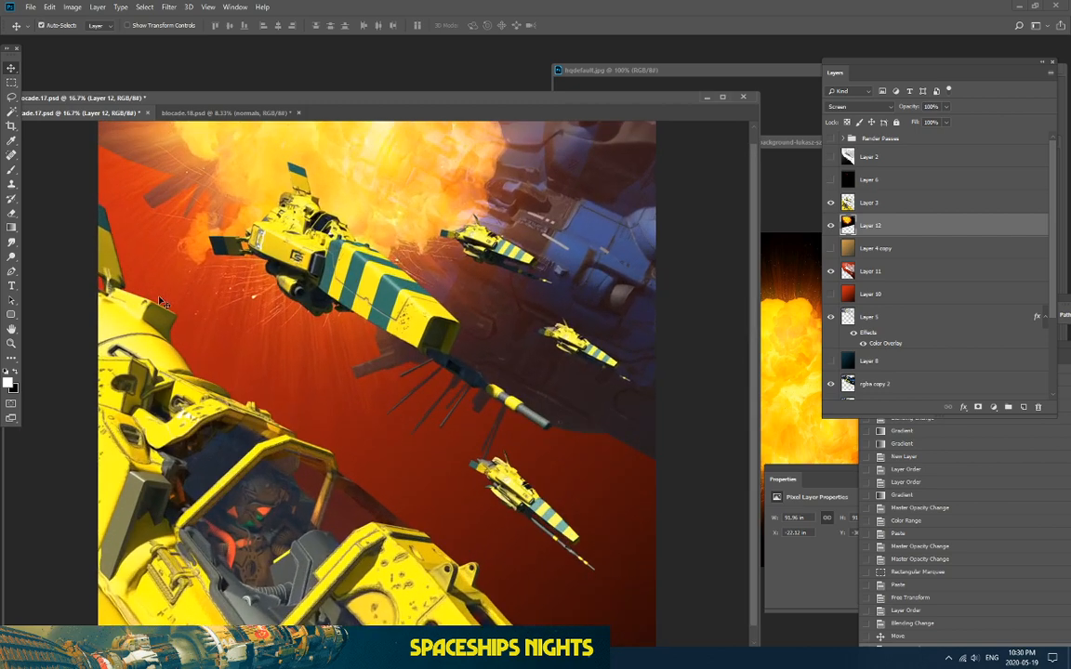
scroll(676, 176, up, 3)
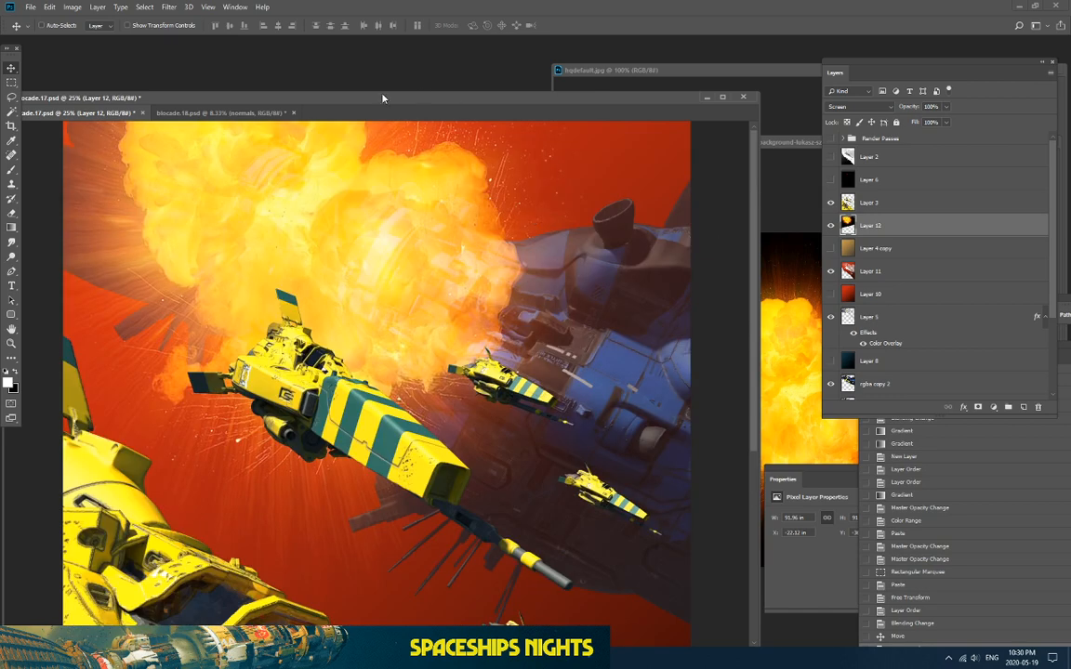
drag(333, 98, 382, 94)
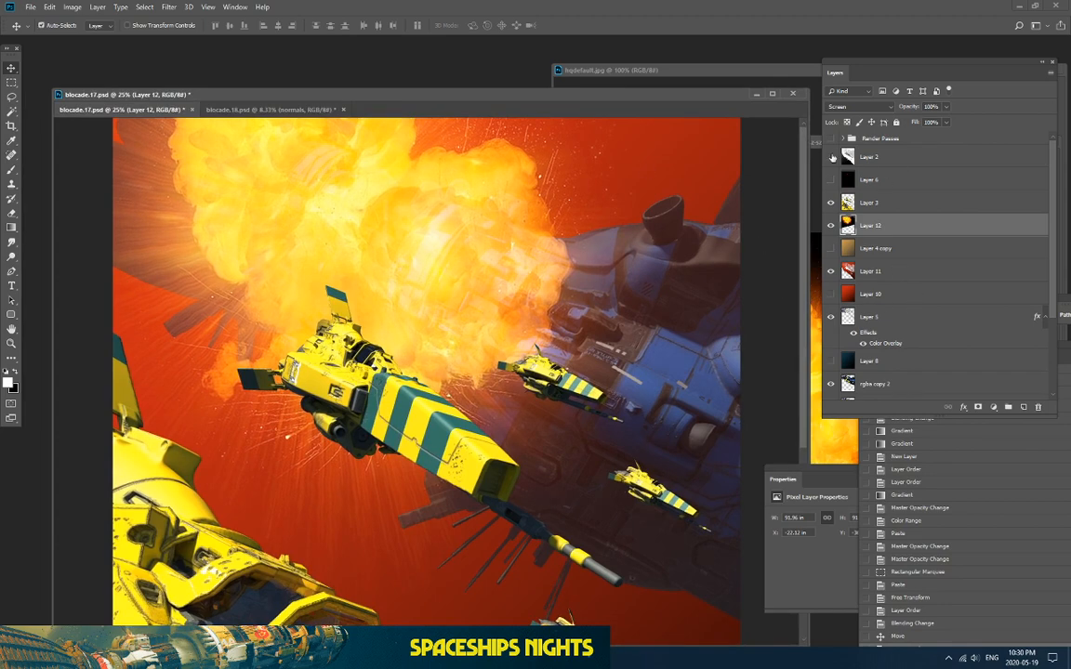
Step: Show the Layer 2 depth pass and expand and show the Render Passes group
key(ctrl+minus)
key(ctrl+minus)
key(ctrl+plus)
key(ctrl+plus)
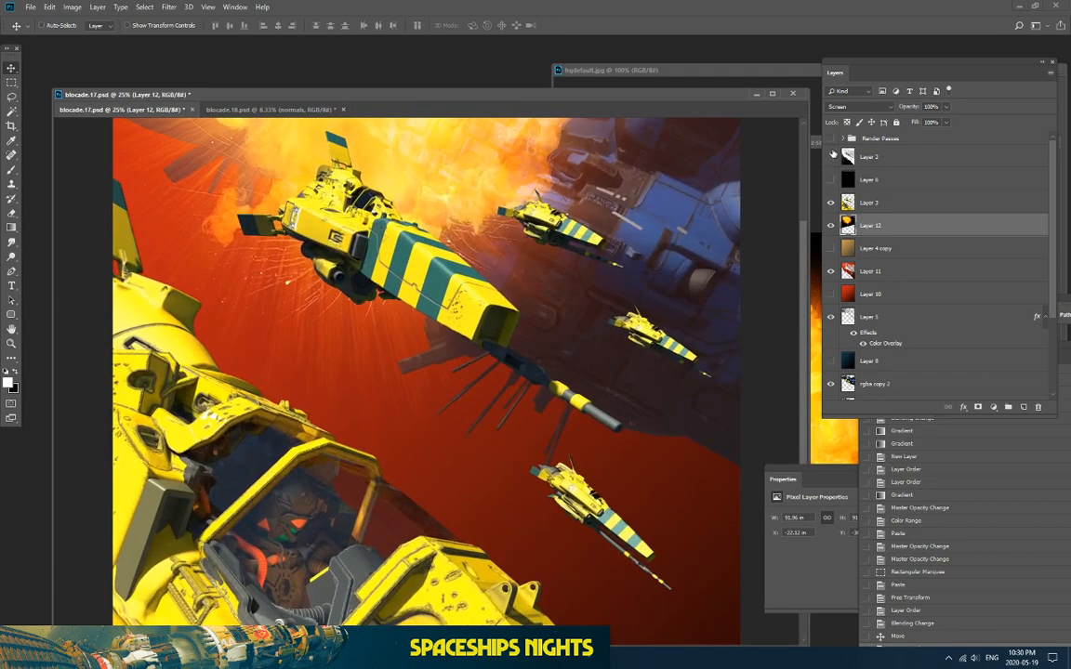
click(831, 157)
key(ctrl+minus)
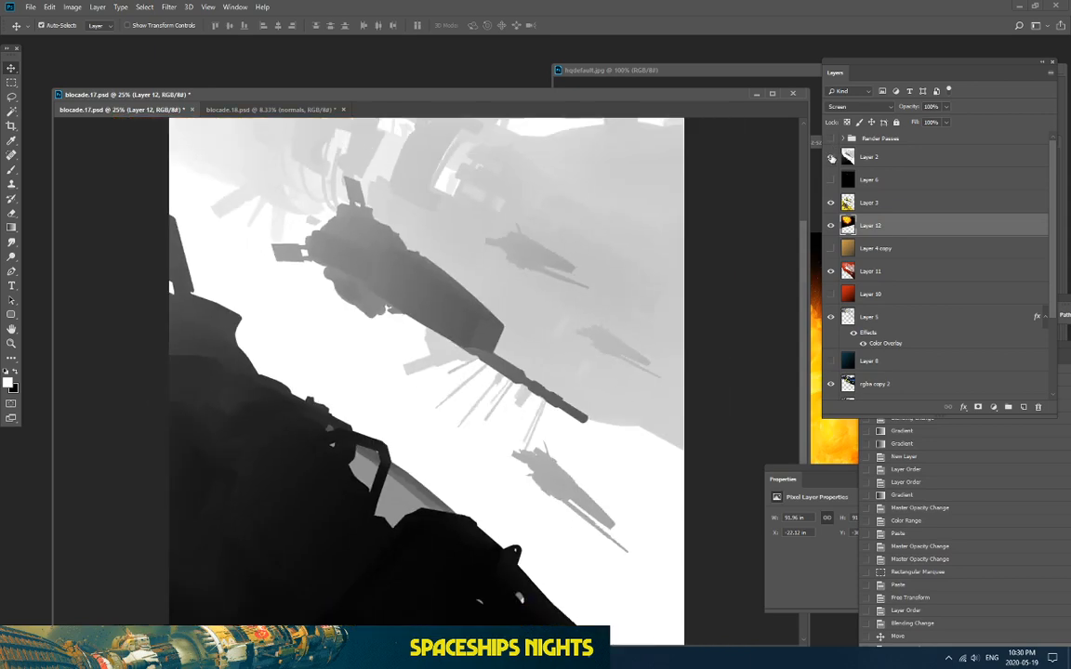
key(ctrl+plus)
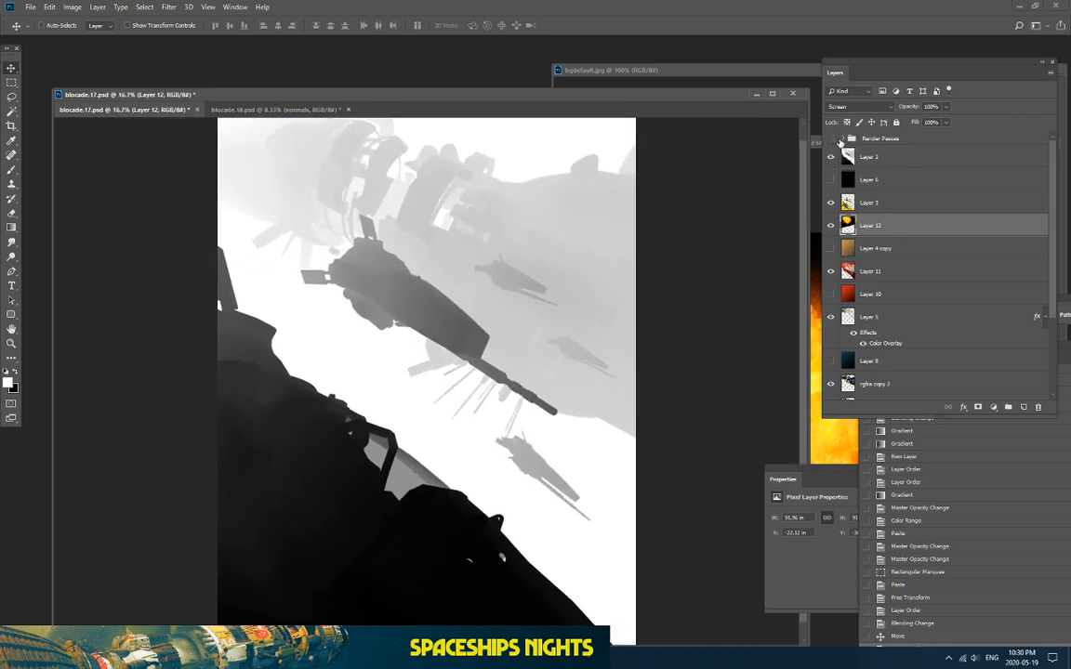
click(841, 138)
click(831, 139)
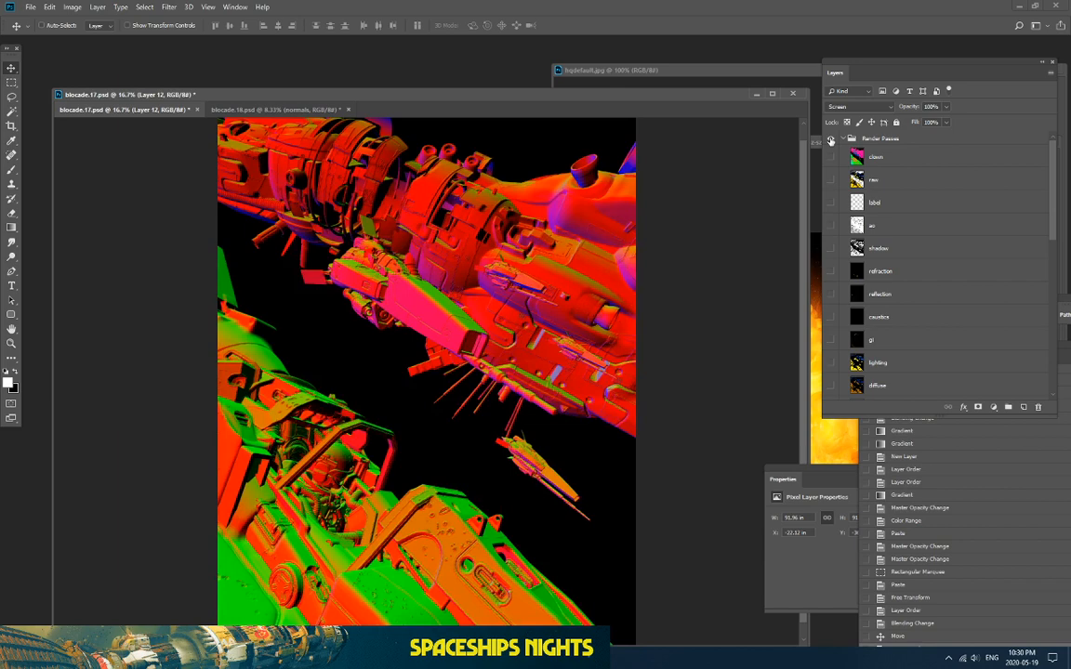
click(831, 140)
click(831, 140)
Step: Preview the clown, raw render, ao, shadow and refraction passes one at a time
click(831, 158)
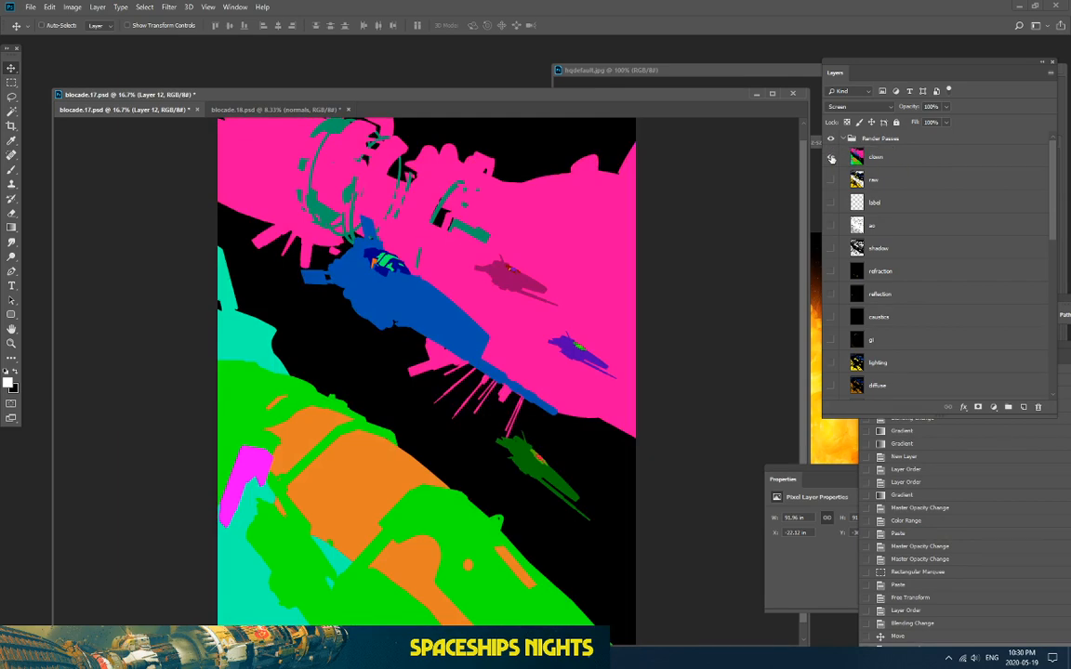
click(831, 158)
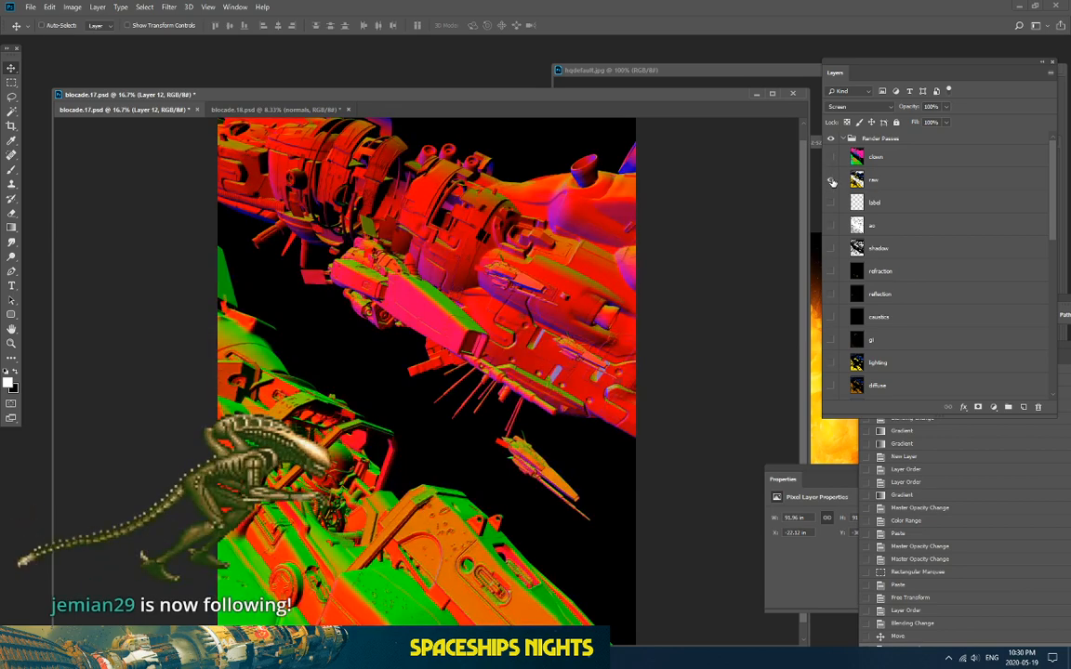
click(831, 181)
click(831, 180)
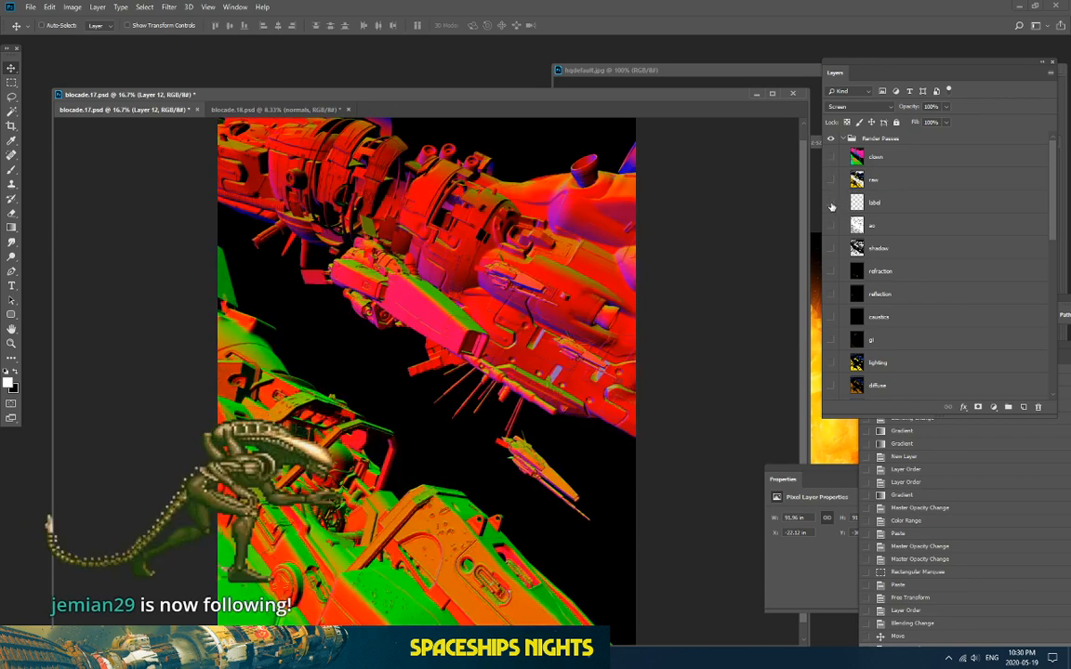
click(831, 225)
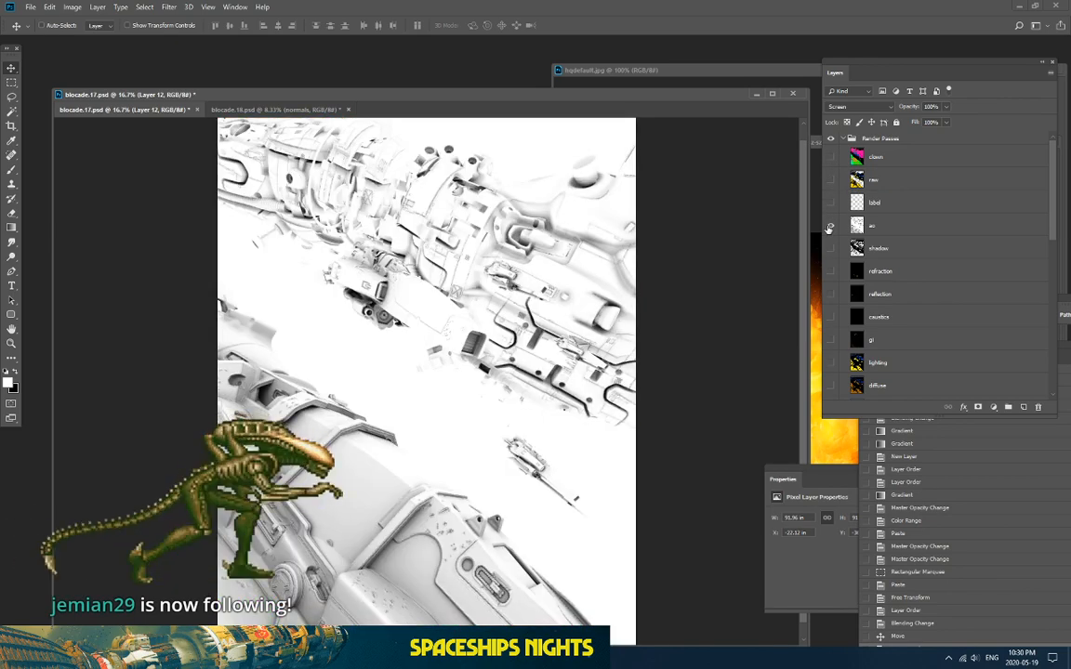
click(831, 225)
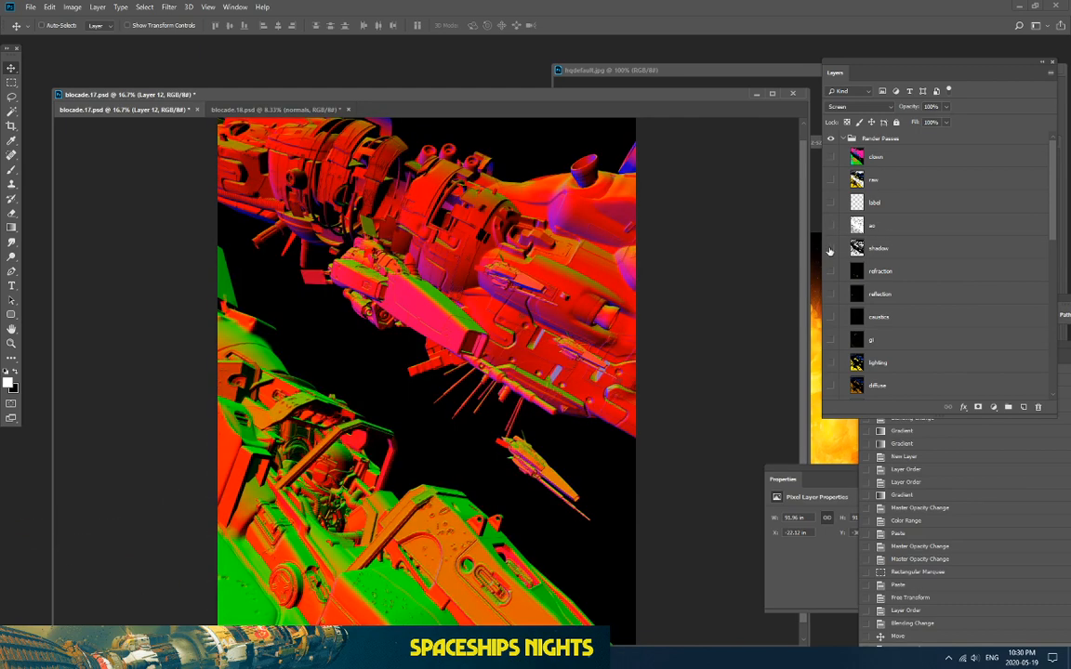
click(831, 248)
click(831, 248)
click(831, 272)
click(831, 272)
Step: Preview the reflection, caustics, gi, lighting and diffuse passes, leaving the normals pass visible
click(830, 293)
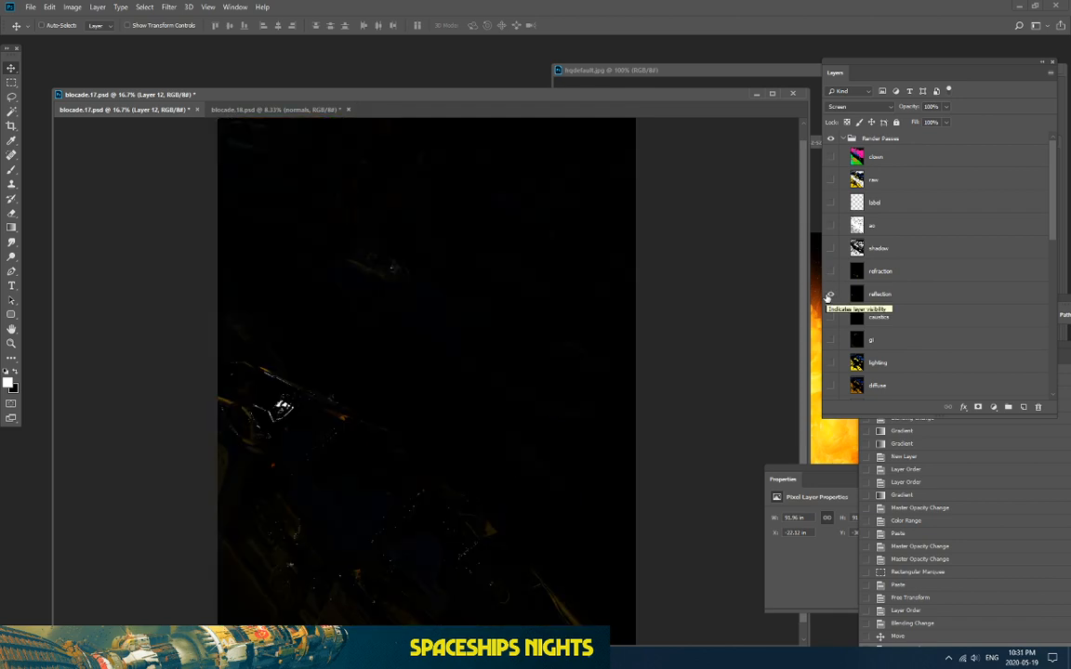
click(830, 294)
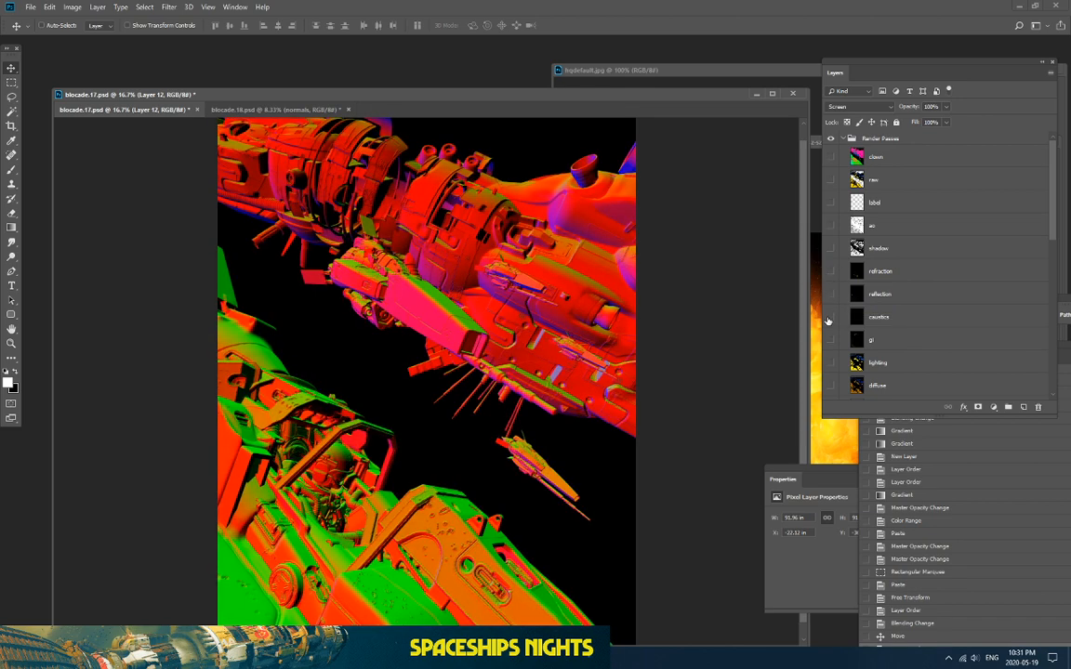
click(831, 317)
click(831, 317)
click(830, 340)
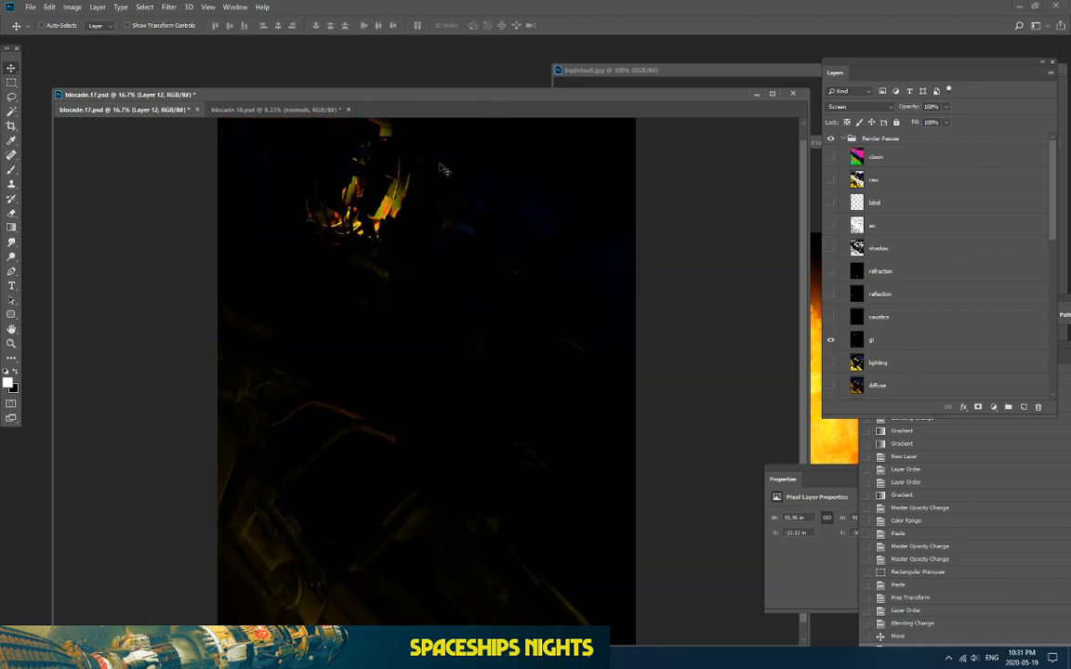
click(831, 340)
click(832, 341)
click(831, 363)
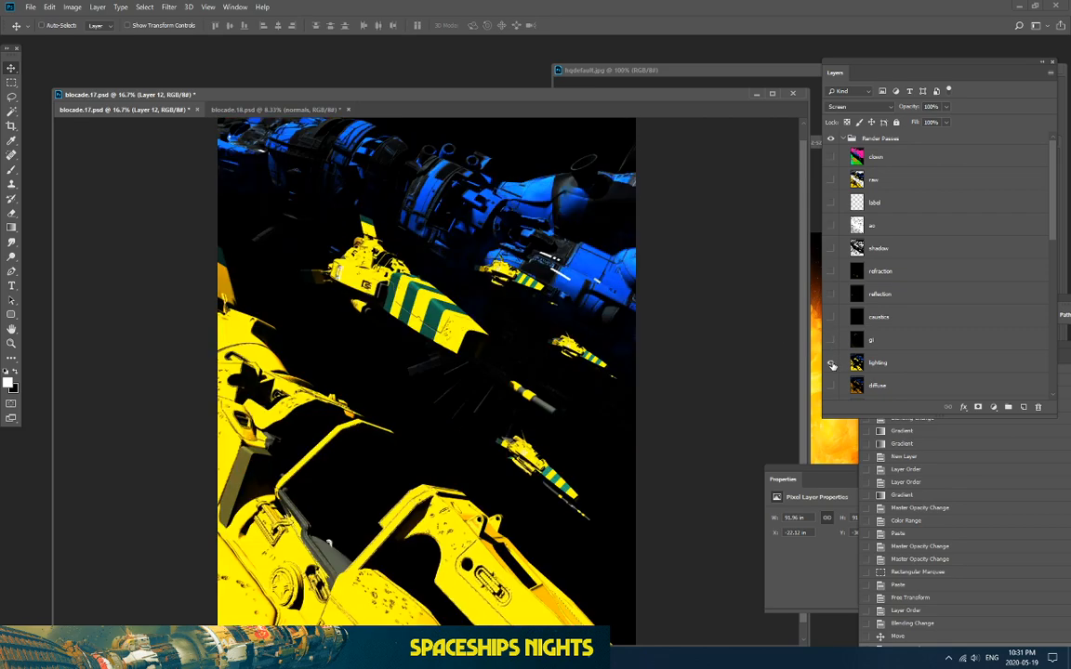
click(832, 363)
click(831, 385)
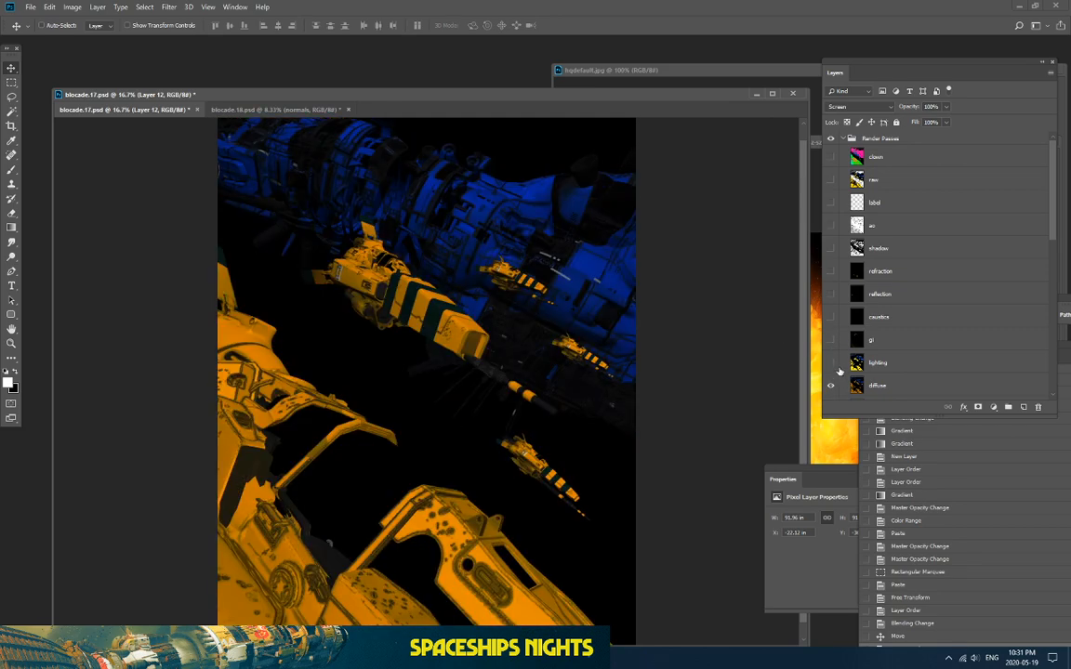
scroll(892, 349, down, 3)
click(831, 289)
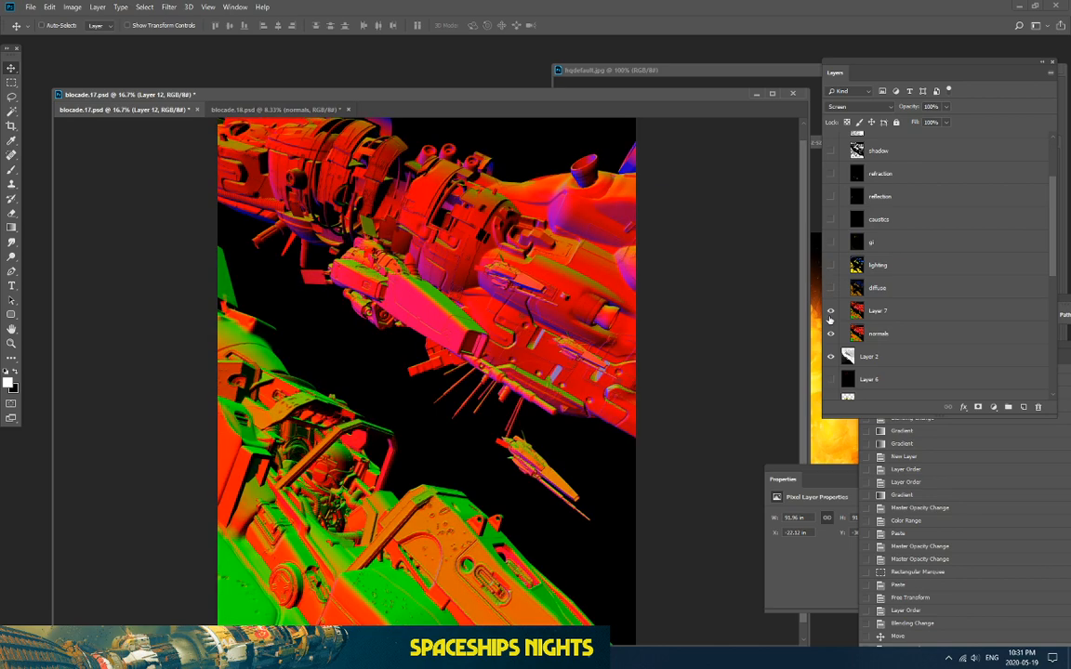
Step: Hide Layer 7's cockpit detail
click(830, 312)
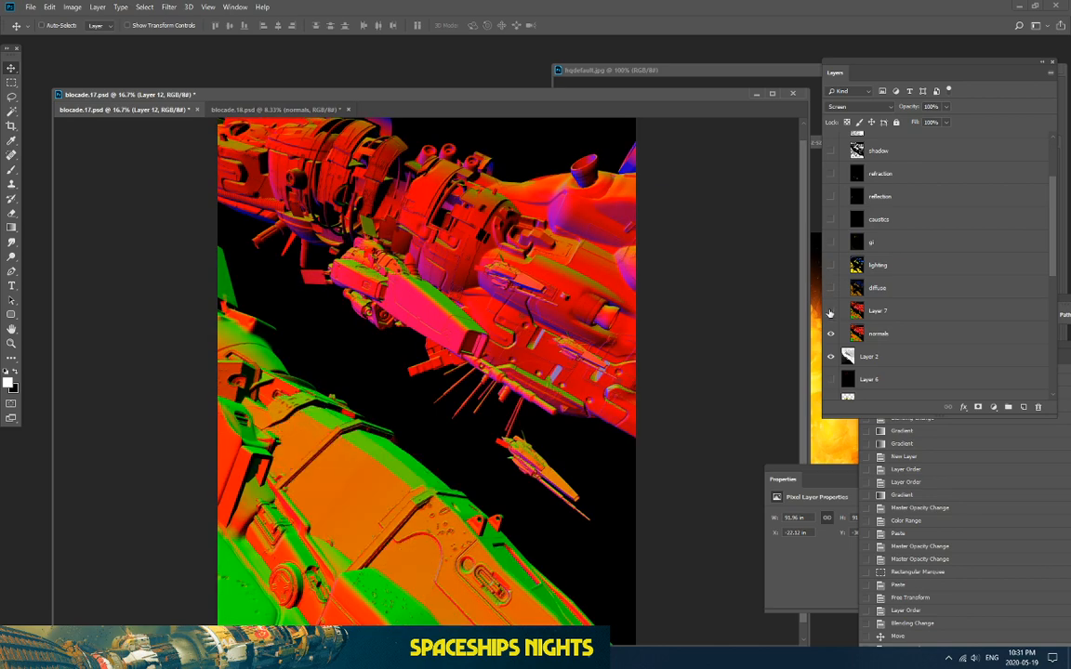
click(830, 312)
click(830, 312)
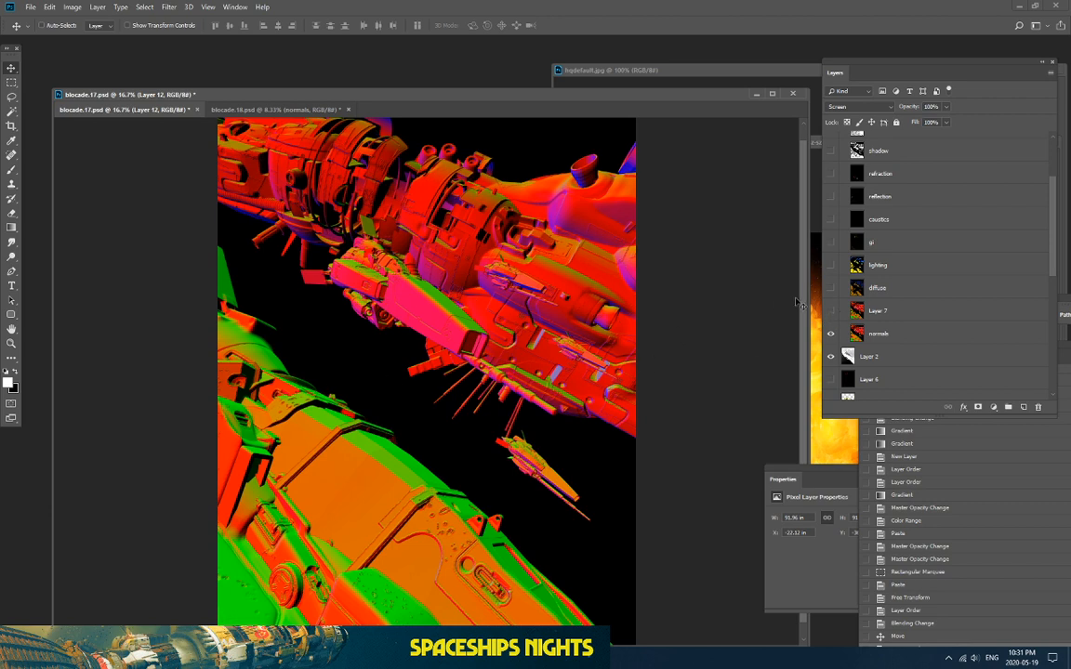
Step: Check Layer 7's cockpit, then hide Layer 7 and the normals pass to reveal the grey depth pass
click(830, 312)
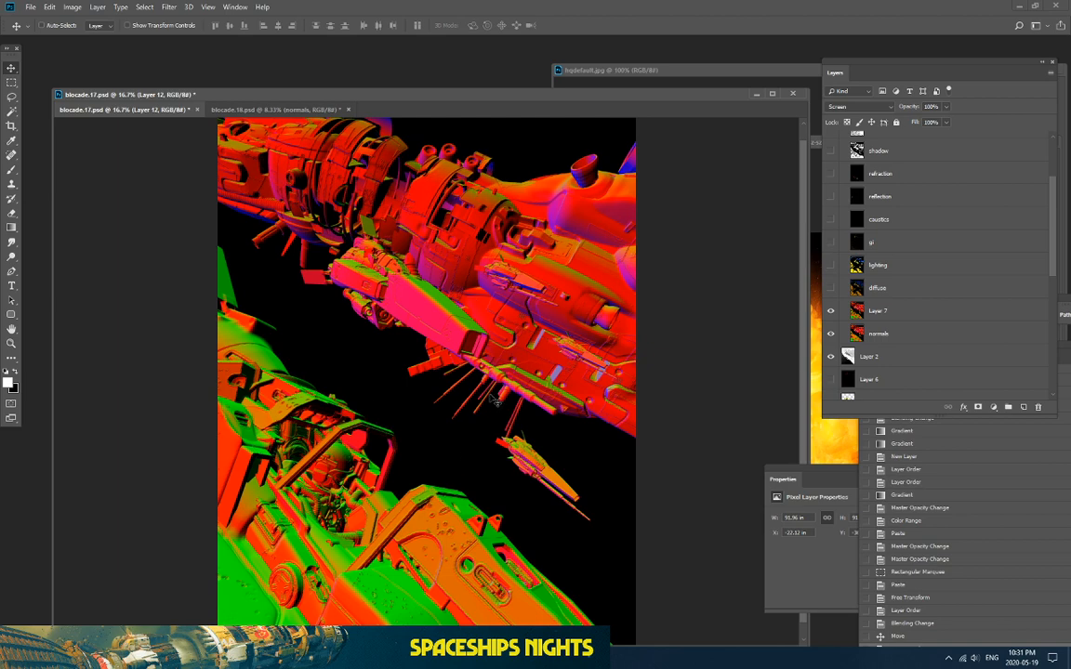
key(ctrl+minus)
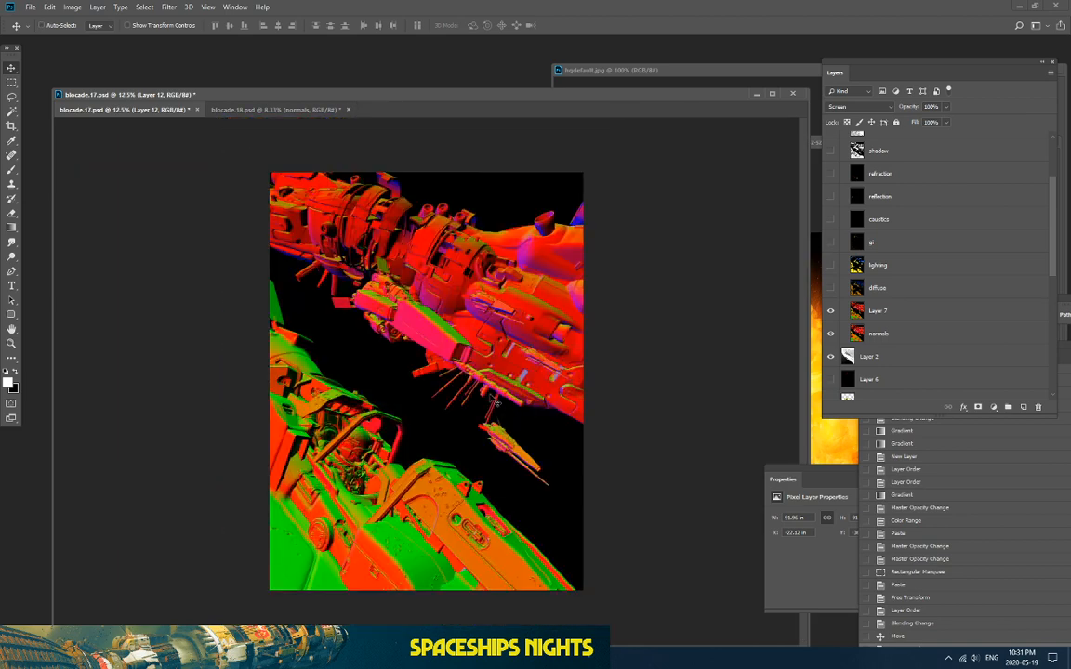
key(ctrl+plus)
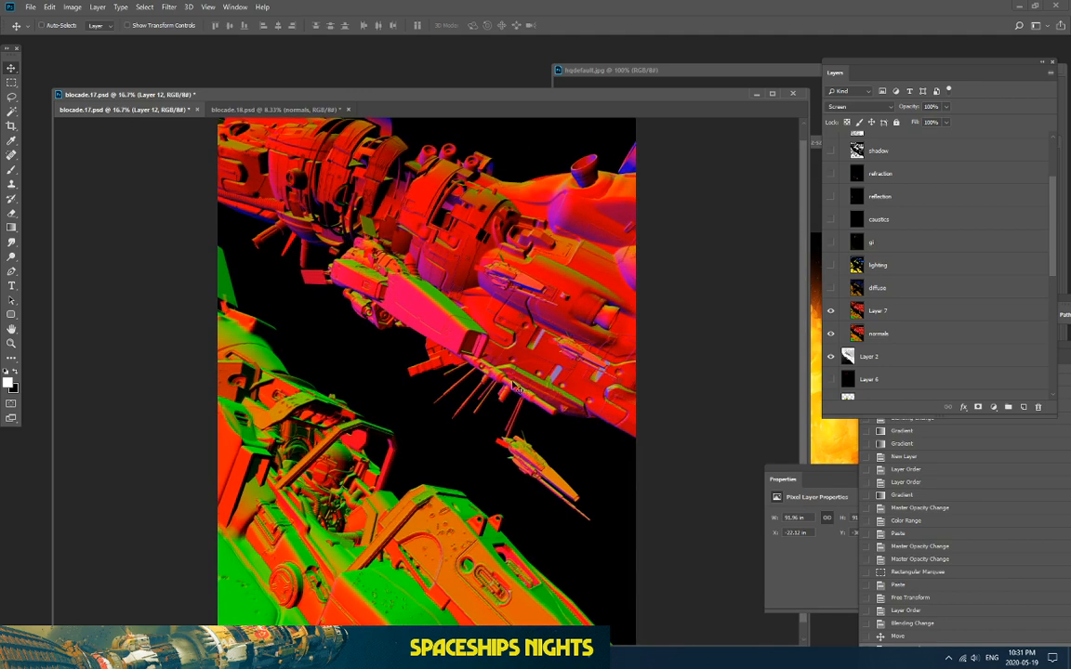
key(ctrl+minus)
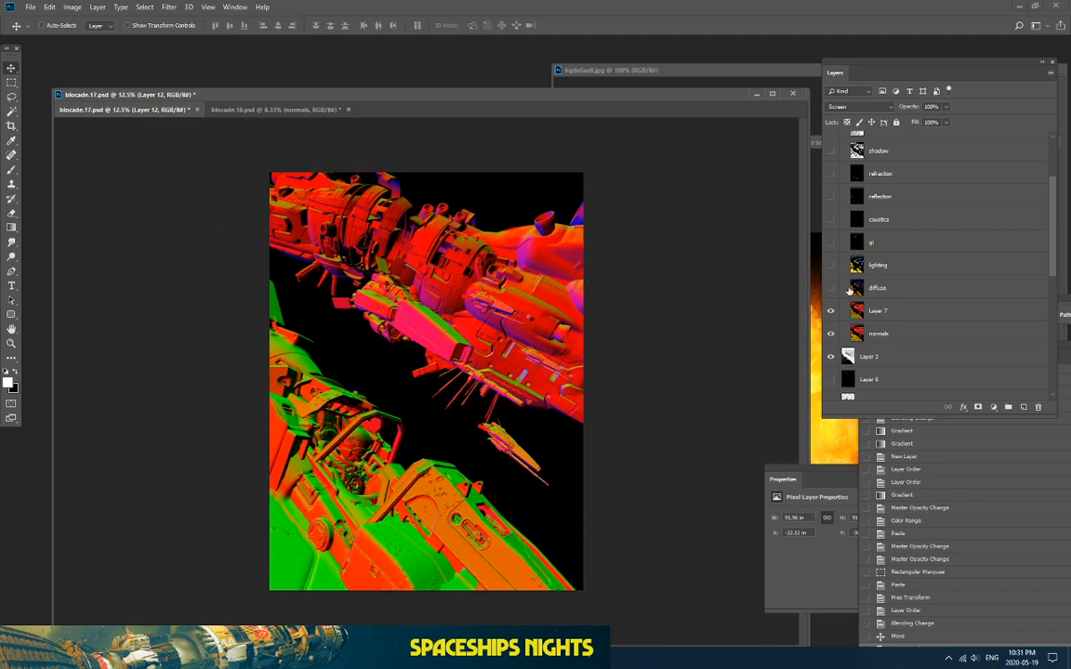
click(831, 311)
click(831, 333)
scroll(836, 318, up, 5)
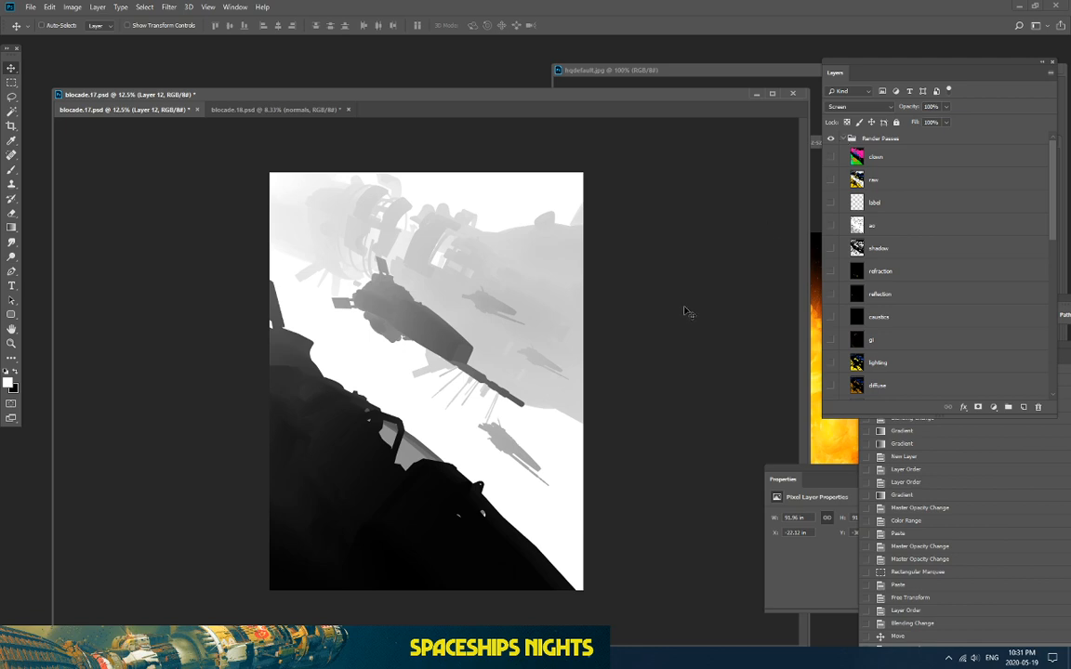
Step: Collapse the Render Passes group and make Layer 2, the depth pass, active
key(alt+F9)
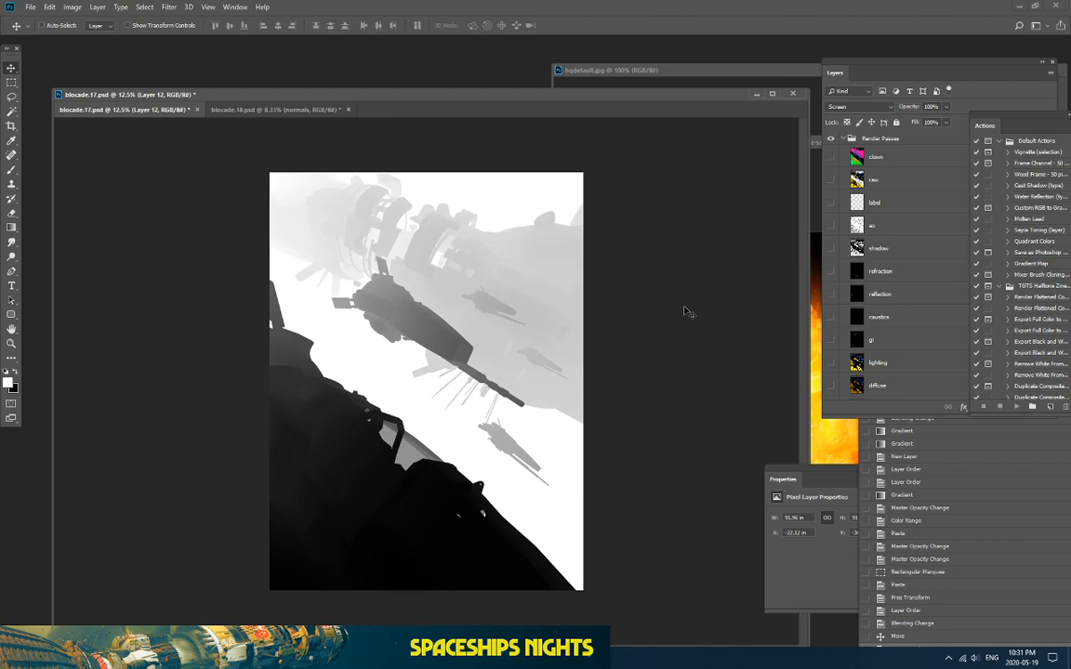
key(alt+F9)
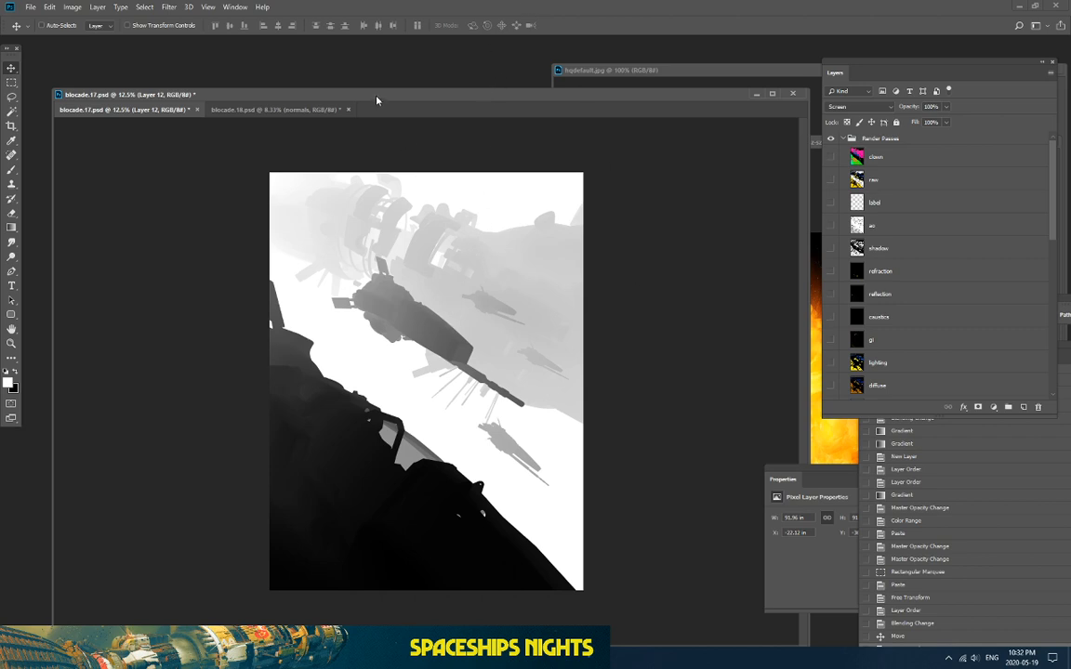
drag(376, 99, 390, 83)
click(843, 138)
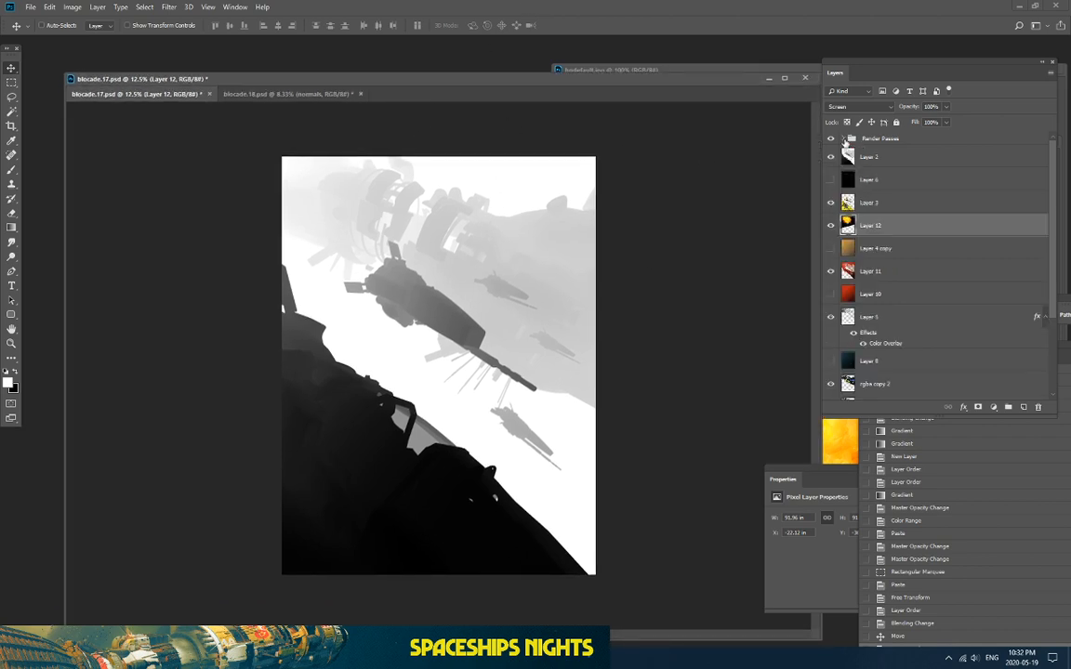
click(860, 157)
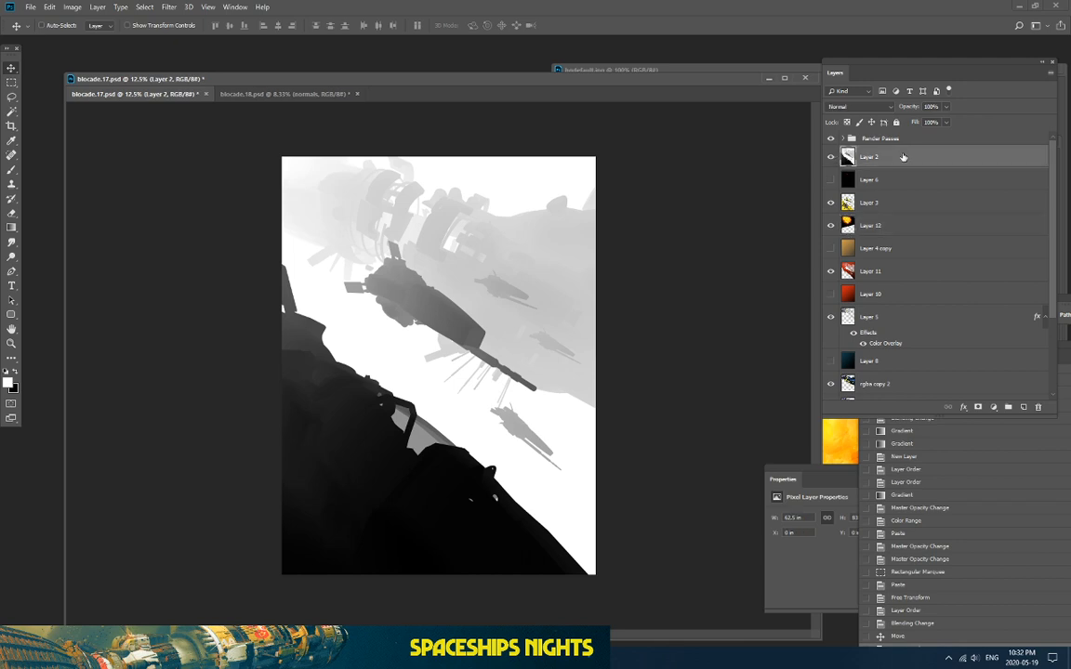
Step: Select the mothership's depth-pass grey with Color Range at Fuzziness 28
click(144, 6)
click(162, 116)
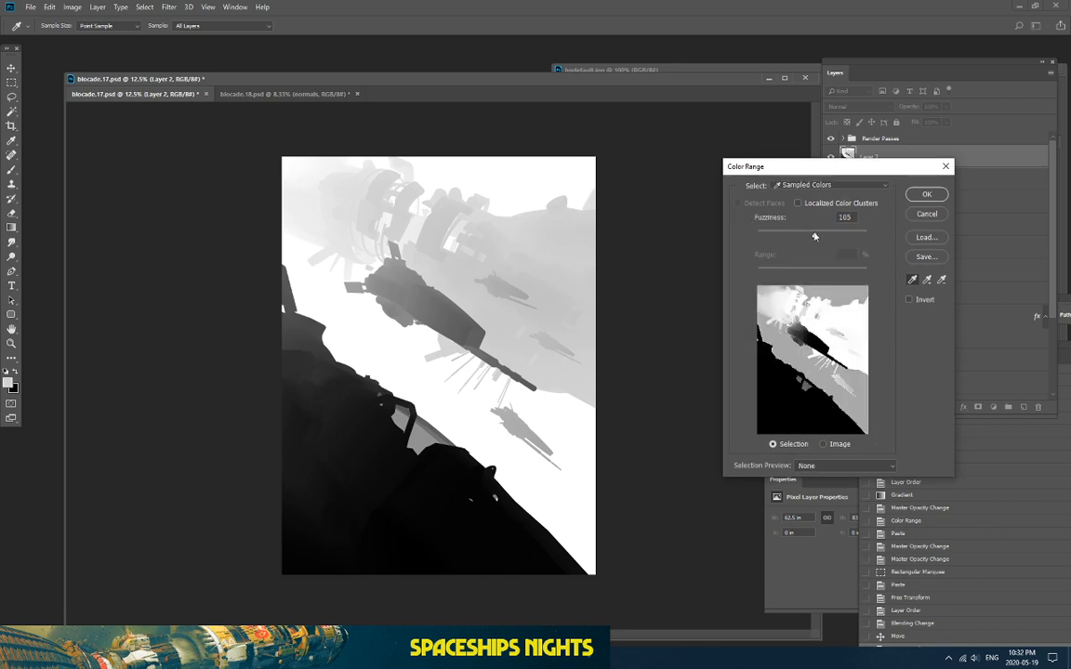
drag(814, 237, 770, 237)
click(926, 195)
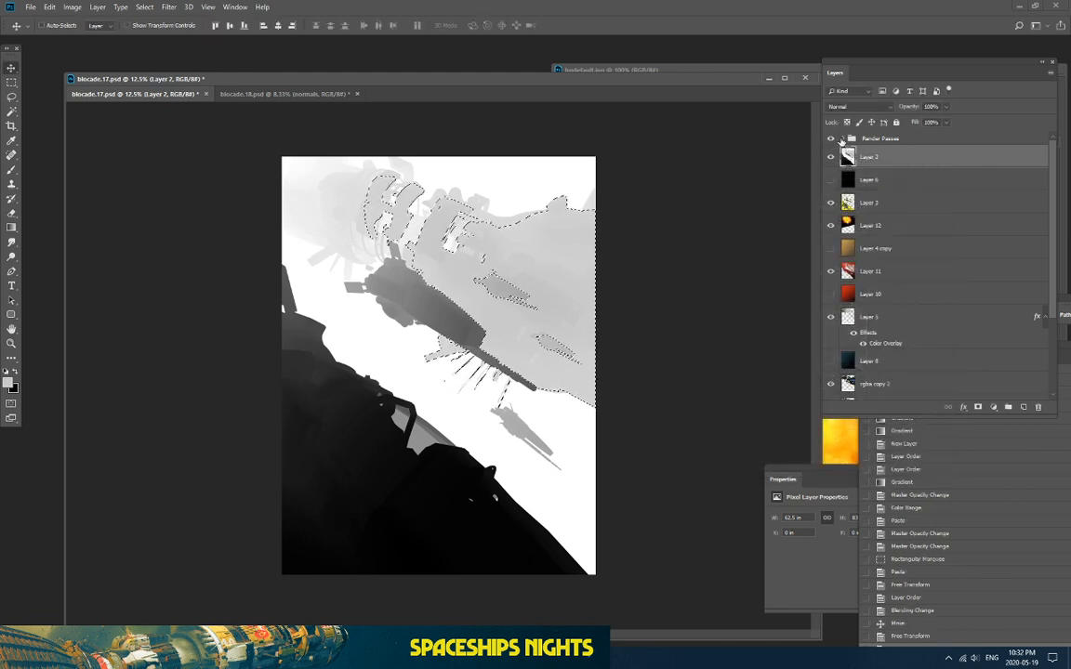
Step: Hide Layer 2, make explosion Layer 12 active, invert the selection and copy it
click(830, 158)
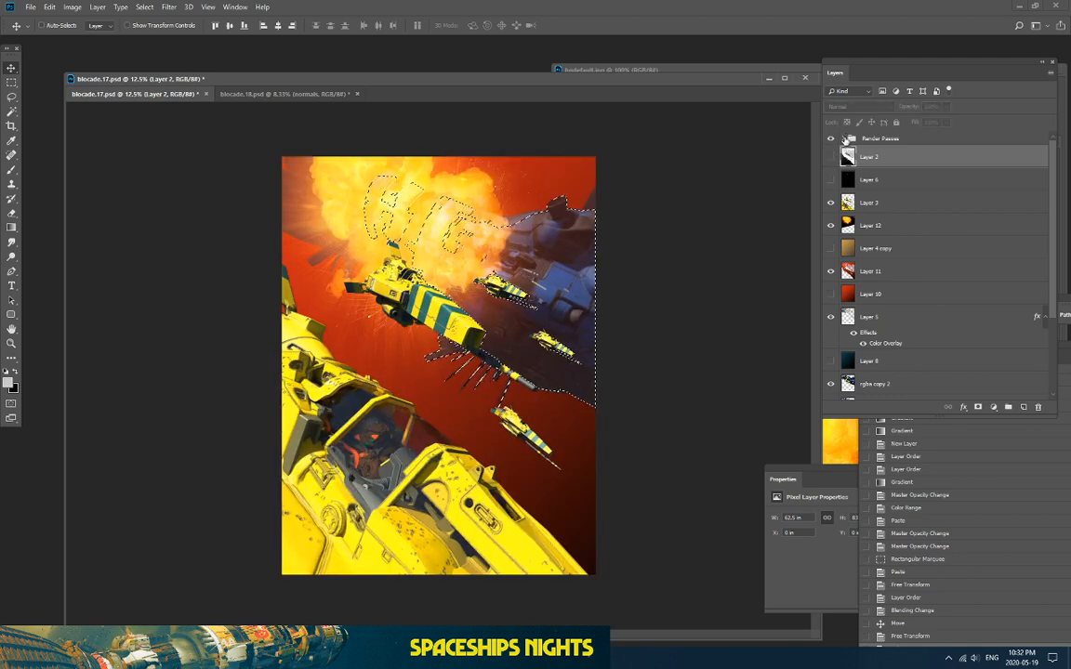
click(846, 137)
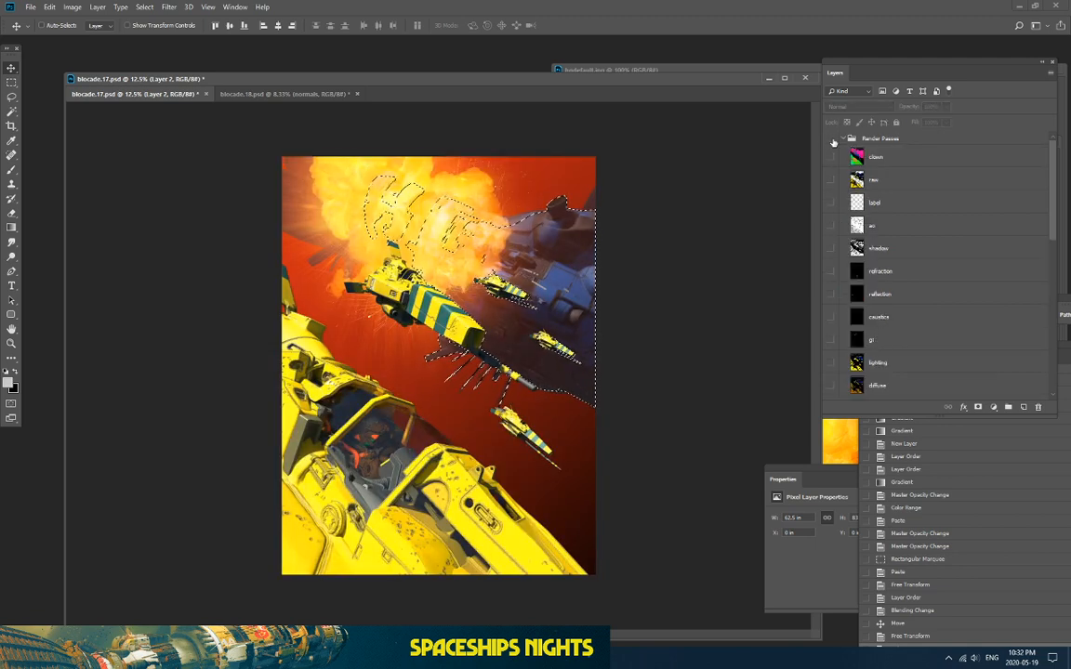
scroll(865, 260, down, 3)
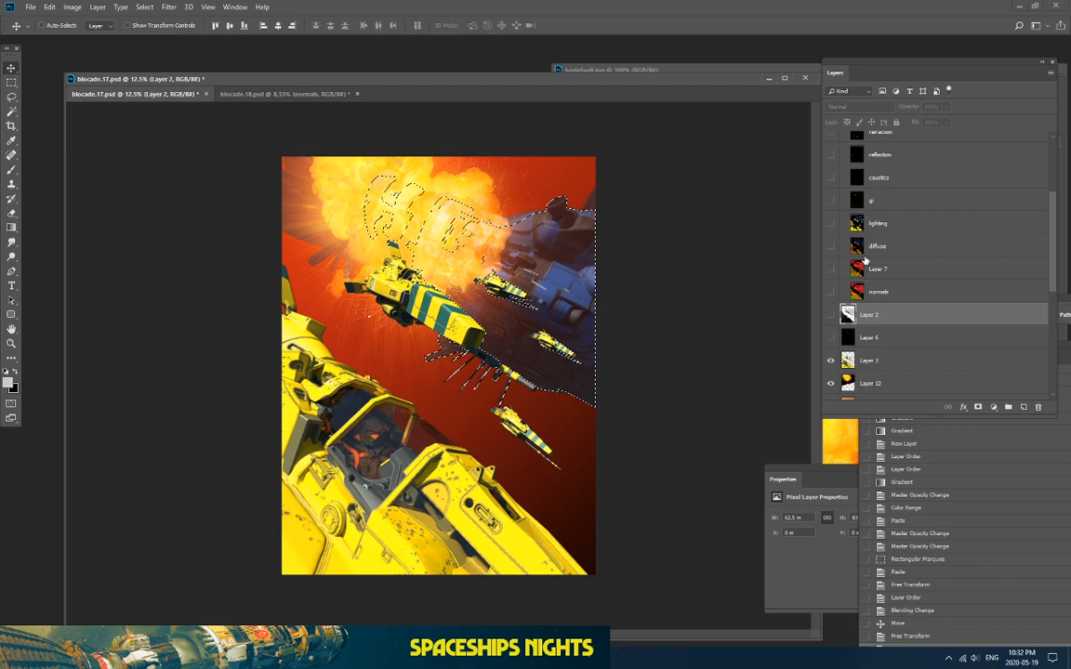
click(864, 359)
click(866, 382)
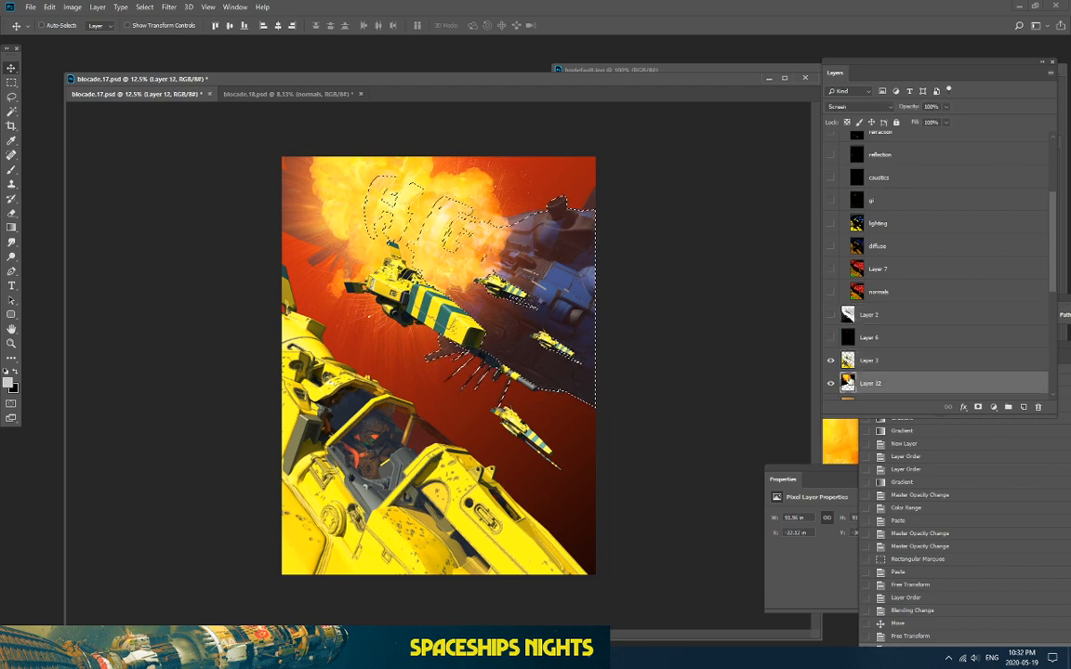
click(144, 6)
click(154, 47)
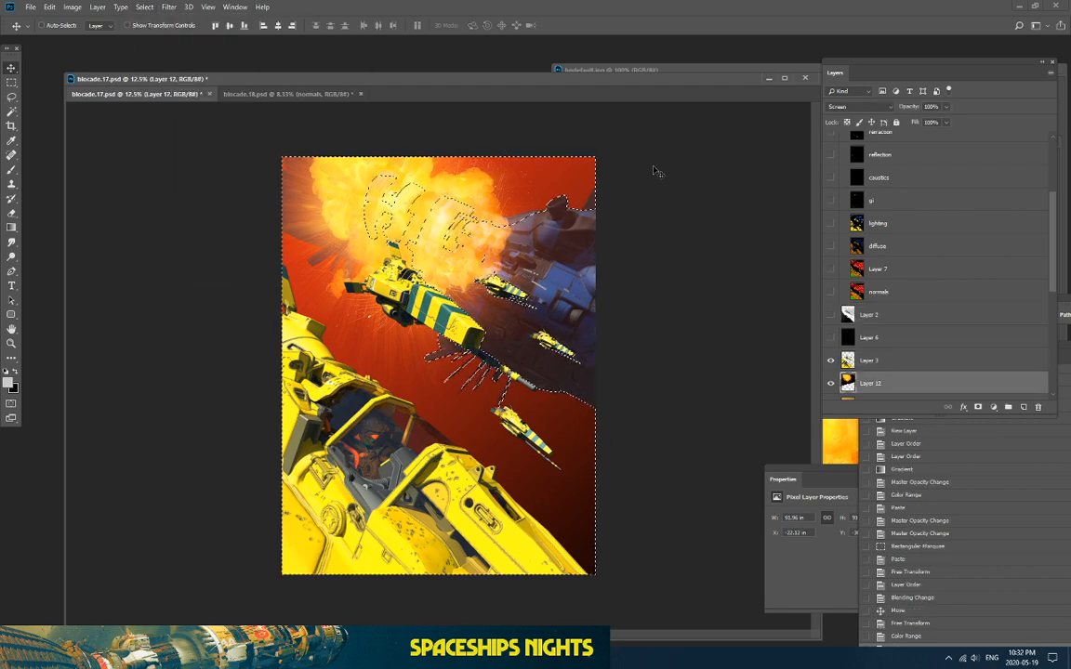
key(ctrl+c)
Step: Paste the explosion as Layer 13, shift it up, hide Layer 12 and set Screen blending
key(ctrl+v)
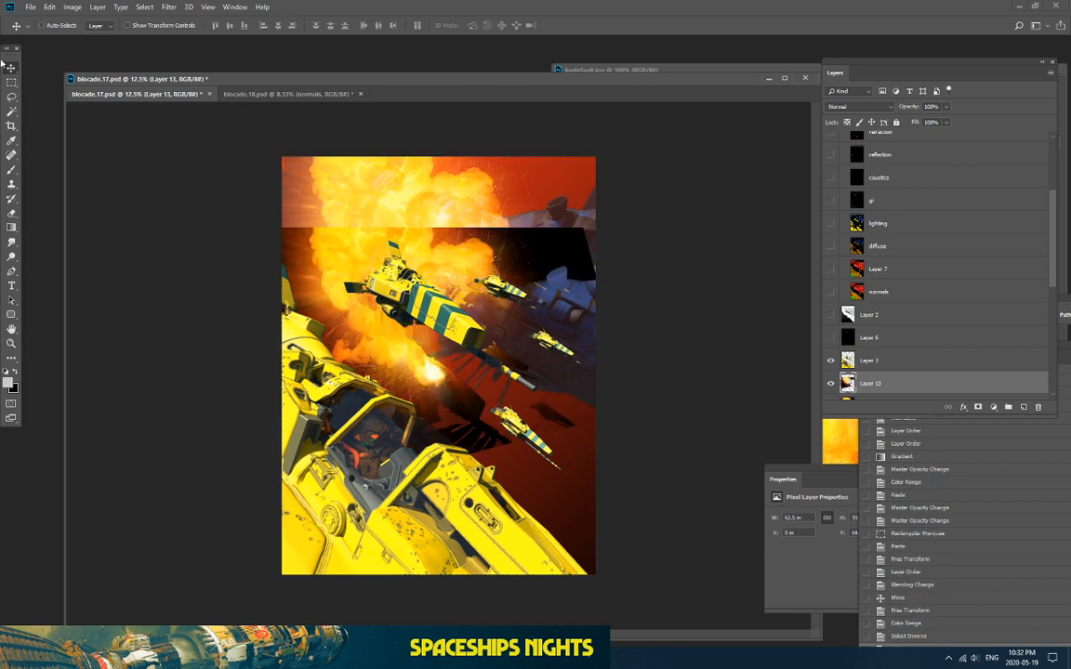
click(9, 68)
drag(298, 258, 324, 208)
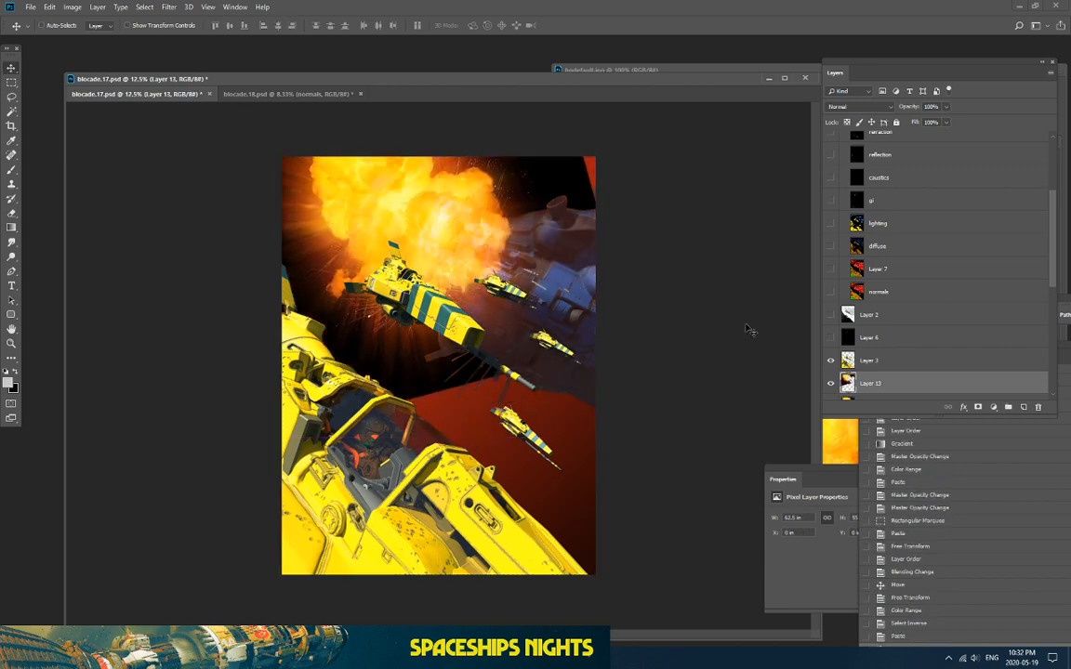
scroll(860, 327, down, 2)
click(831, 351)
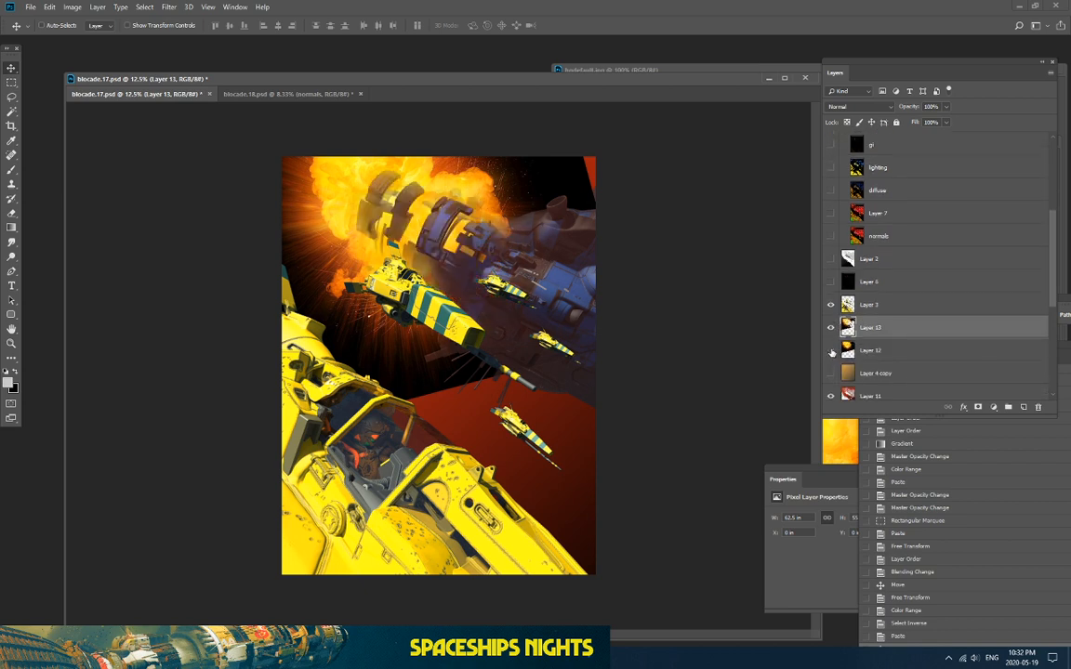
click(839, 109)
click(846, 199)
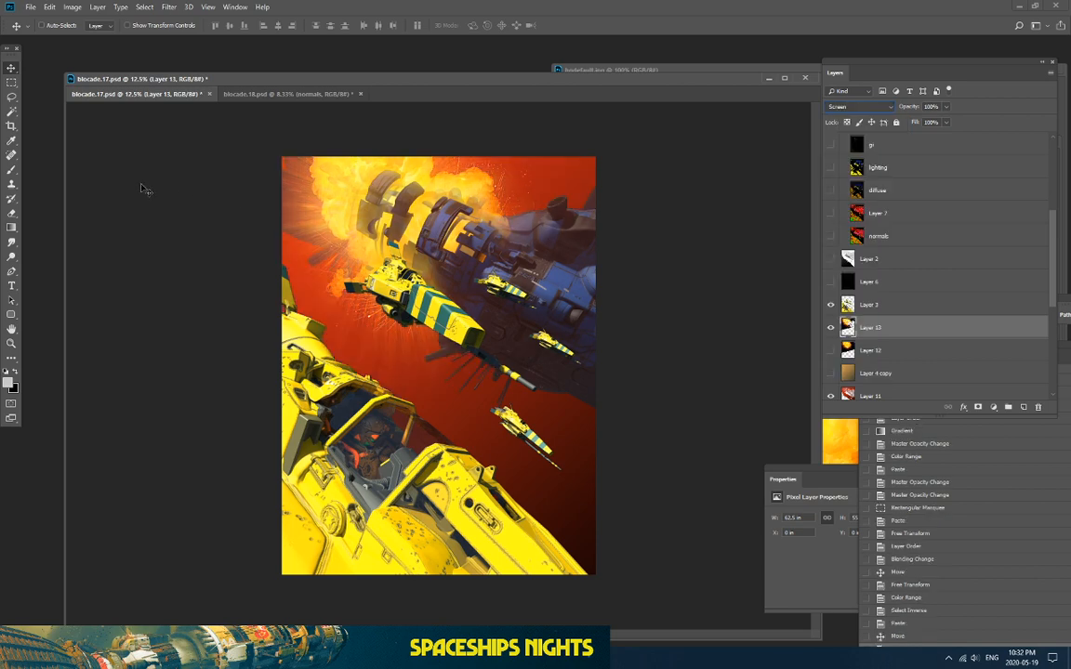
Step: Show Layer 3 and compare the image with and without Layer 13
key(ctrl+plus)
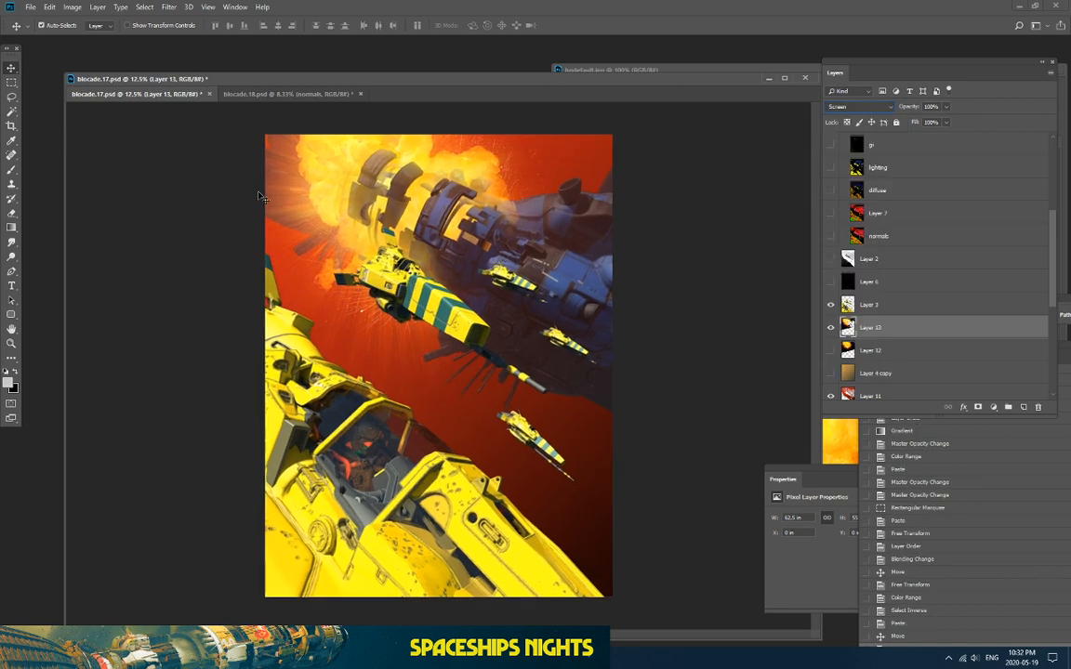
key(ctrl+plus)
scroll(381, 279, up, 1)
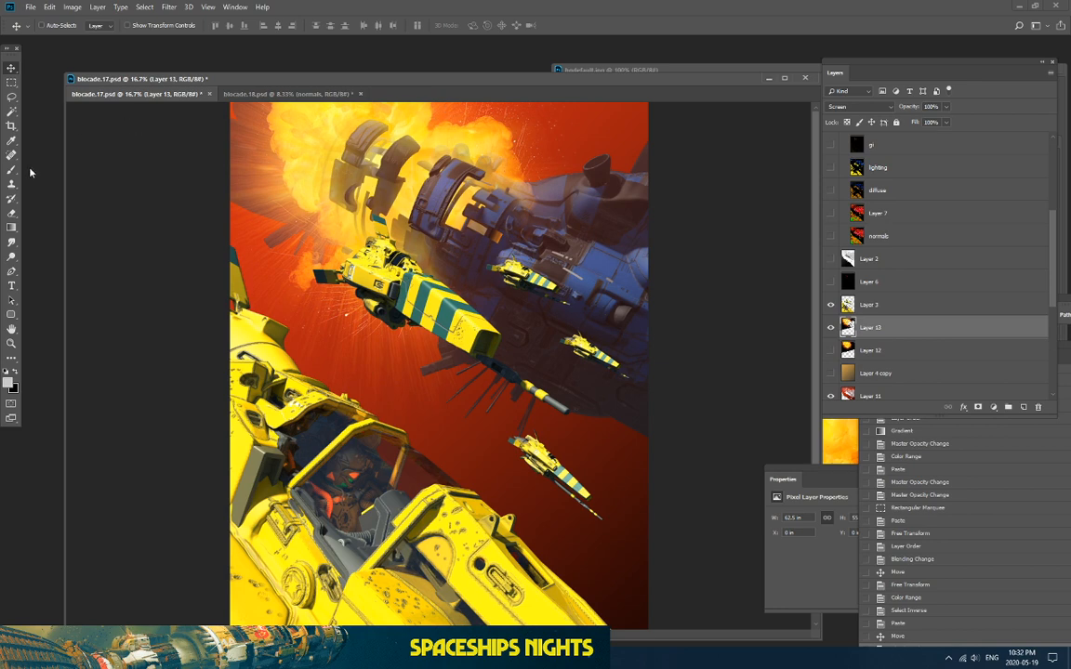
key(ctrl+minus)
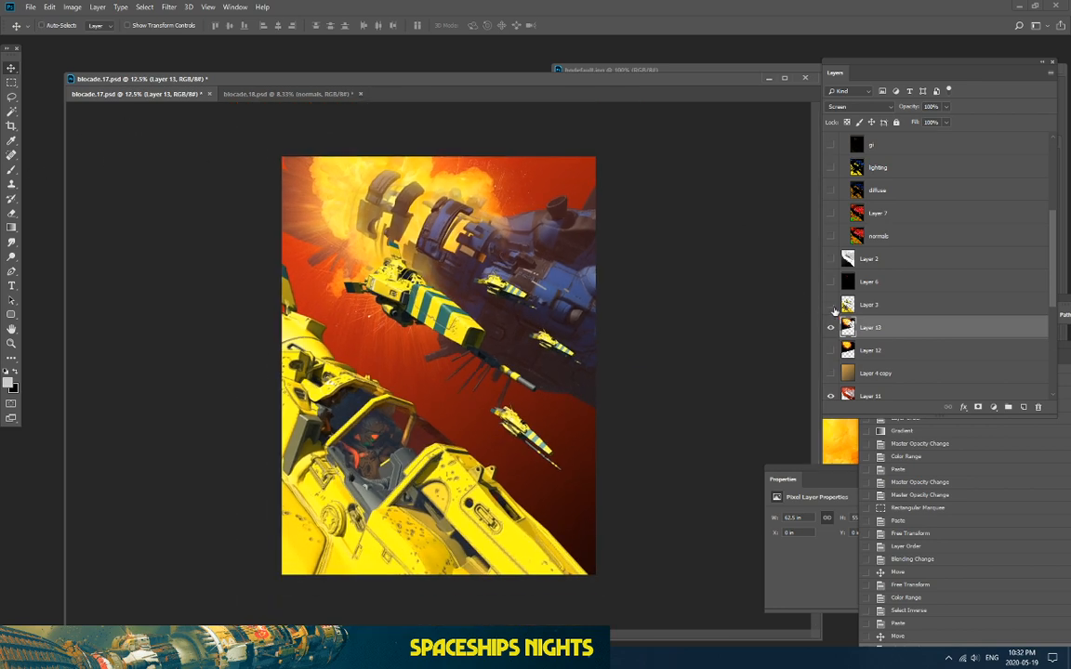
click(830, 305)
click(830, 327)
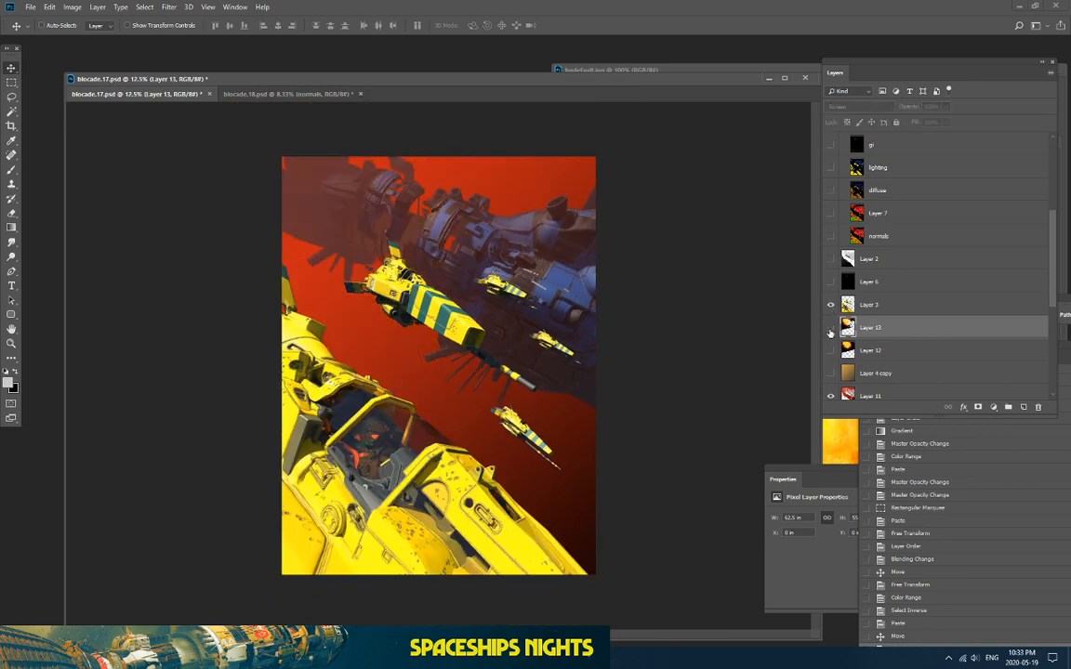
click(830, 328)
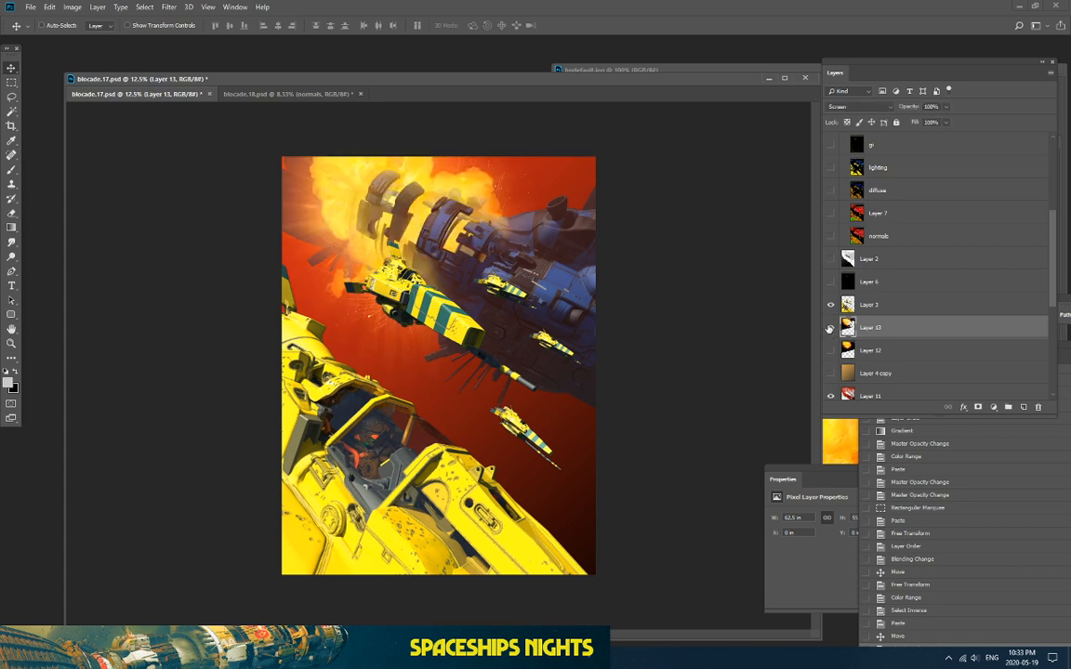
click(11, 213)
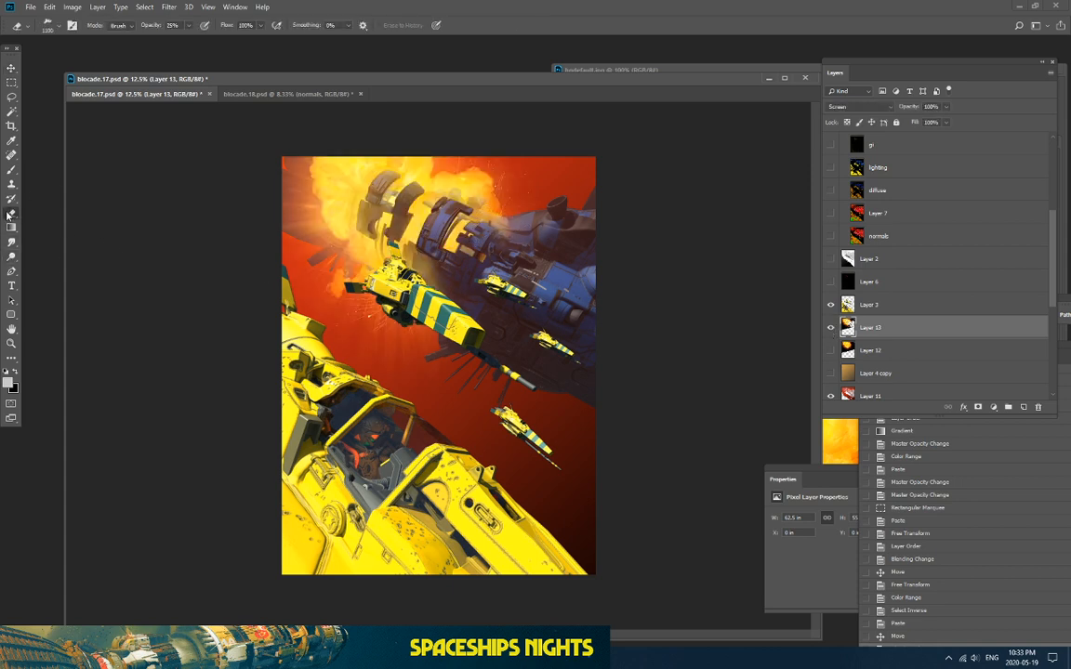
click(47, 26)
scroll(84, 140, up, 10)
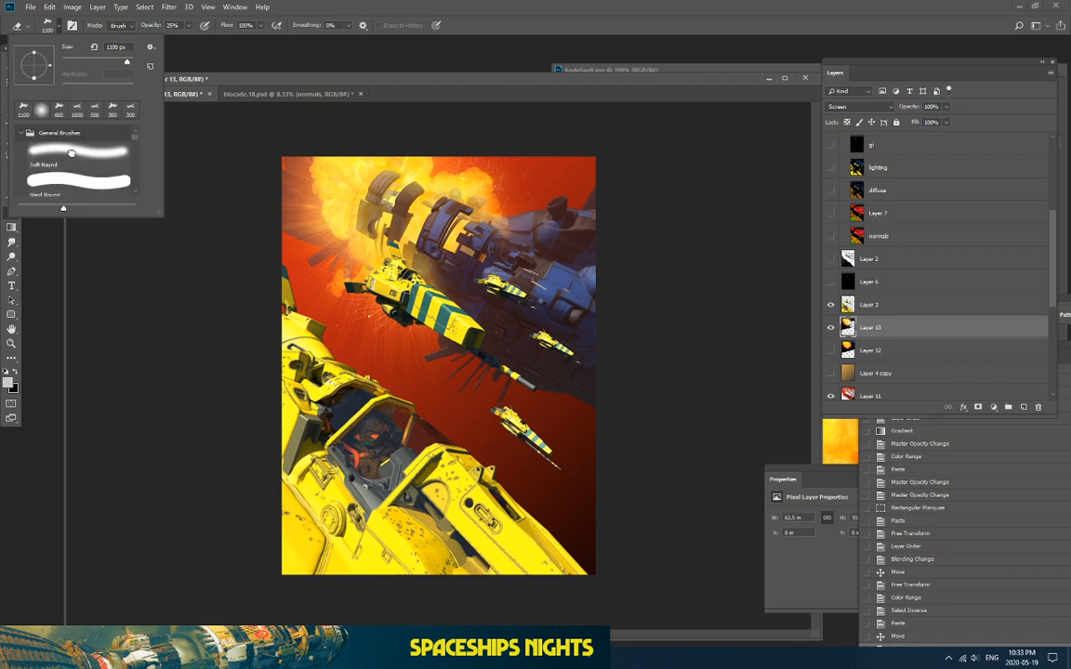
double_click(75, 158)
mouse_move(500, 228)
mouse_down()
mouse_move(450, 213)
mouse_move(495, 228)
mouse_up()
drag(492, 226, 449, 215)
mouse_move(449, 215)
mouse_down()
mouse_move(488, 233)
mouse_move(450, 215)
mouse_up()
mouse_move(451, 219)
mouse_down()
mouse_move(421, 237)
mouse_move(438, 266)
mouse_move(431, 249)
mouse_up()
mouse_move(433, 247)
mouse_down()
mouse_move(461, 225)
mouse_move(489, 227)
mouse_up()
drag(489, 227, 462, 220)
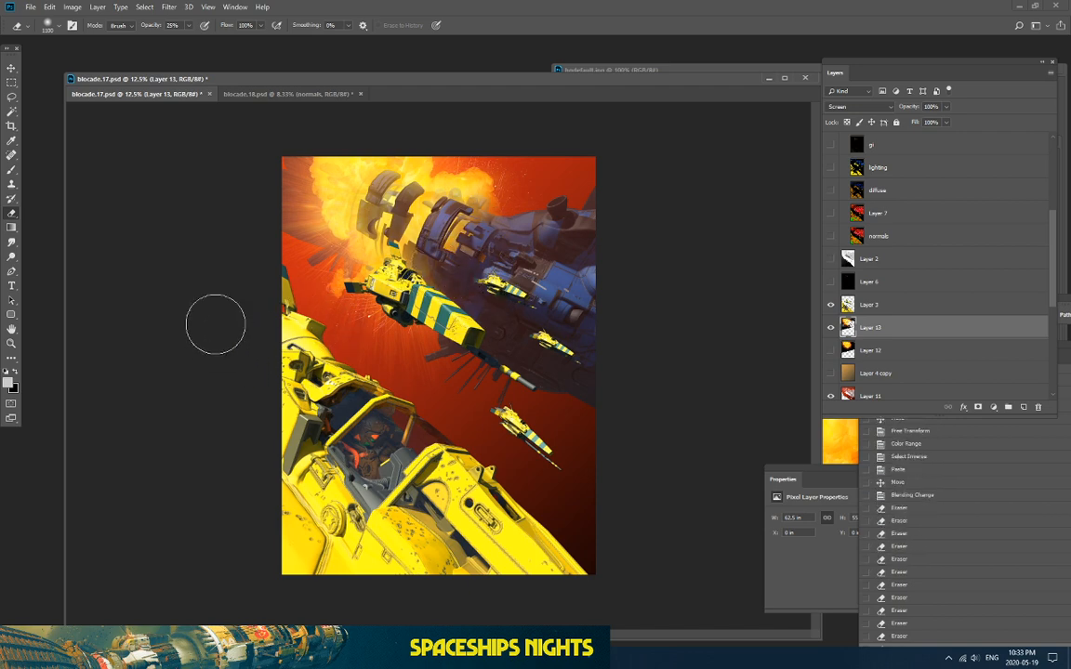
key(ctrl+plus)
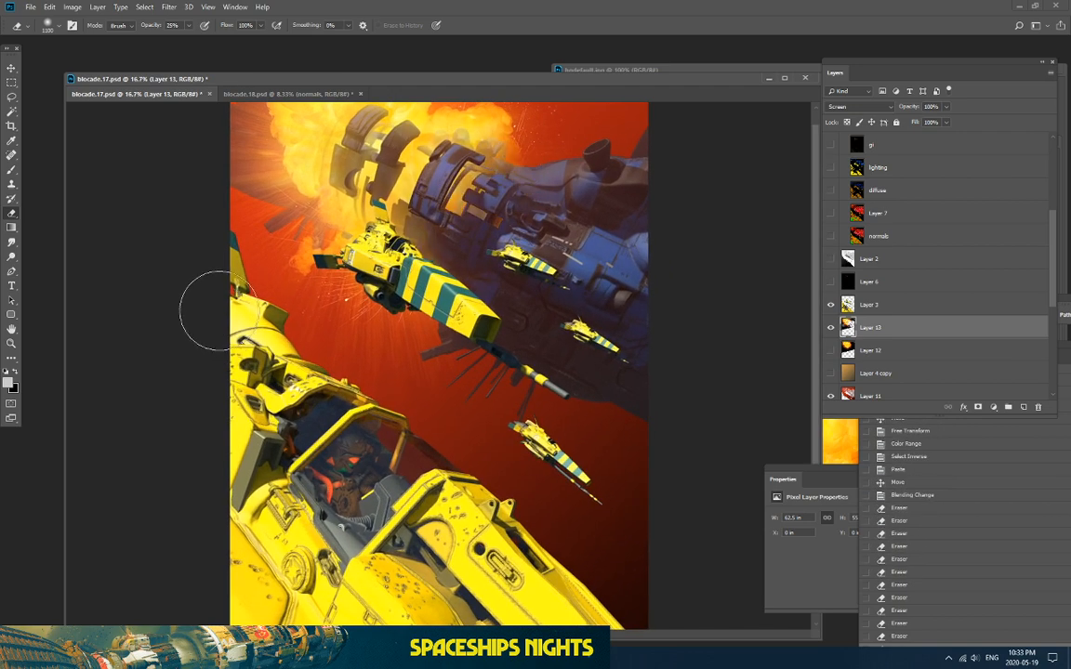
key(ctrl+minus)
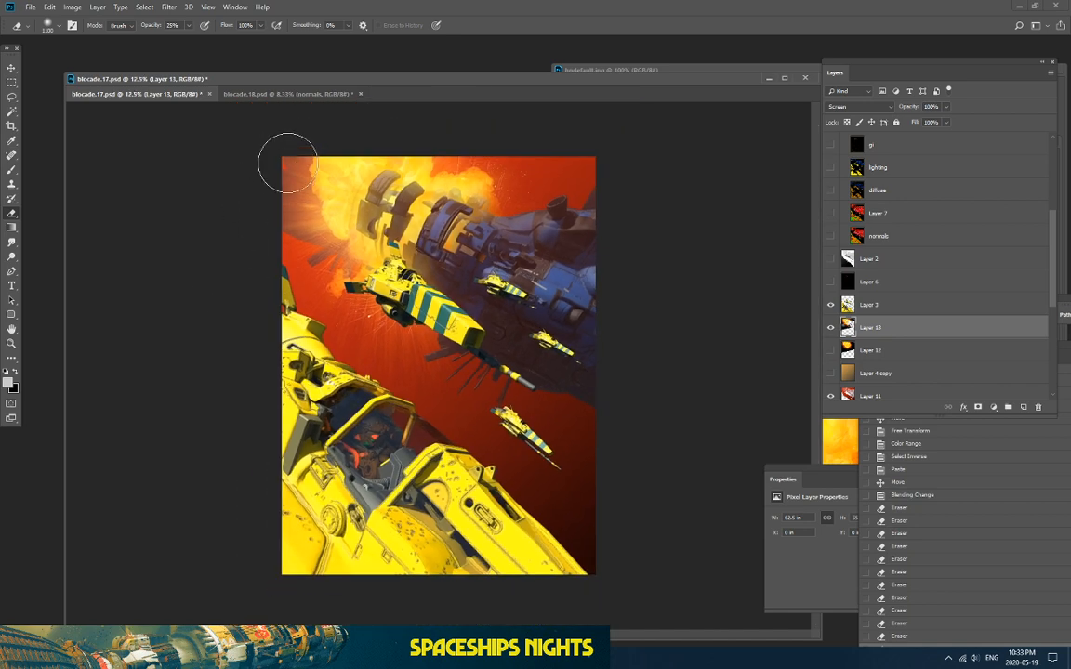
click(831, 329)
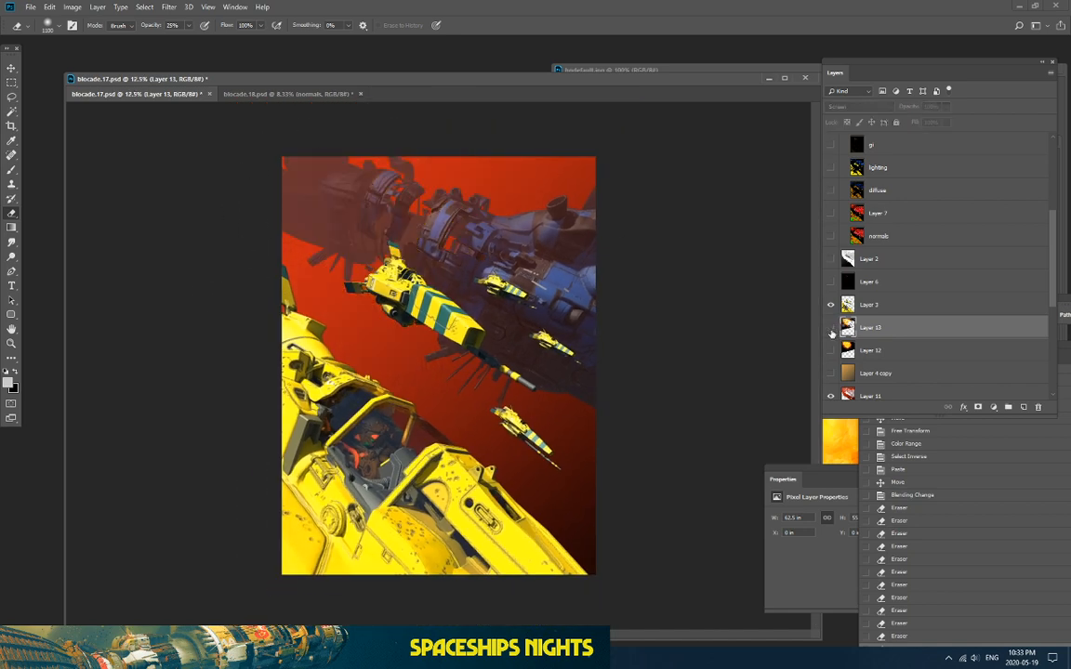
click(831, 328)
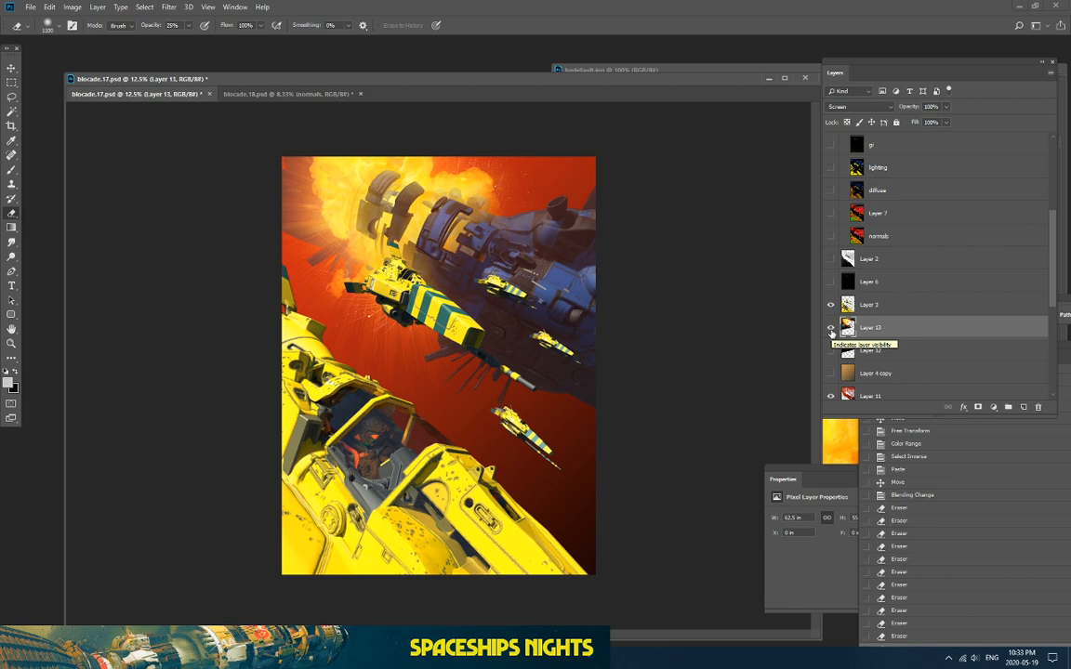
click(831, 331)
click(831, 331)
key(ctrl+plus)
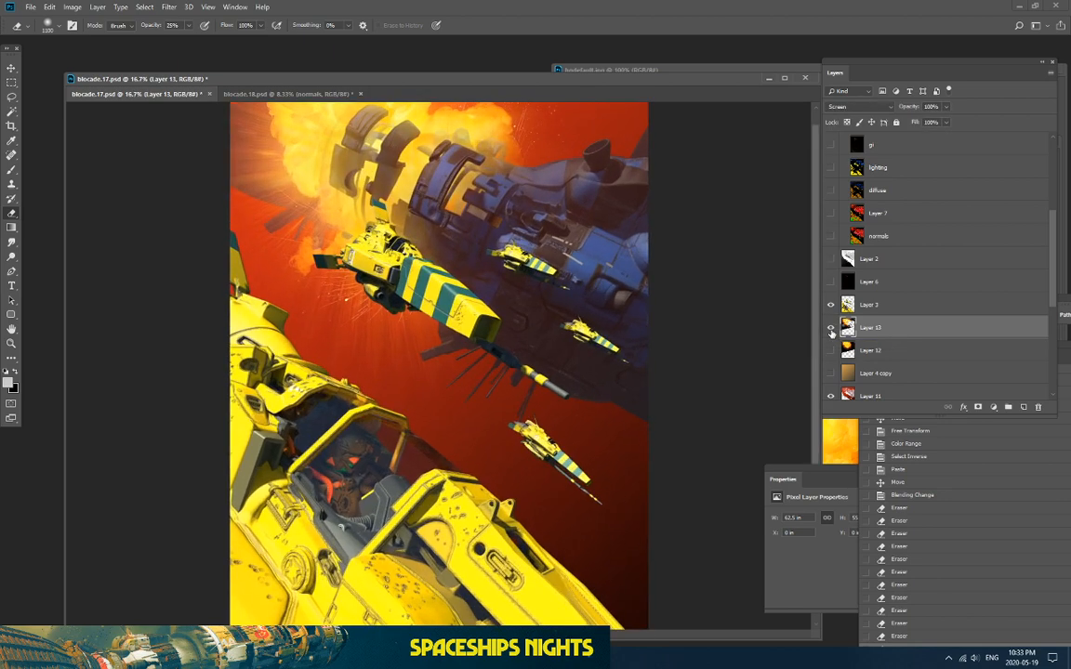
drag(816, 167, 814, 126)
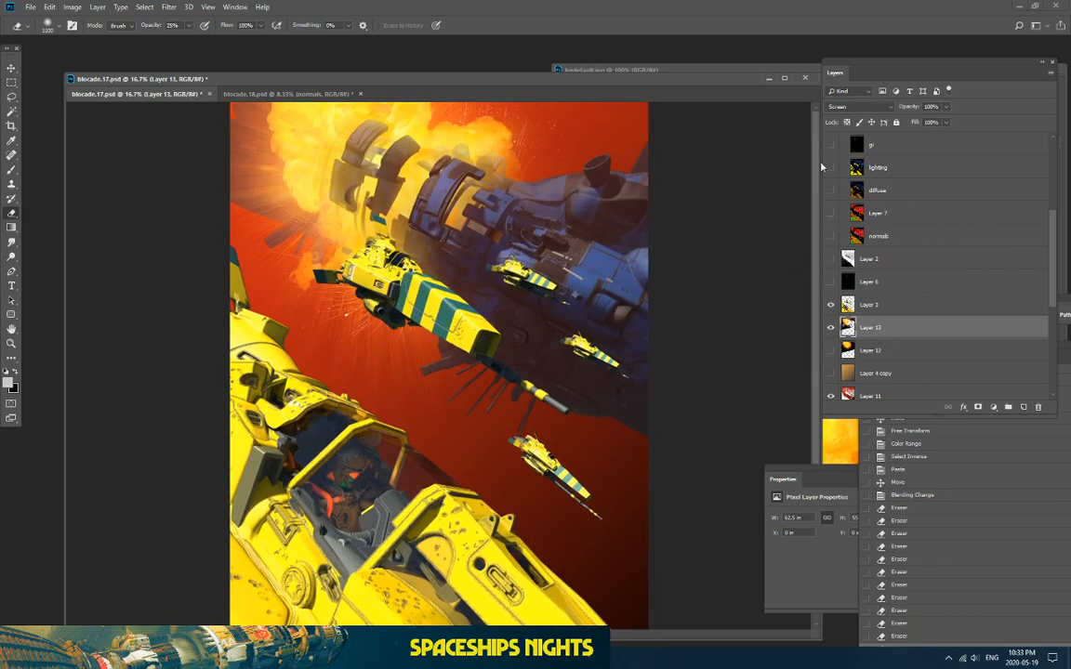
Step: Add a new empty layer below Layer 13 for brushed smoke
click(1022, 409)
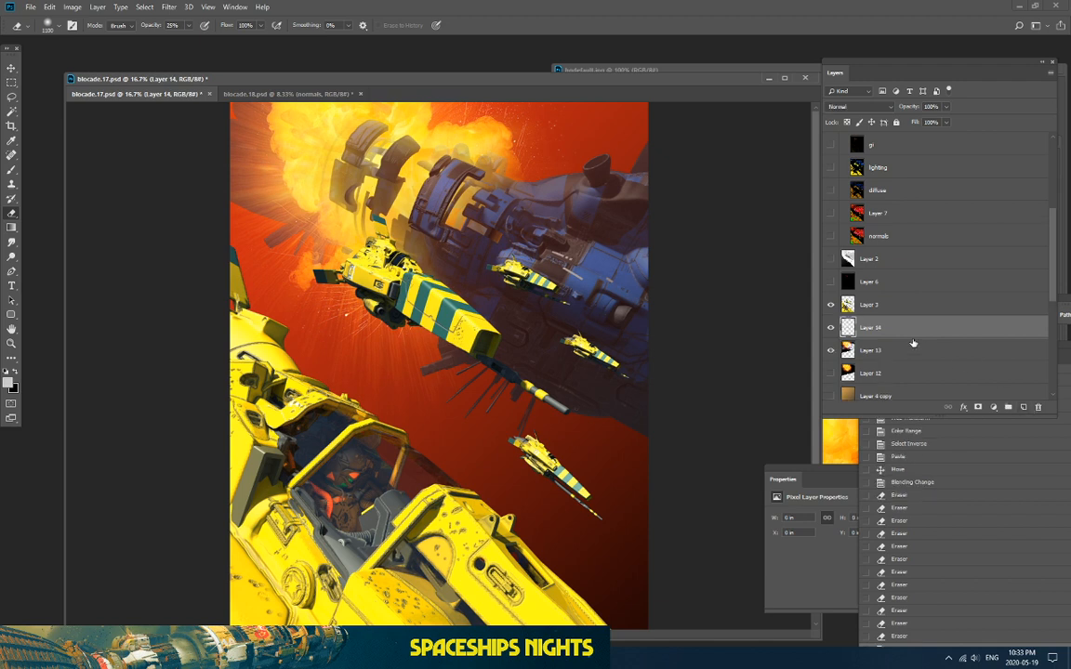
drag(952, 328, 951, 351)
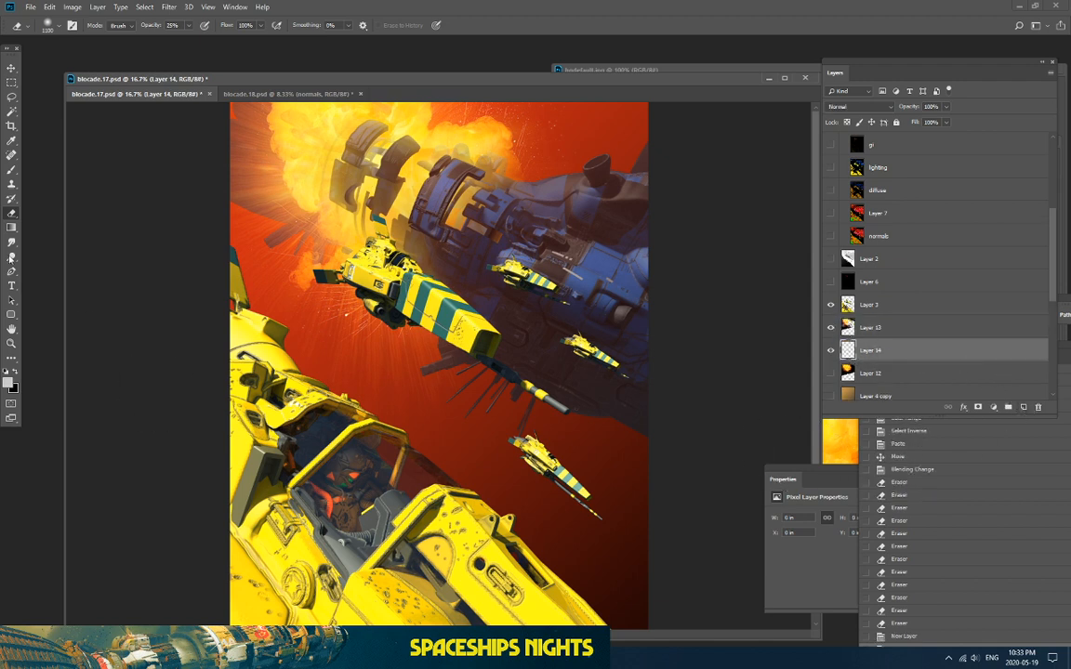
click(10, 171)
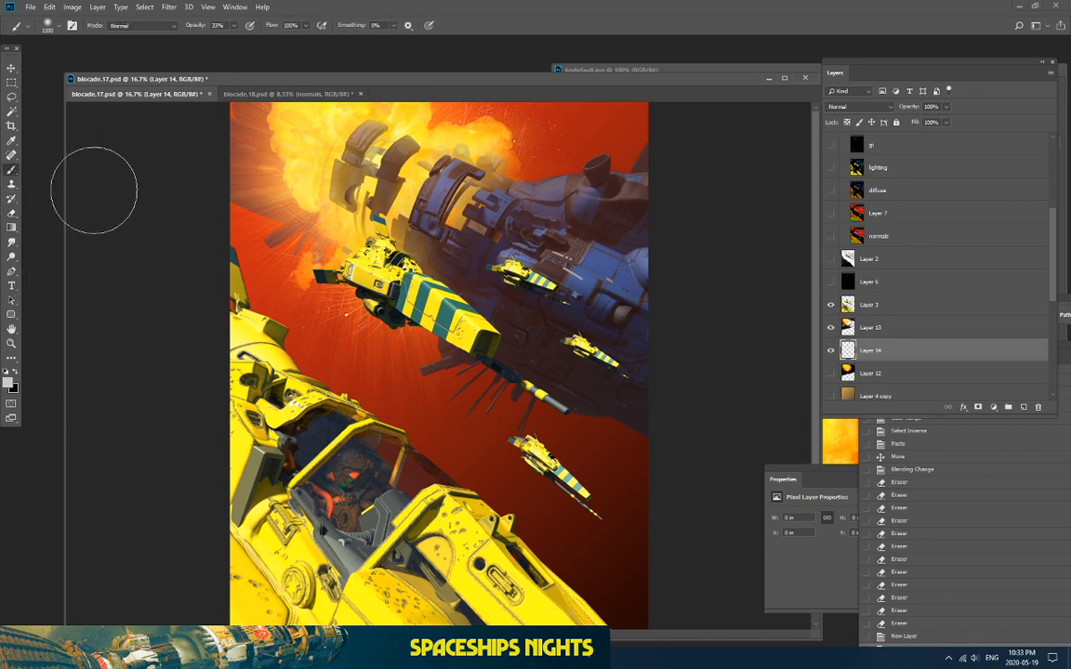
key(super)
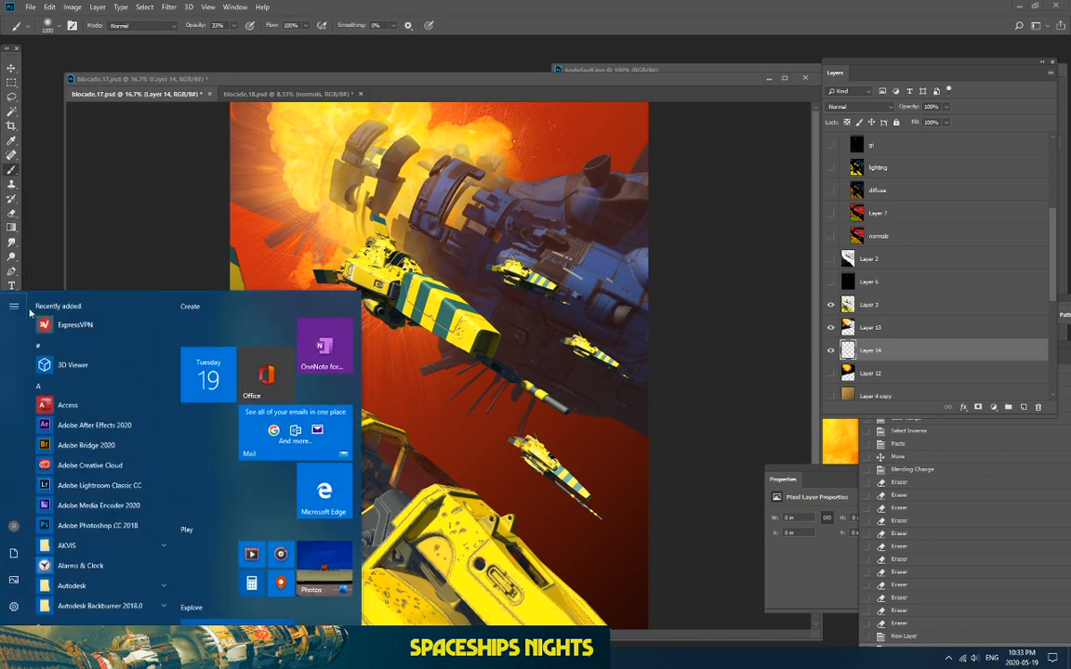
click(13, 633)
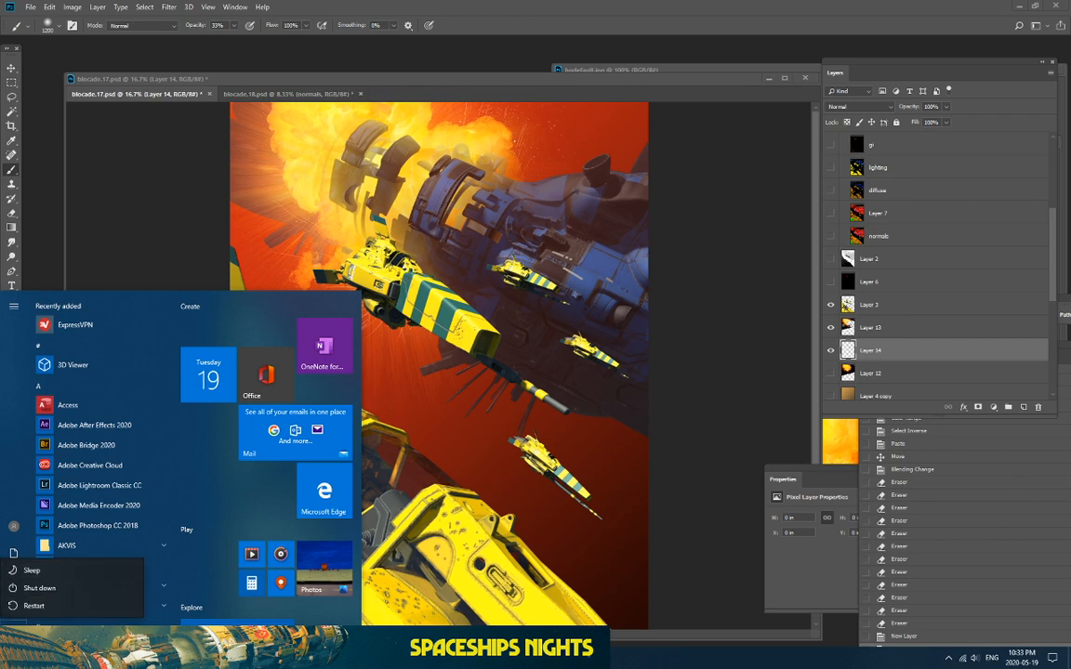
click(174, 184)
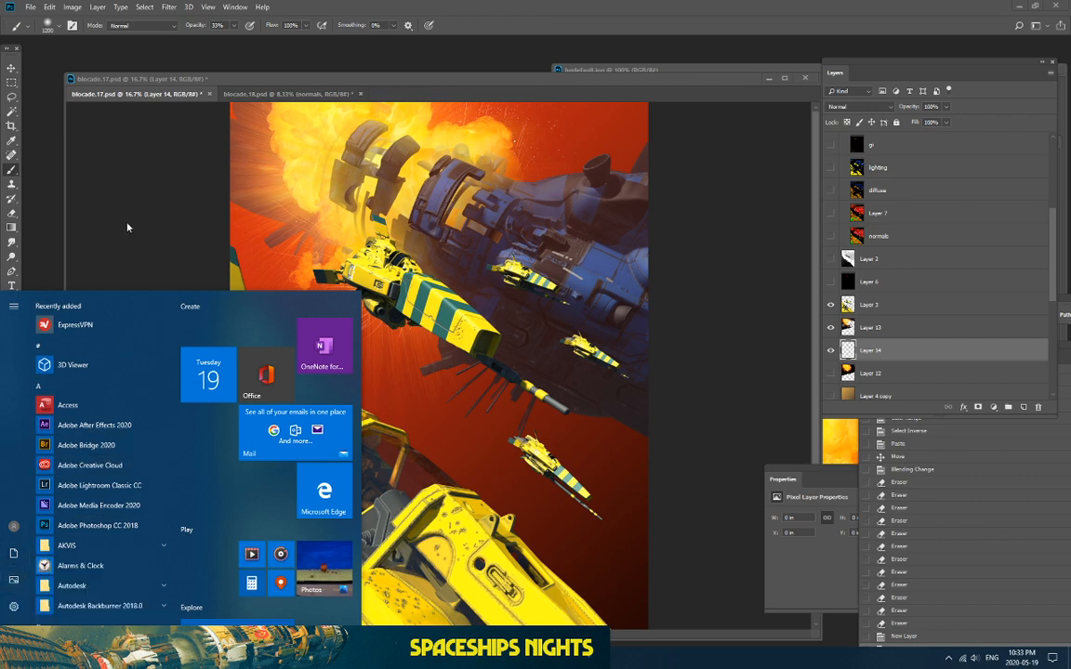
click(11, 658)
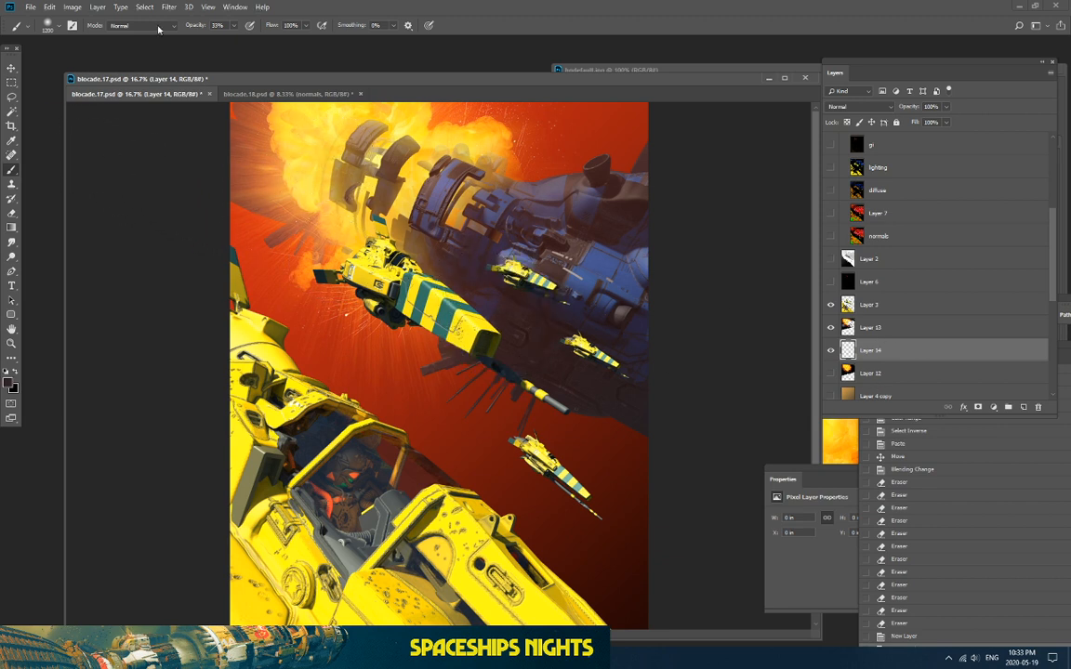
Step: Paint soft dark shading around the explosion
mouse_move(358, 252)
mouse_down()
mouse_move(300, 224)
mouse_move(302, 244)
mouse_up()
mouse_move(346, 233)
mouse_down()
mouse_move(384, 258)
mouse_move(358, 228)
mouse_move(321, 244)
mouse_up()
drag(327, 212, 312, 228)
drag(337, 269, 320, 240)
mouse_move(333, 251)
mouse_down()
mouse_move(362, 262)
mouse_move(319, 241)
mouse_up()
Step: At 100% brush opacity, paint dark haze over the upper wreck and across the explosion
click(234, 26)
drag(383, 131, 396, 147)
mouse_move(401, 140)
mouse_down()
mouse_move(460, 119)
mouse_move(434, 132)
mouse_move(417, 184)
mouse_move(469, 118)
mouse_move(447, 147)
mouse_move(390, 140)
mouse_up()
drag(363, 137, 311, 140)
mouse_move(293, 139)
mouse_down()
mouse_move(275, 140)
mouse_move(251, 193)
mouse_move(321, 264)
mouse_move(347, 276)
mouse_up()
mouse_move(482, 167)
mouse_down()
mouse_move(502, 177)
mouse_move(354, 197)
mouse_up()
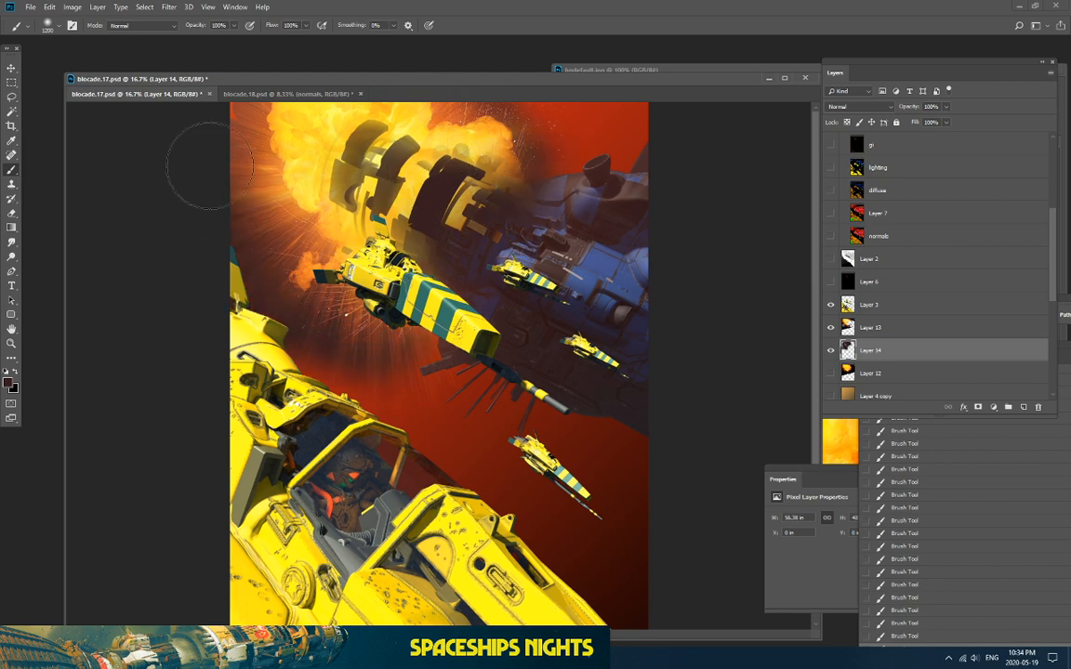
Step: Deepen the red area left of and below the central ship in blocade.17
drag(244, 97, 424, 97)
drag(210, 80, 241, 96)
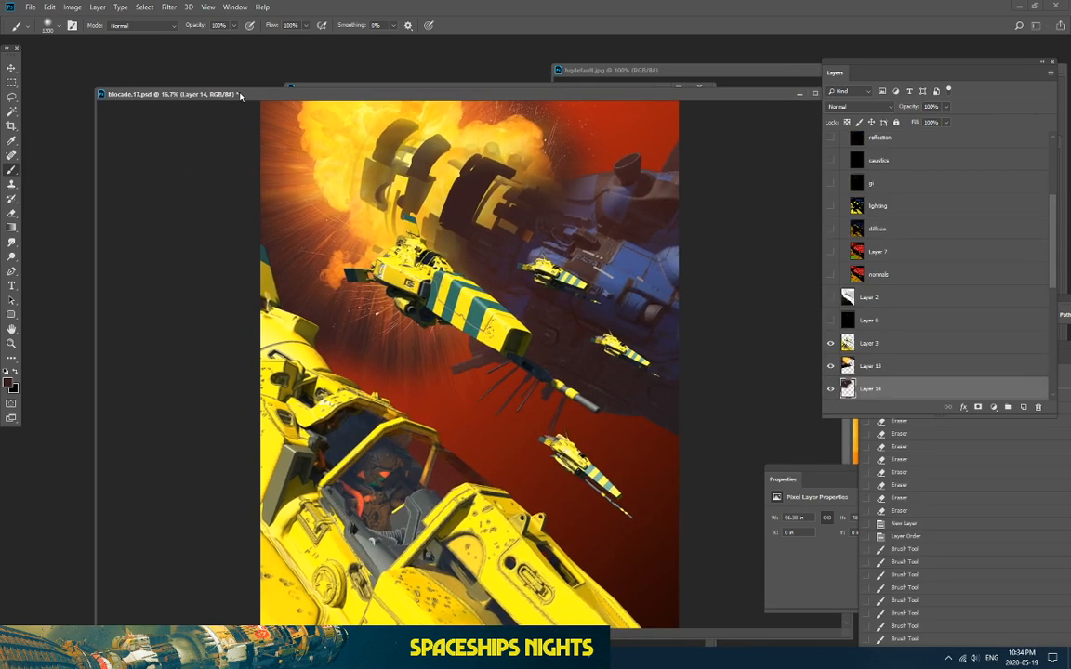
drag(336, 321, 330, 341)
drag(253, 357, 398, 349)
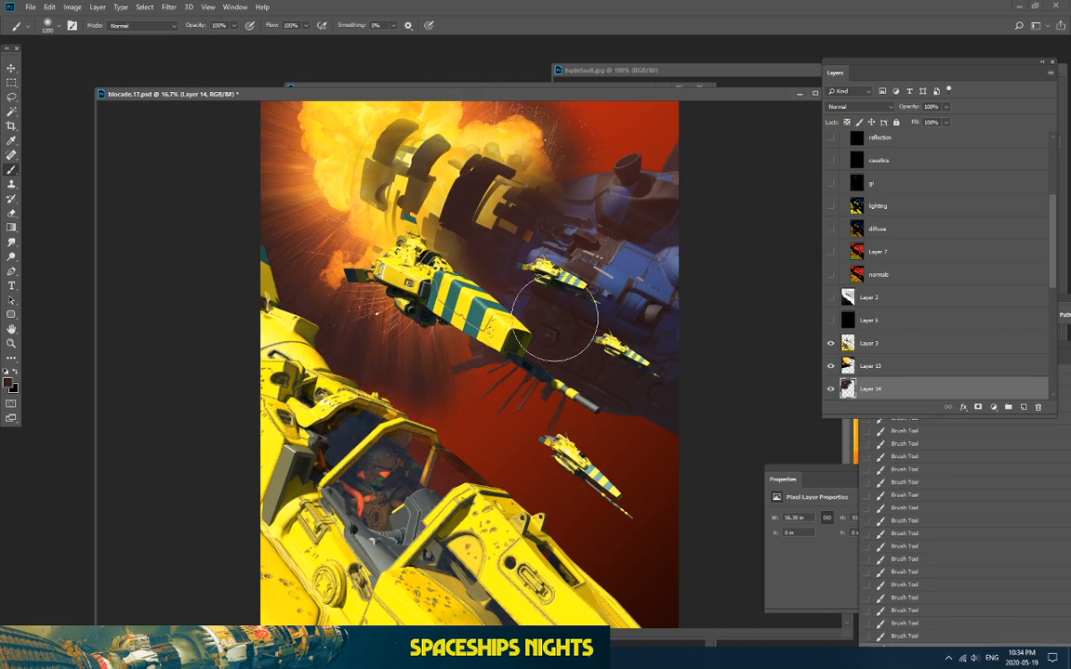
Step: Move Layer 15 above Layer 13 and darken around the central ship and explosion's right edge
drag(923, 379, 917, 354)
mouse_move(381, 305)
mouse_down()
mouse_move(368, 337)
mouse_move(455, 269)
mouse_move(432, 221)
mouse_up()
drag(435, 240, 453, 288)
mouse_move(531, 162)
mouse_down()
mouse_move(561, 153)
mouse_move(492, 132)
mouse_up()
drag(463, 177, 454, 218)
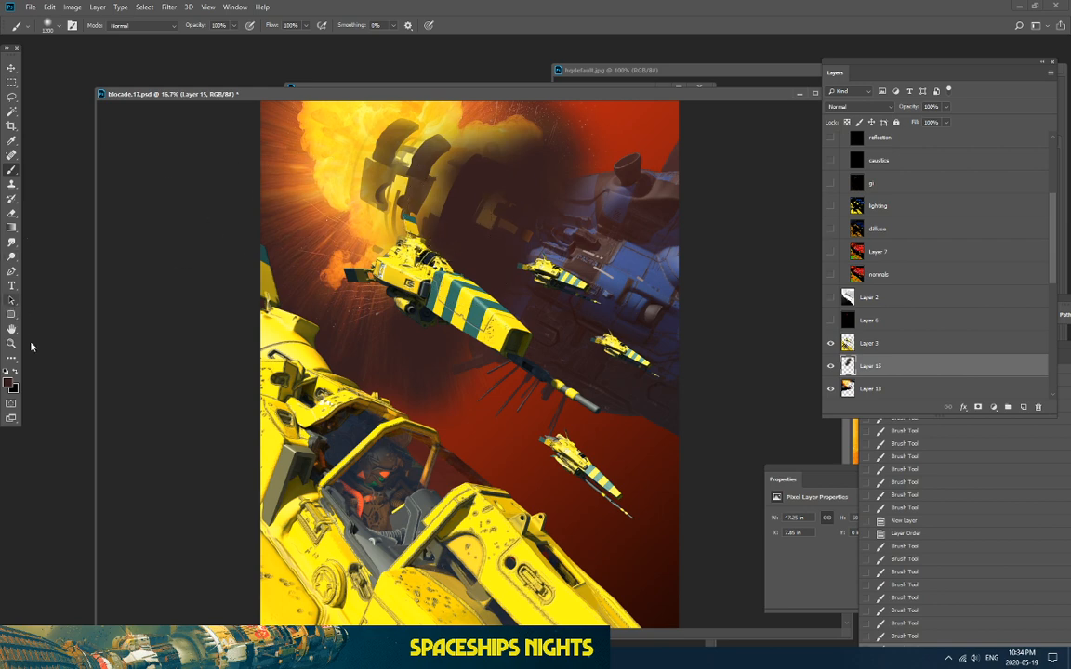
Step: Switch to a slightly lighter dark brown and extend the paint below the central ship
click(10, 385)
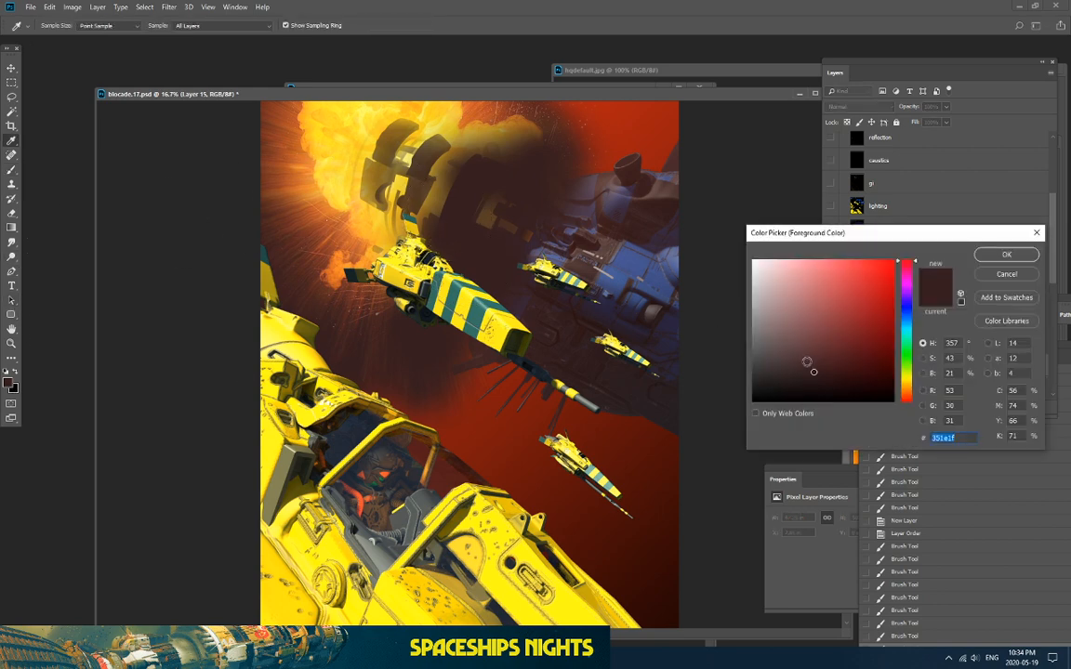
click(785, 368)
click(987, 253)
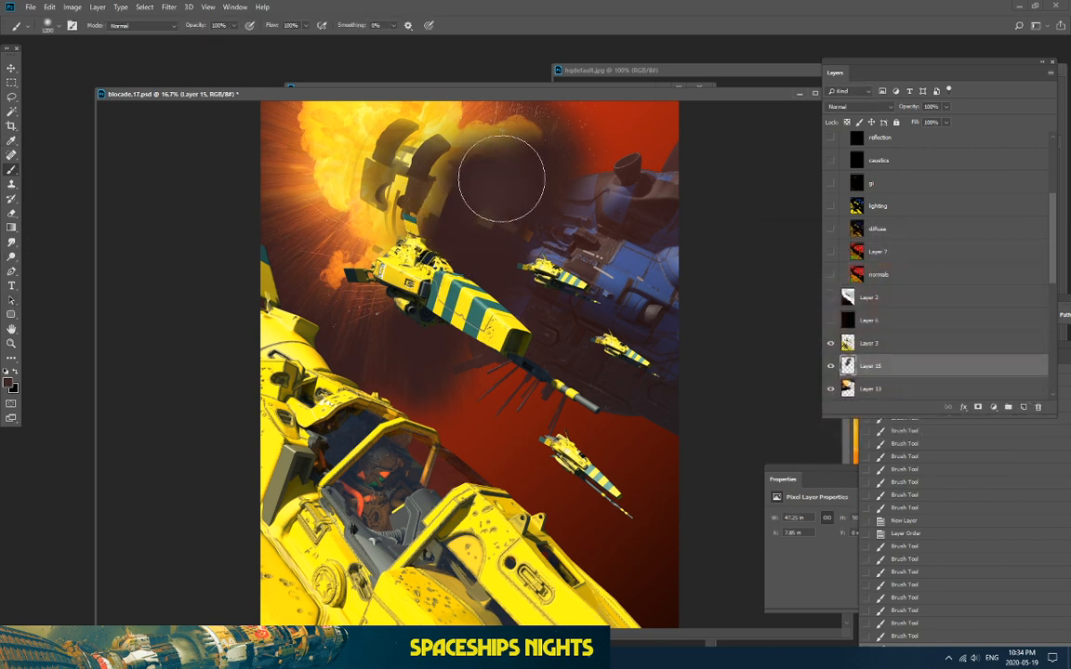
drag(450, 345, 428, 370)
mouse_move(454, 376)
mouse_down()
mouse_move(469, 399)
mouse_move(437, 383)
mouse_up()
drag(413, 371, 386, 358)
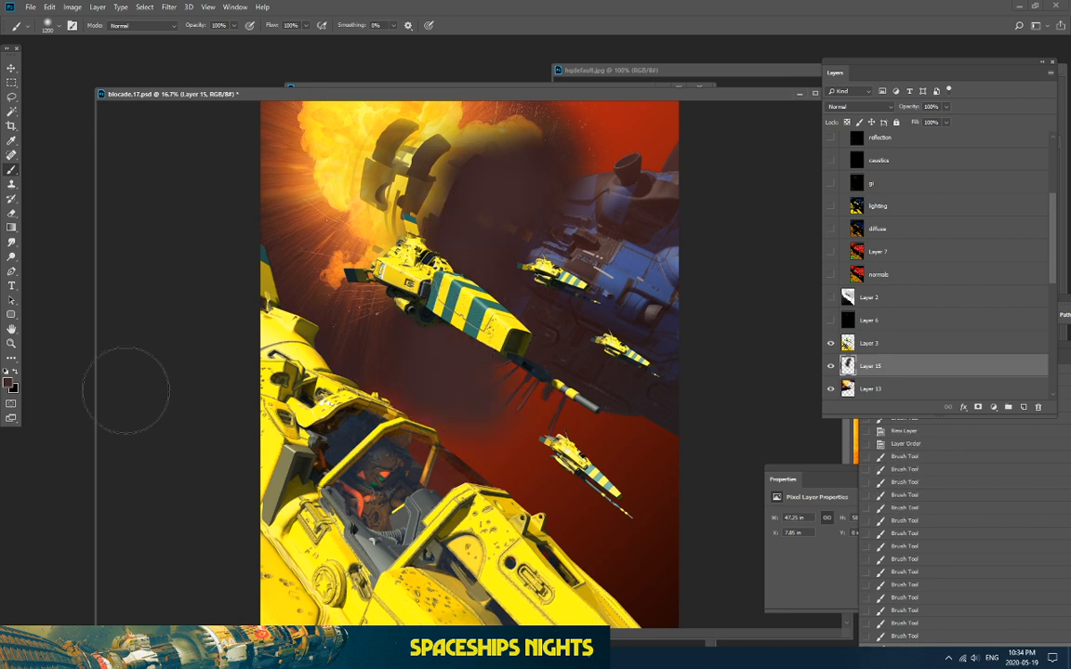
Step: Try darker brown-grey foreground colours, settling on a lighter brown for smoke
click(9, 384)
click(768, 361)
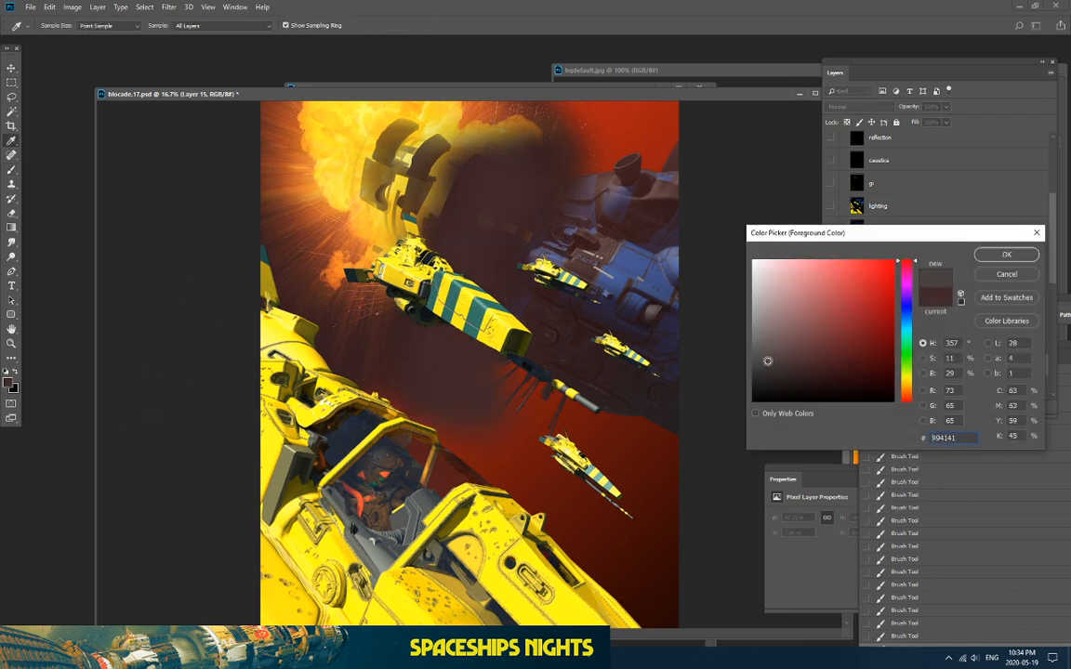
click(773, 376)
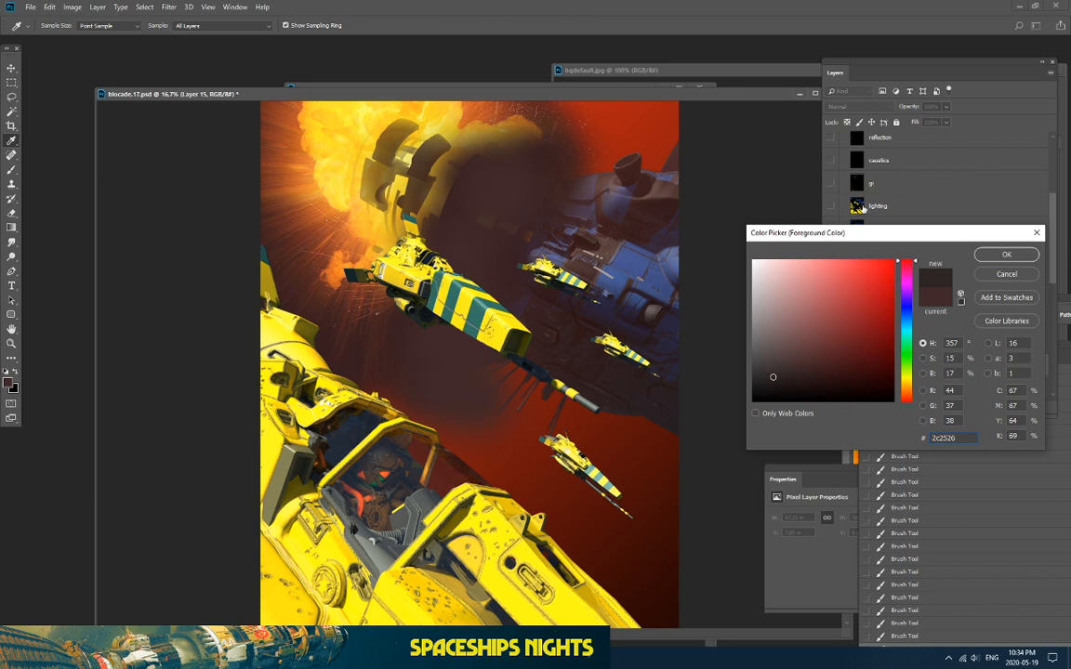
click(1006, 254)
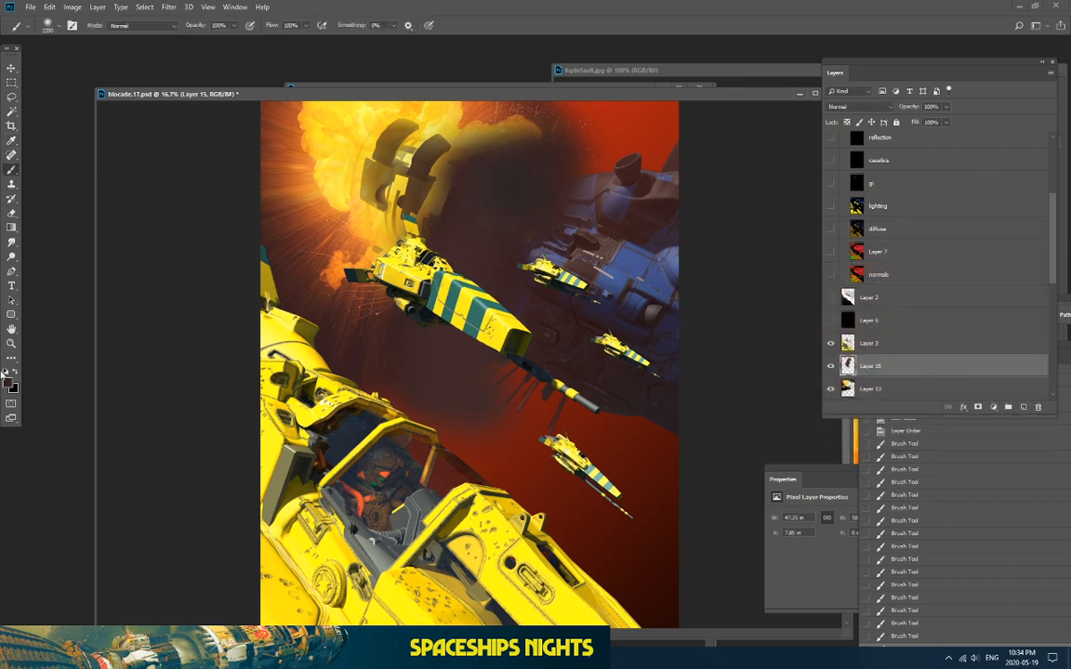
click(12, 385)
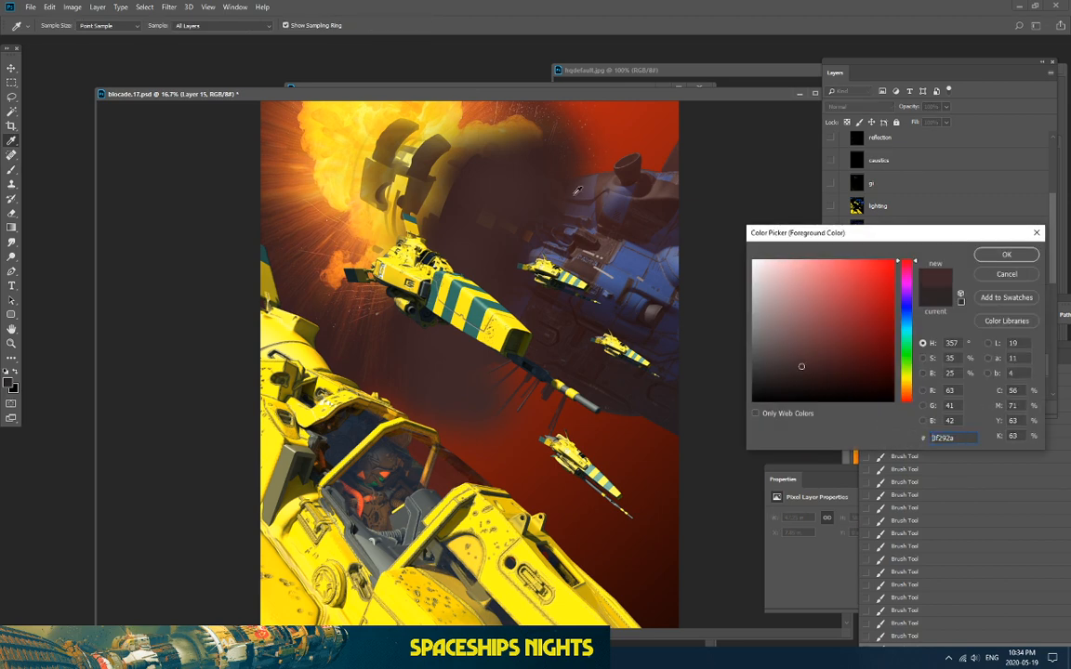
click(791, 361)
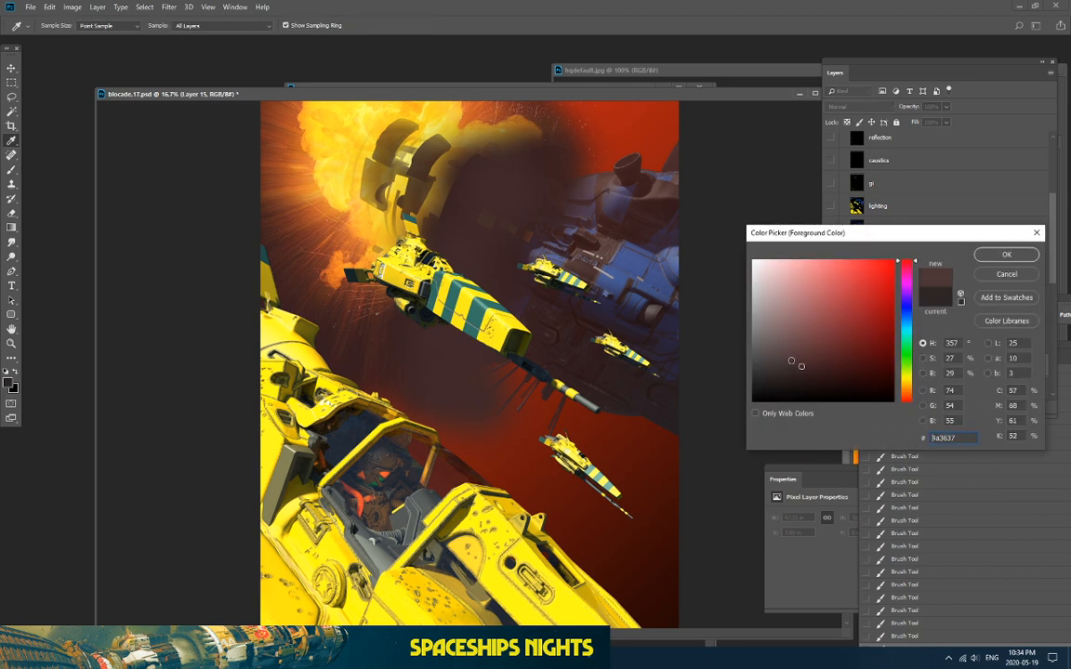
click(1014, 253)
Step: Brush soft brown smoke over the centre and blue mothership, then haze the lower and upper right with a larger brush
drag(502, 160, 490, 198)
mouse_move(411, 338)
mouse_down()
mouse_move(378, 358)
mouse_move(359, 307)
mouse_move(302, 294)
mouse_move(309, 214)
mouse_move(270, 228)
mouse_move(244, 269)
mouse_move(419, 288)
mouse_move(387, 260)
mouse_move(383, 295)
mouse_up()
mouse_move(521, 248)
mouse_down()
mouse_move(561, 304)
mouse_move(535, 329)
mouse_up()
drag(481, 368, 505, 389)
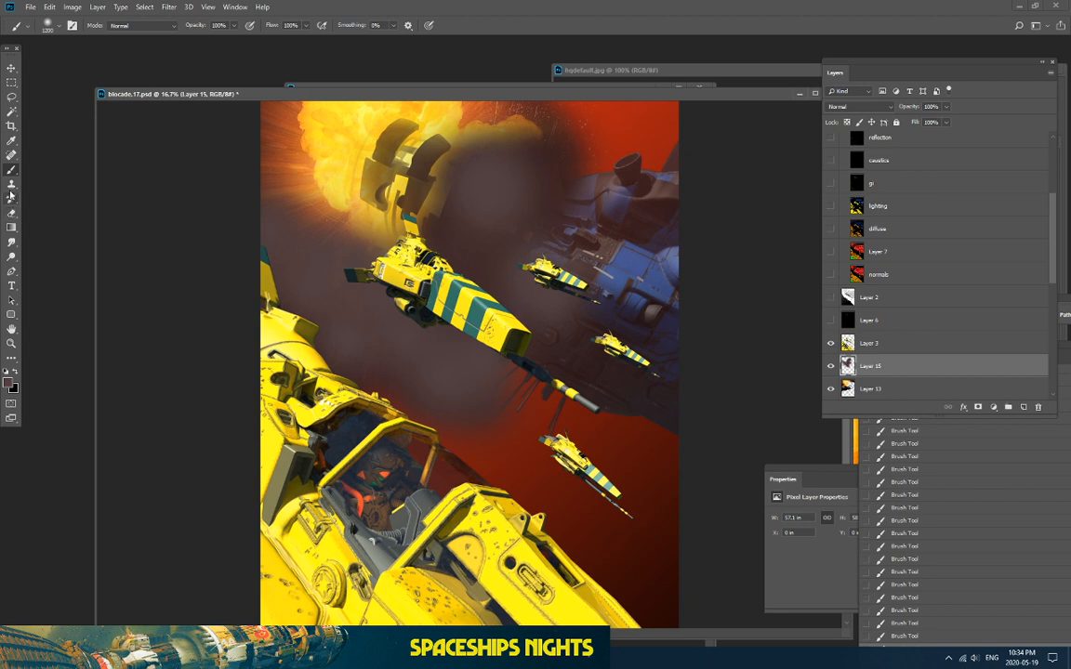
mouse_move(561, 257)
mouse_down()
mouse_move(595, 309)
mouse_move(542, 336)
mouse_move(541, 369)
mouse_up()
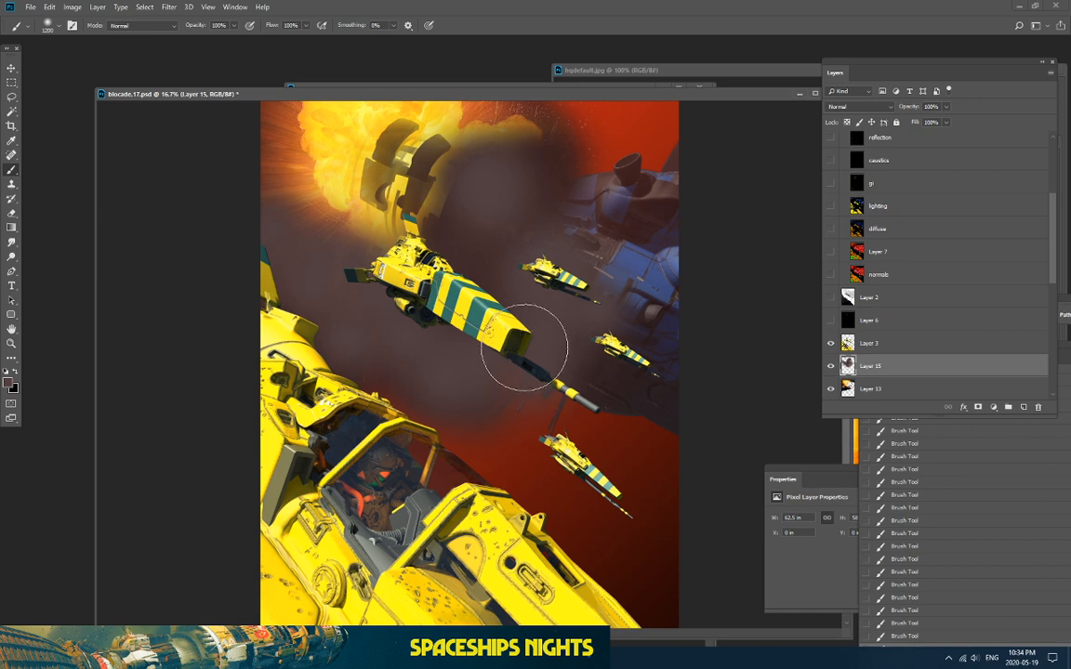
key(bracketright)
key(bracketright)
key(bracketright)
key(bracketright)
key(bracketright)
key(bracketright)
key(bracketright)
key(bracketright)
key(bracketright)
key(bracketright)
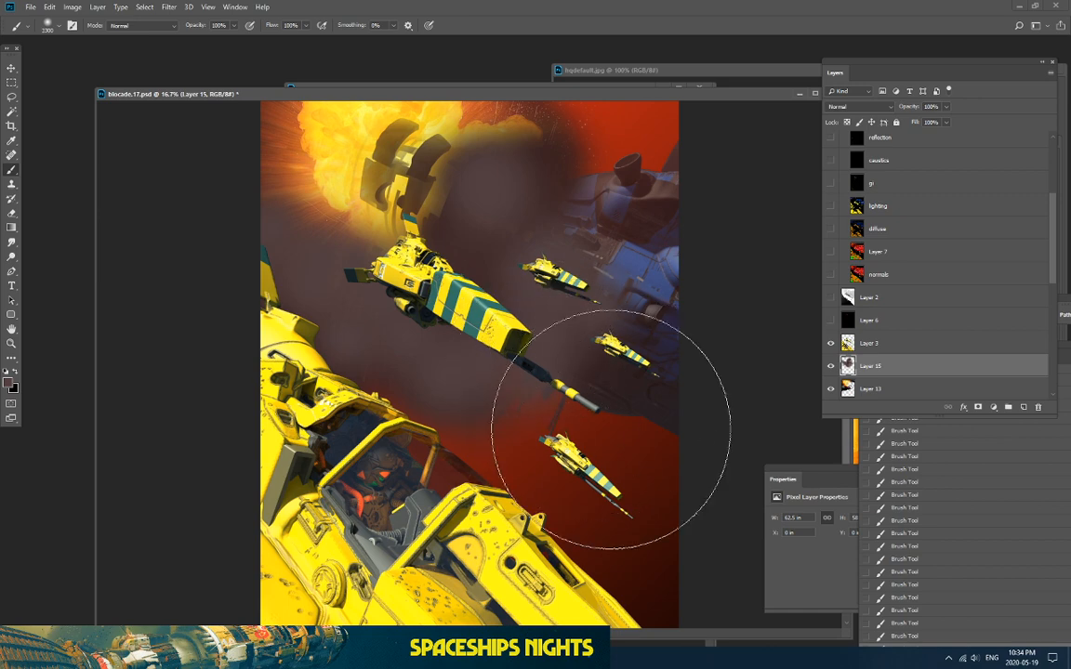
click(612, 431)
click(566, 143)
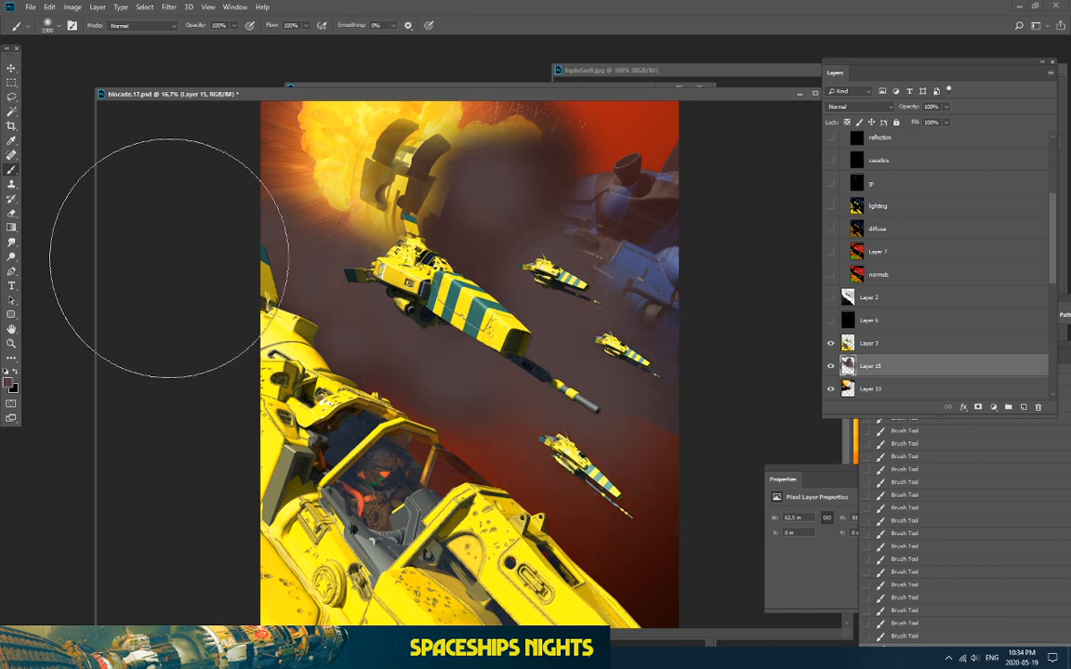
Step: Collapse Render Passes, then show and select the grey depth pass on Layer 2
scroll(876, 161, up, 3)
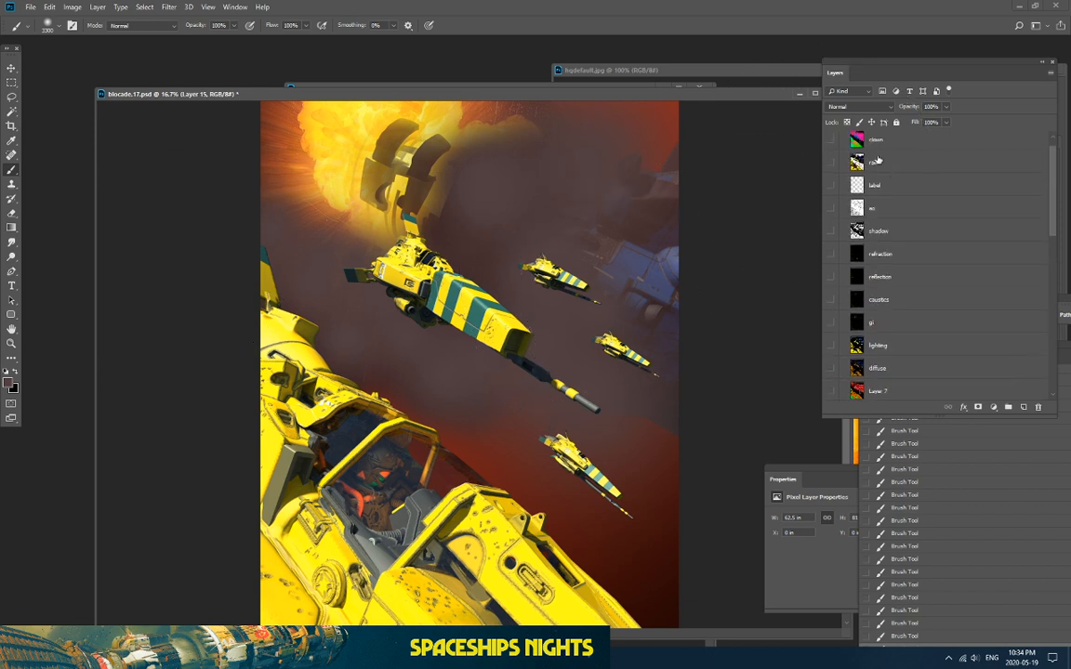
scroll(880, 164, up, 1)
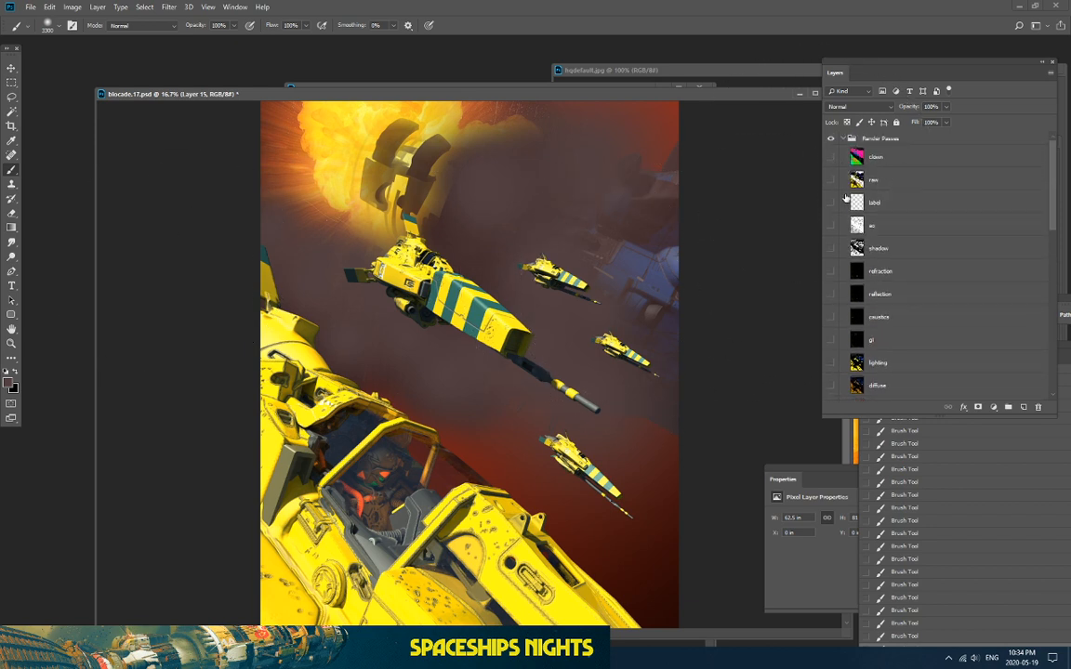
click(844, 138)
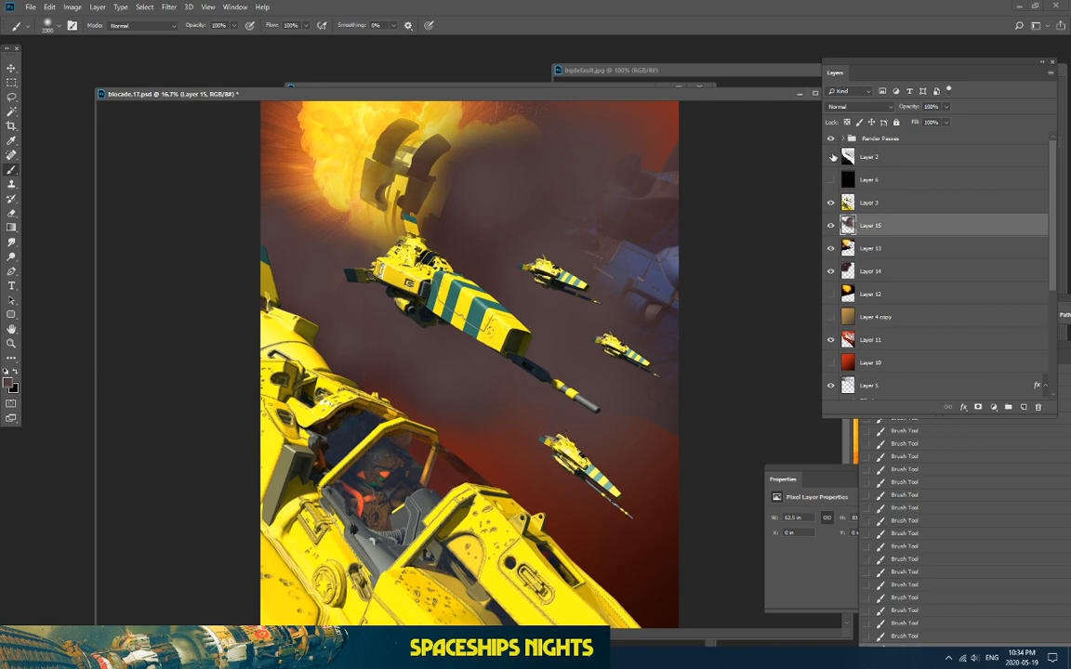
click(833, 157)
click(869, 157)
Step: Select the mothership's depth tones with Color Range, sampling several spots at Fuzziness 22
click(144, 7)
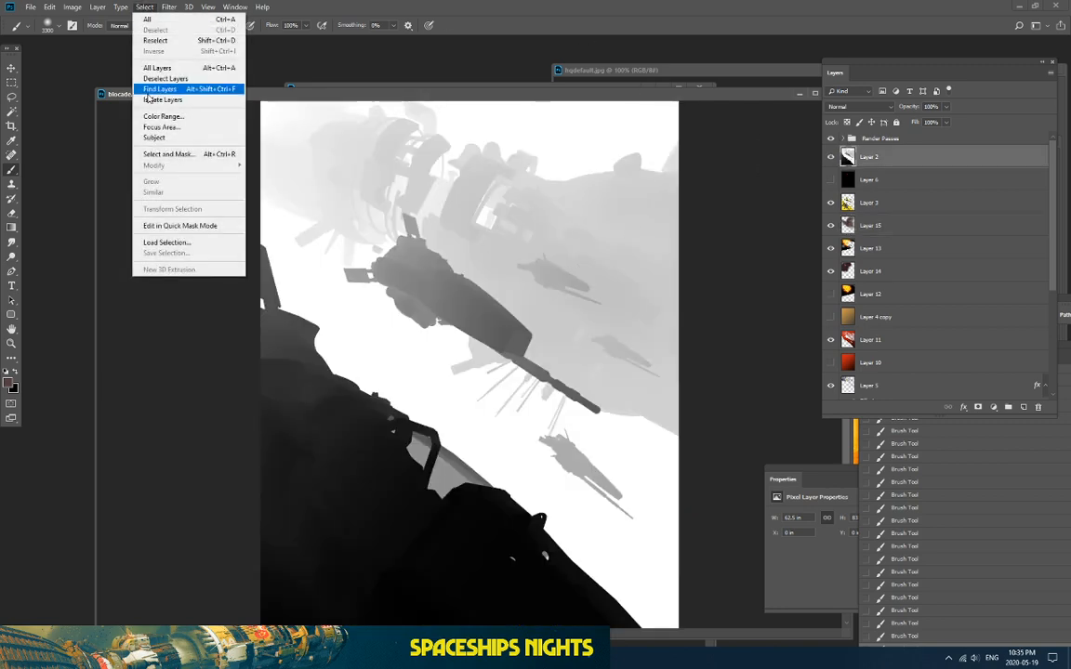
click(139, 112)
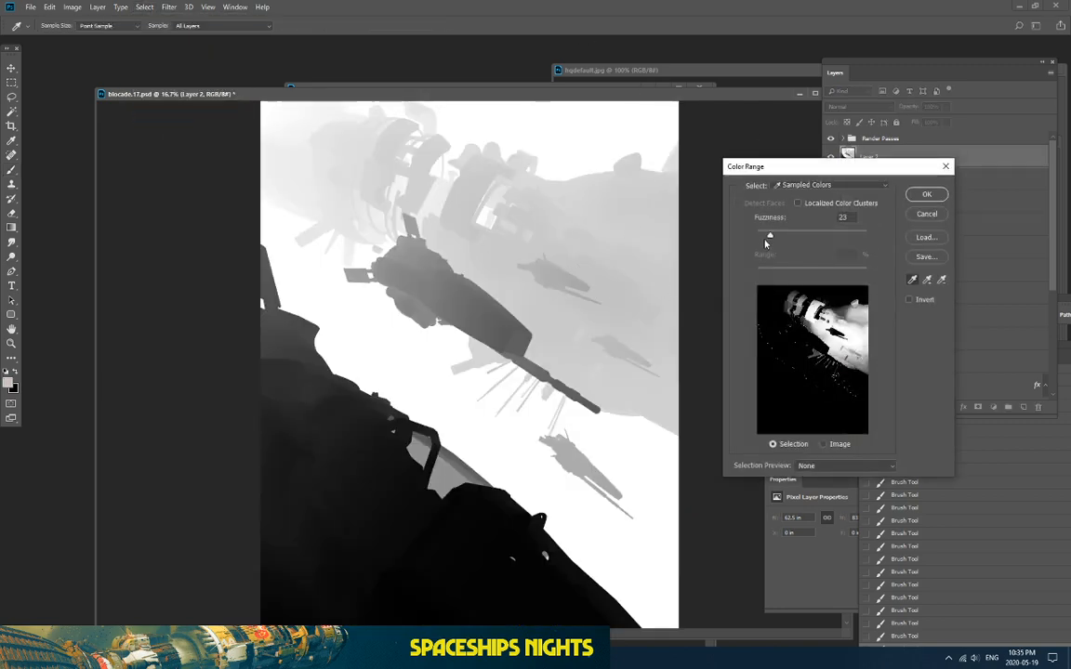
drag(766, 243, 767, 241)
click(868, 347)
click(859, 332)
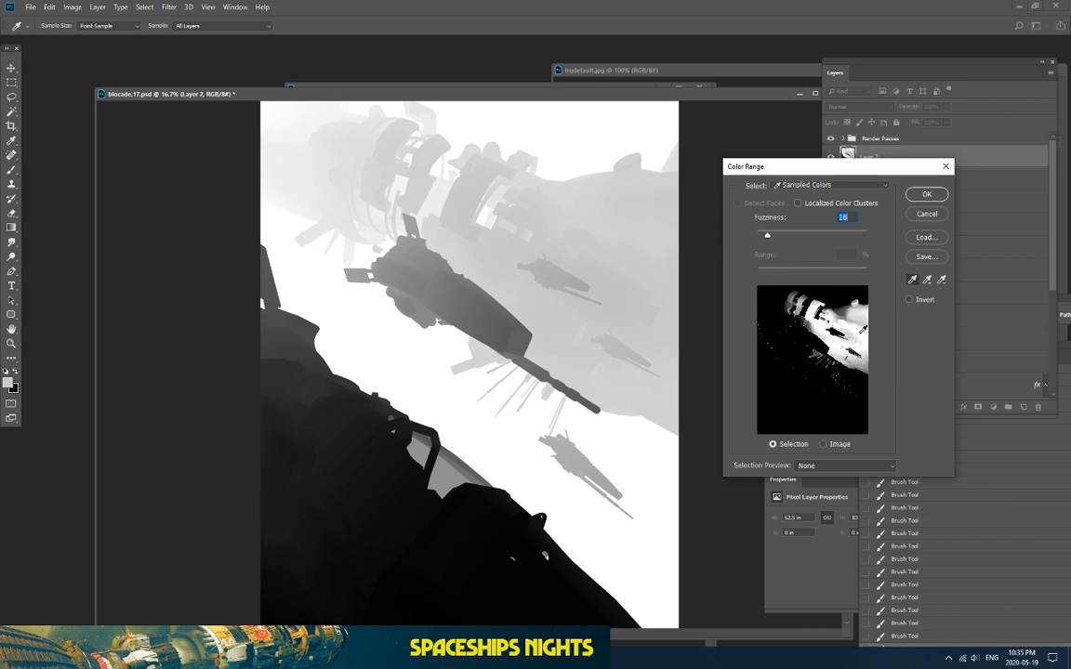
click(857, 322)
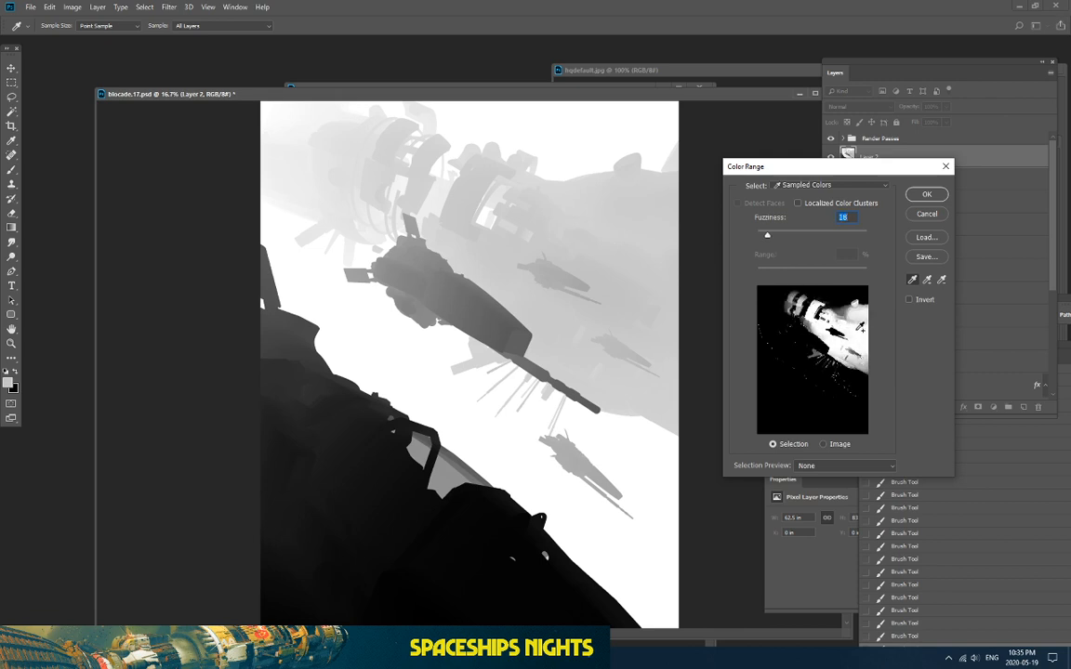
click(870, 334)
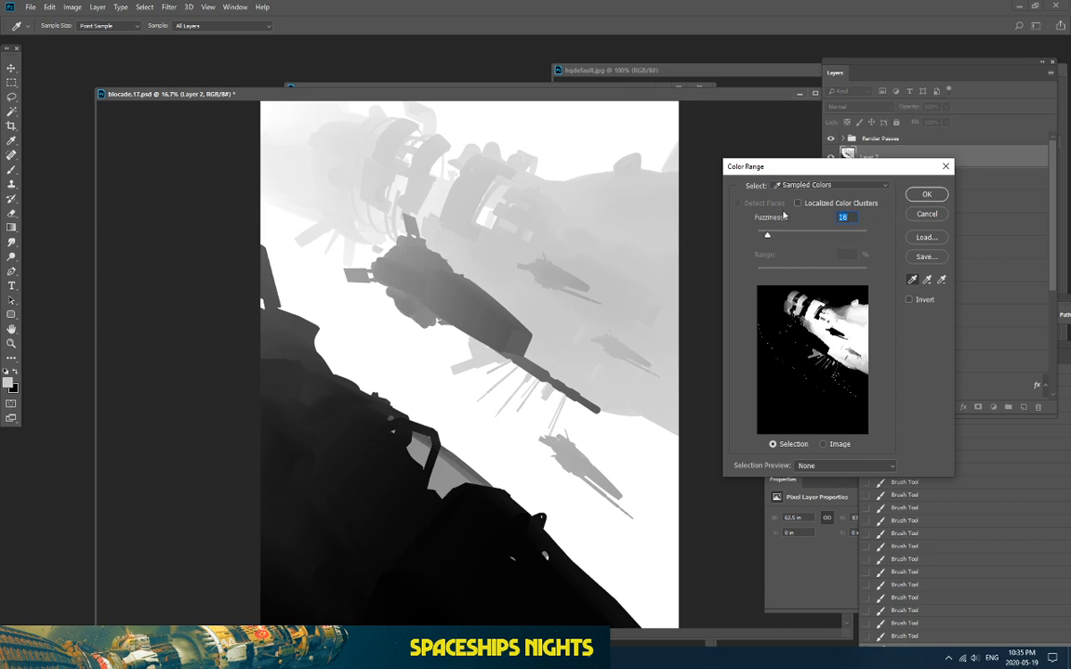
drag(766, 234, 770, 238)
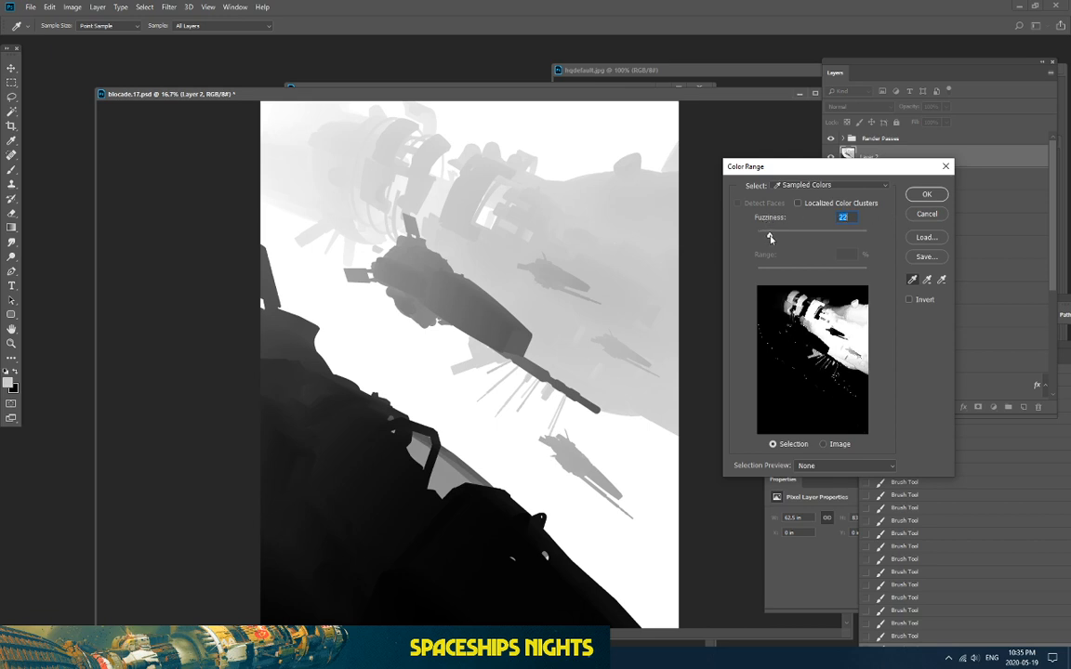
click(925, 193)
Step: Hide Layer 2, duplicate Layer 15, hide the original and clear the selection from the copy
key(b)
click(874, 225)
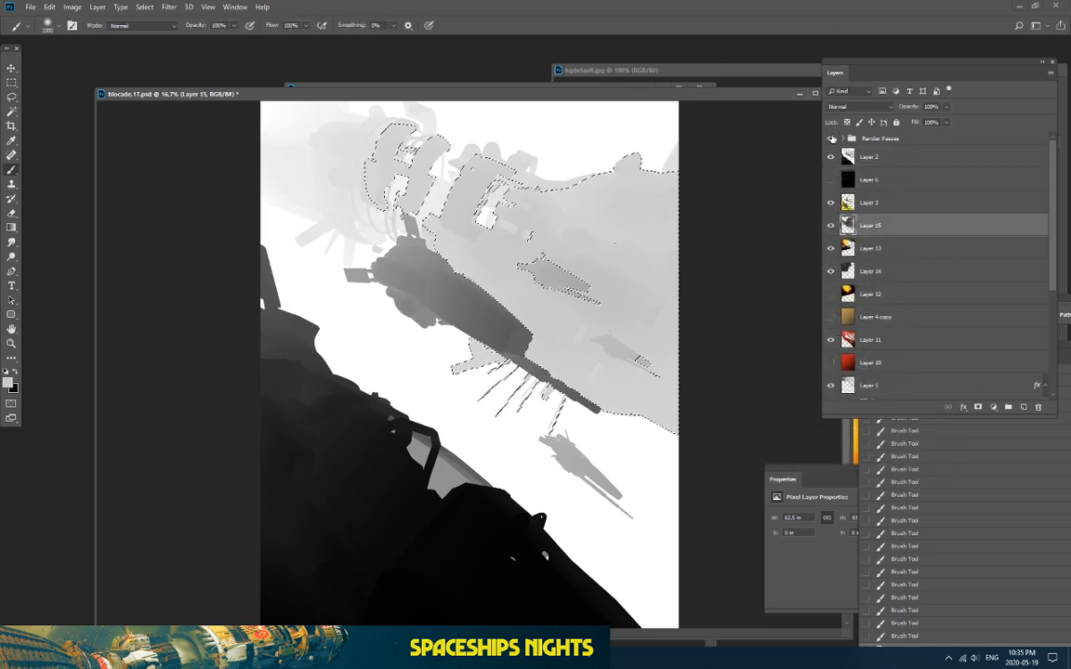
click(831, 157)
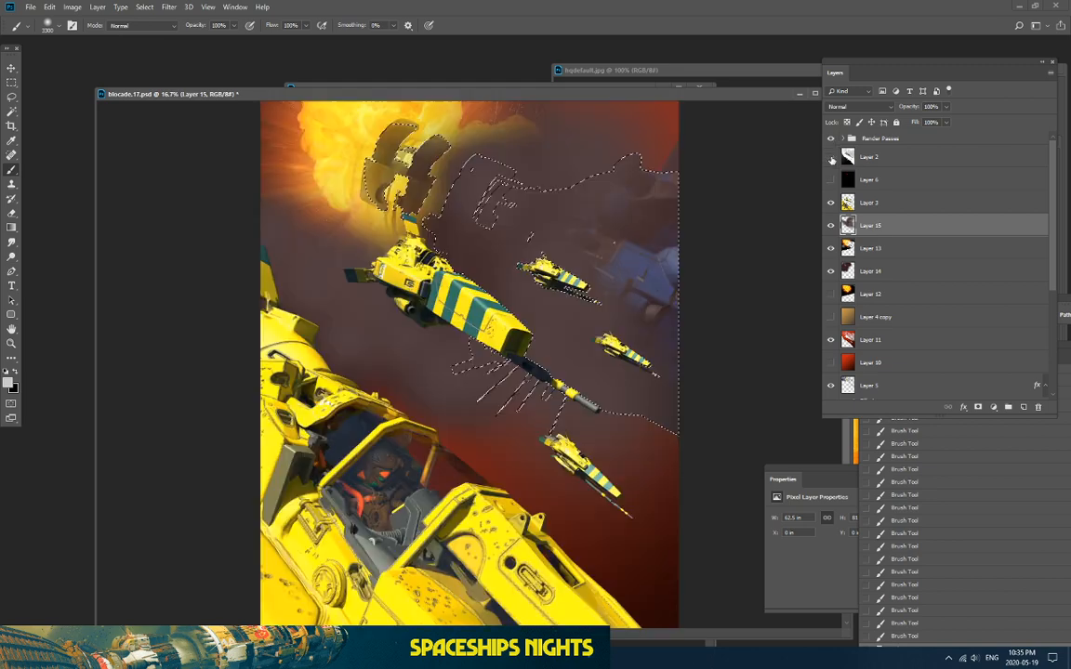
drag(879, 231, 1023, 407)
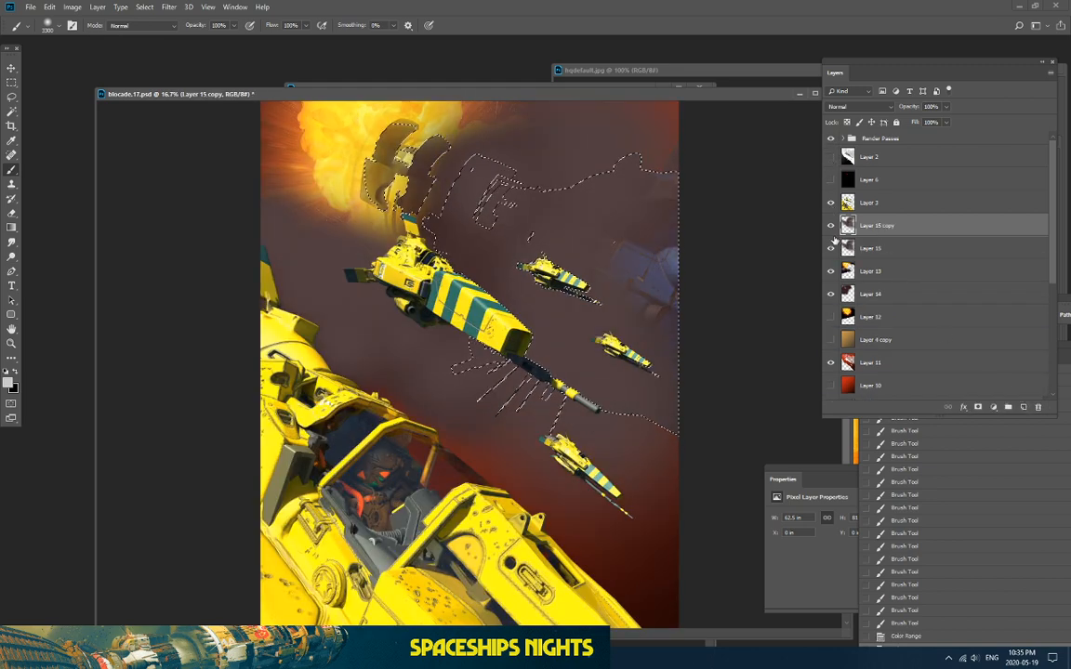
click(831, 249)
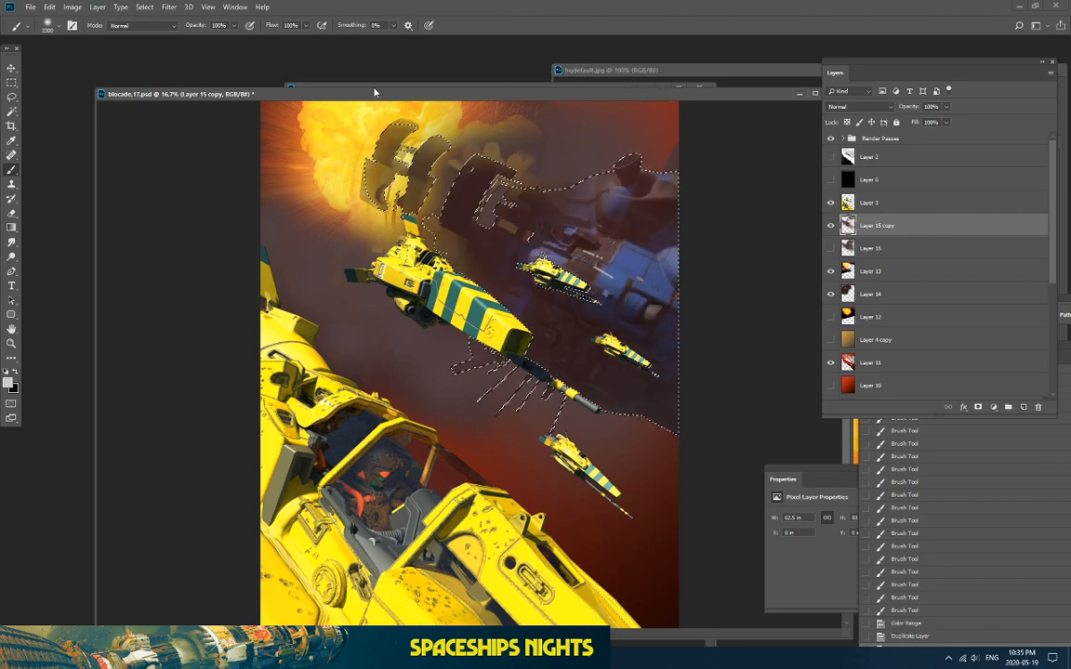
key(l)
click(215, 238)
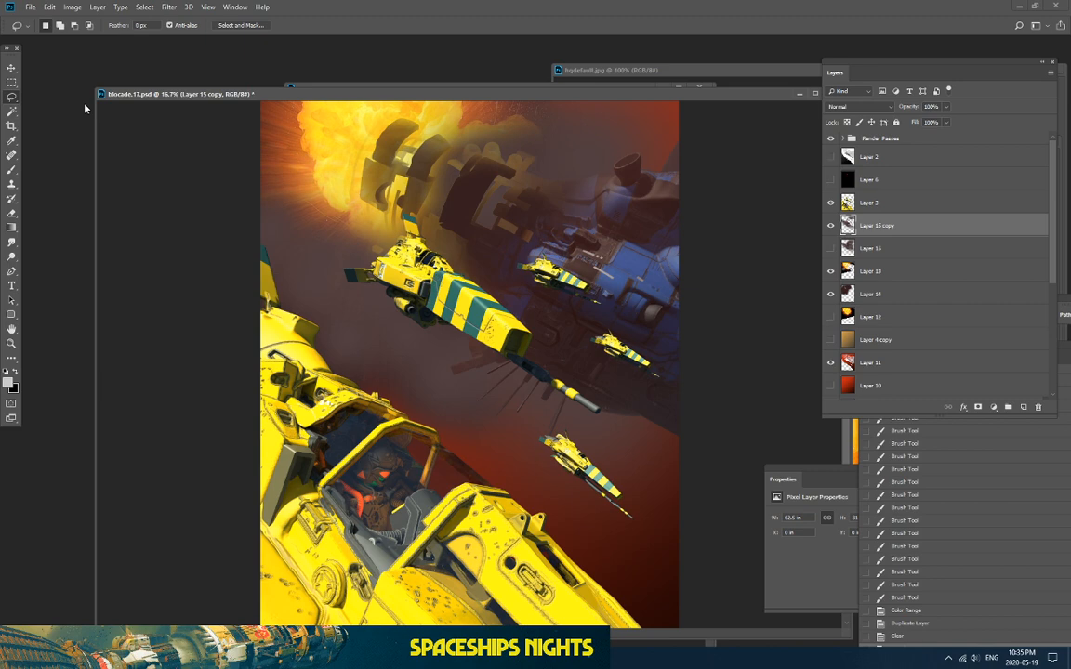
key(ctrl+minus)
key(ctrl+plus)
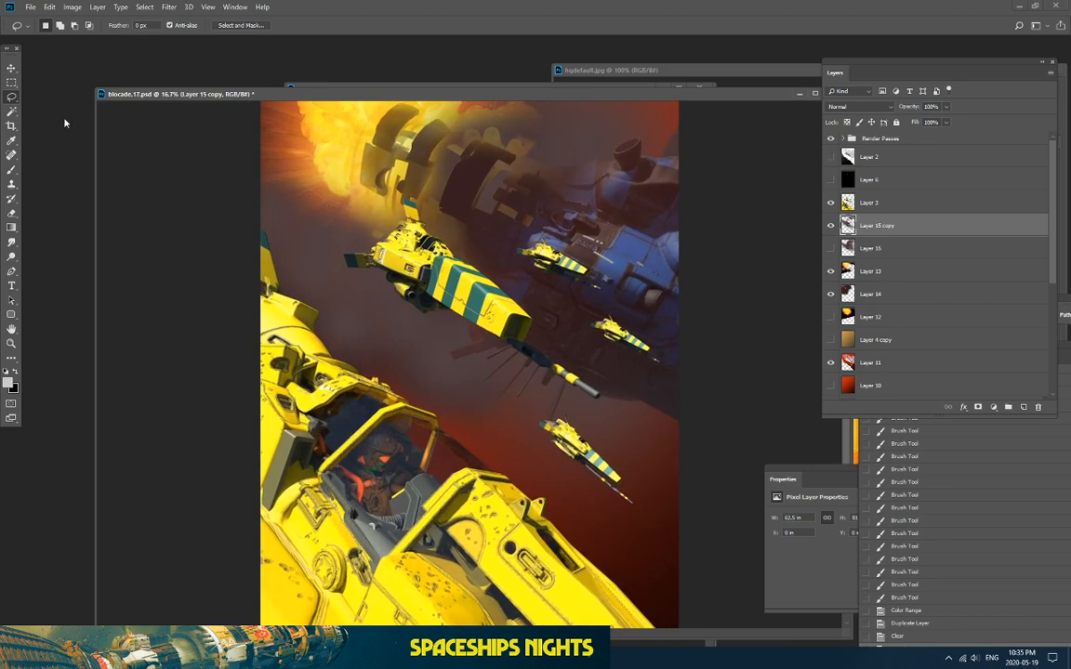
click(11, 170)
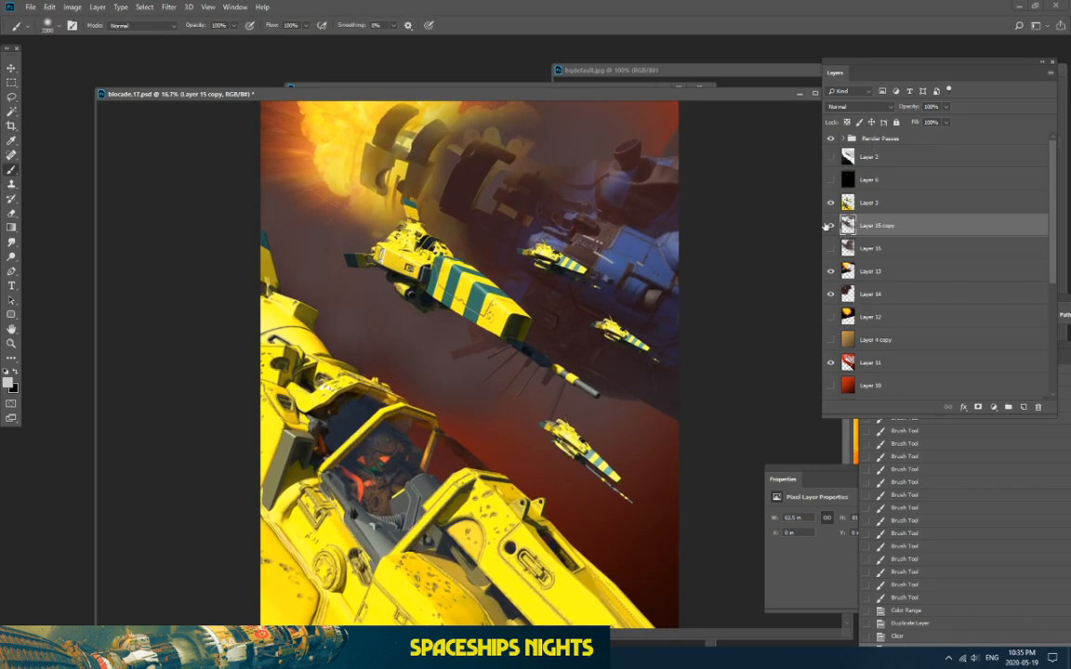
Step: Deselect and softly erase Layer 13's explosion glow at the top with a 25% Eraser
click(831, 225)
click(831, 225)
click(830, 270)
click(830, 271)
click(903, 271)
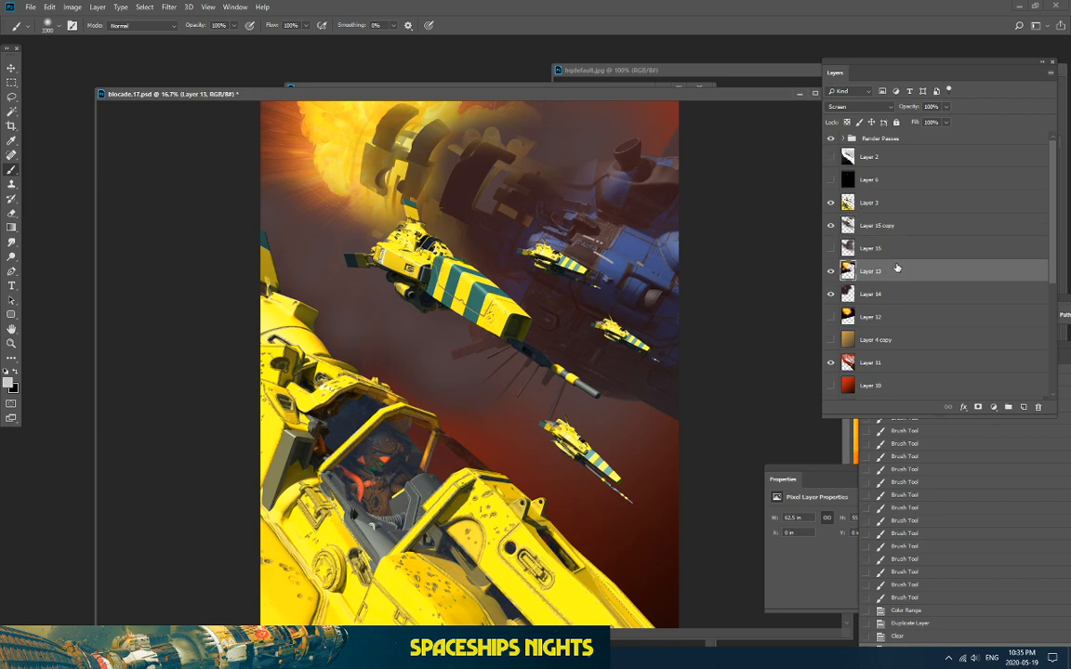
click(11, 213)
key(ctrl+d)
mouse_move(437, 168)
mouse_down()
mouse_move(494, 164)
mouse_move(503, 150)
mouse_move(519, 164)
mouse_move(510, 170)
mouse_move(488, 145)
mouse_move(463, 158)
mouse_move(504, 140)
mouse_move(539, 177)
mouse_move(489, 171)
mouse_move(518, 207)
mouse_move(470, 146)
mouse_move(536, 220)
mouse_move(465, 223)
mouse_move(562, 171)
mouse_move(534, 108)
mouse_move(508, 110)
mouse_move(525, 181)
mouse_move(440, 246)
mouse_move(406, 248)
mouse_move(432, 233)
mouse_move(522, 242)
mouse_move(386, 248)
mouse_up()
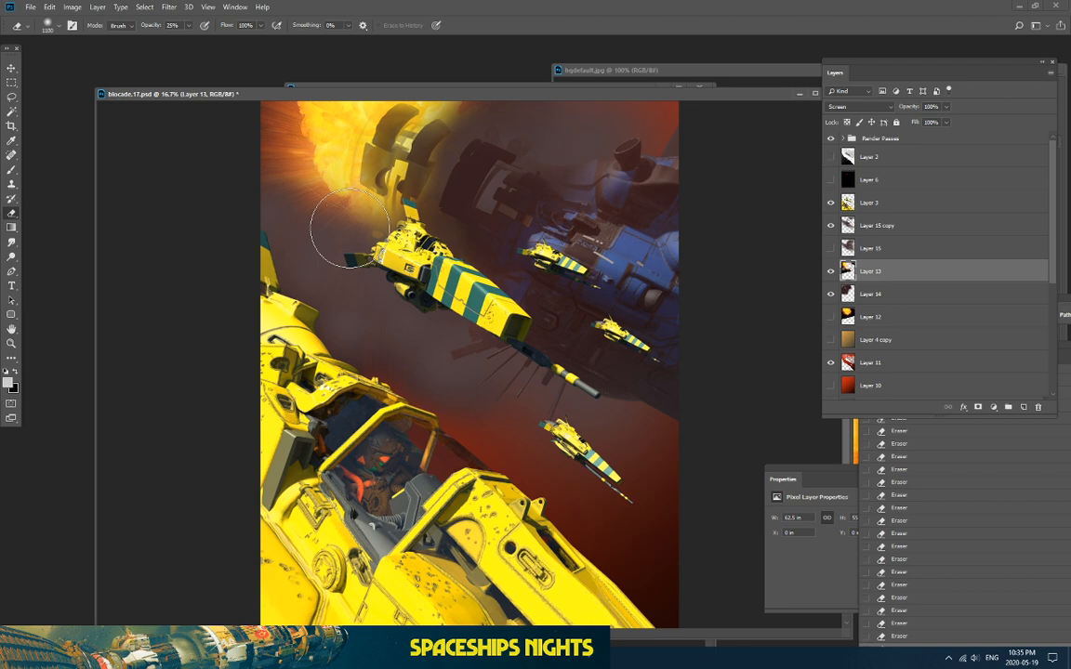
key(ctrl+minus)
key(ctrl+plus)
Step: Dab brown haze into the upper-left corner on Layer 14, then compare Layer 15 copy and Layer 13
click(854, 291)
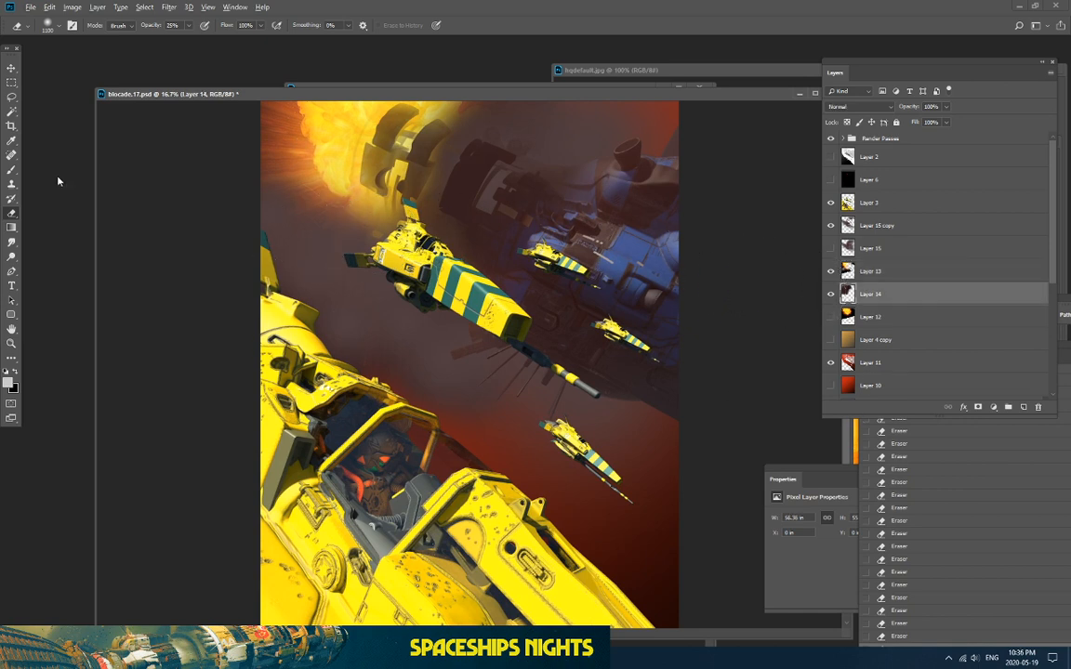
click(10, 171)
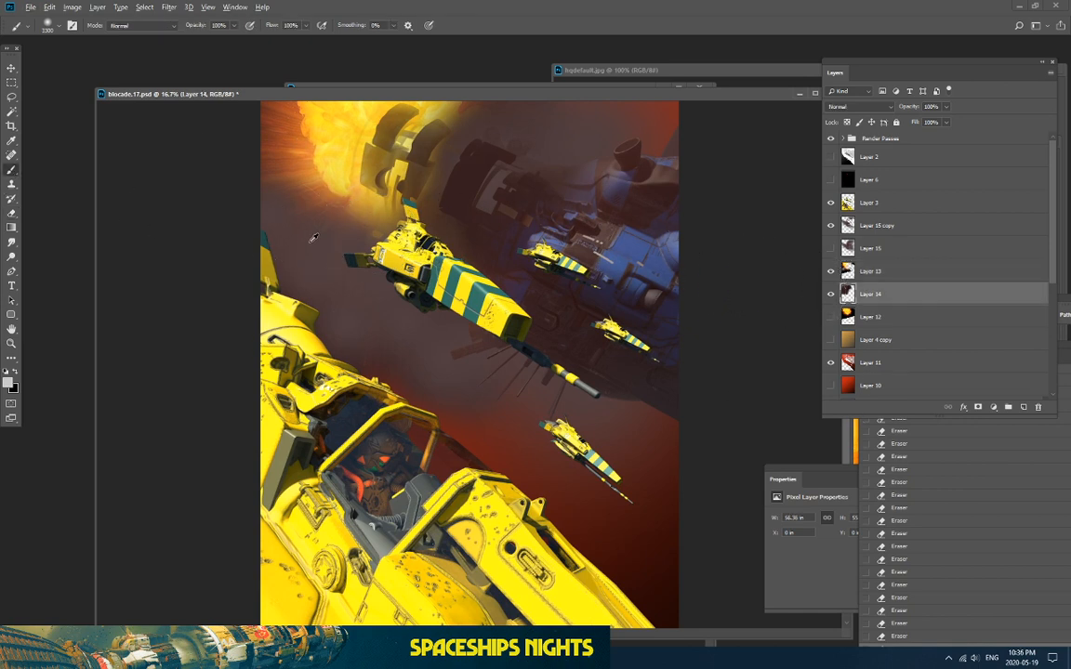
click(270, 176)
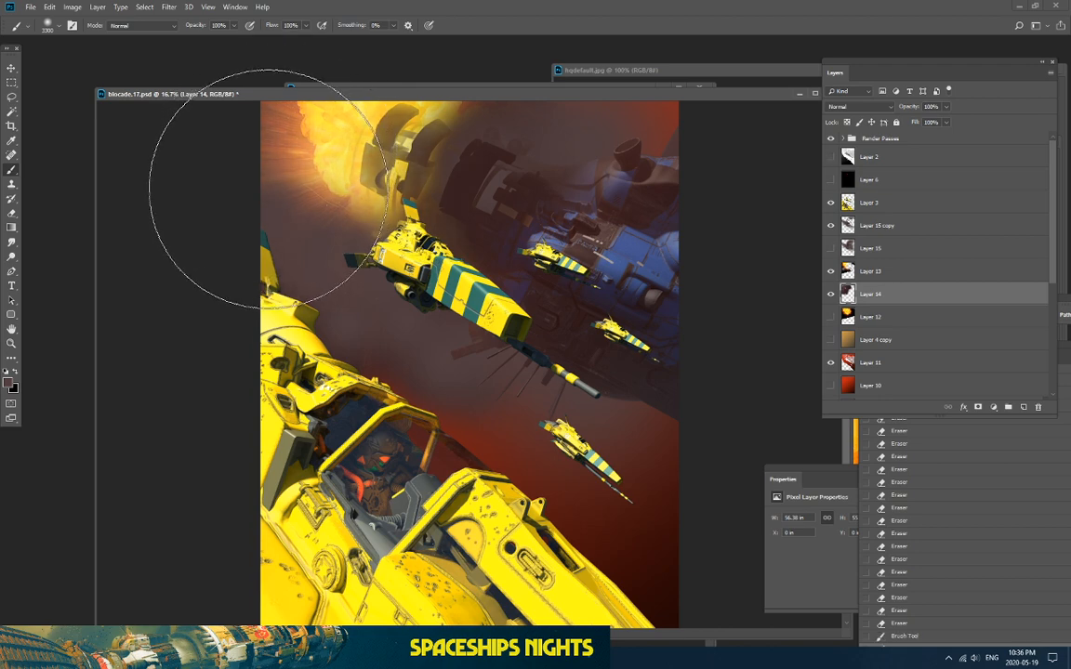
click(266, 185)
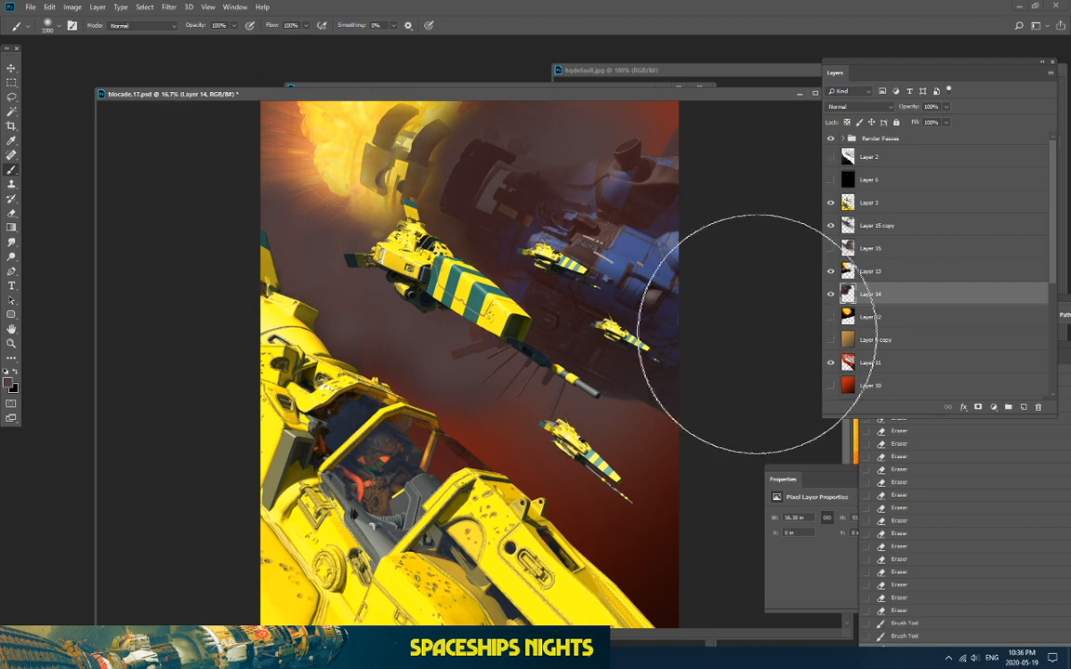
click(830, 226)
click(830, 226)
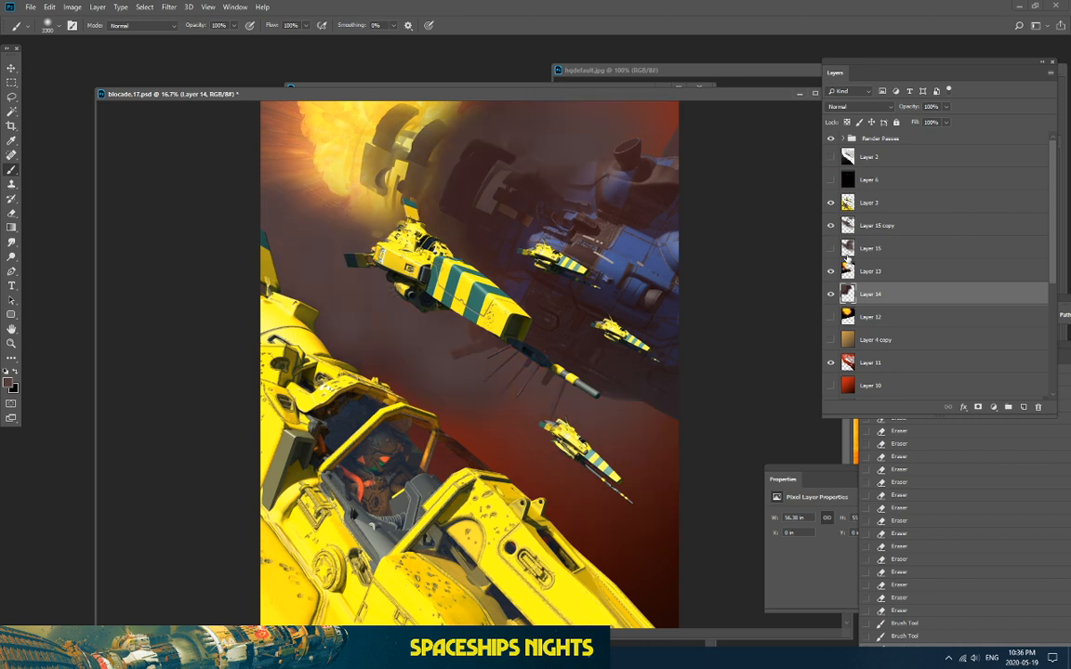
click(830, 271)
click(830, 271)
click(898, 272)
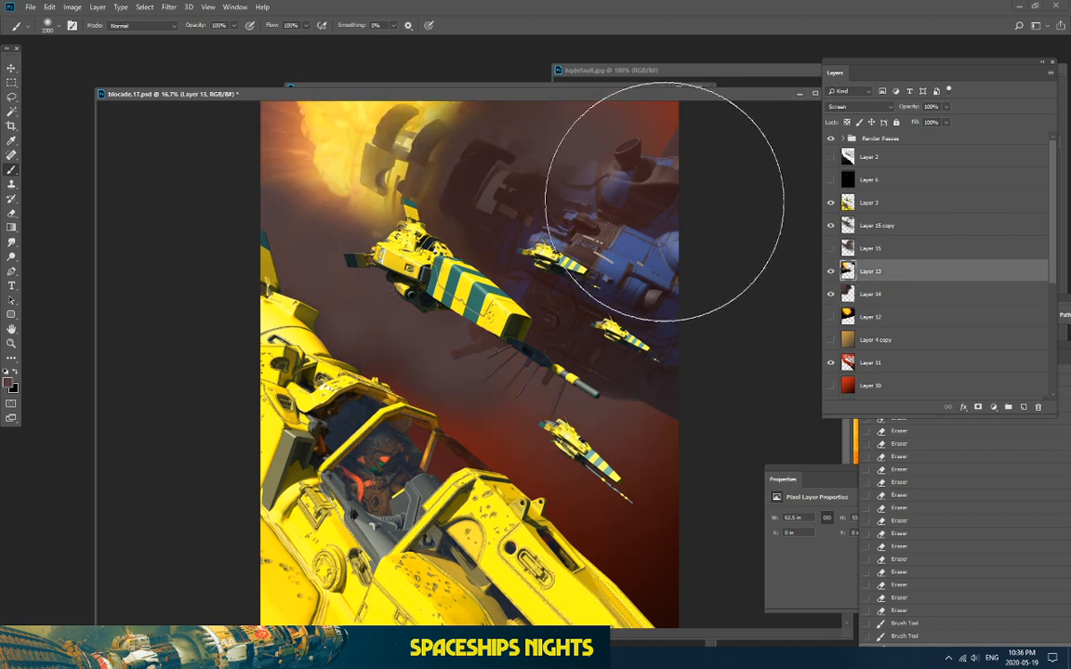
Step: Lower the brightness of glow Layer 13 with Brightness/Contrast
click(72, 7)
mouse_move(102, 36)
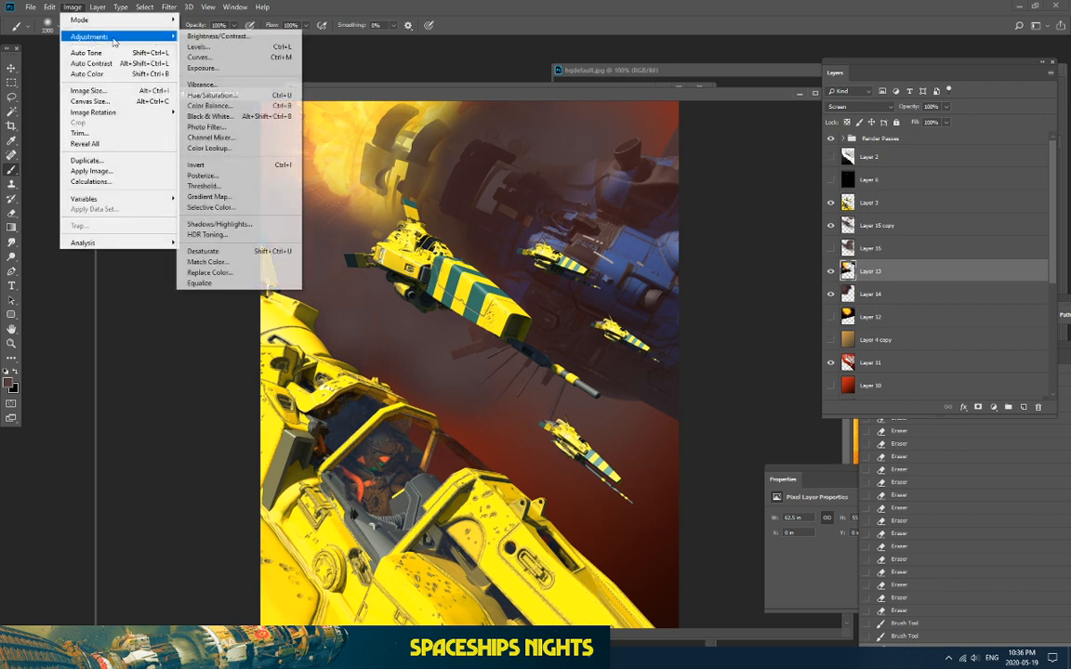
click(197, 38)
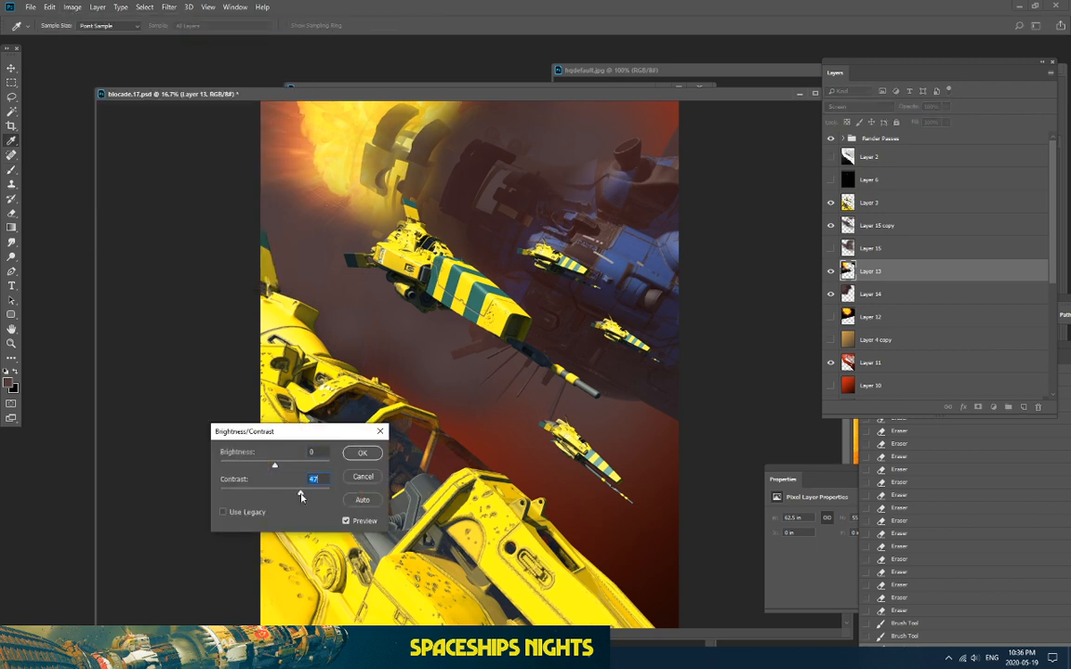
mouse_move(274, 465)
mouse_down()
mouse_move(246, 468)
mouse_move(255, 465)
mouse_up()
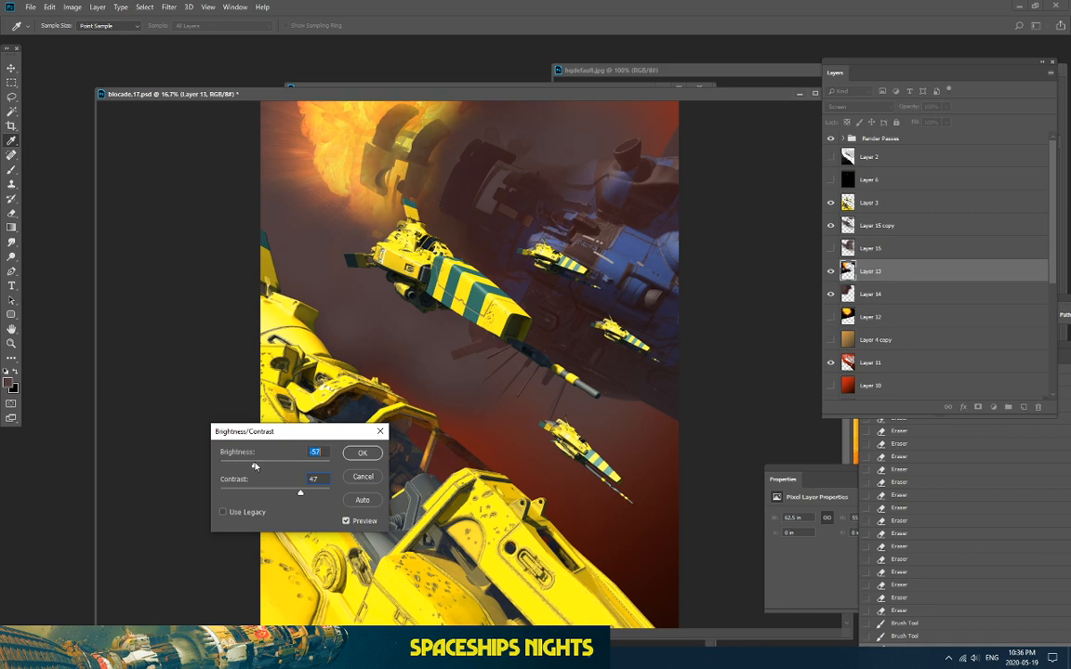
click(361, 453)
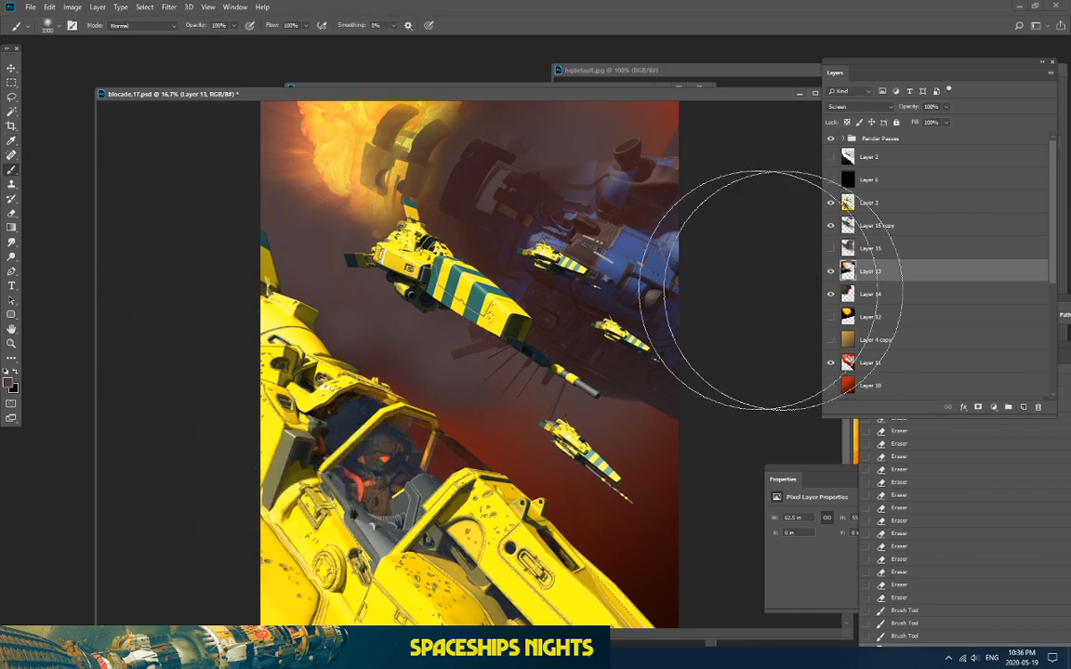
Step: Duplicate Layer 13, repaint the upper-left orange glow, then partly erase it
drag(896, 276, 1023, 406)
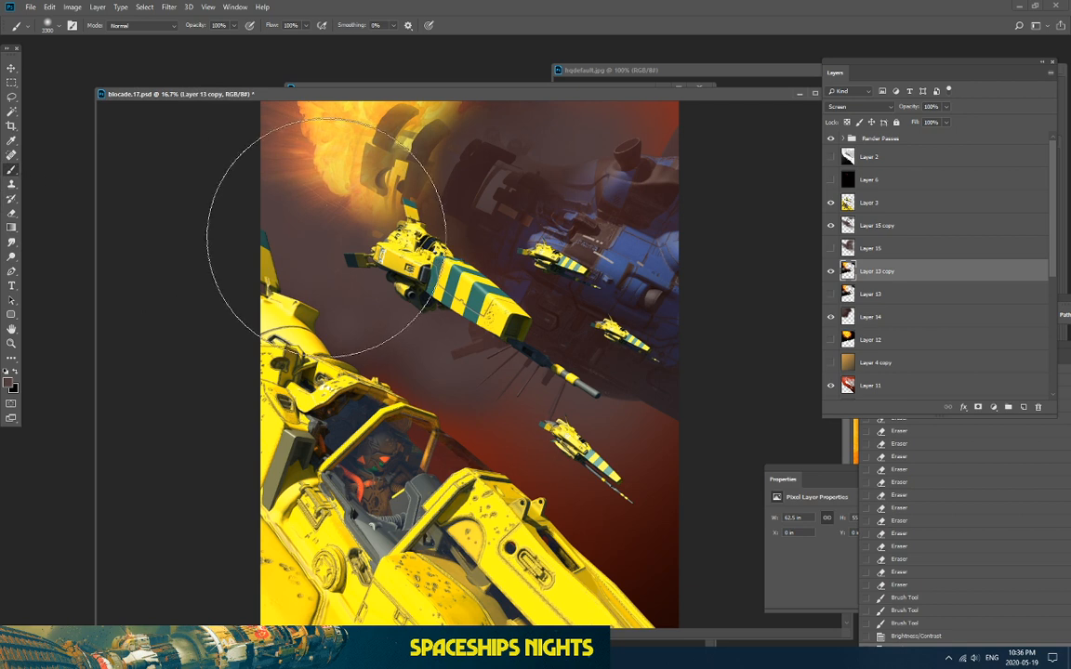
key(bracketleft)
key(bracketleft)
key(bracketleft)
key(bracketleft)
key(bracketleft)
key(bracketleft)
key(bracketleft)
key(bracketleft)
key(bracketleft)
key(bracketleft)
key(bracketleft)
key(bracketleft)
key(bracketleft)
key(bracketleft)
key(bracketleft)
key(bracketleft)
key(bracketleft)
key(bracketleft)
key(bracketleft)
key(bracketleft)
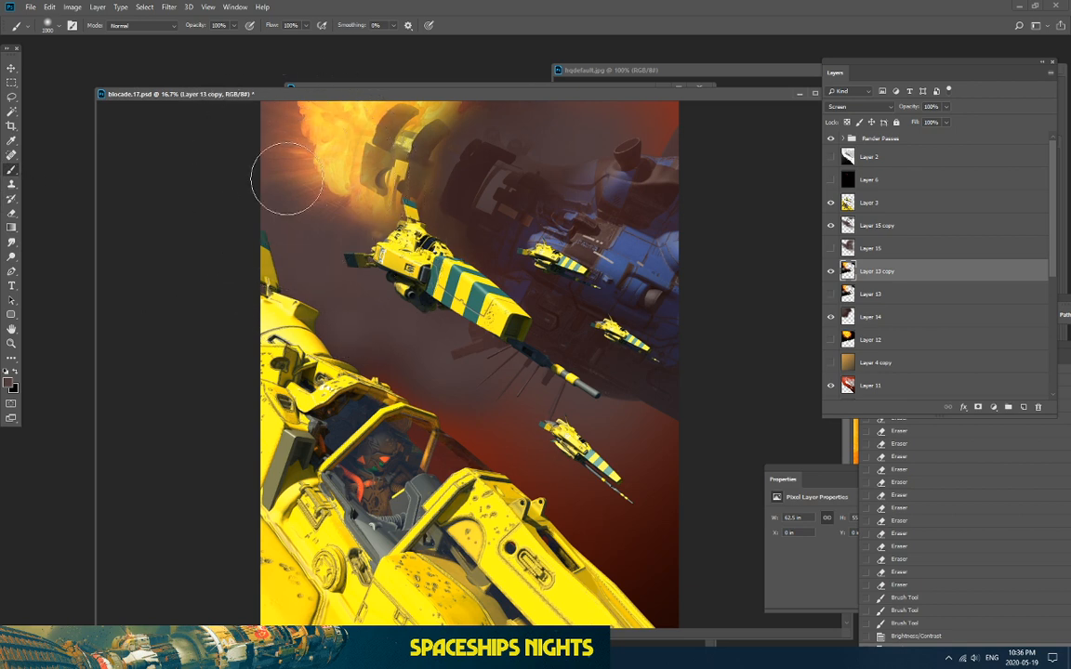
drag(270, 160, 249, 133)
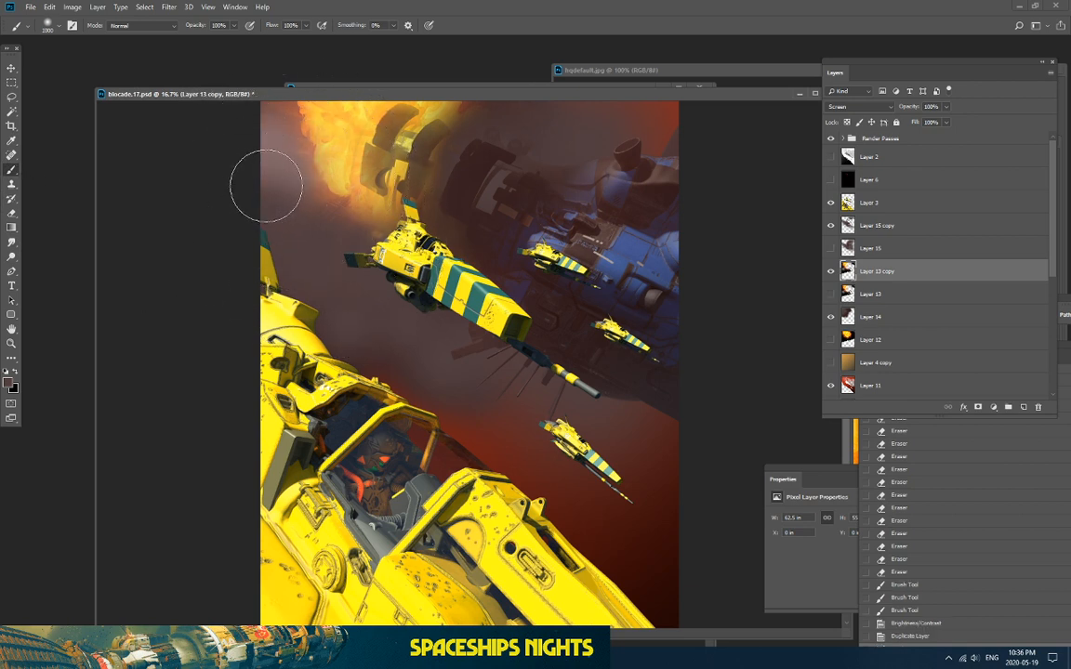
drag(265, 188, 237, 130)
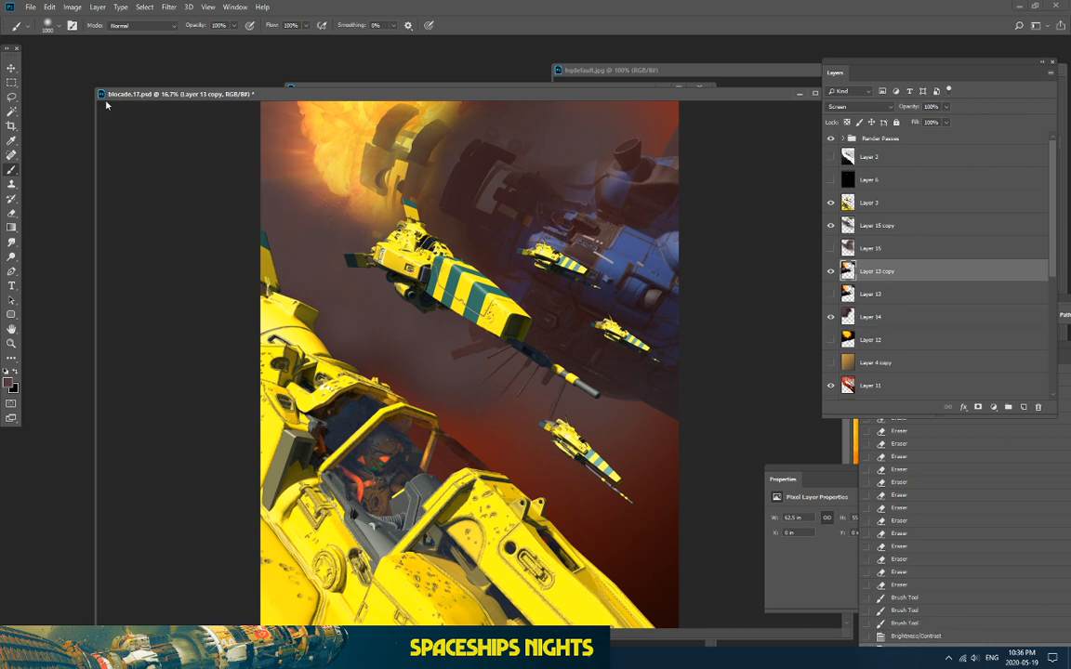
click(11, 214)
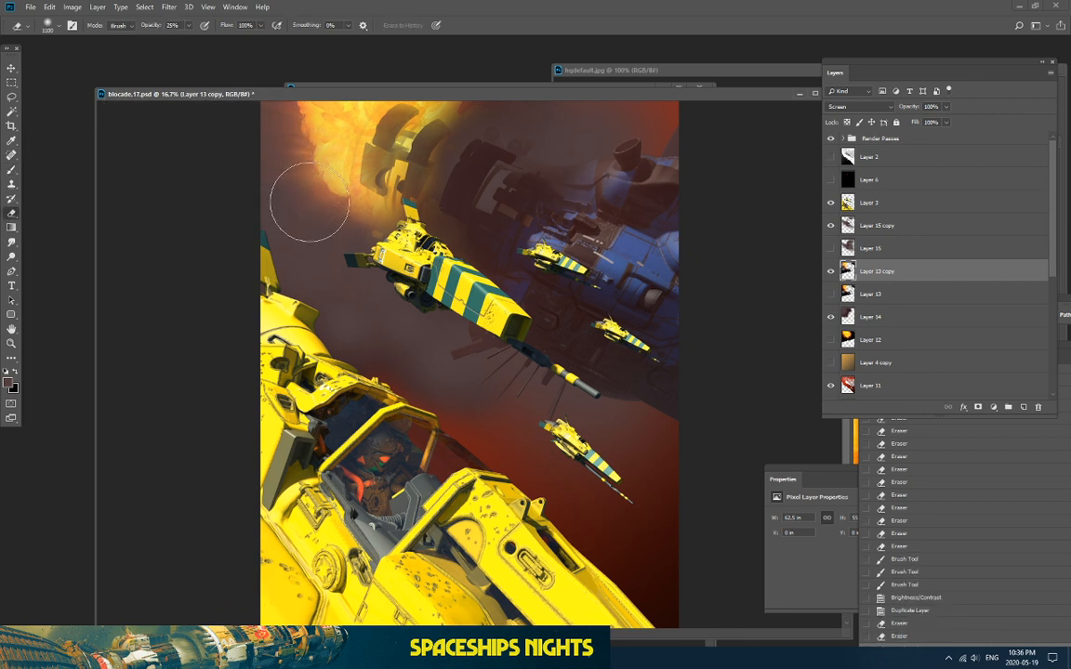
mouse_move(337, 219)
mouse_down()
mouse_move(257, 175)
mouse_move(286, 185)
mouse_move(297, 177)
mouse_move(236, 111)
mouse_up()
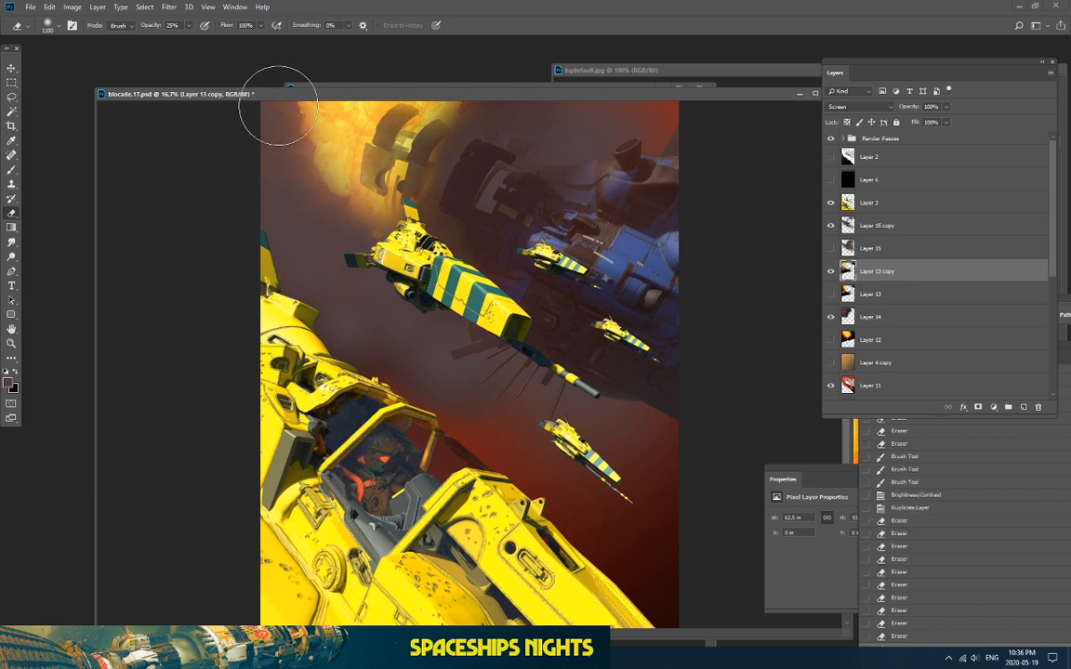
Step: Show fire Layer 12 and move it up above Layer 15
key(ctrl+minus)
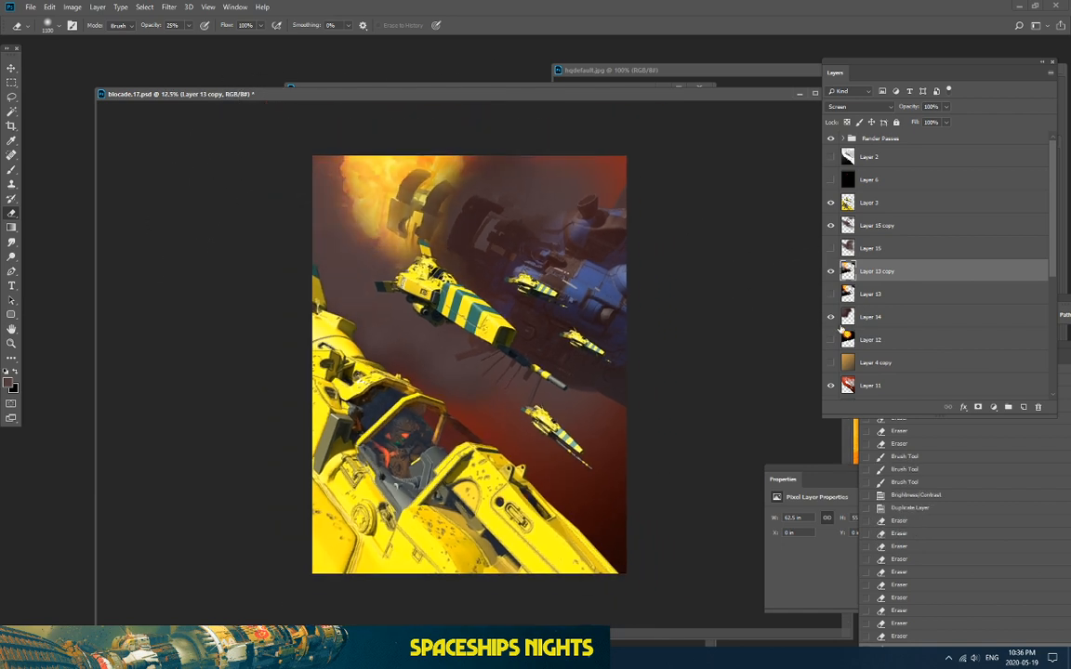
click(831, 340)
drag(880, 342, 913, 243)
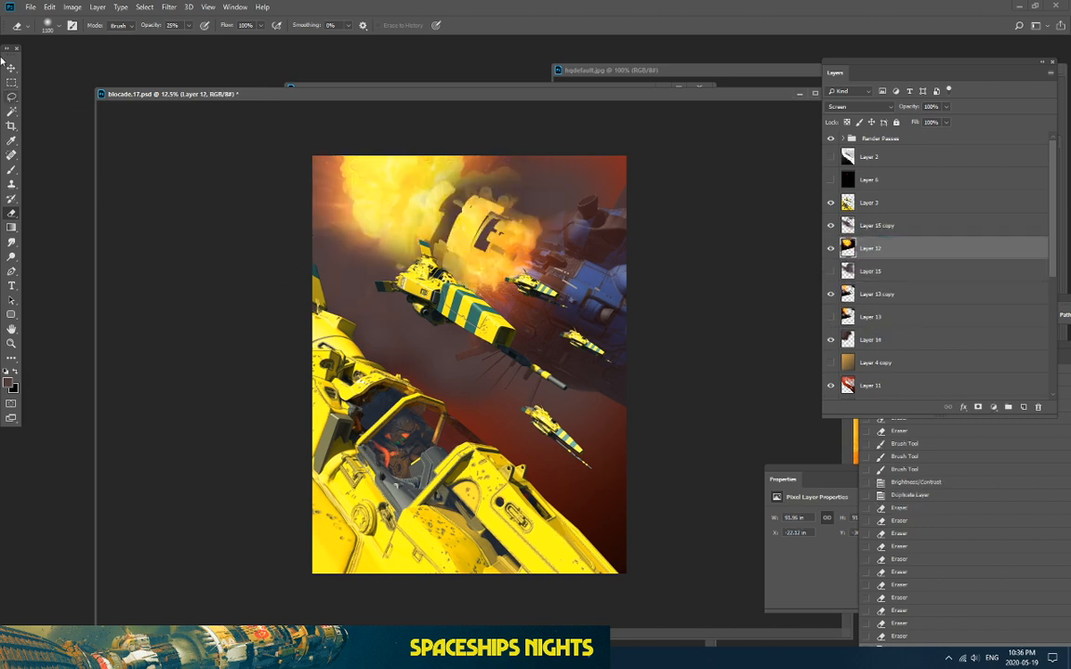
Step: Move Layer 12 higher in the stack and toggle its visibility to compare the explosion
drag(883, 247, 879, 214)
key(ctrl+plus)
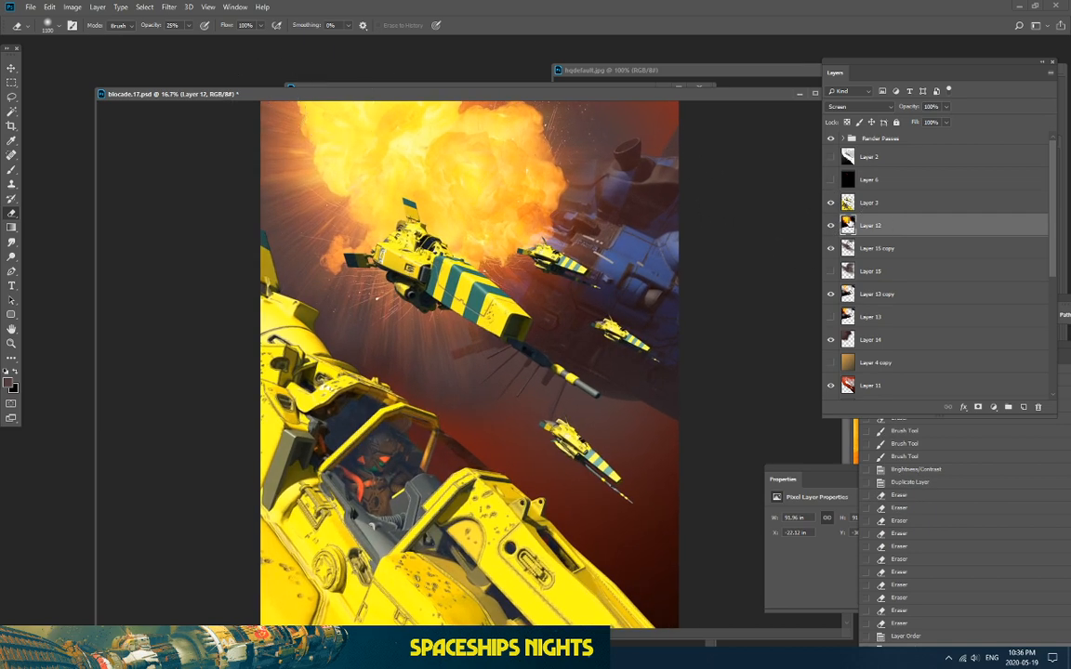
click(831, 225)
click(831, 225)
click(831, 225)
click(831, 225)
click(831, 225)
click(831, 224)
click(831, 225)
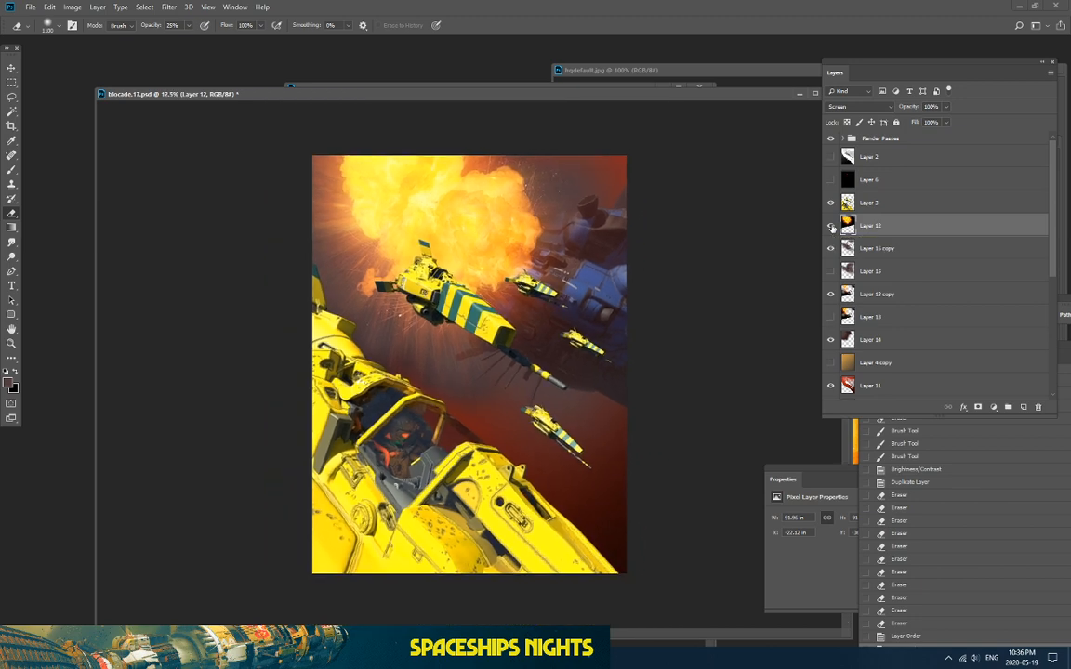
click(831, 225)
Step: Toggle Layer 15 copy, Layer 13 copy, Layer 14, Layer 15 and Layer 12 to compare effects
click(831, 248)
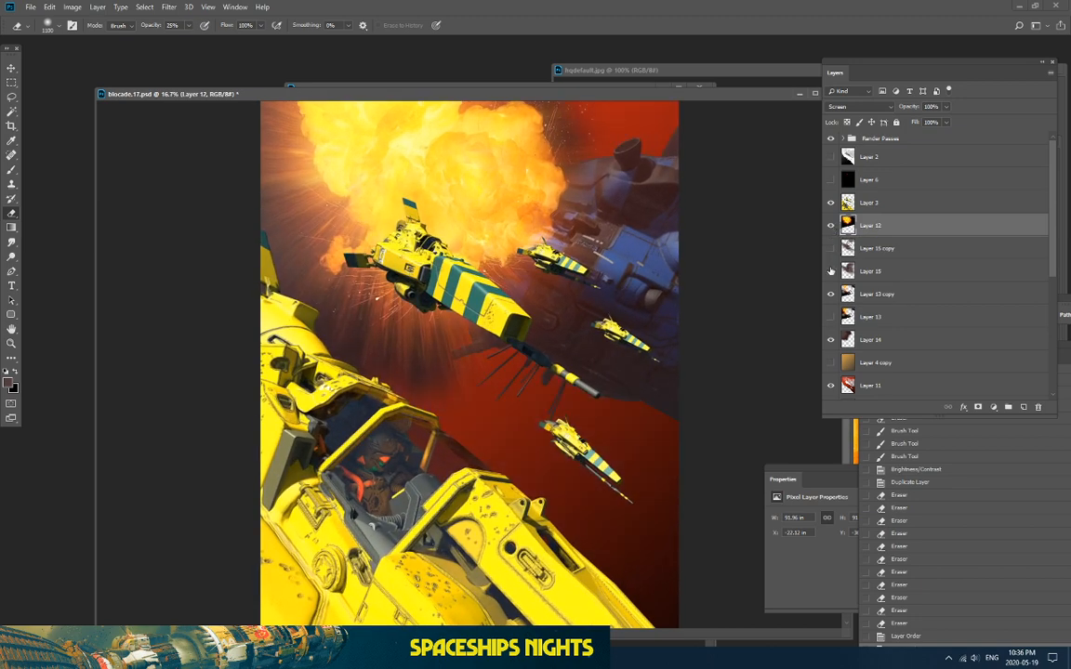
click(831, 294)
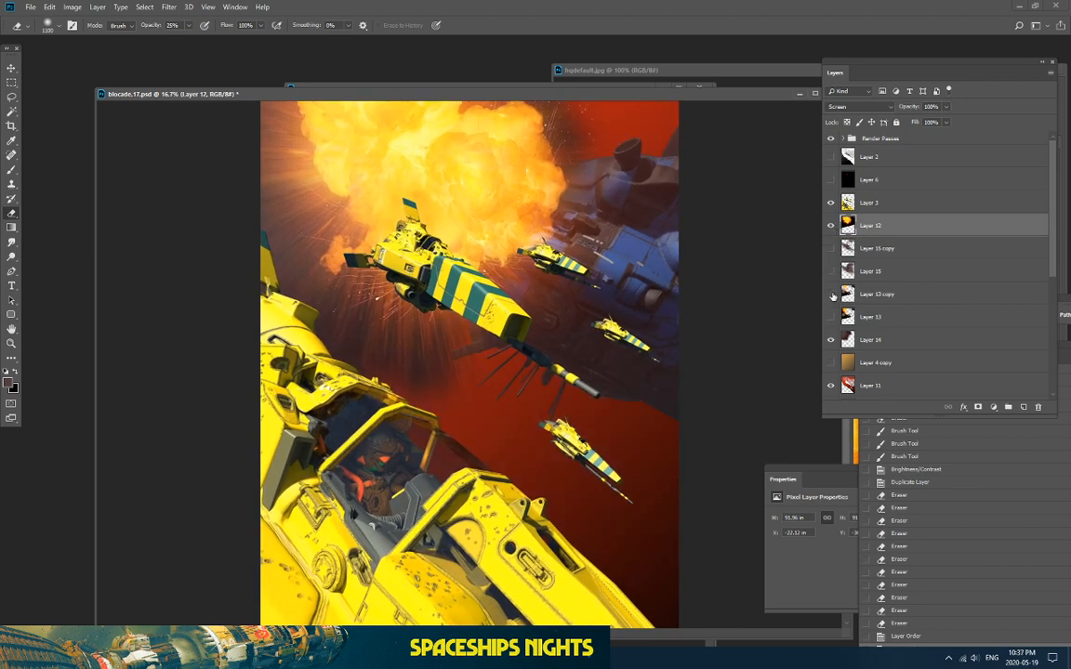
click(830, 339)
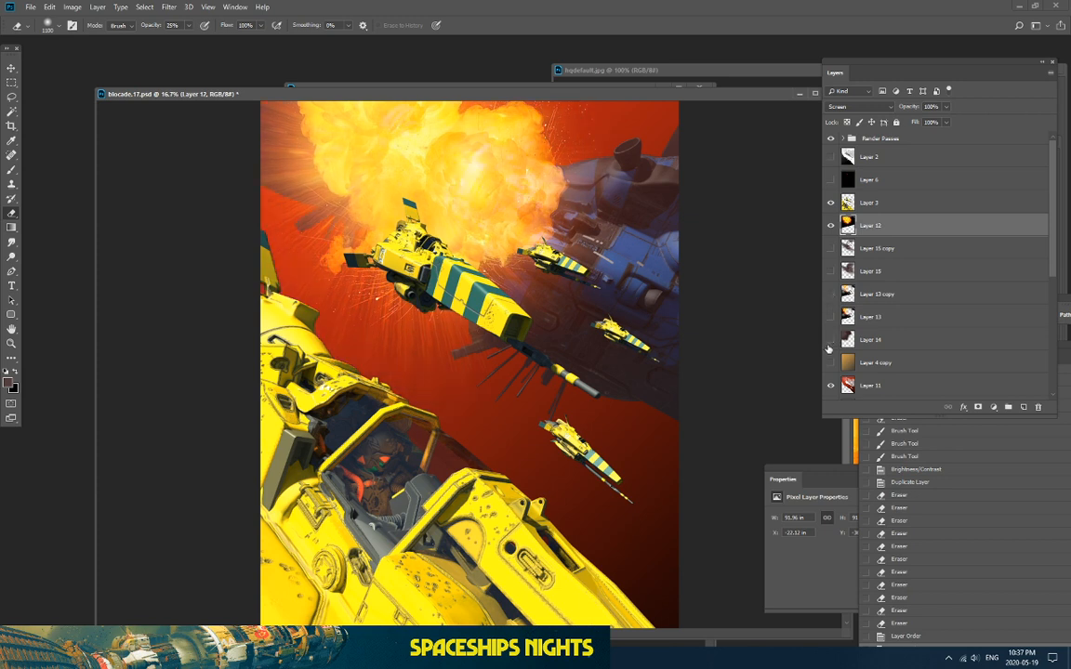
click(830, 340)
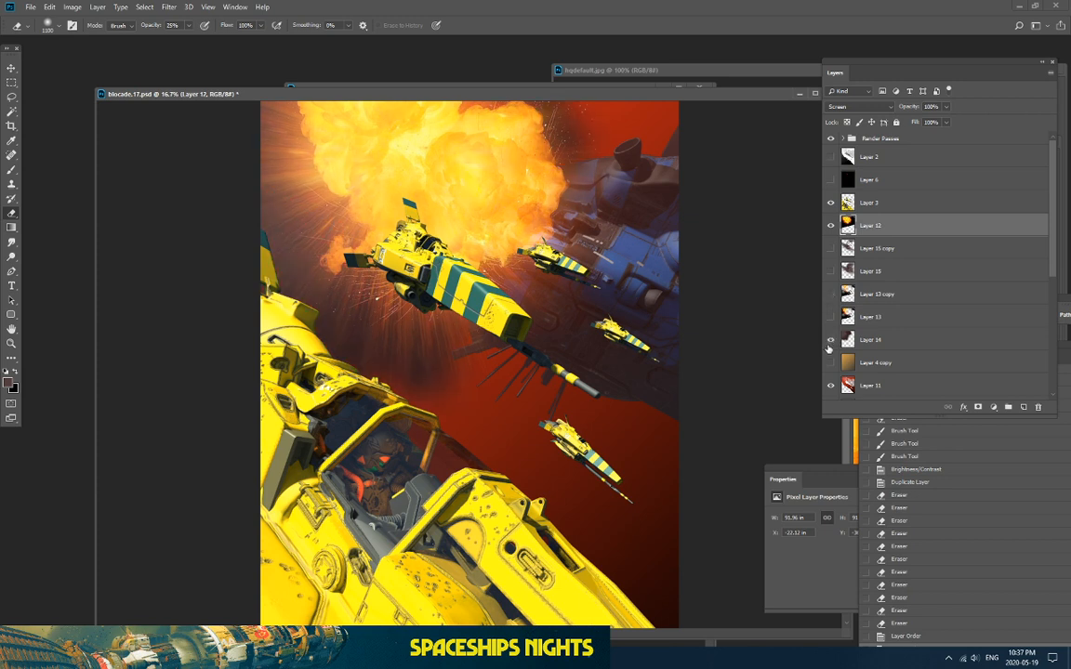
click(831, 248)
click(831, 271)
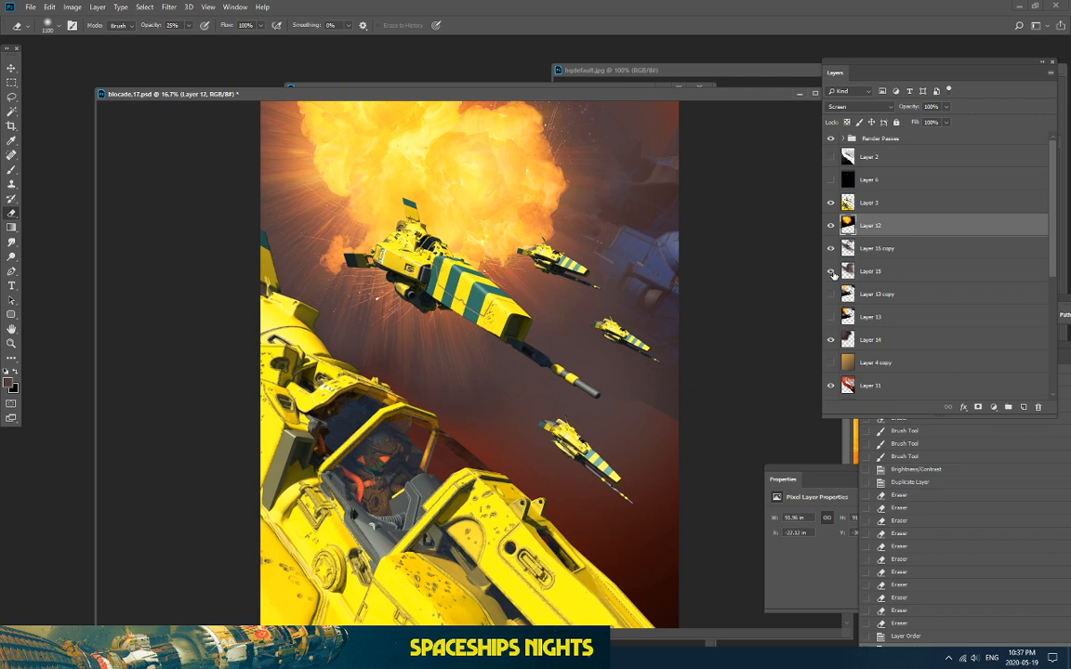
click(831, 226)
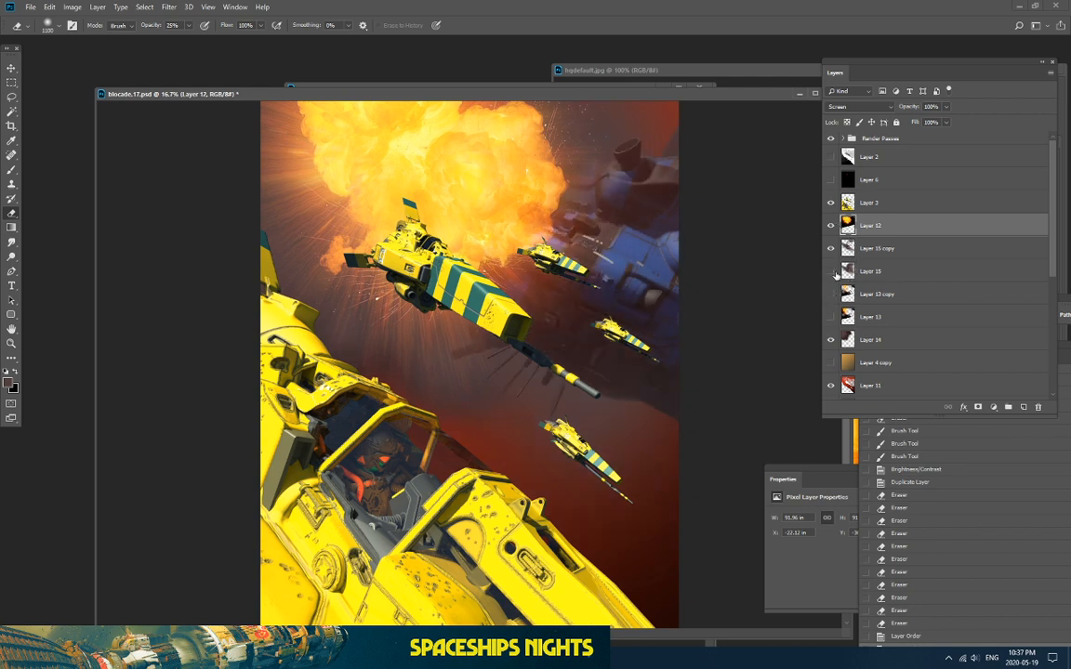
click(831, 226)
click(830, 317)
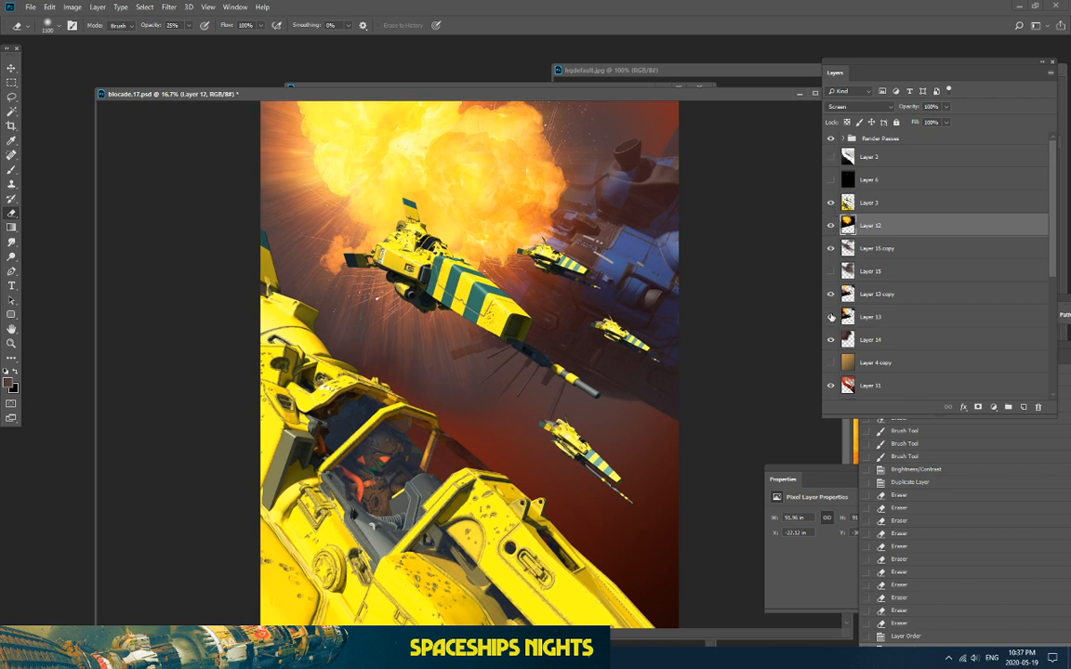
click(831, 226)
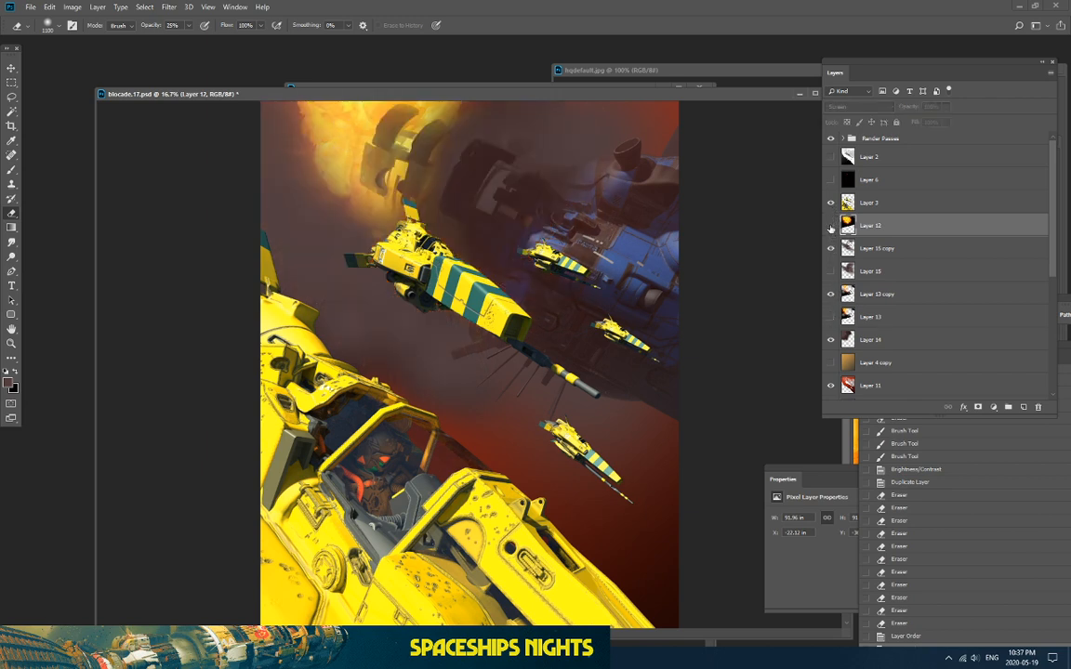
click(831, 226)
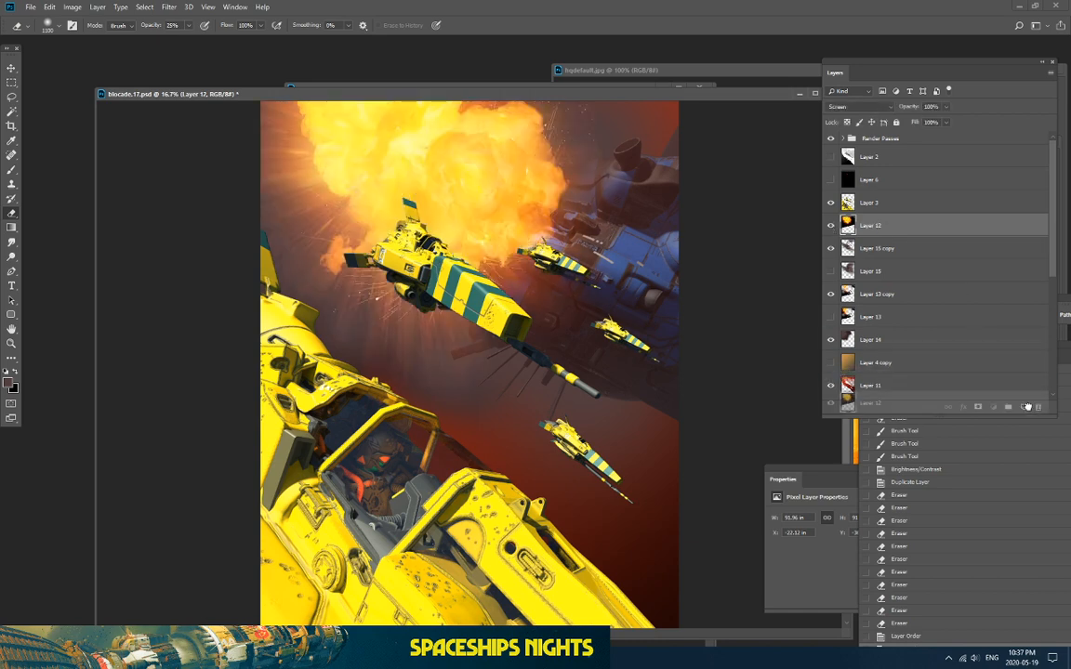
Step: Duplicate Layer 12, hide the original, and scale the copy smaller and down-left
key(ctrl+j)
click(831, 248)
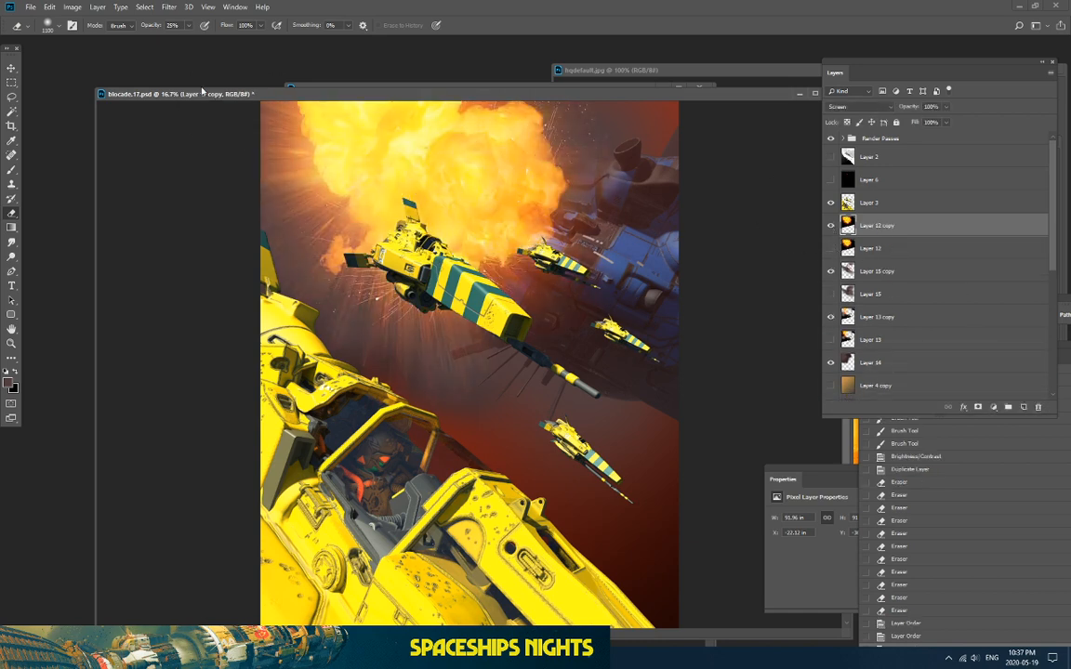
click(49, 6)
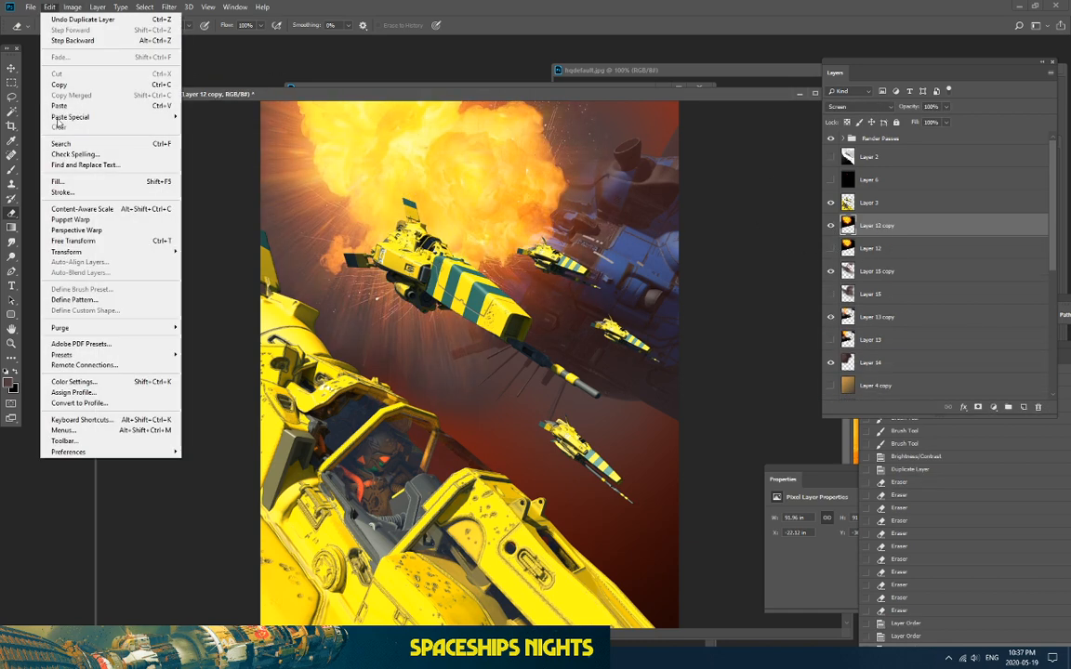
mouse_move(112, 252)
click(197, 268)
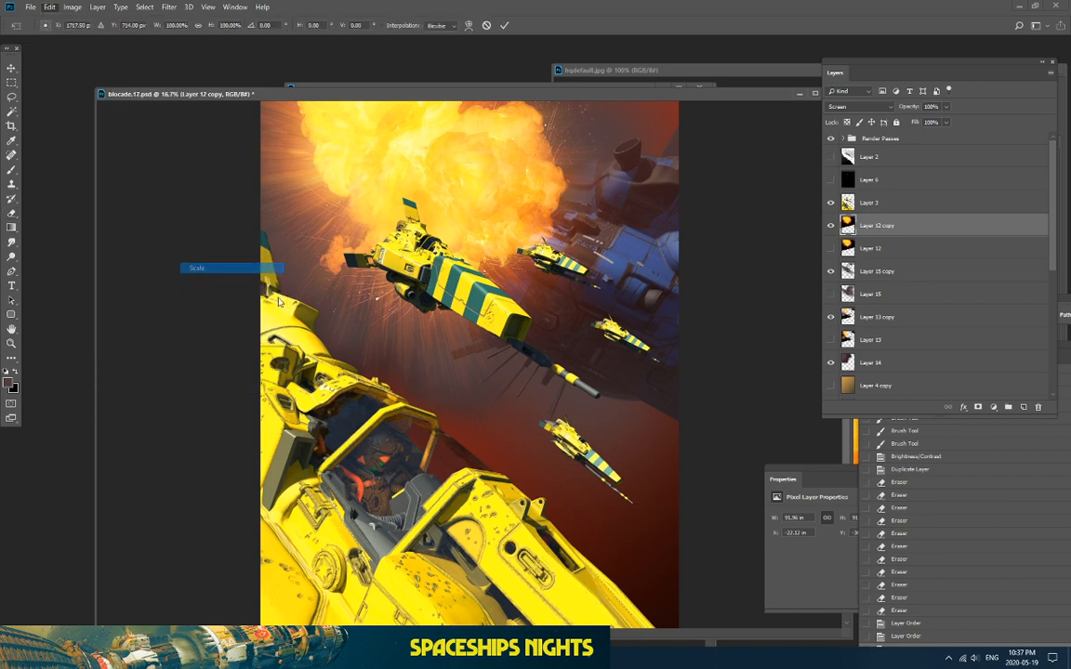
drag(111, 461, 312, 312)
drag(407, 227, 295, 310)
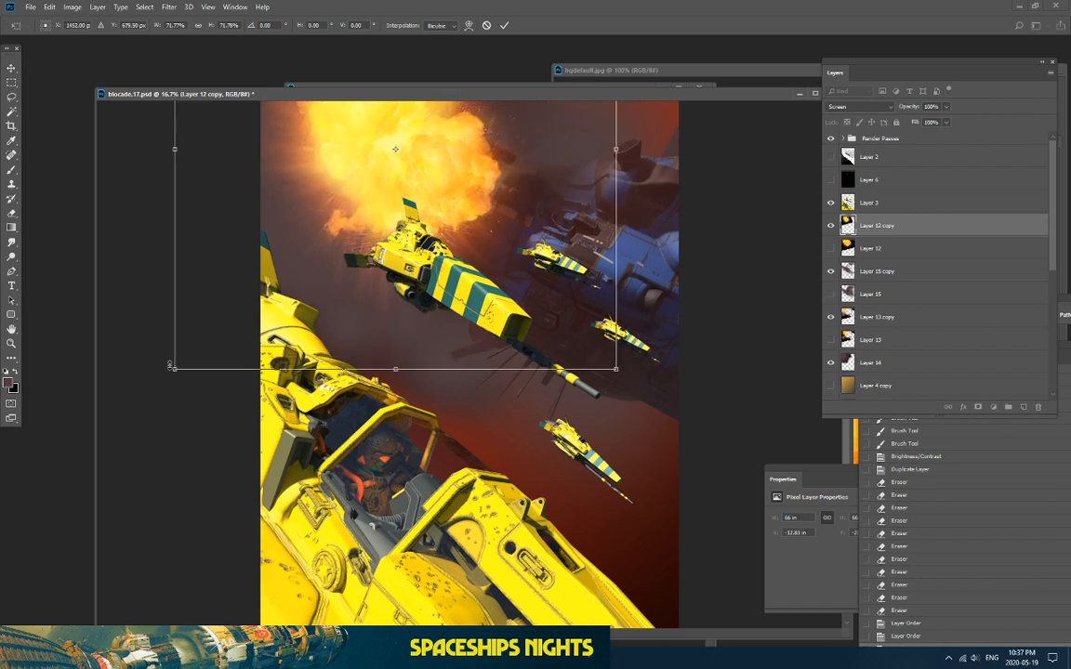
drag(174, 368, 247, 294)
drag(299, 262, 276, 315)
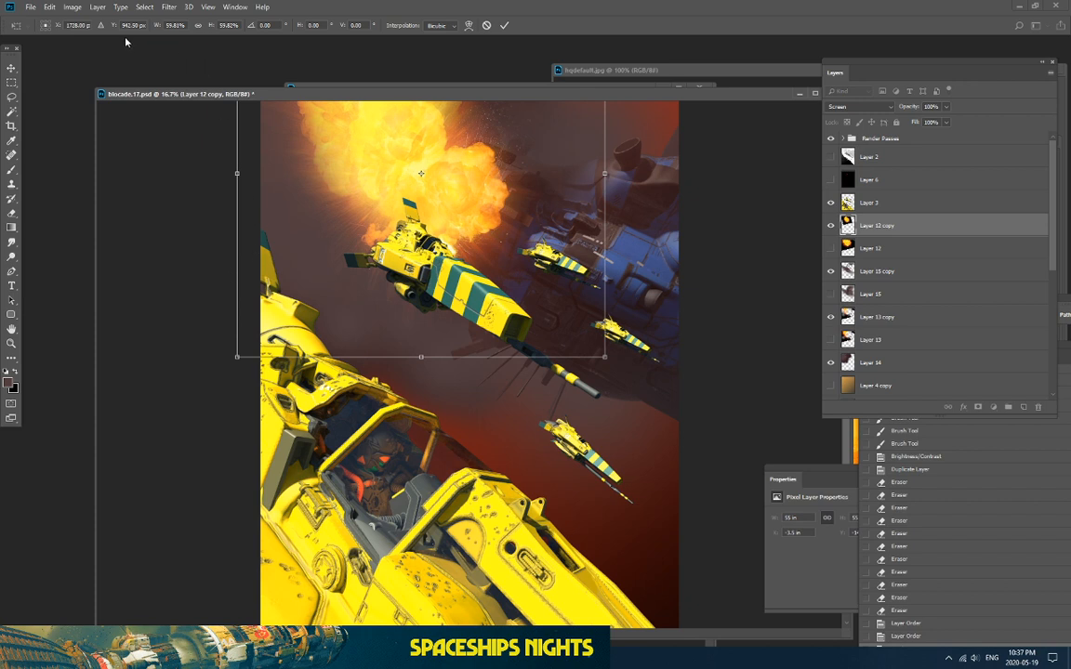
key(Return)
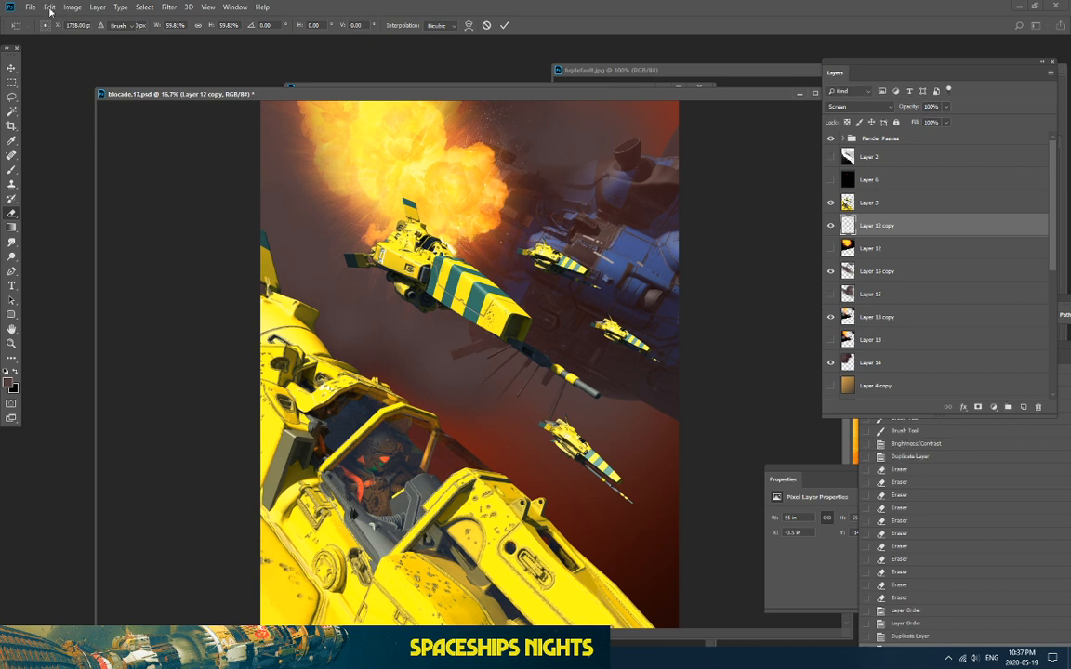
Step: Rotate the explosion copy and nudge it up-right
key(e)
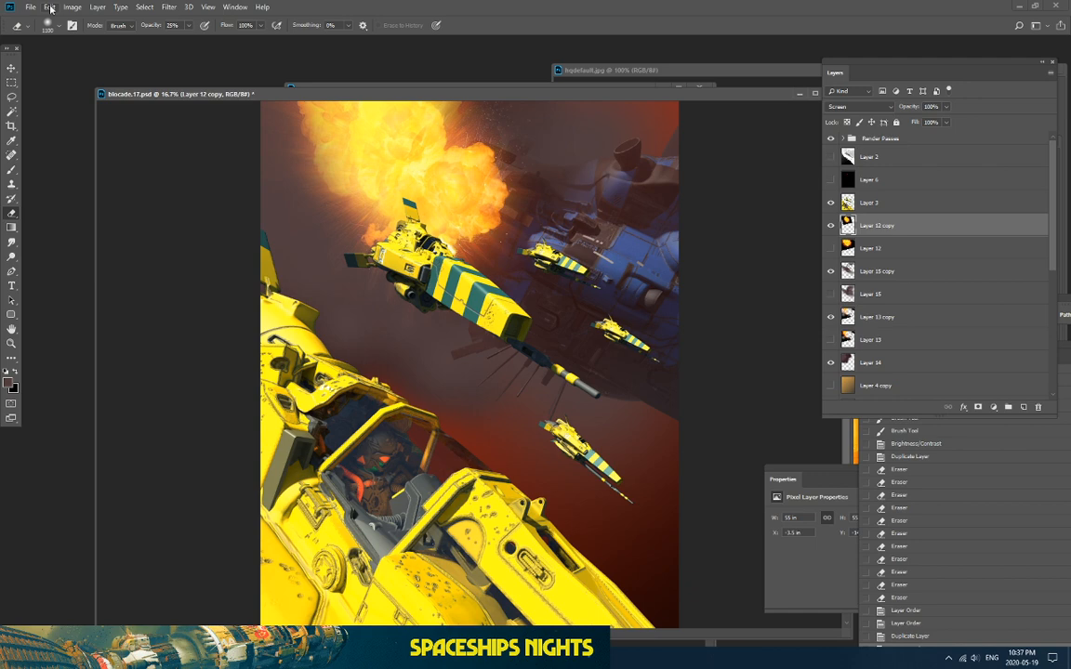
click(51, 8)
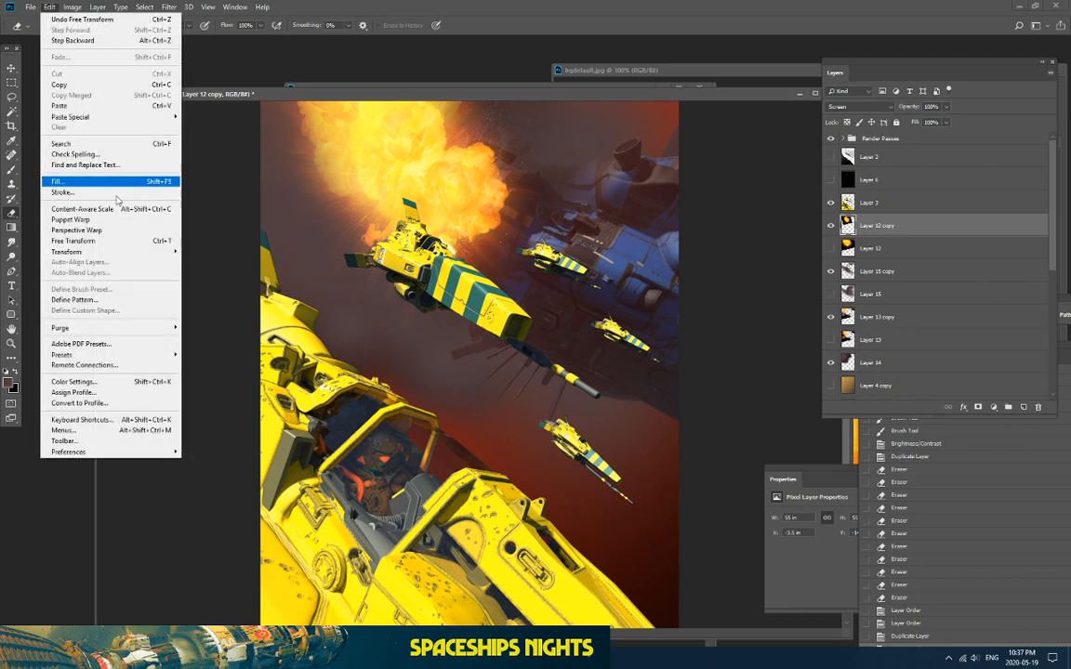
mouse_move(139, 252)
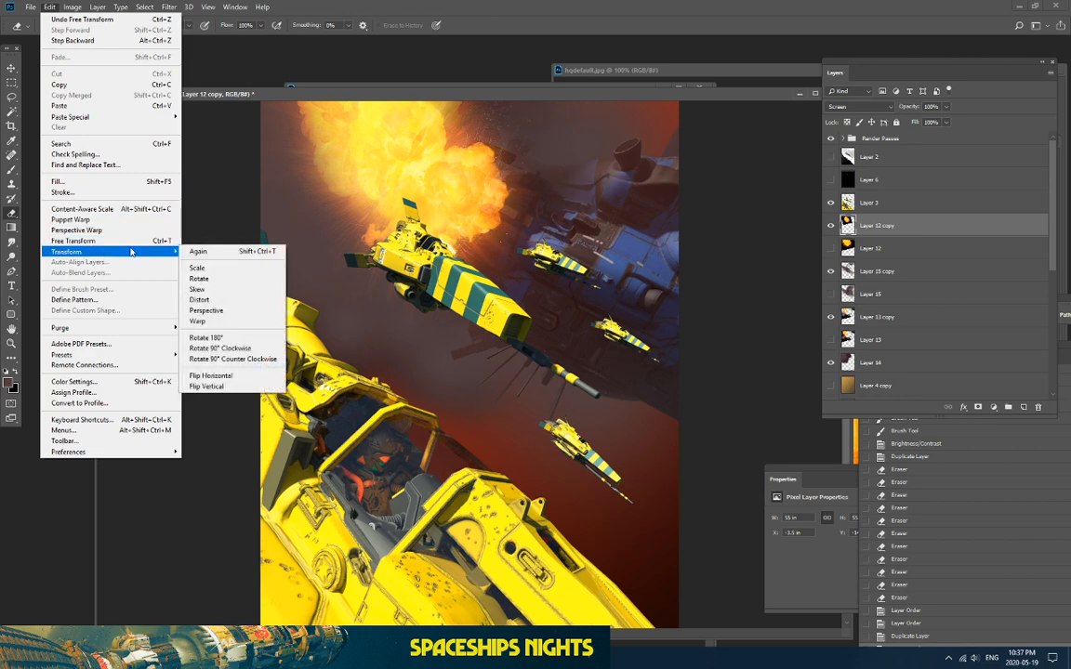
click(231, 279)
drag(232, 353, 448, 235)
drag(387, 207, 351, 240)
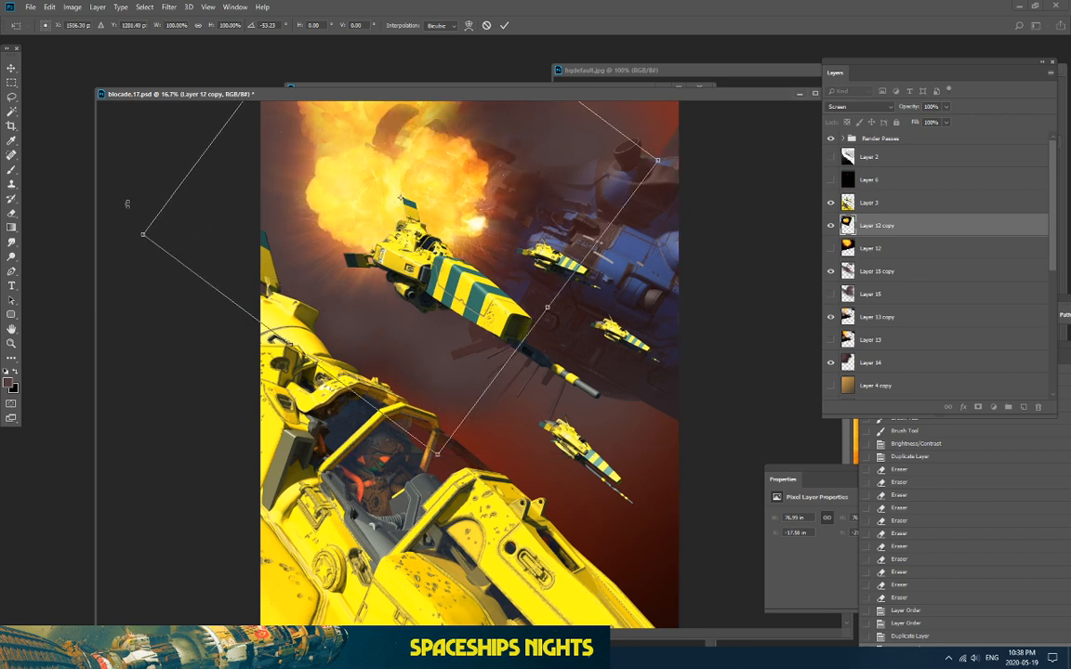
click(11, 170)
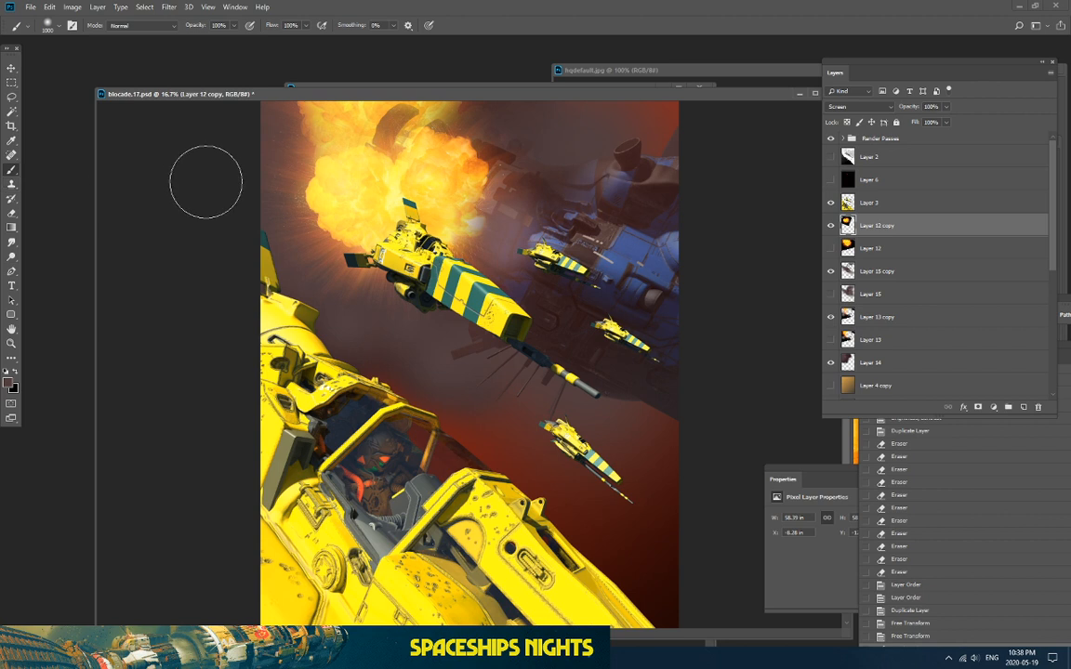
Step: Undo the stray stroke and erase the explosion copy's bright right edge
key(ctrl+z)
click(12, 216)
drag(498, 220, 482, 234)
drag(489, 225, 482, 236)
drag(496, 217, 485, 237)
drag(497, 219, 483, 243)
Step: Fade the explosion glow beside the lead ship and around its tail
drag(491, 226, 477, 244)
drag(488, 228, 479, 242)
drag(500, 221, 489, 238)
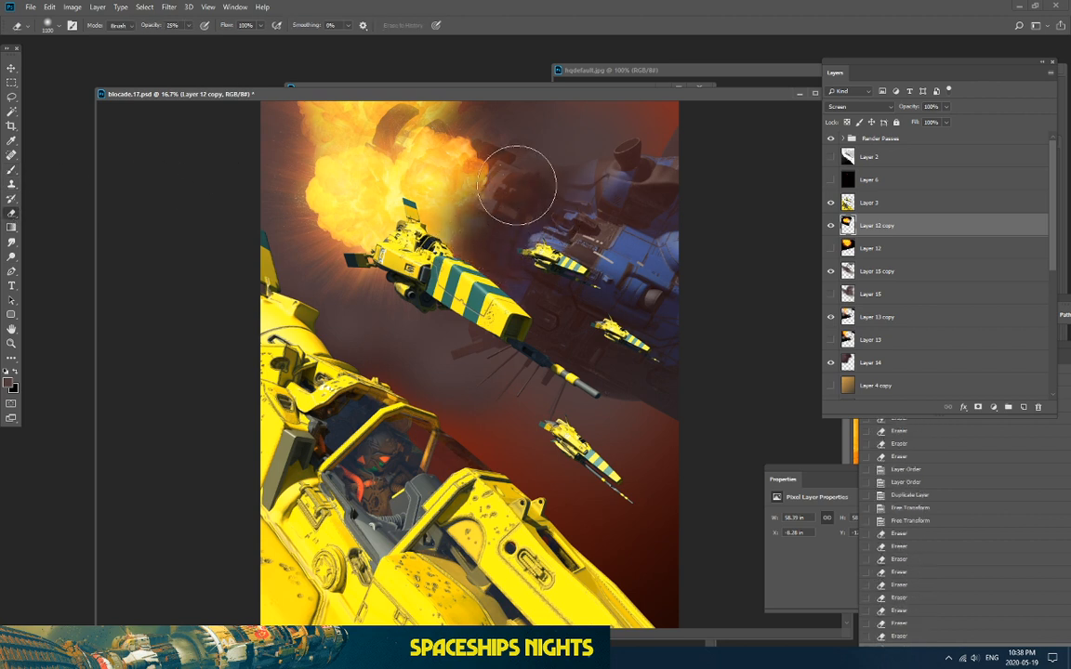
drag(519, 184, 509, 200)
drag(522, 182, 517, 200)
drag(526, 171, 519, 192)
drag(415, 262, 397, 277)
drag(365, 219, 332, 238)
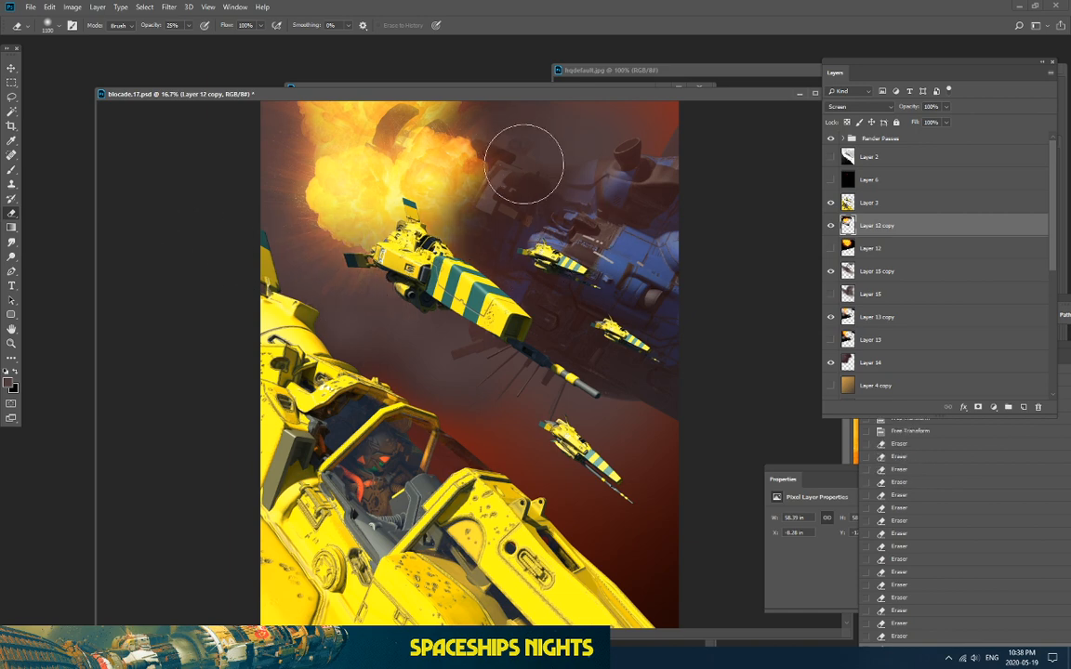
drag(450, 243, 440, 260)
drag(445, 255, 433, 277)
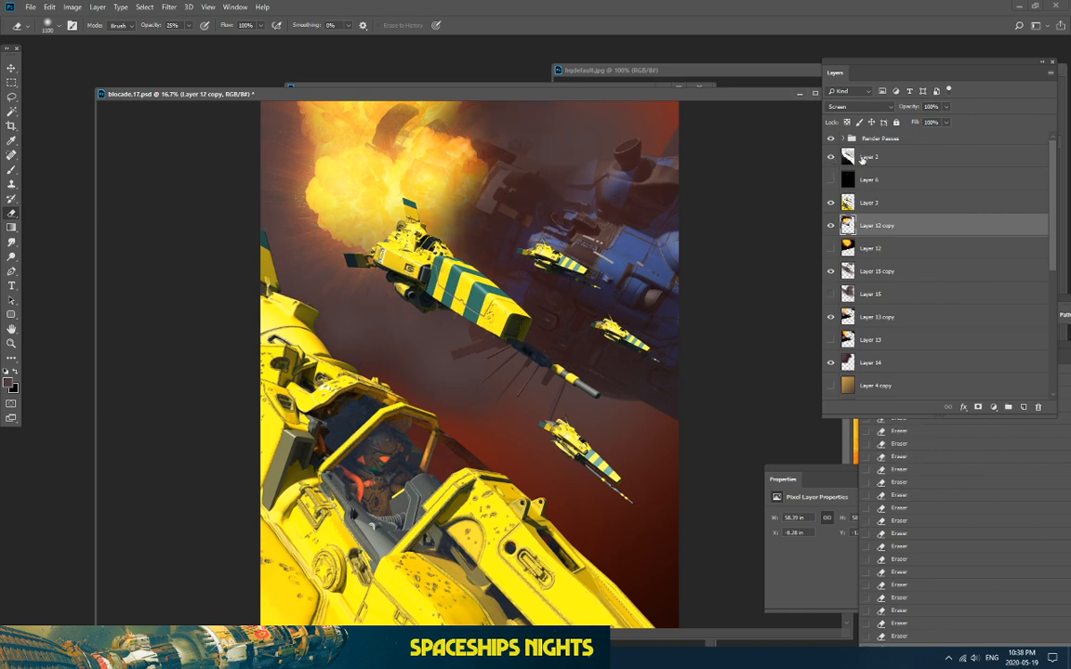
Step: Select the mothership's depth tone on grayscale Layer 2 with Color Range
click(830, 157)
click(869, 156)
click(144, 6)
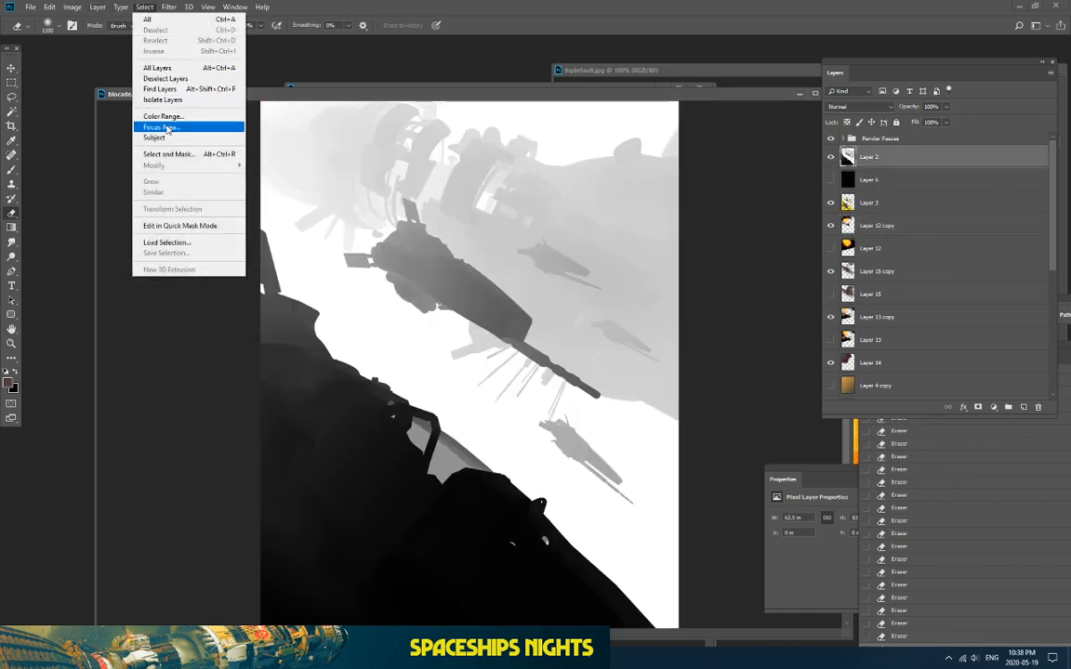
click(164, 116)
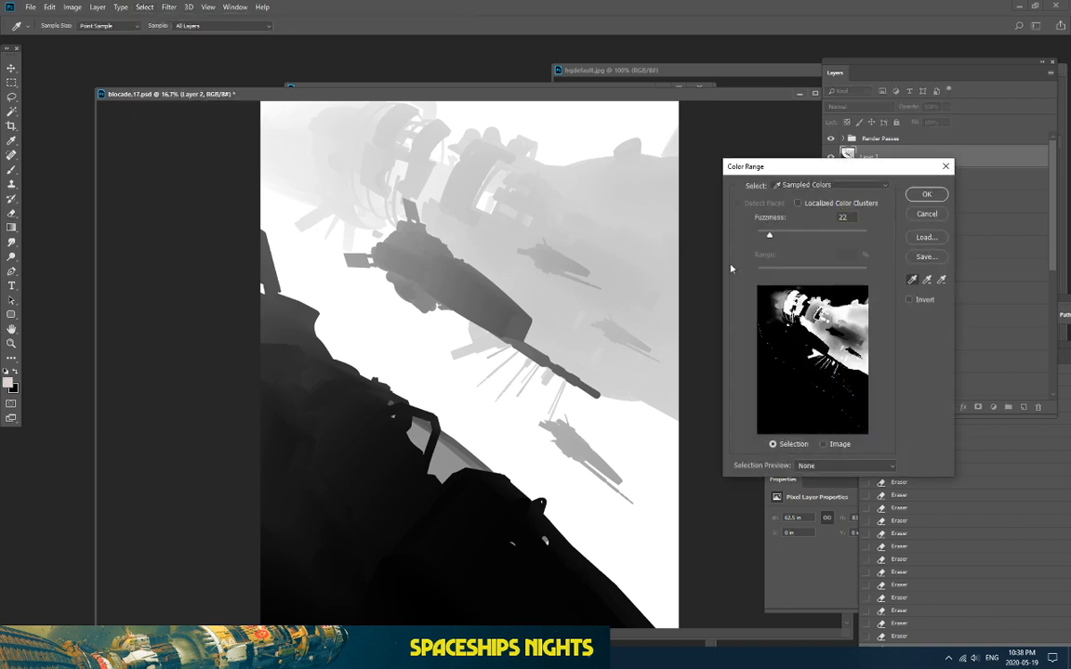
click(451, 201)
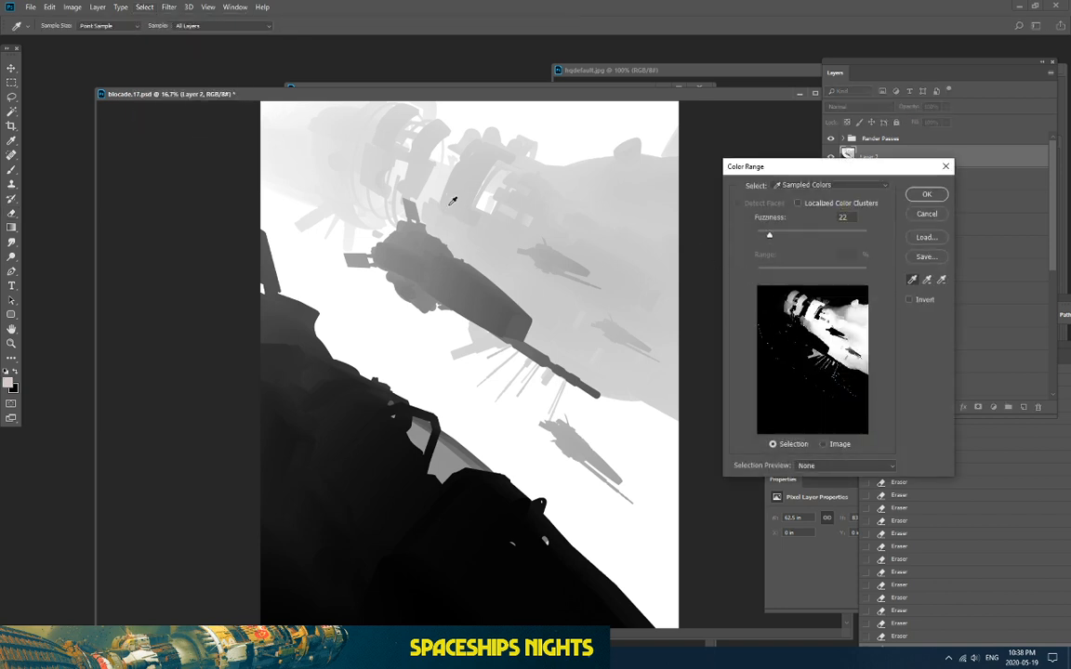
click(461, 210)
drag(769, 236, 761, 235)
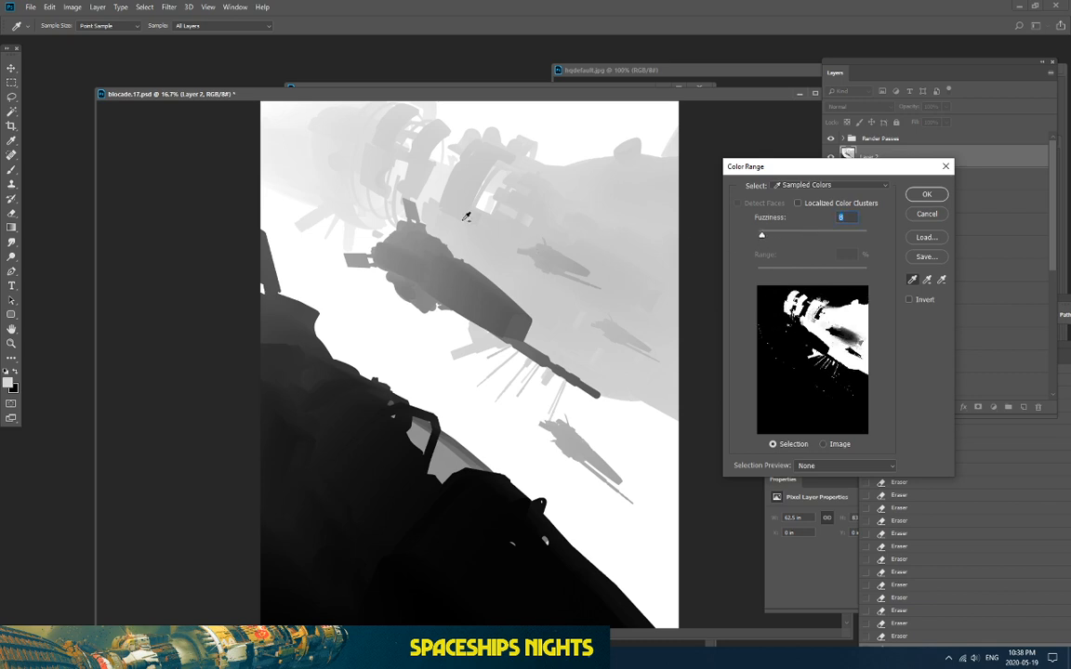
key(Return)
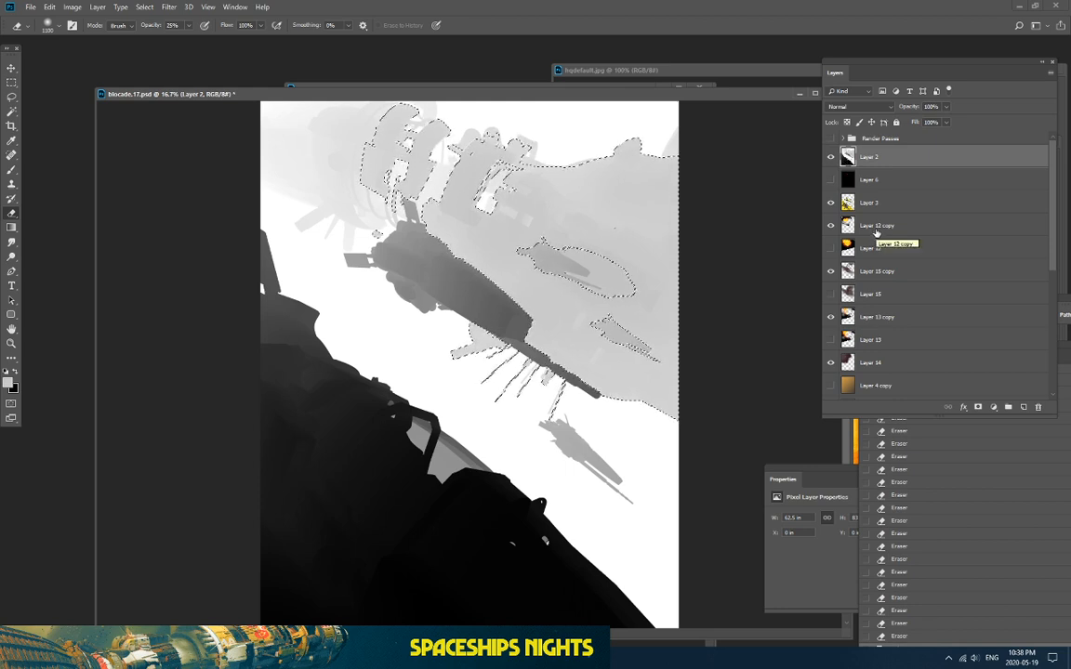
Step: Hide Layer 2, delete the selected explosion pixels on Layer 12 copy, and show Layer 3
click(880, 209)
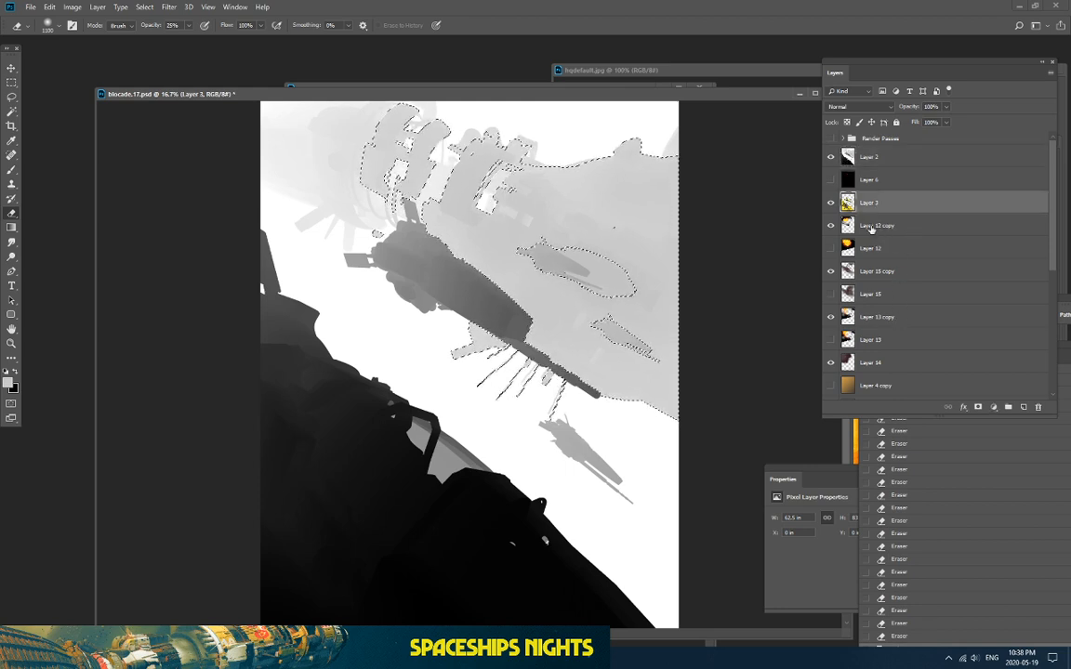
click(838, 221)
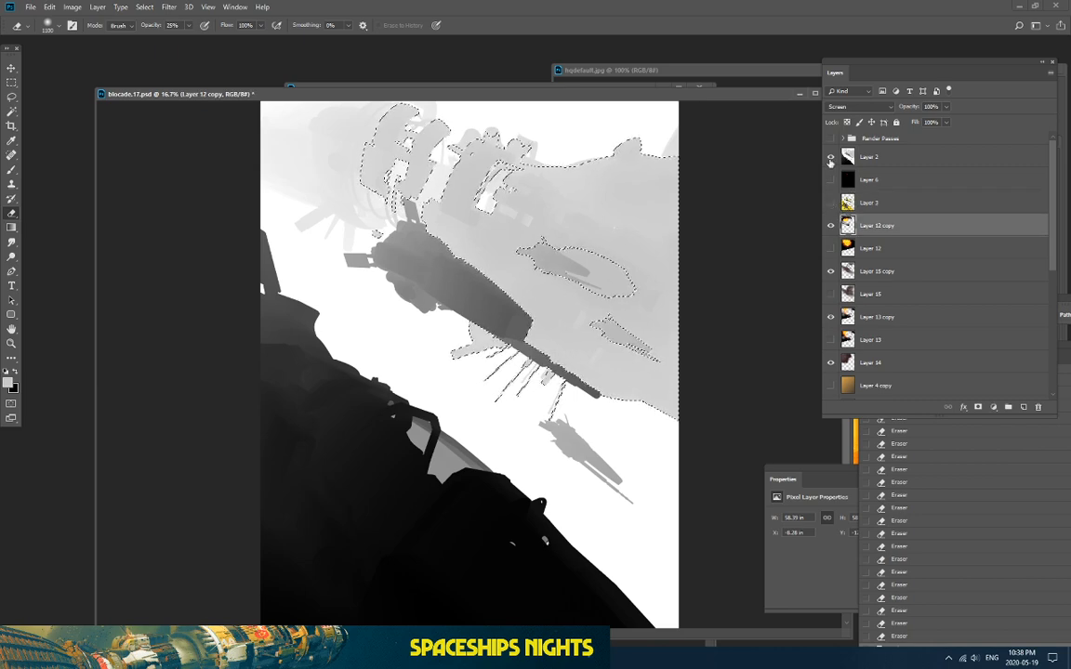
click(830, 157)
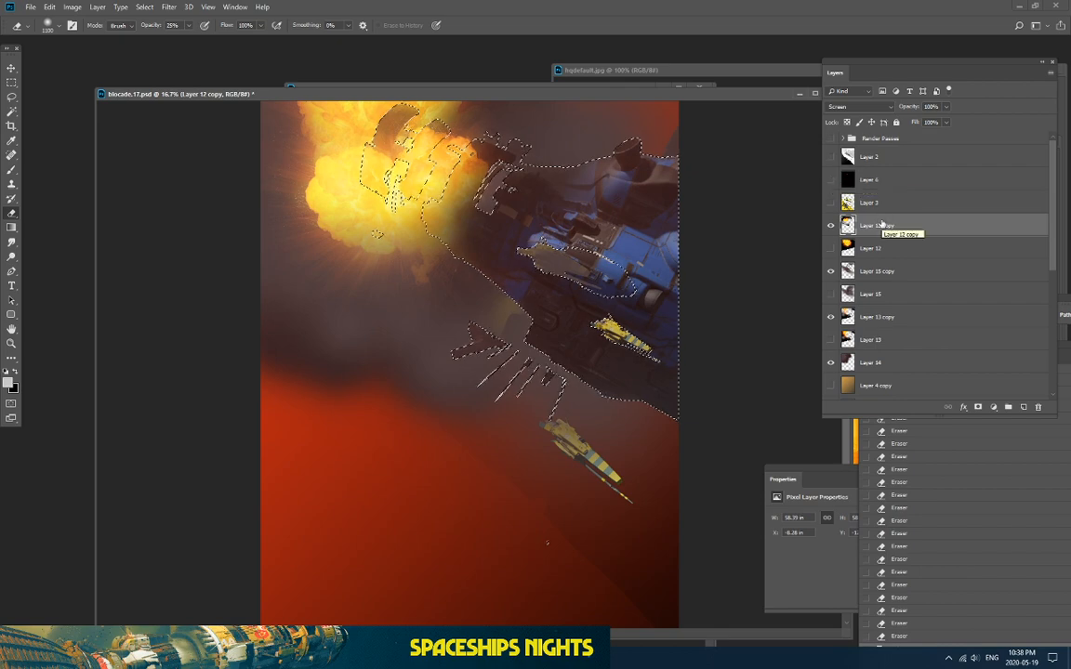
key(Delete)
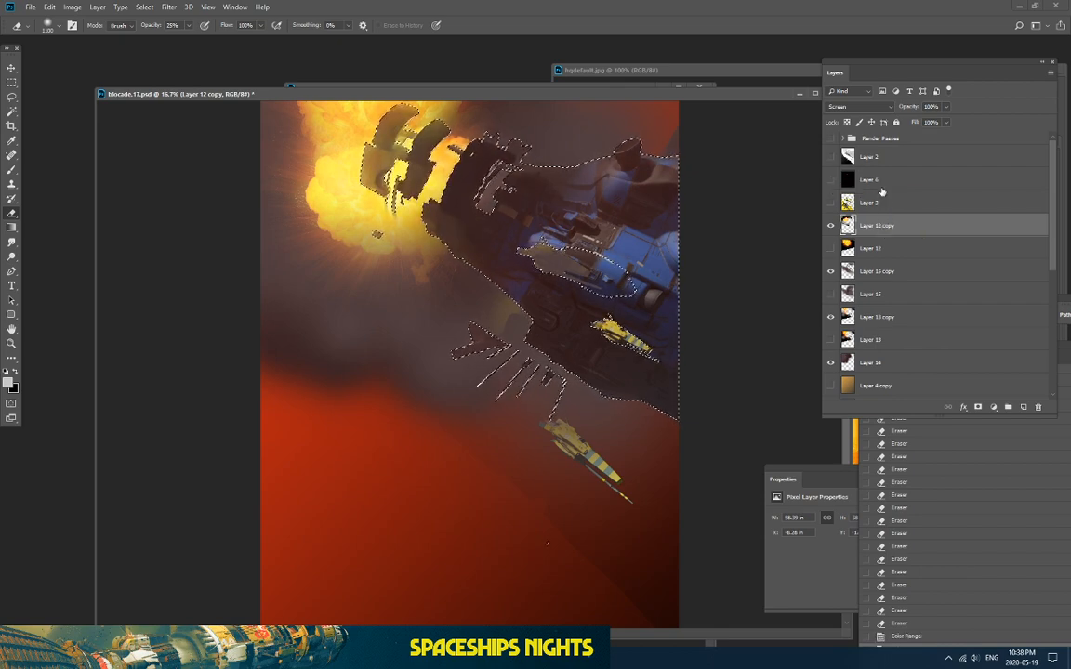
click(830, 203)
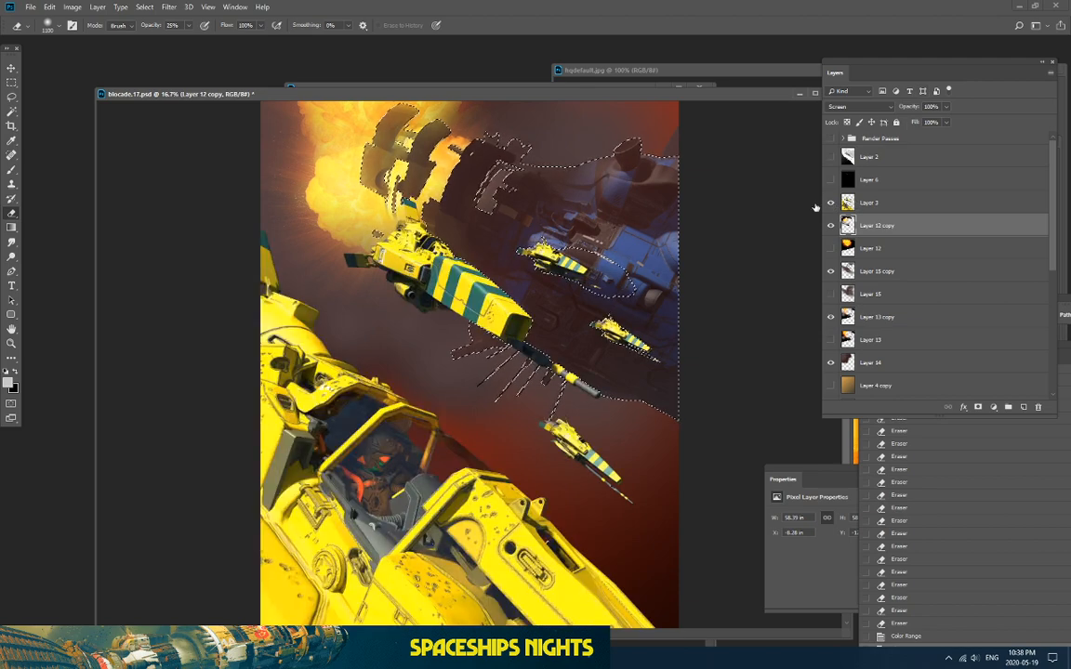
Step: Deselect and toggle Layer 12 copy on and off to judge the explosion
click(11, 83)
click(220, 197)
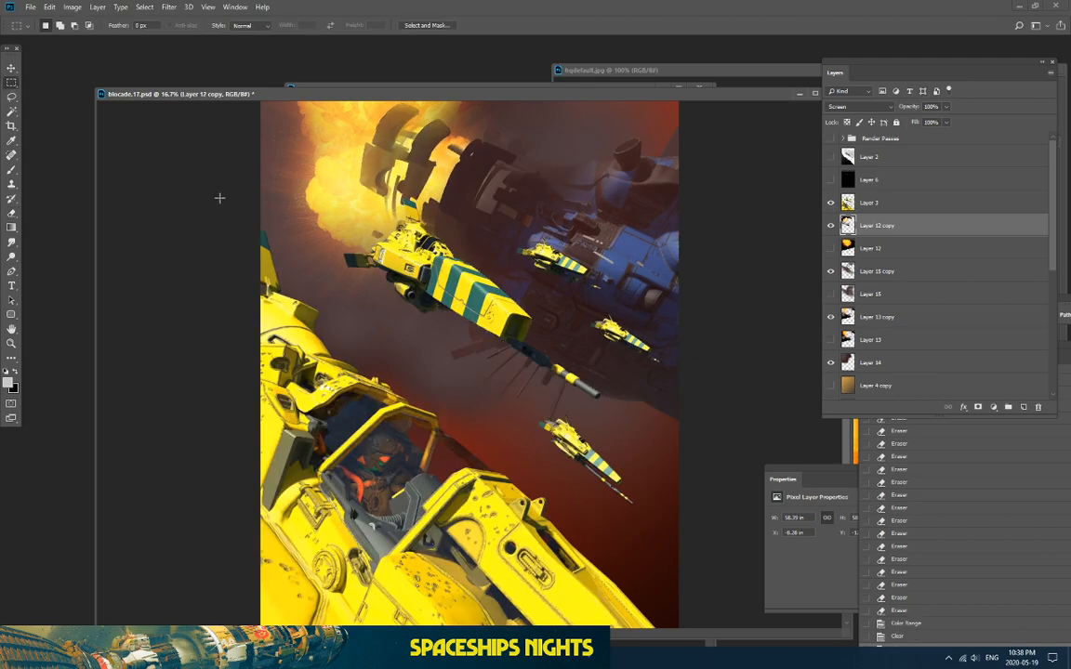
key(ctrl+plus)
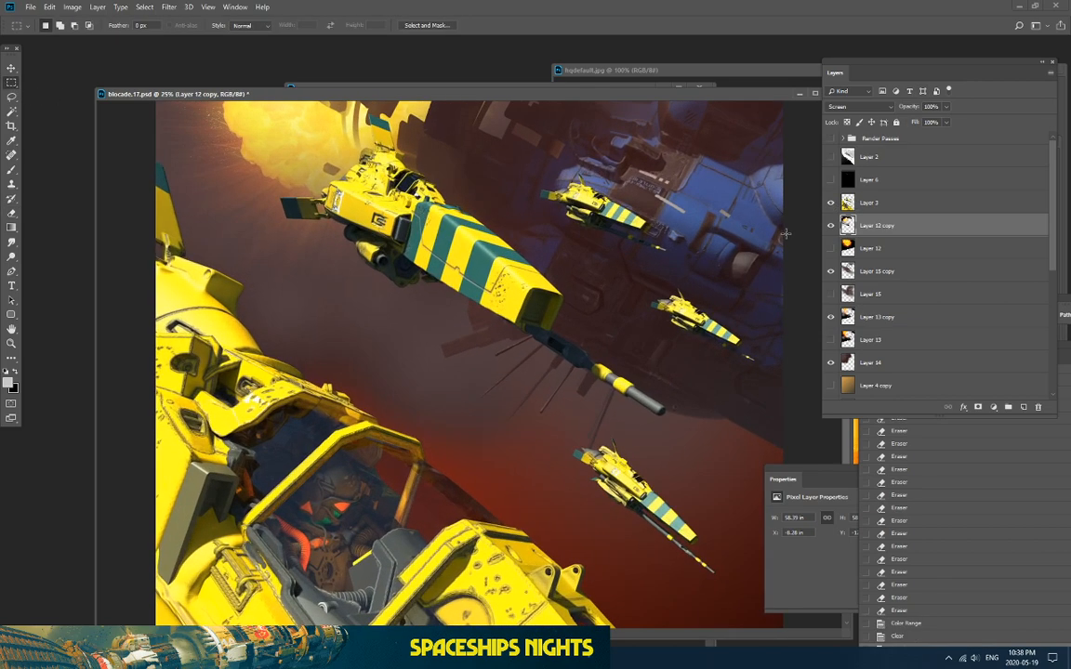
key(ctrl+minus)
key(ctrl+minus)
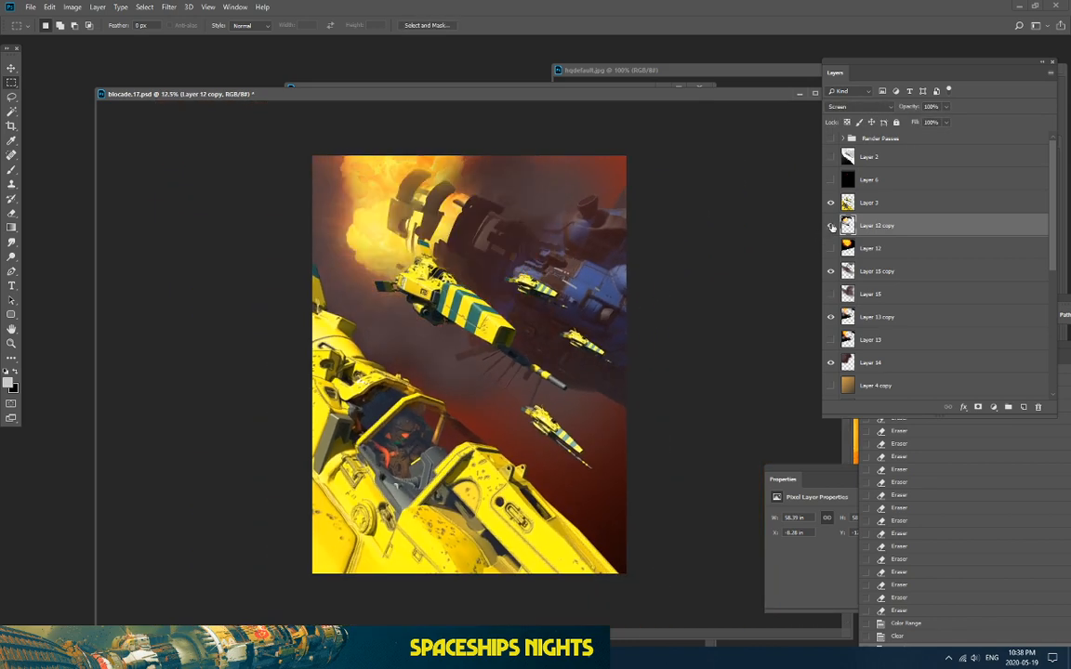
click(831, 226)
click(831, 226)
click(831, 225)
click(831, 226)
key(ctrl+plus)
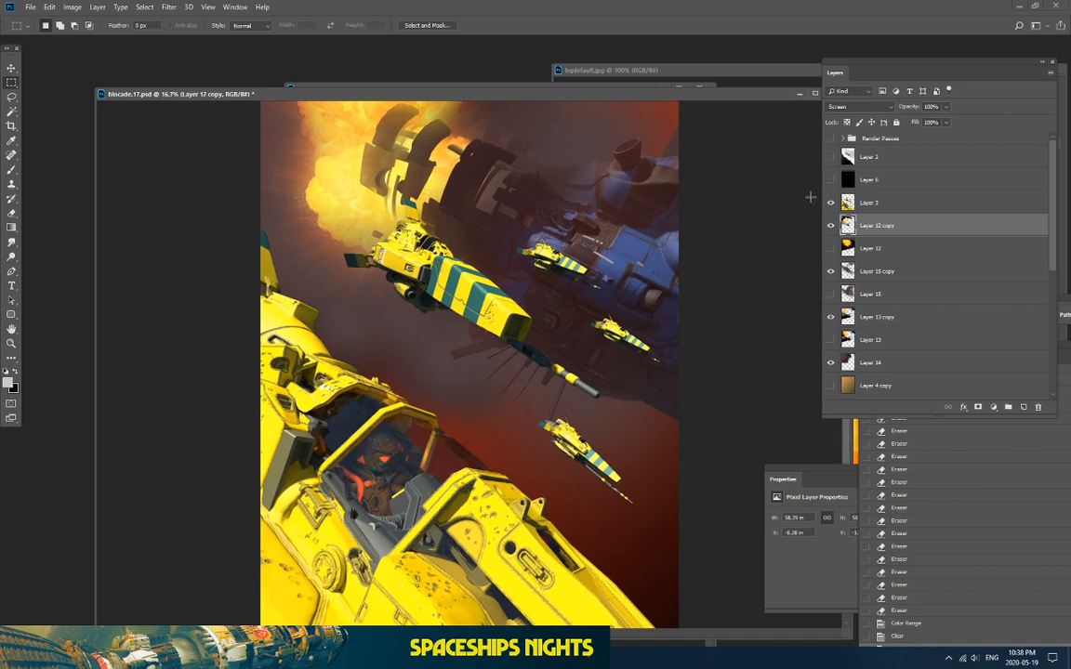
click(831, 226)
click(831, 226)
click(831, 226)
click(831, 226)
Step: Erase to soften the upper-left explosion glow
click(10, 214)
click(318, 135)
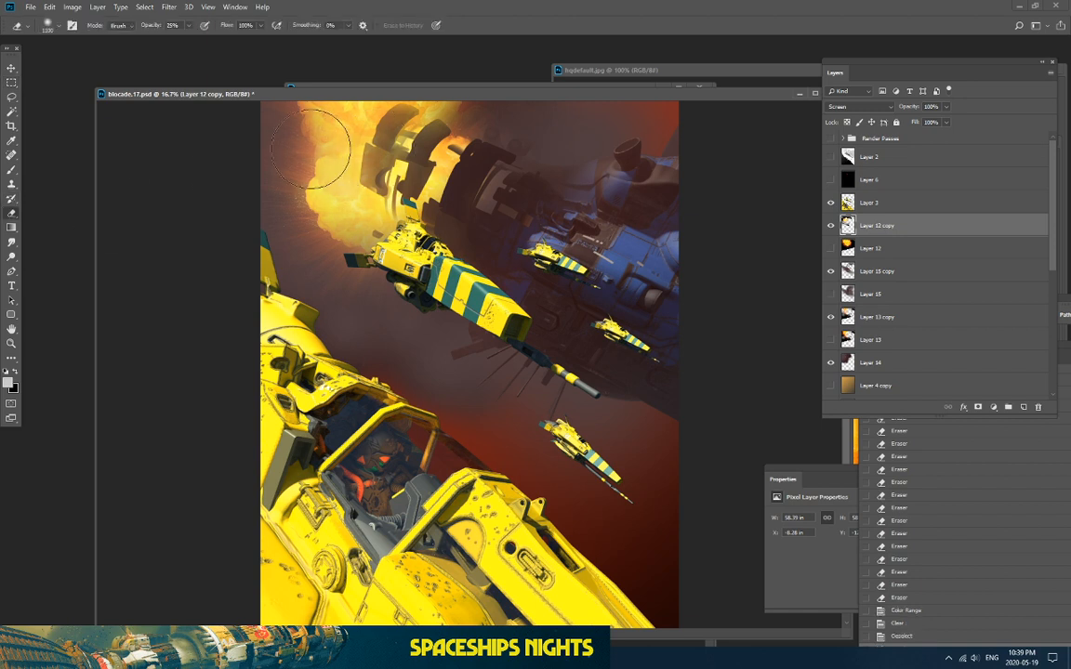
click(309, 138)
click(305, 147)
click(313, 141)
click(320, 145)
click(342, 156)
click(325, 147)
click(307, 138)
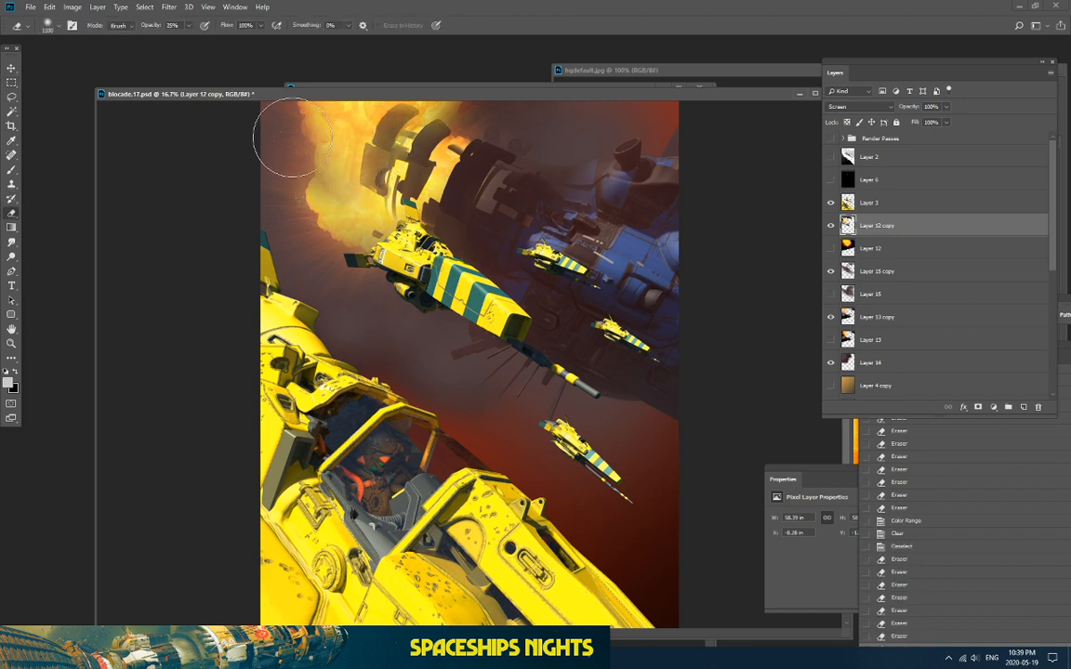
click(361, 158)
click(357, 155)
click(359, 156)
click(347, 141)
Step: Toggle the yellow ships, Layer 15 copy and Layer 13 copy to compare
click(831, 202)
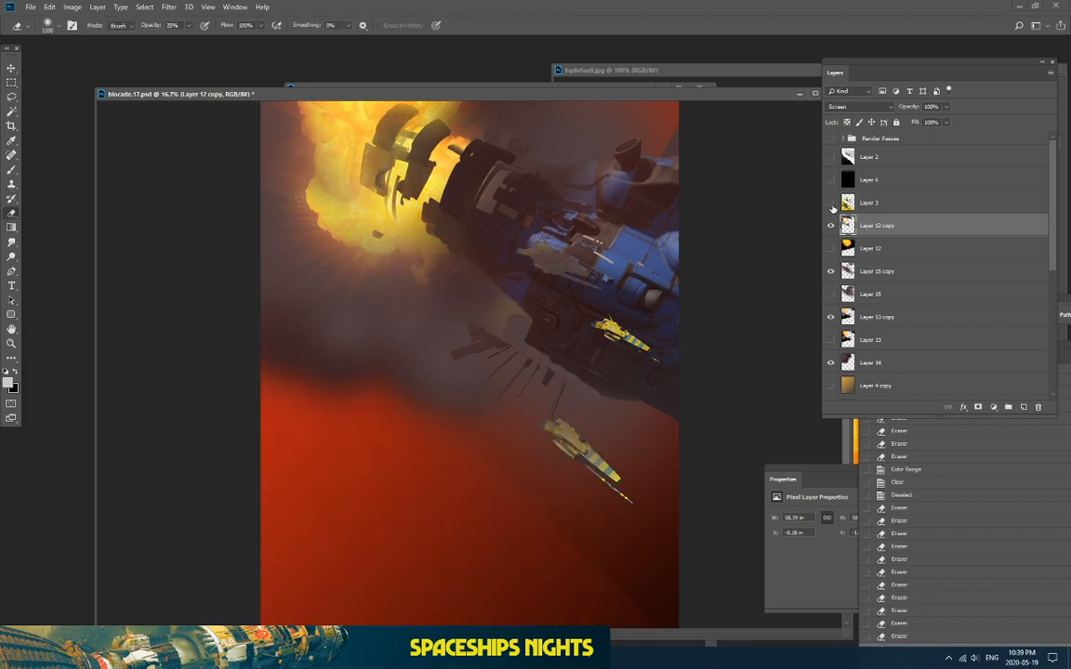
click(831, 202)
click(831, 270)
click(831, 271)
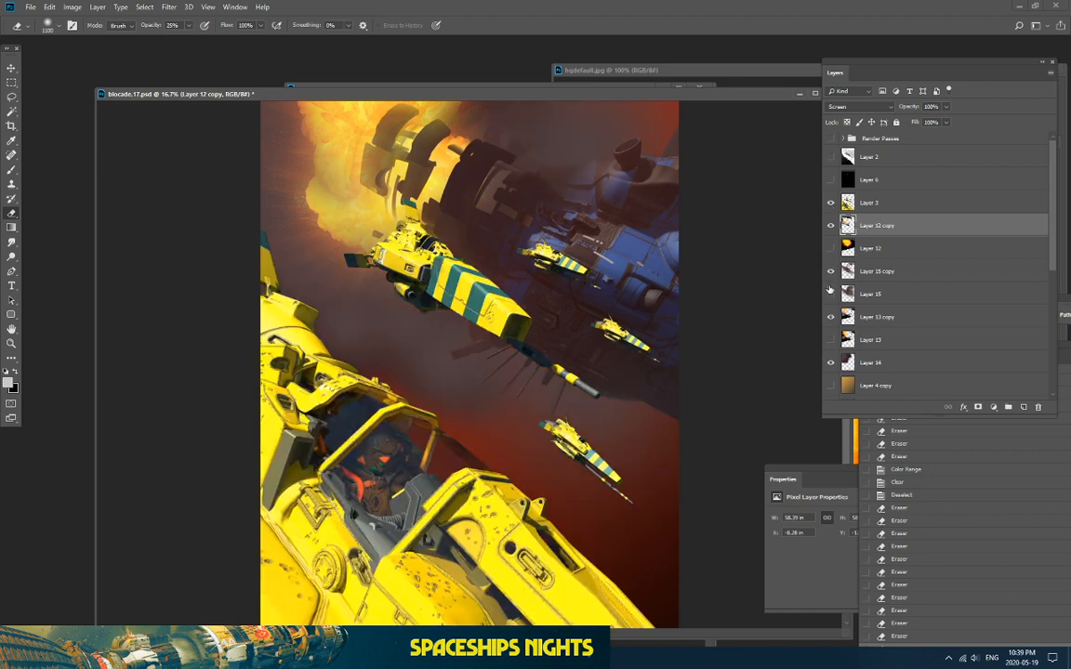
click(831, 317)
click(831, 317)
Step: On Layer 13 copy, load the saved selection, invert it, delete, and deselect
ctrl+click(847, 317)
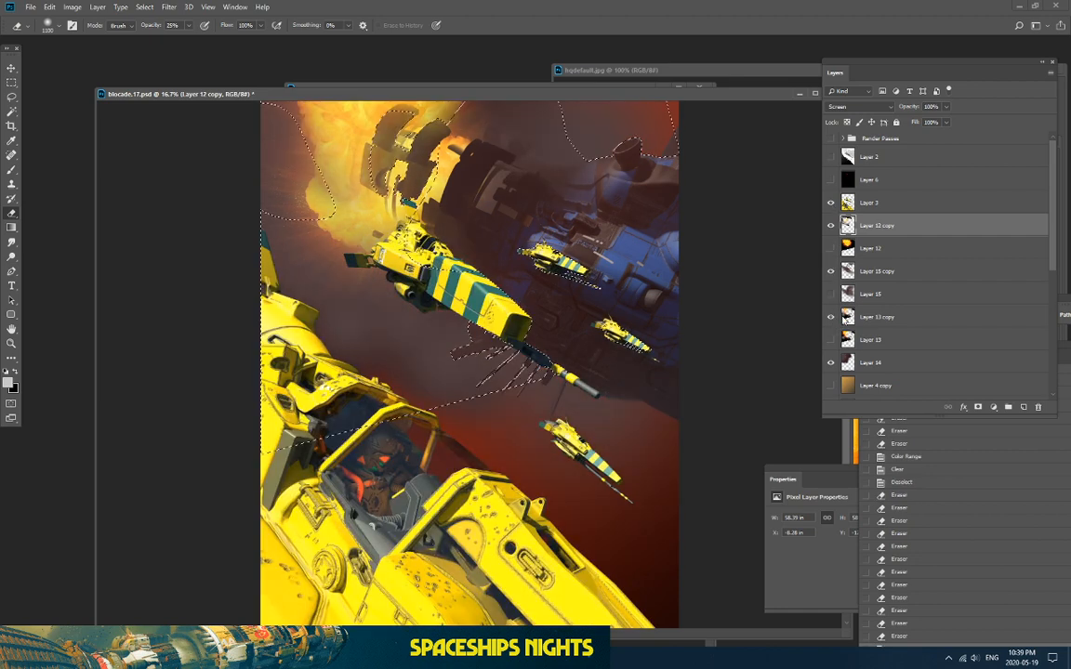
click(879, 317)
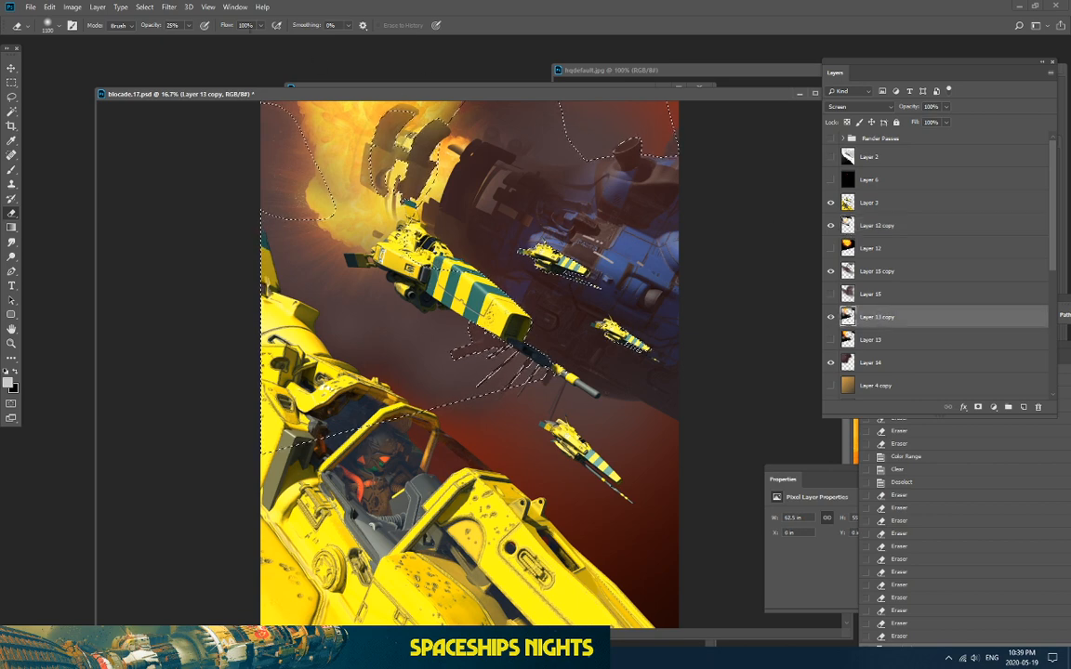
click(145, 7)
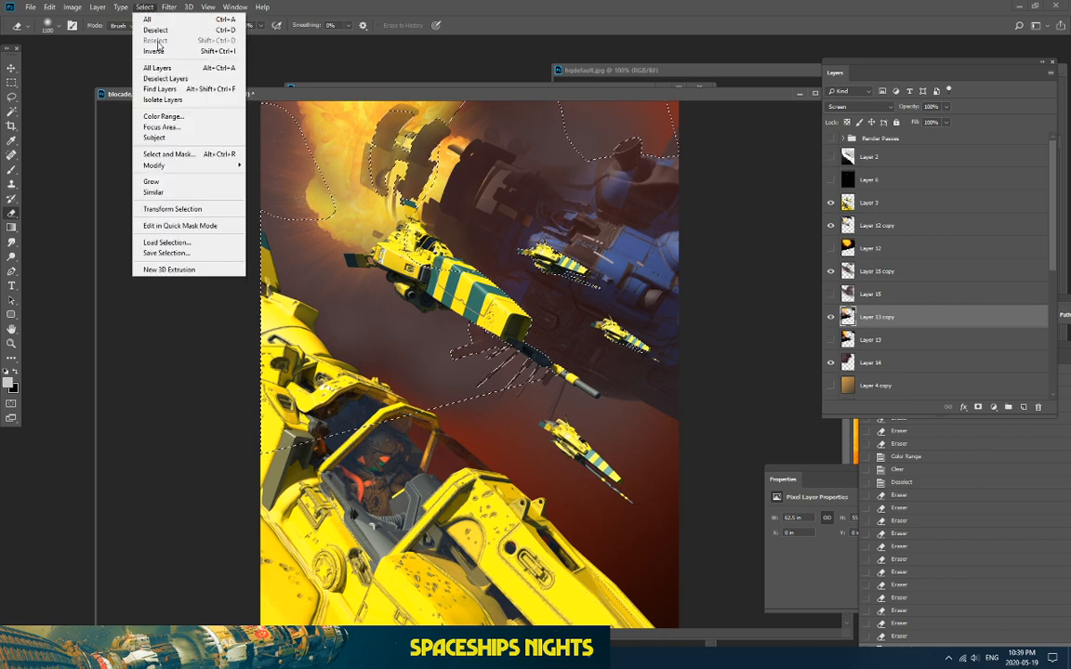
click(153, 50)
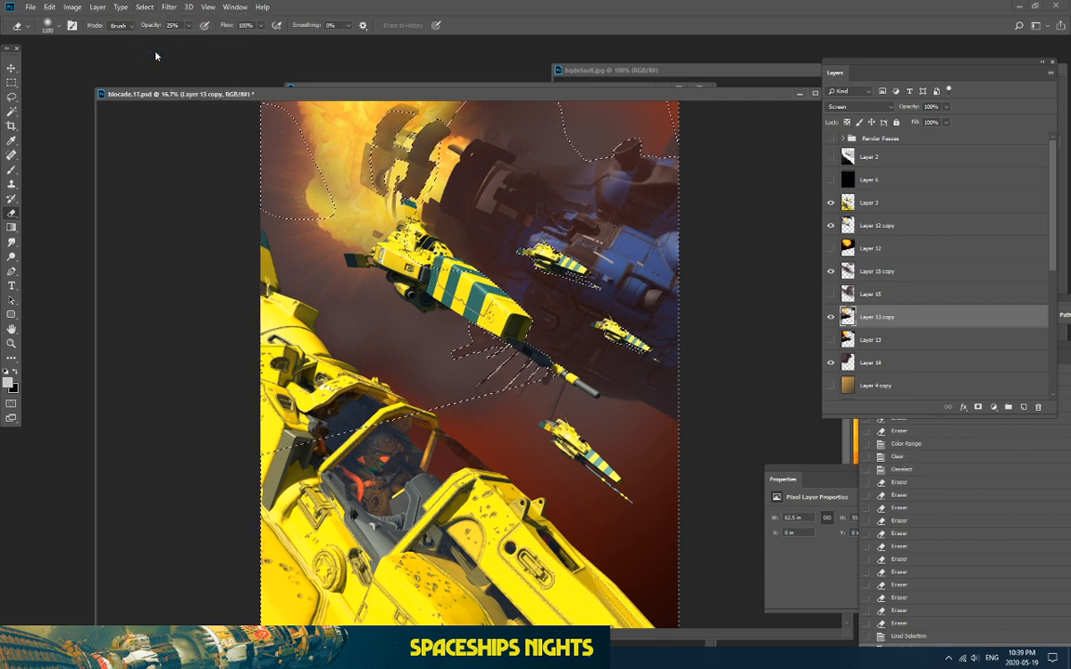
key(ctrl+shift+i)
key(Delete)
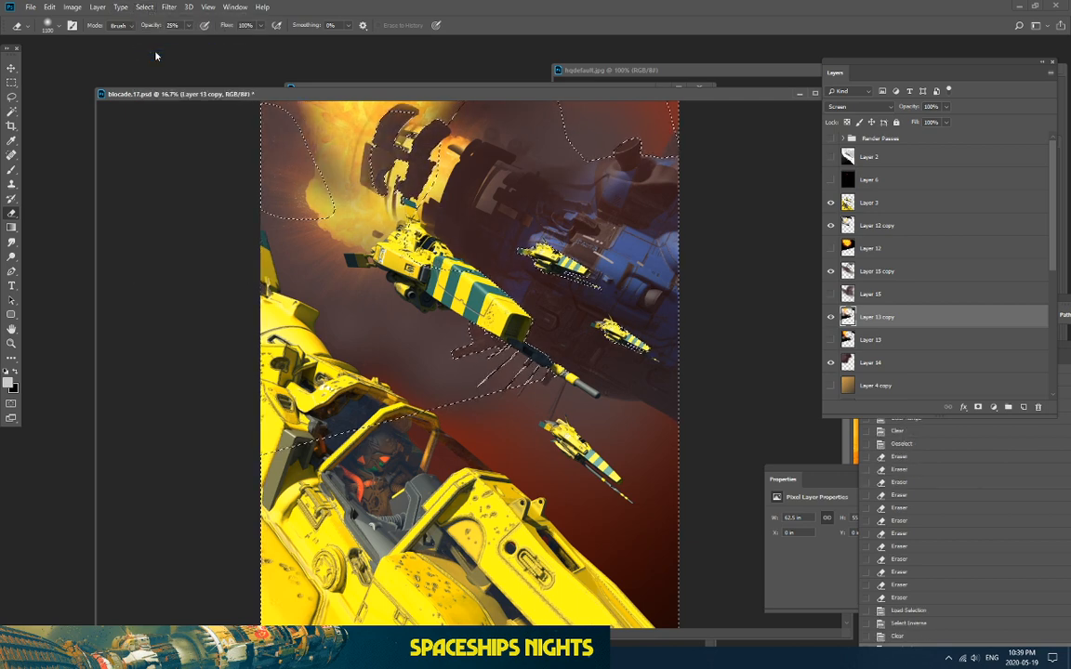
click(11, 84)
click(170, 153)
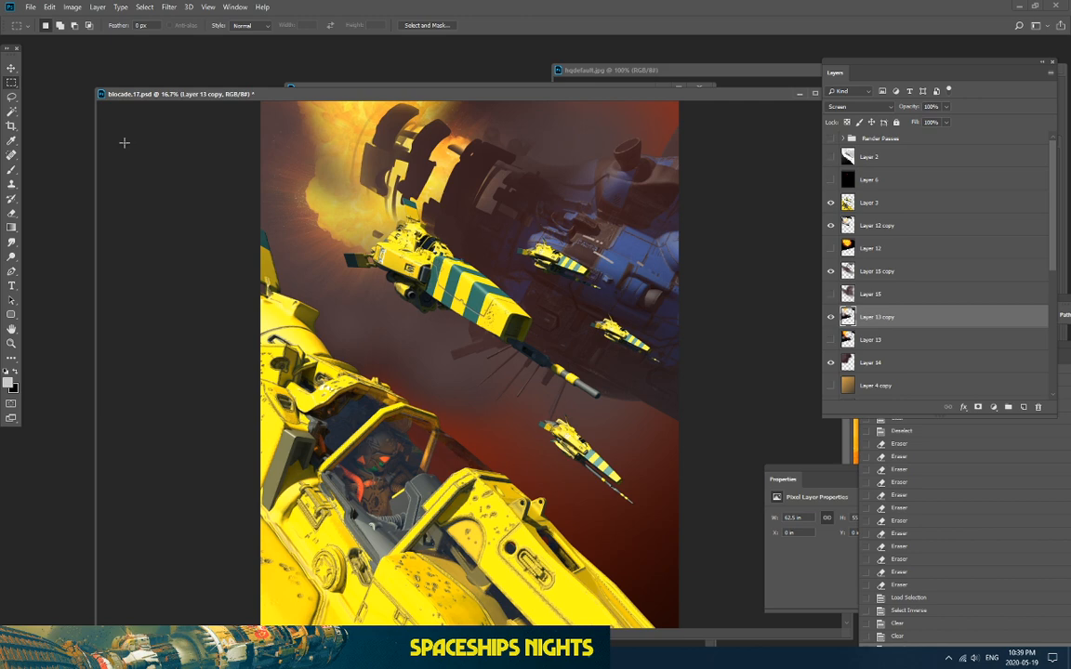
Step: Zoom and pan around the painting to inspect the ships, ending at 16.7%
key(ctrl+equal)
key(ctrl+equal)
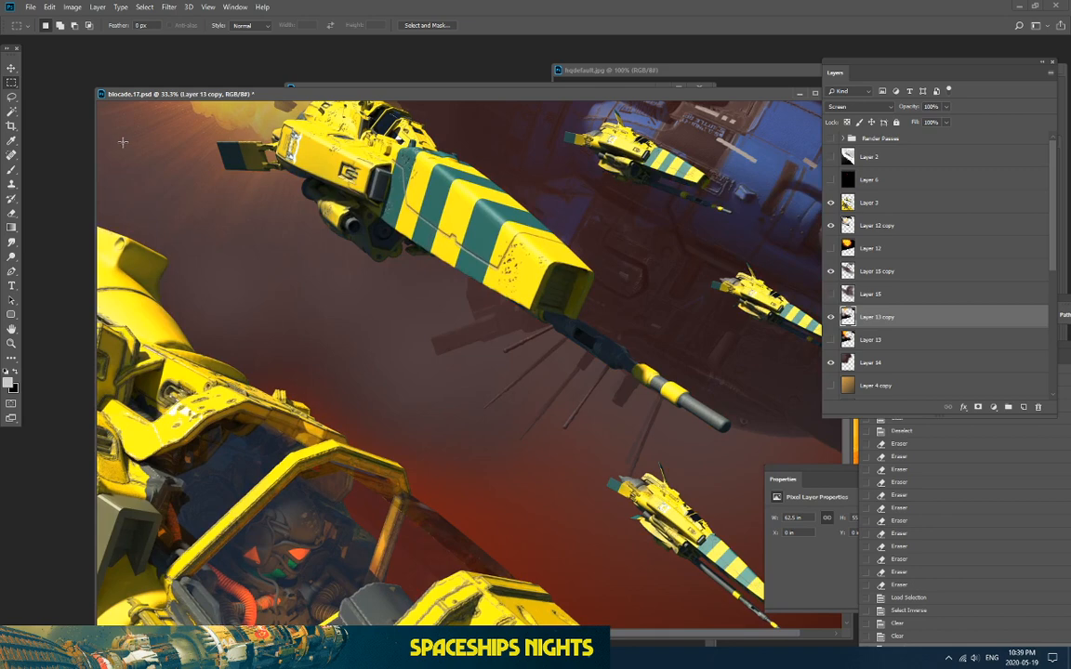
key(ctrl+equal)
drag(287, 201, 412, 563)
key(ctrl+0)
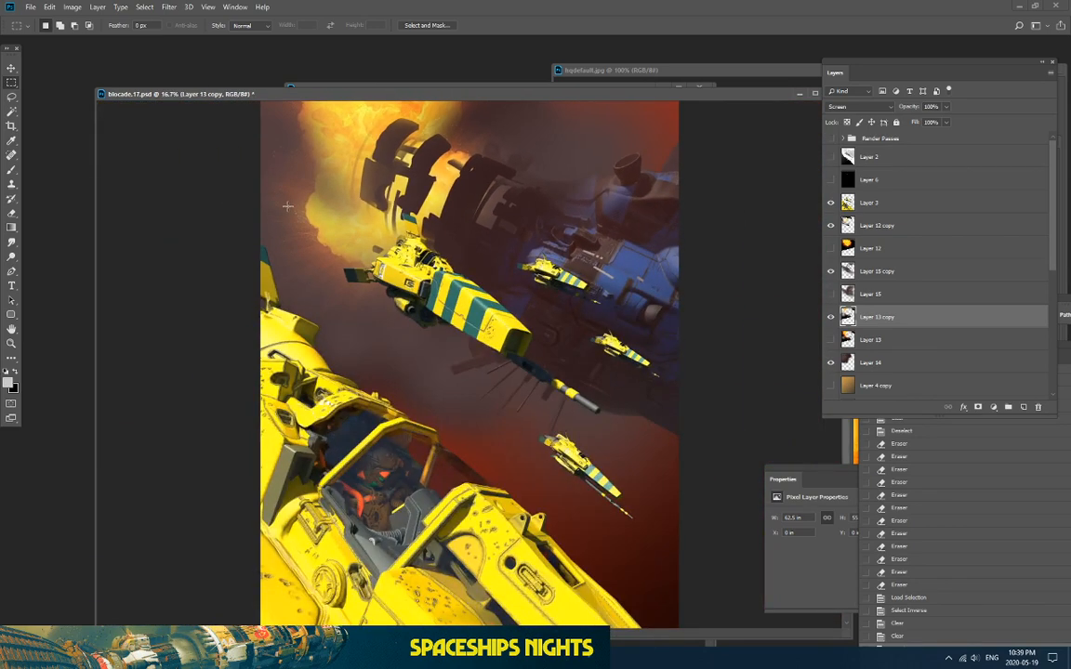
key(ctrl+minus)
key(ctrl+equal)
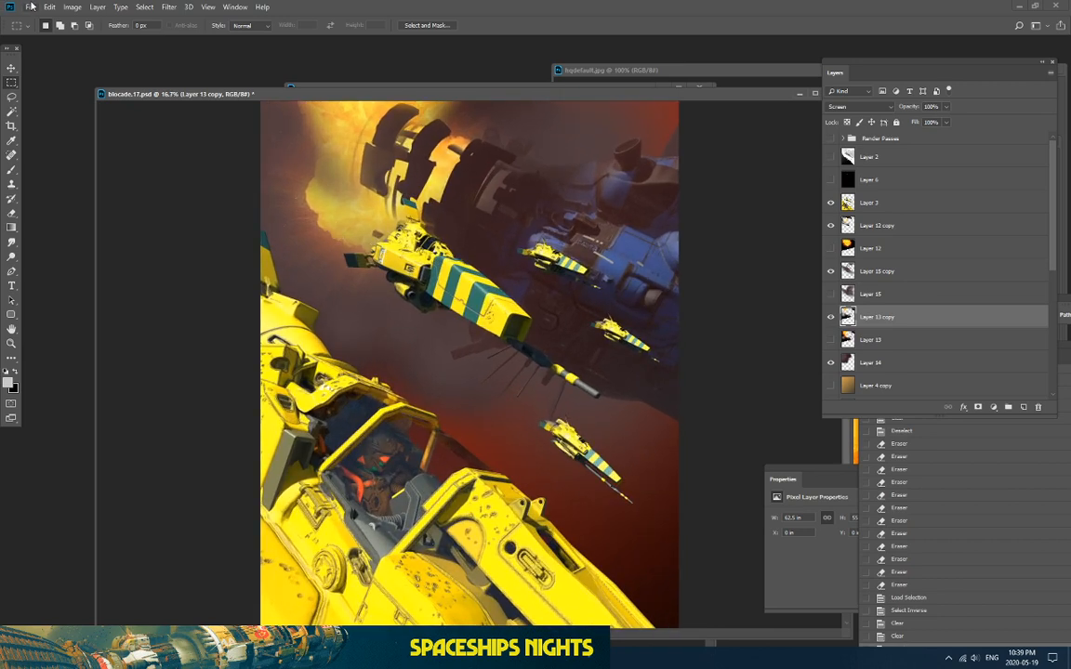
Step: On a new Layer 16, paint a tall narrow column with yellow sampled from a ship
click(1024, 407)
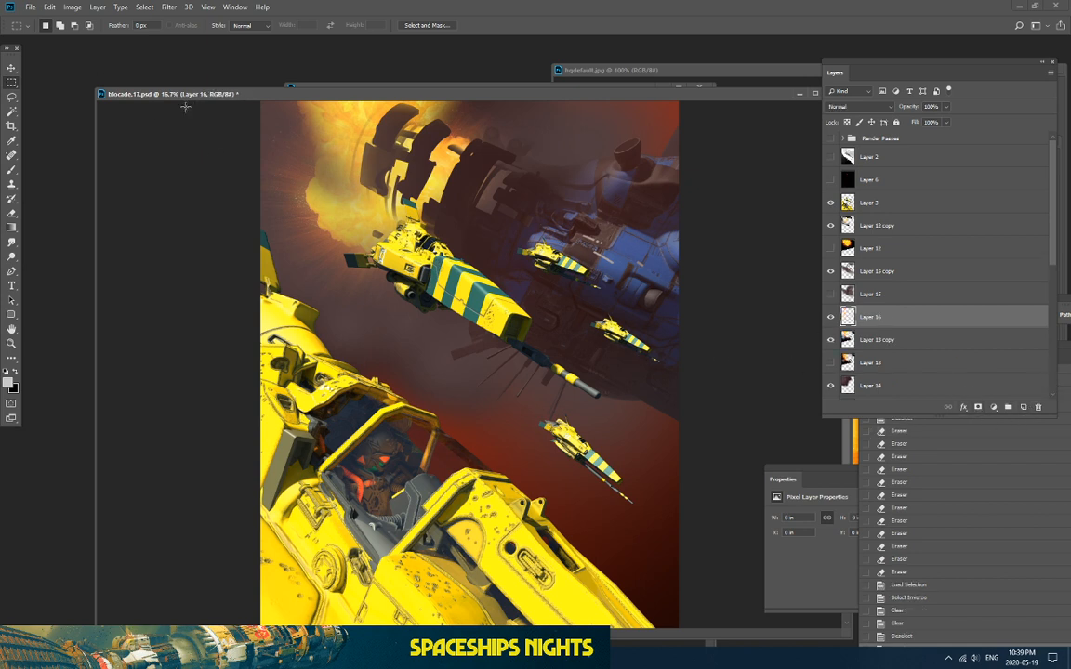
drag(520, 176, 528, 555)
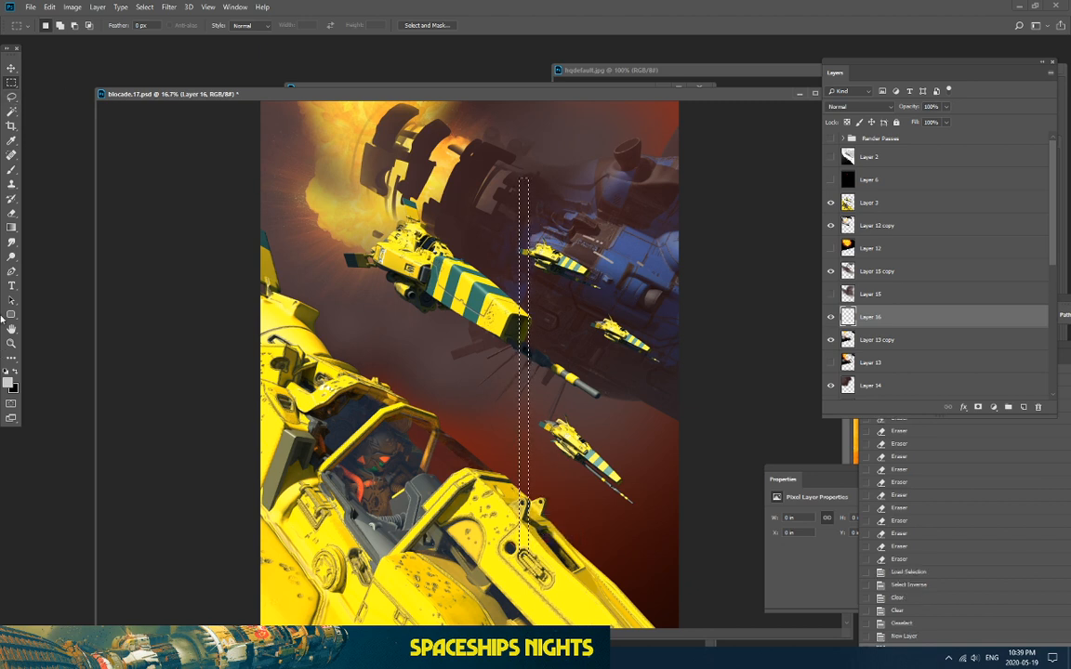
click(11, 169)
alt+click(268, 409)
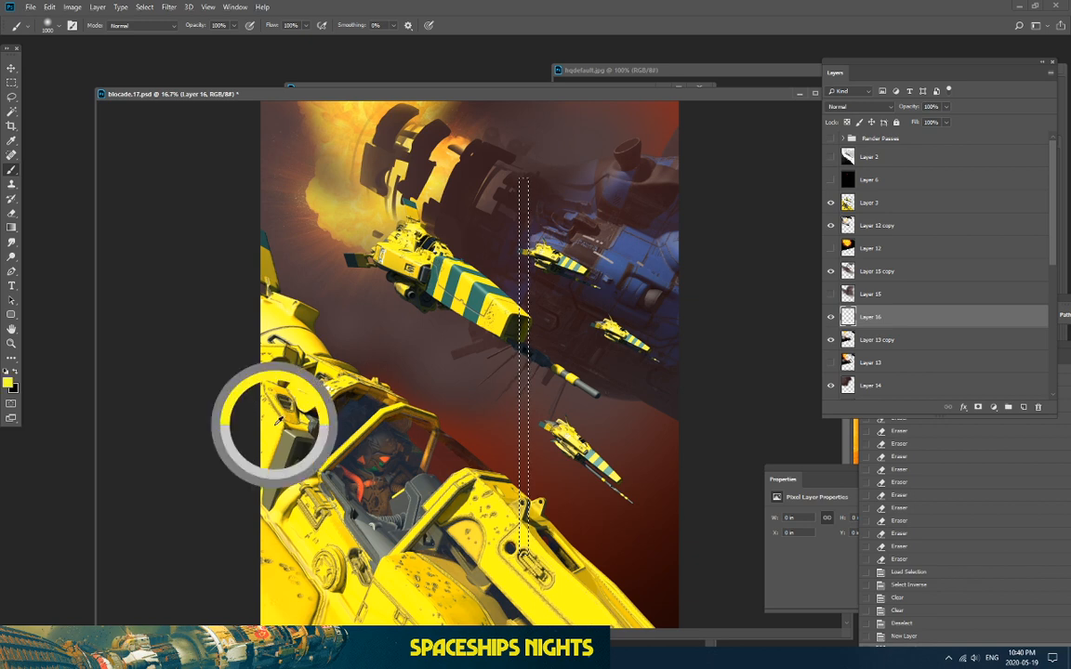
drag(525, 497, 530, 428)
drag(525, 542, 525, 296)
drag(527, 368, 527, 418)
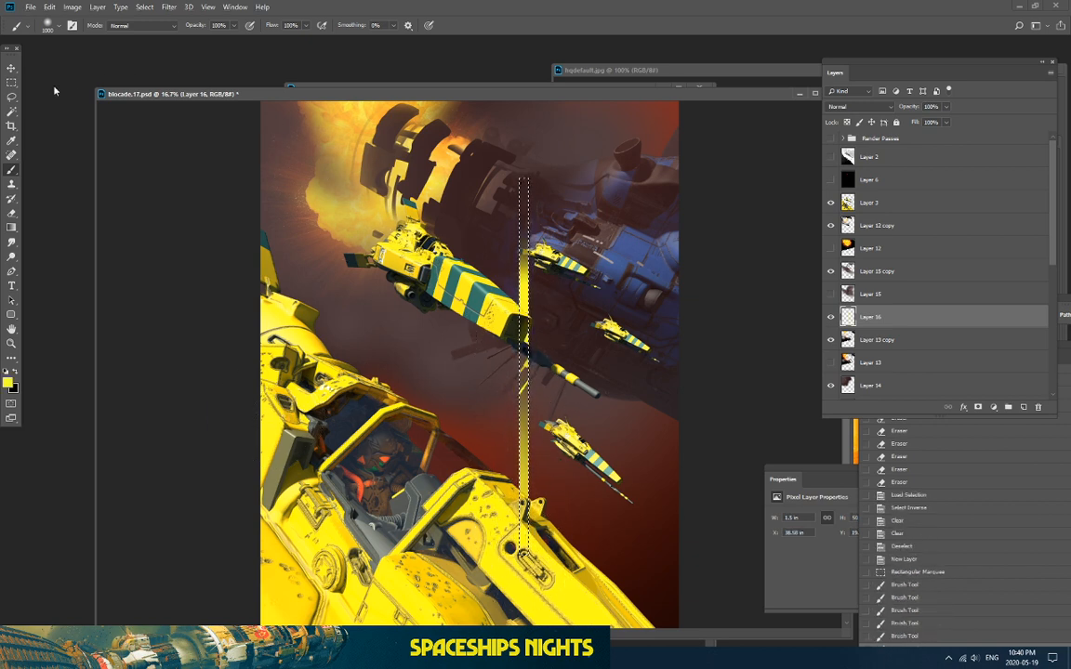
key(ctrl+d)
Step: Stack Layer 16 above Layer 3 and shift the yellow streak right and up
click(12, 97)
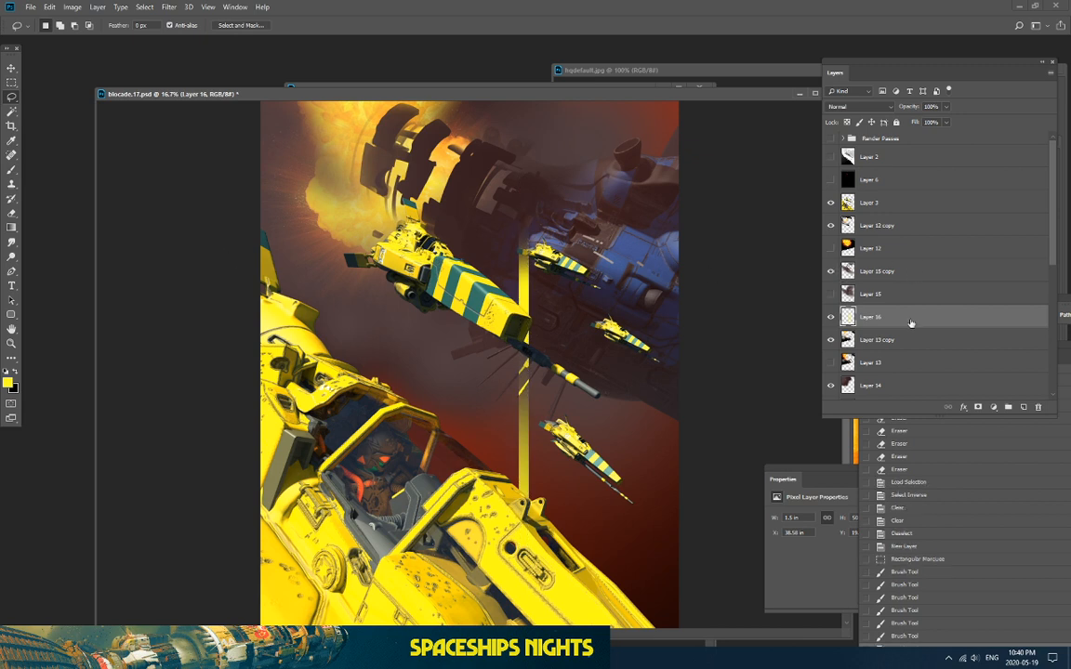
drag(865, 316, 918, 198)
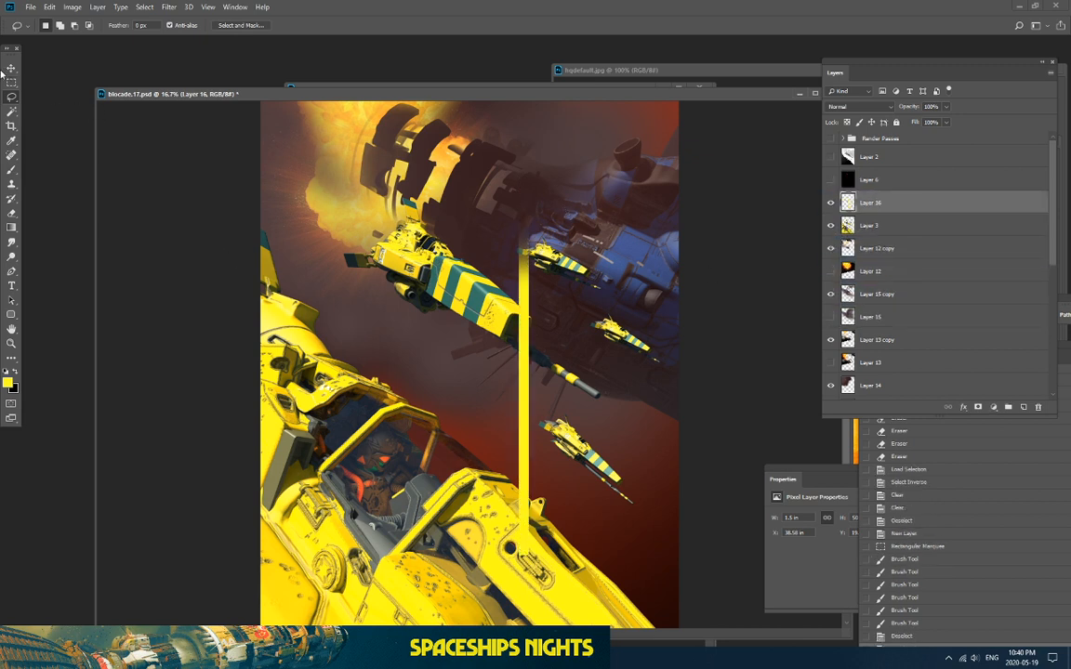
drag(546, 335, 536, 349)
key(ctrl+d)
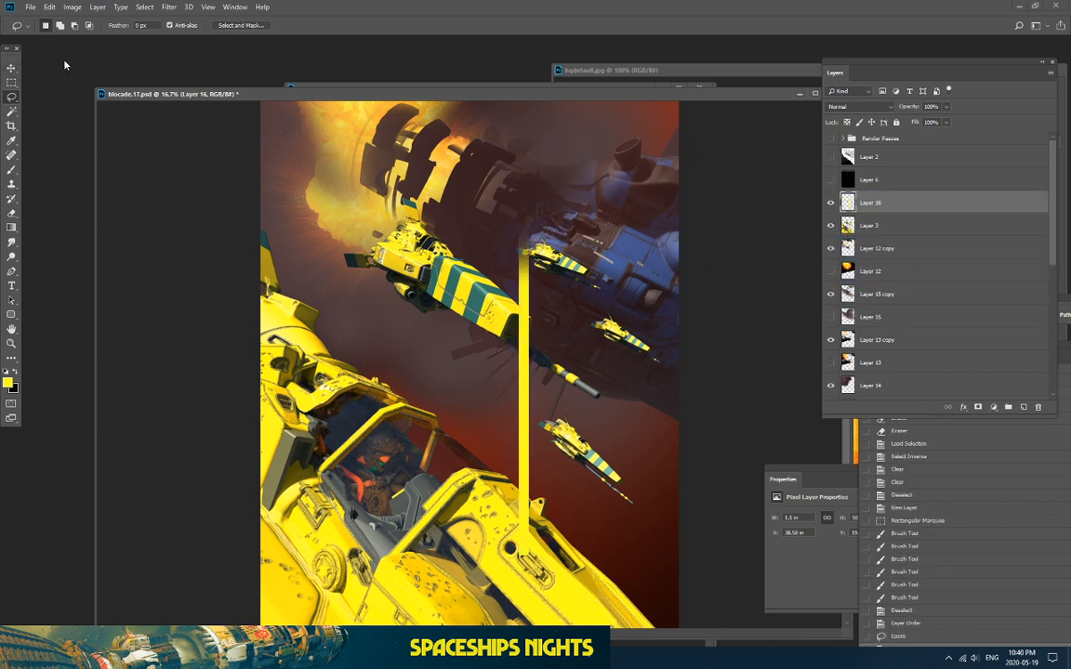
click(12, 72)
drag(446, 324, 516, 275)
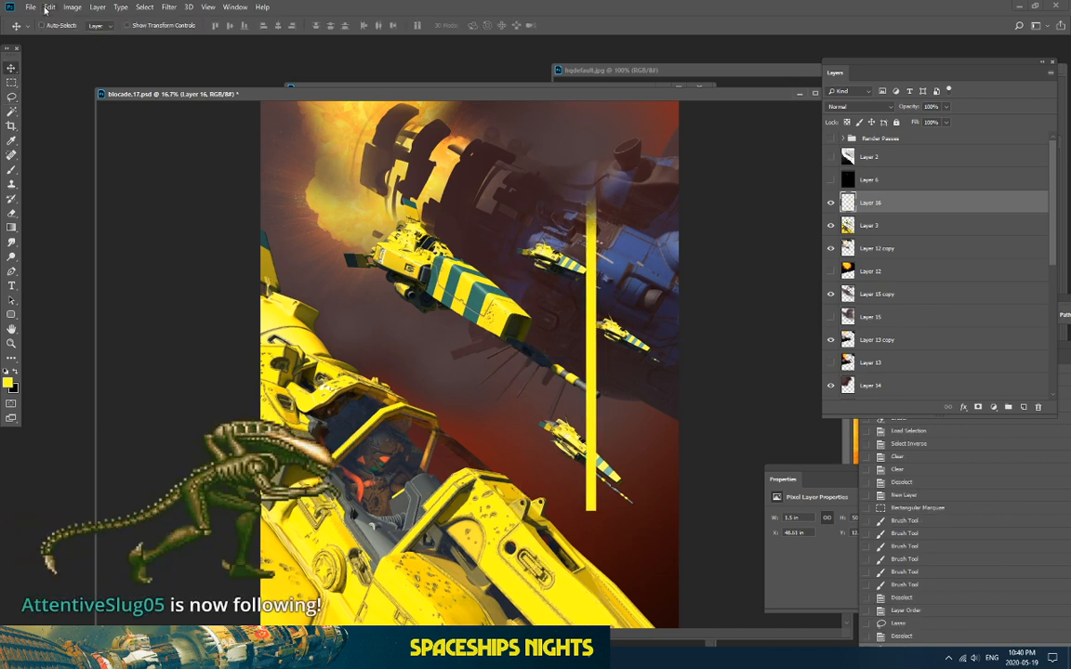
Step: Recolour the yellow bar to cyan with a Hue/Saturation hue shift
click(72, 6)
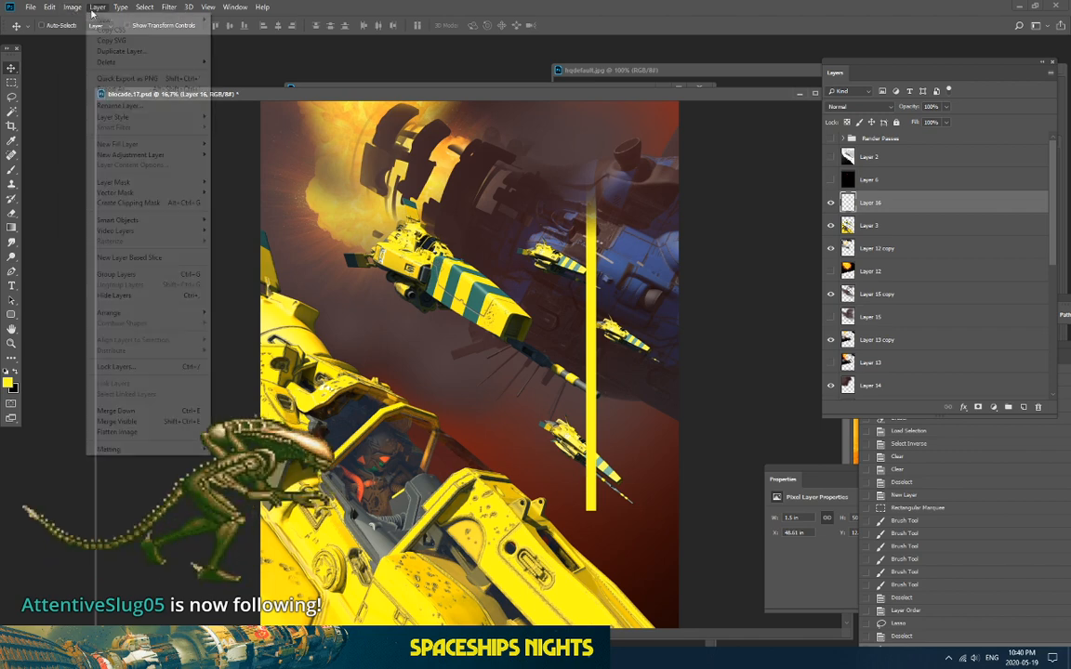
mouse_move(93, 36)
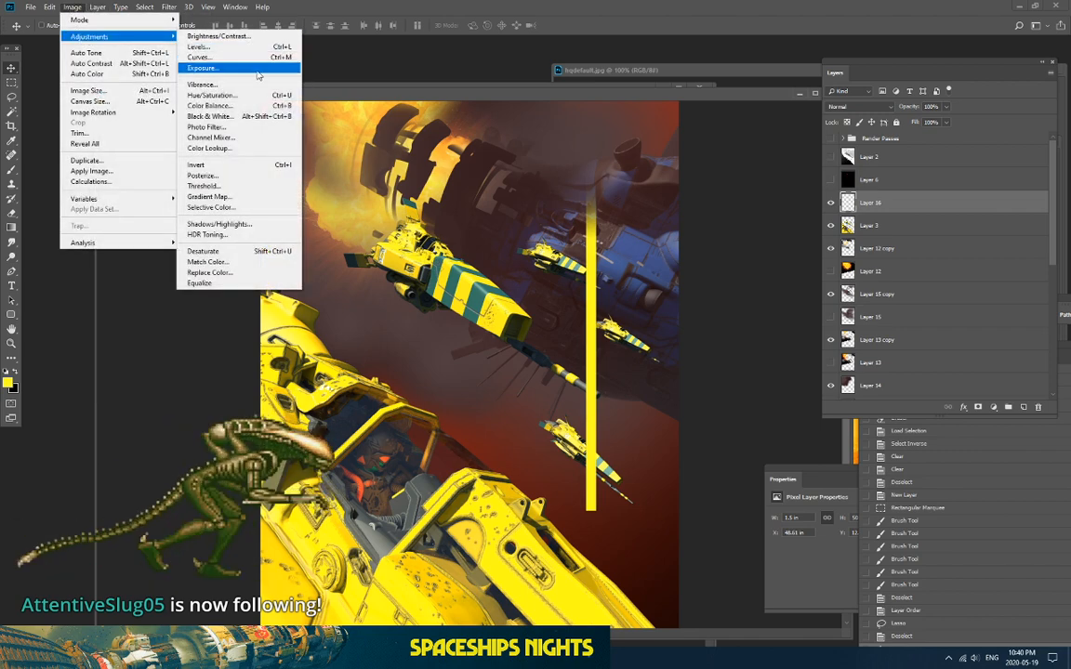
click(221, 95)
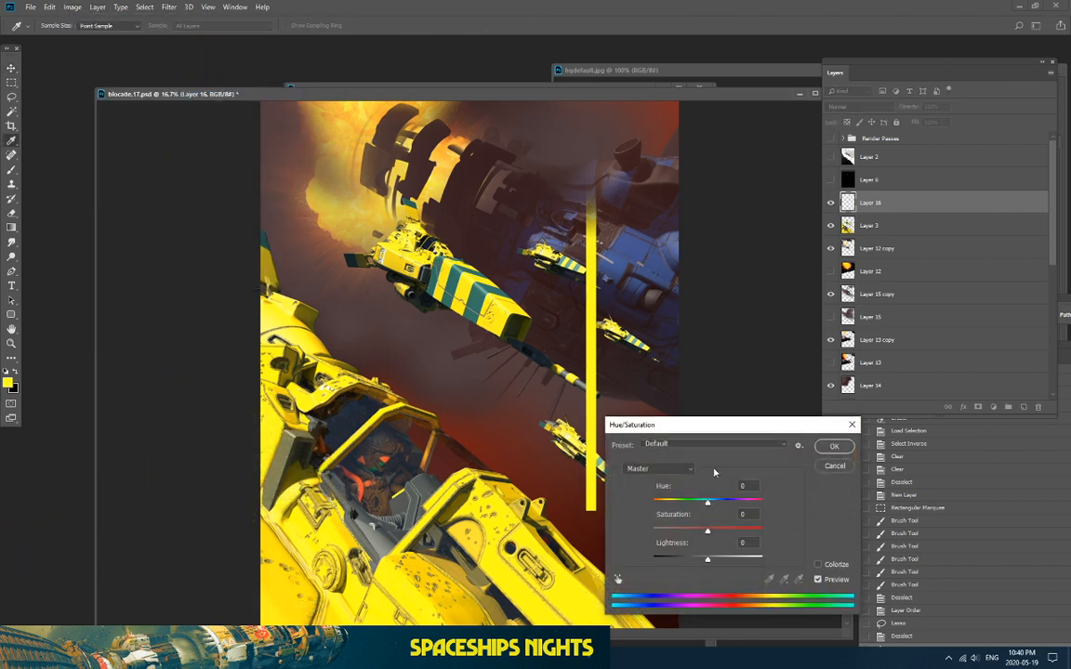
drag(700, 506, 752, 529)
click(834, 447)
key(v)
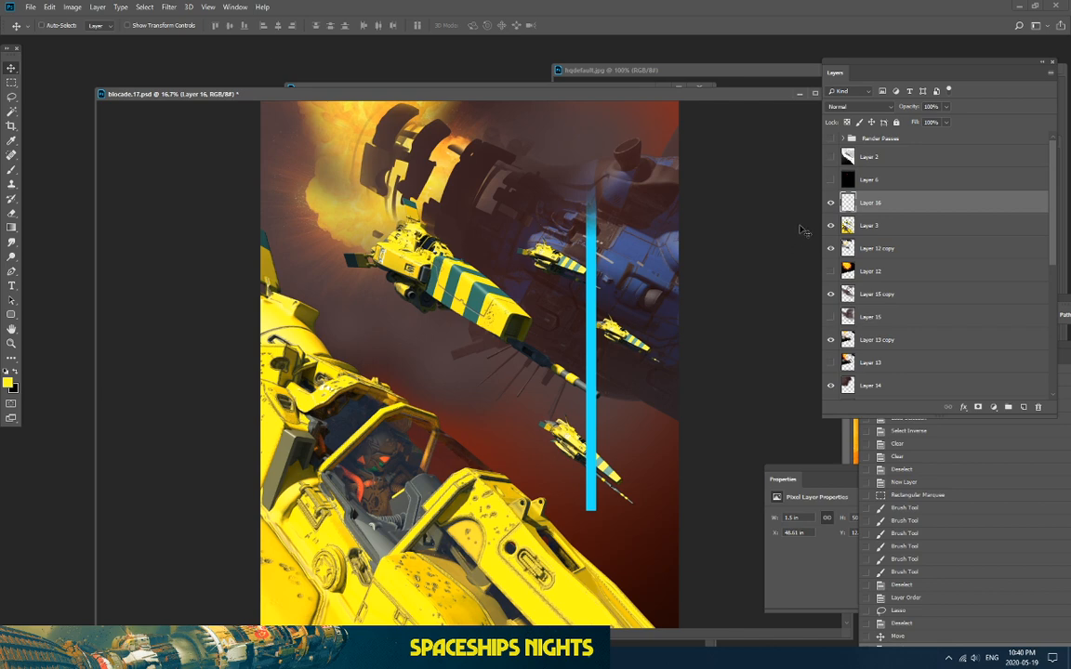
Step: Soften the beam with a Gaussian Blur of radius 37.4
click(169, 7)
mouse_move(199, 136)
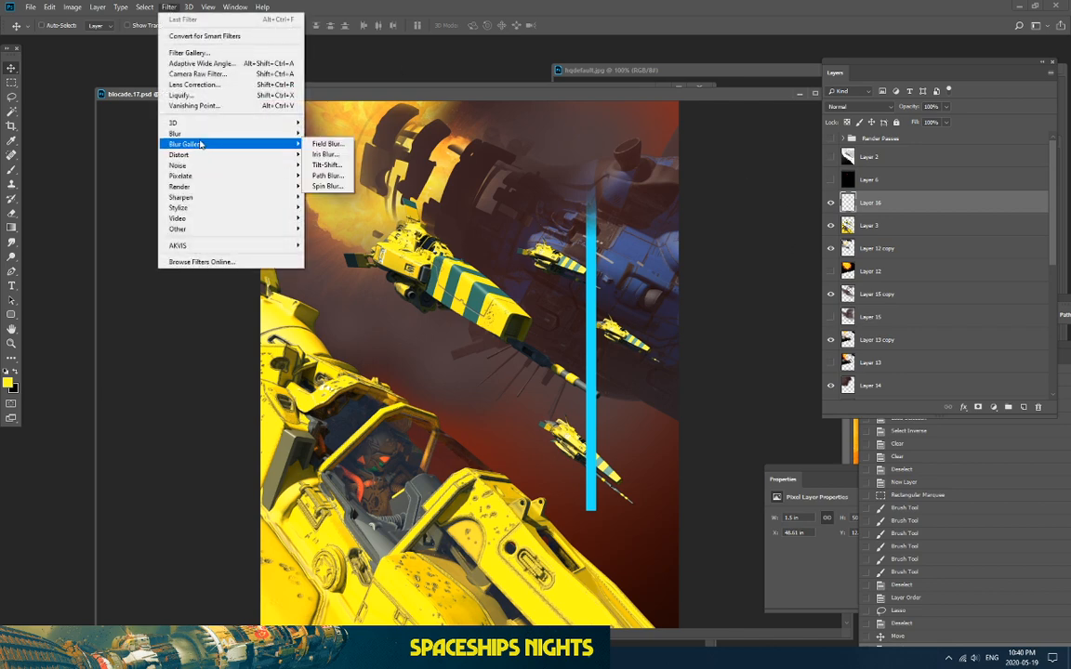
click(330, 175)
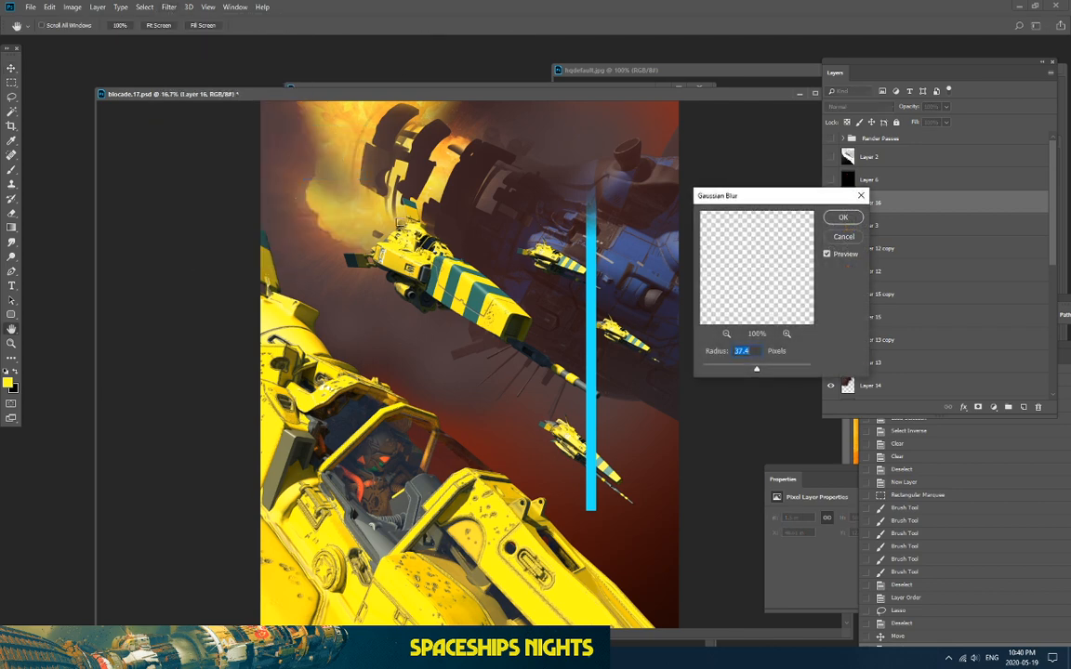
click(844, 218)
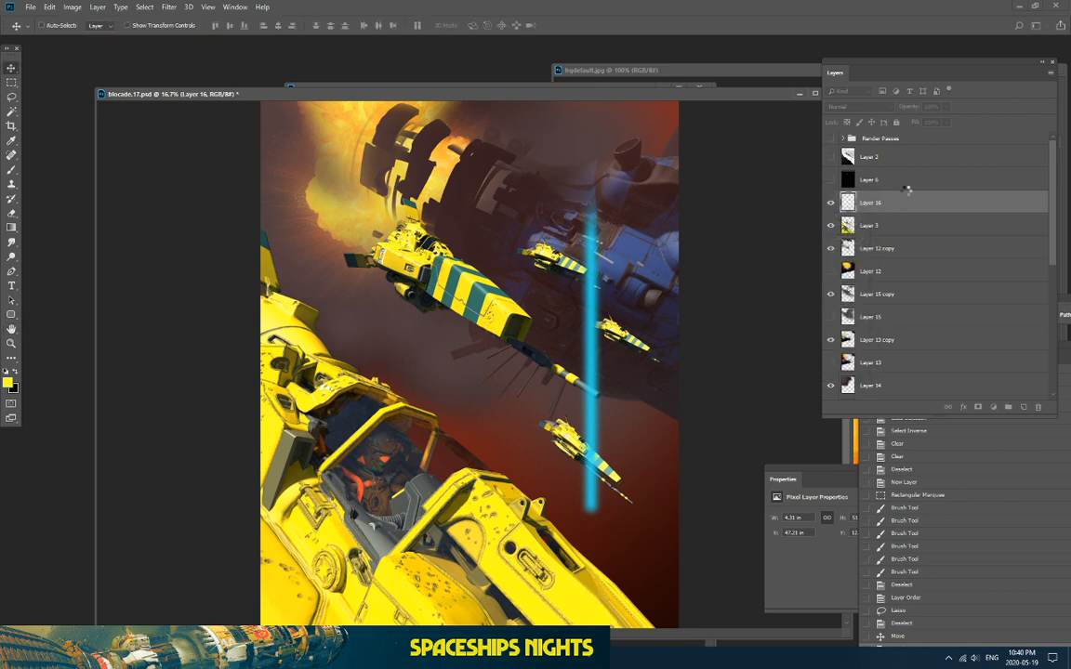
Step: Duplicate the beam, distort the copy's top to flare outward and upward, then merge it down
drag(1007, 395, 1007, 406)
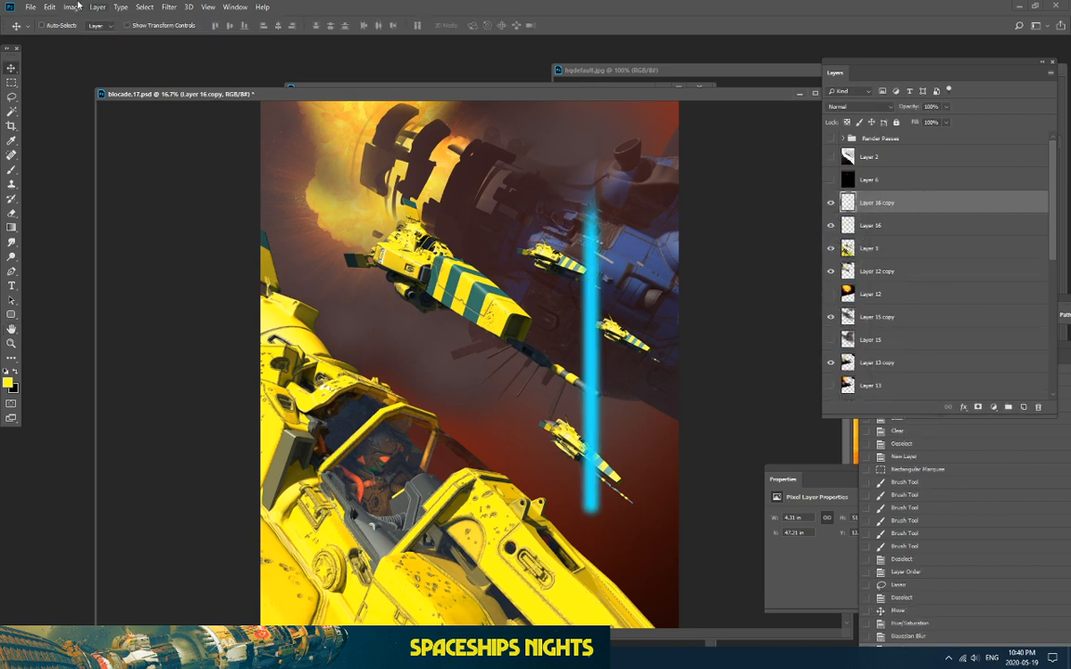
click(50, 7)
mouse_move(84, 251)
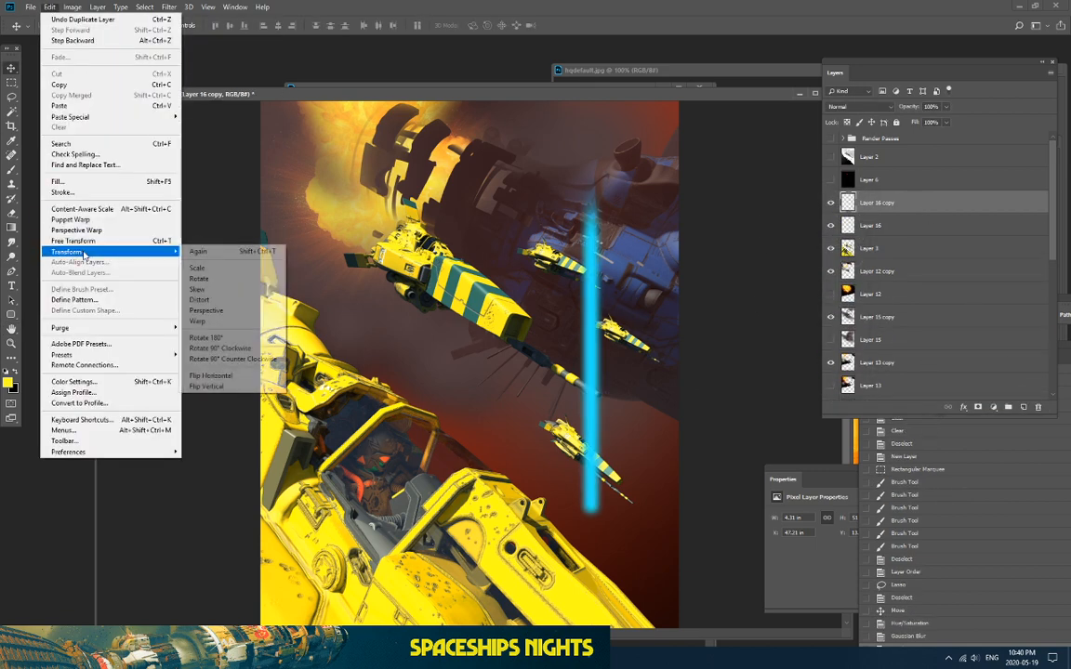
click(227, 299)
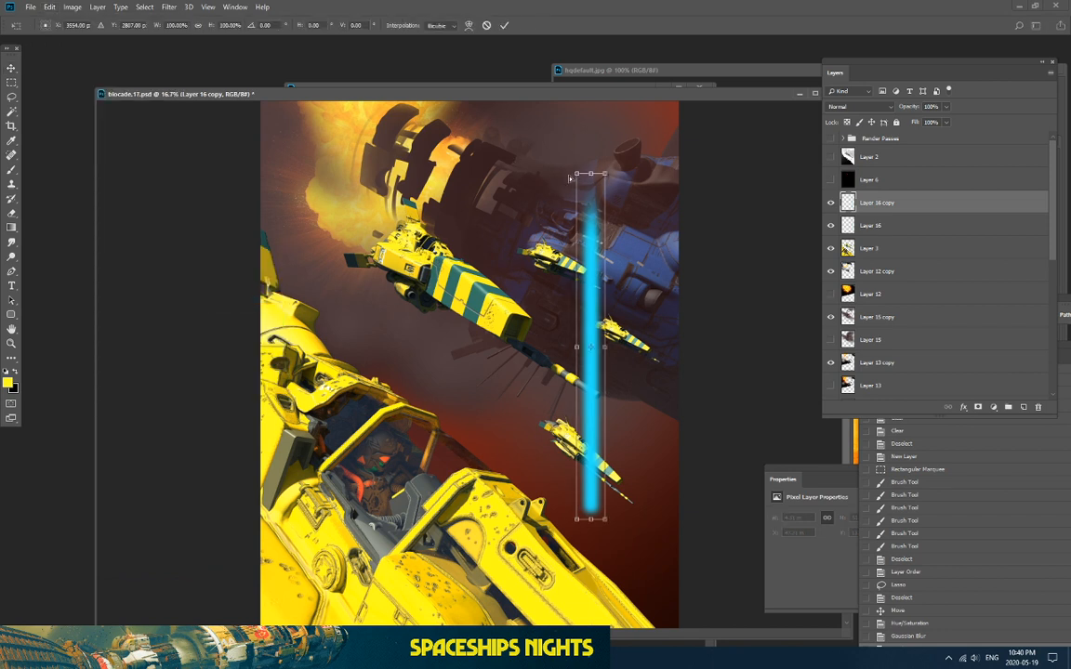
drag(570, 178, 474, 212)
drag(605, 174, 731, 152)
drag(600, 184, 595, 130)
key(Return)
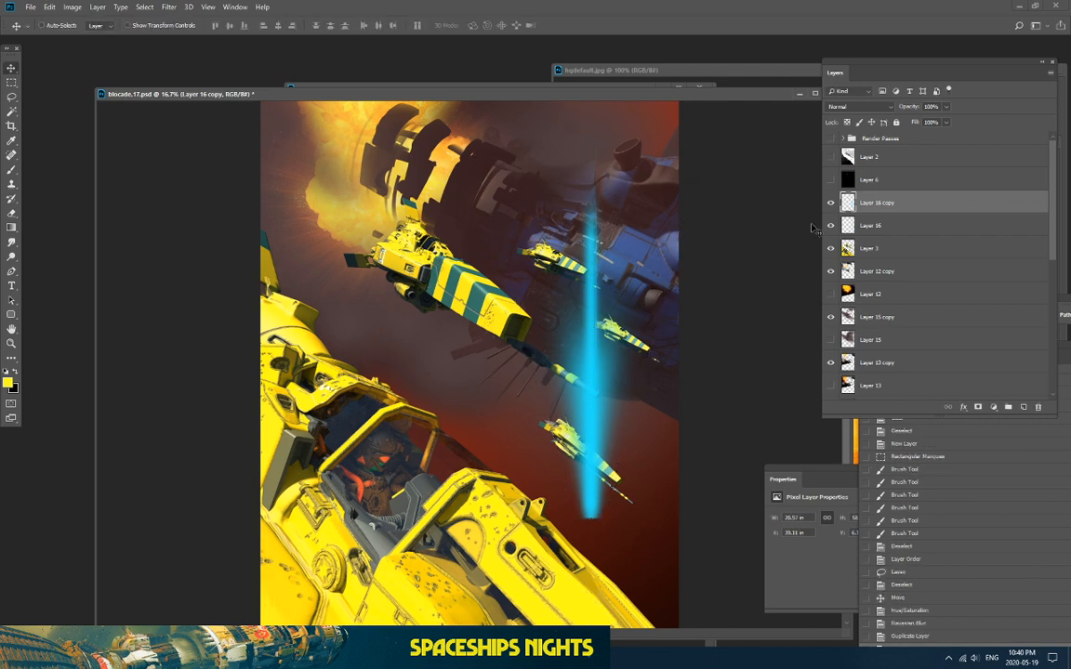
right_click(891, 208)
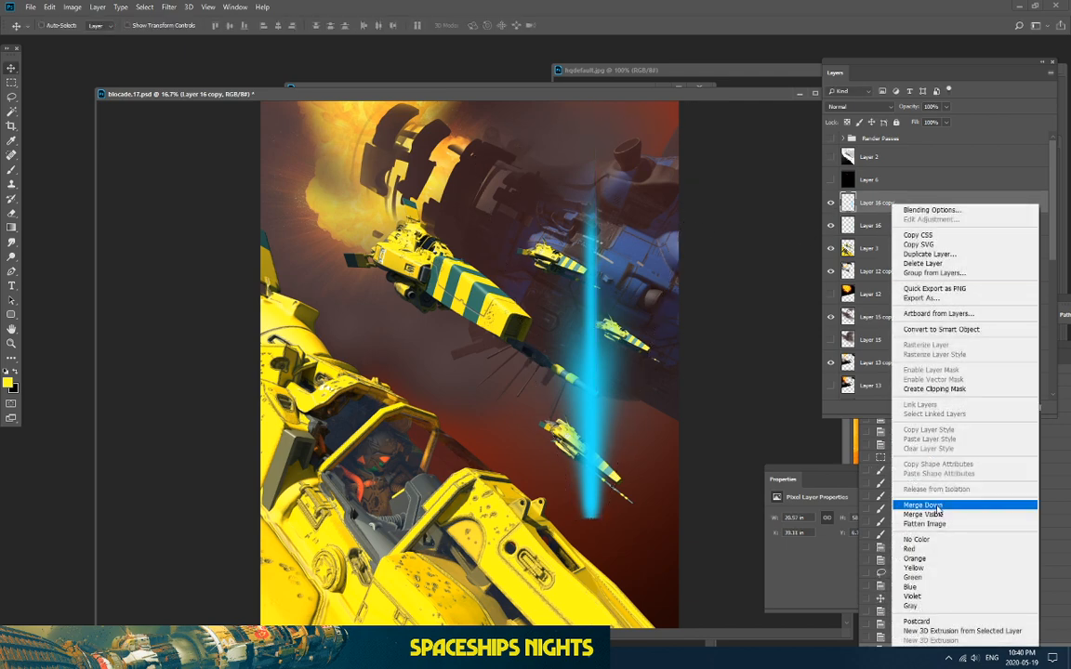
click(848, 457)
Step: Paint a round cyan glow at the beam's base and move Layer 16 below Layer 3
key(b)
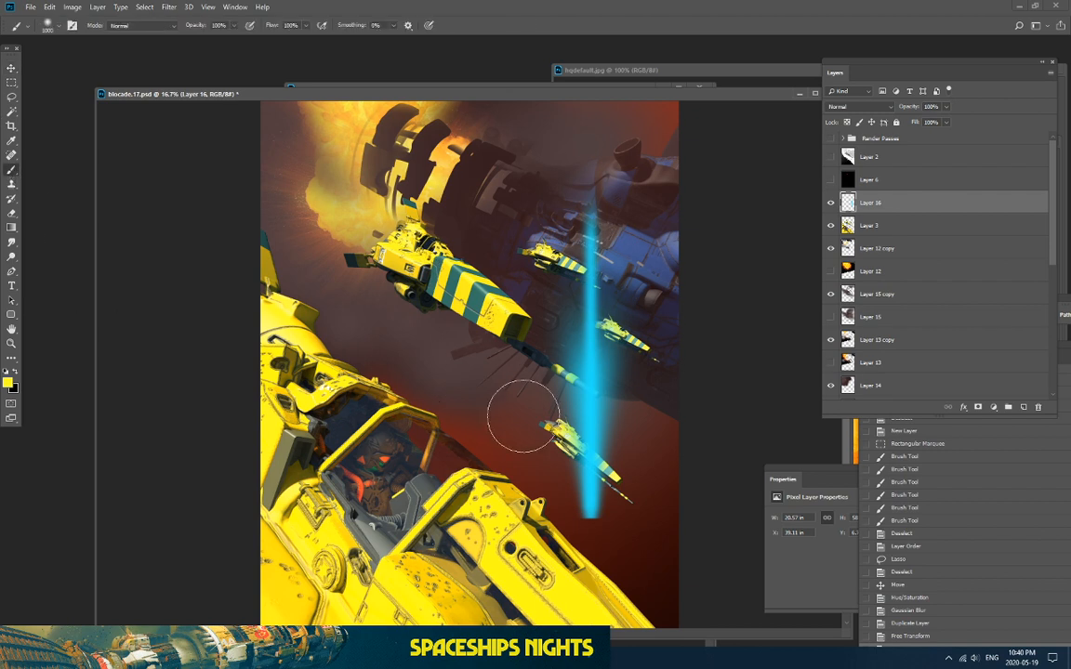
click(589, 512)
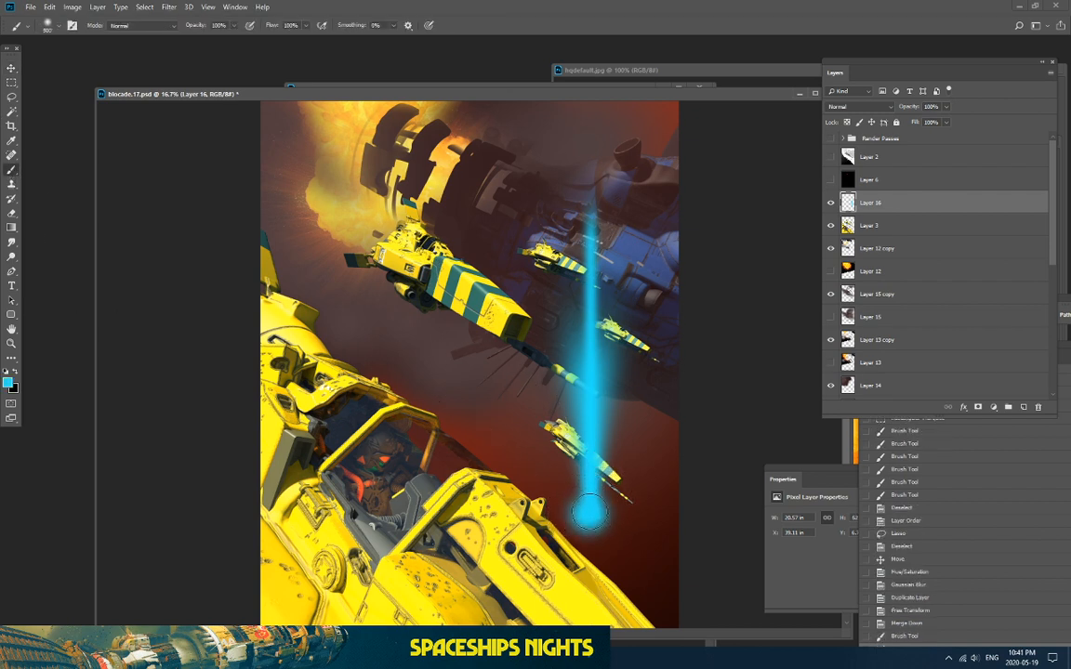
click(588, 514)
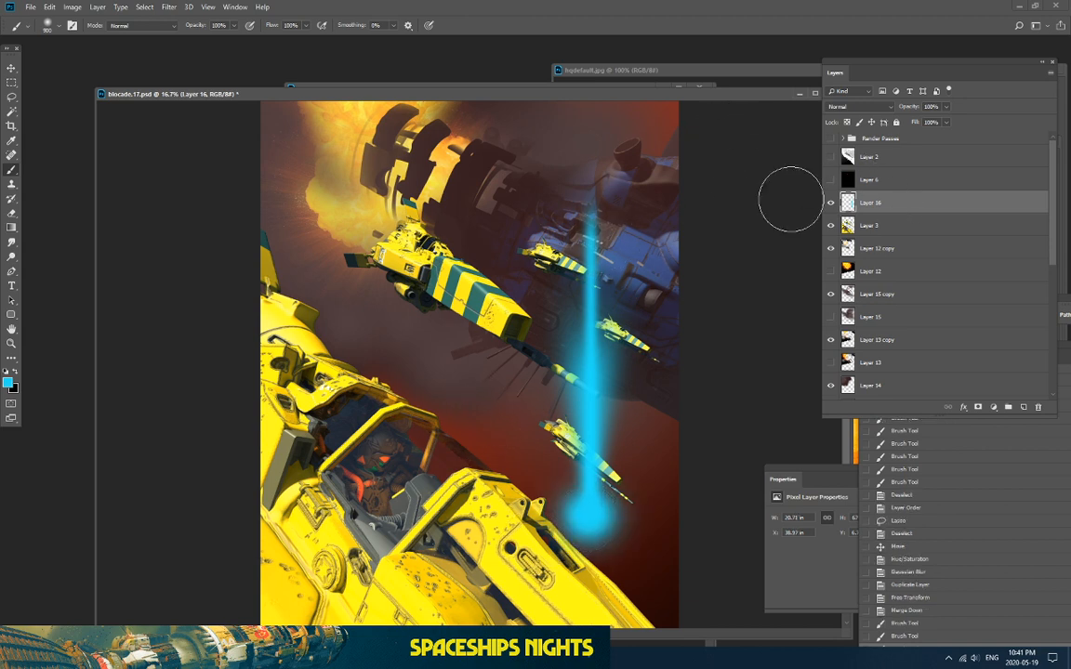
key(ctrl+bracketleft)
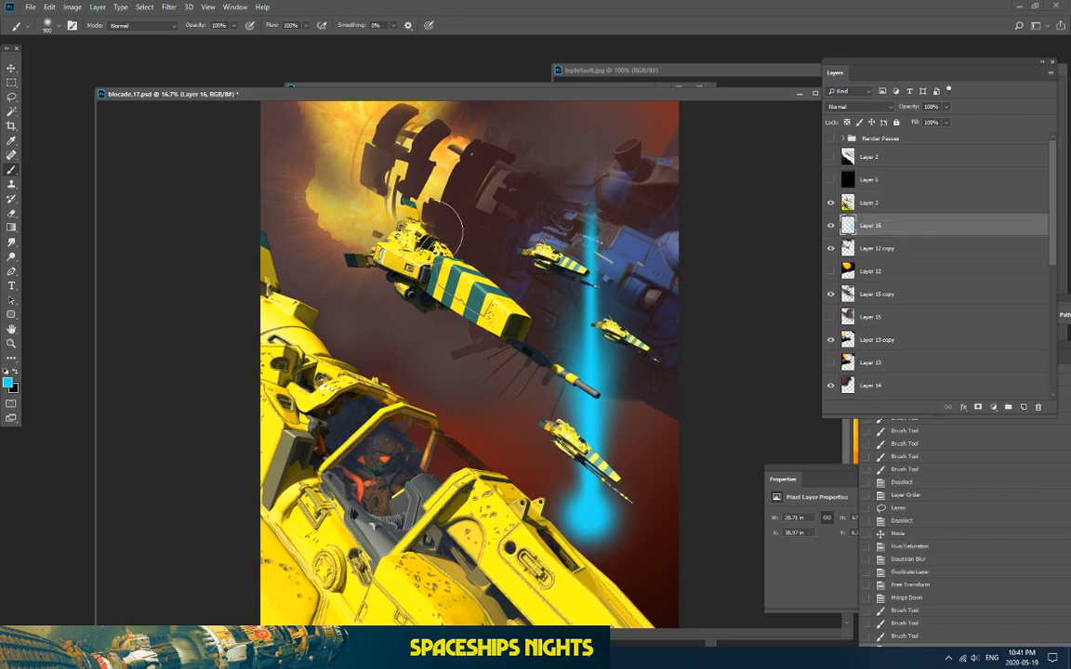
click(47, 7)
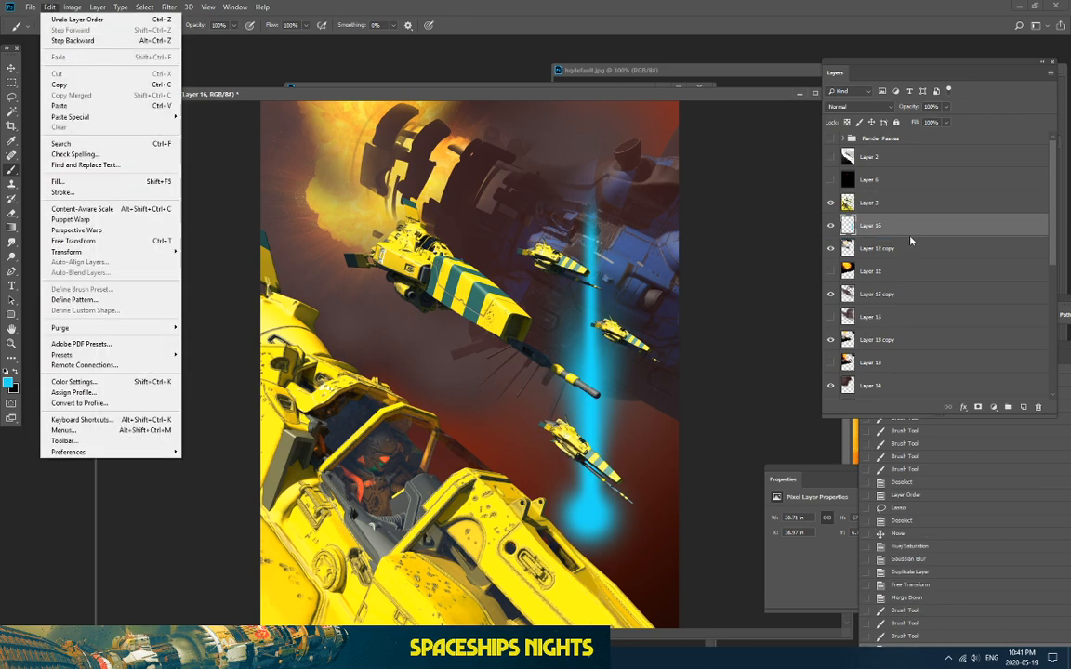
Step: Duplicate Layer 16, hide the original, and rotate the copy to slant toward the lead ship
key(Escape)
key(ctrl+j)
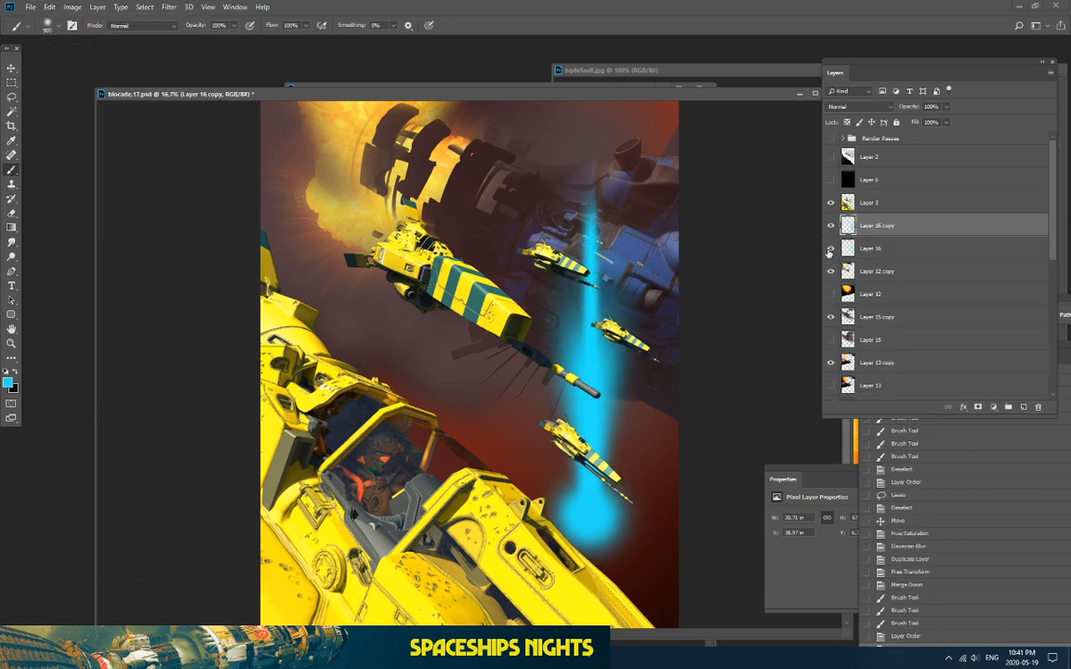
click(830, 249)
click(49, 7)
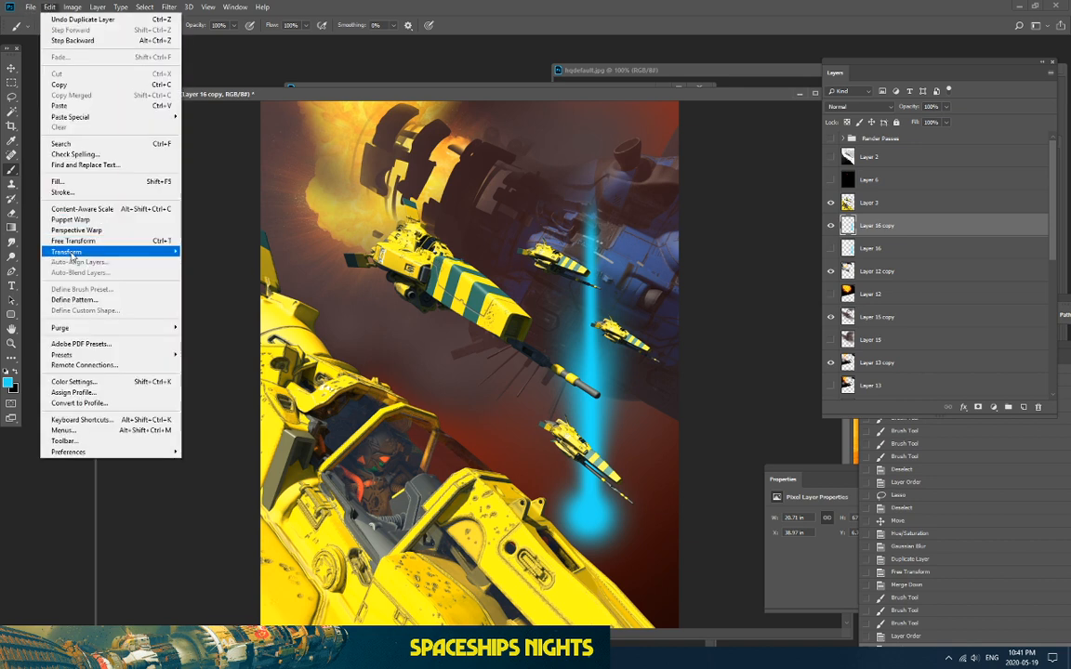
mouse_move(149, 252)
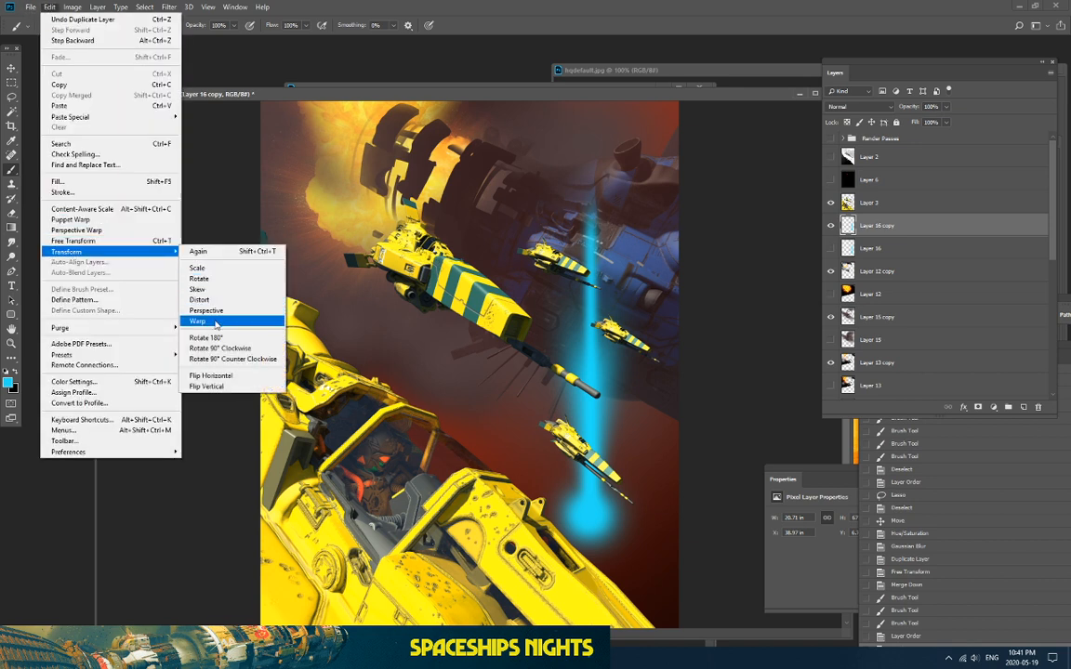
click(200, 278)
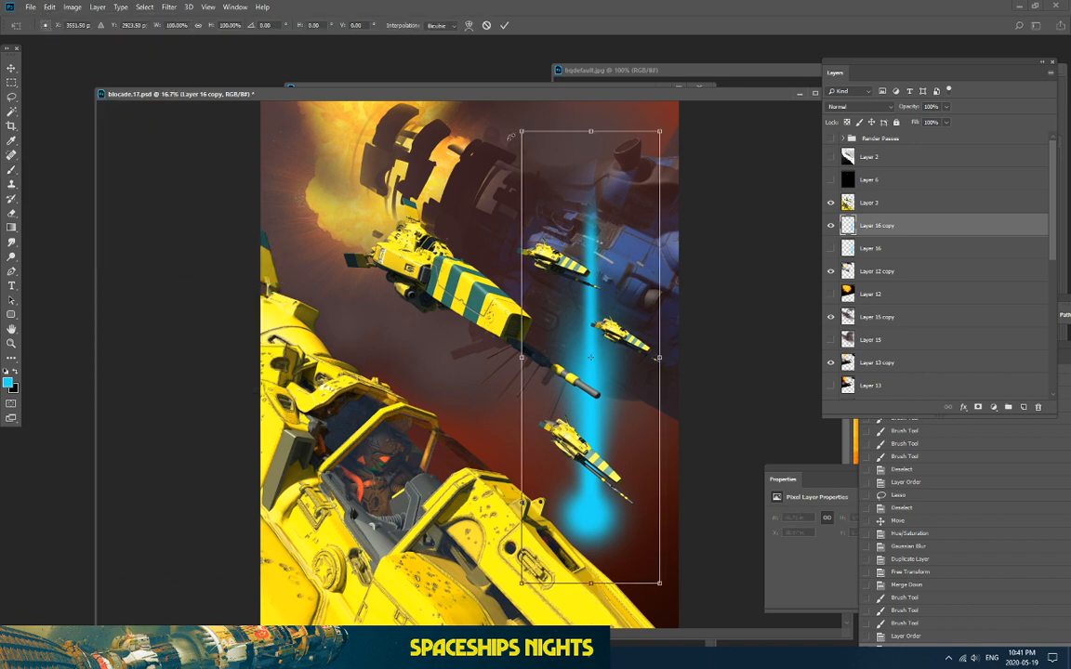
drag(549, 65, 204, 101)
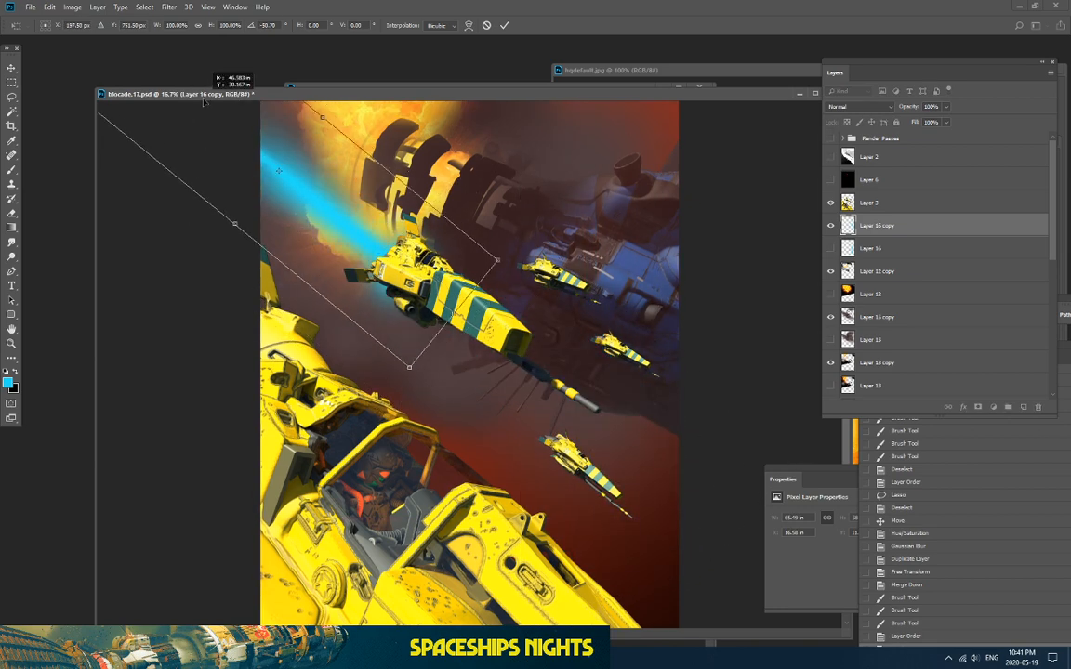
drag(240, 228, 252, 235)
drag(302, 208, 268, 222)
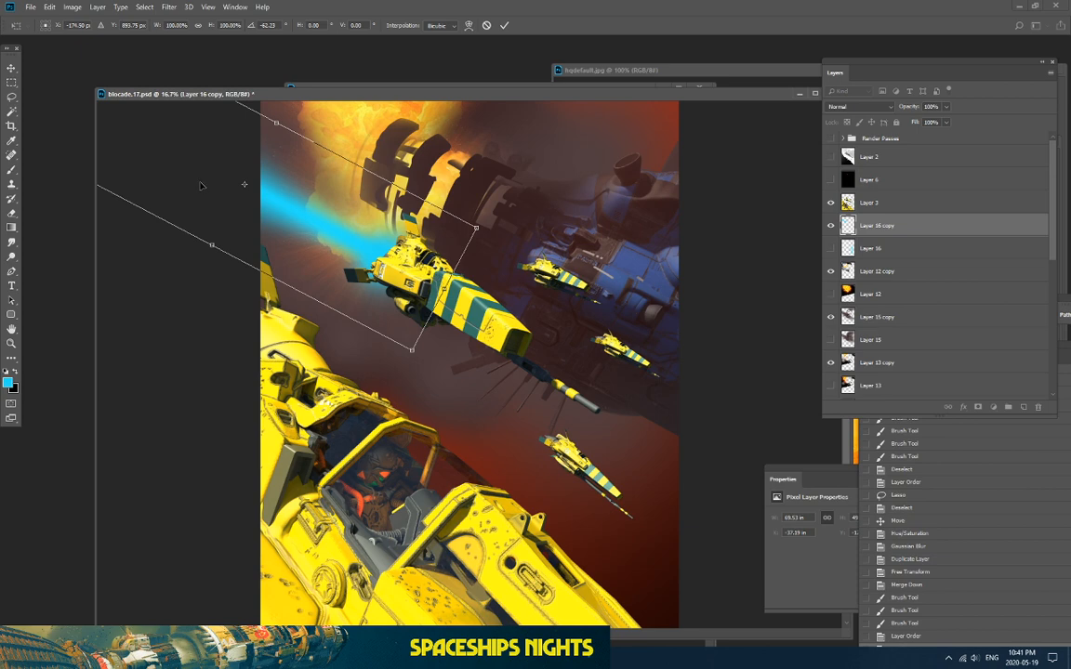
key(Return)
Step: Shrink the slanted beam and place it at the lead ship's front
click(49, 7)
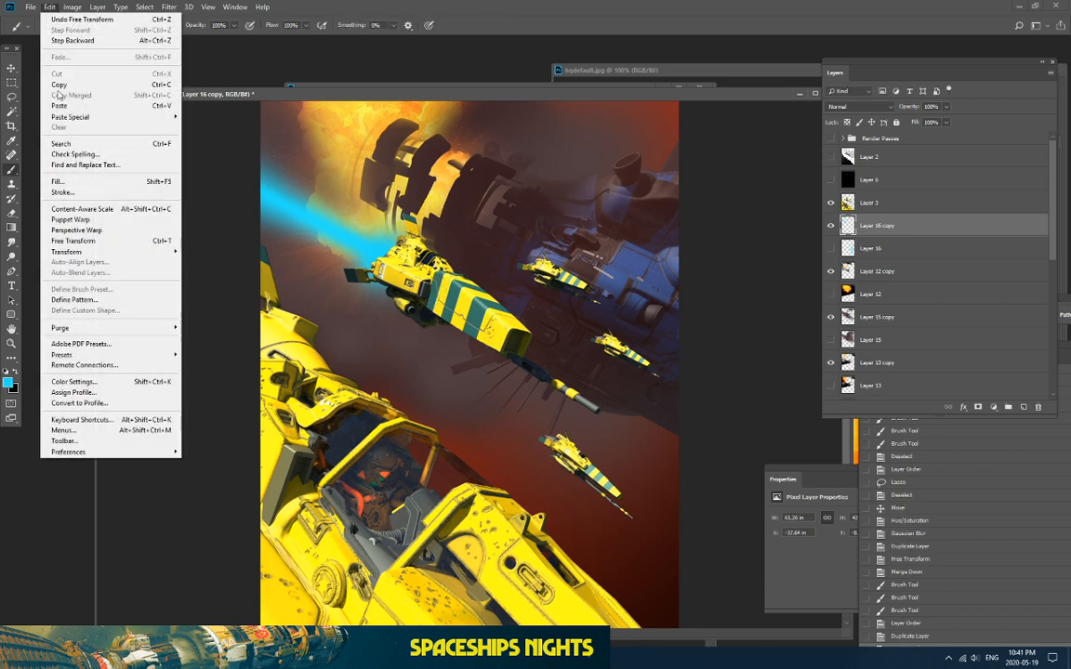
mouse_move(56, 254)
click(221, 269)
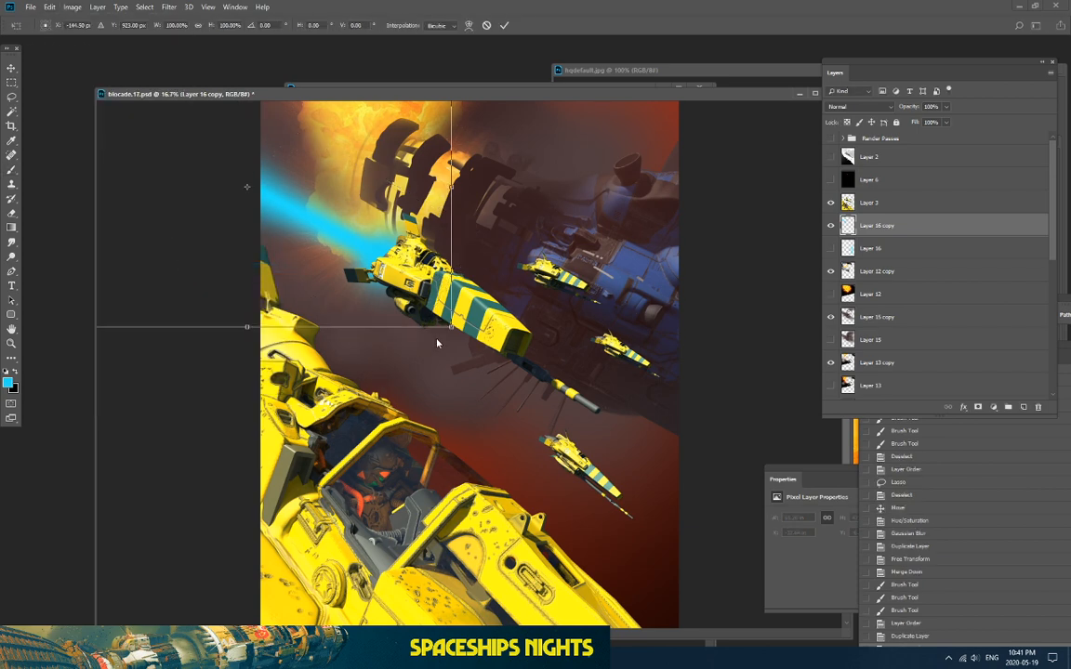
drag(451, 327, 229, 242)
drag(205, 174, 380, 279)
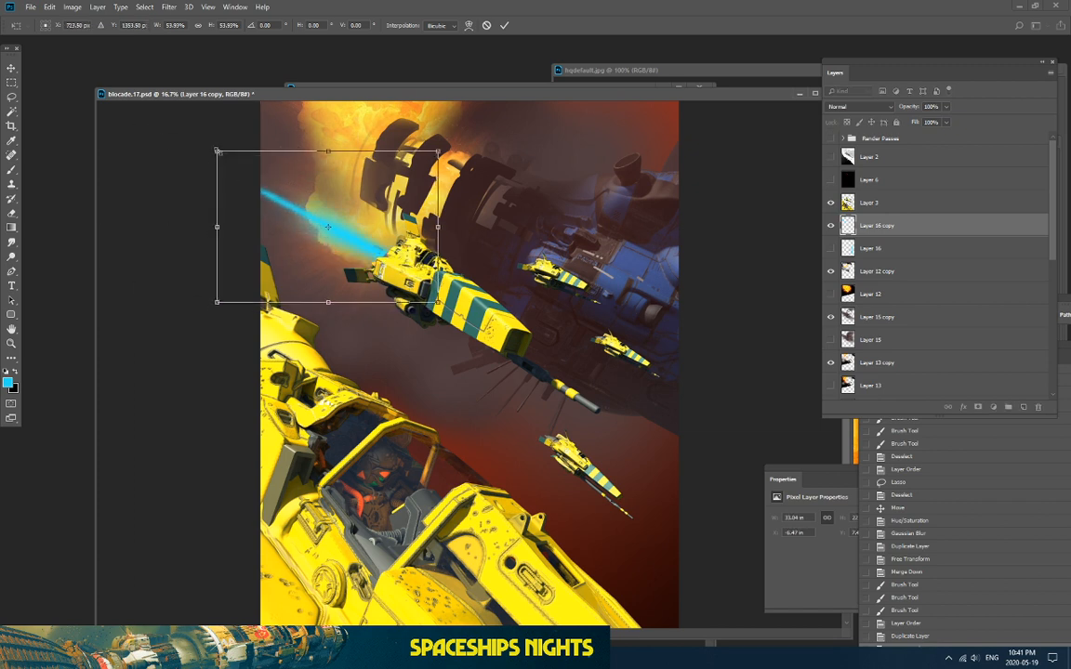
key(Return)
key(b)
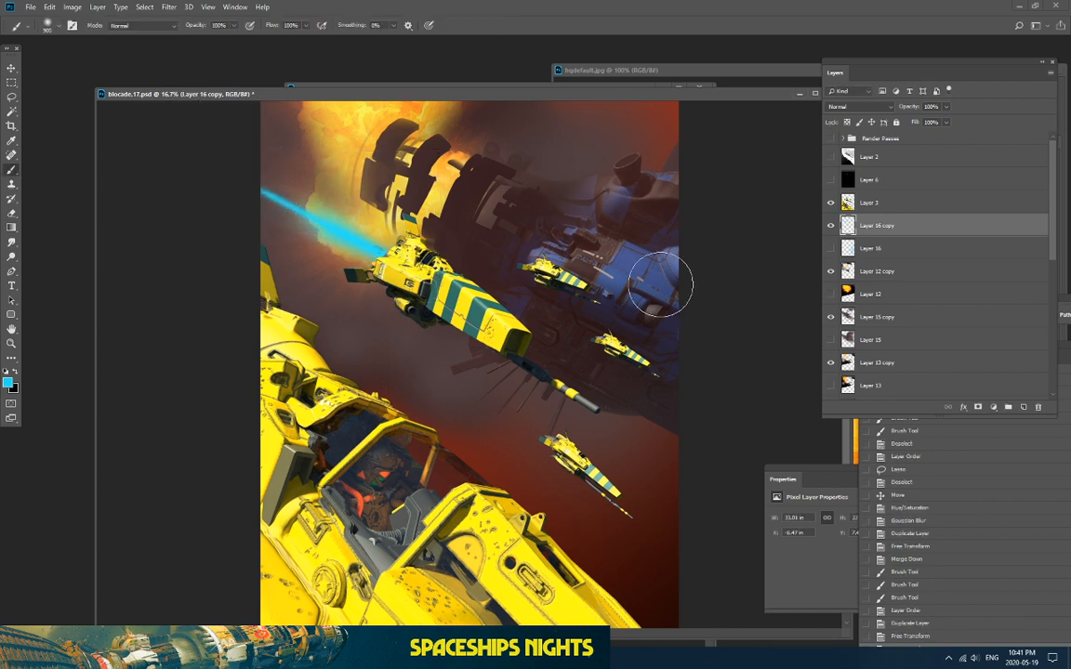
Step: Duplicate the slanted beam and move, squash and slightly enlarge the copy past the lead ship
drag(897, 229, 1024, 407)
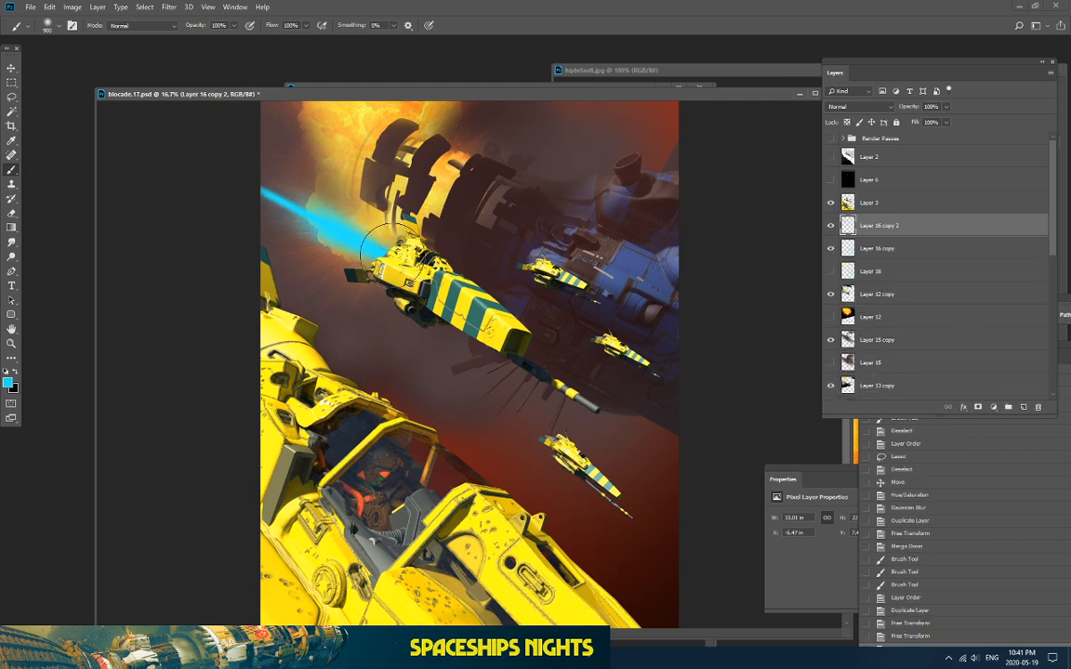
click(49, 8)
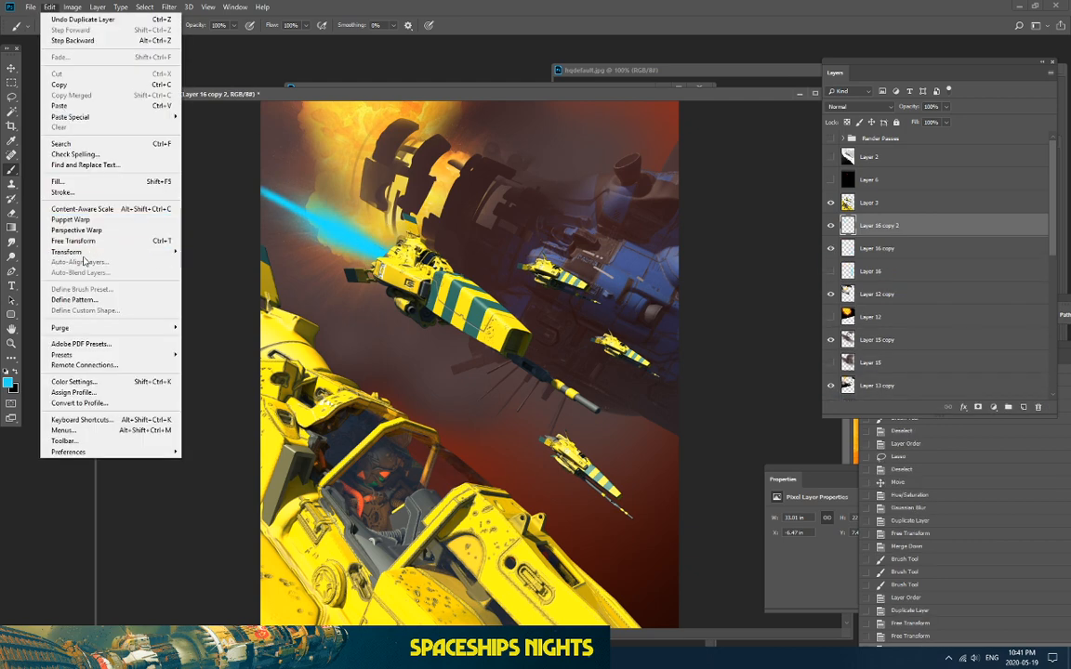
mouse_move(103, 252)
click(210, 270)
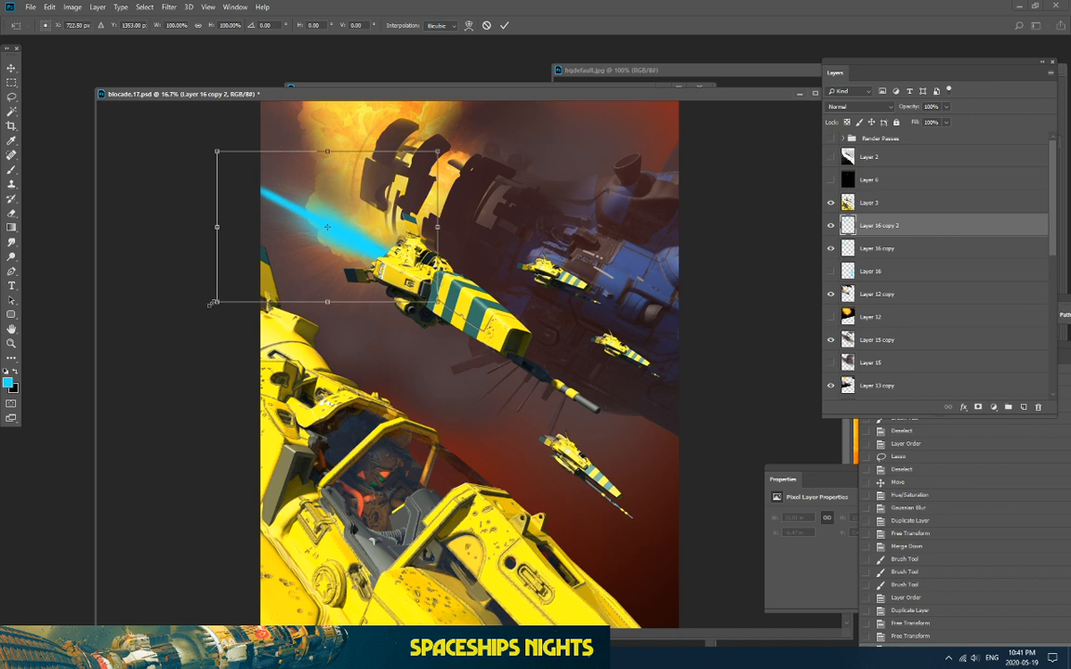
drag(284, 264, 362, 289)
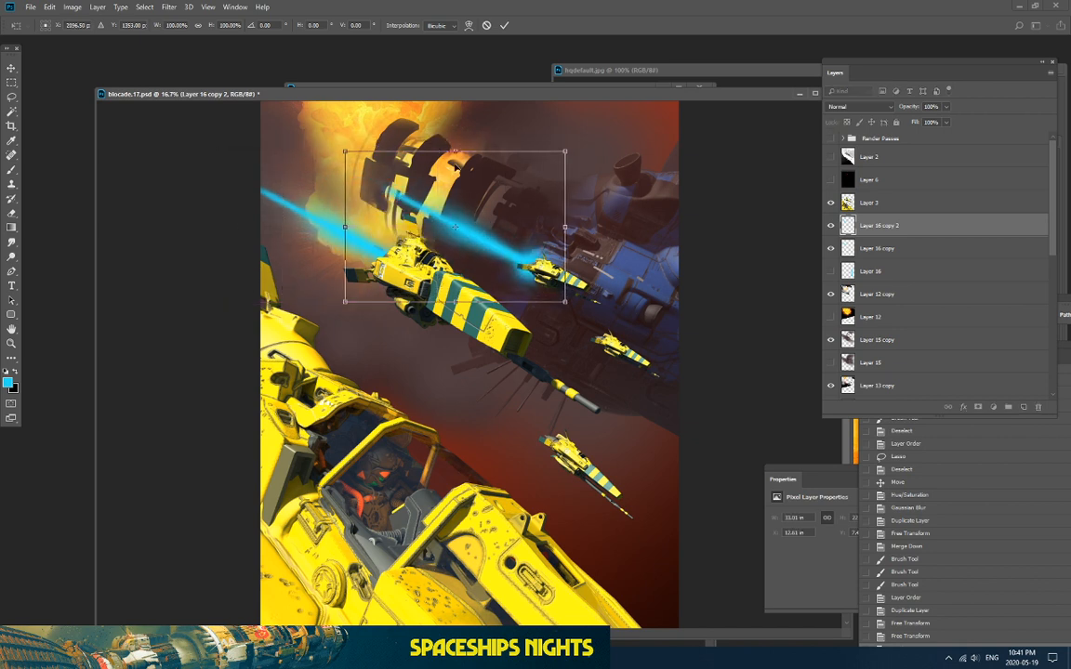
drag(455, 152, 454, 227)
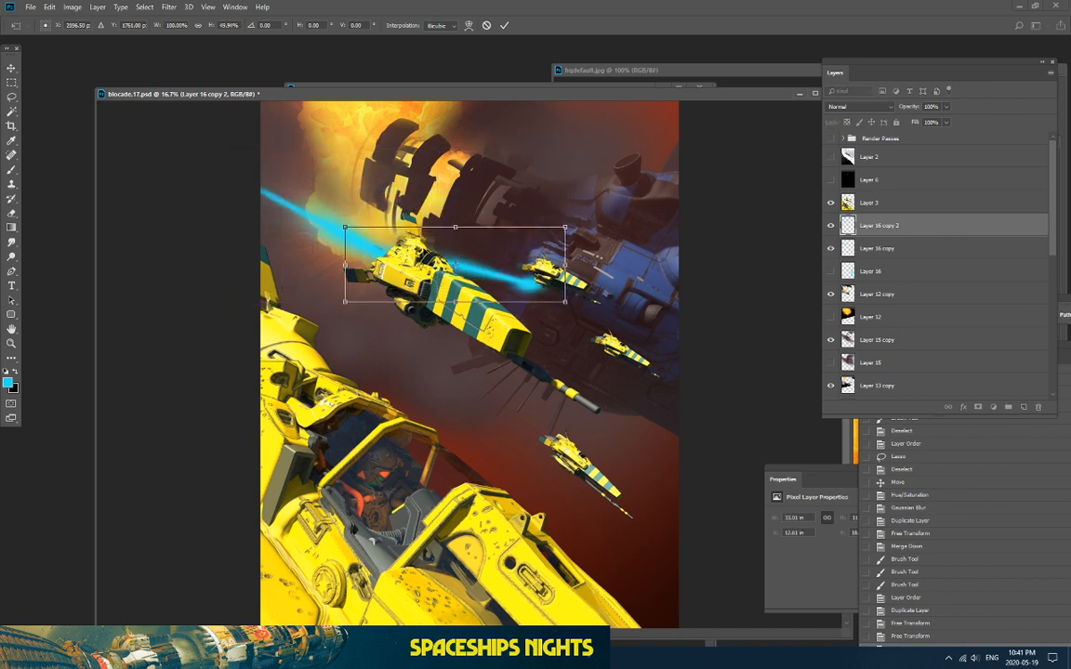
drag(344, 228, 336, 214)
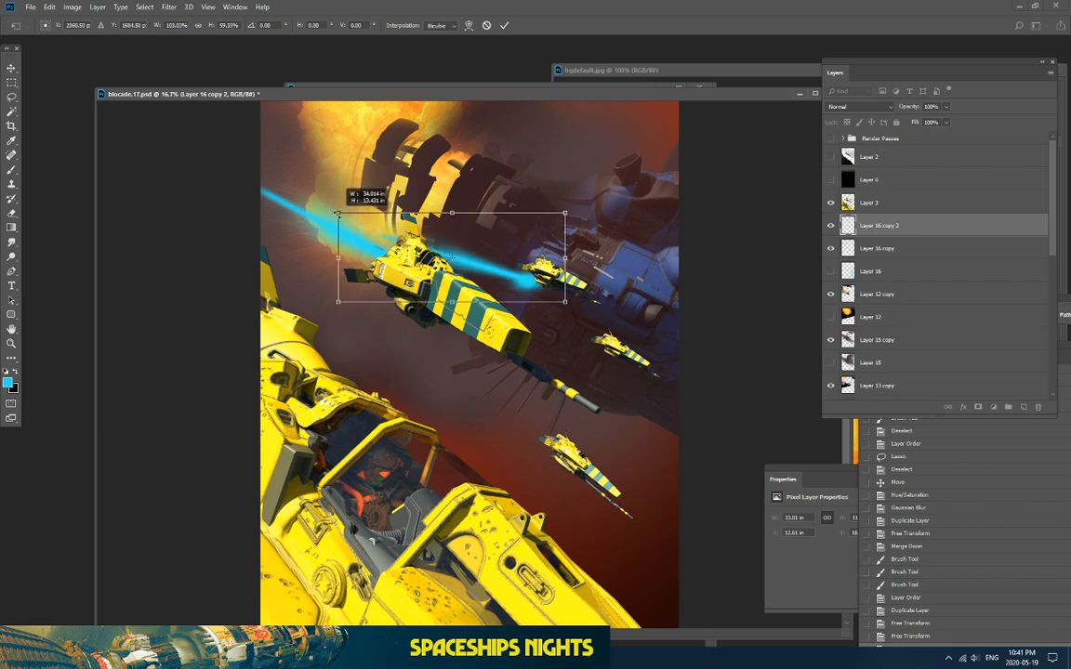
key(Return)
key(b)
Step: Rotate the second beam about 2.6° and shift it slightly right
click(49, 7)
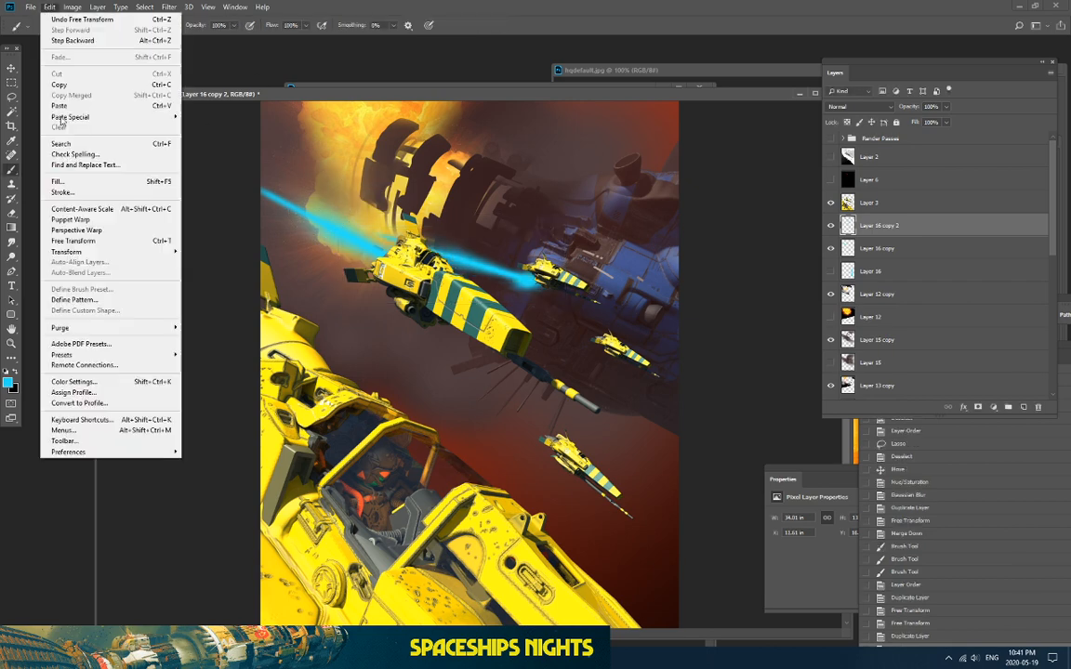
mouse_move(74, 251)
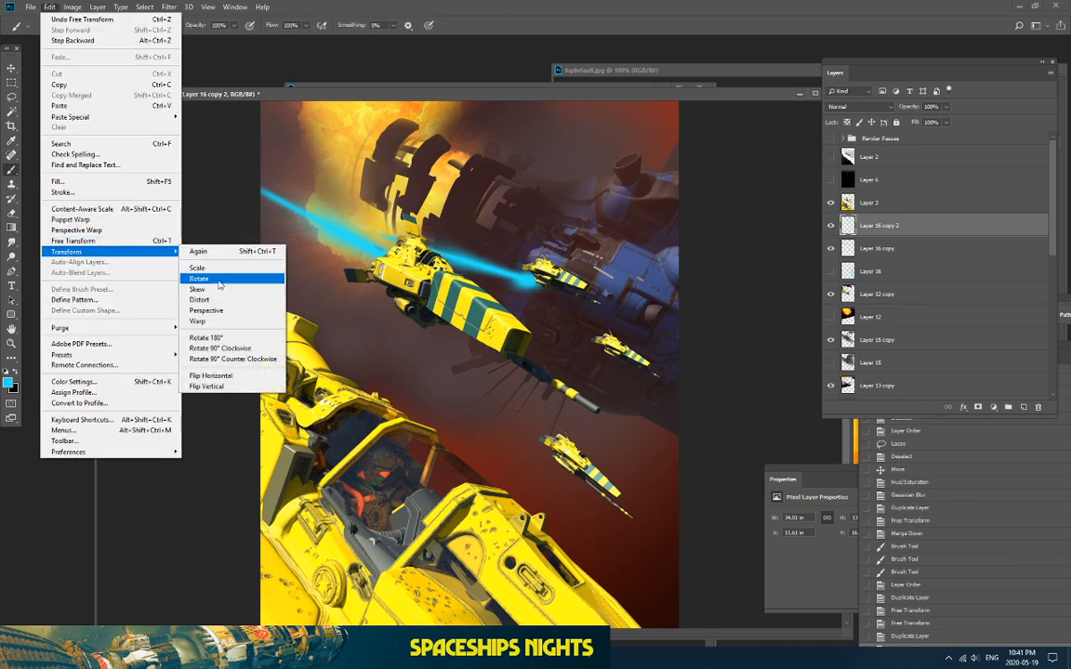
click(229, 280)
drag(337, 212, 425, 225)
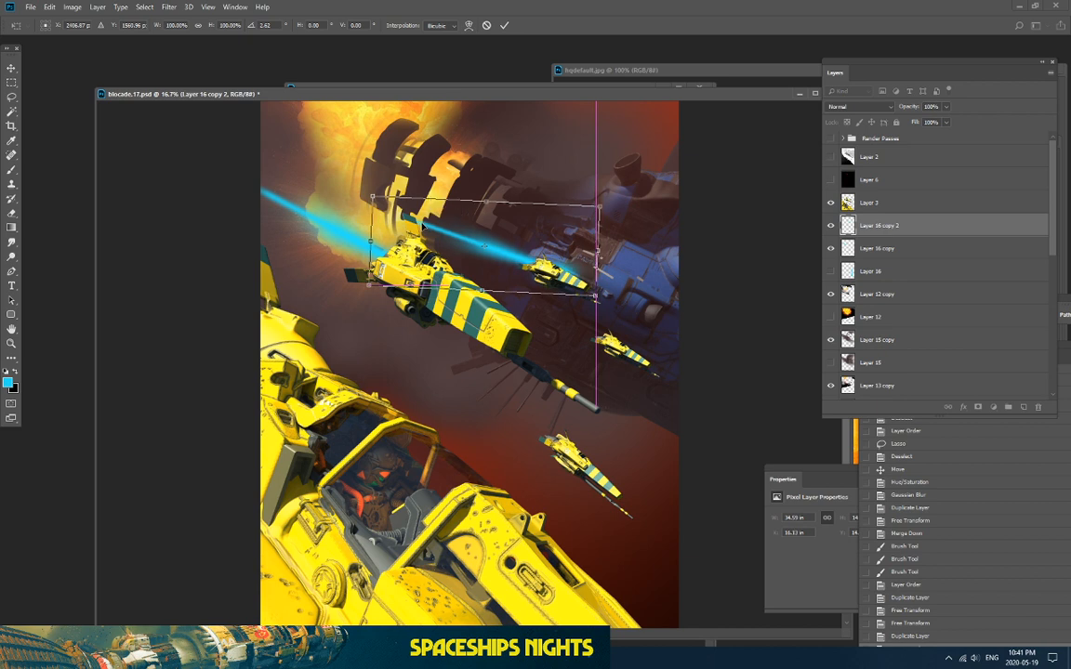
key(Return)
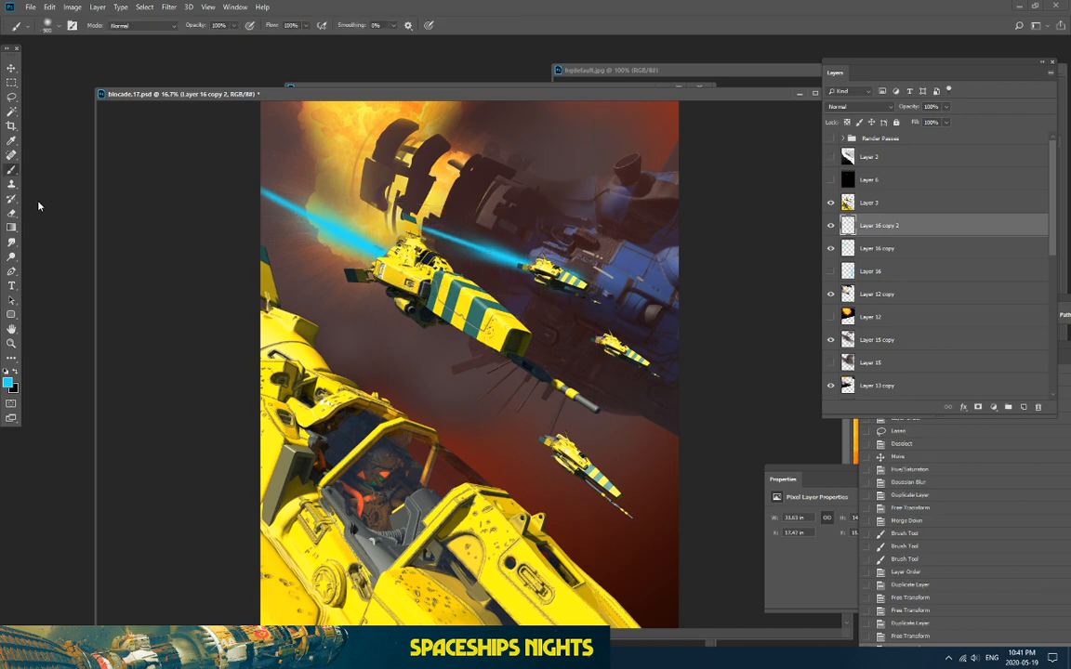
Step: Fade the beam's glow near the second ship and at its left end with a 25% Eraser
click(11, 214)
click(599, 289)
click(594, 287)
click(593, 287)
click(593, 284)
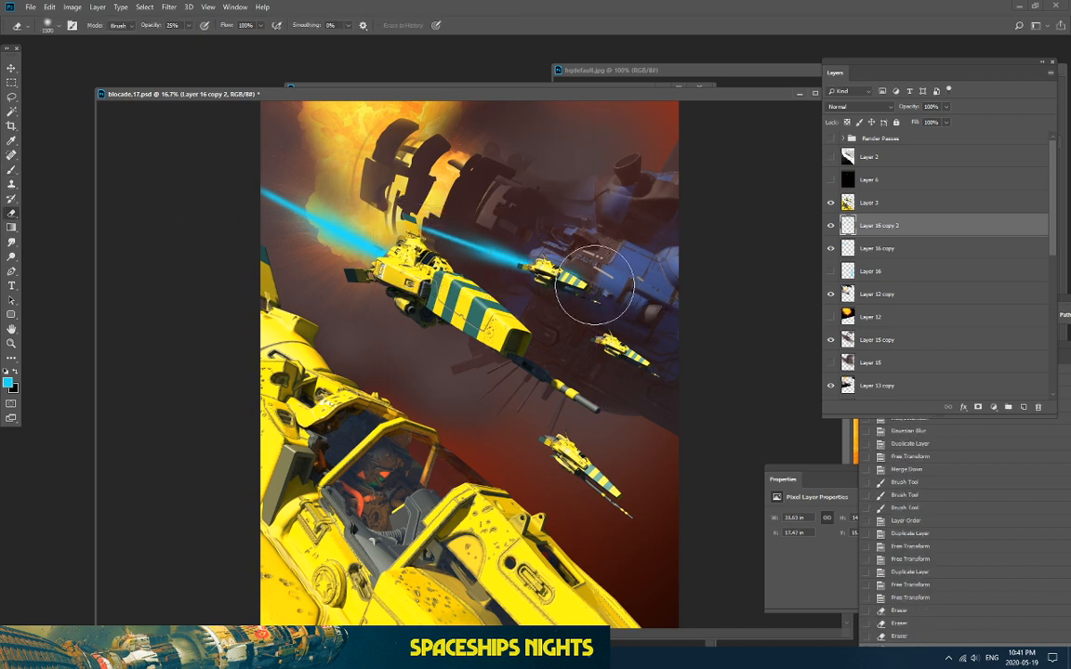
click(595, 285)
click(596, 285)
click(596, 284)
click(596, 283)
click(593, 281)
click(592, 287)
click(596, 279)
click(595, 279)
click(586, 282)
click(583, 282)
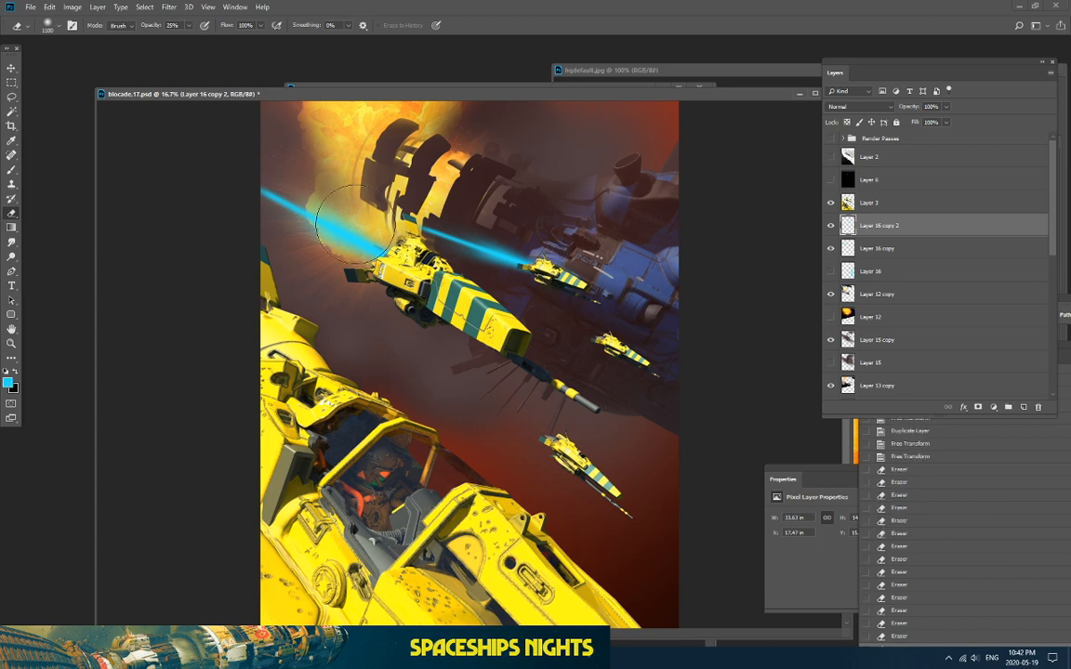
click(442, 221)
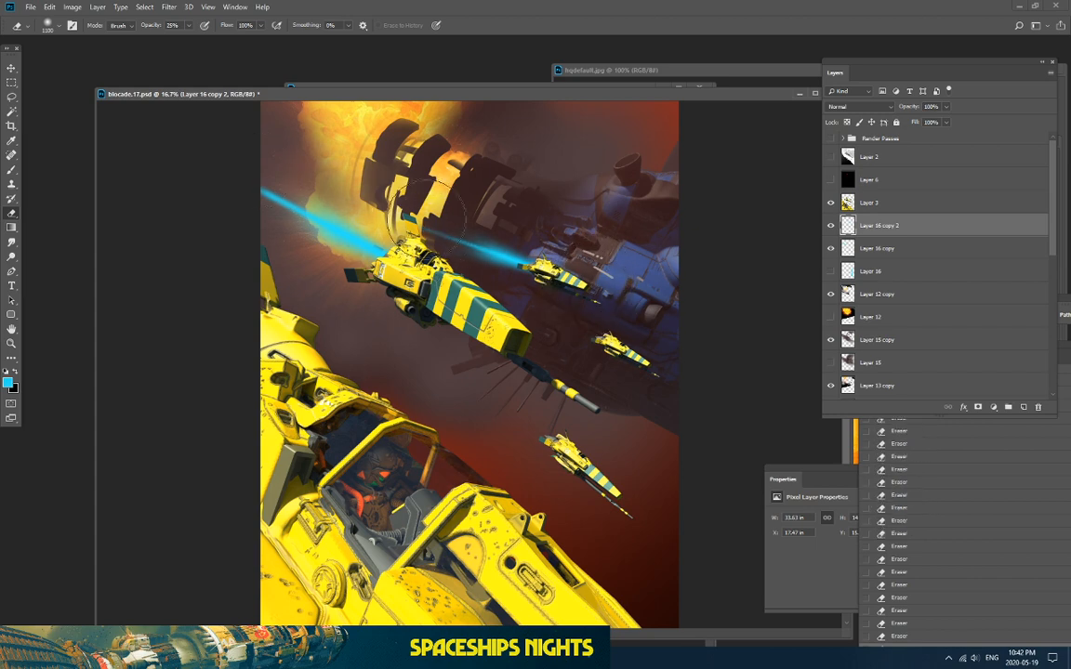
key(ctrl+plus)
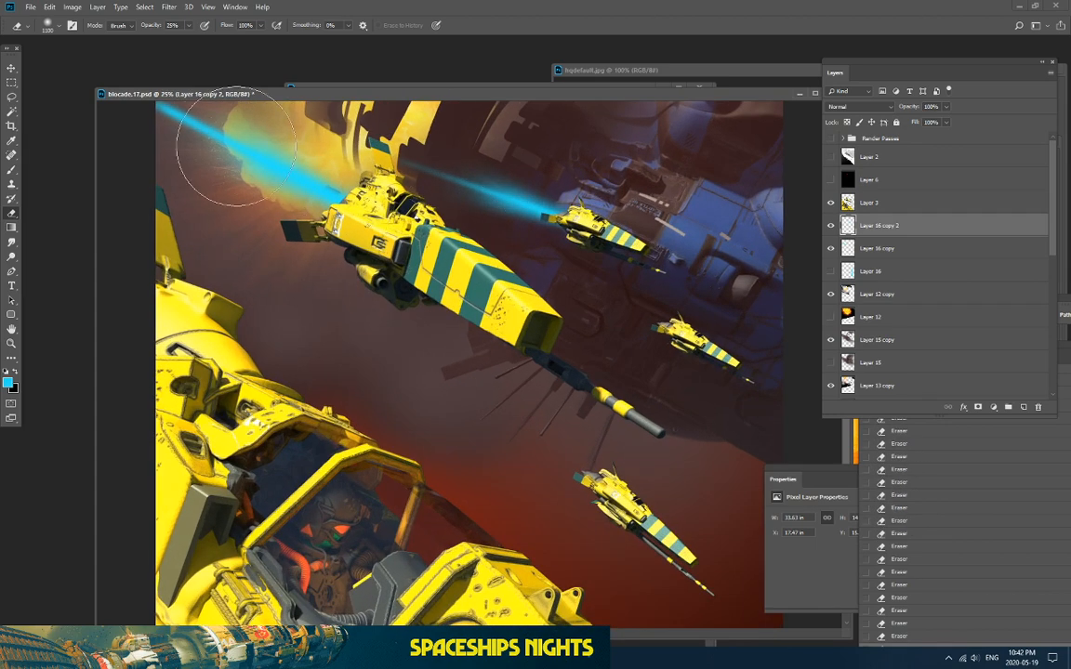
key(ctrl+minus)
click(12, 68)
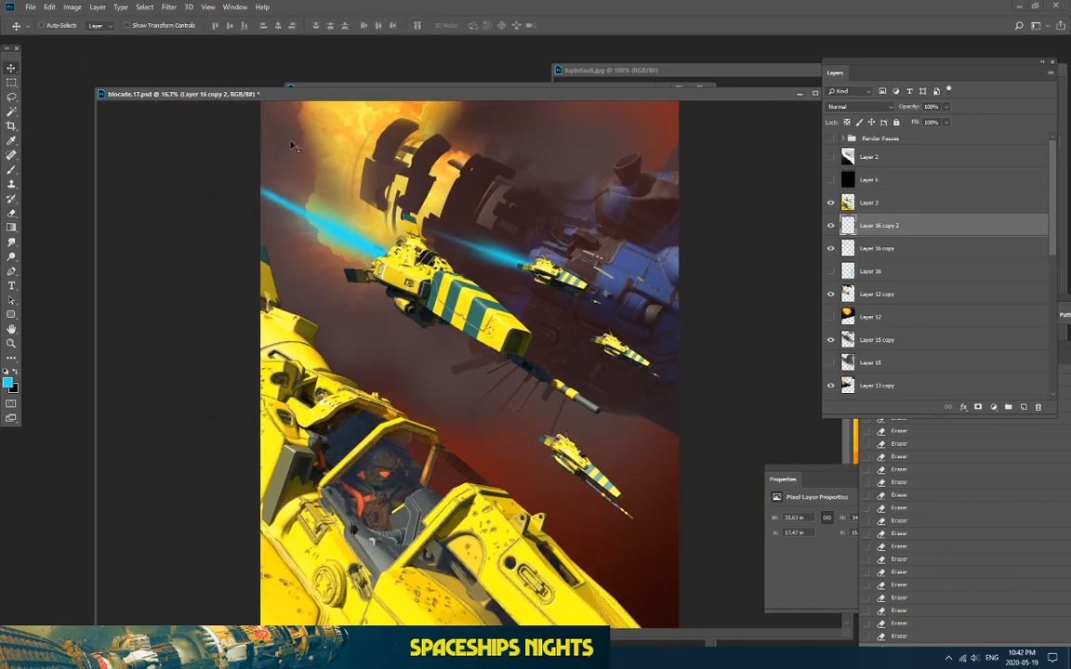
Step: Duplicate the laser beam layer, move the copy down-right and rotate it slightly
key(ctrl+j)
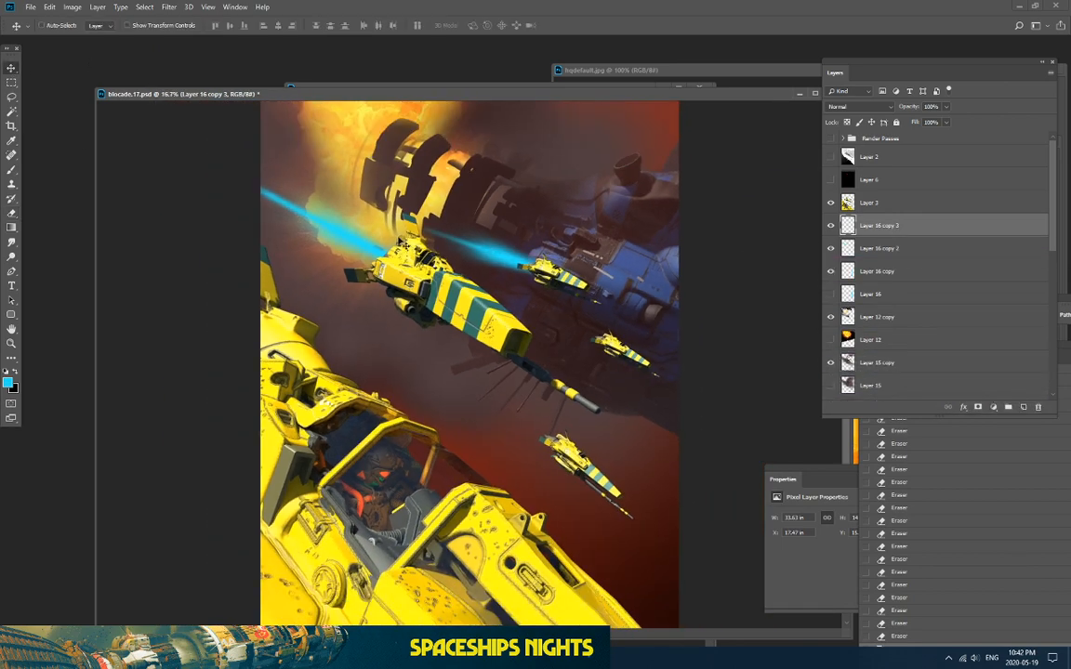
drag(423, 247, 468, 310)
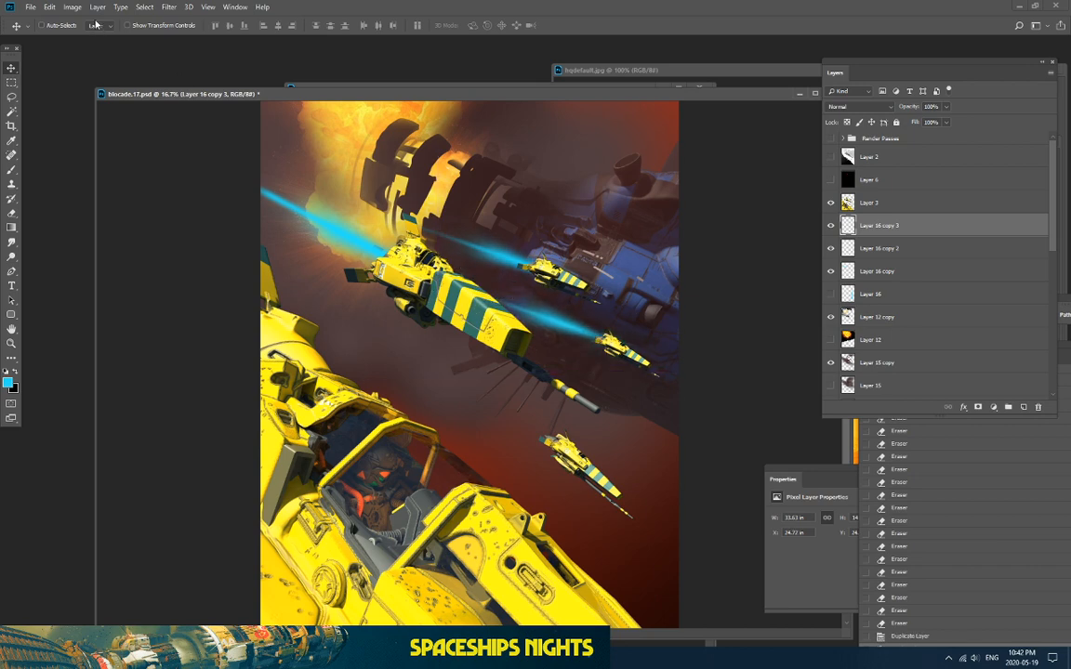
click(49, 7)
mouse_move(121, 251)
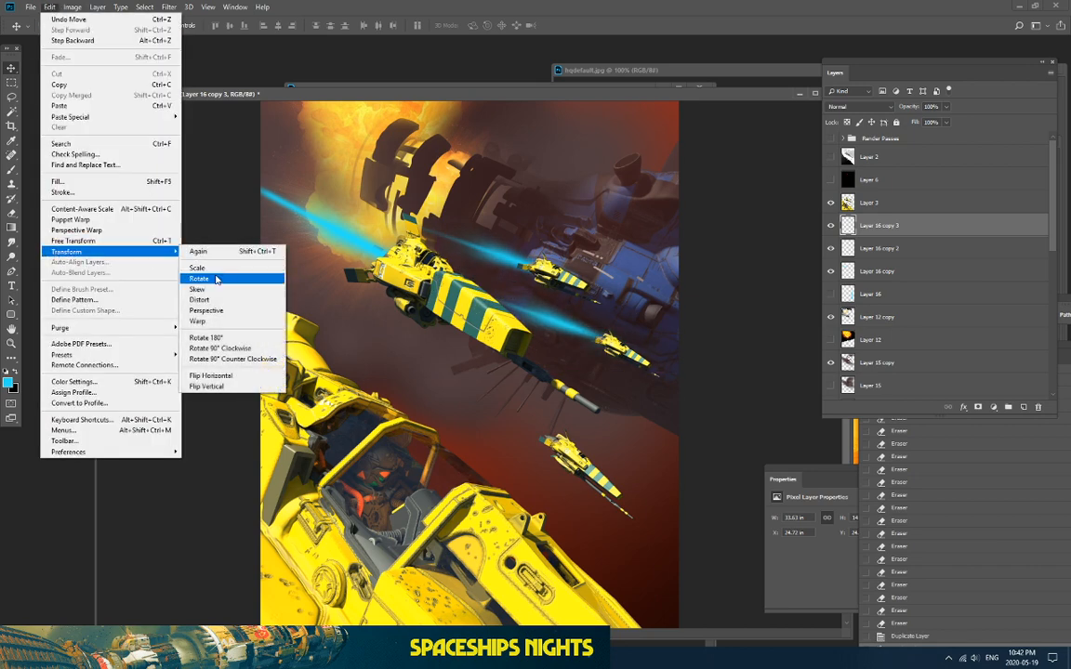
click(199, 279)
drag(421, 270, 451, 298)
click(11, 68)
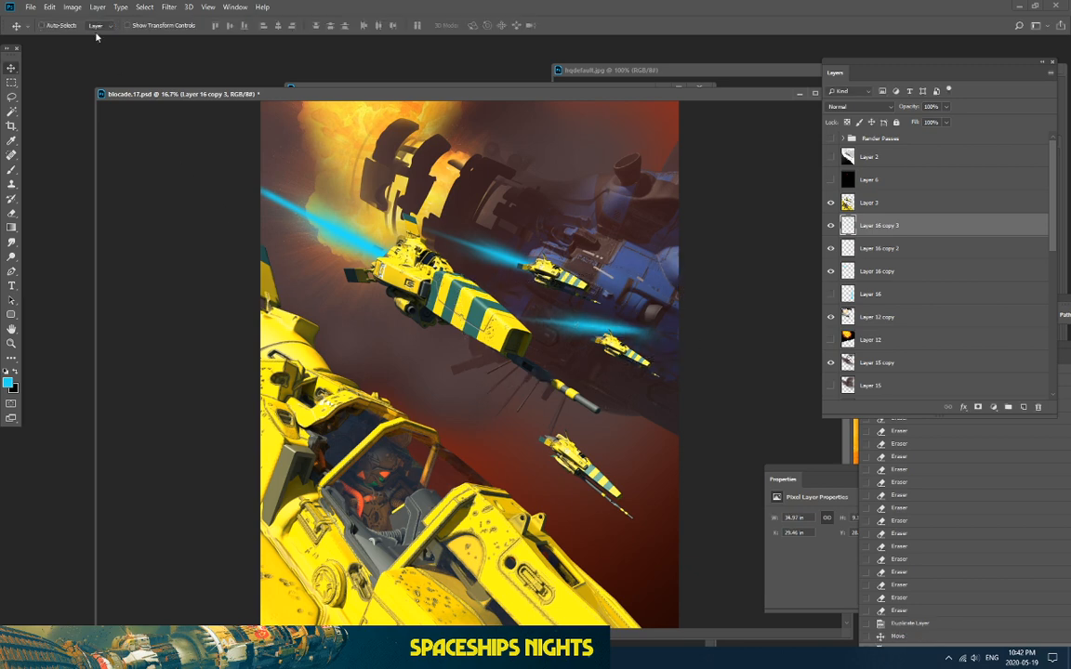
Step: Stretch the copied beam leftward across the big ship, pulling its far end down
click(52, 6)
mouse_move(67, 251)
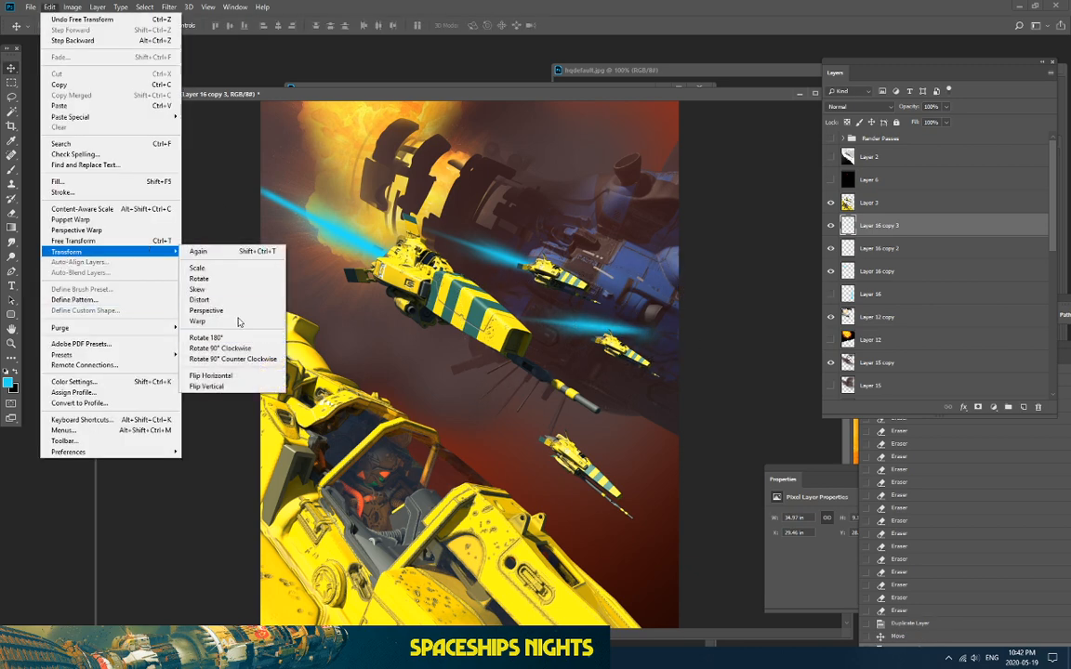
click(200, 300)
drag(689, 302, 679, 331)
drag(456, 334, 300, 289)
key(Return)
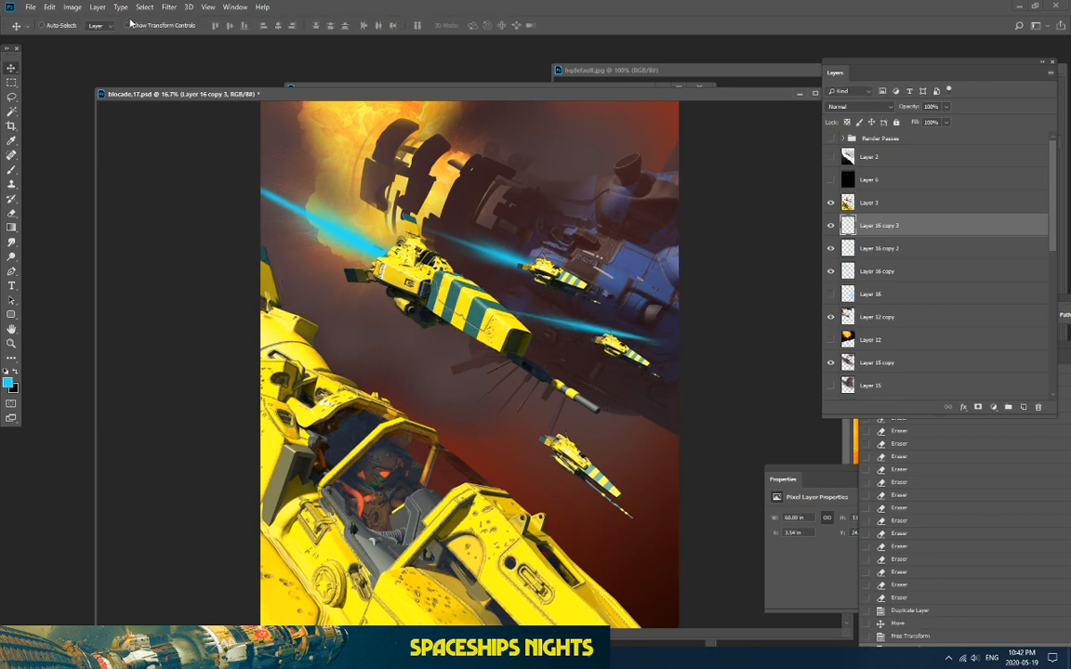
Step: Tilt the stretched beam to about 15° and move it up and left
click(50, 7)
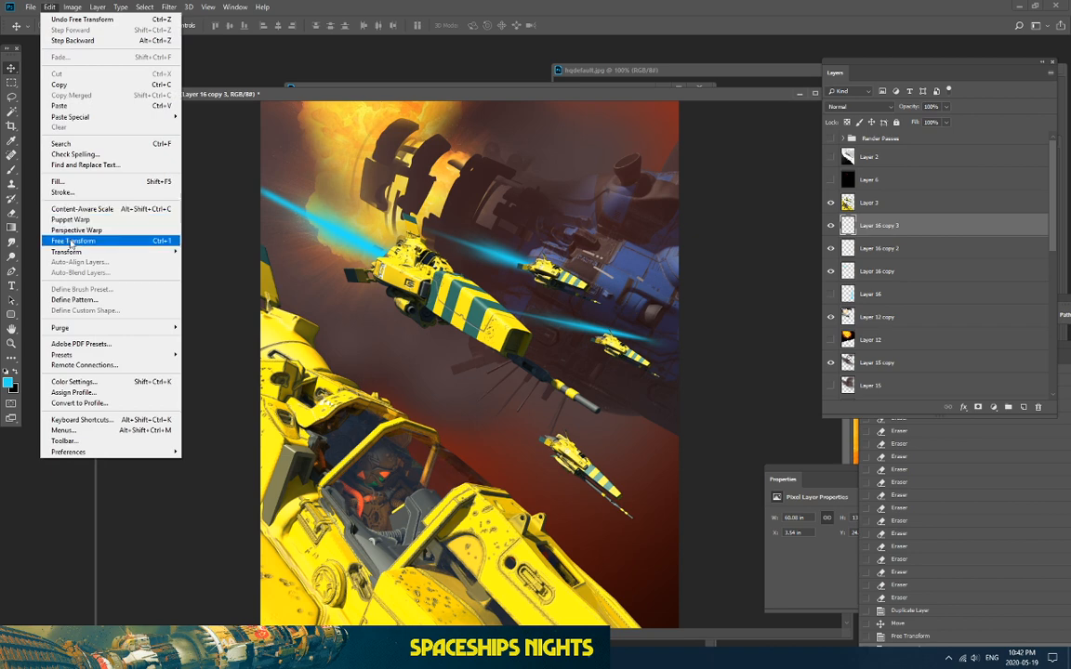
mouse_move(93, 251)
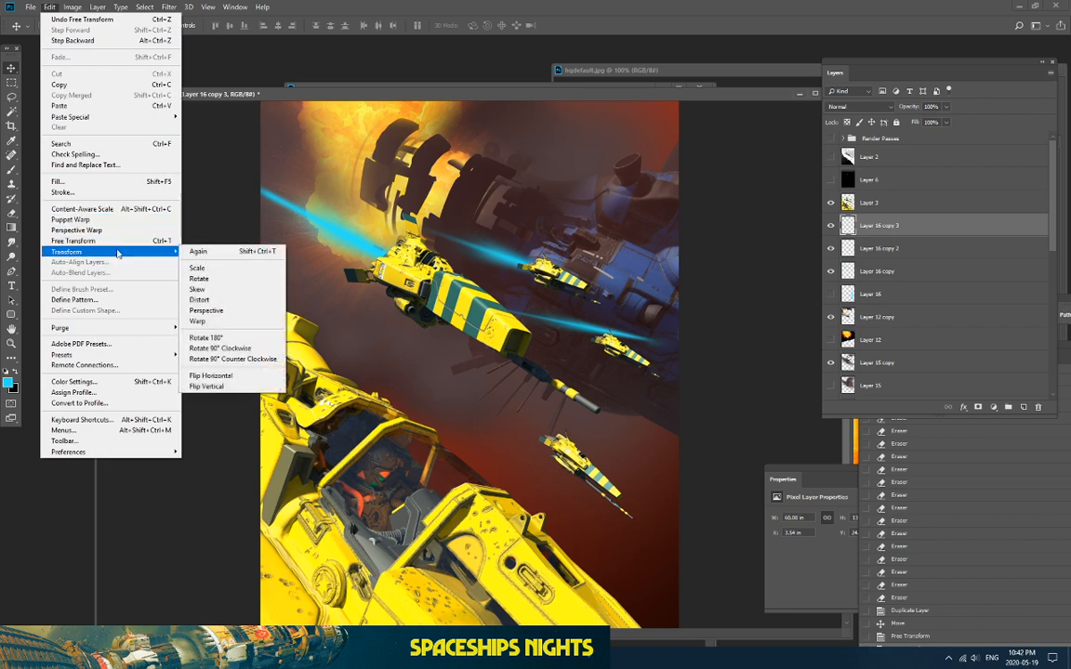
click(213, 278)
drag(279, 232, 313, 220)
drag(450, 285, 458, 263)
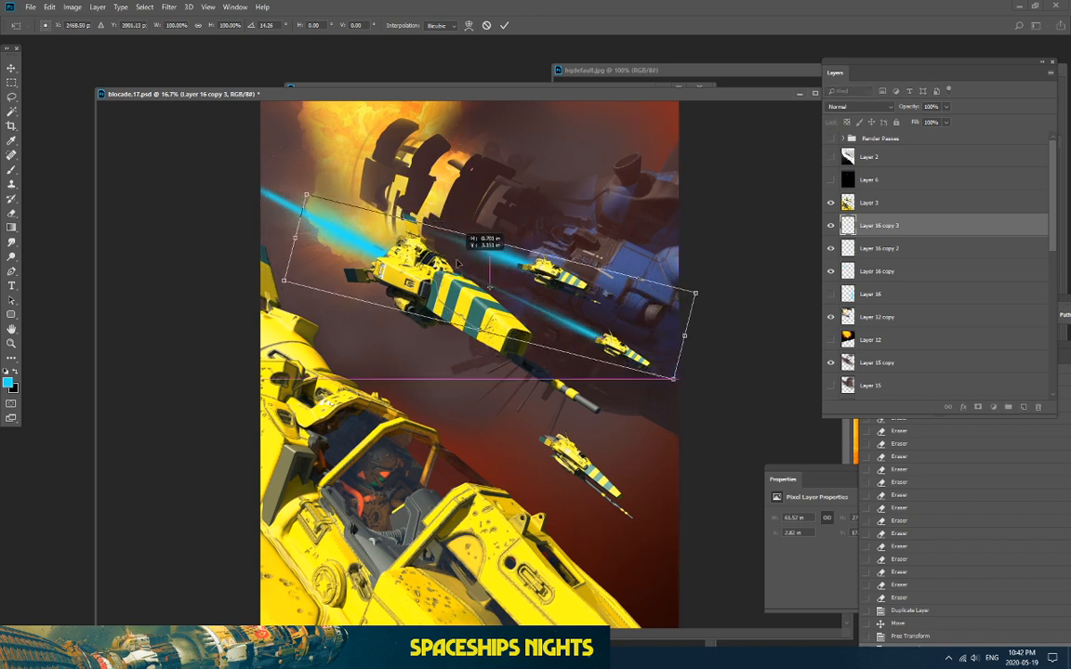
key(Return)
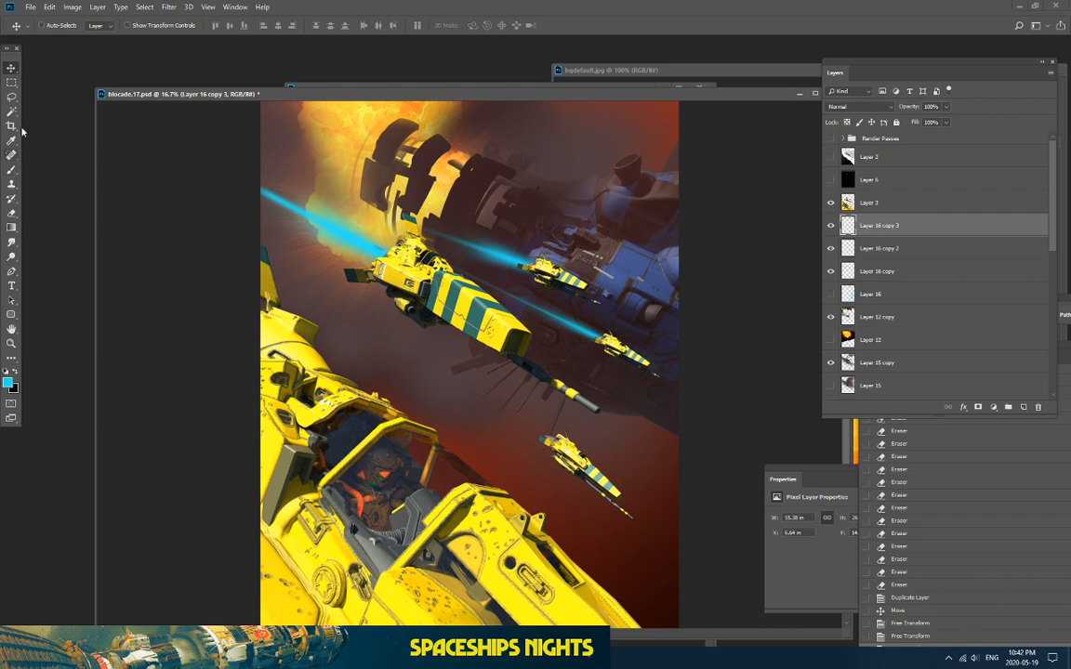
Step: Lasso and delete an unwanted part of the beam
click(12, 96)
drag(620, 364, 757, 447)
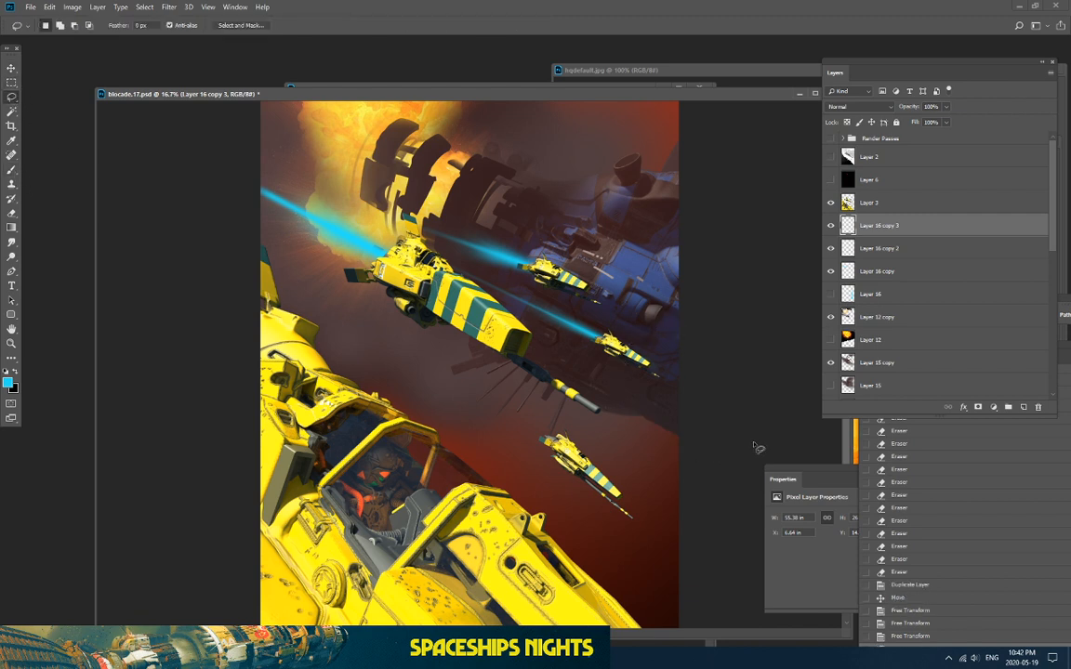
key(Delete)
key(ctrl+d)
Step: Duplicate the beam, move the copy down-left and rotate it about 15° toward the lower ship
drag(900, 223, 1023, 406)
click(12, 68)
drag(492, 270, 482, 395)
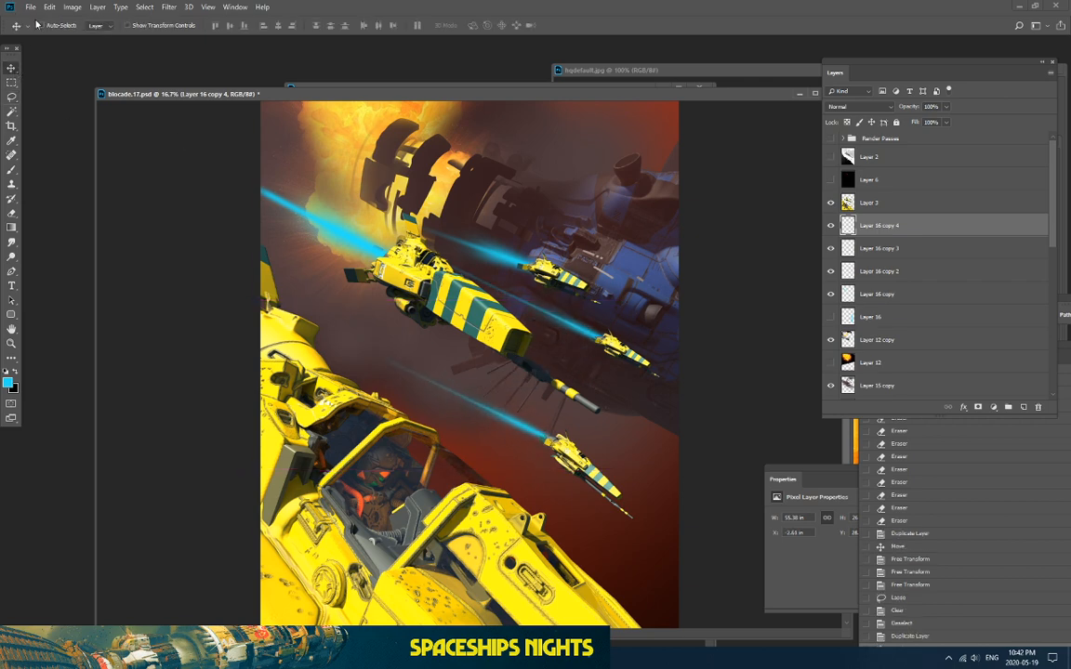
click(49, 7)
mouse_move(111, 252)
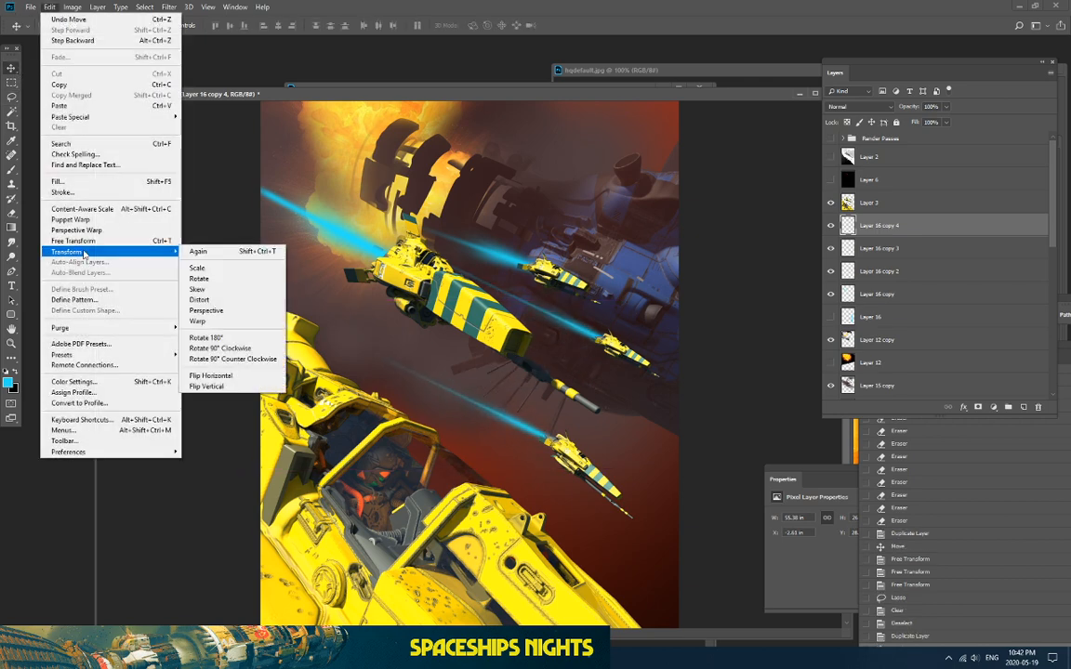
click(214, 279)
drag(232, 279, 313, 314)
key(Return)
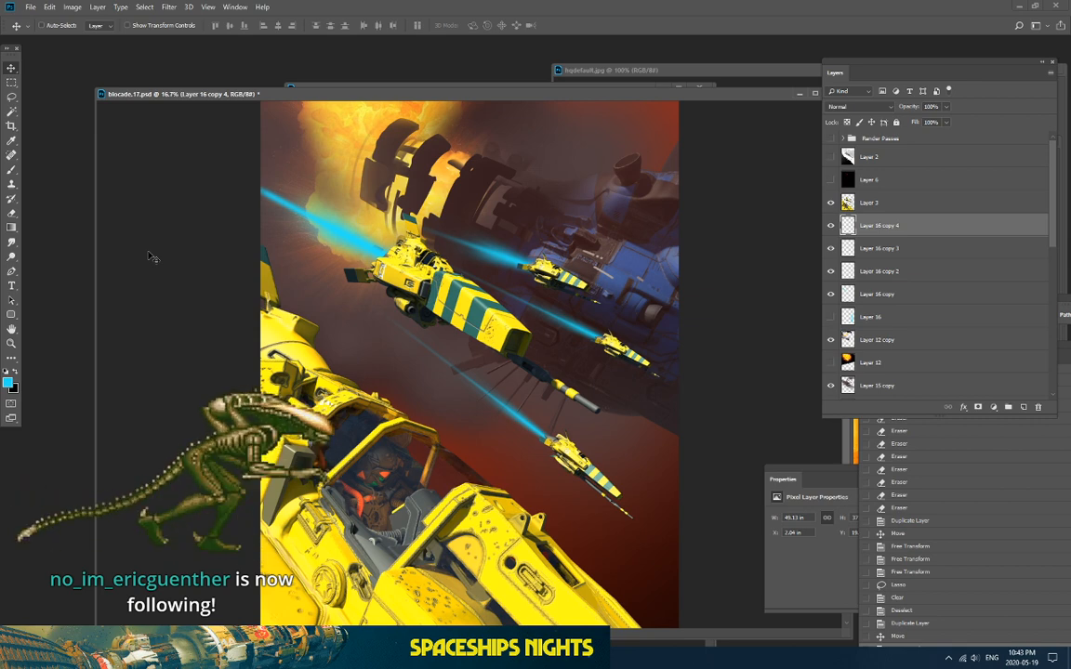
key(ctrl+plus)
key(ctrl+minus)
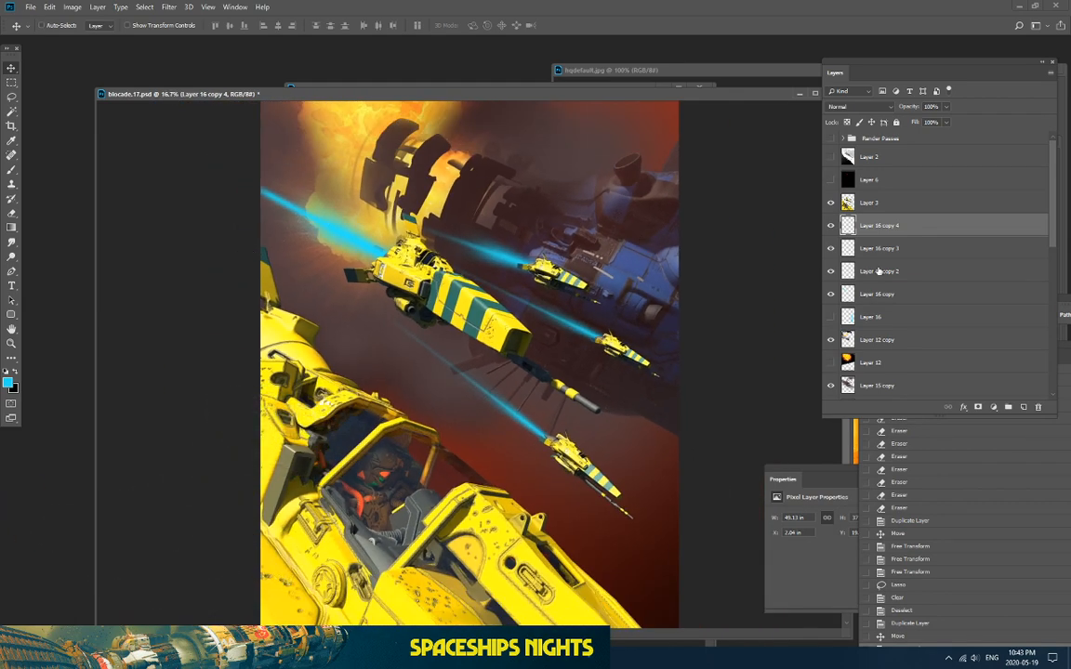
Step: Compare the Layer 15 copy and Layer 14 haze on and off, keeping Layer 14 after nearly deleting it
scroll(878, 271, down, 3)
click(830, 301)
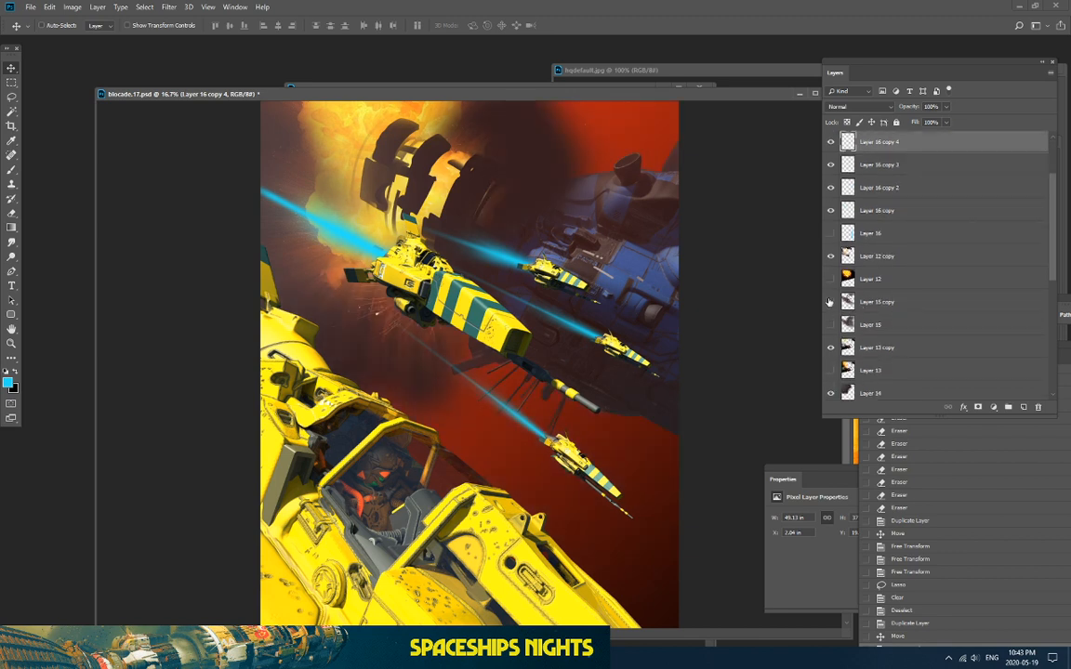
click(830, 302)
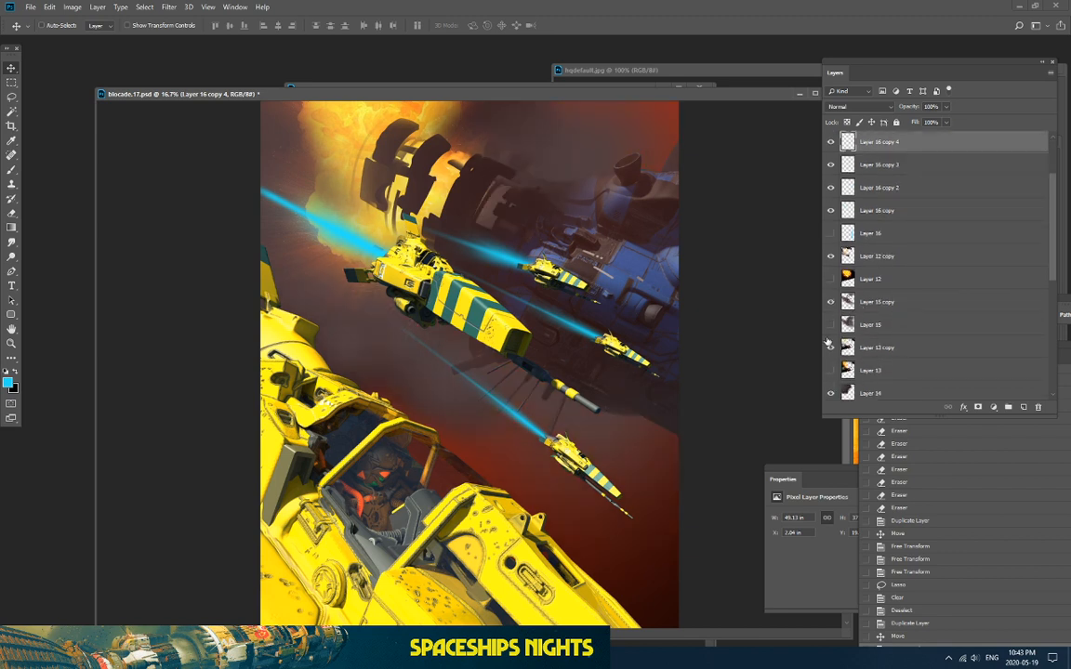
click(831, 393)
click(831, 394)
click(862, 394)
click(1037, 408)
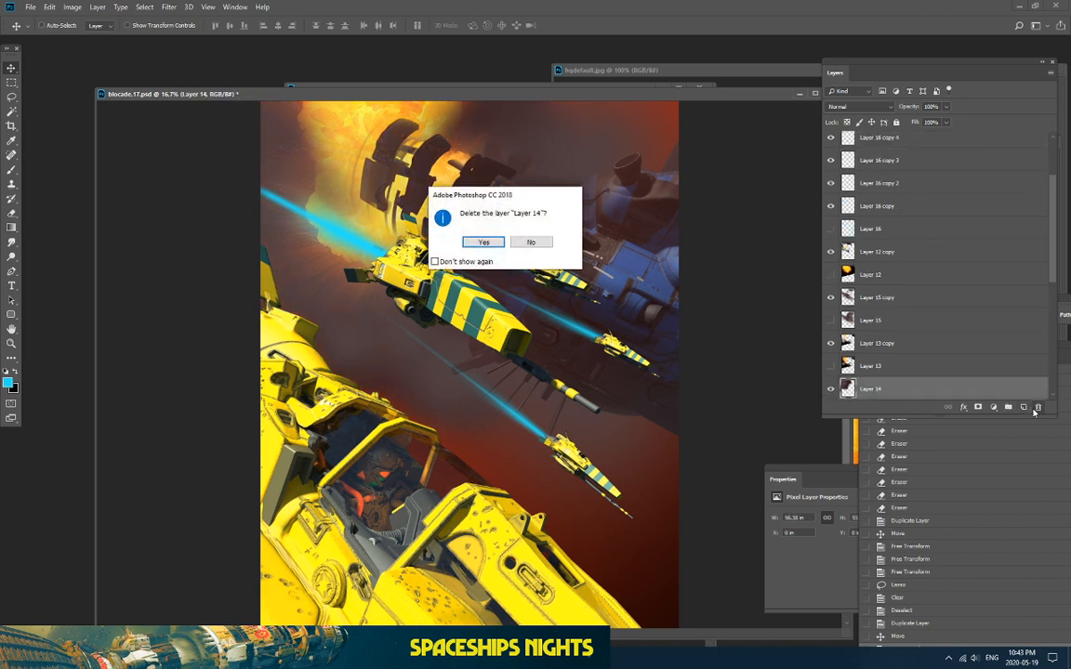
click(547, 244)
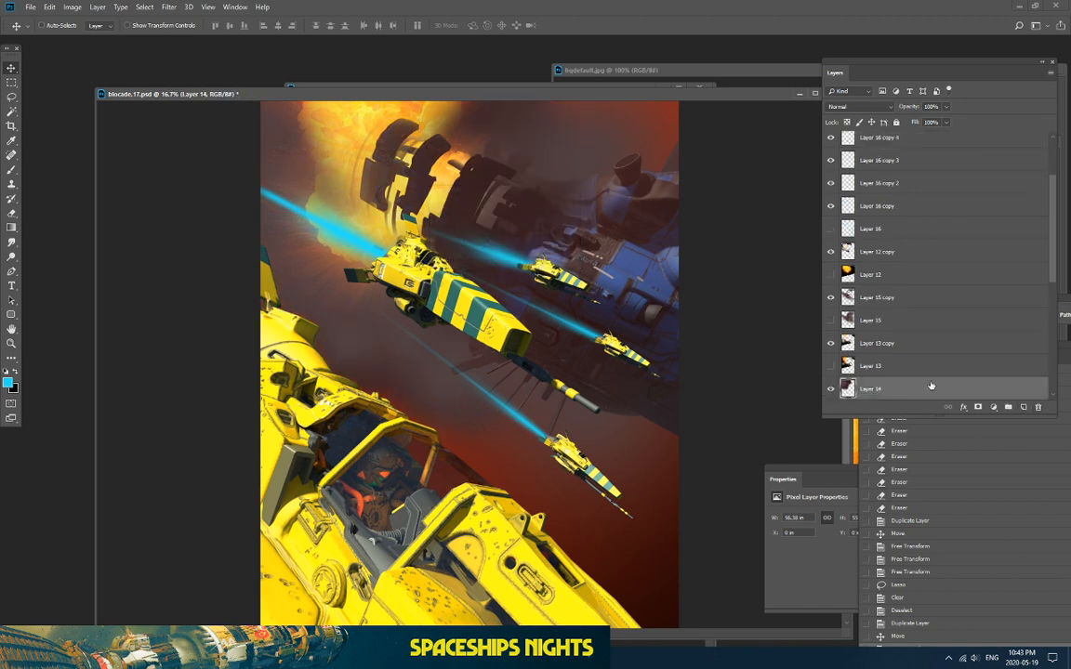
Step: Add a new empty Layer 17 and move it higher in the layer stack
click(1025, 408)
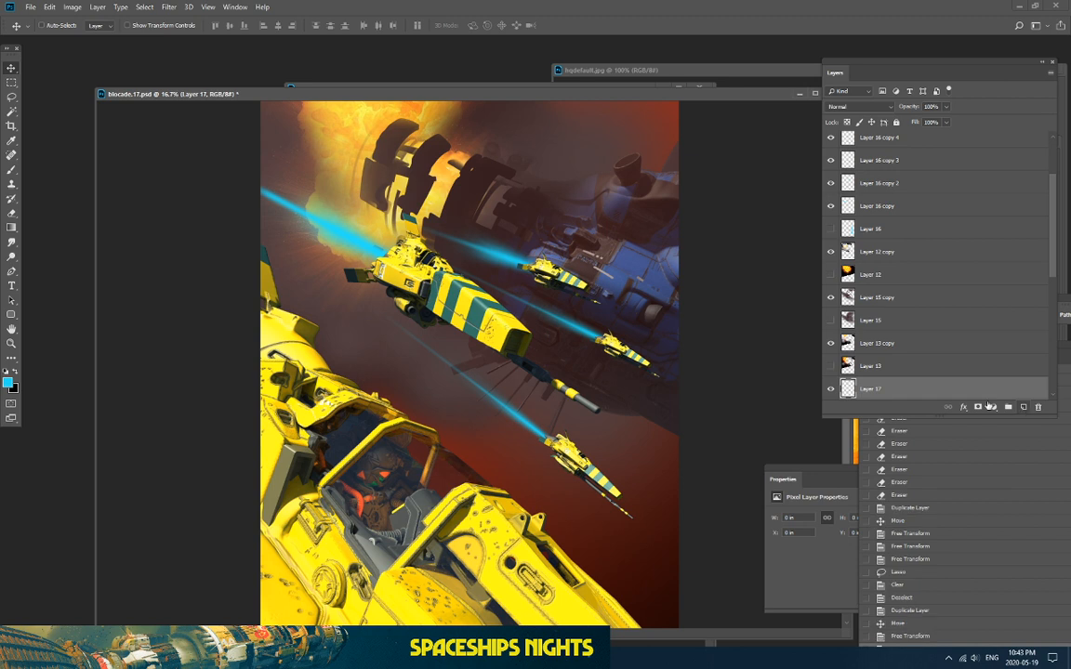
click(11, 213)
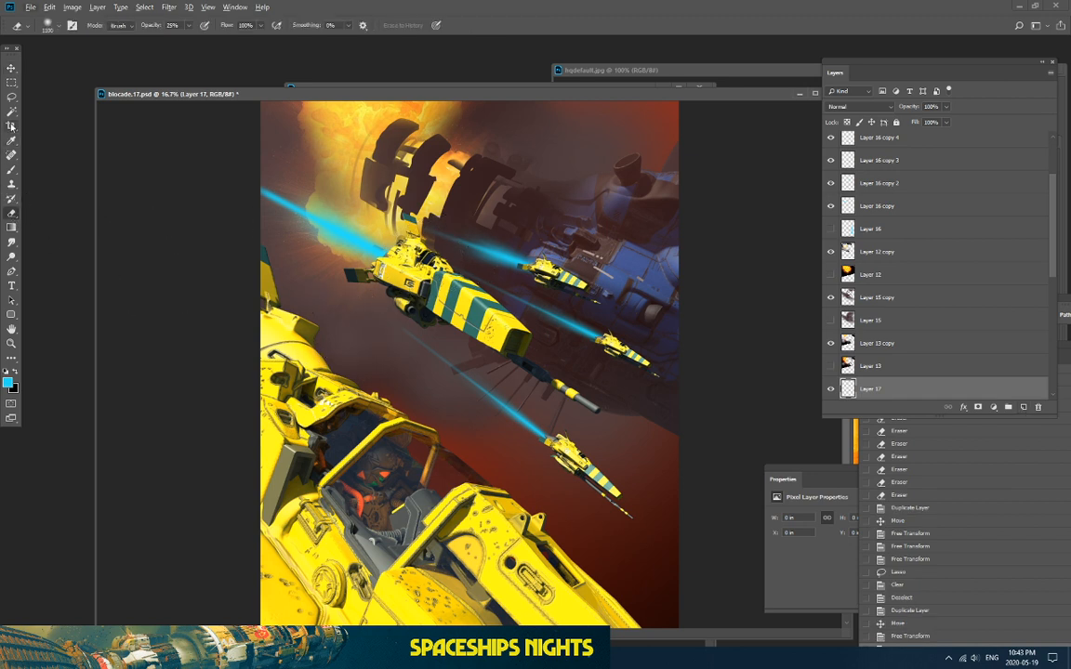
click(11, 170)
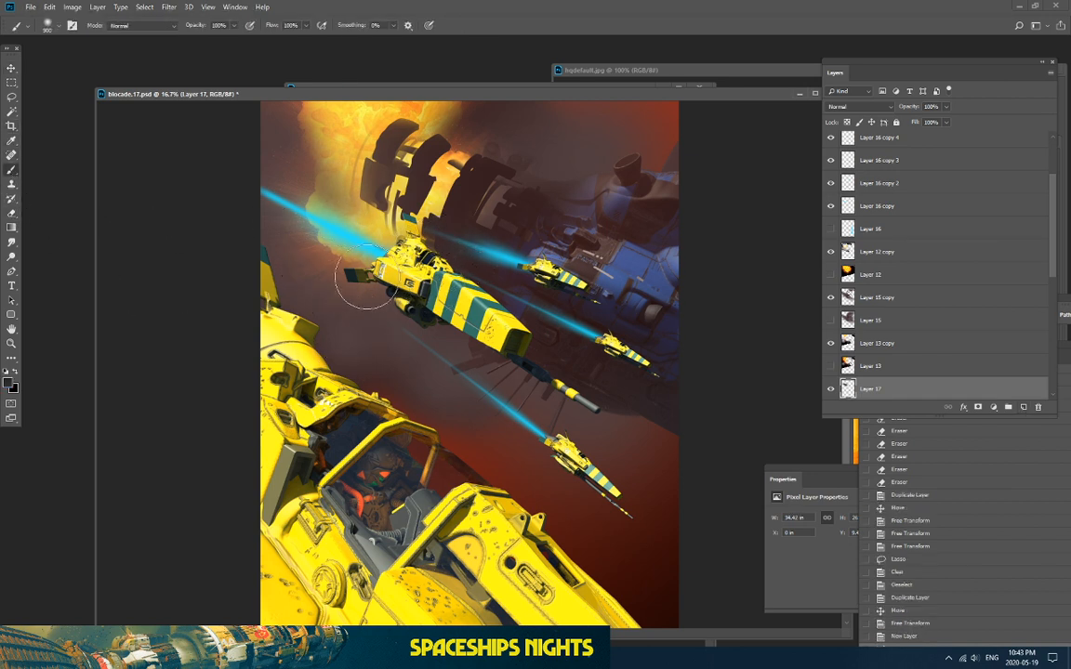
mouse_move(890, 277)
mouse_down()
mouse_move(872, 268)
mouse_move(874, 244)
mouse_up()
Step: Sample a dark colour below the ship and brush dark haze over the orange explosion glow
alt+click(392, 346)
mouse_move(368, 230)
mouse_down()
mouse_move(374, 289)
mouse_move(328, 272)
mouse_up()
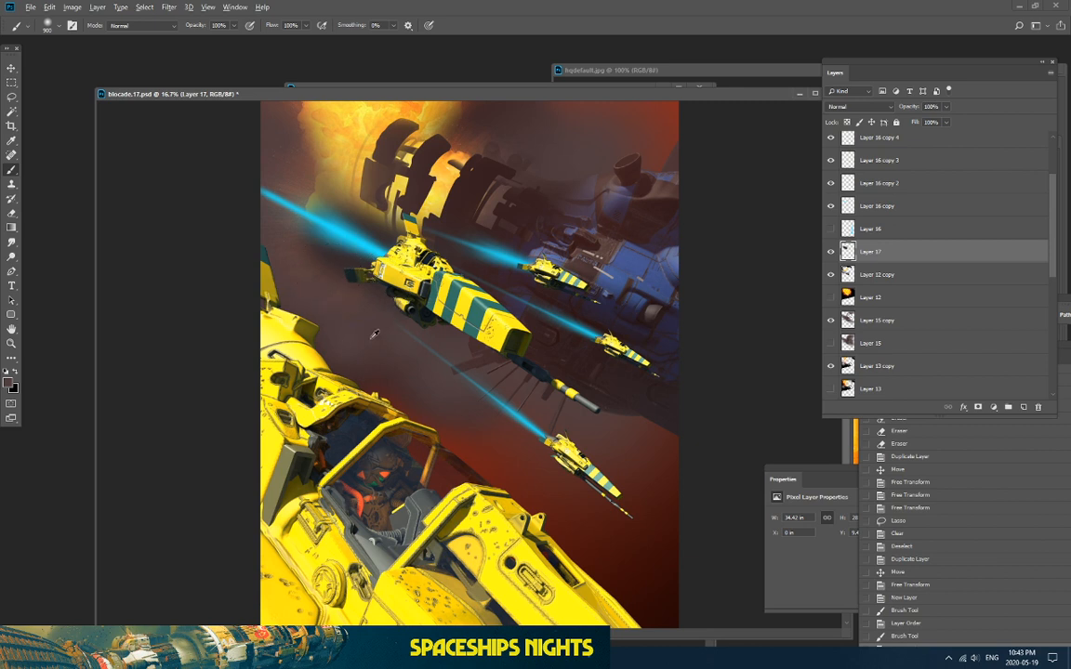
alt+click(375, 333)
mouse_move(291, 236)
mouse_down()
mouse_move(309, 242)
mouse_move(258, 228)
mouse_up()
drag(437, 229, 395, 216)
mouse_move(358, 203)
mouse_down()
mouse_move(258, 191)
mouse_move(268, 160)
mouse_up()
drag(335, 173, 248, 138)
drag(445, 239, 183, 172)
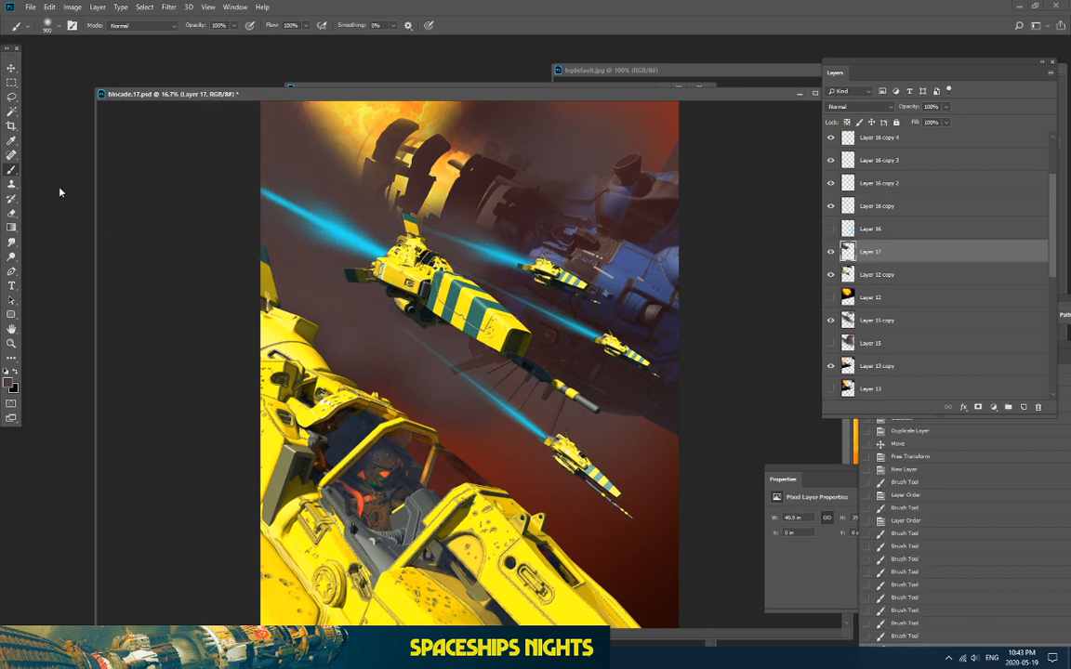
Step: Erase at 25% opacity to partly restore the glow around the upper-left machinery
click(11, 213)
mouse_move(287, 115)
mouse_down()
mouse_move(269, 108)
mouse_move(394, 140)
mouse_move(459, 203)
mouse_up()
mouse_move(311, 182)
mouse_down()
mouse_move(474, 213)
mouse_move(304, 152)
mouse_up()
drag(304, 153, 413, 198)
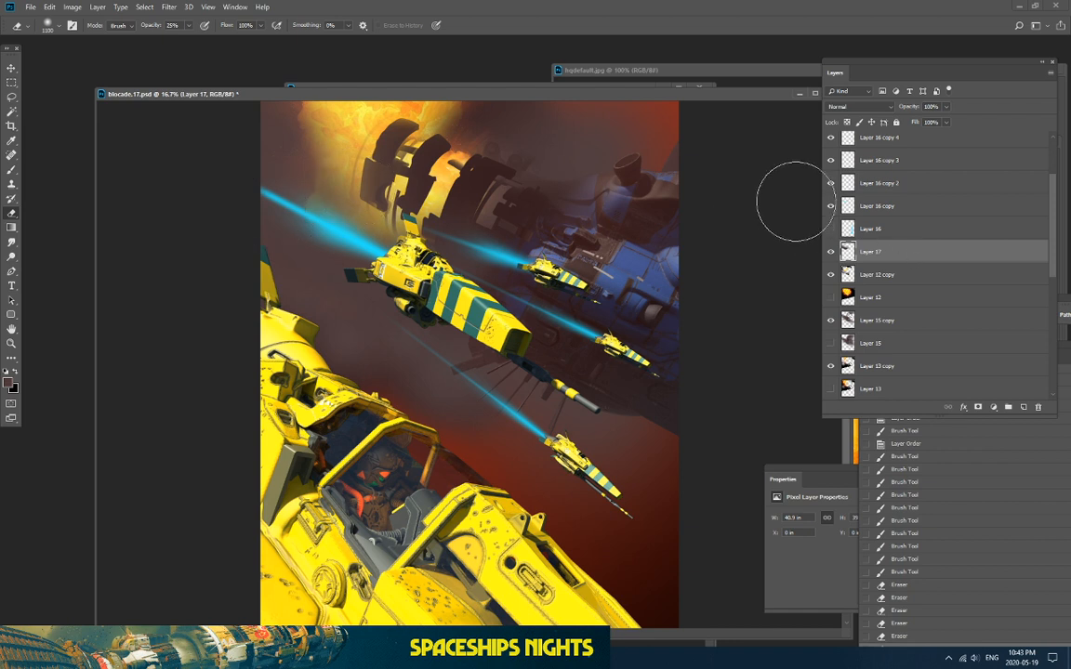
Step: Toggle Layer 15 copy, Layer 17 and a nearby layer on and off to compare the fire area
click(830, 320)
click(828, 321)
click(828, 321)
click(828, 321)
click(829, 365)
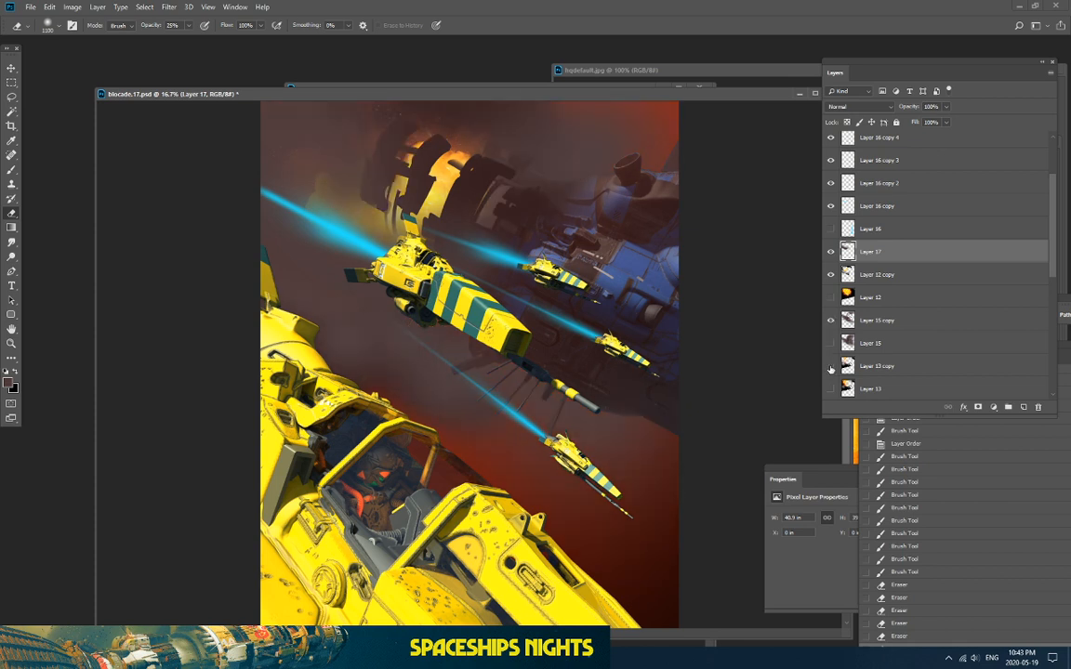
click(829, 366)
scroll(831, 366, up, 2)
scroll(830, 353, up, 1)
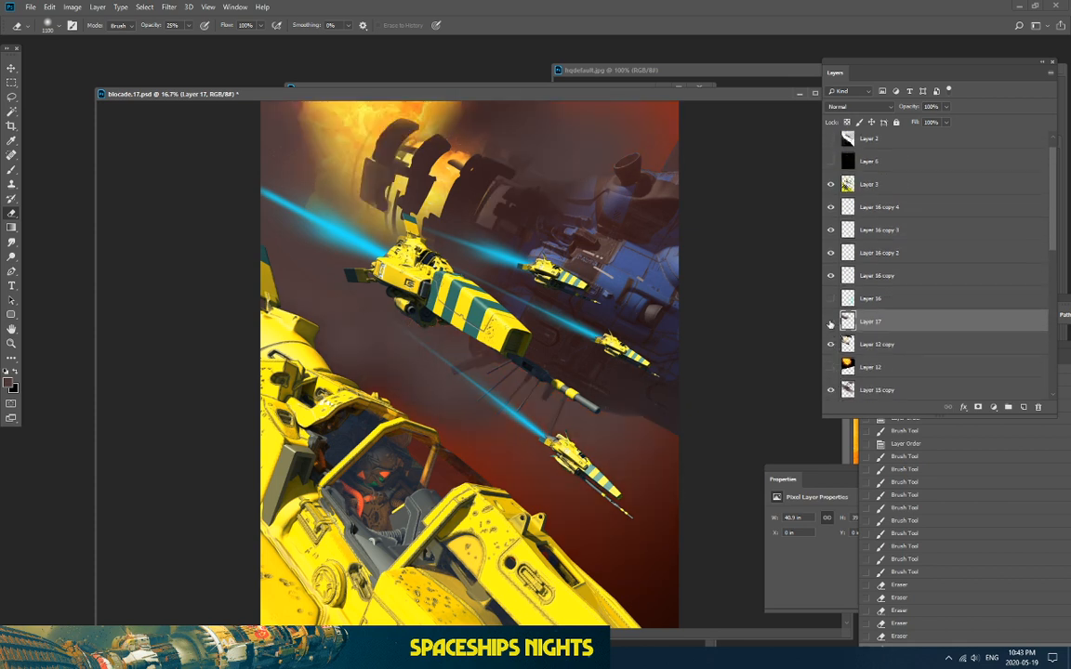
click(830, 321)
click(830, 322)
click(830, 322)
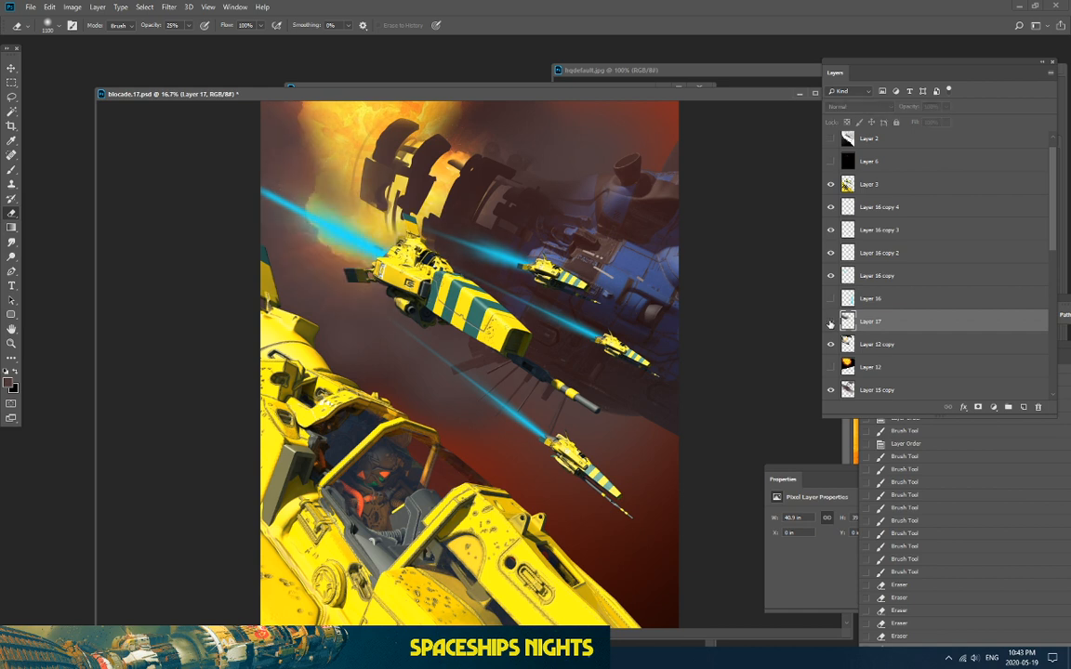
click(830, 321)
scroll(867, 237, up, 1)
scroll(866, 237, down, 3)
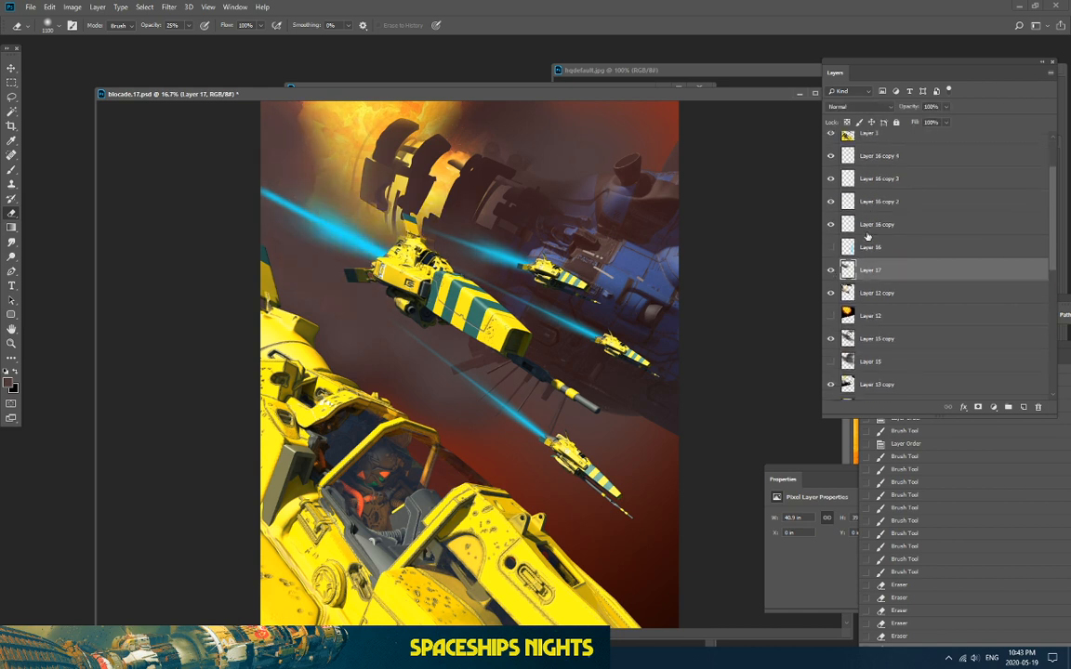
scroll(864, 323, down, 3)
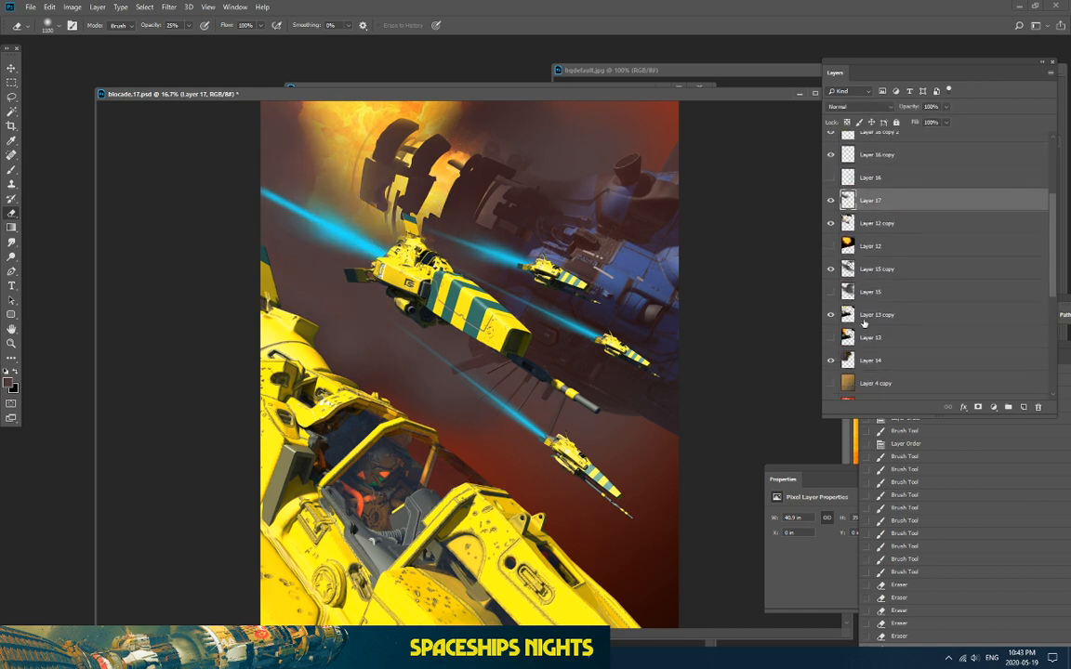
Step: Compare Layer 14 on and off, then make Layer 14 the active layer
click(830, 360)
click(830, 360)
click(830, 359)
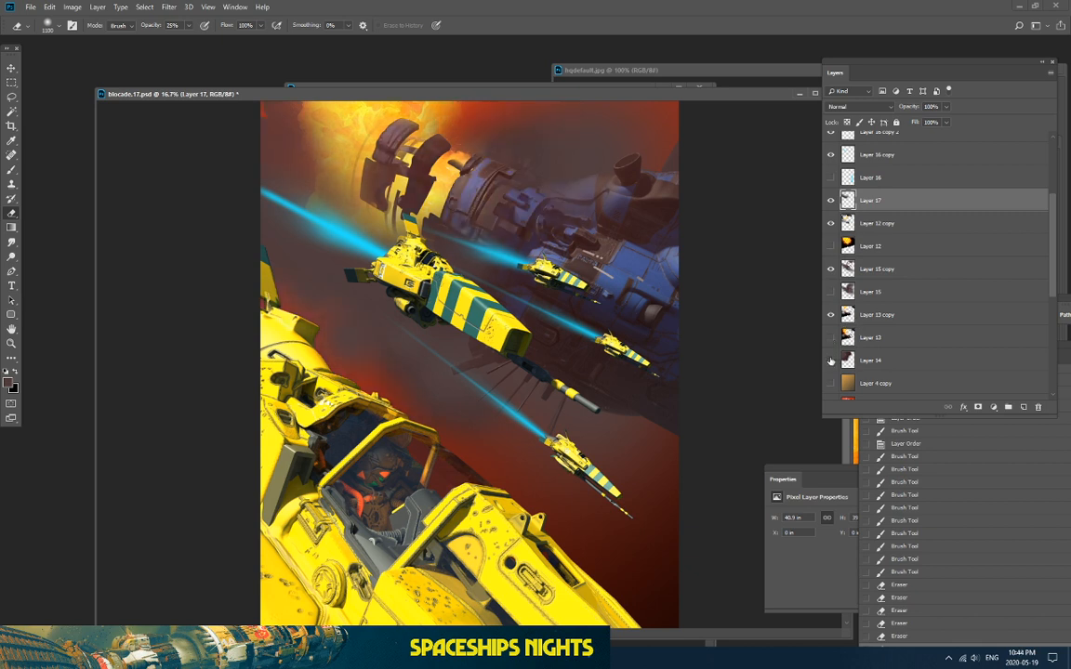
click(830, 360)
click(873, 360)
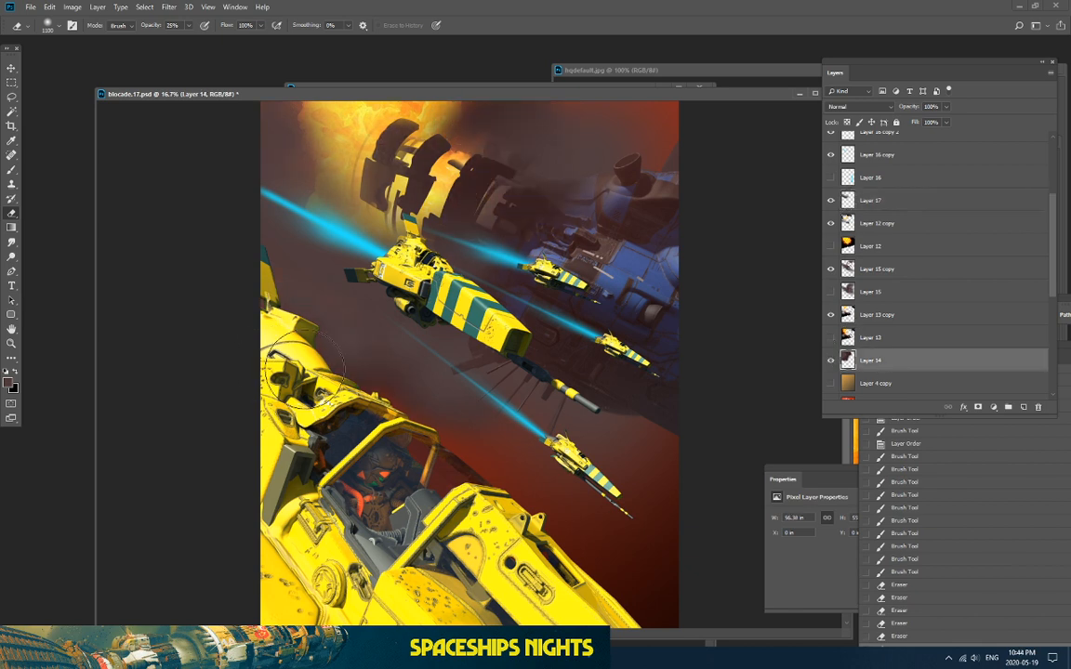
Step: Erase Layer 14's haze over the upper ship so the fire glow shows through
click(444, 184)
click(527, 115)
click(645, 176)
click(830, 360)
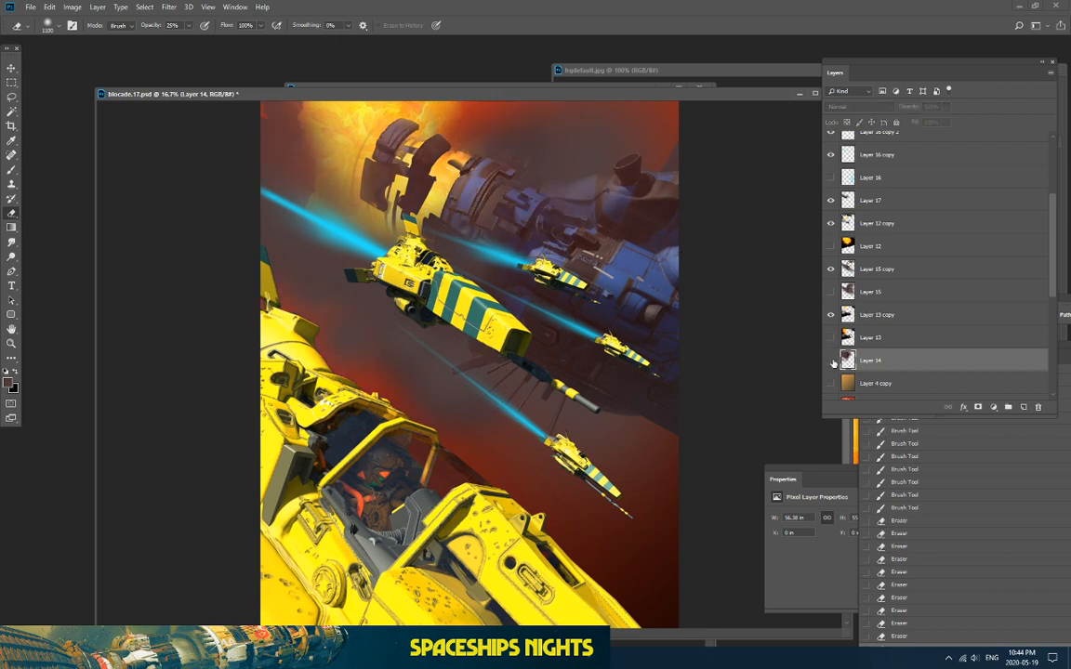
click(831, 361)
drag(490, 196, 445, 179)
drag(464, 186, 545, 209)
mouse_move(441, 172)
mouse_down()
mouse_move(481, 200)
mouse_move(558, 213)
mouse_up()
drag(558, 212, 493, 177)
Step: Toggle Layer 14 repeatedly to check the thinned haze against the original
click(475, 161)
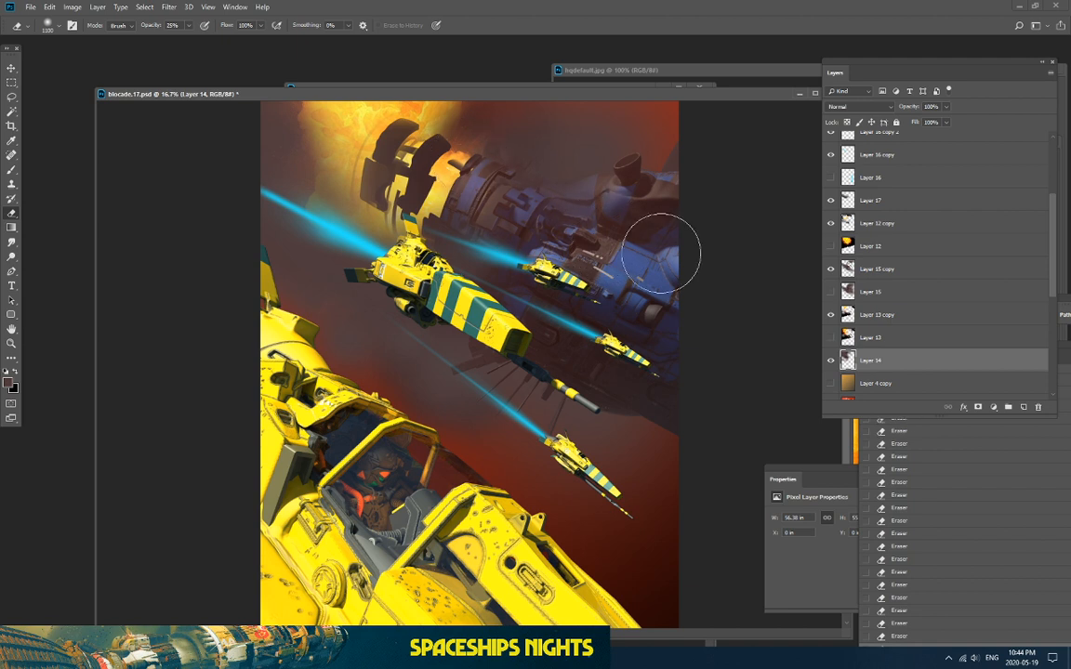
click(832, 361)
click(830, 360)
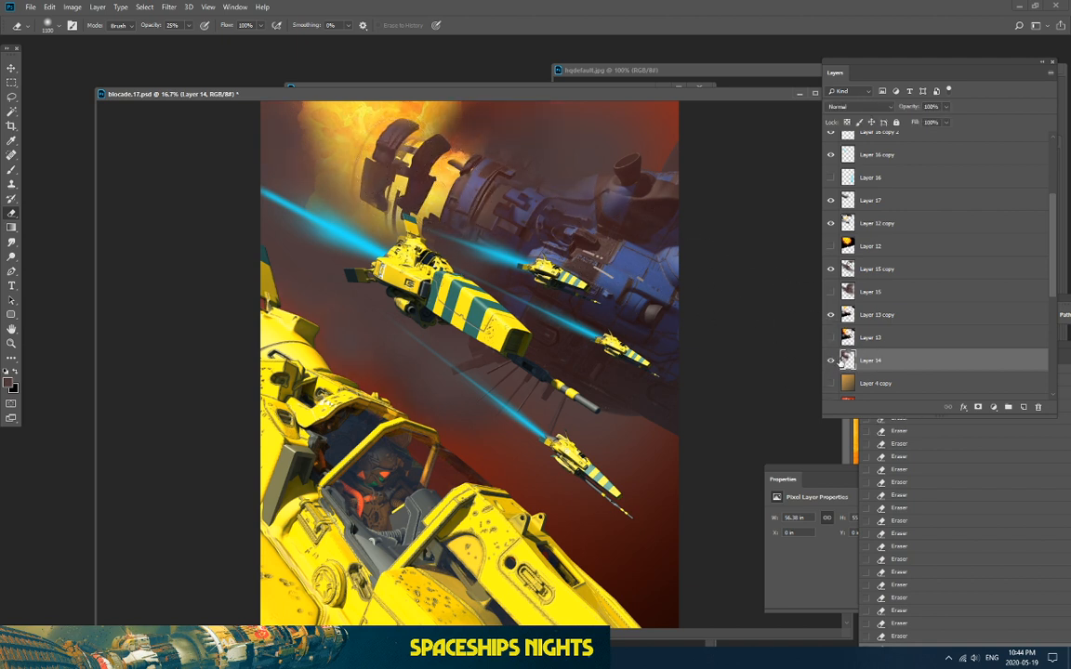
click(830, 361)
click(830, 361)
click(830, 361)
click(830, 361)
click(831, 362)
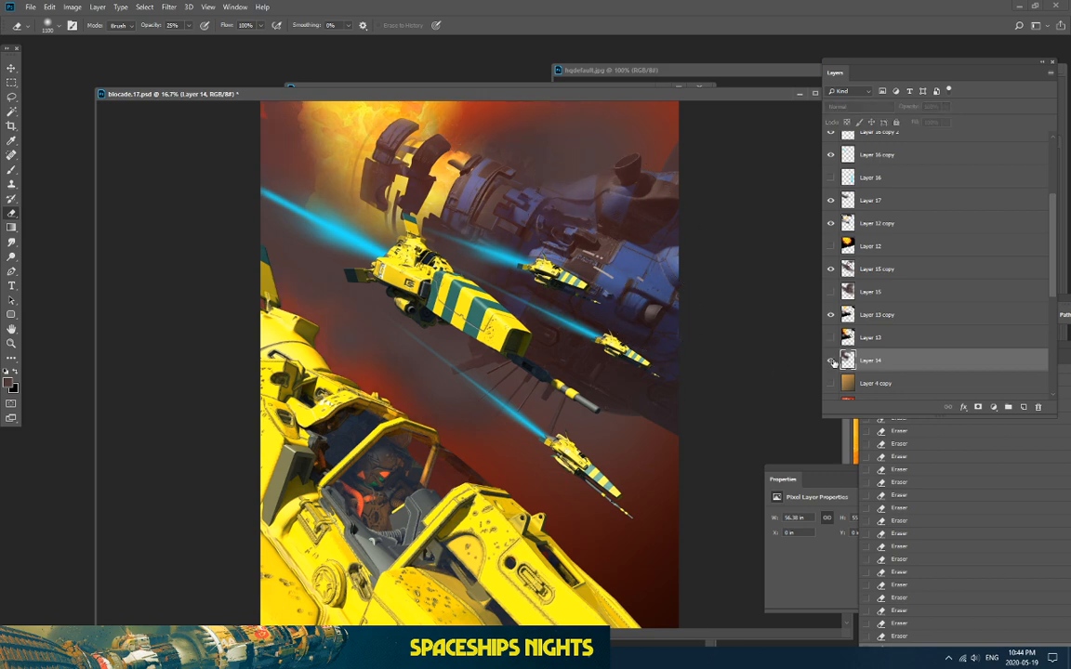
click(832, 362)
Step: Zoom out to view the whole image, zoom back in, and make Layer 17 active
key(ctrl+minus)
key(ctrl+minus)
key(ctrl+plus)
key(ctrl+plus)
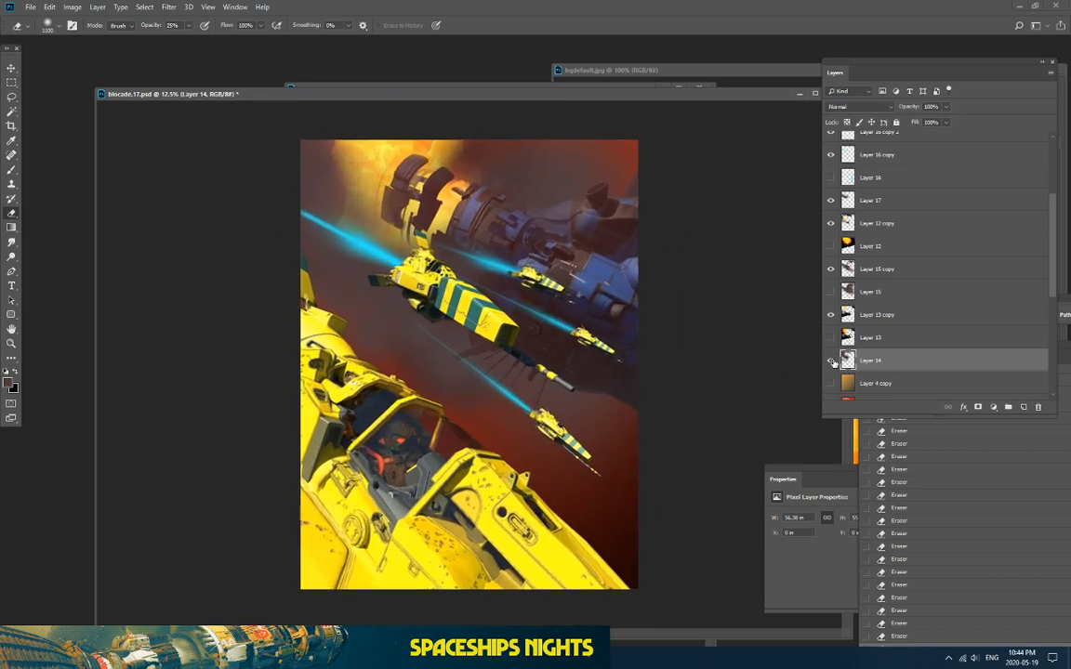
key(ctrl+plus)
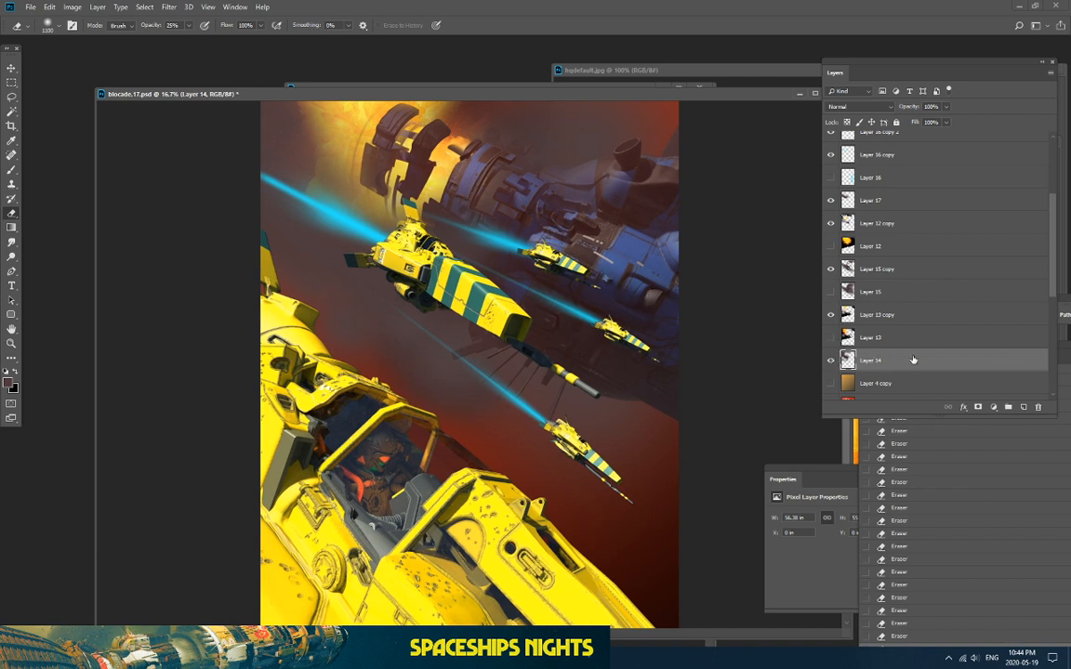
click(876, 195)
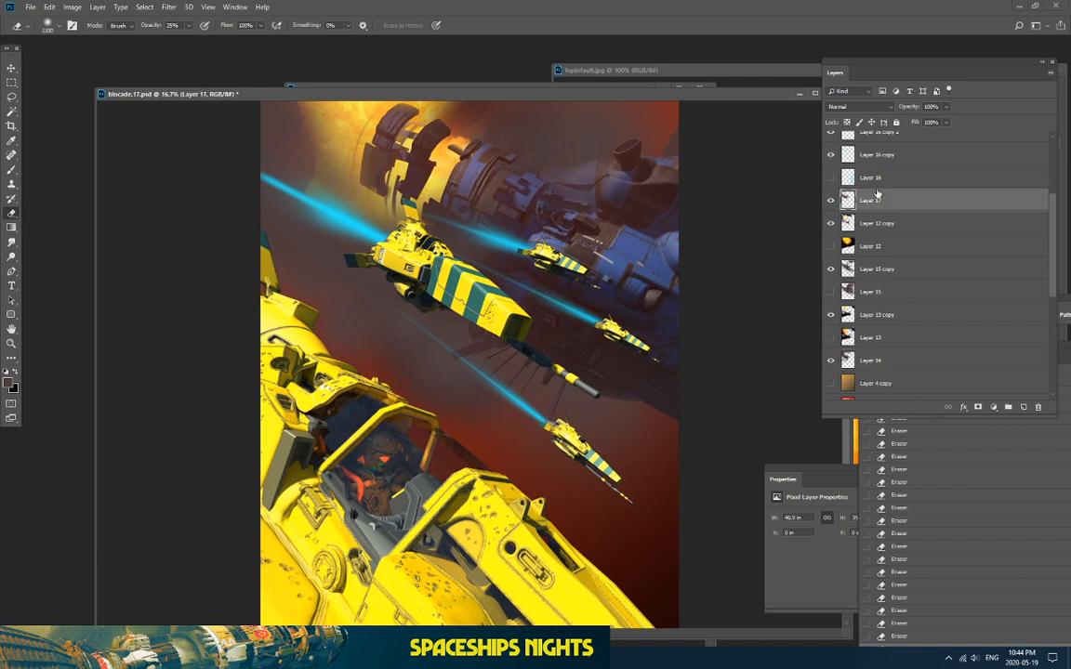
Step: Select Layer 12 copy, 15 copy, 13 copy, 14, Layer 16 copies 1–4 and Layer 3 together
ctrl+click(890, 223)
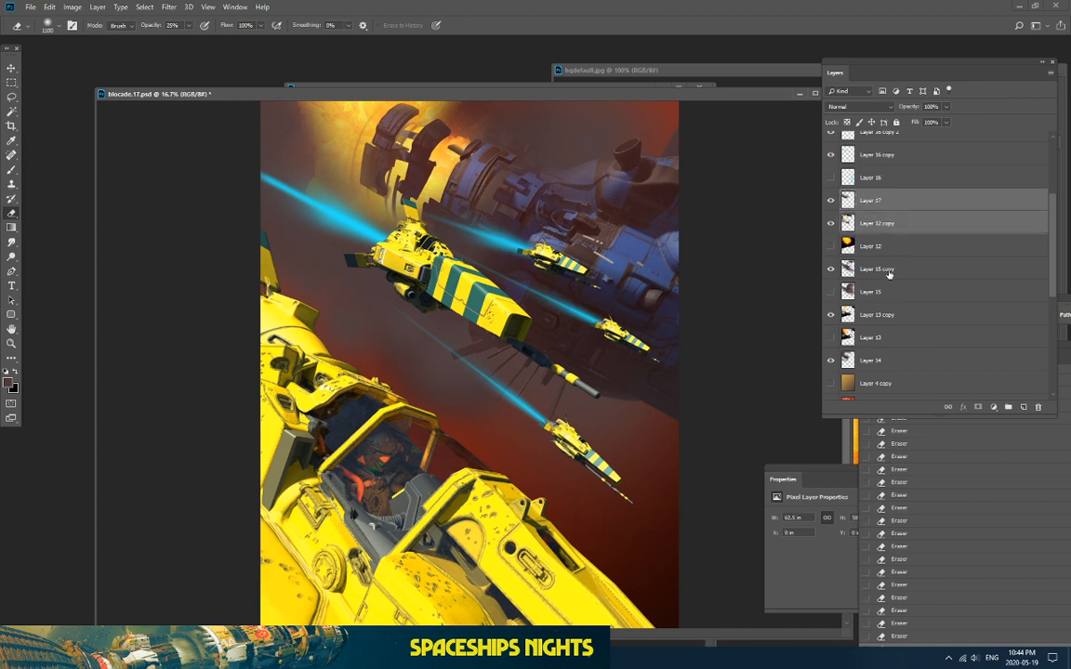
ctrl+click(891, 269)
ctrl+click(891, 314)
ctrl+click(889, 361)
scroll(895, 362, down, 1)
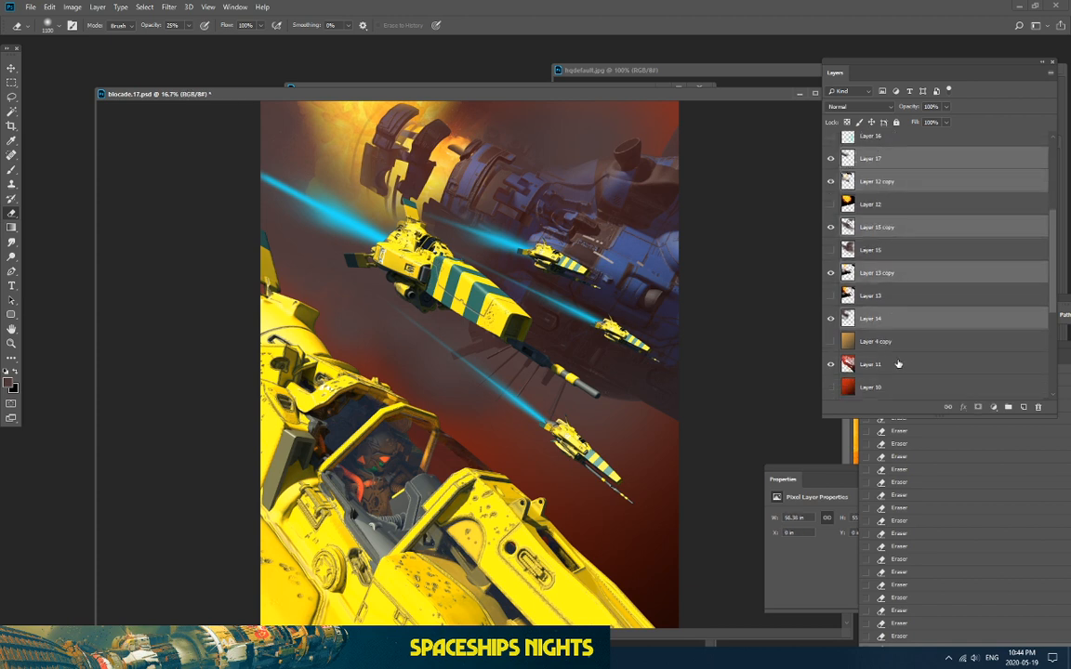
scroll(910, 325, up, 2)
scroll(858, 211, up, 1)
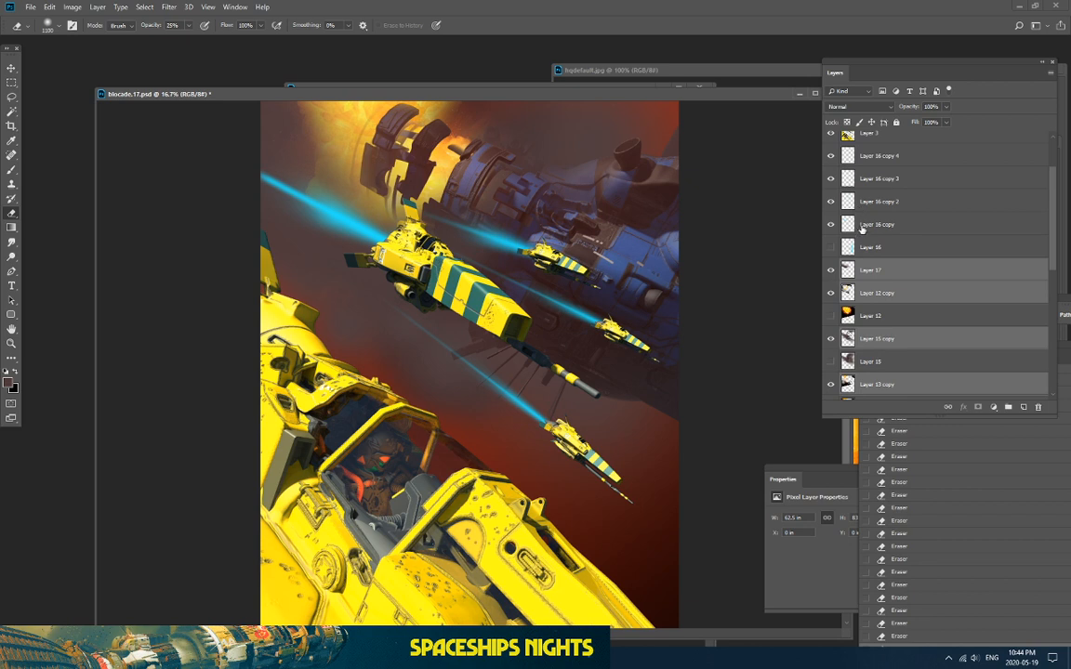
ctrl+click(870, 223)
ctrl+click(870, 200)
ctrl+click(871, 178)
ctrl+click(871, 155)
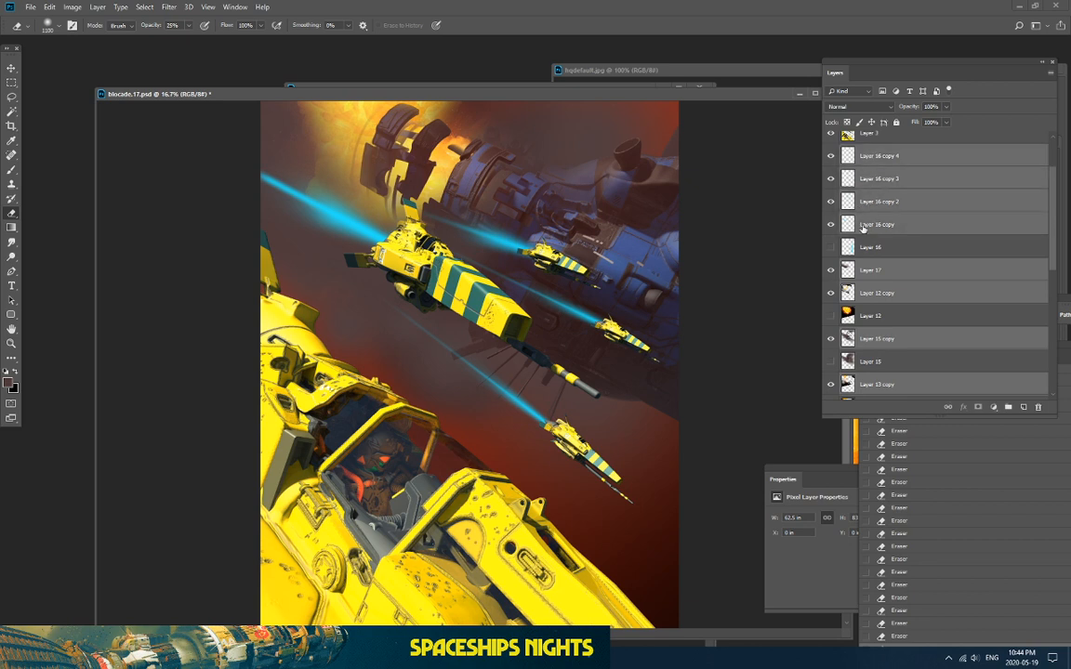
scroll(876, 224, up, 1)
ctrl+click(874, 180)
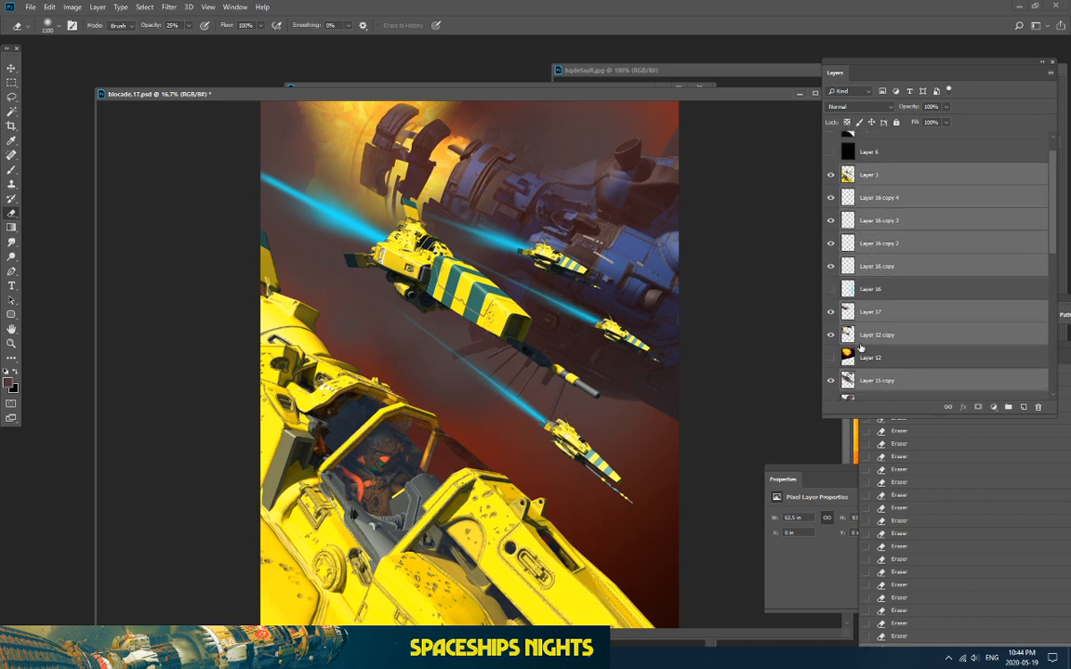
Step: Toggle Layer 5 on and off to compare the mothership colour
scroll(875, 342, down, 3)
scroll(875, 342, down, 2)
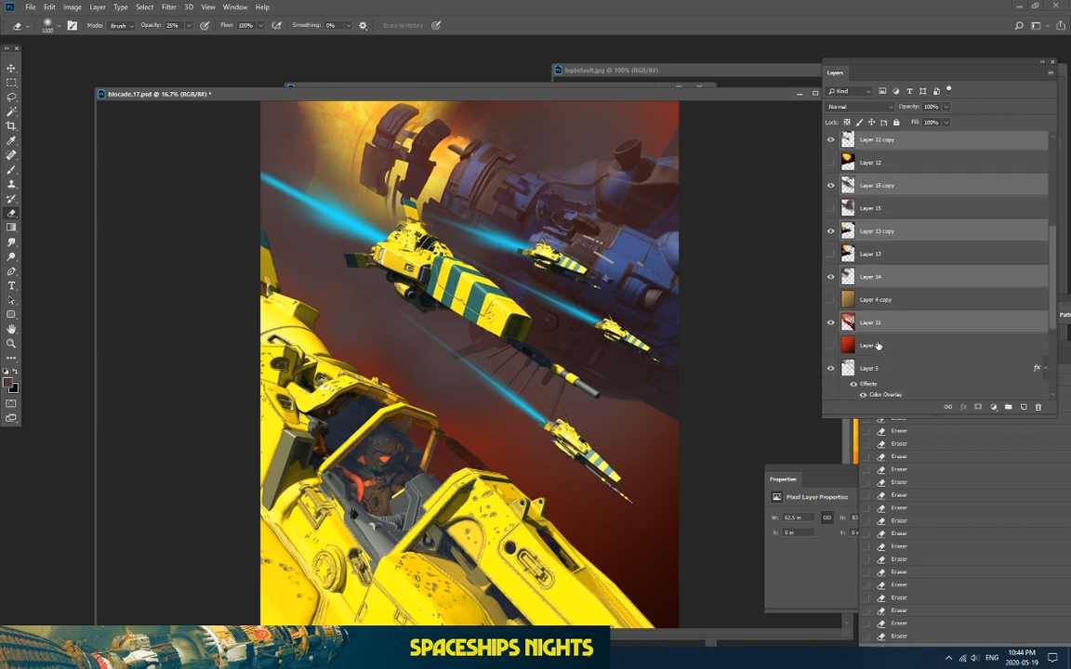
scroll(876, 346, down, 2)
click(831, 314)
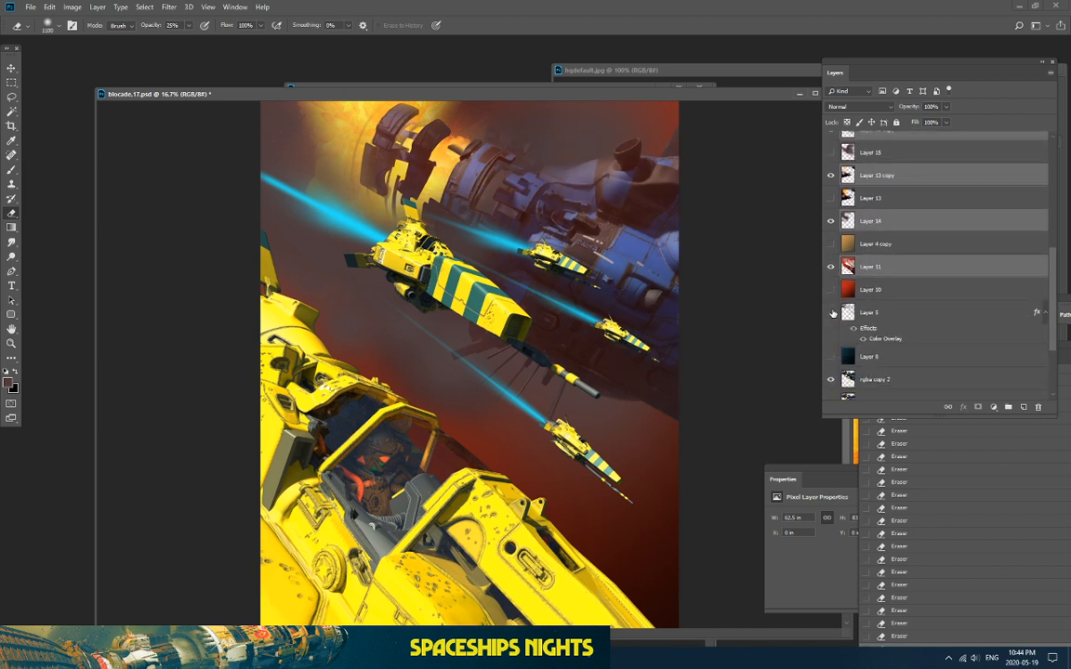
click(831, 314)
click(831, 314)
click(832, 314)
click(832, 313)
Step: Try duplicating the selected layers, adding rgba copy 2 and Layer 4, undoing each duplicate
scroll(878, 375, down, 2)
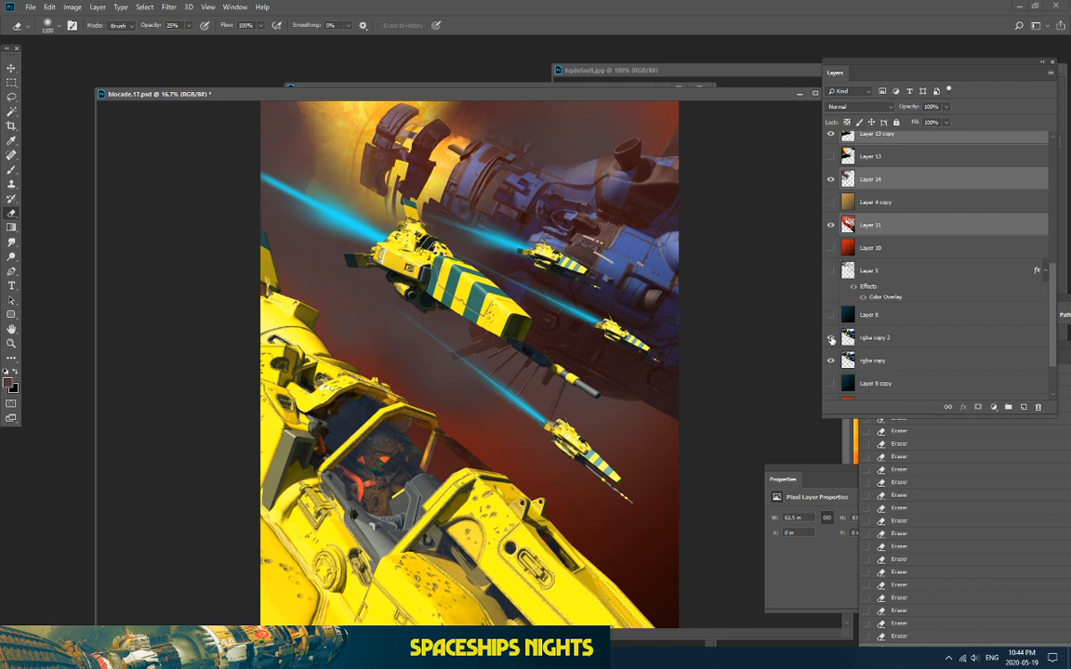
scroll(869, 307, down, 3)
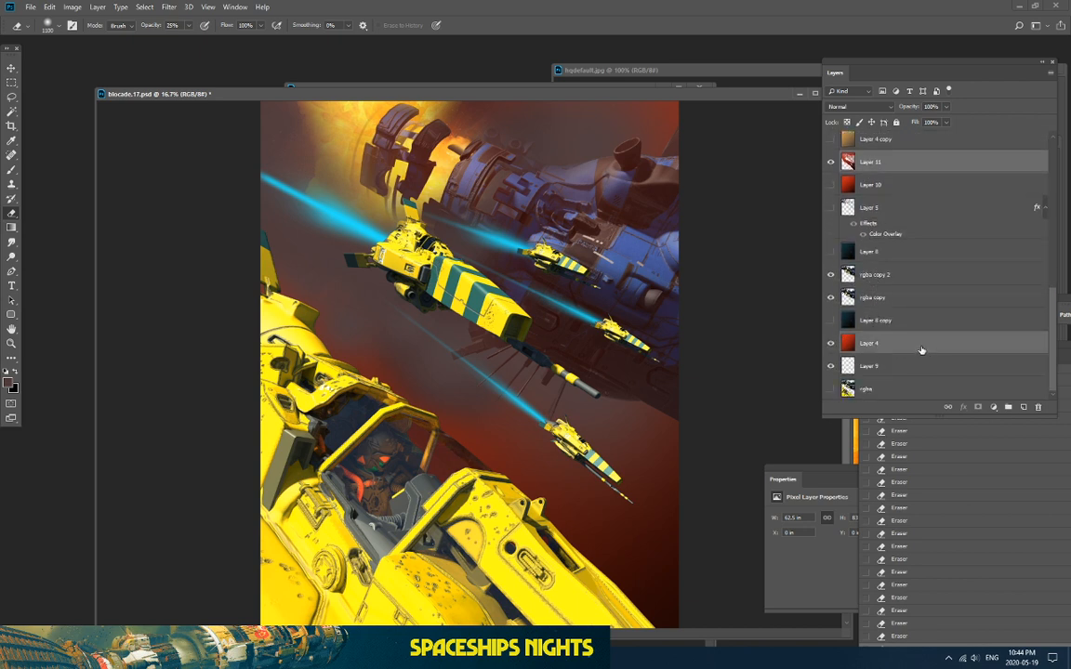
drag(921, 350, 1024, 408)
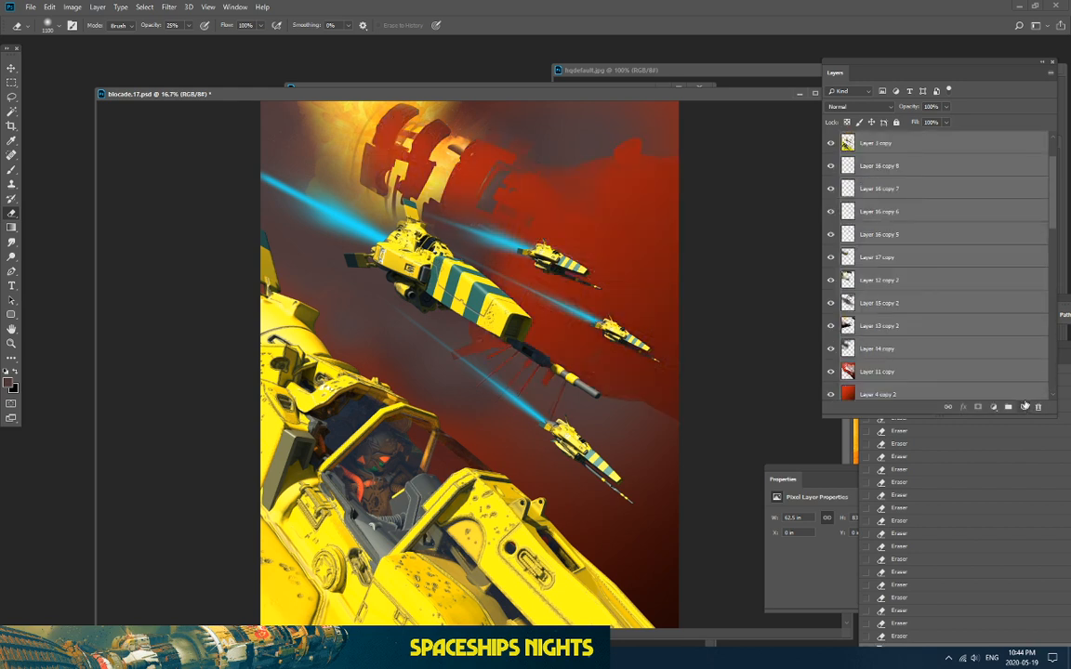
key(ctrl+z)
scroll(942, 326, down, 4)
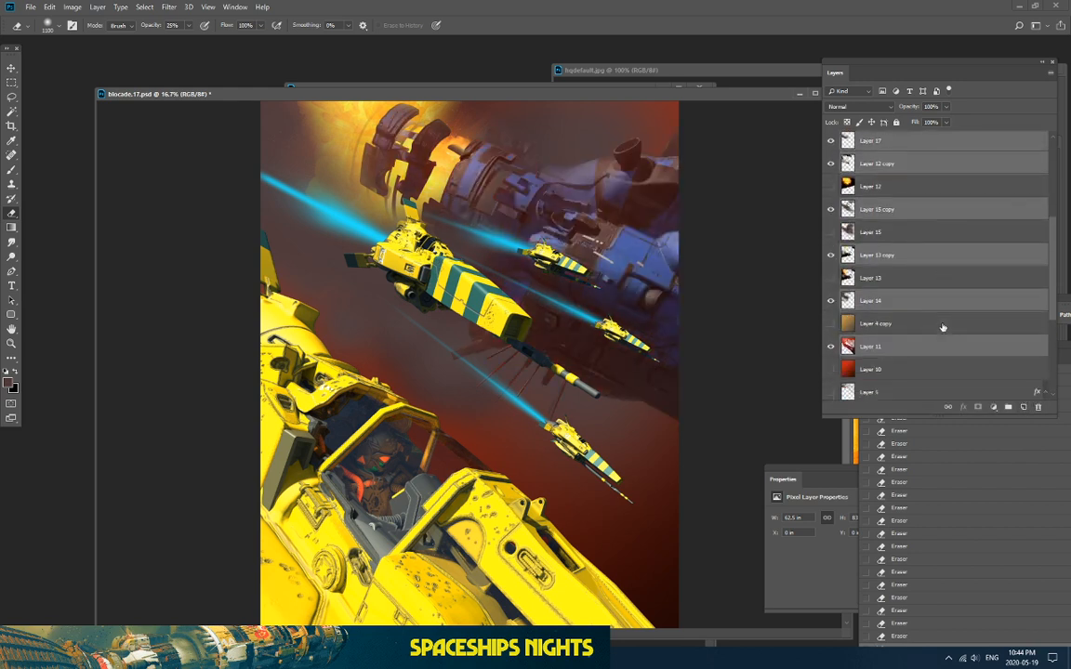
scroll(942, 326, down, 2)
ctrl+click(886, 332)
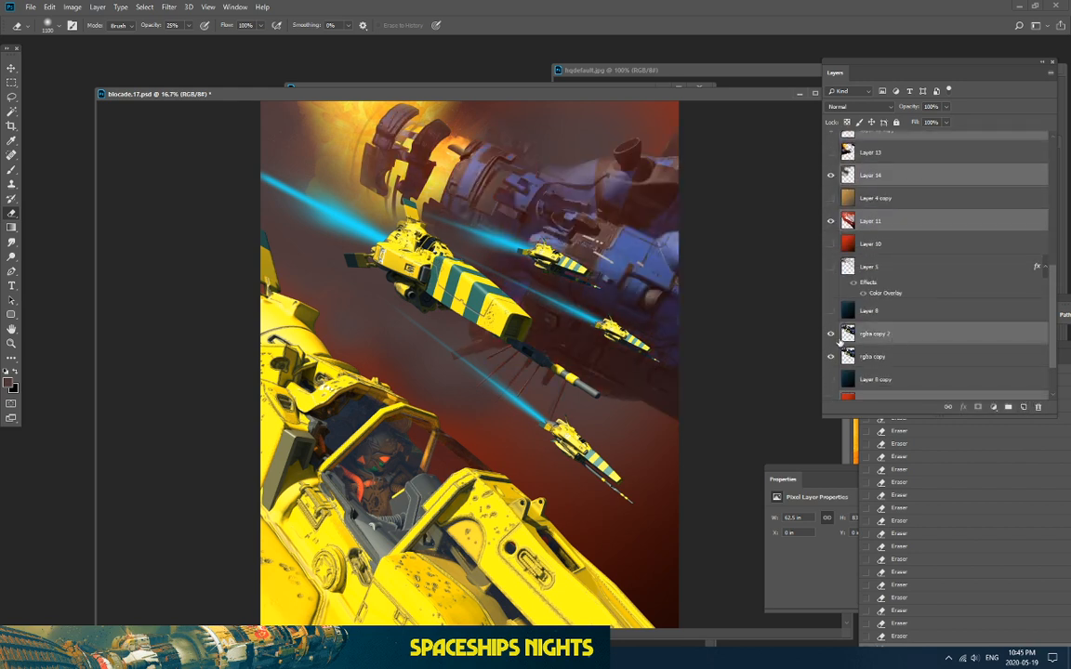
scroll(886, 350, down, 2)
ctrl+click(893, 346)
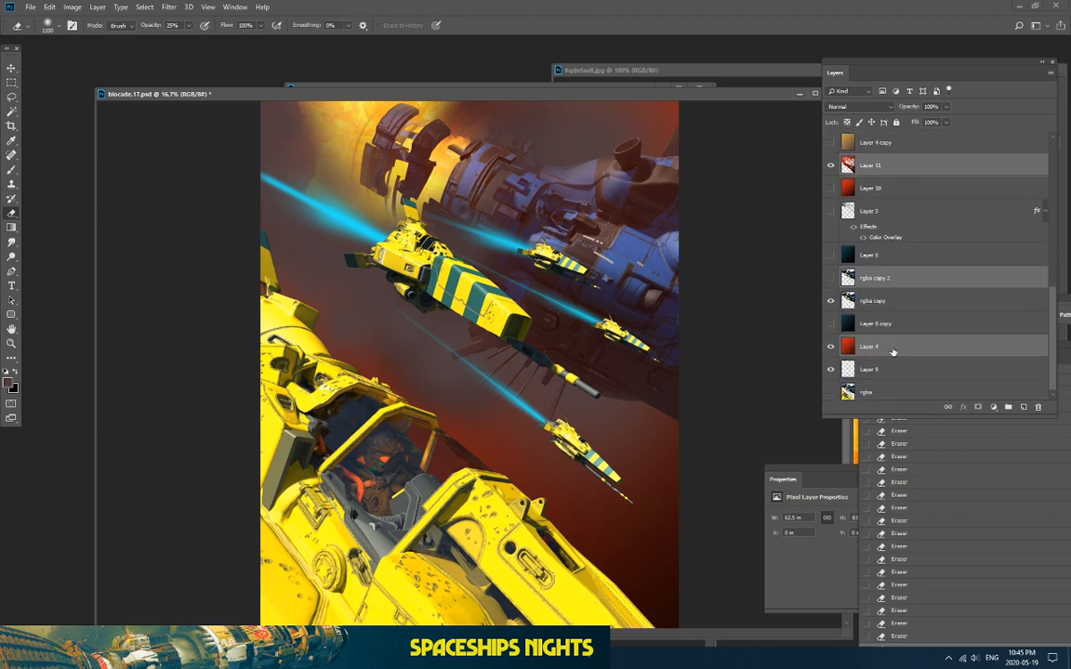
drag(904, 349, 1022, 408)
key(ctrl+z)
Step: Hide and re-show Layer 4 to check its contribution
scroll(908, 338, down, 6)
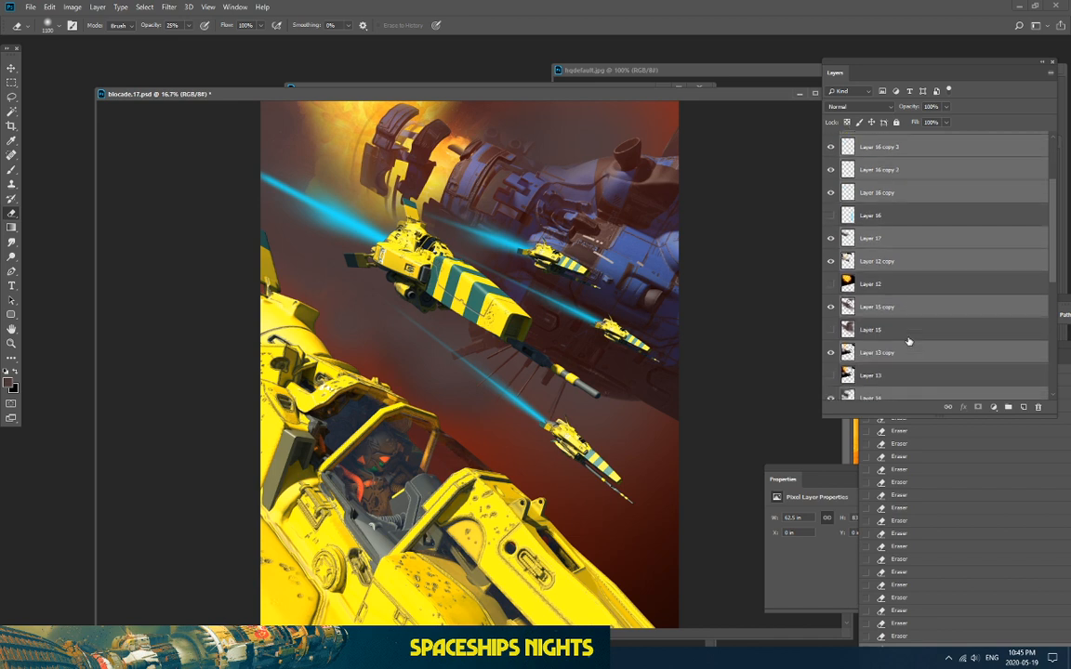
scroll(908, 334, down, 8)
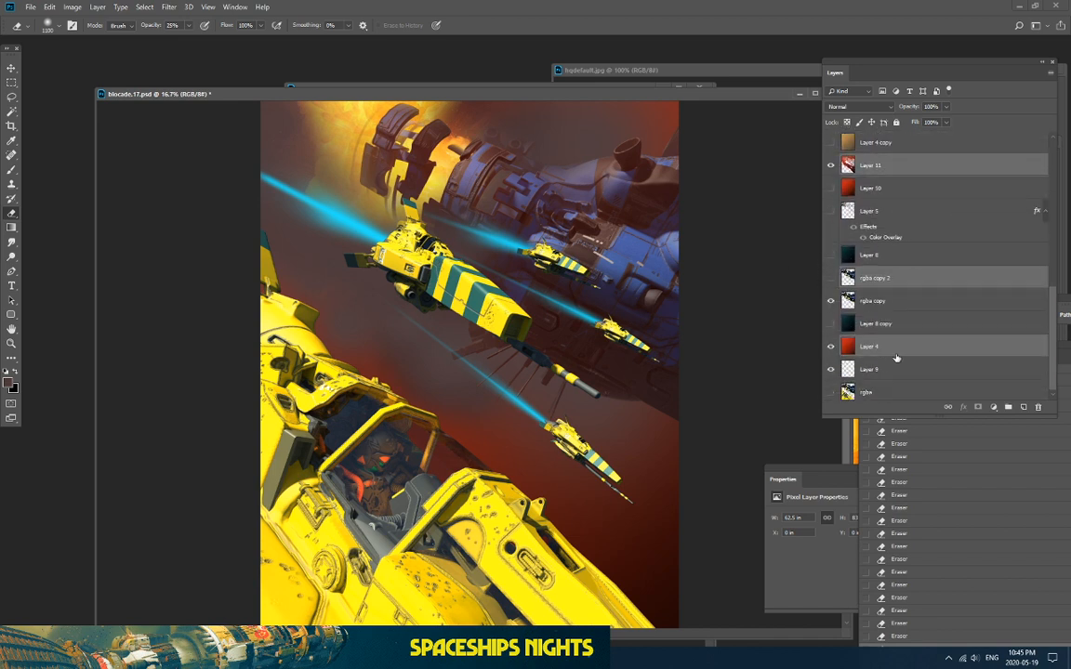
scroll(896, 359, down, 1)
scroll(860, 335, up, 2)
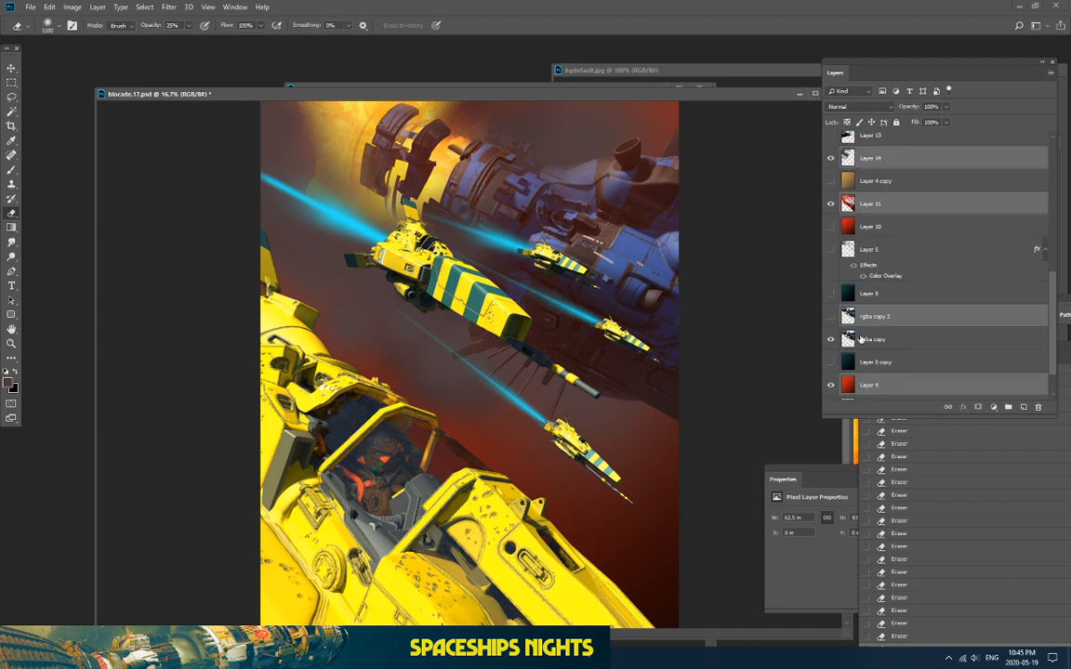
click(834, 387)
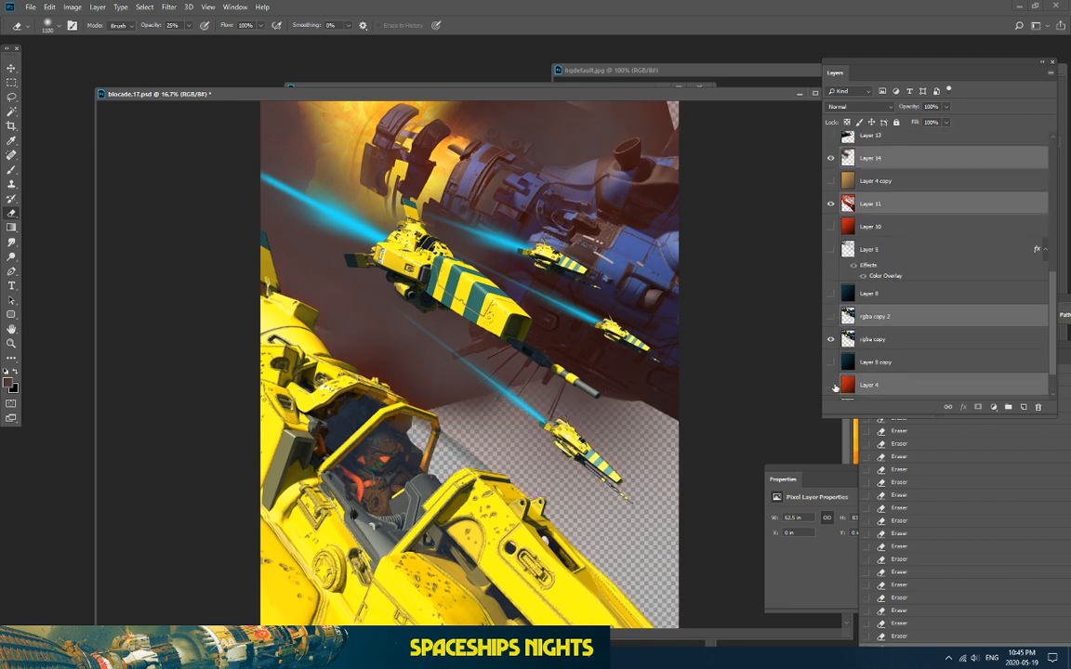
click(833, 387)
Step: Start a fresh layer selection with rgba copy, Layer 9 and Layer 4
scroll(896, 374, up, 2)
scroll(884, 202, up, 3)
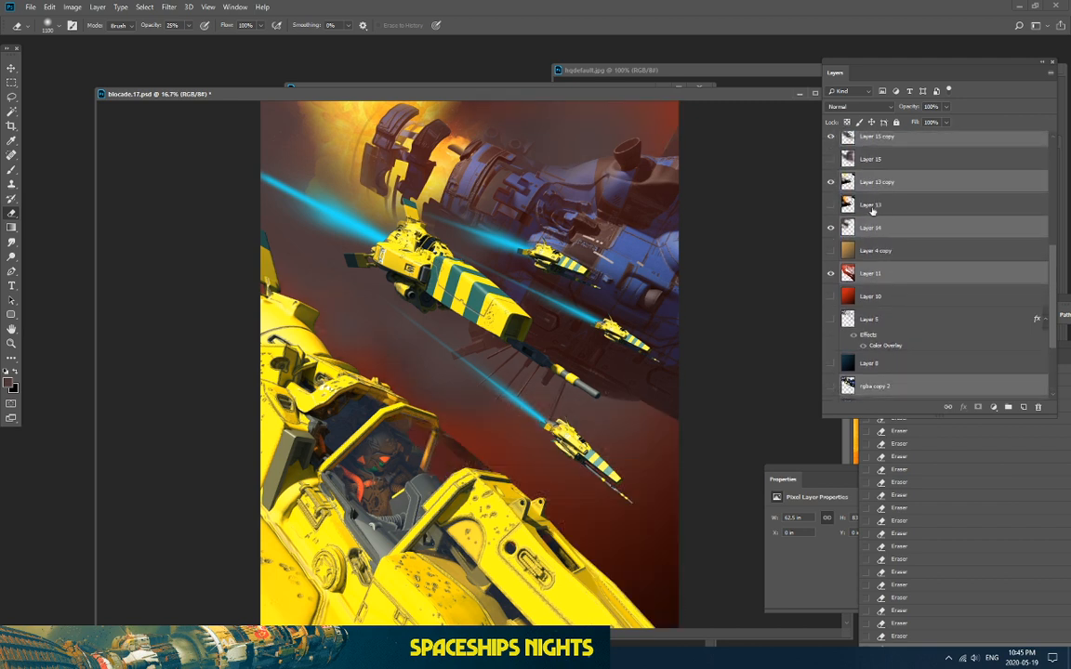
scroll(863, 224, up, 10)
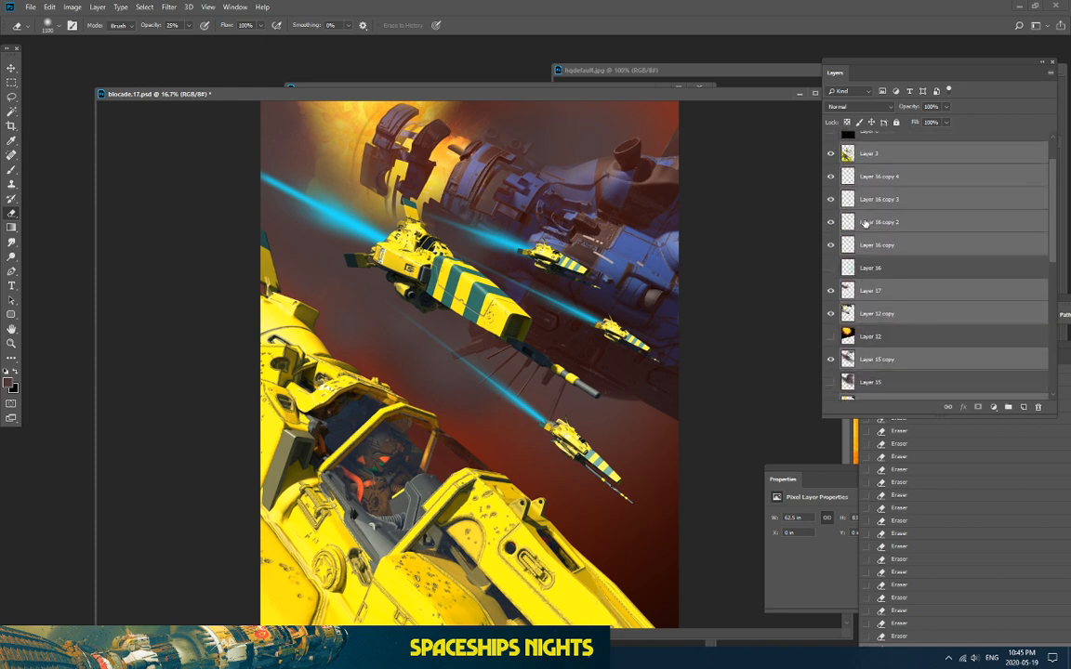
scroll(865, 210, down, 2)
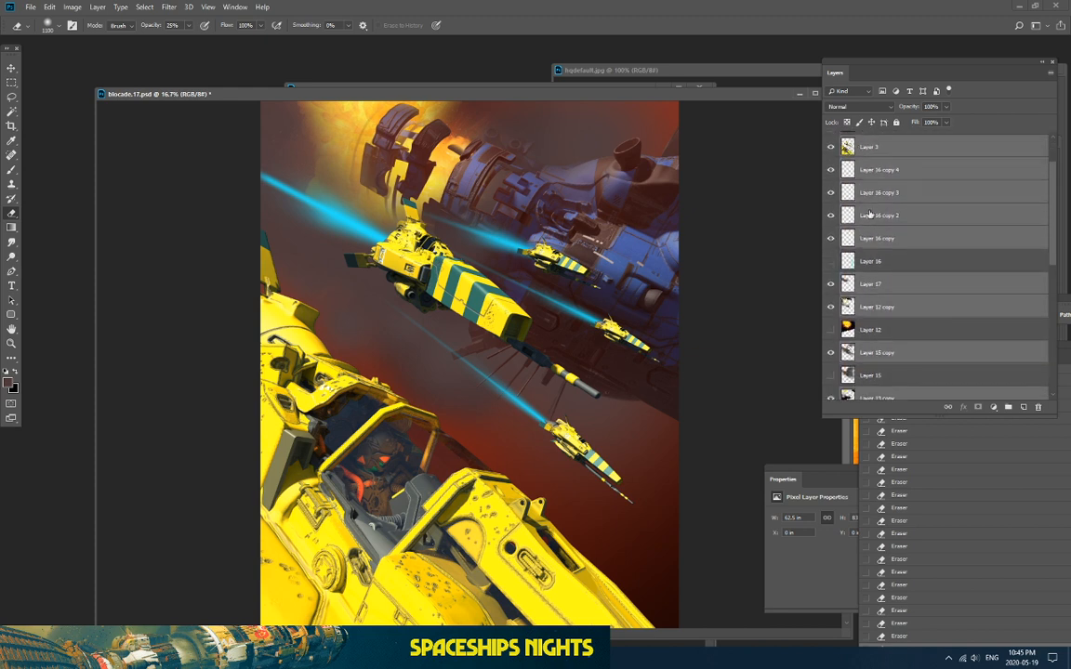
scroll(874, 223, down, 2)
scroll(864, 297, down, 5)
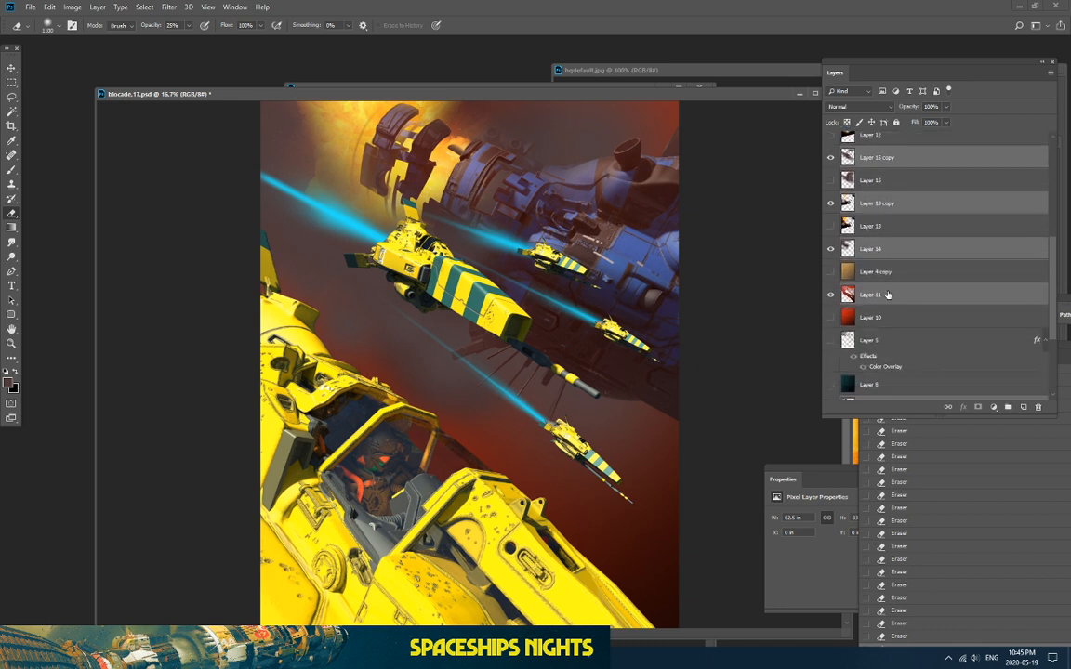
scroll(888, 294, down, 4)
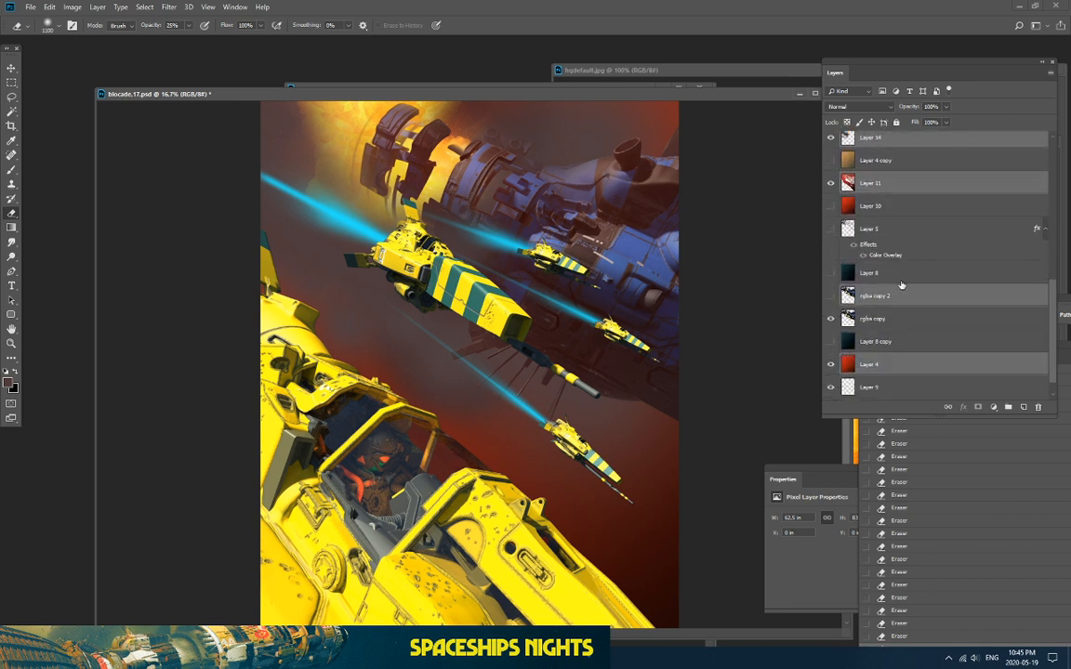
scroll(904, 288, down, 1)
click(887, 298)
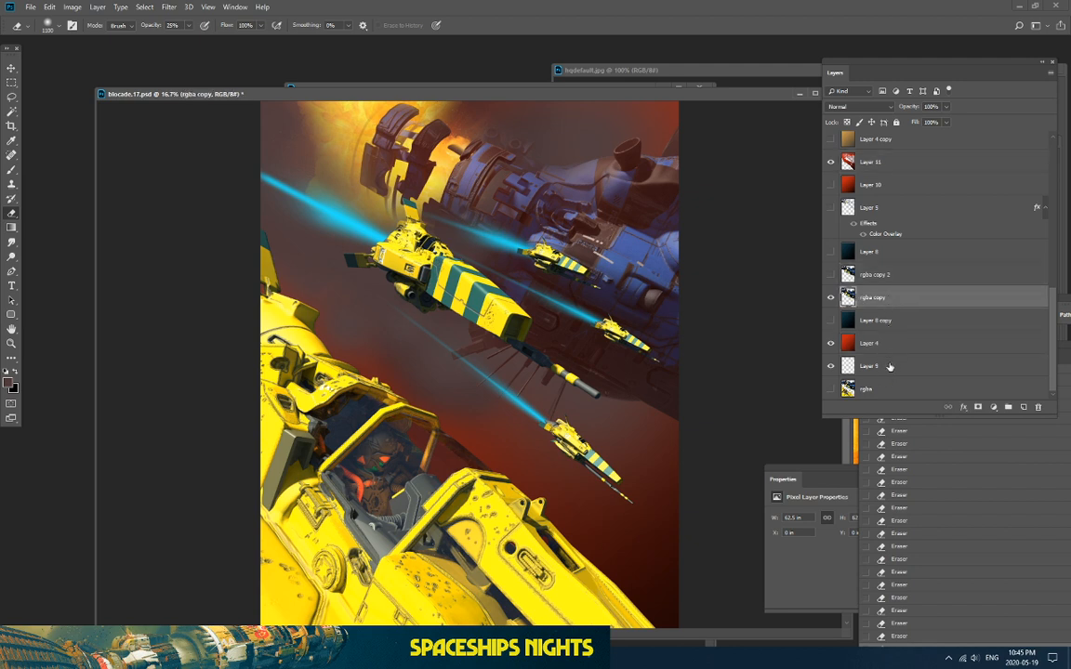
click(889, 367)
ctrl+click(890, 345)
ctrl+click(884, 299)
Step: Select Layer 14, then add Layer 13 copy, Layer 15 copy, Layer 12 copy and Layer 17
scroll(884, 234, up, 2)
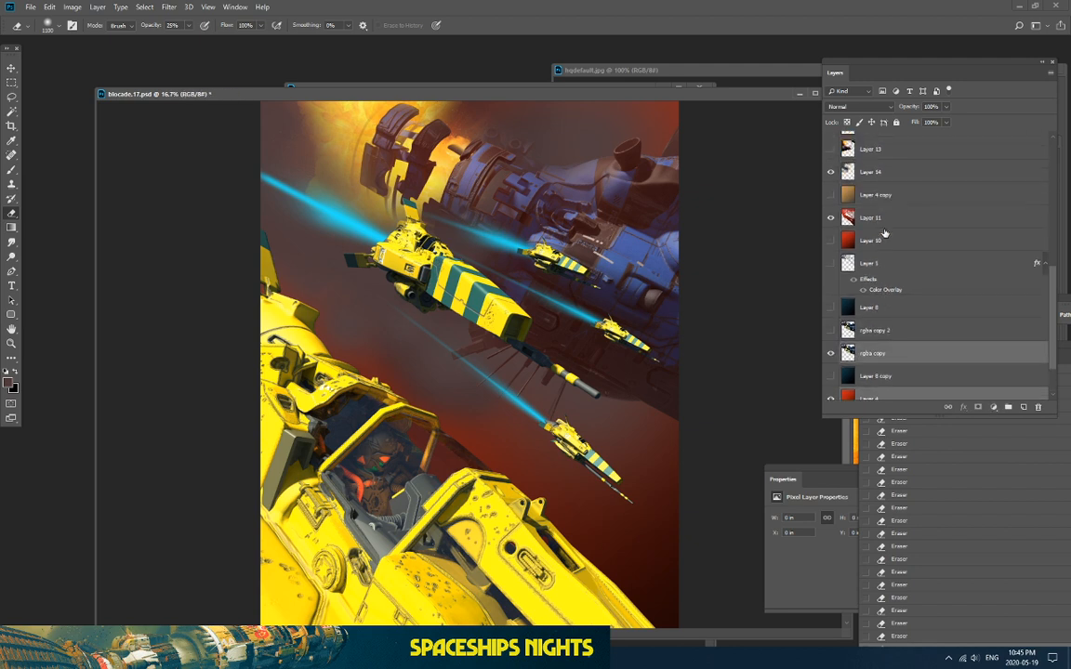
click(883, 172)
scroll(891, 181, up, 4)
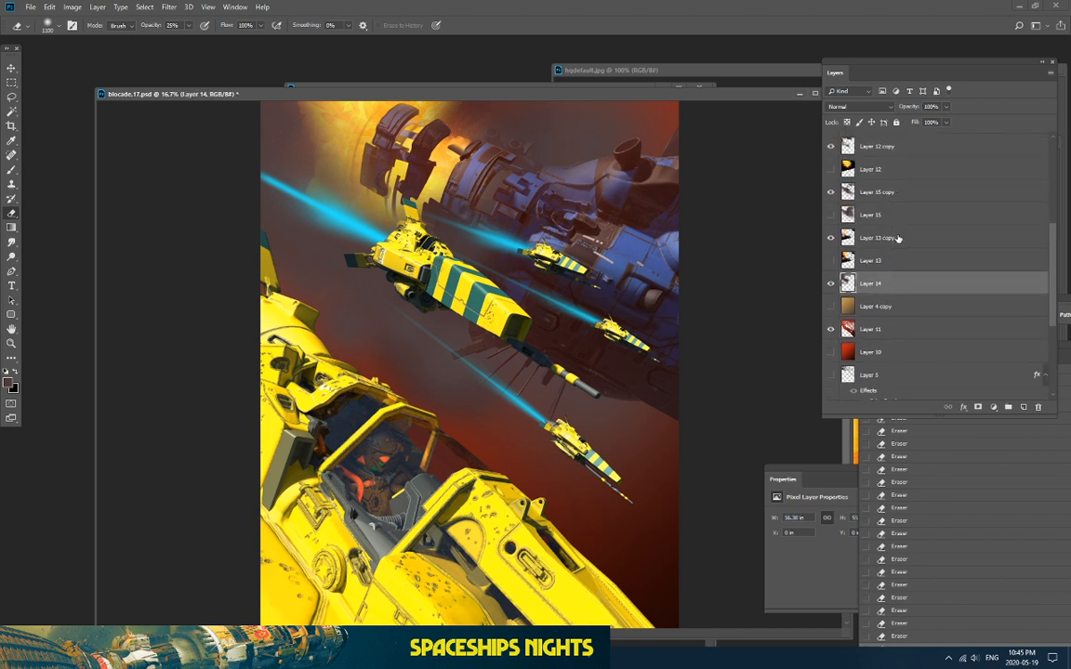
ctrl+click(897, 238)
ctrl+click(888, 193)
scroll(887, 195, up, 2)
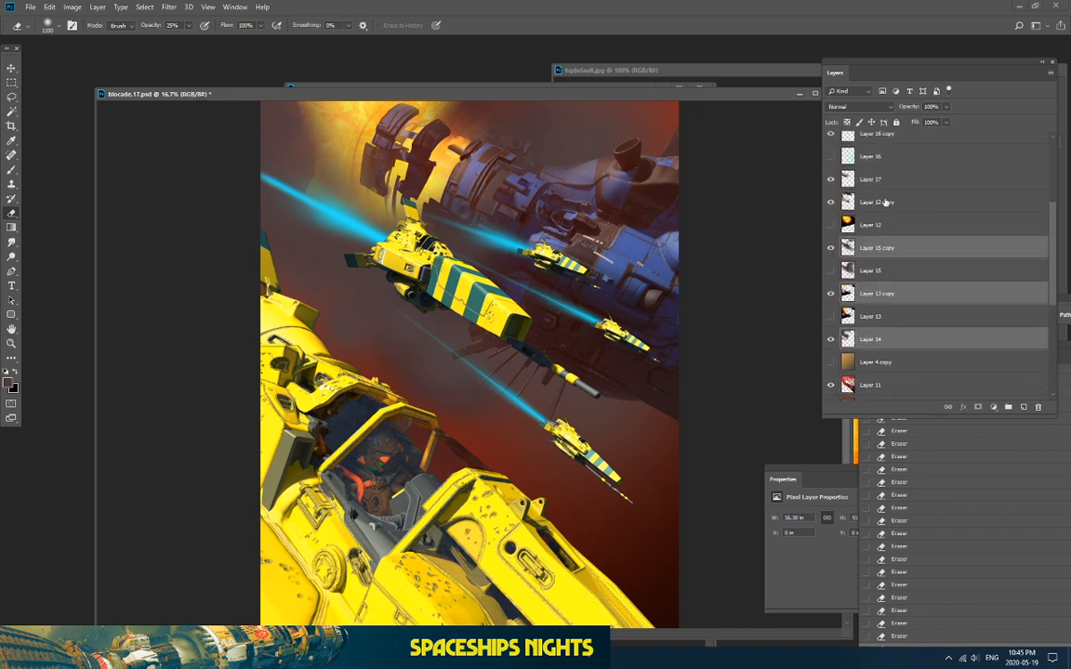
ctrl+click(886, 202)
ctrl+click(888, 179)
Step: Add Layer 16 copy through Layer 16 copy 4 and Layer 3 to the selection
scroll(890, 193, up, 2)
ctrl+click(888, 176)
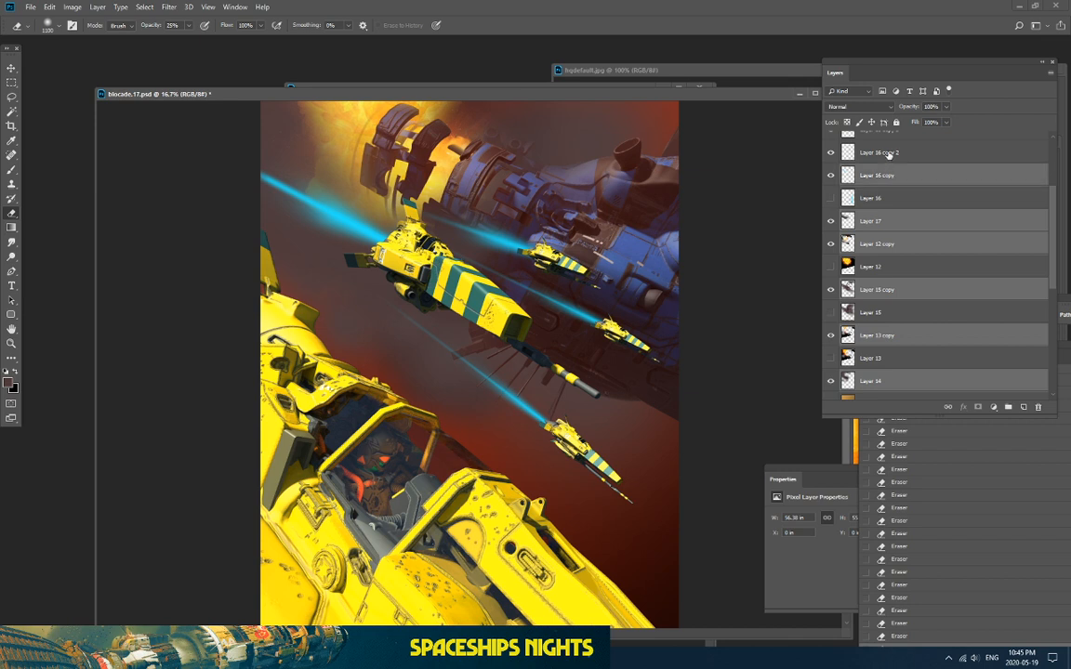
ctrl+click(887, 153)
scroll(895, 177, up, 2)
ctrl+click(895, 185)
ctrl+click(888, 162)
ctrl+click(888, 139)
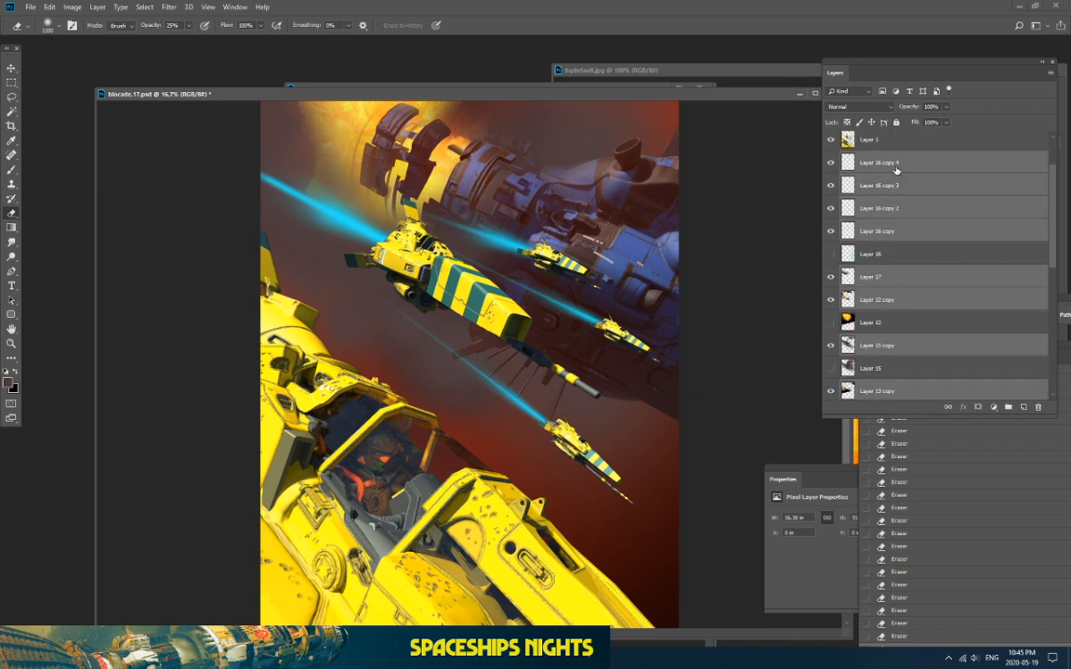
scroll(890, 177, up, 2)
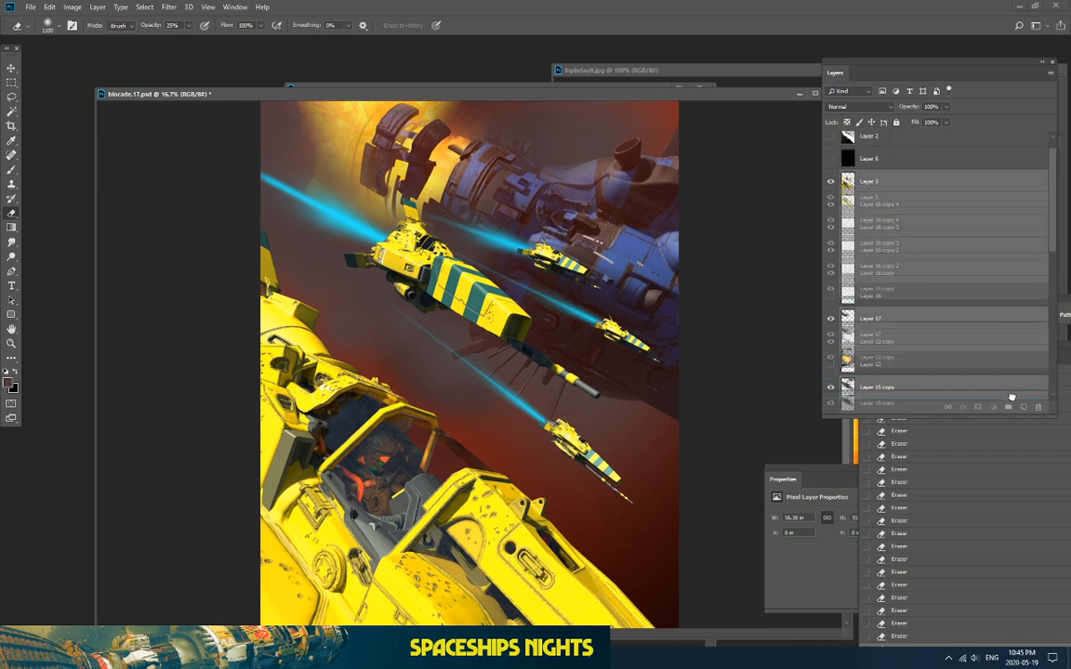
Step: Try duplicating and merging the picked visible layers, then undo both the merge and duplication
key(ctrl+j)
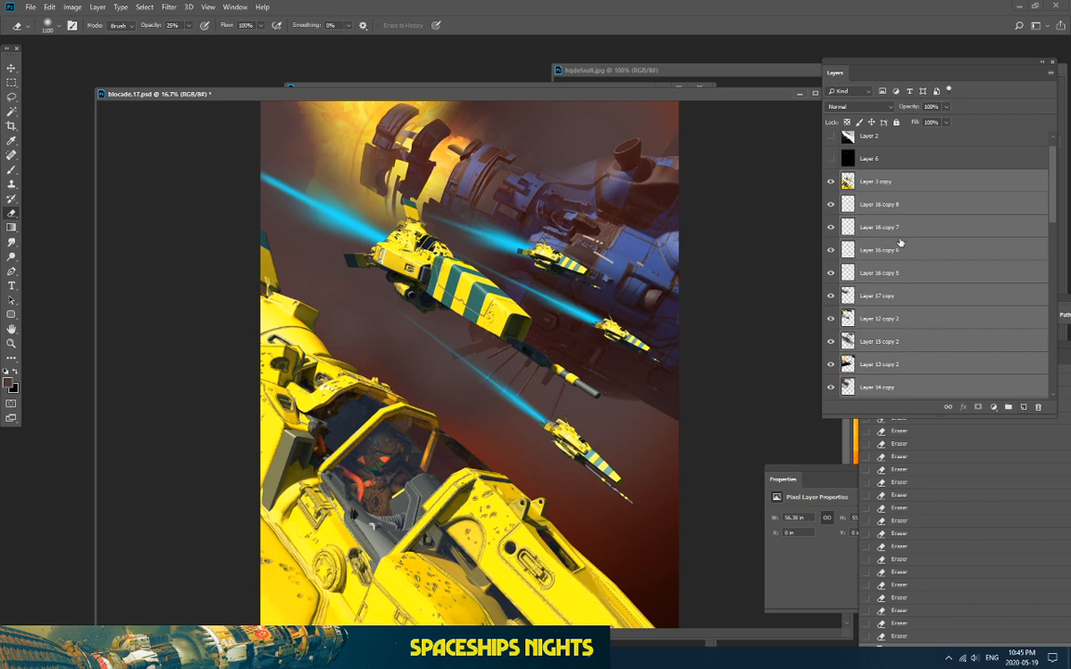
right_click(882, 182)
click(907, 478)
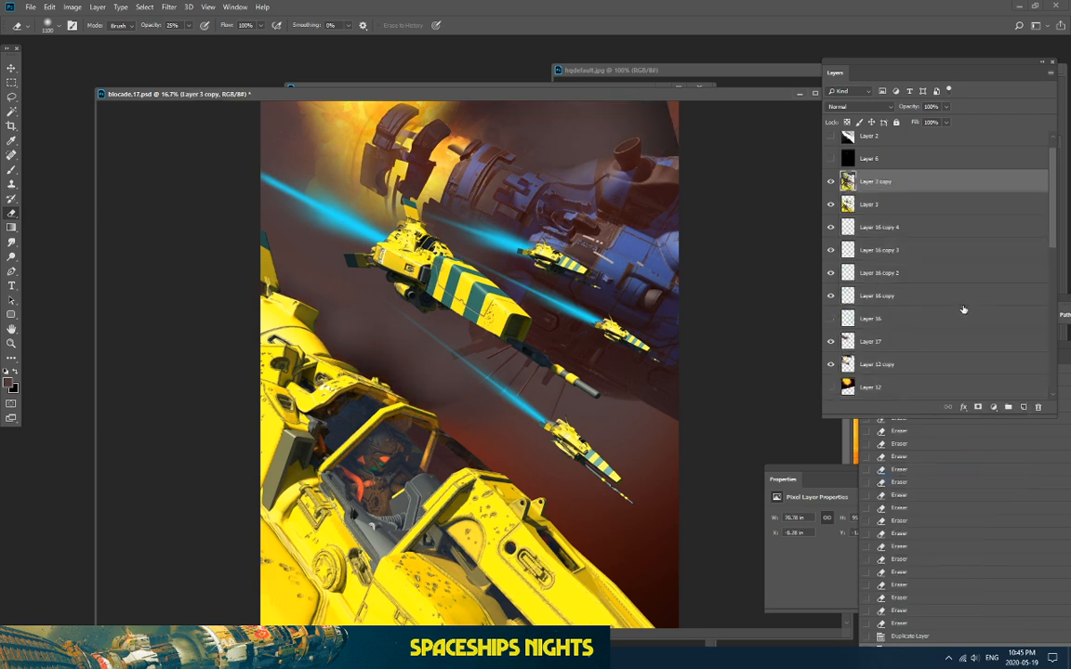
key(ctrl+z)
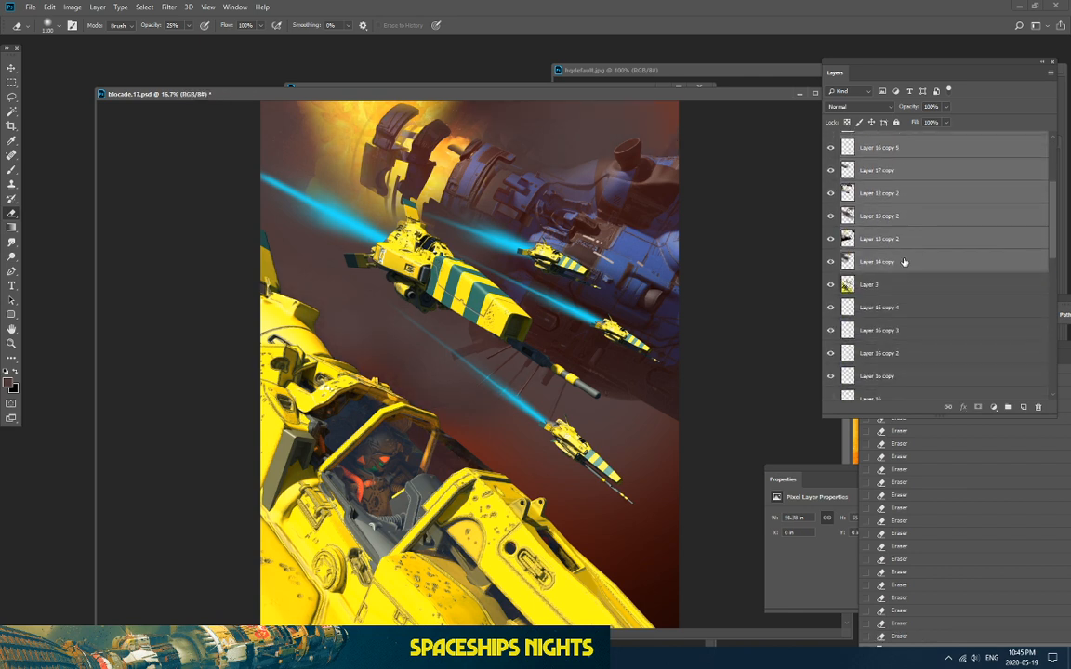
key(ctrl+z)
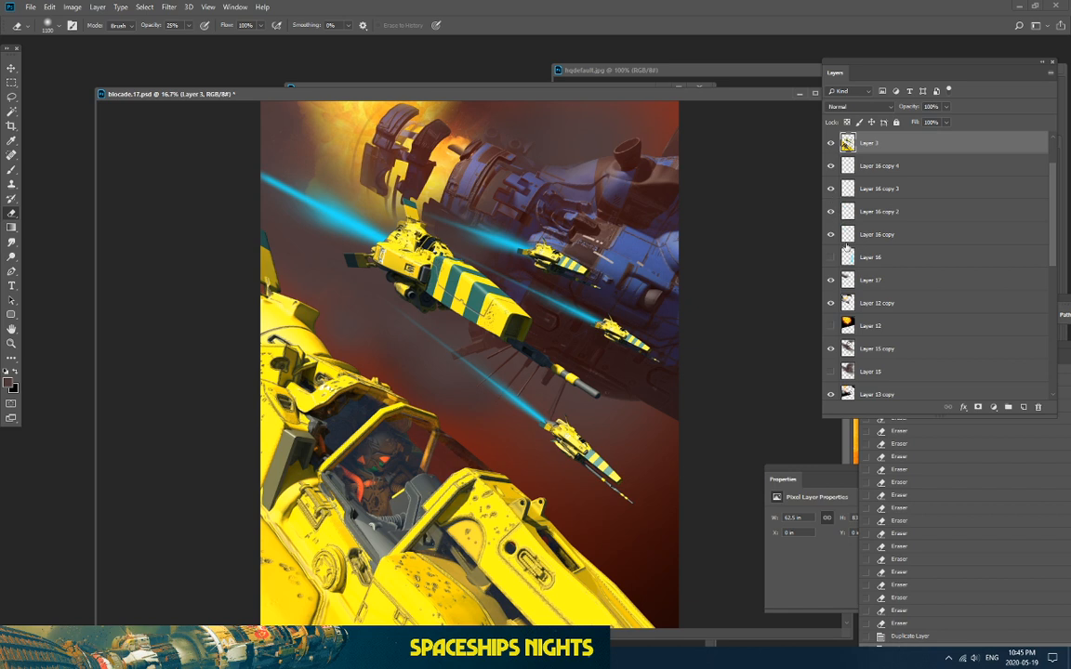
Step: Select Layer 3 through Layer 16 copy together with Layer 11, rgba copy, Layer 4 and Layer 9
drag(890, 144, 894, 348)
scroll(896, 340, down, 3)
click(898, 291)
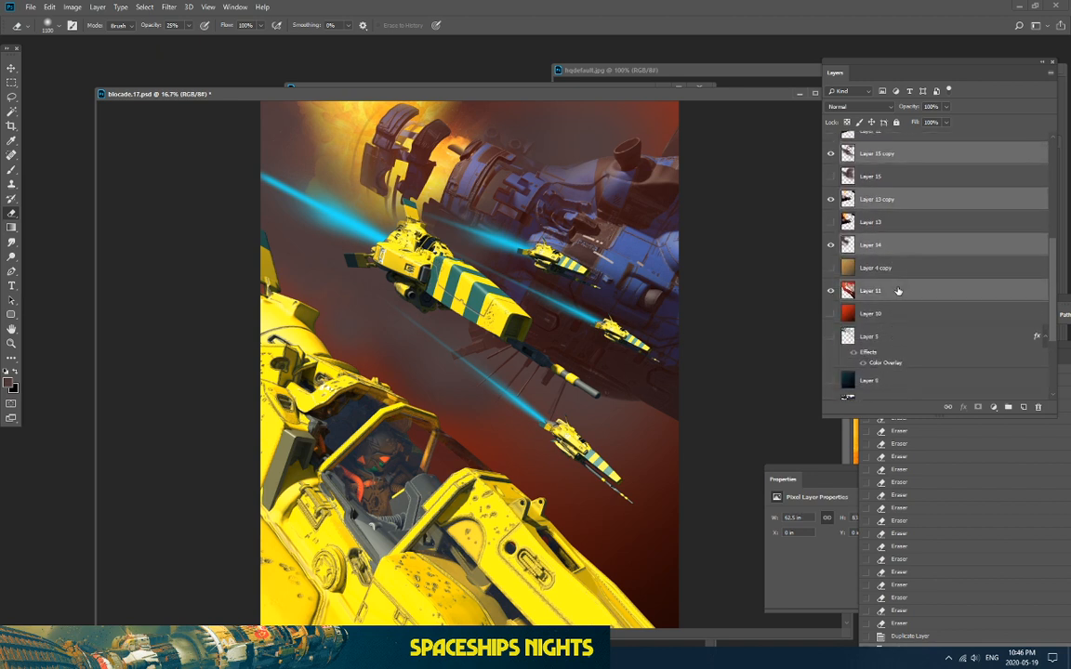
scroll(898, 307, down, 5)
ctrl+click(887, 301)
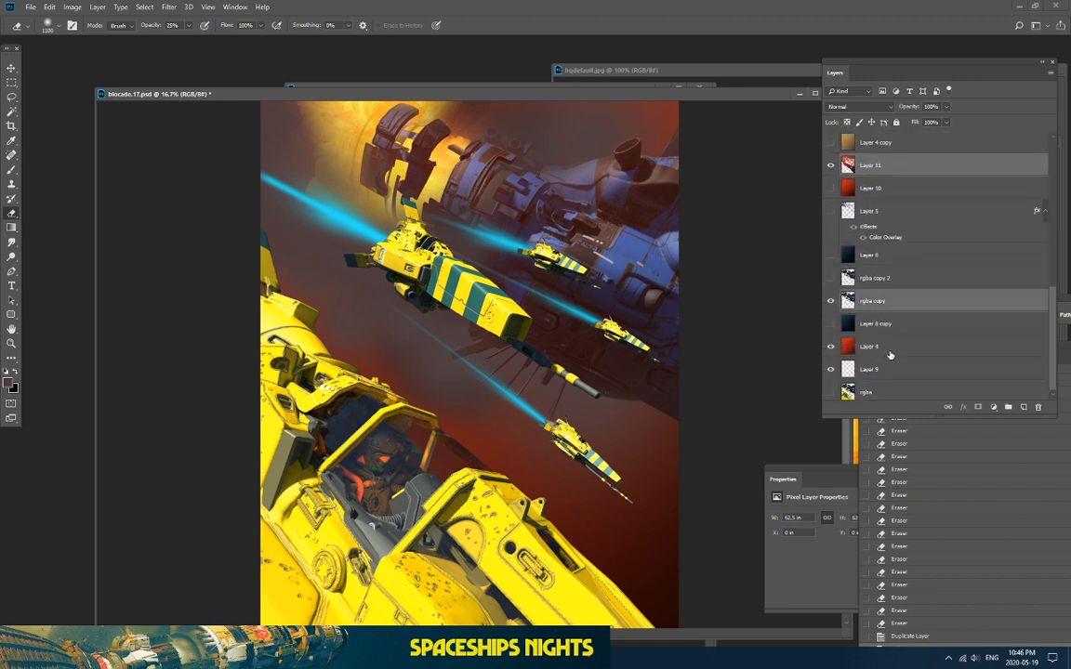
ctrl+click(892, 346)
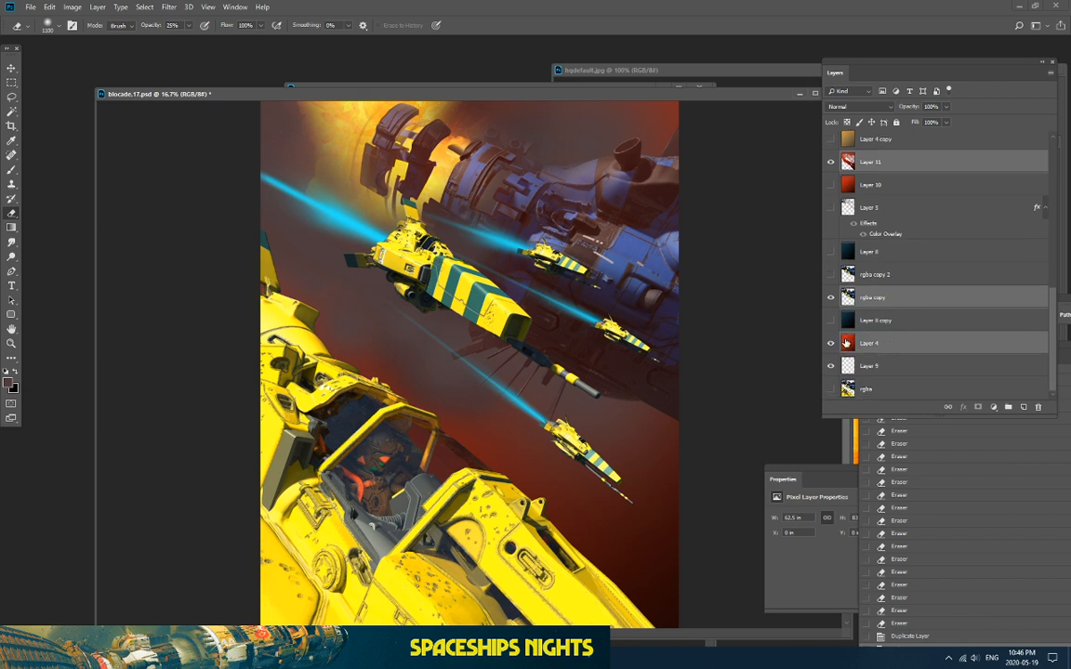
ctrl+click(886, 371)
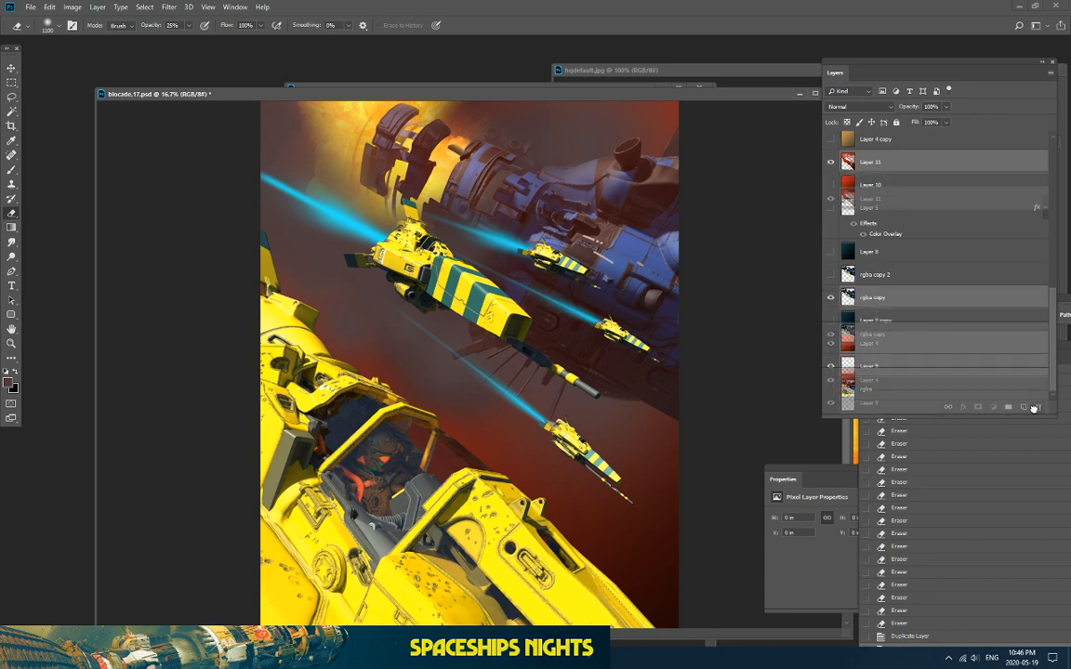
Step: Merge the selected copied layers into a single Layer 3 copy and save the document
key(Delete)
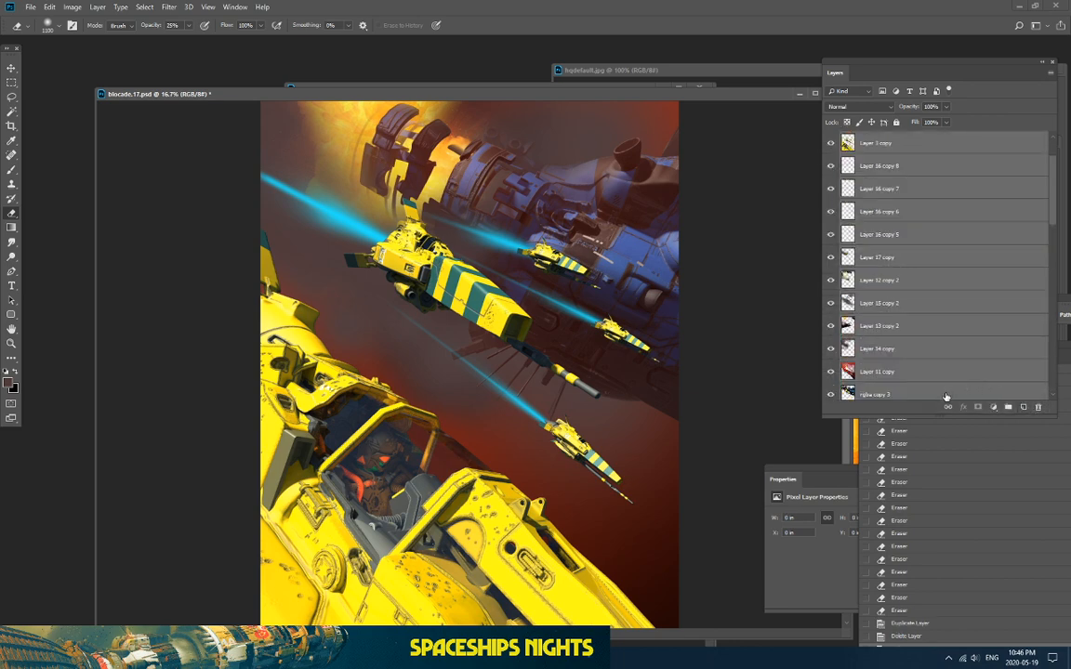
right_click(946, 397)
click(822, 506)
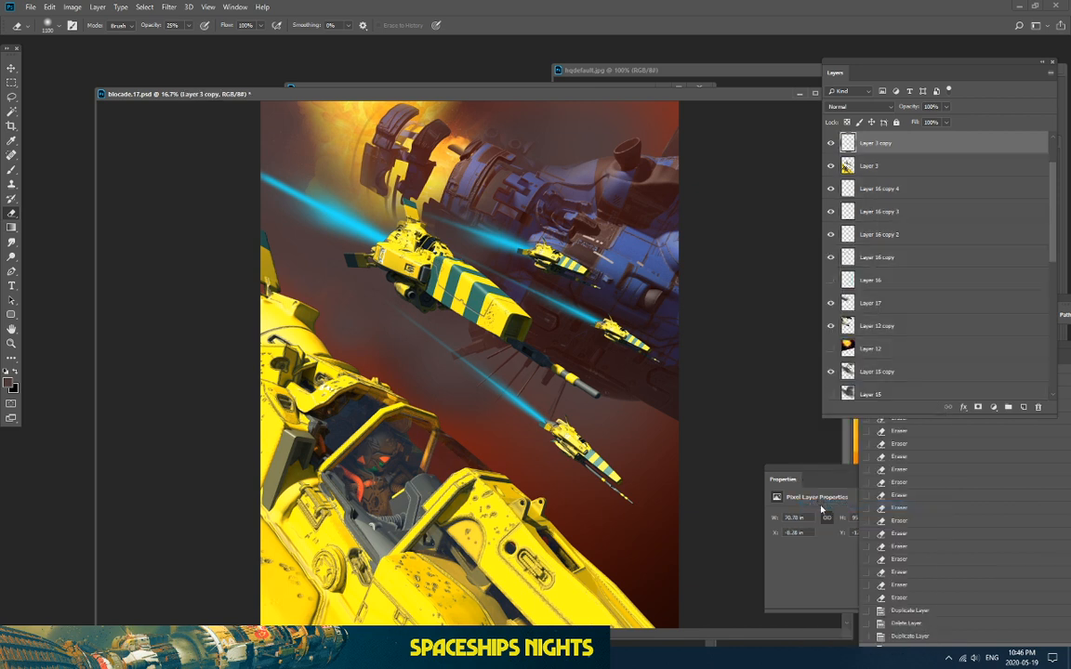
scroll(885, 224, up, 2)
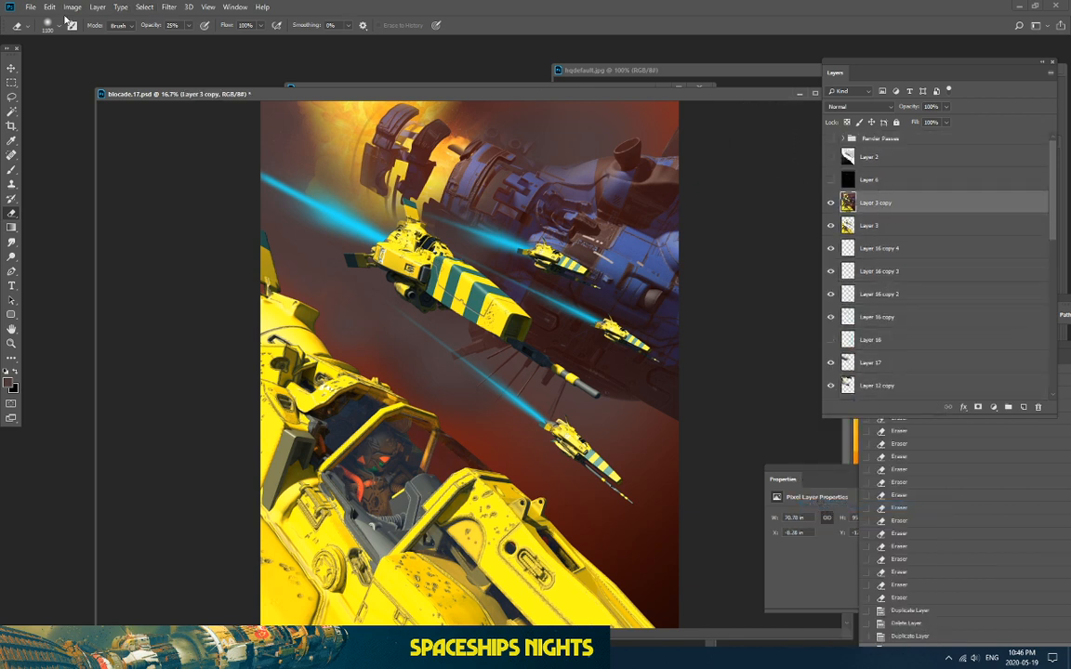
key(ctrl+s)
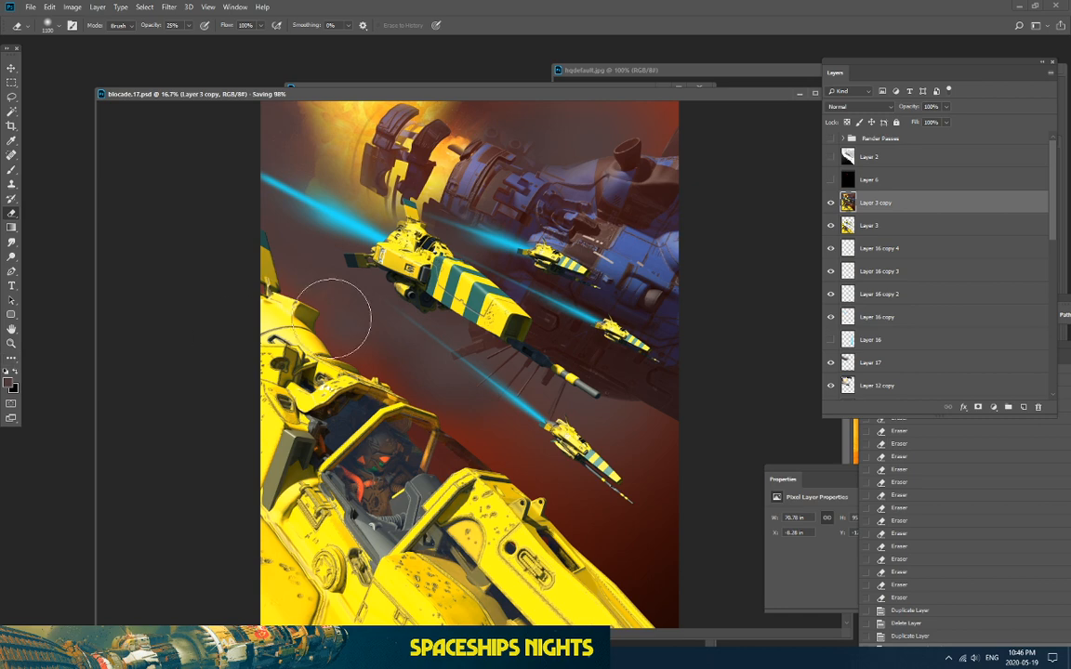
Step: Check the Twitch dashboard, then return to the spaceship painting and reframe it at 16.7%
click(567, 657)
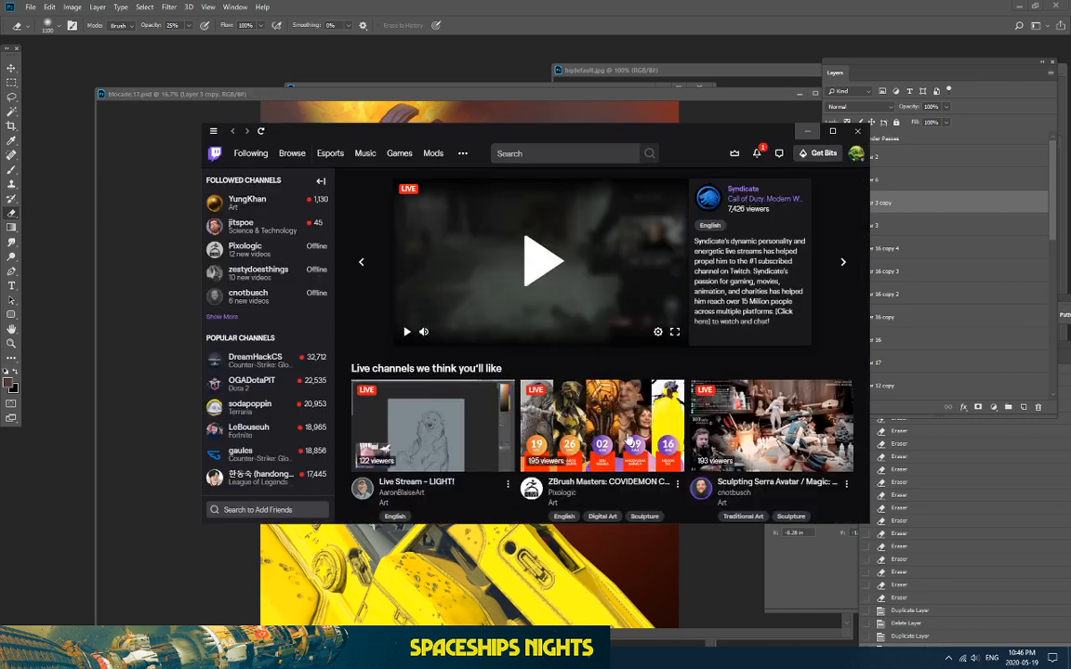
click(582, 657)
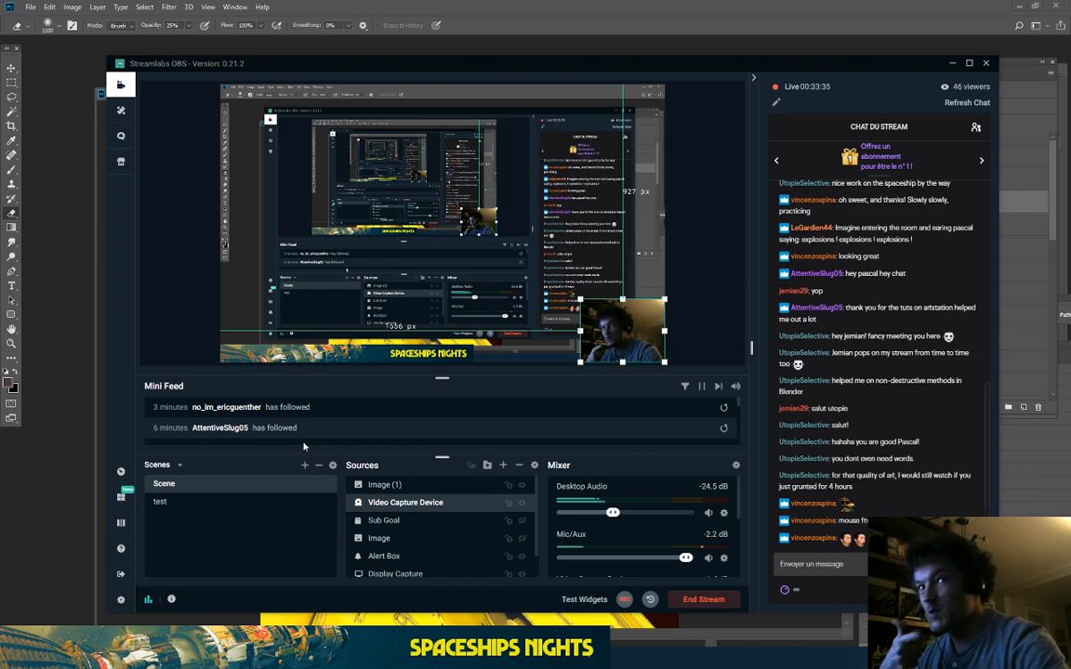
click(57, 475)
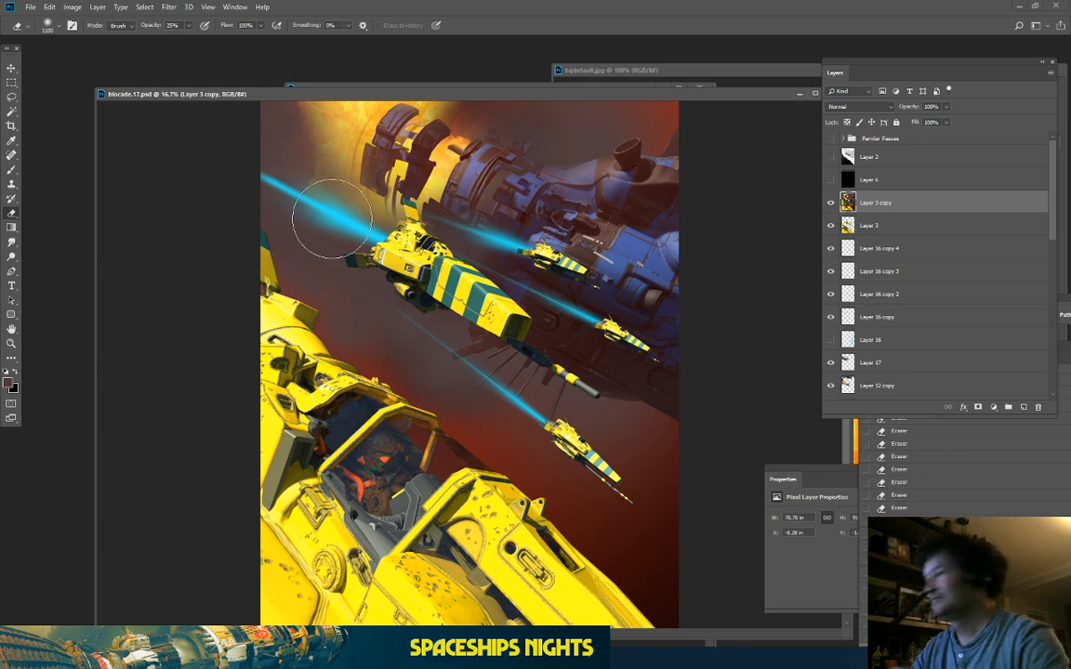
drag(317, 86, 285, 85)
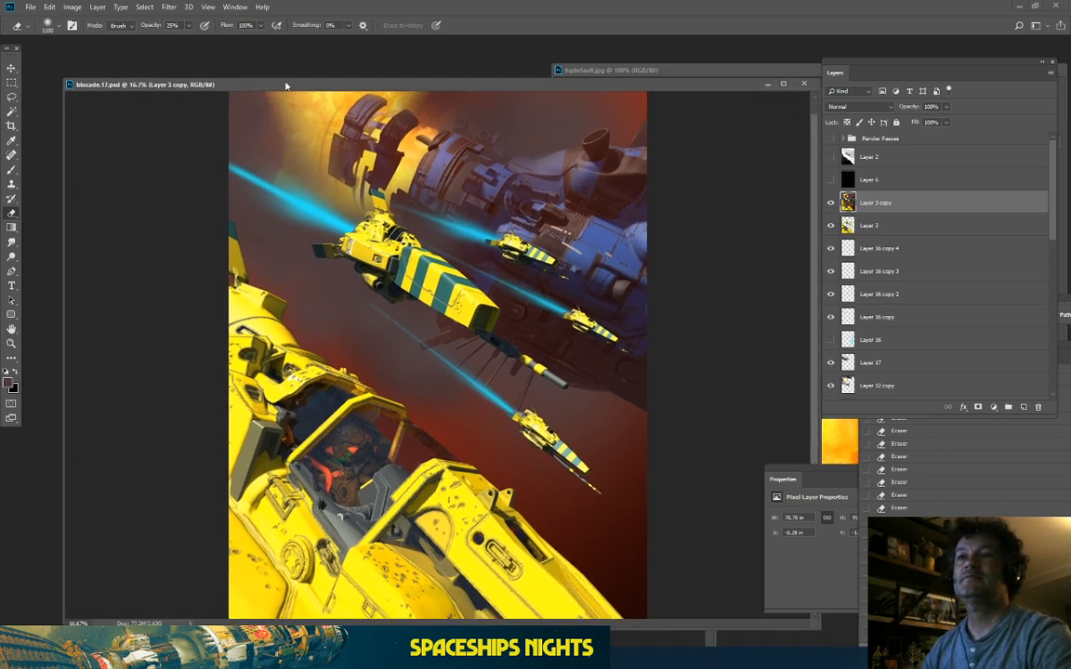
key(ctrl+minus)
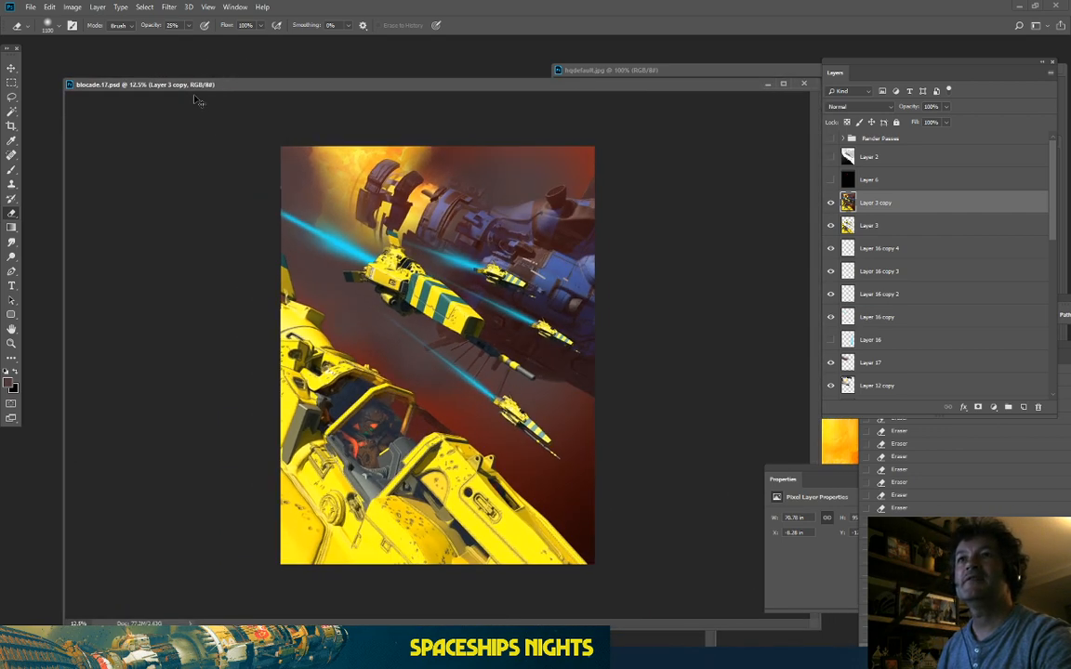
key(ctrl+plus)
key(ctrl+plus)
key(ctrl+minus)
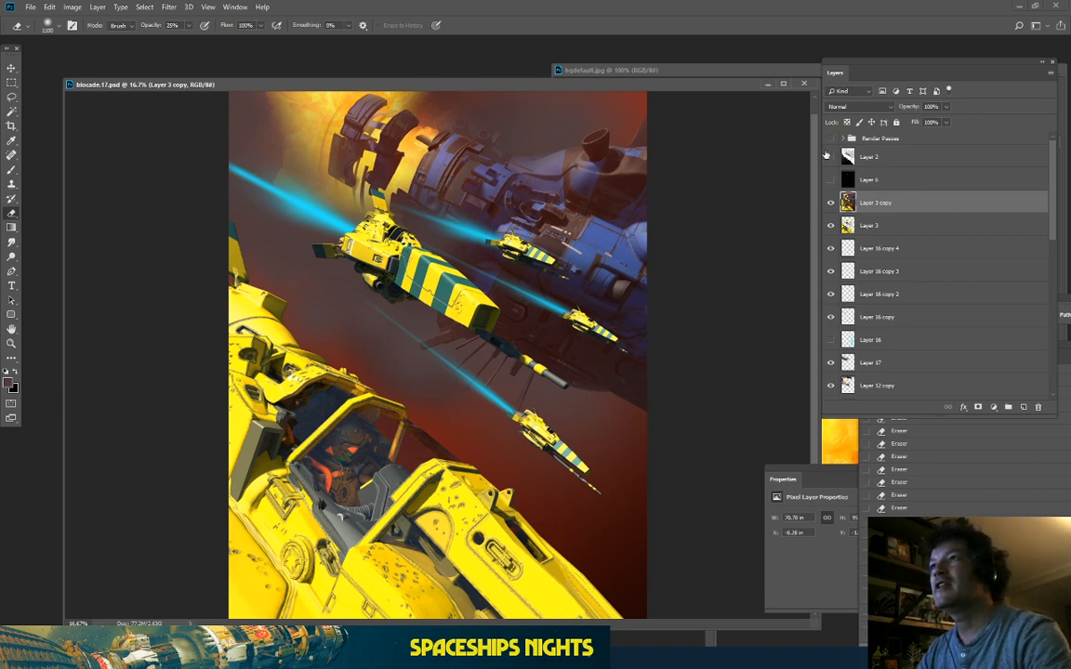
Step: Preview the depth render, hide Layer 3 copy, hide the depth render again, and select Layer 3
click(831, 159)
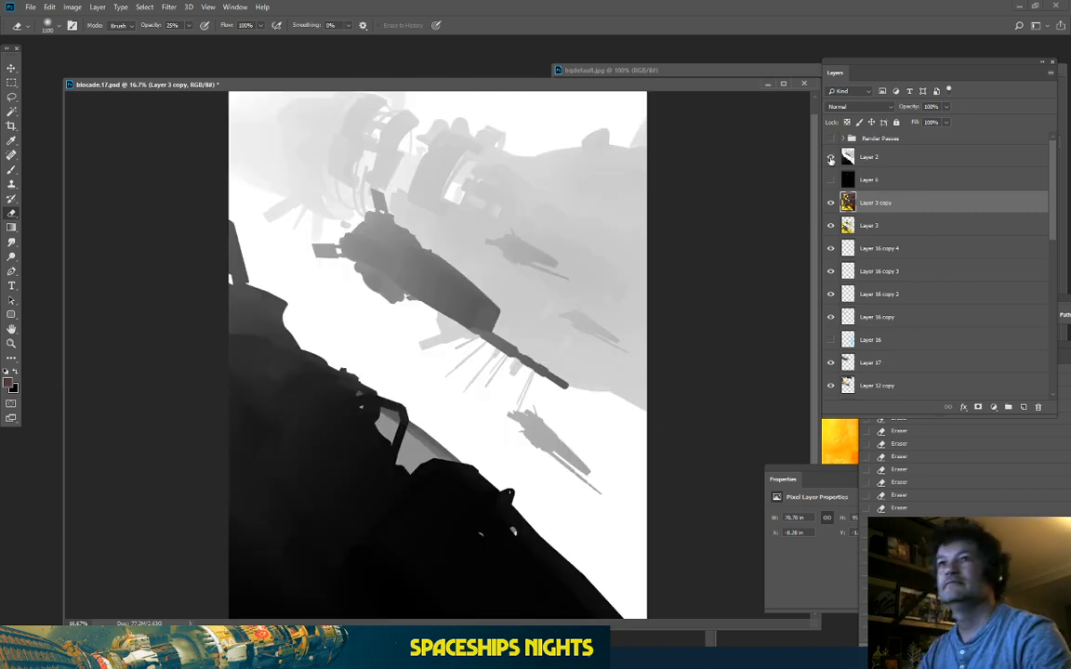
click(831, 203)
click(831, 202)
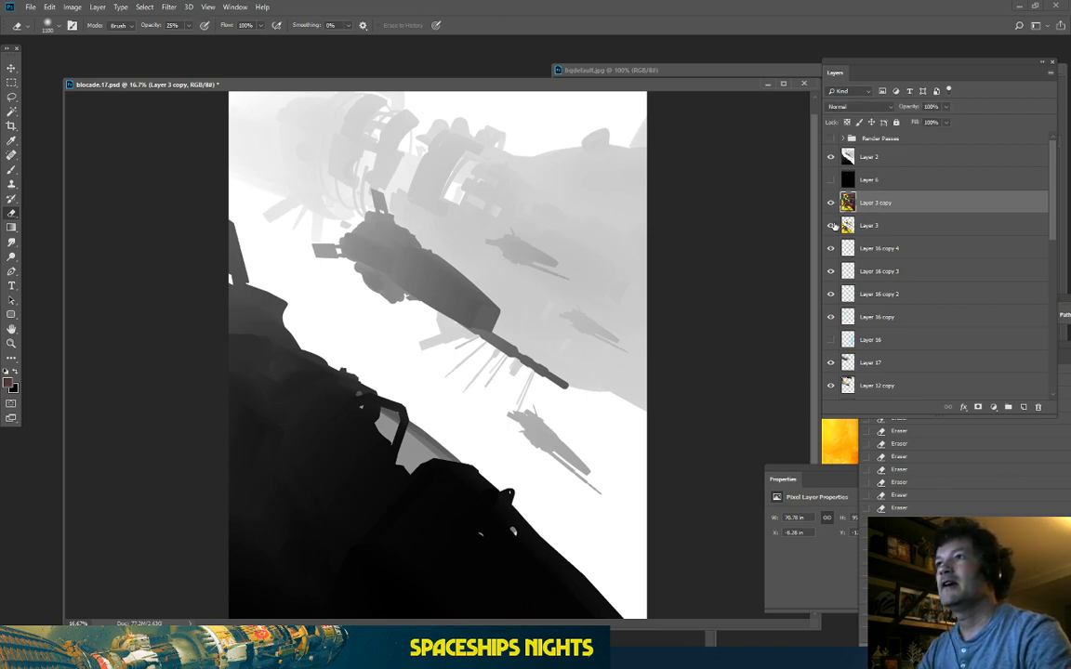
click(830, 203)
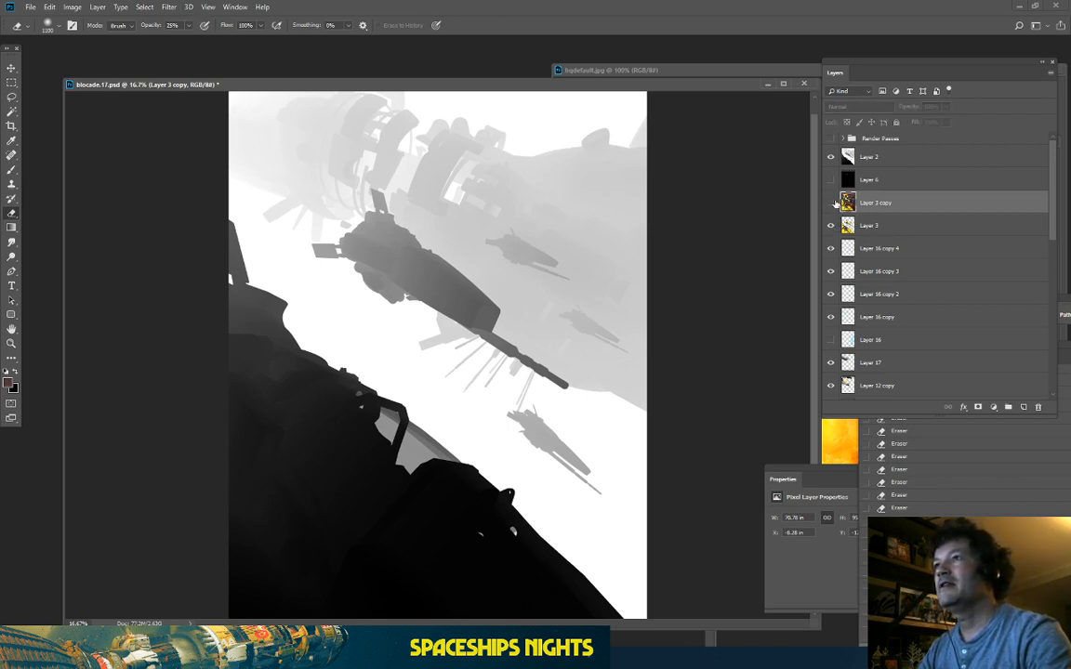
click(832, 157)
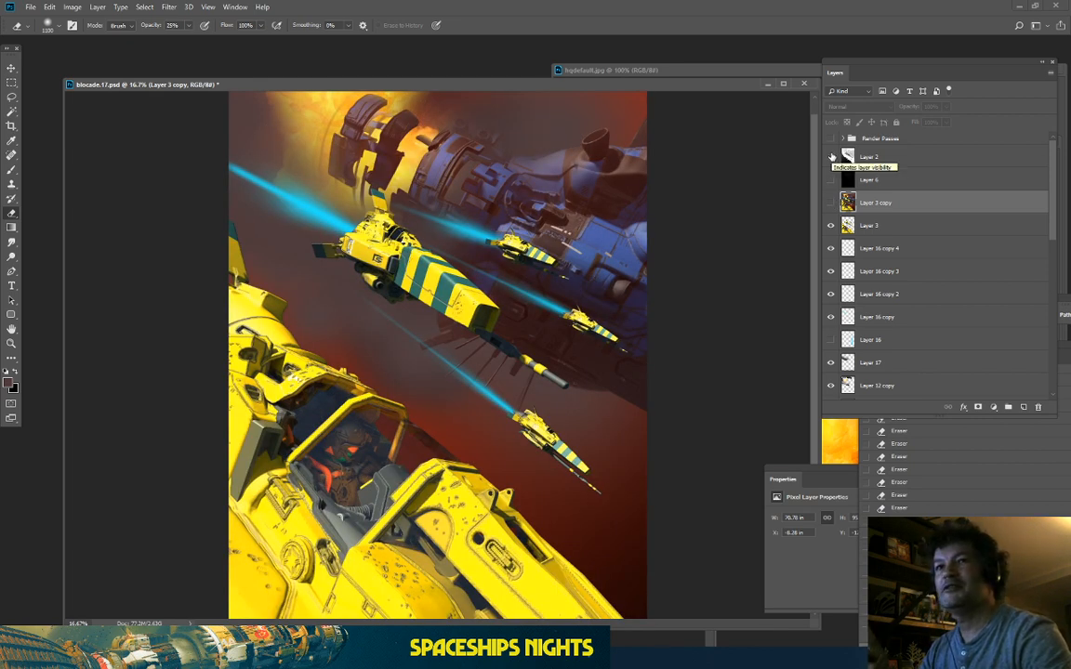
click(884, 227)
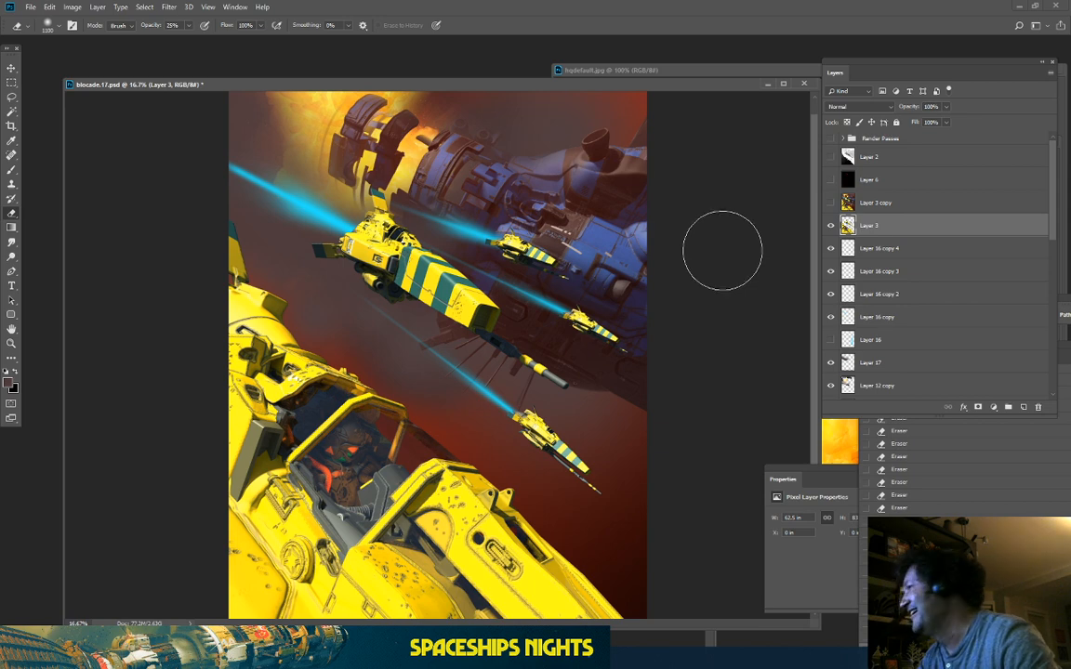
Step: Reposition the document, toggle Layer 3 to compare, and show Layer 3 copy again
mouse_move(510, 81)
mouse_down()
mouse_move(508, 66)
mouse_move(486, 67)
mouse_up()
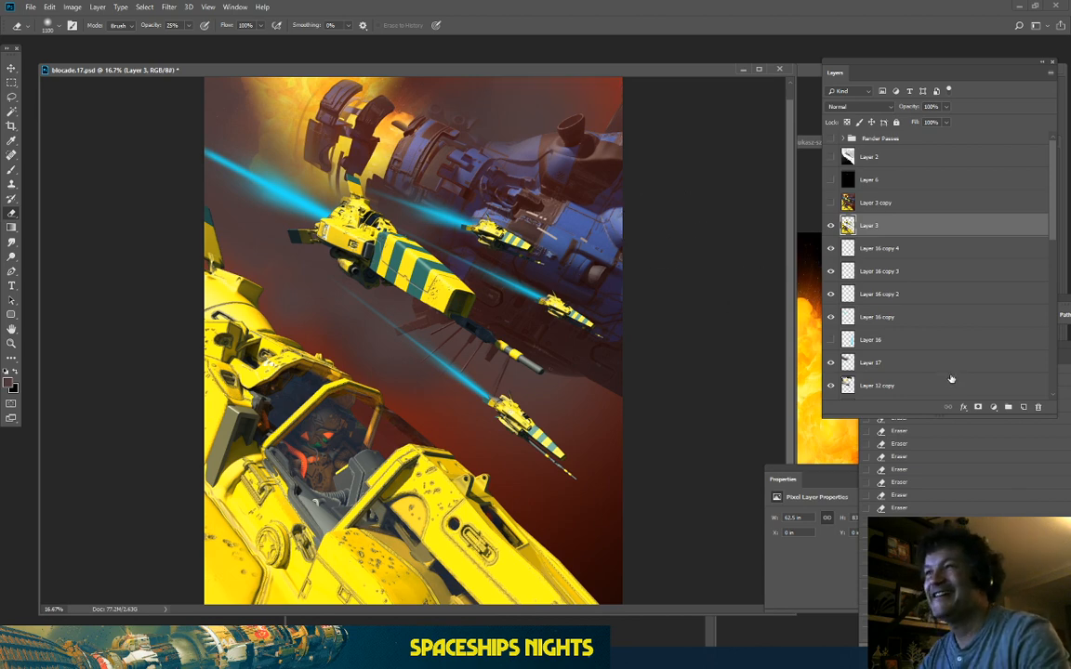
drag(395, 72, 397, 73)
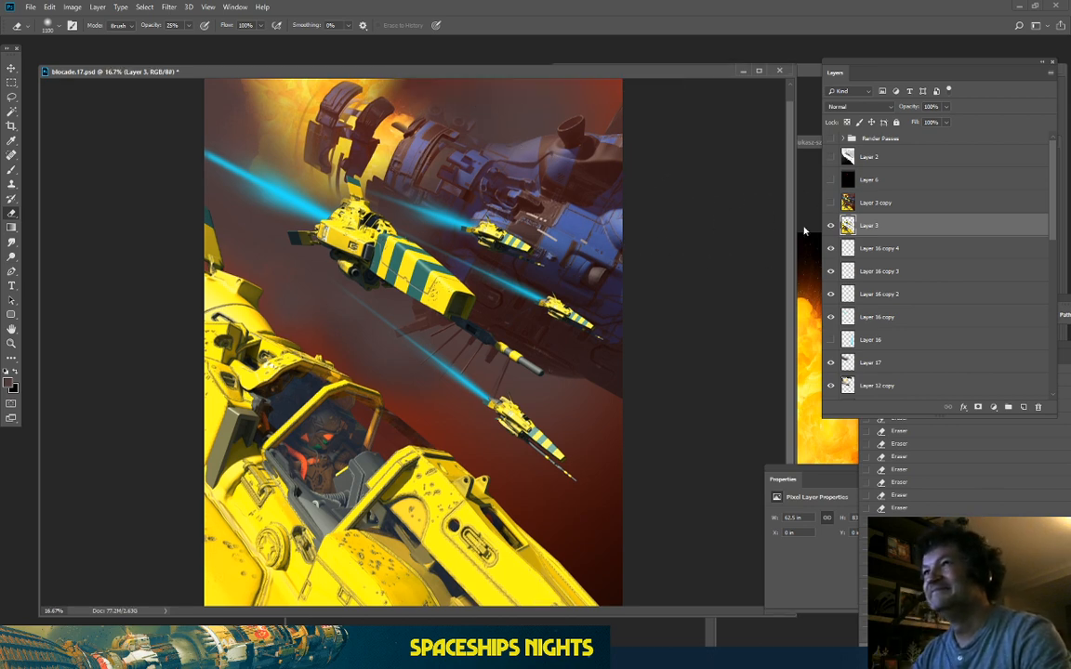
click(831, 227)
click(831, 227)
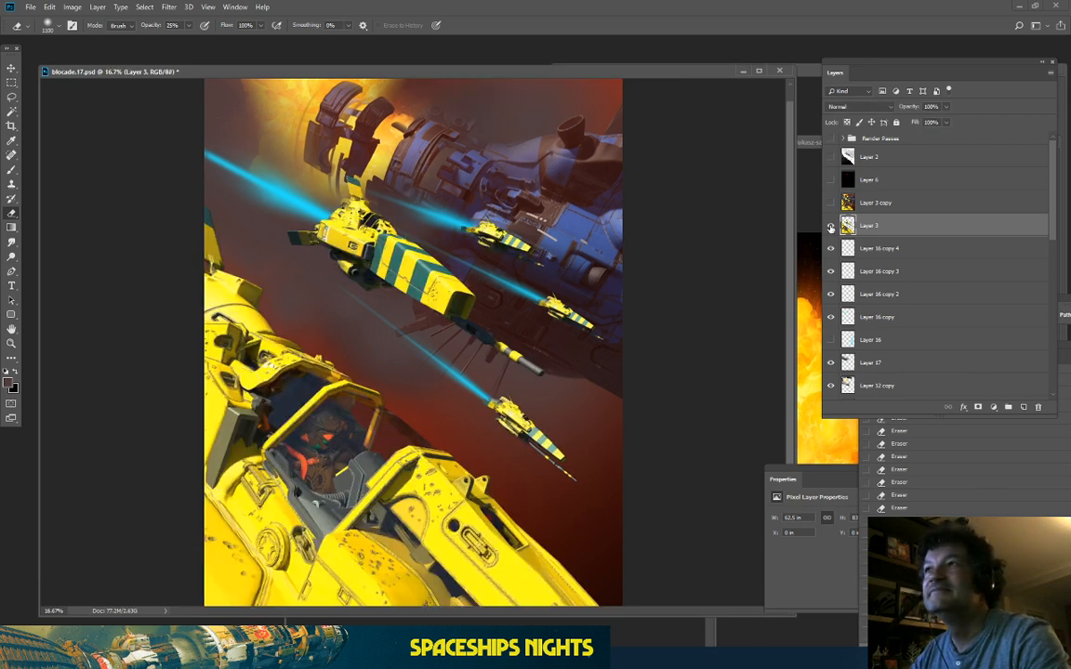
click(832, 204)
Step: Move Layer 3 above Layer 3 copy and toggle it repeatedly to compare the versions
drag(871, 226, 872, 195)
click(831, 204)
click(831, 203)
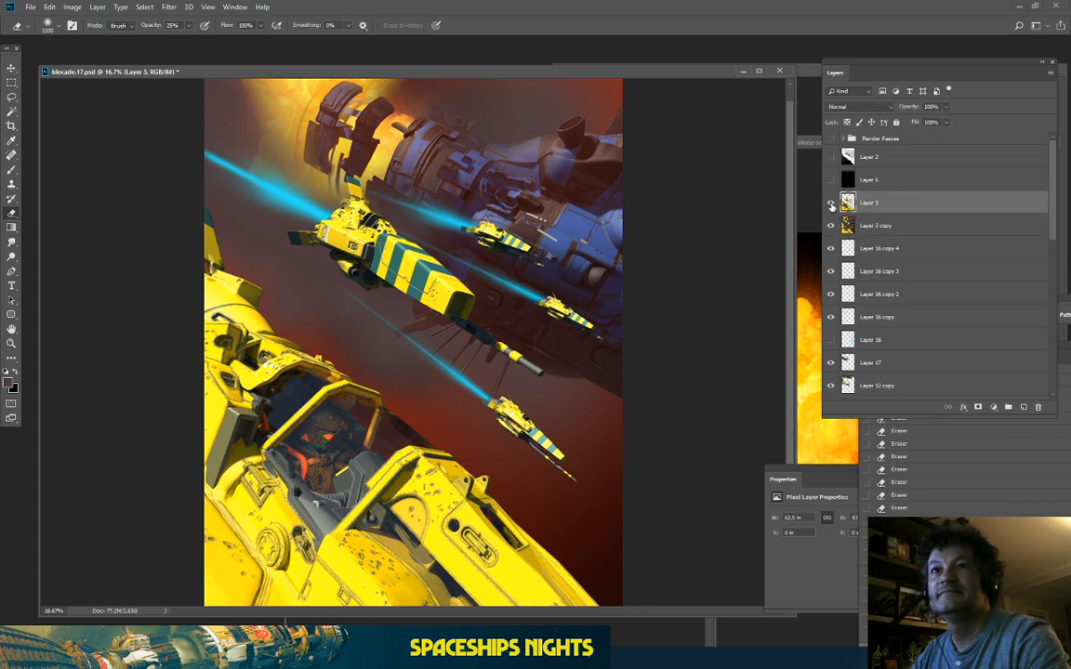
click(831, 204)
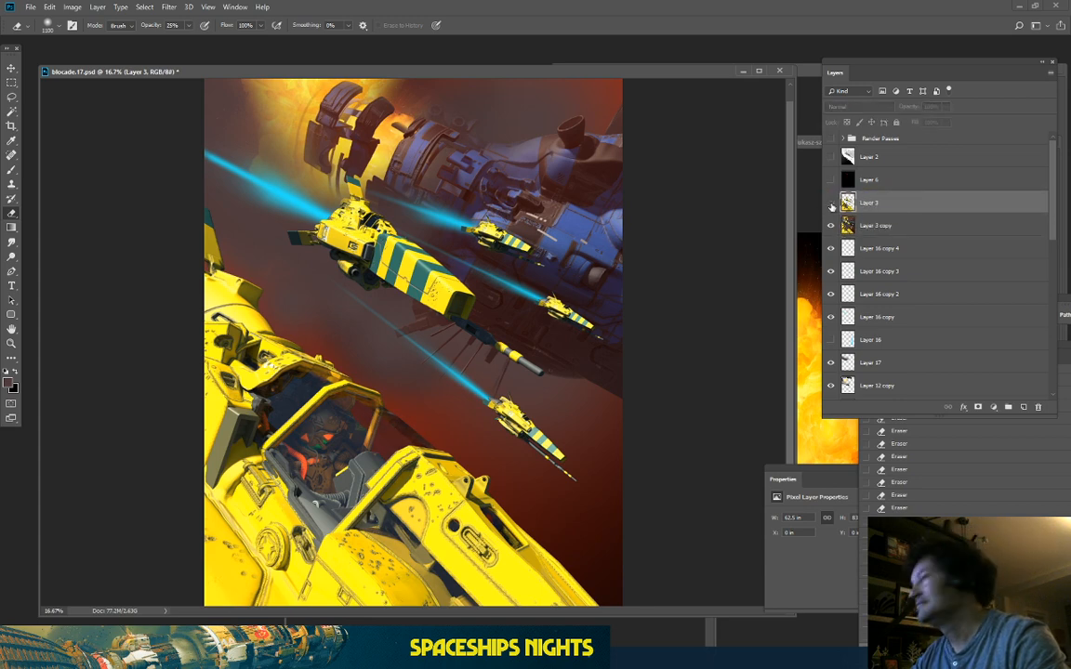
click(831, 203)
click(831, 204)
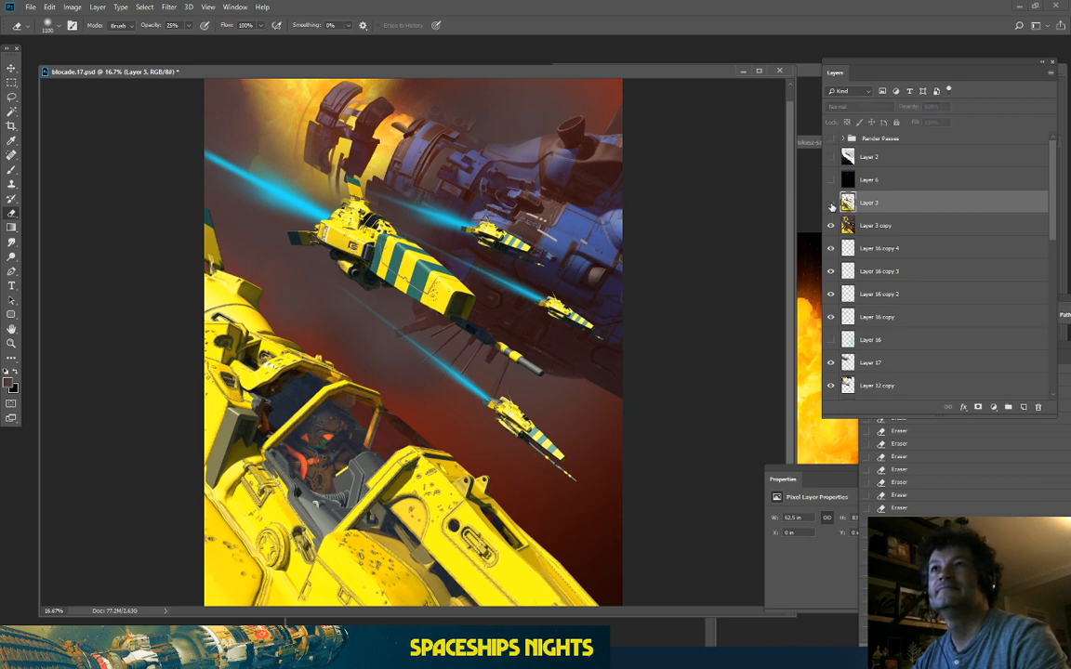
click(831, 204)
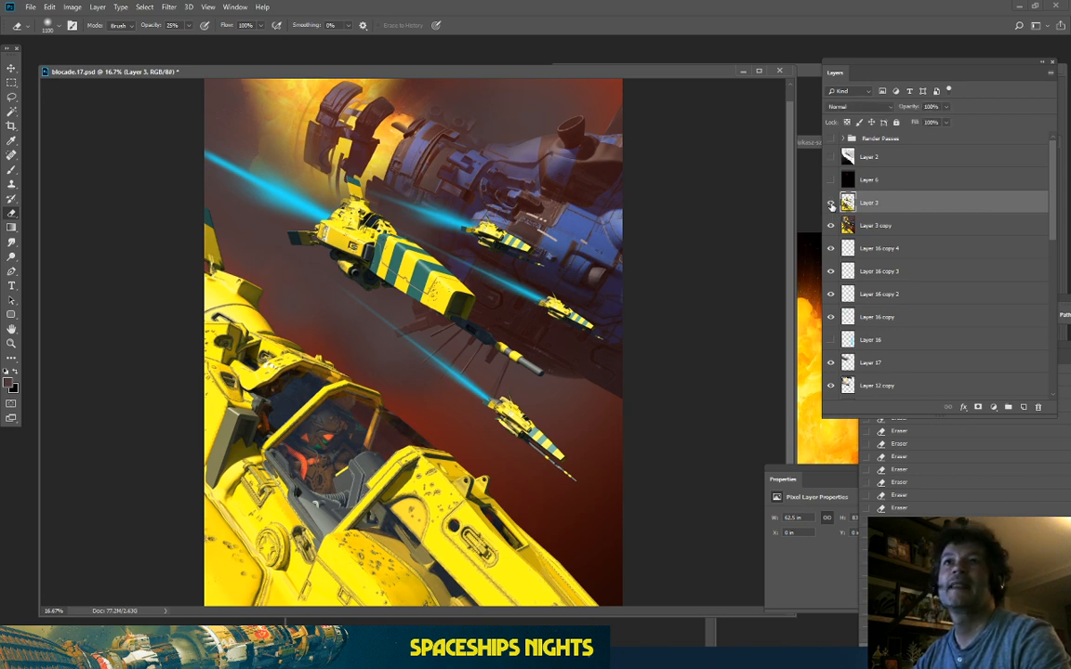
Step: Add an empty layer above Layer 3 copy, pick the Gradient tool, and switch to the CGTrader page
click(917, 229)
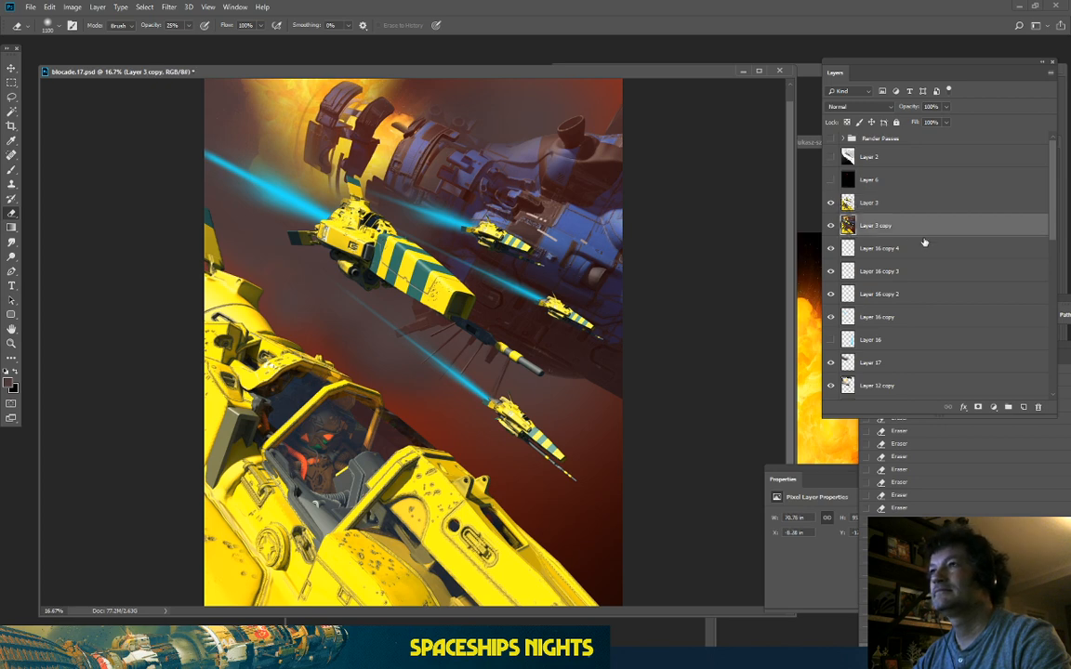
click(1025, 406)
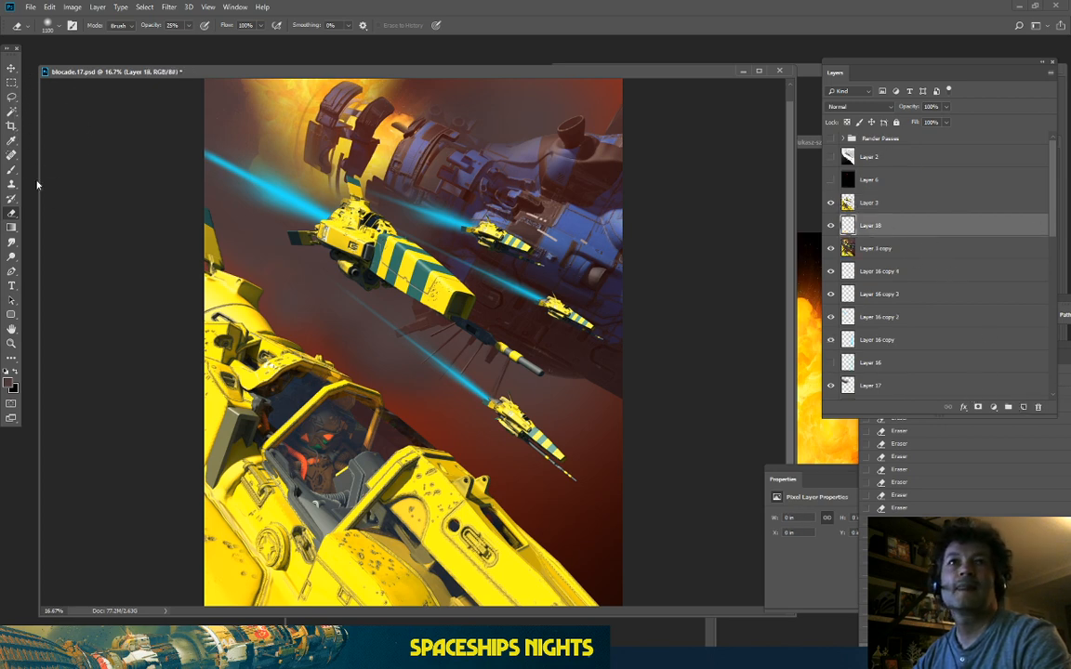
click(12, 227)
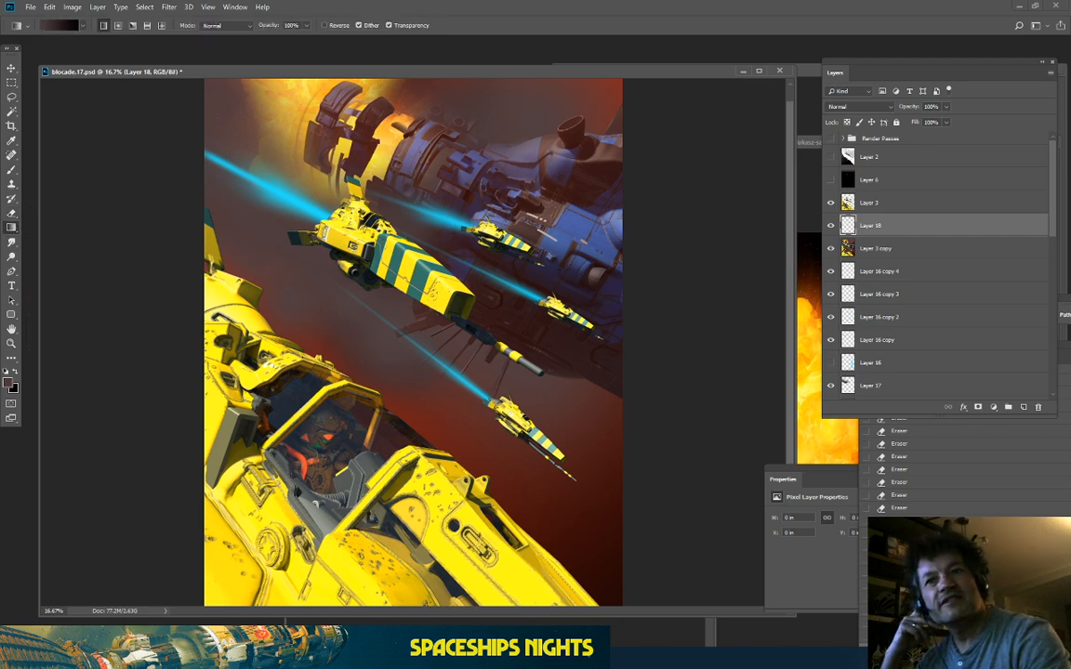
key(alt+Tab)
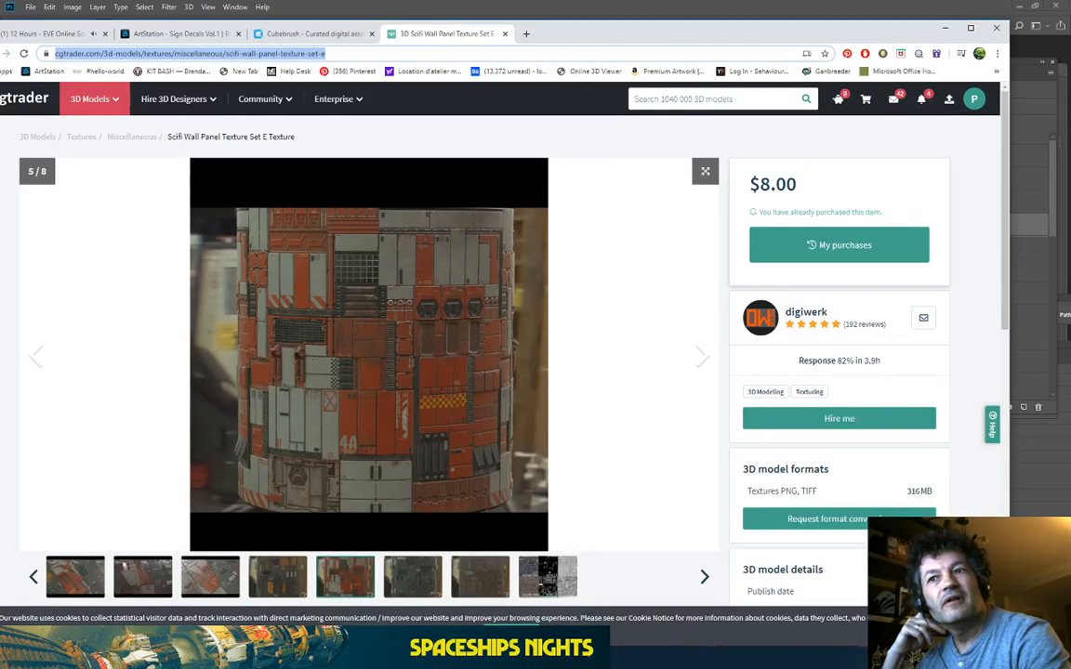
Step: Scroll through the refs folder thumbnails and open ToOpenTheSky.jpg full size
key(alt+Tab)
scroll(596, 358, down, 4)
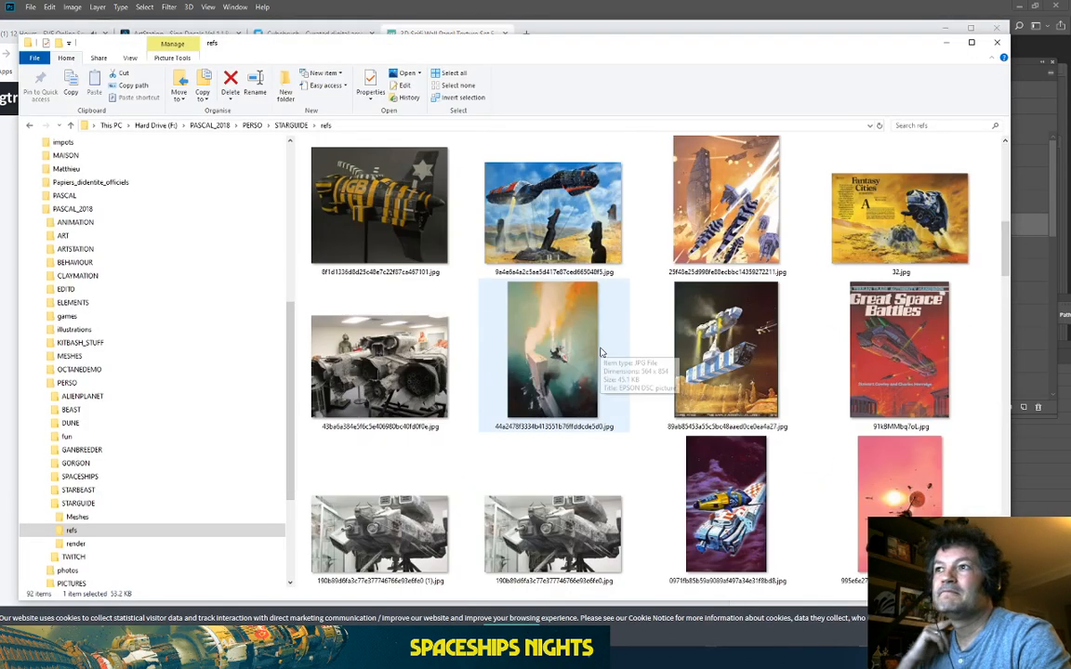
scroll(614, 354, down, 6)
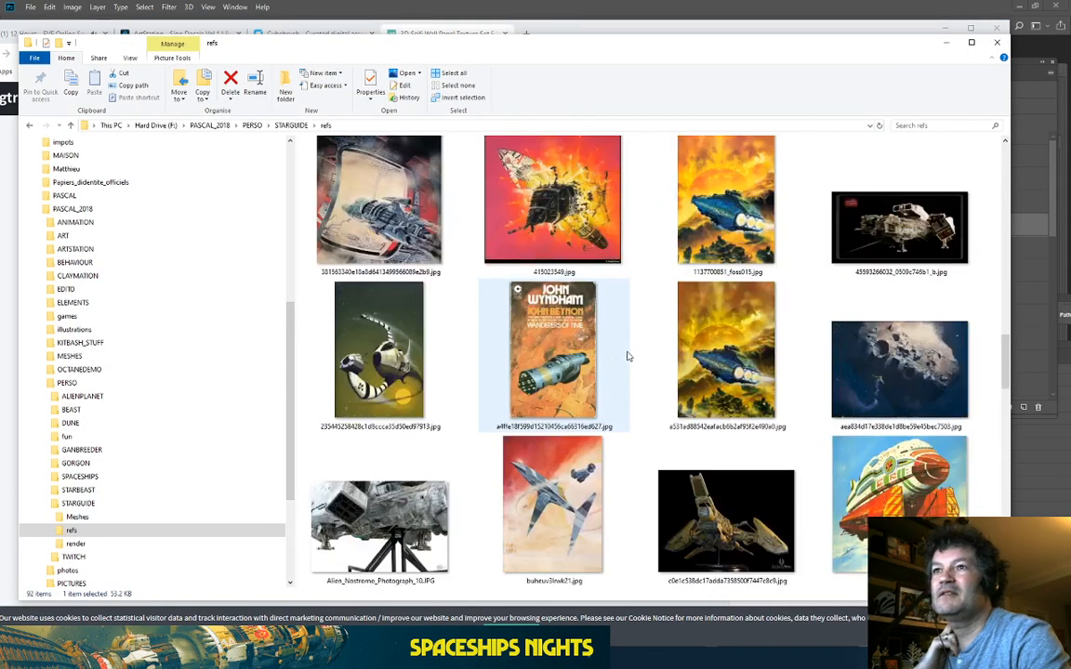
scroll(628, 357, down, 8)
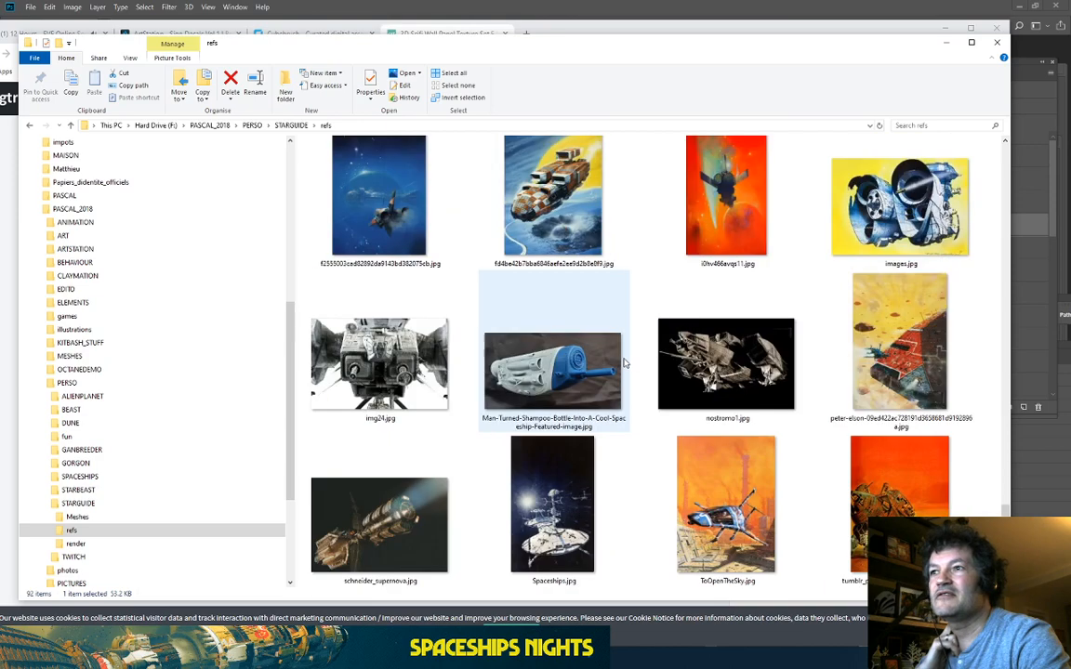
scroll(555, 212, down, 2)
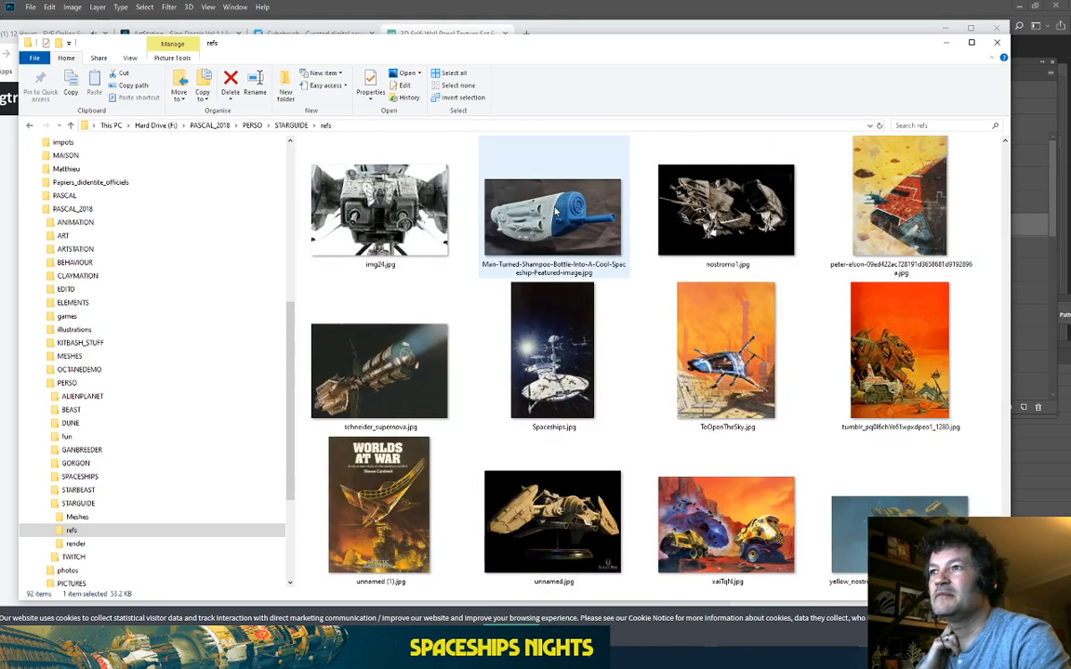
double_click(656, 335)
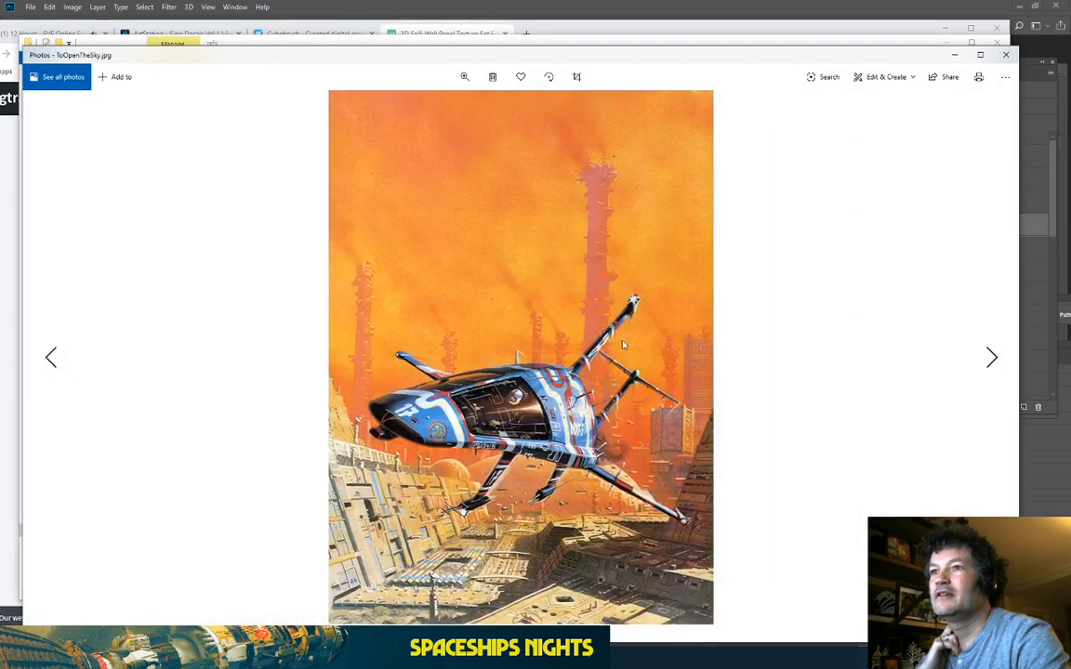
Step: Page forward and back through the neighbouring orange sci-fi reference paintings in Photos
key(Right)
key(Right)
key(Right)
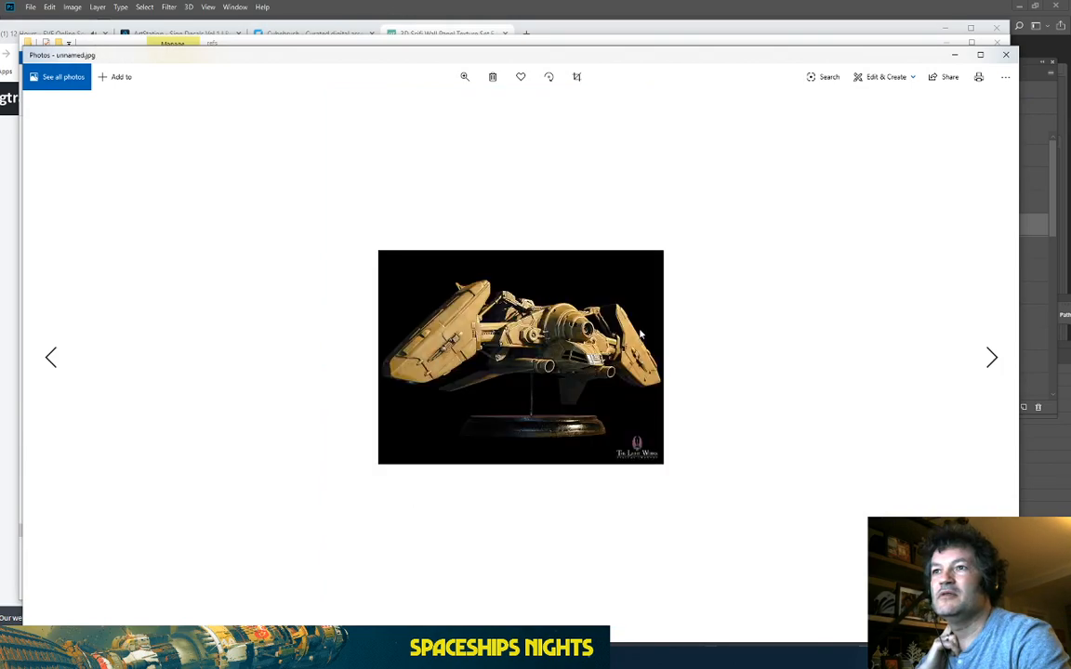
key(Right)
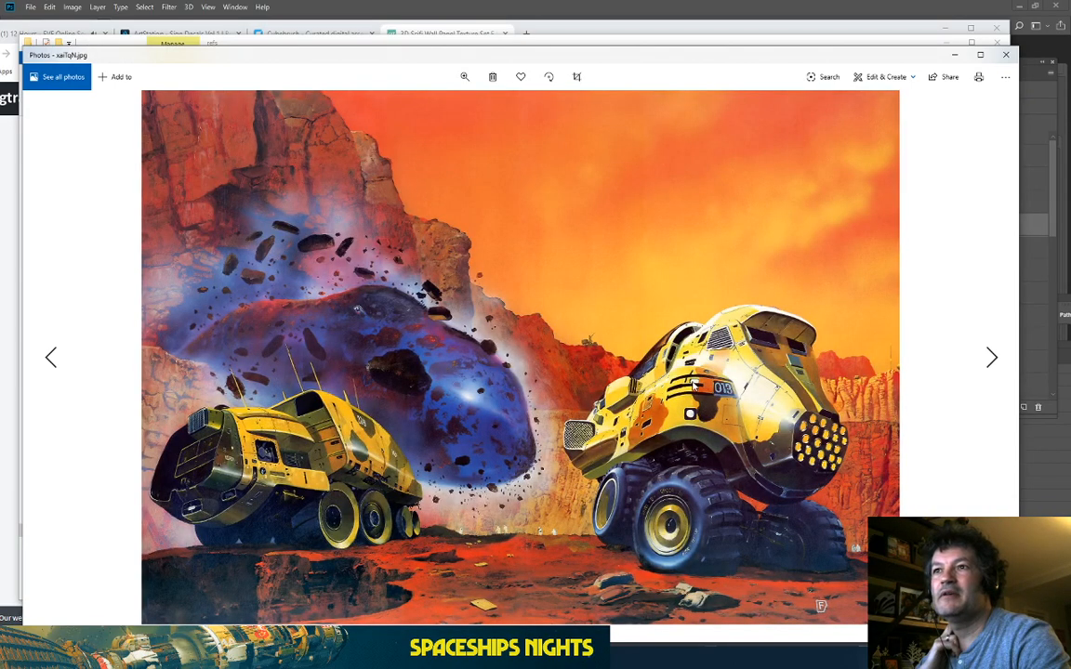
key(Right)
key(Left)
key(Left)
key(Left)
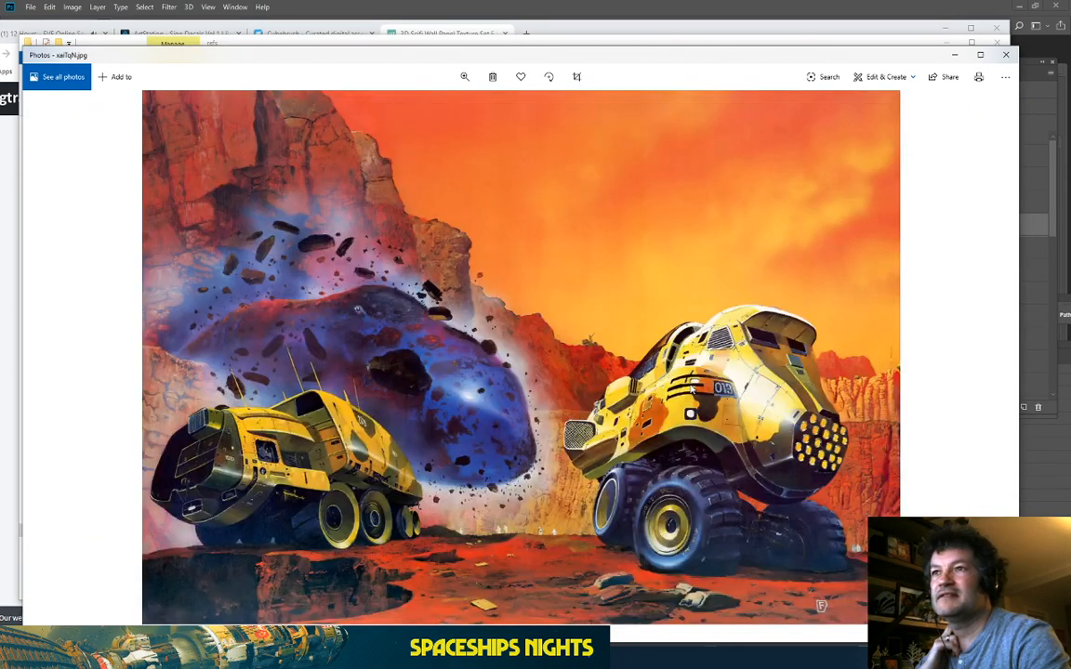
key(Left)
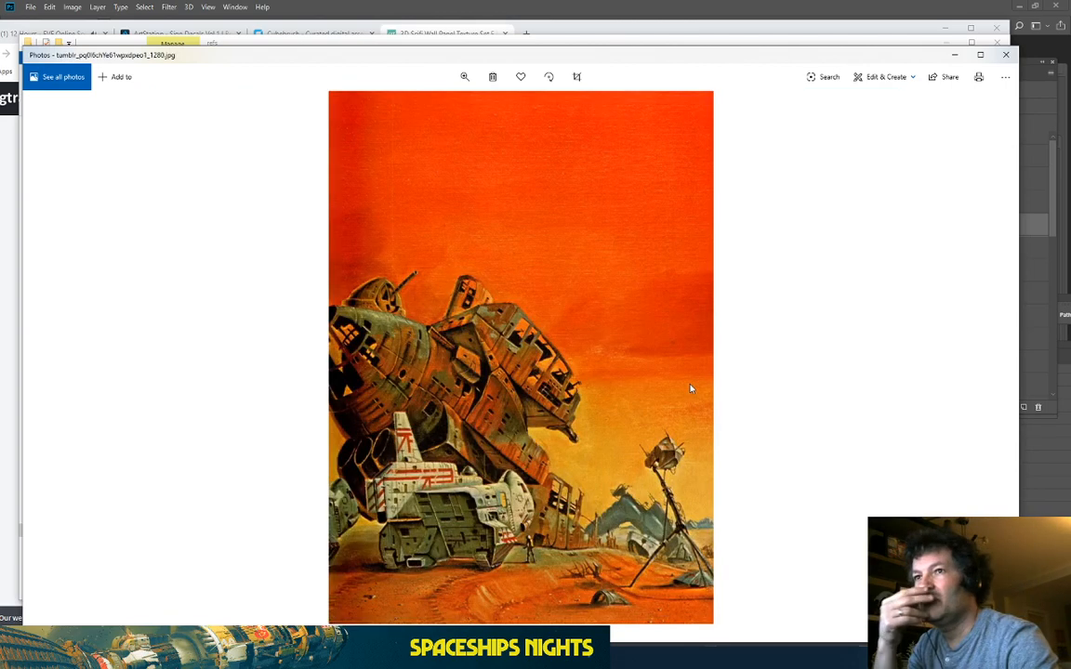
key(Left)
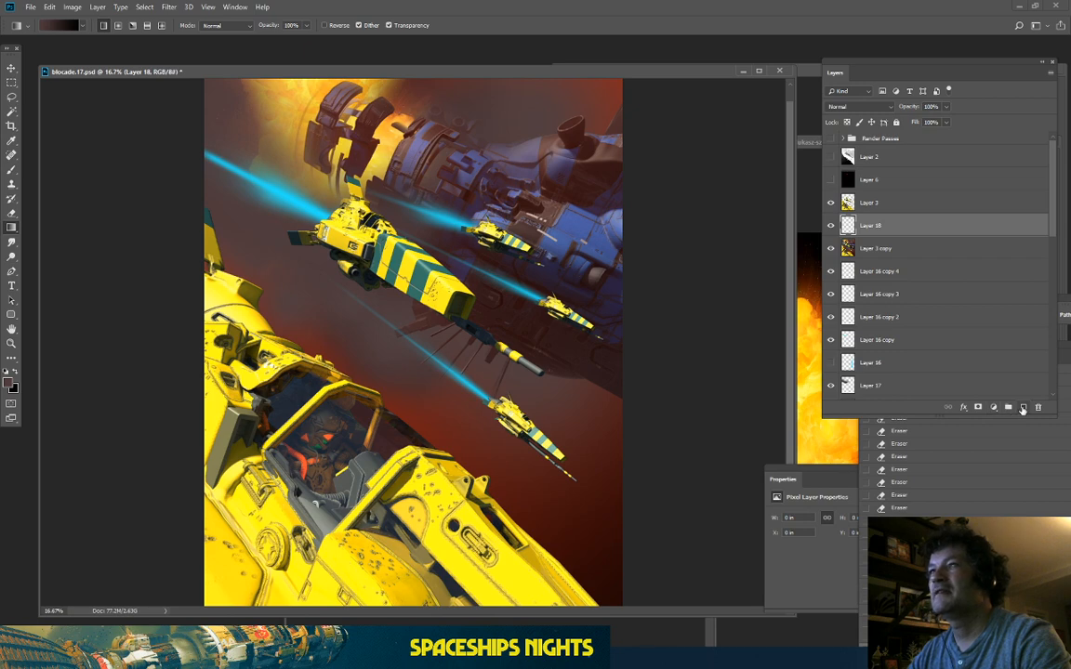
Step: Set the foreground colour to bright orange f0390e
click(9, 382)
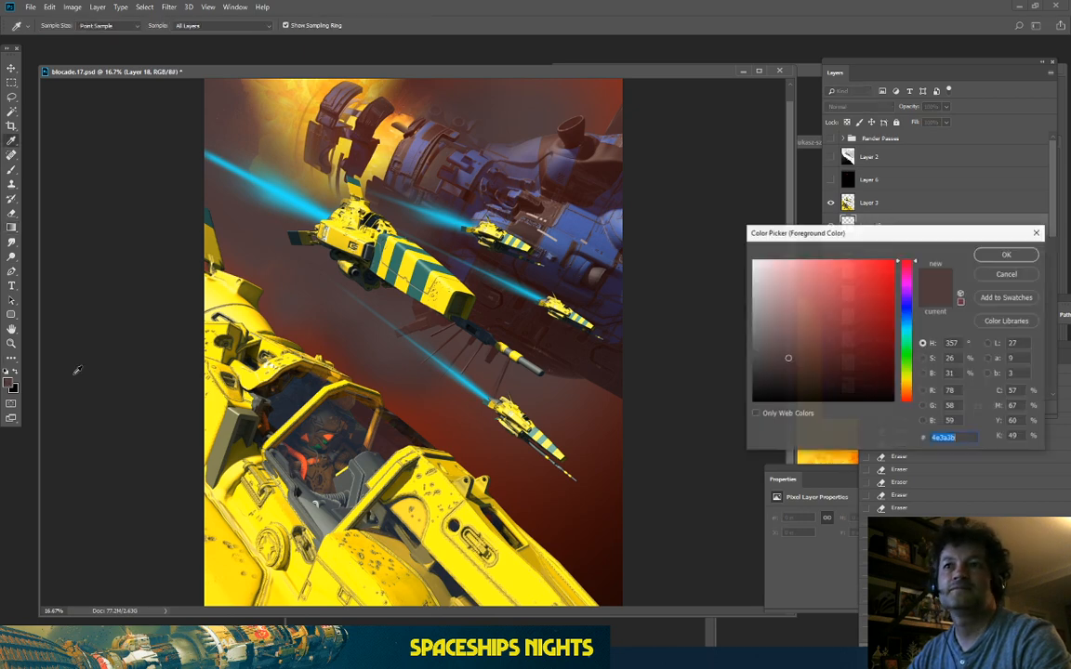
click(864, 308)
click(906, 398)
click(885, 268)
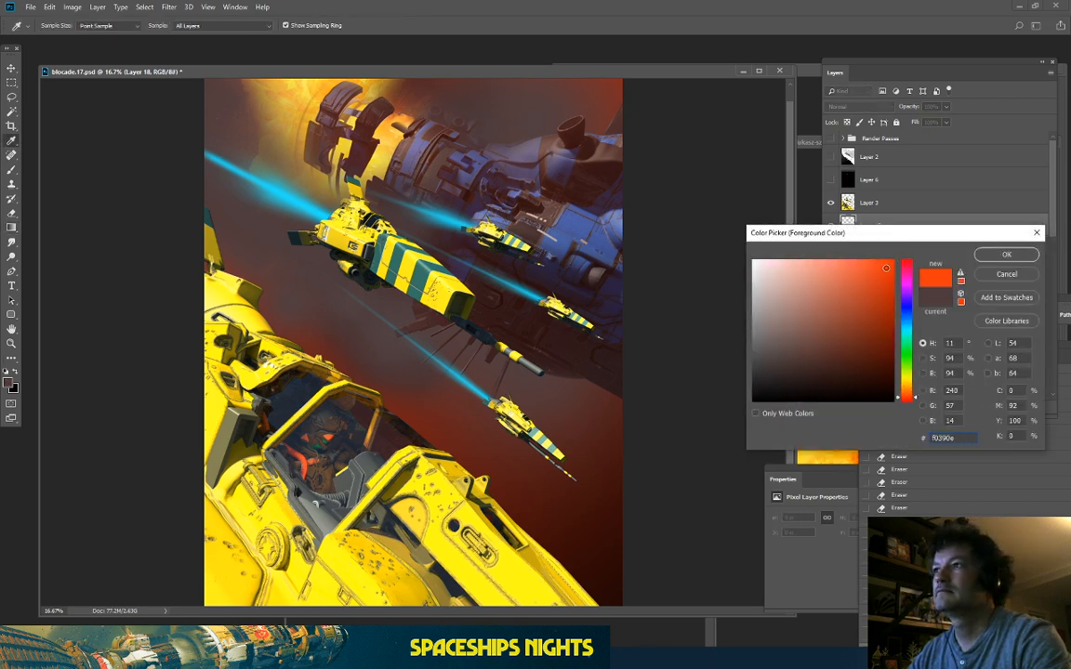
click(1004, 255)
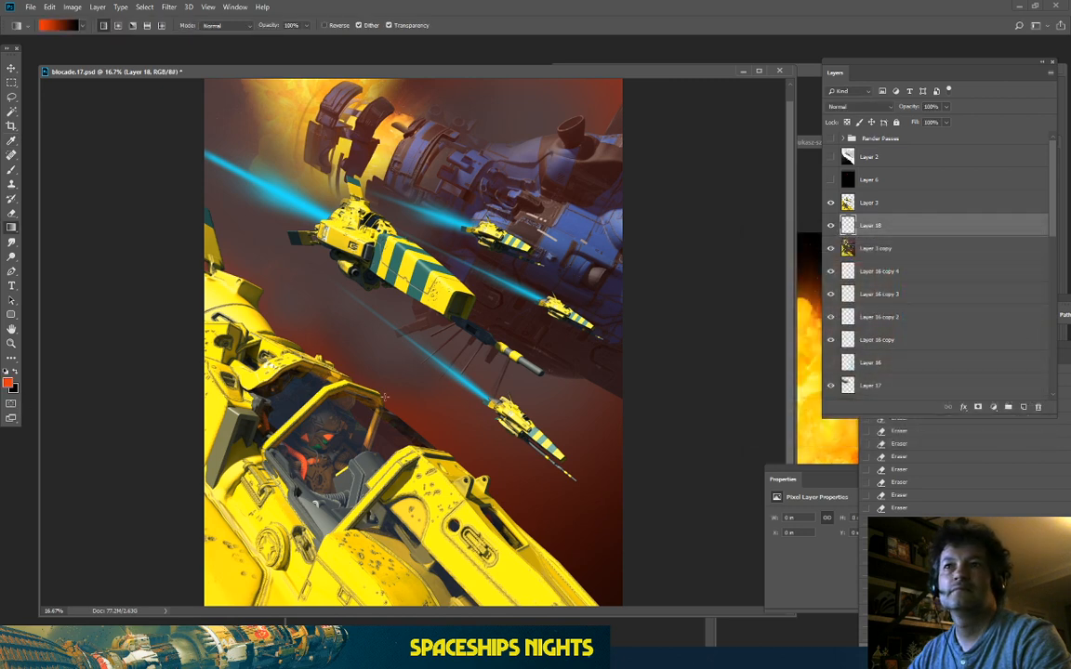
Step: Draw a dark-to-orange gradient on Layer 18 from lower right to upper left
drag(526, 407, 179, 97)
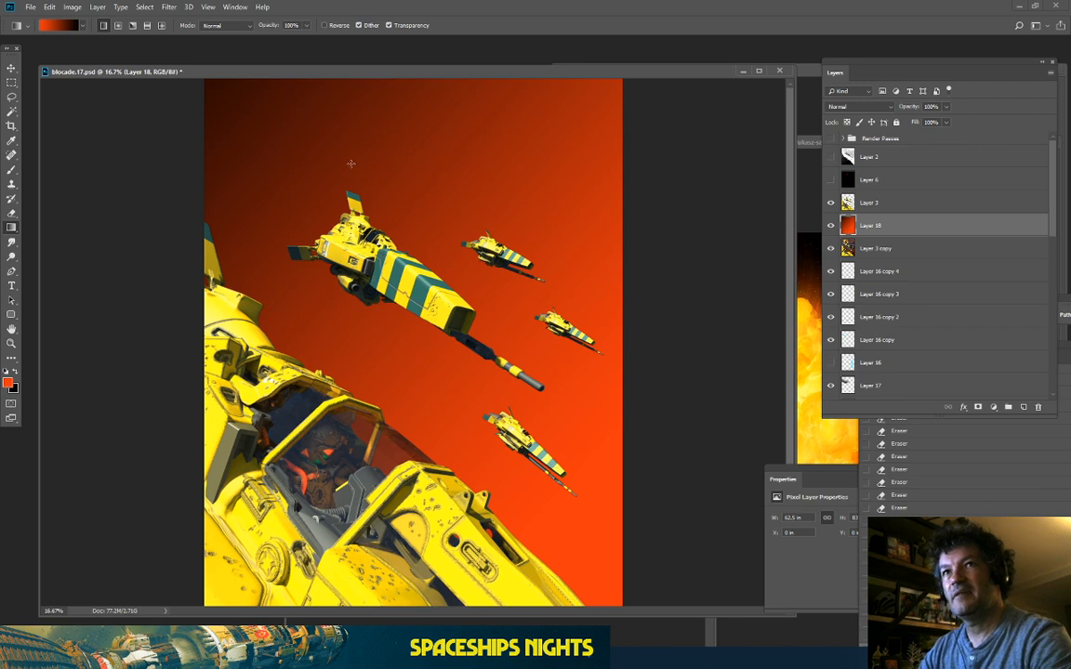
key(ctrl+minus)
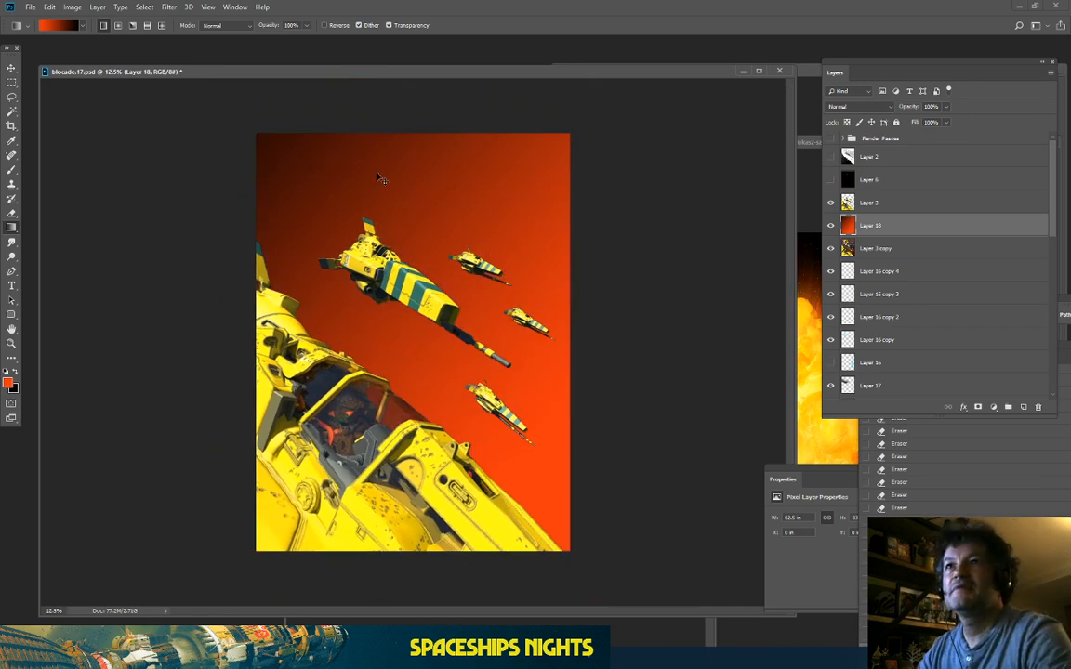
drag(518, 485, 239, 74)
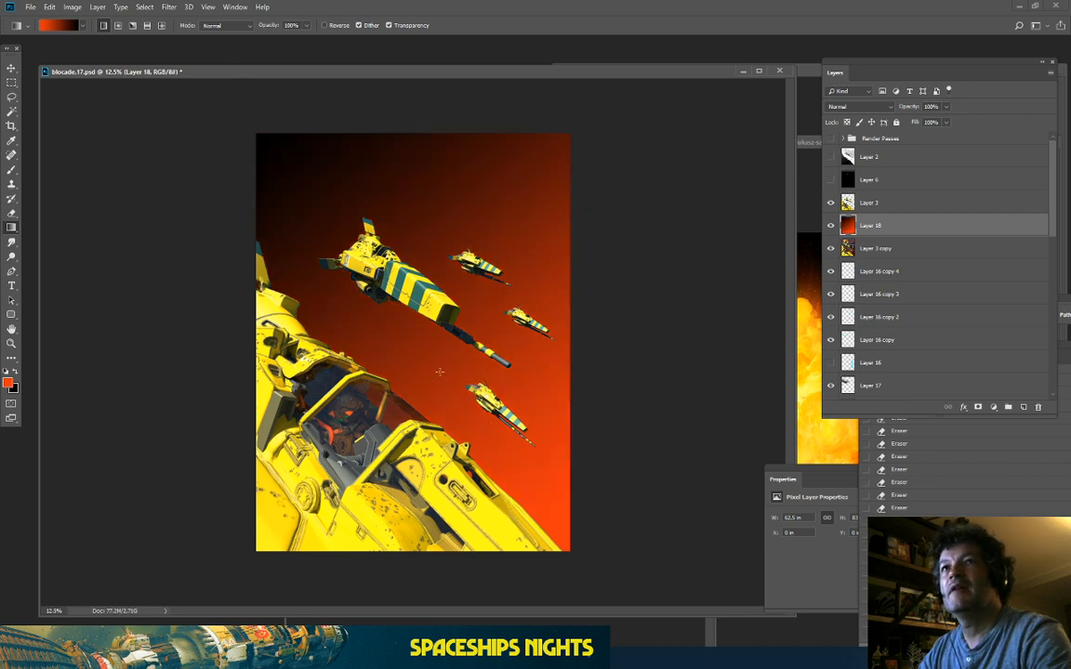
drag(604, 521, 172, 109)
drag(568, 502, 278, 129)
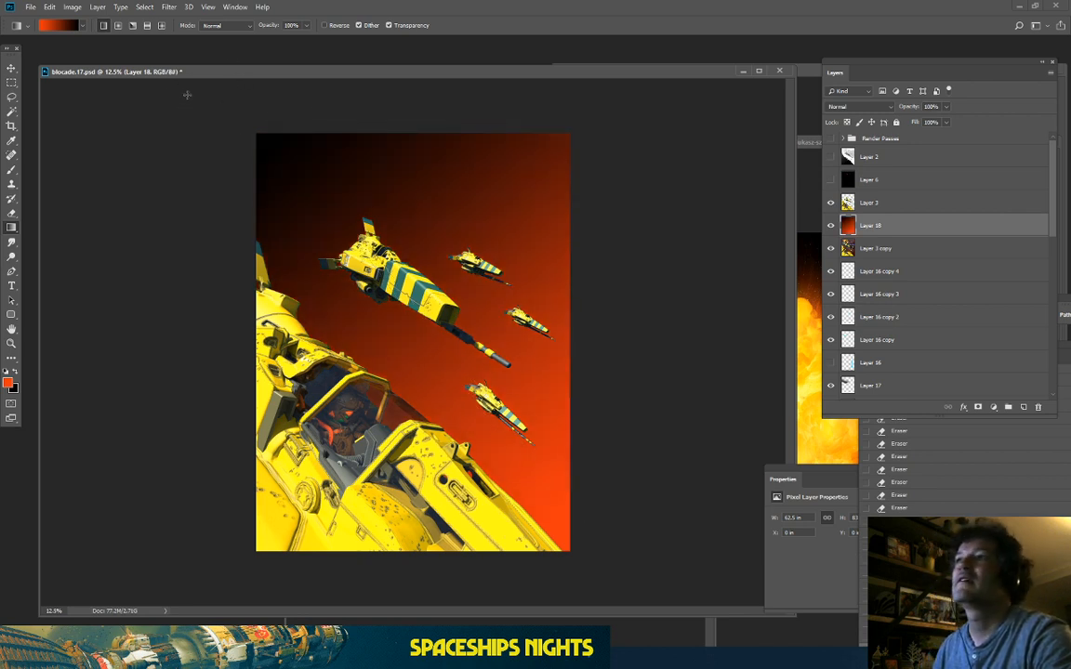
key(ctrl+plus)
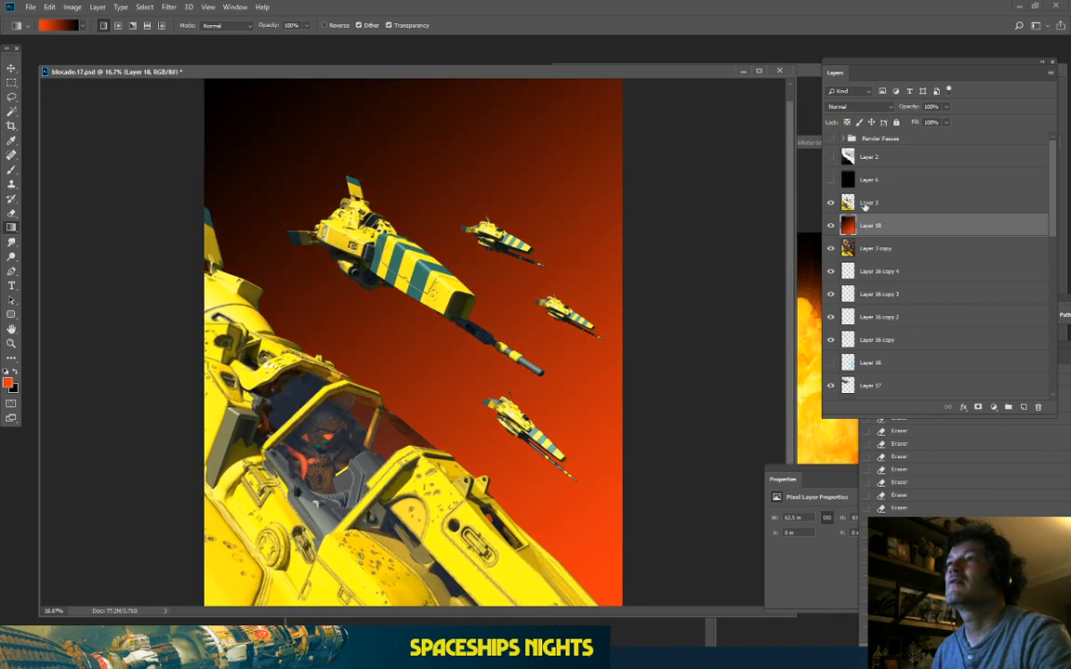
Step: Set Layer 18's blend mode to Color Dodge
double_click(864, 109)
key(Down)
key(Down)
key(Down)
key(Down)
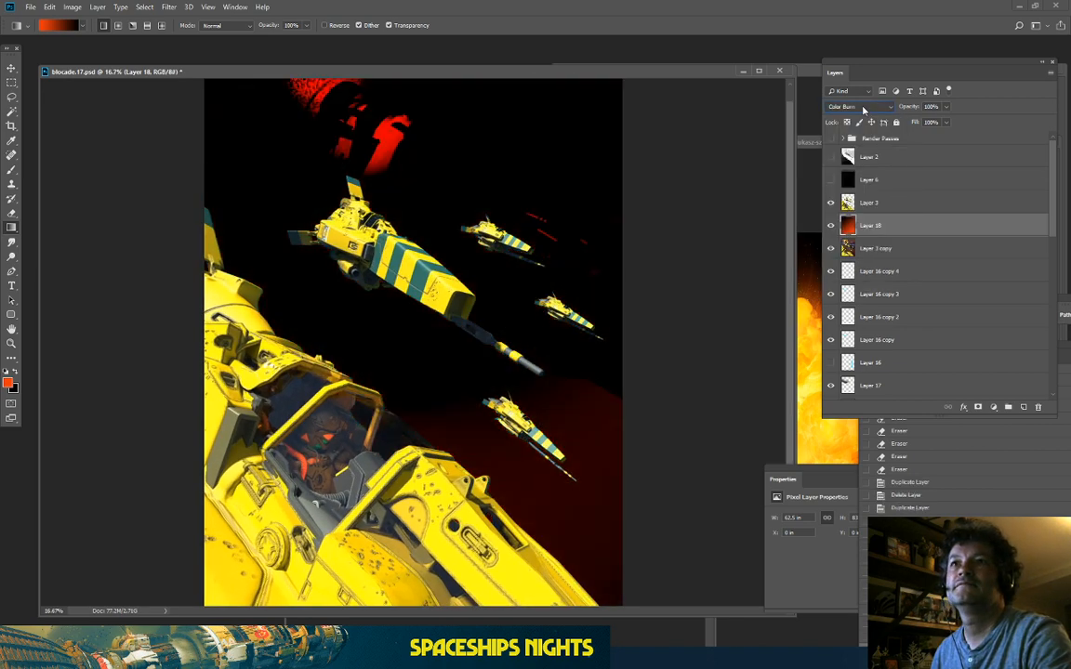
key(Down)
key(Down)
key(Down)
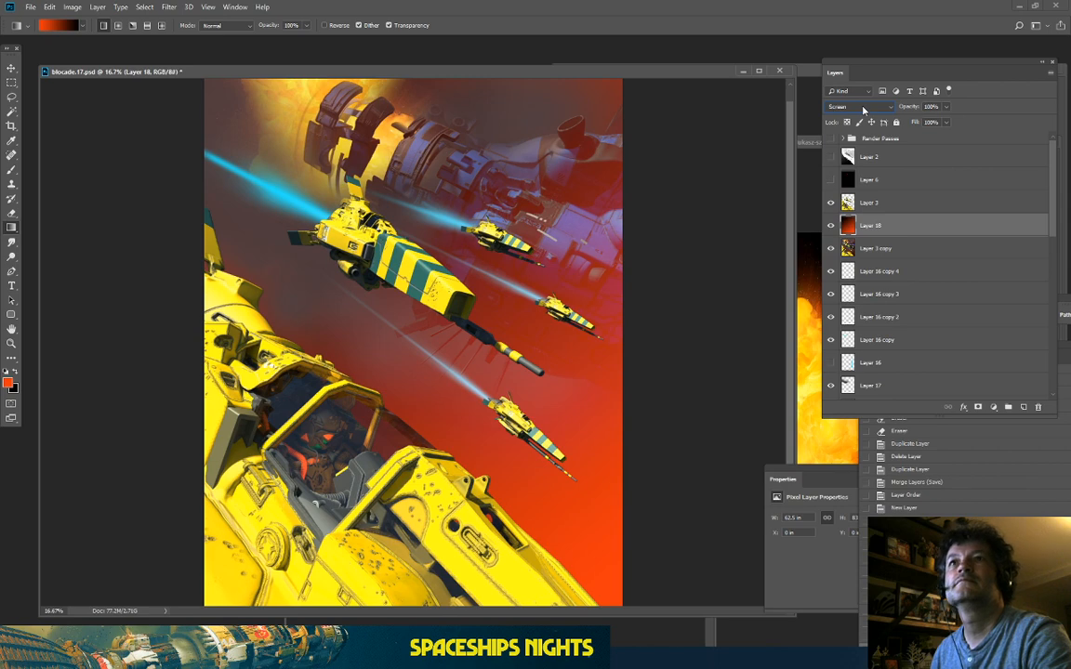
key(Down)
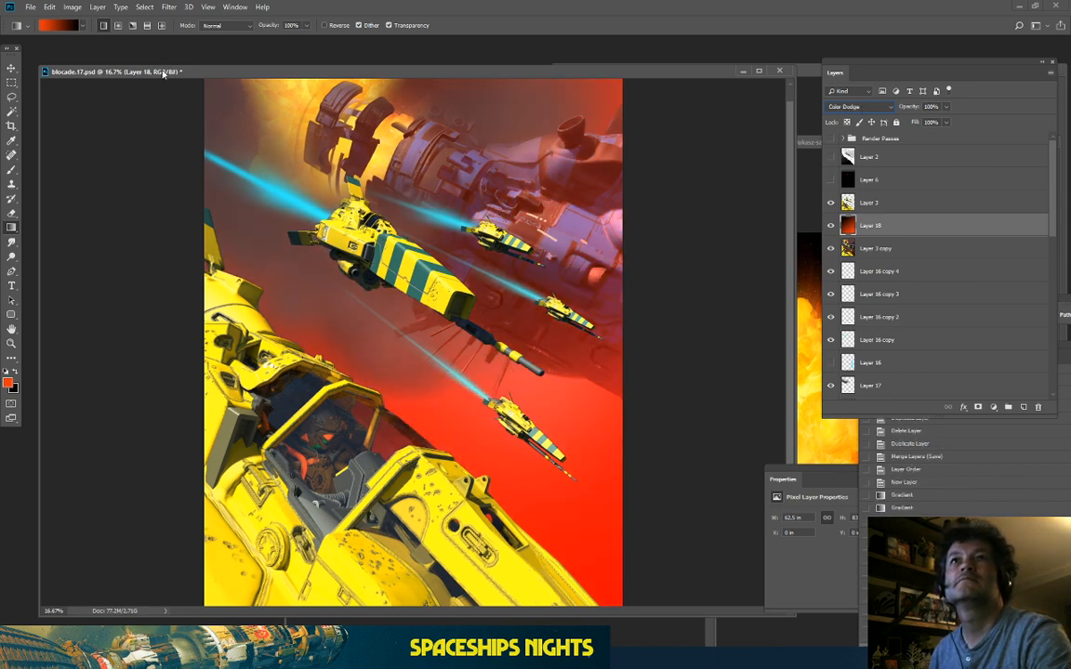
drag(149, 66, 142, 61)
Step: Open Image > Adjustments > Hue/Saturation and drag Hue toward orange
click(73, 6)
mouse_move(78, 35)
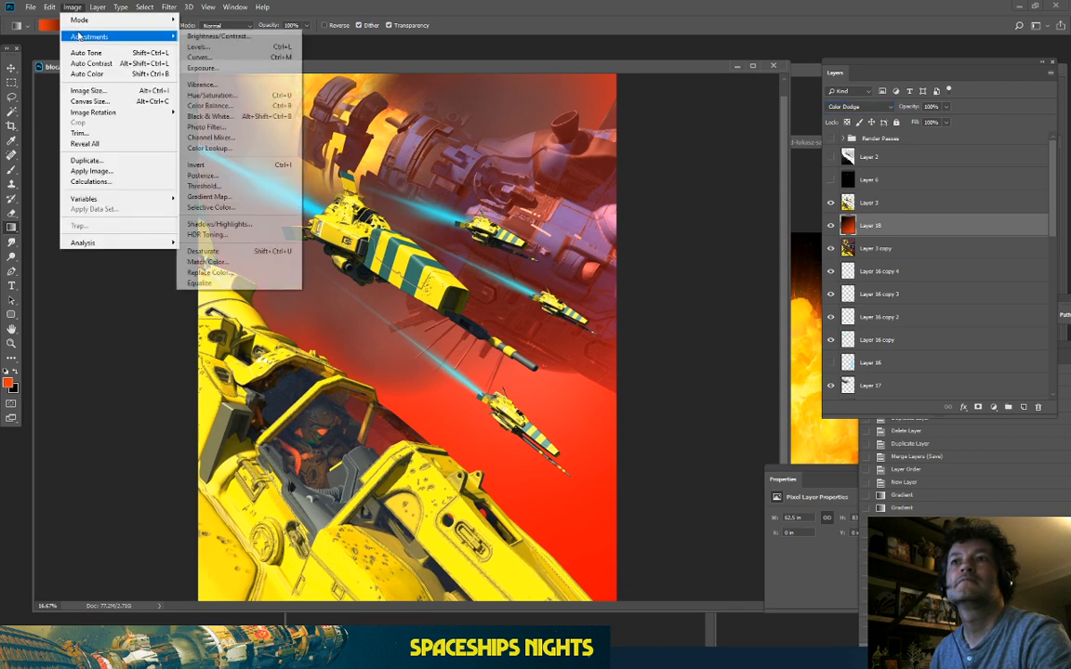
click(195, 88)
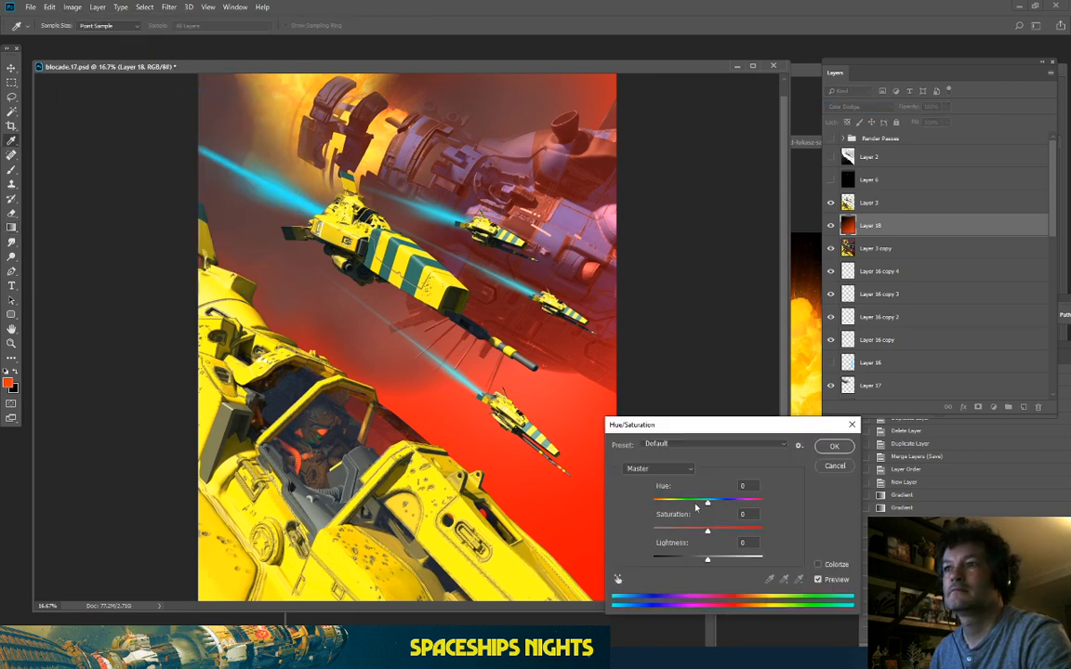
drag(706, 502, 726, 517)
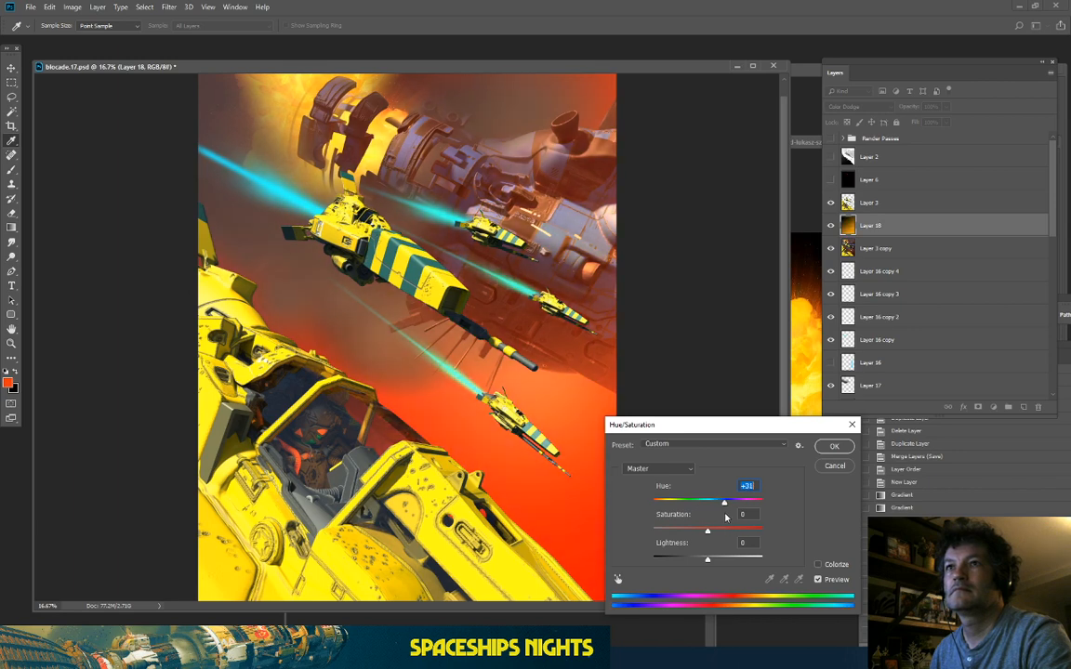
Step: Commit the Hue +31 shift and inspect the warmer haze, zooming between 16.7% and 25%
key(Return)
key(g)
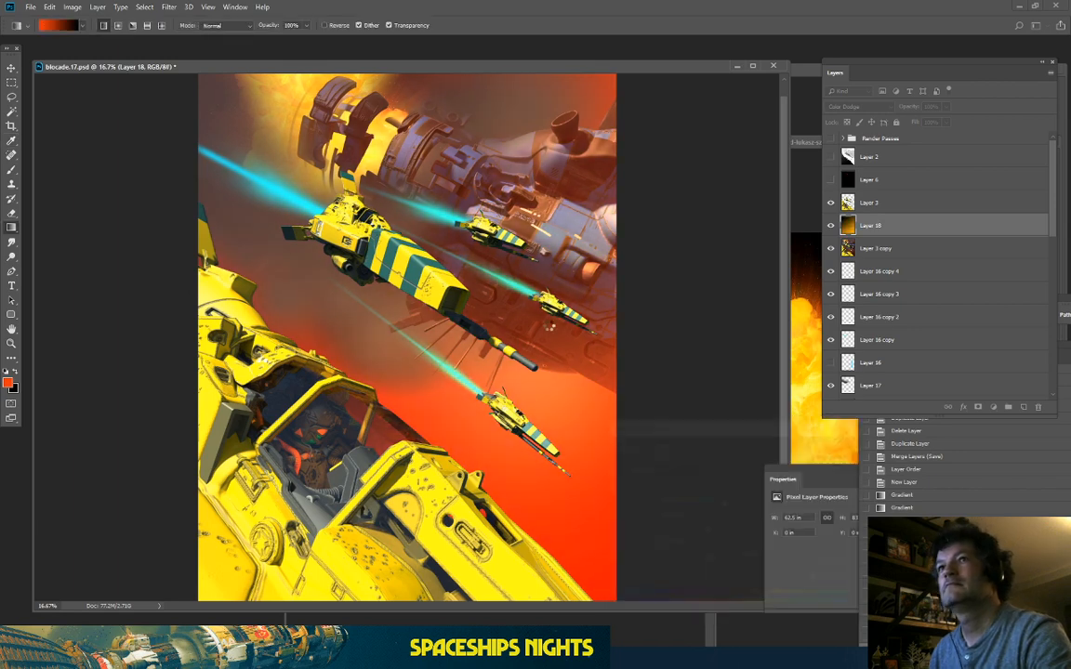
key(ctrl+plus)
key(ctrl+minus)
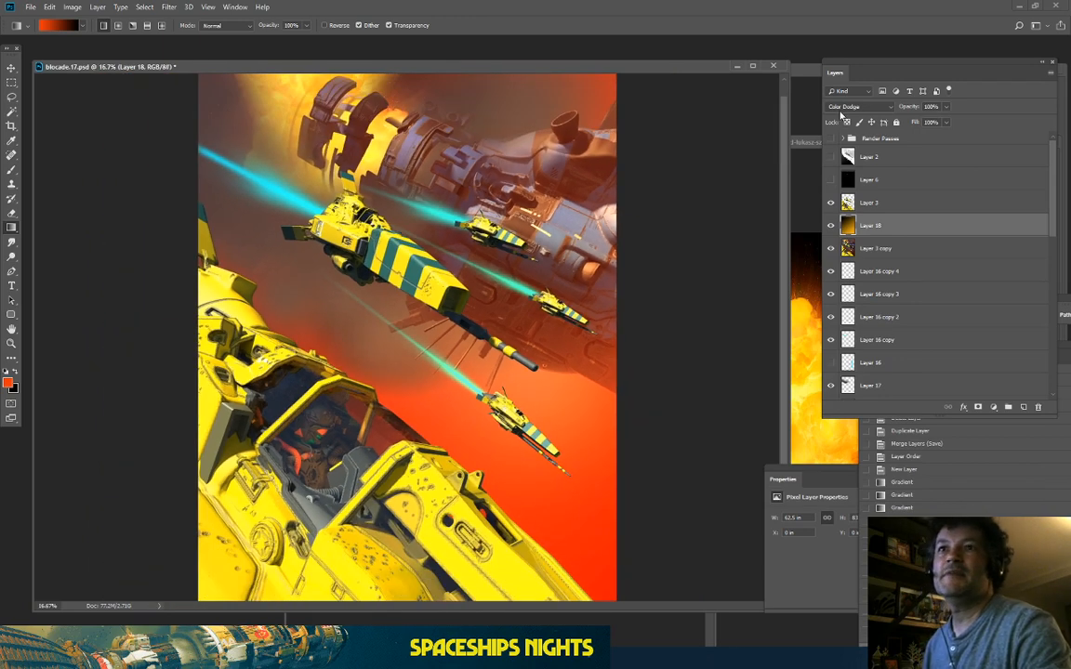
key(ctrl+minus)
key(ctrl+plus)
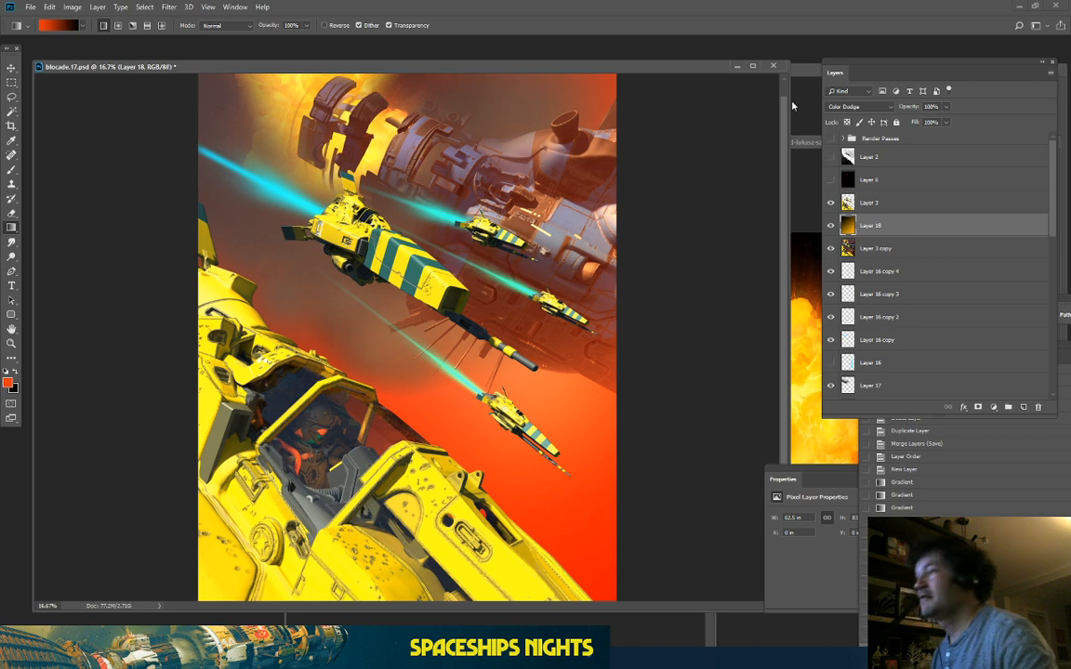
key(ctrl+plus)
key(ctrl+minus)
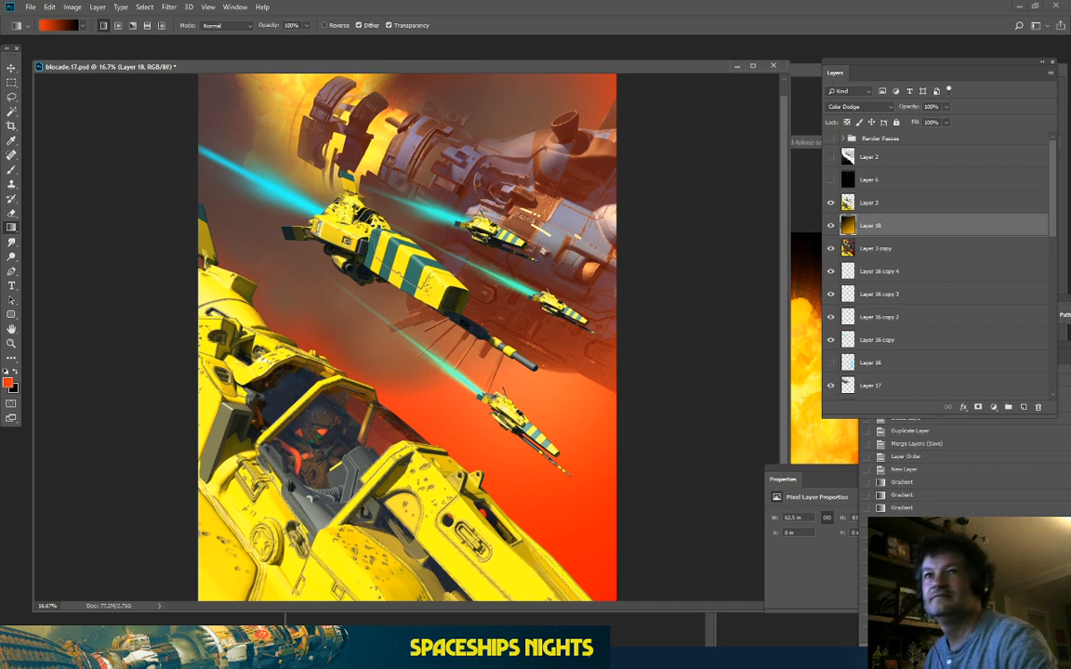
key(ctrl+plus)
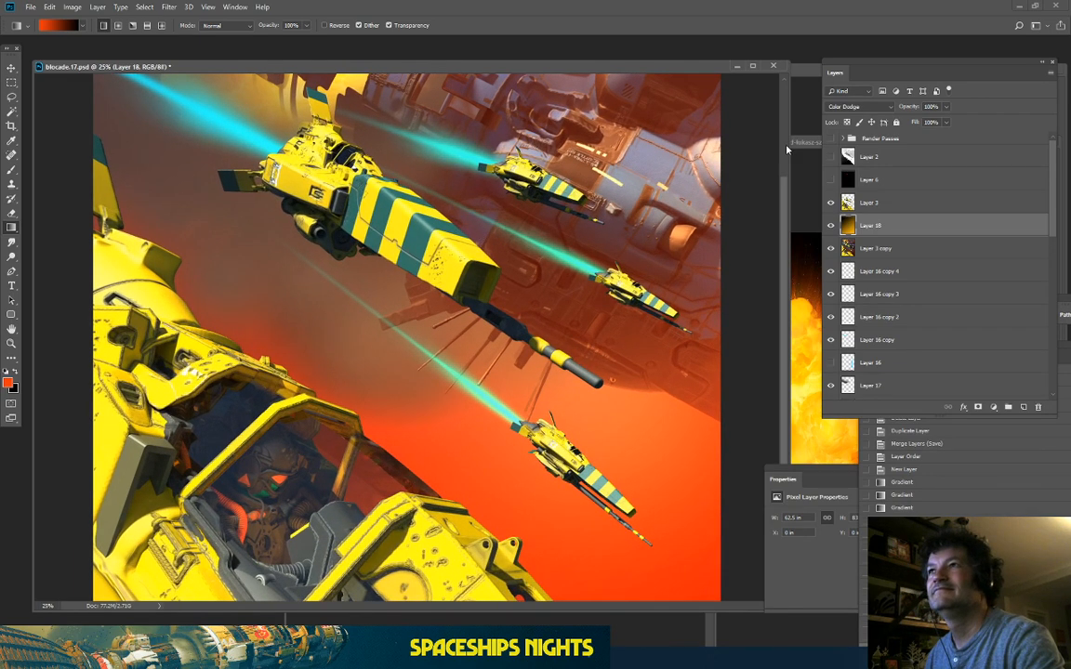
click(786, 150)
drag(787, 151, 789, 126)
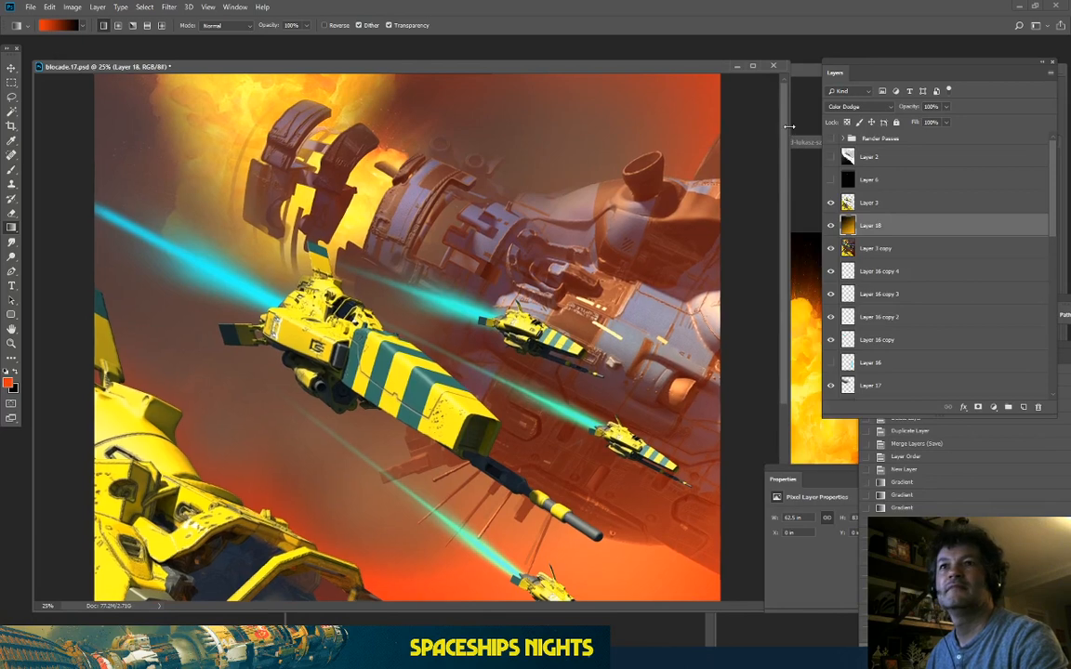
Step: View the whole image and reopen Hue/Saturation for Layer 18
key(ctrl+minus)
key(ctrl+minus)
scroll(845, 108, down, 1)
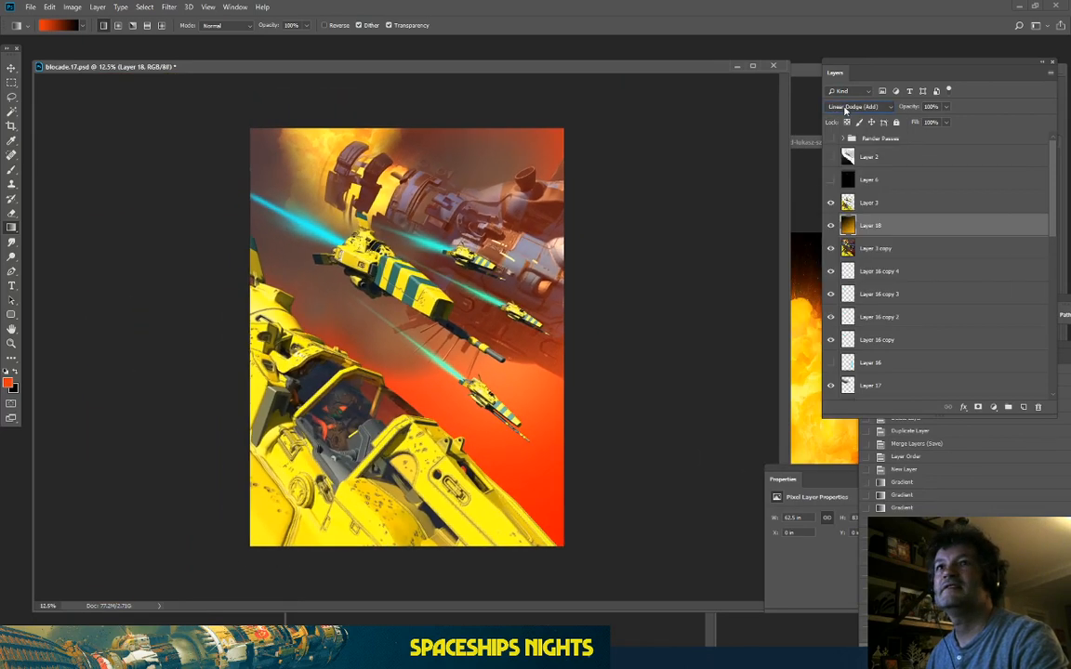
scroll(845, 108, down, 1)
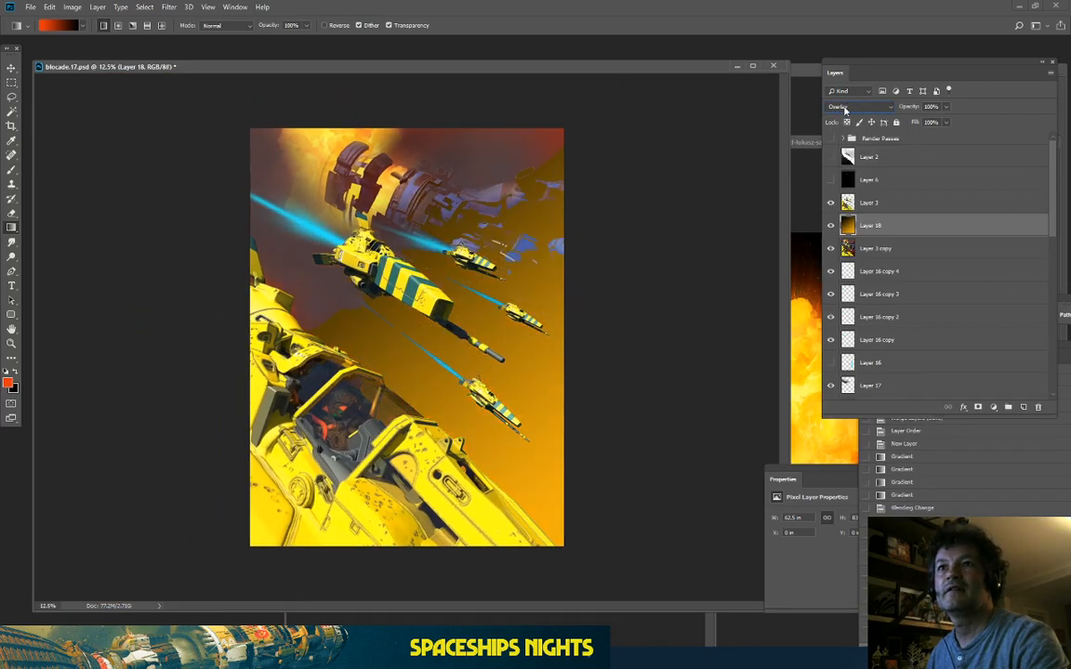
scroll(845, 111, down, 2)
scroll(845, 110, up, 3)
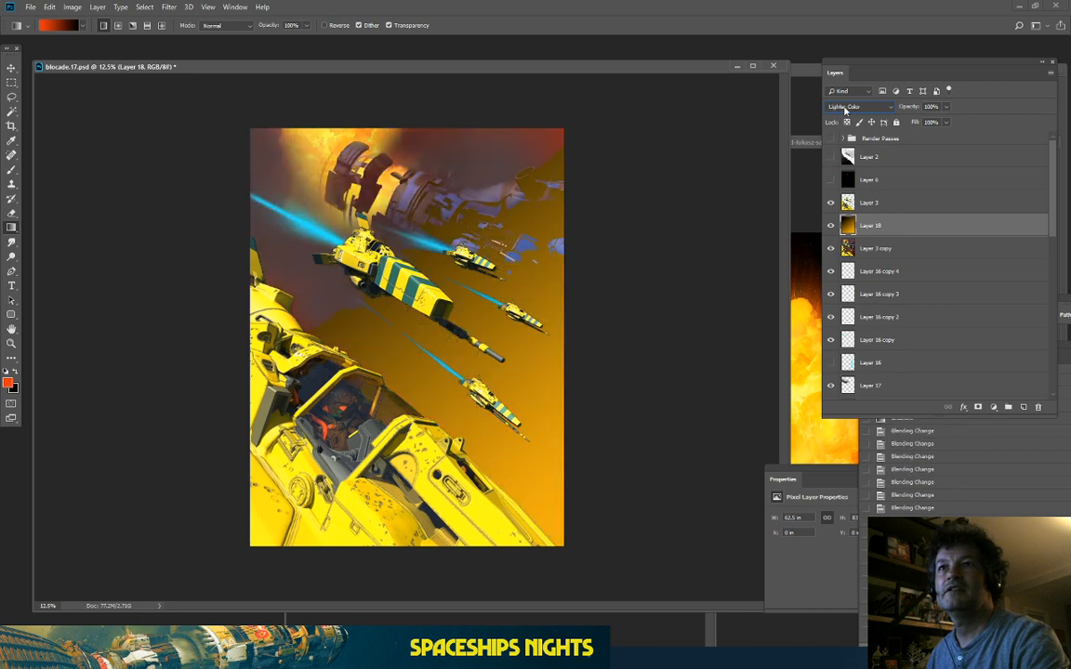
scroll(845, 108, up, 1)
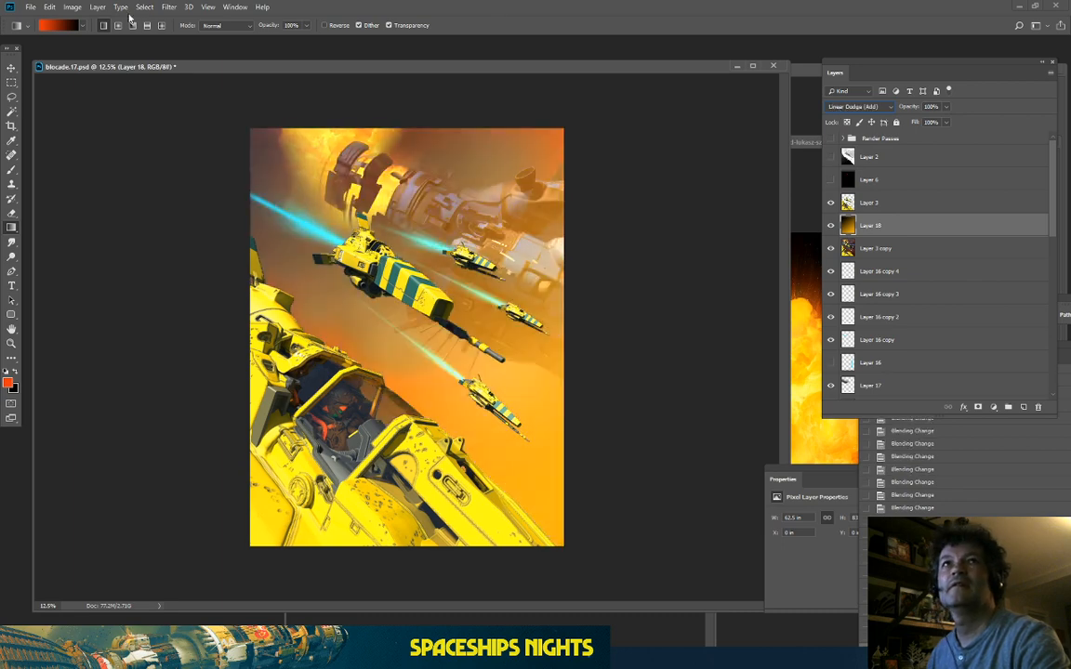
click(72, 7)
mouse_move(112, 36)
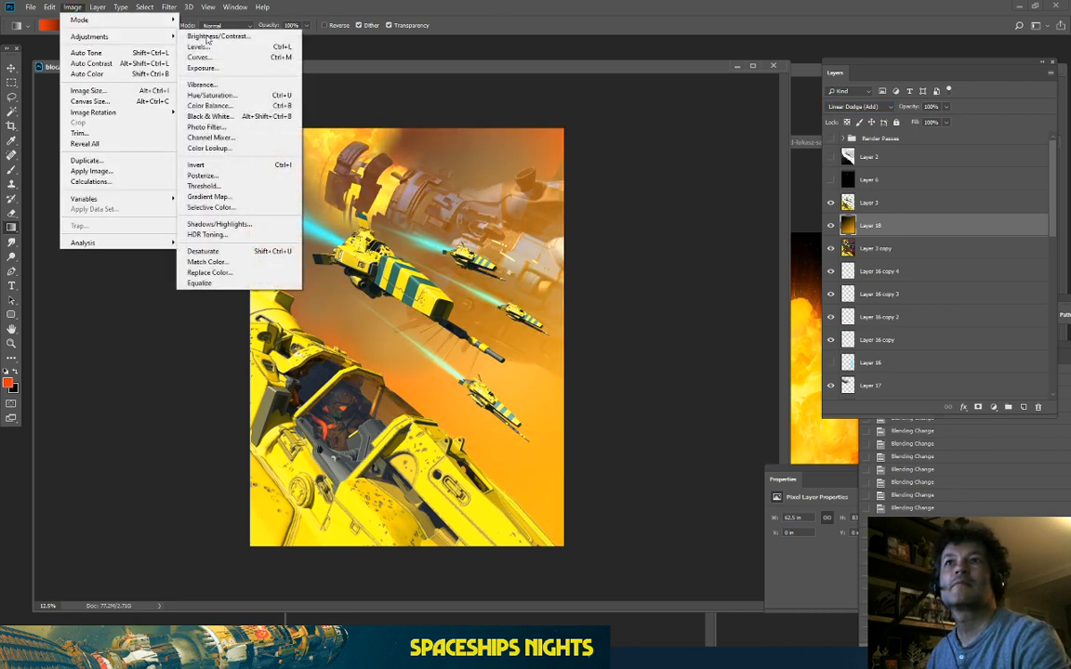
click(212, 95)
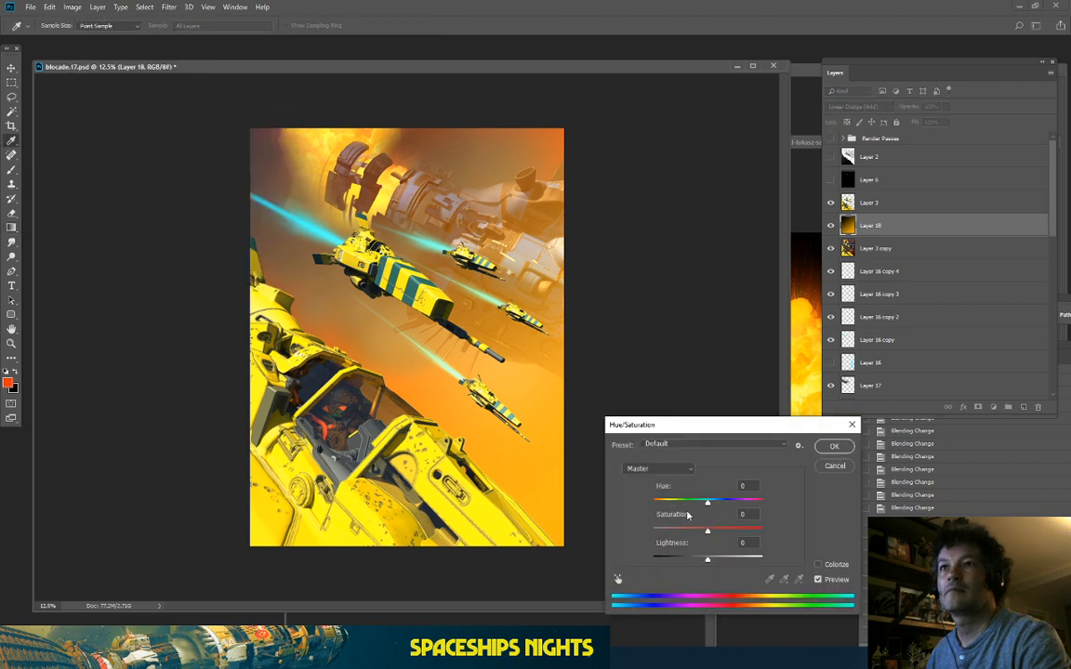
Step: Apply Hue -18, Saturation +29 and Lightness -30 to the haze layer
mouse_move(708, 503)
mouse_down()
mouse_move(686, 506)
mouse_move(695, 513)
mouse_up()
drag(688, 557, 697, 560)
click(723, 534)
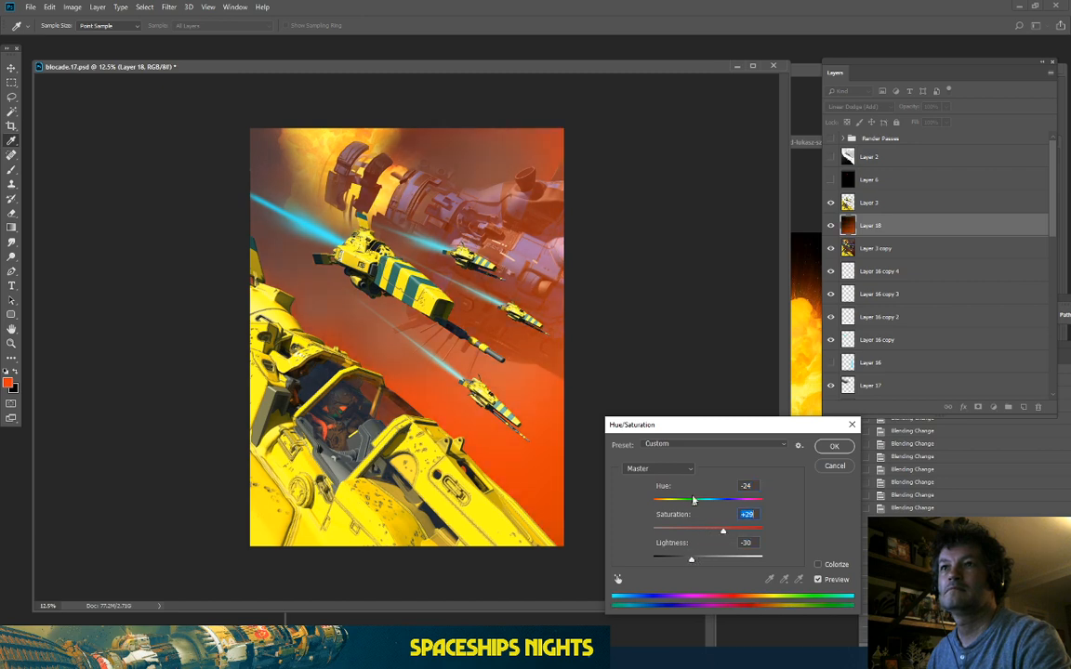
mouse_move(695, 504)
mouse_down()
mouse_move(705, 508)
mouse_move(683, 514)
mouse_move(701, 516)
mouse_up()
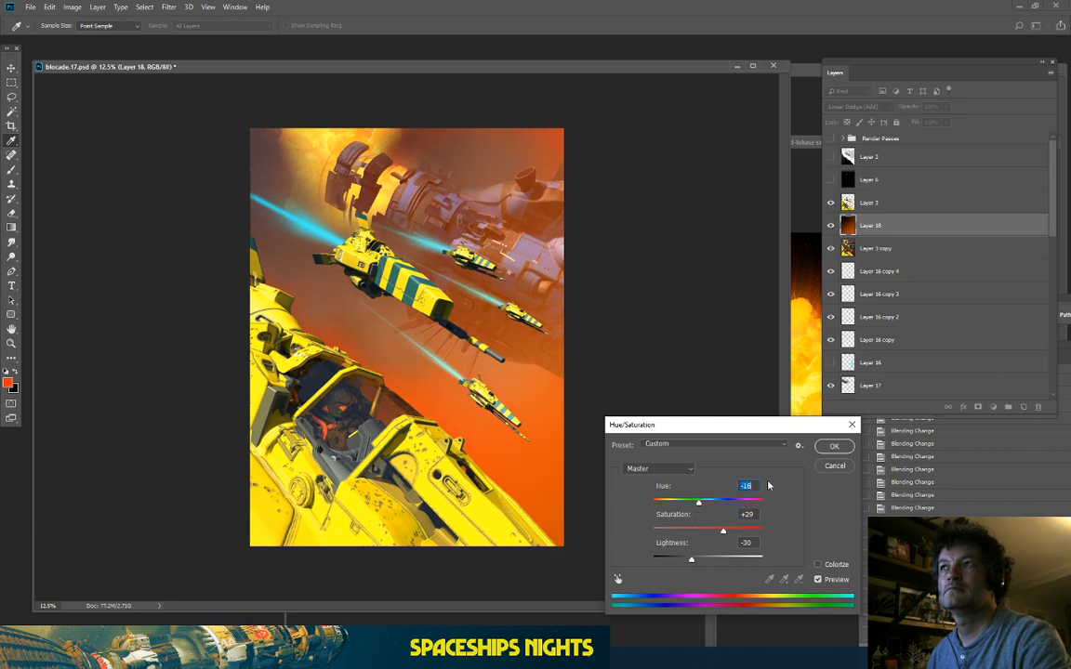
click(833, 447)
double_click(832, 109)
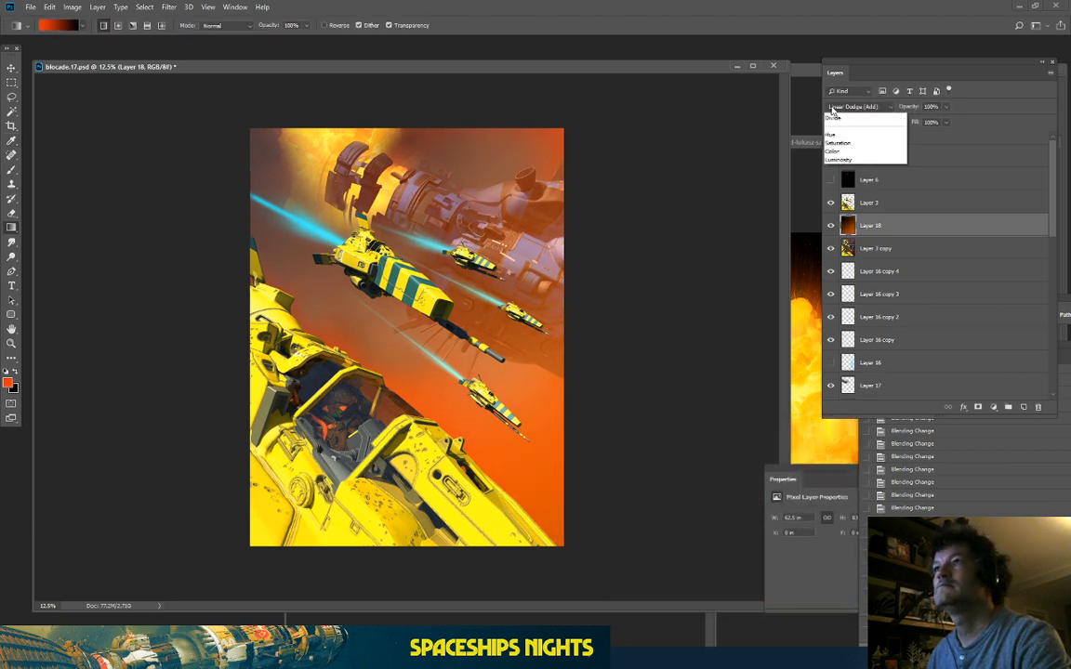
Step: Try Exclusion, Linear Dodge (Add) and other blend modes on the haze, settling on Screen
key(Down)
key(Down)
key(Down)
key(Down)
key(Down)
key(Down)
key(Down)
key(Down)
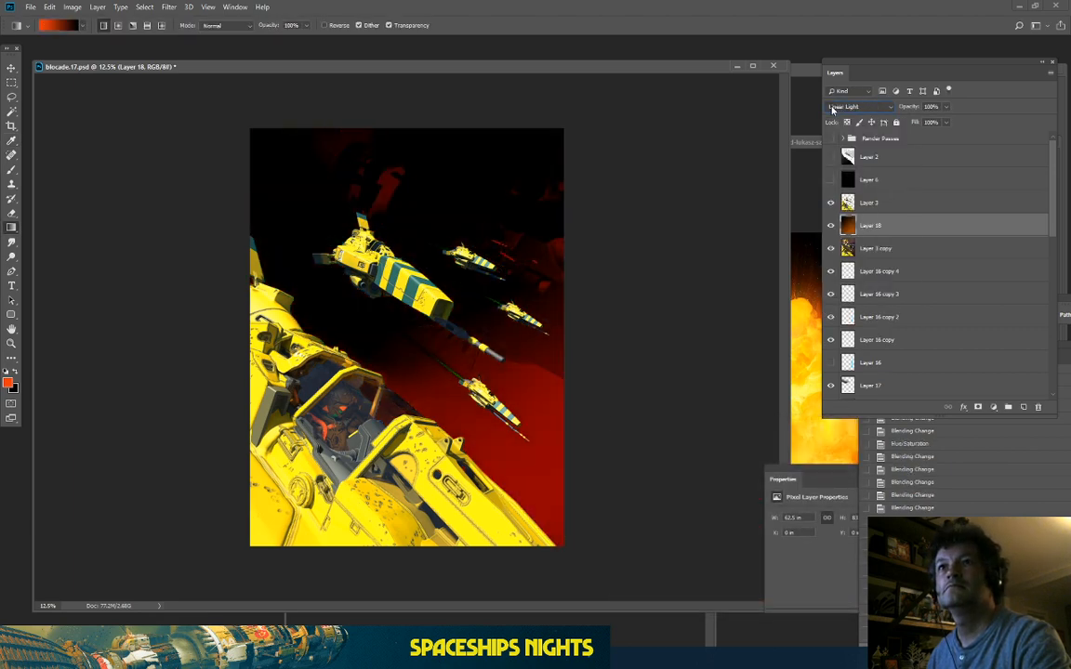
key(Down)
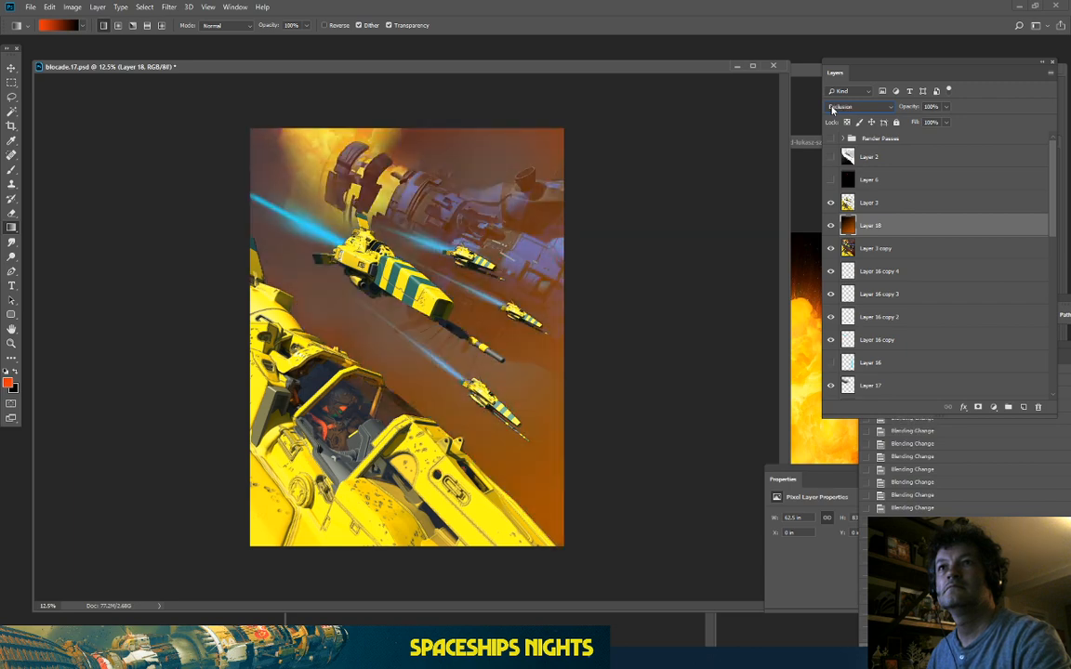
key(Down)
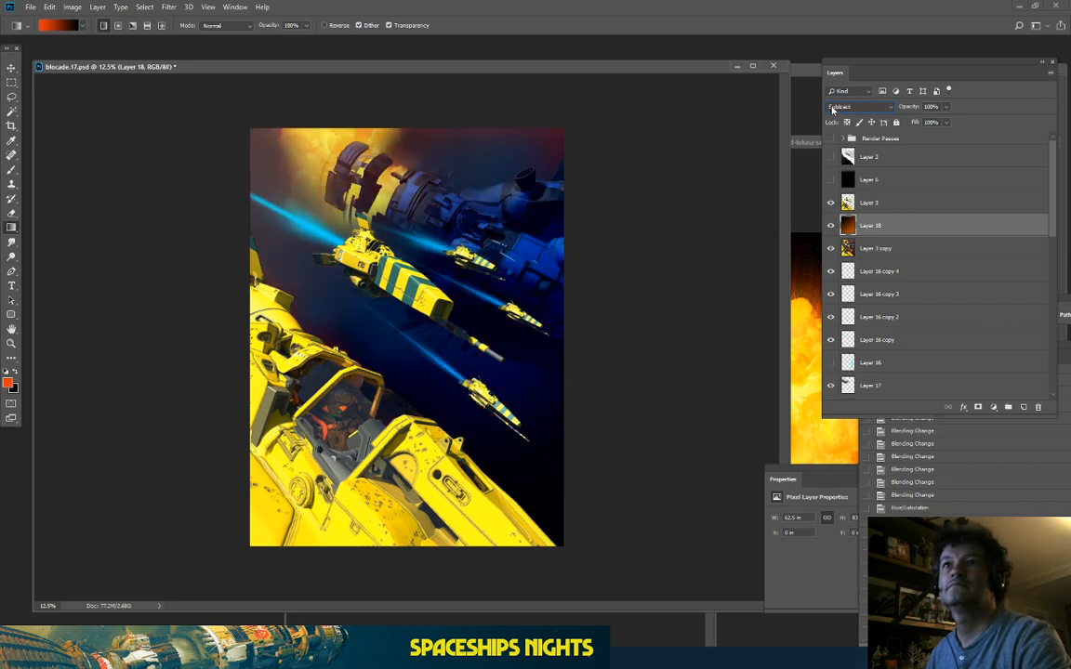
key(ctrl+plus)
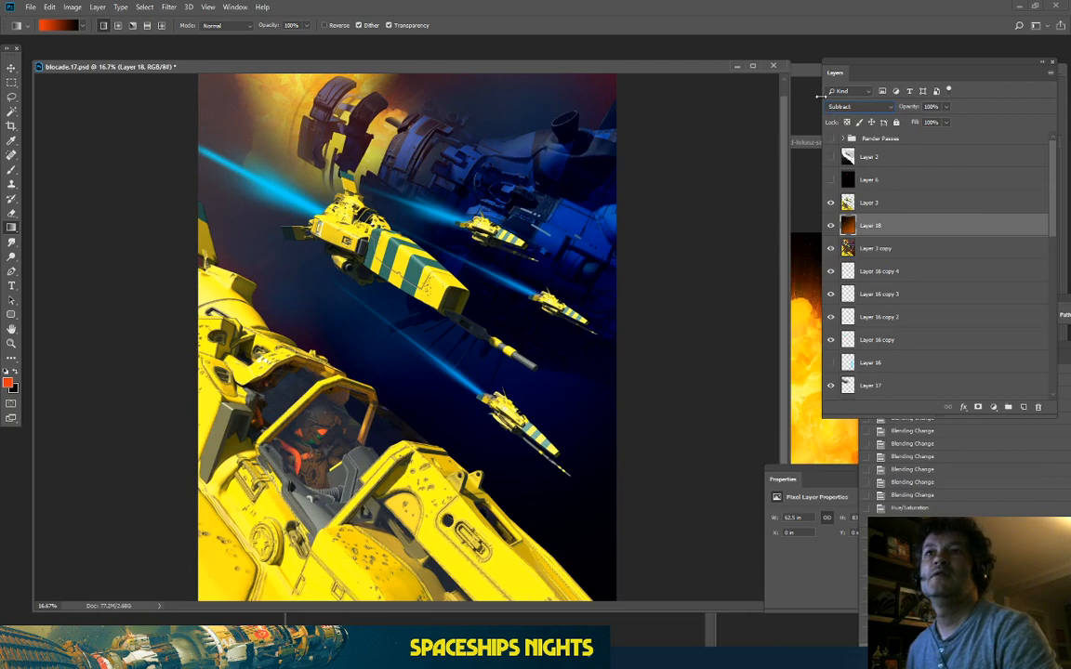
key(Up)
key(Up)
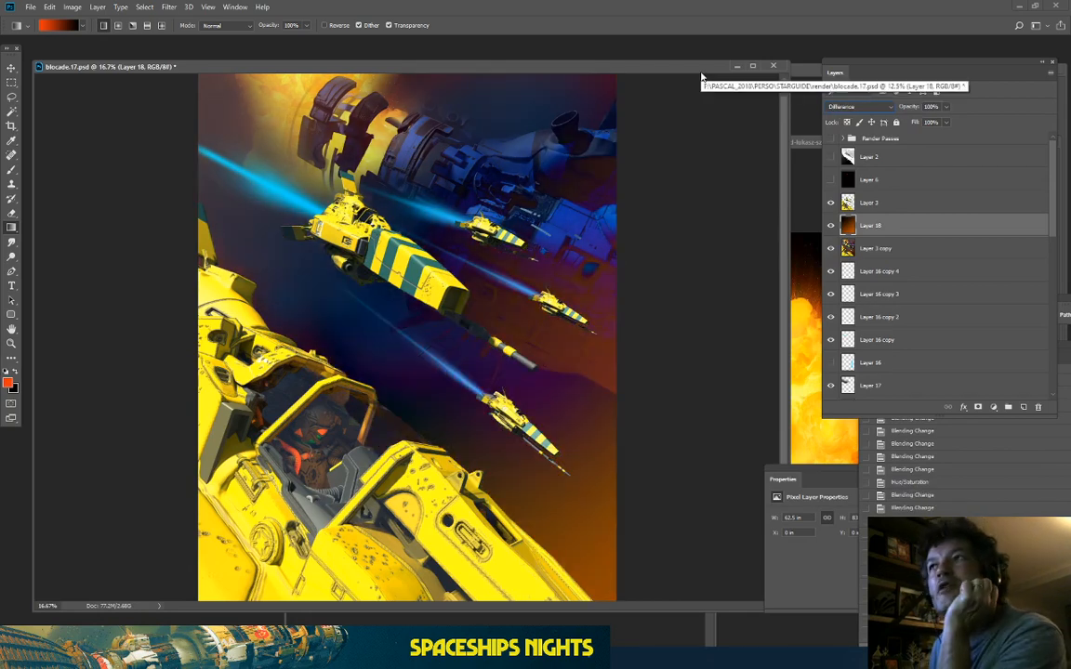
key(Up)
key(Up)
key(Up)
key(Up)
key(Up)
key(Up)
key(Up)
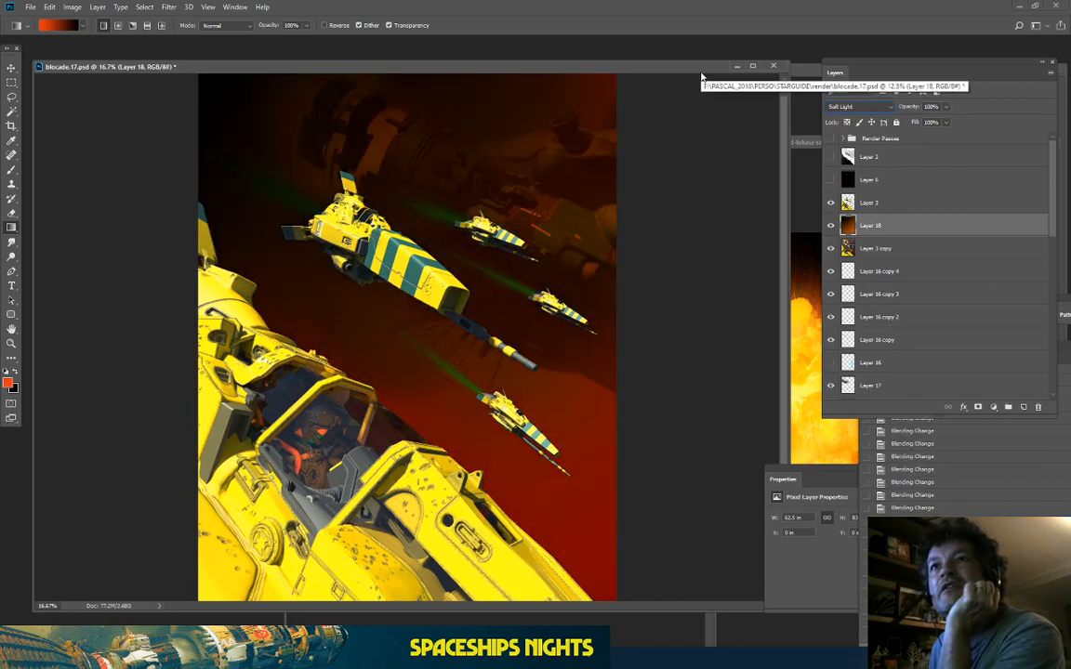
key(Up)
key(Up)
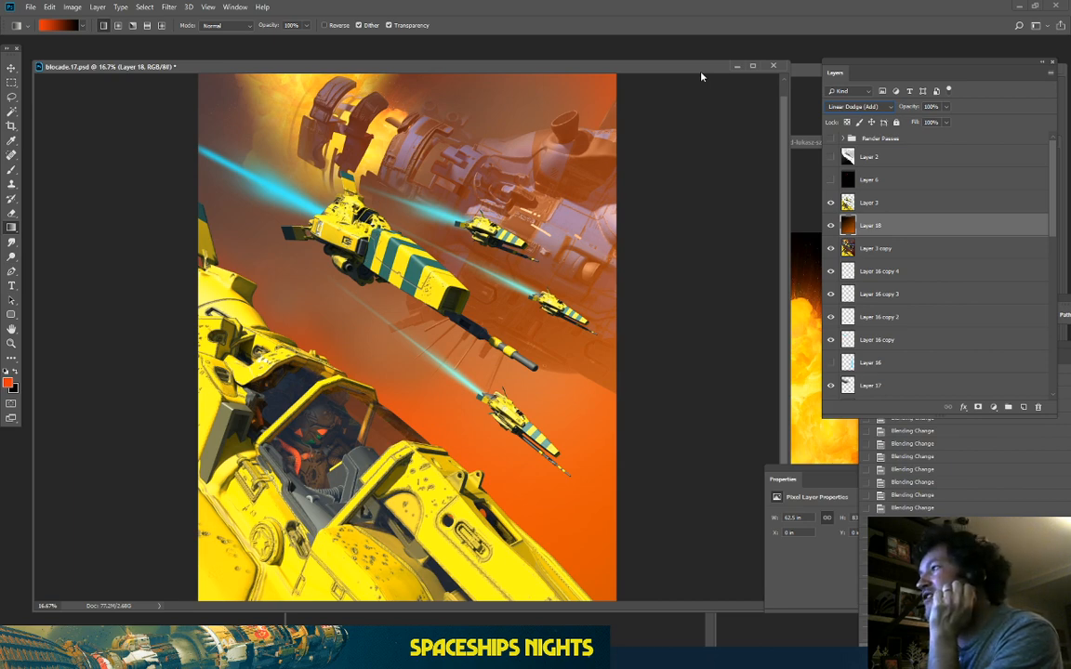
key(shift+minus)
key(shift+minus)
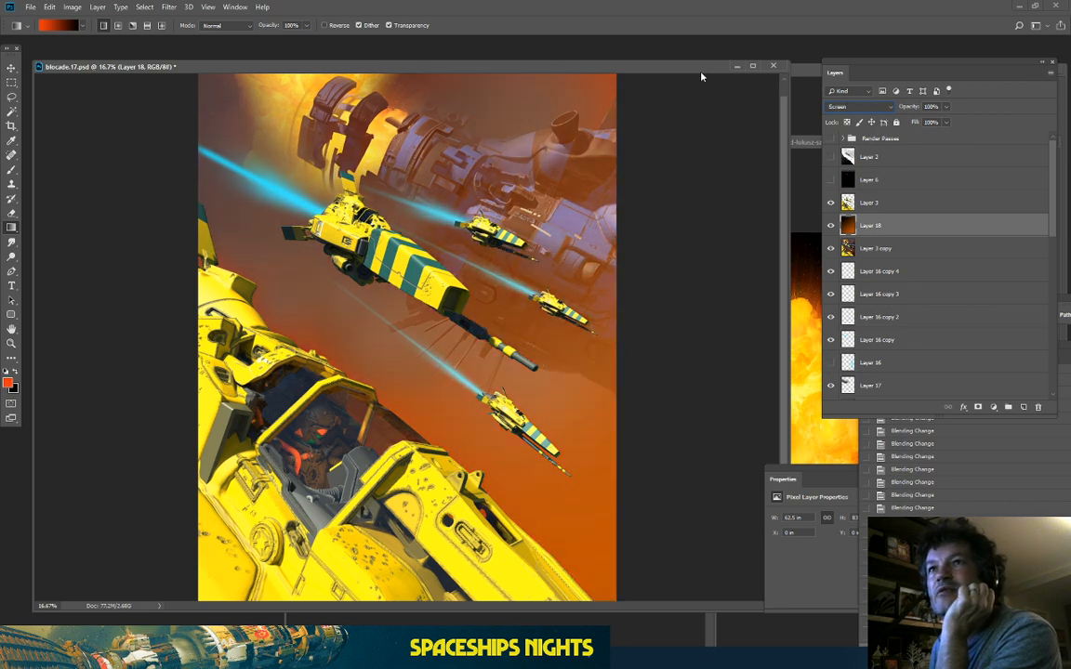
Step: Compare Lighten against Screen on the haze layer and keep Screen
key(Up)
key(Down)
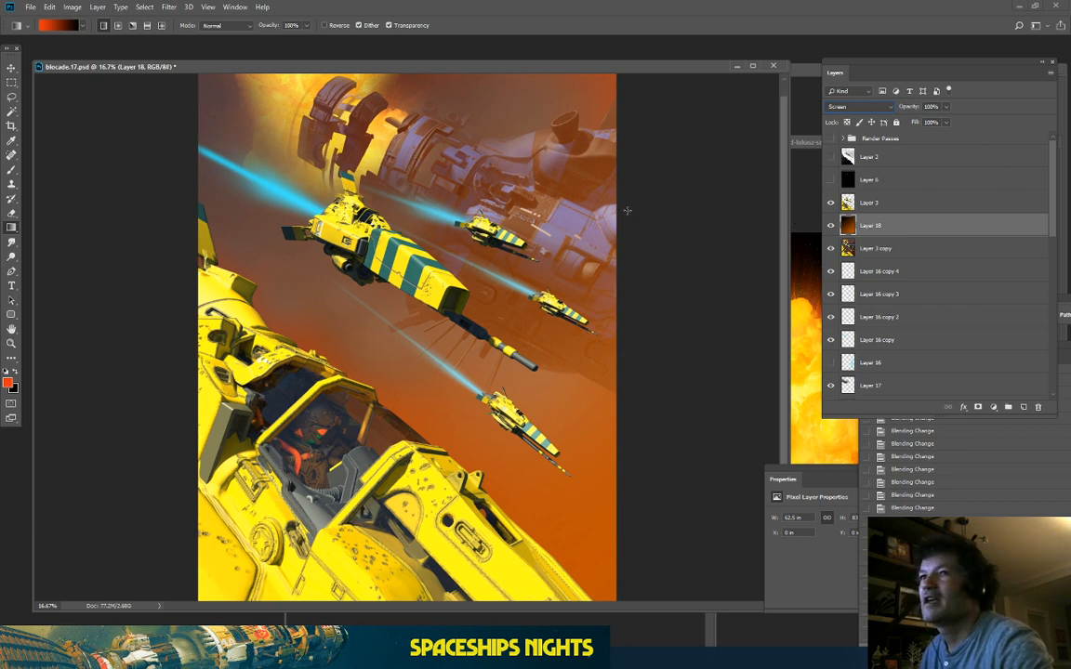
key(Up)
key(Down)
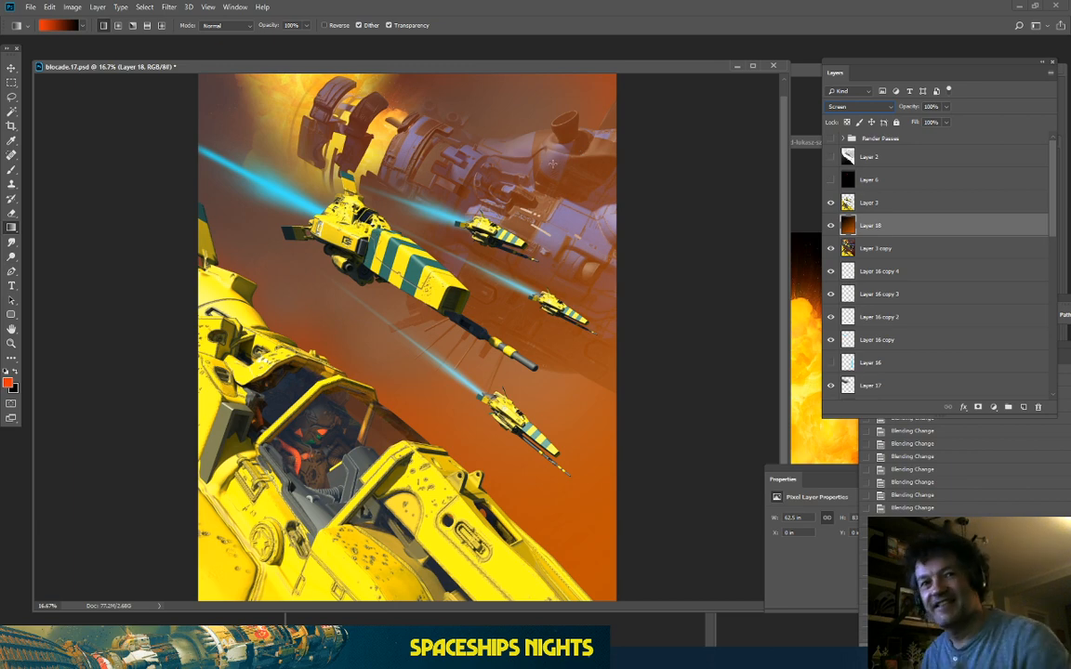
Step: Toggle Layer 18's visibility while zooming in on the ships, leaving it hidden
click(831, 226)
click(831, 226)
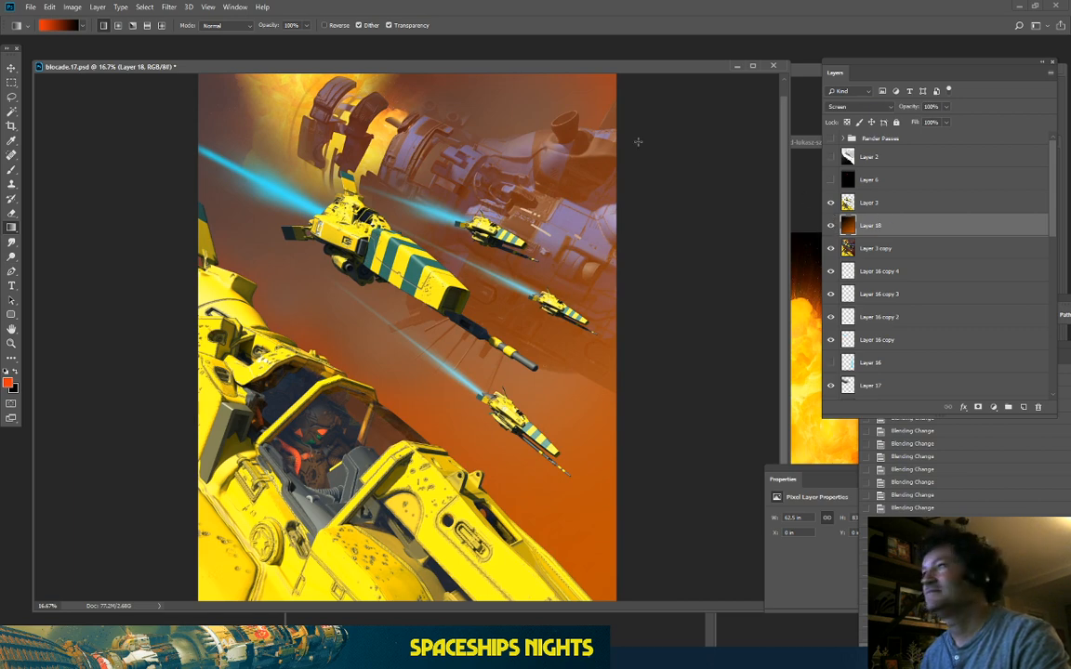
key(ctrl+minus)
key(ctrl+minus)
key(ctrl+plus)
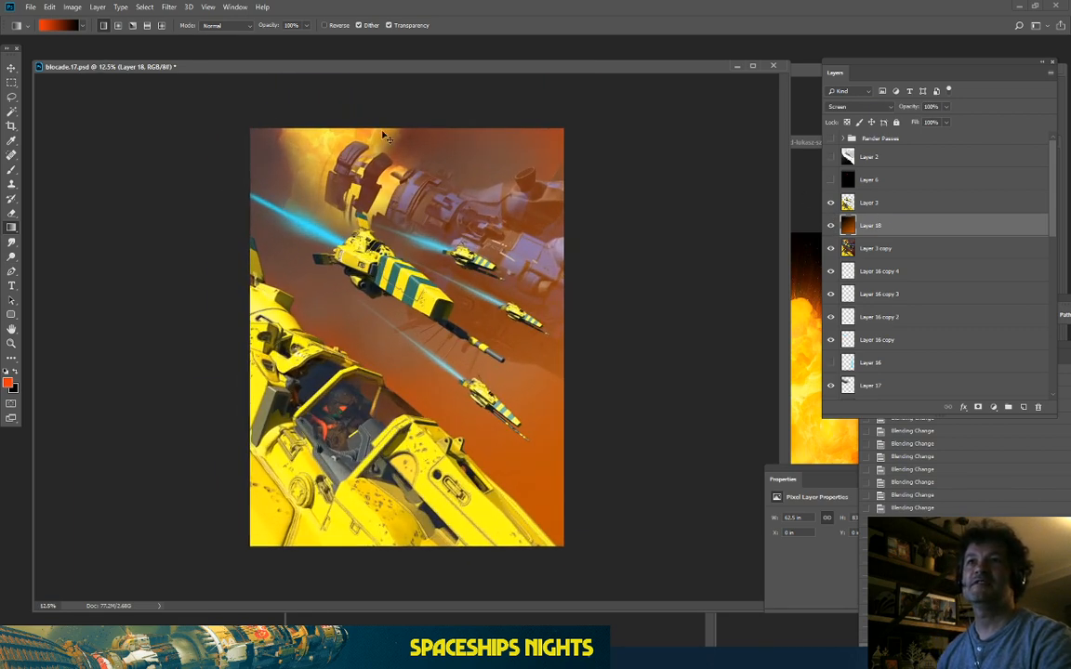
key(ctrl+plus)
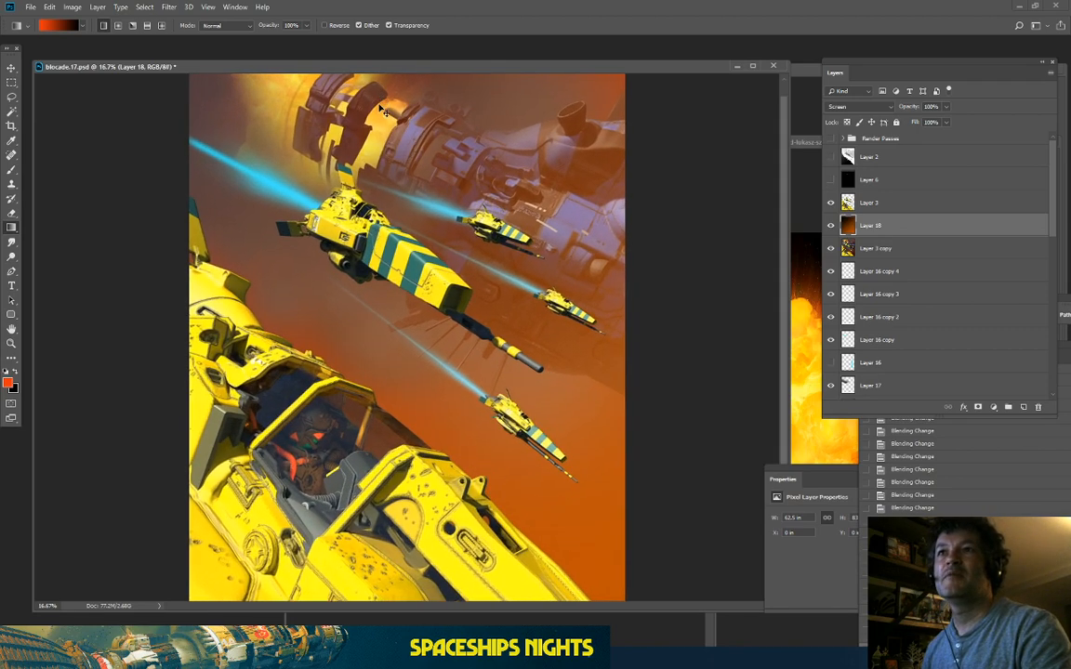
key(ctrl+plus)
click(829, 226)
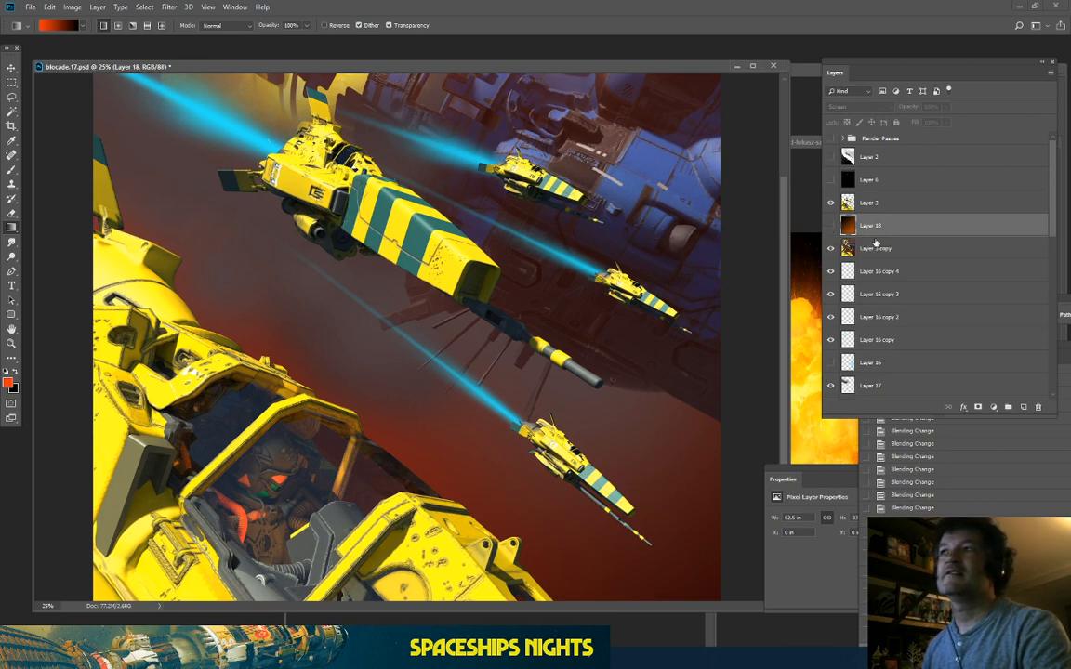
Step: Toggle the haze layer on and off while switching between fit-to-window and 25% zoom
click(831, 226)
key(ctrl+0)
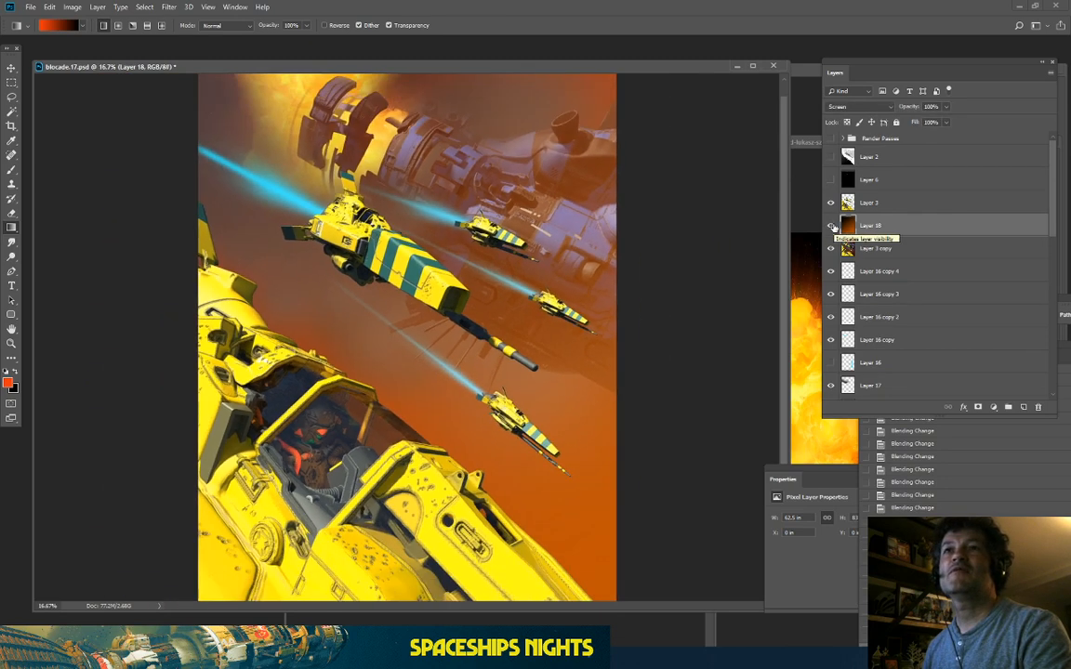
key(ctrl+plus)
click(832, 227)
click(831, 226)
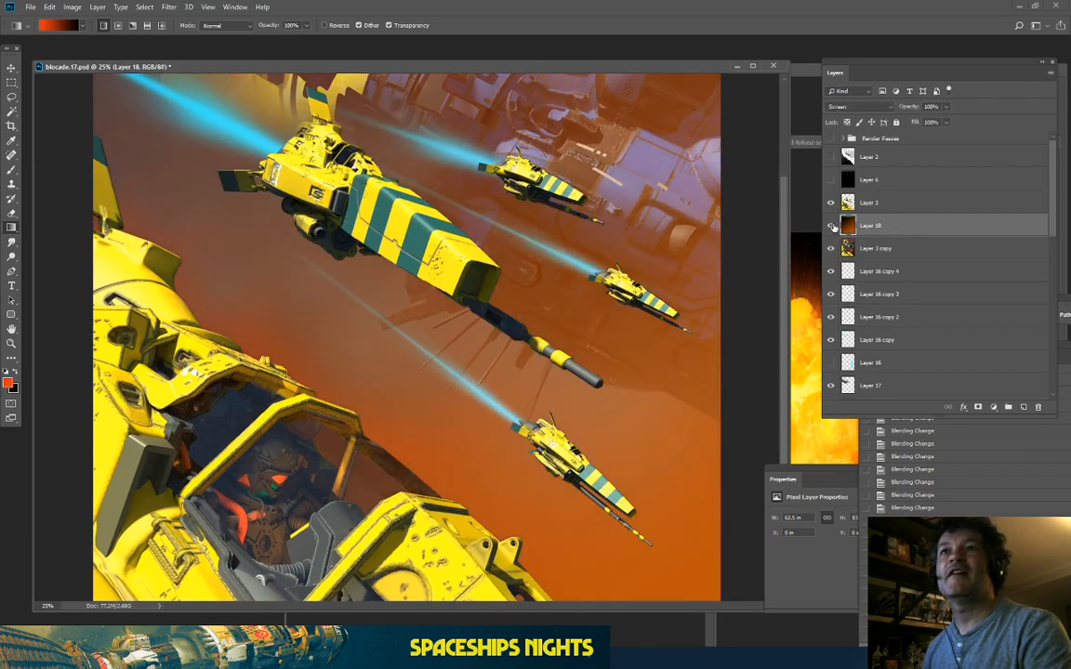
key(ctrl+0)
key(ctrl+plus)
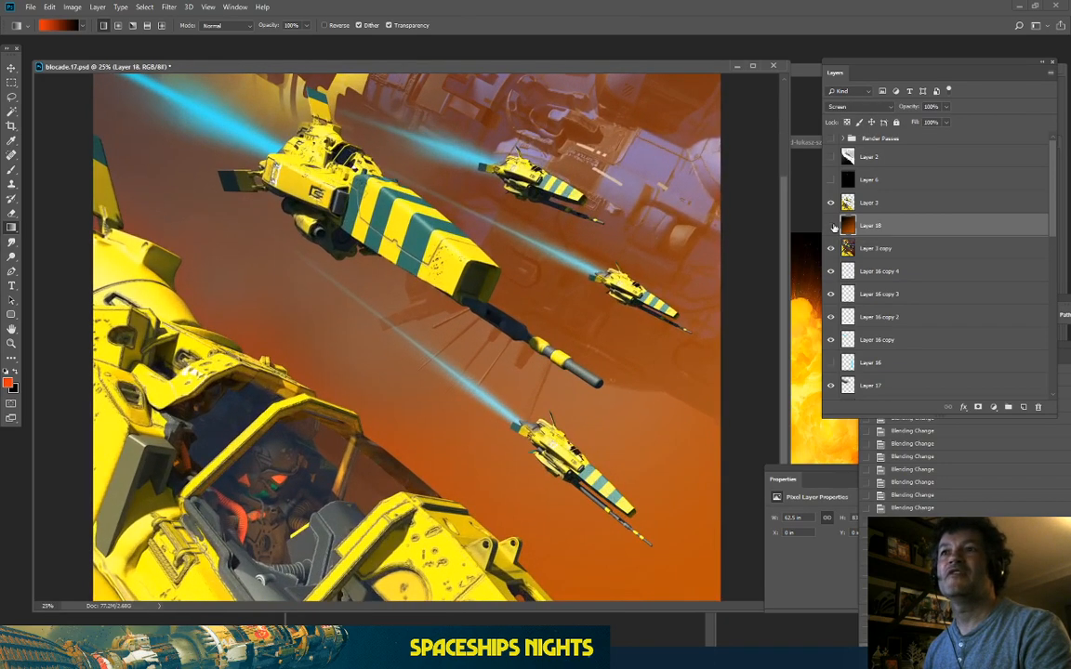
click(831, 226)
click(831, 226)
key(ctrl+0)
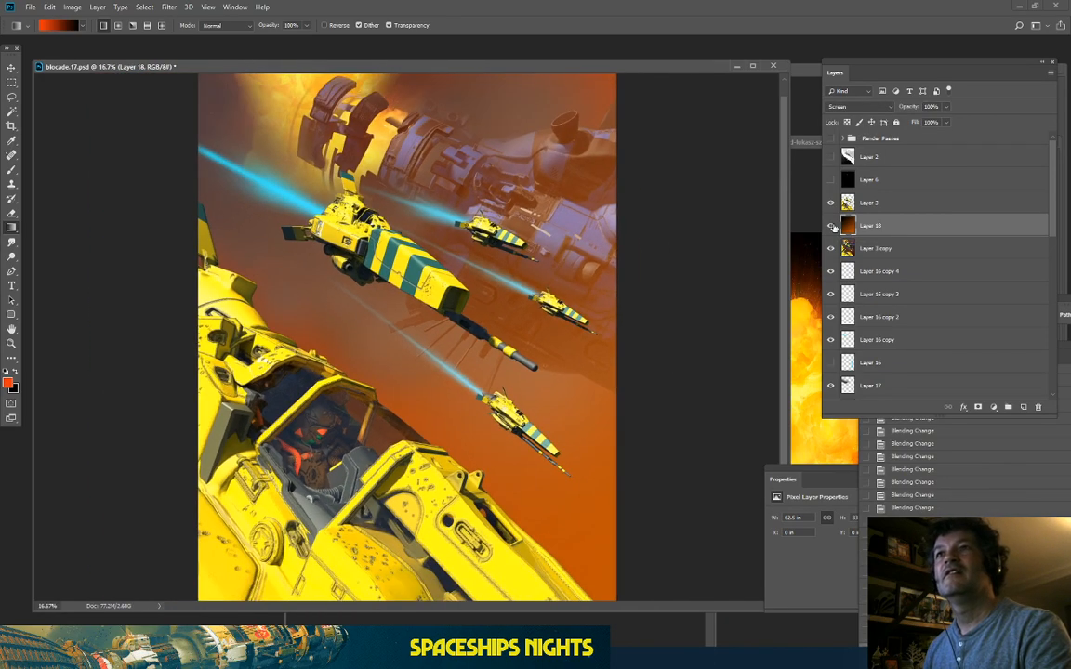
click(830, 226)
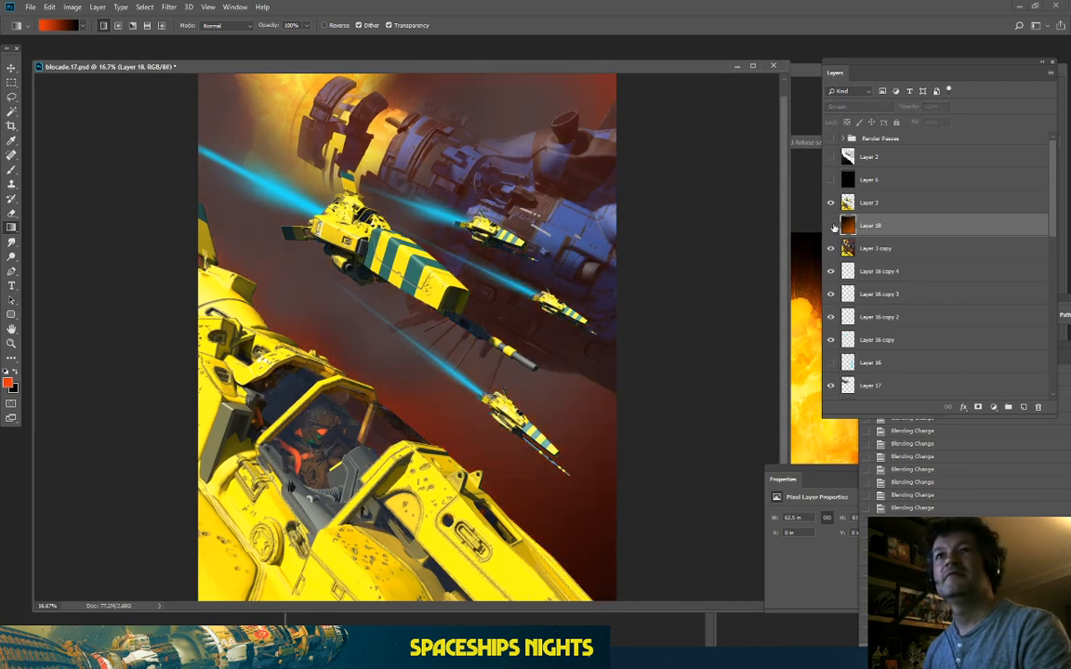
click(831, 225)
key(ctrl+plus)
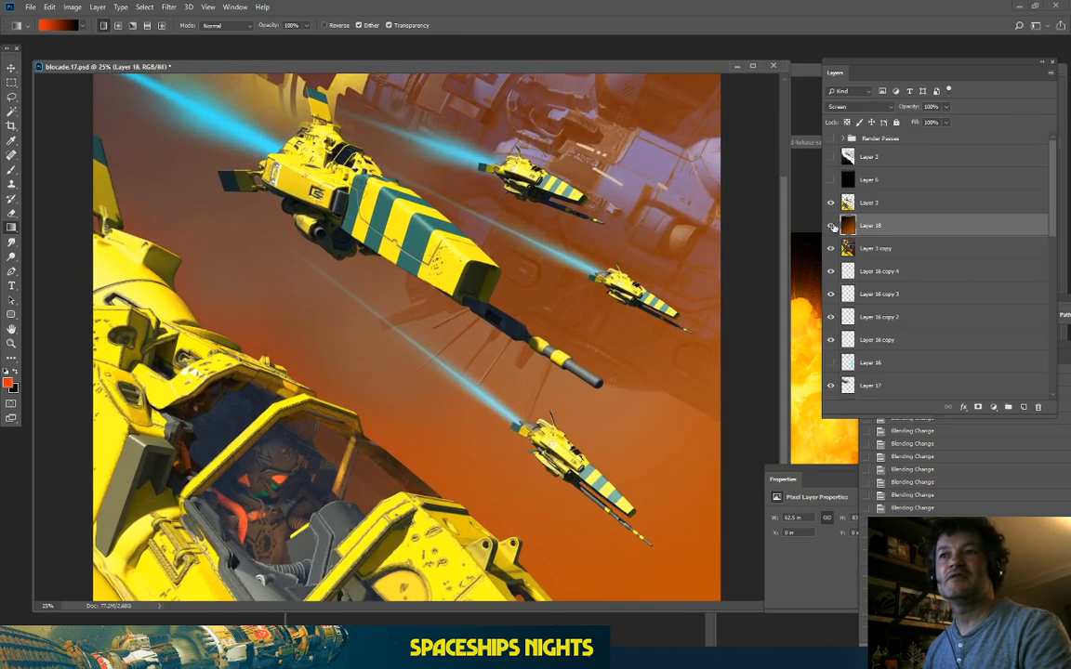
Step: Compare the haze at 25% and 16.67% with more toggles, leaving Layer 18 visible
drag(785, 186, 778, 97)
click(831, 226)
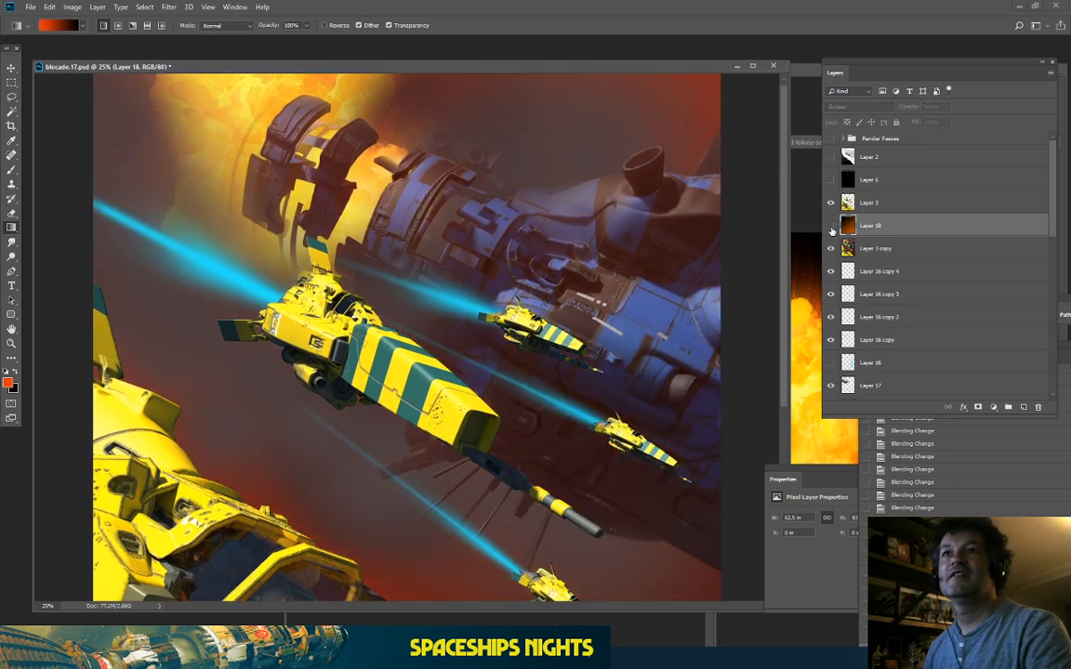
click(831, 226)
click(831, 225)
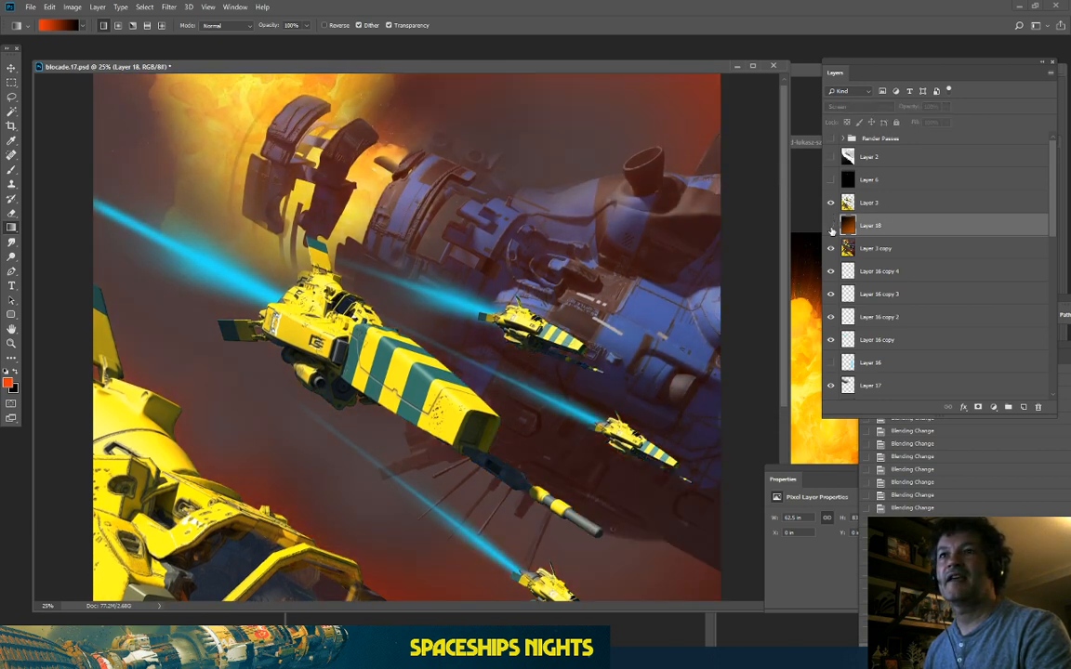
click(831, 226)
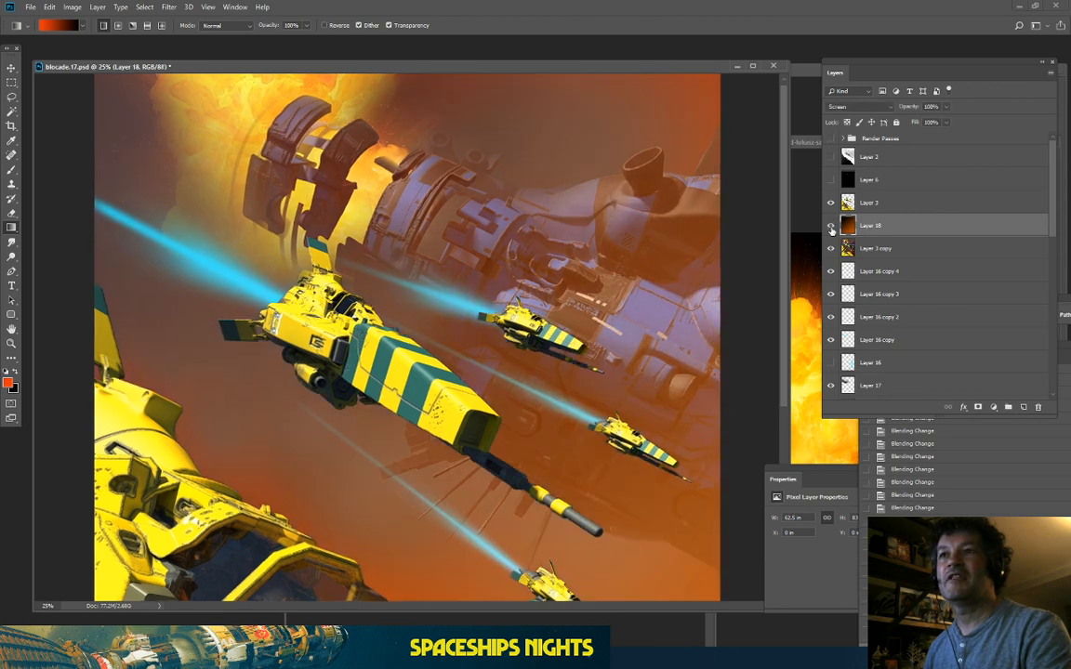
key(ctrl+minus)
click(831, 226)
click(831, 226)
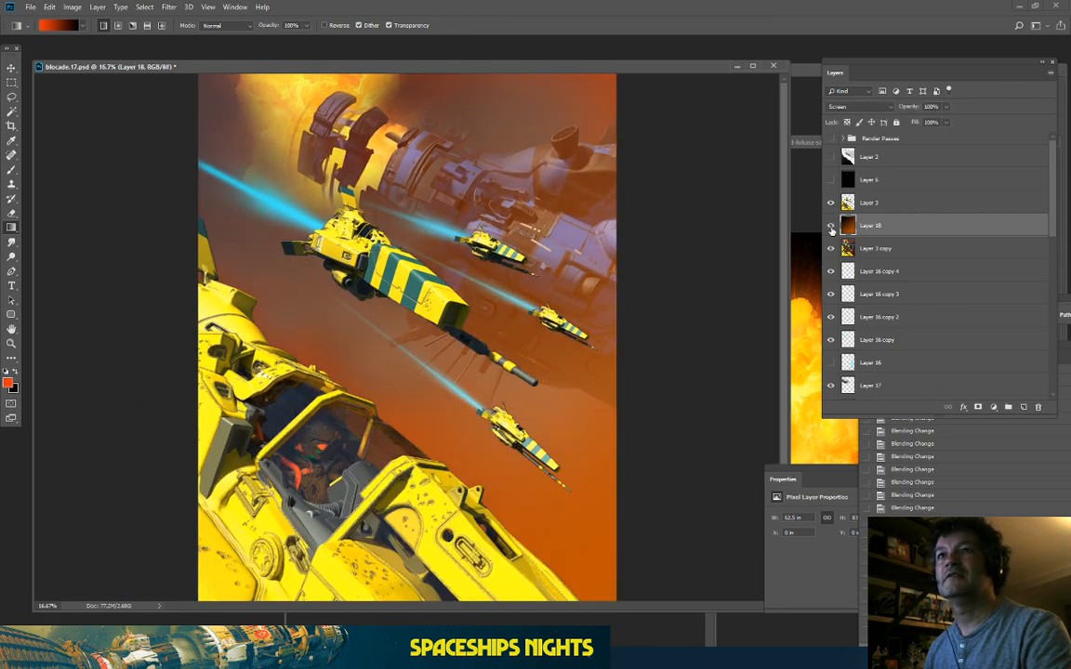
click(831, 227)
click(831, 228)
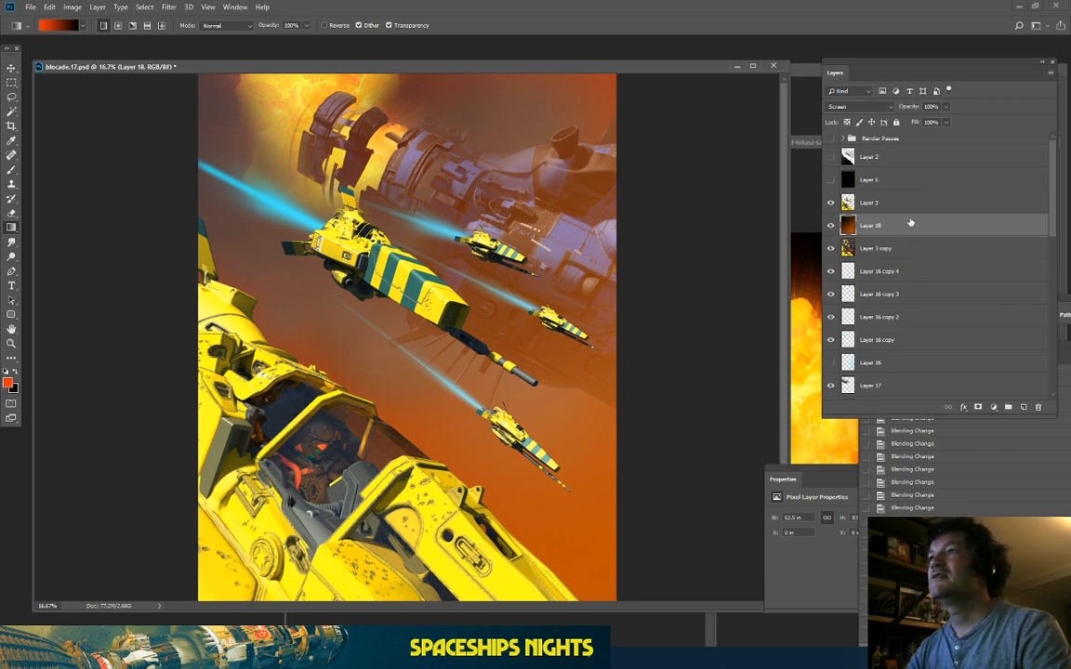
Step: Duplicate Layer 3, Layer 18 and Layer 3 copy and merge the duplicates into one layer
key(alt+bracketright)
shift+click(920, 248)
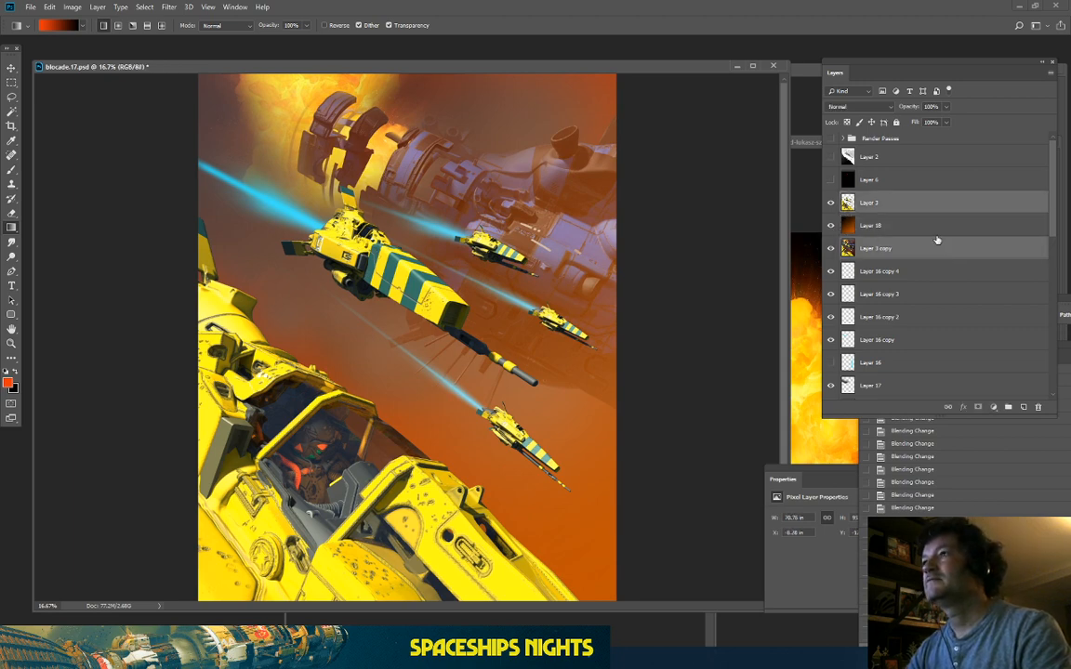
drag(946, 257, 1024, 406)
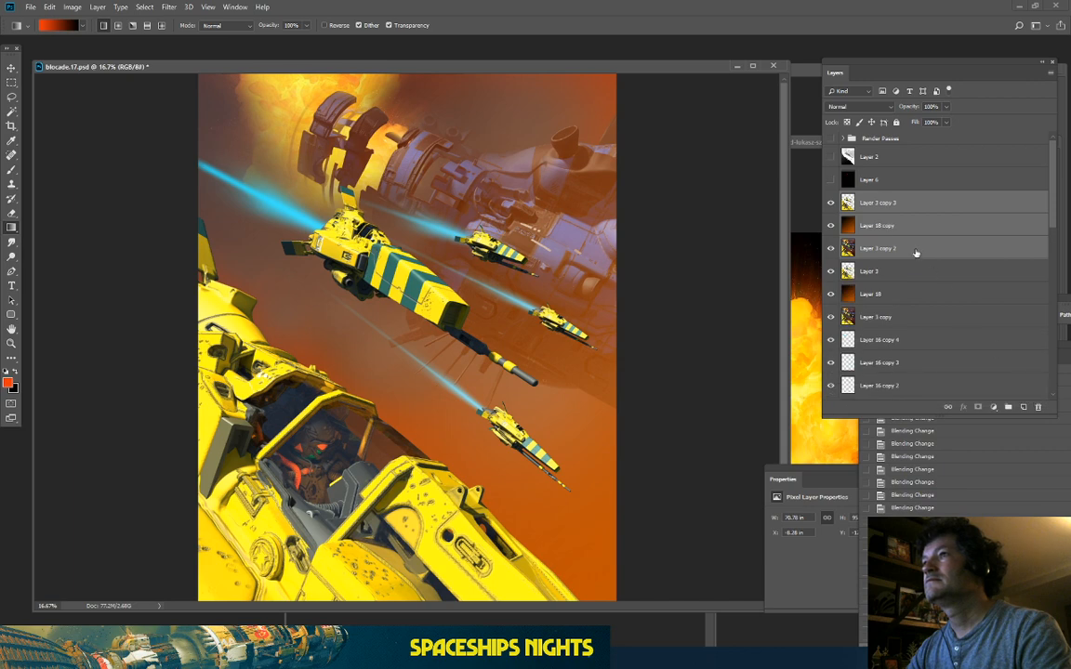
right_click(916, 252)
click(947, 505)
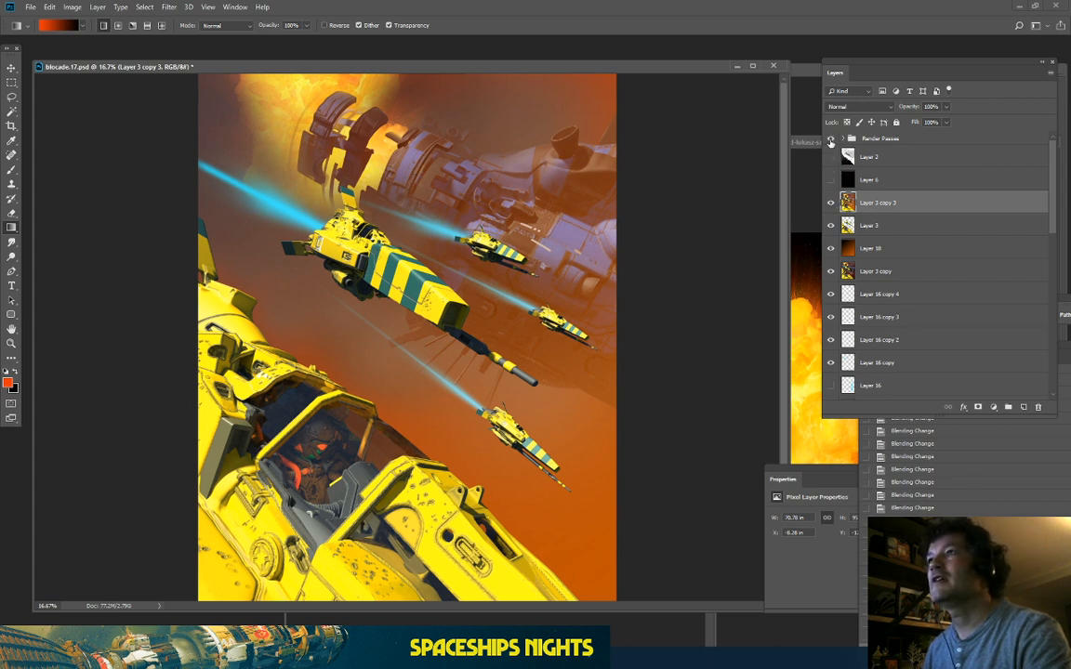
Step: Show the lighting pass inside Render Passes and marquee-select the entire image
click(843, 140)
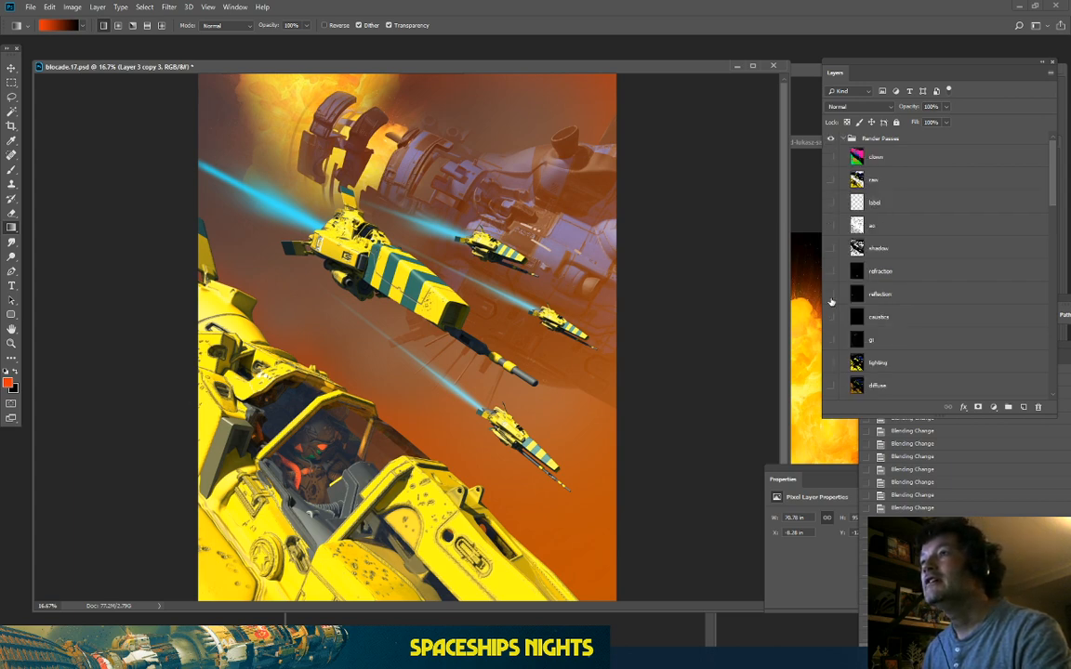
scroll(831, 301, down, 1)
click(831, 337)
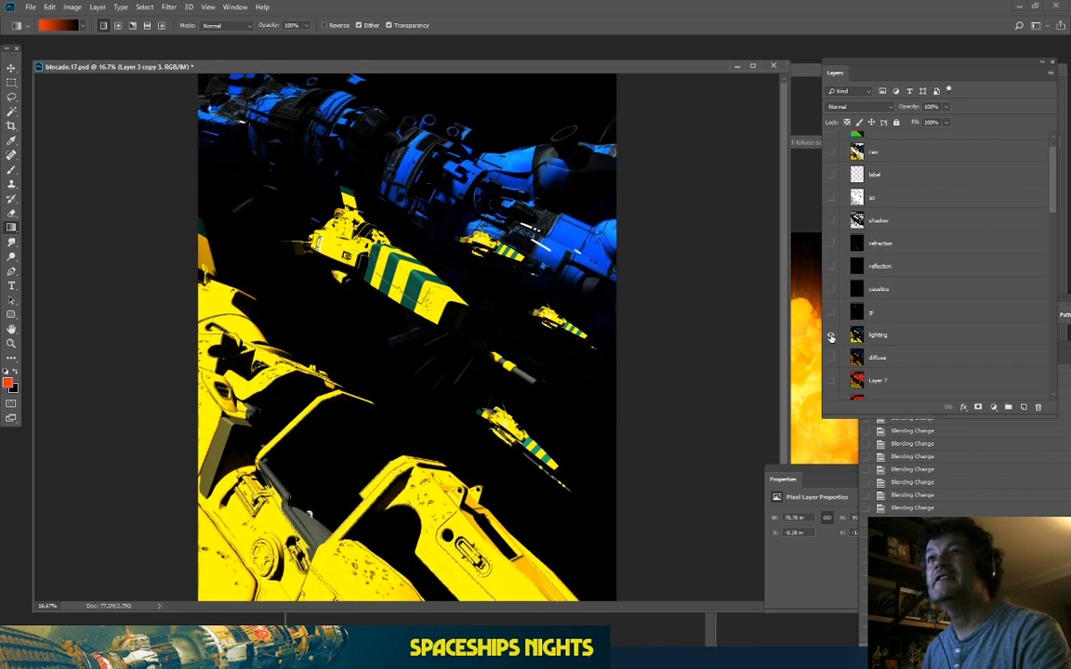
click(911, 336)
click(14, 81)
key(ctrl+minus)
key(ctrl+minus)
drag(268, 169, 539, 497)
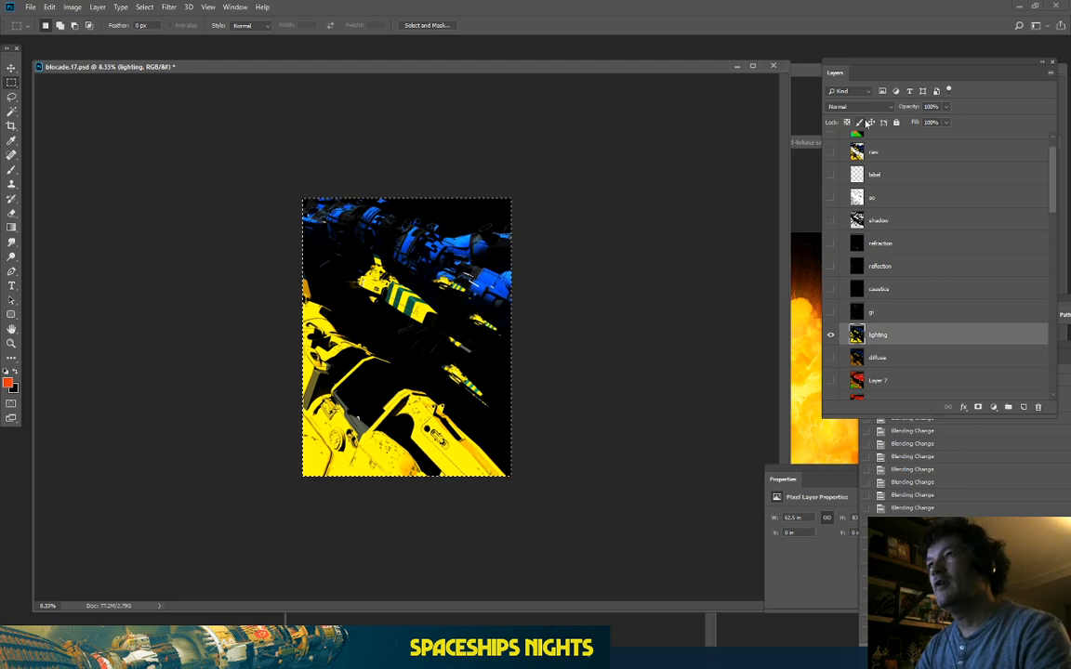
Step: Hide Render Passes and paste the lighting pass above Layer 3 copy 3 as Layer 19
scroll(872, 175, up, 1)
click(842, 138)
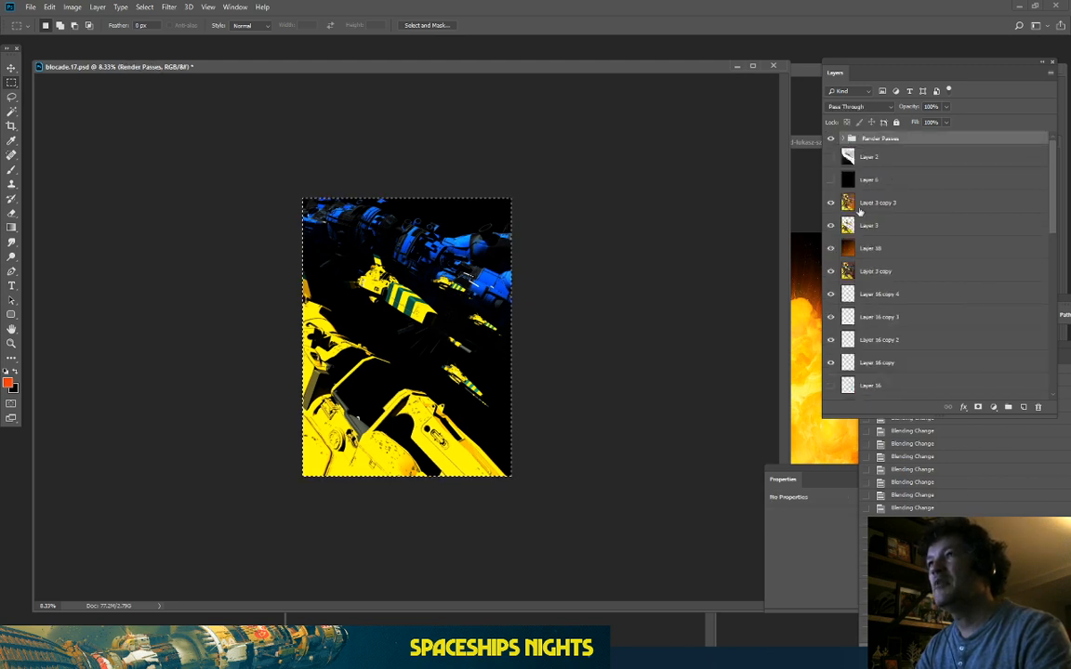
click(886, 205)
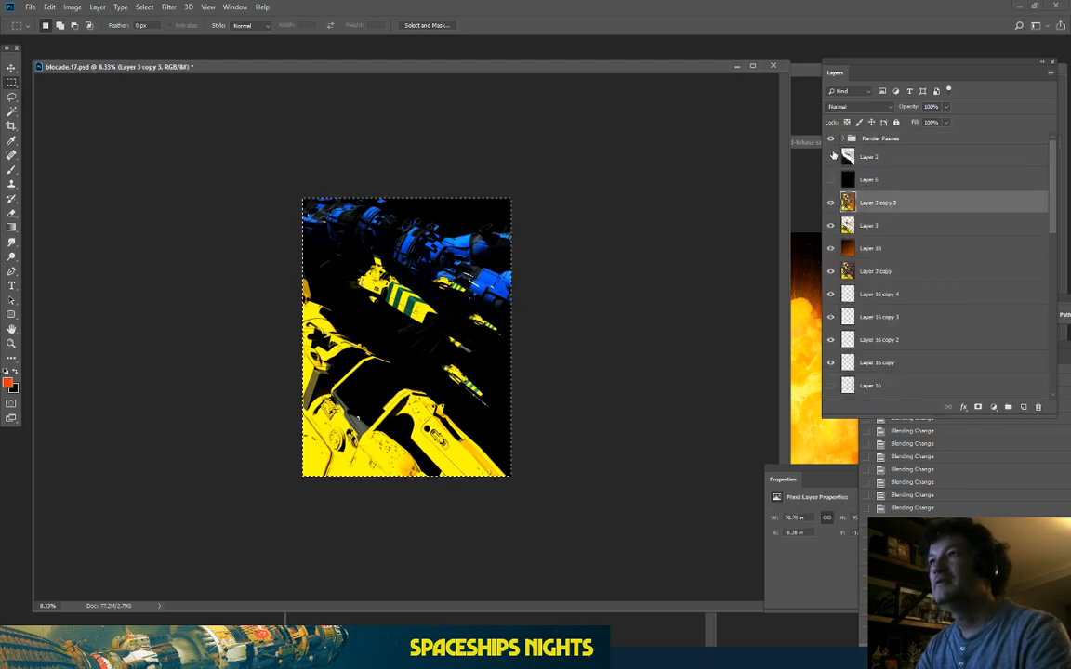
click(831, 140)
key(ctrl+v)
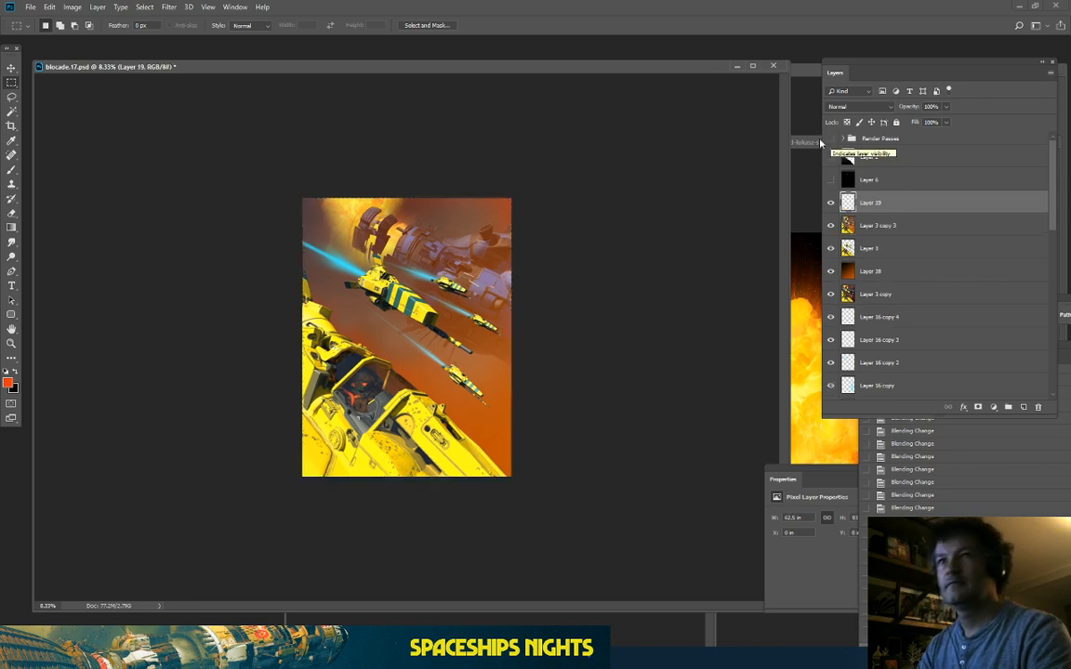
key(ctrl+plus)
key(ctrl+plus)
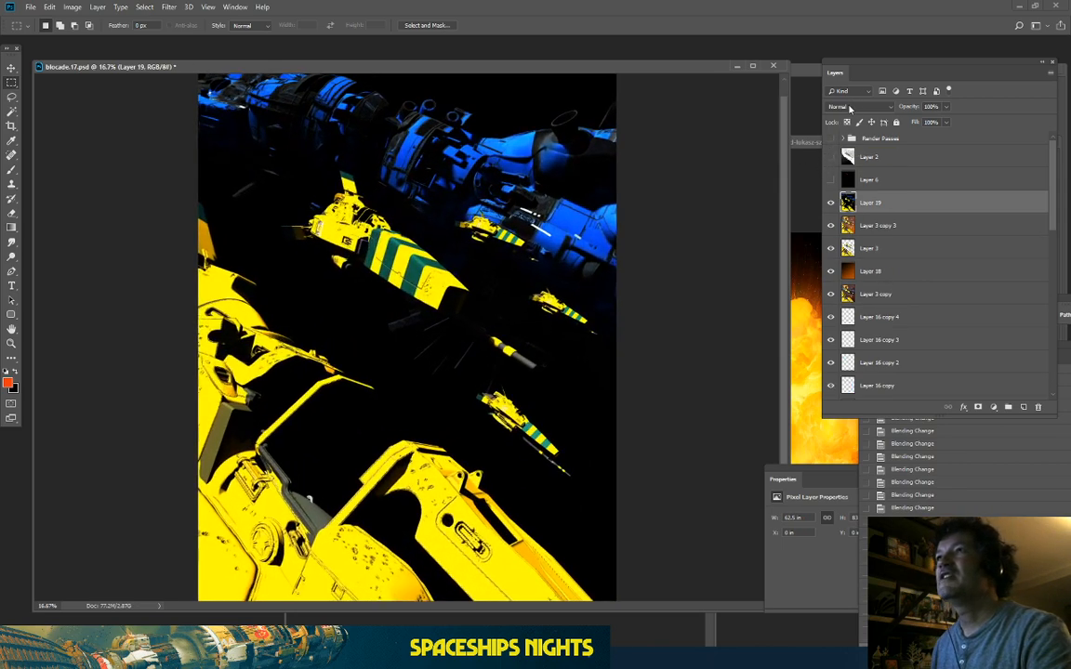
scroll(849, 109, down, 6)
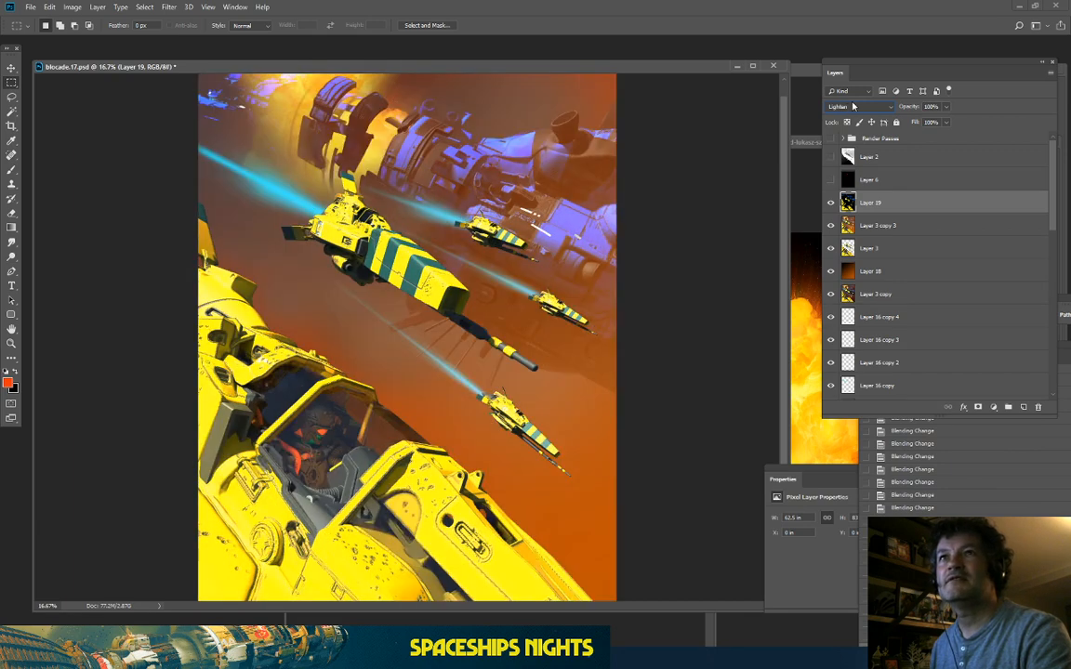
scroll(853, 107, down, 1)
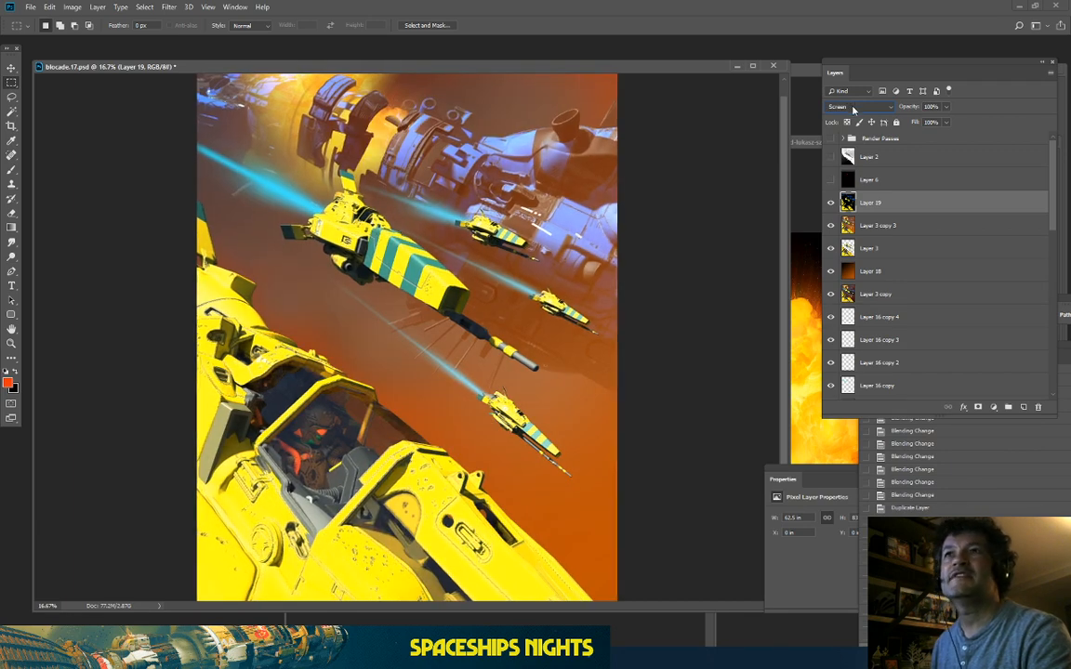
key(ctrl+plus)
drag(369, 232, 369, 384)
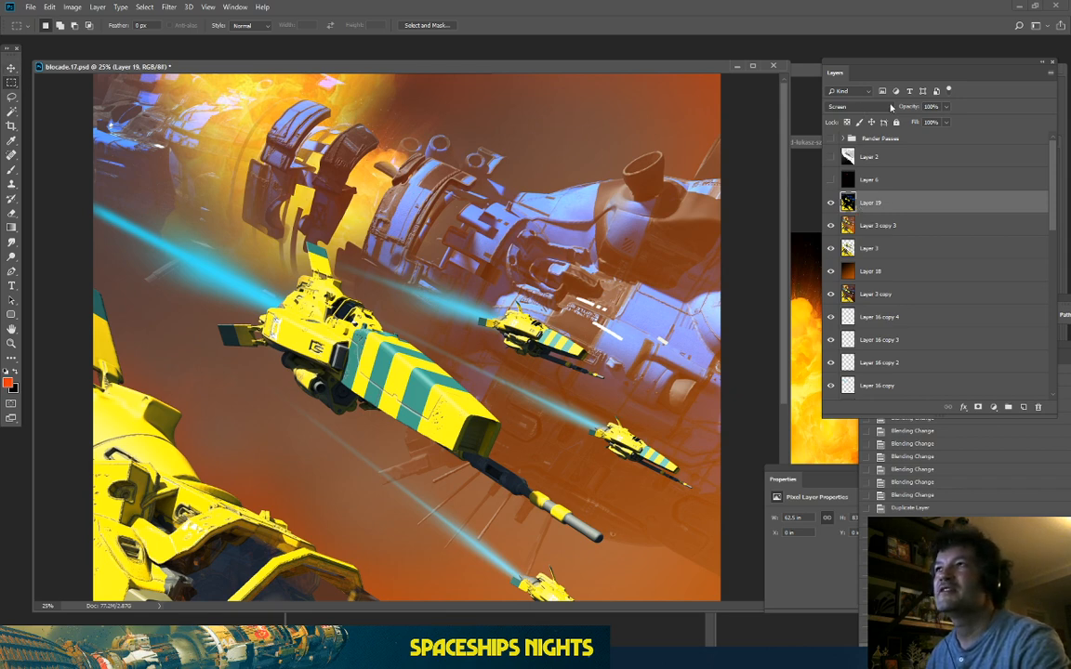
Step: Try Screen blending and lower opacity on Layer 19, then return it to Normal at 100%
click(860, 106)
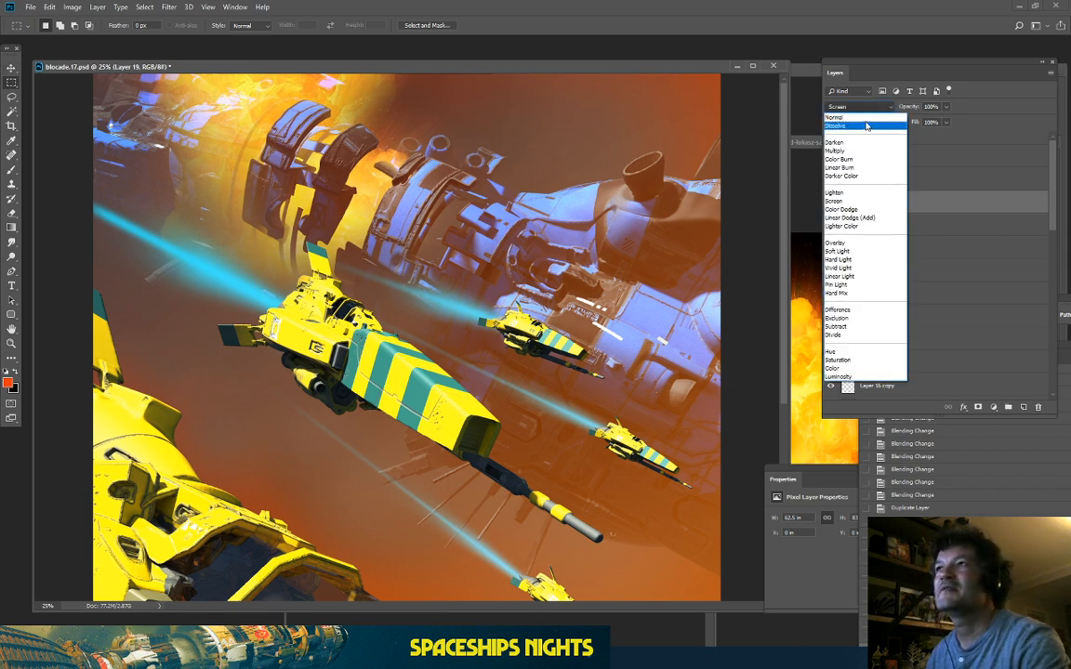
click(818, 118)
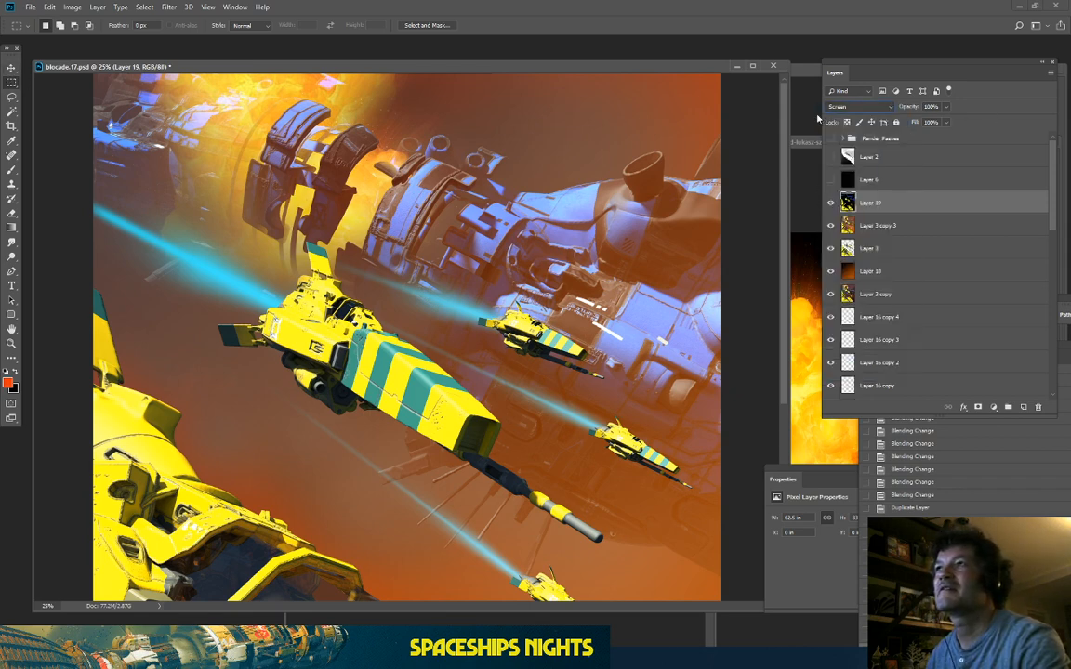
click(890, 107)
click(805, 100)
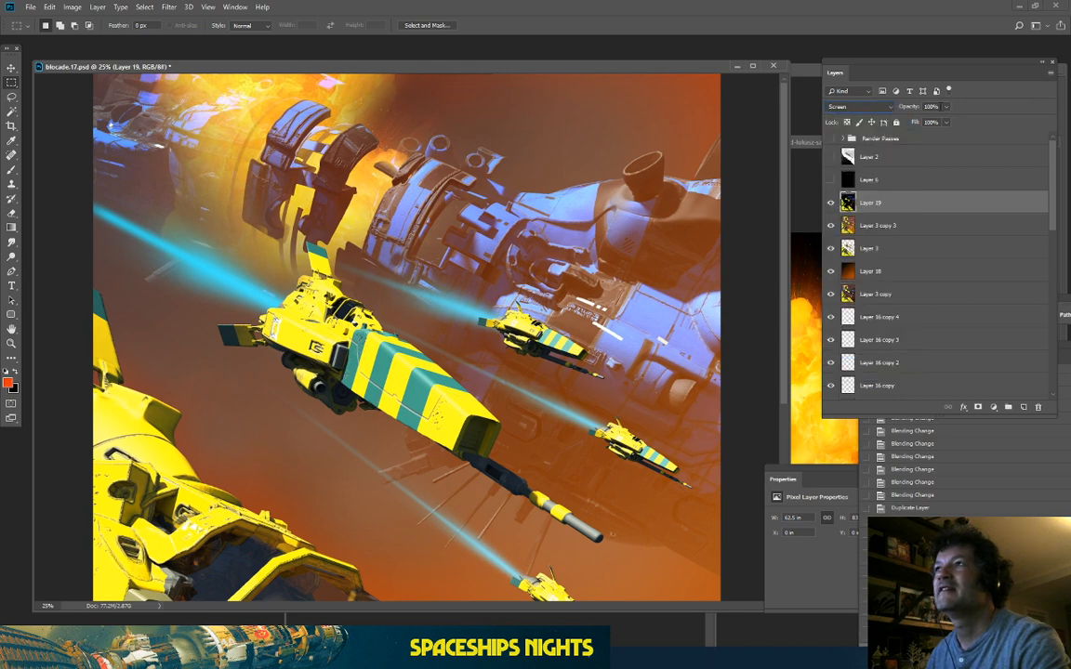
click(945, 106)
drag(945, 113, 984, 144)
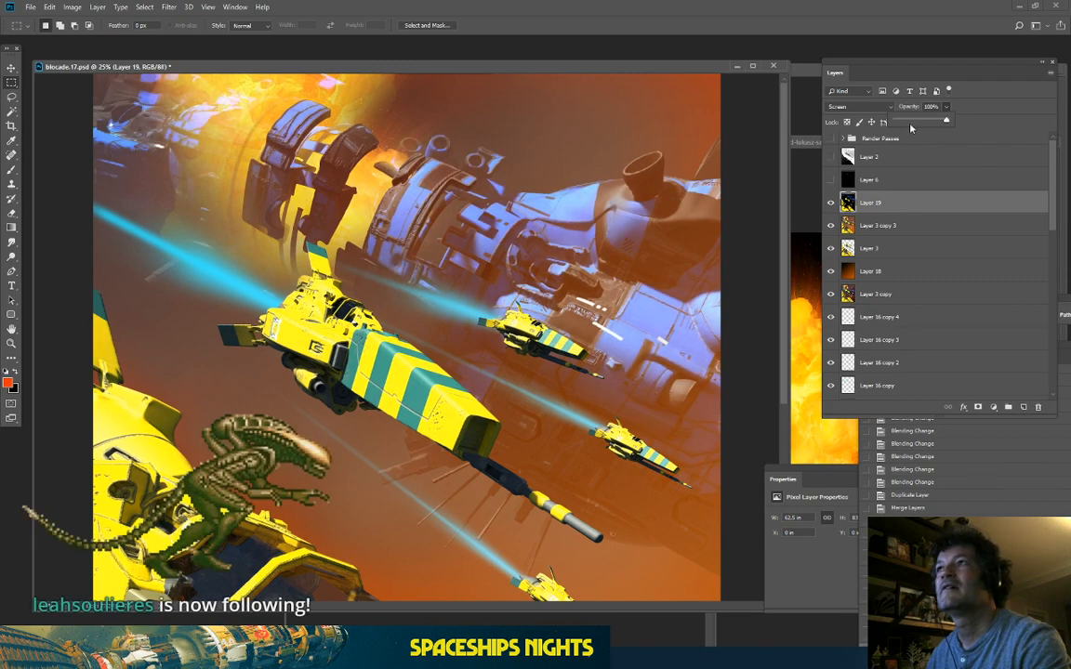
click(849, 109)
click(846, 118)
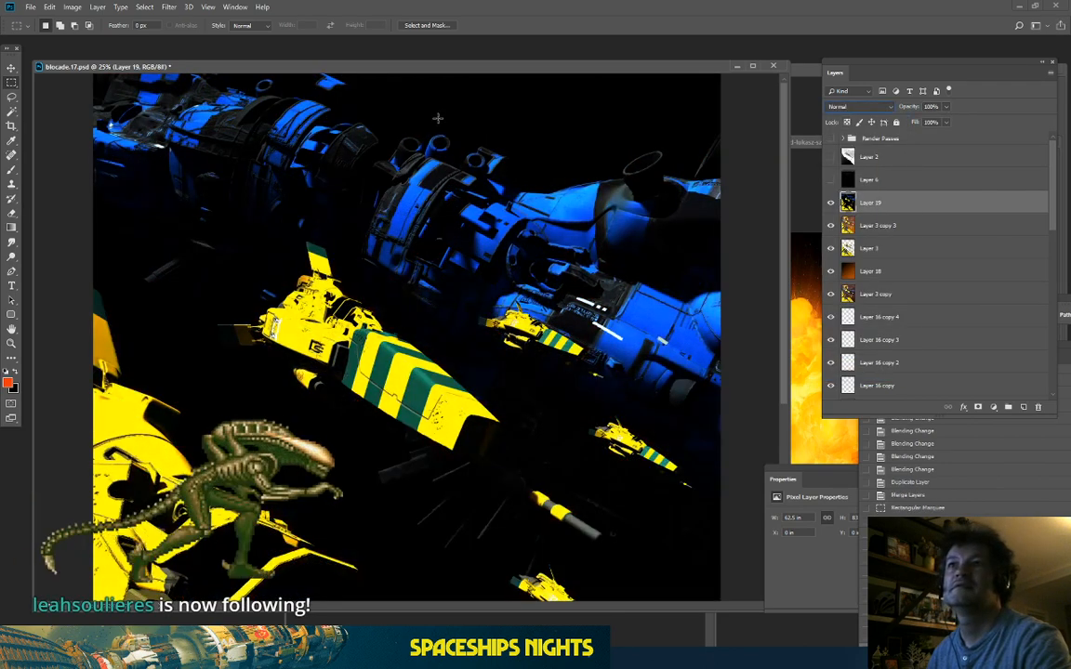
Step: Color Range-select the mothership's blue at fuzziness 169 and copy it to new Layer 20
click(144, 7)
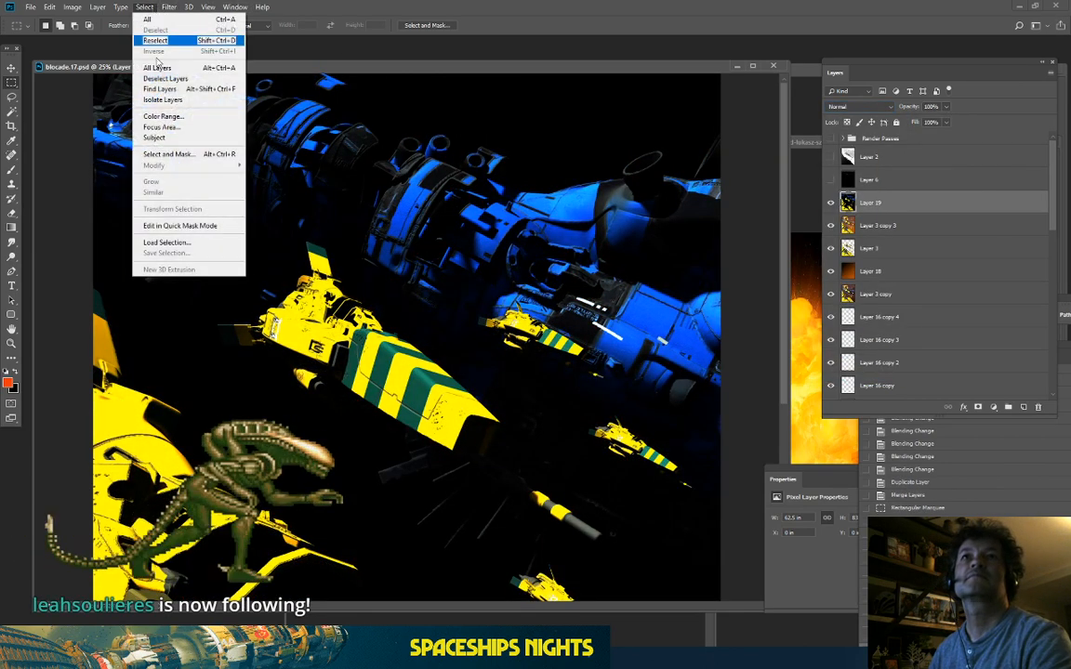
click(158, 108)
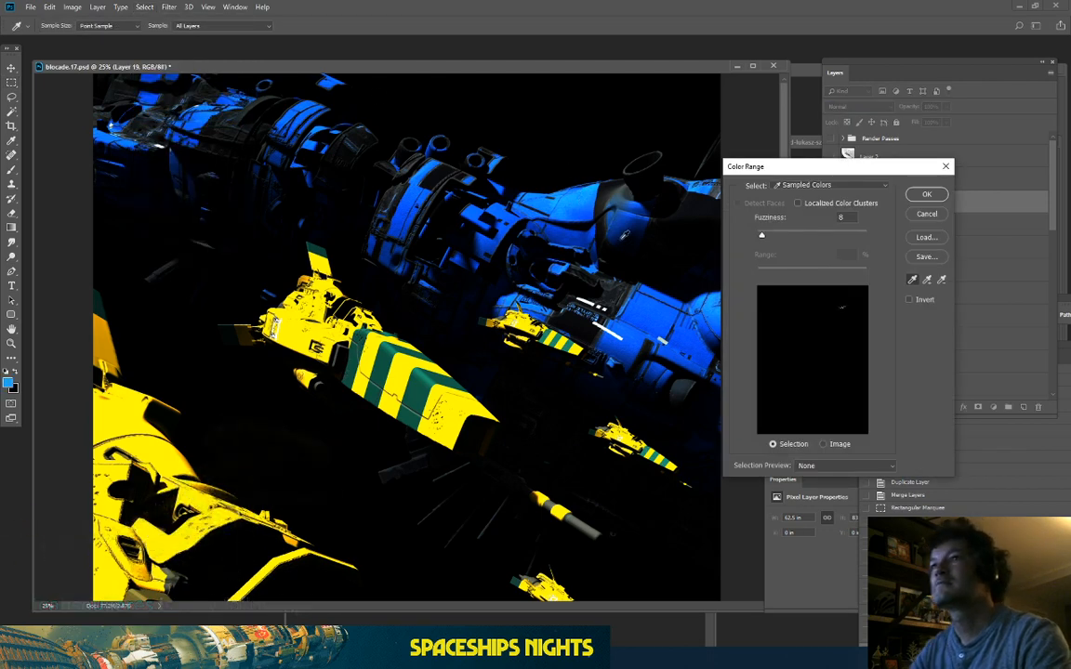
click(671, 311)
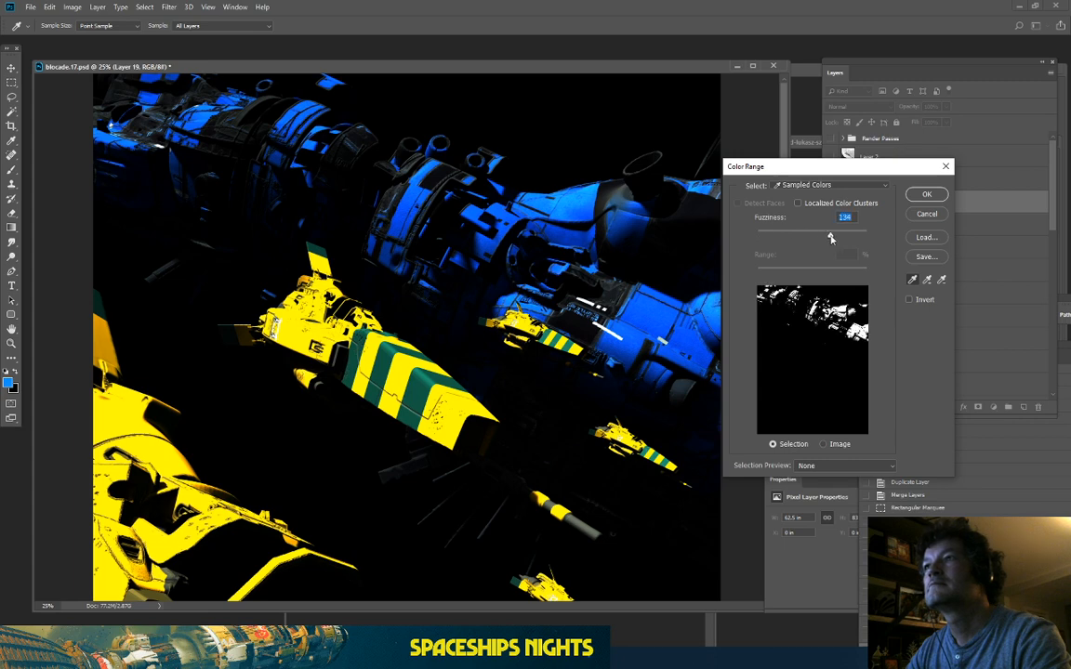
drag(762, 238, 851, 244)
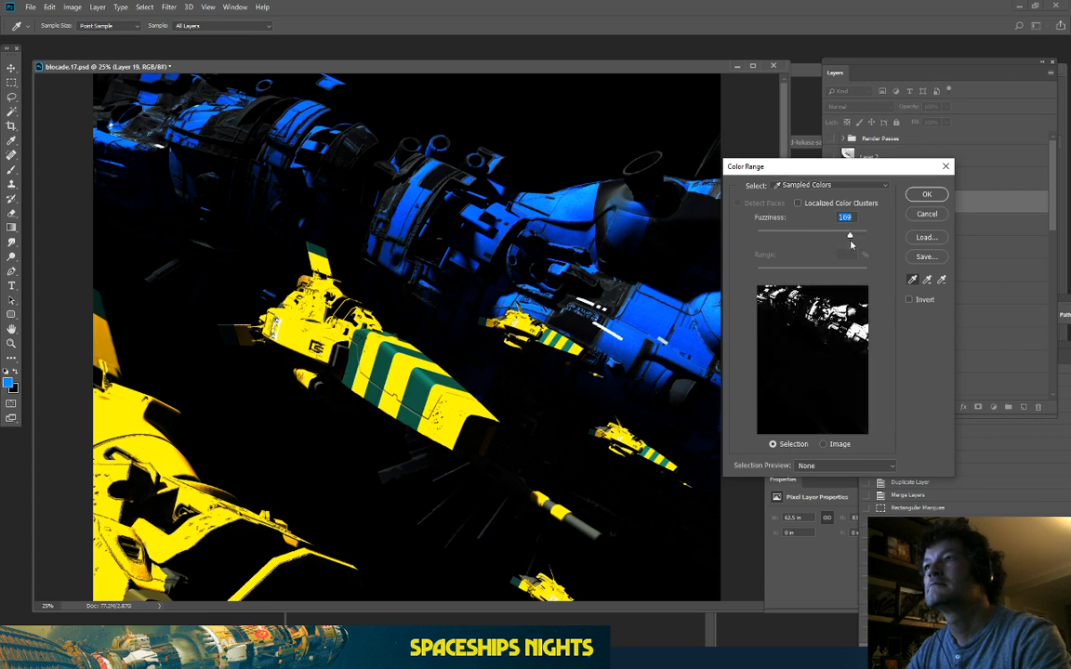
click(928, 194)
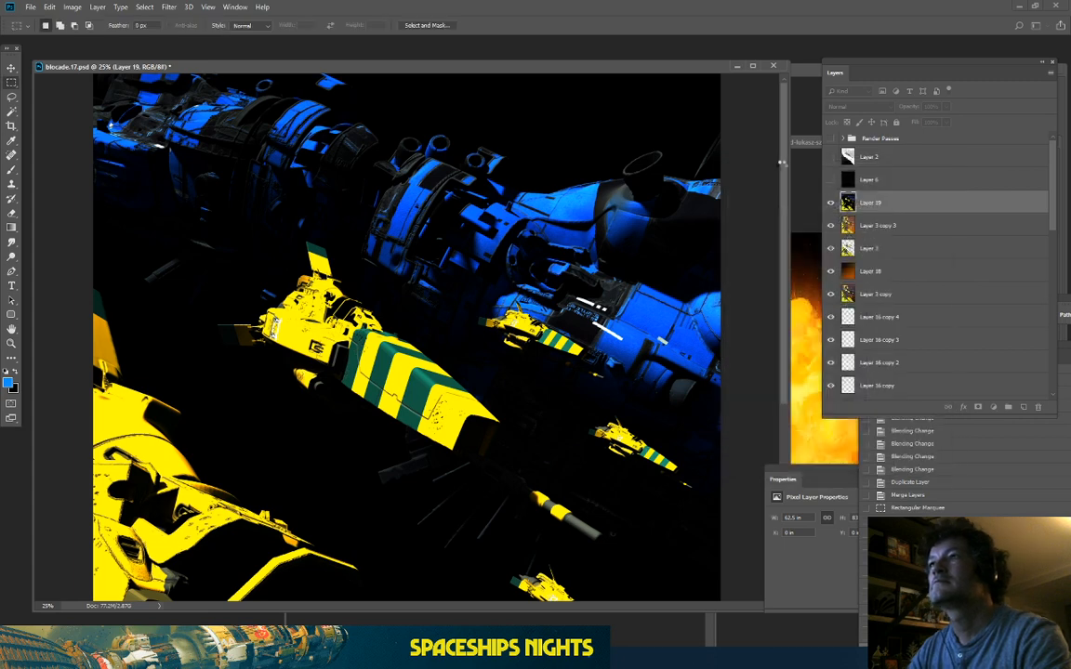
key(ctrl+j)
Step: Hide Layer 19 and set Layer 20's blend mode to Screen
click(831, 226)
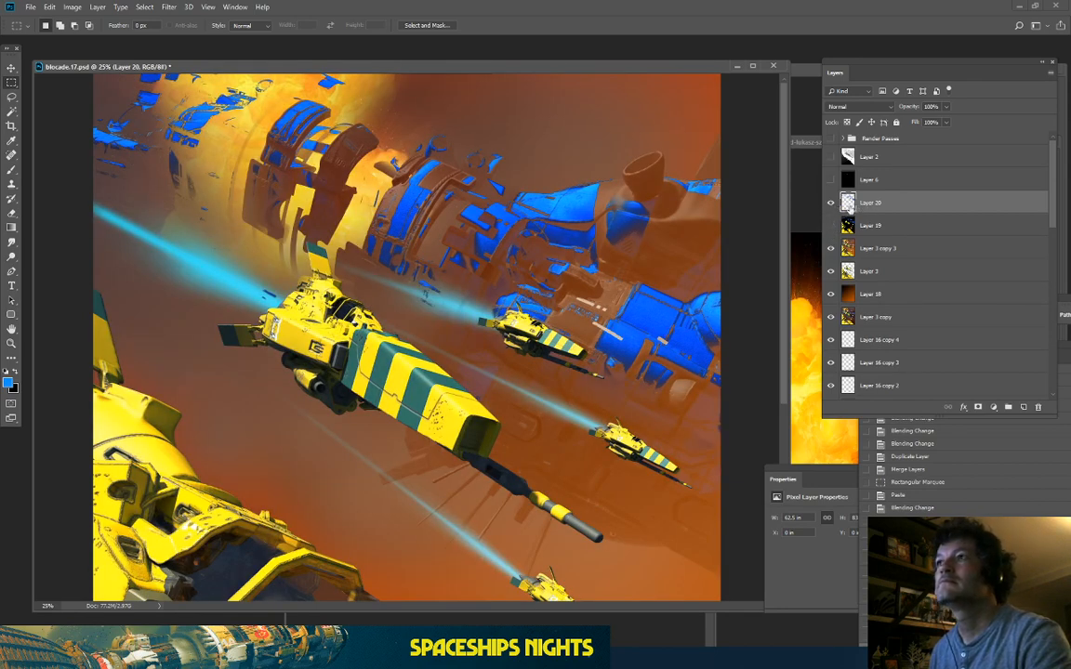
click(831, 226)
click(831, 226)
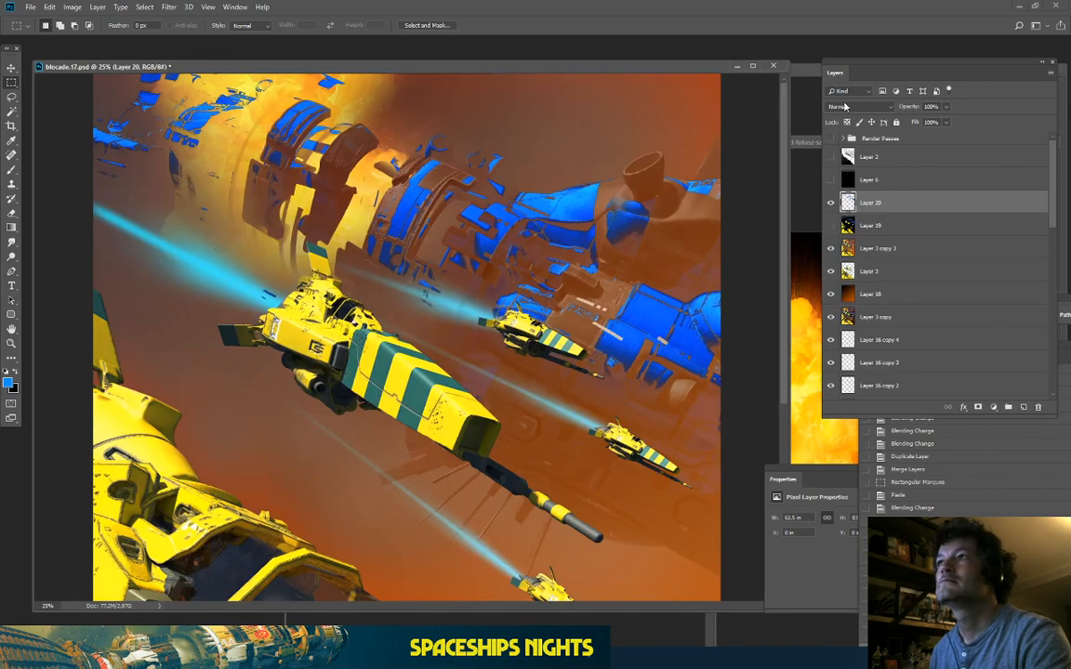
click(860, 106)
click(835, 201)
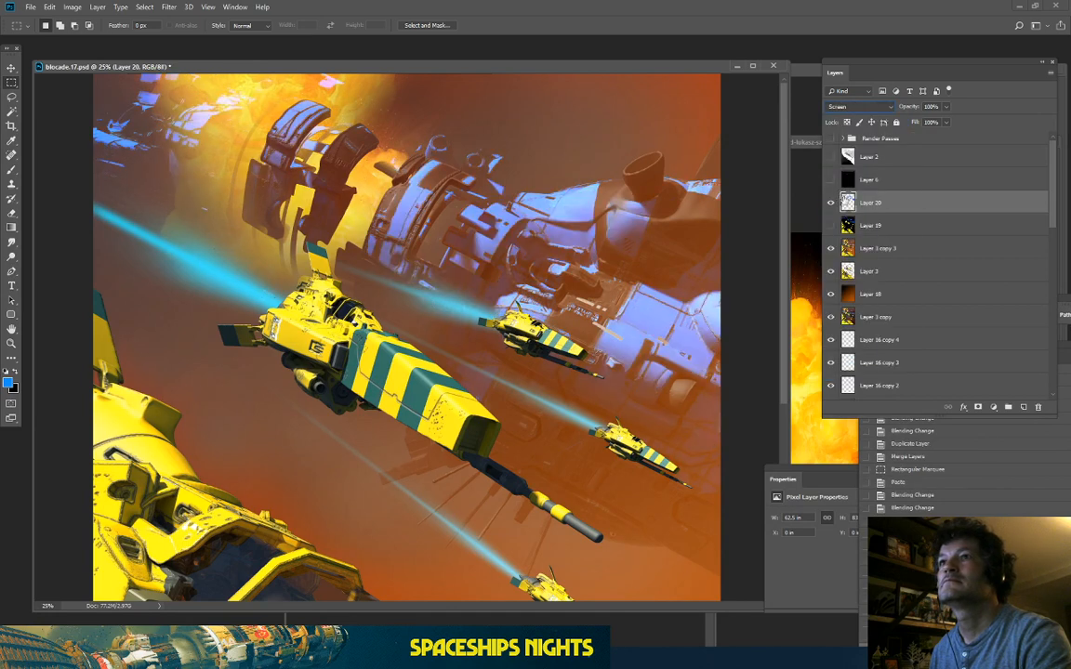
click(73, 6)
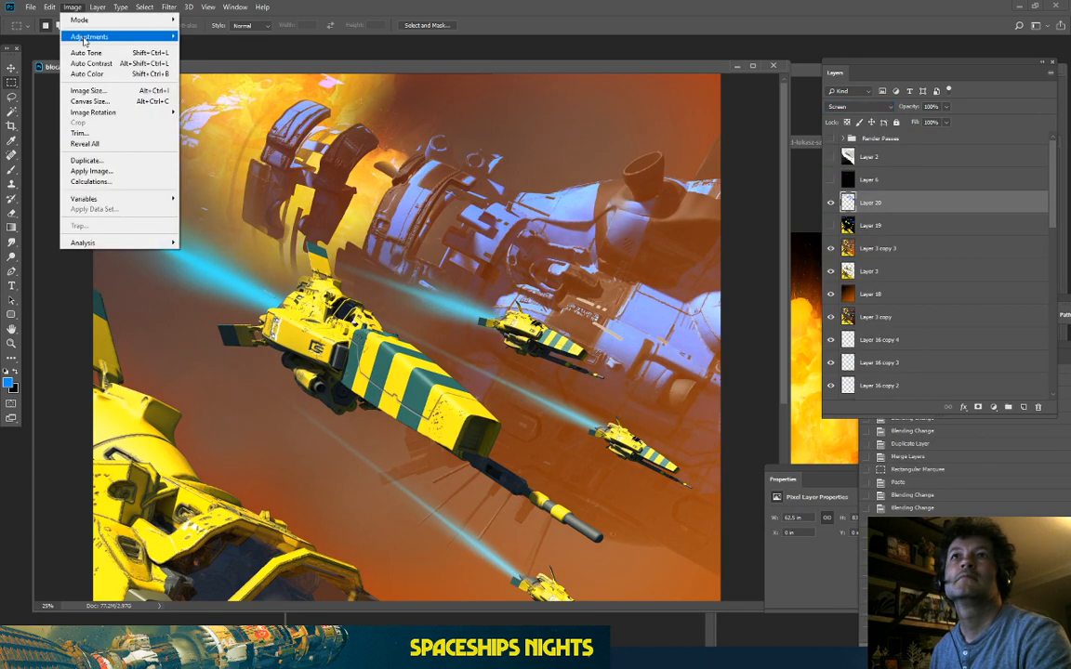
Step: Colorize Layer 20 in Hue/Saturation with Hue 186 and Lightness -50
mouse_move(77, 37)
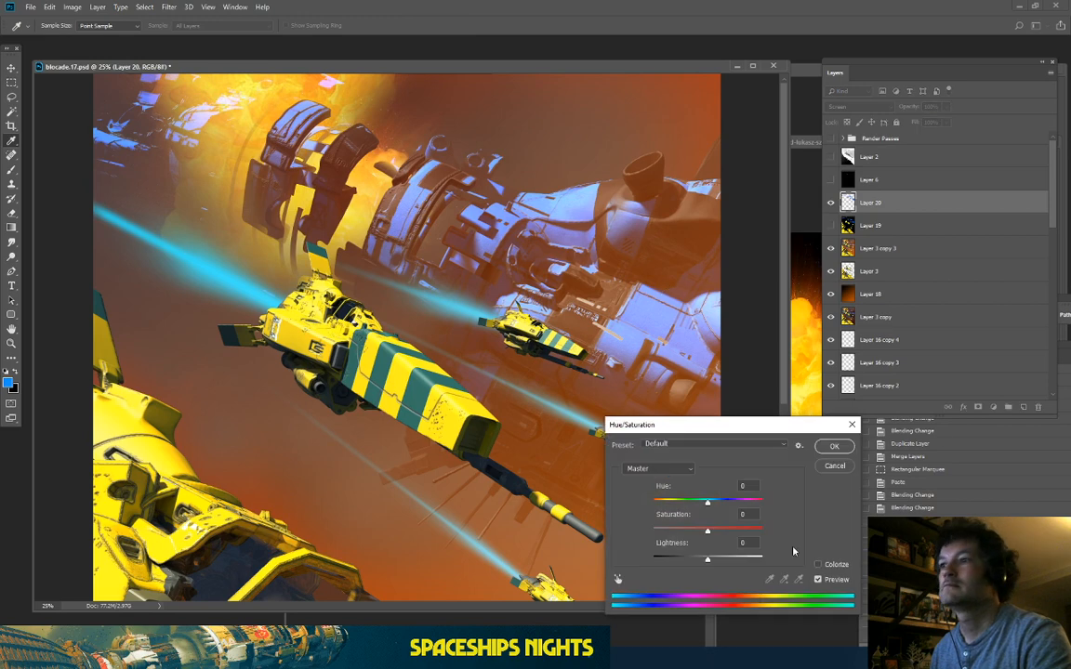
click(819, 565)
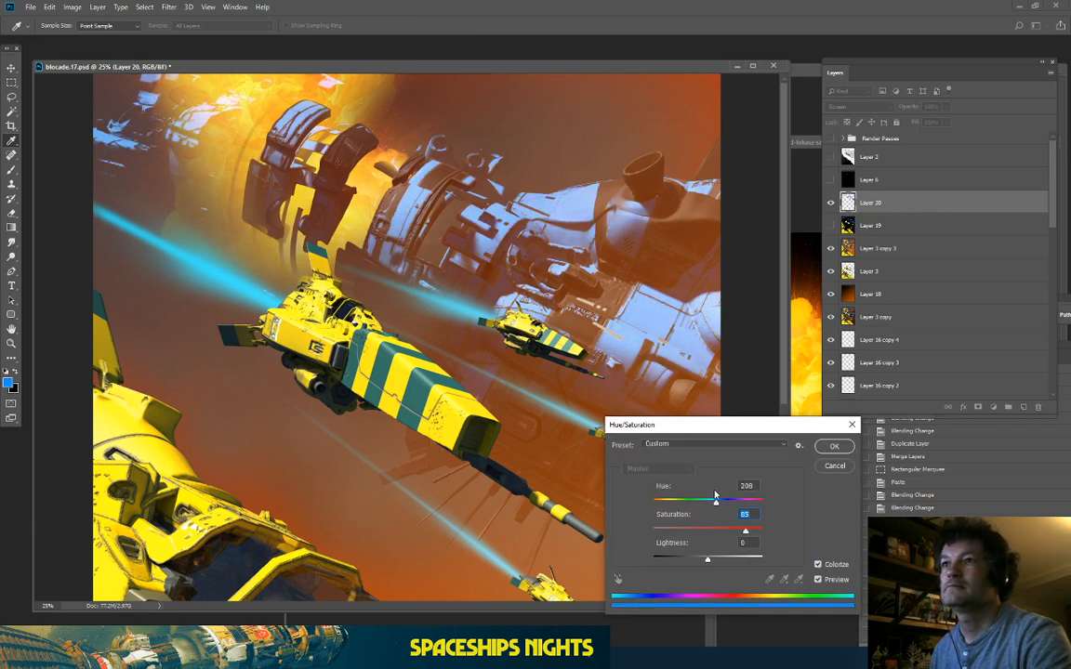
mouse_move(713, 562)
mouse_down()
mouse_move(699, 563)
mouse_move(711, 566)
mouse_up()
drag(716, 502, 654, 505)
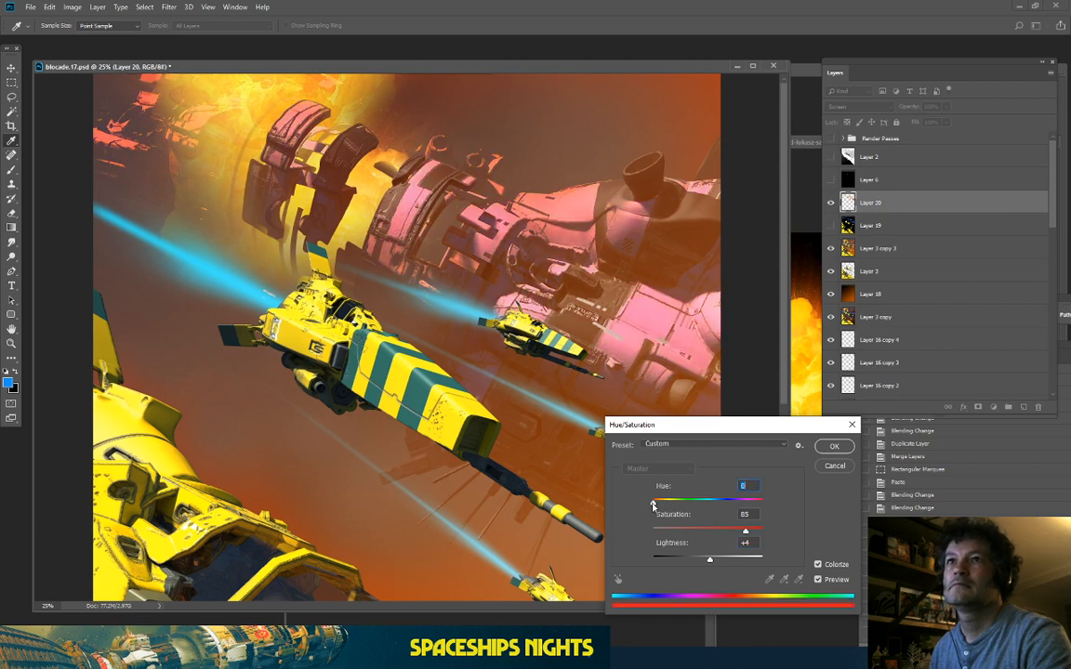
key(ctrl+minus)
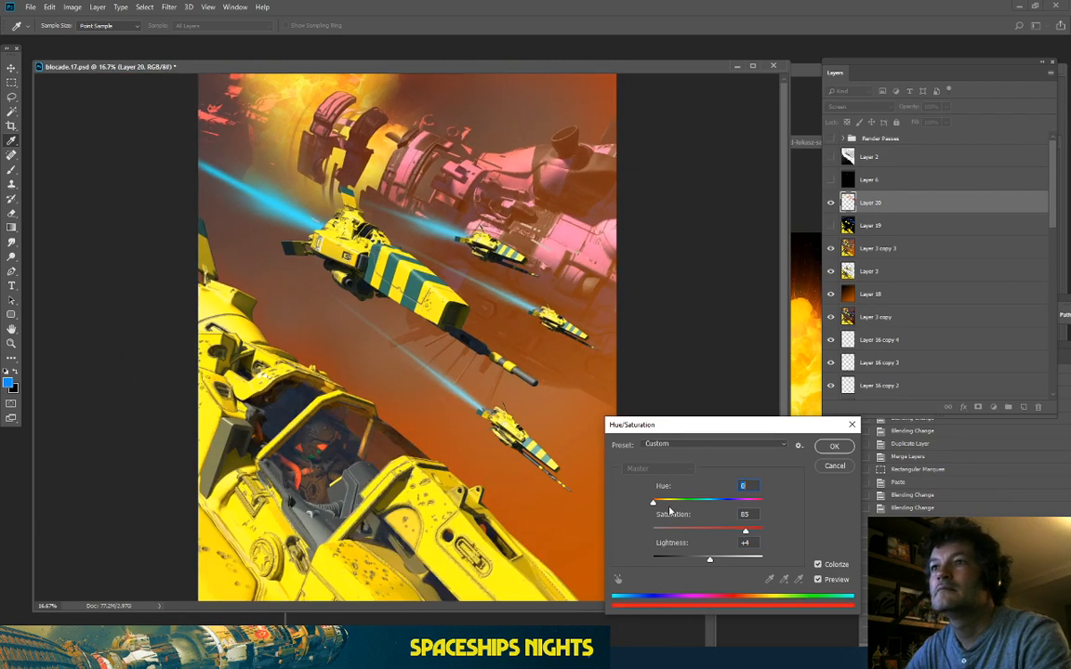
drag(653, 503, 708, 504)
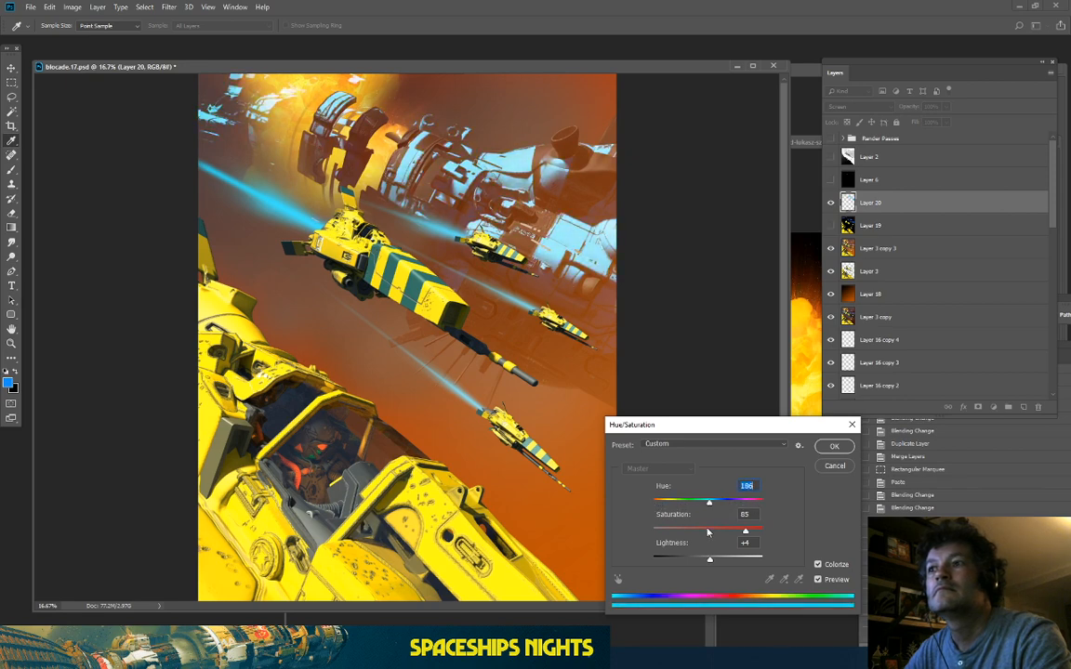
drag(710, 557, 681, 562)
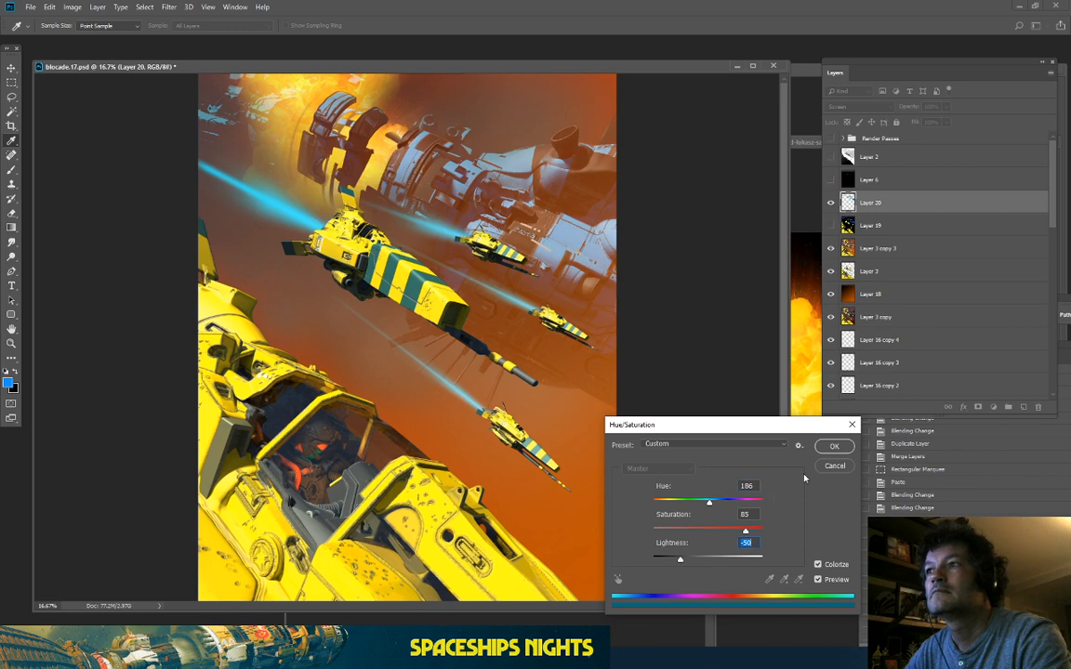
click(833, 446)
key(m)
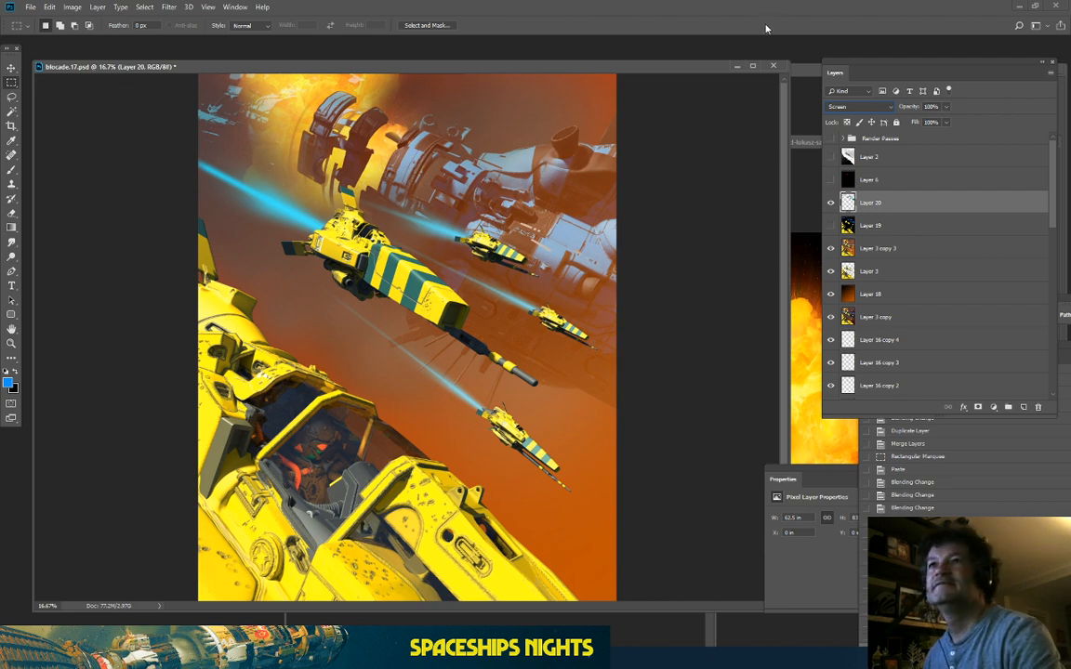
Step: Cycle through Layer 20's blend modes, toggling its visibility to compare each one
click(832, 204)
click(832, 204)
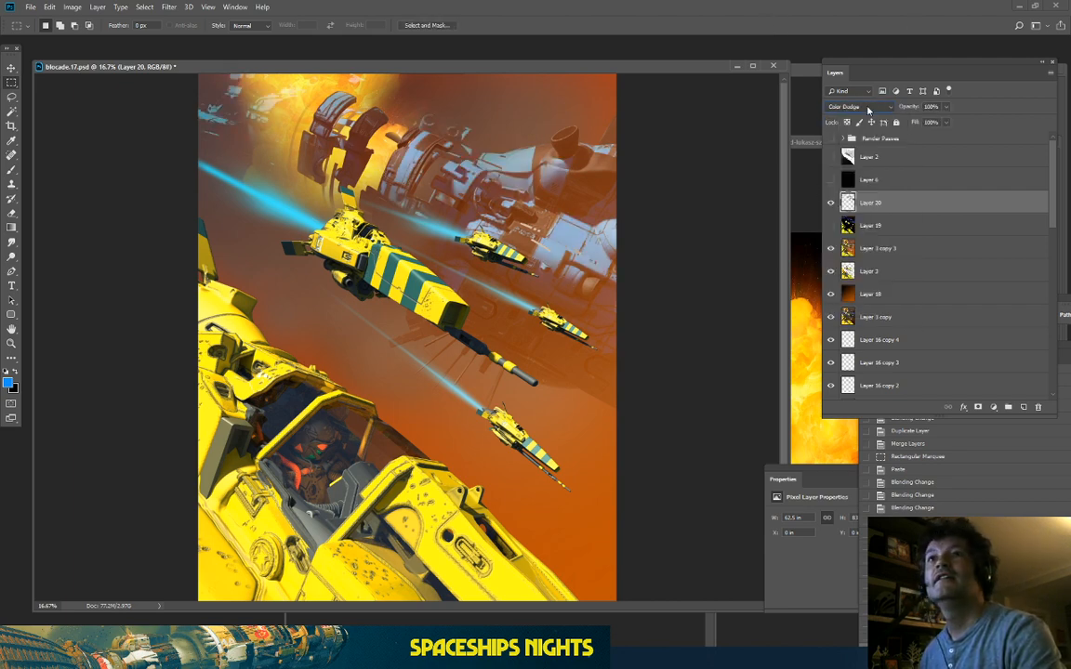
scroll(868, 109, down, 2)
scroll(868, 109, down, 4)
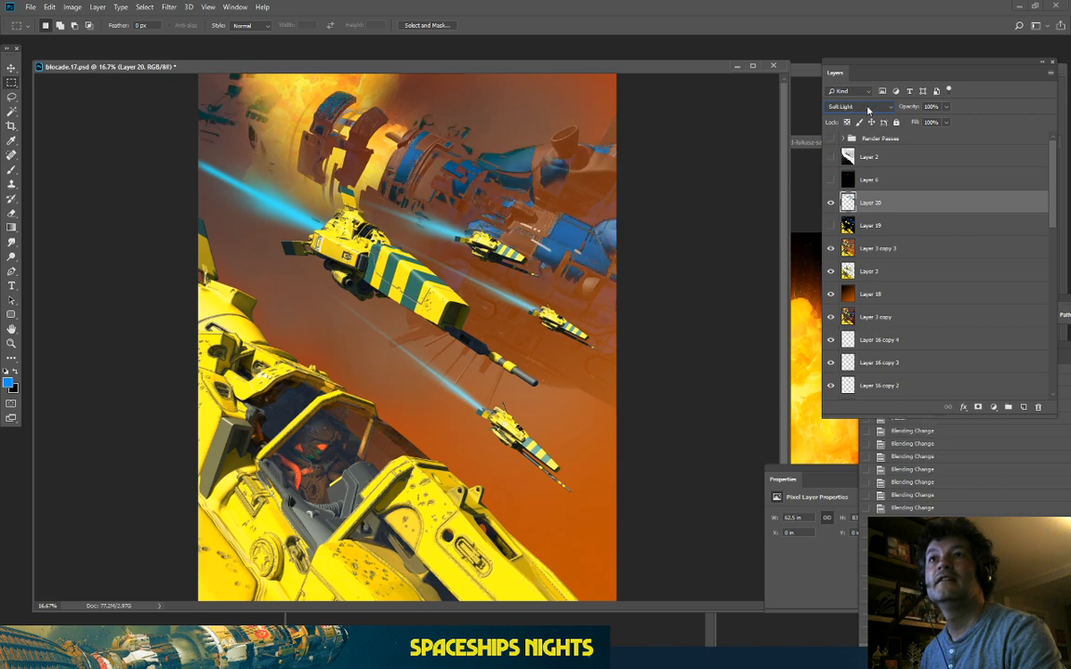
scroll(868, 109, down, 4)
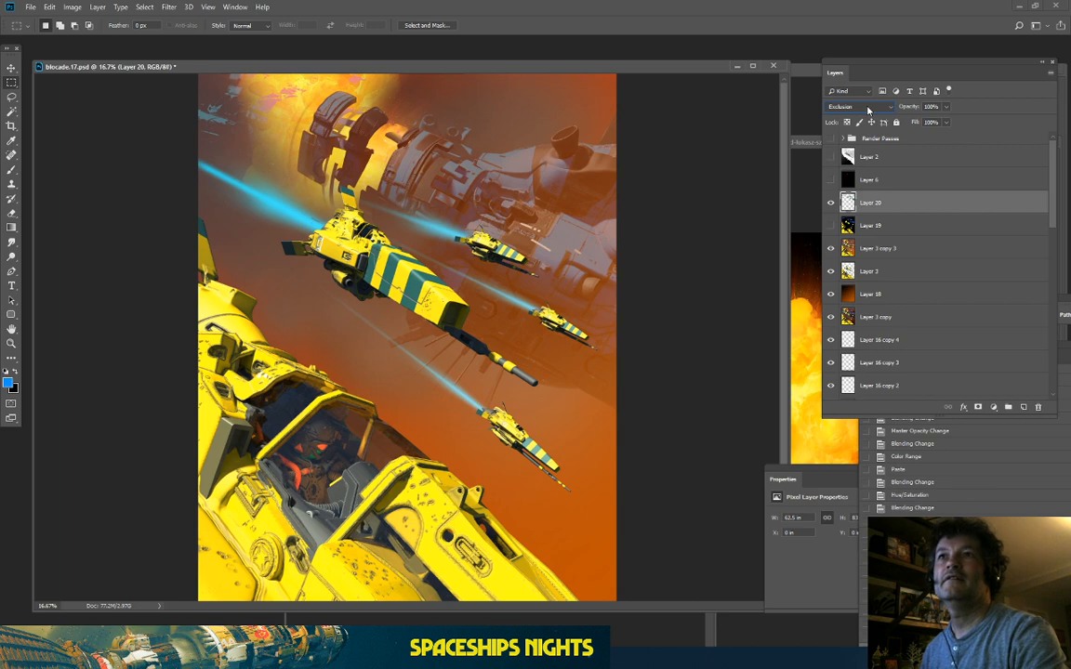
click(830, 203)
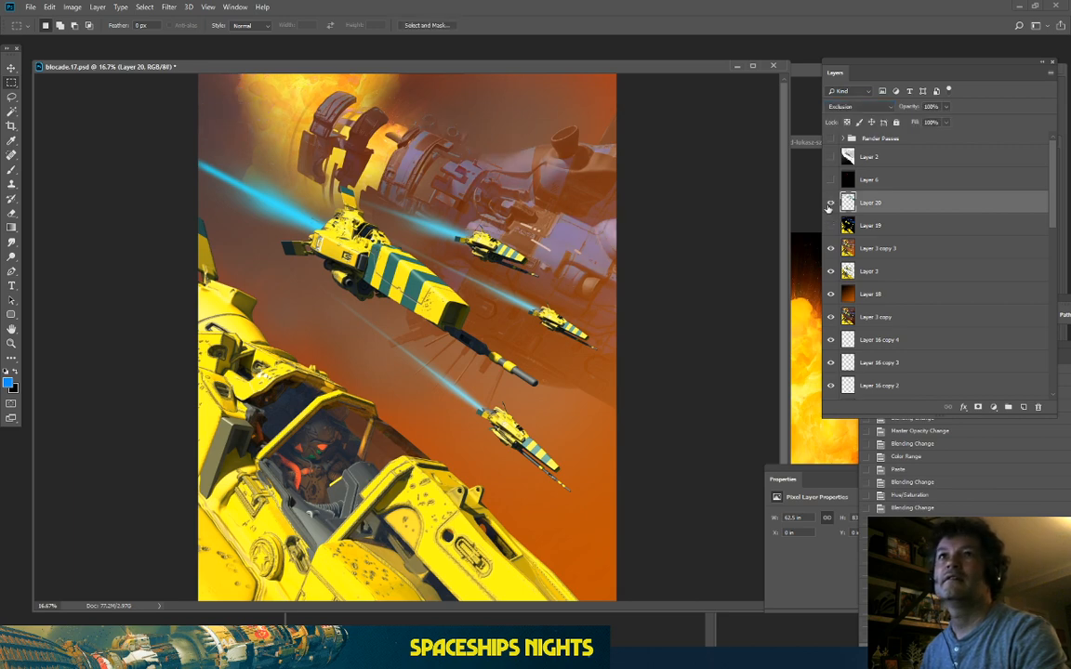
click(830, 204)
click(830, 204)
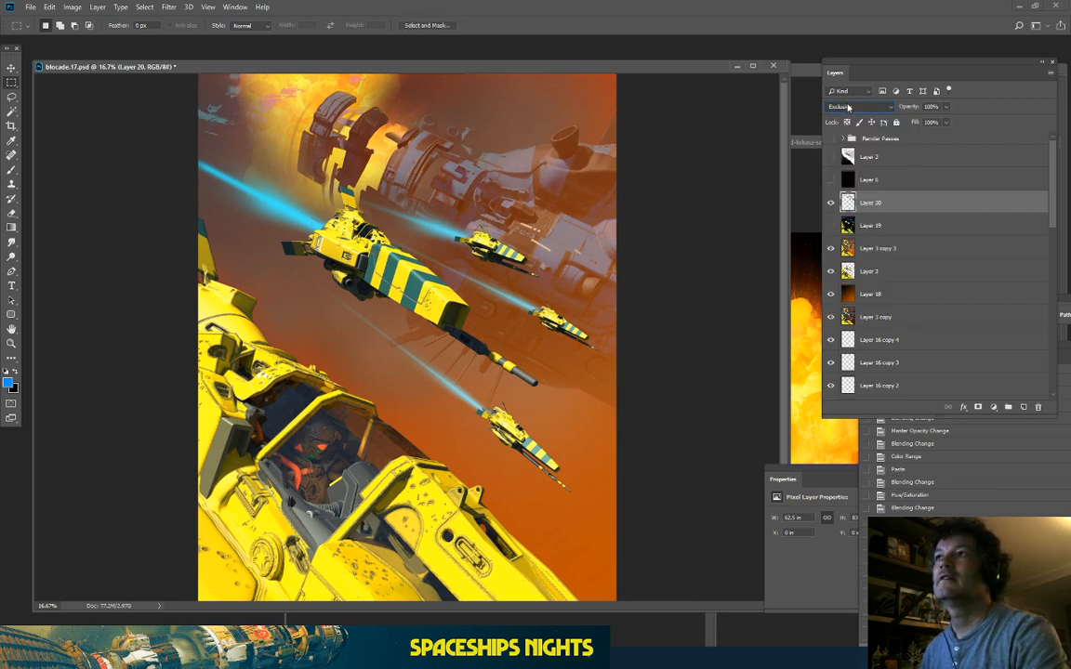
click(830, 203)
scroll(848, 108, up, 5)
scroll(848, 108, up, 8)
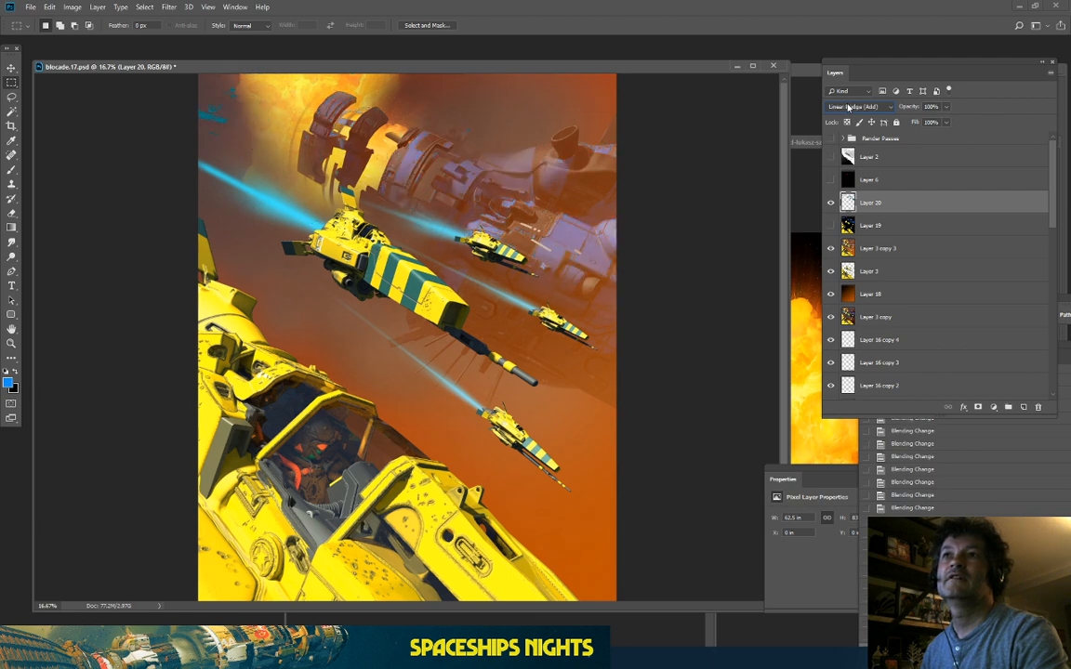
scroll(848, 108, up, 2)
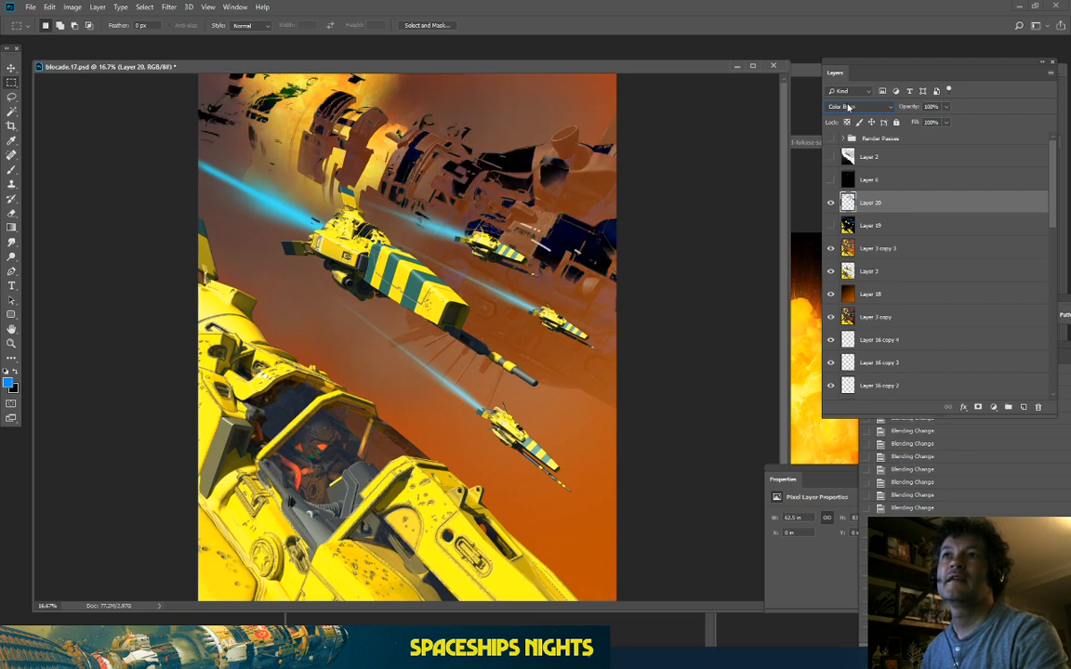
scroll(847, 107, up, 3)
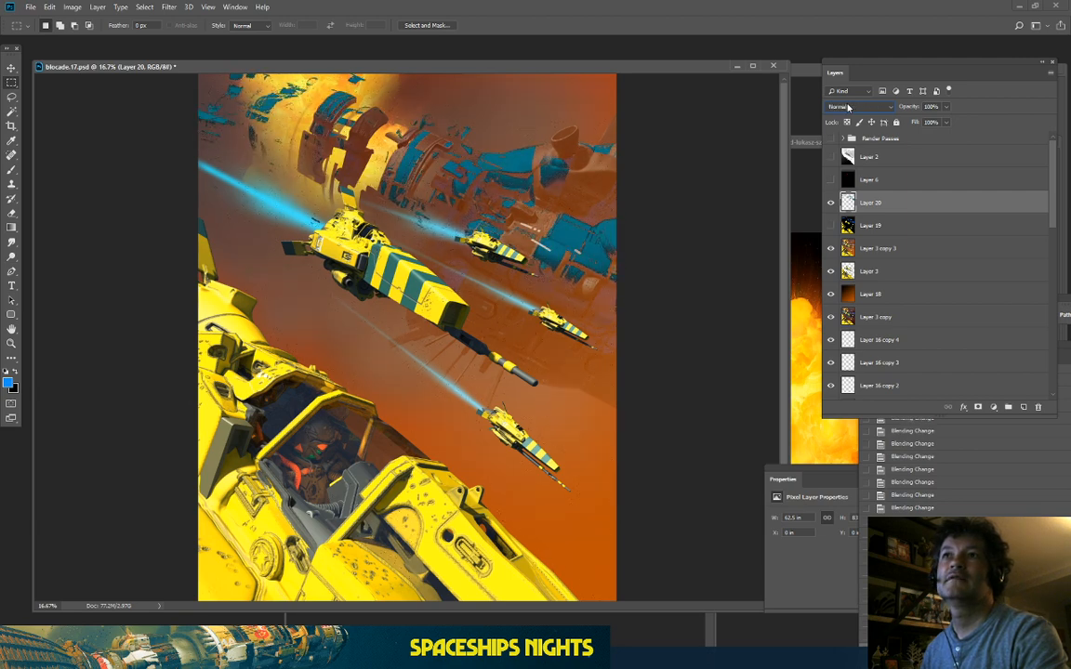
scroll(848, 108, down, 6)
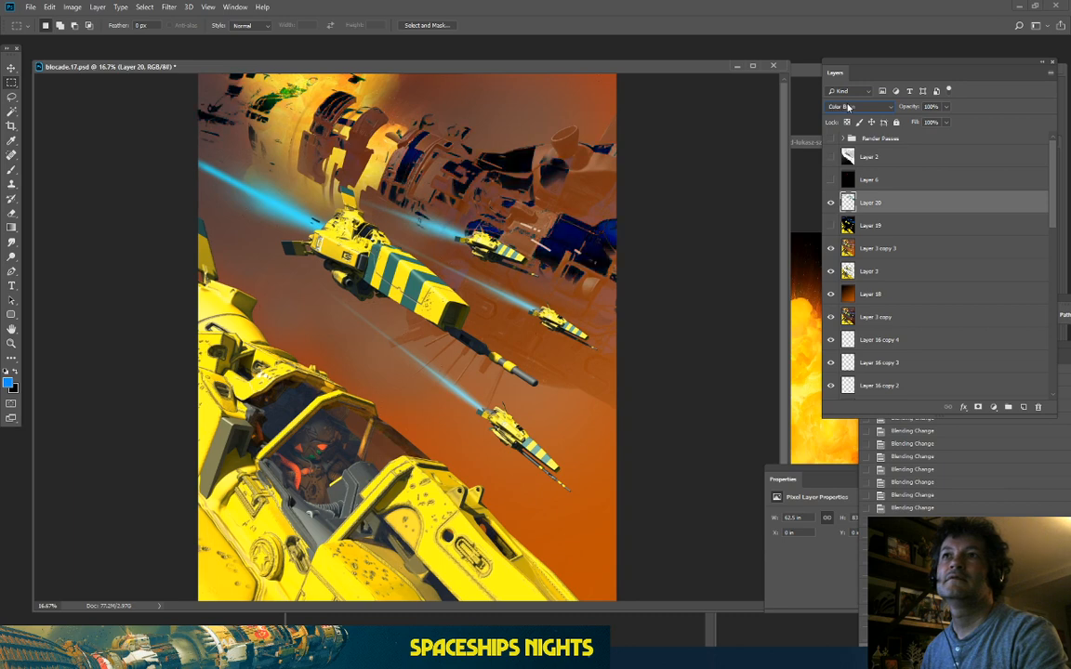
scroll(848, 107, down, 1)
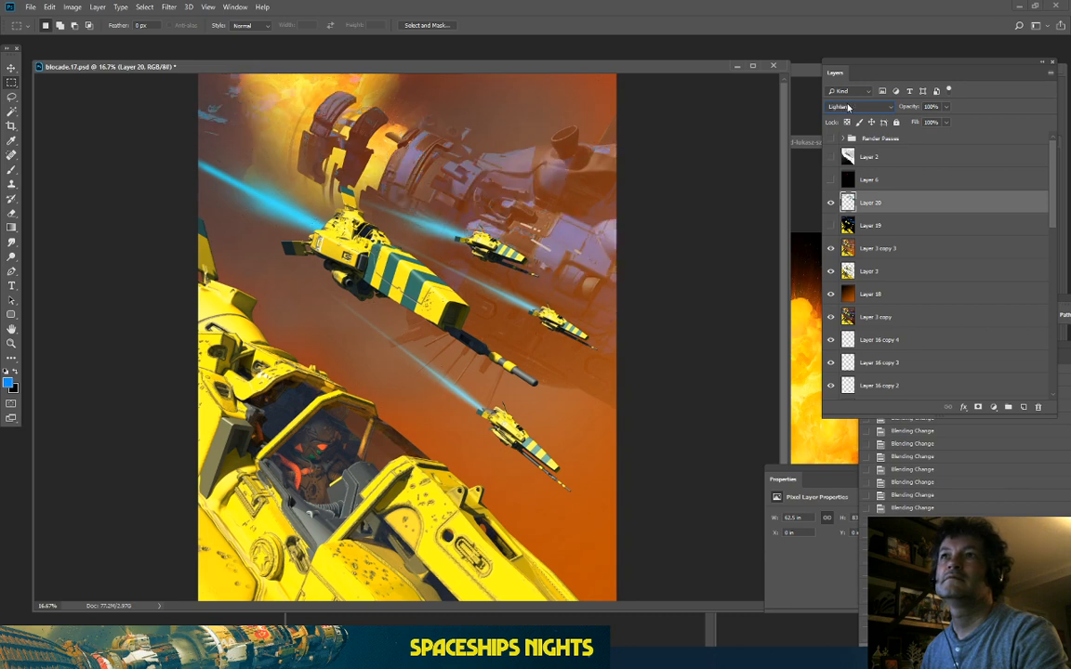
Step: Settle Layer 20 on Screen blend mode and toggle its visibility to judge the effect
key(Down)
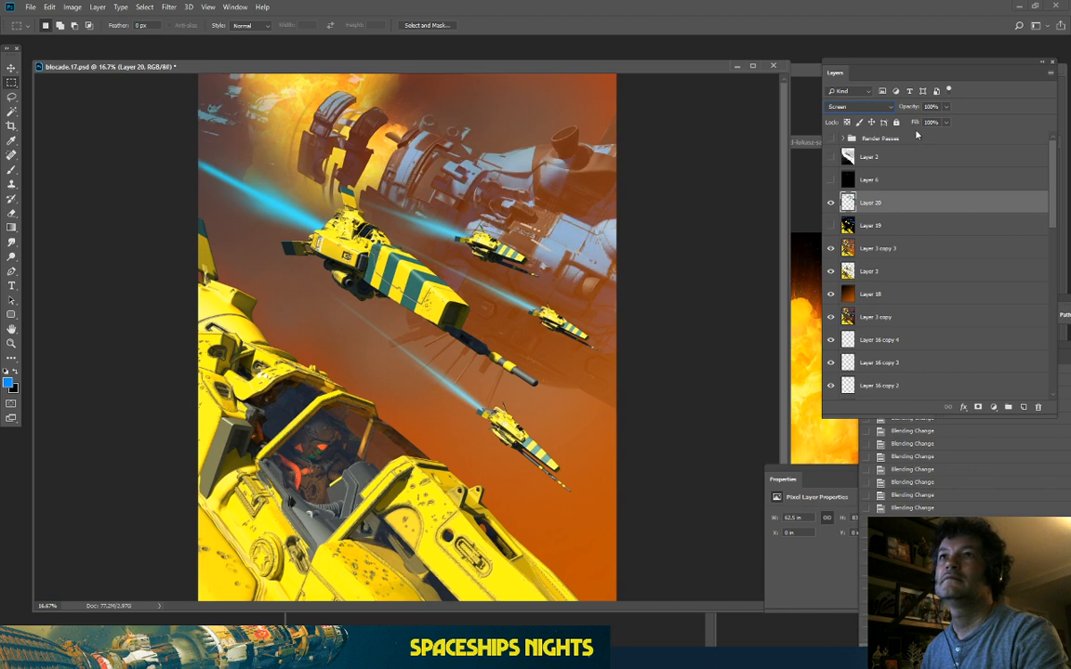
click(831, 203)
click(831, 203)
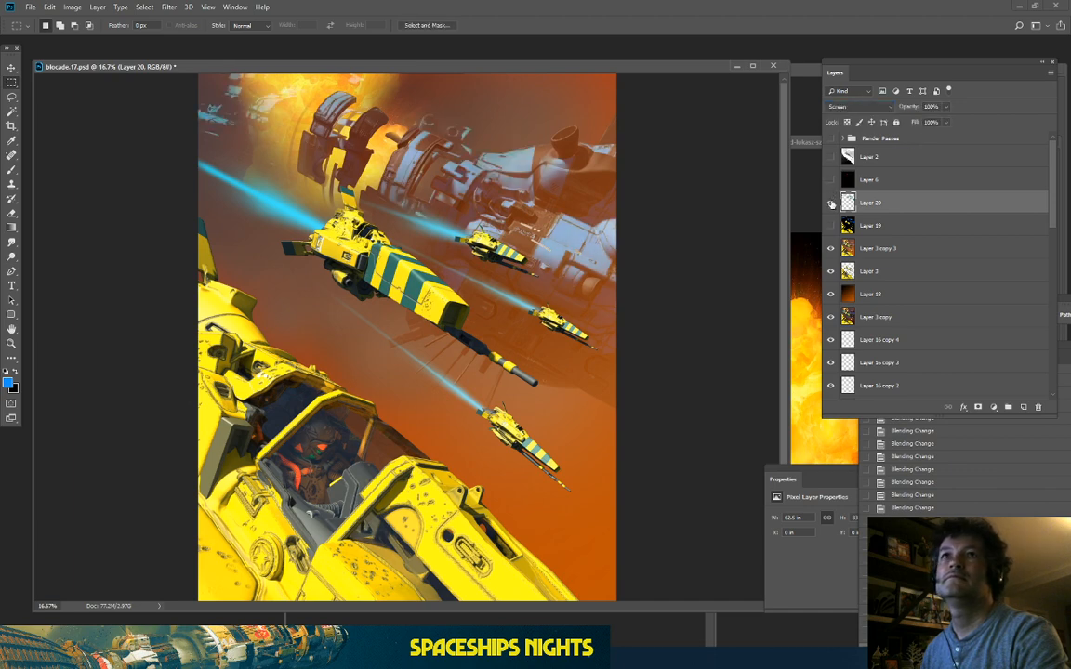
click(831, 203)
click(831, 203)
click(831, 203)
click(831, 202)
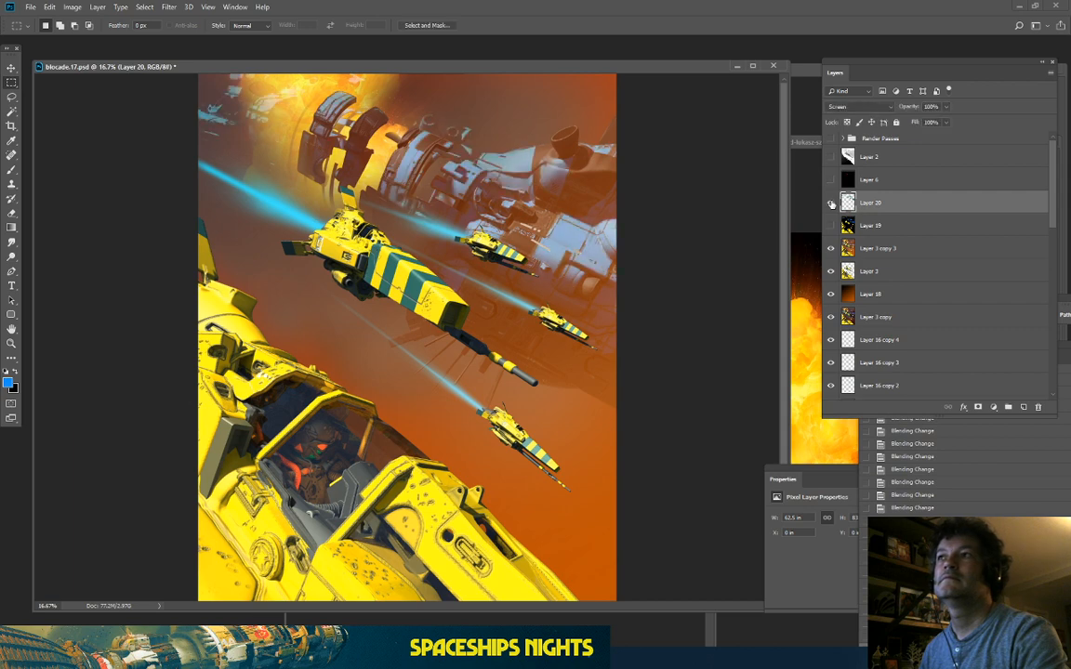
click(73, 7)
Step: Lower Layer 20's brightness and raise its contrast to 56 with Brightness/Contrast
mouse_move(93, 34)
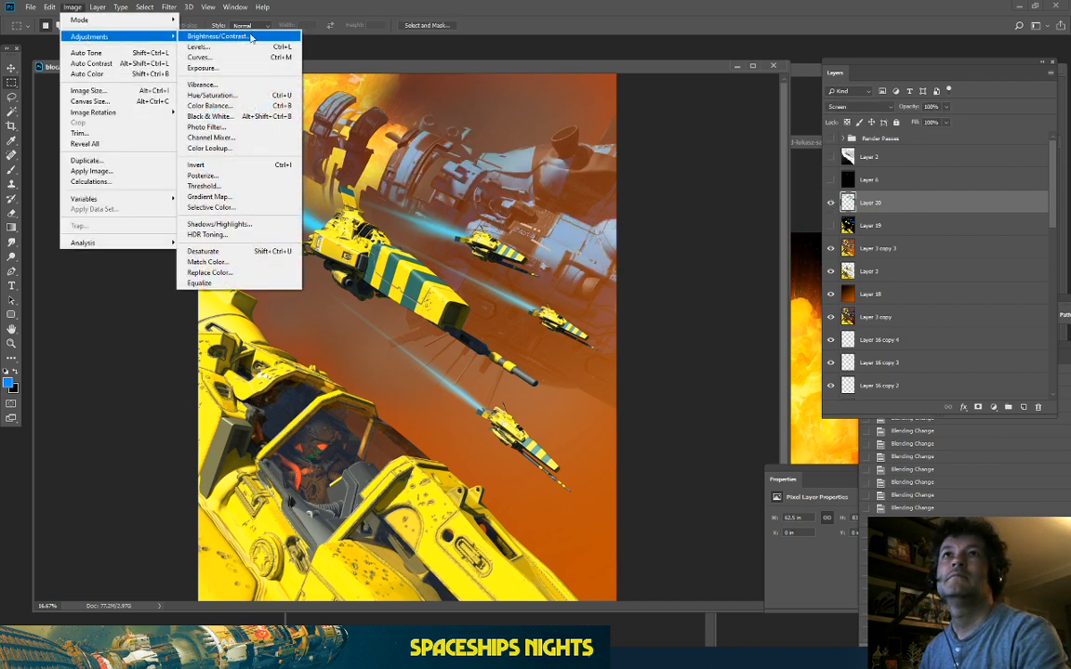
click(246, 34)
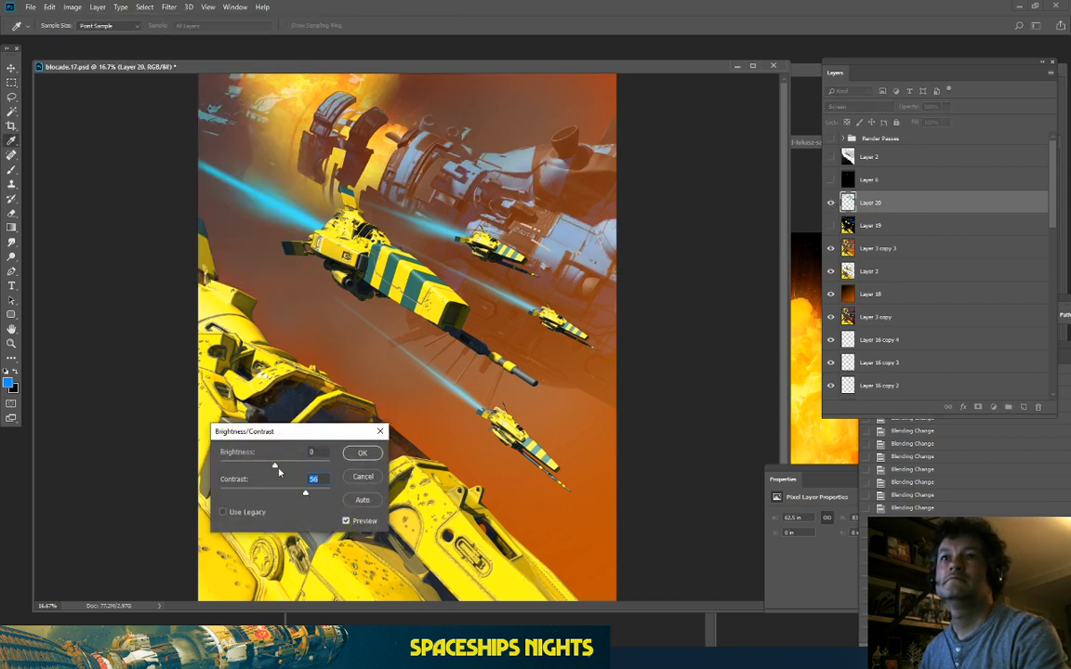
drag(276, 467, 237, 468)
click(362, 453)
key(m)
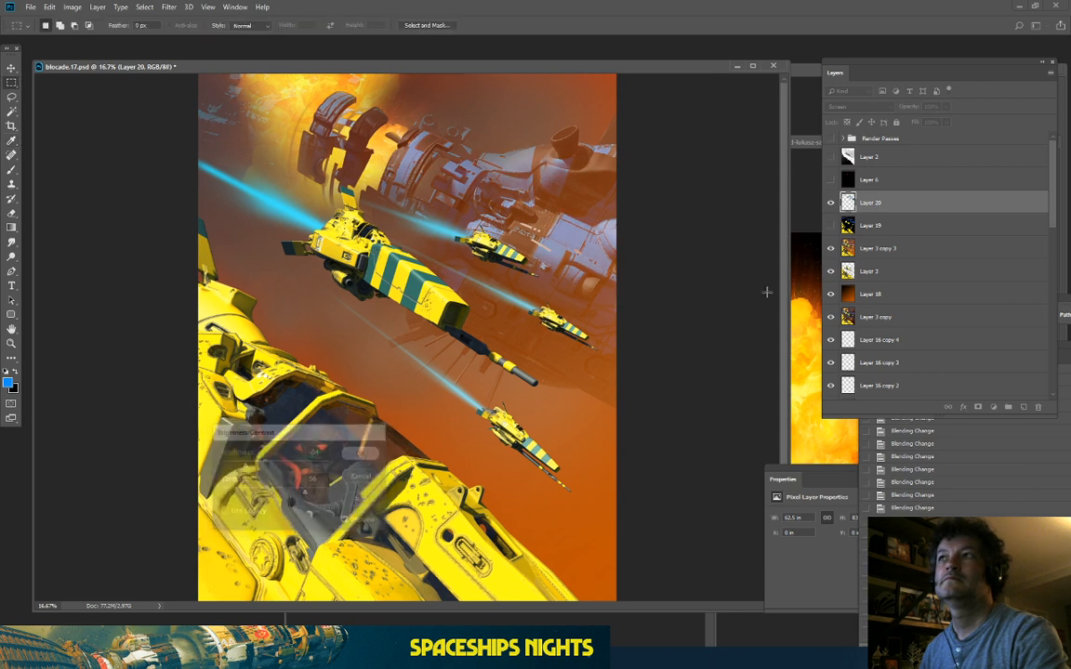
Step: Toggle Layer 20's visibility several times to compare the adjusted mothership
click(831, 203)
click(831, 202)
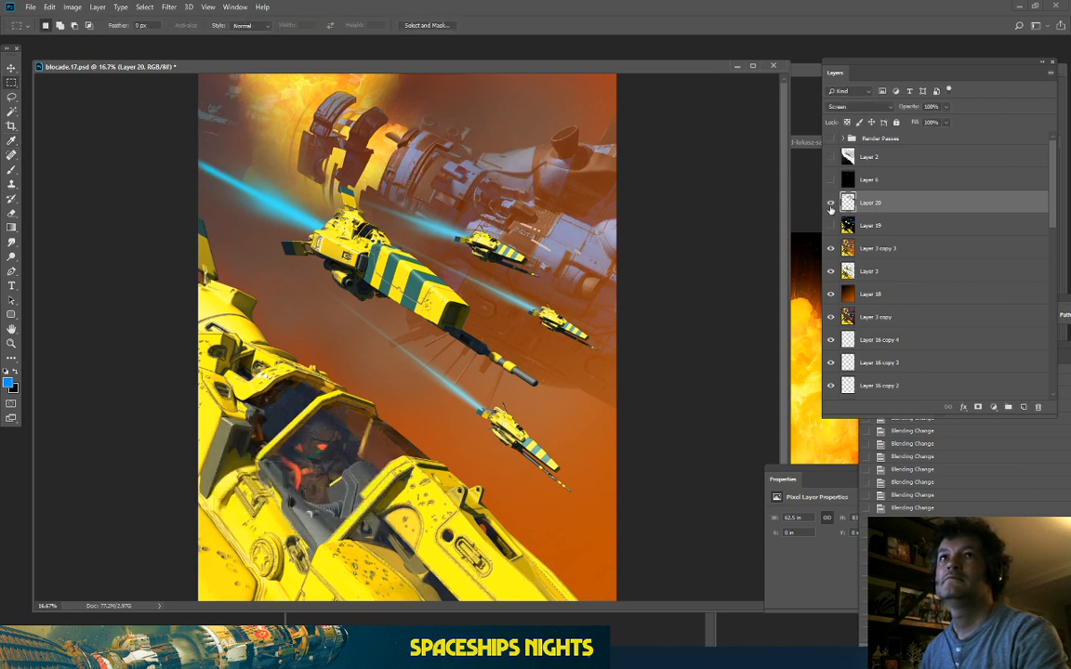
click(831, 204)
click(831, 205)
click(831, 204)
click(831, 205)
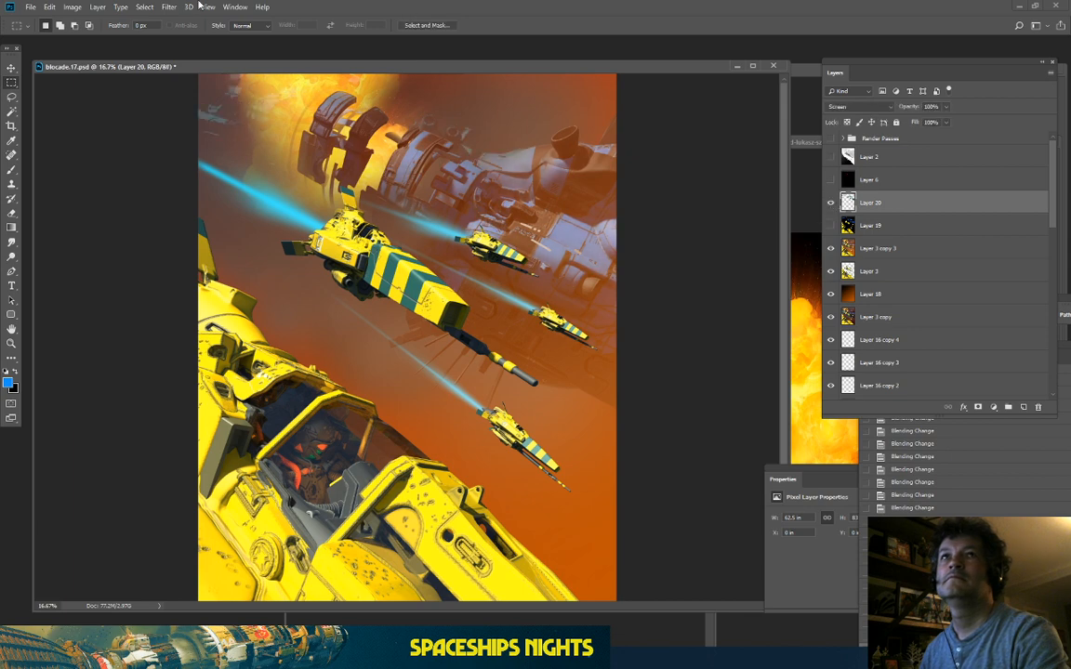
click(72, 6)
Step: Try a different colorize hue on Layer 20 in Hue/Saturation, then cancel it
mouse_move(81, 35)
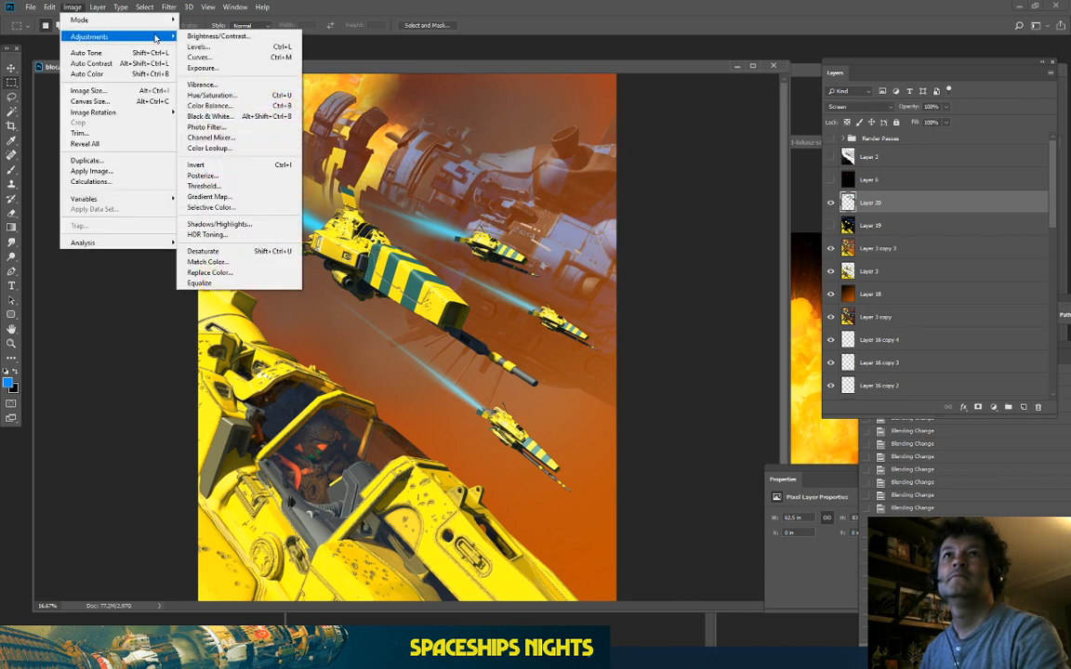
click(196, 96)
click(832, 567)
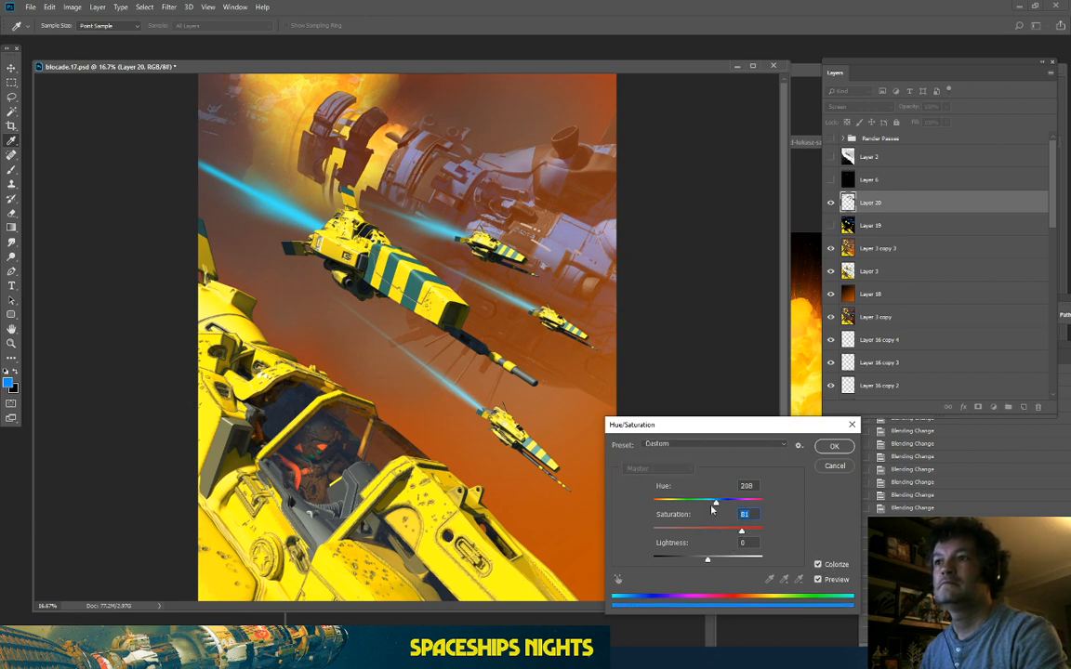
mouse_move(713, 509)
mouse_down()
mouse_move(677, 514)
mouse_move(736, 514)
mouse_move(718, 512)
mouse_up()
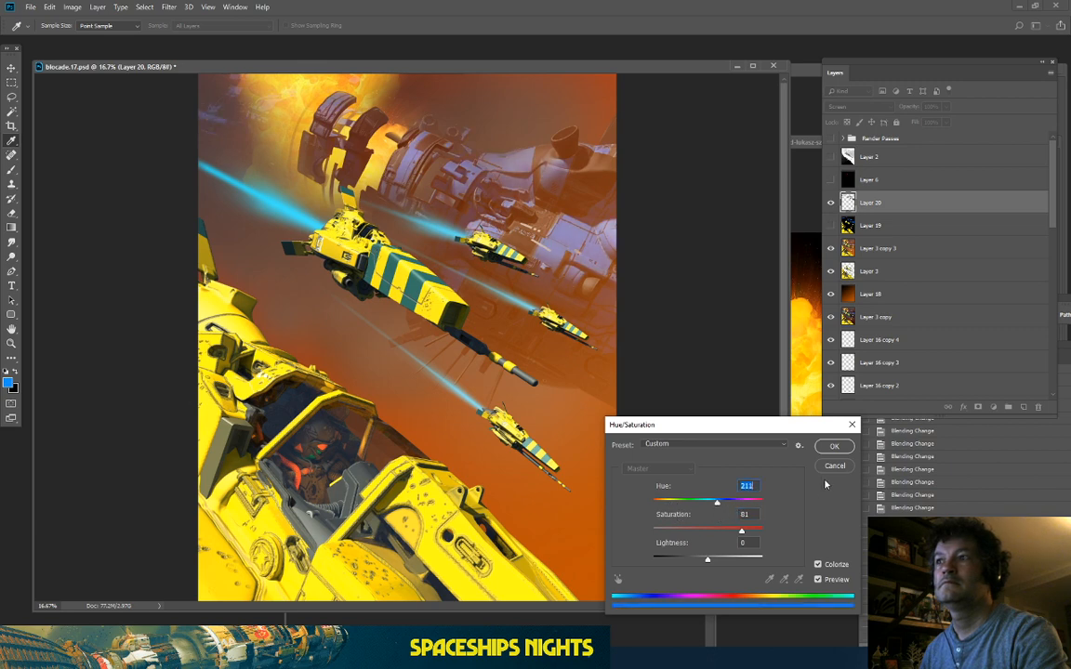
click(842, 467)
Step: Delete Layer 20, then zoom in to inspect the ships and zoom back out
drag(947, 205, 1038, 407)
key(ctrl+plus)
key(ctrl+plus)
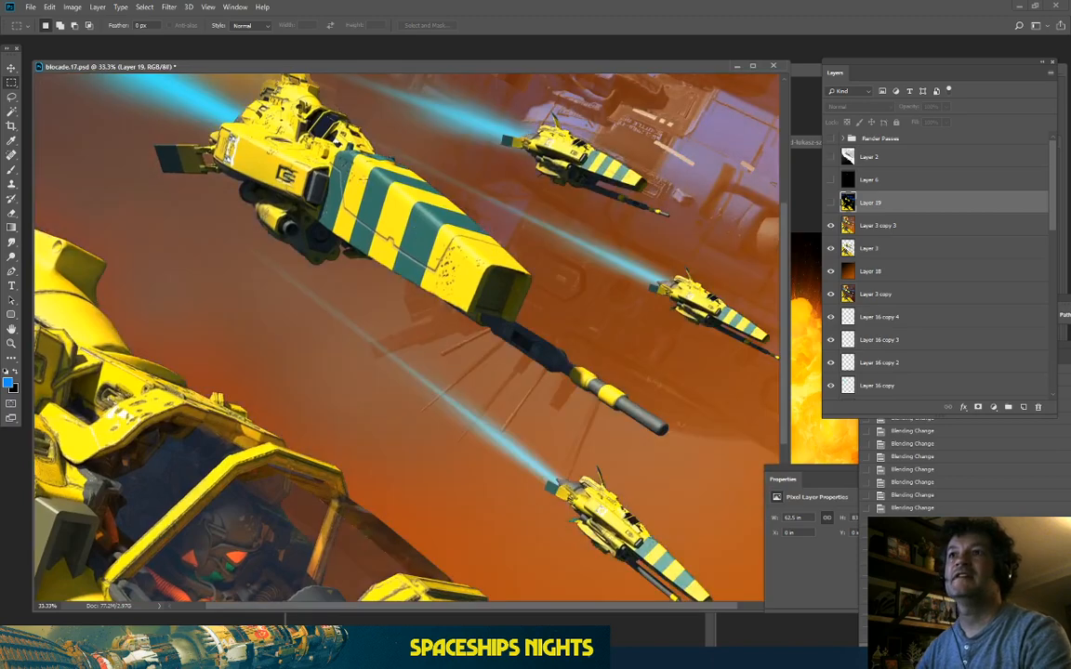
drag(304, 197, 256, 462)
scroll(232, 379, down, 4)
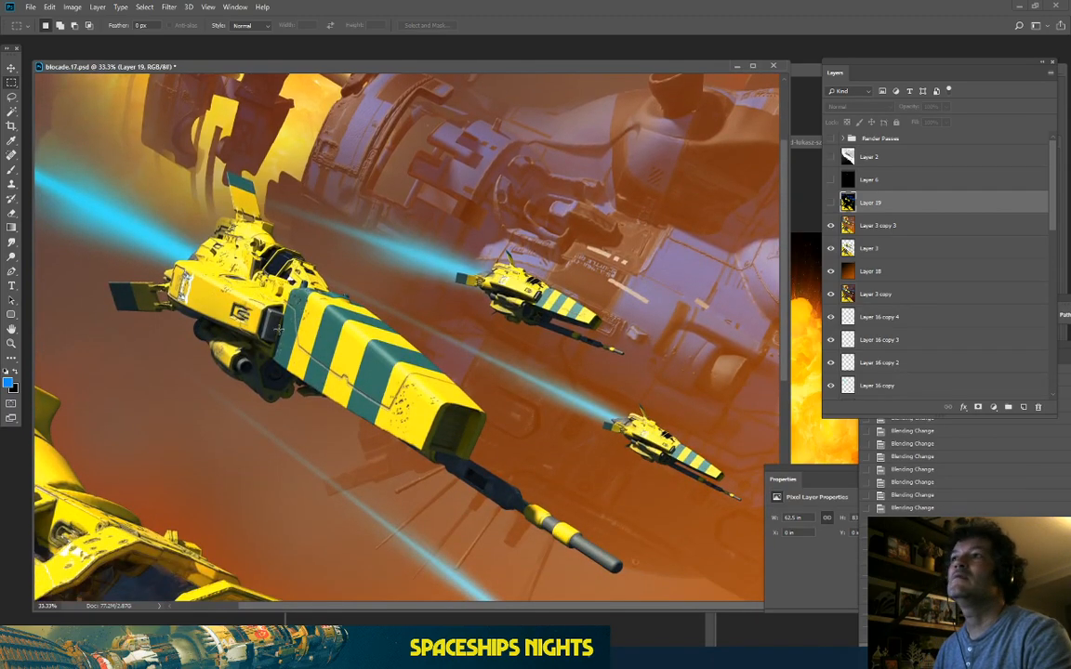
key(ctrl+minus)
key(ctrl+minus)
Step: Add a new empty layer above Layer 3 copy 3
click(920, 225)
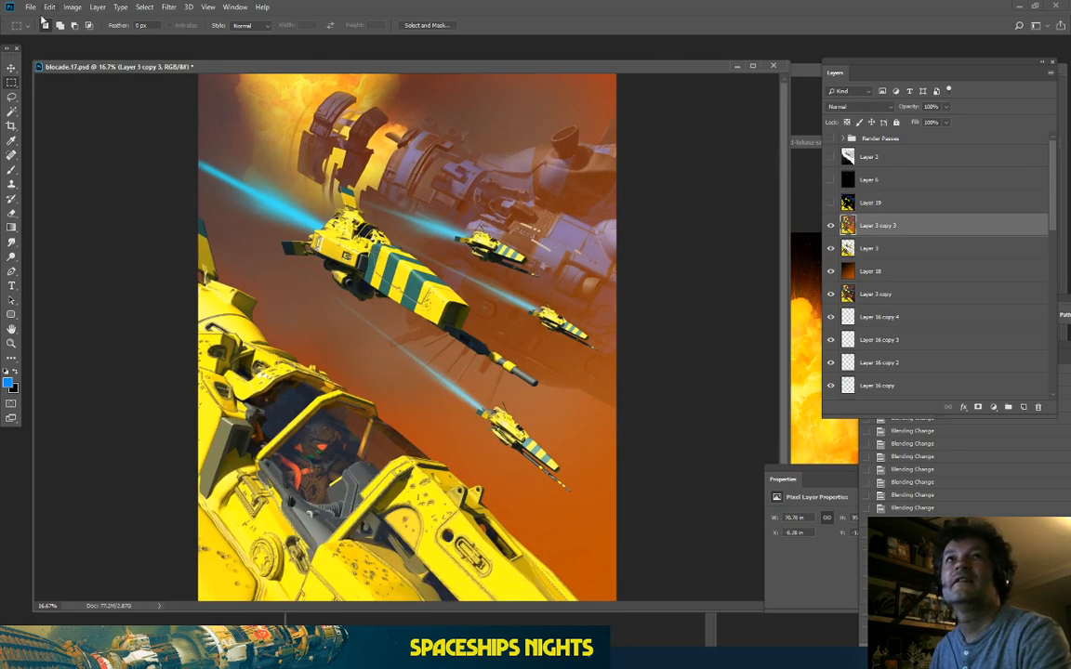
click(145, 8)
click(169, 112)
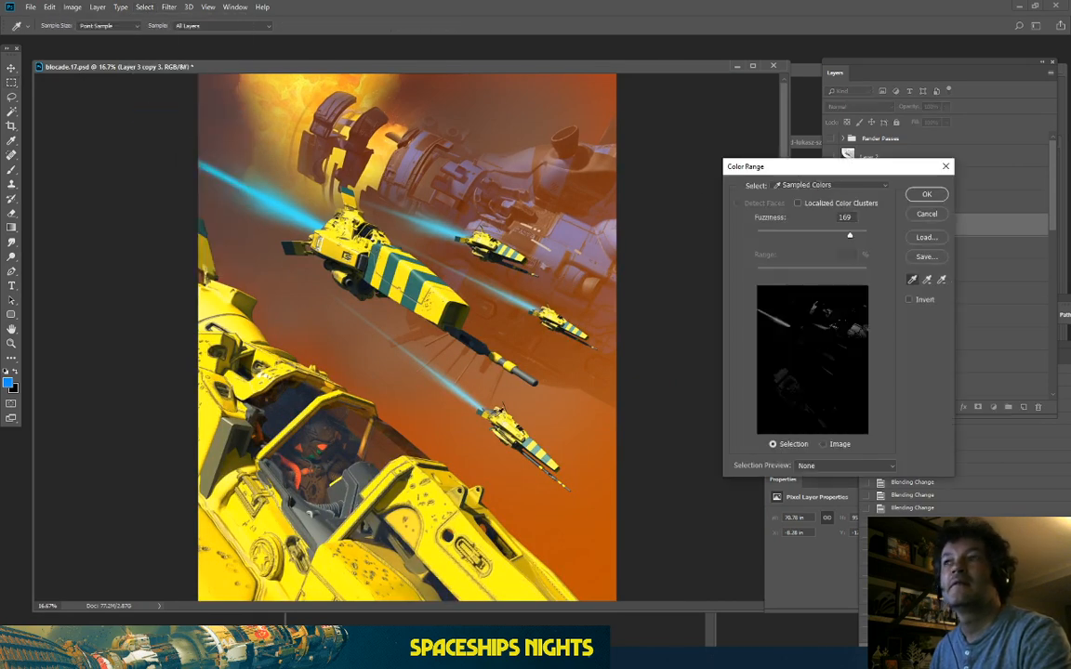
click(940, 216)
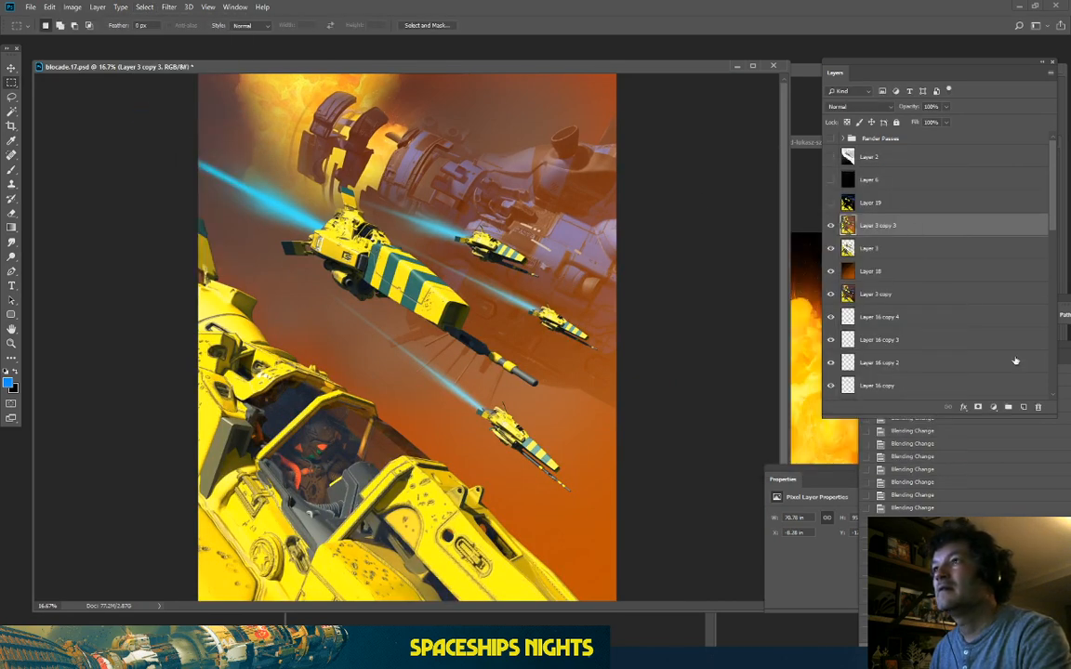
click(1022, 407)
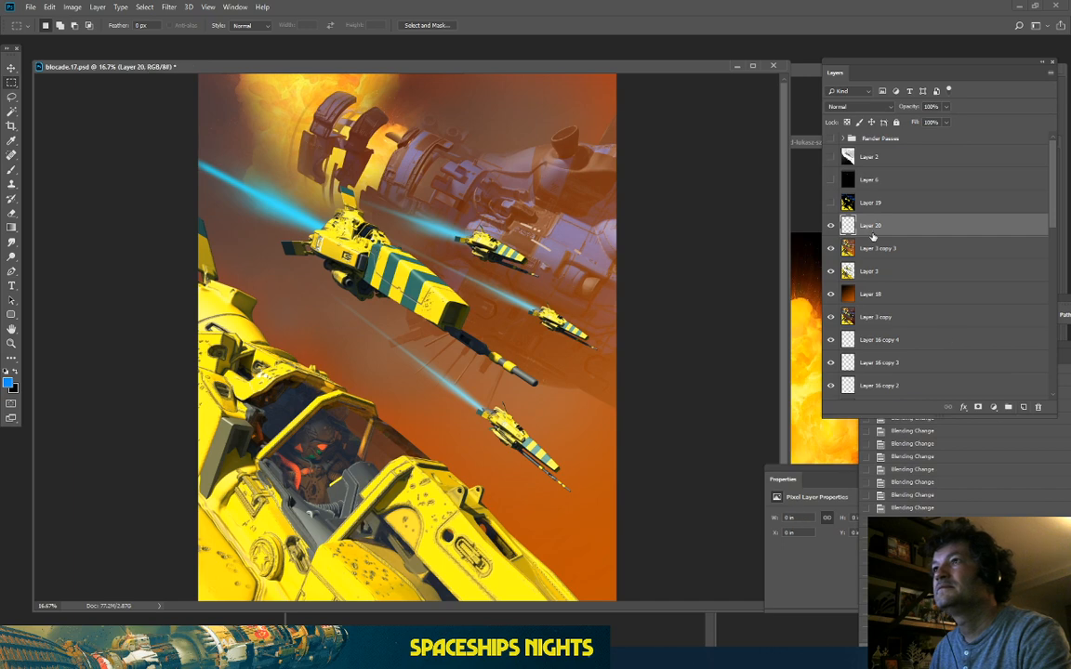
Step: Paint a large soft yellow glow over the upper-left of the painting
click(11, 169)
drag(240, 116, 231, 128)
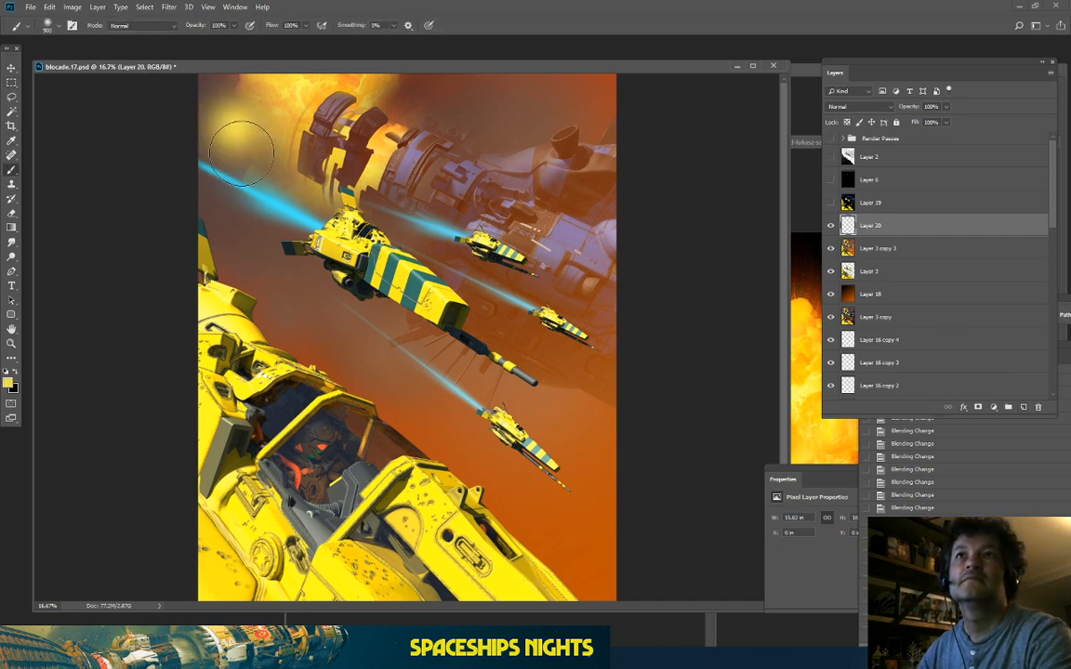
key(ctrl+z)
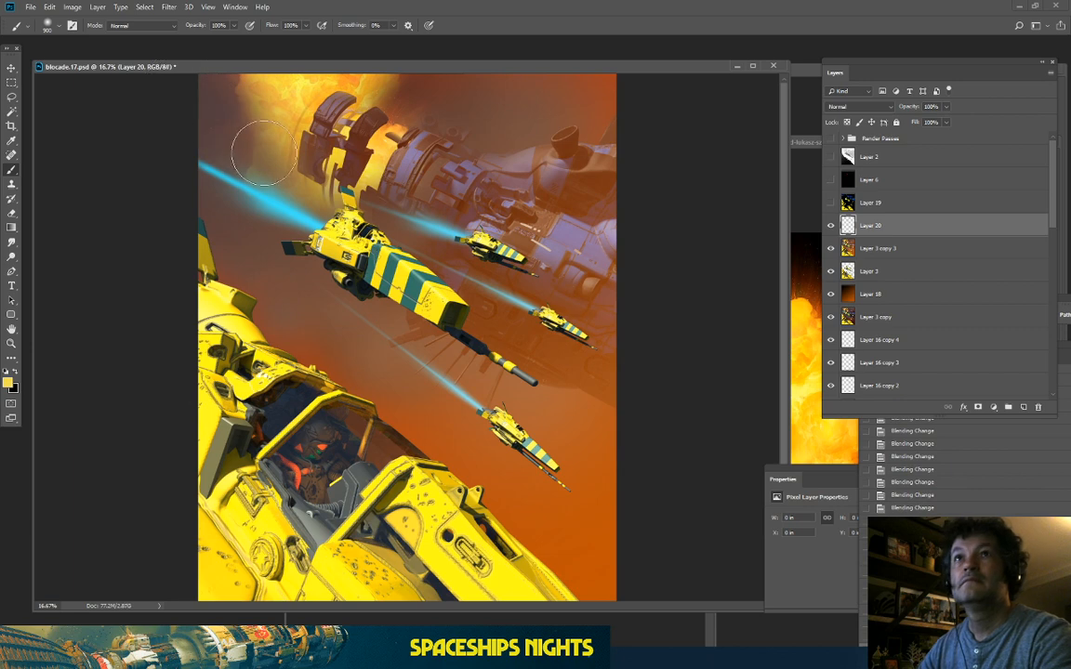
key(bracketright)
mouse_move(237, 141)
mouse_down()
mouse_move(246, 146)
mouse_move(260, 130)
mouse_move(232, 116)
mouse_up()
key(bracketright)
key(bracketright)
key(bracketright)
key(bracketright)
key(bracketright)
key(bracketright)
key(bracketright)
key(bracketright)
key(bracketright)
key(bracketright)
key(bracketright)
key(bracketright)
key(bracketright)
key(bracketright)
key(bracketright)
key(bracketright)
key(bracketright)
key(bracketright)
drag(203, 165, 234, 179)
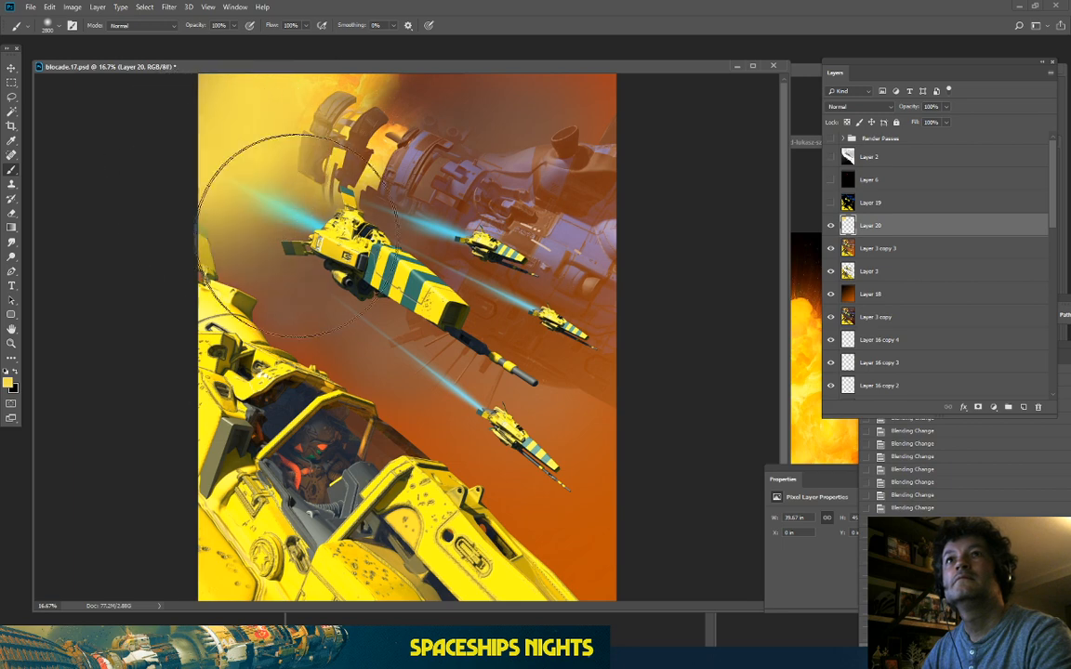
Step: Erase part of the glow at 25% opacity to reveal the cyan laser's start, then compare
click(12, 211)
mouse_move(191, 238)
mouse_down()
mouse_move(197, 204)
mouse_move(209, 227)
mouse_move(199, 210)
mouse_move(291, 225)
mouse_move(142, 161)
mouse_up()
mouse_move(196, 193)
mouse_down()
mouse_move(267, 197)
mouse_move(247, 184)
mouse_move(226, 218)
mouse_move(202, 196)
mouse_up()
mouse_move(364, 132)
mouse_down()
mouse_move(355, 78)
mouse_move(309, 155)
mouse_move(297, 149)
mouse_up()
mouse_move(296, 147)
mouse_down()
mouse_move(293, 105)
mouse_move(299, 115)
mouse_move(256, 146)
mouse_move(273, 103)
mouse_up()
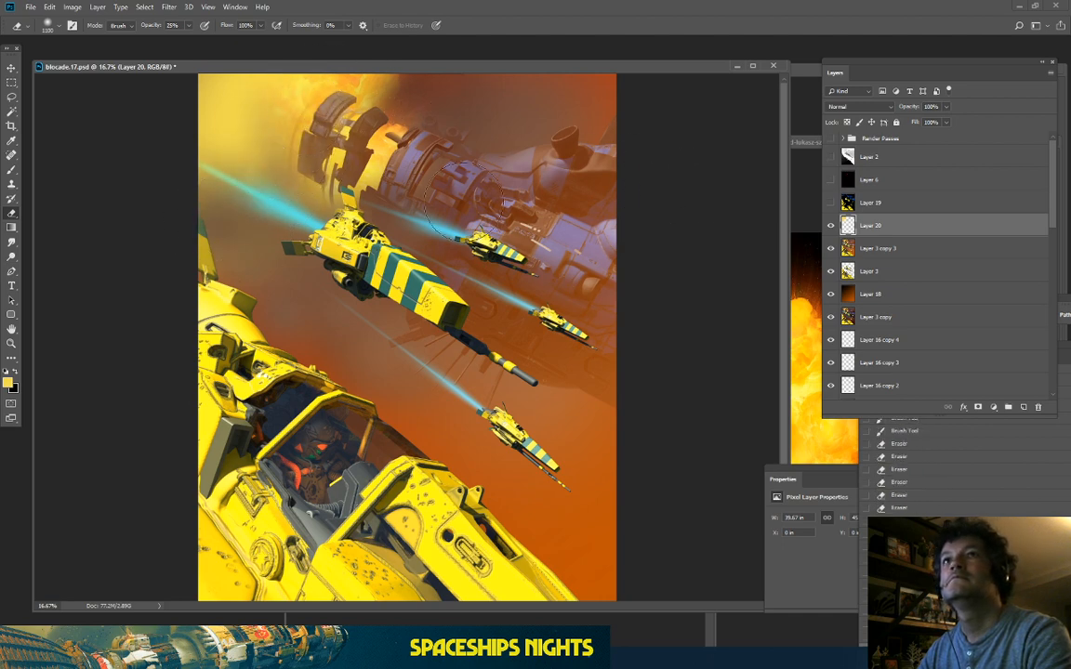
click(831, 225)
click(831, 226)
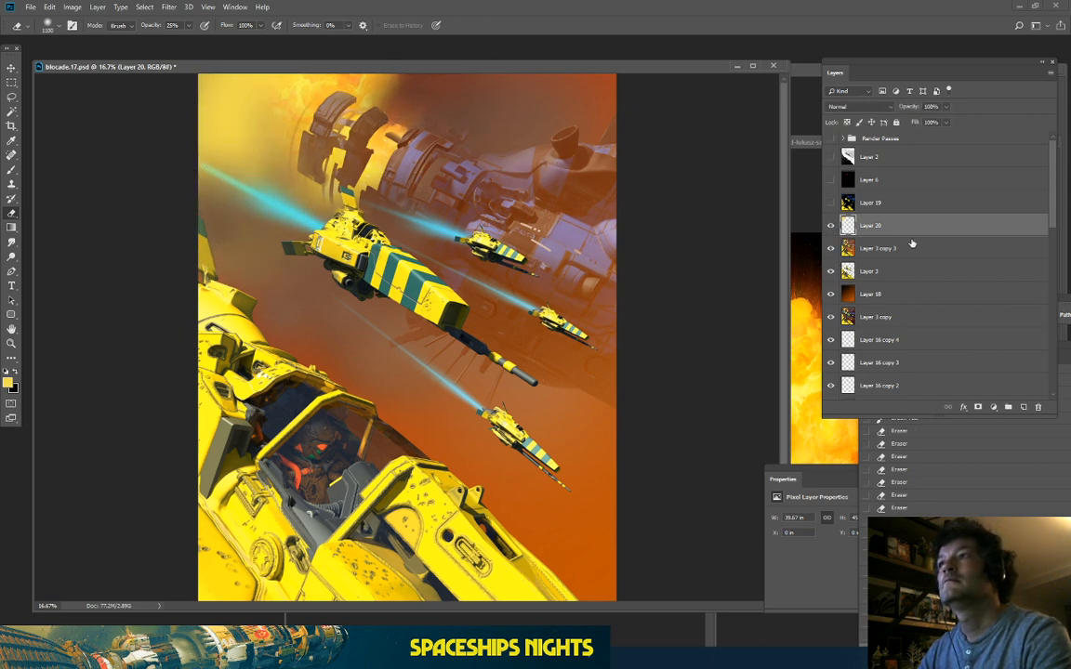
Step: Add Layer 21, sample the painting's orange and dab haze at the top, erasing some back
click(1023, 407)
key(b)
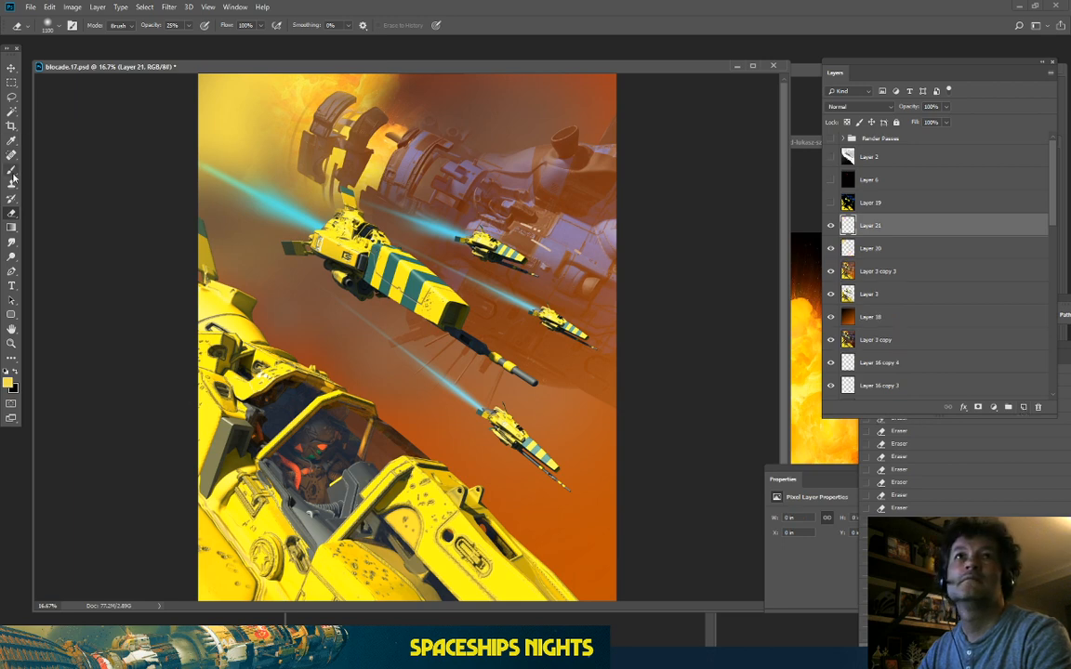
alt+click(355, 80)
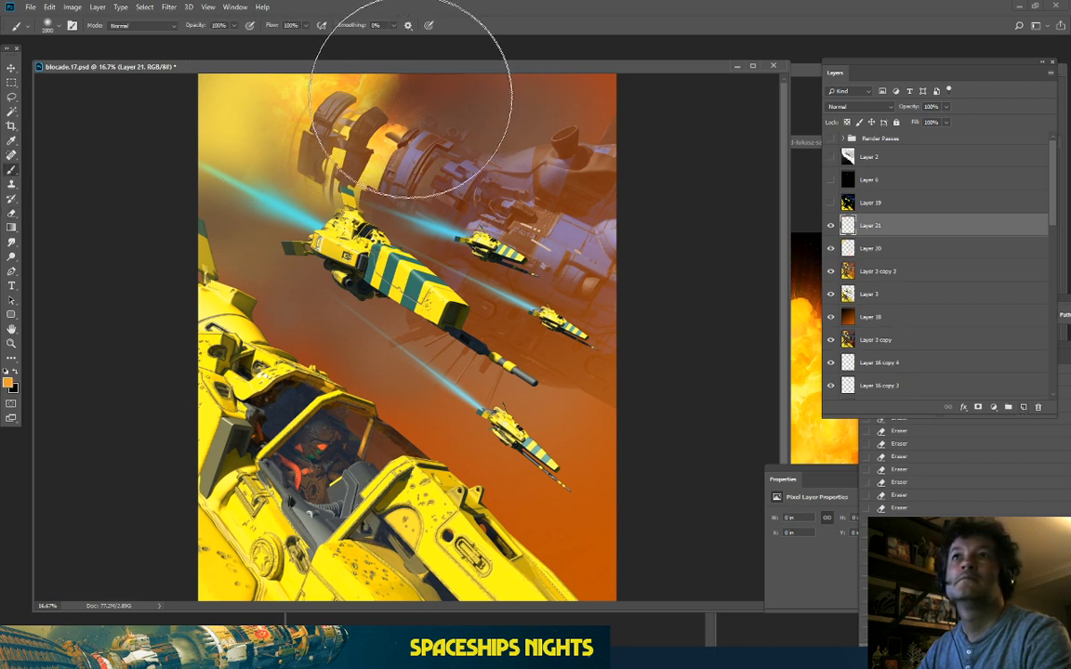
click(416, 82)
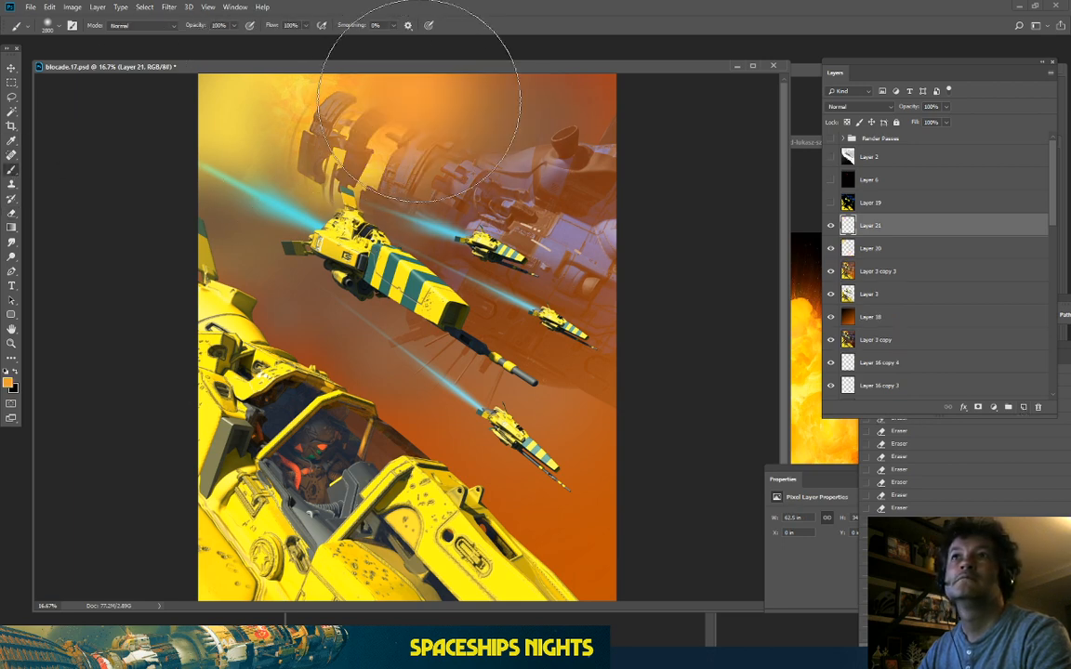
click(11, 213)
drag(467, 126, 372, 137)
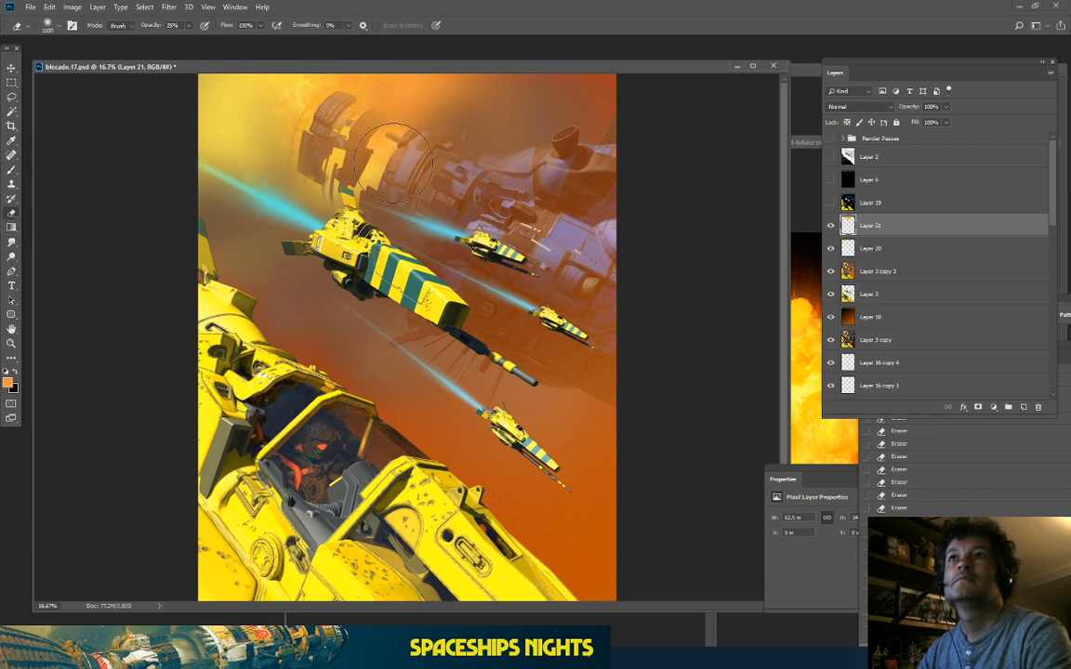
Step: Paint more orange haze over the mothership's top and left engine with a smaller brush
click(12, 169)
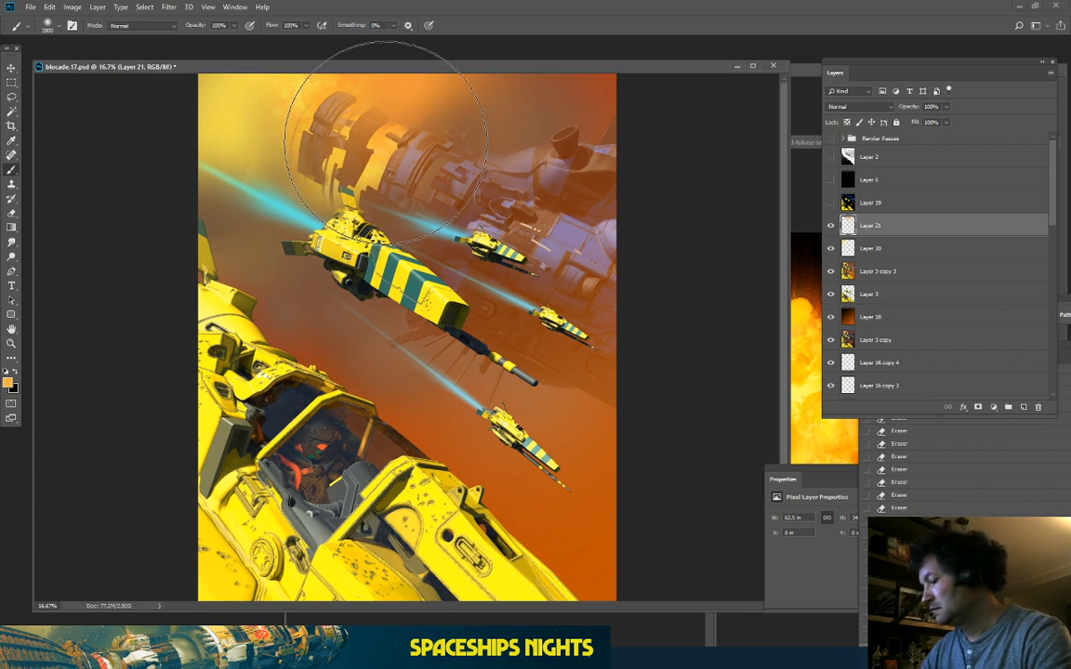
key(bracketleft)
key(bracketleft)
key(bracketleft)
key(bracketleft)
key(bracketleft)
key(bracketleft)
key(bracketleft)
key(bracketleft)
key(bracketleft)
key(bracketleft)
key(bracketleft)
key(bracketleft)
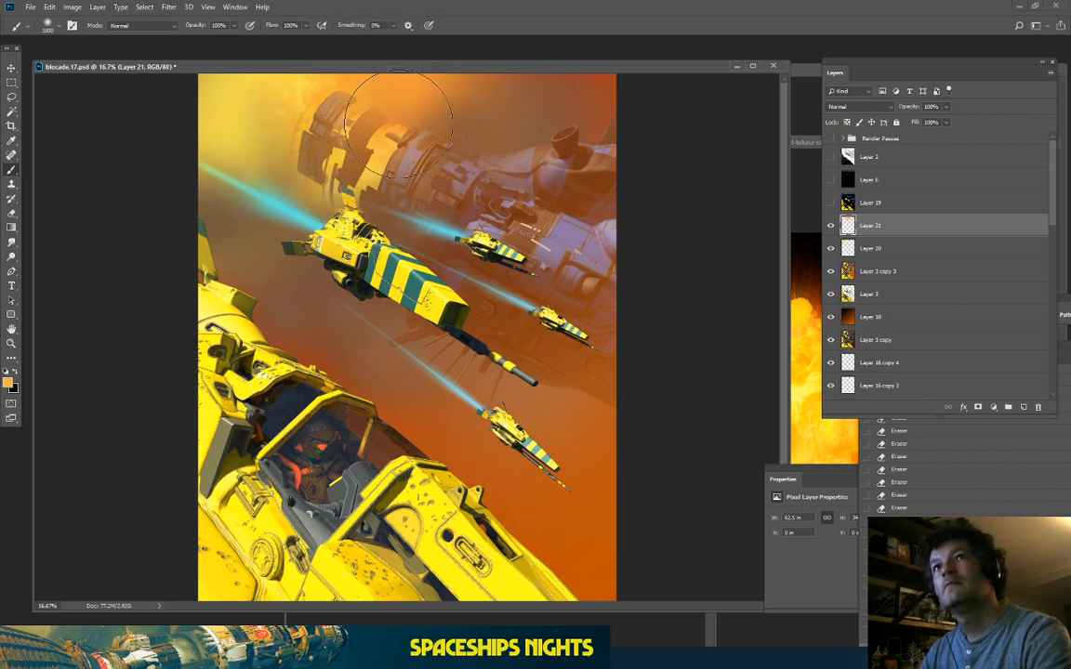
drag(363, 121, 386, 129)
key(bracketleft)
key(bracketleft)
click(328, 117)
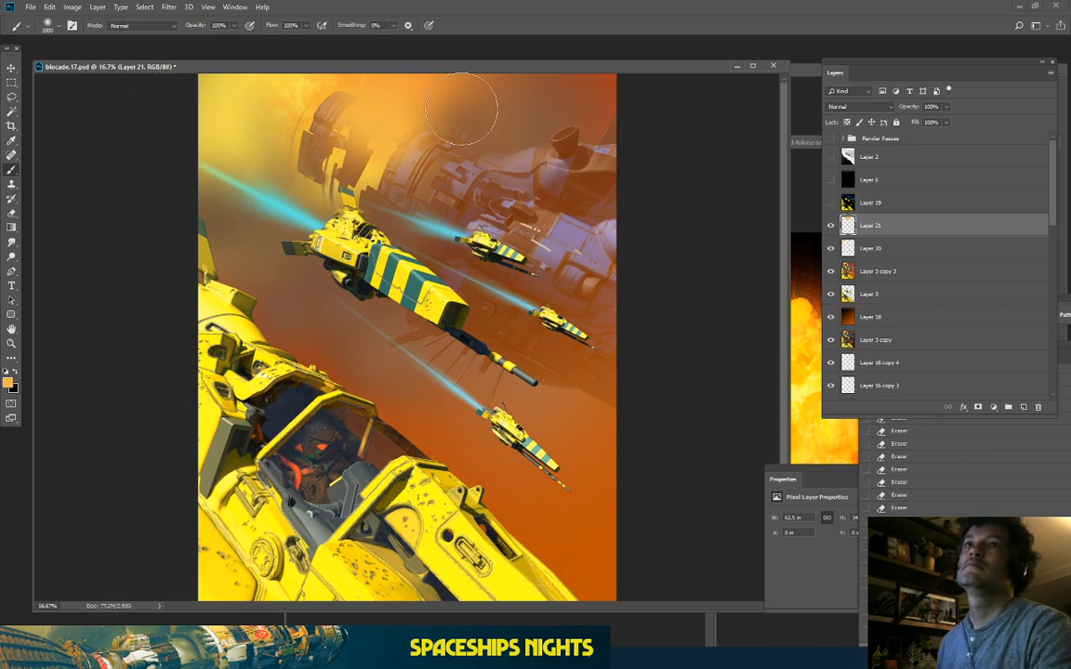
key(ctrl+equal)
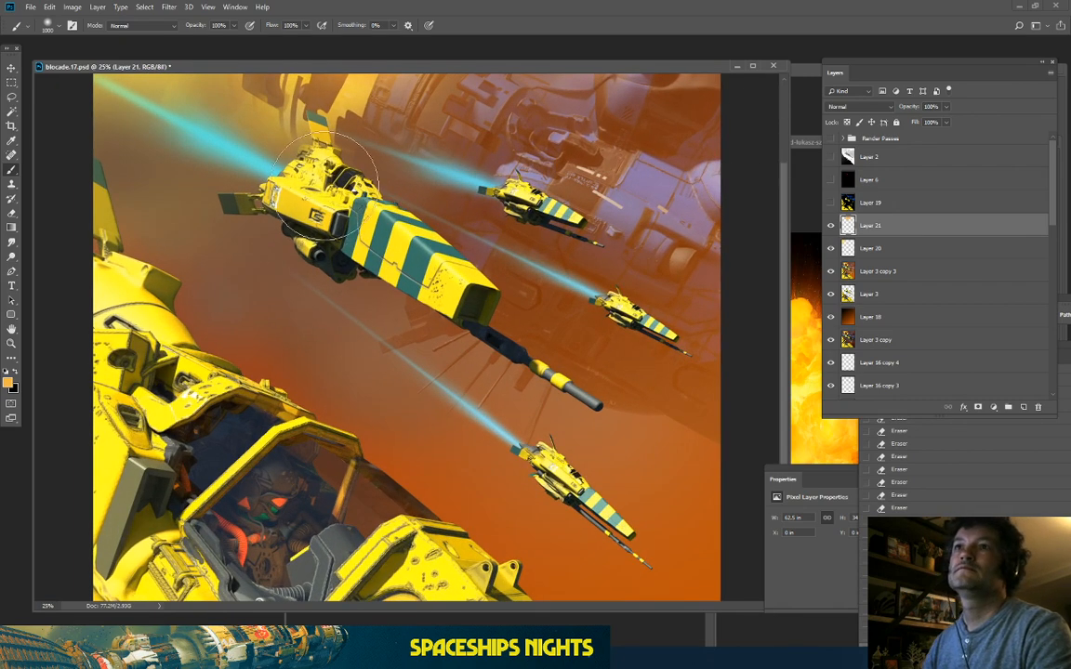
drag(370, 394, 370, 525)
Step: Color Range-select the distant grey of the Layer 2 depth pass at fuzziness 35, then hide Layer 2 and select Layer 21
click(869, 156)
click(830, 156)
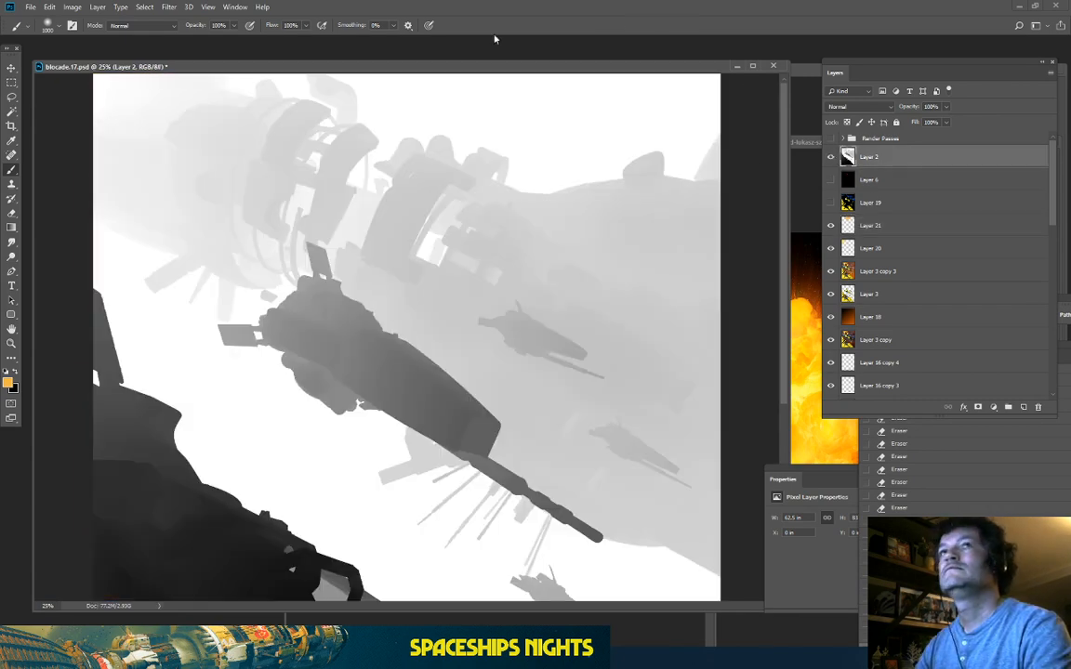
click(147, 7)
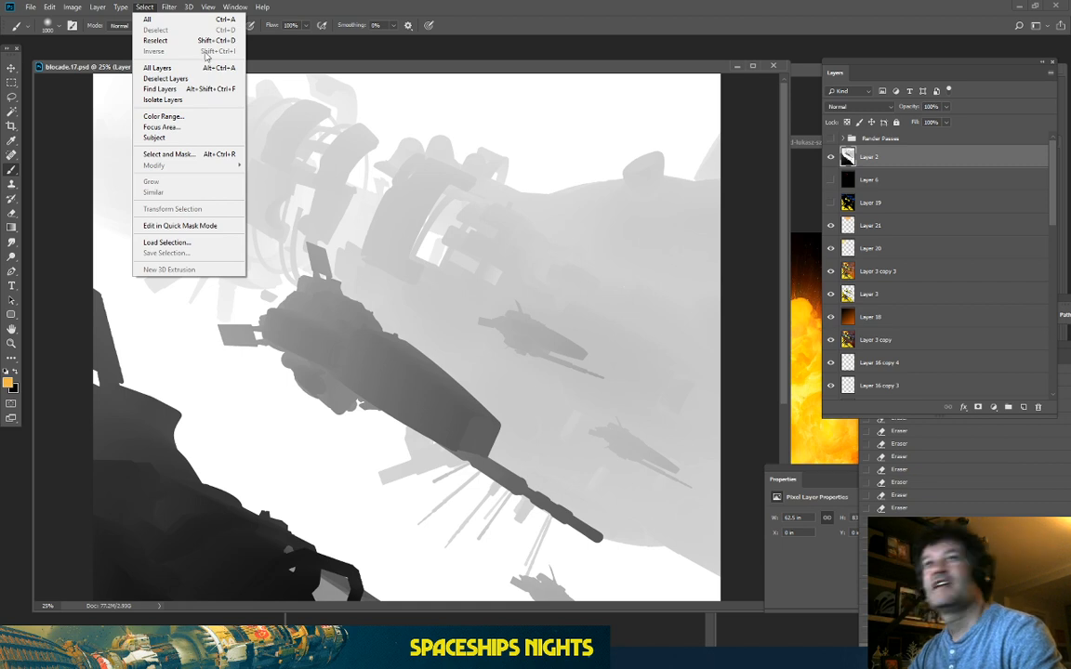
click(11, 112)
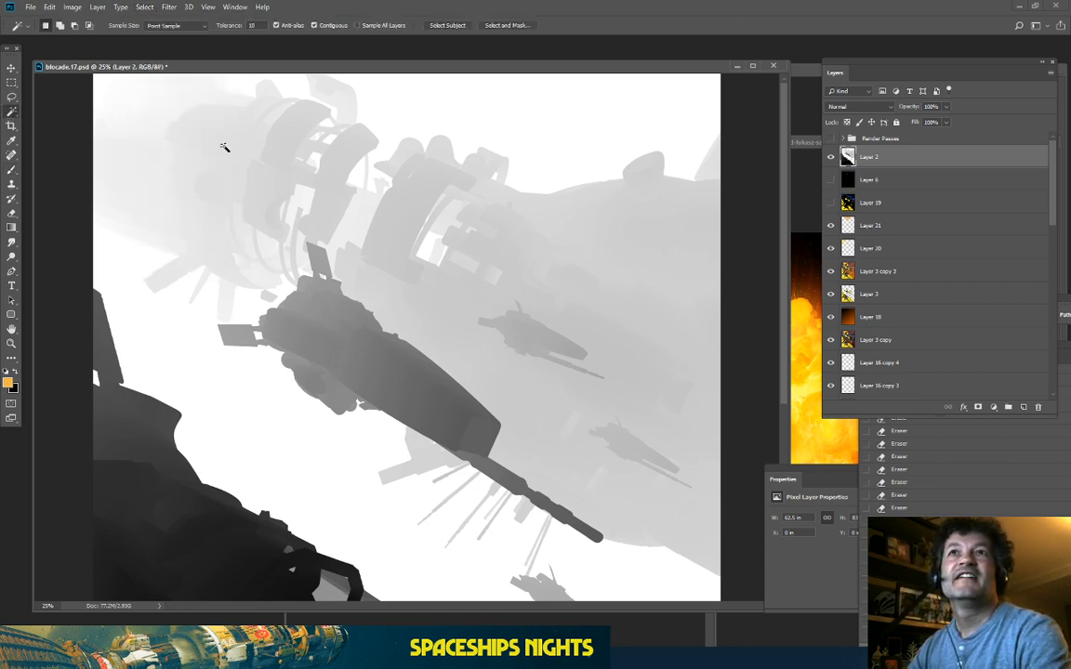
click(144, 8)
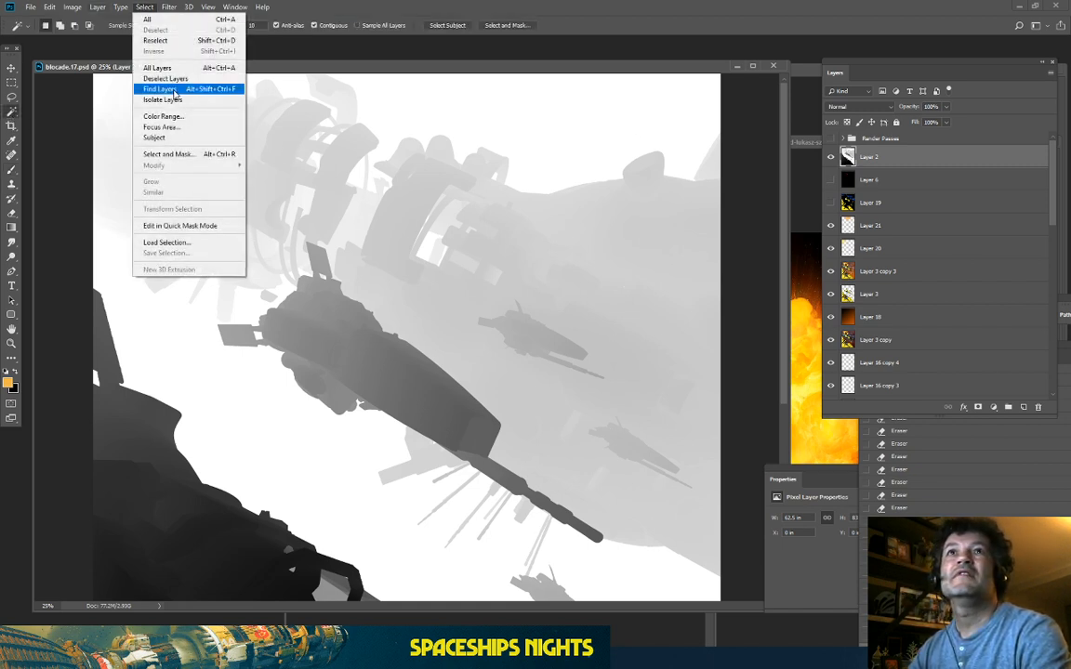
click(154, 105)
click(299, 113)
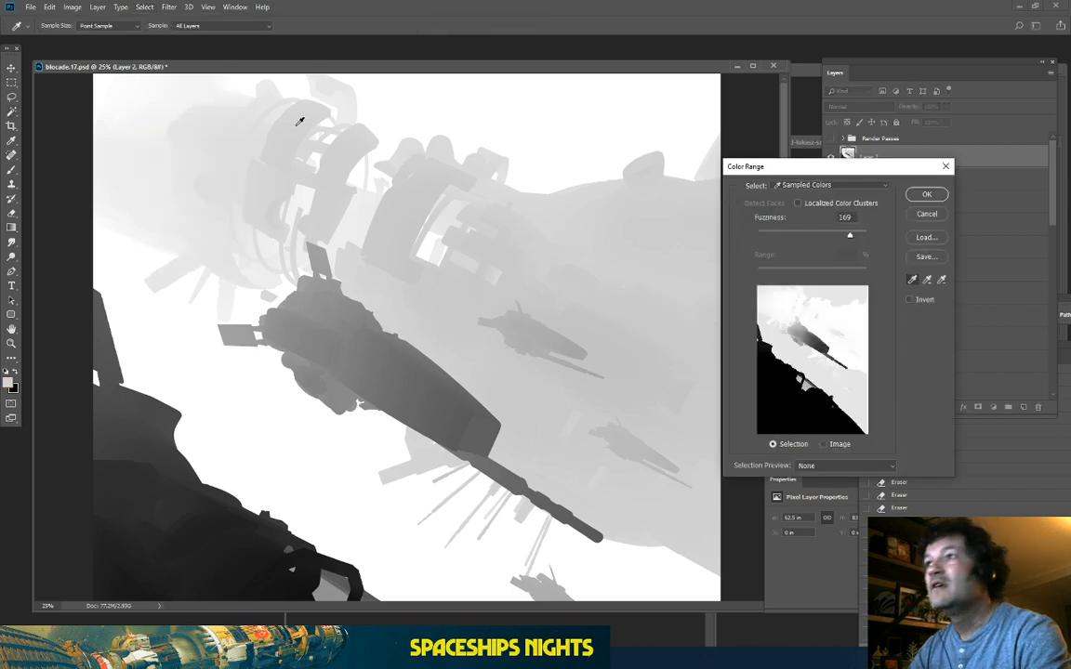
drag(849, 235, 777, 235)
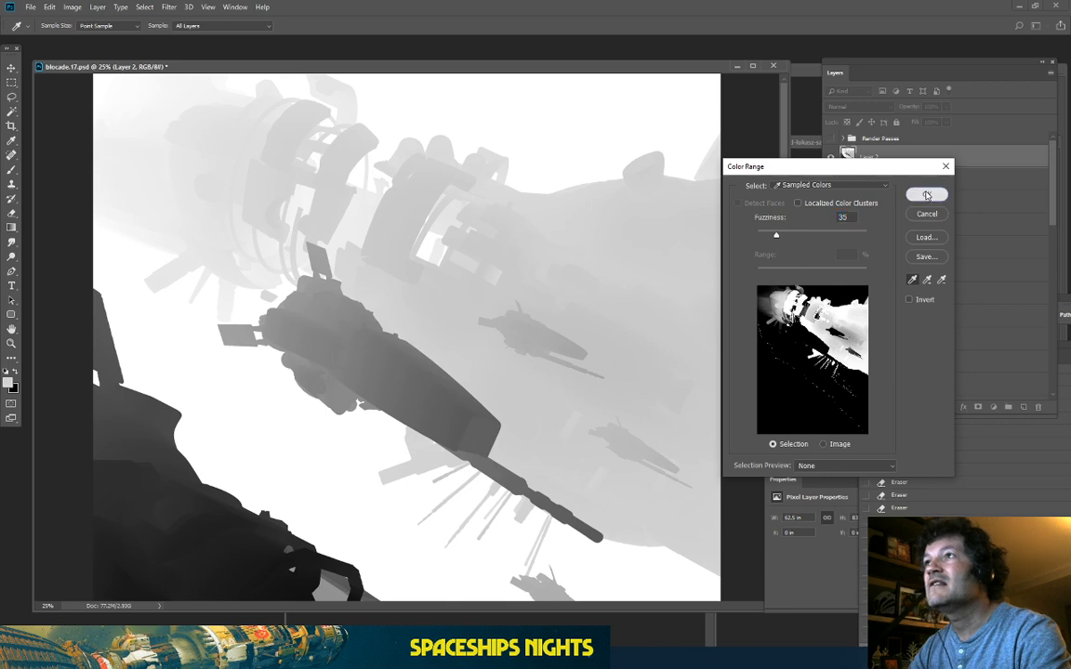
click(926, 196)
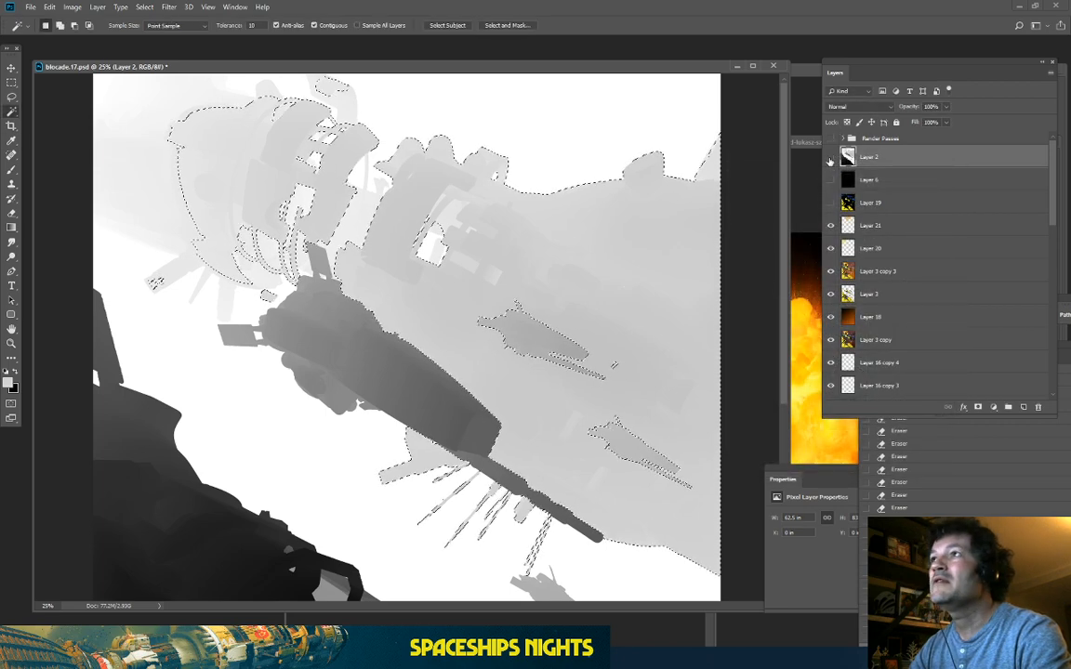
click(830, 157)
click(837, 225)
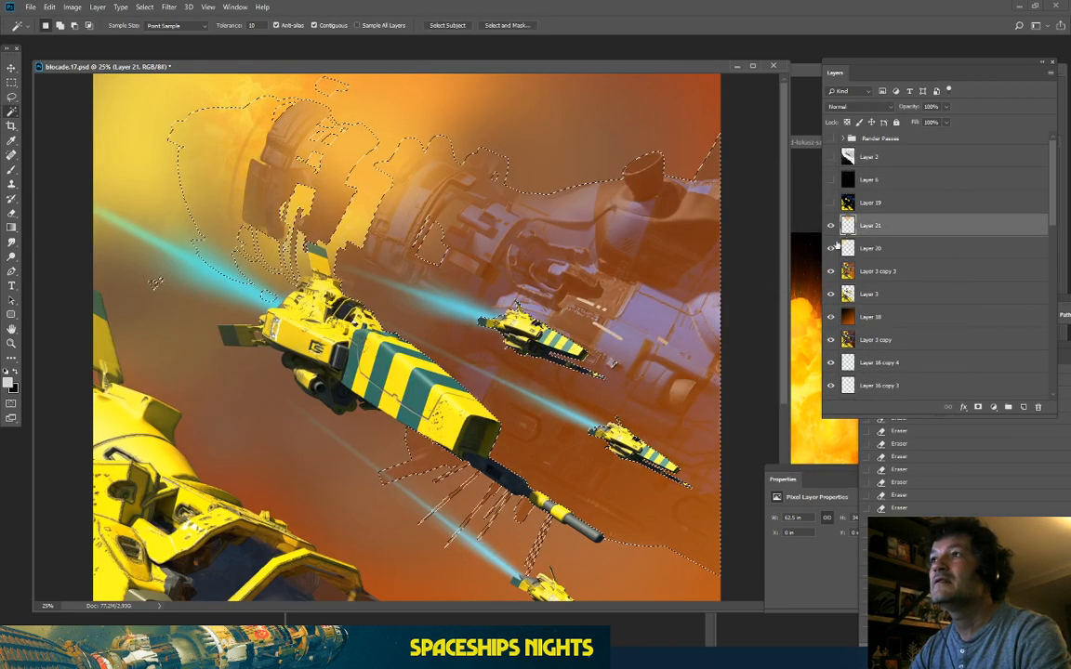
Step: Erase orange haze on Layer 21 inside the selection with the soft Eraser, comparing it on and off
right_click(883, 226)
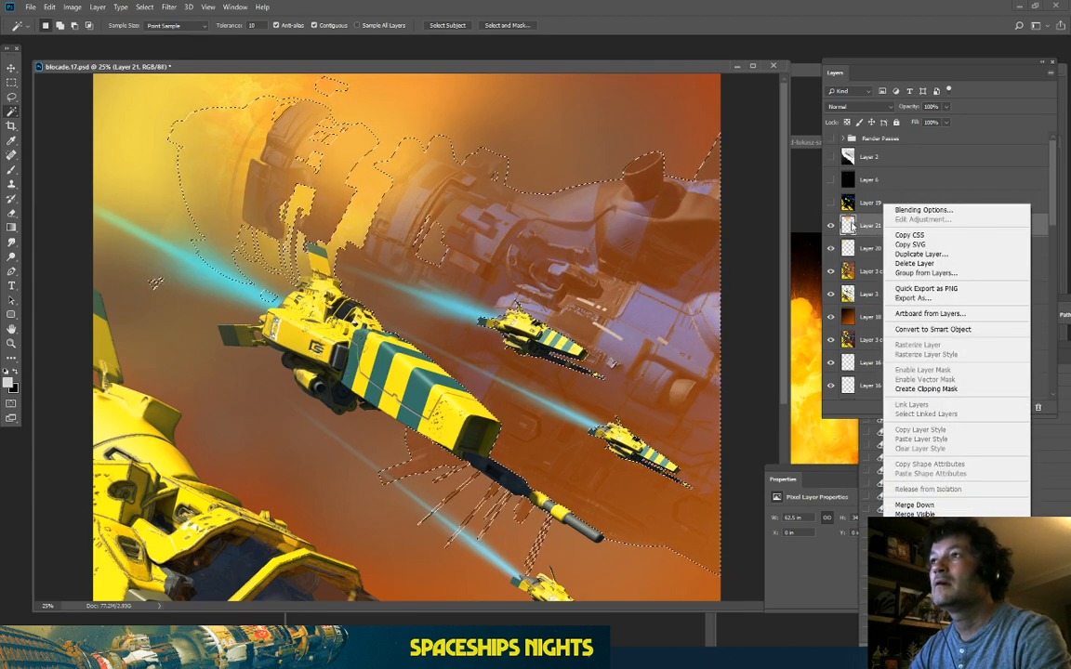
click(850, 226)
click(831, 226)
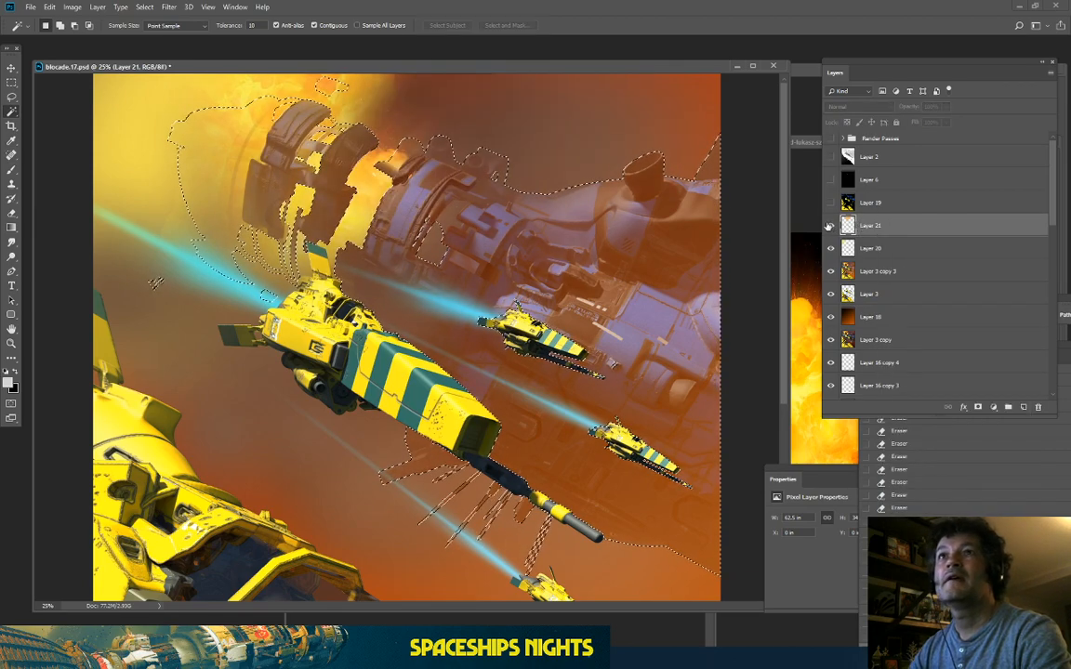
click(830, 226)
click(10, 197)
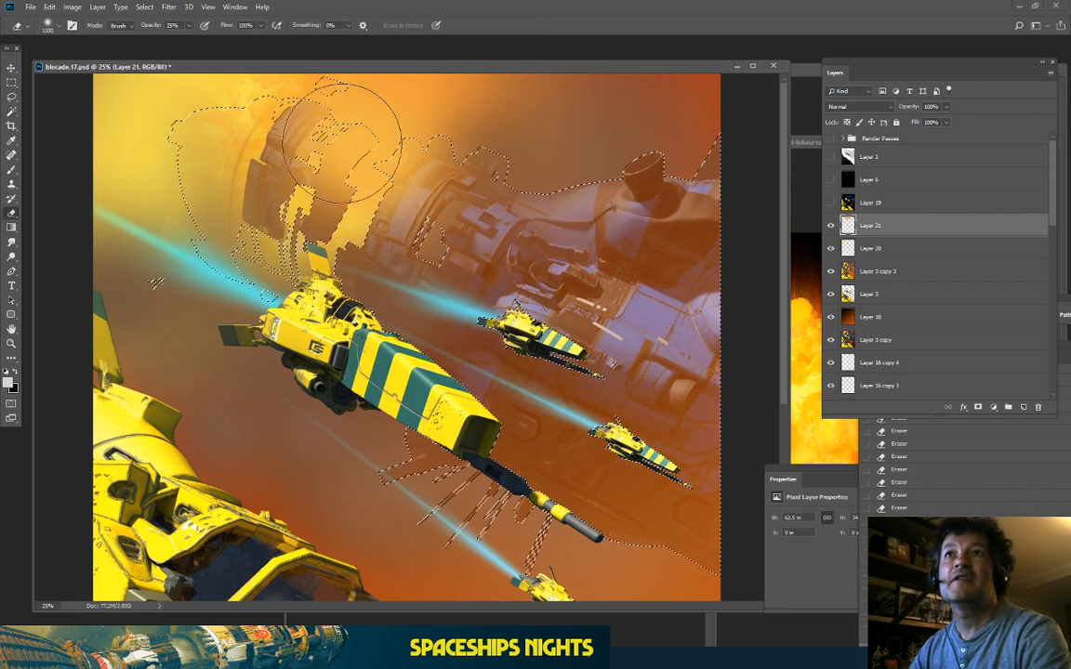
click(404, 186)
click(831, 226)
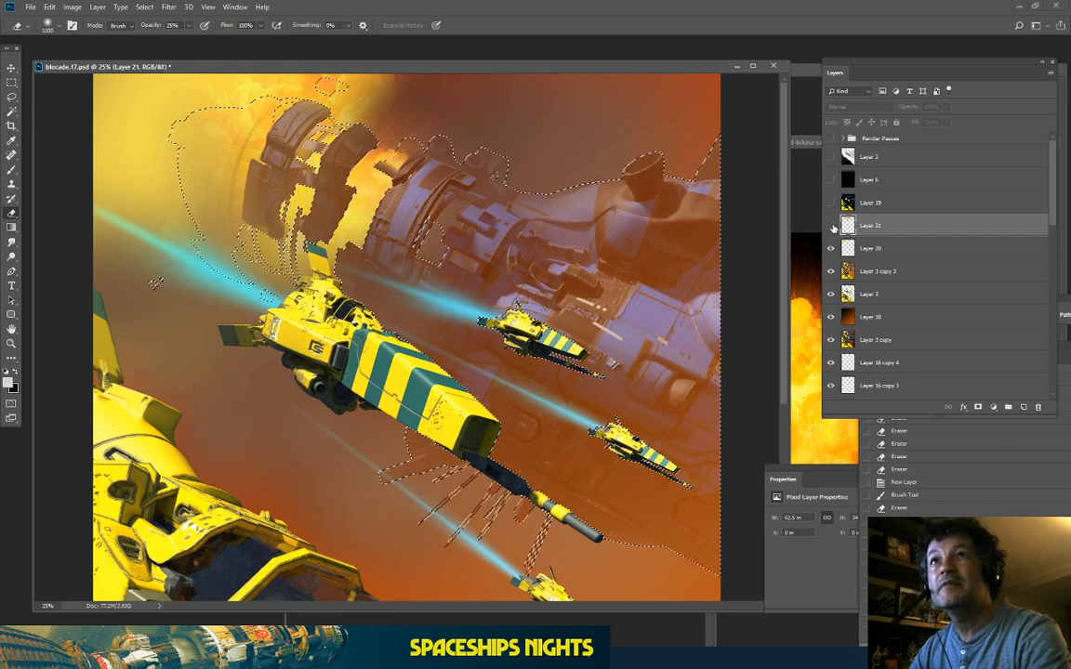
click(831, 226)
Step: Erase more haze around the mothership on Layer 20, then again on Layer 21
click(884, 249)
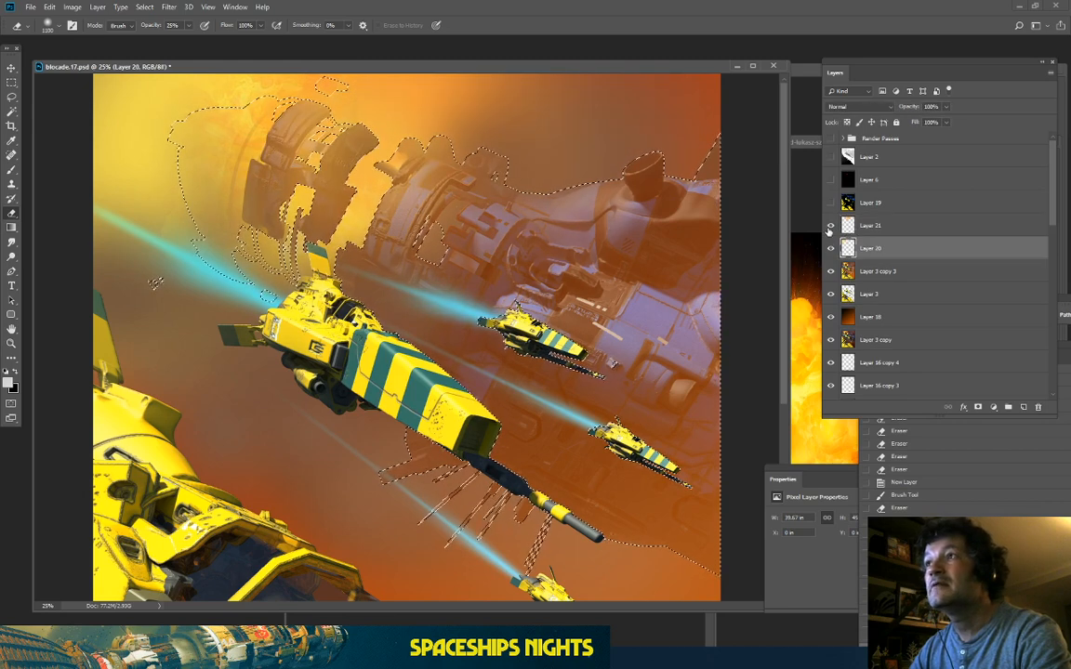
click(831, 225)
click(831, 248)
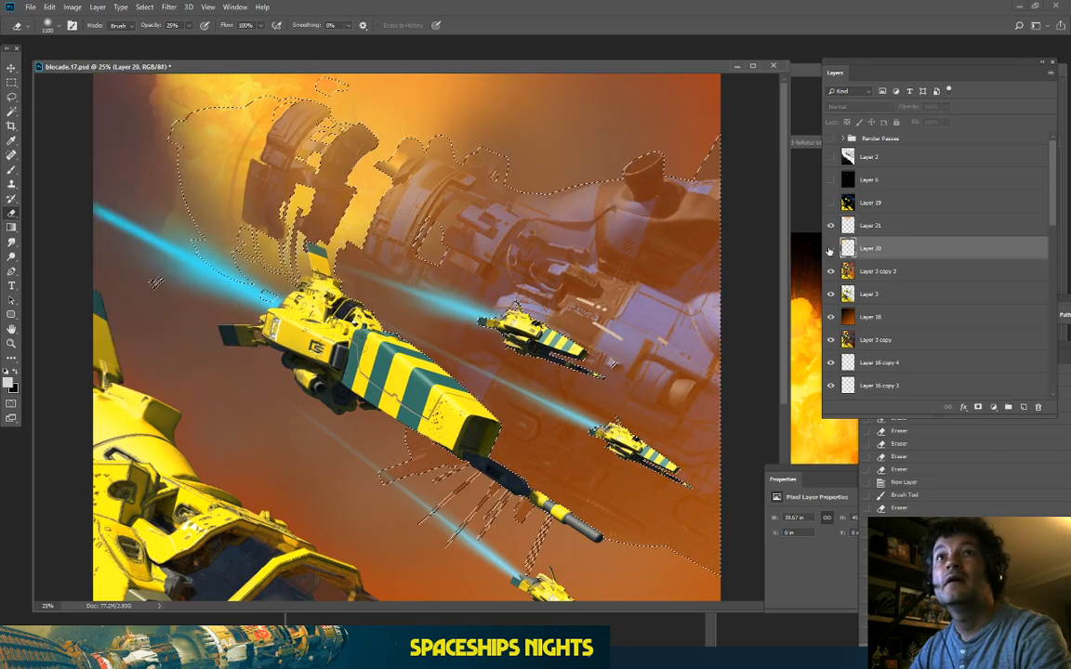
click(830, 249)
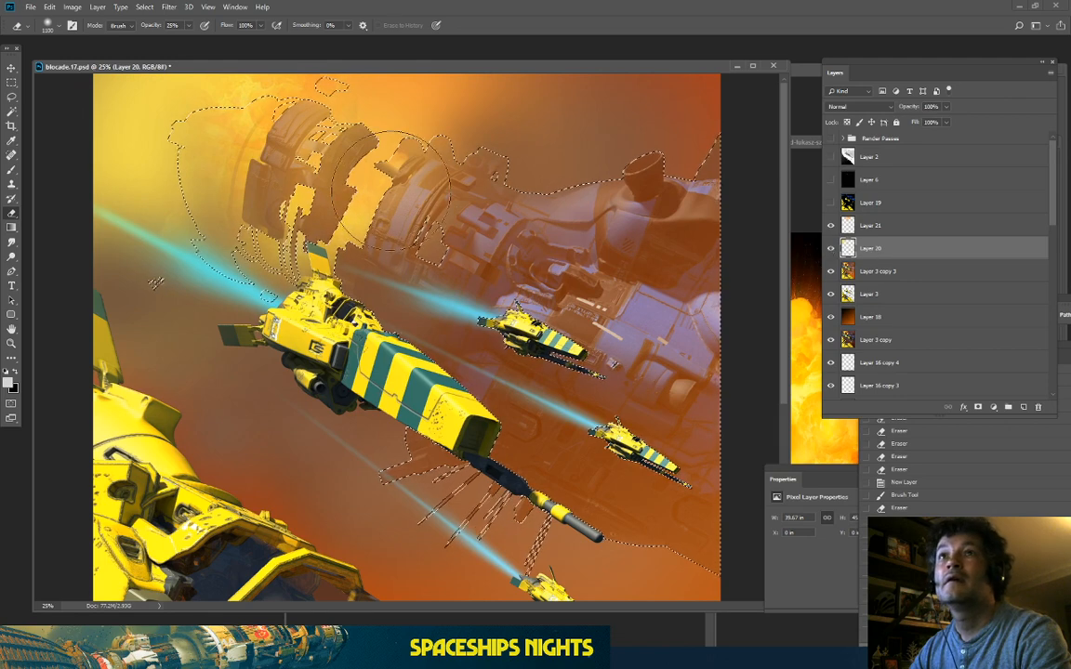
drag(271, 208, 309, 210)
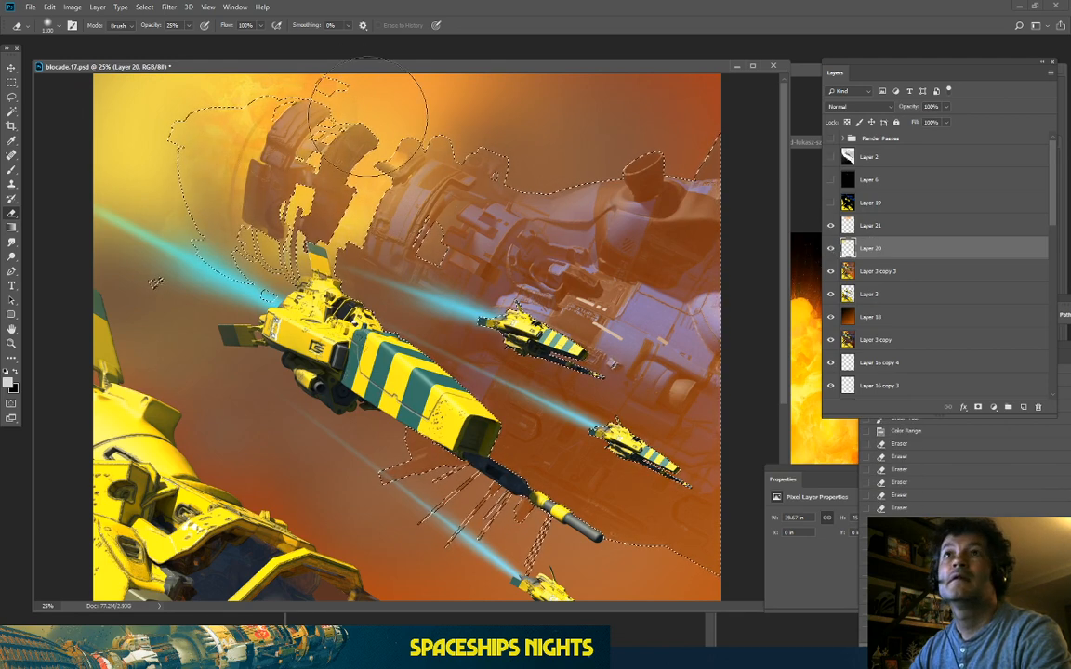
click(848, 225)
click(831, 225)
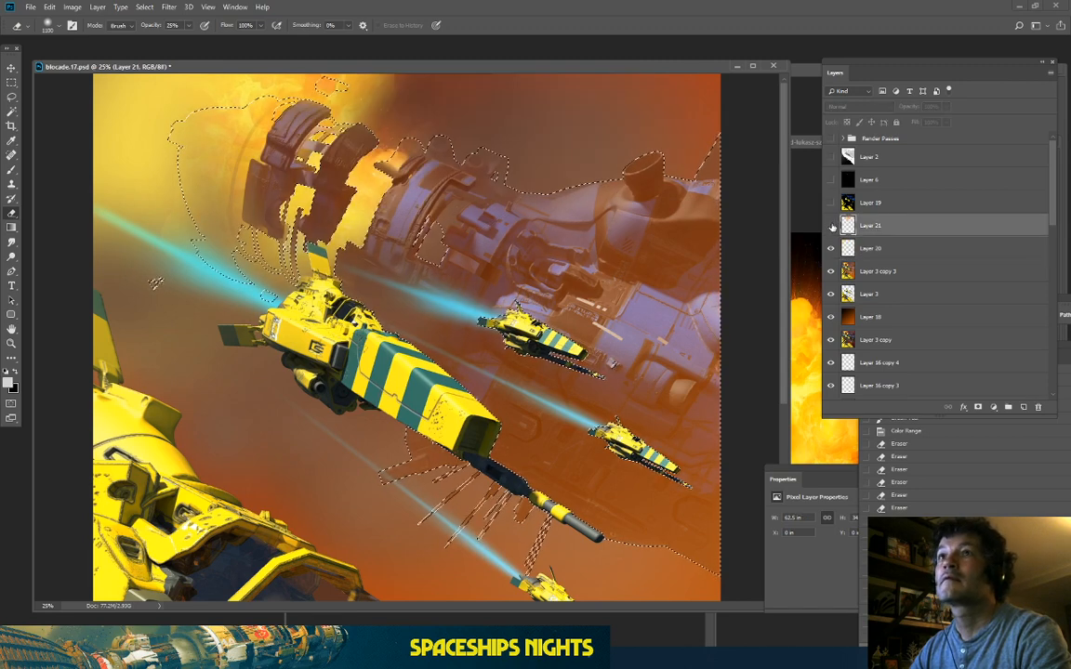
click(831, 225)
mouse_move(457, 165)
mouse_down()
mouse_move(498, 177)
mouse_move(498, 188)
mouse_move(411, 194)
mouse_up()
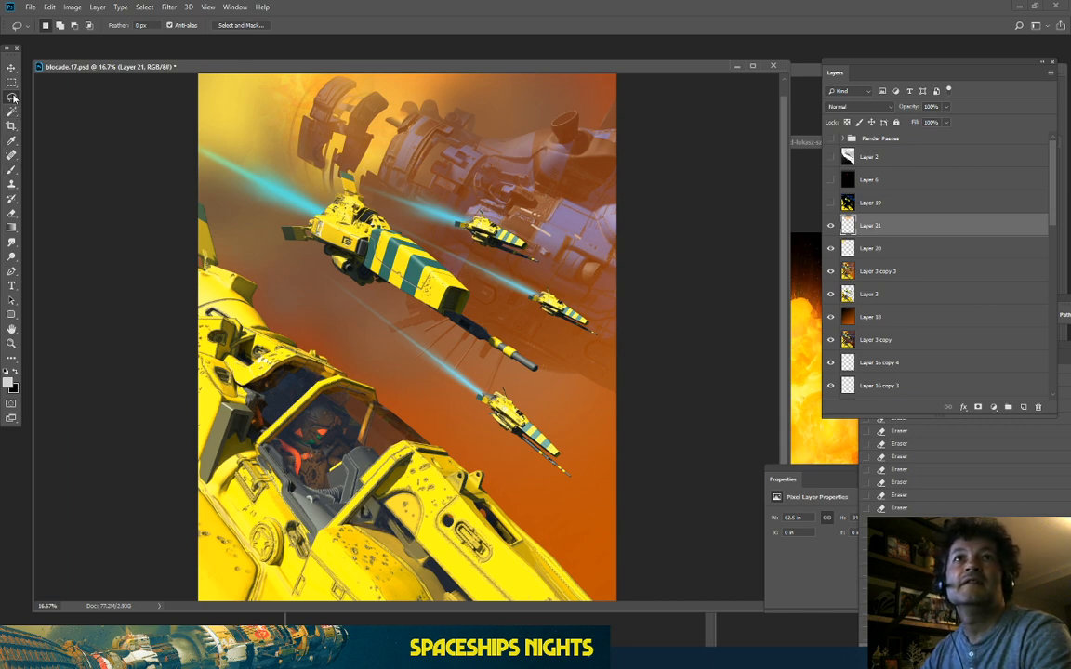
Step: With a 3000 px brush in sampled orange-yellow, dab haze over the large and upper ships on a new layer
click(11, 167)
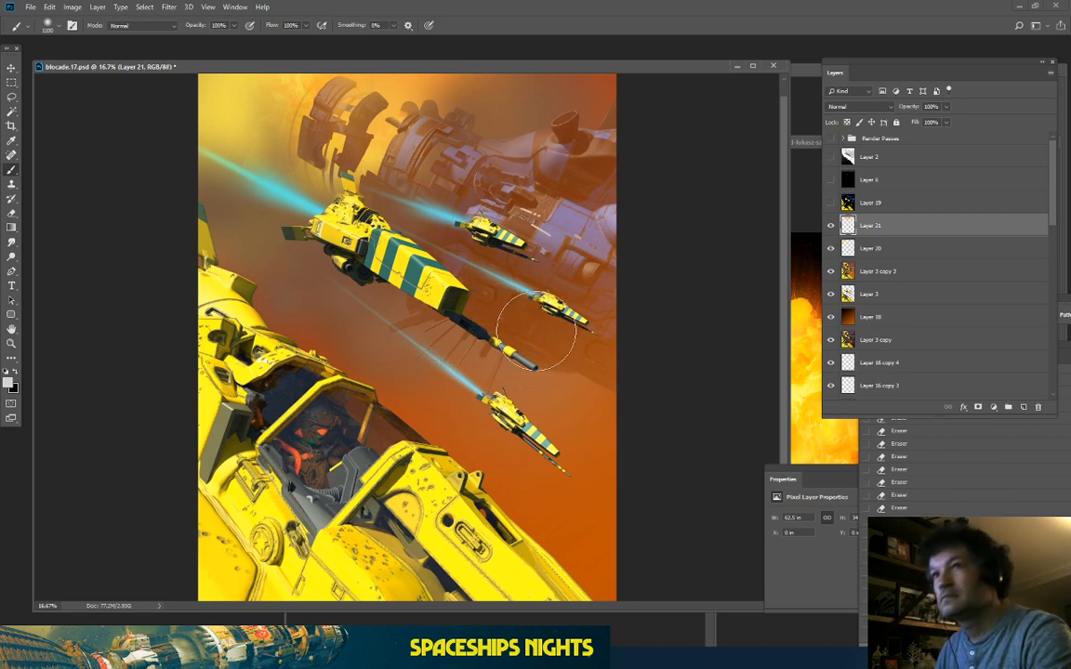
key(bracketright)
key(bracketright)
key(bracketright)
key(bracketright)
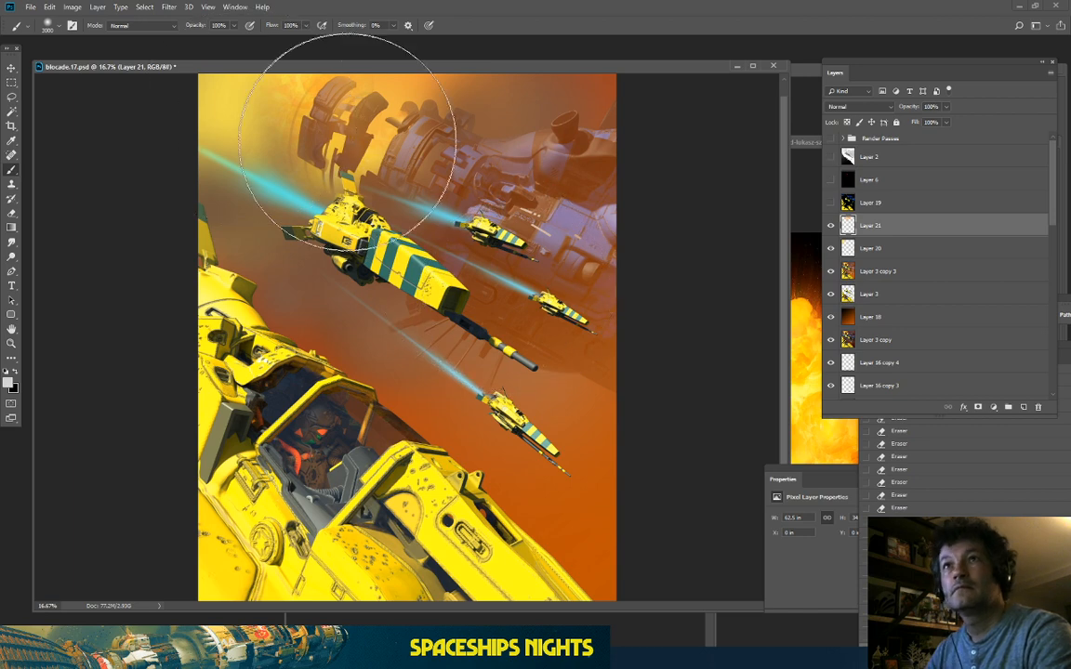
alt+click(372, 162)
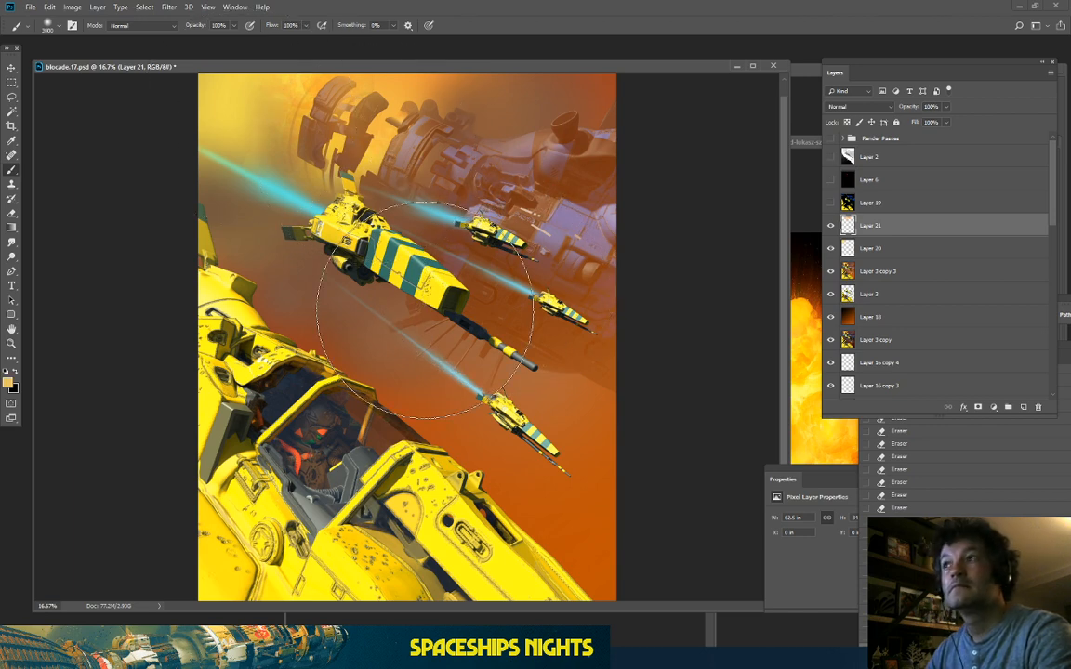
click(1022, 406)
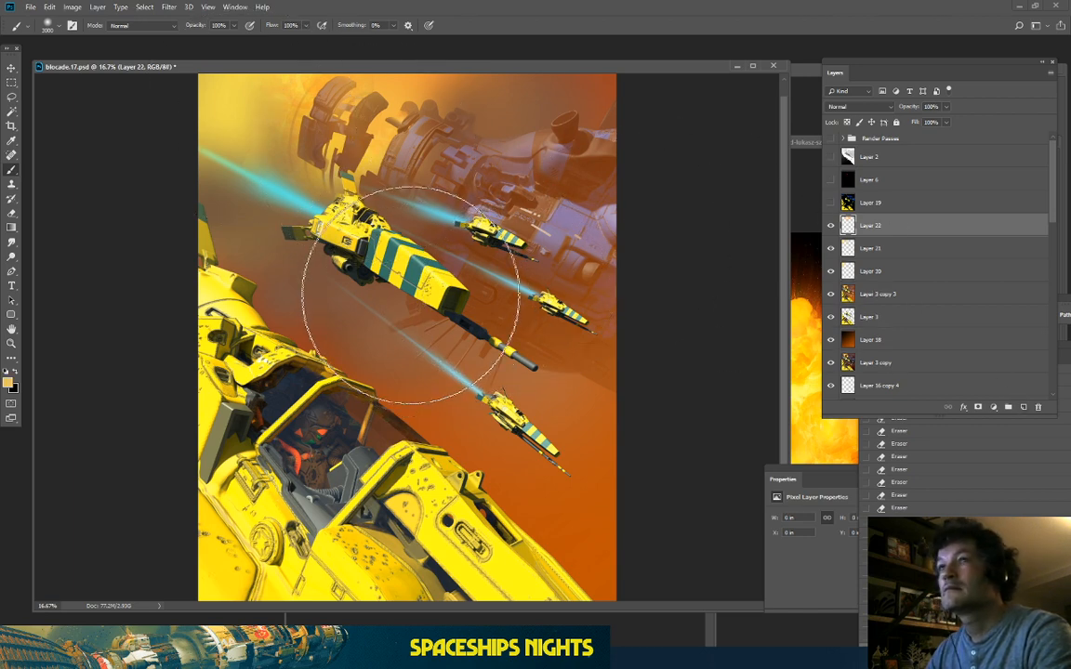
click(390, 279)
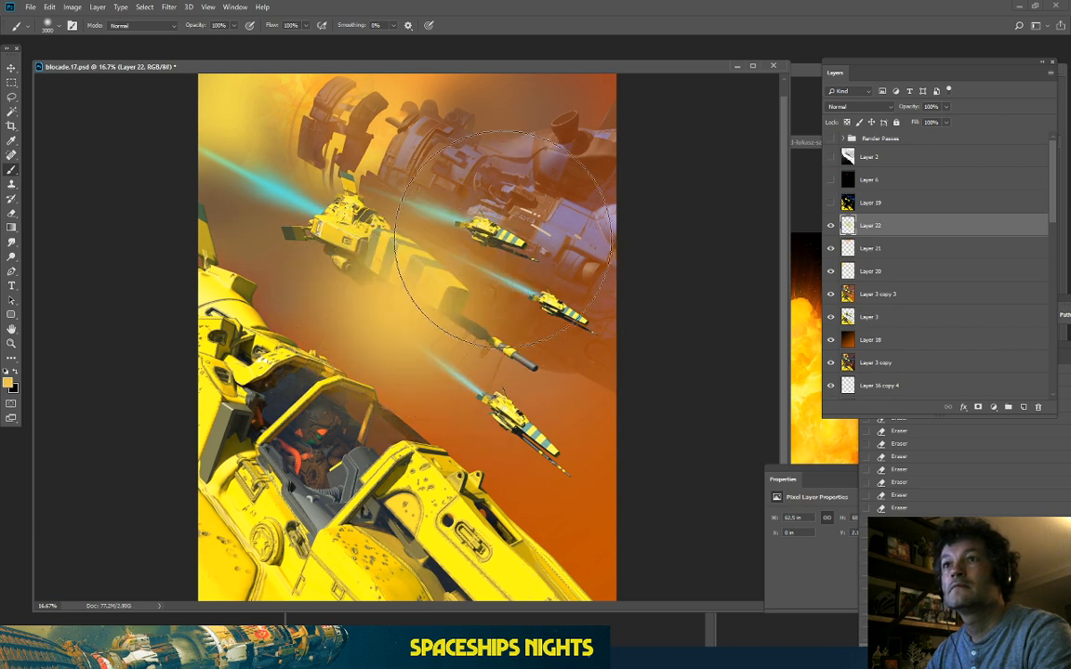
click(483, 232)
click(353, 232)
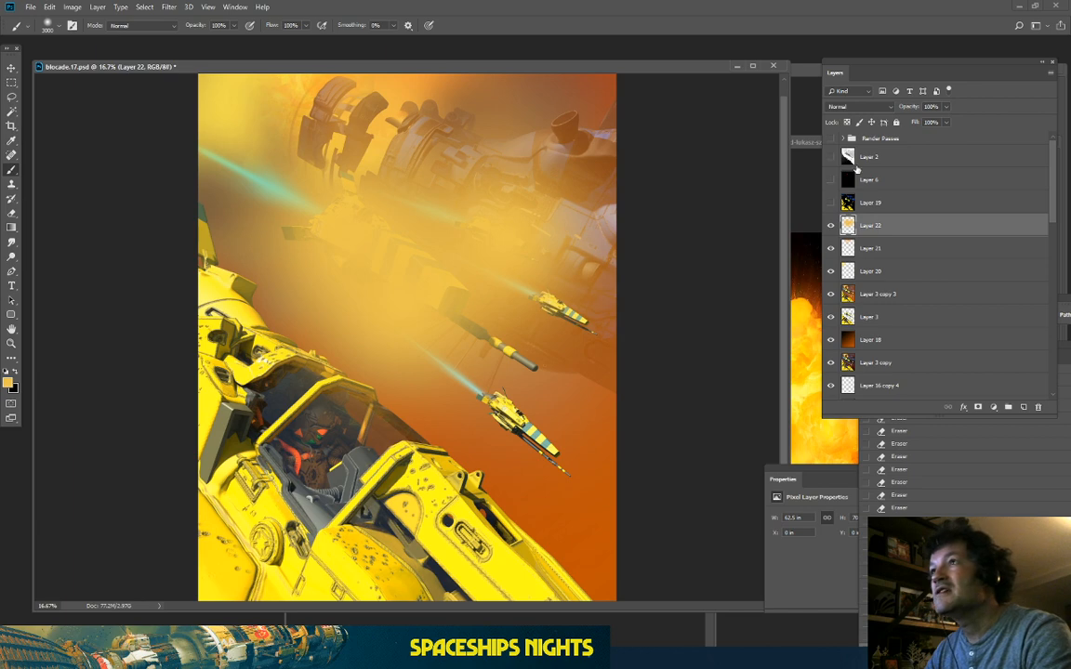
Step: Erase the haze off the striped ships on Layer 22 with a 2000 px eraser
click(830, 157)
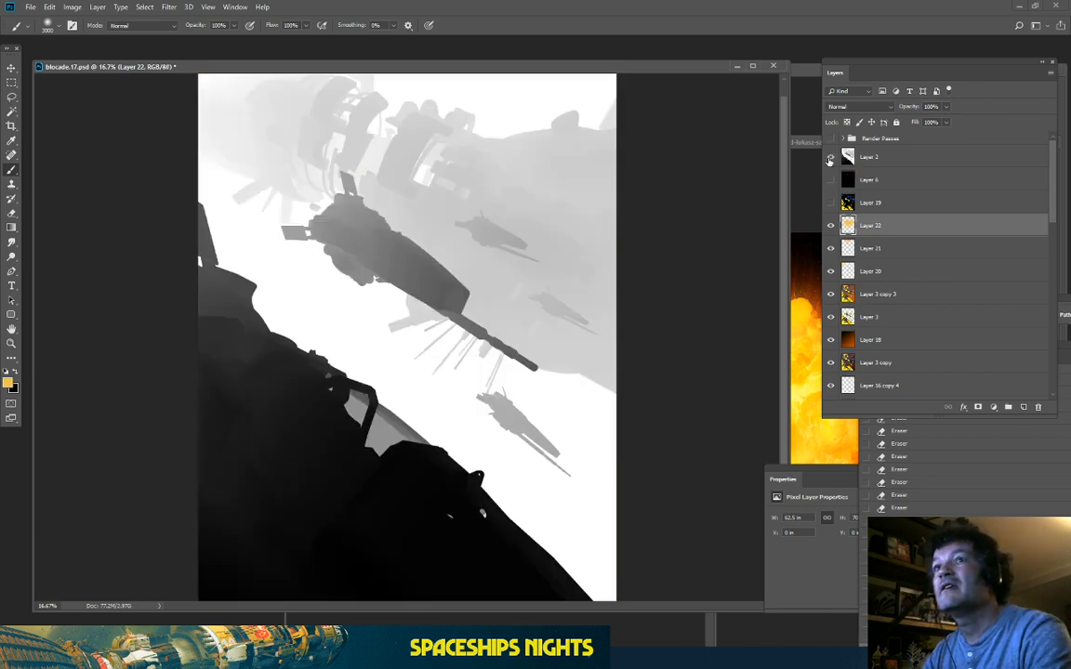
click(830, 158)
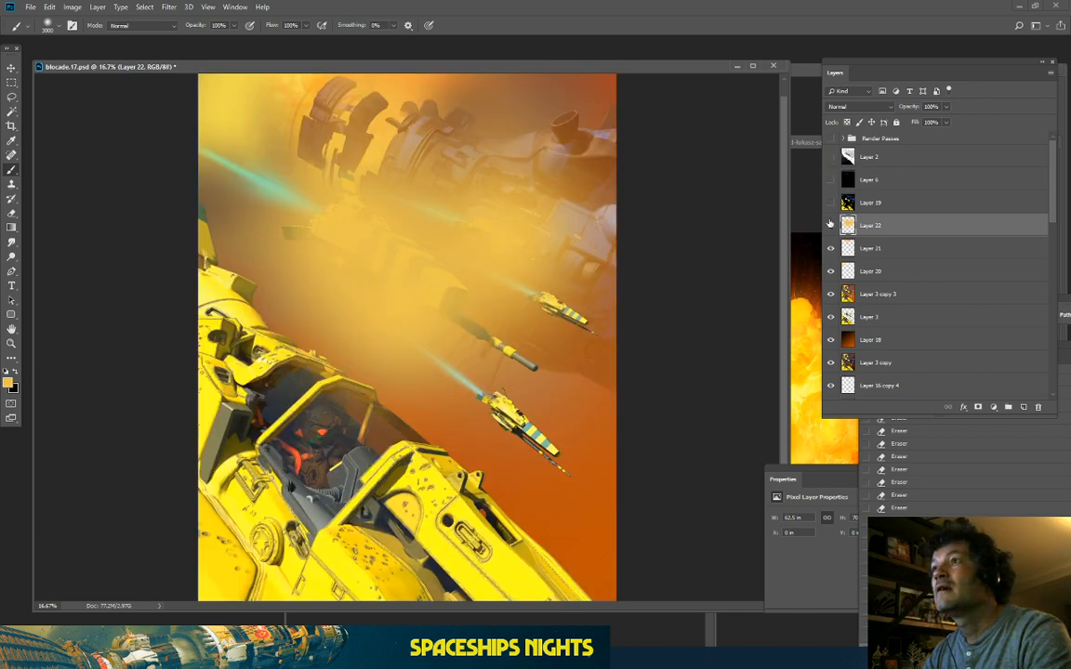
click(915, 321)
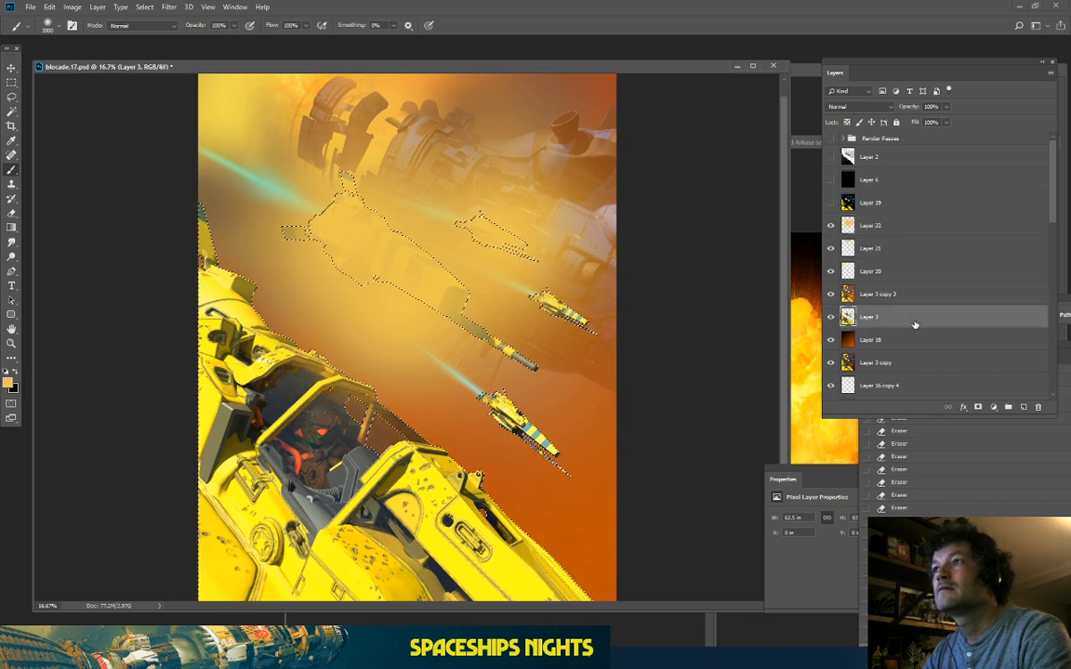
click(11, 213)
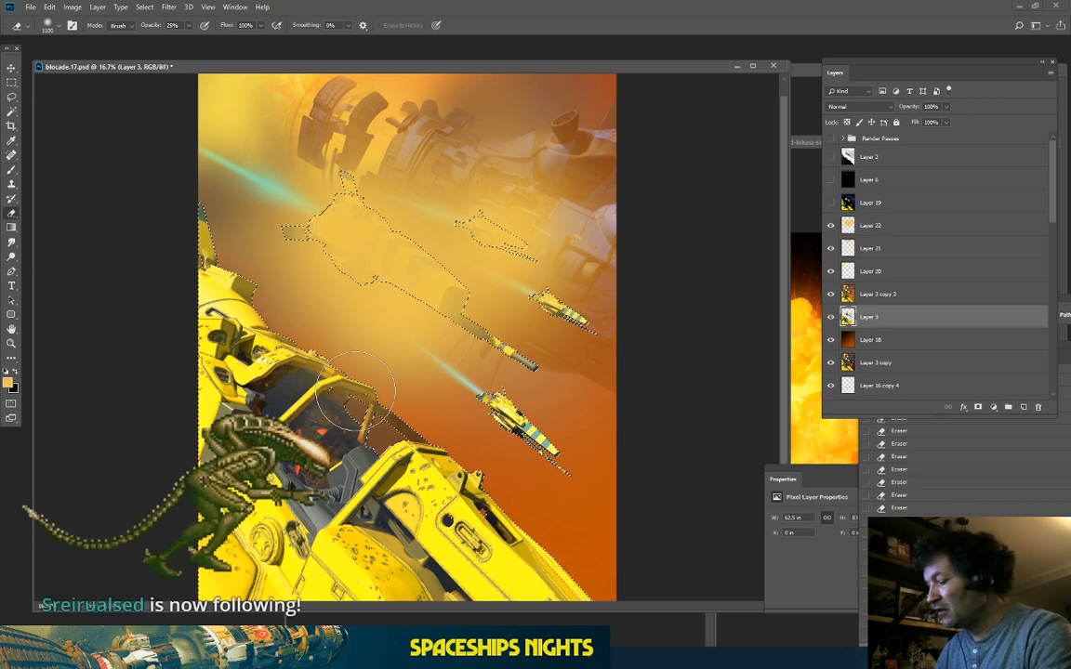
key(bracketright)
key(bracketright)
key(bracketright)
key(bracketright)
key(bracketright)
key(bracketright)
key(bracketright)
key(bracketright)
key(bracketright)
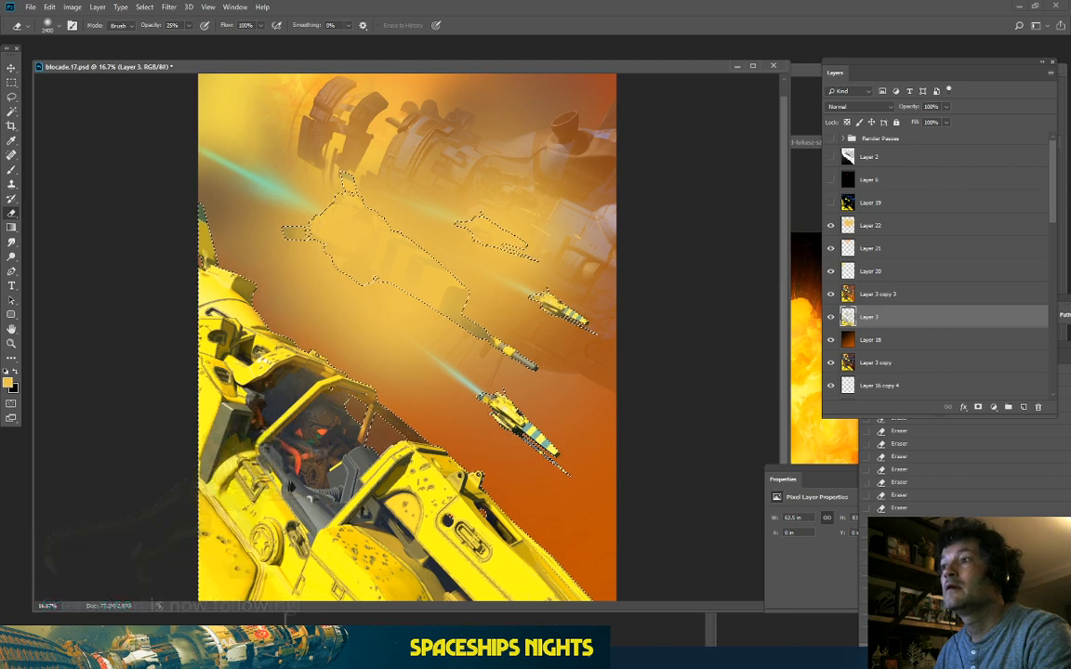
click(899, 584)
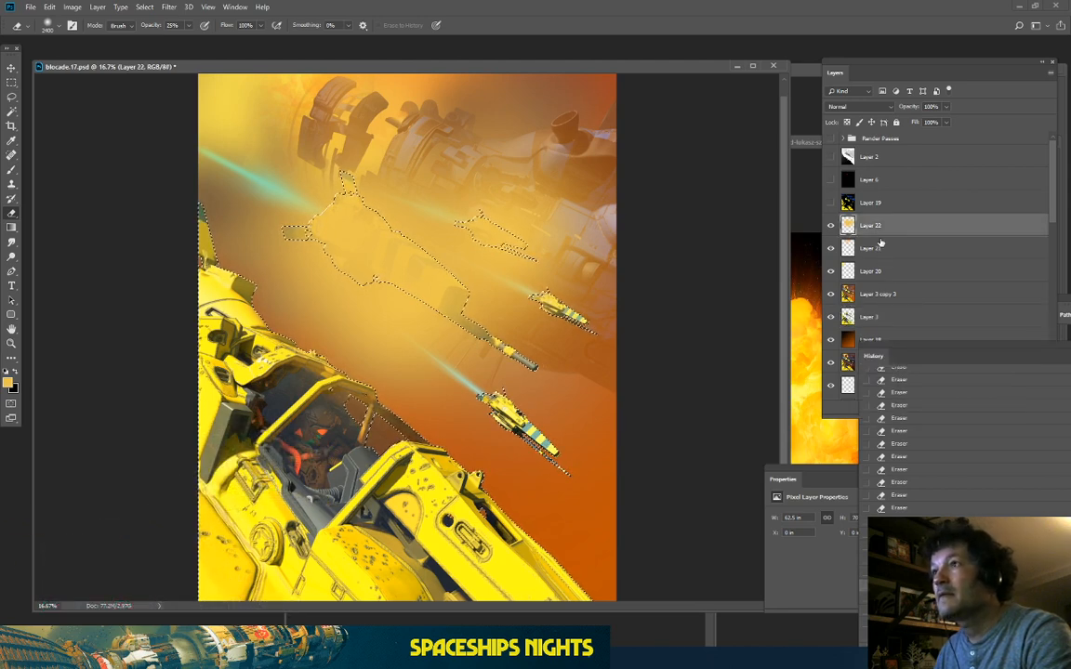
click(877, 316)
click(885, 223)
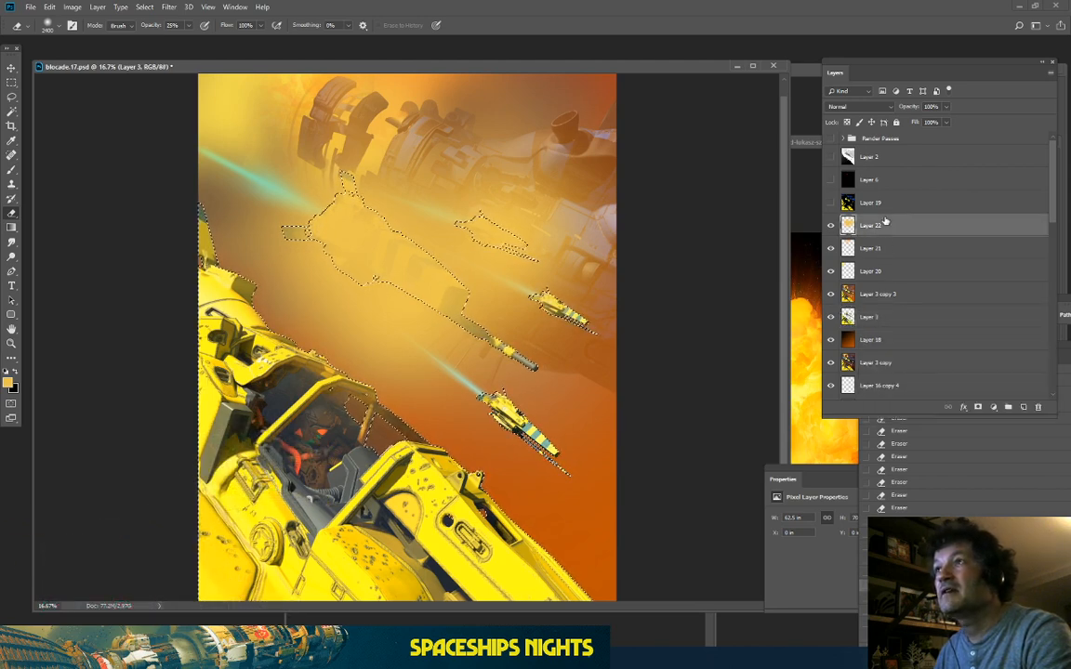
mouse_move(368, 280)
mouse_down()
mouse_move(325, 192)
mouse_move(621, 428)
mouse_move(218, 137)
mouse_move(307, 248)
mouse_up()
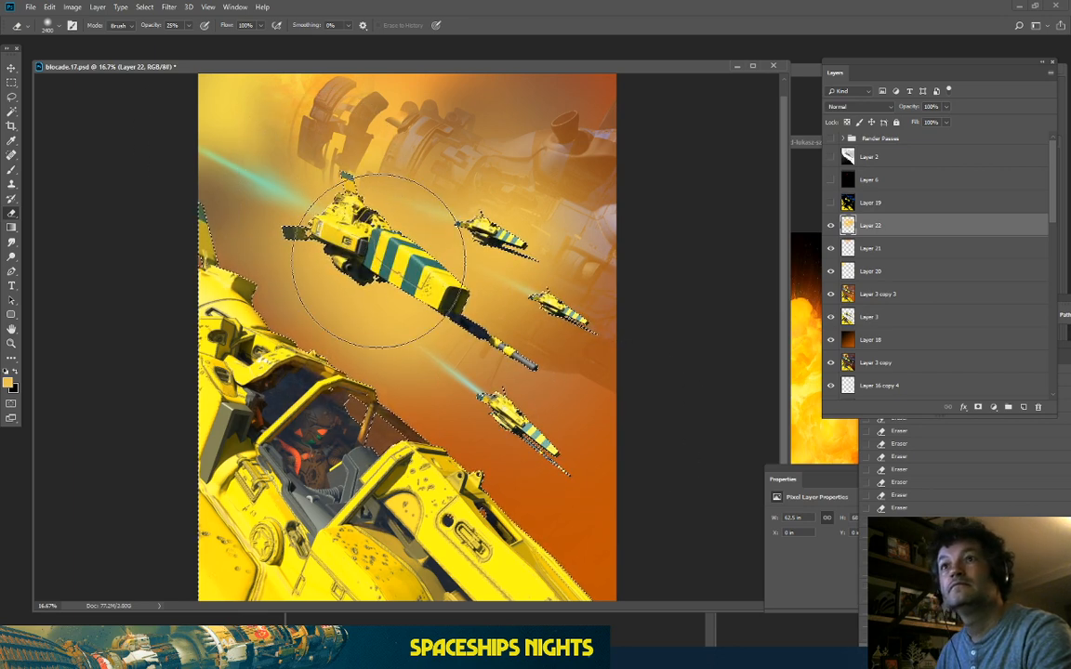
Step: Compare Layer 22's haze on and off, then show and select the grey depth Layer 2
click(11, 97)
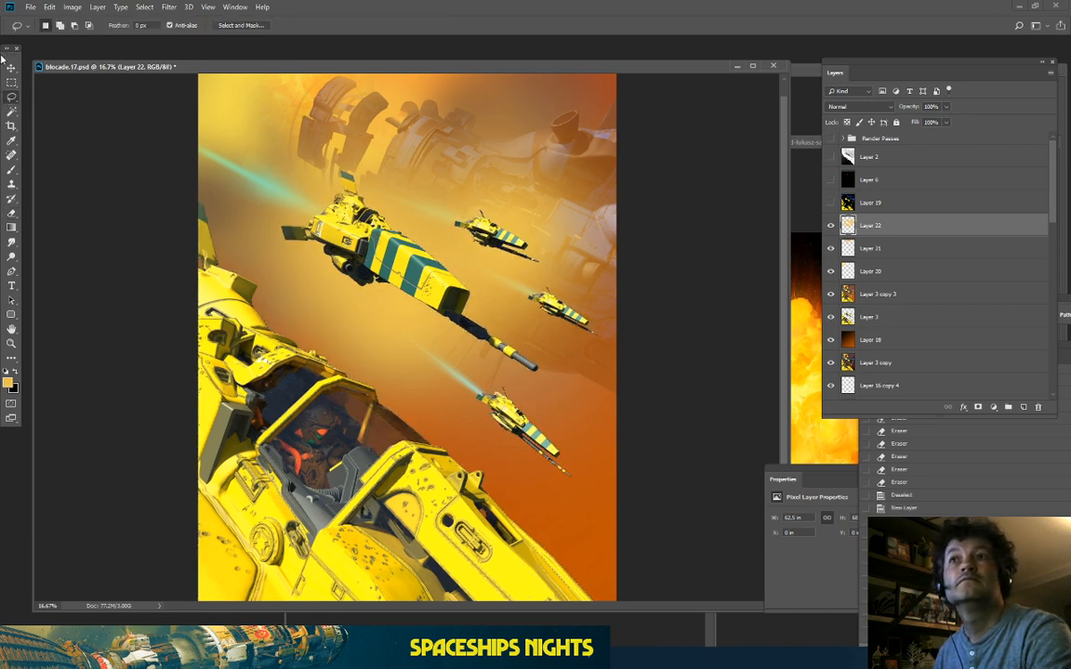
key(ctrl+minus)
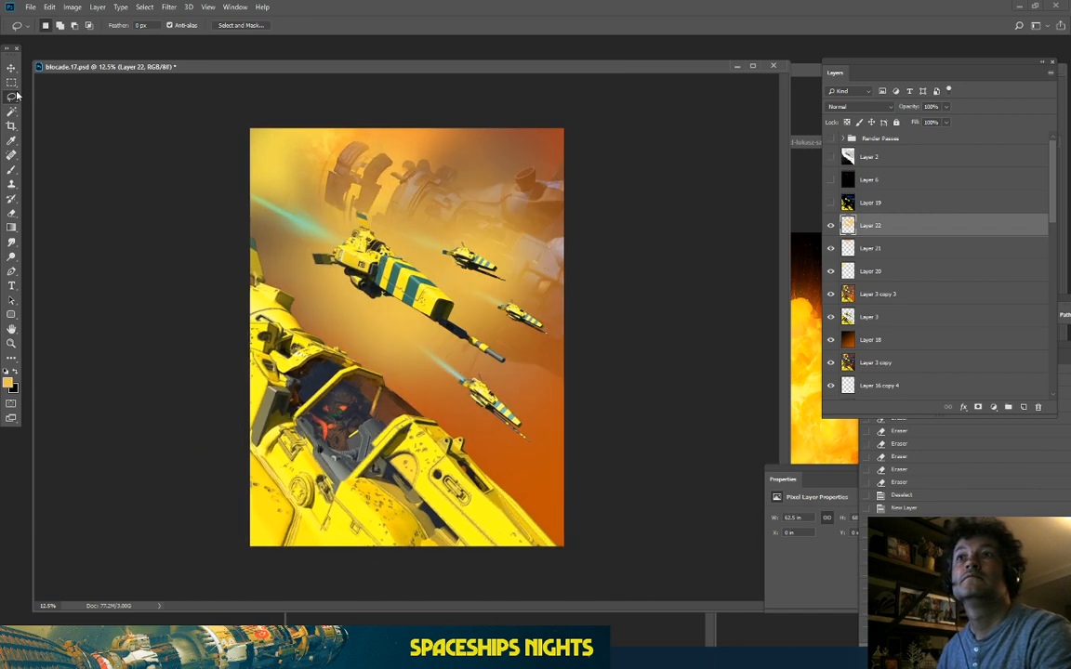
key(ctrl+minus)
key(ctrl+plus)
key(ctrl+plus)
key(ctrl+plus)
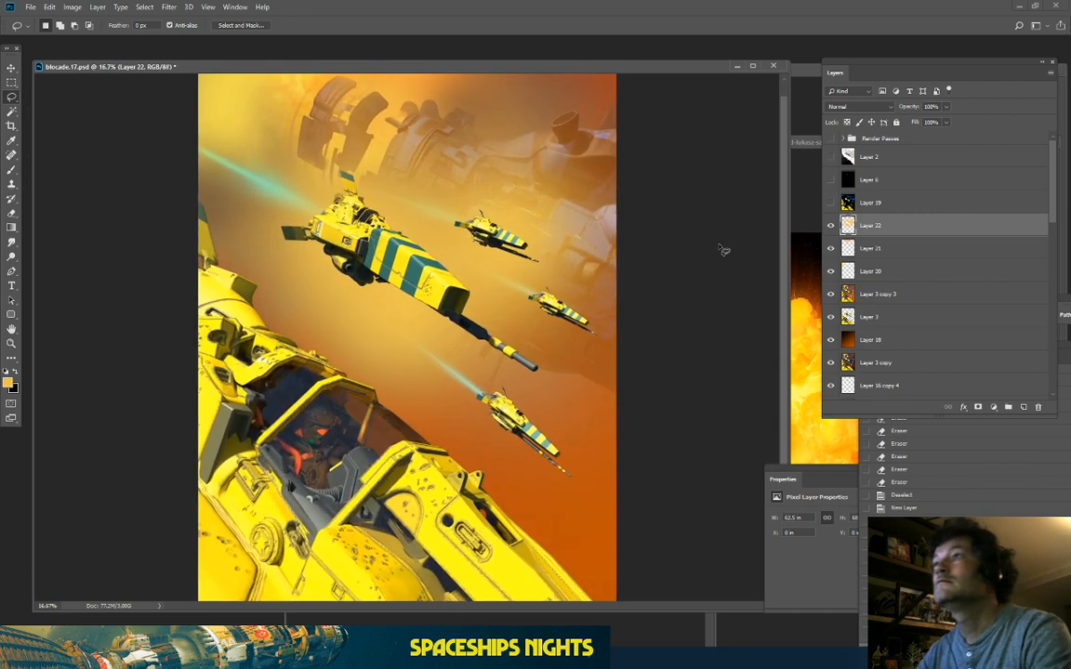
click(831, 225)
click(830, 225)
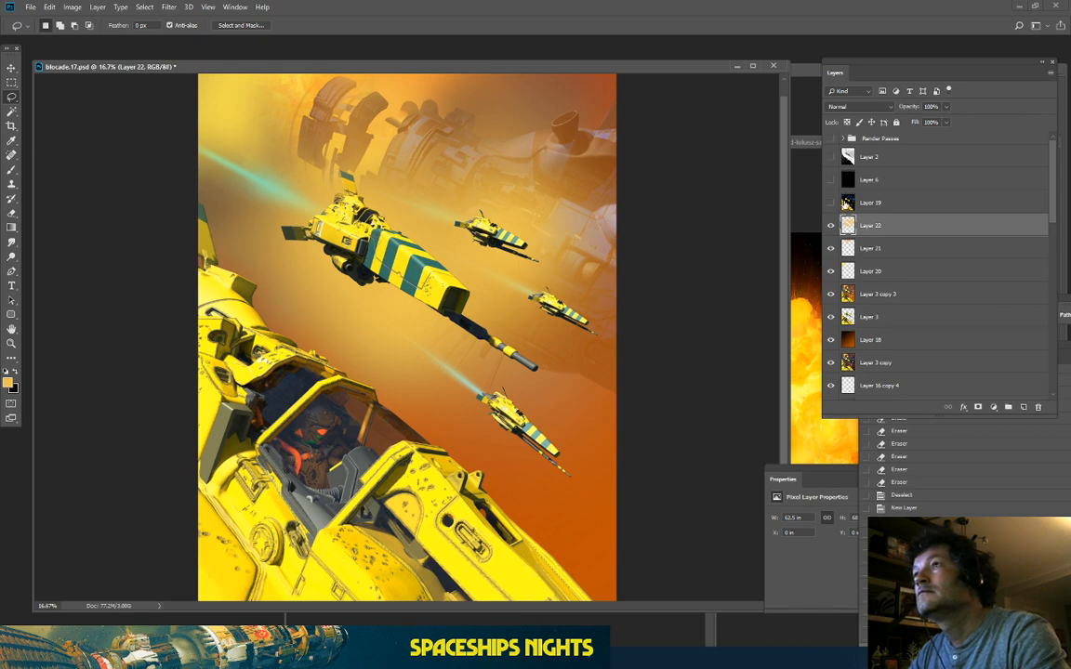
click(830, 157)
click(869, 156)
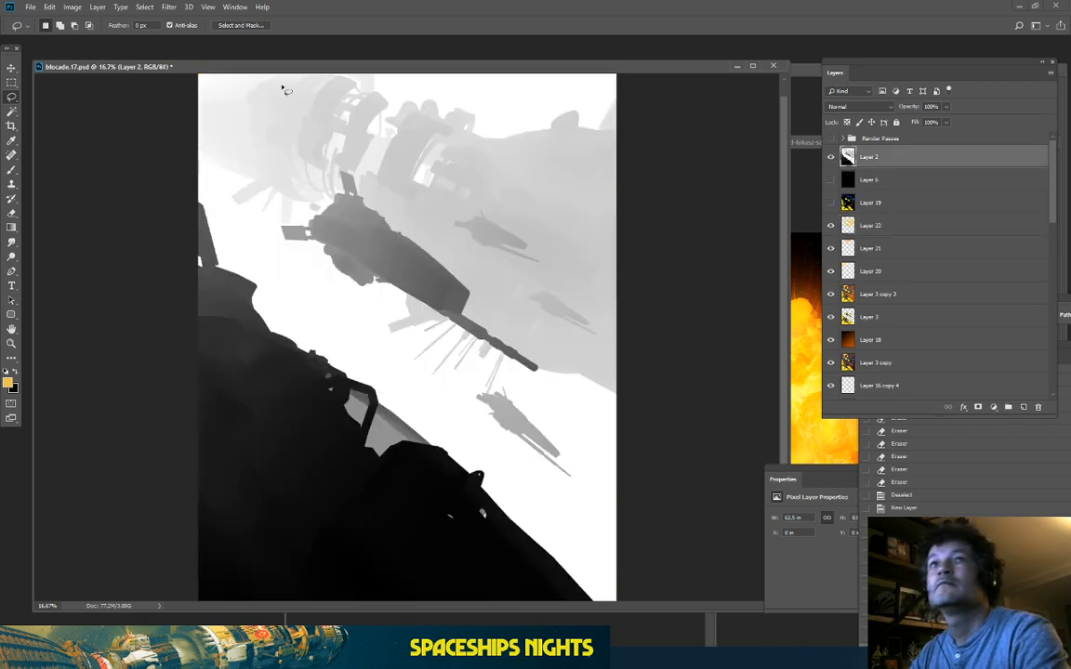
Step: Select a grey depth tone on Layer 2 with Color Range at fuzziness 41
click(145, 7)
click(153, 105)
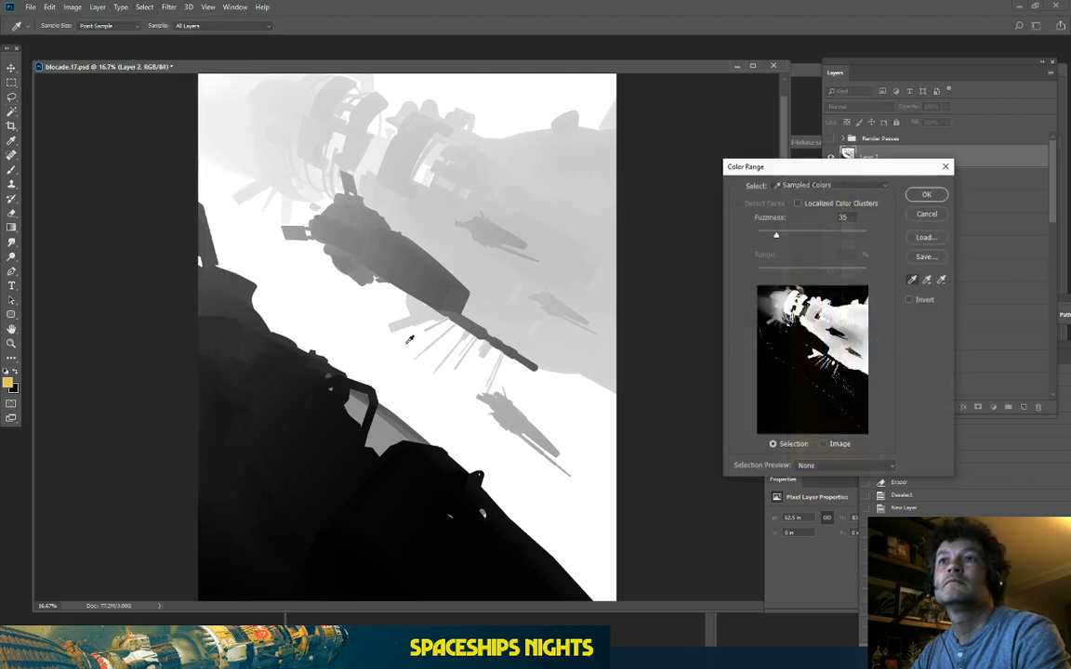
click(402, 319)
mouse_move(779, 237)
mouse_down()
mouse_move(760, 237)
mouse_move(818, 244)
mouse_move(755, 238)
mouse_move(779, 240)
mouse_up()
click(854, 335)
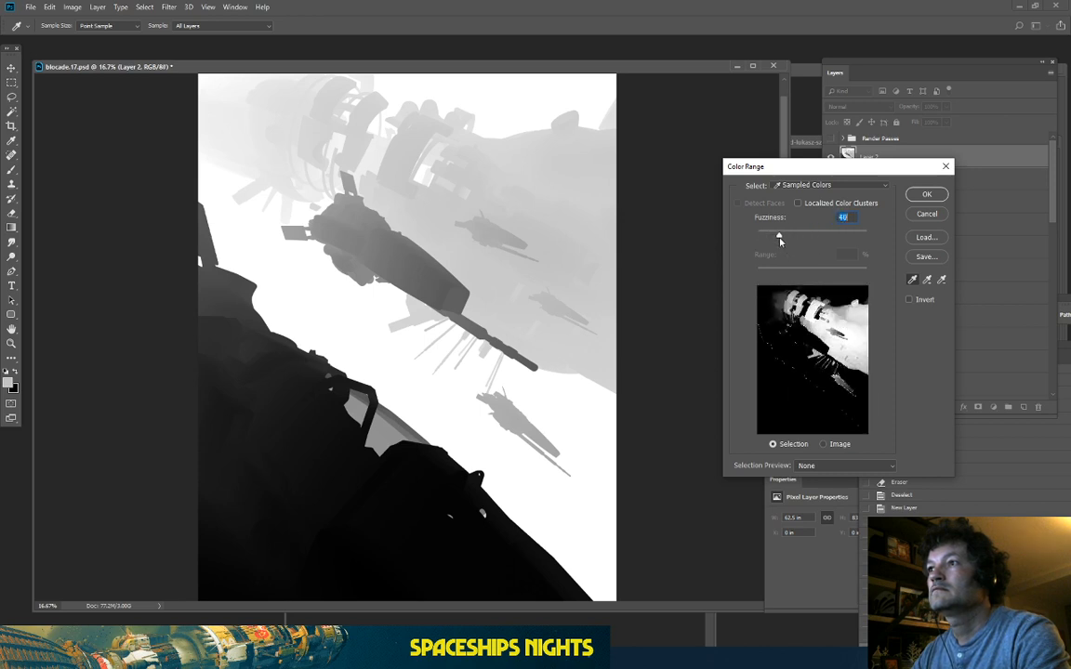
click(927, 195)
Step: Hide the depth pass and erase Layer 22's haze inside the selection around the distant ships
click(831, 161)
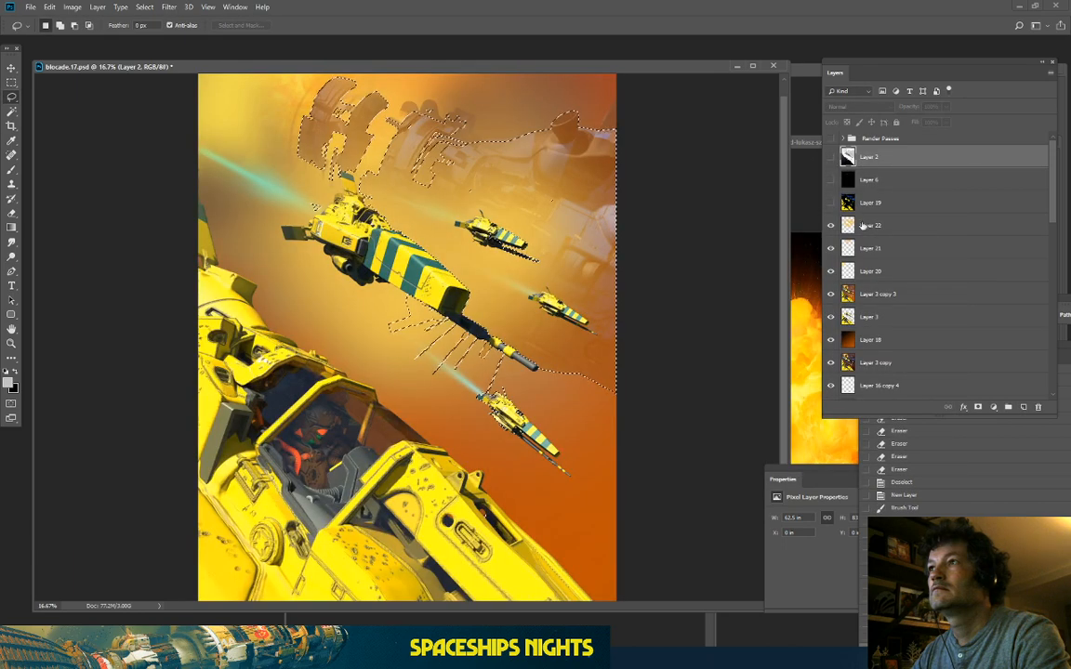
click(892, 225)
click(10, 212)
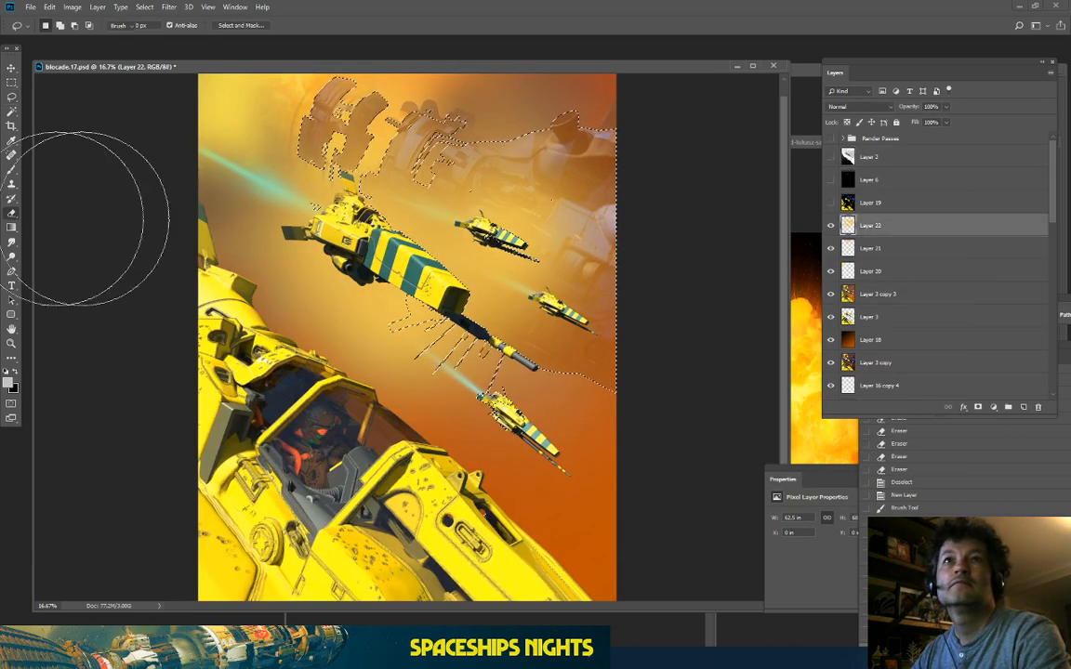
mouse_move(433, 178)
mouse_down()
mouse_move(538, 304)
mouse_move(532, 357)
mouse_up()
mouse_move(502, 317)
mouse_down()
mouse_move(461, 284)
mouse_move(434, 325)
mouse_move(410, 323)
mouse_move(447, 175)
mouse_move(645, 236)
mouse_up()
drag(595, 209, 502, 246)
mouse_move(516, 190)
mouse_down()
mouse_move(516, 265)
mouse_move(444, 161)
mouse_move(462, 162)
mouse_move(406, 43)
mouse_move(598, 203)
mouse_up()
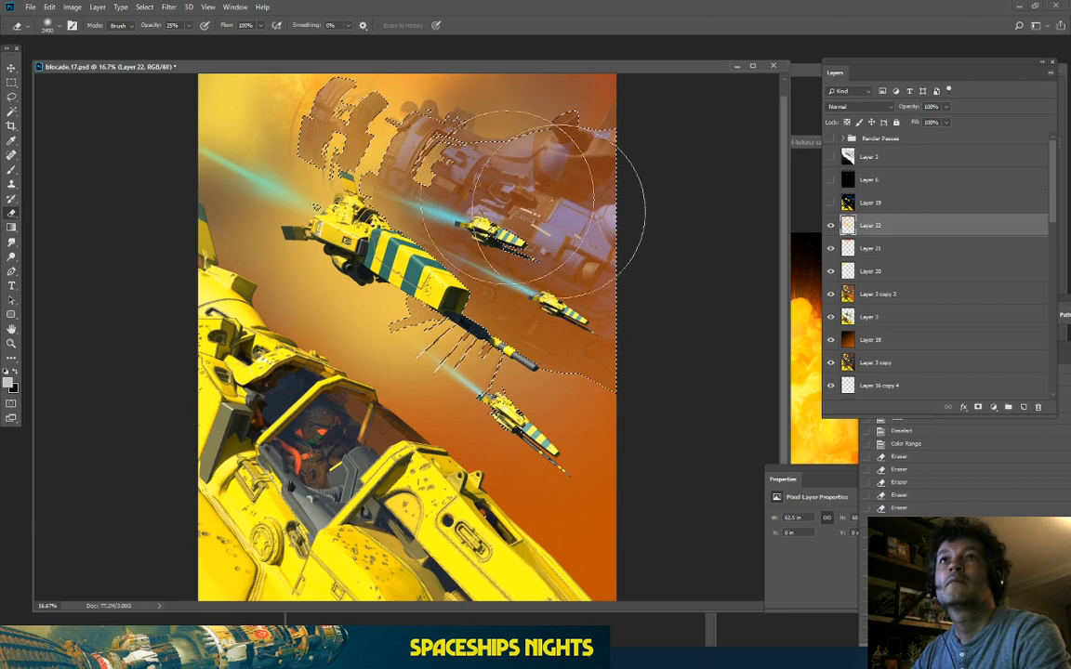
Step: Deselect, compare the scene with and without the haze, and duplicate Layer 22
click(12, 97)
key(ctrl+d)
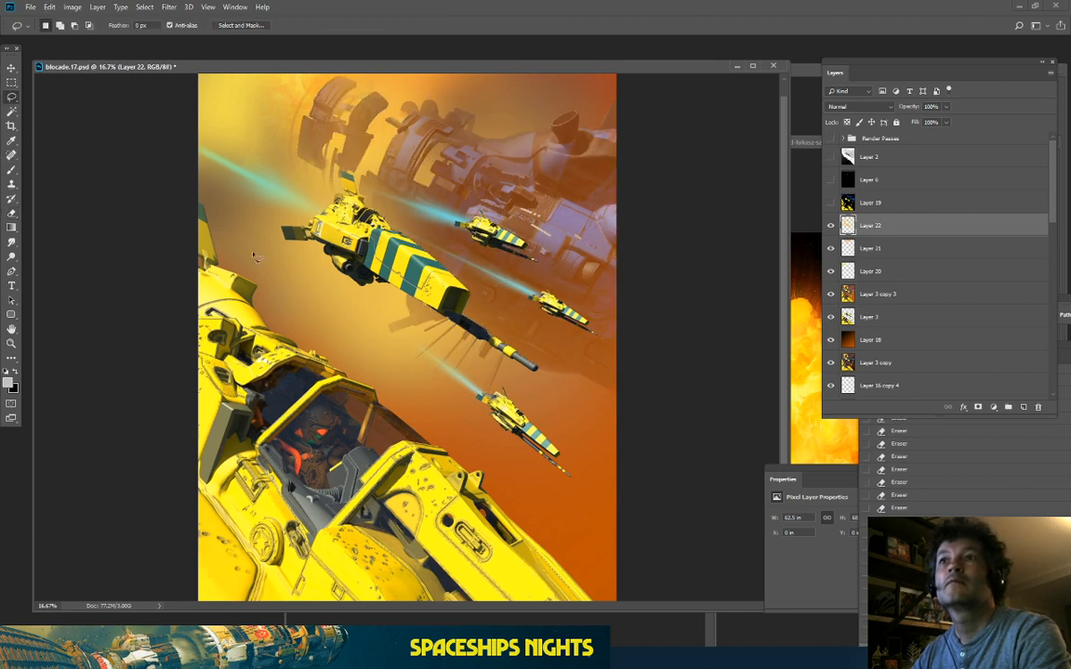
click(831, 226)
click(832, 226)
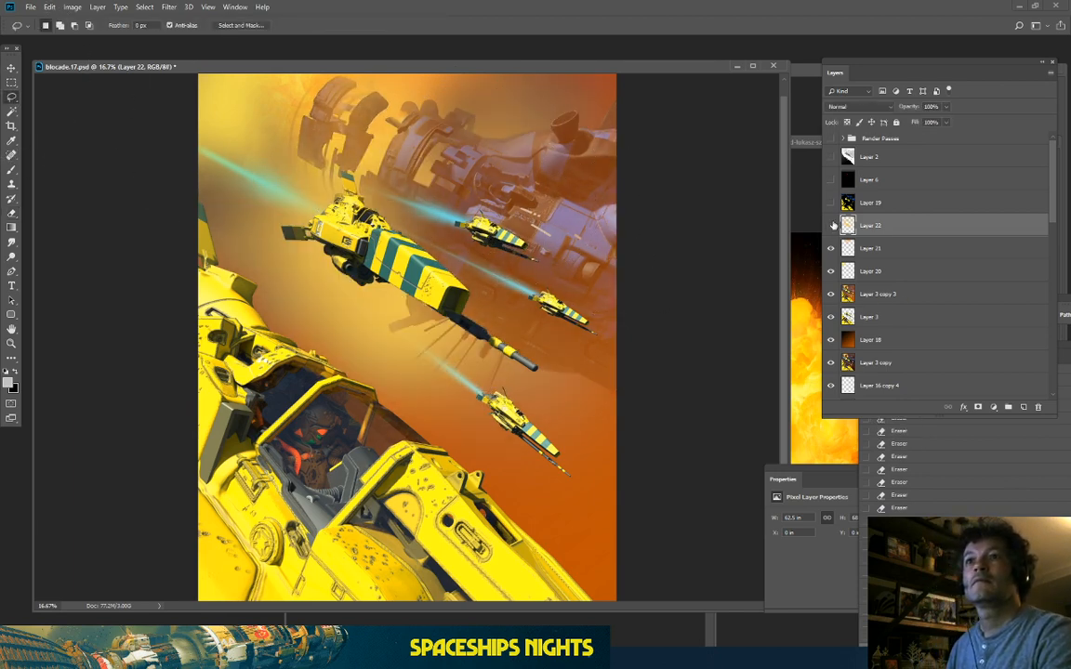
click(832, 226)
click(832, 226)
click(832, 226)
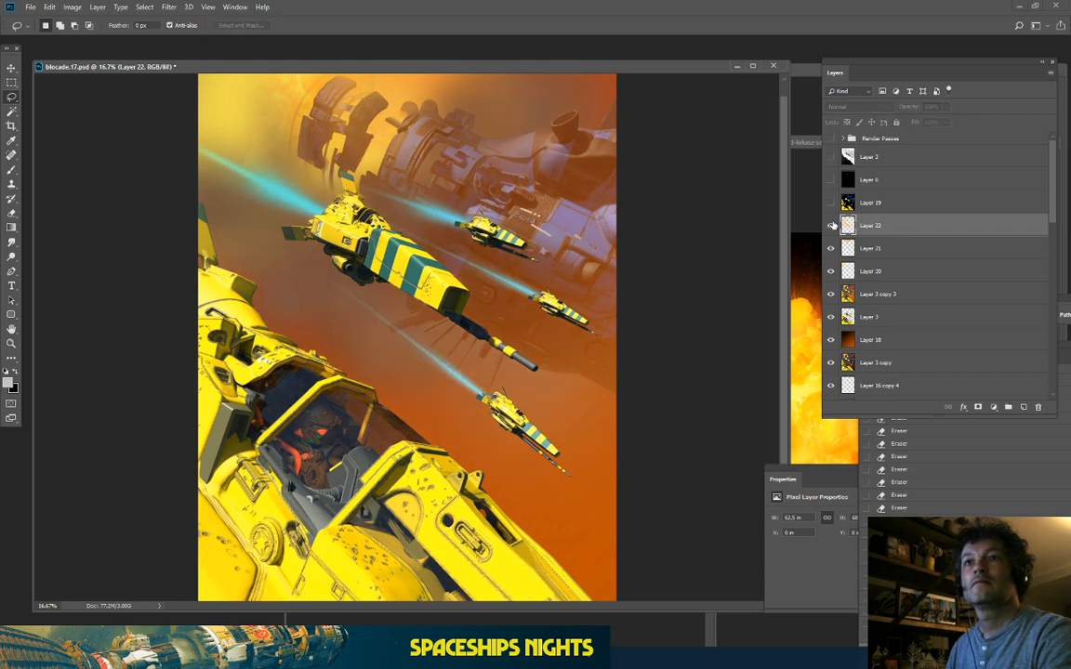
click(832, 225)
key(ctrl+minus)
key(ctrl+minus)
key(ctrl+plus)
key(ctrl+plus)
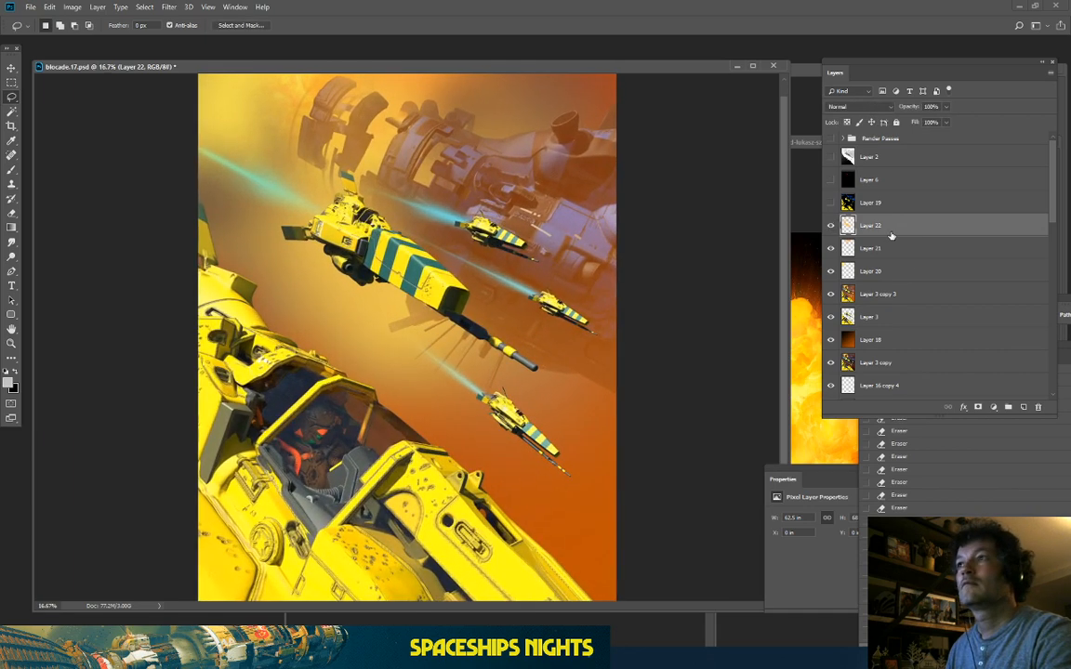
drag(891, 232, 1024, 407)
Step: Hide the original Layer 22 and select Layer 22 copy
click(831, 248)
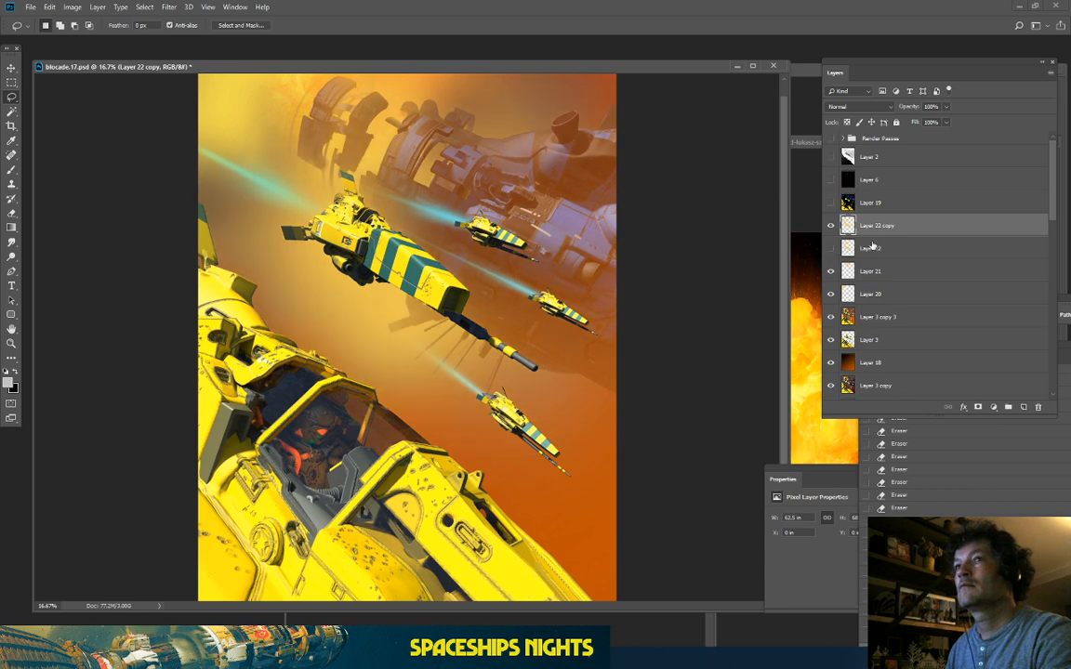
click(878, 248)
click(73, 7)
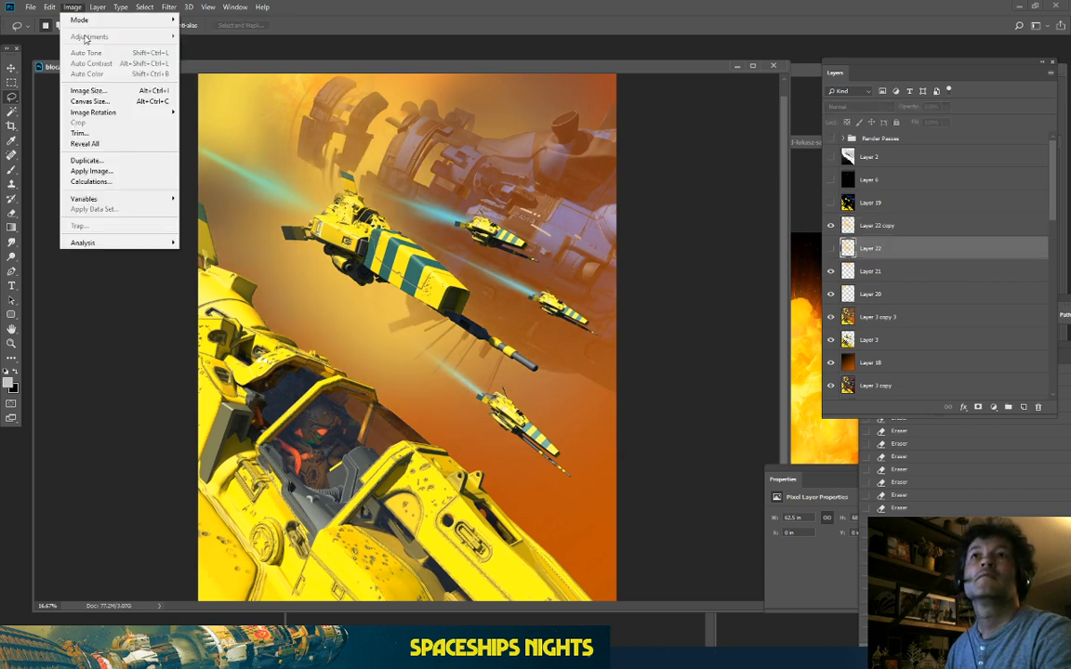
click(107, 6)
click(72, 7)
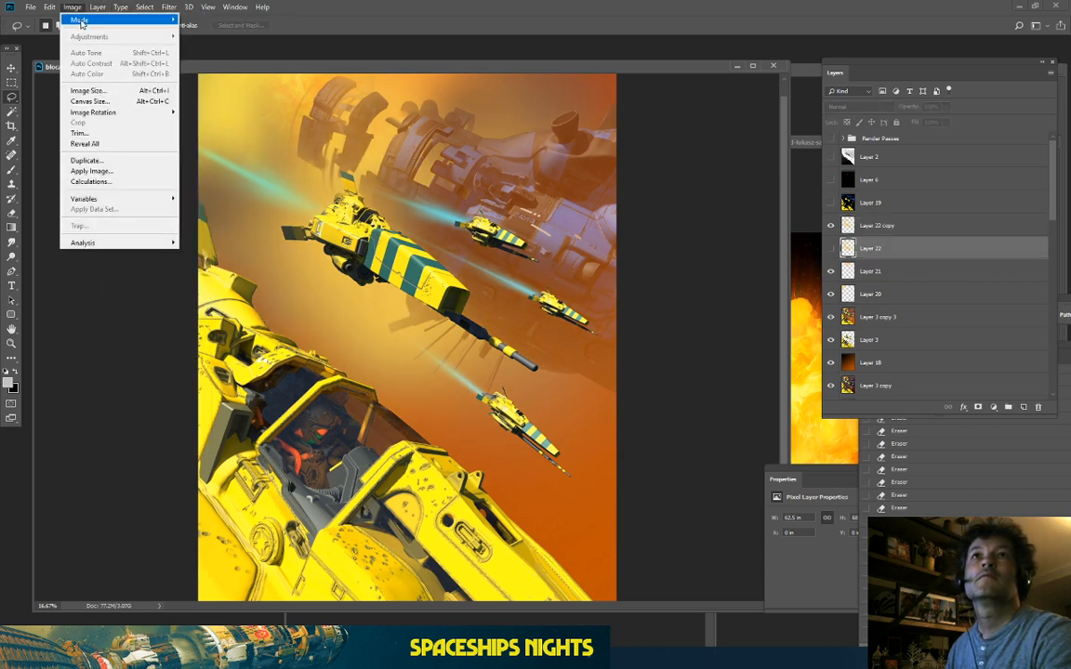
mouse_move(82, 23)
click(781, 202)
click(879, 225)
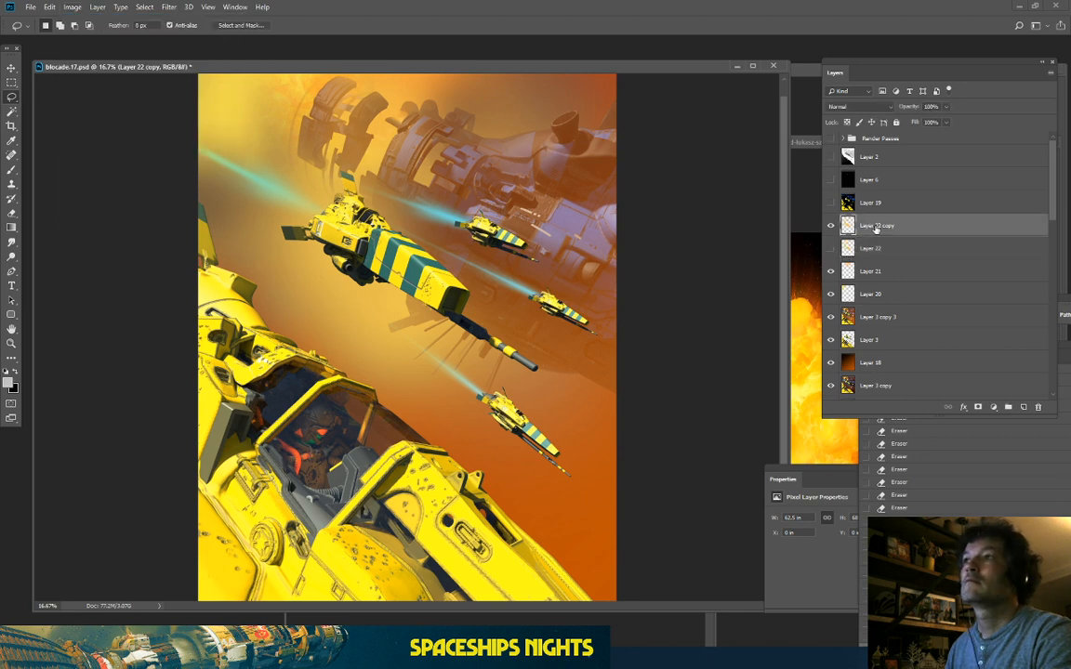
Step: Apply Hue/Saturation to Layer 22 copy: Hue -12, Saturation +15, Lightness -10
click(73, 7)
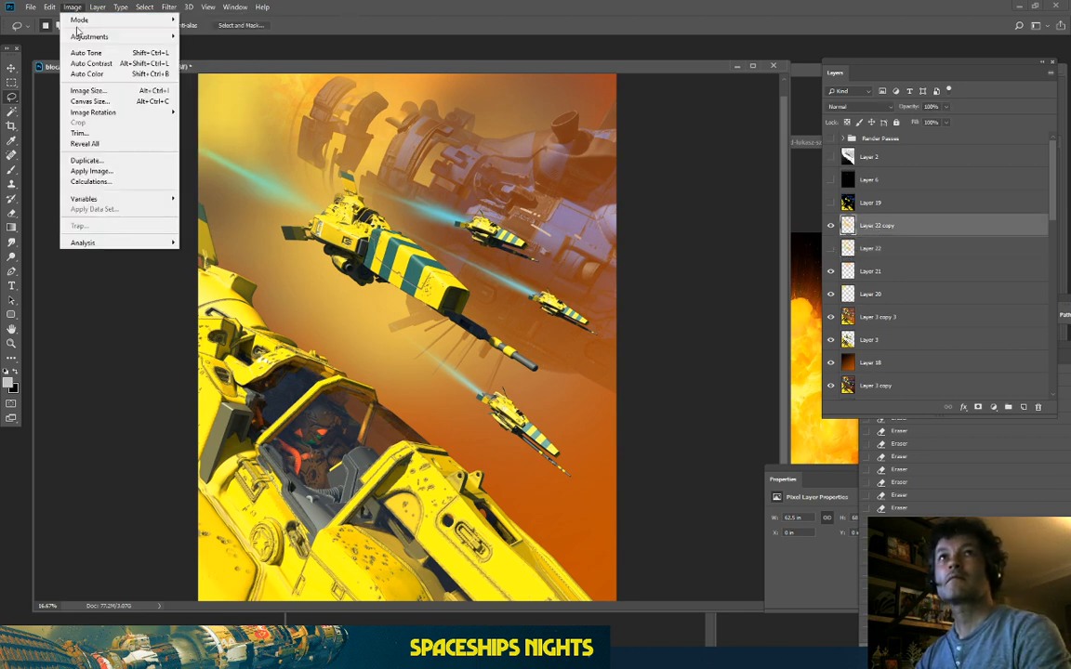
mouse_move(84, 37)
click(223, 86)
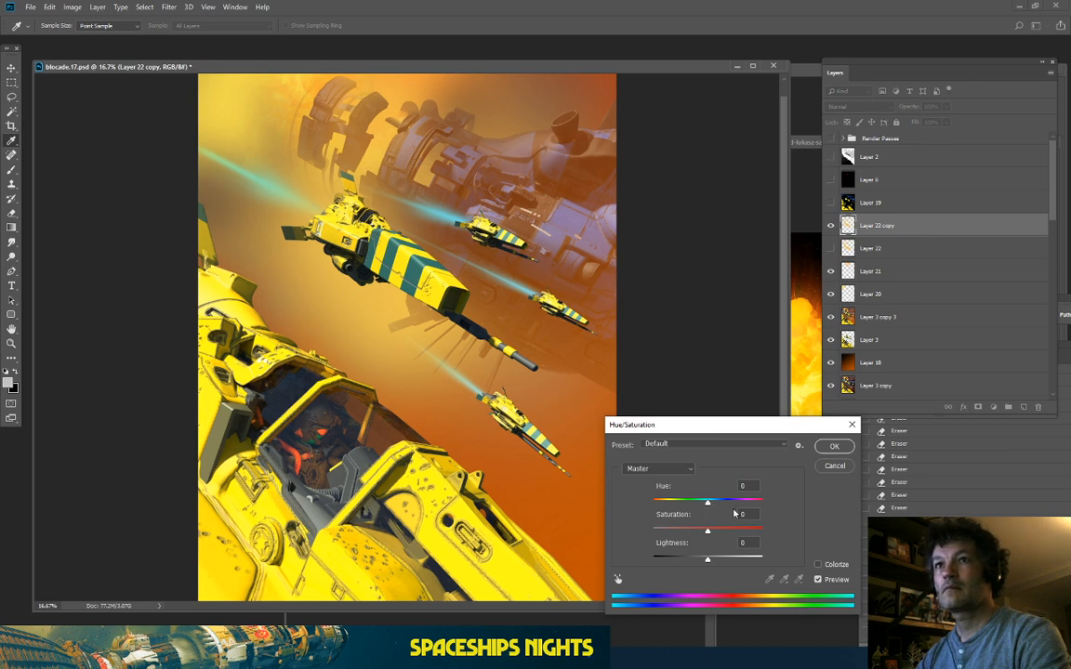
mouse_move(707, 504)
mouse_down()
mouse_move(730, 504)
mouse_move(686, 504)
mouse_move(701, 504)
mouse_up()
drag(689, 556, 699, 514)
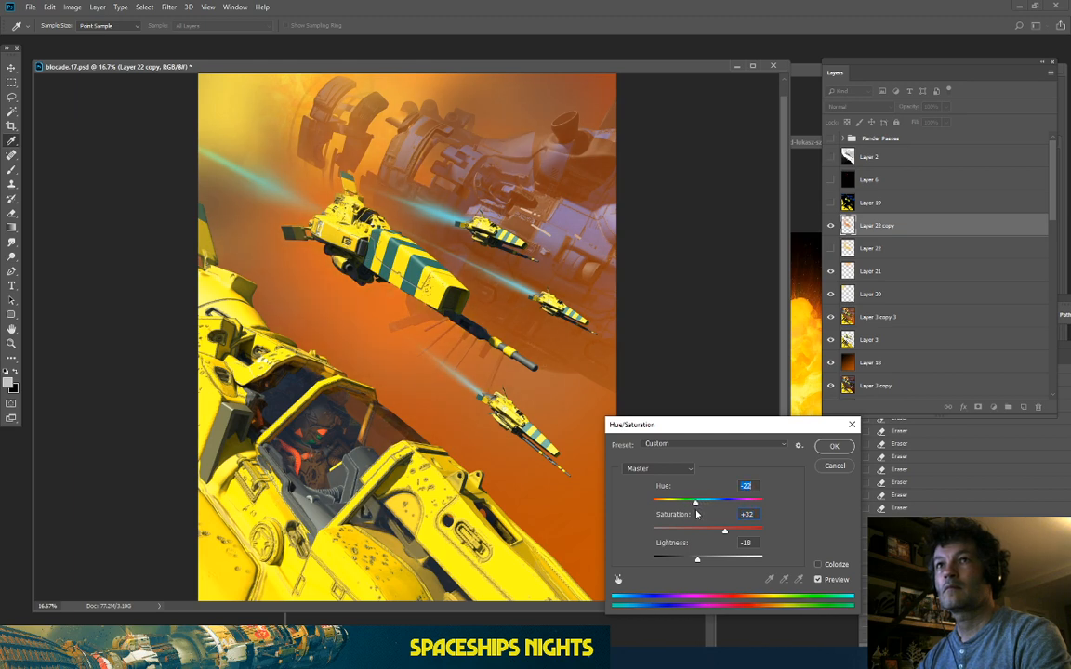
mouse_move(698, 557)
mouse_down()
mouse_move(686, 560)
mouse_move(695, 566)
mouse_up()
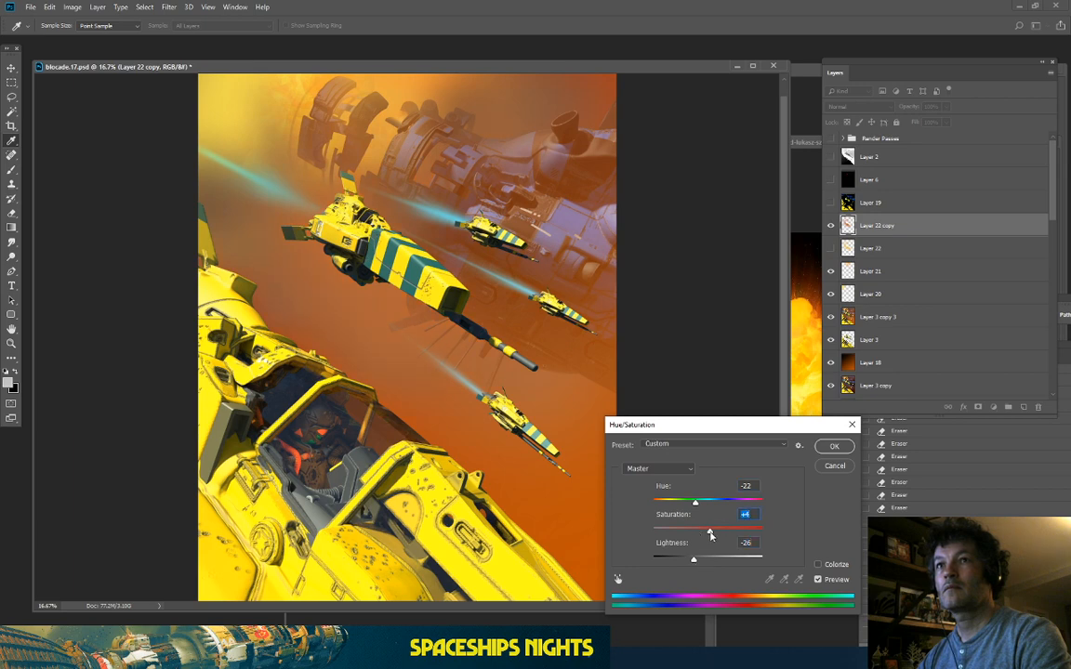
click(818, 579)
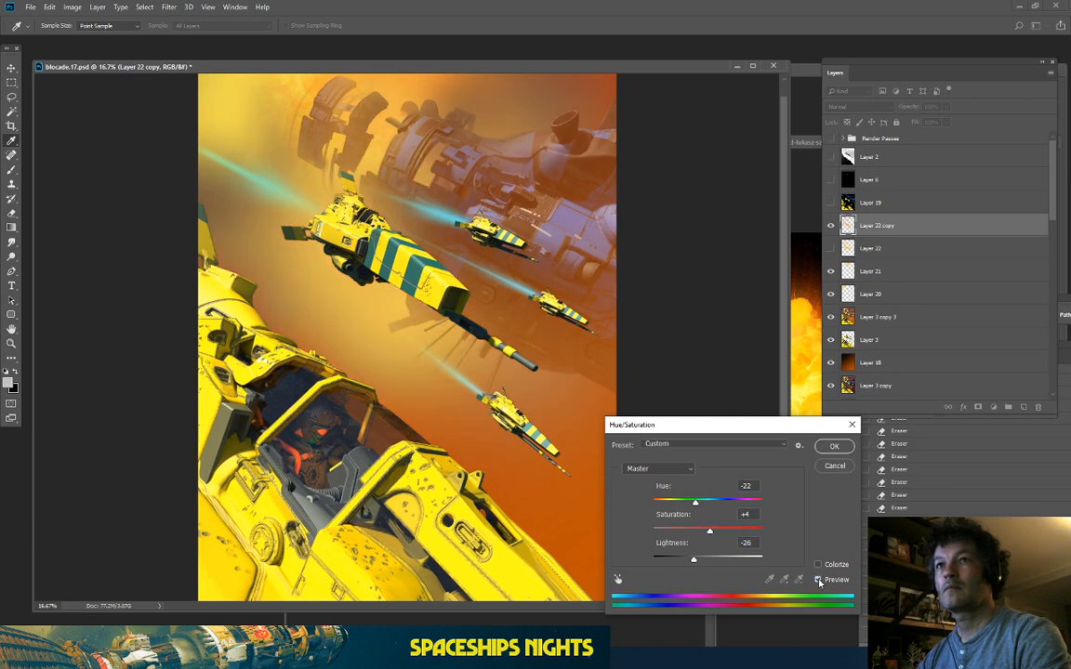
click(818, 579)
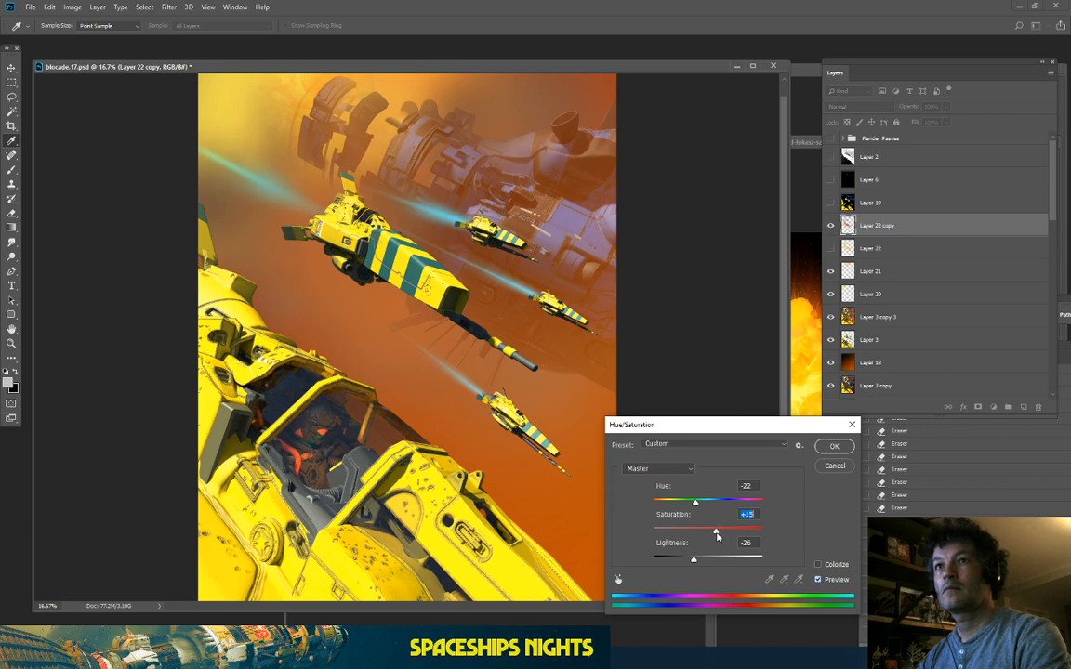
drag(693, 507, 702, 511)
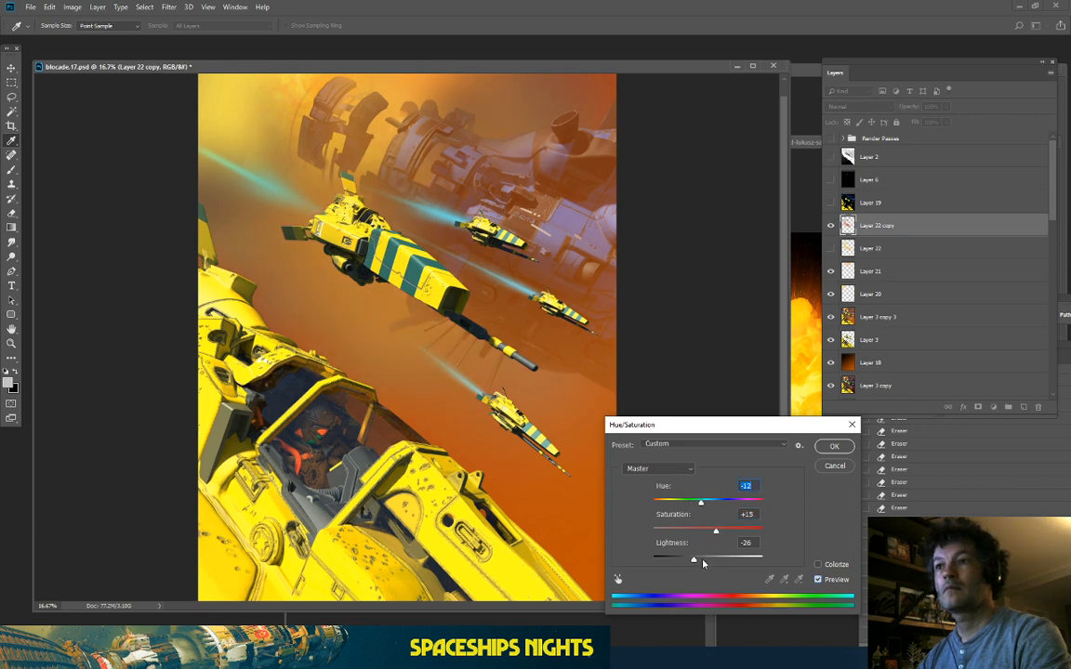
drag(708, 558, 701, 559)
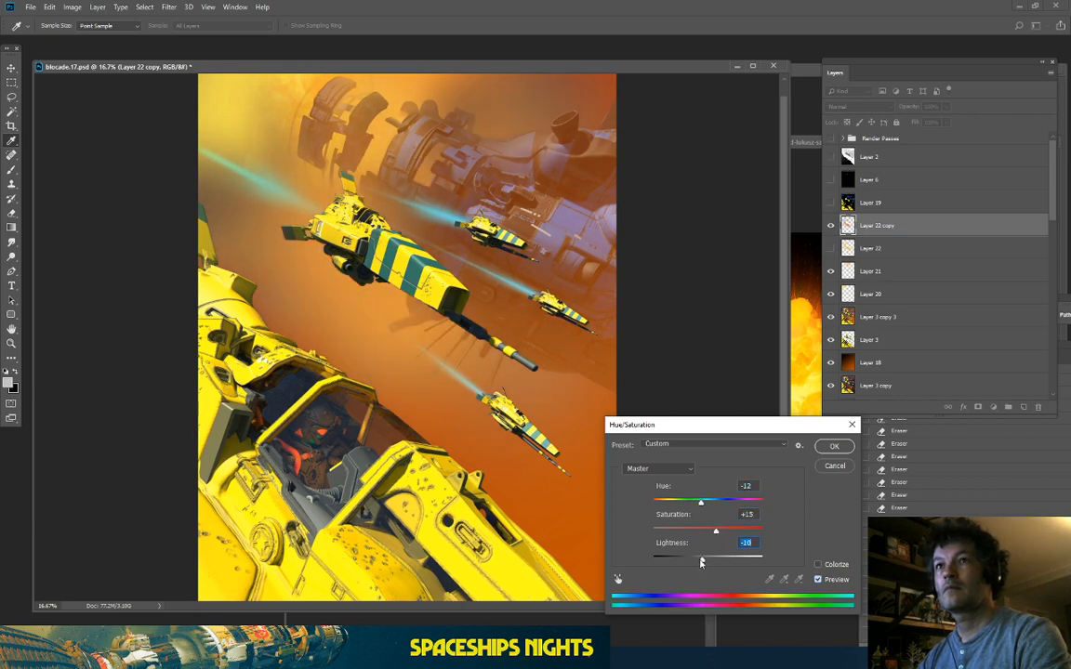
click(823, 447)
click(831, 226)
click(831, 226)
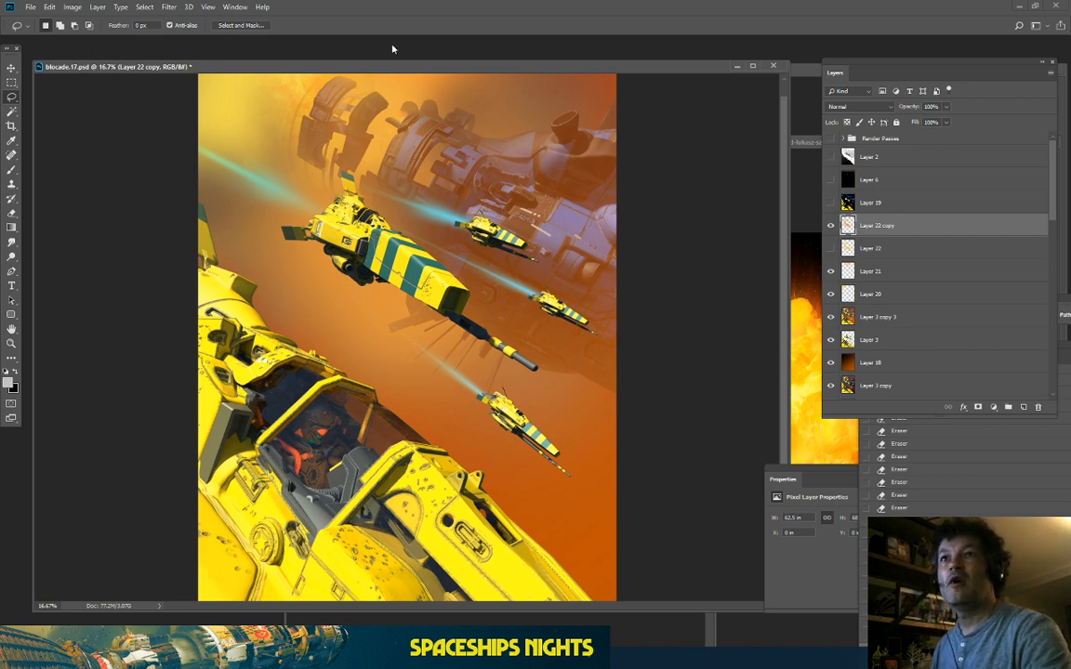
Step: Compare the scene with the haze and glow layers toggled off, then restore Layer 22 copy
key(ctrl+minus)
key(ctrl+plus)
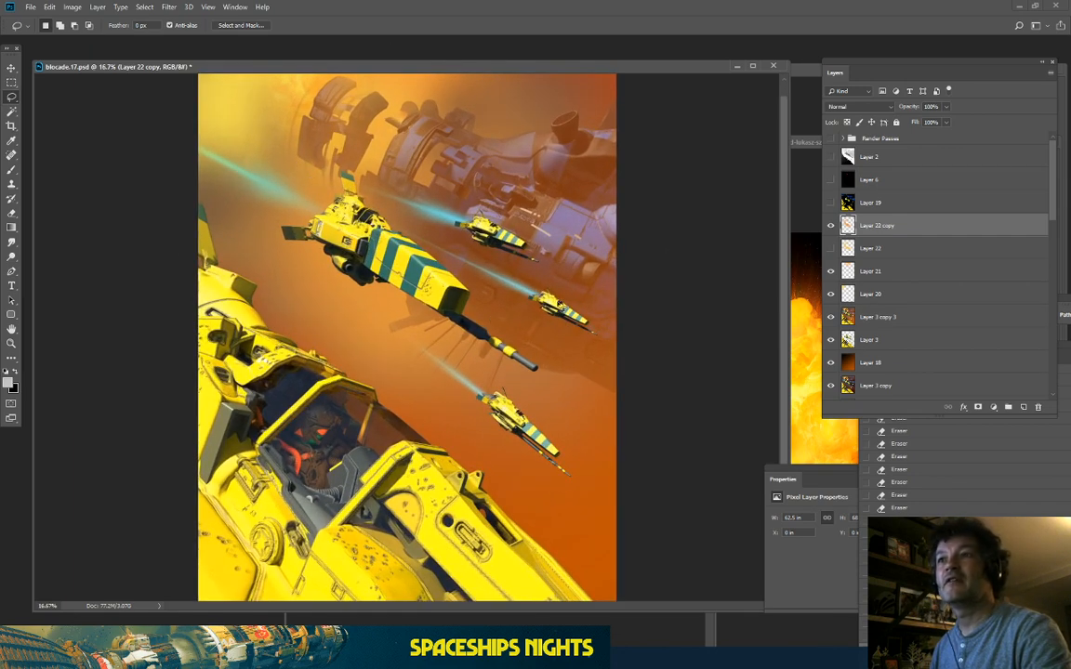
click(831, 225)
click(831, 225)
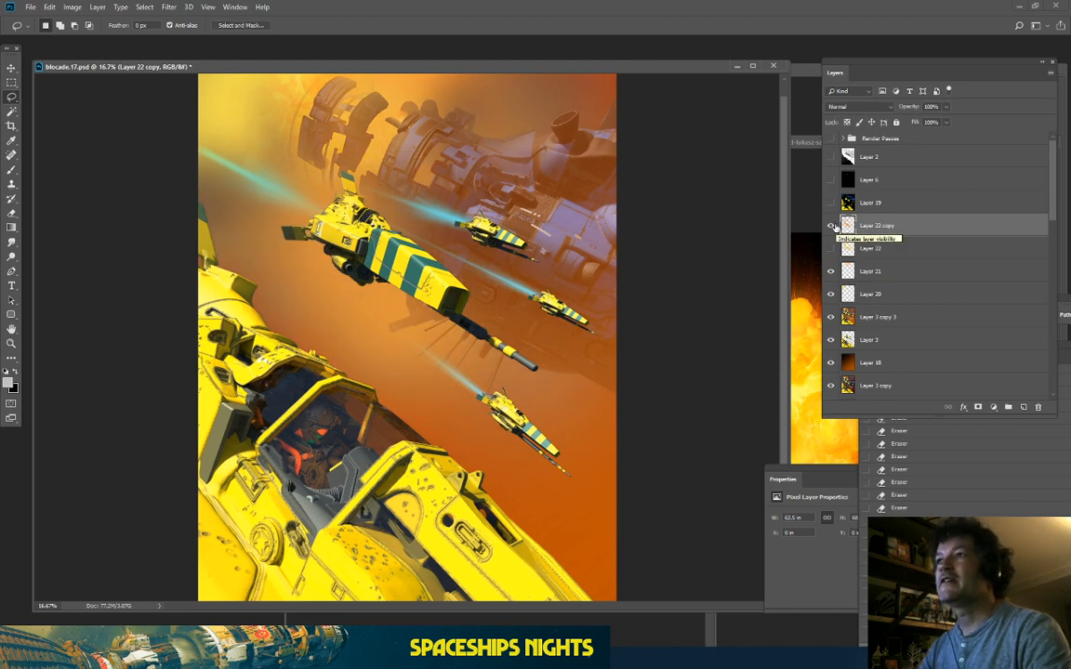
drag(831, 225, 826, 296)
click(832, 364)
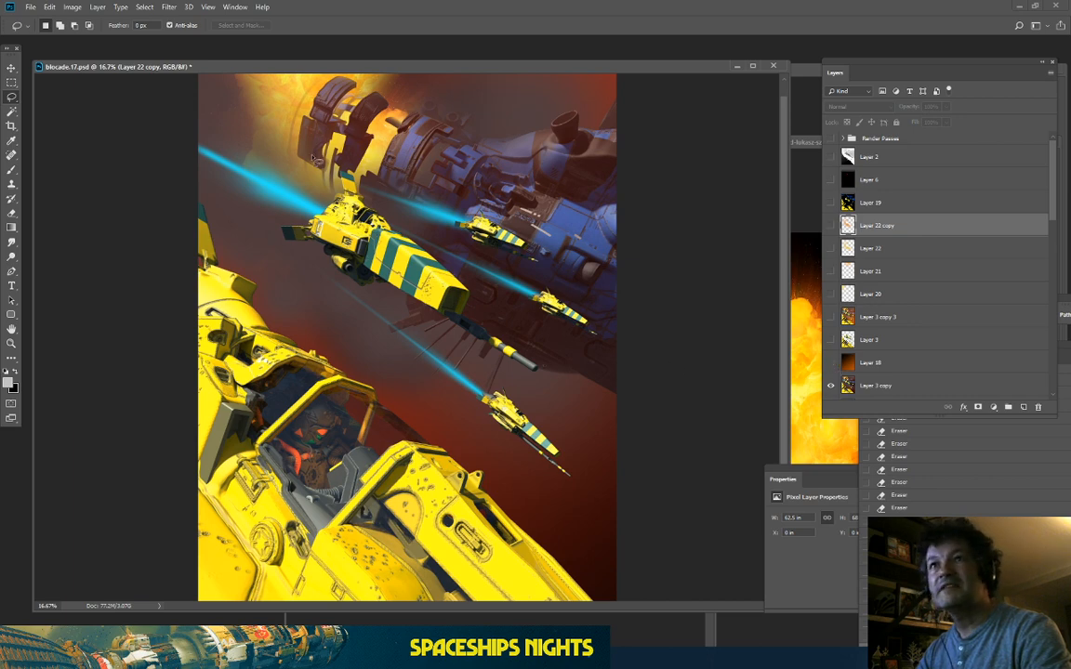
click(829, 319)
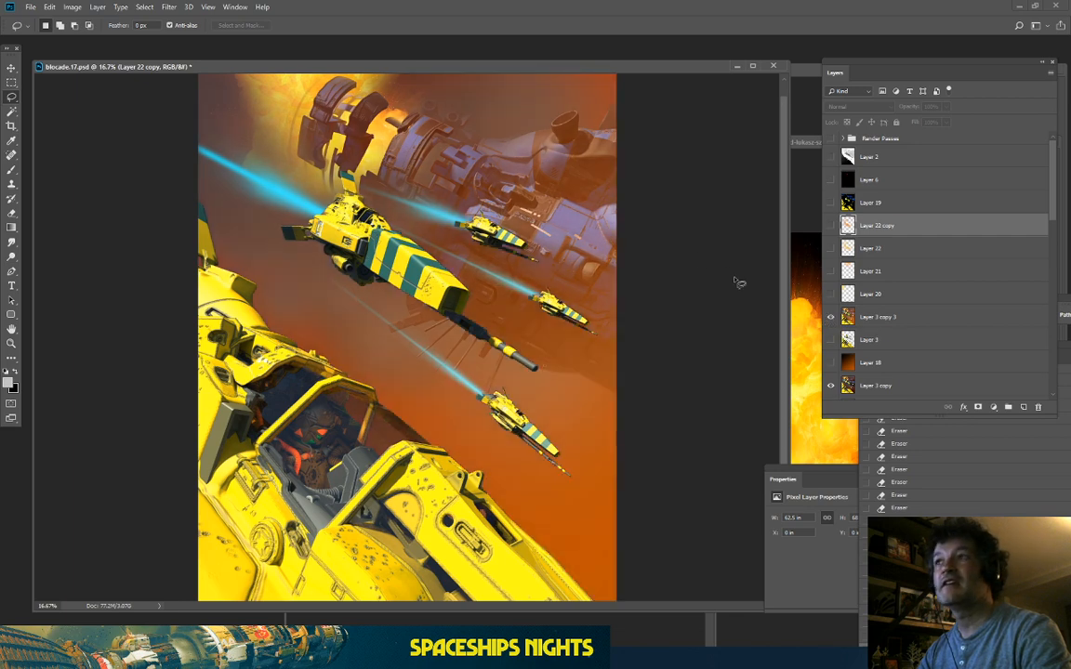
click(830, 226)
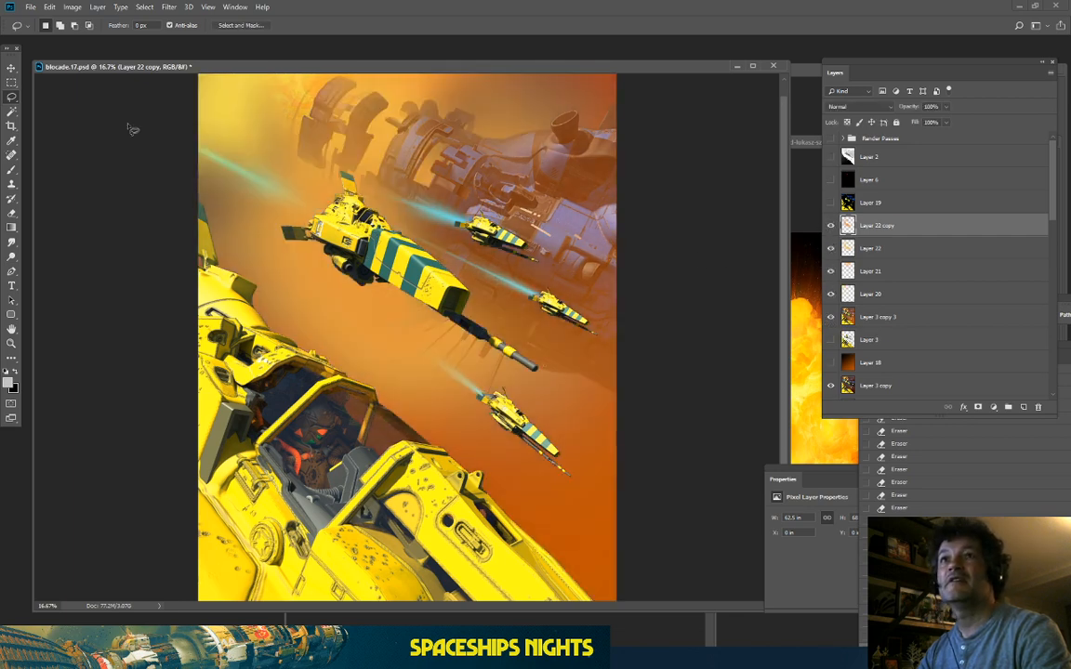
key(ctrl+minus)
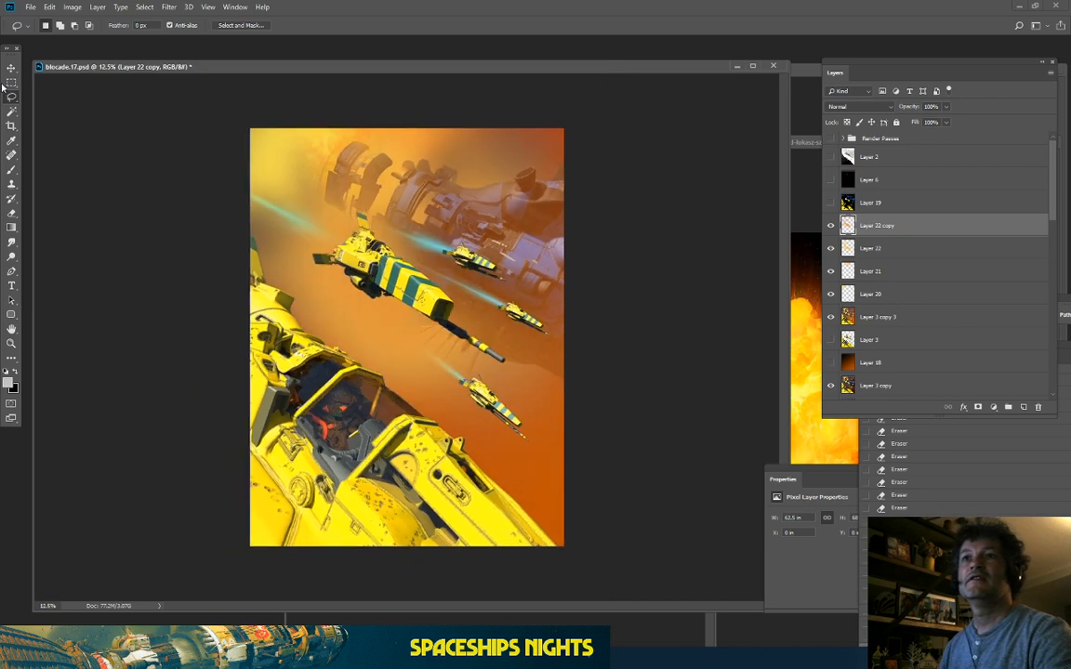
key(ctrl+plus)
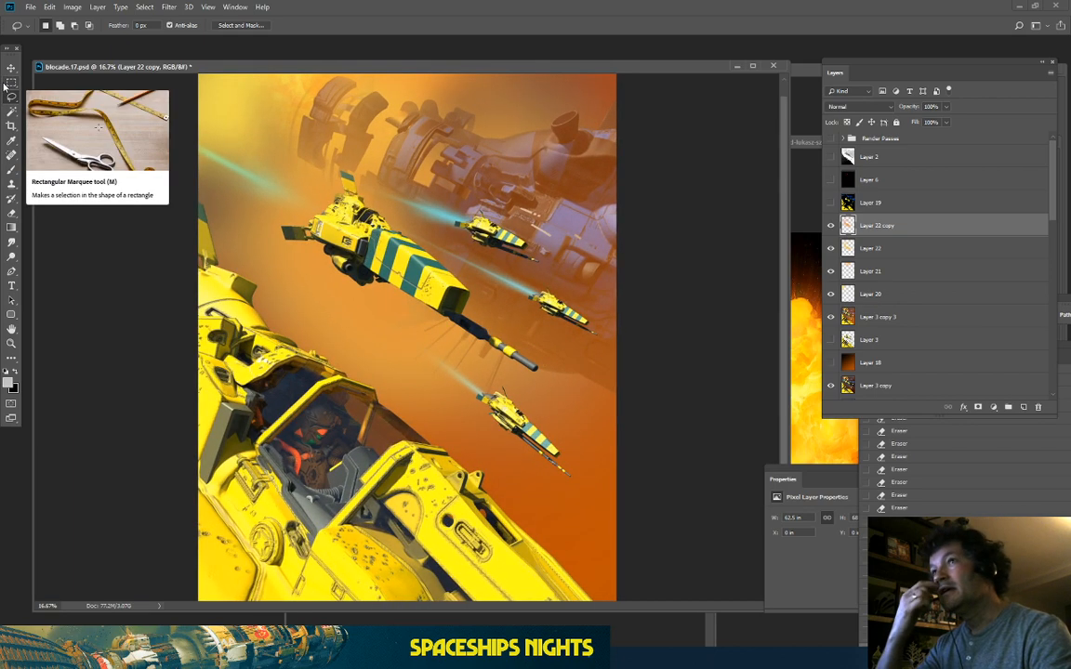
Step: Duplicate Layer 22 copy through Layer 3 copy 3, merge them into Layer 22 copy 3, and save
shift+click(888, 318)
key(ctrl+j)
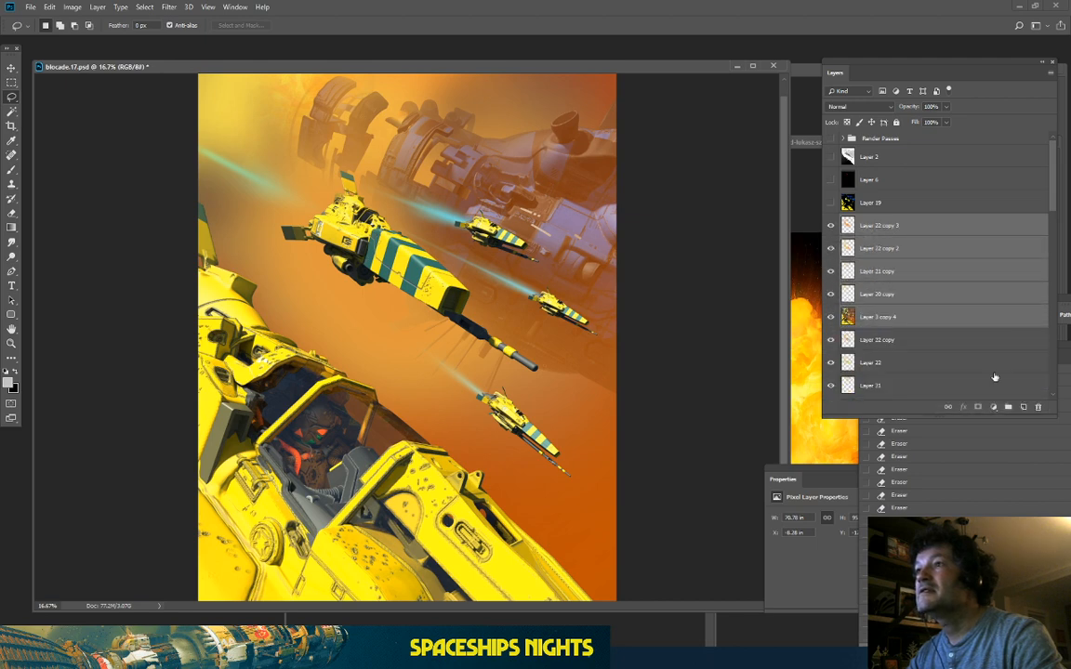
right_click(900, 324)
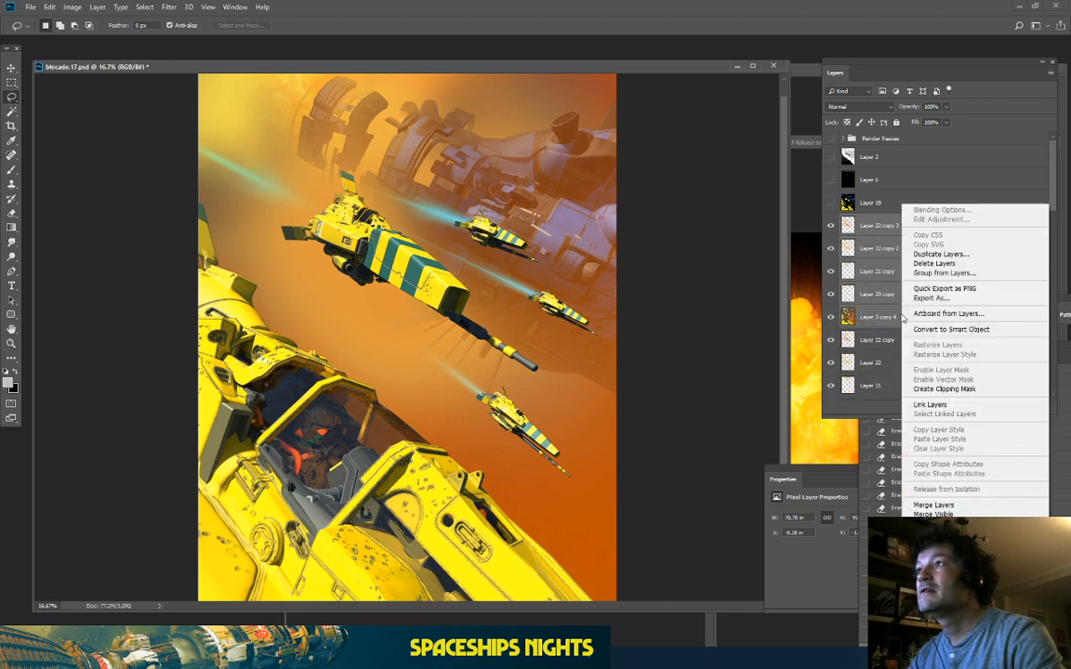
click(934, 505)
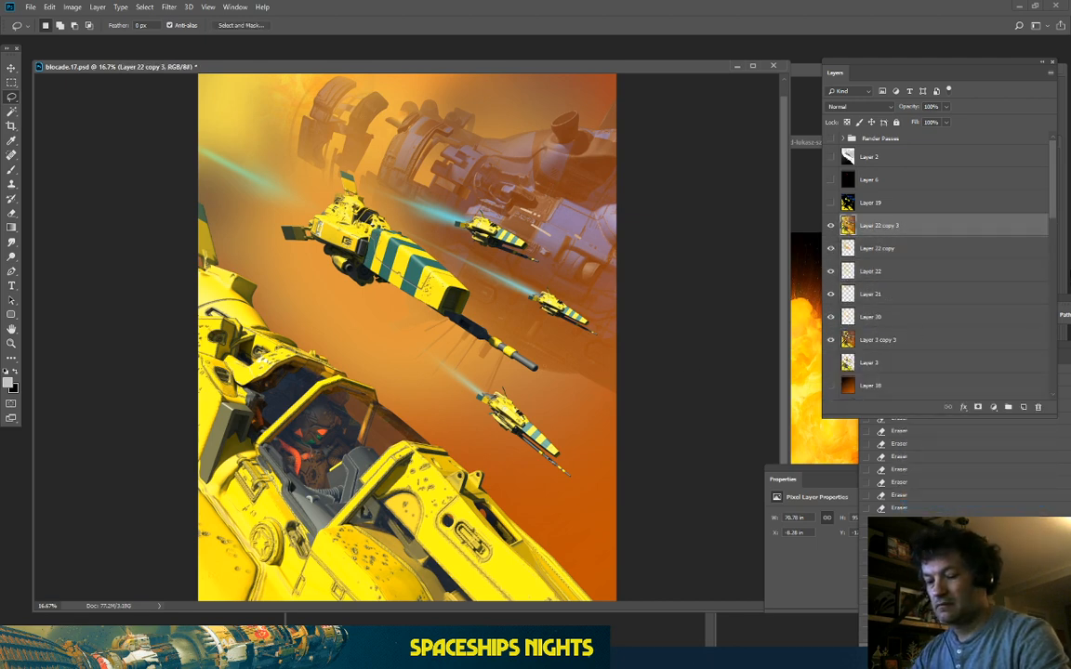
key(ctrl+s)
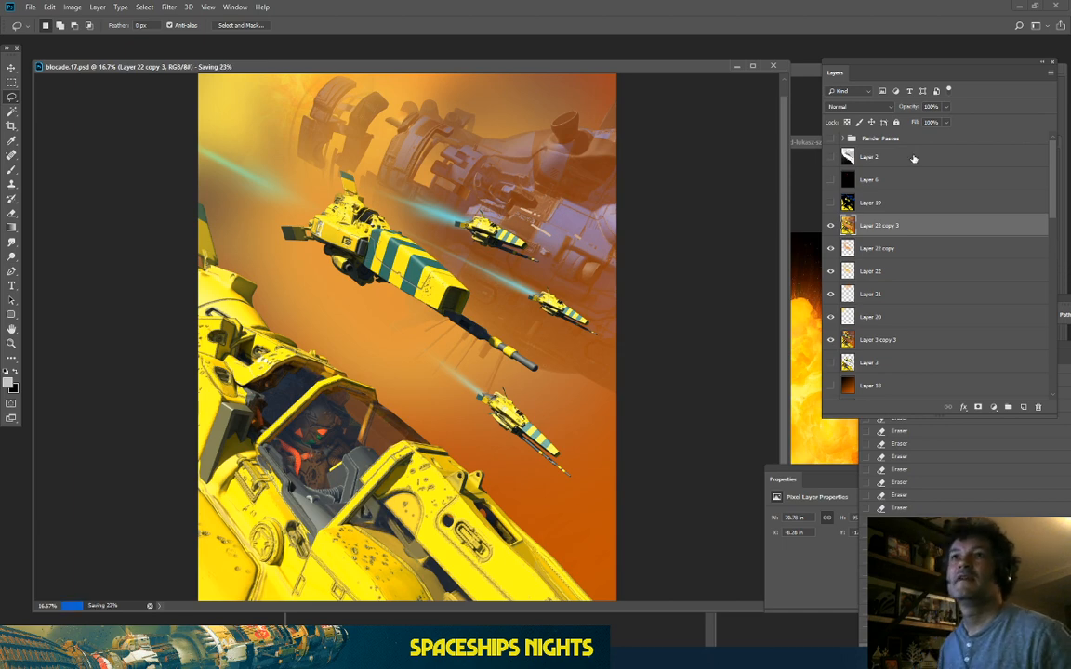
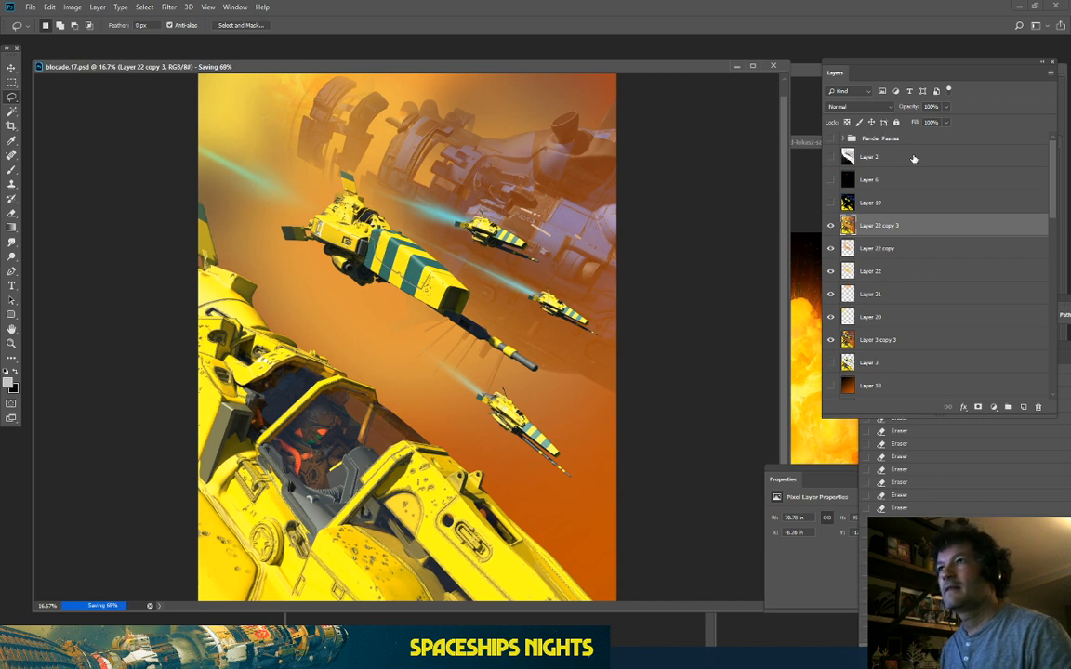
Step: Show and expand the Render Passes group, hide the lighting pass, and display Layer 7's normals
click(831, 137)
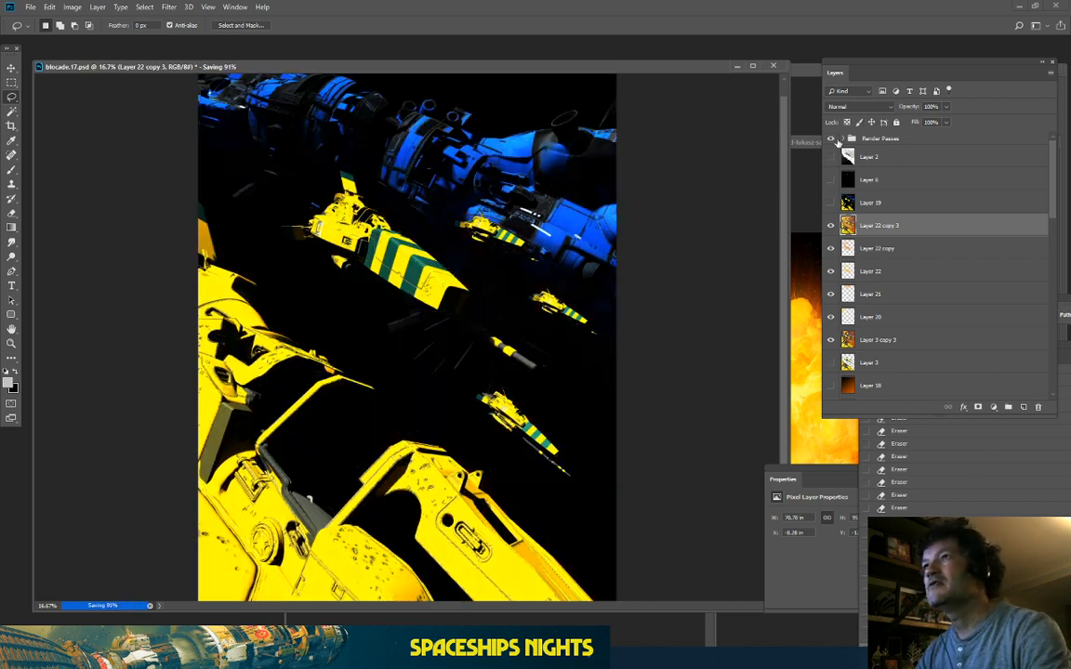
click(846, 139)
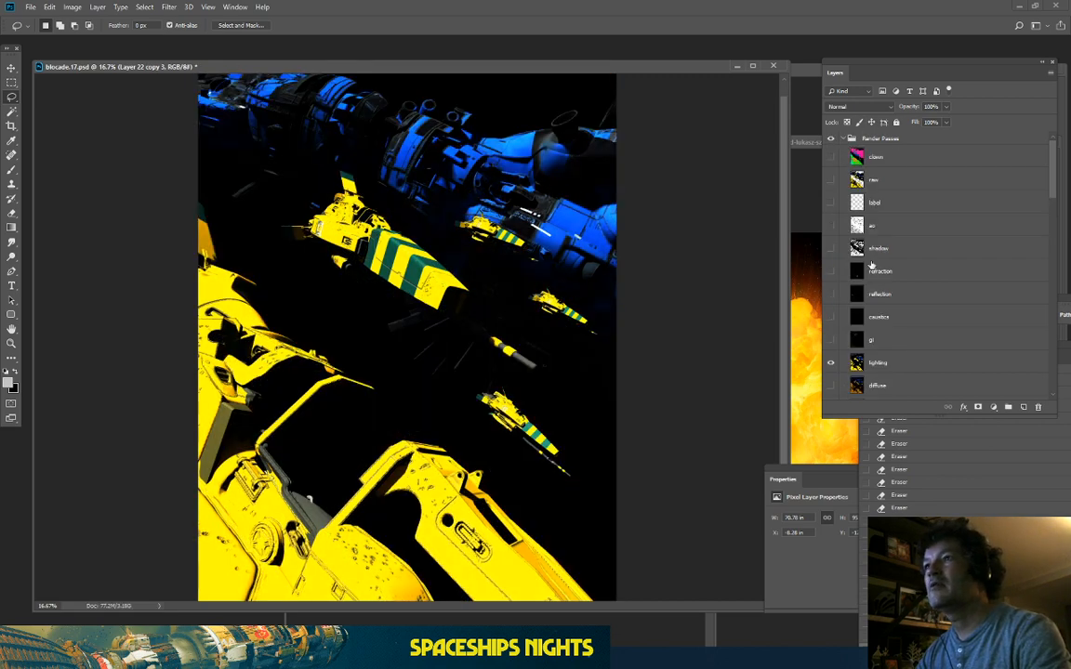
scroll(871, 264, down, 3)
click(831, 292)
click(836, 342)
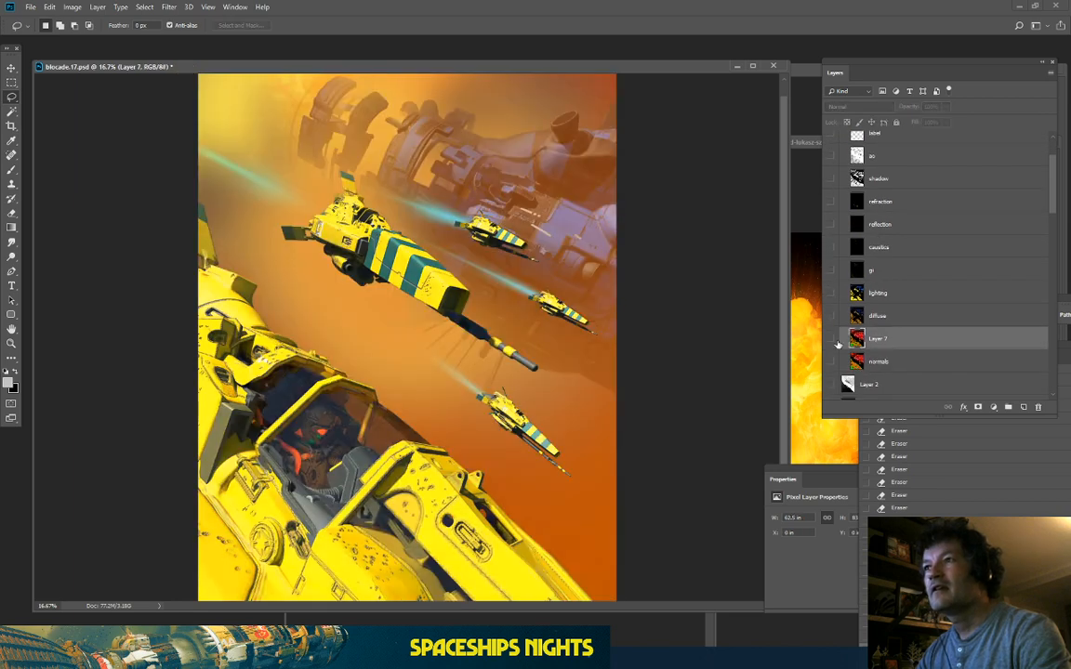
click(836, 342)
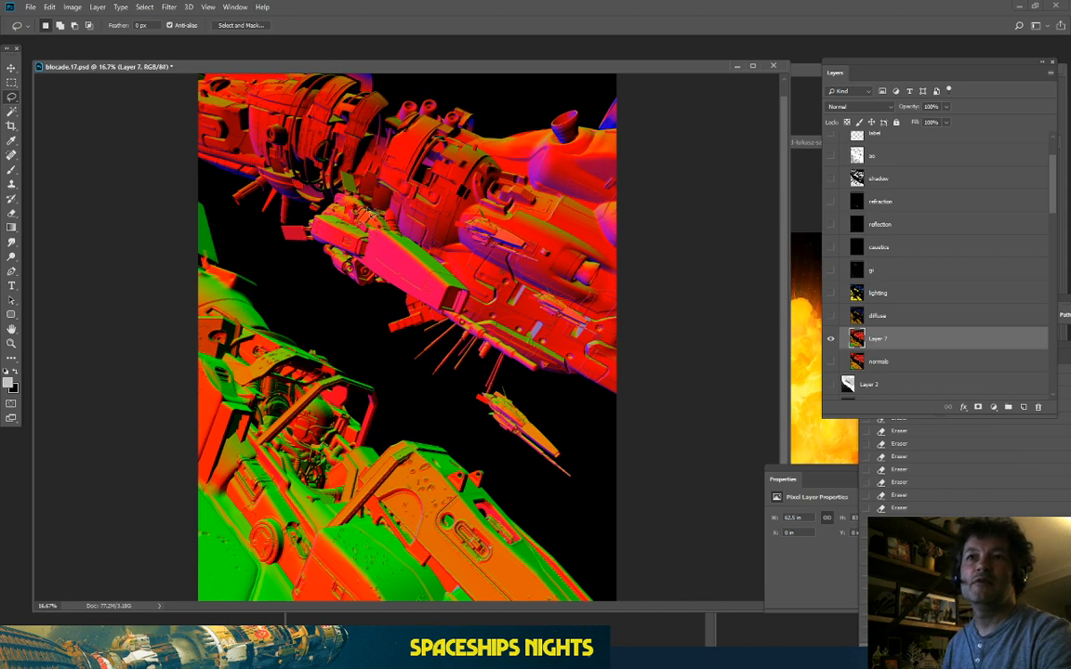
Step: Zoom to 25% and pan around the red, green and small ships in the normals view
key(ctrl+plus)
key(ctrl+minus)
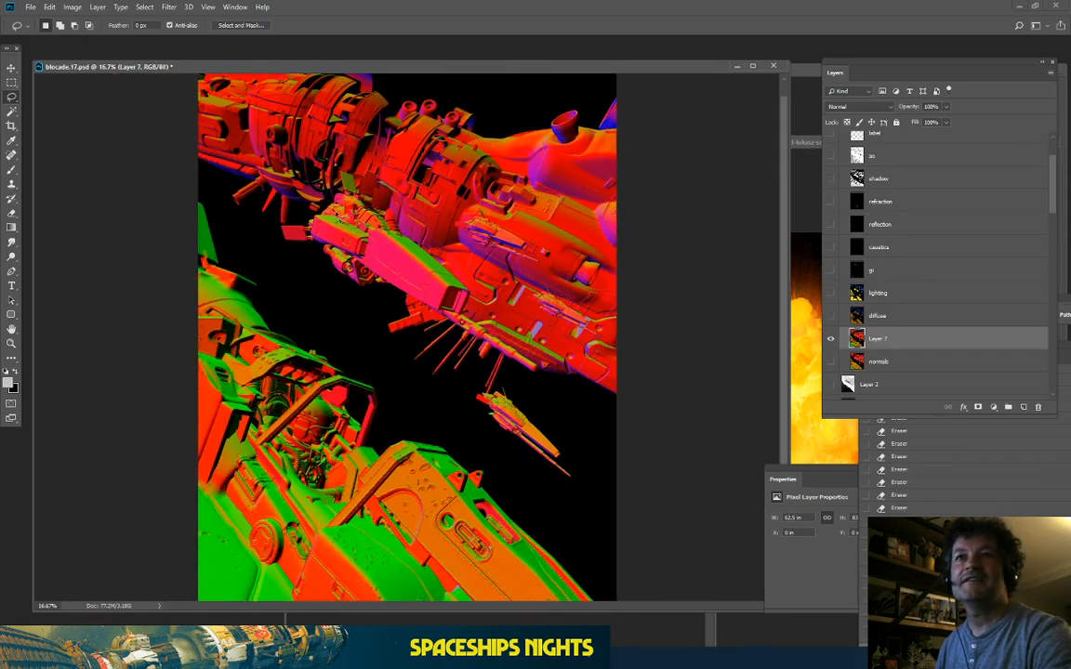
click(146, 7)
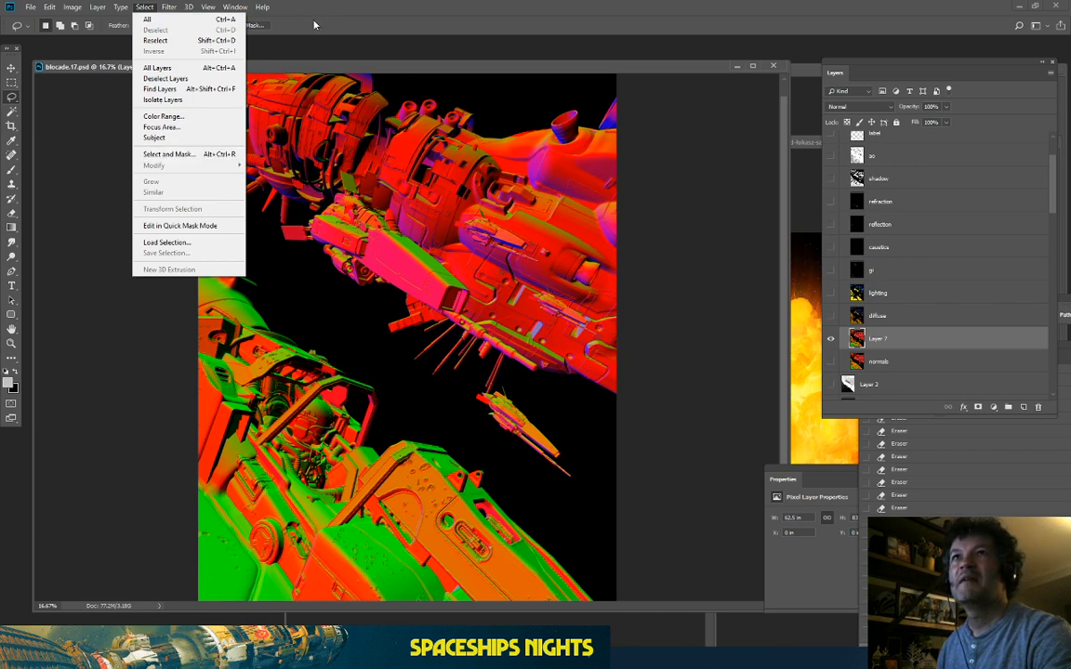
key(Escape)
key(ctrl+plus)
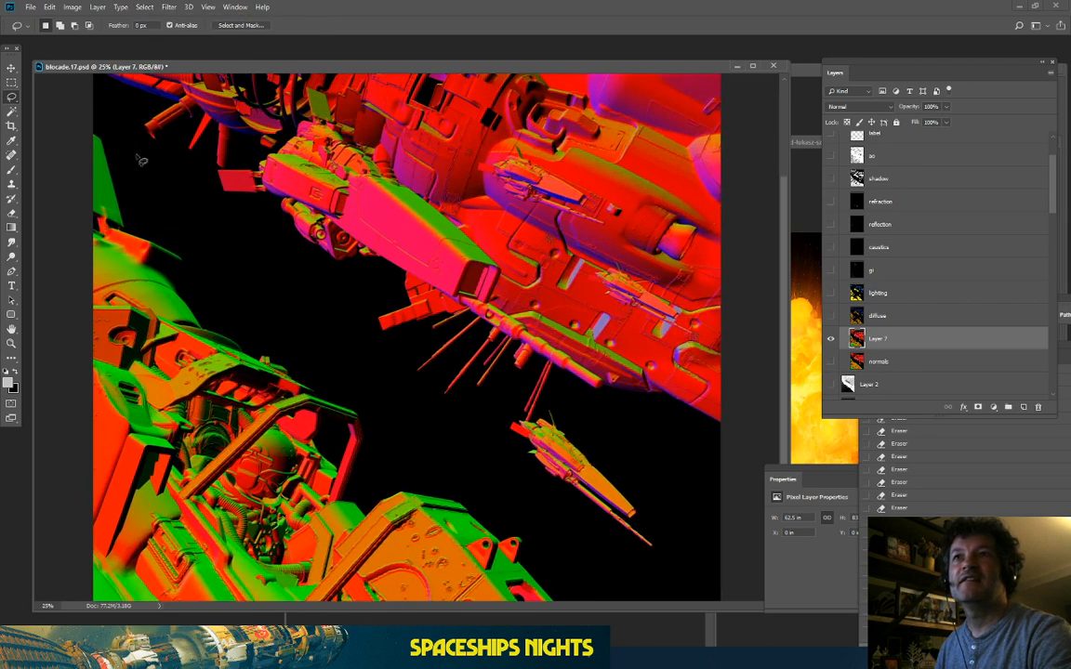
drag(267, 300, 258, 186)
drag(353, 390, 348, 226)
drag(437, 144, 442, 260)
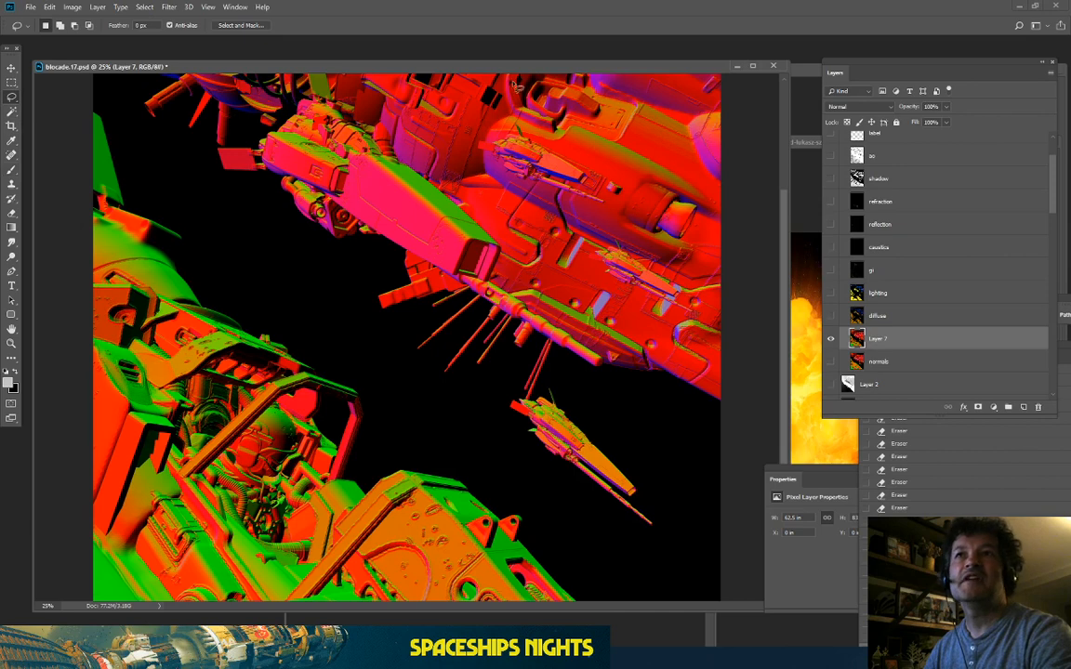
drag(354, 182, 354, 247)
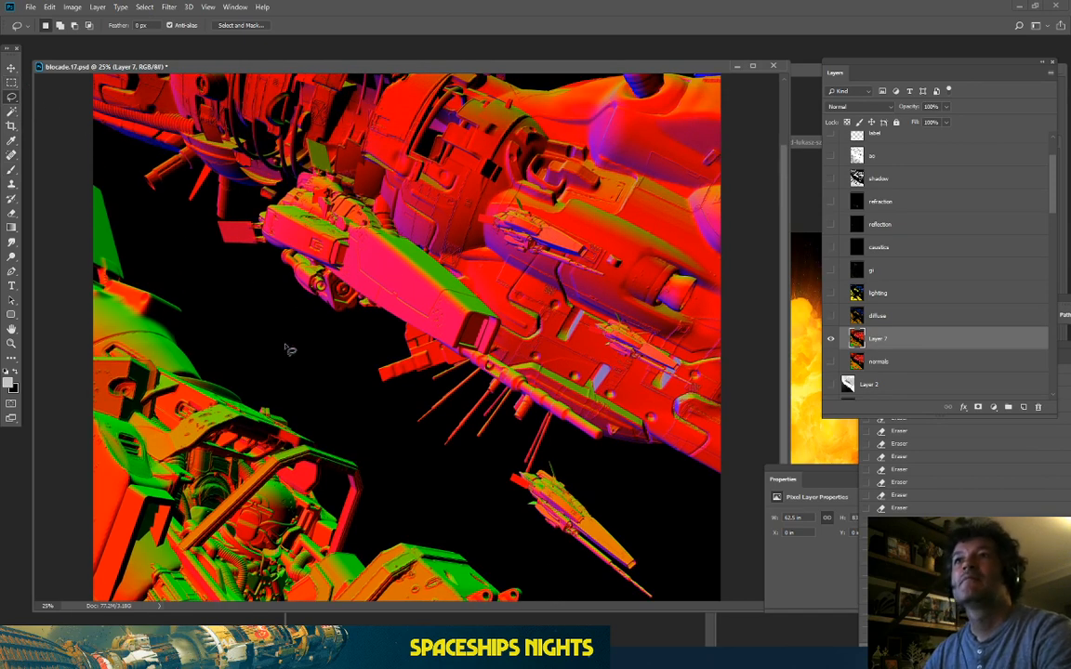
drag(318, 349, 319, 304)
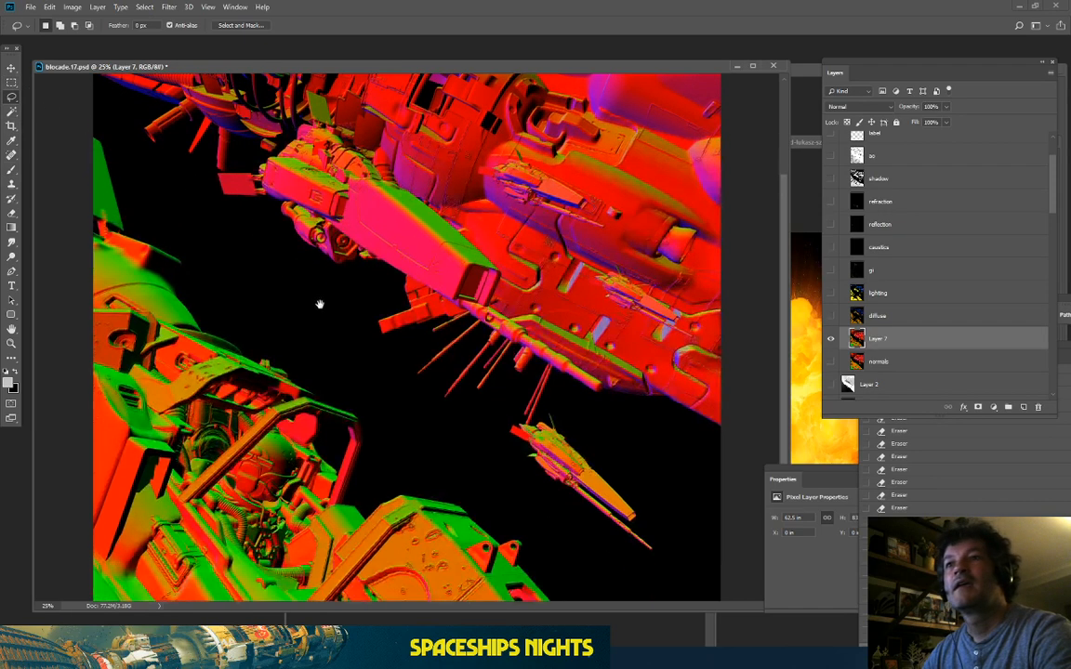
Step: Make a Color Range selection sampled from the red ship's normals pass with Fuzziness about 193
click(144, 7)
click(163, 115)
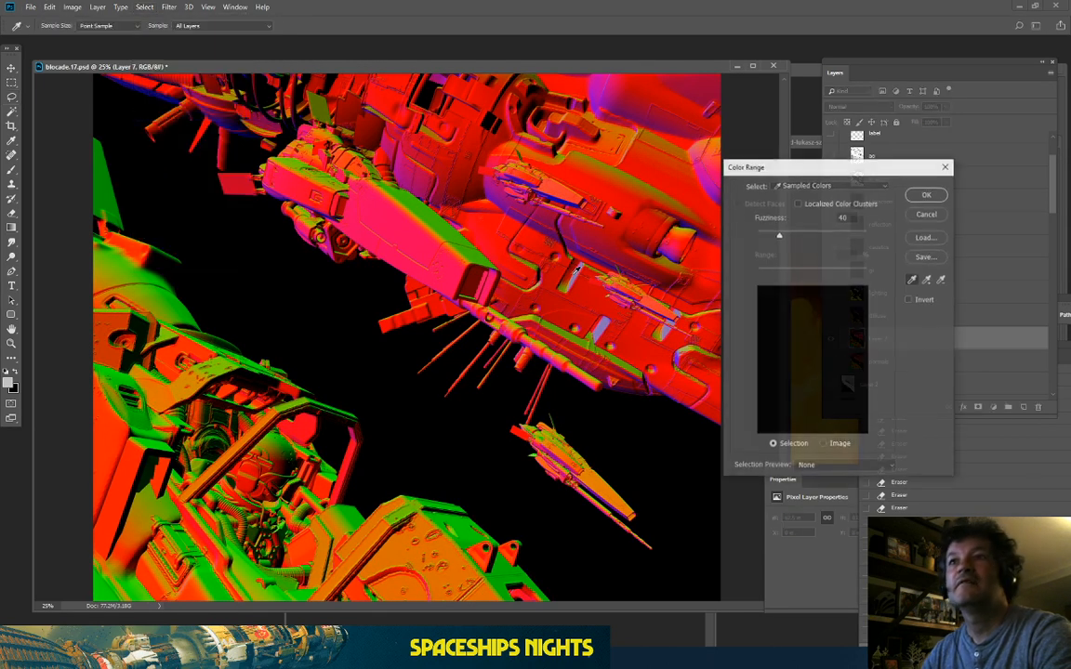
click(442, 221)
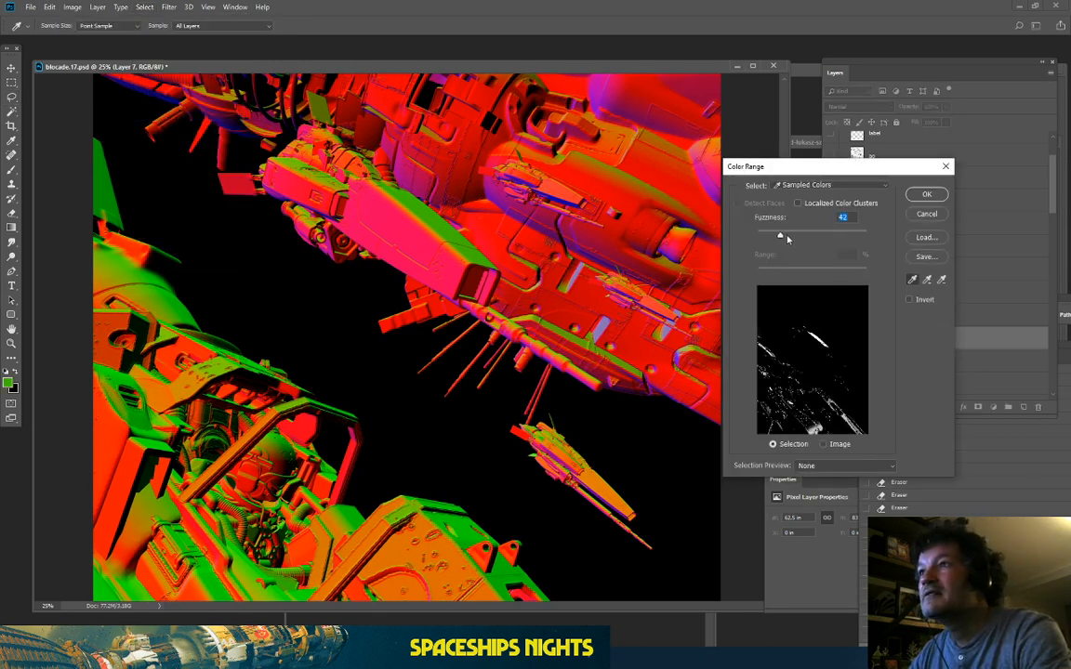
drag(786, 239, 864, 247)
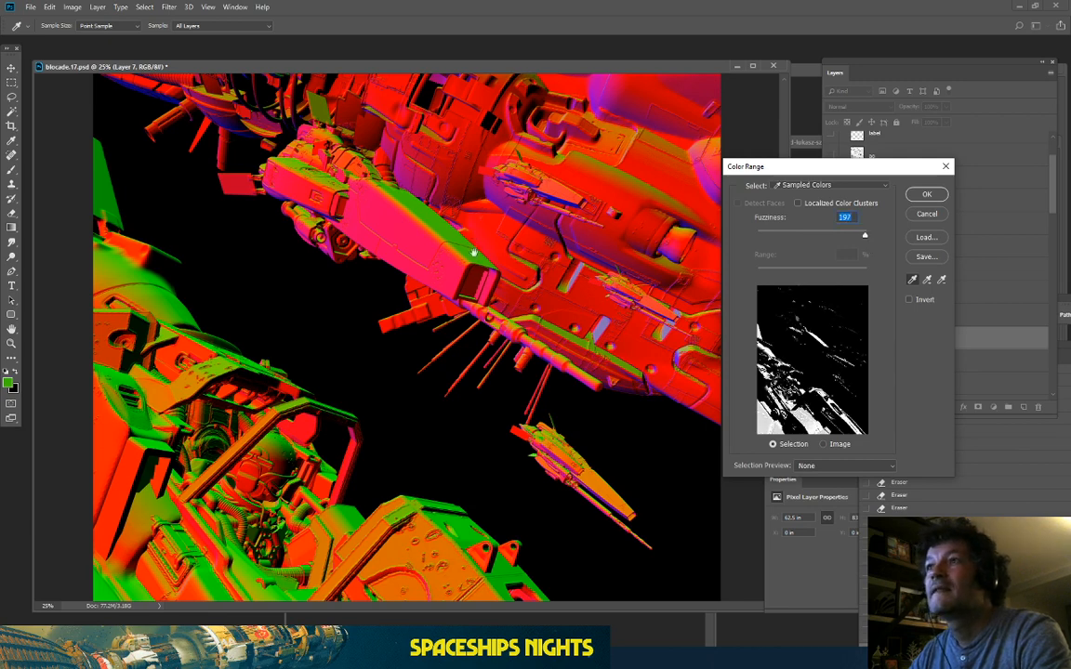
scroll(558, 282, up, 3)
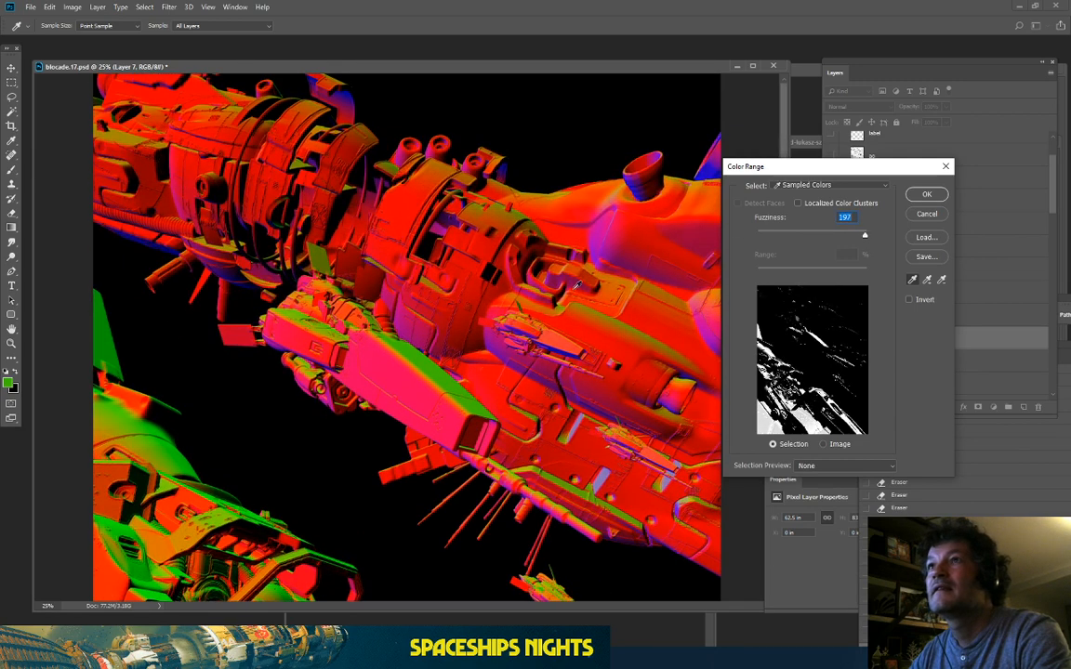
click(134, 132)
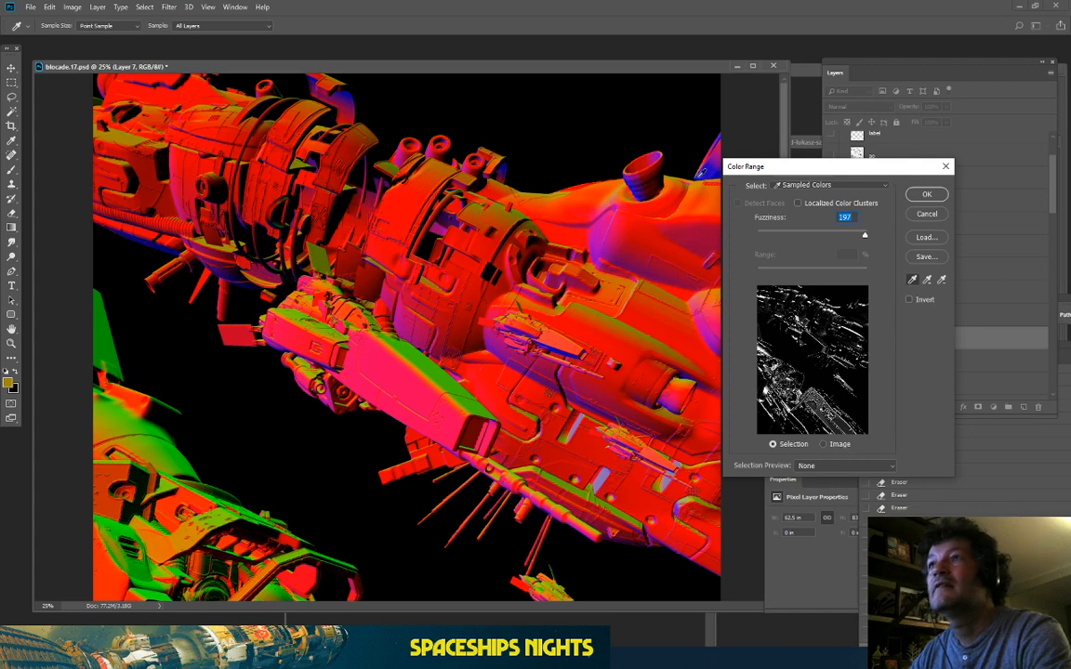
drag(851, 233, 833, 239)
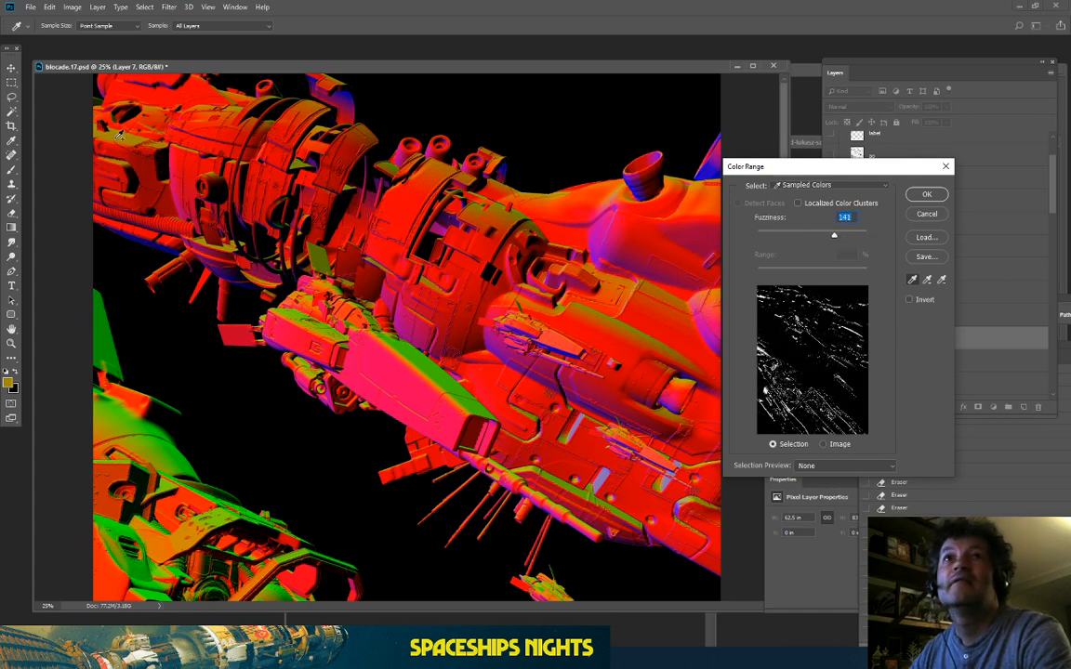
click(300, 160)
drag(839, 240, 847, 245)
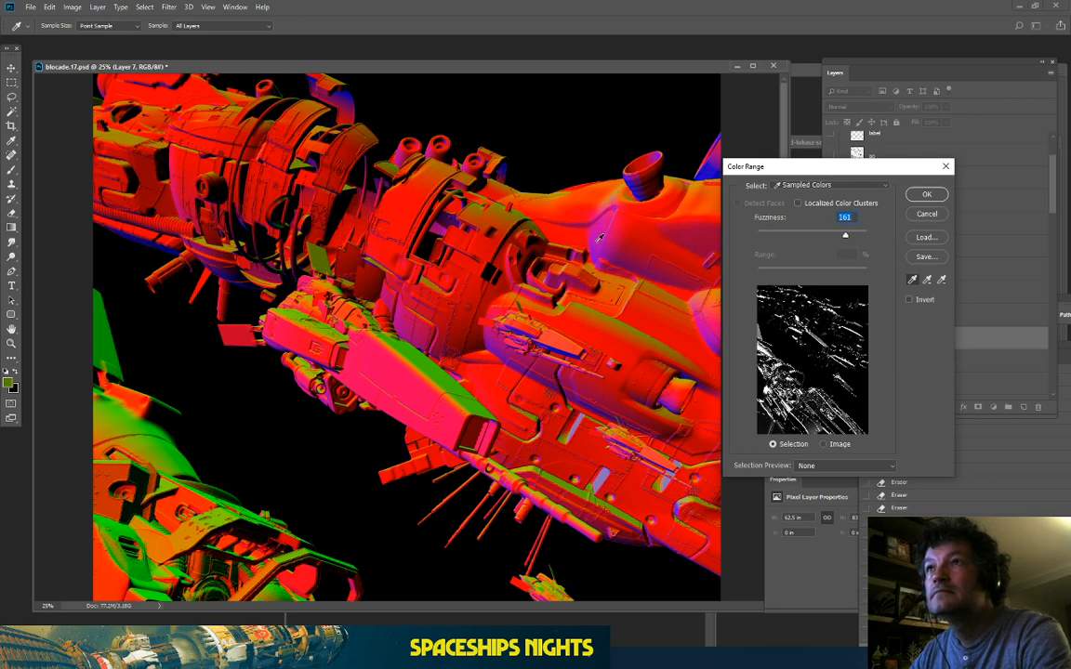
click(407, 319)
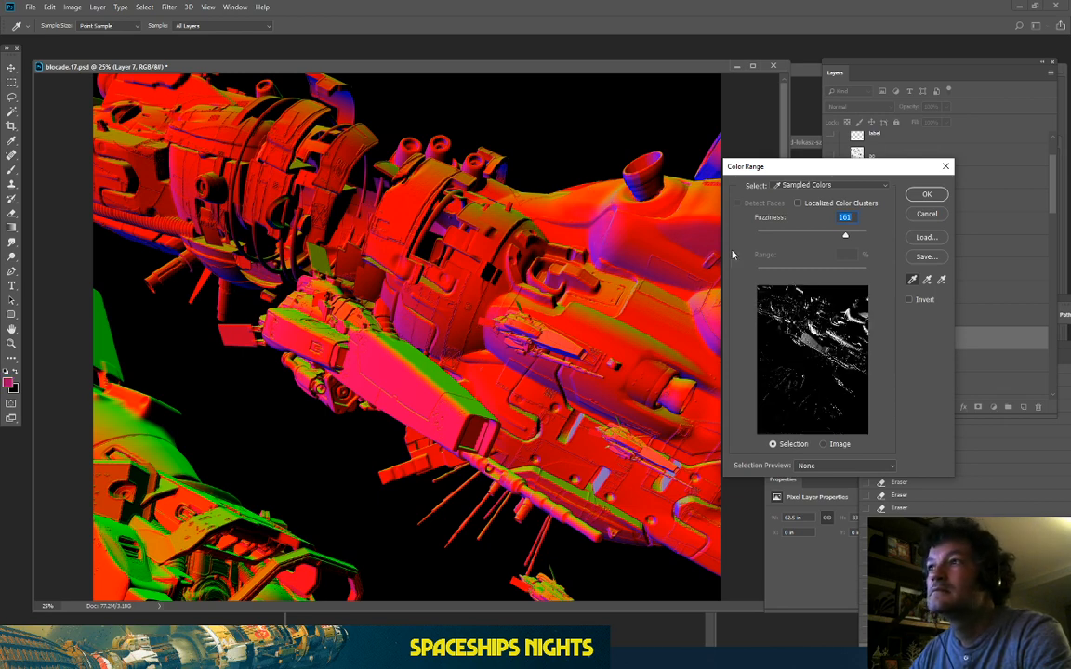
click(497, 344)
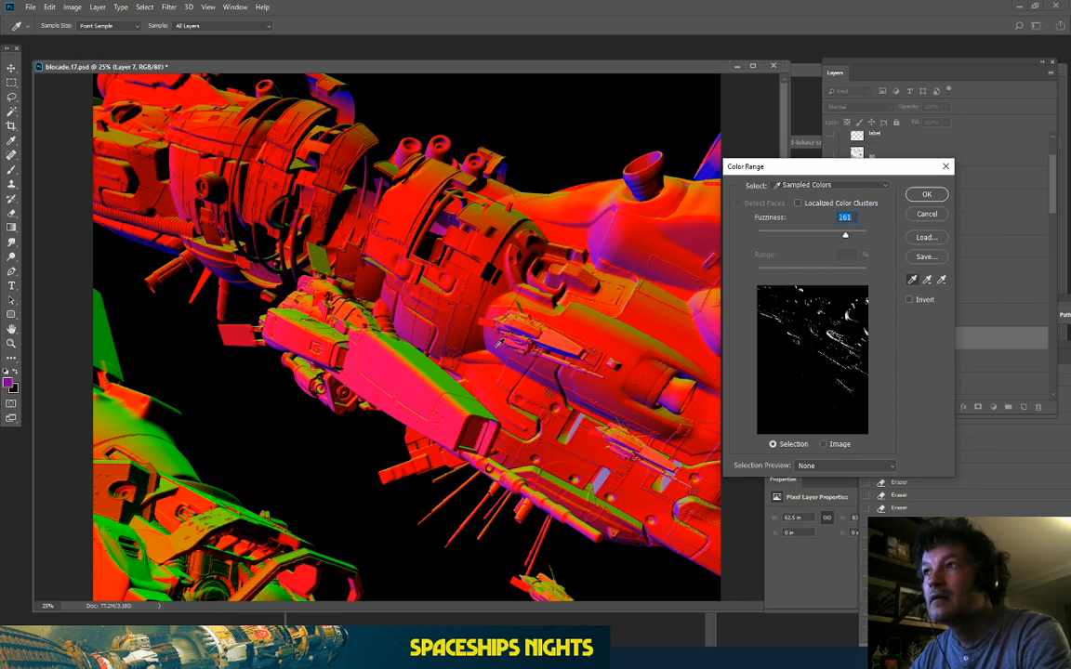
click(927, 194)
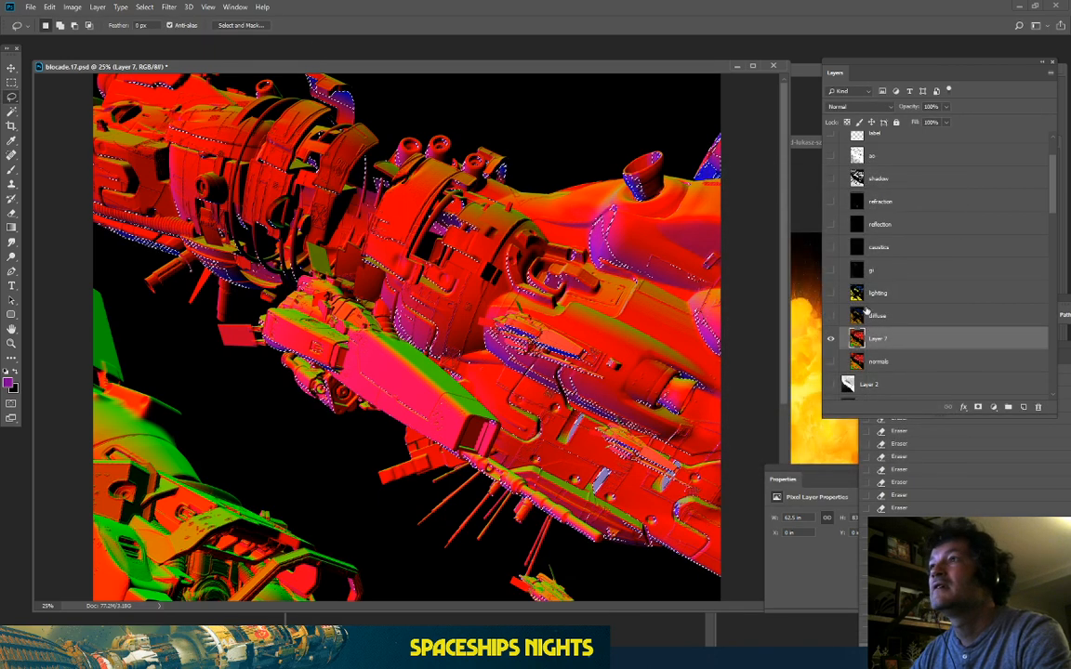
Step: Hide Layer 7 to reveal the yellow render and select Layer 22 copy 3
click(830, 339)
scroll(847, 348, down, 3)
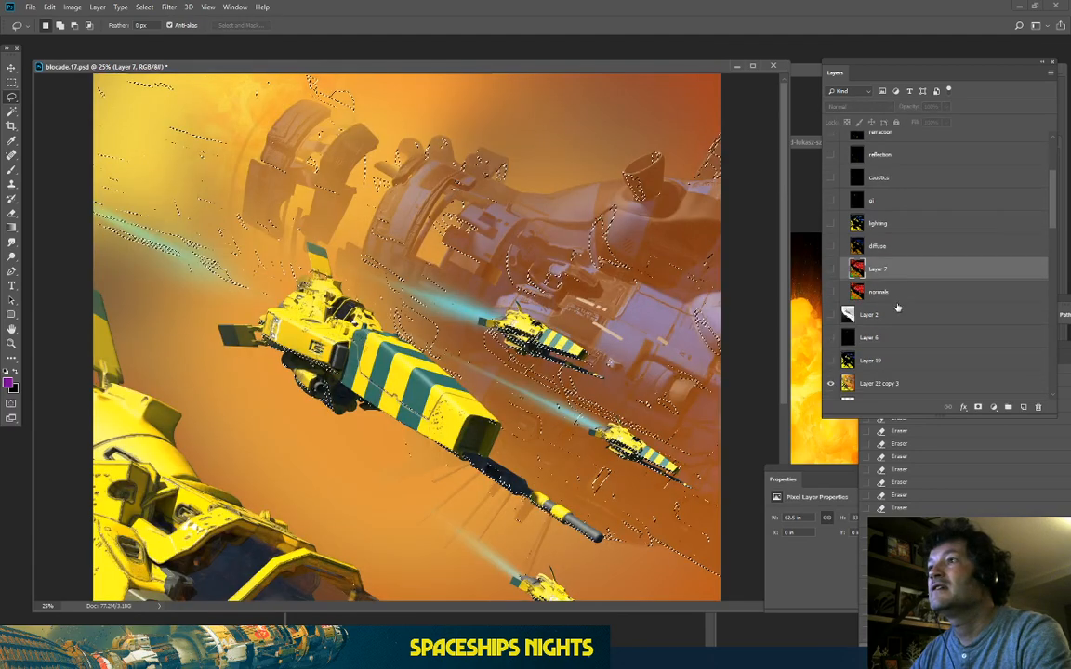
click(878, 383)
scroll(892, 307, down, 3)
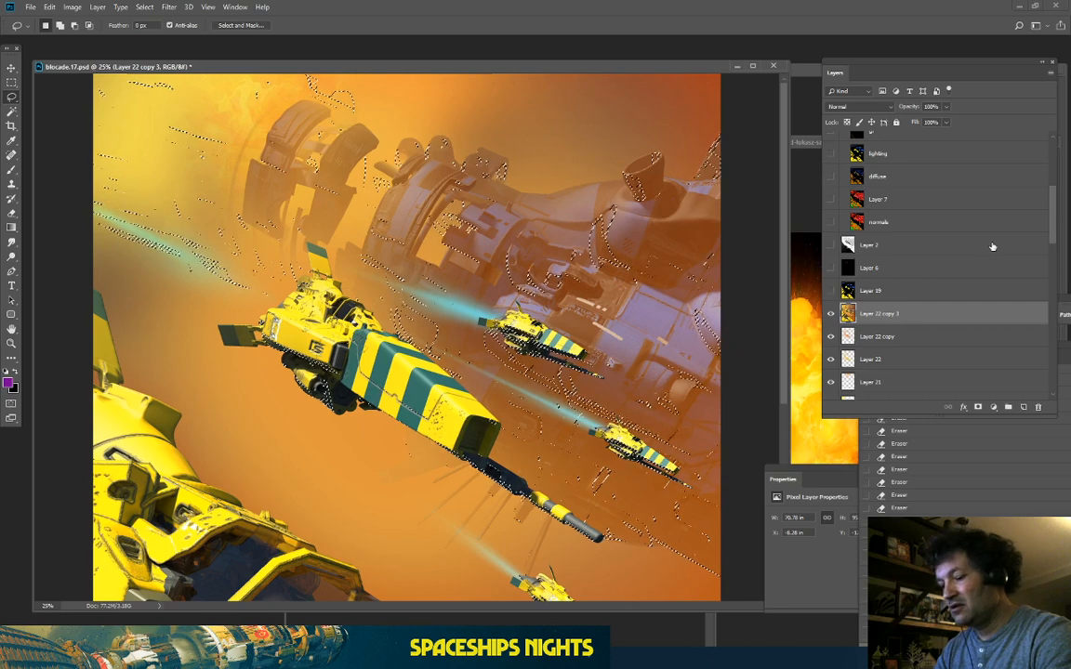
Step: Create a new Layer 23 above Layer 22 copy 3 and check its Layer Style settings
key(ctrl+d)
key(ctrl+shift+alt+n)
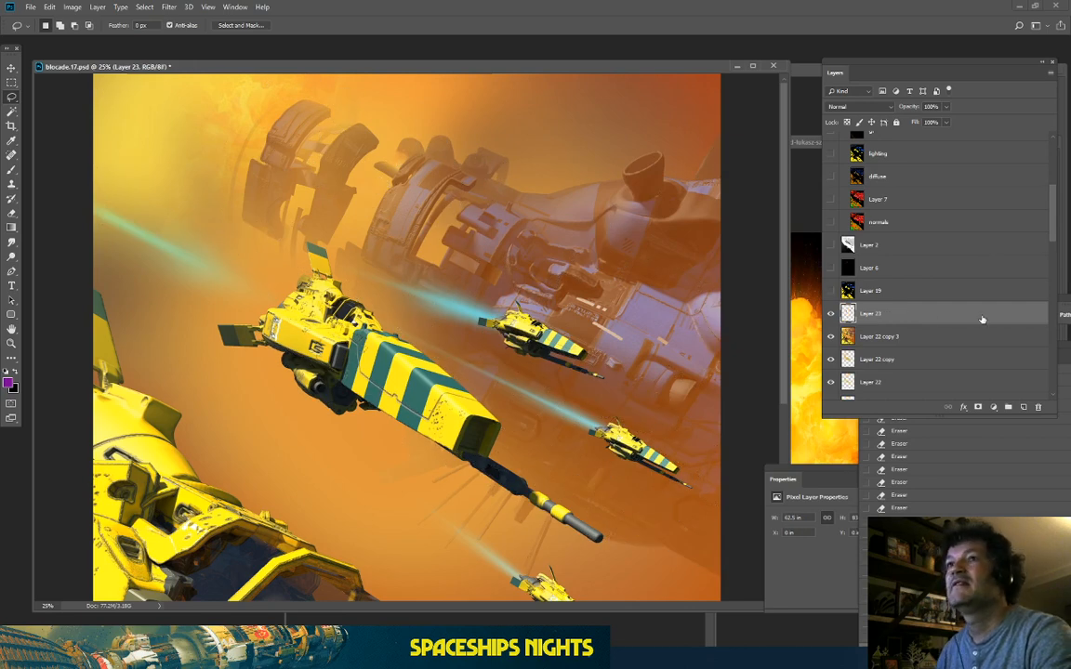
double_click(941, 320)
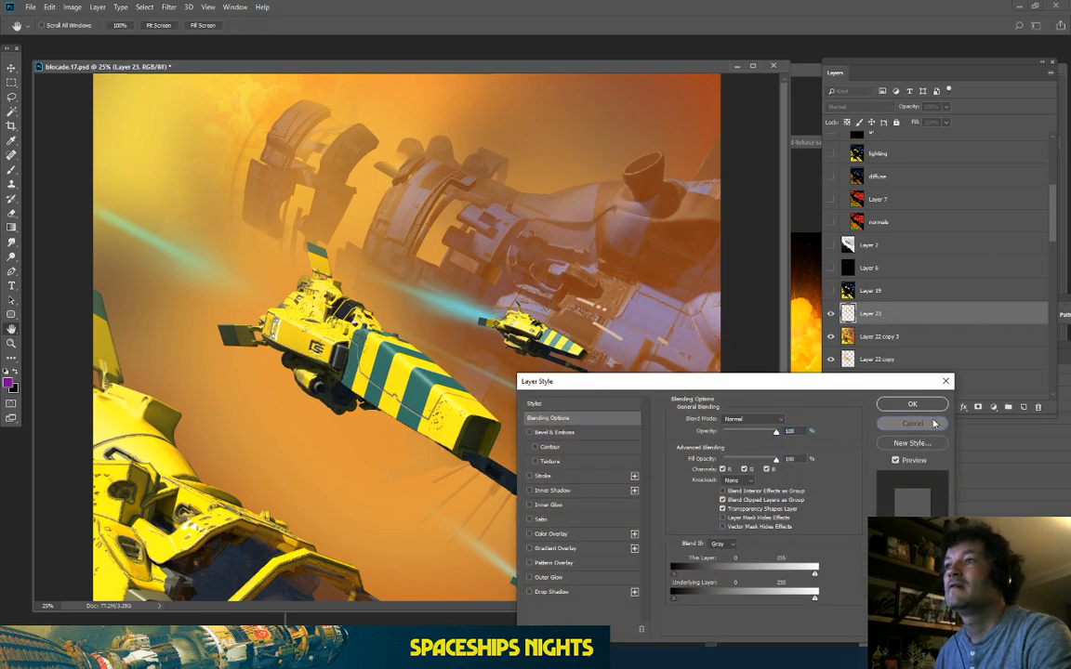
click(944, 405)
click(71, 7)
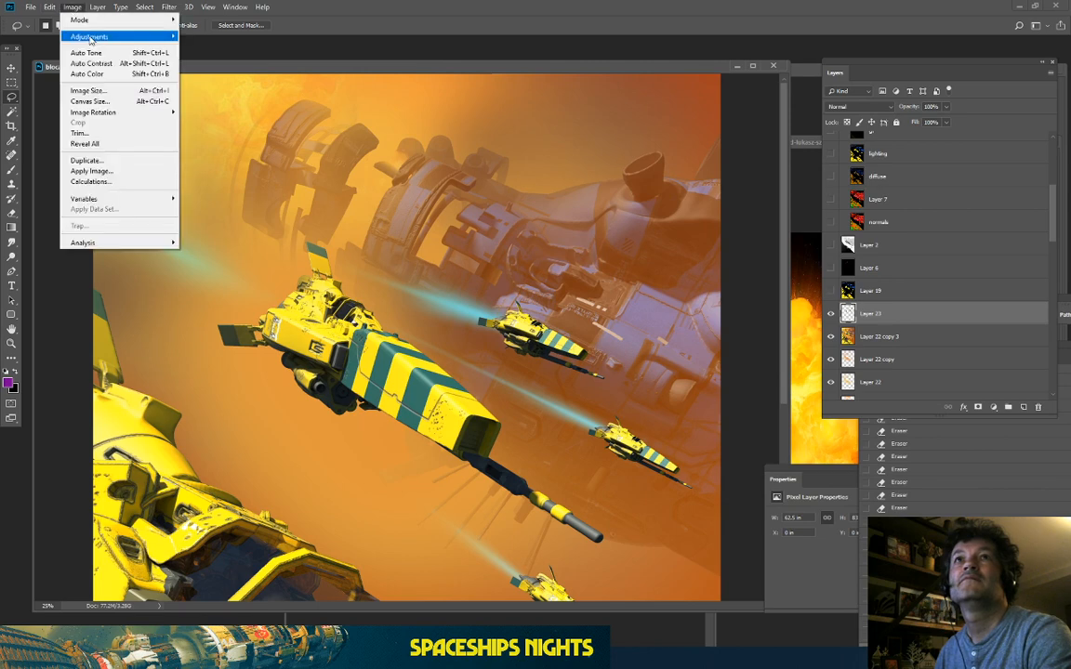
Step: Colorize Layer 23 with Hue/Saturation: Hue 18, Saturation 81, Lightness +37
mouse_move(93, 36)
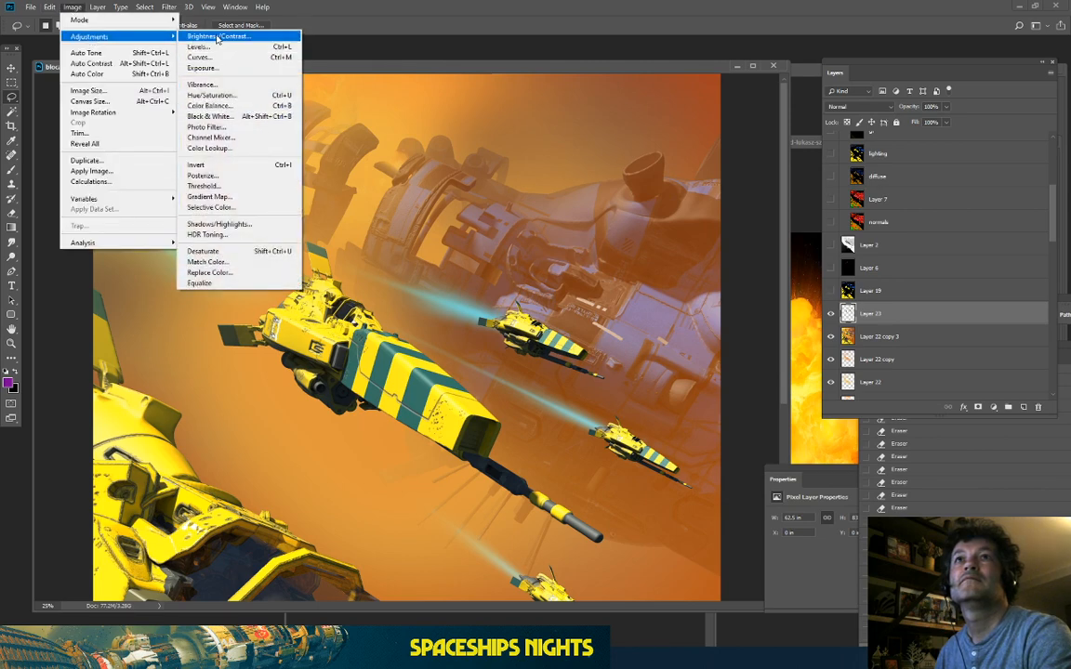
click(212, 95)
drag(699, 427, 825, 202)
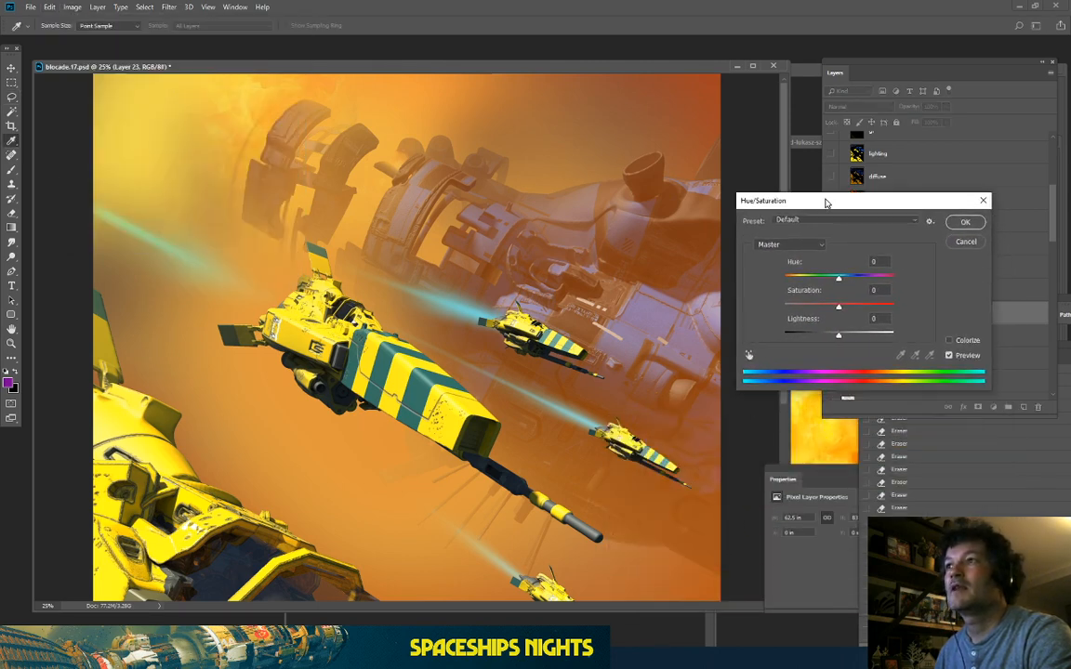
drag(839, 334, 860, 343)
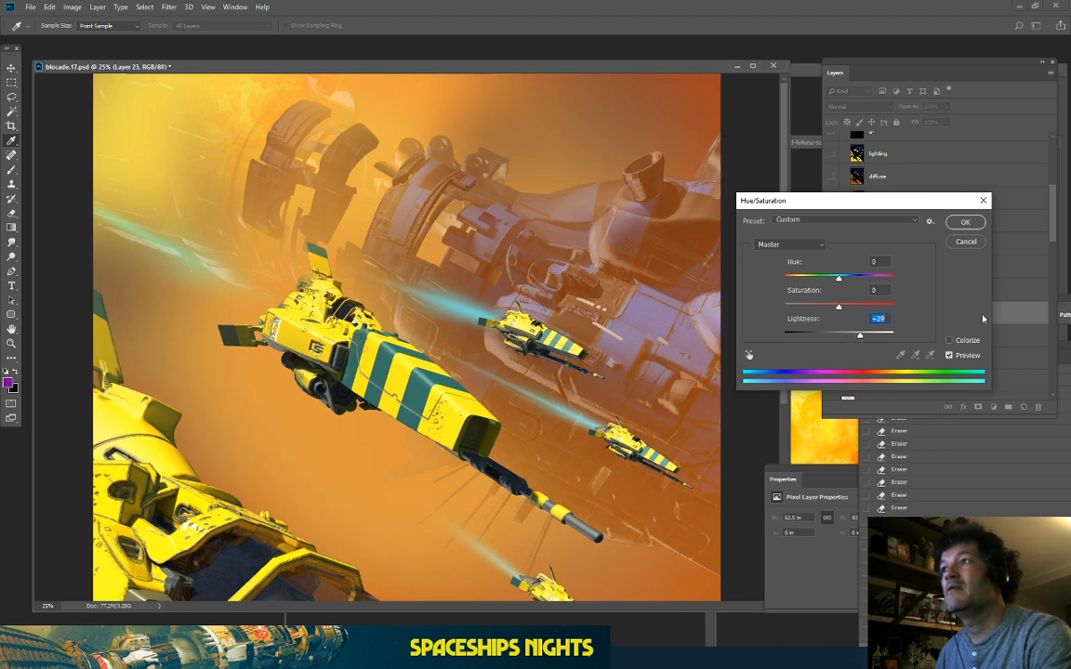
click(949, 341)
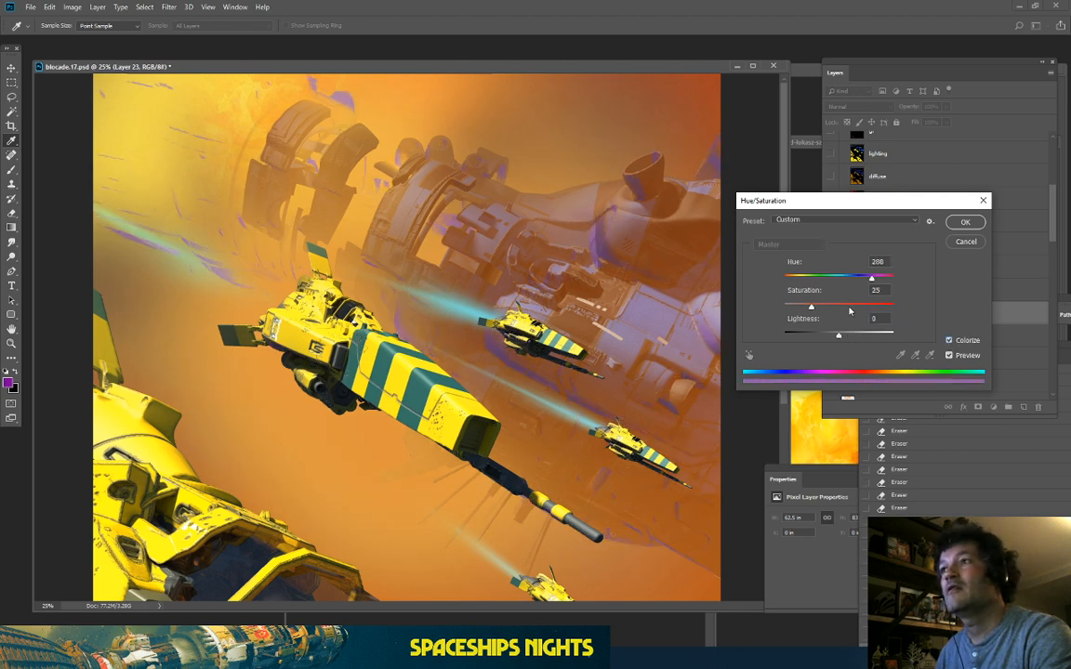
drag(849, 312, 860, 339)
drag(818, 276, 791, 291)
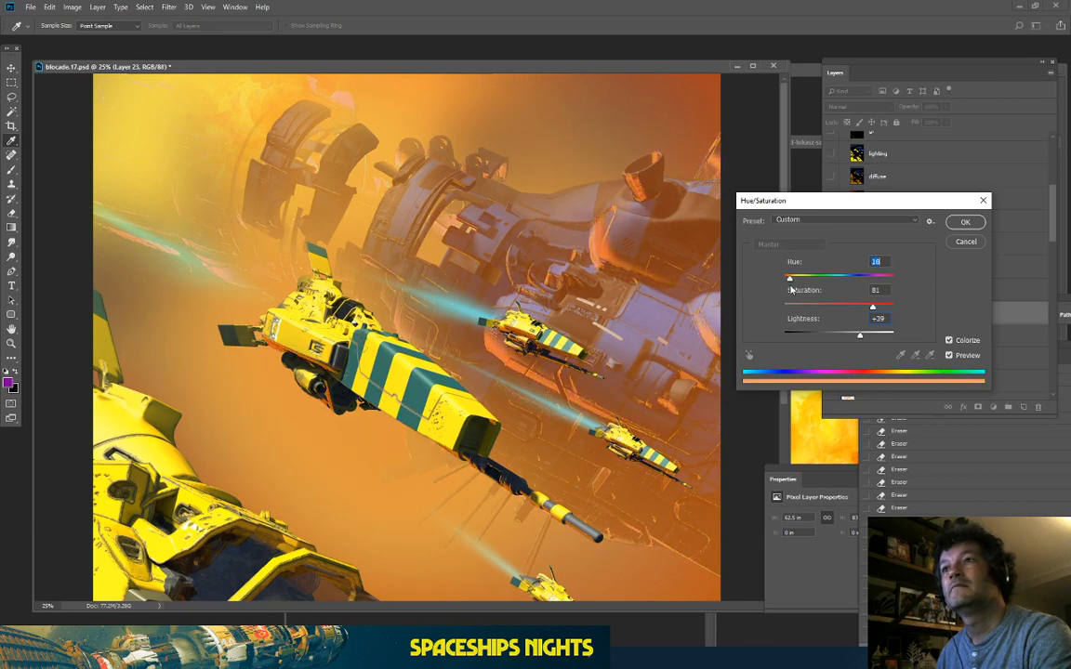
drag(863, 339, 861, 341)
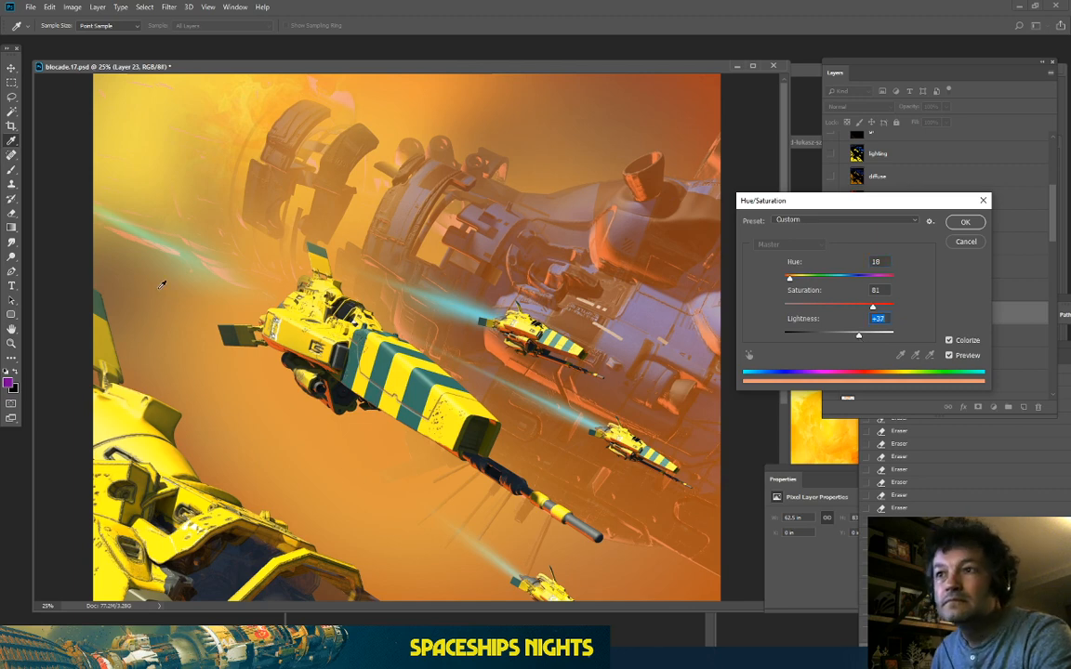
Step: Zoom to 50% on the big ship's barrel, compare the orange tint via Preview, and apply it
key(ctrl+plus)
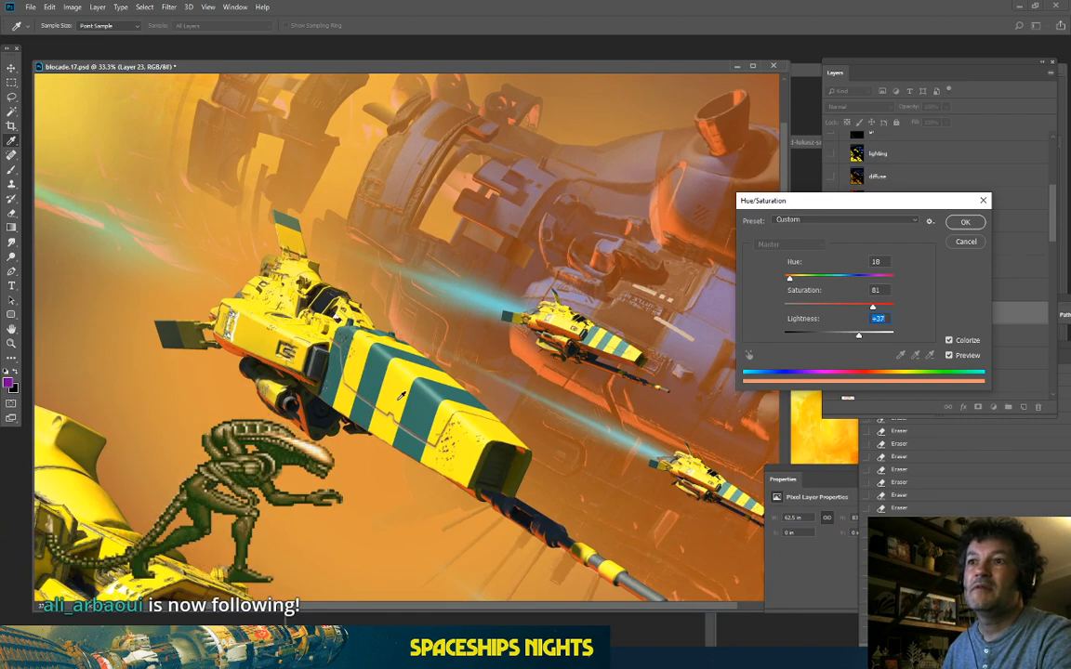
key(ctrl+plus)
drag(442, 416, 296, 186)
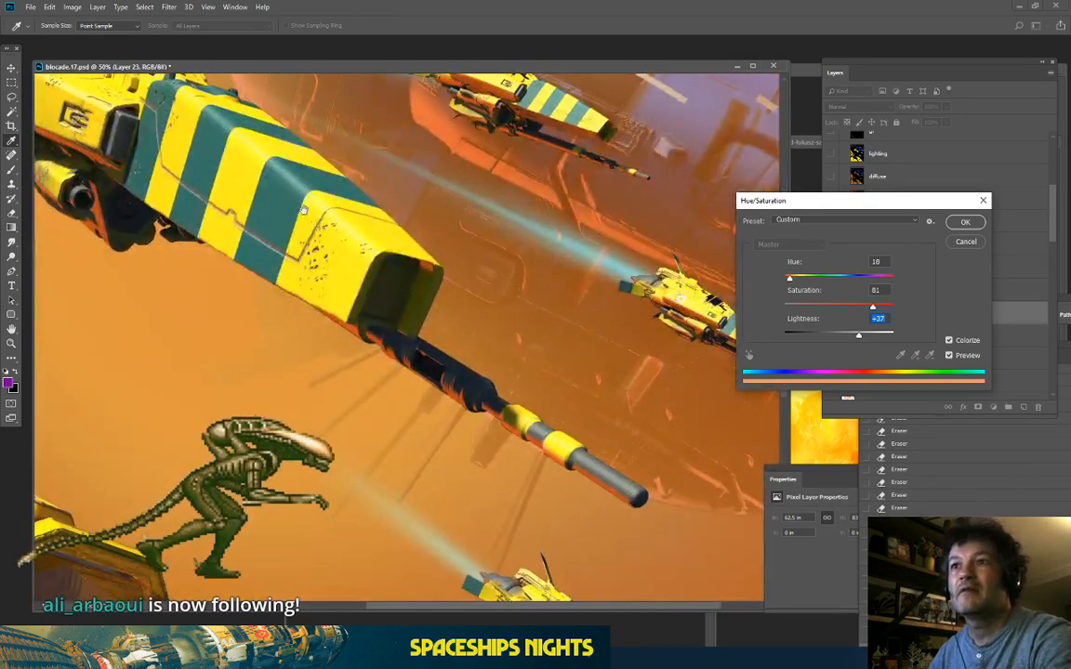
click(949, 356)
click(949, 356)
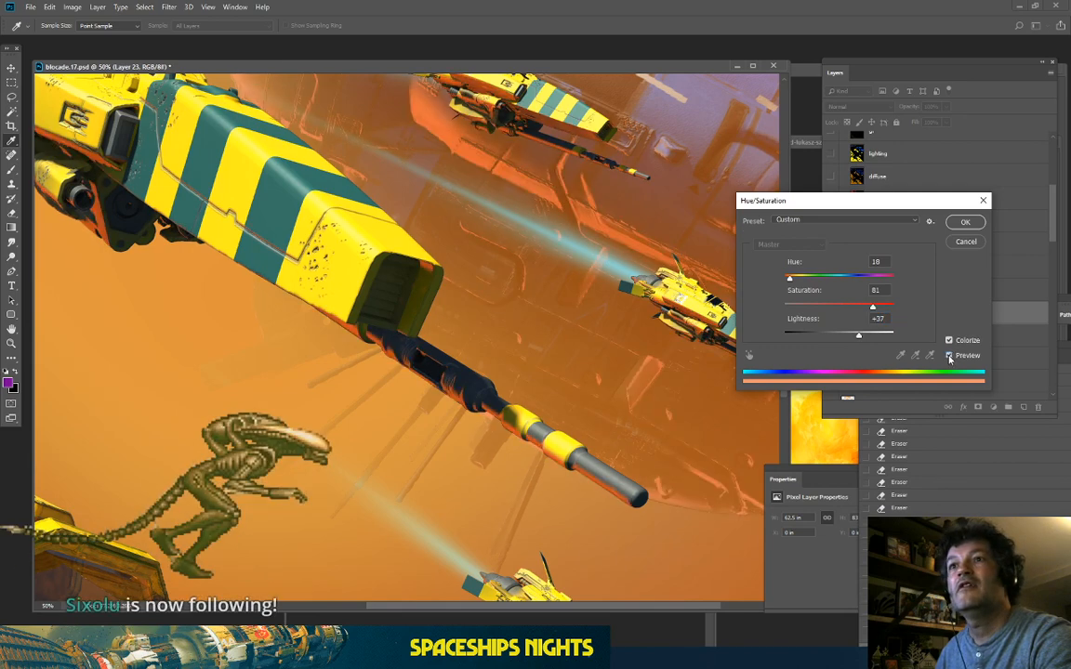
click(949, 356)
click(949, 356)
click(949, 356)
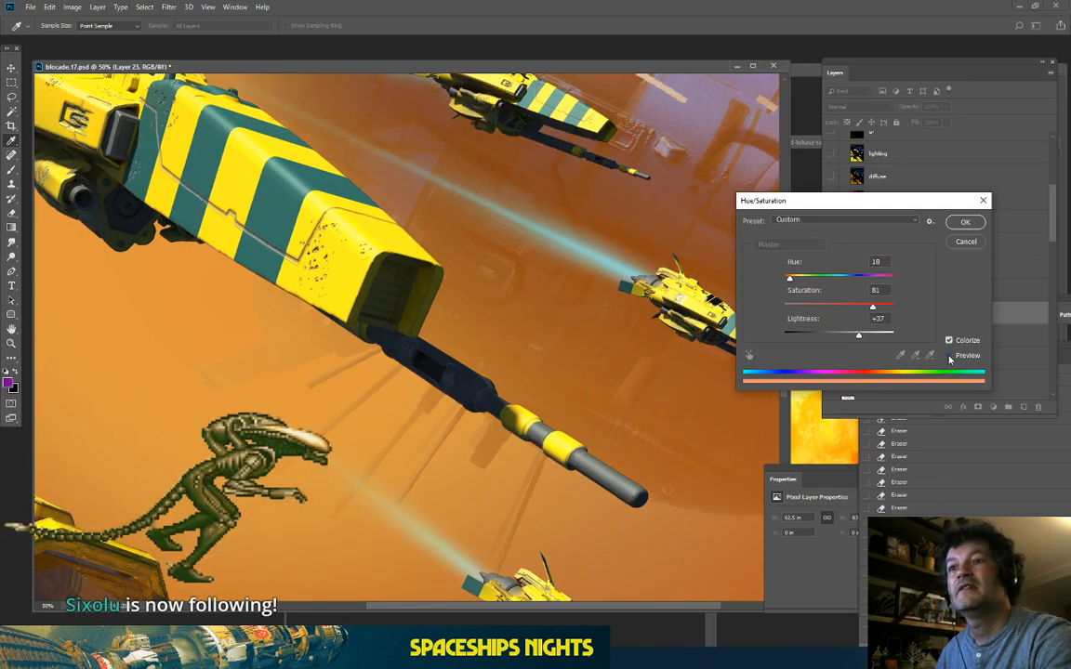
click(949, 356)
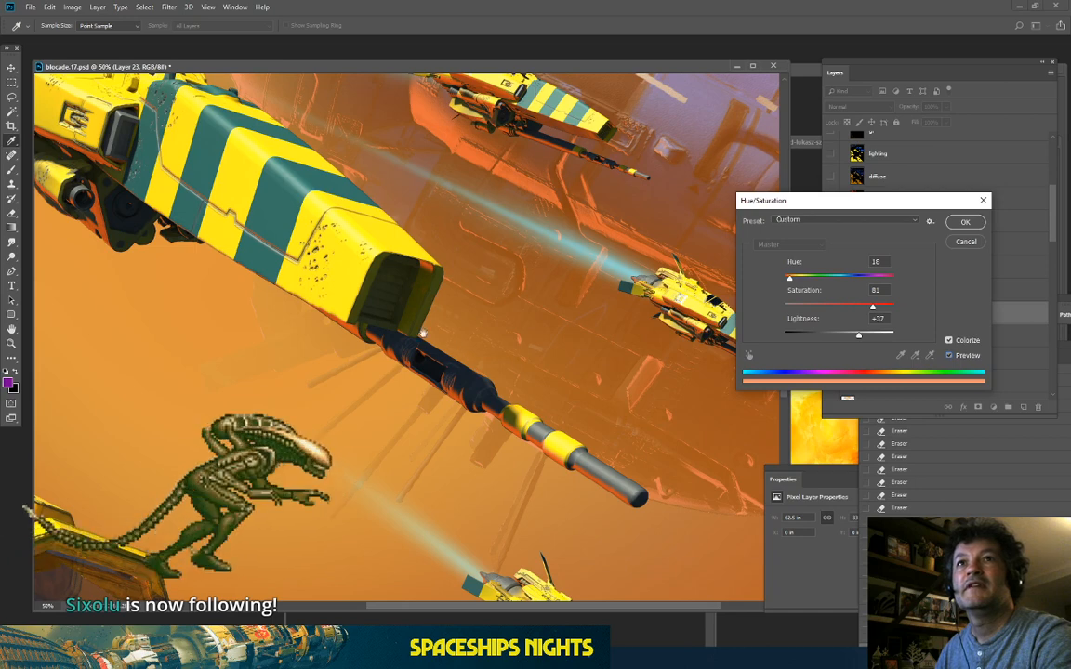
click(949, 356)
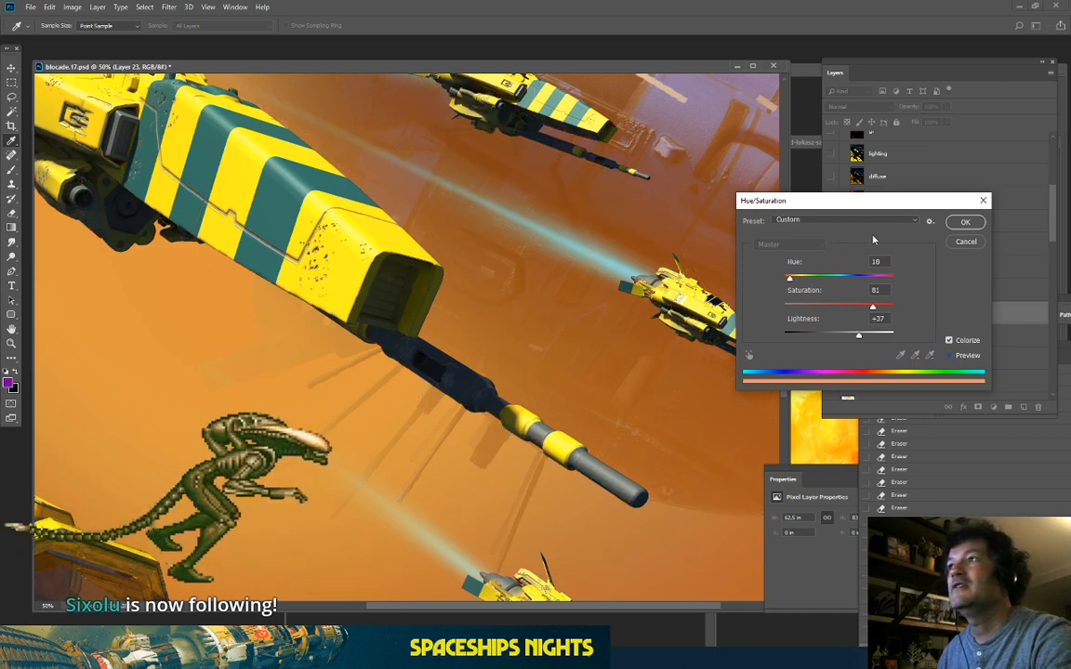
click(949, 356)
click(965, 227)
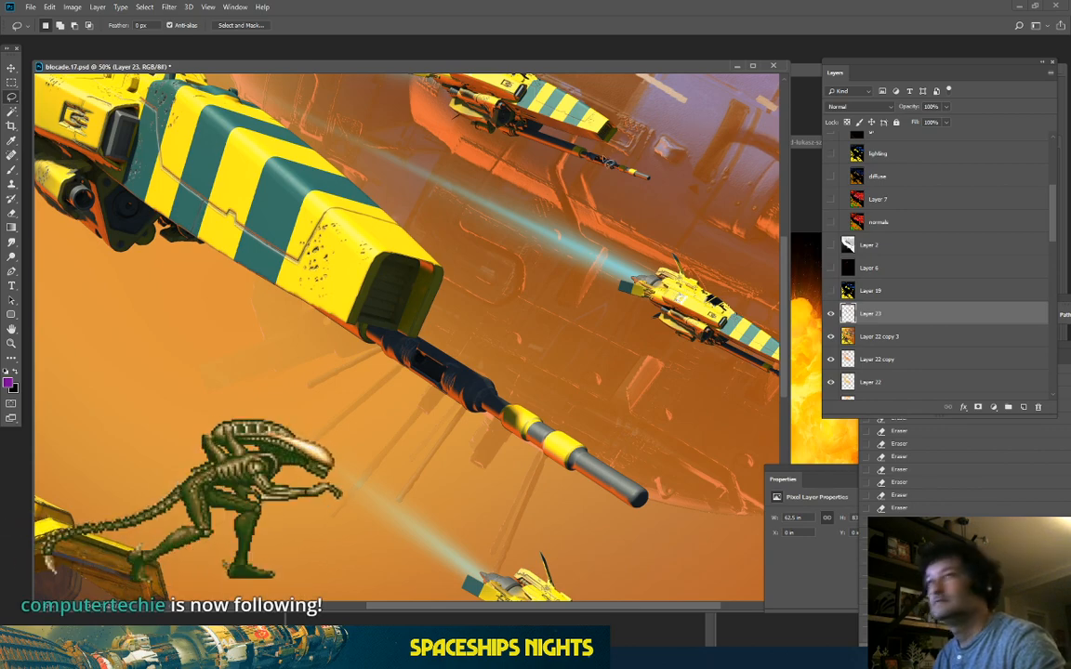
Step: Toggle Layer 23 off and on at 25% to compare the orange haze
key(ctrl+minus)
key(ctrl+minus)
key(ctrl+minus)
key(ctrl+minus)
key(ctrl+plus)
key(ctrl+plus)
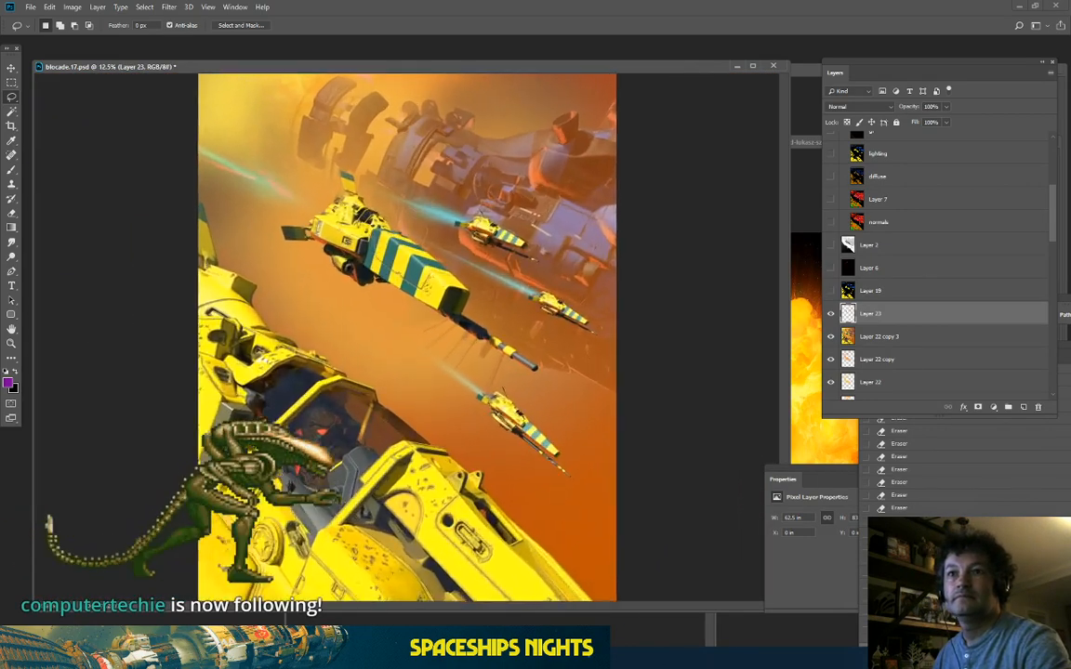
click(831, 315)
click(831, 314)
click(830, 314)
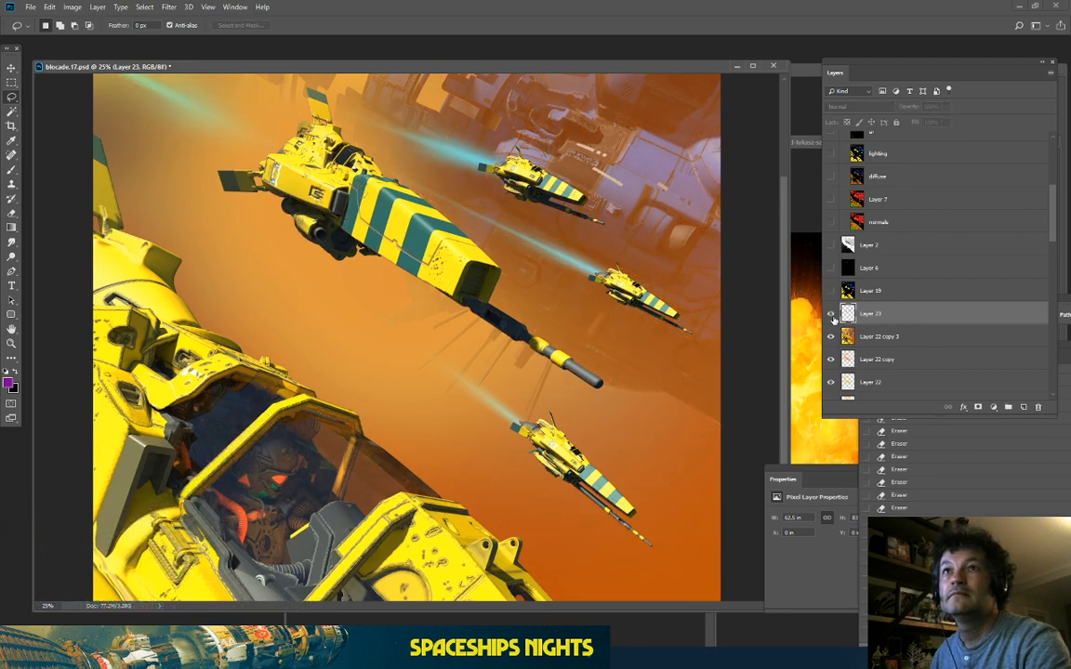
click(831, 314)
Step: Pan around the big ship and space station, rechecking the scene with Layer 23 hidden and shown
key(ctrl+plus)
key(ctrl+plus)
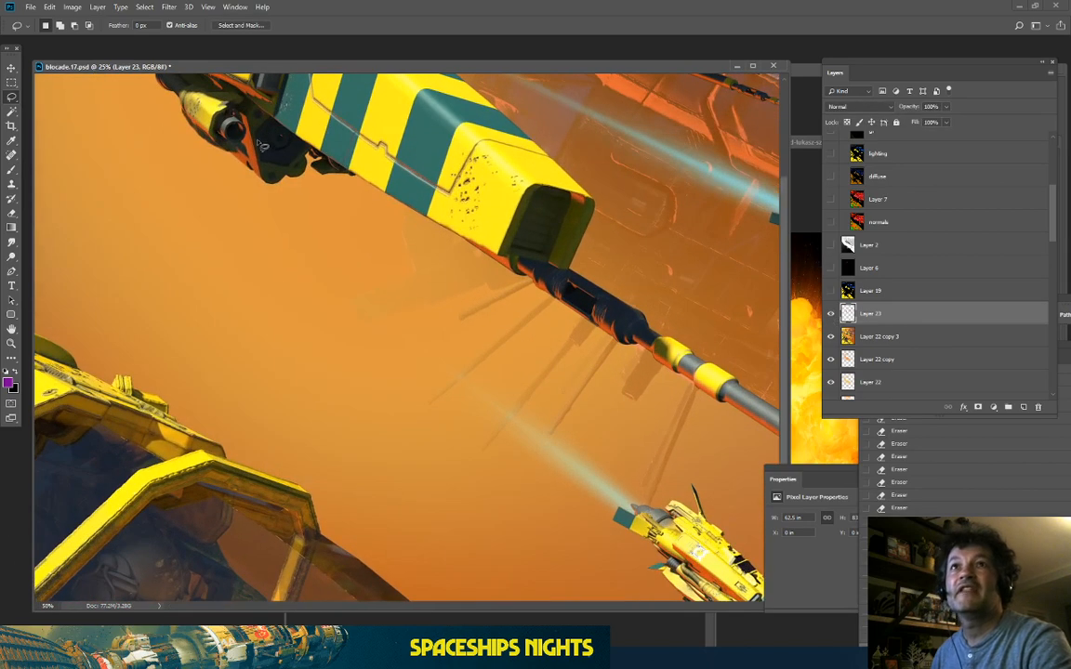
drag(151, 74, 336, 297)
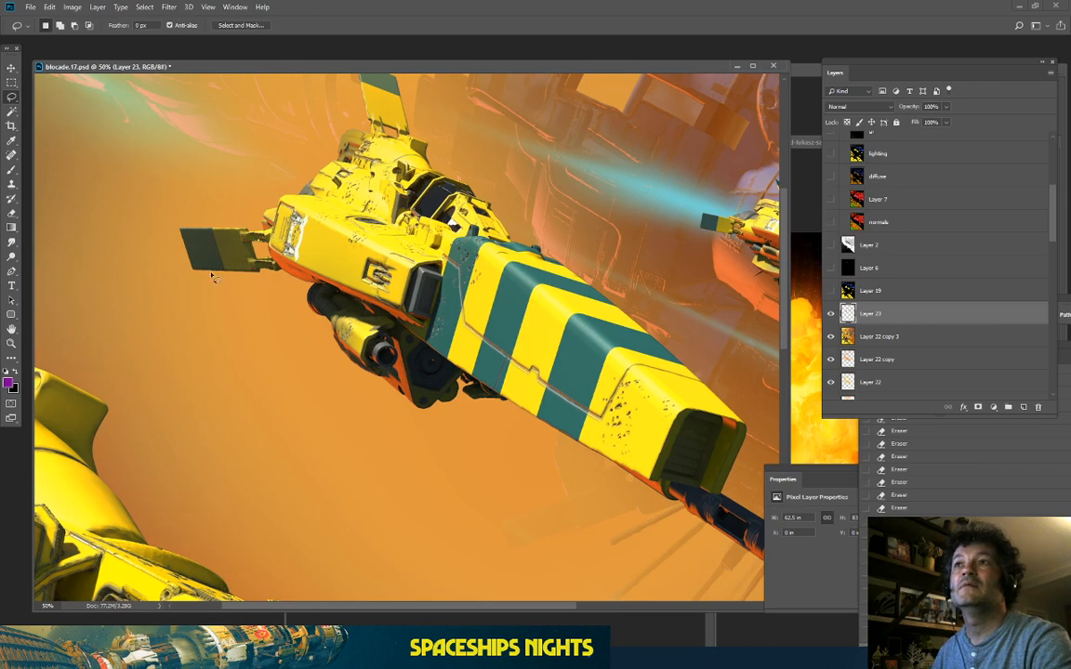
key(ctrl+minus)
key(ctrl+minus)
key(ctrl+minus)
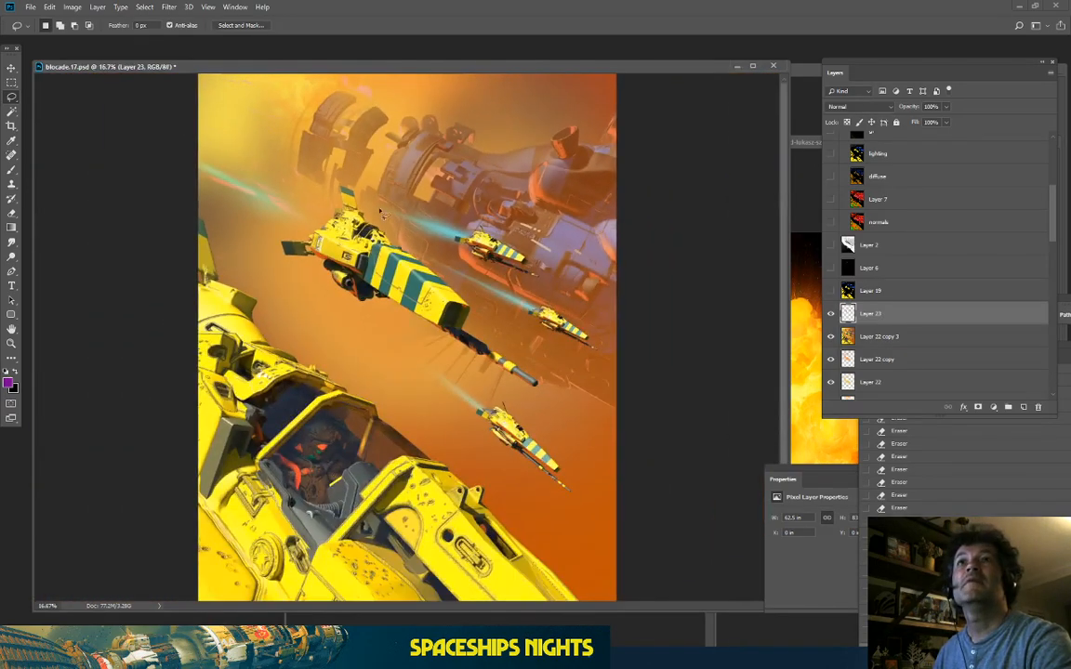
key(ctrl+plus)
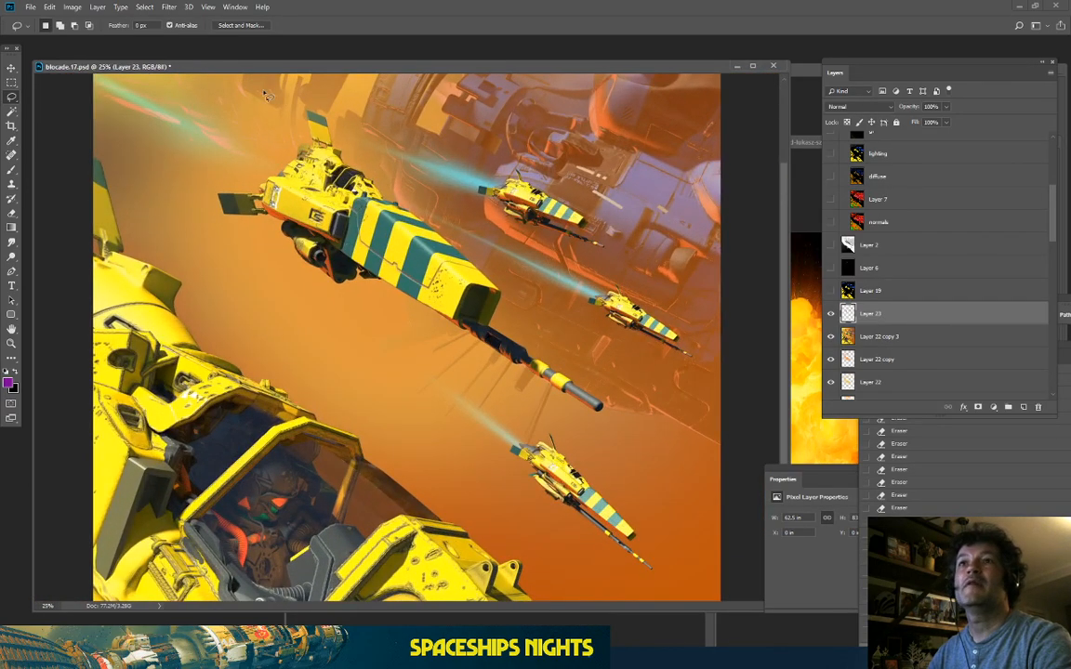
drag(267, 96, 354, 316)
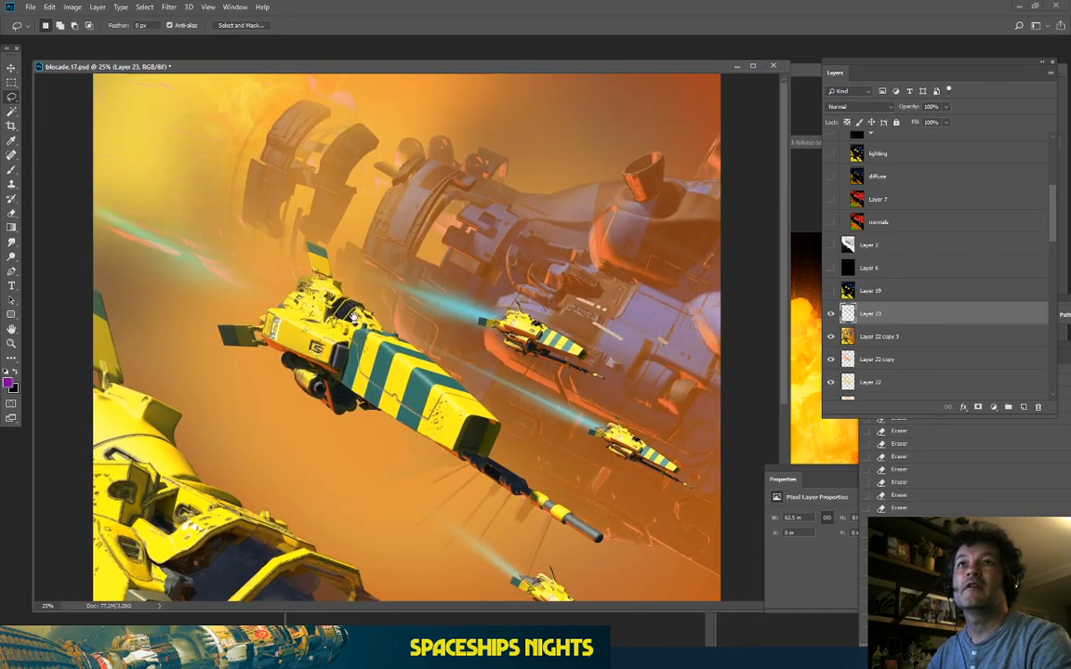
click(831, 314)
click(831, 313)
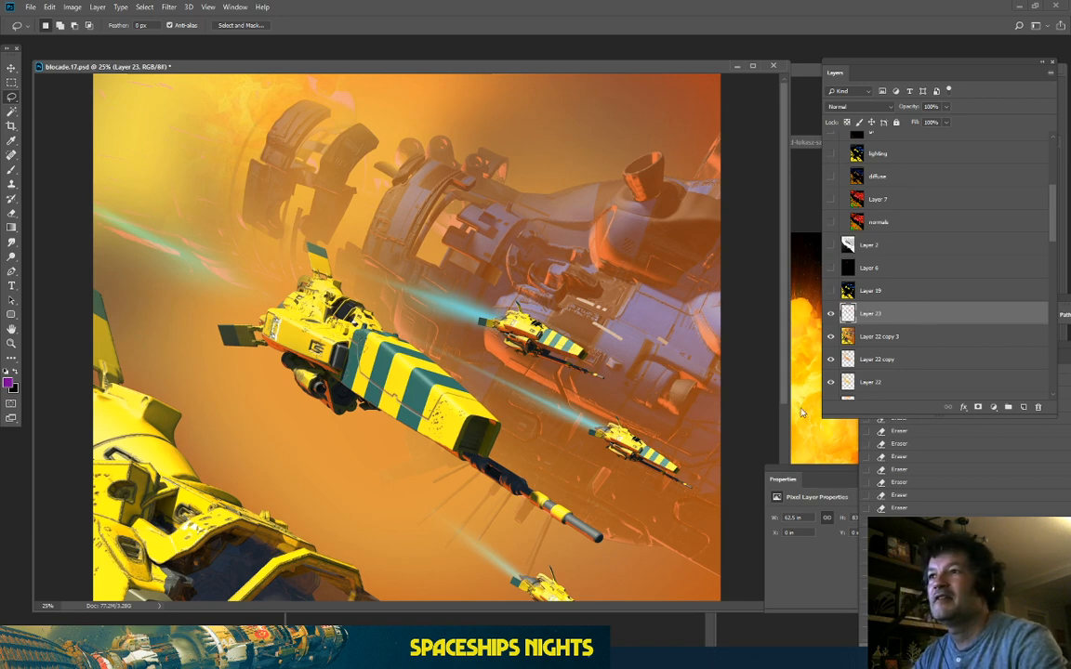
scroll(785, 418, down, 5)
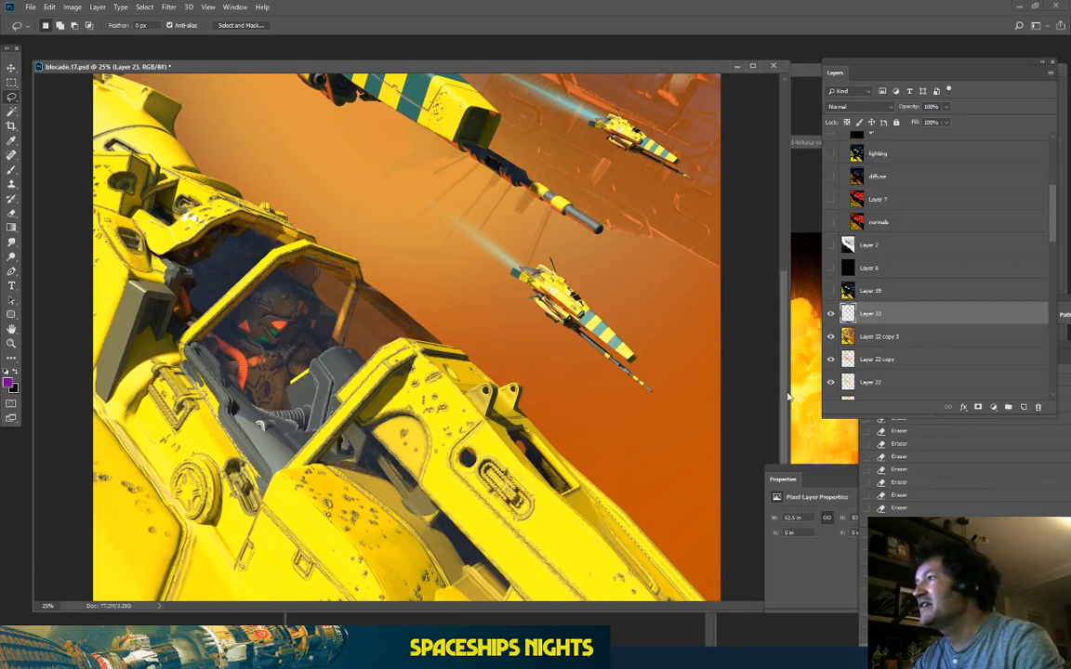
scroll(770, 263, up, 4)
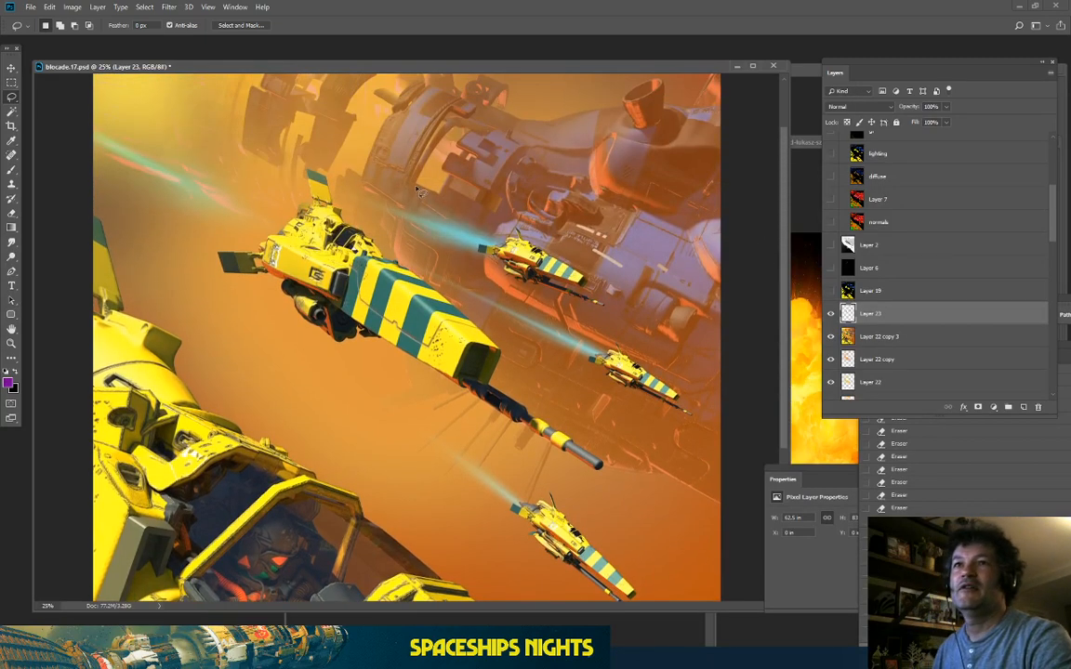
key(ctrl+minus)
key(ctrl+minus)
key(ctrl+plus)
key(ctrl+plus)
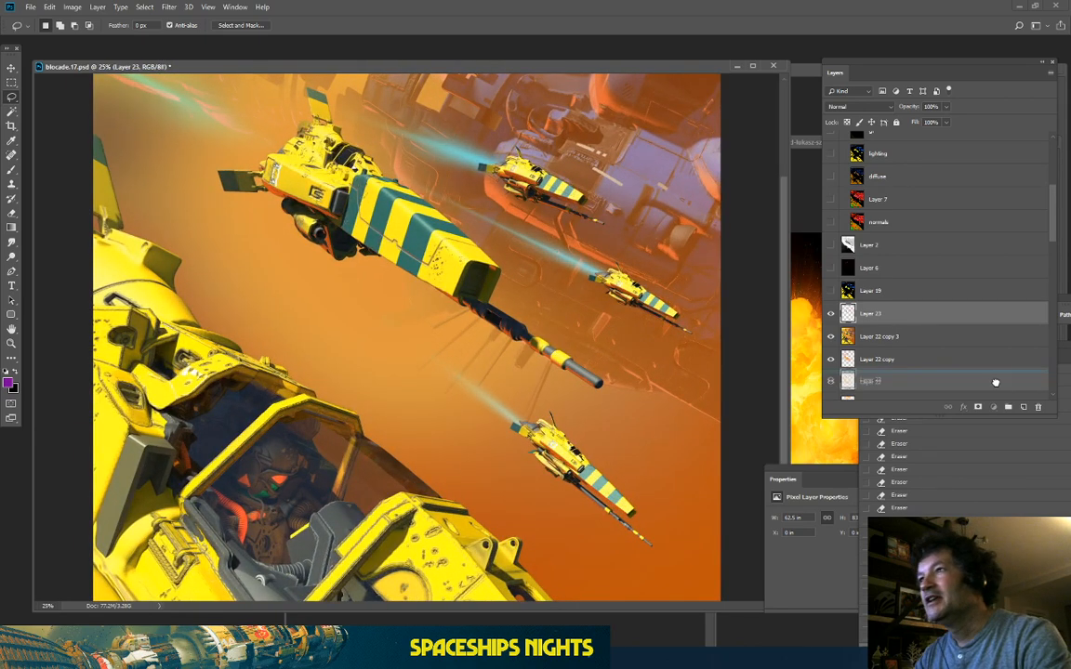
Step: Duplicate Layer 23 as a hidden backup copy and keep working on Layer 23
key(ctrl+j)
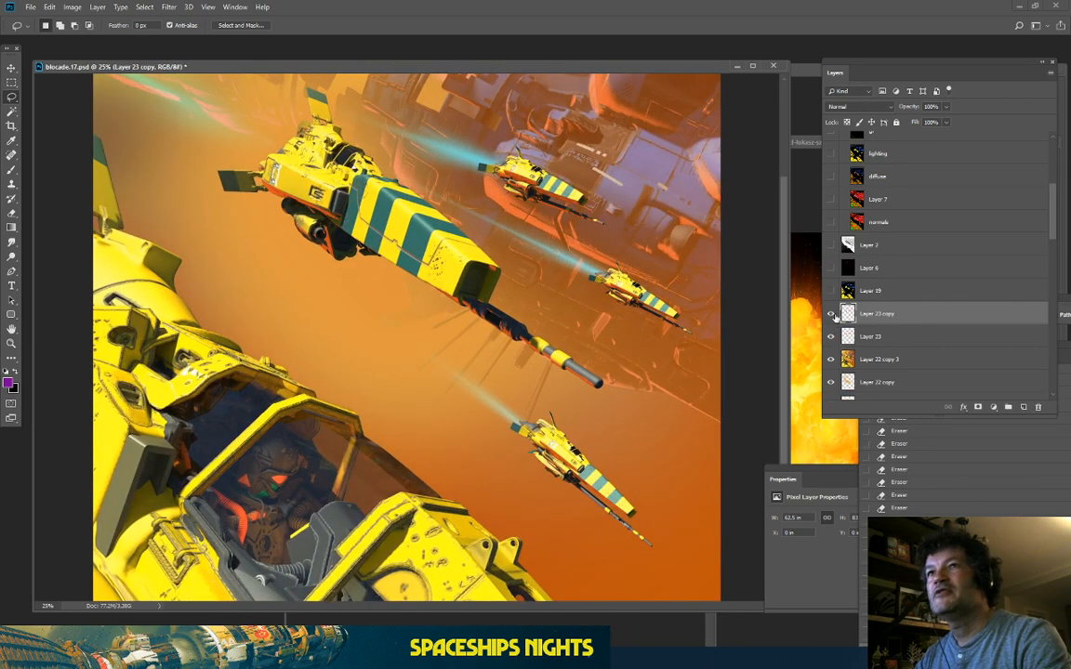
click(831, 314)
click(923, 342)
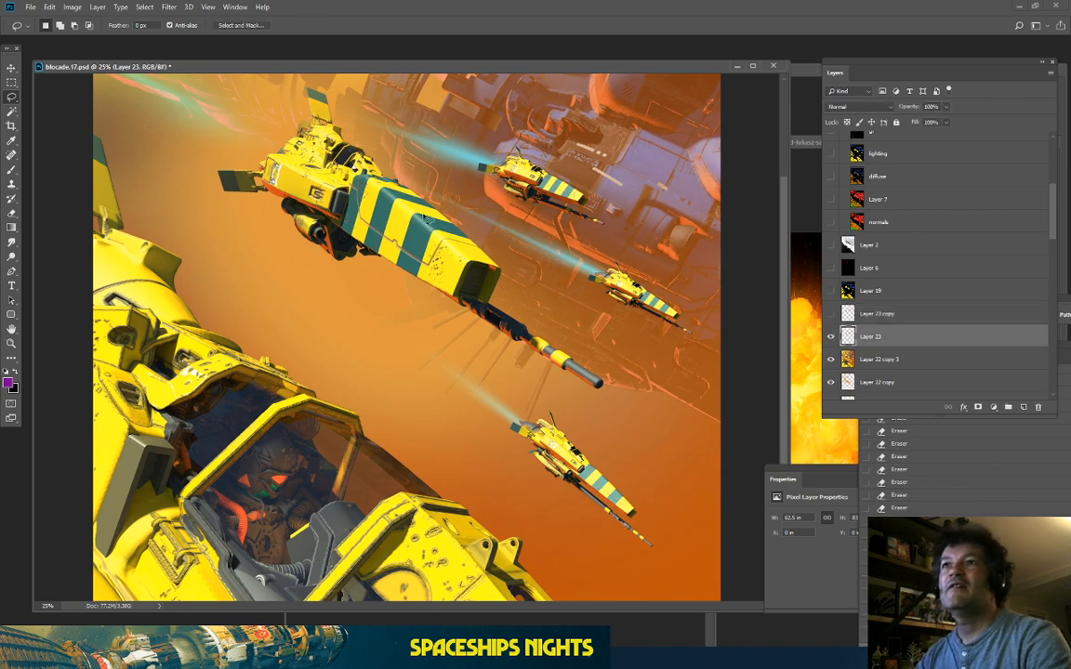
drag(431, 187, 431, 332)
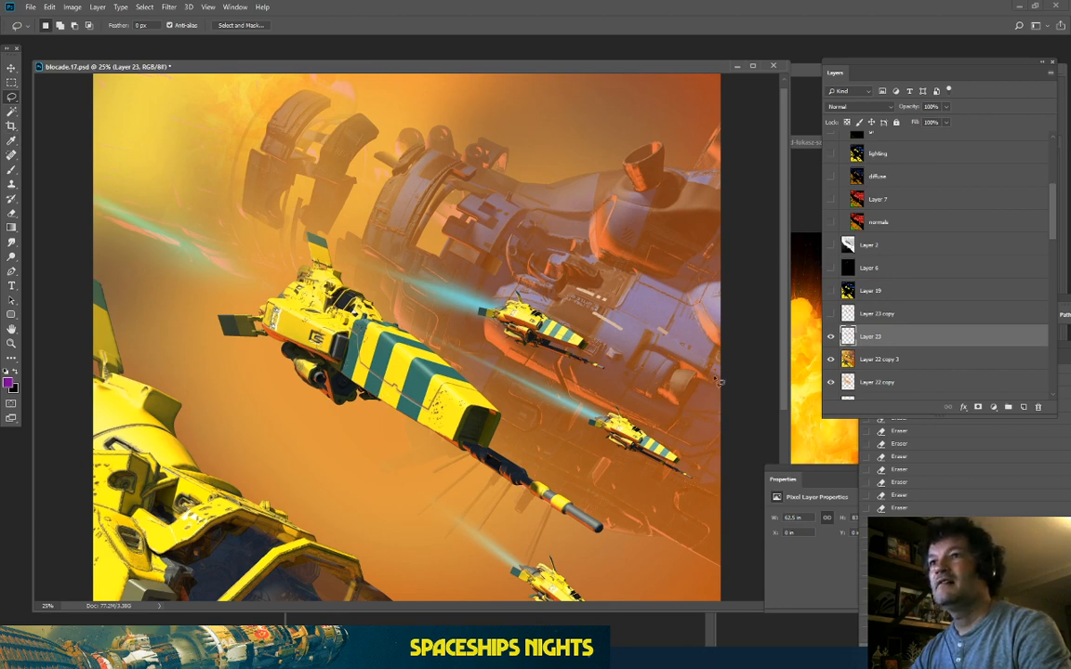
scroll(918, 345, down, 4)
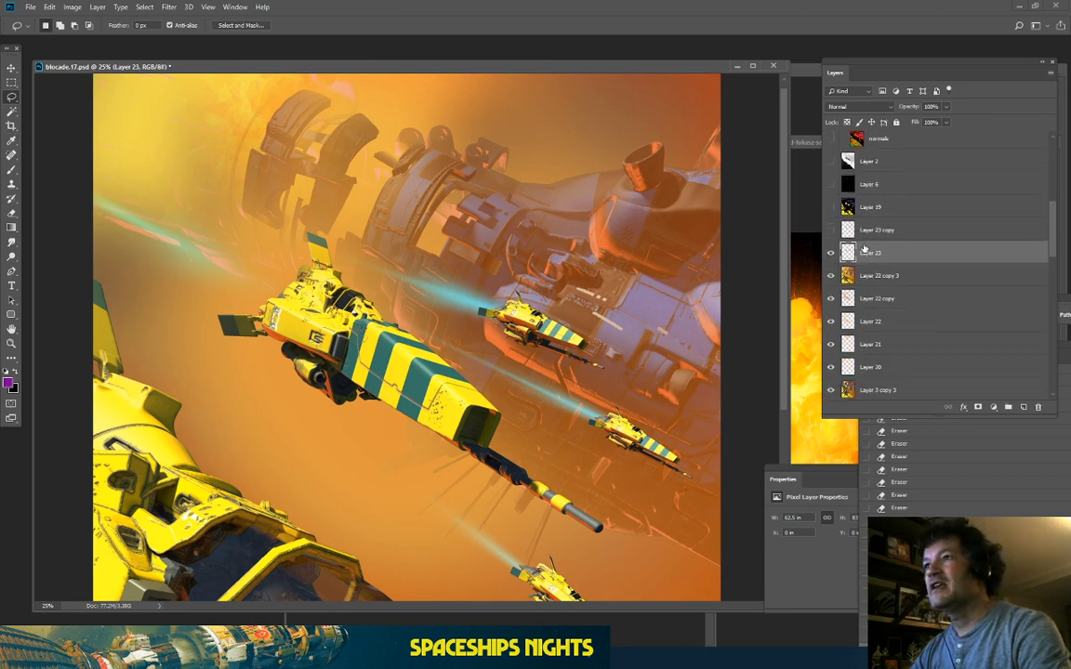
Step: Load the yellow ships as a selection and try an eraser stroke over the upper area, then undo it
ctrl+click(848, 309)
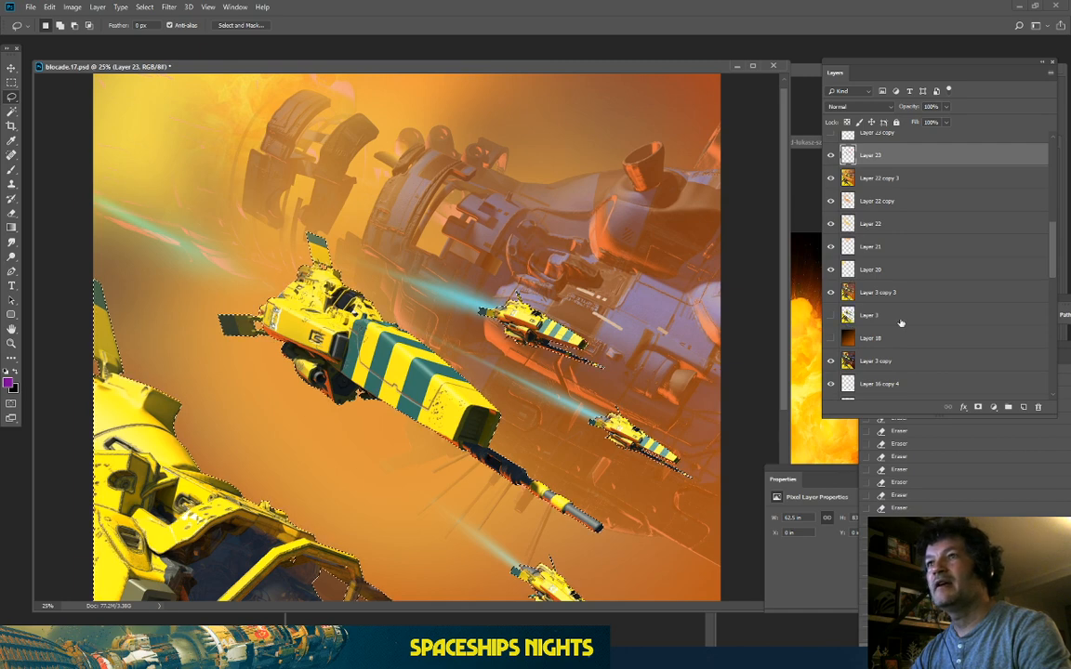
scroll(904, 300, up, 3)
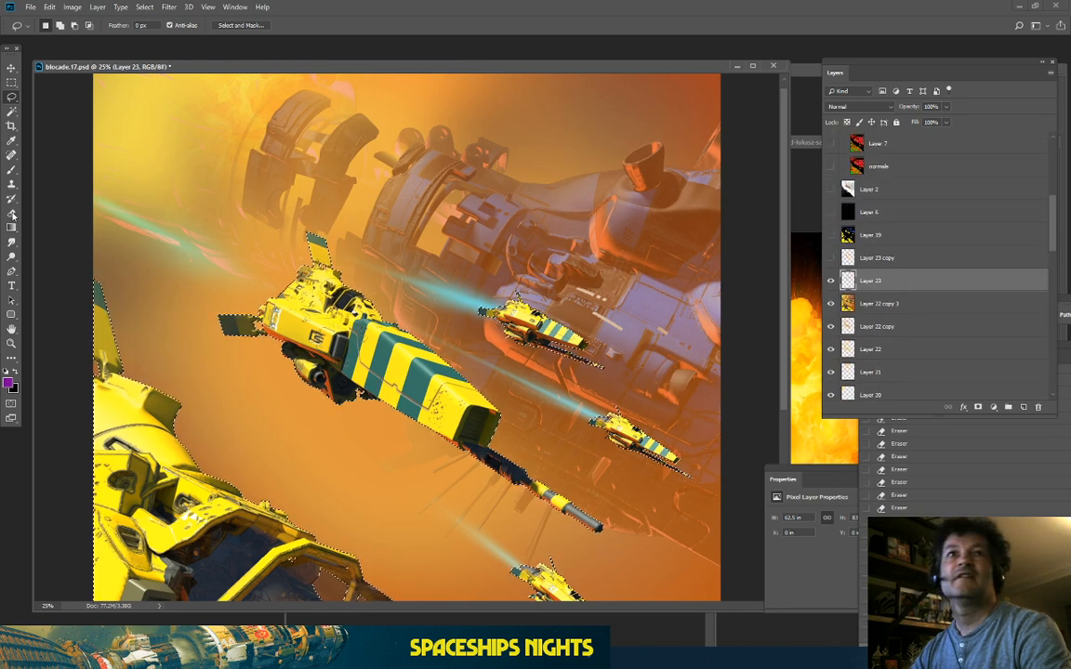
key(e)
mouse_move(578, 234)
mouse_down()
mouse_move(682, 208)
mouse_move(729, 228)
mouse_move(749, 274)
mouse_up()
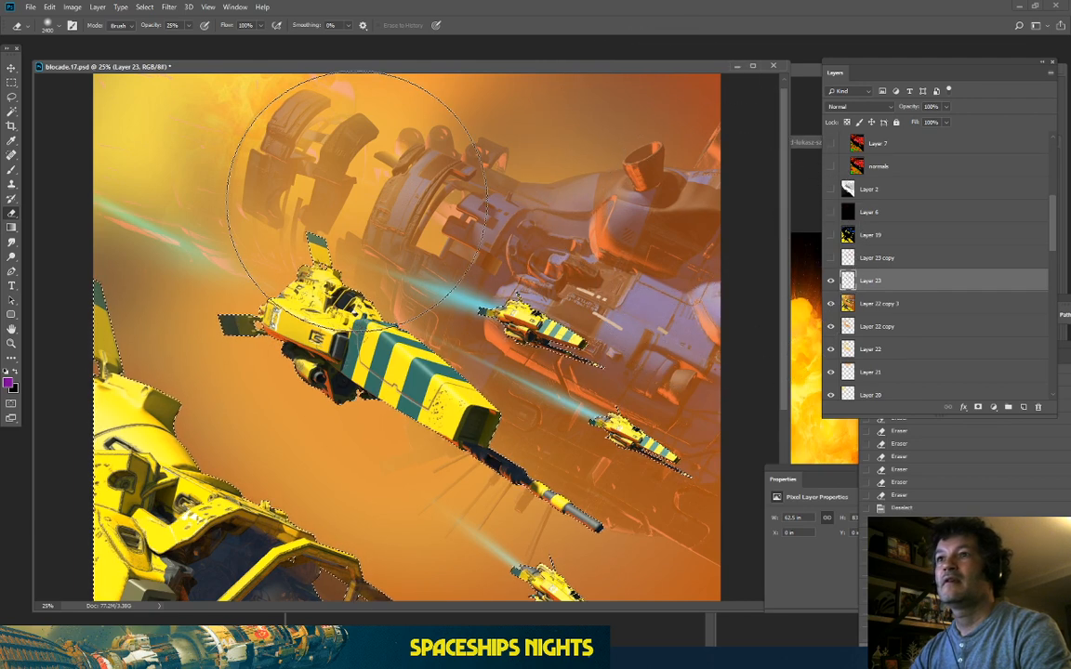
key(ctrl+z)
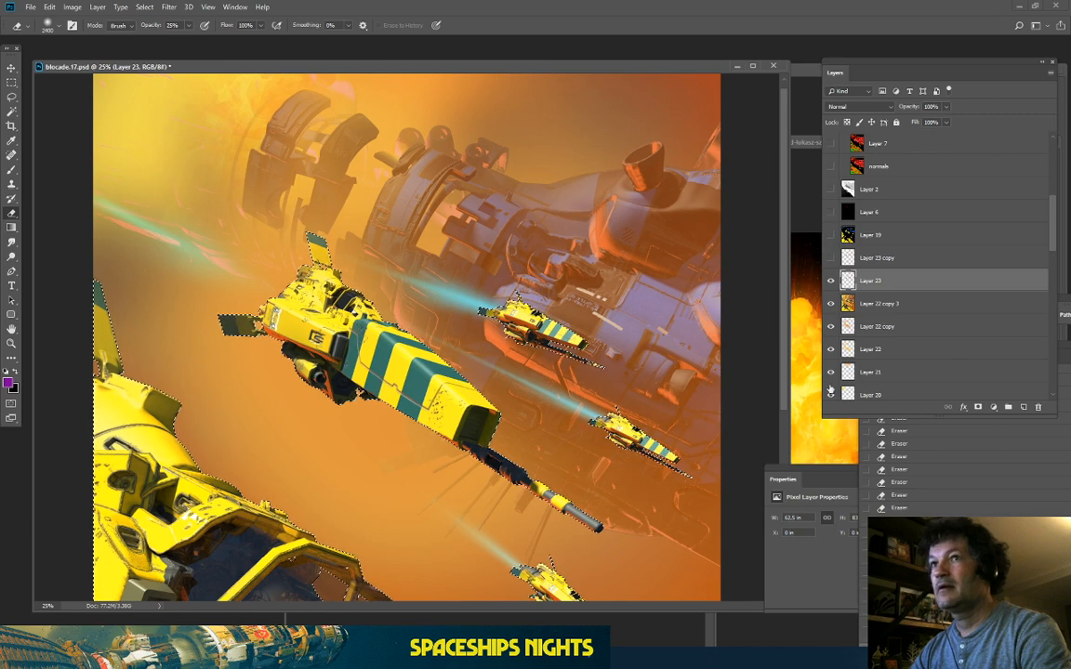
Step: Invert the selection and softly erase the haze on the right and upper left
click(144, 7)
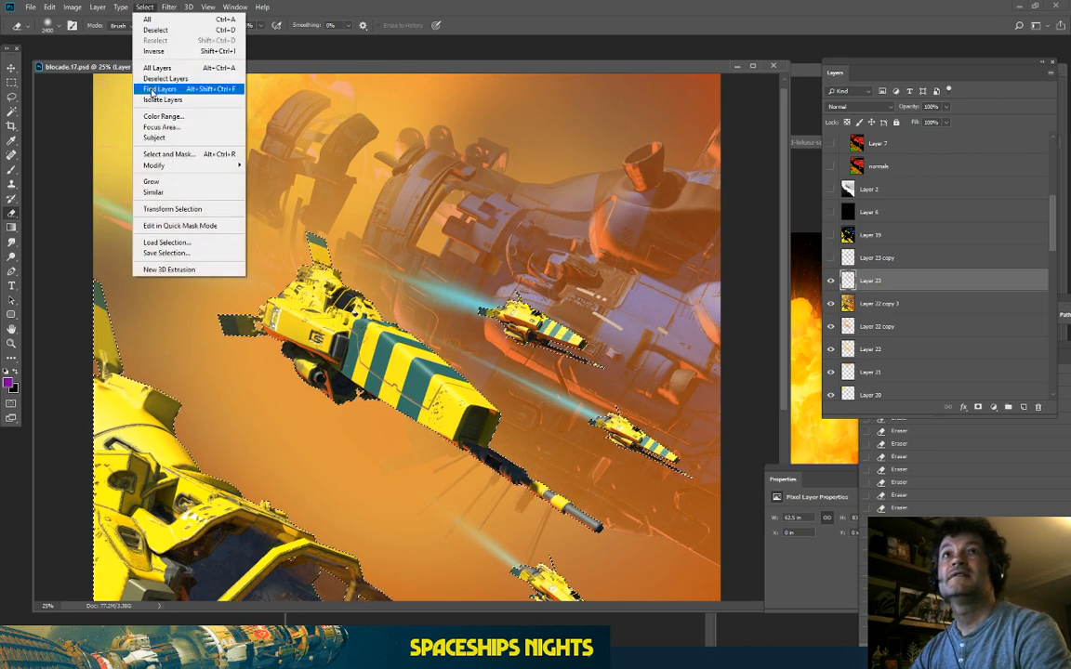
click(149, 48)
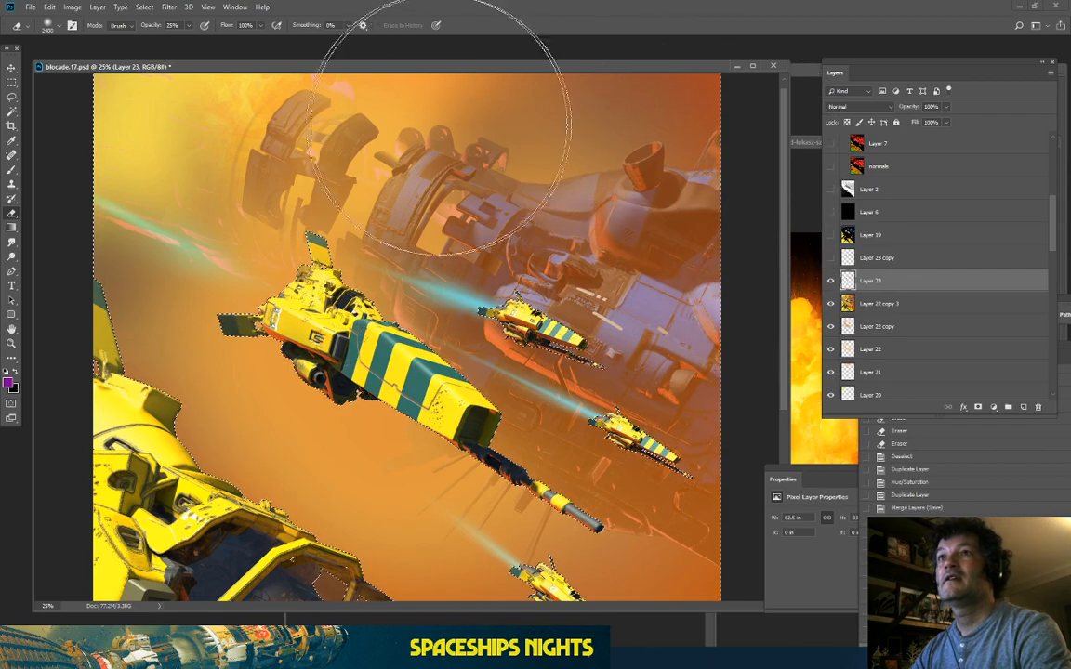
mouse_move(584, 329)
mouse_down()
mouse_move(486, 329)
mouse_move(544, 358)
mouse_move(705, 499)
mouse_move(704, 532)
mouse_move(667, 520)
mouse_move(721, 320)
mouse_up()
mouse_move(372, 200)
mouse_down()
mouse_move(198, 221)
mouse_move(146, 180)
mouse_move(167, 186)
mouse_move(150, 192)
mouse_up()
mouse_move(92, 145)
mouse_down()
mouse_move(148, 199)
mouse_move(150, 188)
mouse_move(188, 196)
mouse_move(163, 155)
mouse_move(221, 132)
mouse_move(365, 137)
mouse_move(345, 127)
mouse_move(425, 110)
mouse_move(305, 141)
mouse_up()
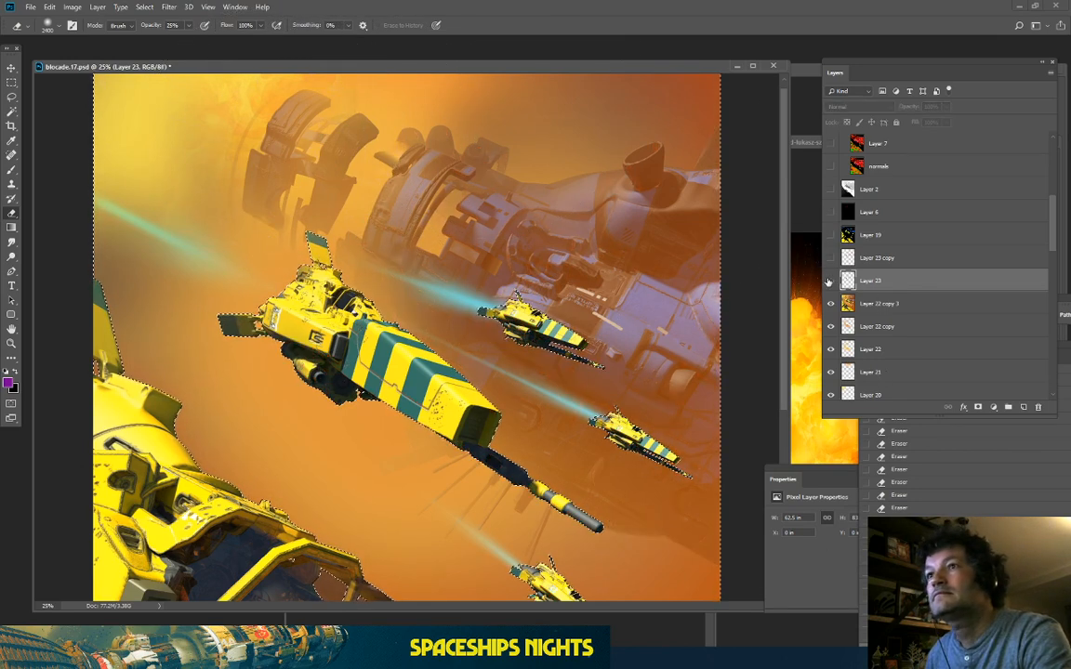
Step: Switch to the Rectangular Marquee and deselect, framing the gun barrel and two ships
key(ctrl+minus)
key(ctrl+minus)
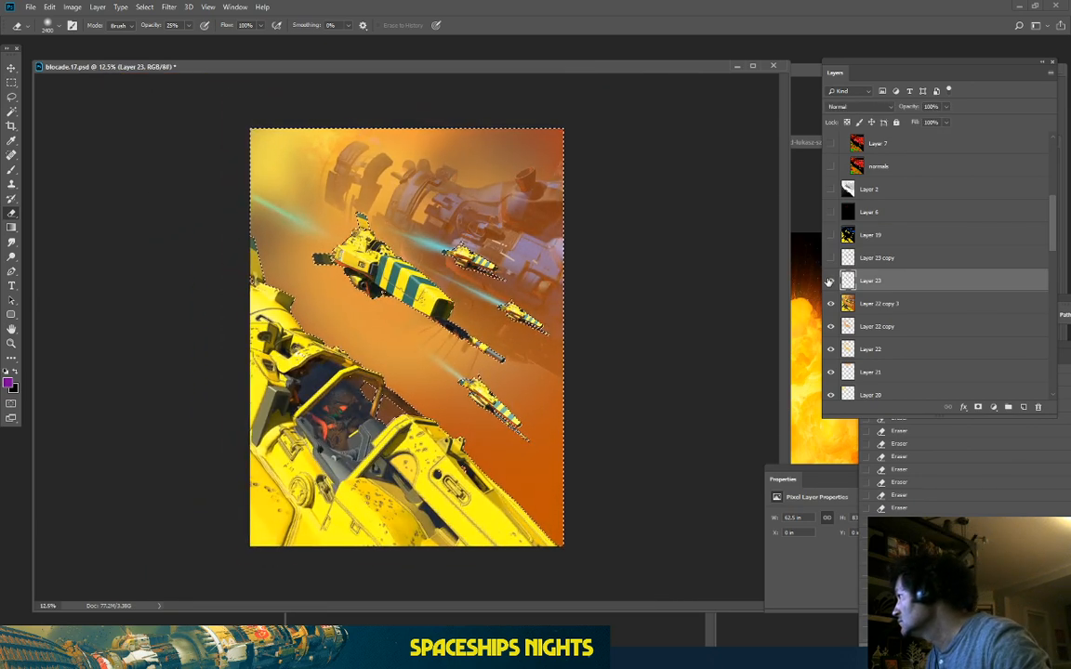
key(ctrl+plus)
key(ctrl+plus)
key(ctrl+plus)
key(ctrl+plus)
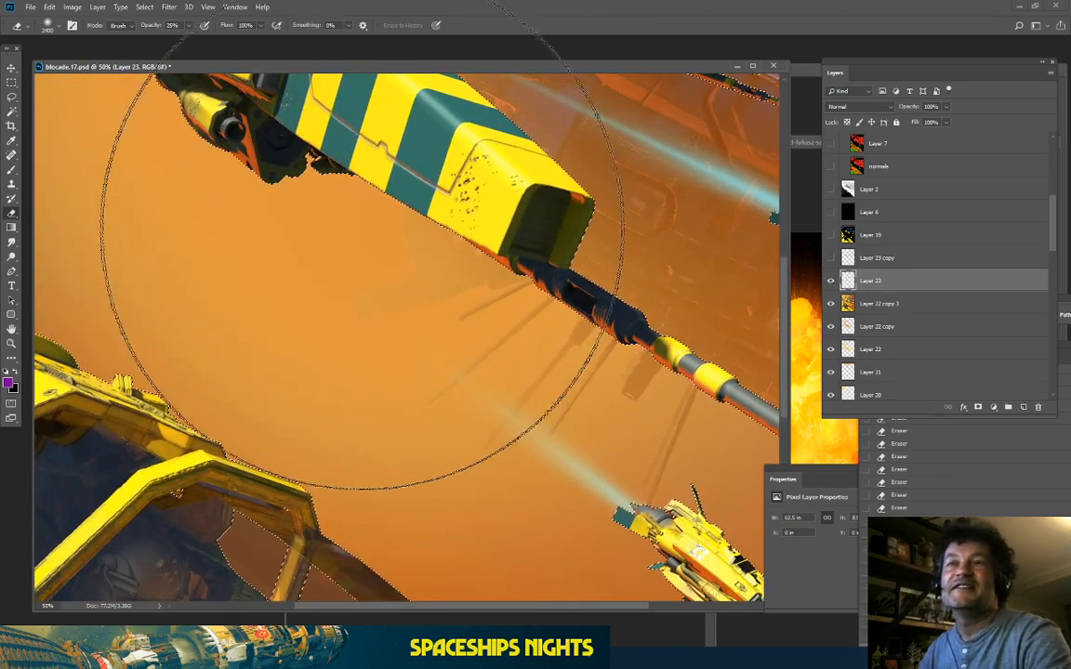
drag(335, 299, 410, 205)
key(m)
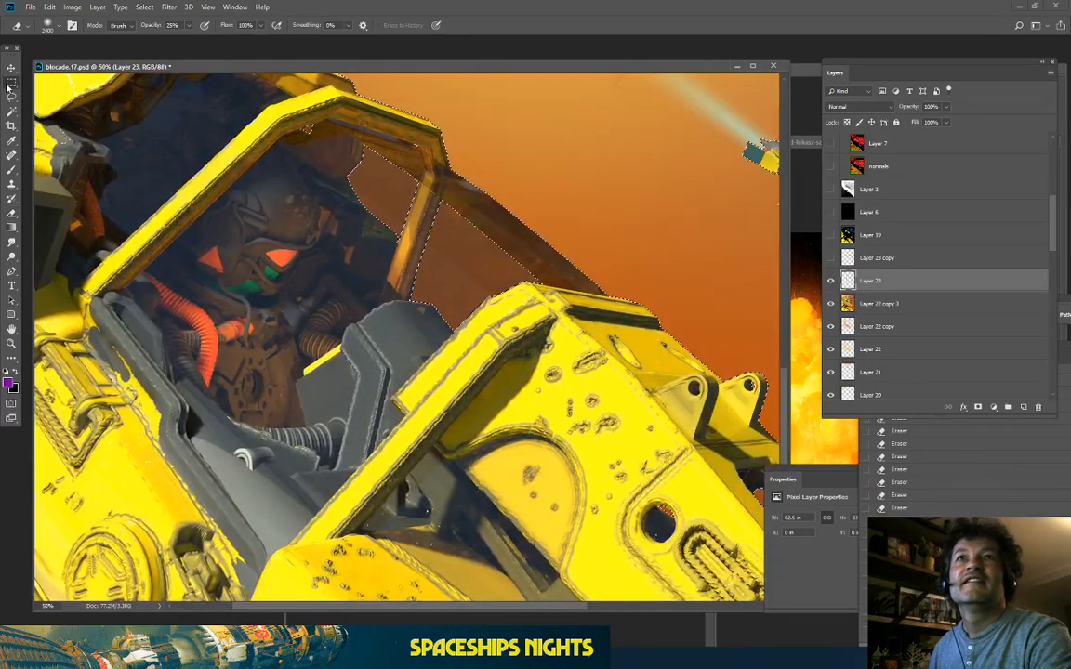
key(ctrl+d)
drag(541, 202, 358, 320)
Step: Save blocade.17.psd with Ctrl+S, checking the composite at a few zoom levels
key(ctrl+minus)
key(ctrl+minus)
key(ctrl+minus)
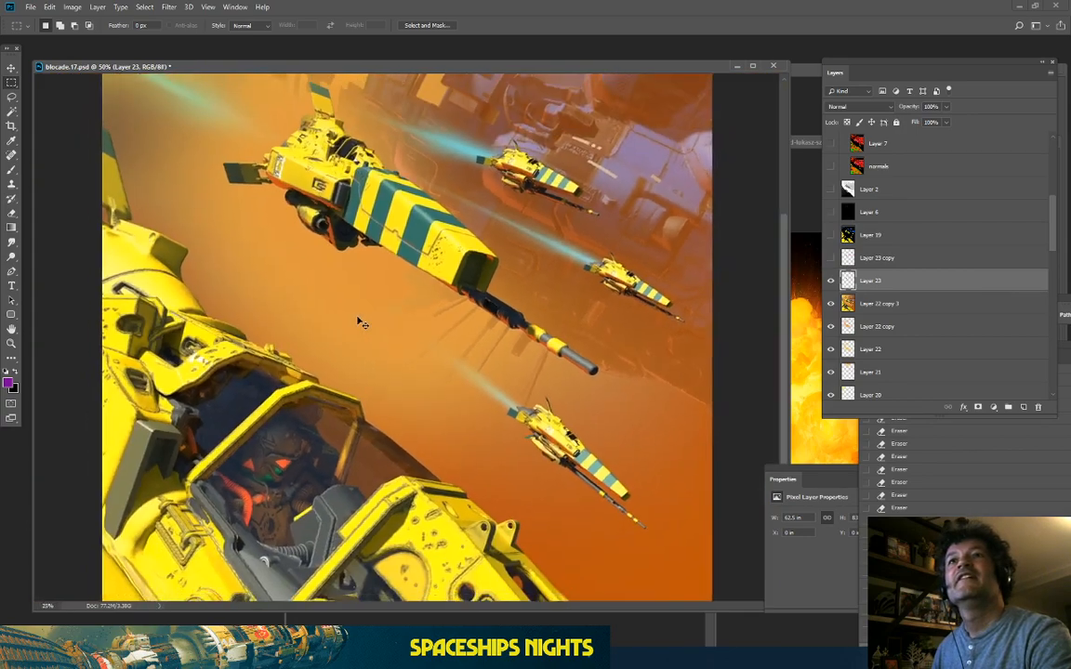
key(ctrl+plus)
key(ctrl+minus)
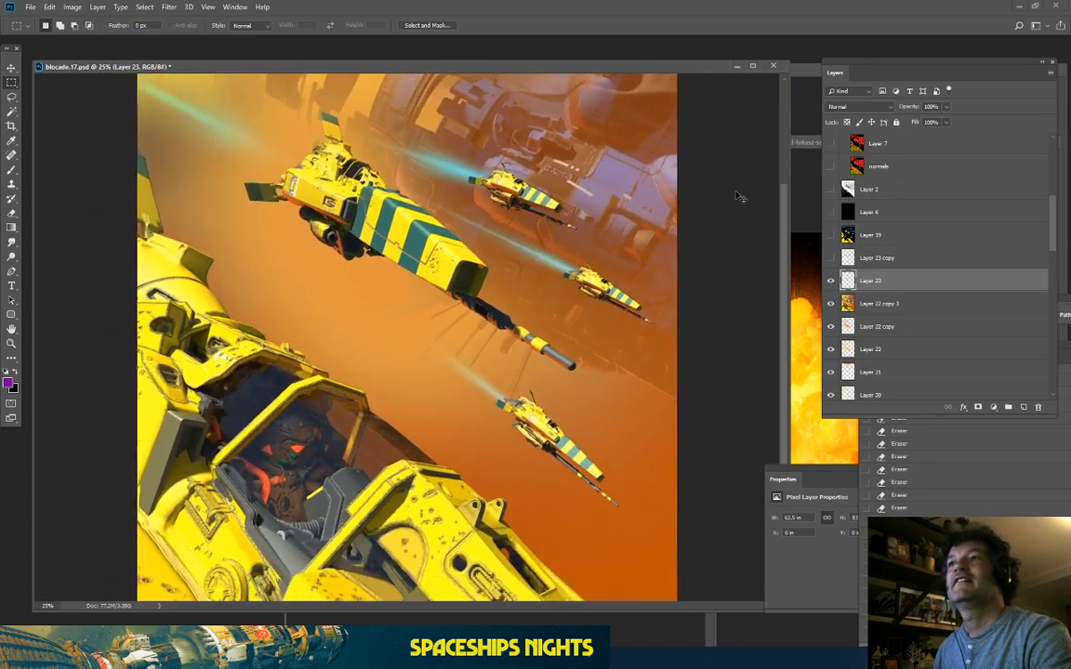
key(ctrl+plus)
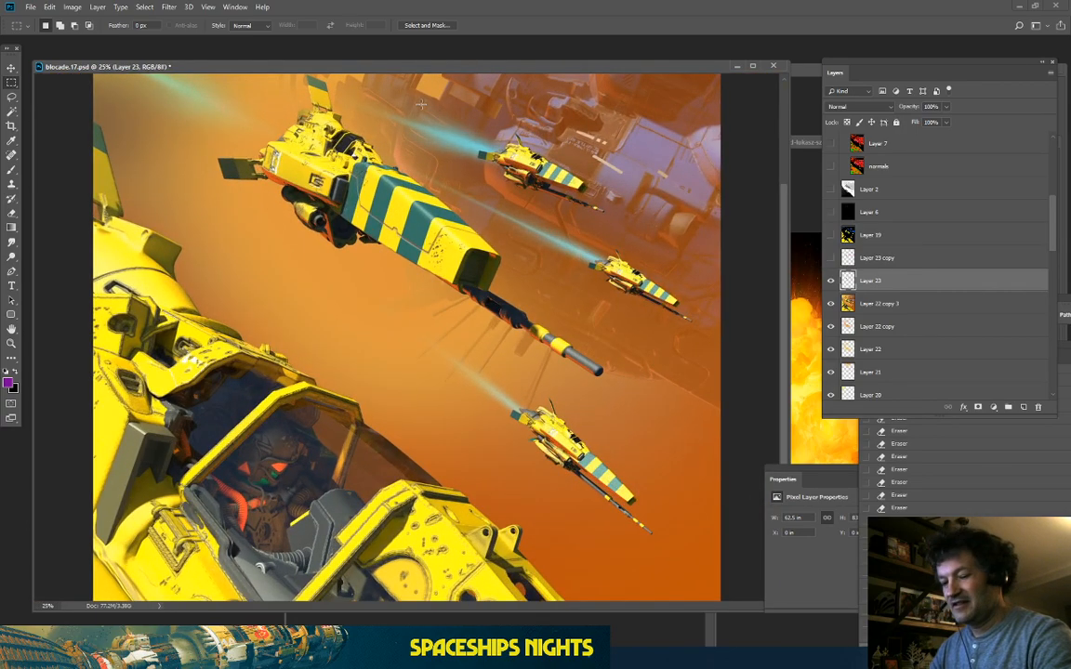
key(ctrl+s)
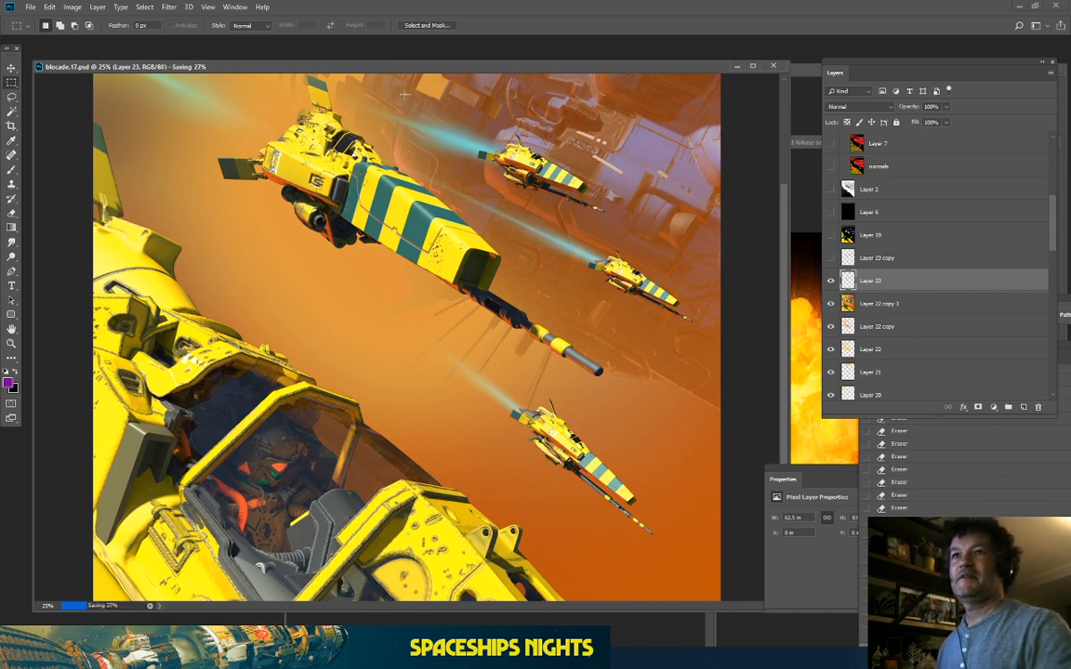
key(ctrl+minus)
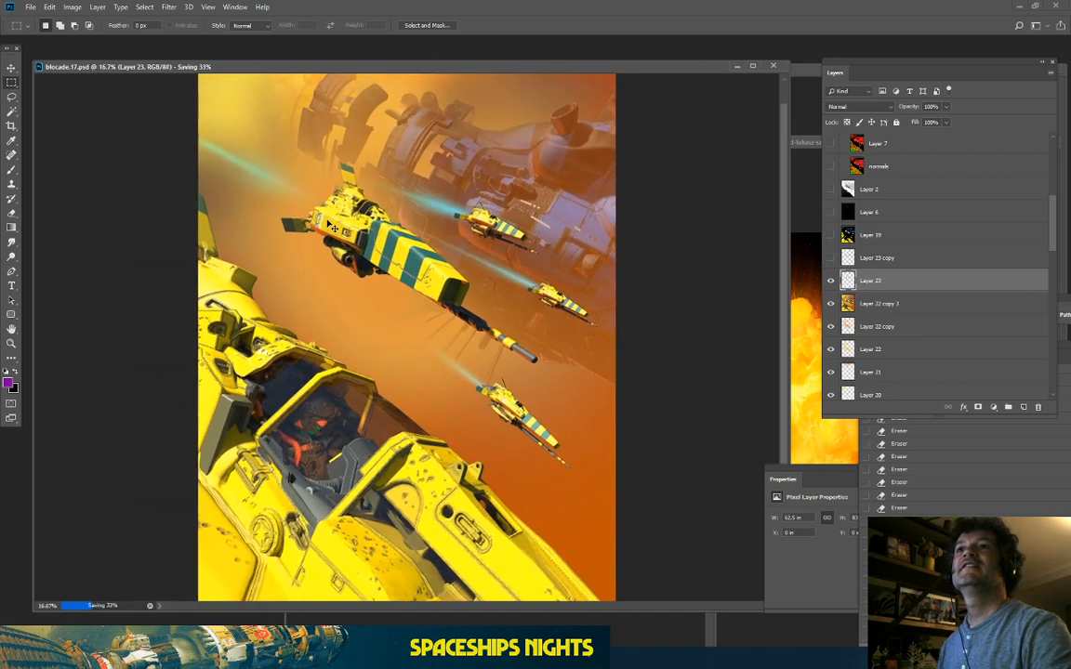
key(ctrl+minus)
key(ctrl+plus)
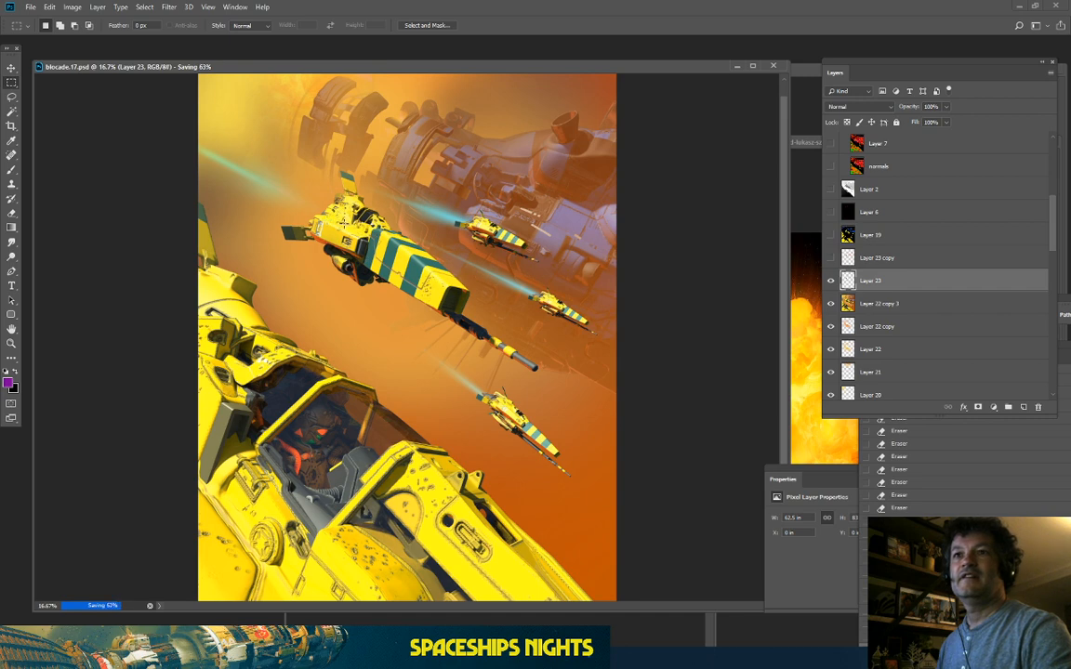
key(ctrl+minus)
key(ctrl+plus)
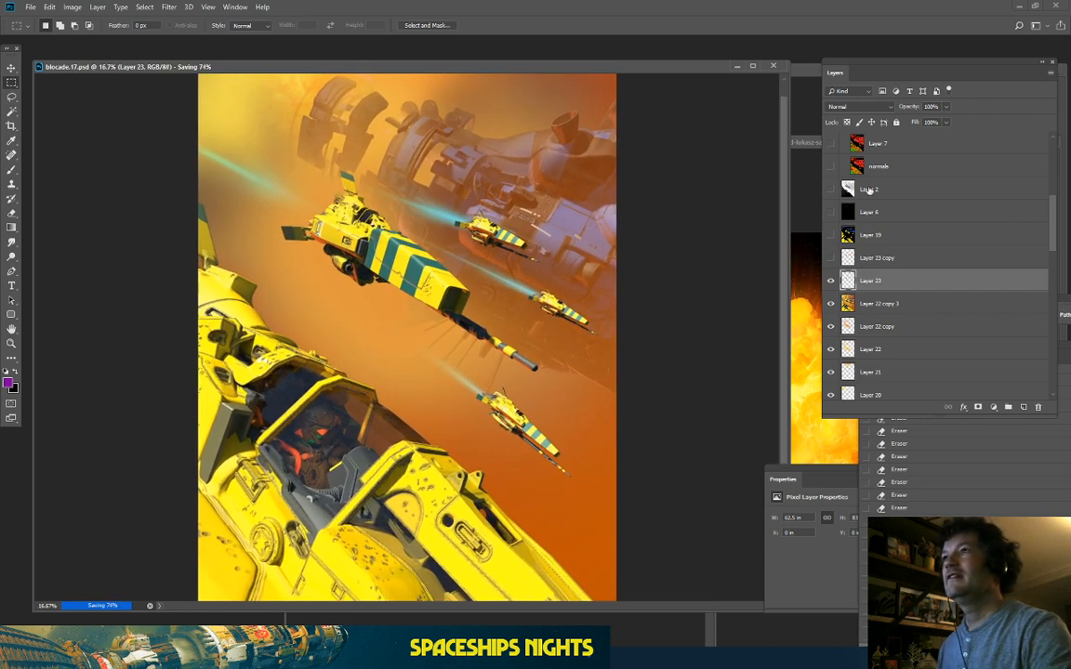
scroll(895, 202, up, 3)
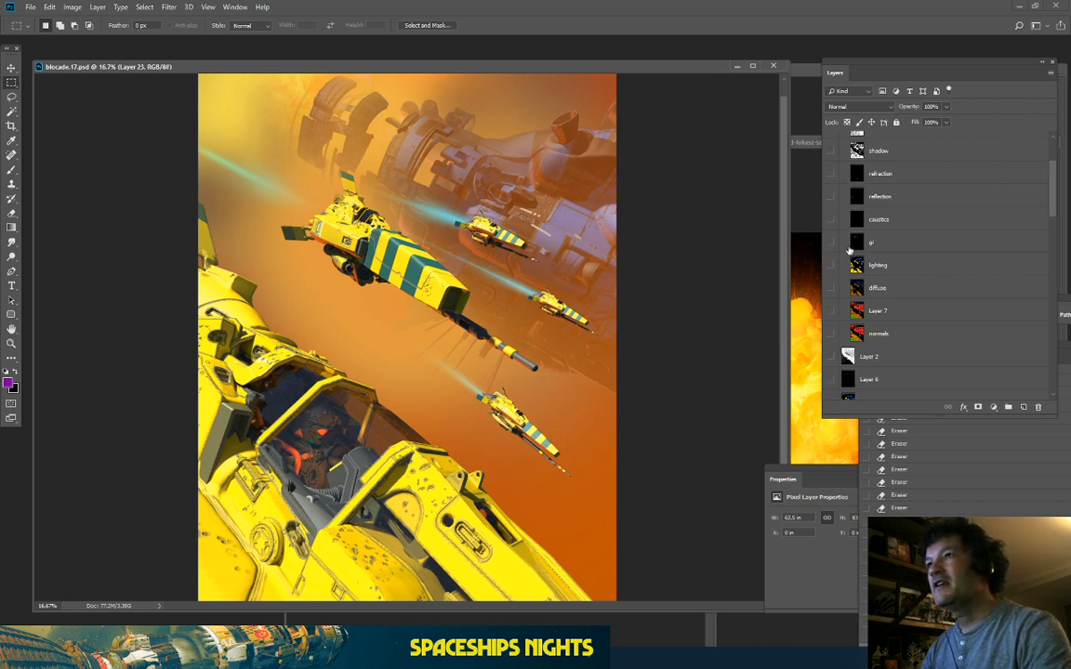
Step: Show Layer 7's normals render, toggling it off and on against the yellow composite
scroll(848, 249, up, 1)
click(831, 325)
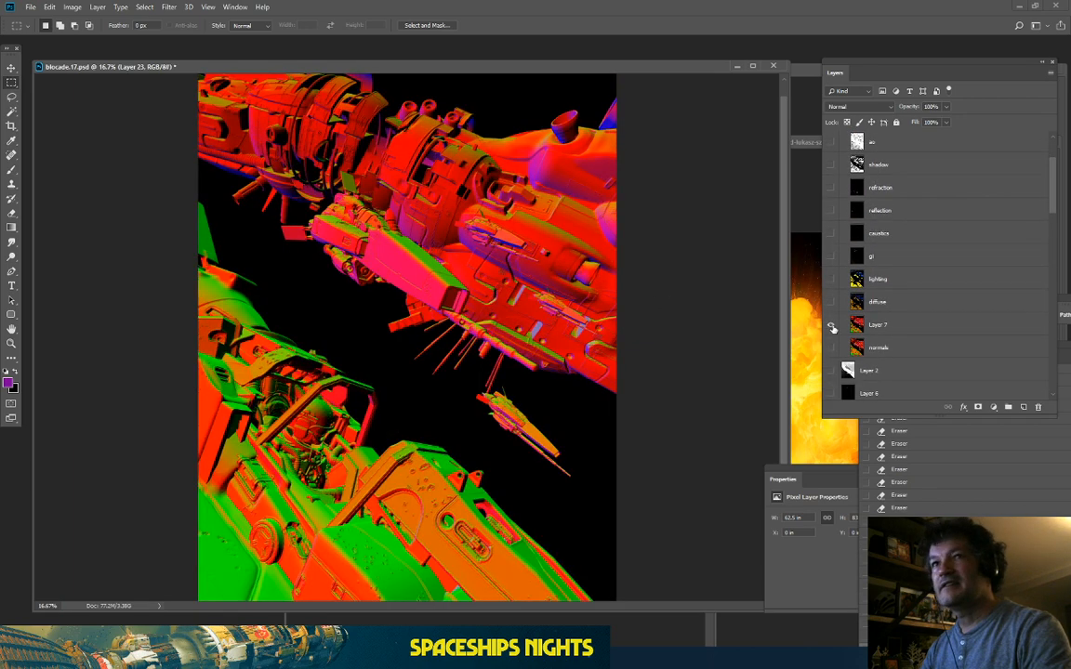
click(831, 325)
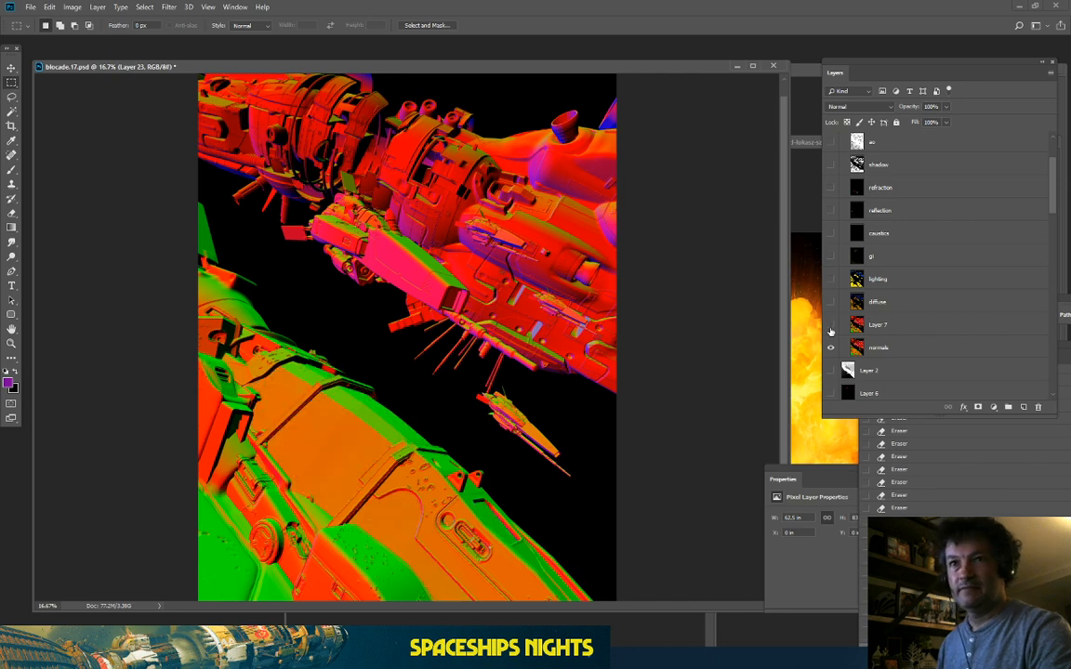
click(831, 326)
click(831, 326)
click(831, 329)
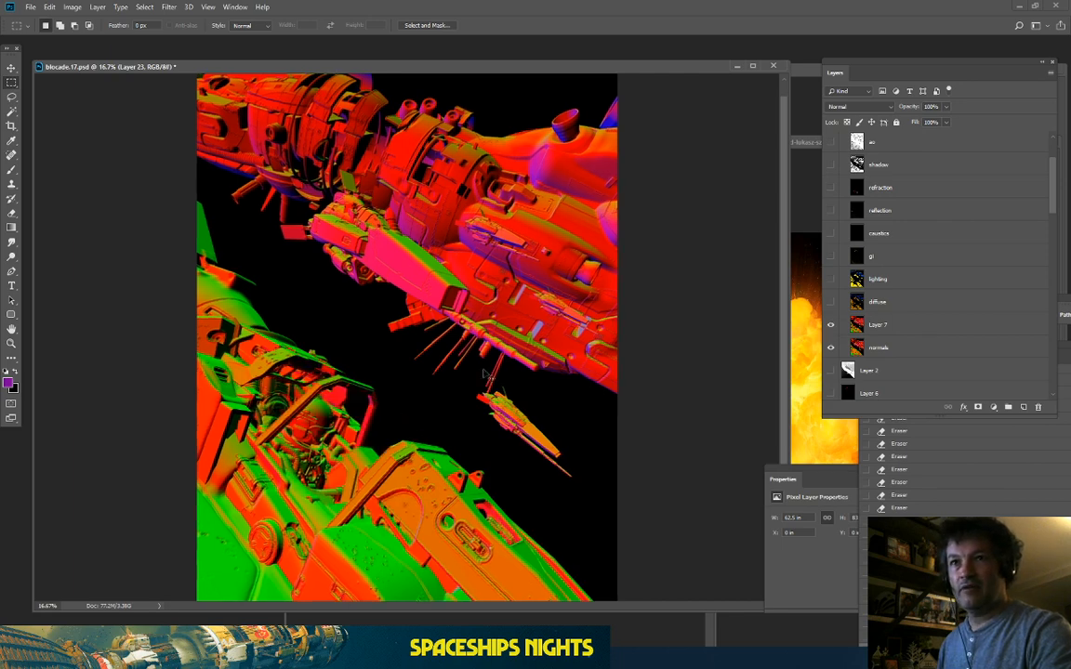
Step: Zoom in on the cockpit ship, compare with Layer 7 toggled, and make the normals layer active
key(ctrl+plus)
drag(336, 371, 526, 192)
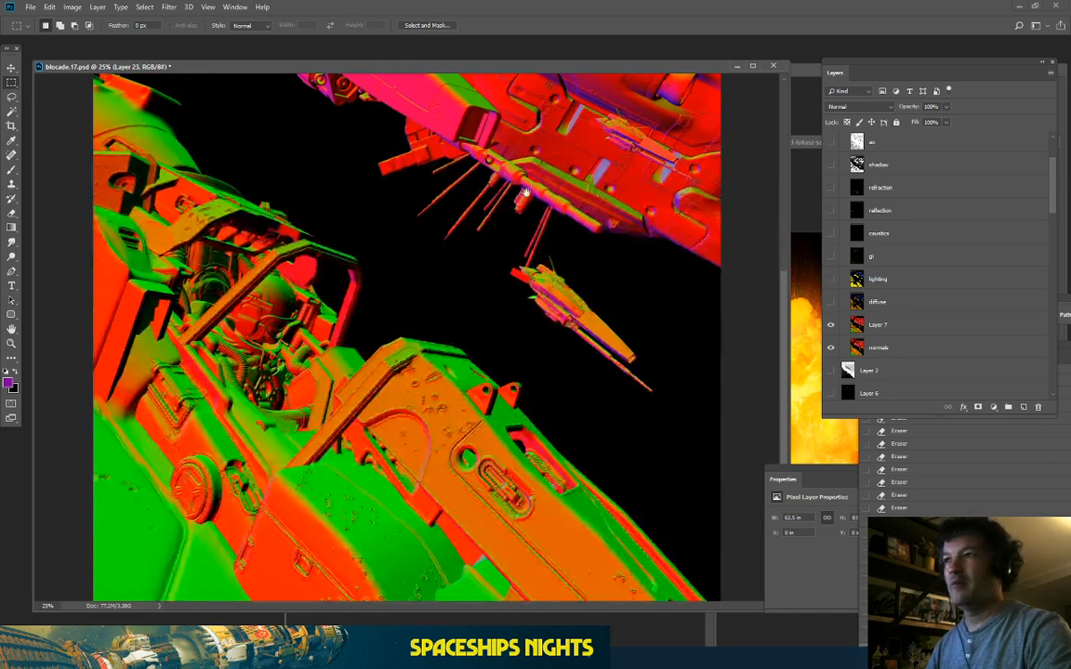
click(830, 326)
click(831, 326)
click(830, 326)
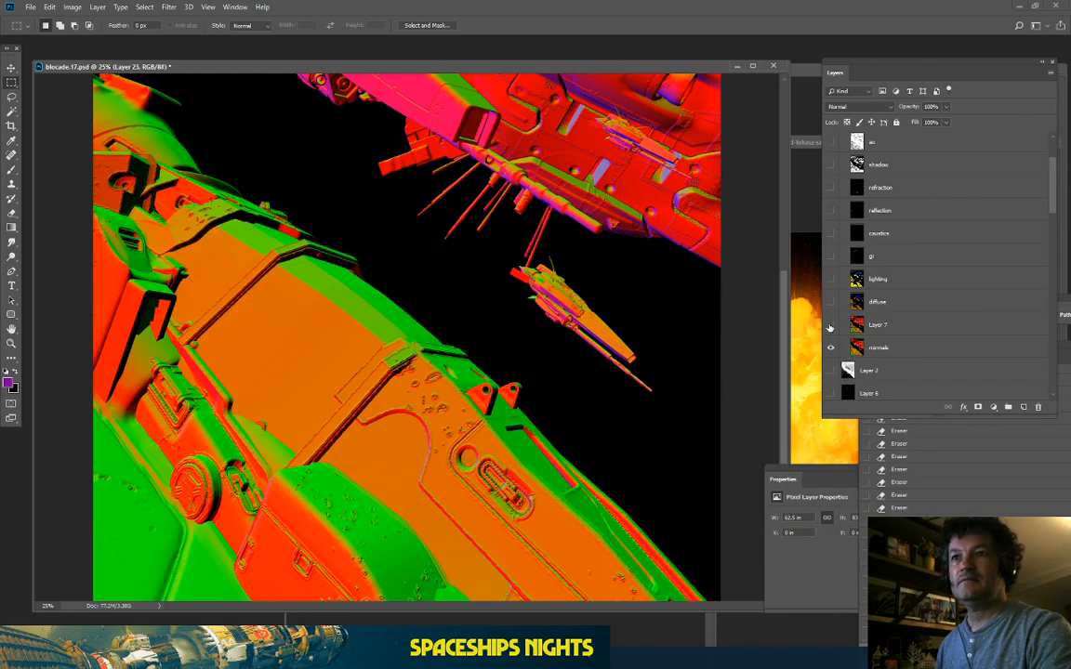
click(830, 327)
click(830, 327)
click(830, 327)
key(ctrl+plus)
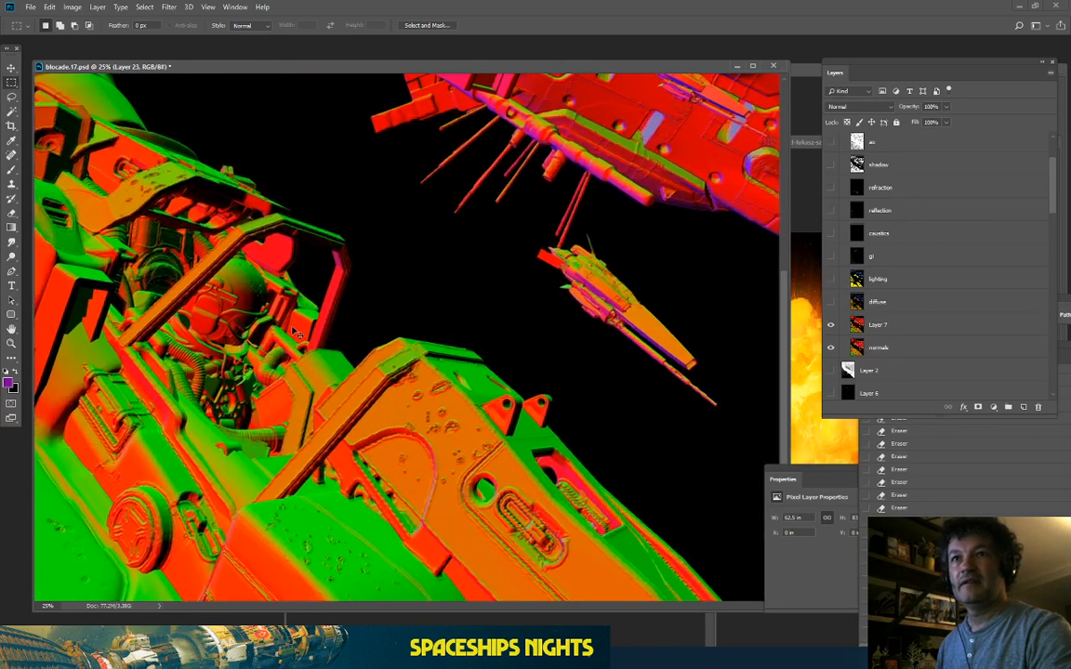
drag(179, 319, 368, 307)
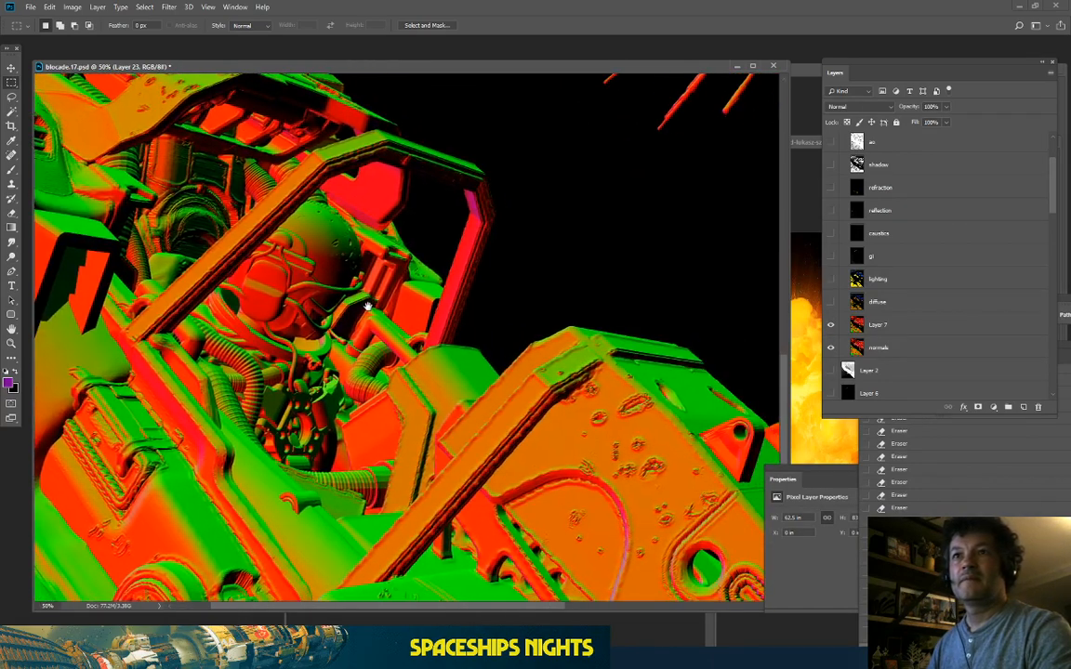
click(905, 347)
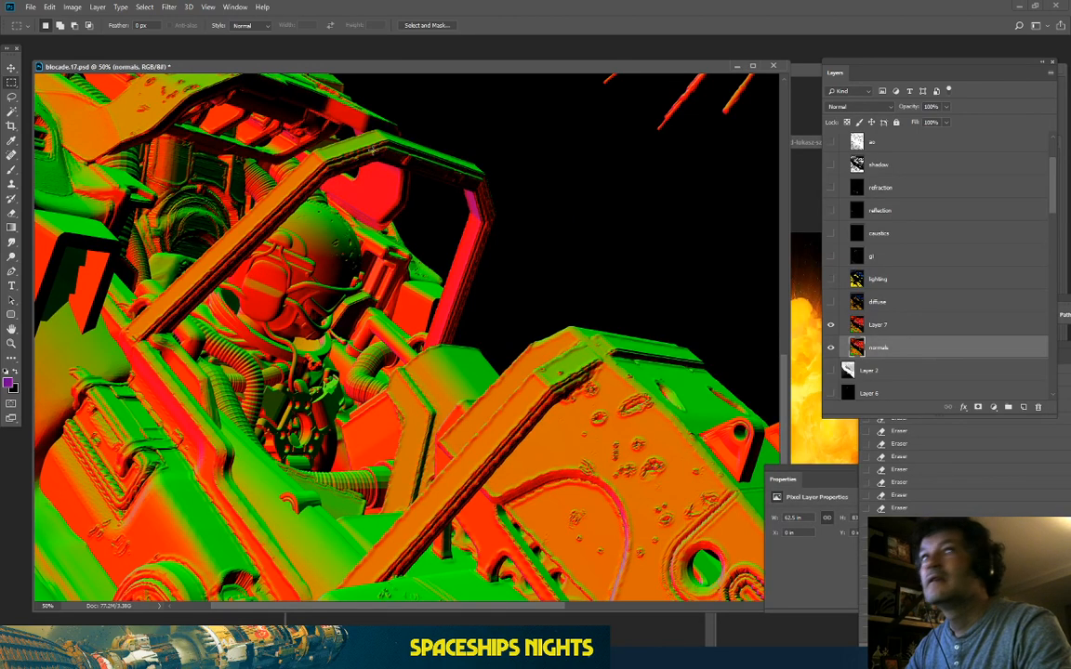
click(144, 8)
Step: Select the cockpit area by colour range, sampling the normals and dark background colours
click(151, 111)
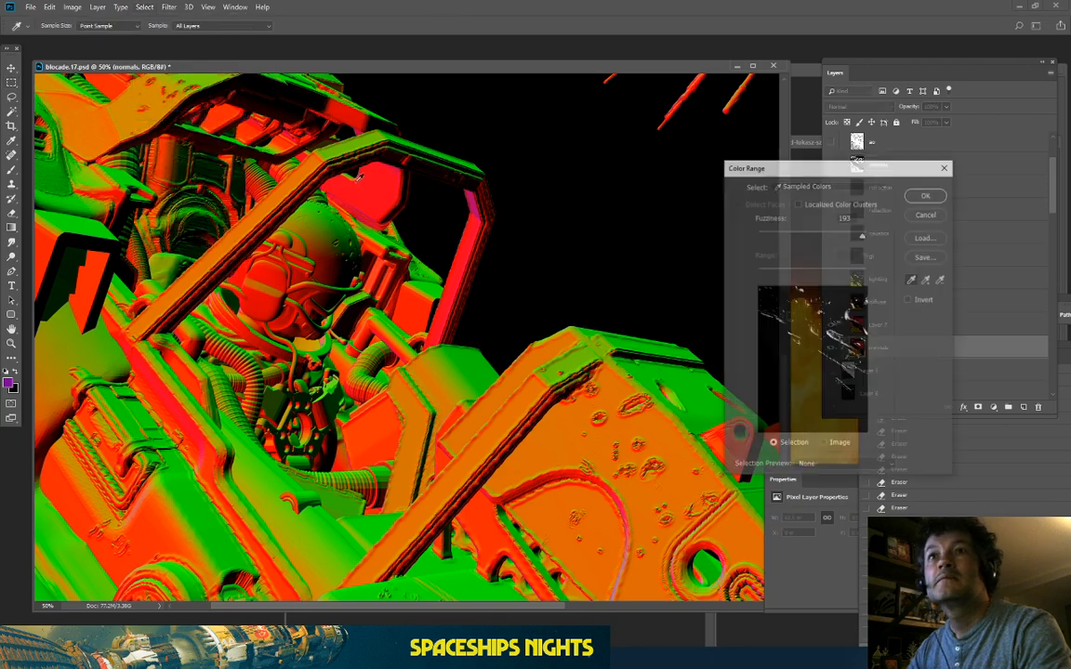
click(340, 297)
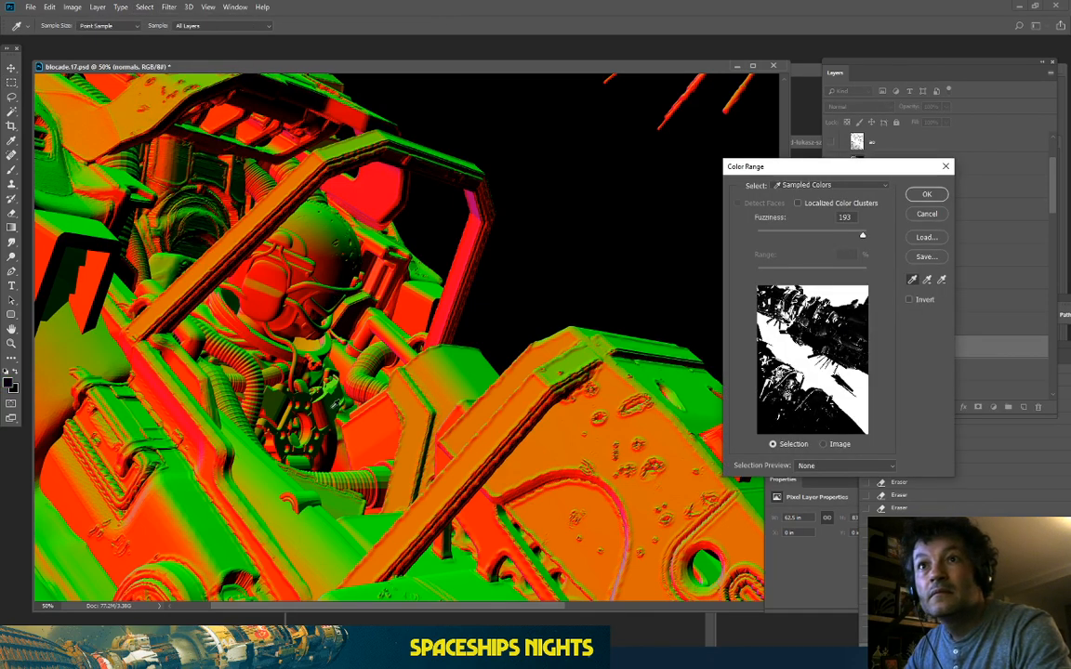
click(325, 401)
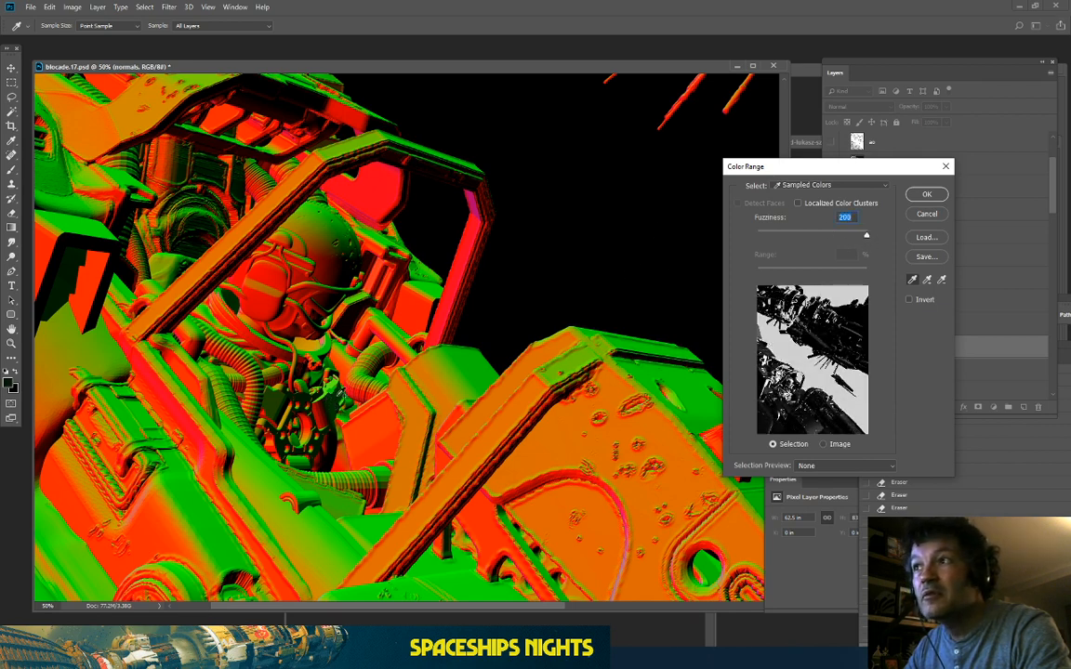
click(522, 298)
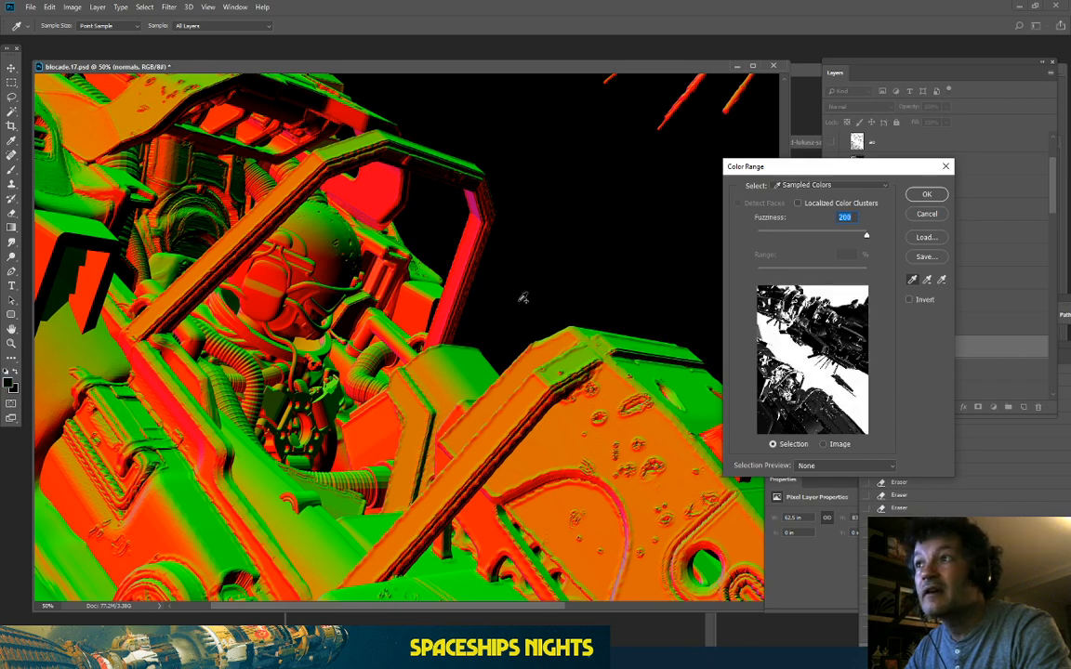
click(926, 194)
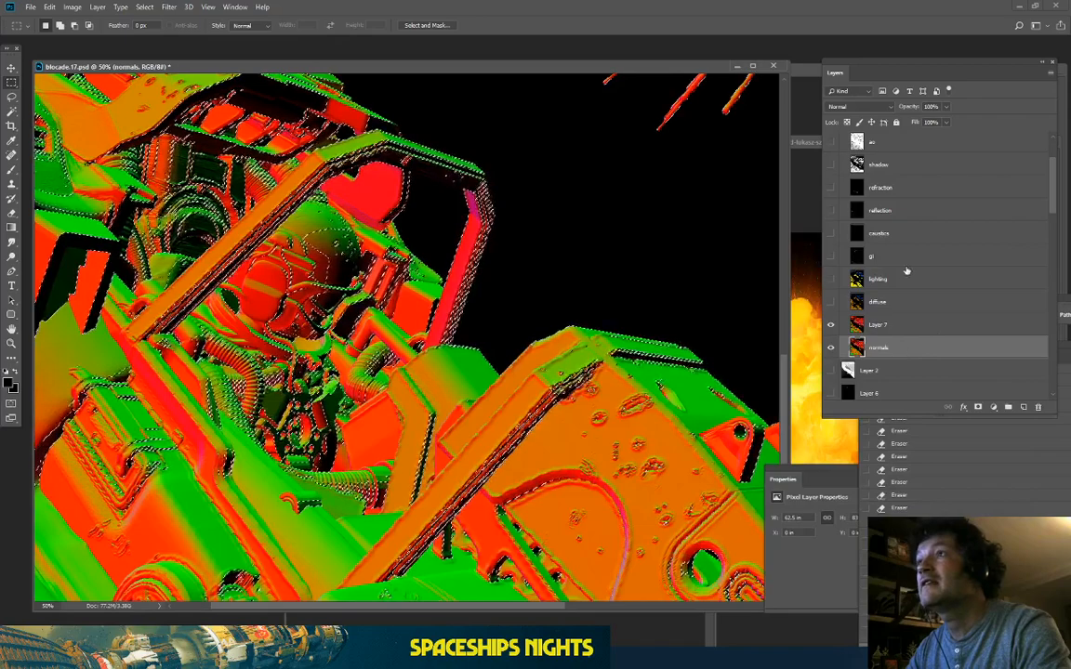
Step: Hide the Render Passes group and select Layer 3, which holds the cockpit render
scroll(906, 271, down, 4)
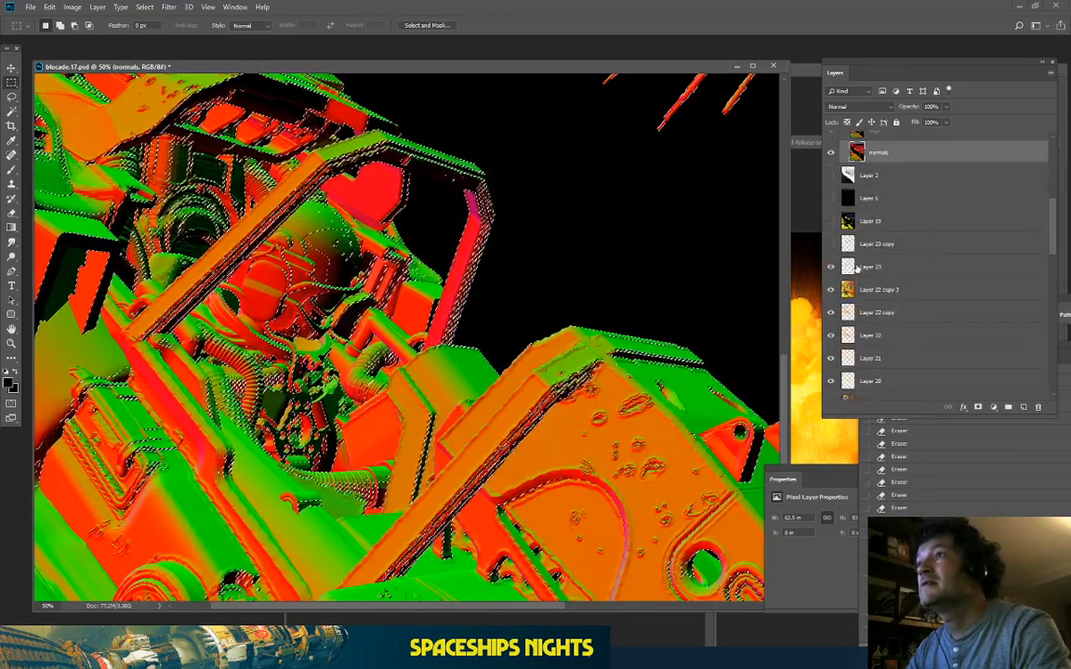
scroll(869, 257, up, 6)
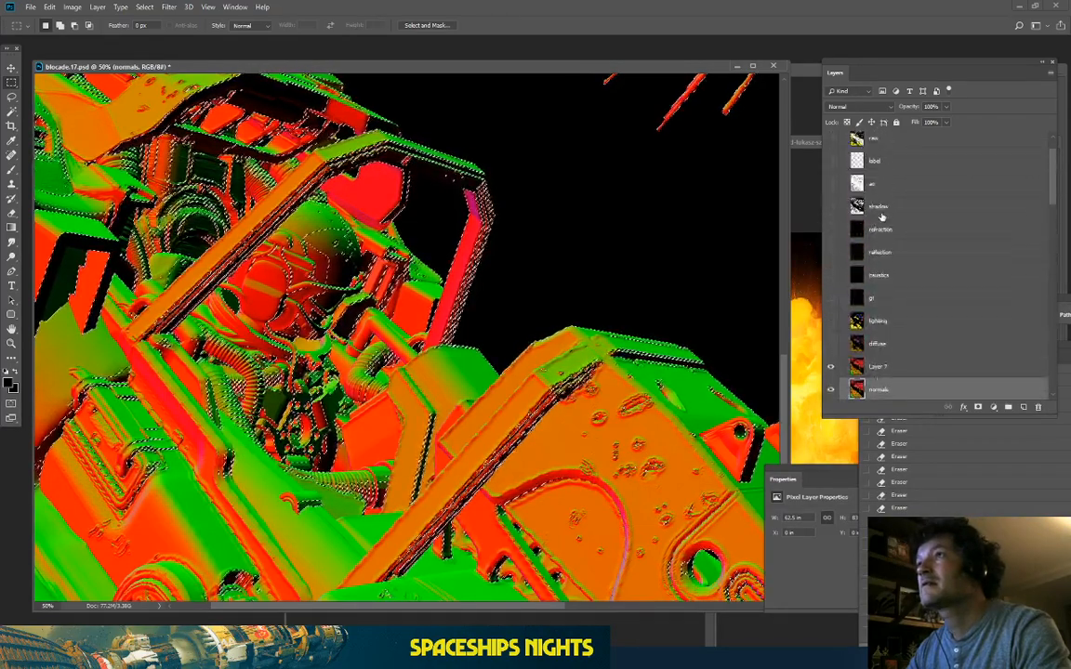
click(832, 140)
scroll(892, 278, down, 5)
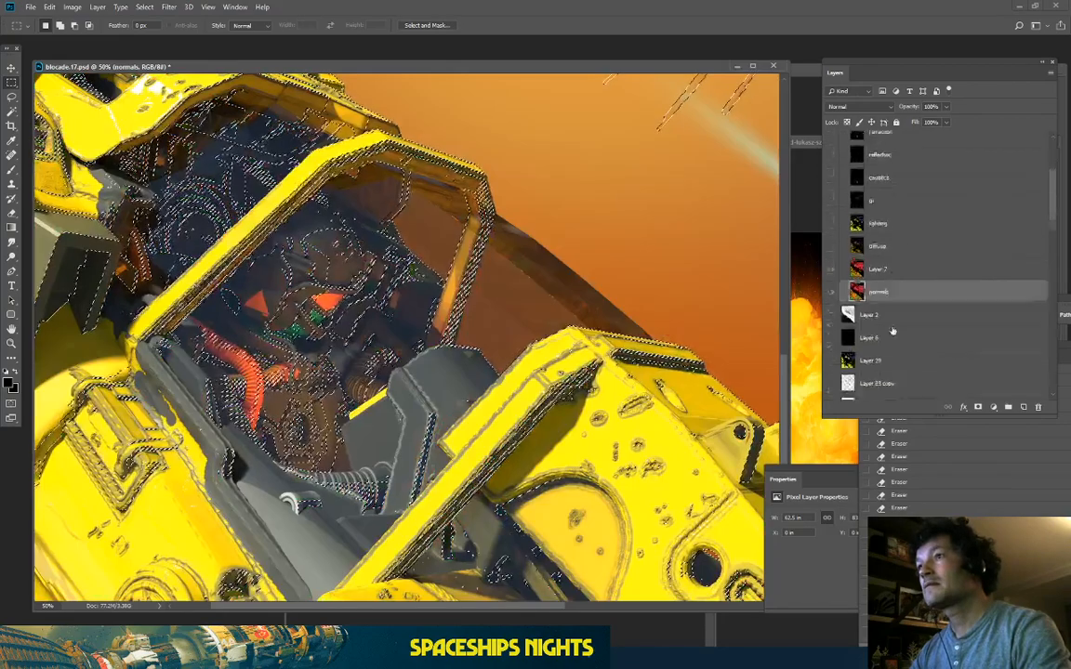
click(890, 331)
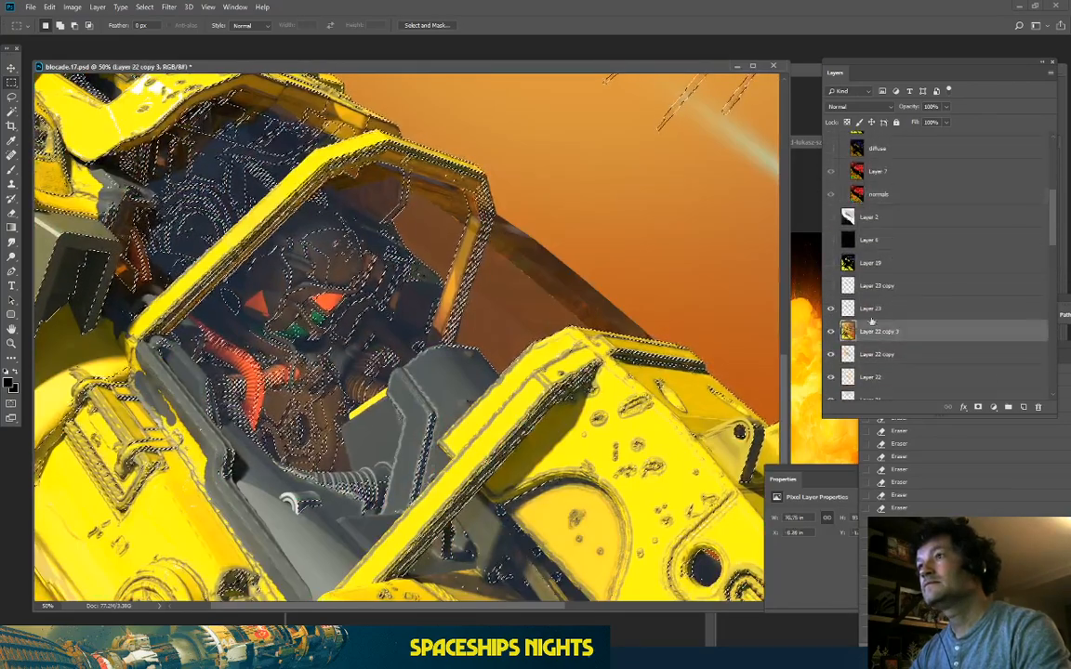
scroll(849, 290, down, 2)
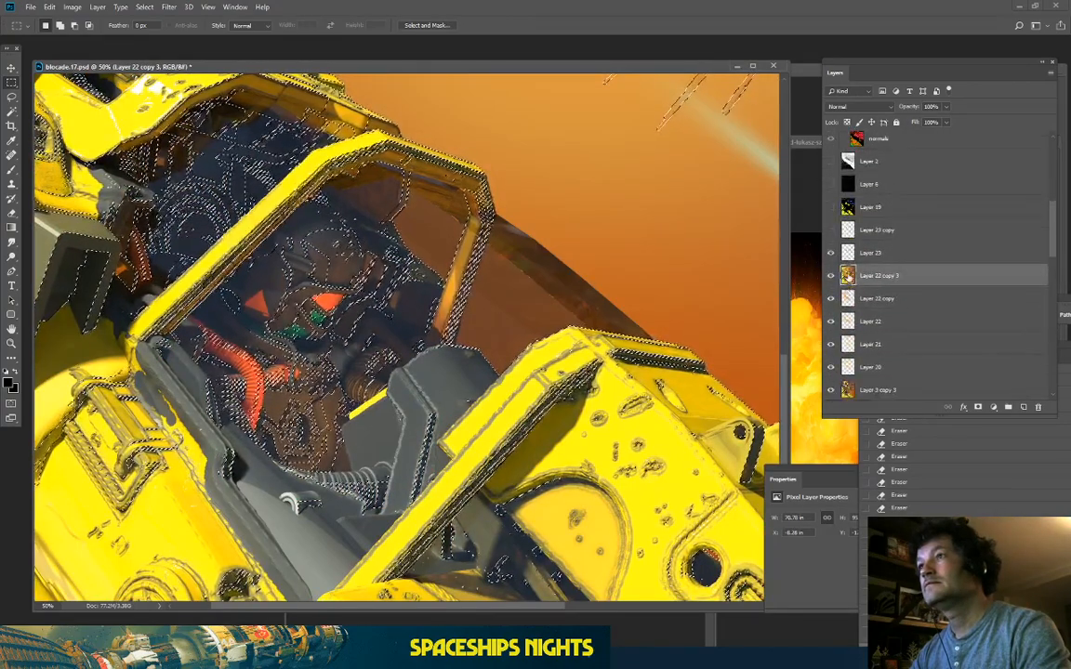
scroll(848, 275, down, 3)
scroll(857, 267, up, 2)
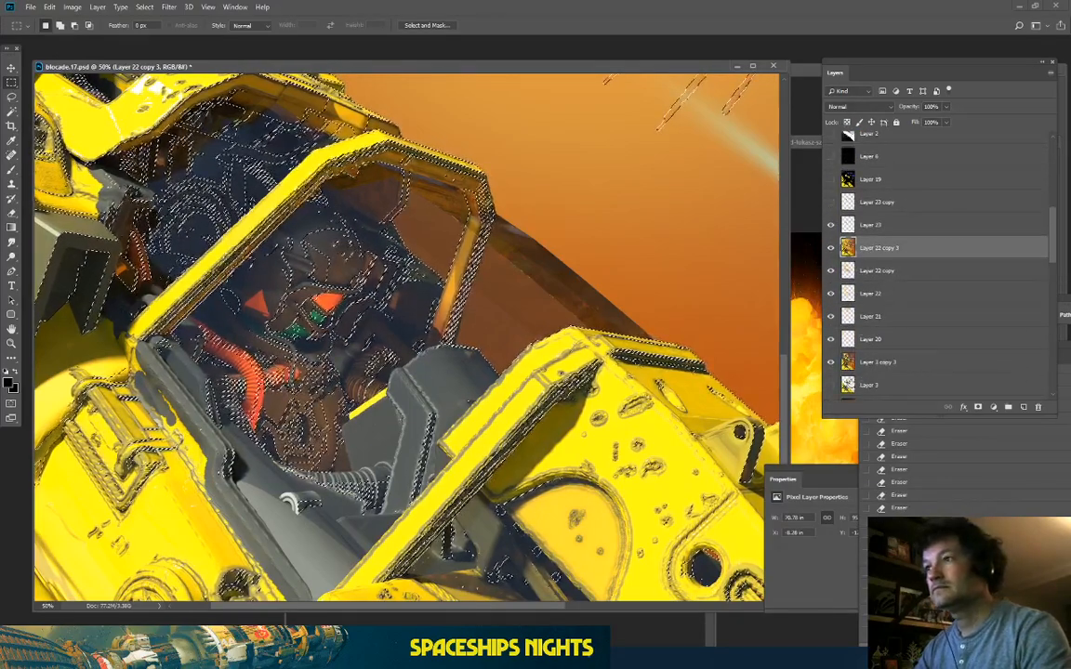
click(857, 388)
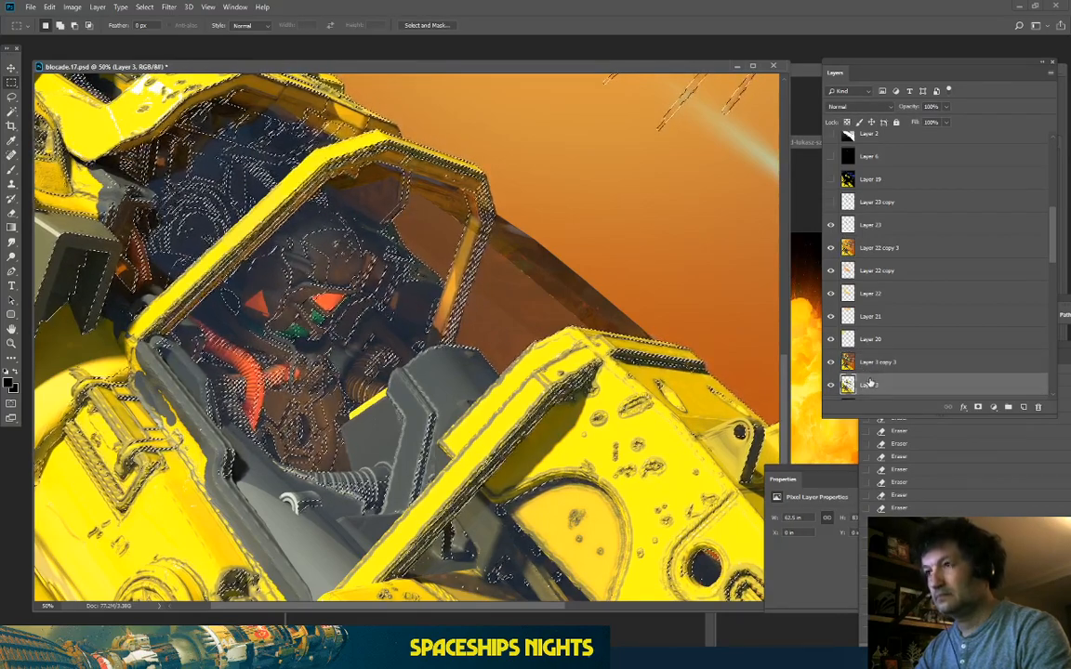
Step: Copy the selection to Layer 24, move it above Layer 22 copy 3, and deselect
key(ctrl+j)
drag(869, 384, 892, 244)
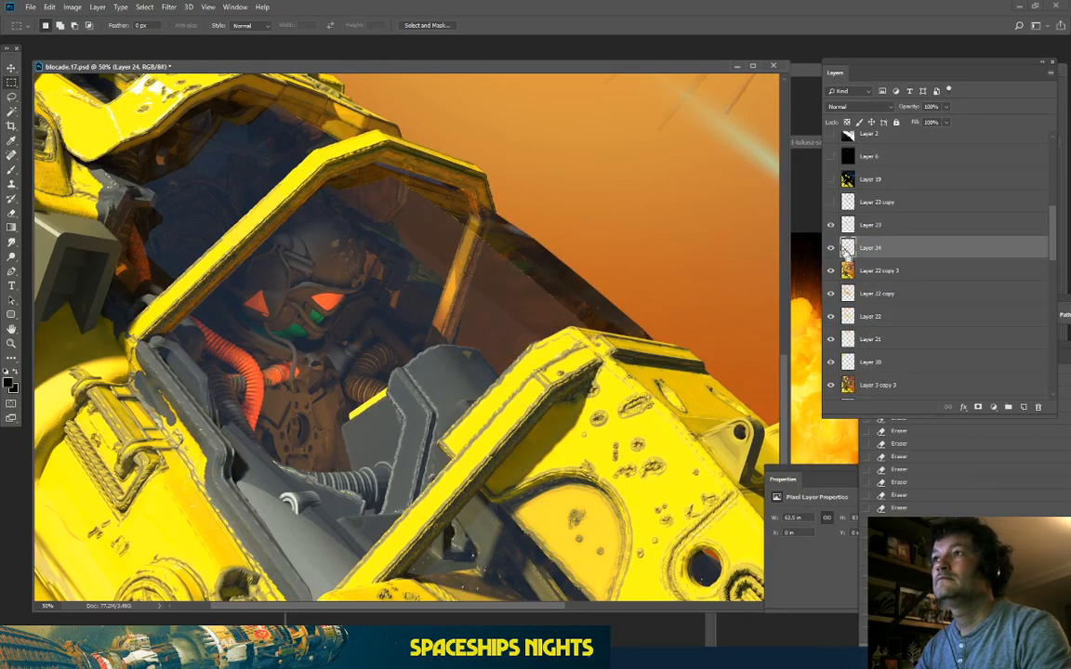
ctrl+click(847, 247)
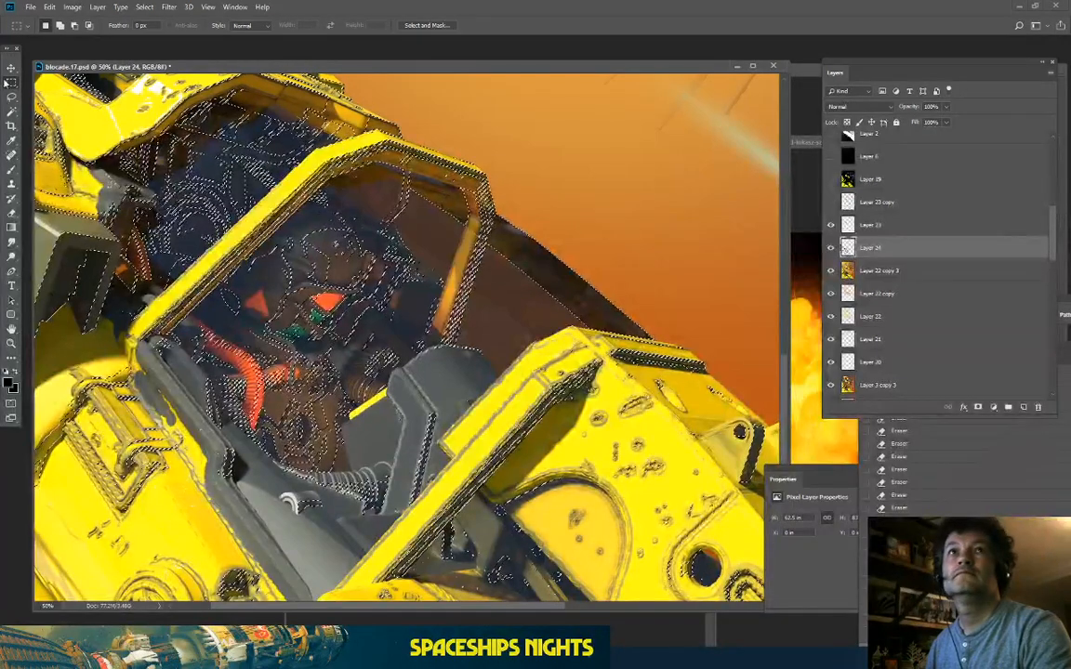
key(ctrl+d)
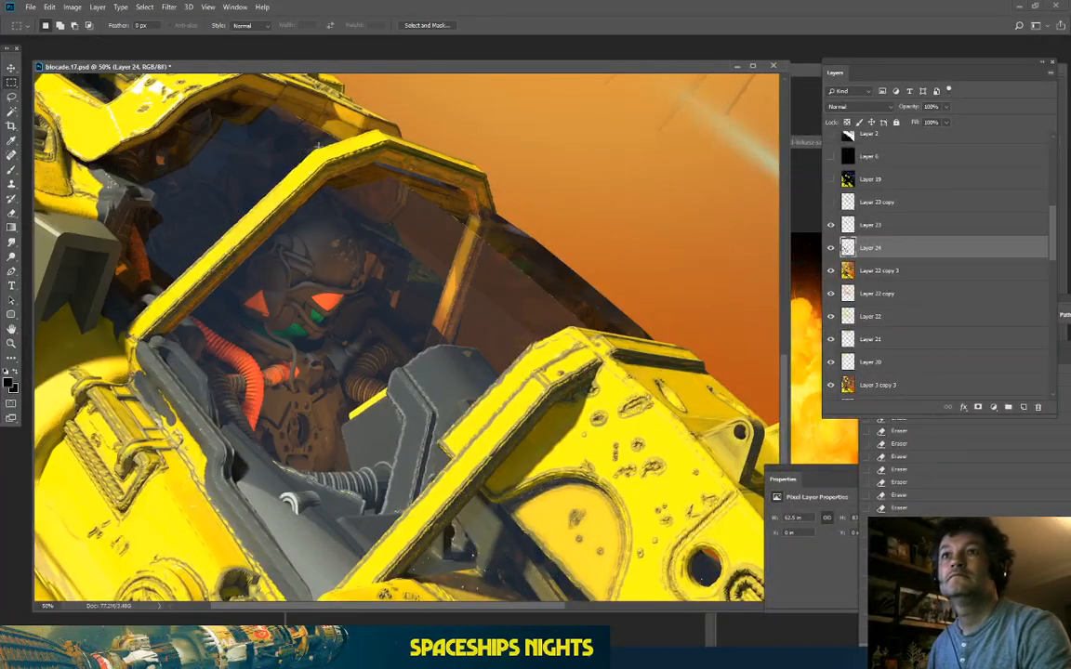
click(73, 8)
Step: Colorize Layer 24 with Hue/Saturation set to Hue 40, Saturation 85 and Lightness +27
mouse_move(96, 37)
click(177, 90)
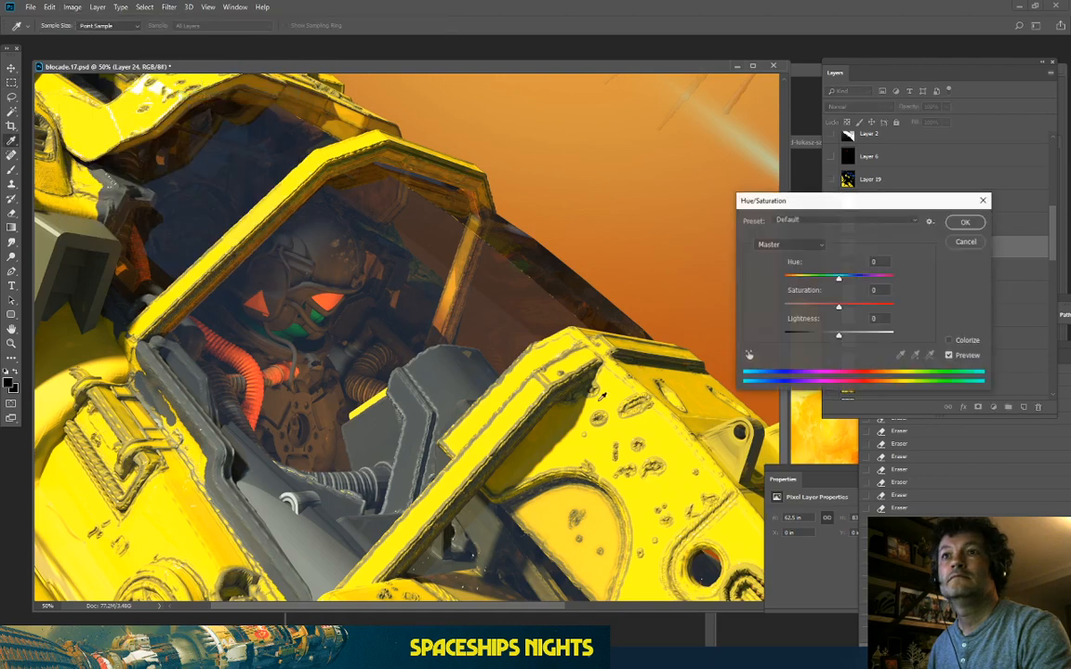
click(949, 341)
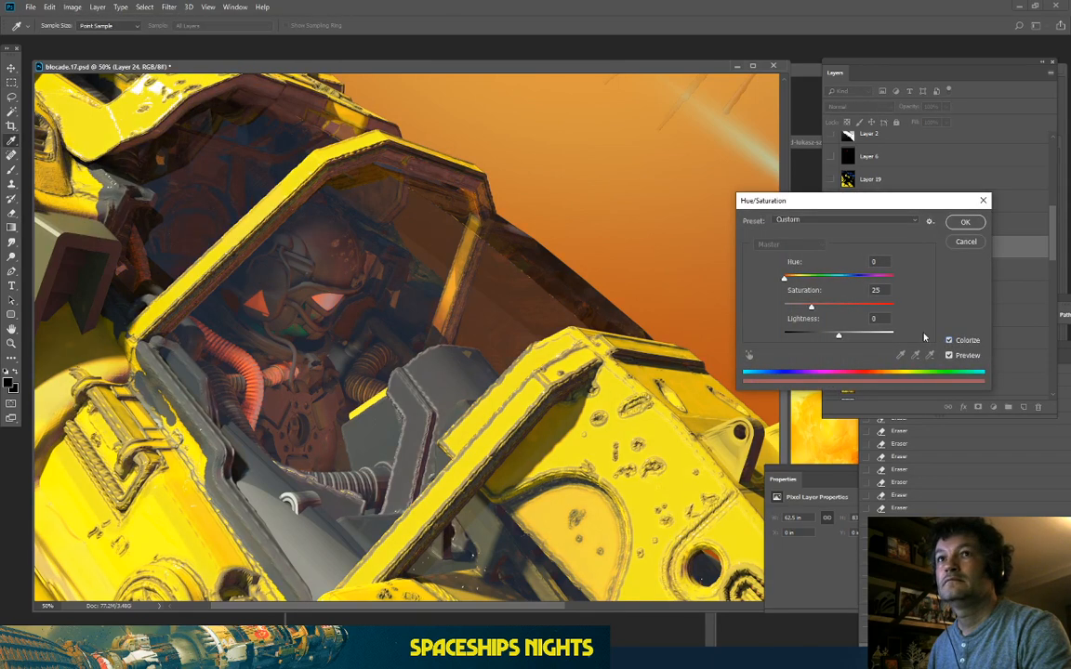
click(875, 306)
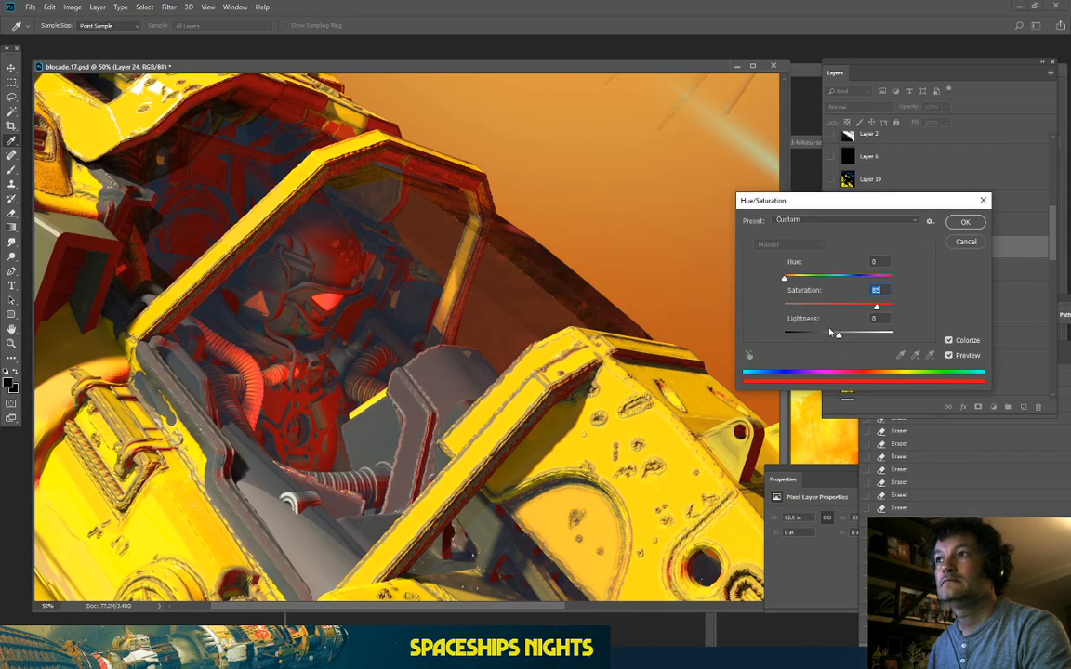
drag(835, 334, 856, 342)
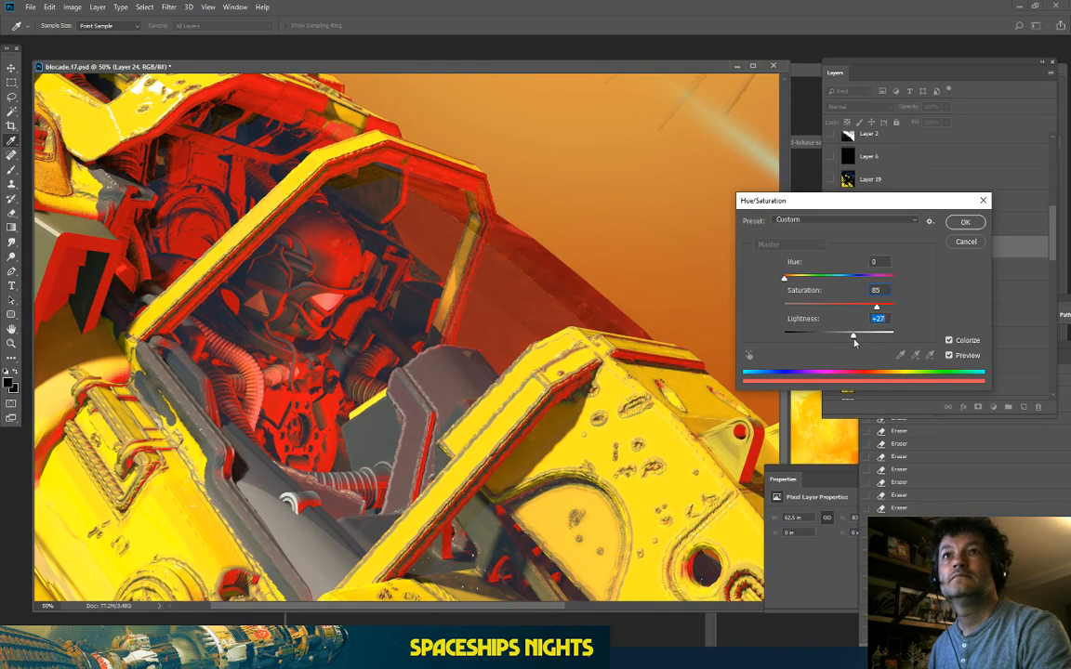
key(ctrl+minus)
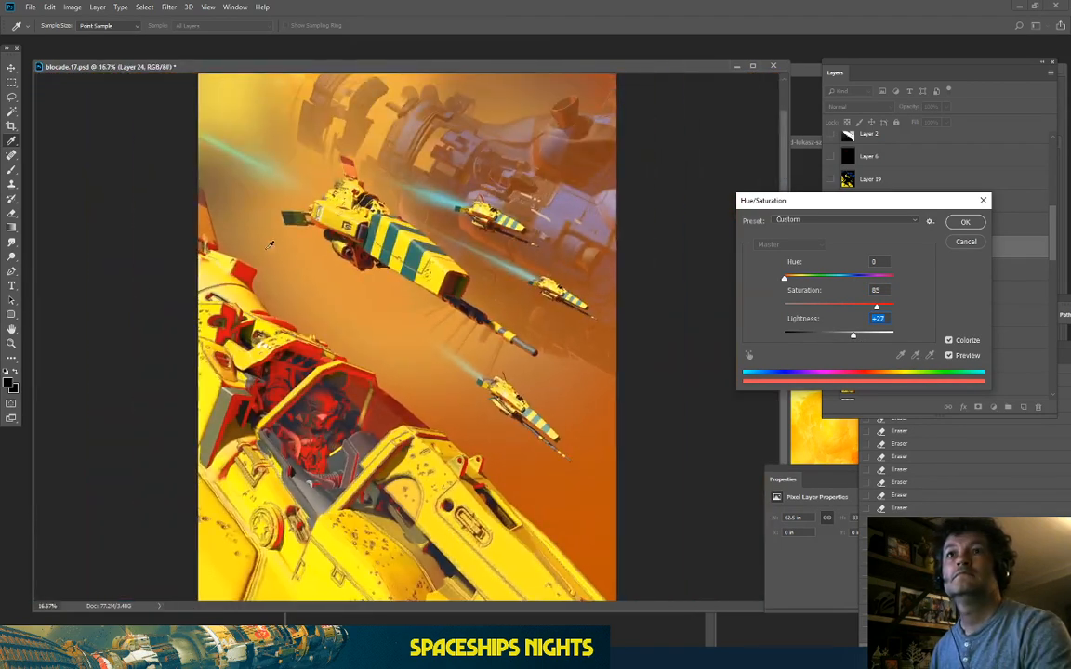
key(ctrl+plus)
drag(229, 318, 404, 258)
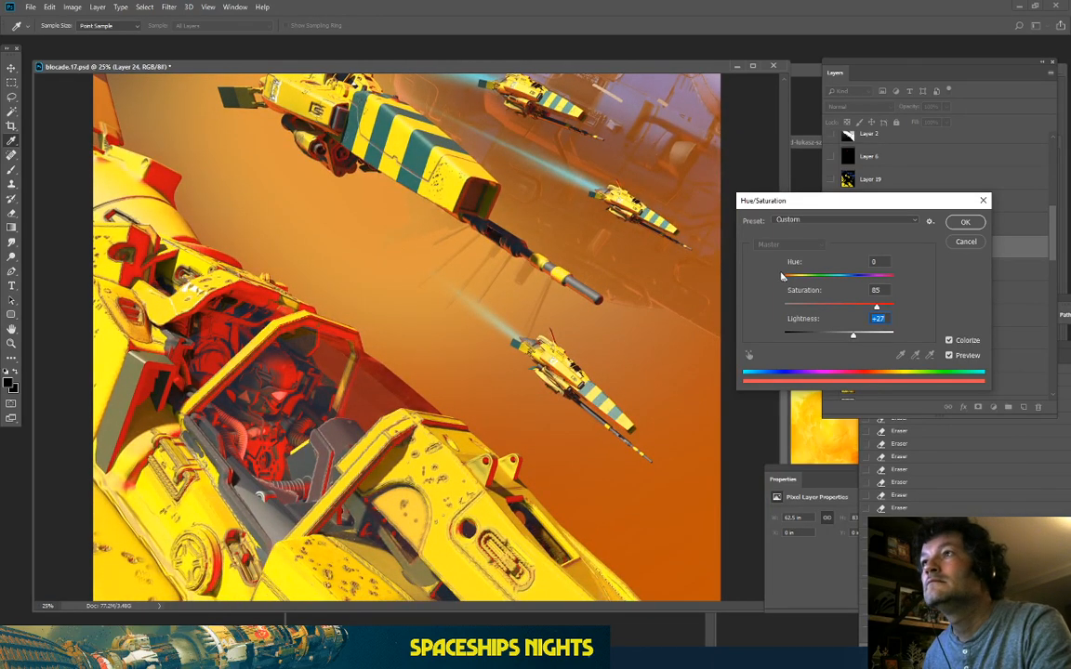
drag(788, 283, 796, 286)
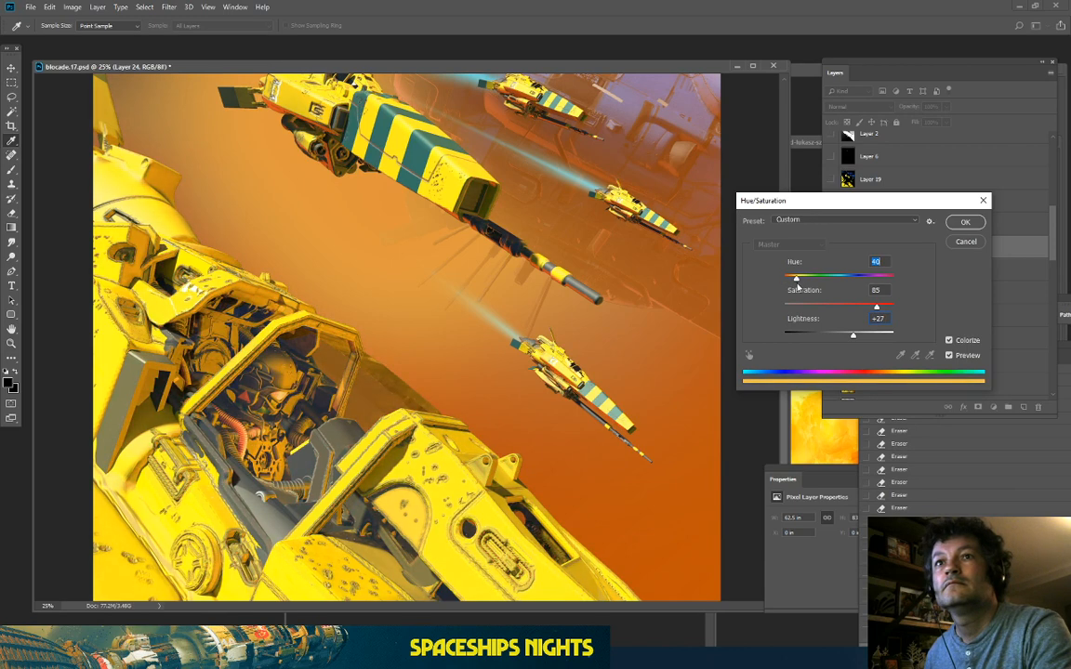
click(964, 223)
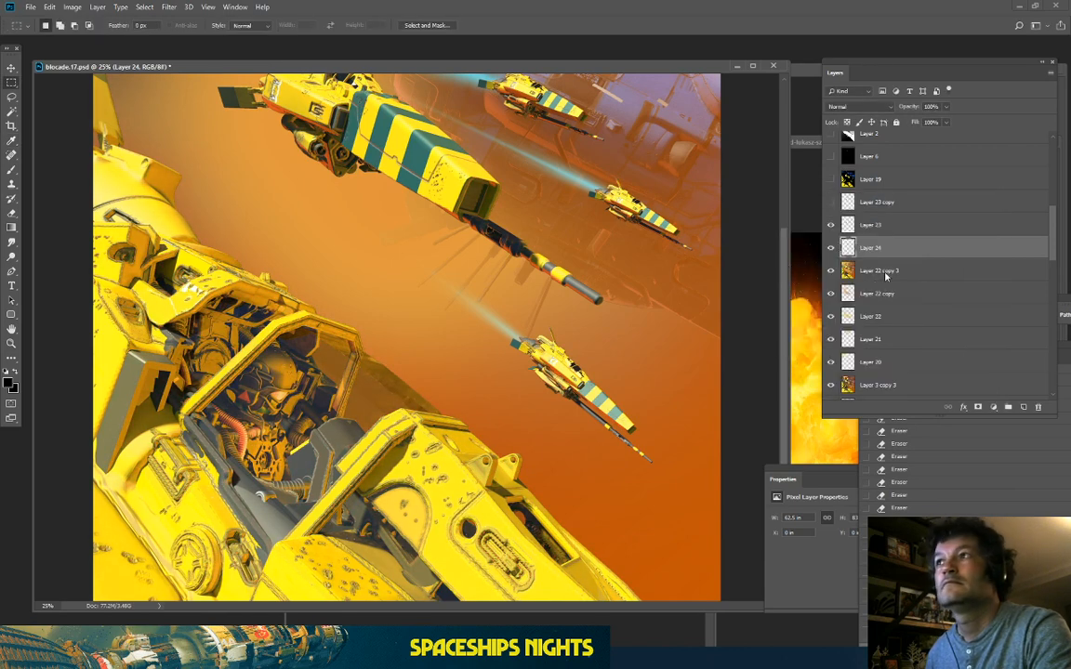
Step: Toggle Layer 24 on and off to compare the cockpit
click(831, 249)
click(831, 249)
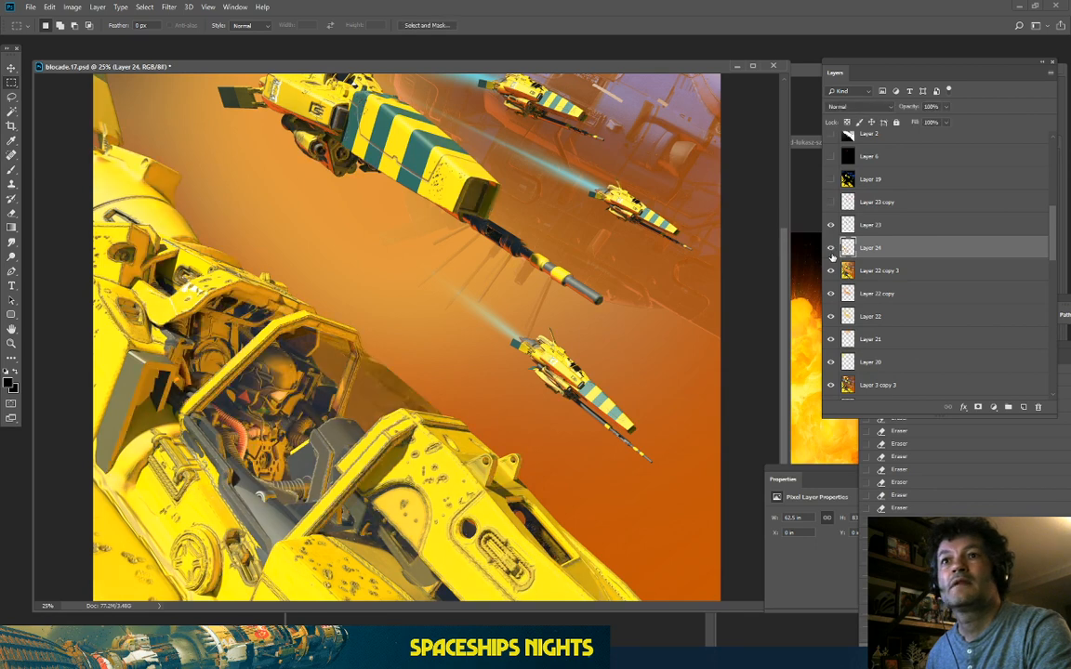
click(831, 249)
click(831, 249)
click(831, 249)
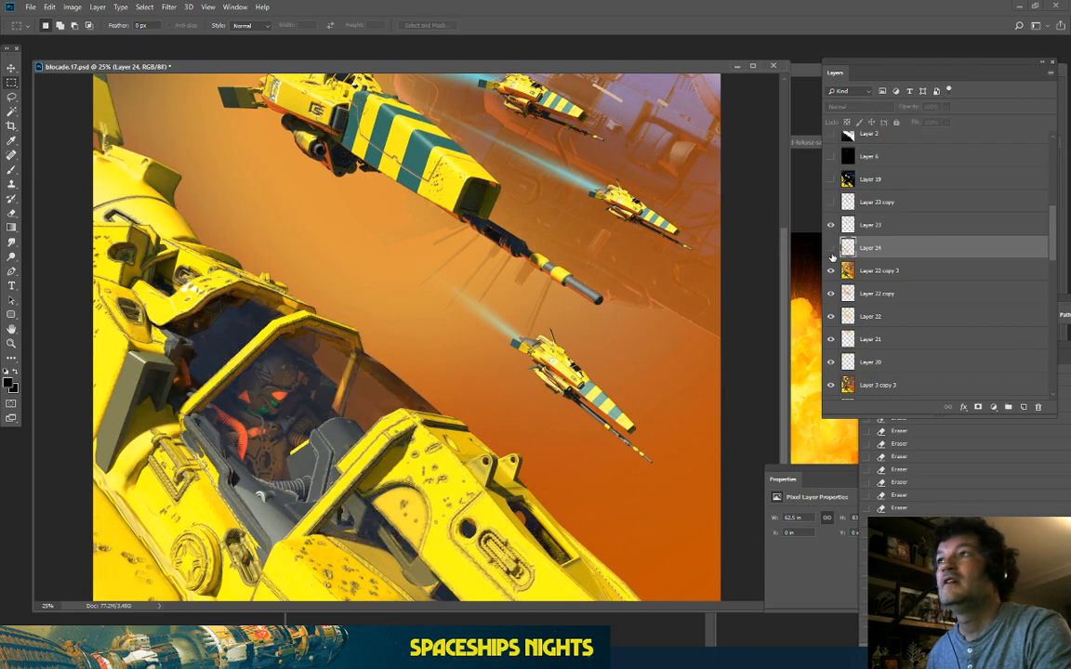
Step: Select the clown pass's orange cockpit region by colour range, lasso-removing the stray area
scroll(836, 251, up, 5)
scroll(841, 251, up, 3)
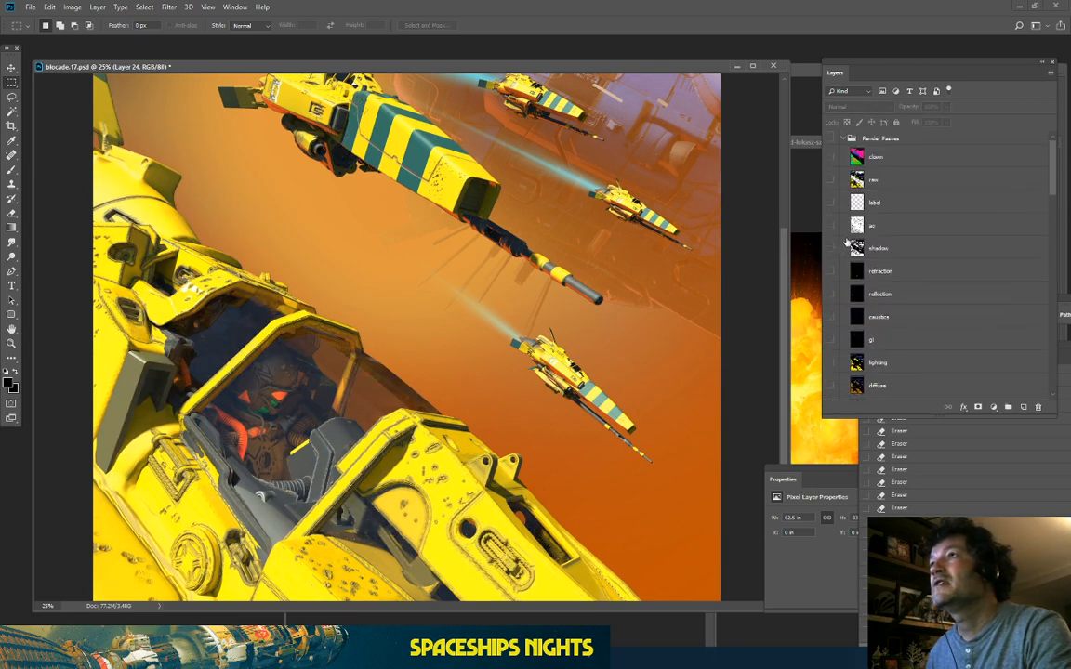
click(830, 156)
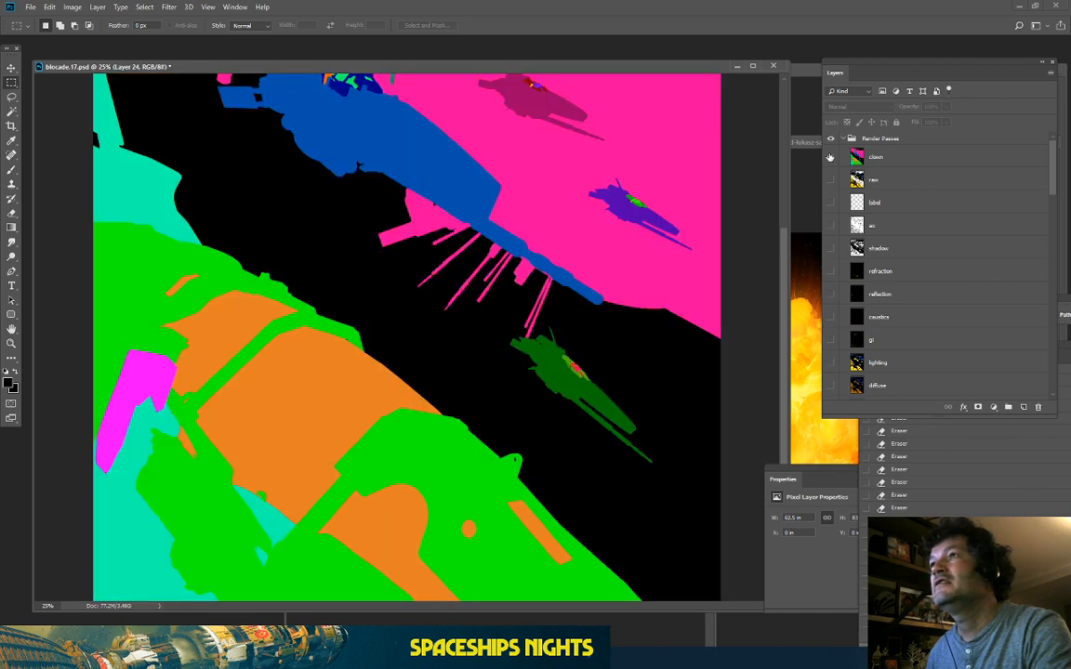
click(888, 157)
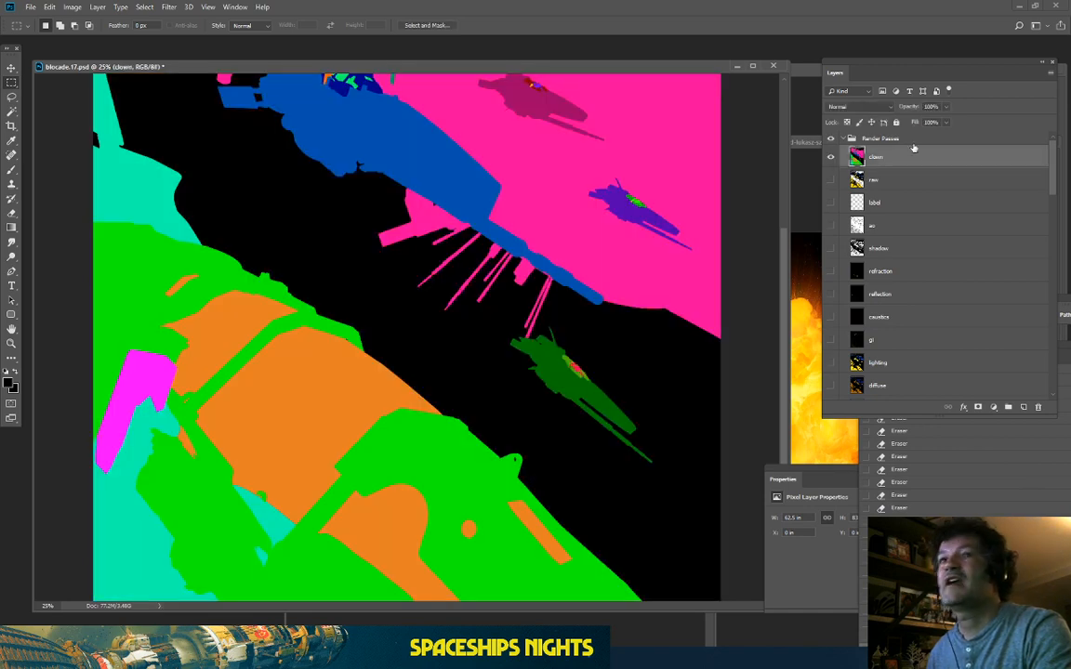
scroll(346, 419, down, 1)
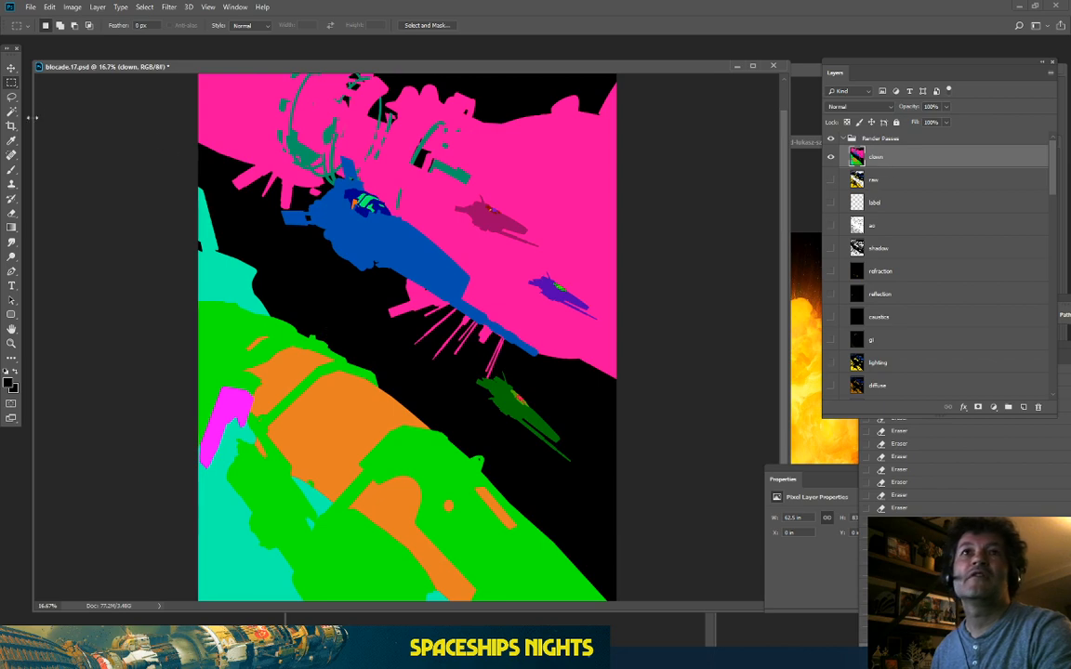
click(144, 6)
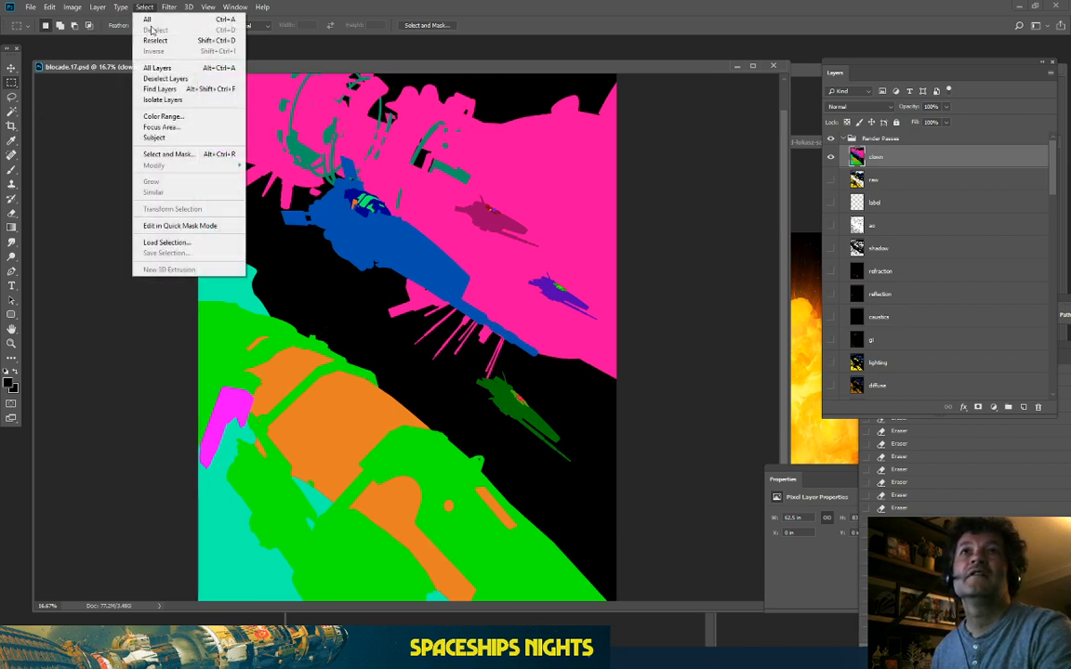
click(163, 116)
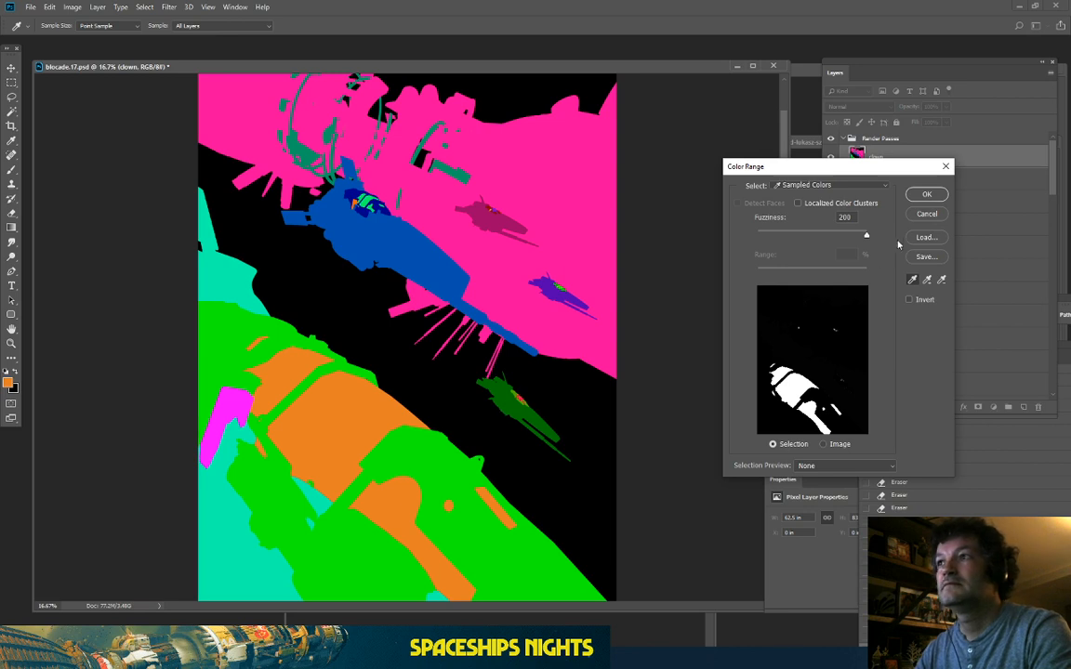
click(927, 194)
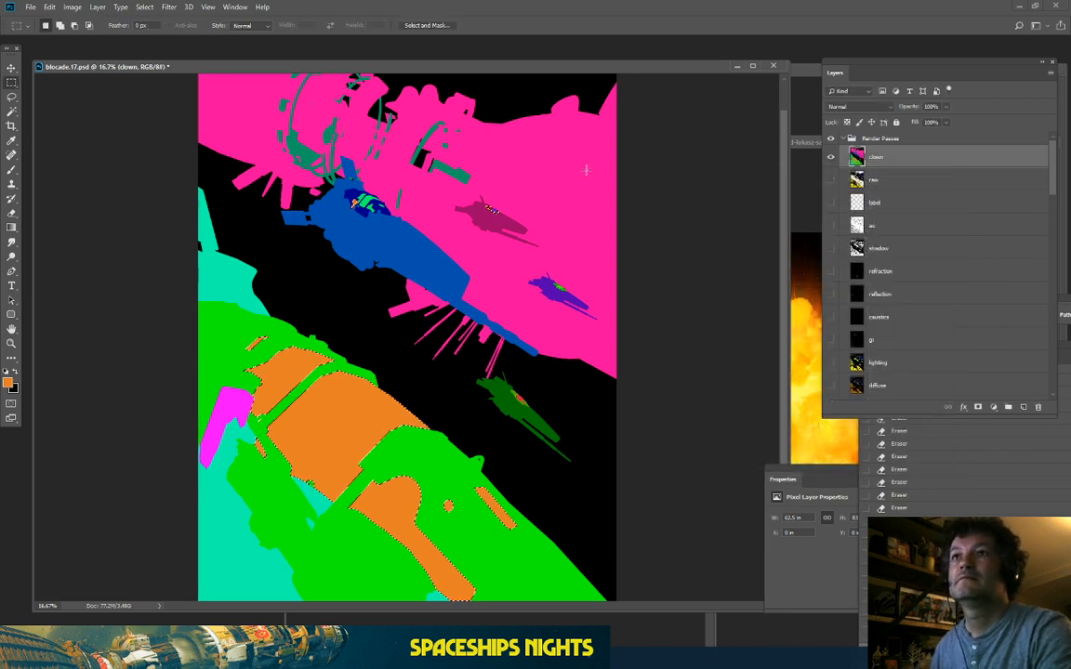
click(11, 97)
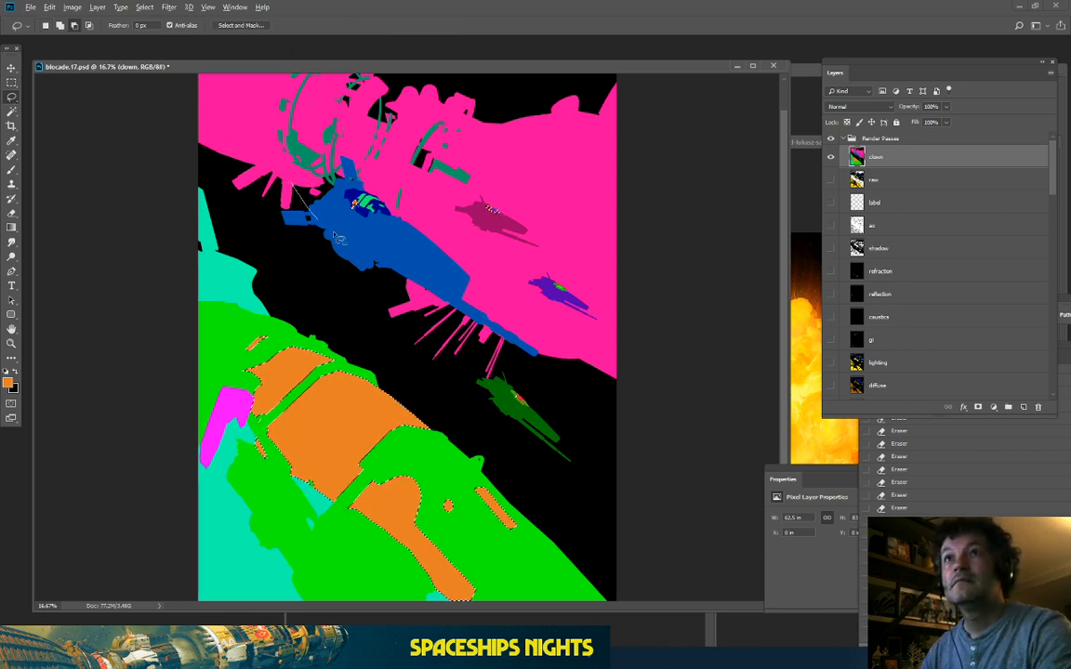
mouse_move(431, 200)
mouse_down()
mouse_move(470, 396)
mouse_move(613, 375)
mouse_move(424, 86)
mouse_up()
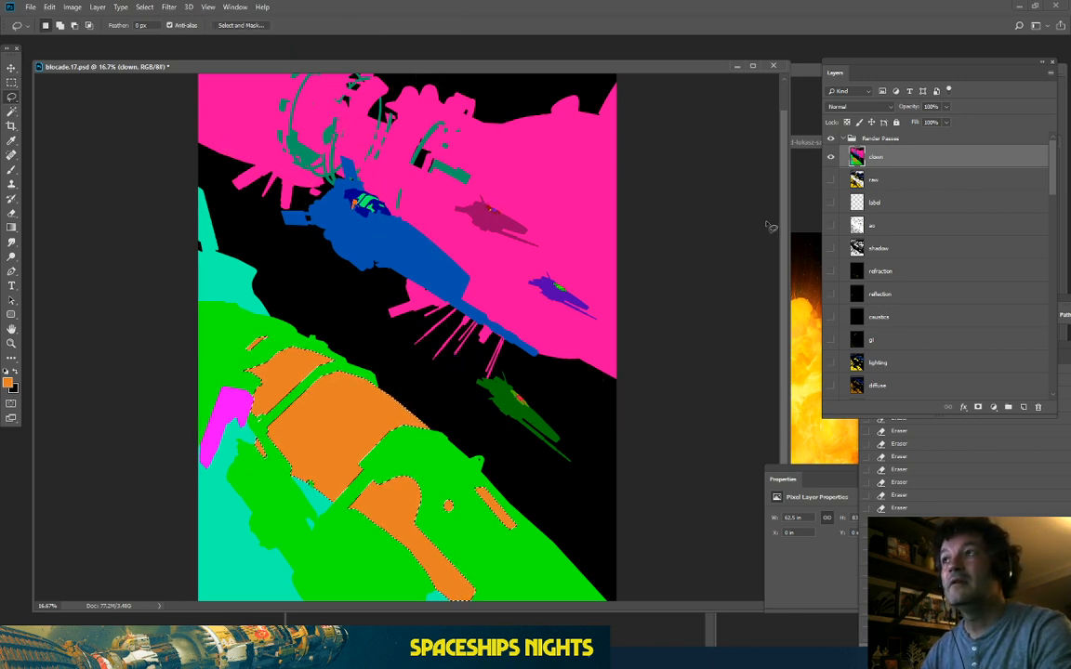
Step: Hide Render Passes, show Layers 23 and 24, and delete Layer 24's pixels outside the cockpit
click(842, 138)
click(892, 248)
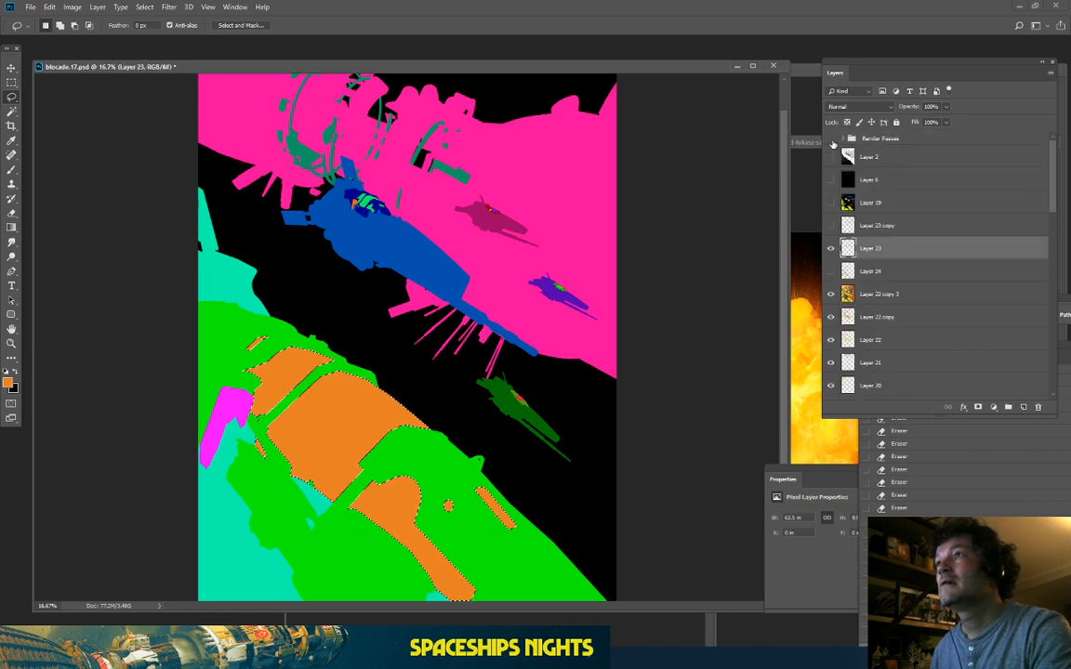
click(831, 138)
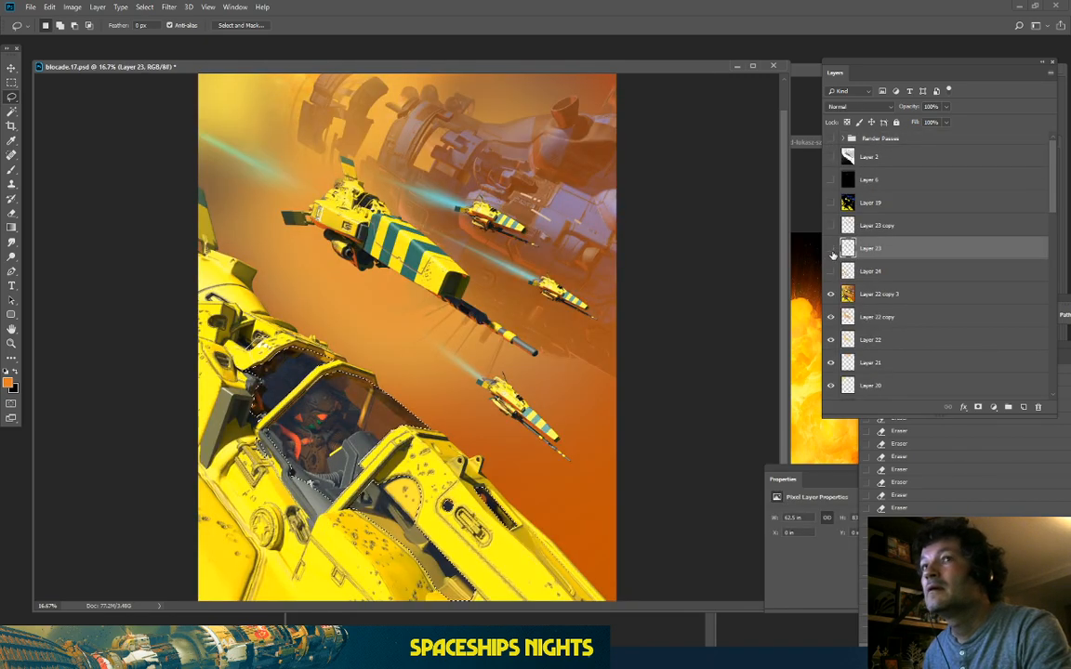
click(831, 248)
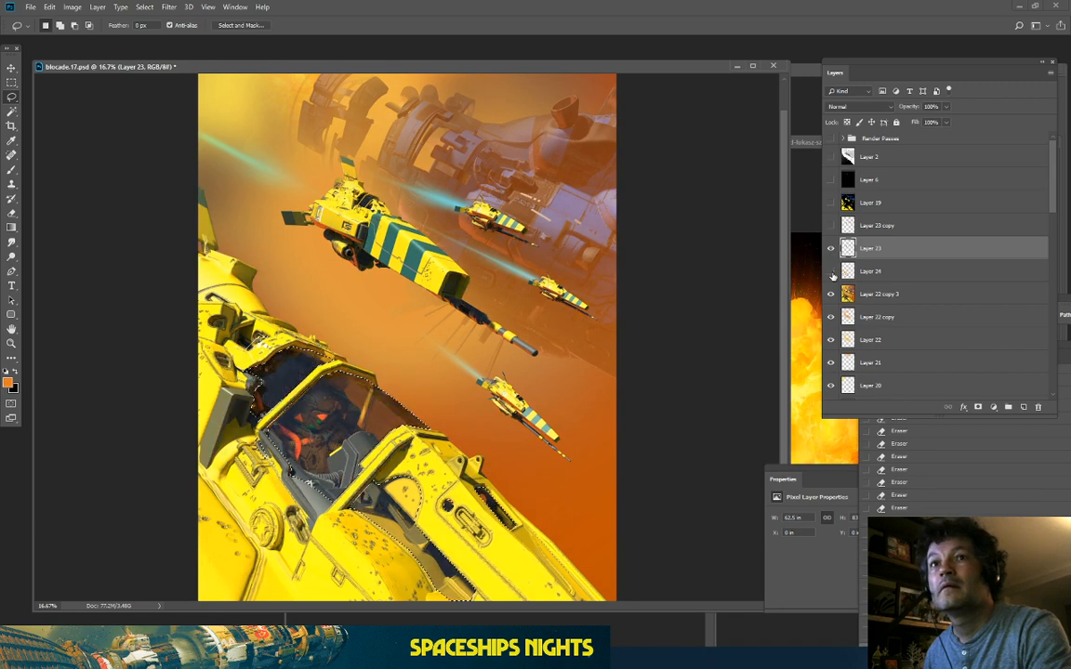
click(831, 270)
click(874, 270)
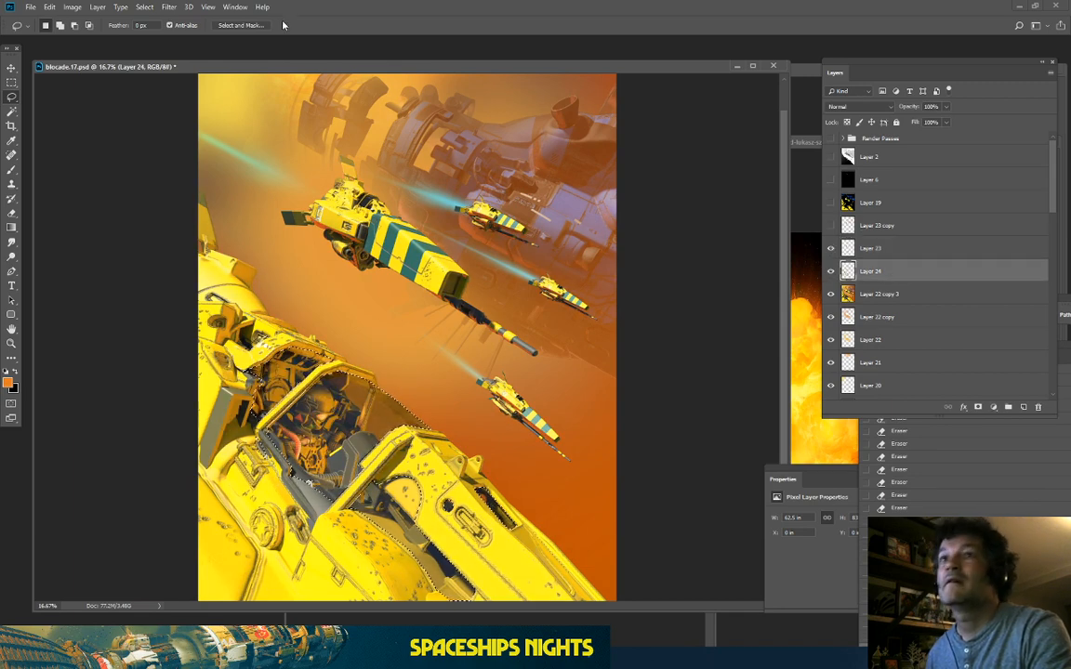
click(136, 14)
click(148, 52)
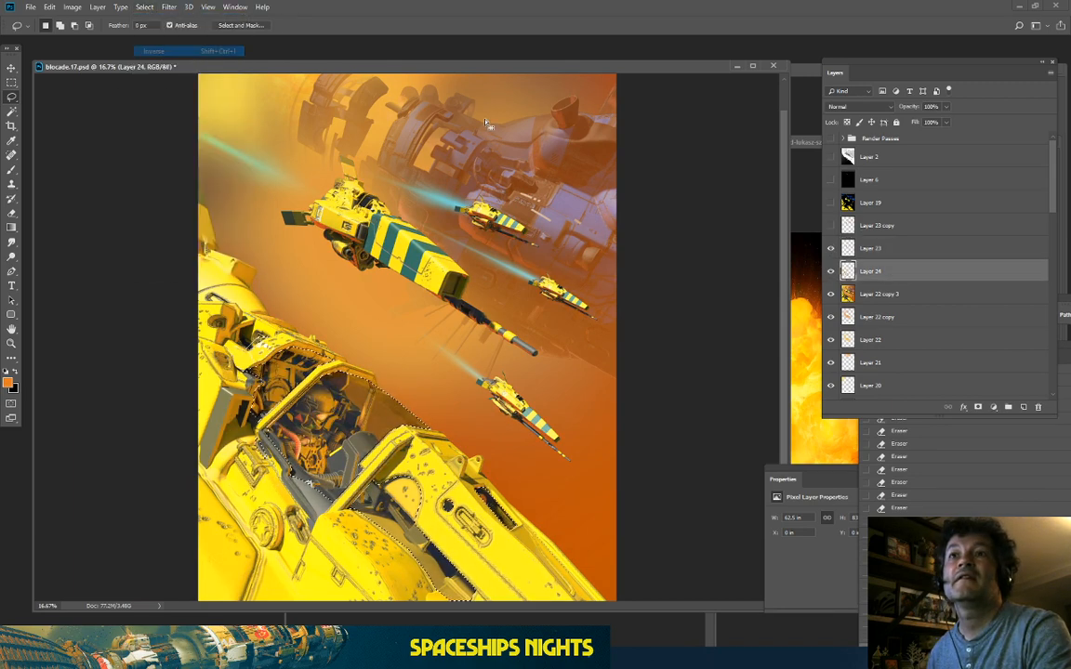
key(Delete)
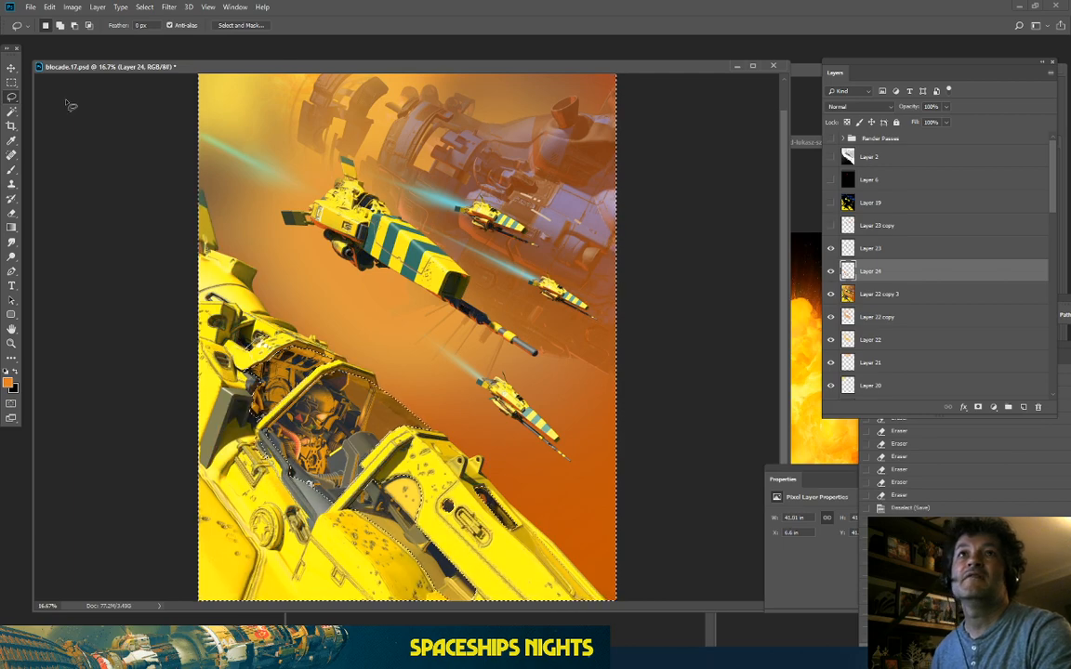
Step: Deselect, pan toward the cockpit, and toggle Layer 24 repeatedly to compare
click(10, 84)
click(269, 220)
key(ctrl+plus)
key(ctrl+plus)
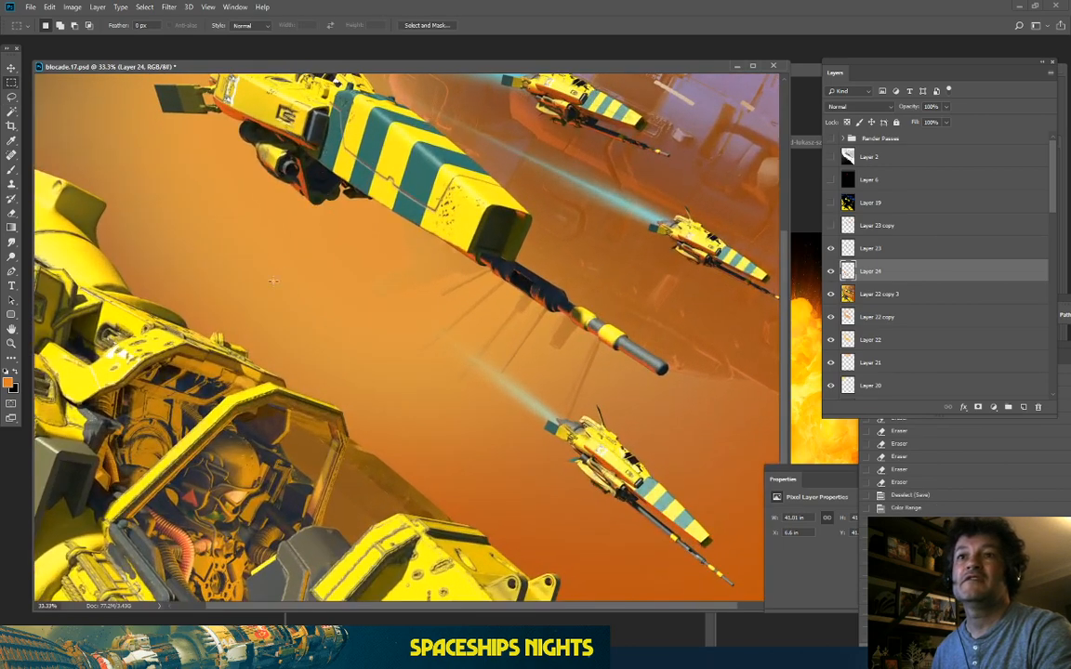
drag(254, 314, 328, 193)
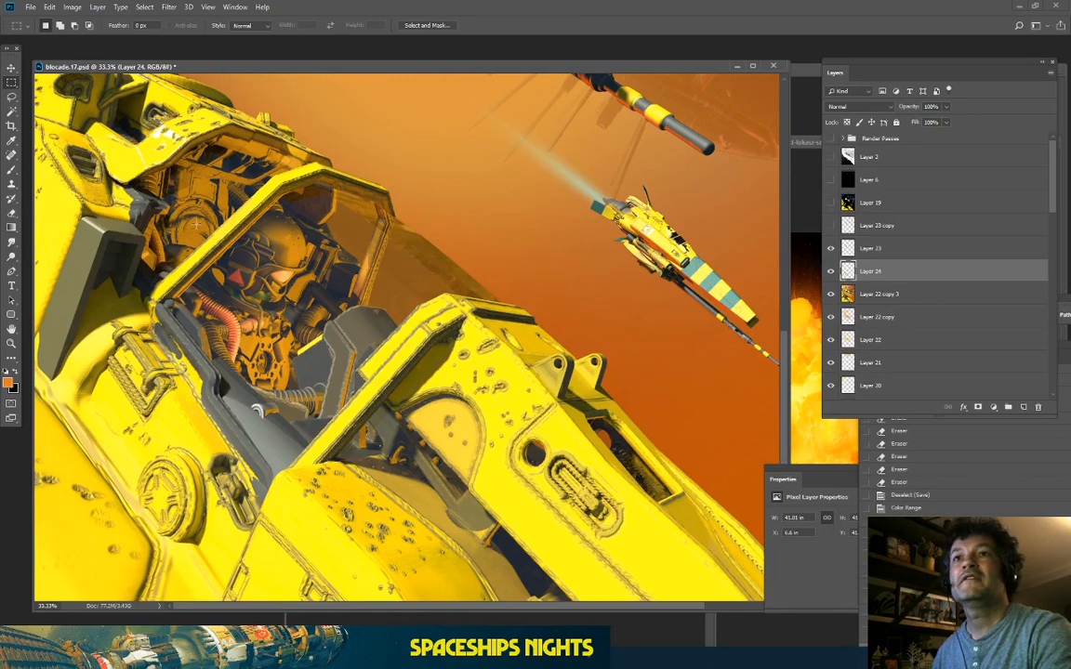
click(831, 271)
click(831, 270)
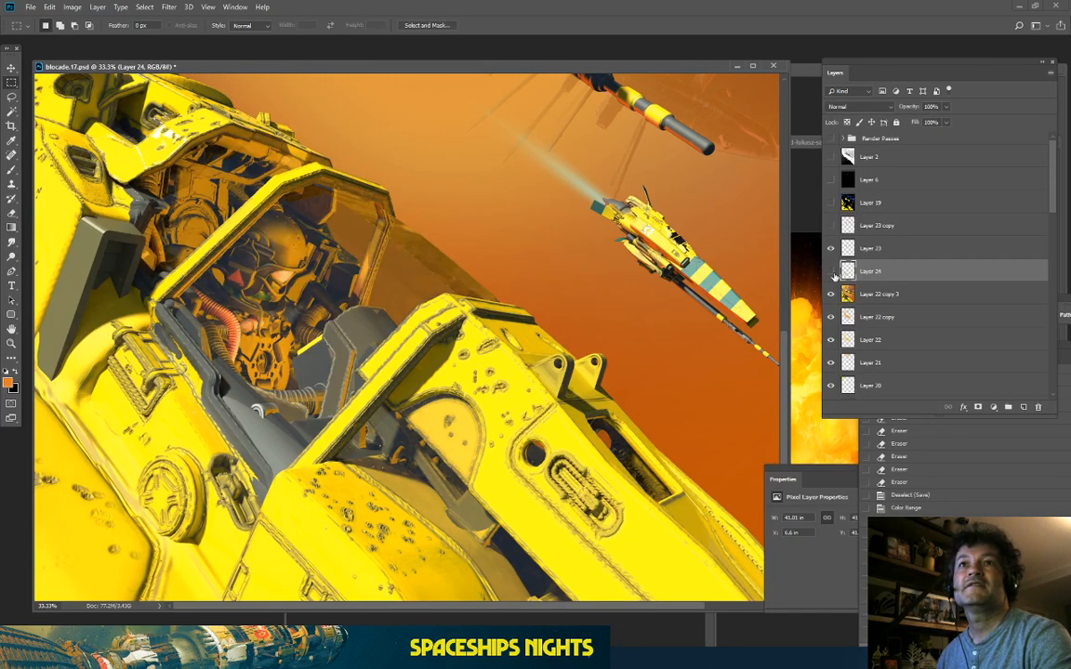
click(831, 270)
click(831, 271)
click(831, 271)
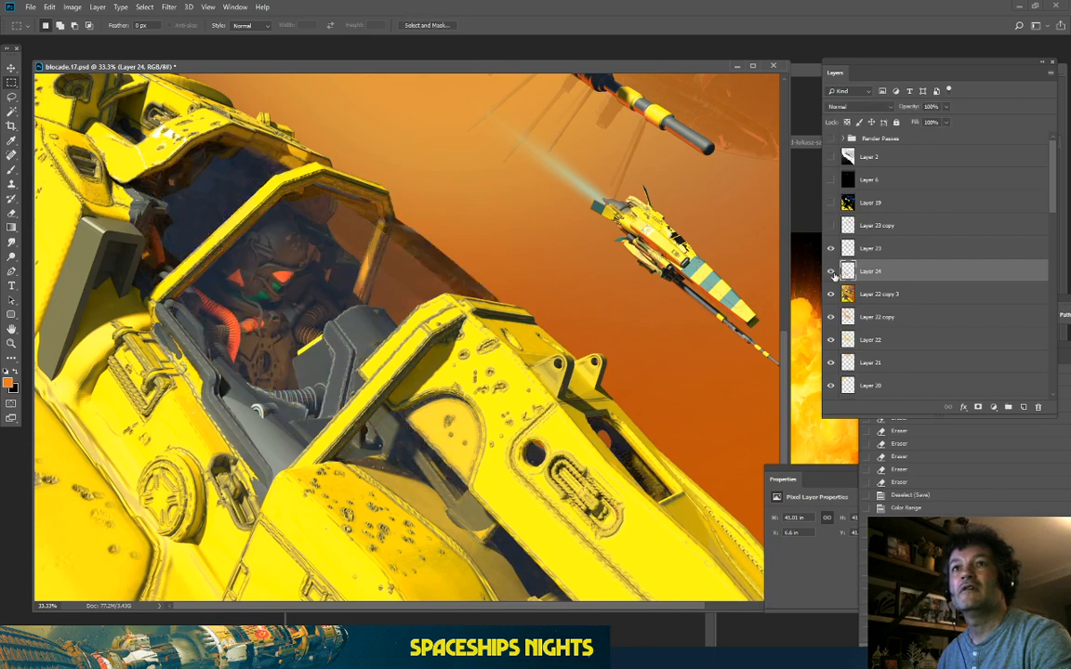
click(832, 273)
Step: Zoom to 50% on the cockpit and compare it again with Layer 24 hidden and shown
key(ctrl+0)
key(ctrl+plus)
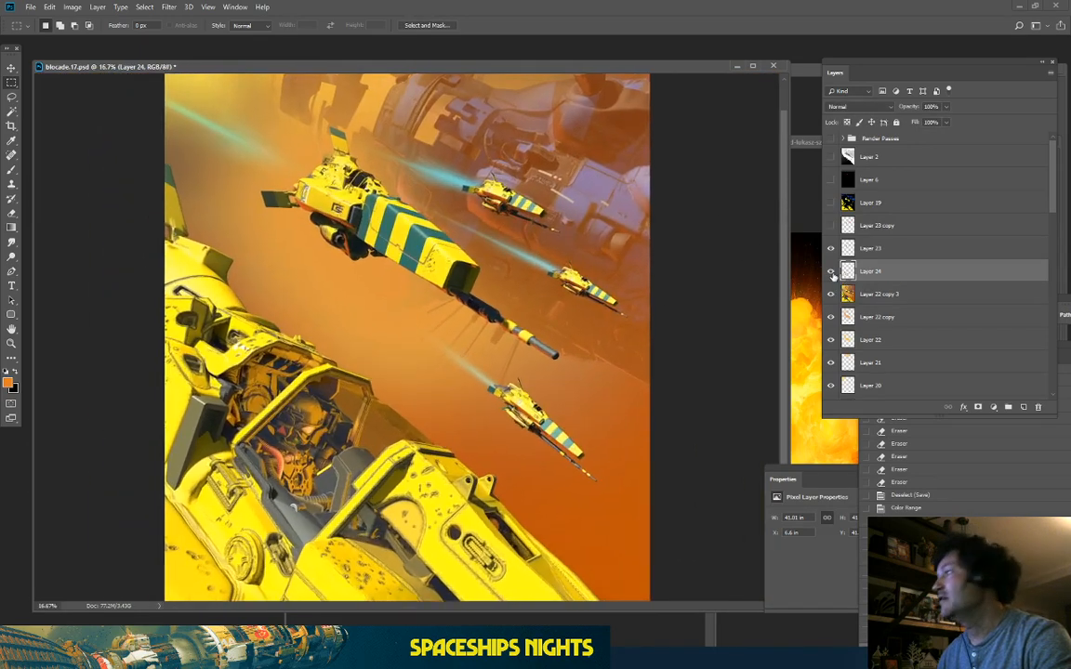
key(ctrl+plus)
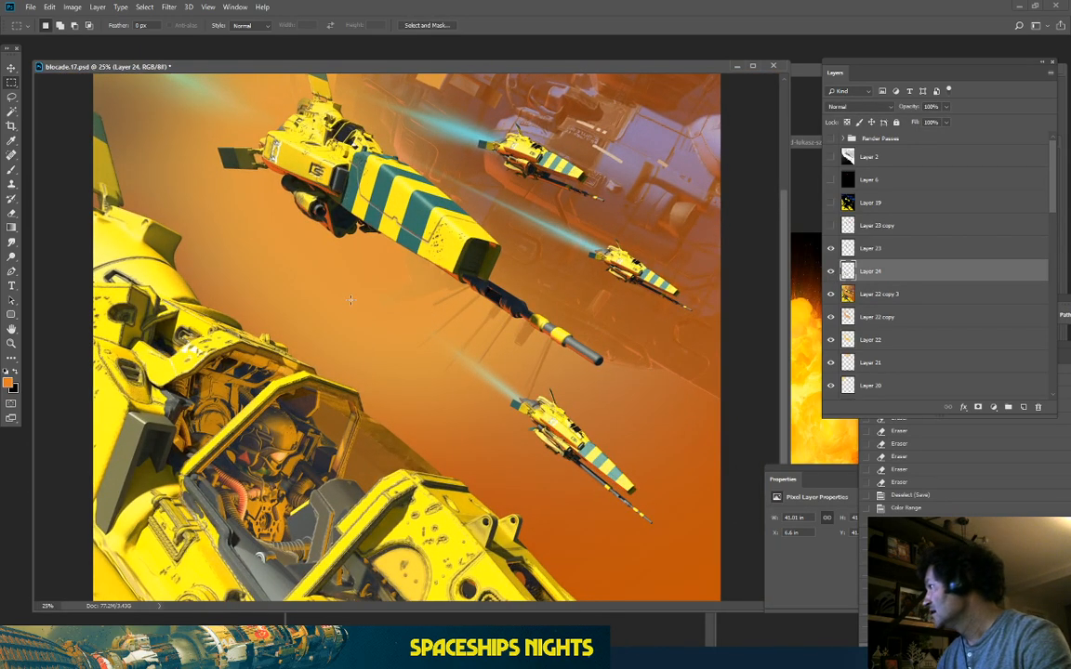
scroll(345, 363, down, 3)
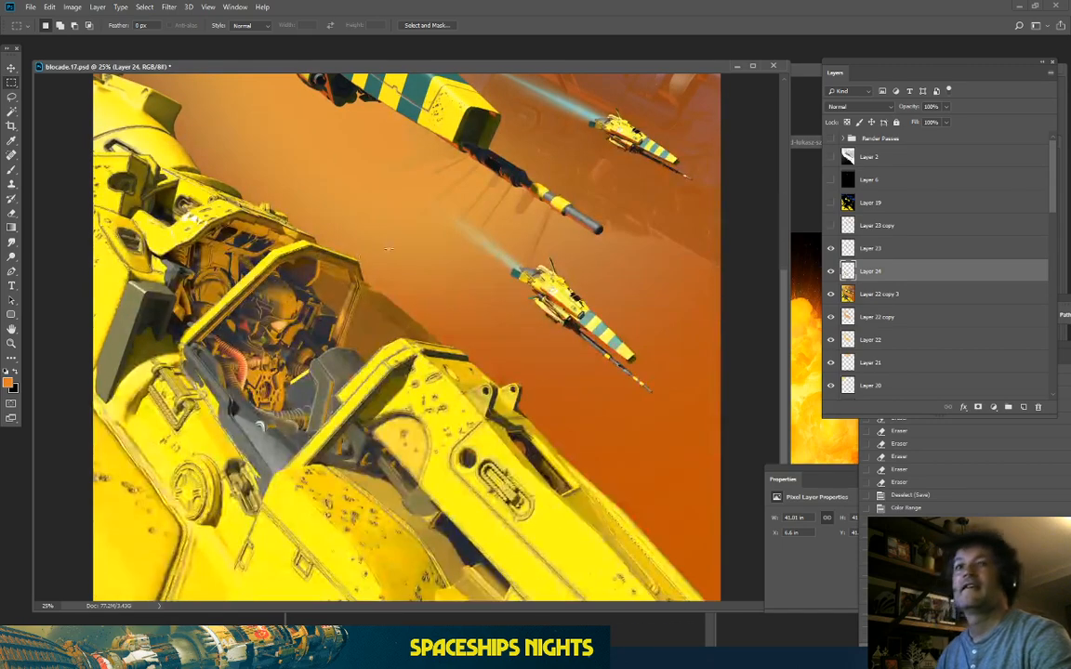
key(ctrl+plus)
key(ctrl+plus)
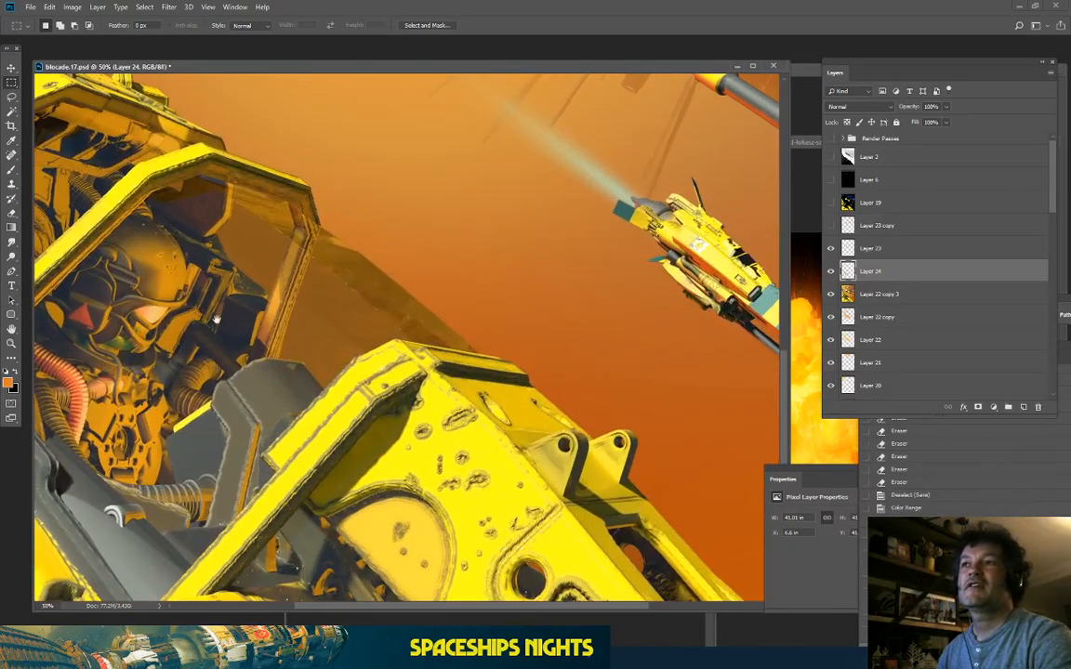
drag(214, 319, 500, 318)
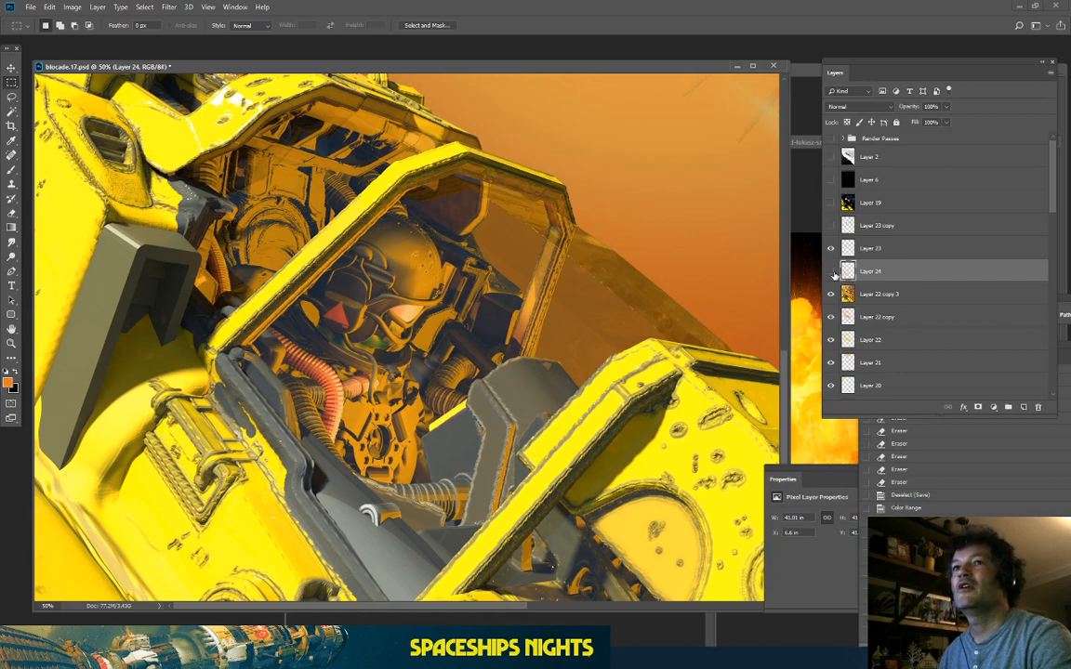
click(831, 271)
click(831, 270)
click(831, 271)
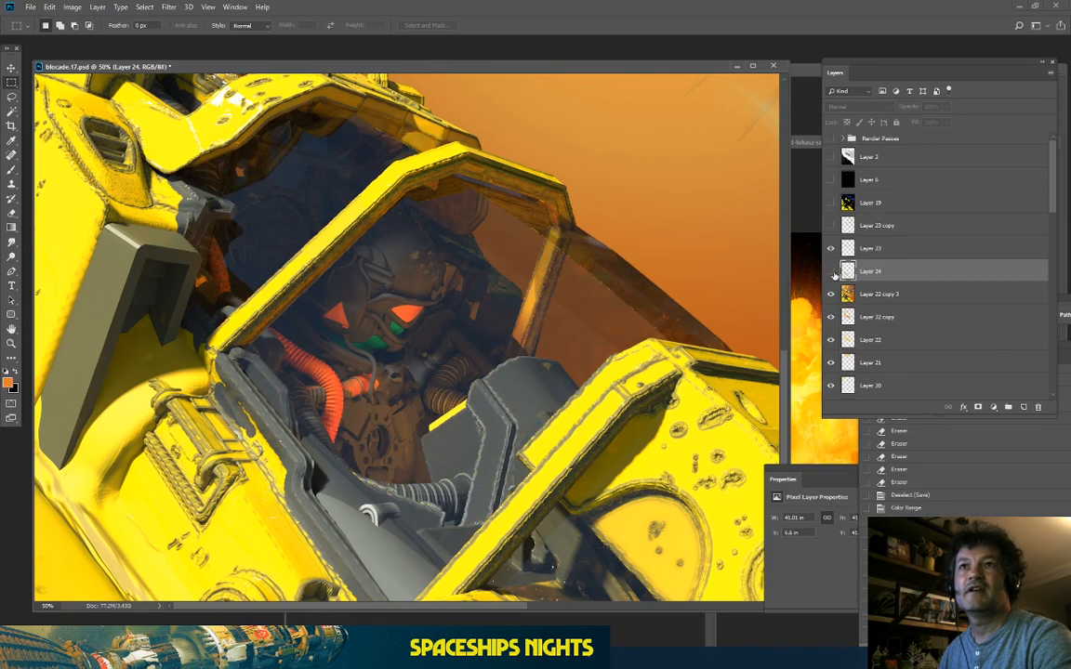
click(831, 271)
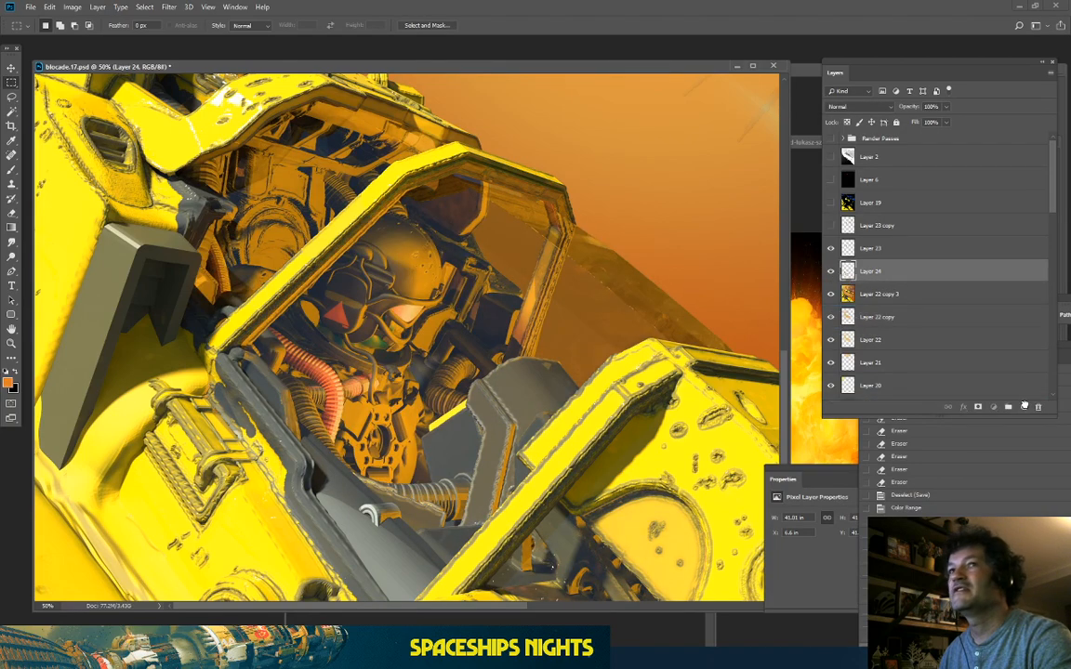
Step: Paste a duplicate as Layer 24 copy, hide the original, and undo a test brush stroke
key(ctrl+v)
click(831, 293)
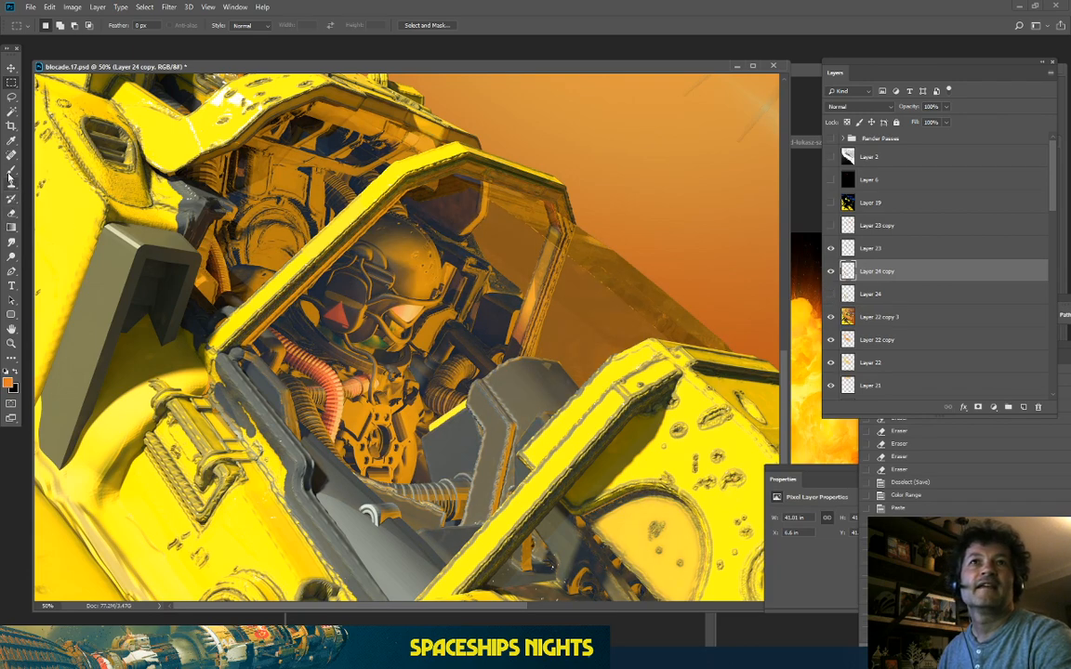
click(11, 170)
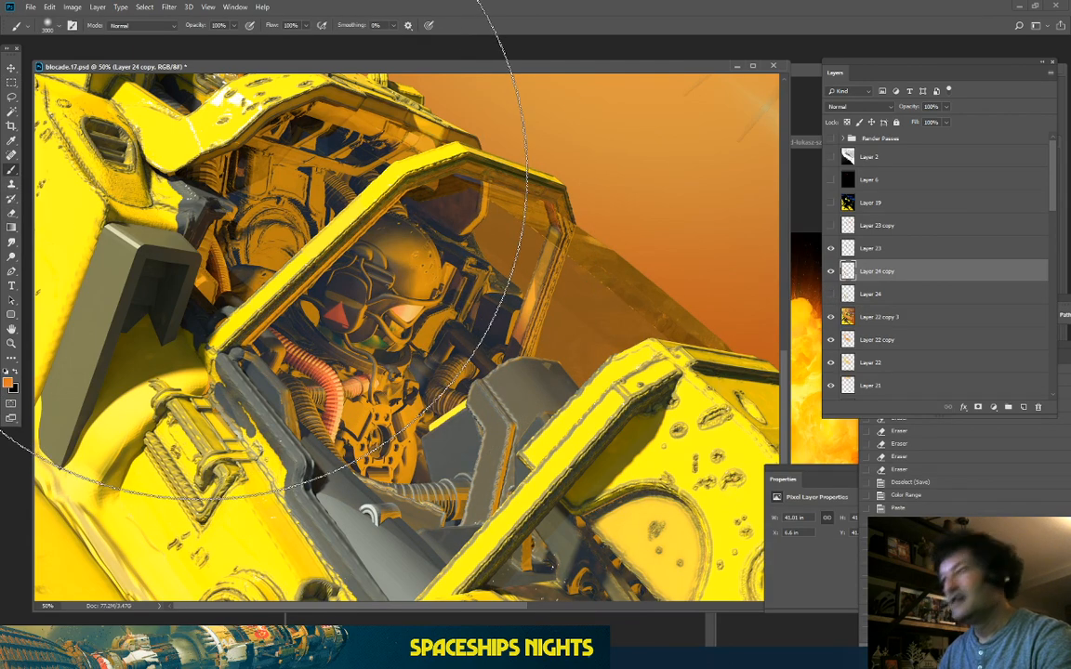
key(bracketleft)
key(bracketleft)
key(bracketleft)
key(bracketleft)
key(bracketleft)
drag(248, 169, 410, 137)
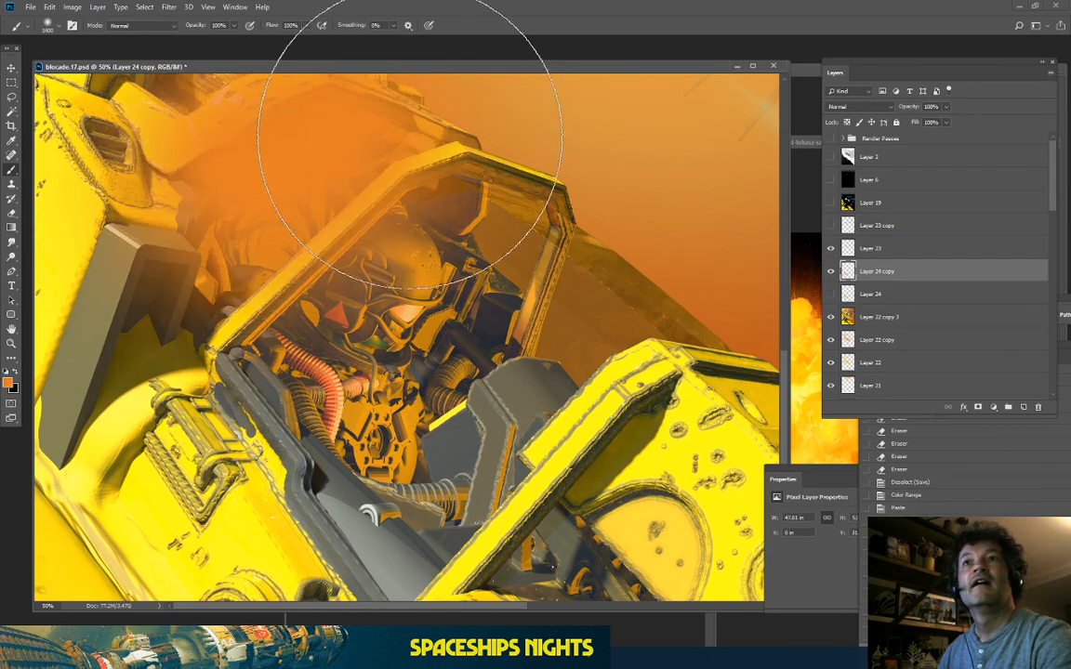
key(ctrl+z)
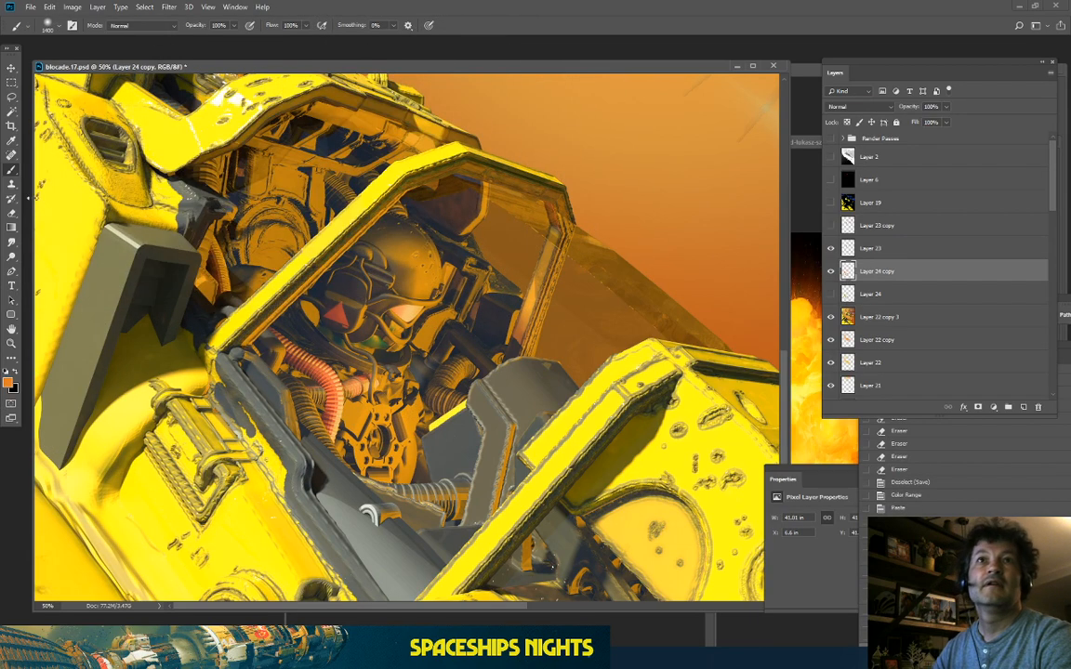
Step: Softly erase haze over the upper cockpit with a 25% opacity Eraser at size 1700
click(12, 215)
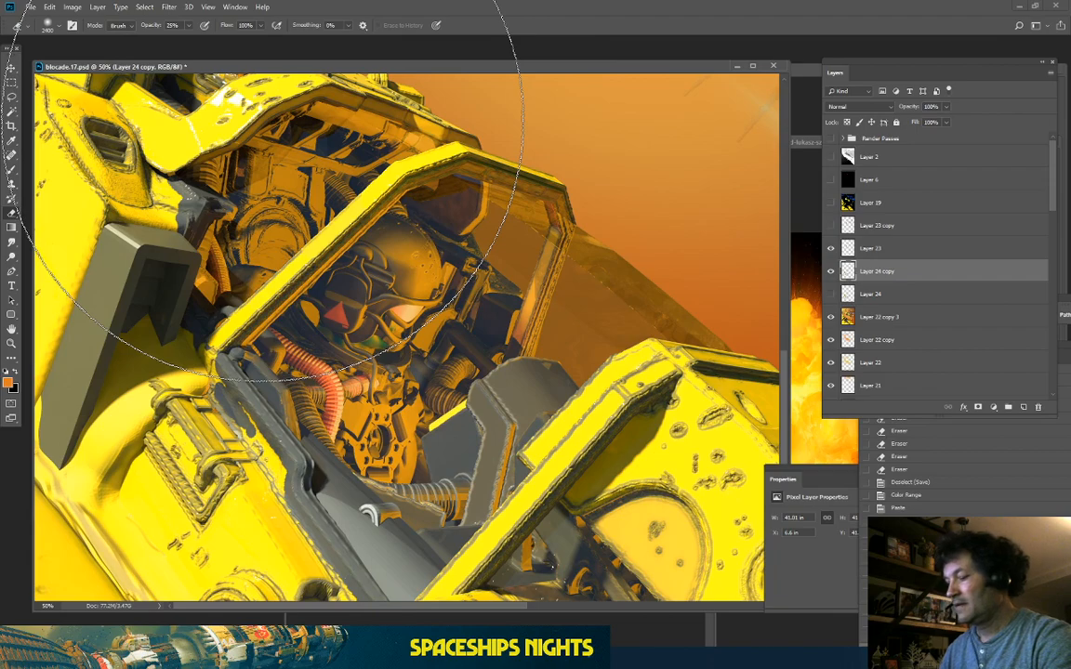
key(bracketleft)
key(bracketleft)
key(bracketleft)
key(bracketleft)
key(bracketleft)
key(bracketleft)
key(bracketleft)
mouse_move(367, 85)
mouse_down()
mouse_move(330, 112)
mouse_move(206, 268)
mouse_up()
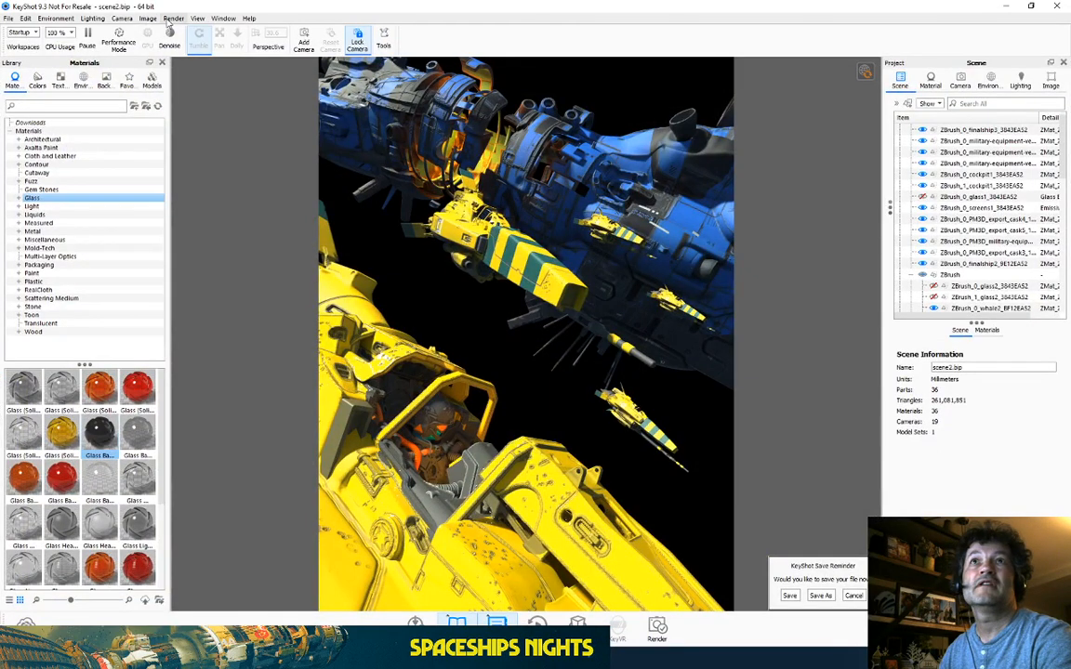
Step: Check the render output settings, leaving all render passes enabled
click(171, 20)
click(186, 149)
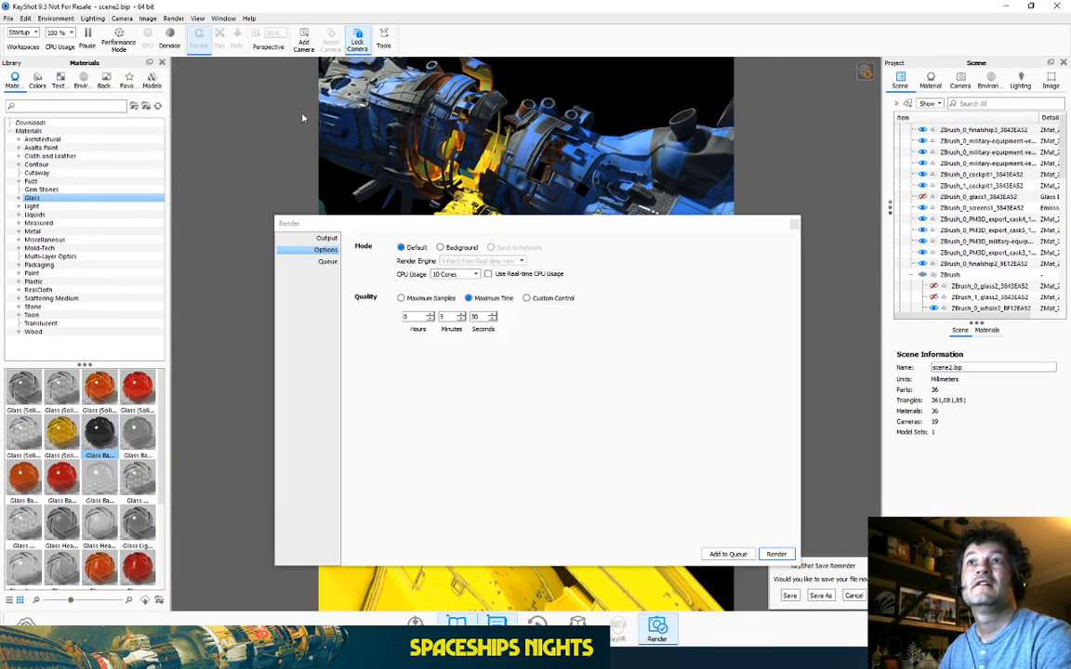
click(325, 238)
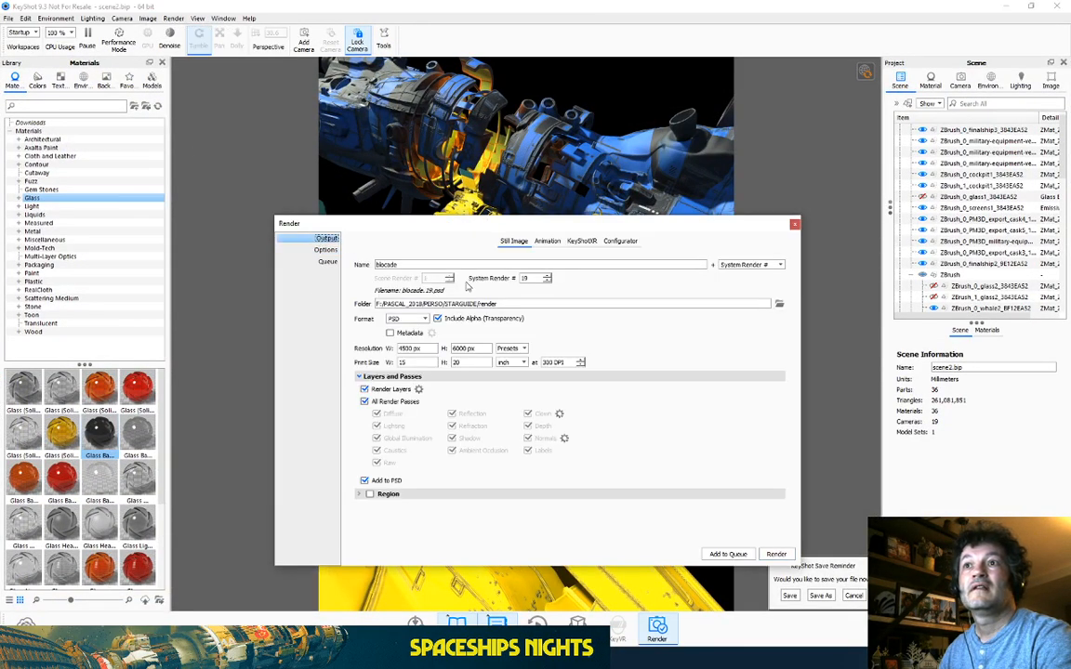
click(364, 402)
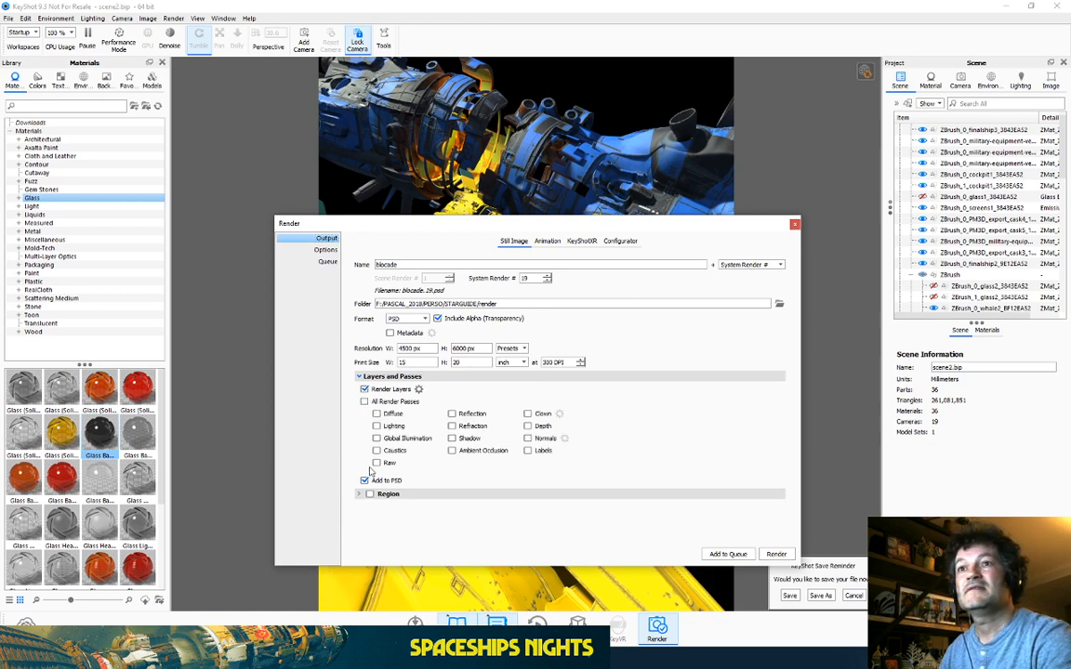
click(364, 402)
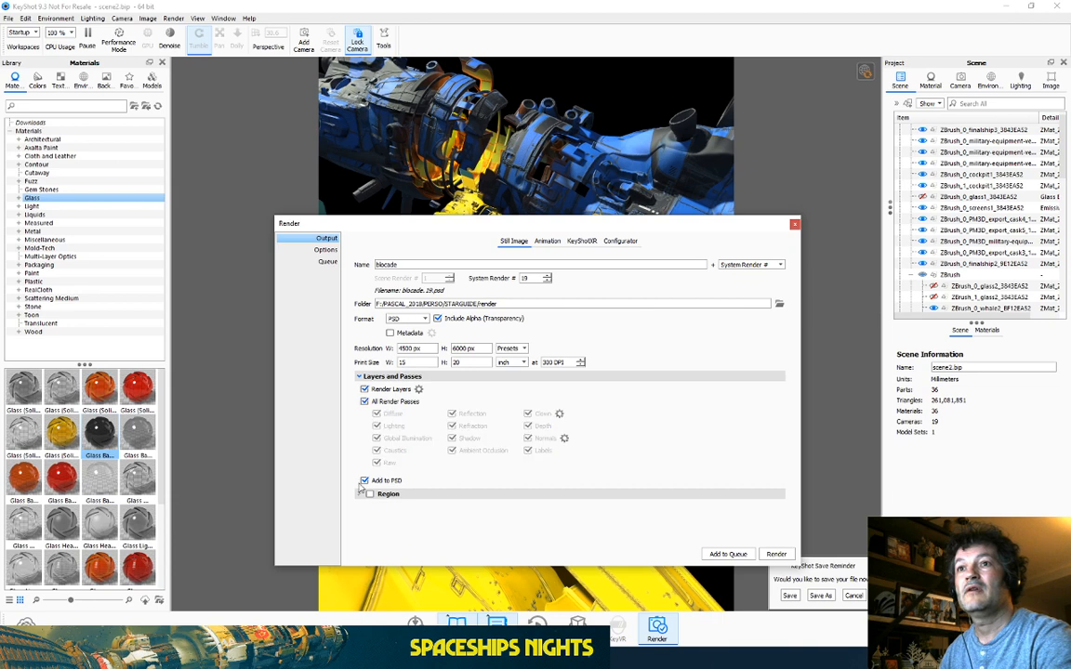
click(794, 224)
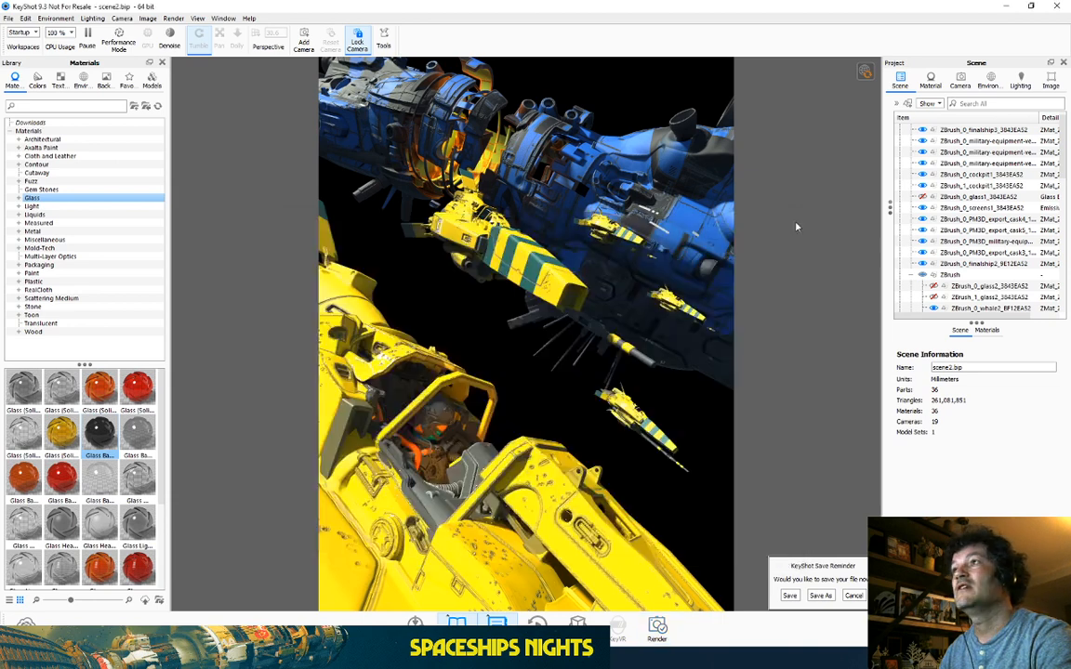
Step: Add Camera 20, orbit and dolly closer to the fighters and mothership, then return to Photoshop
click(962, 80)
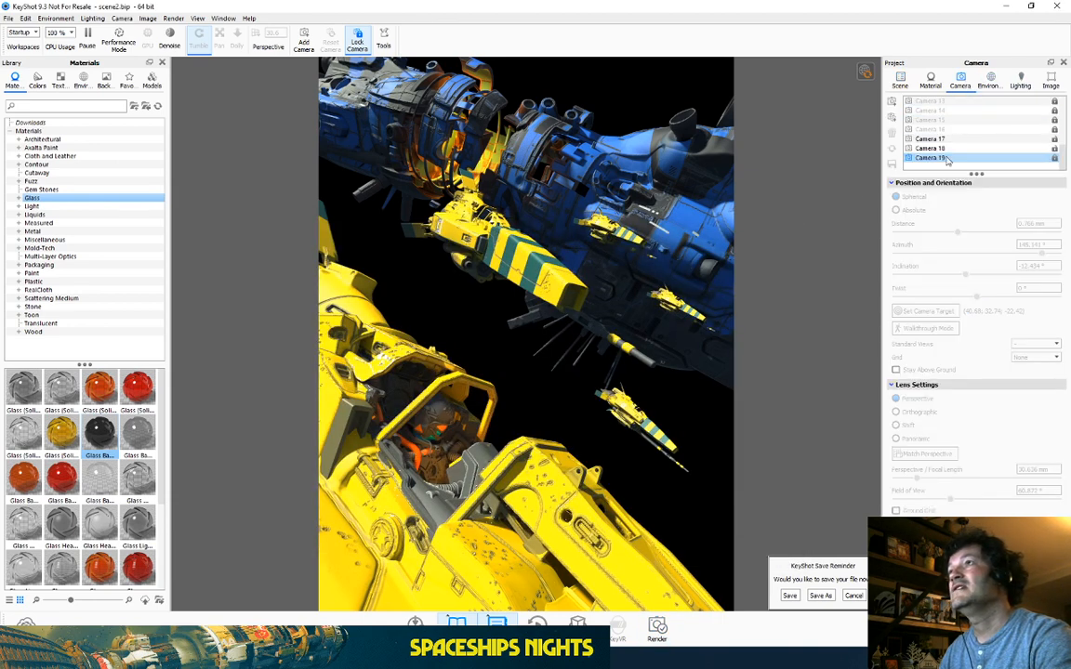
click(893, 103)
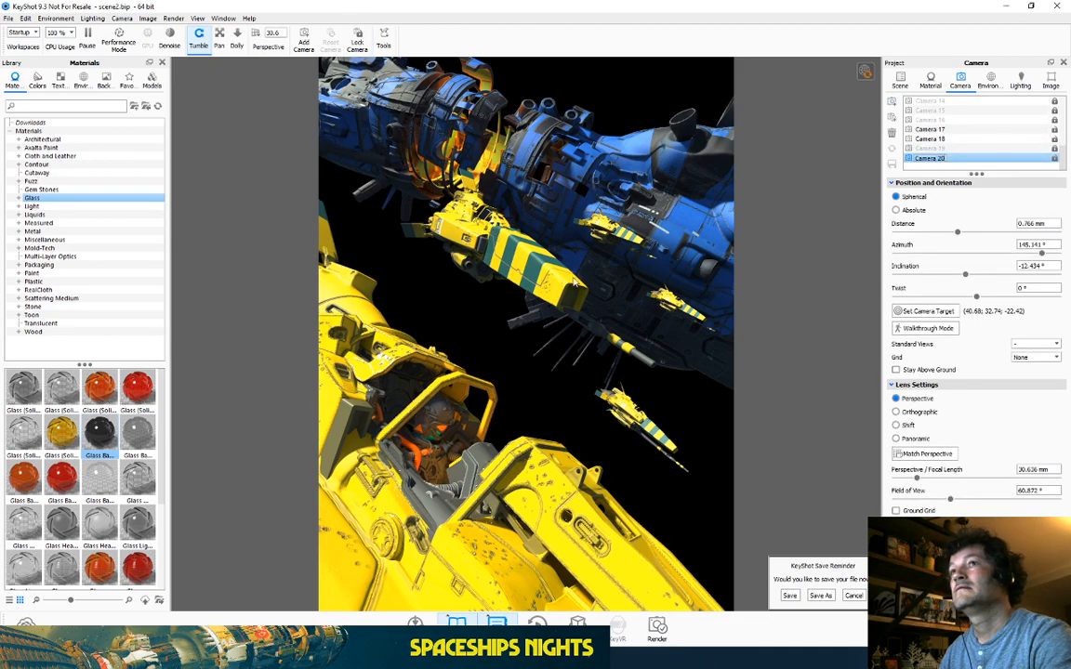
drag(572, 278, 525, 247)
scroll(477, 279, up, 10)
scroll(497, 154, up, 4)
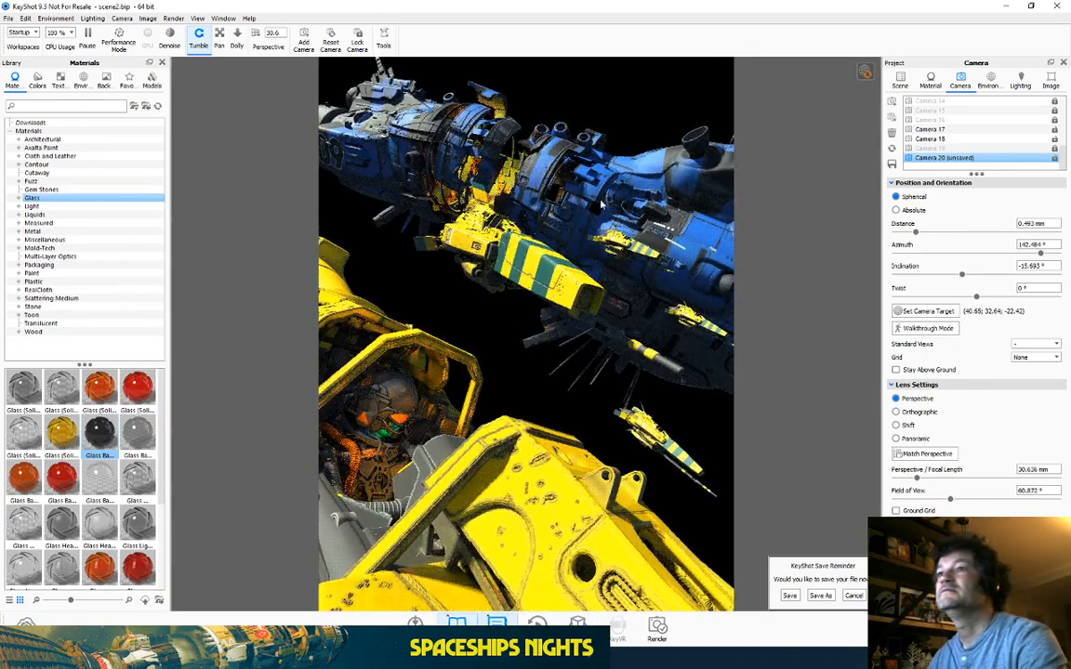
click(1014, 11)
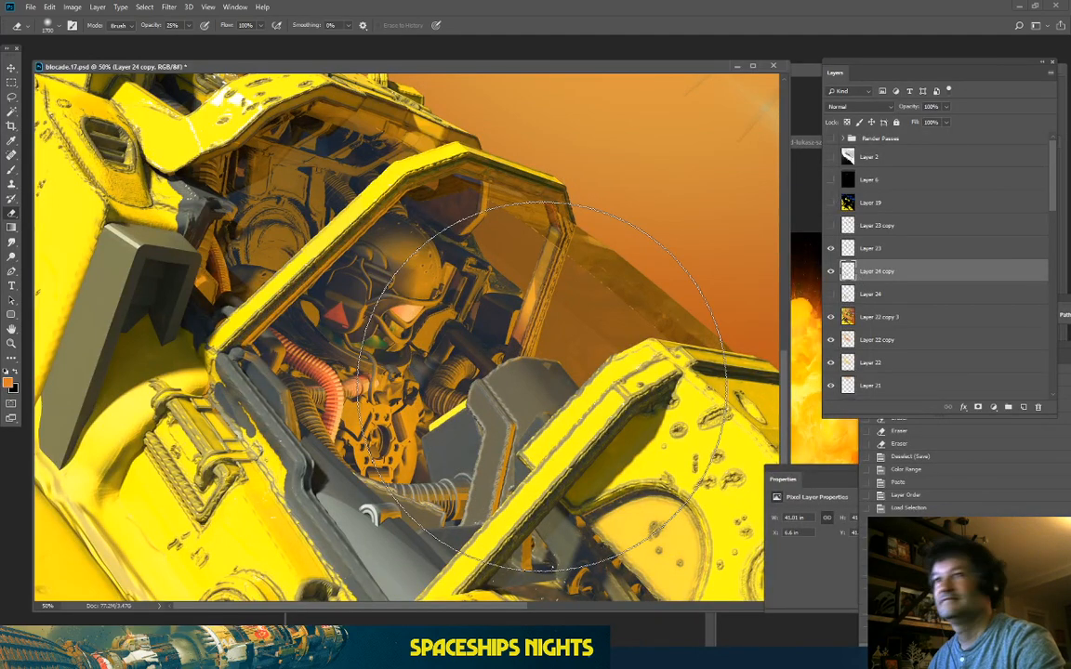
Step: Erase haze behind the canopy, over the glass, pilot and cockpit interior with a size-1300 eraser
click(830, 273)
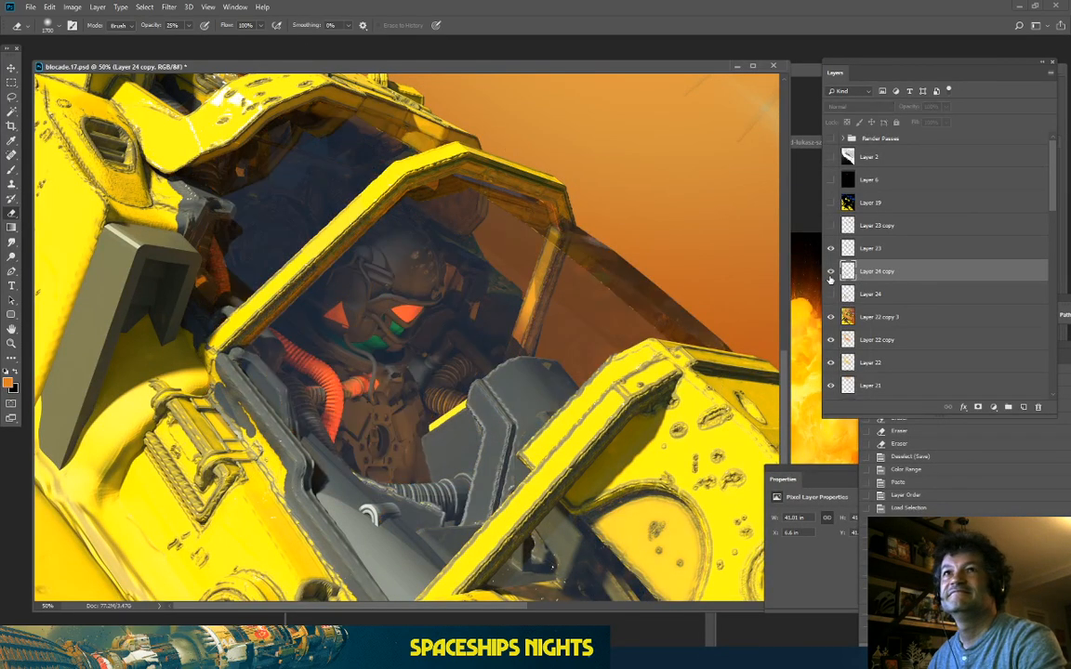
click(830, 272)
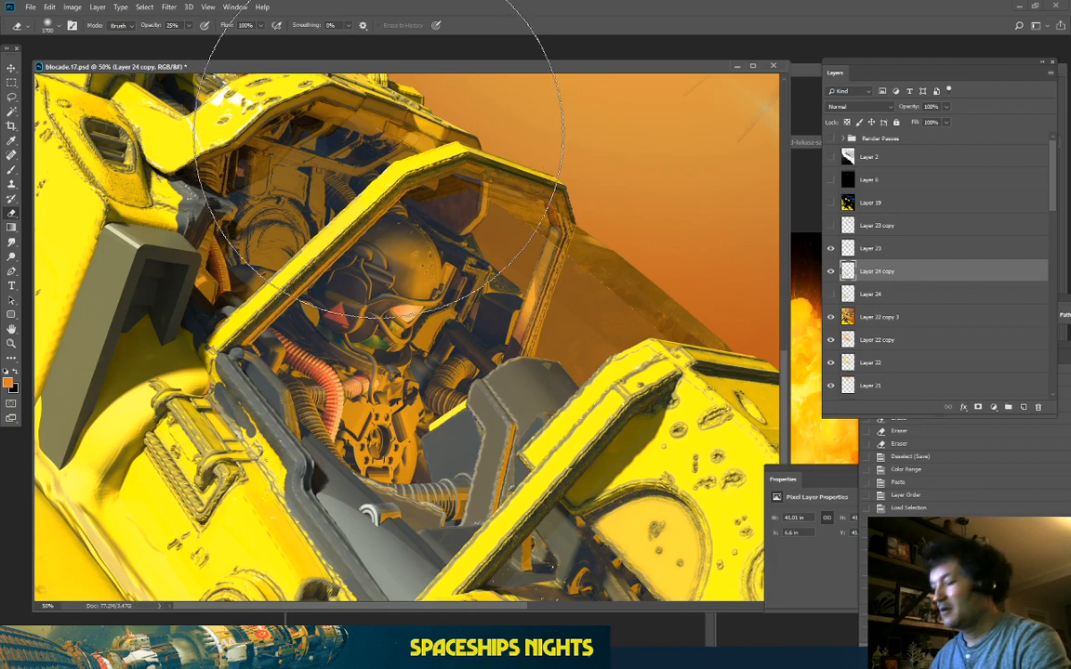
key(bracketleft)
key(bracketleft)
key(bracketleft)
key(bracketleft)
drag(268, 93, 198, 121)
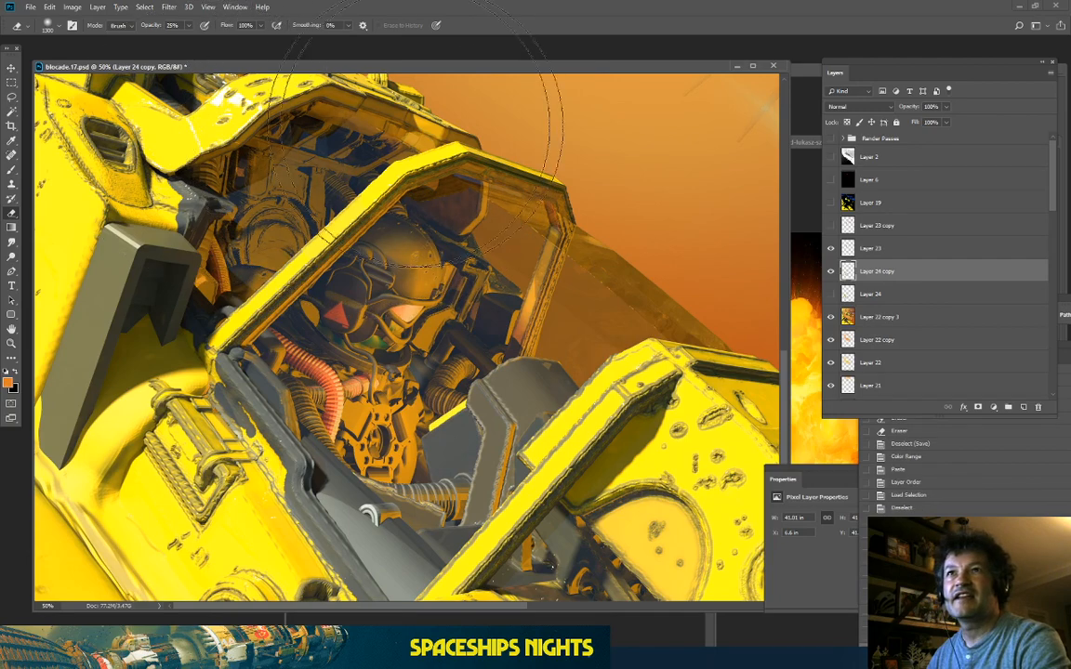
mouse_move(421, 108)
mouse_down()
mouse_move(278, 135)
mouse_move(165, 401)
mouse_move(231, 234)
mouse_up()
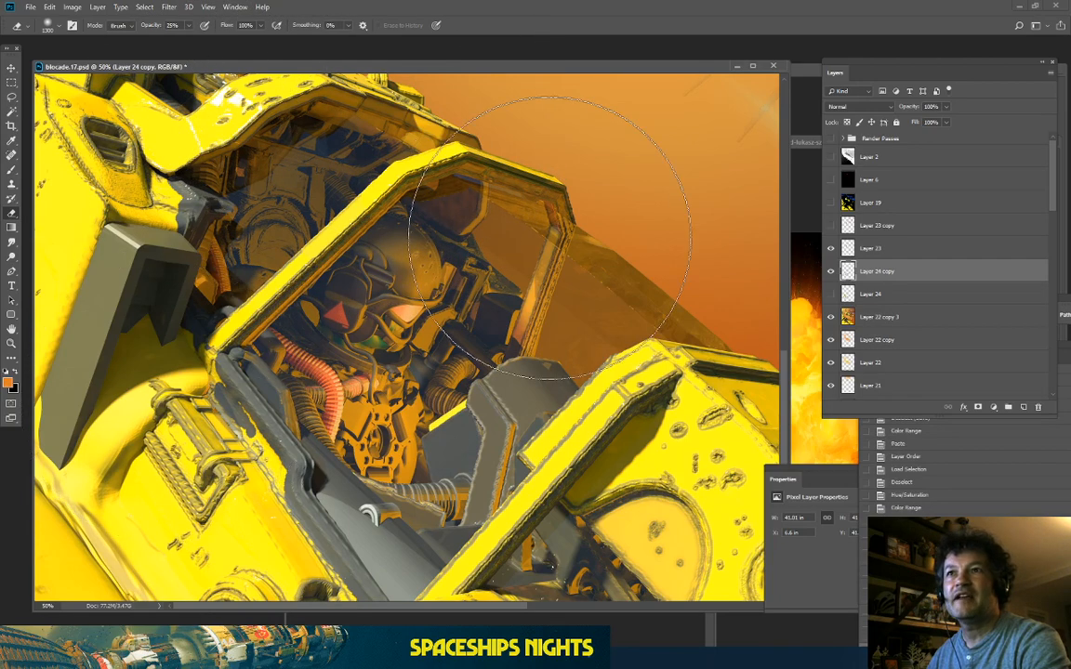
drag(587, 242, 496, 169)
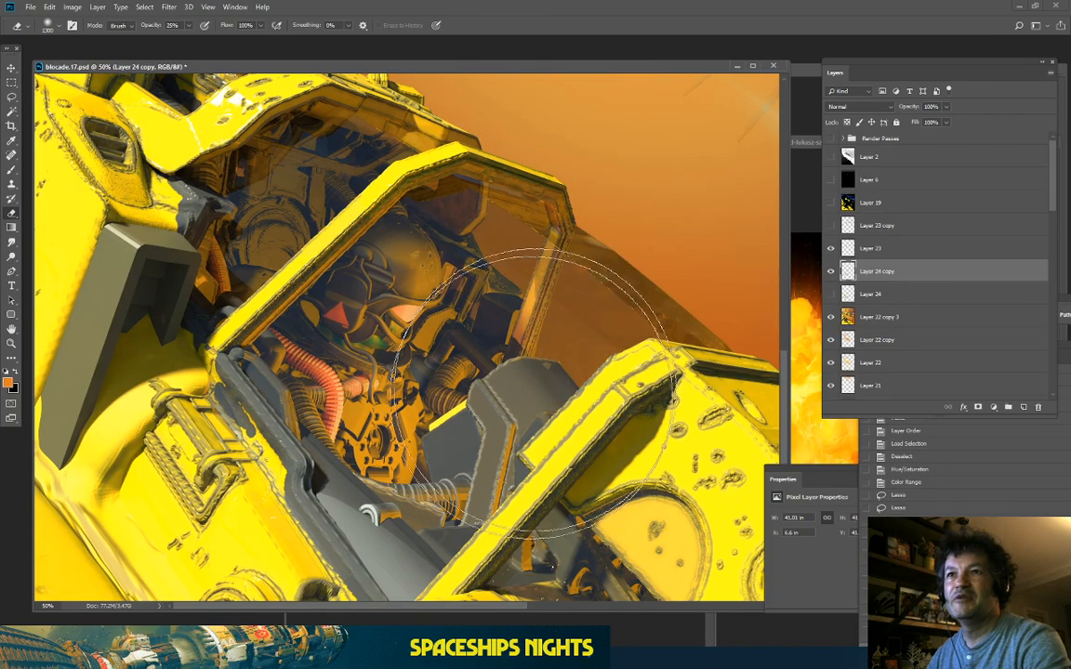
mouse_move(274, 136)
mouse_down()
mouse_move(209, 148)
mouse_move(156, 458)
mouse_up()
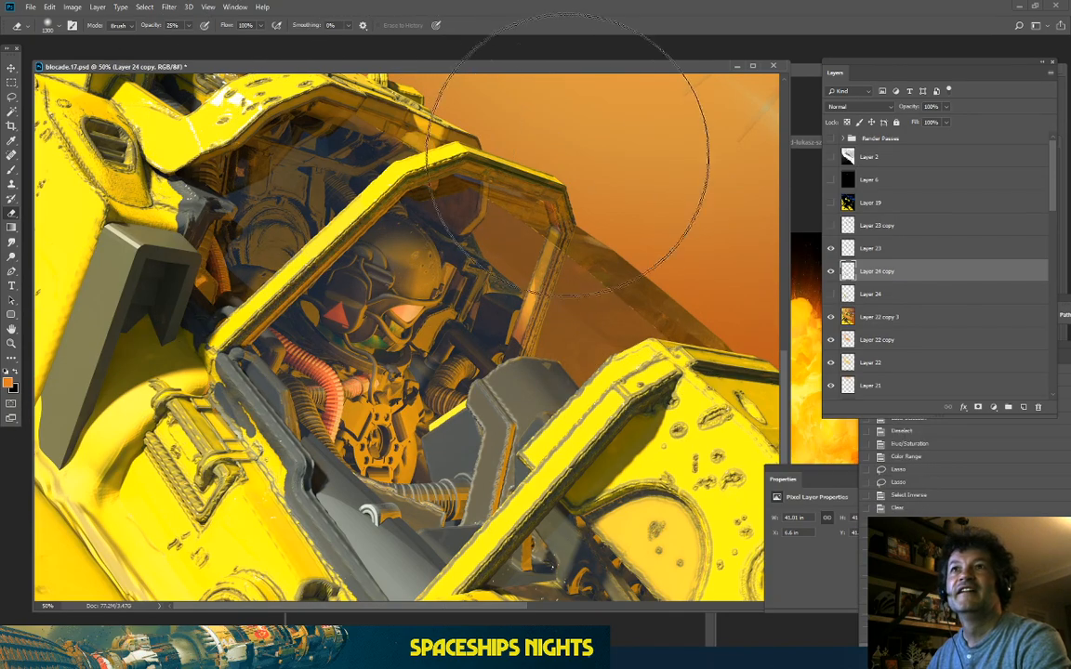
mouse_move(569, 148)
mouse_down()
mouse_move(197, 340)
mouse_move(257, 548)
mouse_up()
scroll(195, 334, down, 2)
Step: Thin the orange haze over the left hull, compare with the layer hidden, and zoom on the cockpit
drag(360, 299, 412, 424)
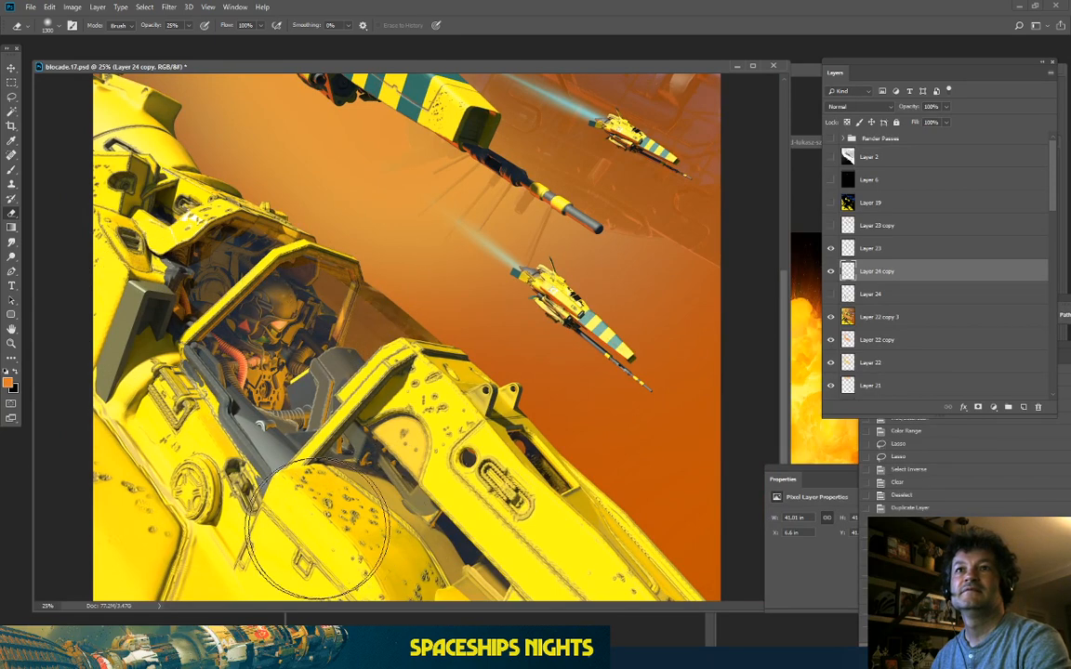
click(831, 271)
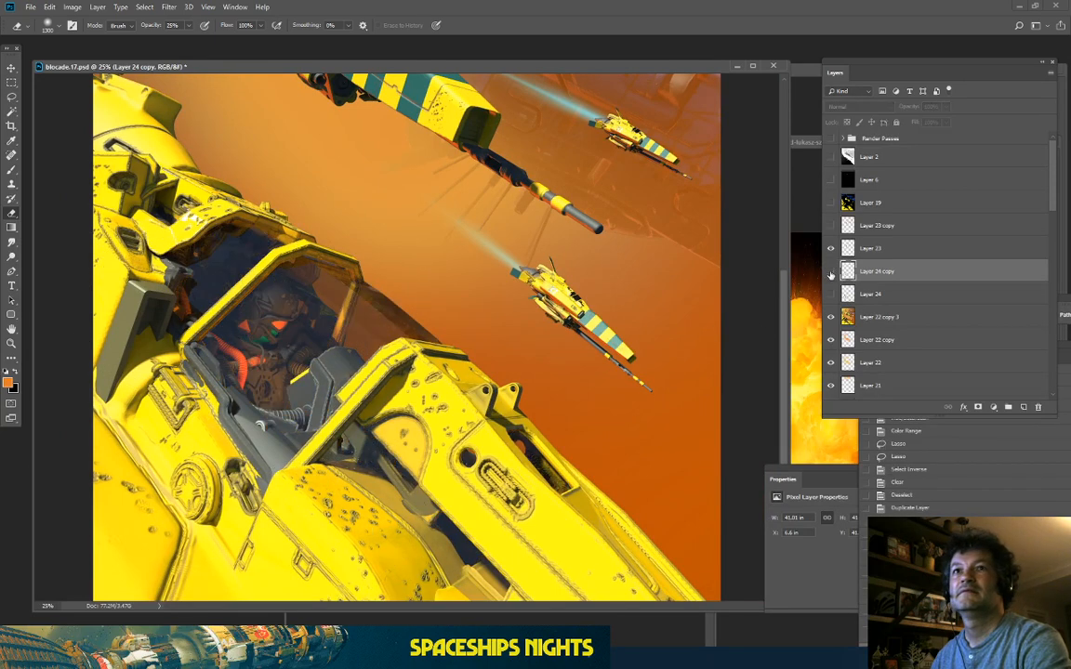
click(831, 271)
click(831, 272)
click(831, 272)
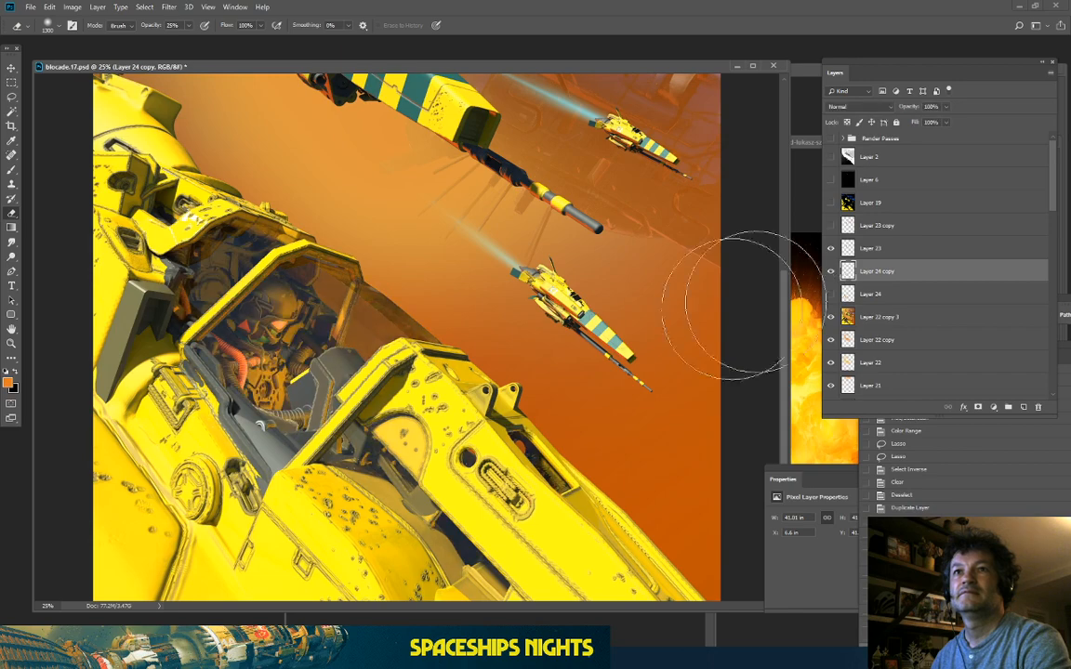
key(ctrl+plus)
key(ctrl+plus)
key(ctrl+plus)
drag(231, 368, 556, 387)
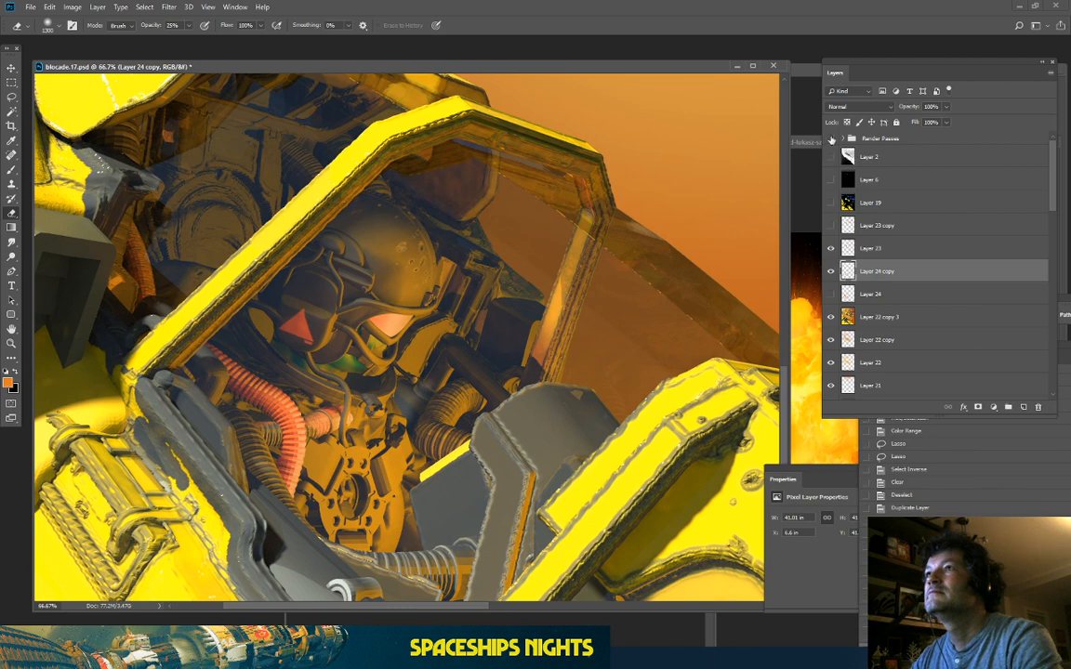
Step: Expand and show the Render Passes group, hide the clown pass, and inspect the lighting pass
click(842, 139)
click(831, 138)
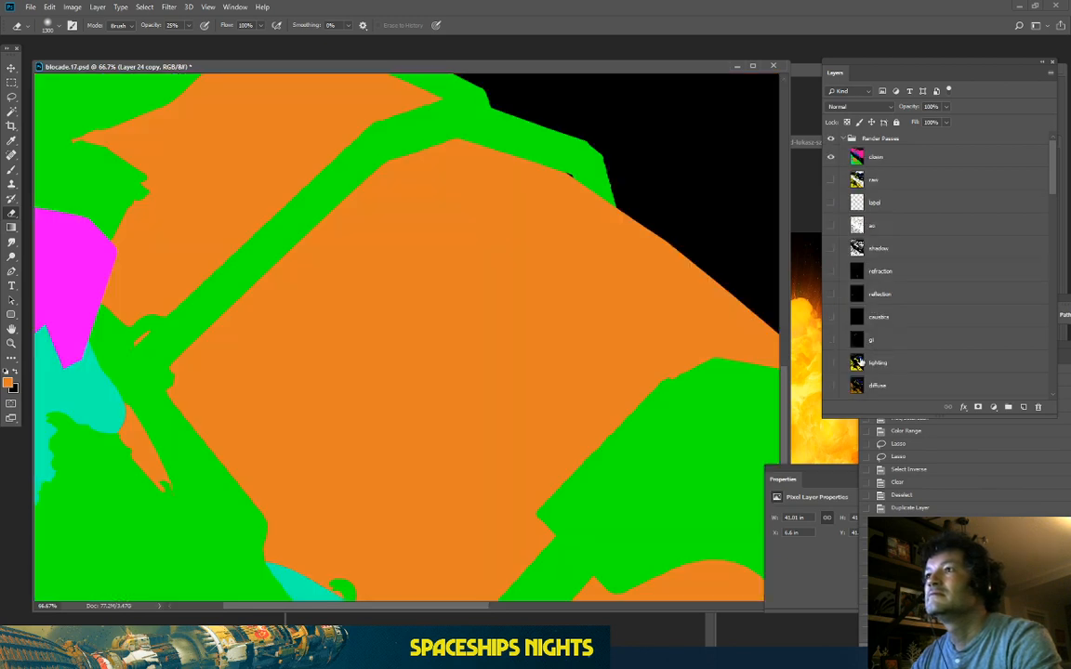
click(831, 158)
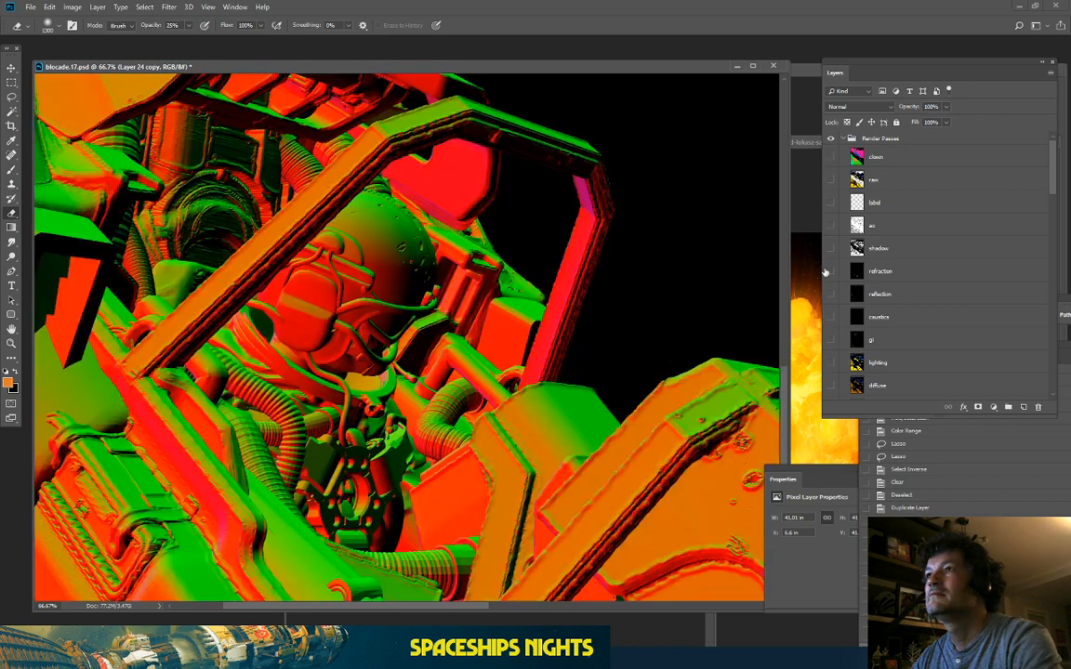
click(831, 364)
click(832, 363)
click(832, 364)
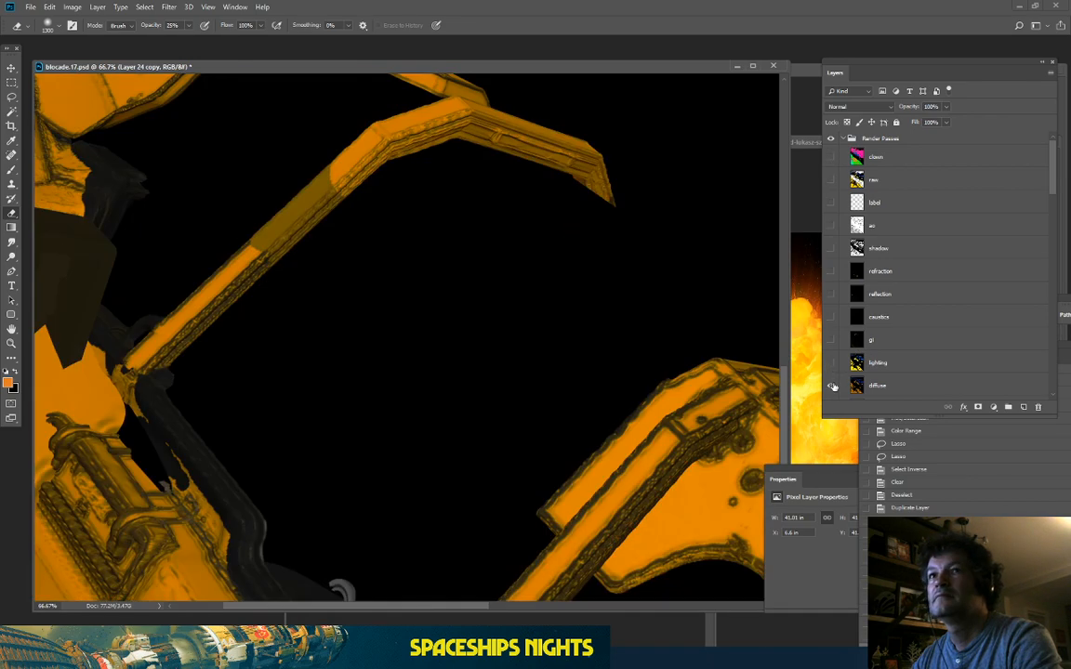
click(832, 363)
scroll(837, 363, down, 3)
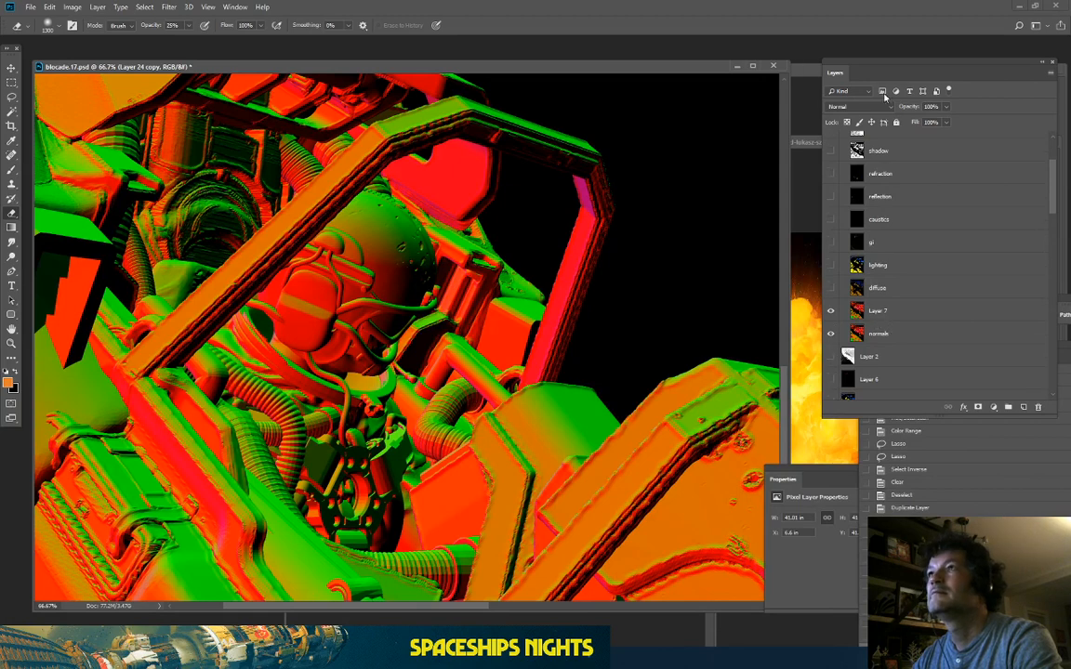
scroll(835, 325, up, 1)
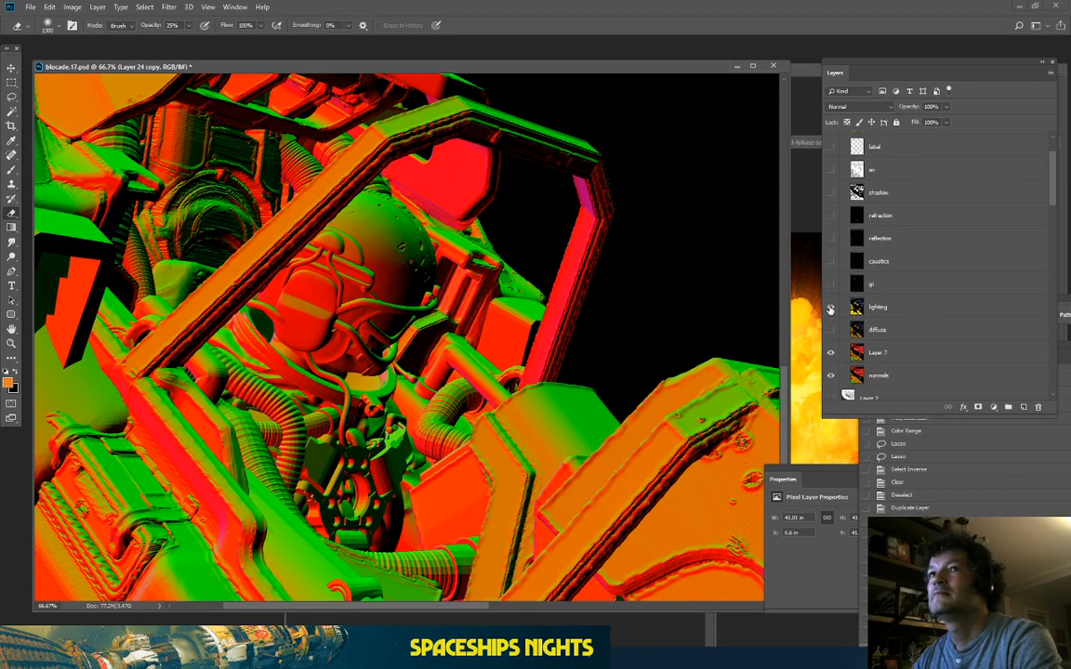
click(830, 308)
click(830, 308)
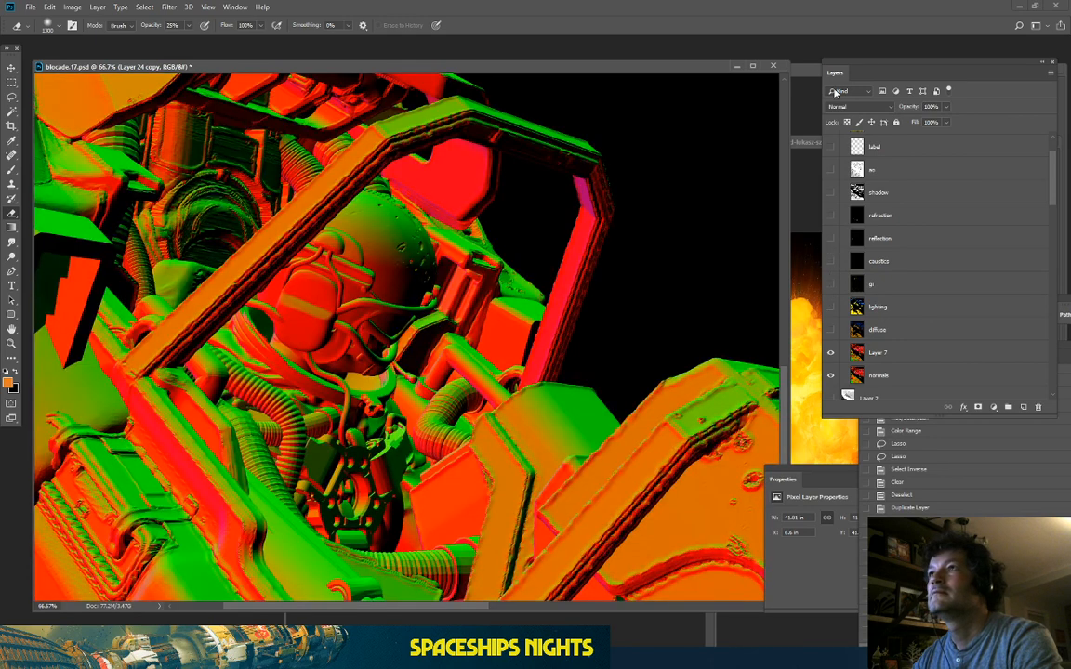
Step: Preview the dark, reflection, refraction and ao passes in turn, then collapse and hide the group
click(830, 283)
click(830, 283)
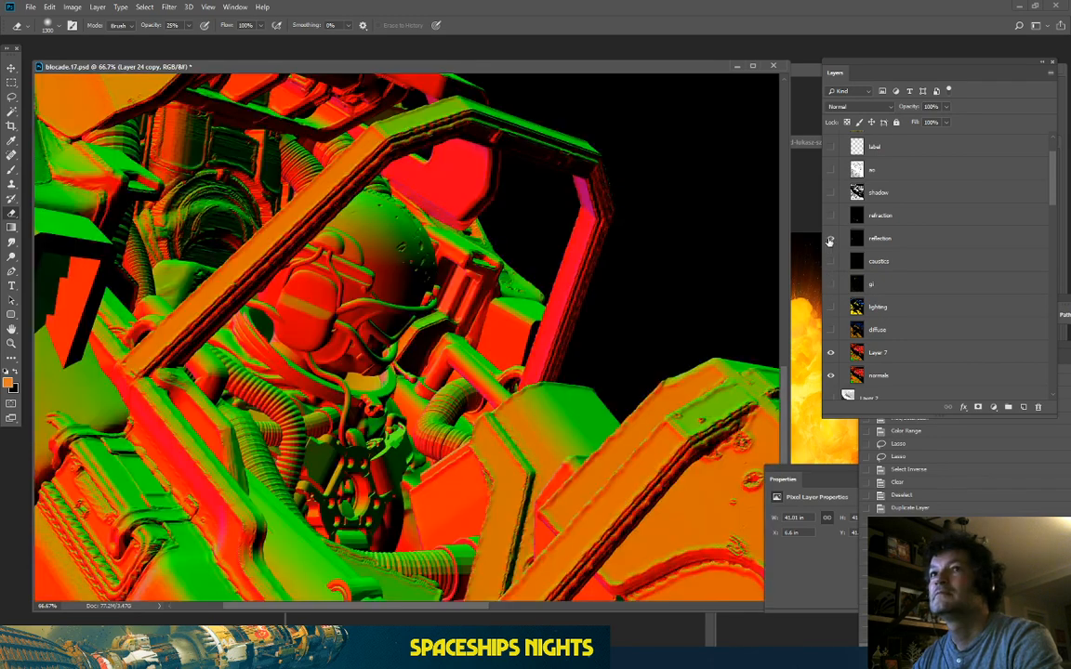
click(830, 239)
click(830, 238)
click(830, 216)
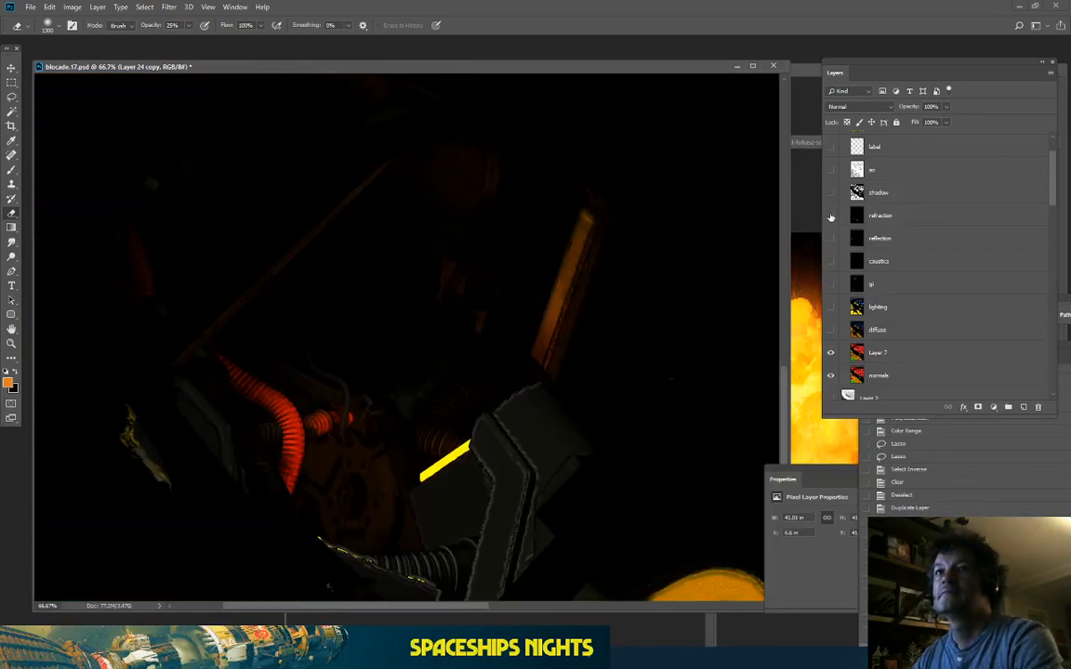
click(831, 216)
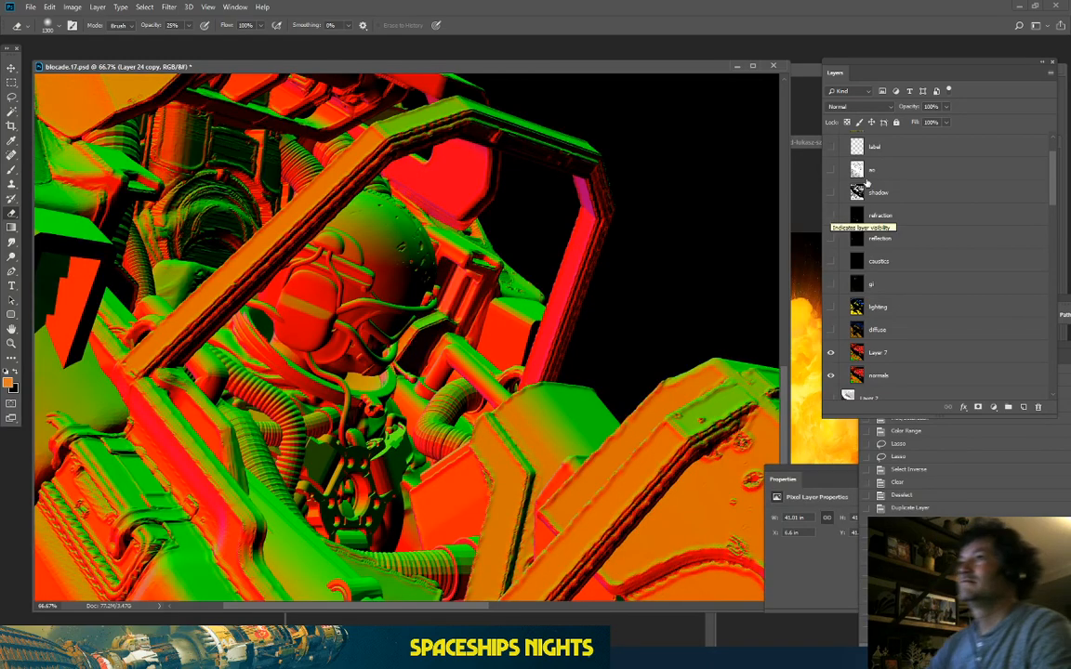
scroll(866, 186, up, 3)
click(830, 226)
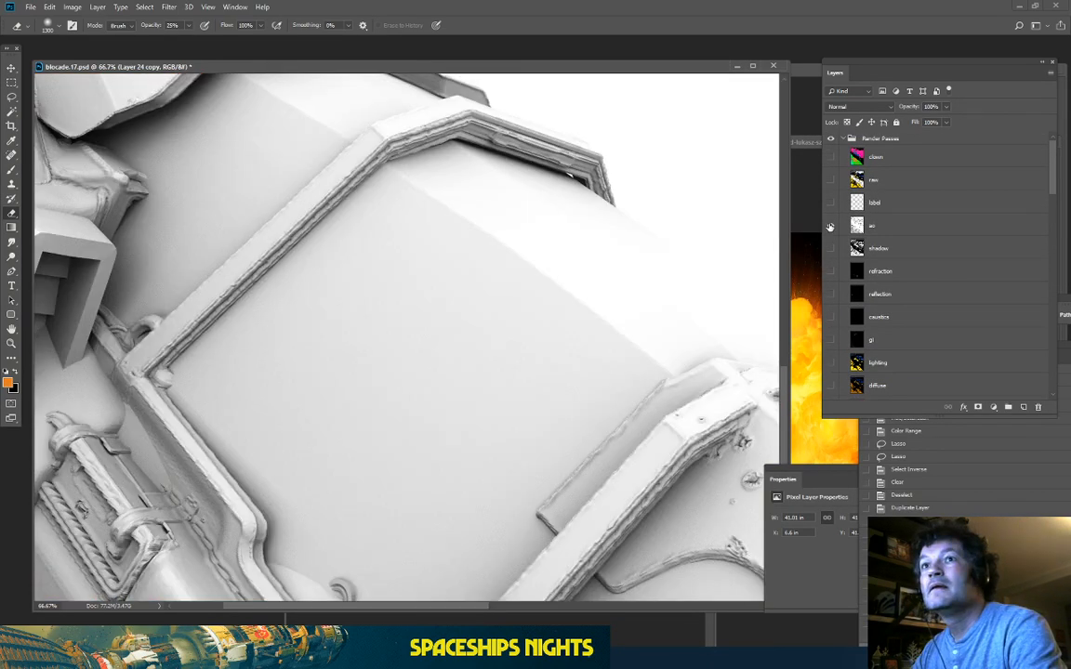
click(830, 226)
click(841, 139)
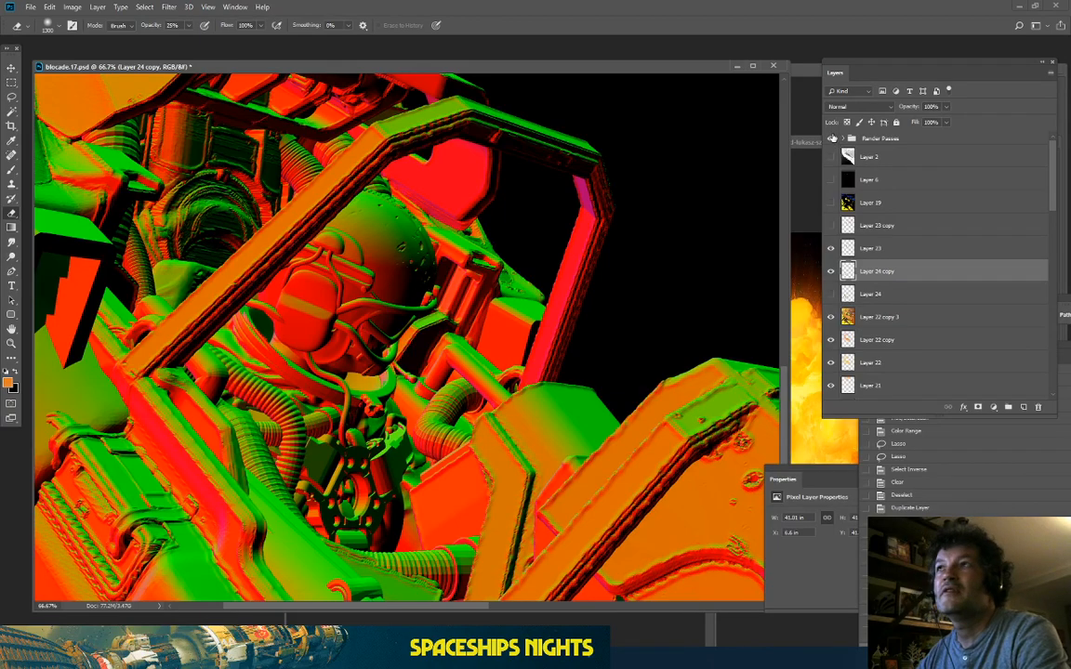
click(831, 139)
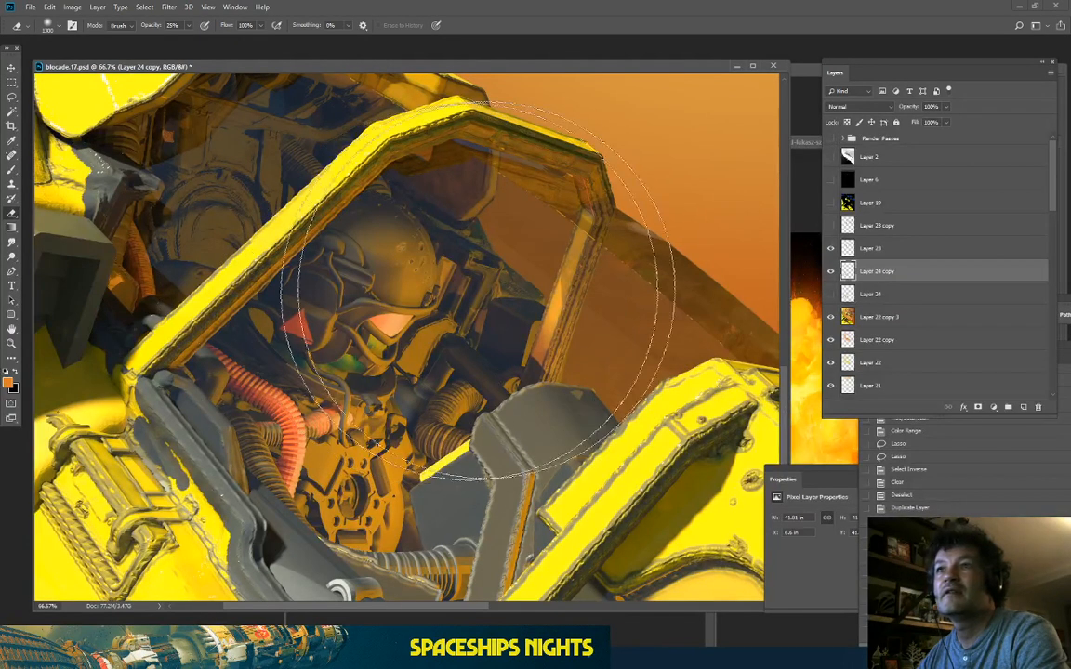
Step: Compare Layer 24 copy on and off, restore Layer 23's engine trails, and zoom out to the full image
click(831, 271)
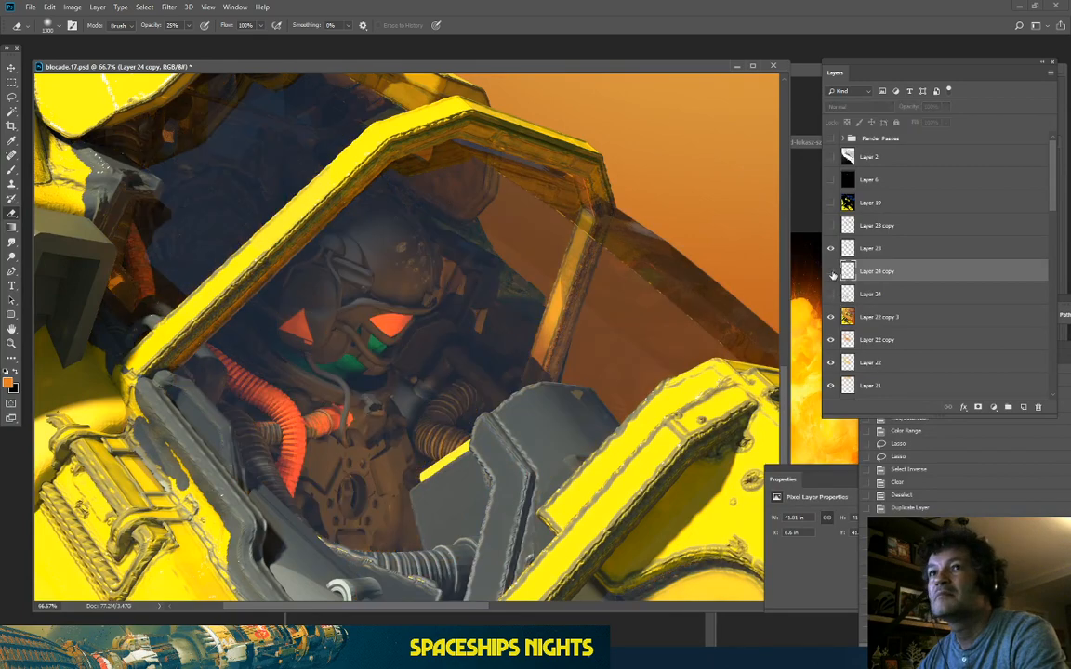
click(831, 271)
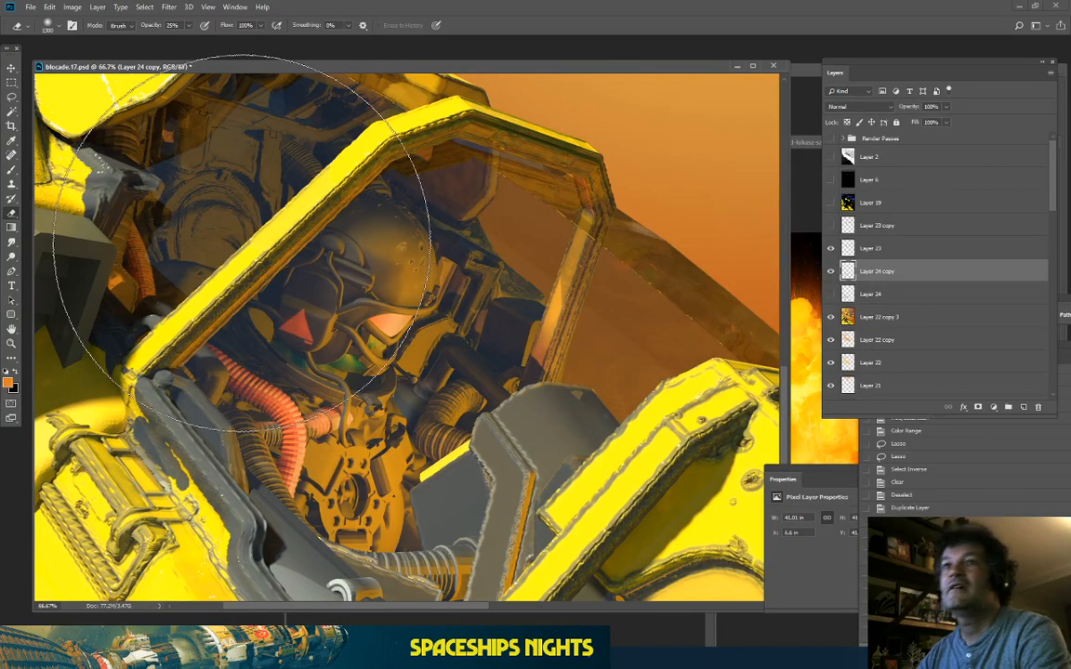
key(ctrl+minus)
key(ctrl+minus)
key(ctrl+minus)
key(ctrl+minus)
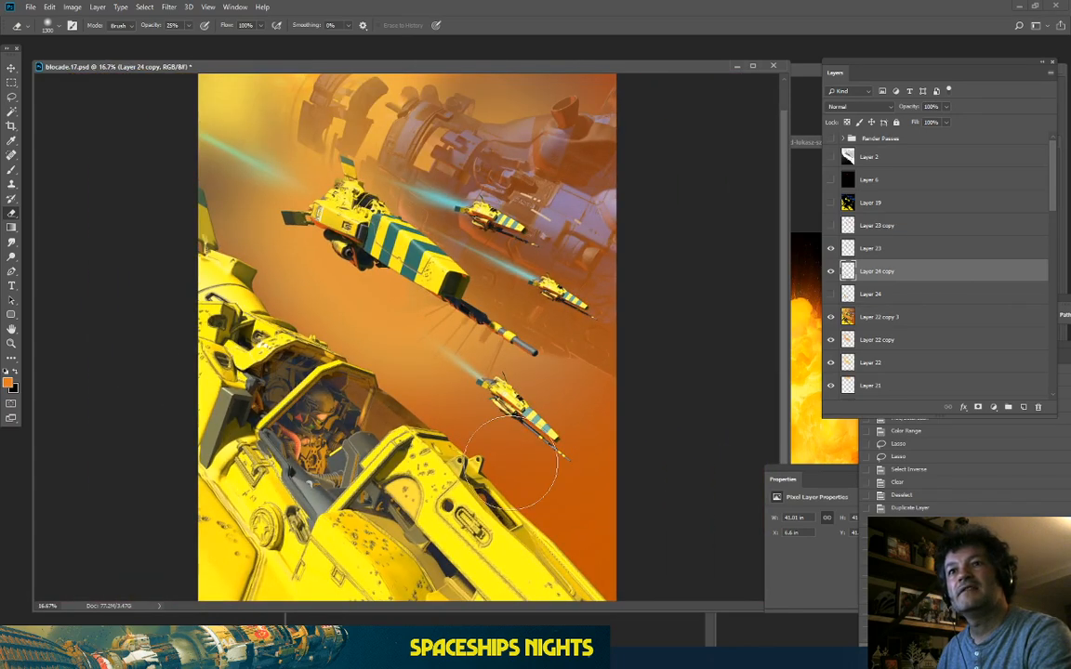
key(ctrl+plus)
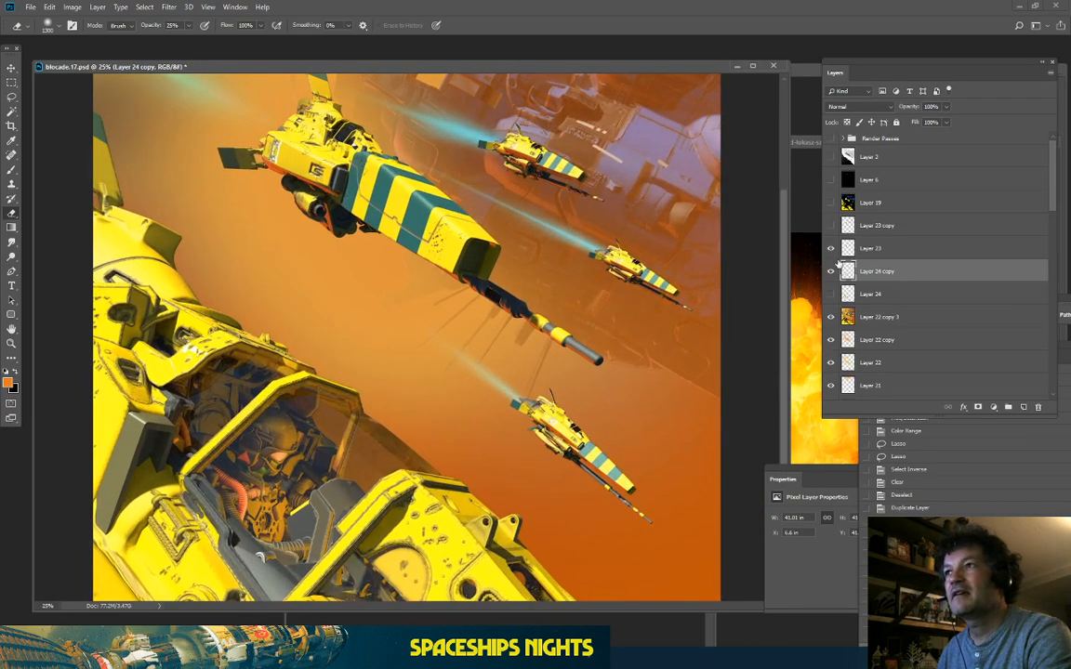
click(832, 253)
click(832, 273)
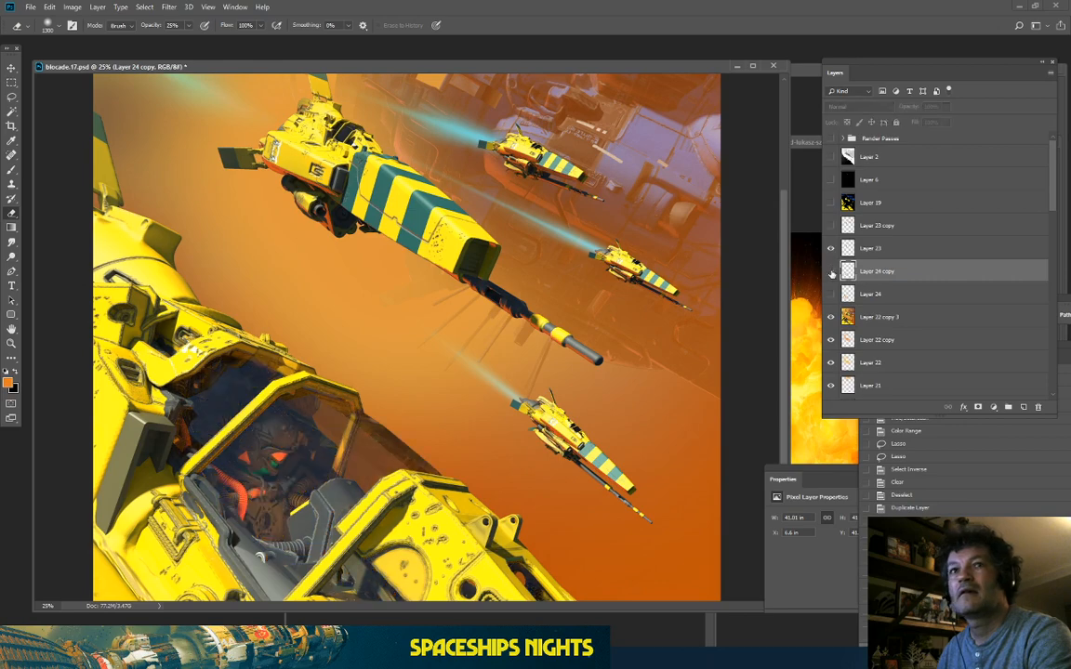
key(ctrl+minus)
click(72, 7)
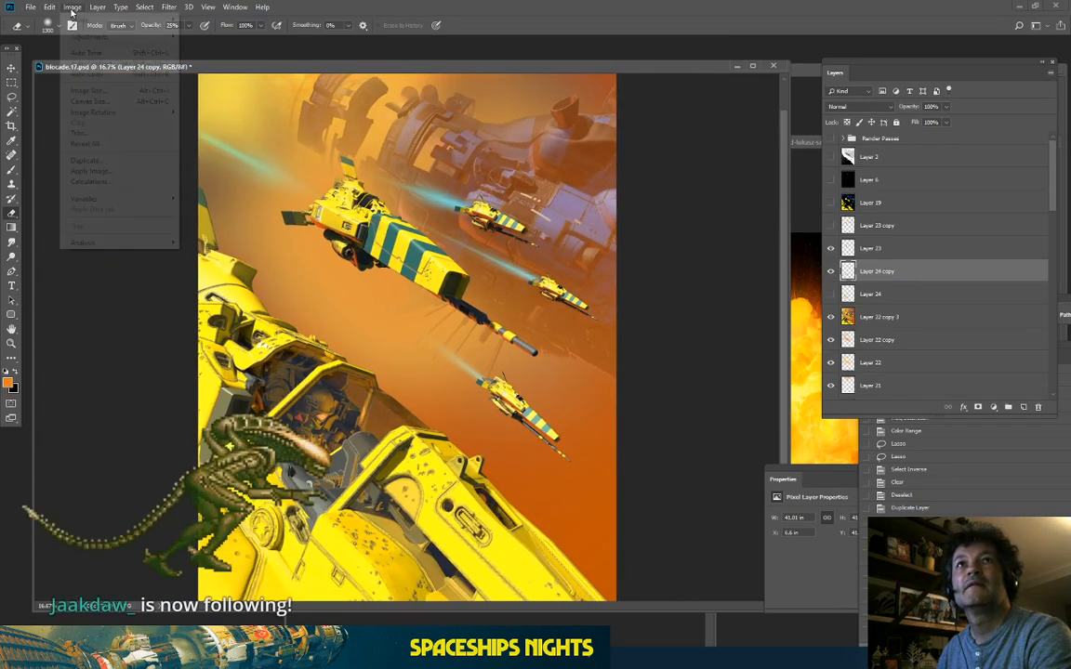
Step: Preview a Hue shift of -10 on Layer 24 copy in Hue/Saturation to warm the cockpit
mouse_move(90, 37)
click(218, 90)
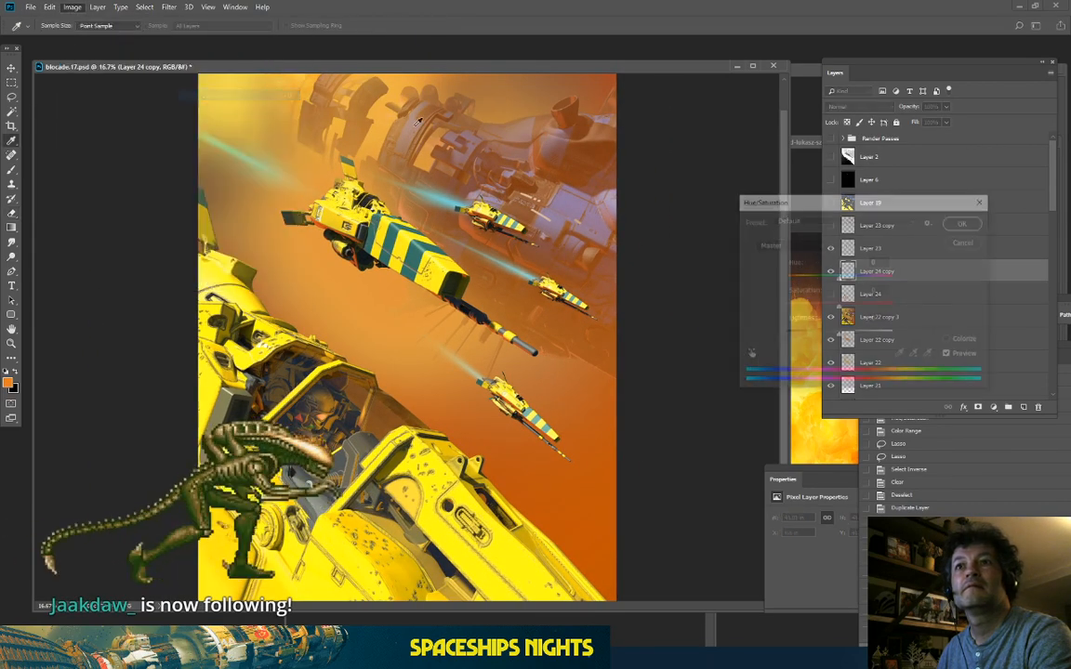
mouse_move(837, 279)
mouse_down()
mouse_move(808, 279)
mouse_move(832, 283)
mouse_up()
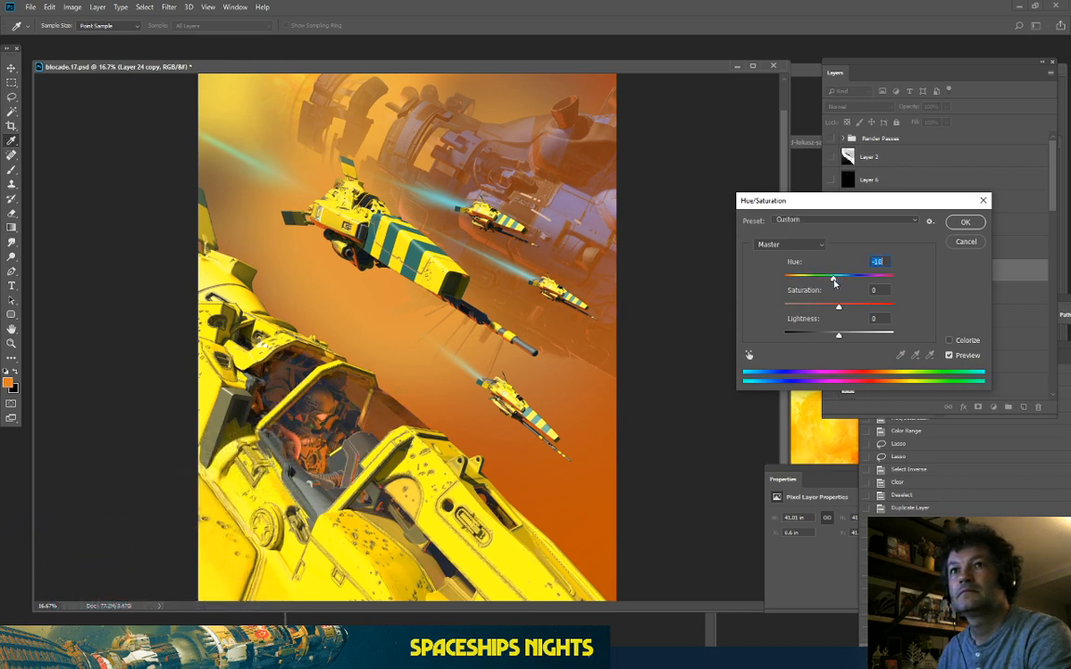
Step: Apply the -10 hue shift to the cockpit haze layer
click(960, 226)
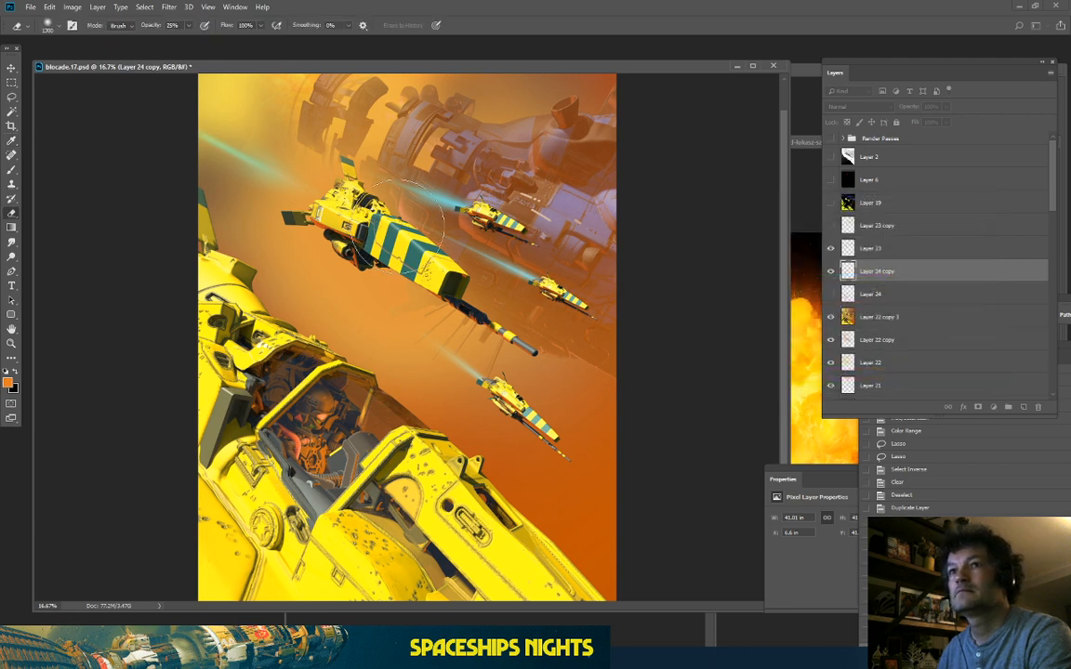
key(ctrl+minus)
key(ctrl+plus)
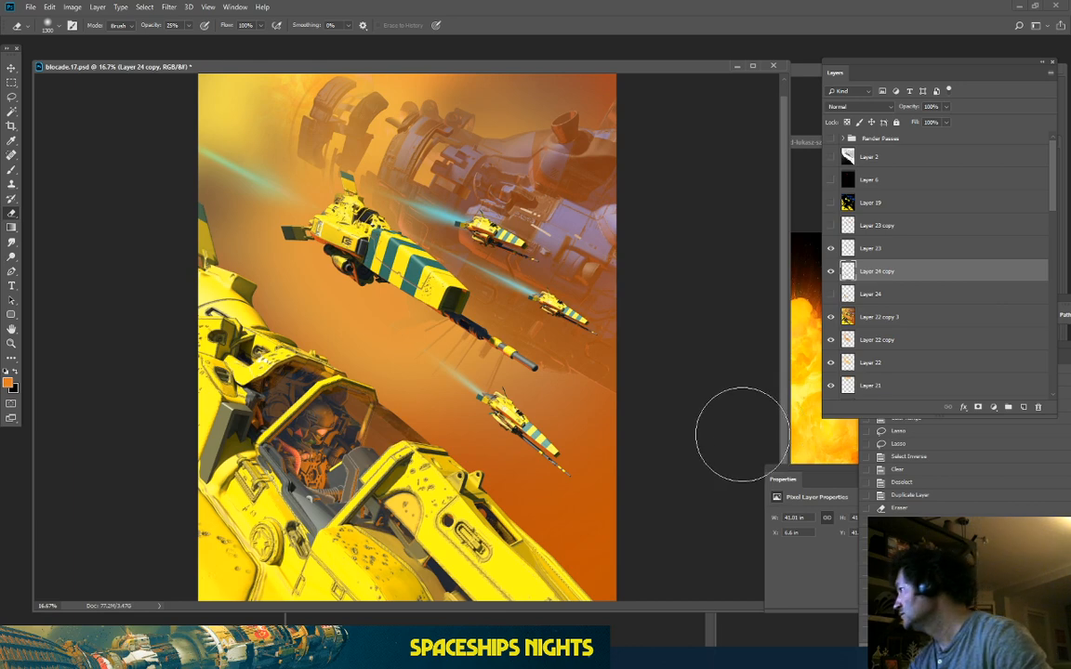
Step: Duplicate Layer 22 copy 3, Layer 24 copy and Layer 23, and merge the copies
click(902, 317)
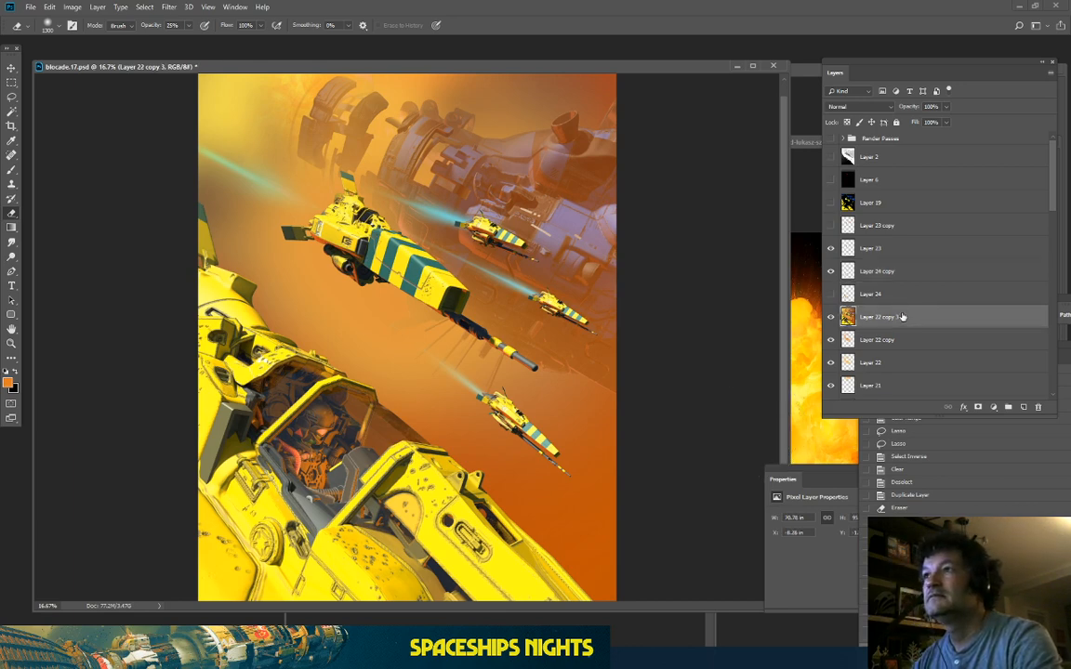
scroll(896, 319, down, 2)
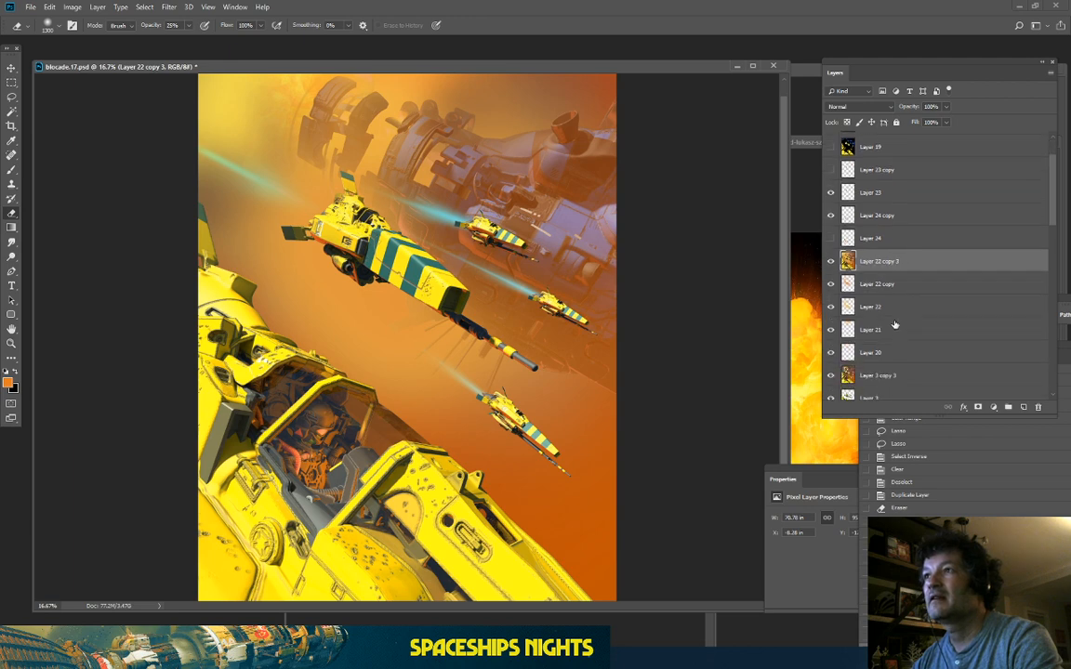
ctrl+click(881, 217)
ctrl+click(879, 192)
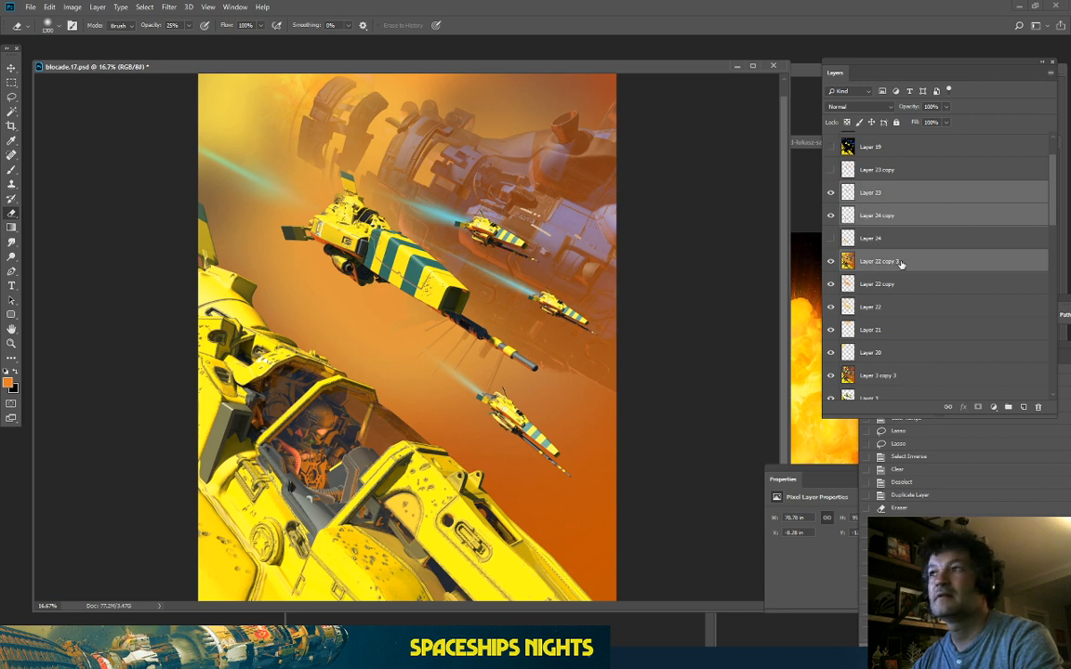
key(ctrl+j)
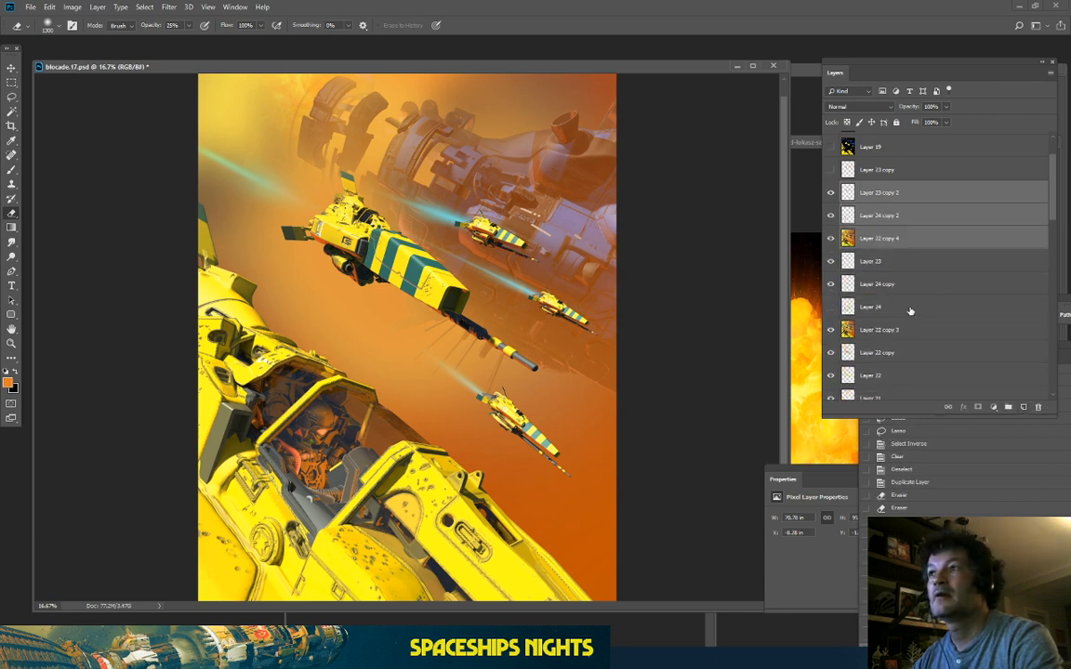
right_click(881, 247)
click(894, 505)
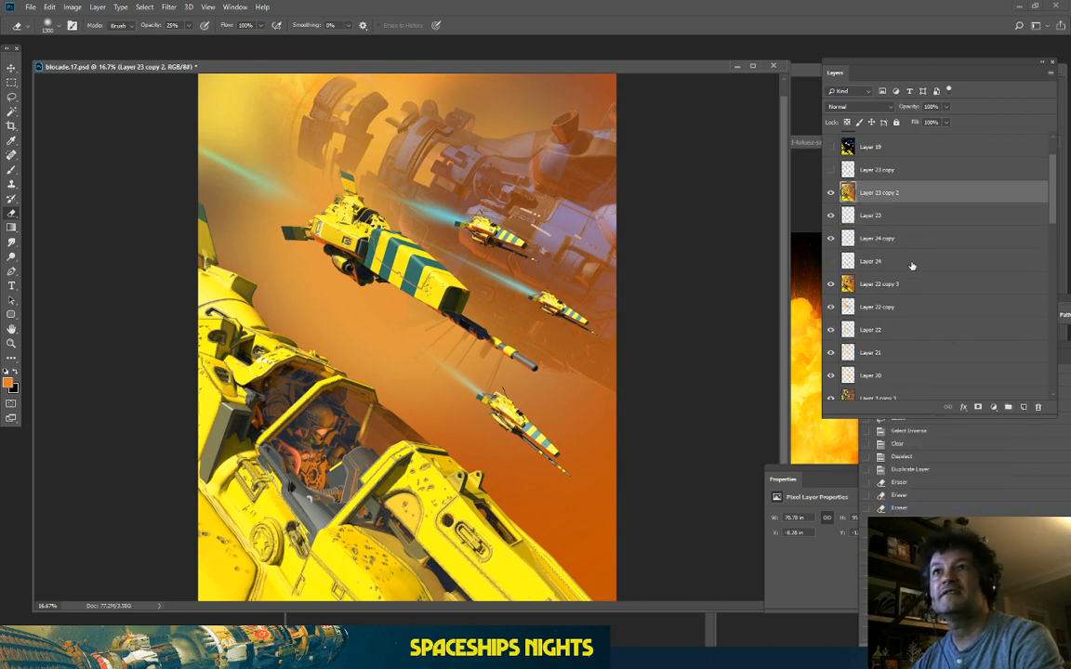
Step: Copy the selected foreground yellow ship onto its own new layer, Layer 25
key(ctrl+minus)
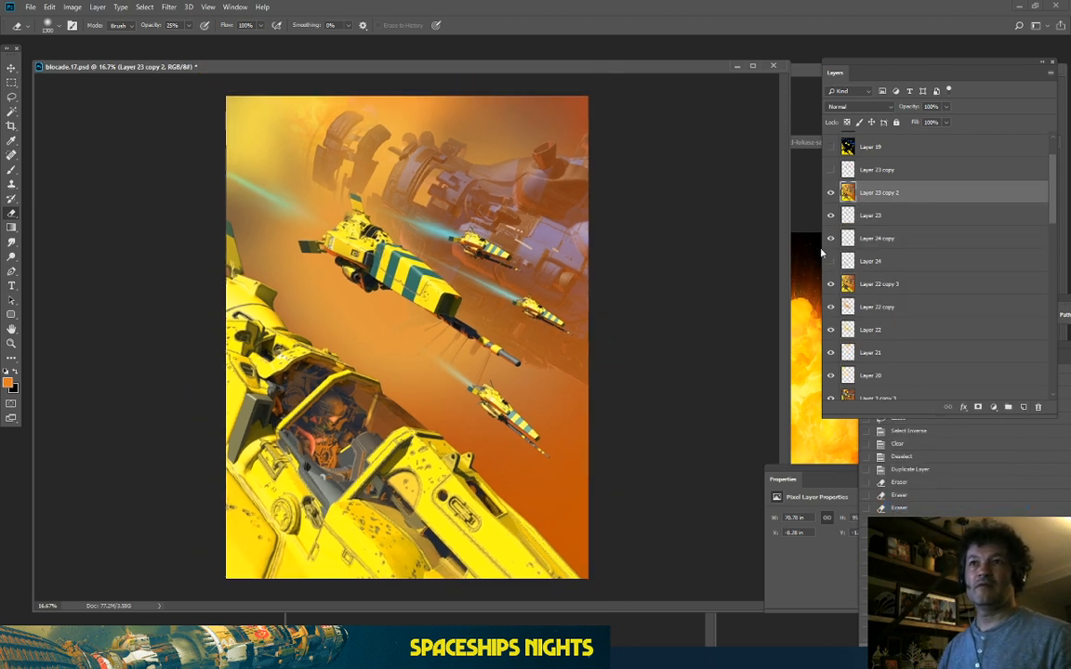
key(ctrl+plus)
key(ctrl+plus)
drag(572, 349, 493, 200)
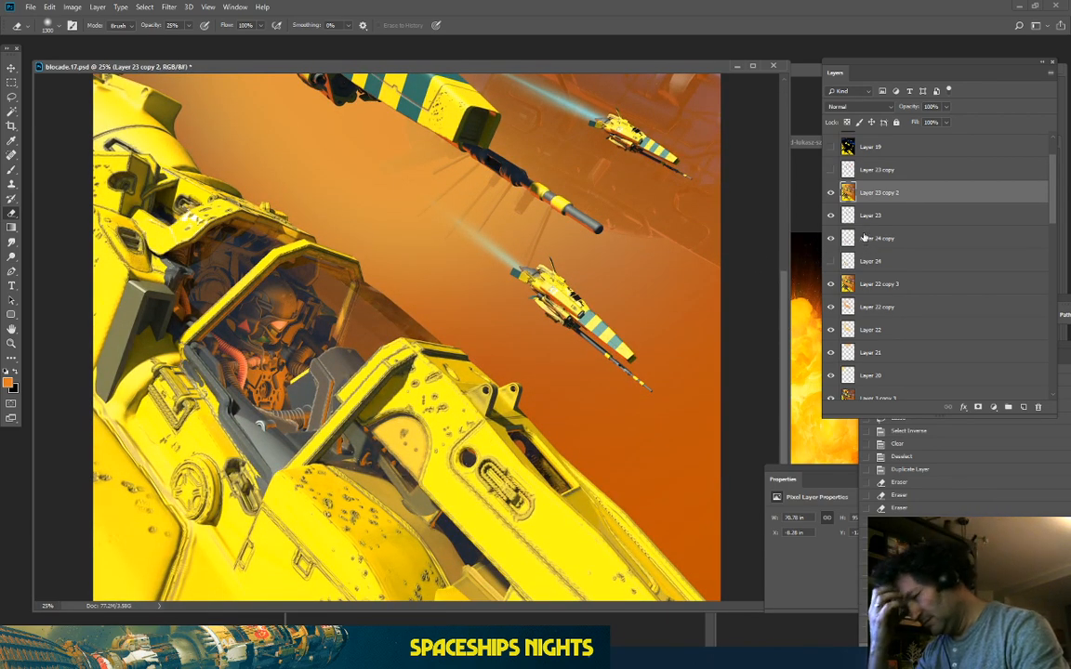
scroll(855, 241, down, 4)
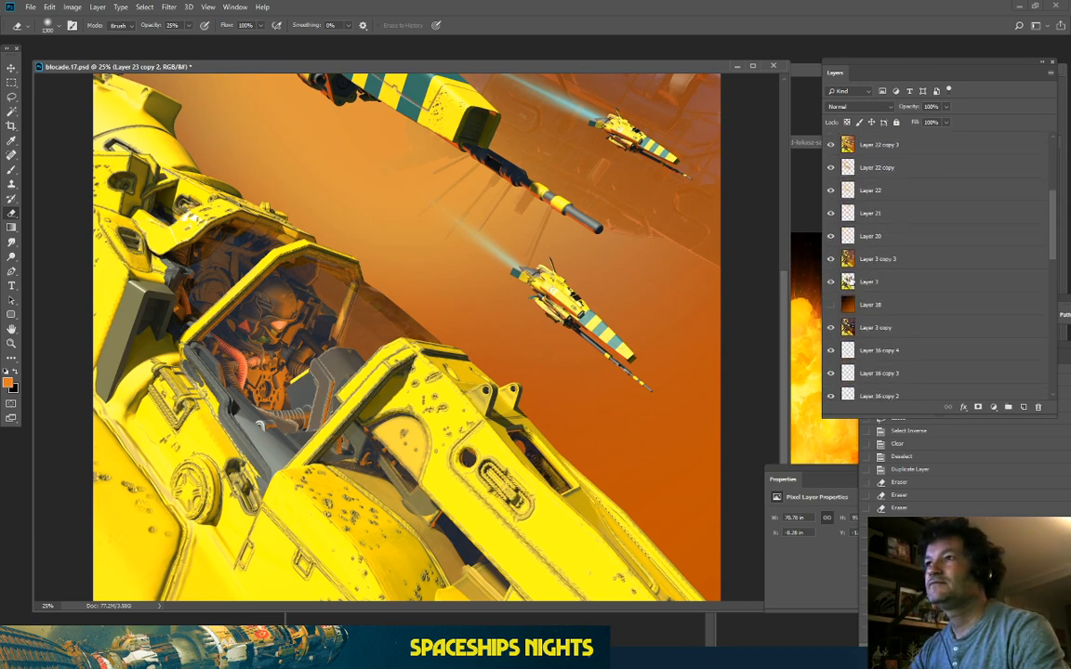
scroll(855, 279, up, 1)
ctrl+click(849, 333)
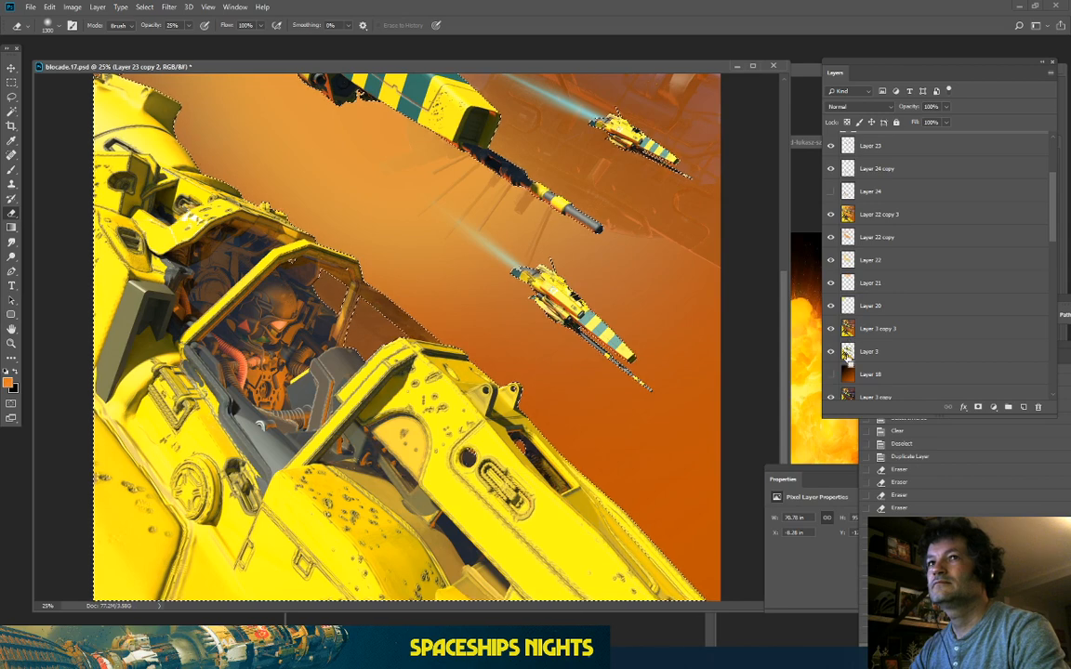
scroll(852, 335, up, 5)
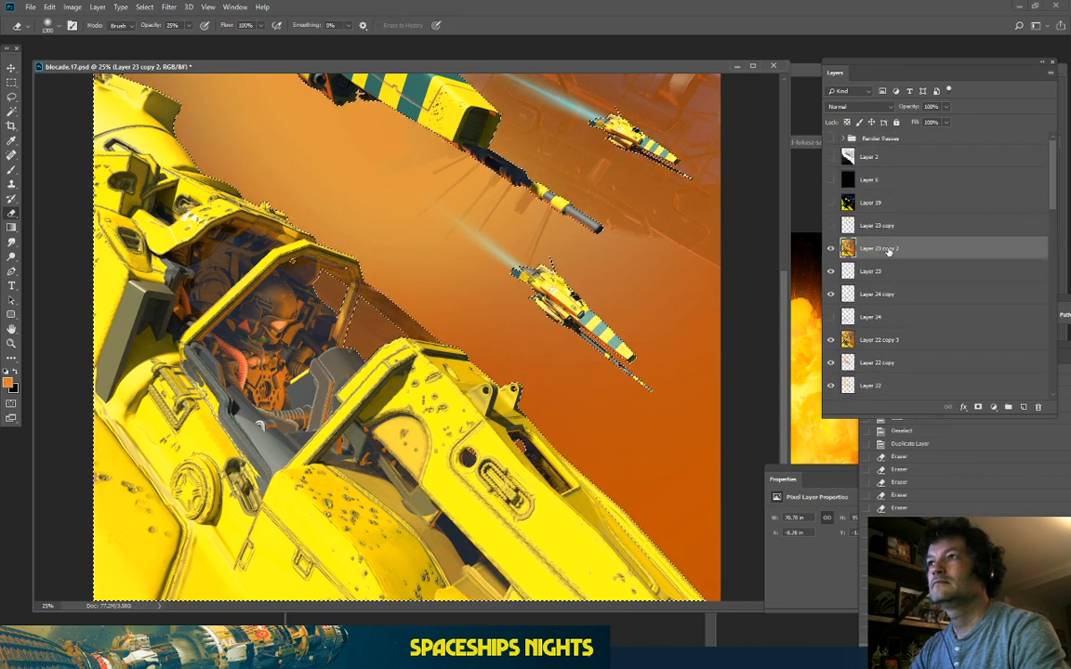
key(ctrl+j)
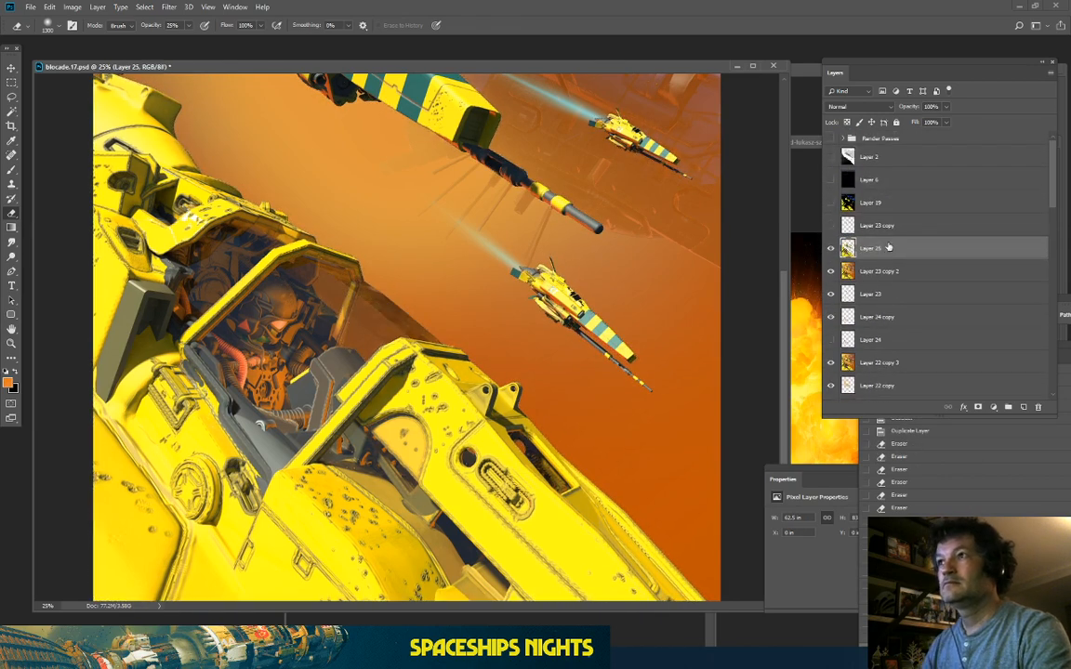
click(831, 250)
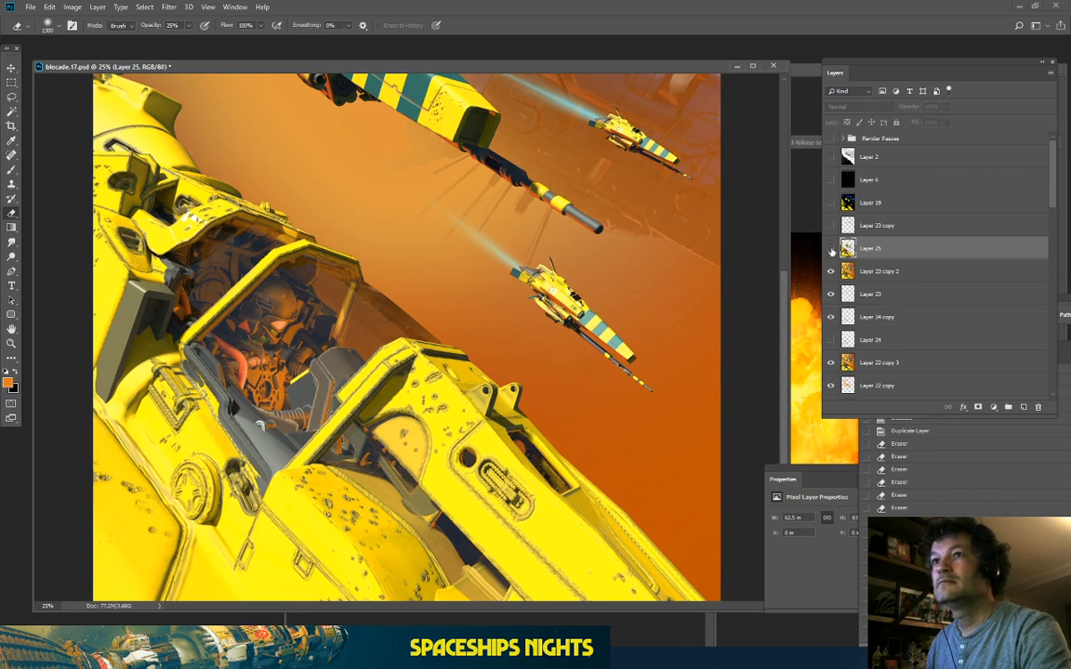
click(831, 250)
Step: Add empty Layer 26 and duplicate the merged Layer 23 copy 2
click(1023, 408)
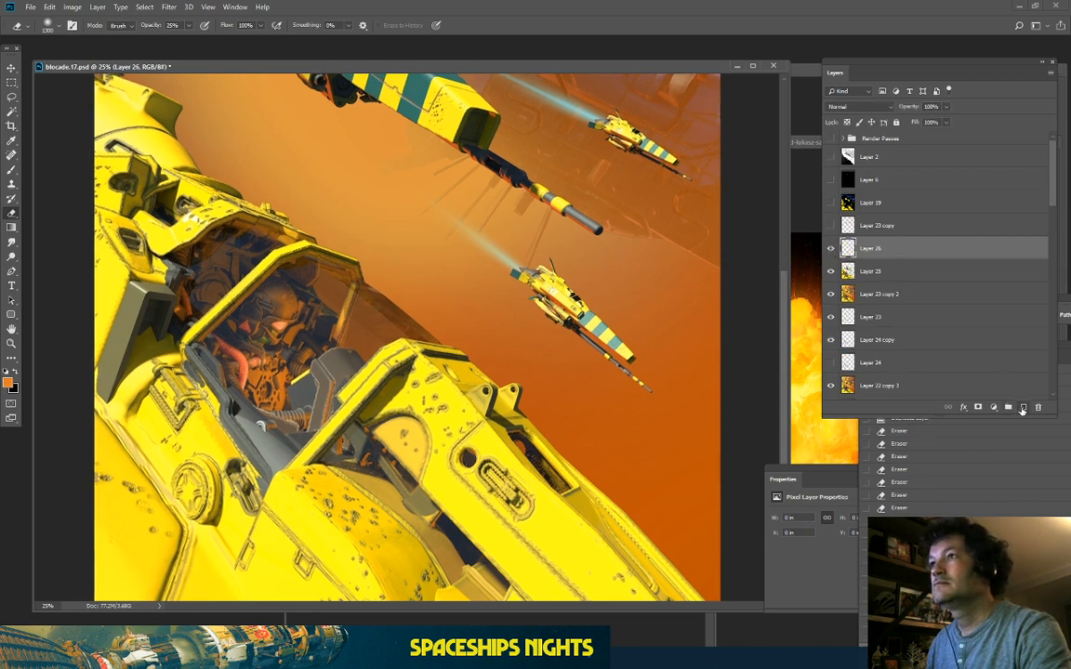
key(ctrl+minus)
key(ctrl+minus)
key(ctrl+minus)
key(ctrl+minus)
key(ctrl+plus)
key(ctrl+plus)
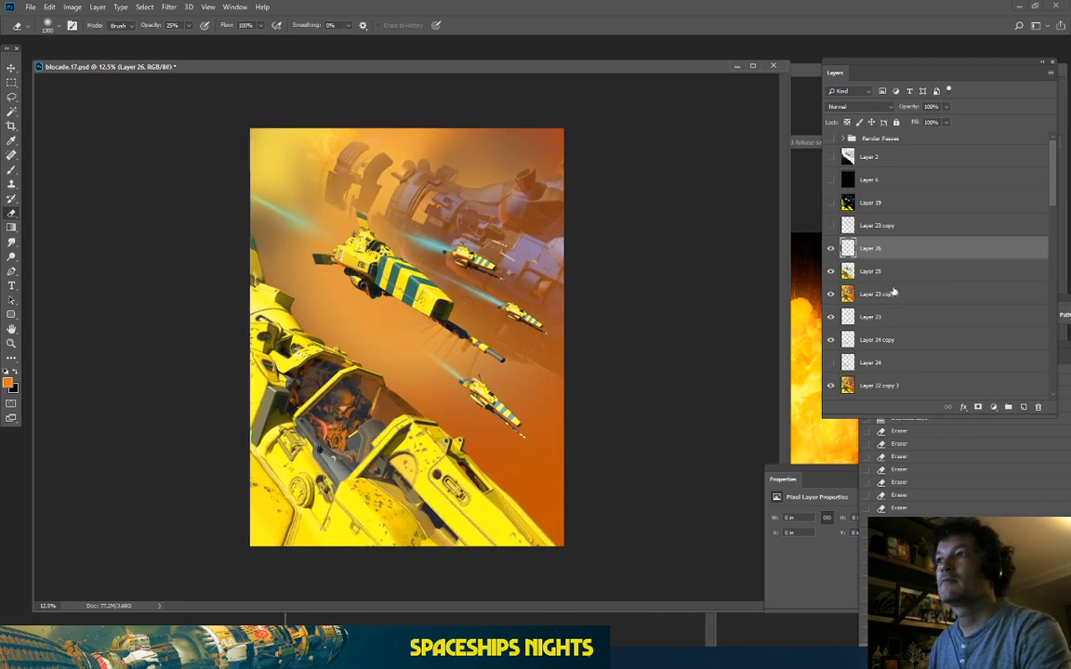
click(892, 293)
key(ctrl+j)
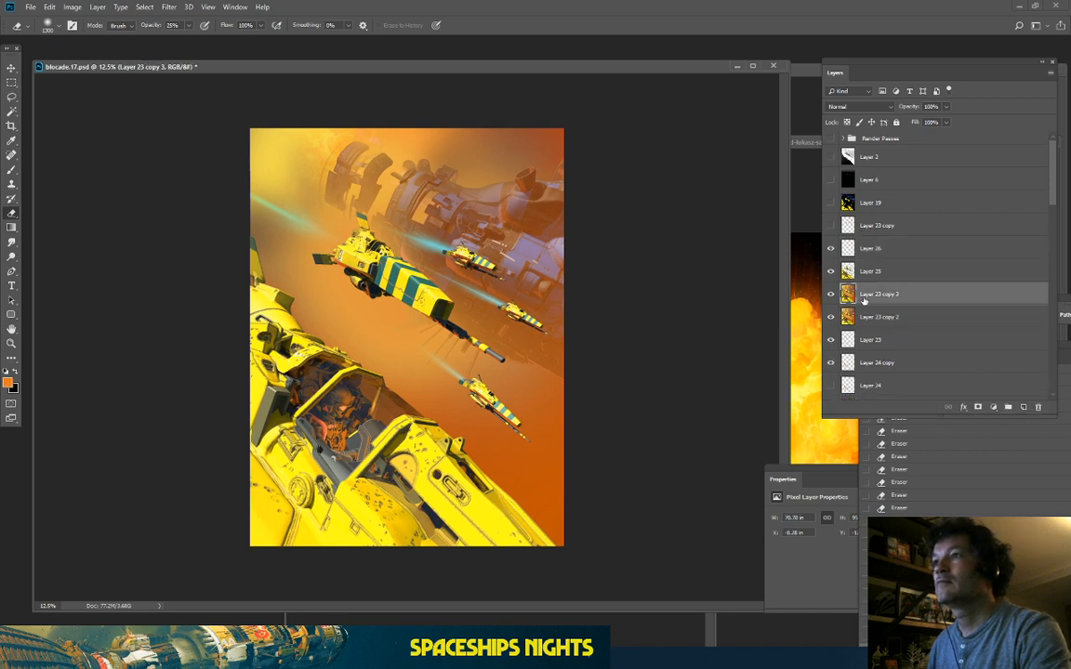
Step: Turn on Colorize in Hue/Saturation for Layer 23 copy 3 and try out different tint hues
click(76, 9)
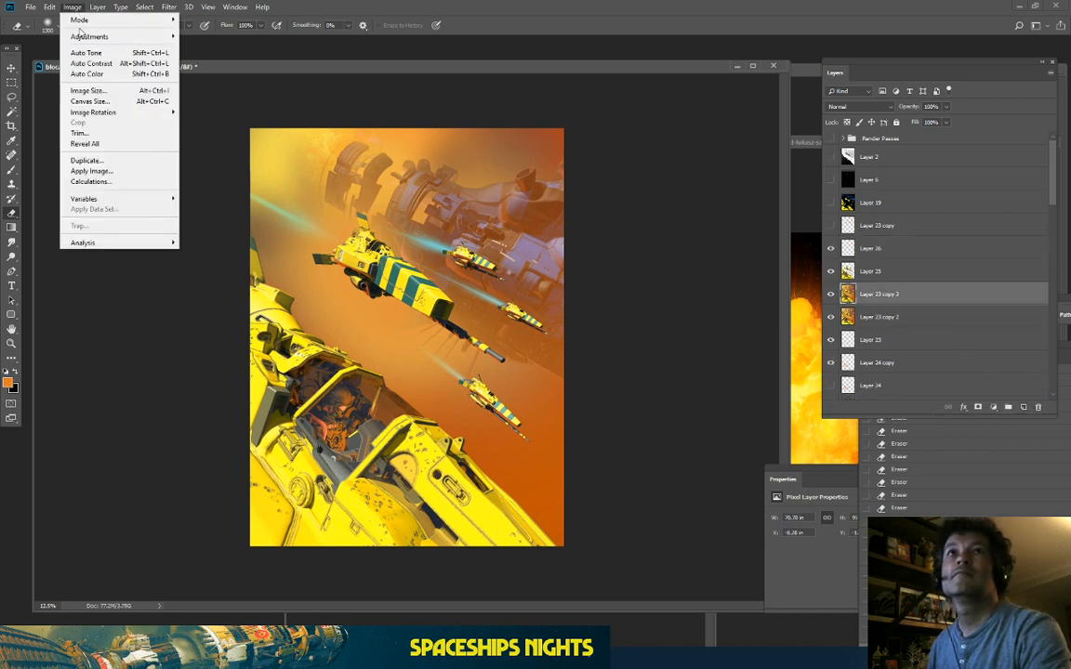
mouse_move(79, 36)
click(232, 98)
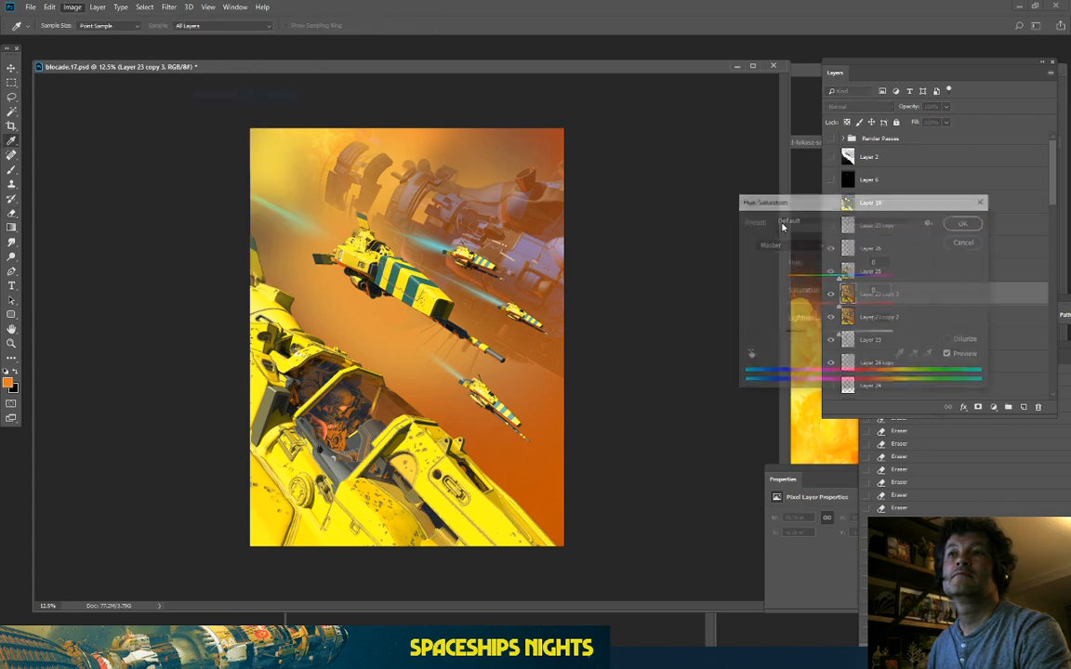
click(949, 340)
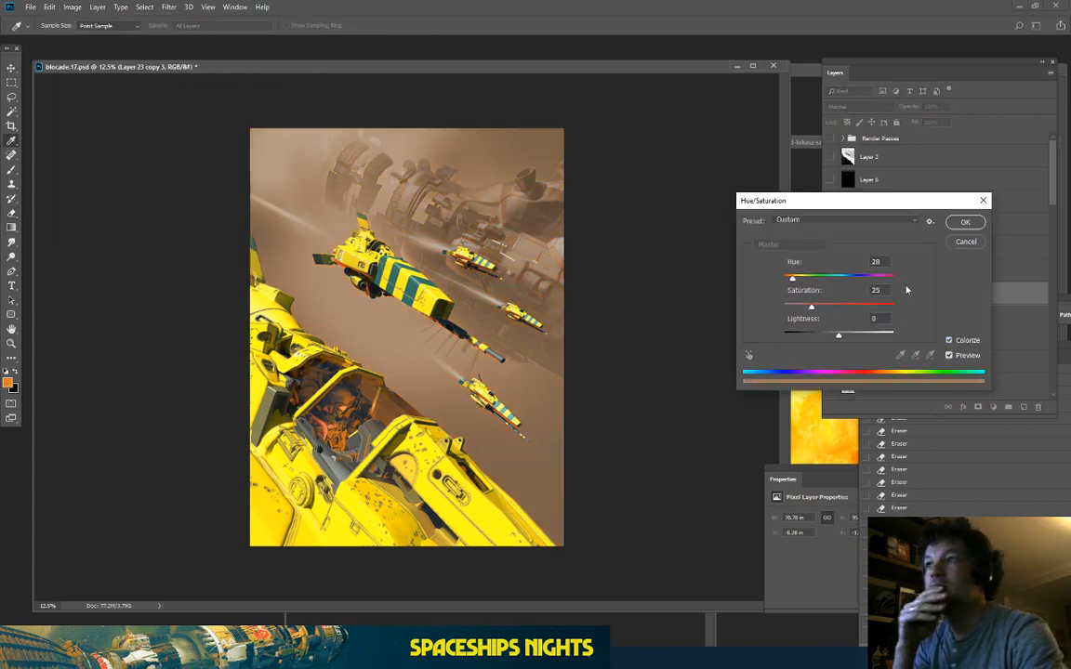
click(871, 307)
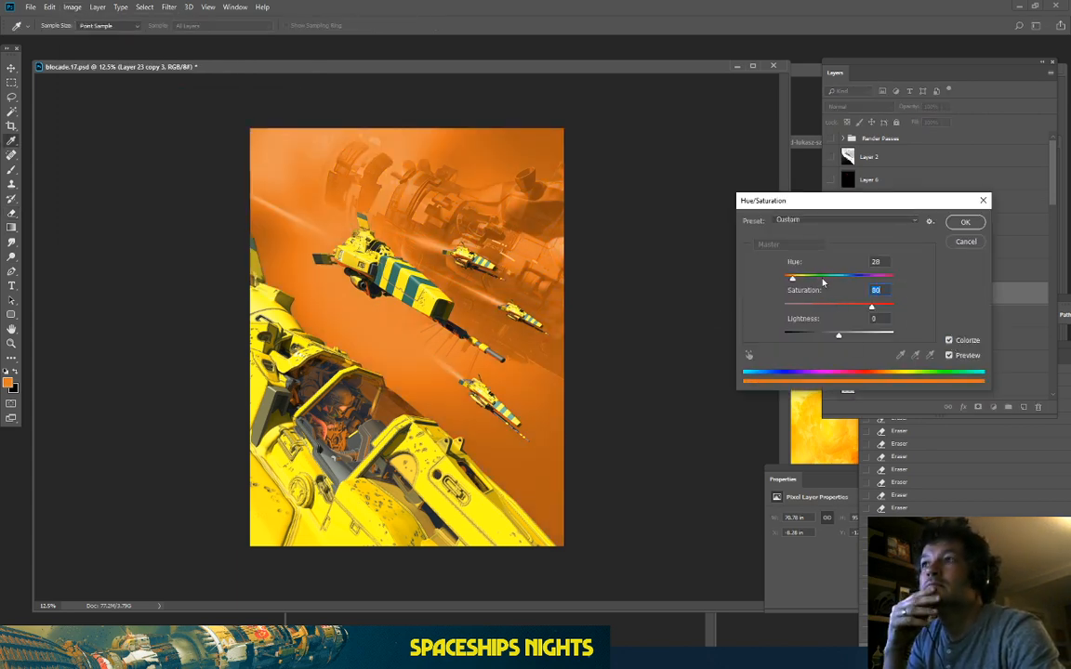
drag(822, 281, 855, 289)
drag(871, 278, 891, 300)
key(ctrl+plus)
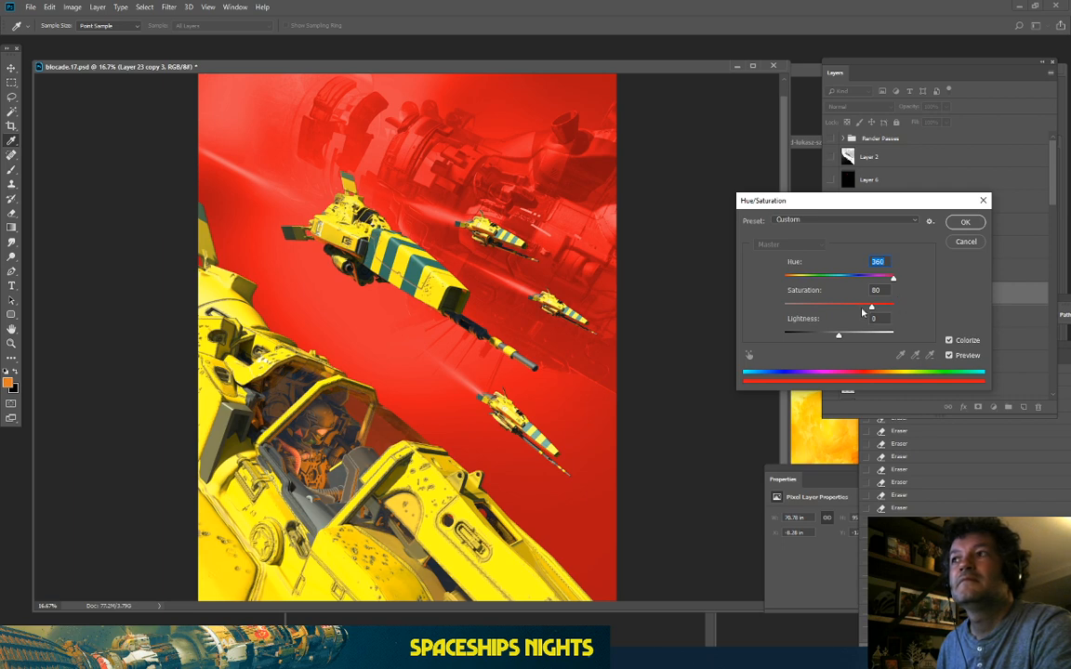
Step: Settle the tint on Hue 193, Saturation 78, Lightness -42 and apply it
drag(830, 336, 827, 338)
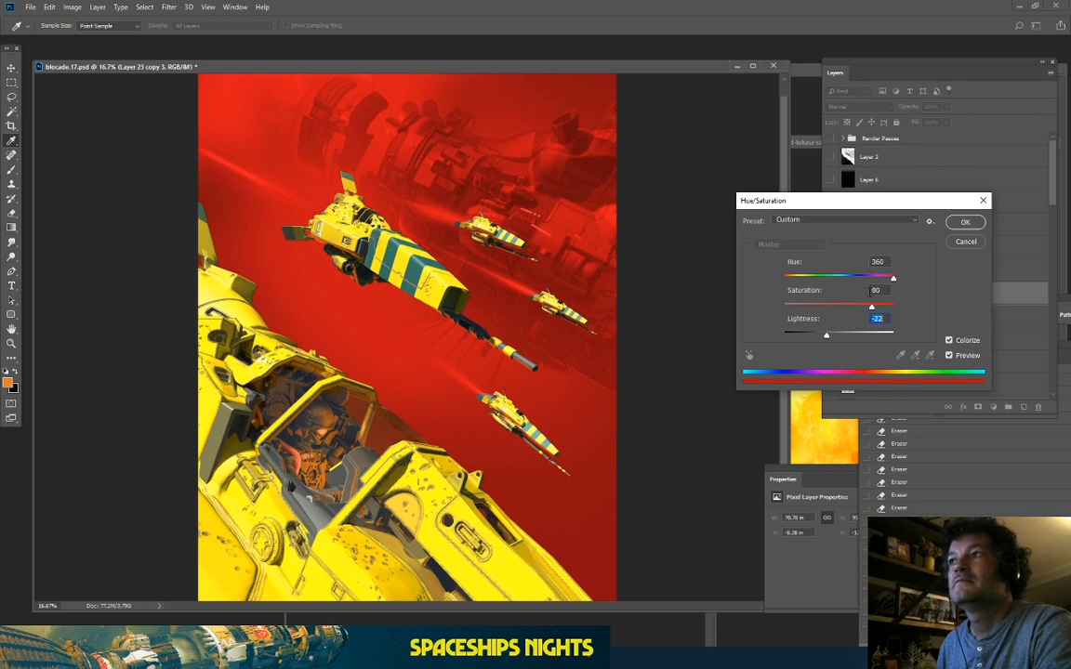
drag(871, 307, 786, 292)
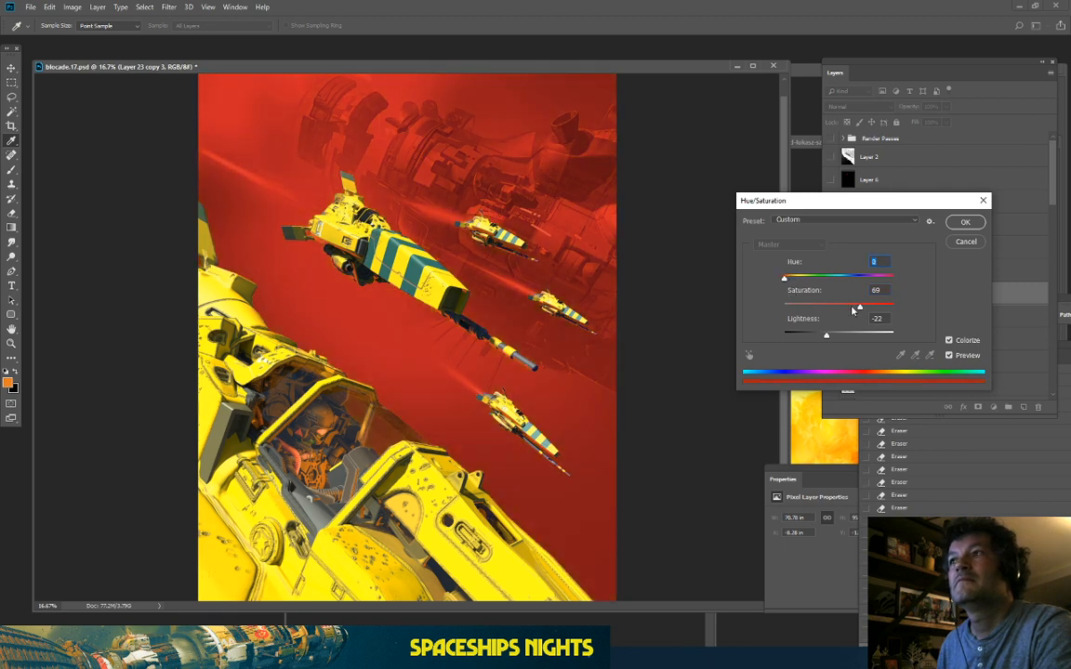
drag(860, 307, 852, 310)
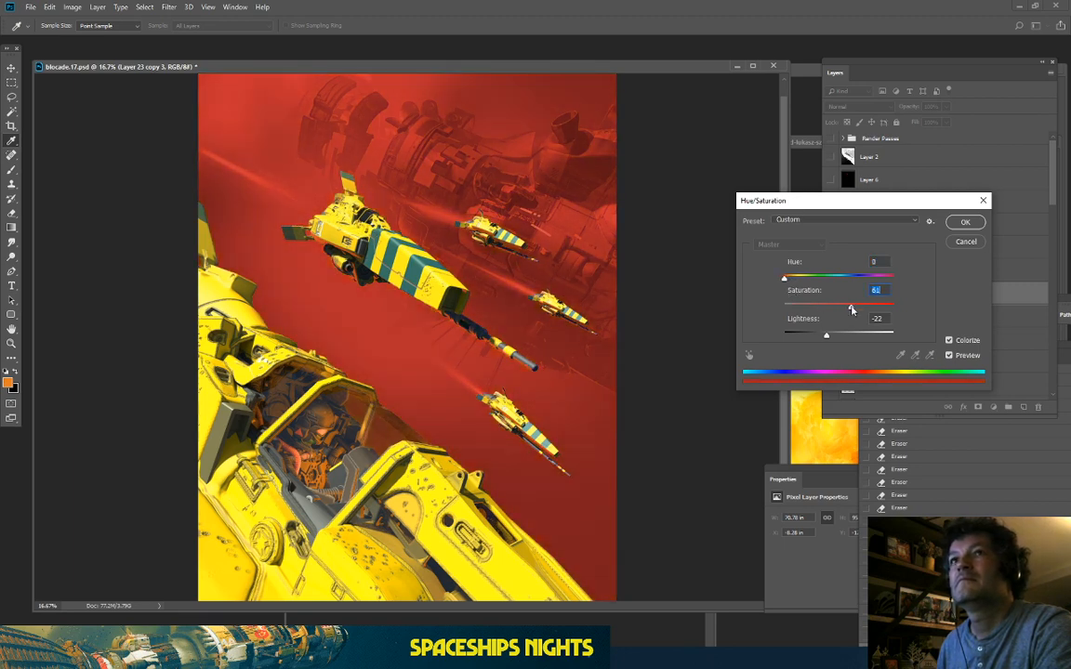
drag(786, 279, 786, 287)
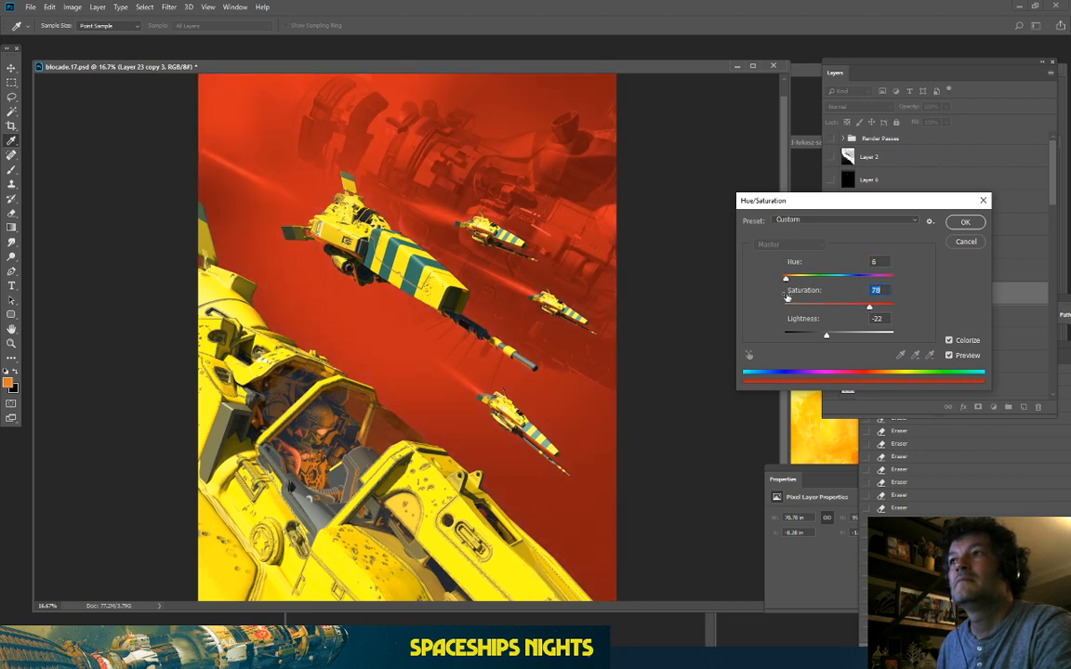
drag(828, 339, 838, 339)
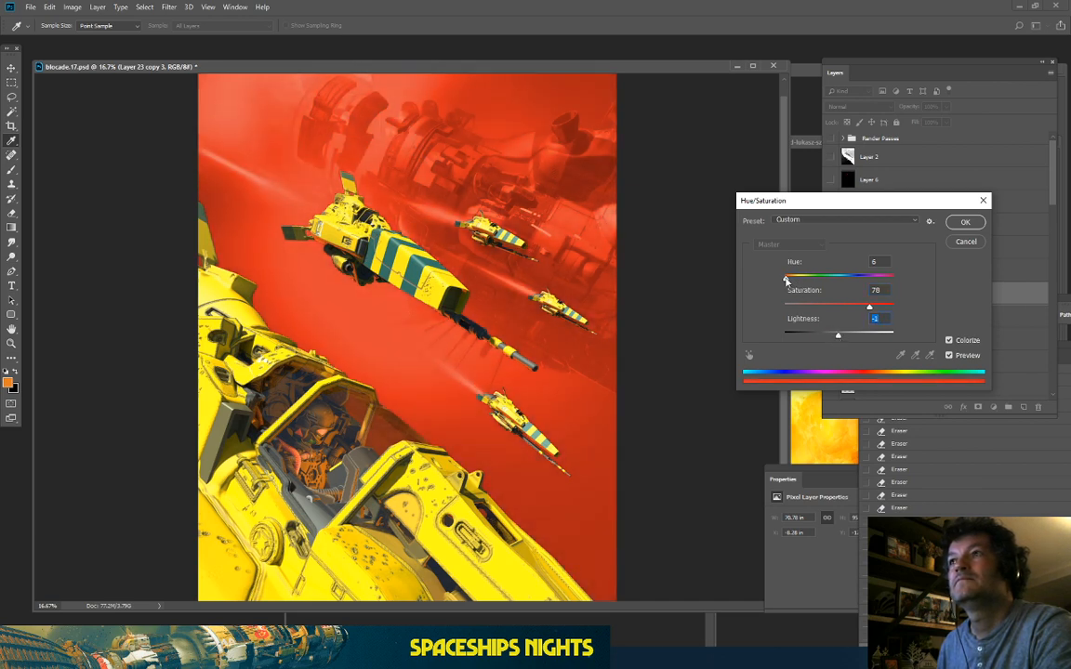
drag(786, 281, 785, 282)
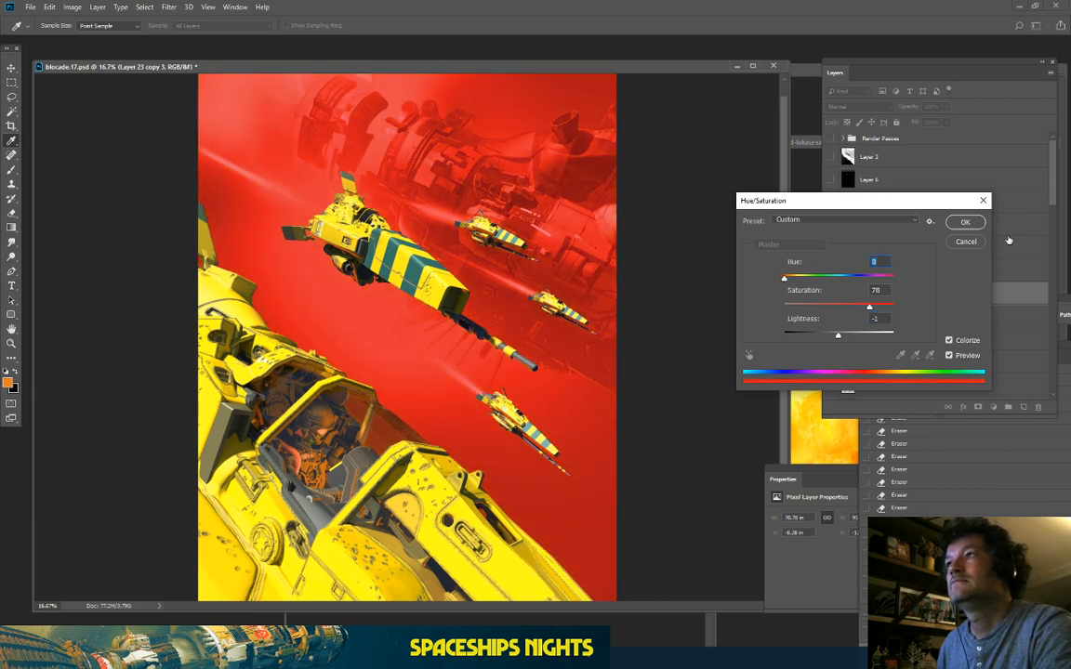
drag(893, 276, 831, 290)
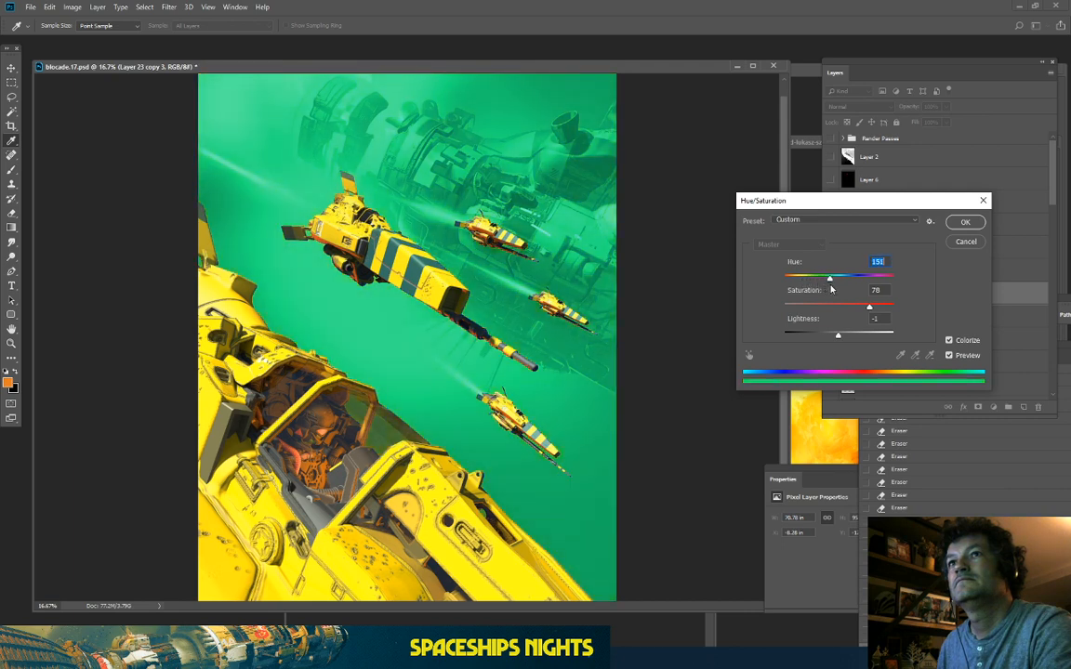
click(817, 336)
mouse_move(817, 338)
mouse_down()
mouse_move(798, 336)
mouse_move(816, 337)
mouse_up()
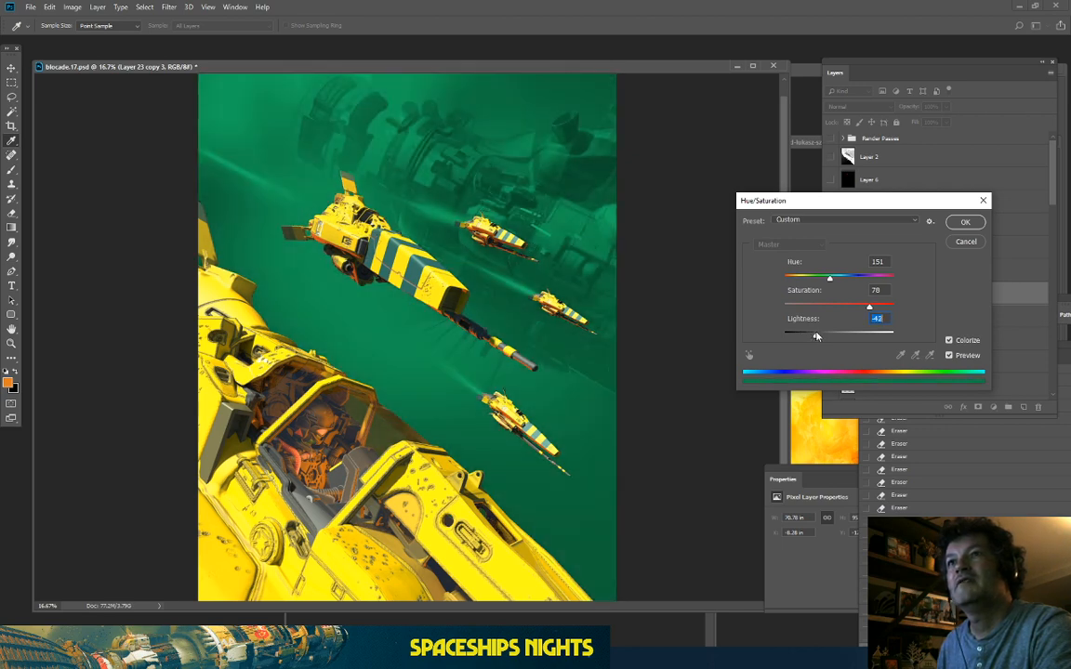
drag(843, 283, 843, 283)
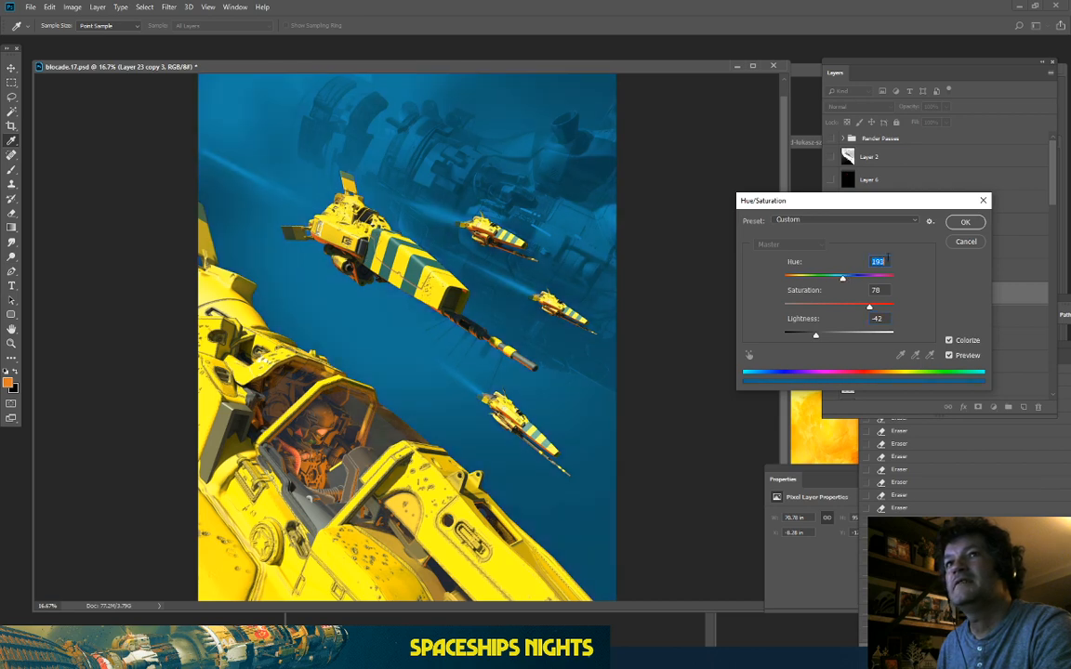
key(Return)
Step: Compare the scene with and without the blue-tinted Layer 23 copy 3
key(e)
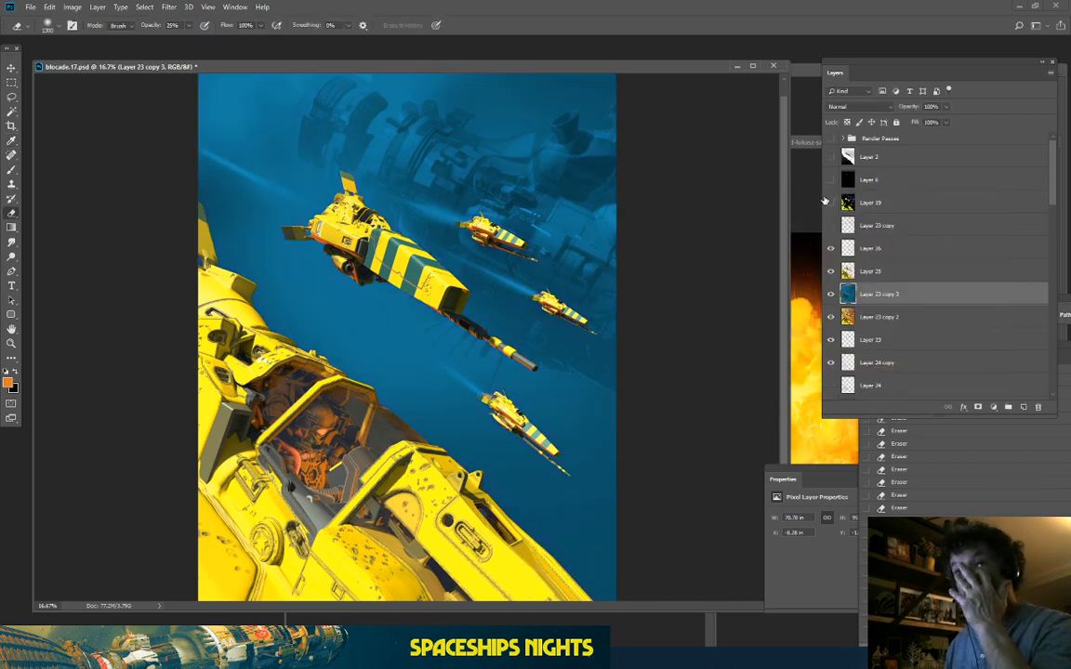
key(ctrl+minus)
key(ctrl+minus)
key(ctrl+plus)
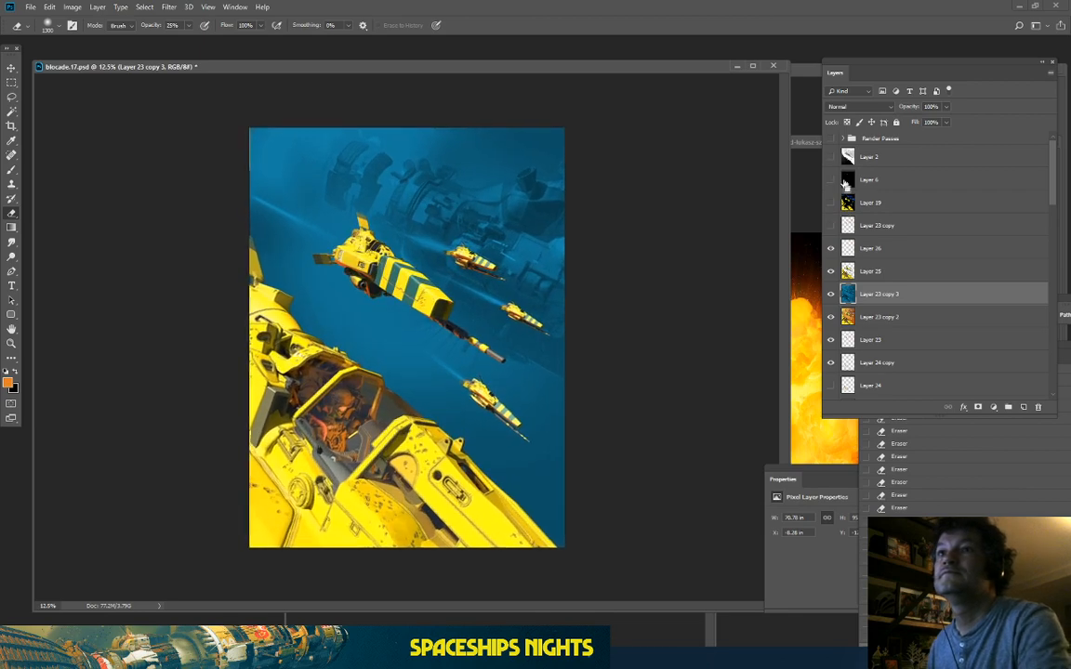
key(ctrl+plus)
click(831, 294)
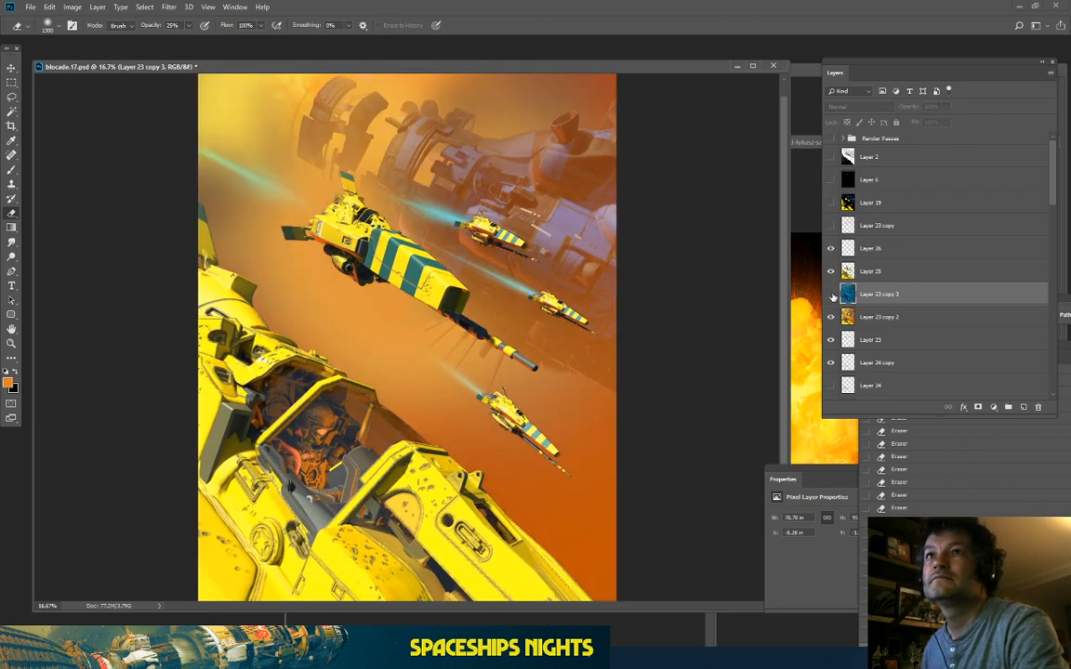
click(831, 294)
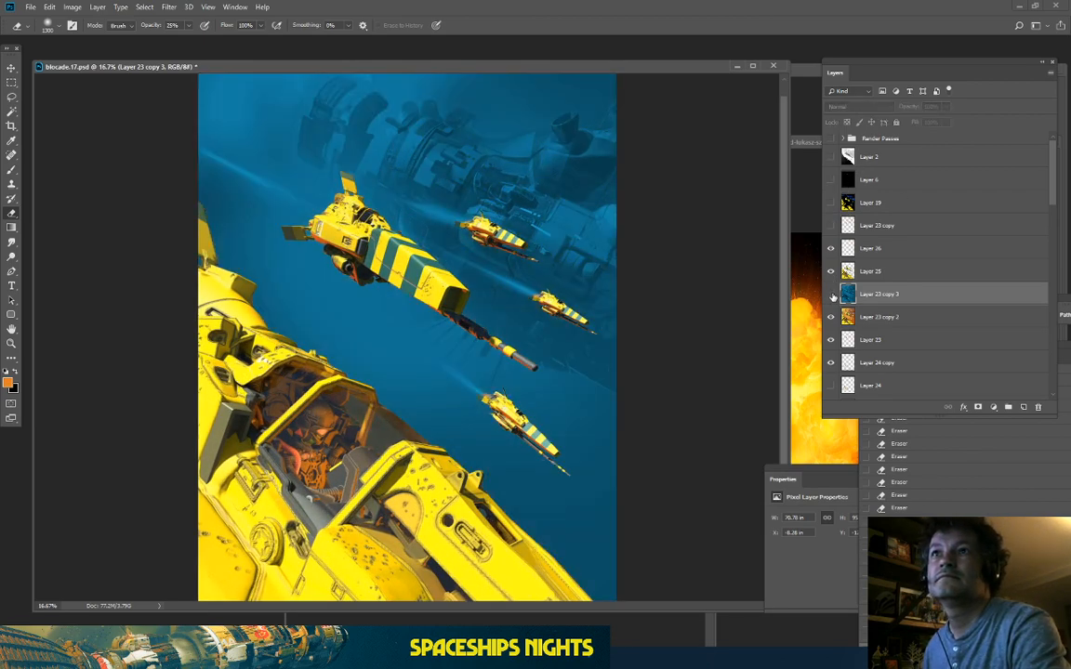
click(831, 294)
click(831, 294)
Step: Cycle Layer 23 copy 3's blend mode through Multiply, Screen, Overlay and Hard Light, settling on Pin Light
click(850, 106)
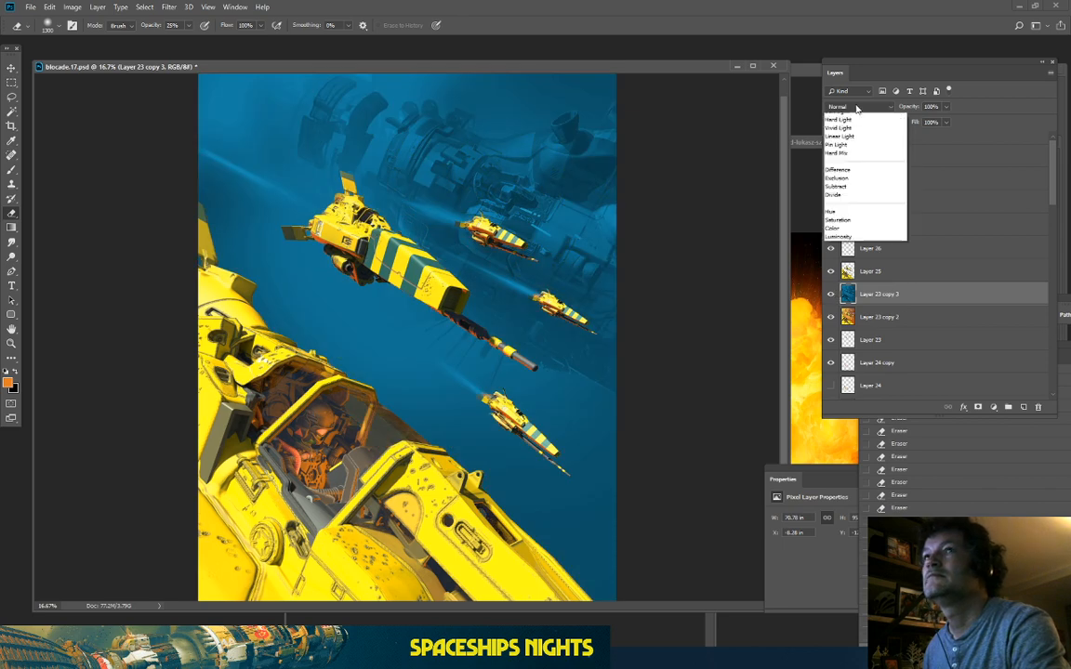
click(853, 126)
key(Down)
key(Down)
key(Down)
key(Down)
key(Down)
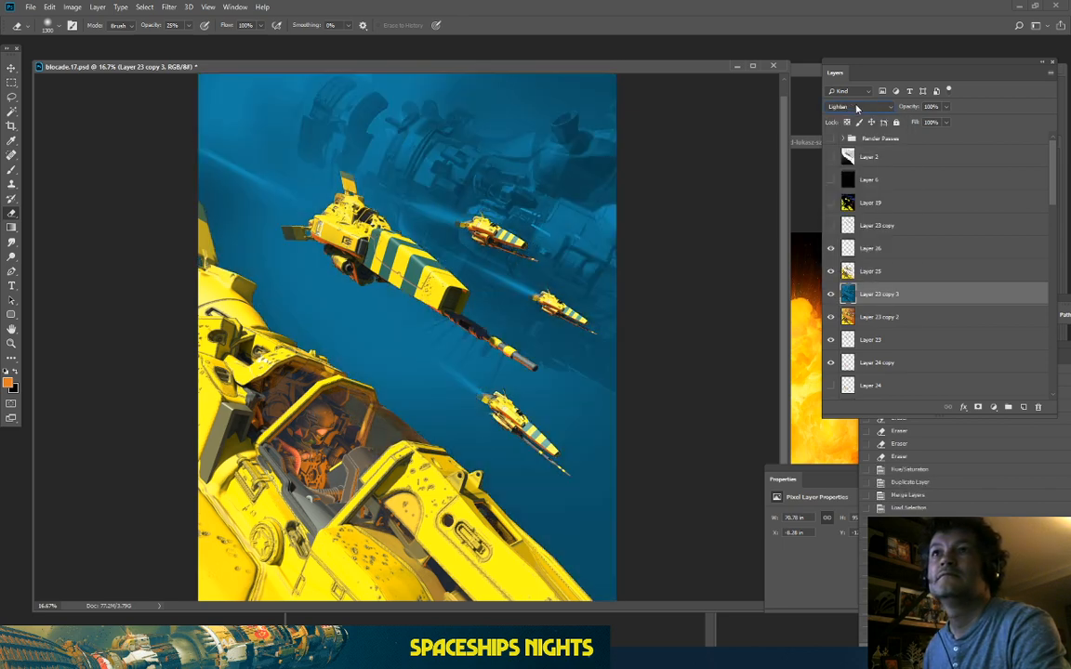
key(Down)
key(Down)
key(Down)
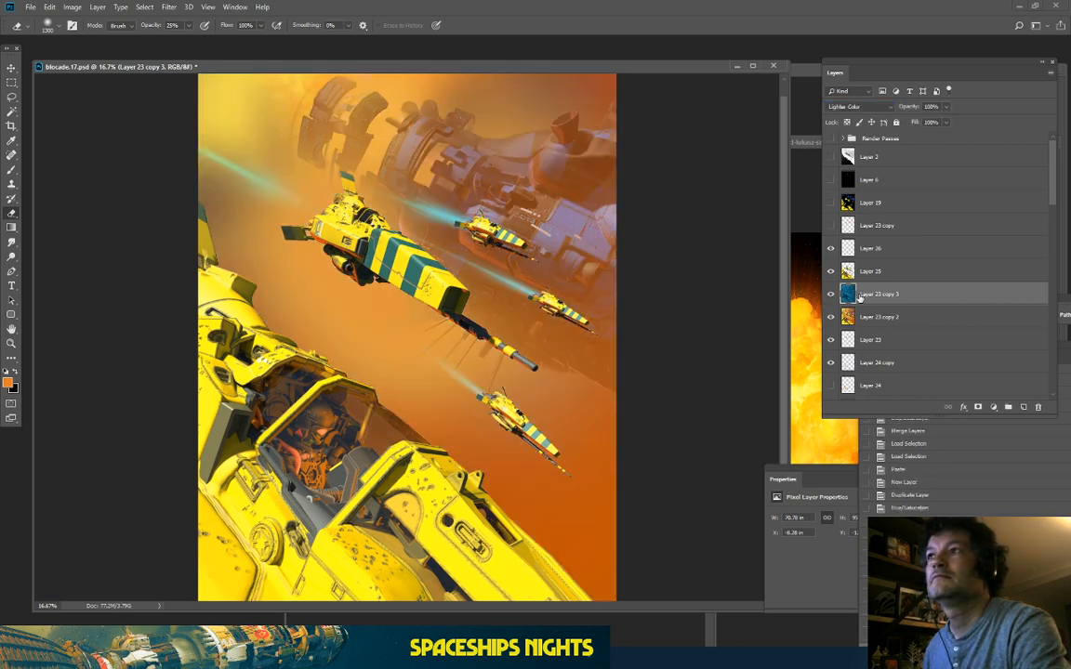
click(846, 106)
click(836, 112)
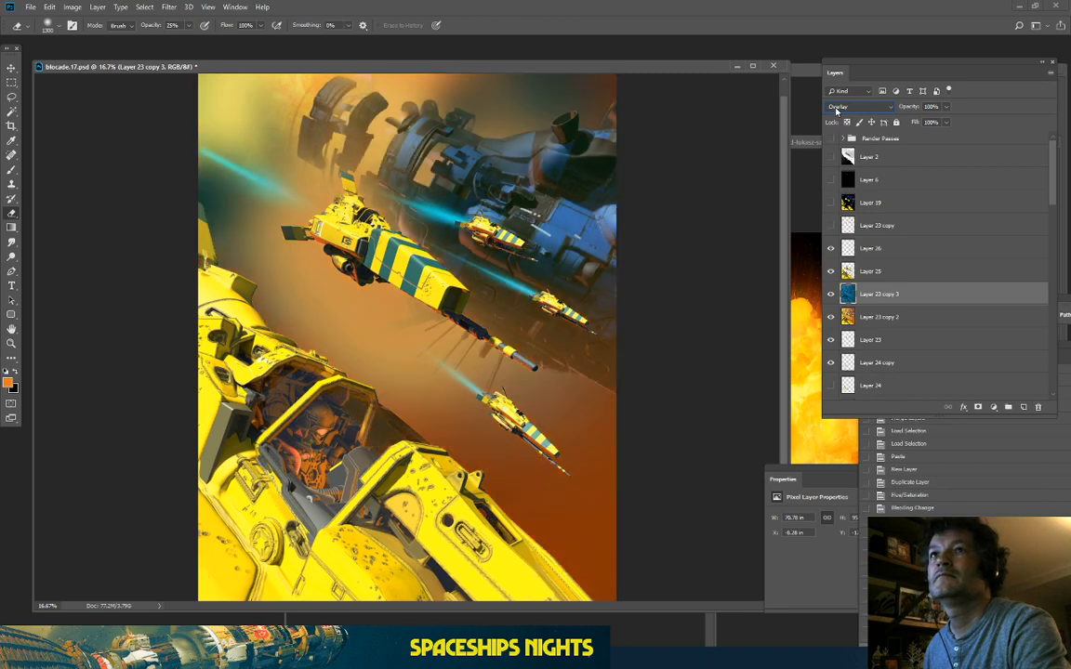
key(Down)
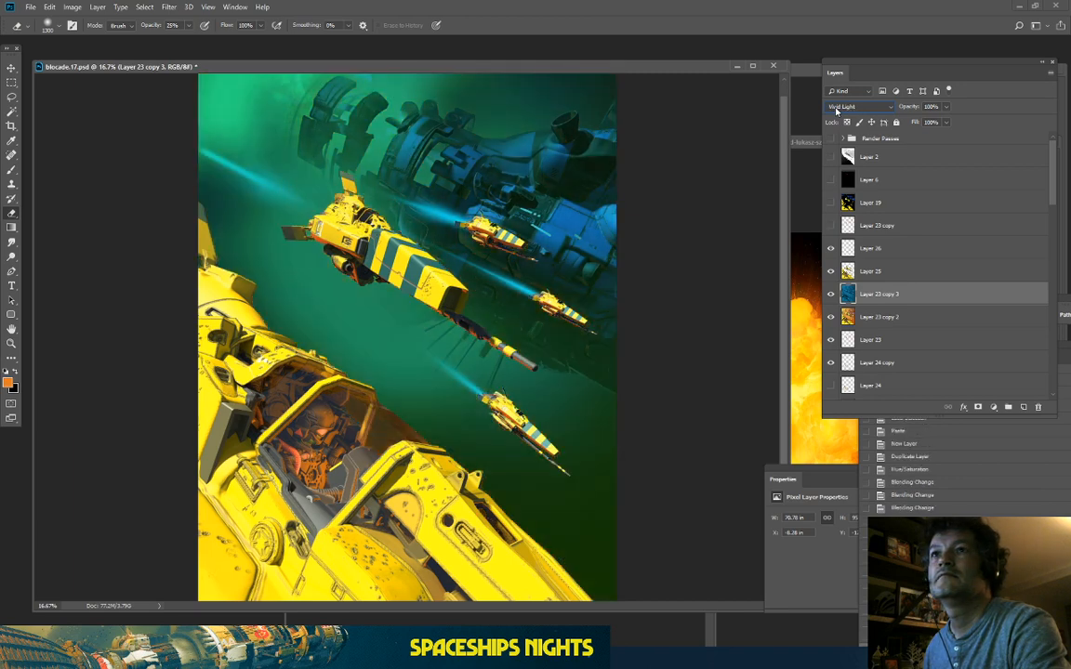
key(Down)
key(Down)
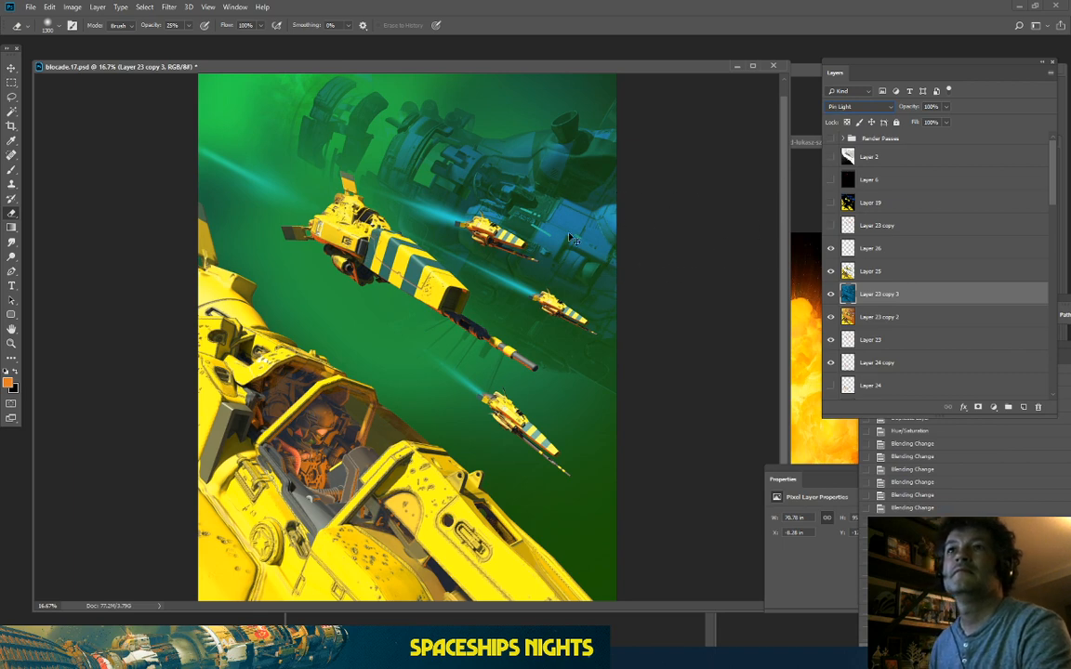
Step: Toggle the green-haze layer off and on to judge the Pin Light result
key(ctrl+minus)
key(ctrl+plus)
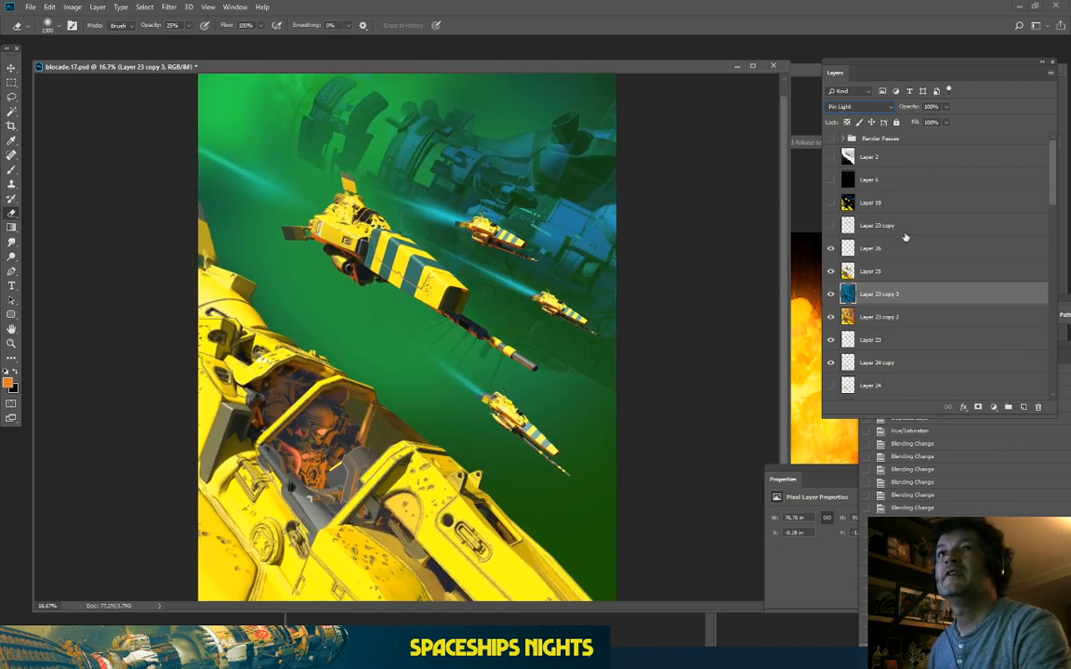
click(832, 294)
click(832, 294)
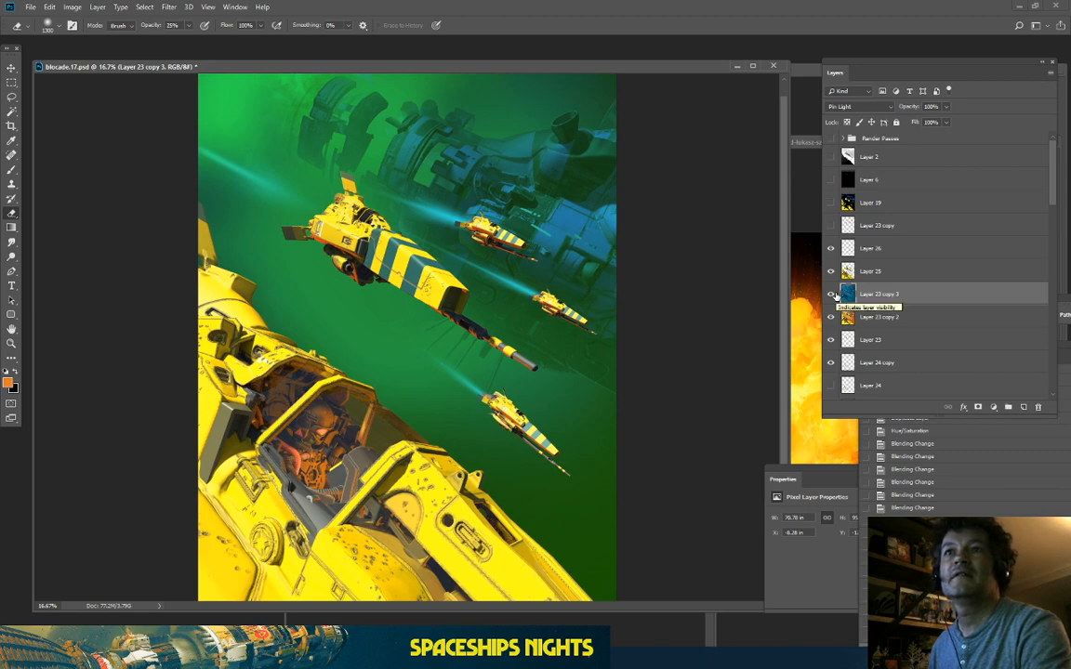
key(ctrl+plus)
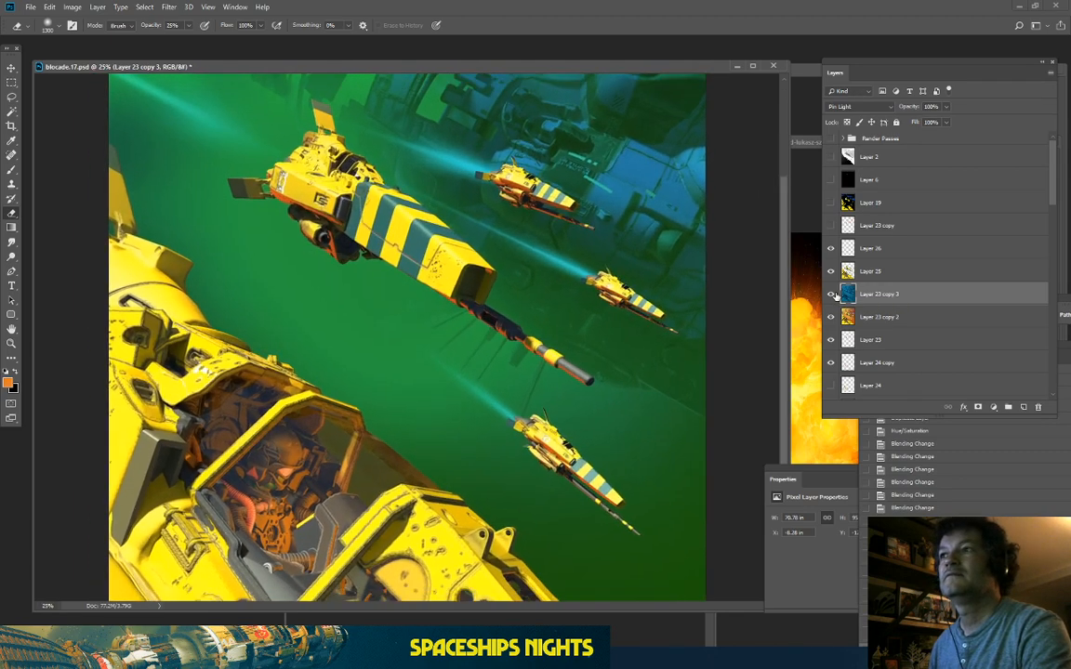
key(ctrl+minus)
key(ctrl+minus)
key(ctrl+plus)
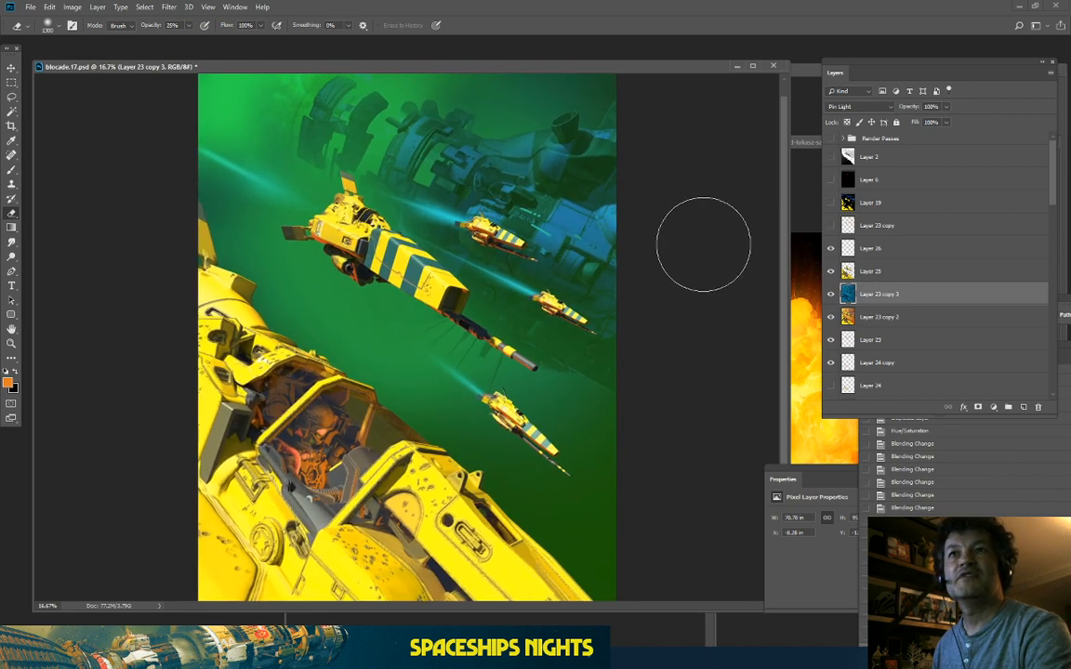
click(830, 294)
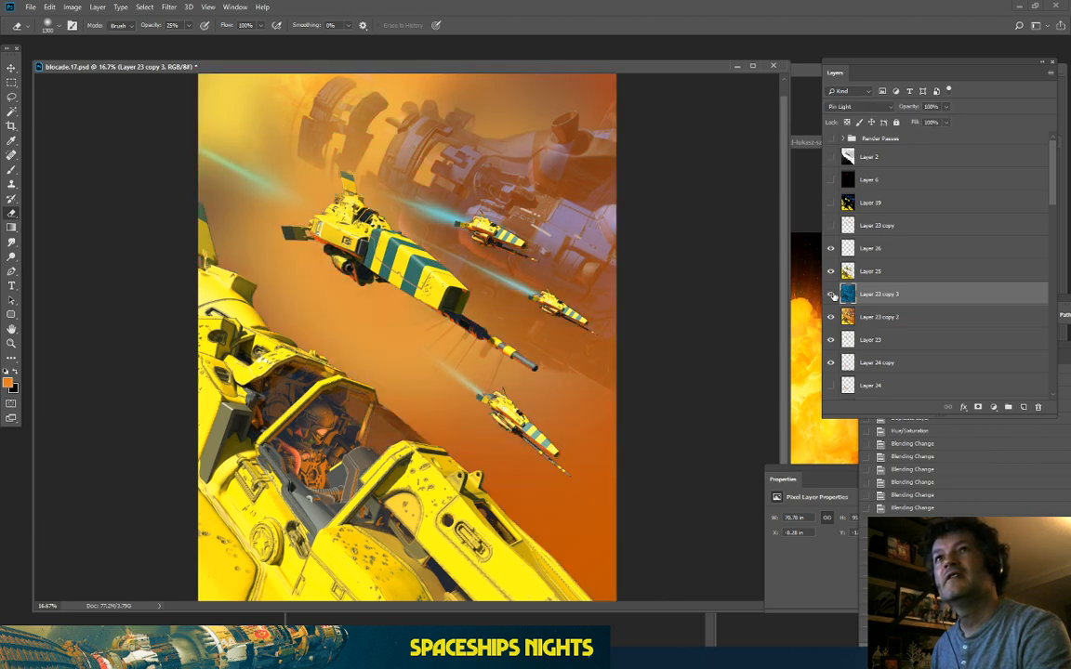
click(830, 294)
click(72, 7)
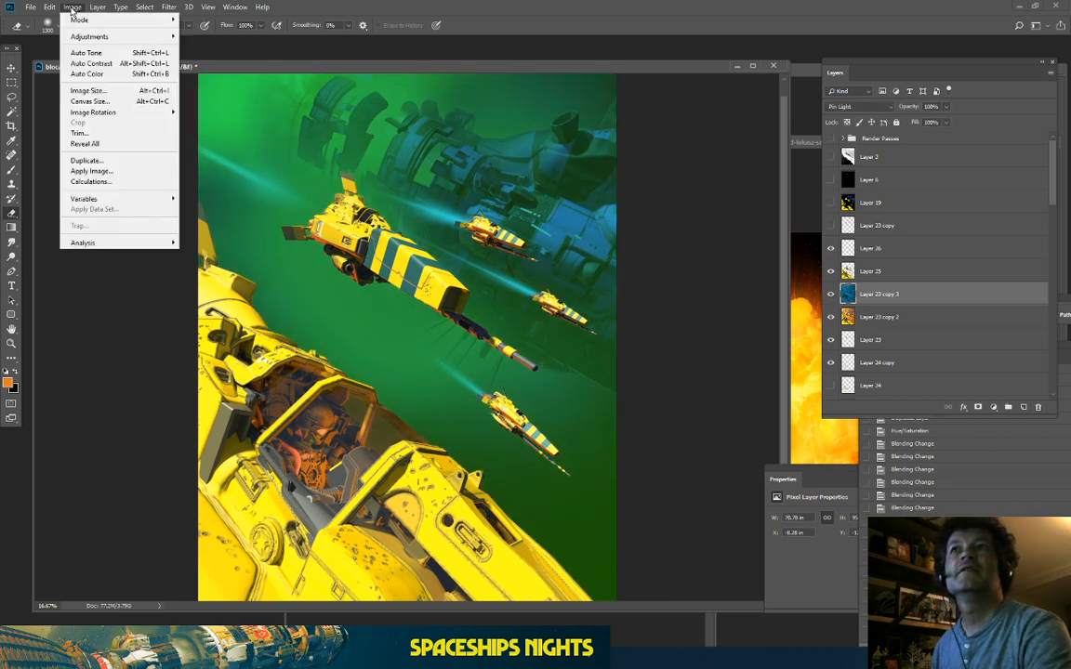
mouse_move(83, 36)
click(200, 95)
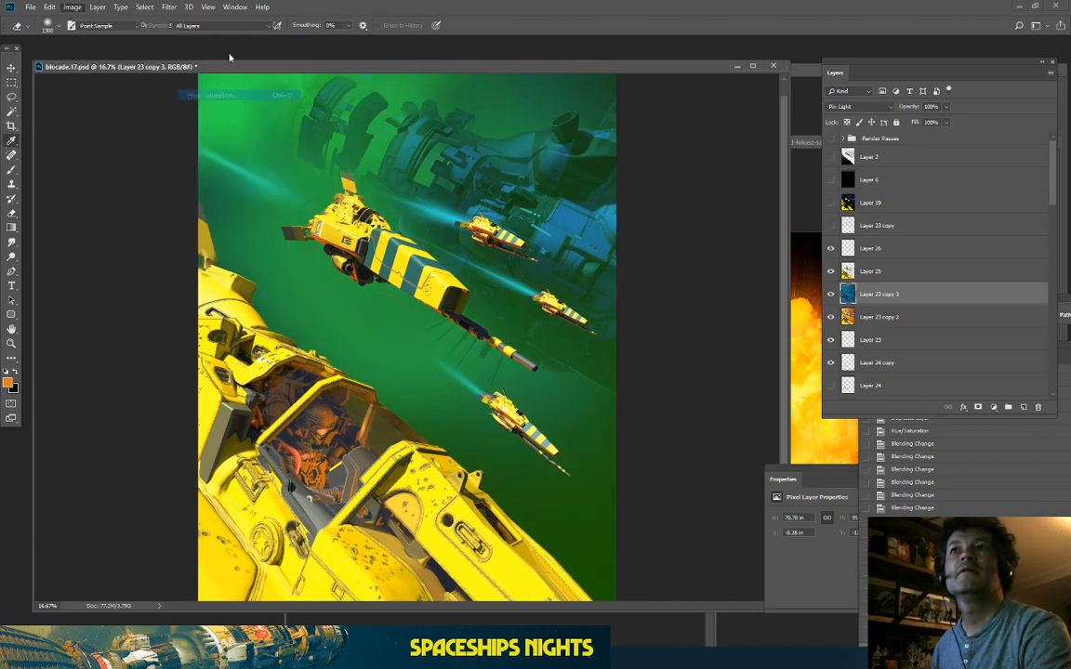
mouse_move(837, 278)
mouse_down()
mouse_move(820, 279)
mouse_move(876, 279)
mouse_move(796, 290)
mouse_move(850, 291)
mouse_move(835, 295)
mouse_up()
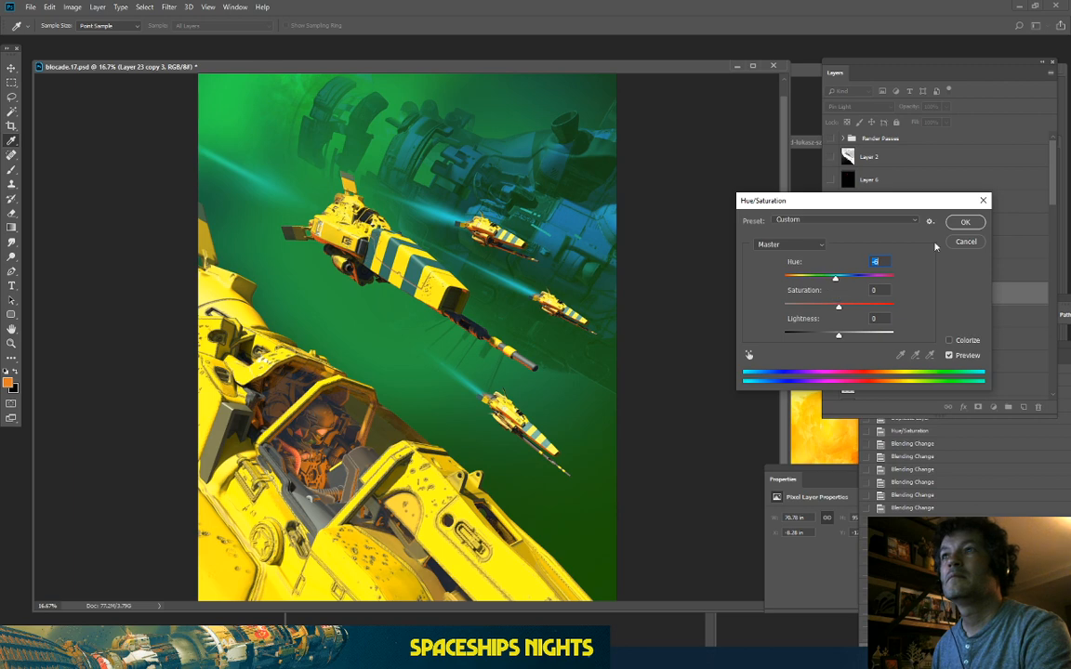
click(967, 224)
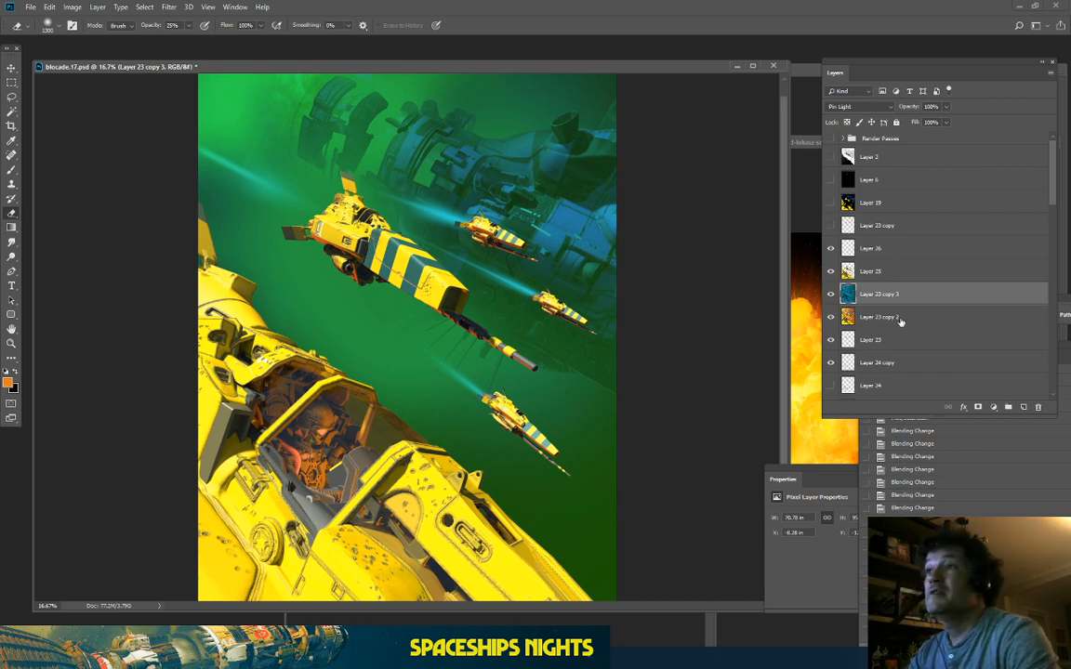
Step: Duplicate Layer 25 down to Layer 23 copy 2 and merge the copies into Layer 25 copy
click(877, 272)
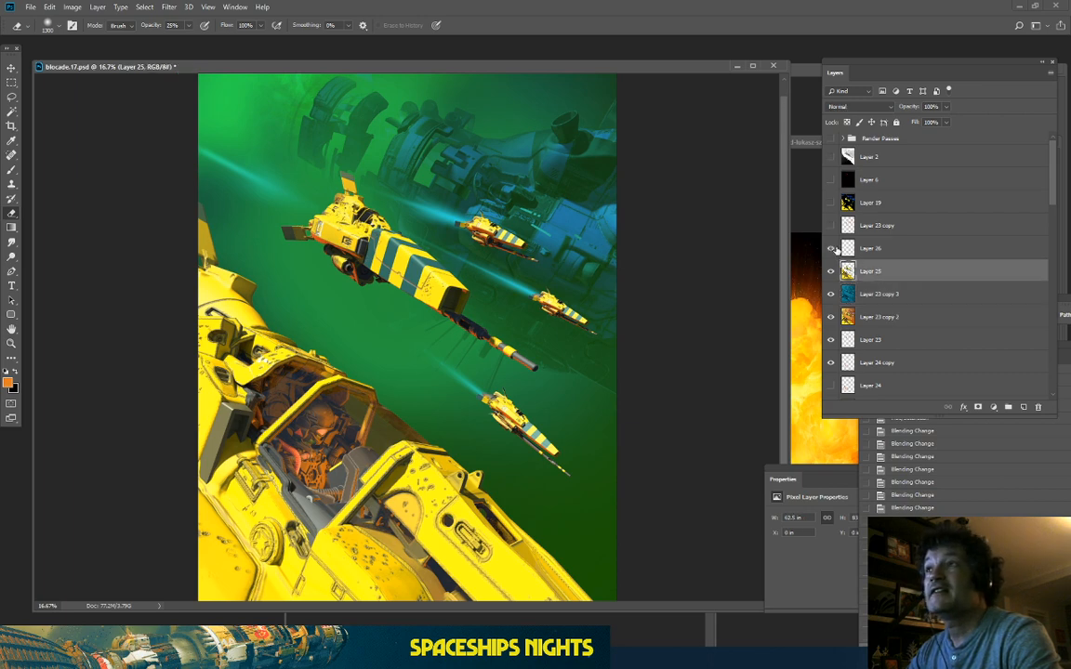
shift+click(901, 319)
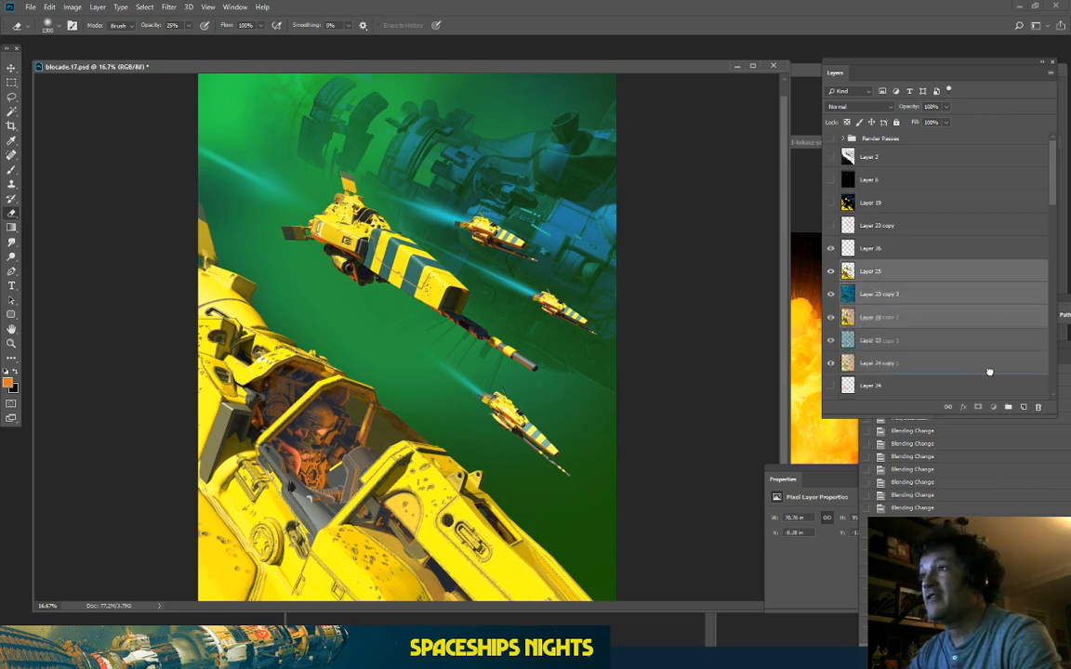
key(ctrl+j)
right_click(909, 322)
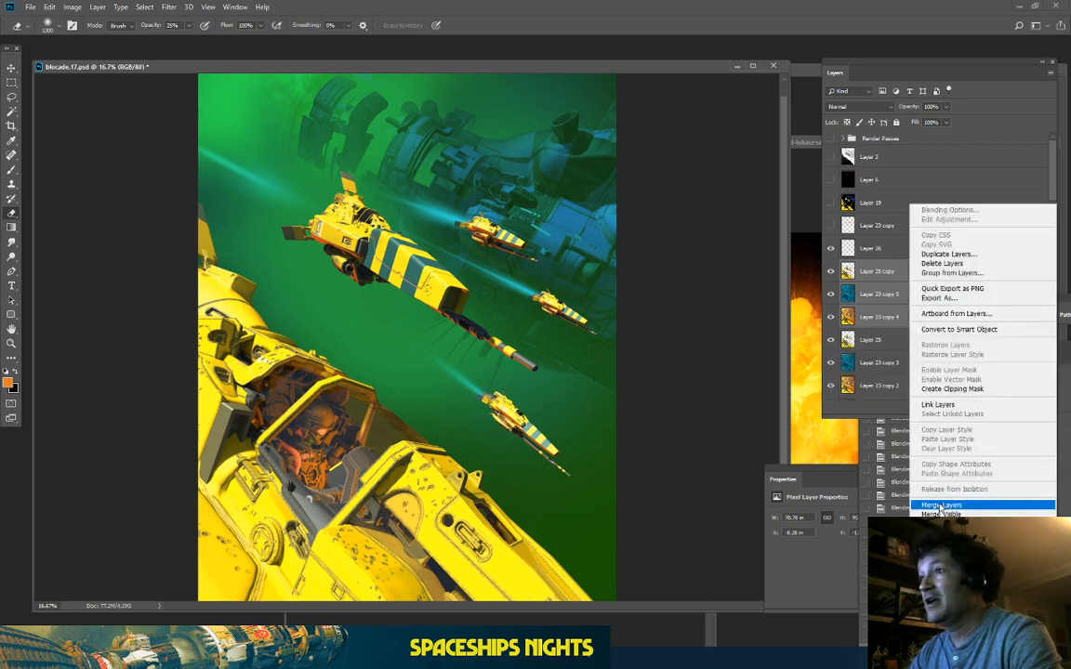
click(929, 454)
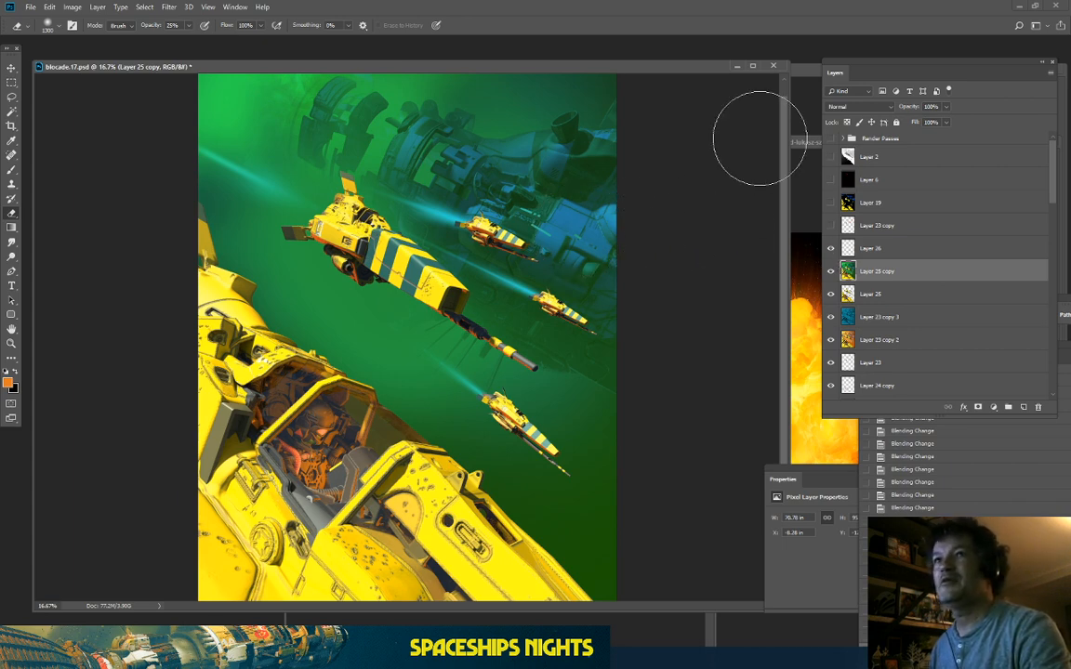
key(ctrl+plus)
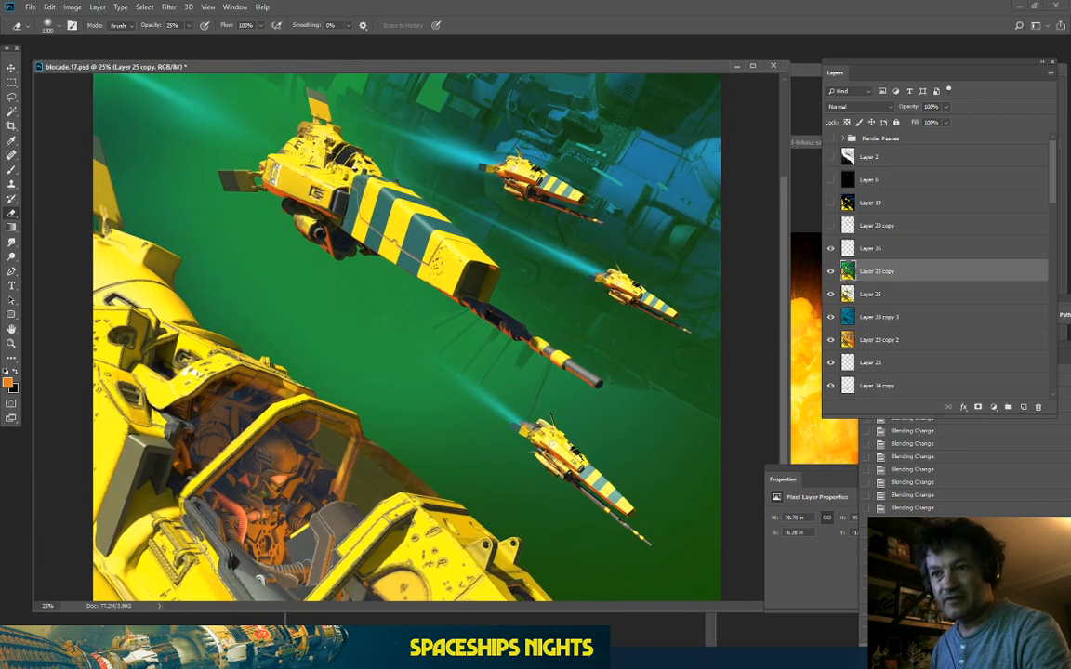
key(alt+Tab)
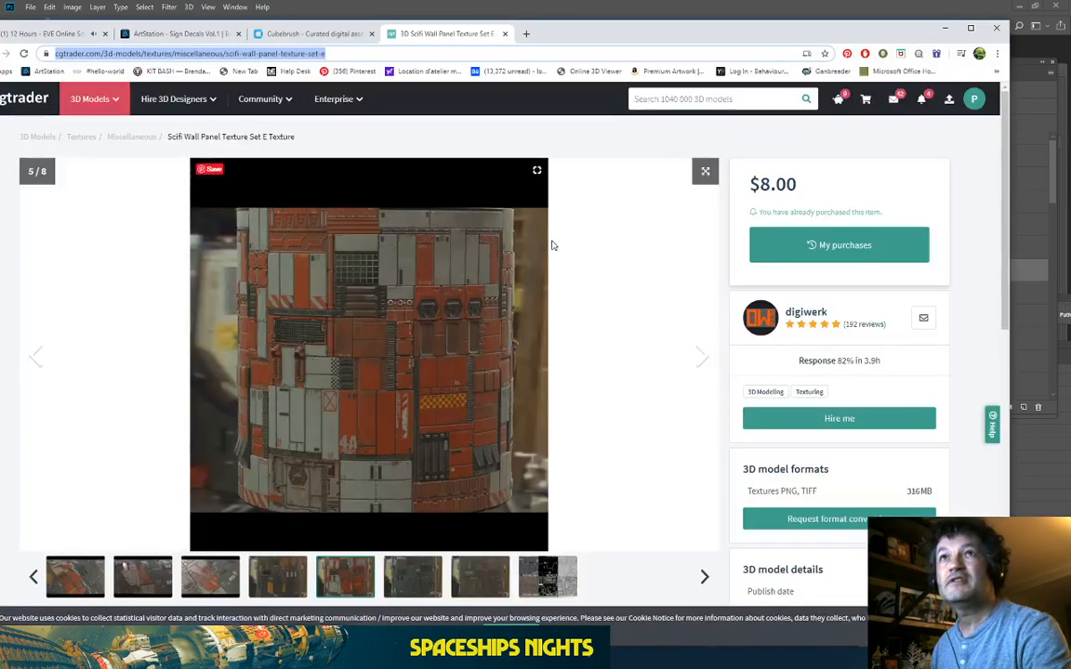
Step: Go from the Sign Decals Vol.1 page to the artist's profile and view the LEVIATHAN artwork
click(145, 36)
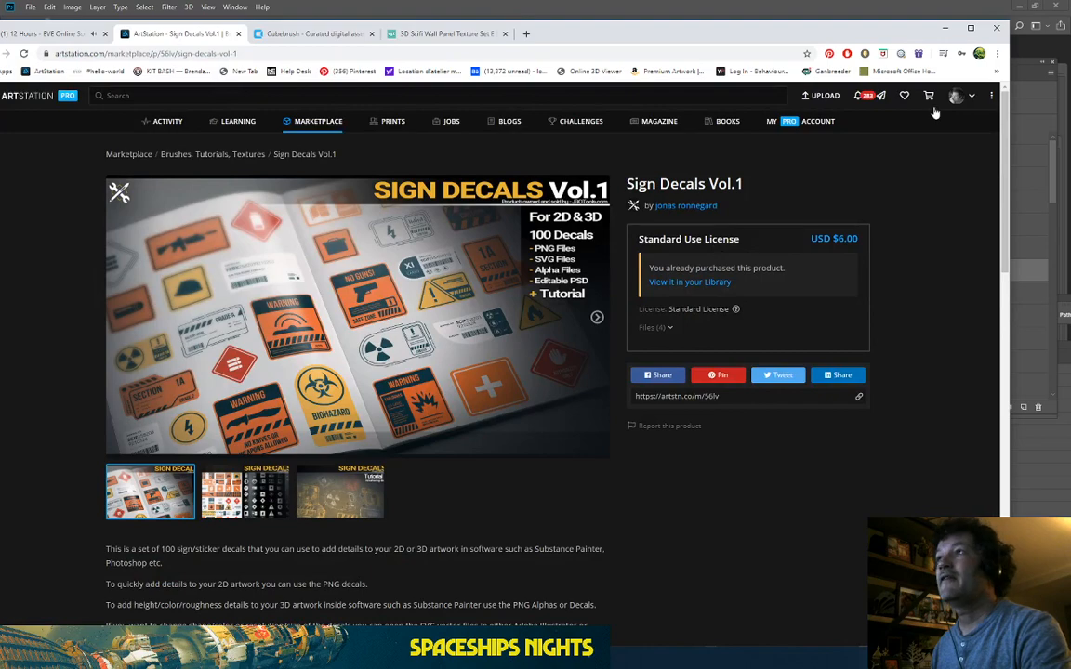
mouse_move(956, 99)
click(913, 132)
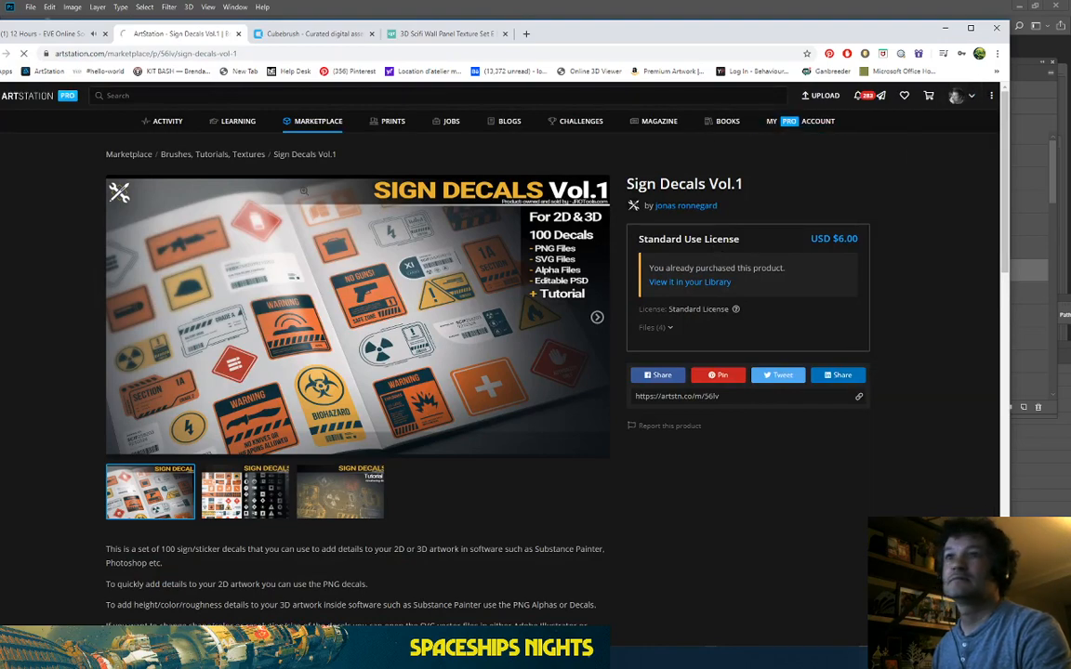
scroll(328, 280, down, 5)
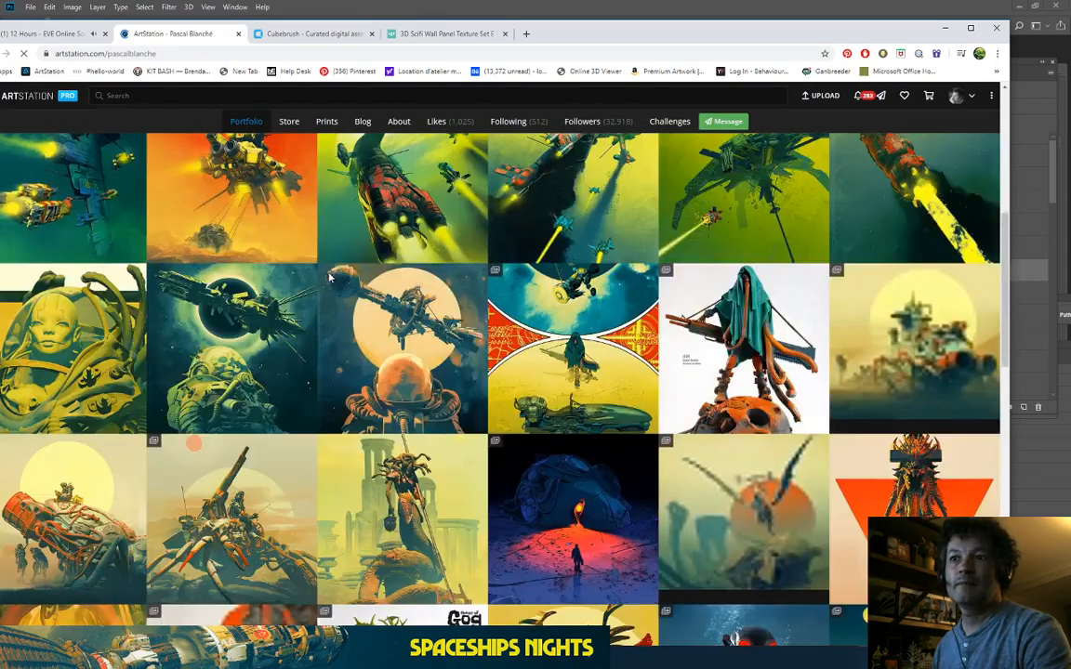
scroll(330, 279, down, 3)
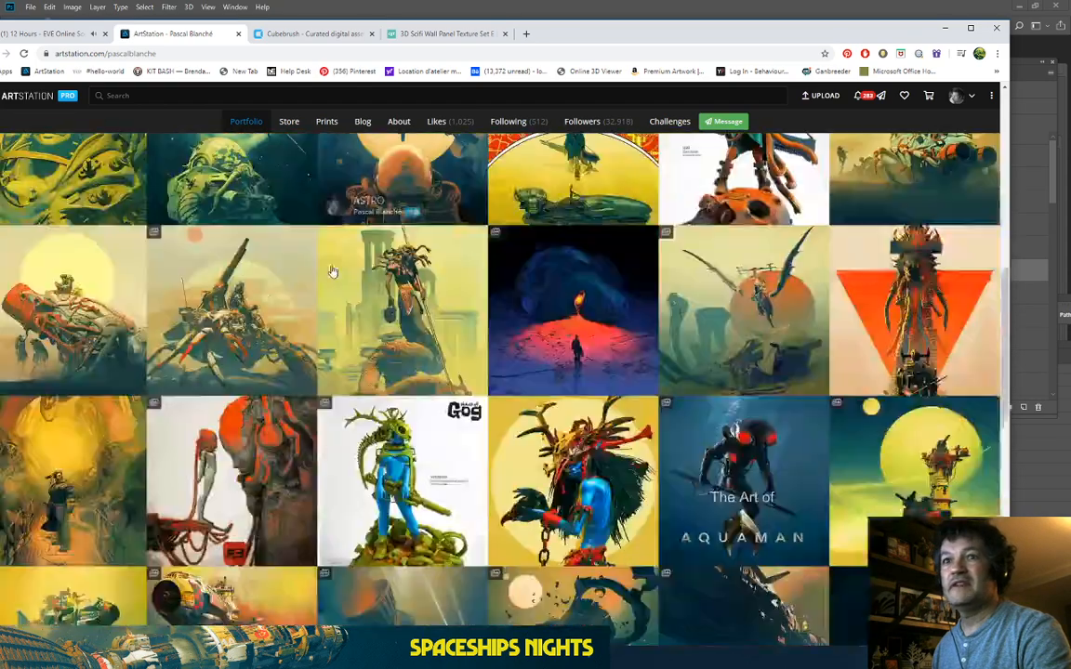
scroll(332, 269, down, 3)
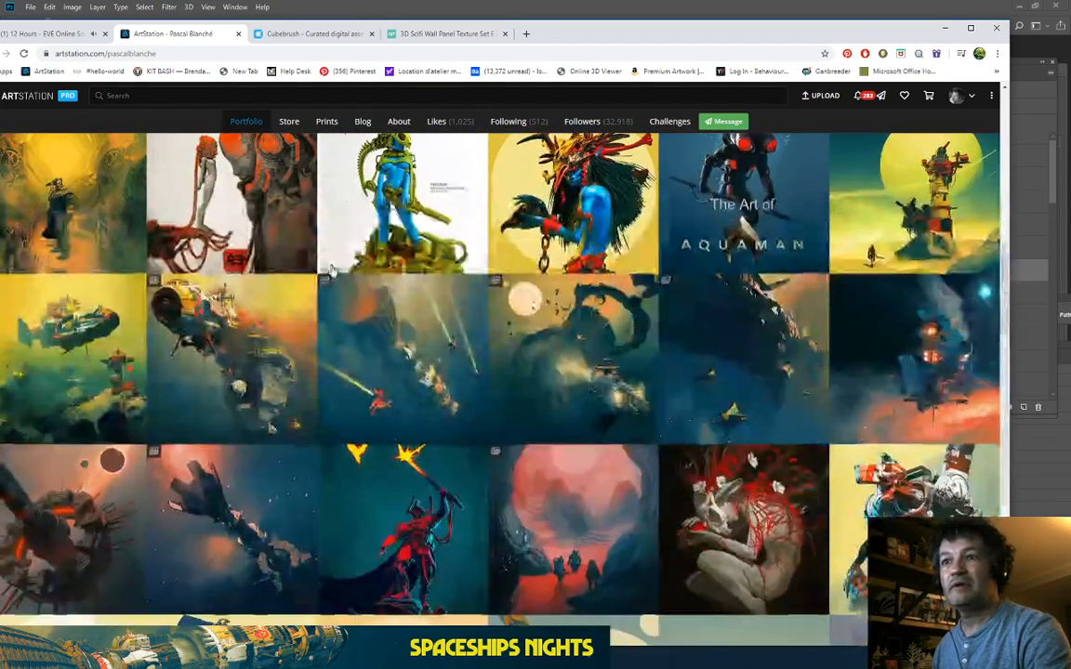
click(735, 372)
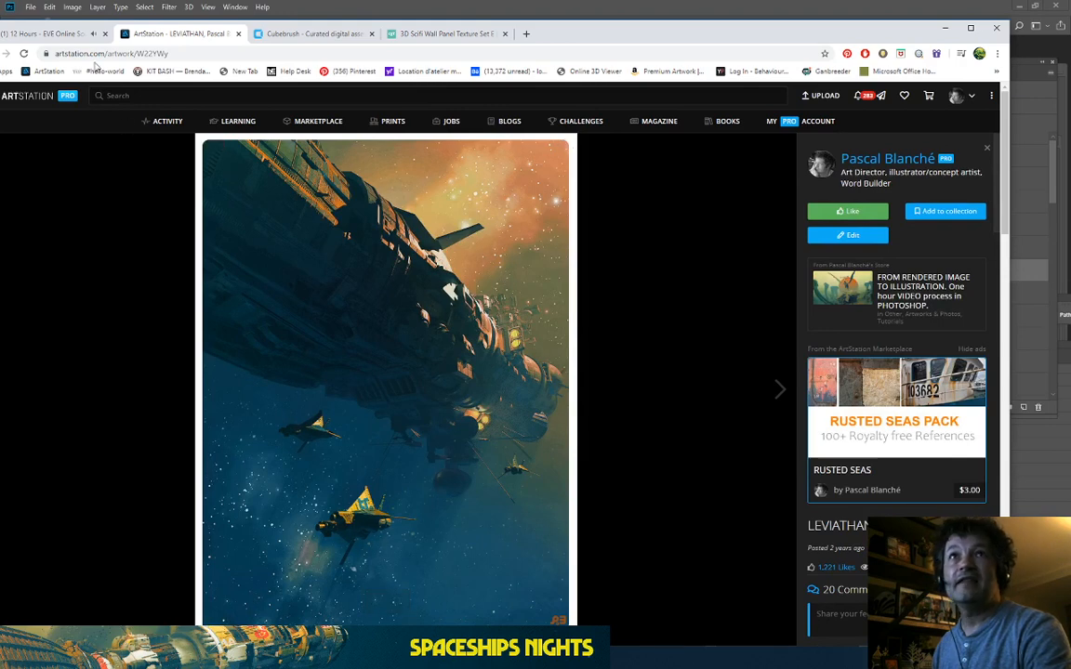
Step: Browse another spaceship in the portfolio, then open the GHOSTSHIP artwork page
drag(513, 29, 671, 24)
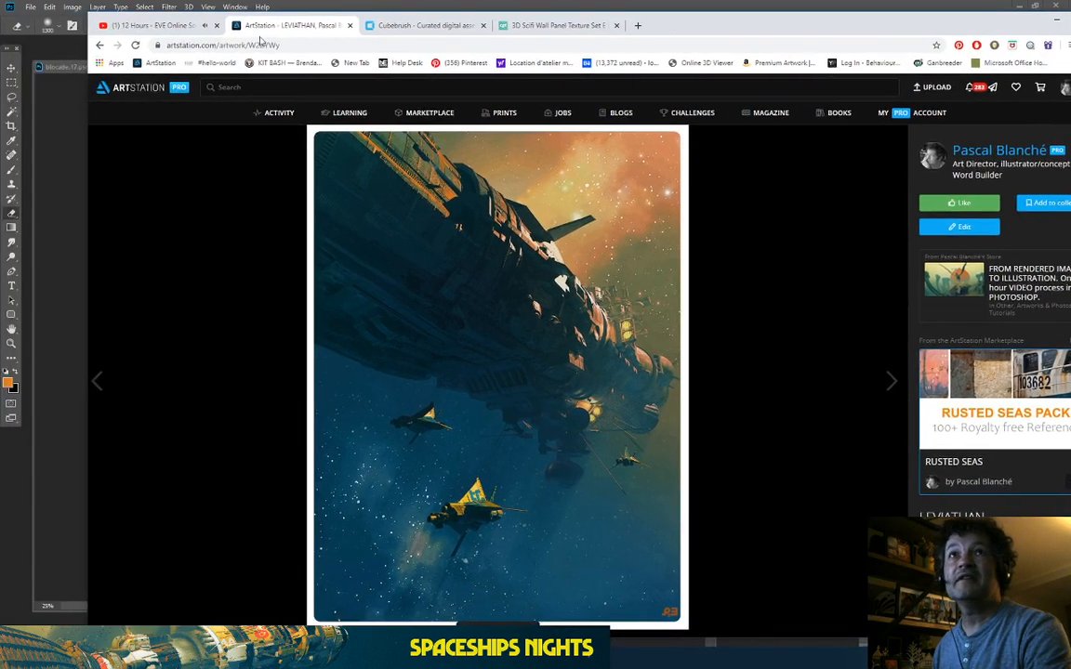
click(97, 44)
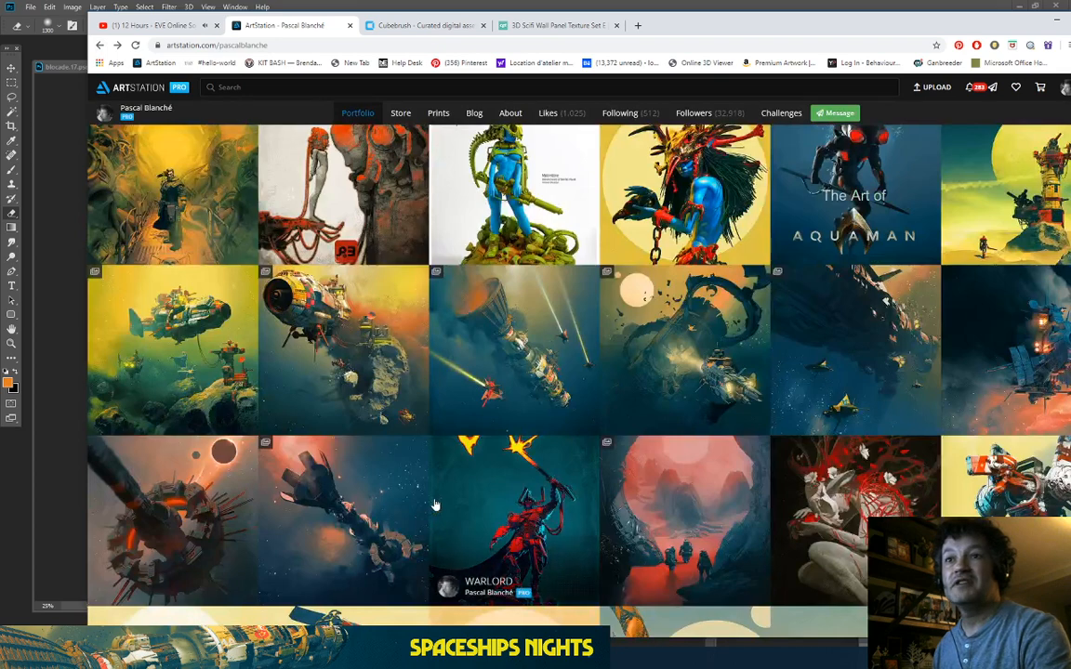
click(497, 350)
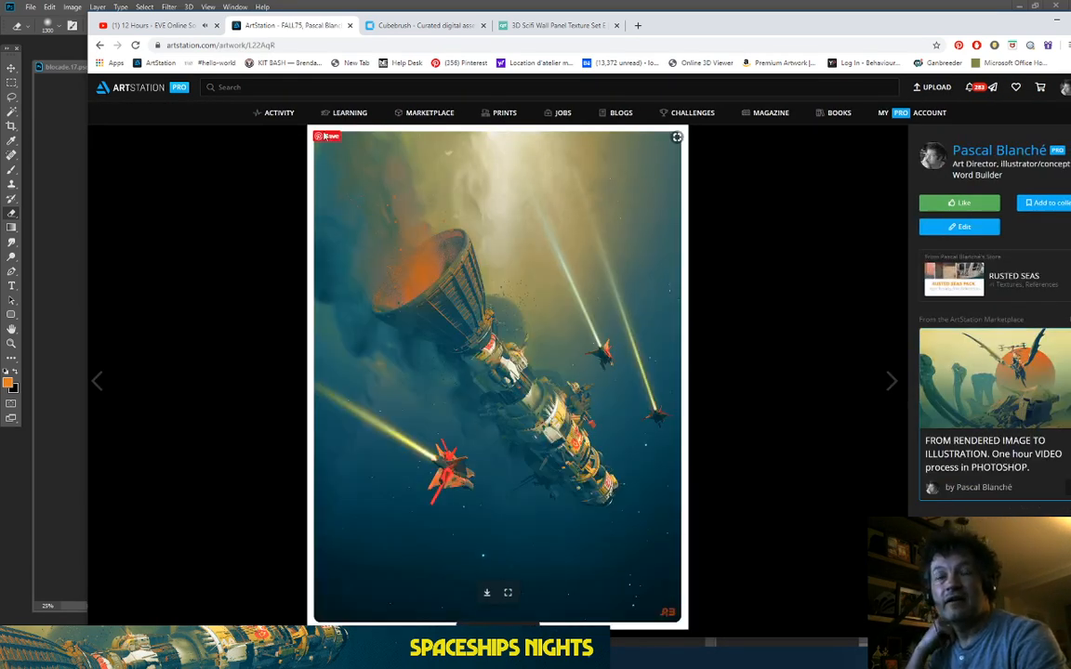
click(100, 45)
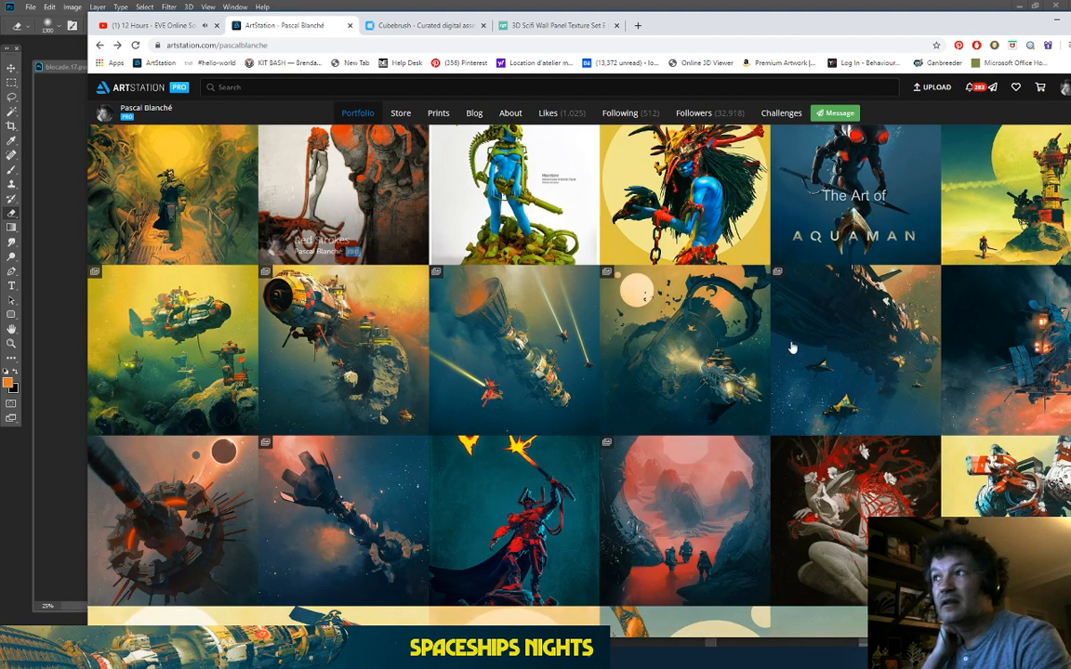
click(966, 325)
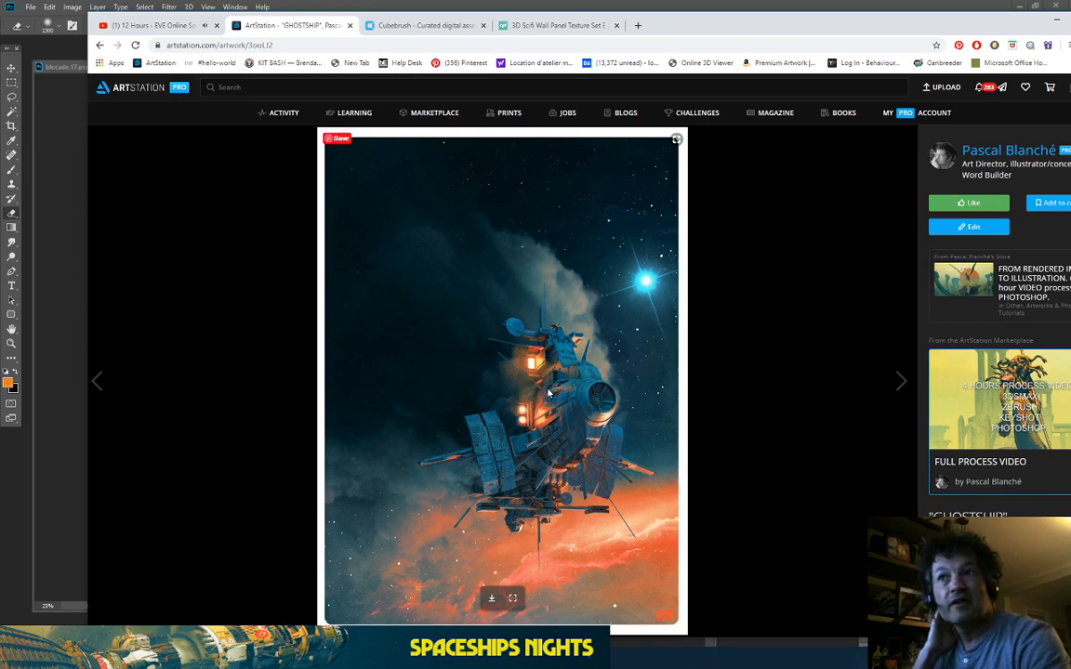
Step: Open the full-size GHOSTSHIP image in a separate tab, look it over, then return to the artwork page
click(510, 598)
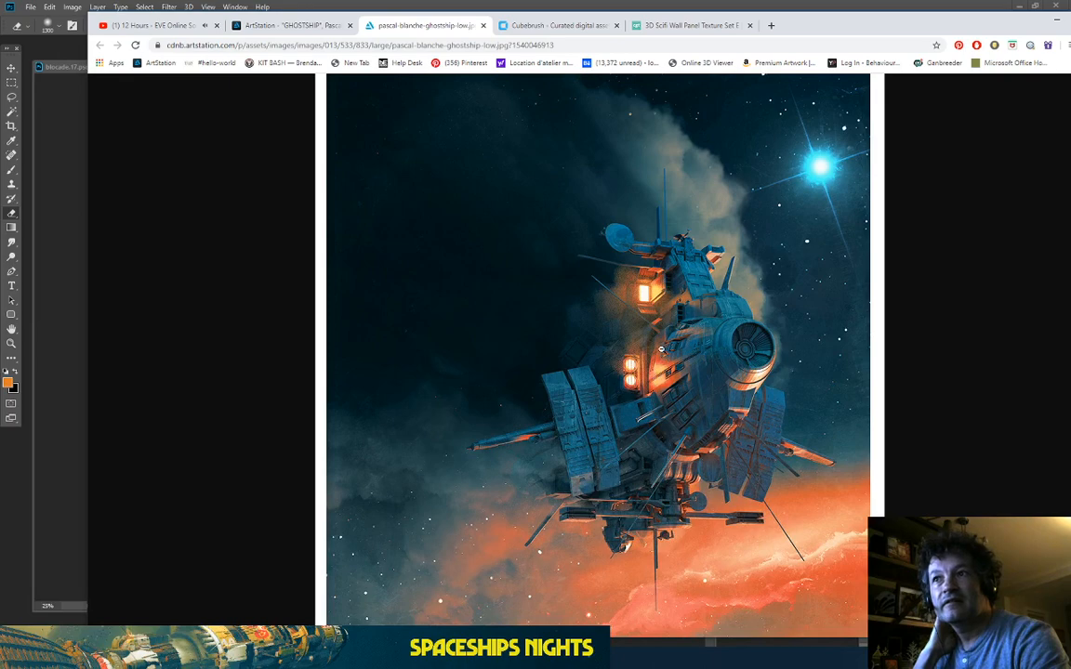
scroll(660, 347, up, 3)
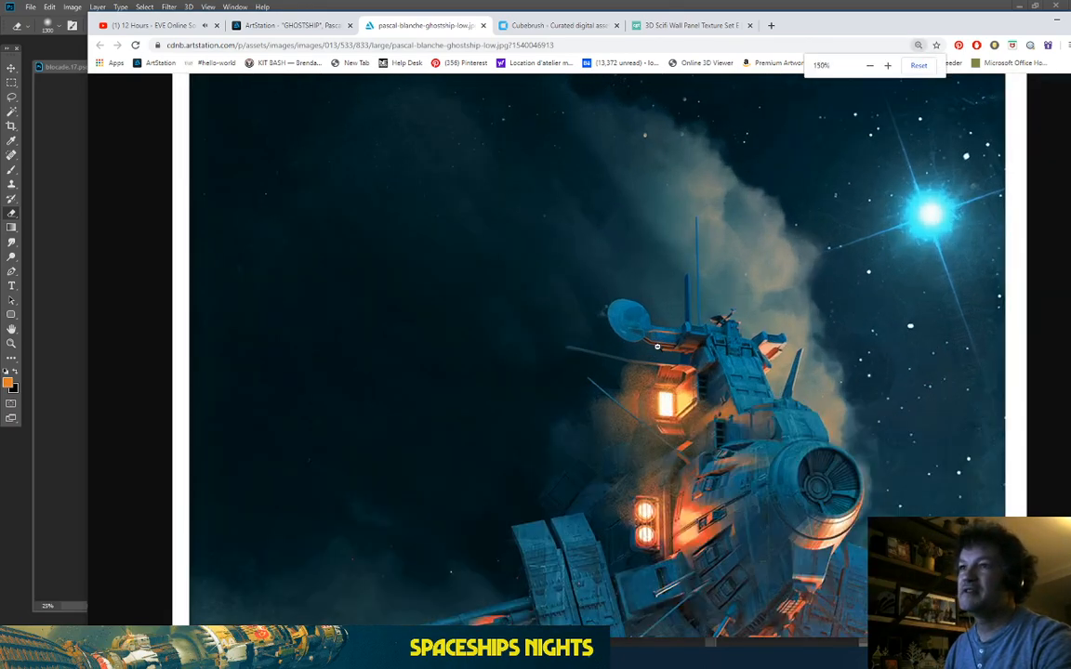
scroll(656, 346, up, 1)
scroll(651, 297, down, 6)
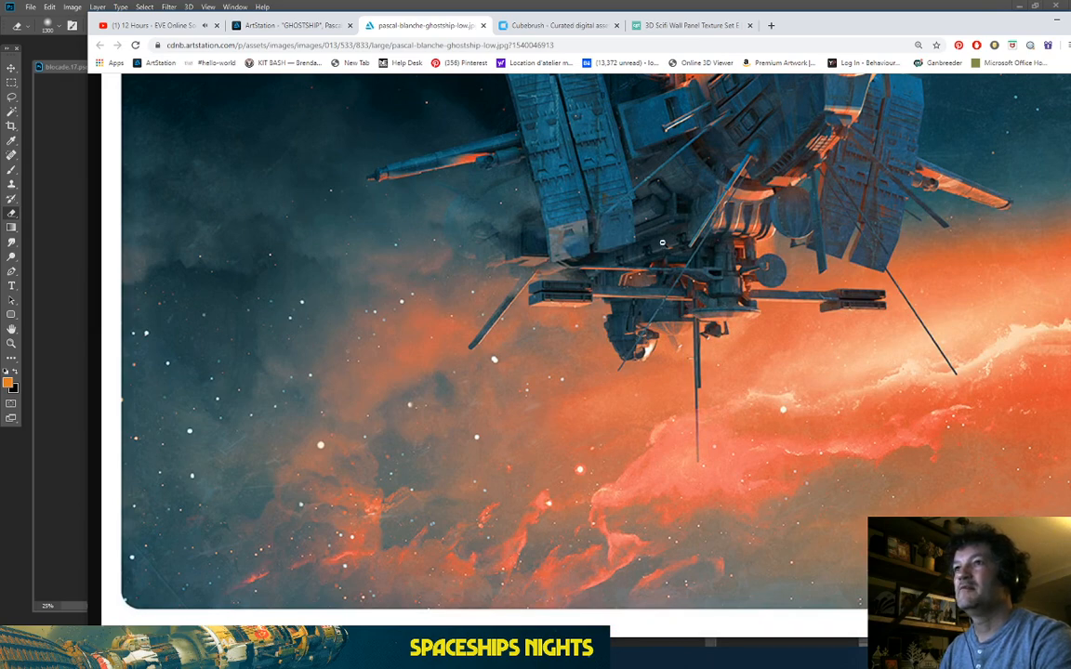
scroll(664, 239, down, 1)
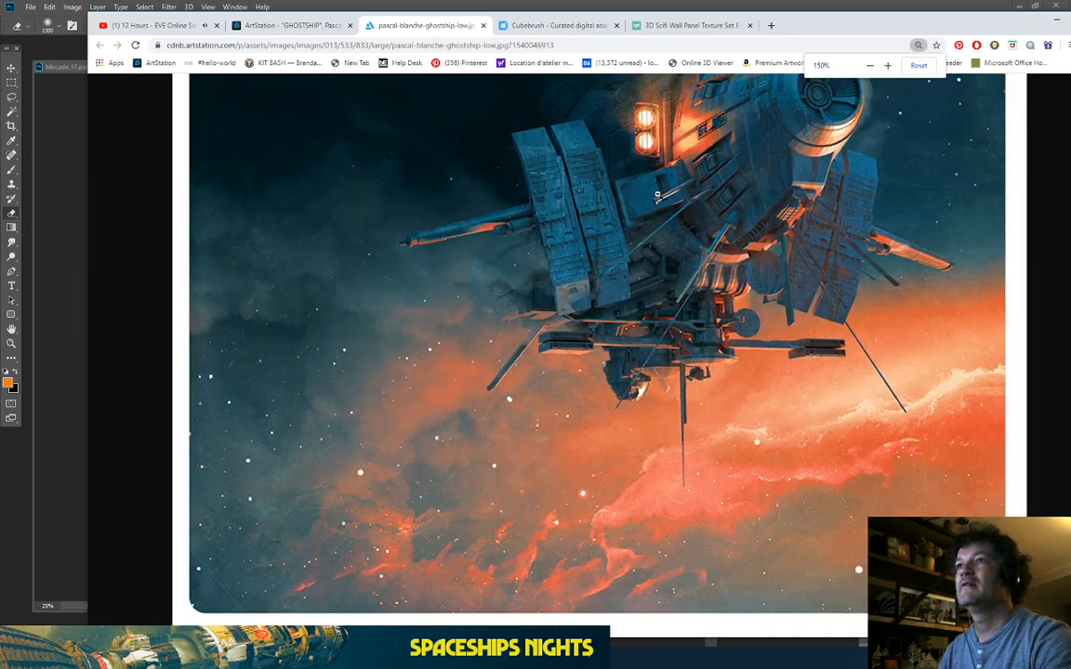
scroll(595, 206, up, 4)
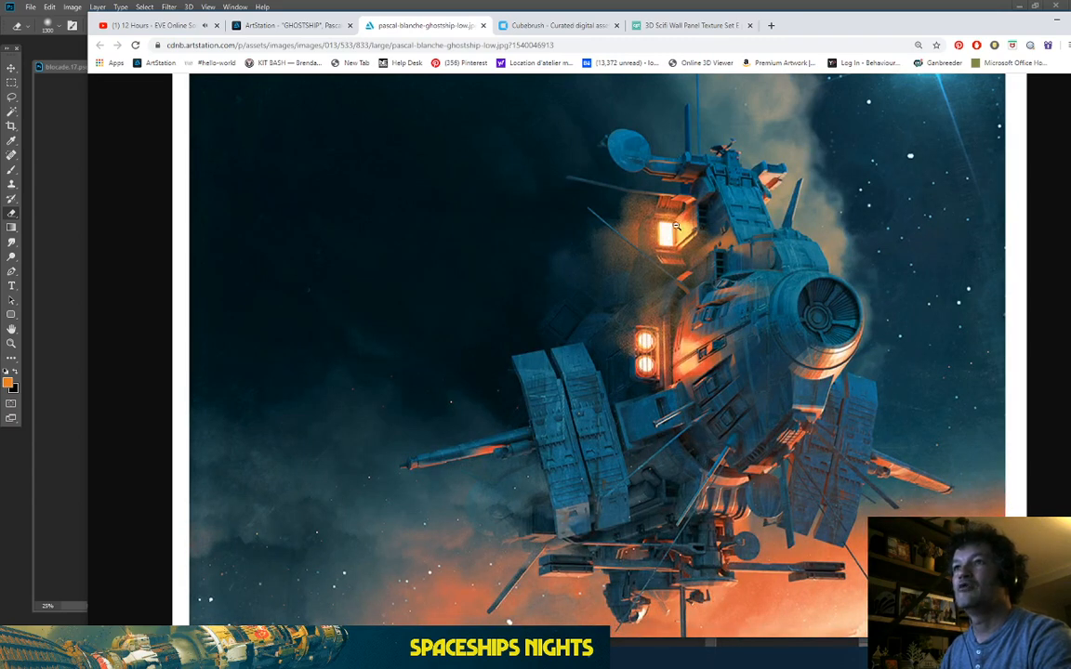
scroll(614, 263, up, 2)
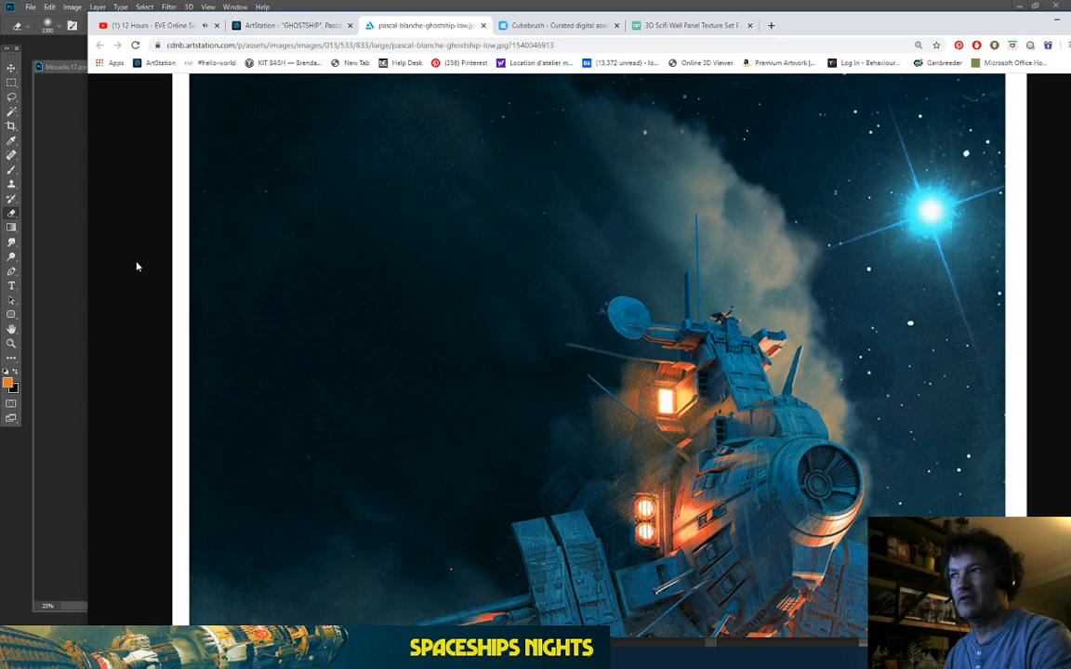
click(283, 25)
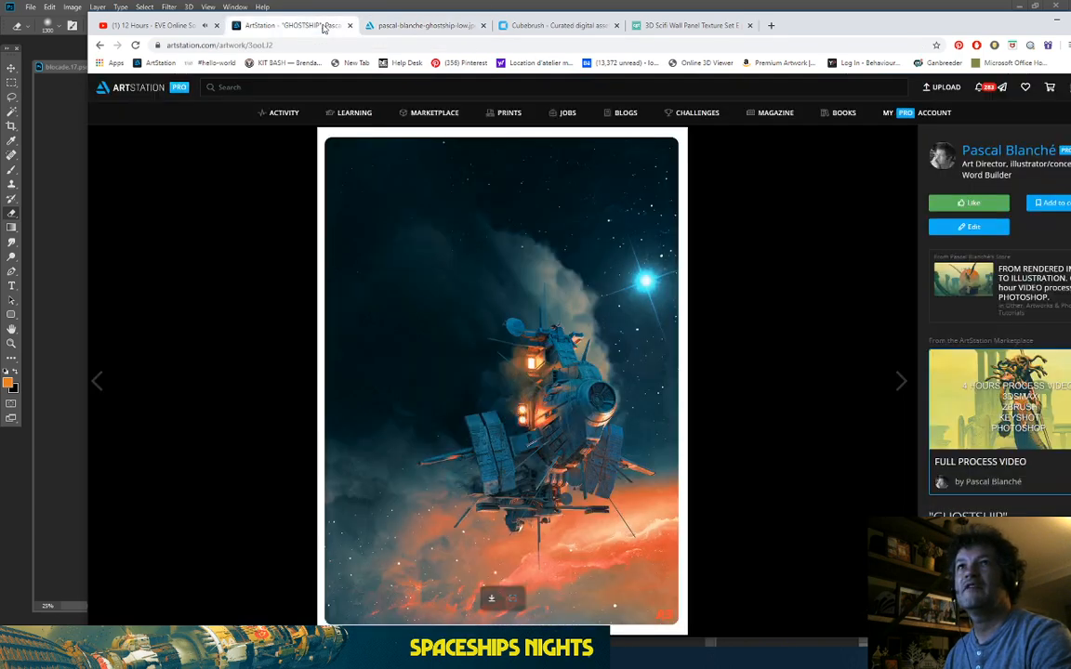
Step: Return to Photoshop and save blocade.17.psd
key(alt+Tab)
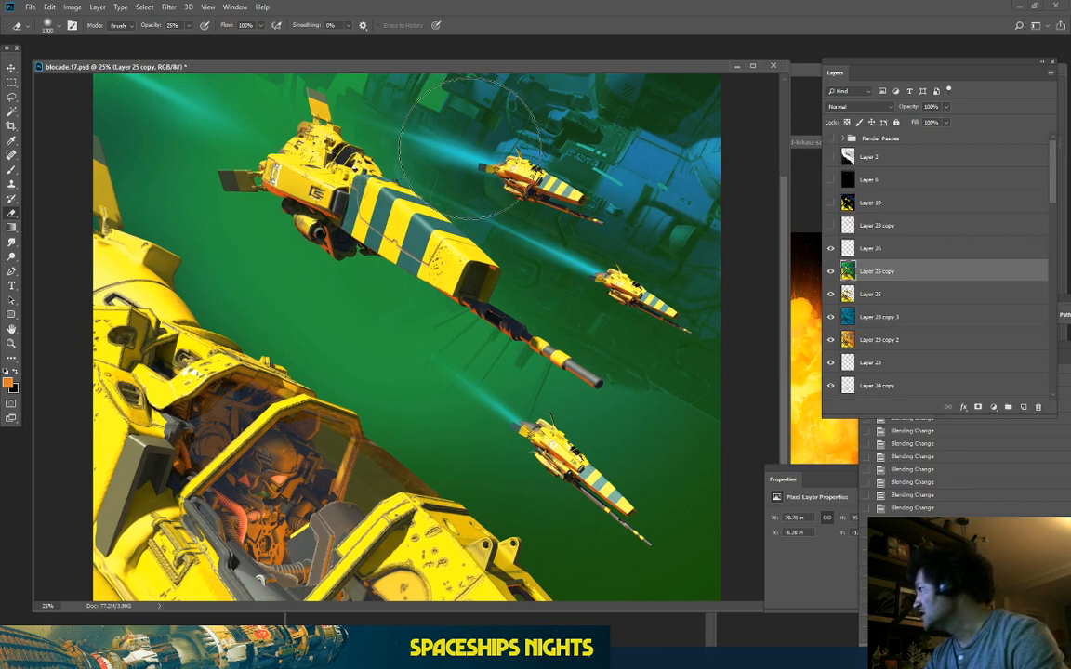
key(ctrl+s)
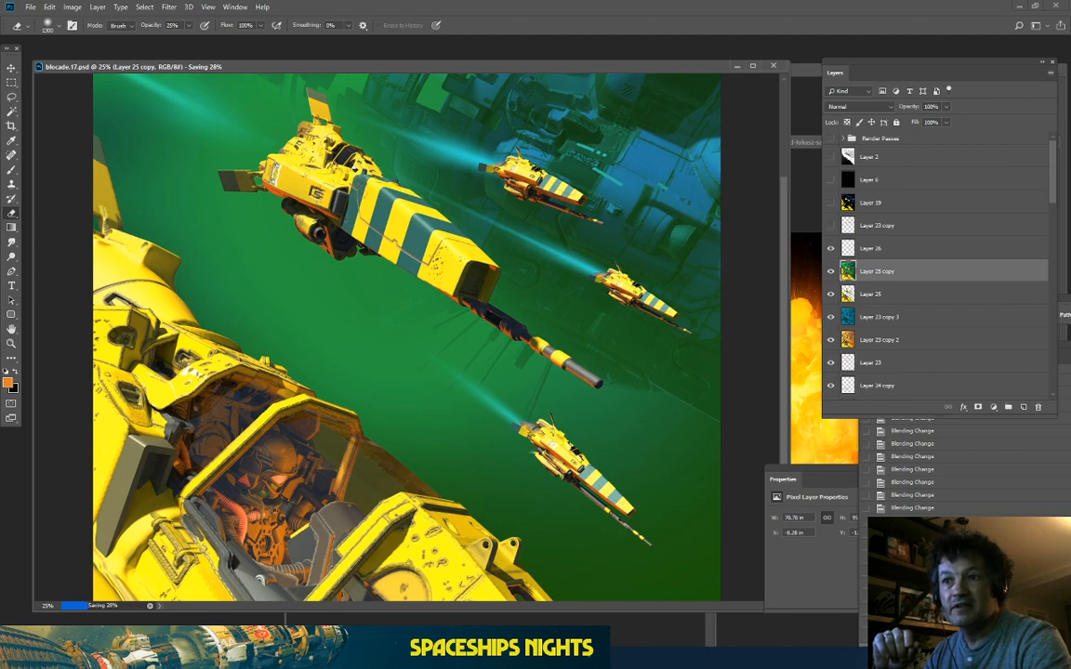
key(alt+Tab)
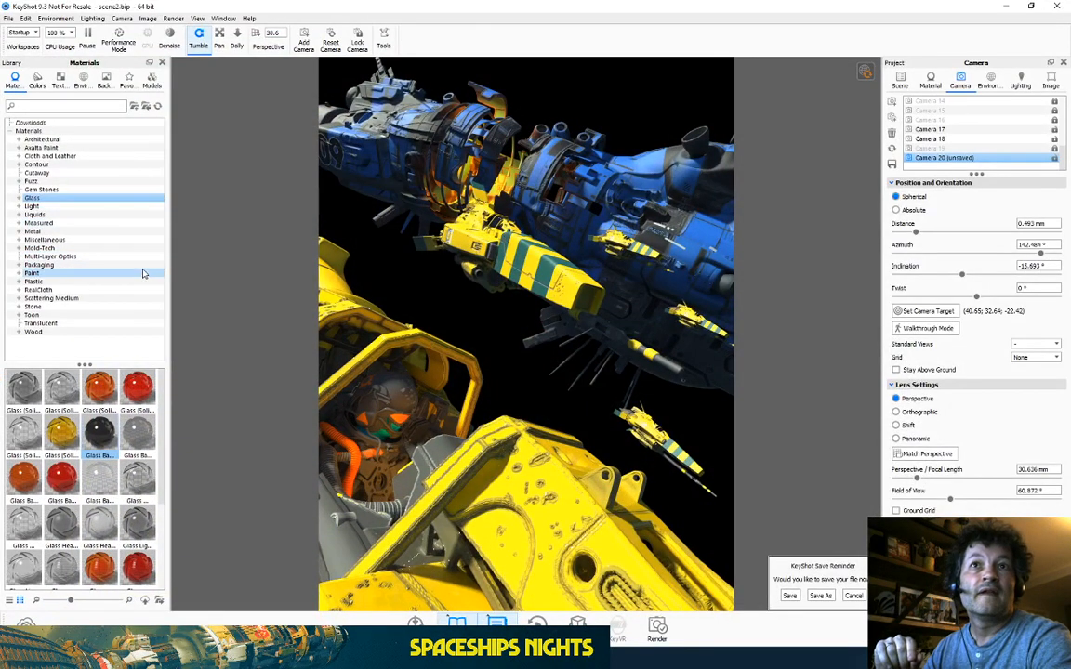
Step: Scale Group4143 to 0.7692, centre it, and apply a Scattering Medium material to it
click(56, 298)
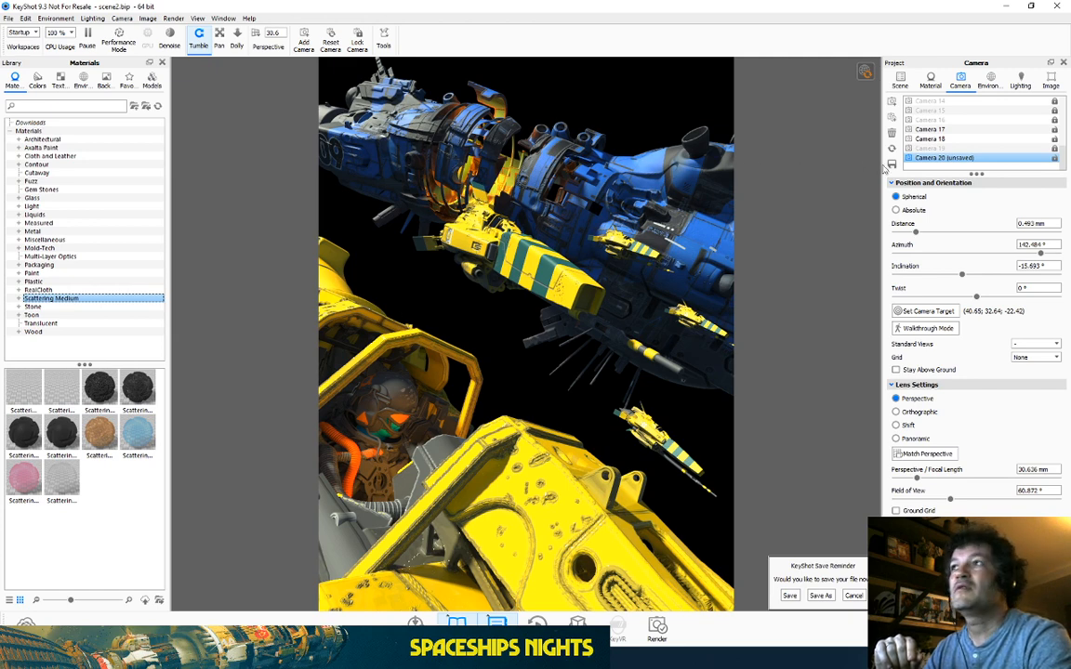
click(899, 82)
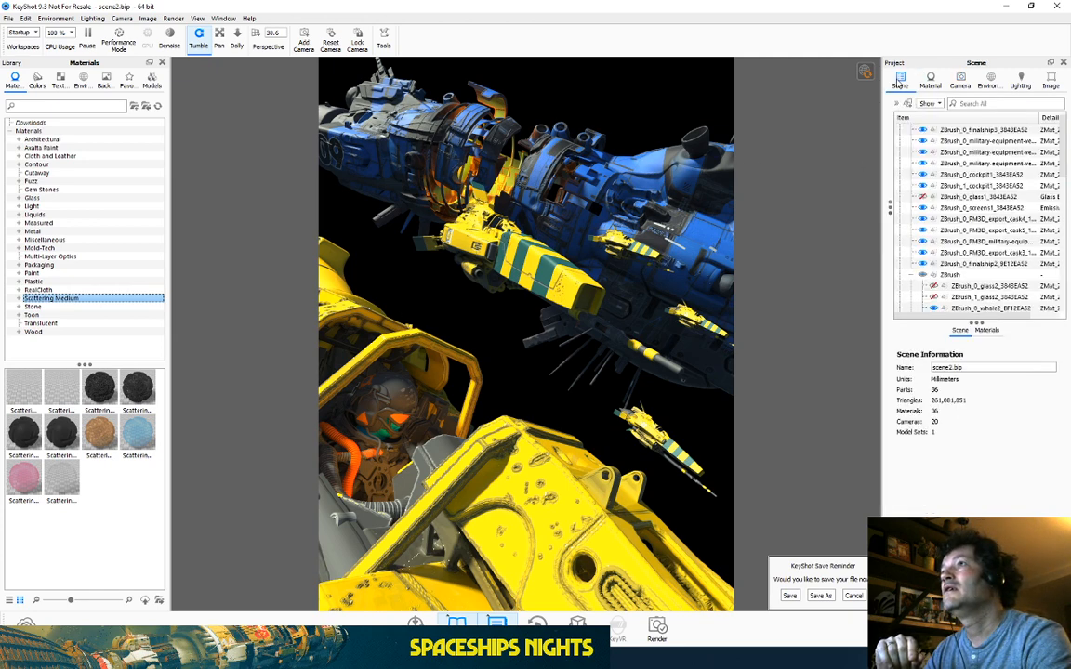
scroll(972, 176, up, 1)
scroll(939, 246, down, 5)
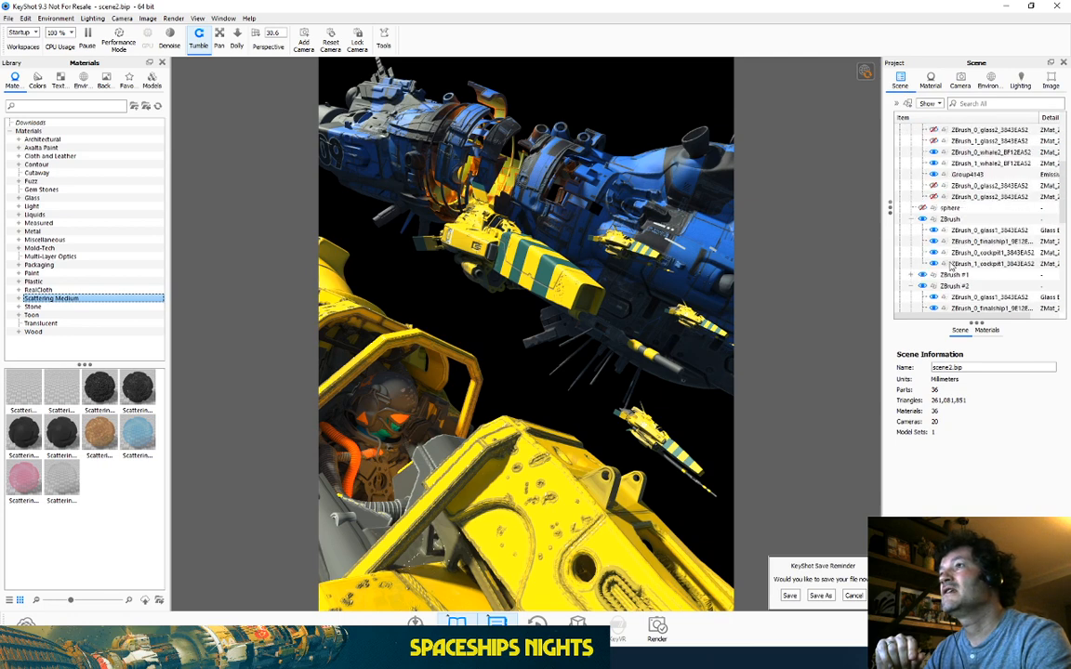
scroll(952, 264, down, 4)
scroll(986, 185, up, 2)
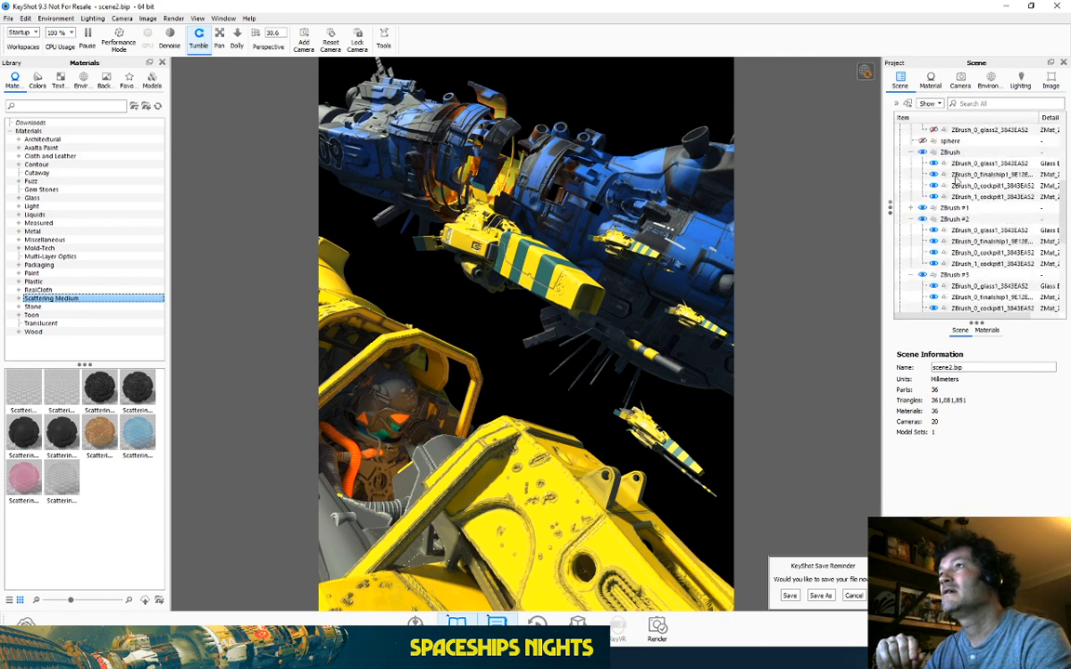
scroll(939, 206, up, 2)
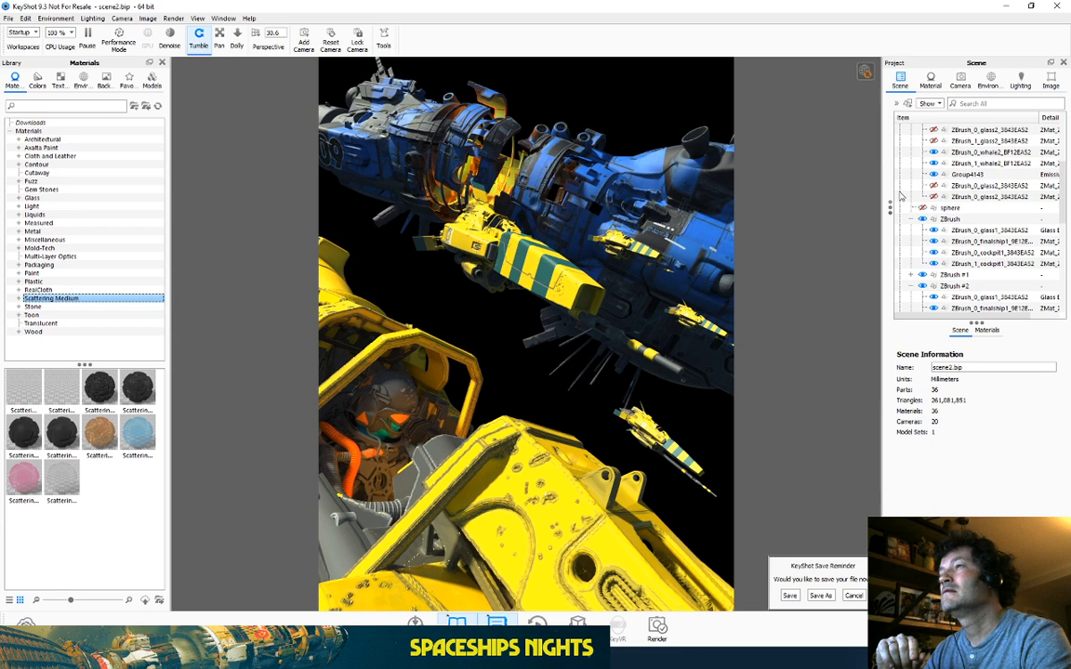
click(978, 174)
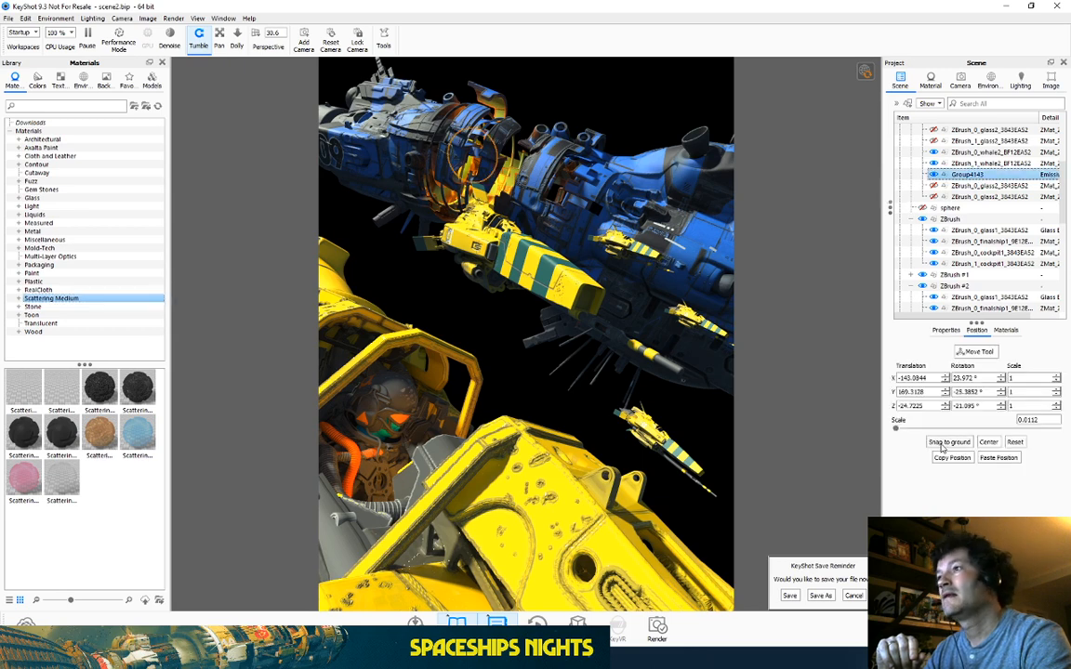
drag(897, 429, 907, 430)
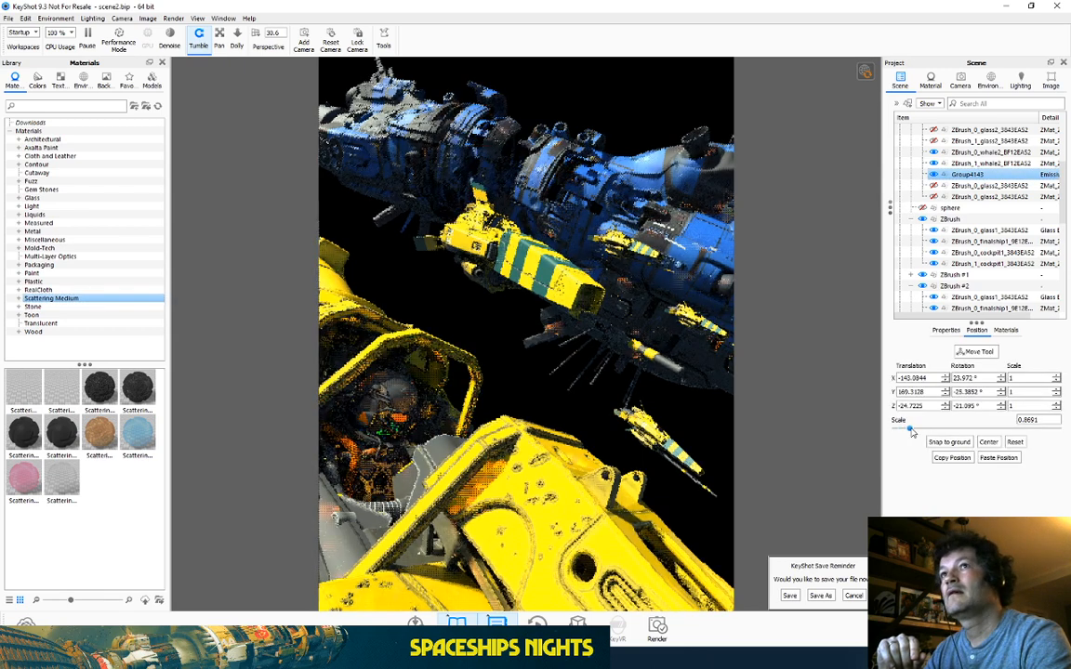
click(988, 442)
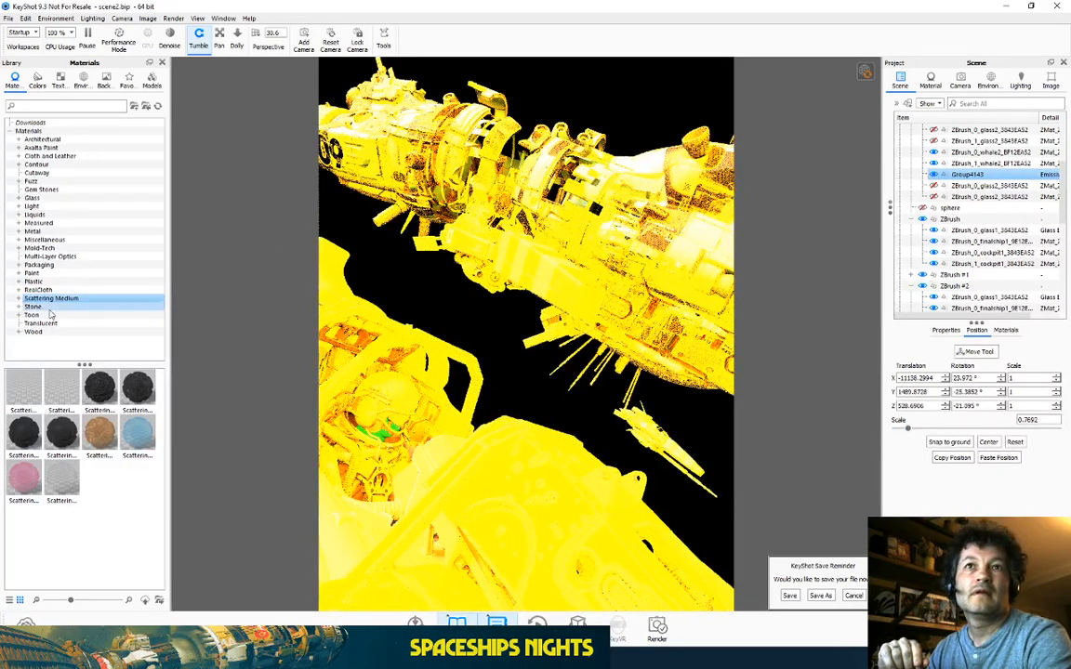
drag(61, 390, 953, 178)
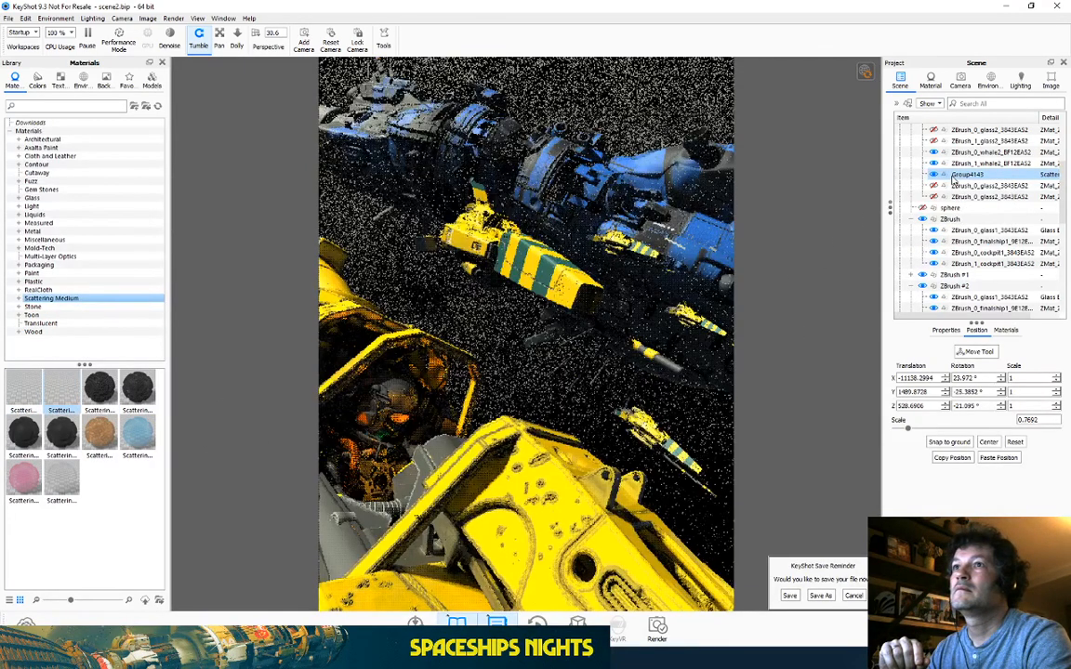
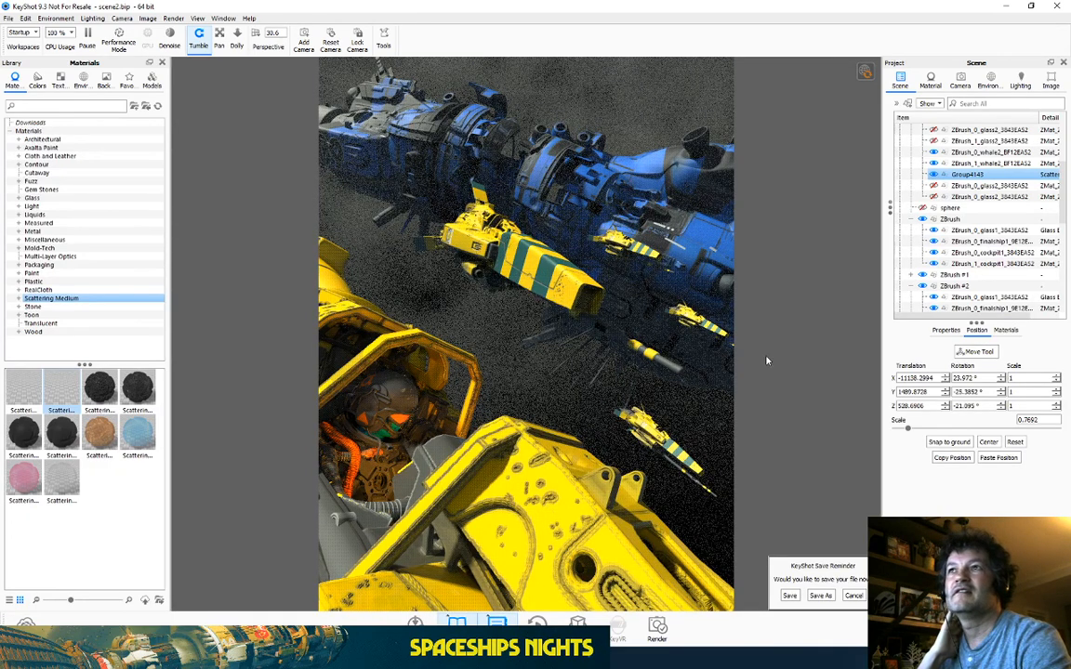
Step: Edit Group4143's fog material, setting transparency distance to 2403 mm and density 0.38
right_click(961, 181)
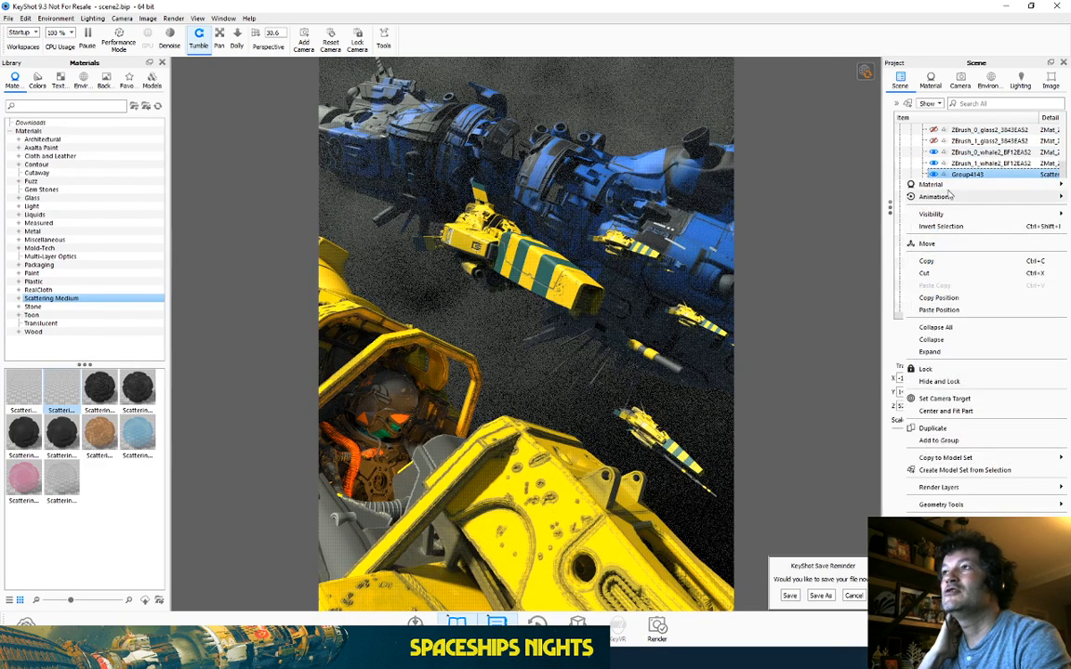
mouse_move(946, 185)
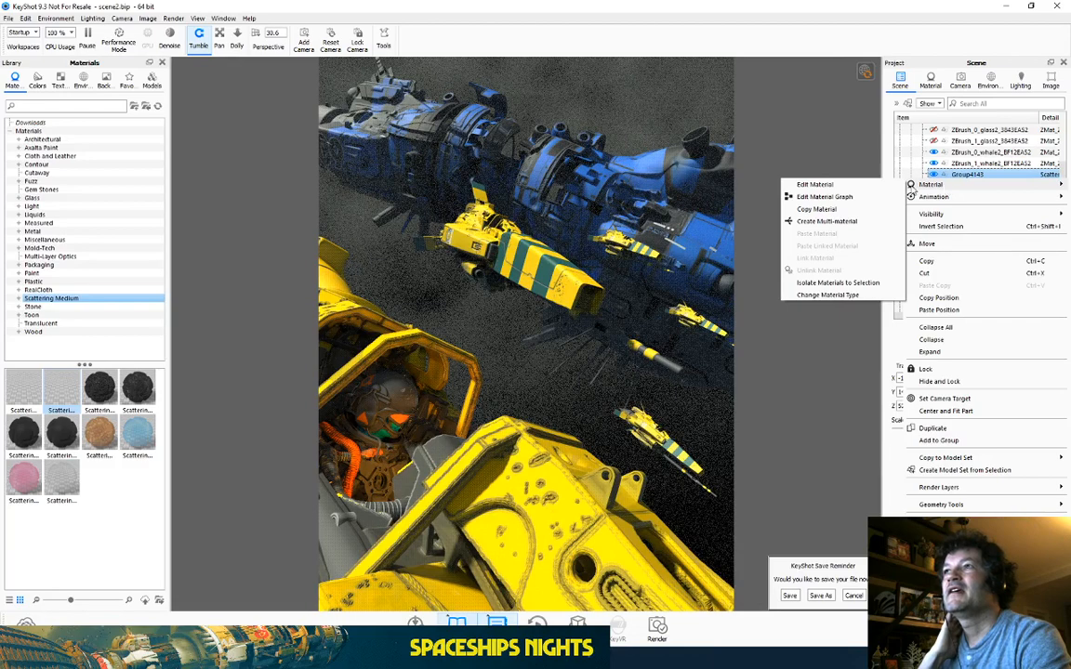
click(838, 184)
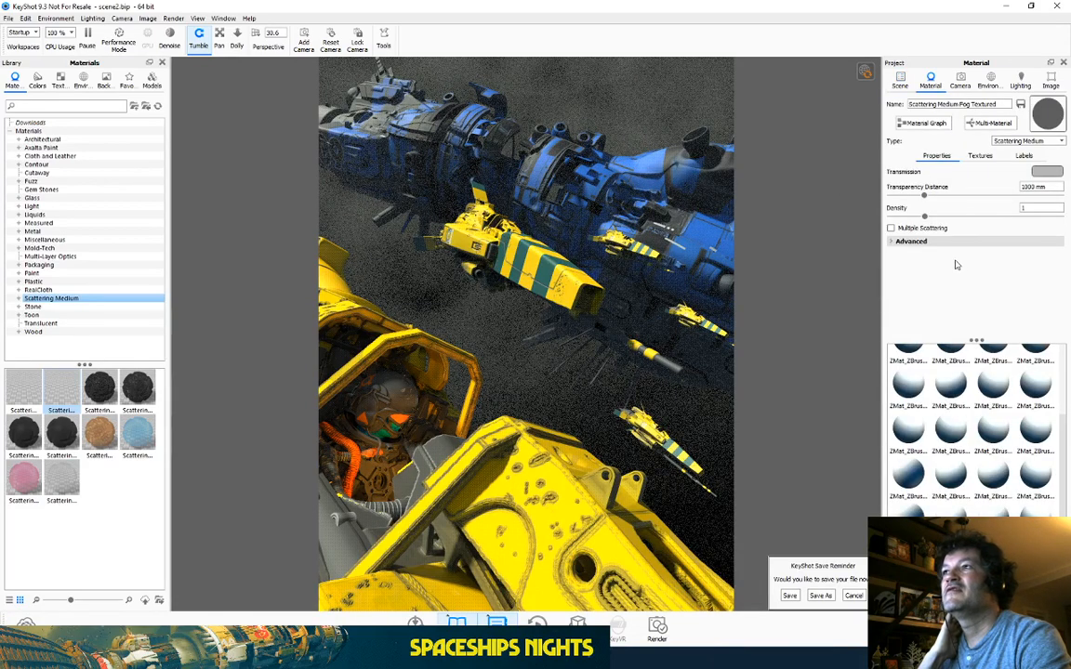
drag(924, 197, 974, 195)
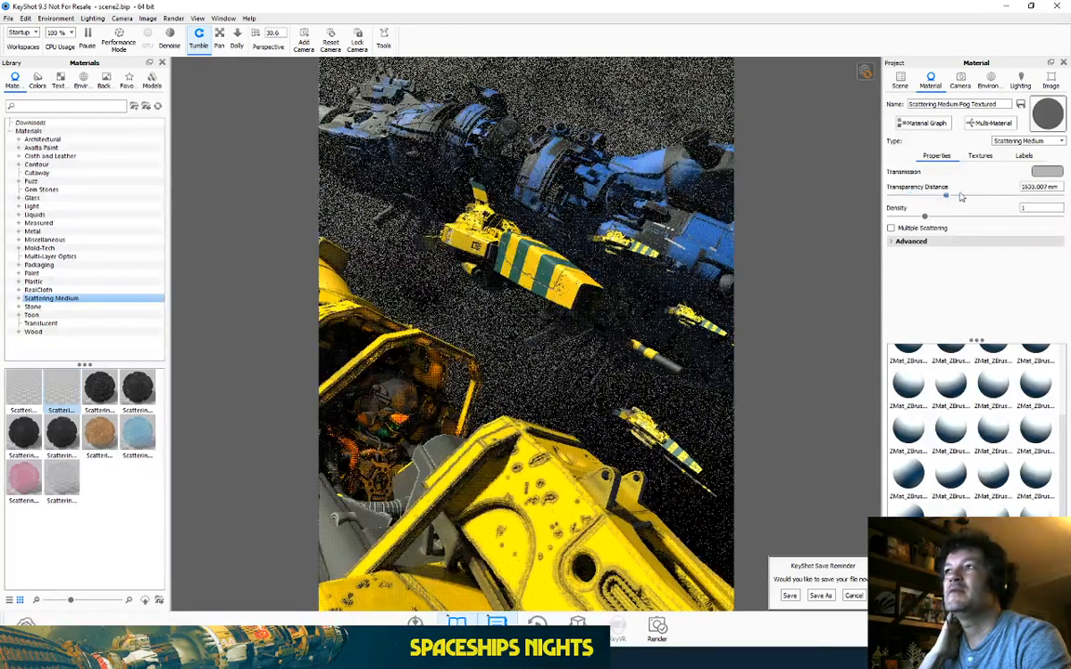
Step: Raise the fog material's advanced Samples to 128, then bring Photoshop to the front
click(898, 241)
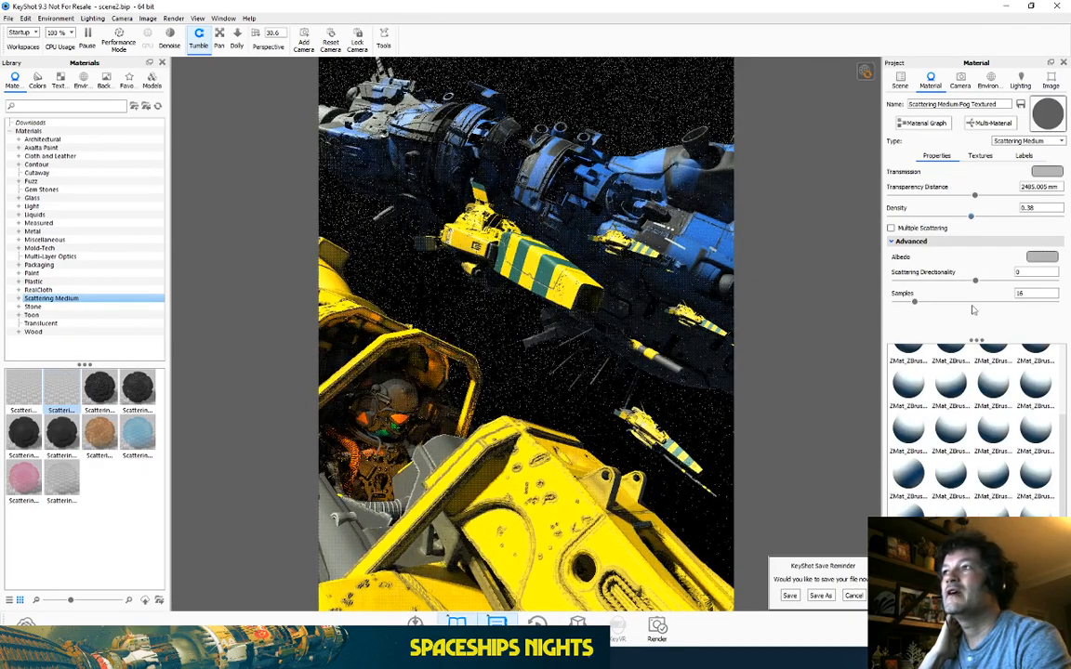
double_click(1028, 292)
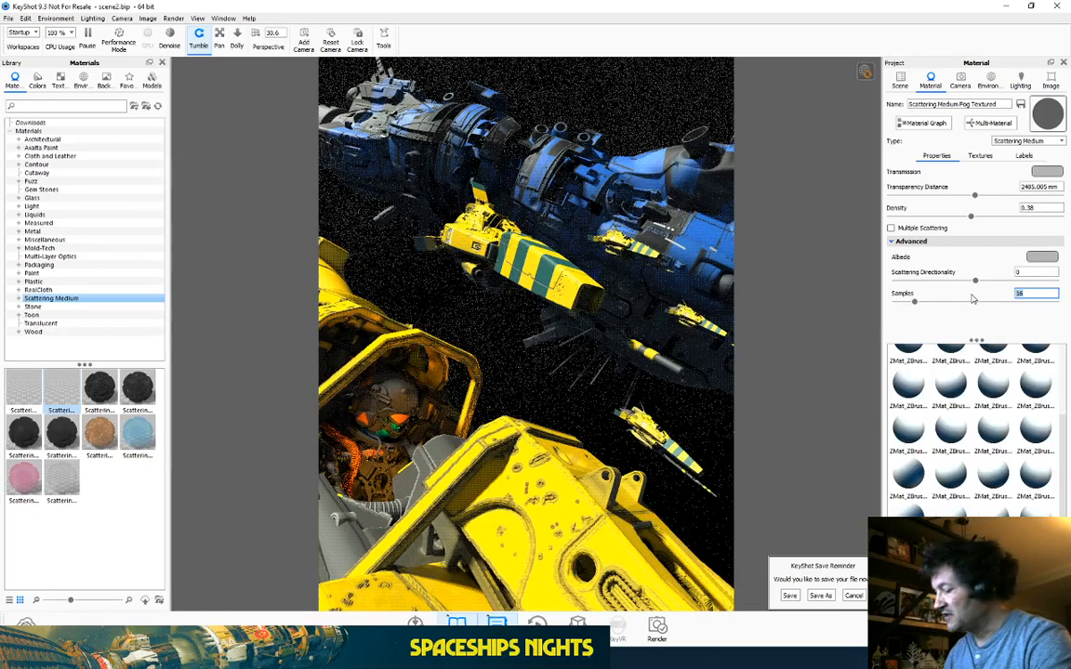
key(Return)
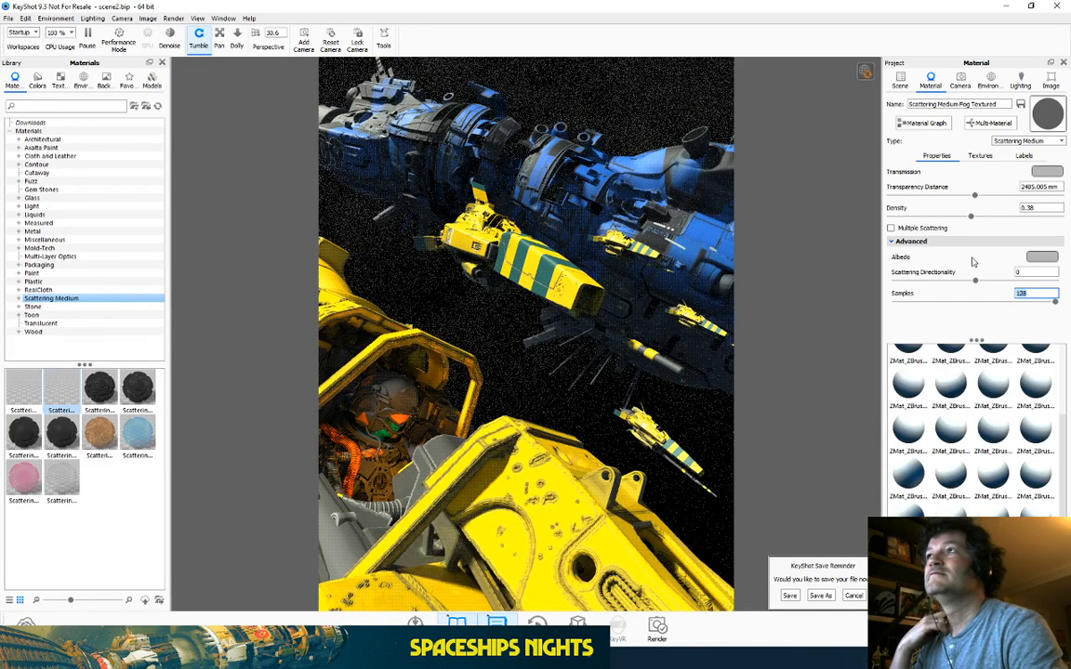
click(1004, 6)
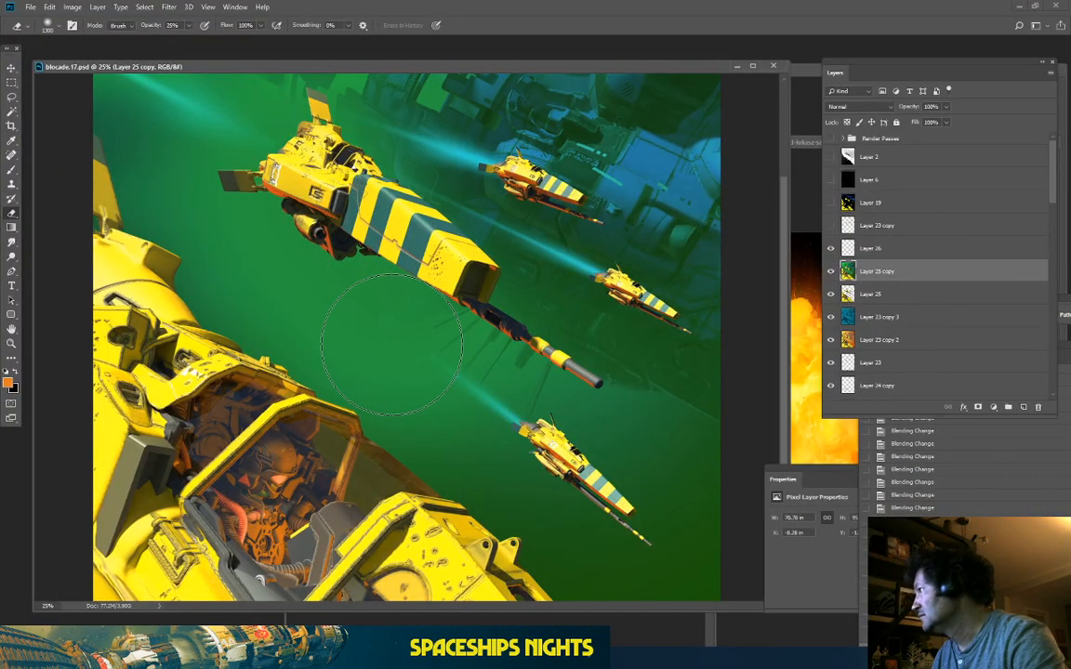
Step: Move the green haze layer below Layer 25 and duplicate it as Layer 25 copy 2
key(ctrl+plus)
key(ctrl+minus)
key(ctrl+minus)
key(ctrl+minus)
key(ctrl+minus)
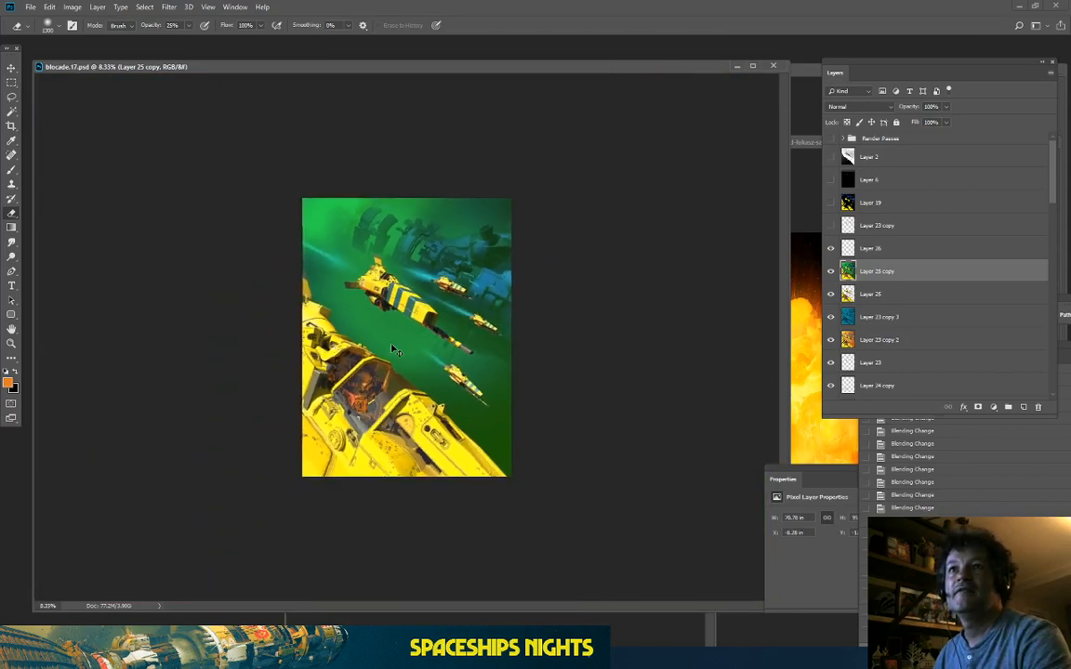
key(ctrl+plus)
key(ctrl+plus)
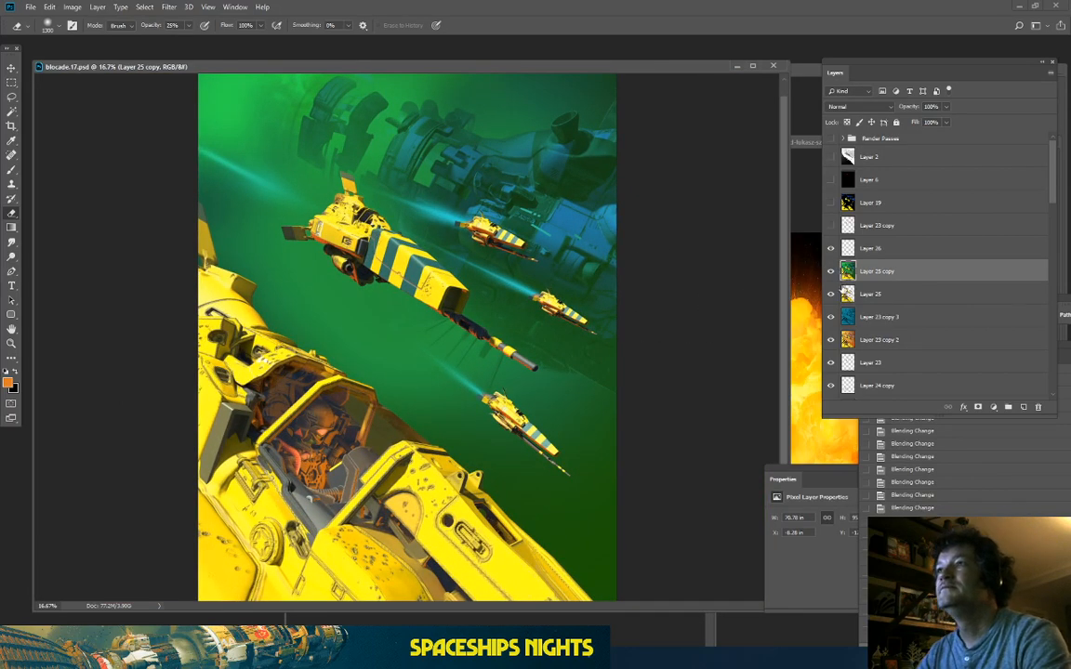
ctrl+click(848, 294)
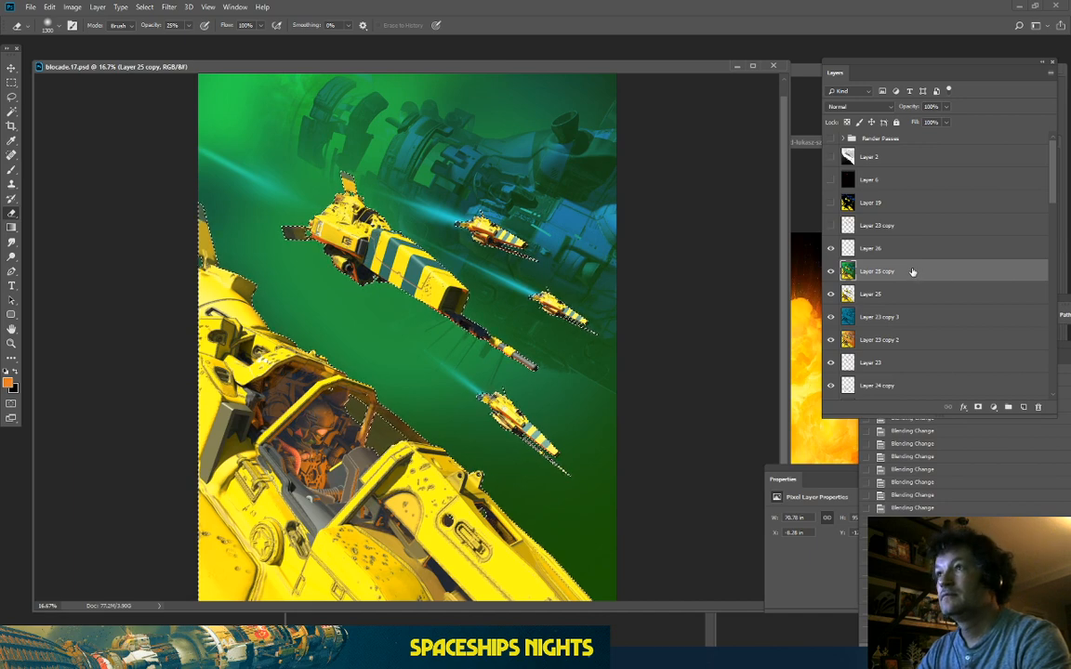
drag(955, 277, 913, 297)
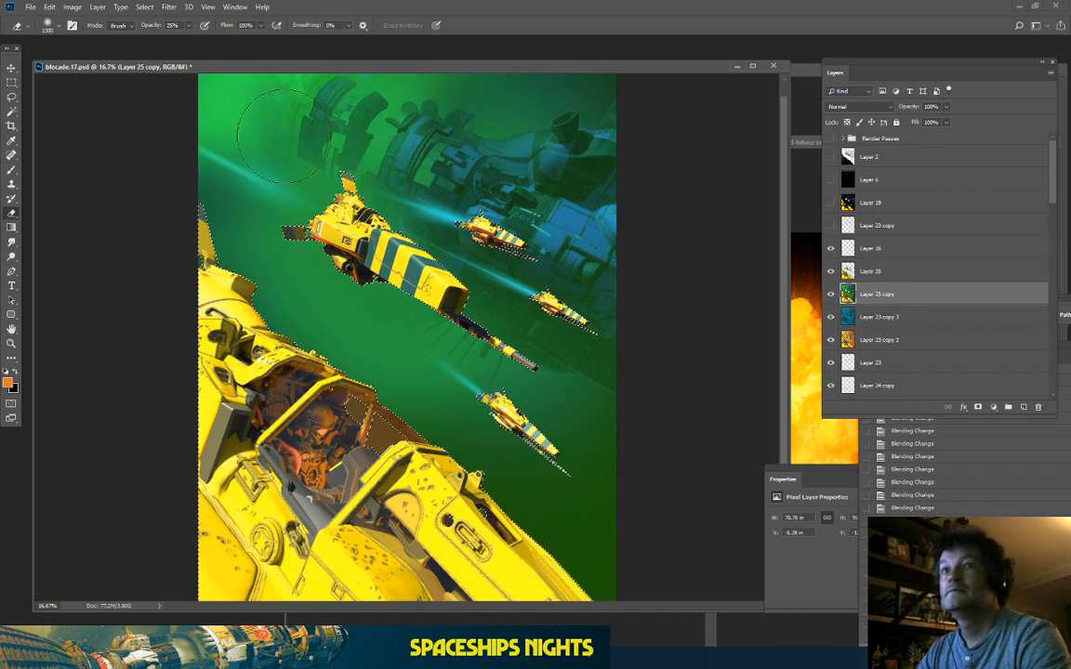
click(11, 81)
key(ctrl+d)
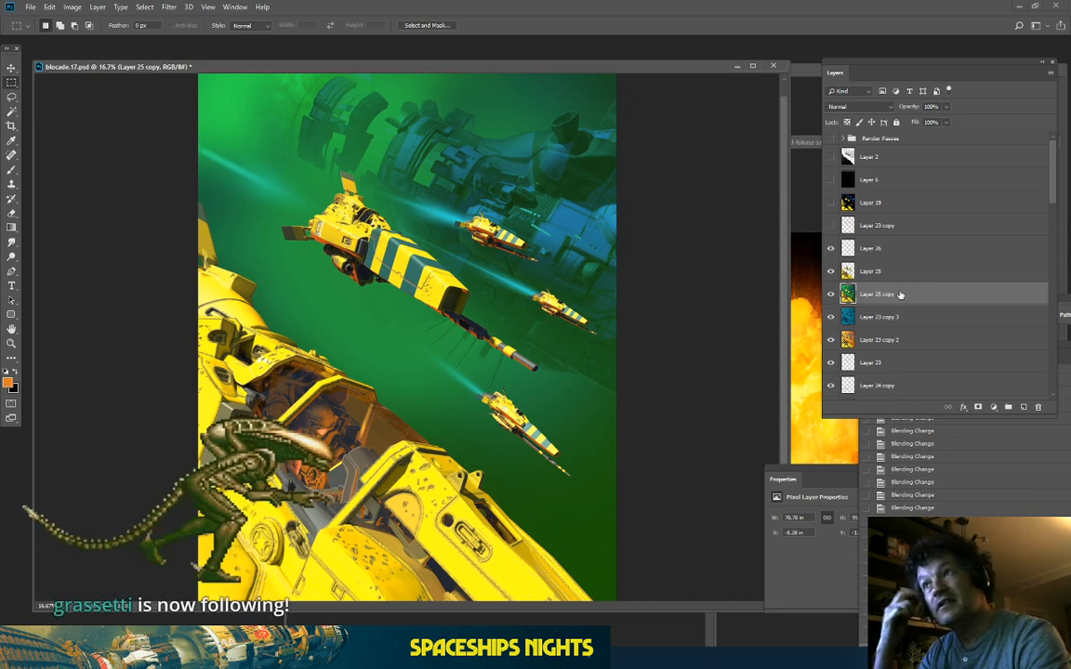
drag(901, 294, 1024, 407)
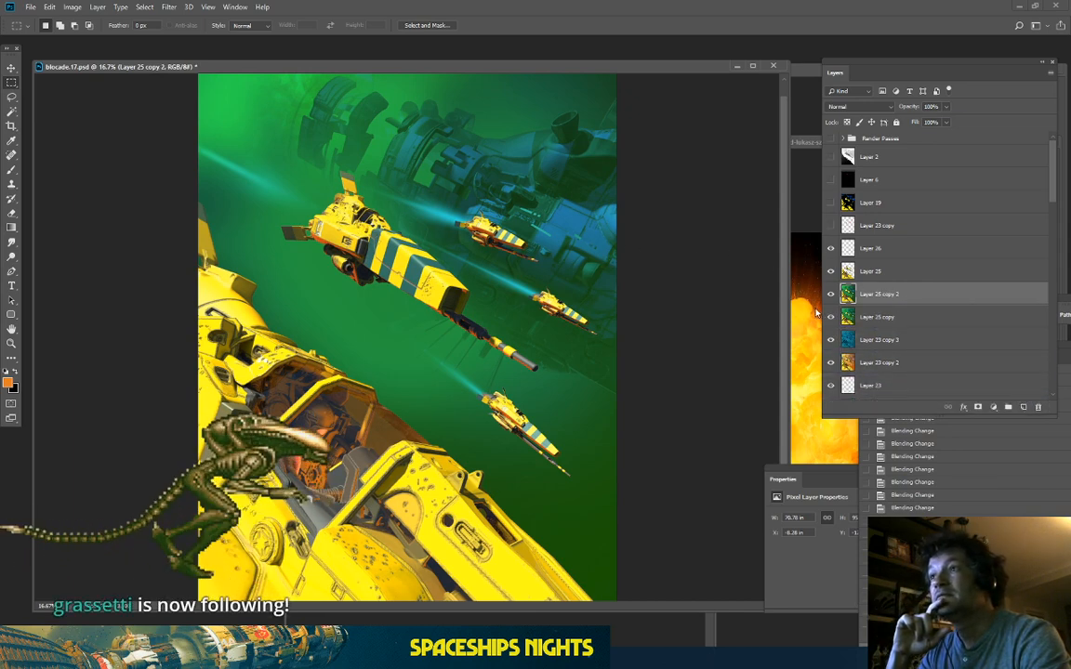
Step: Preview colourised Hue/Saturation shifts on the haze, then cancel without changing colours
click(71, 7)
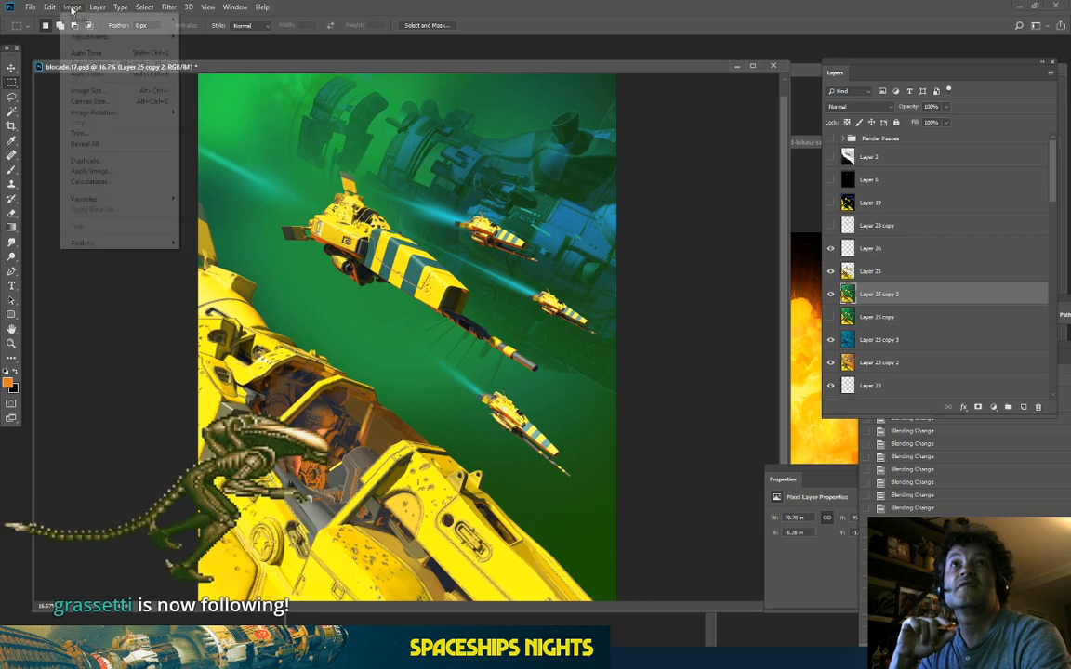
mouse_move(86, 39)
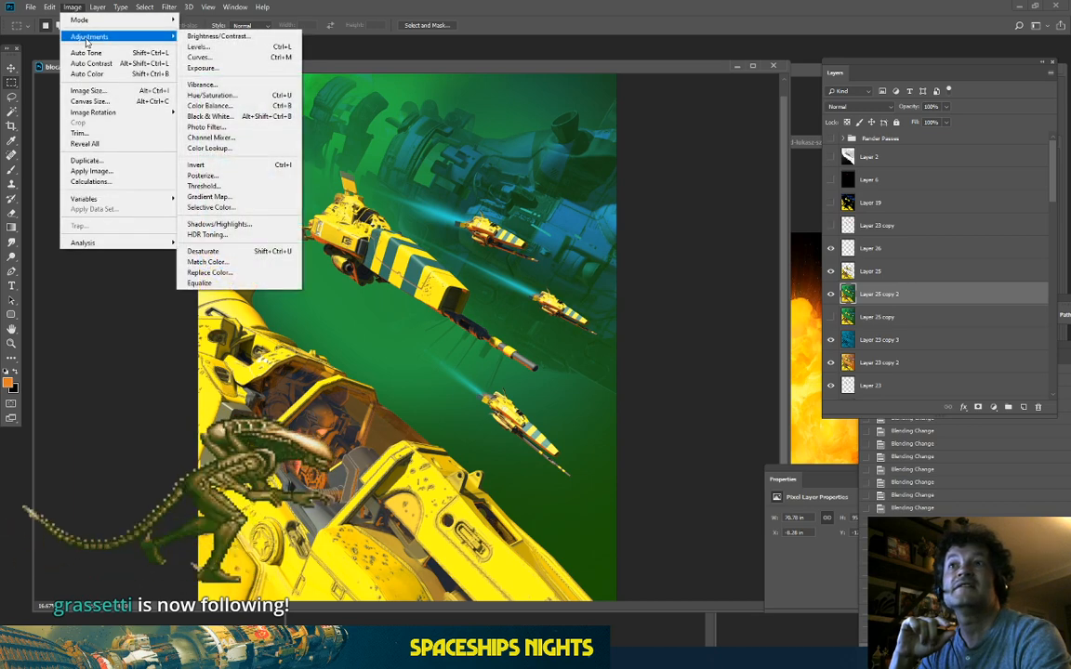
click(216, 94)
drag(838, 279, 781, 290)
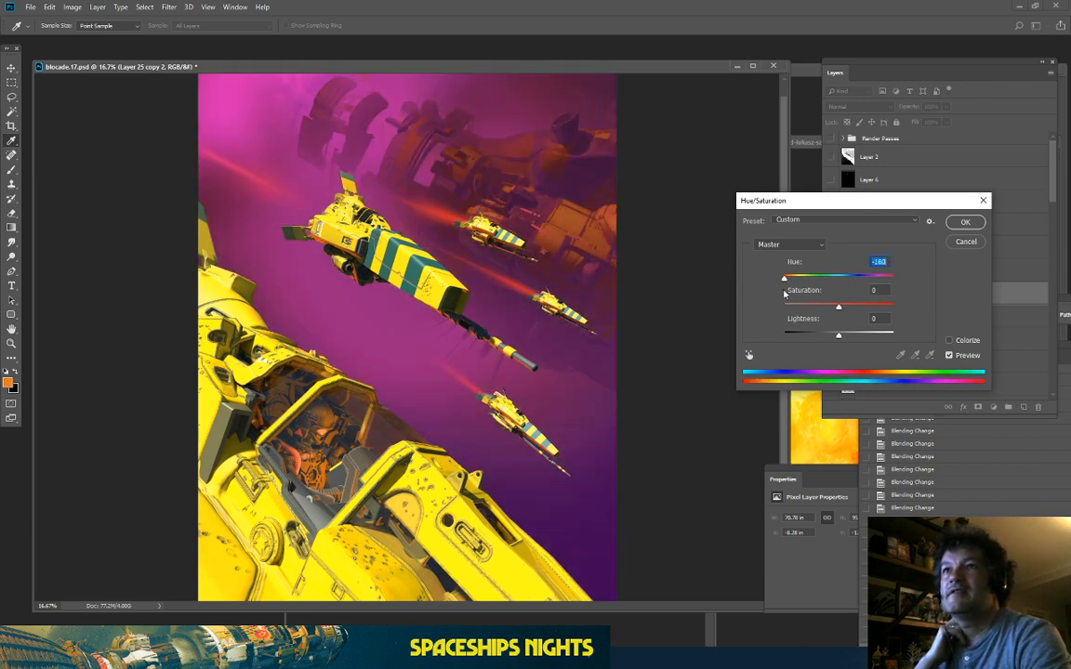
drag(782, 290, 820, 298)
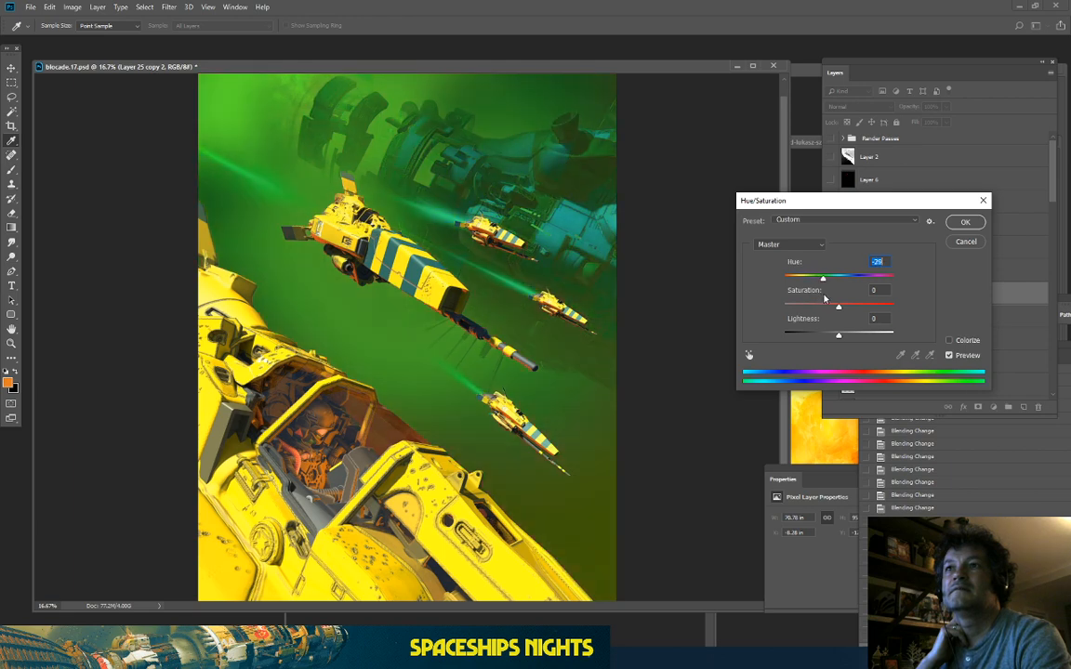
click(950, 340)
click(842, 281)
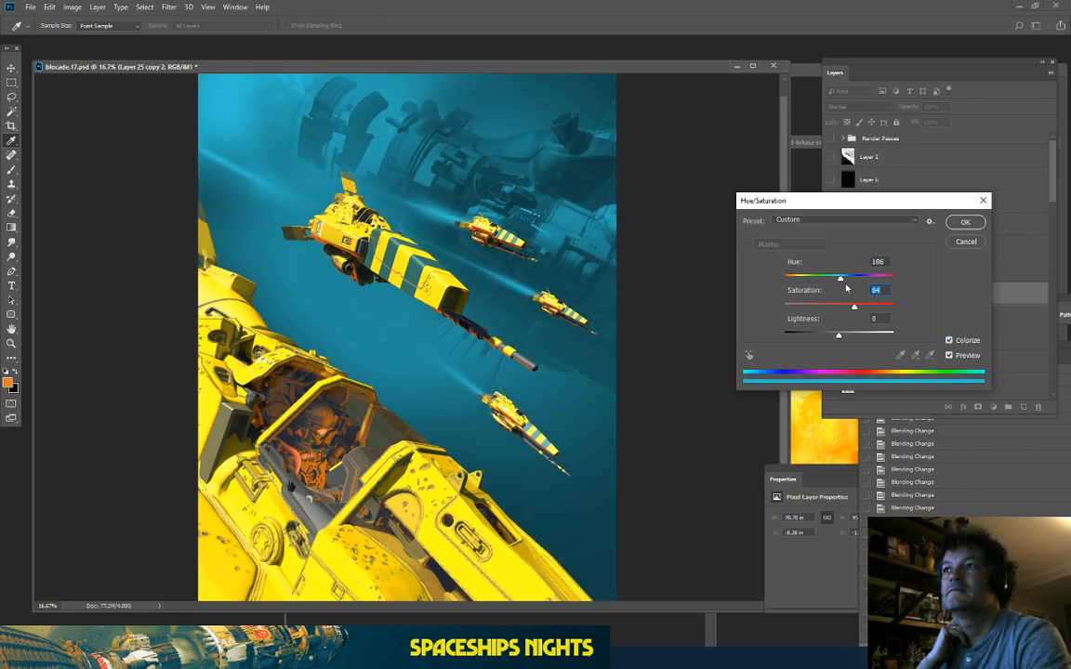
drag(832, 278, 953, 295)
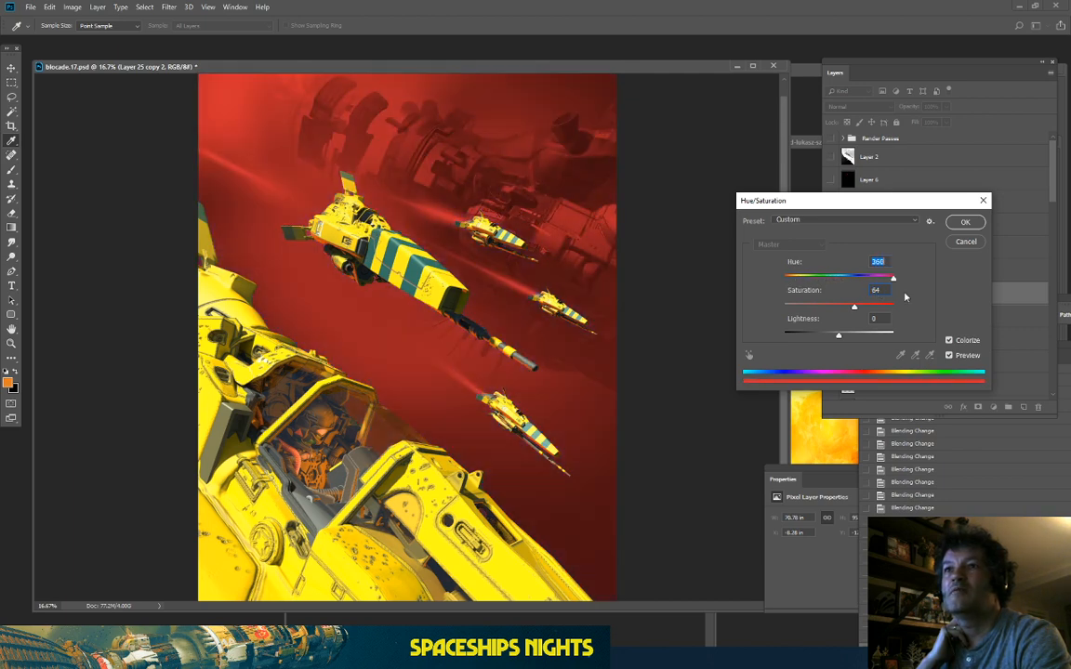
key(Escape)
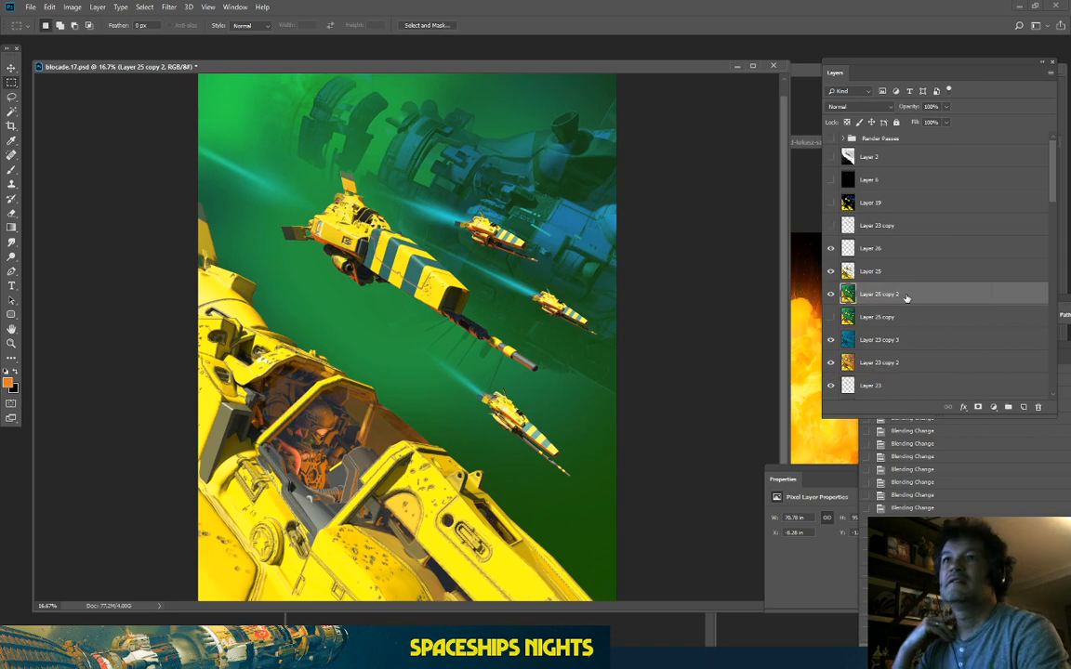
click(72, 7)
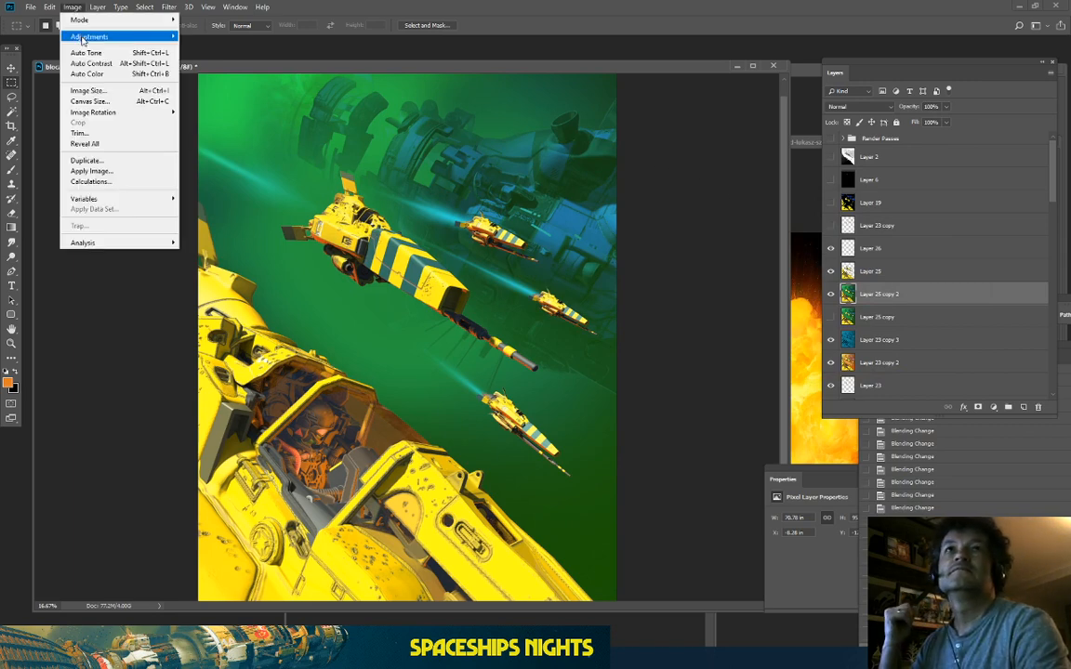
mouse_move(106, 36)
click(229, 107)
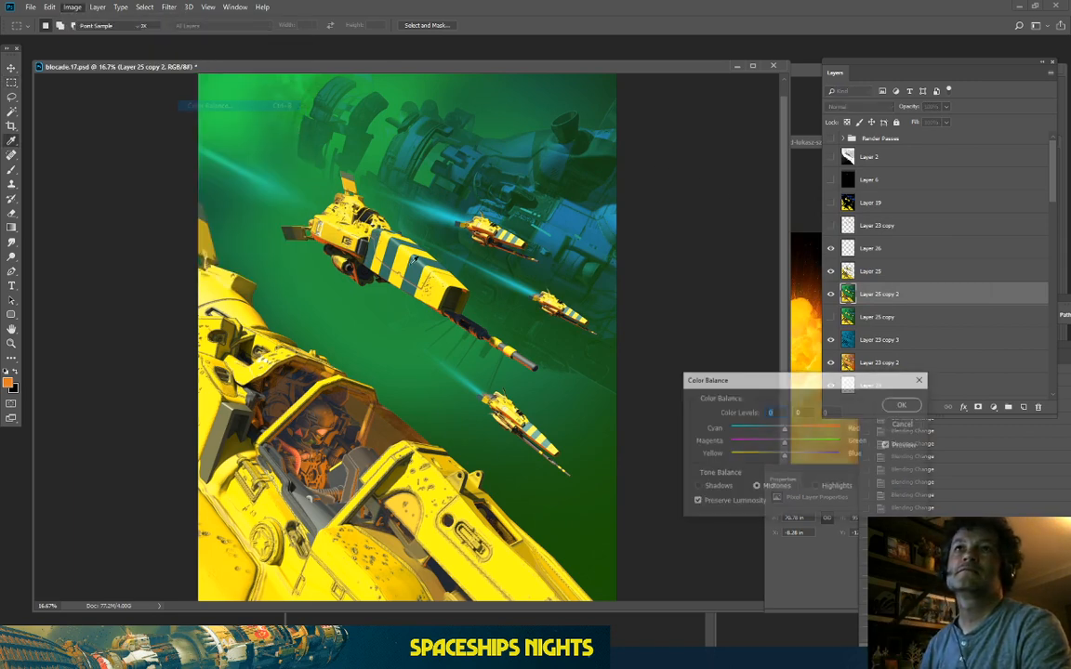
drag(783, 429, 660, 435)
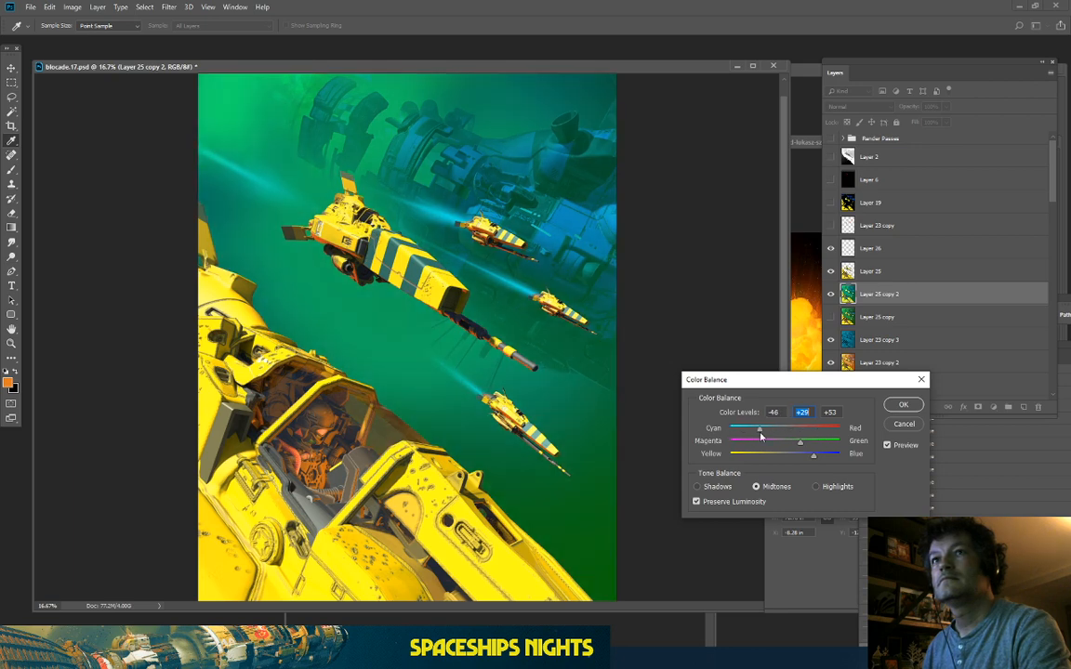
click(888, 446)
click(887, 447)
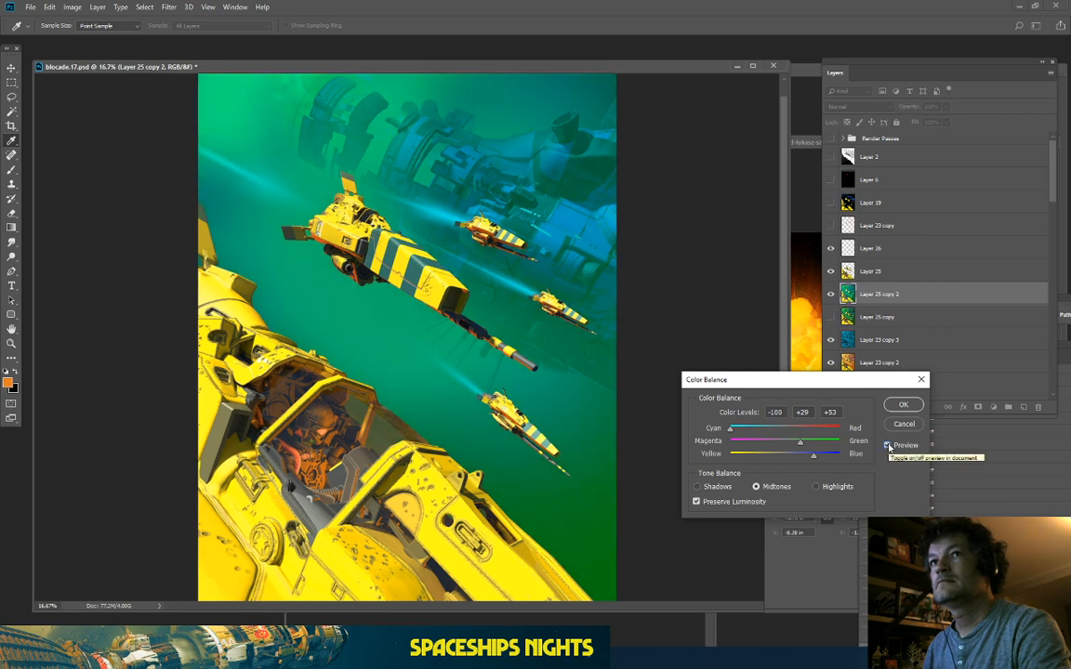
click(754, 445)
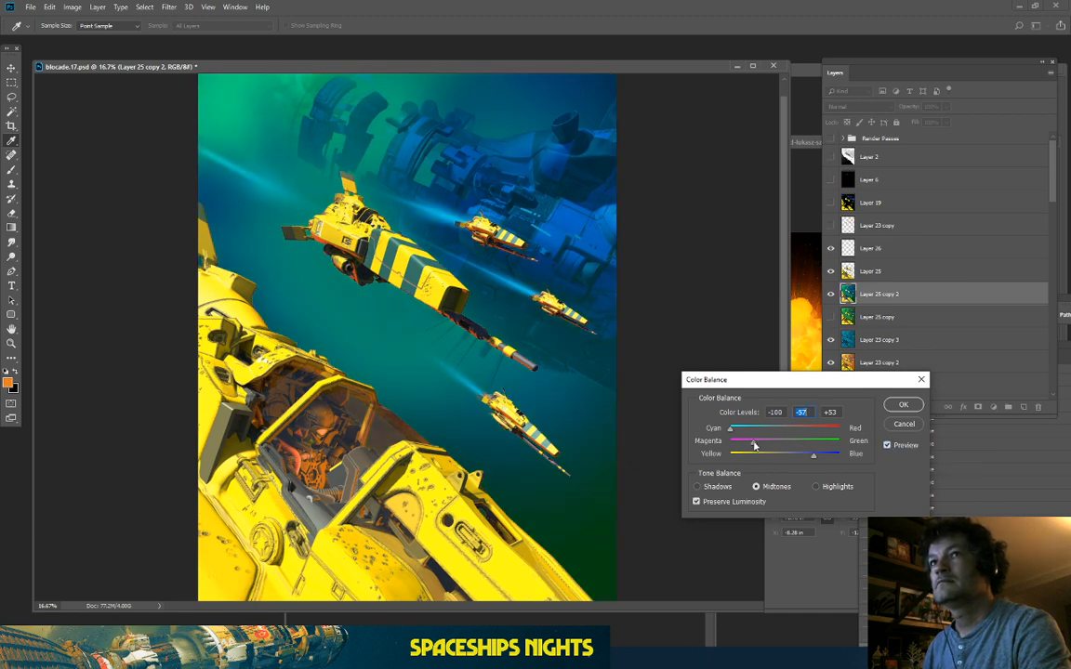
click(697, 487)
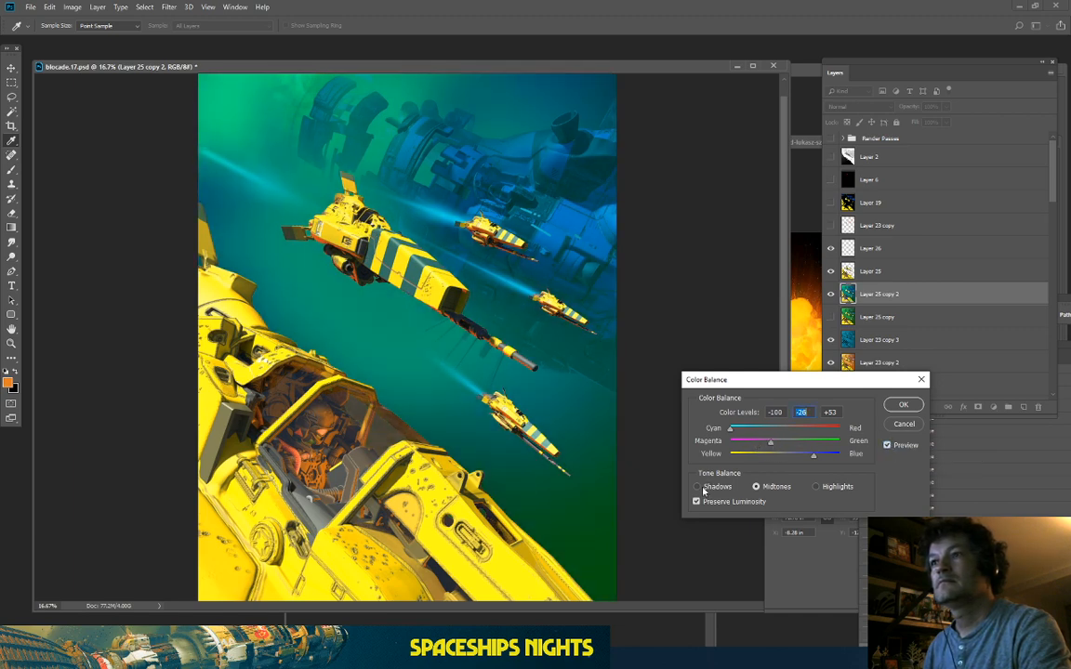
click(891, 423)
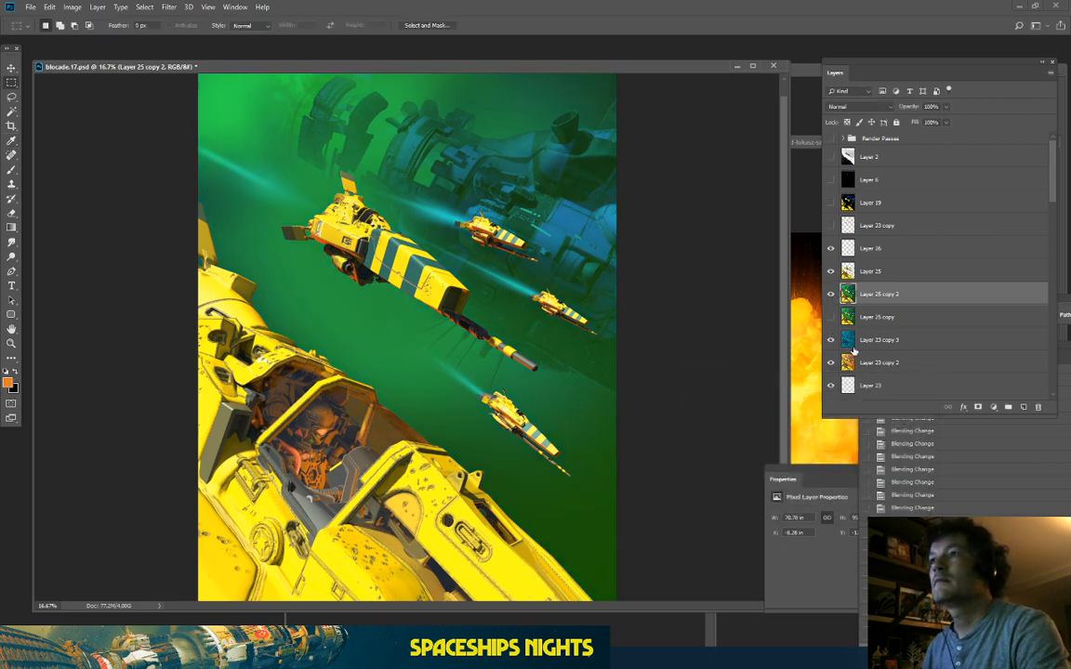
Step: Compare the image with and without Layer 25 copy 2, leaving it hidden
click(830, 294)
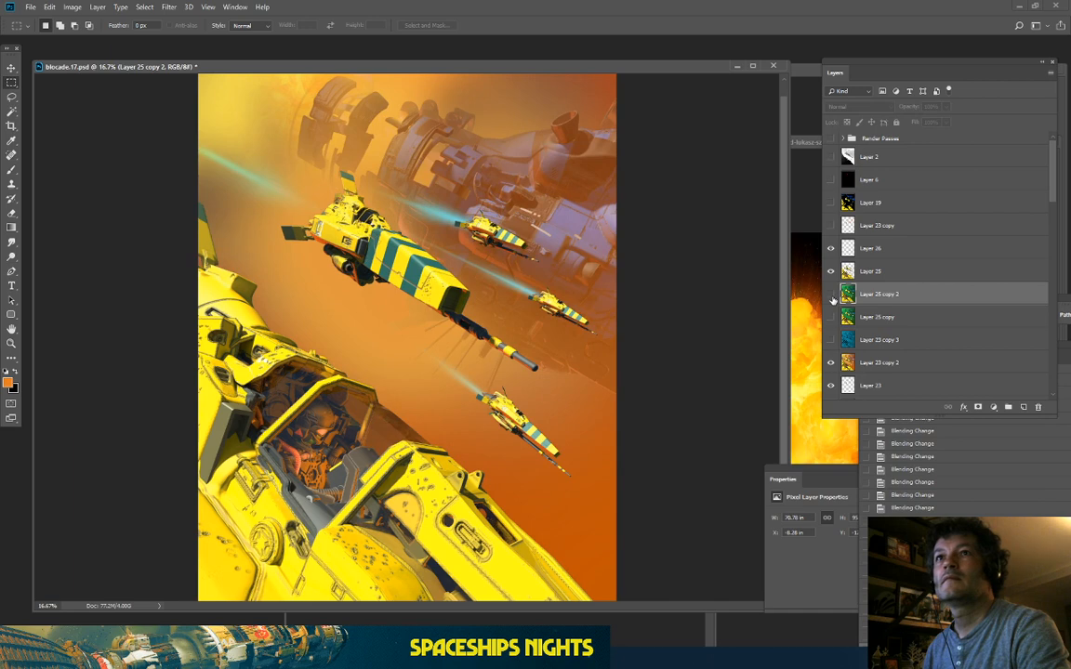
click(831, 295)
key(ctrl+minus)
click(831, 294)
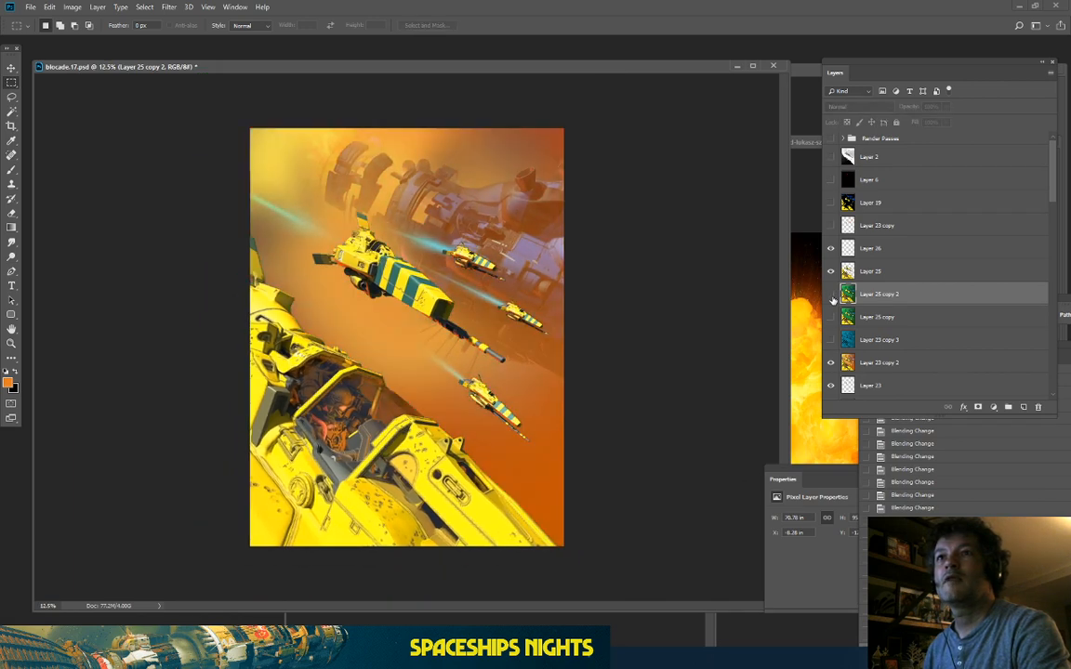
key(ctrl+plus)
click(831, 294)
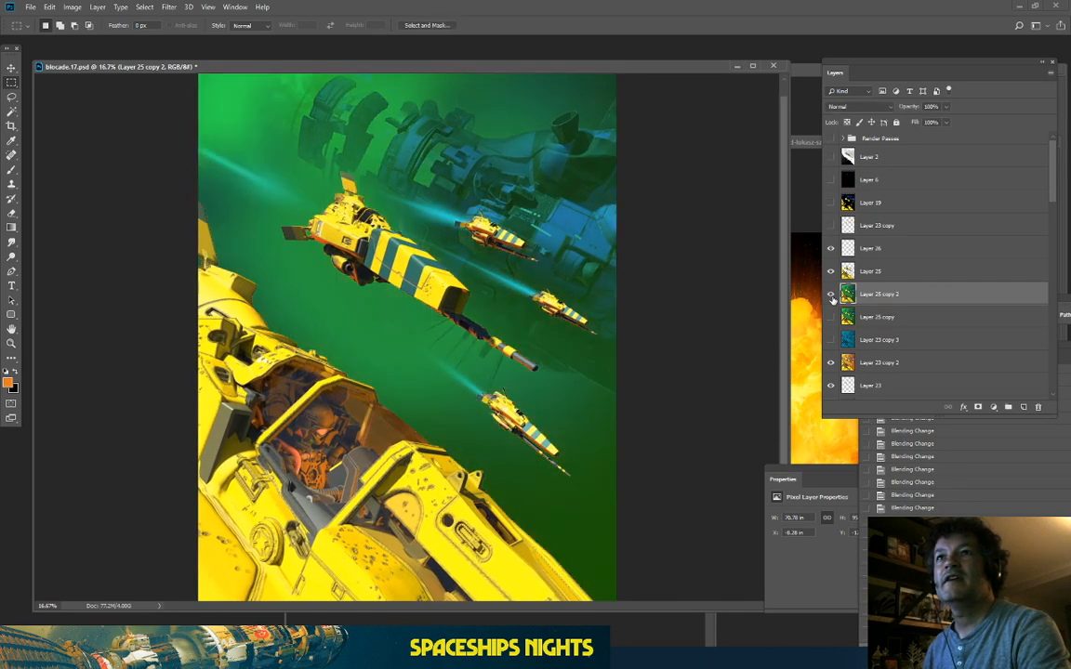
click(831, 295)
click(831, 294)
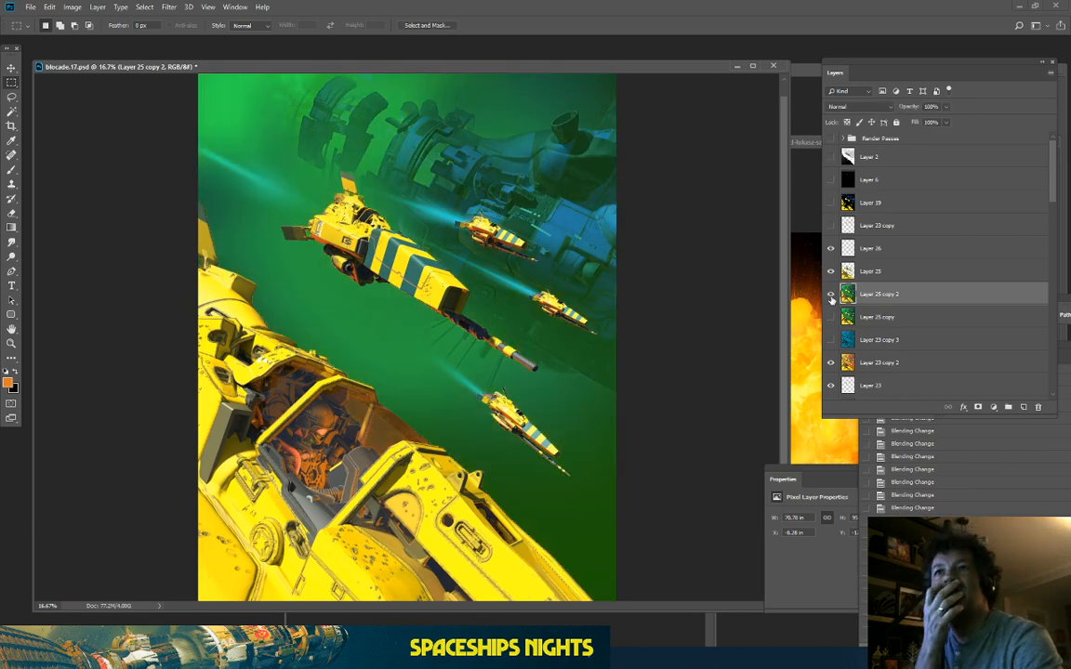
click(831, 295)
click(831, 295)
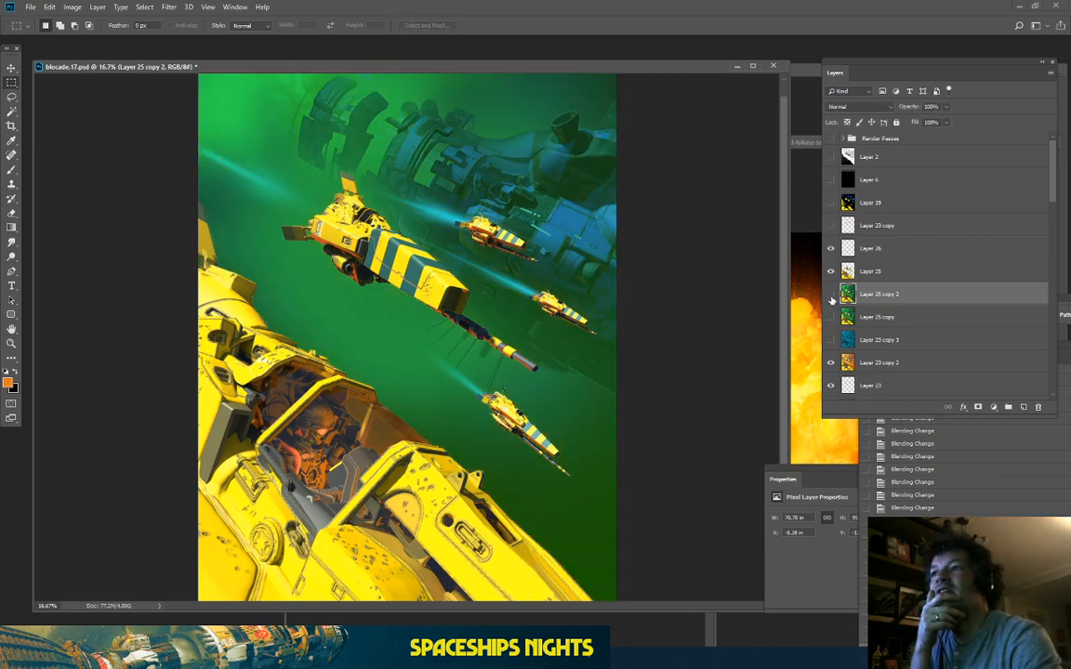
click(831, 295)
Step: Add a new Layer 27 above Layer 23 copy 2 and set a red foreground colour
click(874, 360)
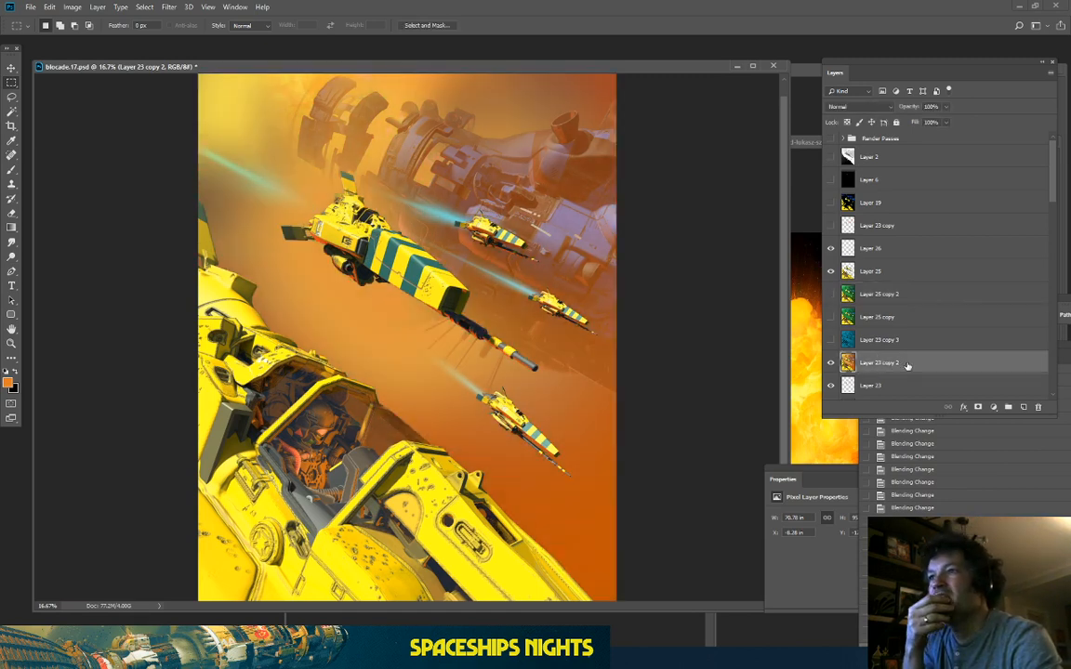
click(1024, 409)
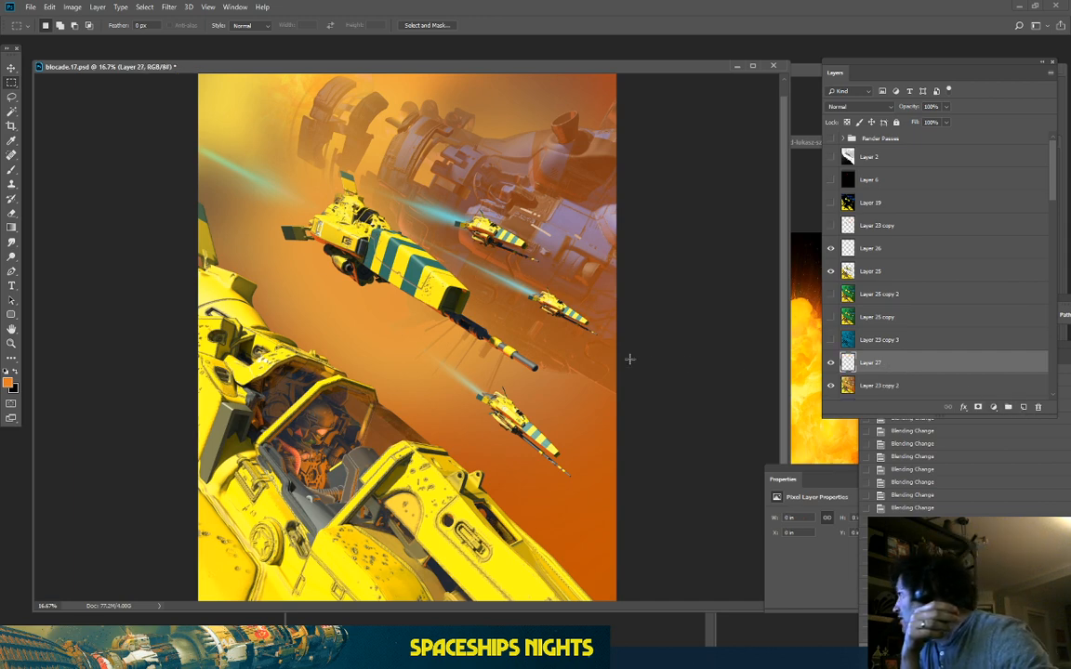
click(8, 383)
drag(907, 392, 908, 400)
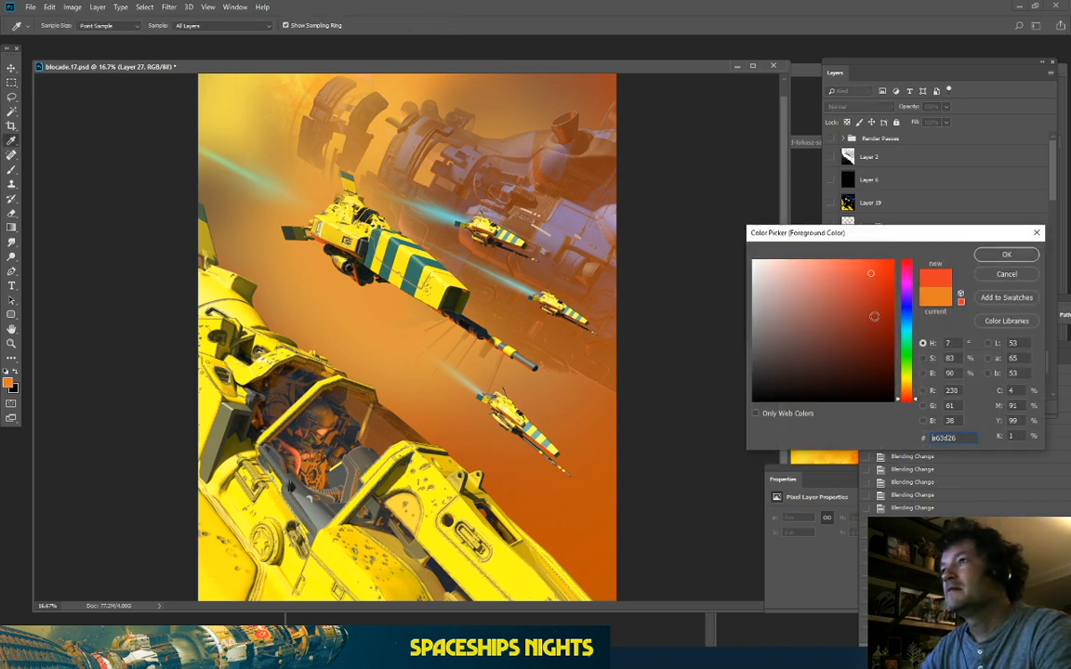
click(876, 304)
click(891, 283)
click(990, 255)
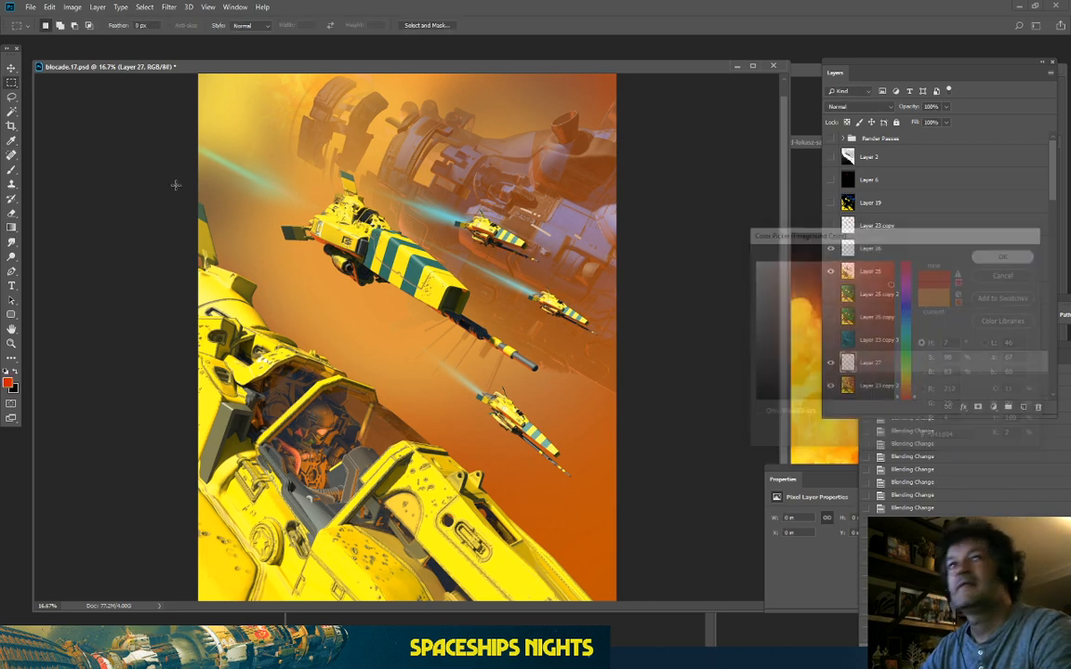
Step: Fill Layer 27 with a red-to-black gradient, red top-left fading to black bottom-right
key(e)
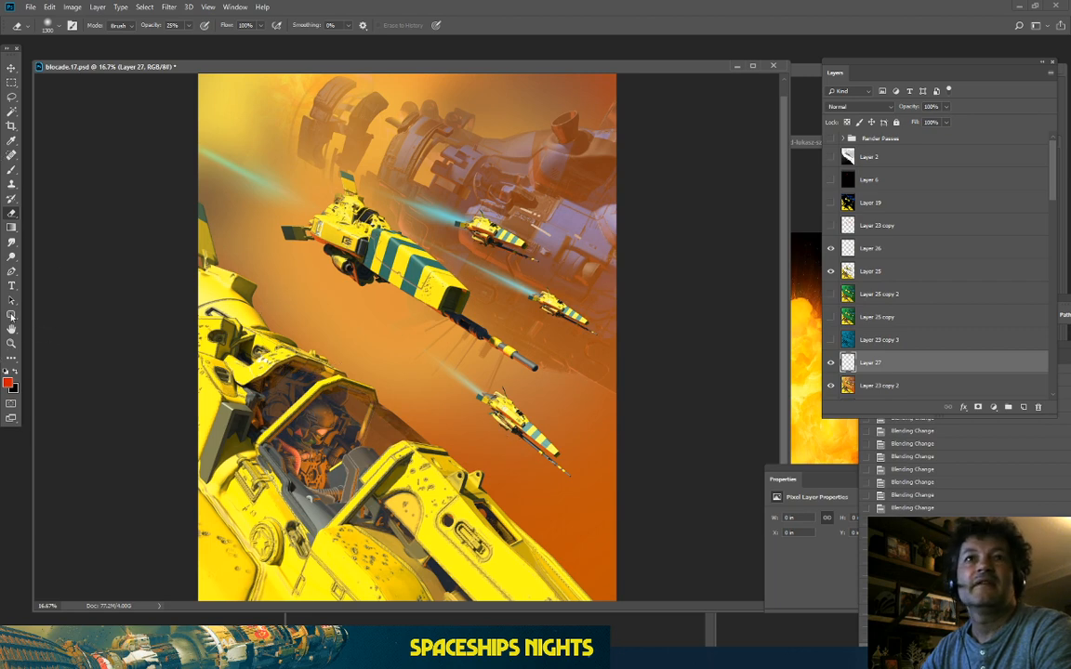
click(10, 225)
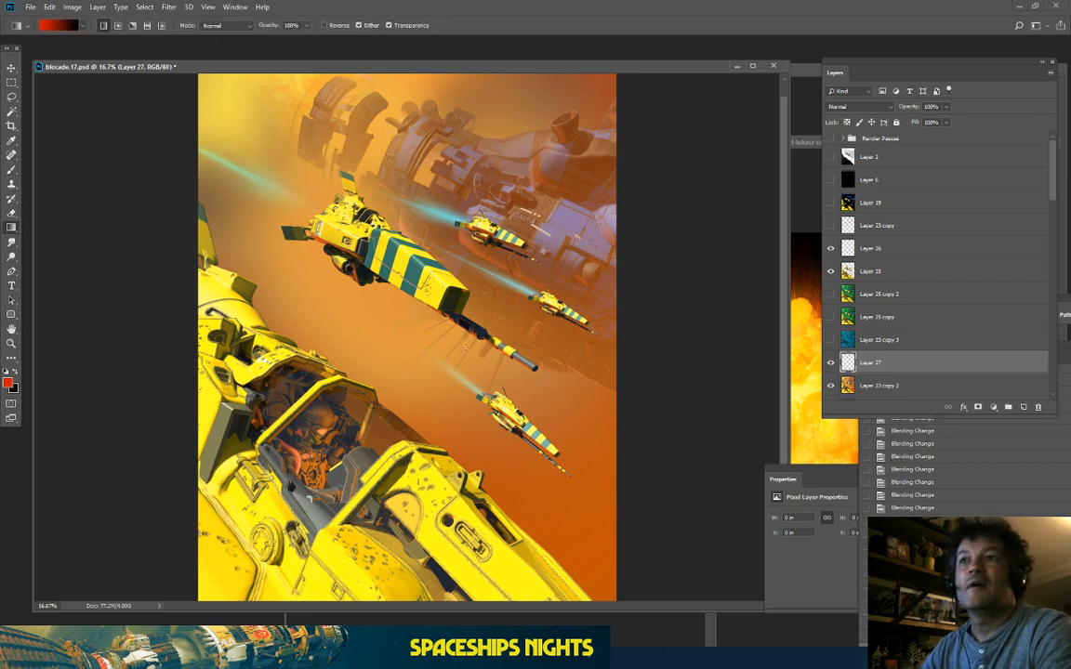
drag(650, 571, 797, 588)
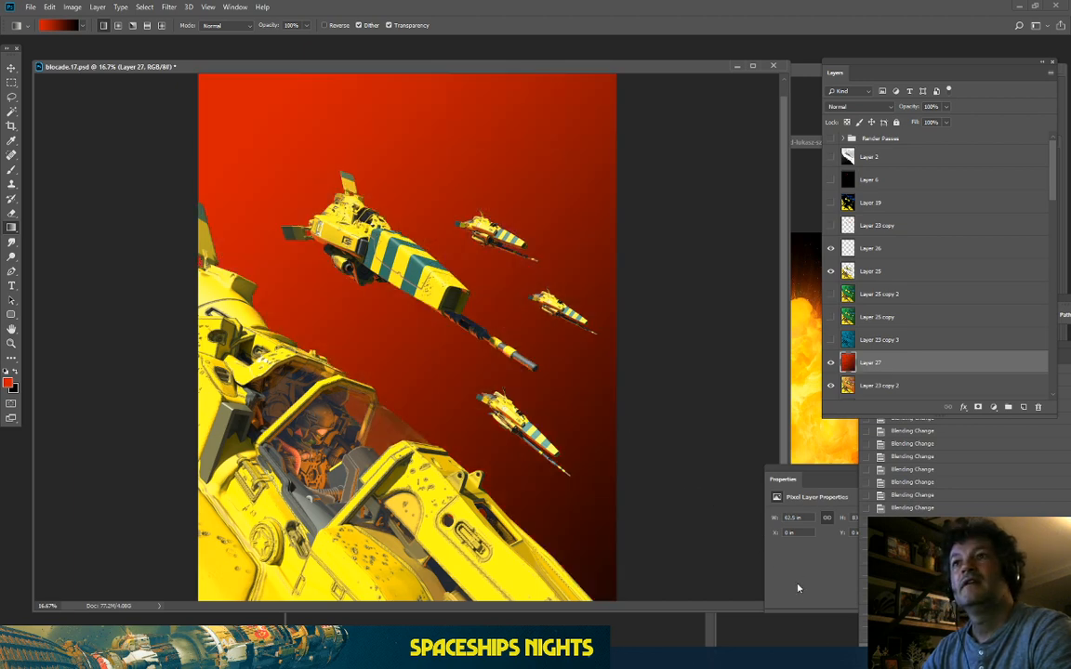
key(ctrl+z)
drag(491, 428, 664, 618)
key(ctrl+z)
drag(526, 390, 659, 493)
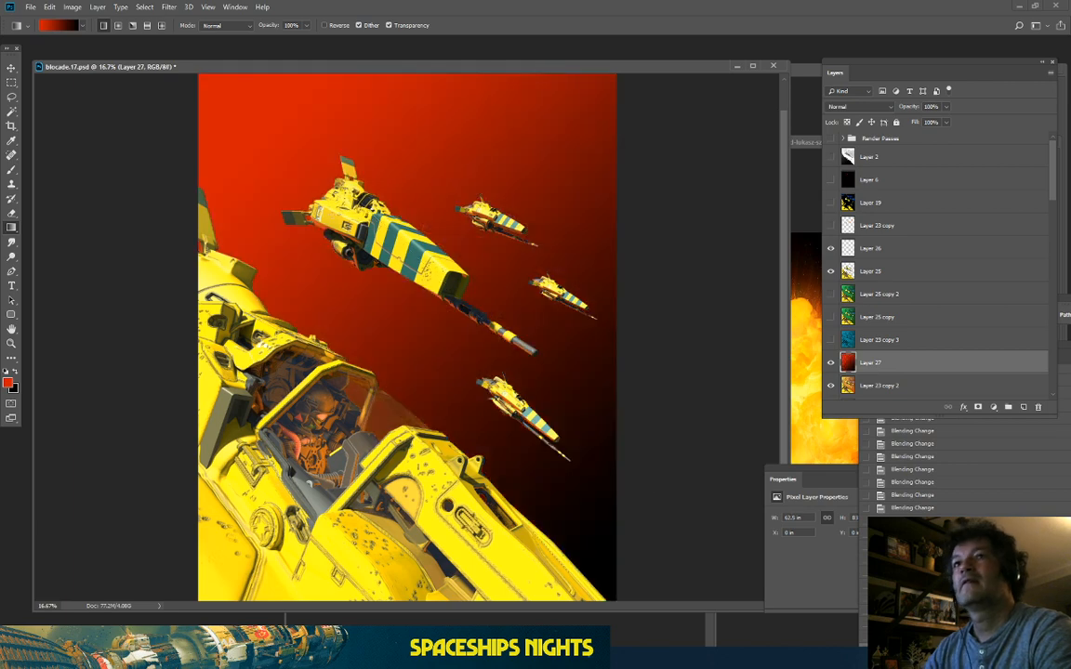
Step: Set the foreground colour to orange and the background colour to dark red
key(ctrl+minus)
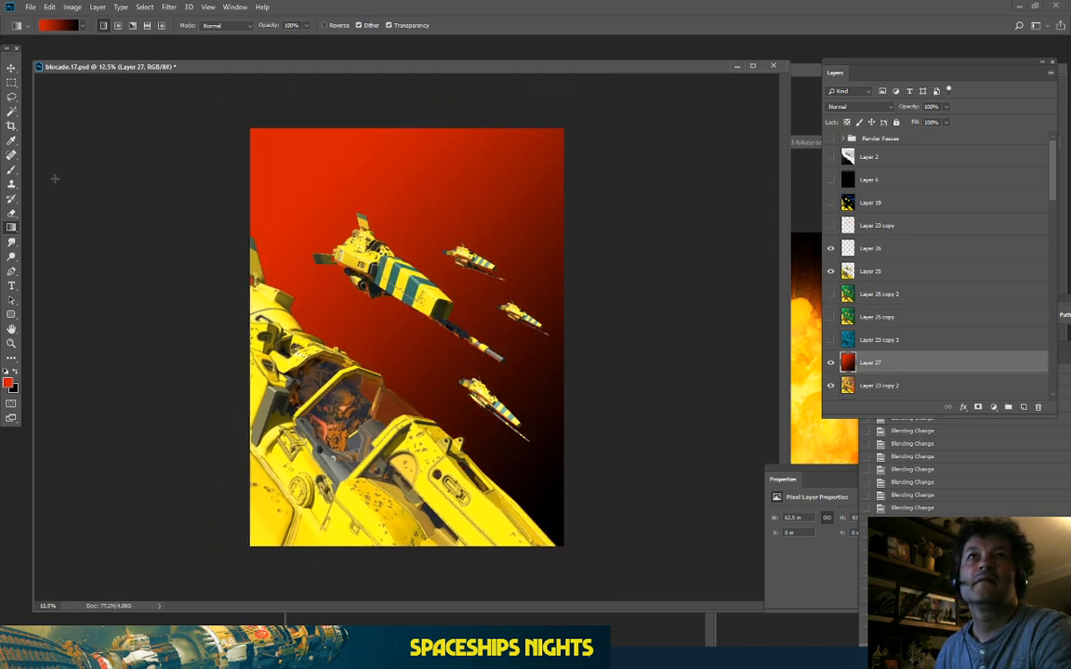
click(9, 382)
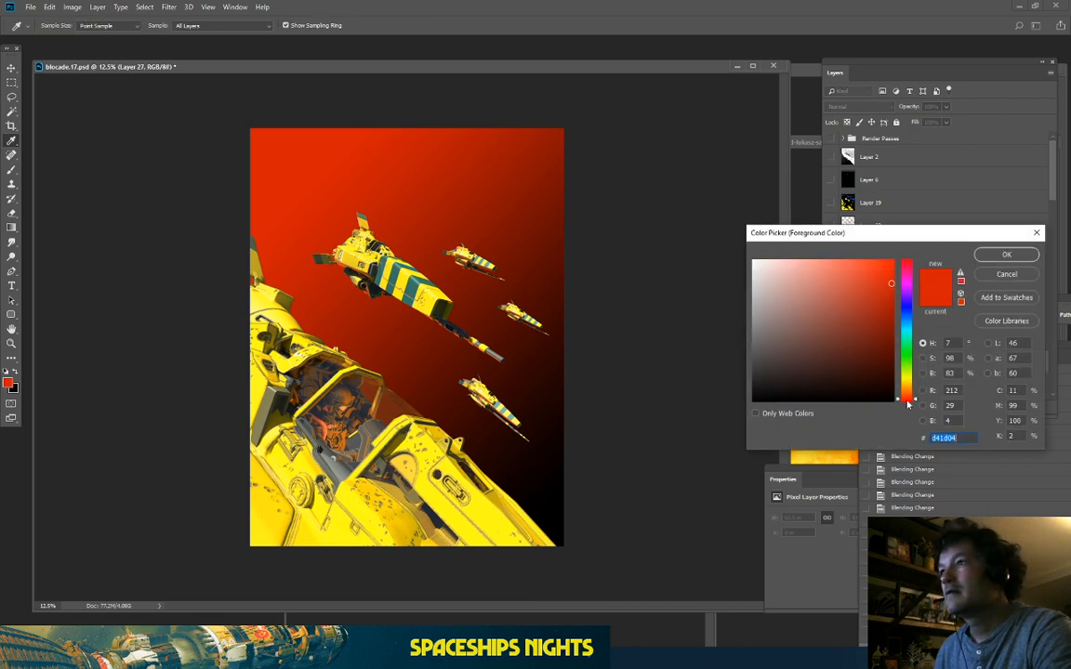
drag(910, 399, 910, 395)
click(1005, 255)
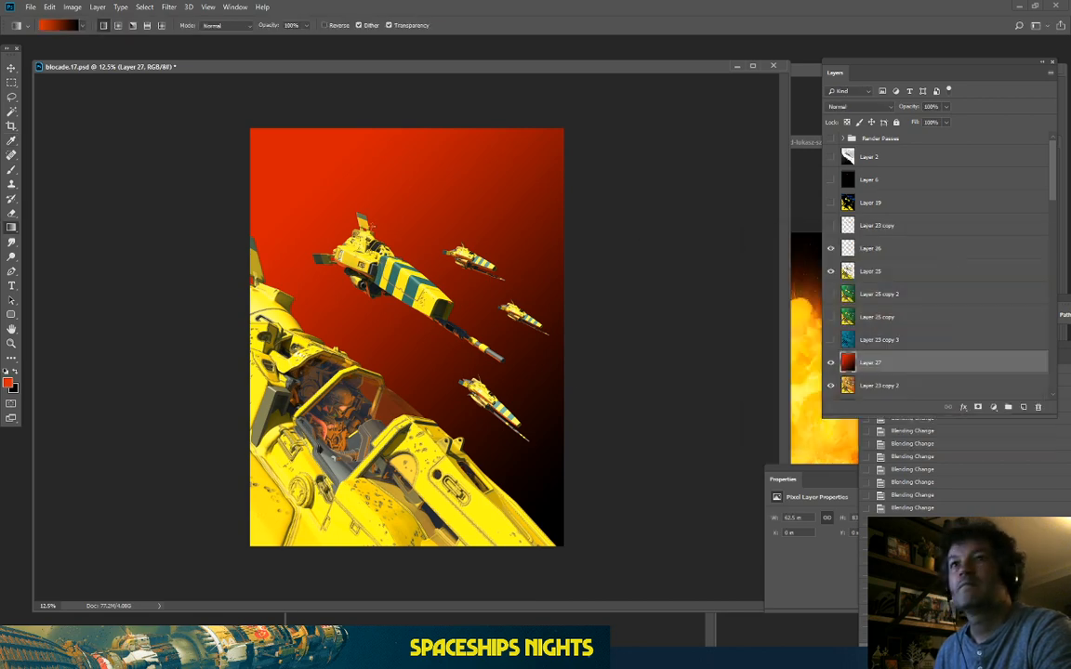
click(14, 392)
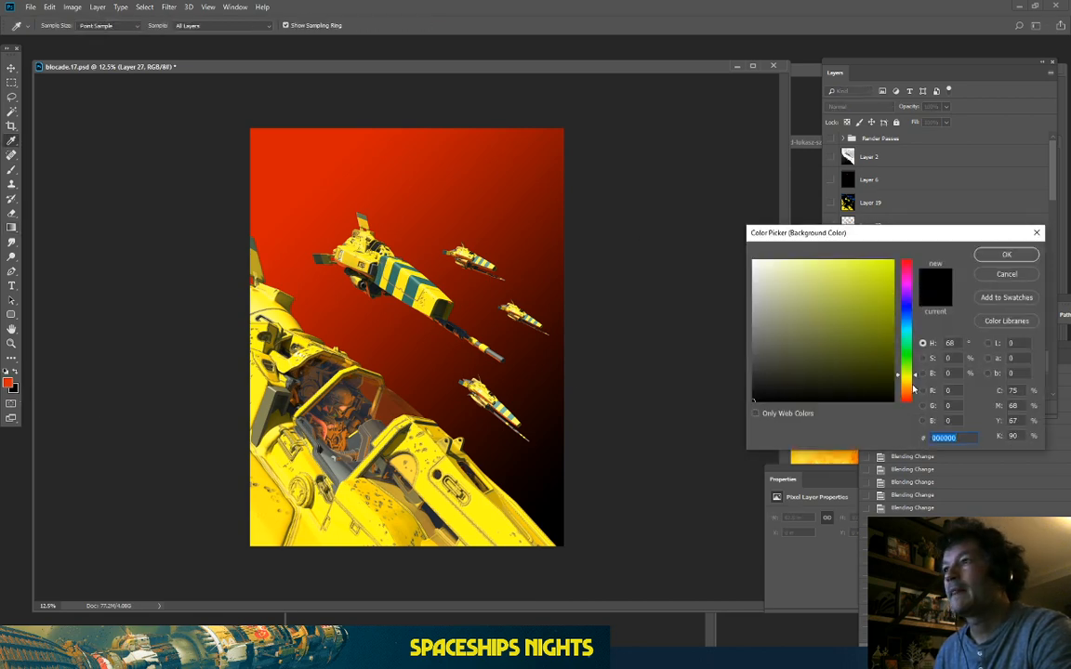
click(380, 325)
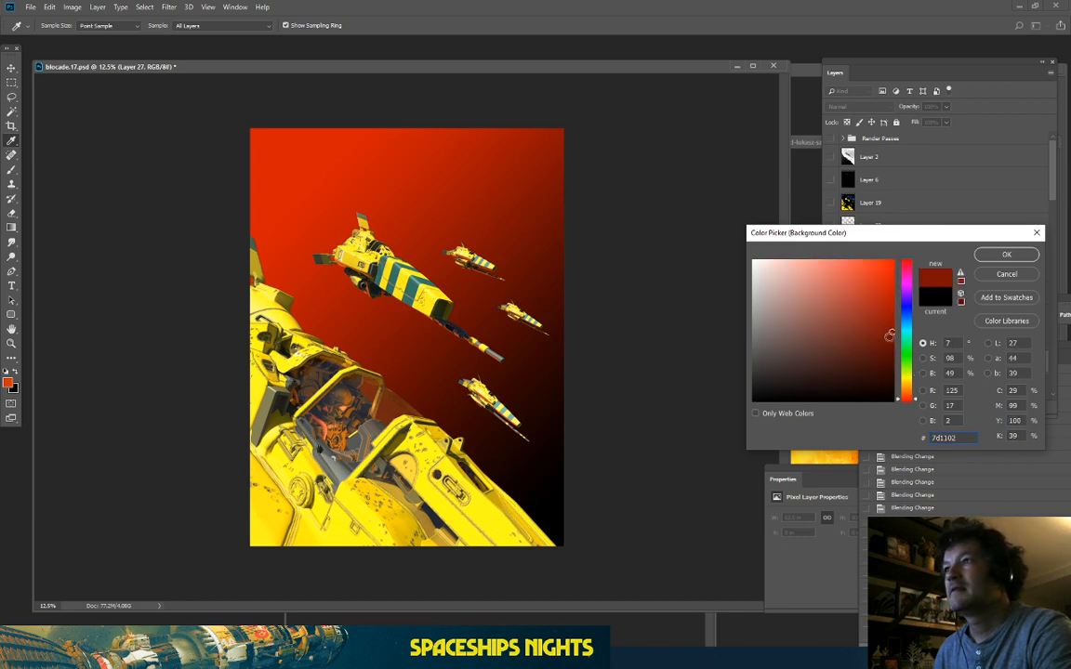
click(872, 357)
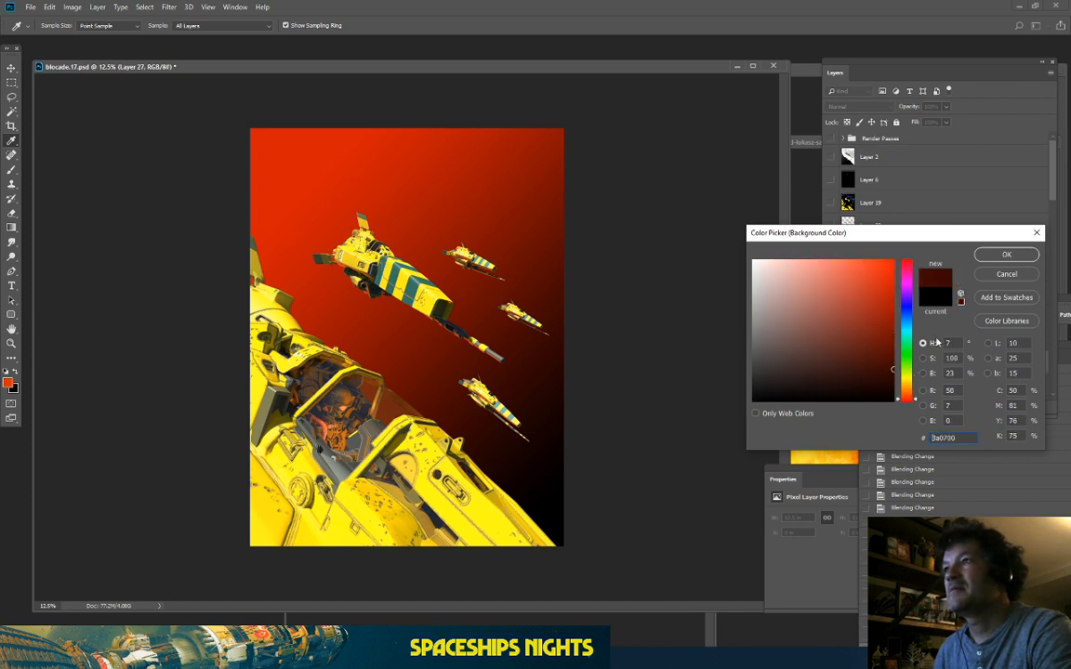
click(994, 255)
Step: Redraw Layer 27 as an orange-to-dark-red gradient and move it directly below Layer 25
drag(303, 158, 666, 538)
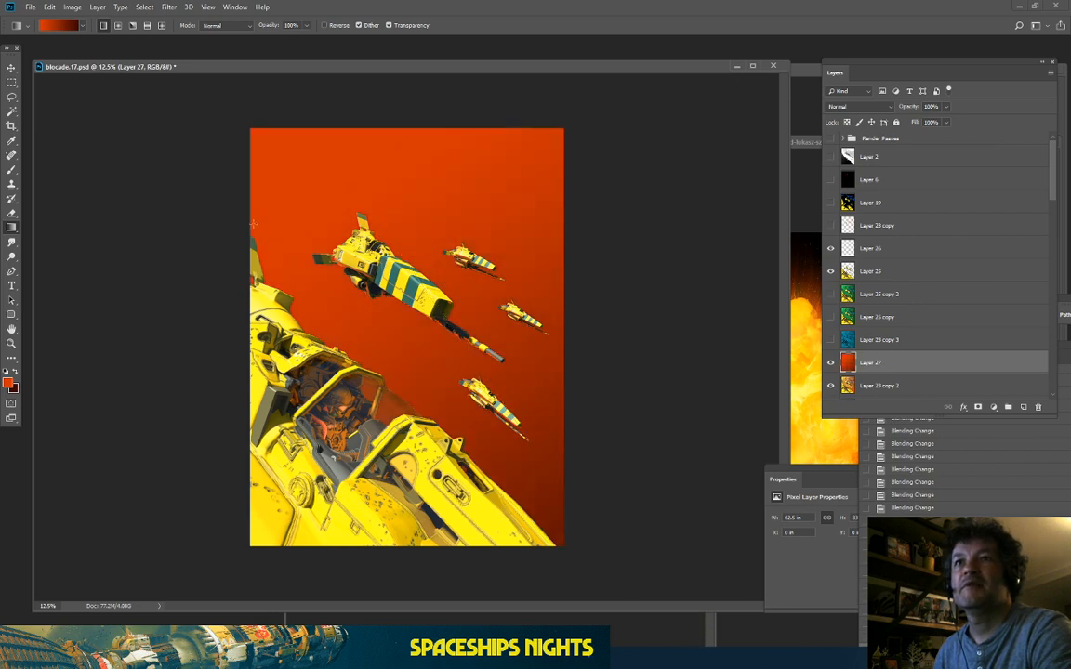
drag(537, 500, 530, 490)
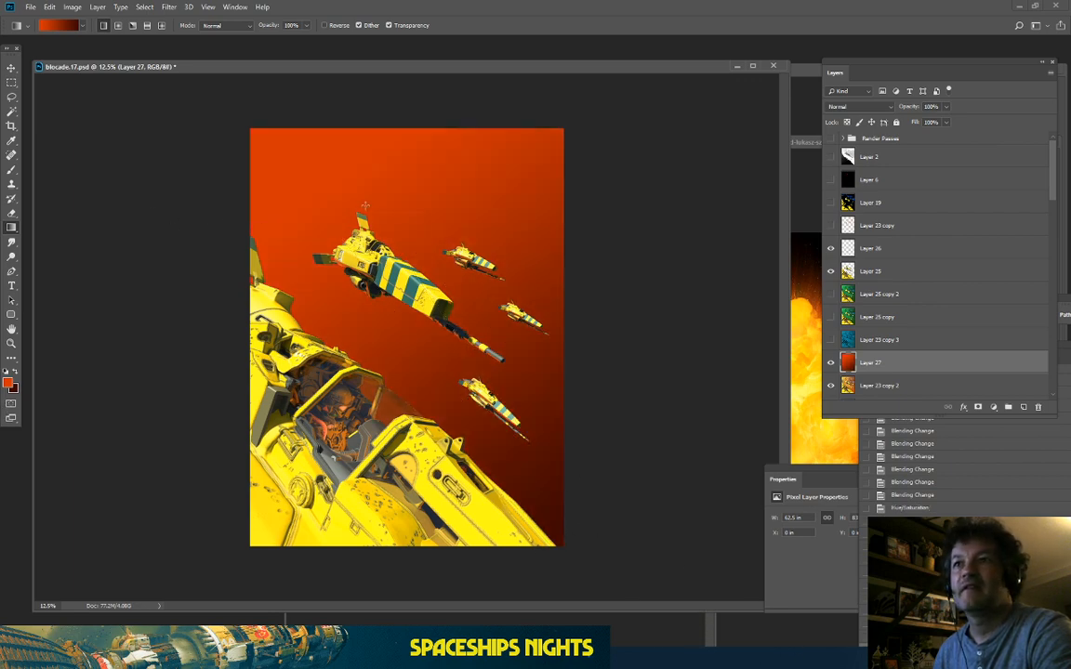
key(ctrl+plus)
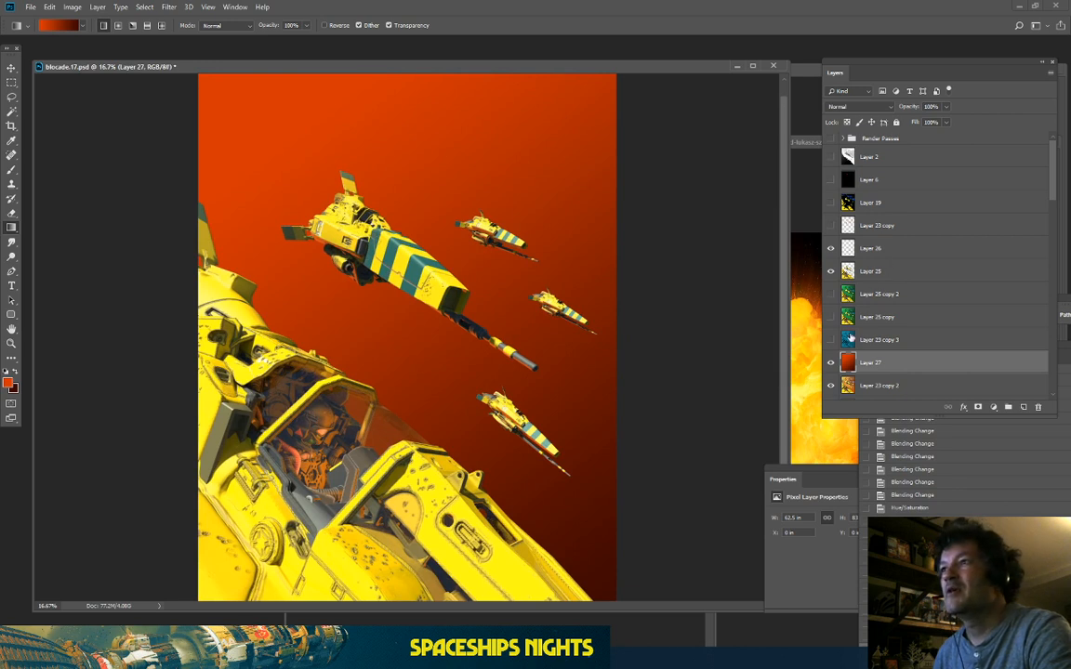
drag(888, 354, 880, 272)
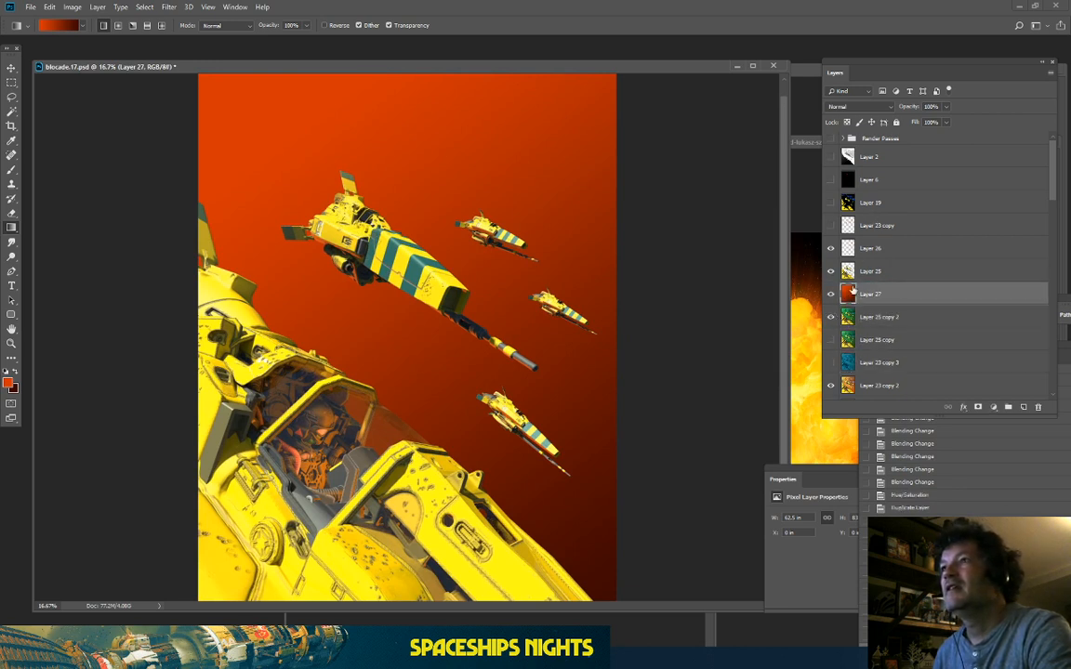
Step: Try Layer 27 in Multiply, Color Dodge, Overlay, Soft Light, Hard Light and Linear Light, settling on Screen
click(846, 110)
click(846, 109)
key(Down)
key(Down)
key(Down)
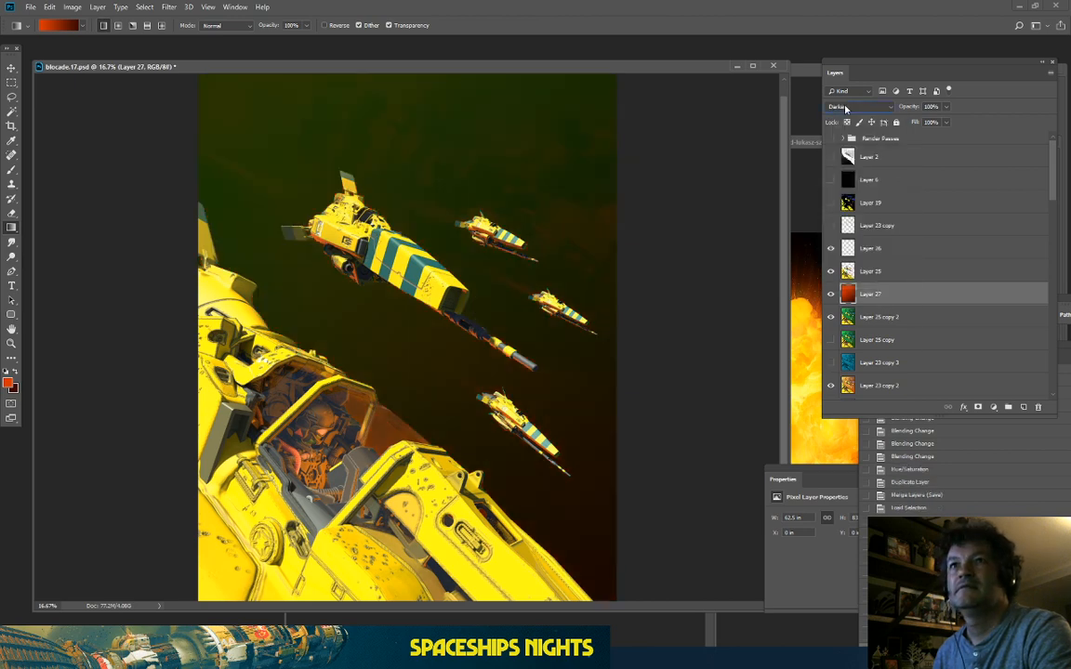
key(Down)
key(Down)
key(Down)
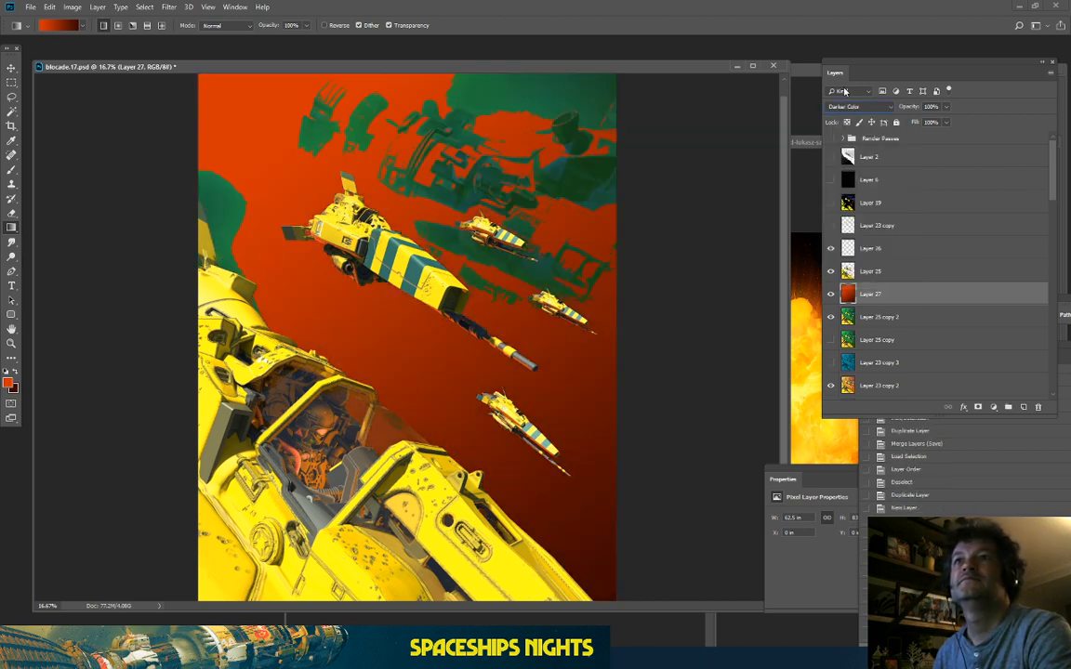
key(Down)
key(Down)
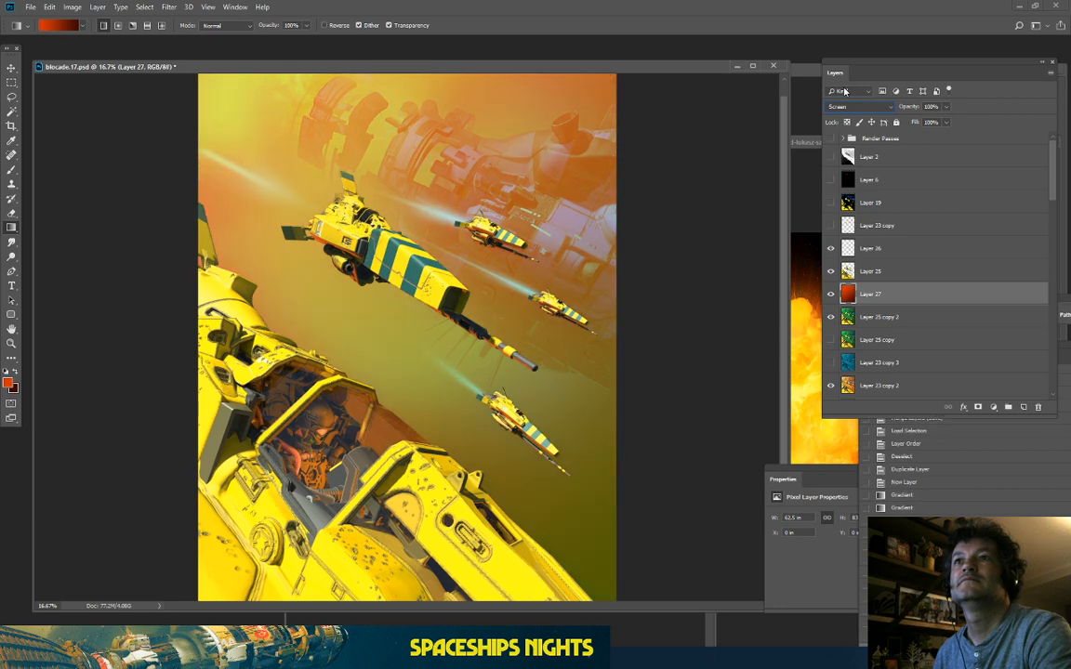
key(Down)
key(Down)
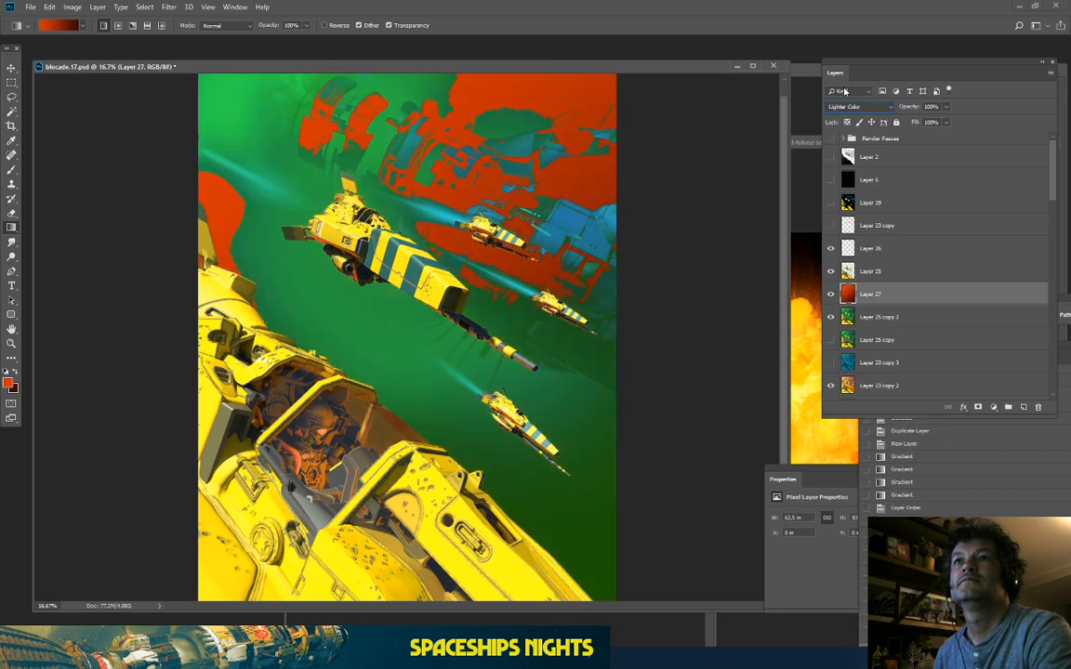
key(Down)
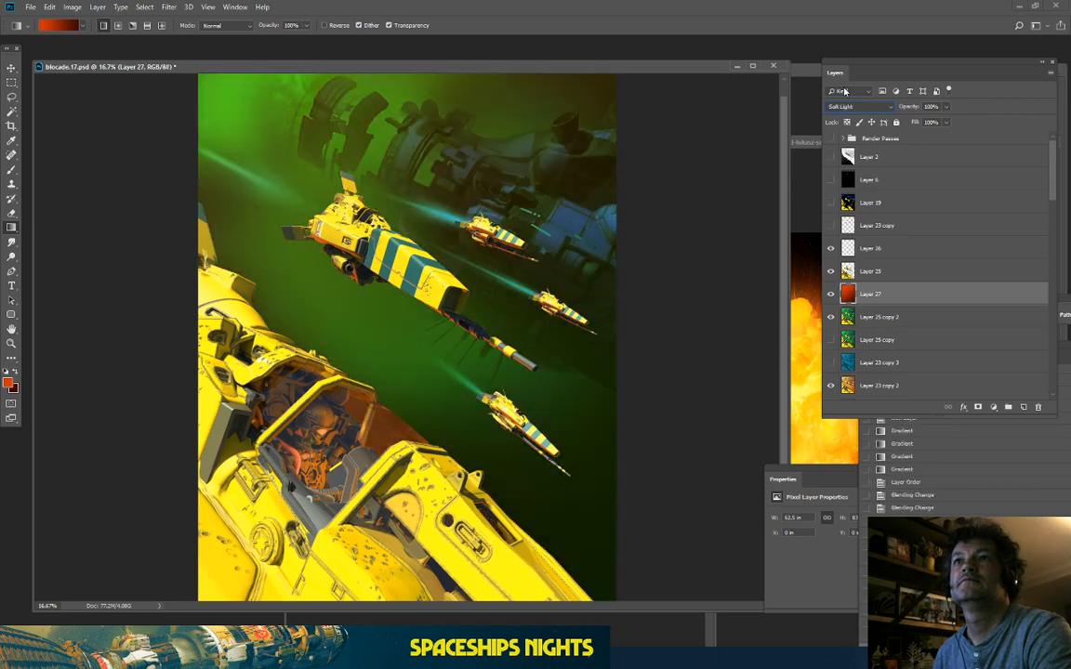
key(Down)
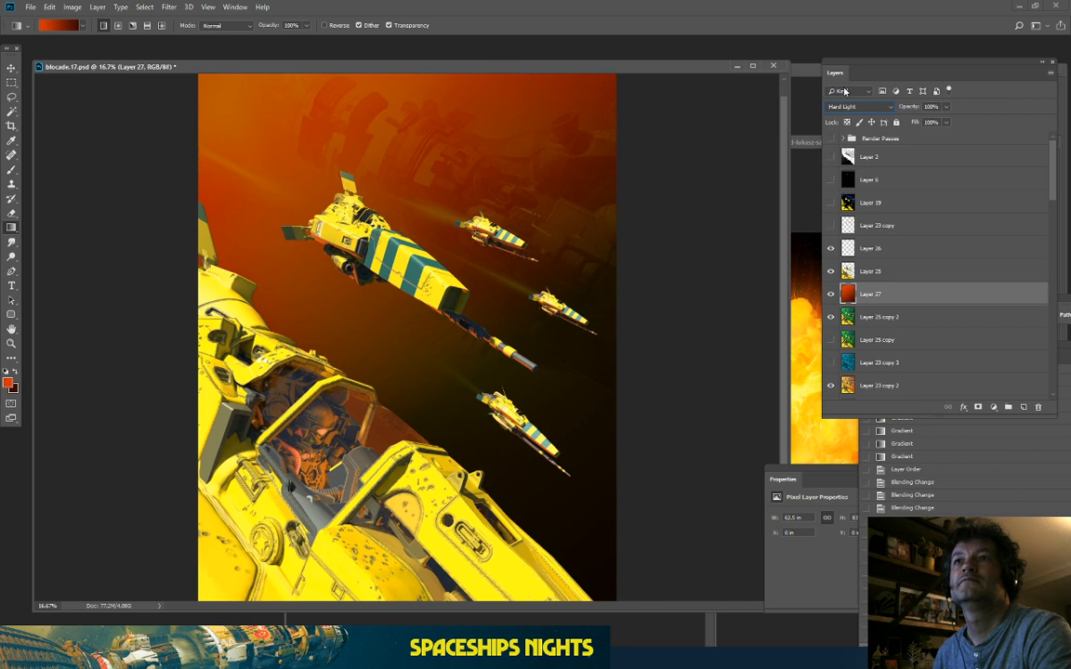
key(ctrl+minus)
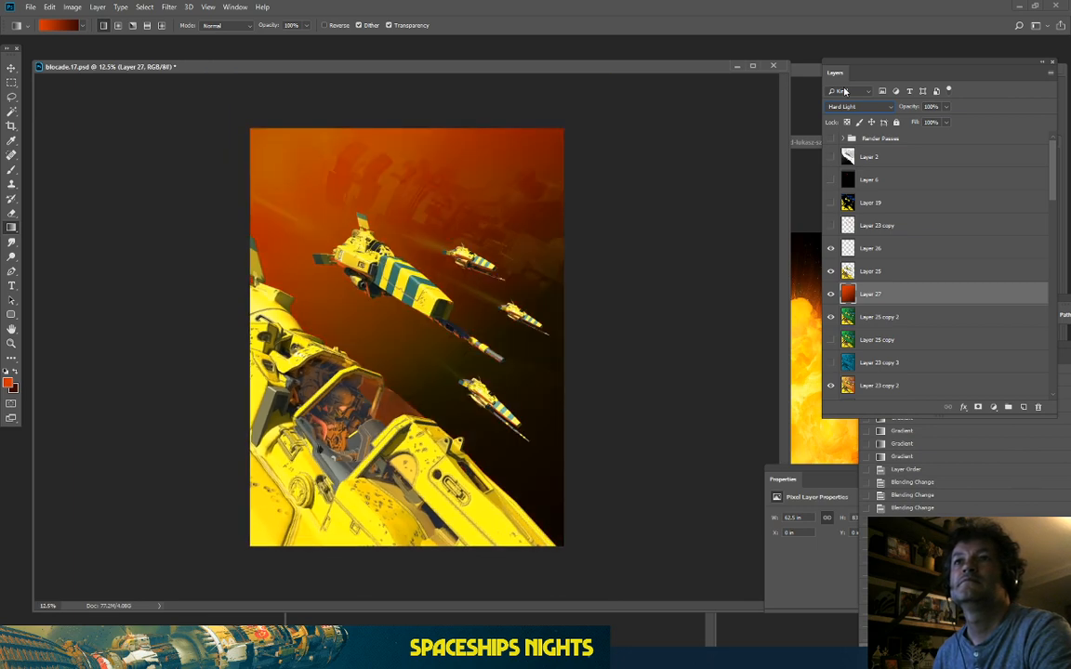
key(Down)
key(Down)
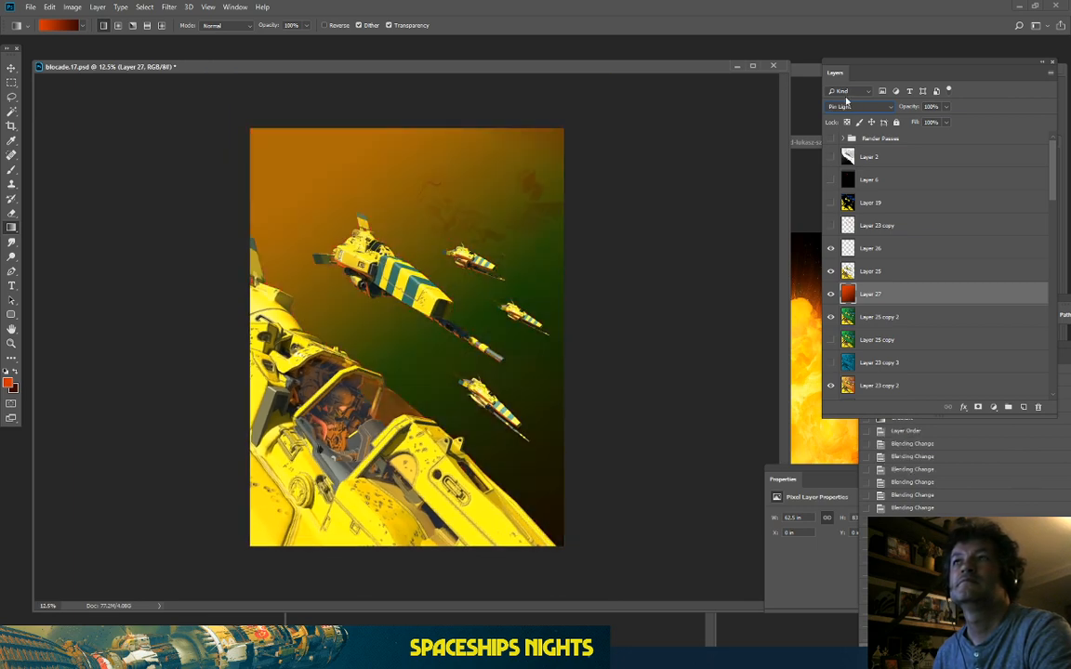
click(844, 108)
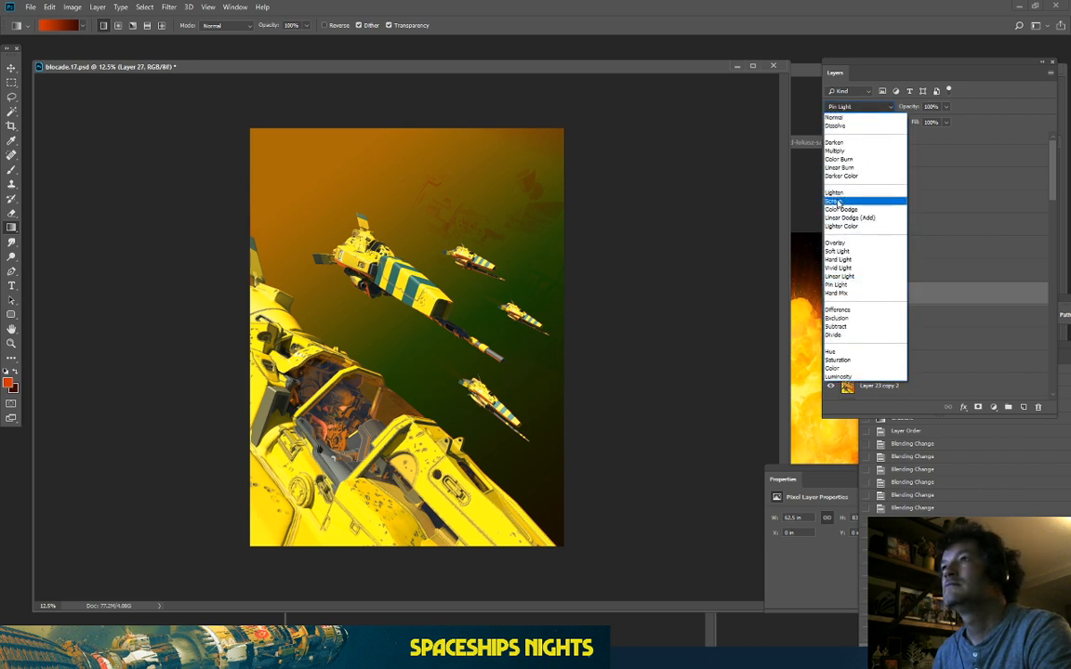
click(835, 201)
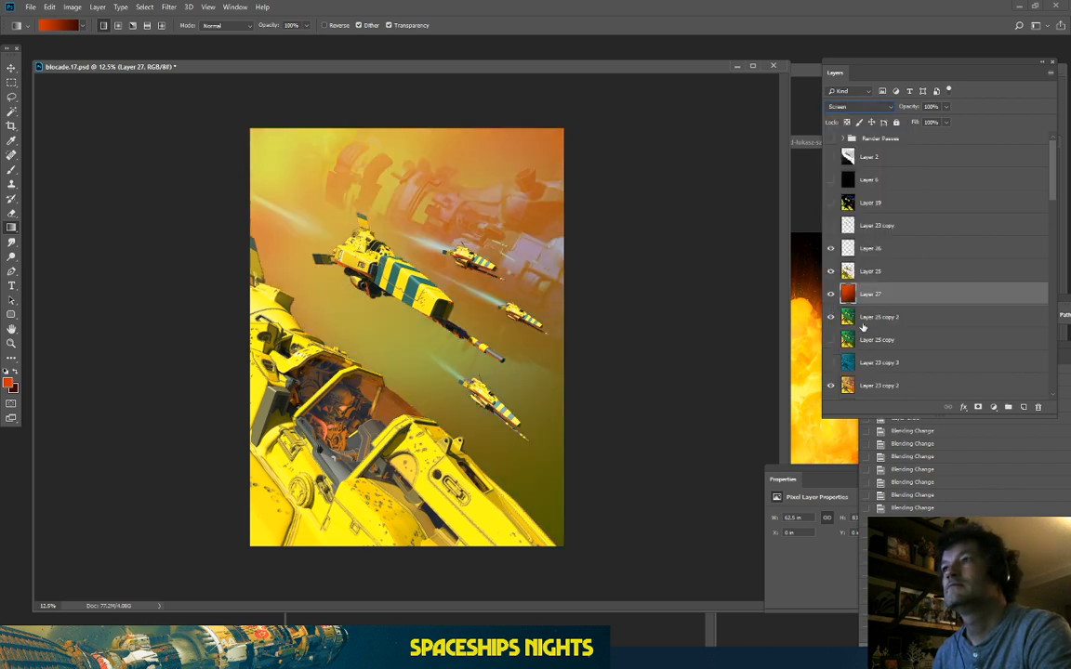
Step: Hide the green Layer 25 copy 2 and toggle Layer 27 to compare
click(830, 319)
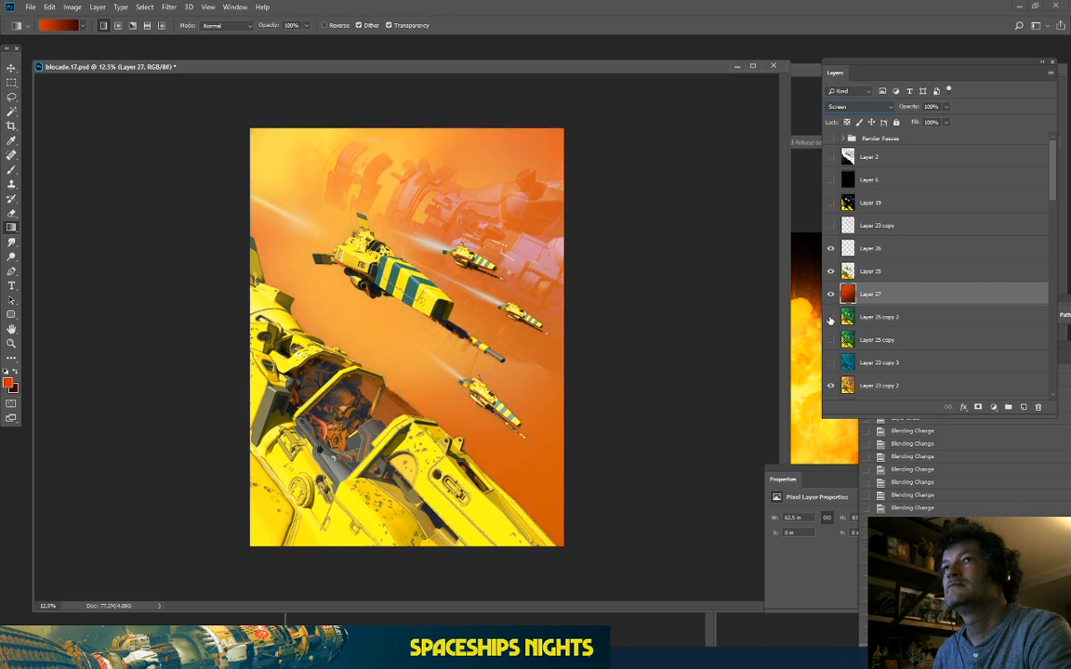
click(829, 294)
click(829, 294)
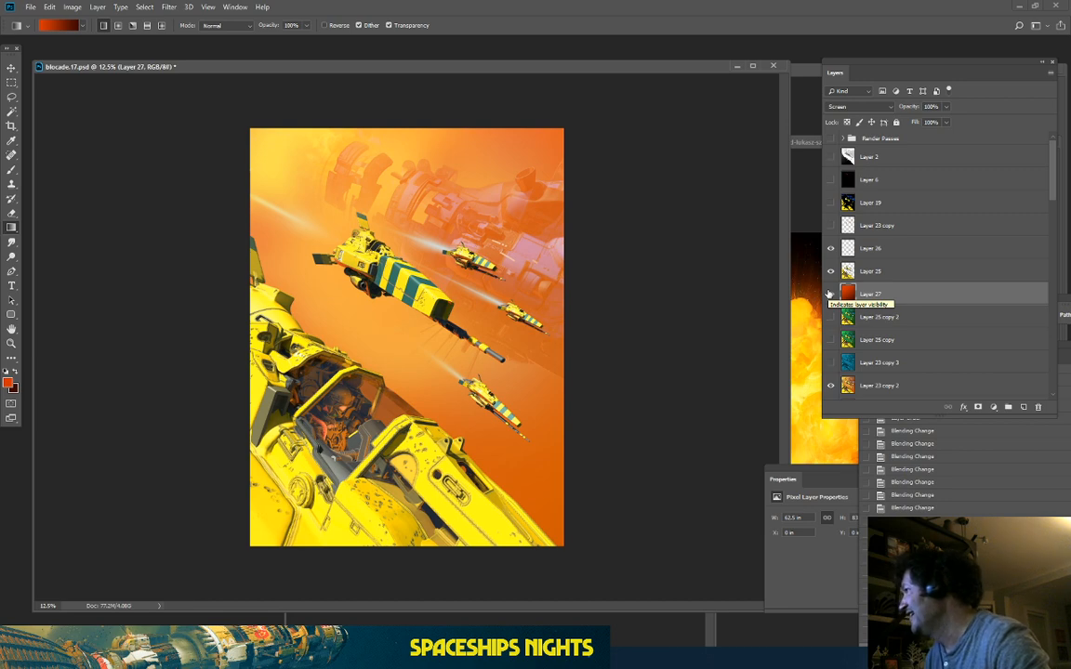
key(ctrl+plus)
click(829, 294)
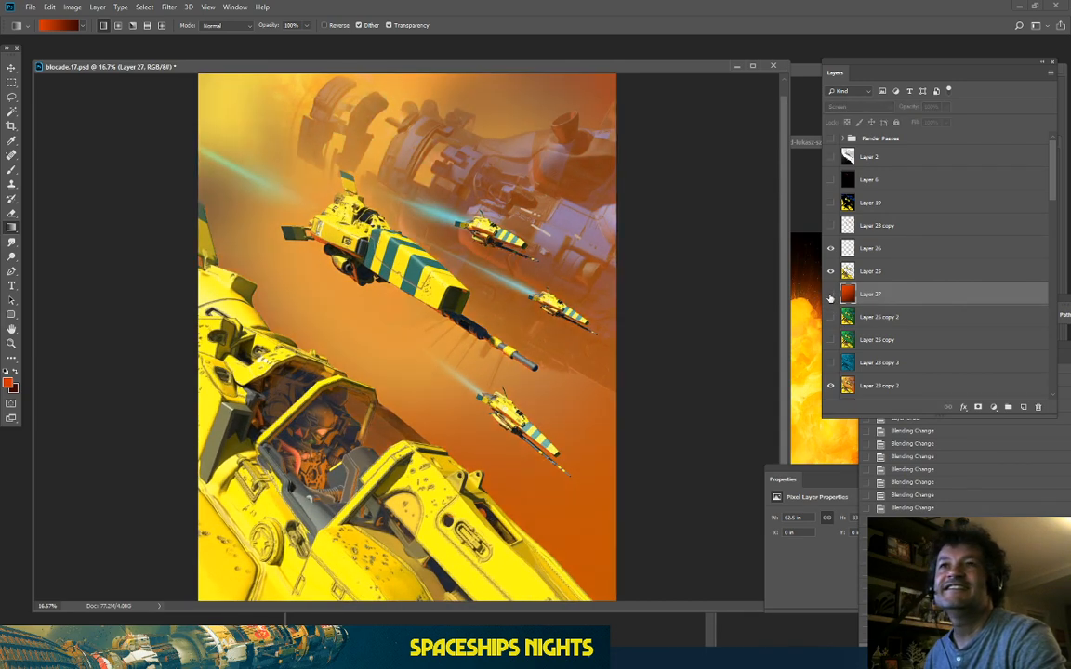
click(830, 295)
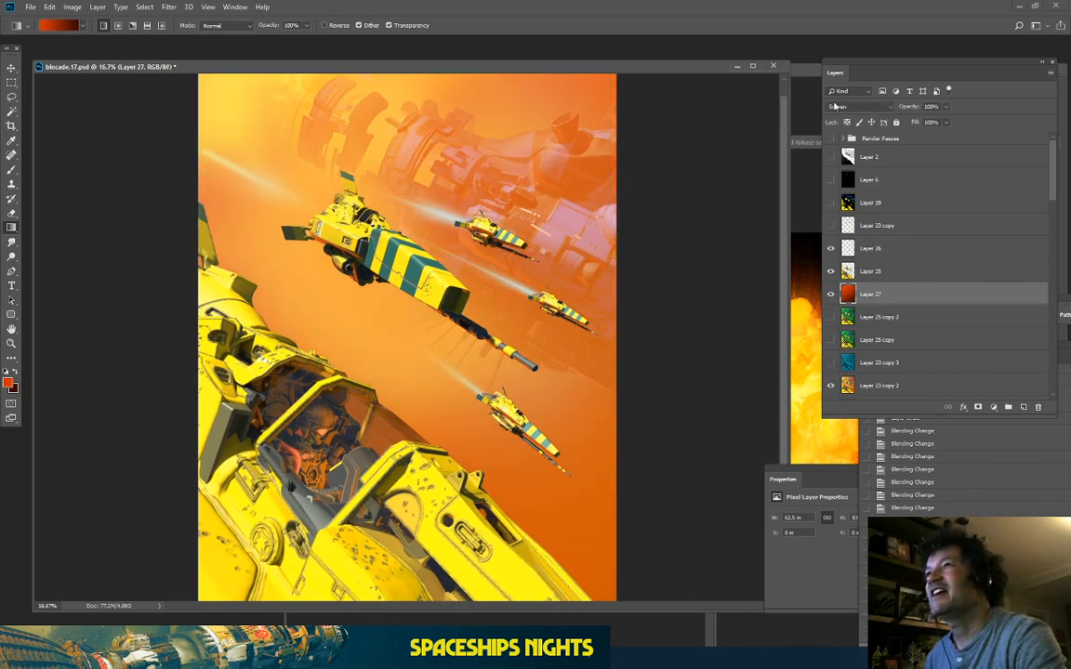
Step: Switch Layer 27 to Normal blending and adjust its opacity, ending at 100%
click(835, 106)
click(842, 112)
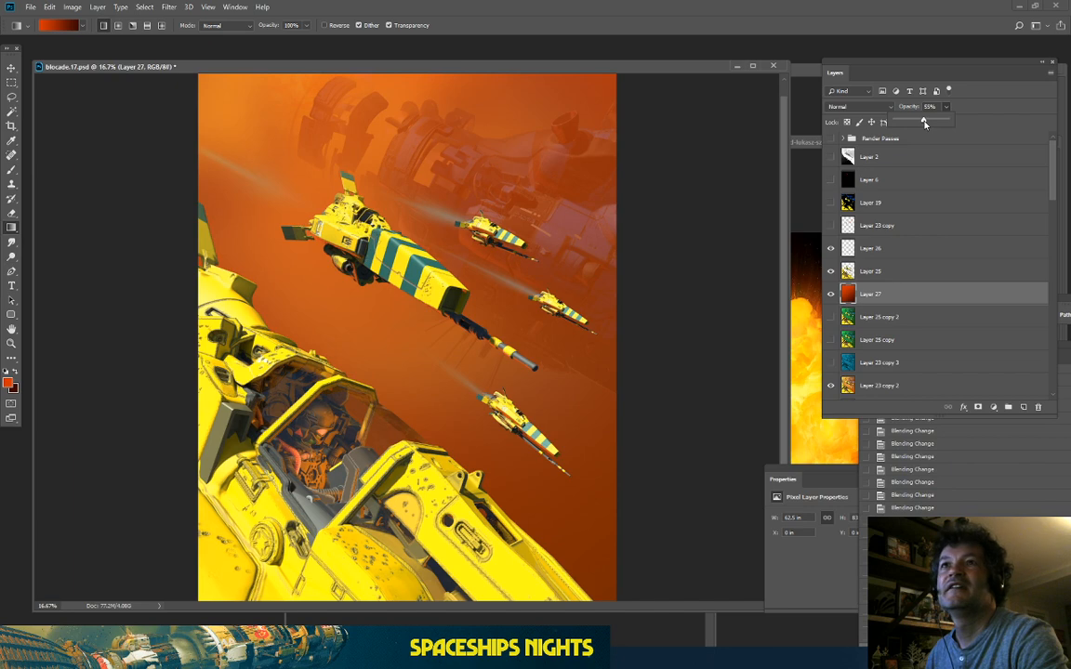
drag(924, 123, 971, 149)
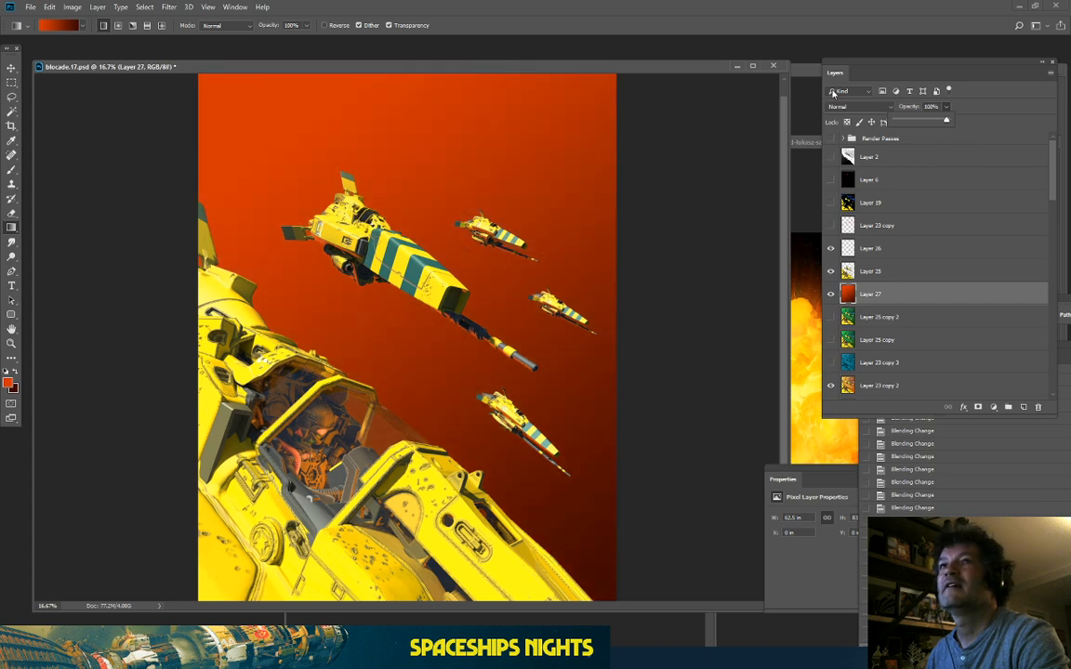
Step: Pick the Rectangular Marquee, then show and activate the greyscale Layer 2 depth pass
click(11, 83)
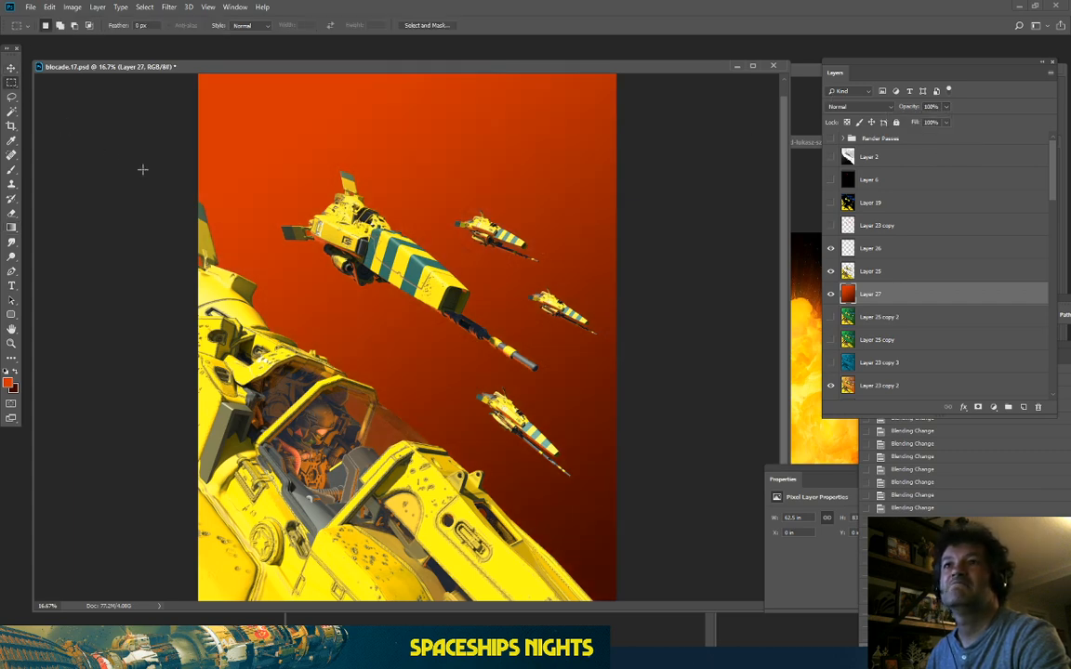
key(ctrl+minus)
key(ctrl+plus)
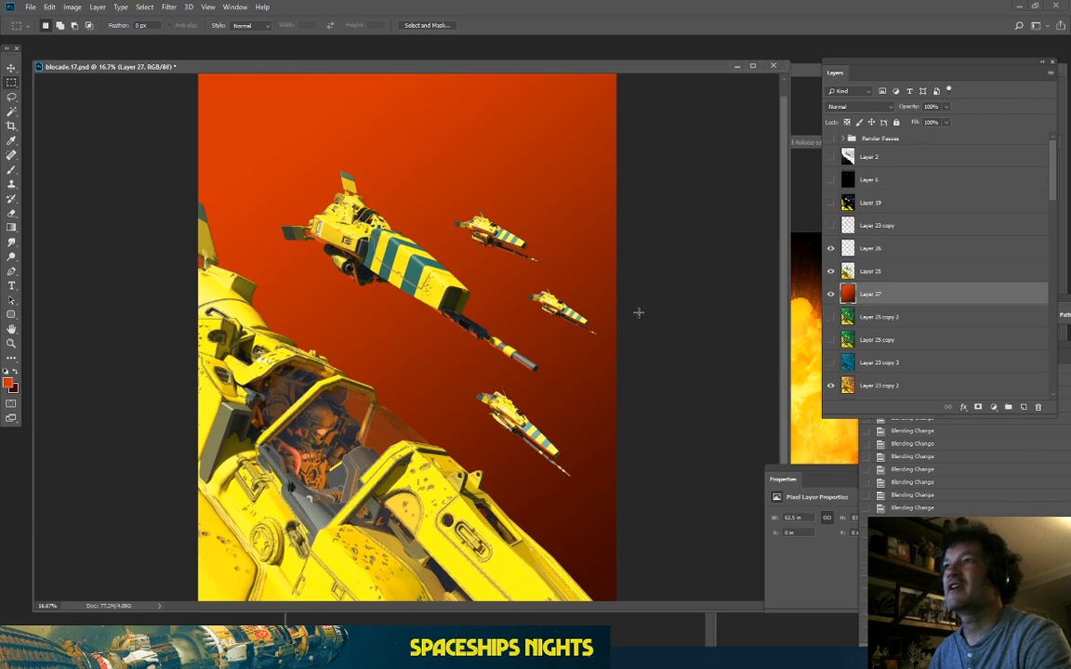
click(830, 157)
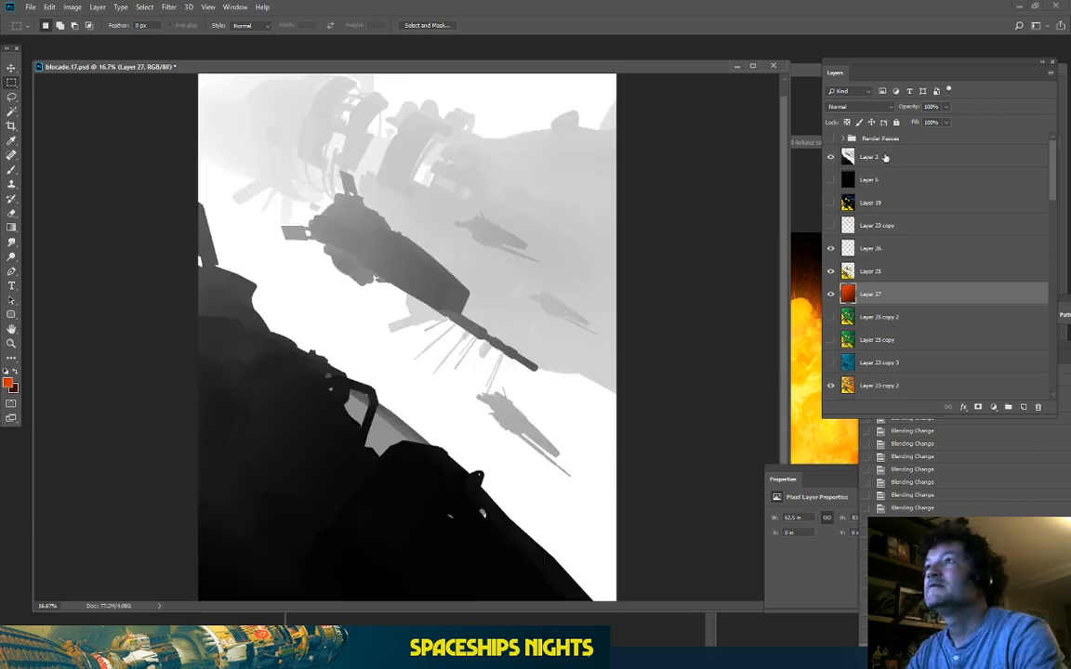
click(869, 157)
Step: Select the pale distant areas using Color Range with fuzziness around 79
click(145, 7)
click(145, 7)
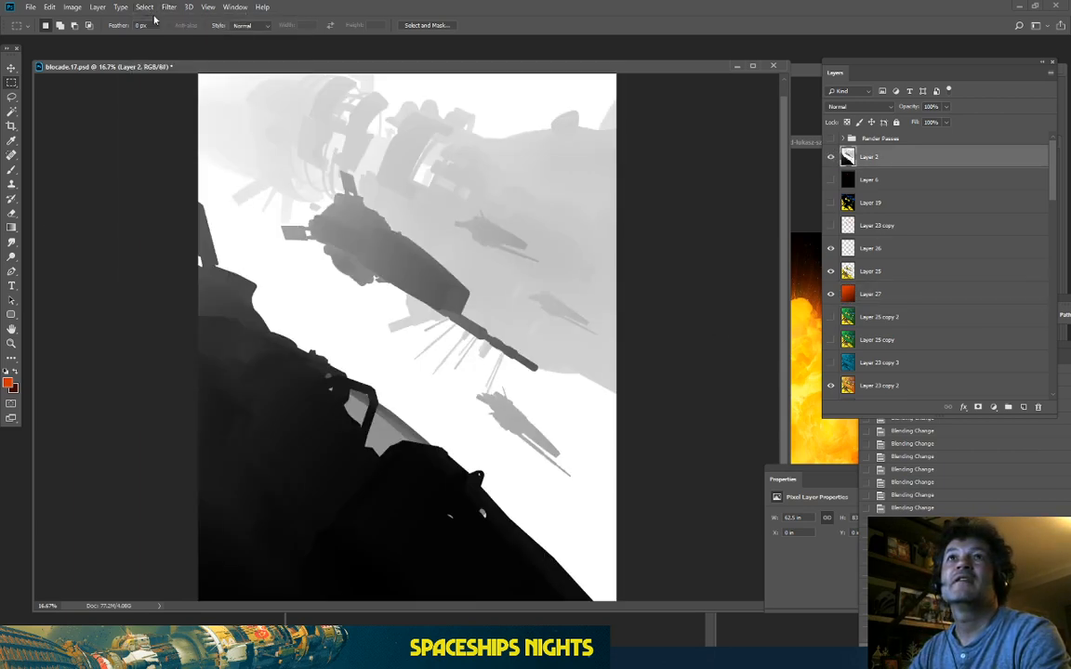
click(145, 7)
click(164, 116)
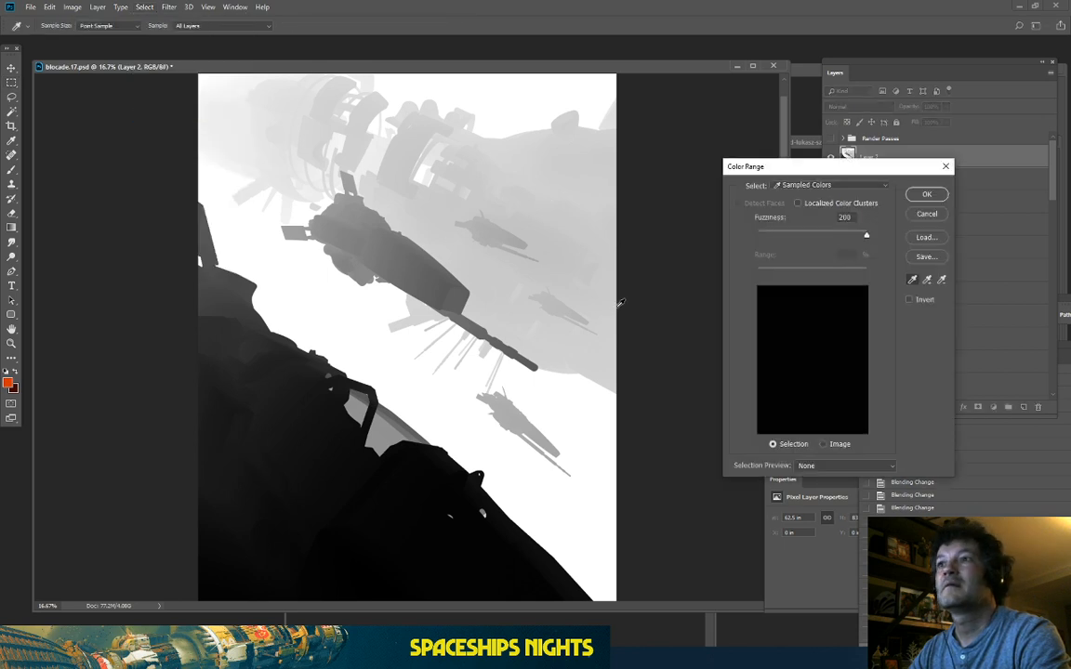
drag(866, 235, 793, 237)
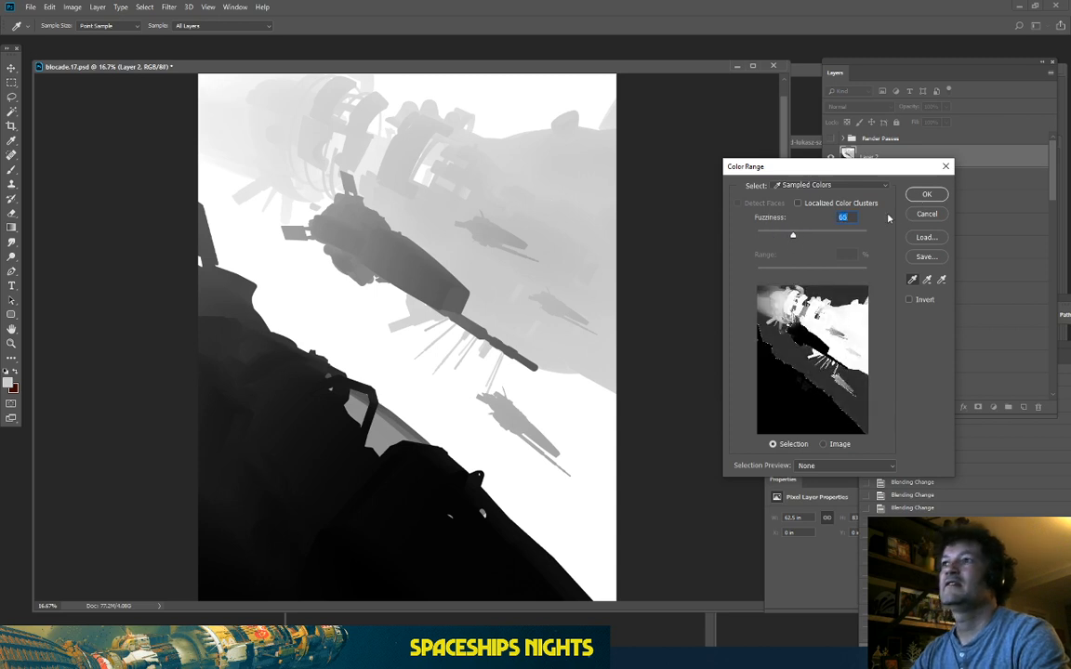
click(801, 238)
click(920, 197)
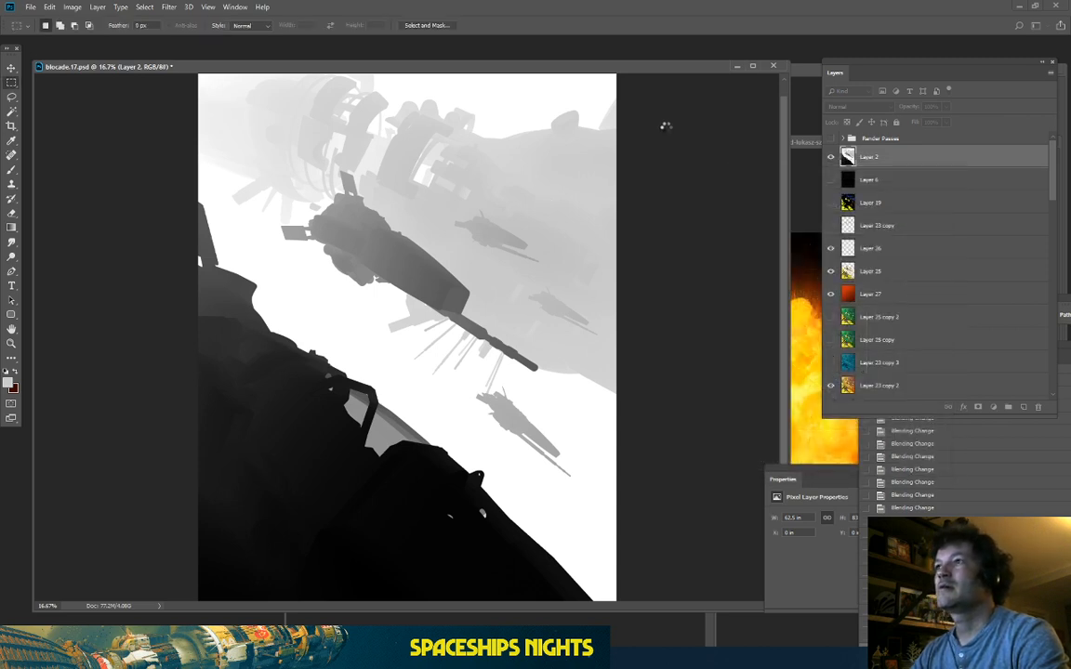
click(879, 300)
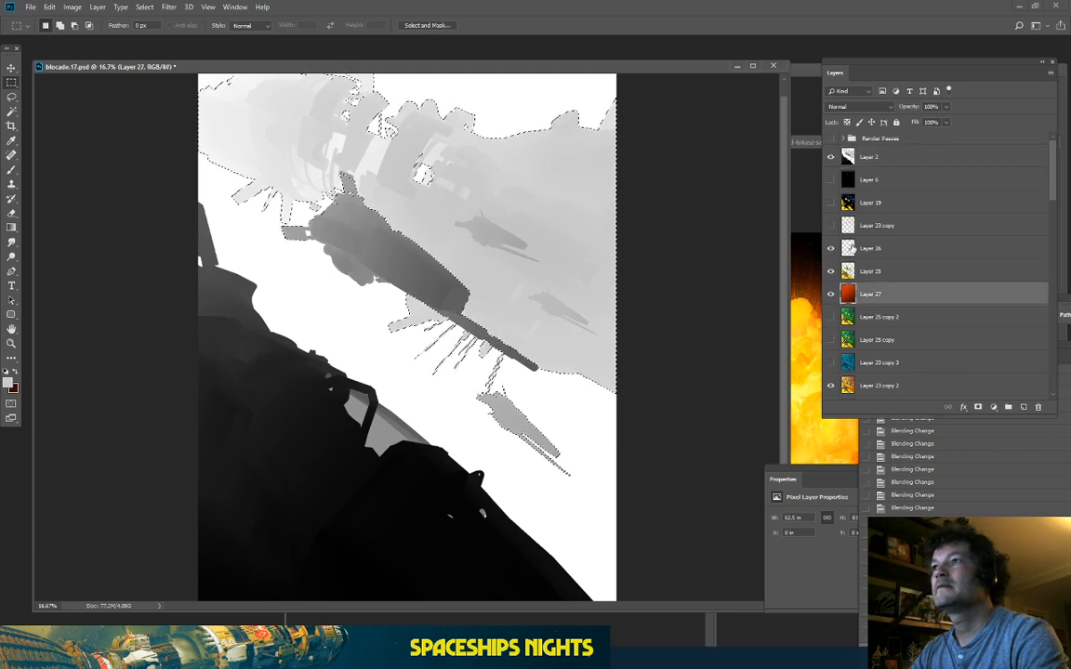
Step: Duplicate Layer 27, hide the original and depth pass, and clear the selected distant areas
key(ctrl+j)
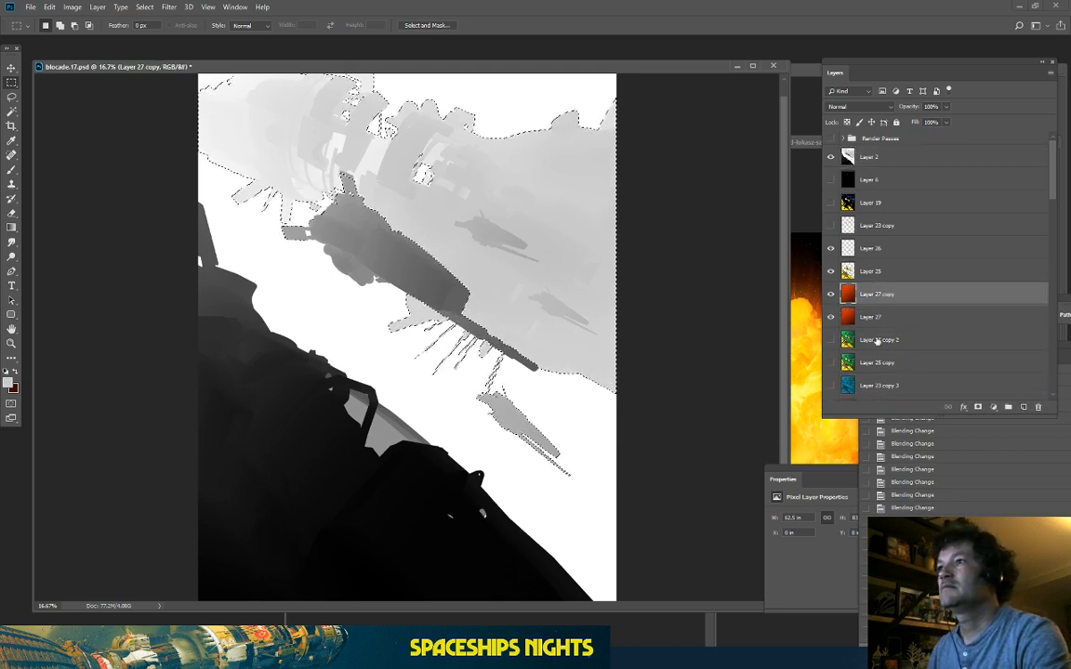
click(832, 317)
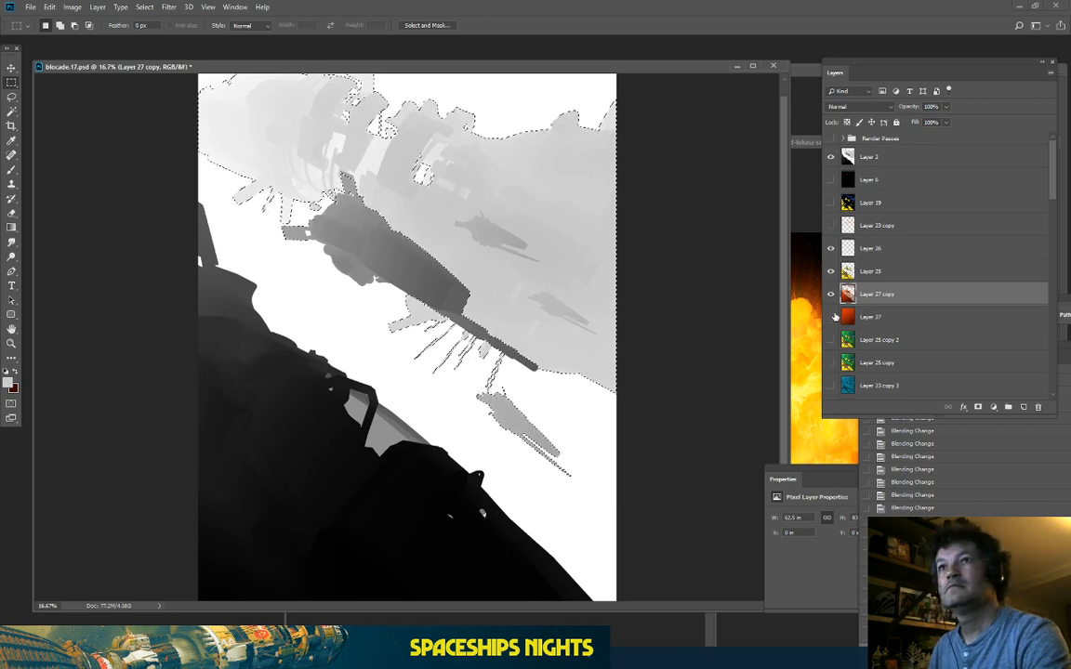
click(831, 157)
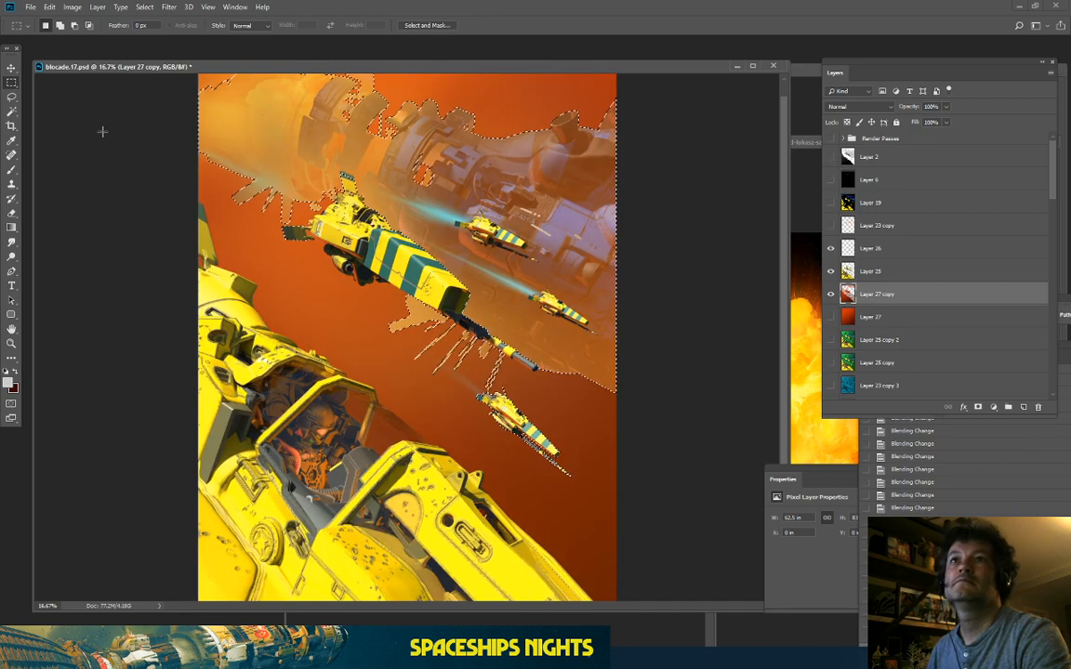
click(11, 97)
click(110, 172)
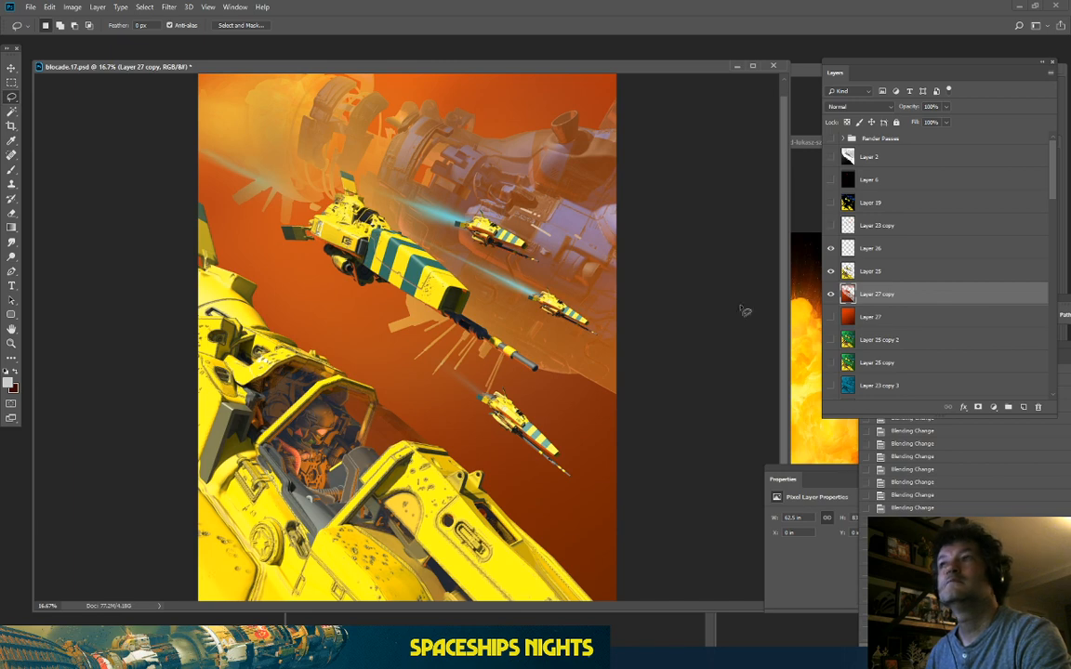
click(831, 294)
click(831, 294)
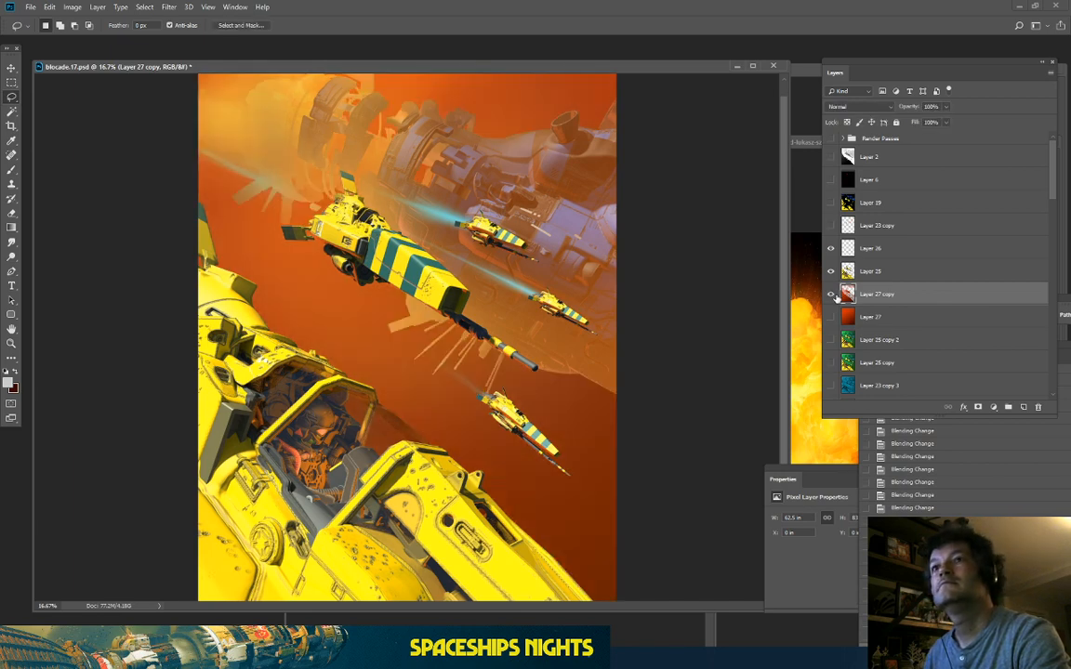
click(831, 293)
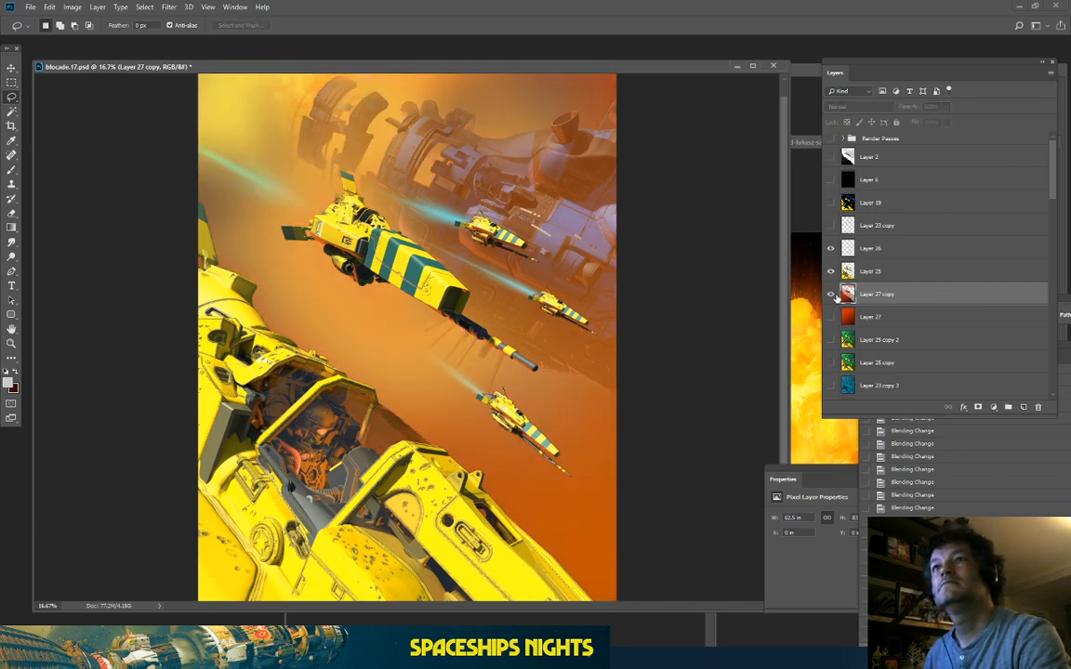
click(831, 294)
Step: Softly erase Layer 27 copy over the upper-left station and below and right of the ships
key(e)
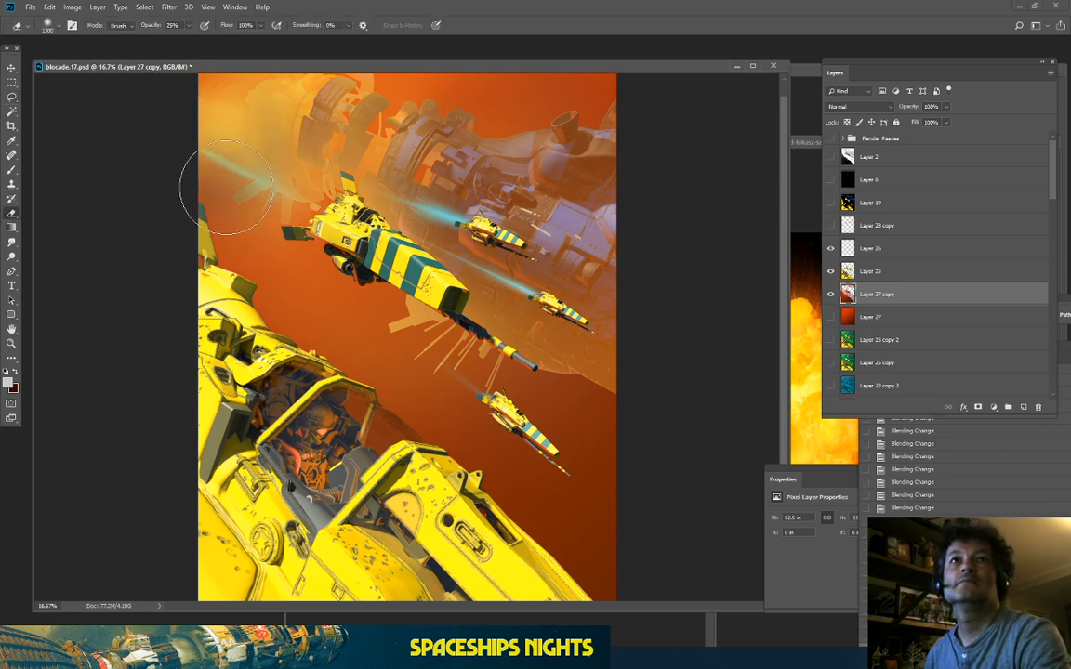
key(bracketright)
key(bracketright)
key(bracketright)
key(bracketright)
key(bracketright)
key(bracketright)
key(bracketright)
key(bracketright)
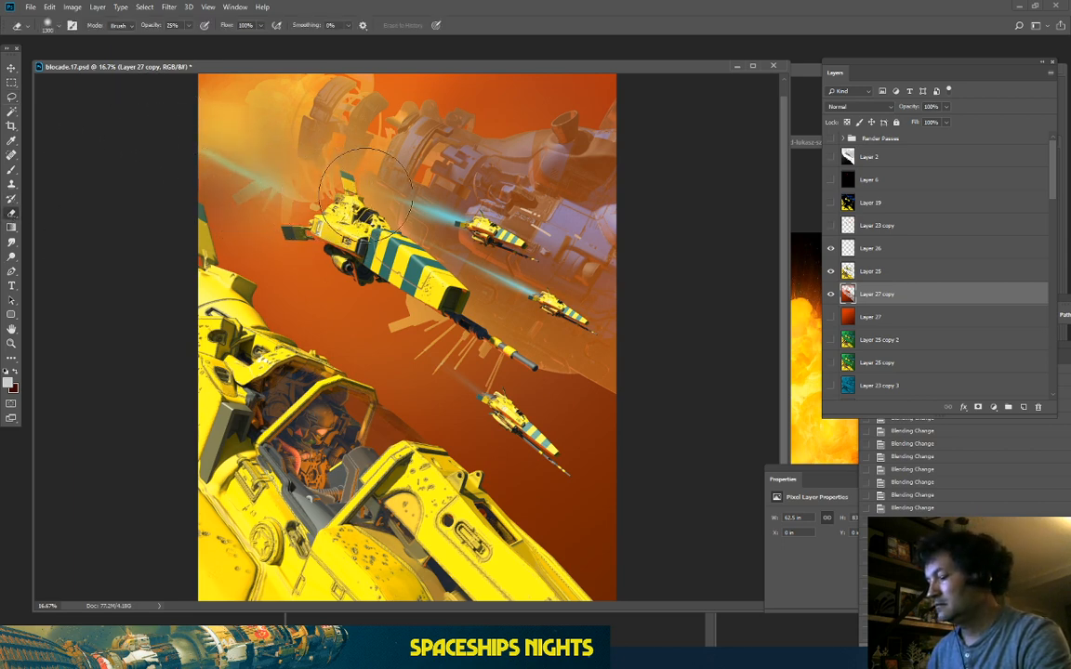
mouse_move(388, 94)
mouse_down()
mouse_move(250, 99)
mouse_move(232, 219)
mouse_up()
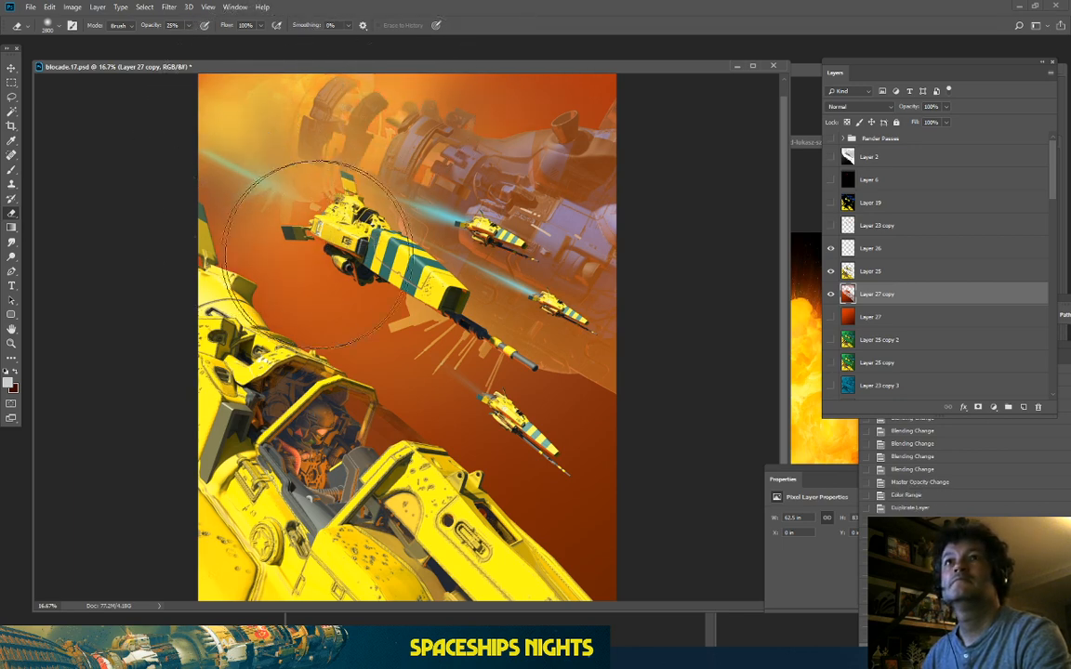
drag(388, 308, 344, 303)
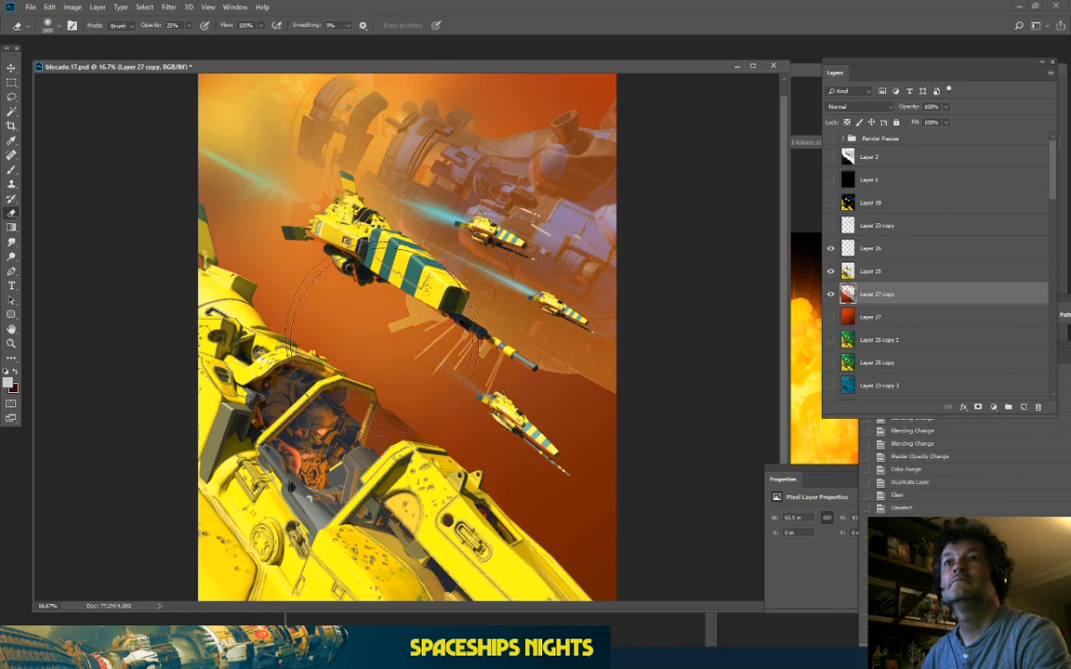
mouse_move(270, 239)
mouse_down()
mouse_move(409, 328)
mouse_move(370, 287)
mouse_move(342, 283)
mouse_up()
mouse_move(341, 279)
mouse_down()
mouse_move(308, 262)
mouse_move(270, 269)
mouse_up()
mouse_move(387, 307)
mouse_down()
mouse_move(304, 303)
mouse_move(315, 288)
mouse_move(566, 330)
mouse_up()
drag(459, 312, 578, 354)
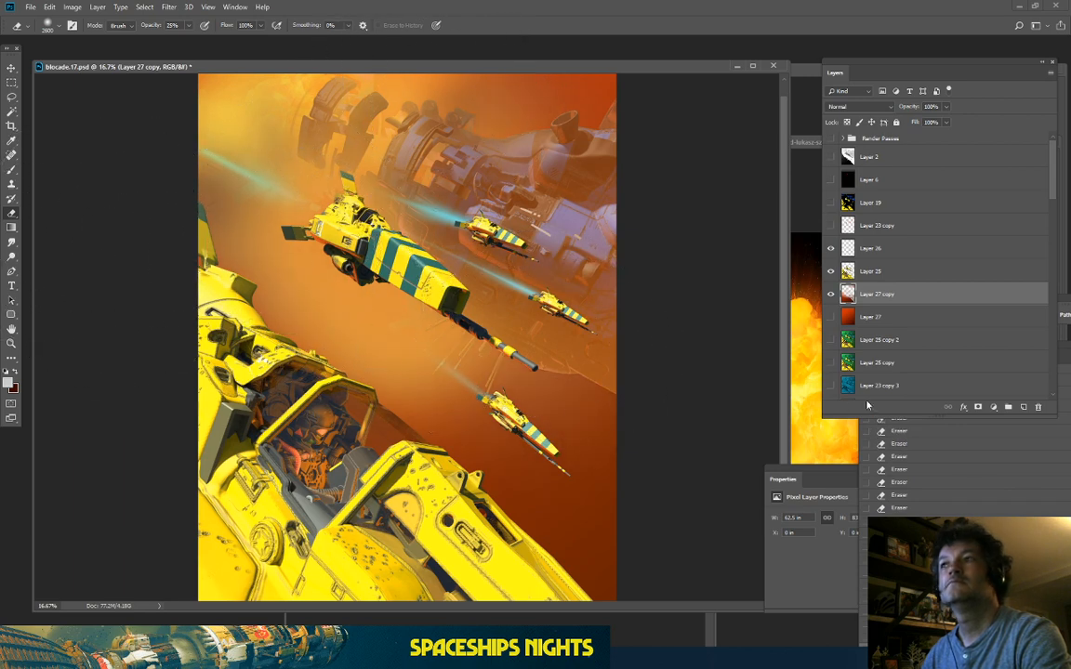
Step: Toggle Layer 27 copy to check the erasing, then show the solid Layer 27 again
click(830, 296)
click(830, 296)
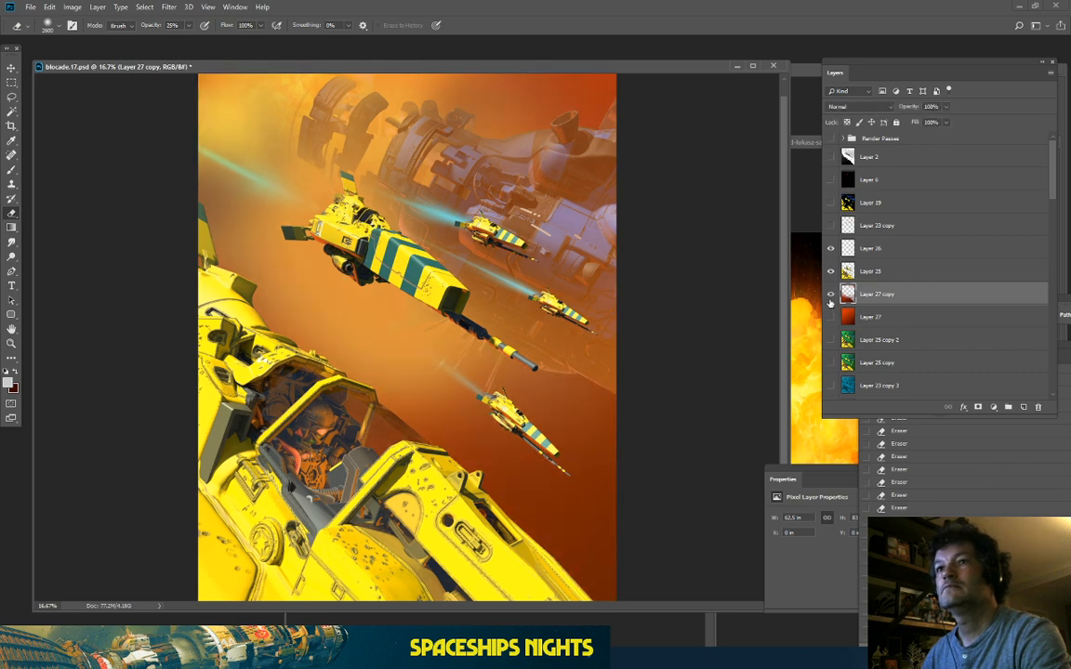
click(830, 296)
click(830, 296)
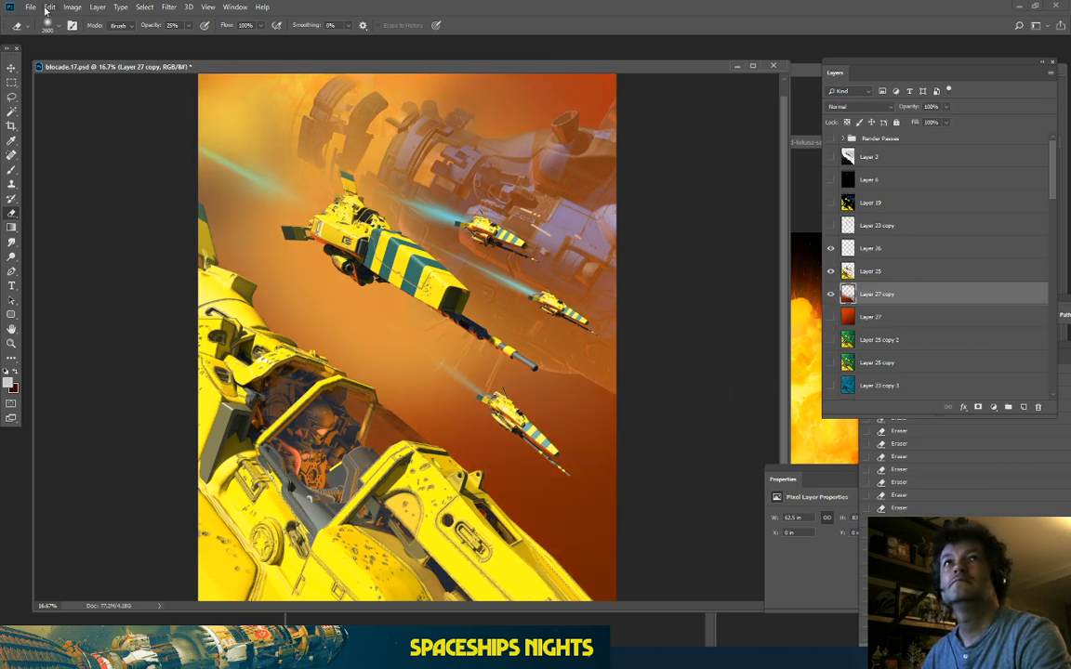
click(831, 318)
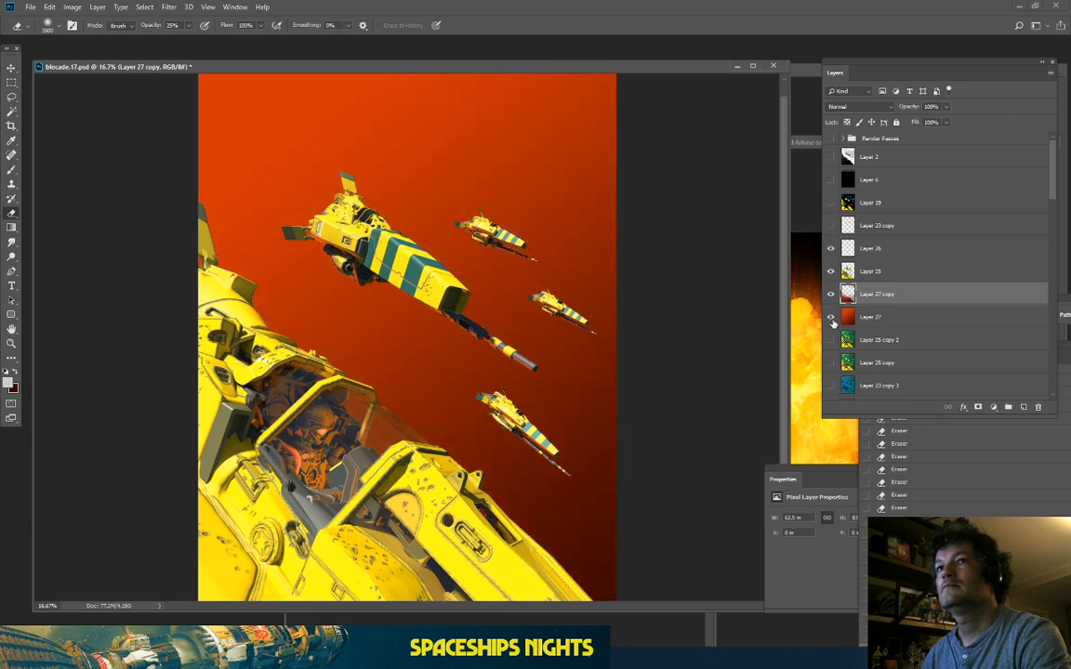
Step: Softly erase Layer 27 around the top and right to reveal the pale mothership
click(886, 318)
mouse_move(352, 263)
mouse_down()
mouse_move(180, 164)
mouse_move(200, 184)
mouse_move(181, 119)
mouse_move(334, 211)
mouse_move(334, 95)
mouse_move(282, 90)
mouse_move(498, 177)
mouse_move(543, 218)
mouse_move(468, 181)
mouse_move(667, 285)
mouse_move(589, 246)
mouse_up()
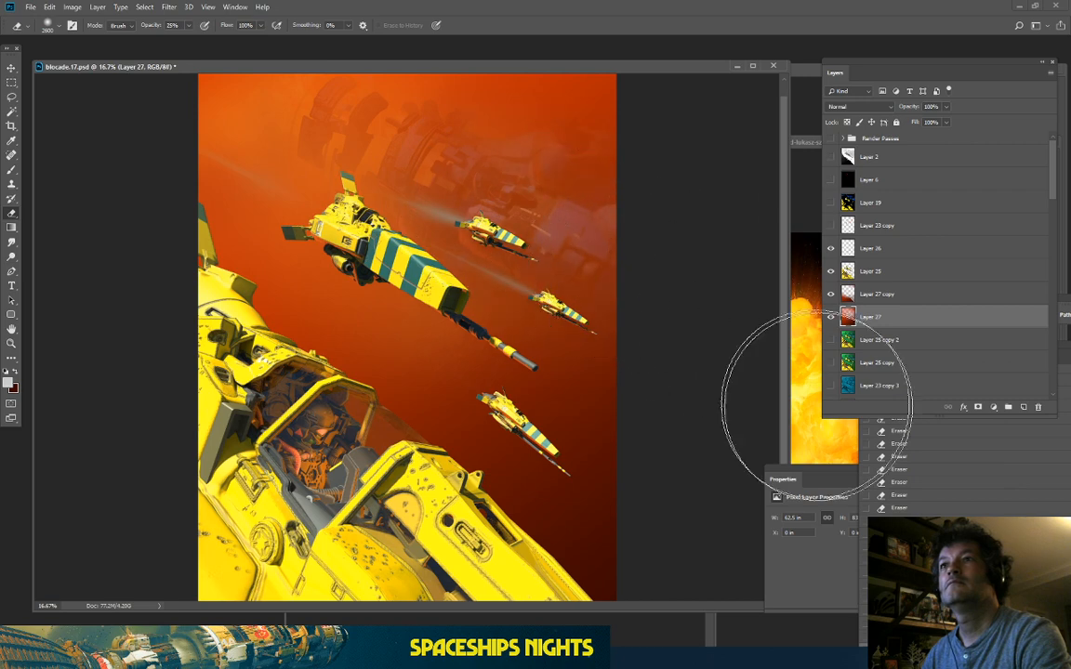
mouse_move(419, 188)
mouse_down()
mouse_move(607, 253)
mouse_move(581, 222)
mouse_move(540, 211)
mouse_up()
mouse_move(280, 90)
mouse_down()
mouse_move(340, 159)
mouse_move(471, 228)
mouse_up()
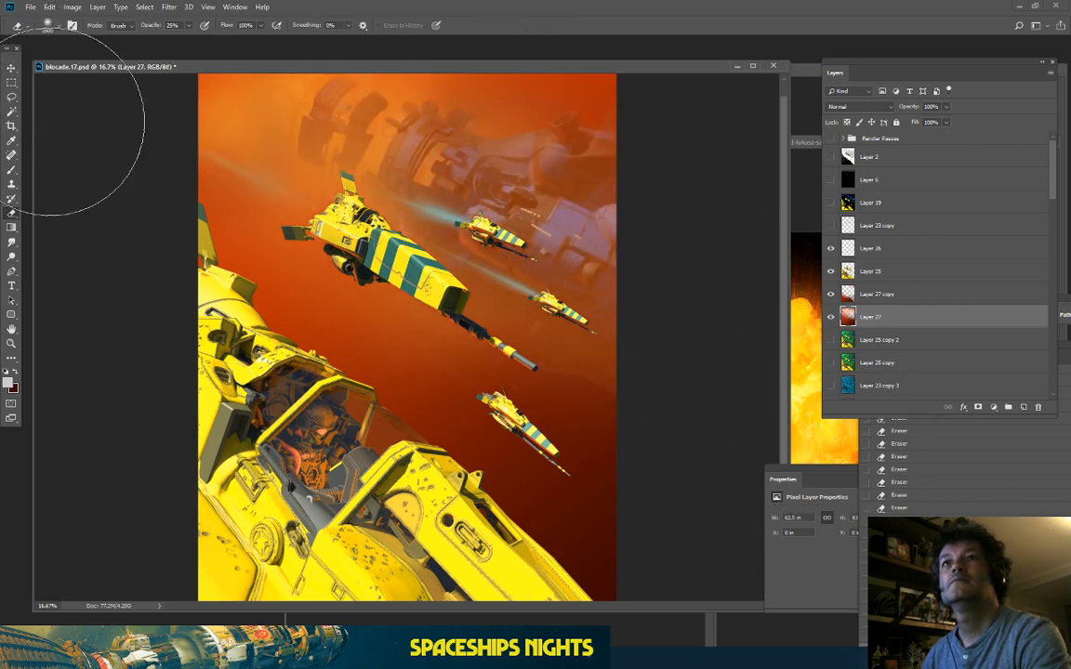
mouse_move(72, 180)
mouse_down()
mouse_move(235, 130)
mouse_move(436, 97)
mouse_move(595, 114)
mouse_up()
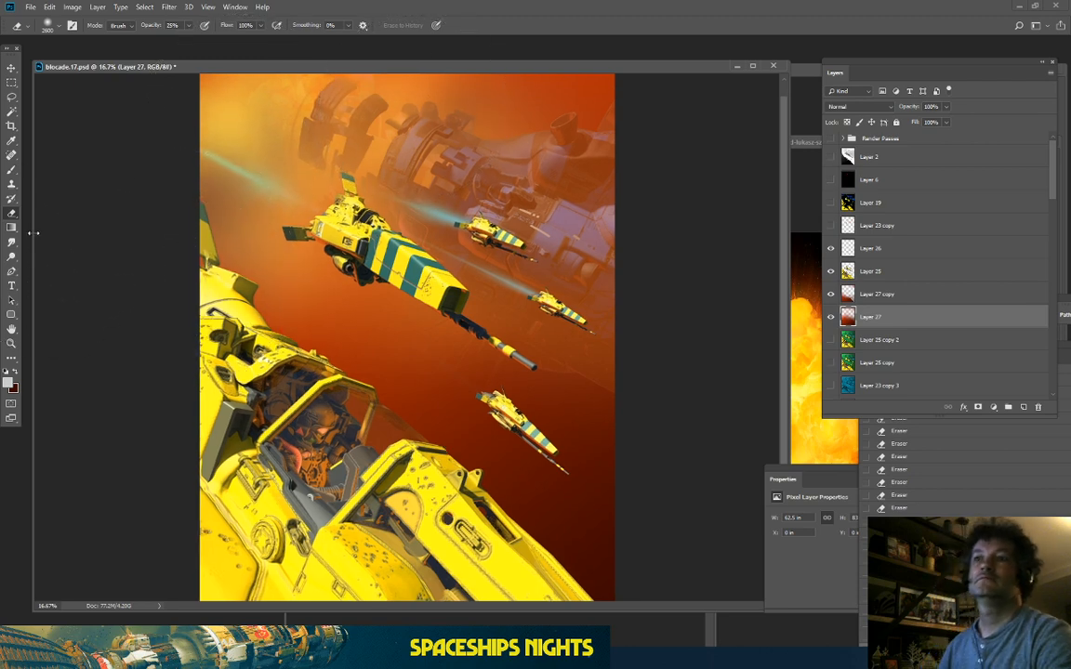
Step: Zoom out to the whole image and toggle Layer 27 to compare the result
key(ctrl+minus)
key(ctrl+plus)
key(ctrl+plus)
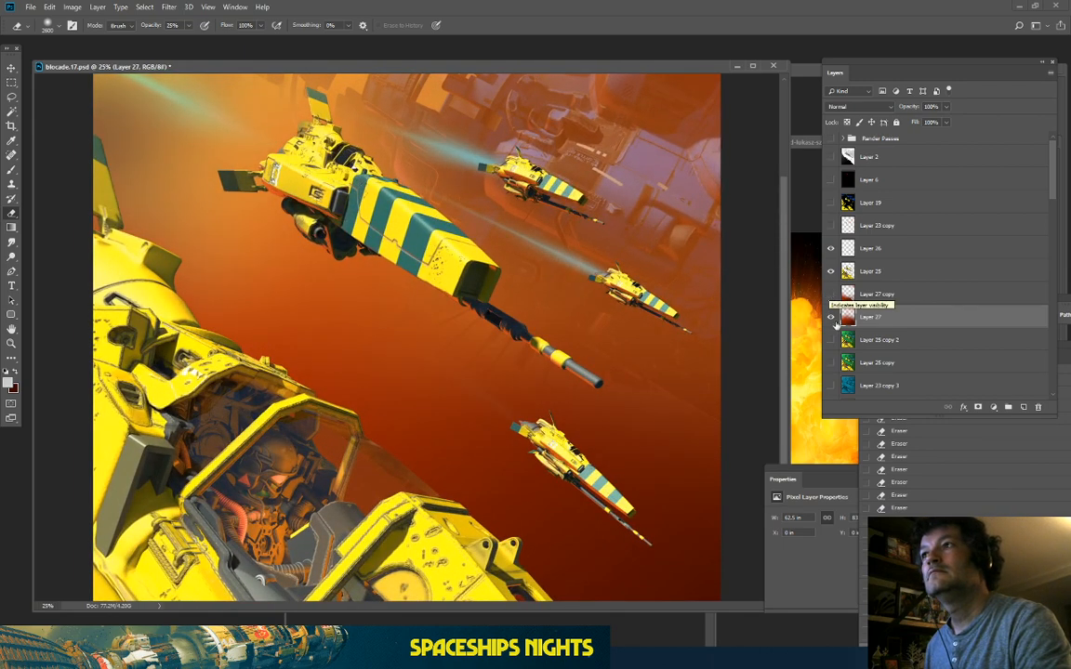
key(ctrl+minus)
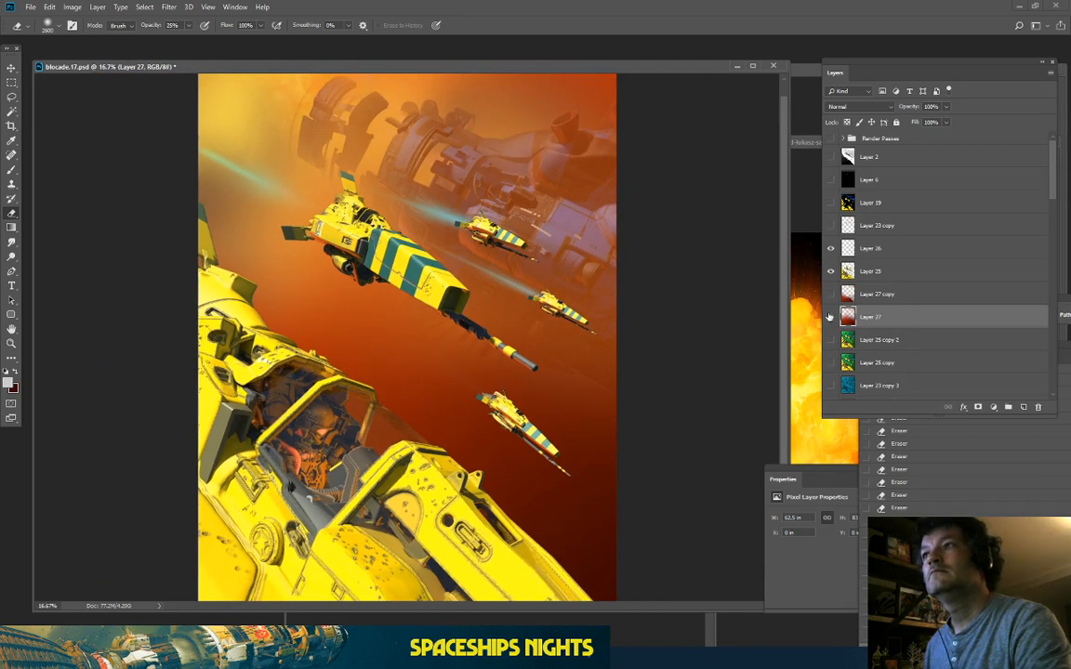
click(830, 317)
click(830, 317)
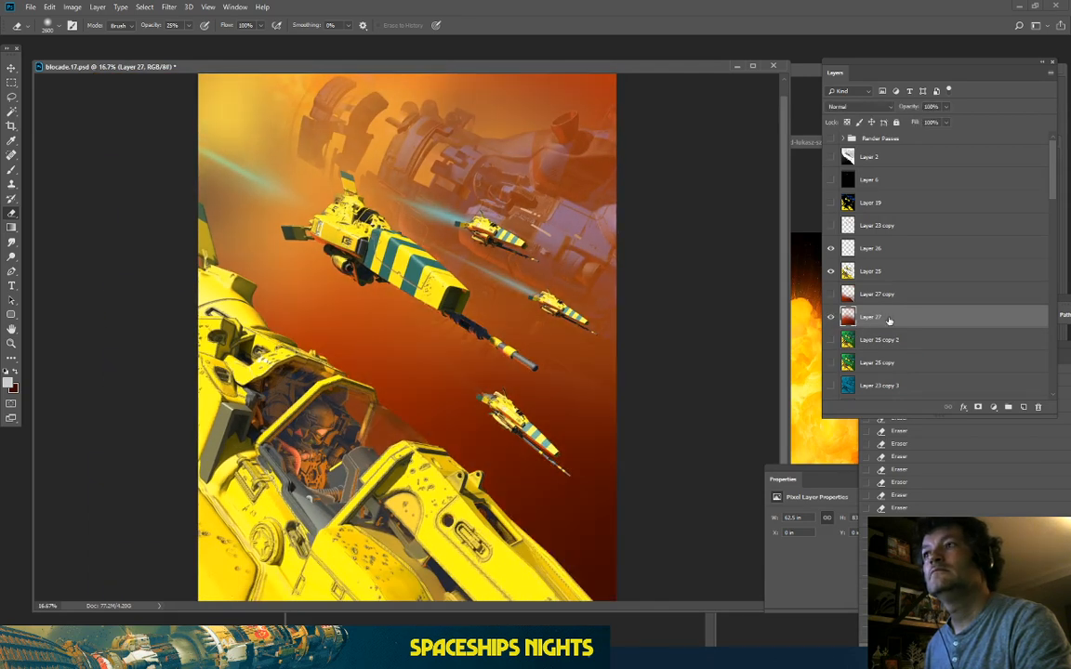
Step: Open Color Balance and cancel it without changes
mouse_move(75, 36)
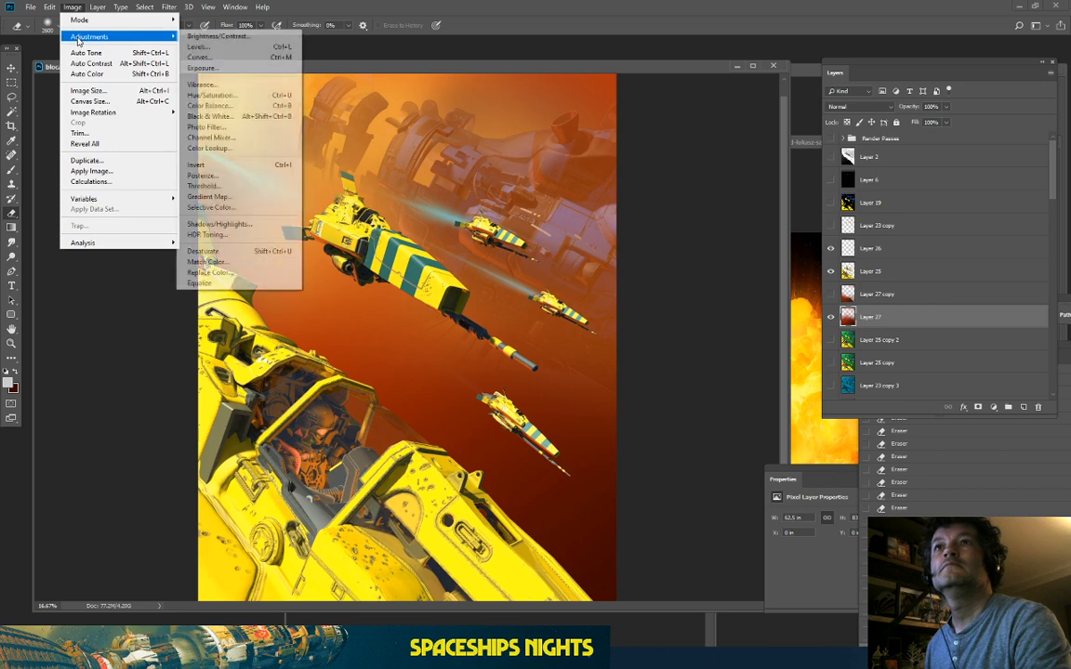
click(218, 103)
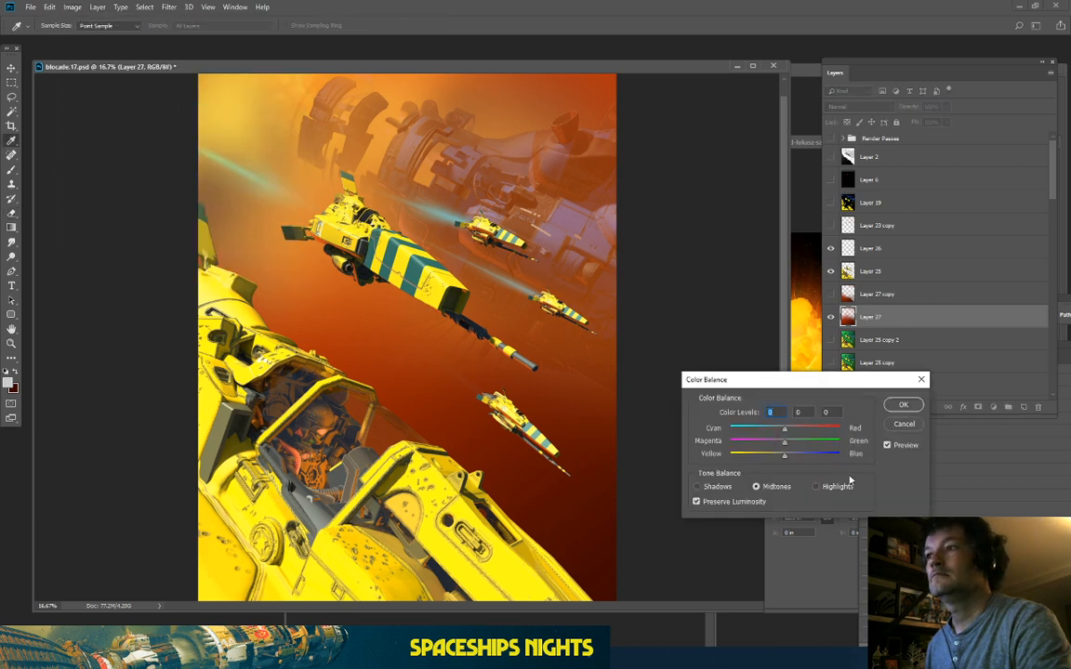
click(900, 405)
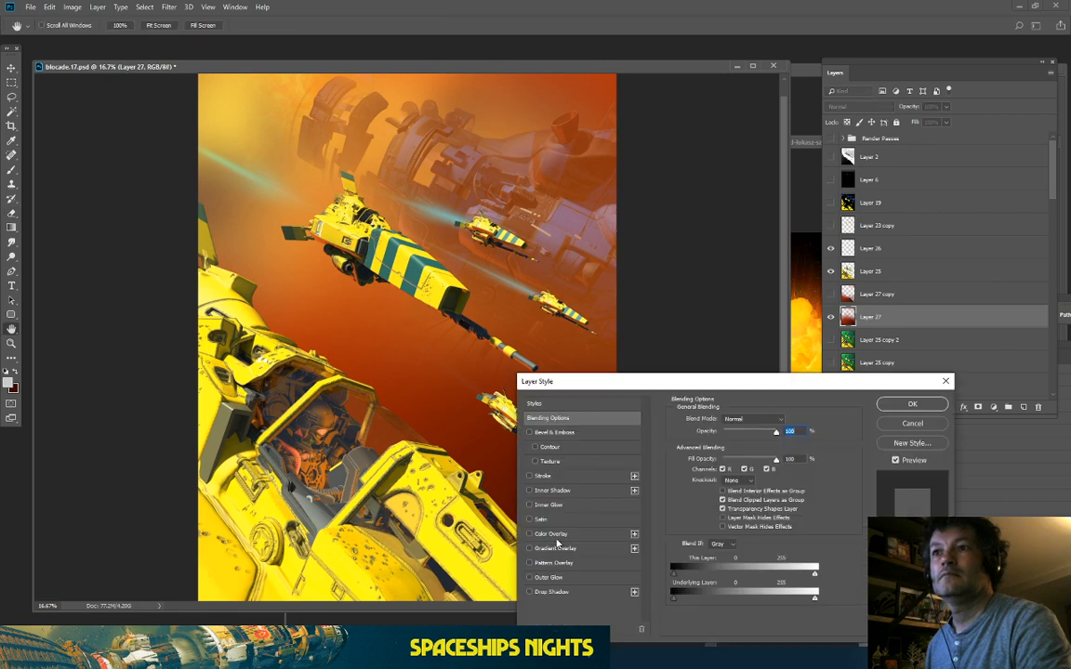
Step: Add a Color Overlay to Layer 27 in a bright, fully saturated red
click(551, 534)
click(788, 420)
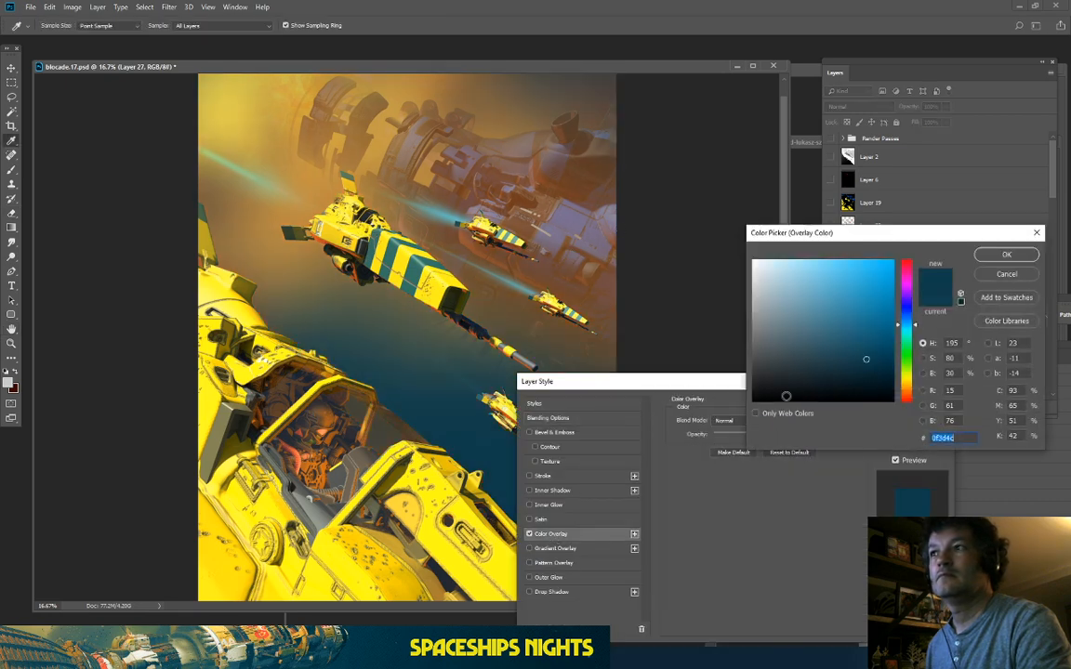
click(908, 400)
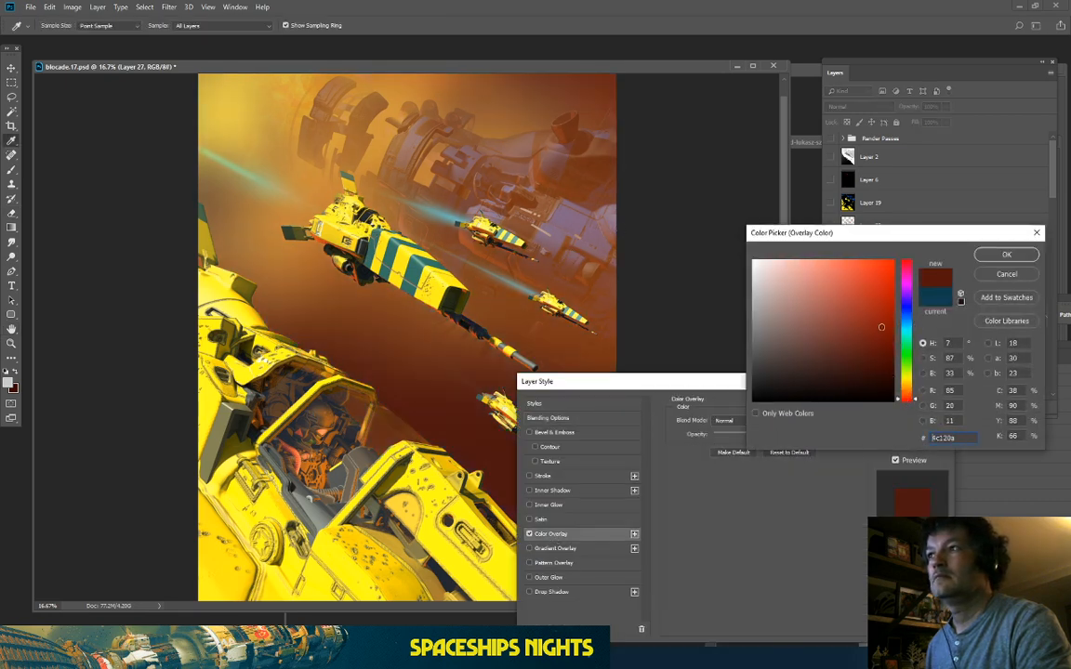
click(892, 297)
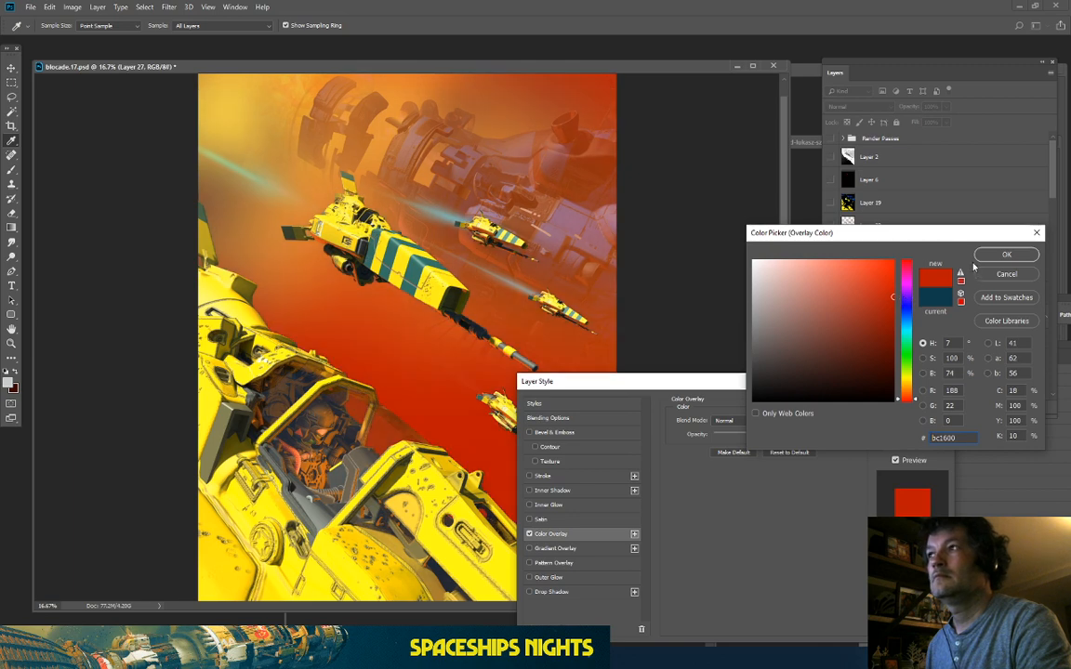
click(1006, 254)
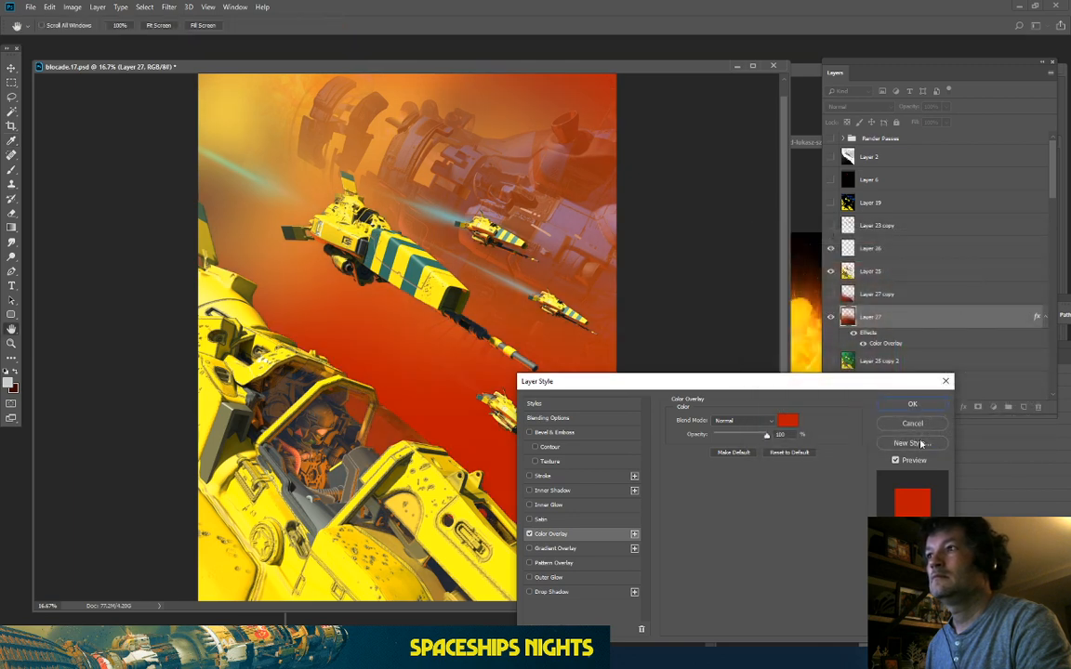
Step: Shift the overlay colour to orange-red #c12703 and apply the layer style
click(788, 423)
click(878, 301)
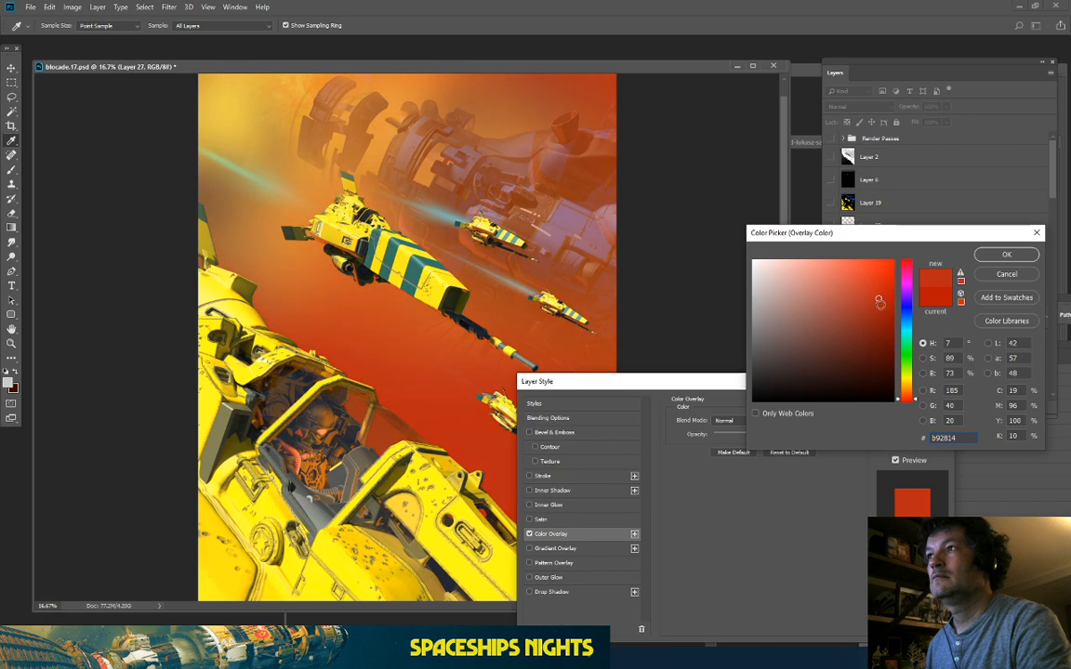
click(892, 294)
click(908, 397)
click(1006, 254)
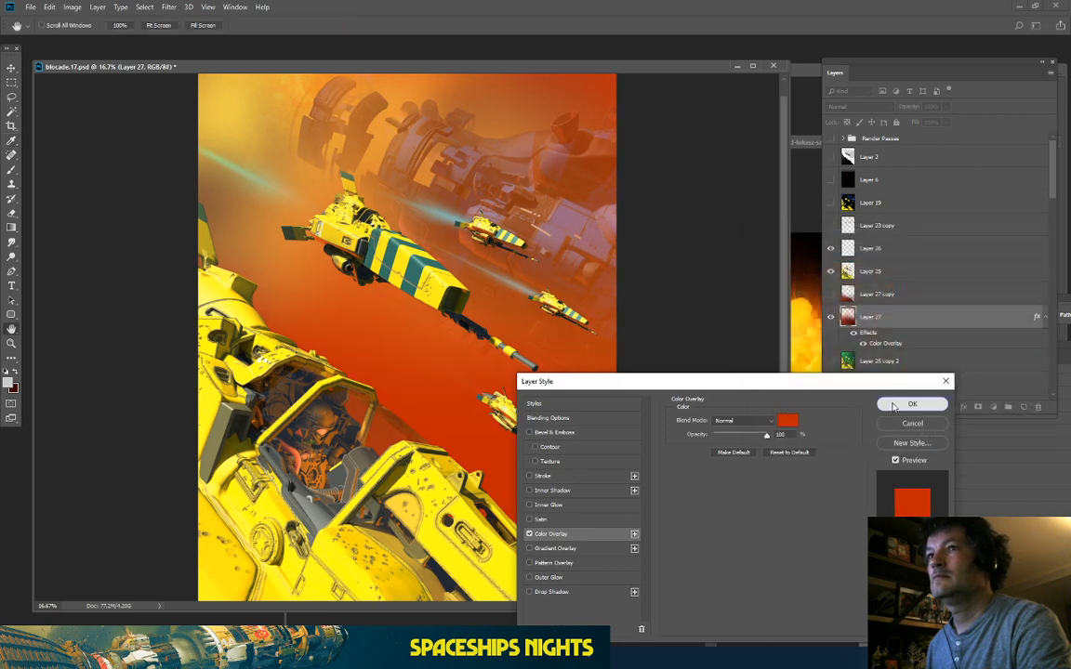
click(894, 407)
key(ctrl+minus)
key(ctrl+plus)
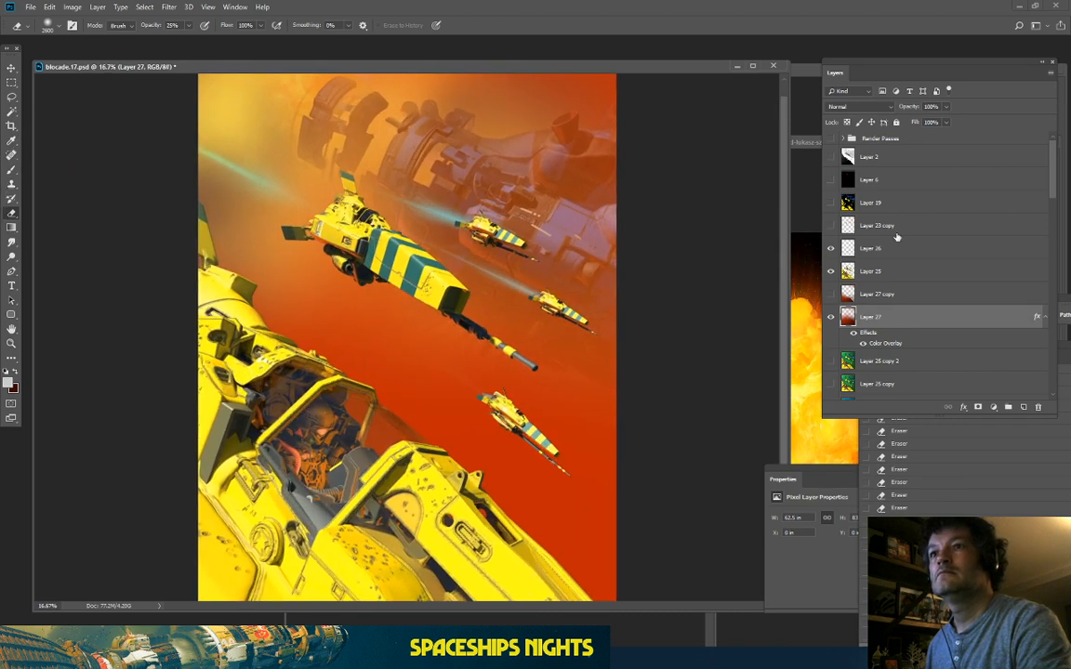
Step: Merge Layer 27's colour overlay into the layer, creating Layer 28
click(831, 318)
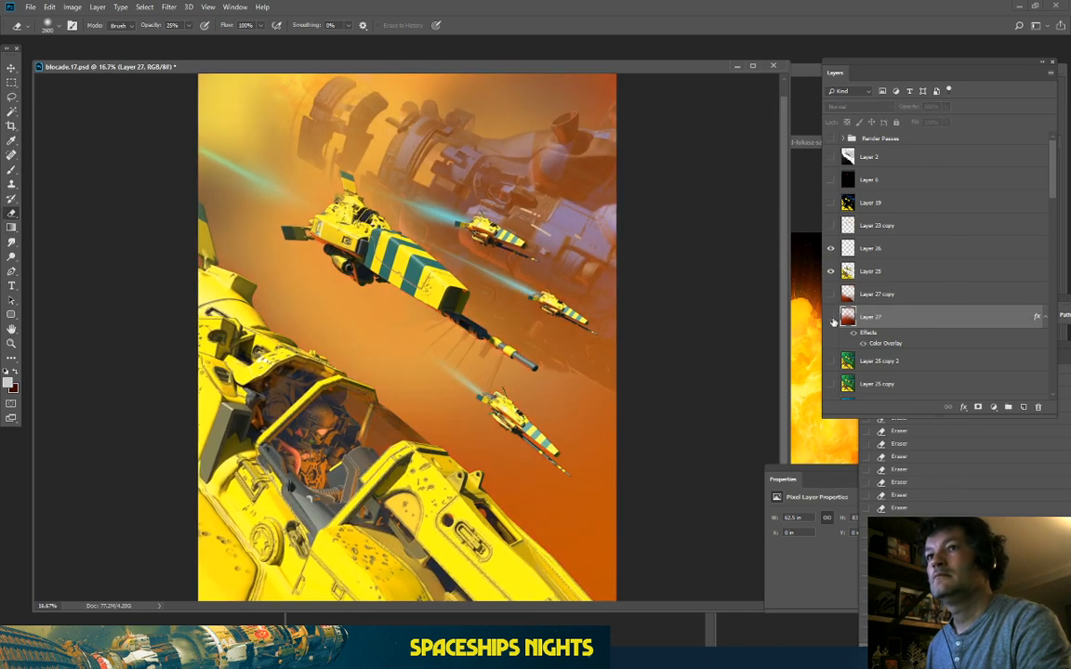
click(831, 318)
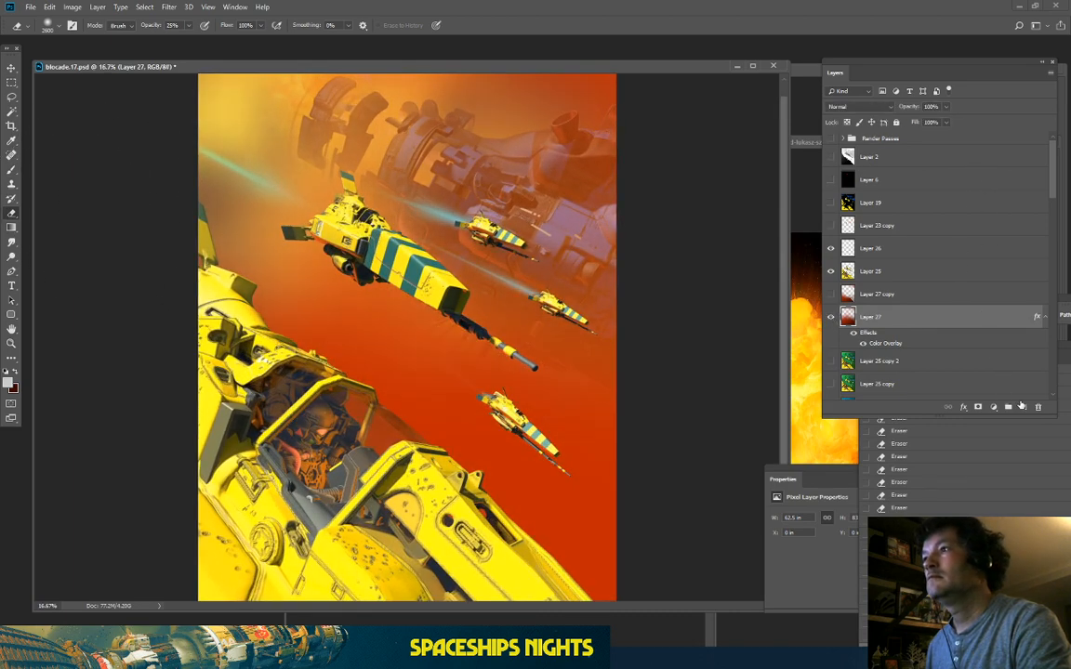
right_click(926, 322)
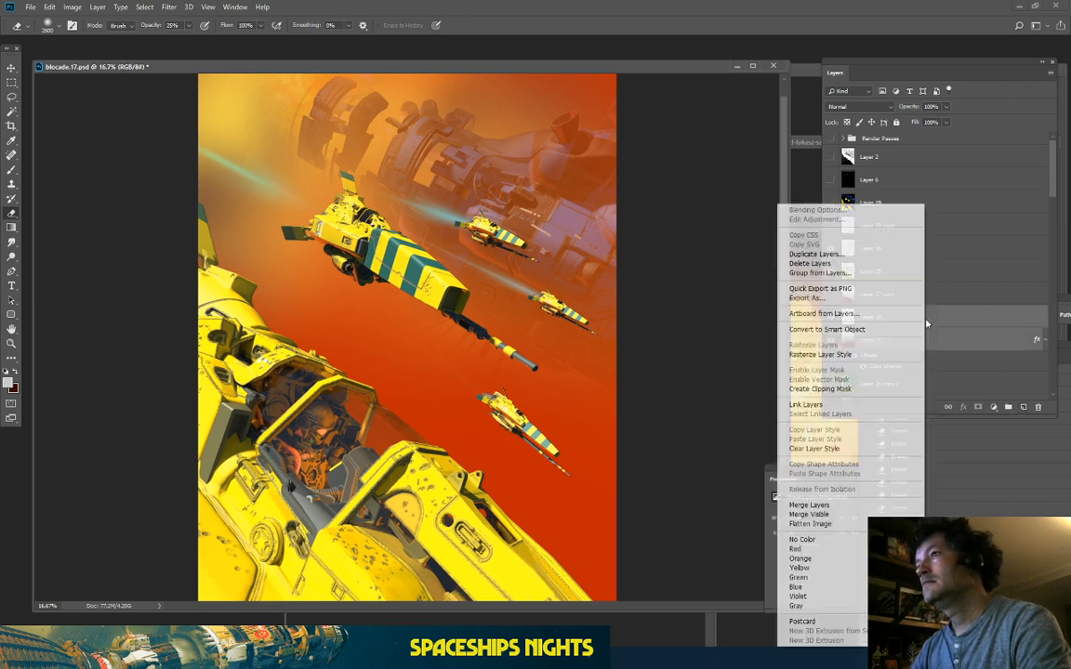
click(812, 505)
Step: Lower Layer 28's opacity to 47% for a softer red haze
click(830, 317)
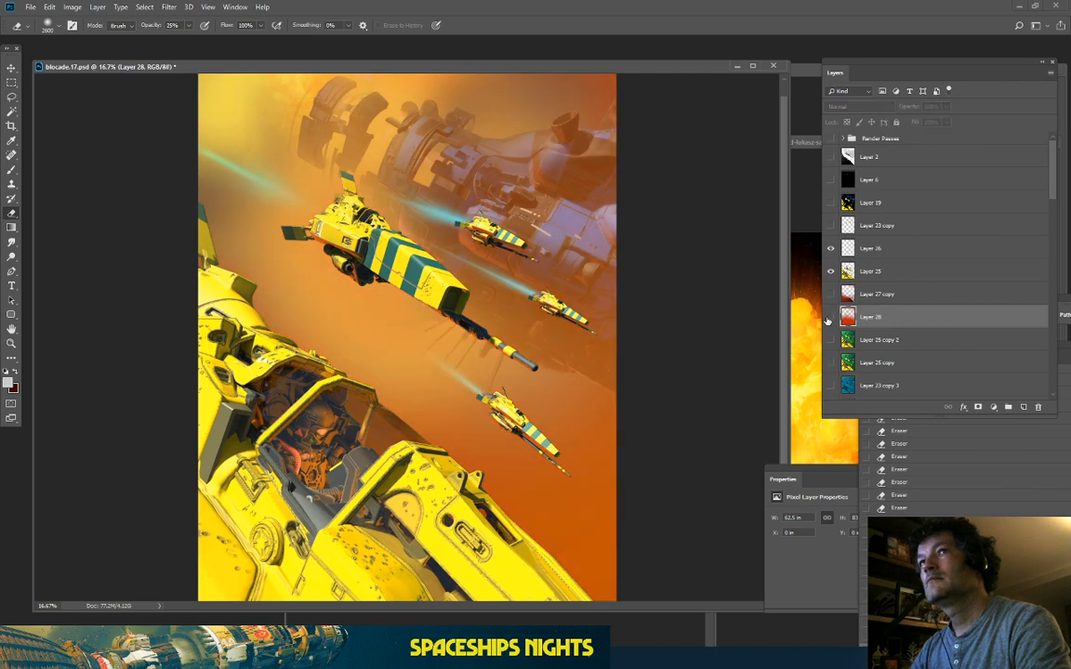
click(829, 317)
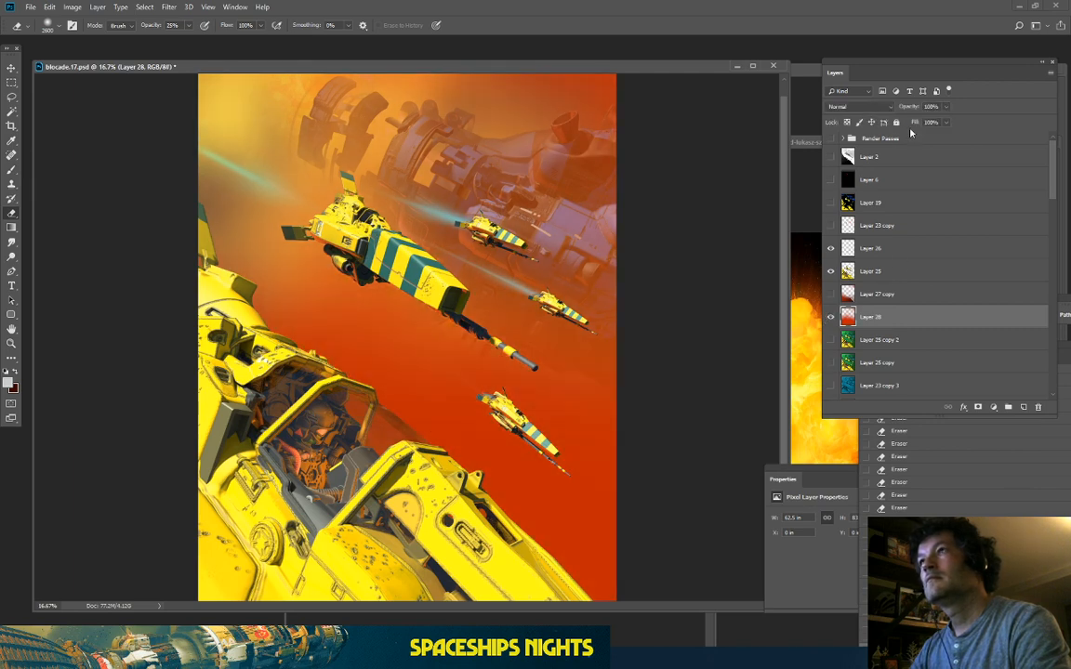
click(943, 107)
drag(947, 122, 920, 122)
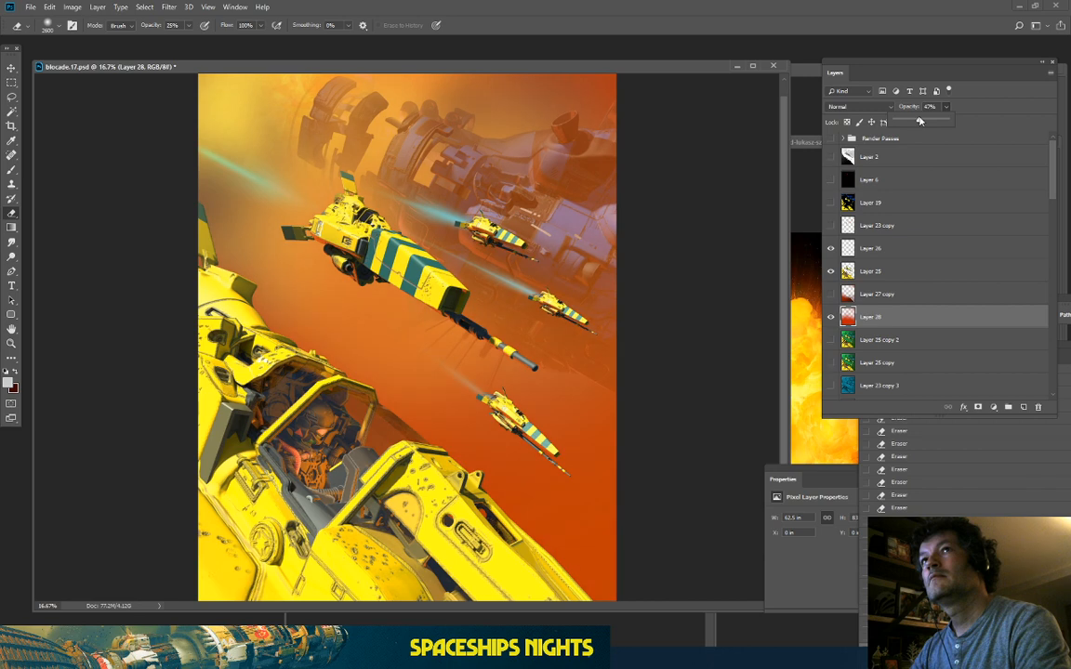
click(901, 310)
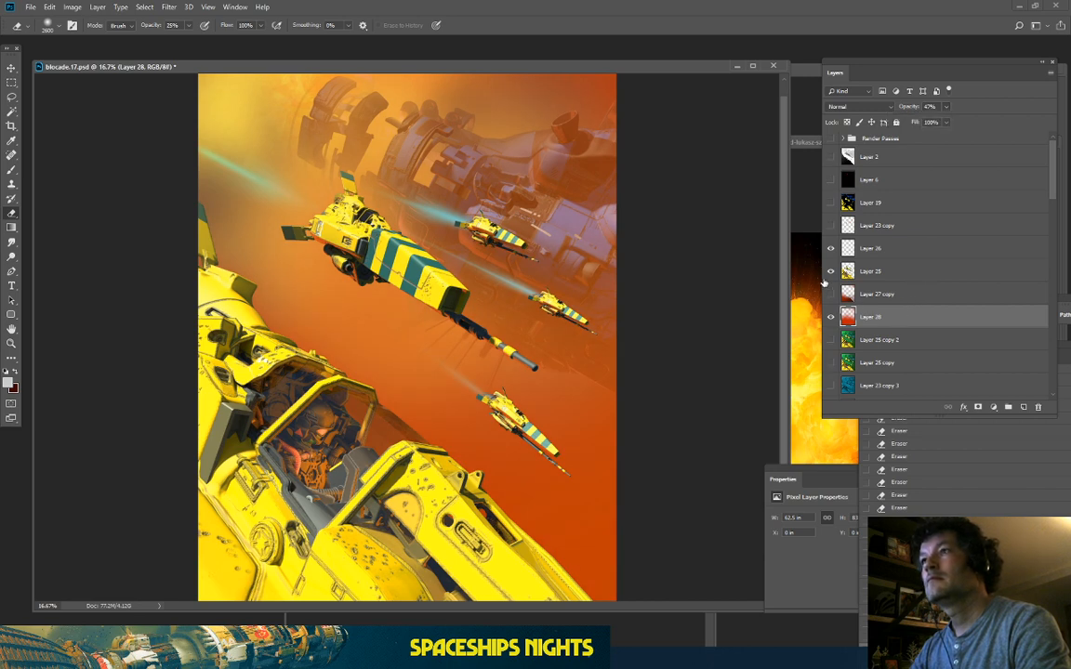
Step: Duplicate Layers 26, 25, 28 and 23 copy 2 together with Ctrl+J
ctrl+click(871, 270)
ctrl+click(871, 248)
scroll(891, 345, down, 2)
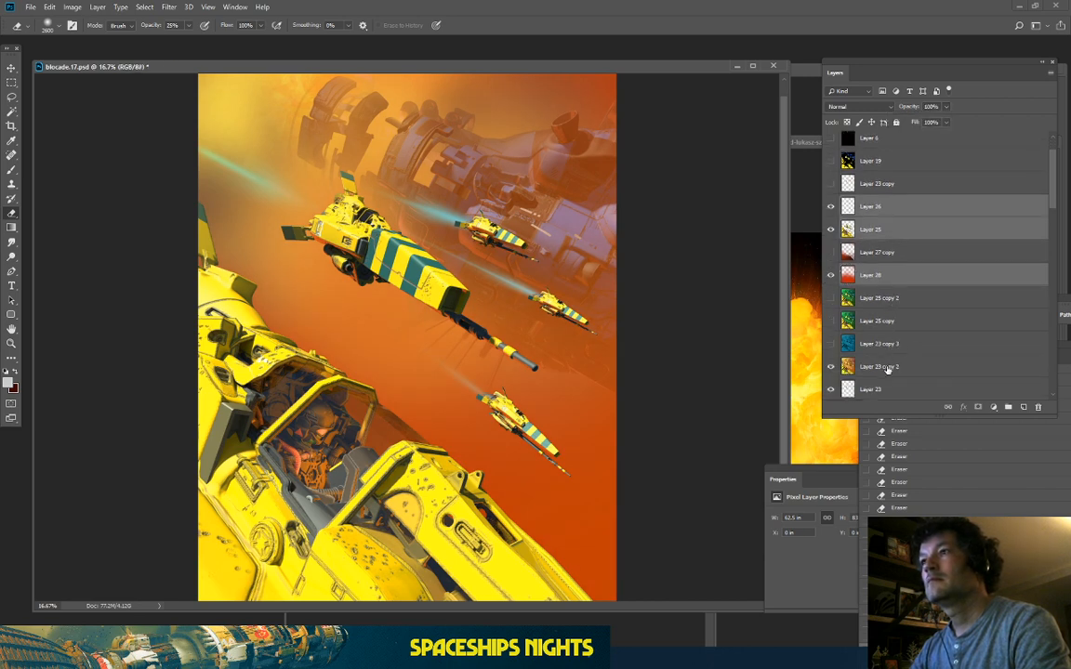
ctrl+click(921, 373)
key(ctrl+j)
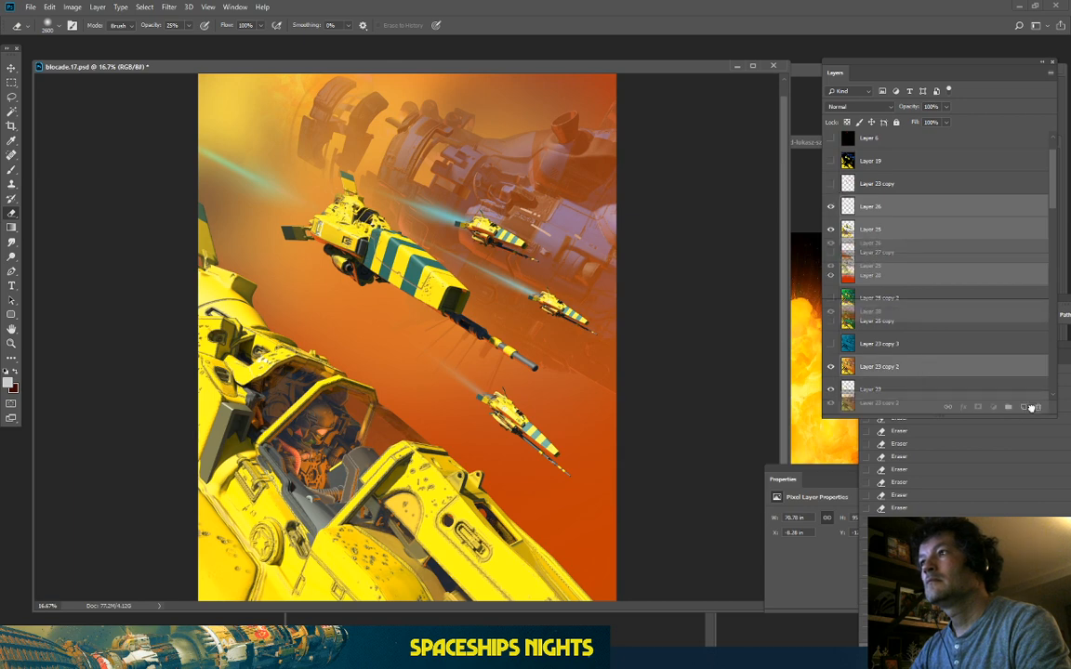
right_click(883, 206)
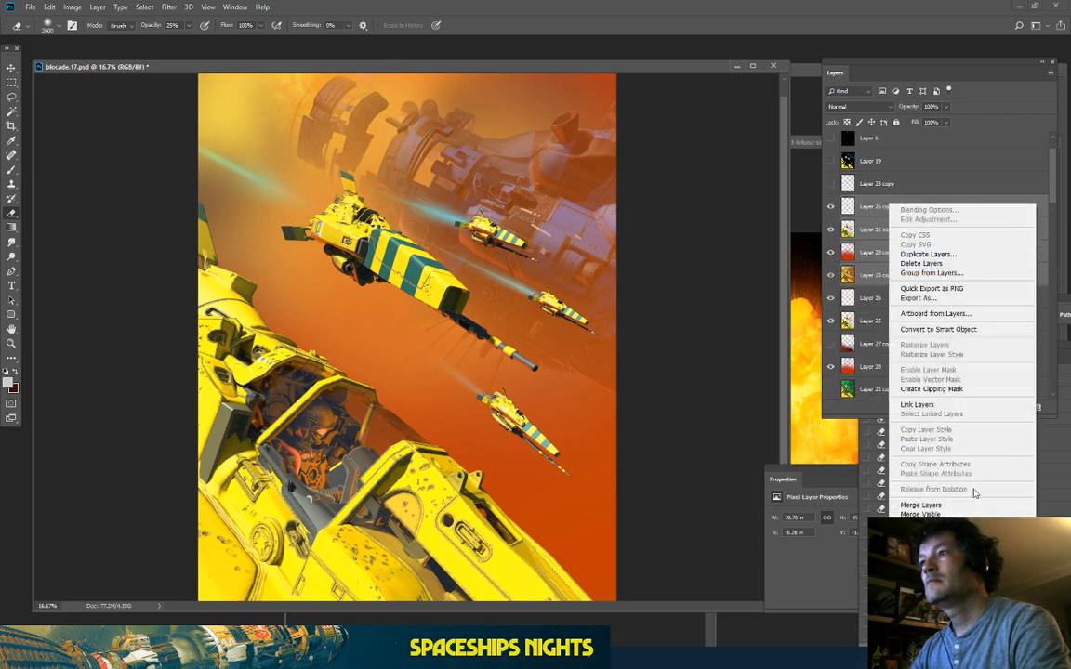
click(978, 504)
click(830, 207)
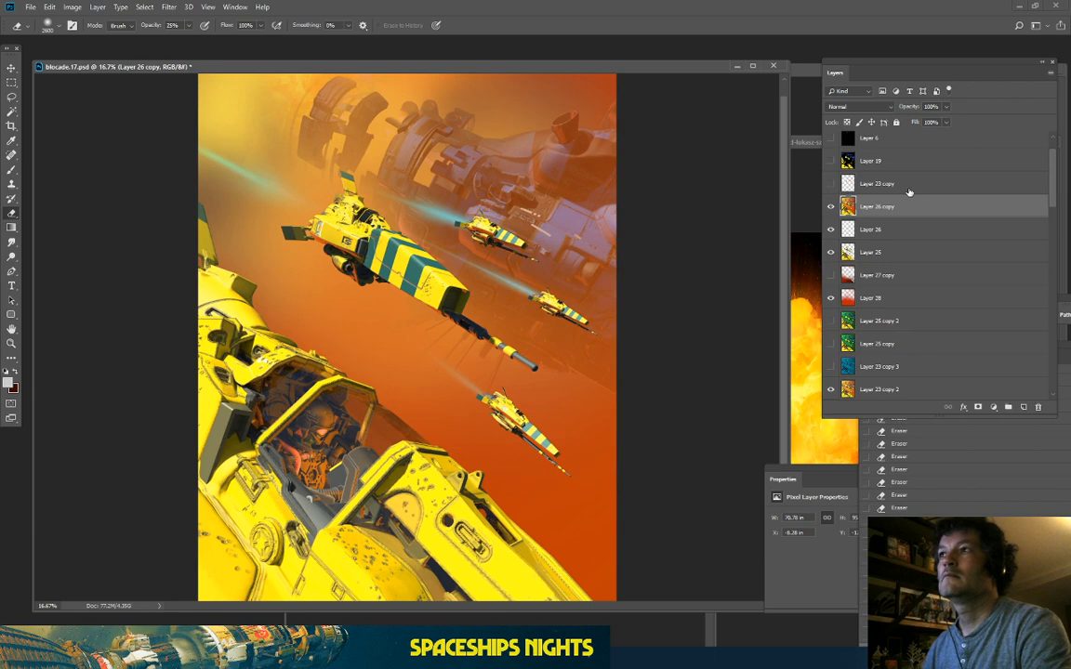
click(830, 208)
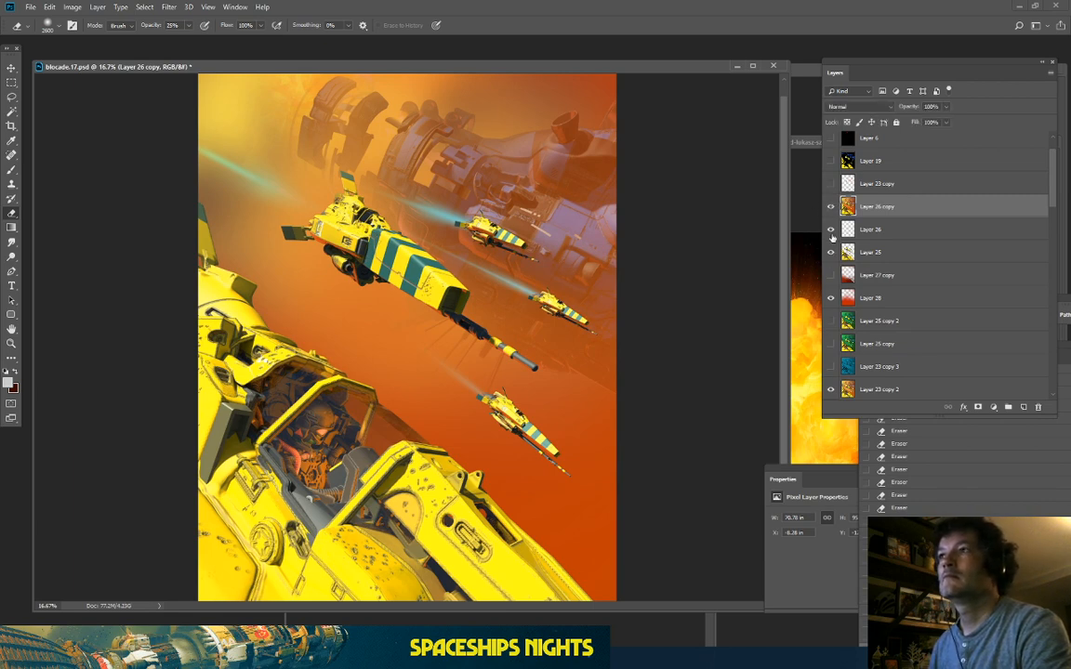
drag(830, 230, 831, 297)
click(831, 321)
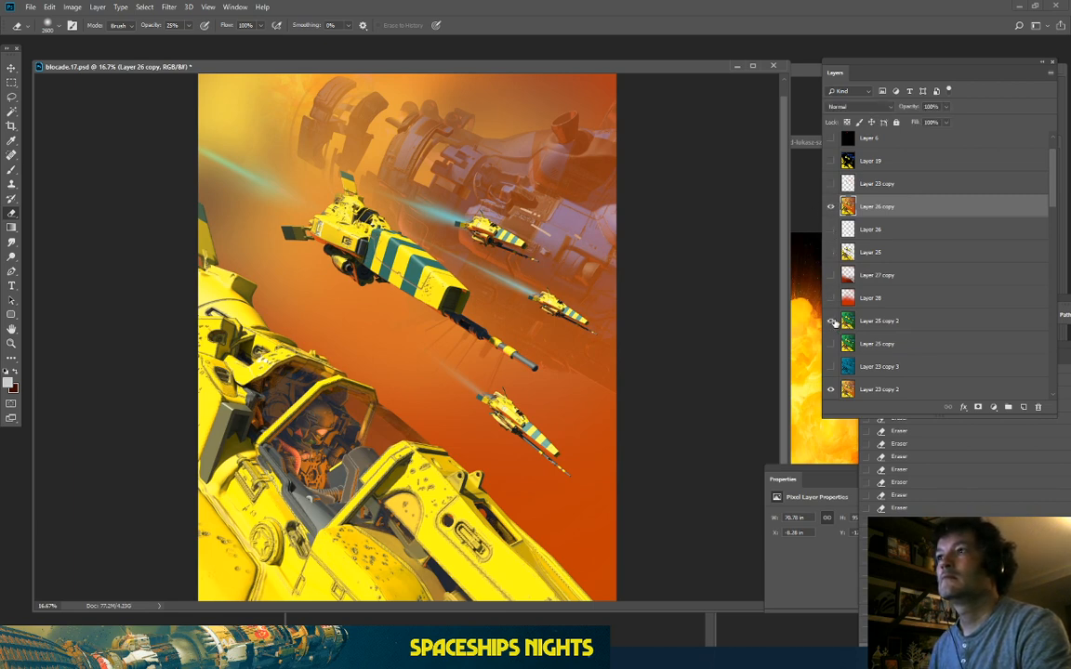
click(831, 207)
click(831, 207)
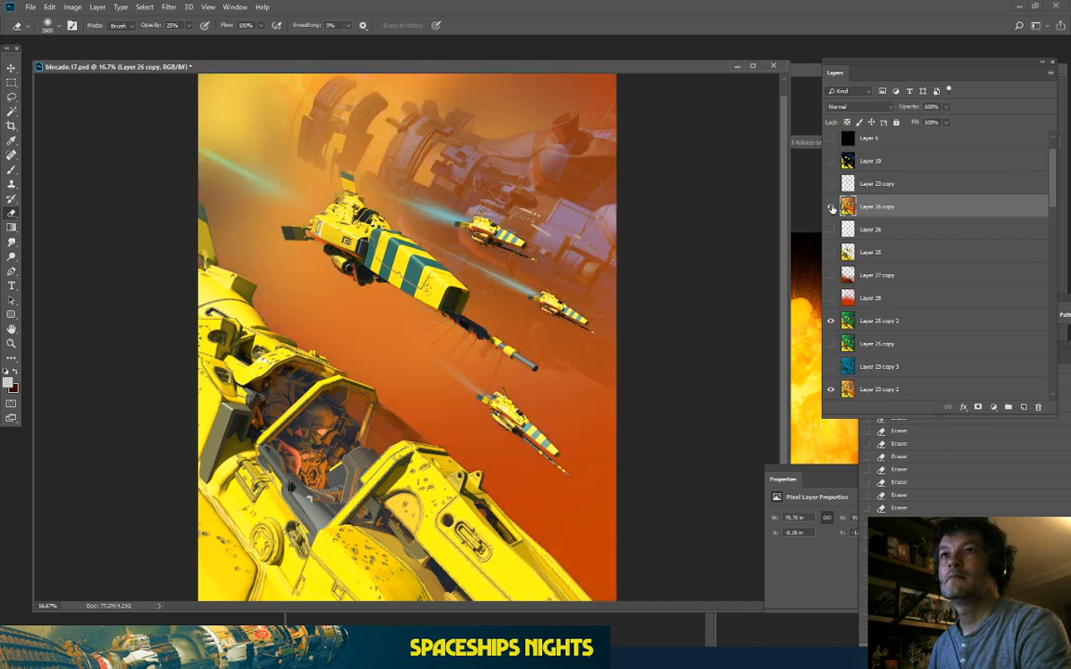
key(ctrl+minus)
click(831, 208)
click(831, 207)
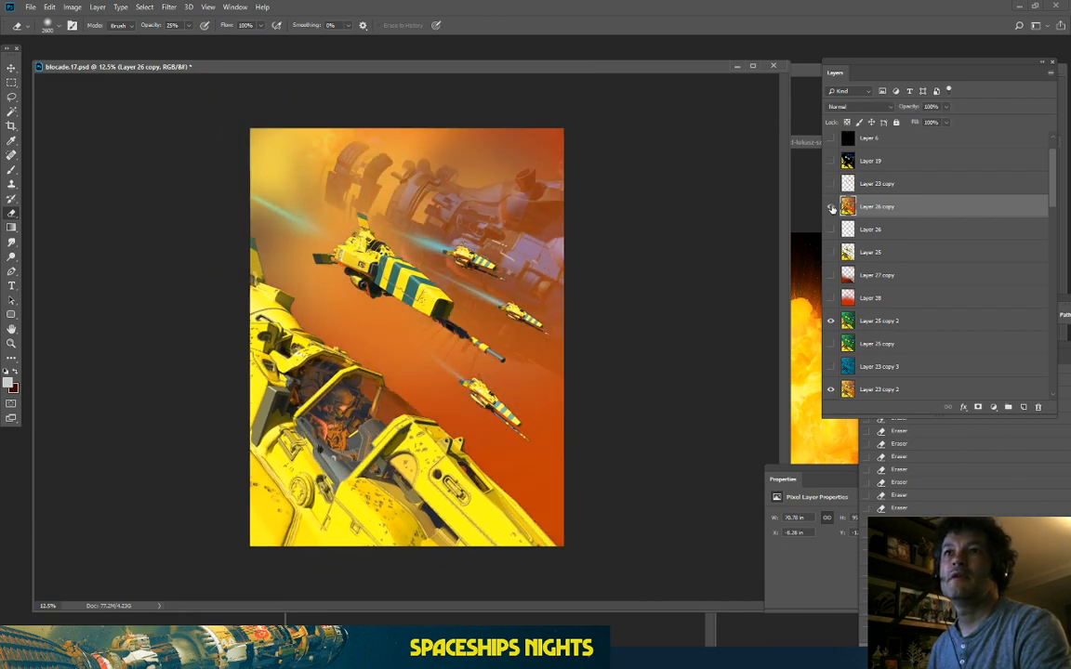
click(831, 207)
click(831, 207)
key(ctrl+plus)
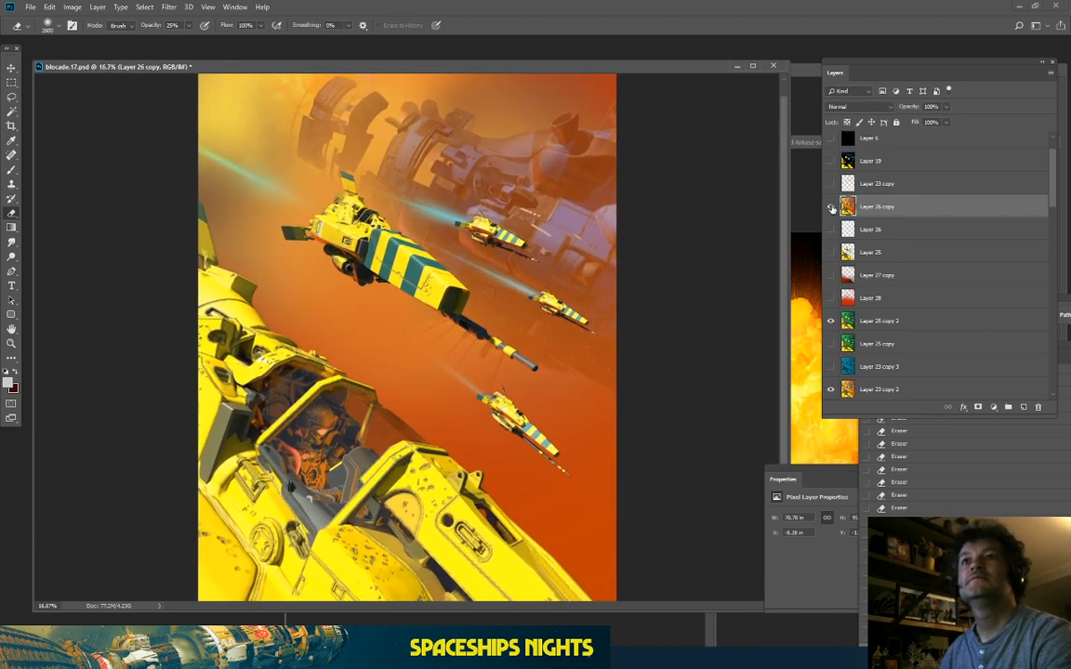
key(ctrl+plus)
click(831, 207)
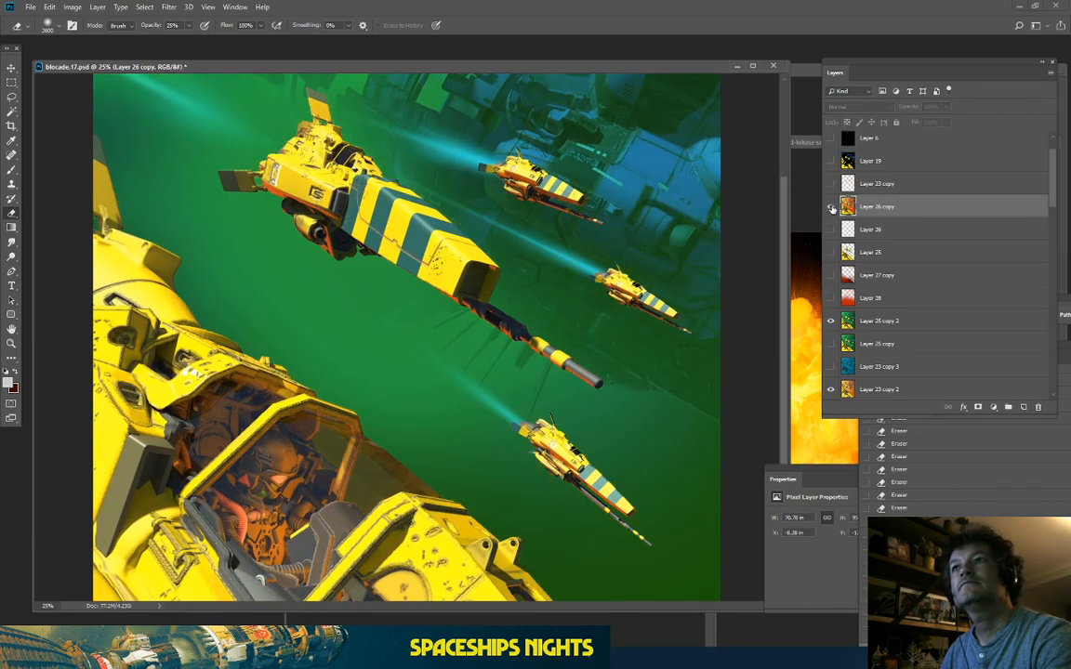
click(831, 207)
click(831, 207)
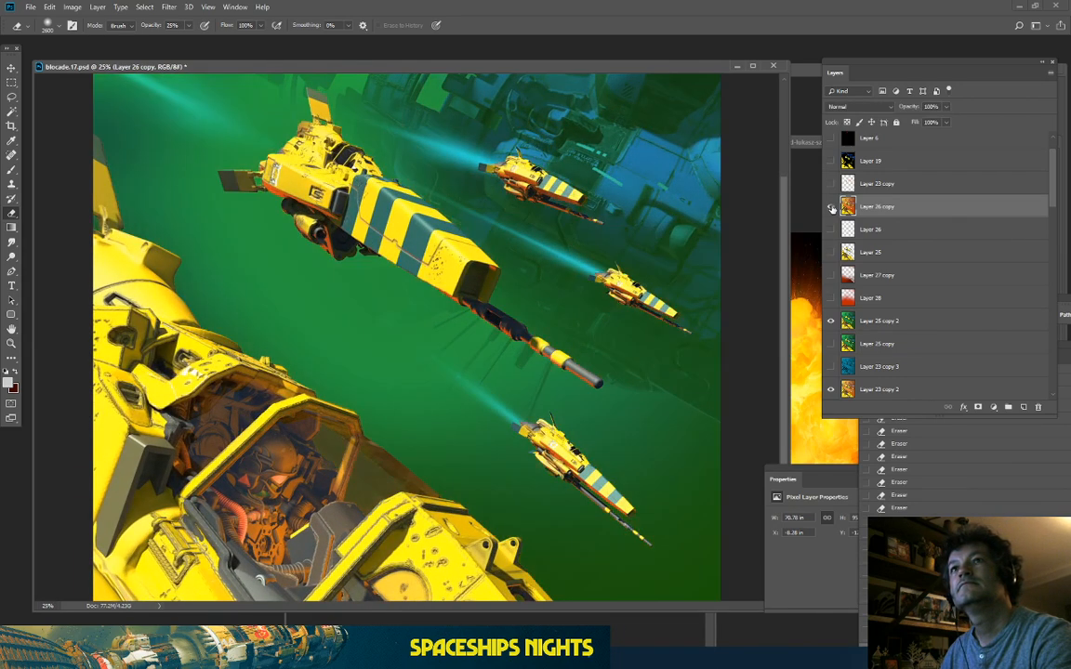
click(831, 207)
key(ctrl+minus)
click(831, 207)
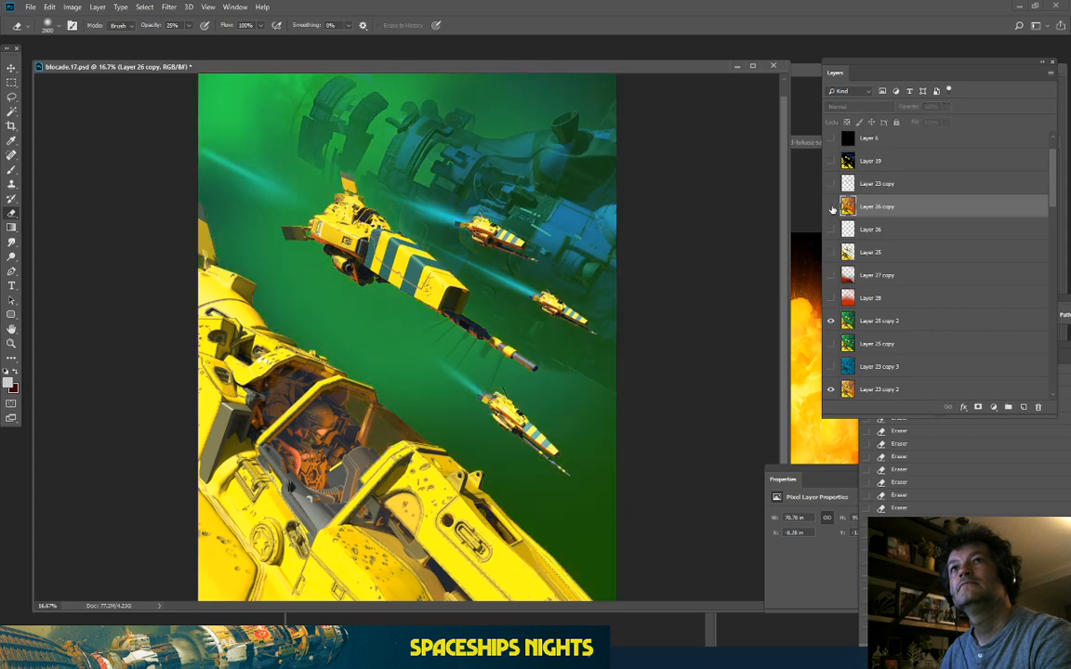
click(831, 207)
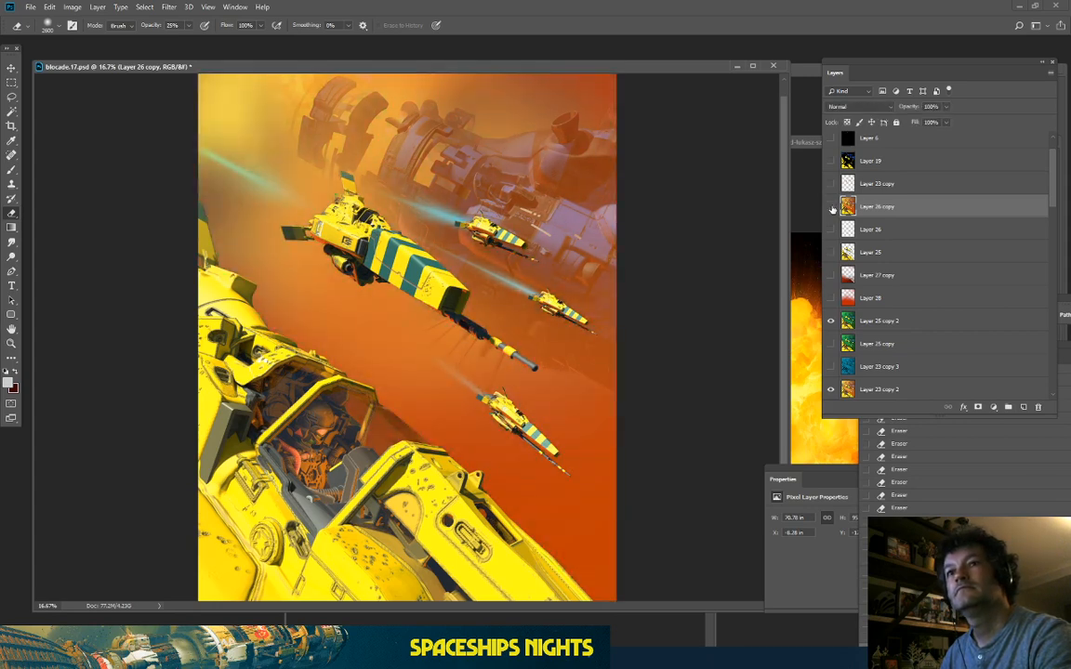
click(831, 207)
click(831, 207)
key(ctrl+plus)
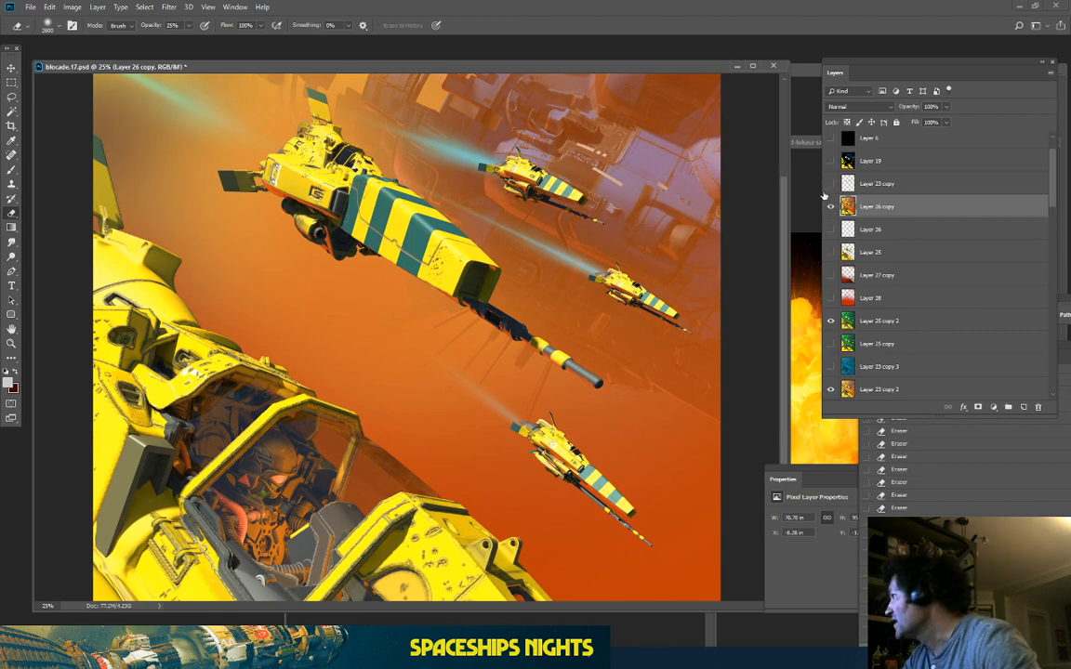
scroll(783, 121, up, 3)
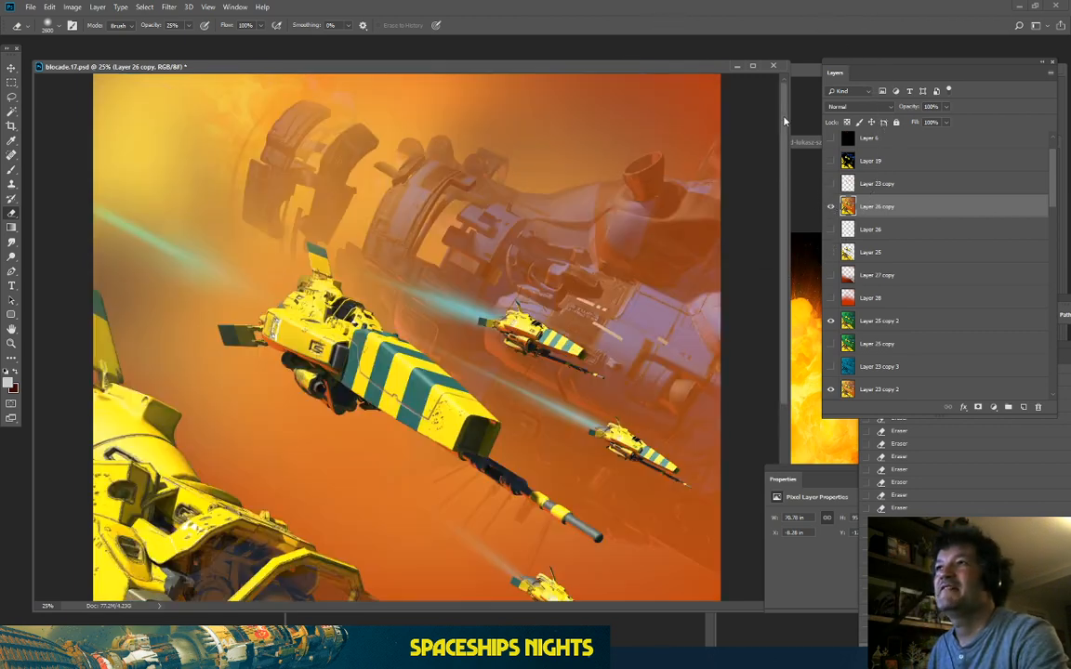
key(ctrl+minus)
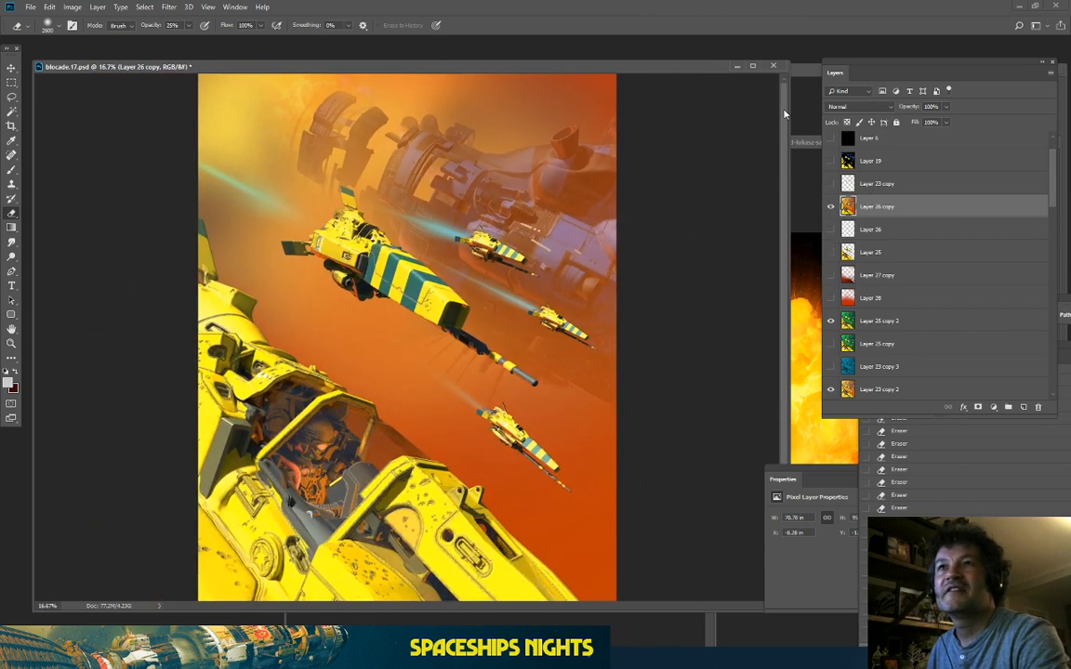
key(ctrl+minus)
key(ctrl+plus)
key(ctrl+plus)
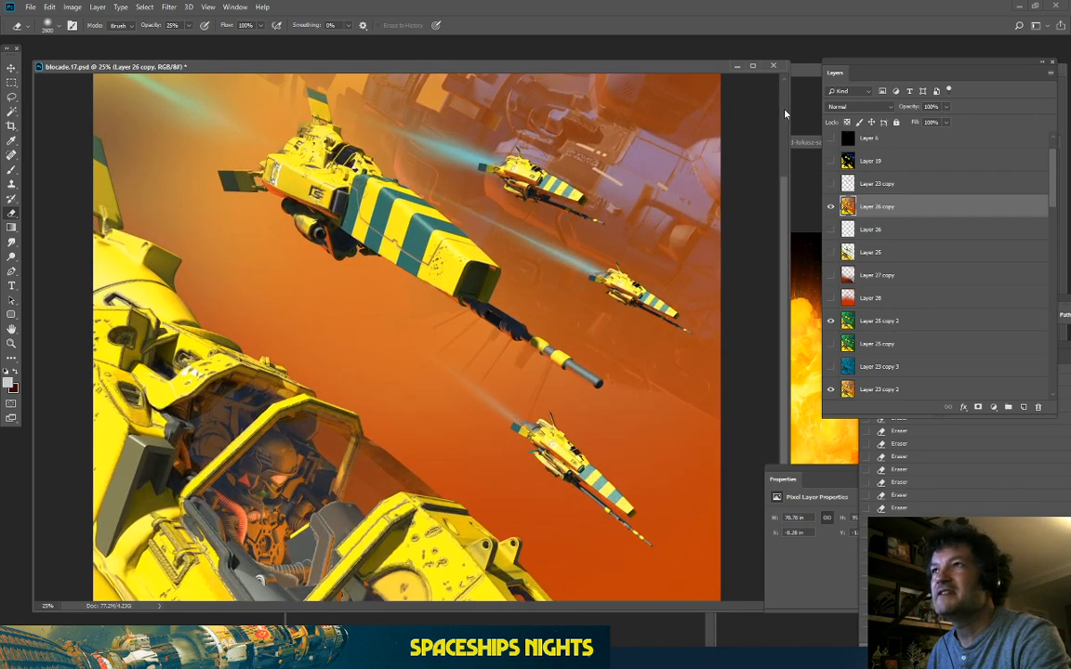
scroll(783, 113, up, 3)
key(ctrl+minus)
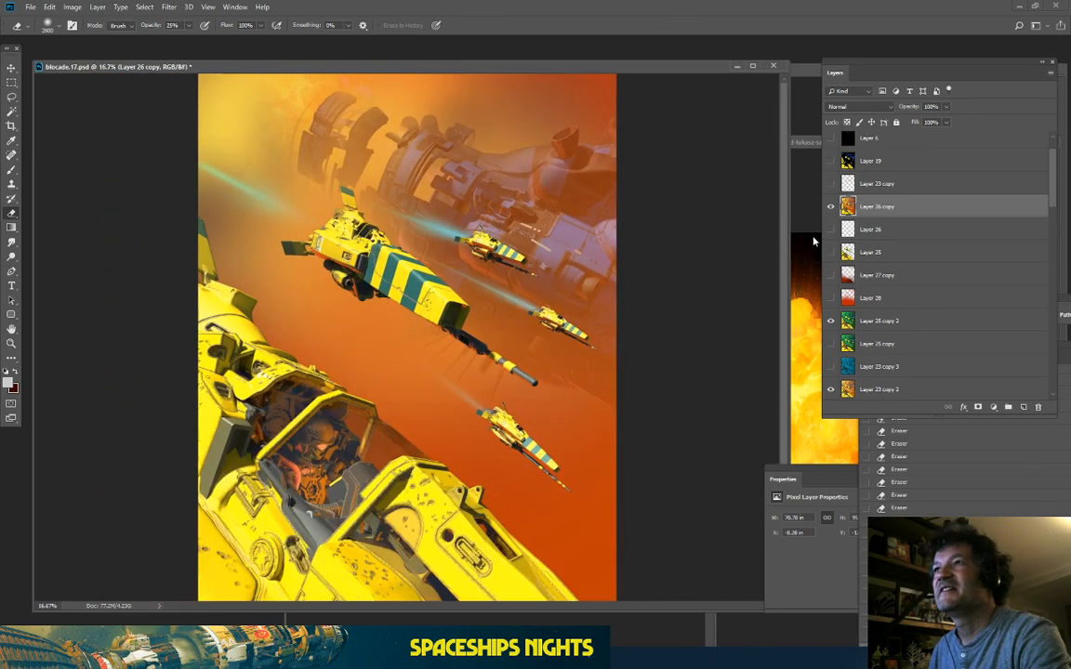
click(11, 81)
key(ctrl+plus)
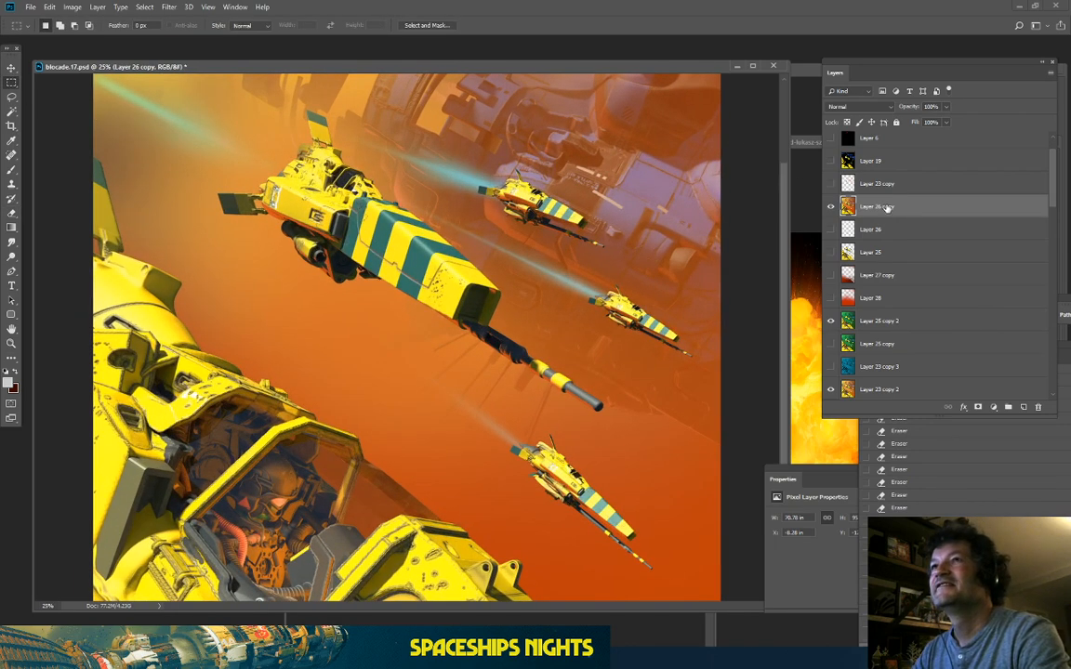
scroll(489, 212, up, 3)
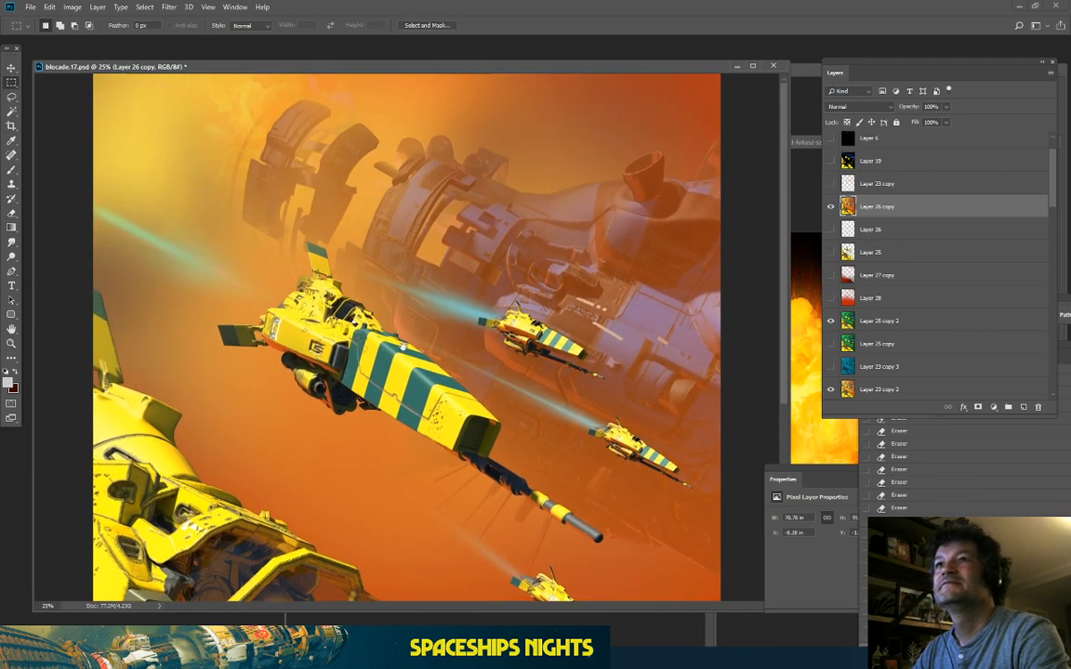
Step: Select the pale violet mothership panels via Color Range with fuzziness raised from 79 to 158
click(144, 7)
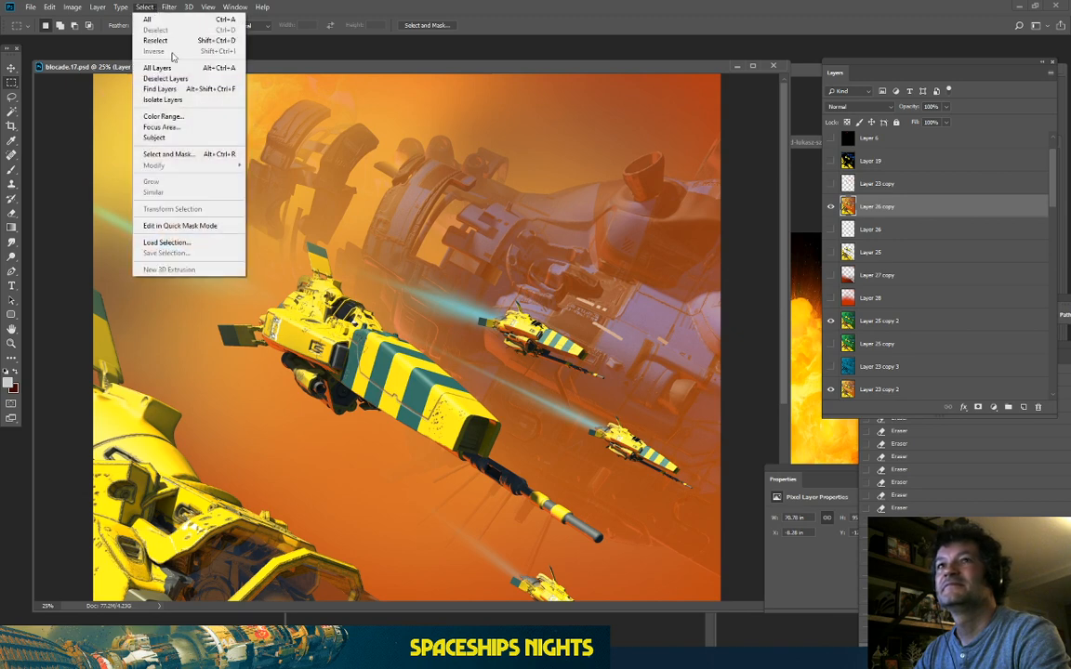
click(193, 118)
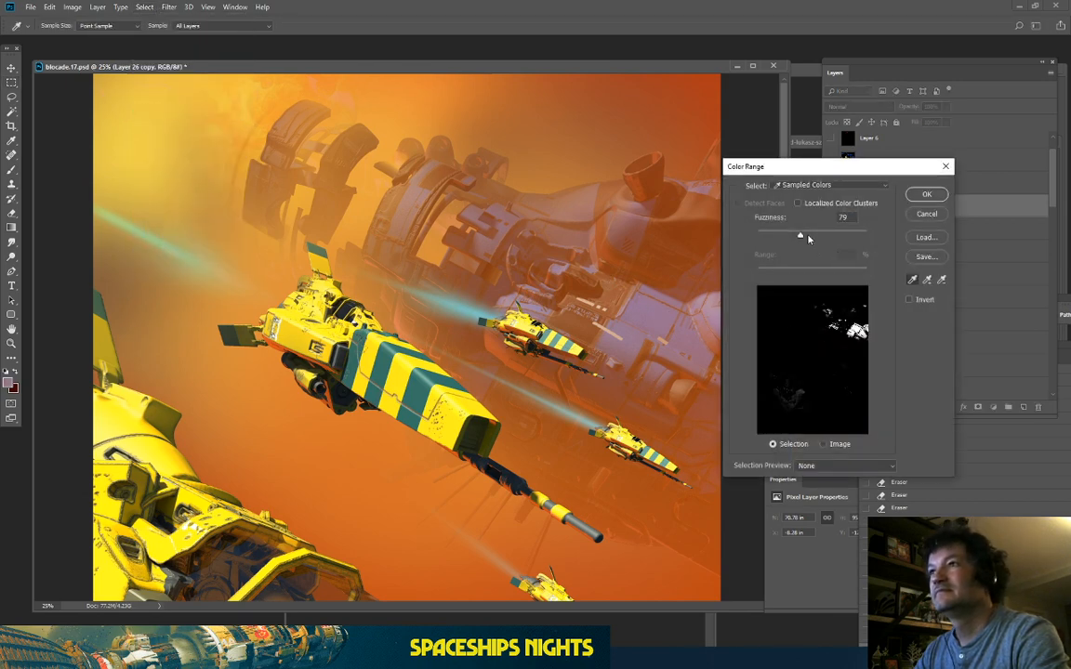
drag(808, 239, 844, 241)
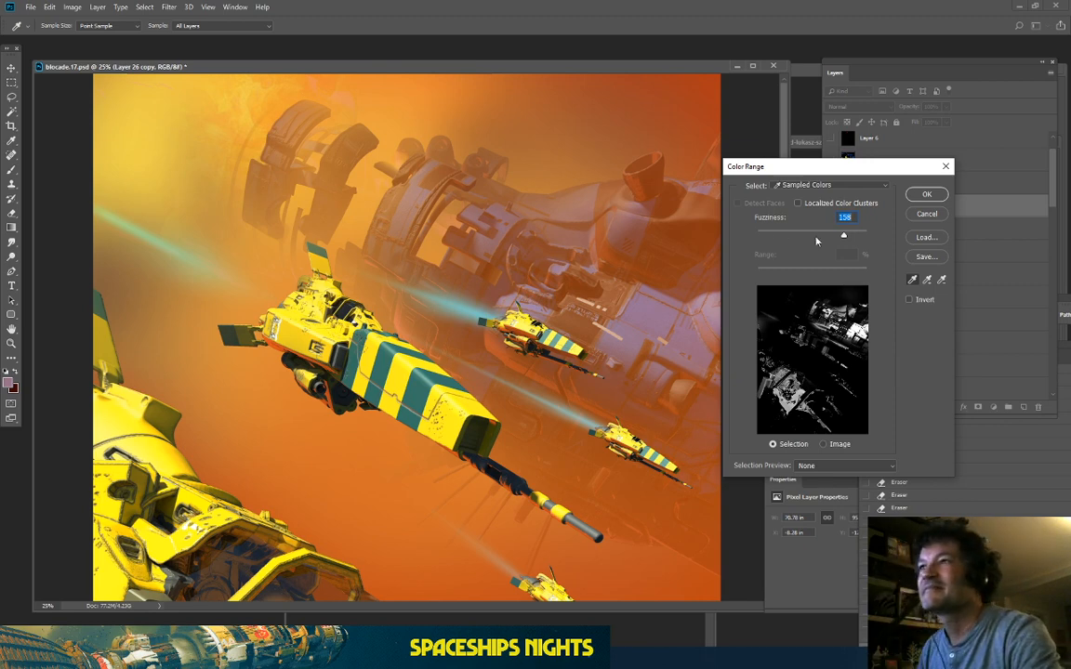
click(926, 195)
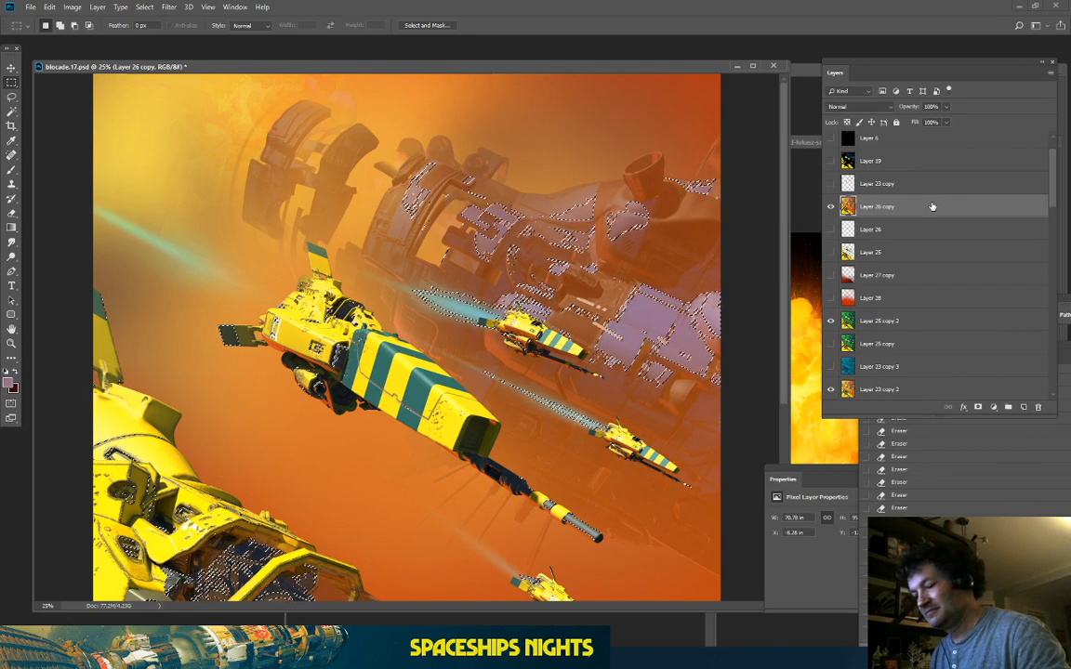
Step: Copy the selected panels to new Layer 29 and colourise them cyan (hue 187) with Hue/Saturation
key(ctrl+j)
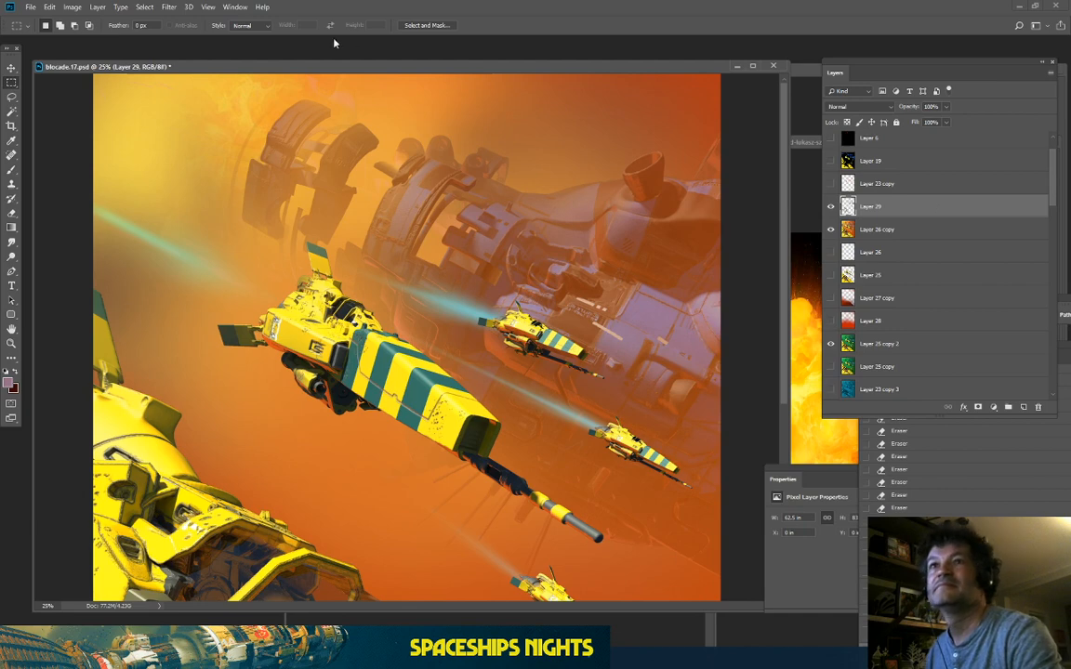
click(73, 7)
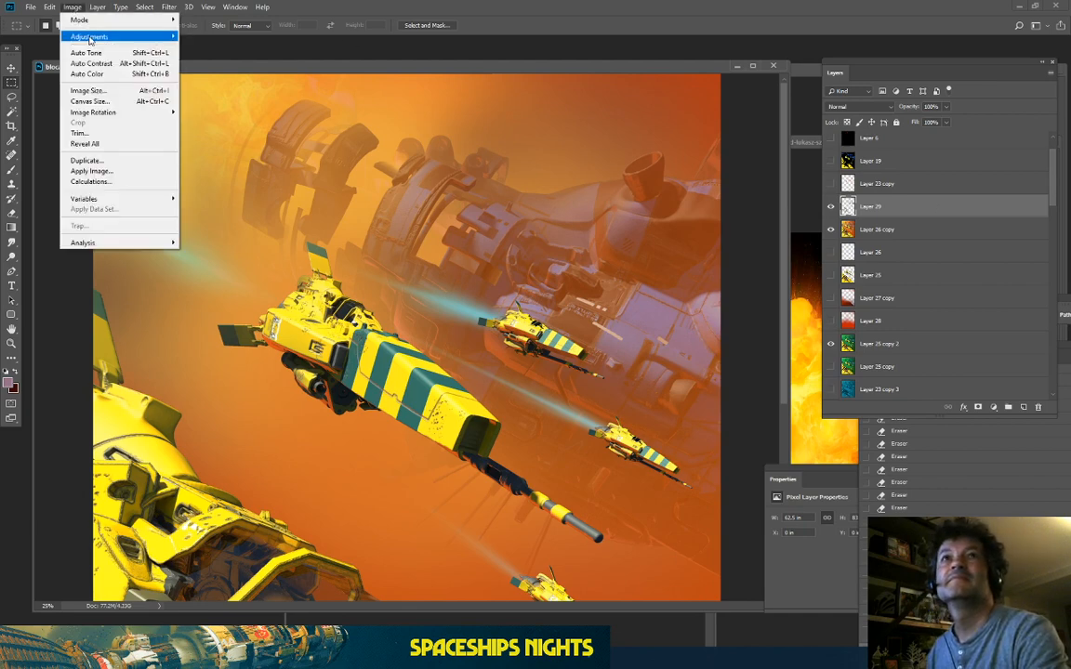
mouse_move(83, 37)
click(210, 95)
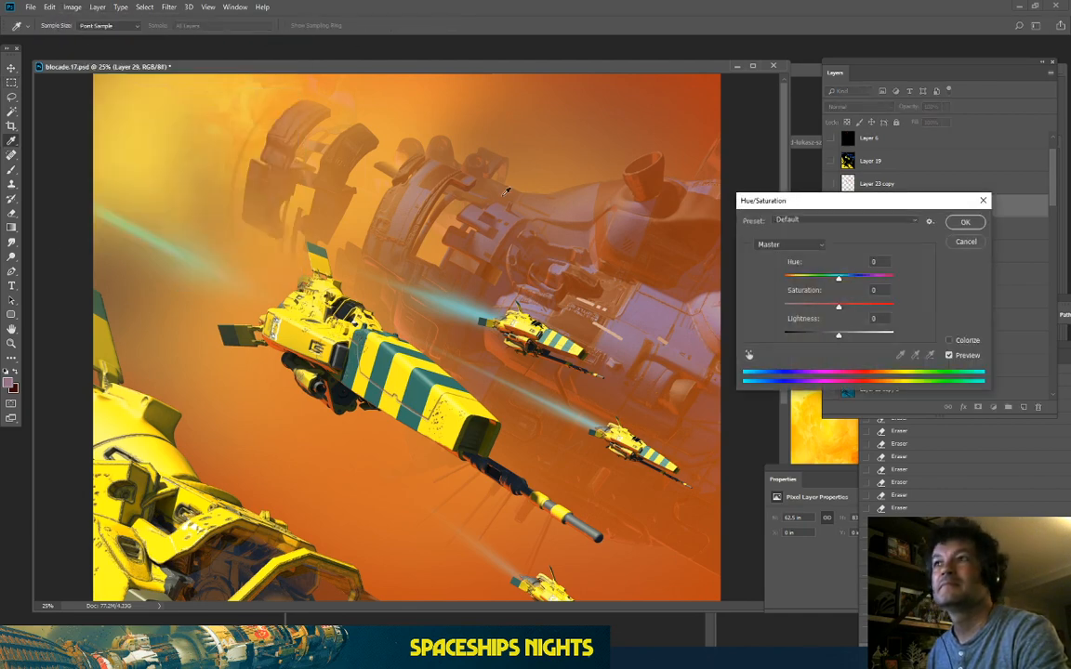
drag(836, 287, 834, 336)
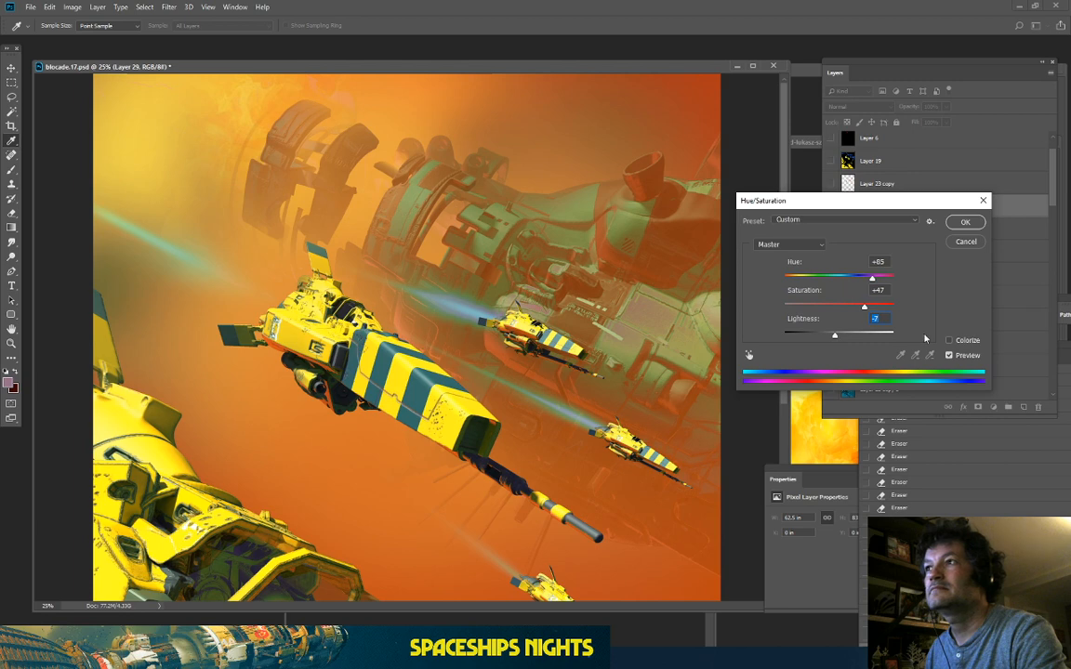
click(947, 341)
click(860, 307)
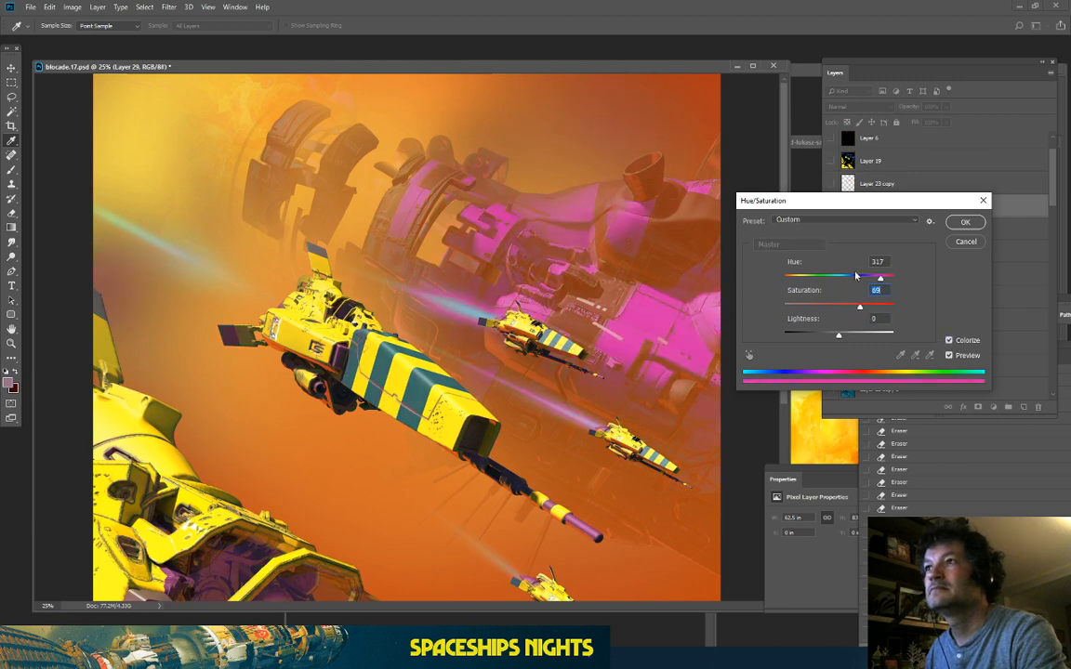
drag(842, 279, 791, 291)
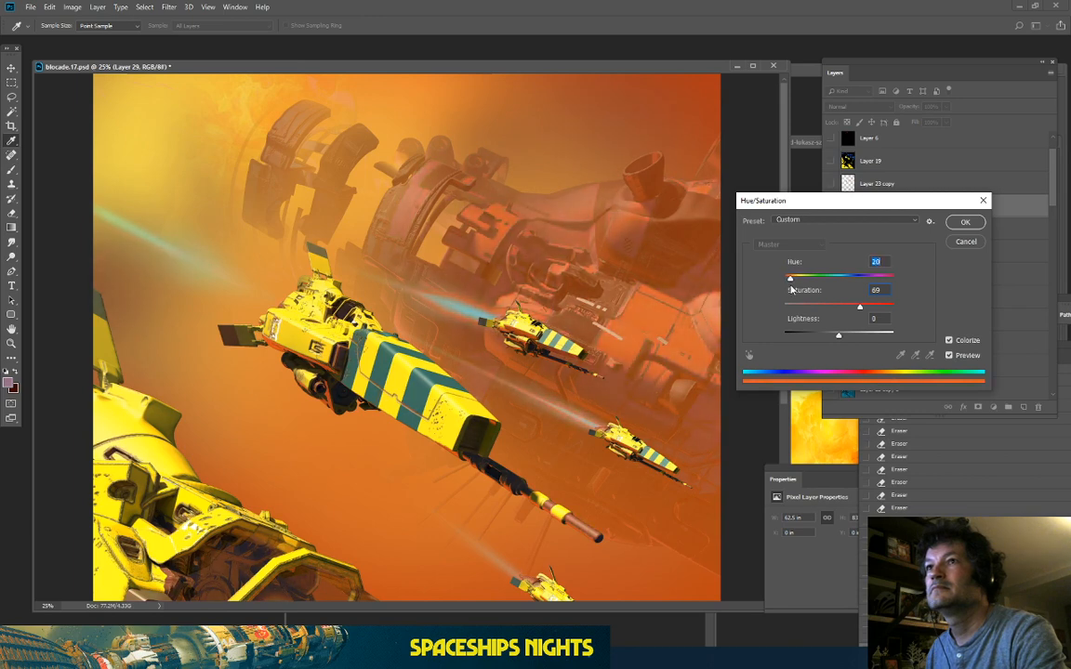
drag(861, 311, 878, 310)
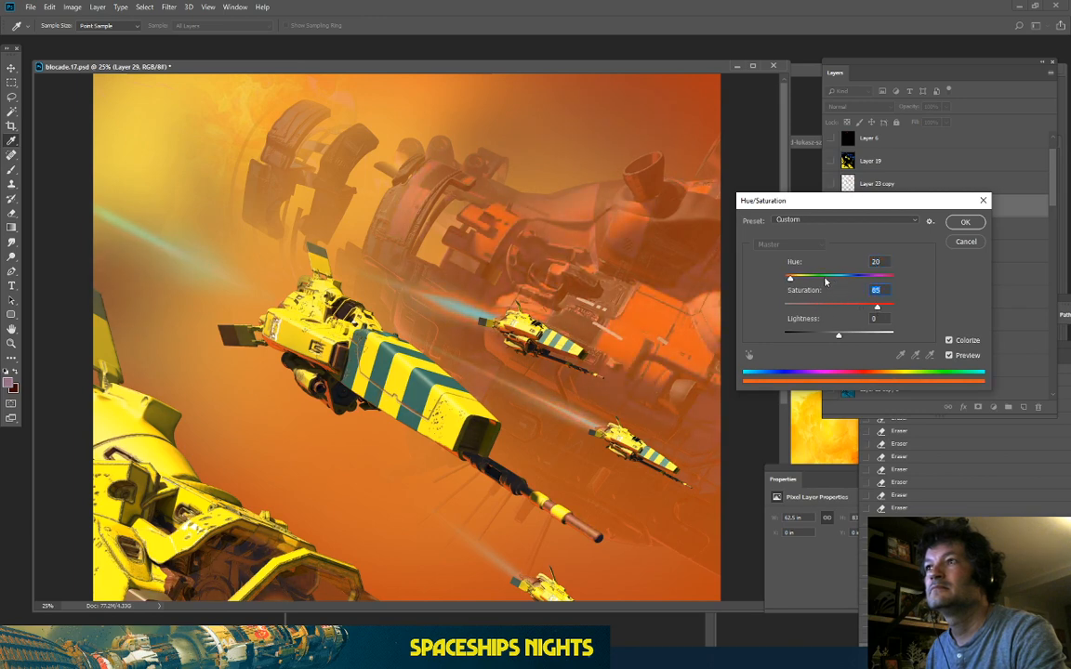
drag(790, 278, 842, 292)
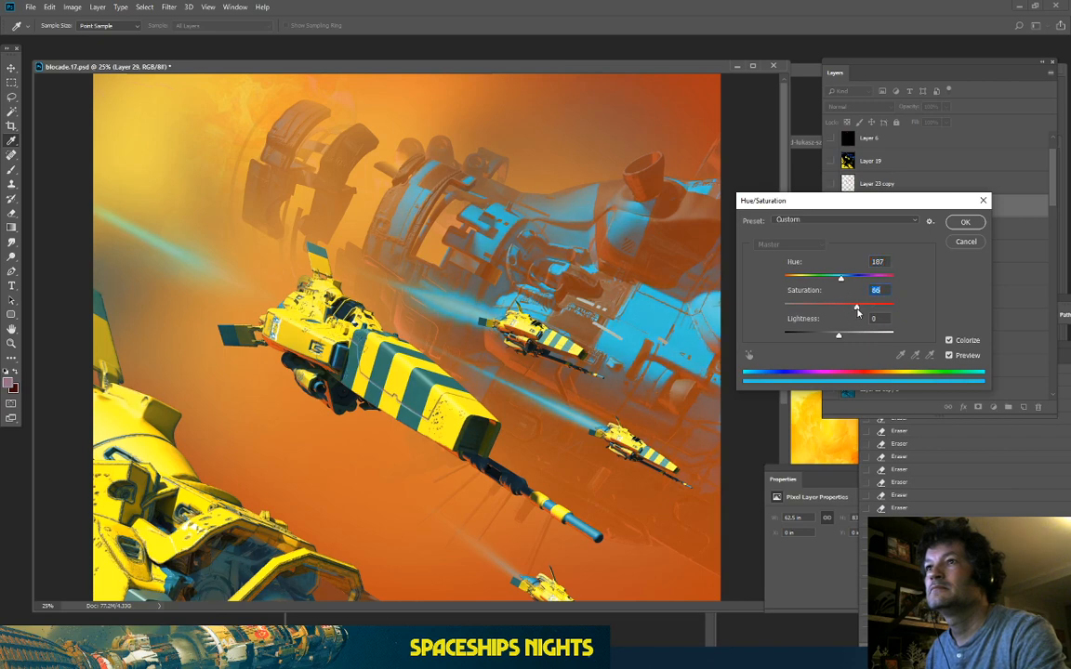
click(965, 223)
key(m)
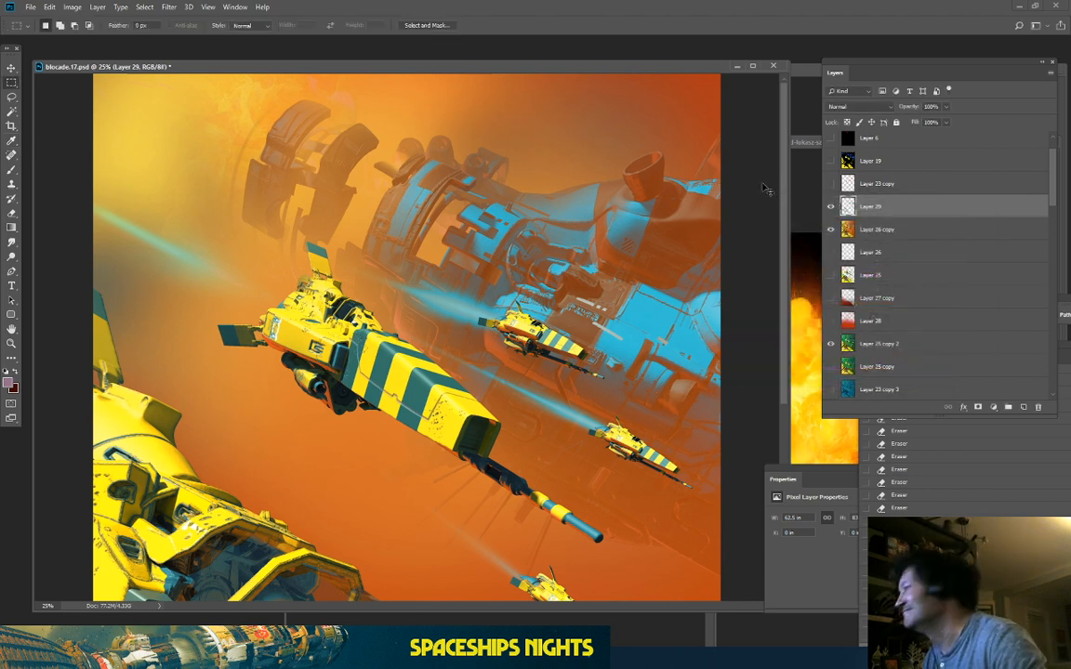
Step: Compare the painting and cockpit area with Layer 29 hidden and shown
key(ctrl+minus)
key(ctrl+minus)
key(ctrl+plus)
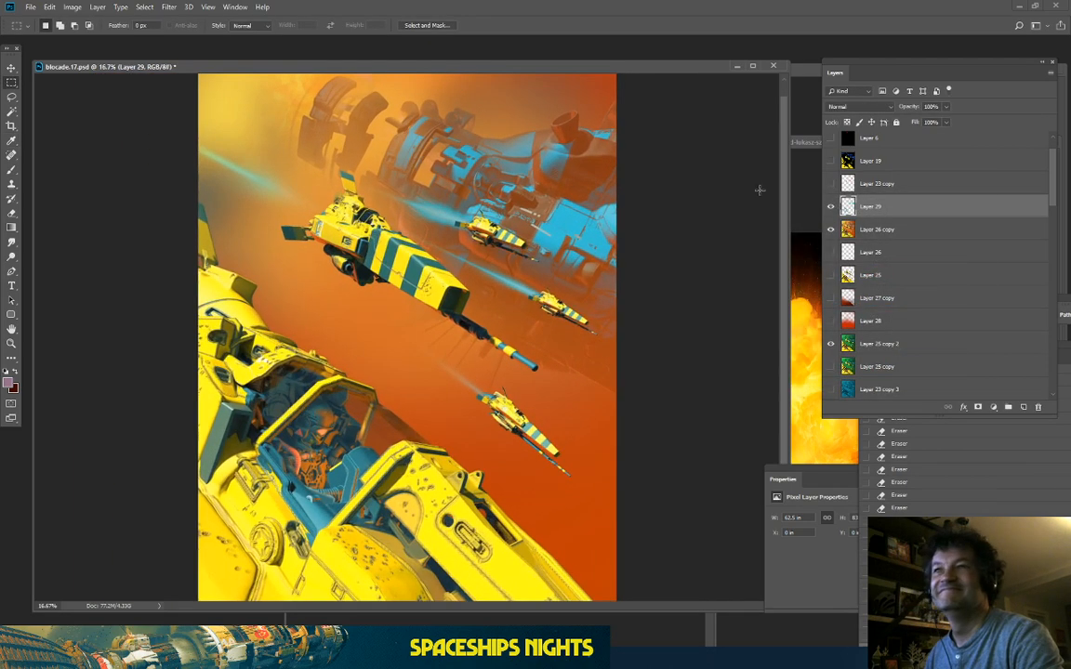
click(830, 207)
click(830, 207)
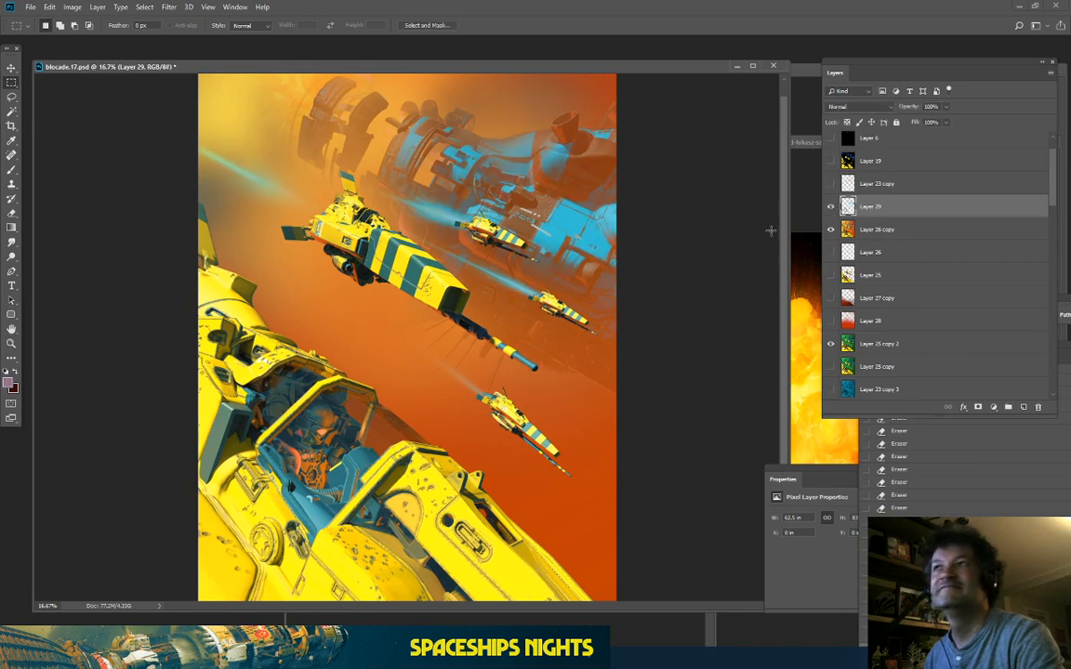
click(831, 211)
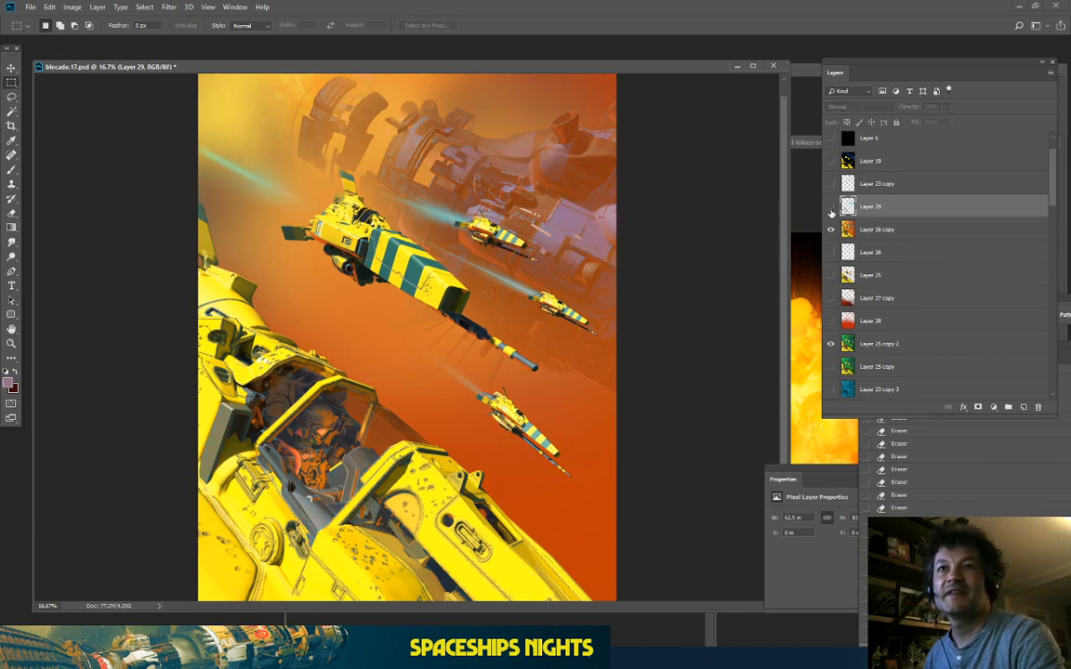
click(831, 210)
click(831, 210)
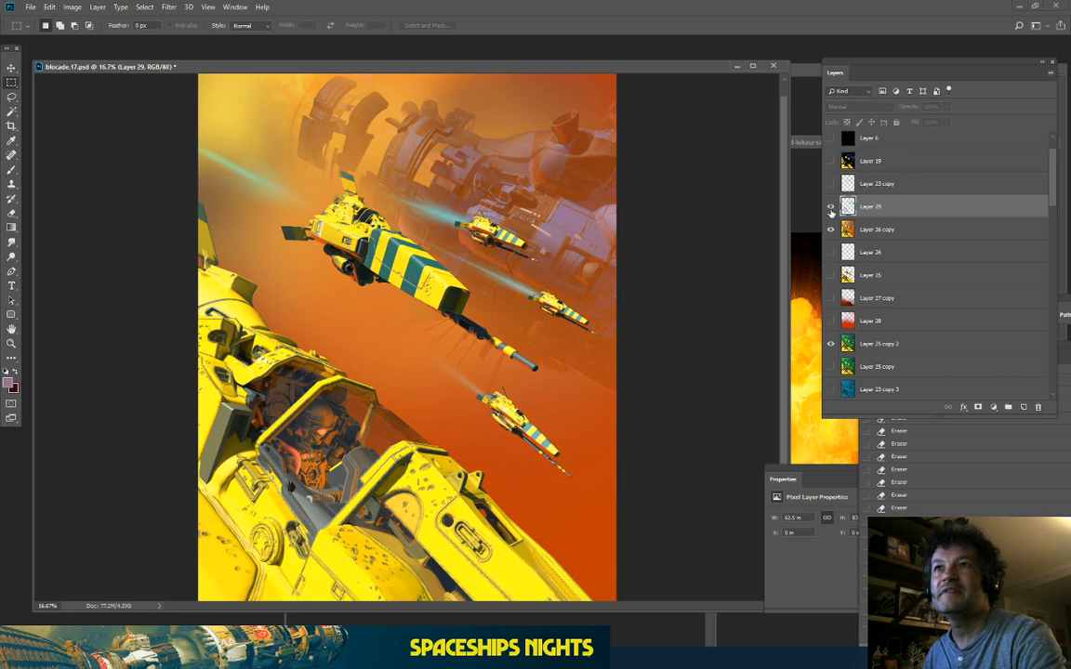
click(830, 210)
key(ctrl+plus)
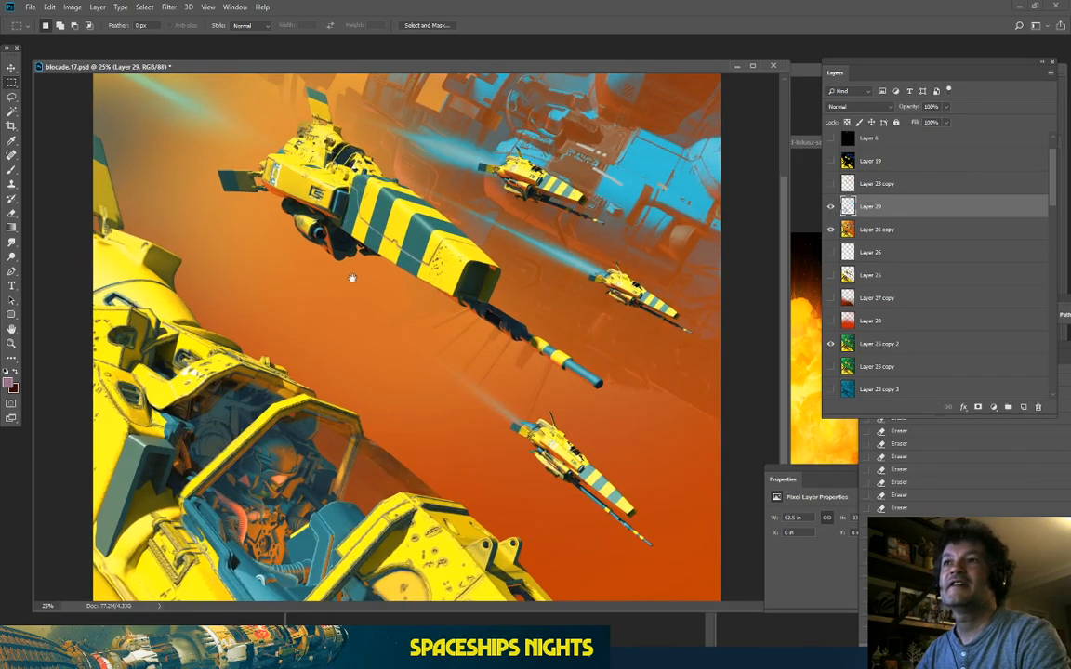
drag(352, 278, 311, 449)
key(ctrl+minus)
key(ctrl+minus)
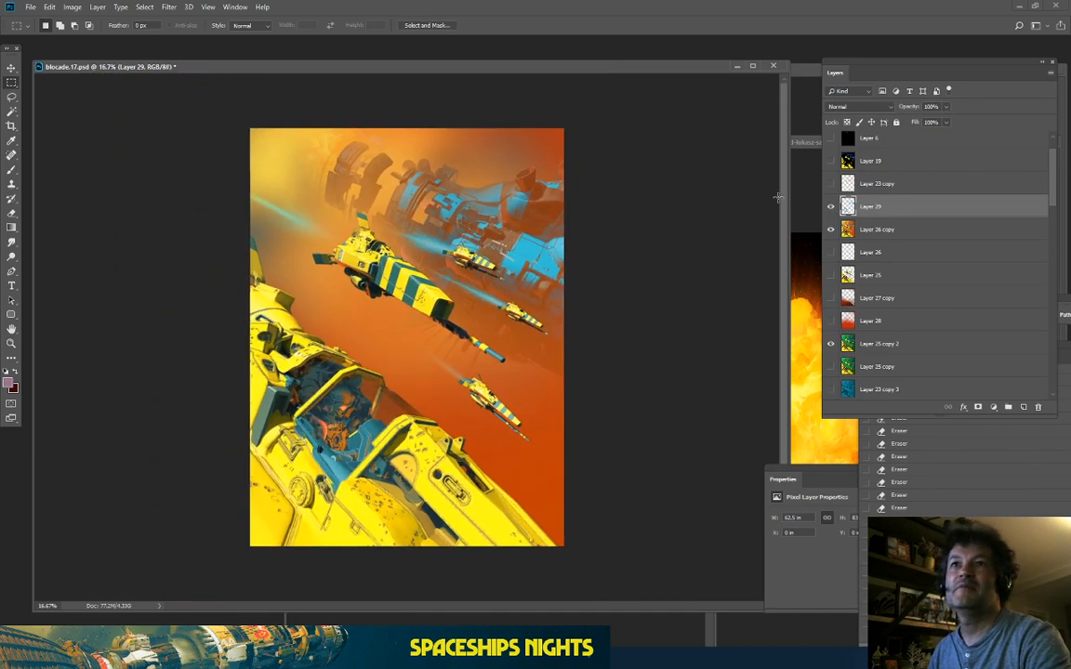
key(ctrl+plus)
key(ctrl+plus)
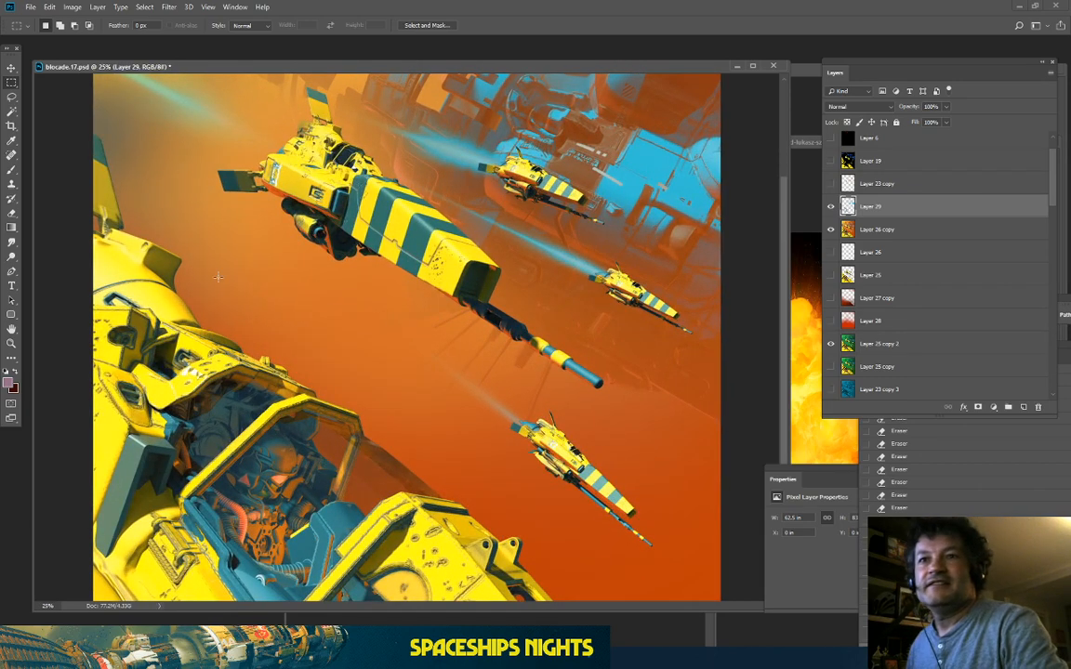
scroll(307, 418, down, 3)
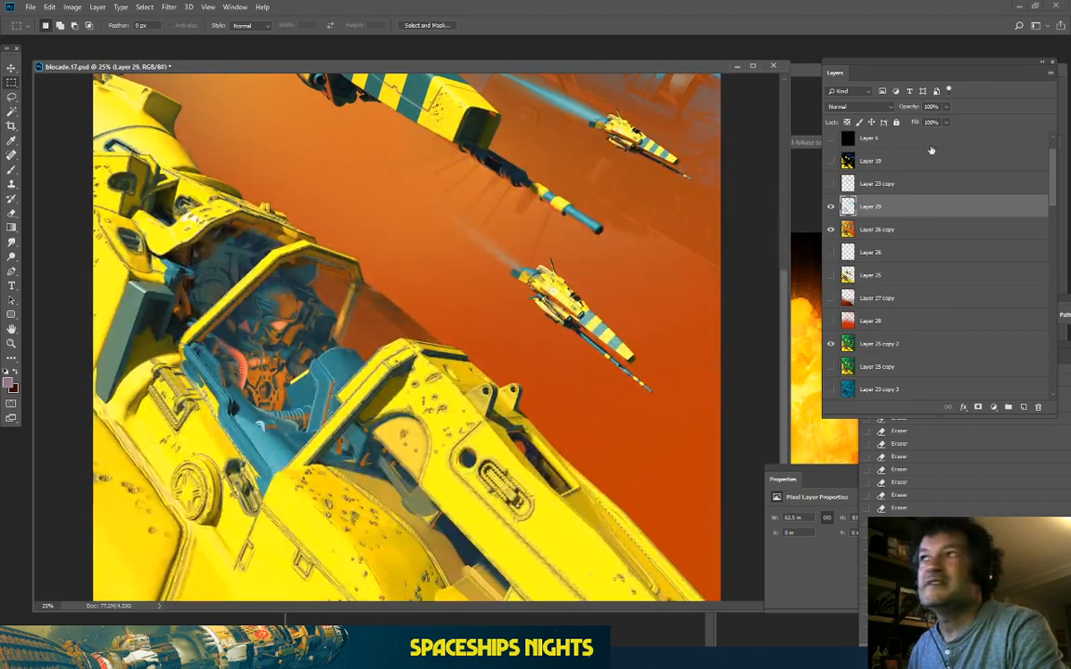
click(830, 206)
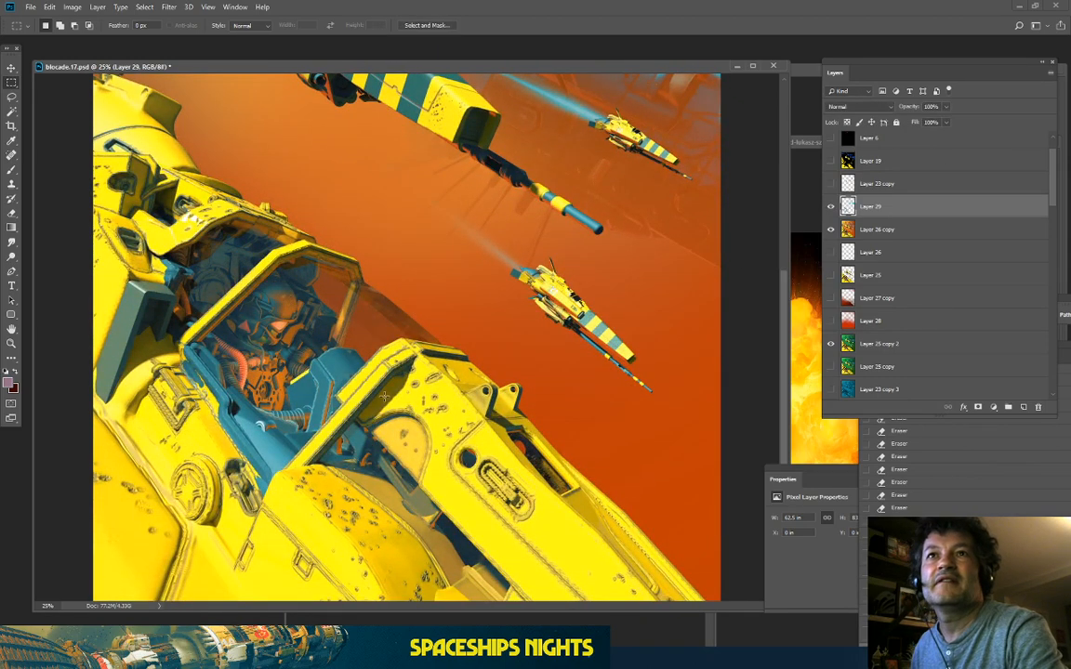
scroll(325, 296, up, 6)
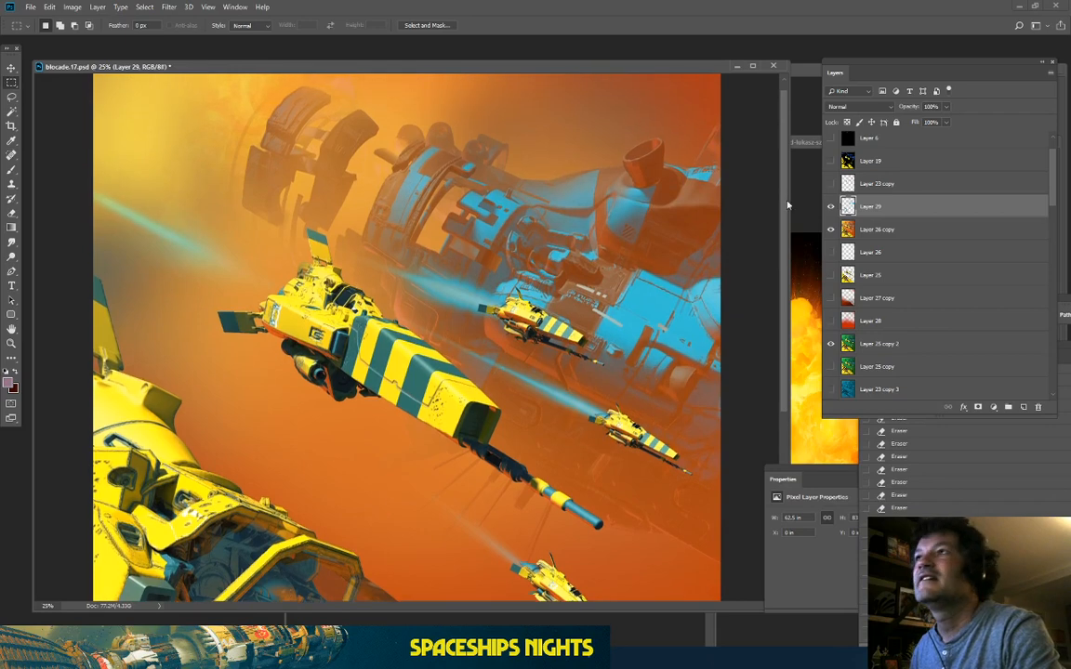
click(831, 206)
click(831, 206)
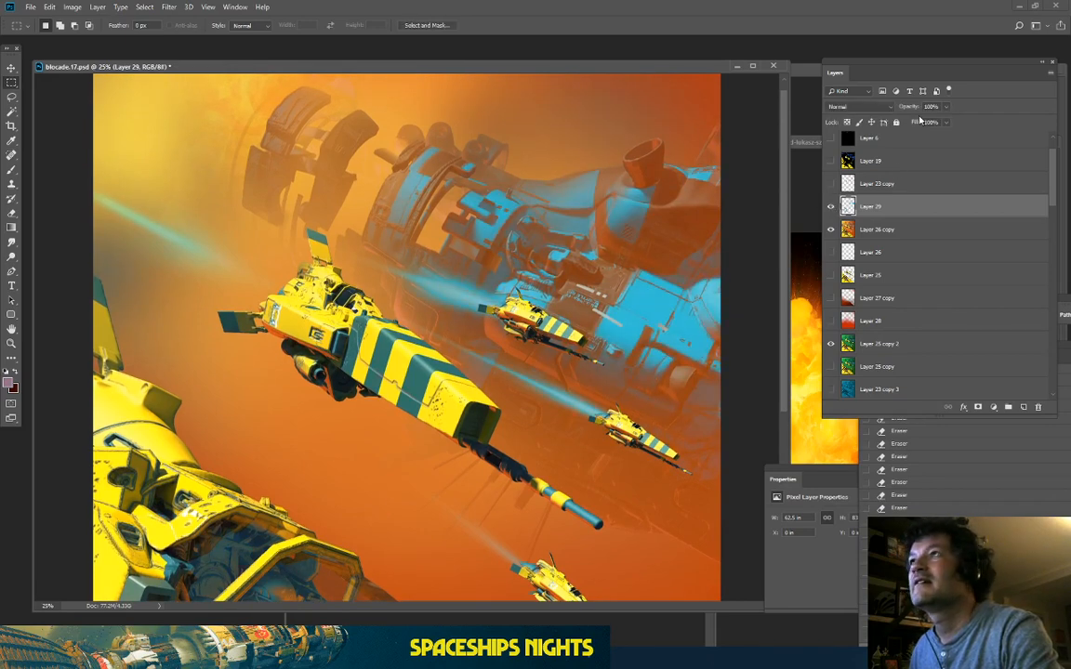
Step: Lower Layer 29's opacity to 58% and check the softened cyan panels
click(944, 107)
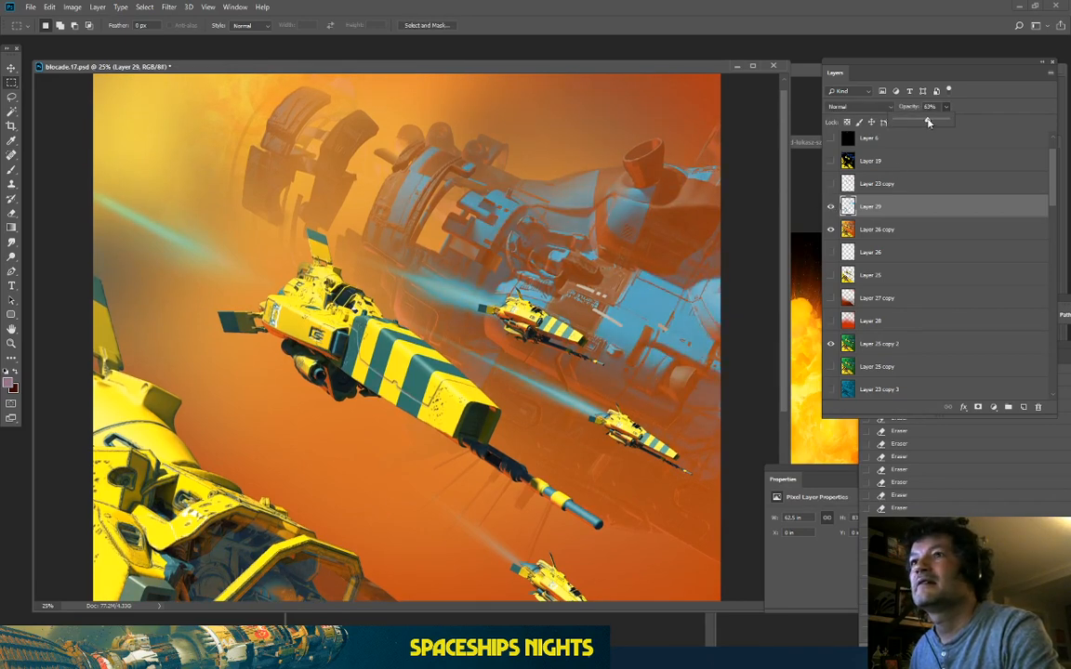
click(831, 206)
click(831, 206)
click(831, 207)
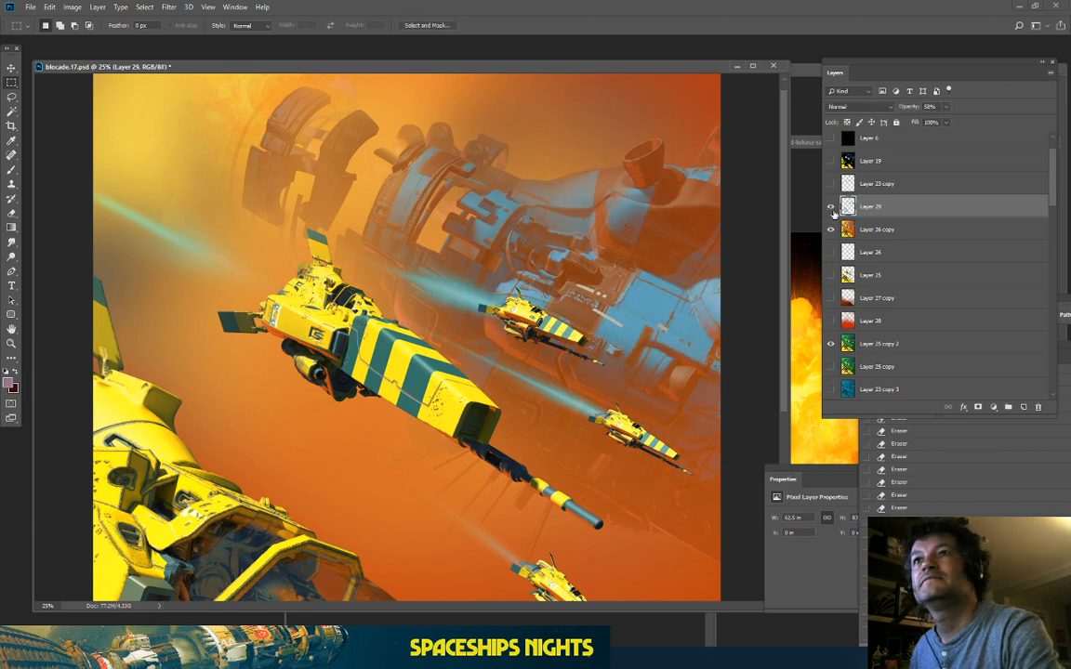
click(831, 207)
click(831, 206)
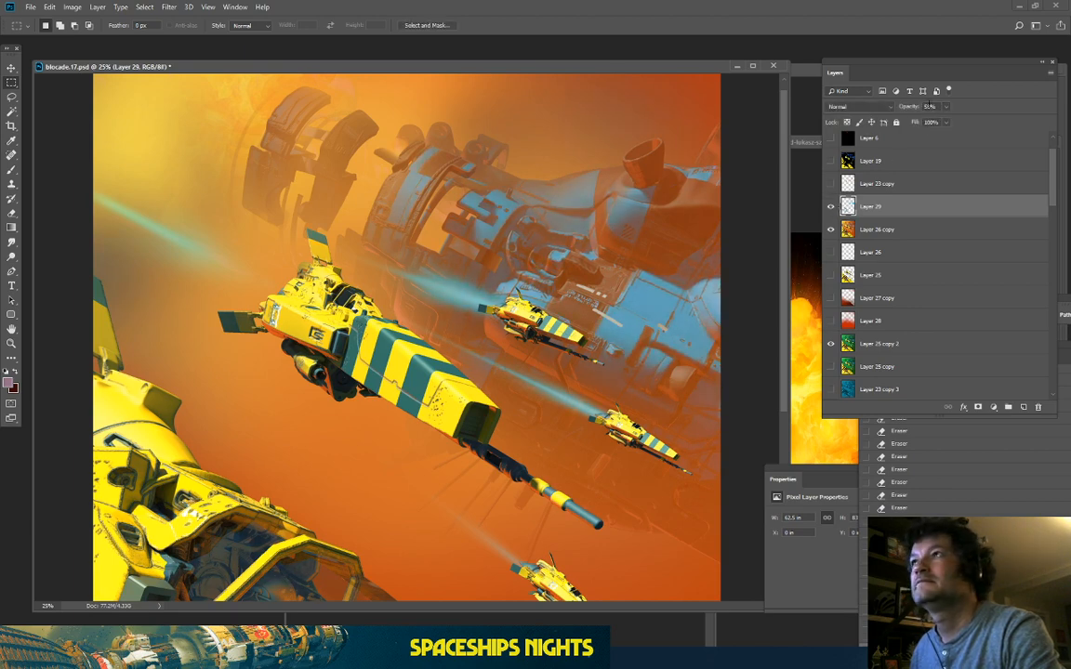
key(ctrl+minus)
key(ctrl+minus)
key(ctrl+plus)
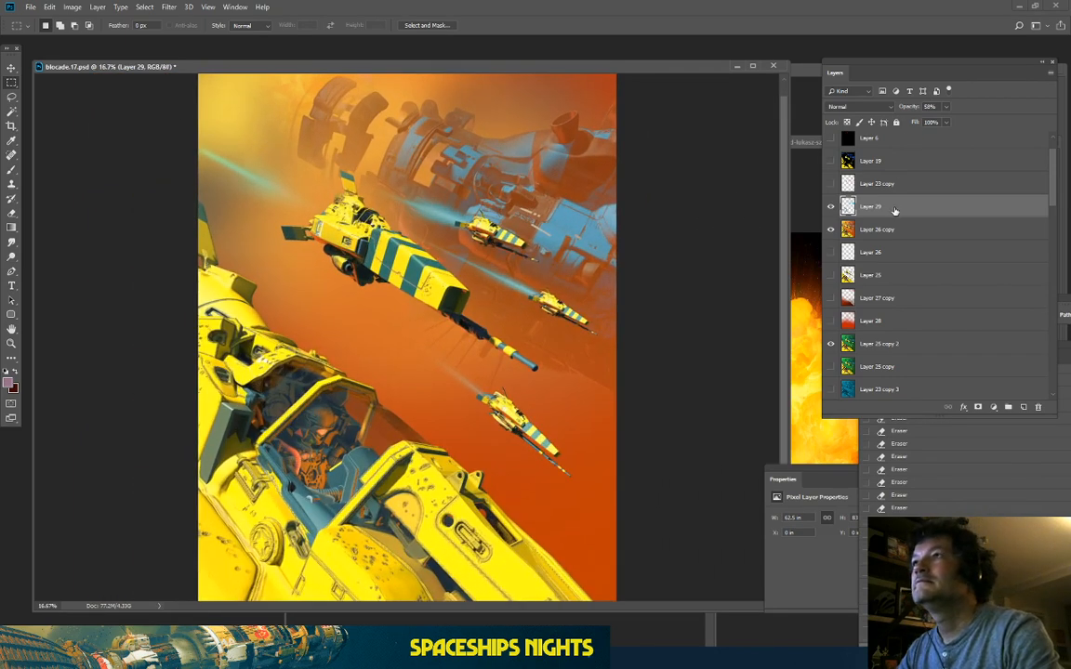
Step: Duplicate Layer 29 and Layer 26 copy, then merge the copies into Layer 29 copy
shift+click(891, 229)
key(ctrl+j)
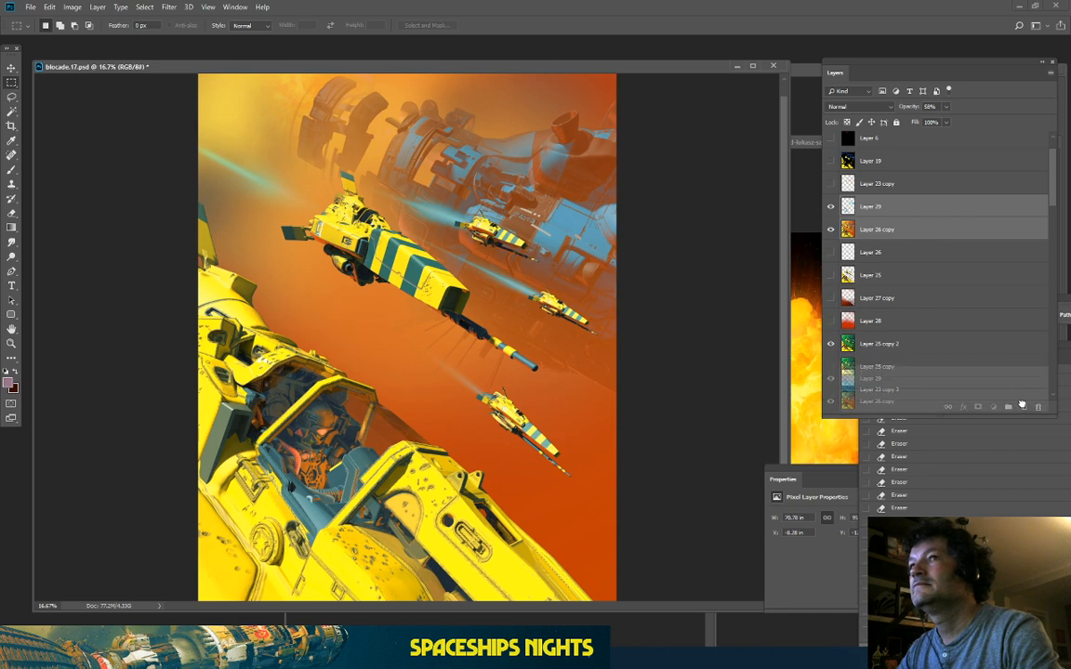
right_click(916, 206)
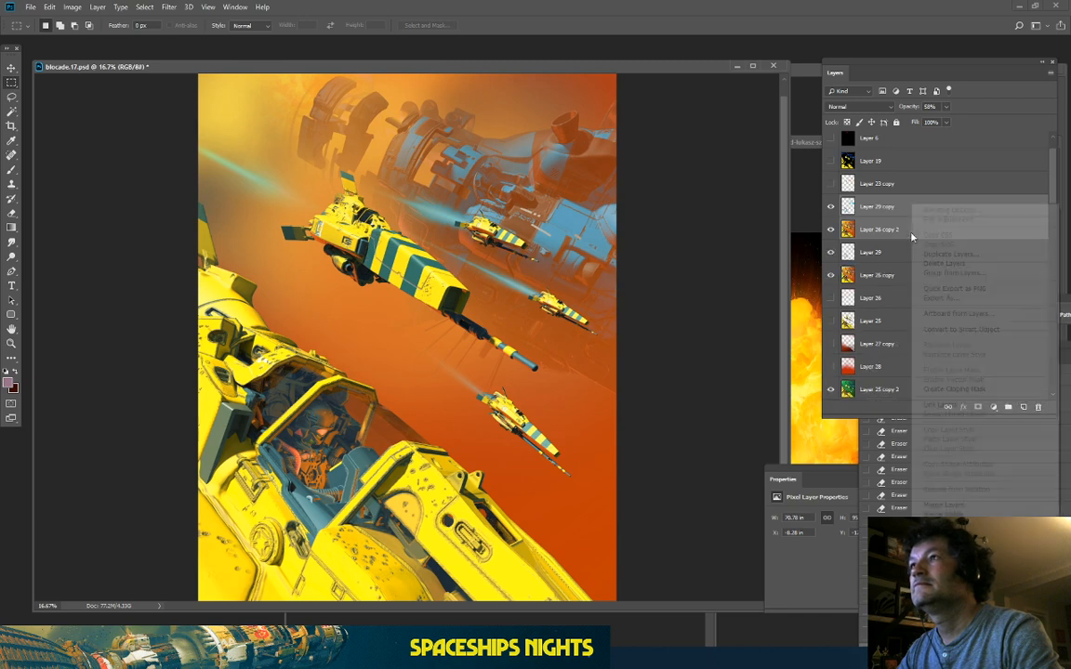
click(948, 507)
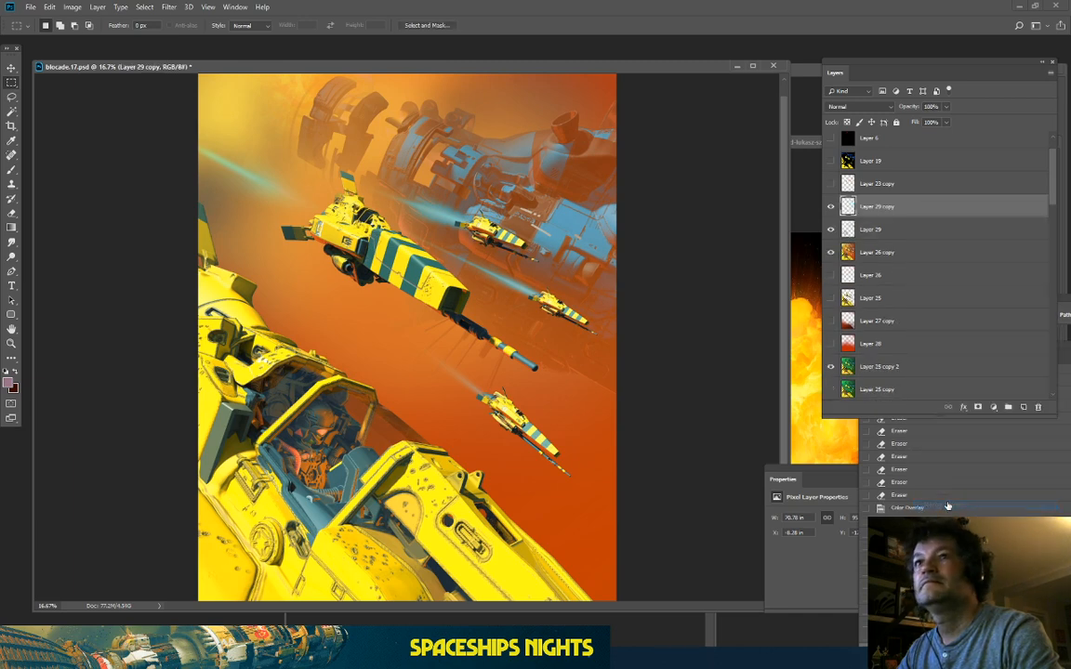
Step: Inspect the Render Passes group, then show and select the greyscale depth render Layer 2
scroll(842, 163, up, 2)
click(843, 139)
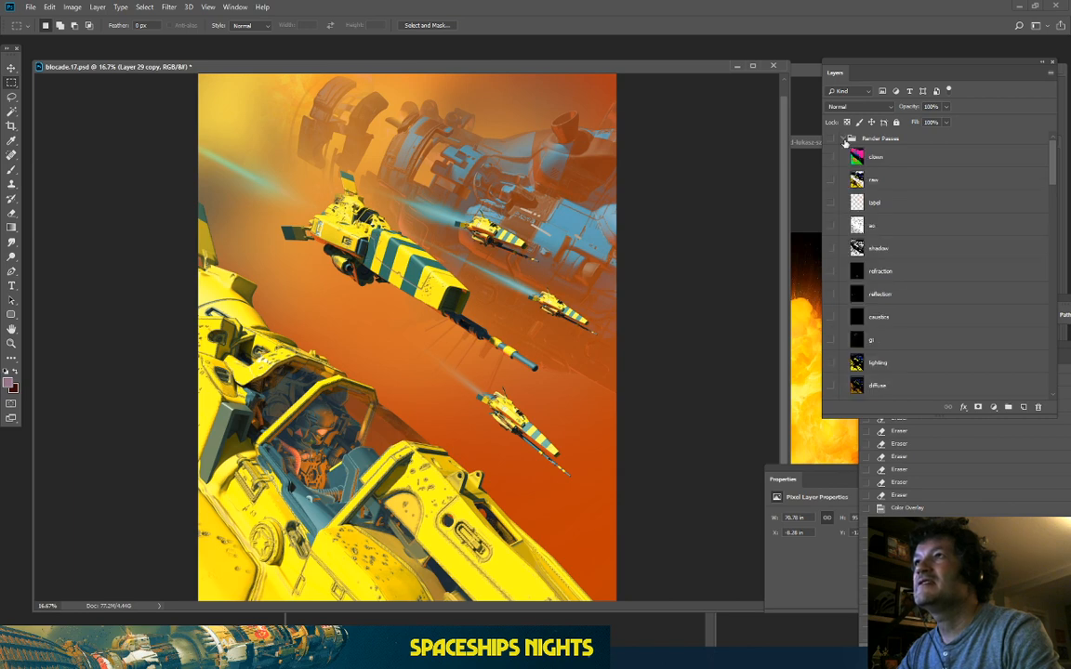
scroll(875, 319, down, 3)
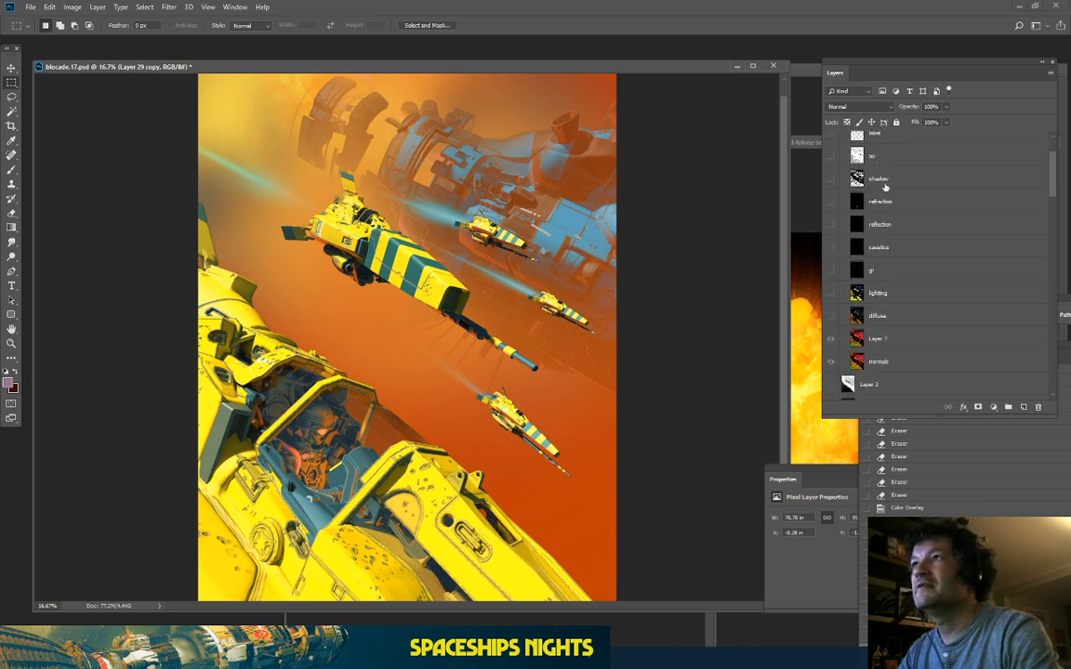
scroll(849, 346, down, 1)
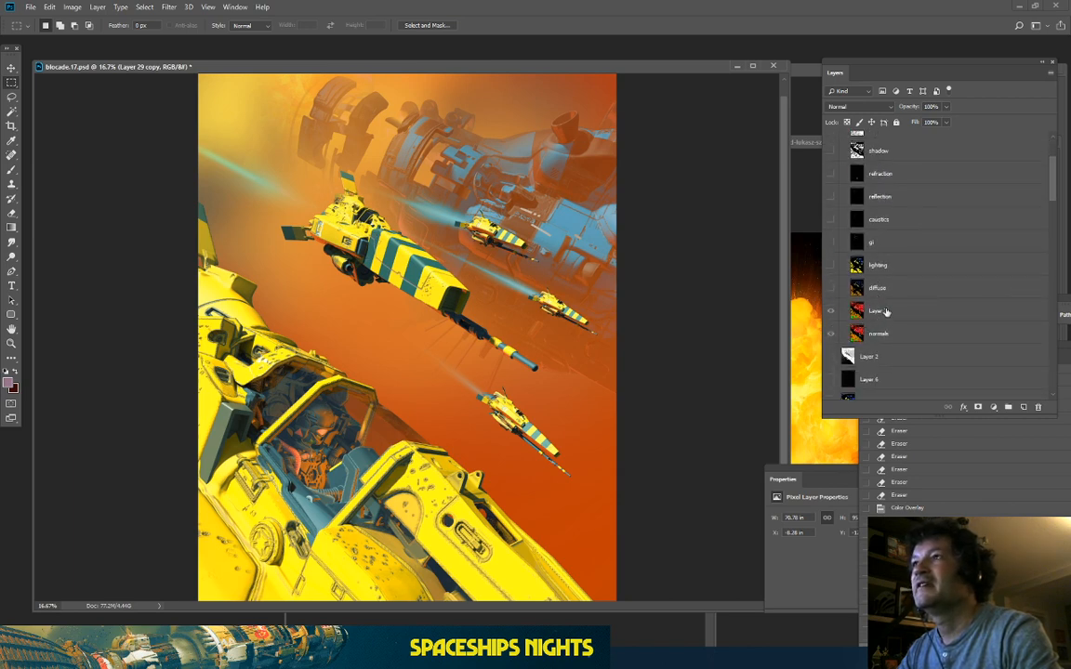
scroll(855, 278, up, 4)
click(843, 139)
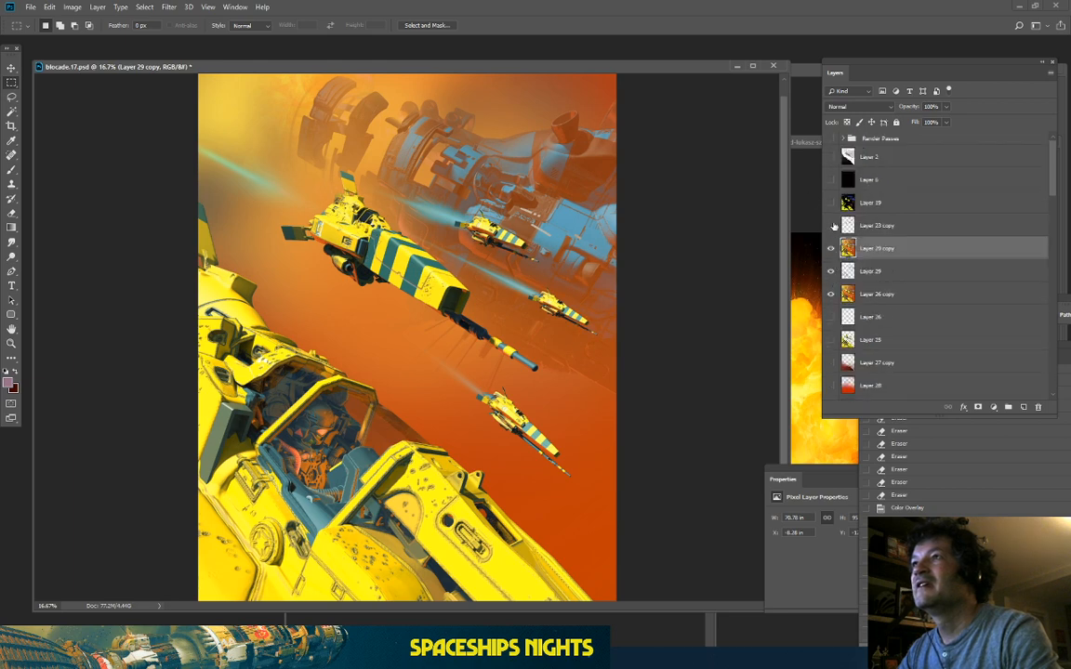
click(831, 156)
click(873, 156)
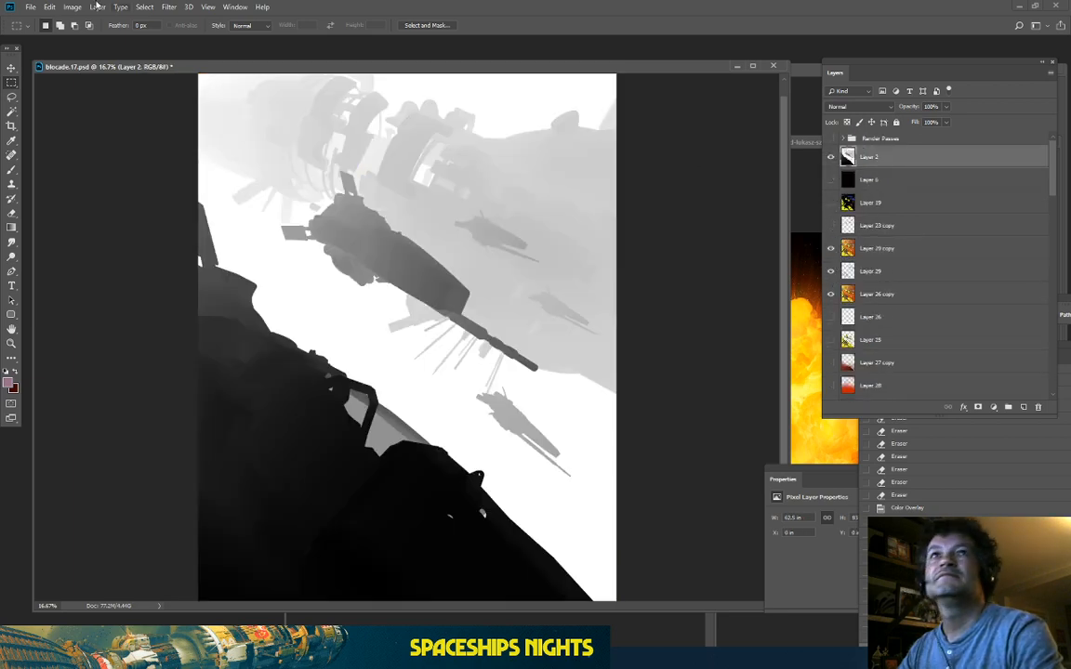
Step: Select the distant depths on Layer 2 via Color Range with low fuzziness
click(144, 7)
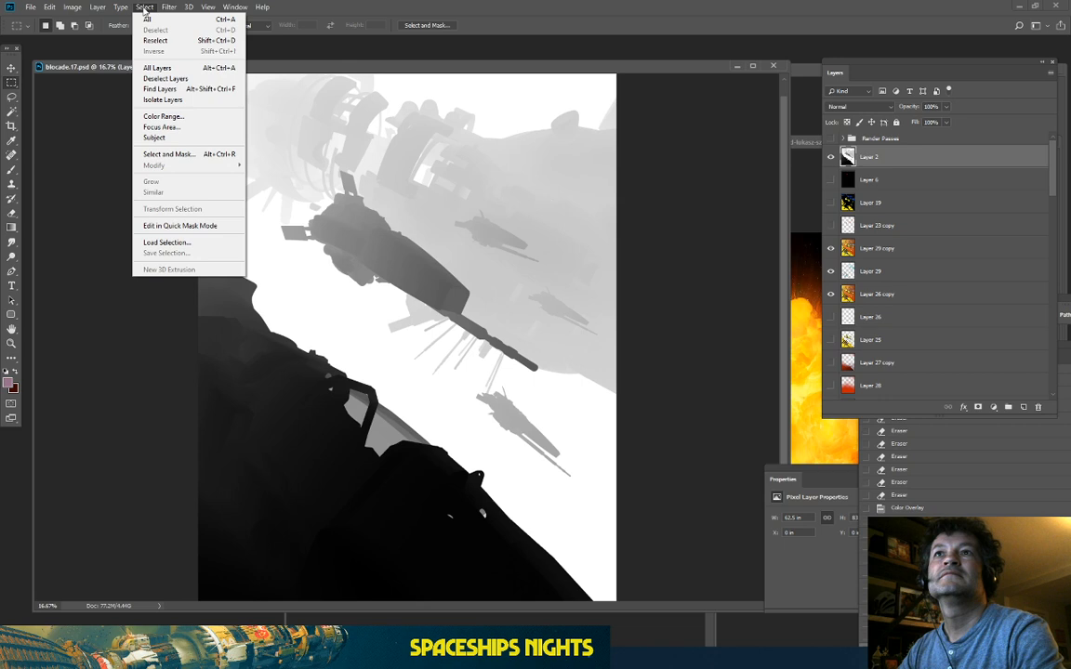
click(158, 117)
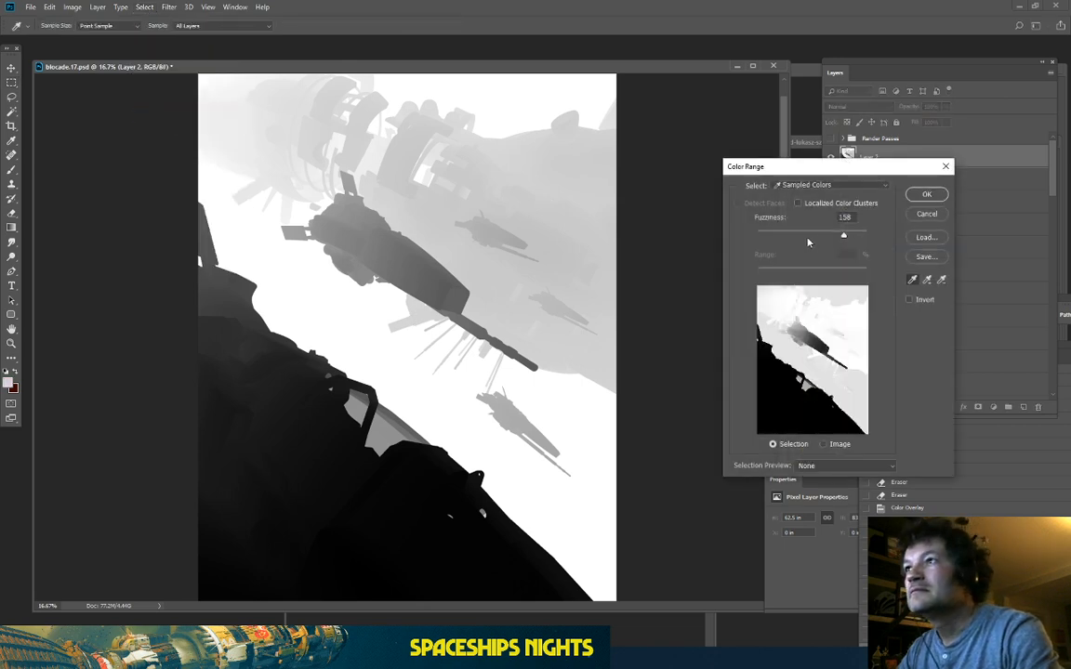
drag(842, 233, 765, 244)
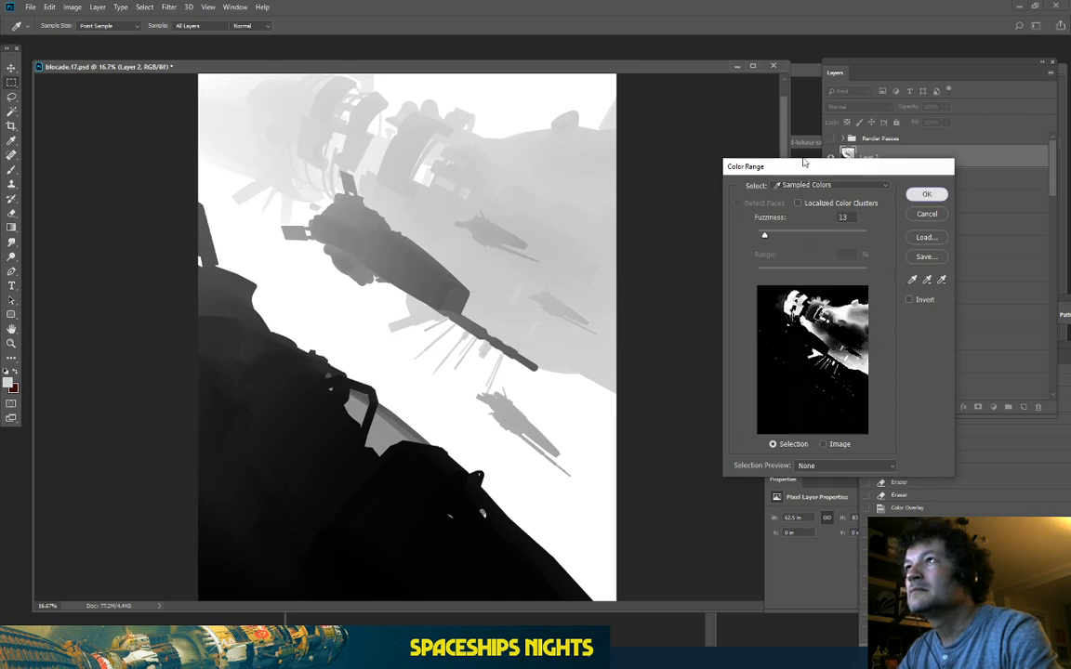
click(926, 194)
Step: Hide Layer 2 and copy the selected distant area from Layer 29 copy onto new Layer 30
click(831, 160)
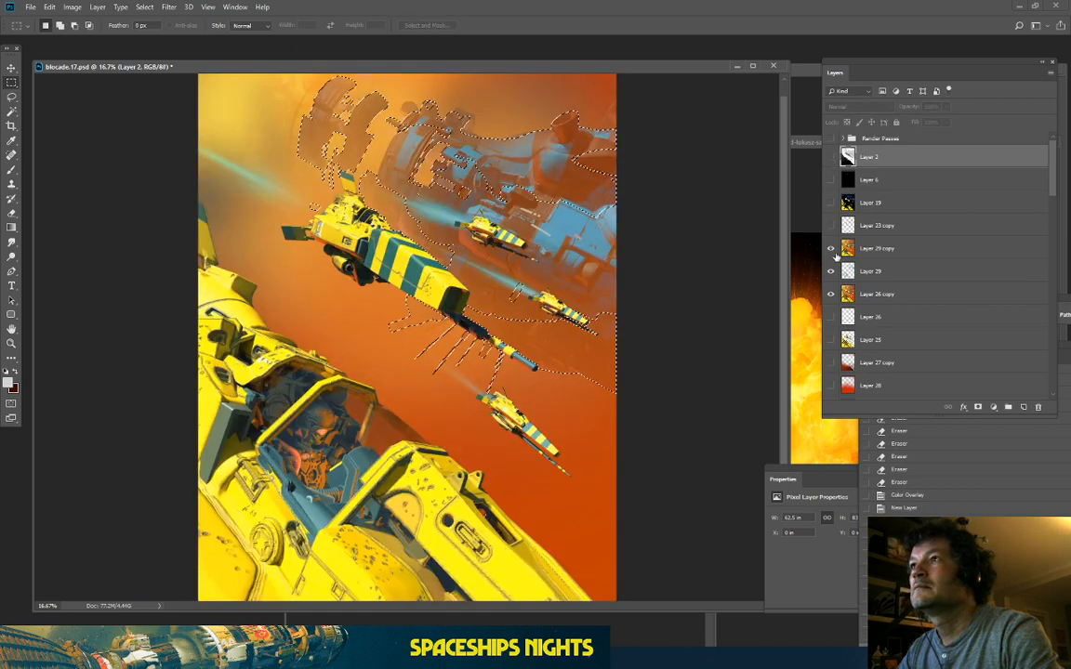
click(877, 249)
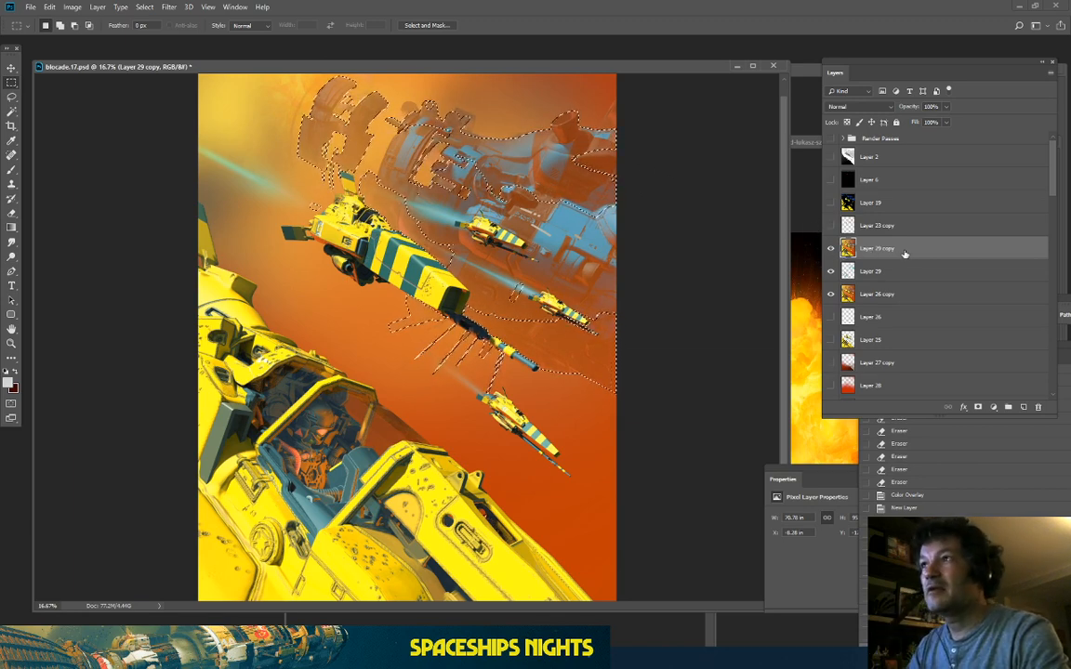
key(ctrl+j)
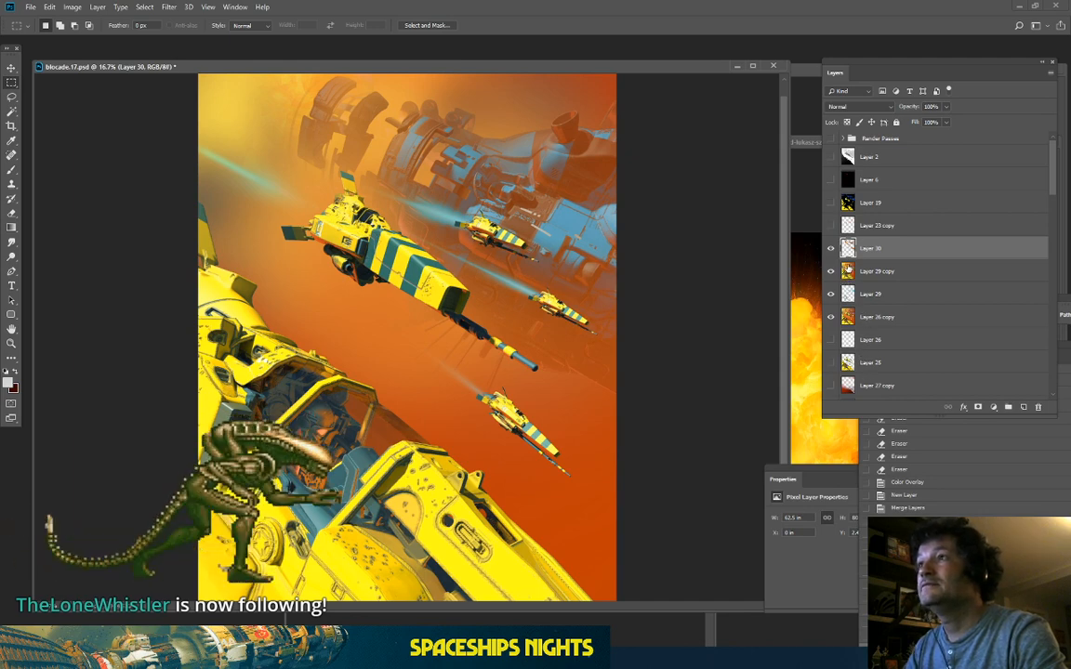
Step: Copy the yellow ships onto new Layer 31 and stack it above Layer 30
scroll(851, 279, down, 5)
scroll(862, 282, down, 4)
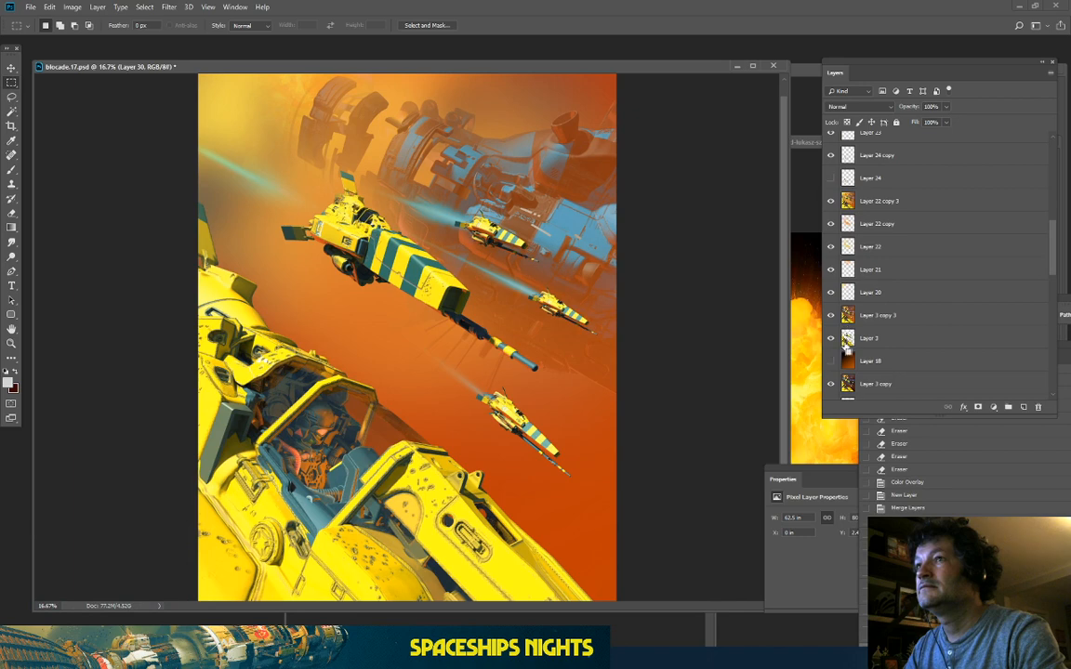
ctrl+click(846, 338)
scroll(873, 257, up, 2)
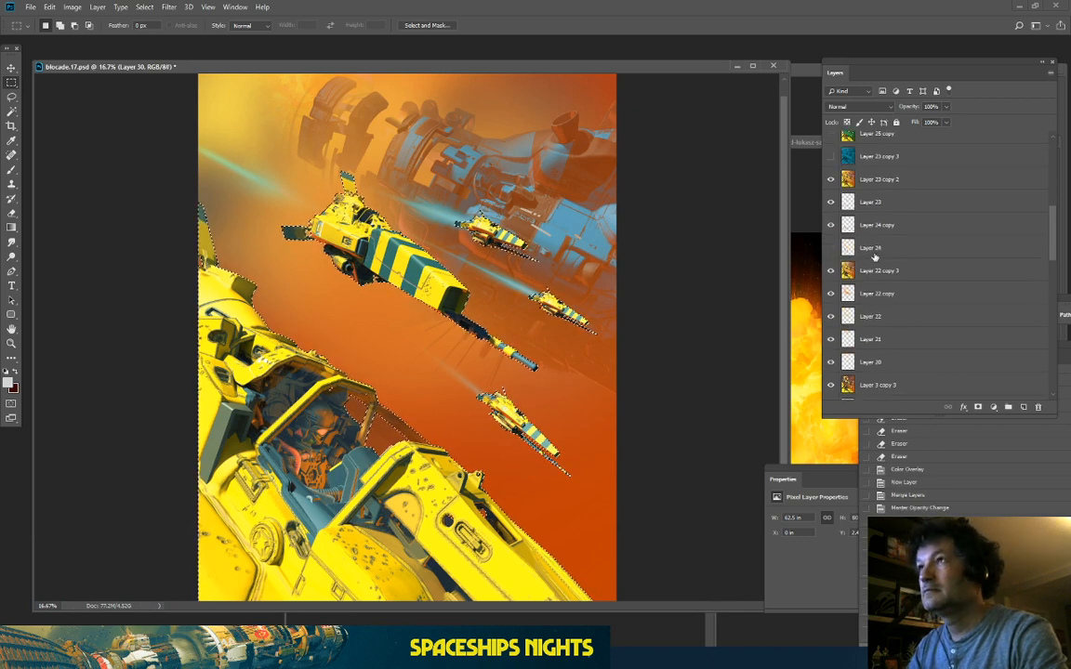
scroll(874, 251, up, 6)
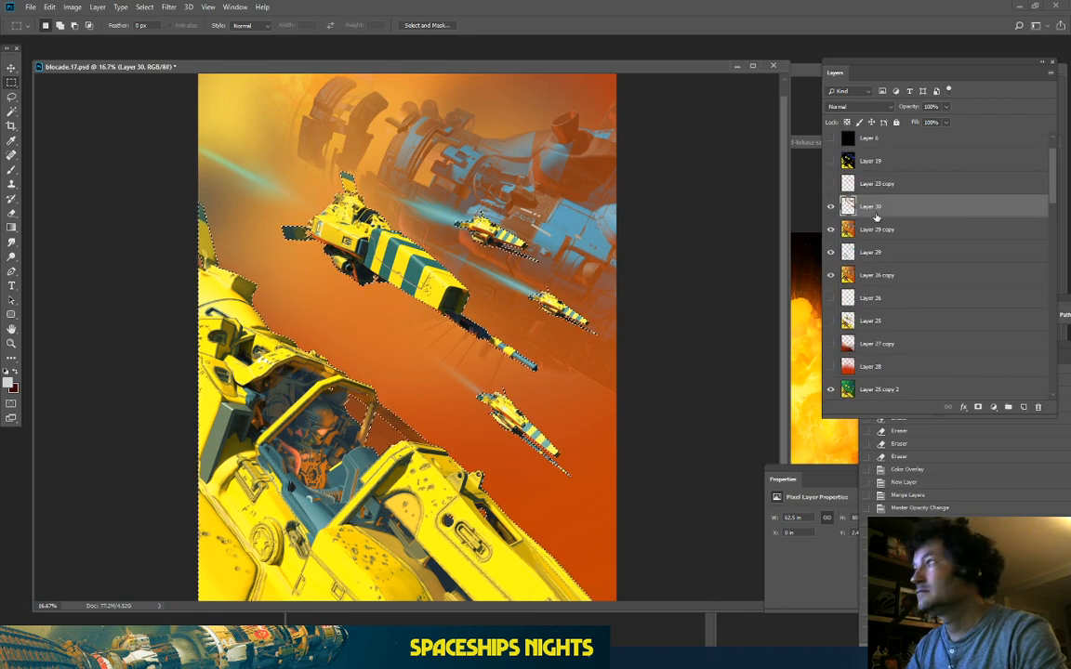
key(ctrl+j)
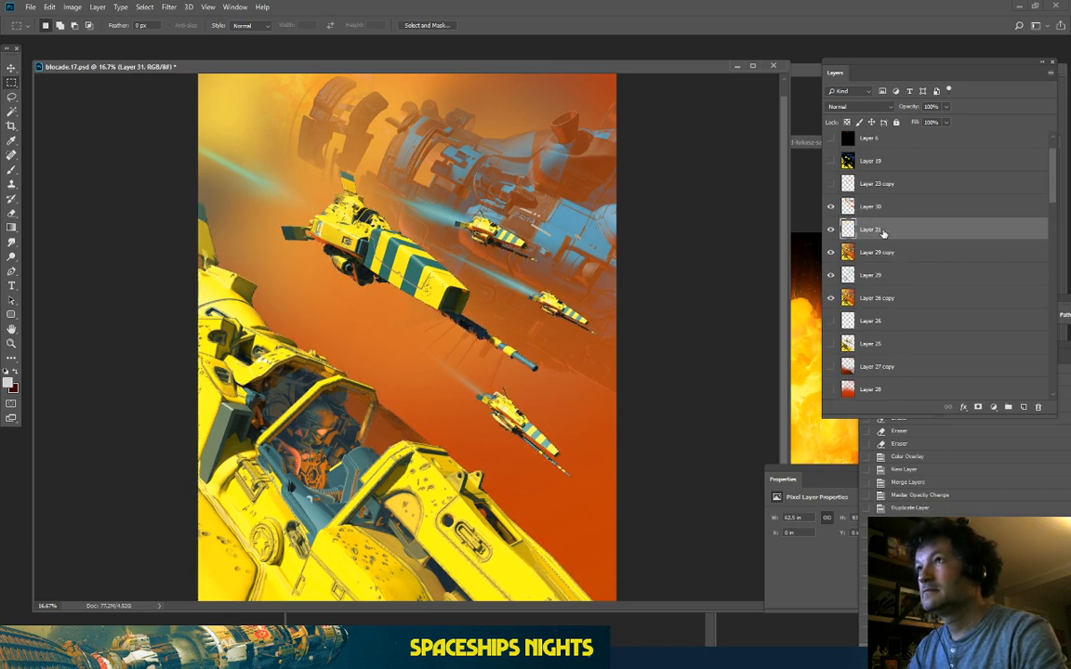
drag(883, 233, 889, 205)
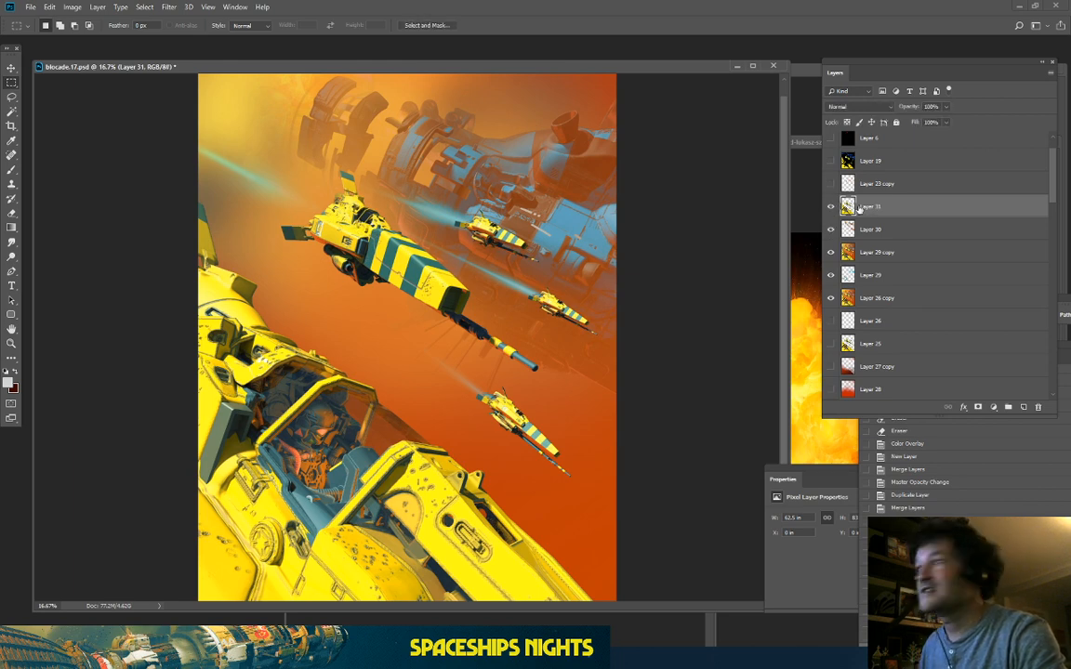
click(830, 207)
key(ctrl+plus)
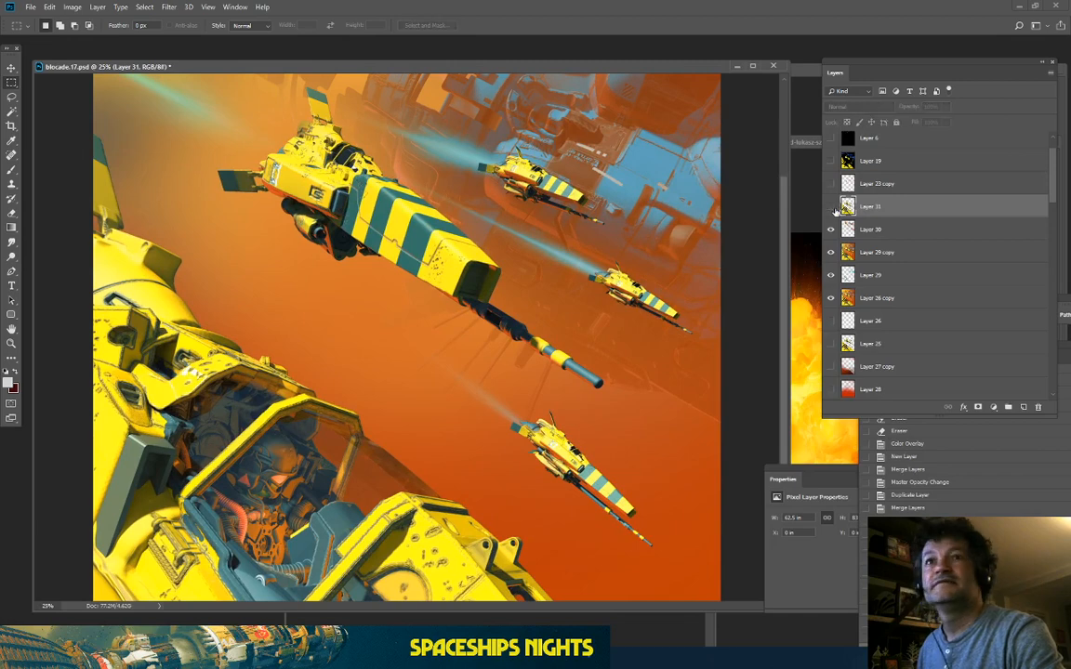
click(830, 206)
key(ctrl+minus)
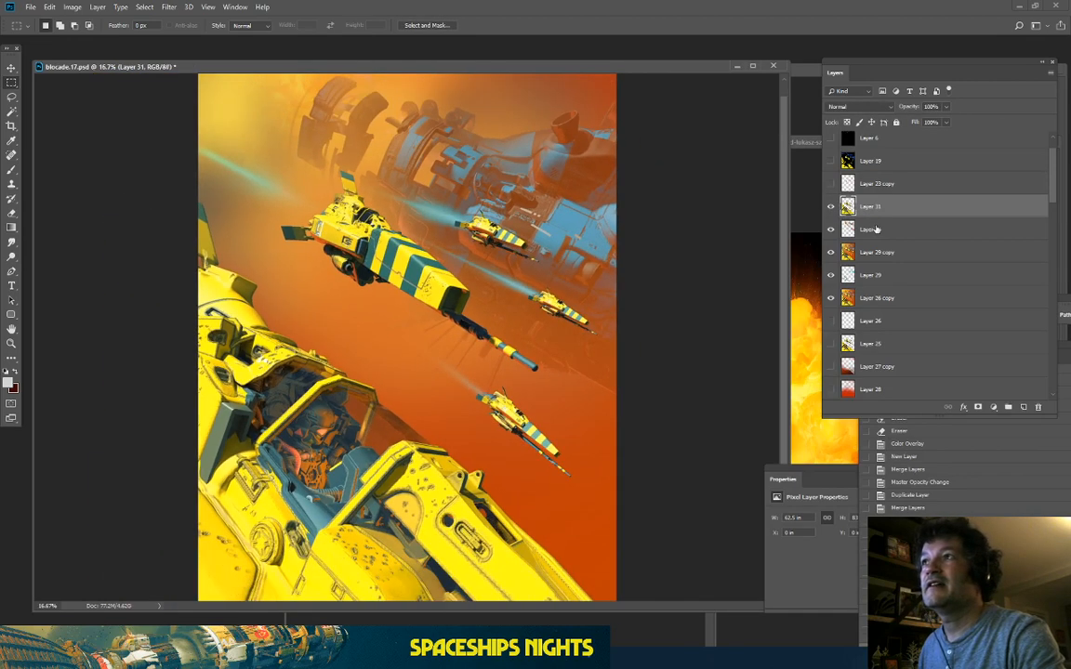
click(878, 229)
Step: Colourise Layer 30 with Hue/Saturation, tinting the mothership a dark cyan
click(82, 8)
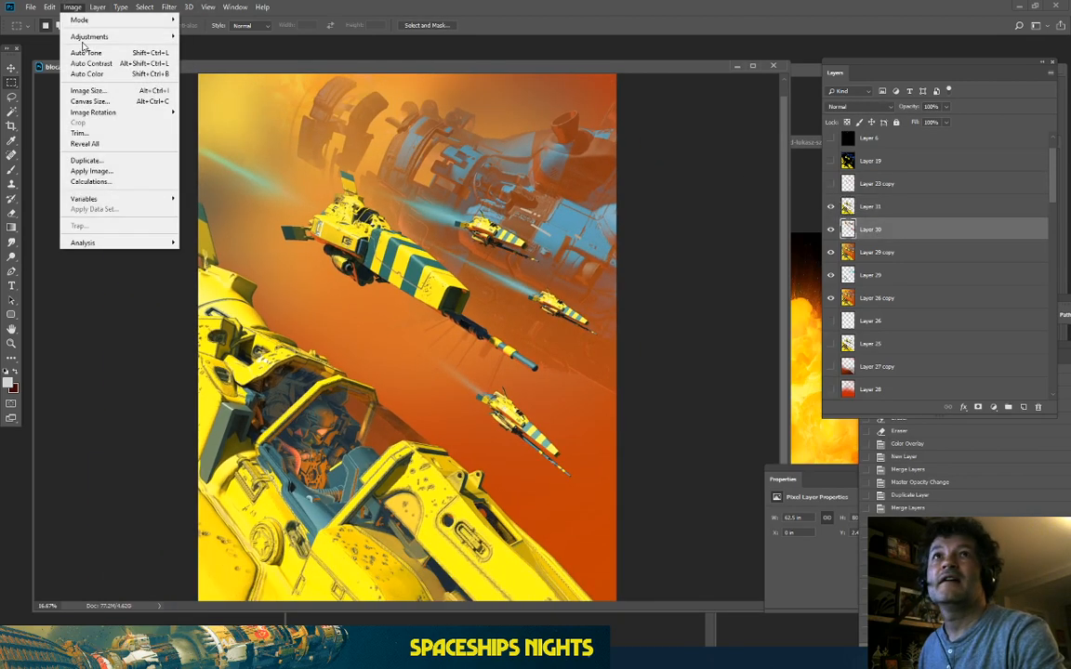
mouse_move(76, 37)
click(243, 95)
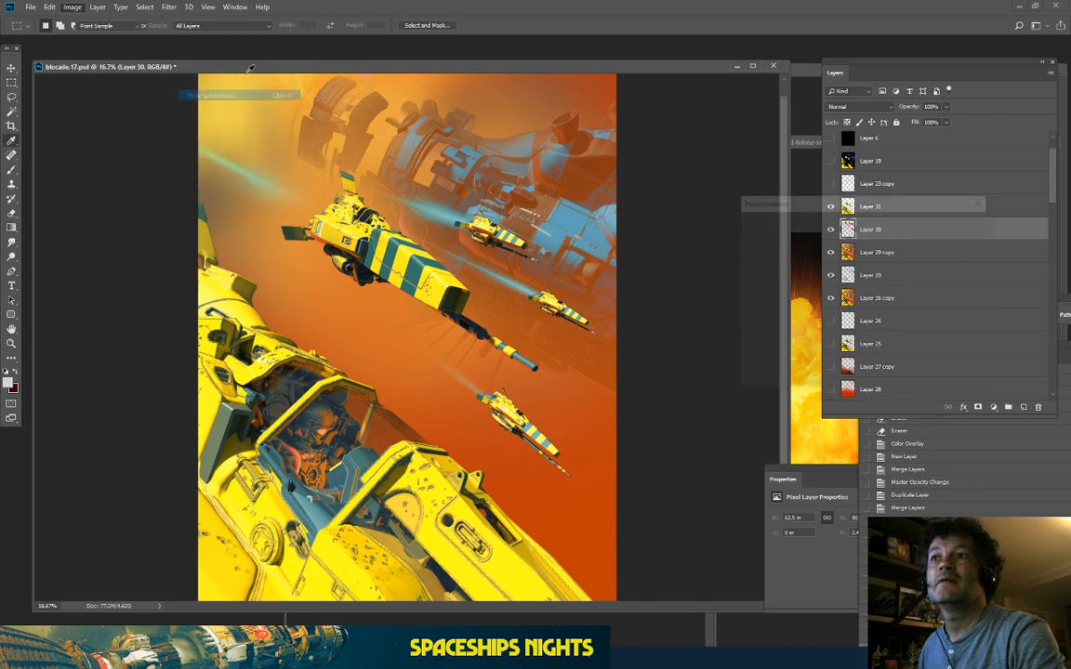
mouse_move(815, 336)
mouse_down()
mouse_move(784, 334)
mouse_move(816, 343)
mouse_up()
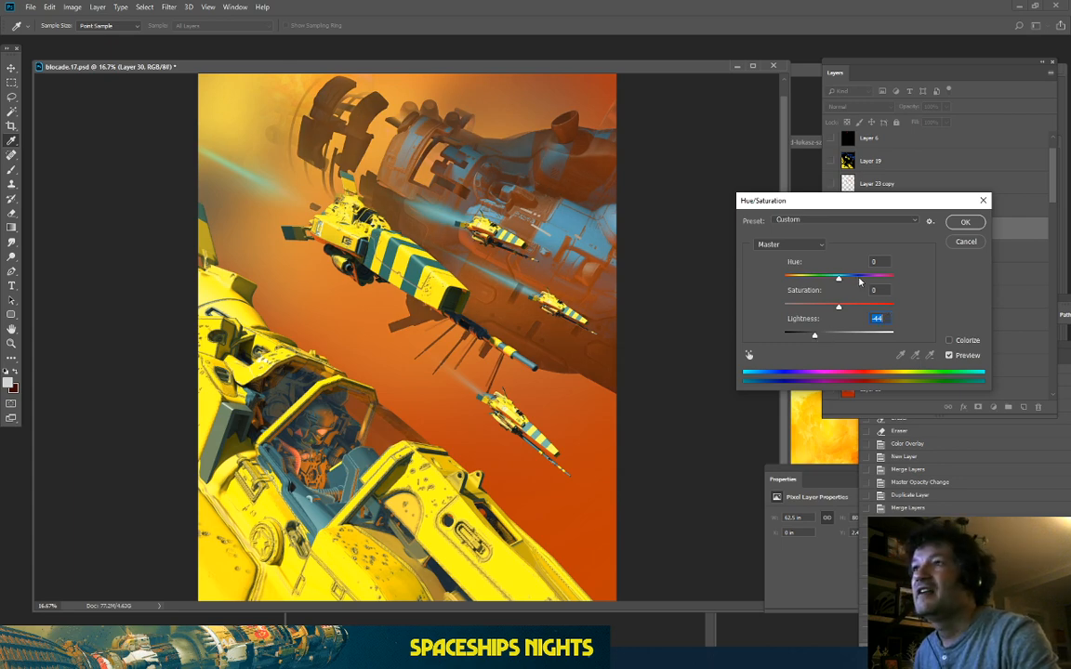
click(953, 342)
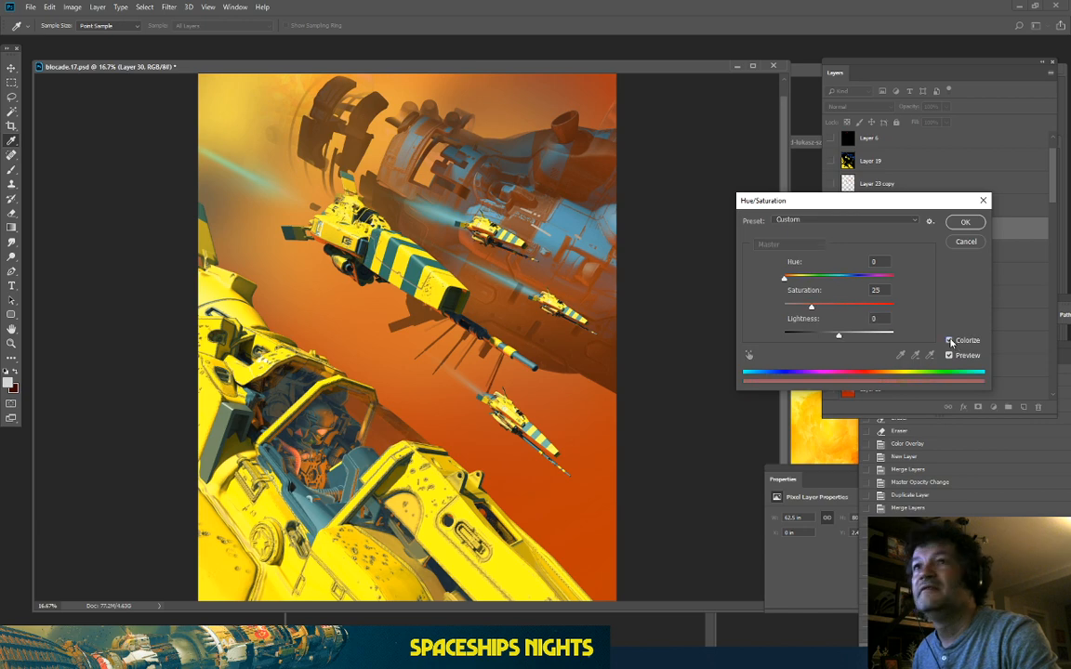
drag(809, 308, 842, 311)
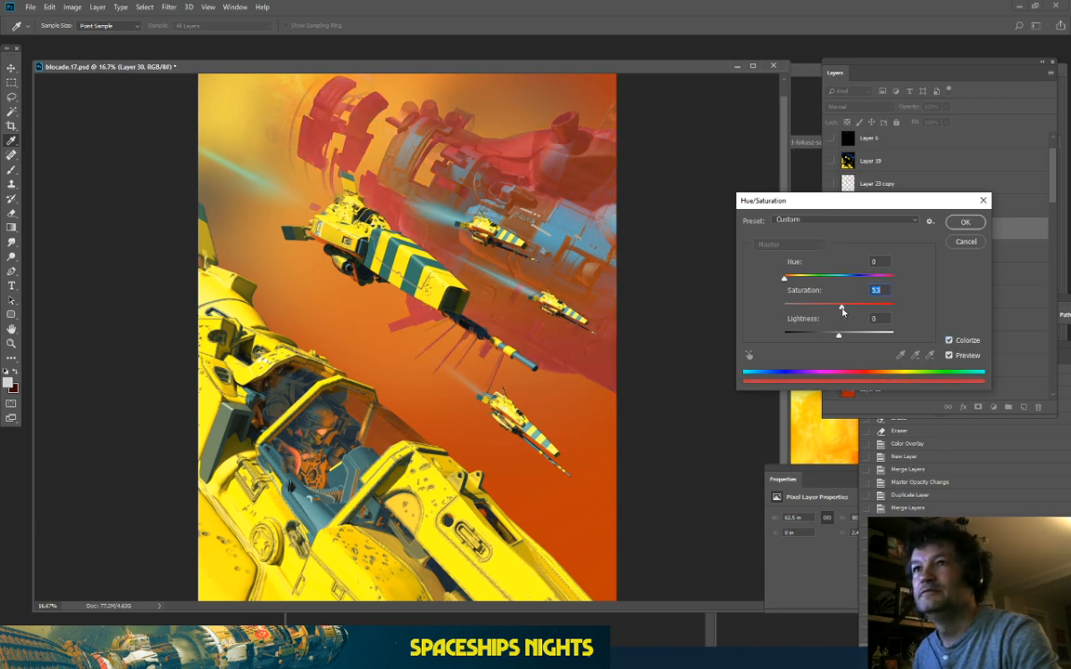
drag(805, 275, 840, 288)
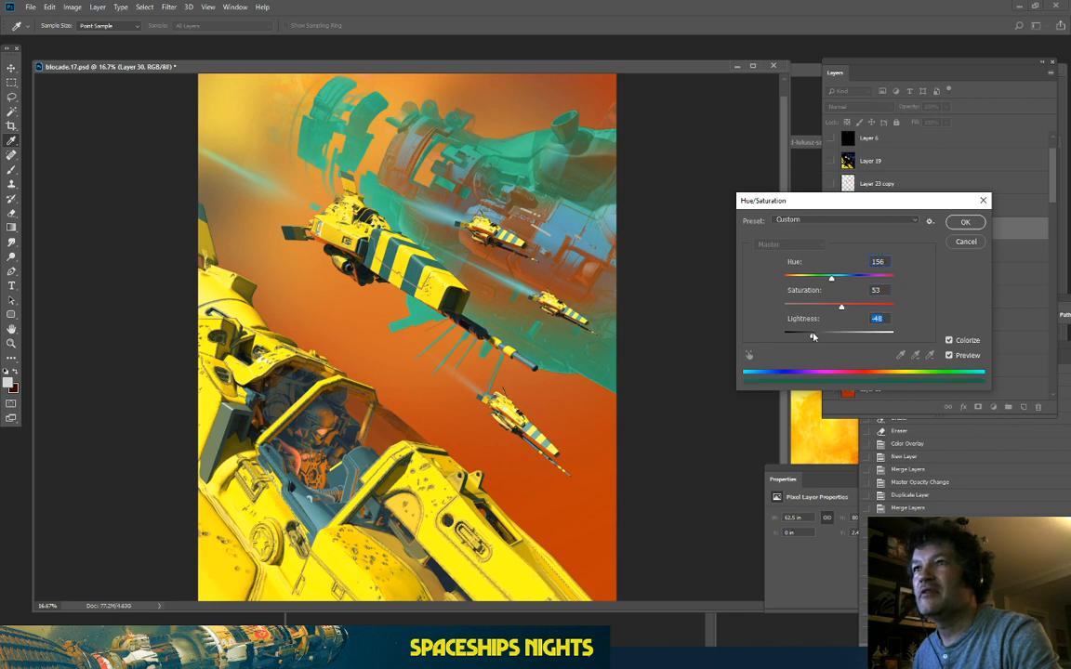
drag(839, 336, 813, 337)
Step: Fine-tune the tint to Hue 154, Saturation 16, Lightness -23
mouse_move(833, 280)
mouse_down()
mouse_move(804, 308)
mouse_move(851, 282)
mouse_up()
key(ctrl+plus)
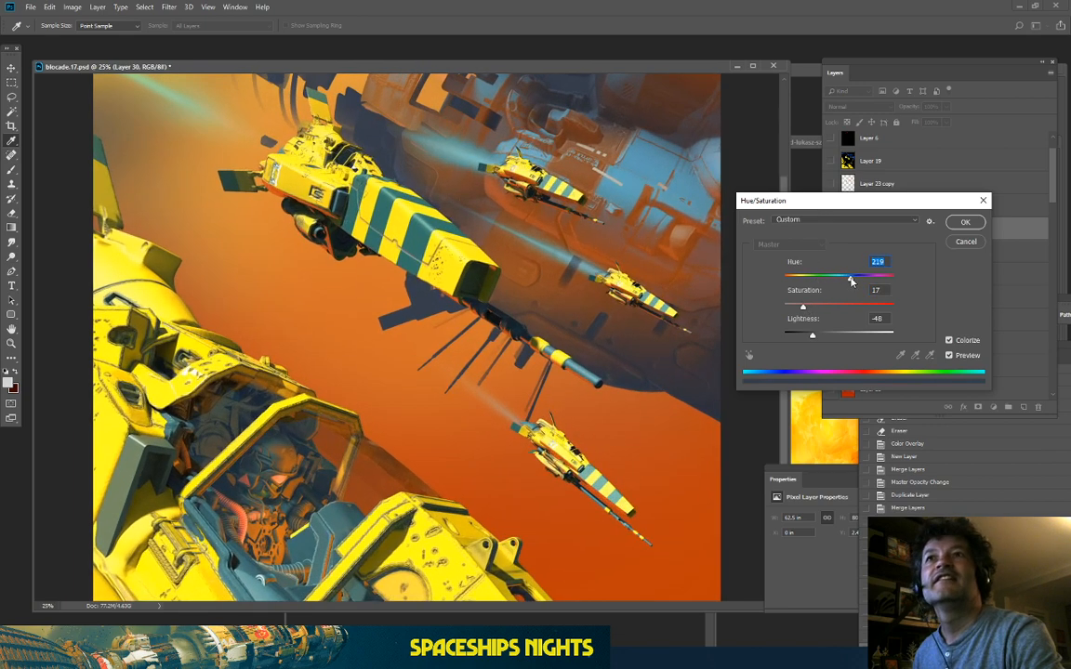
drag(801, 308, 814, 308)
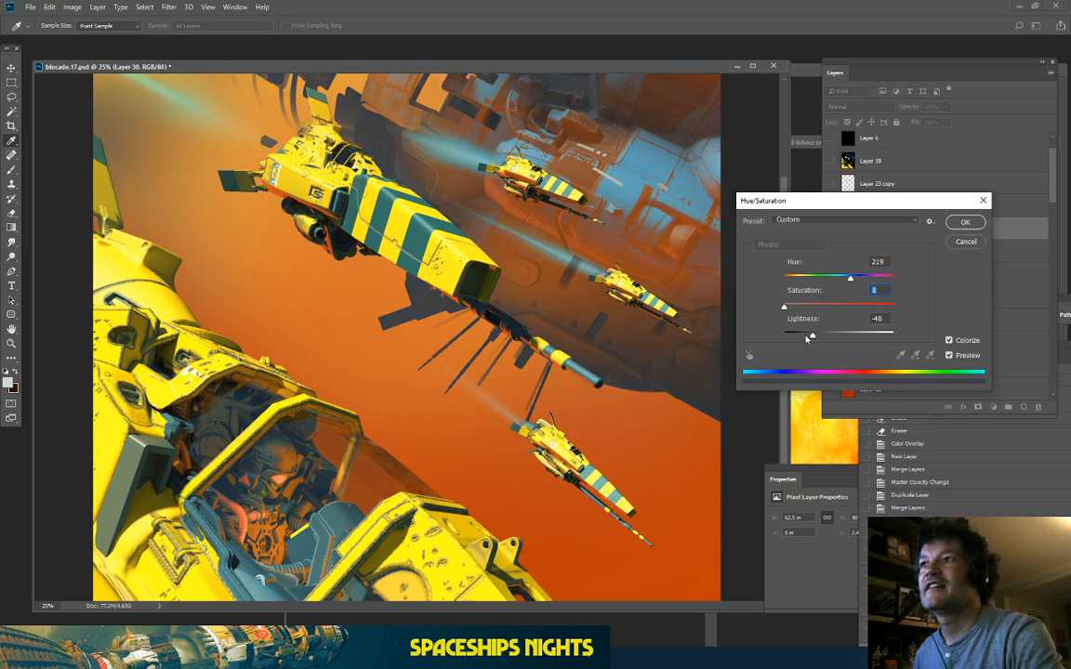
drag(805, 338, 820, 341)
drag(839, 274, 828, 277)
key(ctrl+minus)
key(ctrl+minus)
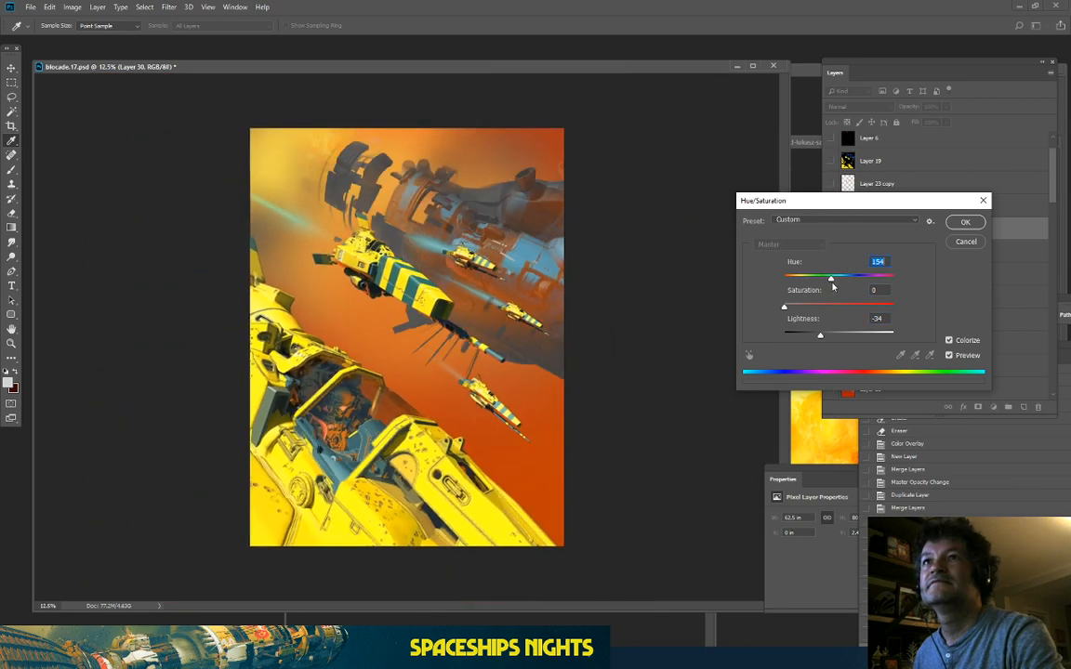
key(ctrl+plus)
drag(783, 307, 826, 341)
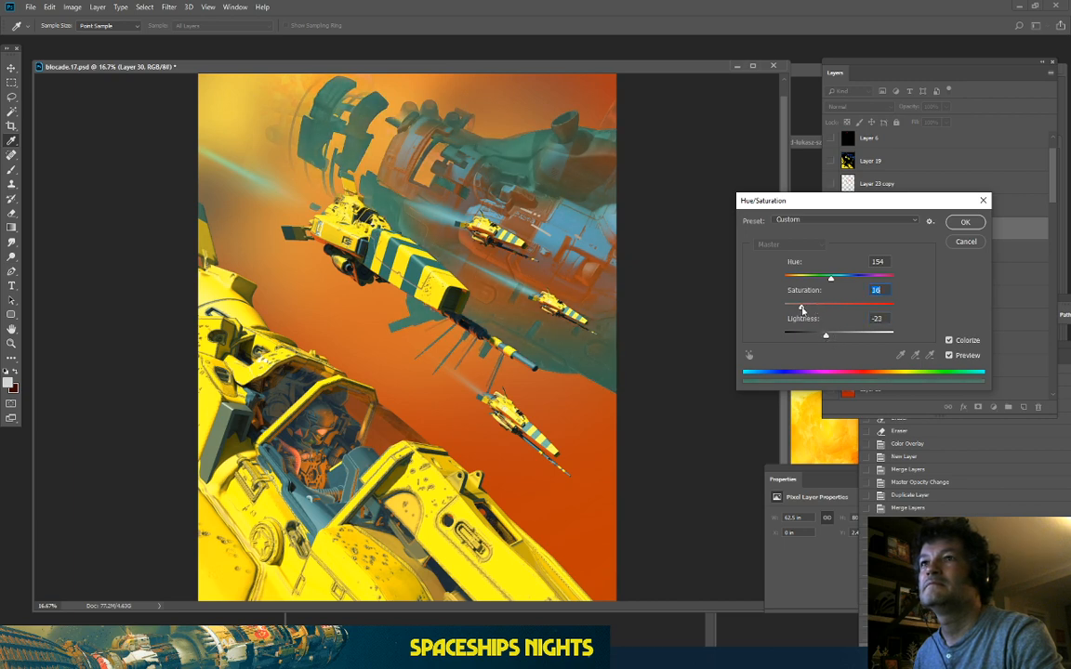
Step: Apply the Hue/Saturation settings and make the bluish haze Layer 30 visible
click(964, 222)
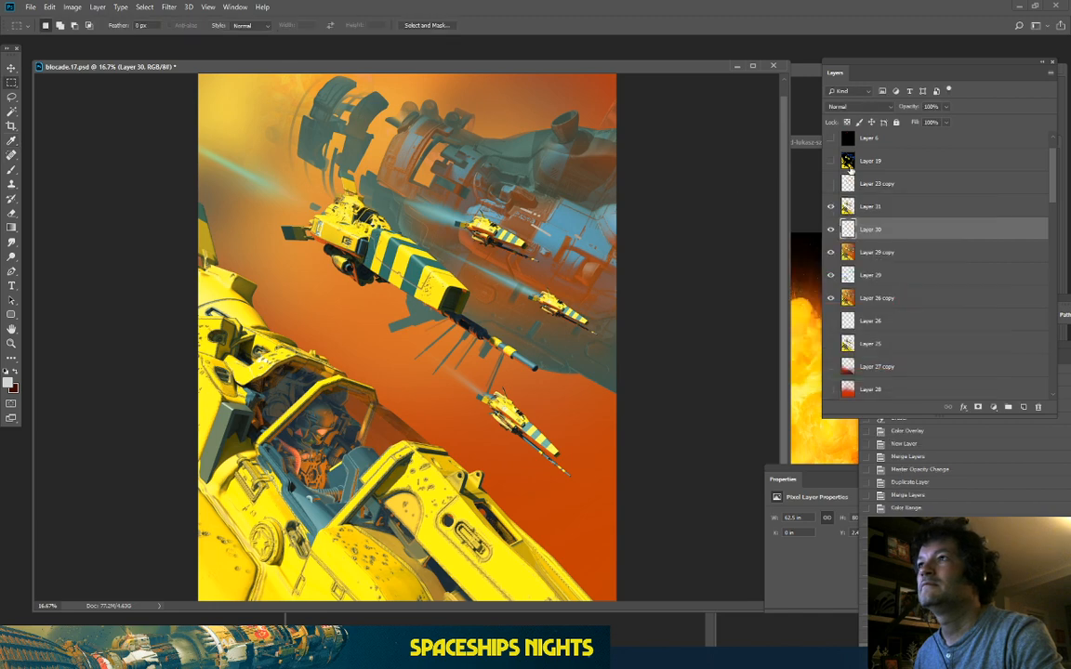
click(831, 230)
click(831, 230)
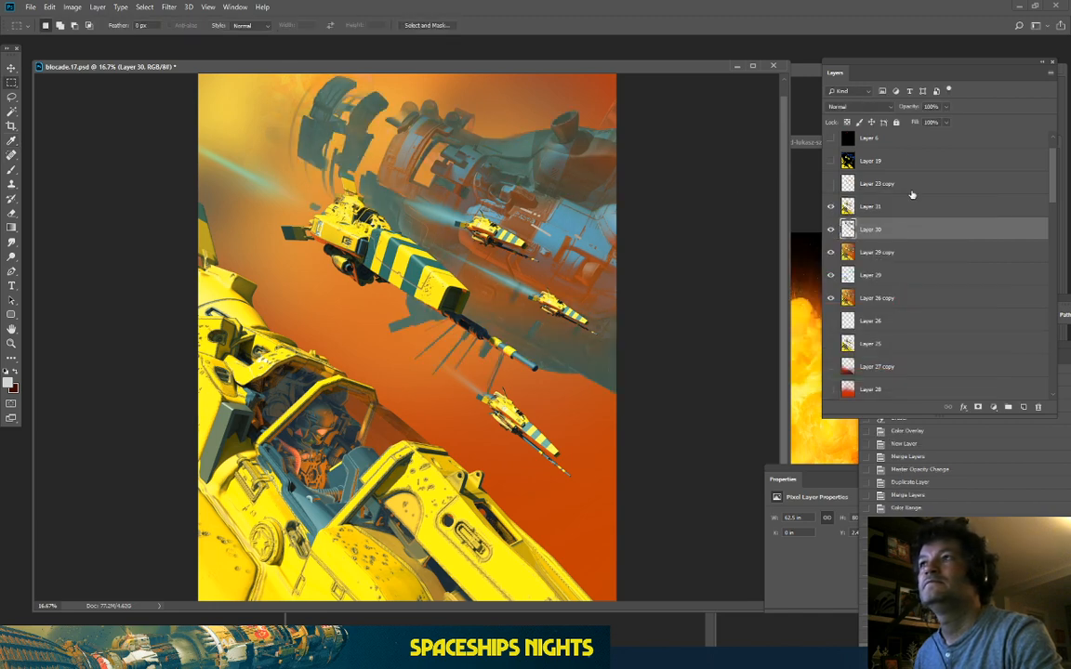
scroll(871, 111, down, 5)
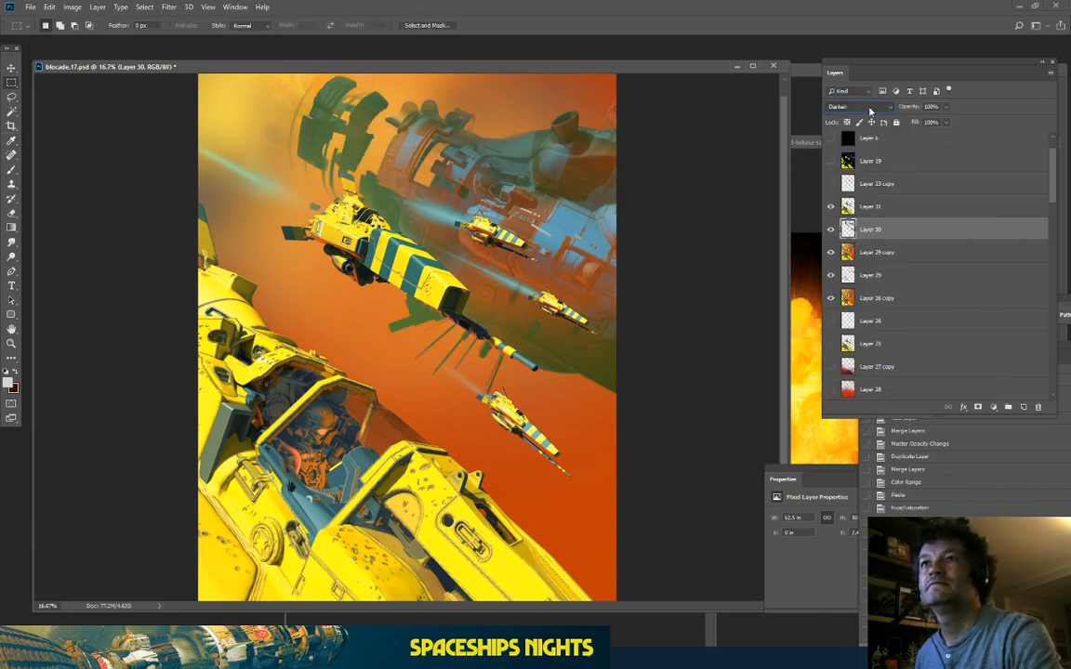
scroll(871, 110, down, 2)
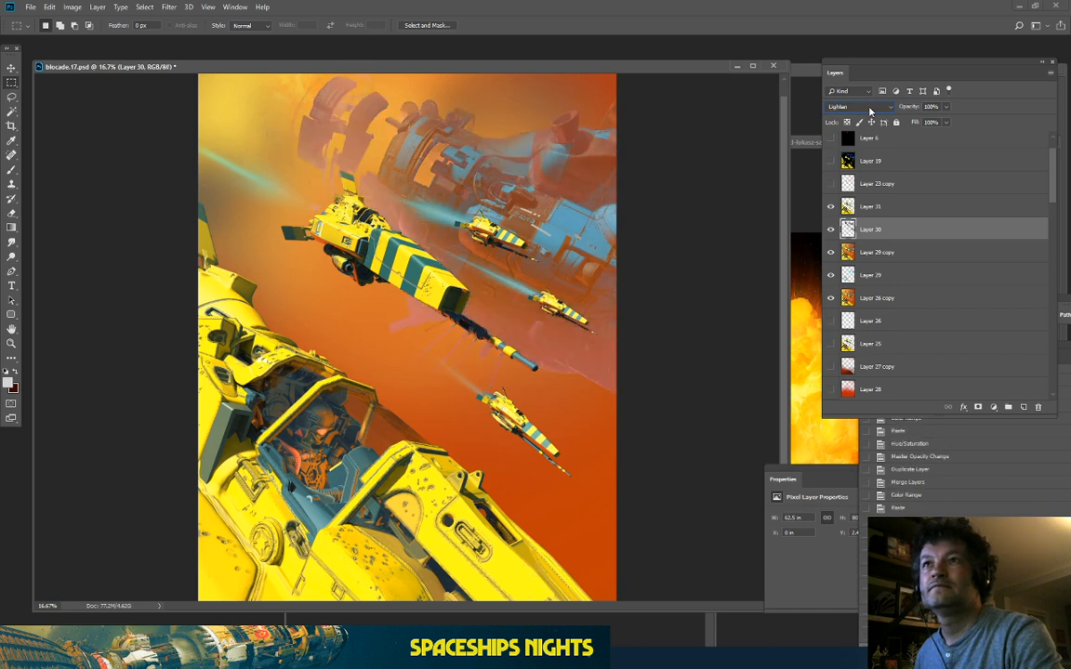
scroll(871, 110, down, 5)
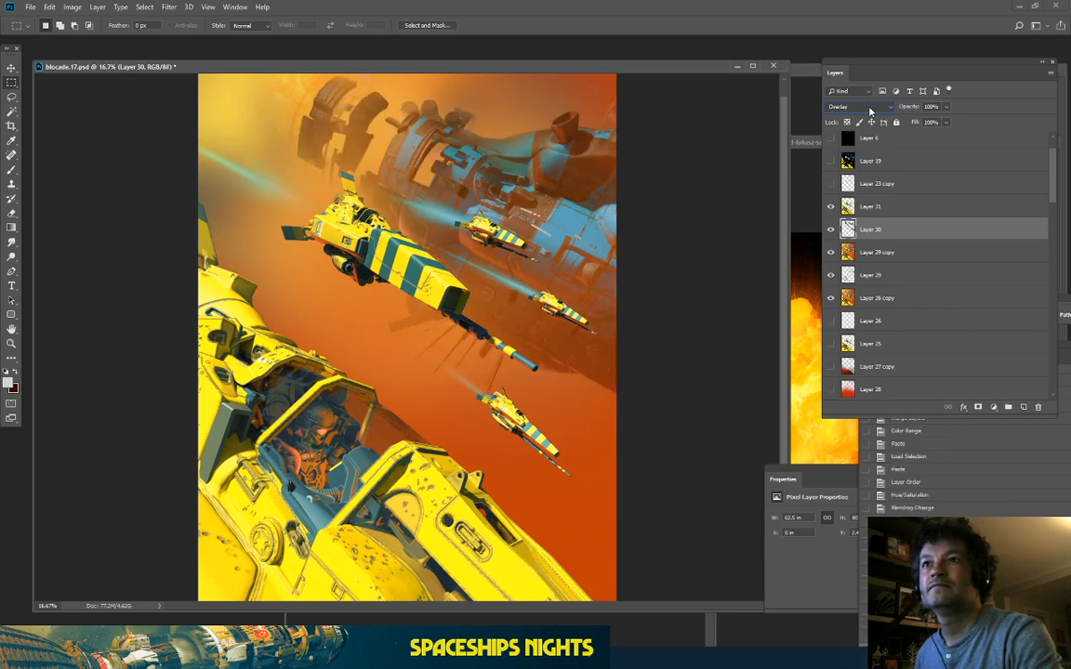
click(830, 229)
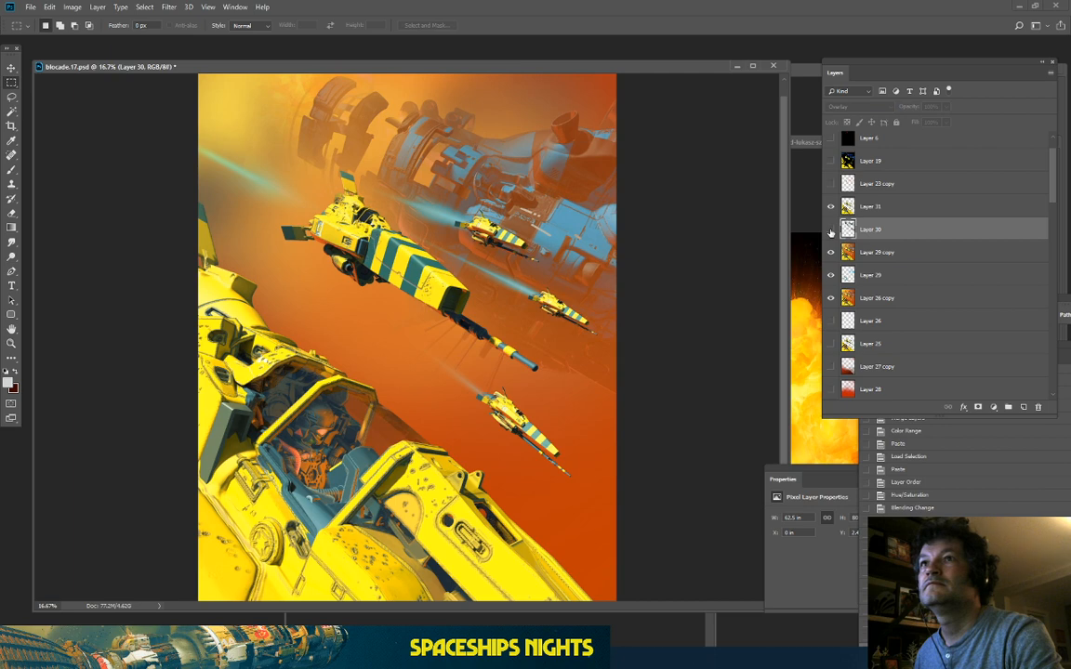
click(830, 230)
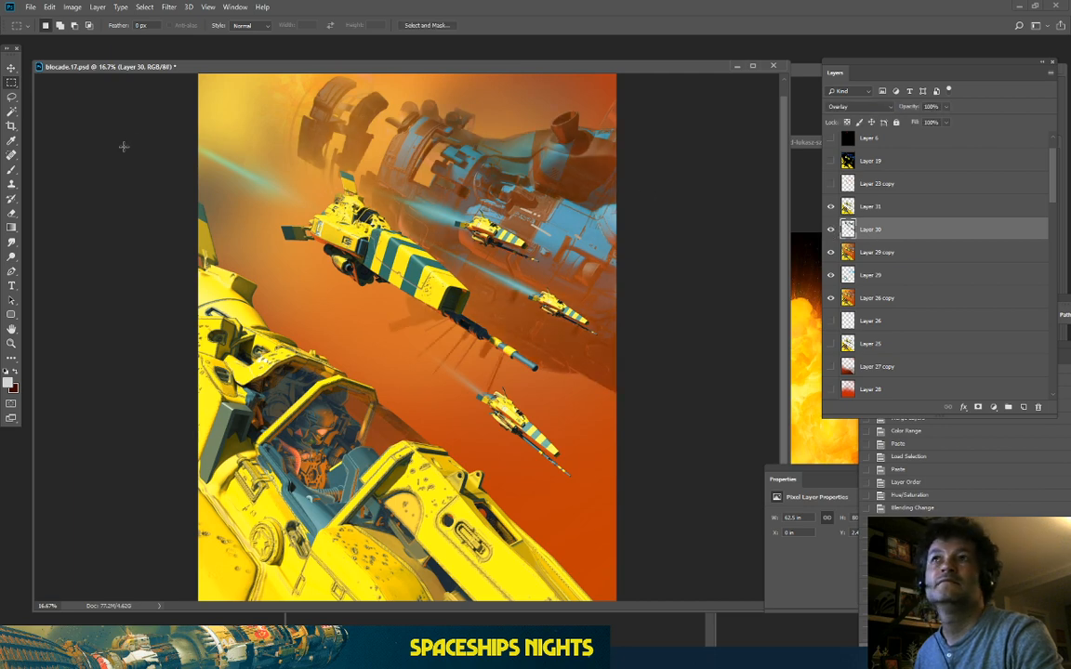
Step: Erase the haze at 25% over the upper-right mothership
click(12, 208)
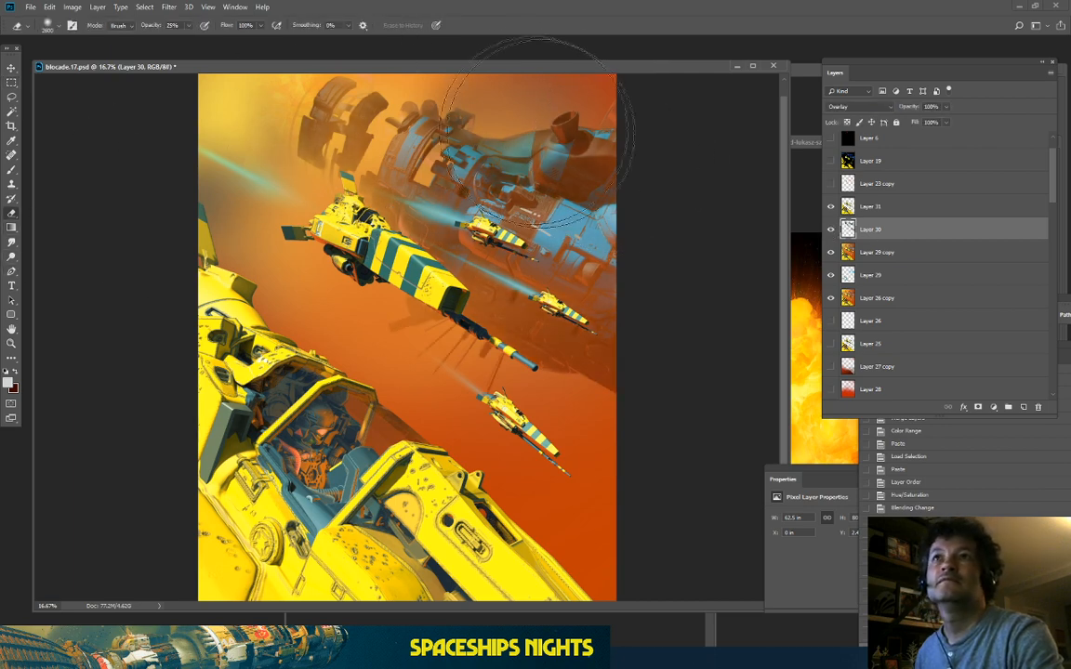
drag(467, 98, 646, 156)
drag(576, 139, 621, 122)
drag(658, 245, 376, 23)
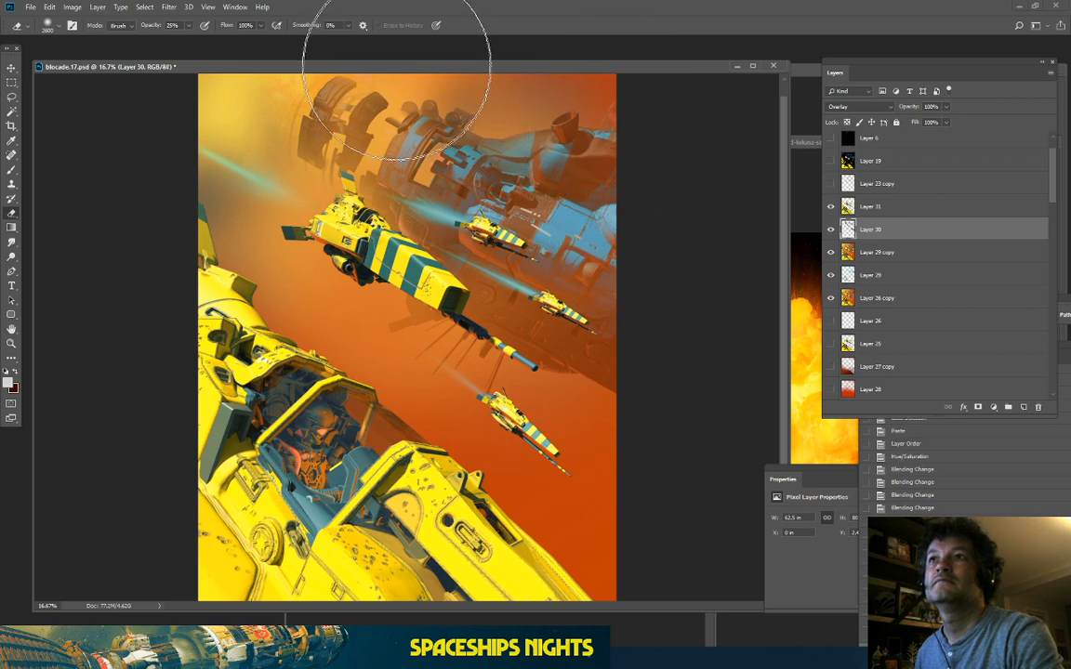
drag(563, 174, 361, 17)
drag(596, 143, 229, 8)
Step: Compare the painting with and without the Layer 30 haze, leaving it visible
key(ctrl+plus)
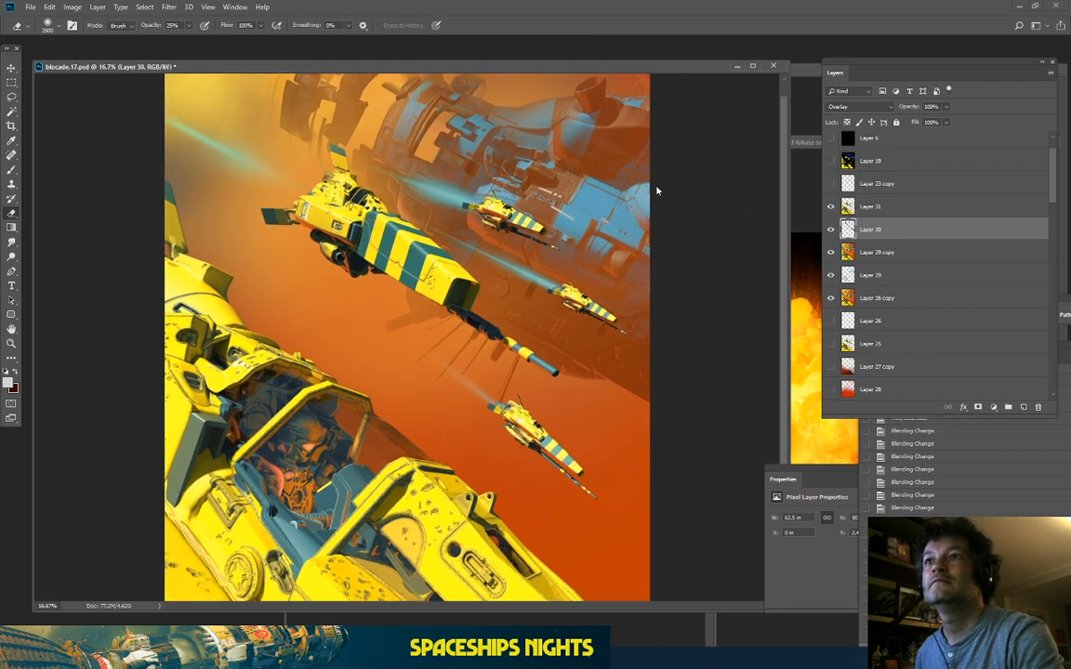
click(831, 230)
click(831, 230)
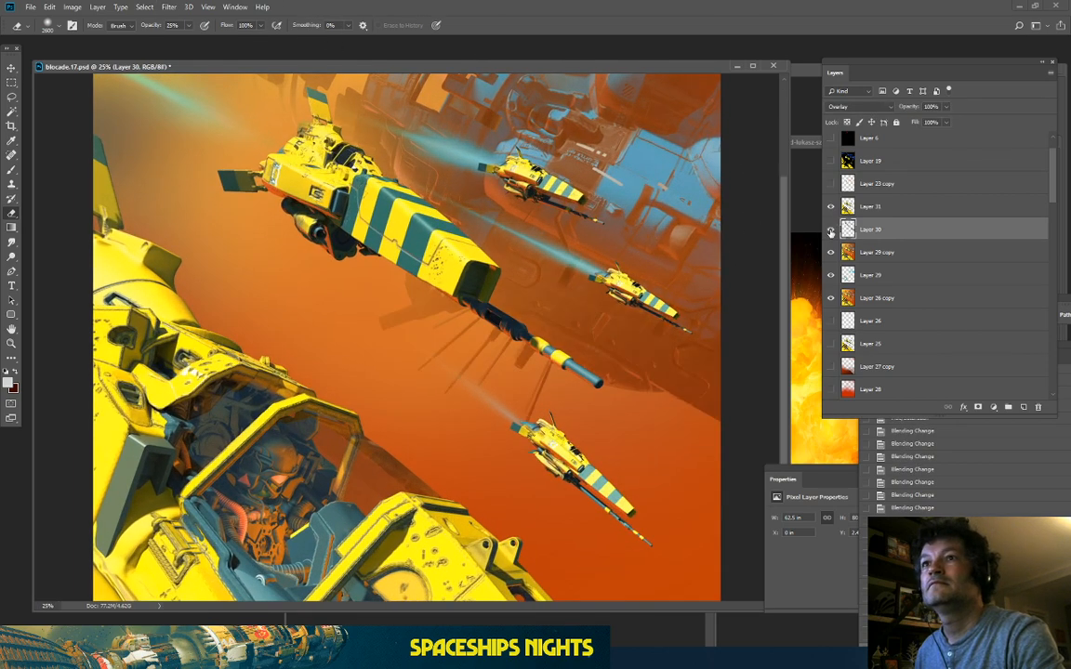
click(831, 230)
key(ctrl+minus)
click(831, 230)
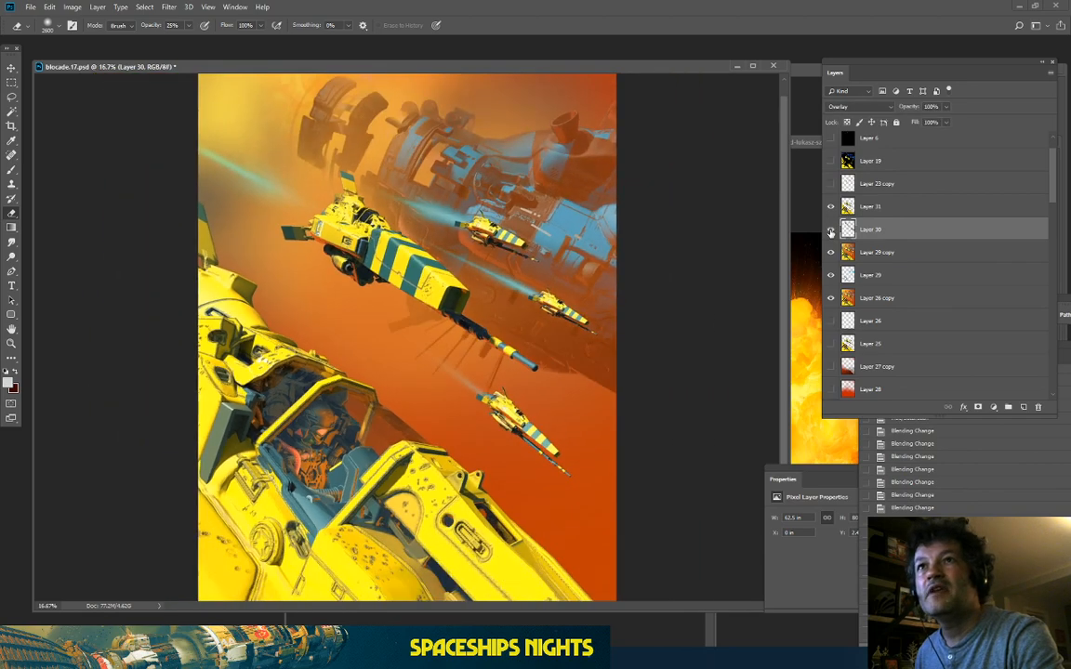
click(831, 229)
click(831, 229)
key(ctrl+plus)
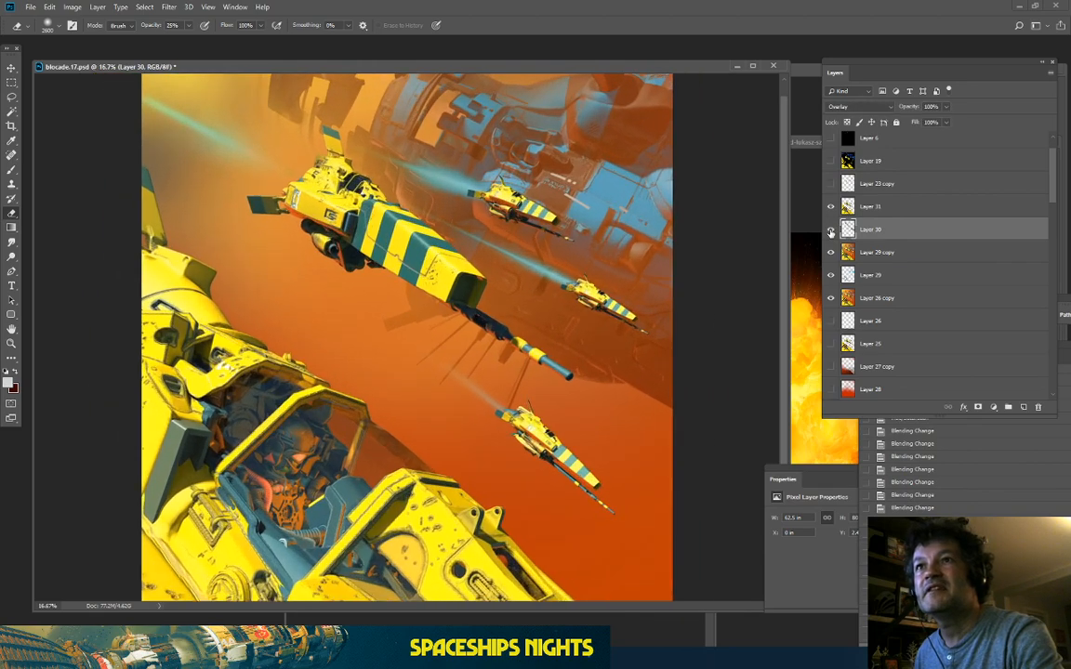
key(ctrl+minus)
key(ctrl+minus)
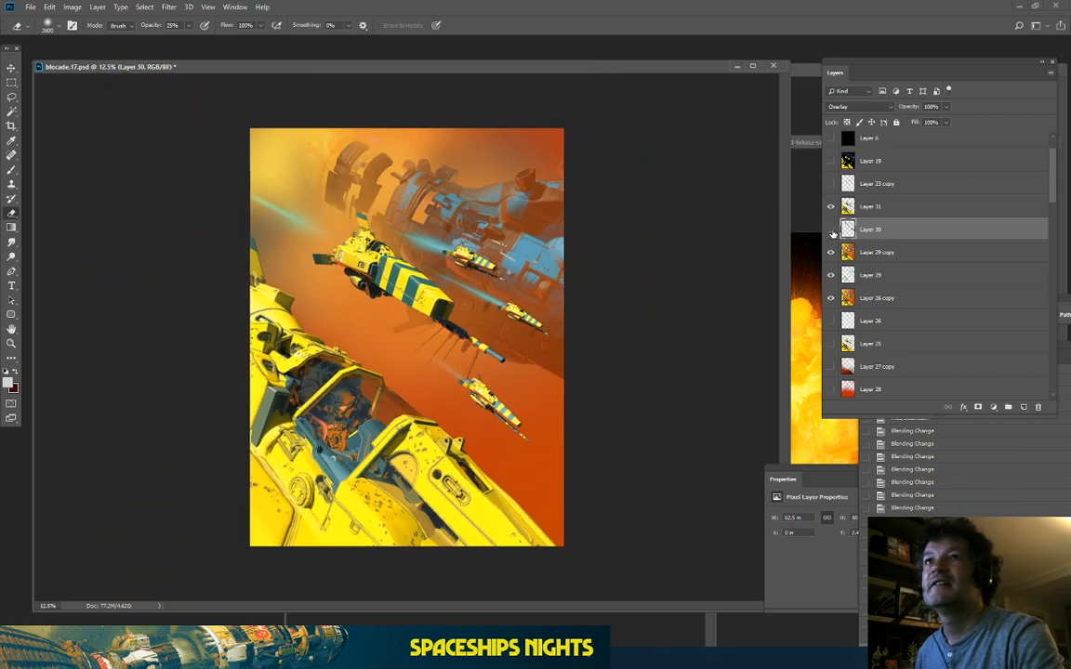
click(830, 230)
click(831, 229)
click(831, 230)
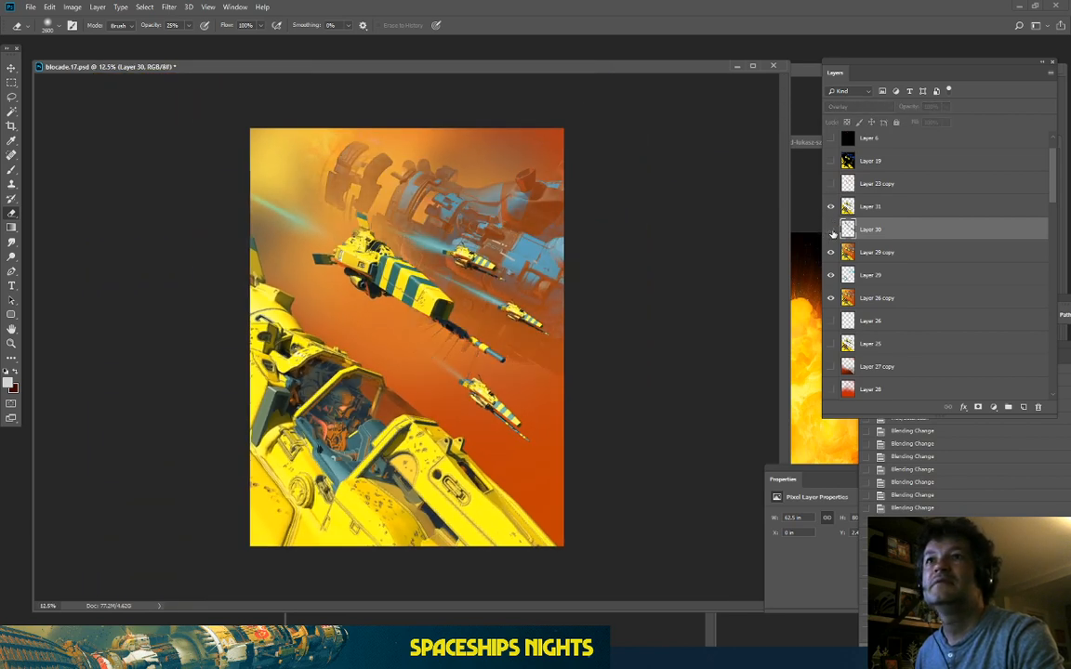
click(831, 230)
click(831, 230)
click(831, 229)
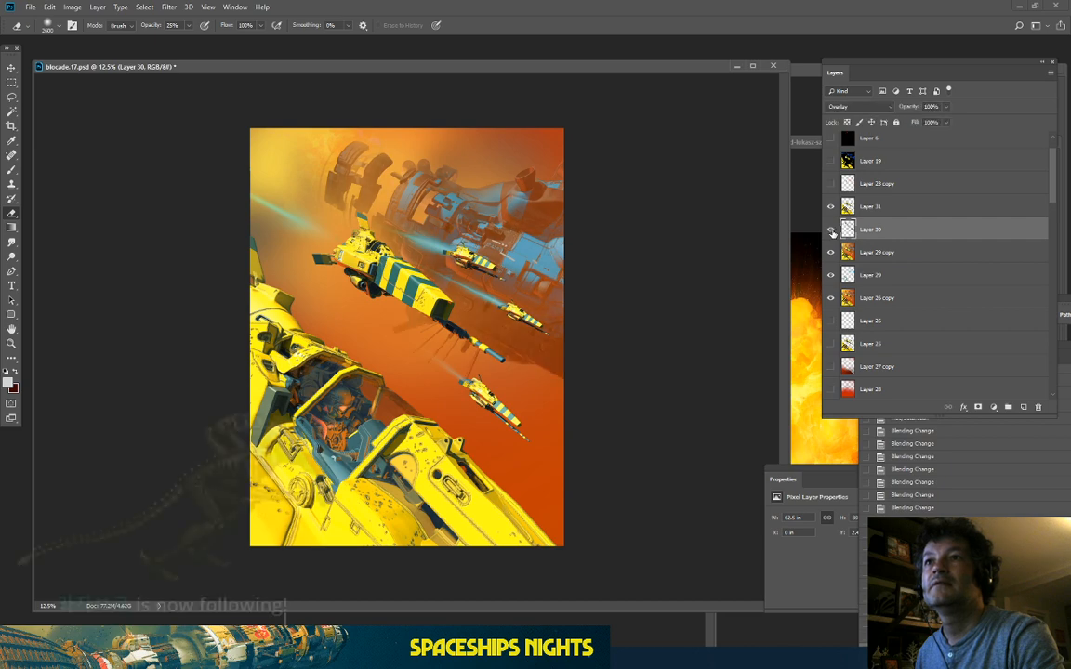
key(ctrl+plus)
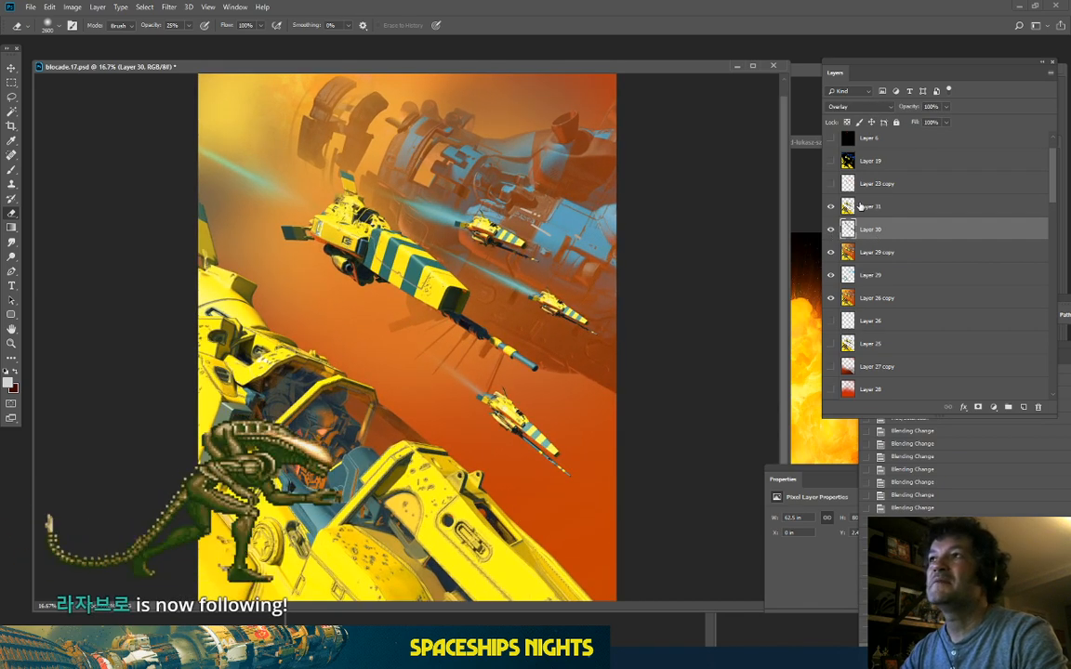
Step: Duplicate Layers 31, 30 and 29 copy and merge them into Layer 31 copy
click(864, 208)
shift+click(925, 252)
drag(928, 259, 1023, 406)
right_click(878, 243)
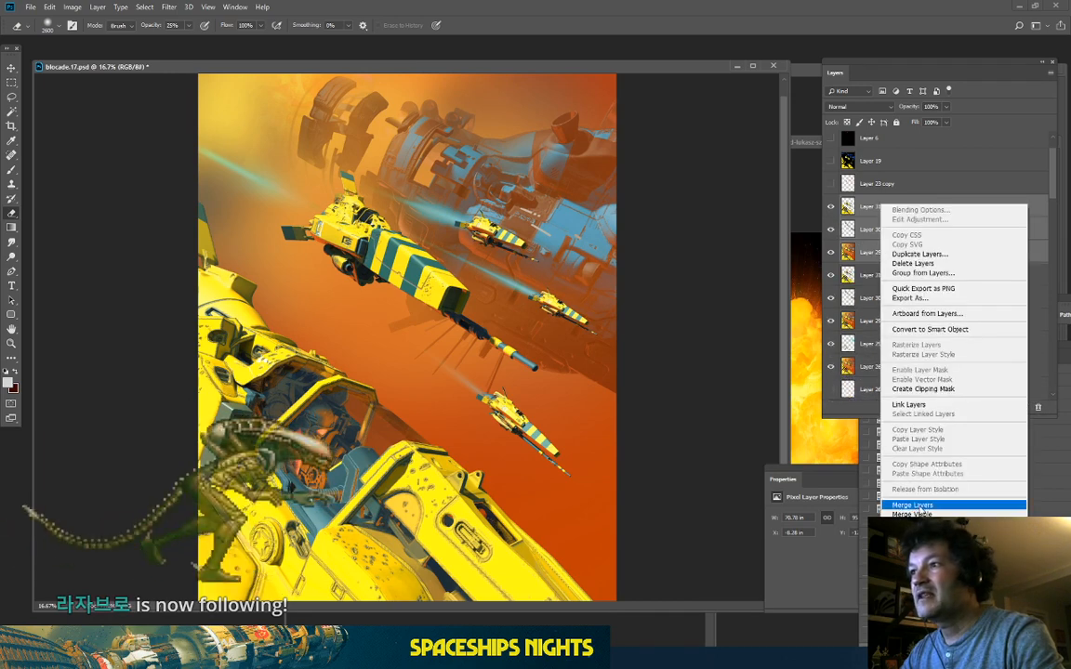
click(915, 505)
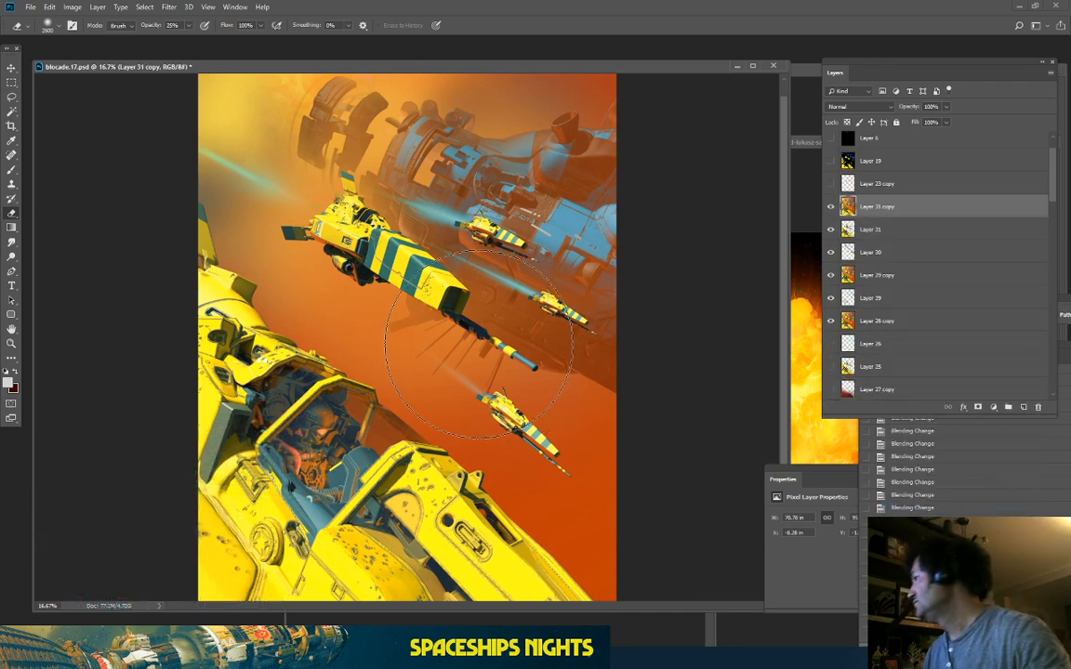
key(ctrl+minus)
Step: Save the painting as blocade.17.psd, reviewing it at several zoom levels
key(ctrl+plus)
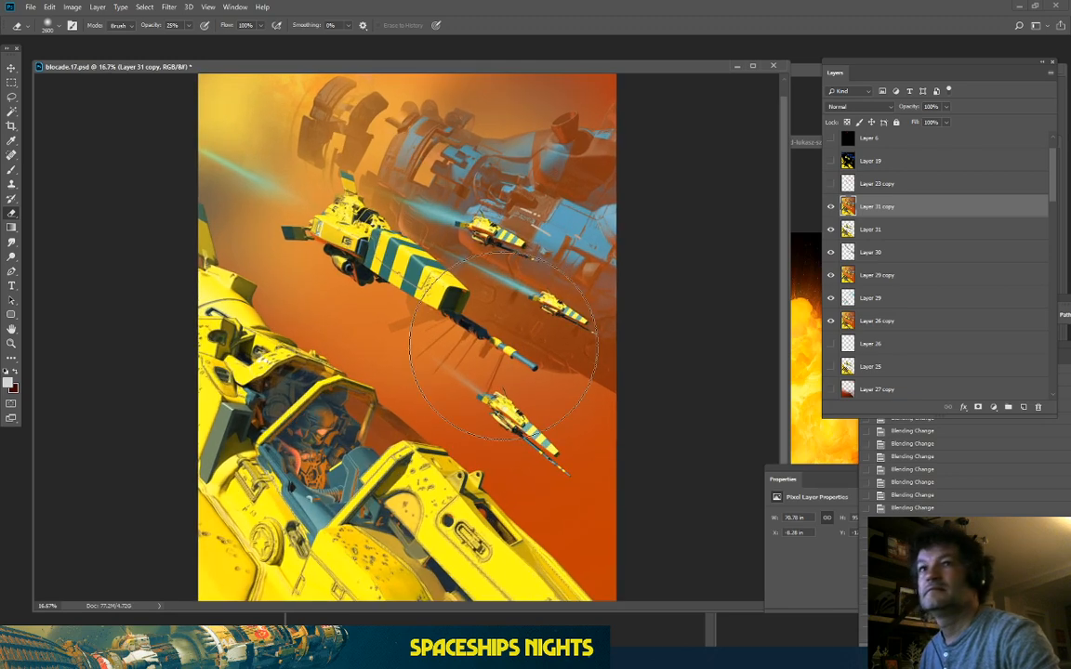
key(ctrl+minus)
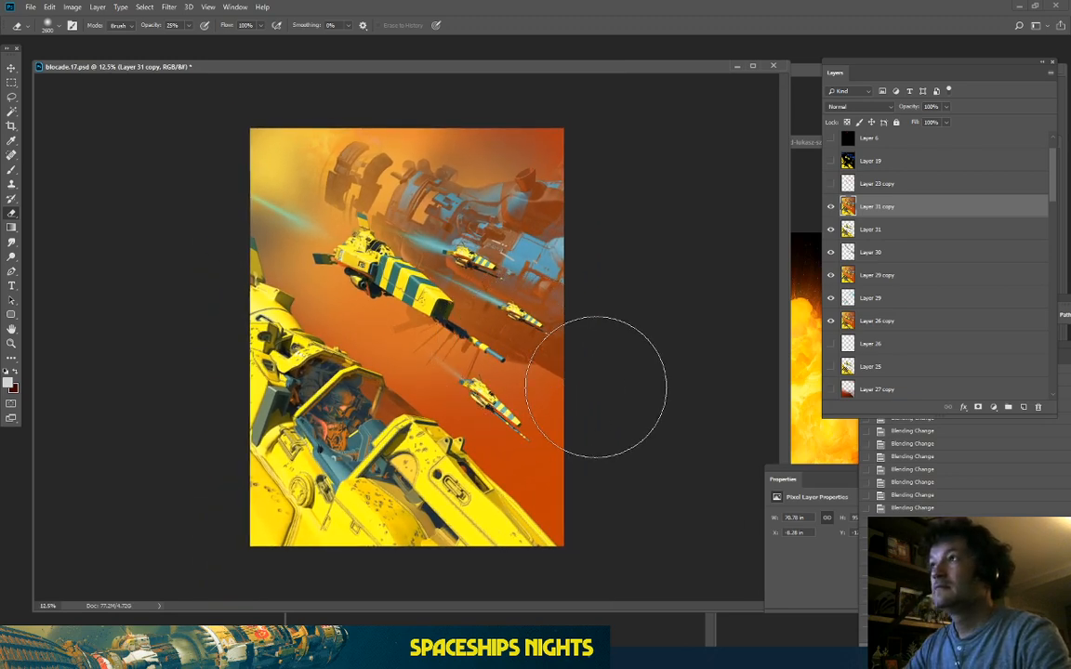
key(ctrl+s)
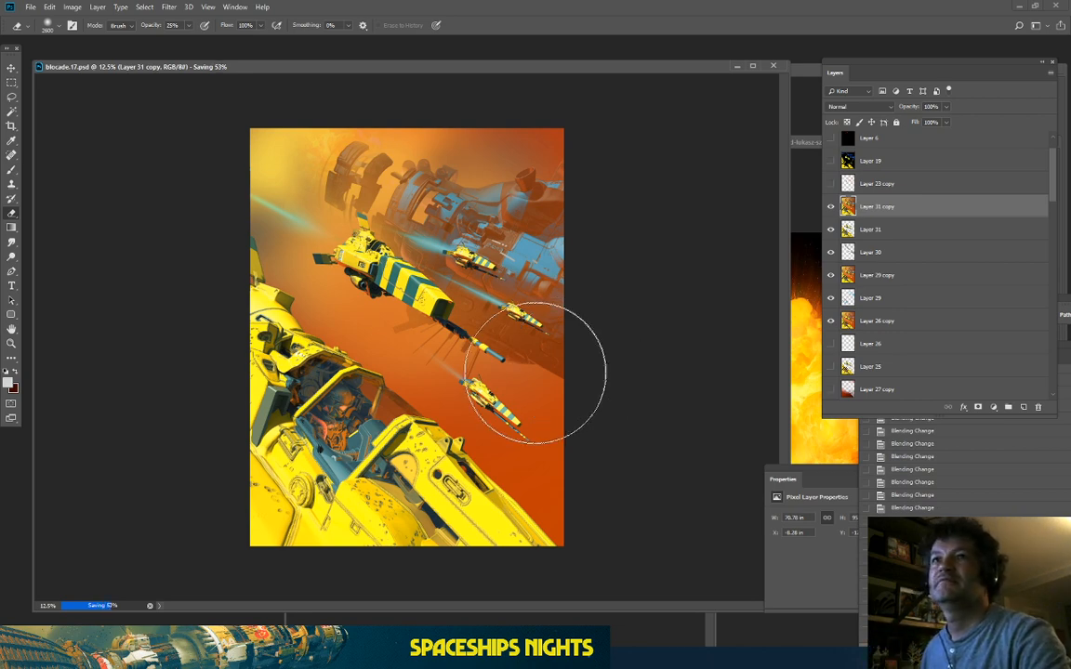
key(ctrl+plus)
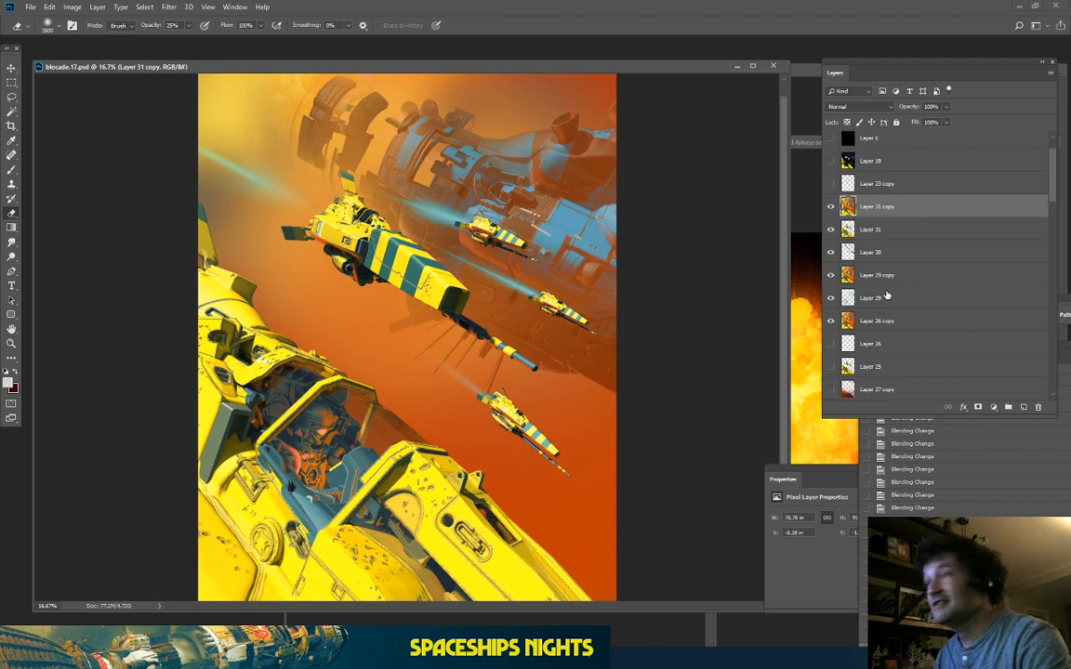
key(ctrl+plus)
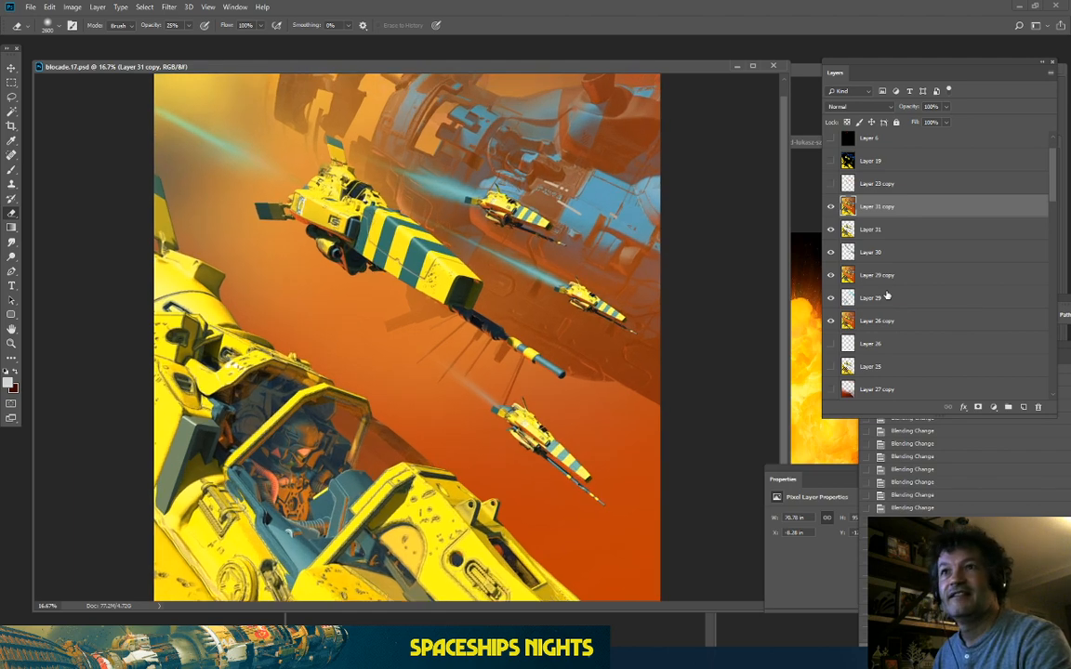
key(ctrl+minus)
key(ctrl+minus)
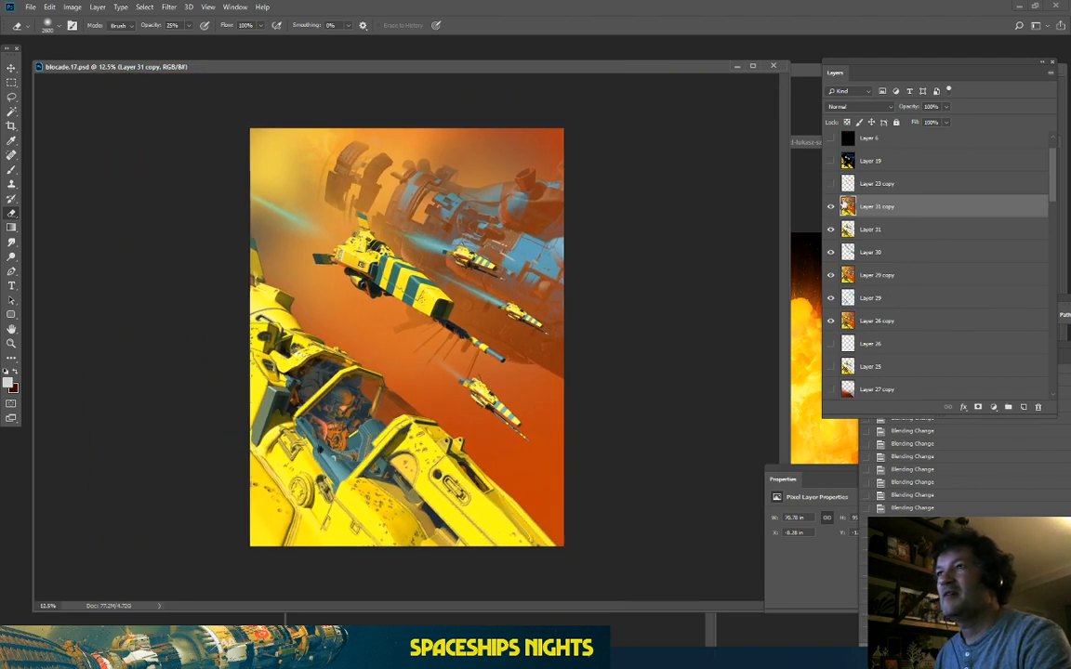
key(ctrl+plus)
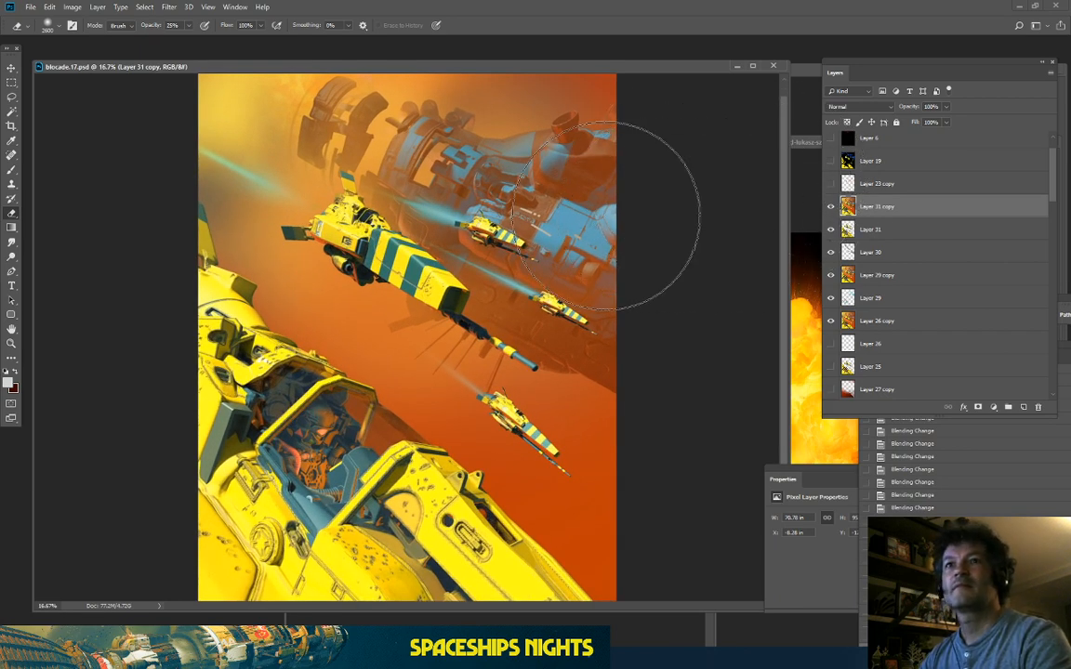
Step: Briefly preview the depth-pass and yellow-blue Layer 19 versions, then return to the orange render
scroll(875, 189, up, 2)
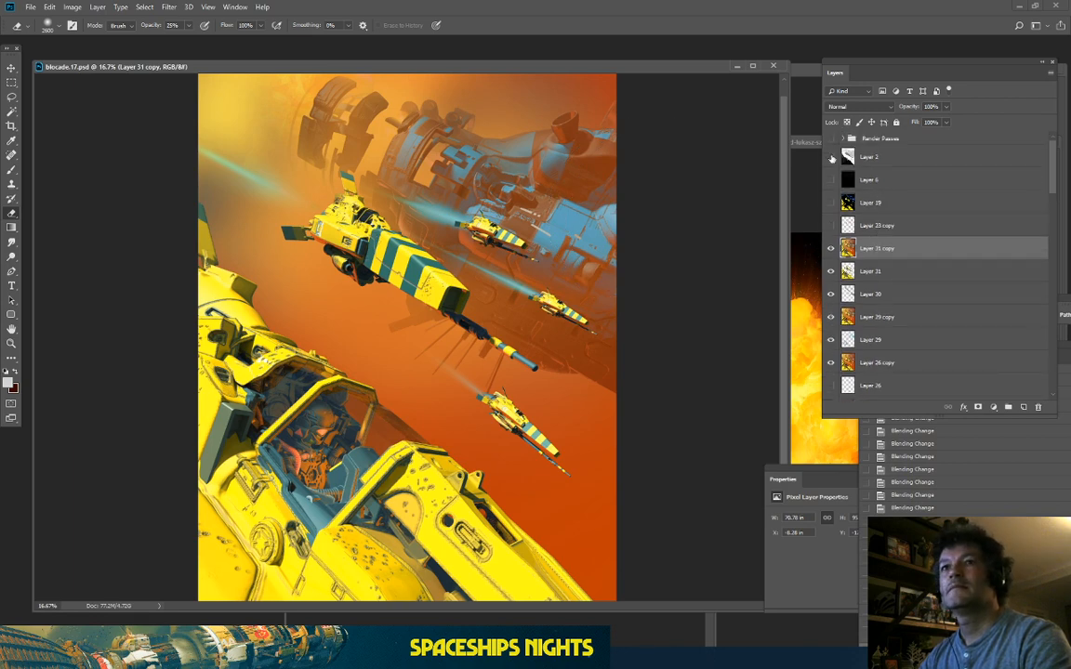
click(831, 158)
click(831, 158)
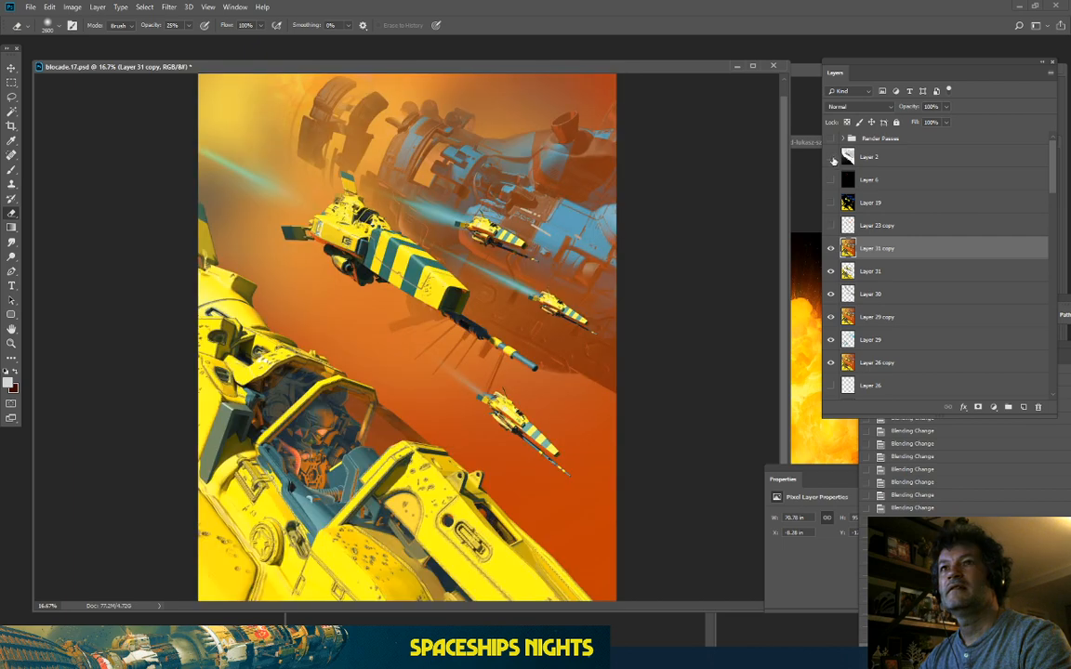
click(831, 202)
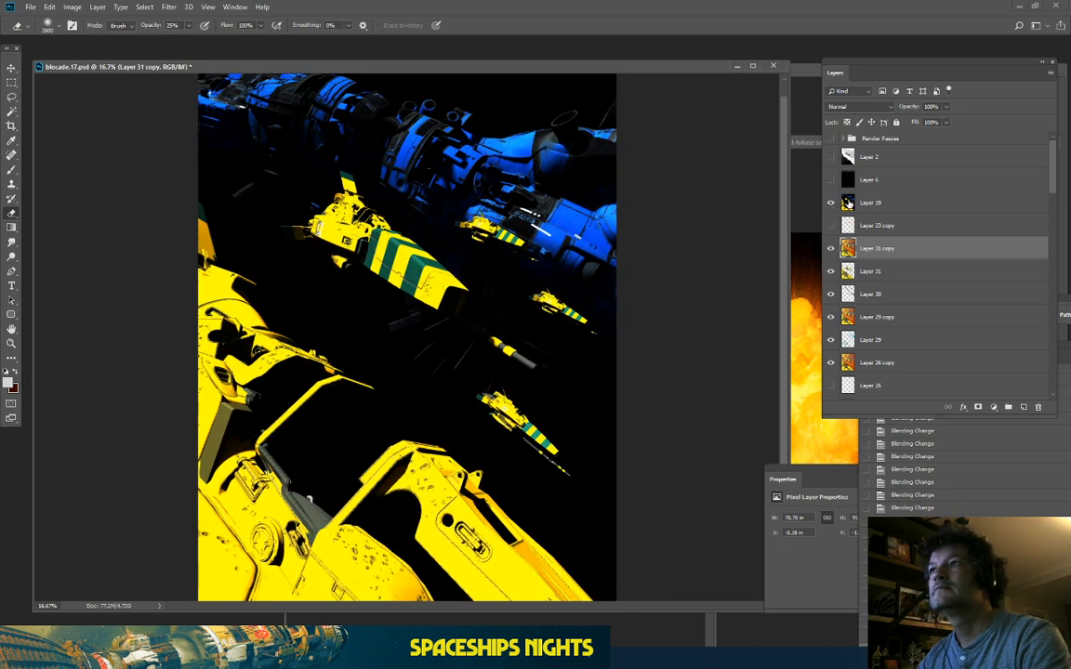
click(831, 200)
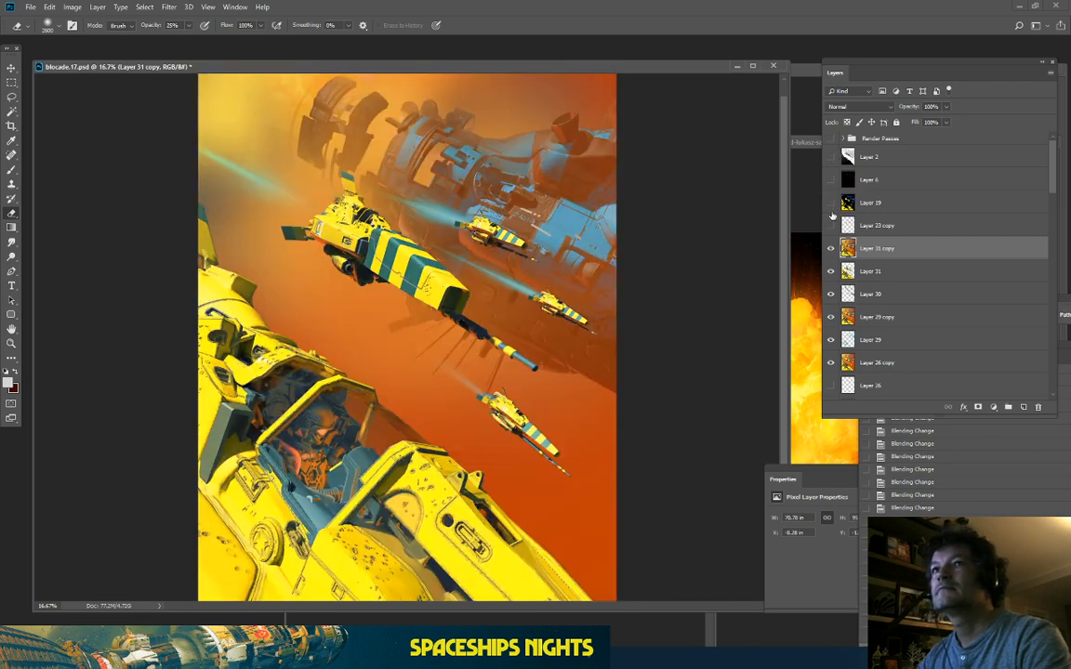
click(144, 7)
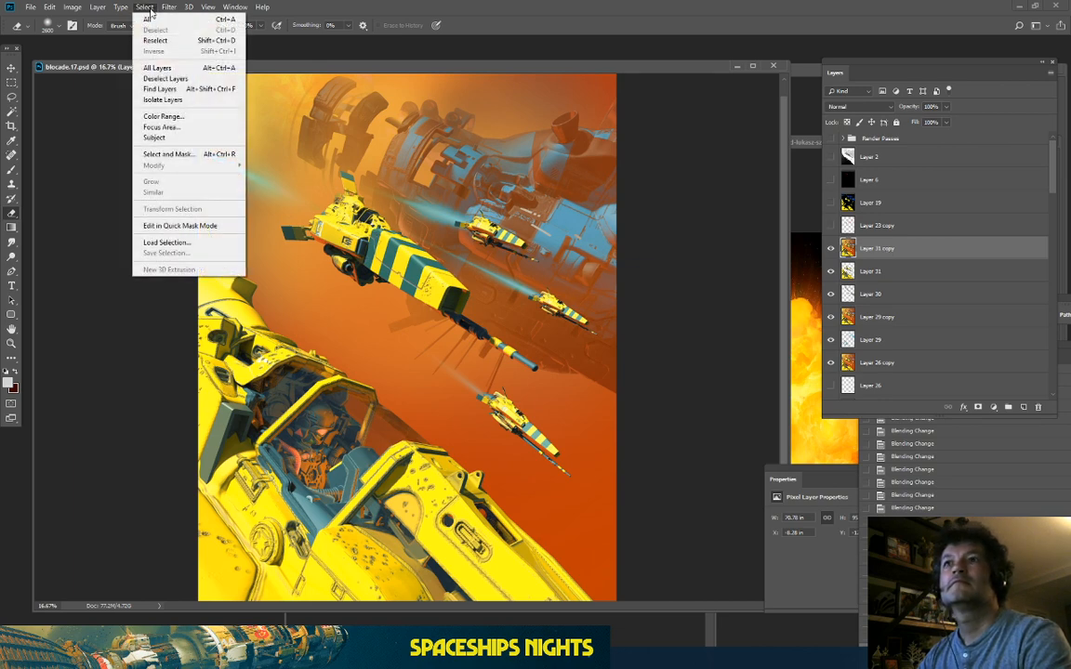
click(544, 69)
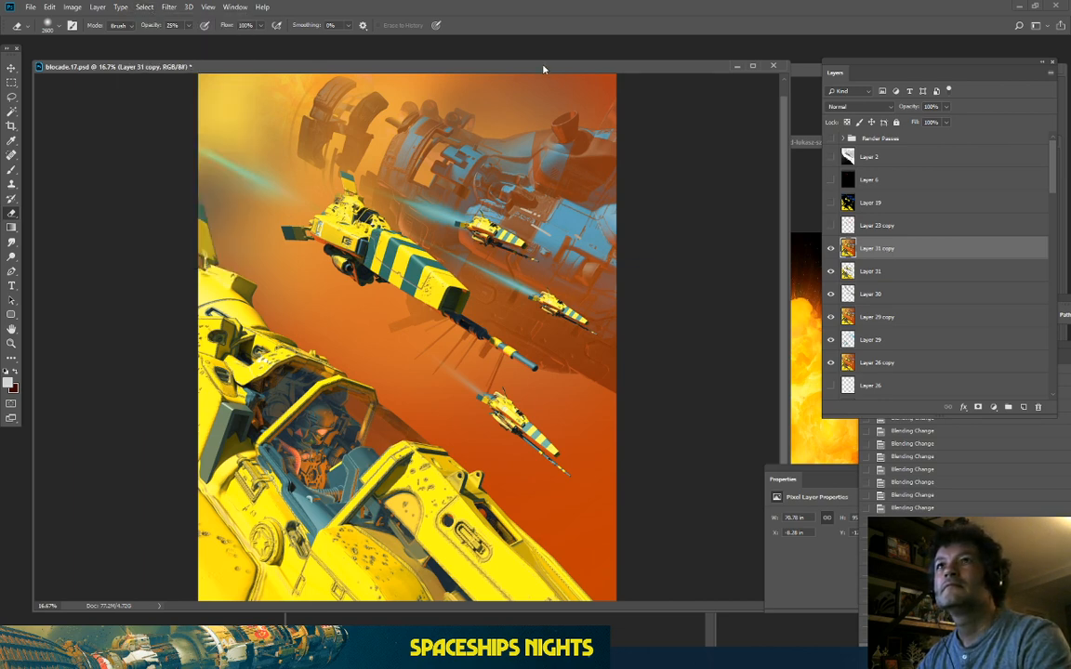
click(782, 92)
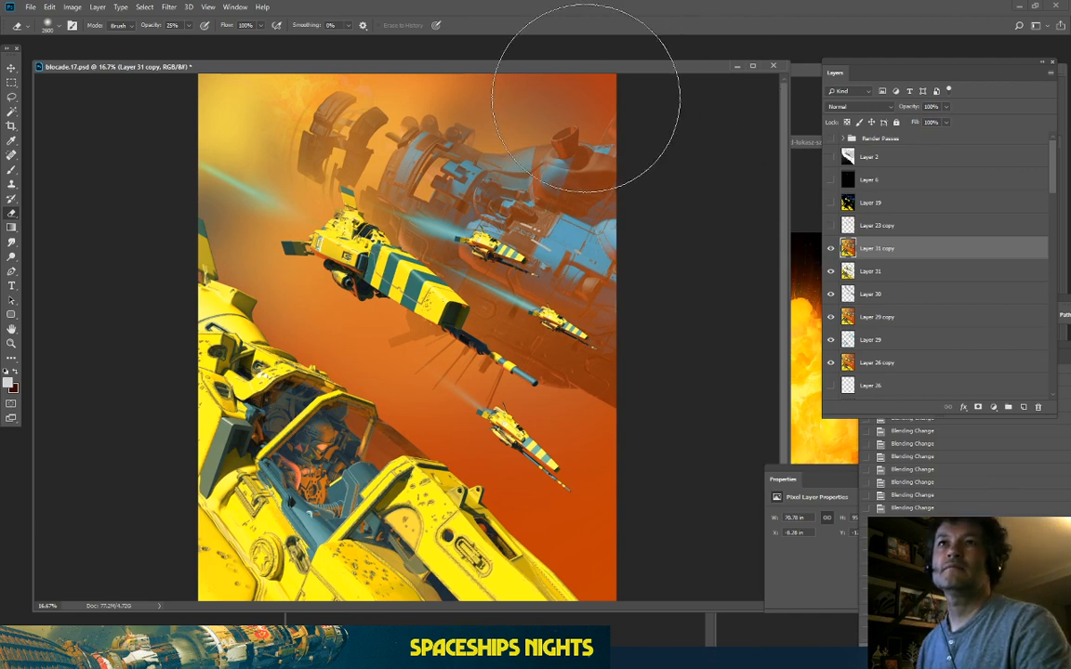
key(ctrl+minus)
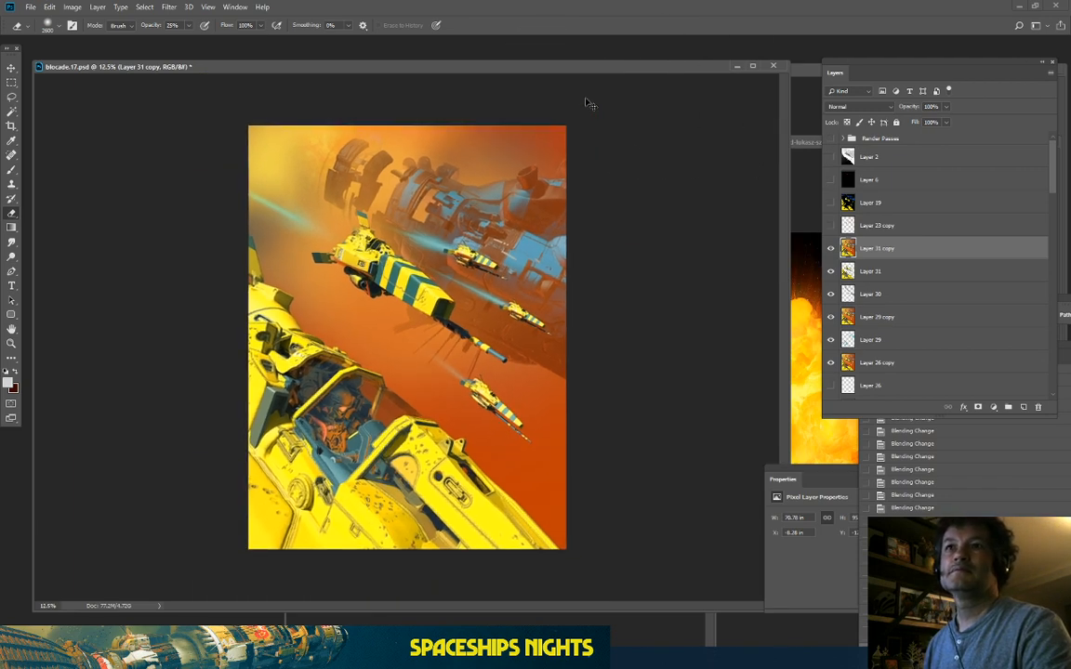
key(ctrl+plus)
key(ctrl+plus)
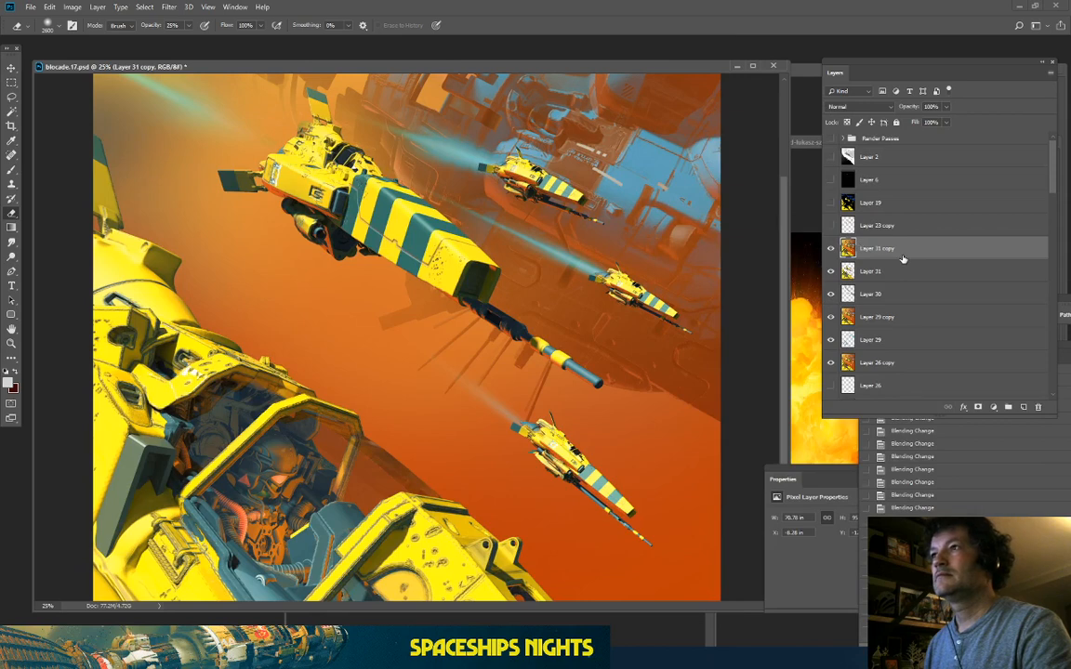
Step: Select the orange haze by Color Range at fuzziness 82 and copy it to Layer 32
click(144, 7)
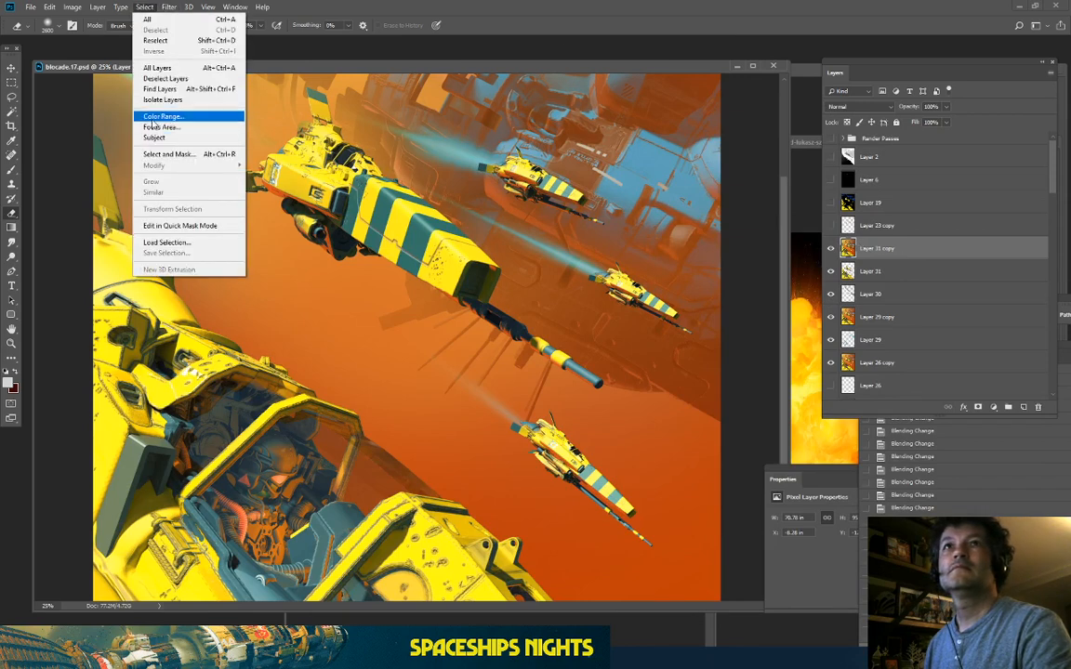
click(168, 113)
key(ctrl+minus)
click(525, 485)
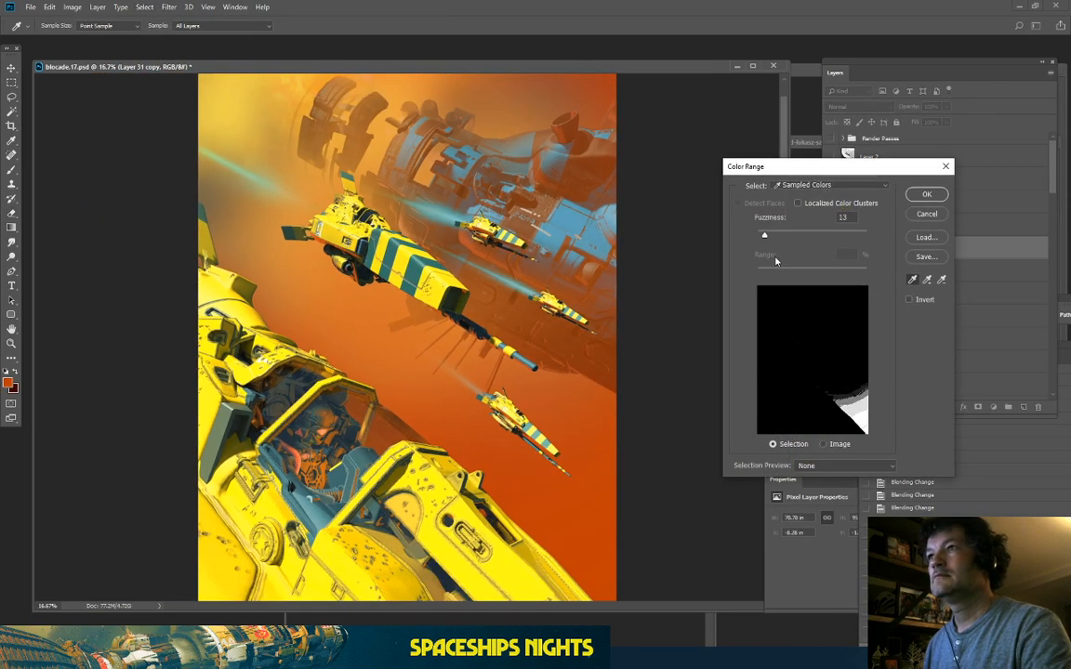
drag(770, 238, 799, 254)
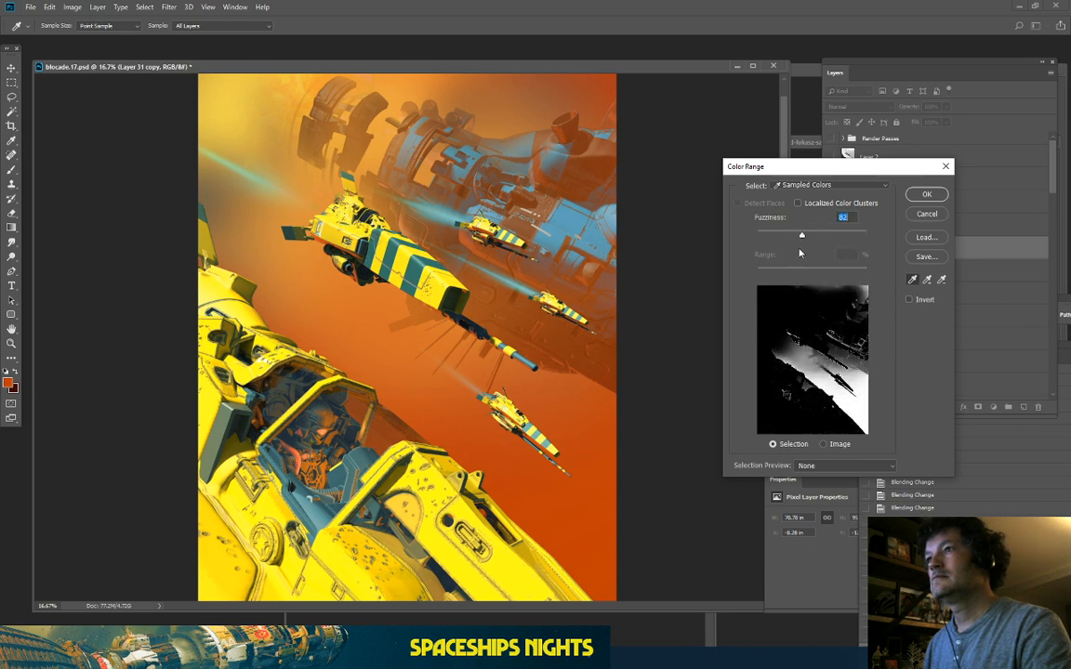
click(926, 195)
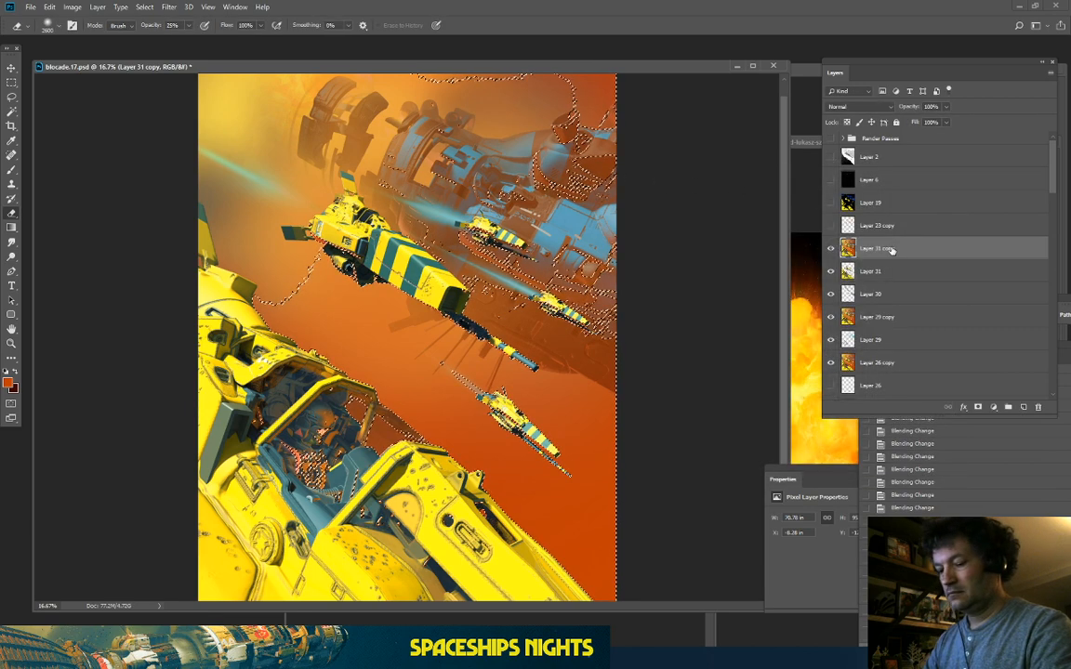
key(ctrl+j)
Step: Open the Hue/Saturation dialog for Layer 32, after dismissing a trial Brightness/Contrast
click(72, 7)
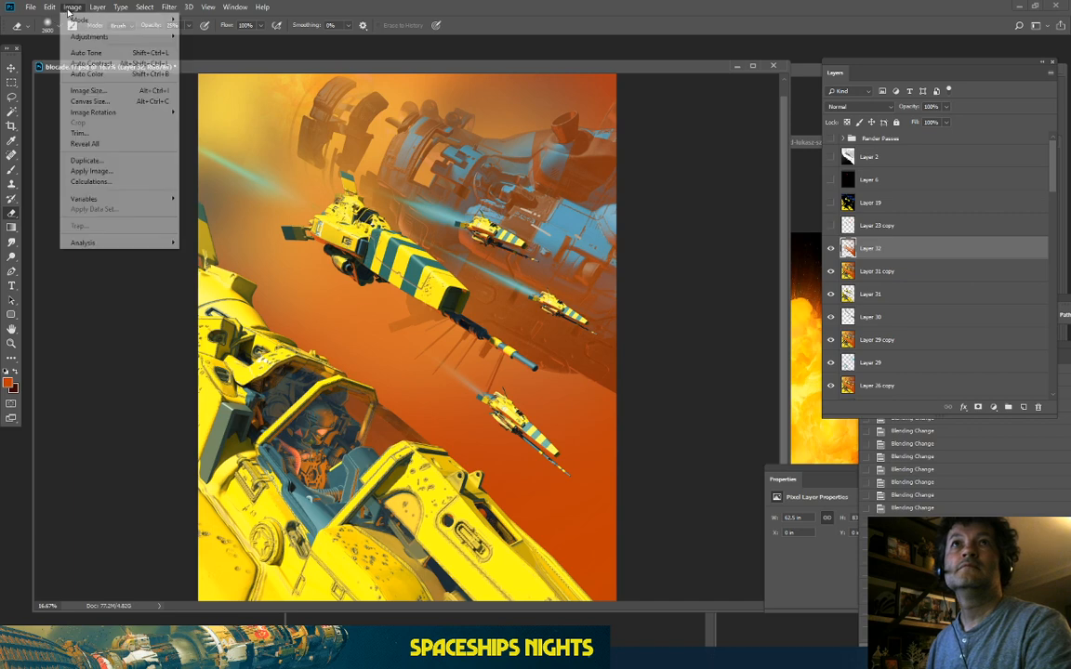
mouse_move(102, 37)
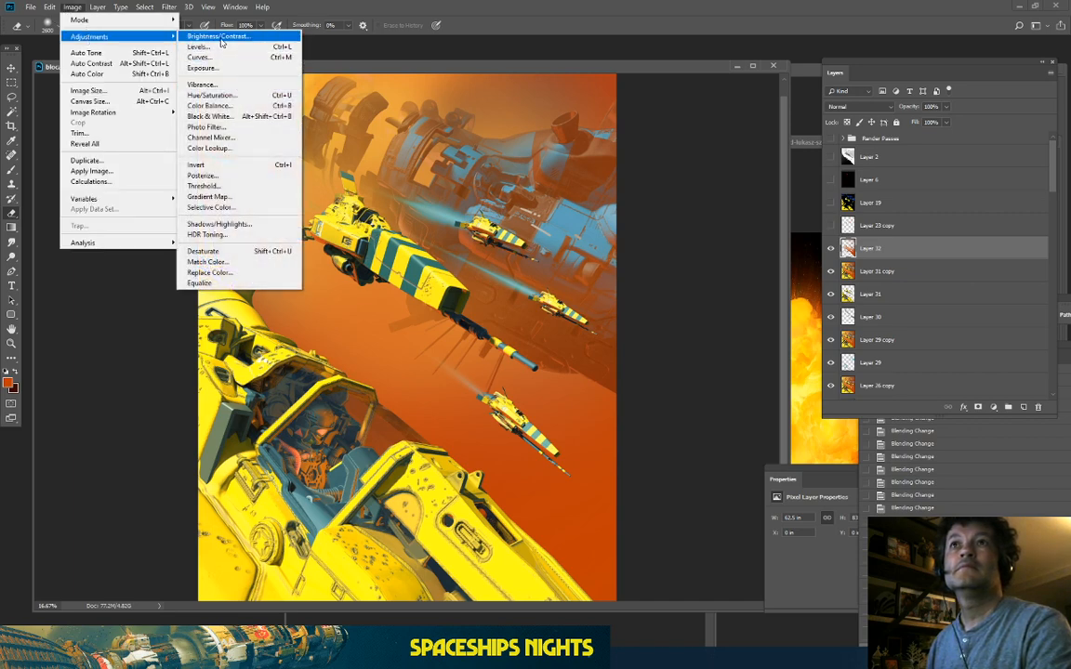
click(220, 37)
key(Return)
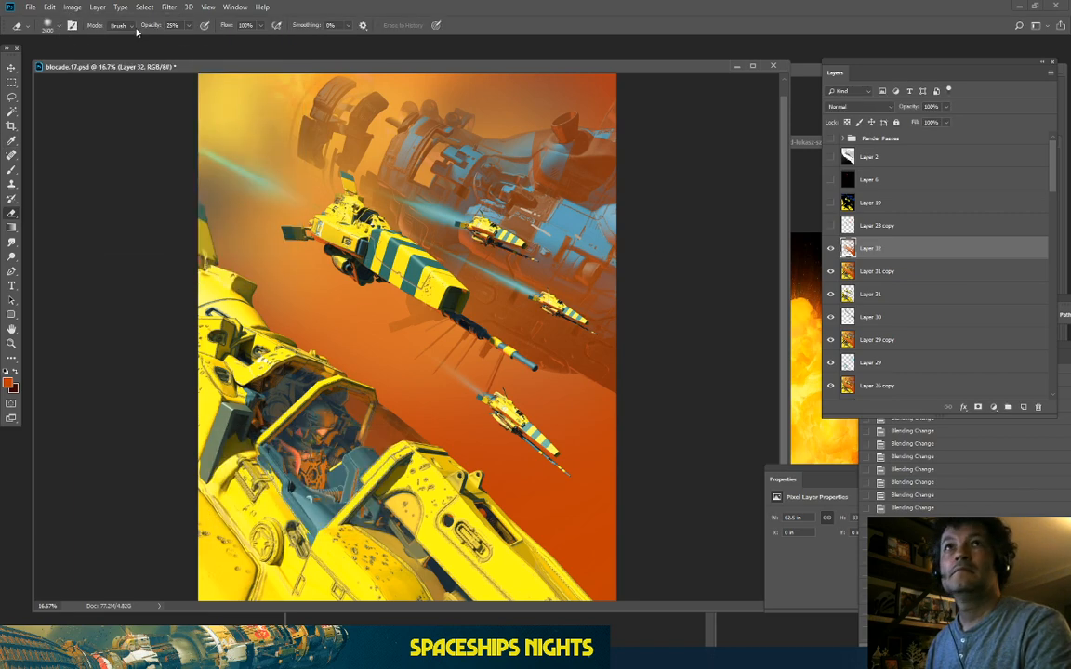
click(73, 7)
mouse_move(102, 36)
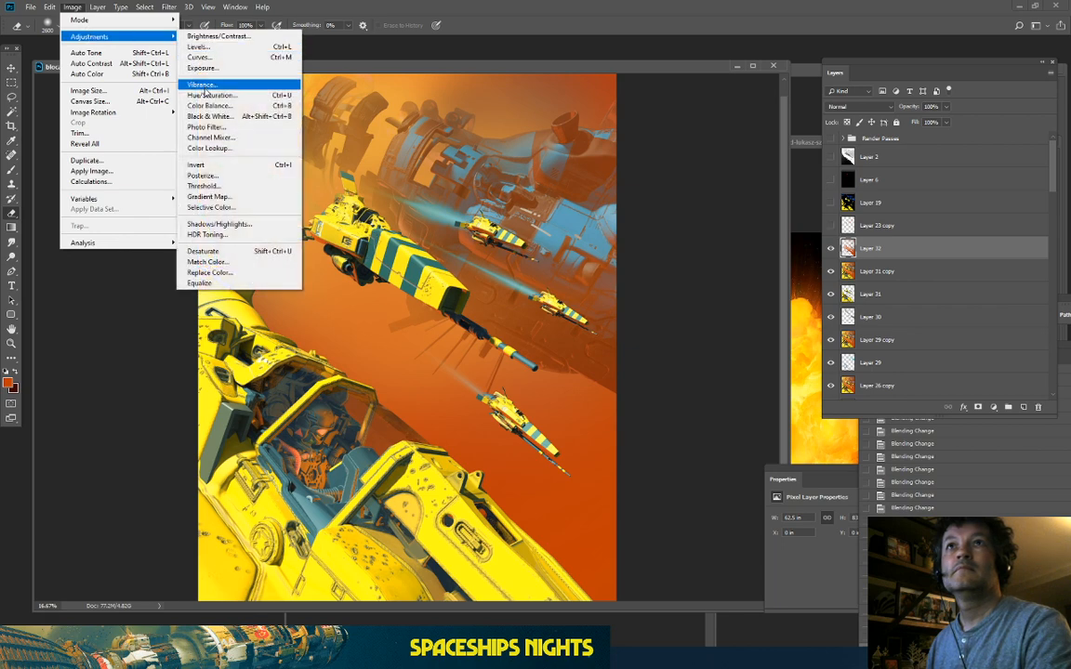
click(206, 95)
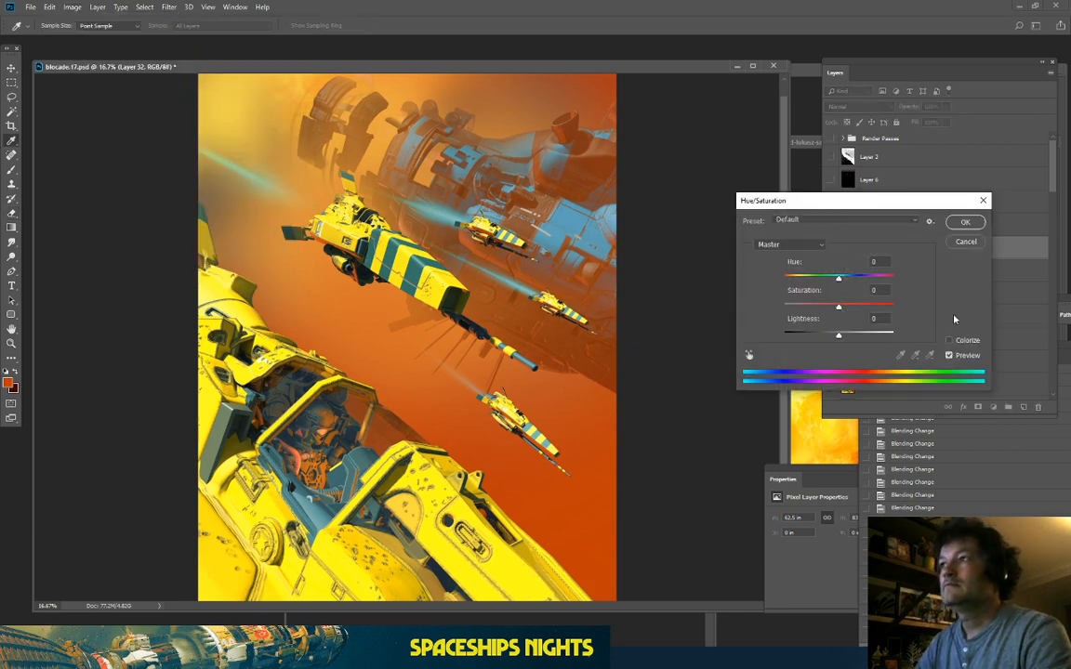
Step: Tick Colorize and rough in an orange hue, full saturation and darker lightness
click(950, 341)
click(868, 306)
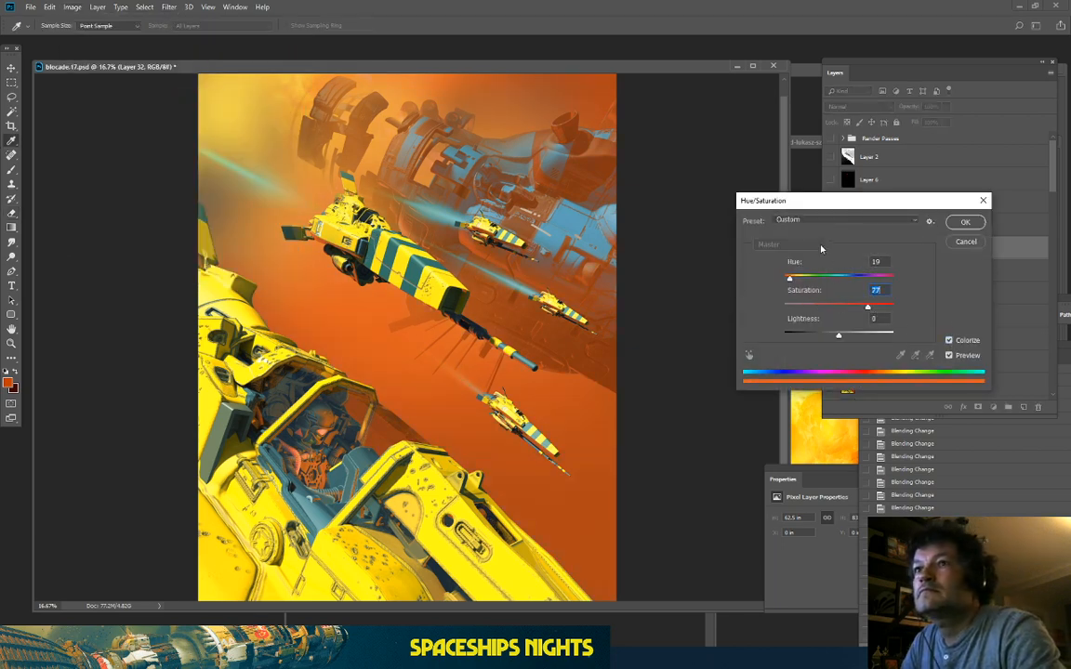
drag(834, 340, 822, 343)
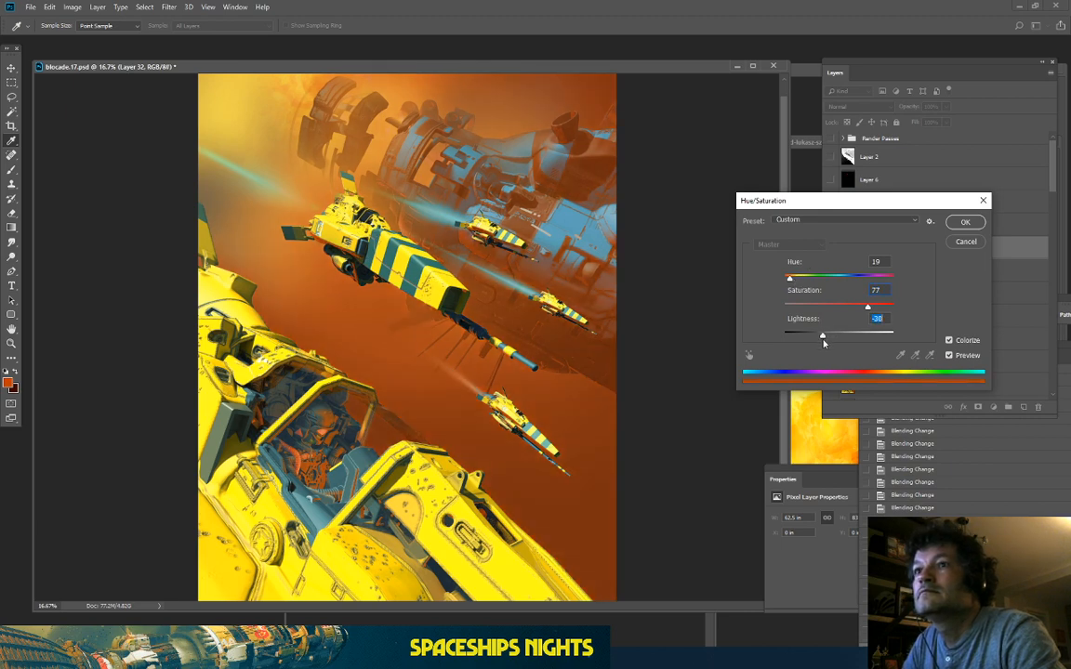
drag(868, 308, 891, 307)
mouse_move(791, 278)
mouse_down()
mouse_move(805, 280)
mouse_move(789, 289)
mouse_up()
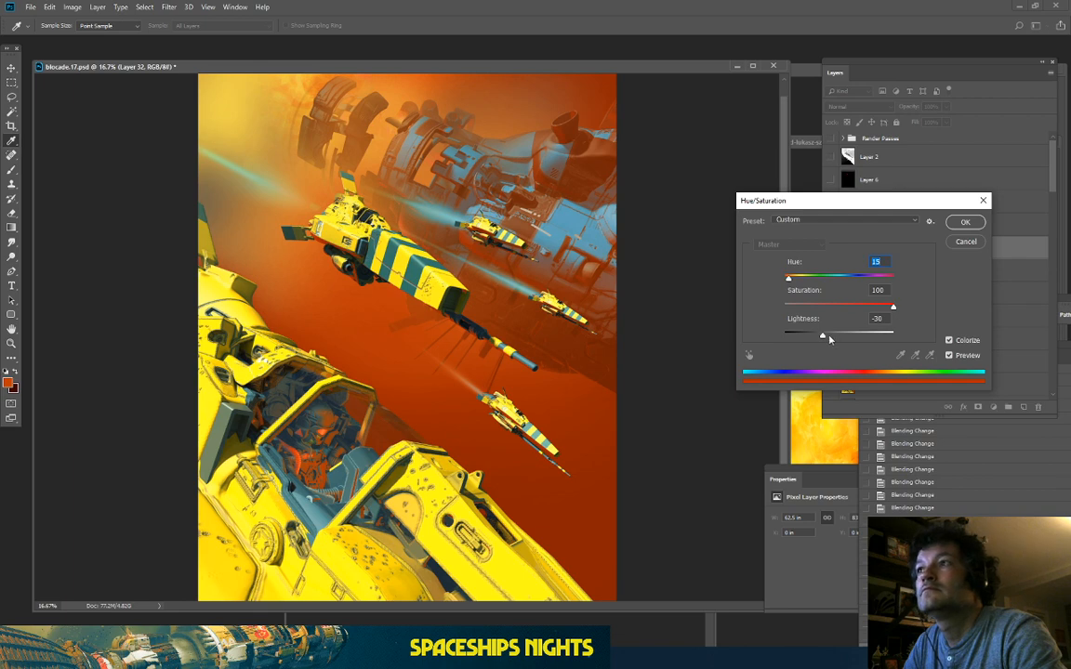
drag(823, 335, 834, 337)
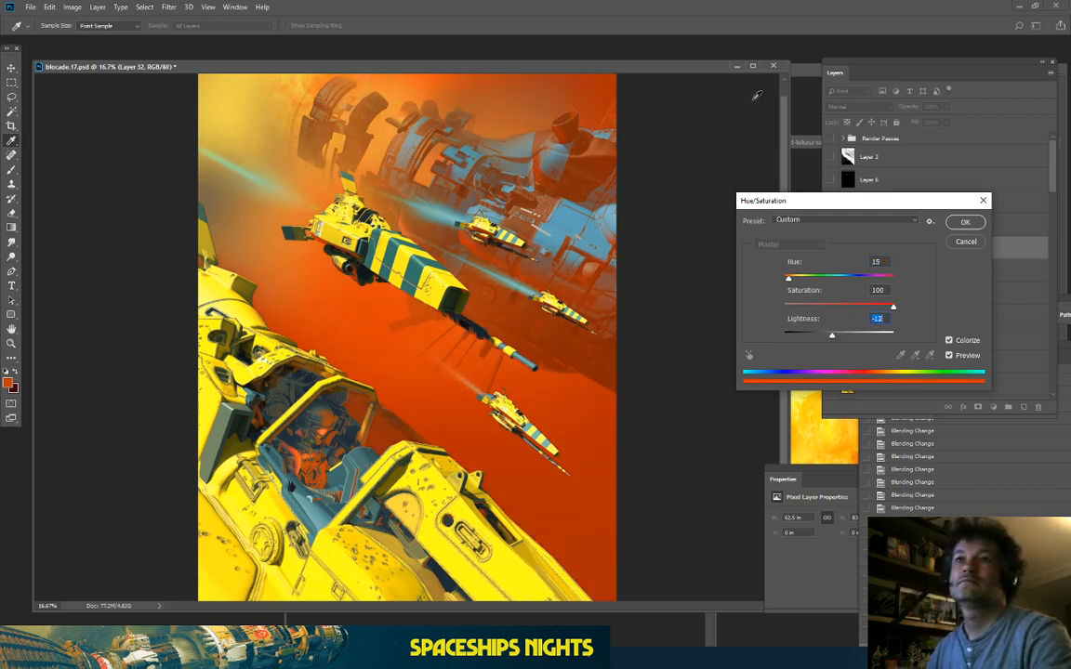
Step: Refine to Hue 15, Saturation 88, Lightness -12, toggling Preview to compare
click(950, 357)
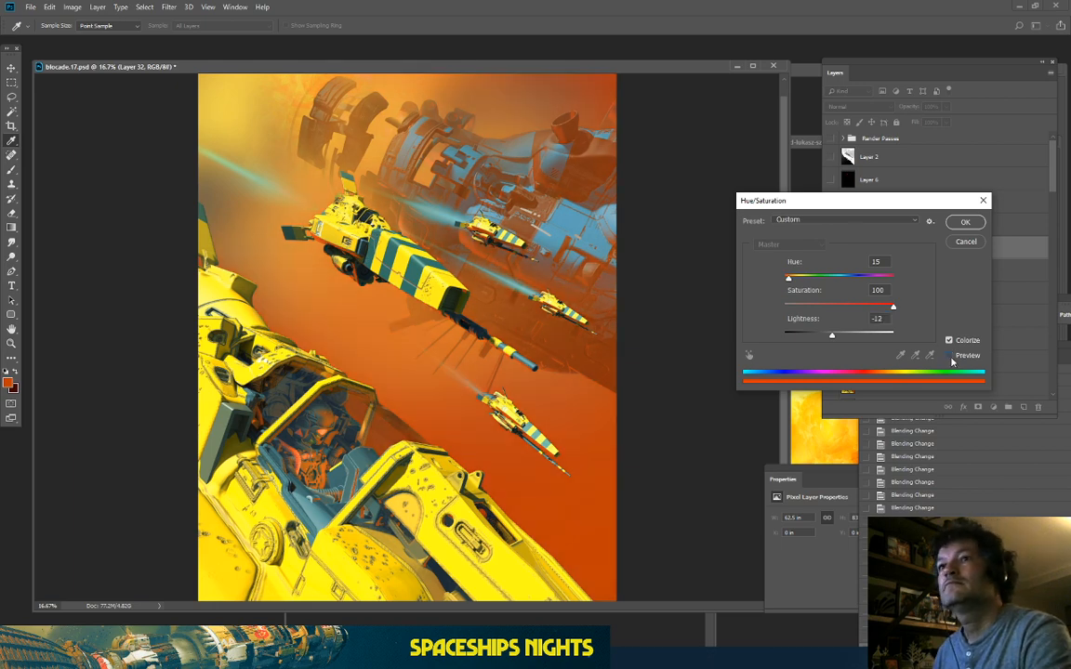
click(950, 358)
click(950, 359)
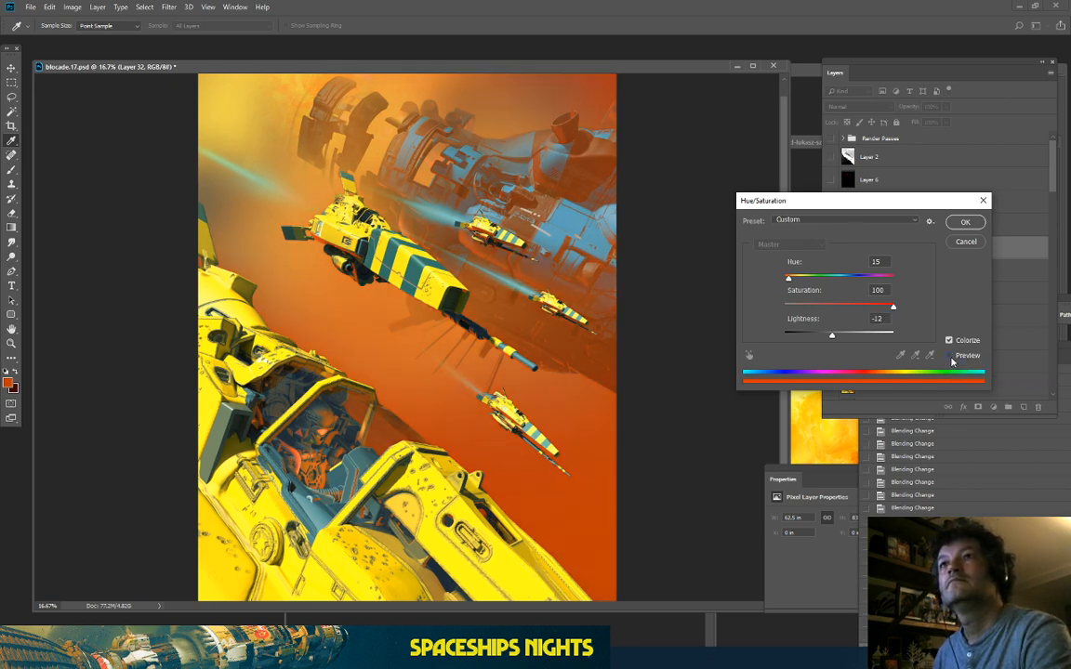
click(950, 358)
click(950, 359)
click(950, 358)
click(950, 358)
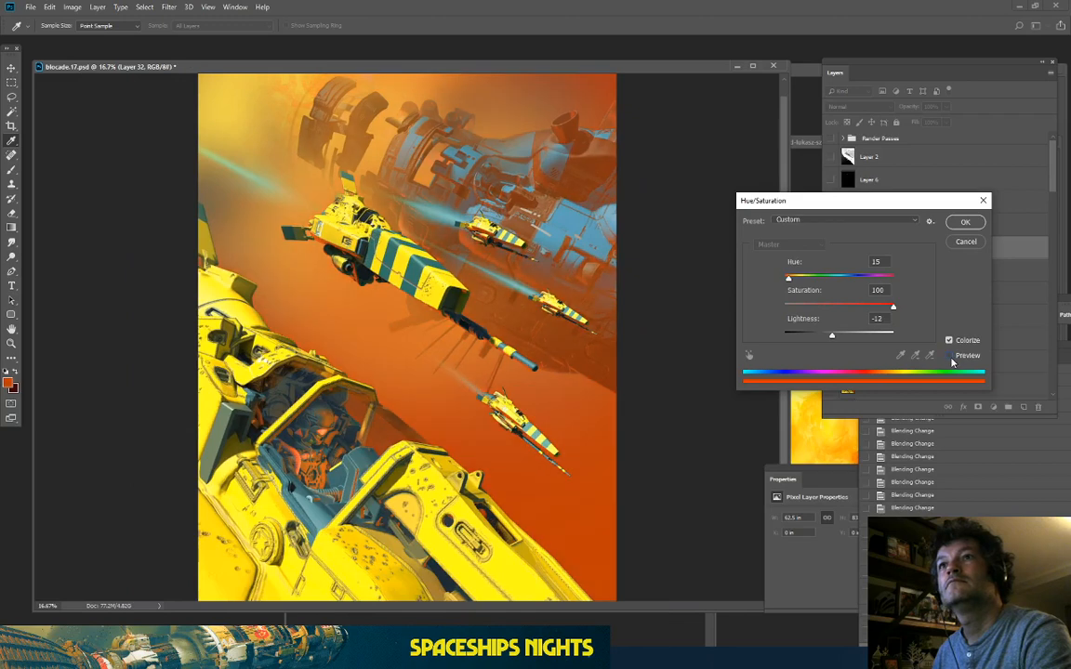
click(950, 359)
drag(893, 307, 880, 308)
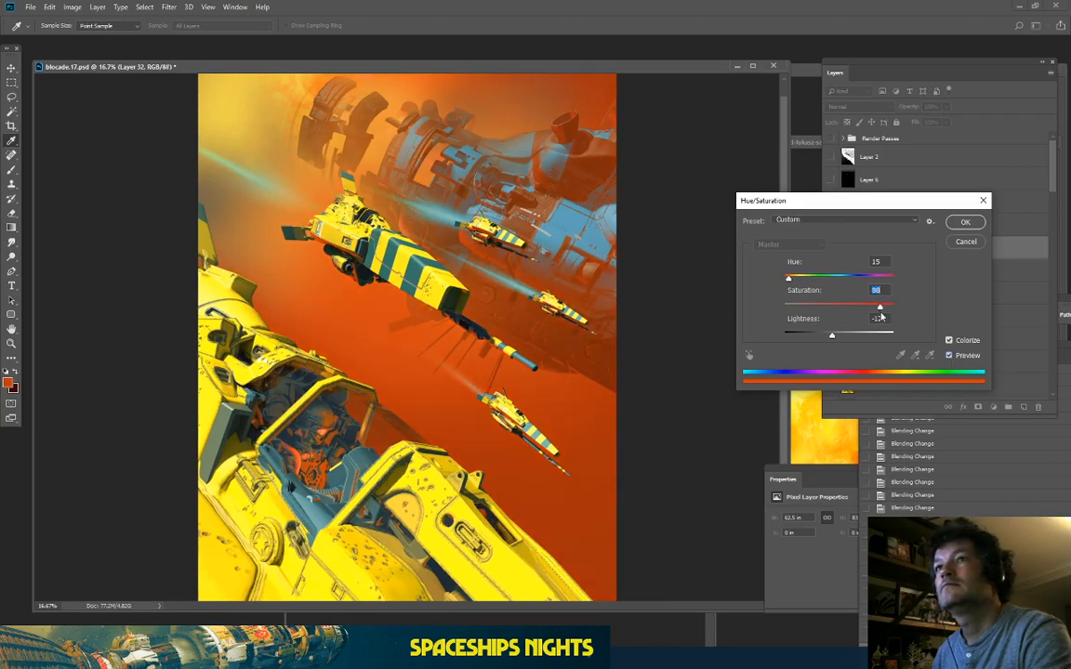
drag(788, 279, 791, 280)
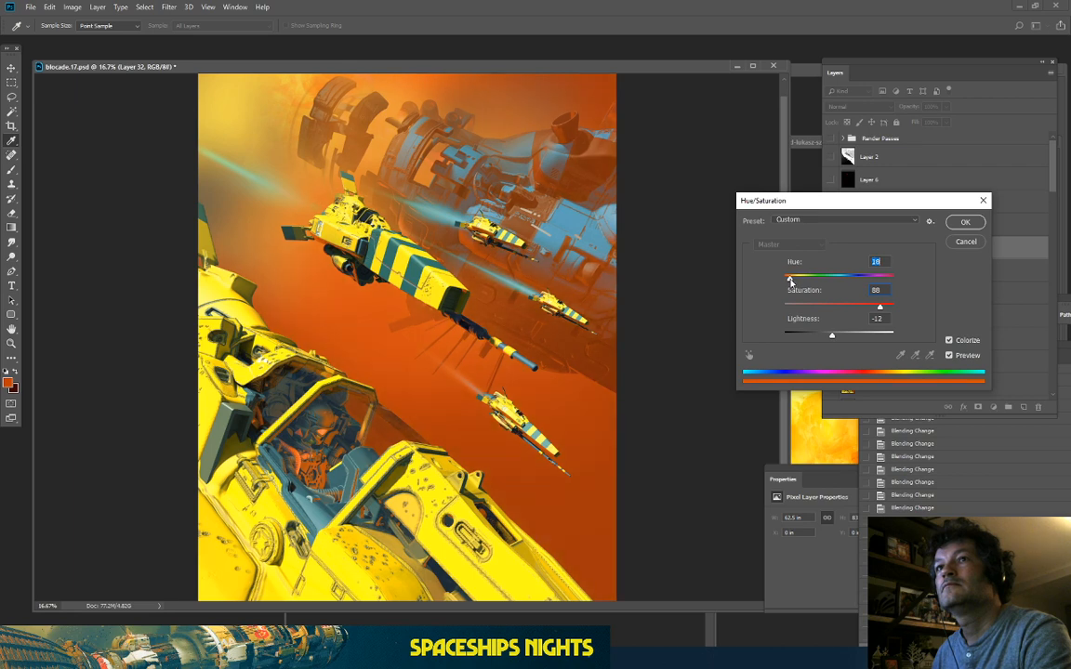
drag(790, 281, 789, 285)
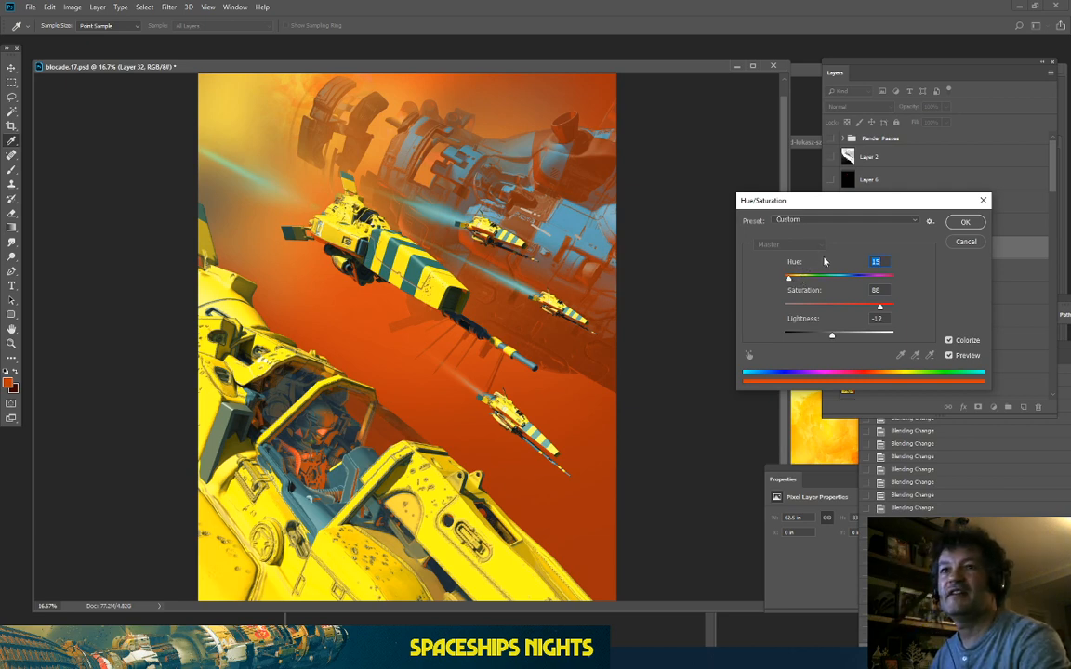
click(949, 356)
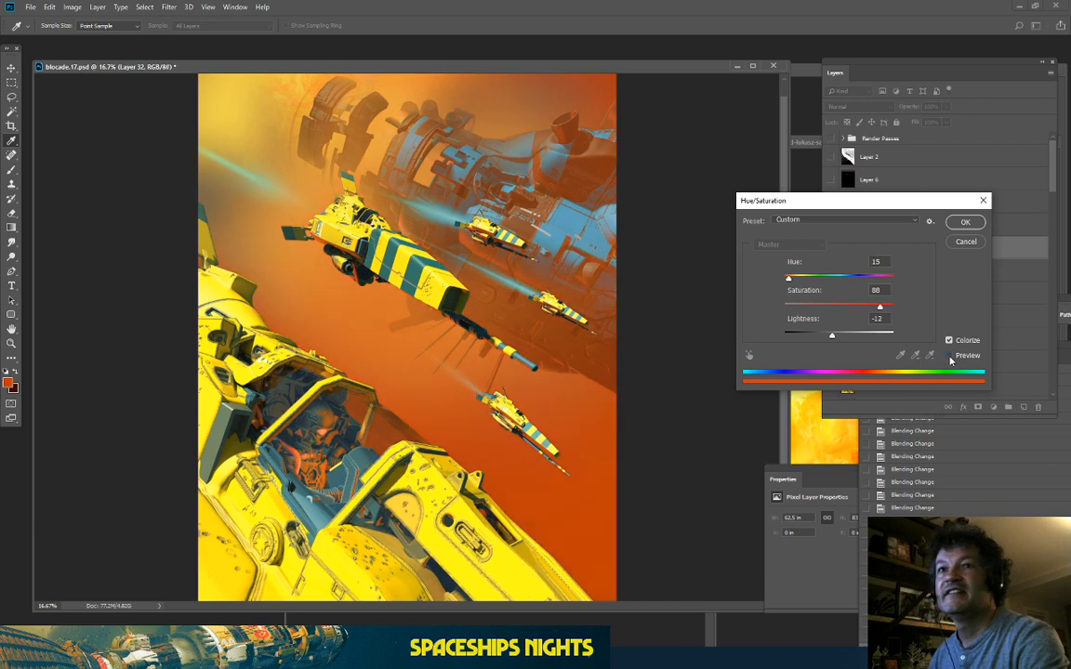
click(949, 356)
click(949, 356)
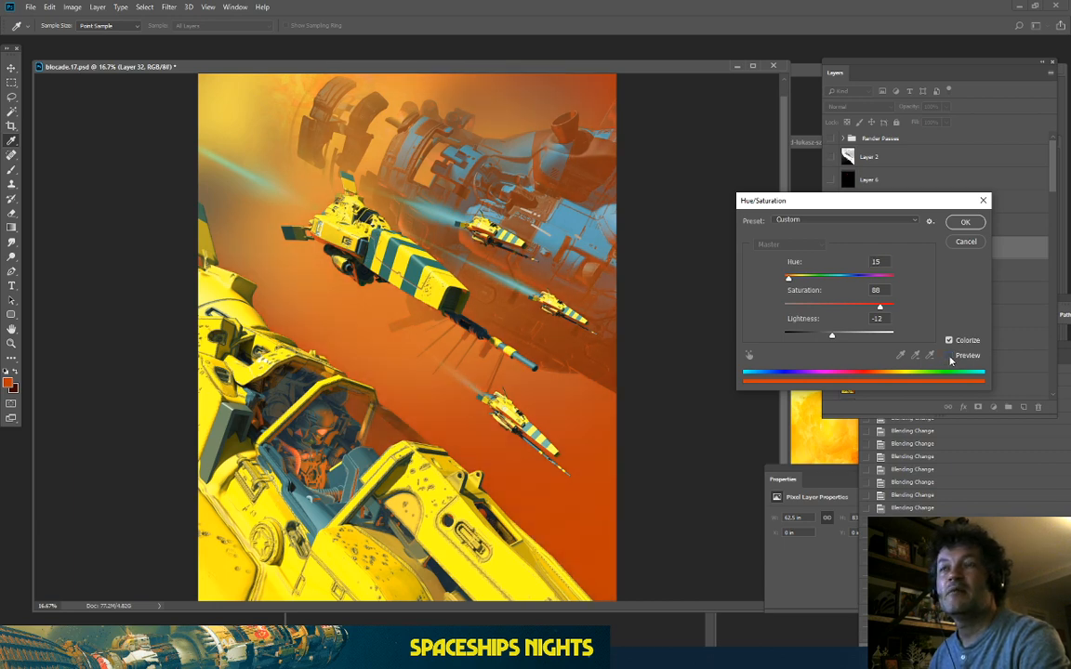
click(949, 356)
click(949, 356)
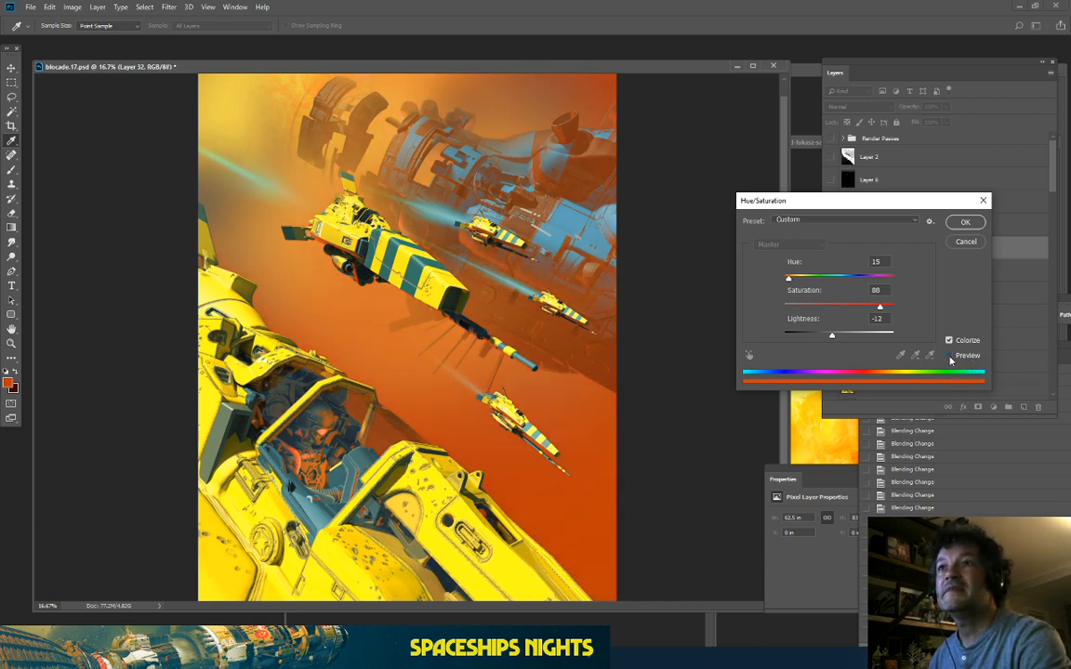
click(949, 356)
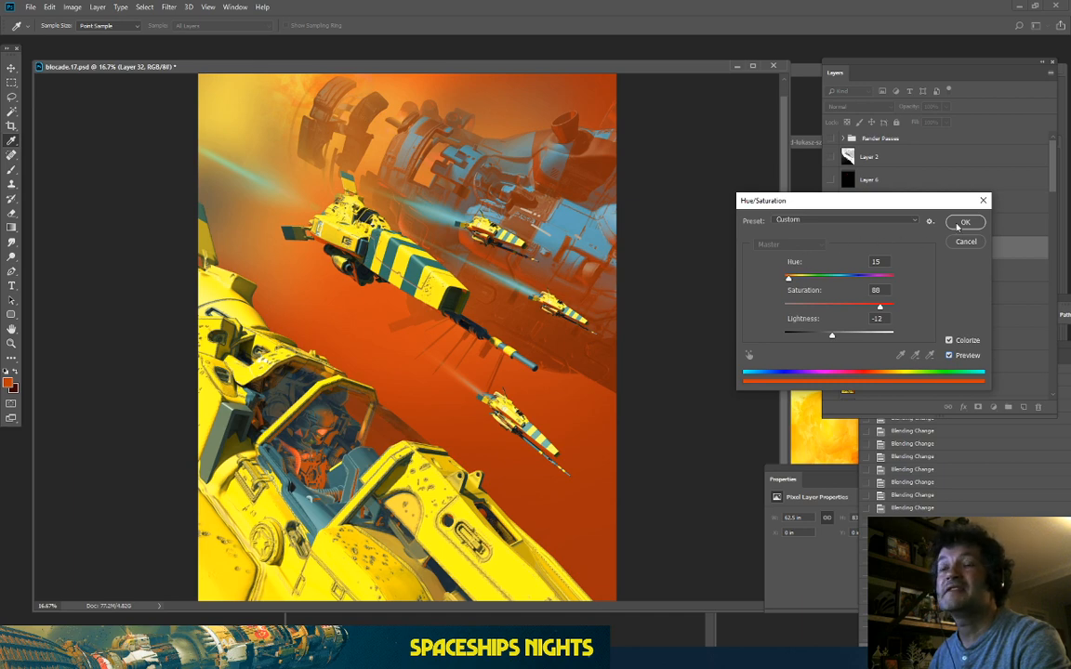
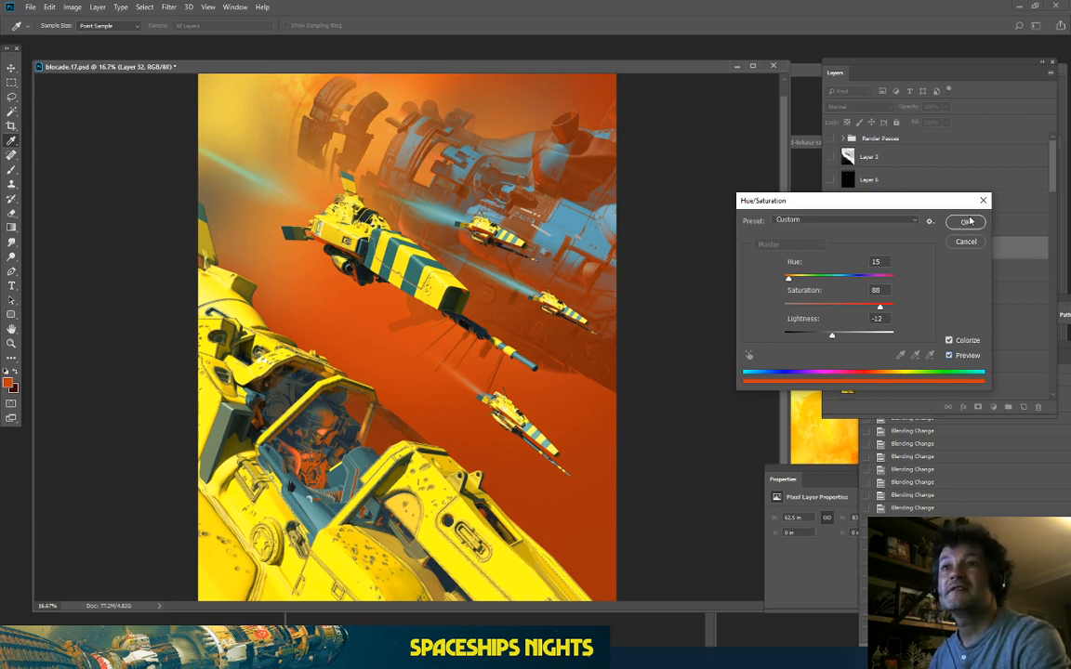
Step: Compare Layer 32's orange colorize against the original by toggling Preview and trying a brighter lightness
click(949, 357)
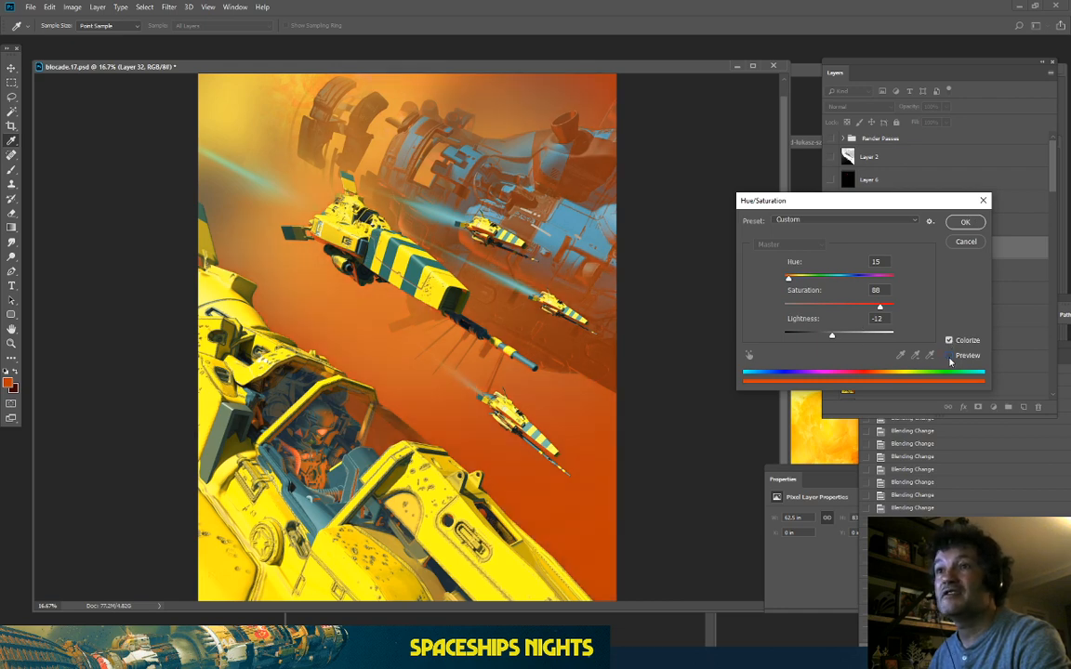
key(ctrl+plus)
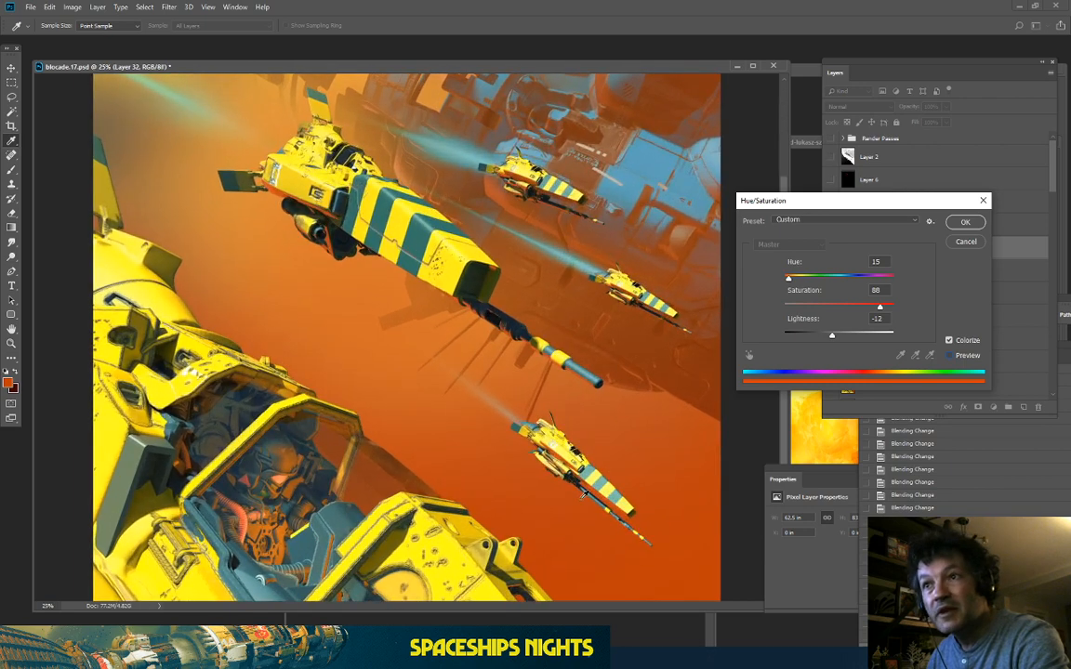
key(p)
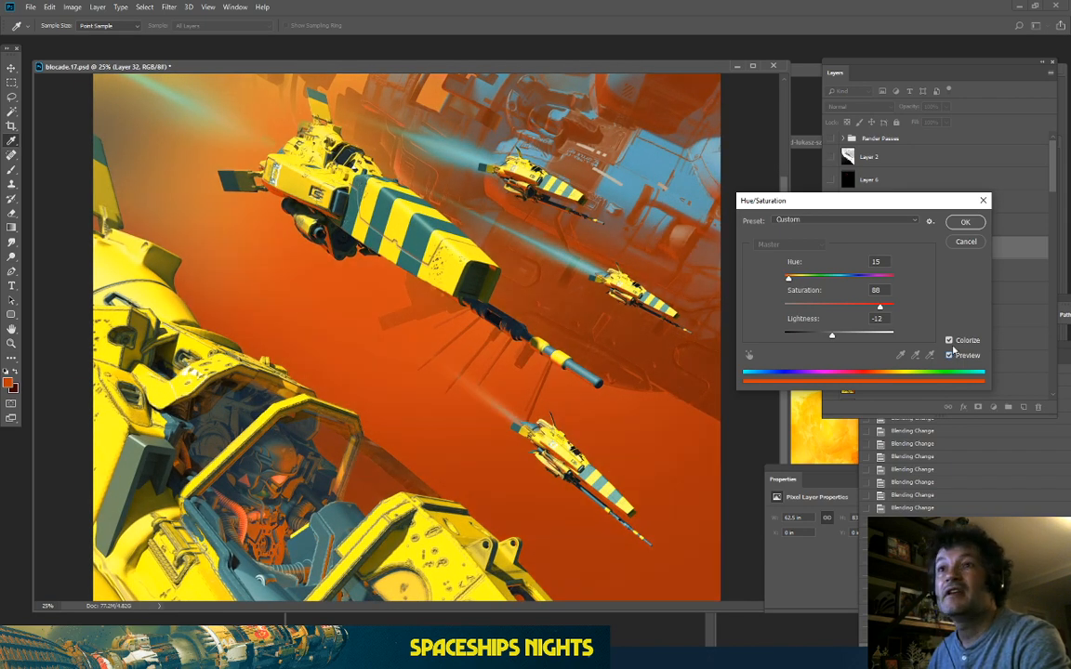
key(ctrl+minus)
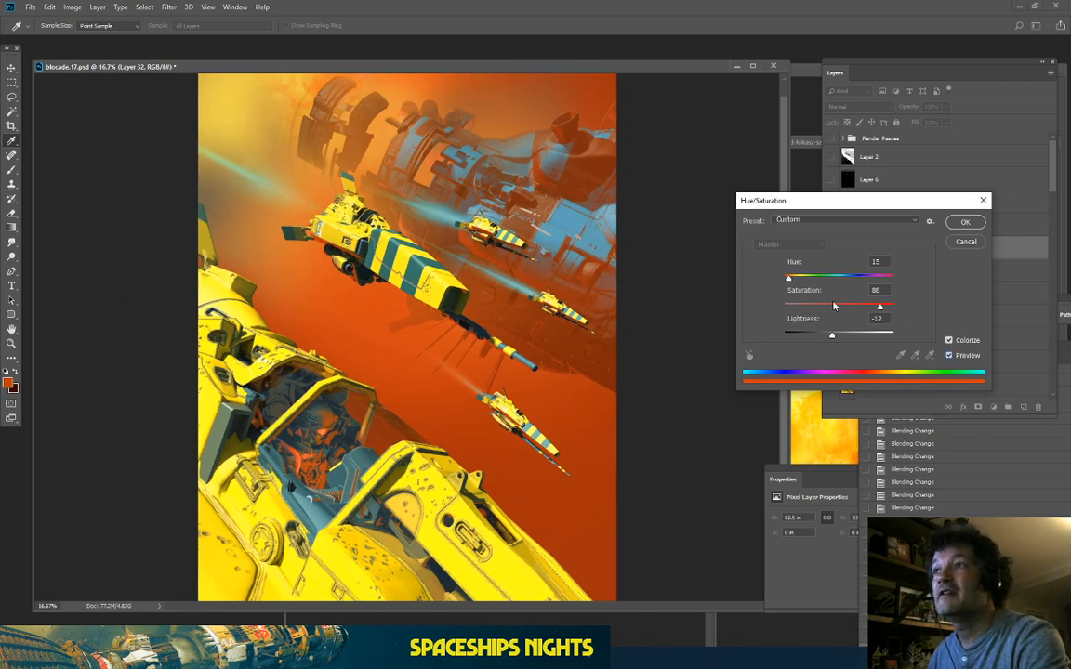
mouse_move(835, 339)
mouse_down()
mouse_move(825, 337)
mouse_move(849, 337)
mouse_move(840, 343)
mouse_up()
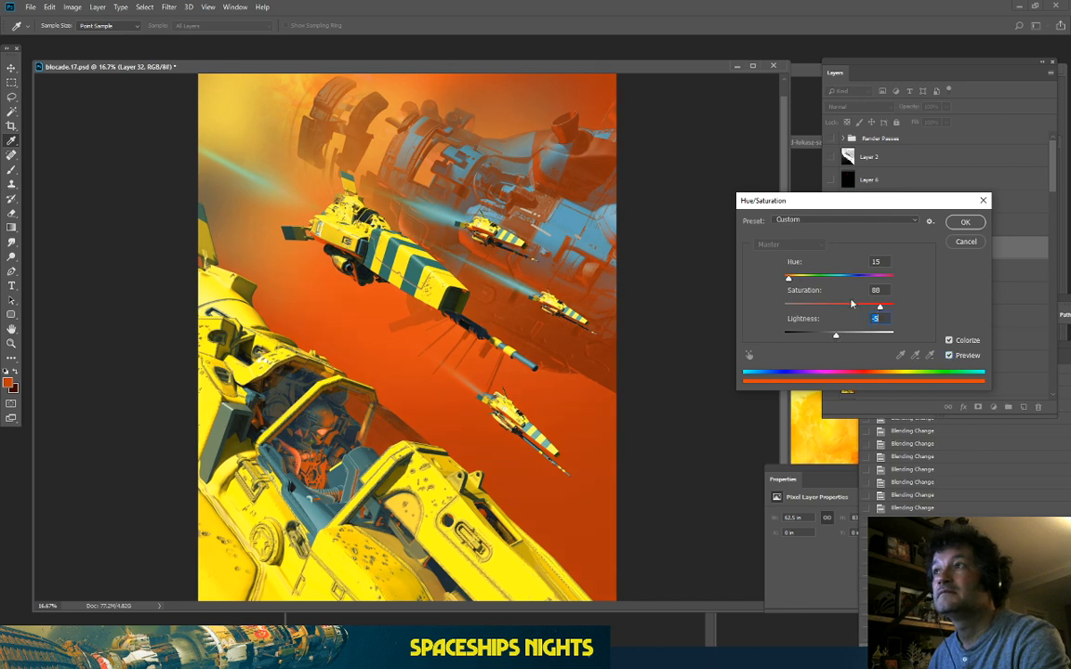
click(949, 358)
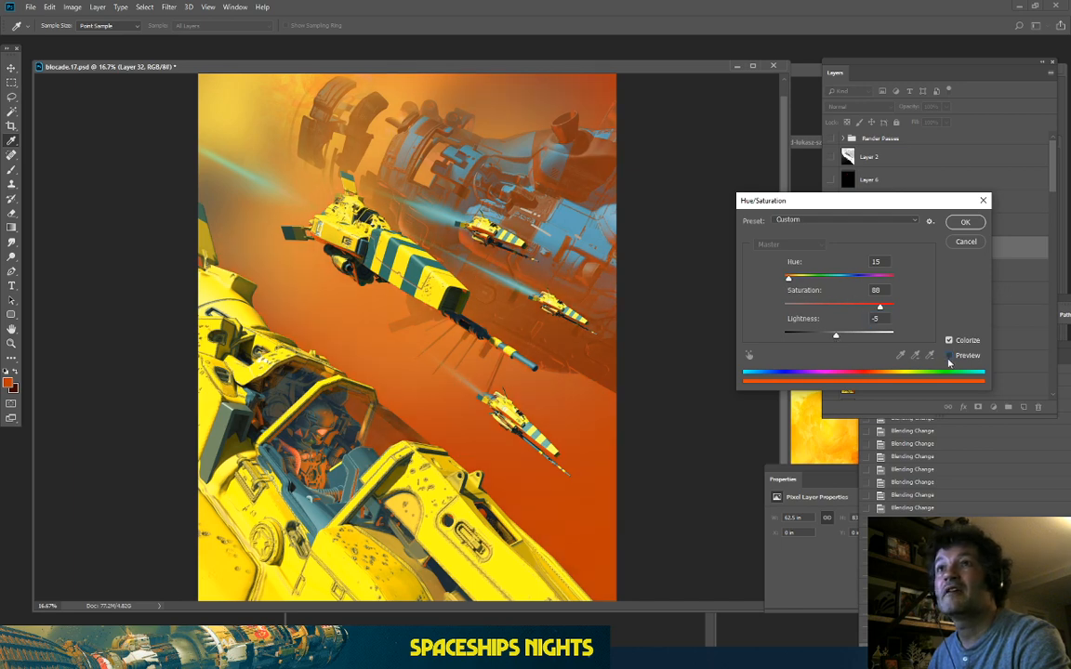
click(949, 358)
click(949, 358)
click(949, 359)
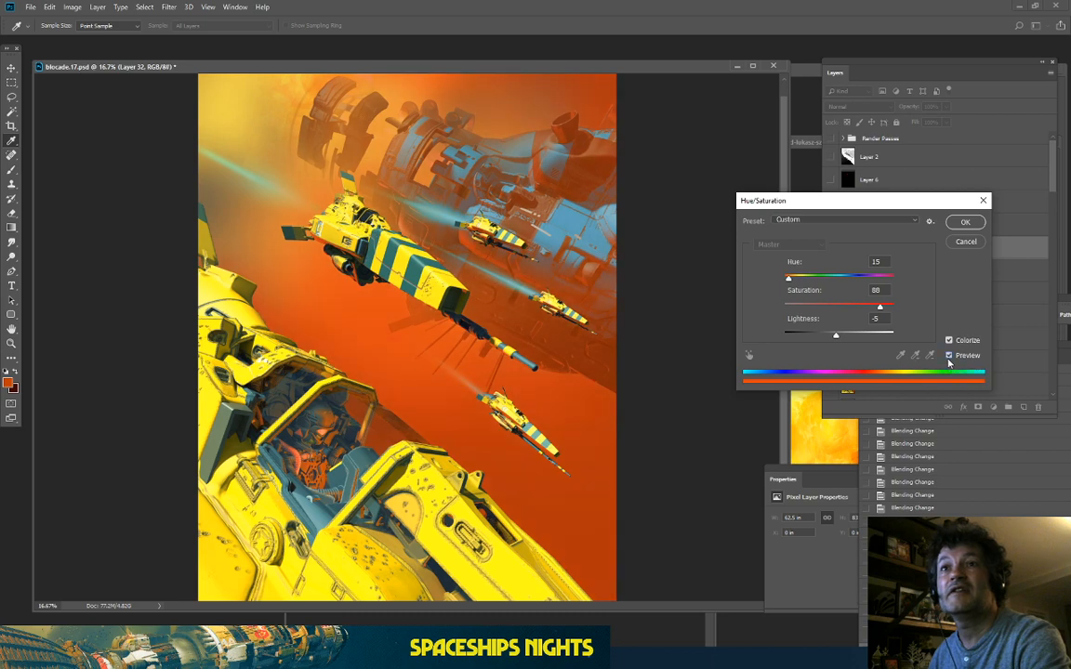
click(949, 359)
click(949, 359)
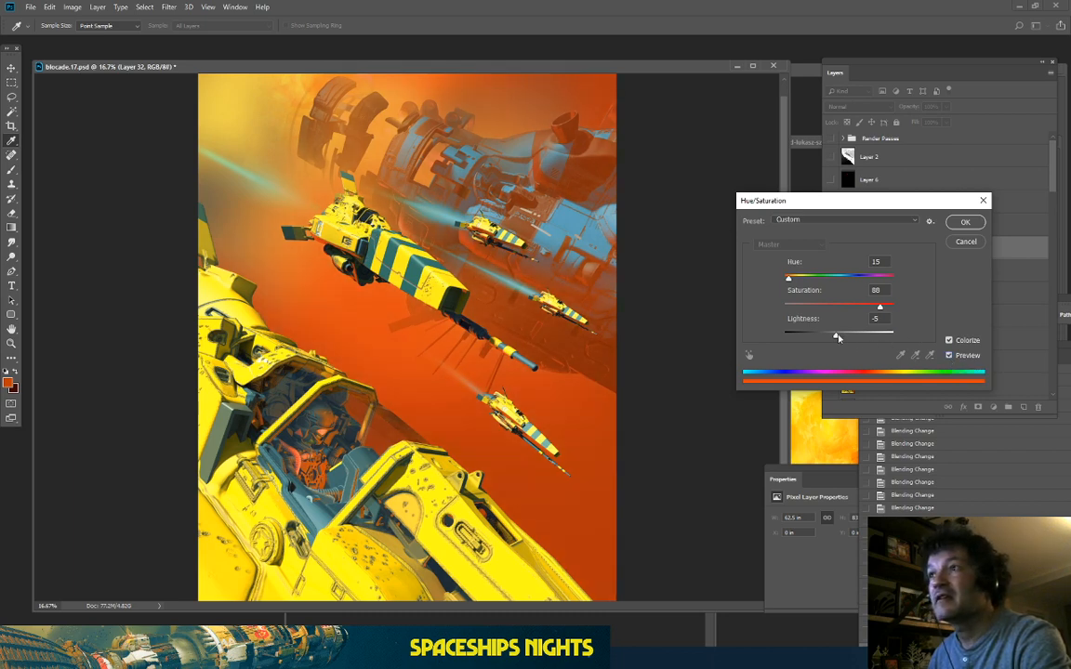
Step: Settle on Hue 15, Saturation 100, Lightness -14 and apply the colorize to Layer 32
mouse_move(837, 338)
mouse_down()
mouse_move(784, 336)
mouse_move(840, 337)
mouse_up()
mouse_move(788, 279)
mouse_down()
mouse_move(910, 284)
mouse_move(761, 282)
mouse_move(789, 284)
mouse_up()
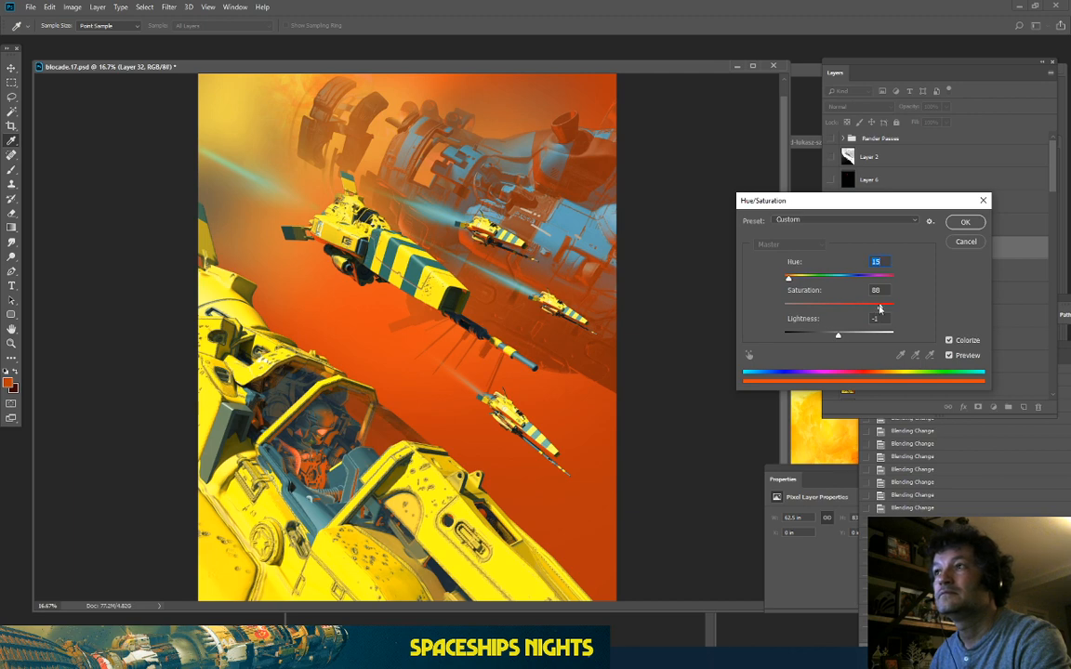
mouse_move(879, 308)
mouse_down()
mouse_move(865, 307)
mouse_move(898, 316)
mouse_up()
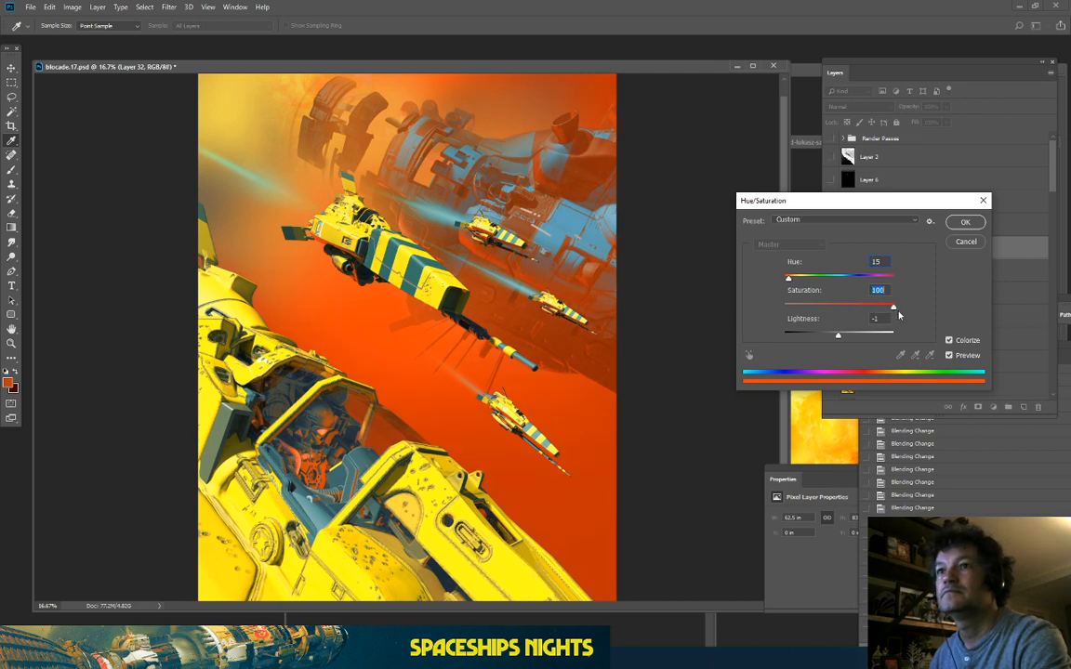
drag(837, 336, 828, 343)
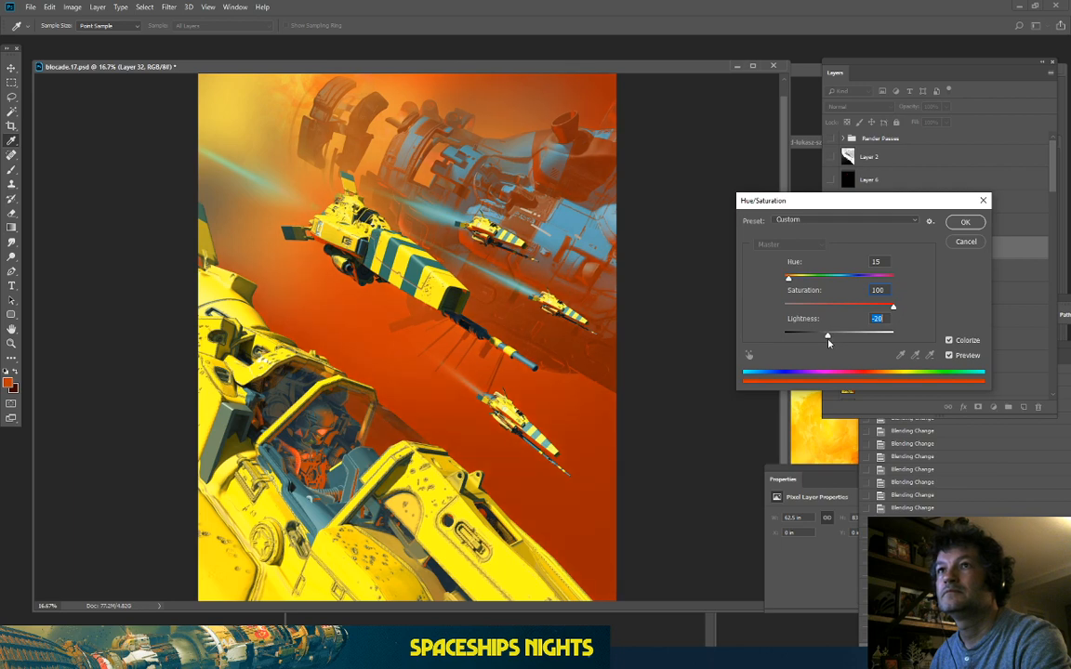
click(965, 224)
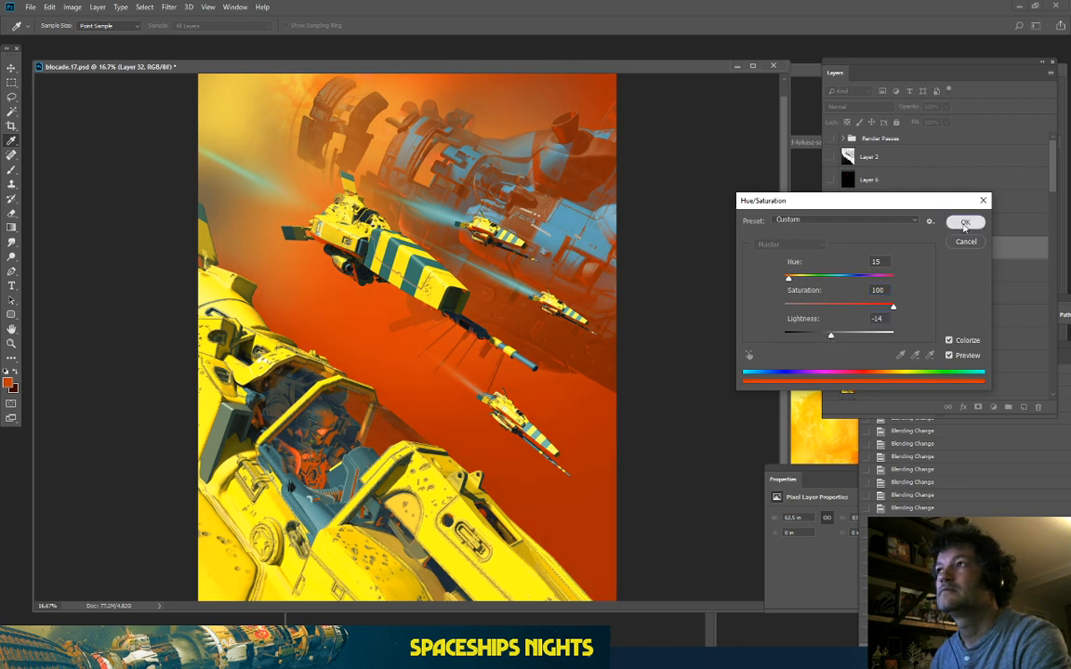
key(ctrl+minus)
key(ctrl+minus)
key(ctrl+minus)
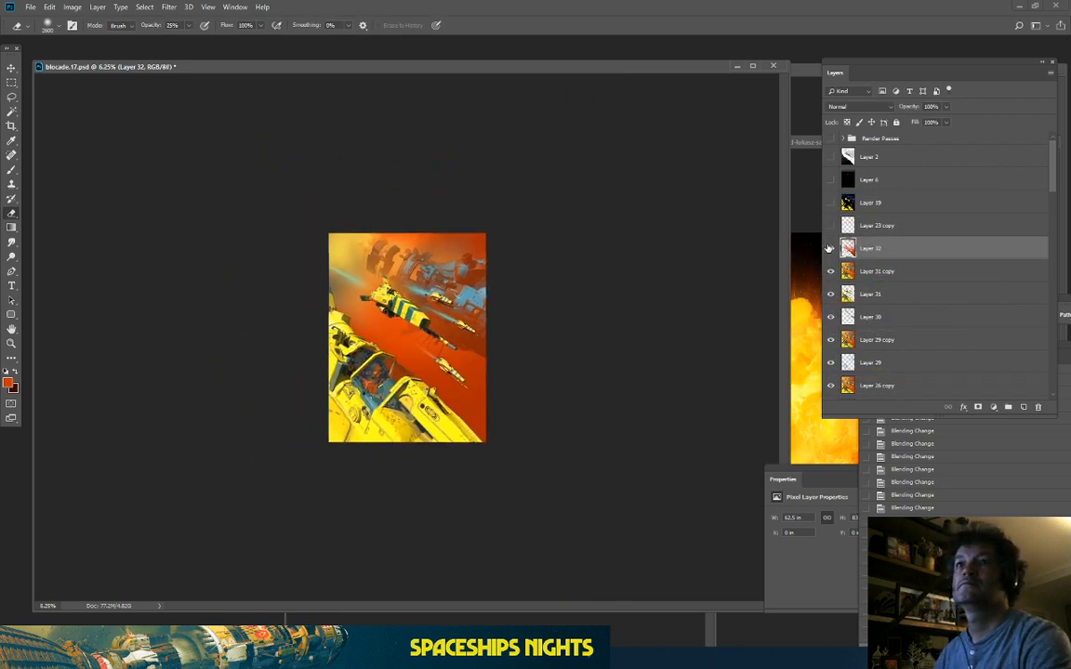
Step: Toggle Layer 32's visibility on and off to compare the red-orange tint
key(ctrl+plus)
key(ctrl+plus)
click(831, 248)
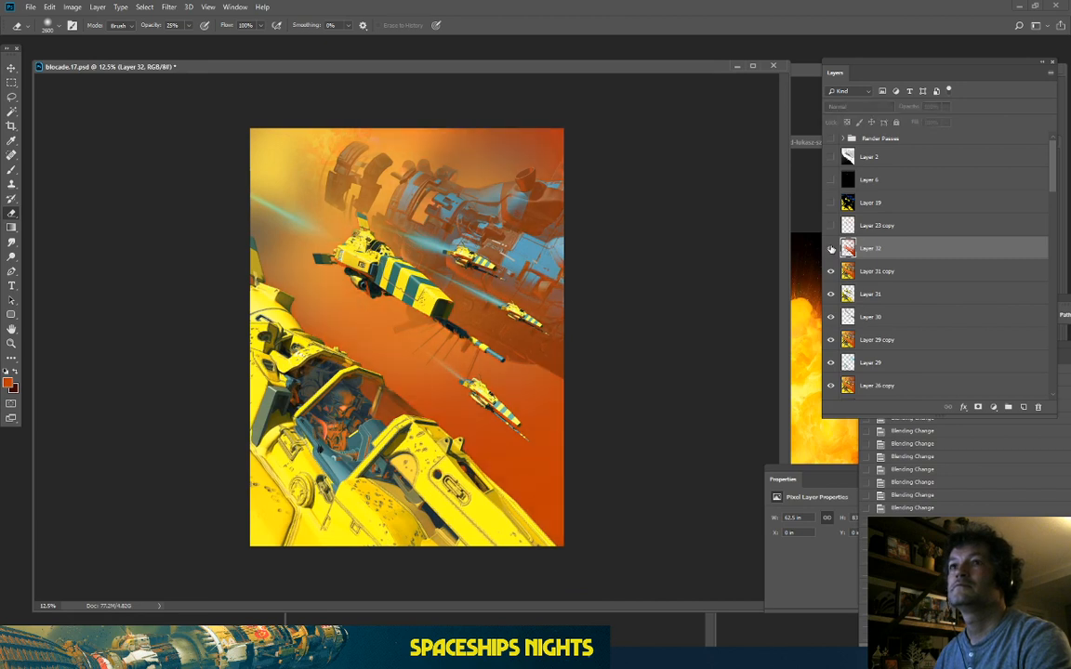
click(831, 248)
click(831, 249)
click(831, 248)
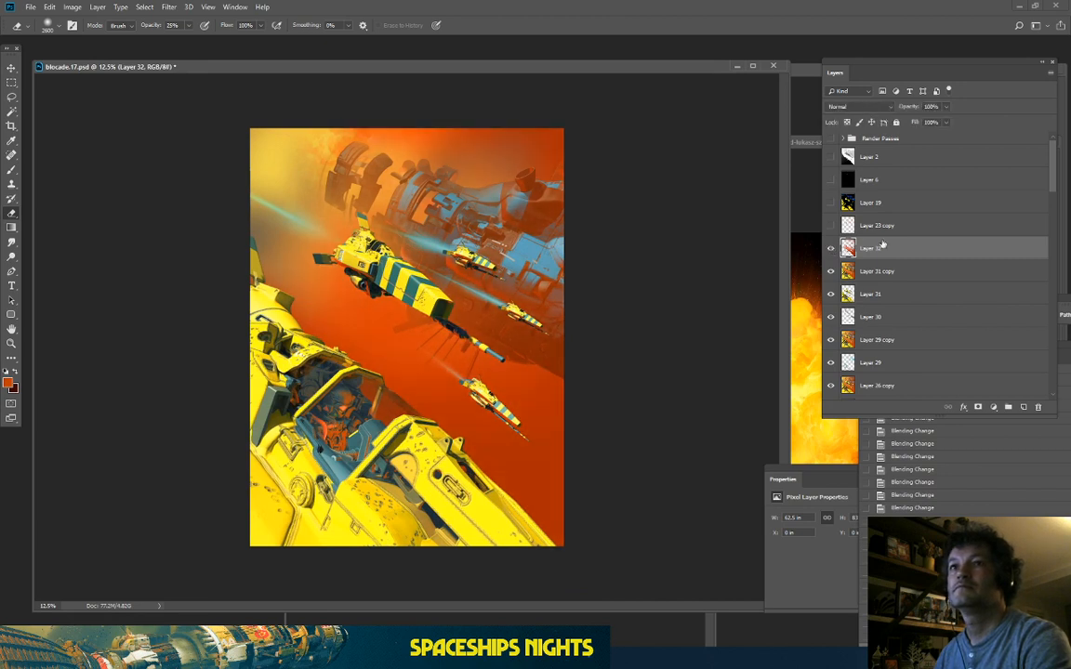
Step: Set Layer 32 to 70% opacity and merge it down into Layer 31 copy
click(946, 108)
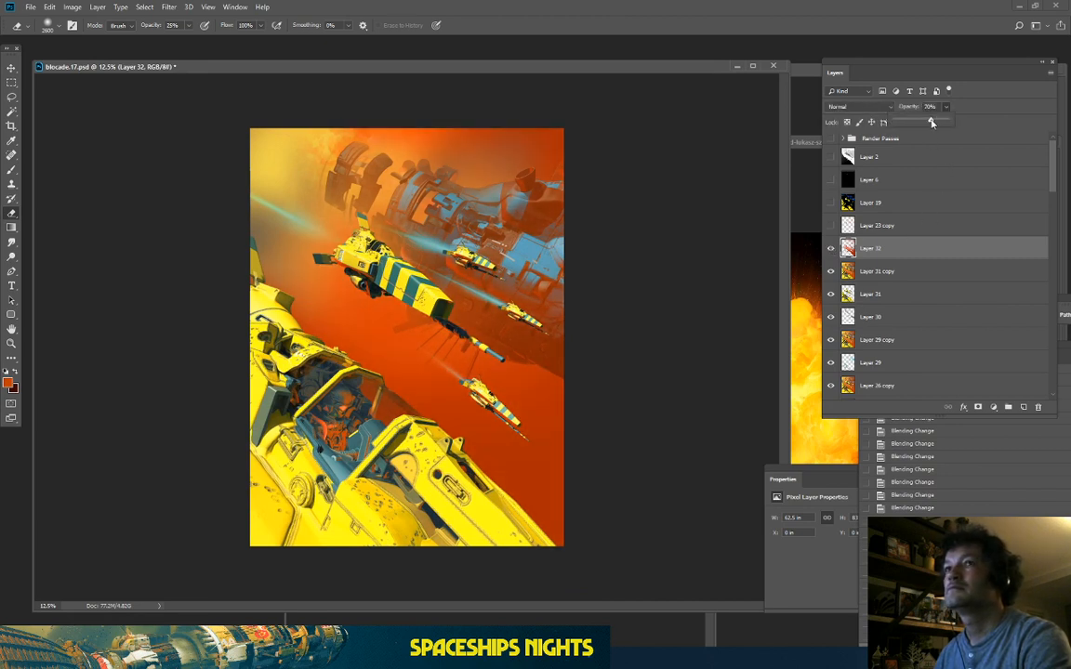
click(931, 121)
right_click(881, 245)
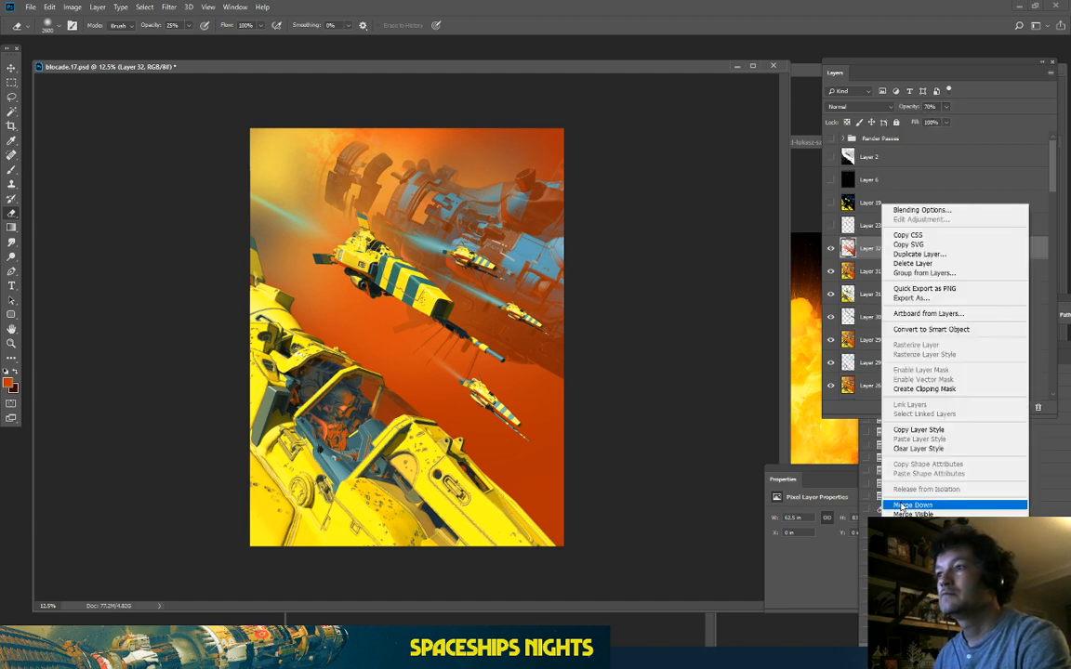
click(918, 504)
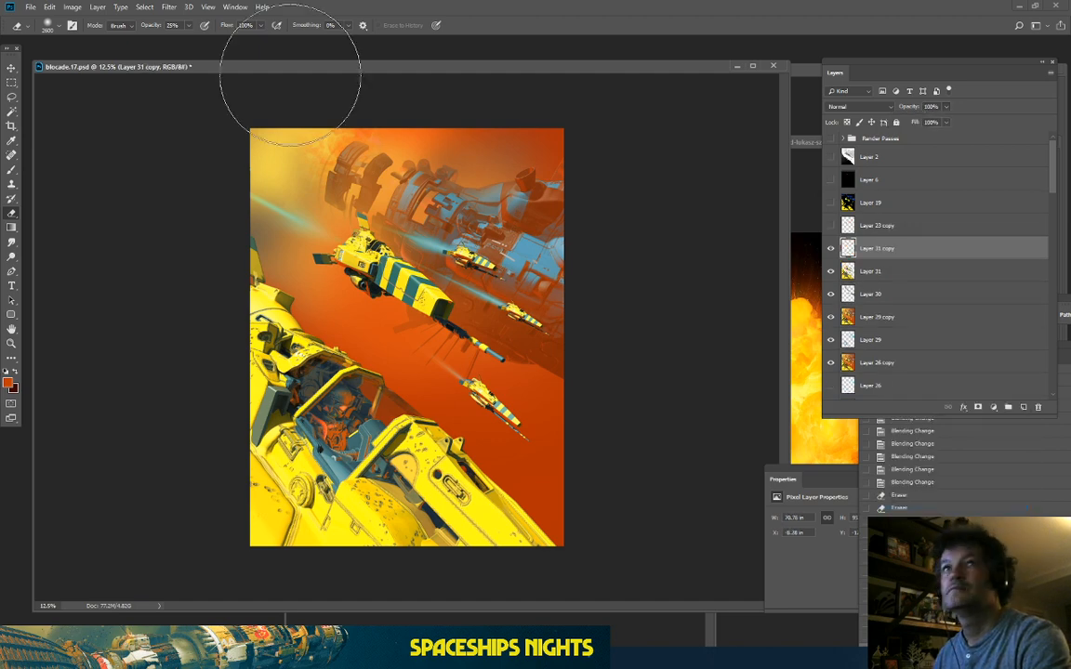
click(146, 7)
Step: Make a Color Range selection from the dark striped gun colour with Fuzziness raised to 177
click(172, 115)
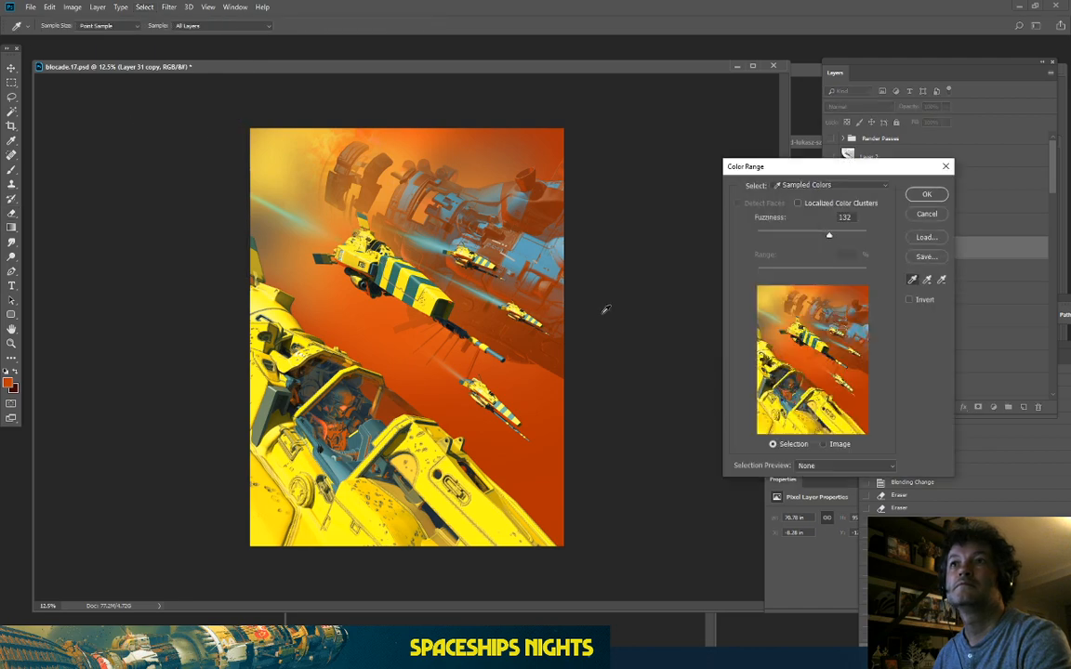
key(ctrl+plus)
key(ctrl+plus)
key(ctrl+plus)
click(433, 355)
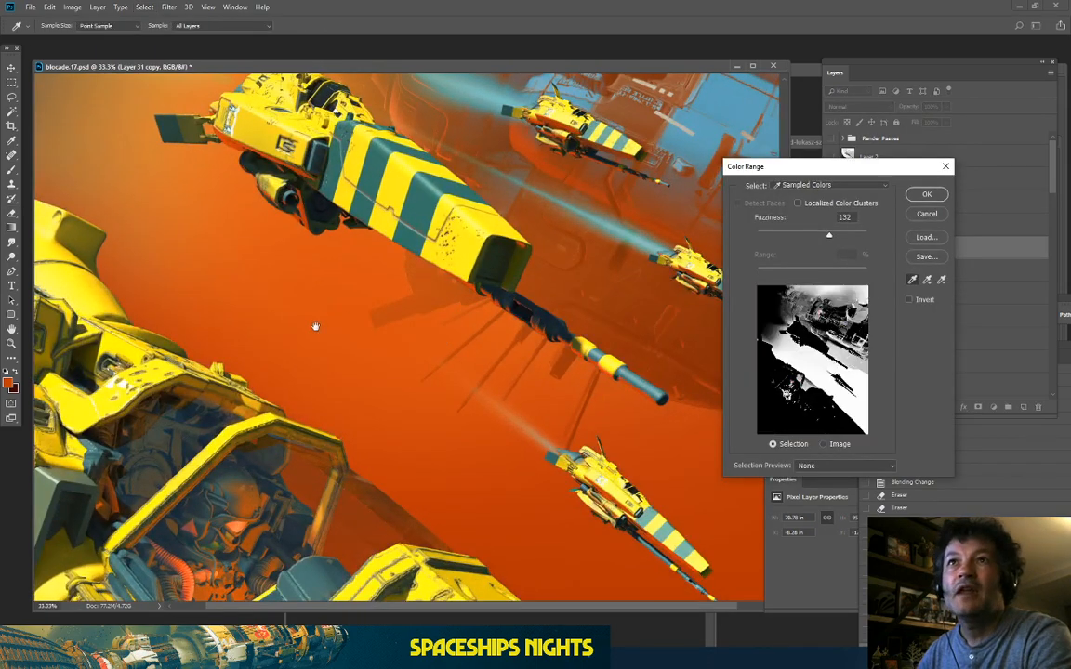
drag(316, 327, 367, 148)
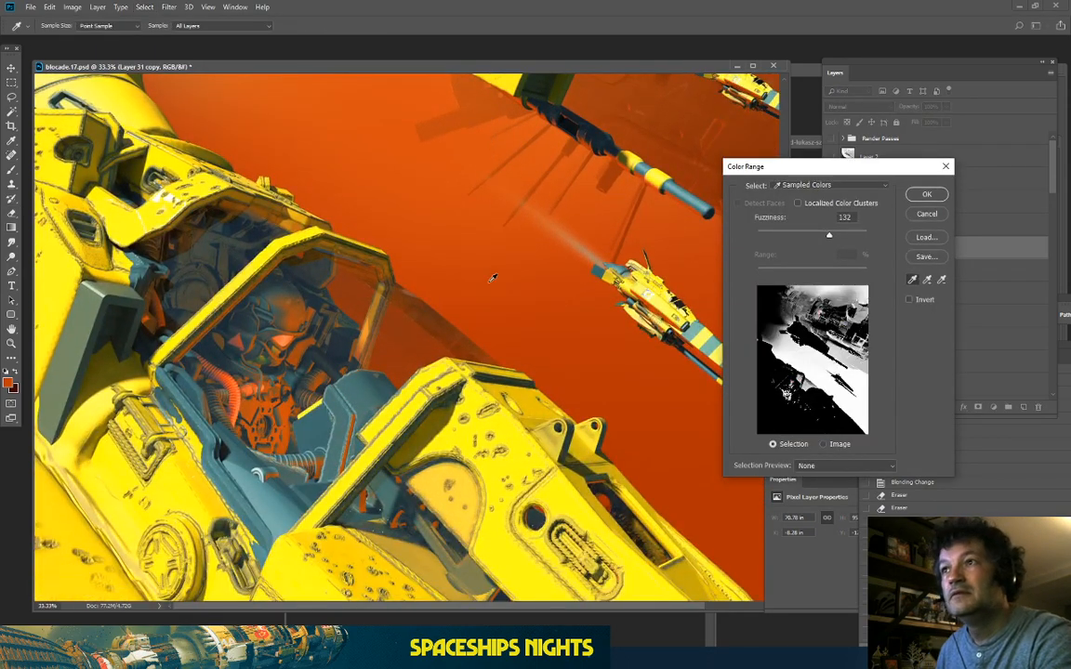
key(ctrl+plus)
key(ctrl+plus)
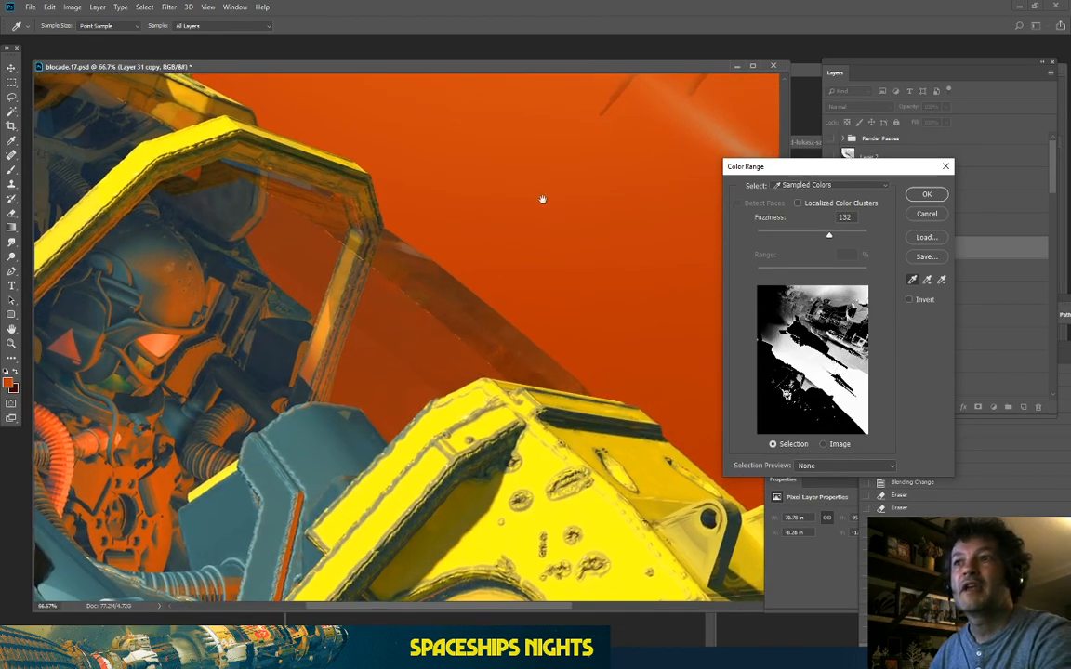
drag(543, 199, 279, 395)
drag(595, 134, 539, 422)
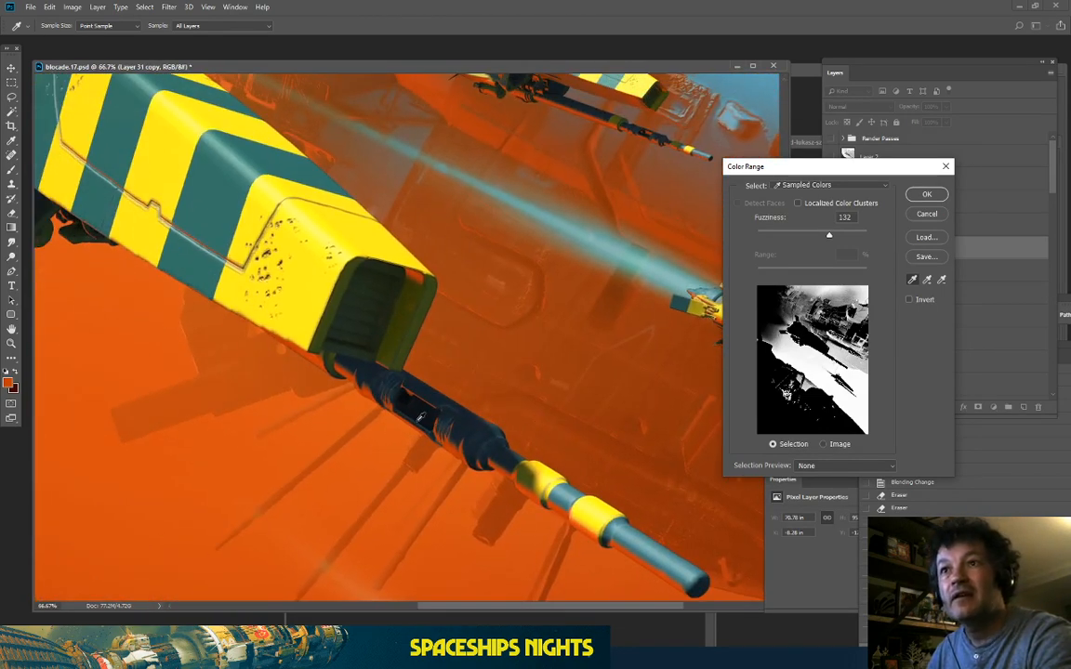
click(408, 398)
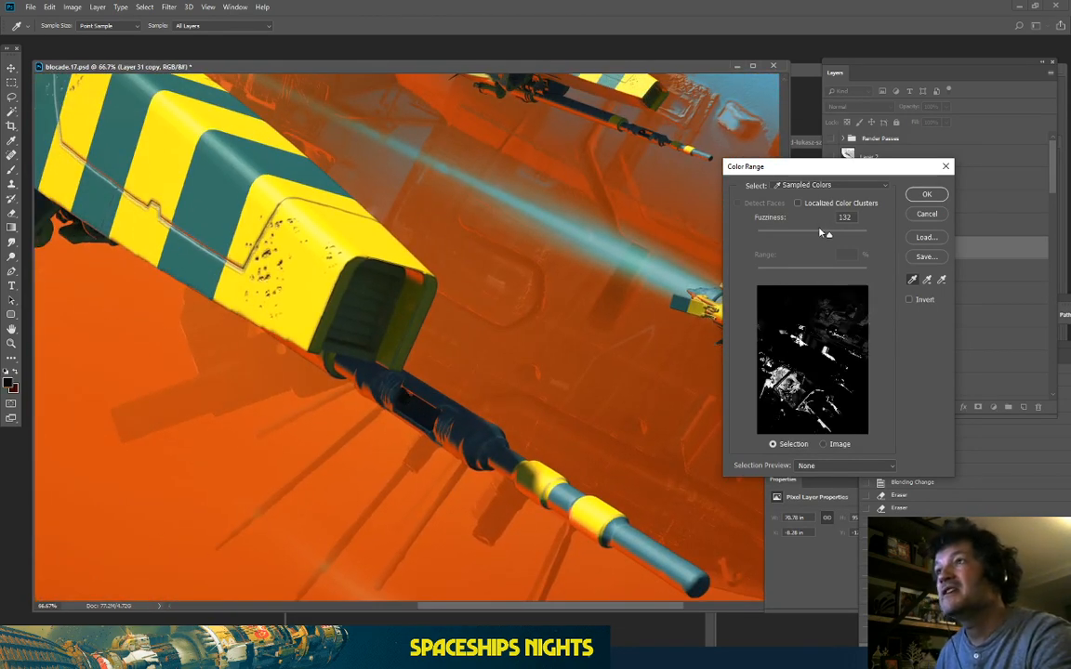
drag(830, 237, 851, 255)
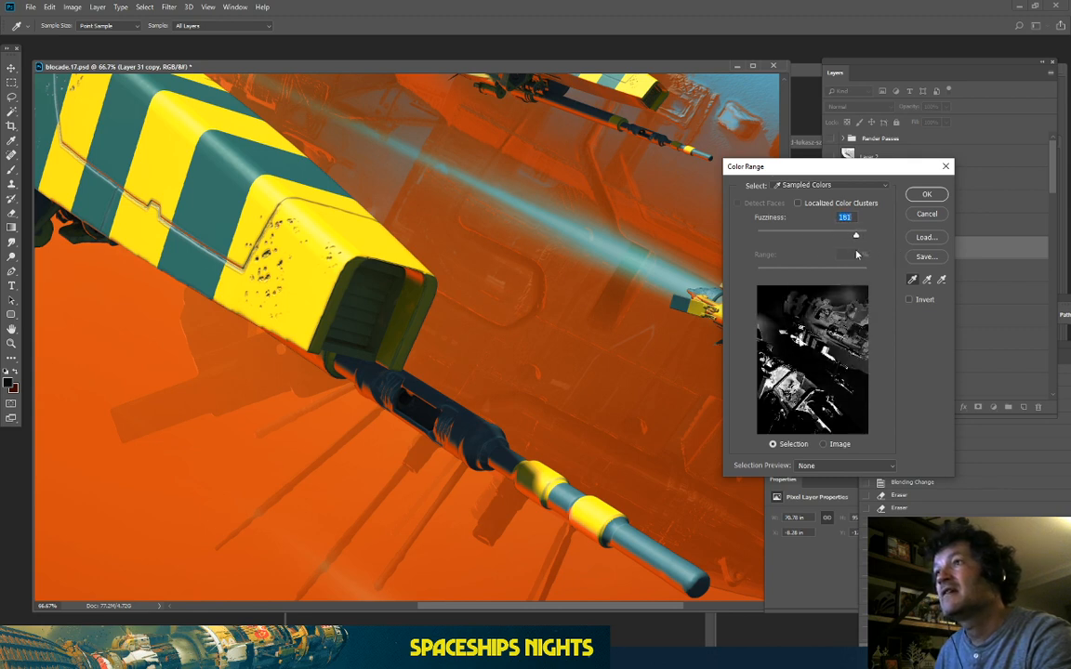
click(921, 195)
Step: Copy the selection onto a new Layer 32 and start a Hue/Saturation adjustment
scroll(432, 242, down, 5)
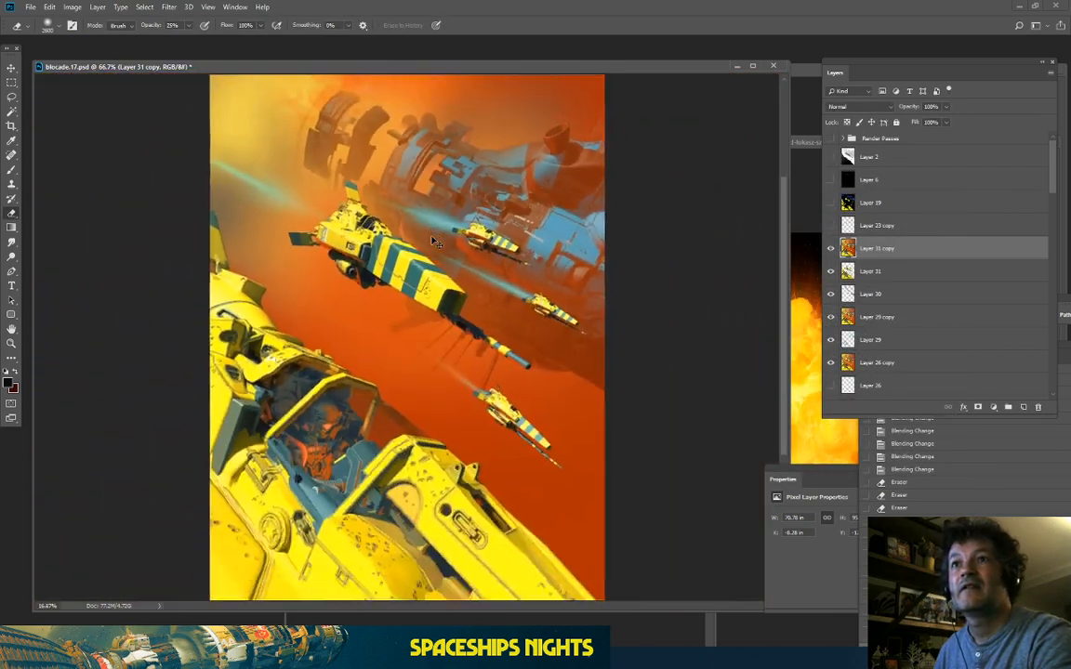
key(ctrl+plus)
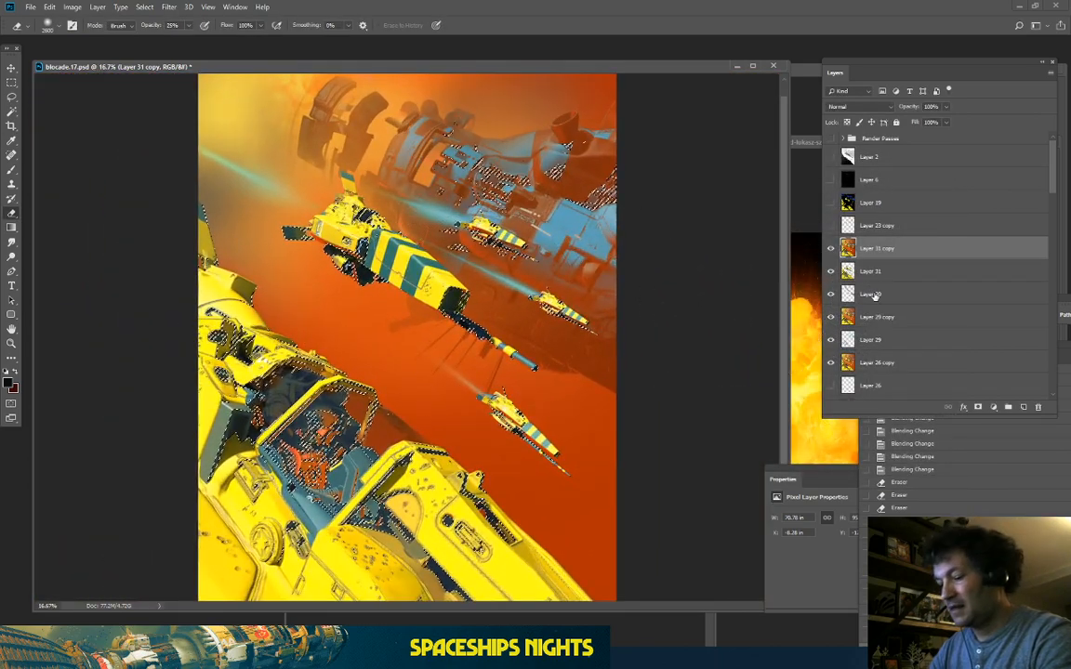
key(ctrl+j)
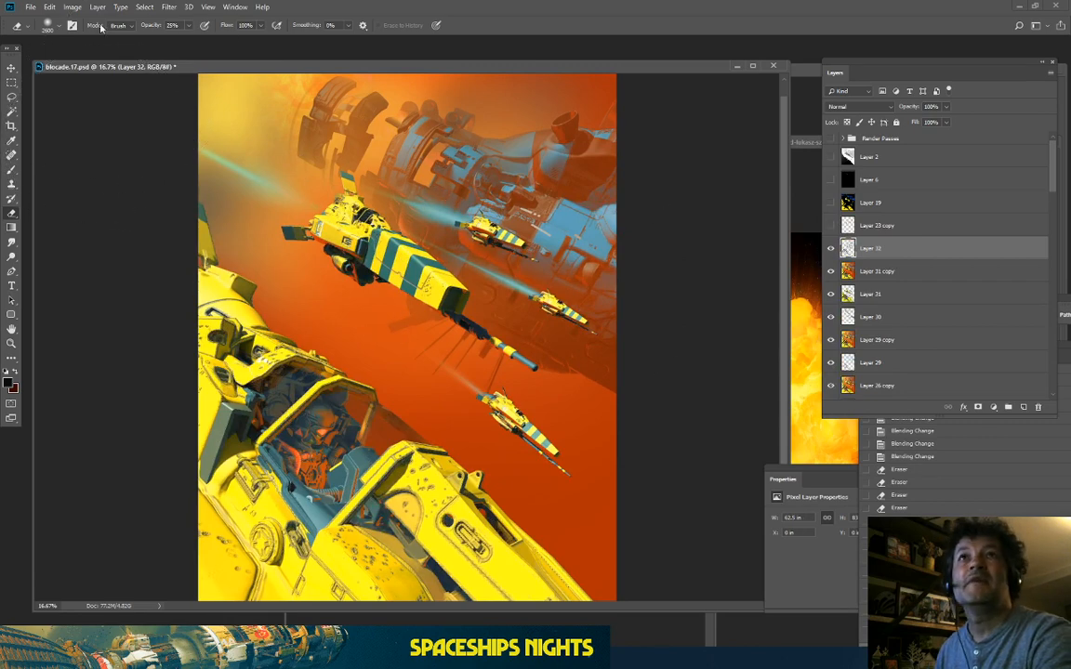
click(72, 6)
mouse_move(84, 39)
click(223, 95)
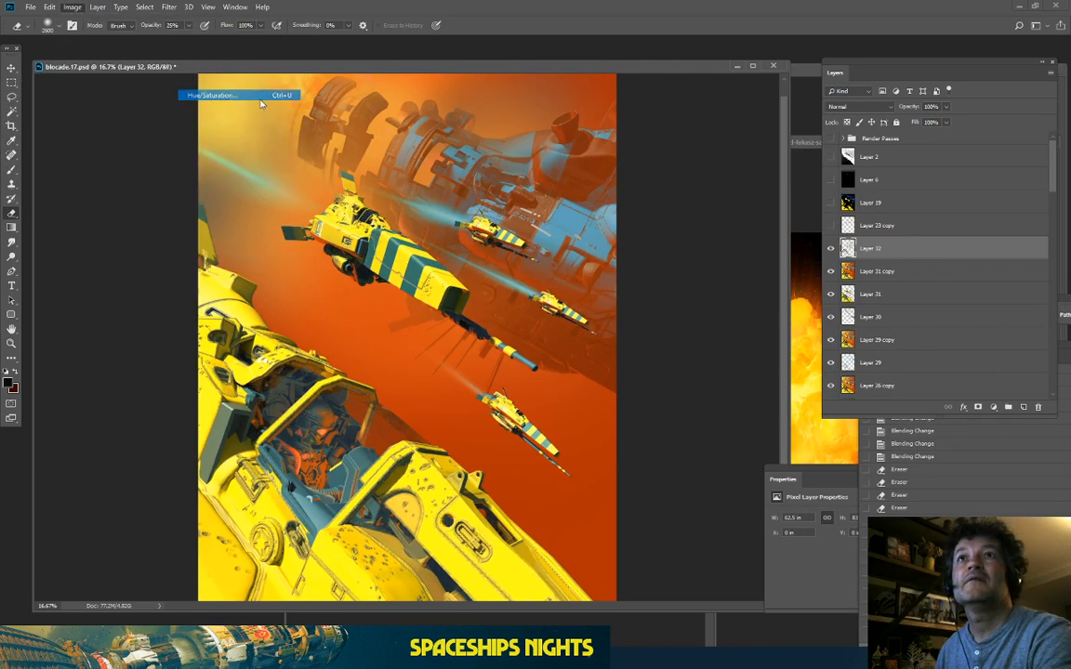
Step: Colorize the new layer, shifting the hue toward cyan and darkening Lightness to -20
click(950, 341)
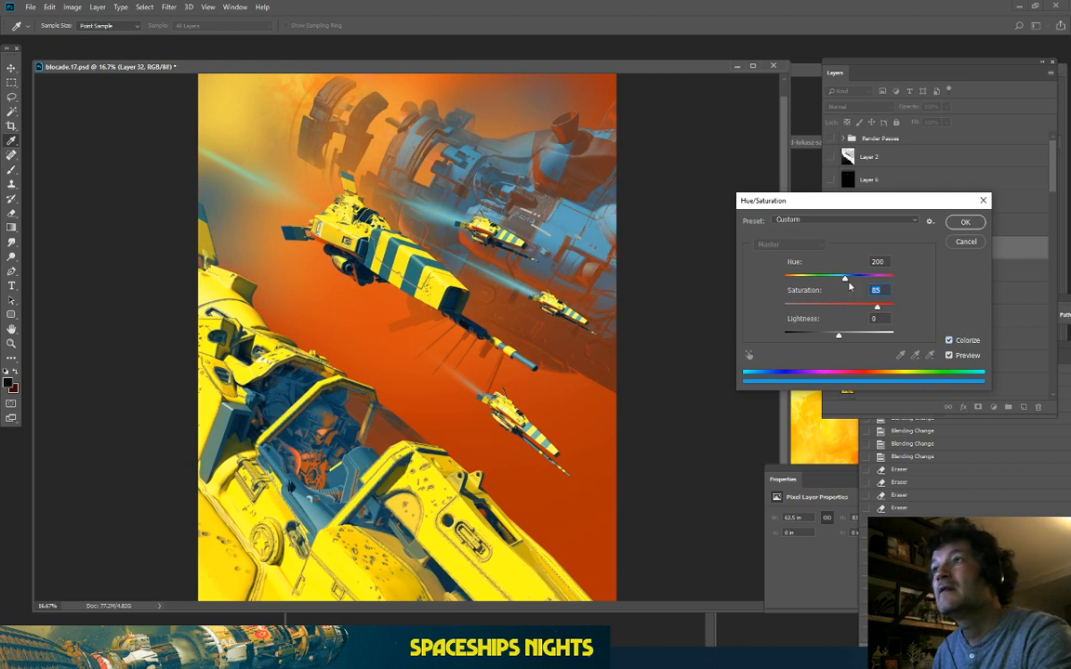
drag(844, 278, 808, 292)
key(ctrl+plus)
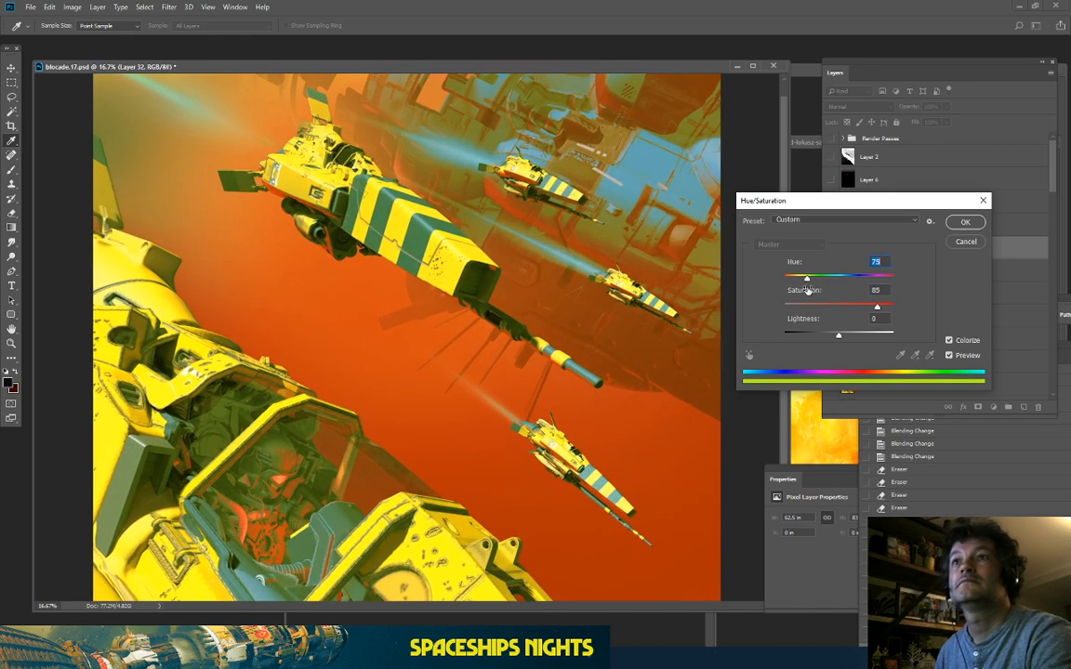
key(ctrl+minus)
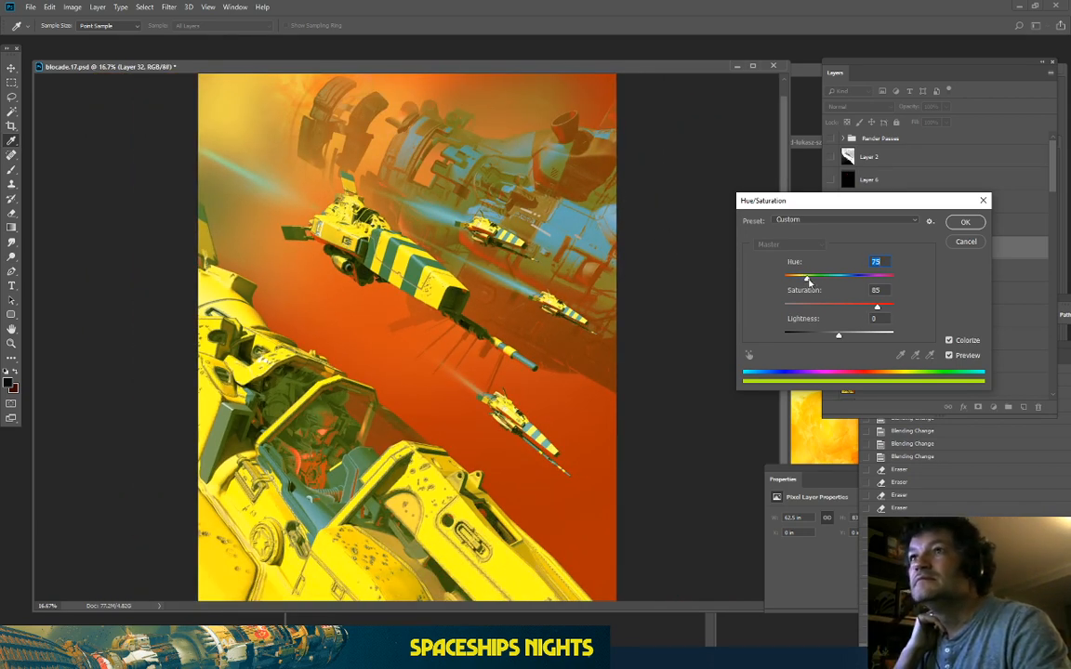
drag(806, 282, 822, 282)
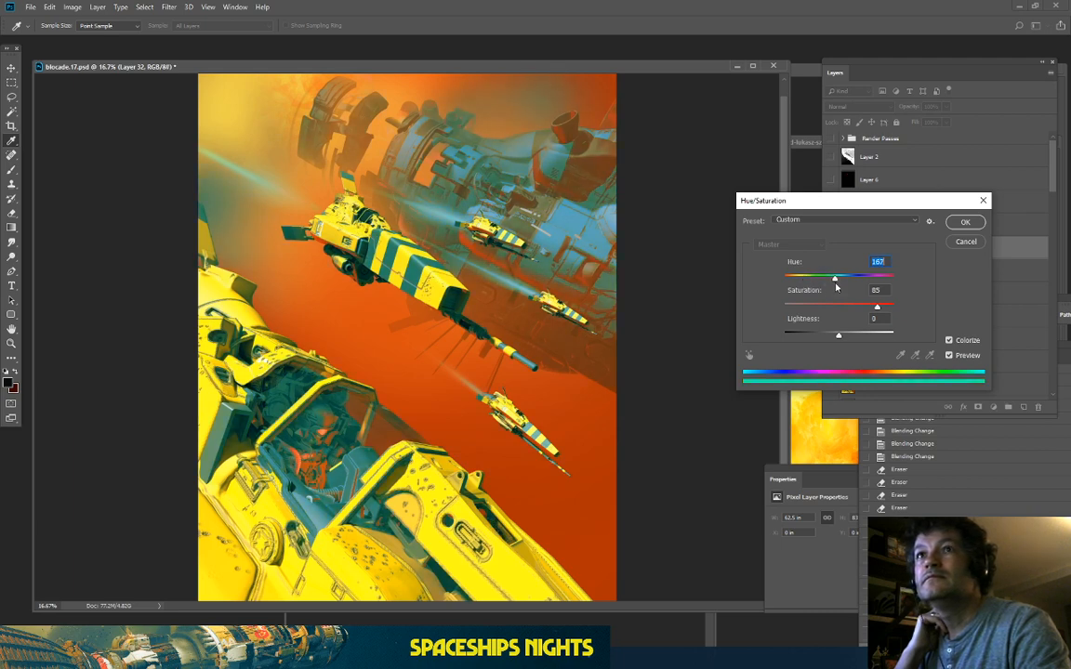
drag(830, 335, 829, 337)
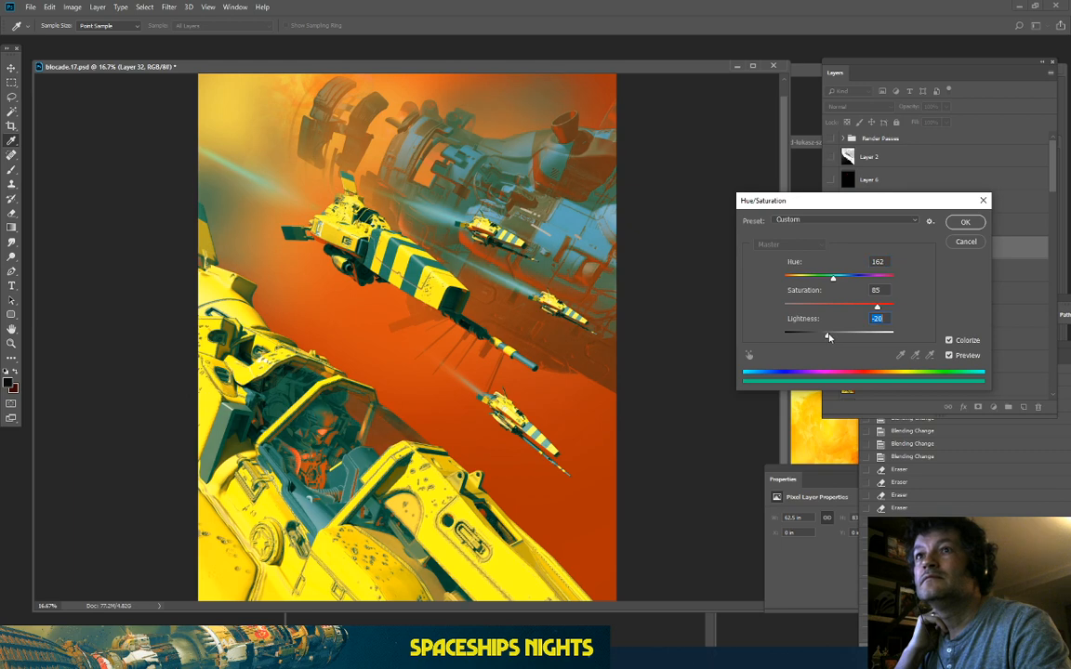
Step: Compare with Preview, fine-tune the hue to about 160 at Saturation 85, and apply
click(950, 356)
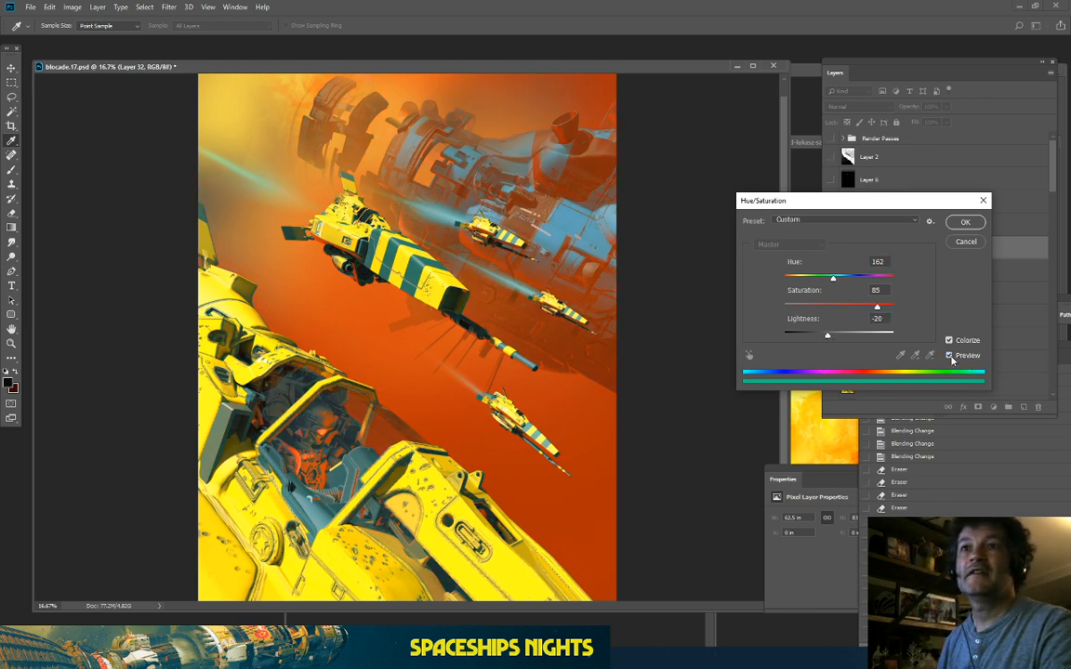
key(ctrl+plus)
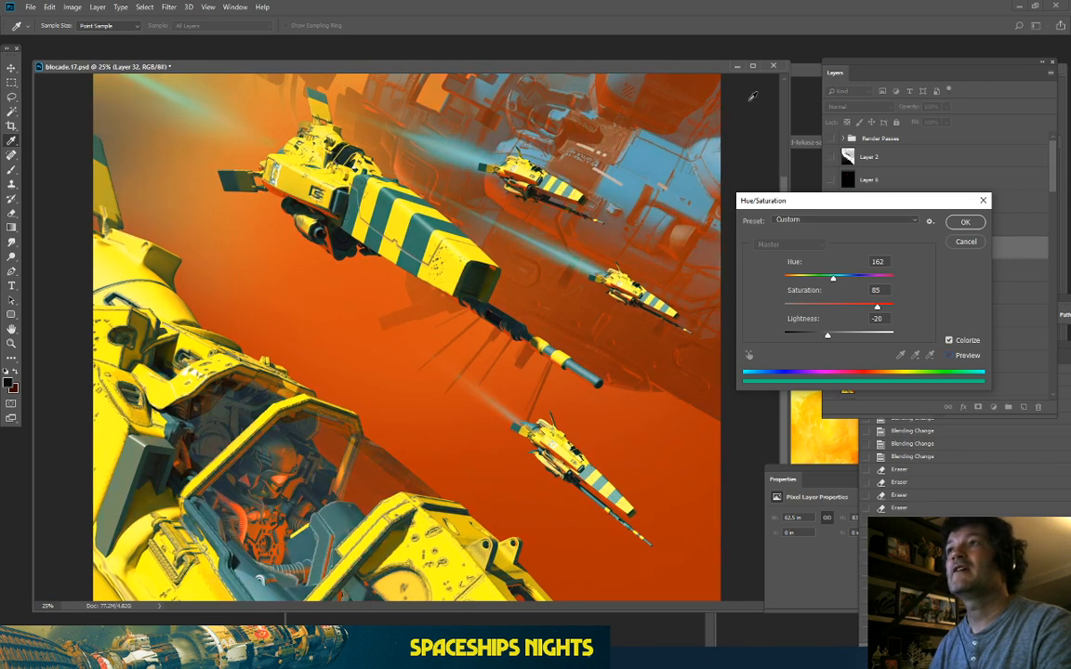
scroll(782, 113, up, 3)
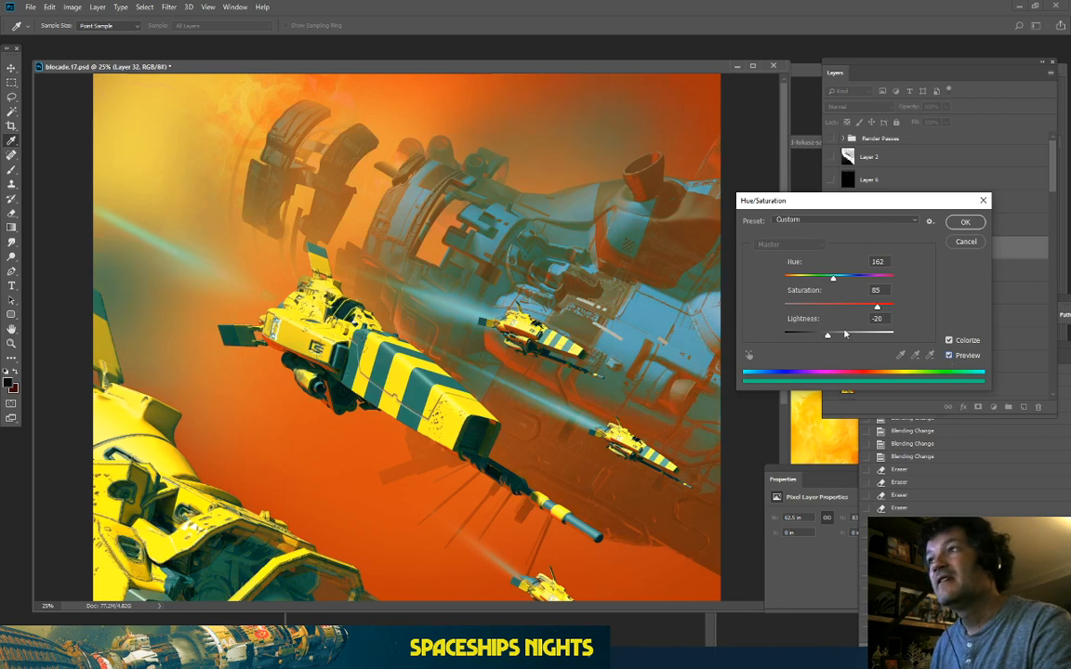
click(949, 356)
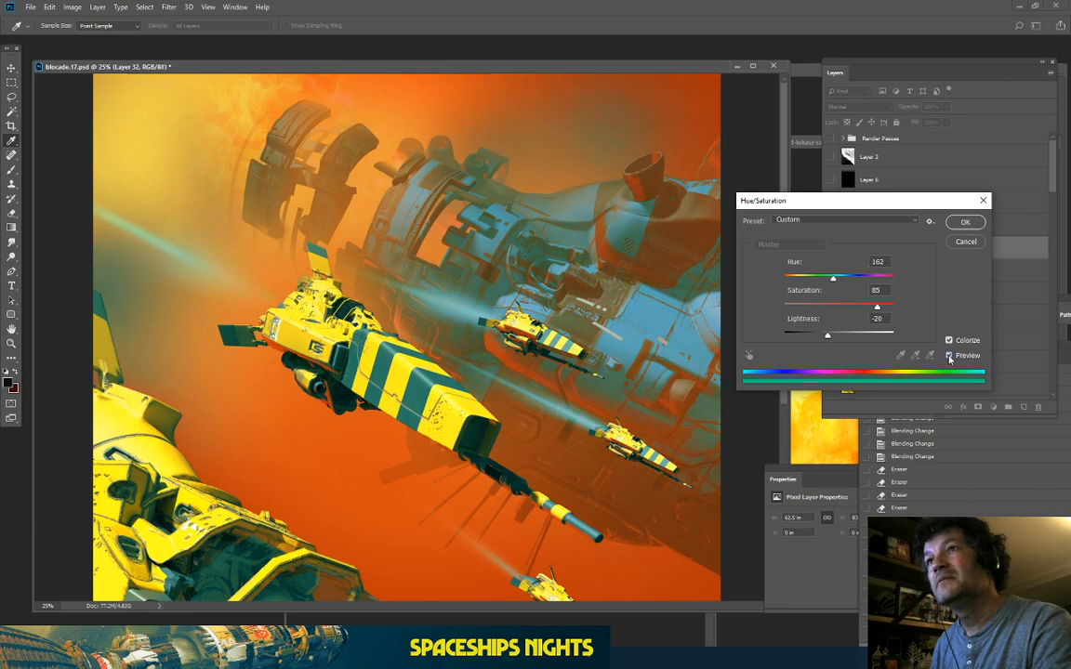
click(949, 356)
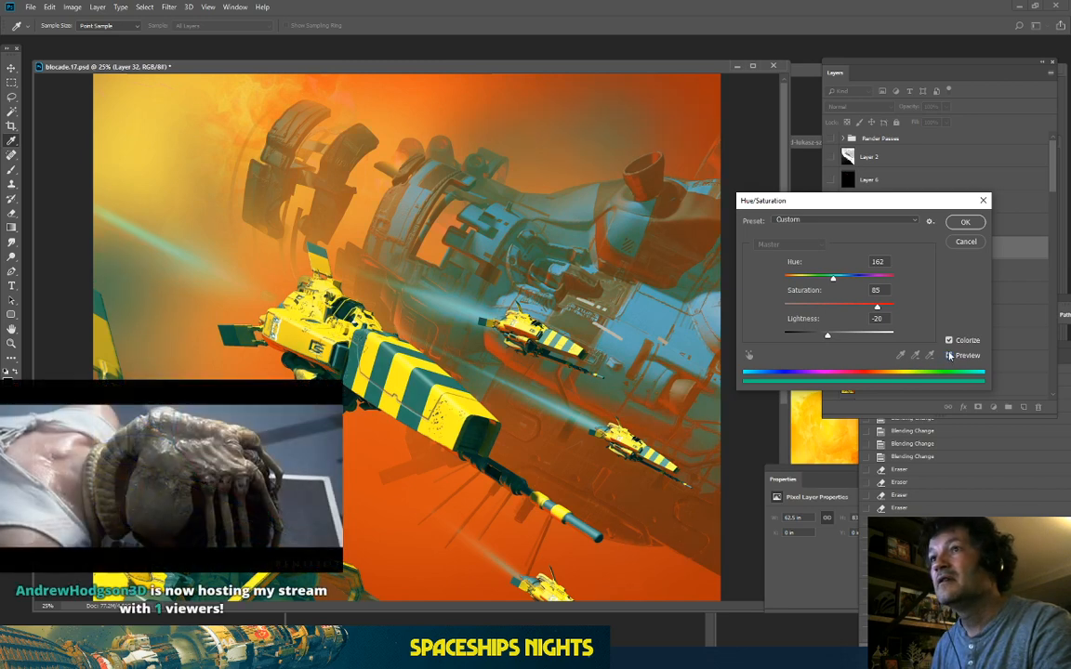
key(ctrl+minus)
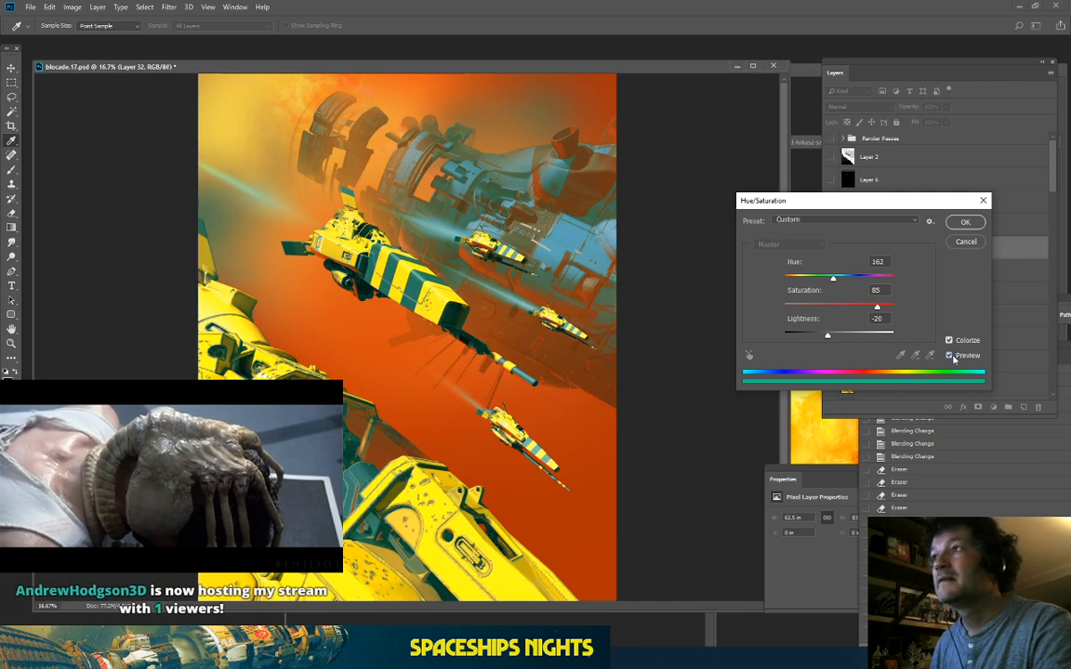
mouse_move(833, 278)
mouse_down()
mouse_move(824, 279)
mouse_move(842, 278)
mouse_move(834, 292)
mouse_up()
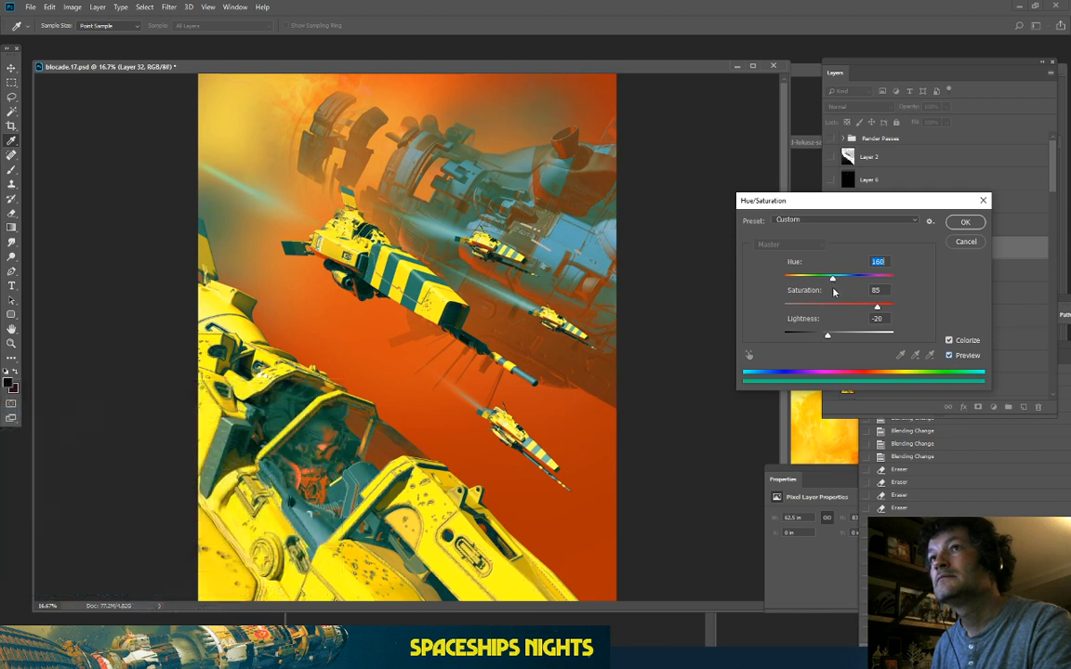
click(959, 224)
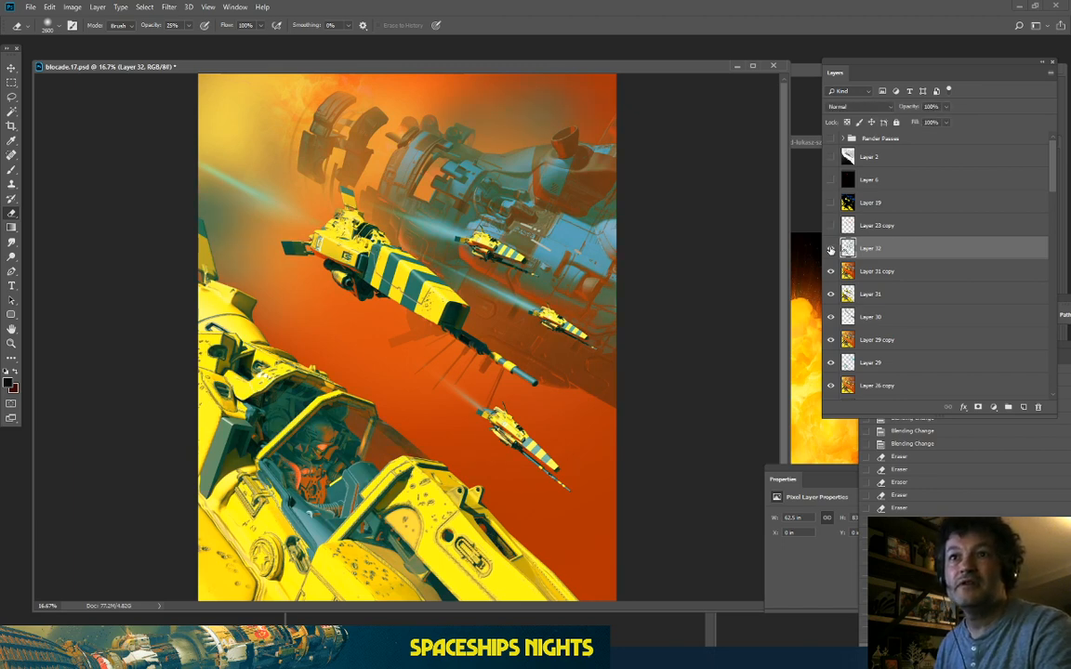
Step: Lightly erase the cyan tint over the foreground ship with a slightly smaller 25% eraser
key(ctrl+plus)
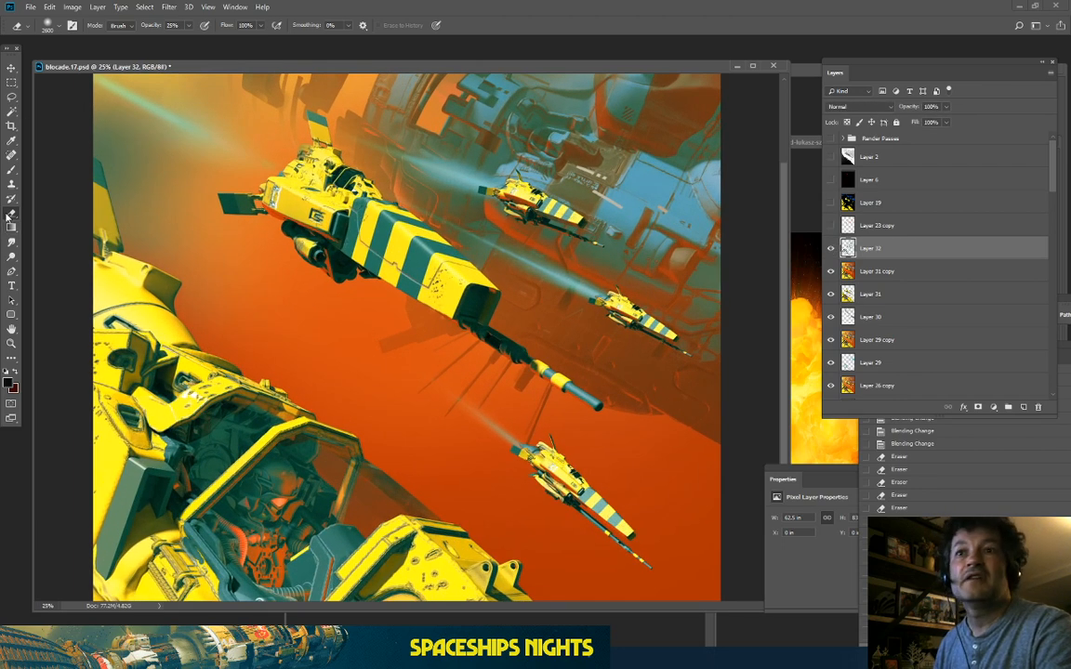
key(bracketleft)
key(bracketleft)
key(bracketleft)
key(bracketleft)
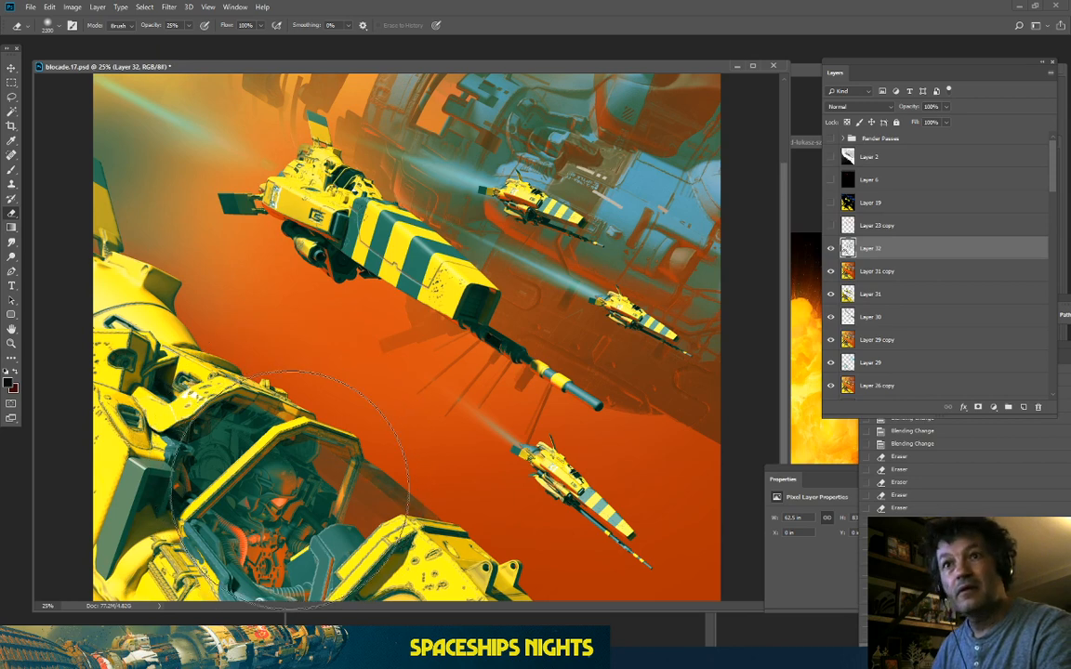
click(294, 500)
click(171, 407)
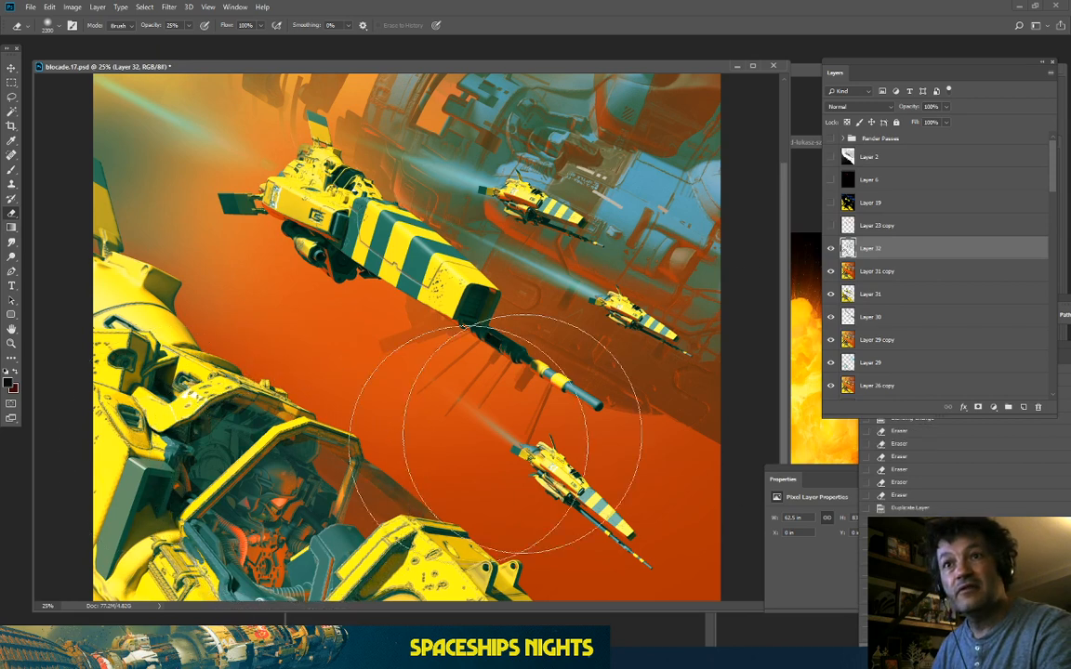
click(831, 248)
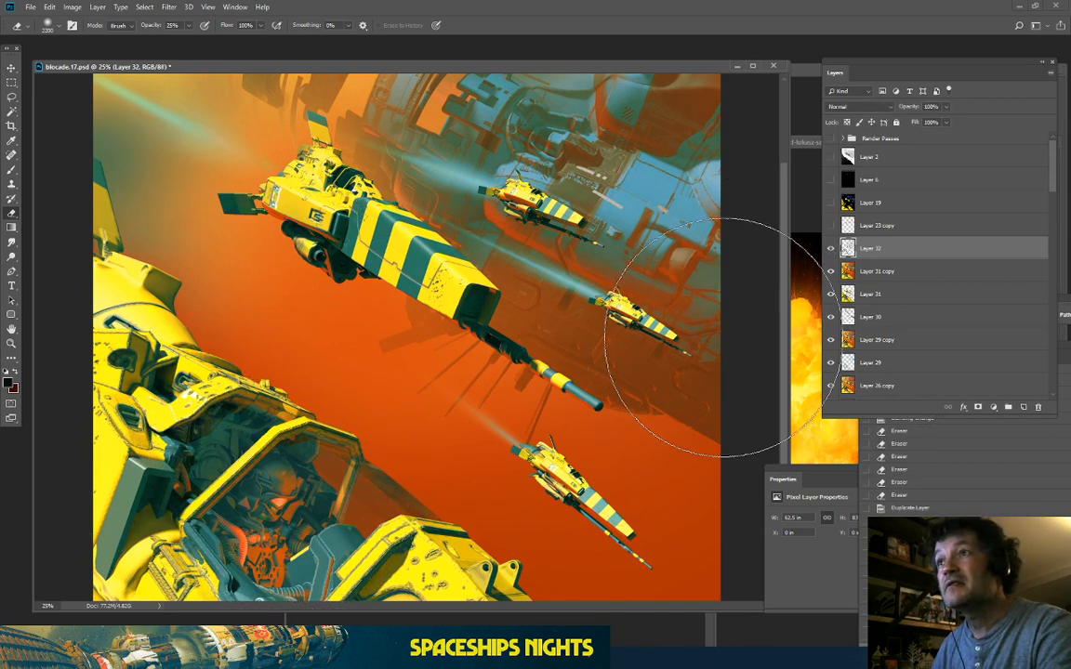
Step: Softly erase the tint around the smaller ships and one more patch, comparing with Layer 32 hidden
drag(429, 364, 599, 402)
drag(302, 235, 582, 365)
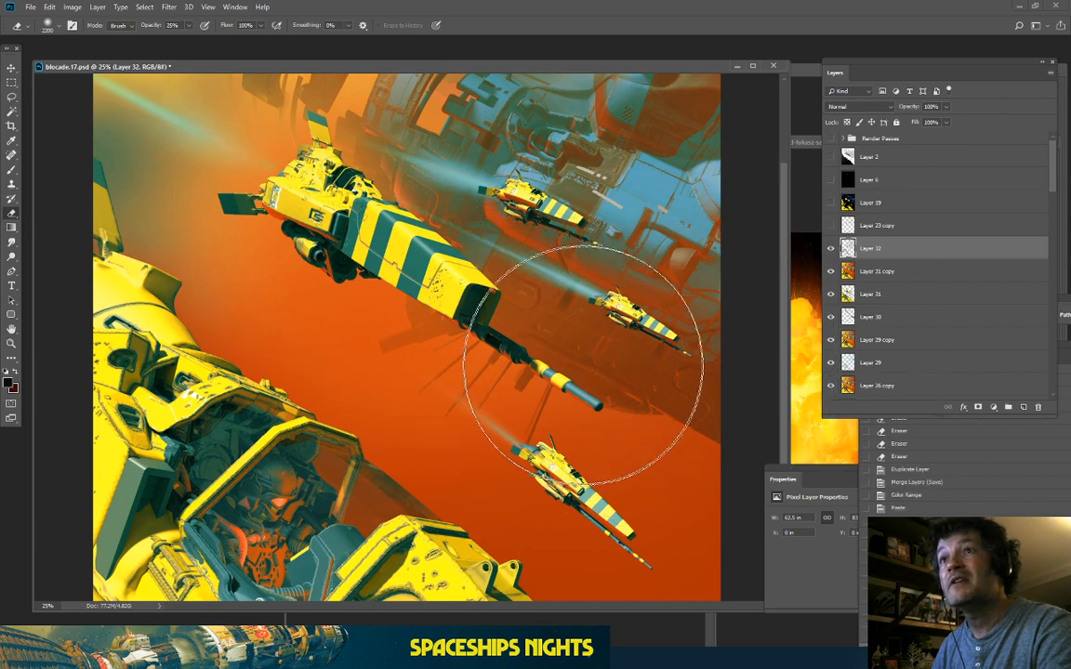
click(142, 179)
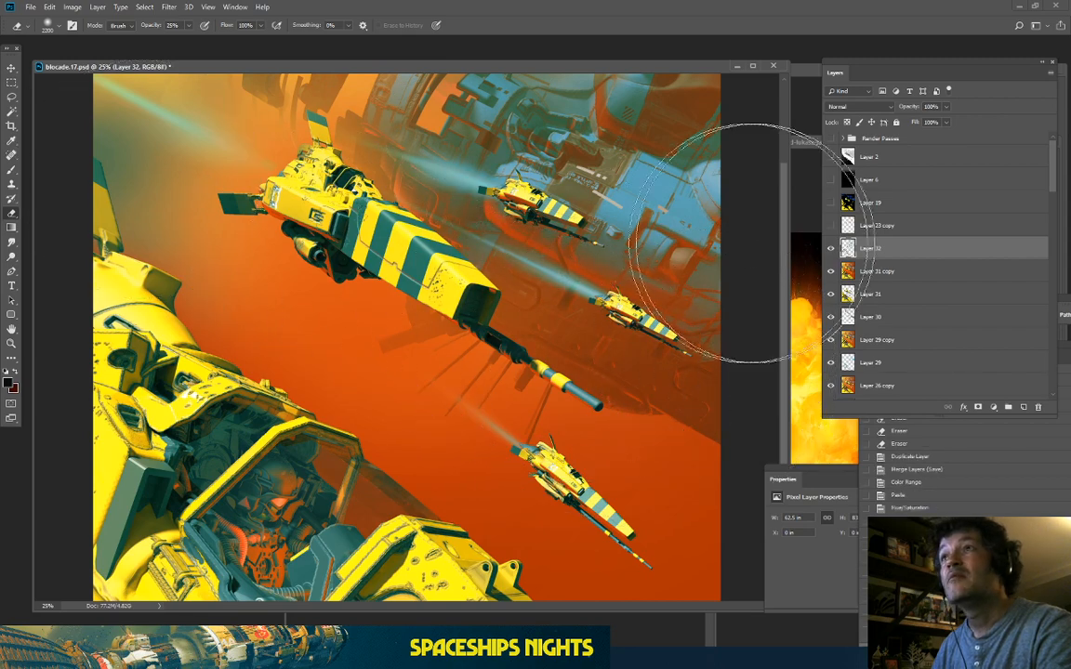
click(833, 249)
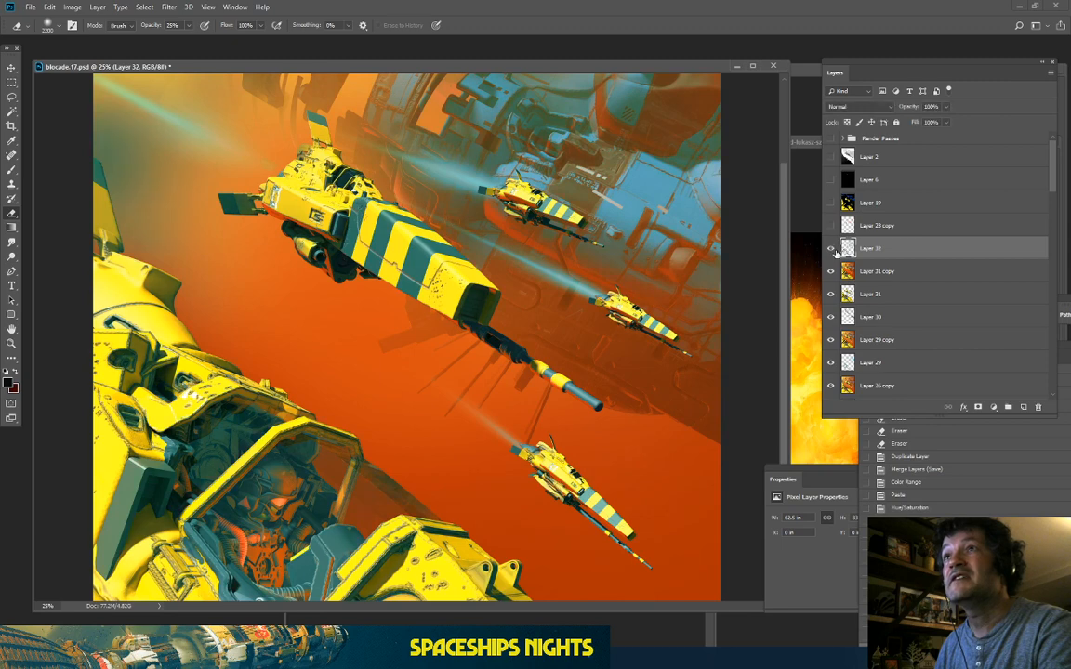
key(ctrl+minus)
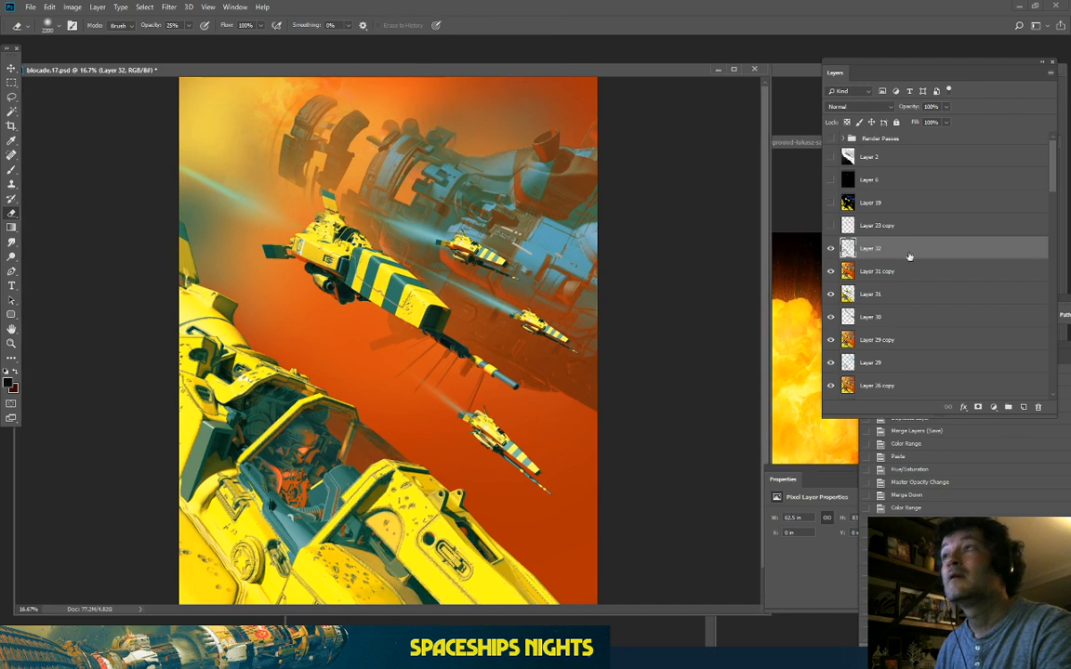
right_click(909, 248)
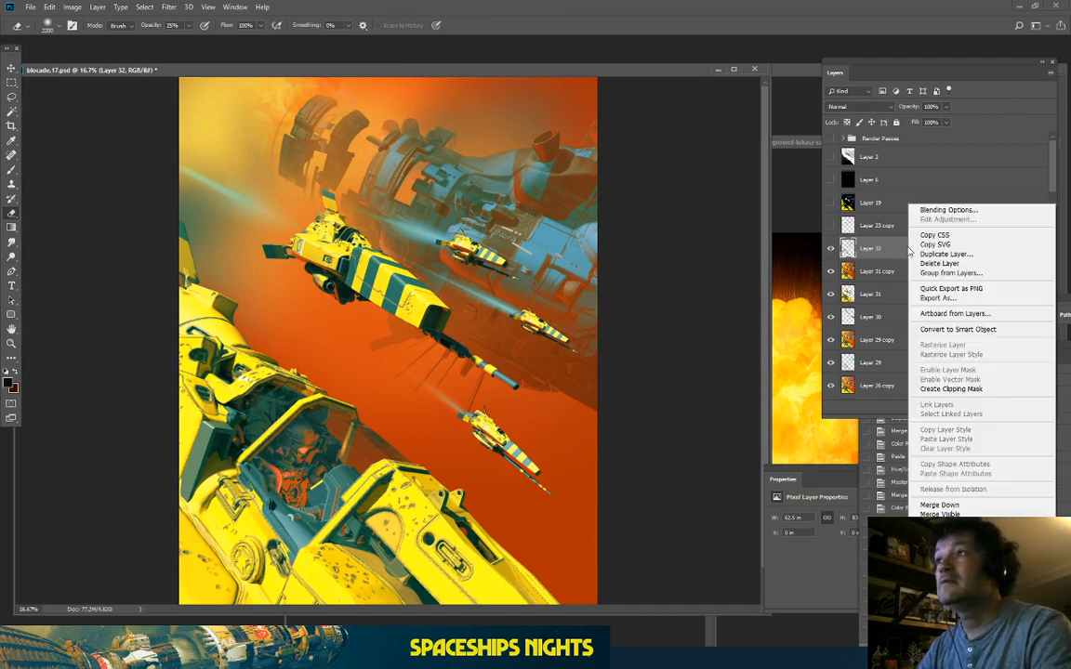
click(939, 505)
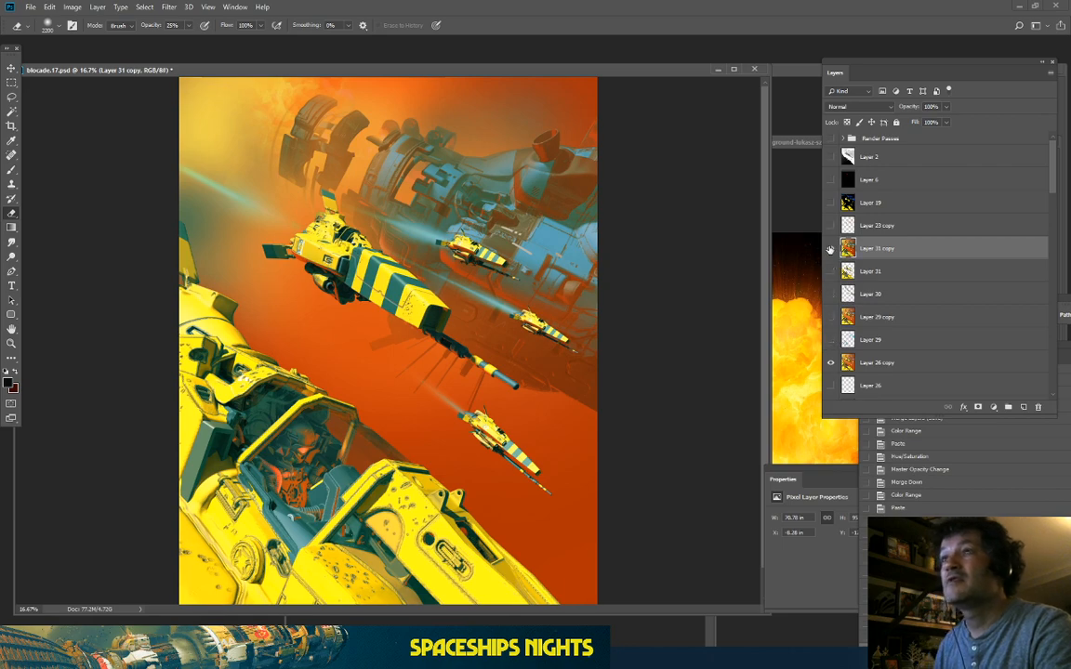
click(830, 248)
key(ctrl+minus)
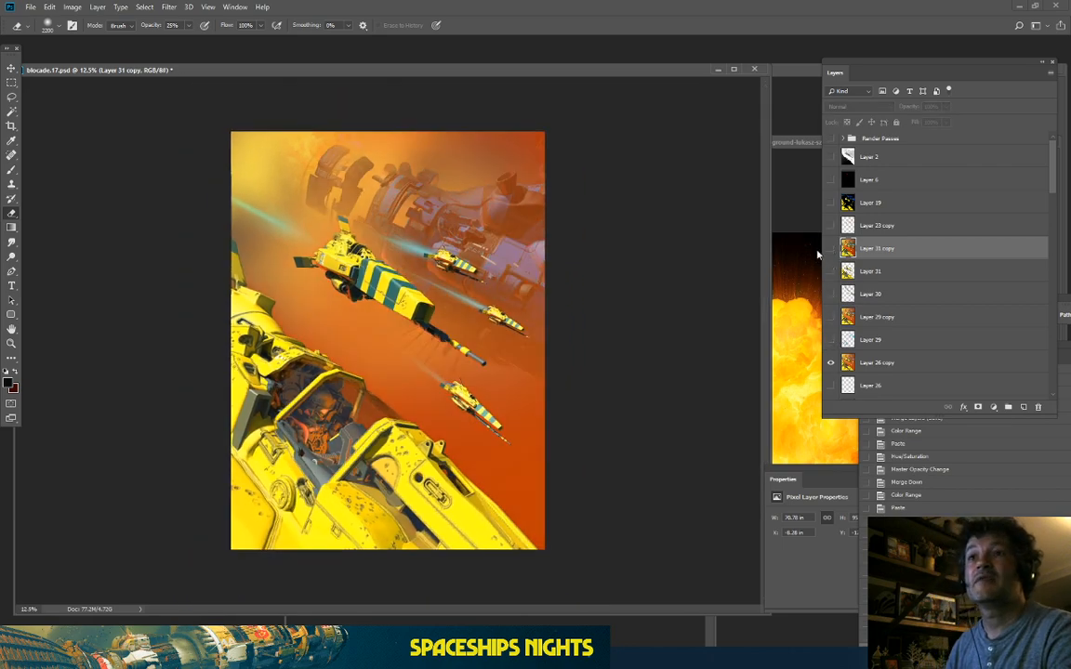
key(ctrl+plus)
key(ctrl+plus)
key(ctrl+plus)
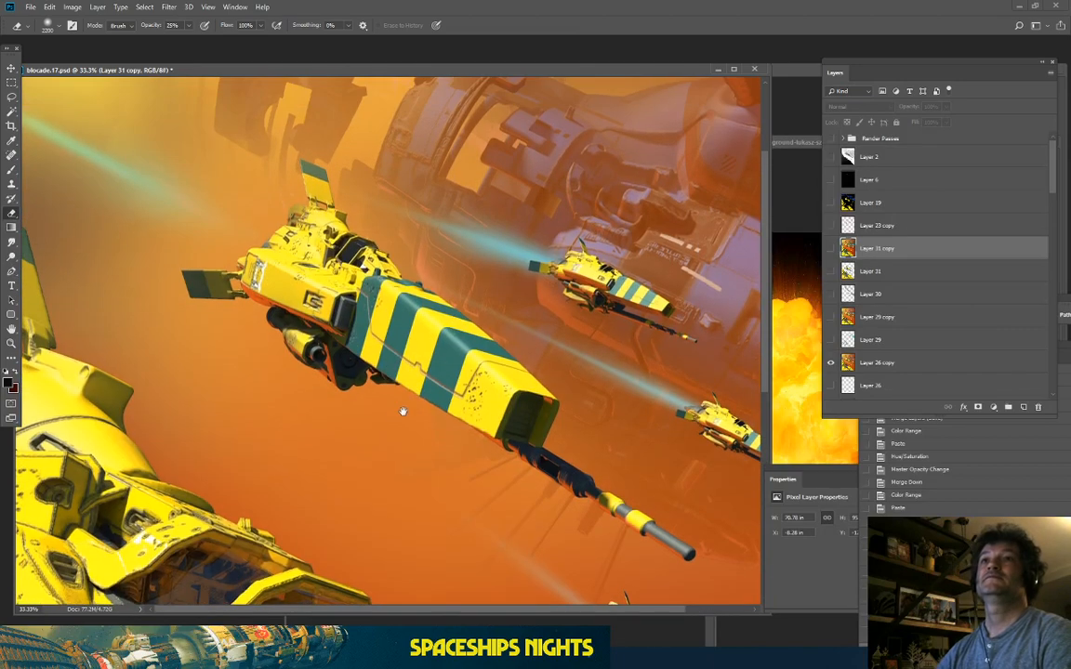
click(832, 250)
click(831, 249)
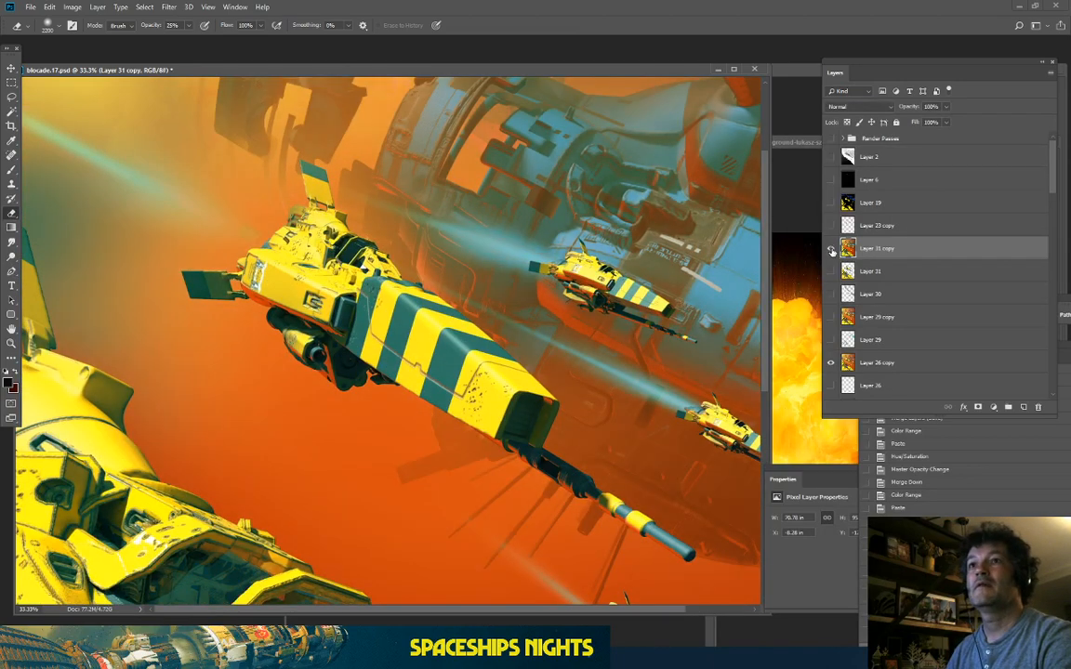
click(831, 249)
click(831, 249)
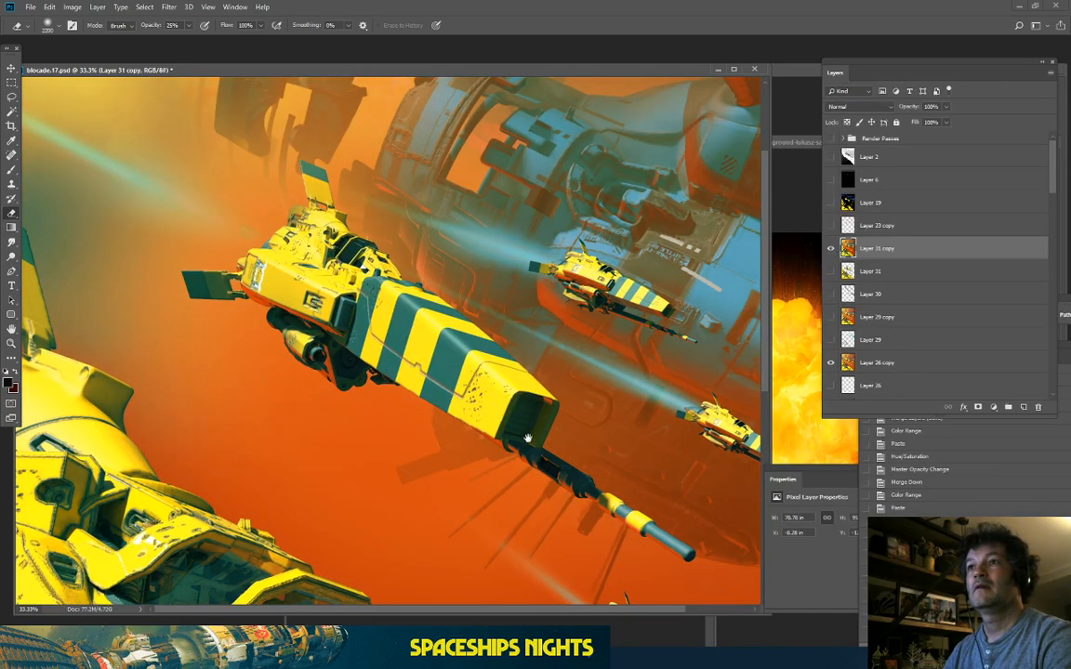
drag(537, 448, 500, 188)
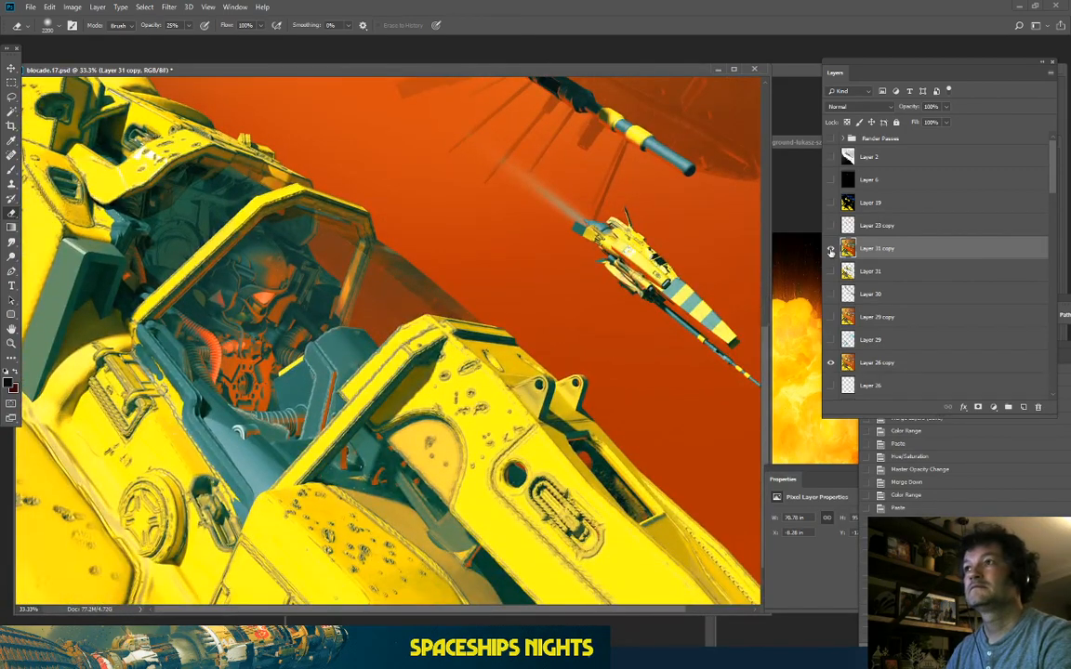
click(831, 250)
click(831, 249)
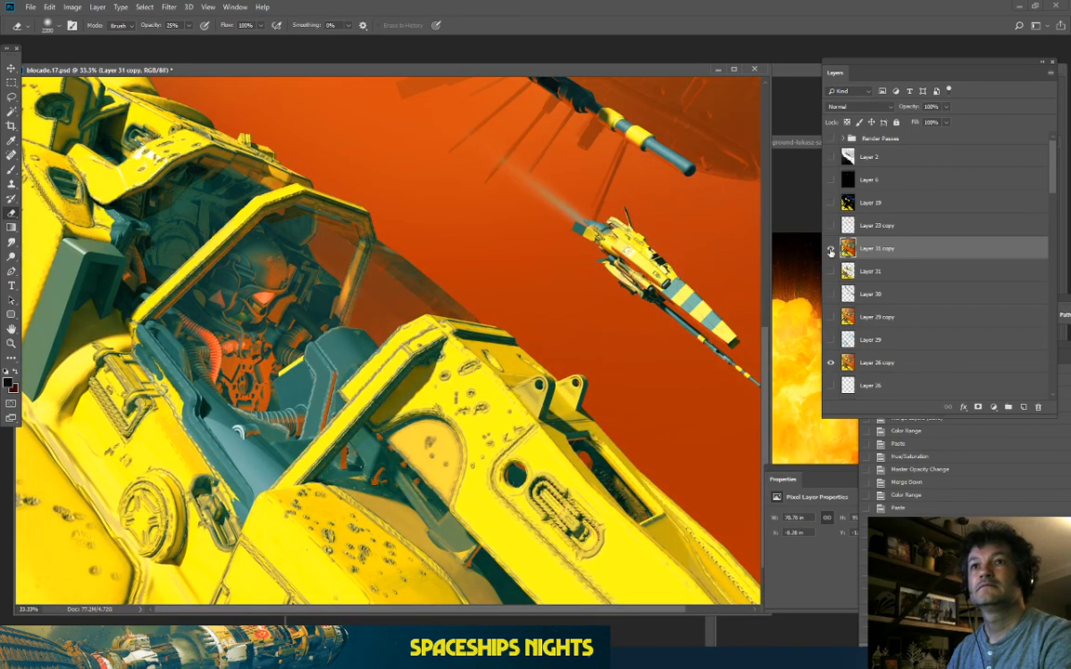
click(831, 249)
click(831, 249)
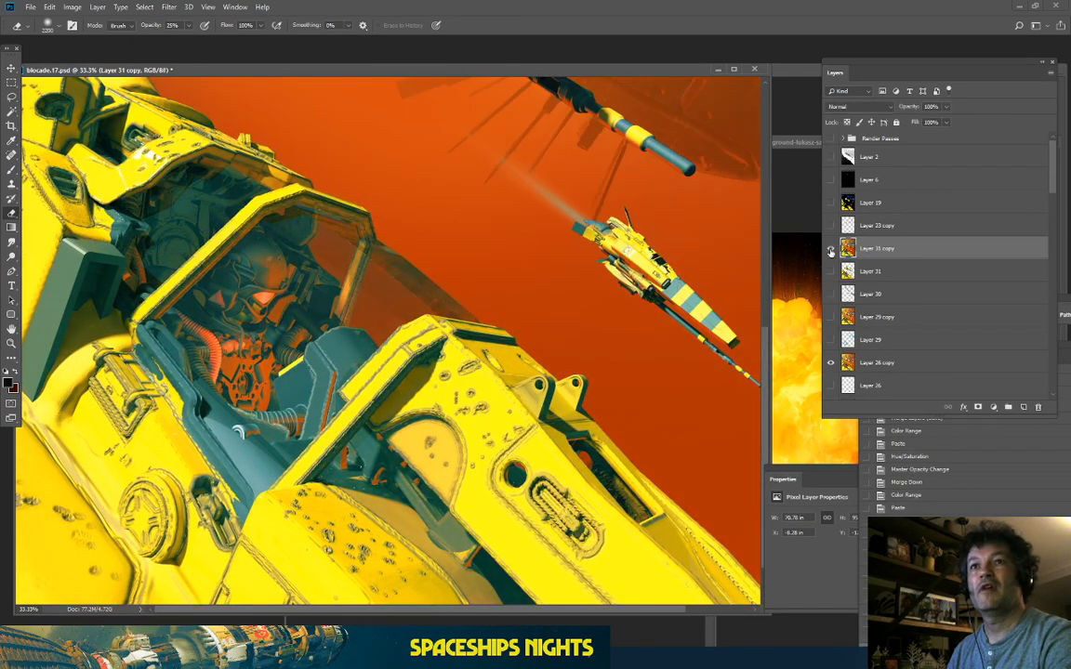
drag(433, 230, 340, 323)
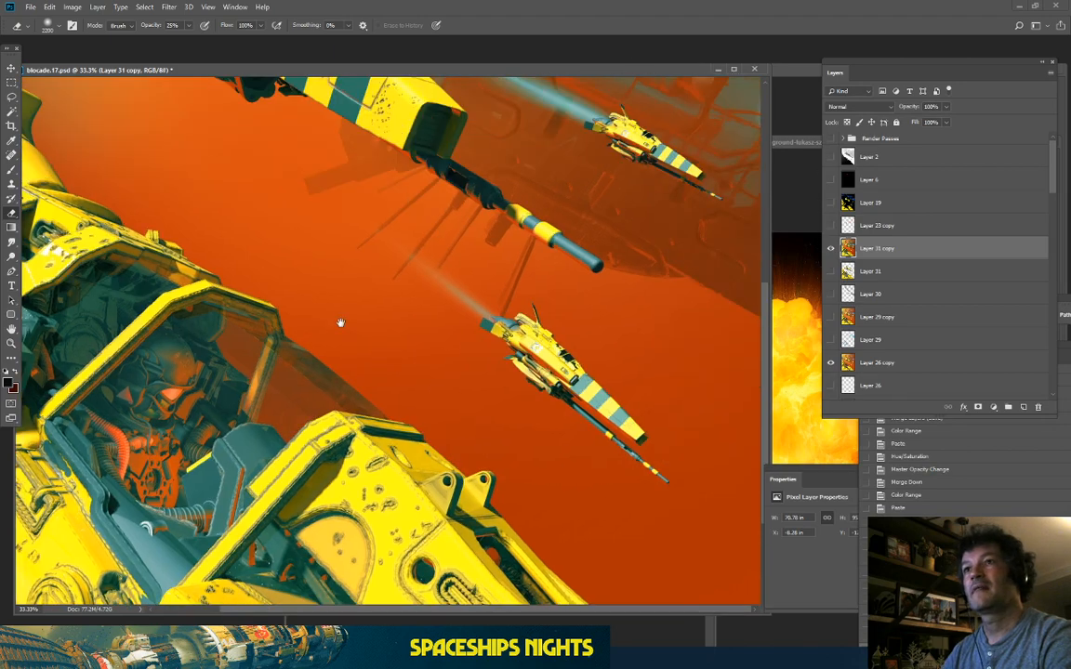
click(831, 249)
click(831, 250)
key(ctrl+plus)
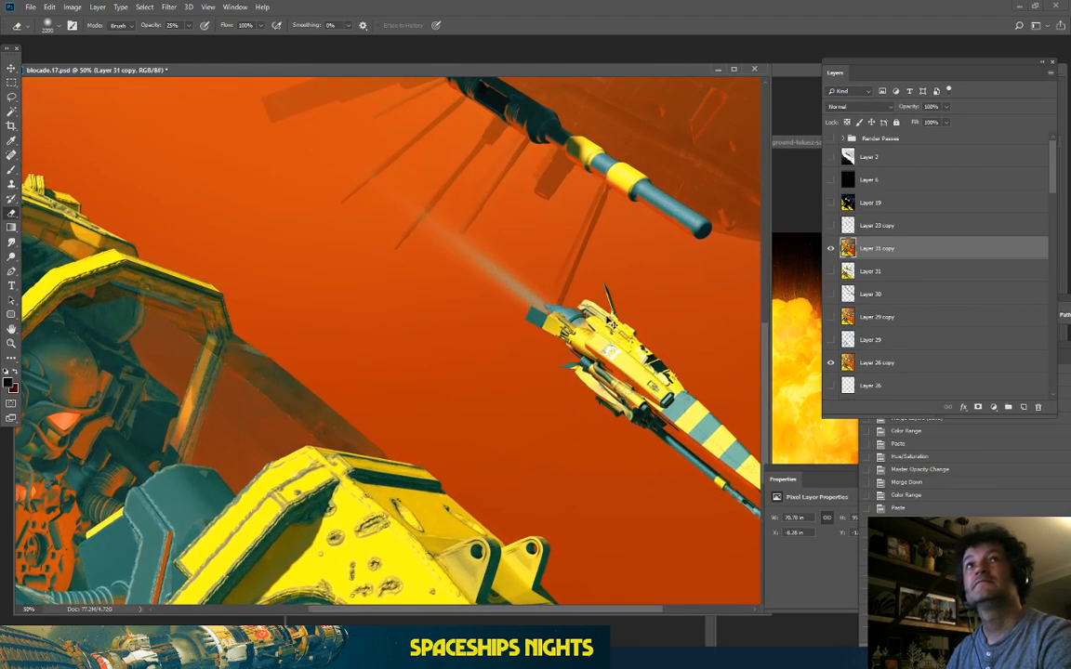
key(ctrl+plus)
drag(547, 357, 252, 236)
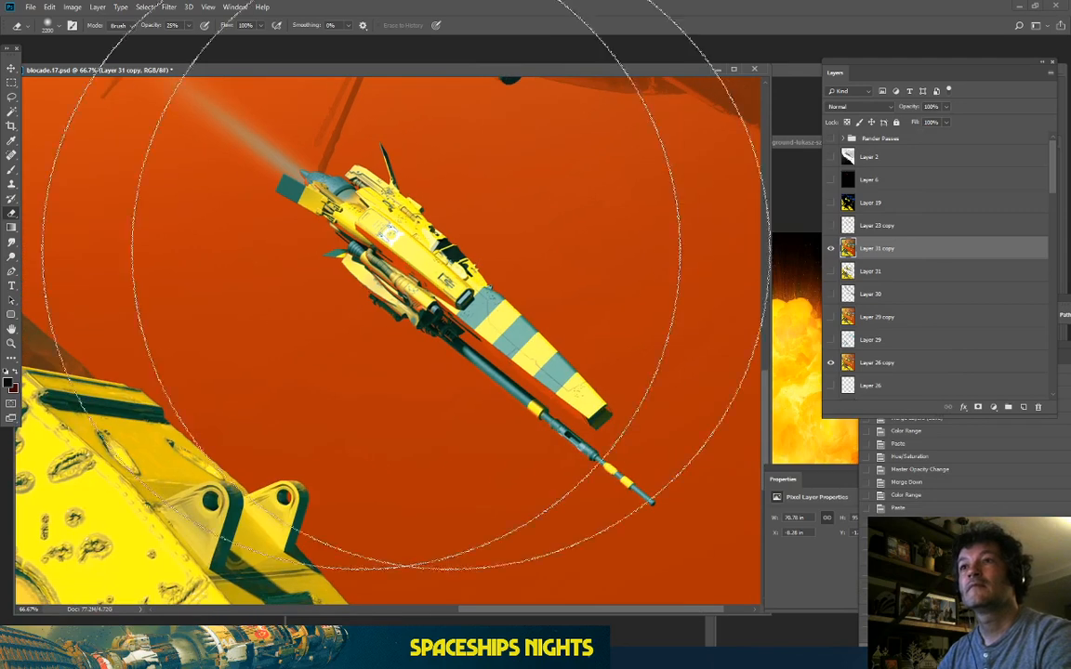
click(831, 250)
click(831, 250)
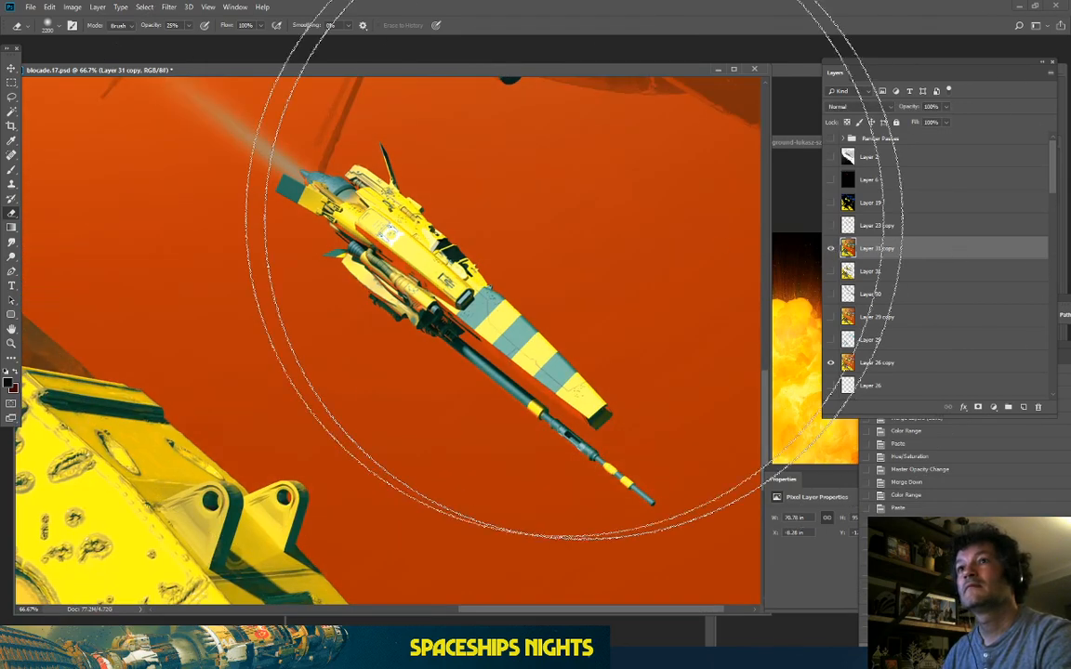
drag(311, 114, 655, 442)
drag(456, 261, 599, 403)
drag(385, 205, 363, 507)
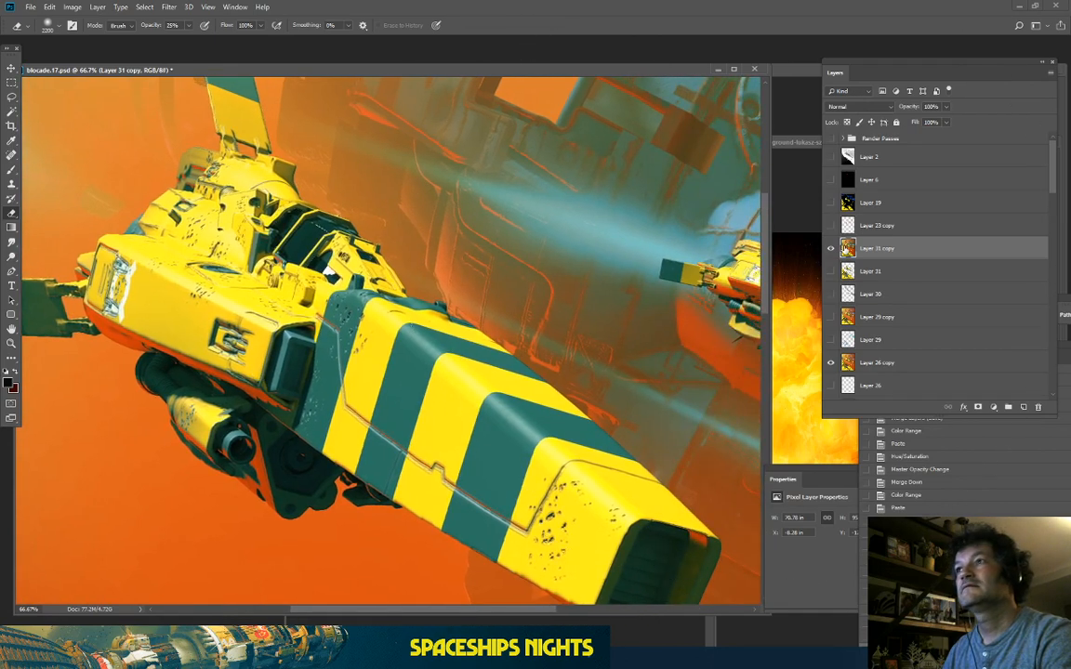
click(831, 249)
click(831, 249)
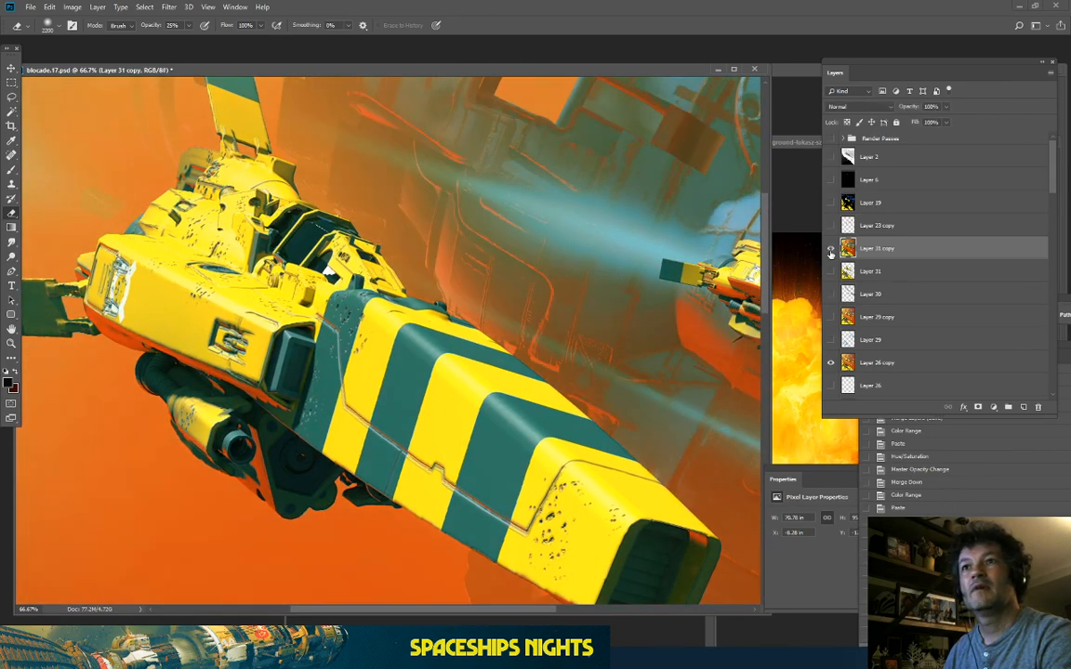
click(831, 249)
click(831, 249)
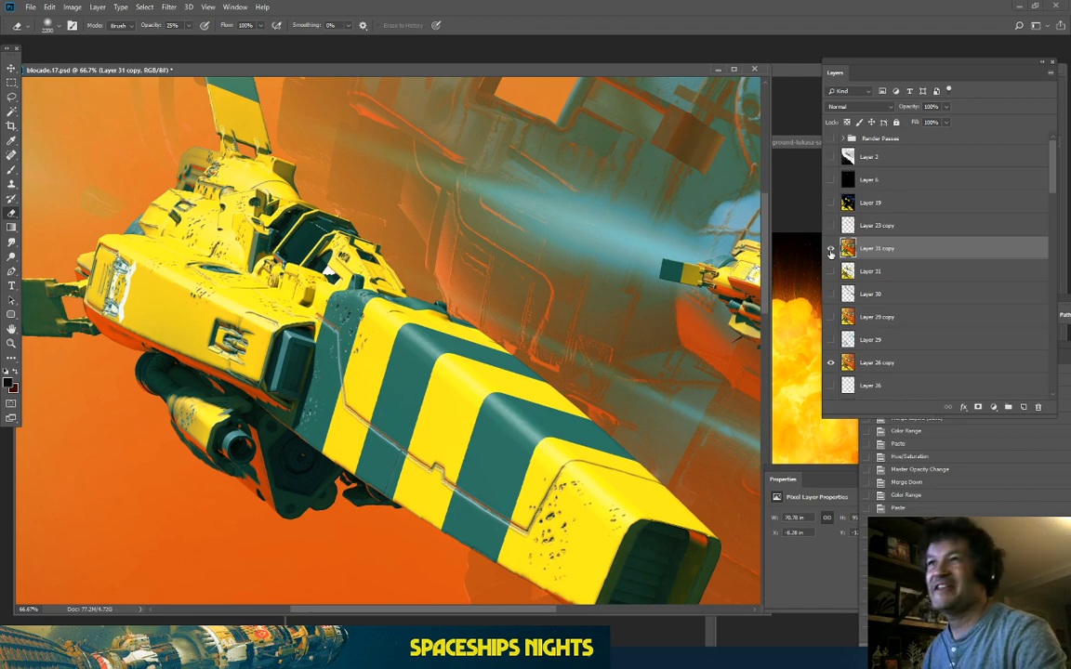
key(ctrl+minus)
key(ctrl+minus)
key(ctrl+minus)
key(ctrl+minus)
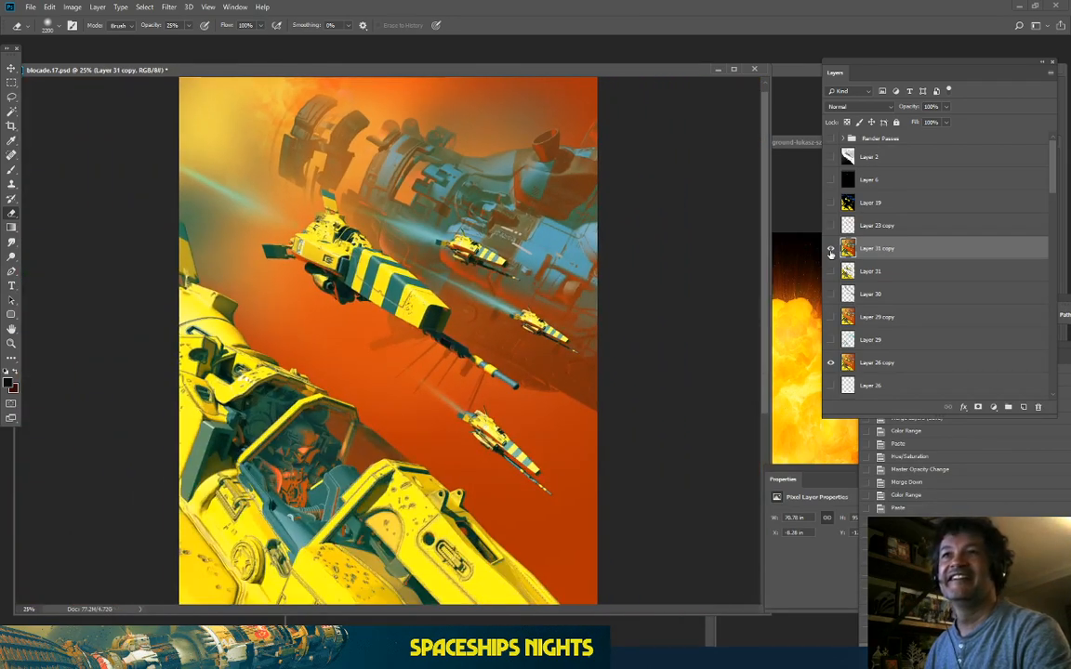
key(ctrl+plus)
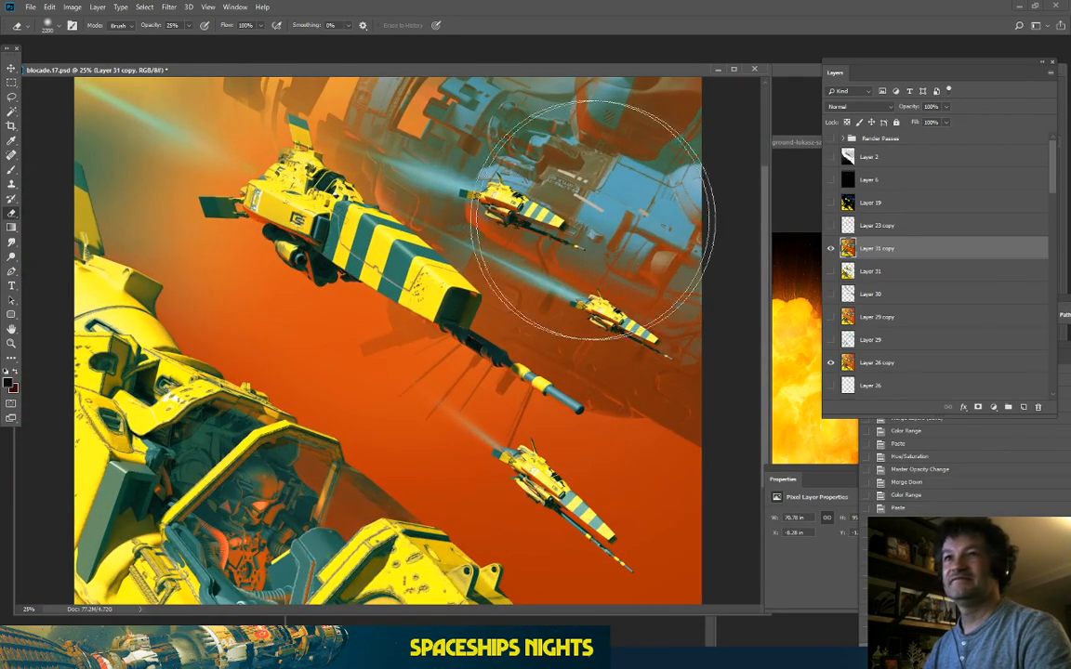
drag(402, 219, 421, 323)
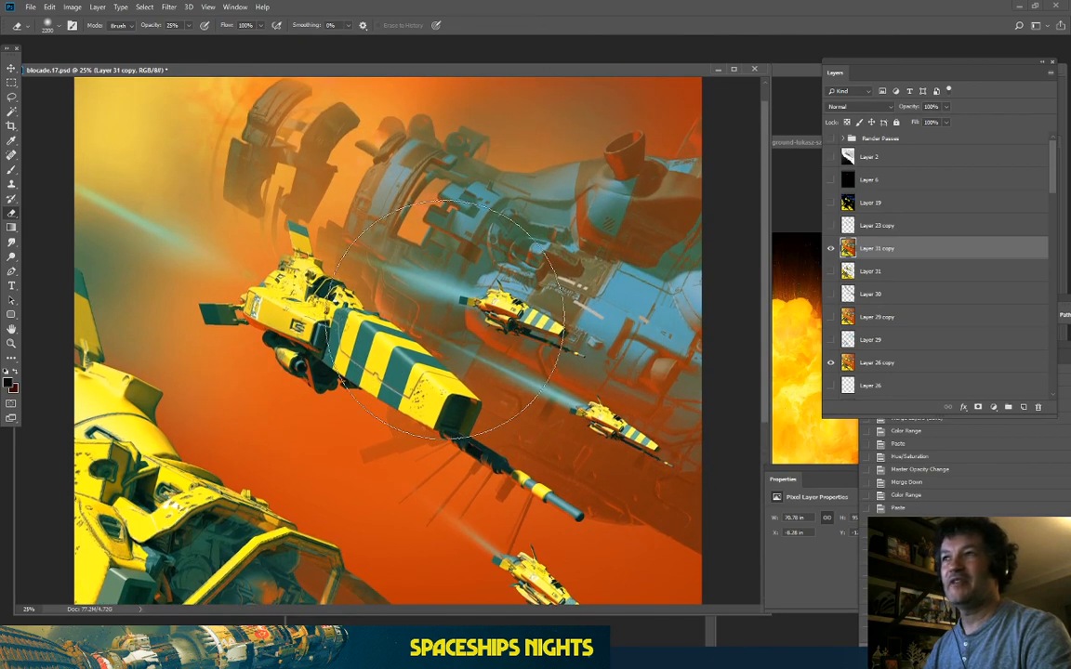
click(830, 248)
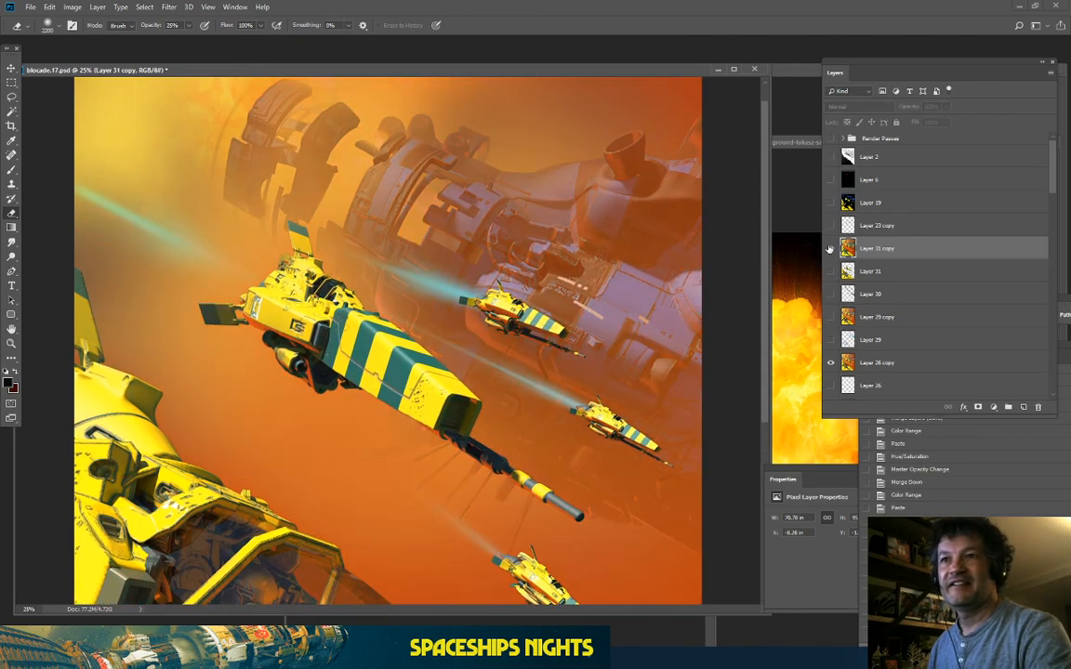
click(830, 249)
click(830, 248)
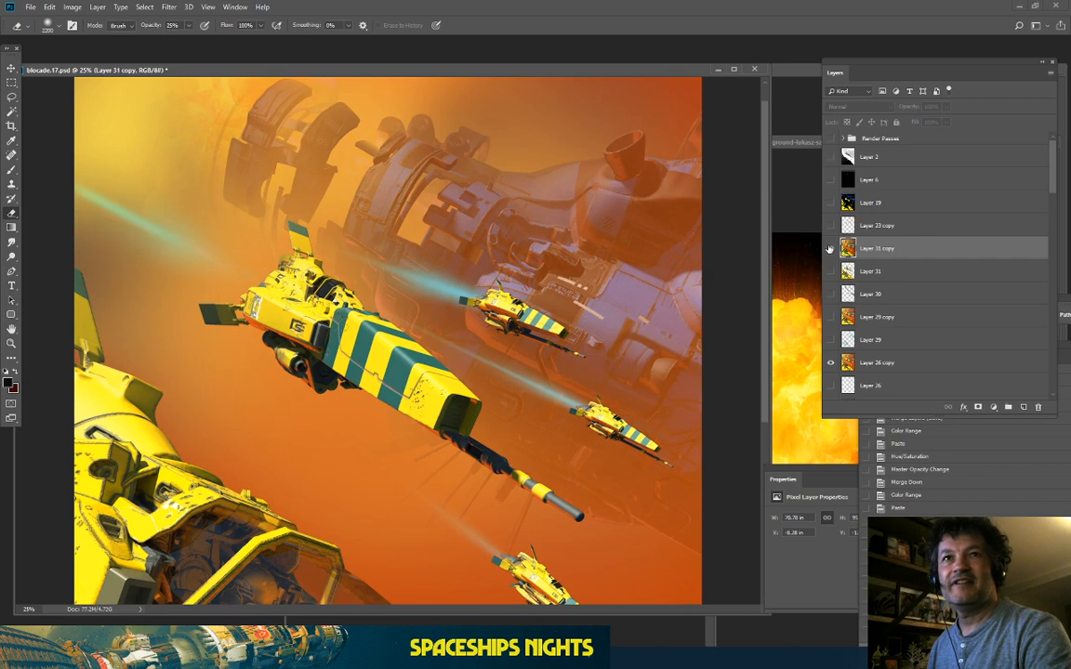
click(830, 248)
key(ctrl+minus)
key(ctrl+minus)
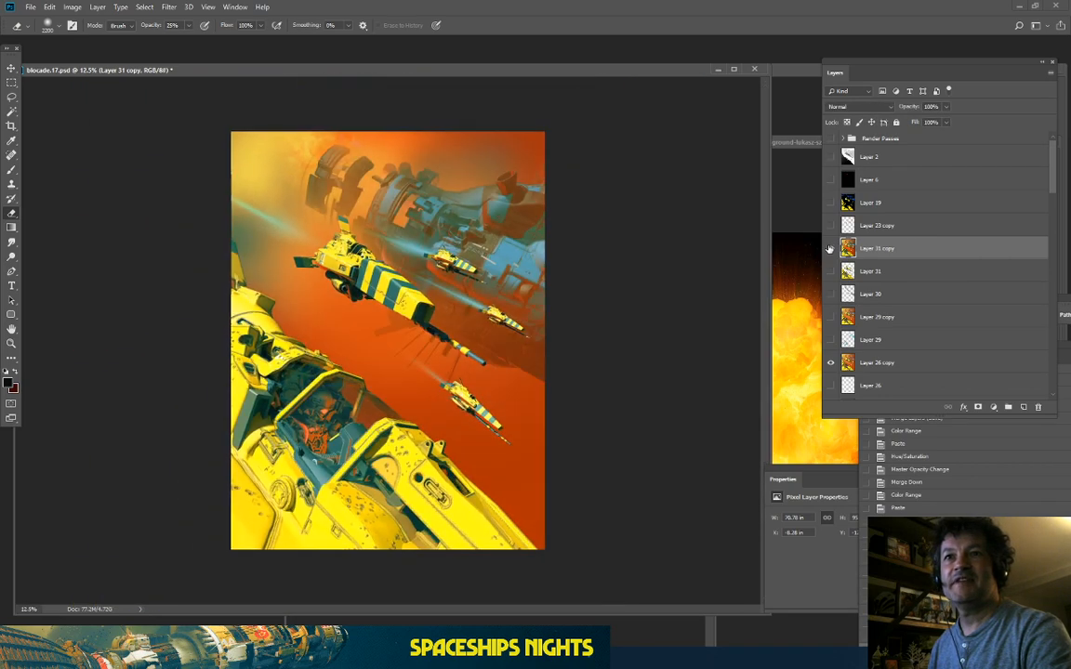
key(ctrl+plus)
key(ctrl+plus)
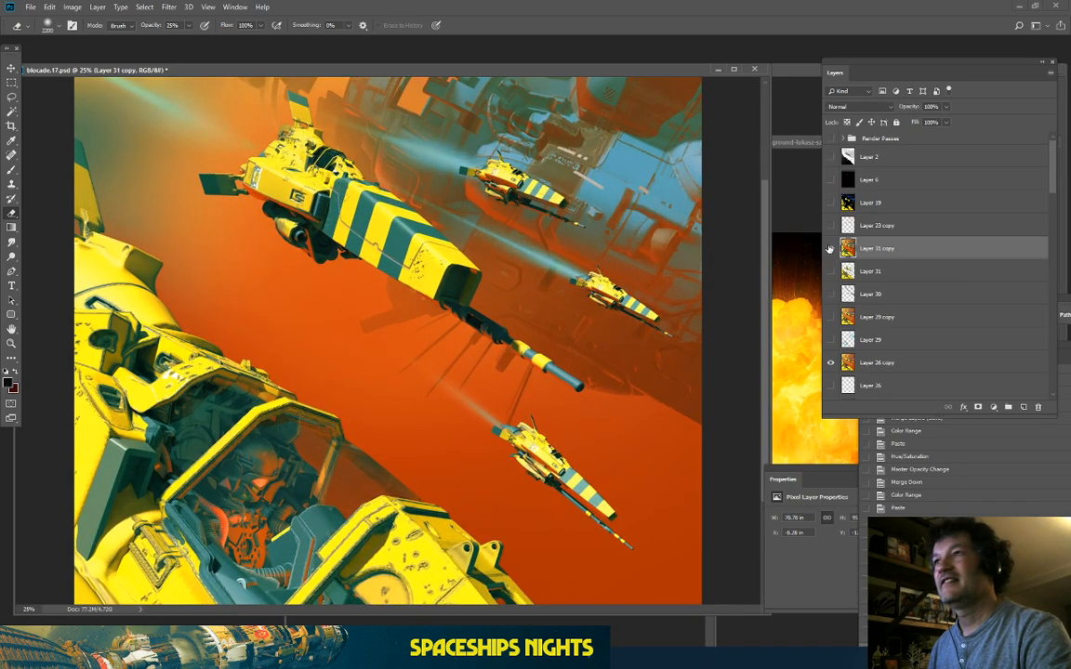
drag(461, 279, 461, 432)
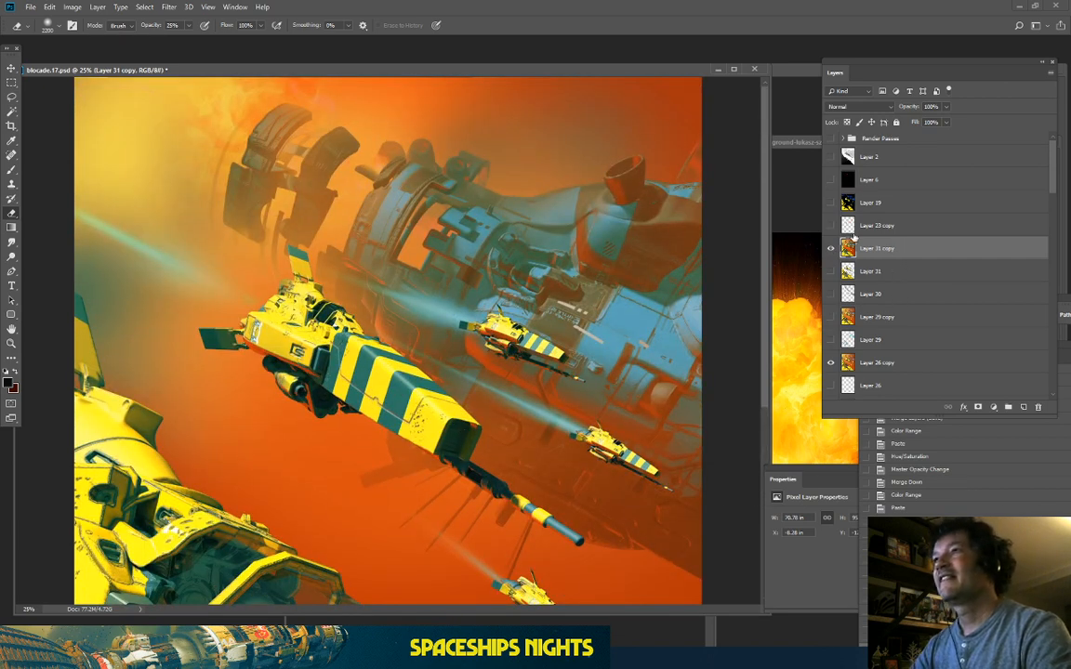
Step: Load Layer 31's ships as a selection, copy them to a new layer, and place Layer 32 below Layer 33
shift+click(843, 271)
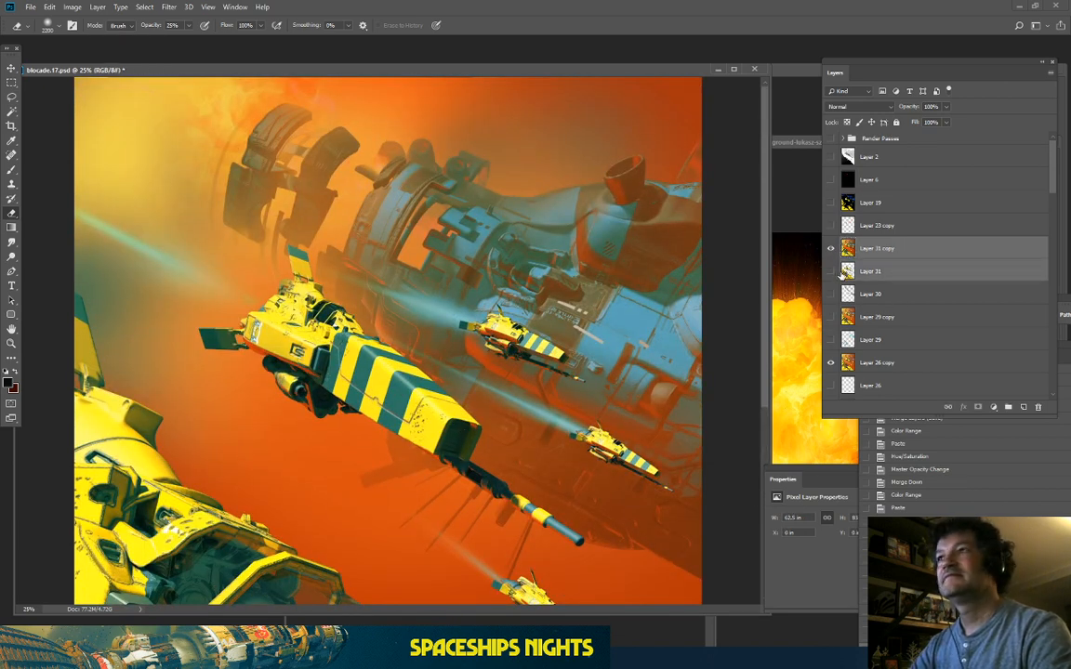
ctrl+click(847, 276)
click(887, 255)
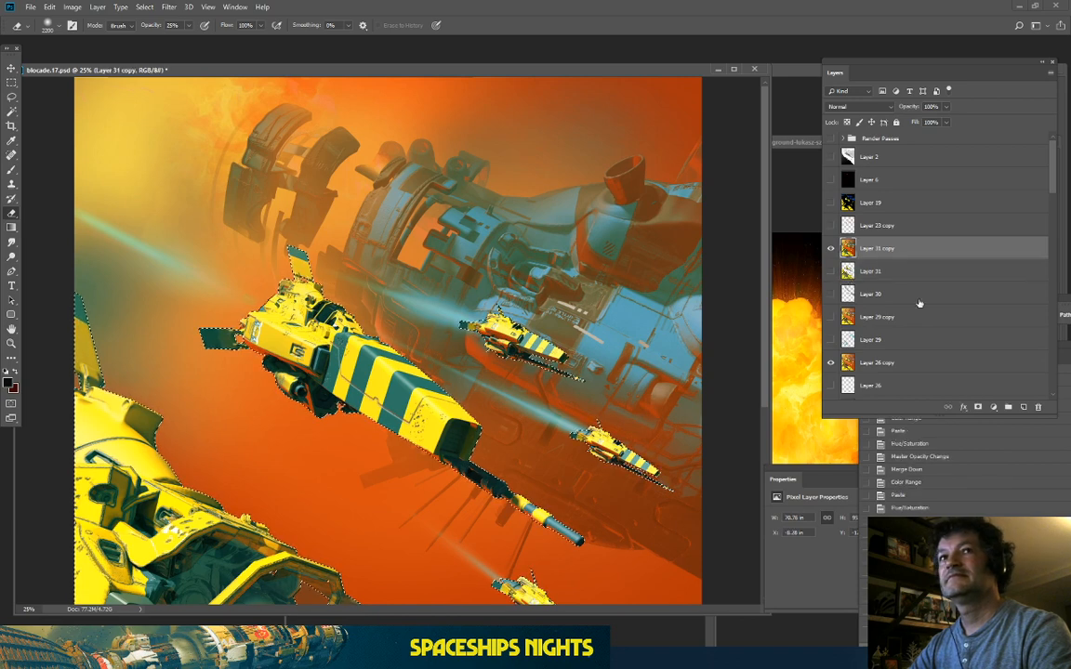
click(1022, 407)
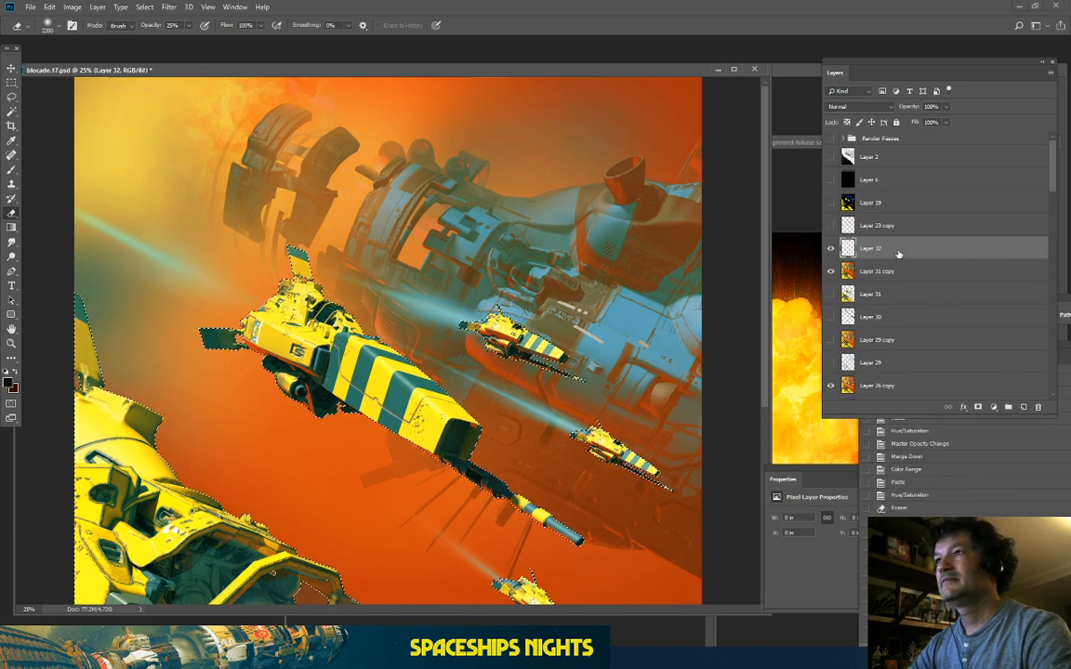
click(866, 272)
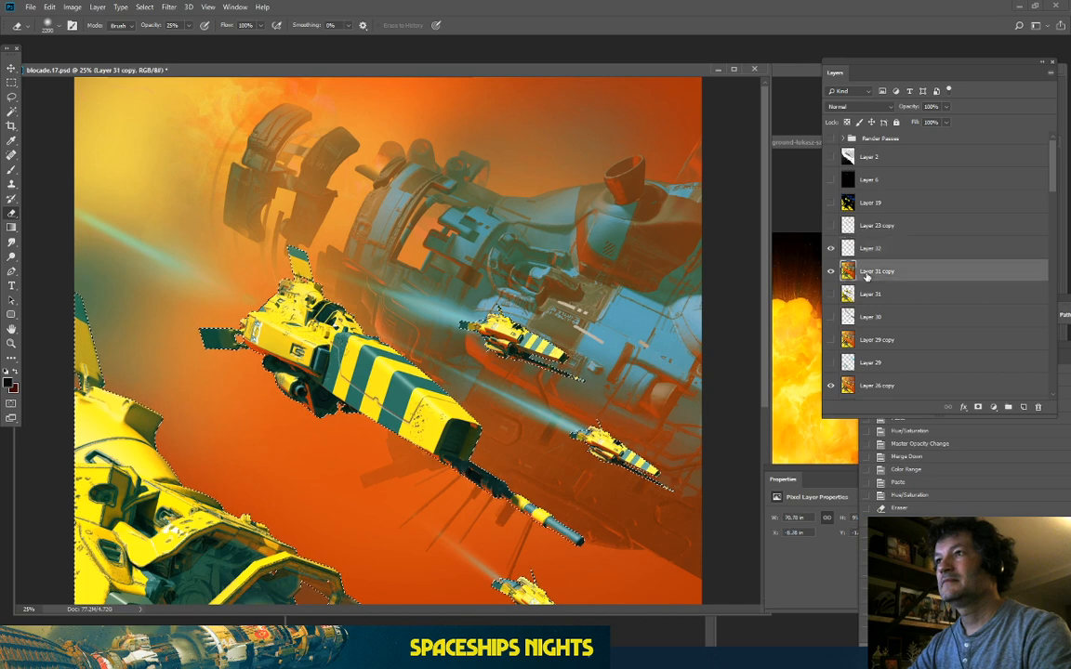
key(ctrl+j)
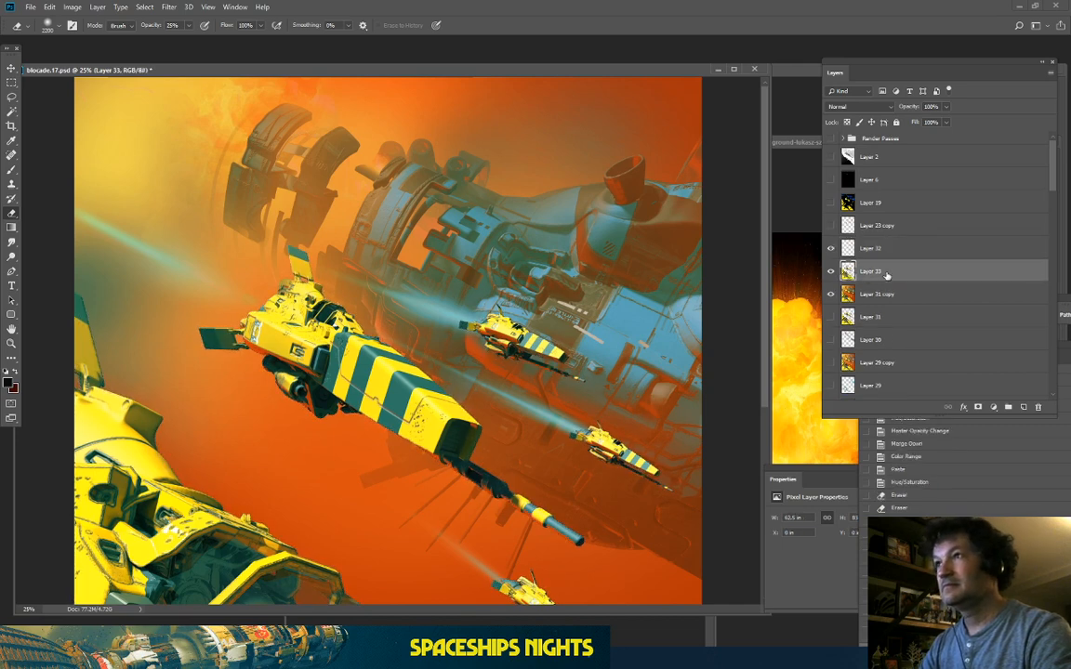
drag(916, 252, 914, 281)
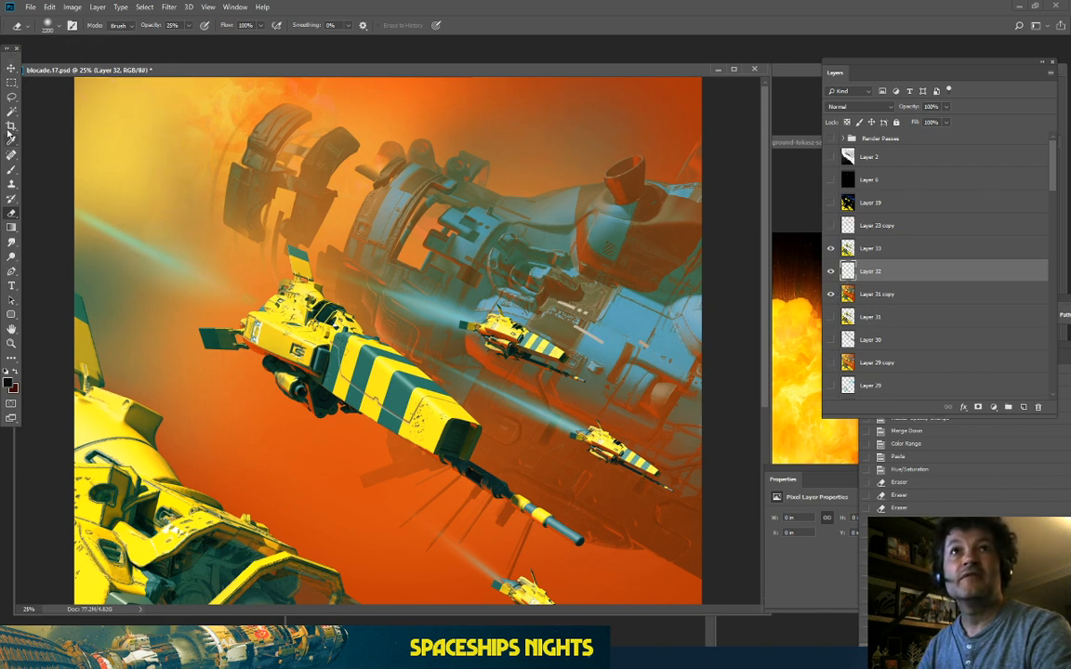
Step: Brush yellow haze over the greenish left edge, up the upper left and beside the lower-left ship
key(b)
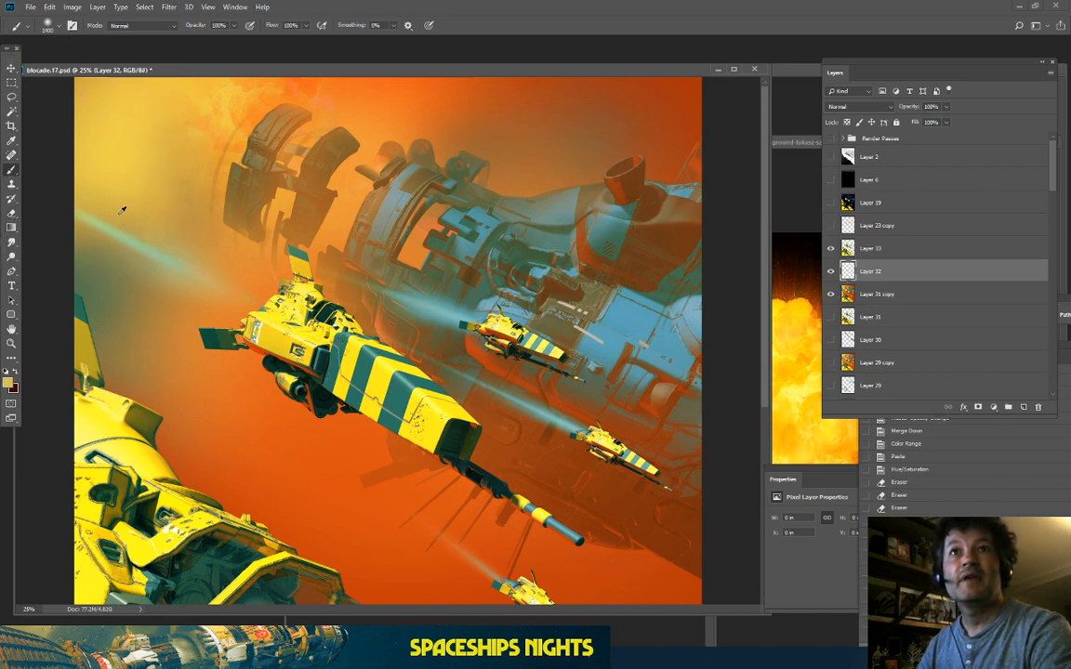
click(100, 314)
click(83, 335)
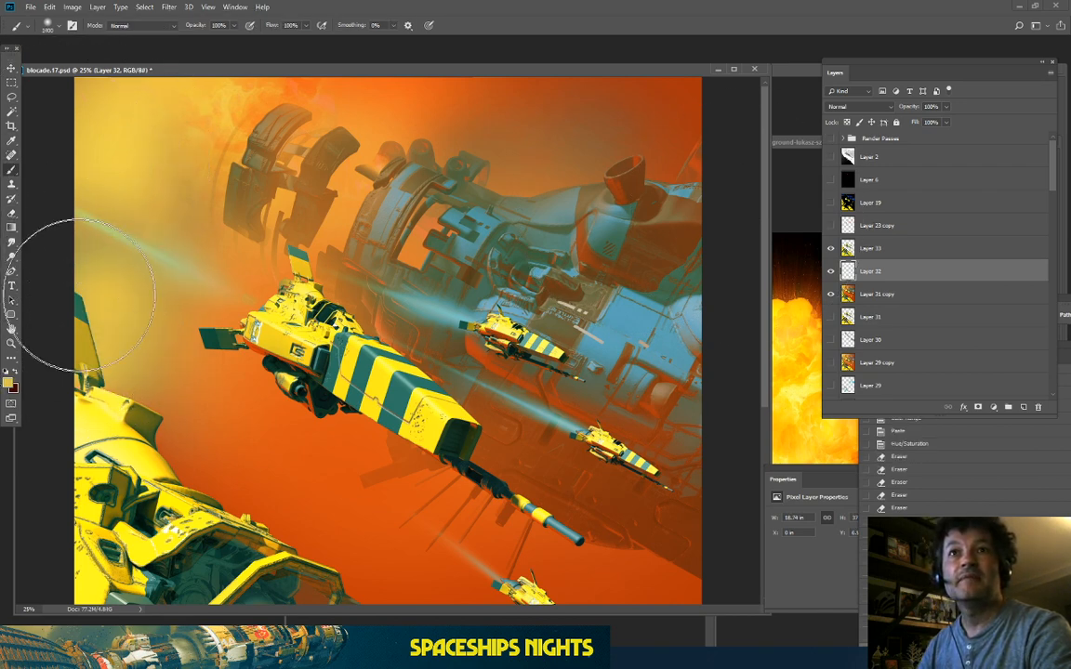
click(84, 265)
click(124, 158)
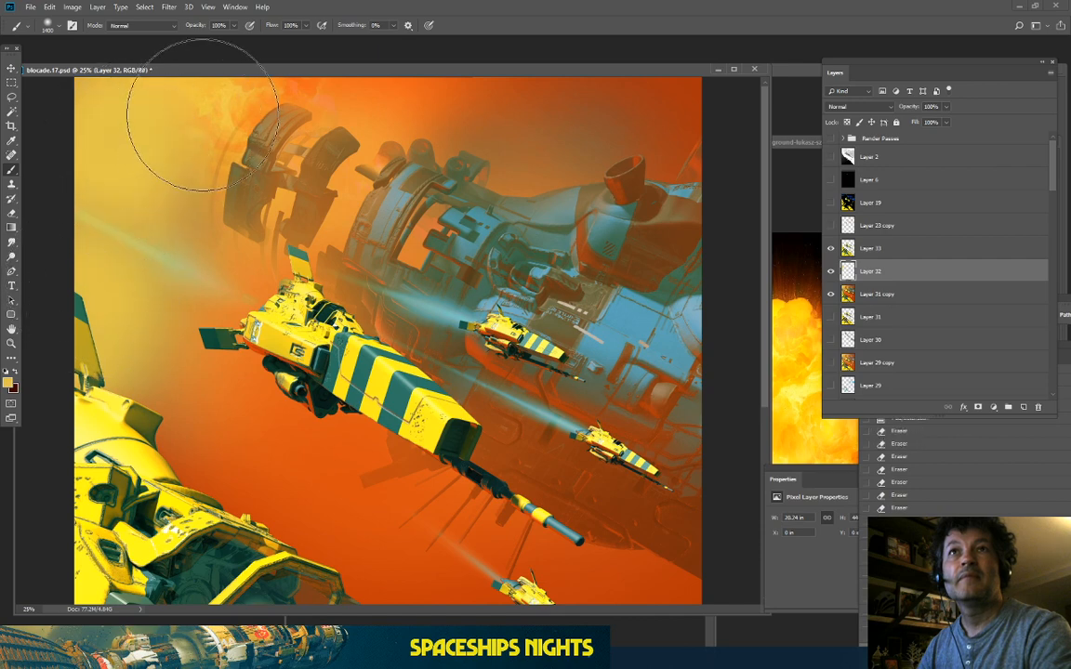
click(144, 423)
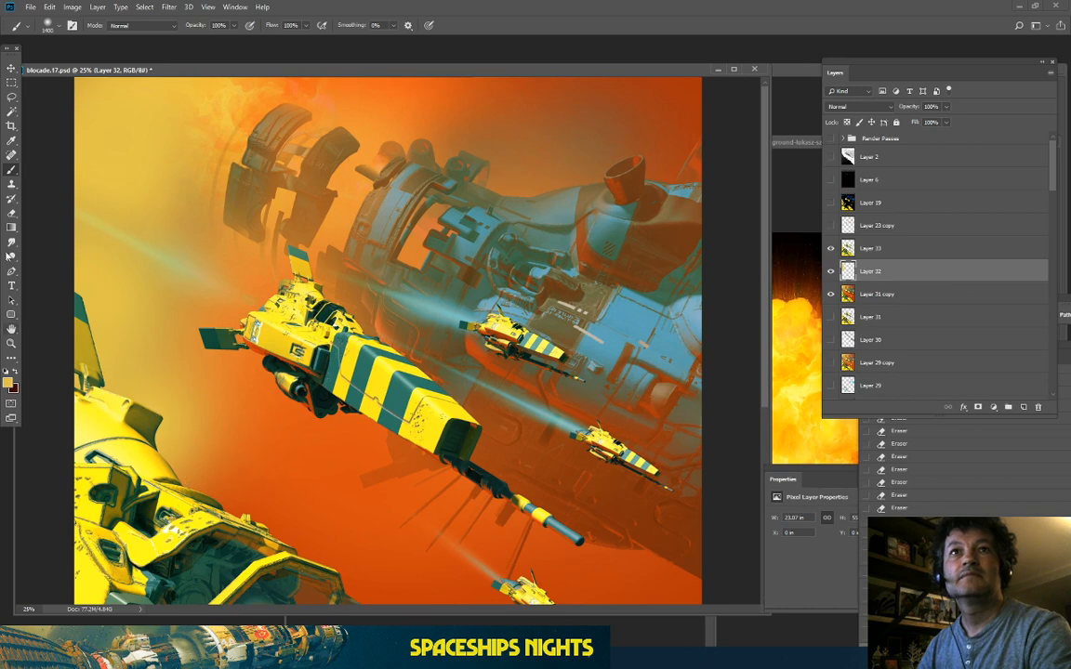
Step: Thin the yellow haze near the lower-left ship with a low-opacity eraser and compare Layer 32 on and off
key(e)
click(165, 342)
click(233, 353)
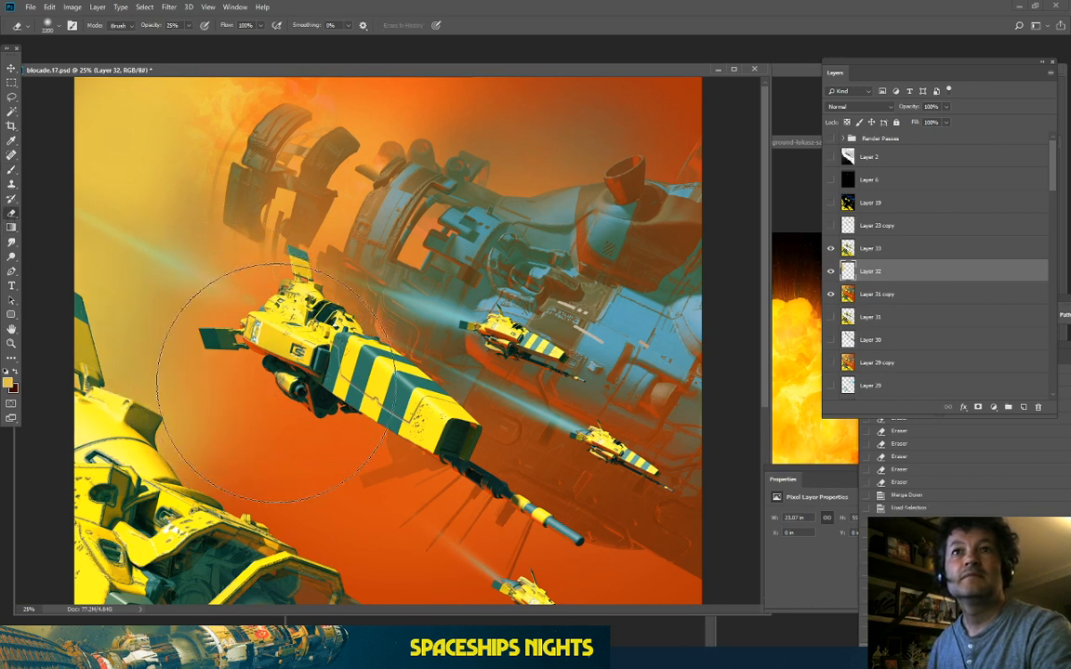
click(275, 441)
key(ctrl+minus)
key(ctrl+minus)
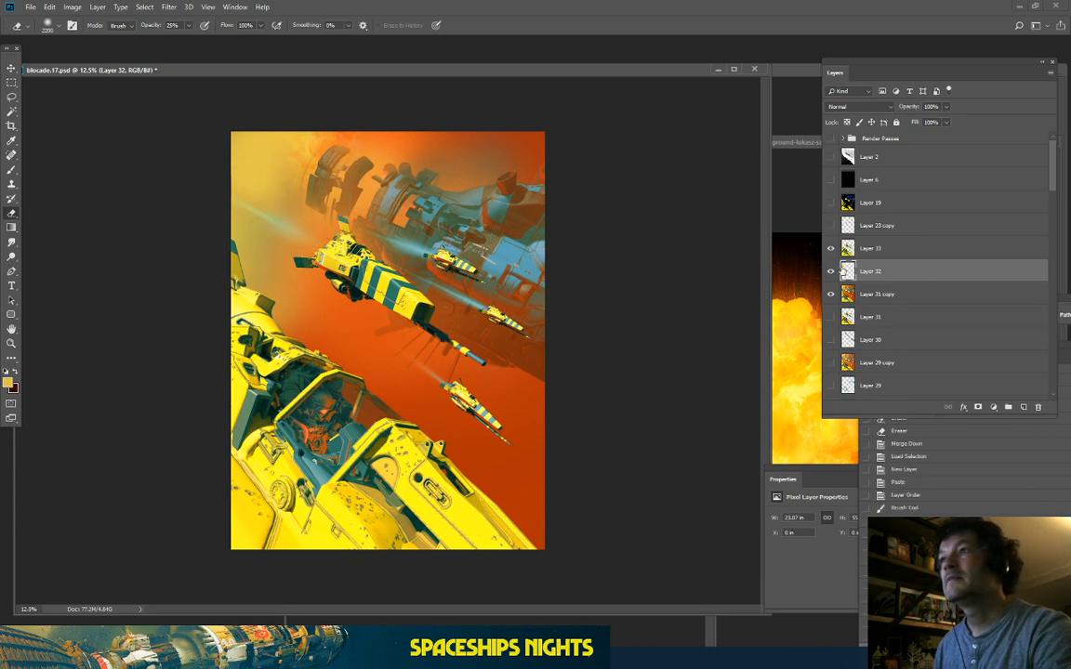
click(831, 271)
click(830, 271)
click(831, 271)
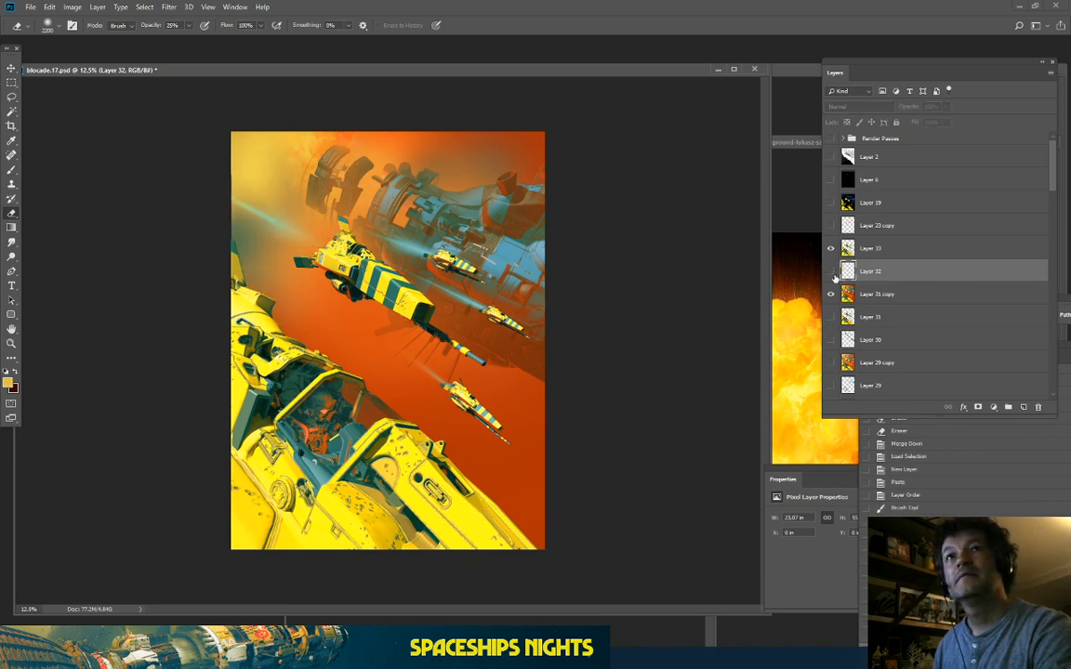
click(831, 272)
Step: Erase part of the haze left of the ship and compare with Layer 32 hidden
key(ctrl+plus)
mouse_move(194, 248)
mouse_down()
mouse_move(199, 305)
mouse_move(185, 277)
mouse_up()
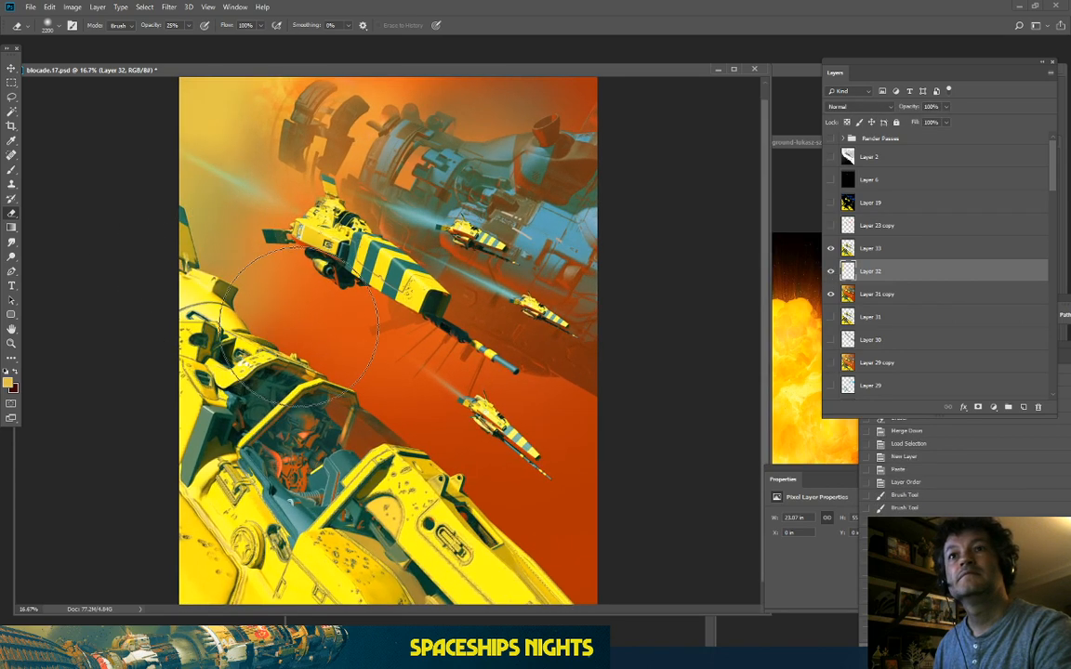
mouse_move(274, 298)
mouse_down()
mouse_move(236, 292)
mouse_move(223, 264)
mouse_up()
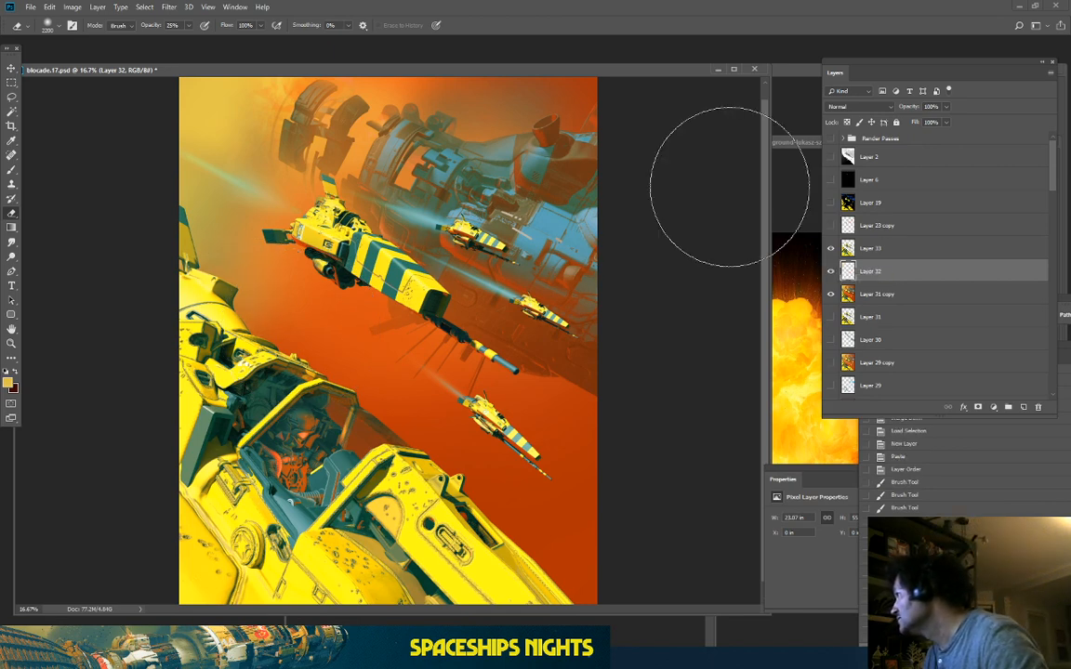
click(831, 271)
click(833, 271)
click(833, 271)
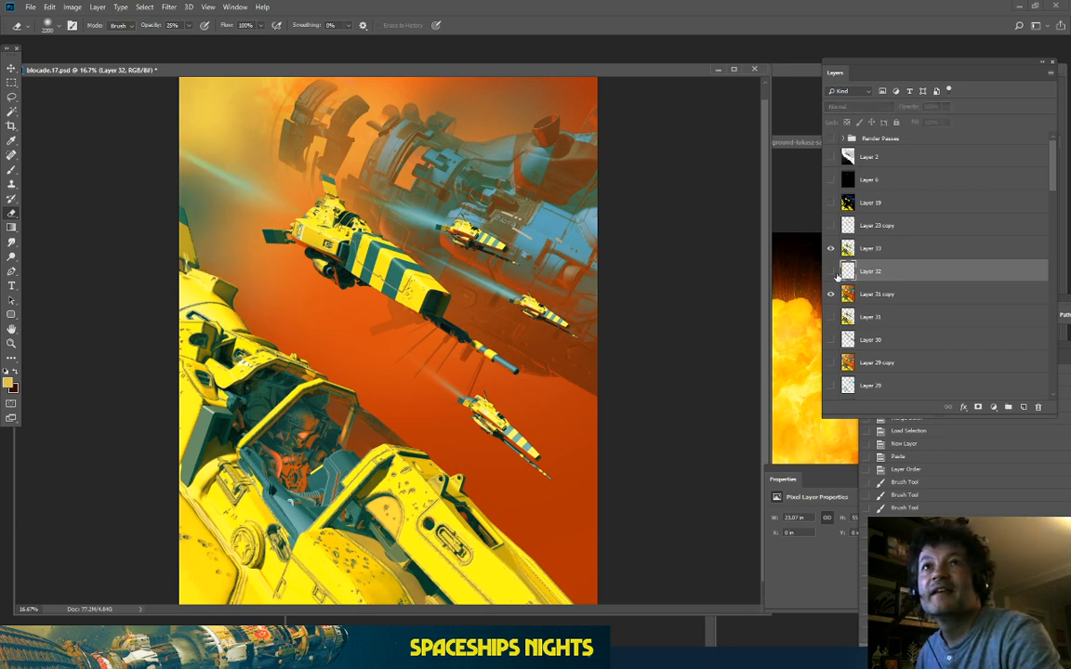
click(833, 271)
Step: Erase the haze at the top-left and check the result with Layer 32 hidden and shown
click(215, 88)
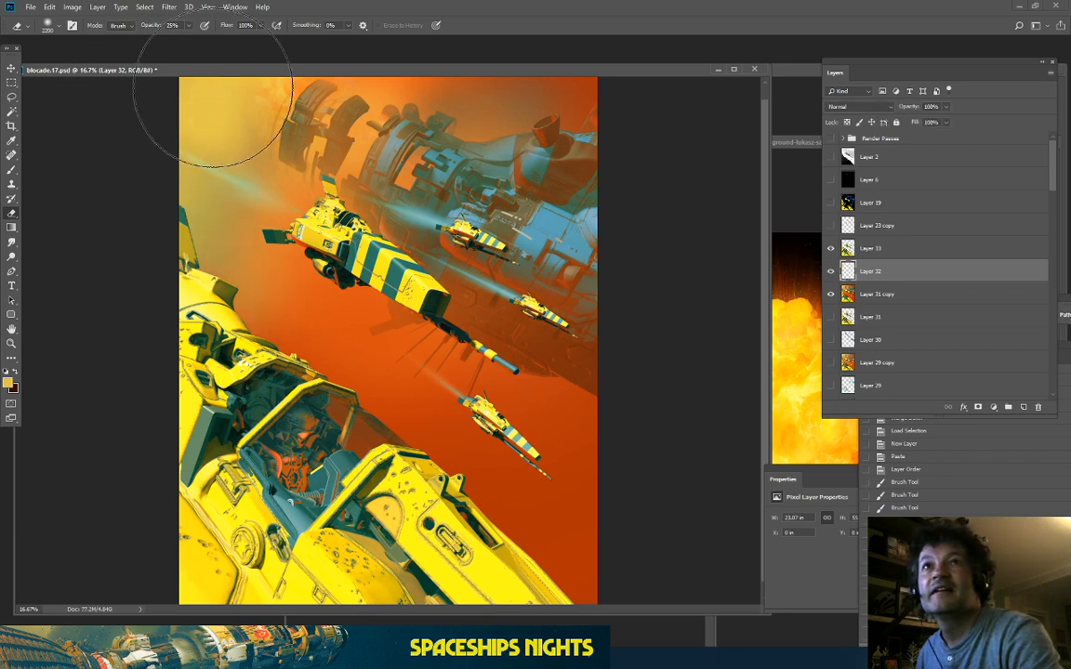
click(223, 91)
click(239, 104)
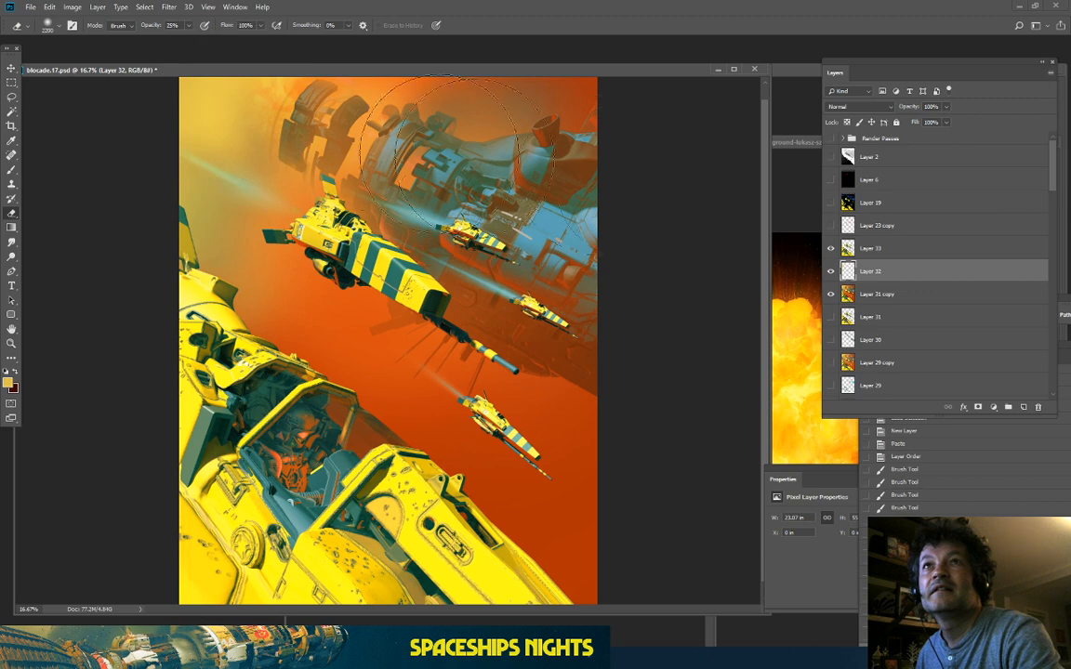
click(831, 270)
click(831, 271)
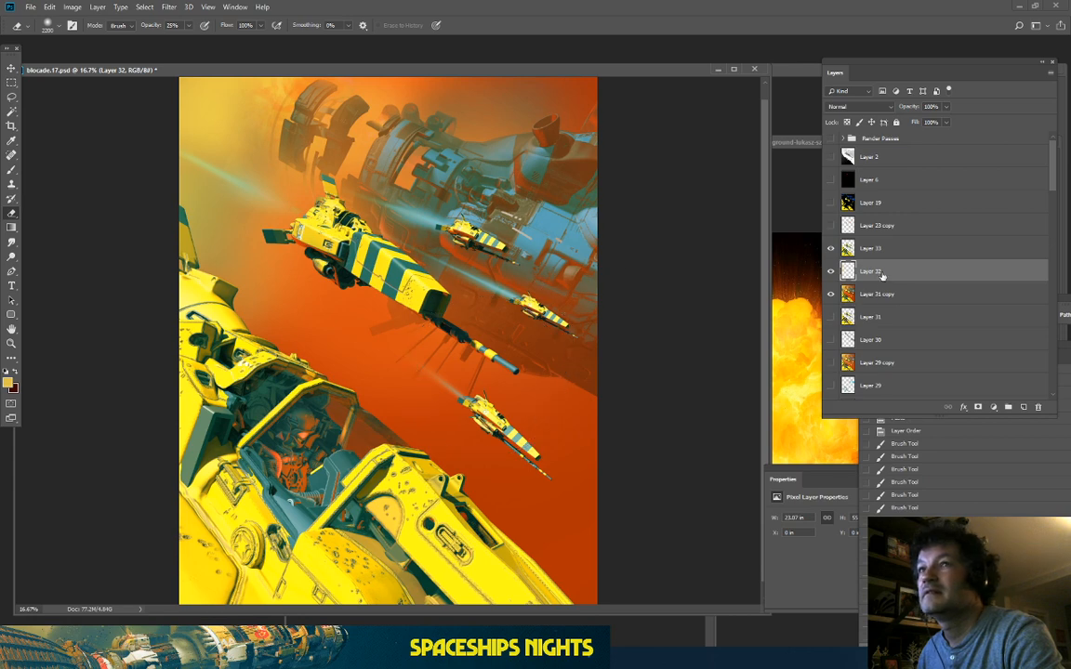
click(831, 270)
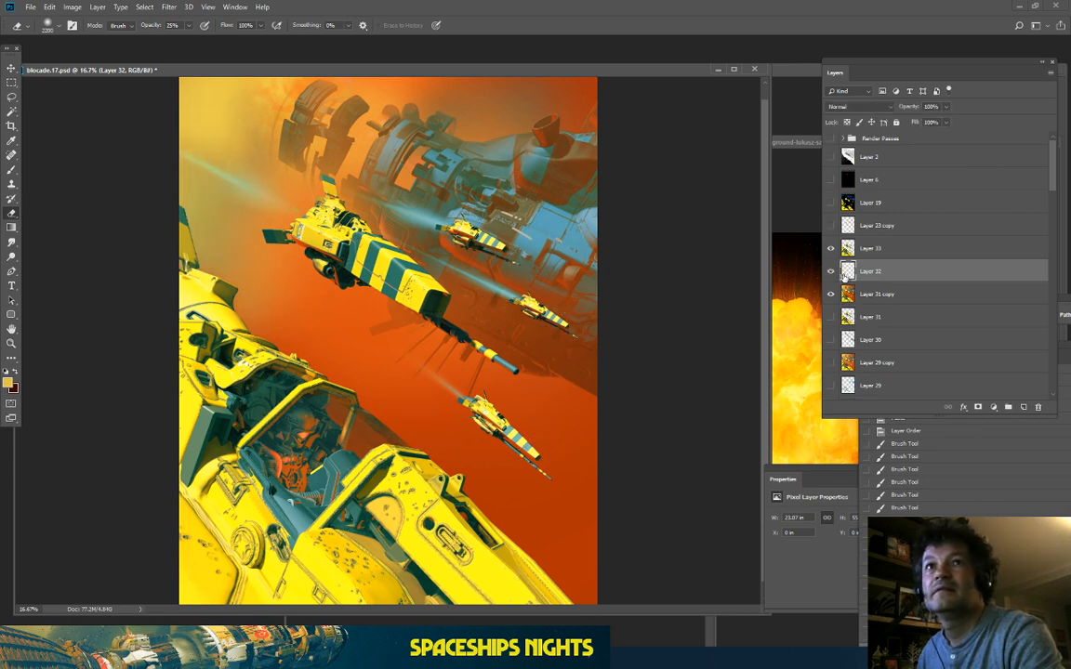
Step: Merge Layer 32 down into Layer 31 copy and inspect the mothership close up
right_click(901, 278)
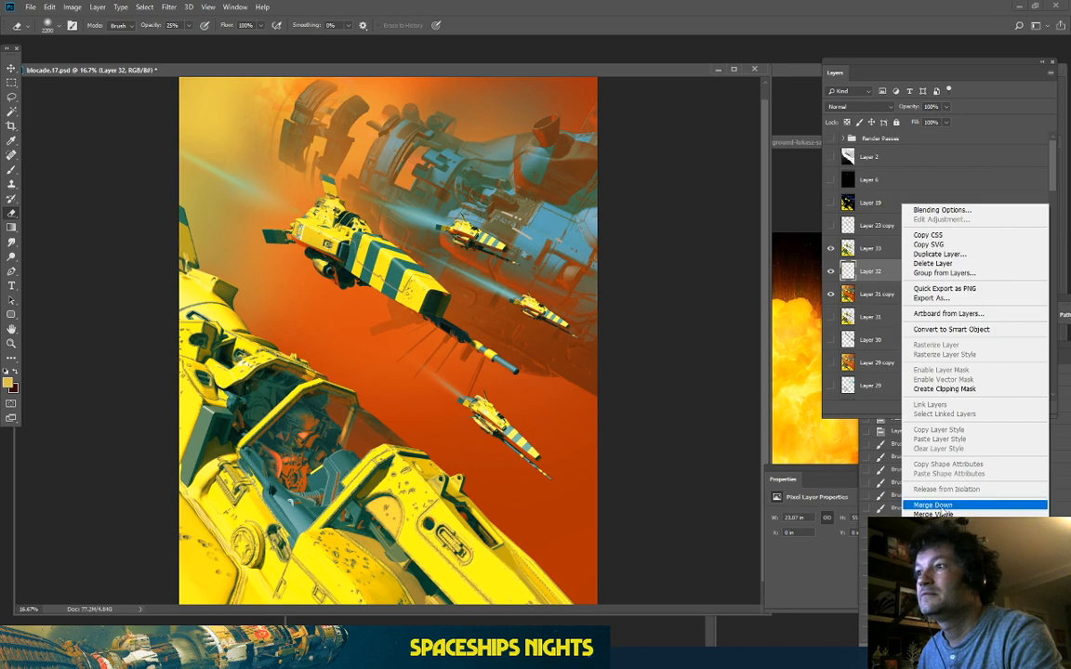
click(939, 505)
scroll(268, 386, up, 2)
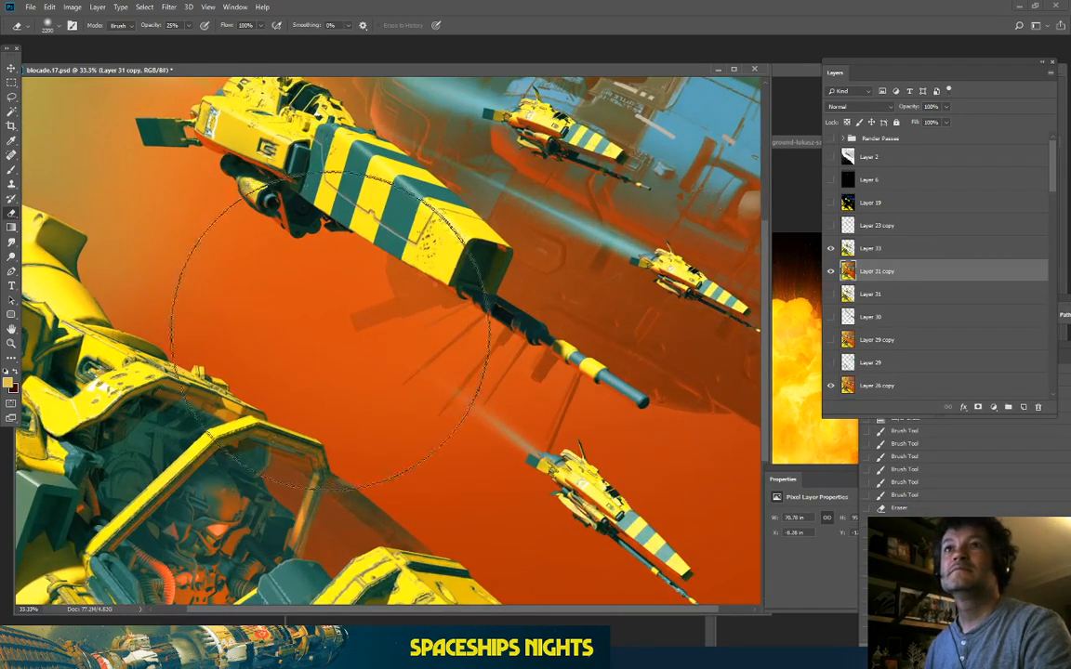
drag(386, 232, 433, 511)
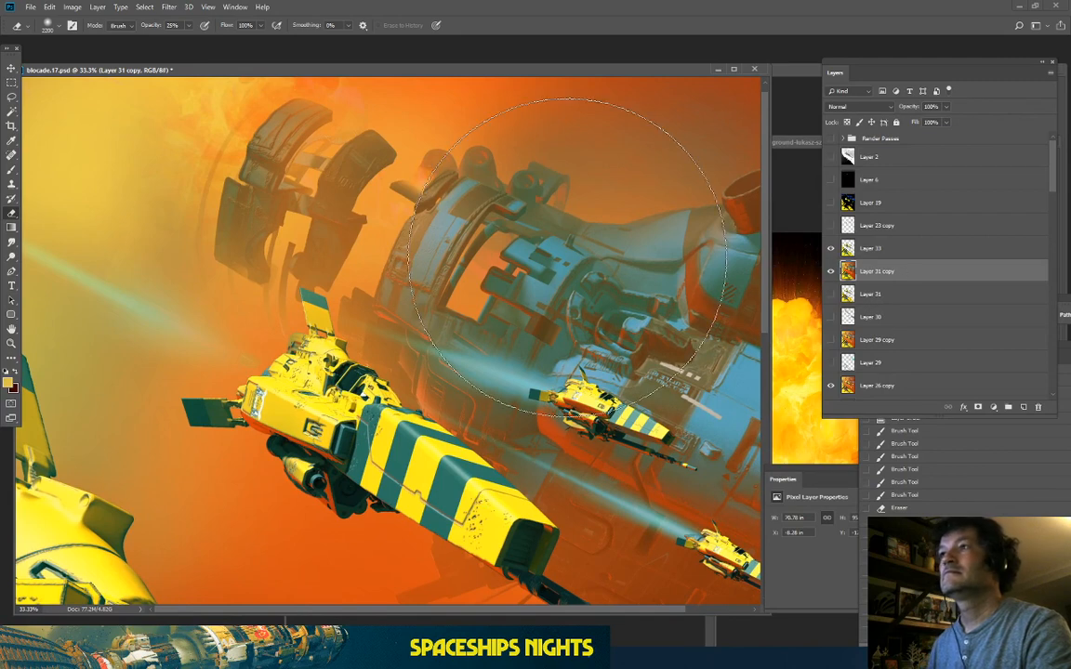
scroll(466, 148, down, 2)
click(144, 6)
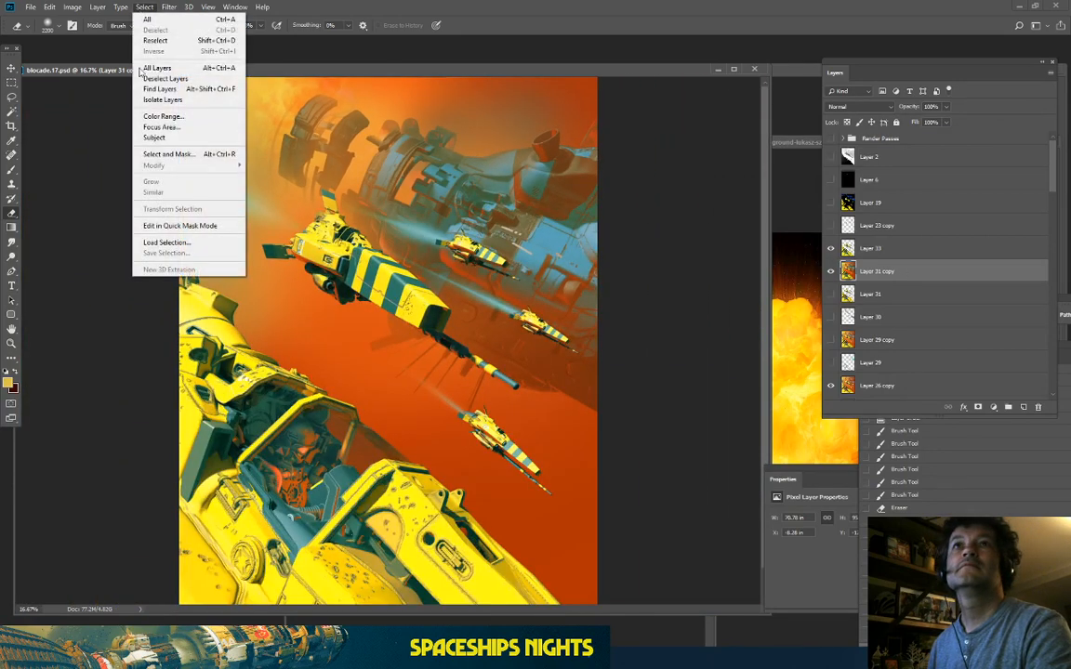
Step: Select the bright yellow areas by Color Range at Fuzziness 122 and copy them onto new Layer 34
click(162, 116)
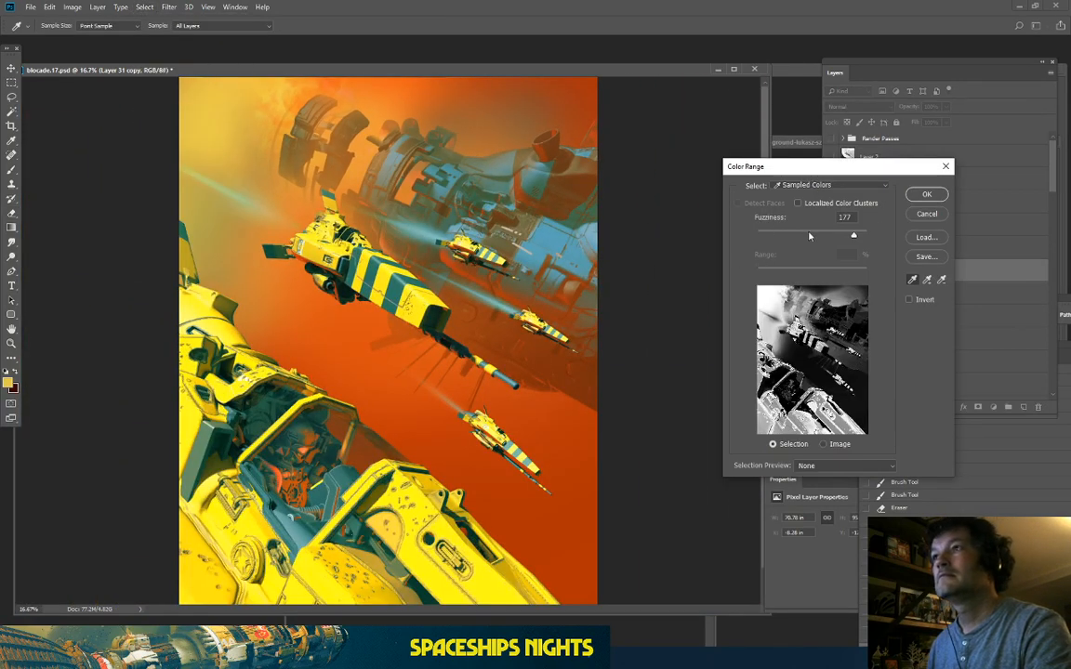
drag(853, 235, 832, 239)
click(779, 288)
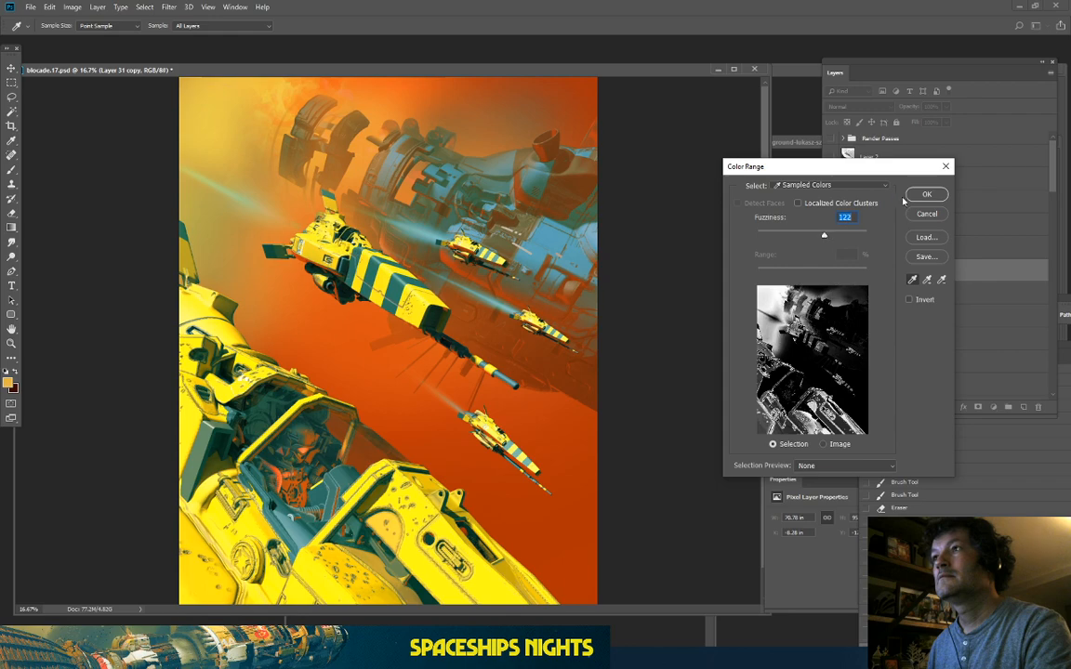
click(925, 194)
key(e)
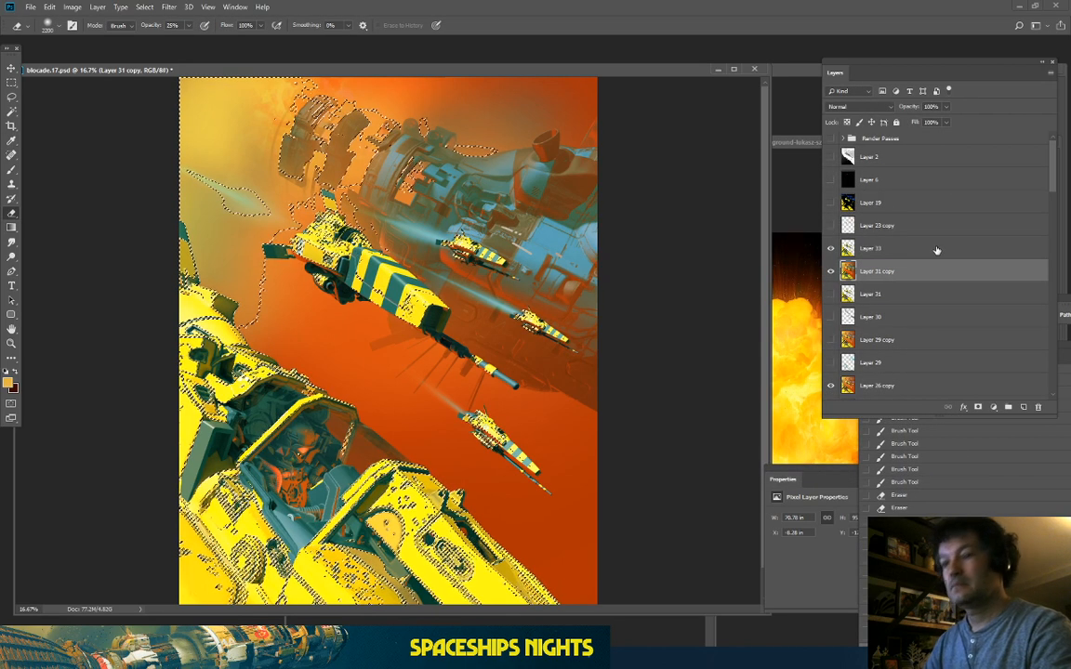
key(ctrl+j)
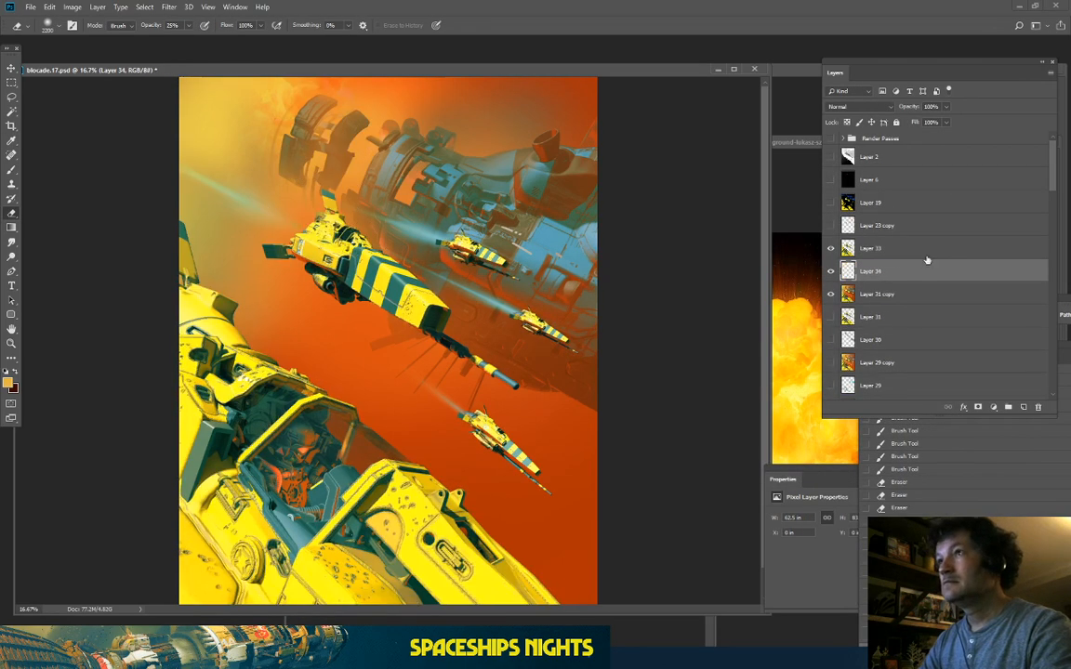
Step: Compare the image with Layer 33 hidden and shown, then make Layer 34 active
click(849, 249)
click(827, 252)
click(827, 252)
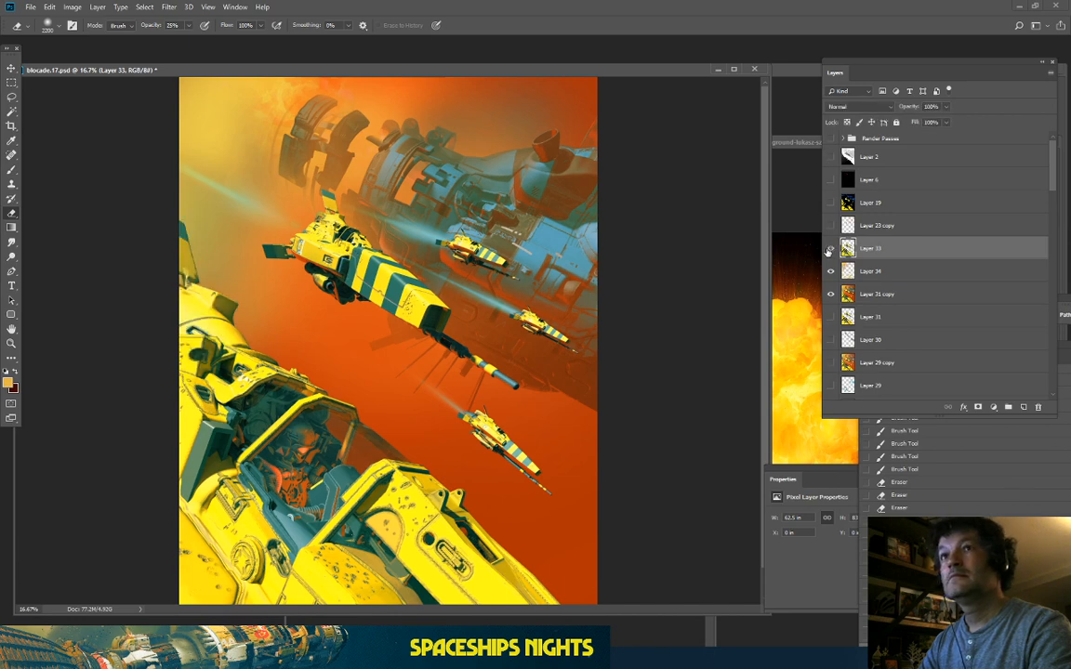
click(828, 252)
click(830, 251)
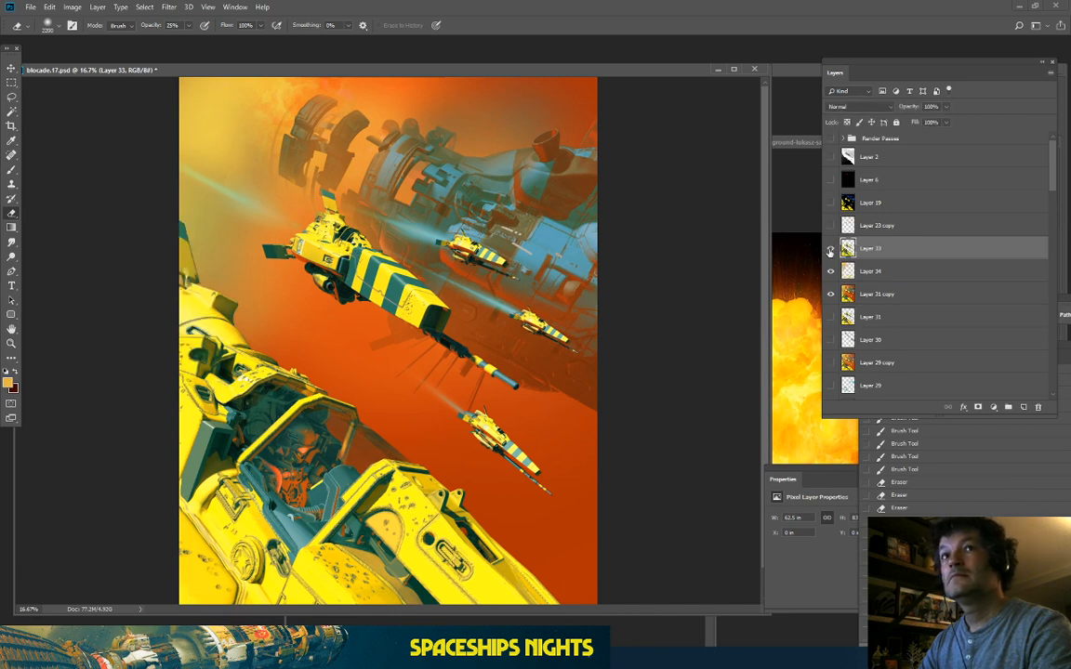
click(881, 271)
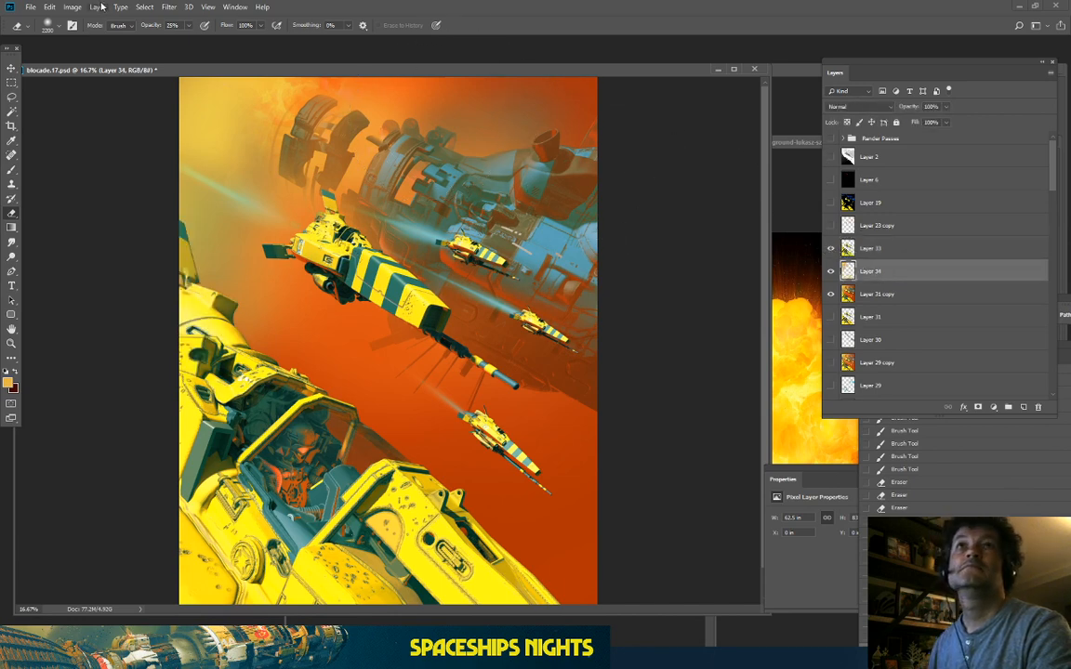
click(73, 6)
Step: Try Hue/Saturation on Layer 34 with raised lightness, Saturation +68 and a hue shift, then reset the hue to 0
mouse_move(84, 35)
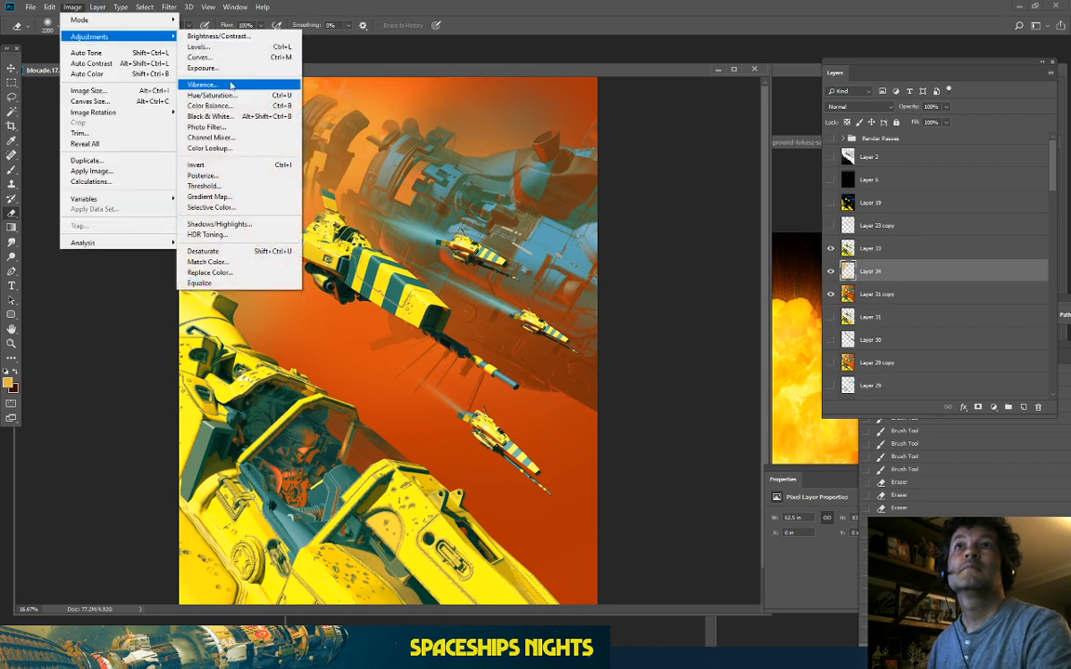
click(232, 85)
mouse_move(839, 335)
mouse_down()
mouse_move(873, 336)
mouse_move(822, 336)
mouse_move(833, 340)
mouse_up()
click(888, 309)
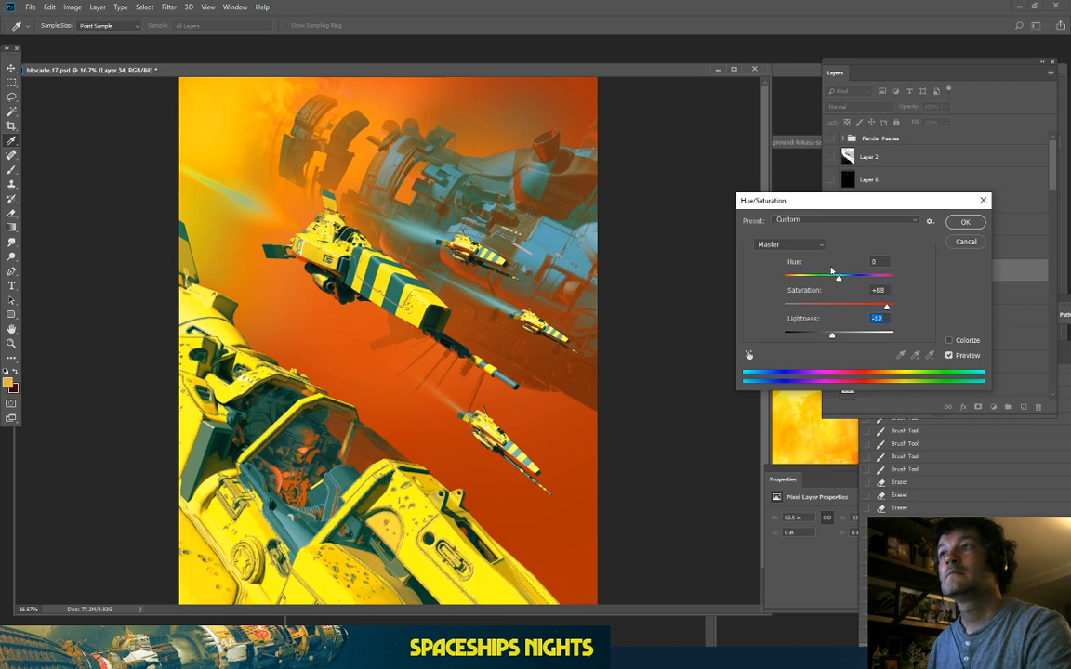
mouse_move(839, 280)
mouse_down()
mouse_move(818, 279)
mouse_move(838, 293)
mouse_up()
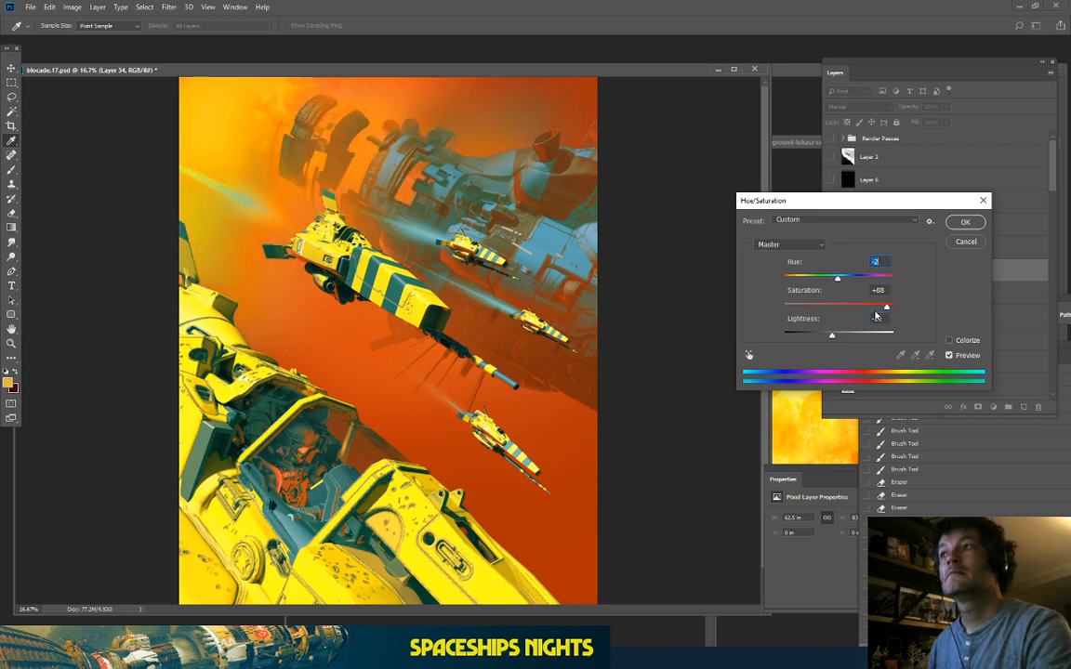
click(950, 356)
click(950, 356)
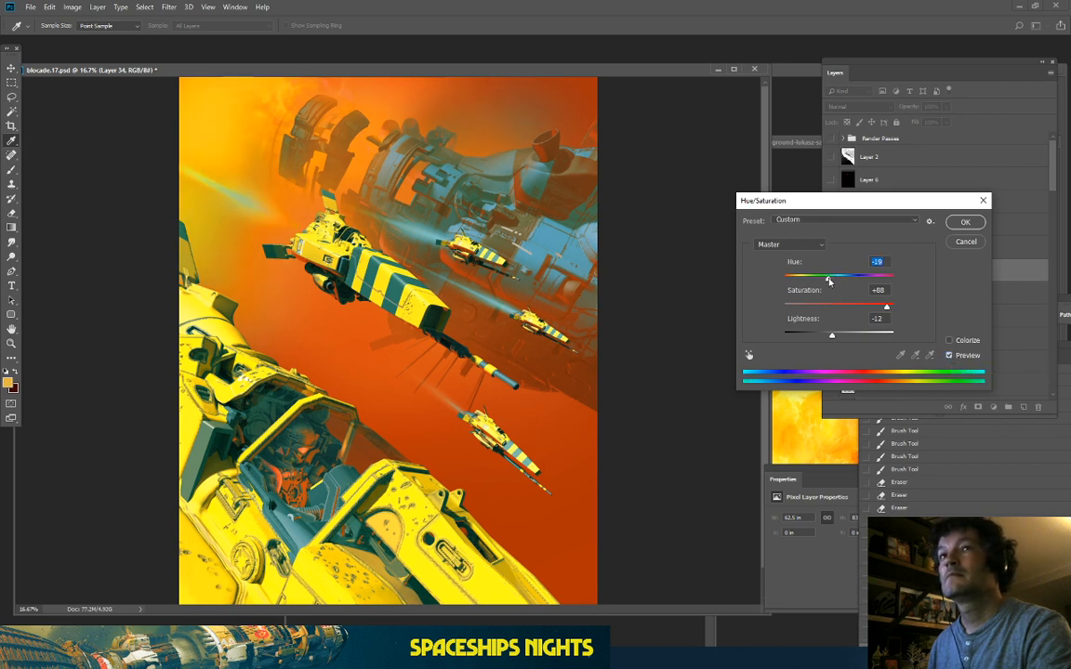
drag(830, 282, 839, 287)
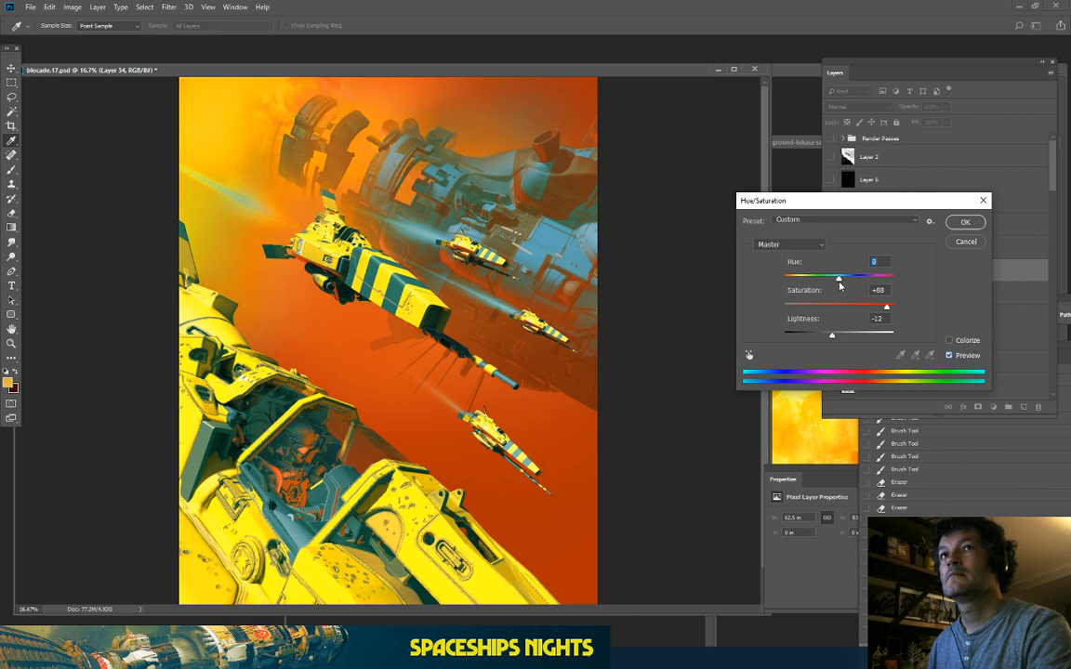
Step: Colorize Layer 34 yellow at Hue 55, Saturation 100, Lightness -13 and apply it
click(949, 341)
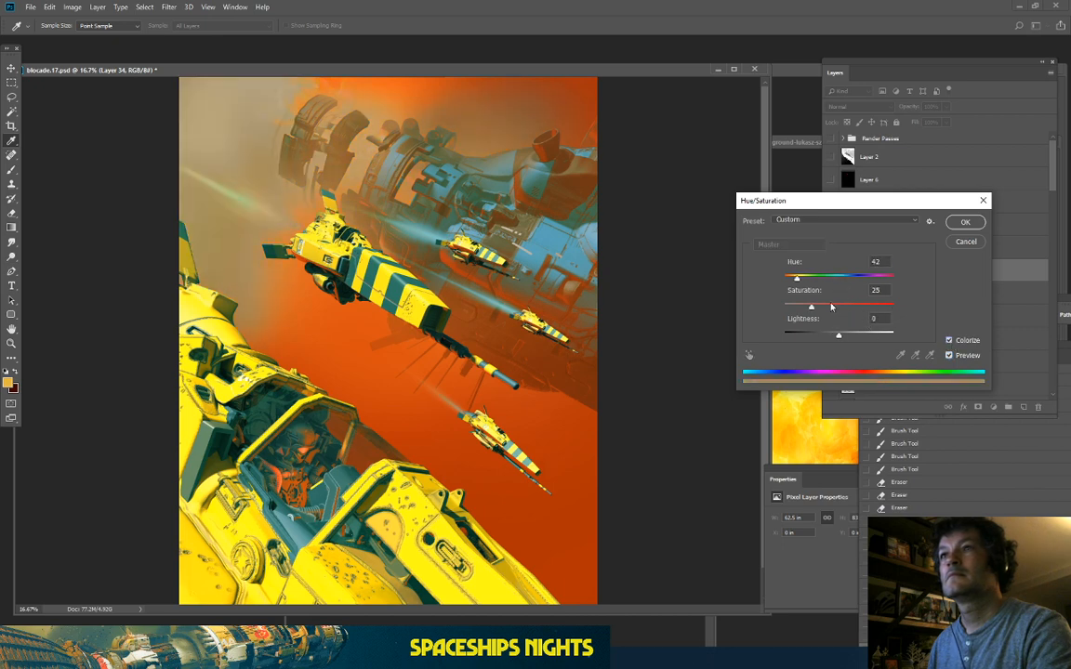
click(871, 313)
drag(896, 314, 903, 313)
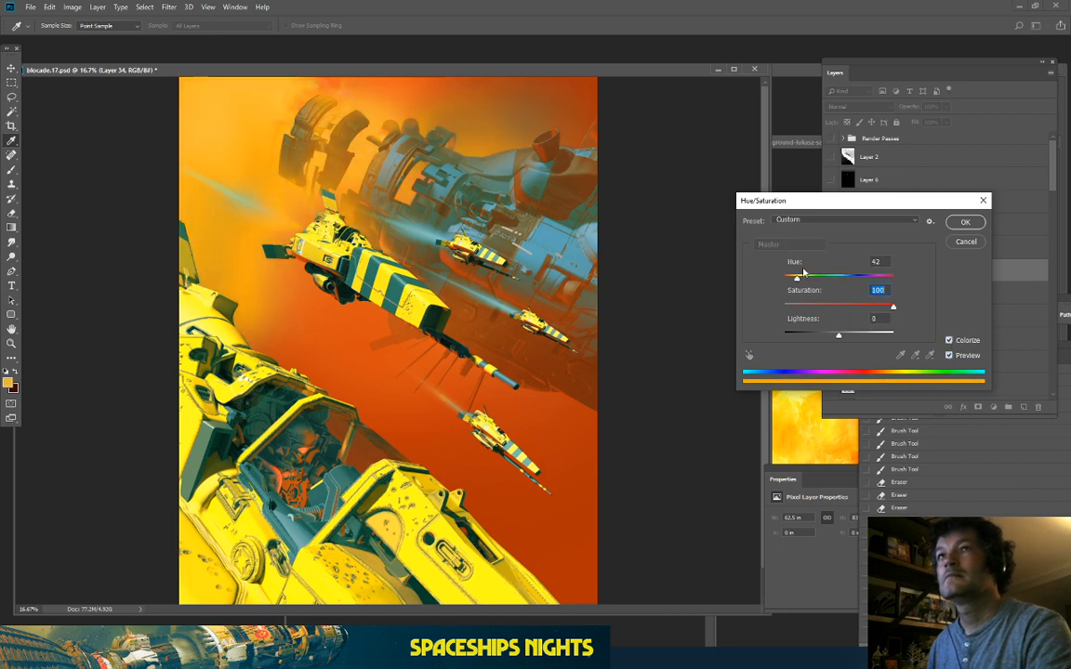
mouse_move(797, 280)
mouse_down()
mouse_move(813, 281)
mouse_move(801, 286)
mouse_up()
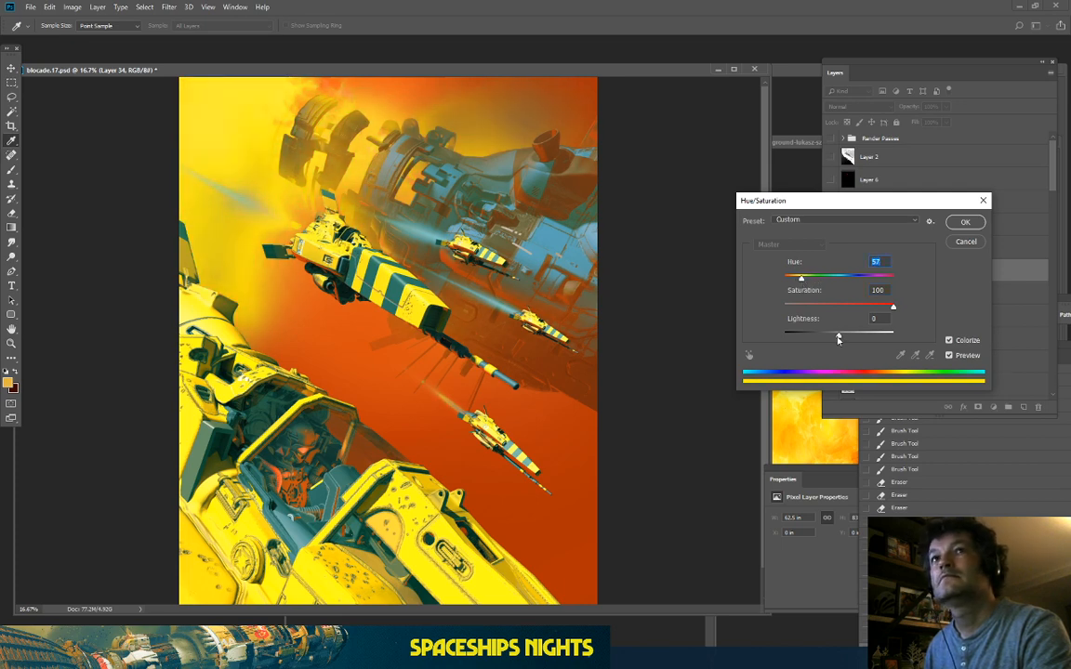
mouse_move(801, 282)
mouse_down()
mouse_move(842, 282)
mouse_move(796, 280)
mouse_up()
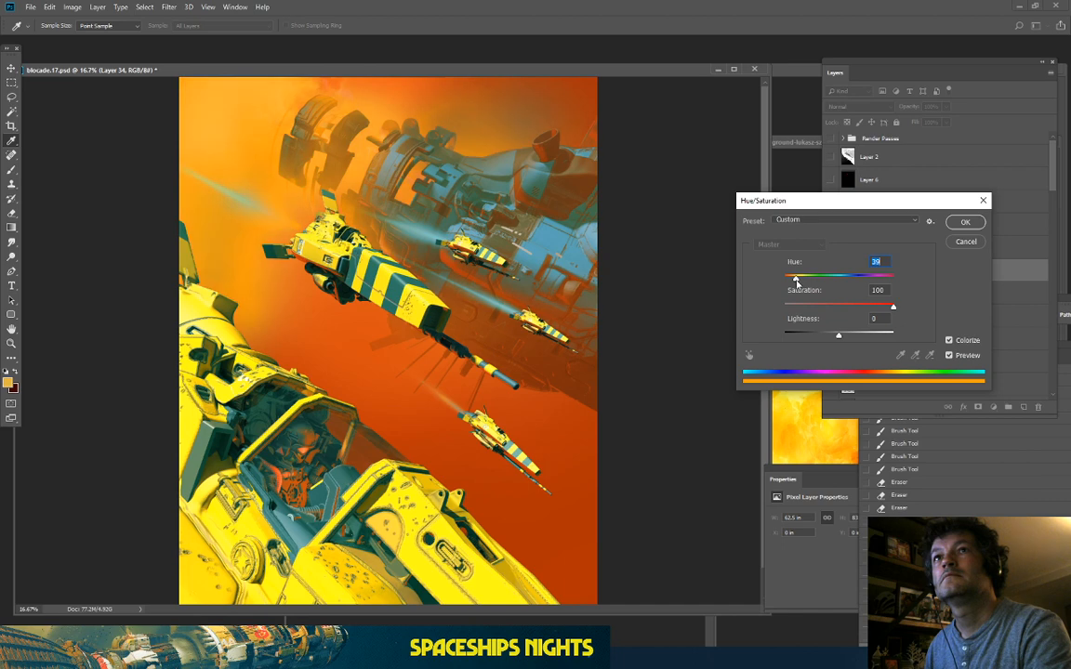
drag(835, 342, 832, 338)
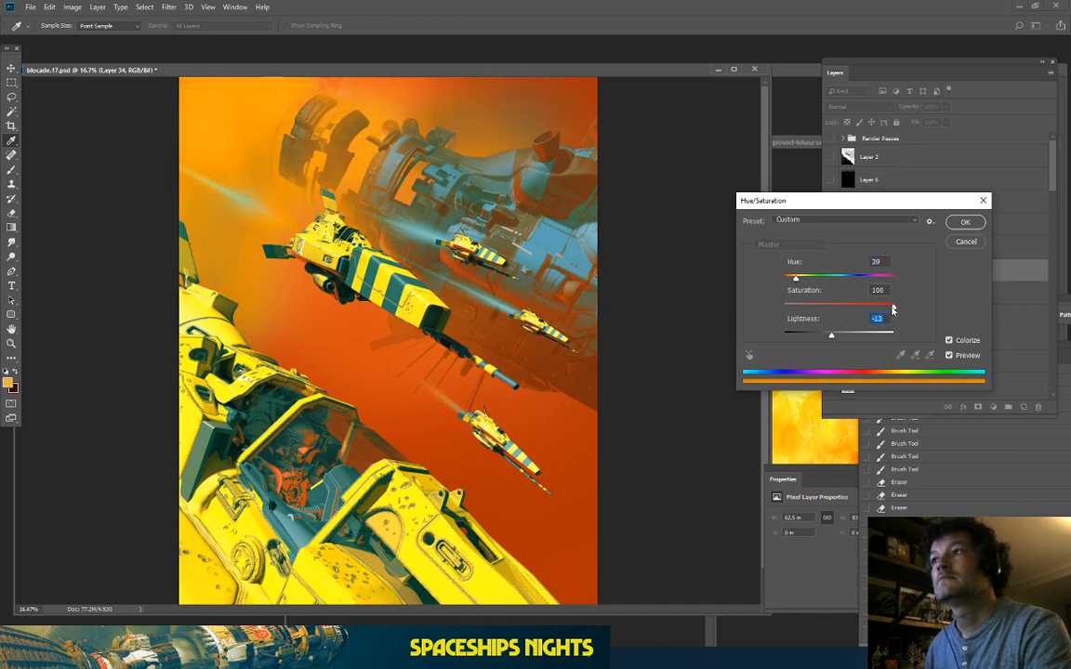
drag(796, 280, 801, 281)
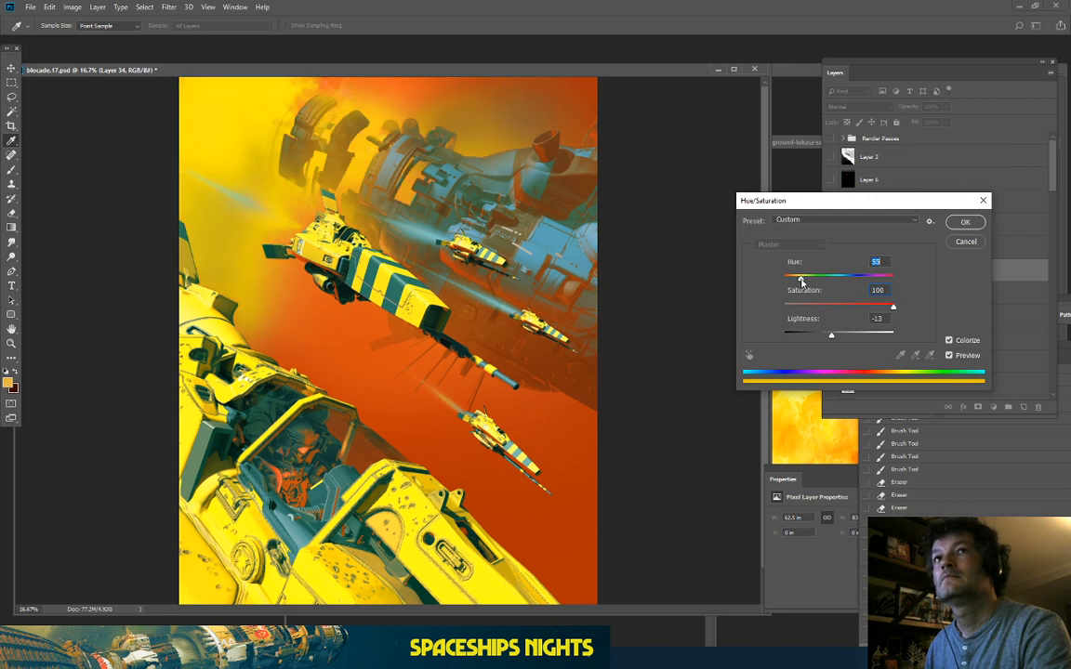
click(953, 223)
Step: Erase more of the yellow-orange glow and haze on the left side
key(e)
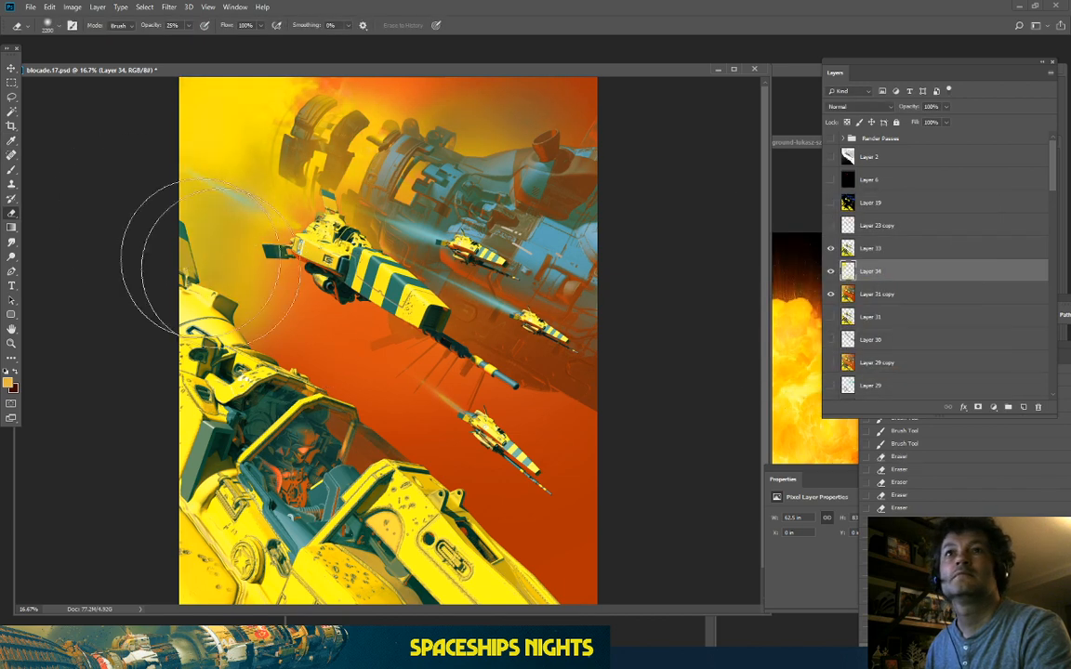
drag(387, 315, 99, 190)
drag(325, 311, 82, 192)
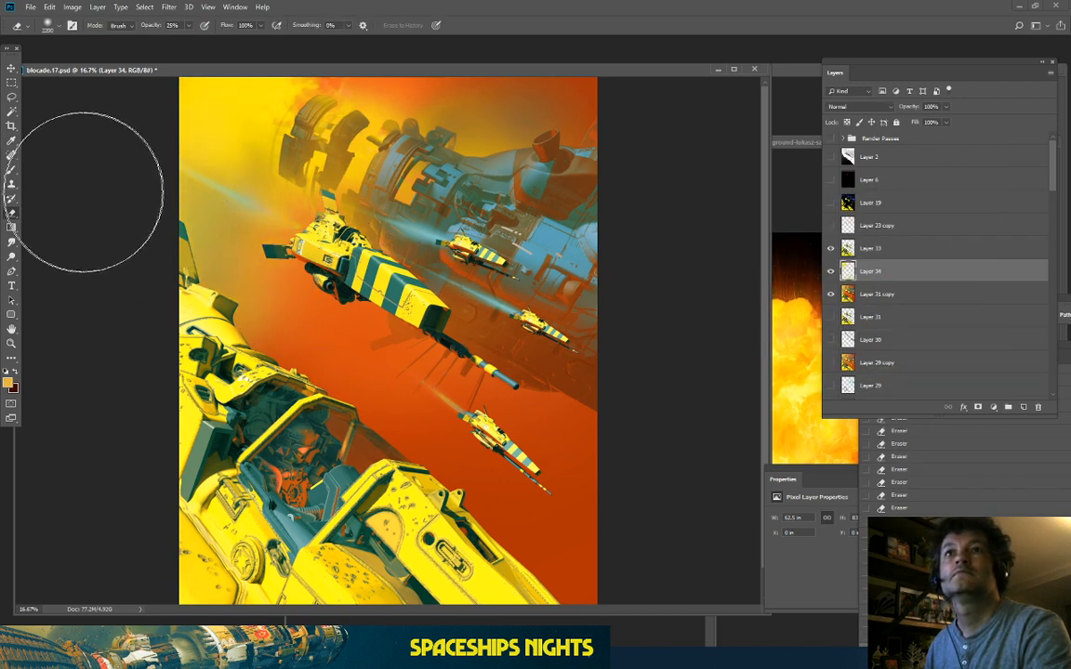
key(ctrl+e)
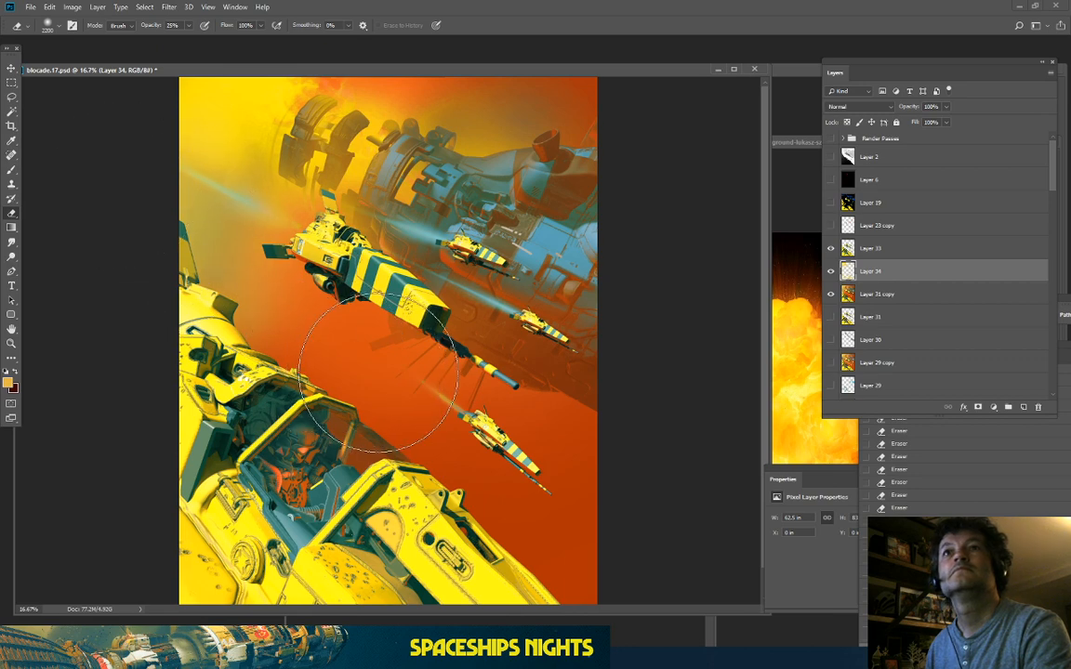
drag(145, 167, 119, 148)
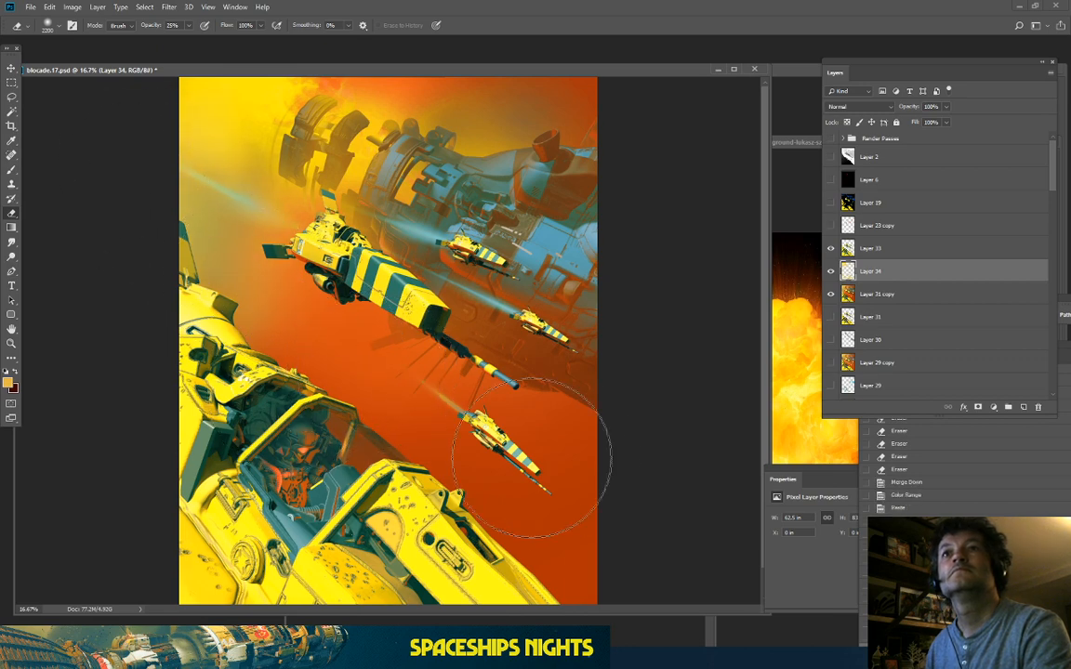
drag(509, 415, 261, 413)
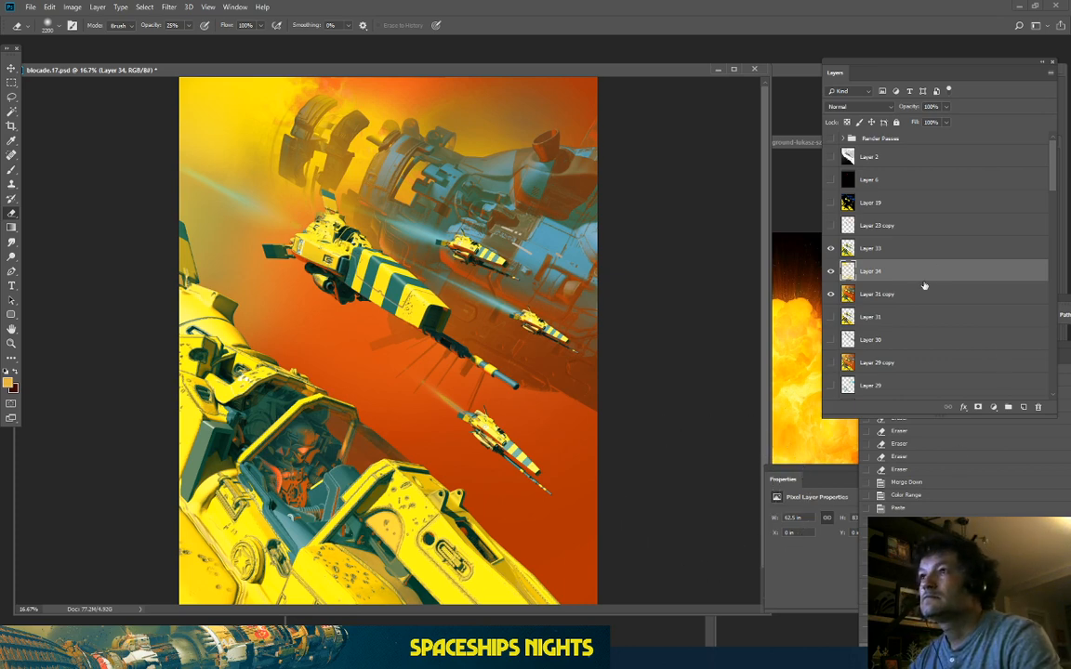
Step: On a new layer, brush orange over the haze and pale beam left of the fighter
click(1023, 408)
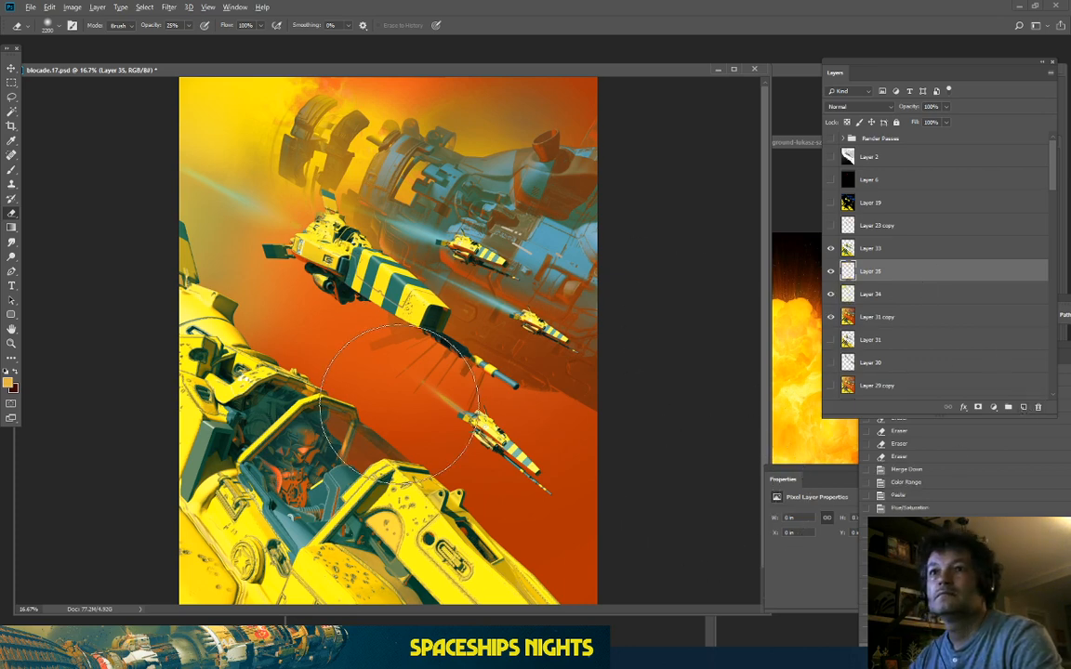
click(11, 171)
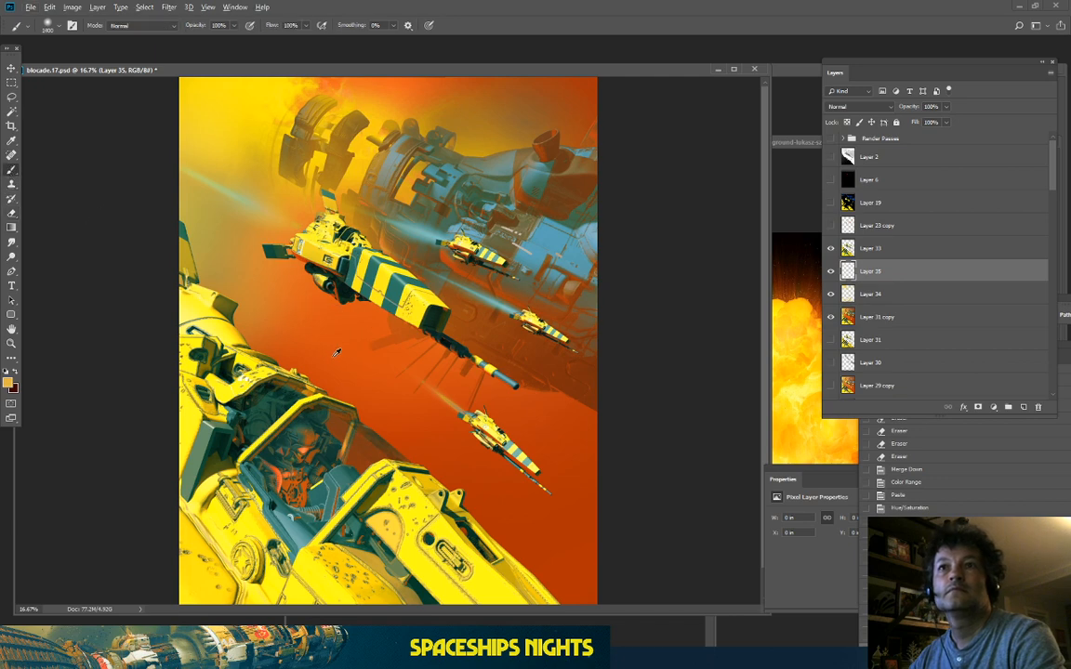
mouse_move(245, 318)
mouse_down()
mouse_move(190, 319)
mouse_move(229, 333)
mouse_move(152, 247)
mouse_move(172, 306)
mouse_move(211, 294)
mouse_move(136, 242)
mouse_move(305, 376)
mouse_move(359, 361)
mouse_move(355, 341)
mouse_move(222, 259)
mouse_move(127, 222)
mouse_move(174, 238)
mouse_up()
key(])
alt+click(189, 228)
key(])
key(])
key(])
key(])
key(])
key(])
key(])
key(])
key(])
key(])
key(])
key(])
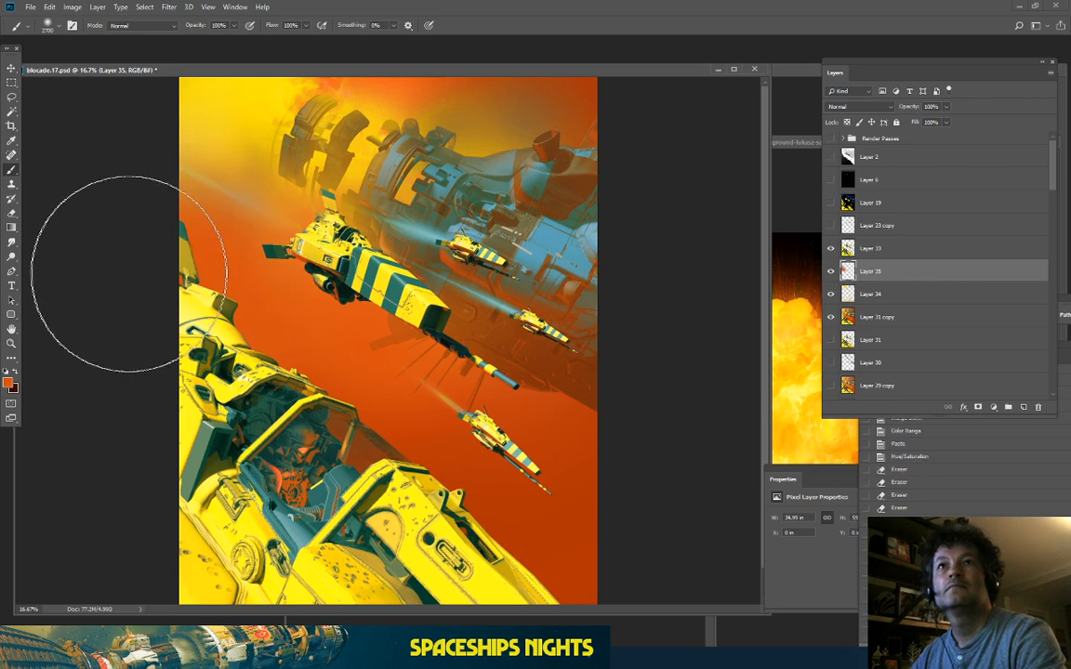
drag(129, 274, 108, 286)
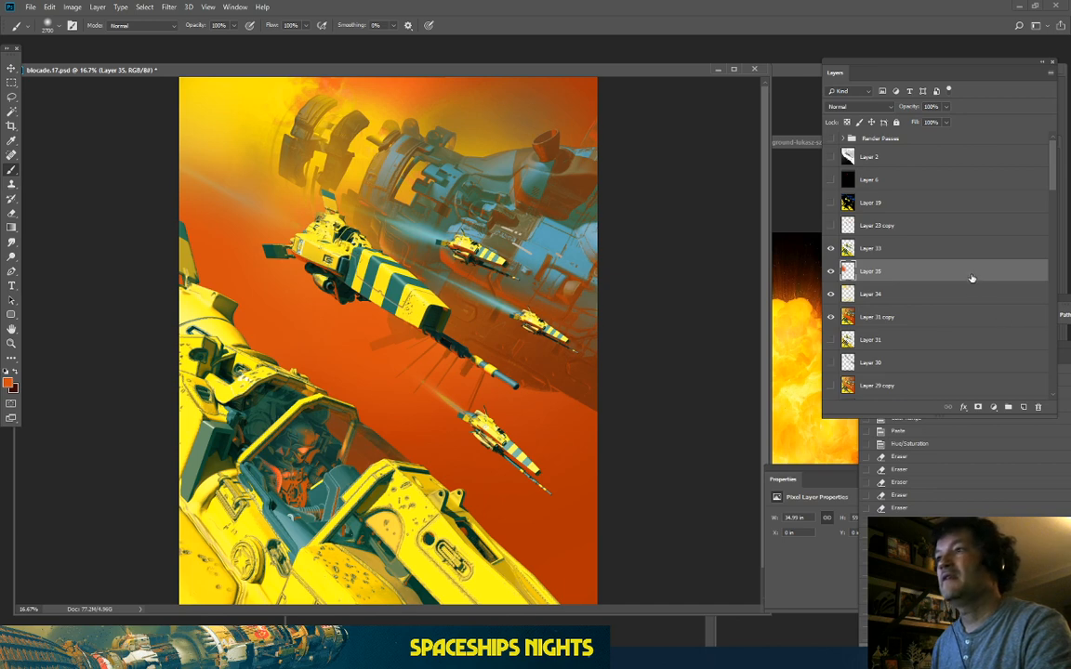
Step: Duplicate the Layer 16 copy beam layer and move the copy near the top of the stack
scroll(972, 278, down, 10)
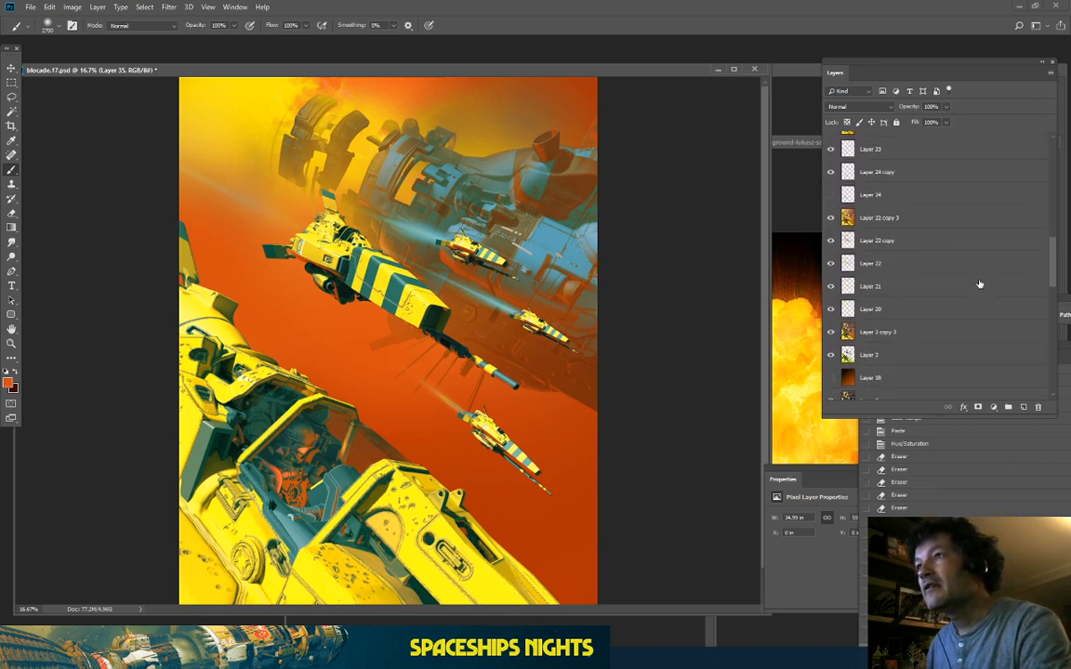
scroll(978, 284, down, 3)
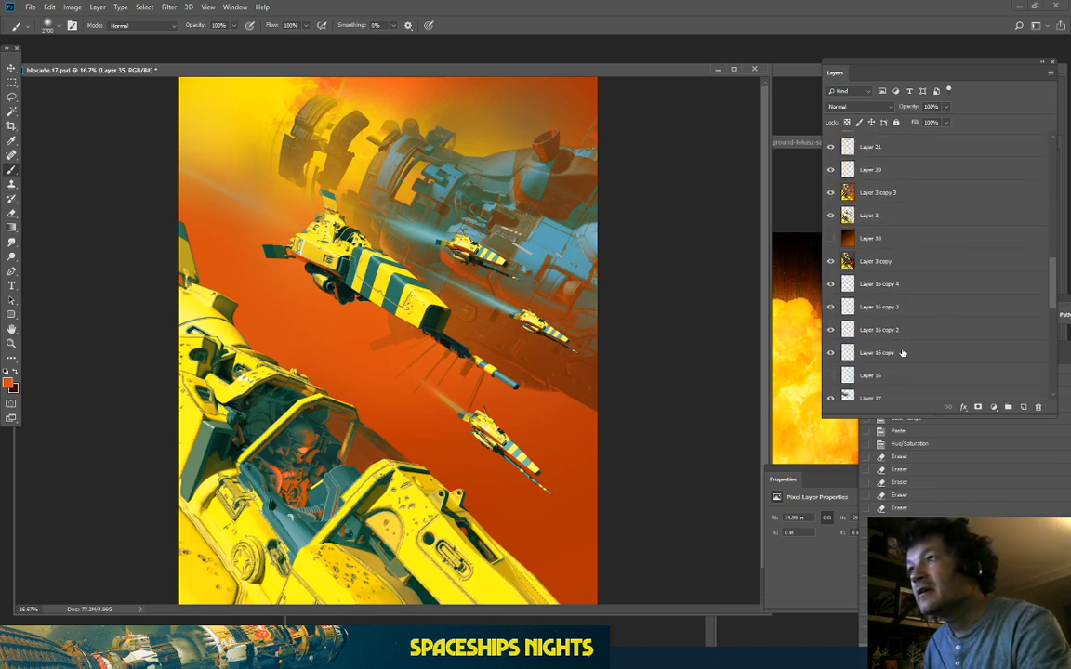
click(932, 354)
drag(932, 354, 1023, 407)
drag(877, 354, 897, 277)
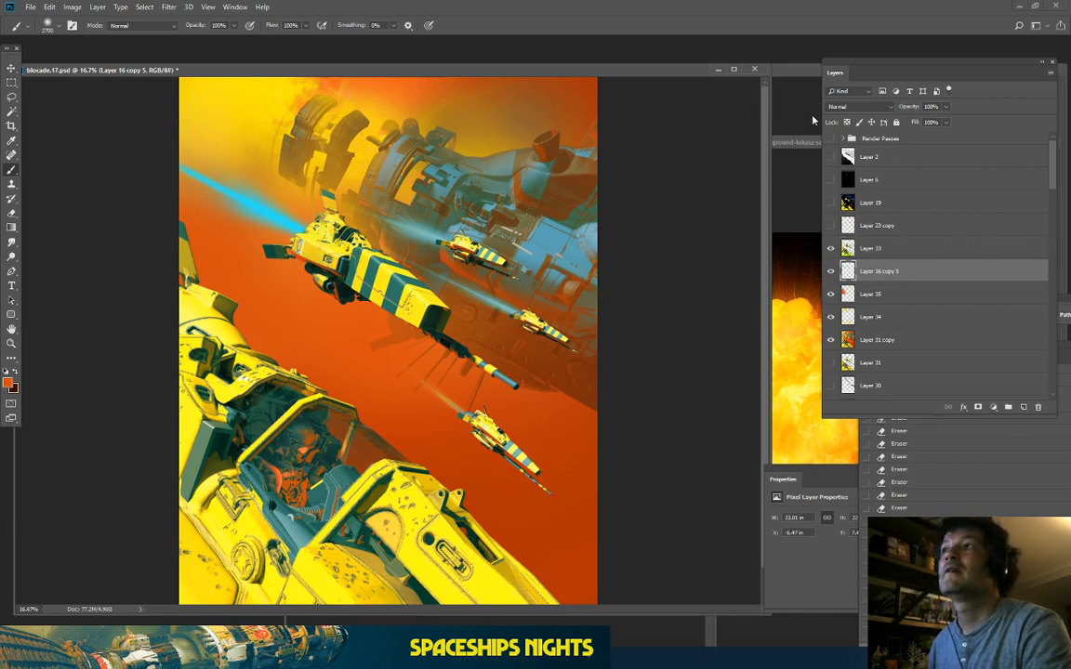
Step: Set the beam layer to Screen and apply a Hue/Saturation hue shift to it
click(857, 106)
click(844, 205)
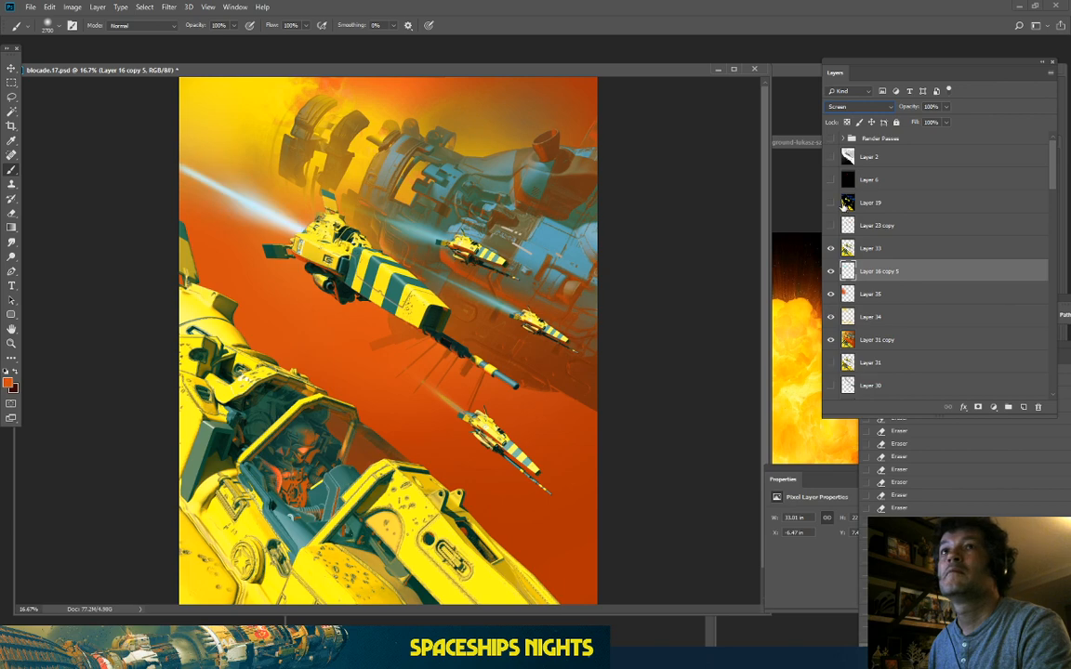
click(73, 8)
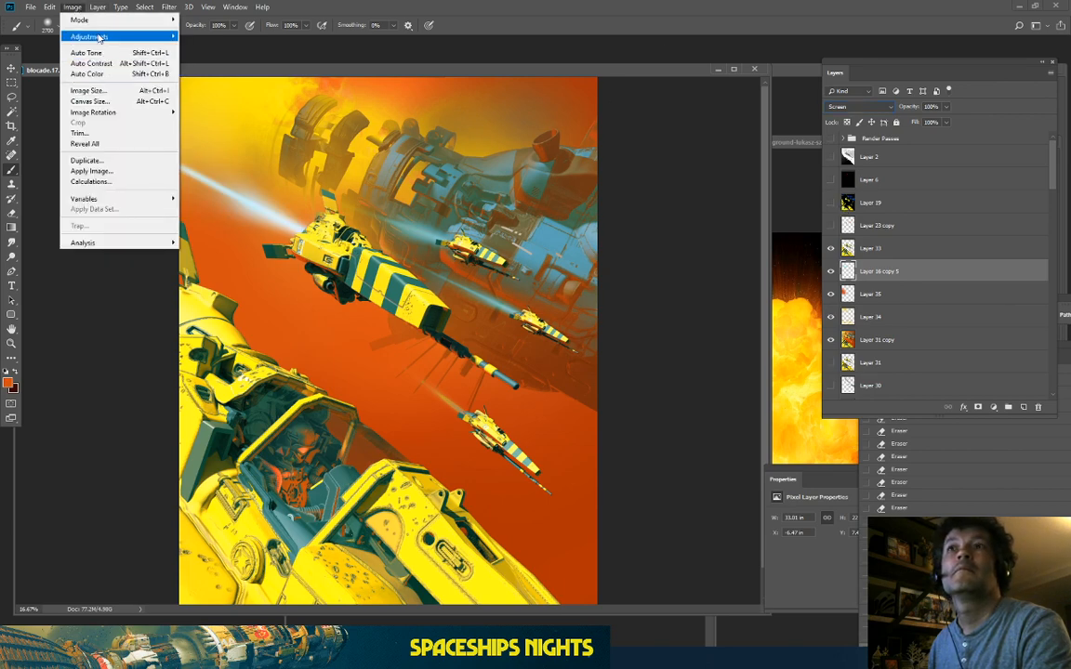
mouse_move(131, 37)
click(192, 96)
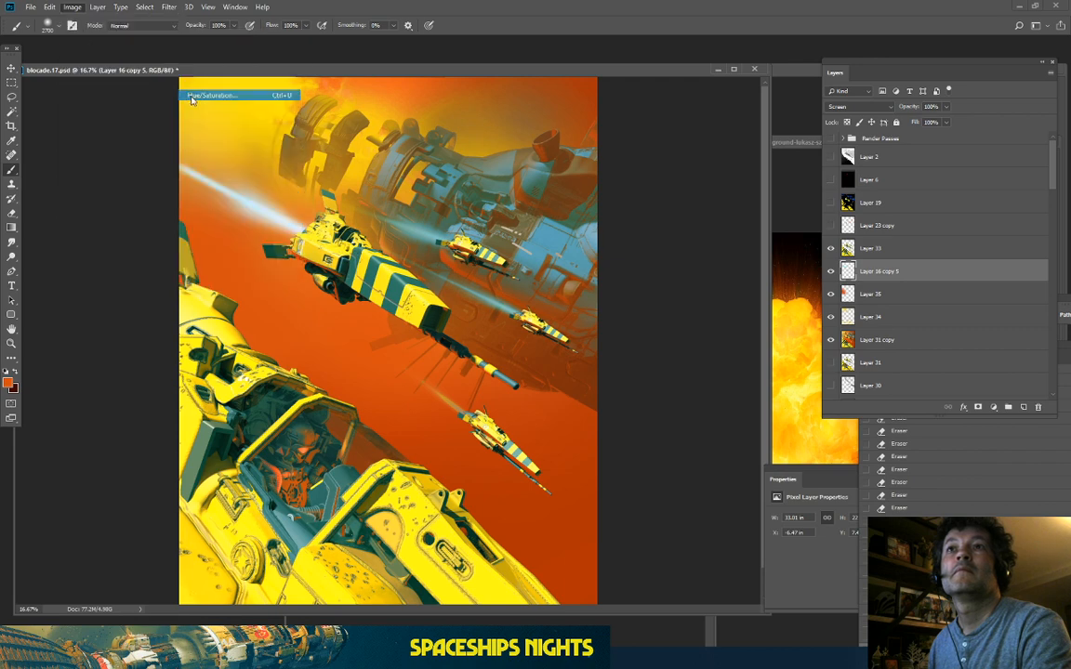
click(798, 278)
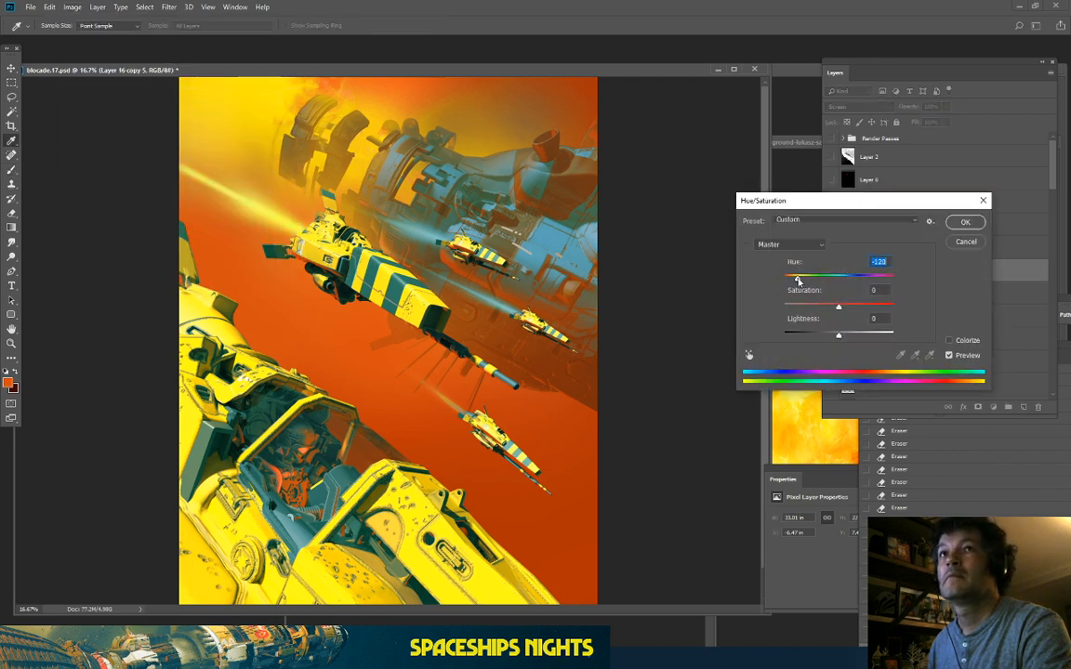
drag(797, 281, 834, 282)
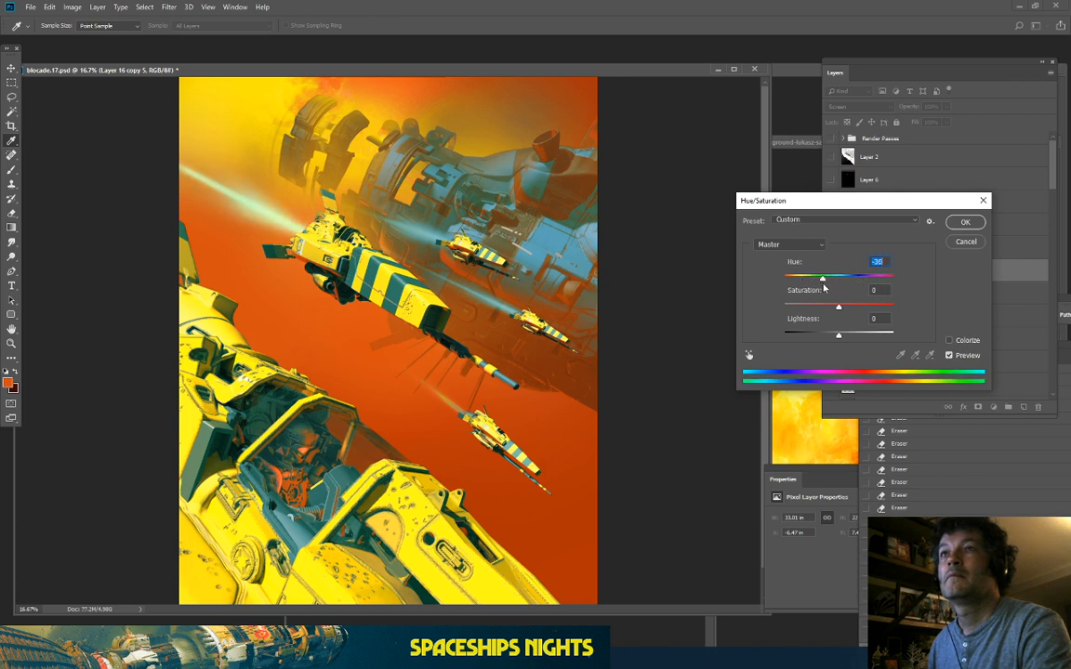
click(964, 223)
Step: Switch the beam layer to Linear Light and shift its hue +19 from green to cyan
click(856, 106)
click(846, 208)
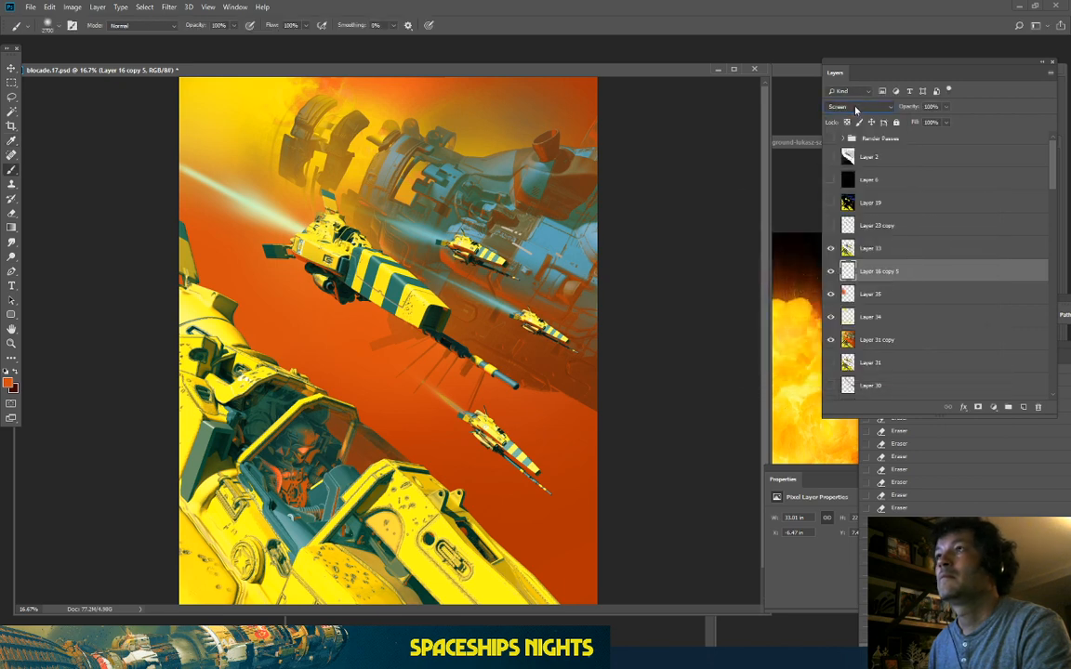
scroll(856, 107, down, 2)
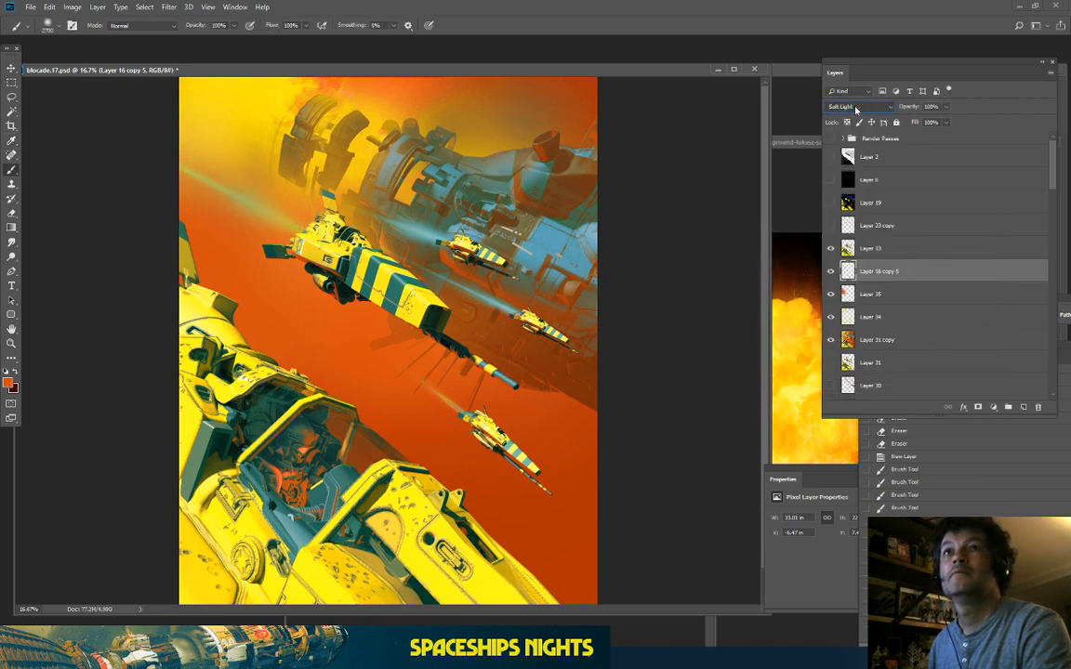
scroll(856, 106, down, 3)
click(69, 9)
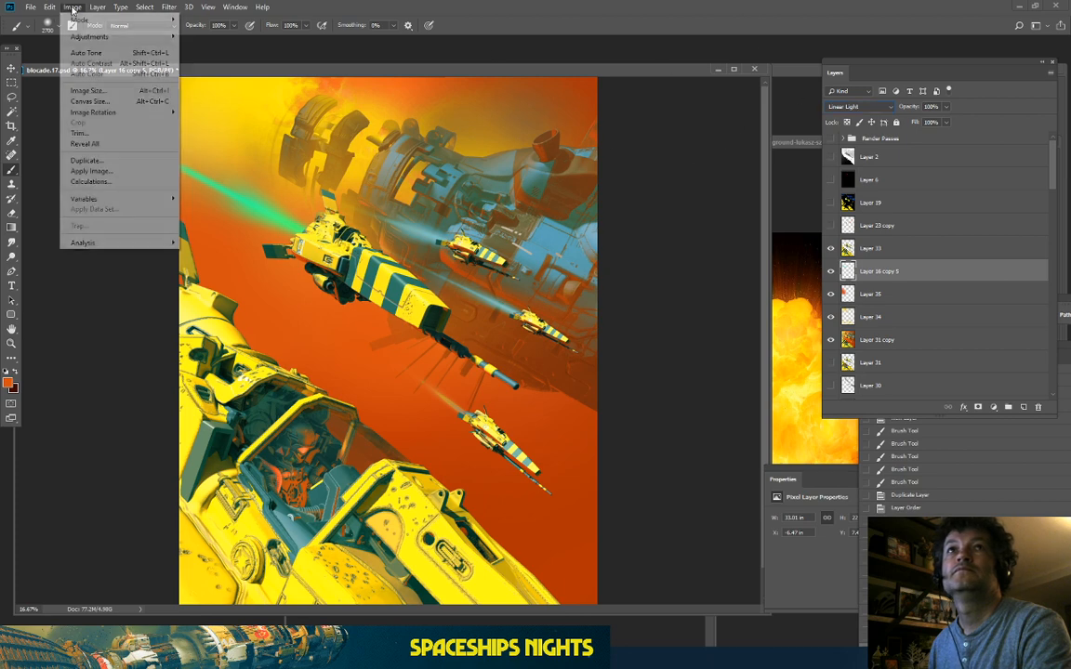
mouse_move(79, 37)
click(240, 97)
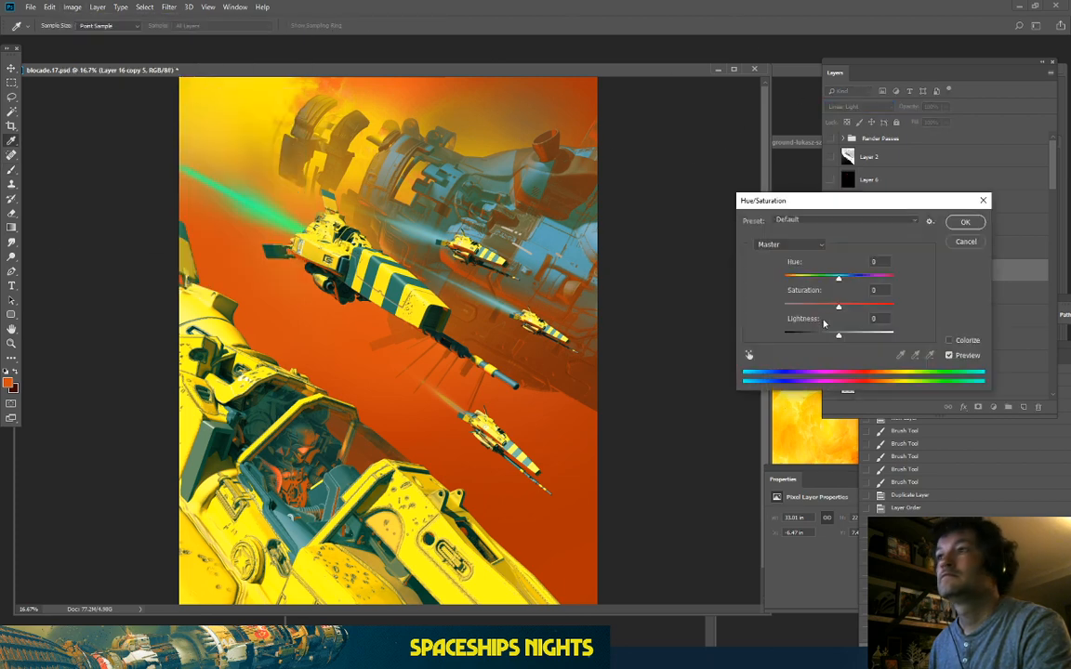
drag(840, 279, 856, 288)
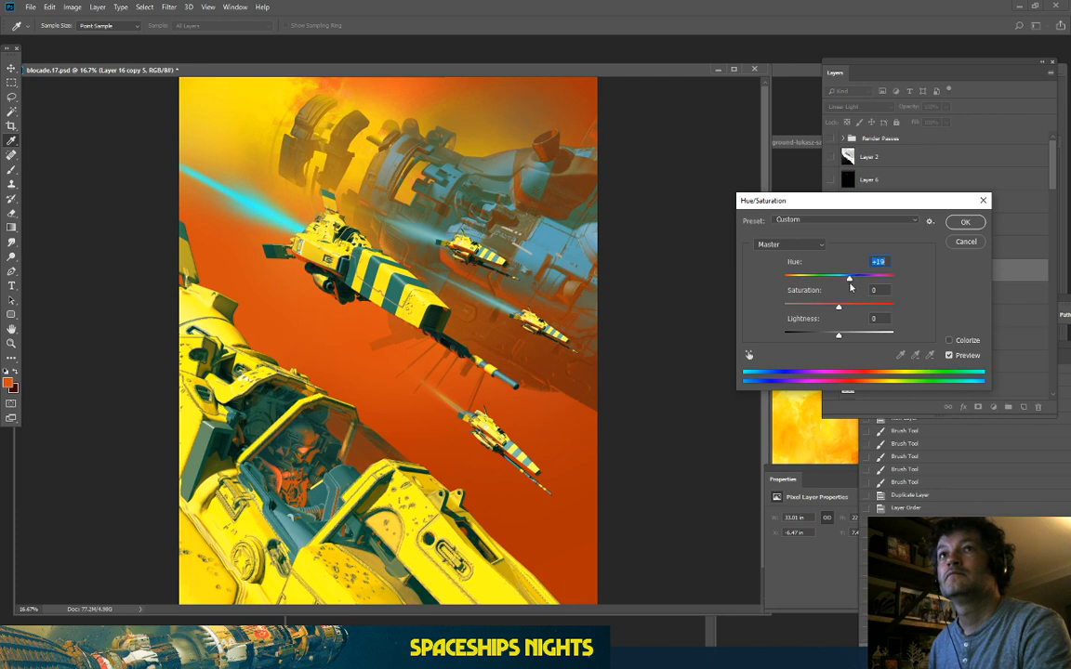
click(970, 223)
scroll(888, 284, down, 6)
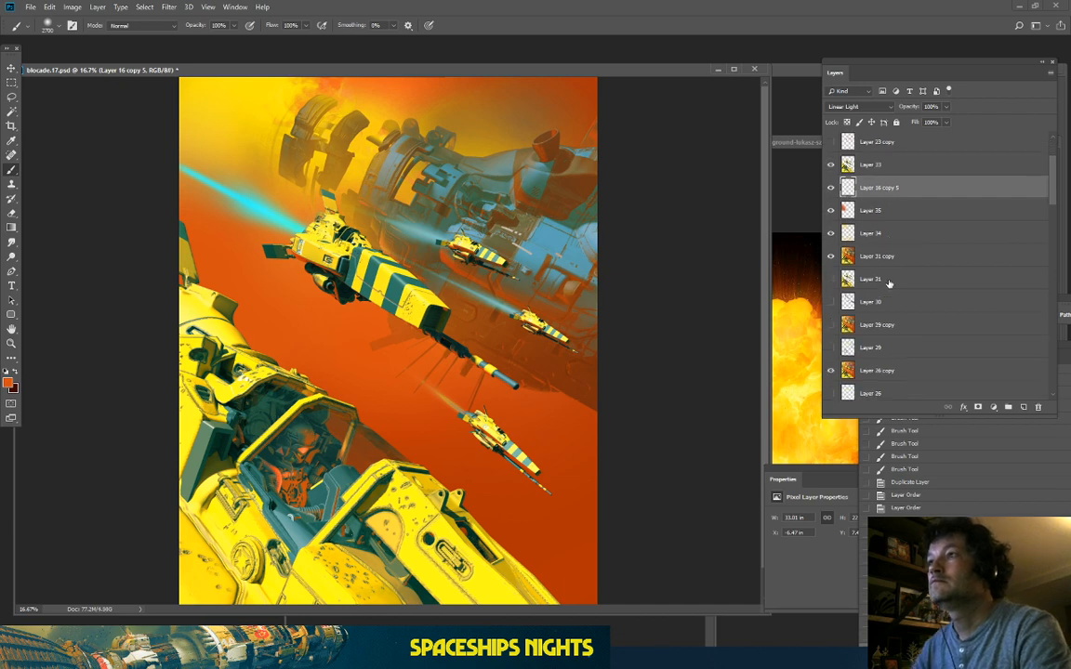
scroll(900, 245, up, 5)
scroll(906, 270, down, 8)
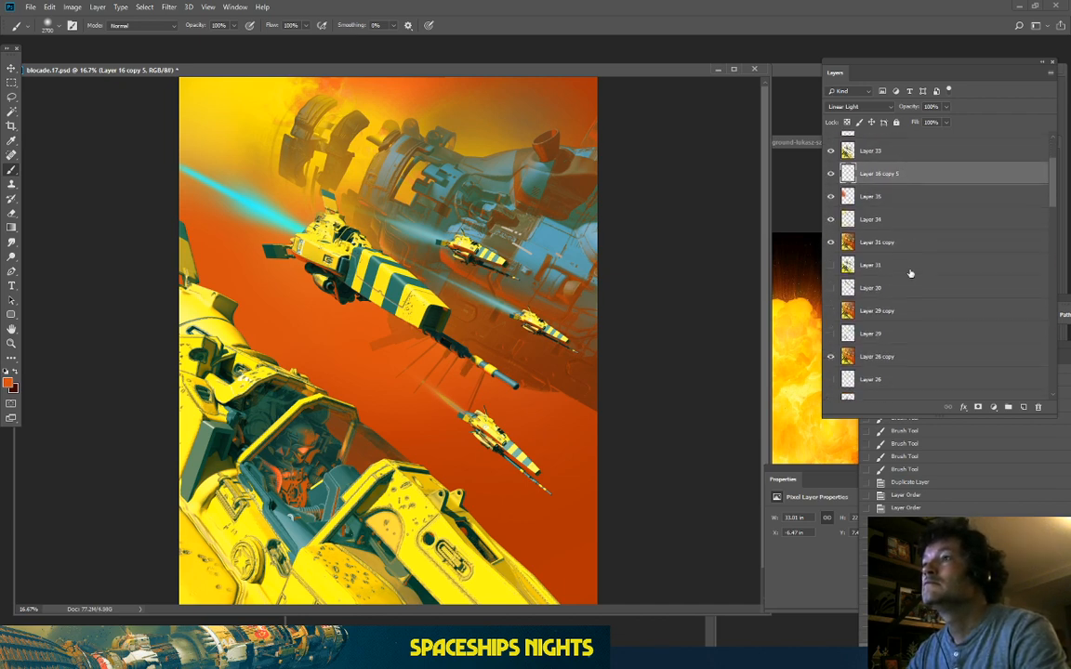
scroll(917, 287, down, 8)
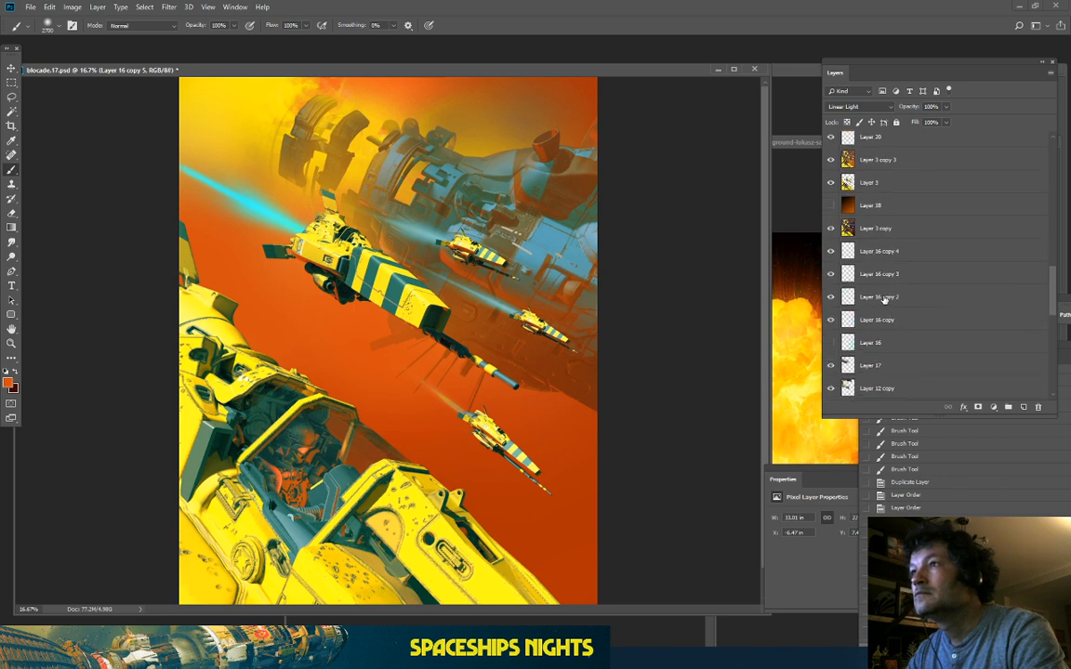
click(884, 298)
ctrl+click(883, 275)
ctrl+click(888, 253)
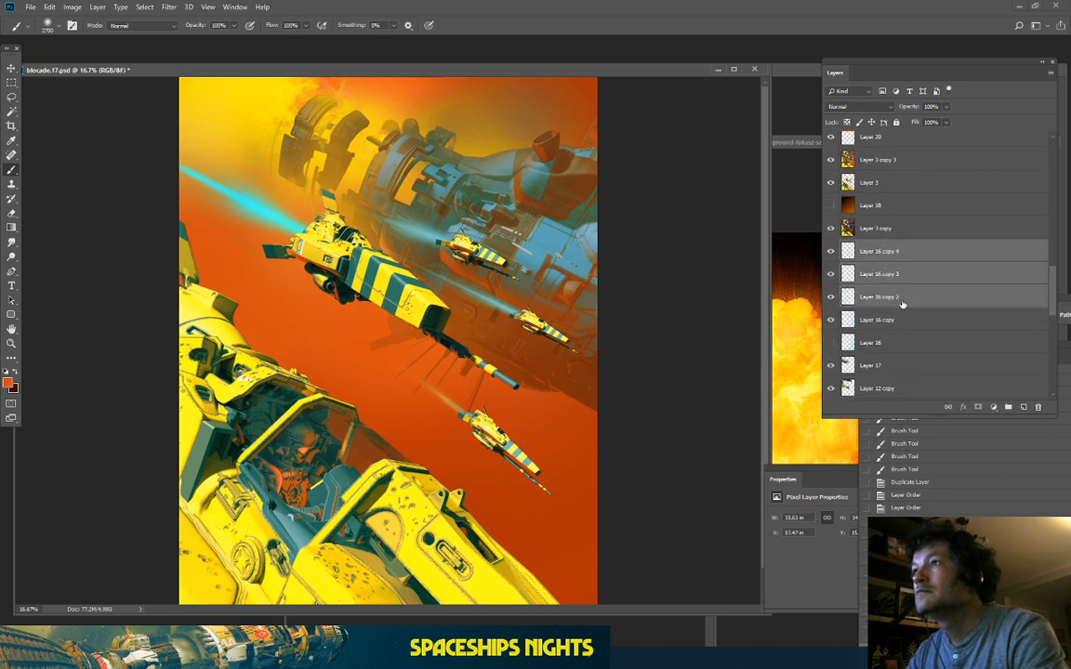
key(ctrl+j)
drag(900, 297, 955, 254)
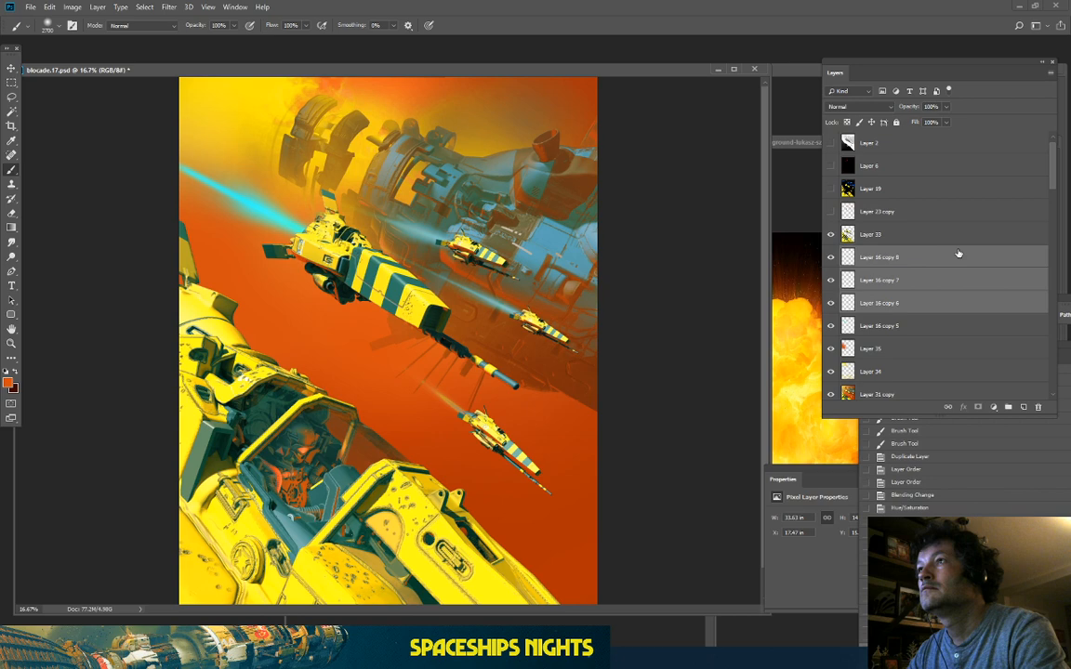
right_click(916, 305)
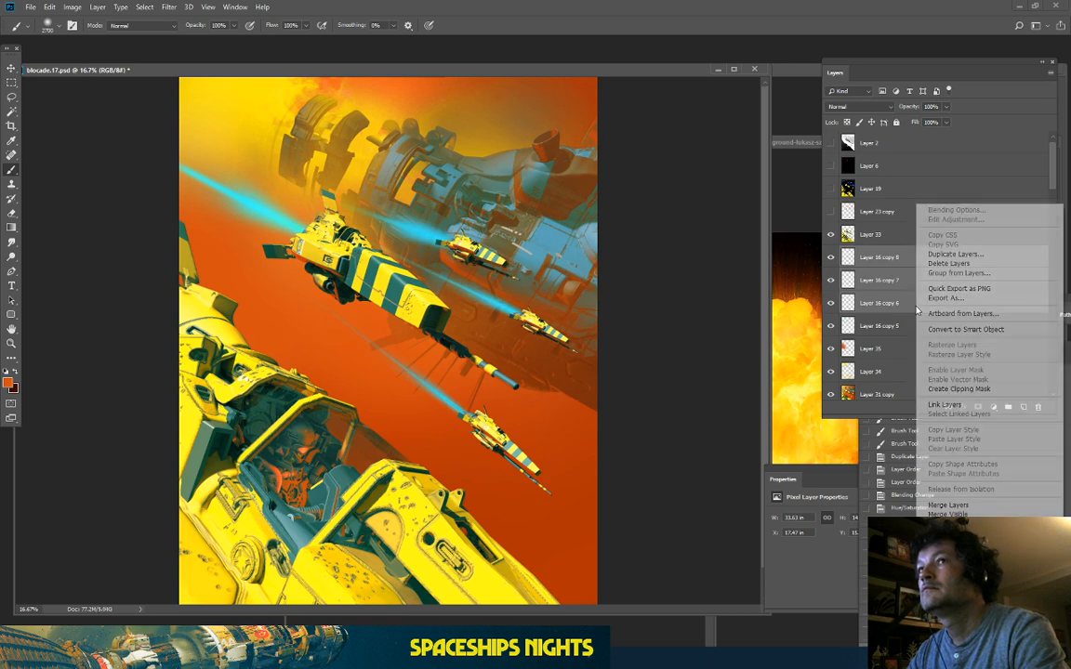
click(948, 505)
click(834, 108)
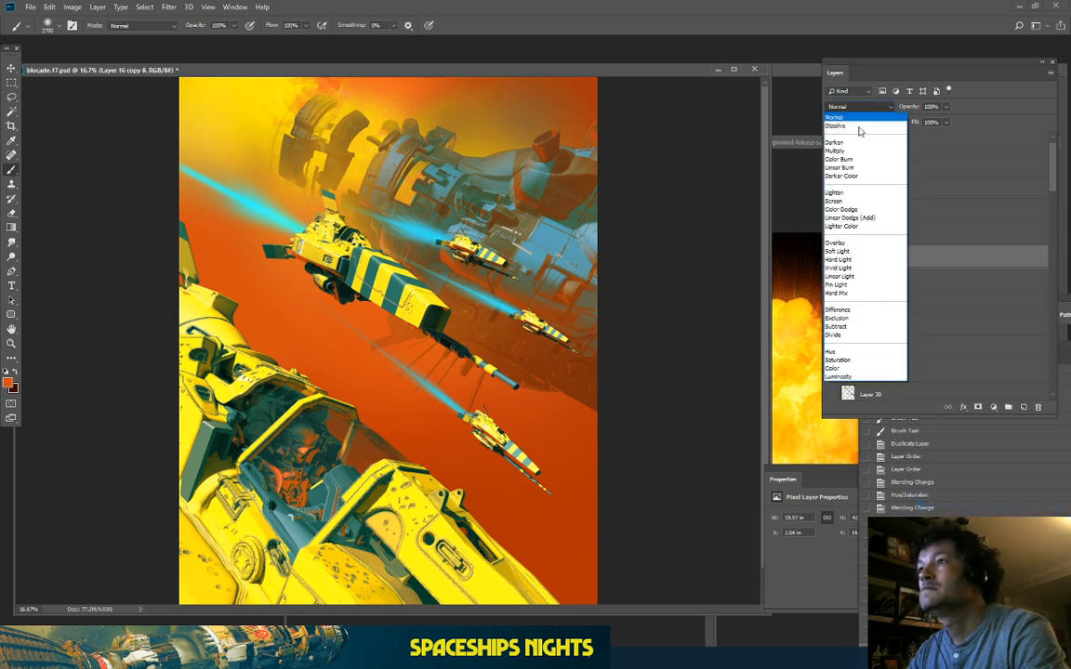
click(840, 276)
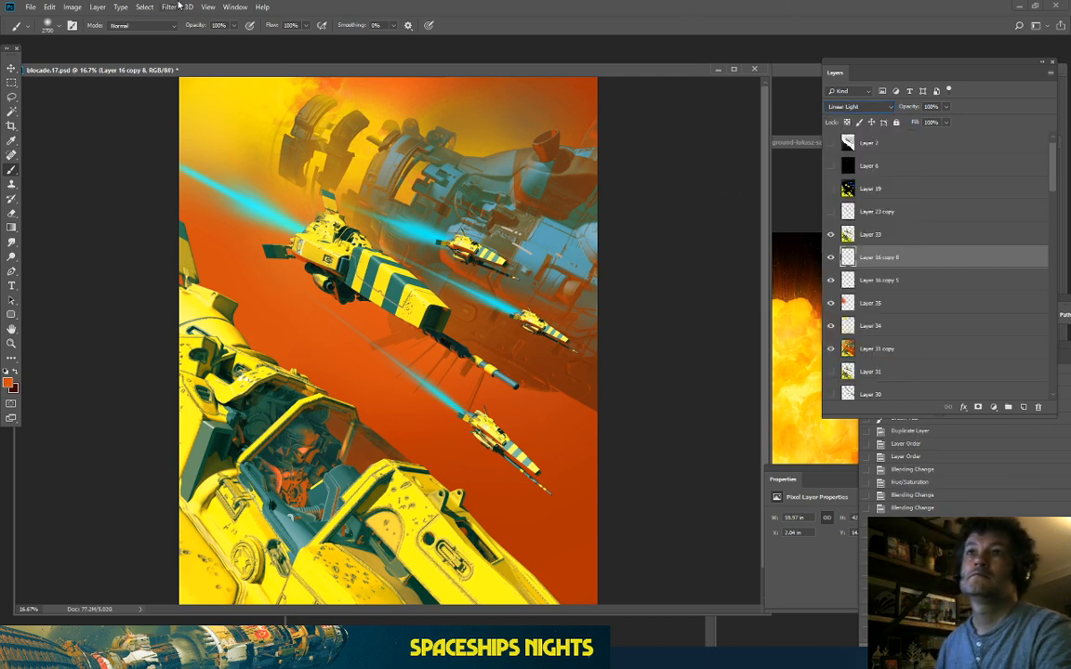
key(ctrl+minus)
key(ctrl+minus)
key(ctrl+plus)
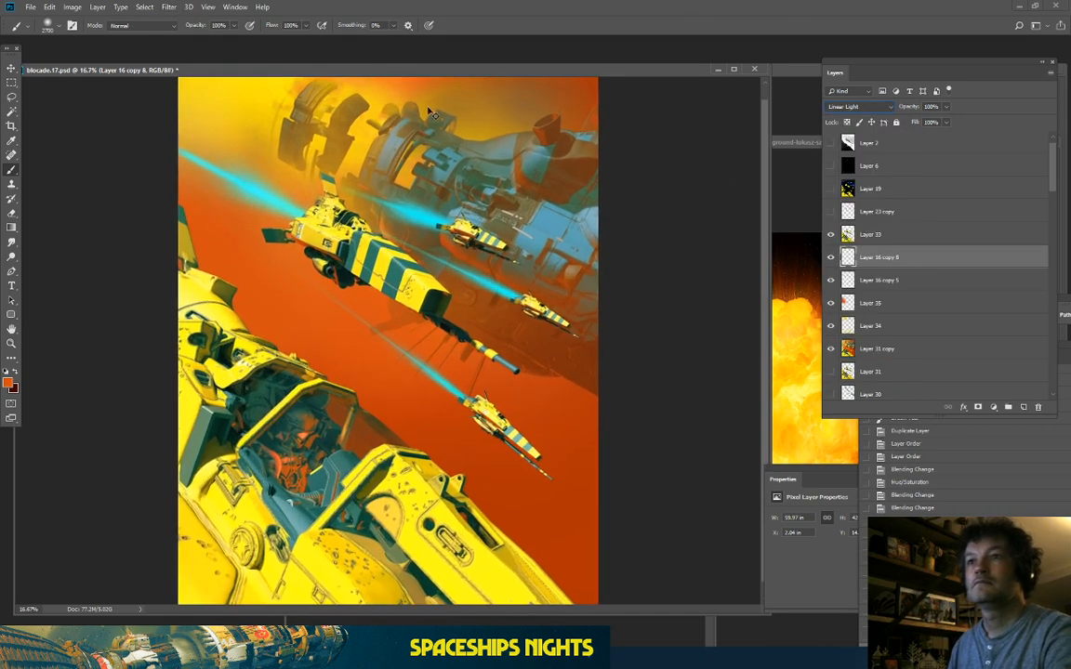
key(ctrl+plus)
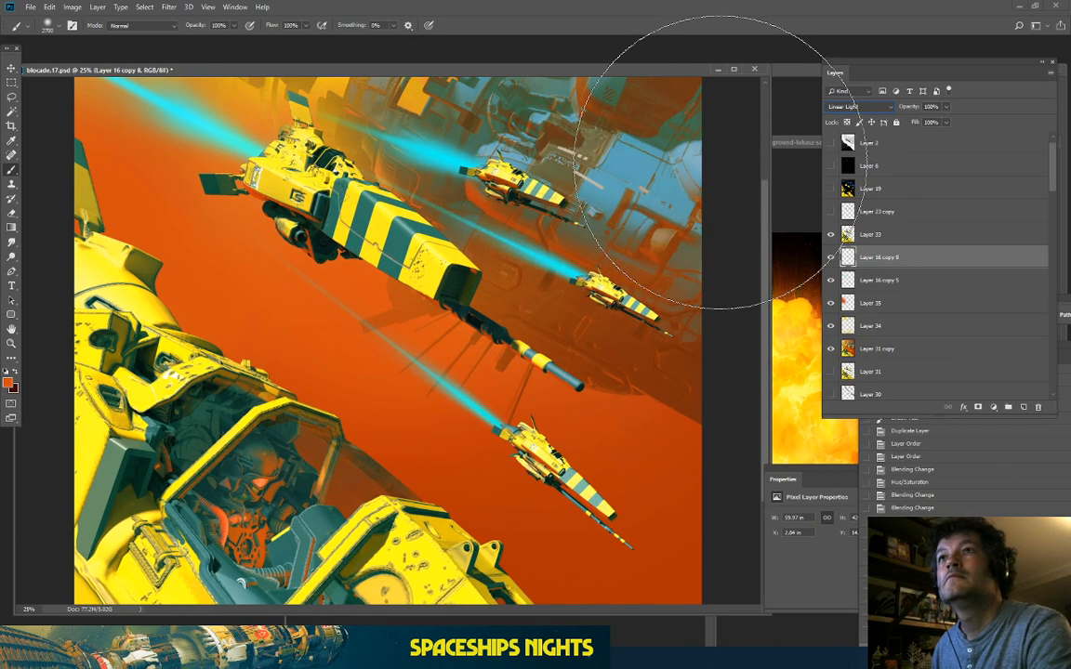
click(833, 258)
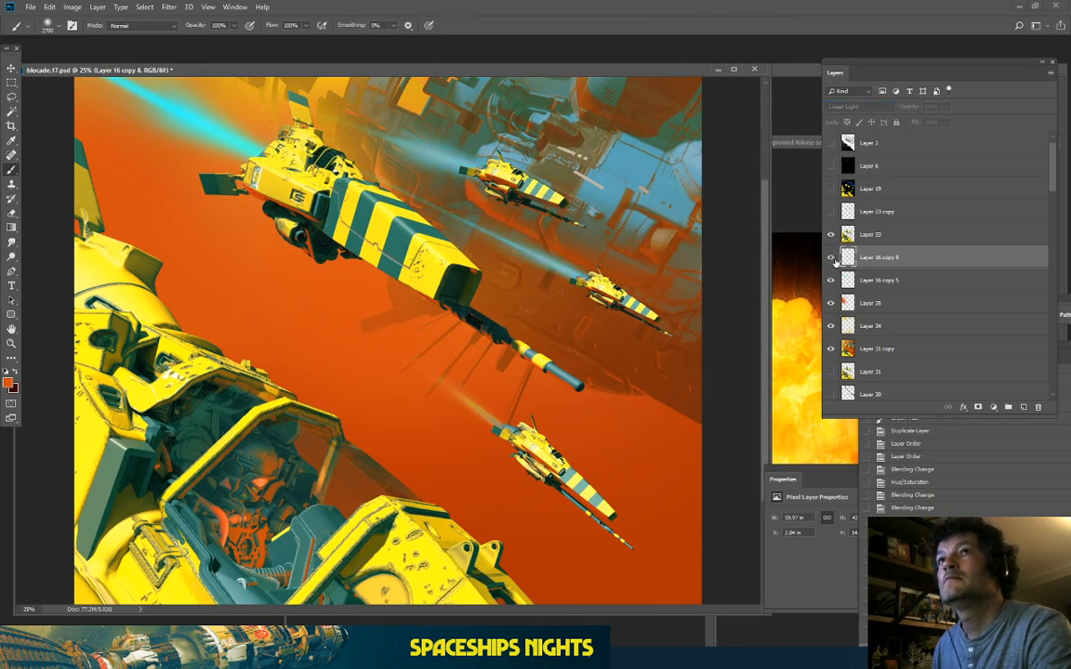
click(831, 257)
key(ctrl+minus)
key(ctrl+minus)
key(ctrl+plus)
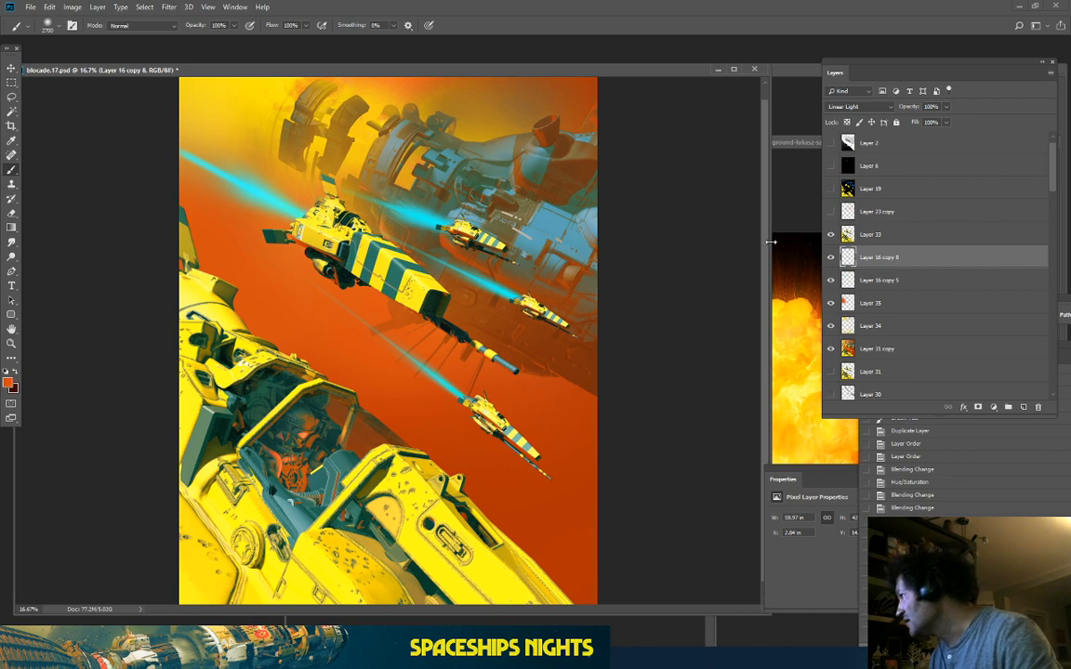
key(ctrl+plus)
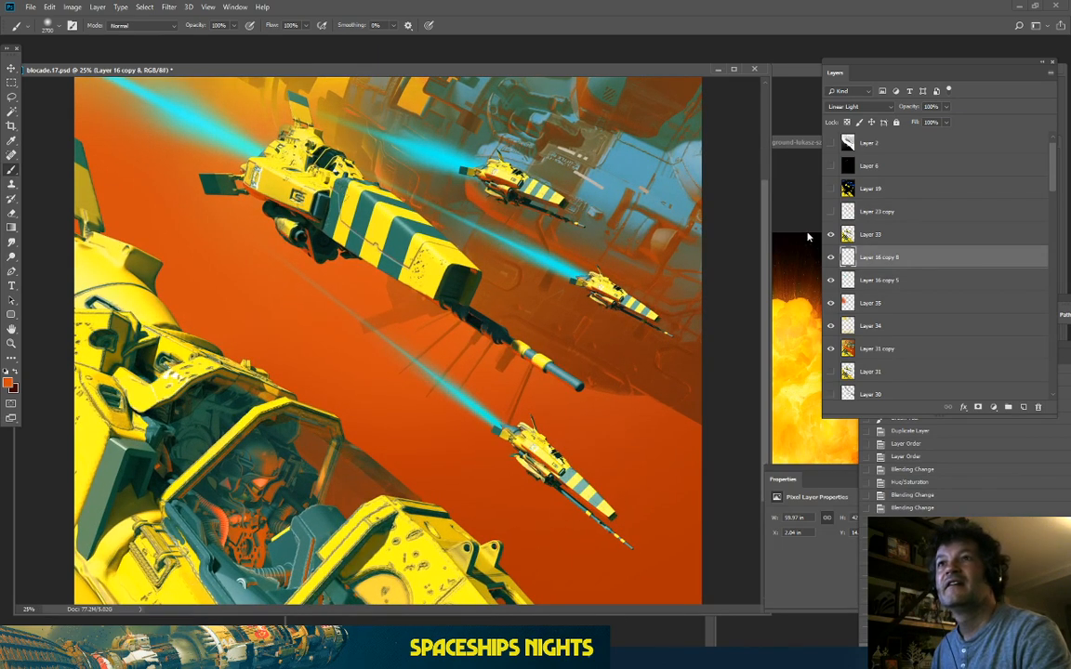
click(833, 257)
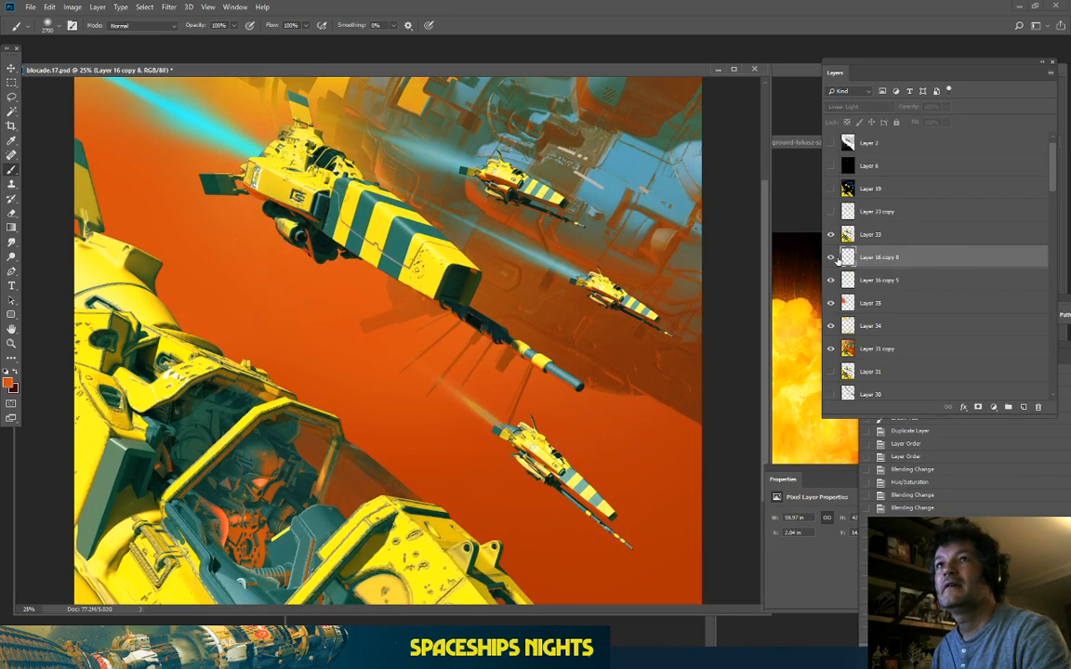
click(833, 258)
click(833, 257)
click(833, 257)
key(ctrl+minus)
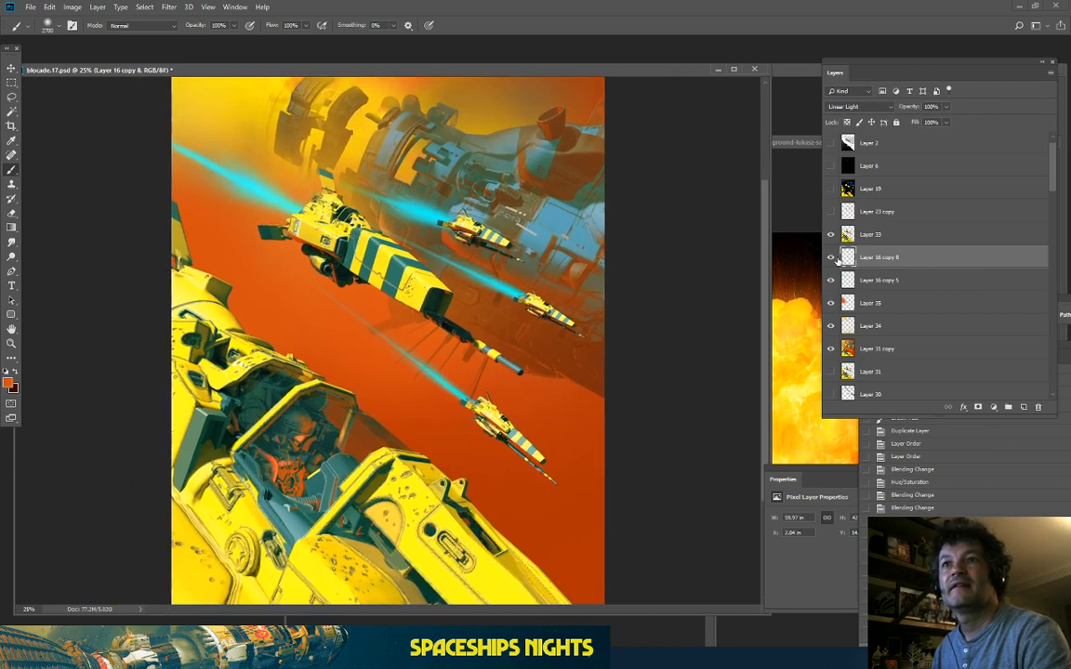
click(833, 257)
click(833, 257)
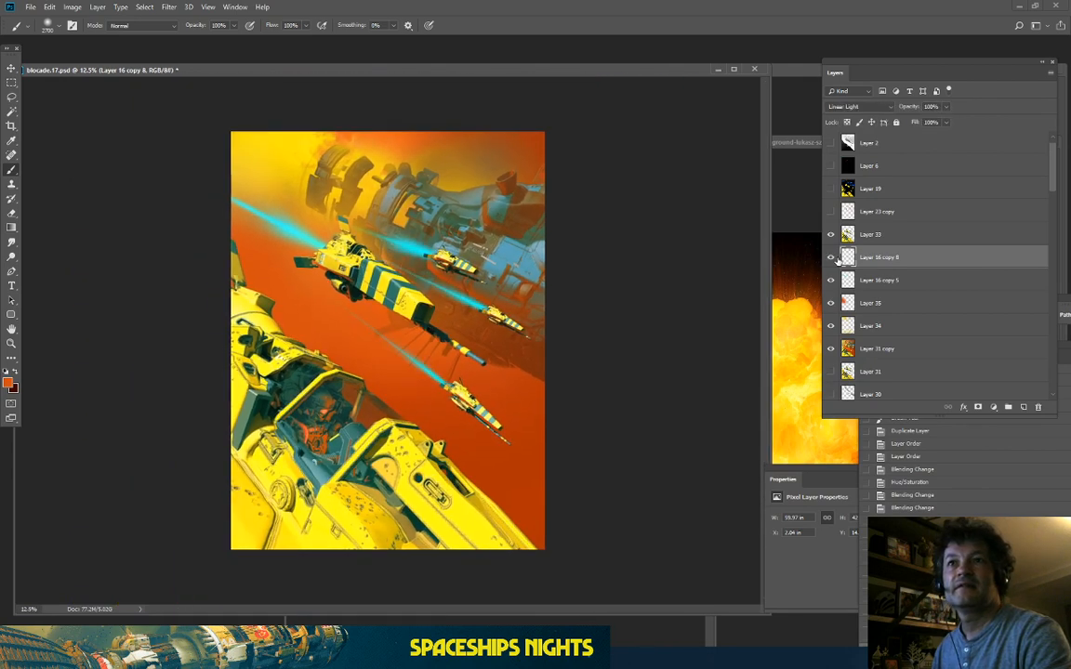
click(833, 257)
click(833, 257)
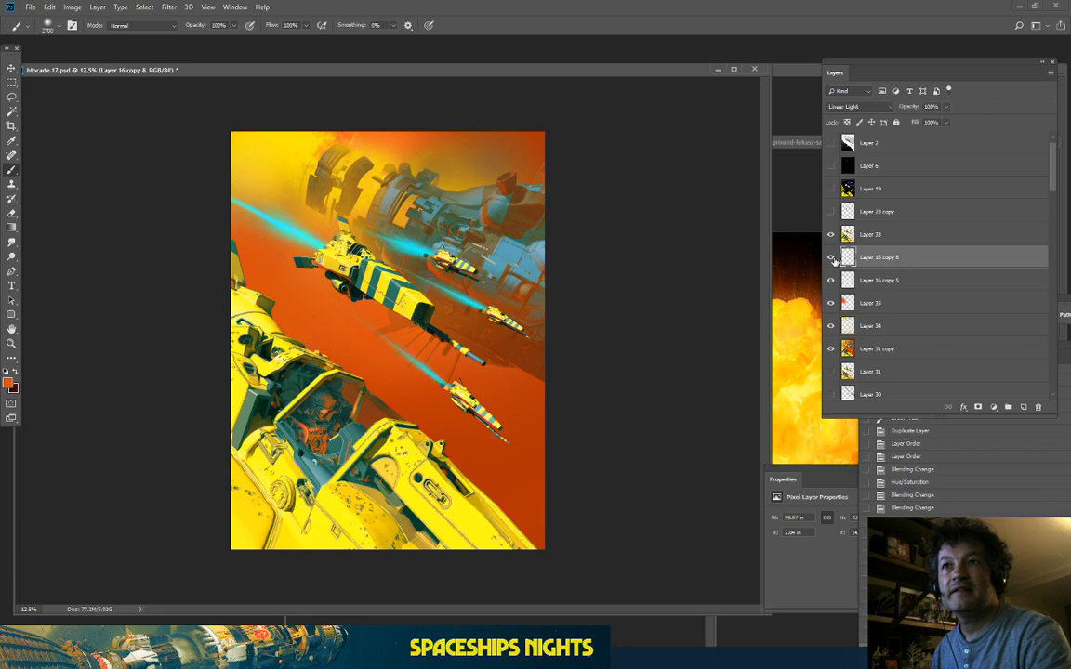
key(ctrl+plus)
Step: With the Eraser, soften the beams around the lead striped ship
click(11, 213)
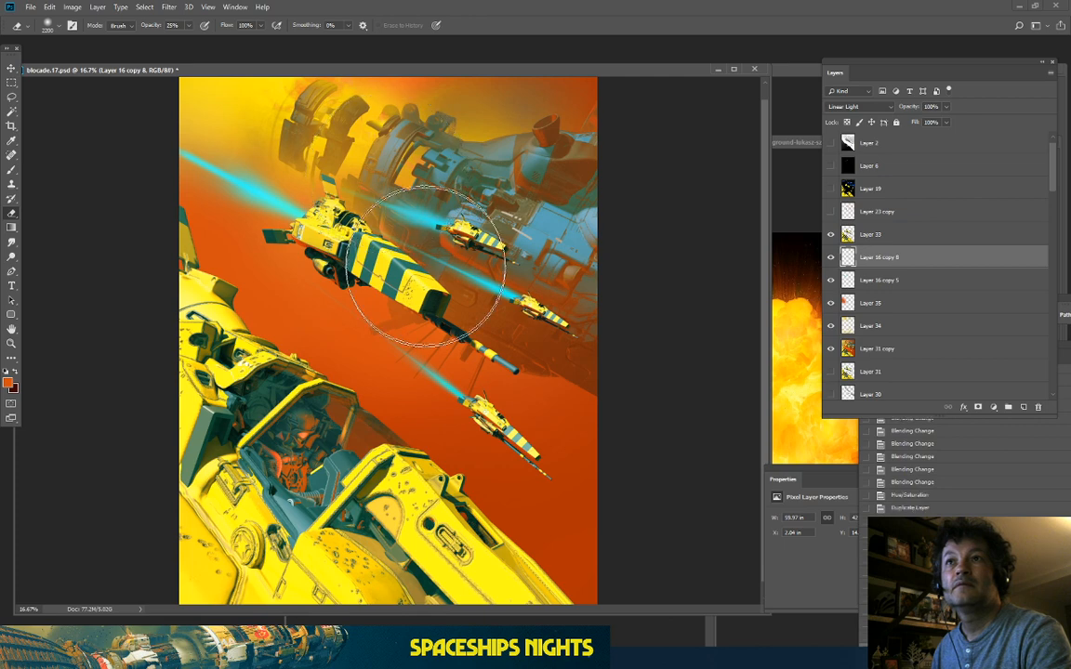
drag(426, 267, 385, 242)
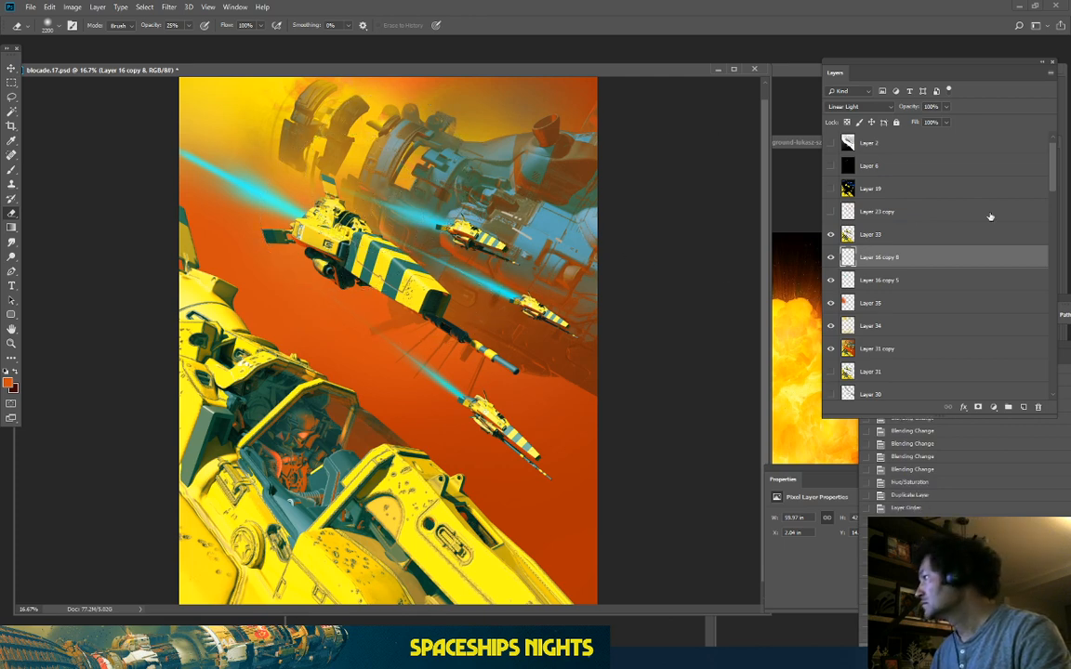
key(ctrl+minus)
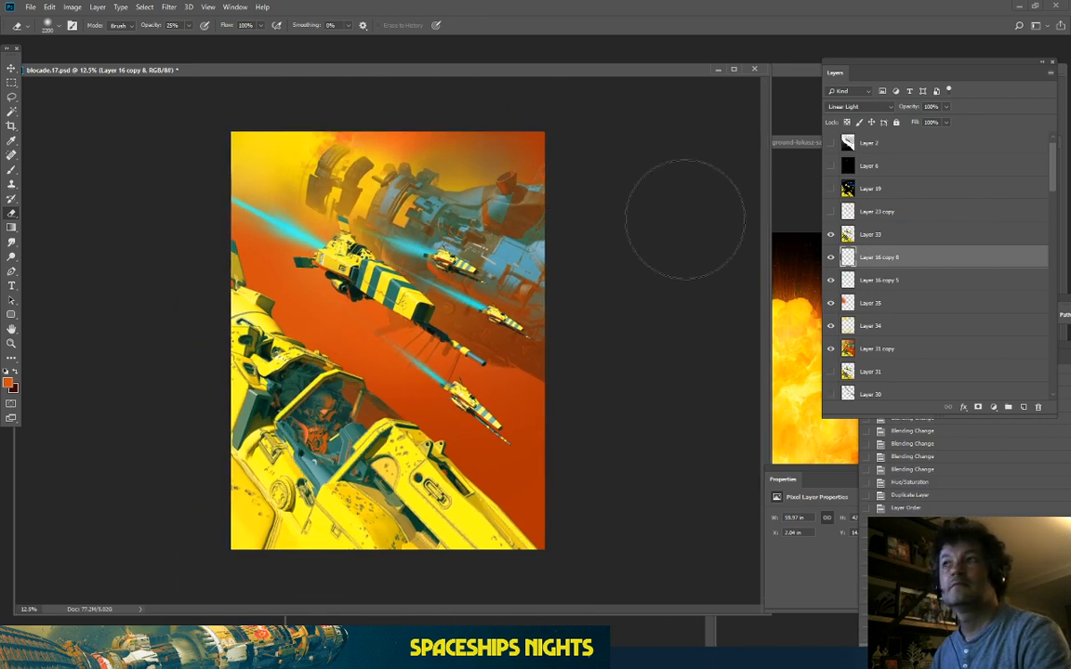
click(831, 280)
click(831, 280)
Step: Fade the left end of Layer 16 copy 5's upper-left beam with several eraser dabs
click(888, 279)
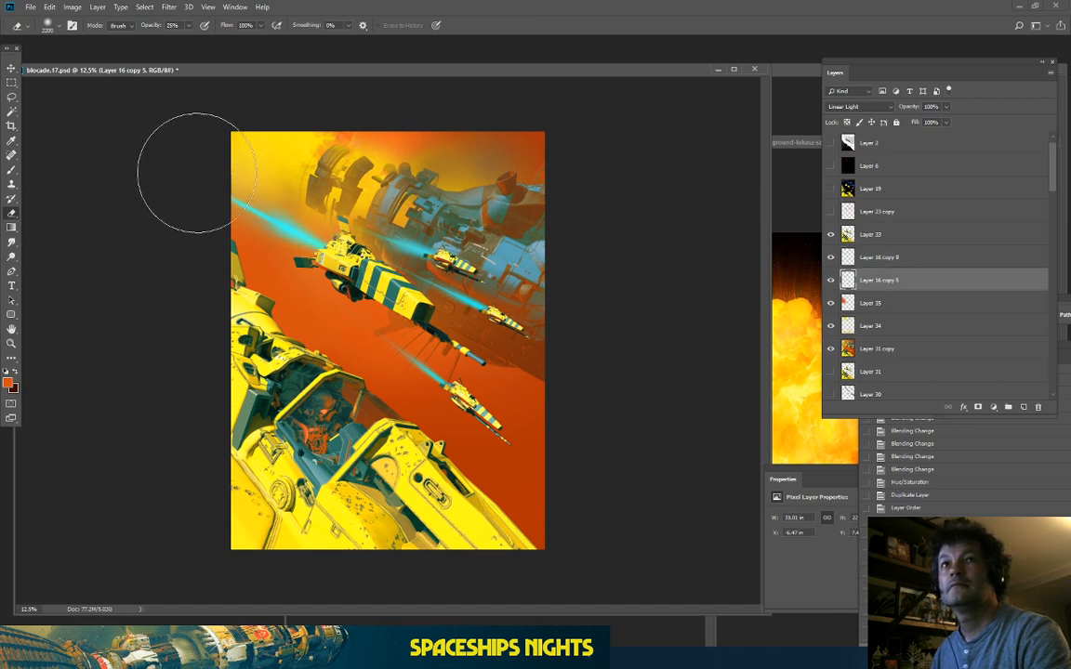
click(176, 164)
click(224, 175)
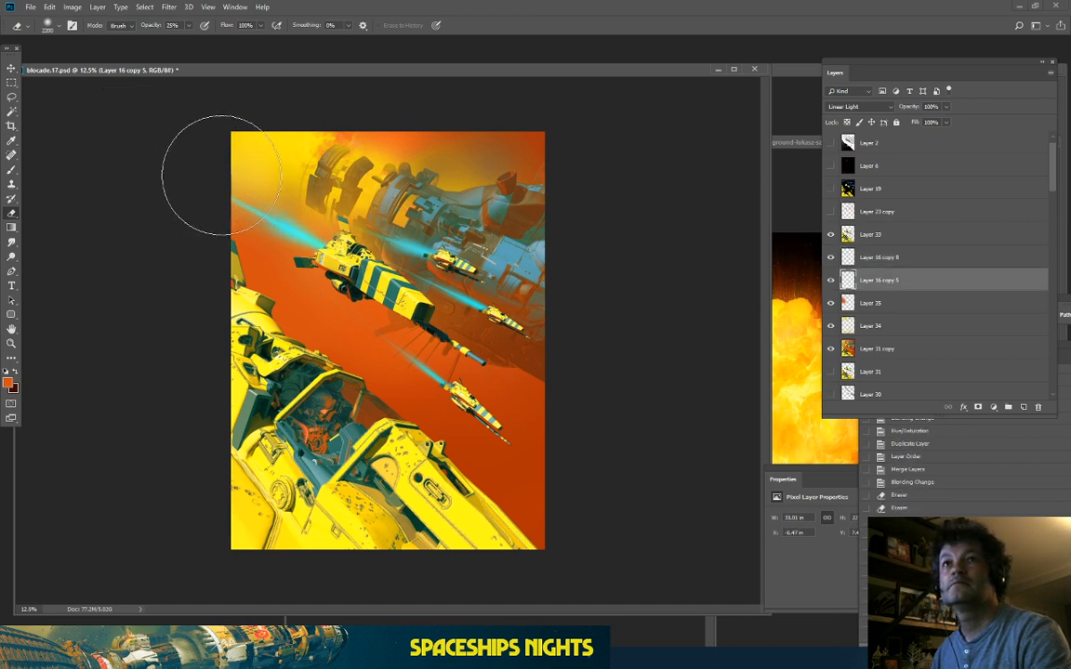
click(204, 170)
click(186, 160)
click(167, 154)
key(ctrl+plus)
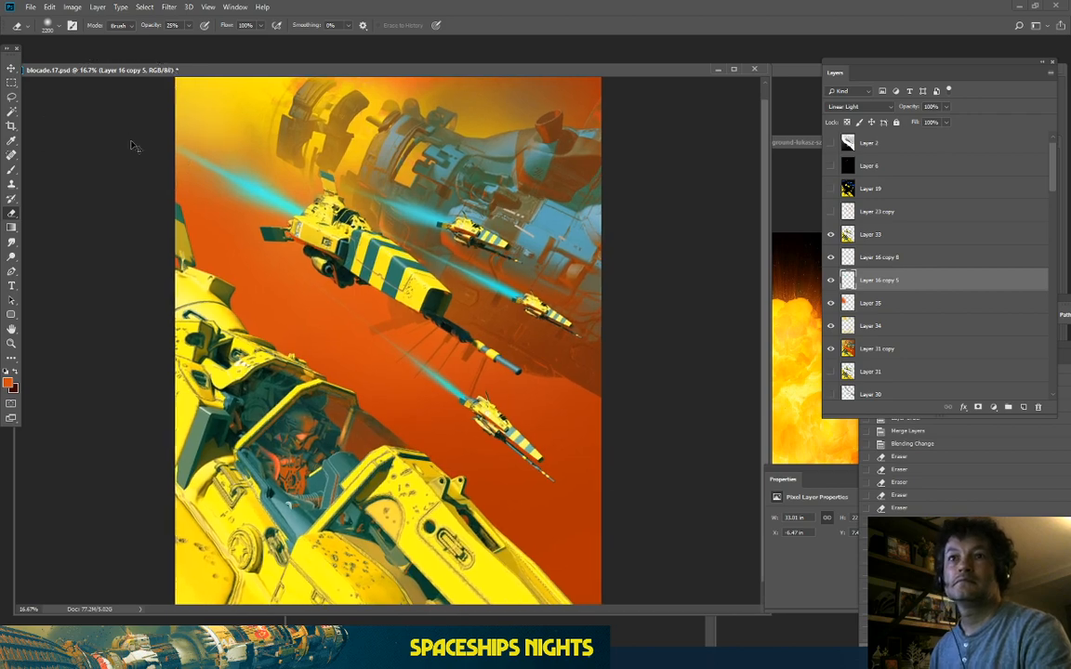
key(ctrl+plus)
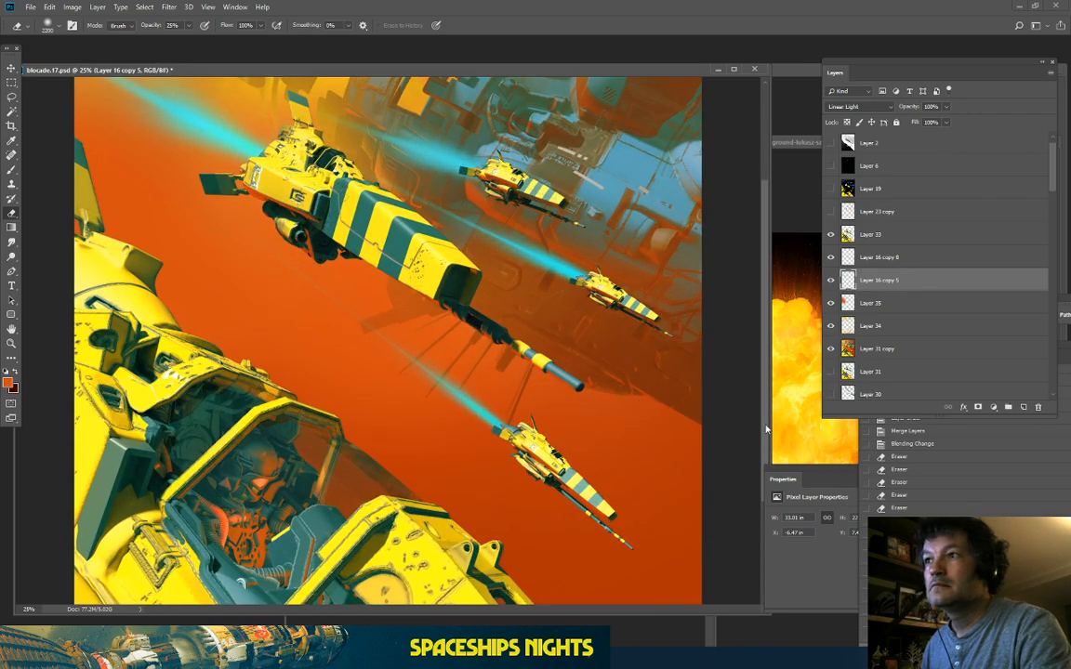
scroll(748, 437, down, 5)
scroll(779, 427, up, 10)
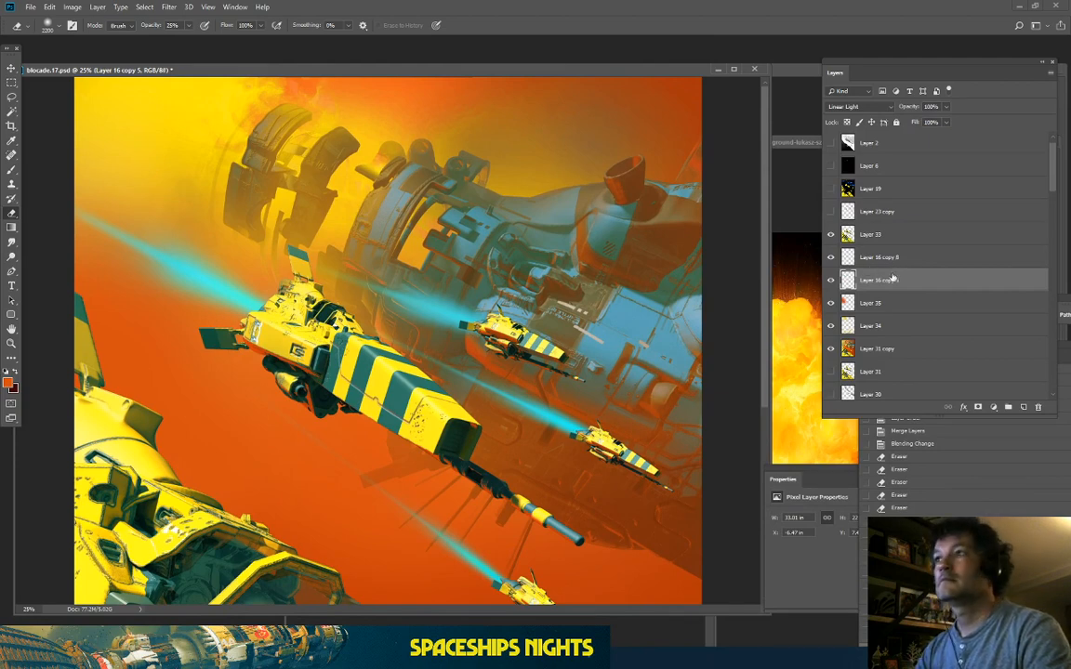
Step: Duplicate Layer 33 through Layer 31 copy and merge the copies into Layer 33 copy
click(883, 235)
shift+click(915, 349)
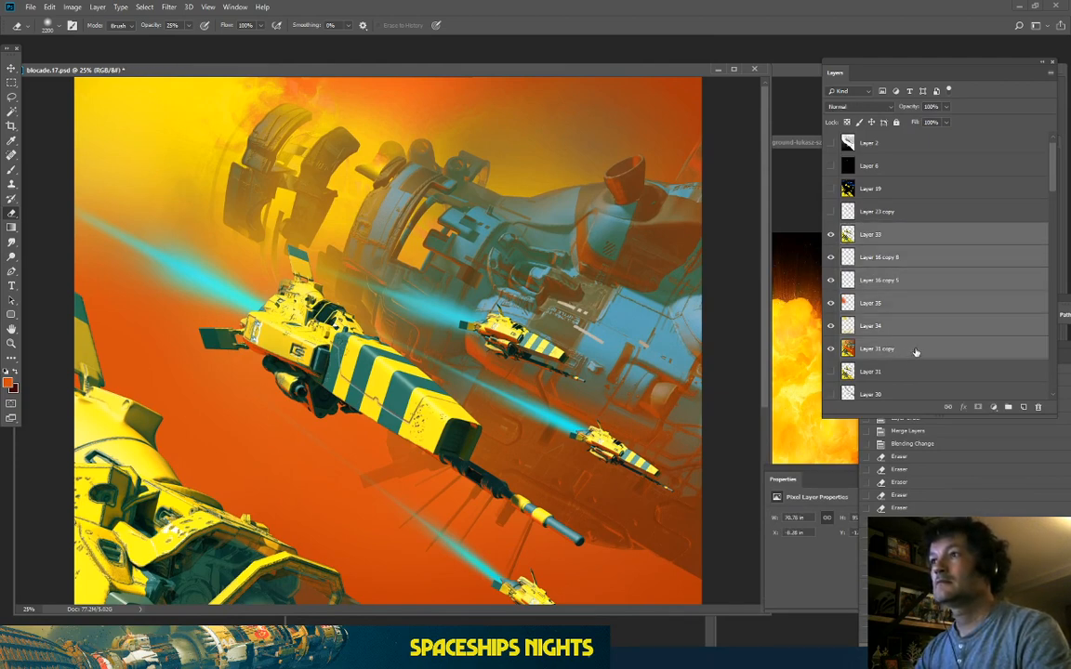
key(ctrl+j)
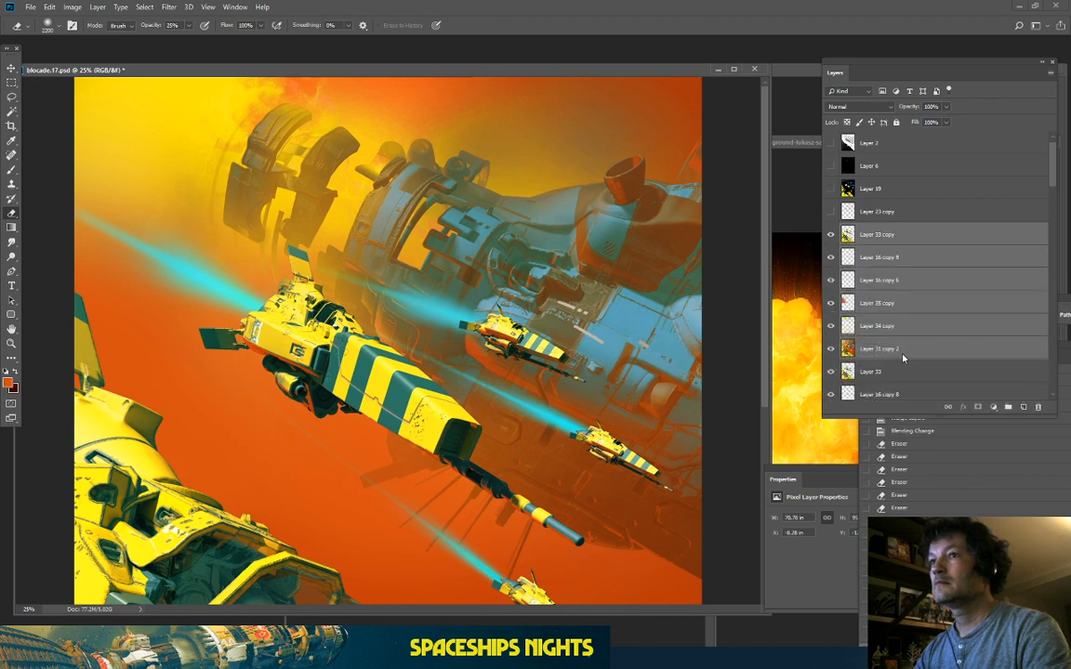
right_click(902, 358)
click(934, 504)
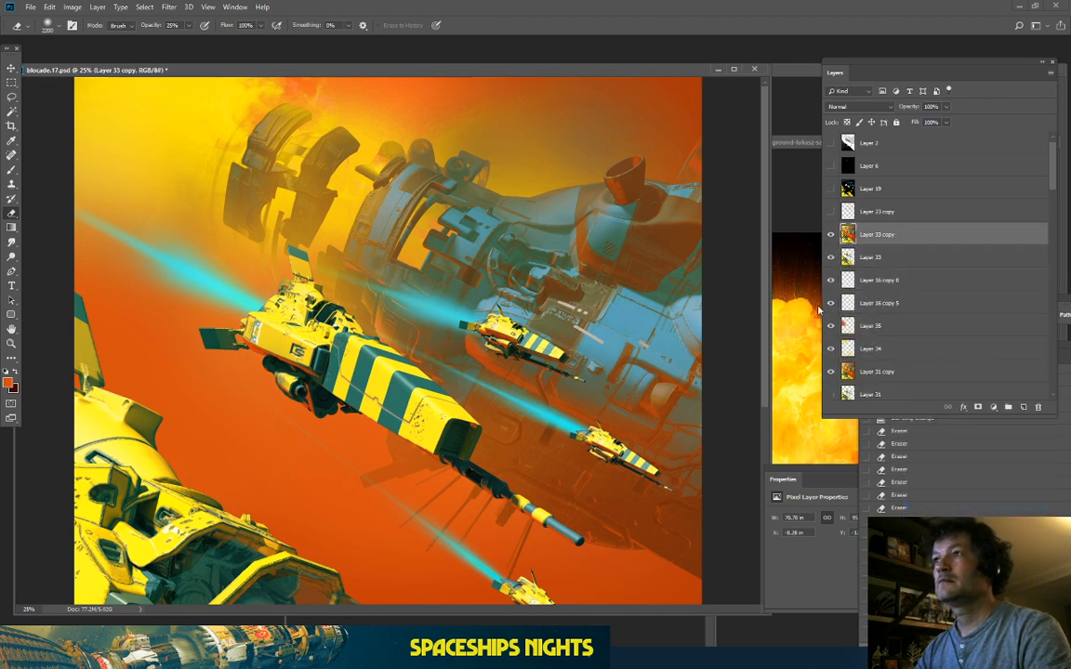
scroll(241, 136, down, 4)
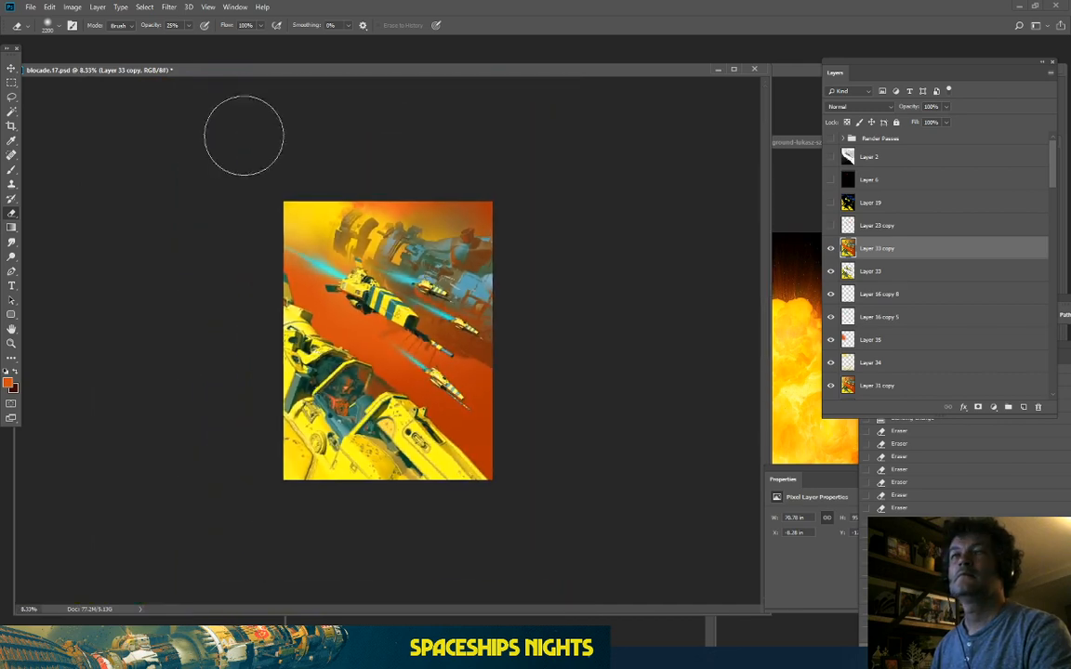
scroll(214, 133, up, 2)
scroll(214, 133, up, 1)
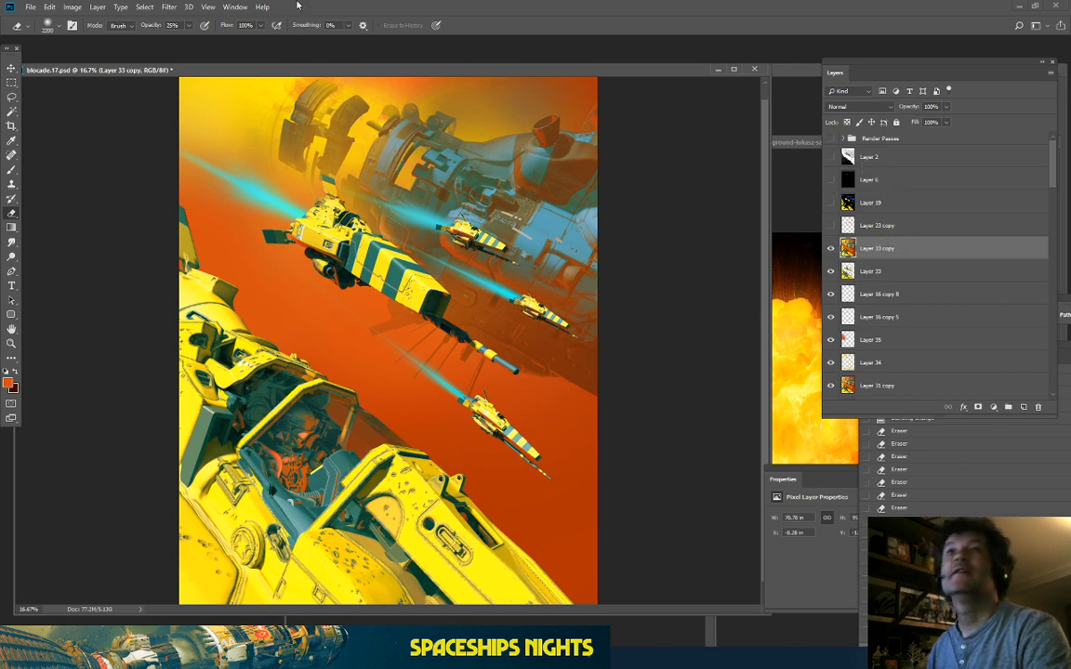
click(145, 8)
Step: In Color Range, try sampling background, ship and sky colours at fuzziness between 92 and 200
click(162, 117)
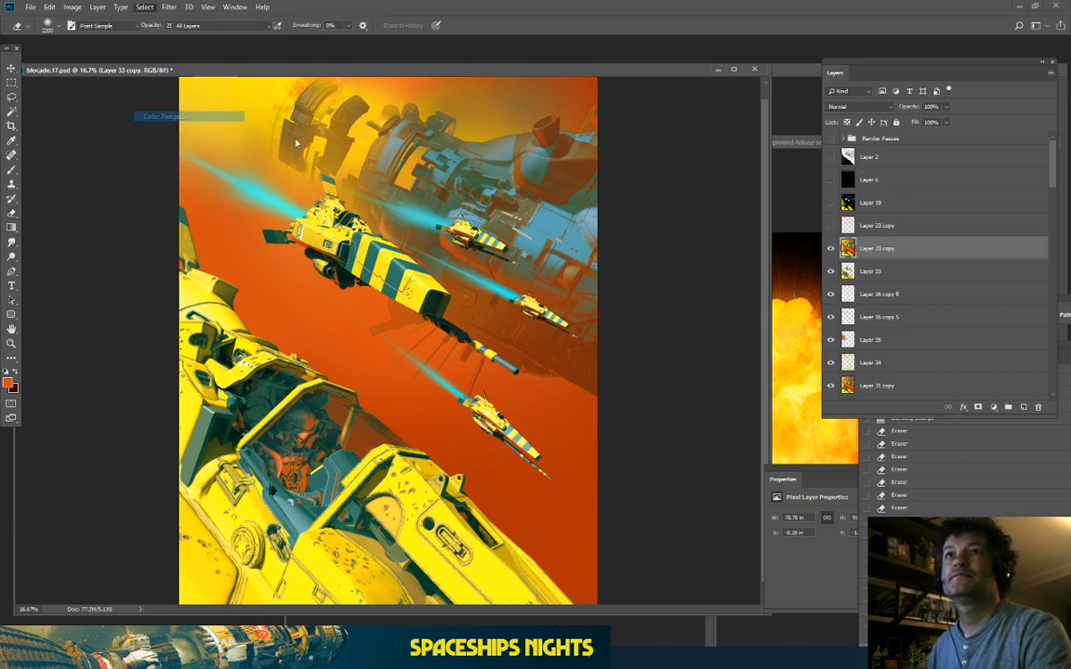
click(865, 401)
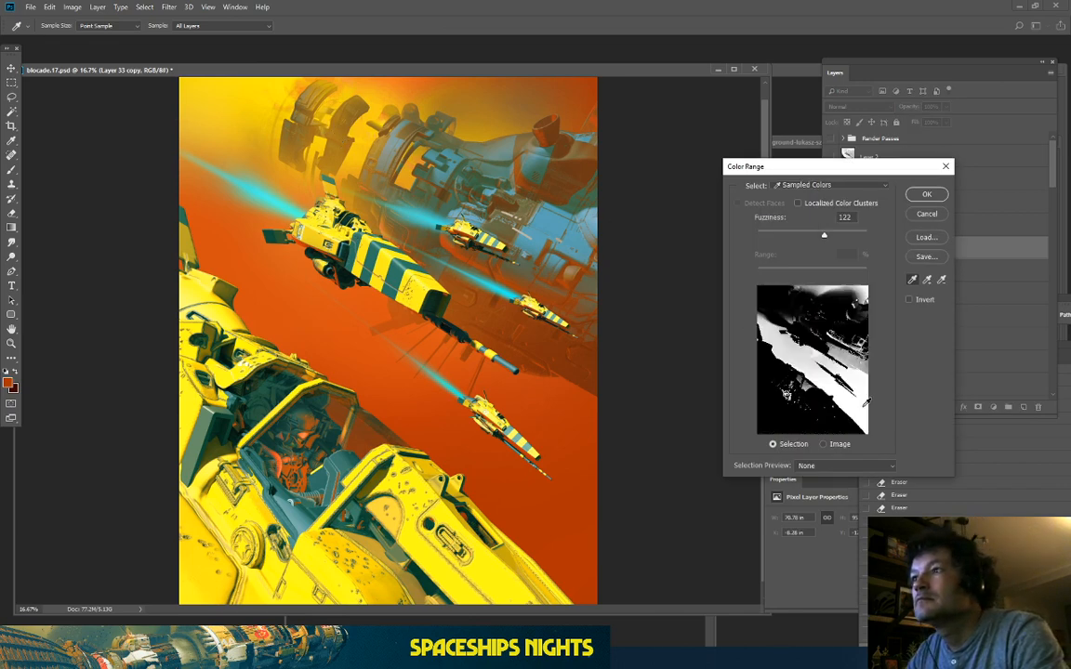
drag(841, 232, 867, 234)
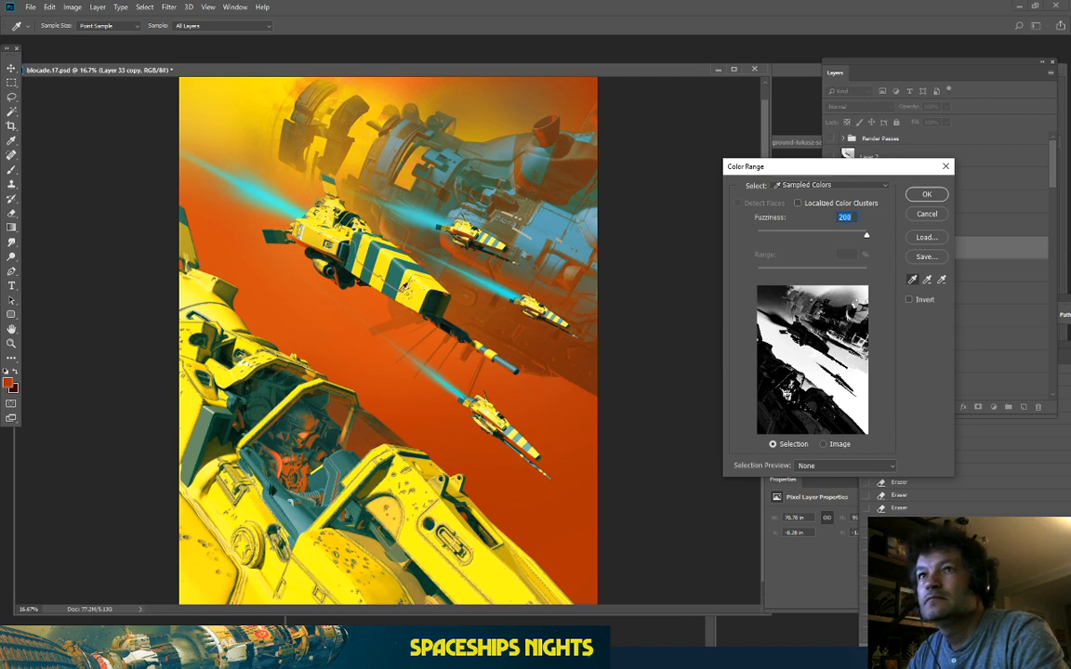
click(785, 392)
click(807, 235)
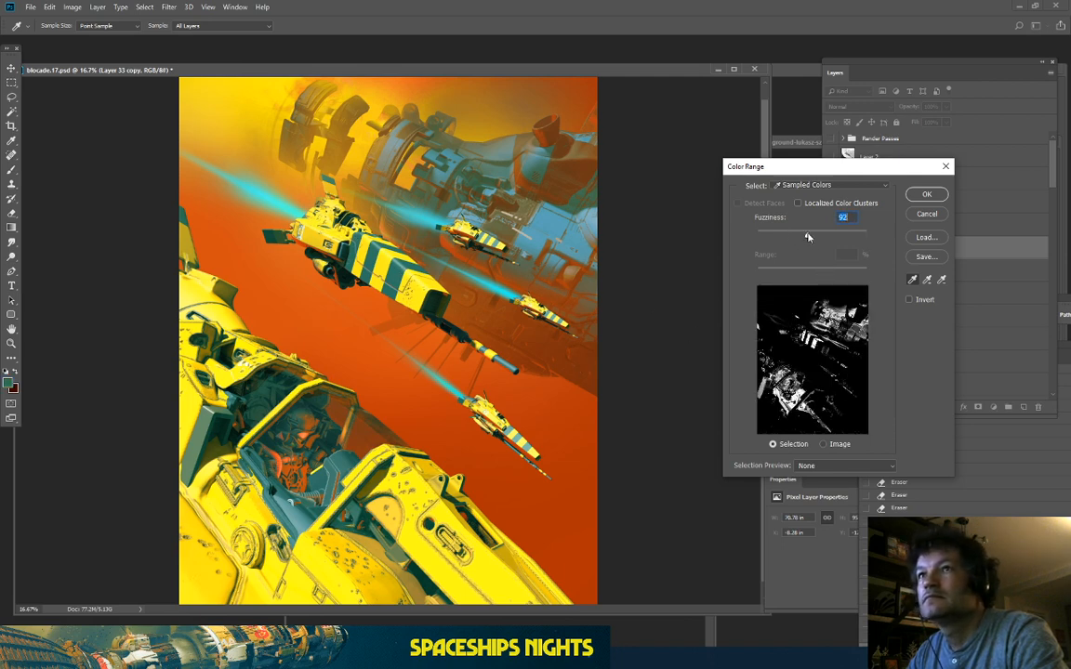
click(855, 294)
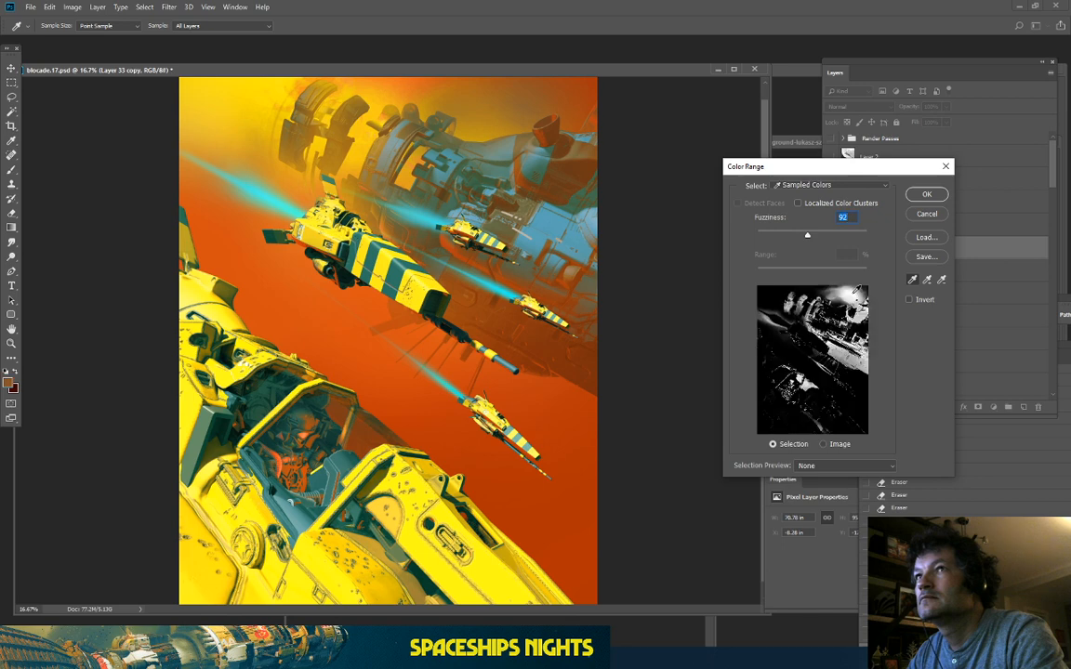
click(554, 123)
drag(807, 238, 831, 234)
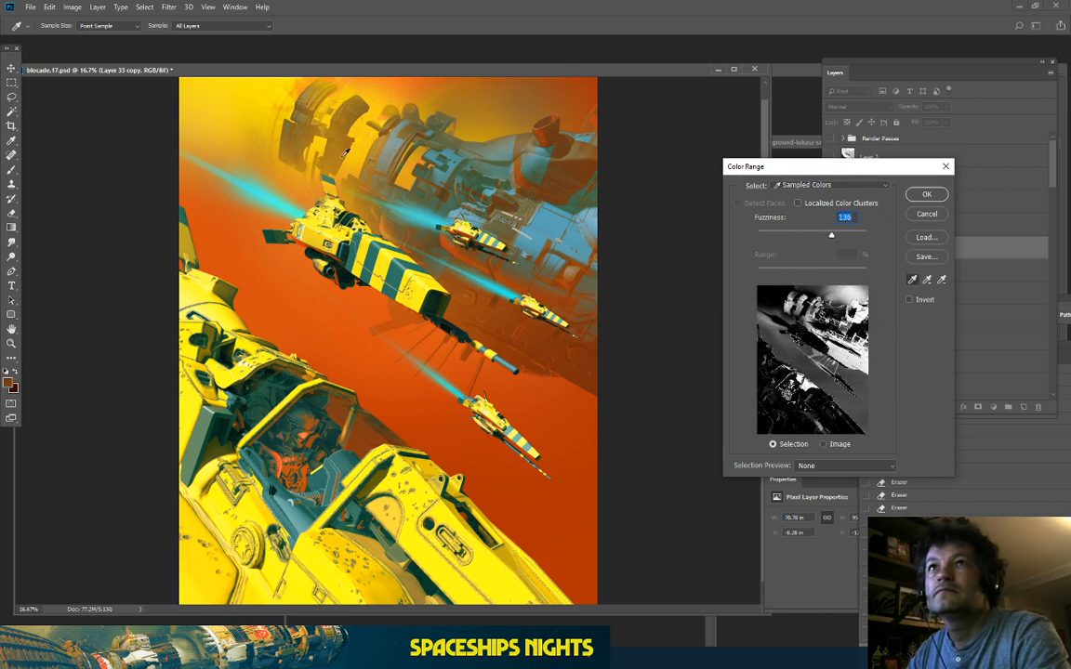
click(398, 167)
click(329, 135)
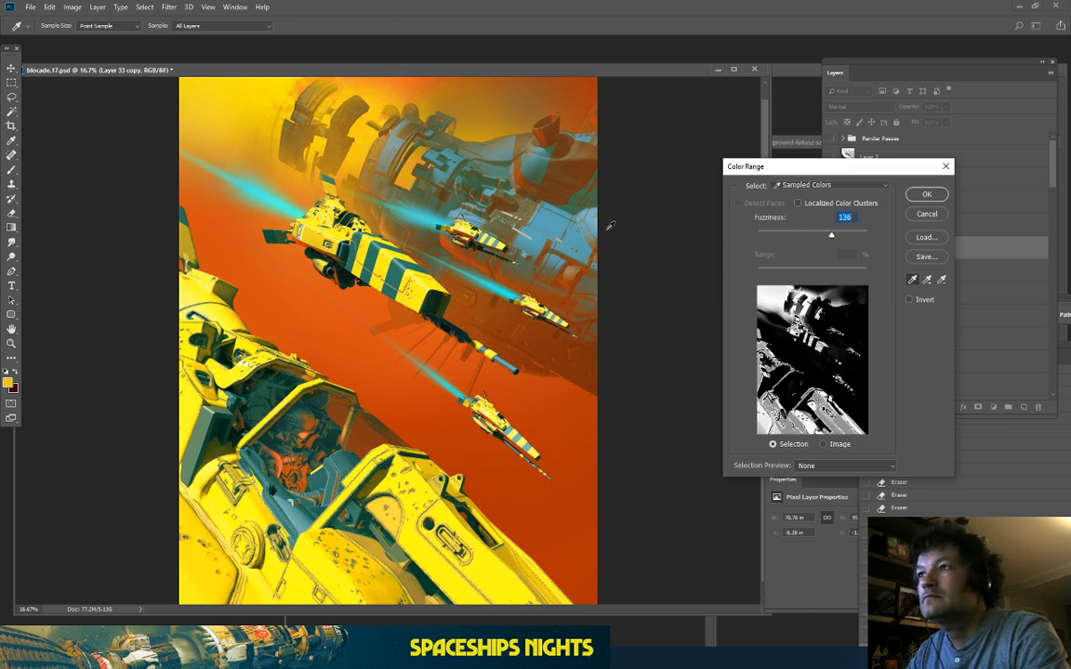
click(389, 420)
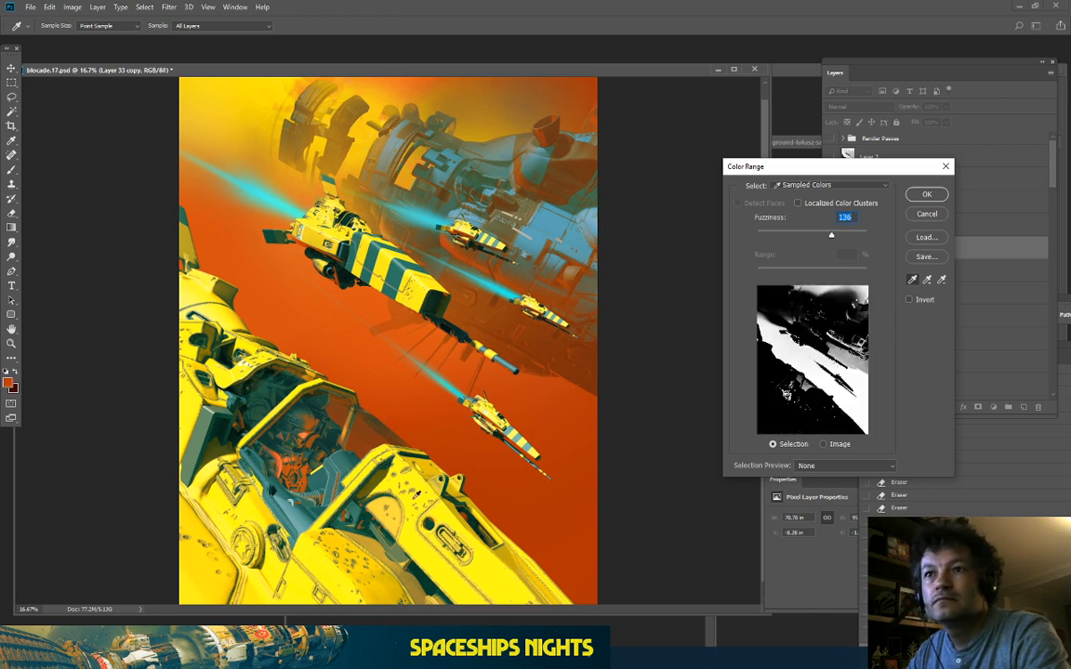
click(429, 552)
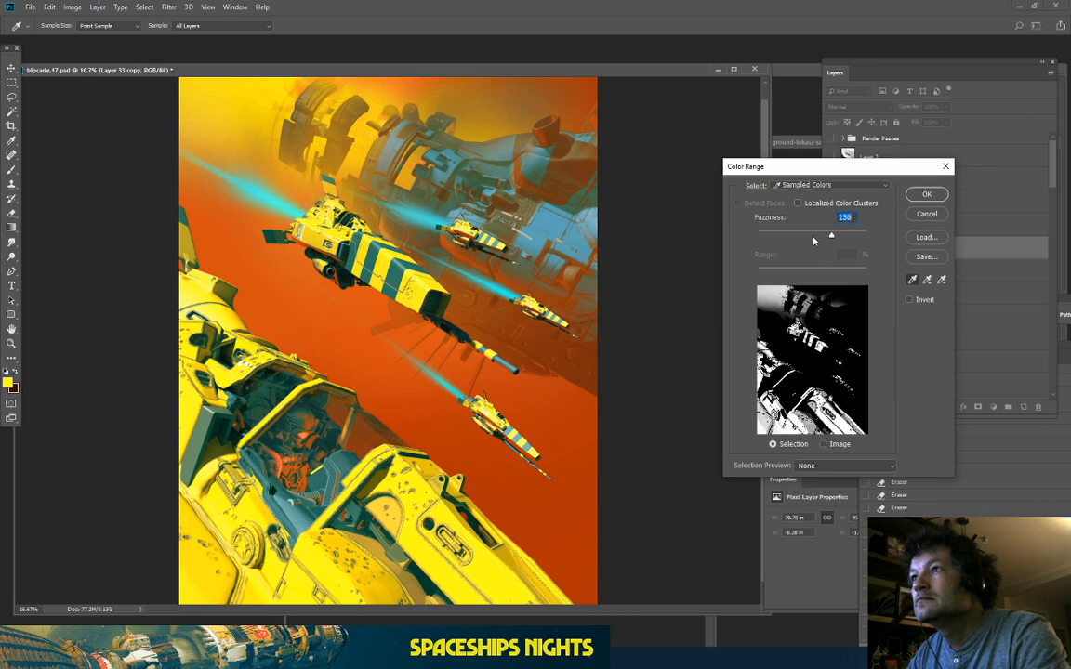
drag(830, 237, 837, 243)
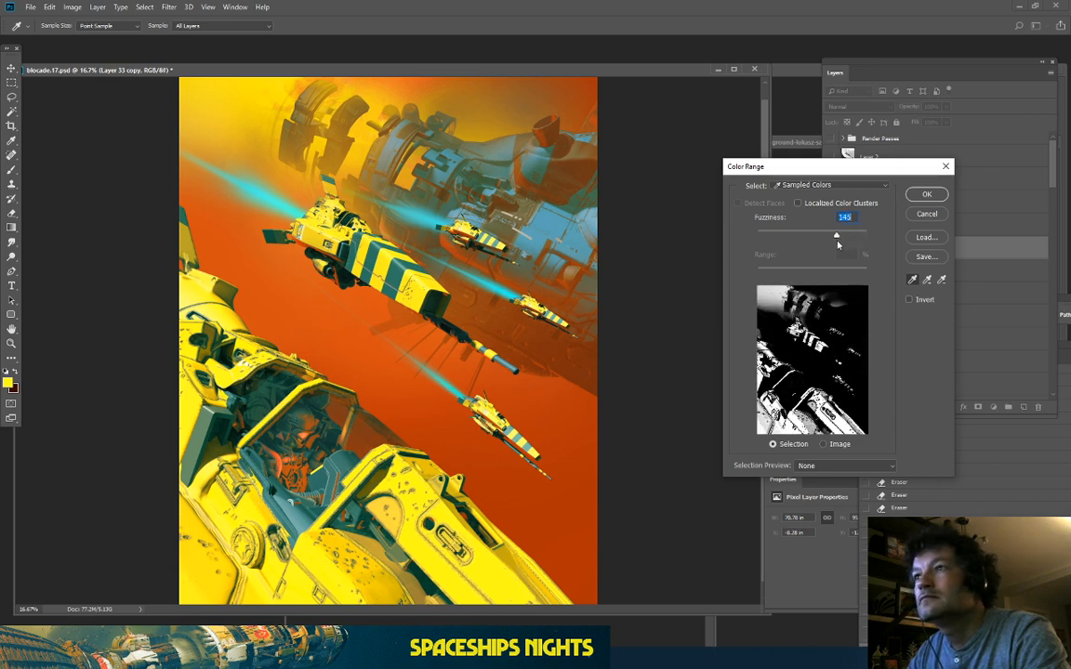
Step: Lower fuzziness to 63, sample the blue-grey hull at top right, and accept the selection
click(768, 335)
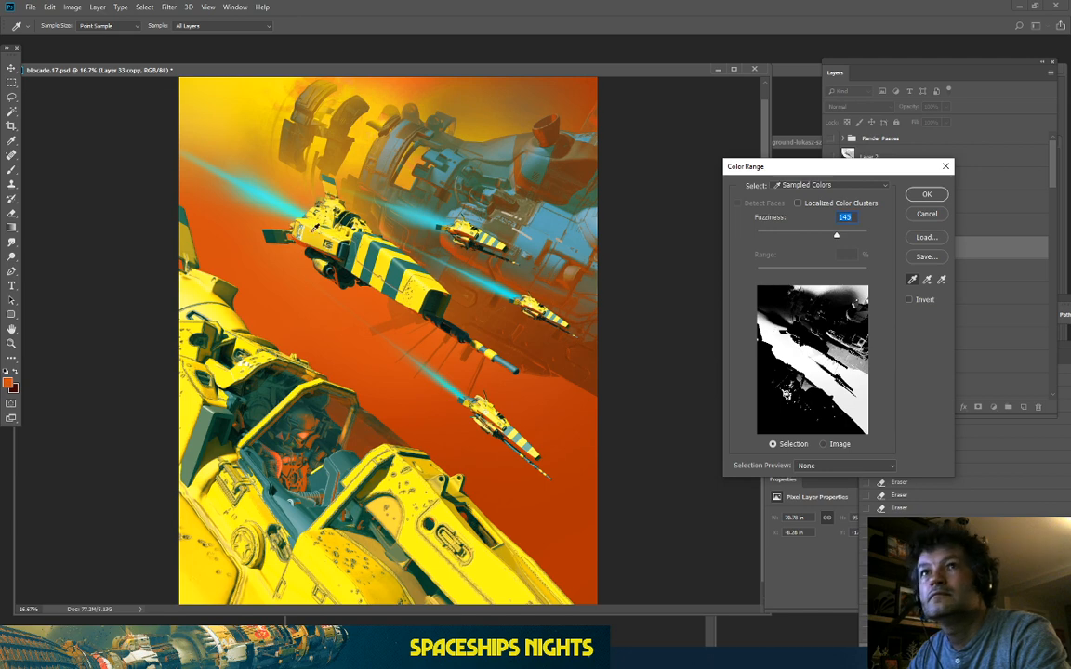
click(785, 395)
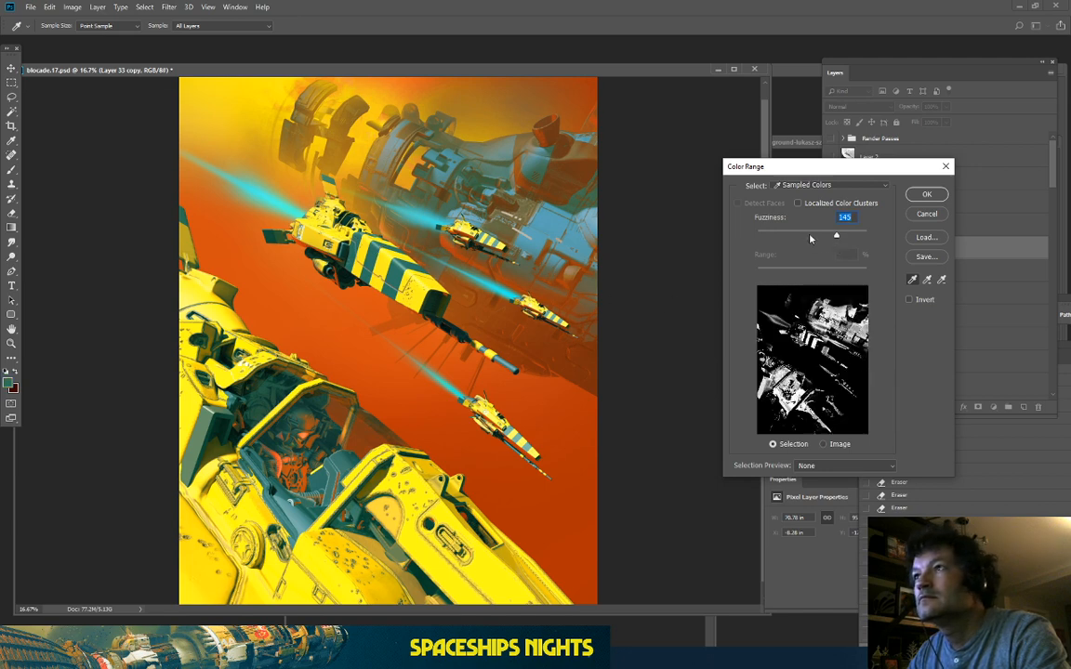
mouse_move(809, 239)
mouse_down()
mouse_move(765, 239)
mouse_move(790, 238)
mouse_up()
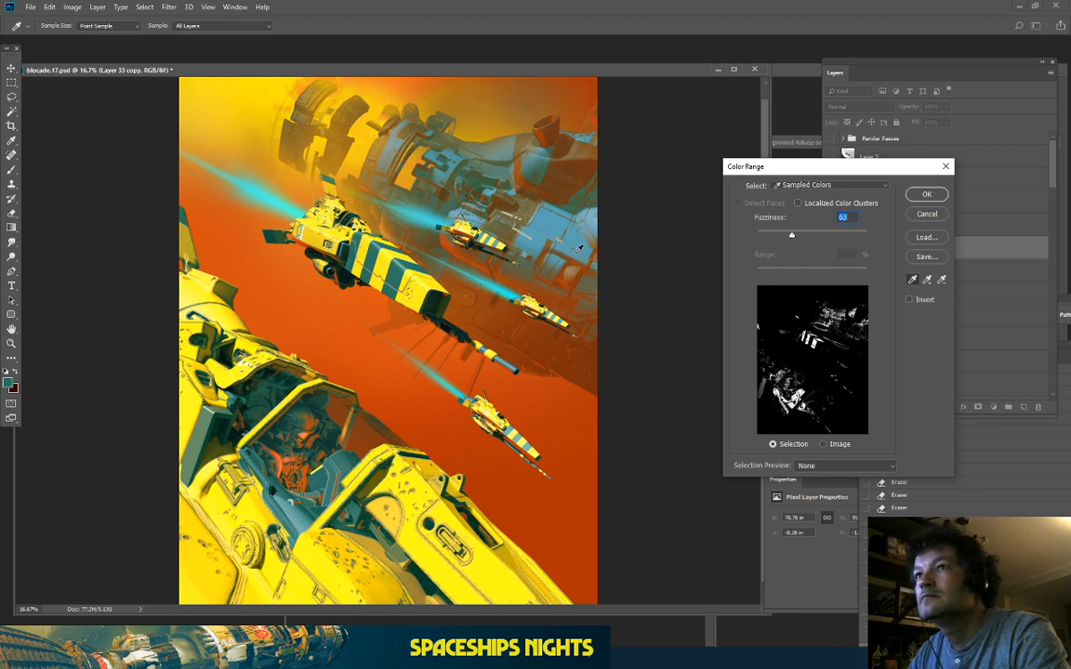
click(553, 224)
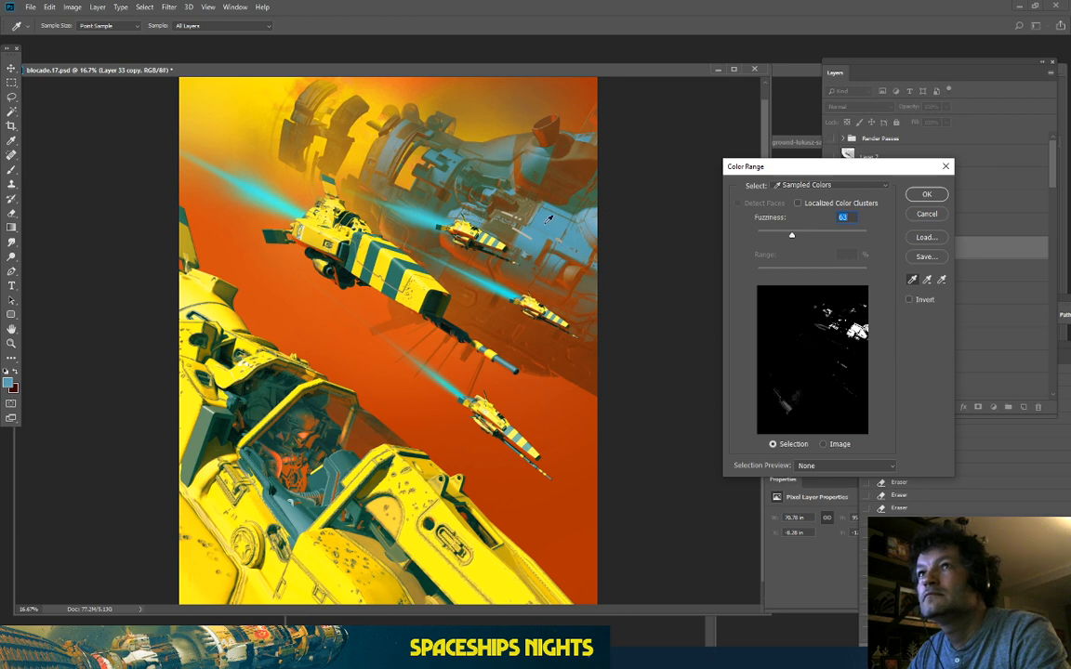
click(501, 140)
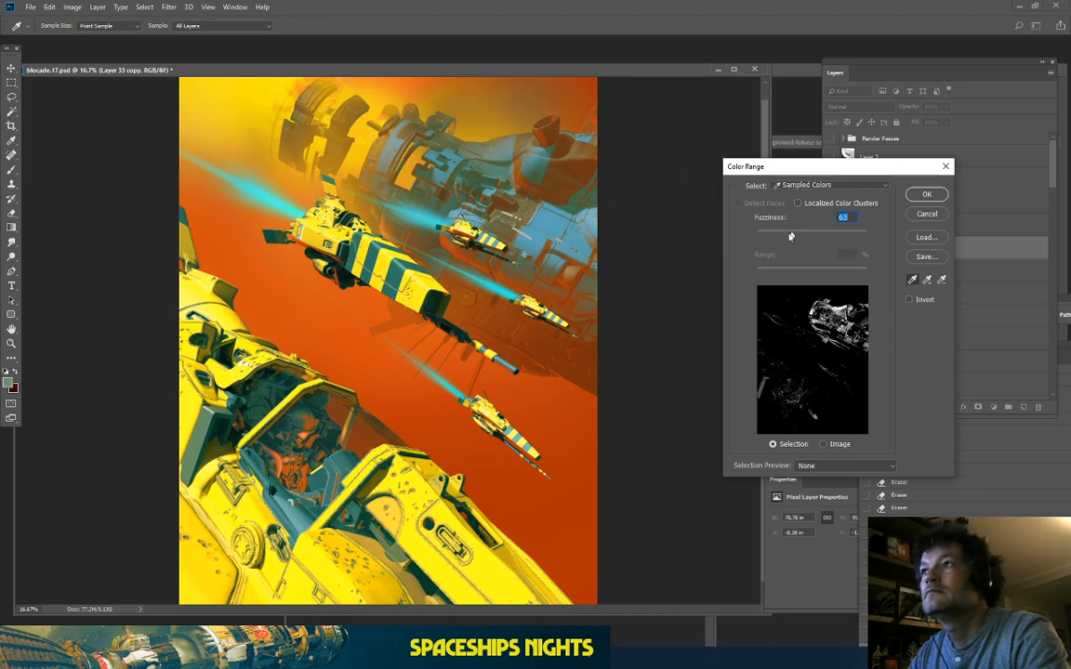
click(927, 195)
key(e)
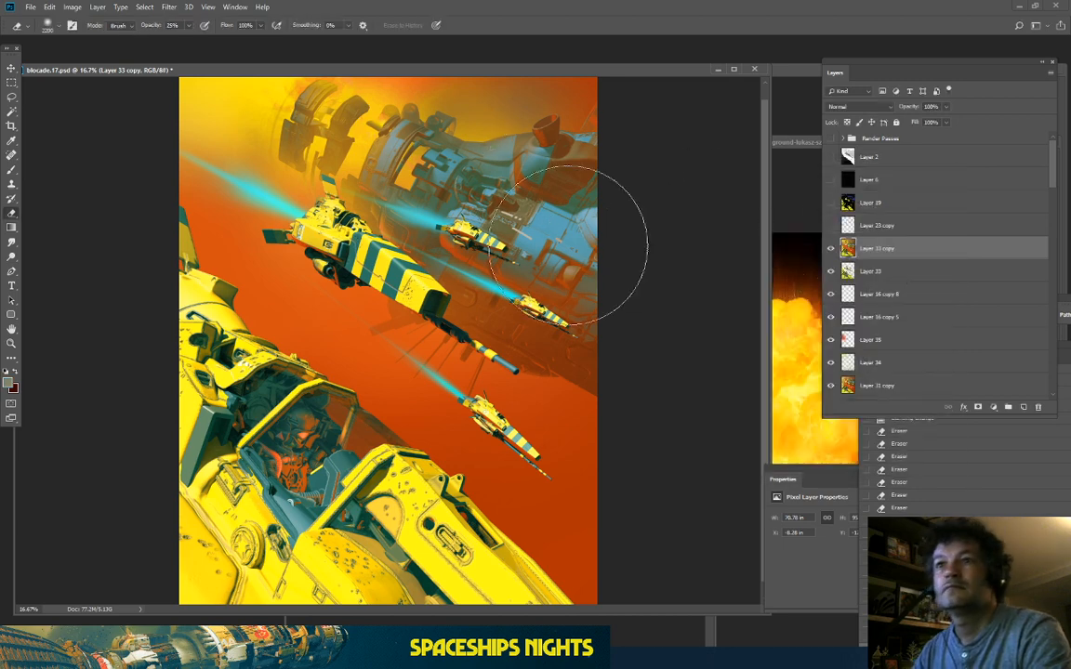
key(ctrl+plus)
key(ctrl+minus)
key(ctrl+minus)
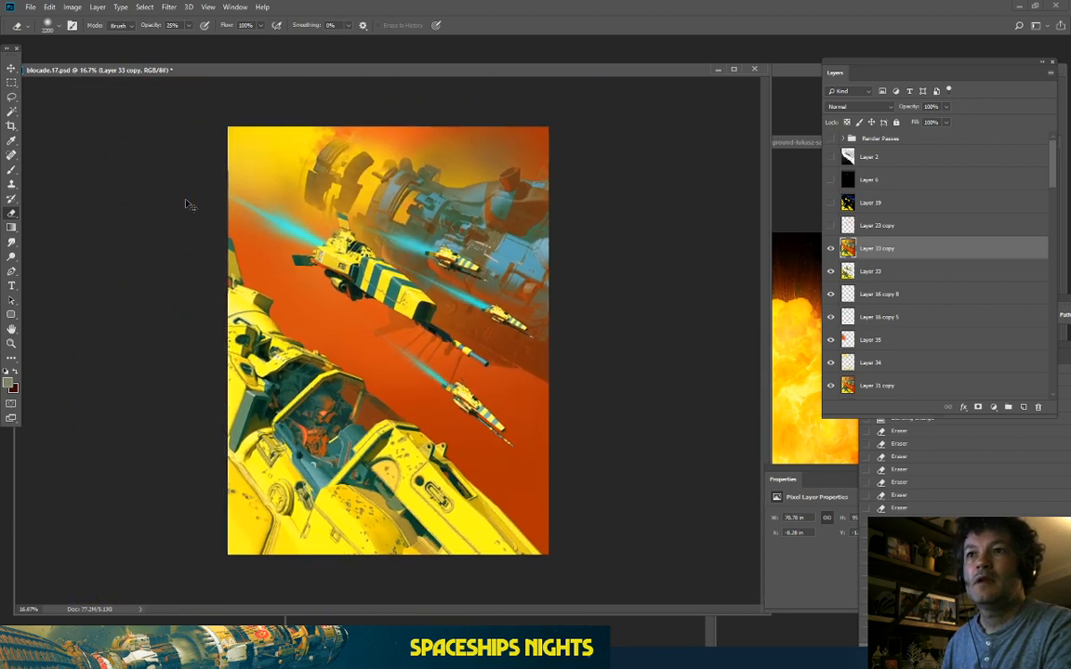
key(ctrl+minus)
key(ctrl+plus)
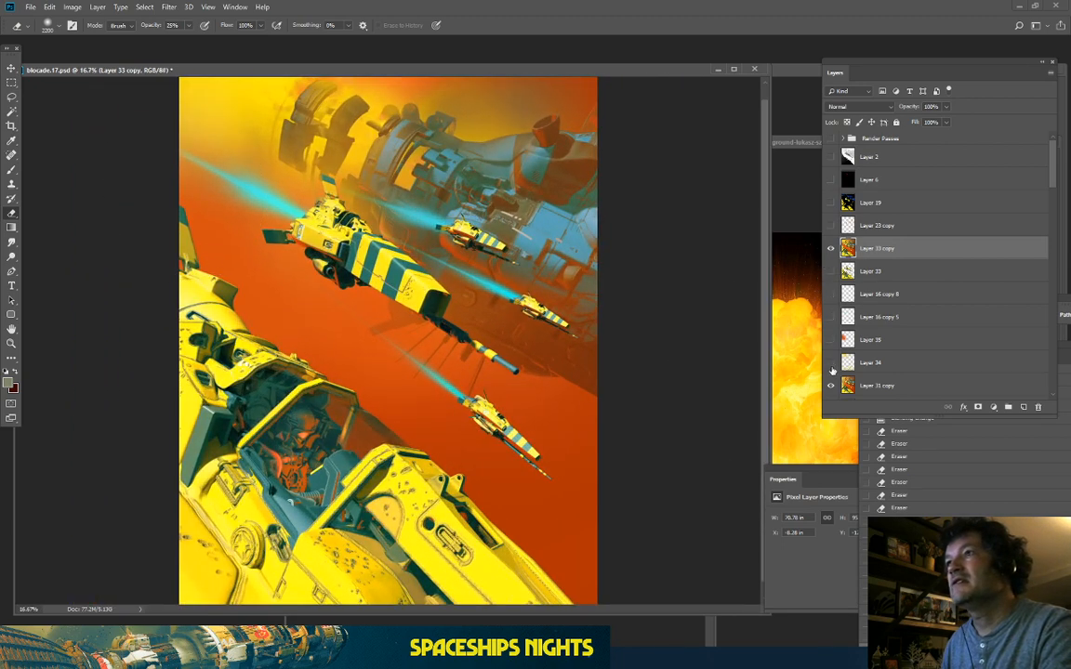
click(830, 249)
click(830, 248)
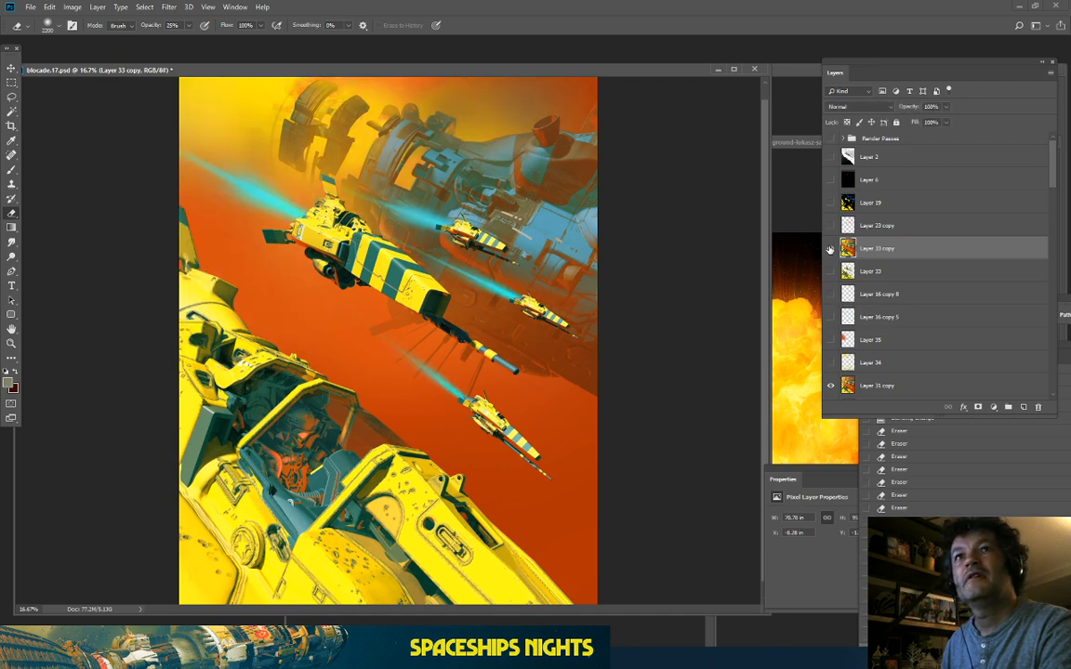
click(830, 249)
key(ctrl+minus)
key(ctrl+minus)
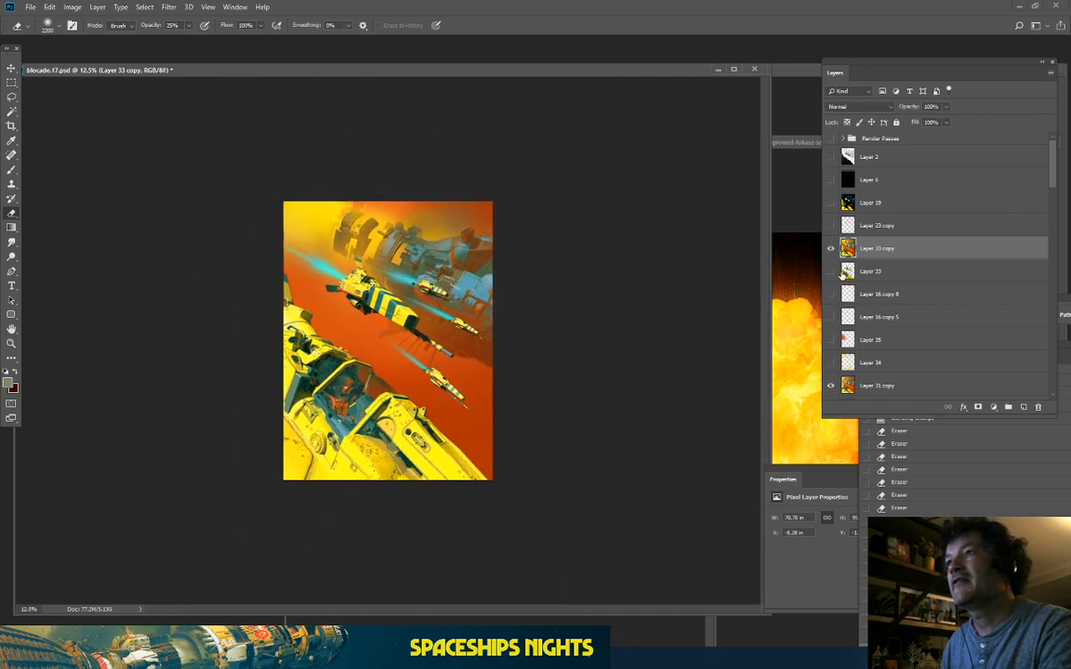
scroll(859, 293, down, 2)
scroll(859, 293, down, 2)
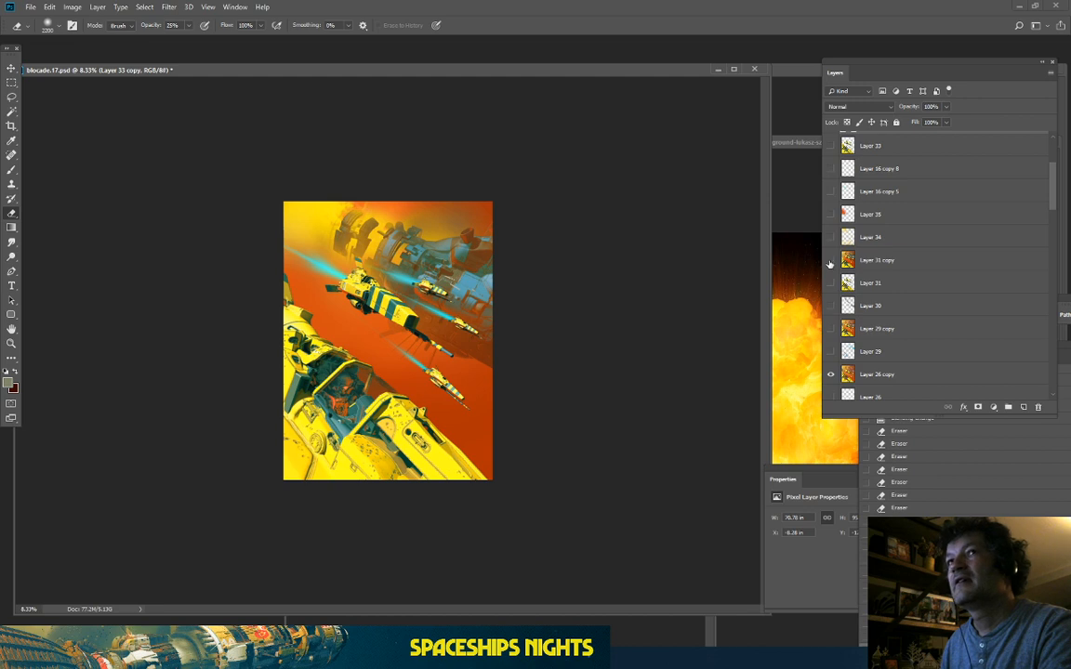
scroll(831, 283, down, 2)
scroll(834, 308, down, 3)
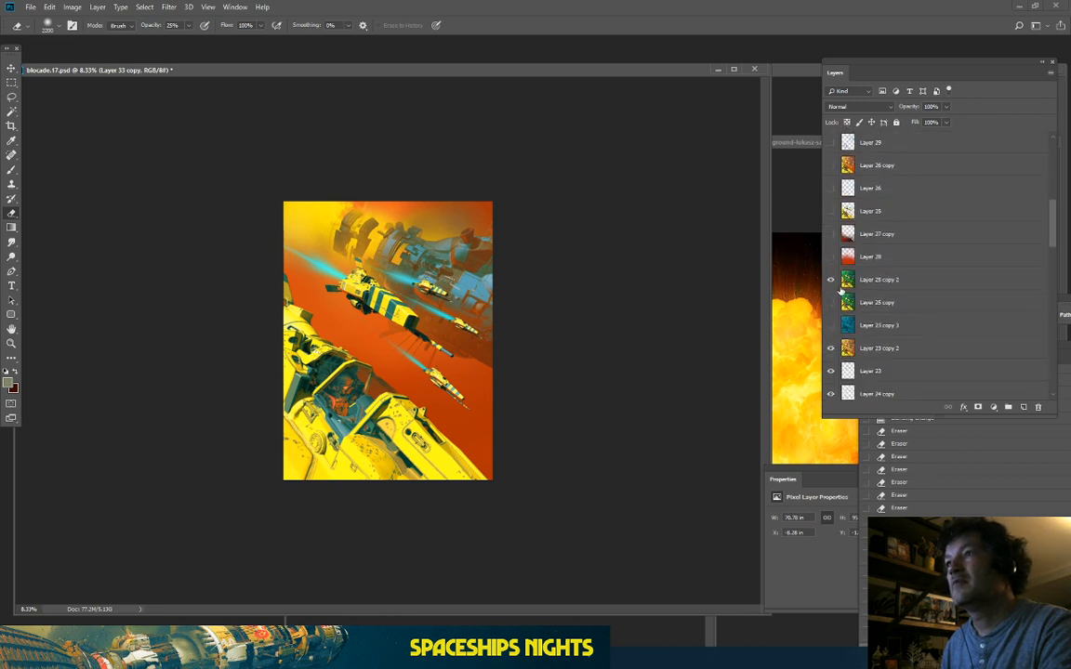
click(875, 282)
scroll(879, 260, up, 5)
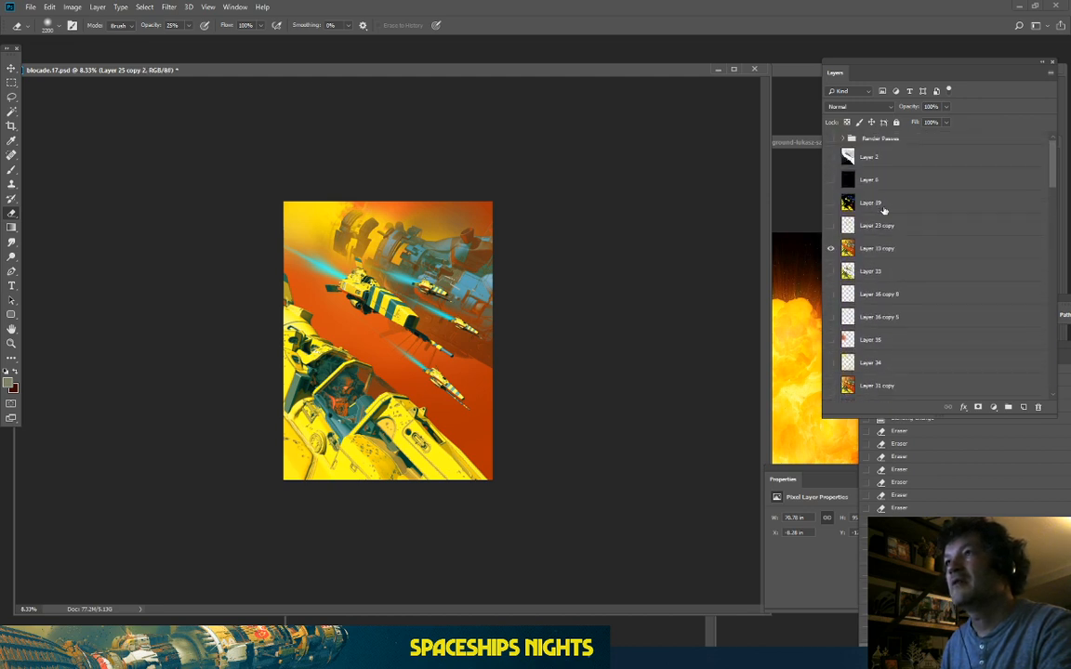
click(830, 248)
key(ctrl+plus)
key(ctrl+plus)
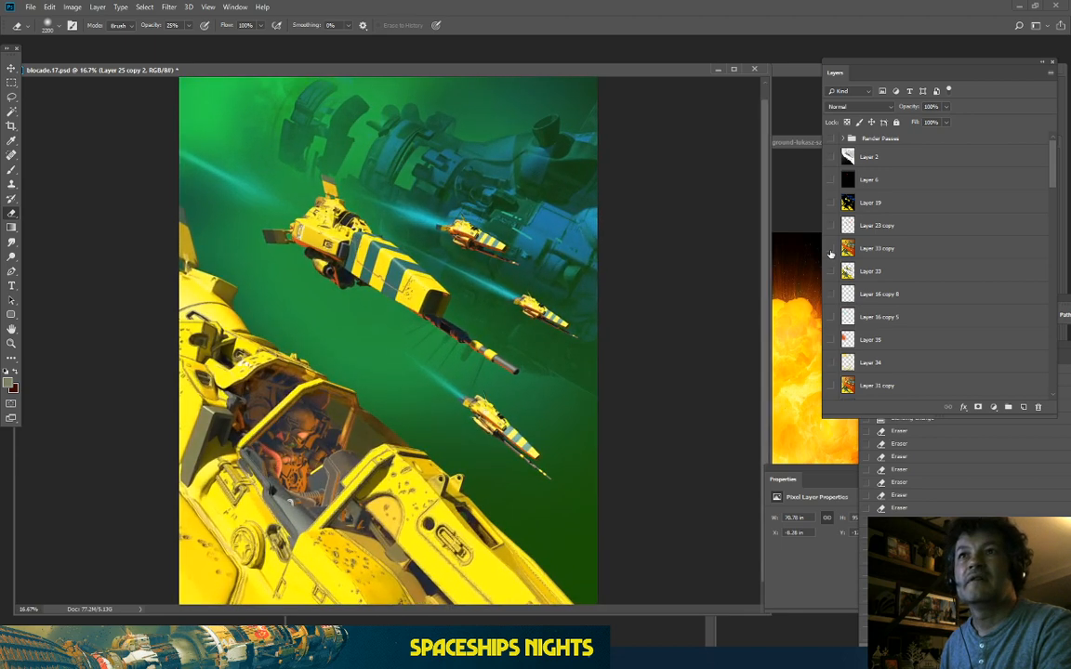
click(830, 248)
click(830, 249)
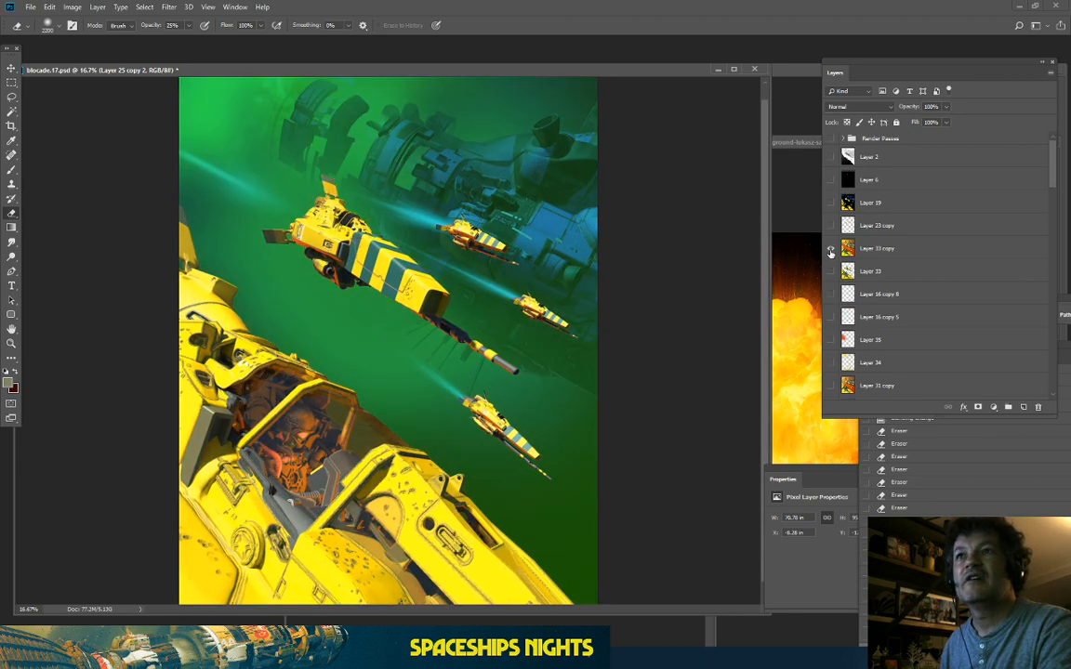
click(830, 249)
click(830, 249)
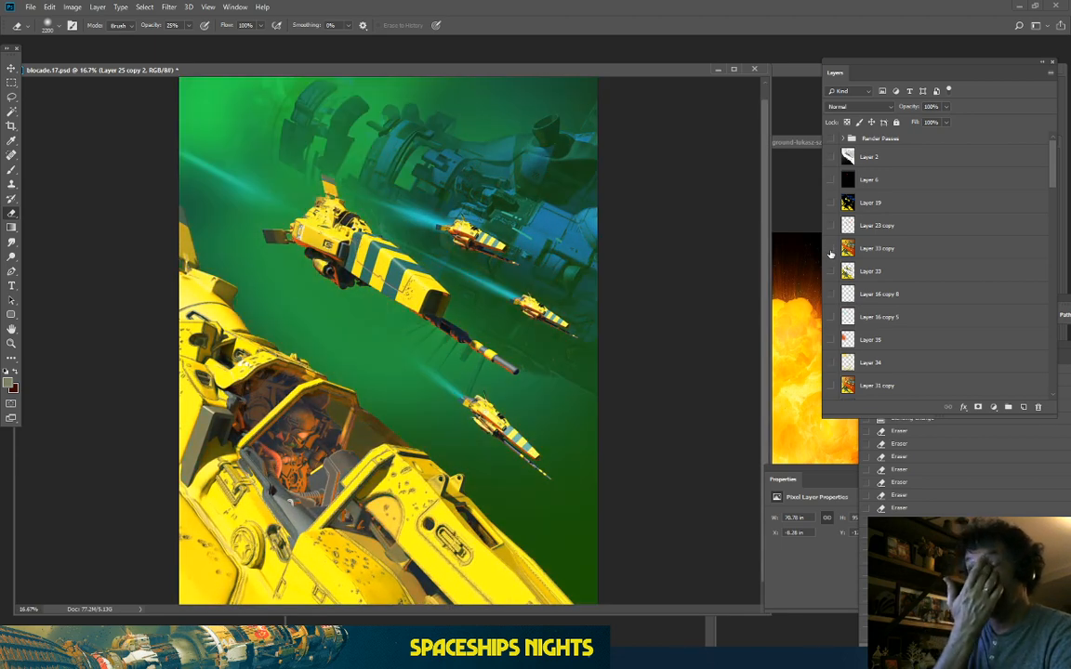
click(830, 249)
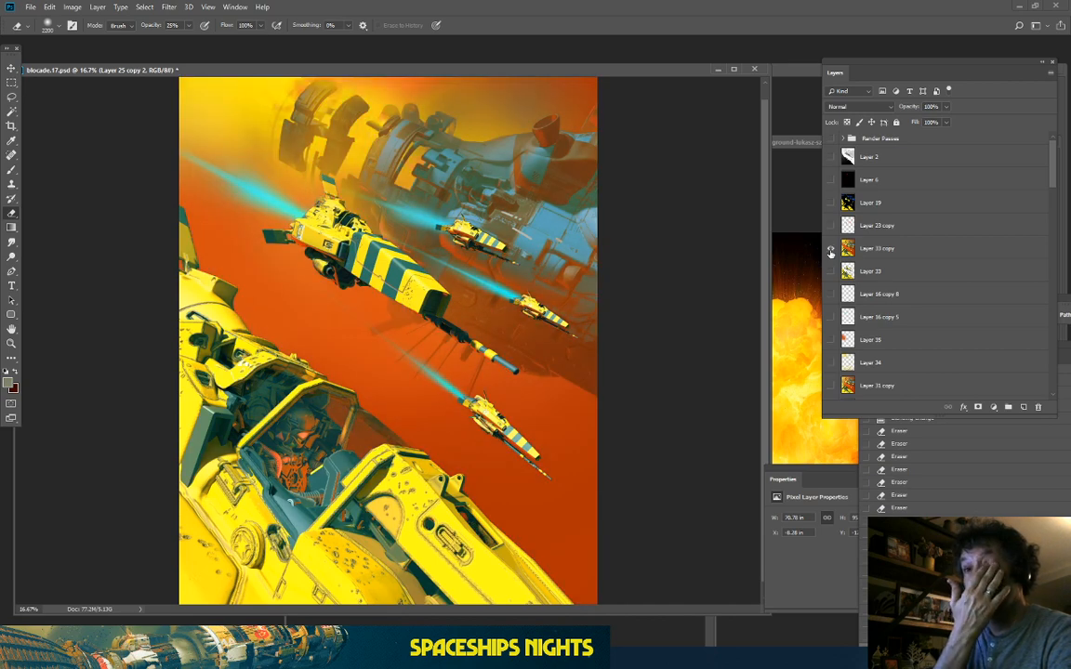
click(830, 249)
click(830, 249)
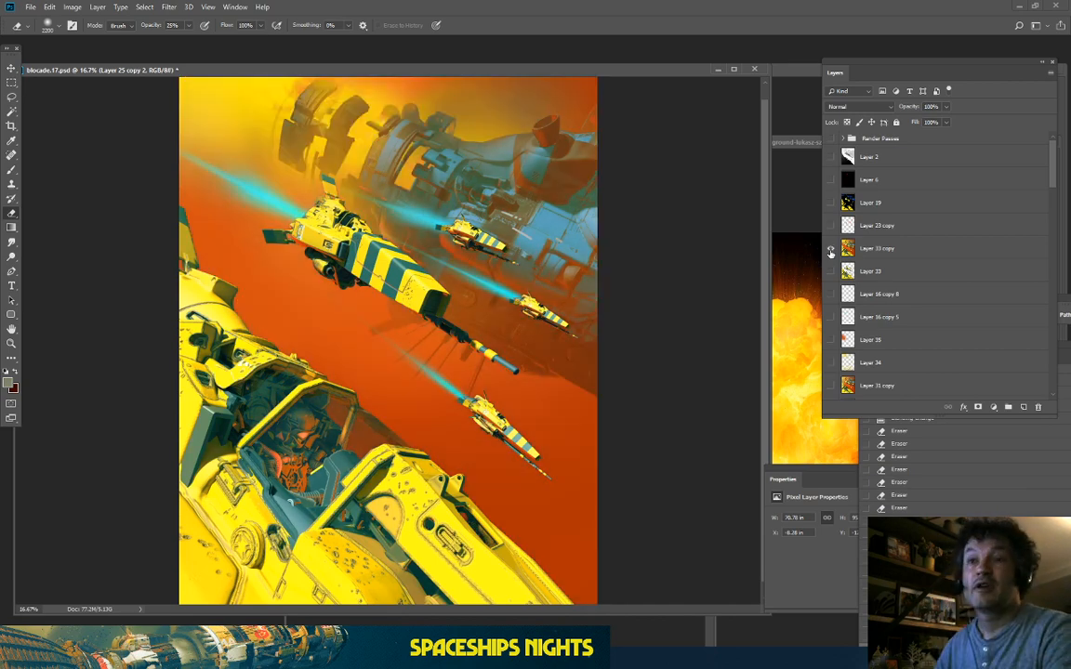
click(830, 249)
click(830, 250)
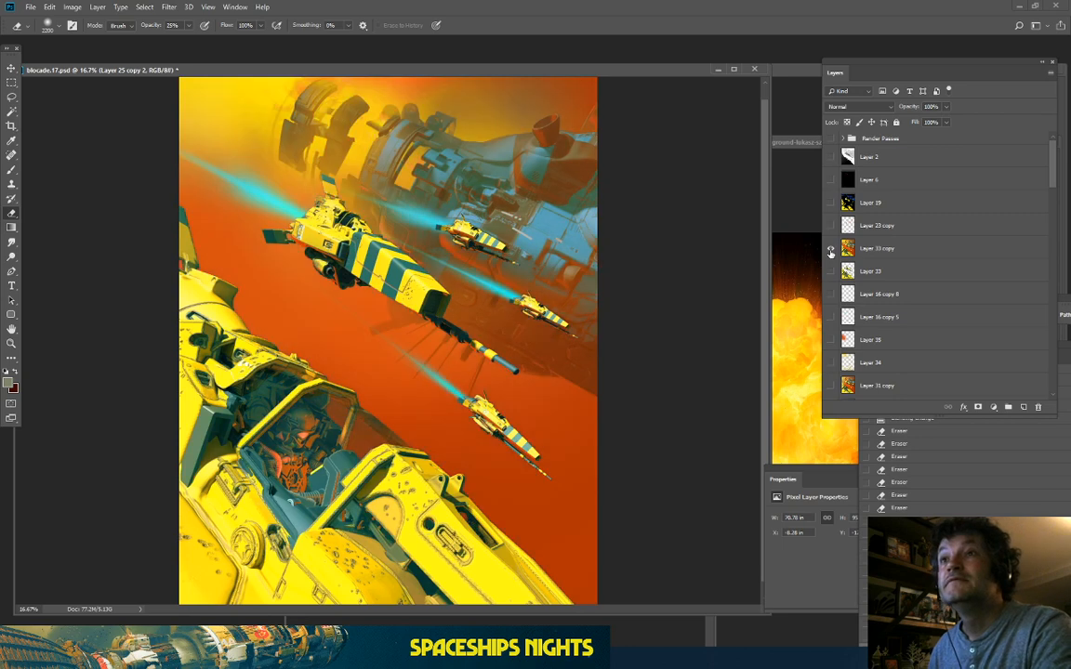
Step: Duplicate Layer 33 copy and save the document
click(941, 247)
key(ctrl+j)
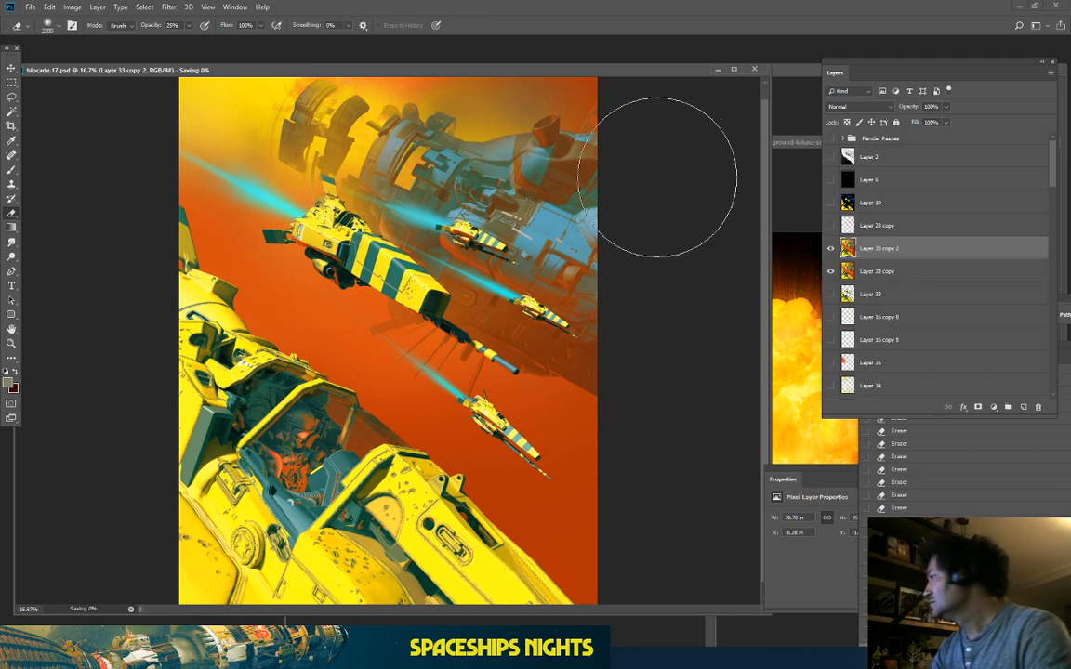
key(ctrl+s)
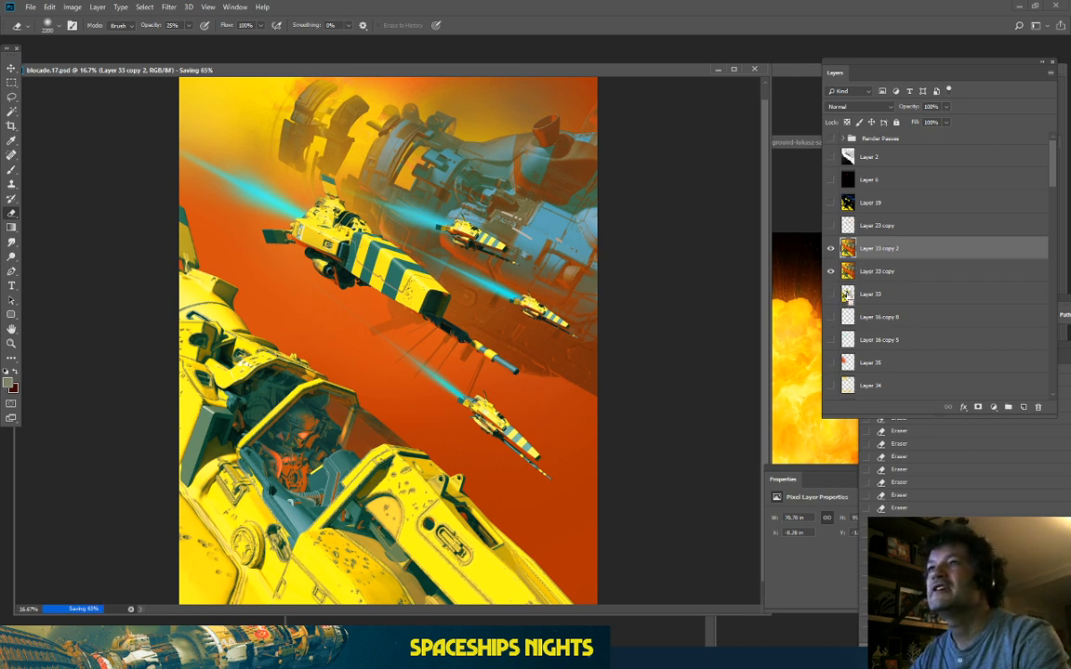
Step: Select the yellow ships plus the big background ship, copy them to Layer 36, and add empty Layer 37
ctrl+click(848, 294)
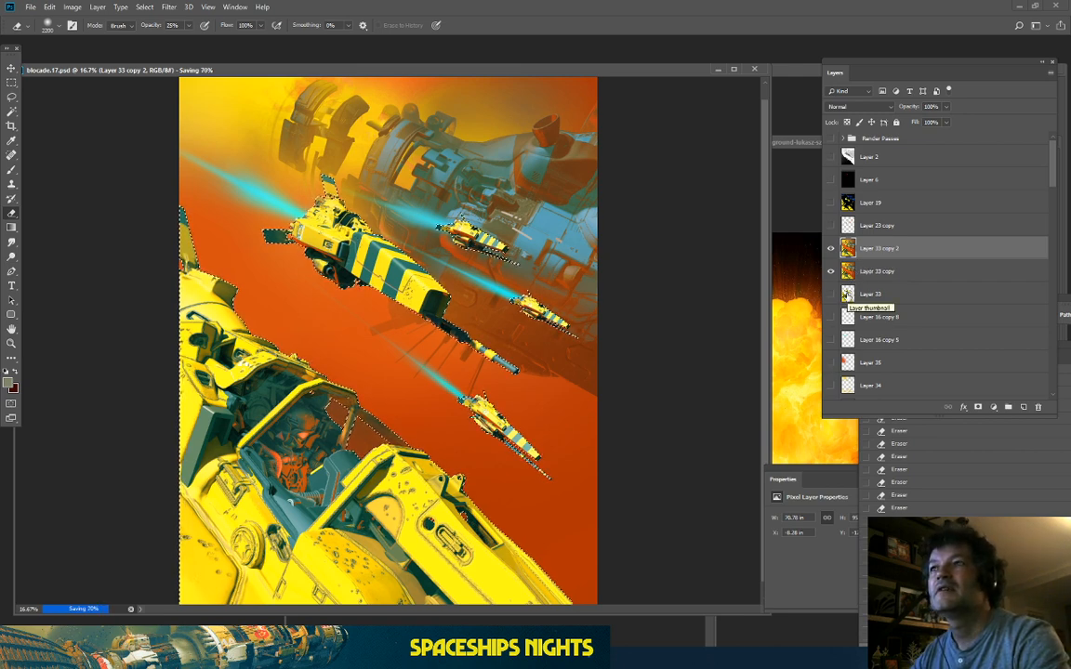
scroll(867, 289, down, 5)
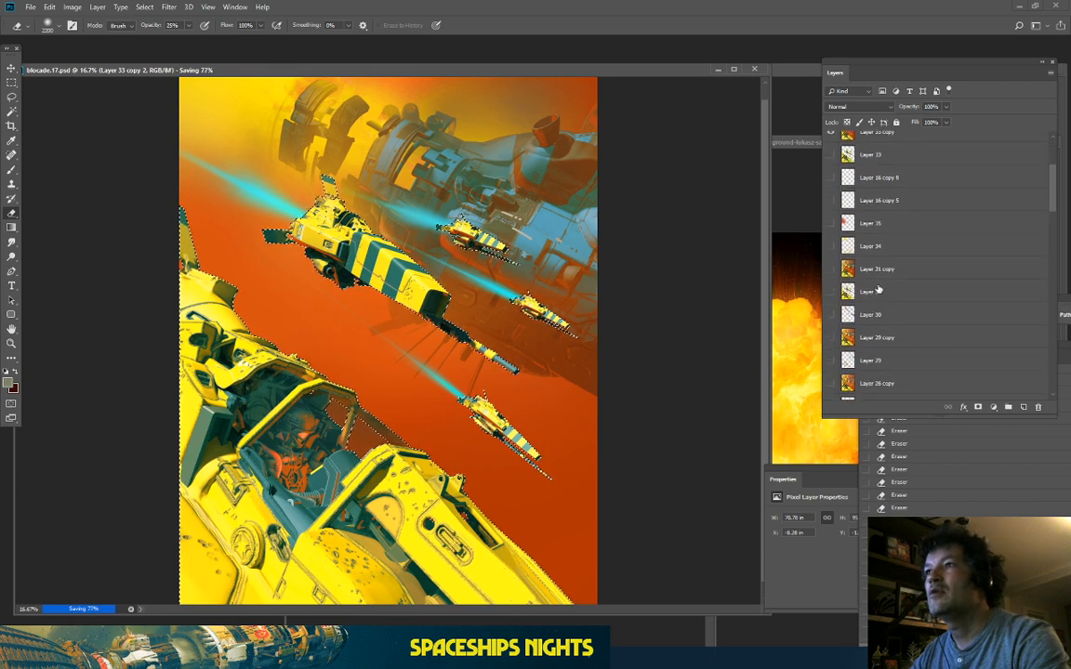
scroll(883, 288, down, 10)
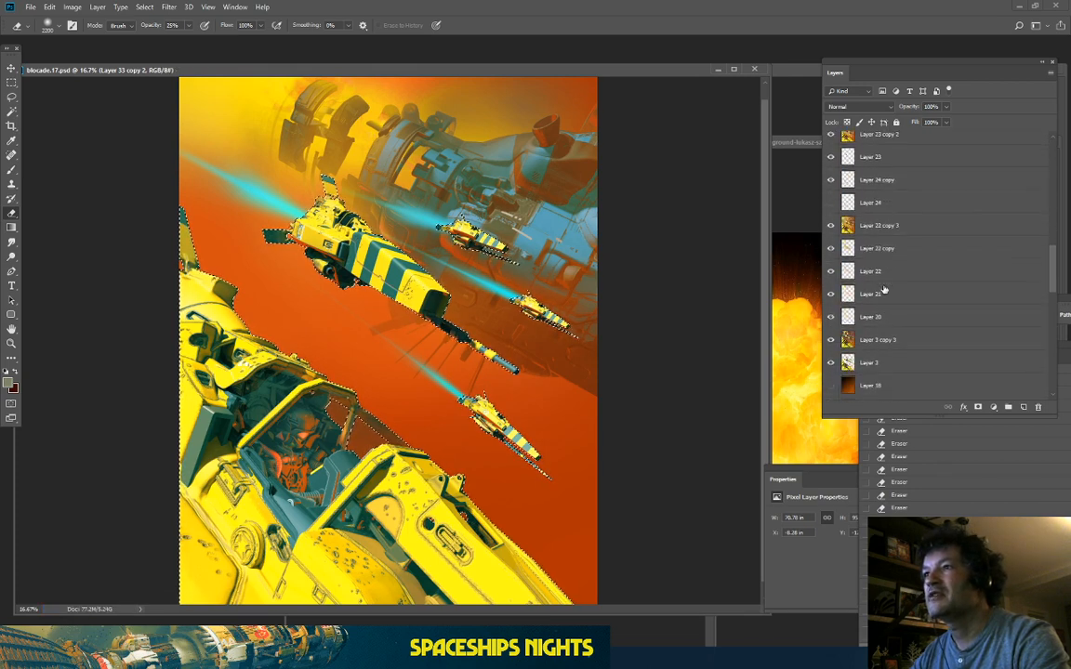
scroll(886, 296, down, 10)
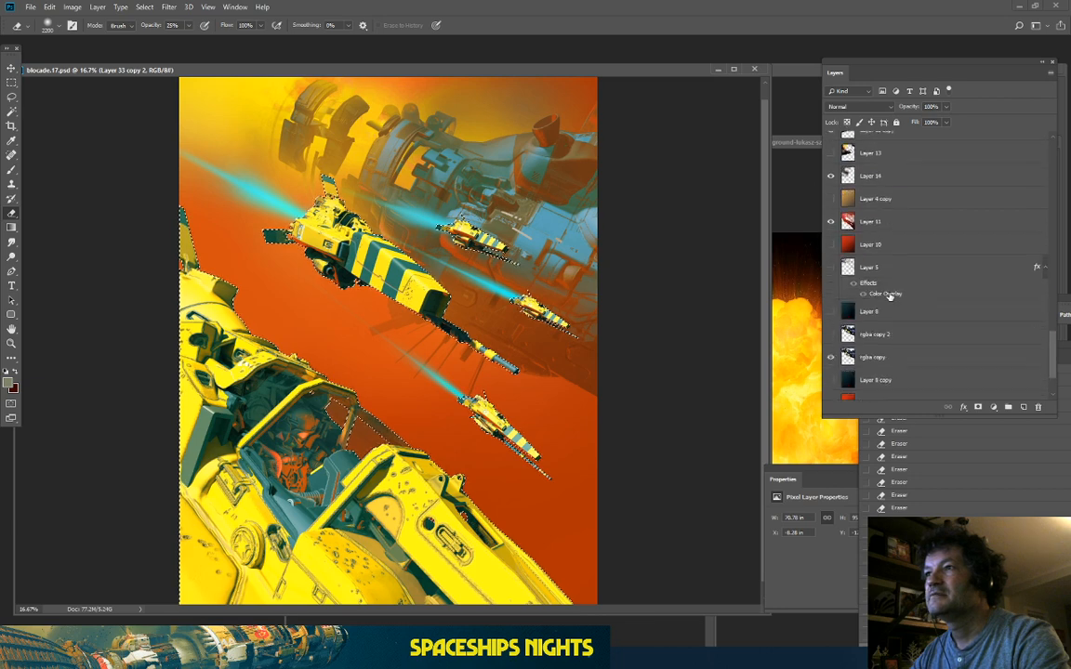
ctrl+click(848, 390)
scroll(882, 282, up, 8)
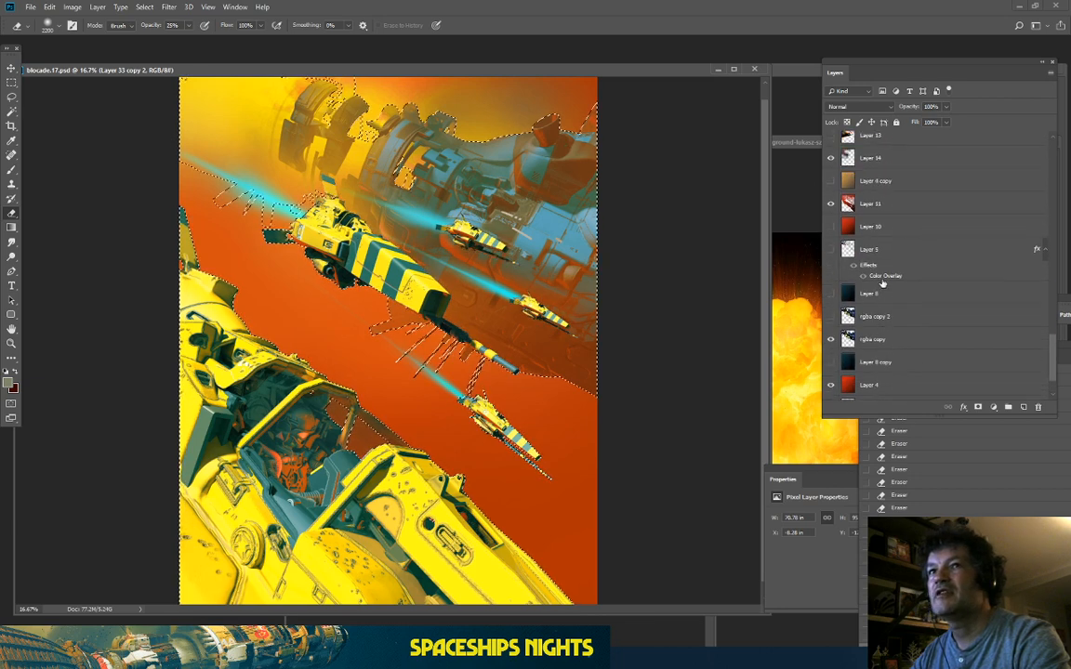
scroll(885, 251, up, 10)
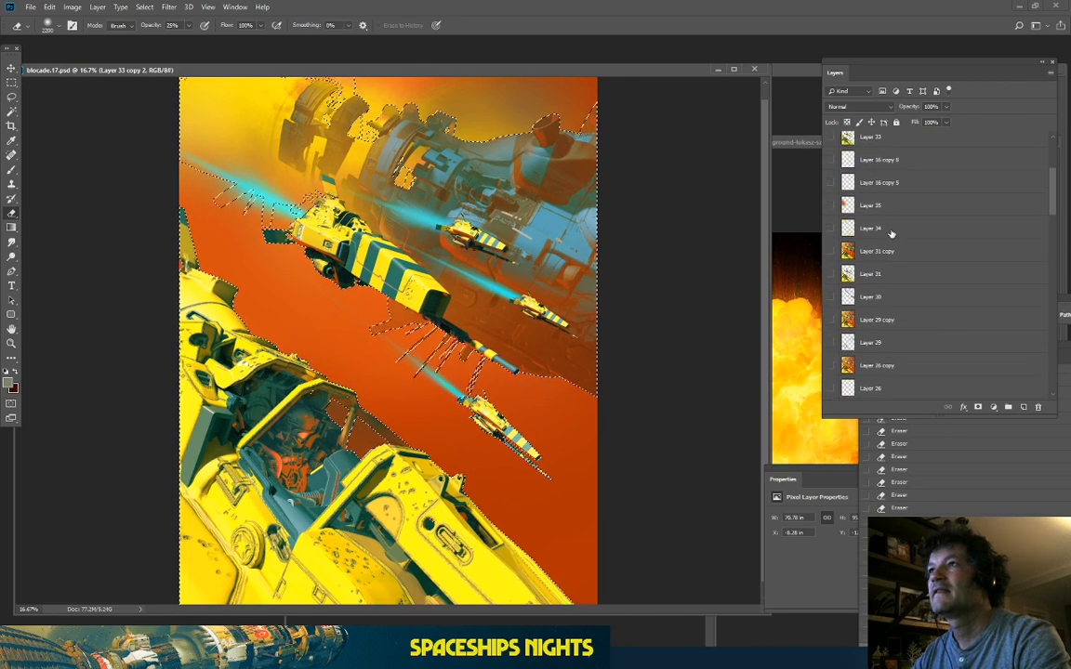
scroll(891, 237, up, 8)
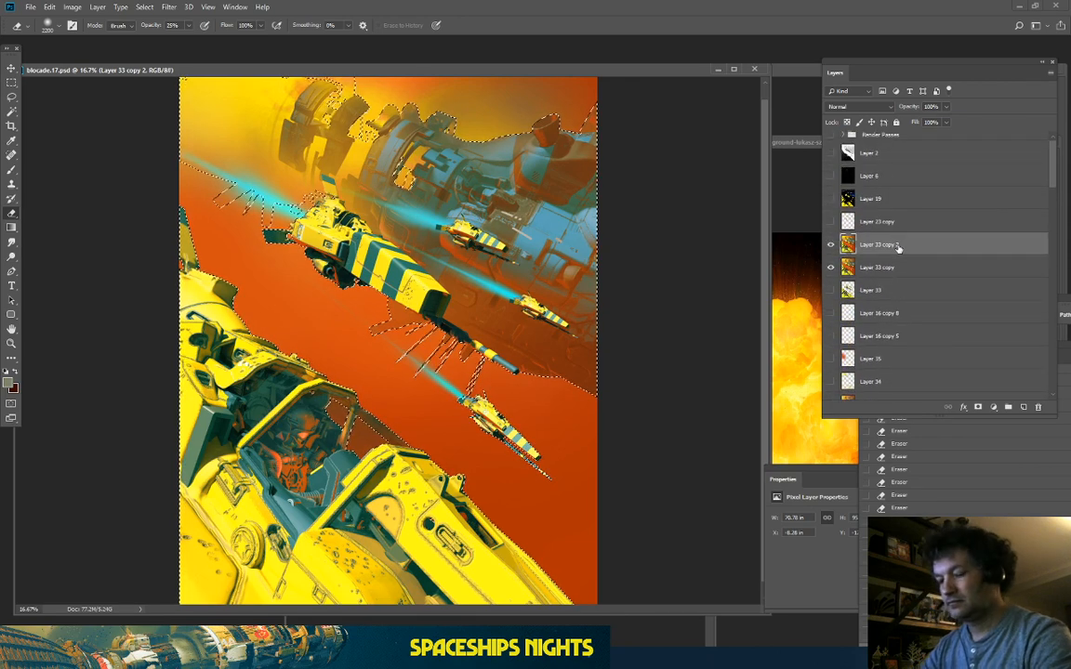
key(ctrl+d)
key(ctrl+shift+alt+n)
key(ctrl+shift+alt+n)
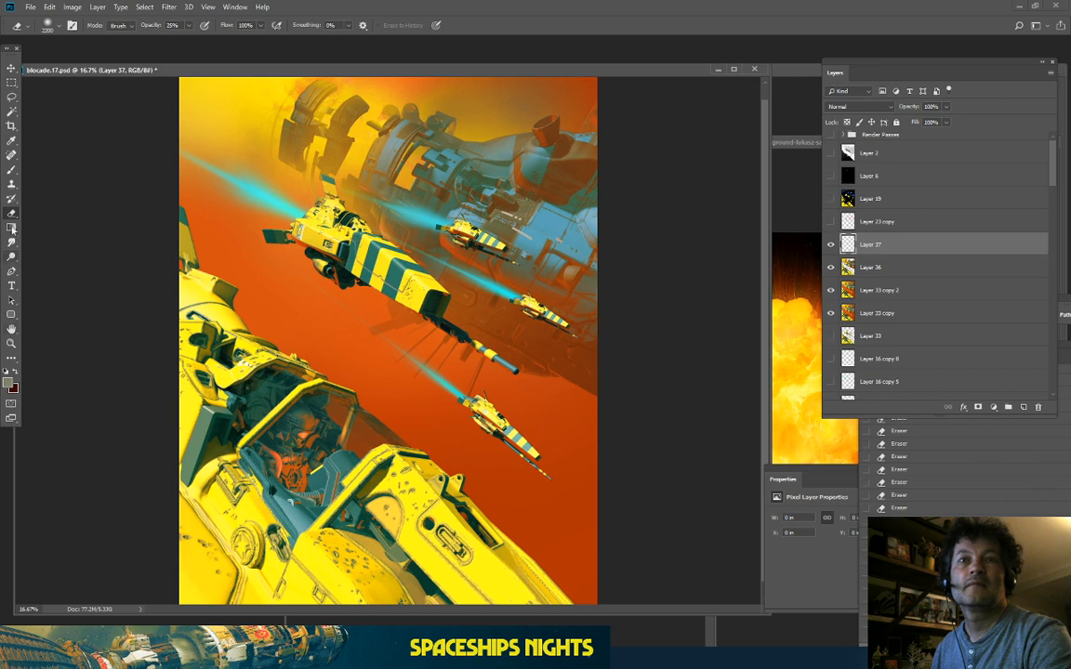
Step: Set the background colour to black in the Color Picker
click(14, 388)
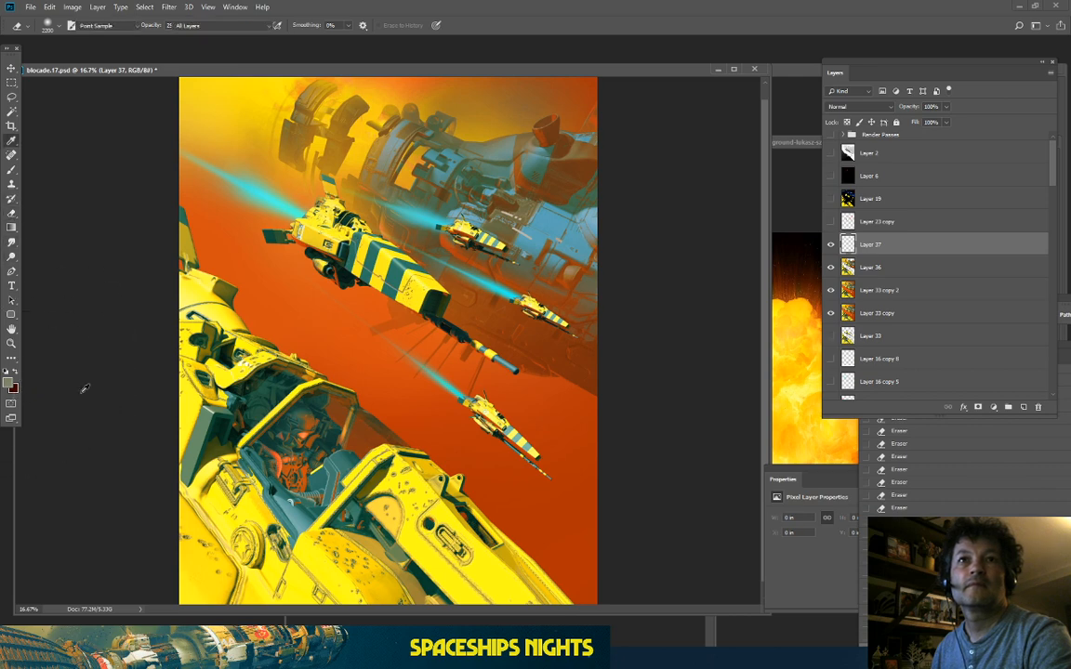
click(431, 298)
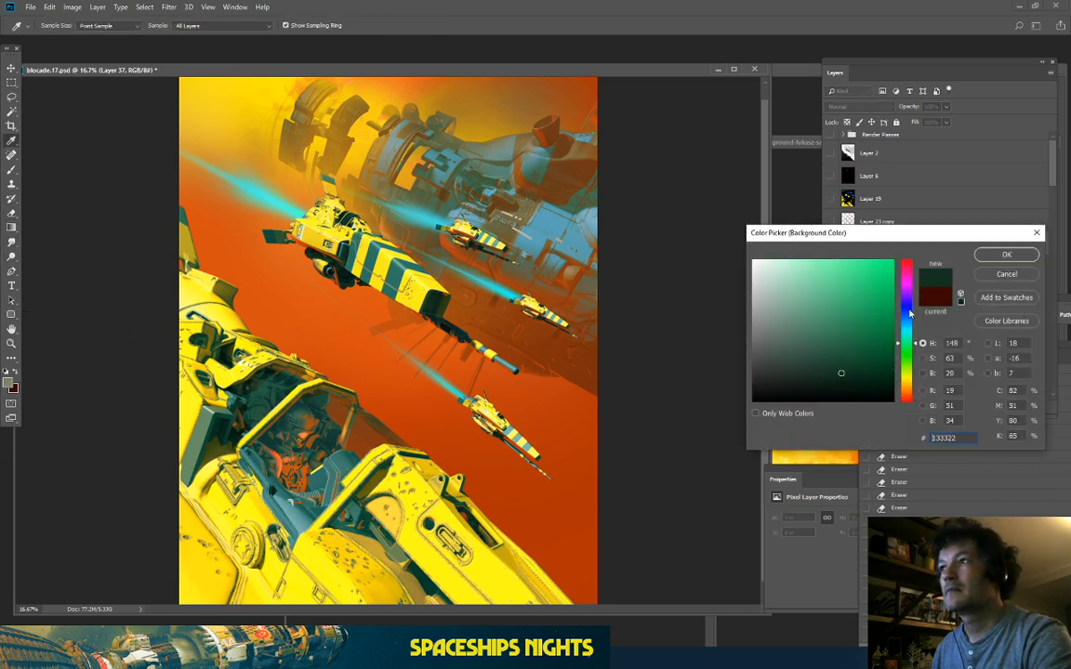
click(863, 388)
drag(852, 375, 684, 435)
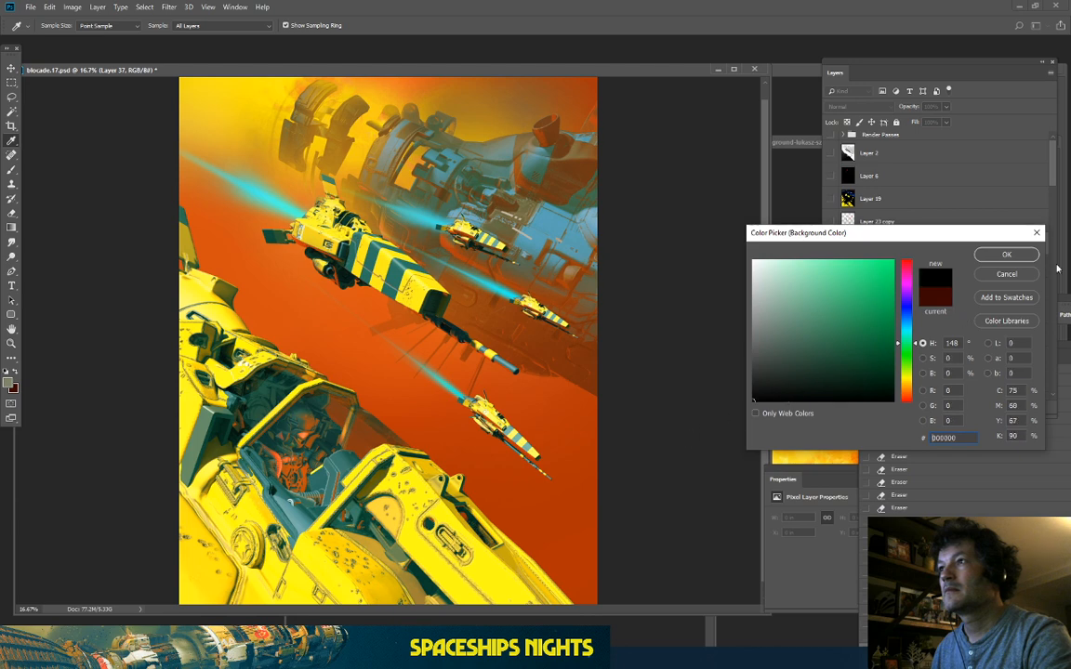
click(1006, 255)
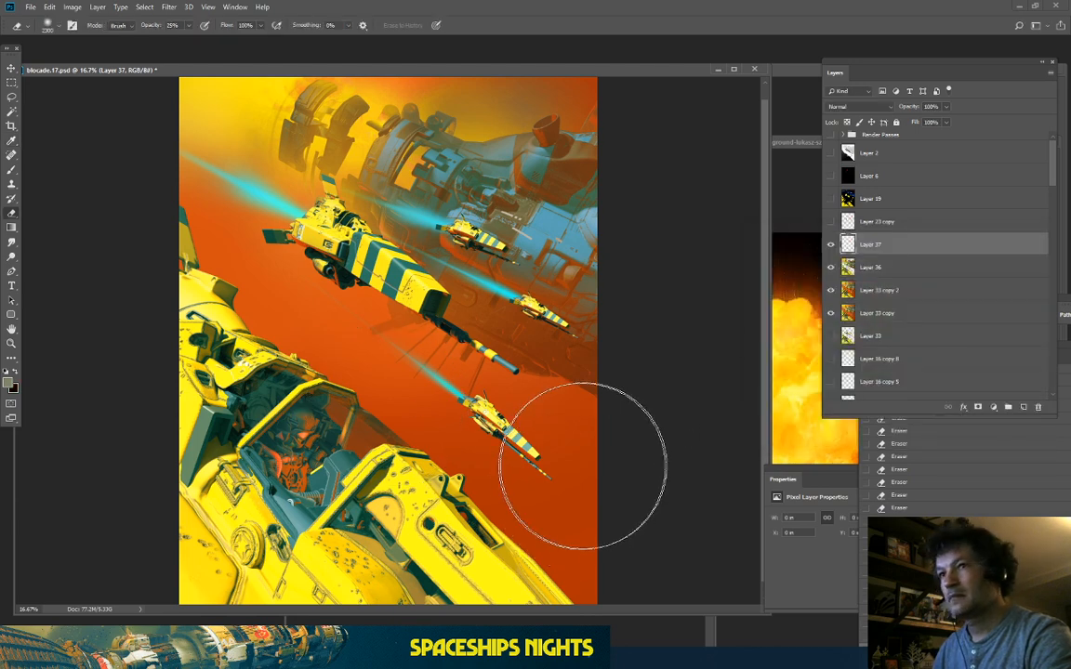
Step: Move Layer 37 below Layer 36 and brush a large soft dab near the lower-right ship
key(bracketright)
key(bracketright)
key(bracketright)
key(bracketright)
key(bracketright)
key(bracketright)
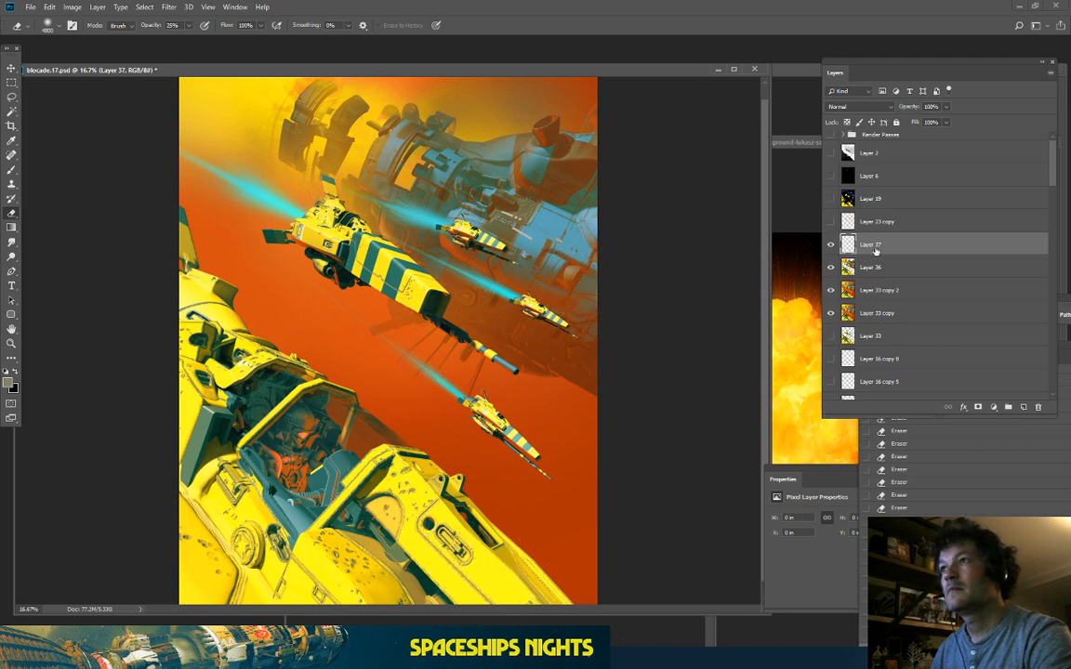
drag(879, 244, 878, 273)
click(12, 82)
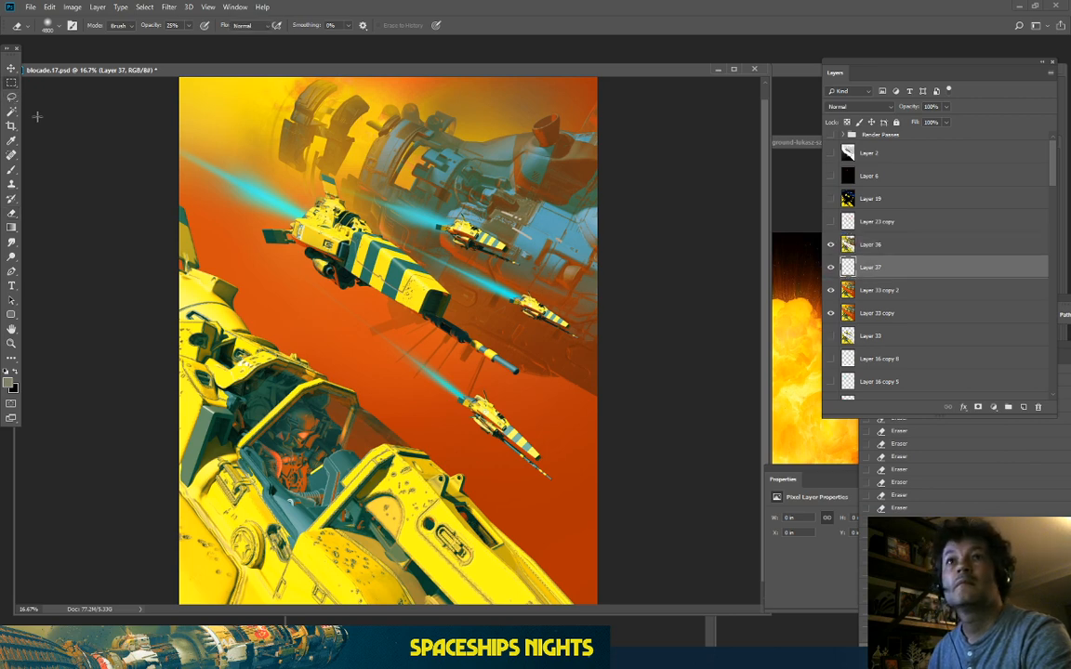
click(12, 171)
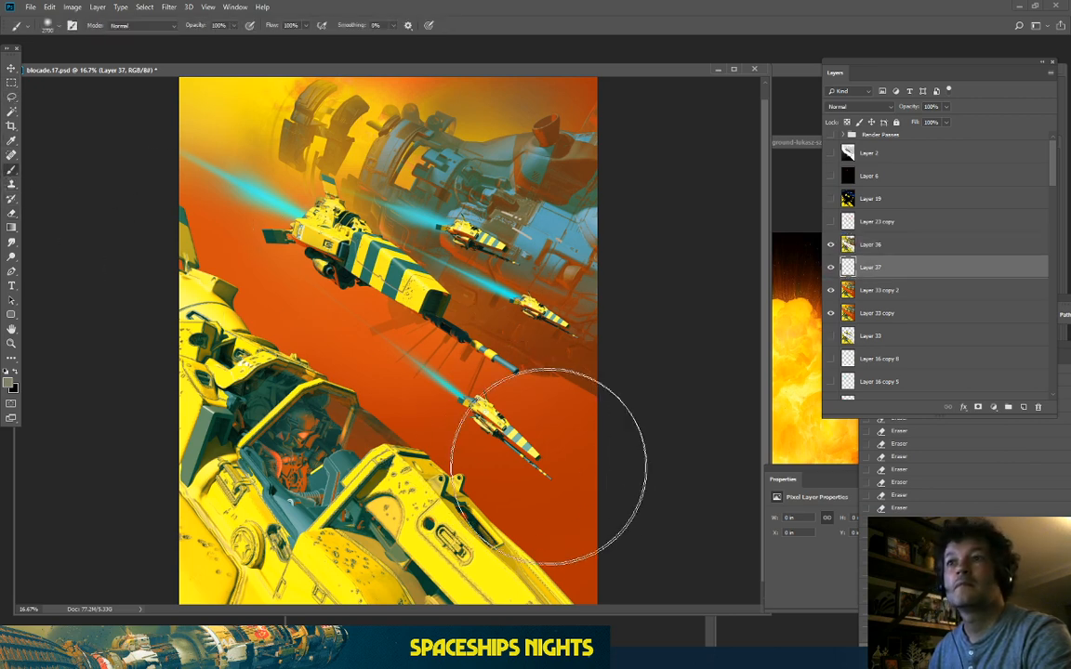
click(553, 500)
key(bracketright)
key(bracketright)
key(bracketright)
key(bracketright)
key(bracketright)
key(bracketright)
key(bracketright)
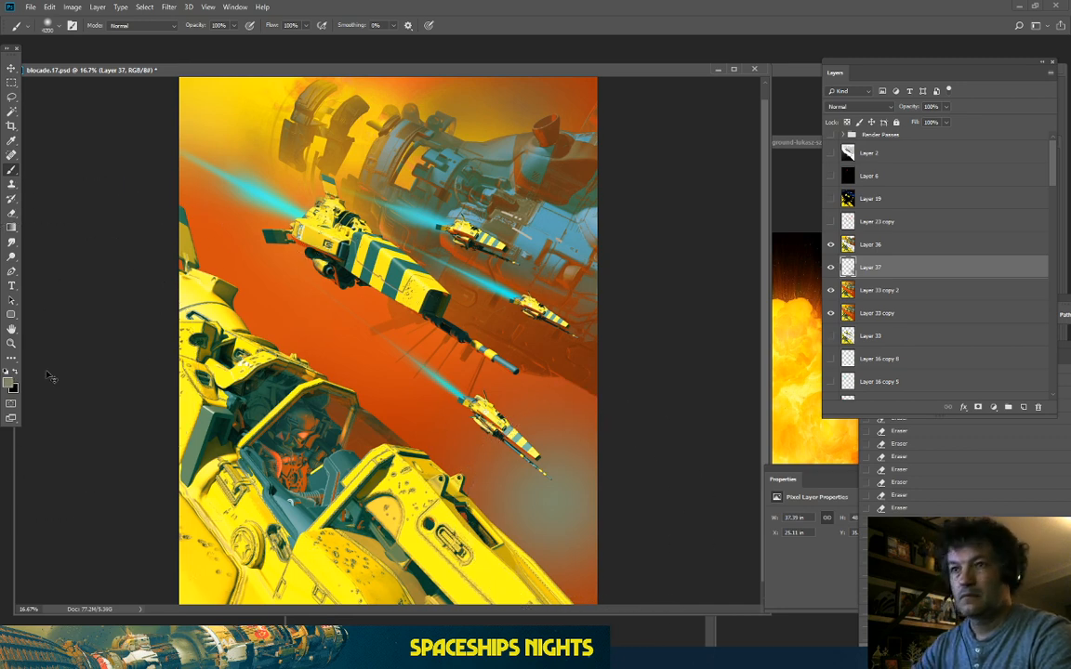
Step: Replace the grey-green dab with soft black over the lower right, right side and top-right corner
key(ctrl+z)
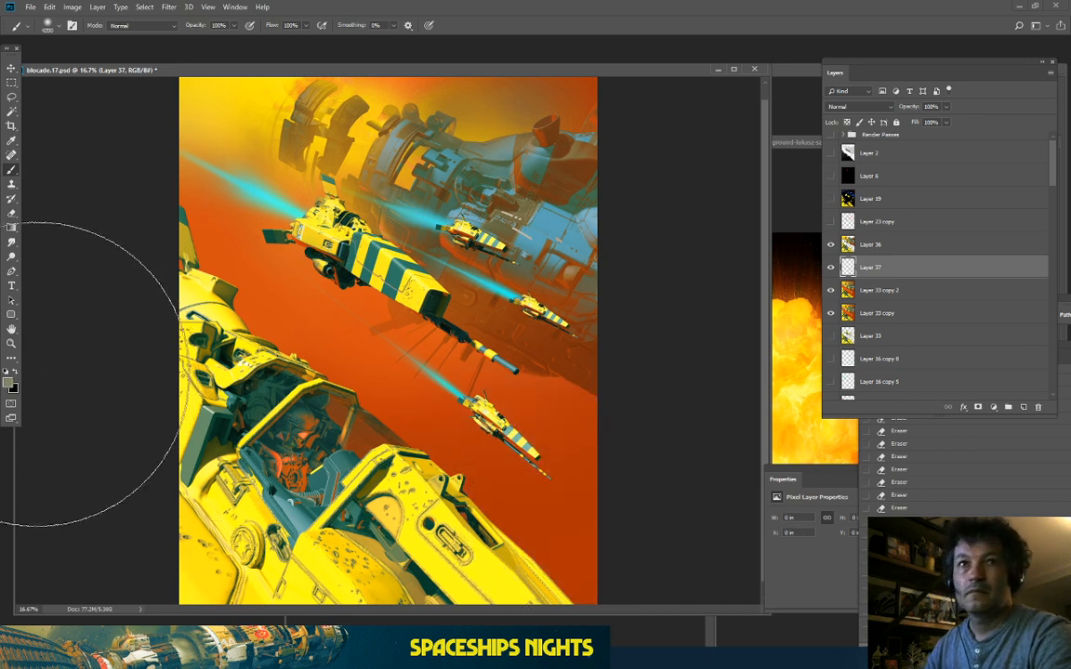
click(15, 373)
click(557, 530)
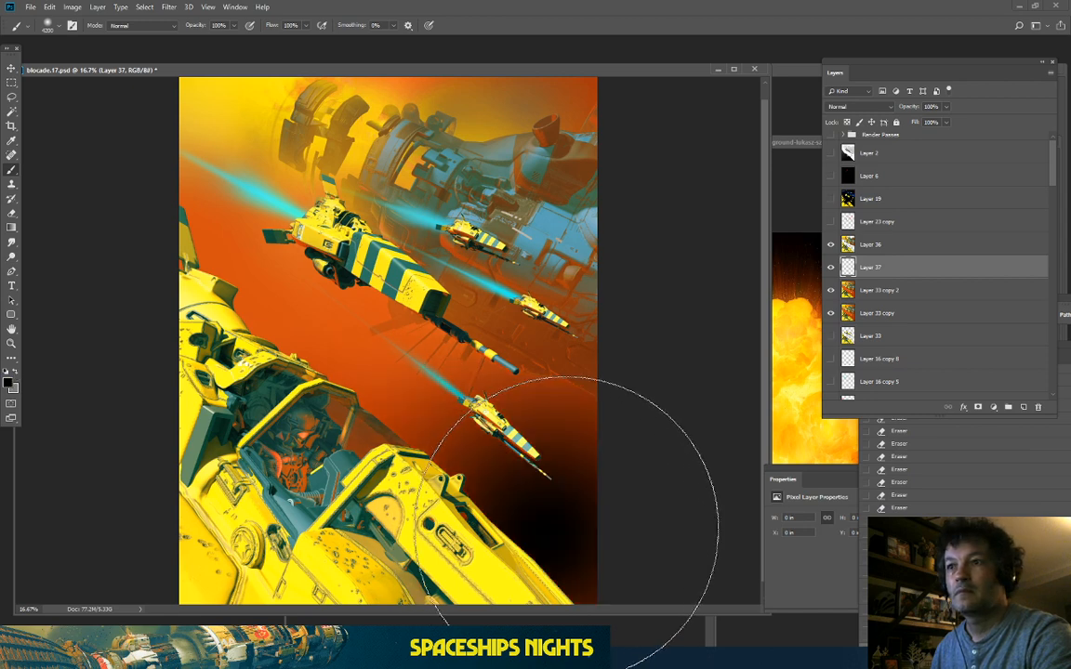
click(564, 415)
key(ctrl+minus)
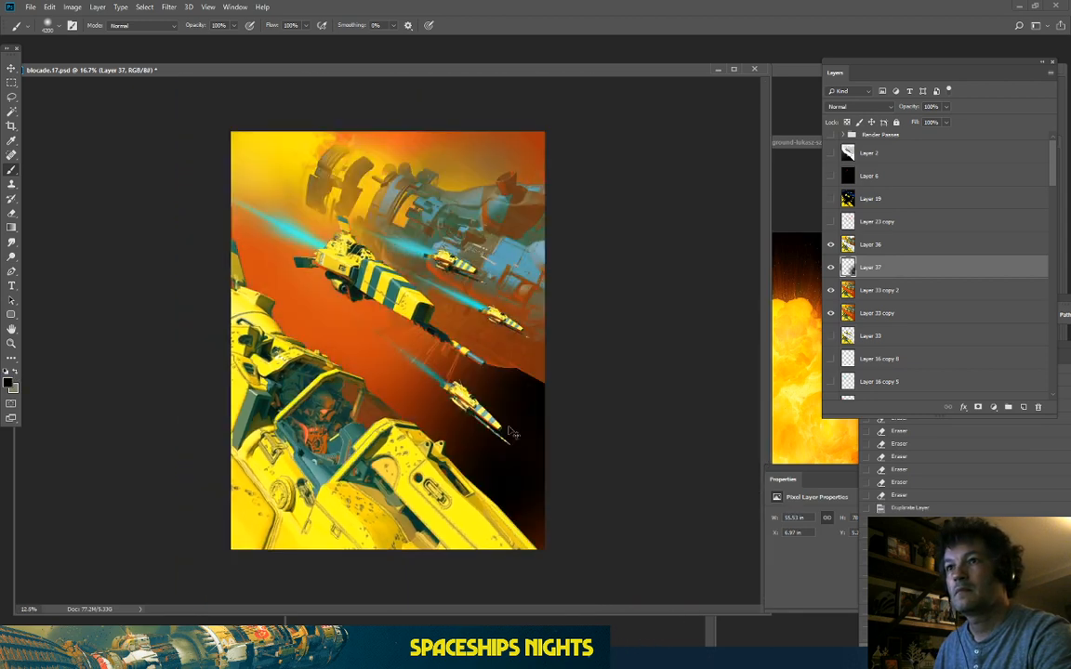
key(ctrl+e)
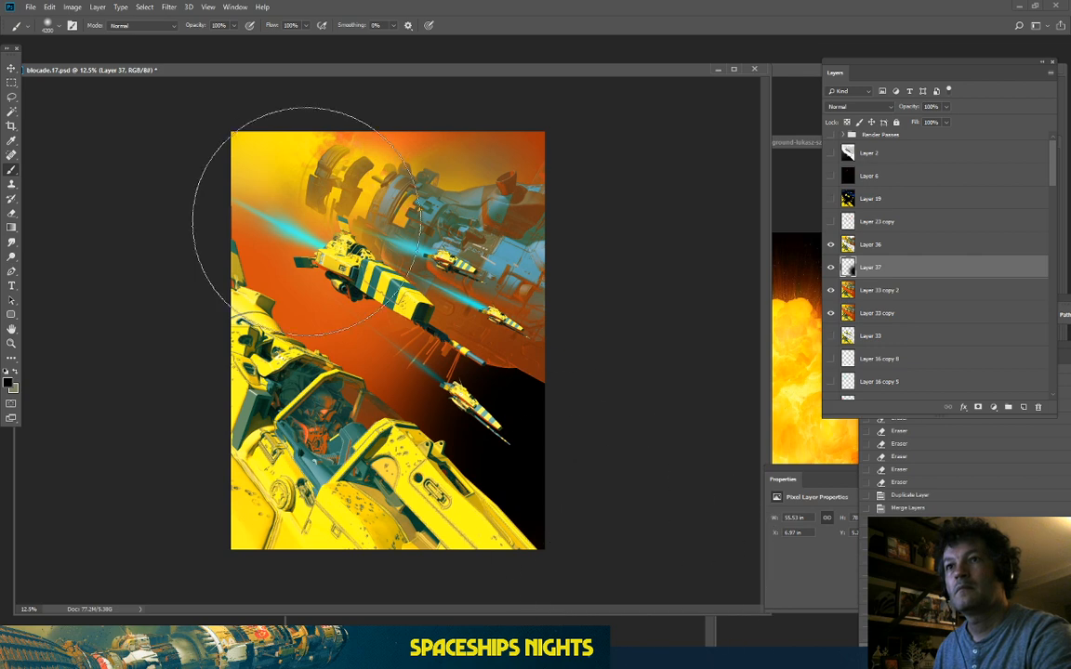
click(353, 299)
click(508, 139)
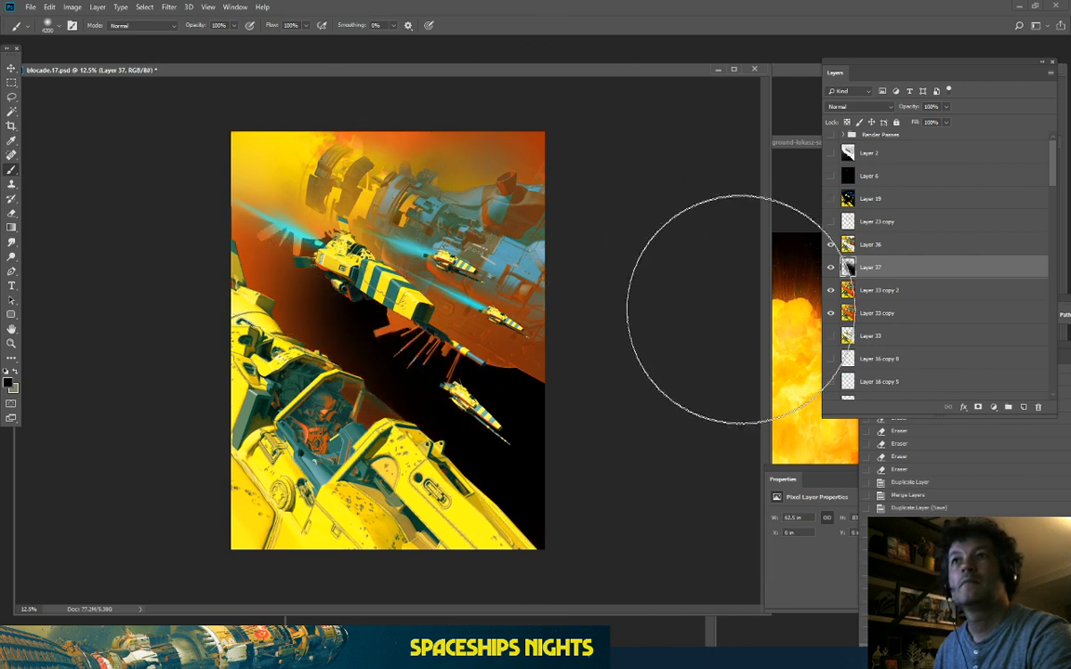
key(ctrl+plus)
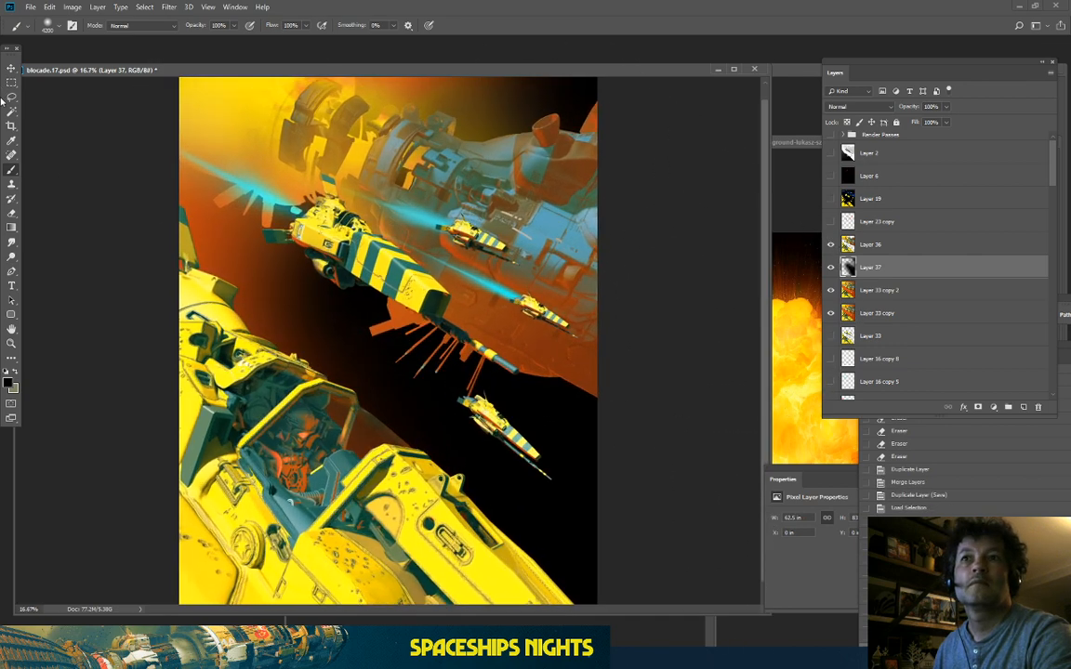
Step: Erase back parts of the black shadow to lighten the centre and lower right
click(11, 227)
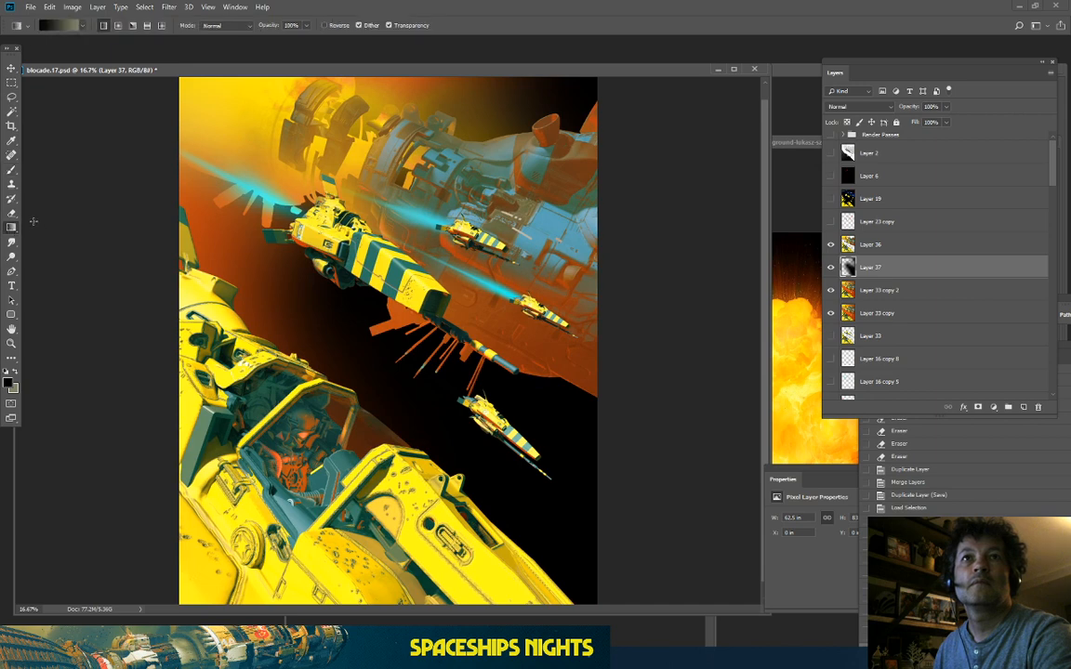
key(e)
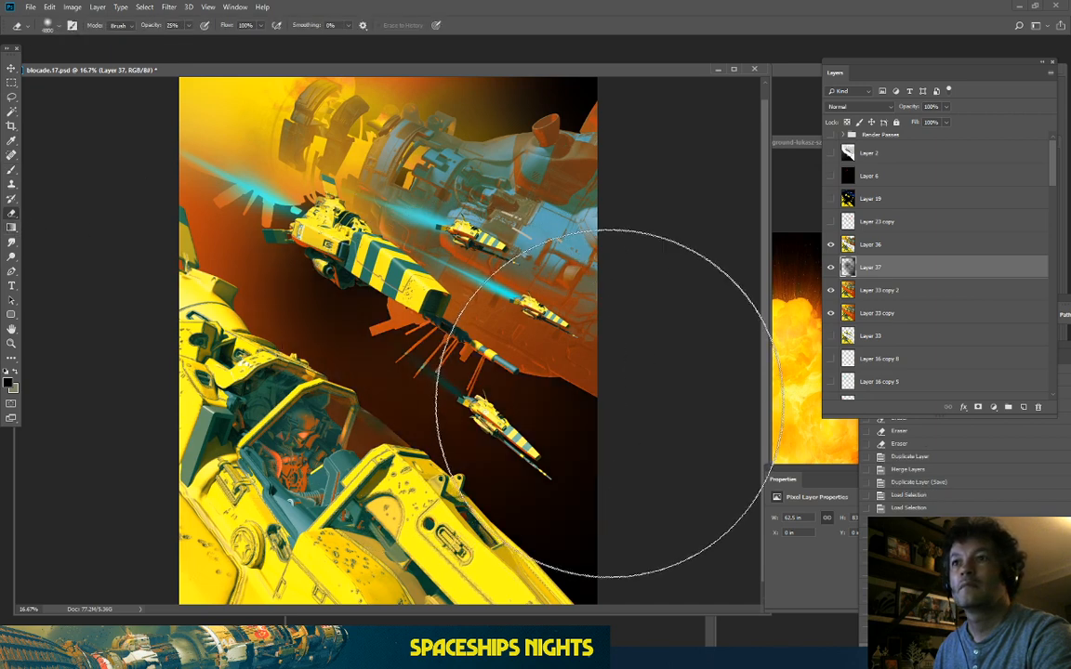
click(599, 367)
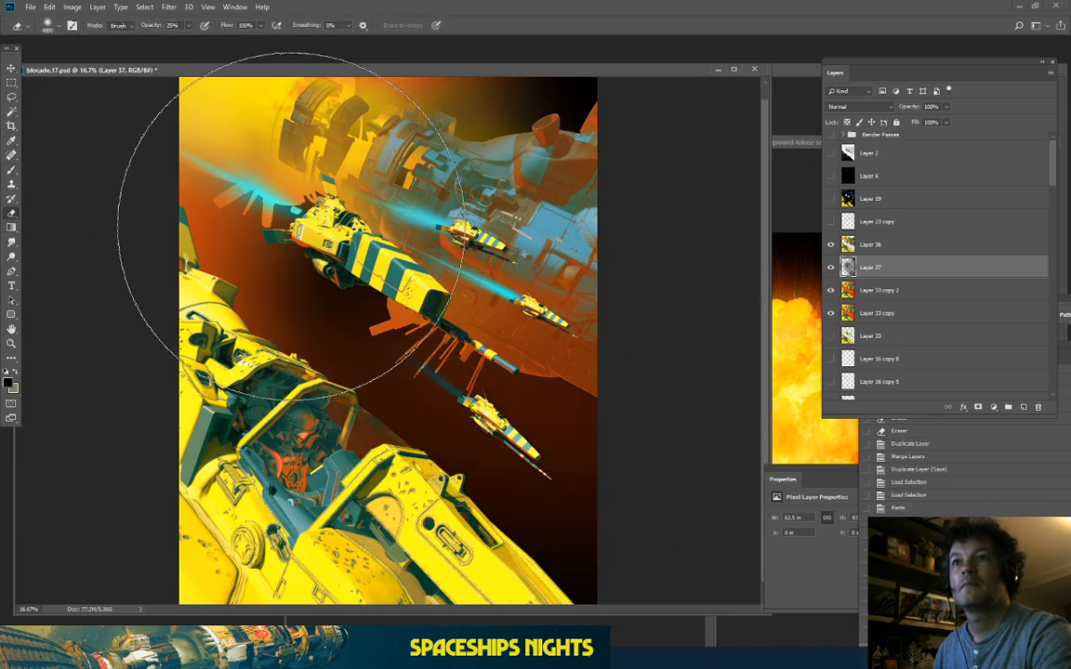
click(280, 209)
click(506, 467)
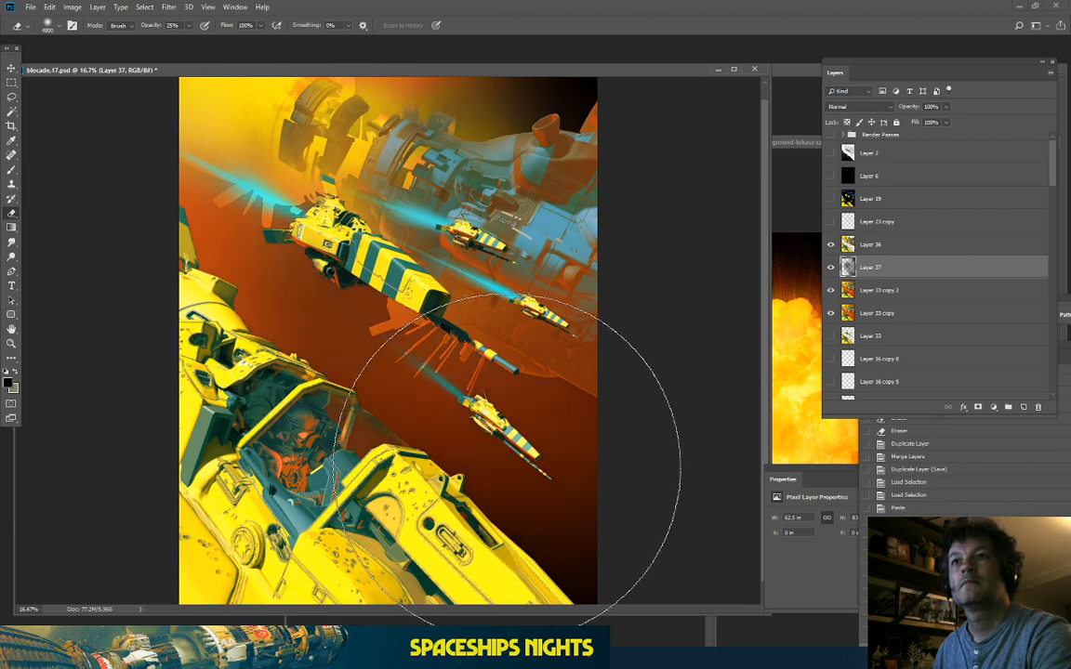
click(222, 231)
click(531, 135)
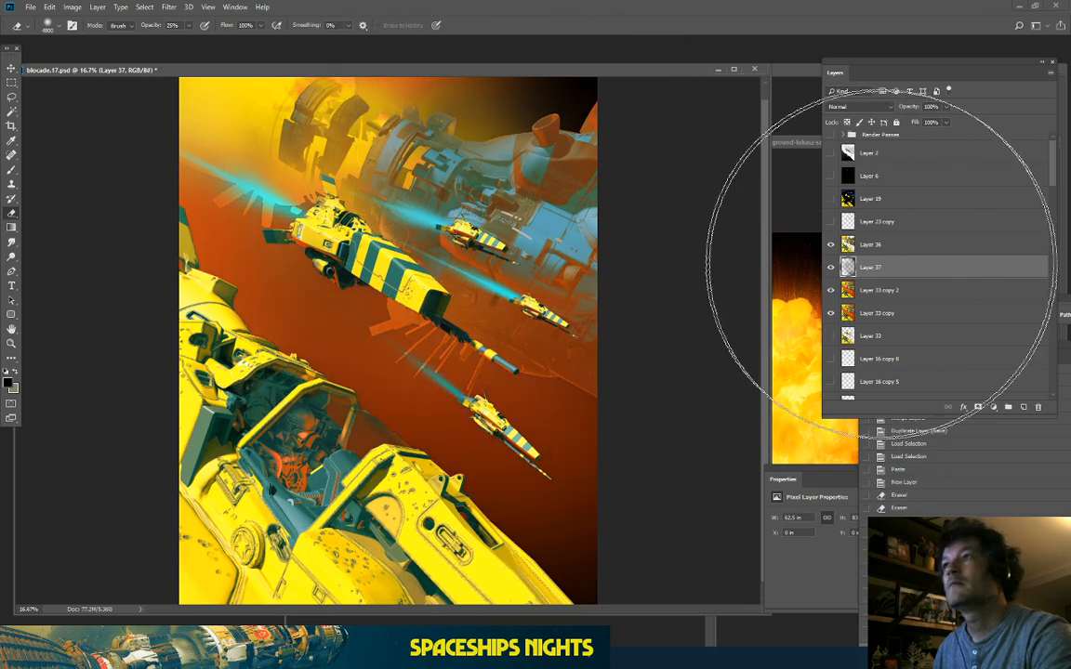
scroll(900, 284, down, 1)
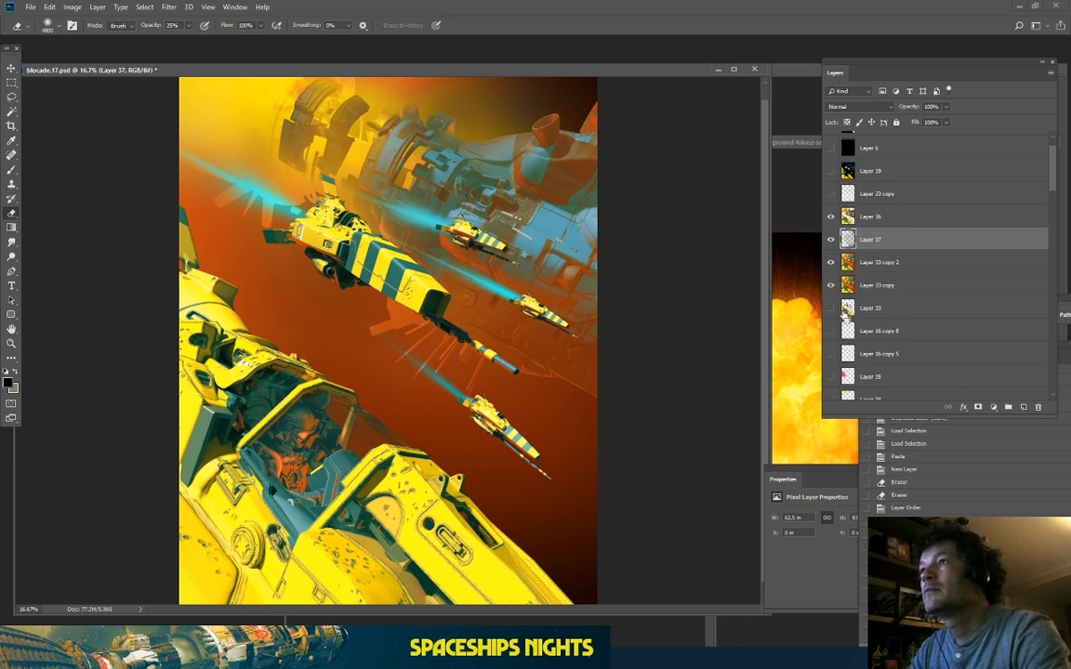
Step: Copy the ships from Layer 33 copy 2 onto Layer 38 above Layer 37, comparing the shadow
ctrl+click(845, 312)
click(872, 263)
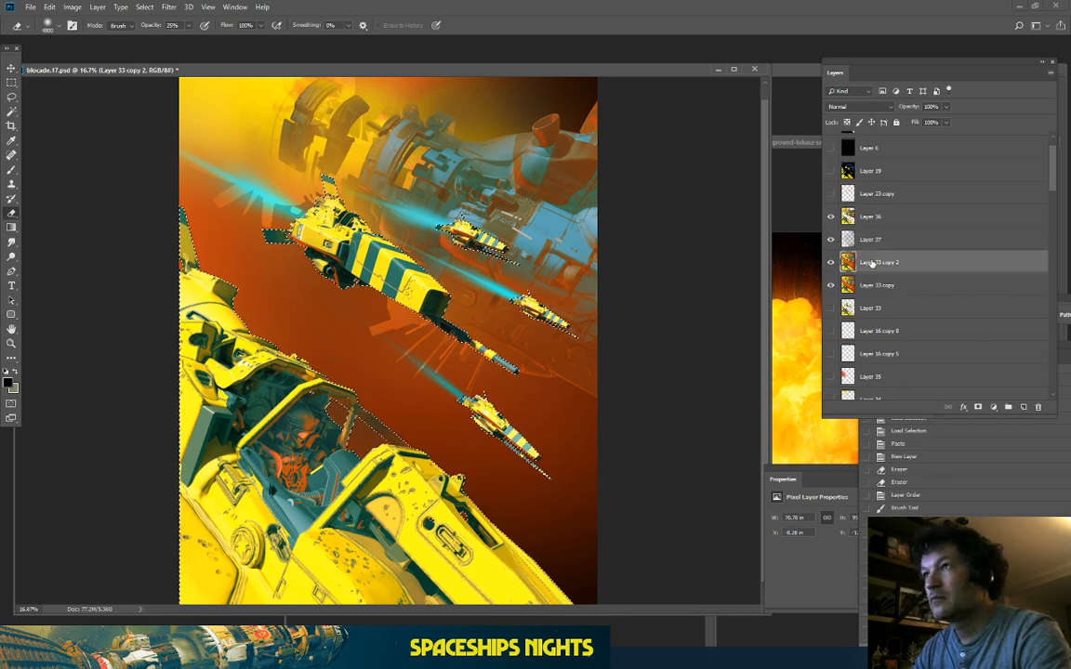
key(ctrl+j)
drag(880, 262, 883, 230)
click(831, 220)
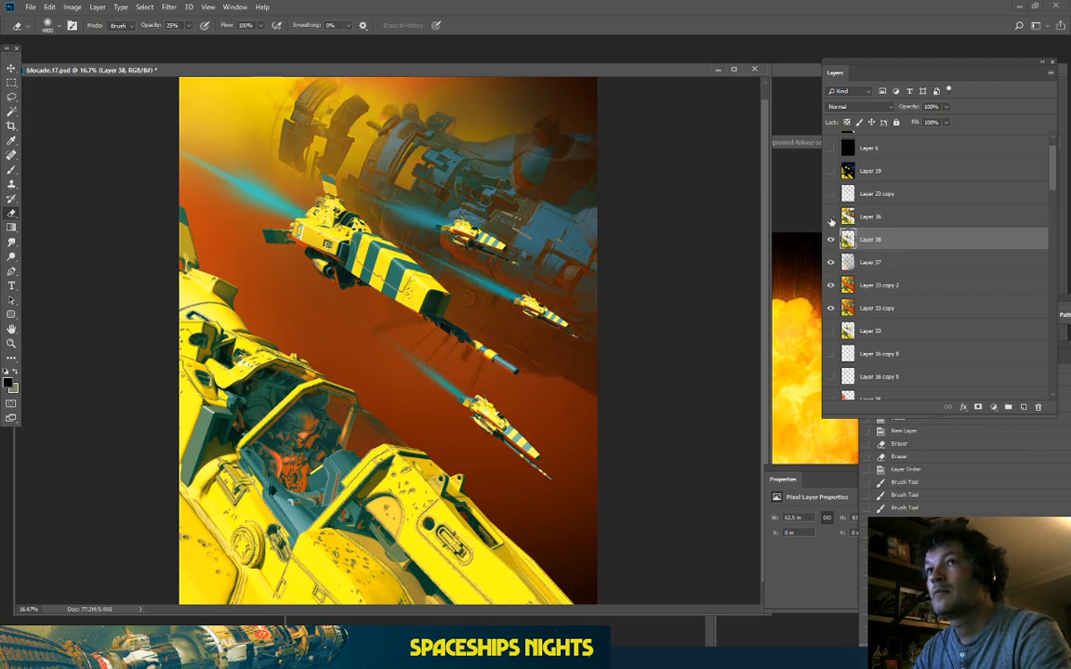
click(830, 264)
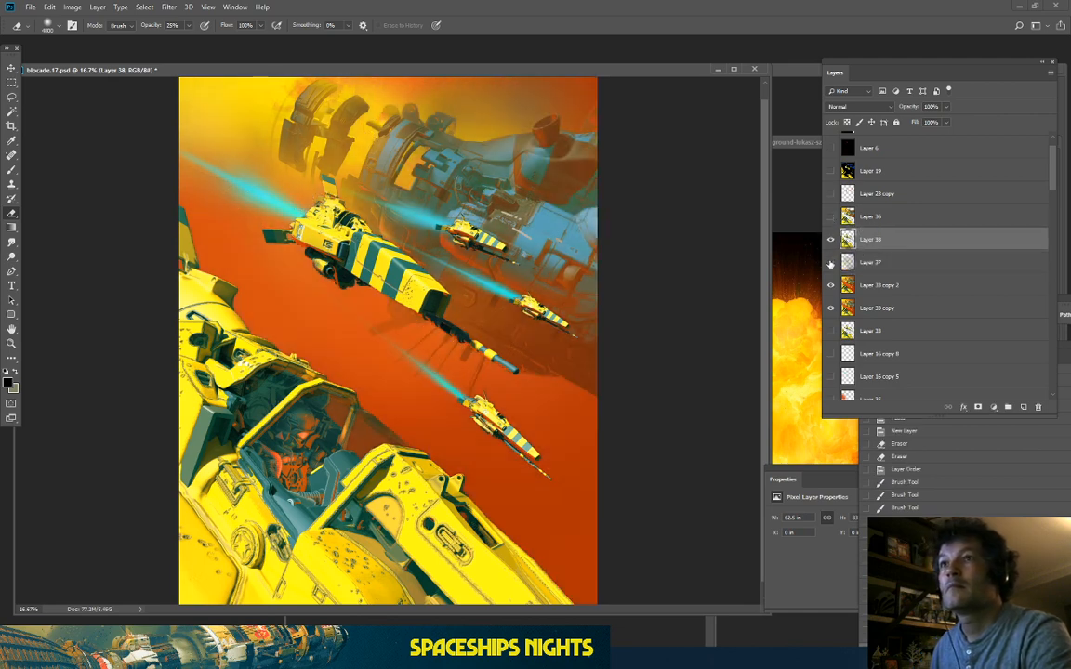
click(830, 263)
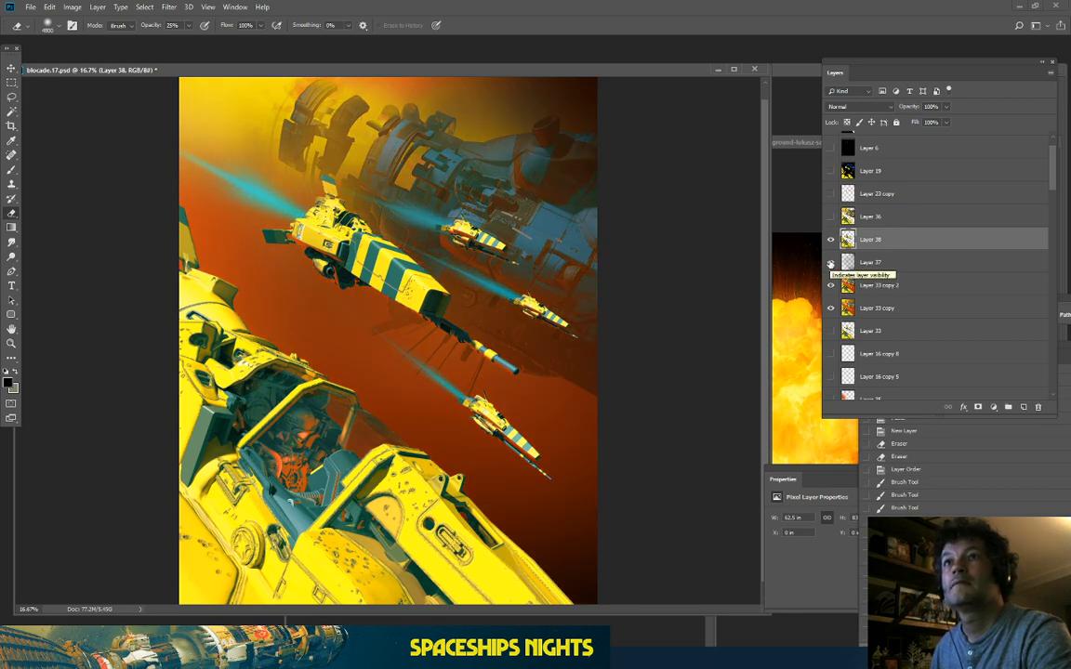
click(830, 263)
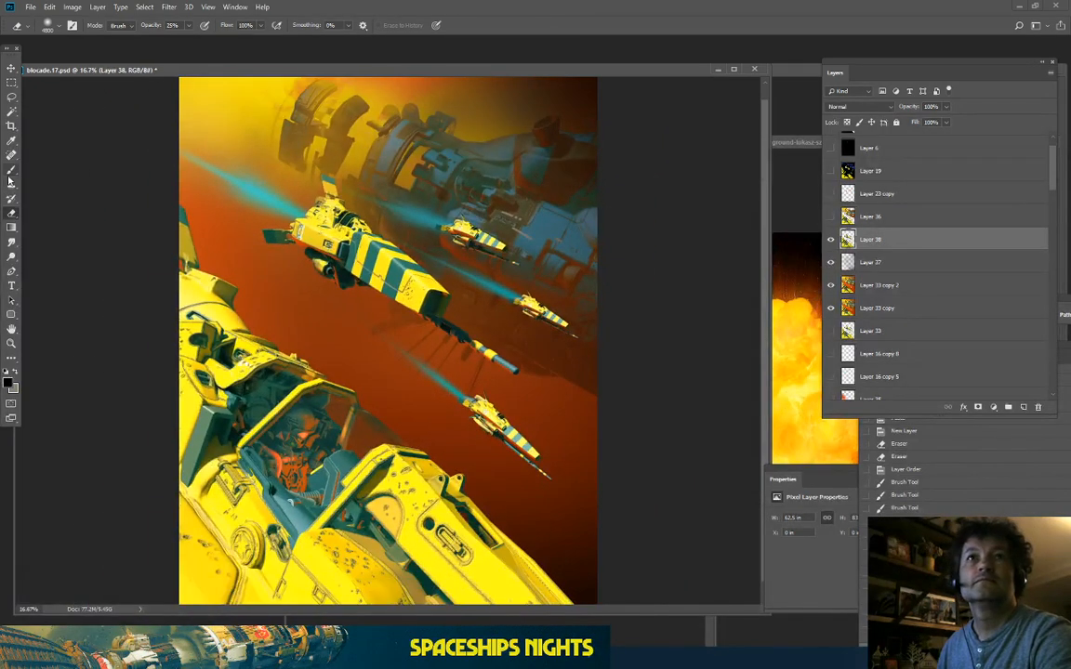
Step: Brush dark shadow on Layer 37 over the right side, small ship and cockpit area
click(10, 173)
click(878, 260)
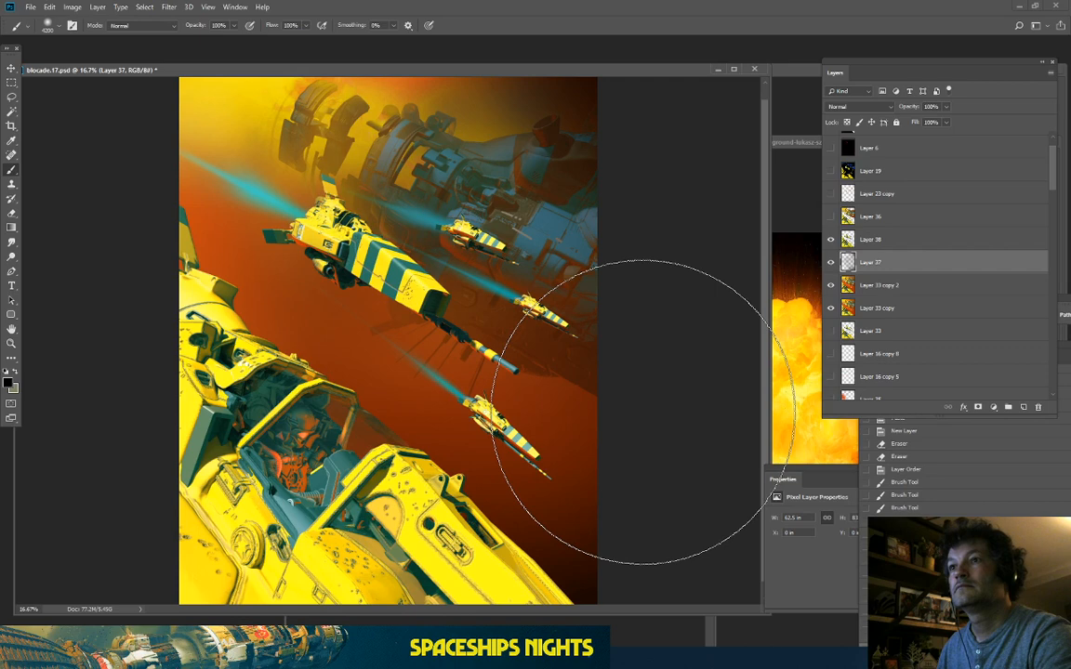
click(643, 409)
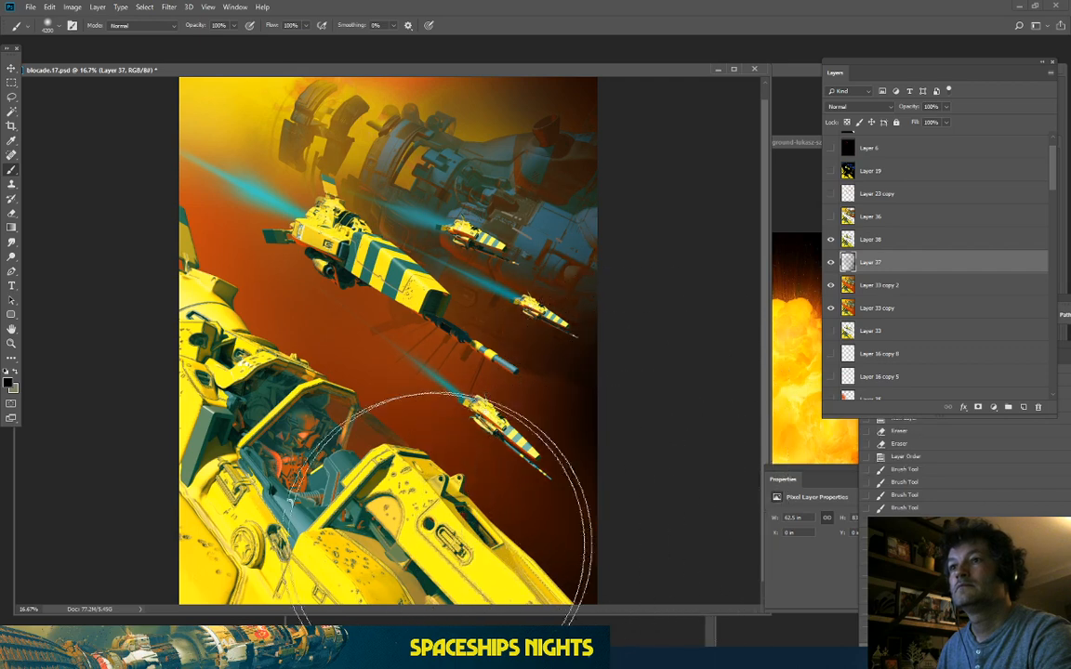
click(438, 537)
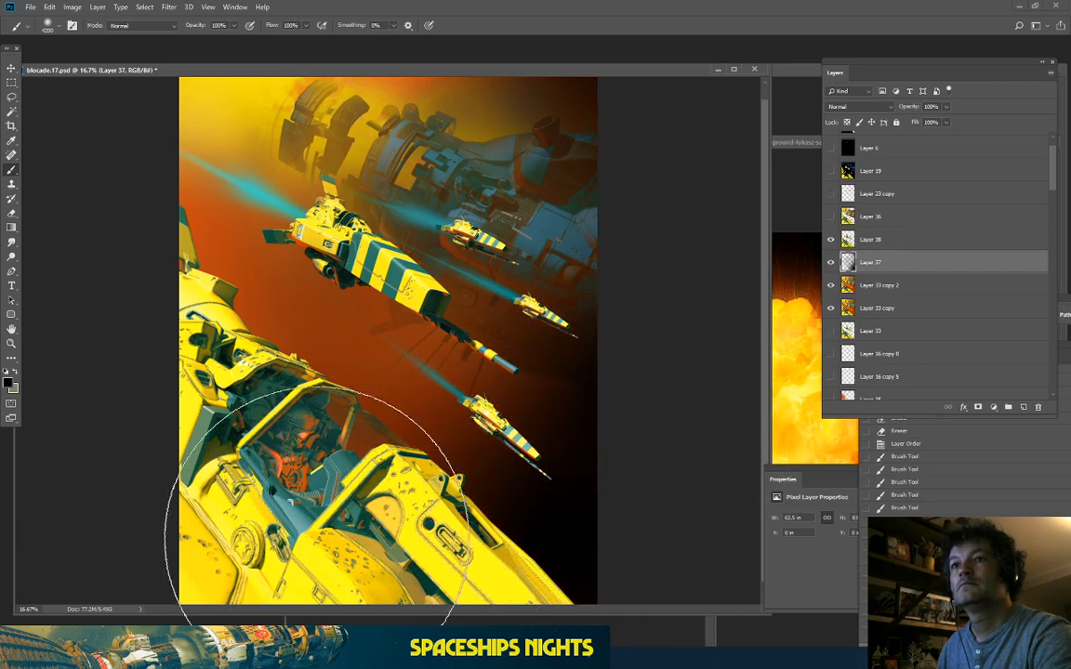
click(283, 519)
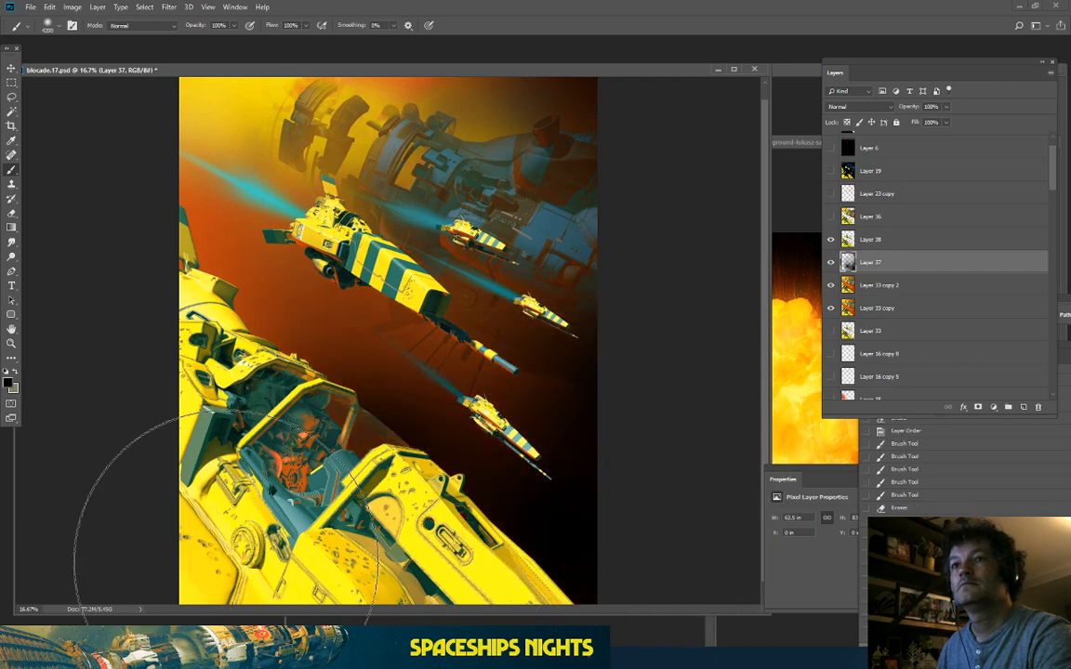
Step: Erase some shadow near the centre and upper right, then paste the copied haze into Layer 37
click(11, 213)
click(391, 424)
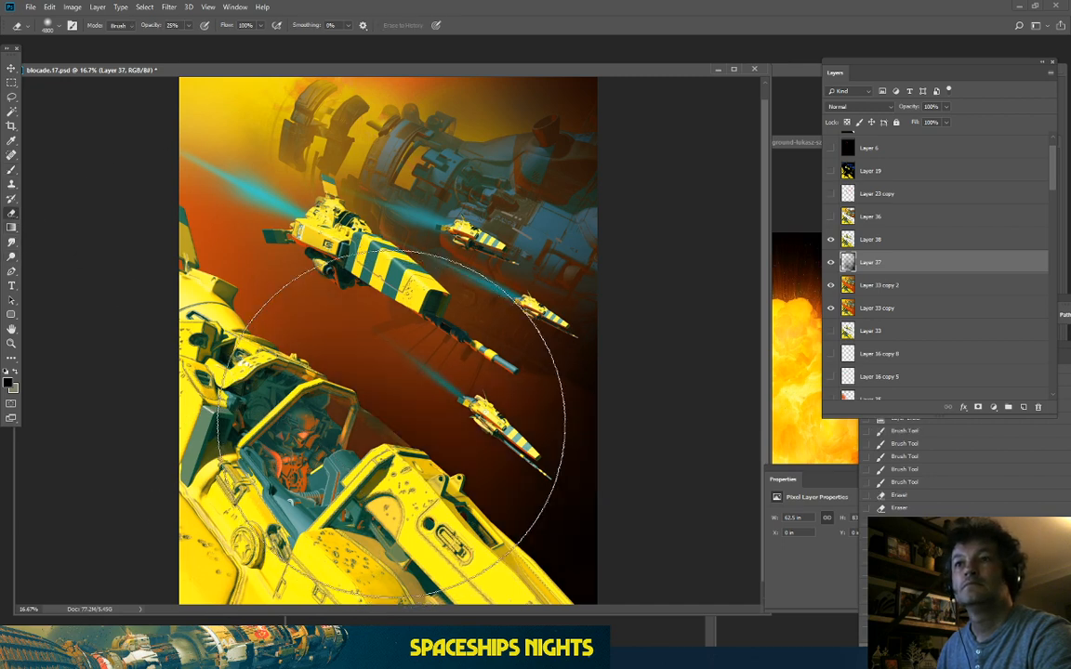
click(415, 401)
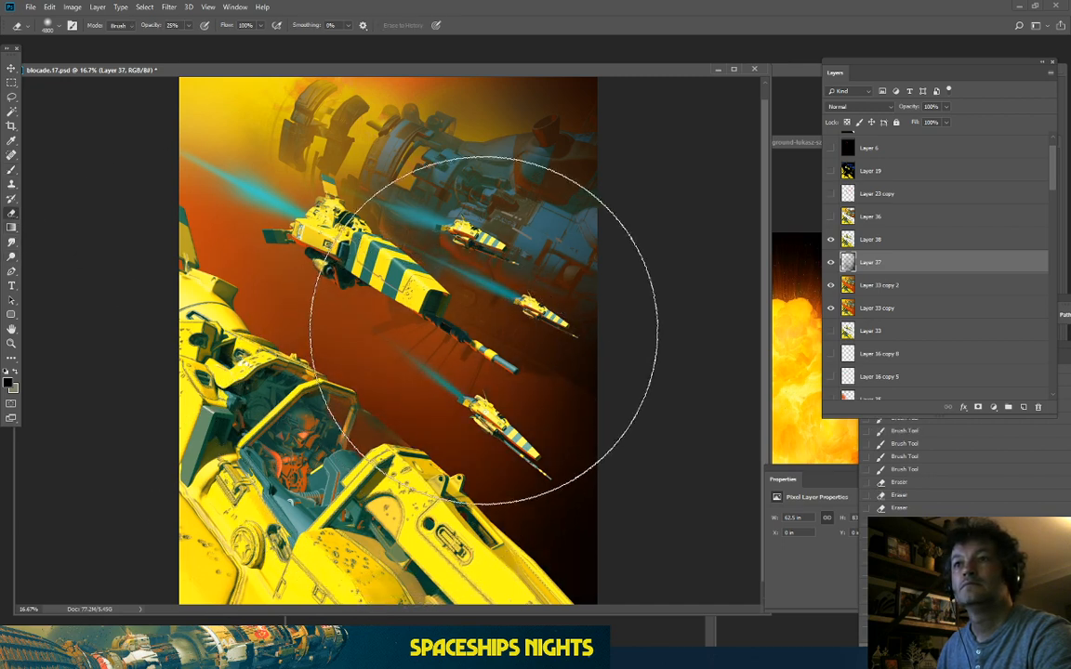
click(484, 330)
click(564, 139)
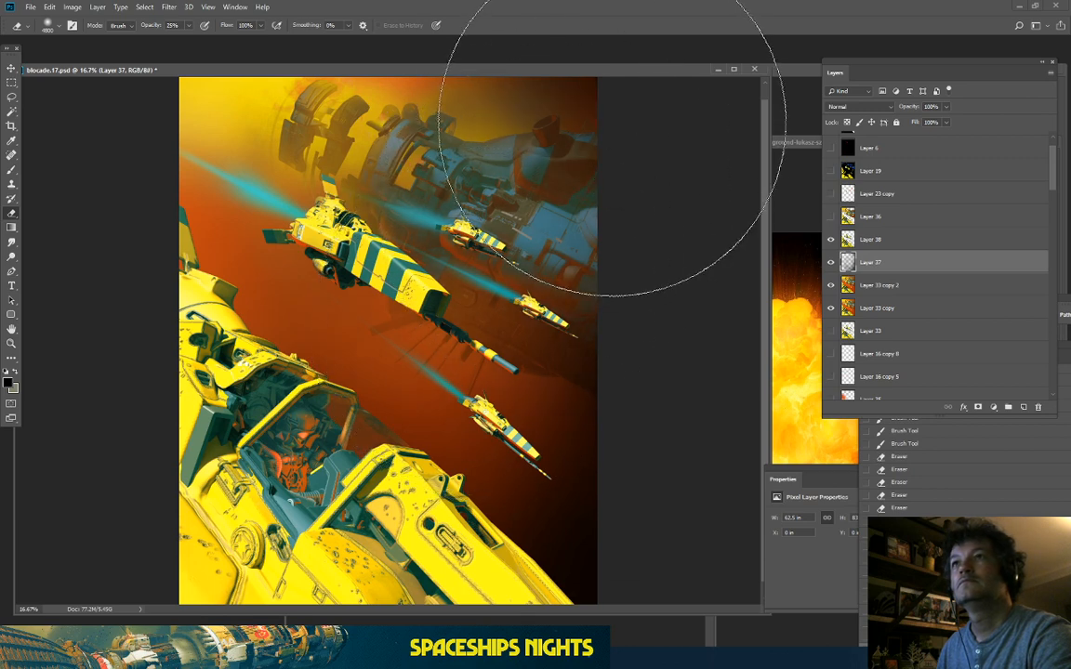
click(612, 122)
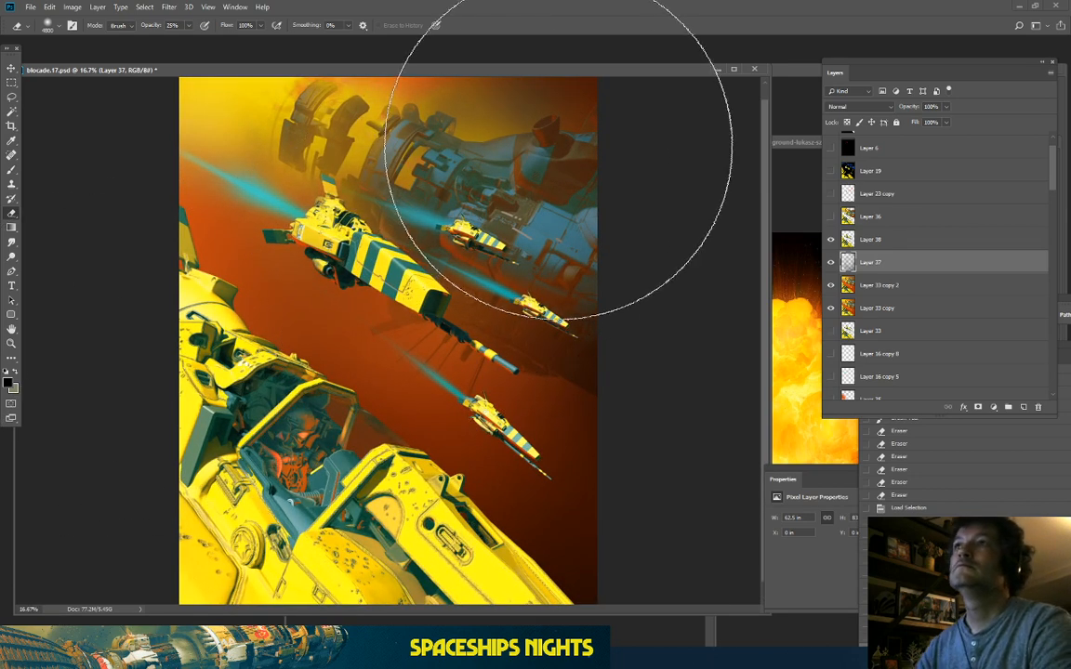
key(ctrl+v)
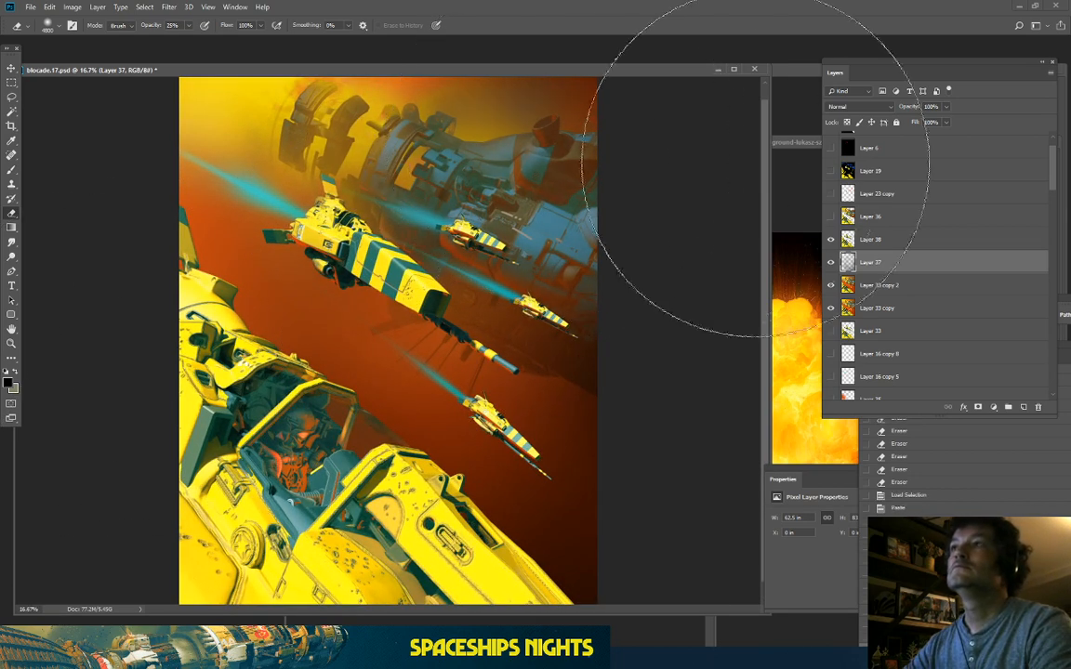
Step: Compare with Layer 37 hidden and shown, then erase haze over the large foreground ship
click(833, 263)
click(832, 263)
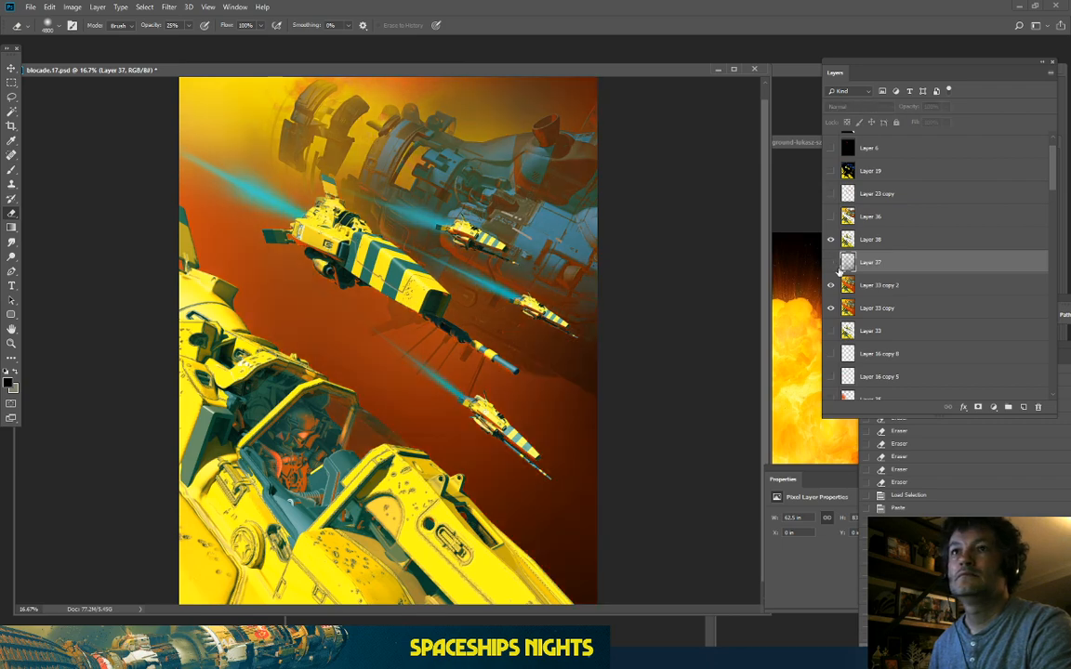
click(832, 263)
click(832, 263)
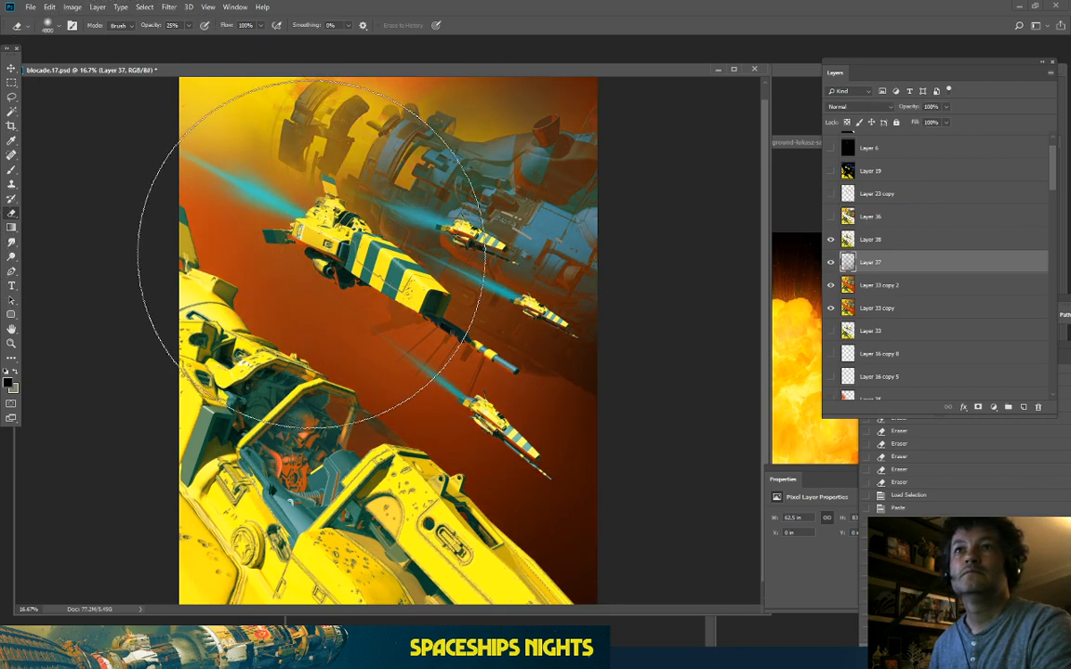
mouse_move(311, 262)
mouse_down()
mouse_move(167, 153)
mouse_move(232, 230)
mouse_move(352, 295)
mouse_move(422, 167)
mouse_move(425, 141)
mouse_move(344, 129)
mouse_move(156, 437)
mouse_up()
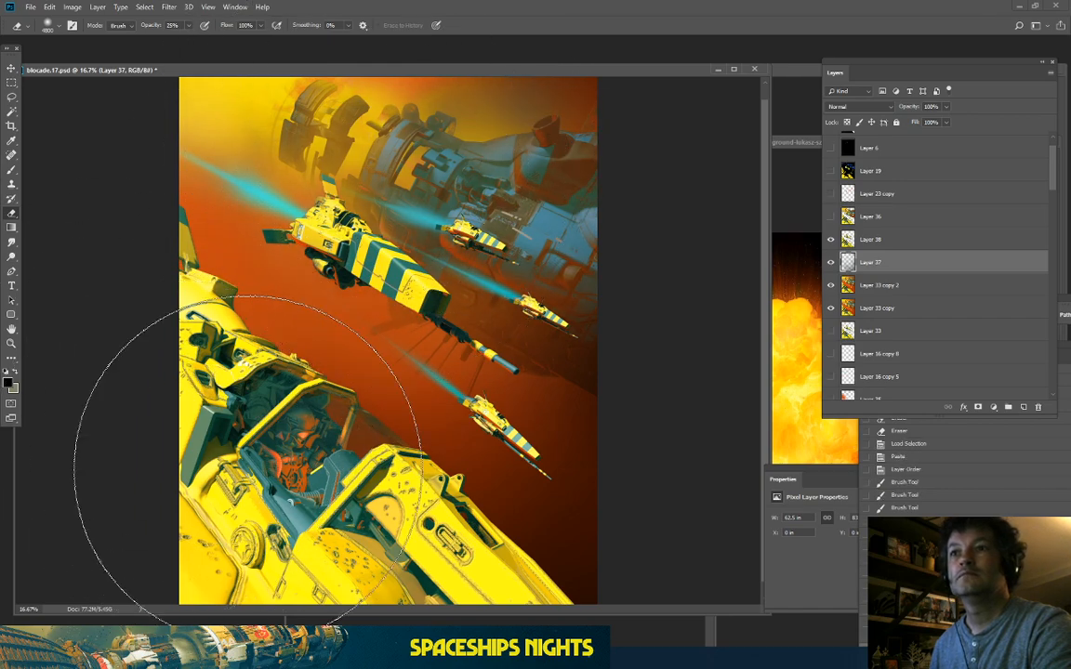
mouse_move(247, 469)
mouse_down()
mouse_move(29, 395)
mouse_move(38, 401)
mouse_up()
key(ctrl+minus)
key(ctrl+plus)
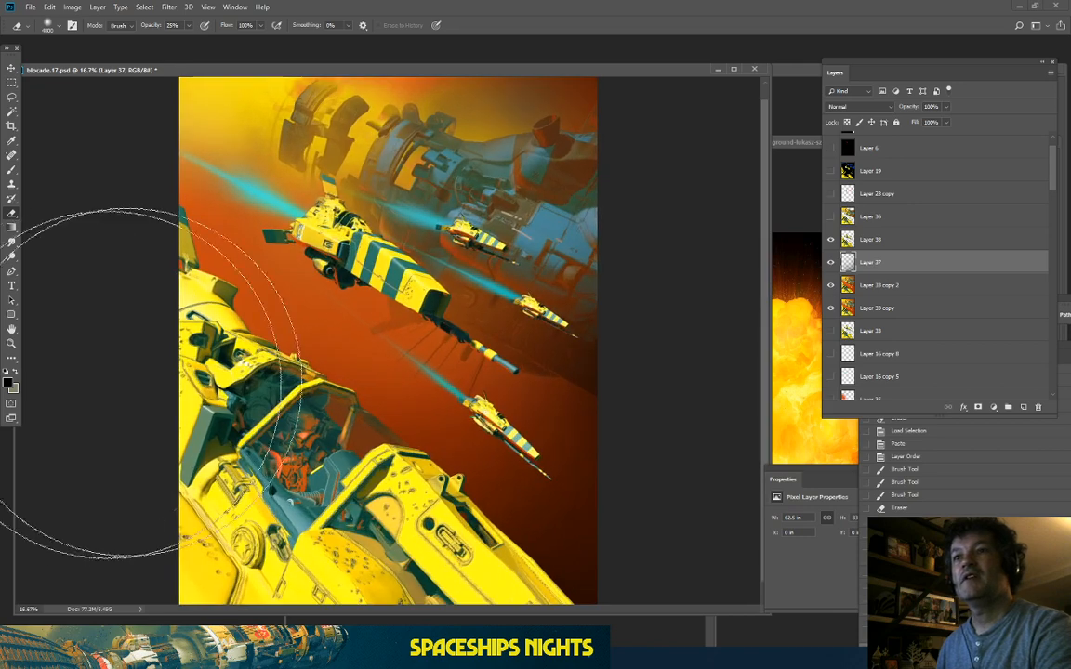
Step: Recheck Layer 37 on and off, then erase haze from the upper part and left side
click(830, 263)
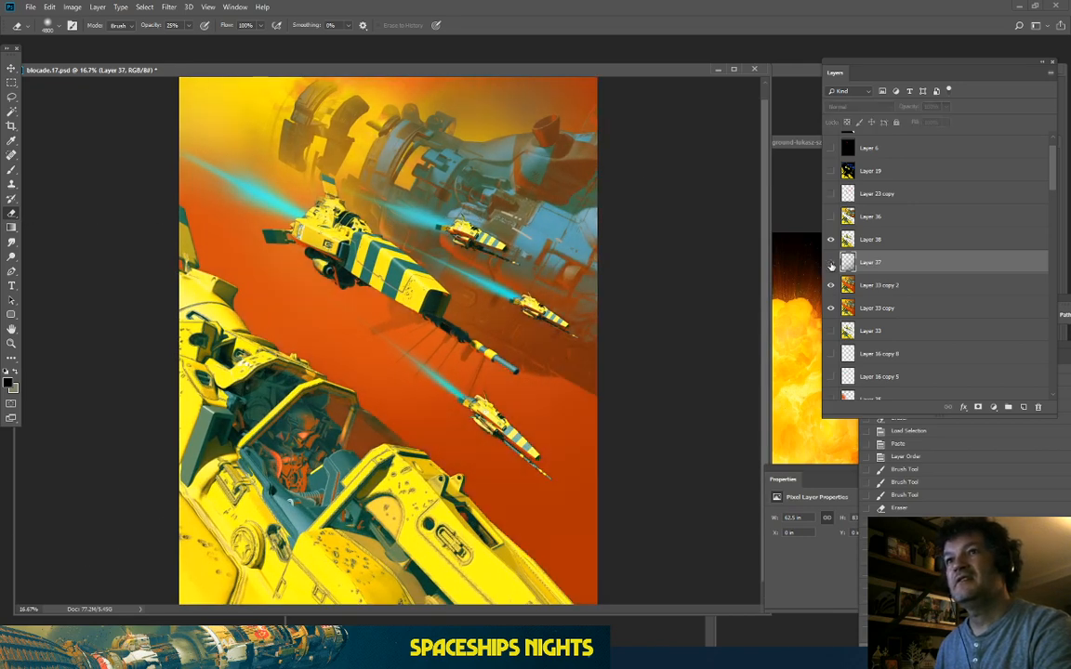
click(830, 263)
click(830, 263)
click(830, 263)
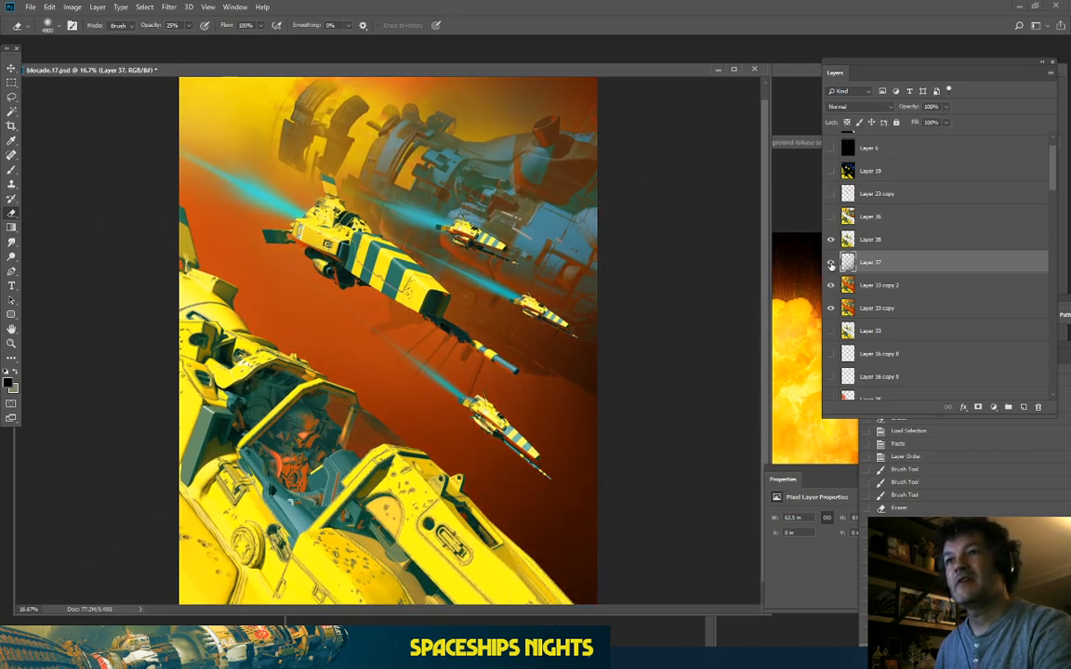
key(ctrl+minus)
key(ctrl+plus)
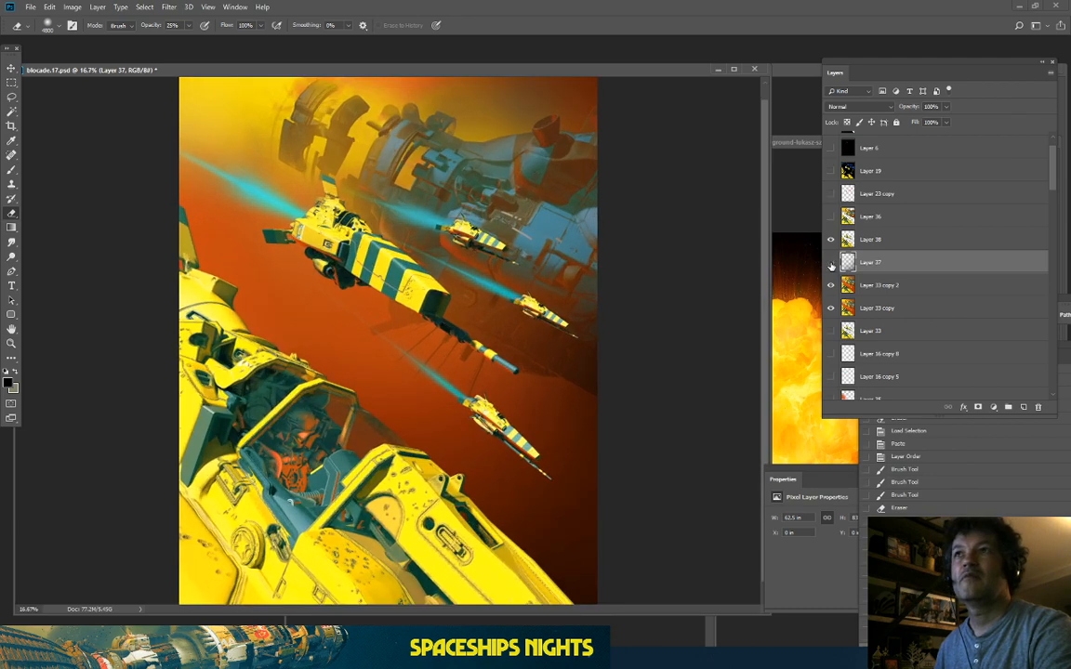
click(830, 263)
click(830, 263)
key(ctrl+minus)
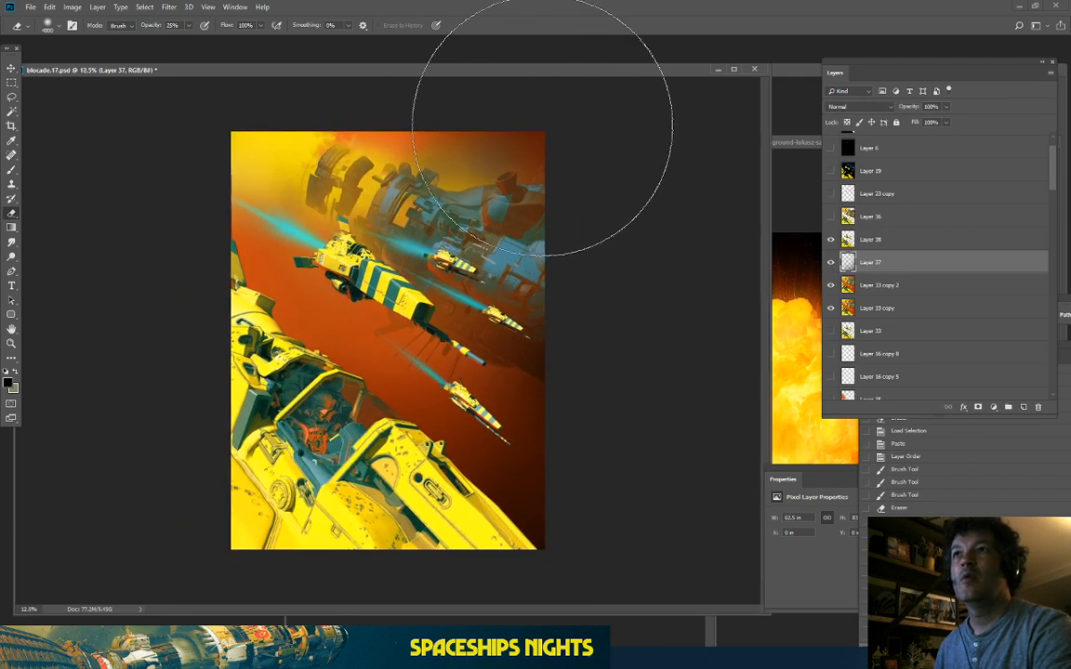
click(541, 126)
click(415, 119)
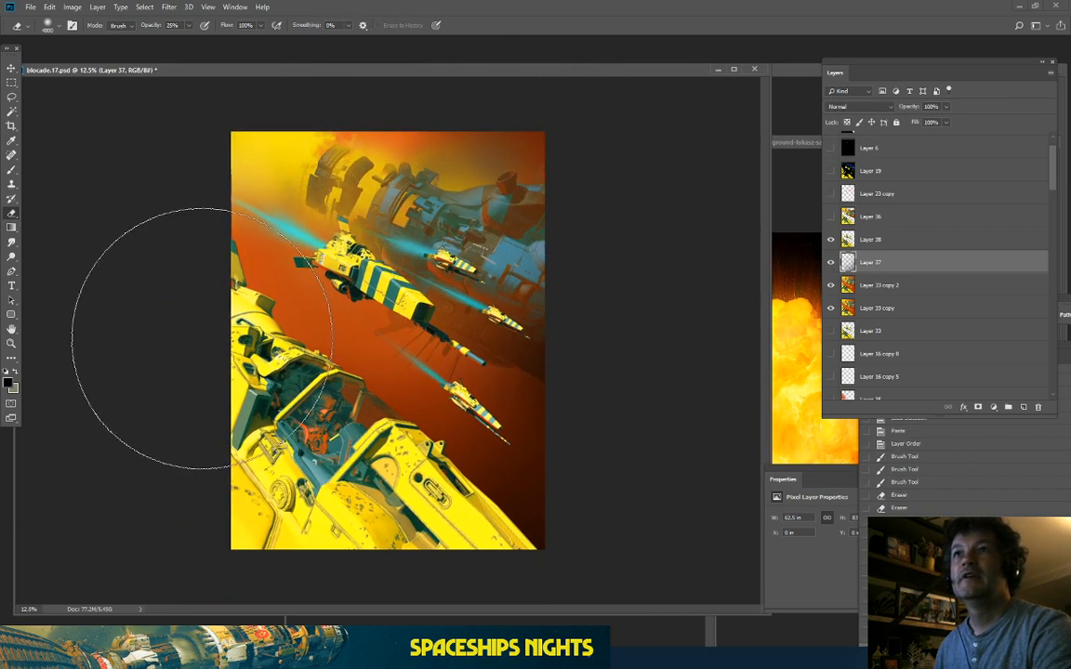
key(ctrl+plus)
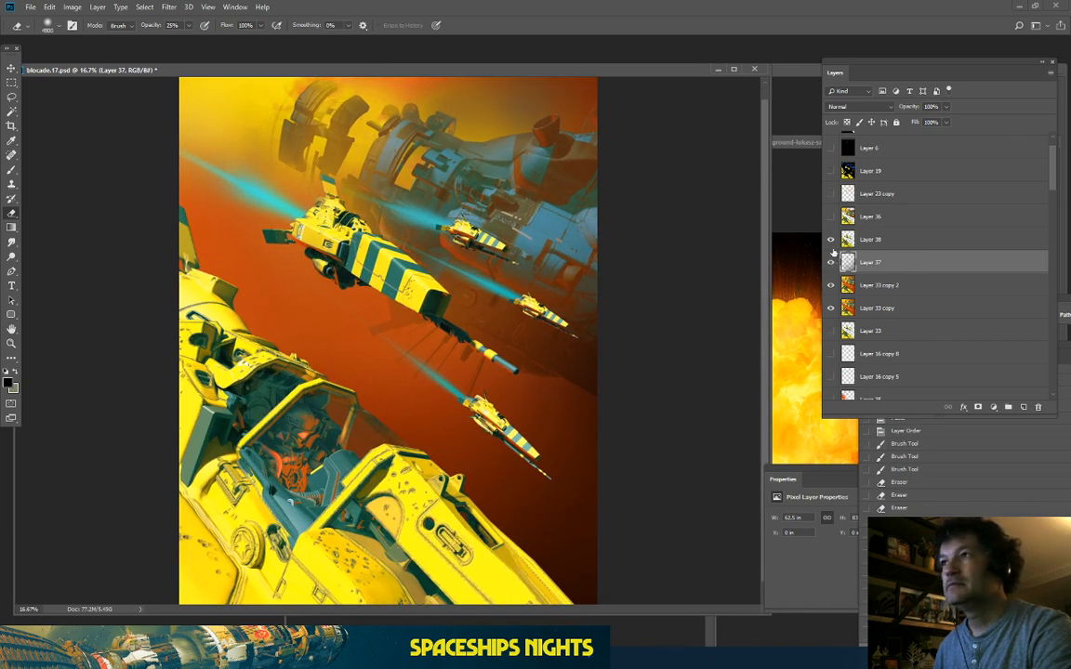
Step: Check Layers 38 and 36, make Layer 38 active, and delete Layer 36
click(831, 241)
click(831, 242)
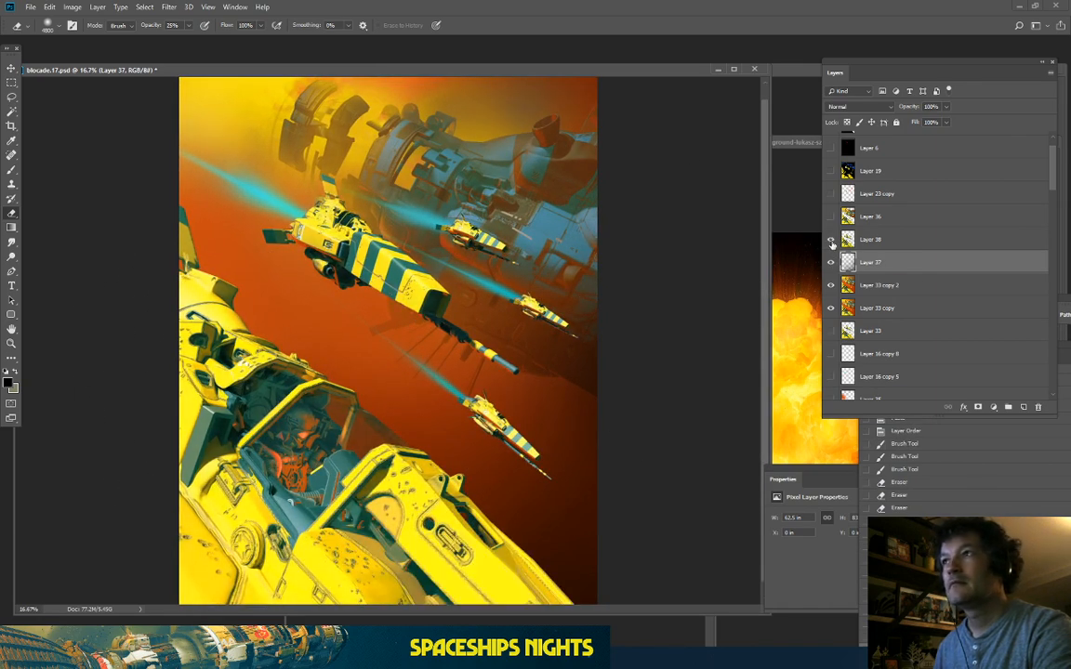
click(865, 240)
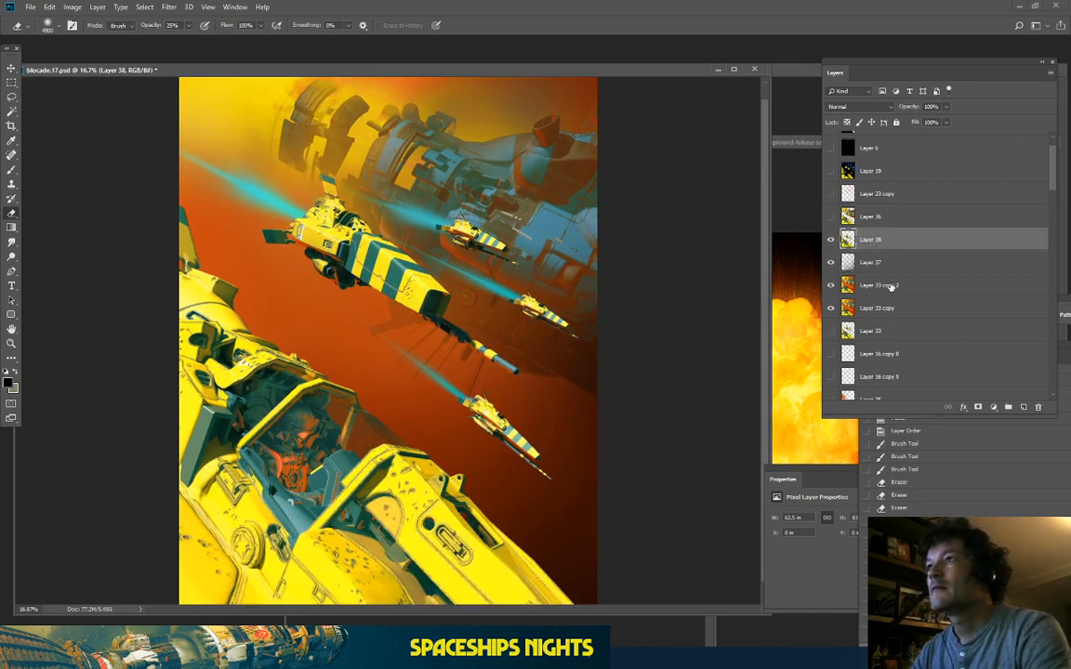
click(833, 216)
click(832, 216)
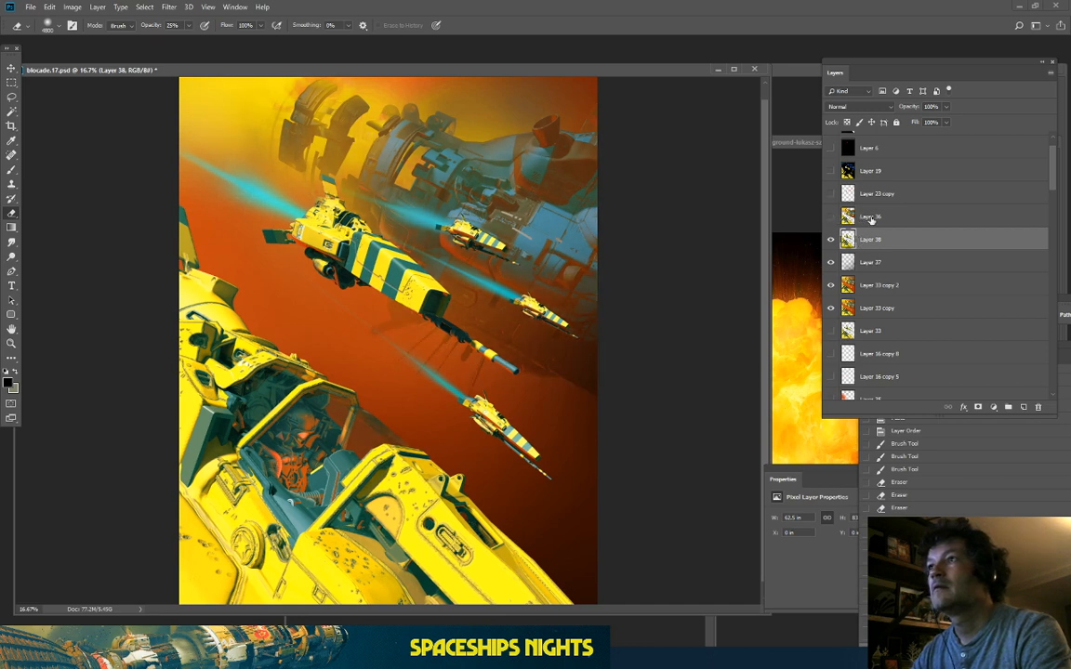
drag(871, 220, 1038, 407)
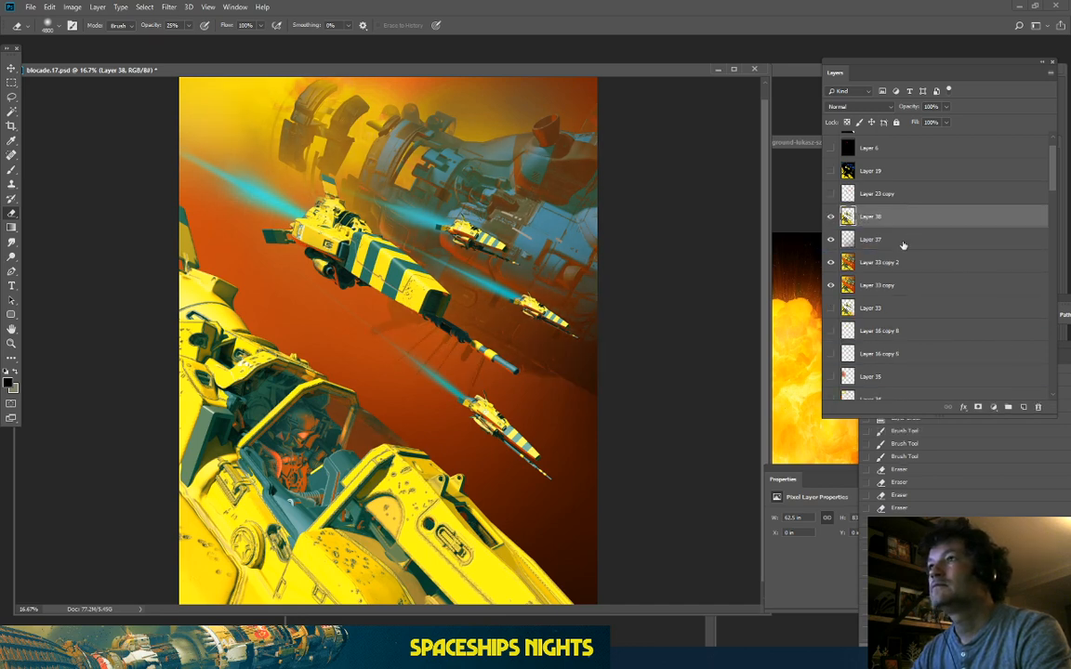
Step: Duplicate Layers 38, 37 and 33 copy 2 and merge the copies into Layer 38 copy
shift+click(934, 268)
key(ctrl+j)
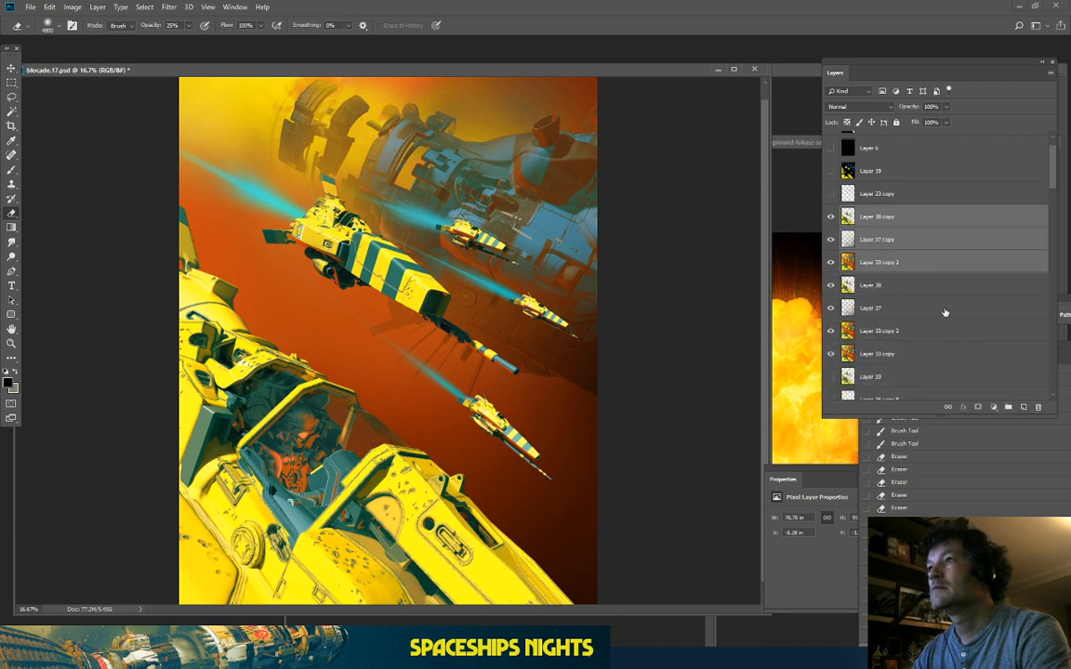
right_click(908, 269)
click(916, 458)
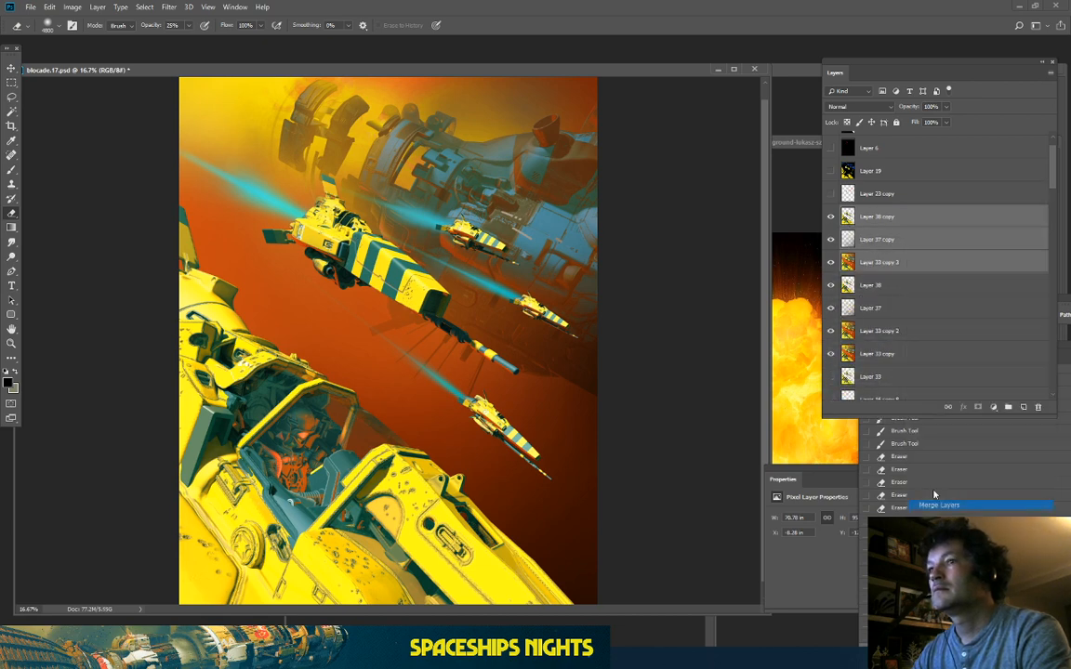
Step: Make a Color Range selection with fuzziness 151 and copy it onto new Layer 39
click(142, 9)
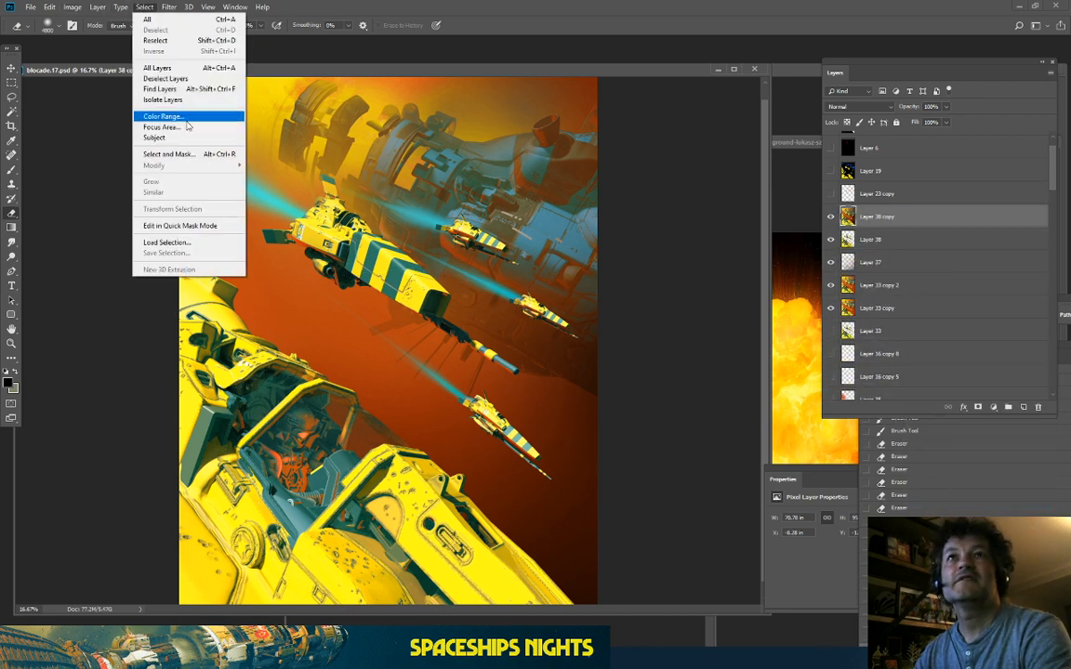
click(186, 118)
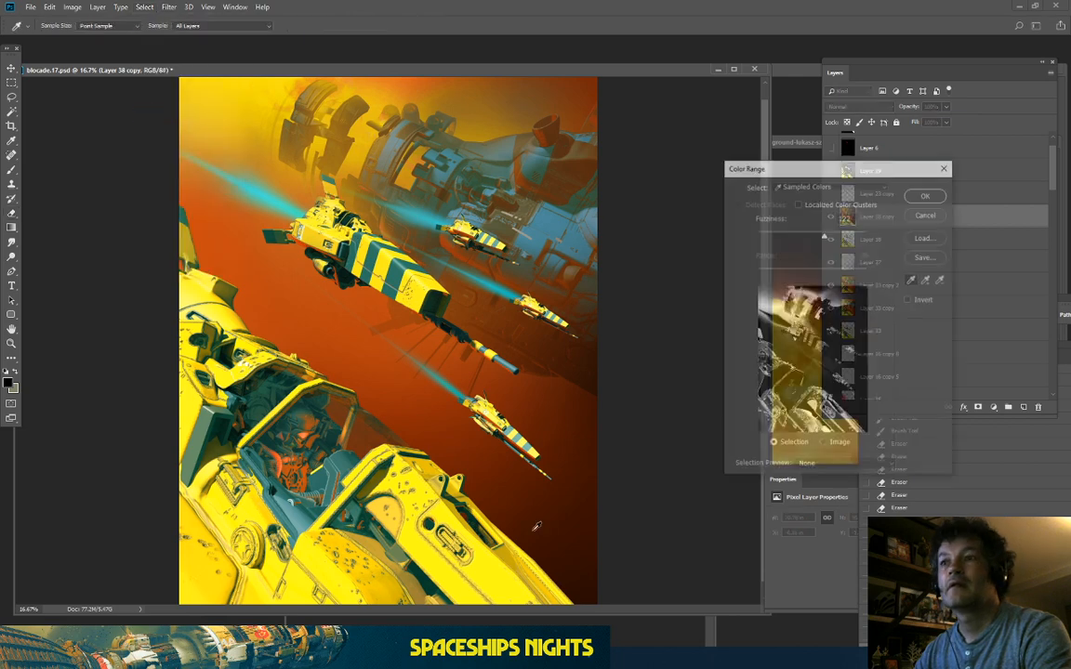
drag(824, 238, 840, 235)
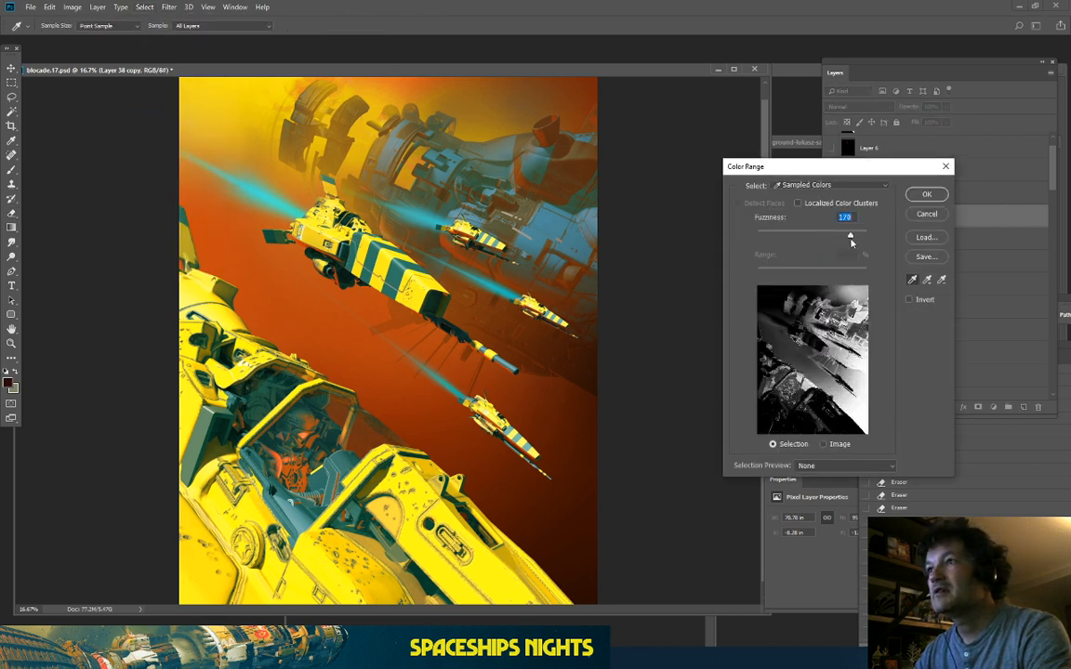
click(935, 193)
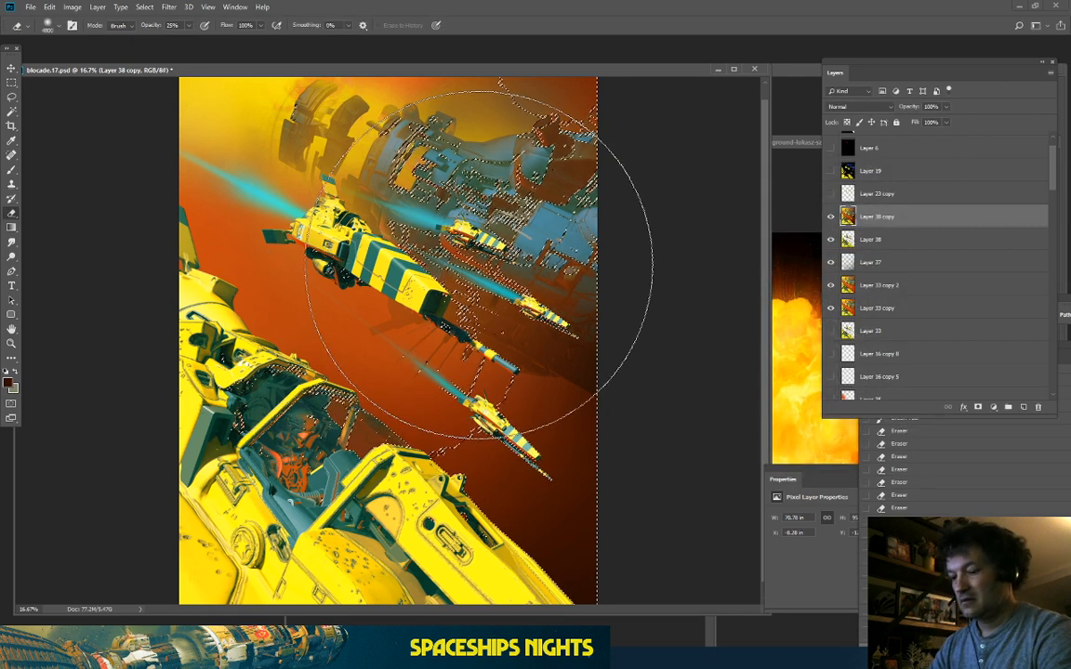
key(ctrl+j)
click(73, 6)
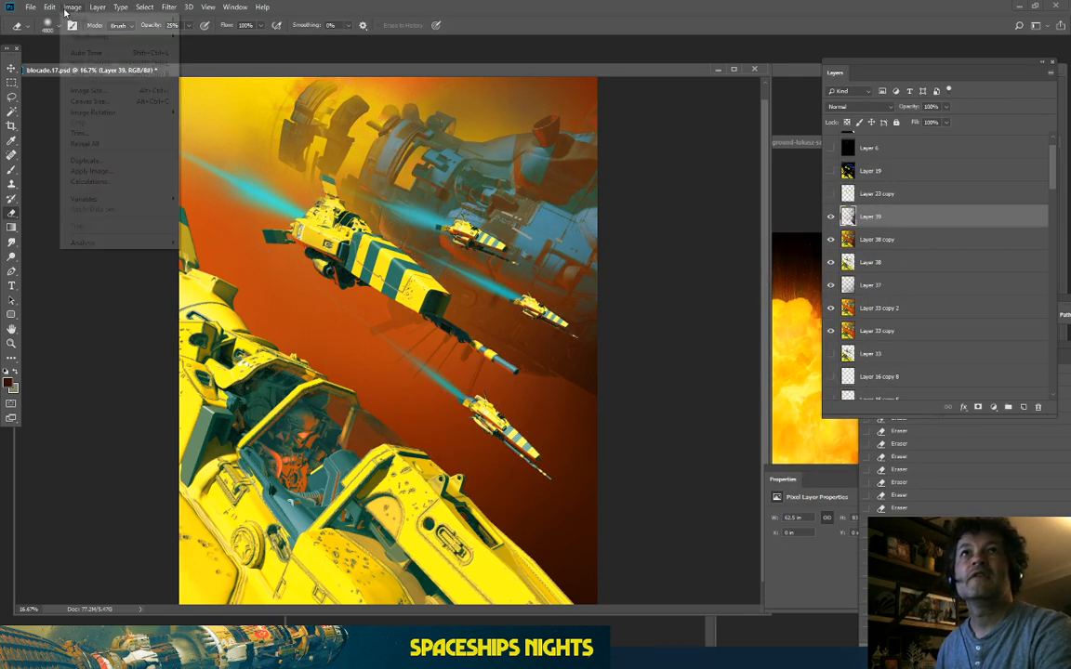
mouse_move(93, 36)
click(236, 96)
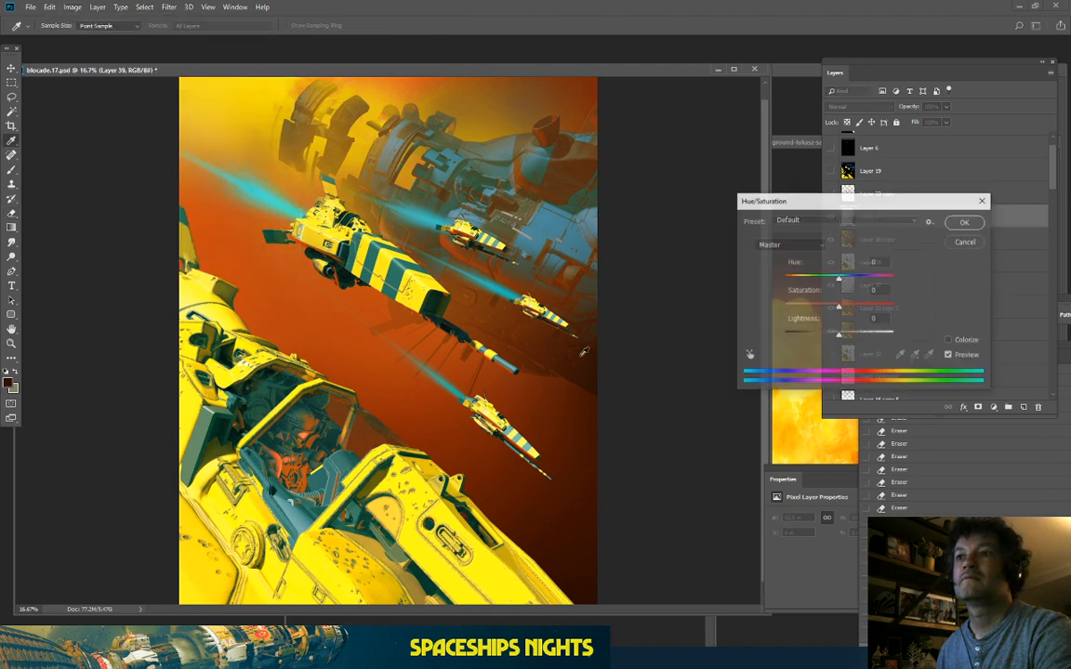
click(949, 340)
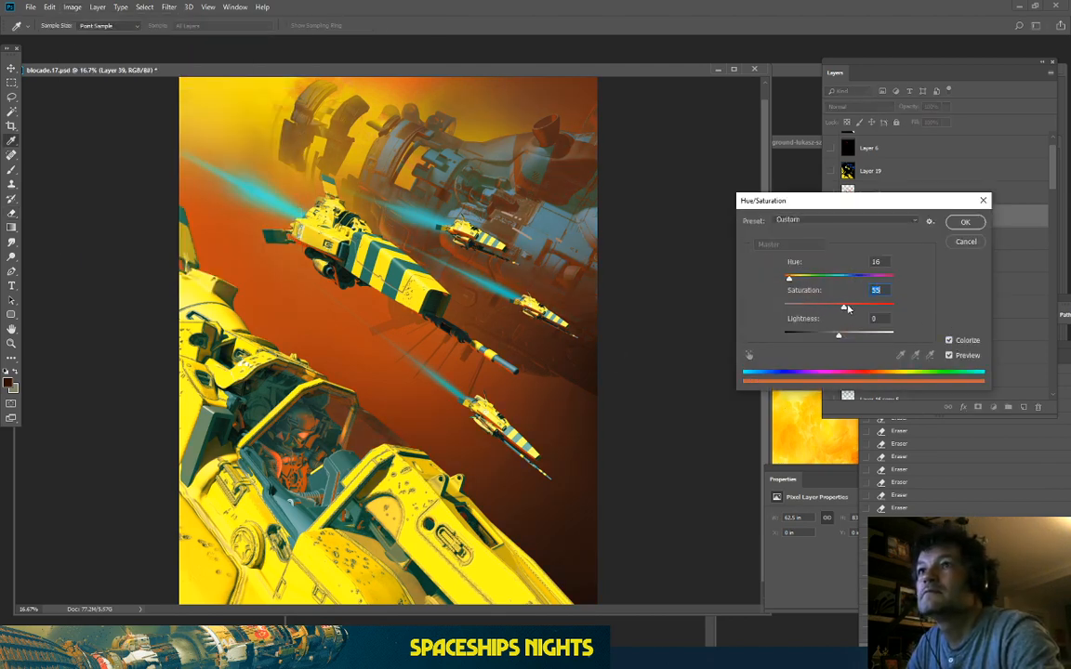
click(811, 279)
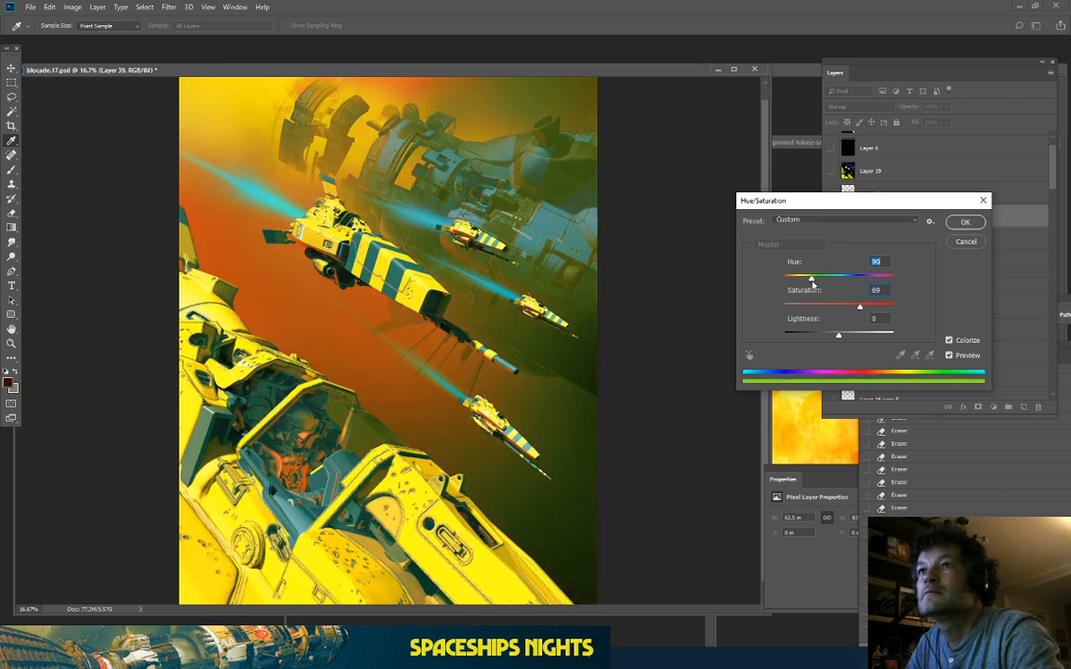
drag(812, 279, 843, 291)
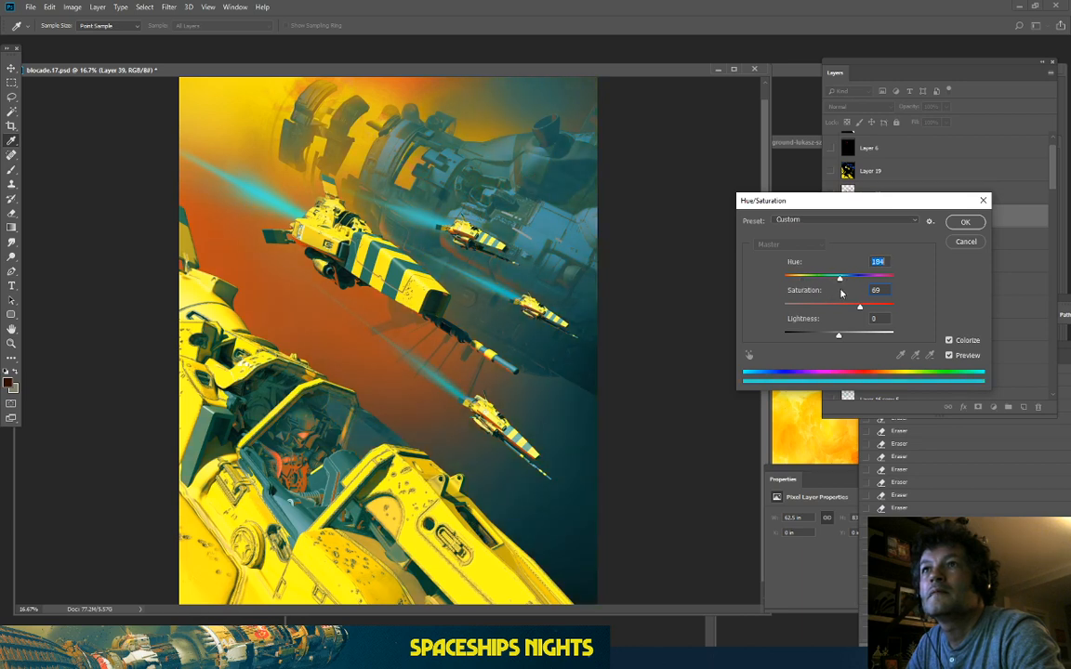
key(Escape)
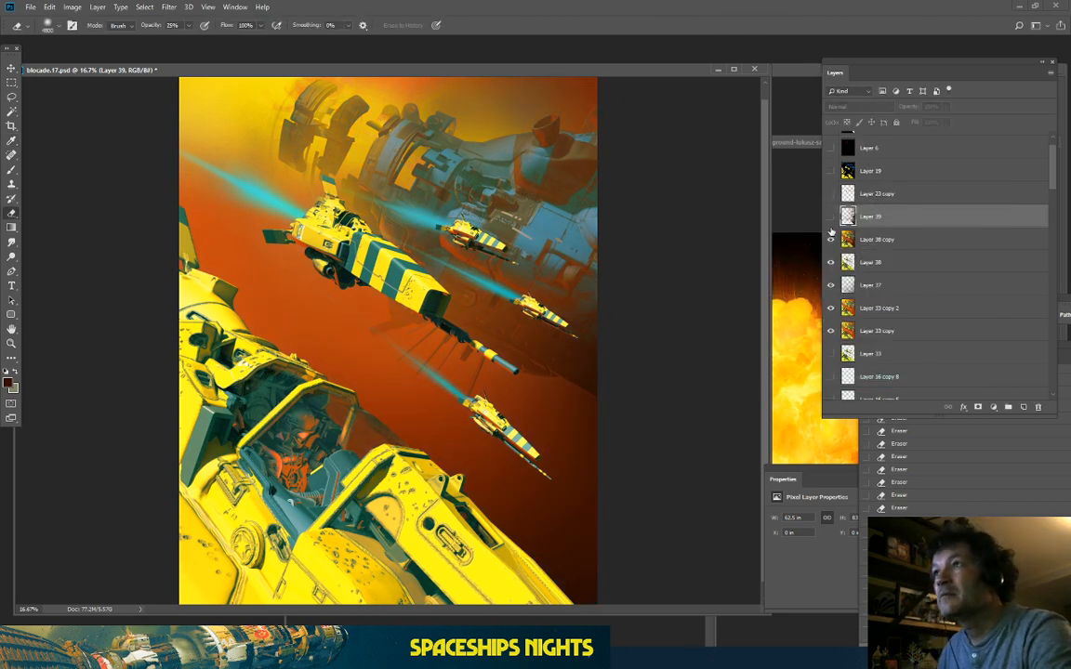
Step: Hide Layer 38 copy, then make Layer 37 active with the Brush tool, zoomed out
click(830, 239)
click(869, 288)
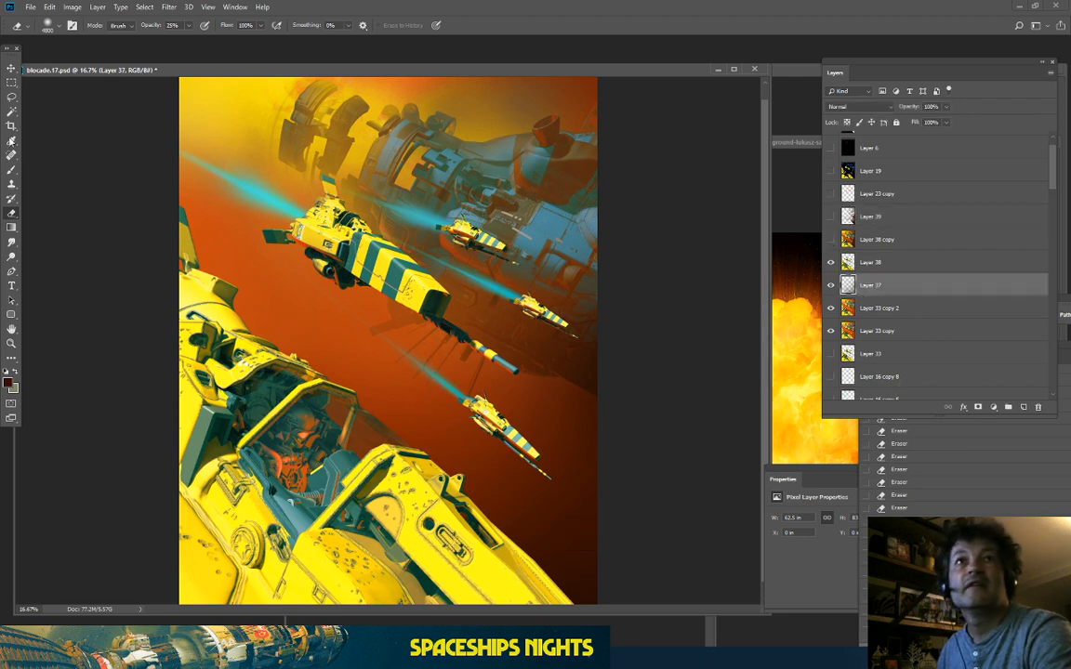
key(b)
key(ctrl+minus)
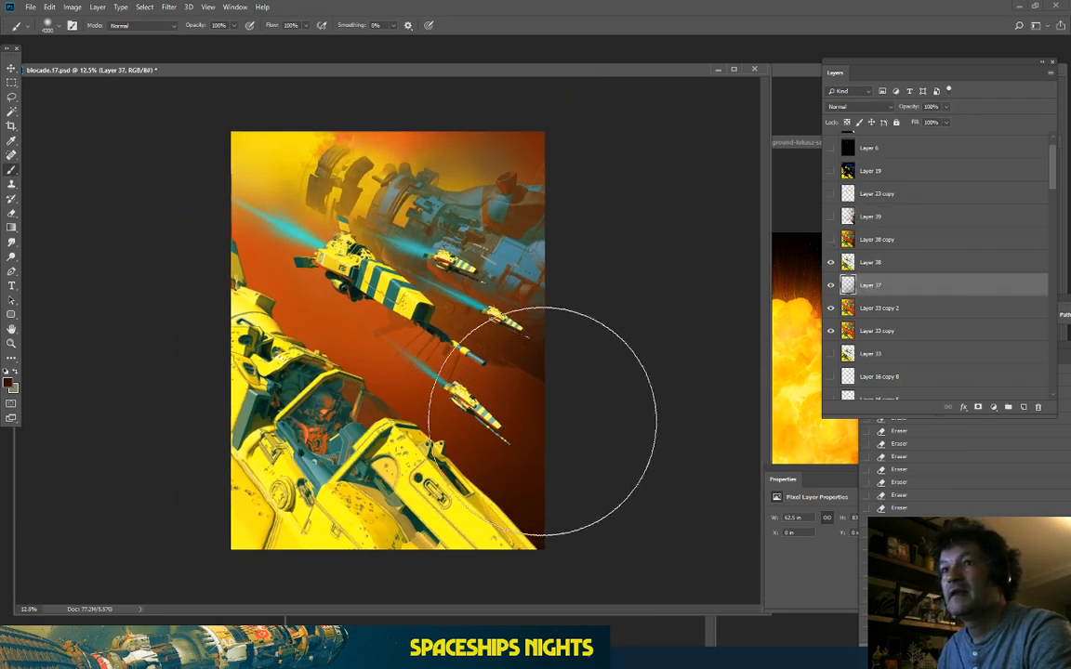
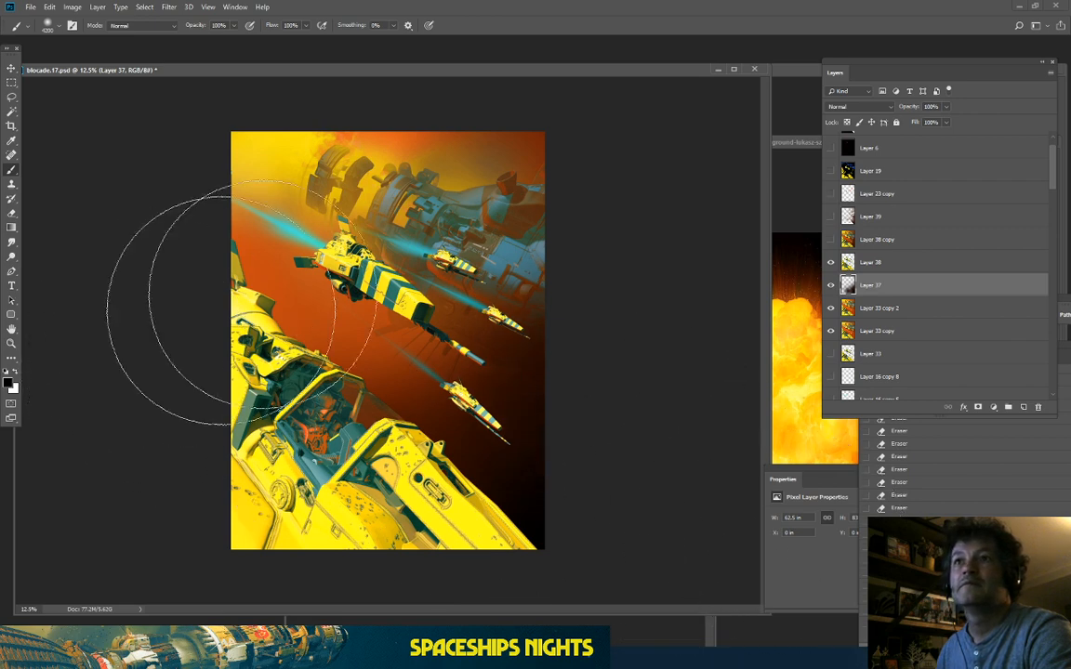
Step: Paint one soft dark dab on the upper right with a 5000 brush at 24% opacity
key(ctrl+plus)
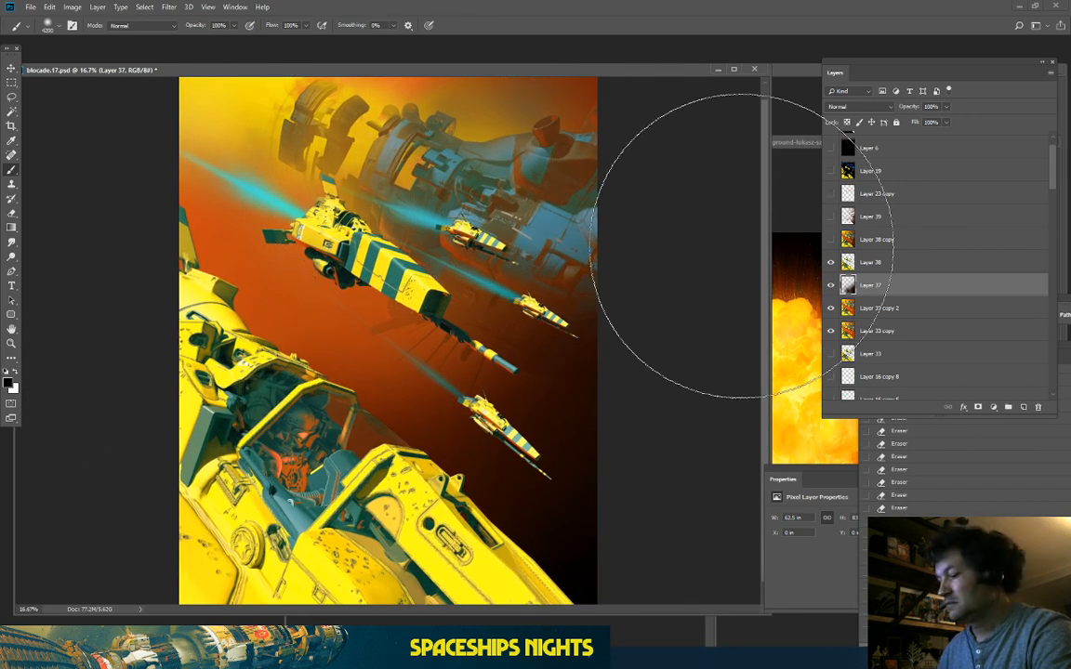
key(bracketright)
key(bracketright)
key(bracketright)
key(bracketright)
key(bracketright)
key(bracketright)
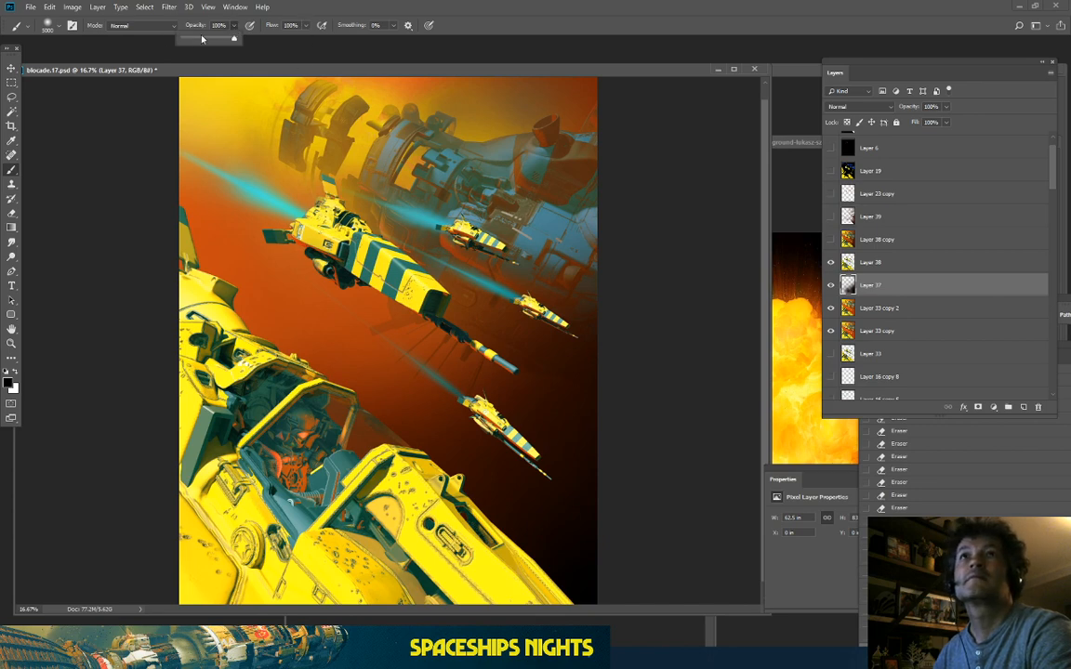
click(196, 39)
click(622, 225)
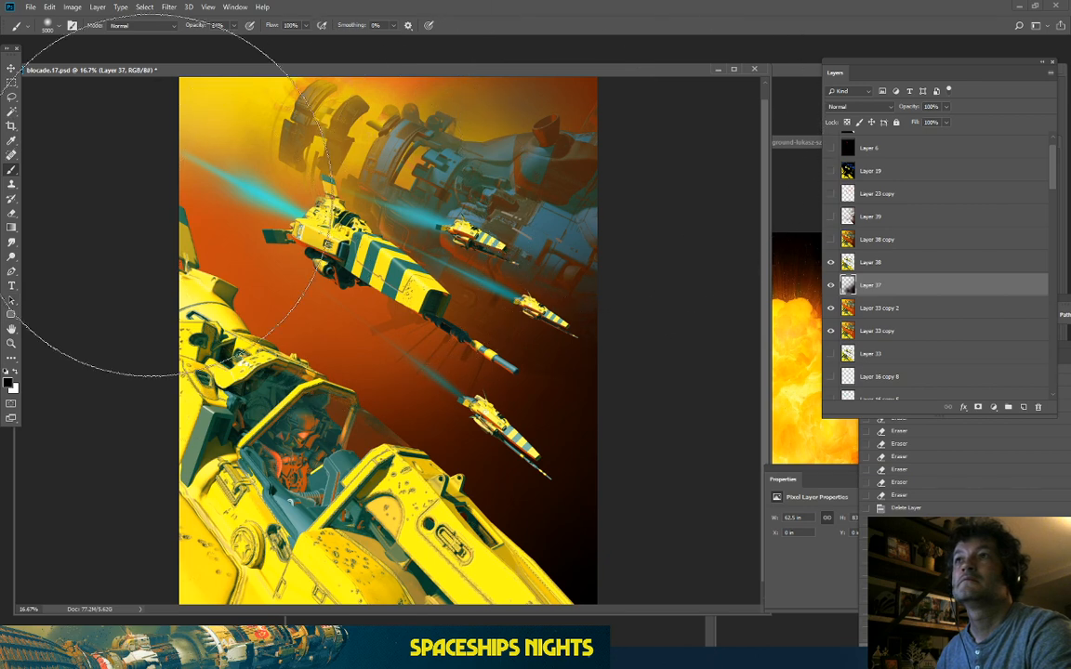
Step: Select Layers 38, 37 and 33 copy 2 together
key(ctrl+minus)
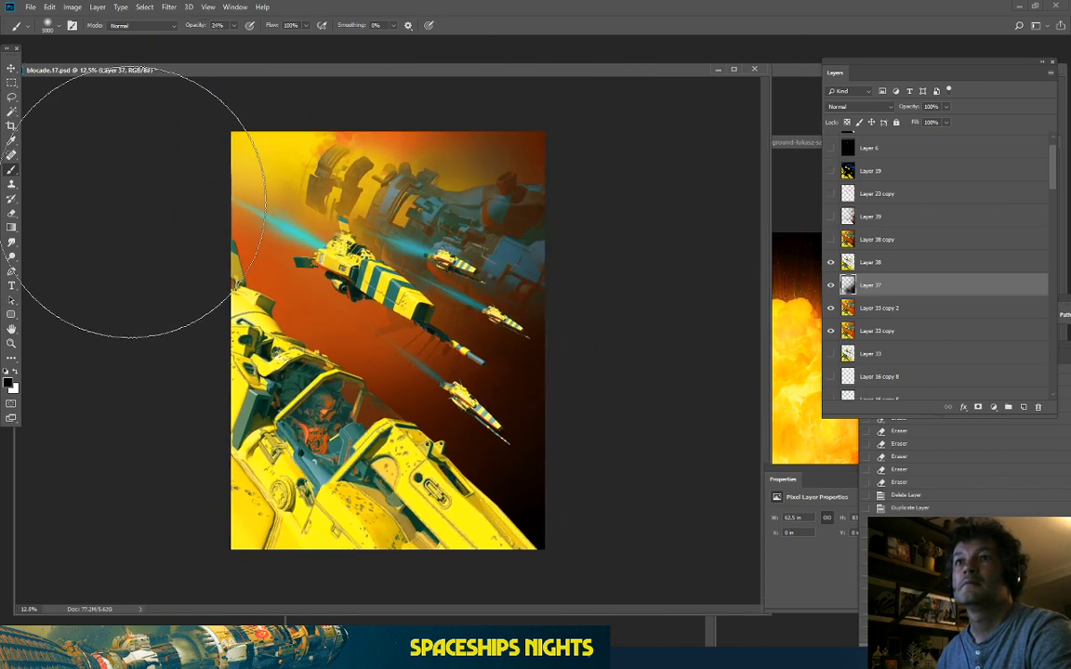
click(879, 266)
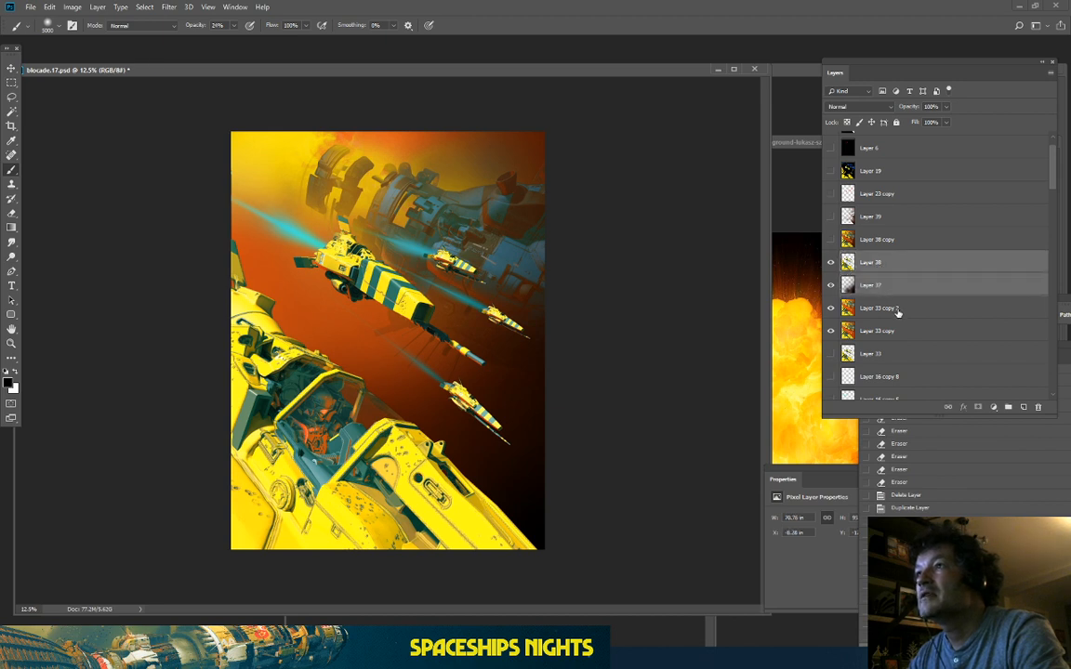
shift+click(910, 310)
Step: Duplicate the three selected layers and merge the copies into Layer 38 copy 2
key(ctrl+j)
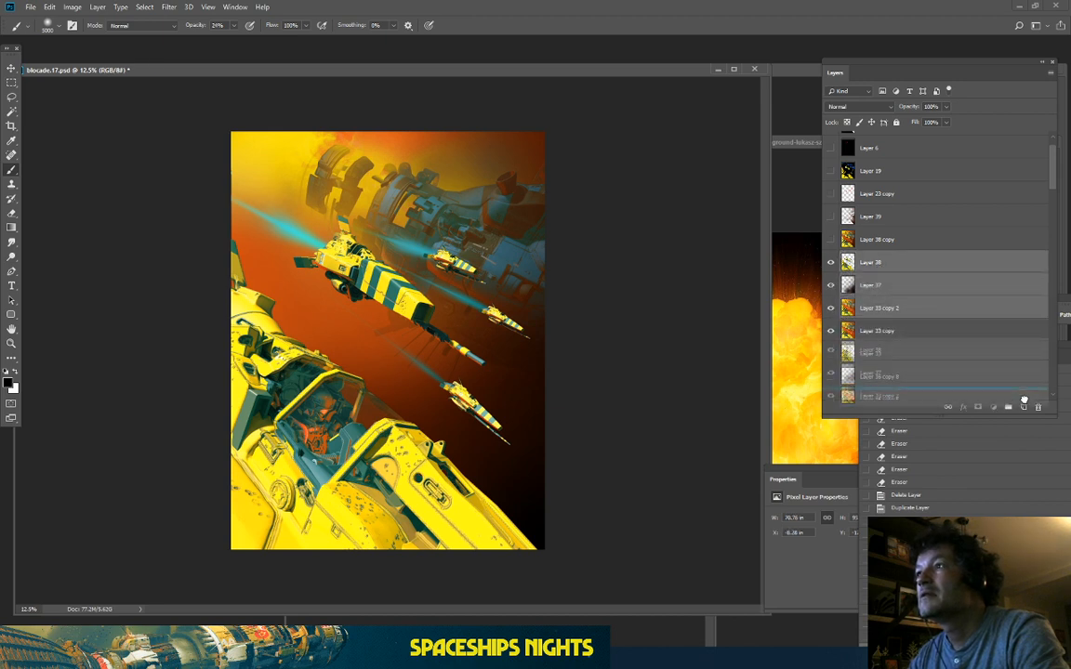
right_click(892, 309)
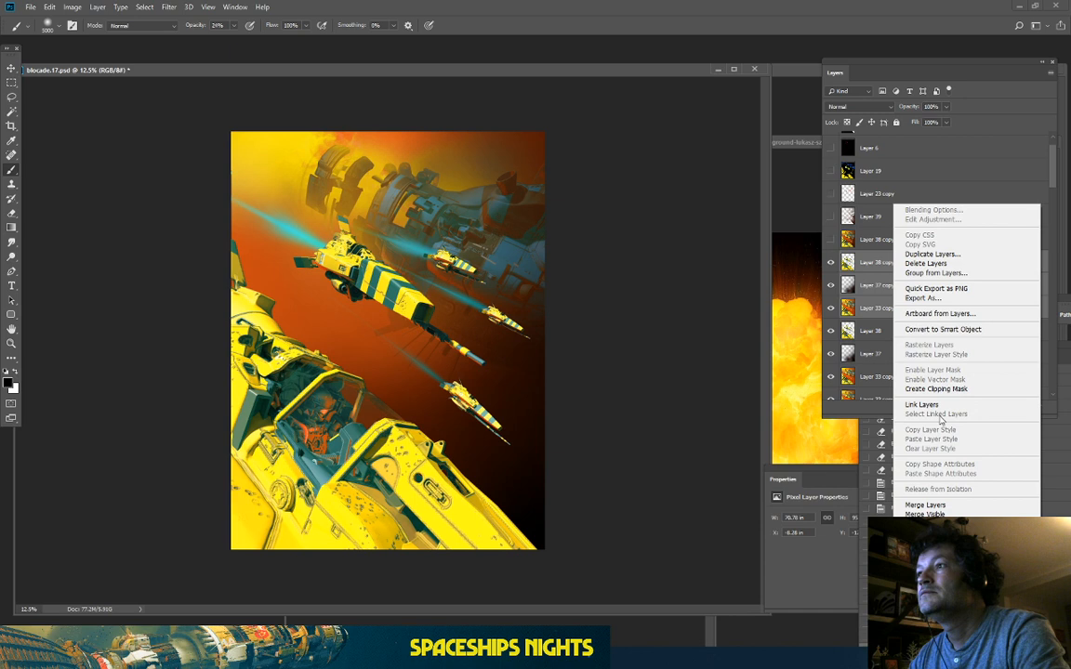
click(926, 504)
Step: Delete Layer 39, show Layer 38 copy, and move Layer 38 copy 2 above it
drag(884, 219, 1037, 407)
click(831, 217)
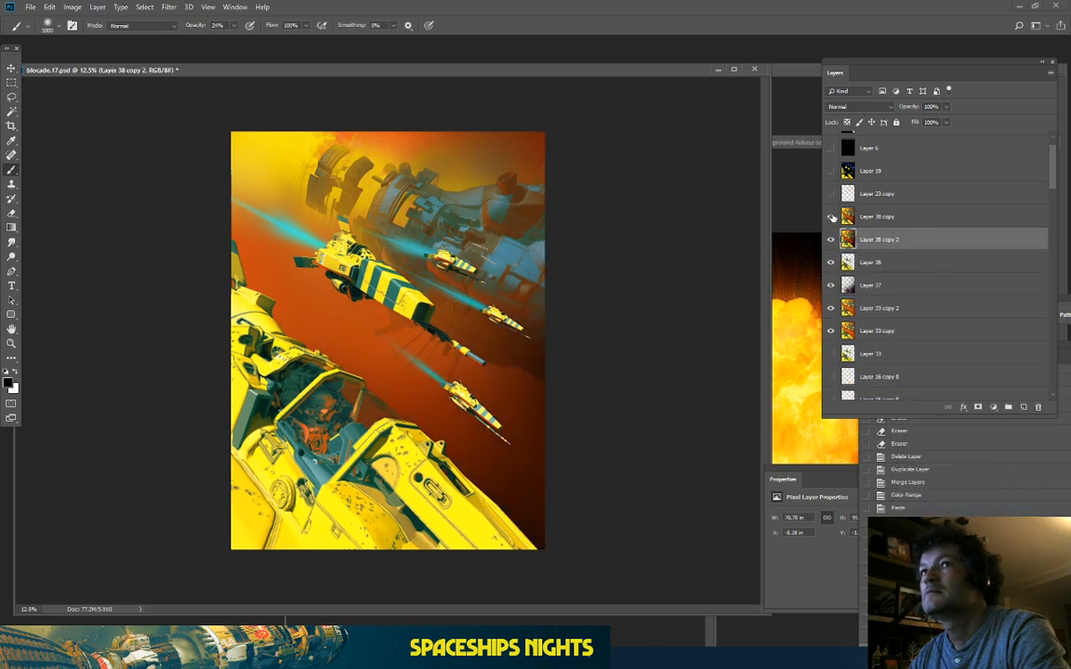
click(833, 217)
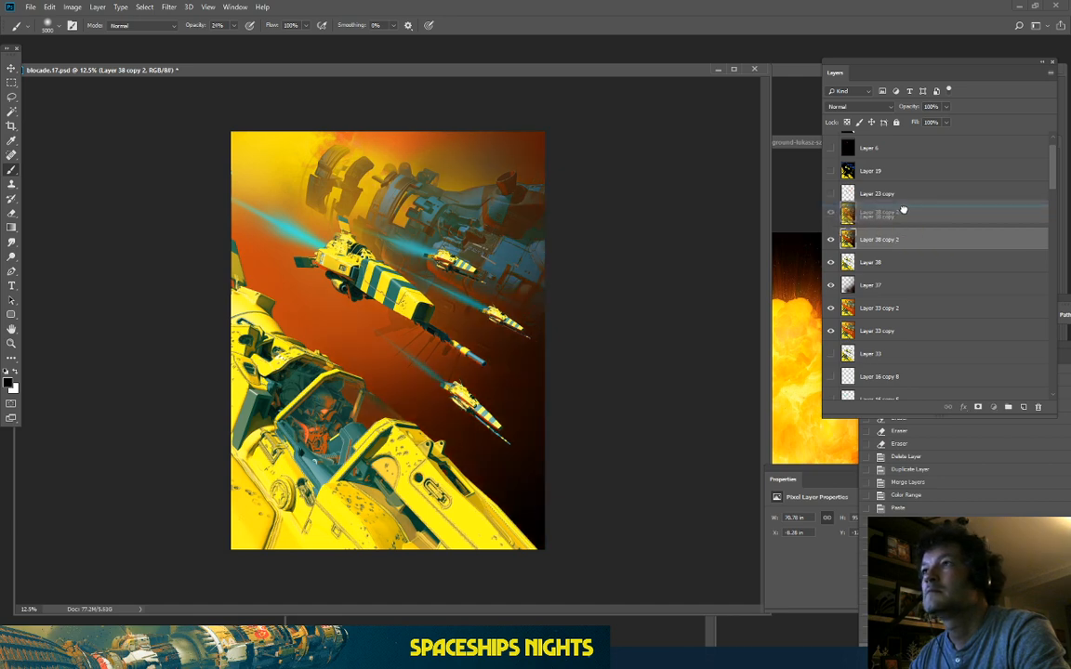
drag(896, 234, 933, 213)
key(ctrl+plus)
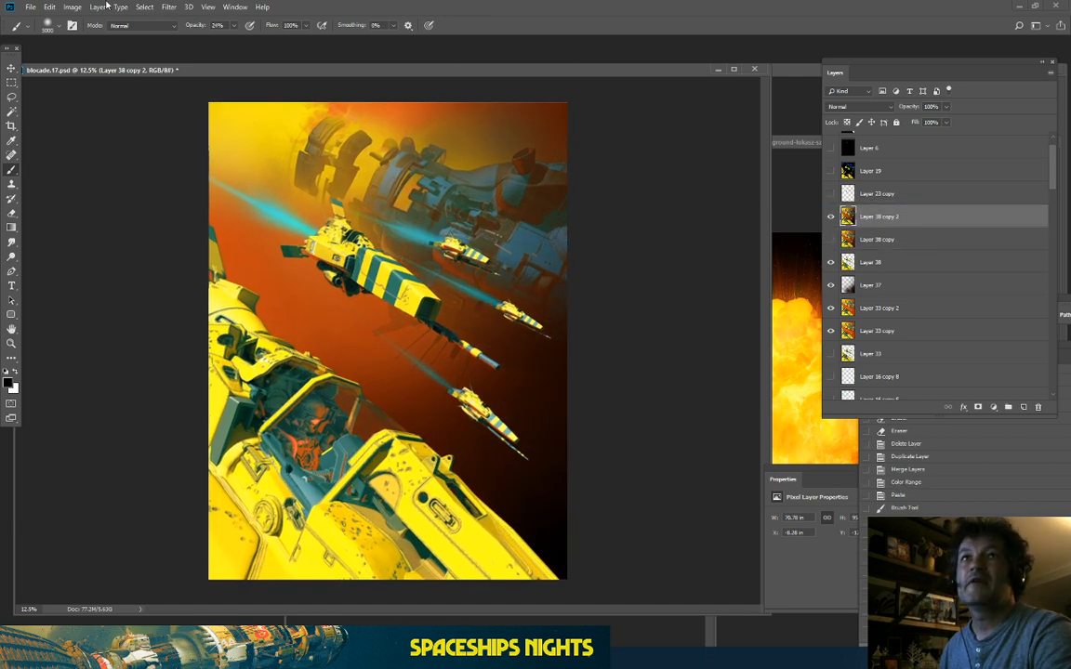
click(144, 6)
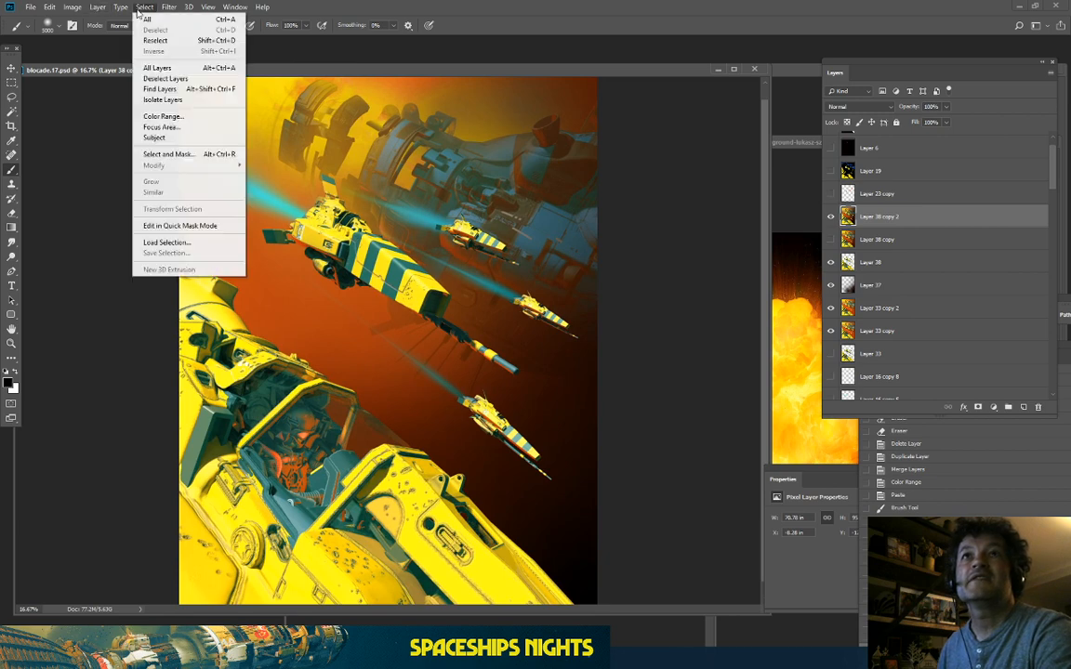
Step: Select the painting with Color Range at fuzziness 200 and copy it to new Layer 39
click(162, 115)
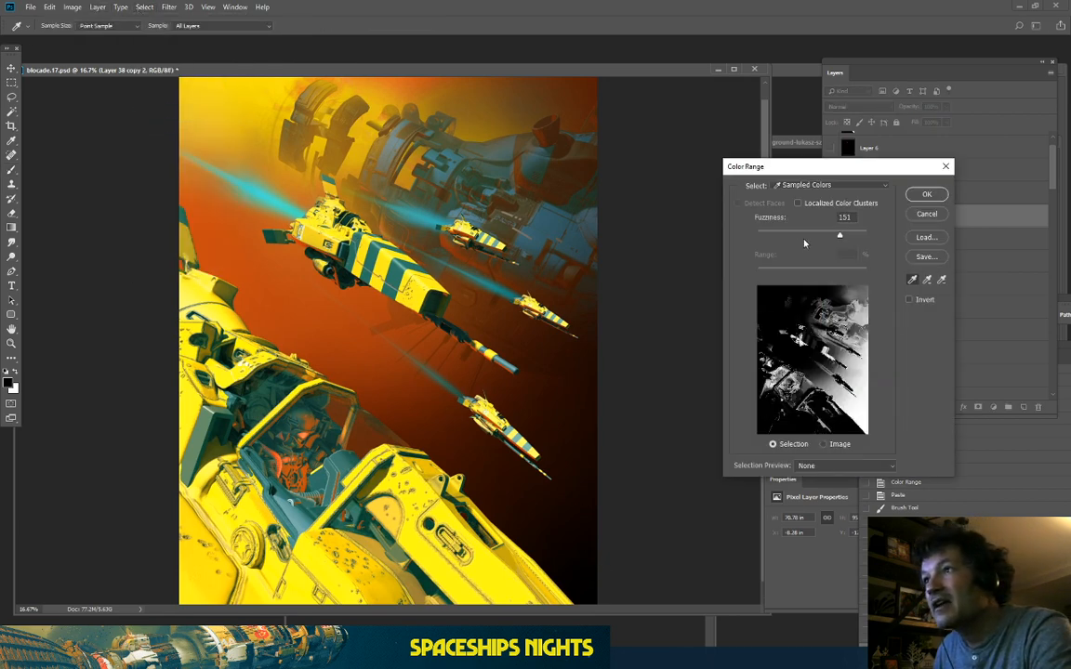
drag(839, 237, 944, 249)
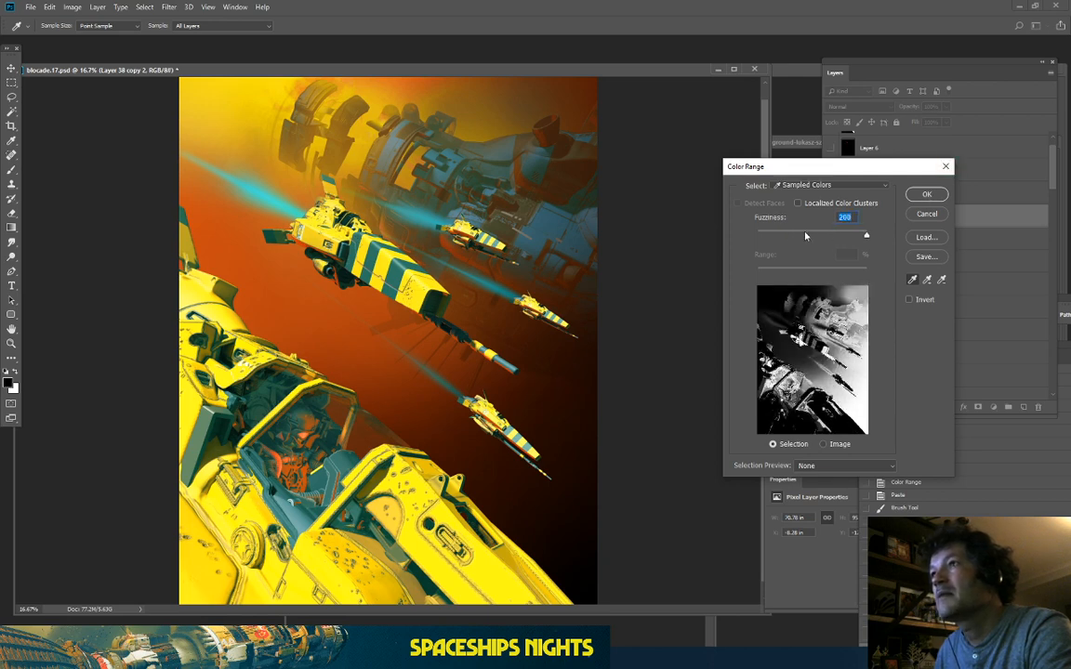
click(927, 194)
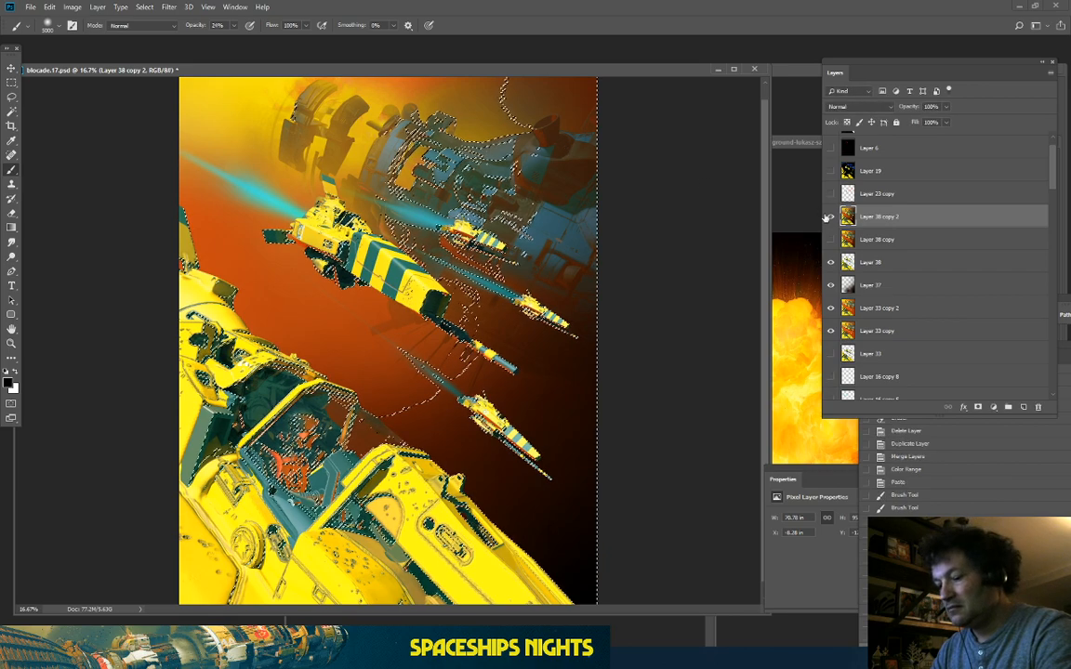
key(ctrl+j)
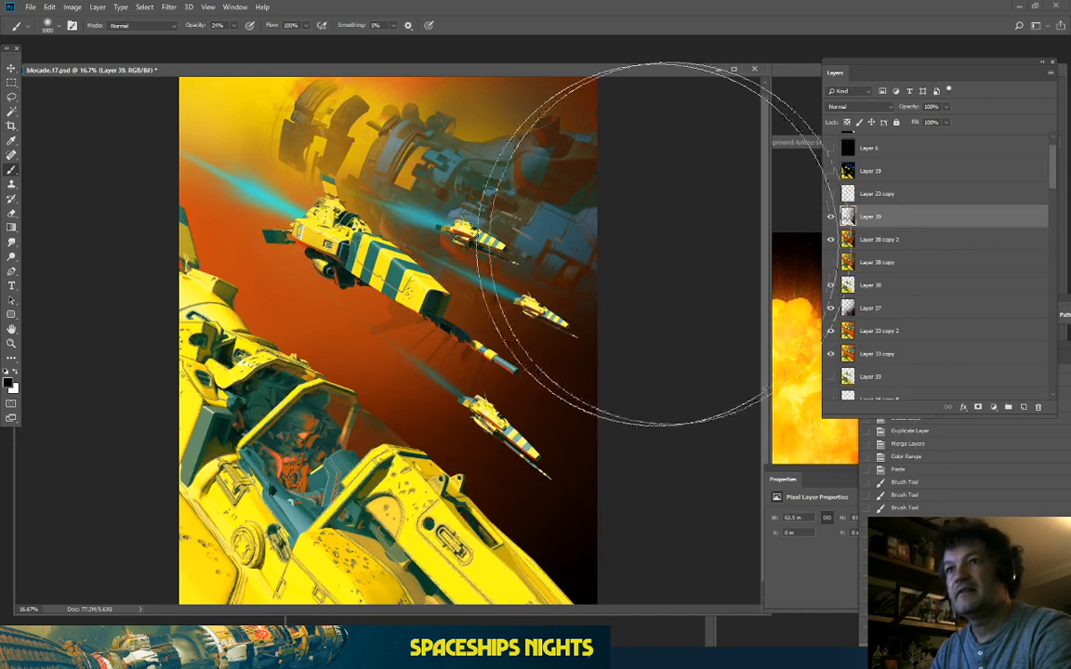
Step: Colorize Layer 39 teal with Hue/Saturation at Hue 184, Saturation 77, then hide it to compare
click(72, 7)
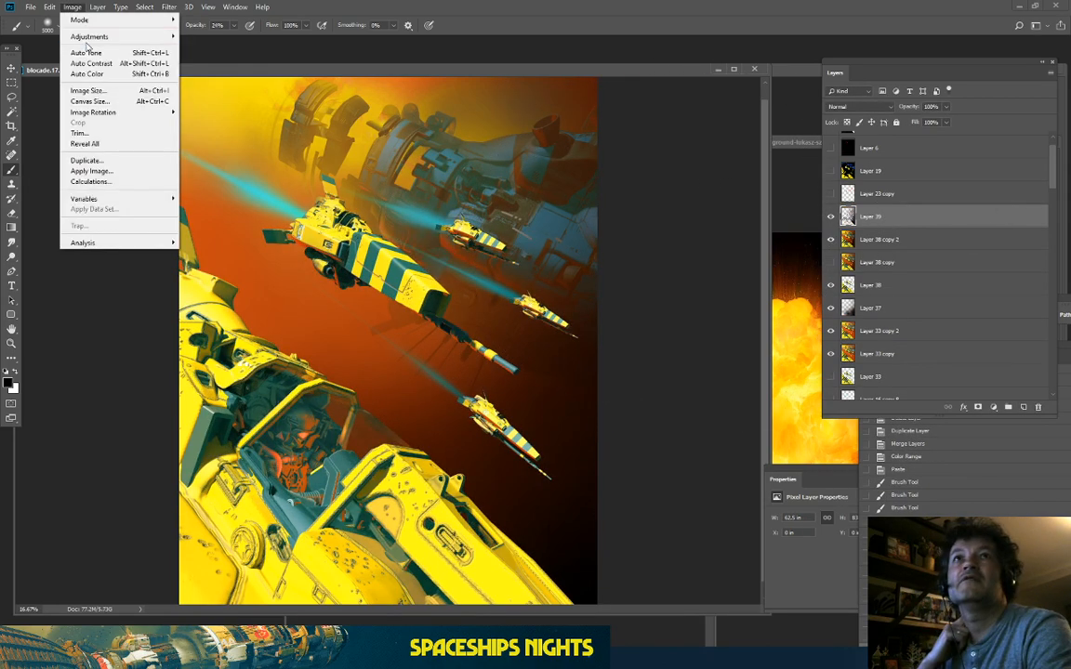
mouse_move(89, 41)
click(224, 101)
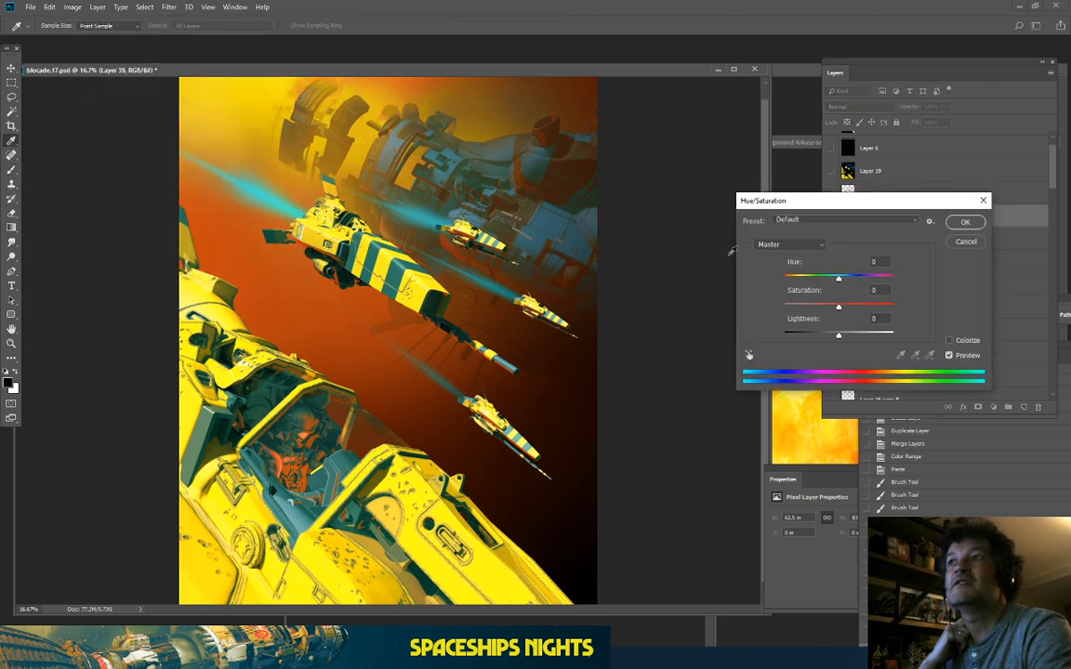
click(949, 341)
click(949, 341)
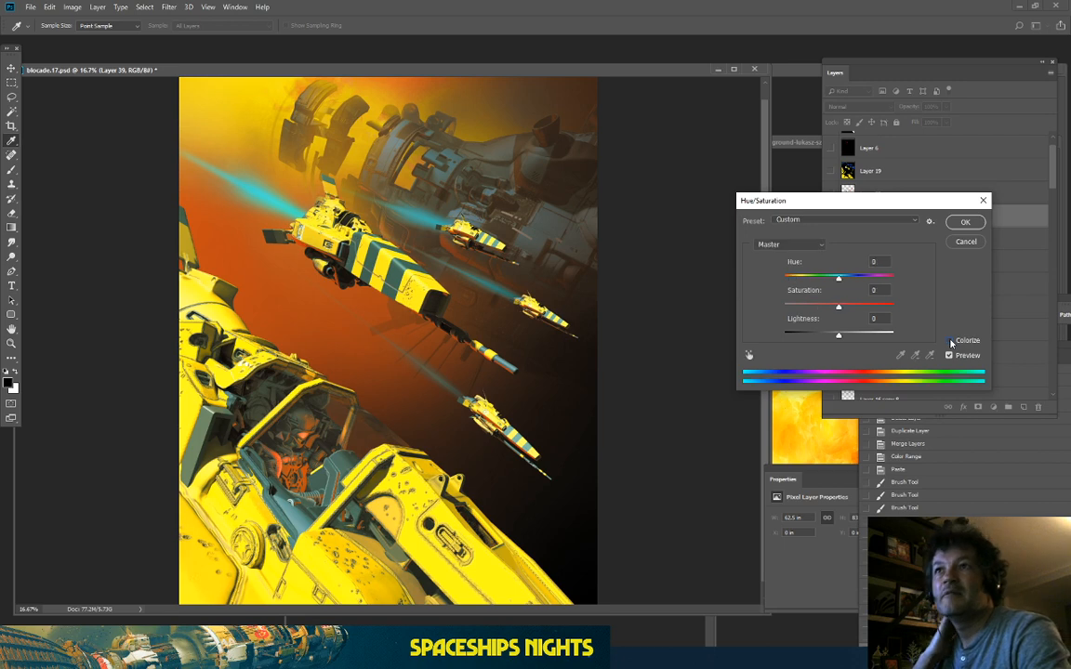
click(950, 341)
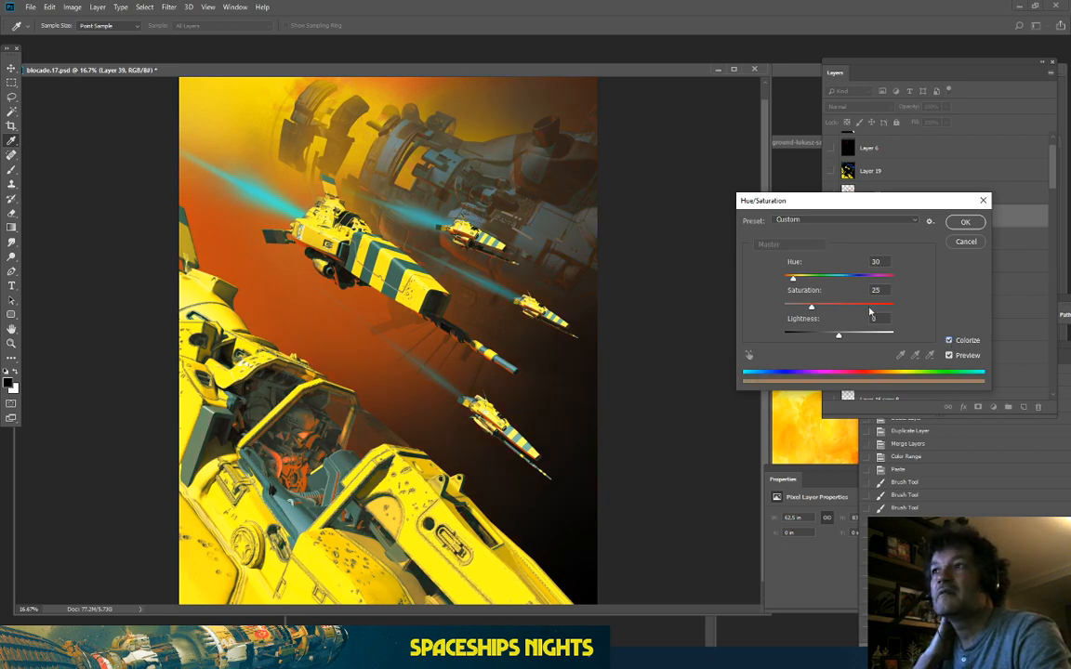
drag(799, 281, 840, 292)
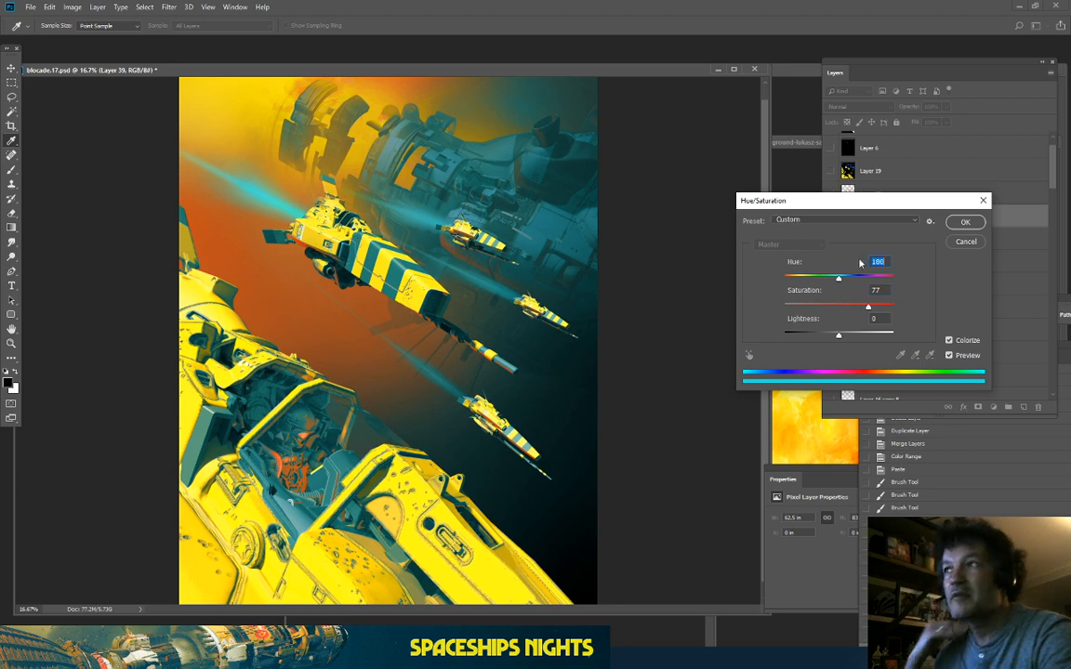
key(ctrl+plus)
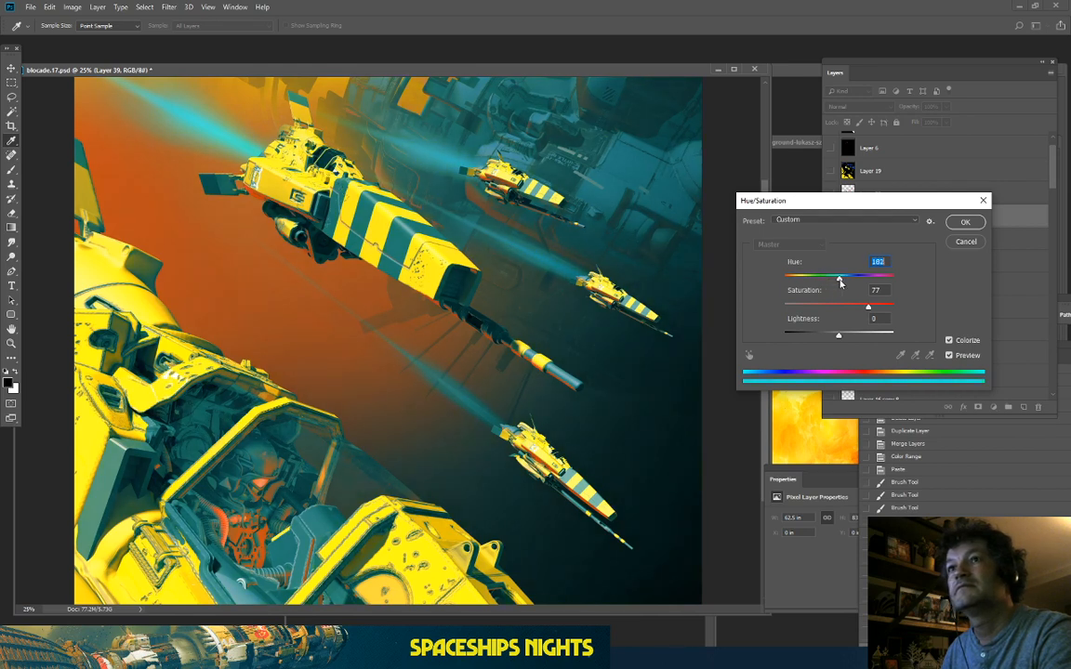
key(Up)
key(Up)
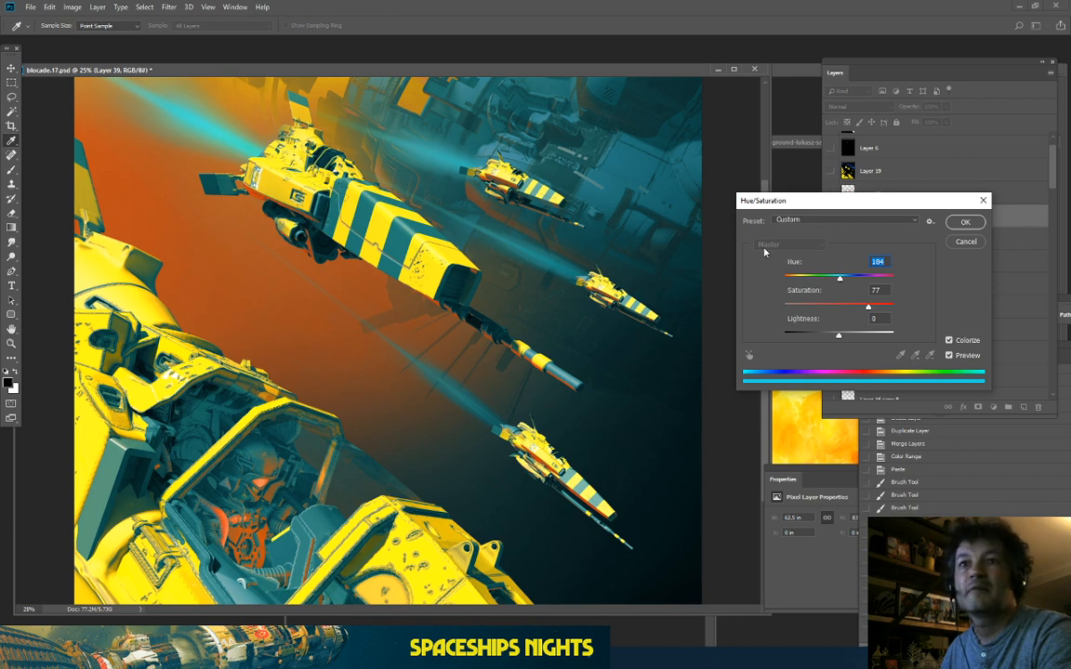
key(ctrl+minus)
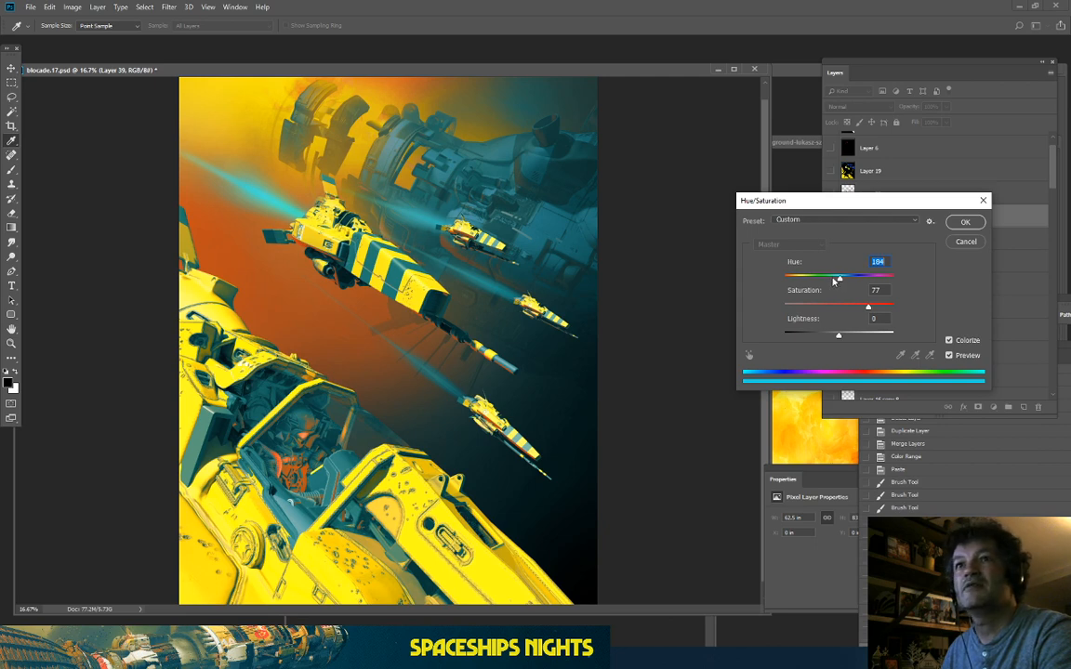
key(ctrl+minus)
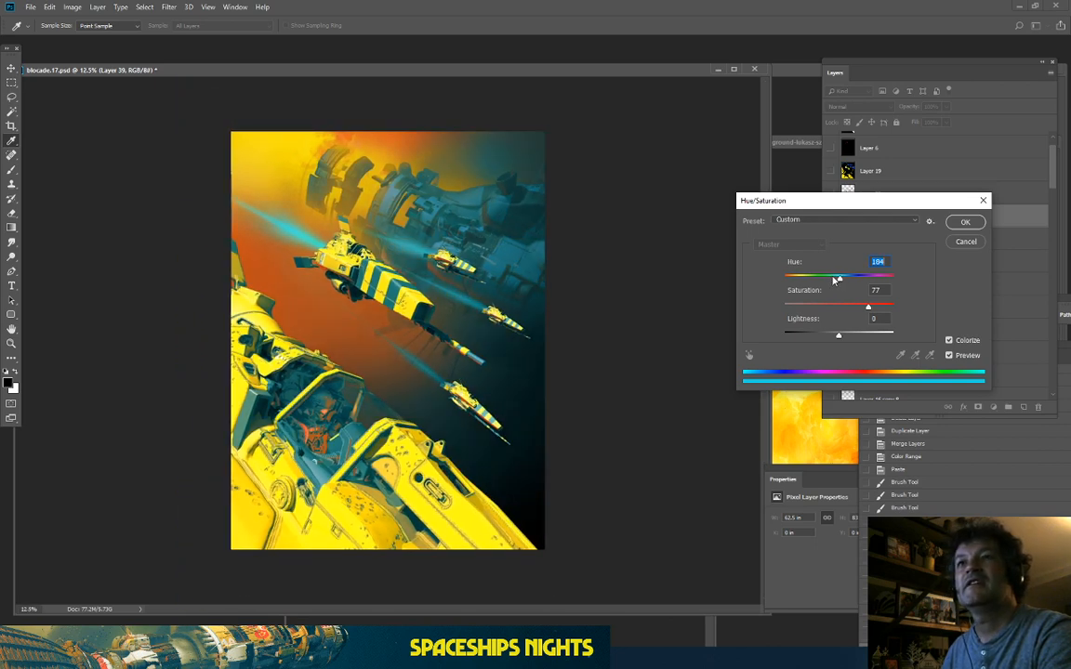
key(ctrl+plus)
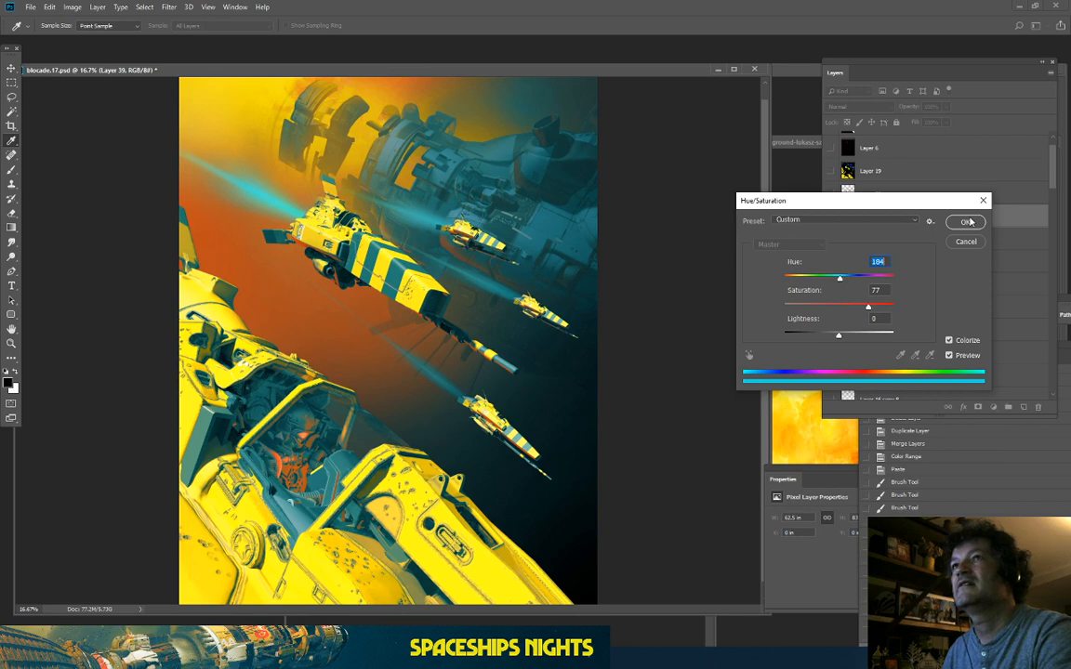
click(968, 221)
click(830, 216)
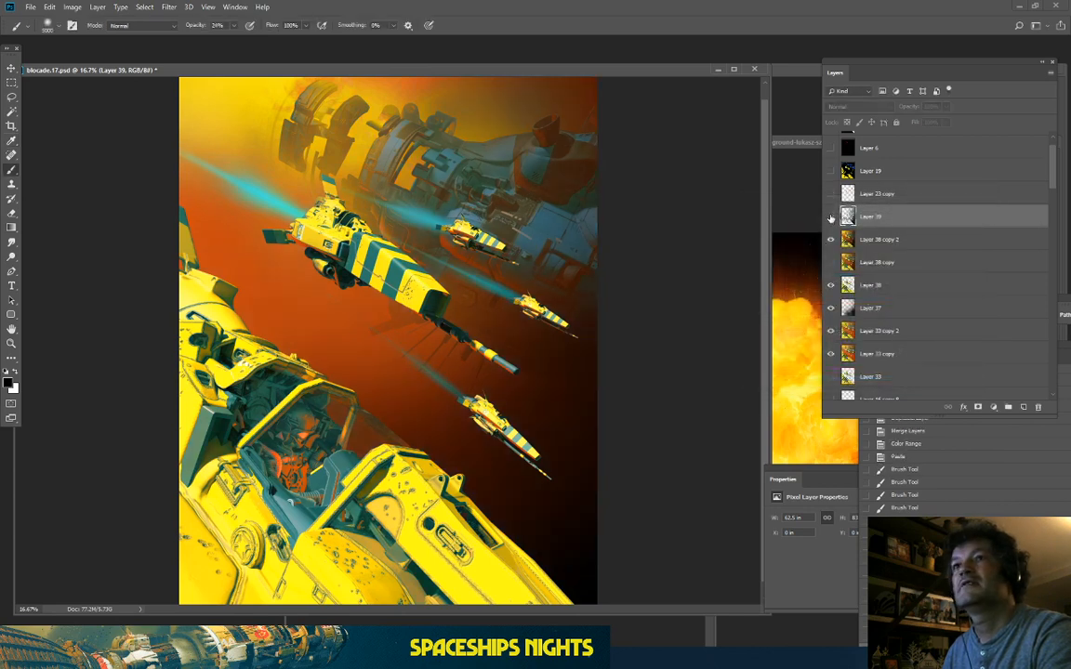
Step: Toggle Layer 39 to compare the teal tint with the orange original
click(830, 216)
click(830, 217)
click(830, 217)
Step: On a new Layer 40, paint soft dark teal haze over the mothership's upper right
click(1008, 406)
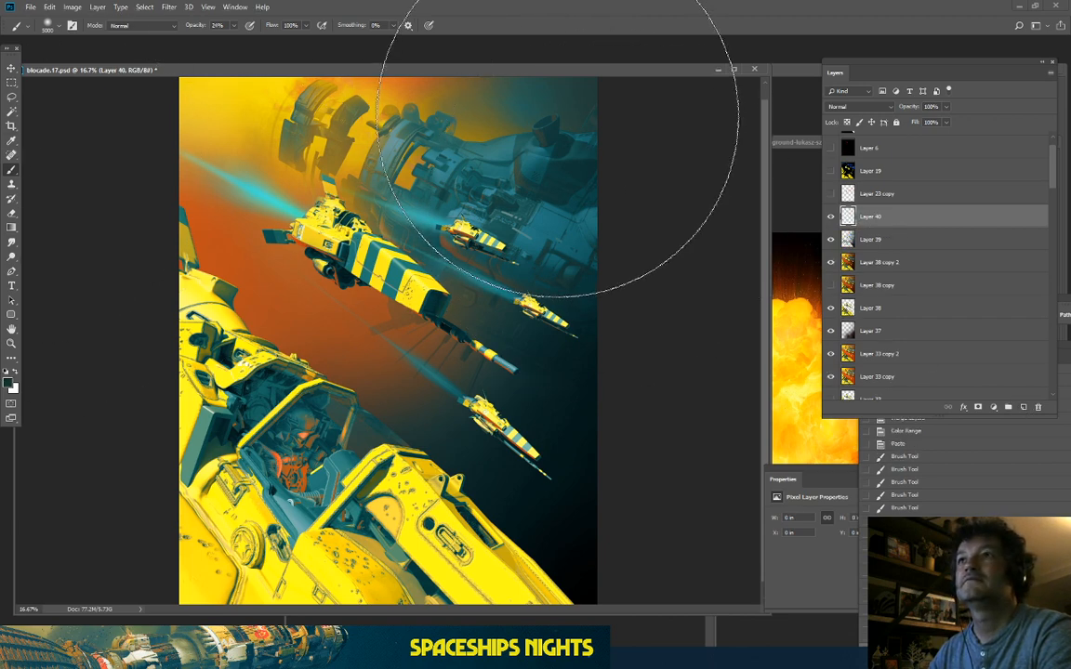
click(559, 119)
key(bracketleft)
key(bracketleft)
key(bracketleft)
key(bracketleft)
key(bracketleft)
key(bracketleft)
key(bracketleft)
key(bracketleft)
key(bracketleft)
key(bracketleft)
key(bracketleft)
key(bracketleft)
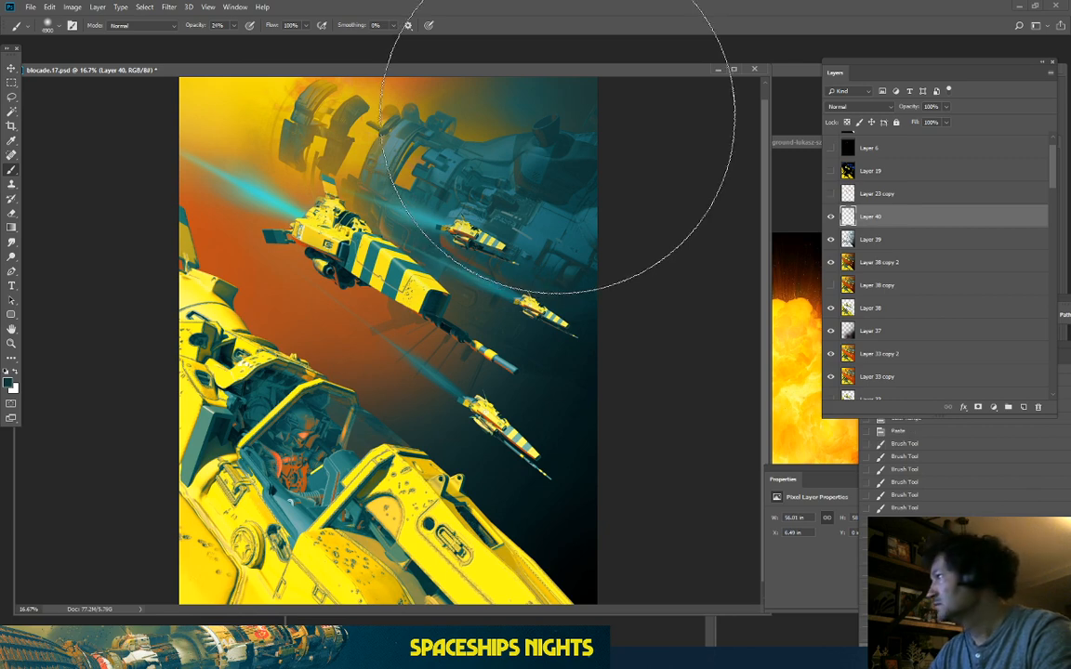
key(bracketleft)
key(bracketleft)
key(bracketleft)
key(bracketleft)
key(bracketleft)
key(bracketleft)
key(bracketleft)
key(bracketleft)
key(bracketleft)
key(bracketleft)
key(bracketleft)
key(bracketleft)
key(bracketleft)
key(bracketleft)
key(bracketleft)
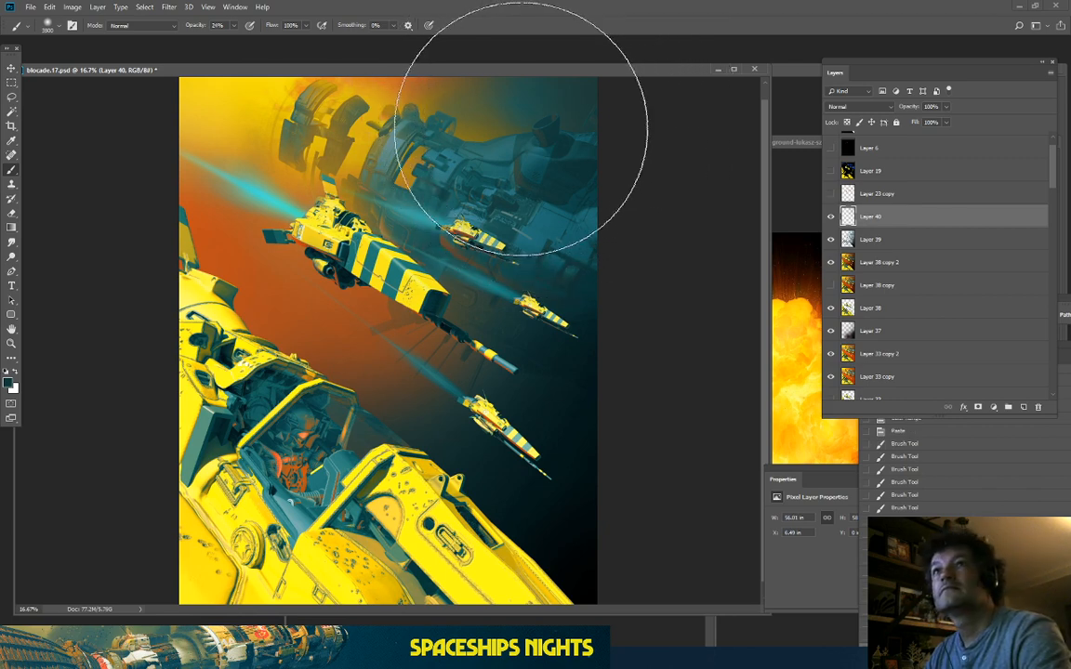
key(bracketleft)
key(bracketleft)
key(bracketleft)
key(bracketleft)
key(bracketleft)
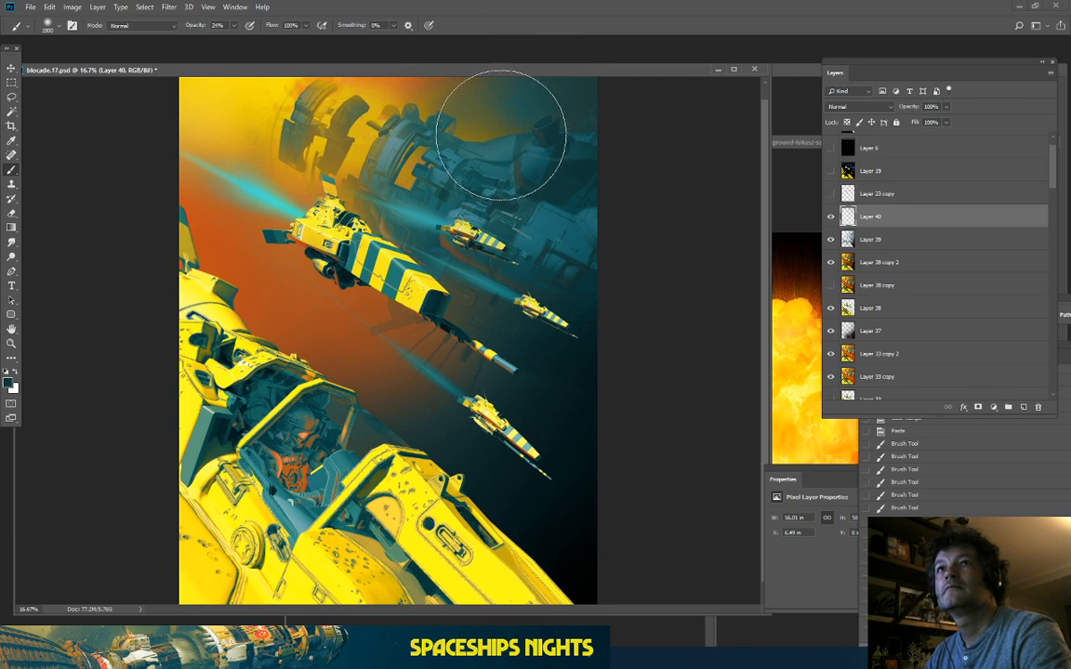
click(498, 135)
click(485, 133)
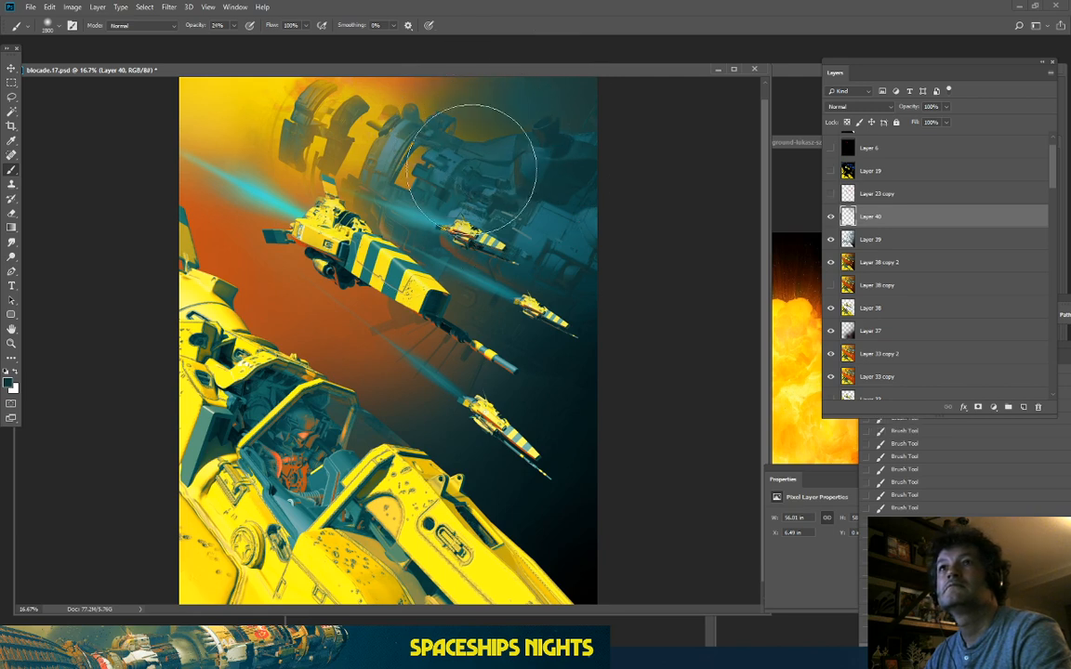
drag(499, 118, 449, 131)
drag(584, 96, 531, 105)
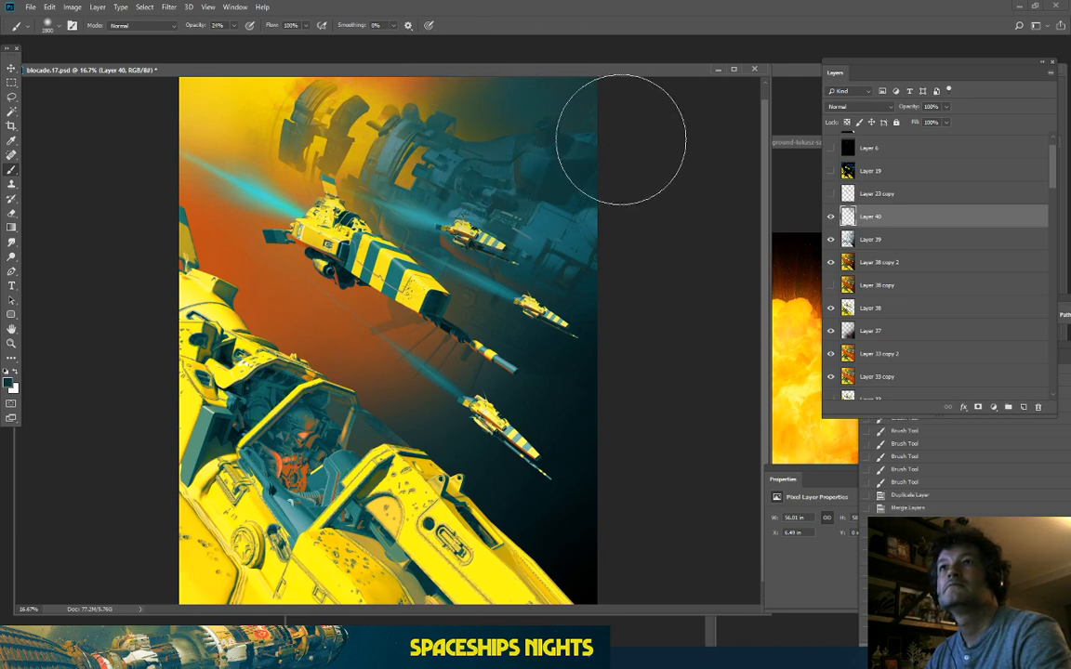
mouse_move(621, 140)
mouse_down()
mouse_move(442, 144)
mouse_move(500, 225)
mouse_up()
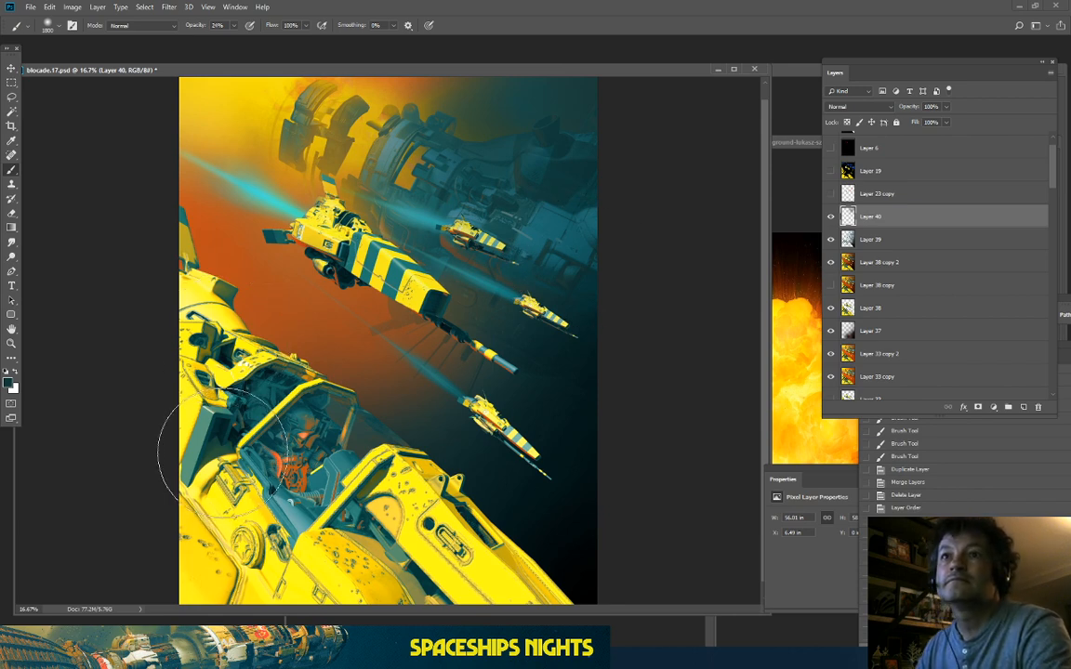
Step: Toggle Layers 40 and 39 off and on to compare the haze
click(831, 217)
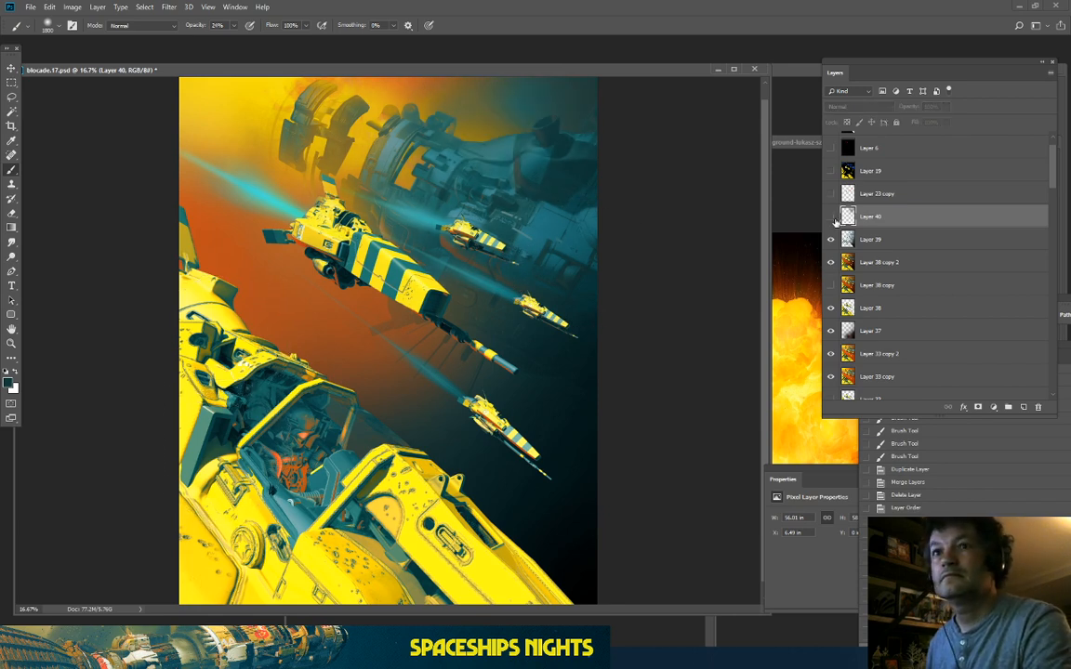
click(831, 216)
click(831, 240)
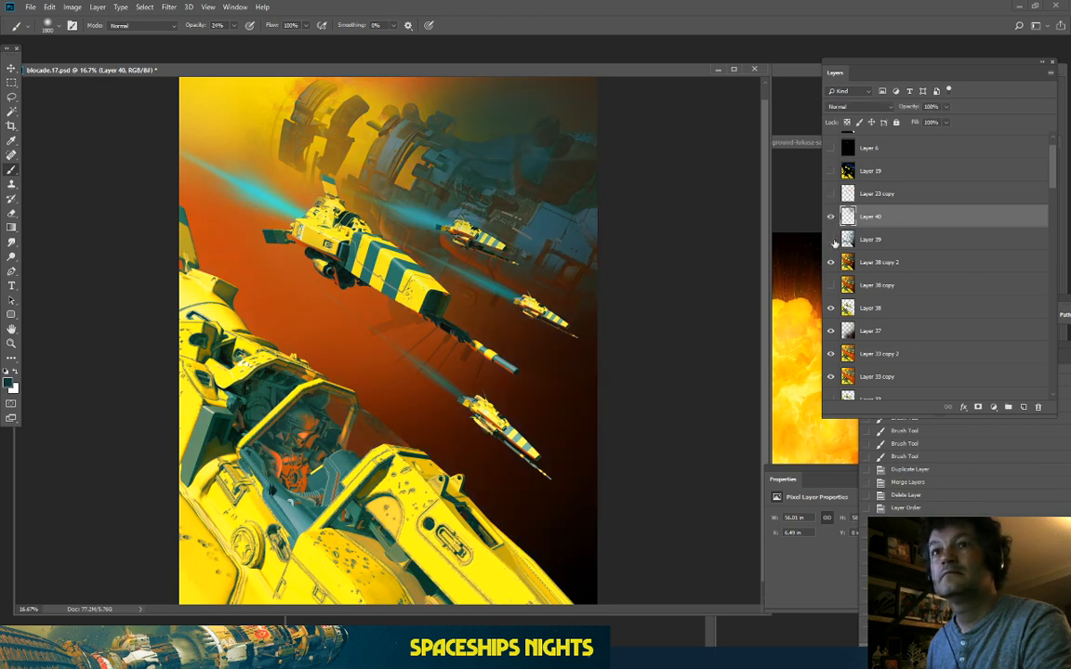
click(831, 240)
click(892, 244)
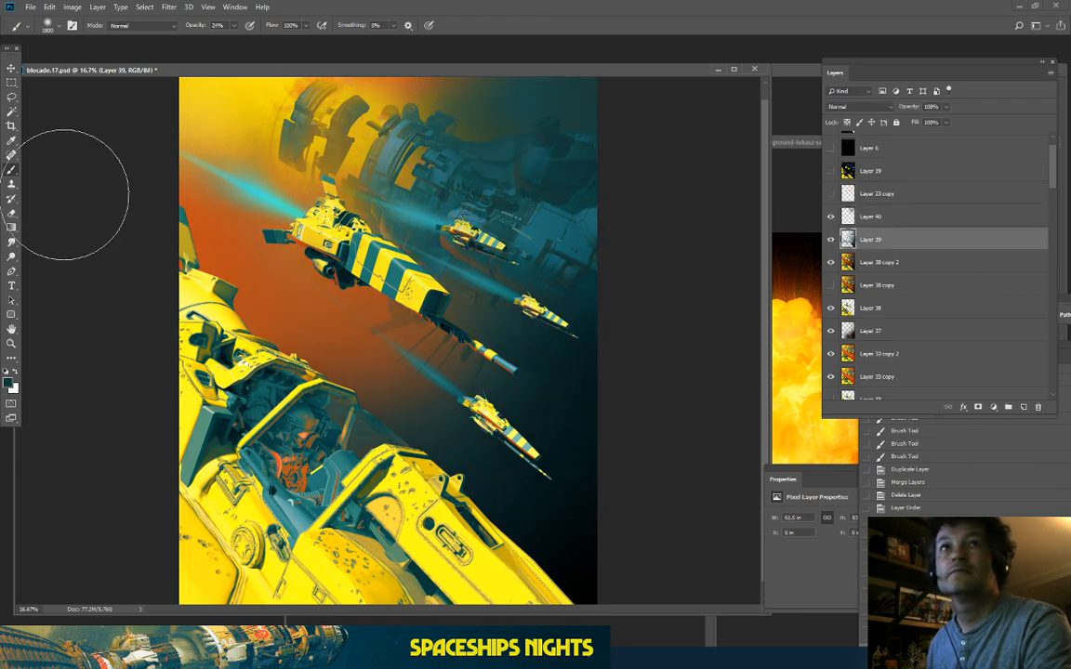
Step: Erase the teal overlay from the cockpit canopy with a smaller soft eraser
click(13, 215)
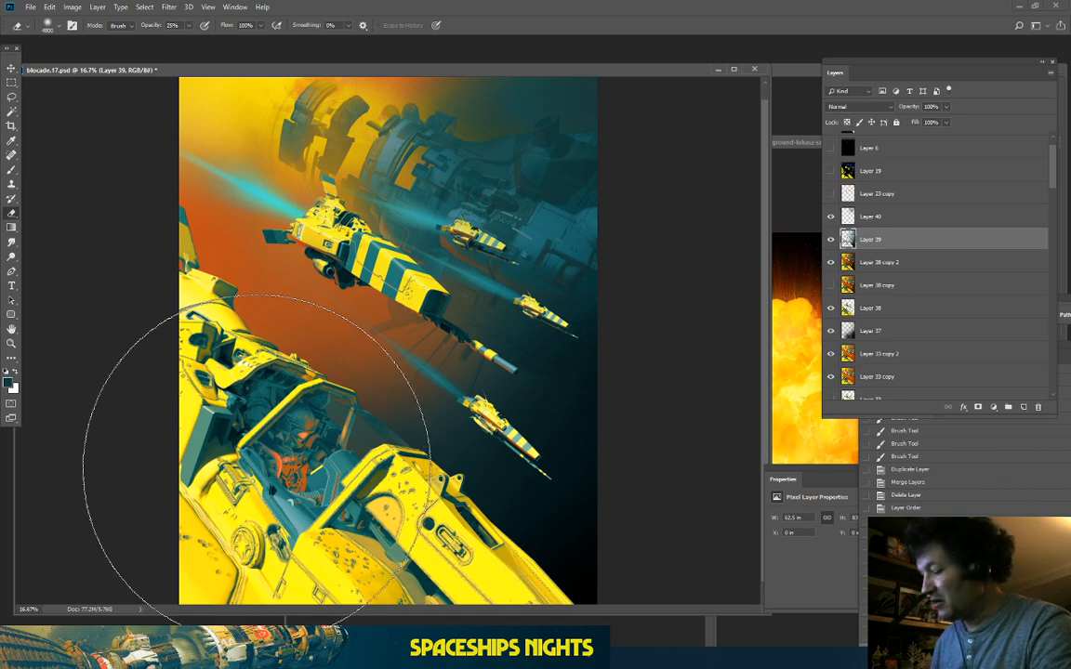
key(bracketleft)
key(bracketleft)
key(bracketleft)
key(bracketleft)
key(bracketleft)
key(bracketleft)
key(bracketleft)
key(bracketleft)
key(bracketleft)
key(bracketleft)
key(bracketleft)
key(bracketleft)
key(bracketleft)
key(bracketleft)
key(bracketleft)
key(bracketleft)
key(bracketleft)
key(bracketleft)
key(bracketleft)
key(bracketleft)
key(bracketleft)
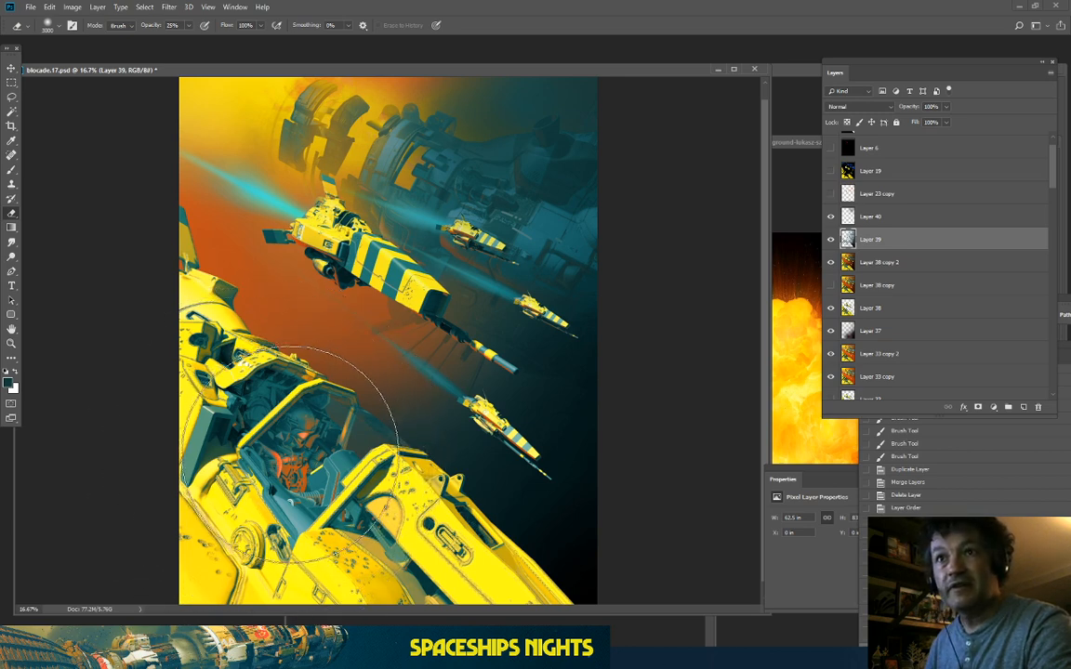
mouse_move(312, 437)
mouse_down()
mouse_move(306, 409)
mouse_move(279, 436)
mouse_move(277, 530)
mouse_up()
drag(225, 415, 245, 391)
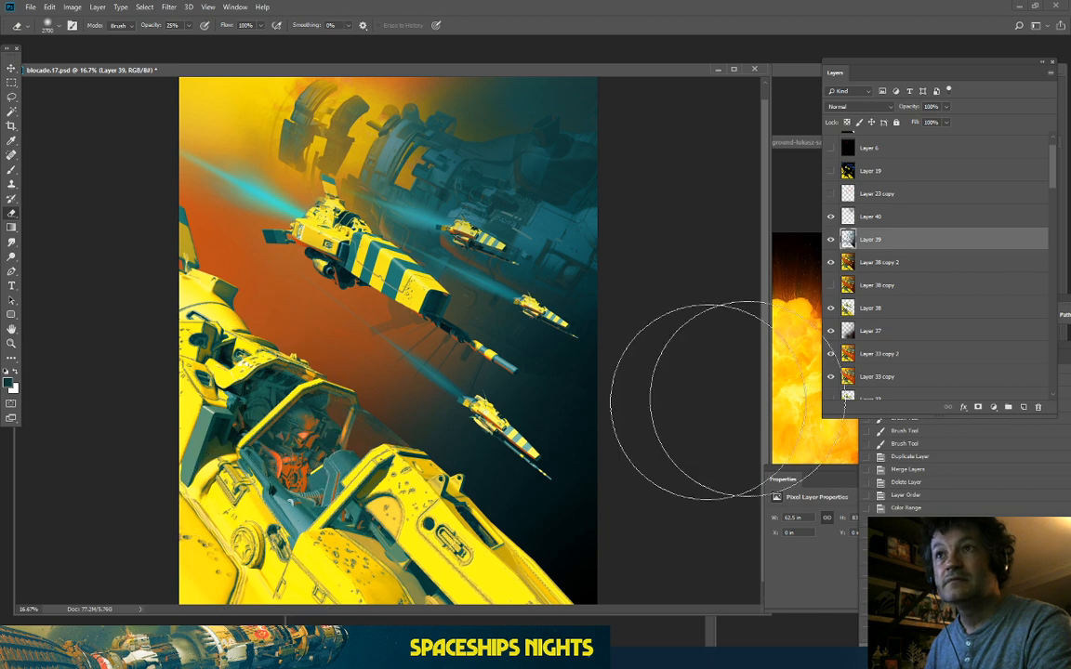
click(831, 239)
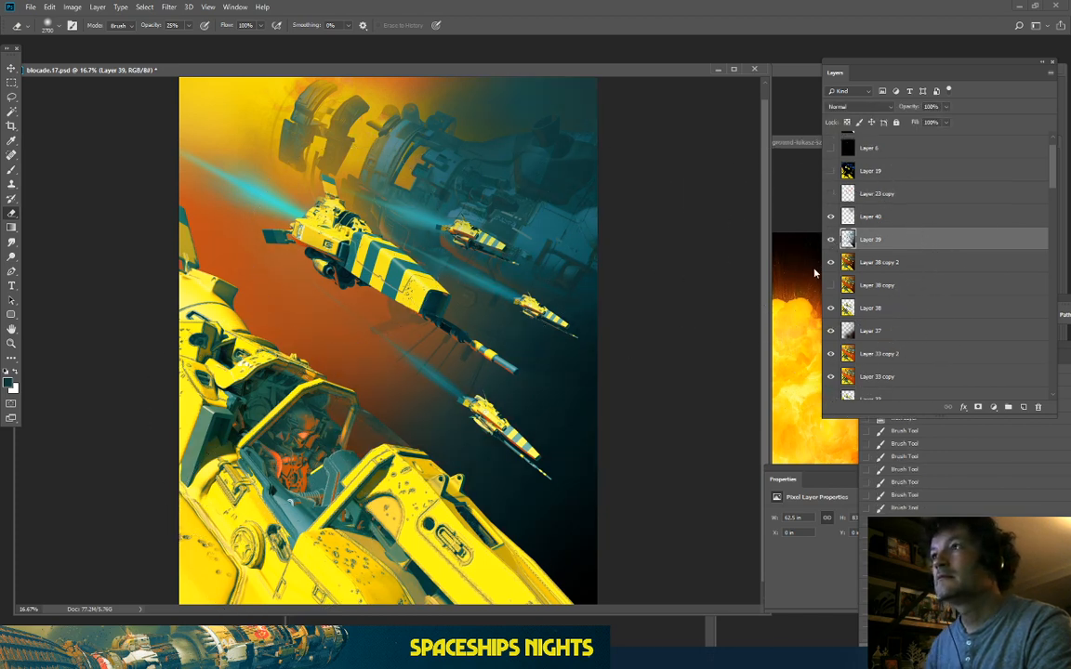
Step: Load the ships' outline as a selection, erase the overlay inside it, and deselect
ctrl+click(847, 308)
drag(602, 226, 498, 219)
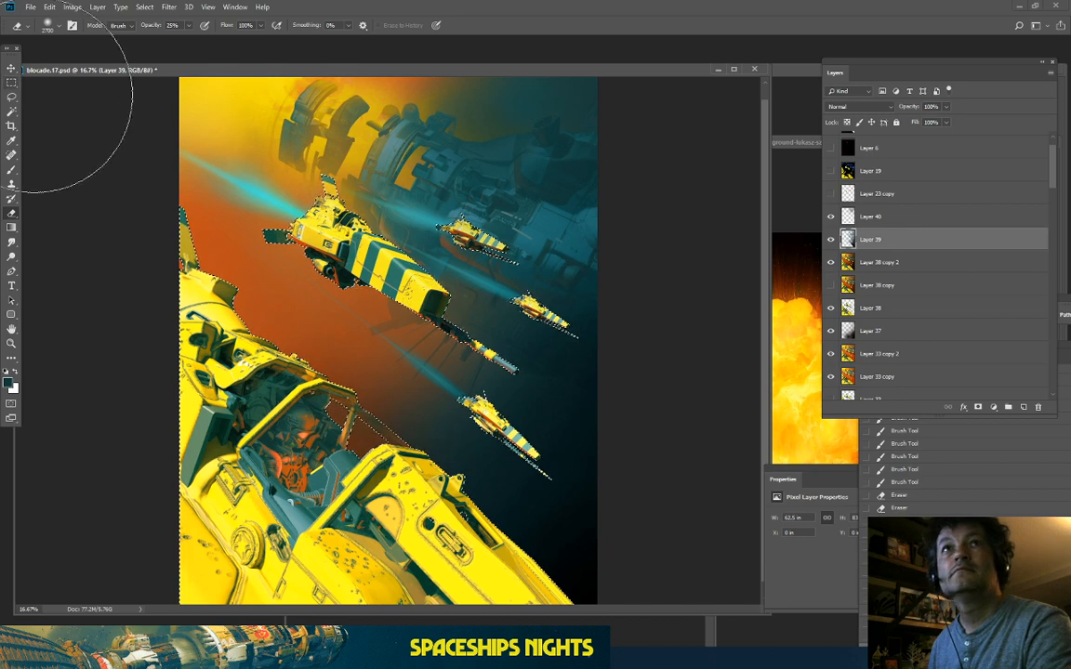
key(ctrl+d)
key(l)
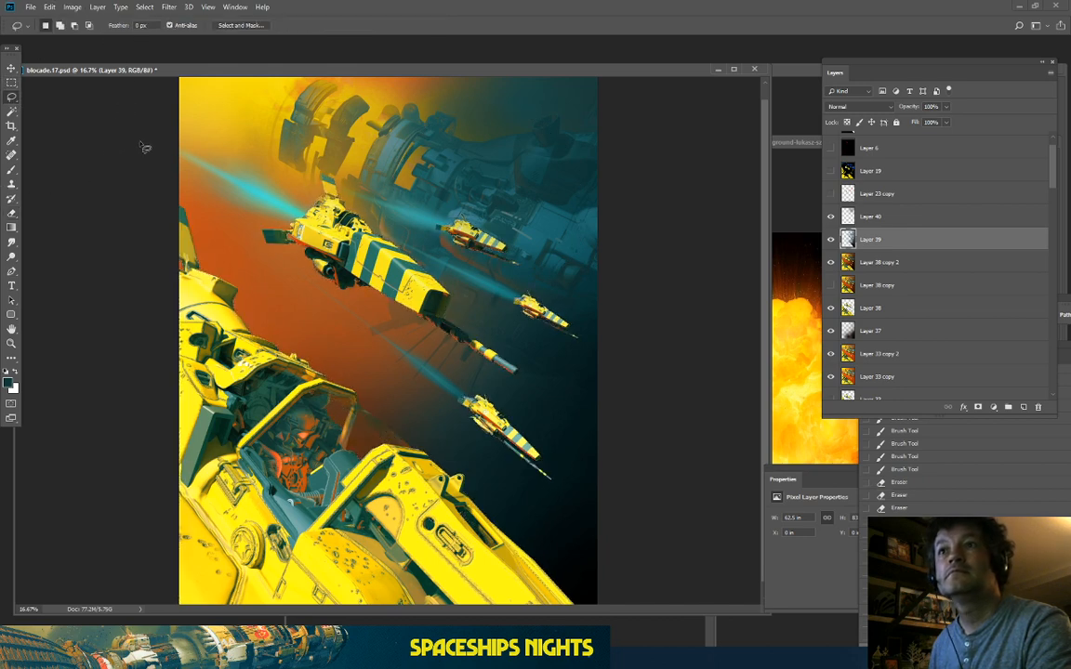
key(ctrl+plus)
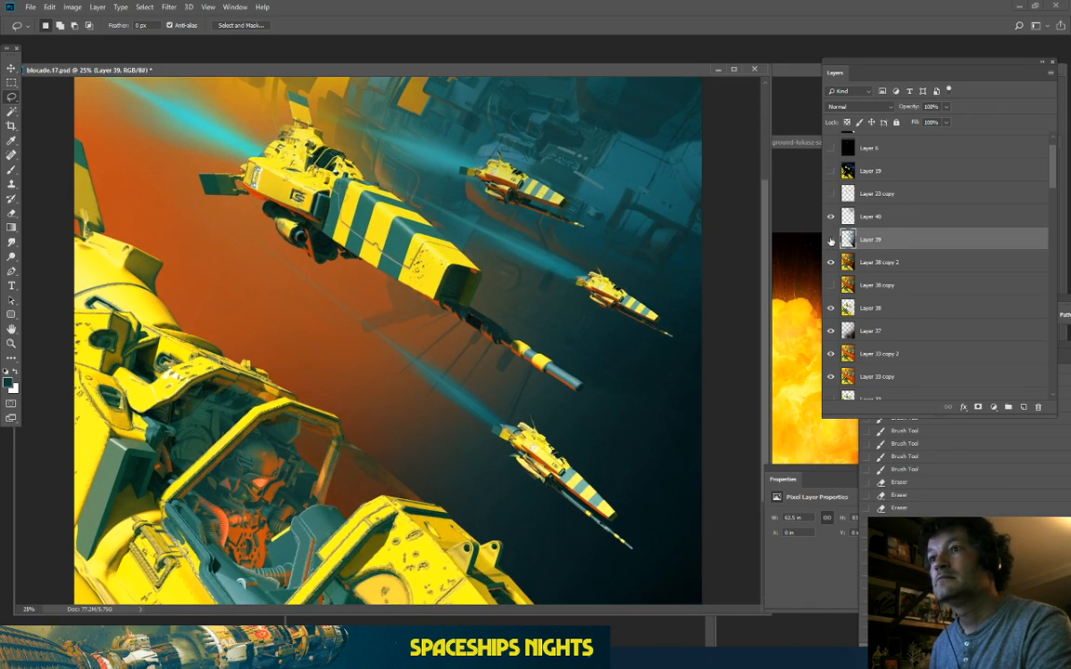
Step: Toggle Layer 39 to compare the brighter ships against the tinted version
click(830, 241)
click(830, 241)
click(830, 241)
click(830, 241)
key(ctrl+minus)
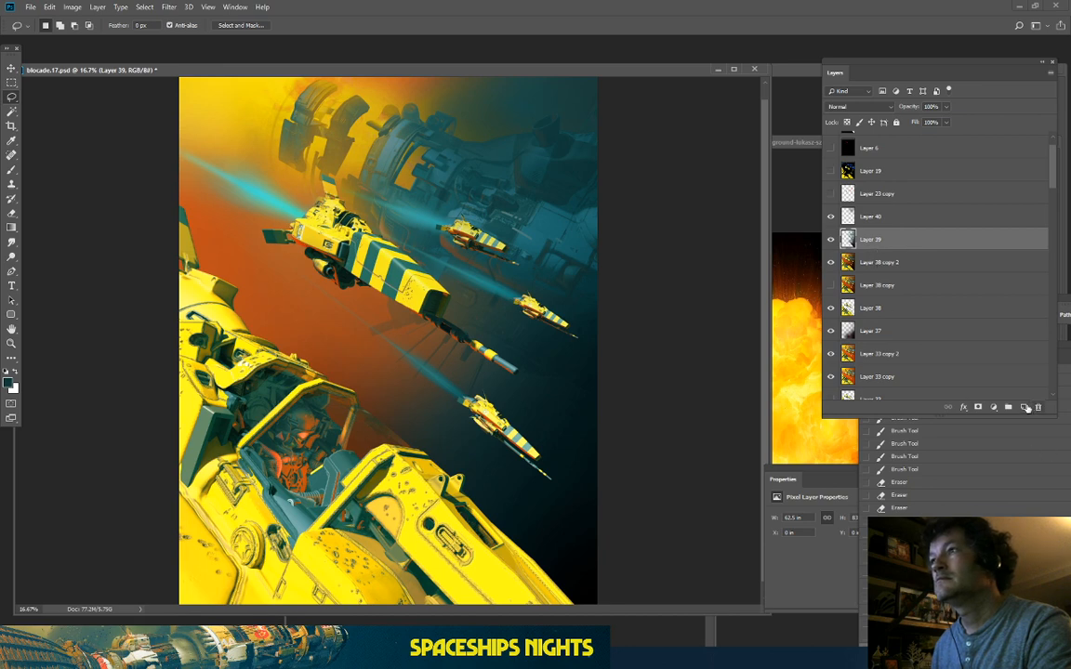
Step: Add Layer 41 above Layer 39 and dab teal haze over the orange middle with a large soft brush
click(1025, 407)
click(11, 169)
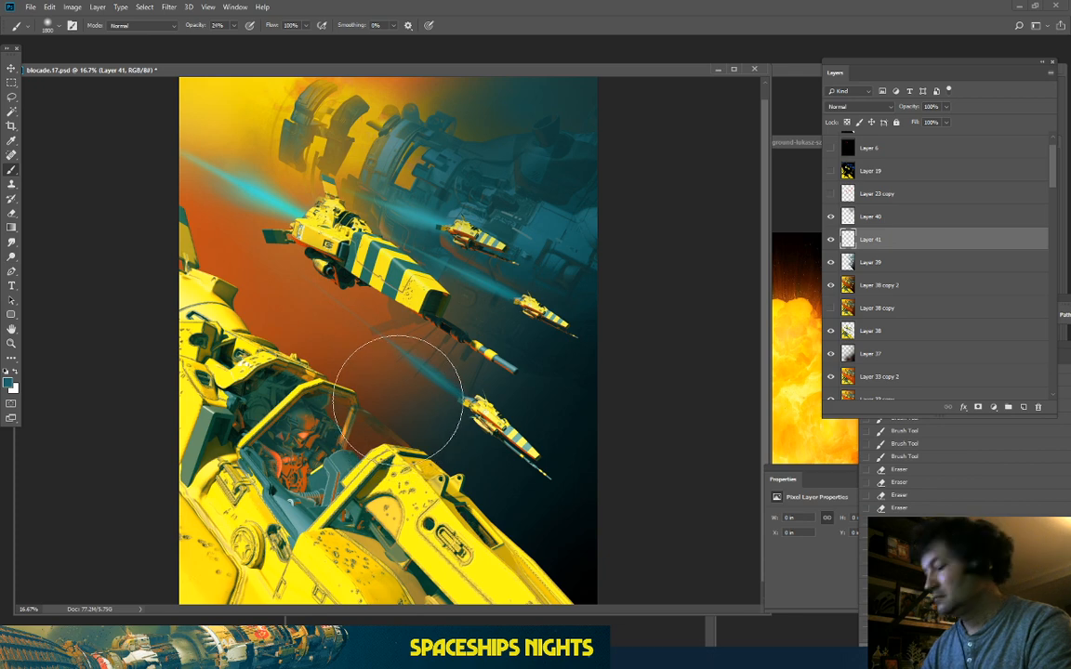
key(bracketright)
key(bracketright)
key(bracketright)
key(bracketright)
key(bracketright)
key(bracketright)
key(bracketright)
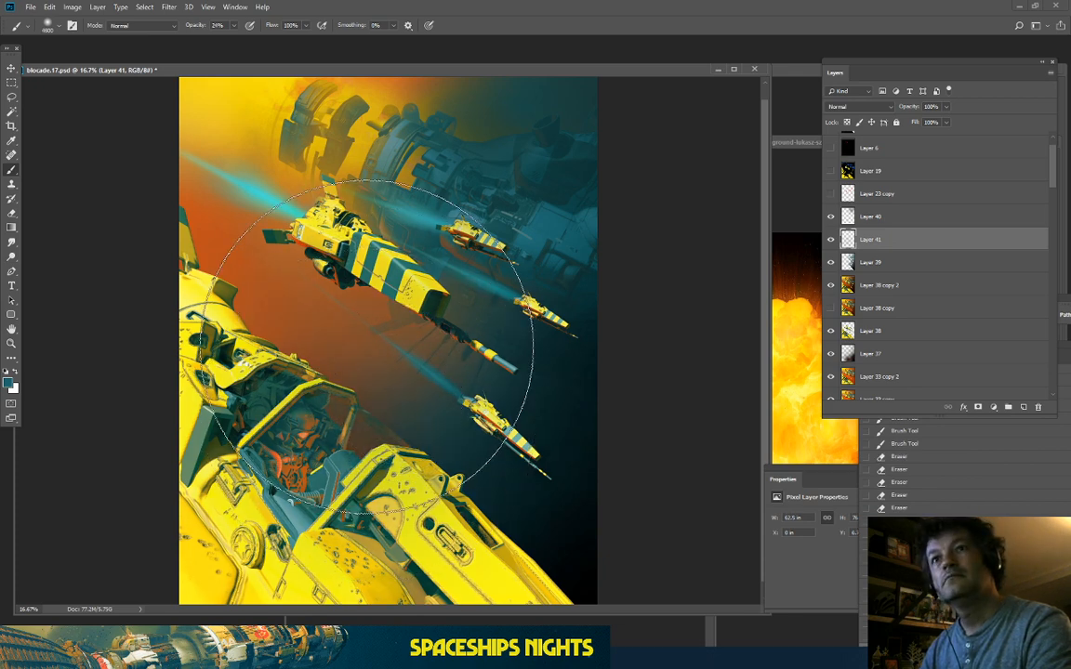
click(366, 347)
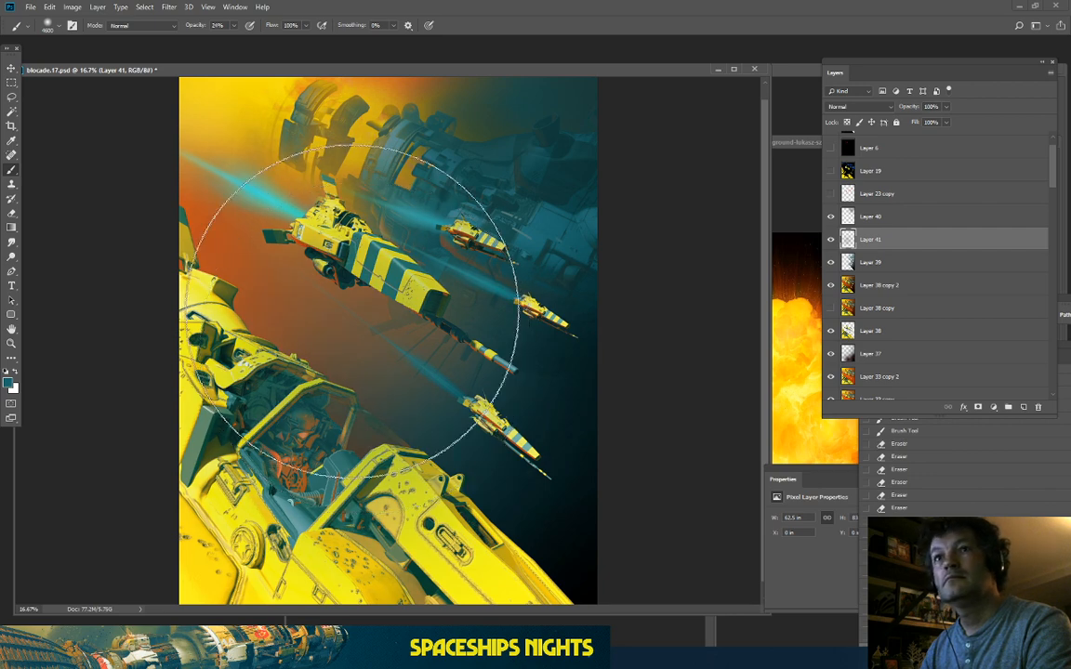
click(345, 365)
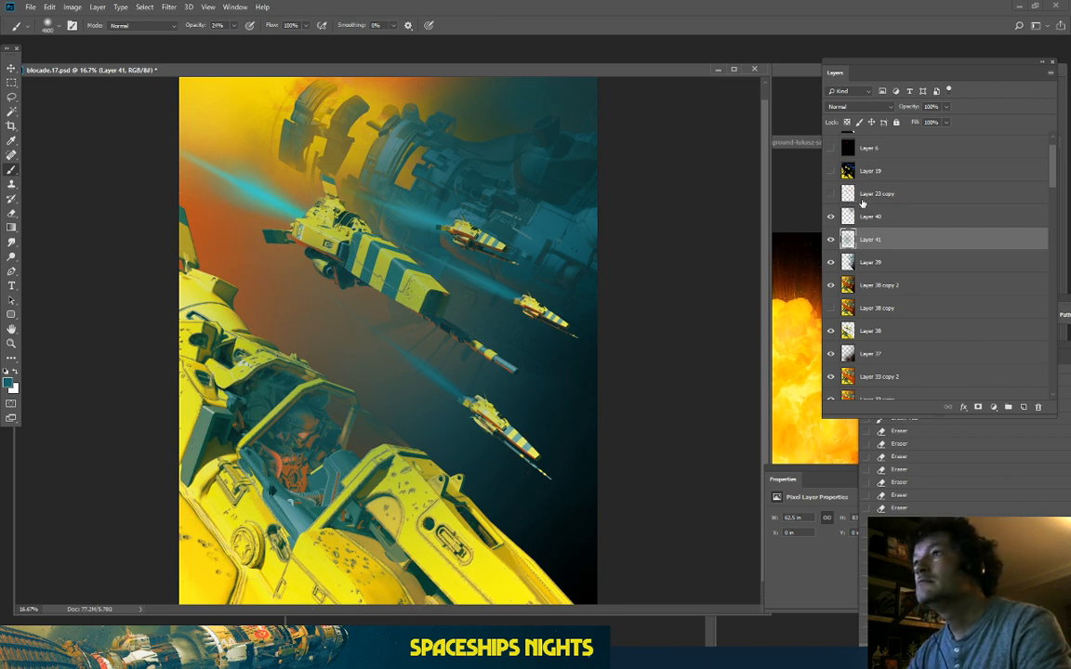
Step: Clear the new haze from inside the ships using Layer 38's outline selection, then deselect
ctrl+click(848, 332)
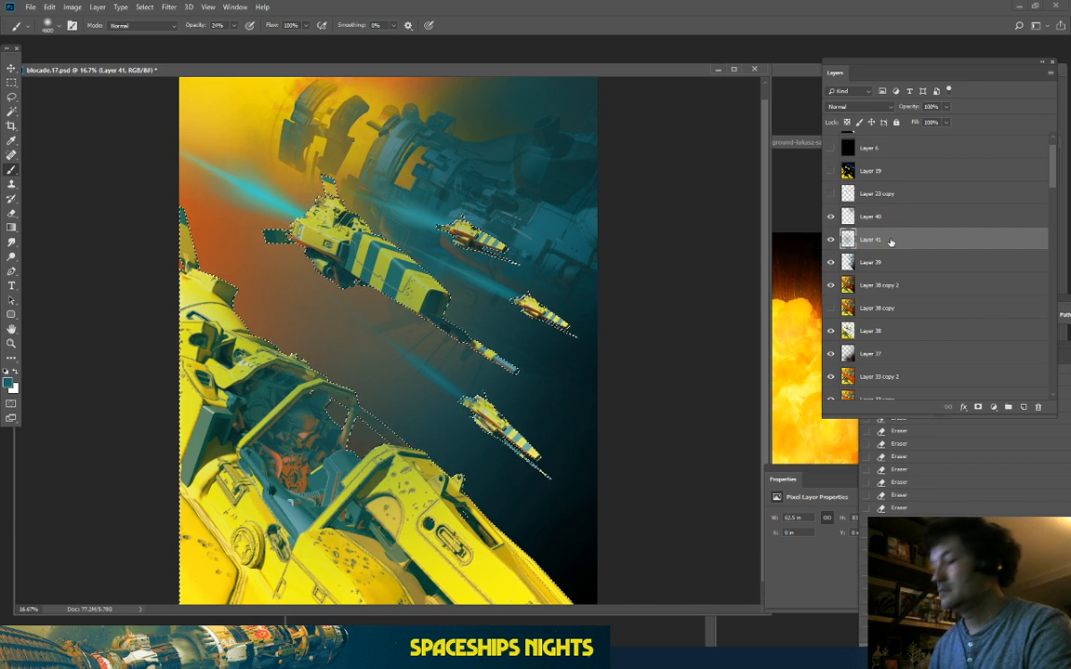
key(Delete)
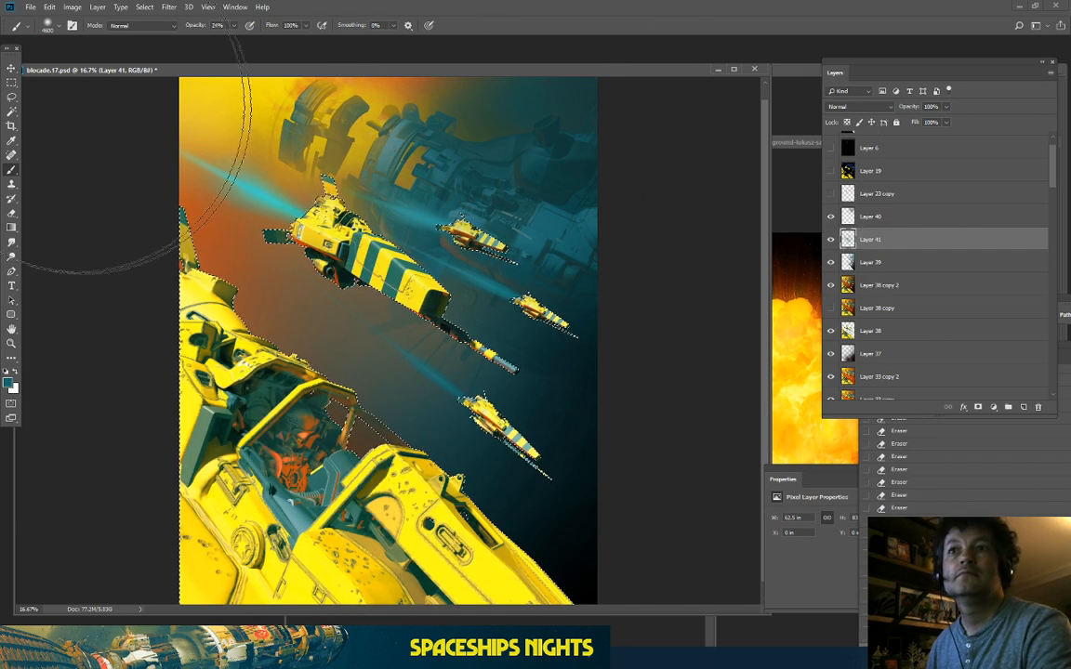
key(l)
key(ctrl+d)
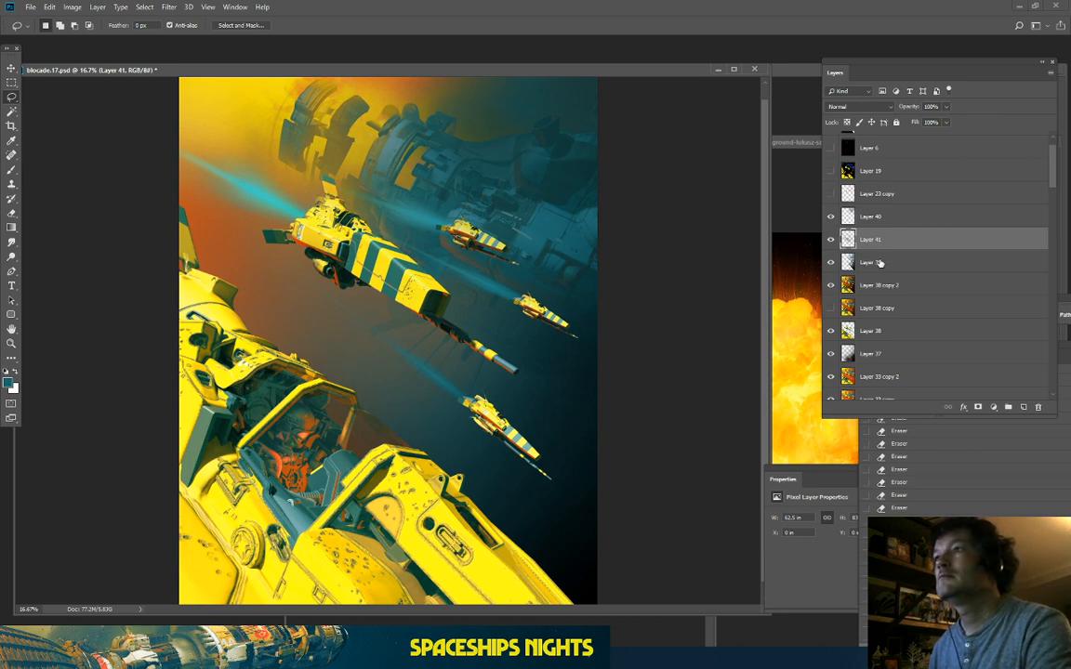
Step: Duplicate beam layers Layer 16 copy through copy 4 and move the copies up under Layer 39
scroll(895, 267, down, 3)
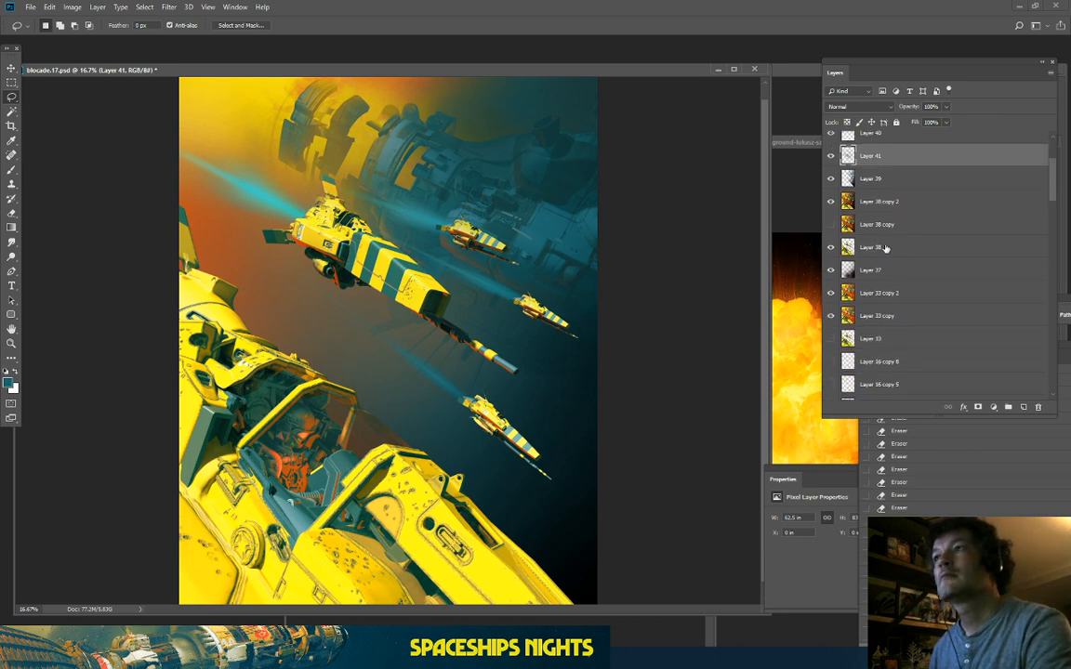
scroll(887, 251, down, 10)
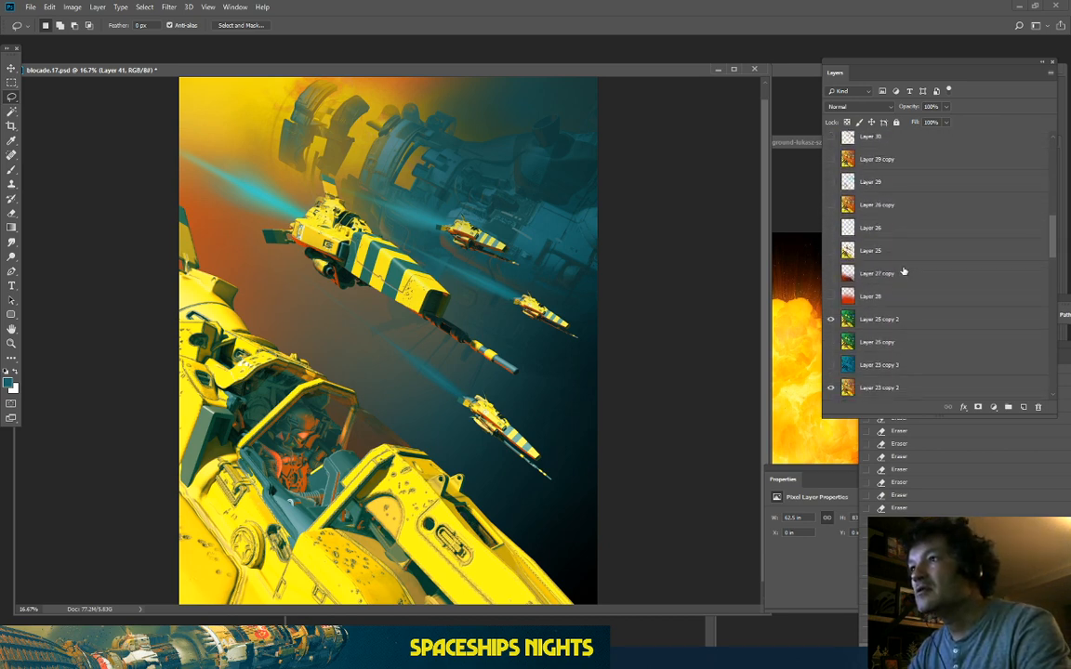
scroll(906, 270, down, 10)
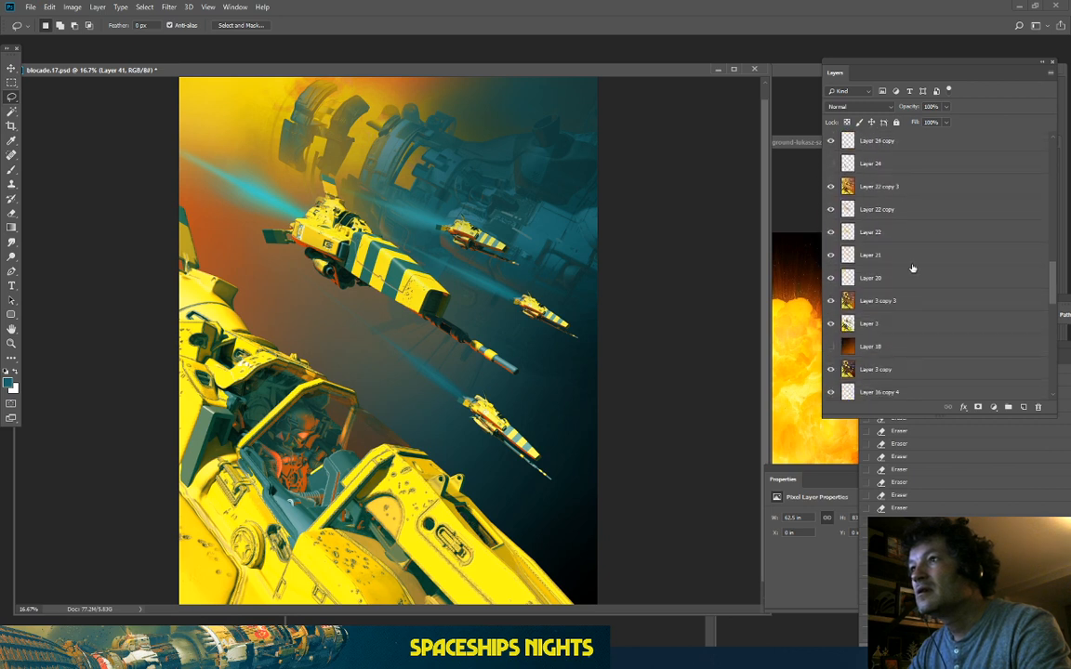
scroll(912, 268, down, 5)
click(890, 323)
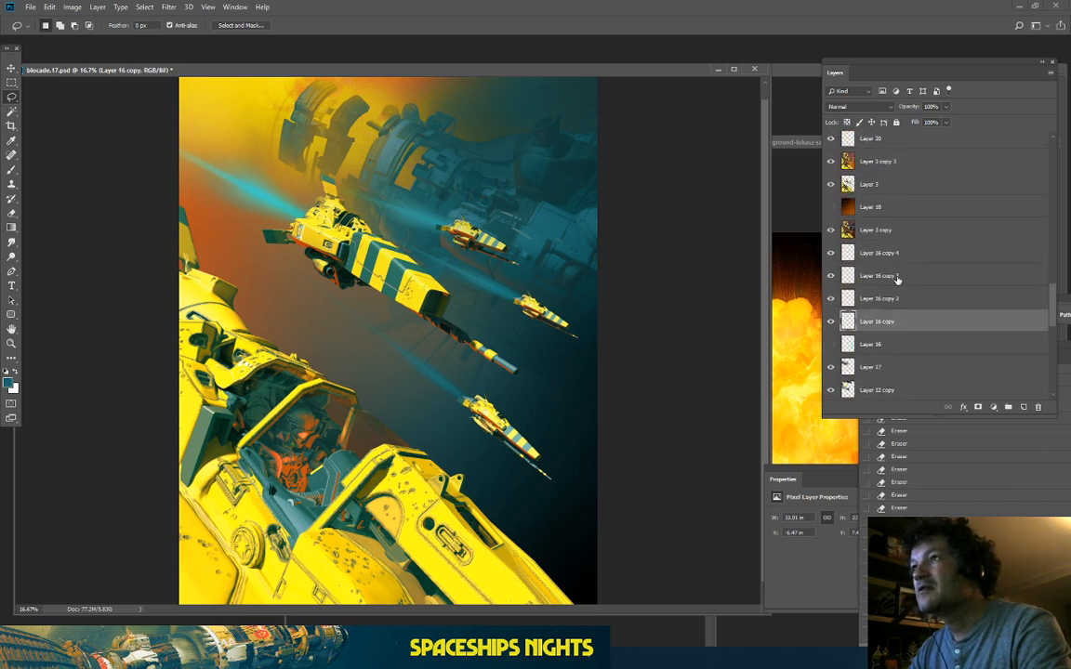
shift+click(887, 252)
drag(925, 332, 1023, 406)
drag(888, 315, 953, 306)
Step: Move Layer 38 up above Layers 39, 40 and 41
scroll(881, 310, down, 3)
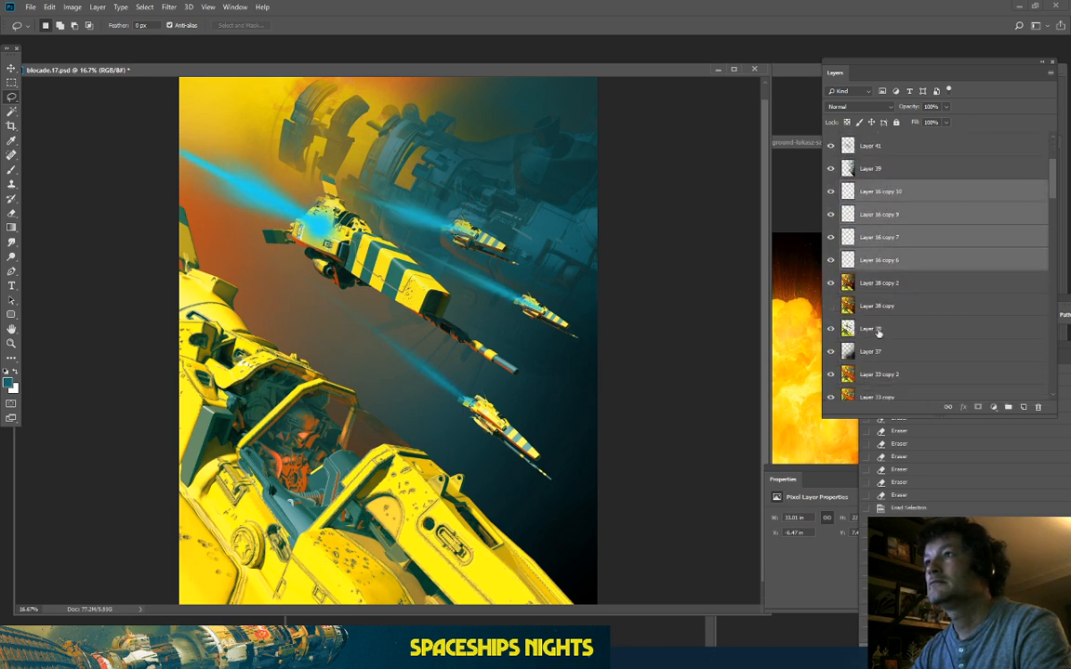
drag(876, 330, 910, 187)
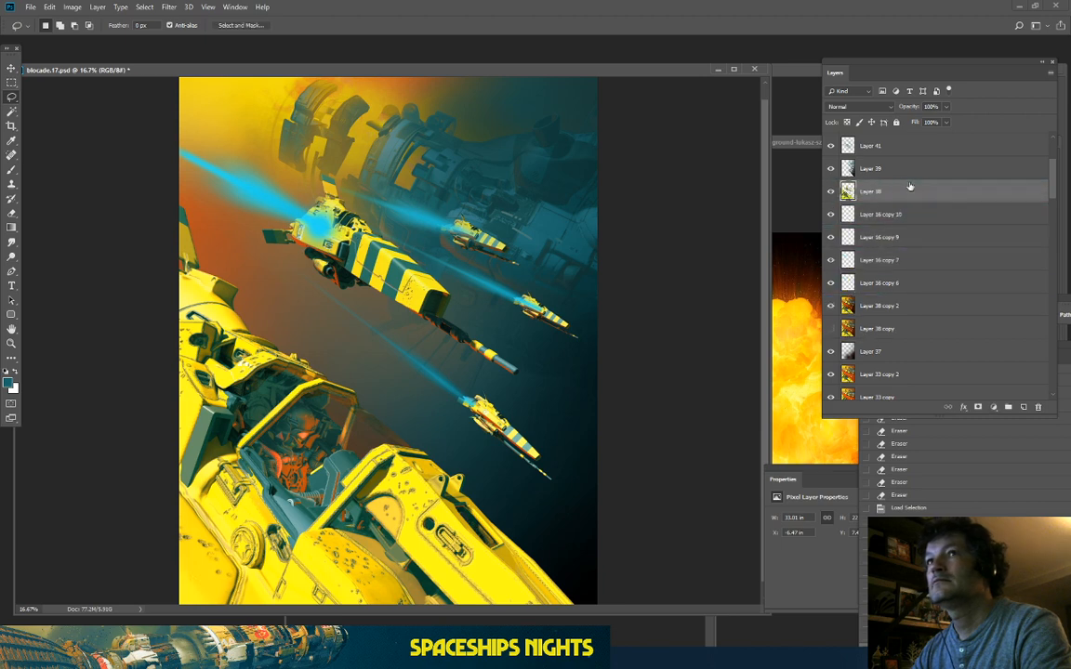
scroll(895, 196, up, 1)
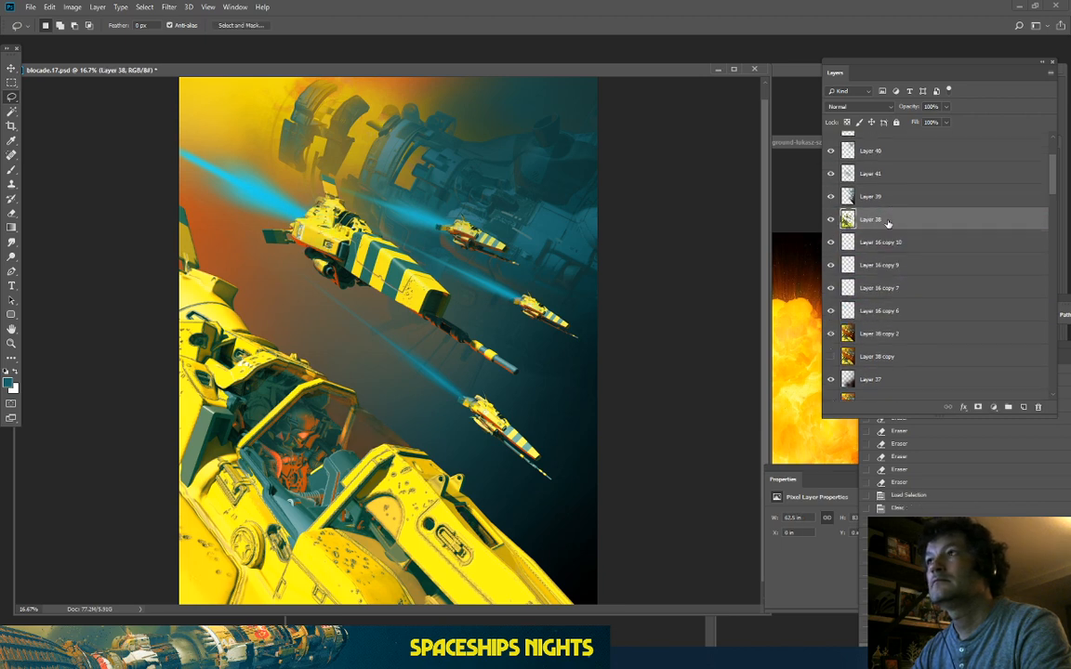
drag(888, 222, 888, 192)
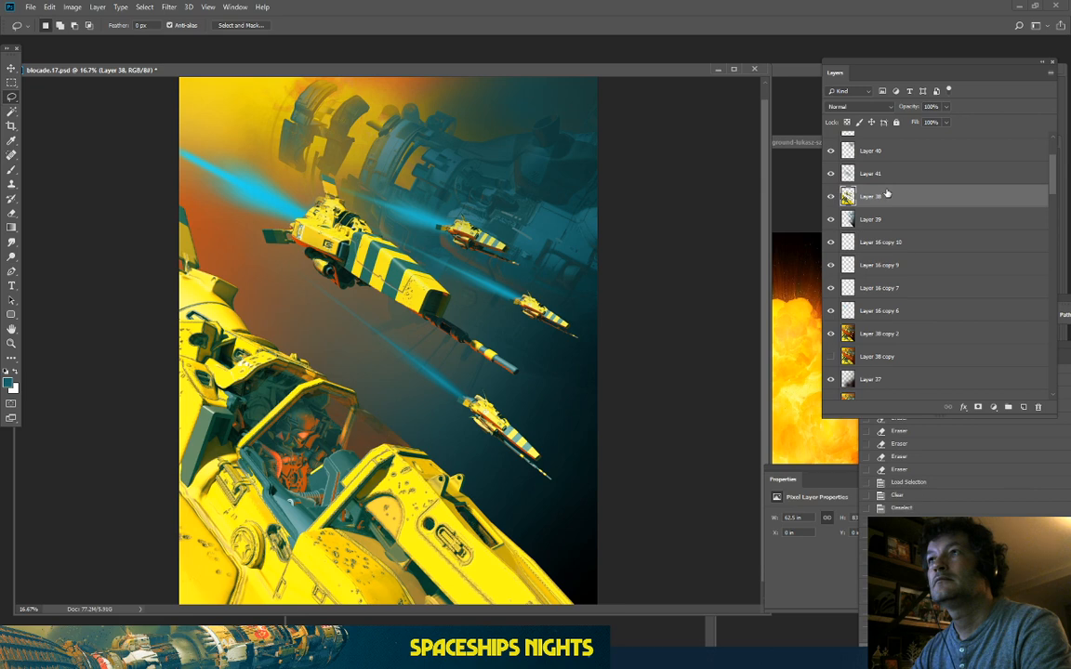
scroll(874, 195, up, 1)
click(830, 202)
click(830, 202)
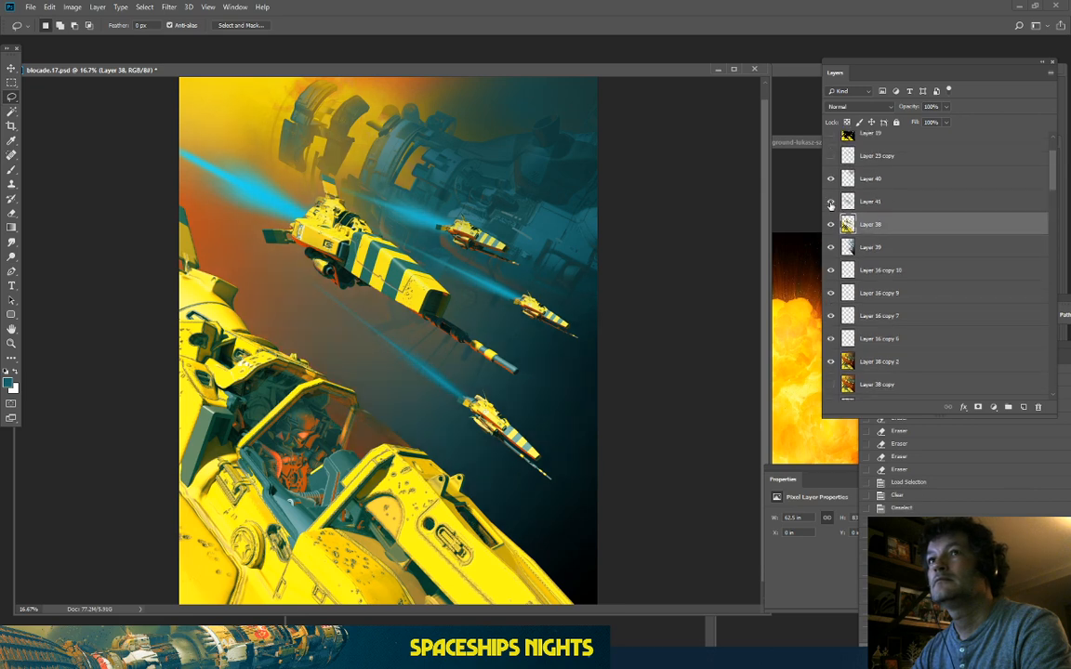
drag(872, 213, 898, 176)
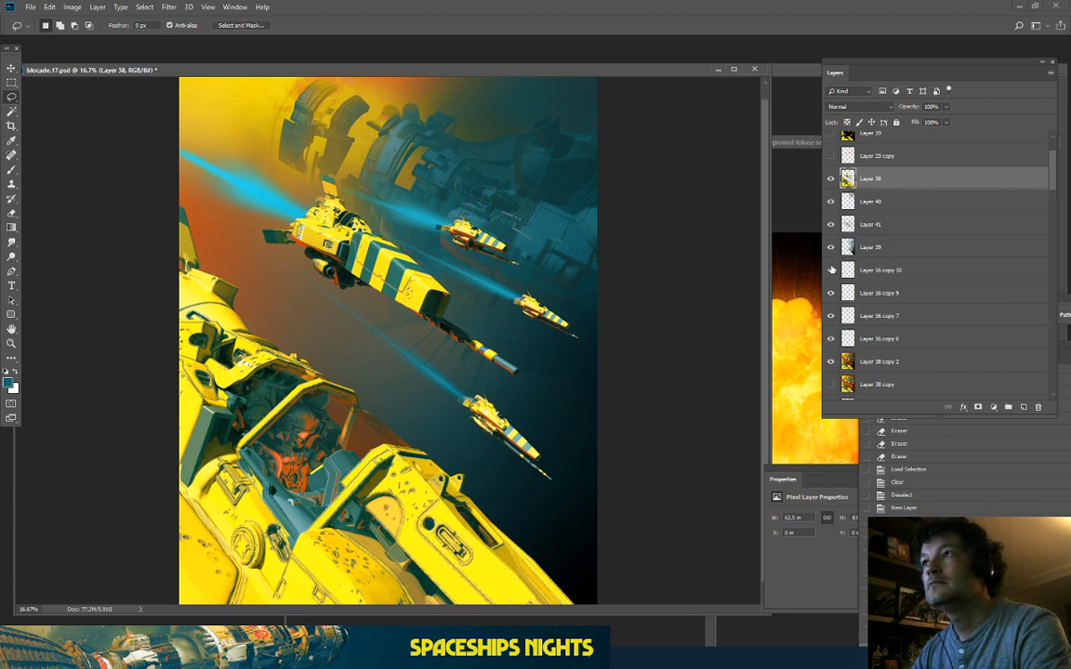
Step: Set Layer 16 copy 10, copy 9, copy 7 and copy 6 to Screen blend mode
click(871, 271)
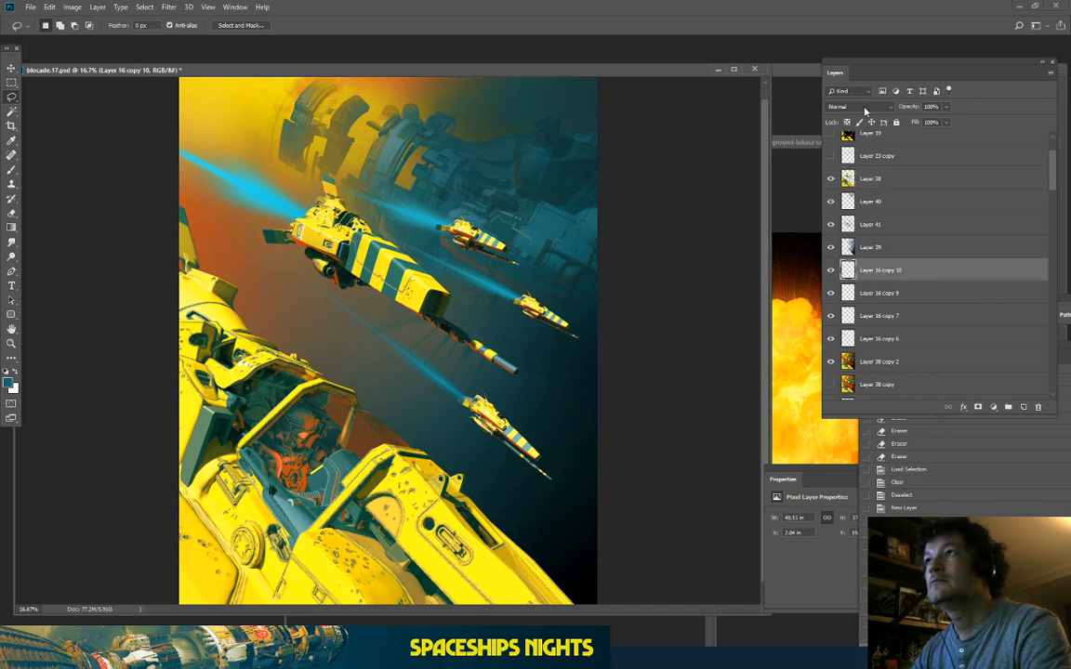
click(864, 108)
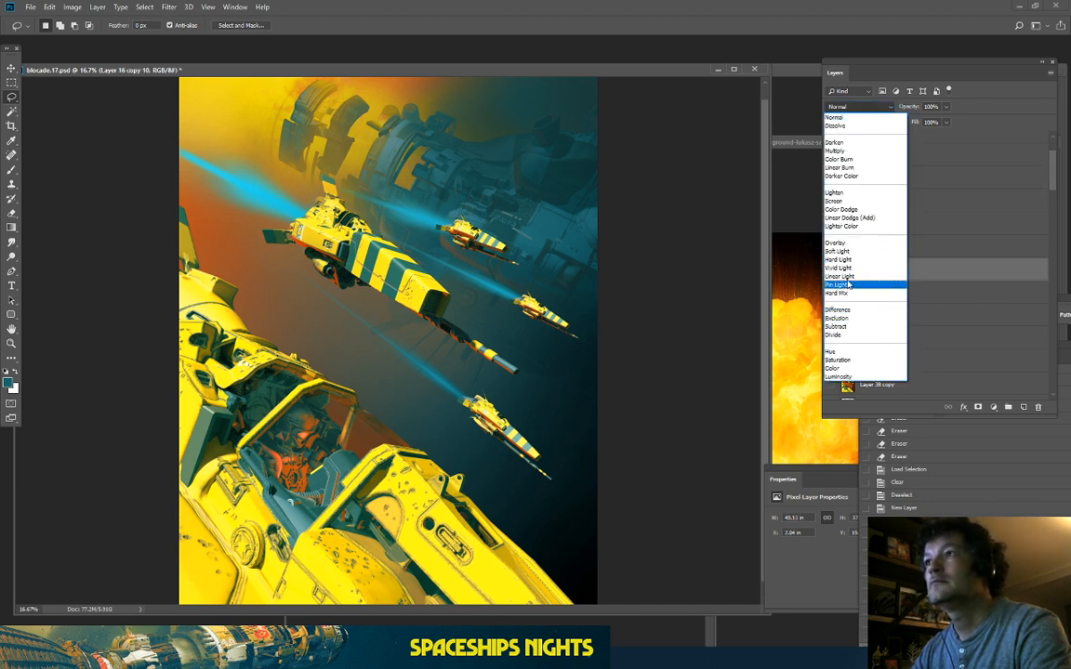
click(844, 200)
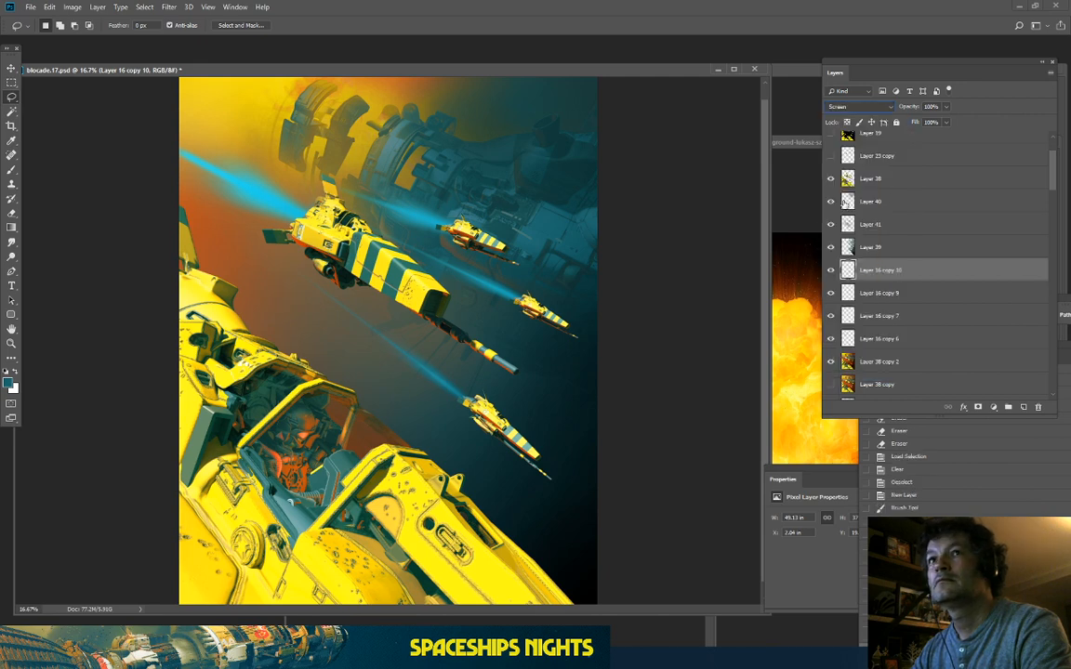
click(878, 292)
click(855, 107)
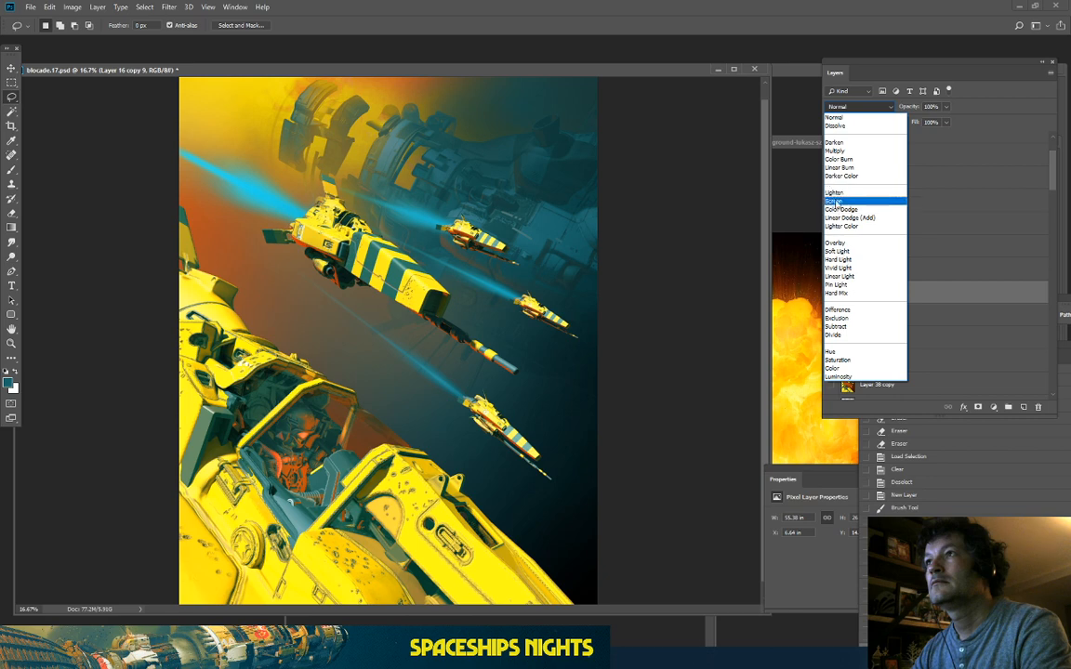
click(841, 201)
click(882, 318)
click(856, 107)
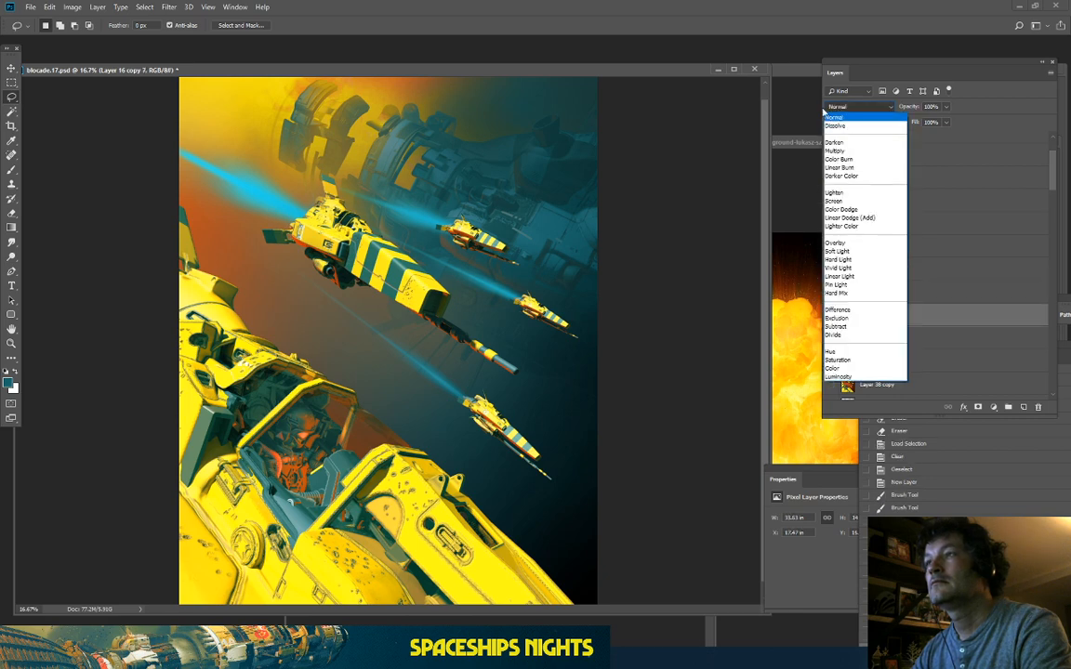
click(844, 201)
click(879, 337)
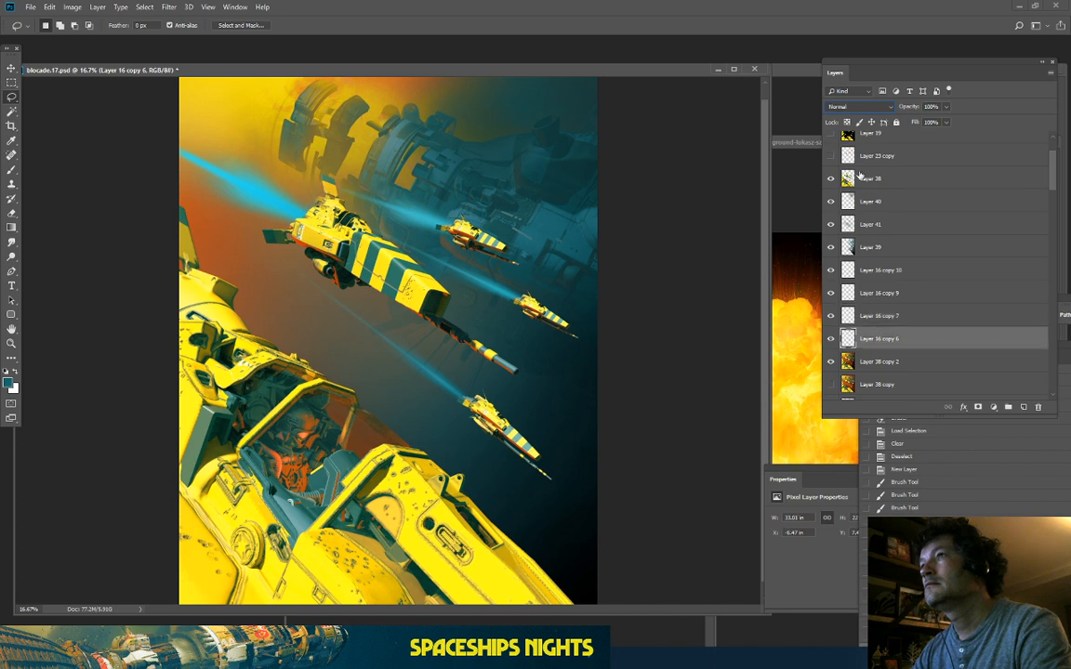
click(835, 108)
click(844, 199)
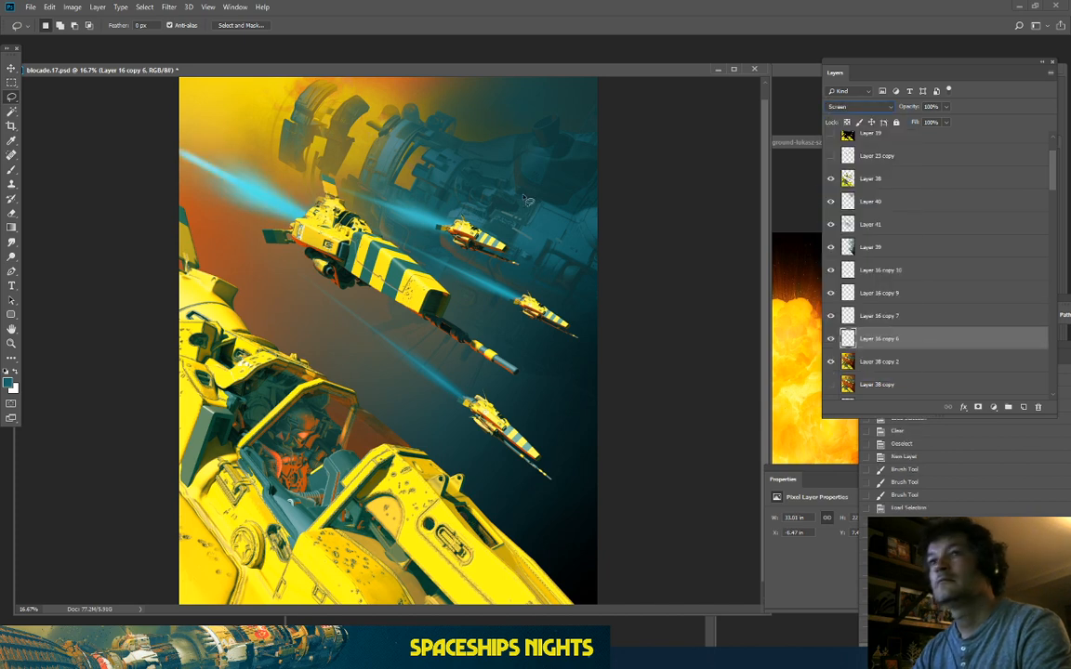
Step: Check the whole artwork and toggle Layer 41 to compare the glowing beams
key(ctrl+minus)
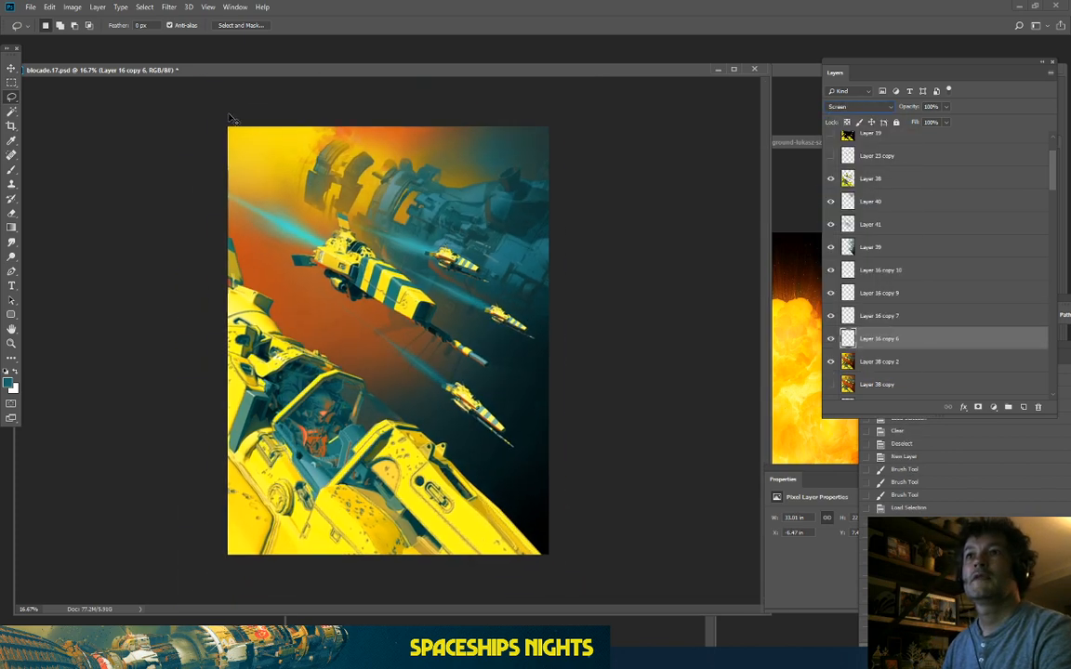
key(ctrl+minus)
key(ctrl+plus)
key(ctrl+plus)
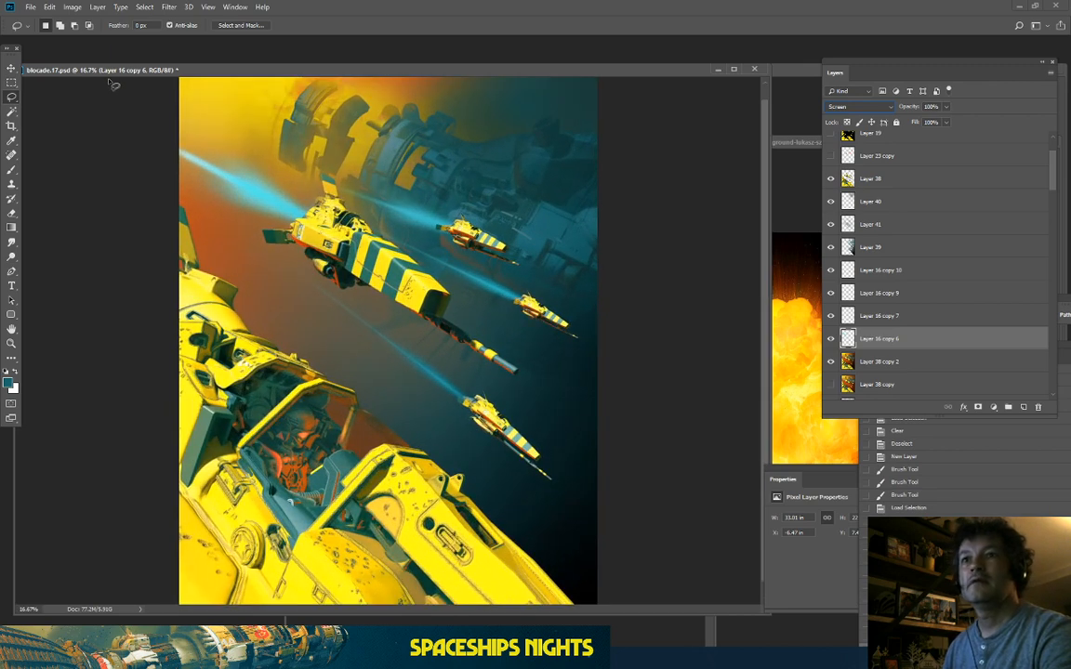
key(ctrl+plus)
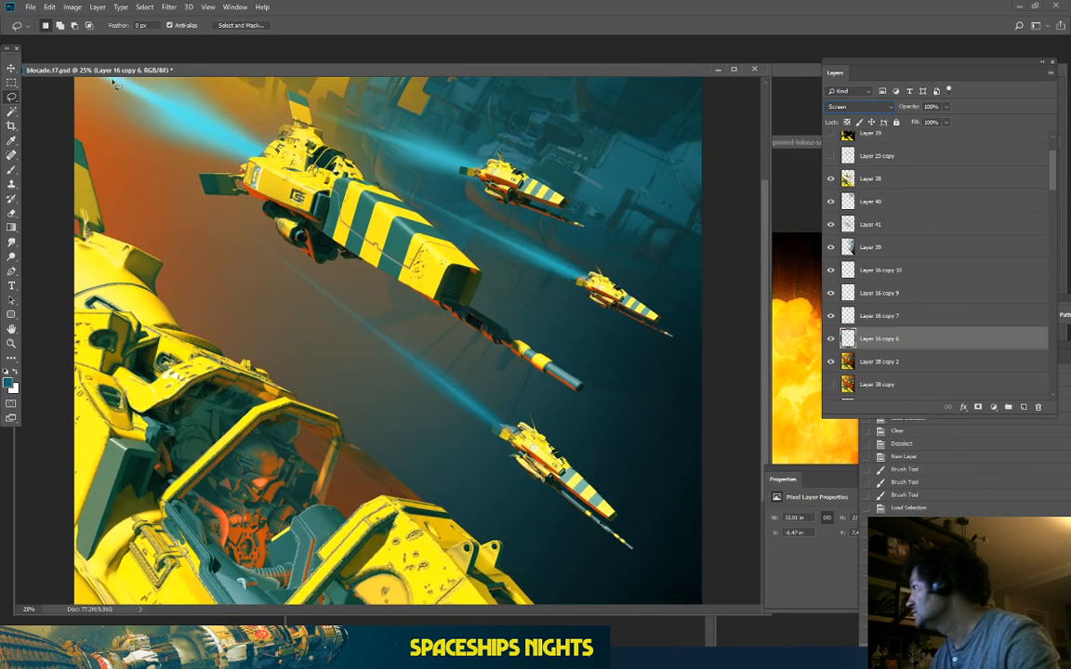
click(831, 224)
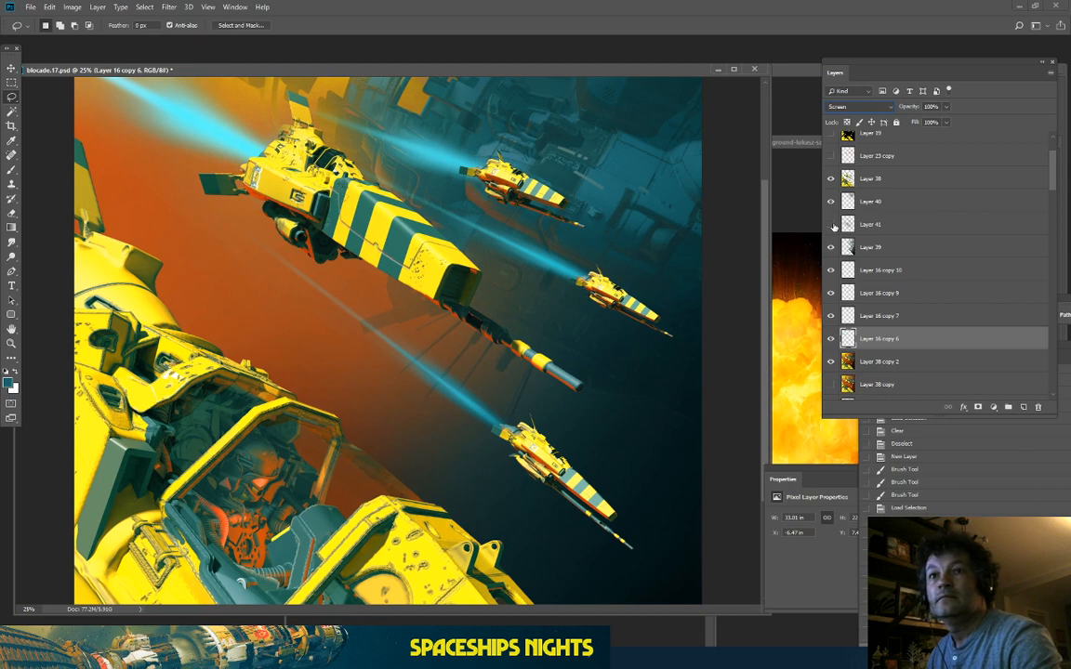
click(831, 224)
click(924, 233)
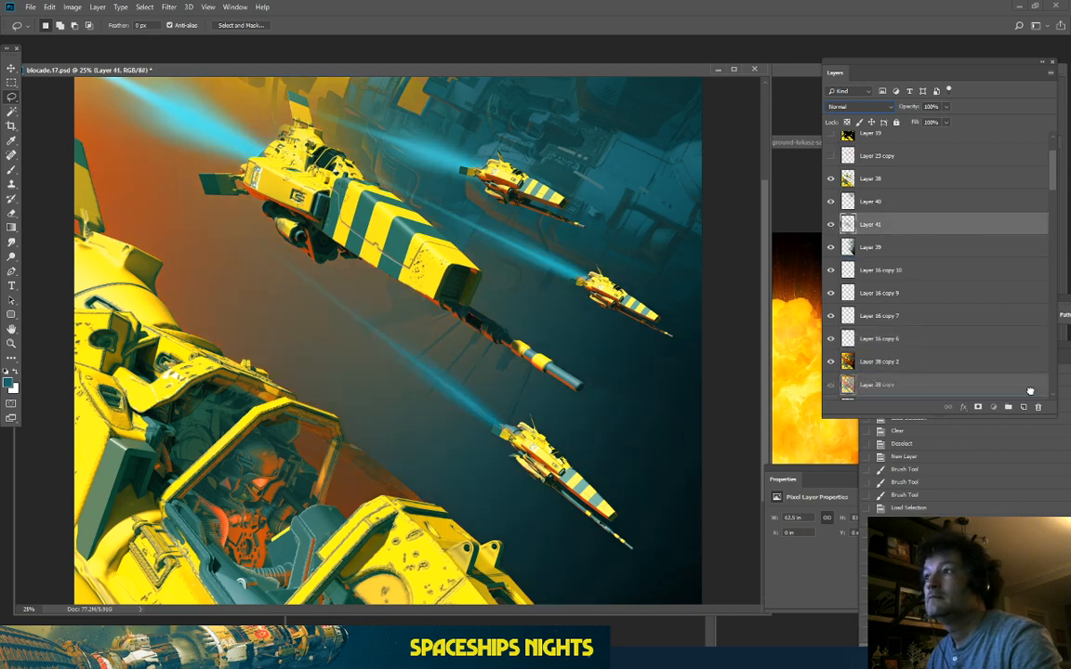
Step: Make a hidden backup copy of Layer 41 and return to Layer 41 for erasing
key(ctrl+j)
click(831, 225)
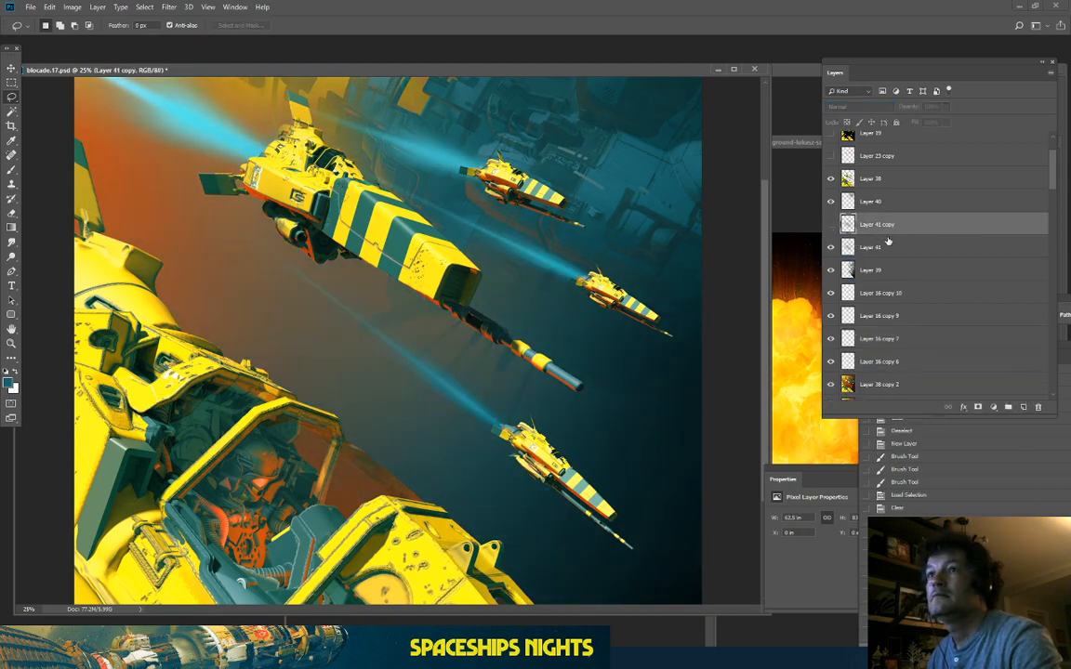
click(11, 212)
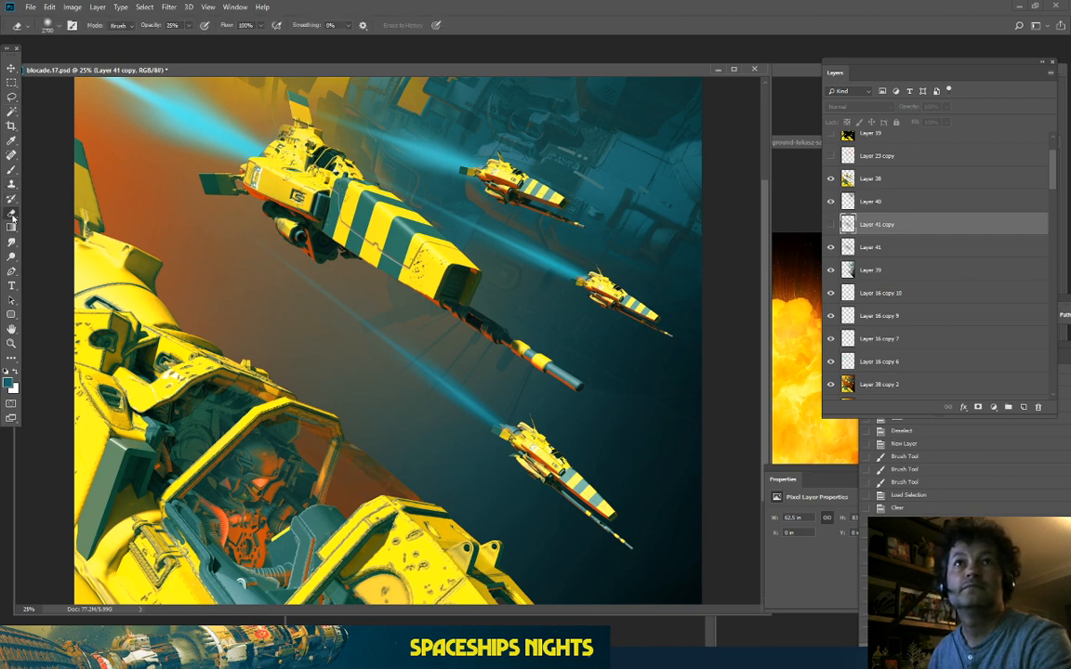
click(891, 248)
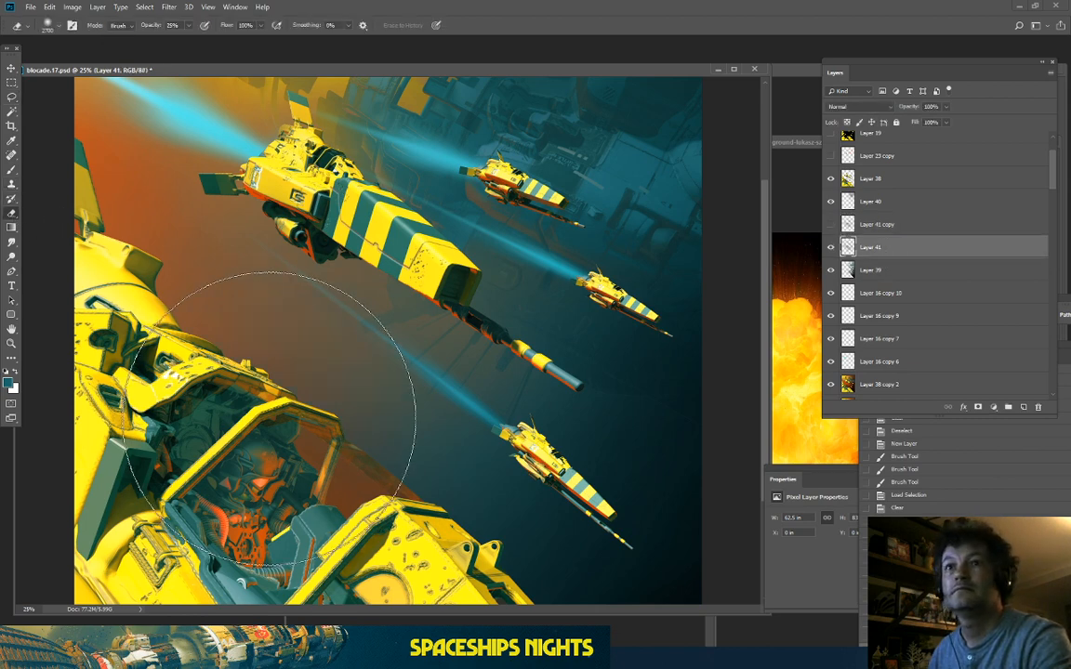
Step: Erase part of Layer 41's haze on the left with a 25% eraser, letting orange show through
drag(270, 418, 239, 381)
mouse_move(279, 460)
mouse_down()
mouse_move(192, 328)
mouse_move(192, 348)
mouse_move(184, 231)
mouse_move(213, 225)
mouse_move(401, 309)
mouse_move(333, 267)
mouse_up()
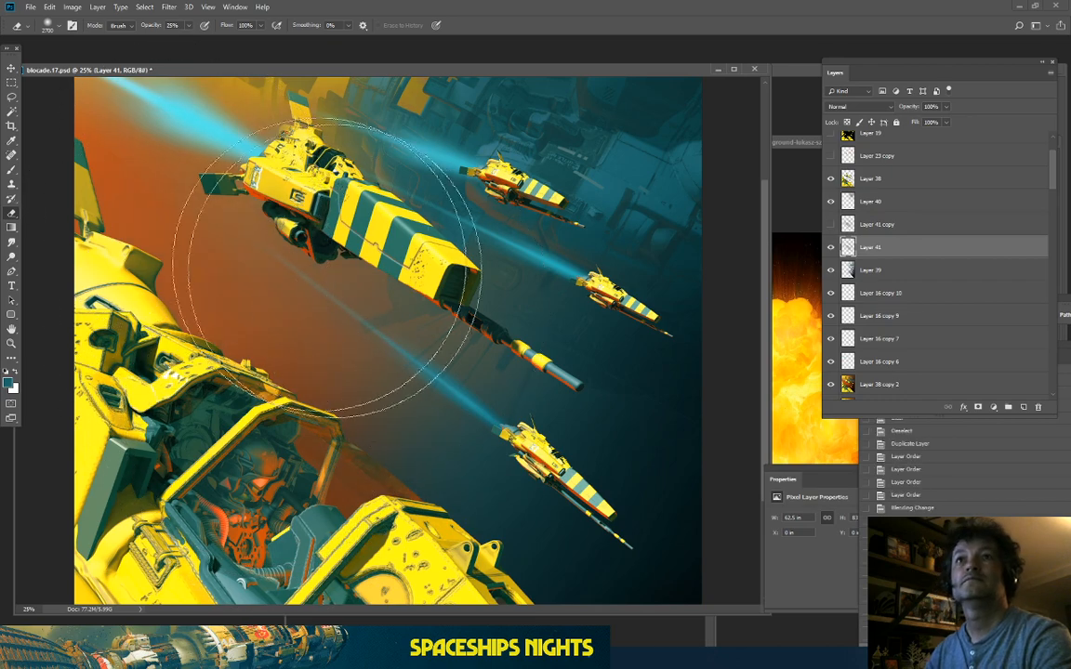
key(space)
drag(222, 205, 289, 426)
mouse_move(186, 382)
mouse_down()
mouse_move(166, 312)
mouse_move(104, 242)
mouse_up()
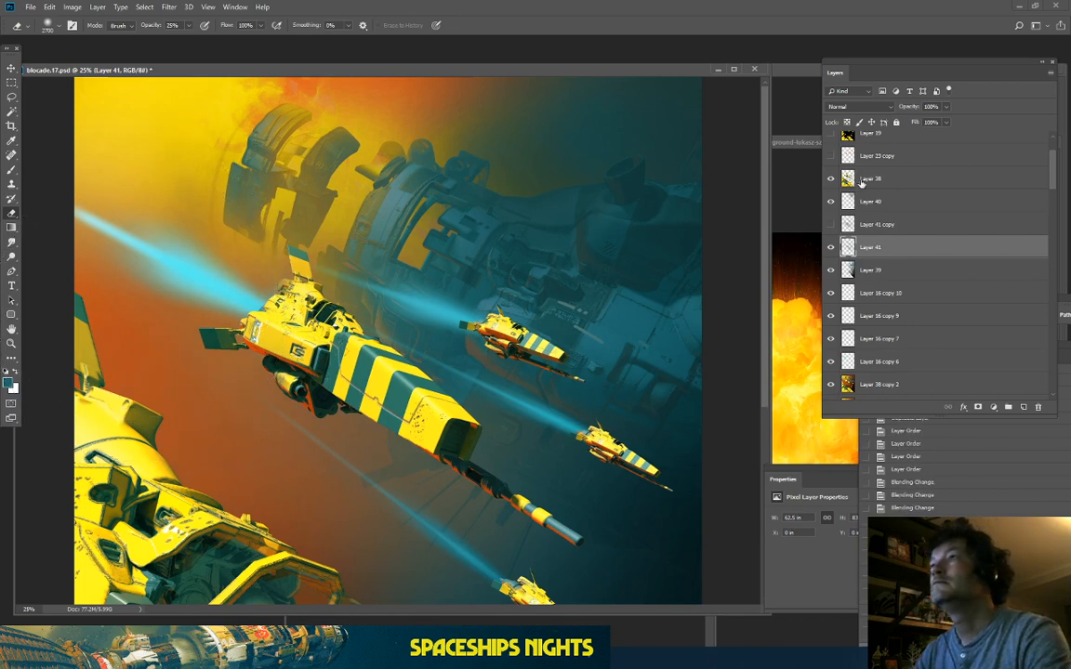
scroll(913, 212, down, 2)
scroll(914, 212, up, 1)
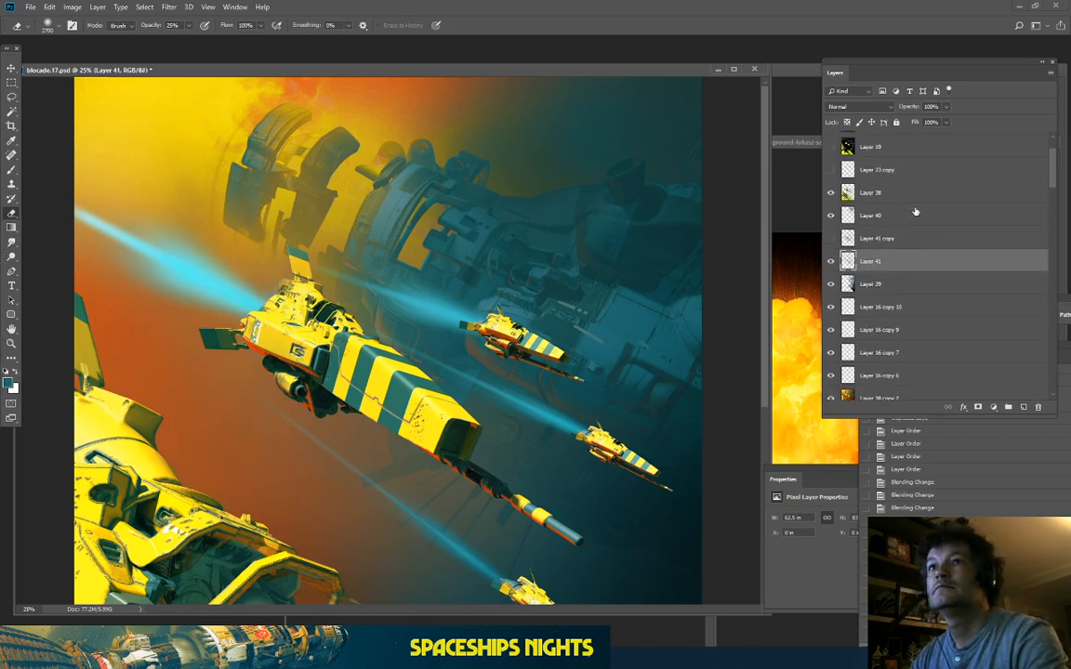
scroll(914, 212, up, 1)
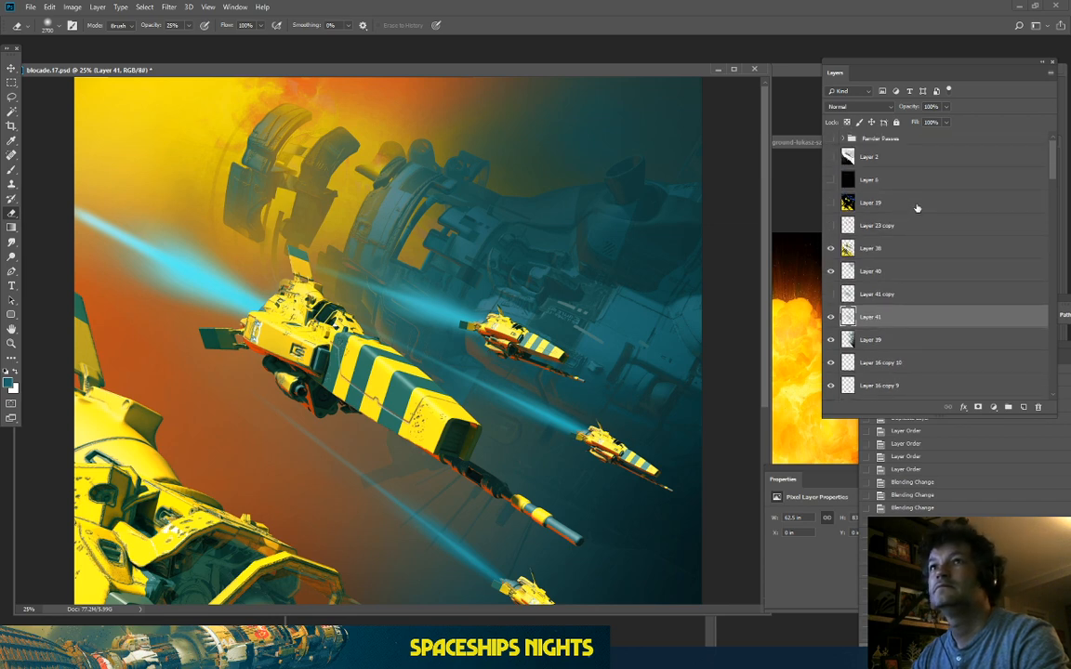
Step: Toggle Layer 39 repeatedly to compare the colouring, ending with it visible
click(831, 340)
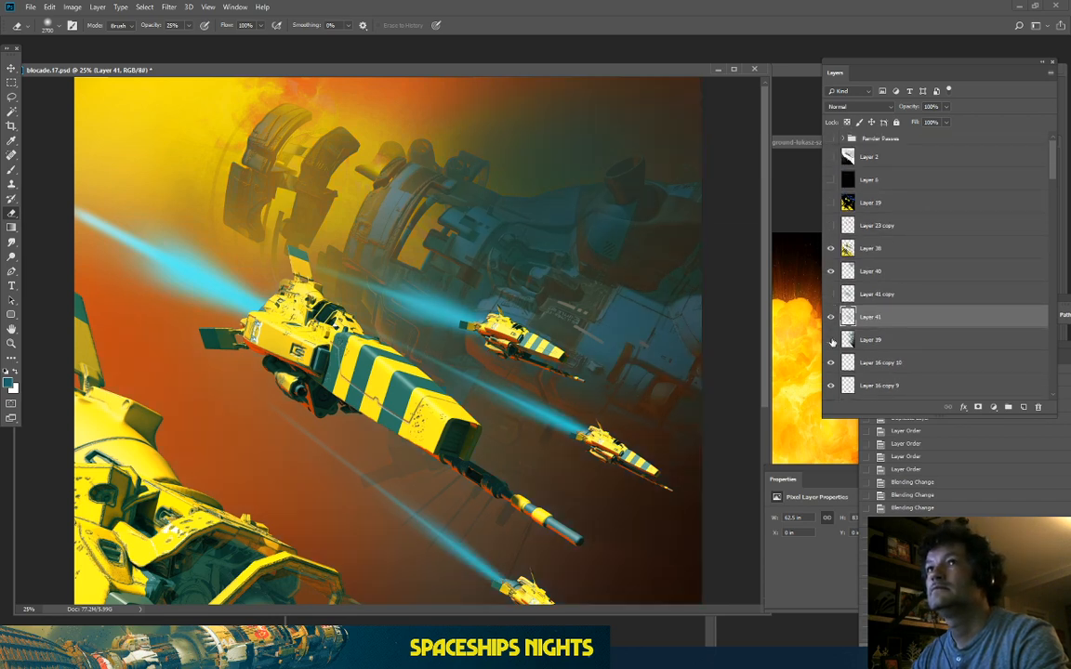
click(831, 340)
click(831, 340)
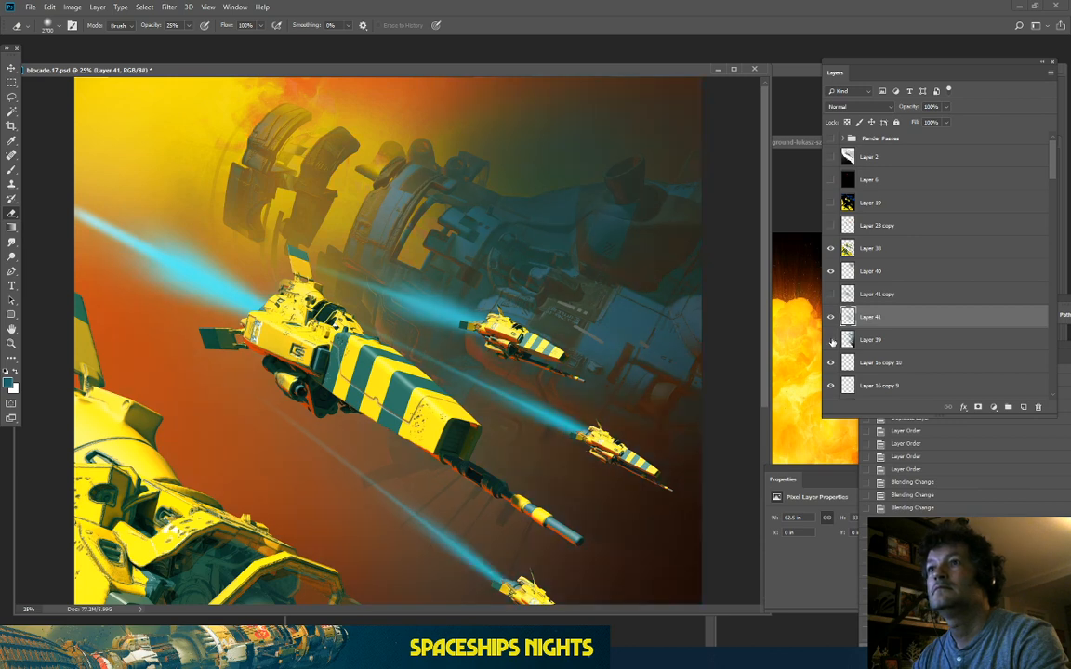
click(831, 340)
click(832, 341)
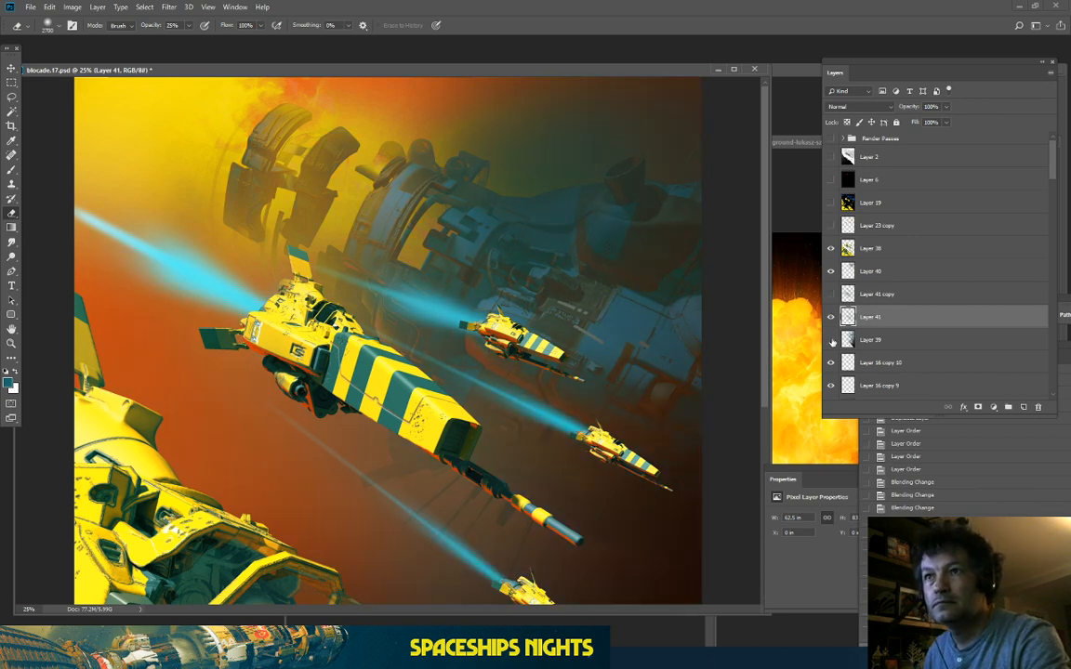
click(832, 342)
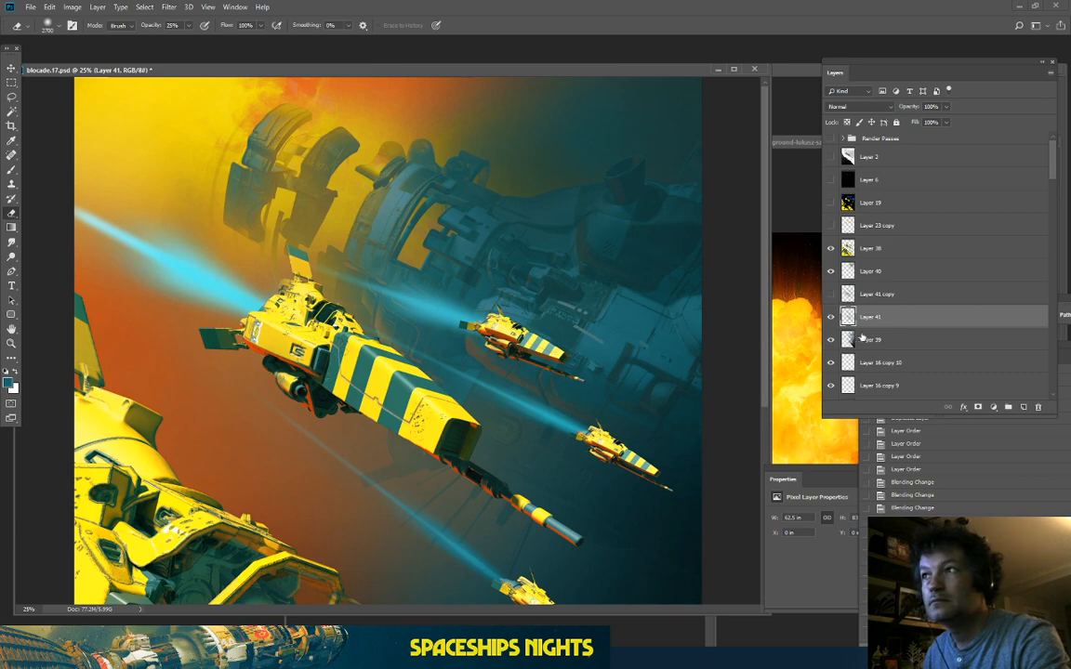
Step: Select Layers 38, 40, 39, Layer 16 copies 10, 9, 7, 6 and Layer 38 copy 2
ctrl+click(874, 248)
ctrl+click(879, 271)
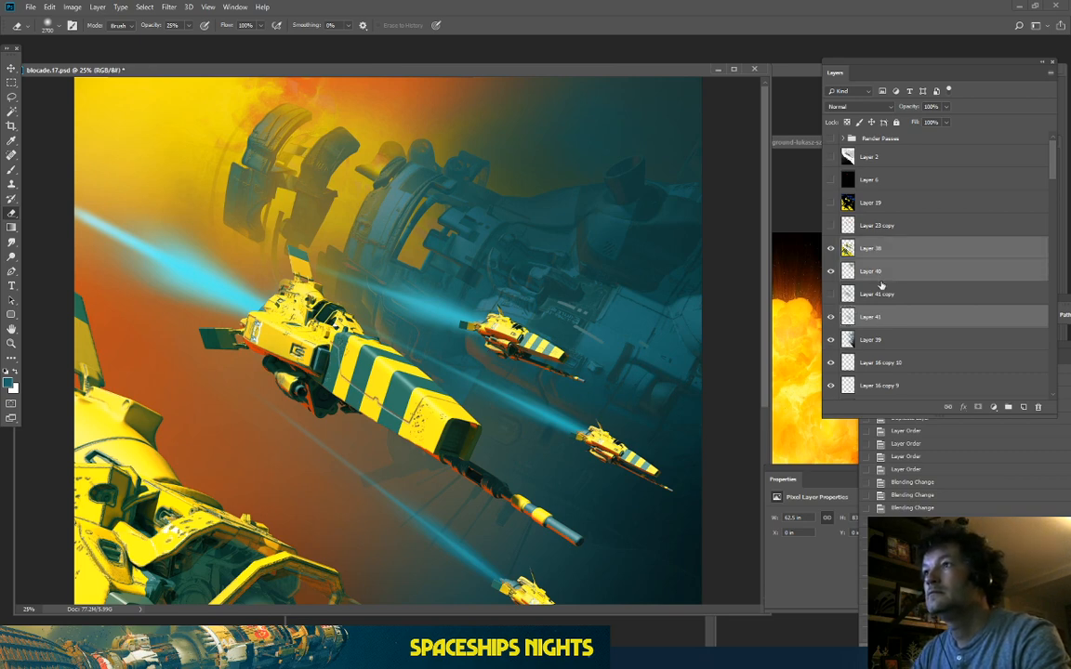
scroll(884, 285, down, 3)
ctrl+click(881, 271)
ctrl+click(884, 293)
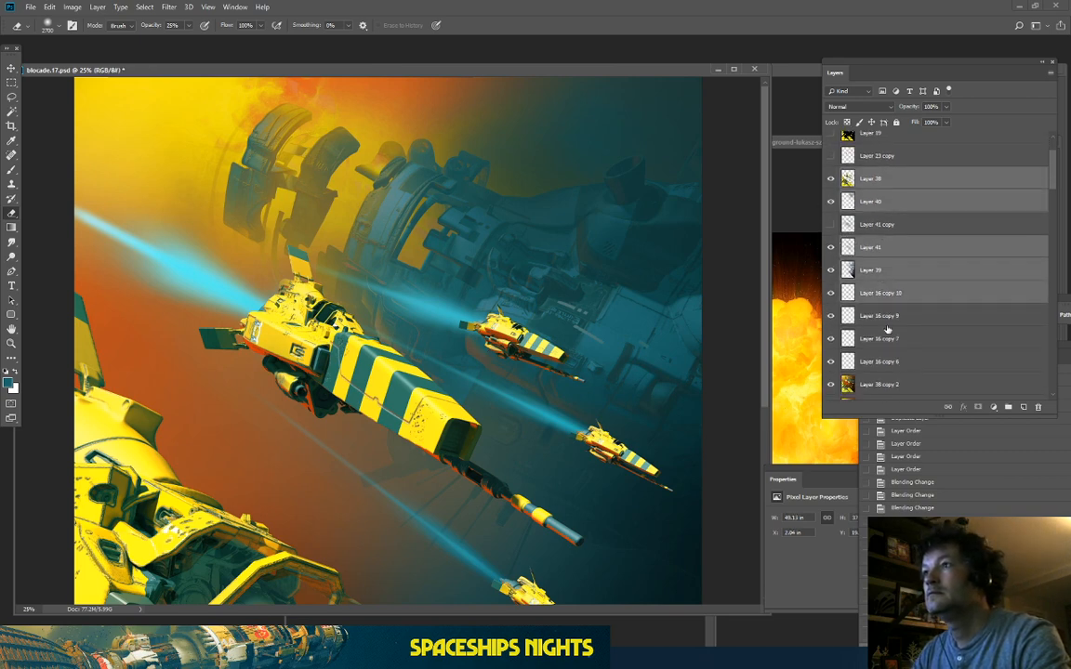
ctrl+click(889, 316)
ctrl+click(893, 338)
ctrl+click(894, 362)
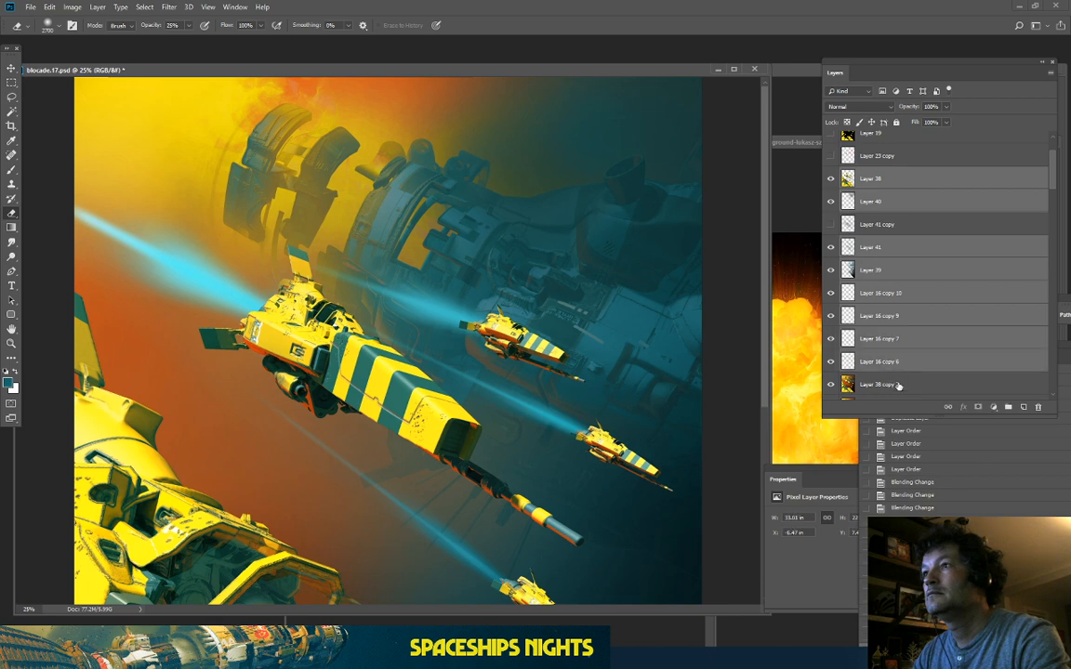
ctrl+click(896, 383)
Step: Duplicate the selected layers and merge the copies into Layer 38 copy 4
drag(920, 386, 1022, 407)
right_click(936, 367)
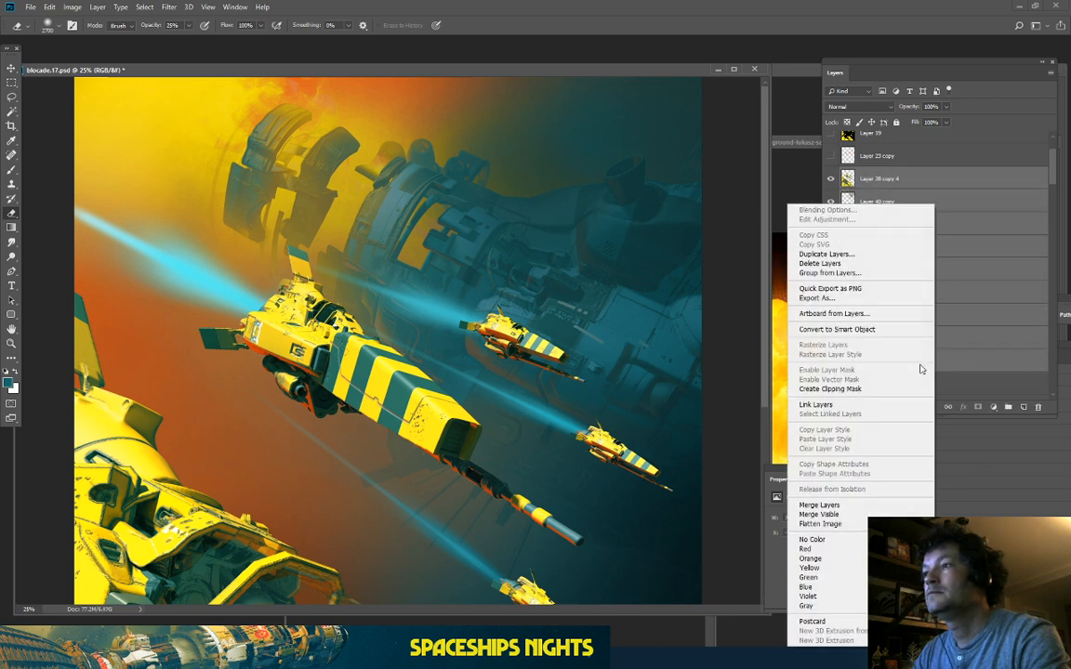
click(818, 504)
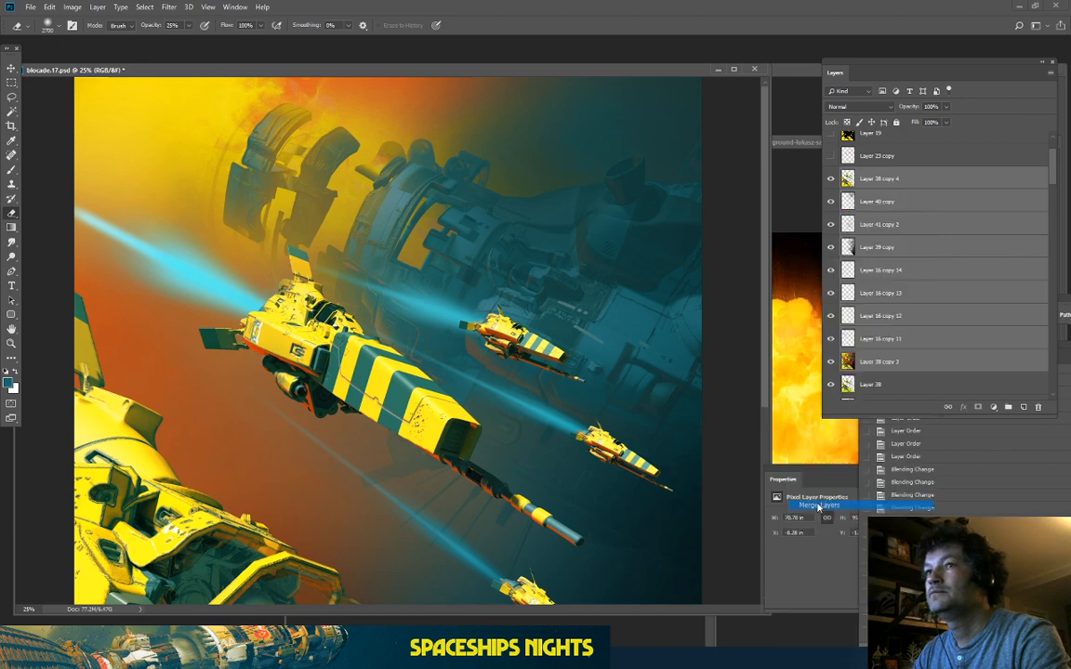
click(30, 7)
Step: Save the artwork as blocade.17.psb in Large Document Format (PSB)
click(58, 119)
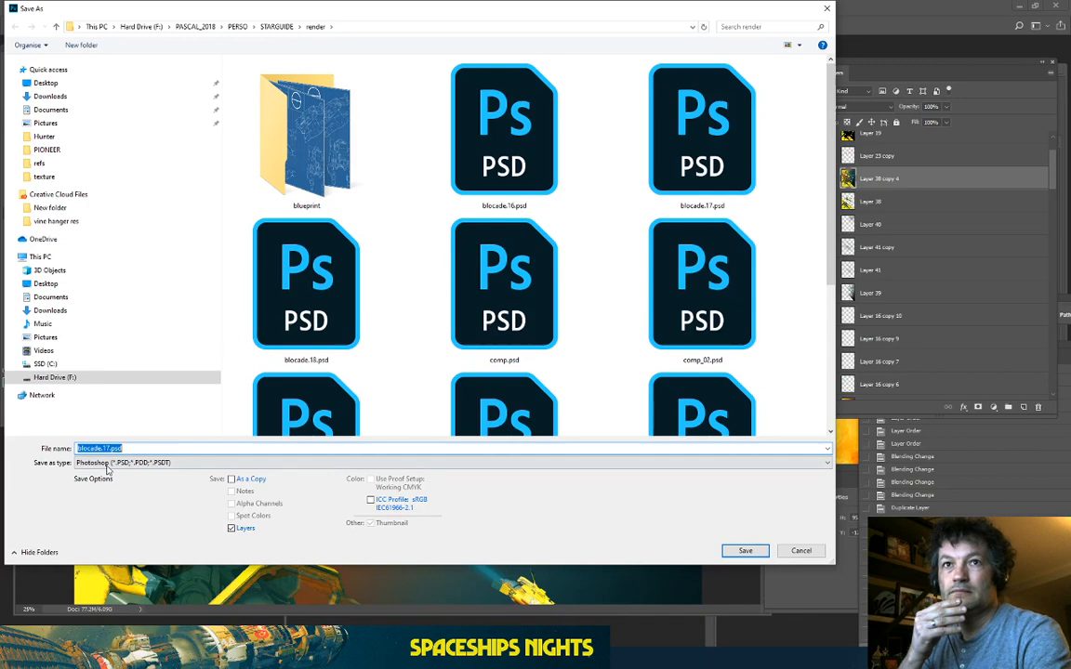
click(107, 462)
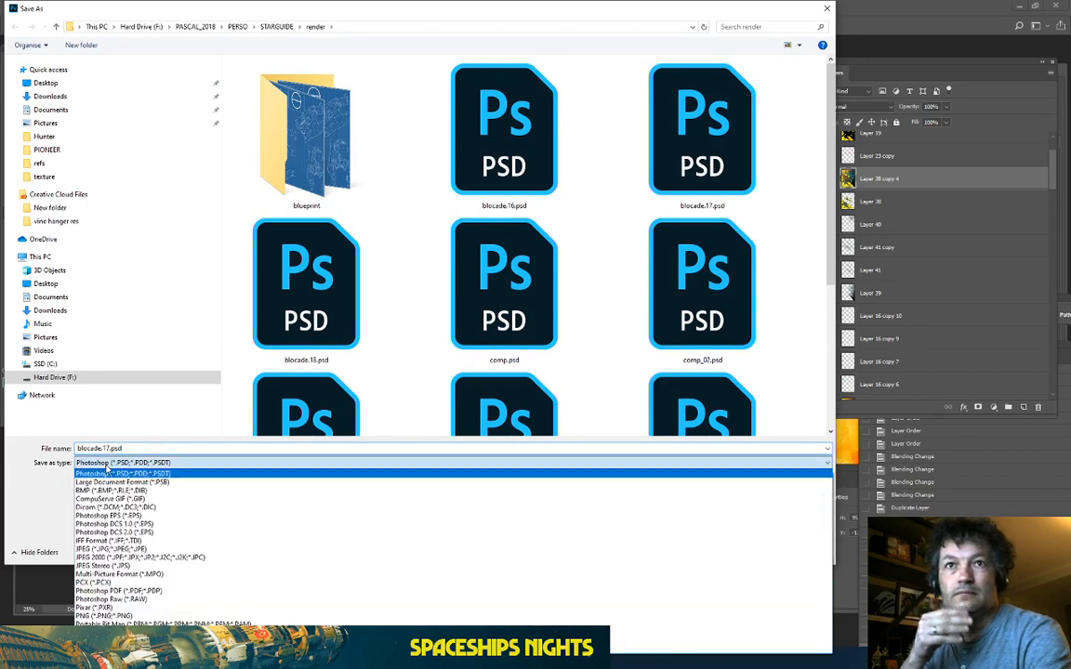
click(128, 482)
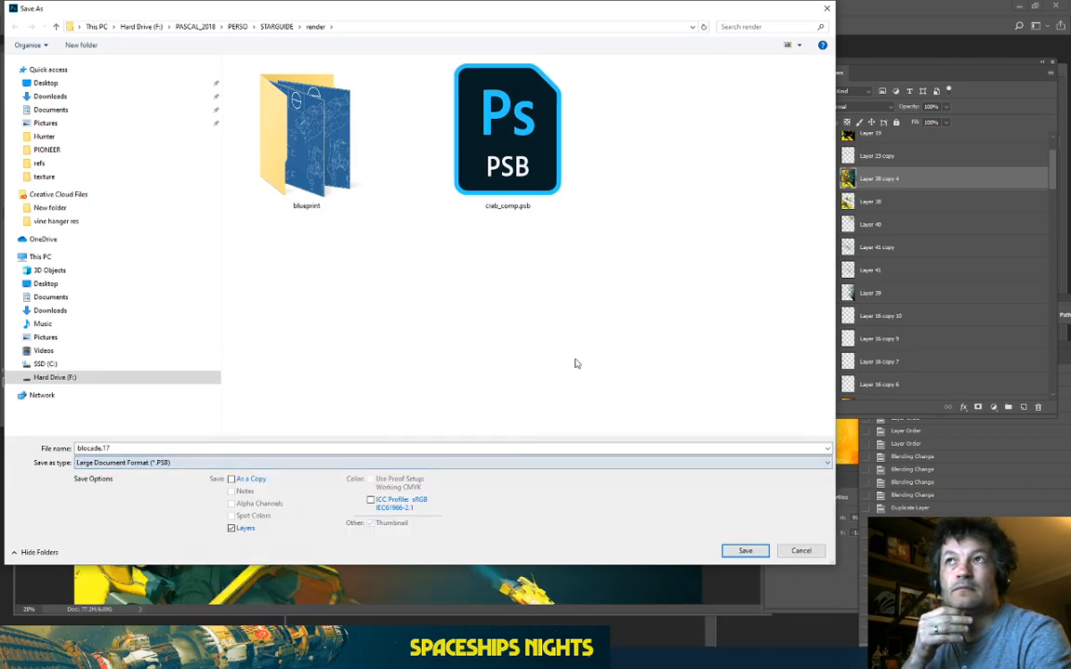
click(744, 551)
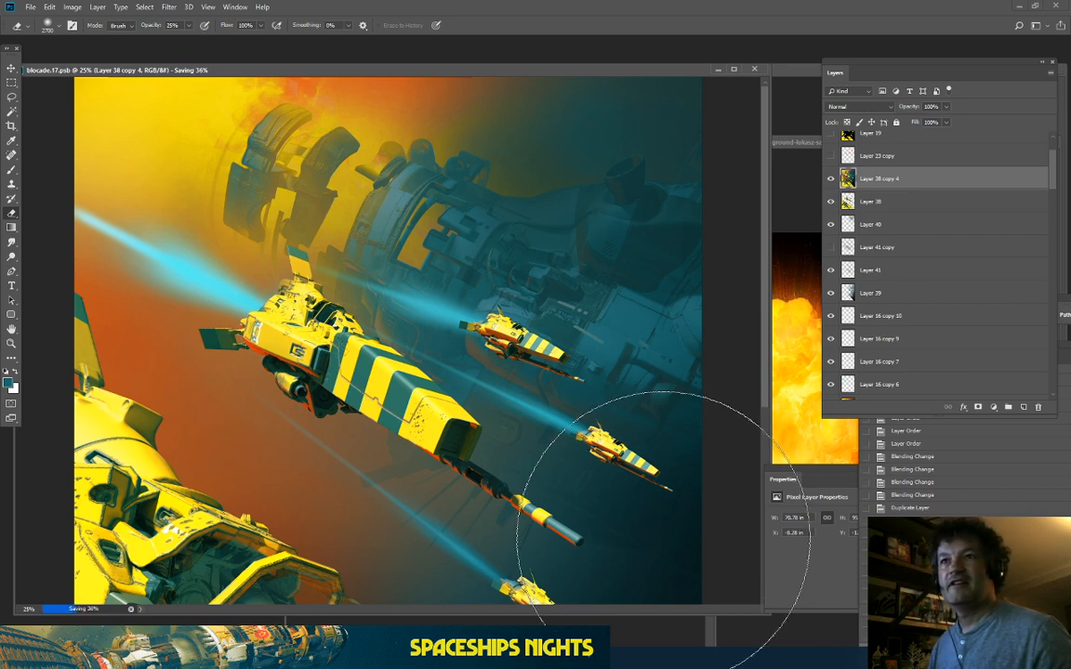
Step: After zooming around the ships, open Select > Color Range with fuzziness 200
key(ctrl+minus)
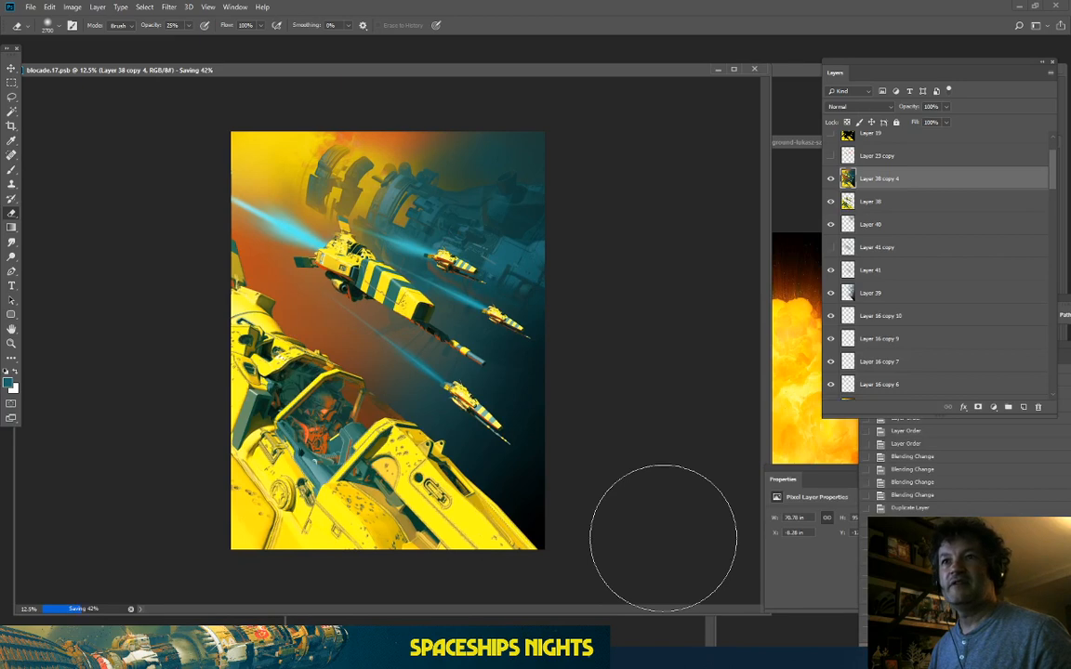
key(ctrl+plus)
key(ctrl+plus)
key(ctrl+plus)
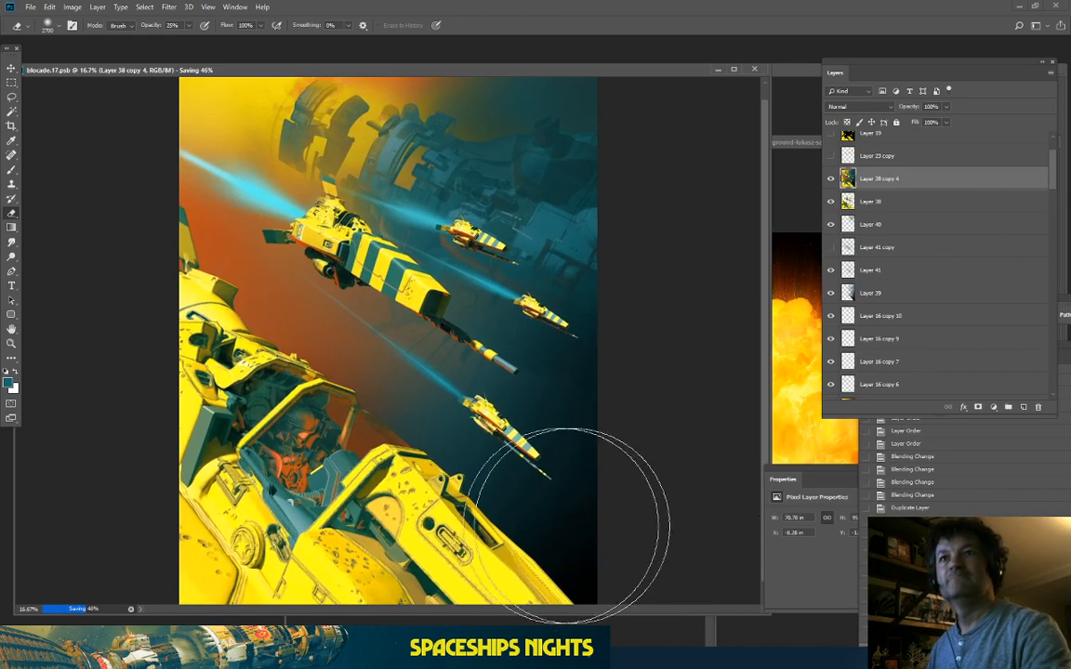
scroll(769, 160, up, 5)
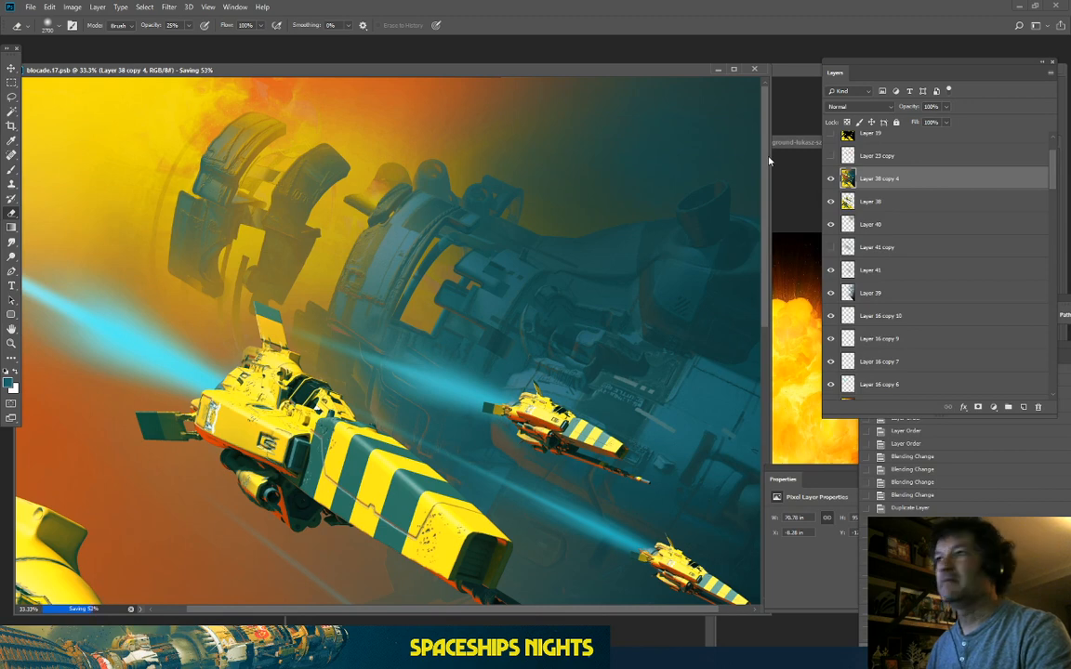
key(ctrl+minus)
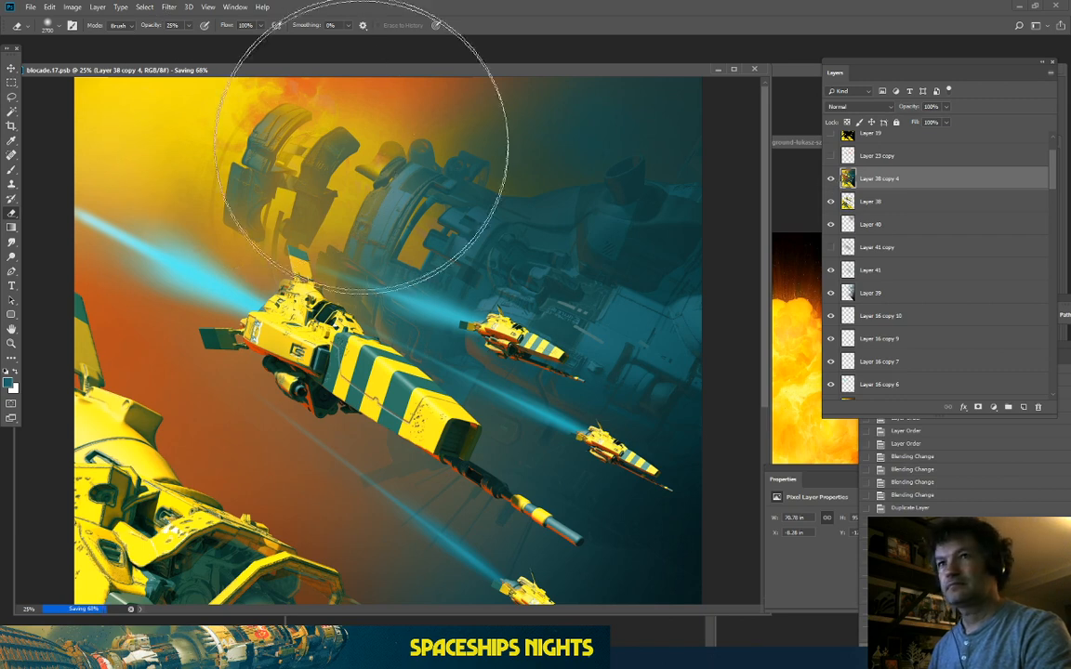
key(ctrl+minus)
key(ctrl+plus)
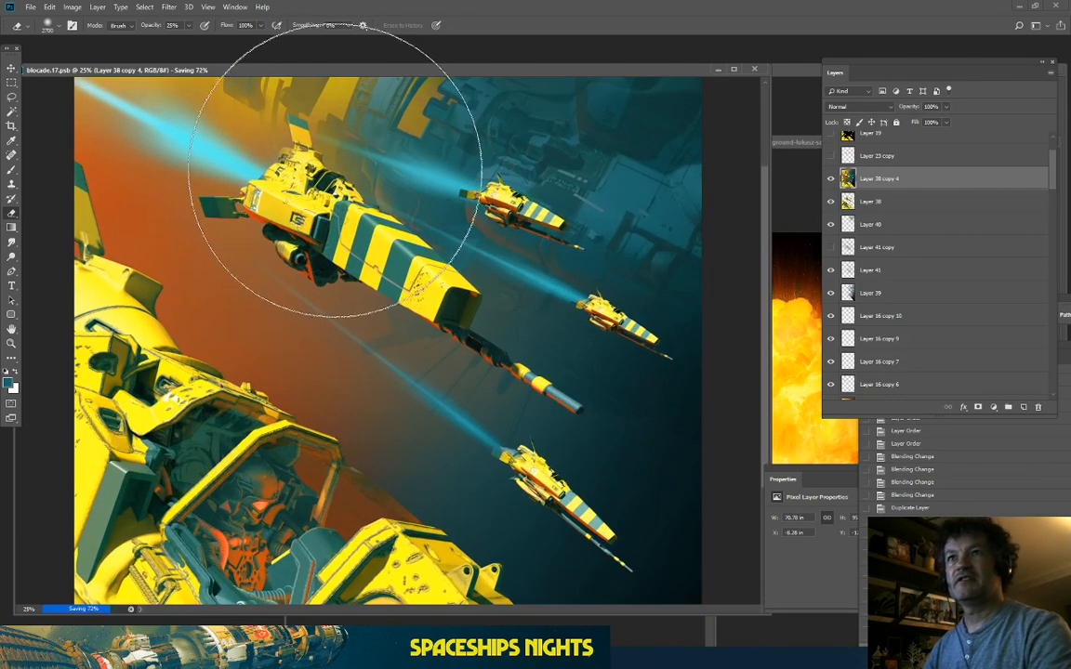
scroll(335, 190, up, 3)
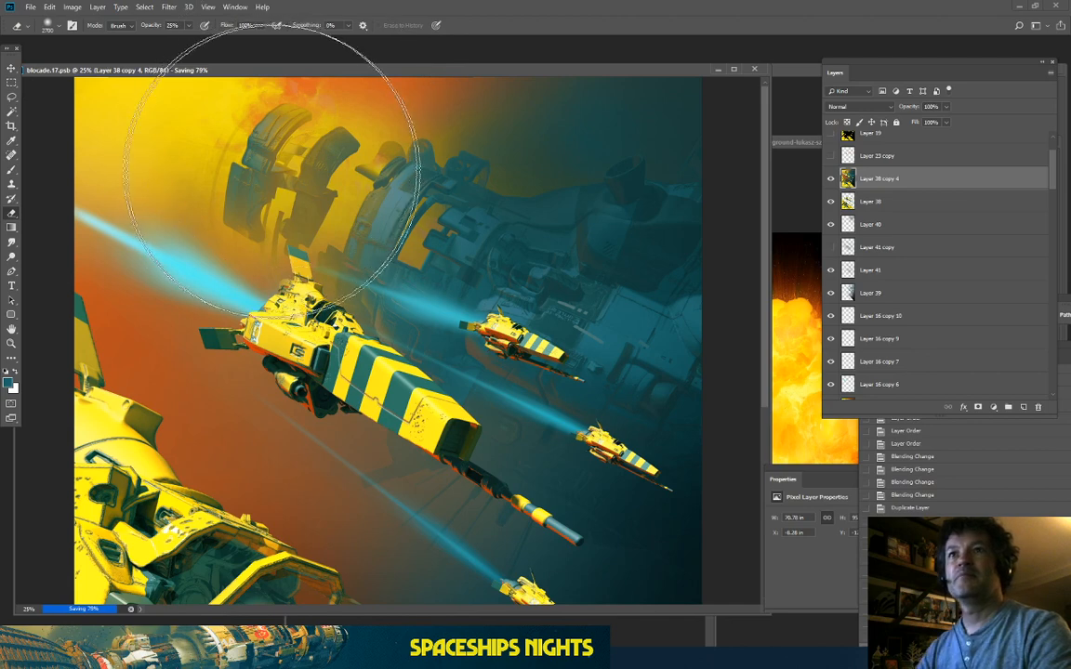
click(136, 7)
click(168, 117)
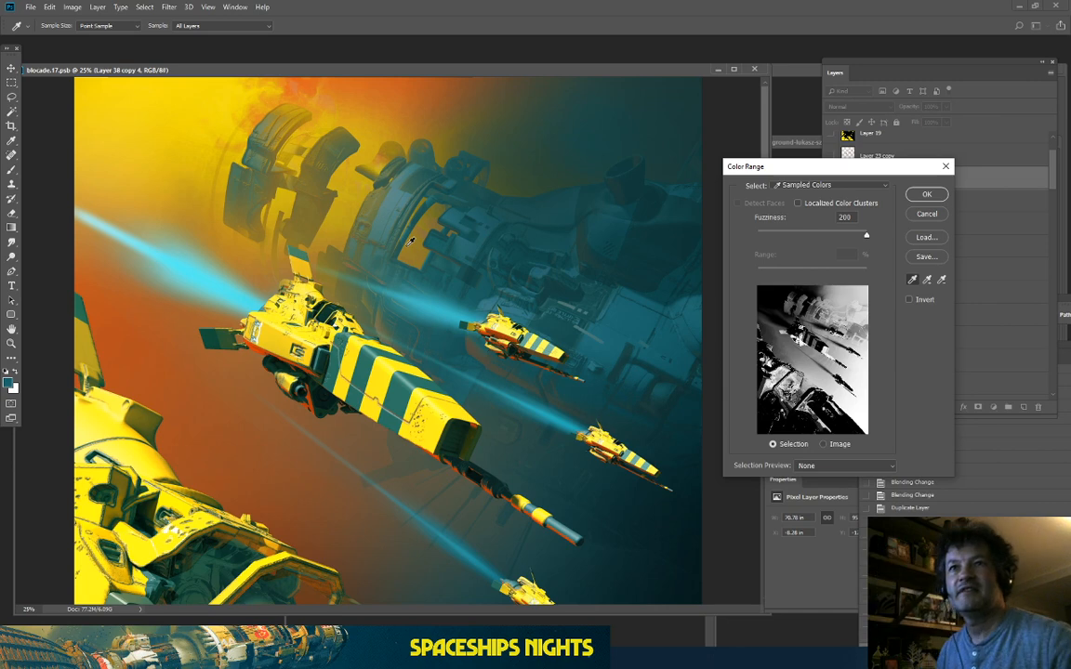
Step: Sample the striped ships' yellow in Color Range and confirm the selection
key(ctrl+plus)
key(ctrl+plus)
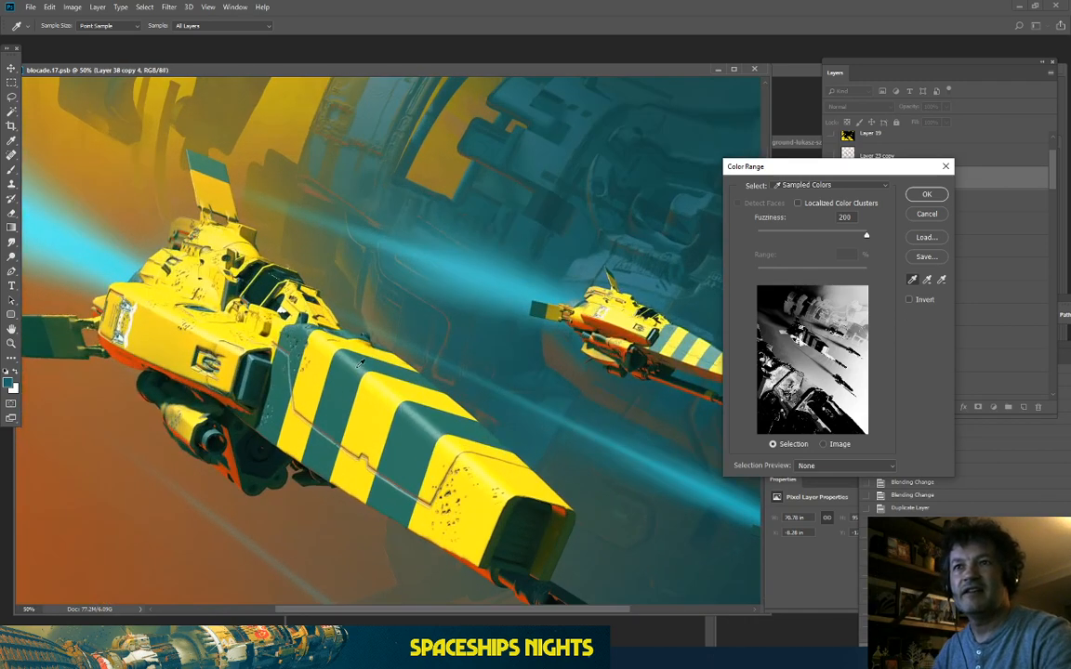
drag(360, 365, 414, 263)
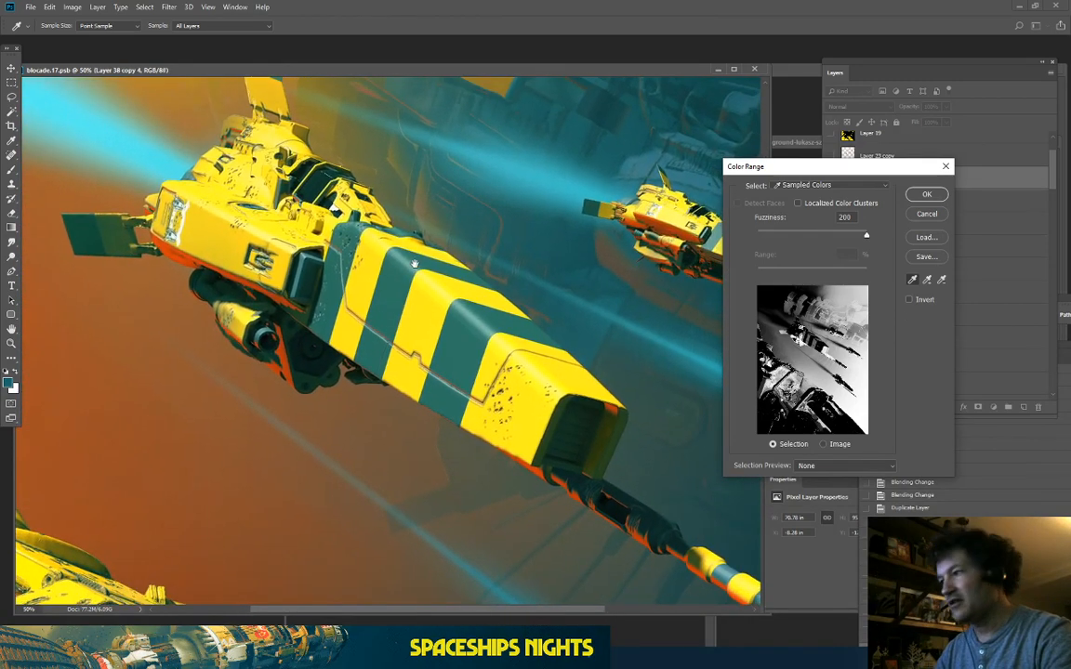
key(ctrl+minus)
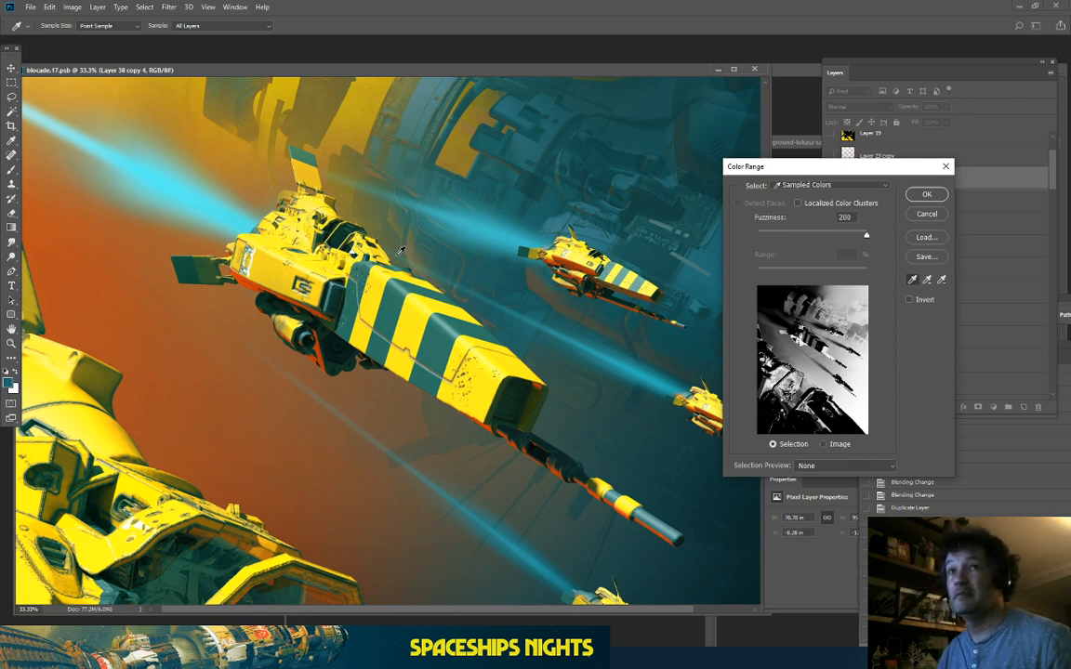
key(ctrl+minus)
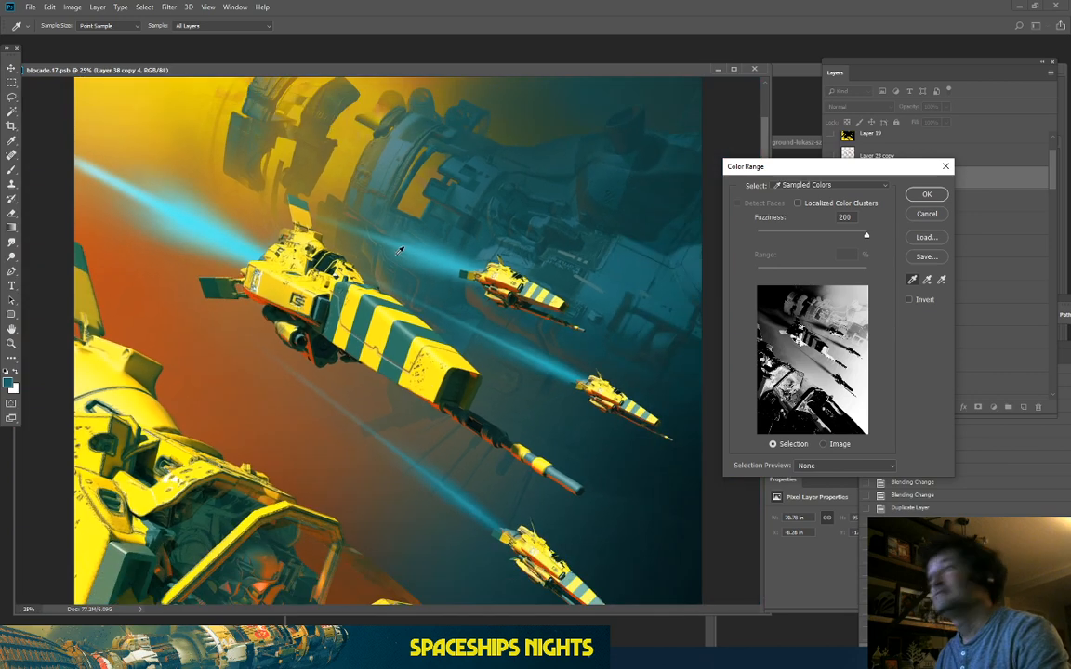
click(775, 292)
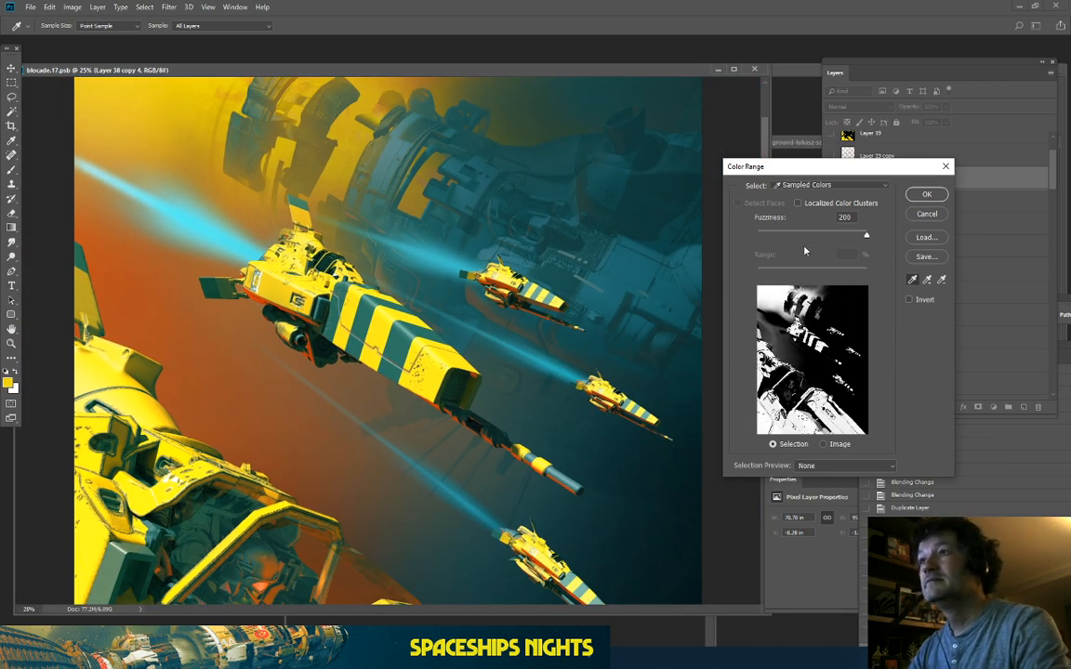
click(777, 299)
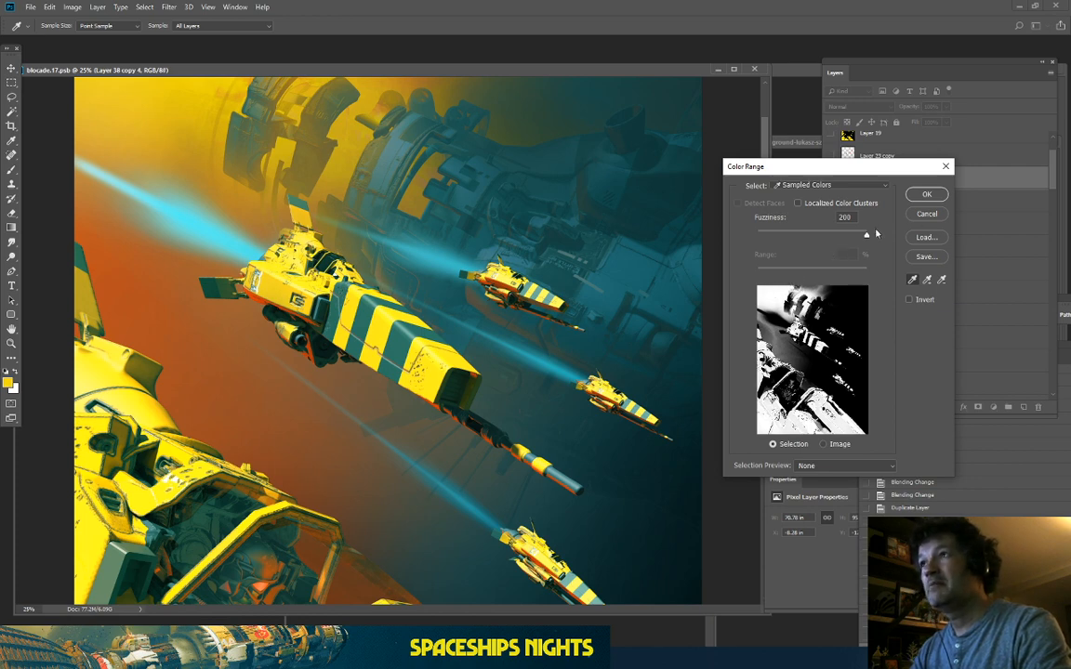
click(927, 194)
key(e)
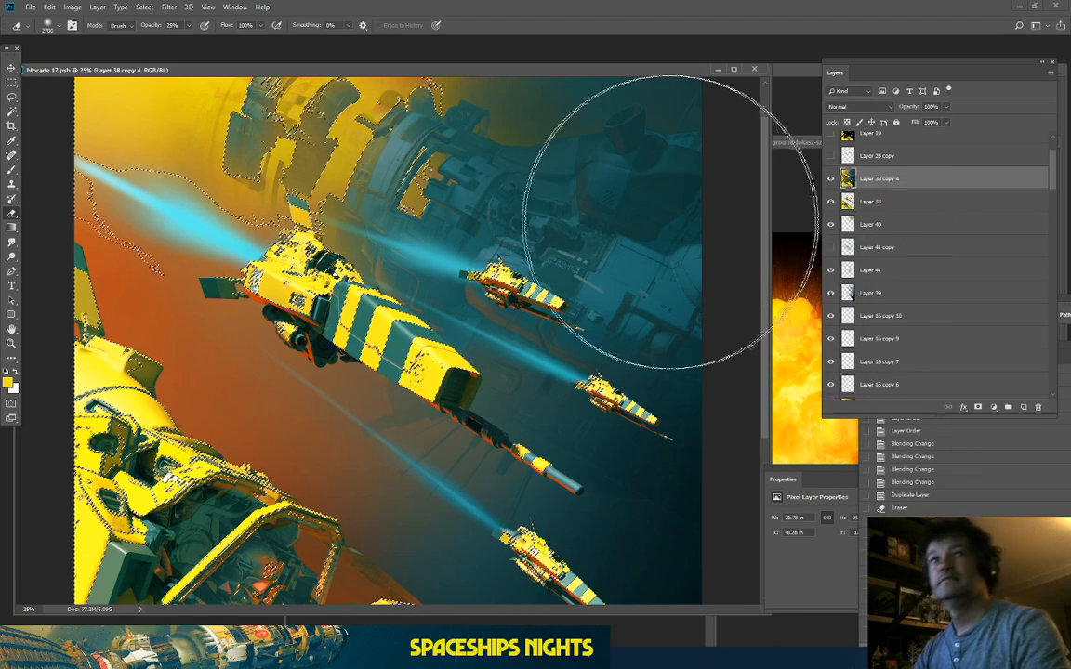
key(ctrl+minus)
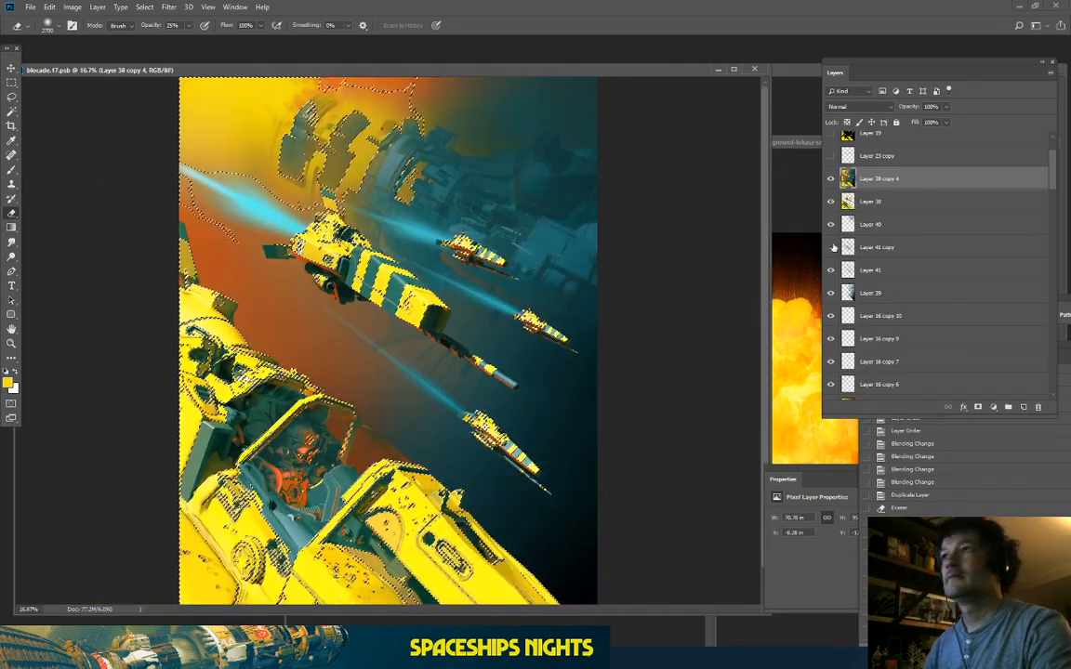
Step: Deselect, then make a new Color Range selection of the orange-yellow haze at top-left
click(15, 83)
click(95, 135)
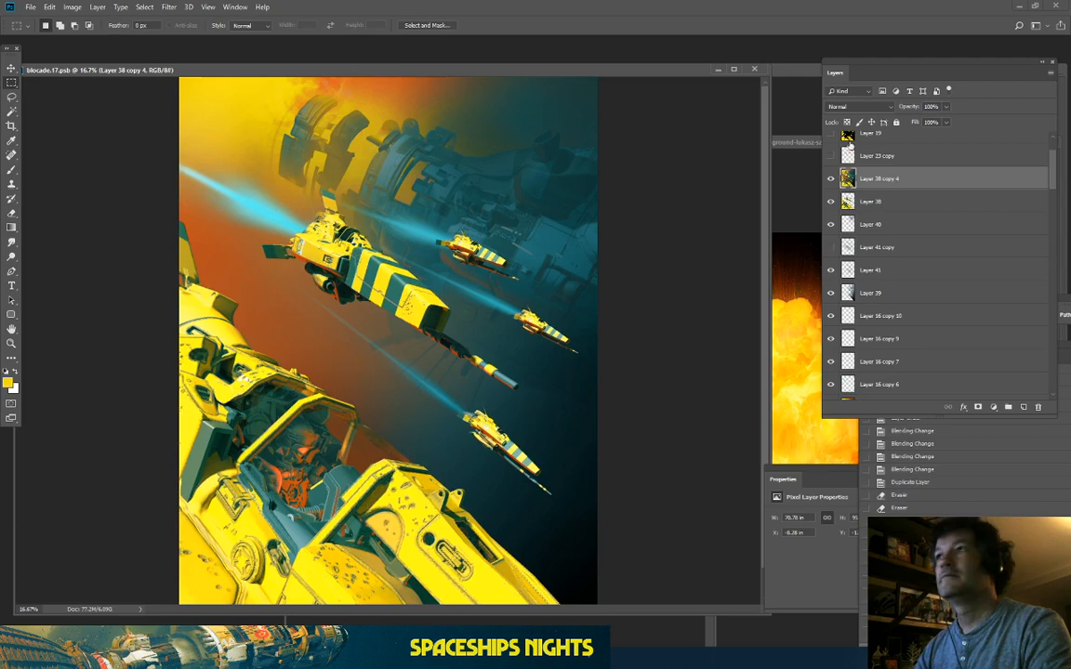
click(146, 9)
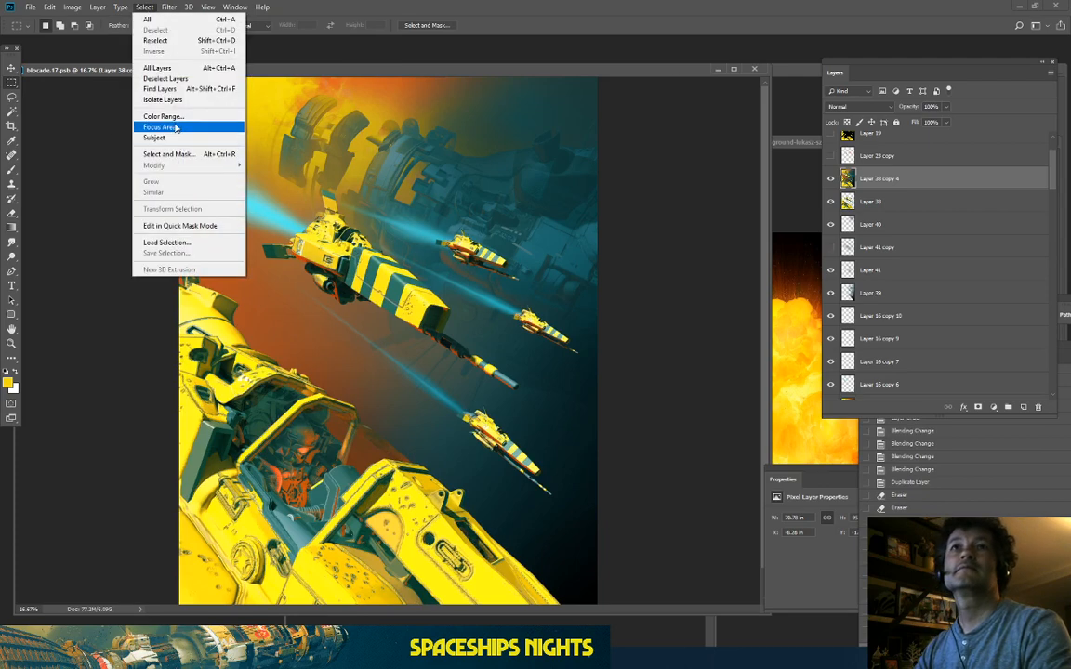
click(160, 114)
click(238, 140)
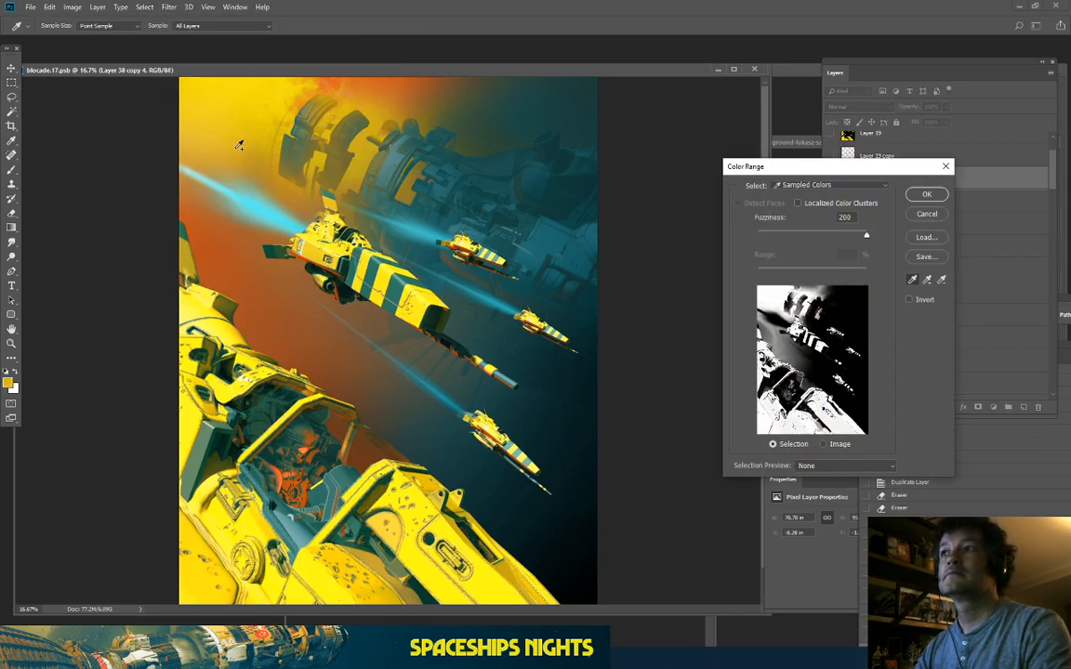
click(222, 139)
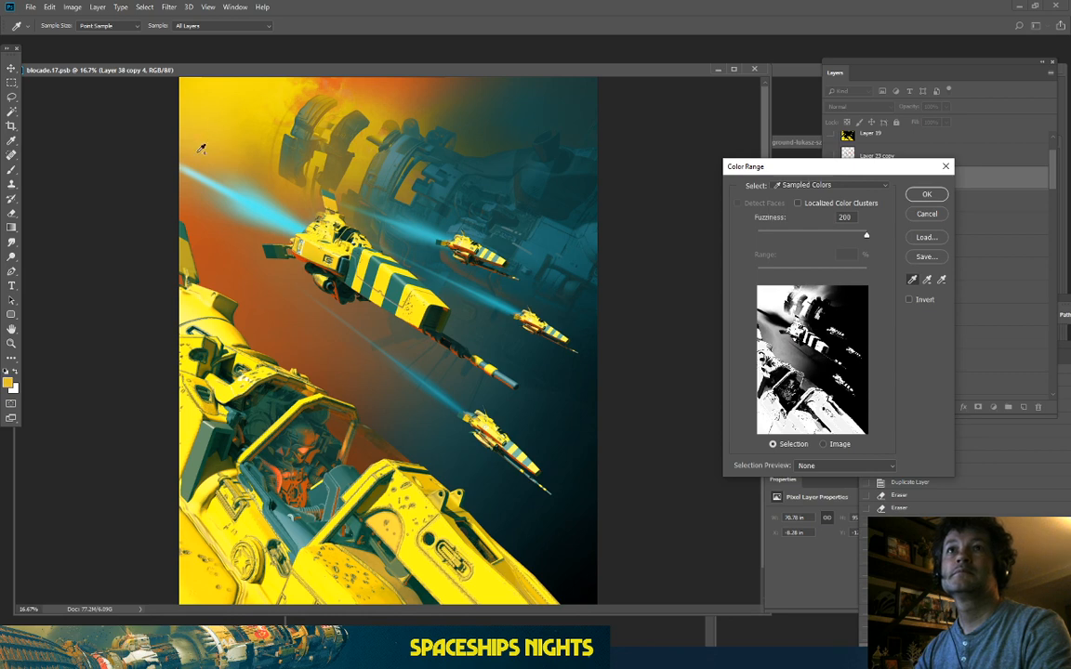
click(192, 147)
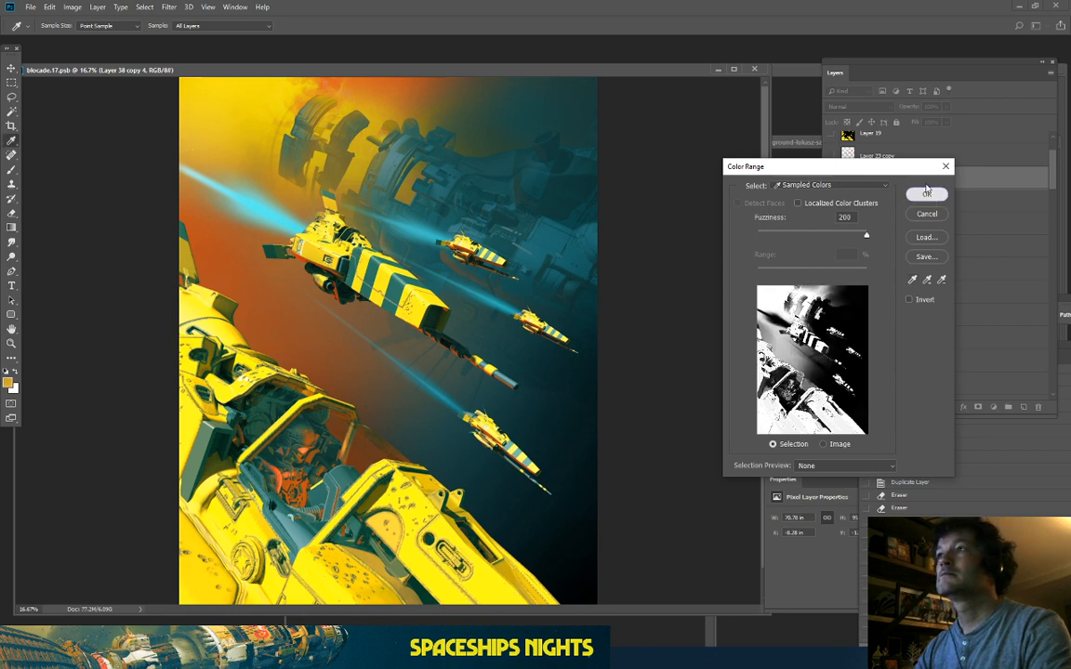
key(Return)
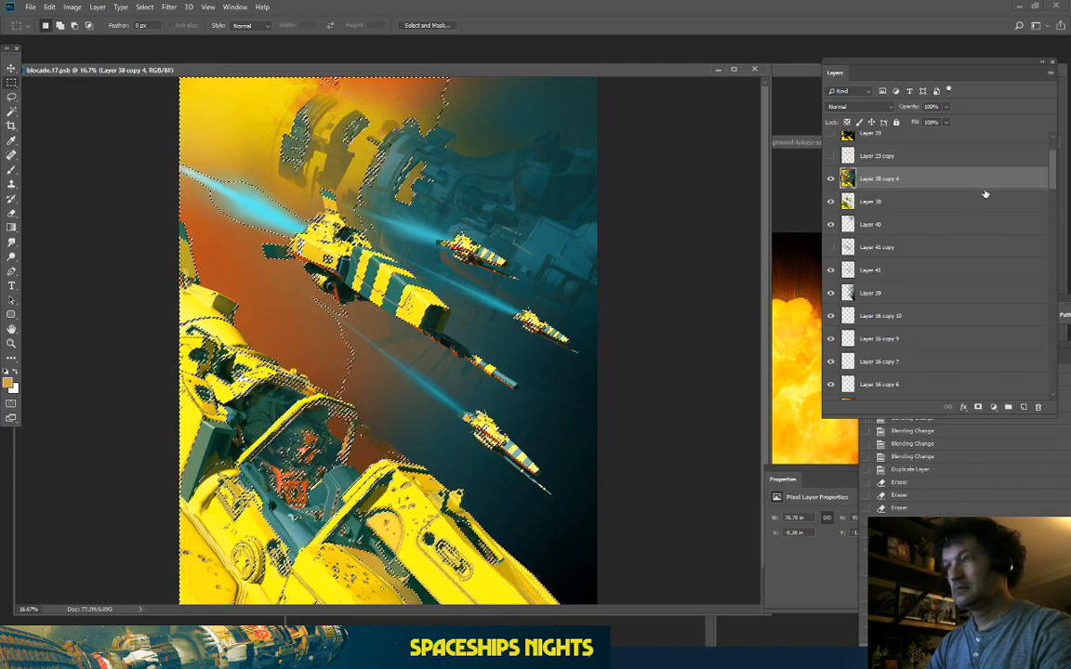
Step: Copy the selection to new Layer 42, move Layer 38 above it and select Layer 42
key(ctrl+j)
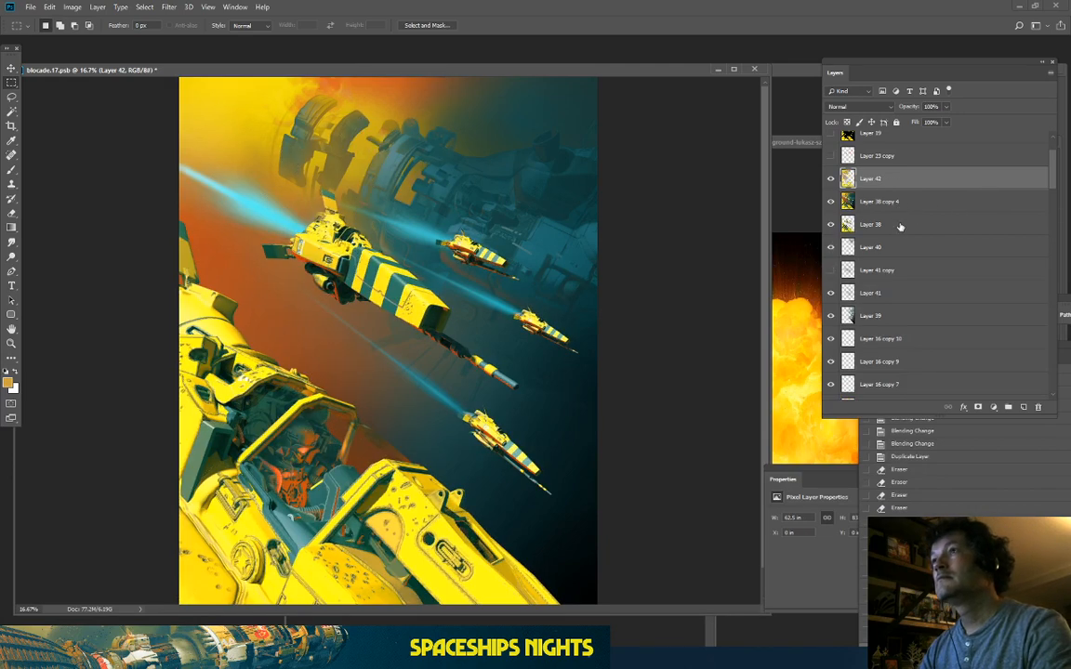
drag(899, 226, 902, 178)
click(923, 200)
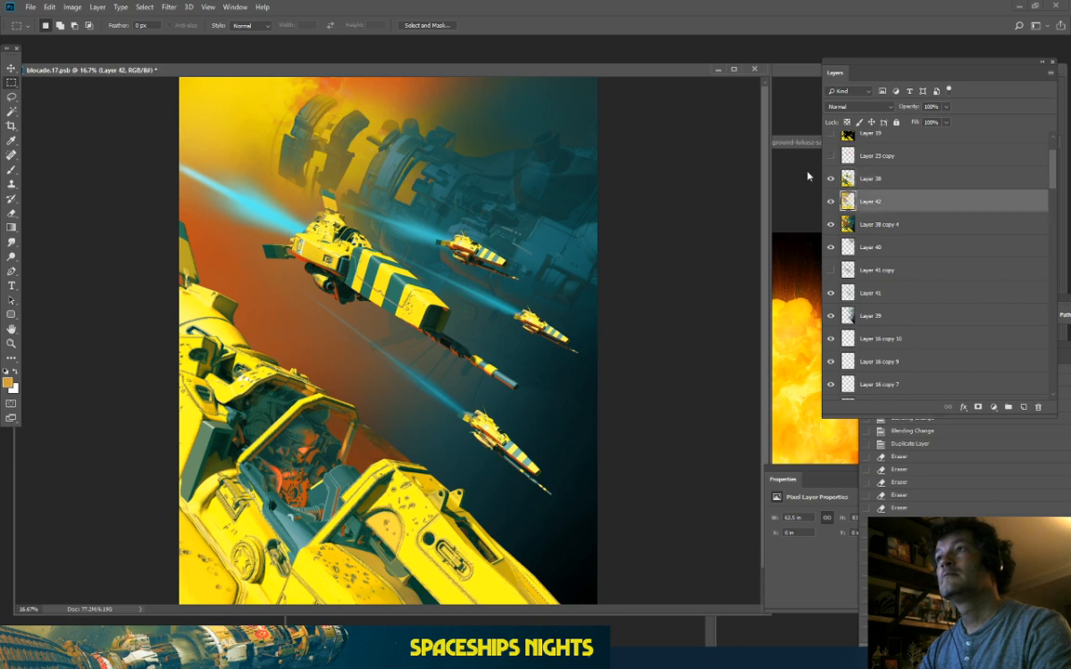
Step: Open Hue/Saturation, turn on Colorize and set an initial orange hue and high saturation
click(72, 7)
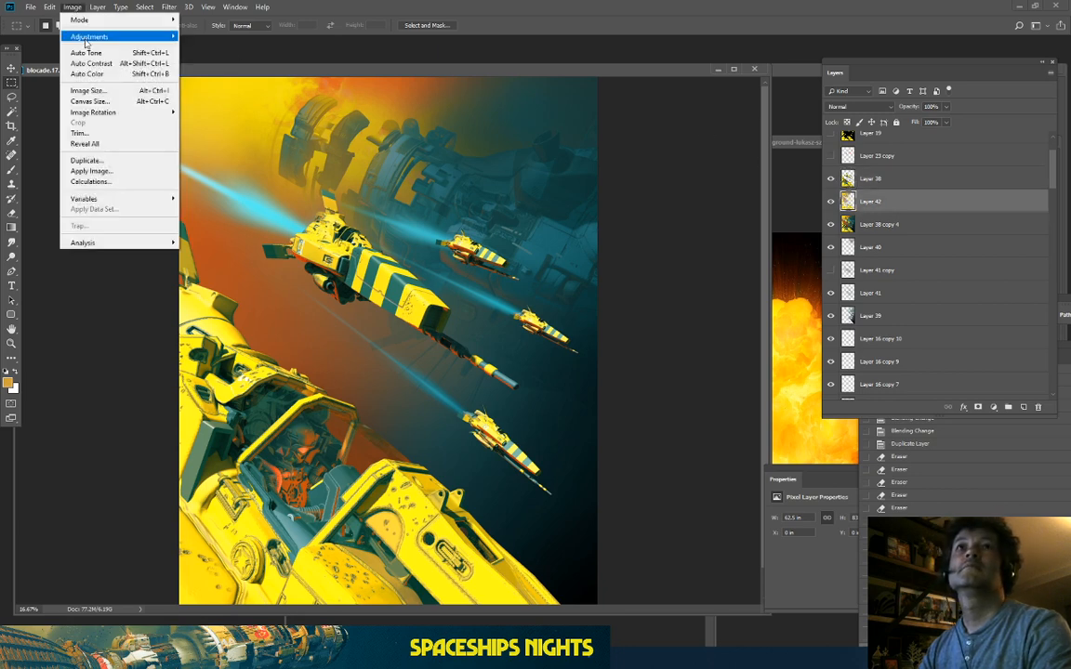
mouse_move(79, 37)
click(215, 96)
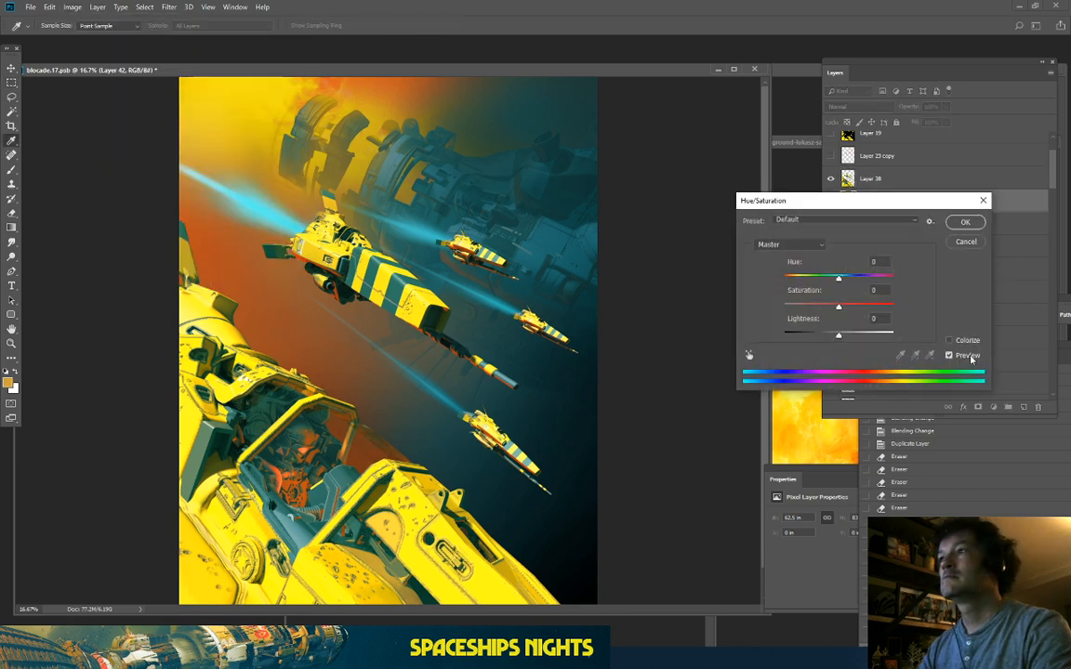
click(950, 341)
drag(811, 306, 884, 307)
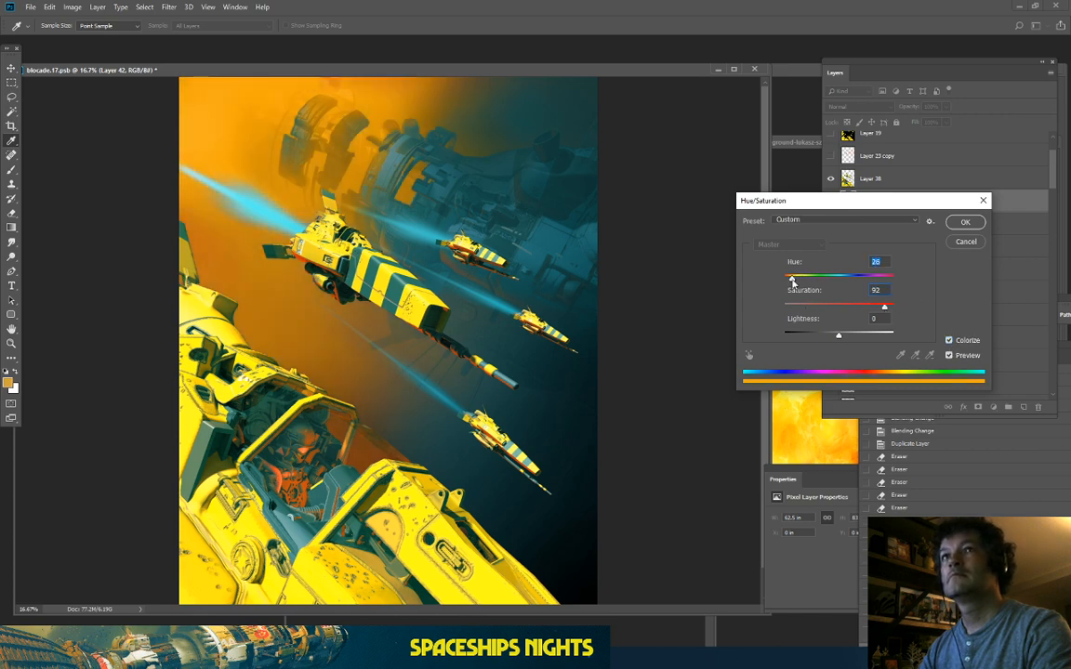
drag(797, 278, 794, 285)
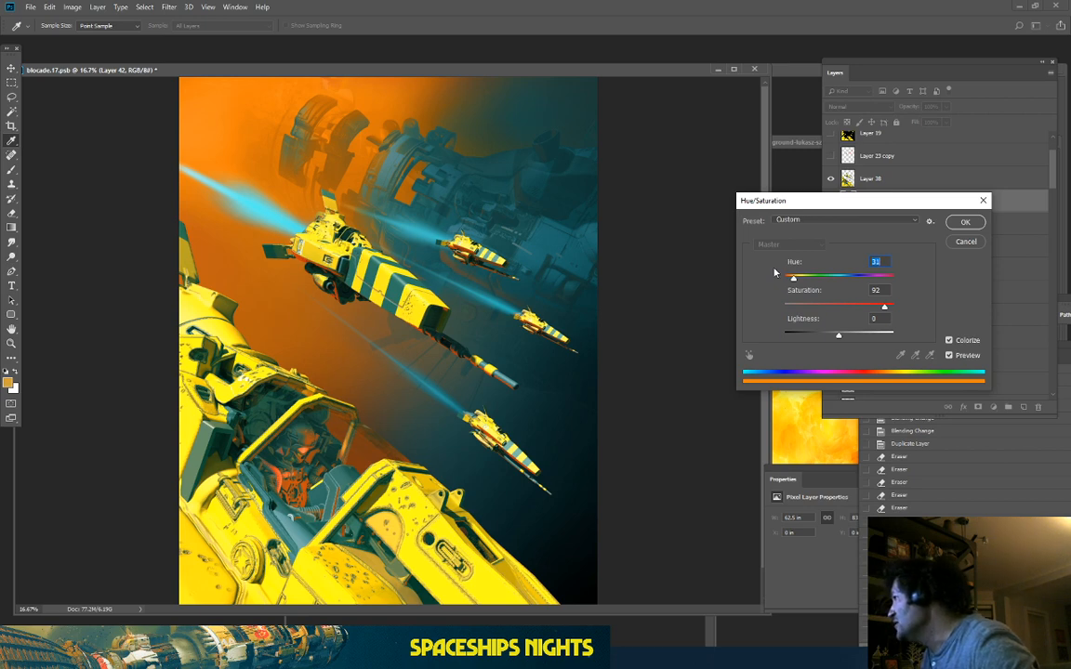
key(ctrl+minus)
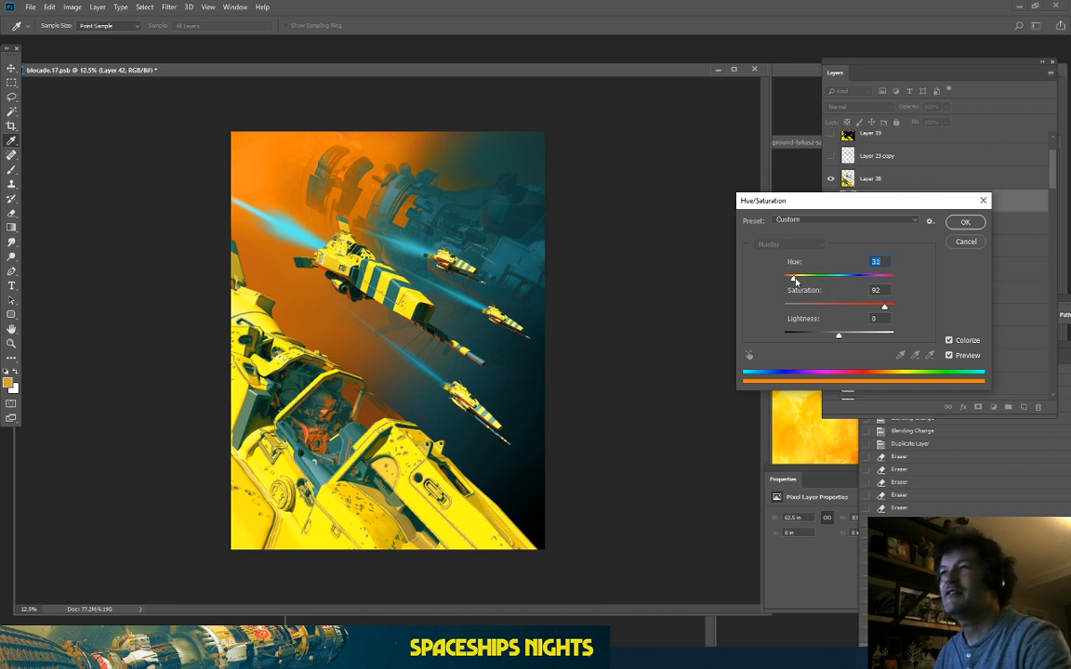
drag(795, 281, 921, 313)
mouse_move(832, 339)
mouse_down()
mouse_move(822, 340)
mouse_move(869, 343)
mouse_move(848, 345)
mouse_up()
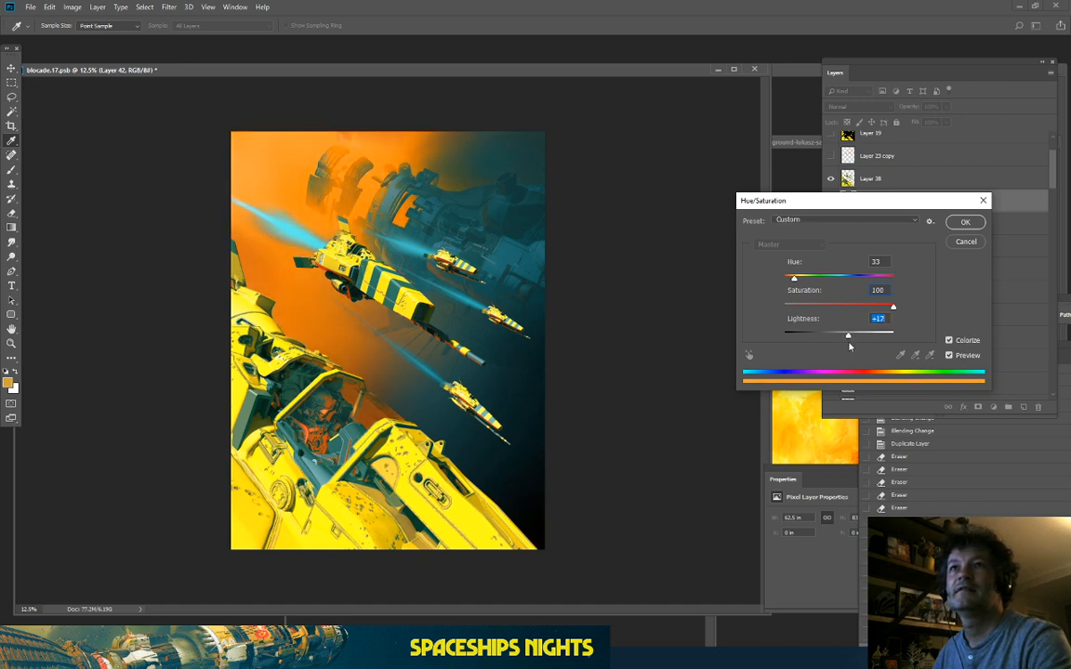
Step: Fine-tune the tint to Hue 37, Saturation 100, Lightness -5 and apply it
key(ctrl+plus)
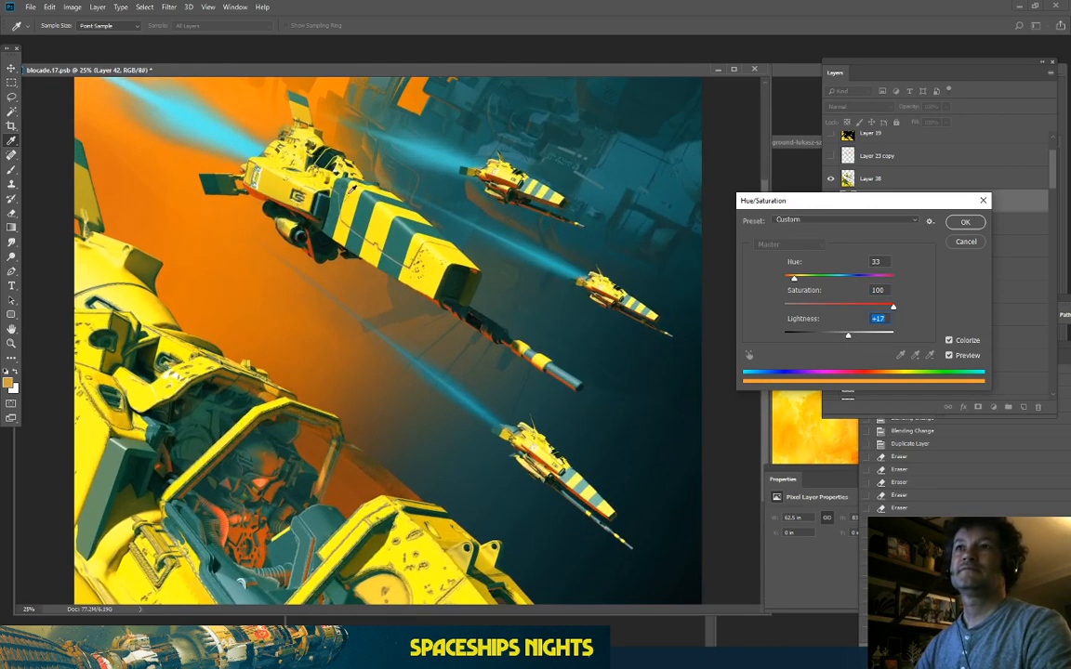
drag(354, 188, 402, 386)
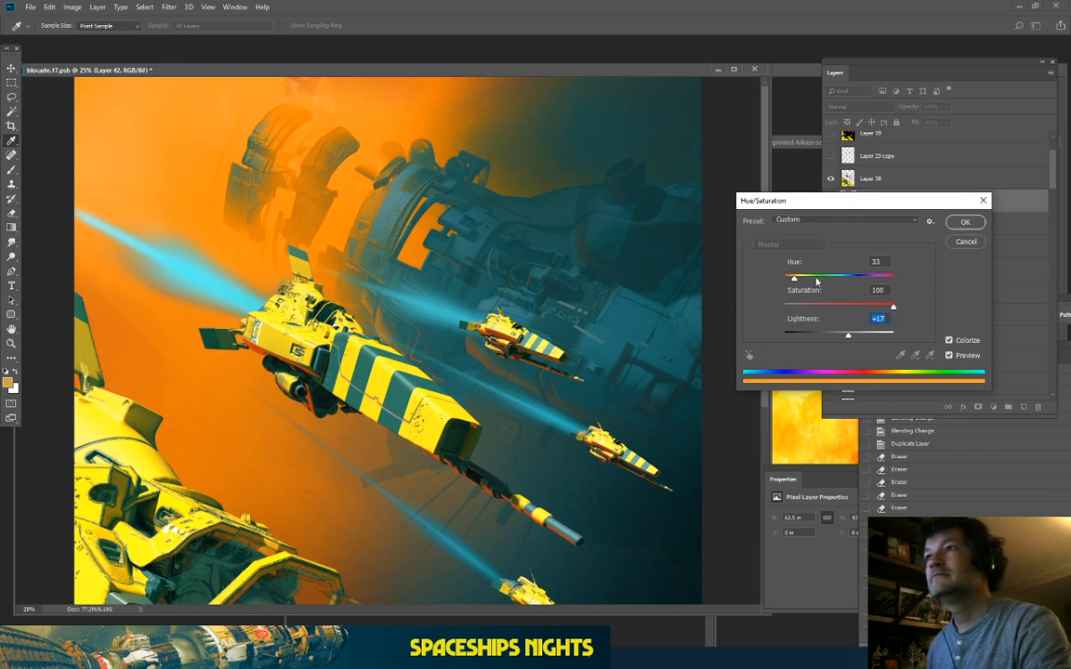
drag(795, 279, 792, 280)
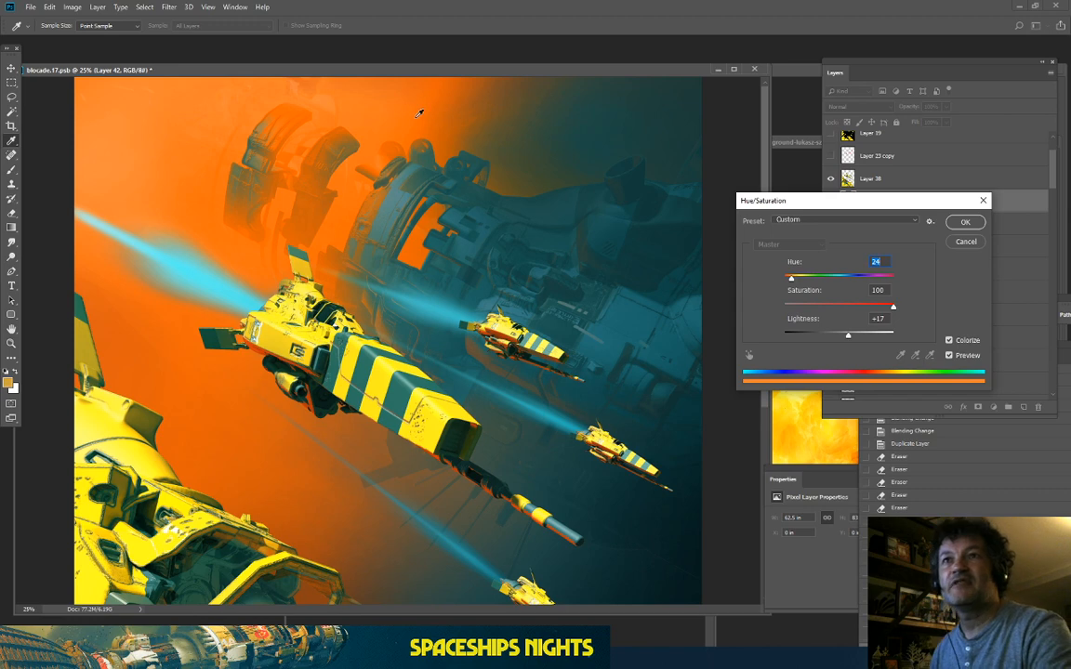
scroll(419, 113, down, 1)
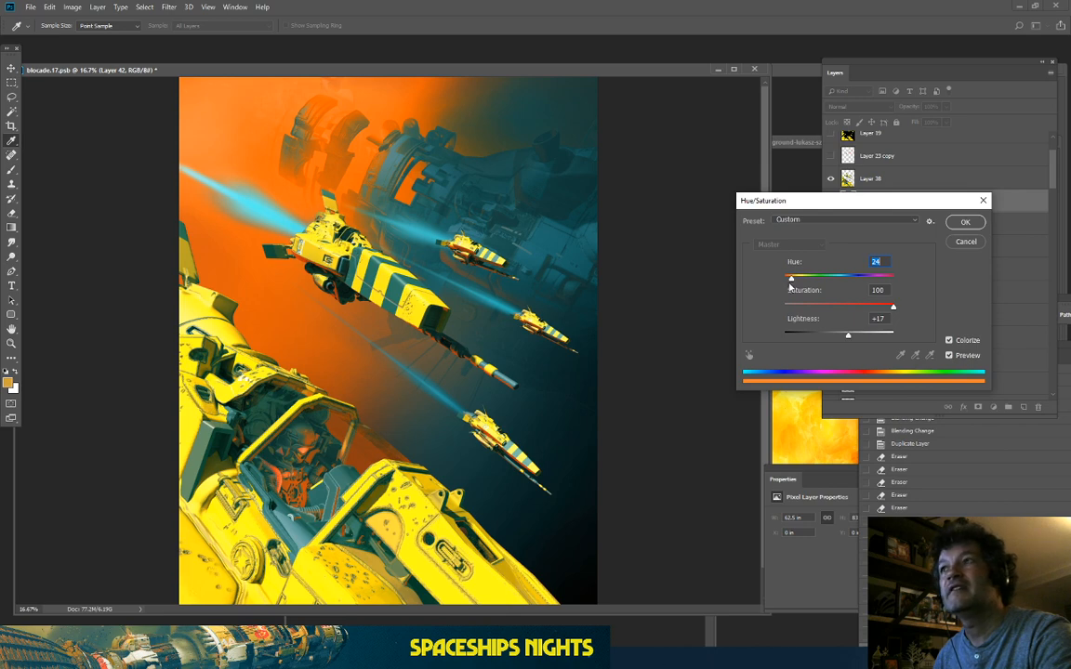
drag(793, 281, 857, 305)
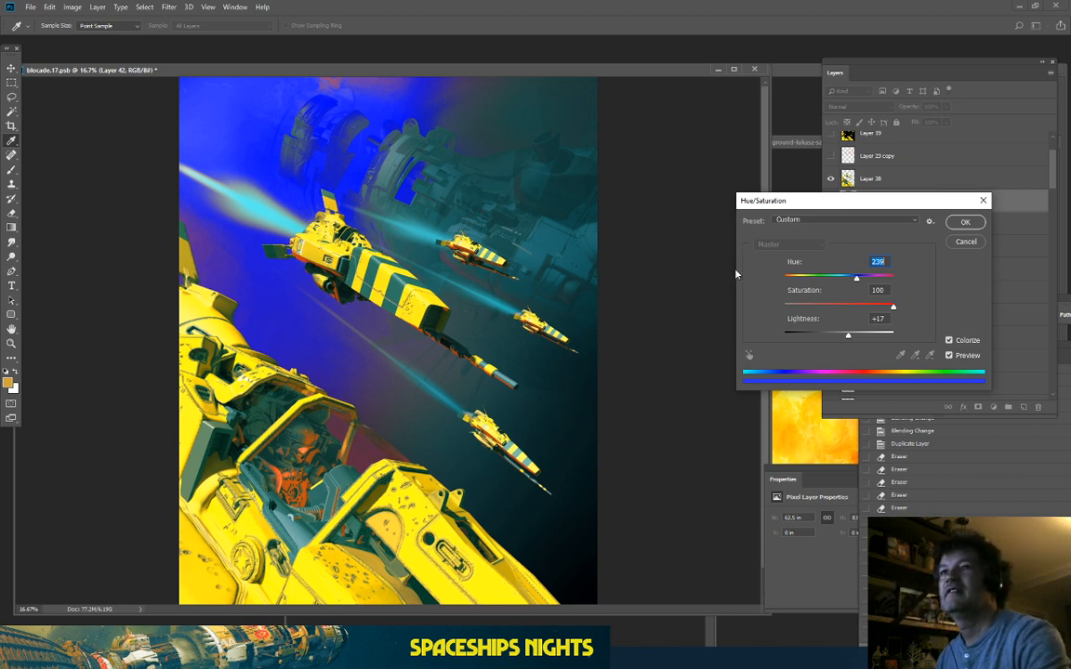
drag(856, 278, 792, 289)
drag(848, 335, 835, 338)
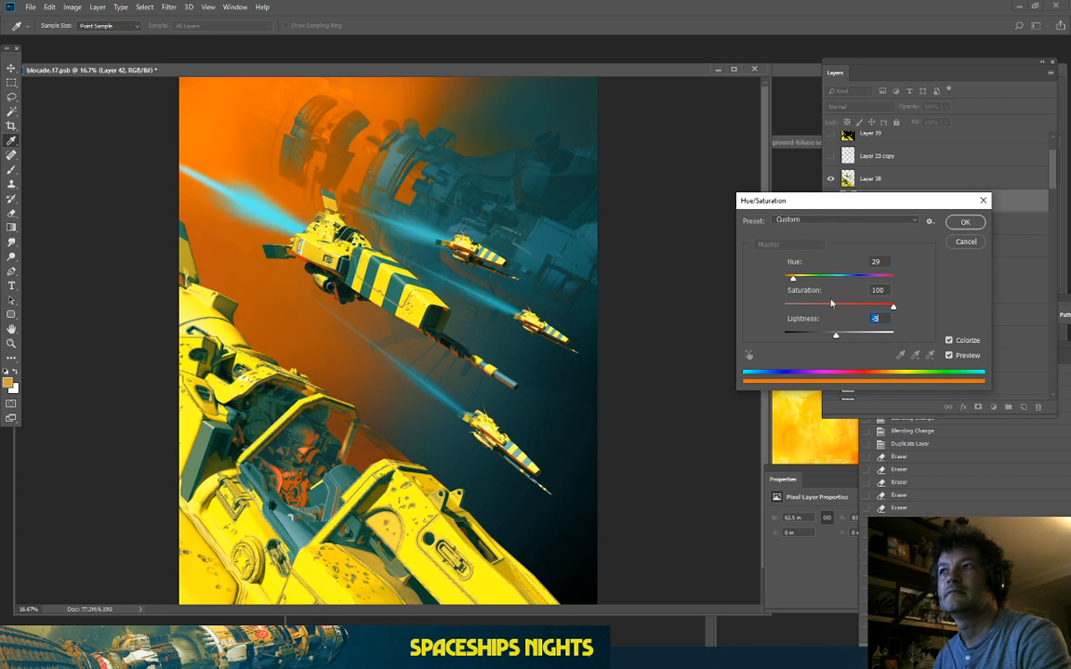
drag(793, 280, 792, 281)
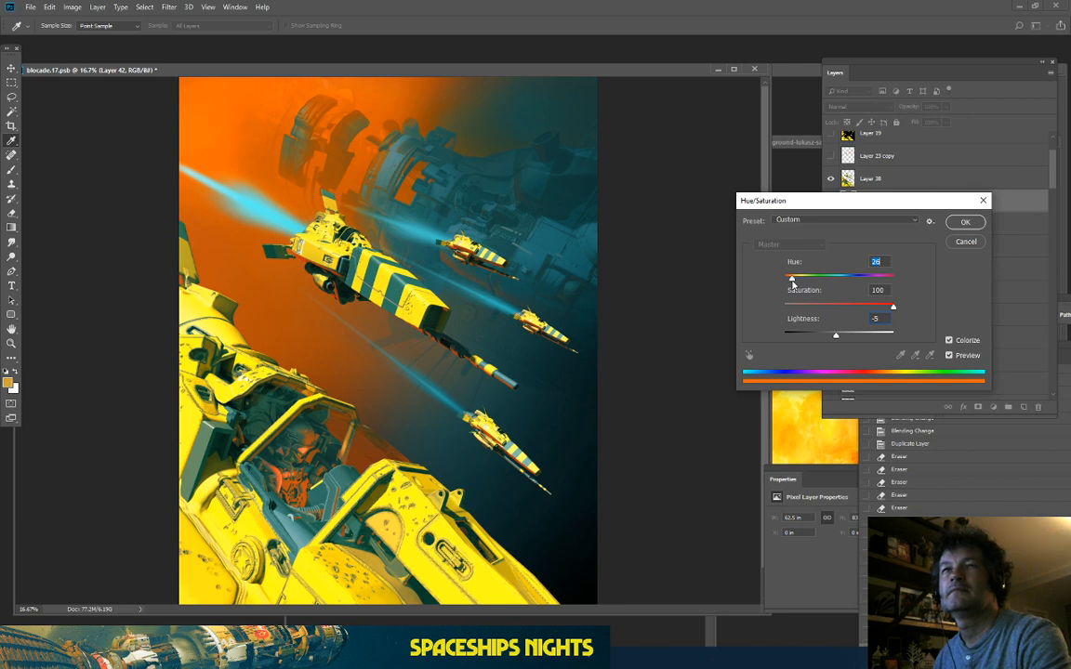
key(ctrl+minus)
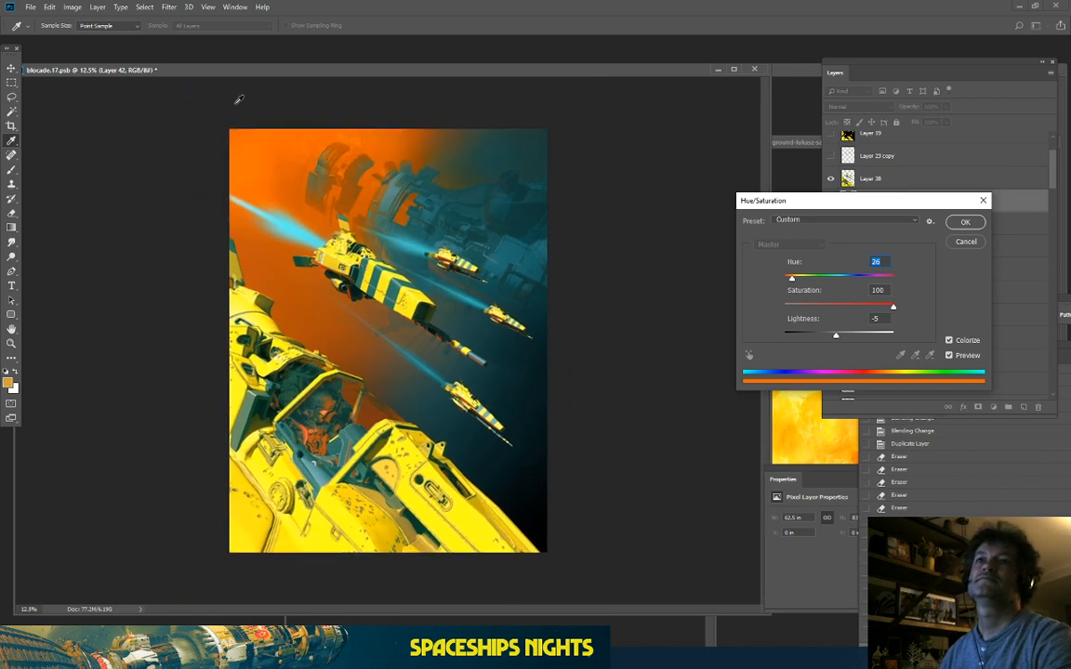
key(ctrl+plus)
key(ctrl+plus)
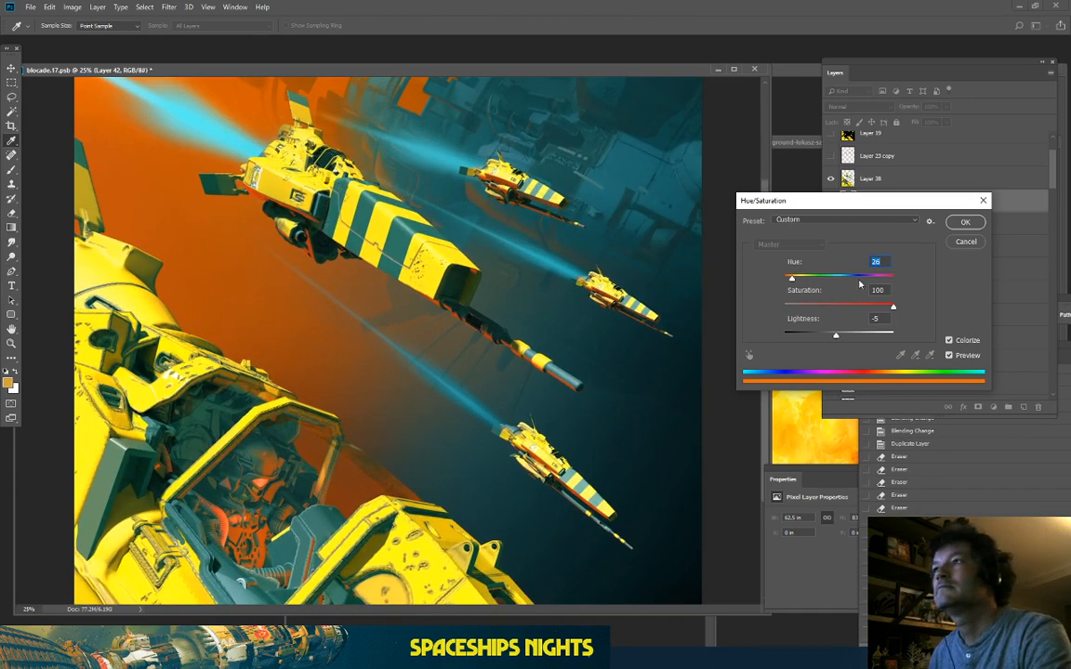
scroll(630, 255, up, 4)
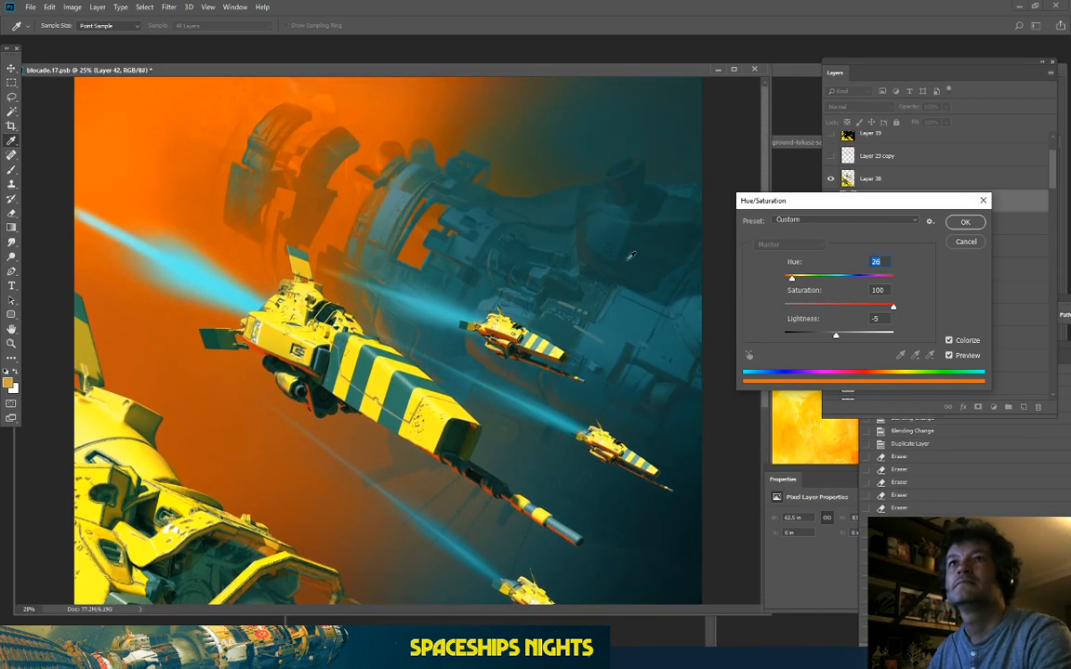
drag(792, 279, 795, 281)
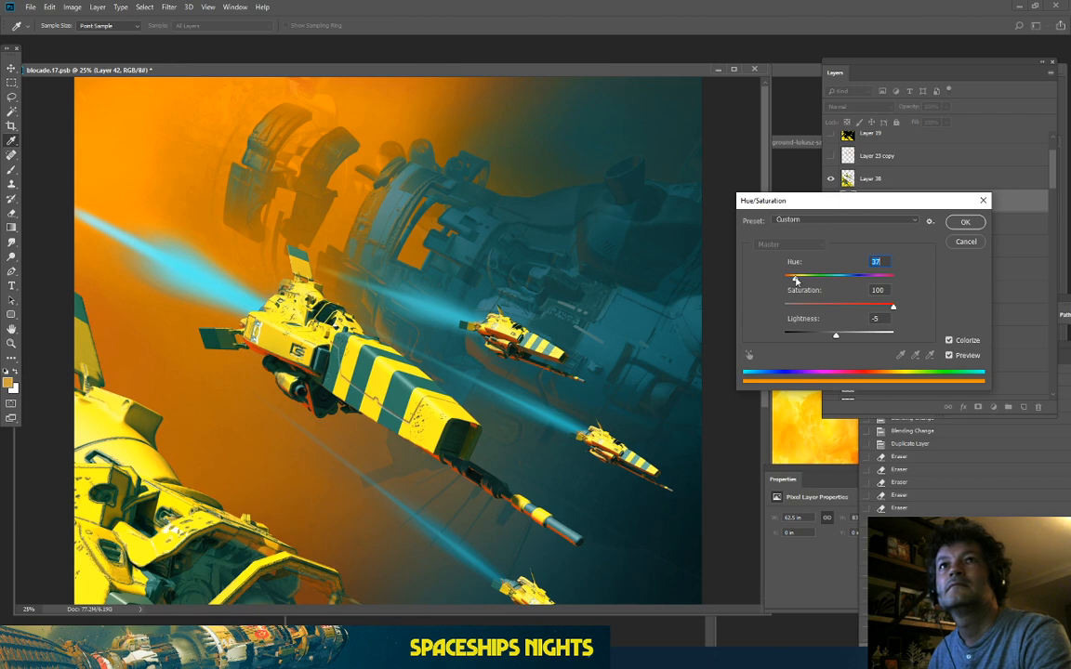
key(Return)
Step: Toggle Layer 42's visibility to compare the painting with and without the orange haze
key(m)
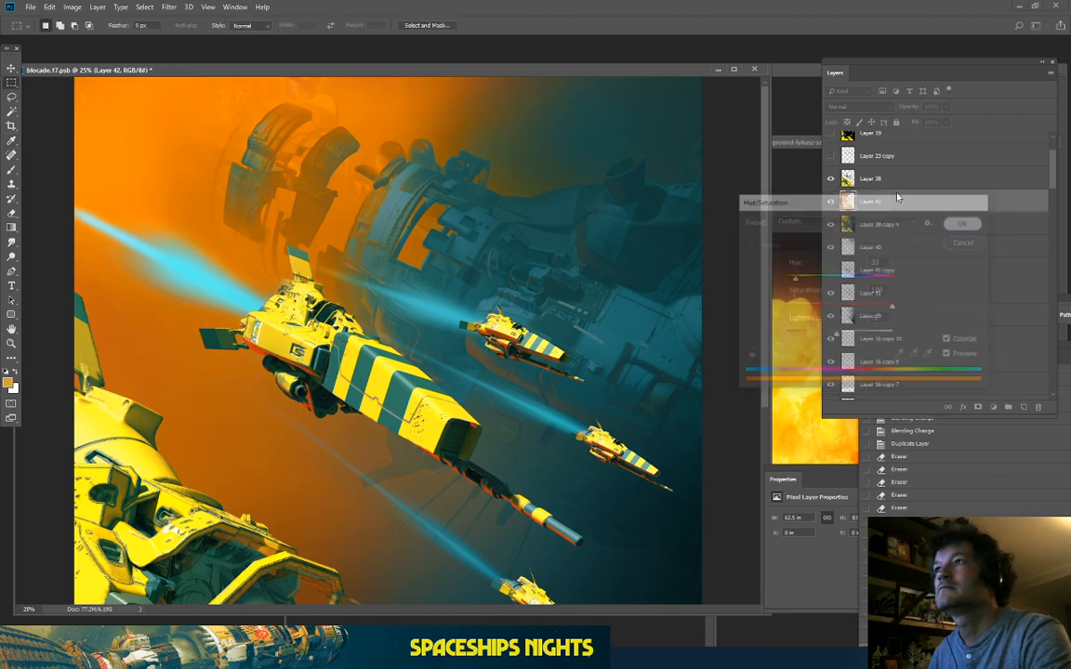
click(831, 201)
key(ctrl+minus)
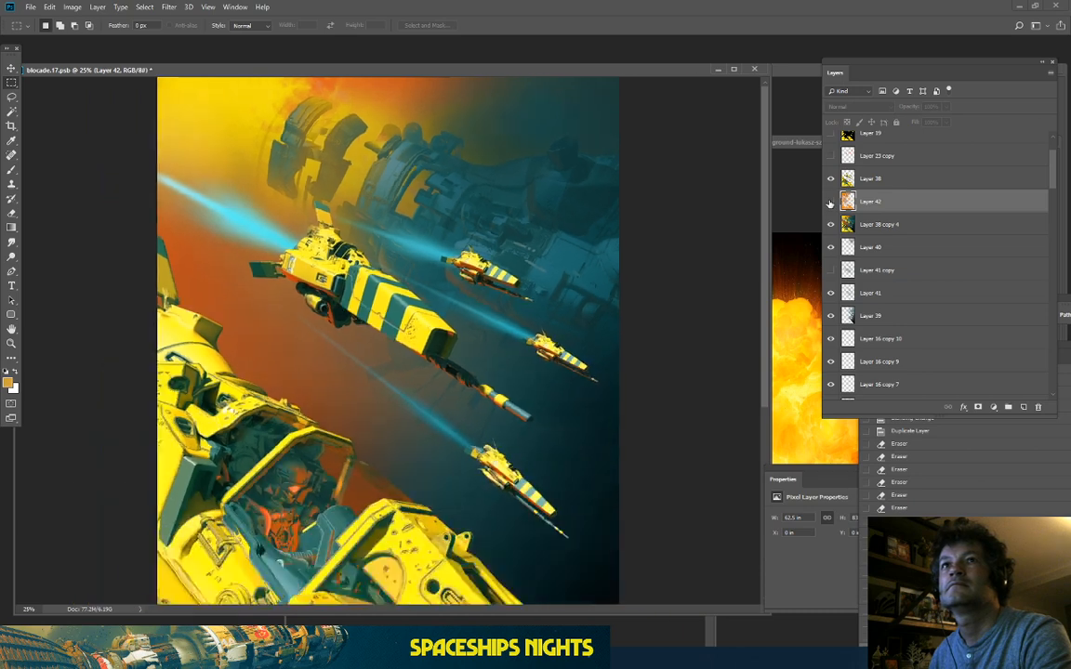
click(831, 201)
click(831, 200)
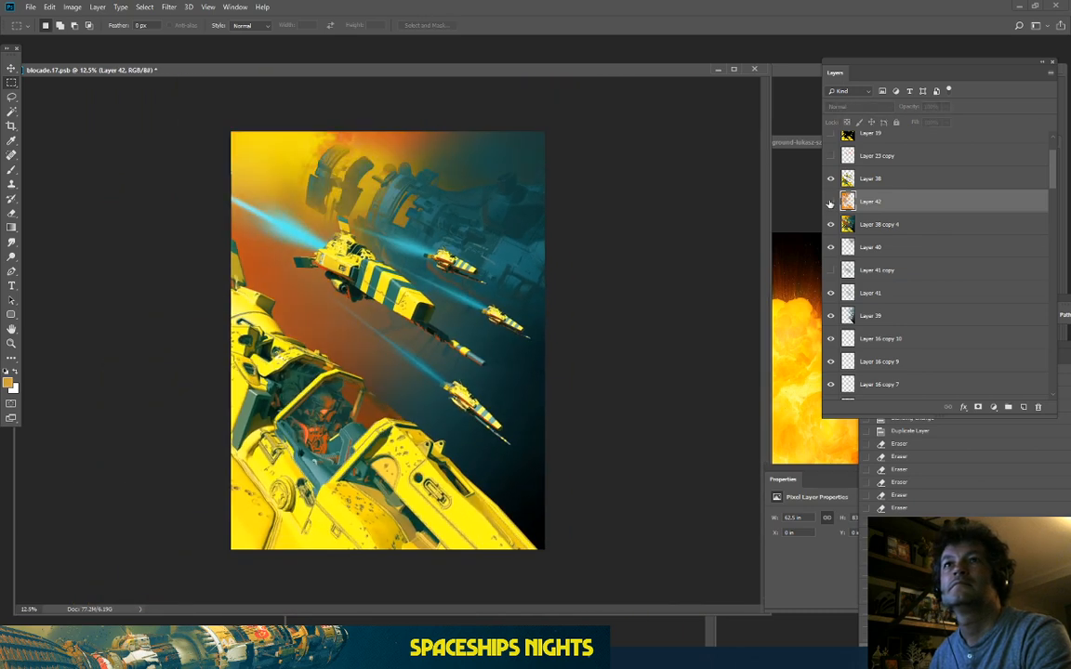
click(831, 201)
Step: Browse Layer 42's blending modes, comparing the glow with the layer hidden and shown
click(841, 106)
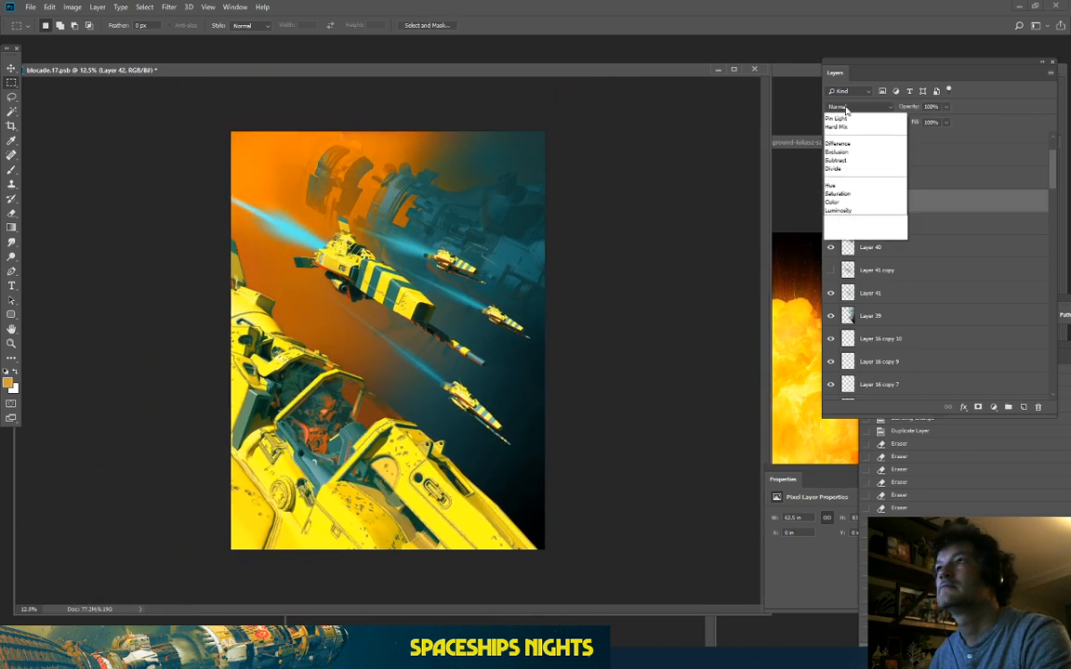
click(844, 115)
scroll(846, 109, down, 4)
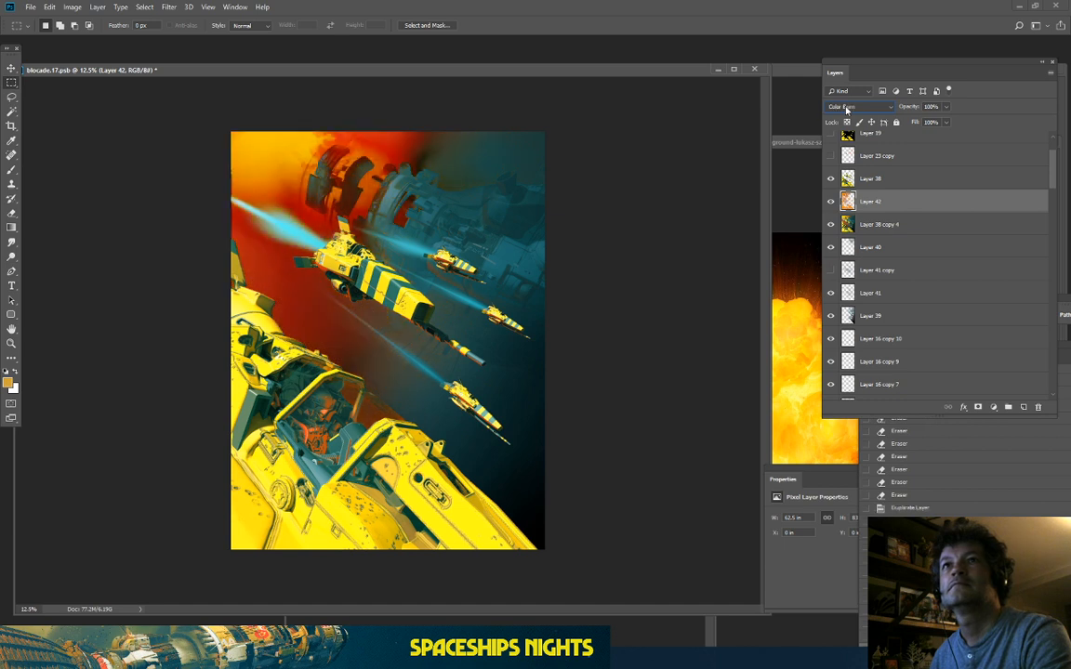
scroll(845, 109, down, 1)
scroll(845, 109, down, 1)
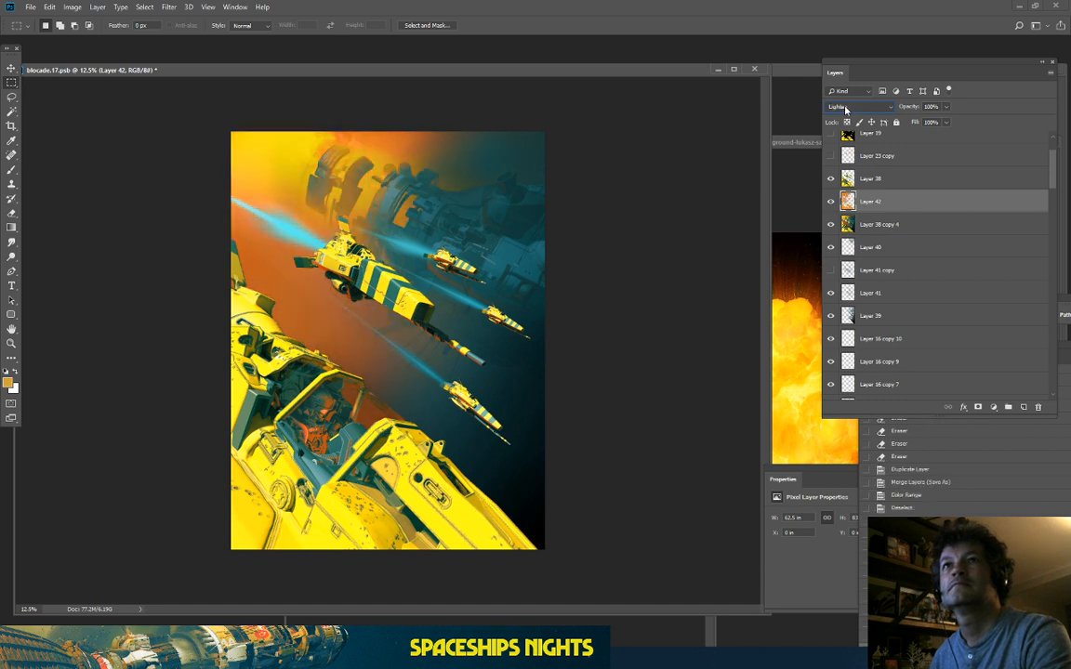
click(830, 201)
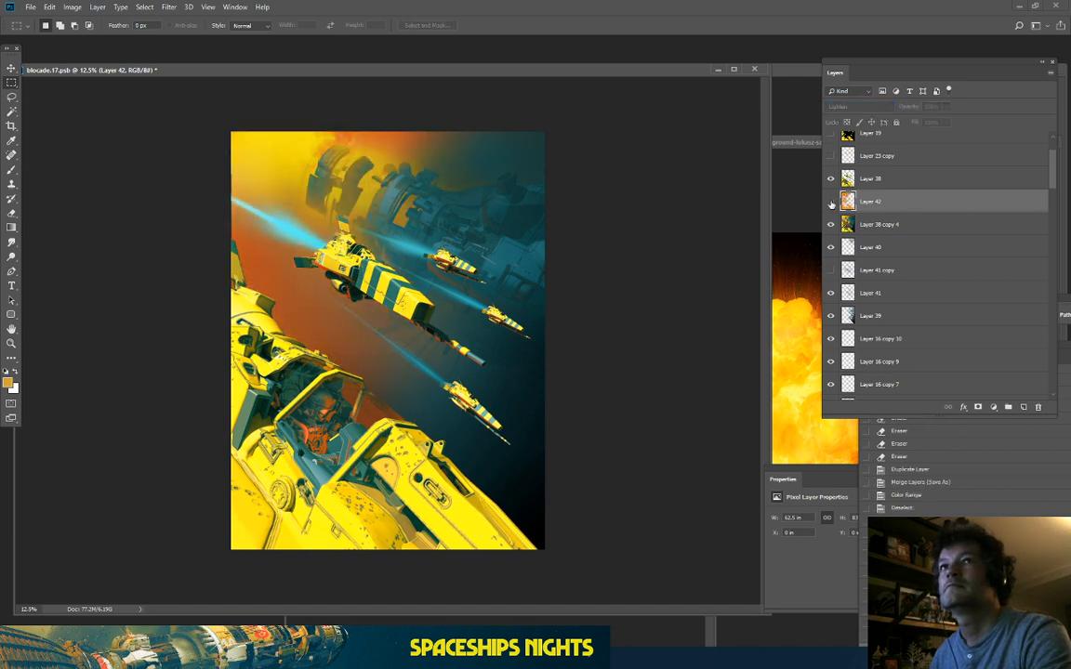
click(831, 202)
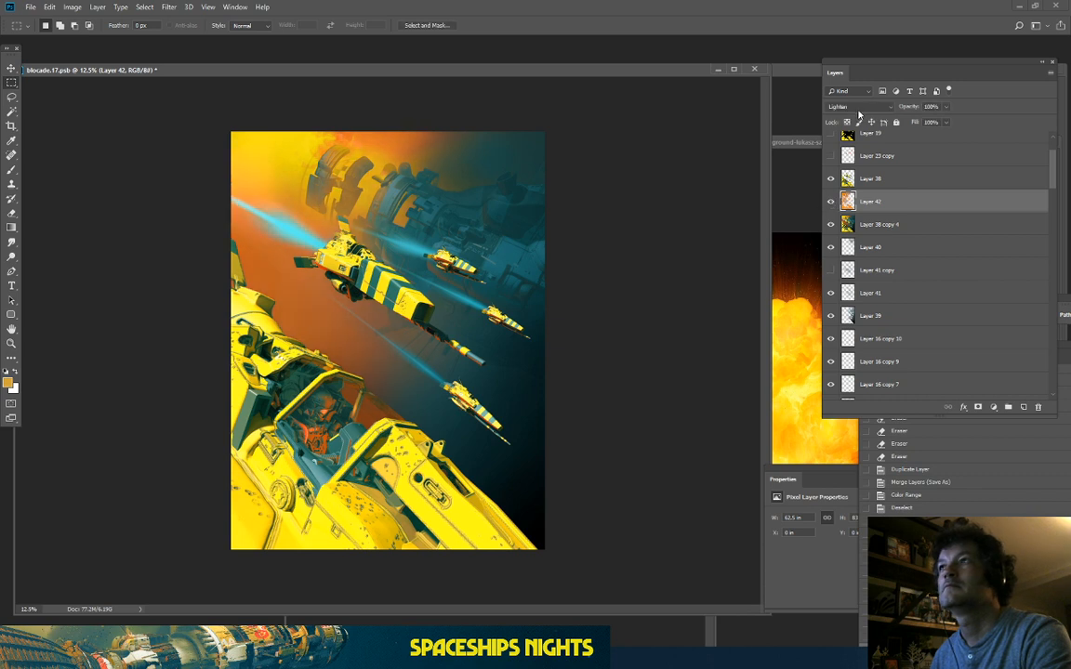
scroll(858, 109, down, 1)
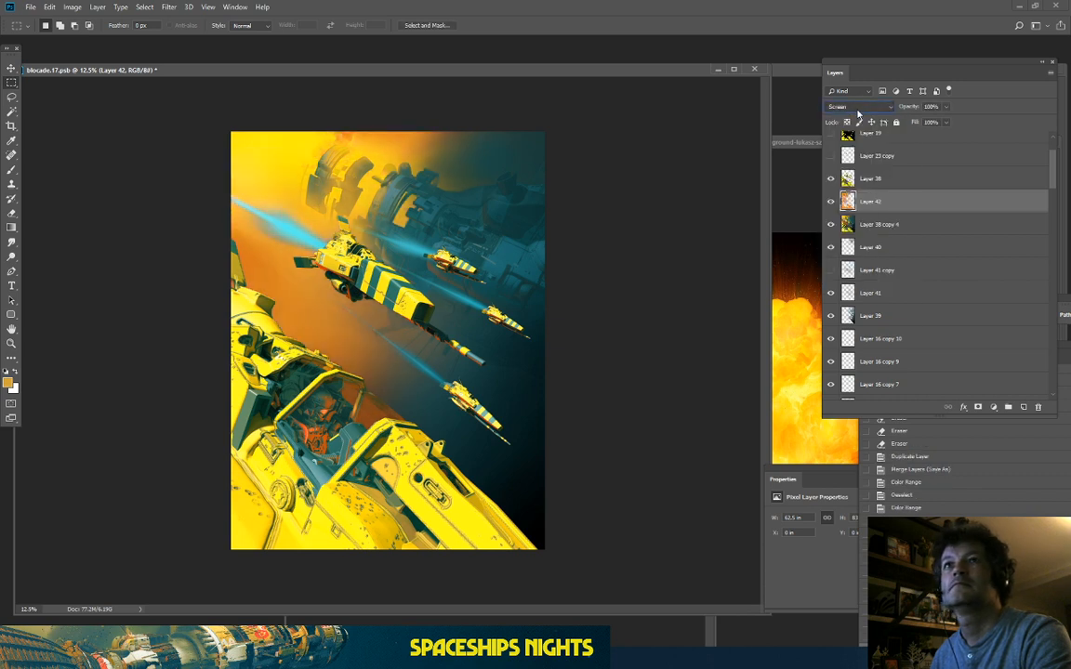
scroll(858, 110, down, 2)
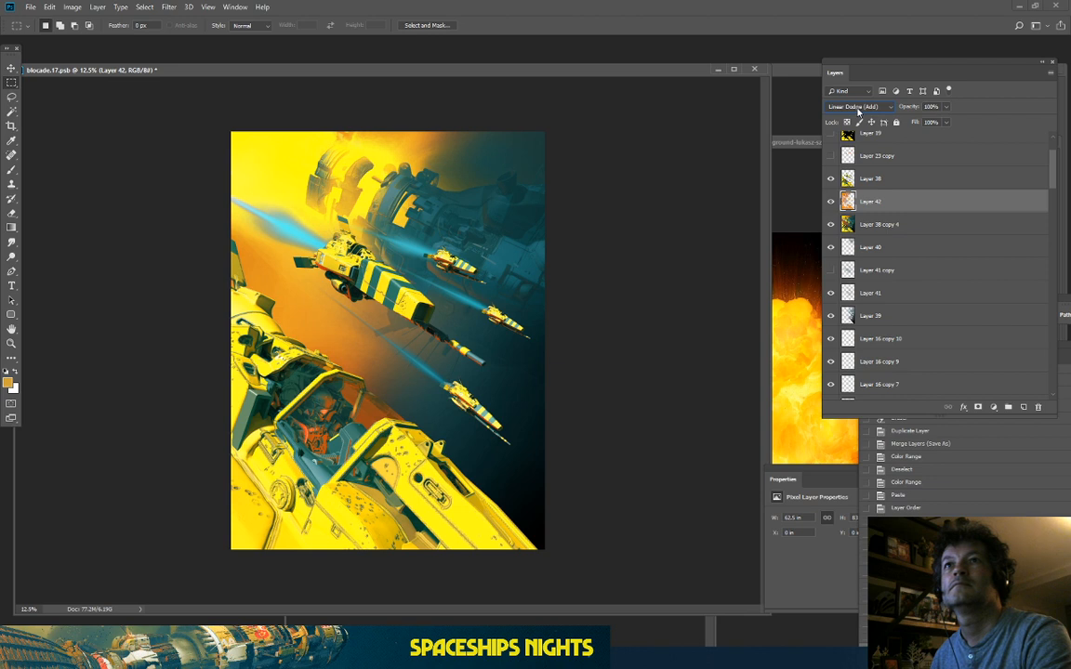
scroll(858, 110, down, 1)
scroll(858, 110, down, 1)
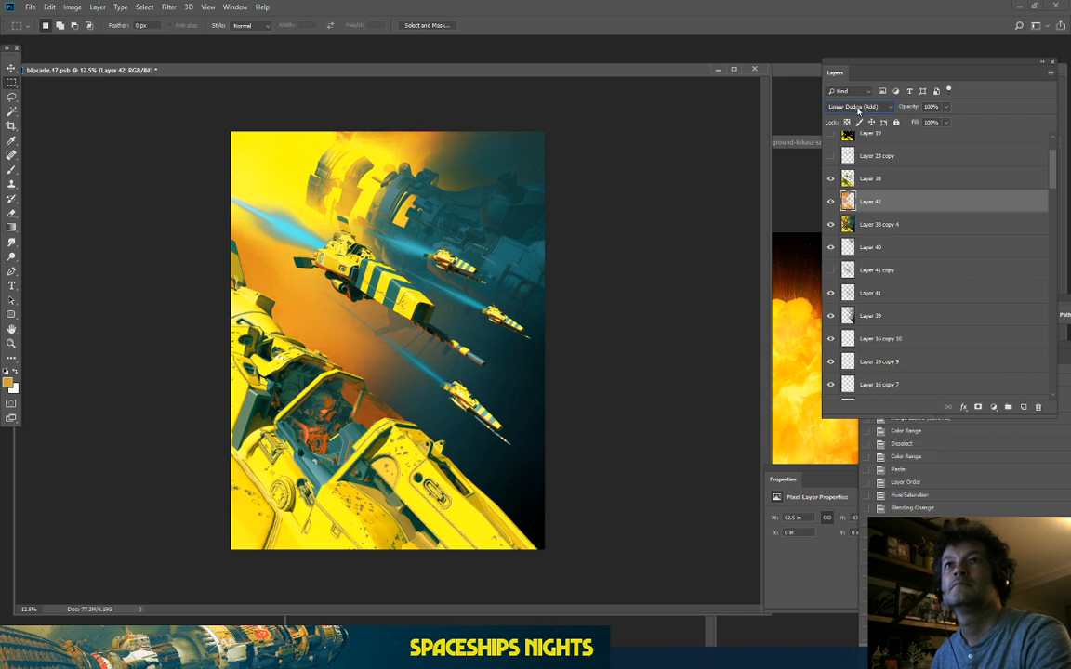
Step: Zoom in on the top of the image and toggle Layer 42 to judge the glow
key(ctrl+plus)
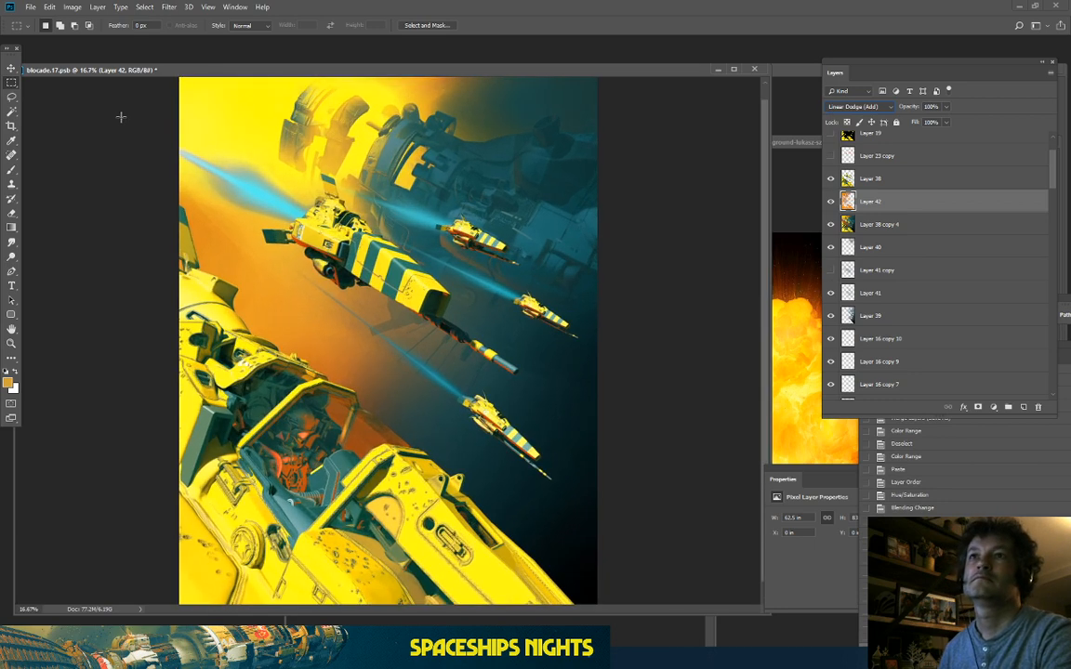
drag(156, 127, 165, 214)
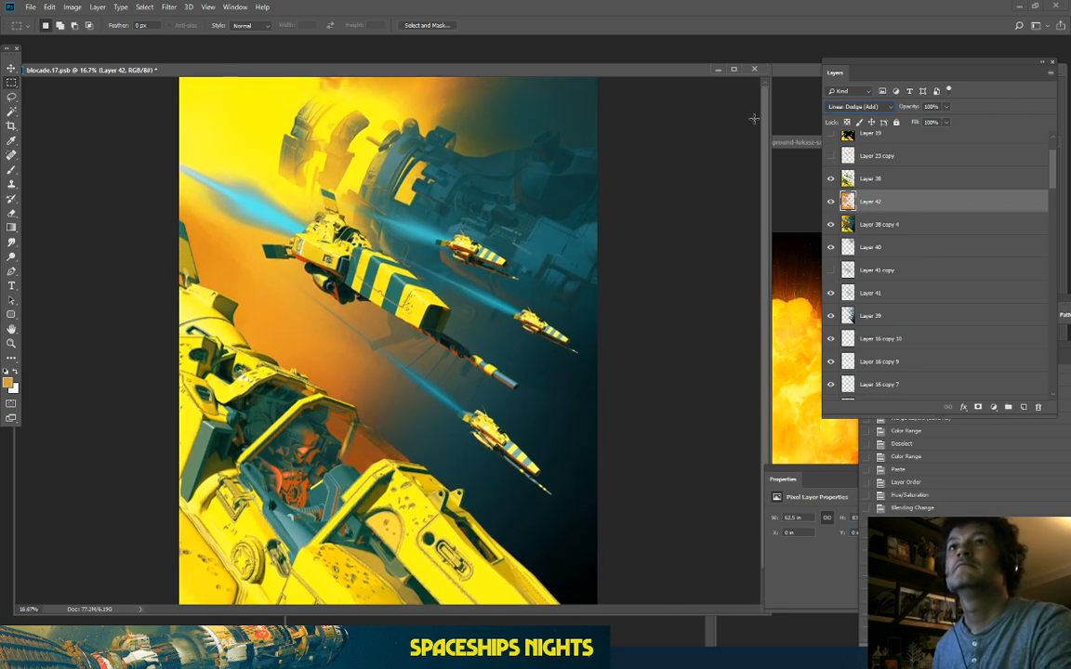
click(831, 201)
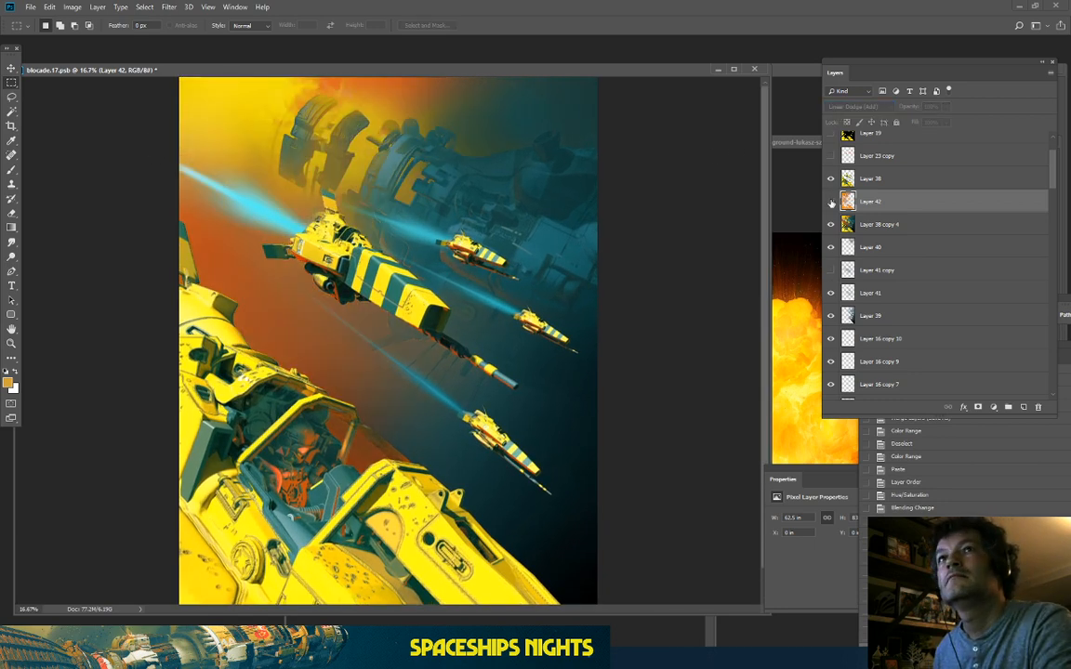
click(831, 202)
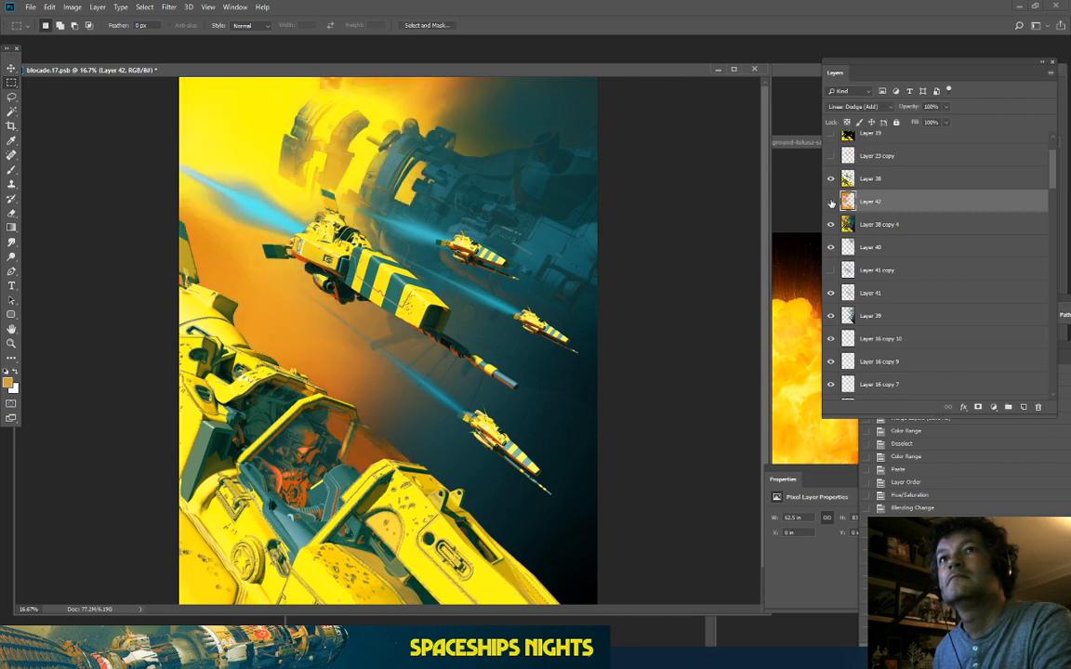
click(831, 202)
click(831, 202)
key(ctrl+plus)
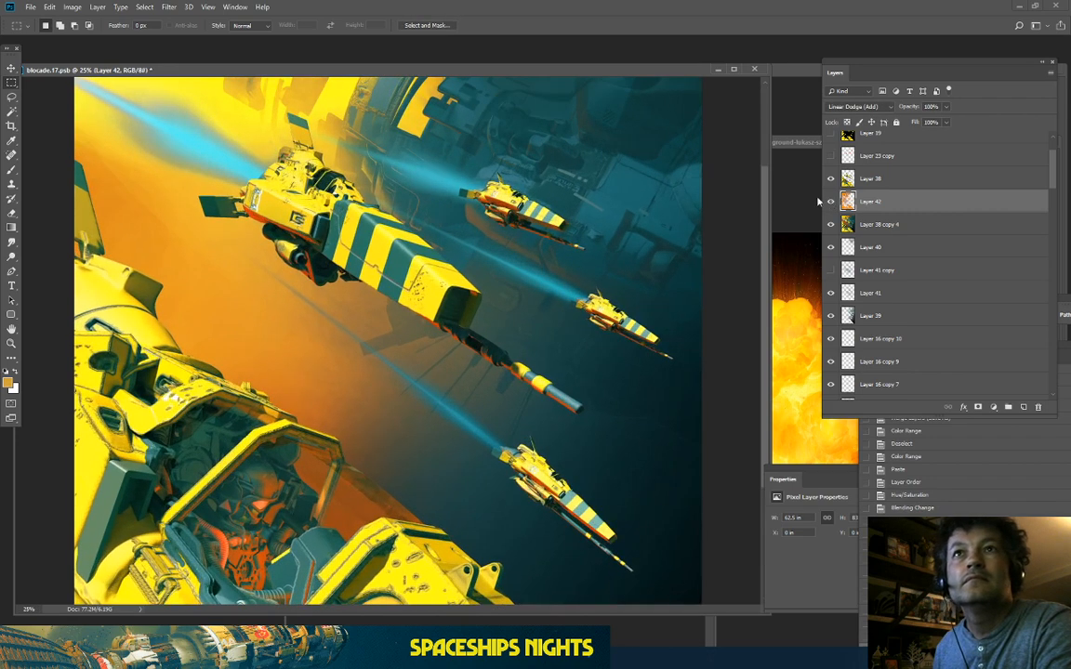
drag(160, 154, 221, 224)
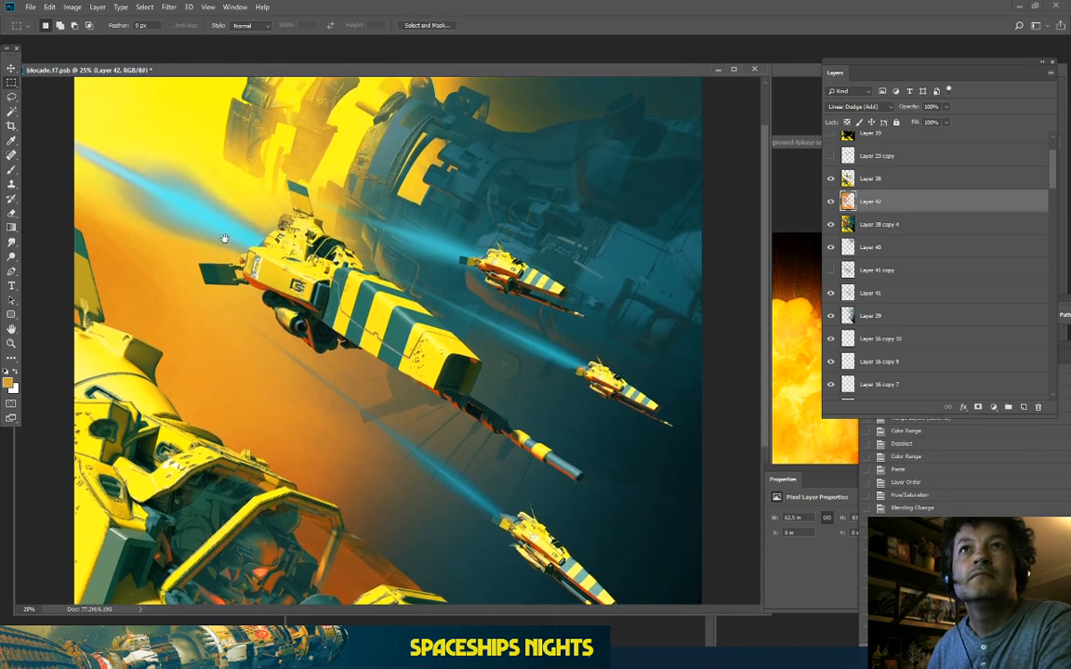
click(831, 201)
click(831, 202)
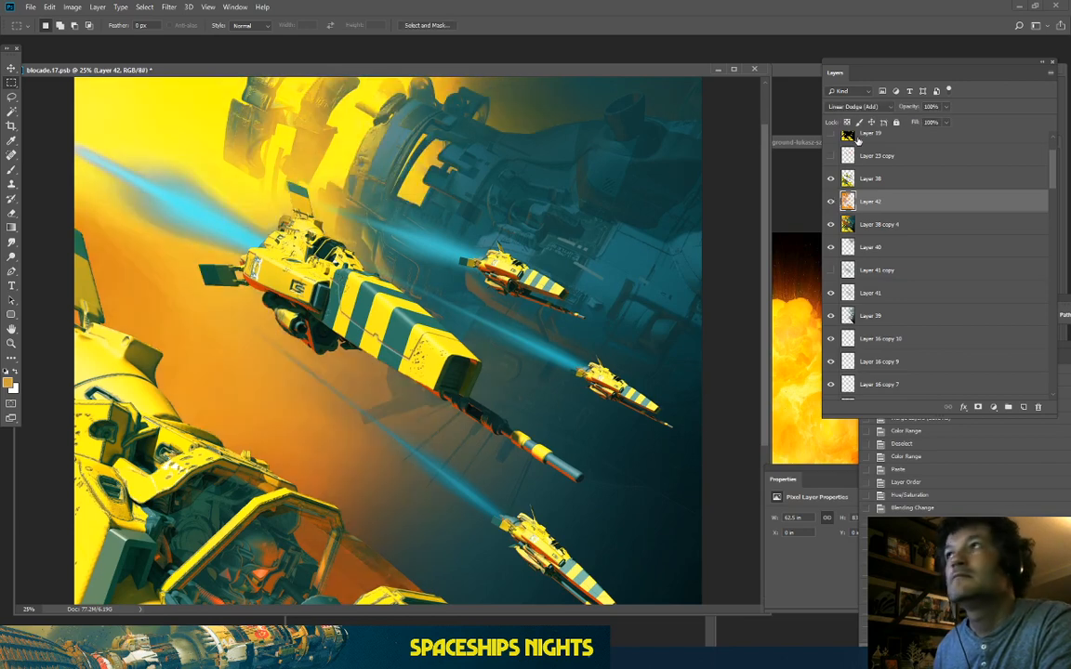
Step: Set Layer 42's blending to Vivid Light and lower its opacity to 60%
click(848, 110)
click(849, 110)
key(Down)
key(Down)
key(Down)
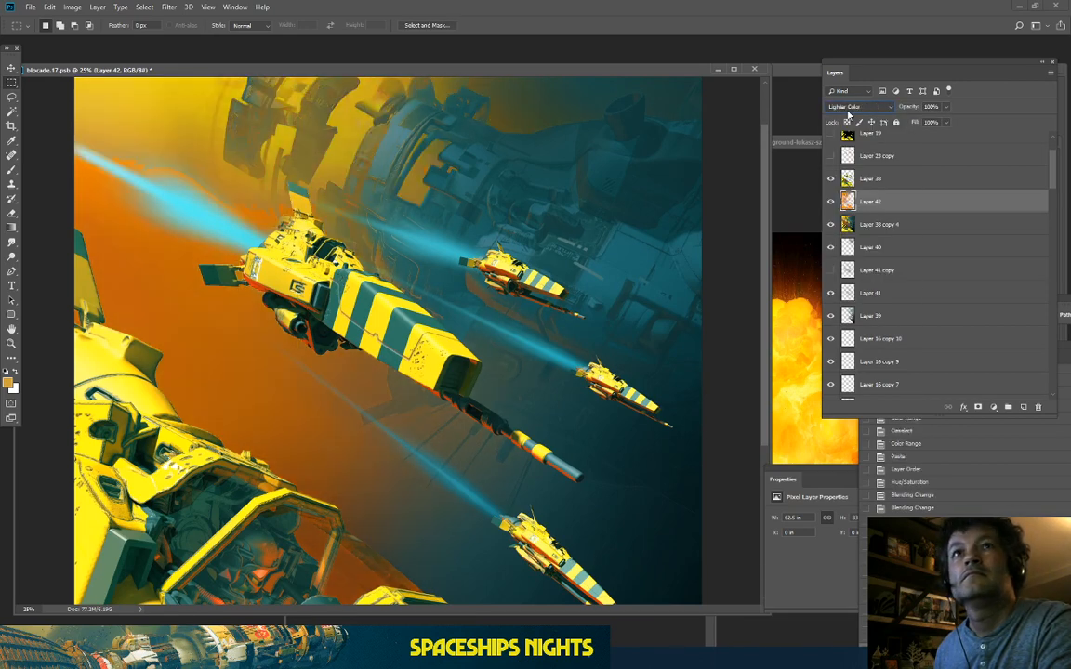
key(Down)
key(Down)
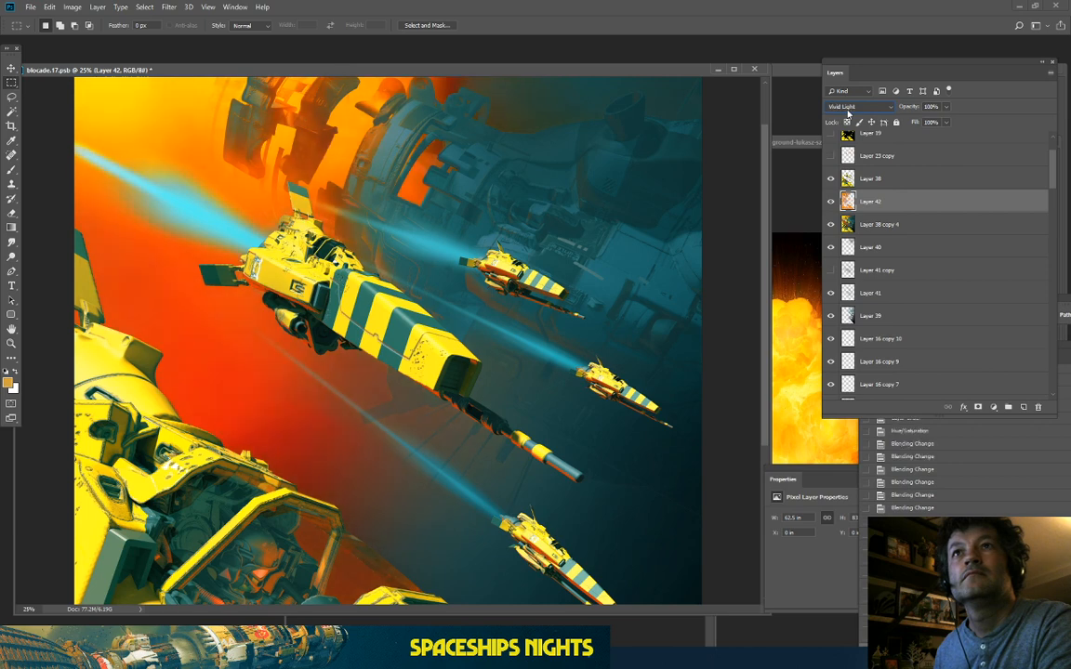
key(ctrl+minus)
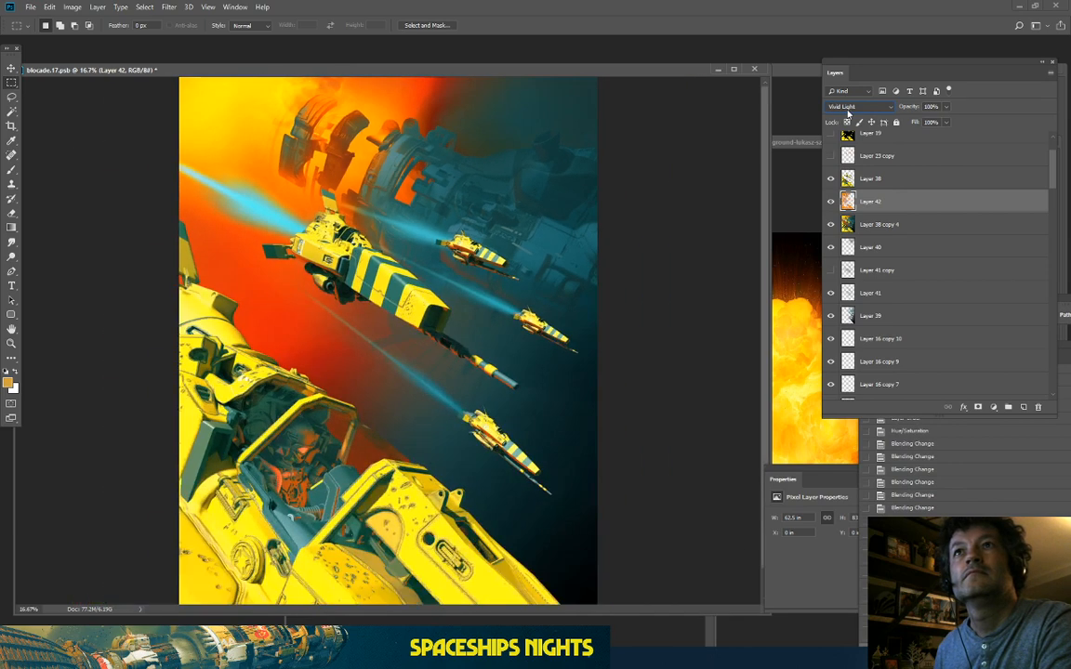
key(ctrl+minus)
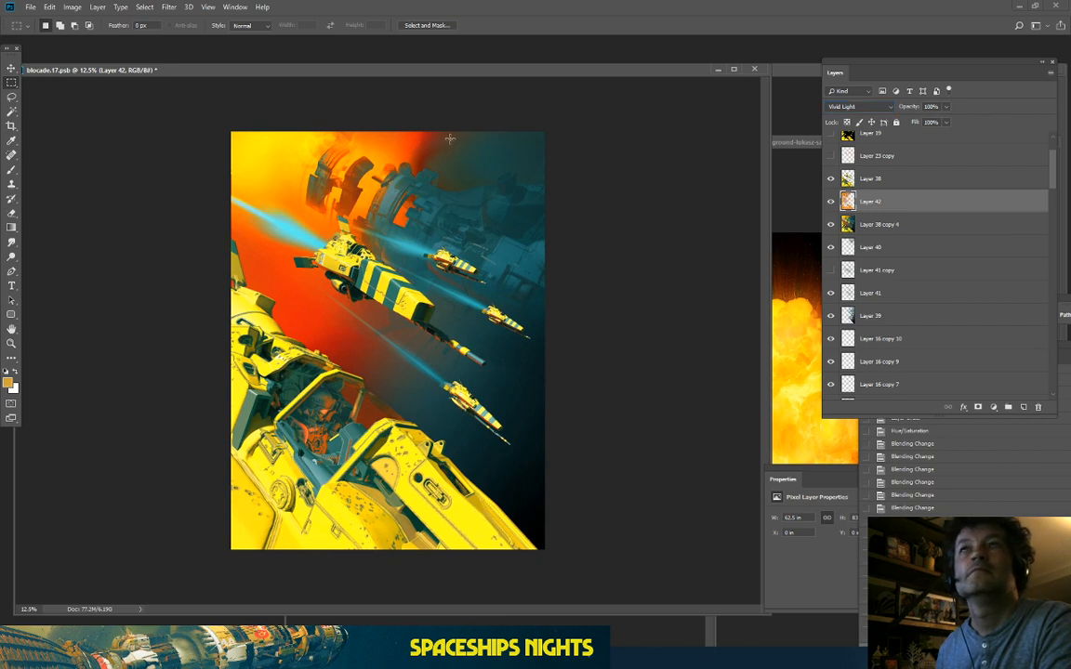
drag(945, 106, 927, 122)
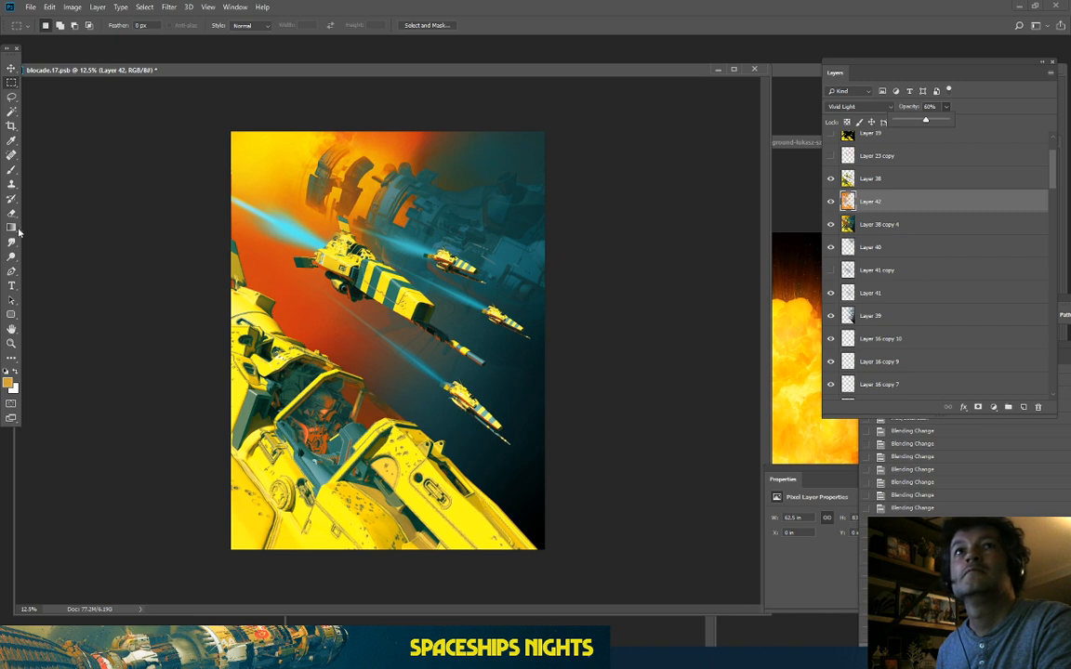
Step: Erase some orange at the artwork's left edge and toggle Layer 42 to compare
key(b)
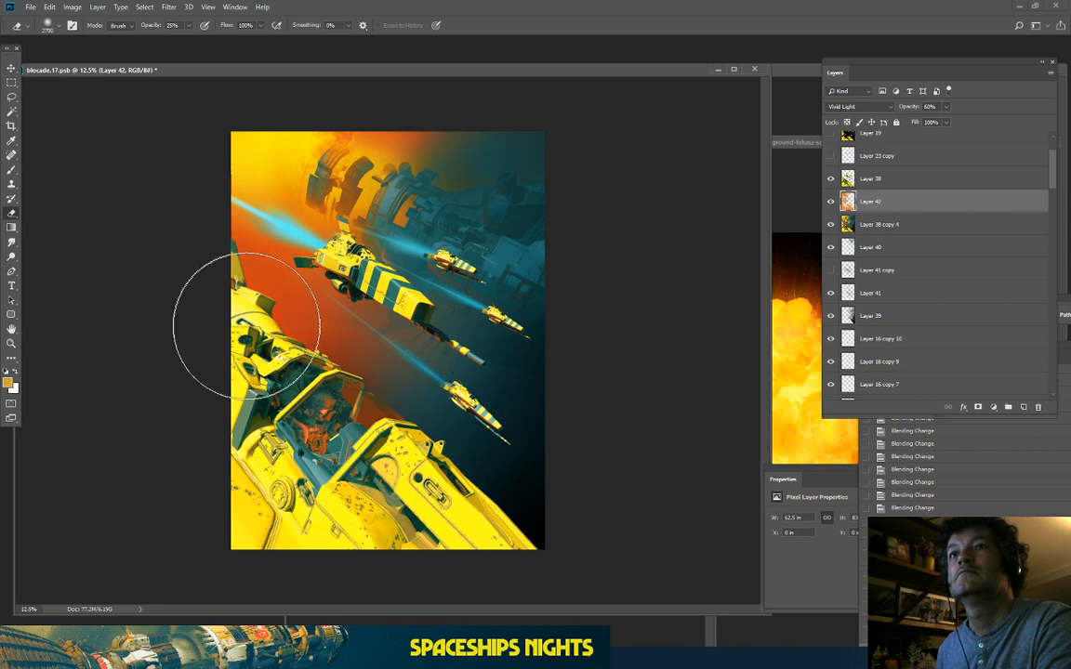
drag(212, 300, 217, 289)
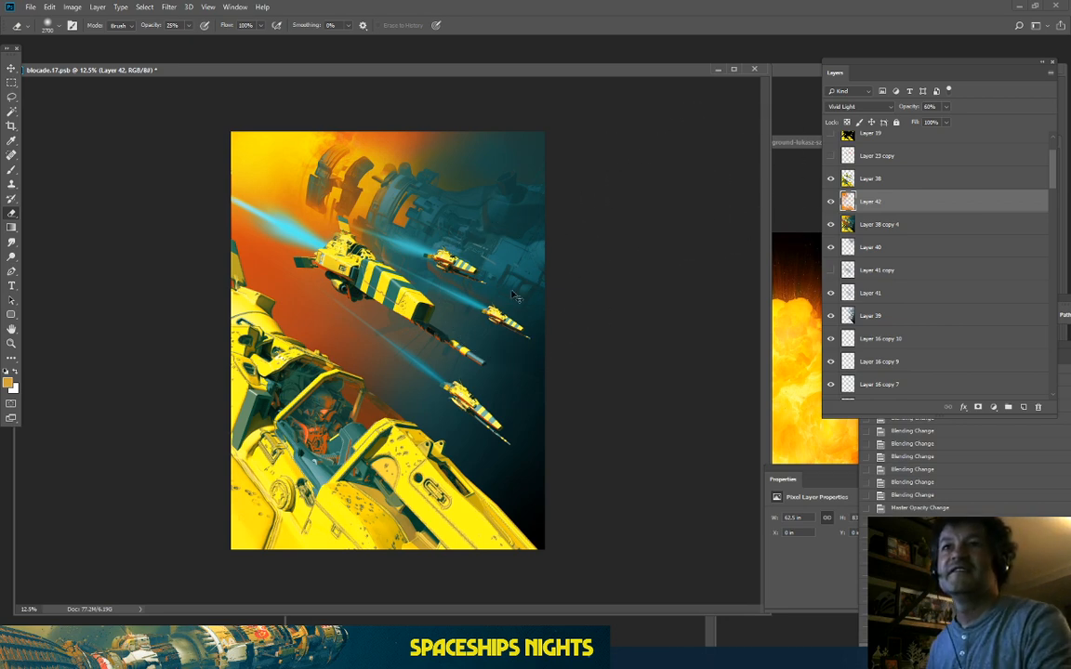
key(ctrl+plus)
click(831, 202)
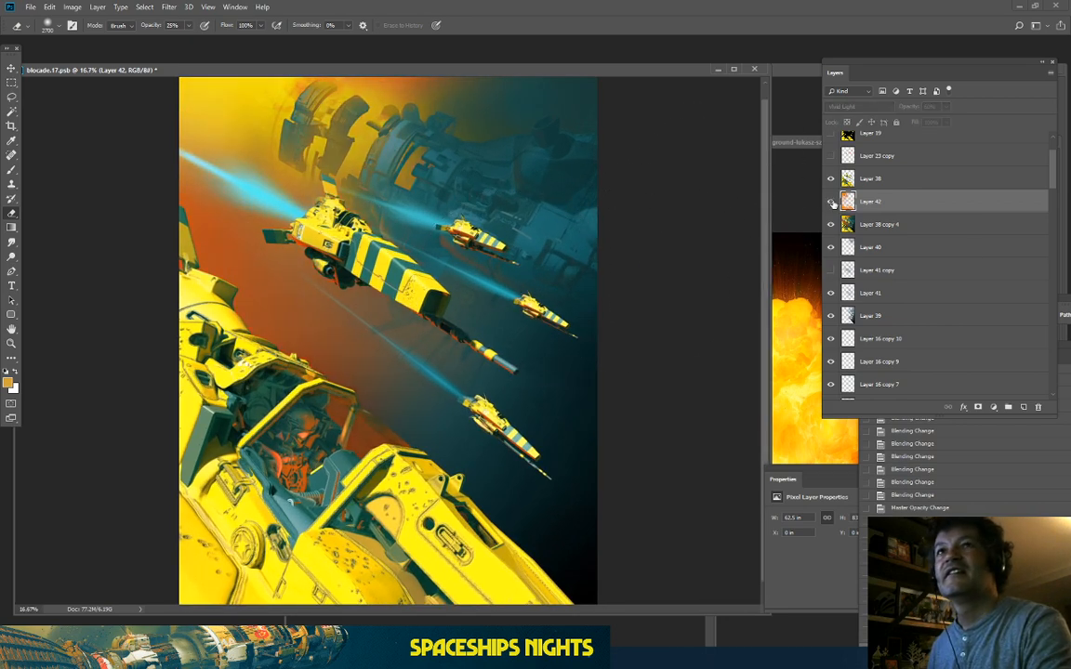
click(831, 202)
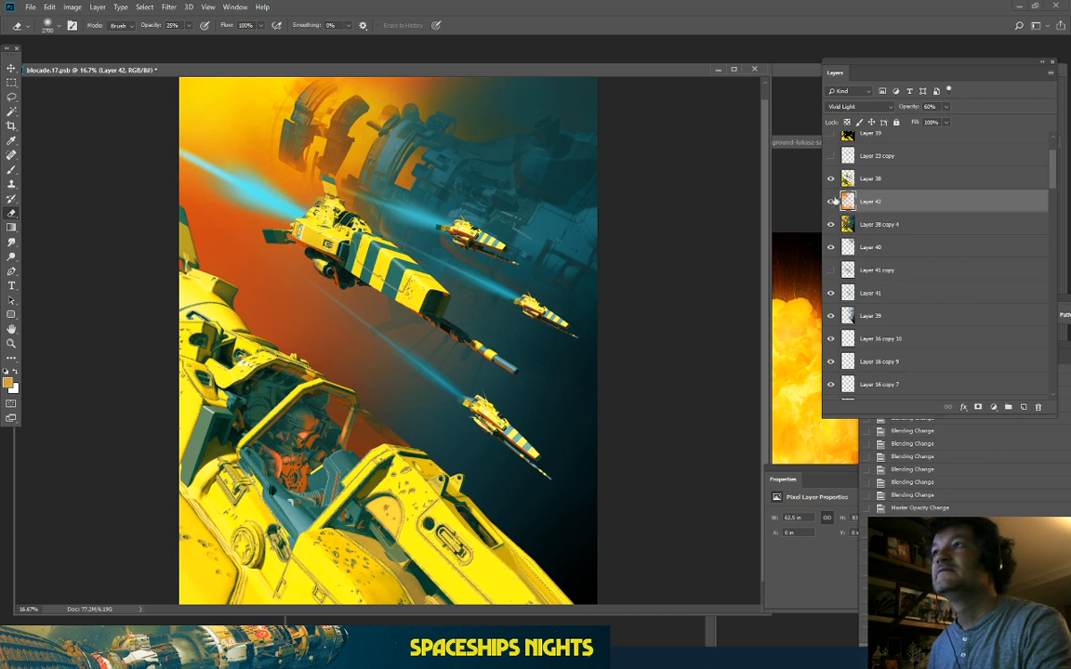
click(831, 202)
click(831, 202)
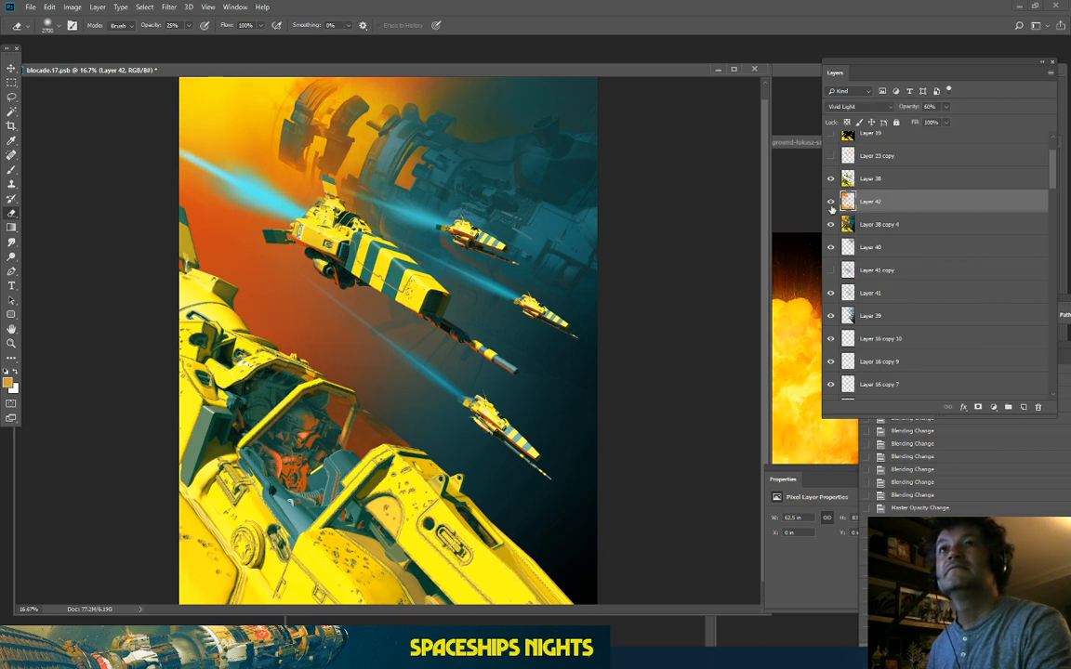
click(831, 202)
click(831, 202)
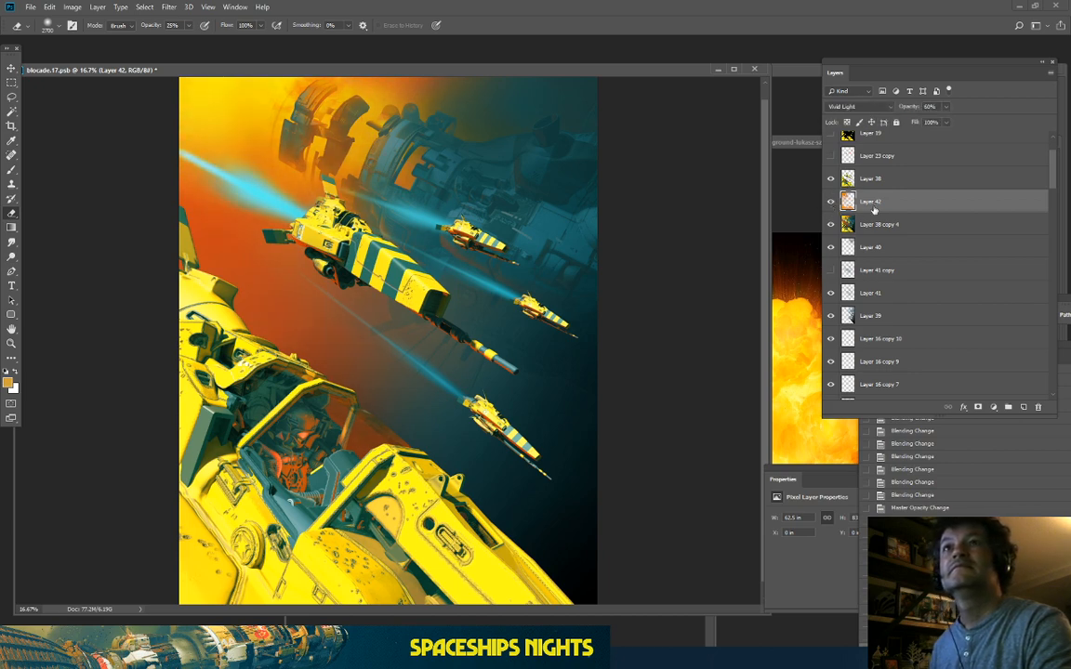
Step: Merge Layer 42 down into Layer 38 copy 4 and zoom in to 33.3%
right_click(916, 207)
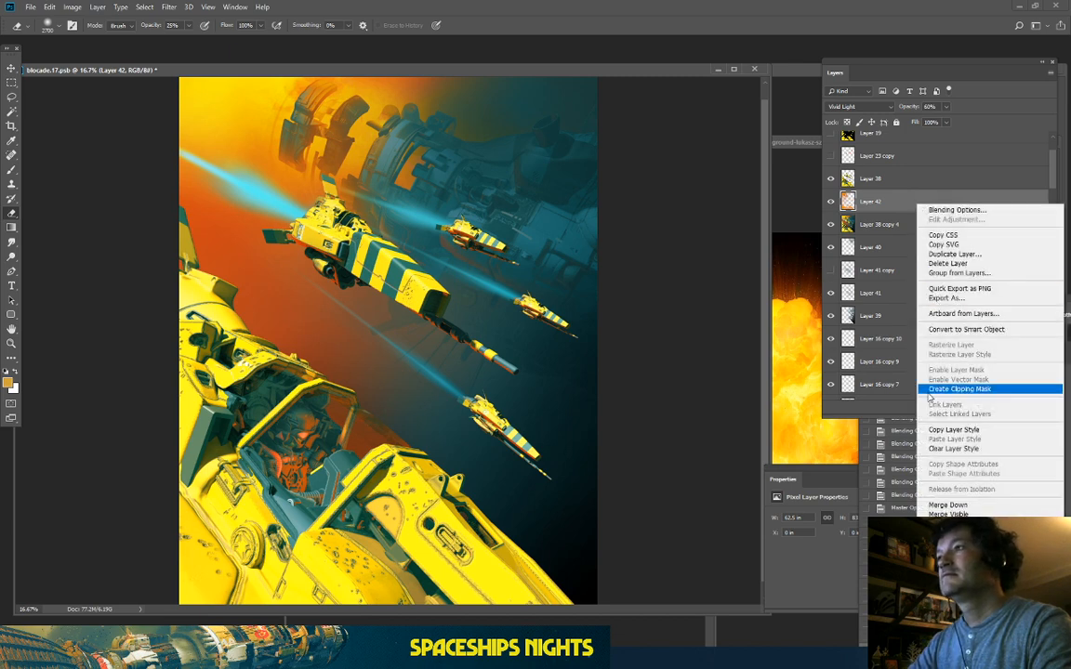
click(949, 505)
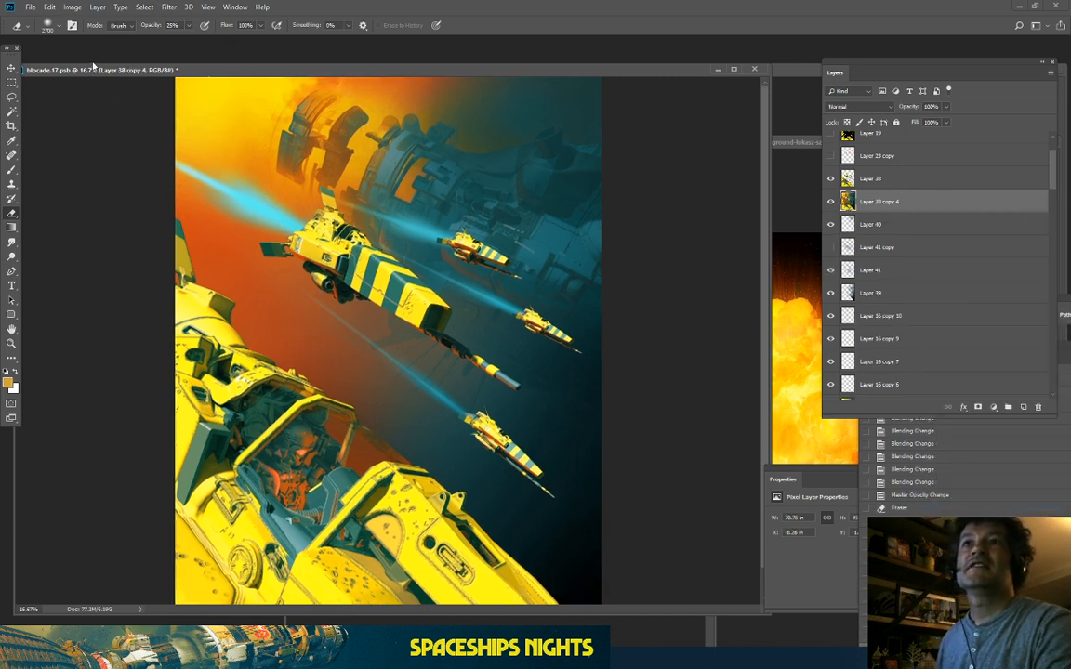
key(ctrl+plus)
scroll(337, 187, up, 3)
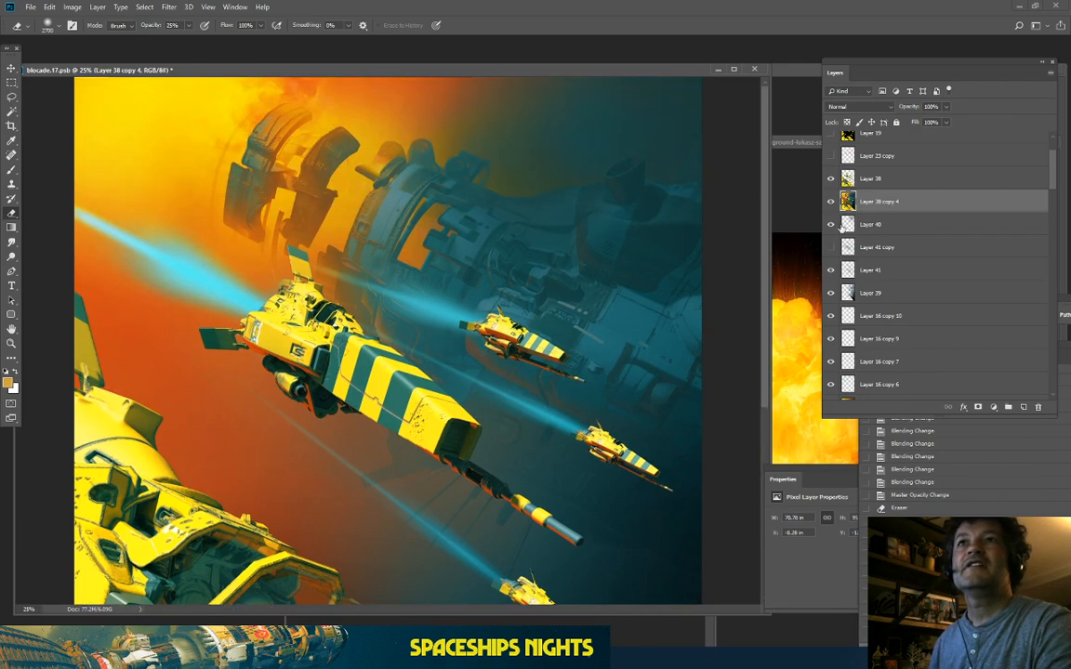
key(ctrl+plus)
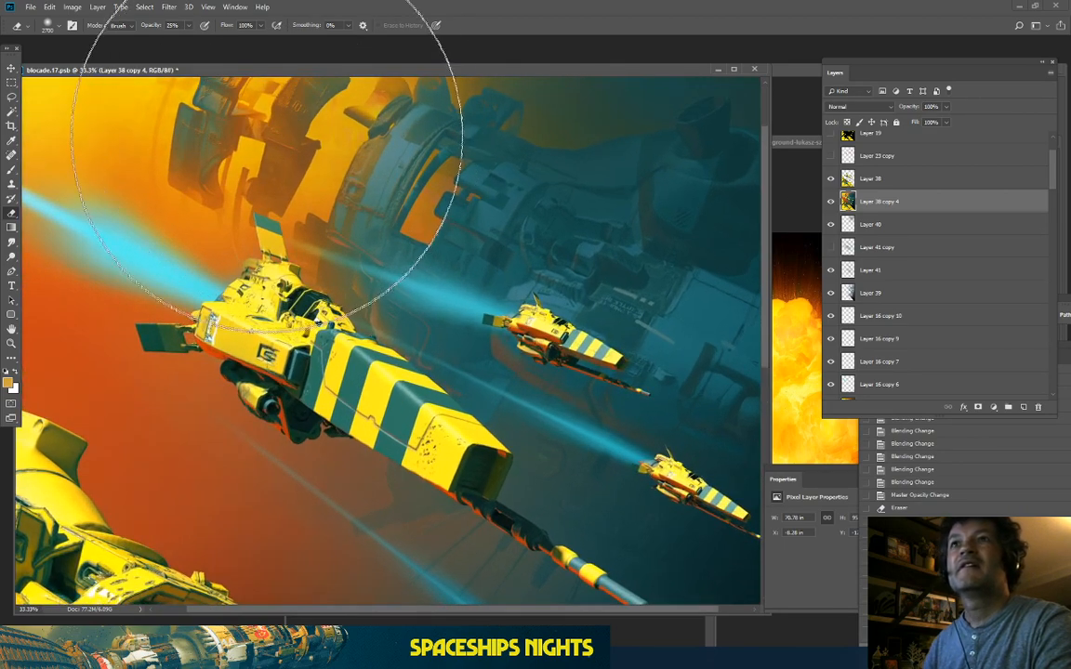
drag(283, 228, 330, 316)
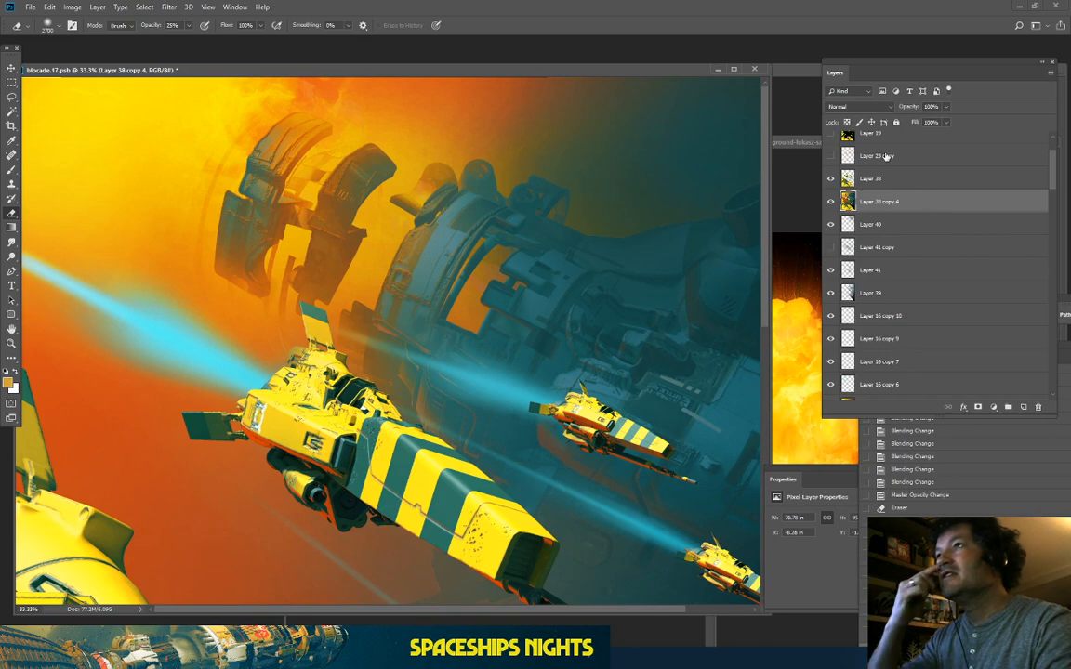
scroll(841, 167, up, 3)
Step: Expand the Render Passes group and show its normals render
click(830, 156)
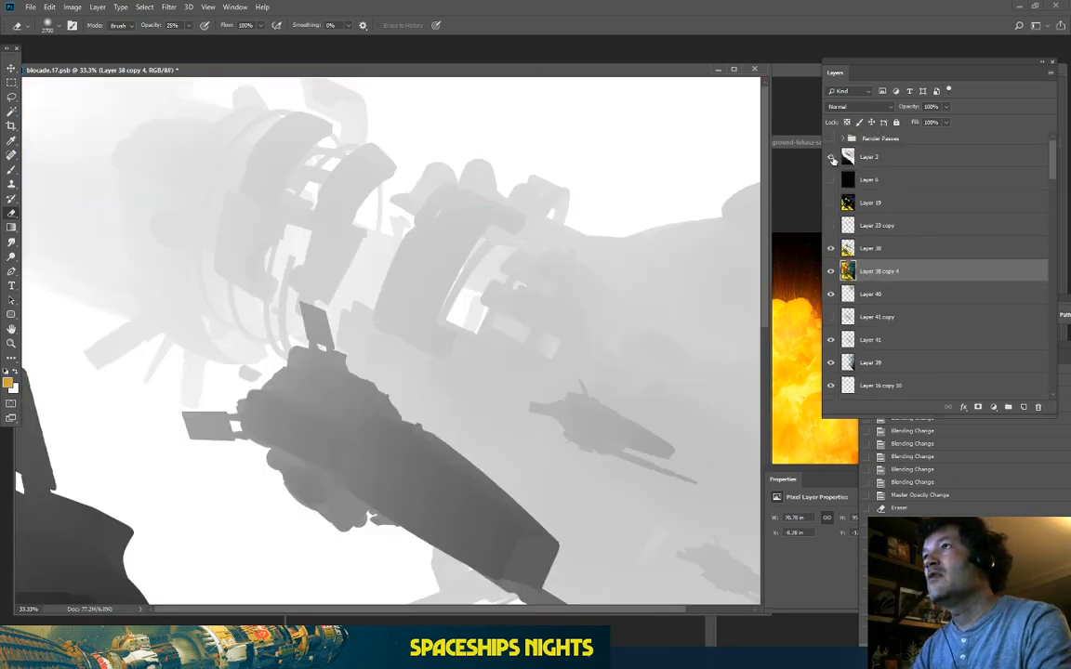
click(830, 156)
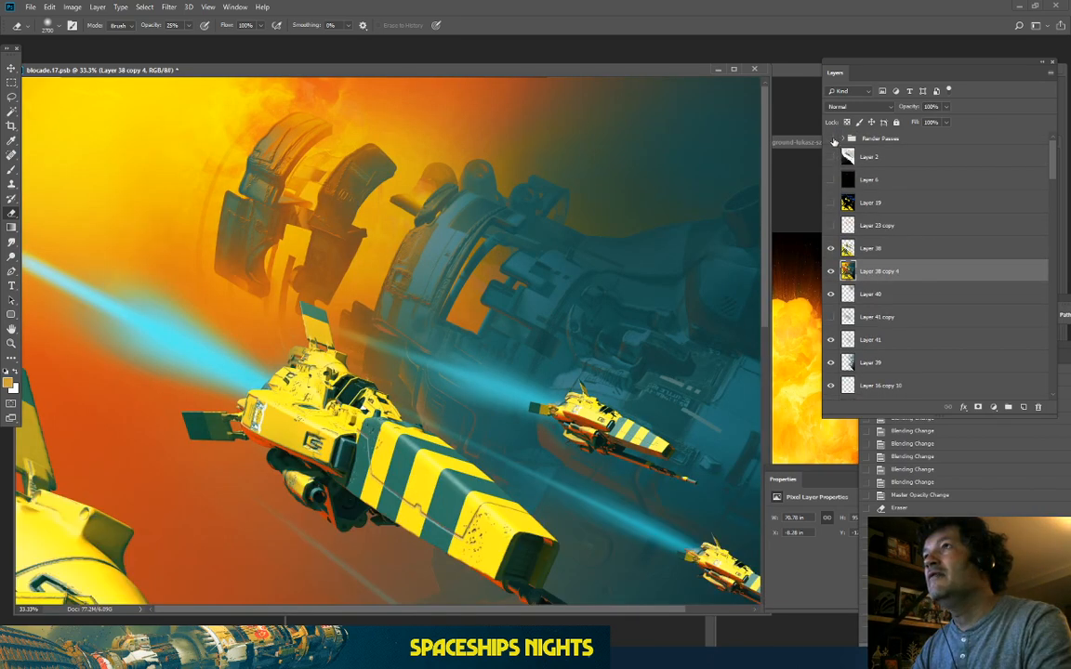
click(842, 138)
scroll(842, 352, down, 3)
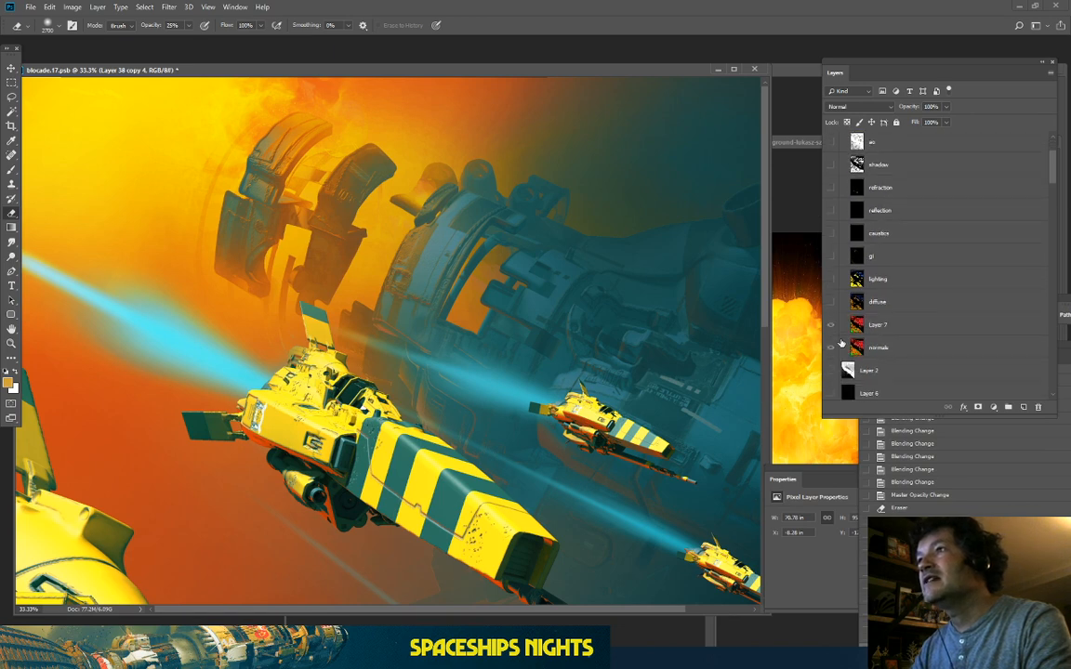
click(883, 325)
scroll(846, 202, up, 3)
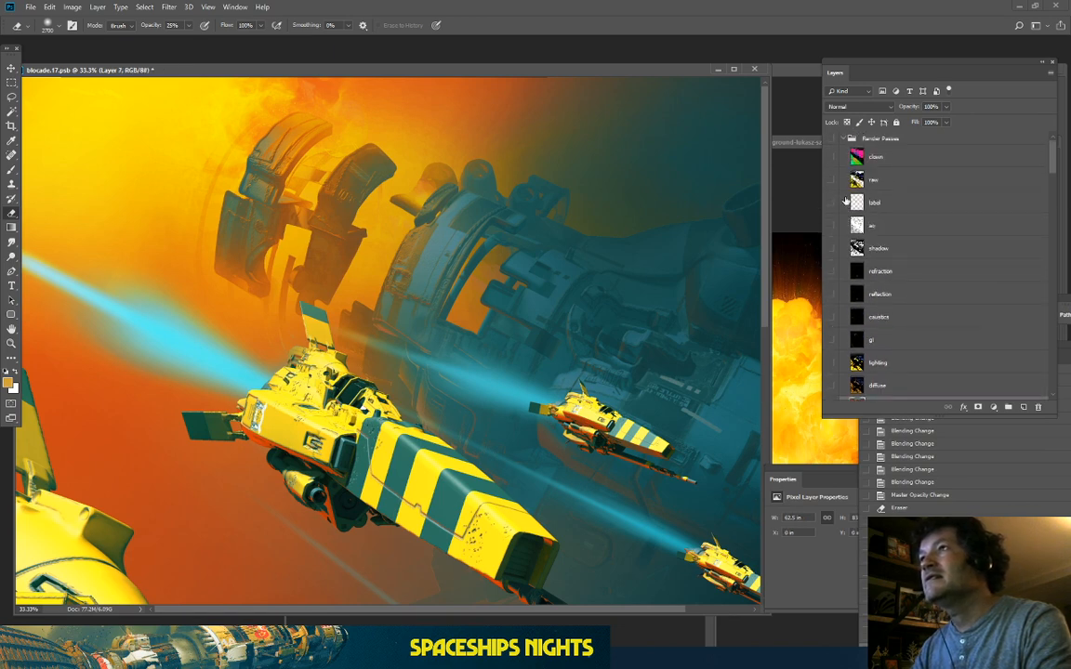
click(829, 139)
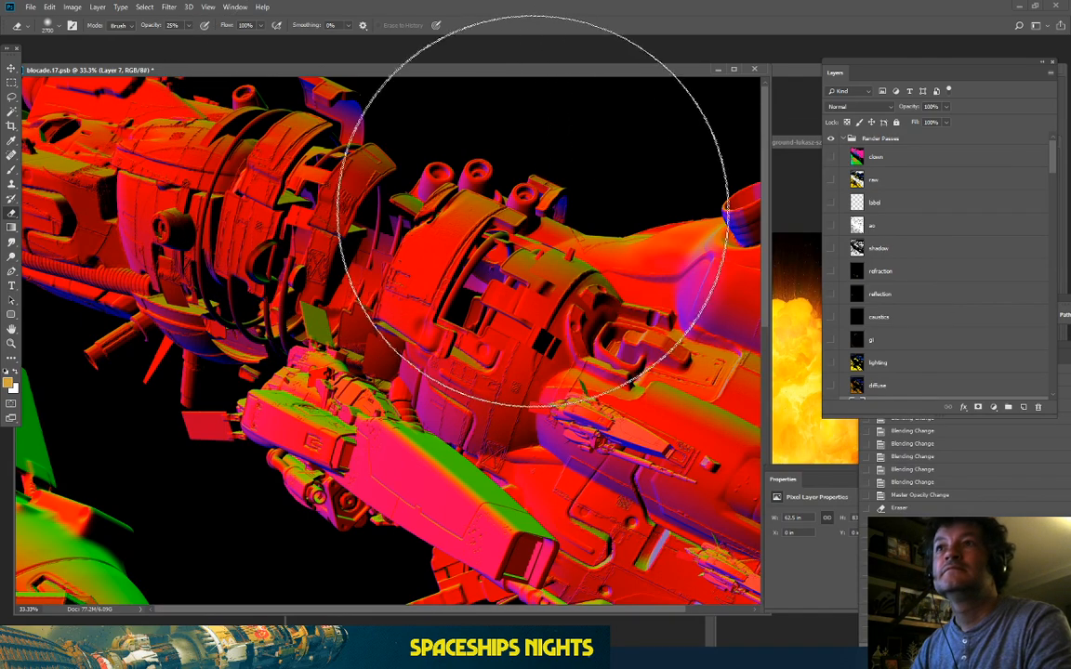
Step: Make a Color Range selection by sampling a colour from the normals pass
click(147, 7)
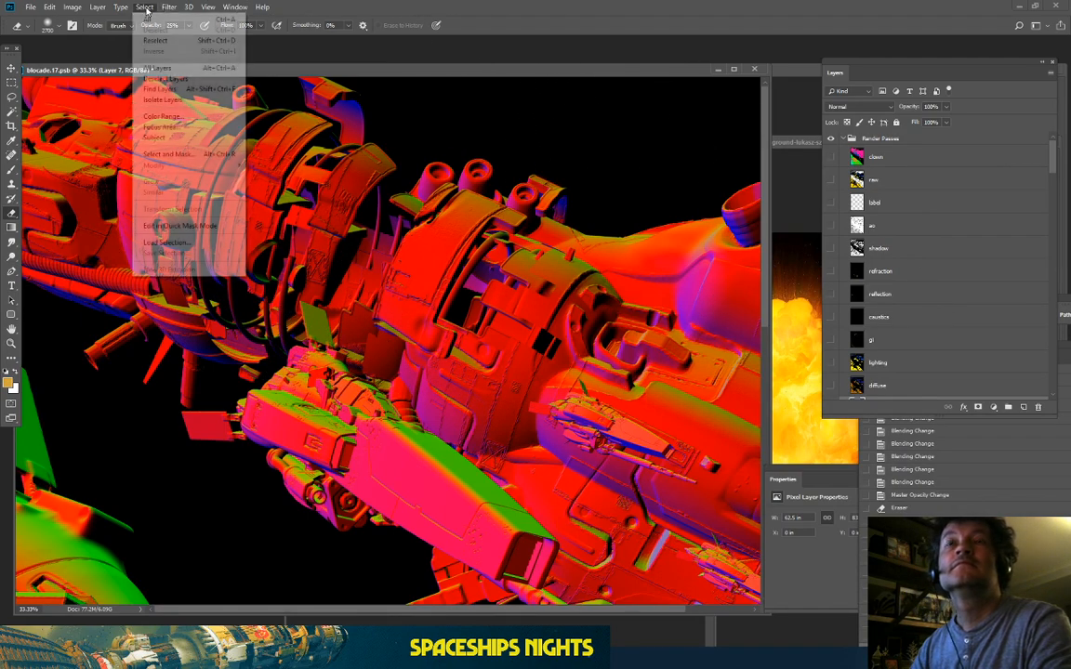
click(160, 108)
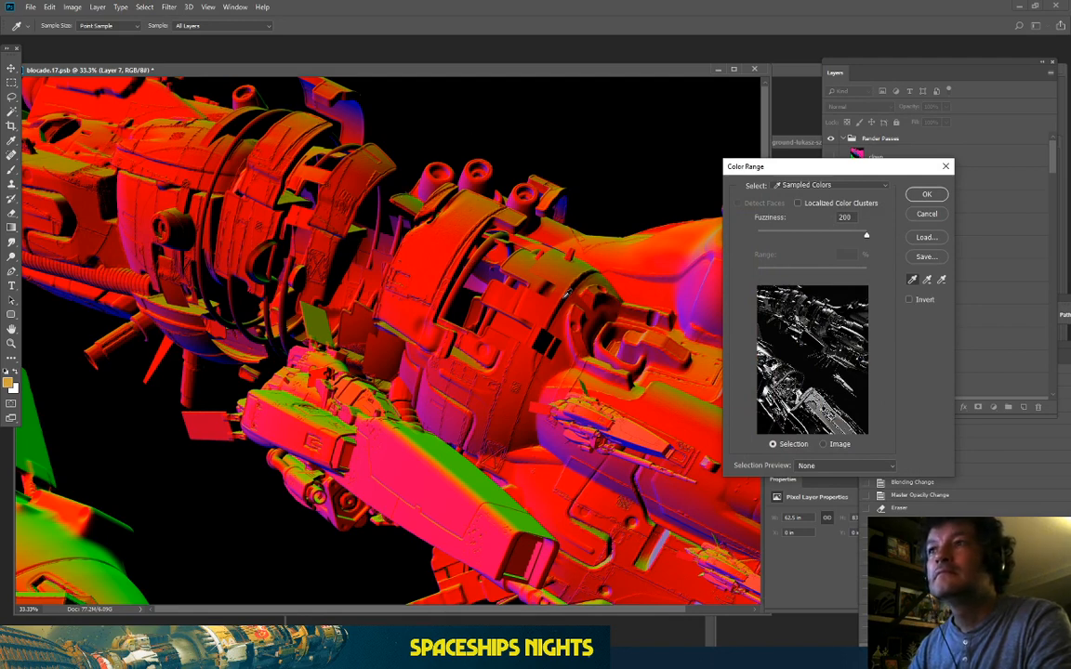
click(682, 287)
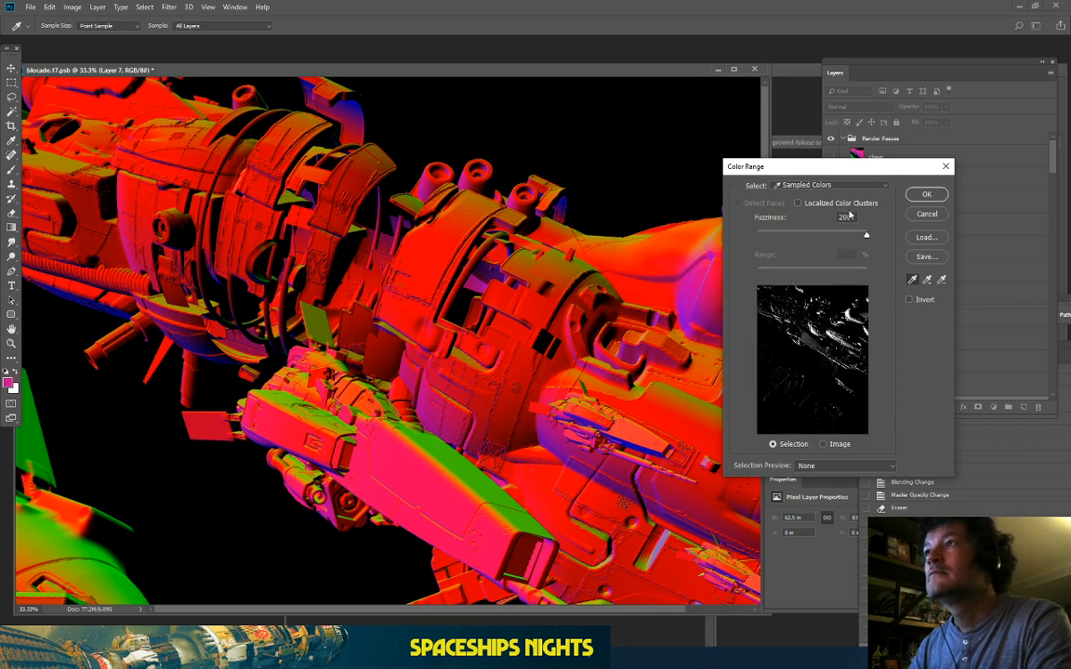
click(926, 194)
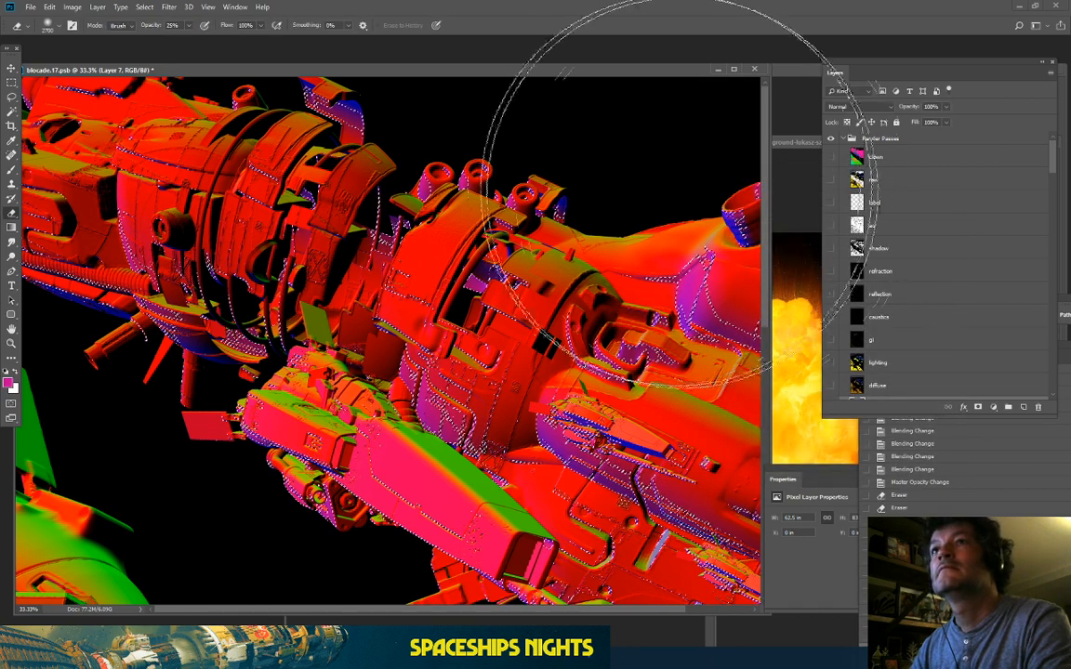
Step: Hide Render Passes and Layer 38, then copy the selection from Layer 38 copy 4 into new Layer 42
click(839, 139)
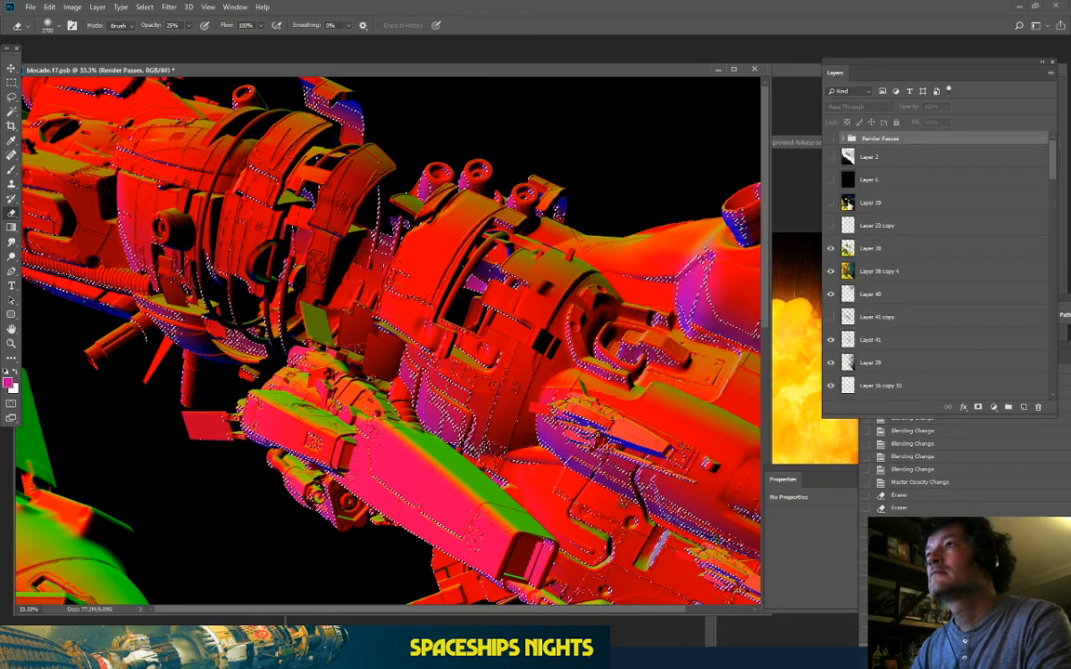
click(831, 138)
click(874, 248)
click(831, 248)
click(894, 272)
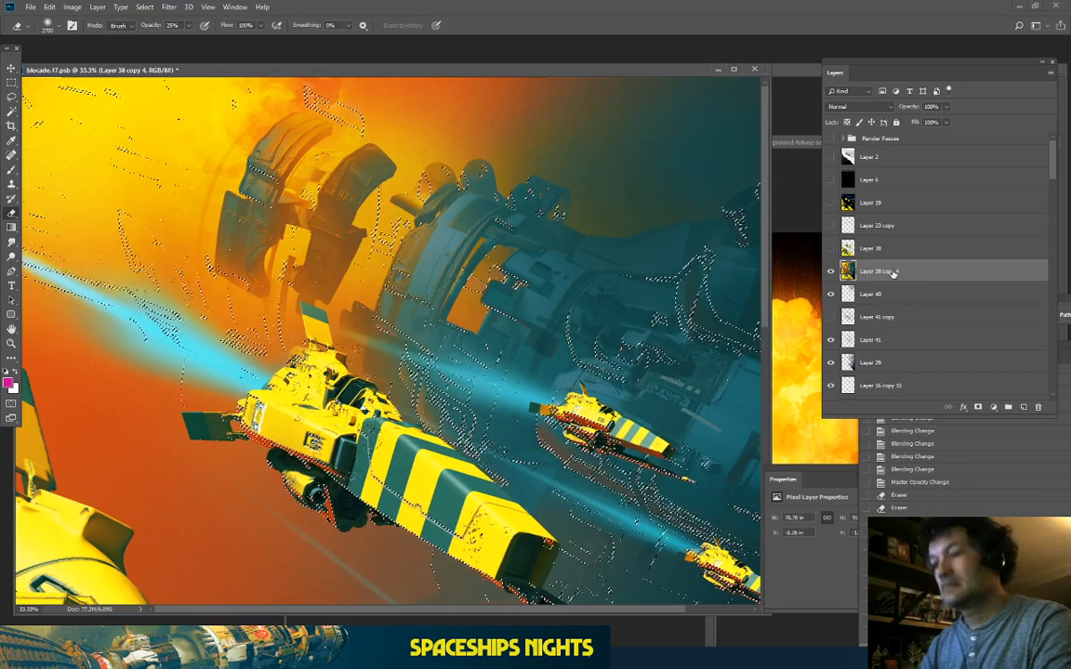
key(ctrl+j)
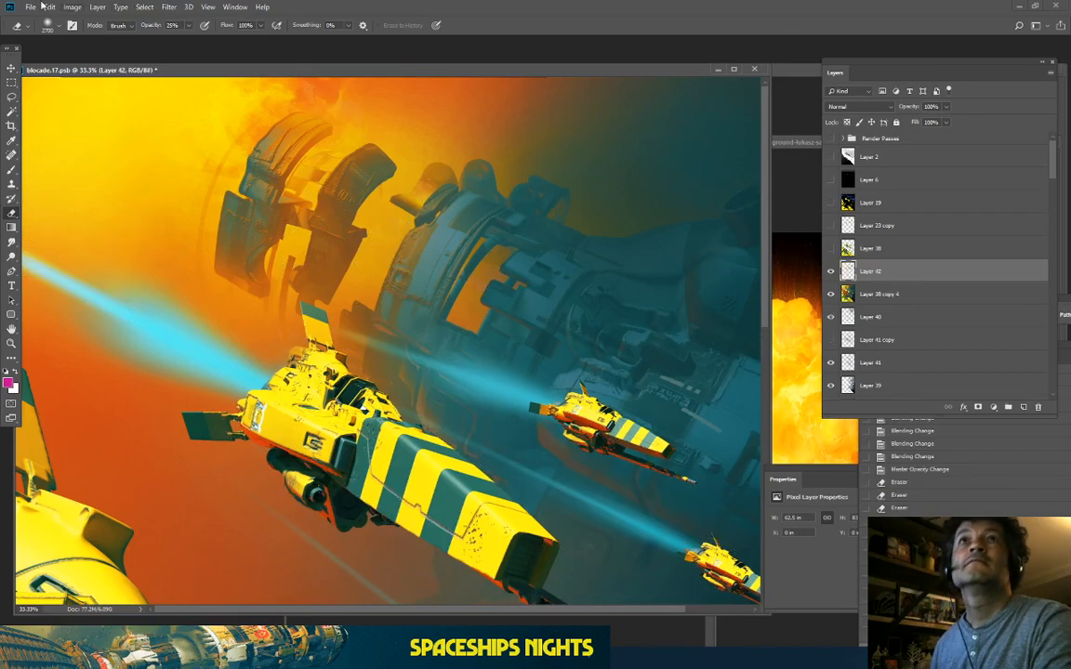
click(72, 7)
Step: Colorize the haze layer in Hue/Saturation, settling on Hue 48, Saturation 96, Lightness −3
mouse_move(112, 36)
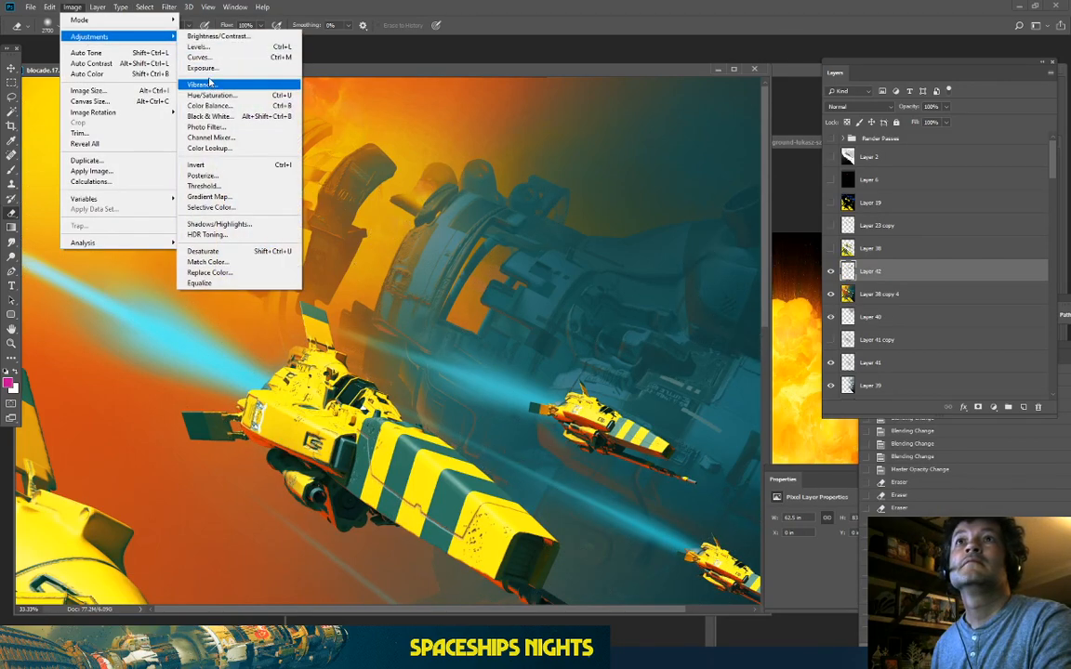
click(208, 95)
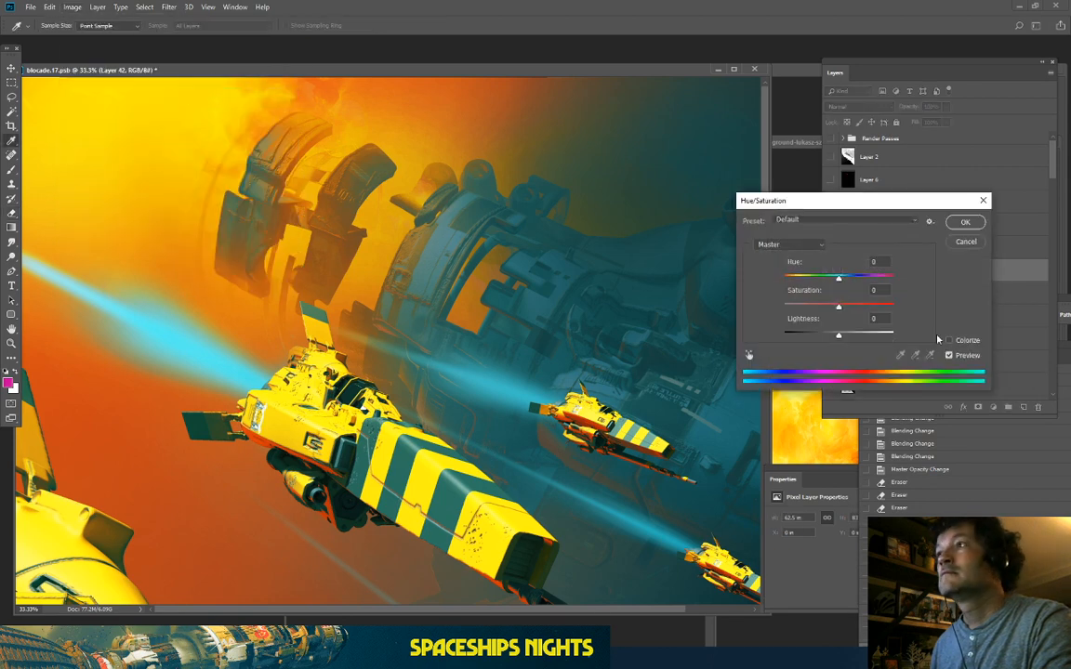
click(949, 342)
click(874, 306)
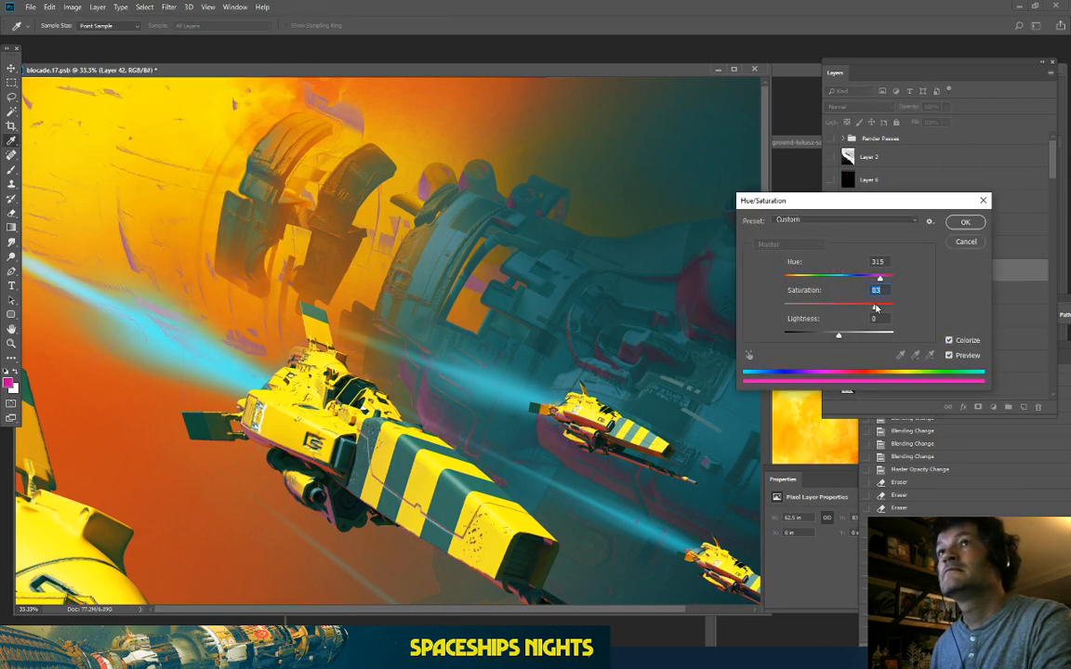
mouse_move(797, 278)
mouse_down()
mouse_move(817, 283)
mouse_move(809, 289)
mouse_up()
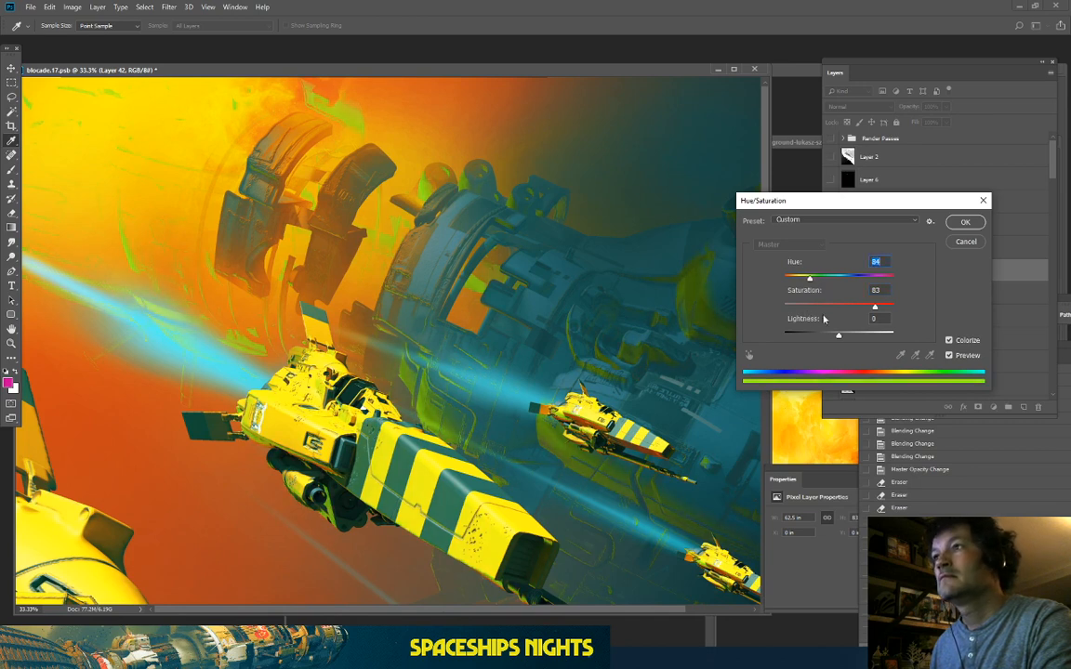
drag(838, 339, 864, 339)
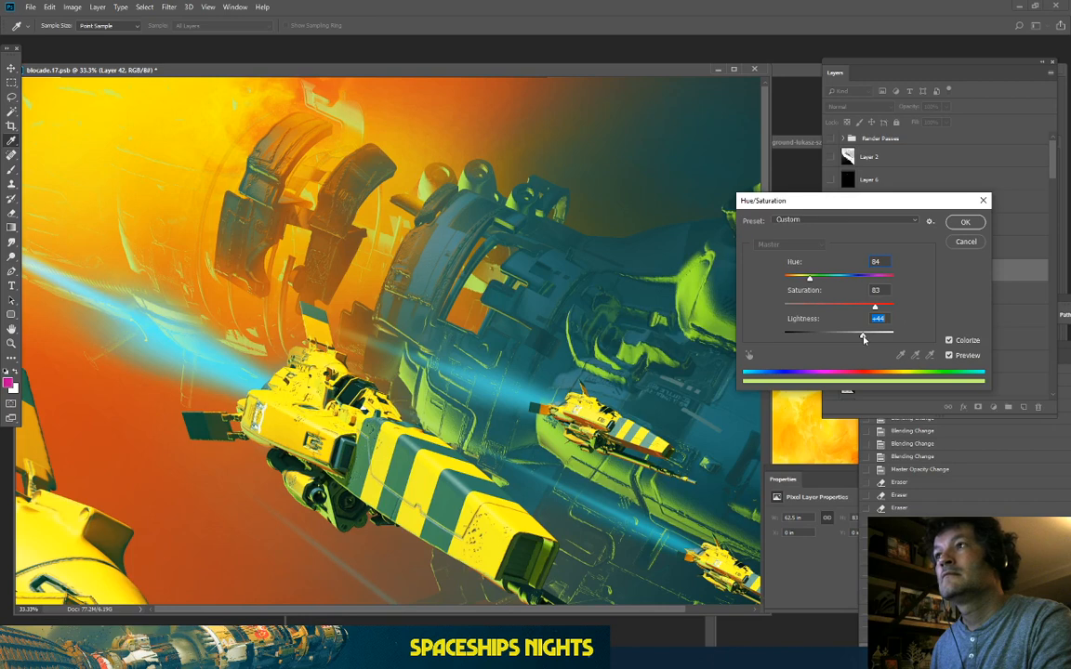
drag(809, 278, 795, 283)
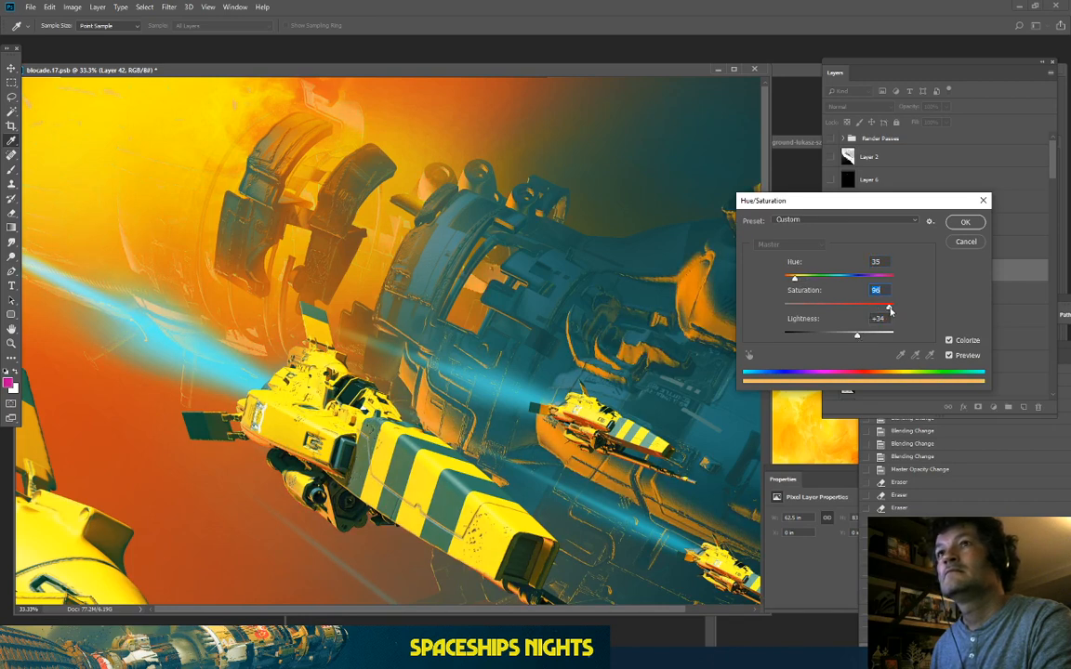
drag(858, 339, 834, 334)
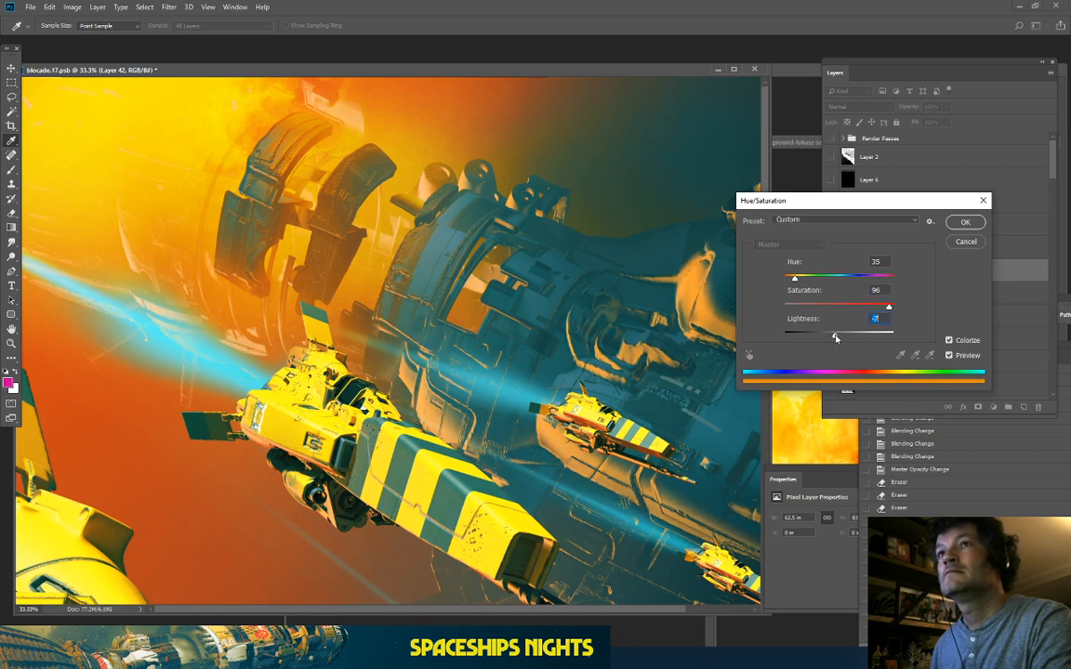
drag(797, 280, 809, 286)
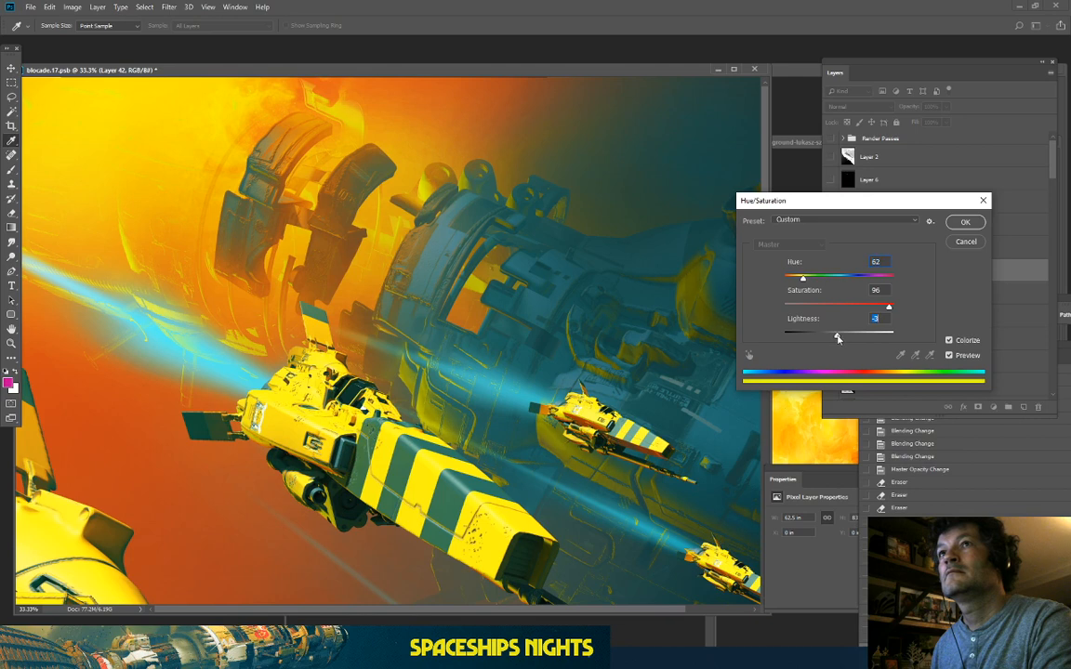
drag(802, 280, 798, 282)
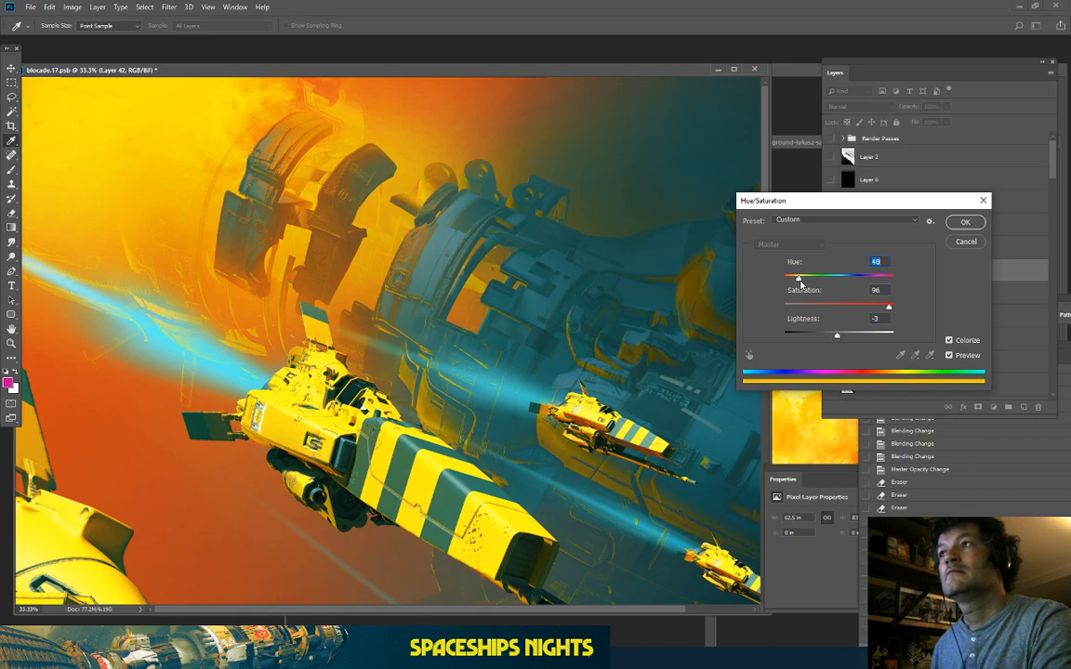
Step: Compare the tint with Preview off and on, then apply the Hue/Saturation adjustment
click(949, 356)
click(949, 356)
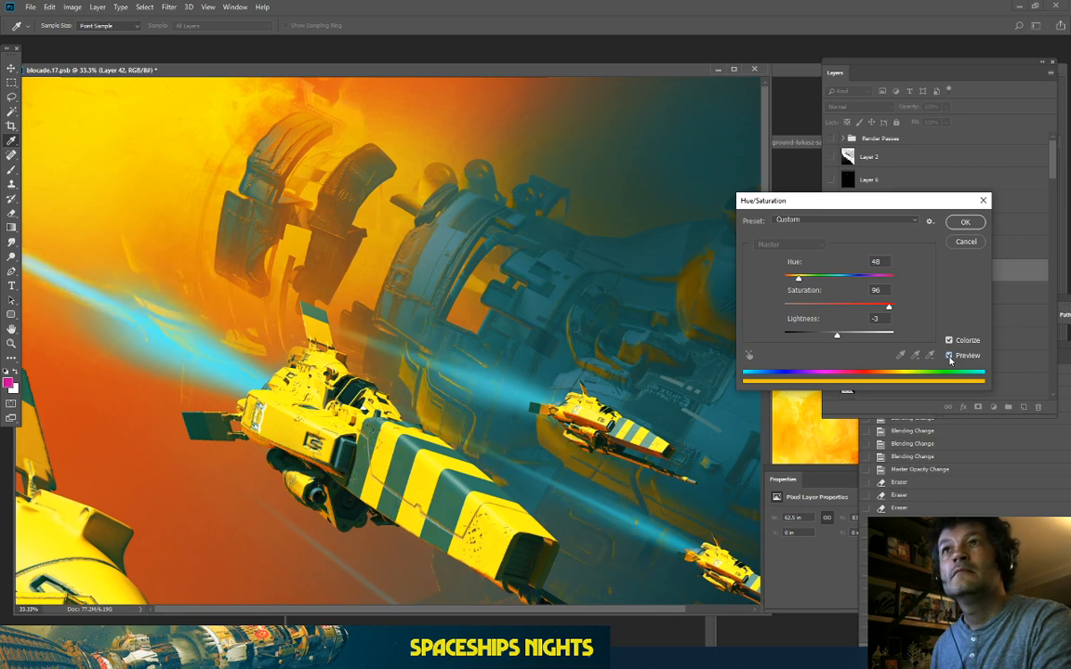
click(949, 356)
click(949, 356)
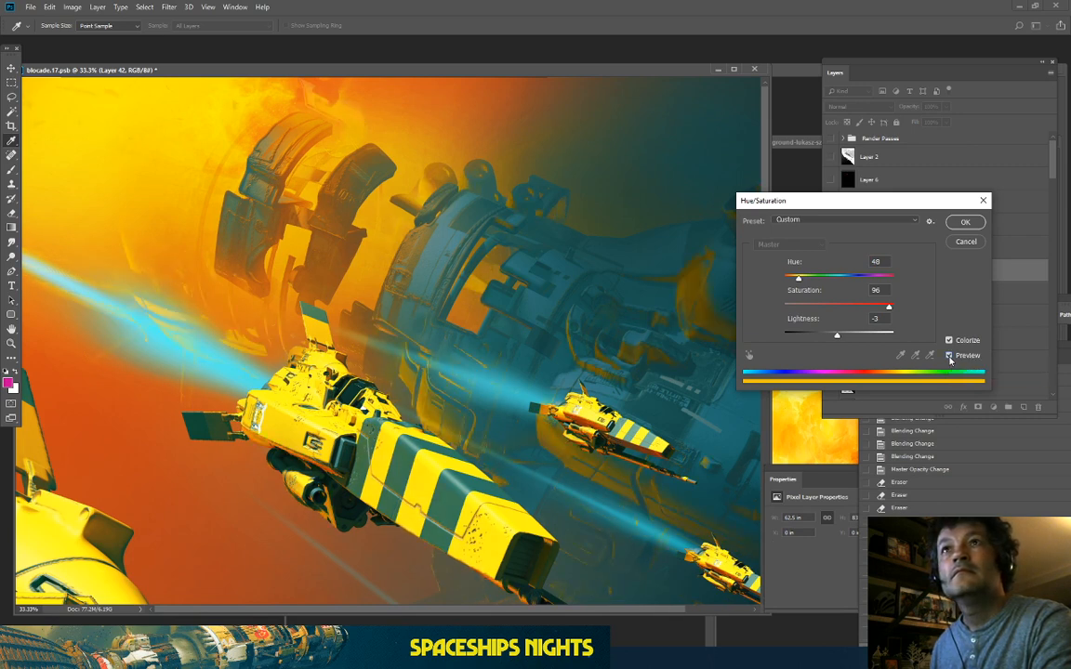
click(964, 226)
Step: Erase the haze across the top of the image with the Eraser
key(e)
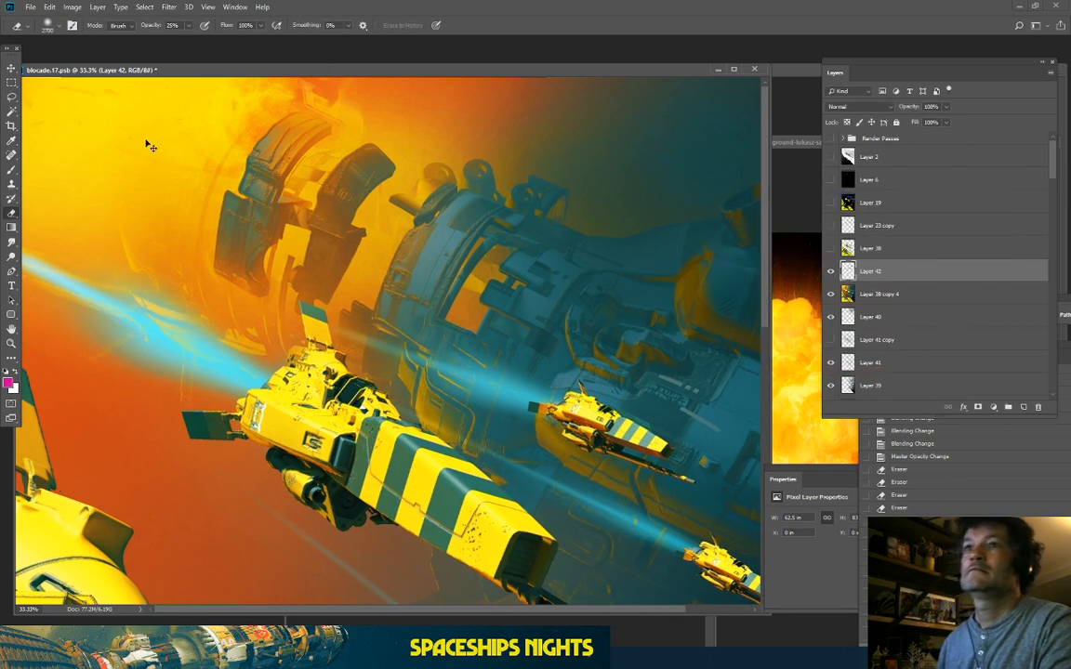
key(ctrl+minus)
key(ctrl+minus)
key(ctrl+minus)
mouse_move(299, 174)
mouse_down()
mouse_move(476, 185)
mouse_move(507, 138)
mouse_up()
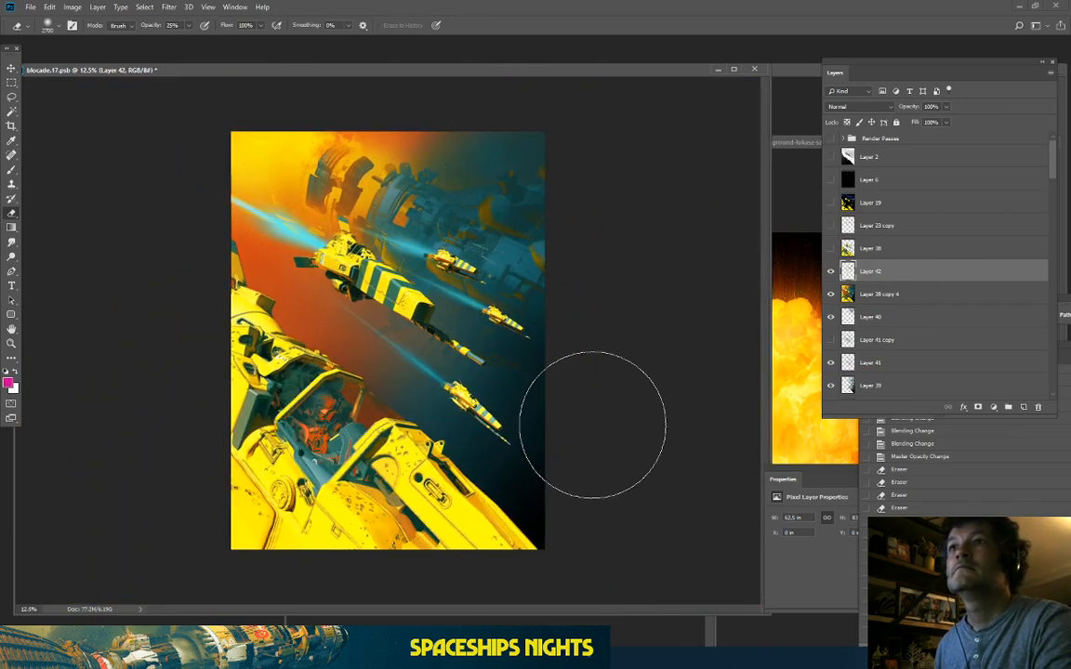
Step: Lasso and delete the debris in the upper right, then compare with Layer 42 hidden and shown
click(11, 96)
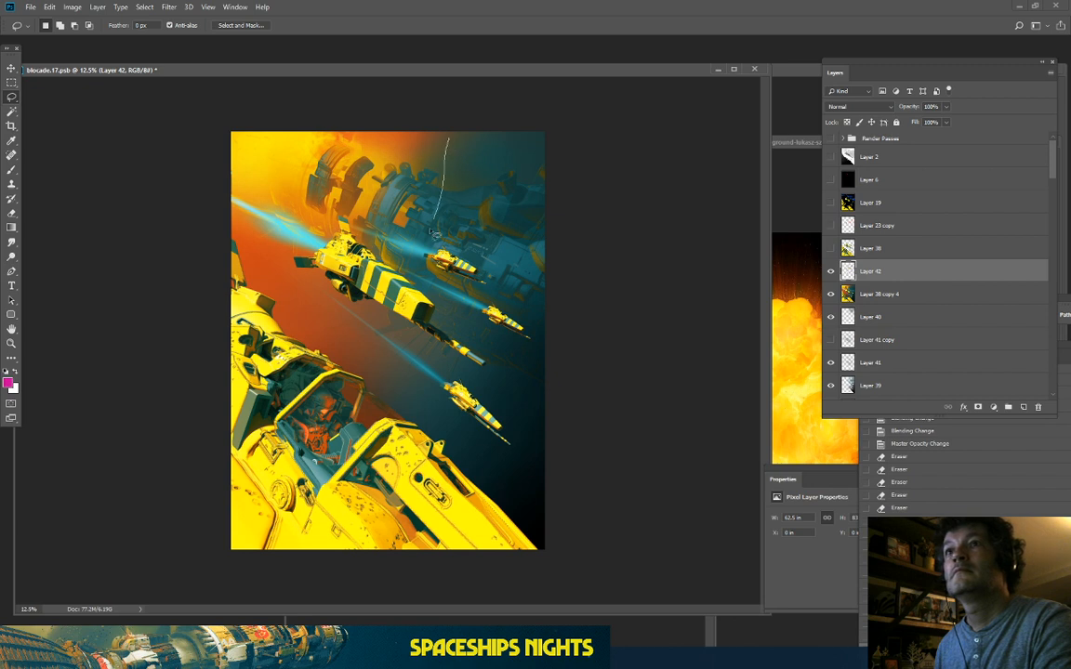
mouse_move(430, 229)
mouse_down()
mouse_move(678, 247)
mouse_move(648, 100)
mouse_up()
key(Delete)
key(ctrl+d)
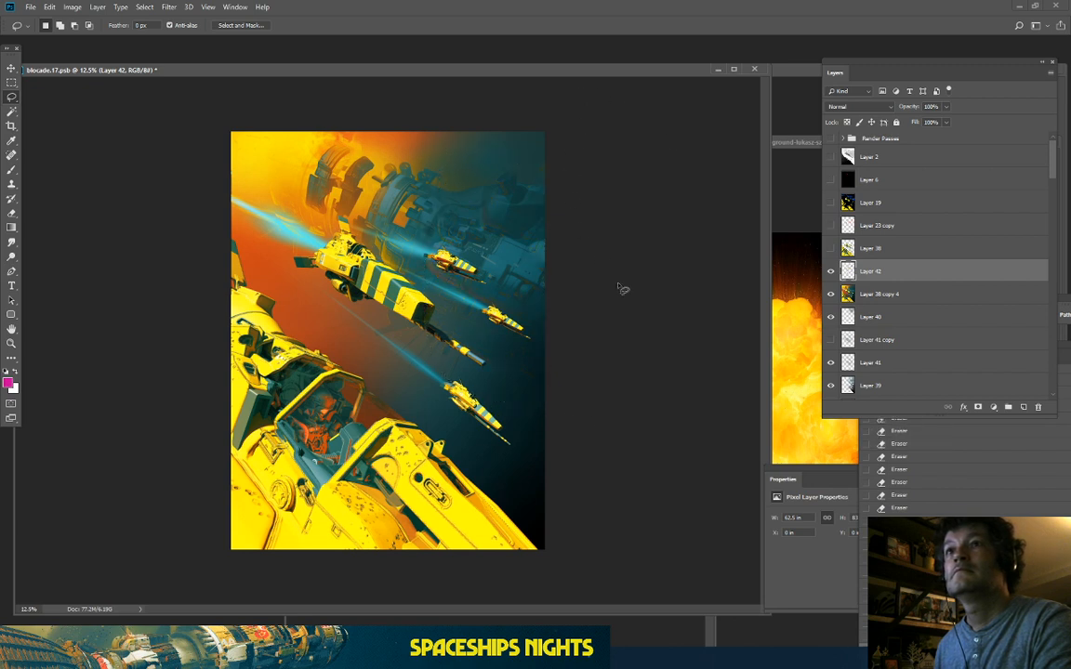
click(833, 276)
click(833, 275)
key(ctrl+plus)
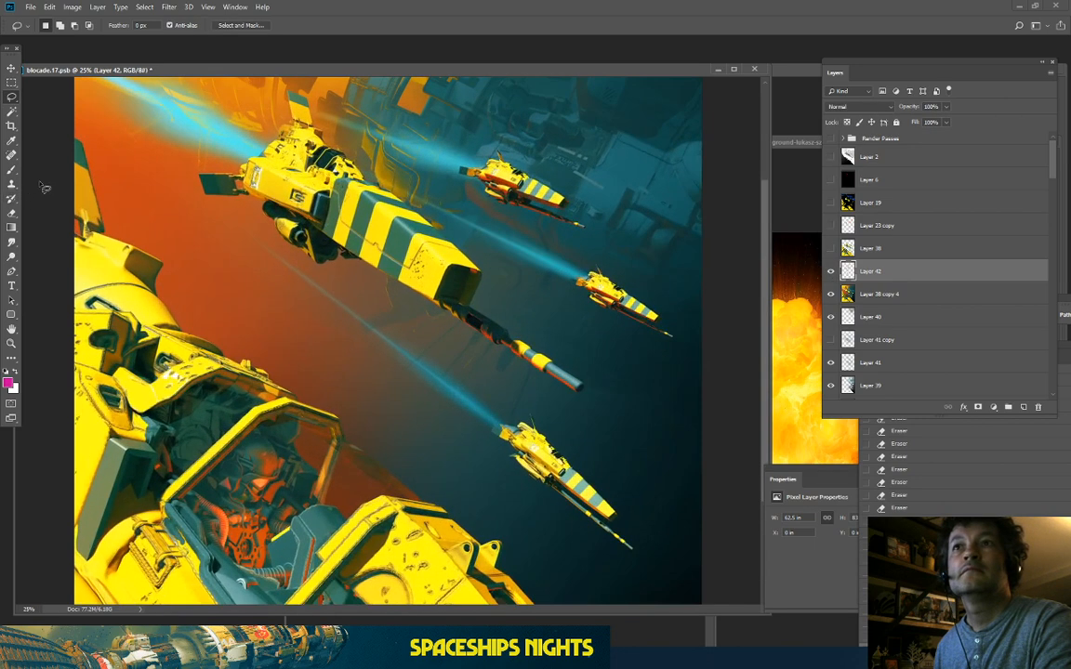
click(831, 271)
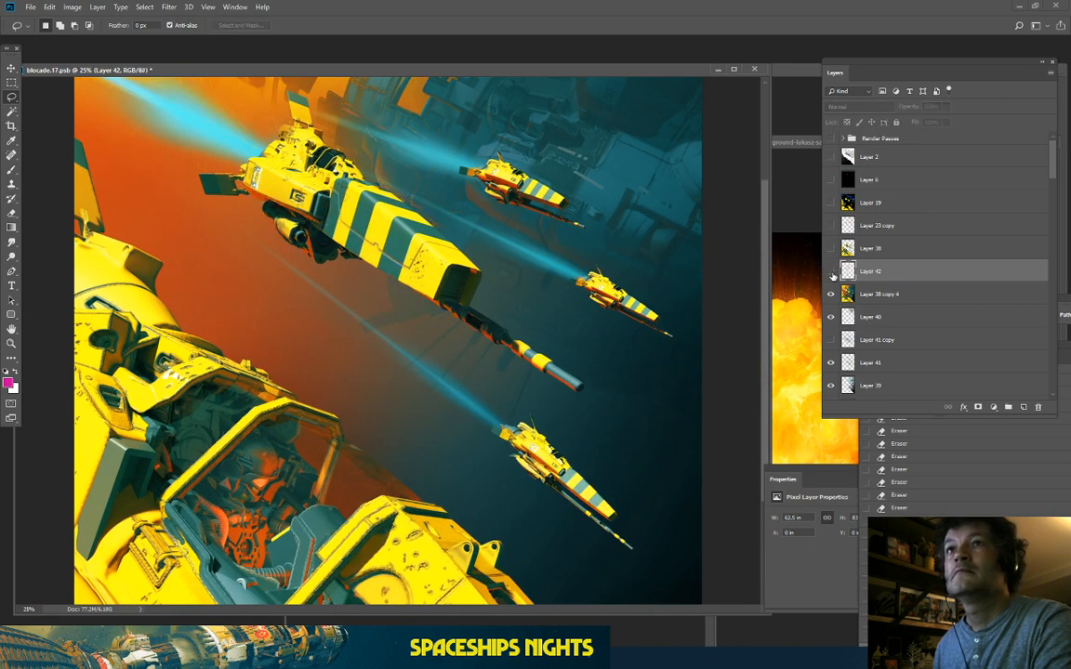
click(831, 272)
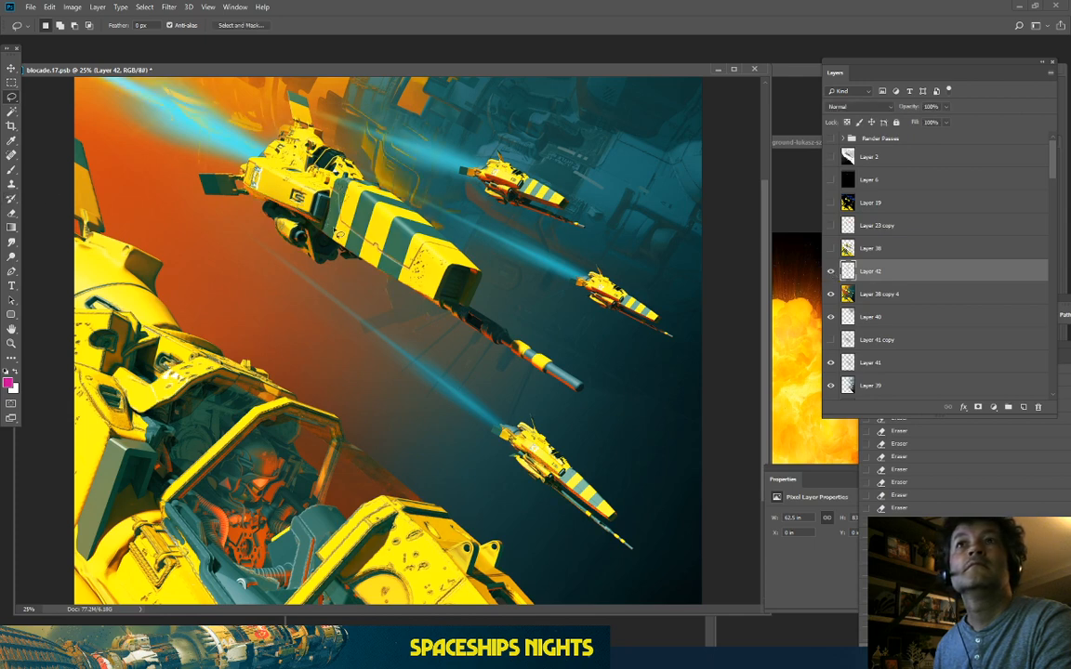
Step: Load the ships' outline as a selection and soften the haze over the upper ships
mouse_move(462, 245)
mouse_down()
mouse_move(223, 172)
mouse_move(193, 232)
mouse_move(502, 257)
mouse_up()
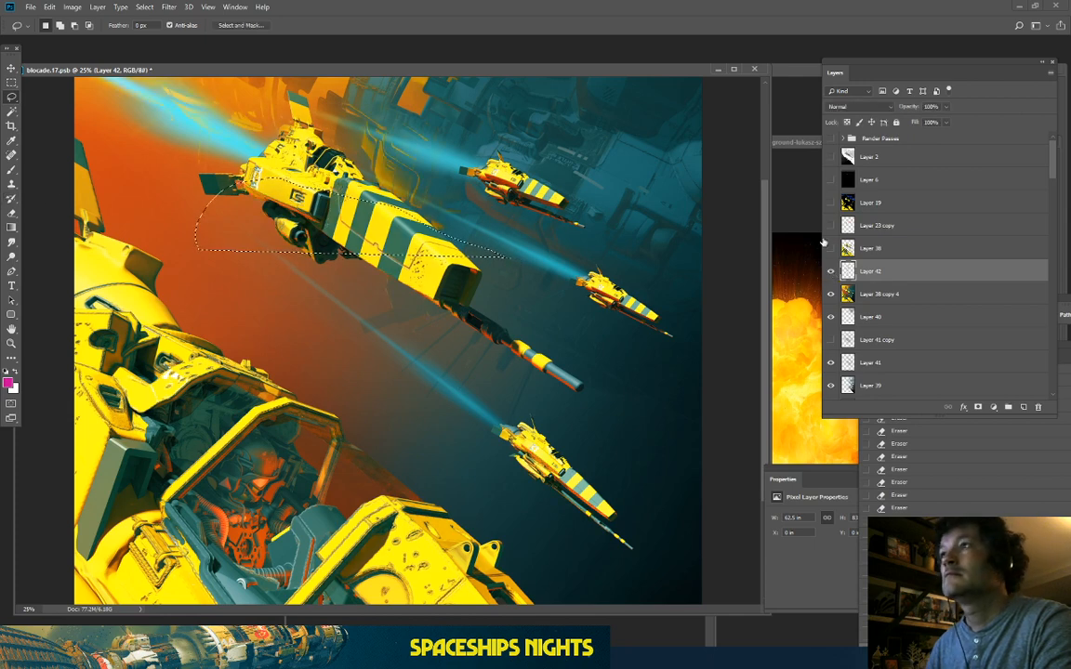
ctrl+click(847, 248)
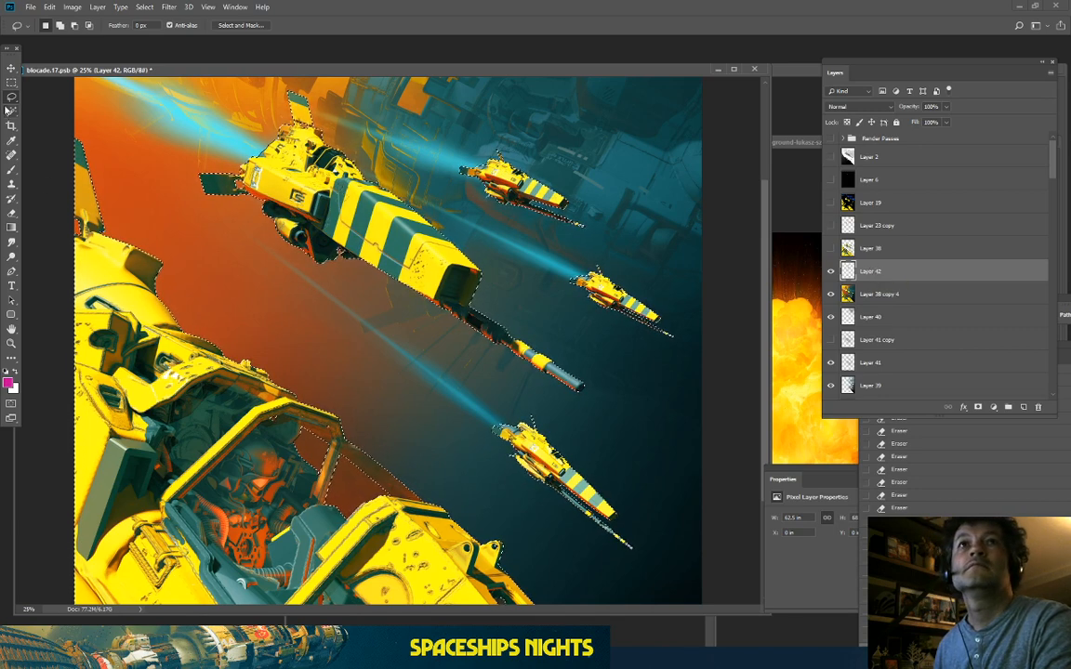
click(152, 186)
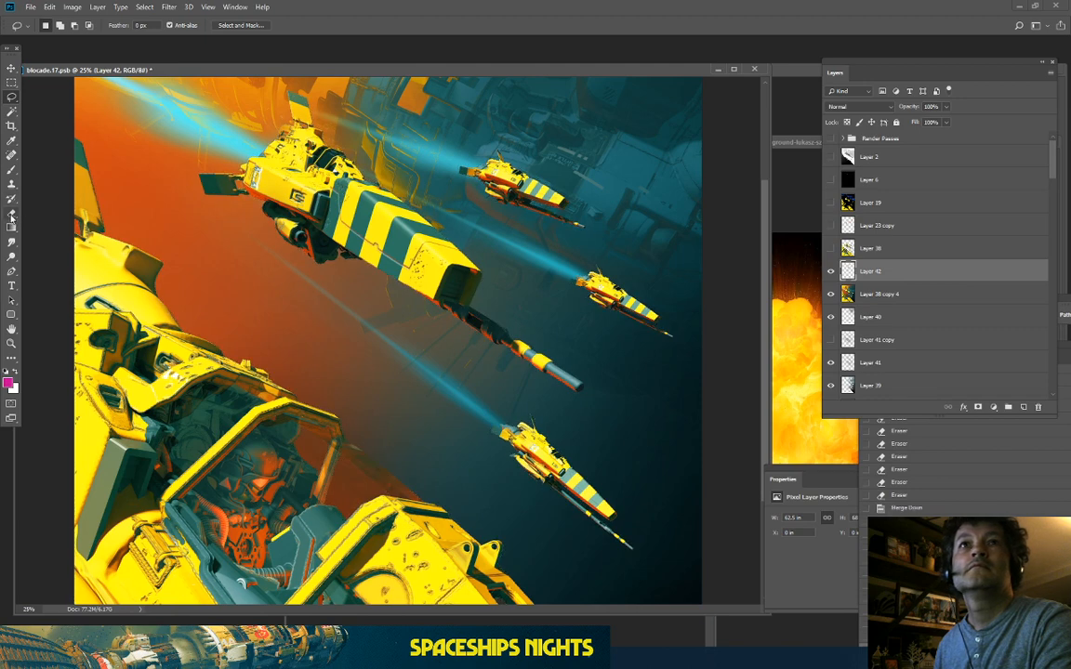
key(e)
mouse_move(411, 212)
mouse_down()
mouse_move(485, 267)
mouse_move(439, 147)
mouse_move(507, 284)
mouse_move(451, 166)
mouse_up()
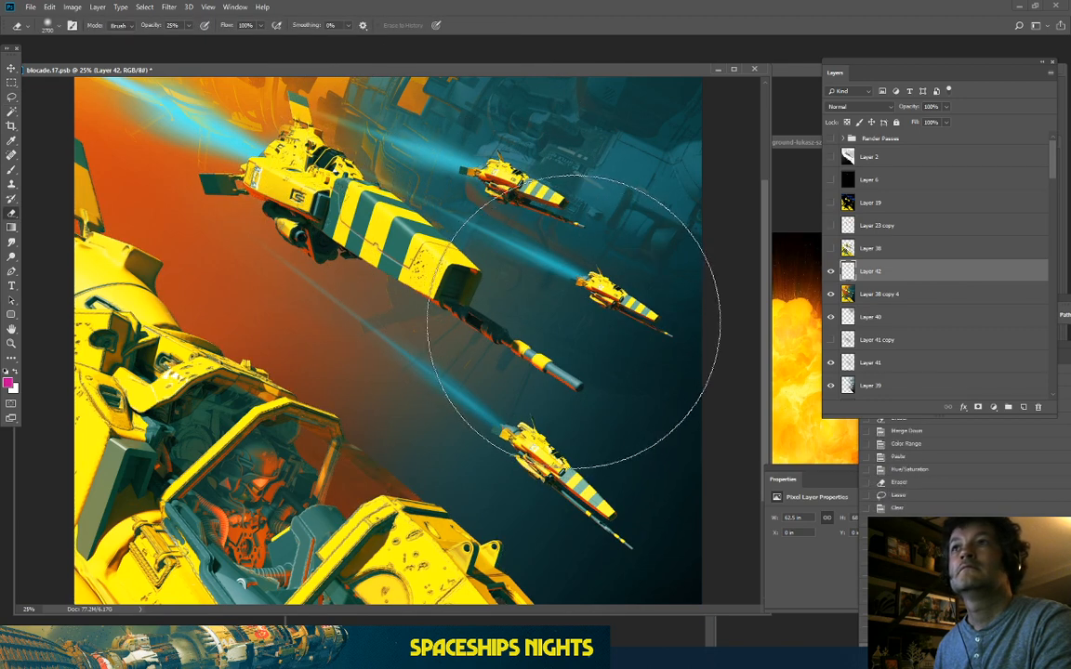
key(ctrl+minus)
mouse_move(414, 200)
mouse_down()
mouse_move(433, 225)
mouse_move(519, 219)
mouse_up()
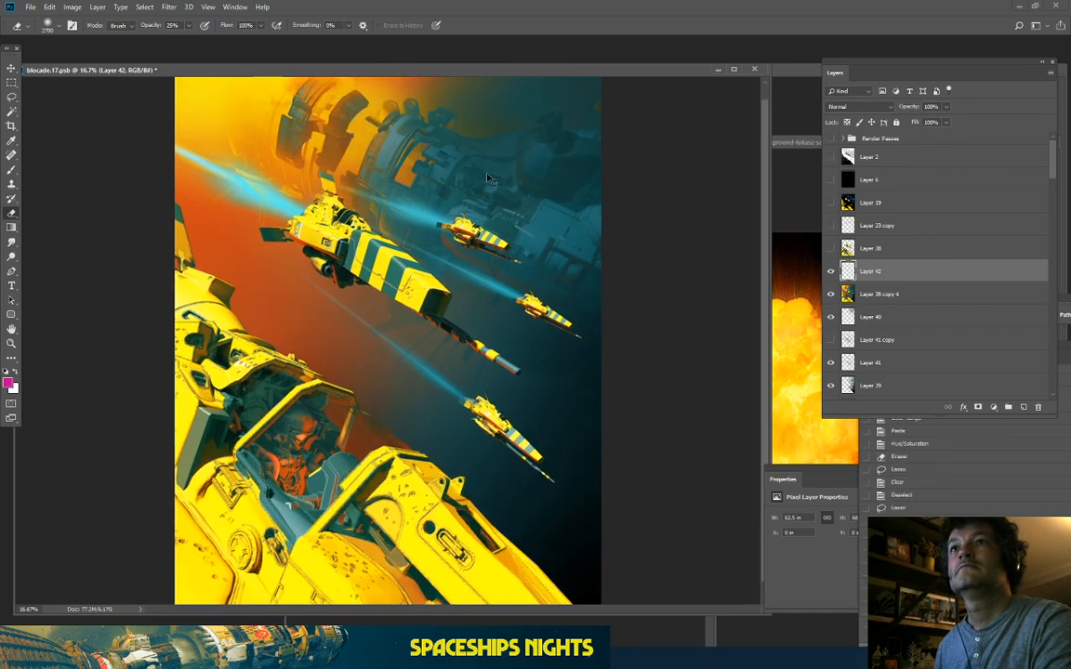
Step: Check the haze edits by toggling Layer 42 around the large striped ship and mothership
key(ctrl+plus)
key(ctrl+plus)
drag(376, 155, 422, 296)
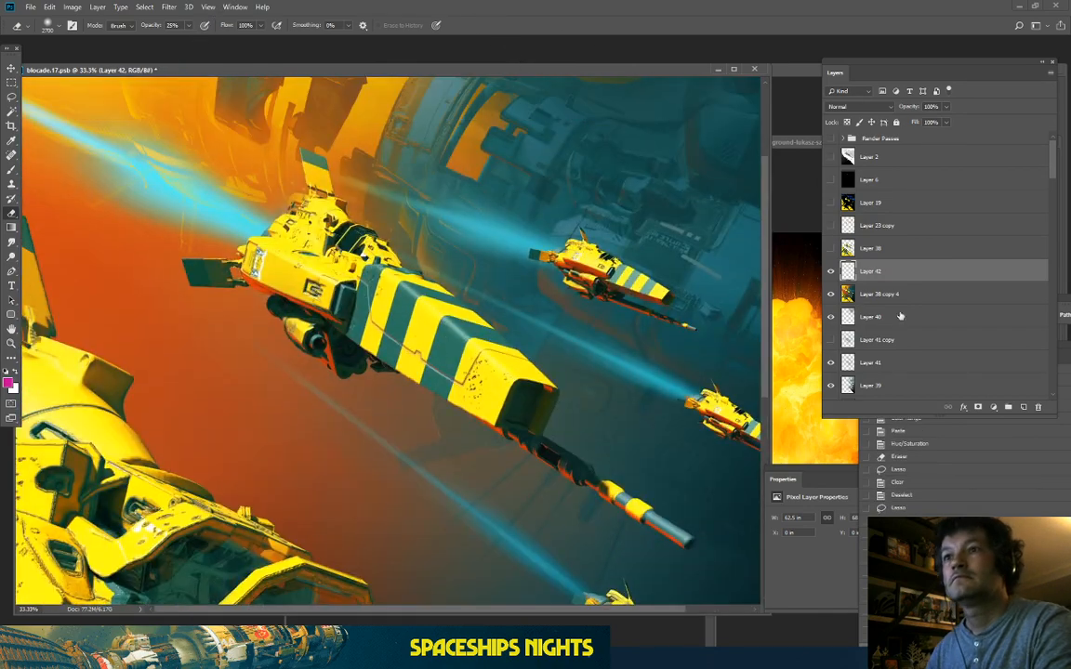
click(830, 271)
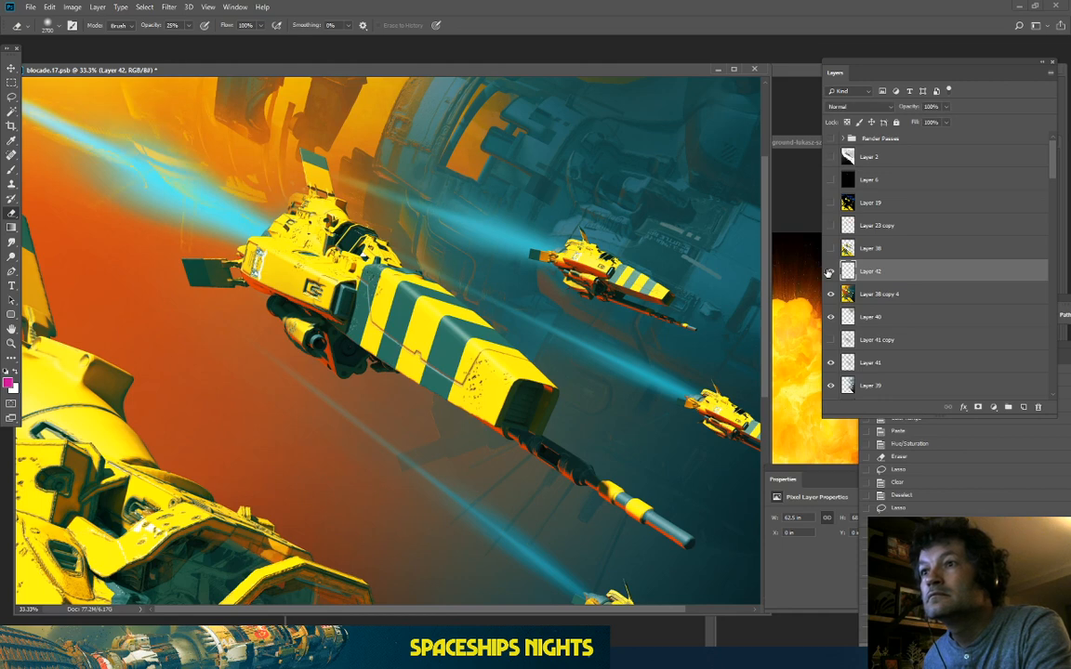
click(828, 272)
click(828, 273)
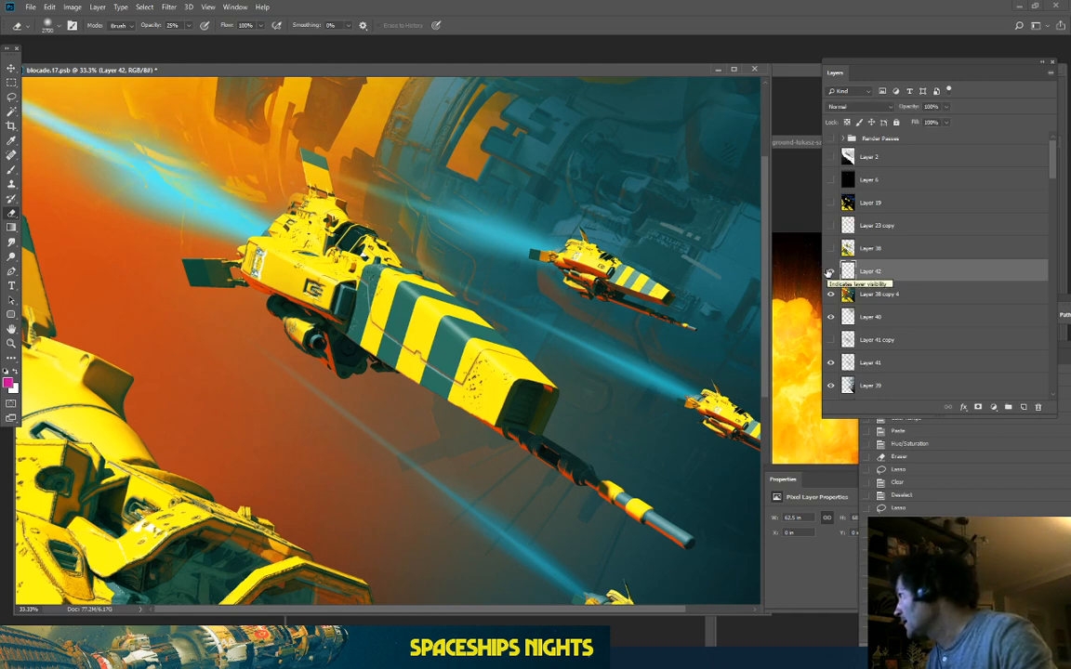
click(830, 271)
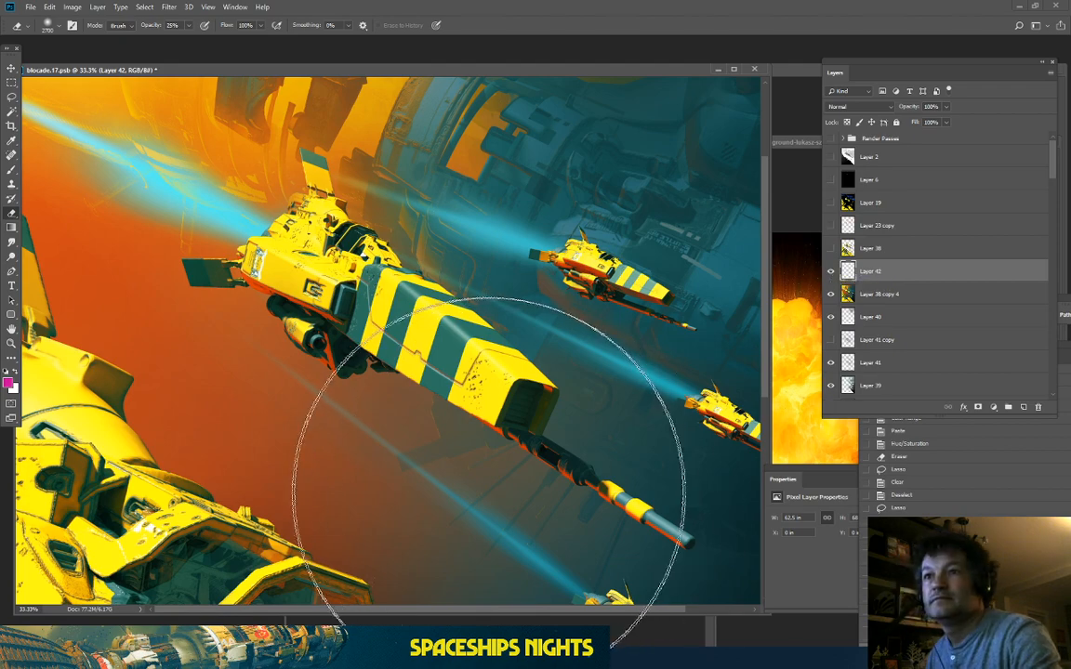
key(ctrl+plus)
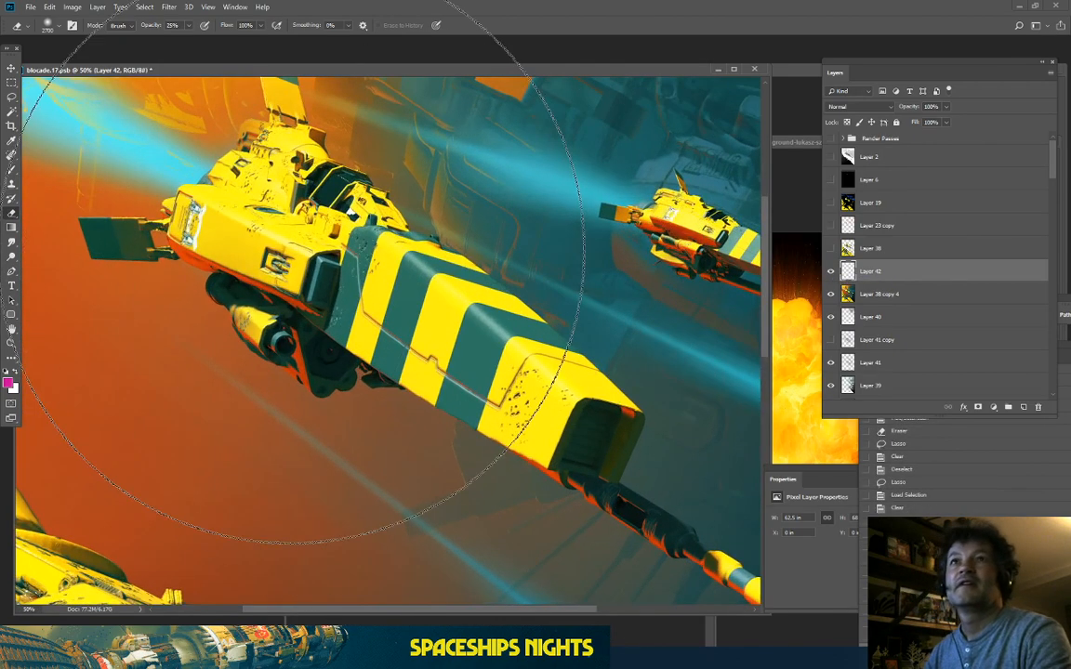
drag(403, 249, 589, 502)
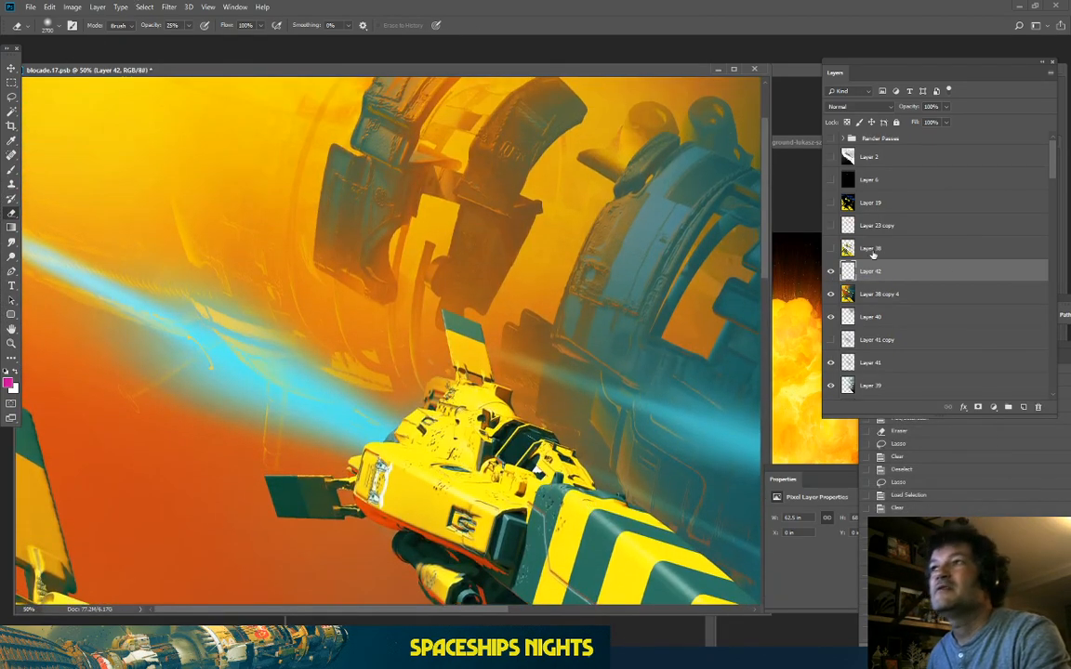
click(830, 271)
click(830, 272)
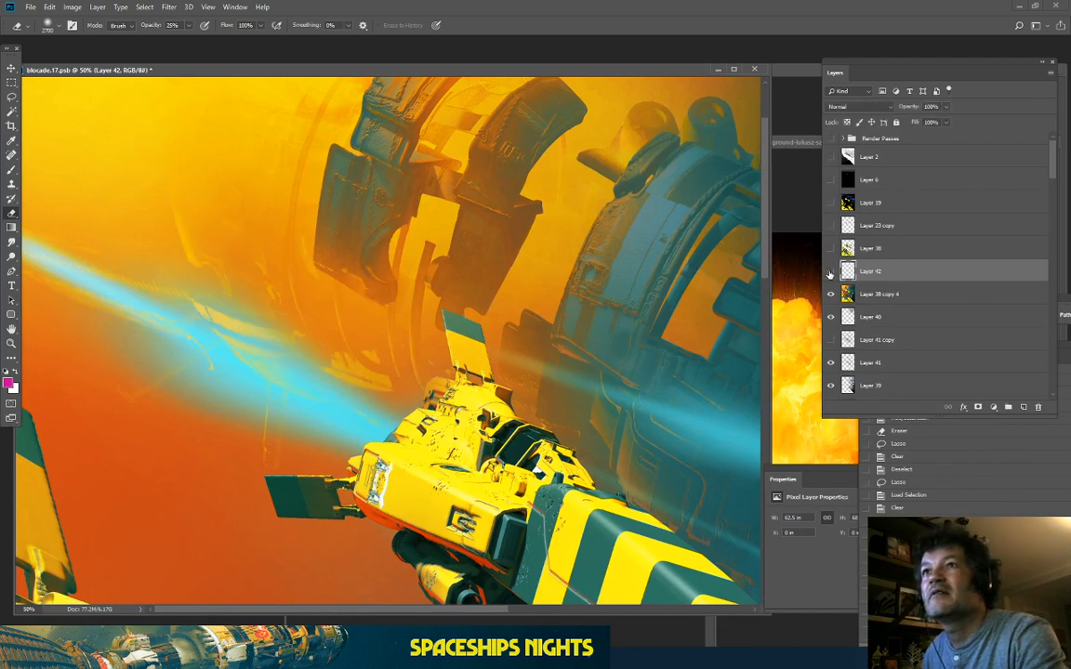
click(830, 272)
click(830, 271)
Step: Fade faint haze detail left of the ship and around the blue beam with a smaller eraser
click(830, 272)
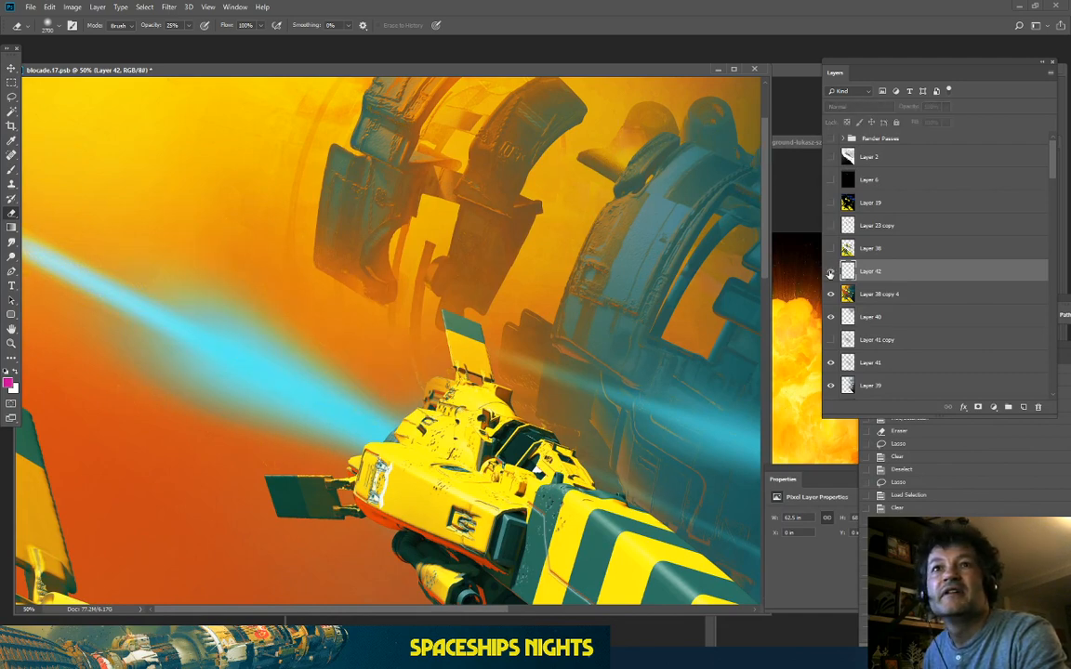
click(830, 272)
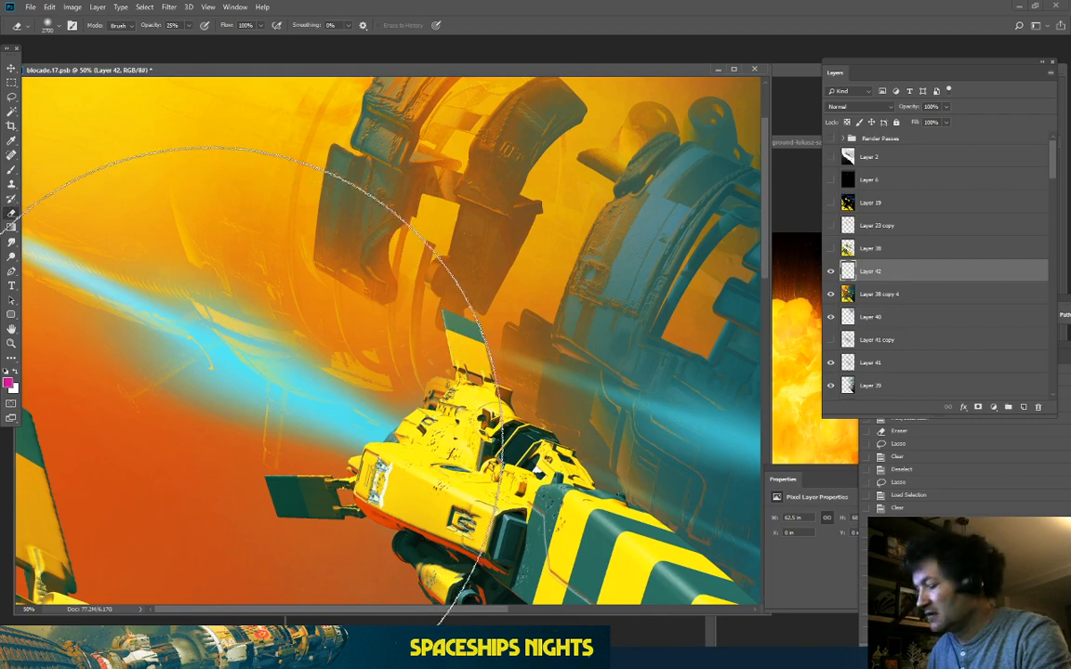
key(bracketleft)
key(bracketleft)
key(bracketleft)
key(bracketleft)
key(bracketleft)
key(bracketleft)
key(bracketleft)
key(bracketleft)
key(bracketleft)
mouse_move(190, 363)
mouse_down()
mouse_move(171, 375)
mouse_move(200, 418)
mouse_up()
key(bracketleft)
click(147, 323)
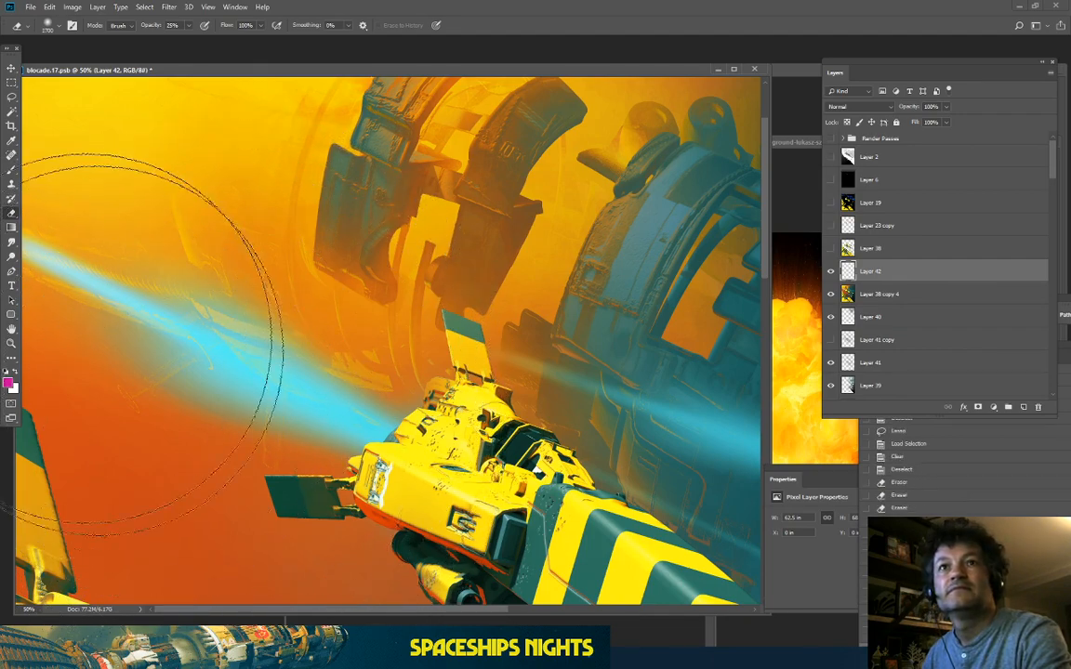
click(93, 342)
click(104, 327)
click(113, 329)
click(122, 316)
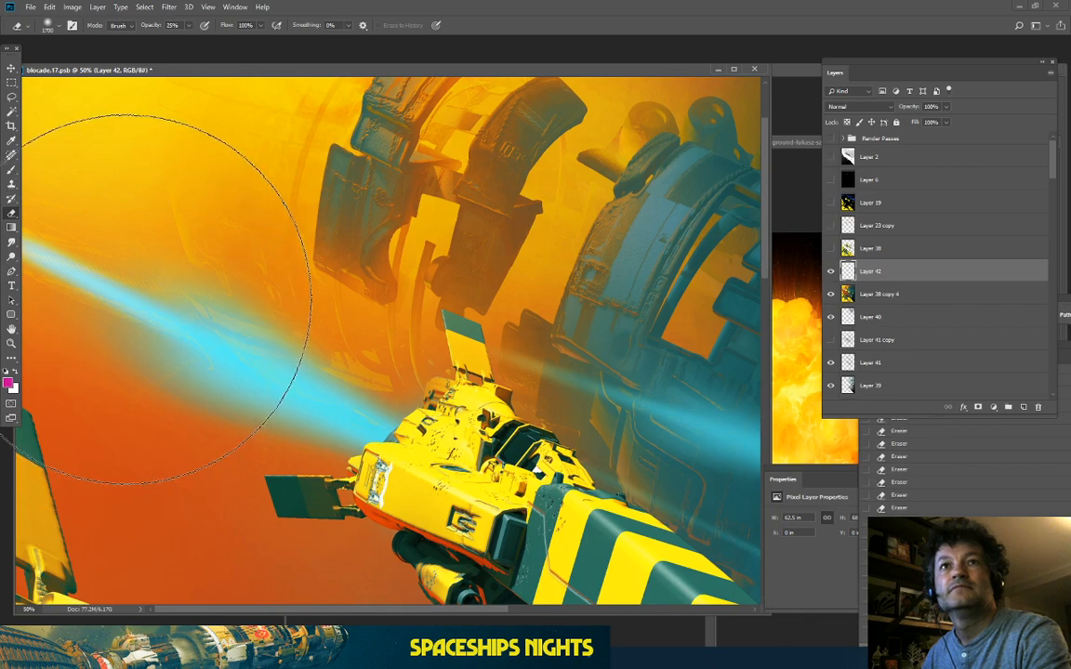
Step: Compare Layer 42 on and off over the top and left side of the mothership
drag(301, 365, 301, 459)
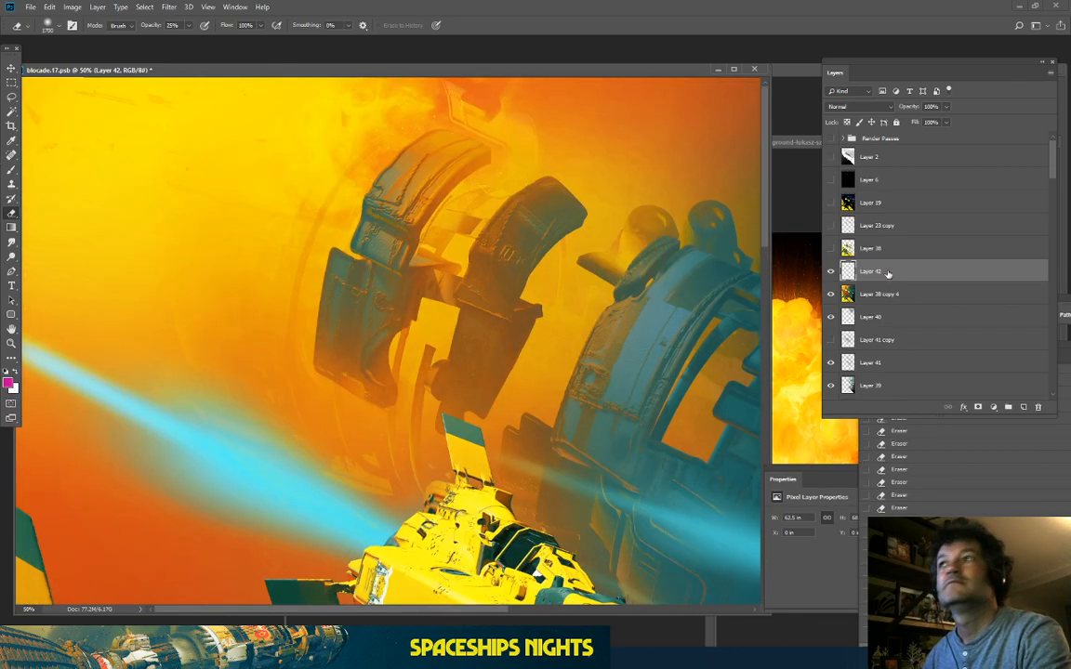
click(832, 272)
click(833, 272)
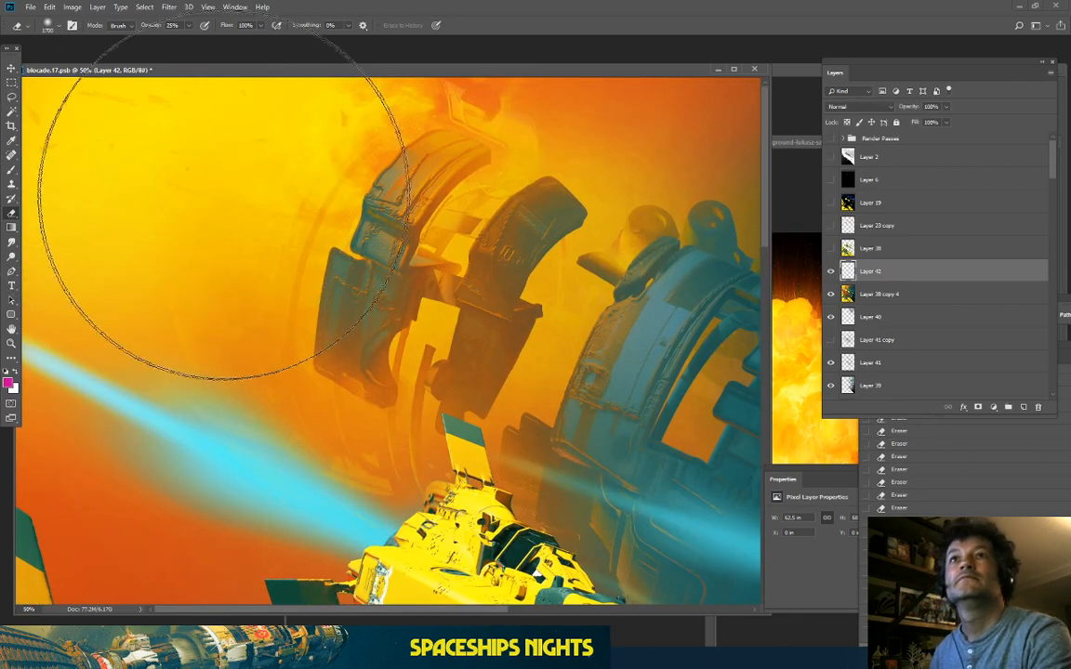
key(ctrl+minus)
key(ctrl+plus)
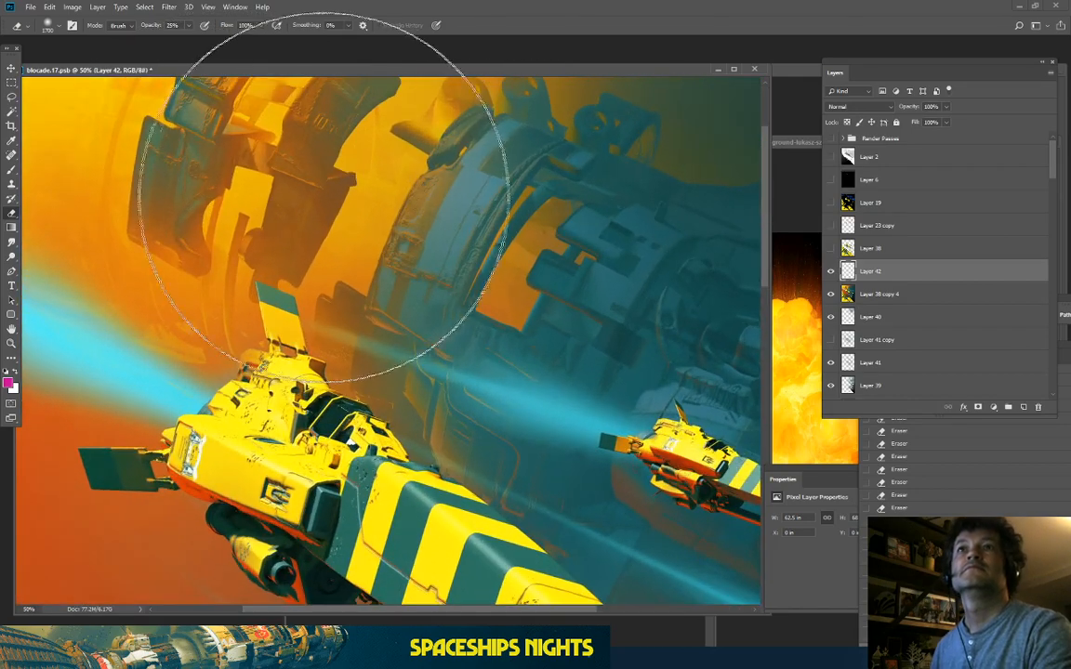
drag(305, 310, 491, 442)
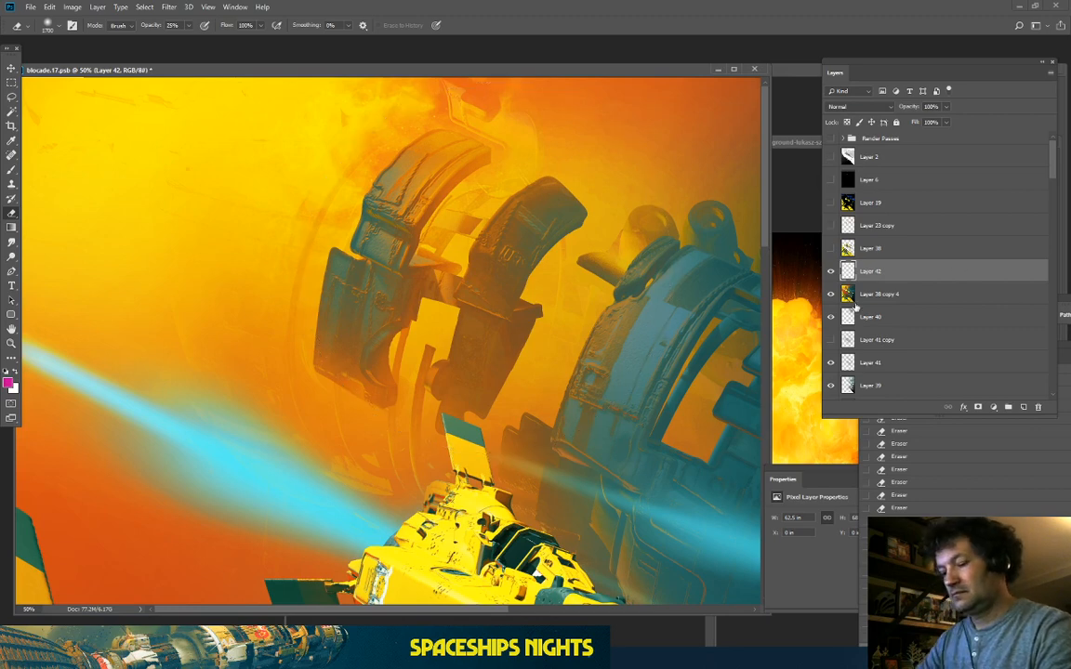
Step: Save blocade.17.psb and review the lead ship and lower ship at 50%
key(ctrl+s)
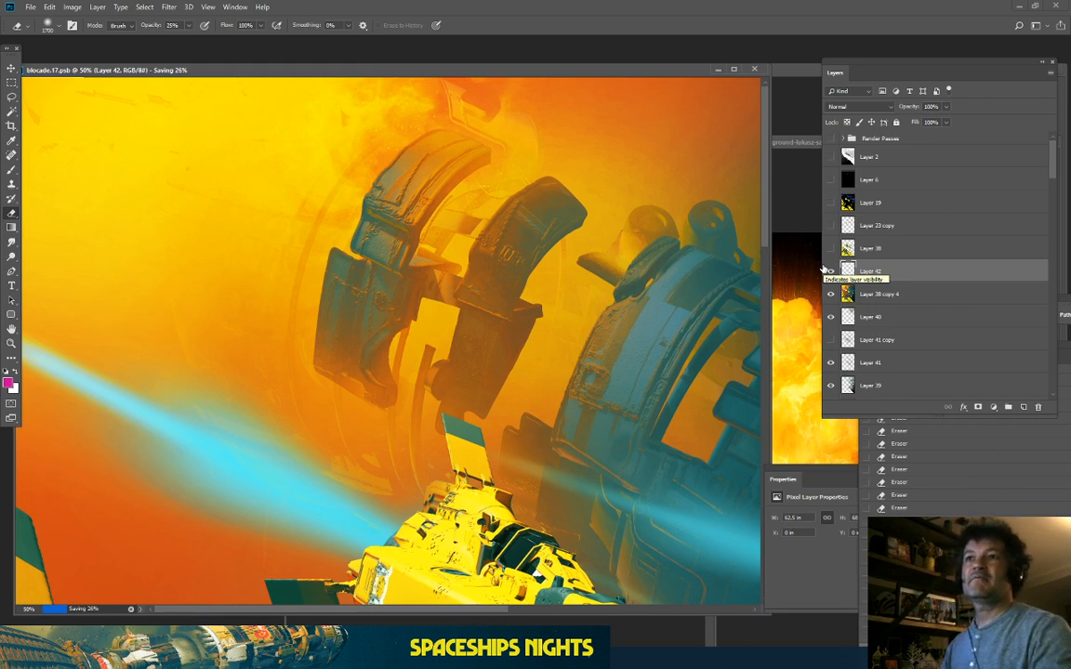
key(ctrl+minus)
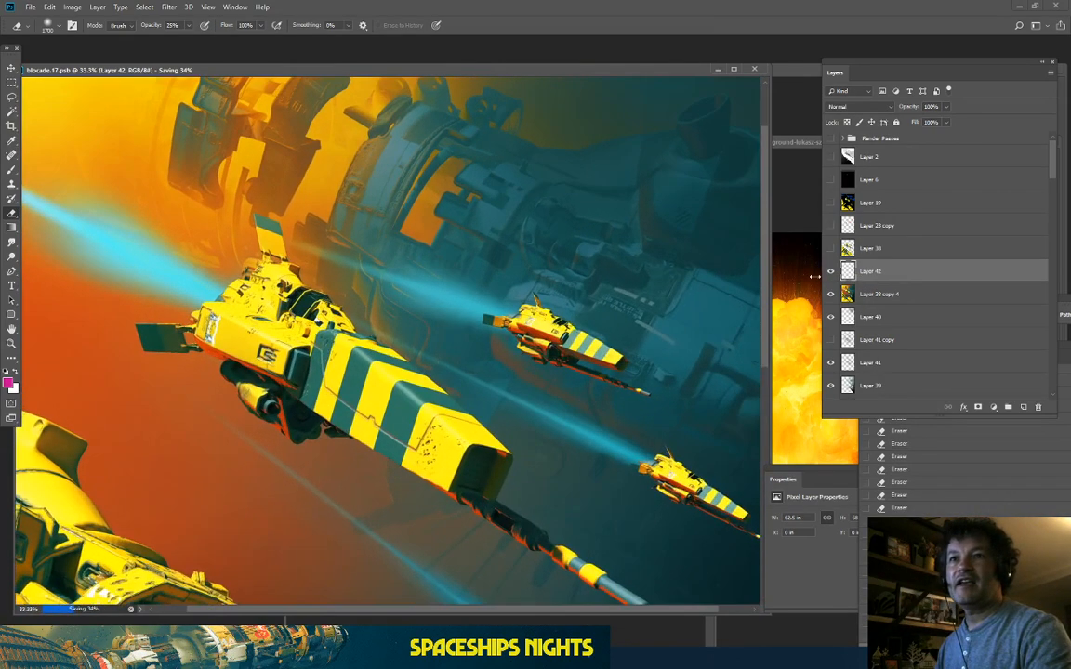
key(ctrl+plus)
key(ctrl+plus)
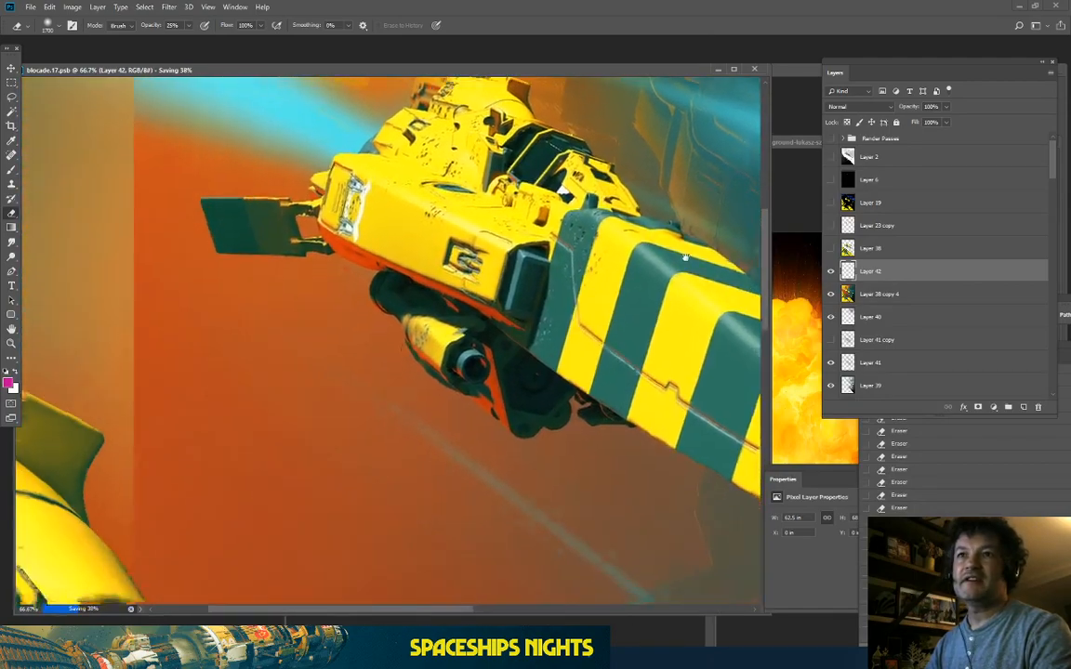
drag(572, 535, 657, 549)
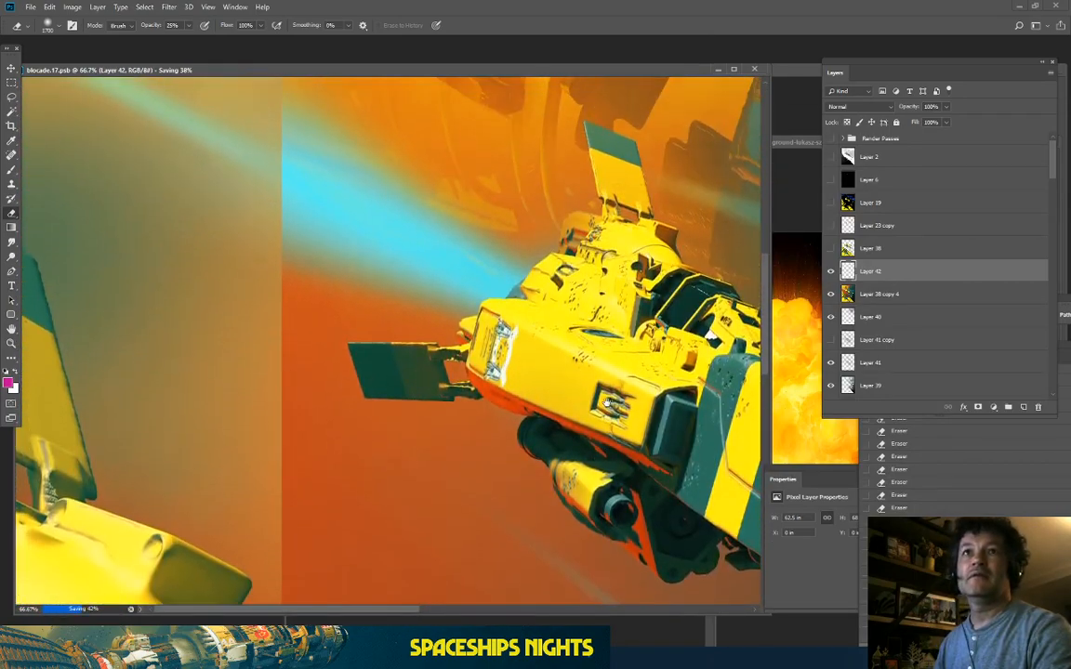
key(ctrl+minus)
key(ctrl+minus)
key(ctrl+minus)
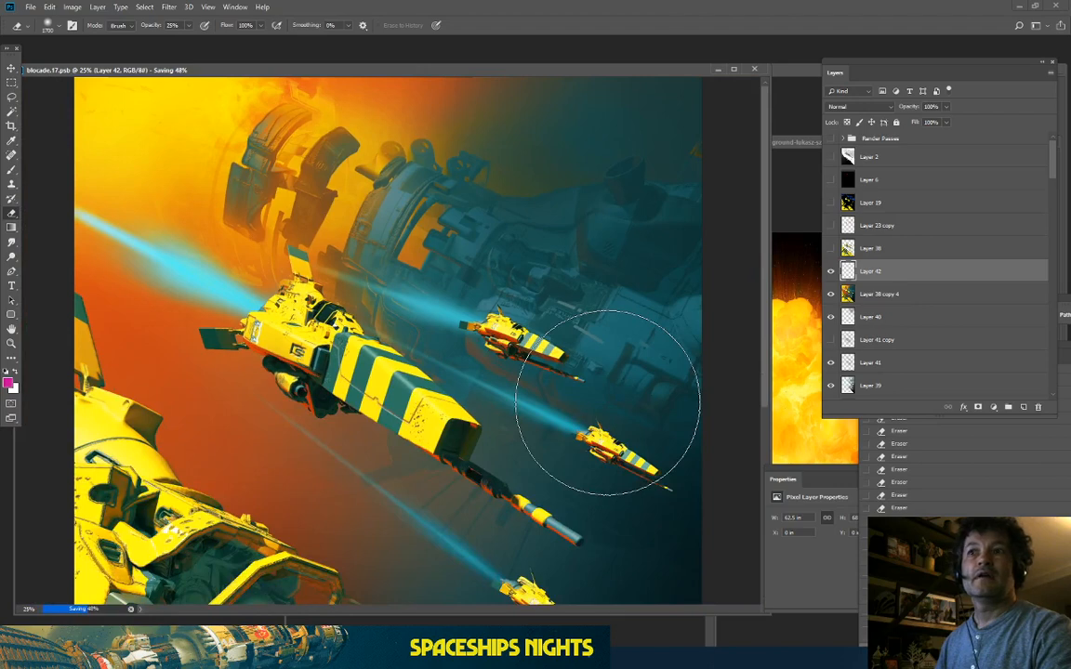
key(ctrl+plus)
key(ctrl+plus)
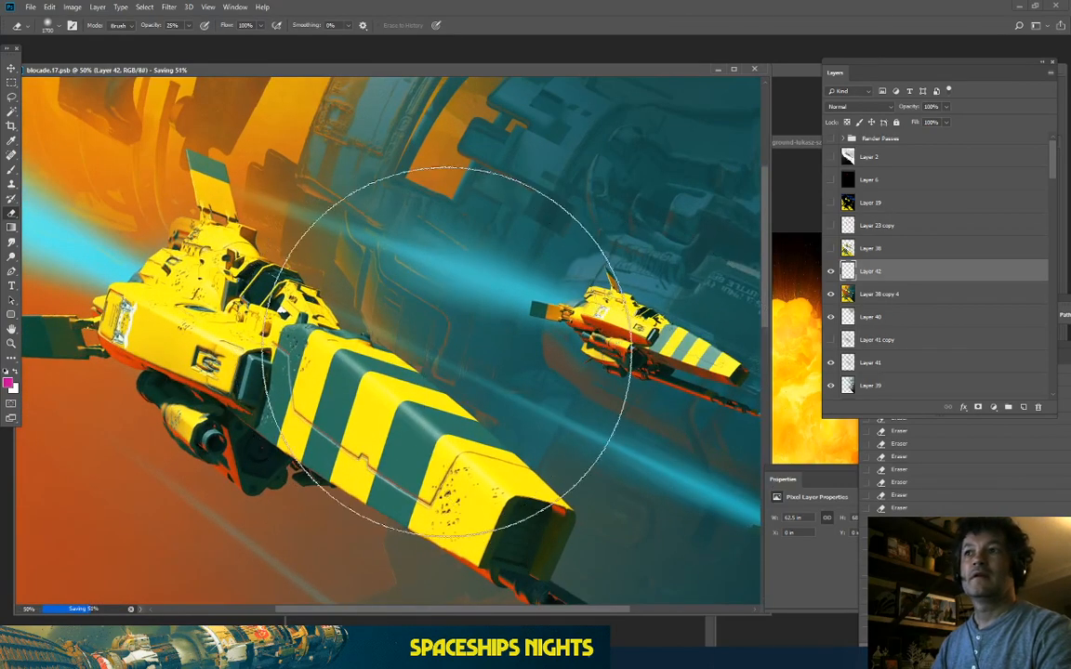
mouse_move(446, 349)
mouse_down()
mouse_move(604, 365)
mouse_move(698, 410)
mouse_up()
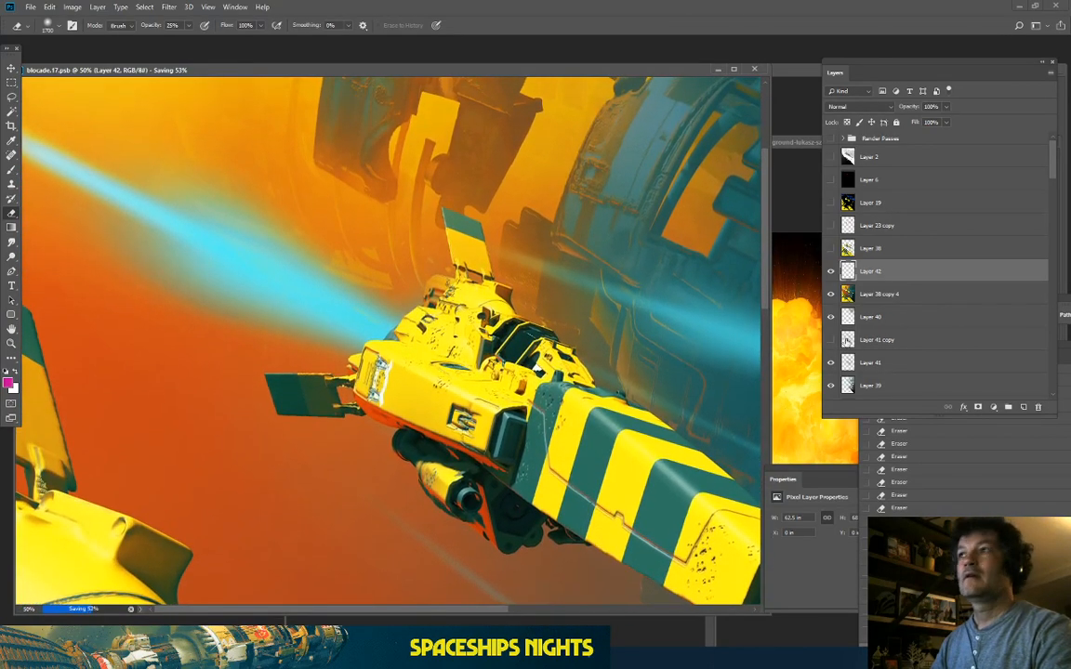
Step: Merge Layer 42 down into Layer 38 copy 4
right_click(924, 273)
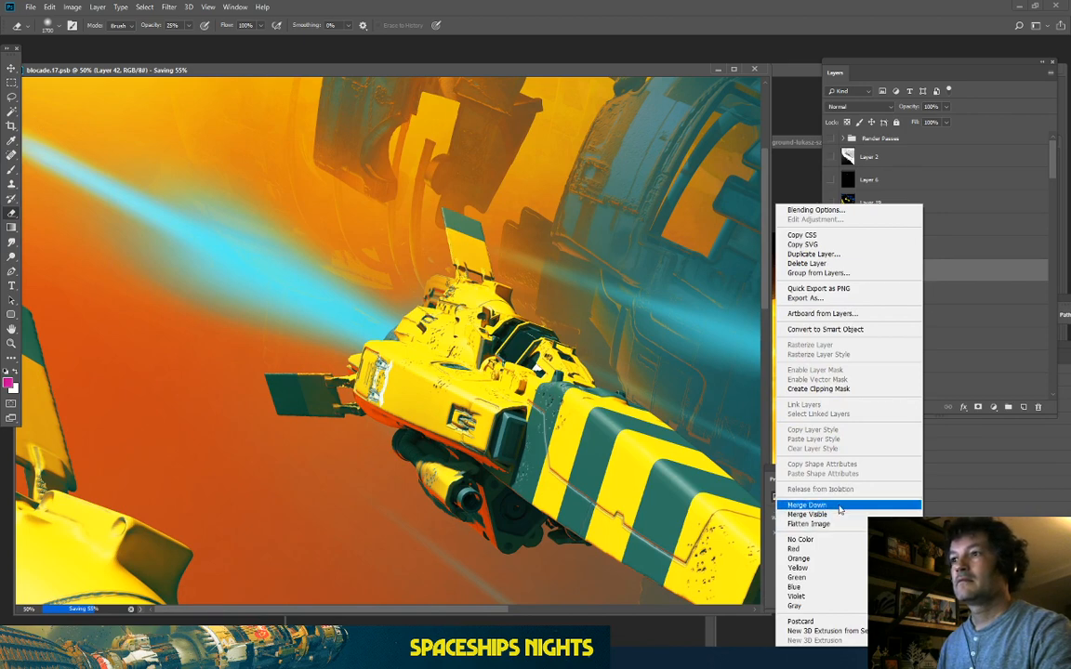
click(865, 470)
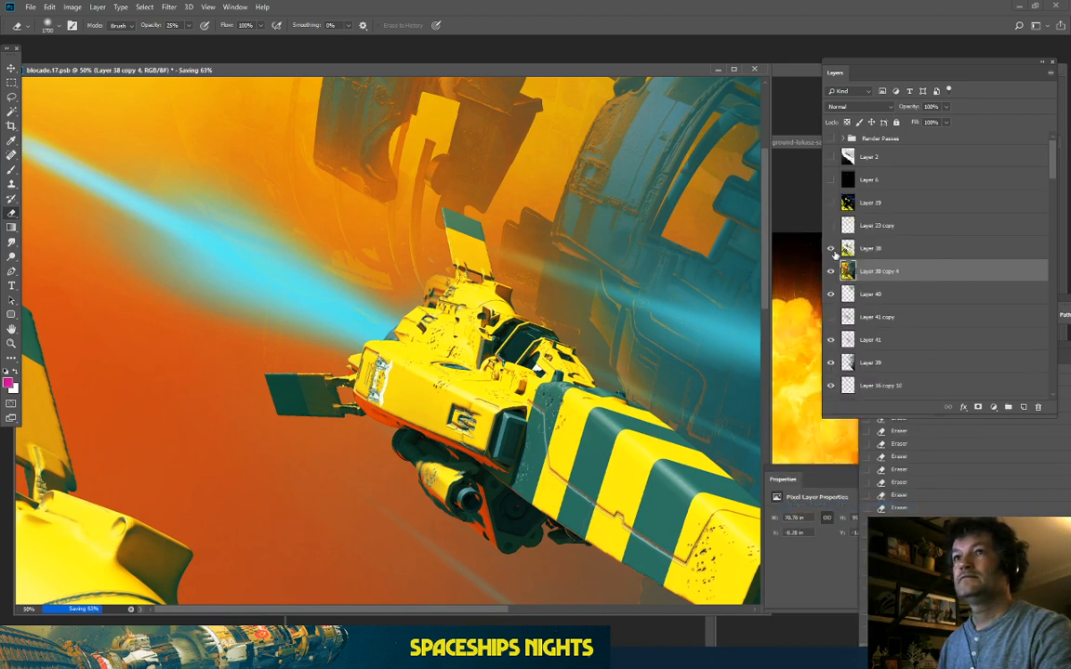
key(ctrl+minus)
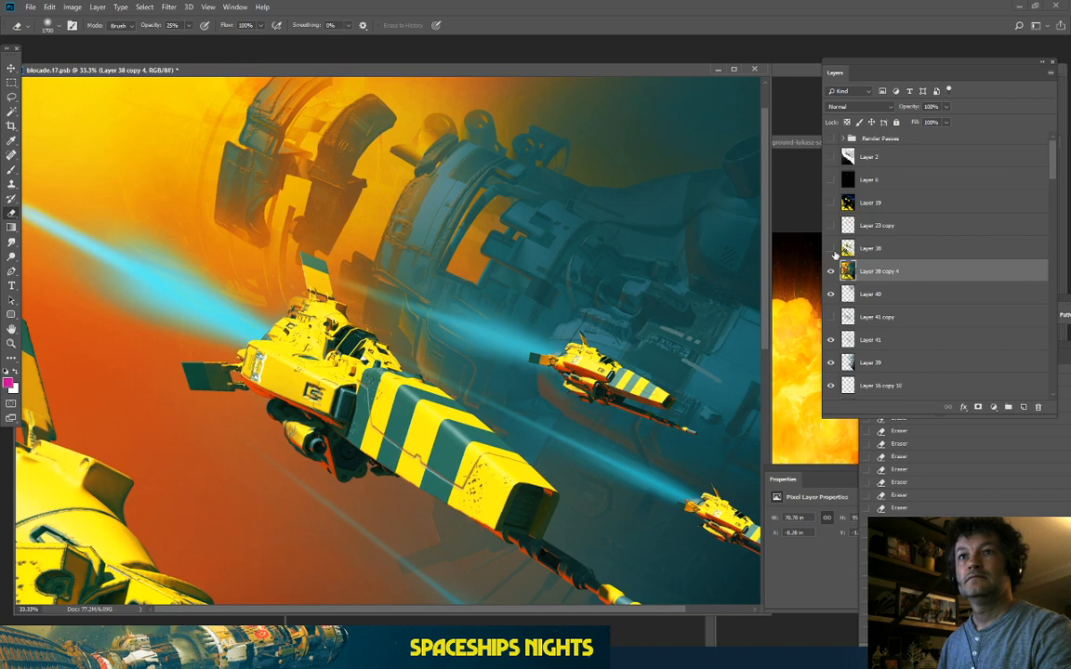
Step: Make Layer 38 visible and toggle it to compare the lower-left ship's shading
click(831, 249)
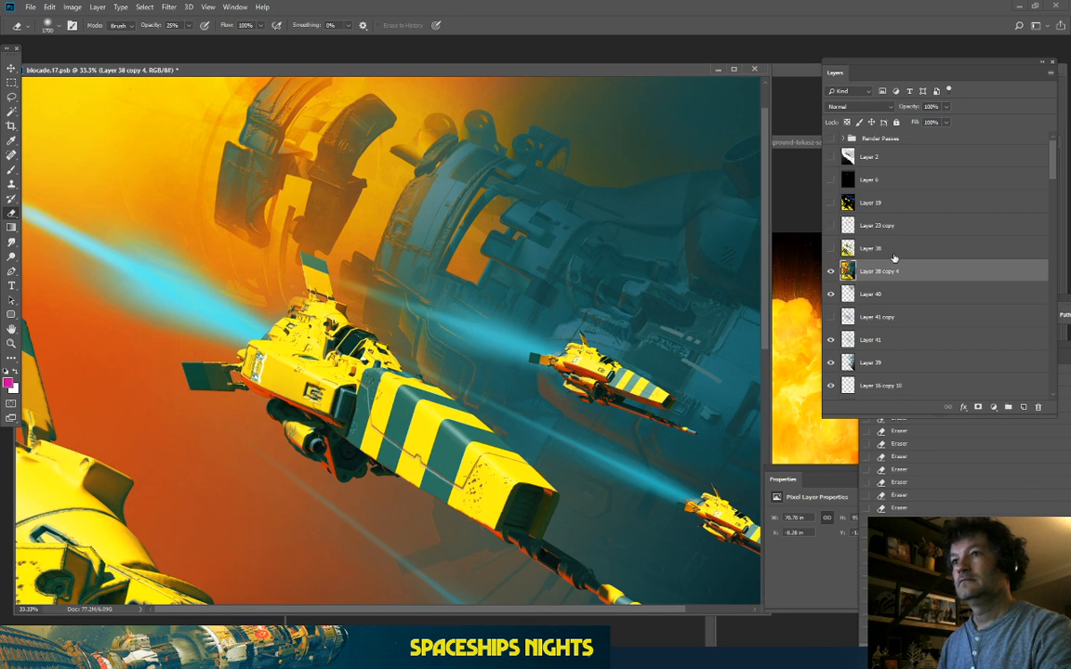
key(ctrl+minus)
key(ctrl+minus)
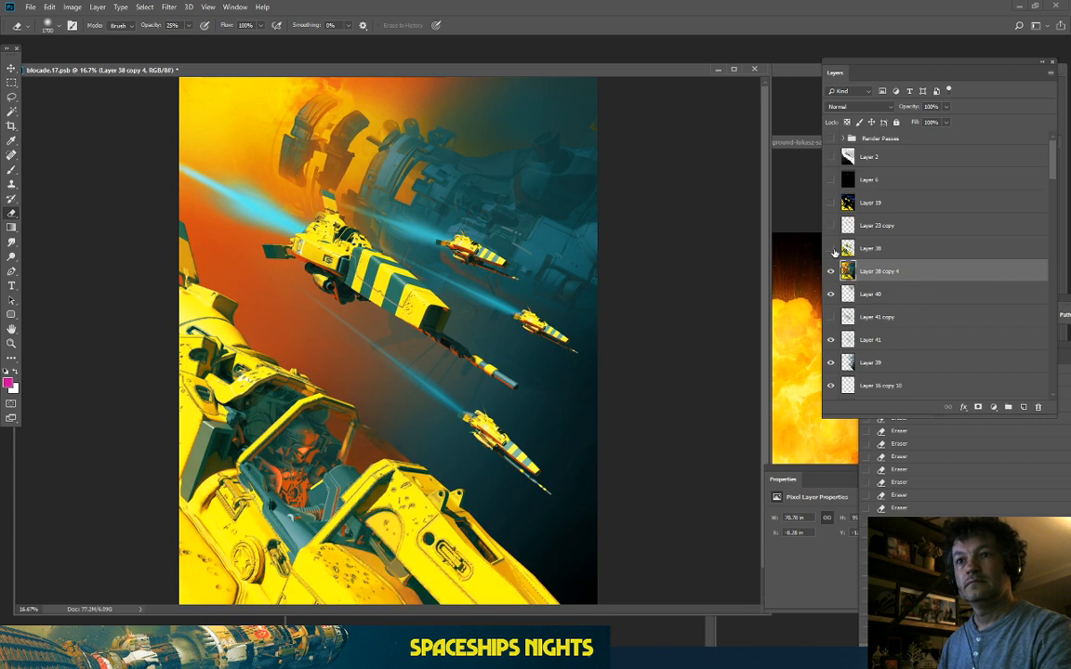
click(834, 252)
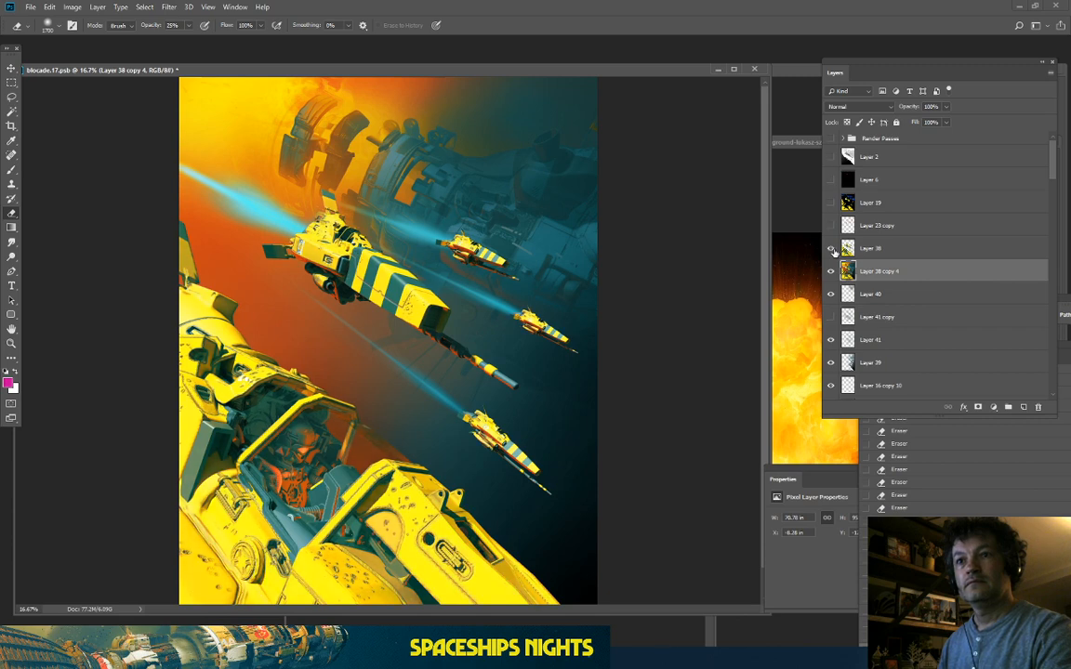
click(834, 252)
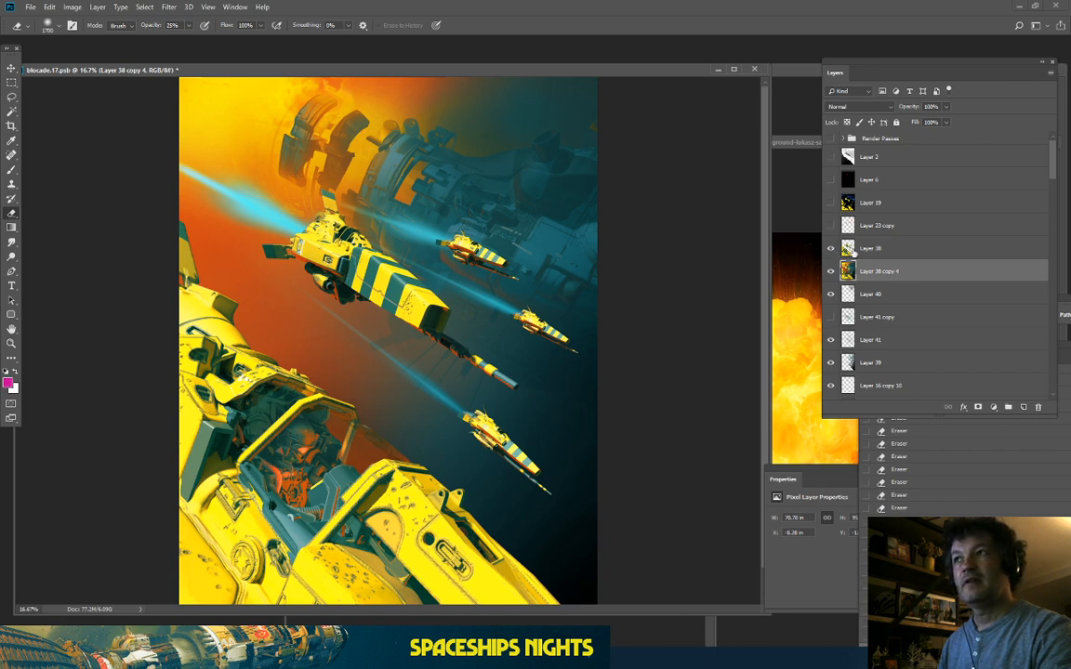
click(833, 250)
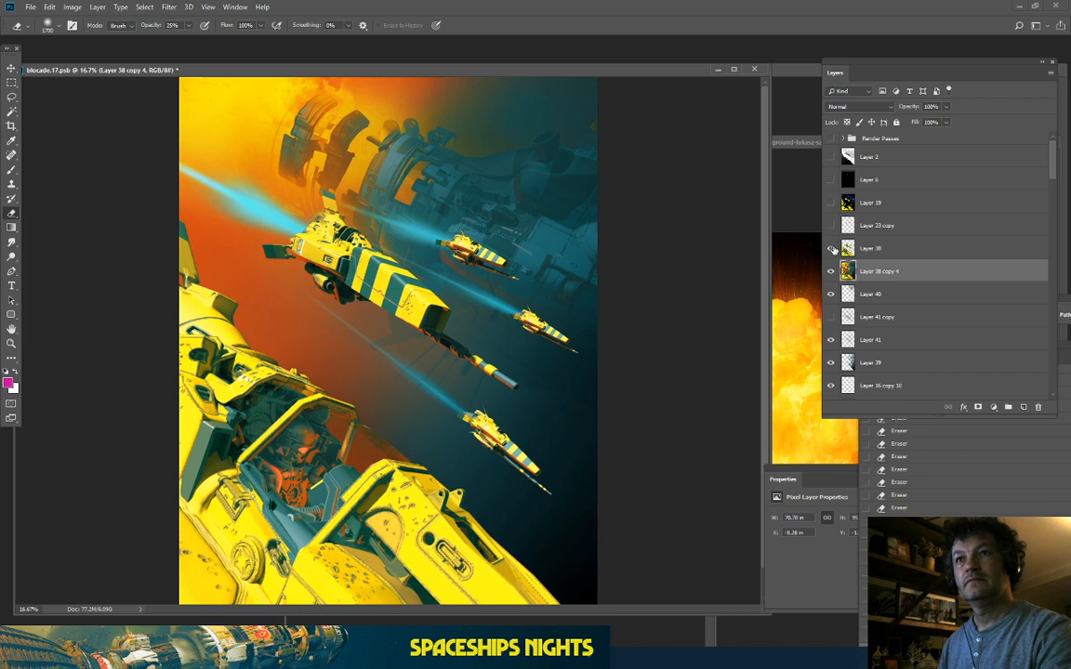
Step: Zoom to 200% to inspect the yellow hull edges
right_click(900, 252)
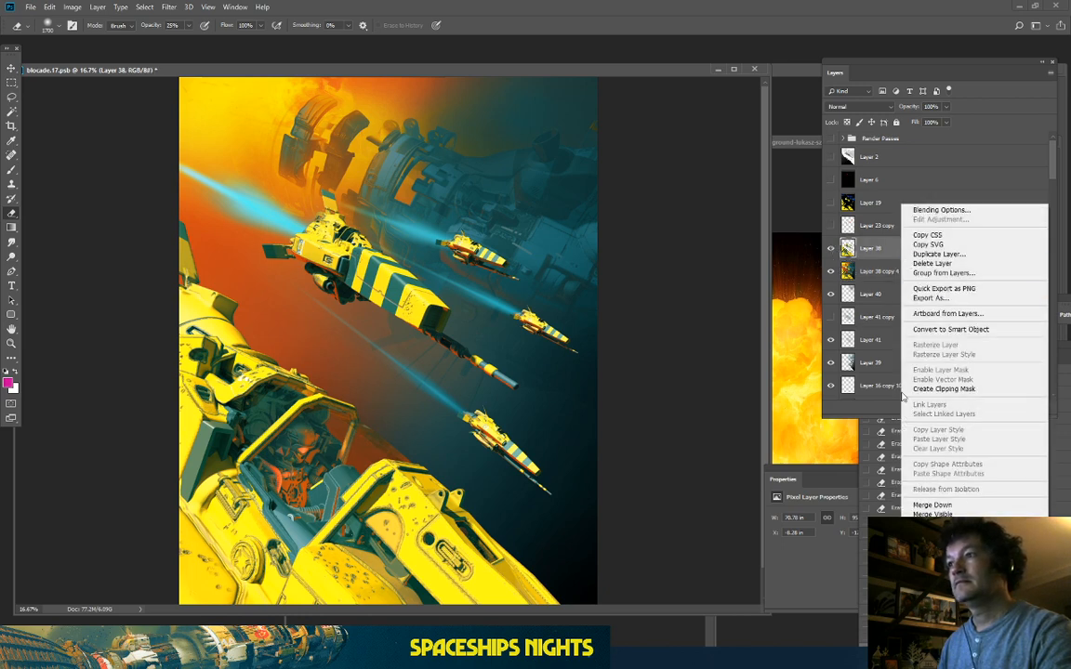
click(860, 246)
key(ctrl+plus)
key(ctrl+plus)
key(ctrl+plus)
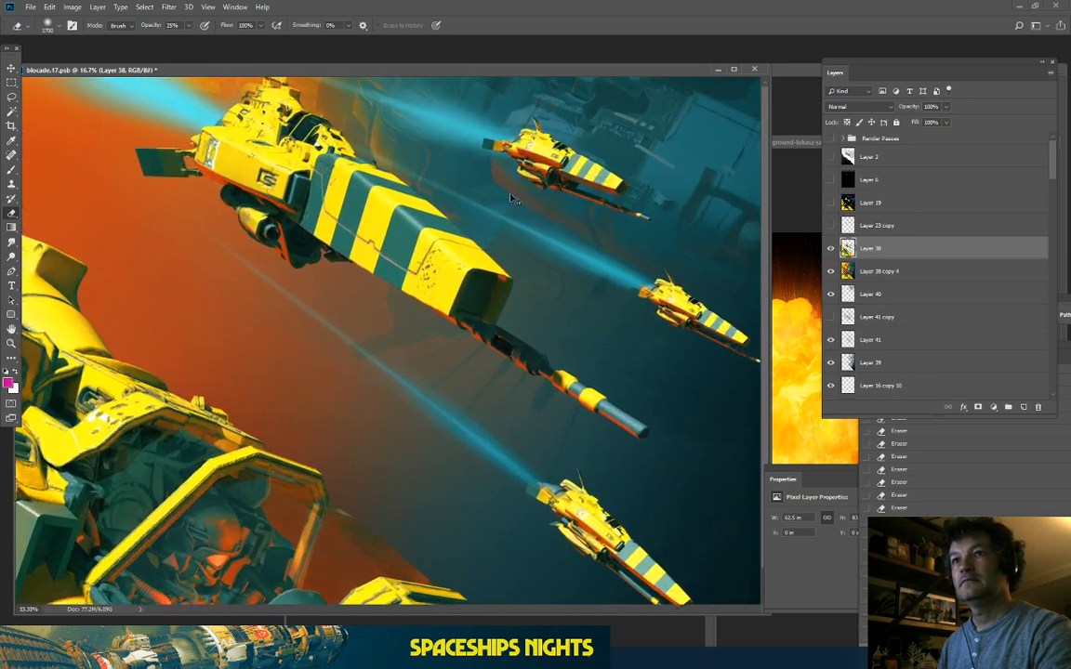
key(ctrl+plus)
key(ctrl+plus)
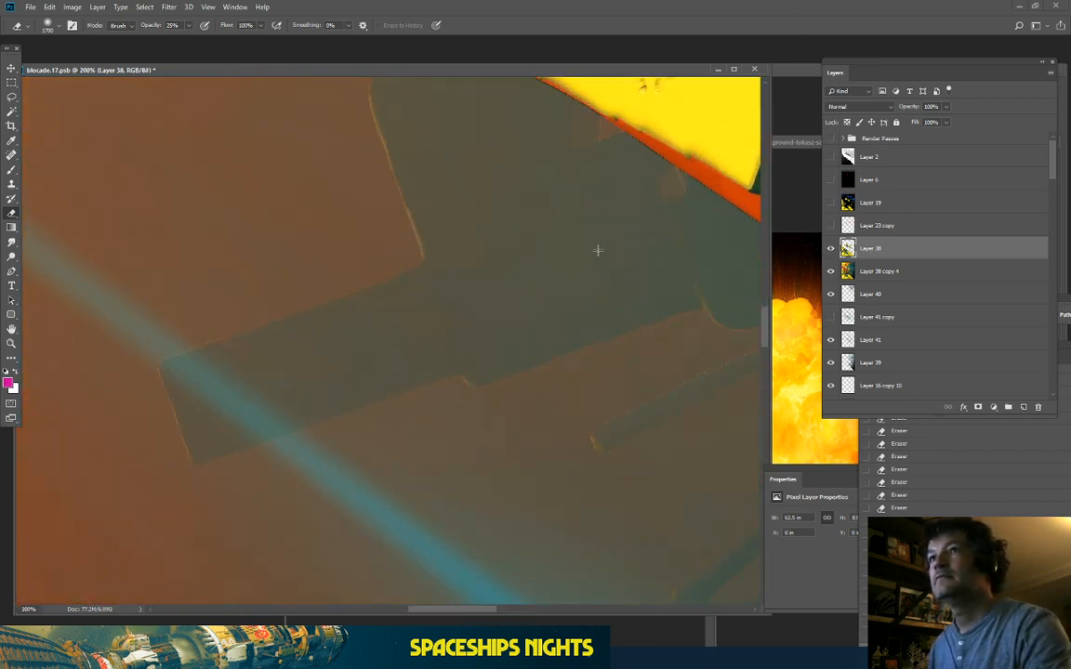
drag(585, 268, 421, 517)
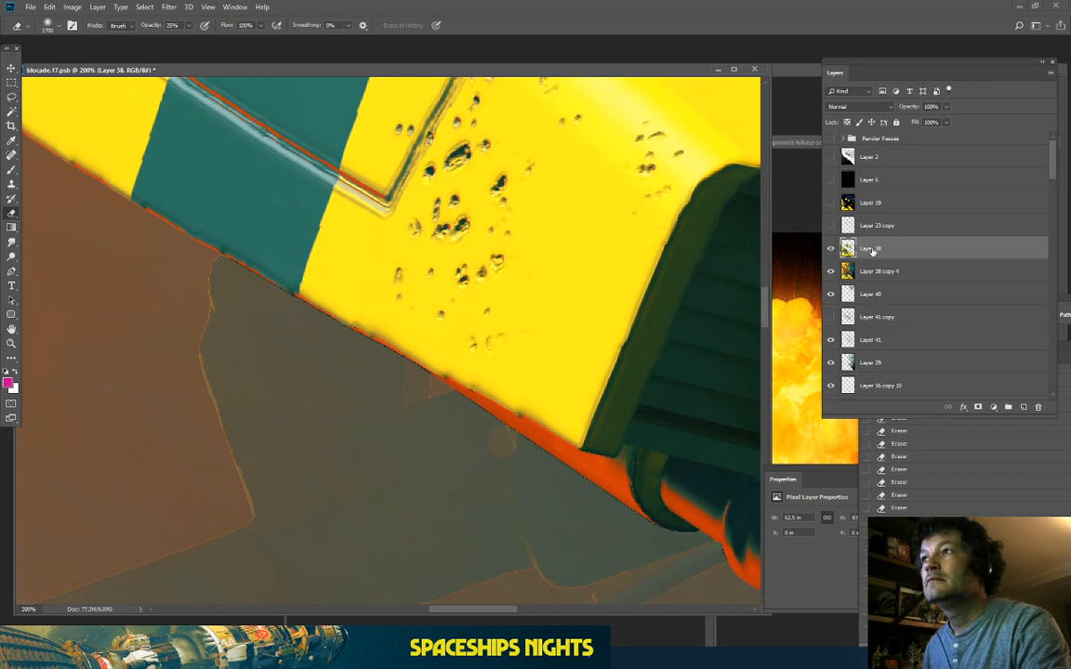
Step: Merge Layer 38 down into Layer 38 copy 4, then return to 33.3% on the ships
right_click(908, 250)
click(953, 506)
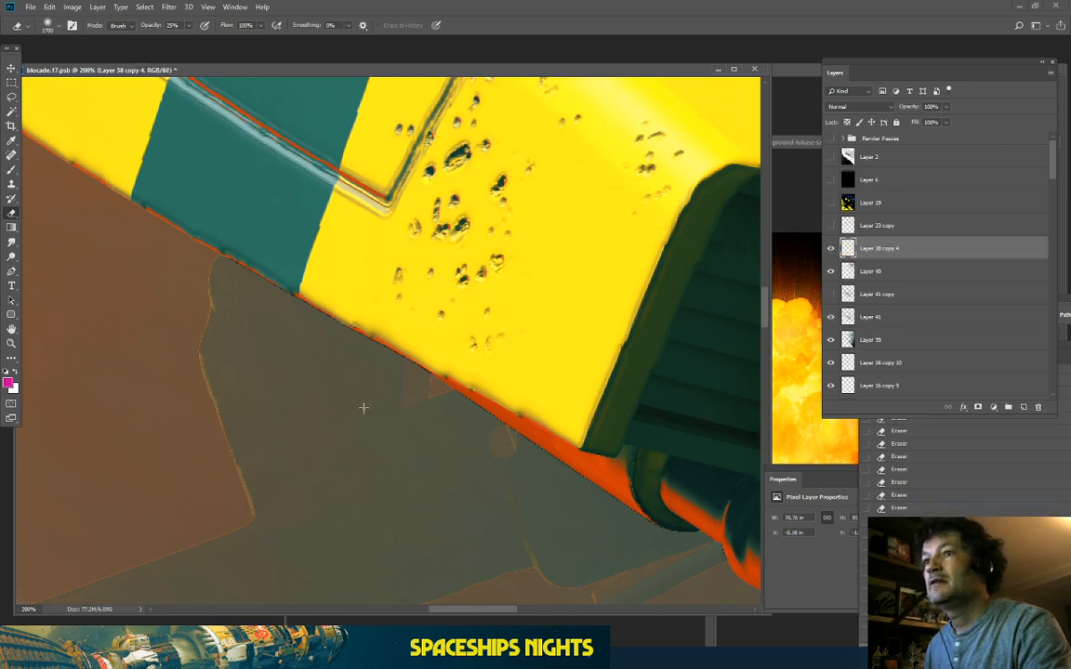
key(ctrl+minus)
key(ctrl+minus)
key(ctrl+minus)
key(ctrl+minus)
key(ctrl+minus)
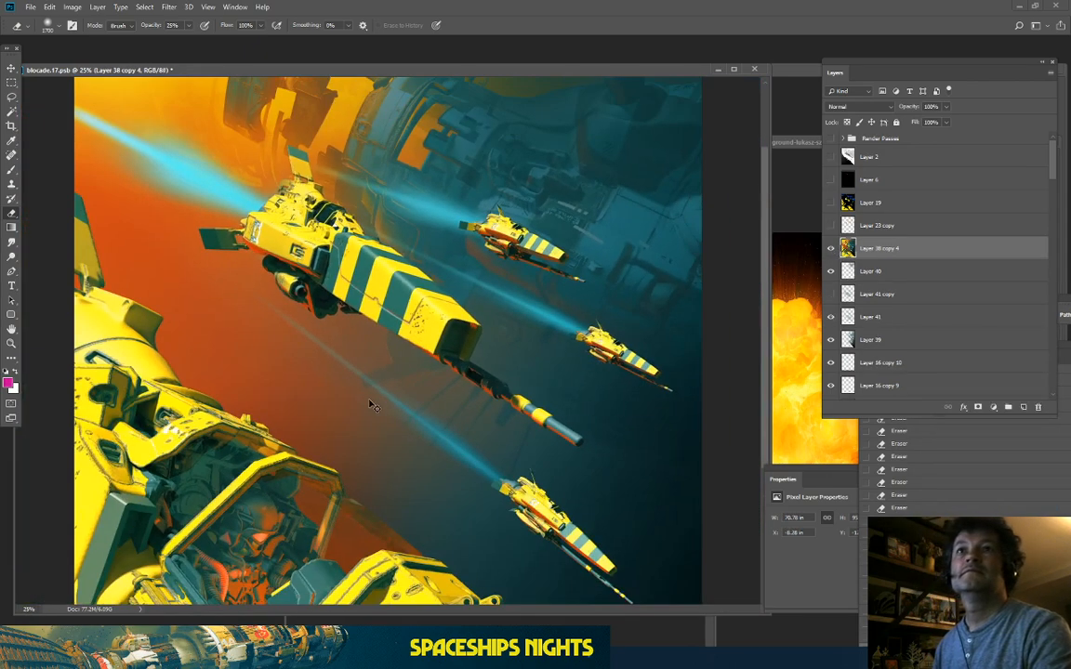
key(ctrl+minus)
key(ctrl+plus)
key(ctrl+plus)
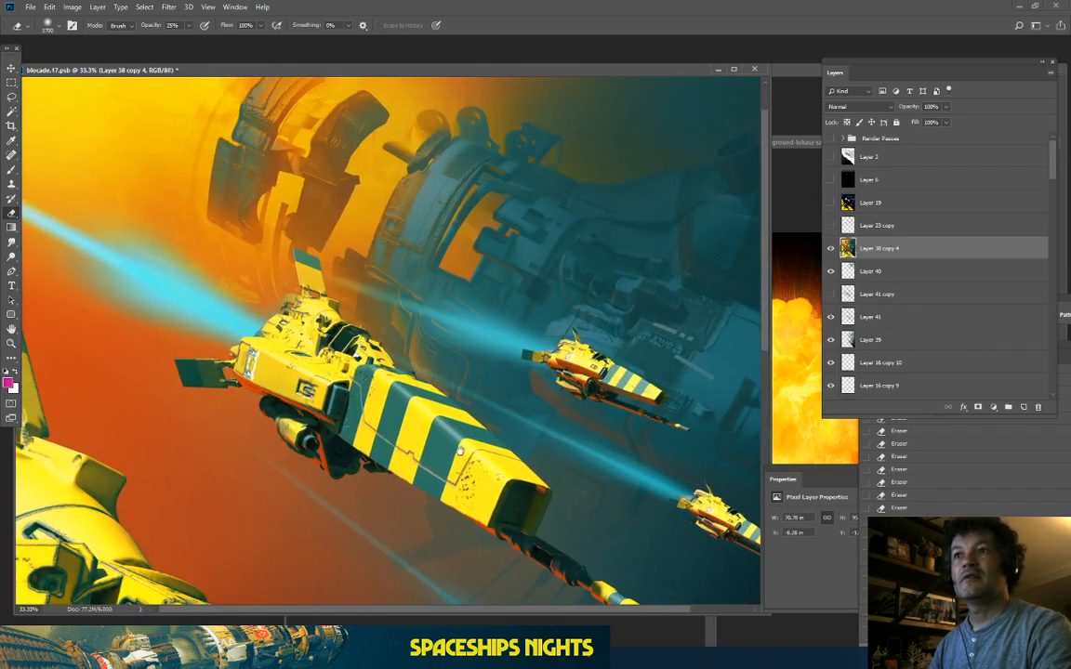
Step: Add a new empty layer and set up the Brush at size 2000
click(1023, 408)
click(11, 168)
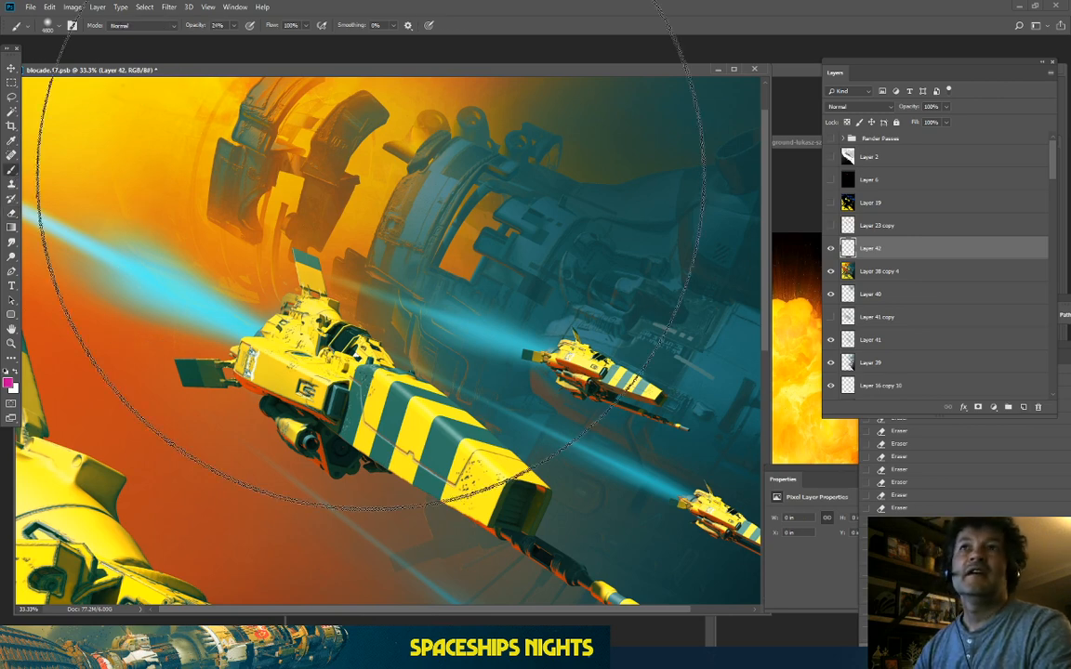
key(bracketleft)
key(bracketleft)
key(bracketleft)
key(bracketleft)
key(bracketleft)
key(bracketleft)
key(bracketleft)
key(bracketleft)
key(bracketleft)
key(bracketleft)
key(bracketleft)
key(bracketleft)
key(bracketleft)
key(bracketleft)
key(bracketleft)
key(bracketleft)
key(bracketleft)
key(bracketleft)
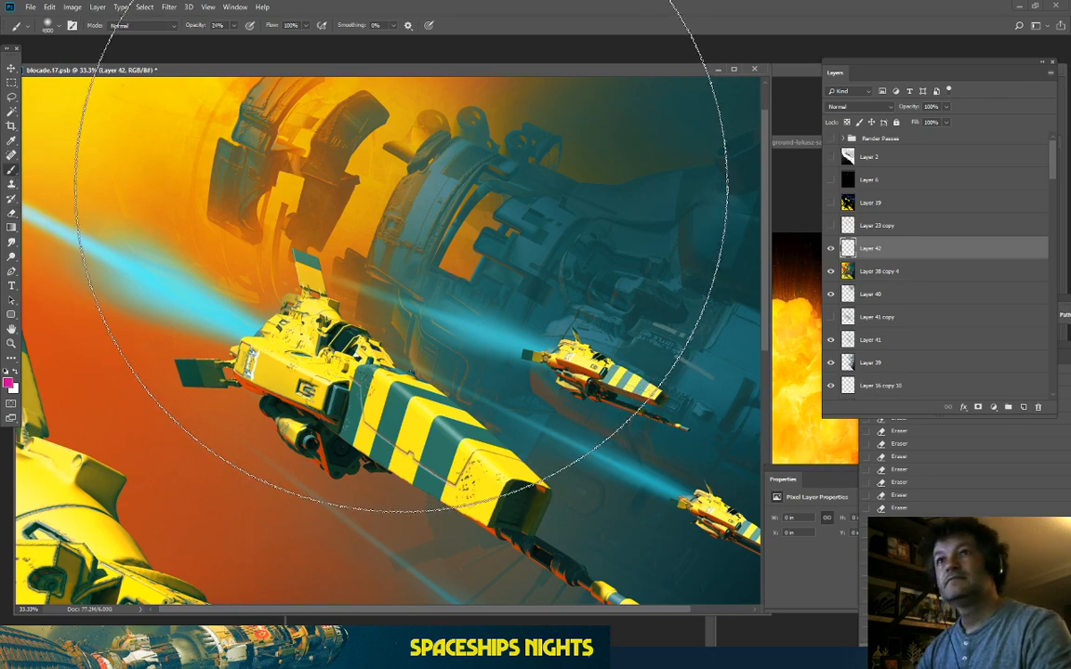
key(bracketleft)
key(bracketleft)
key(bracketleft)
key(bracketleft)
key(bracketleft)
key(bracketleft)
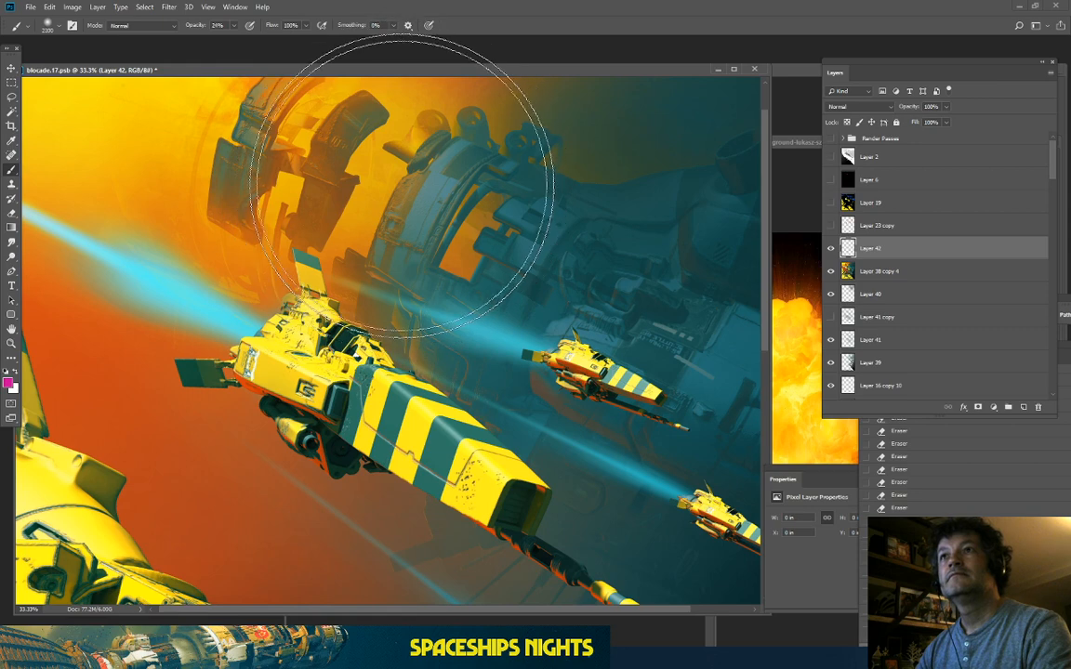
drag(446, 261, 428, 316)
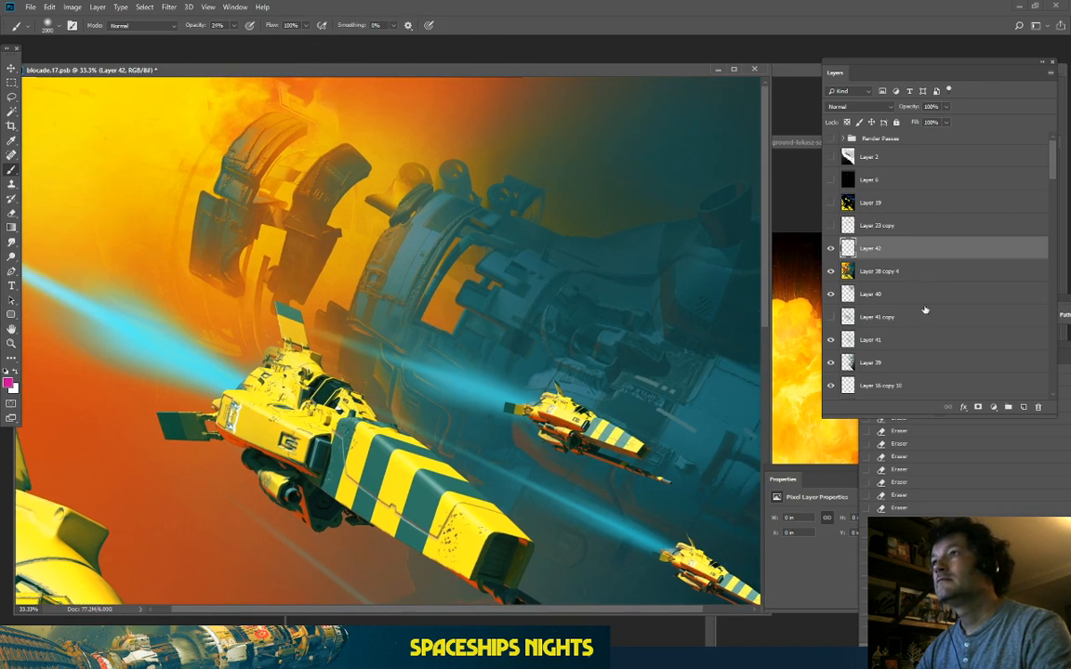
Step: Duplicate Layer 38 copy 4 as Layer 38 copy 5 and set the brush mode to Color
click(920, 272)
key(ctrl+j)
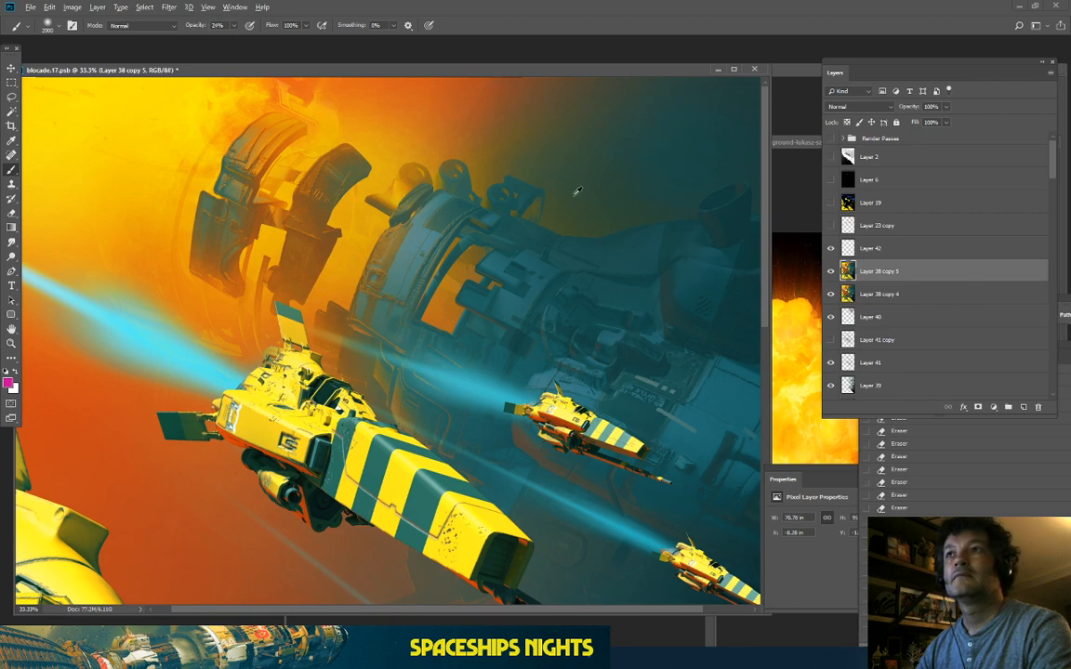
click(130, 28)
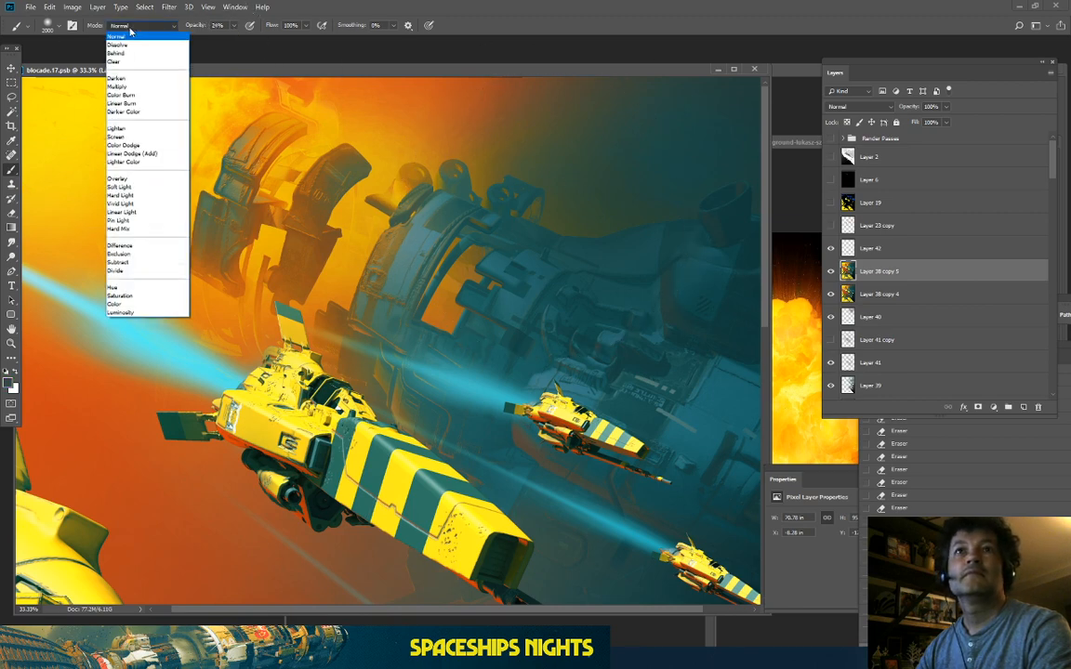
click(128, 305)
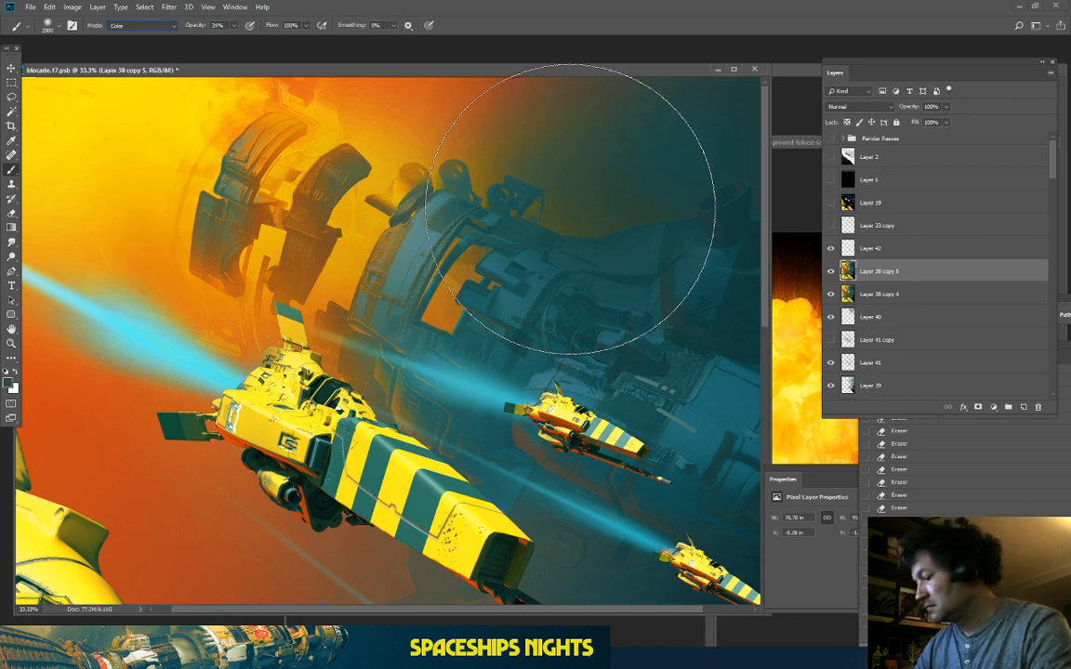
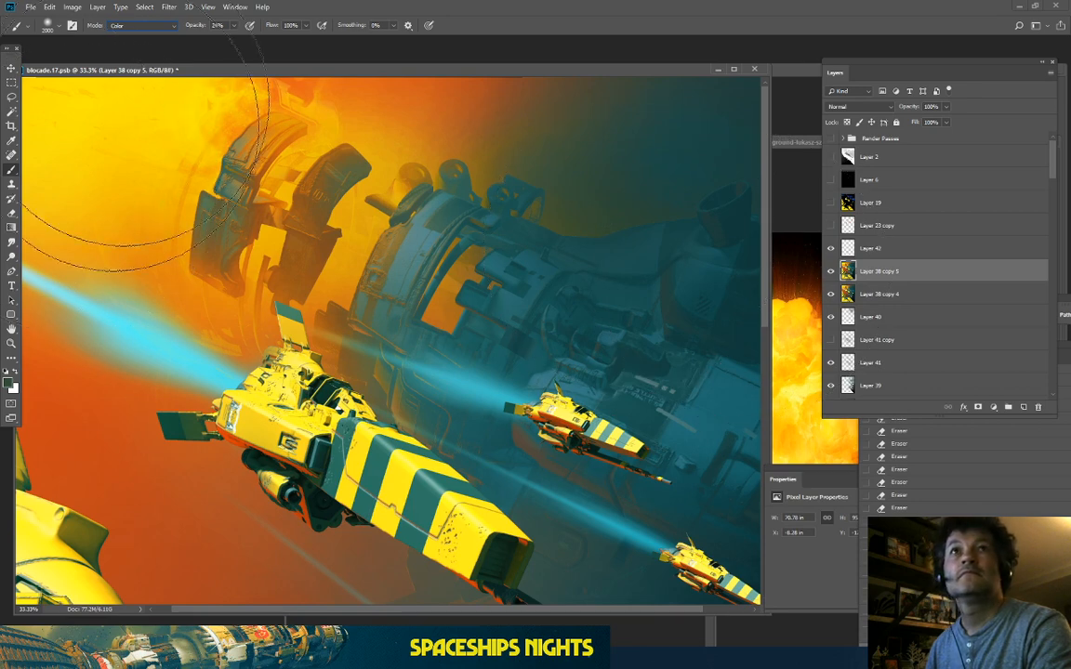
Step: Enlarge the Color-mode brush to 1200 and tint the teal area near the top brown
click(48, 28)
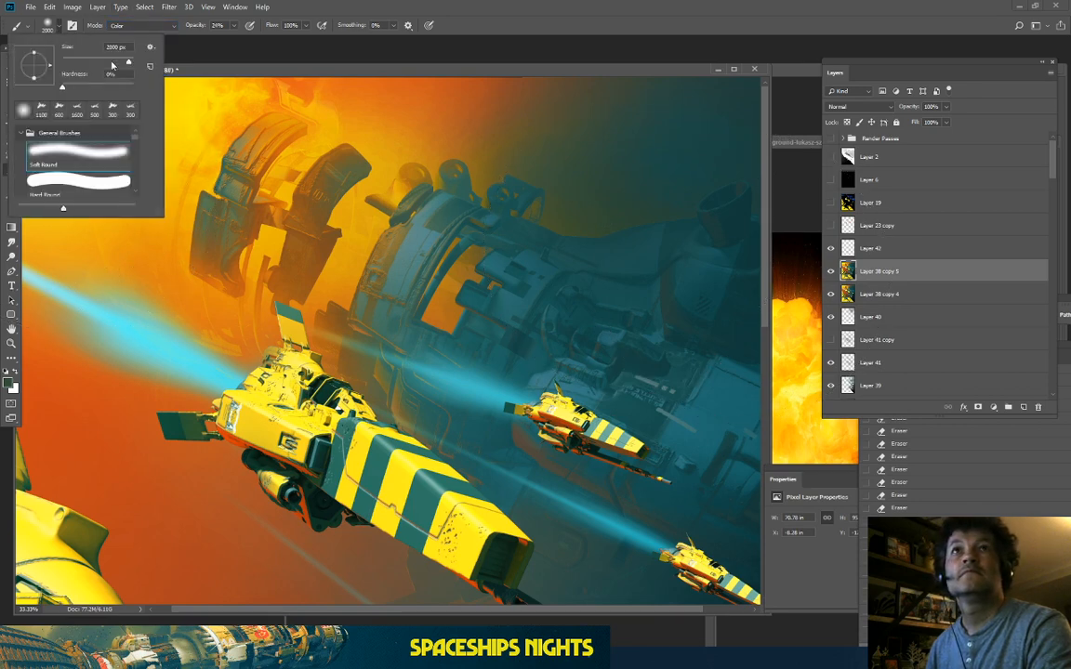
click(187, 59)
click(11, 82)
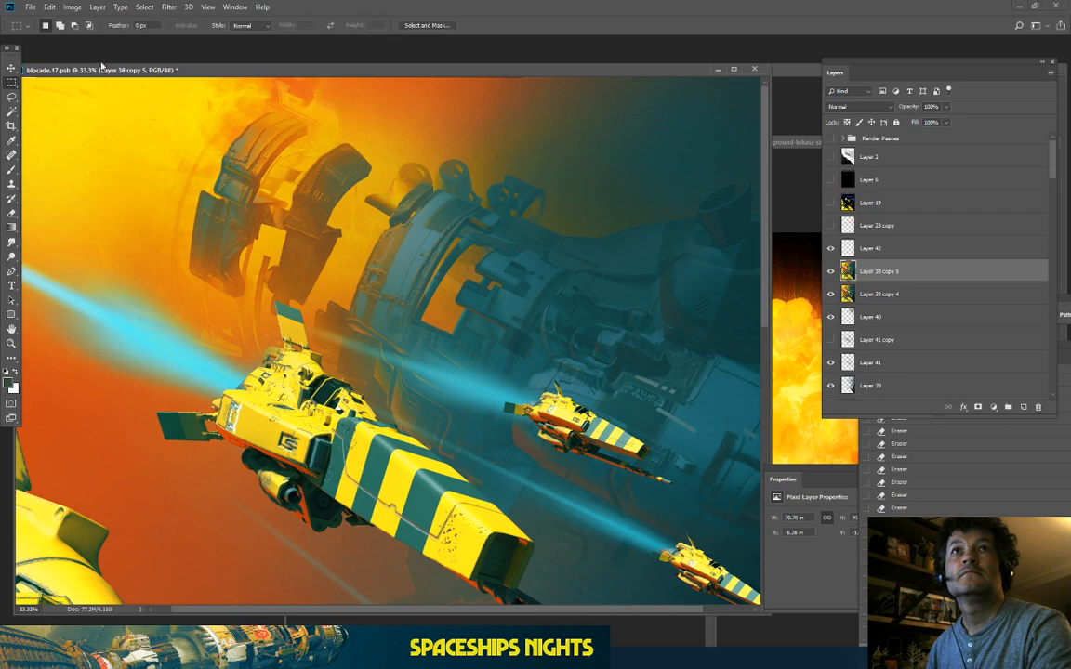
click(11, 170)
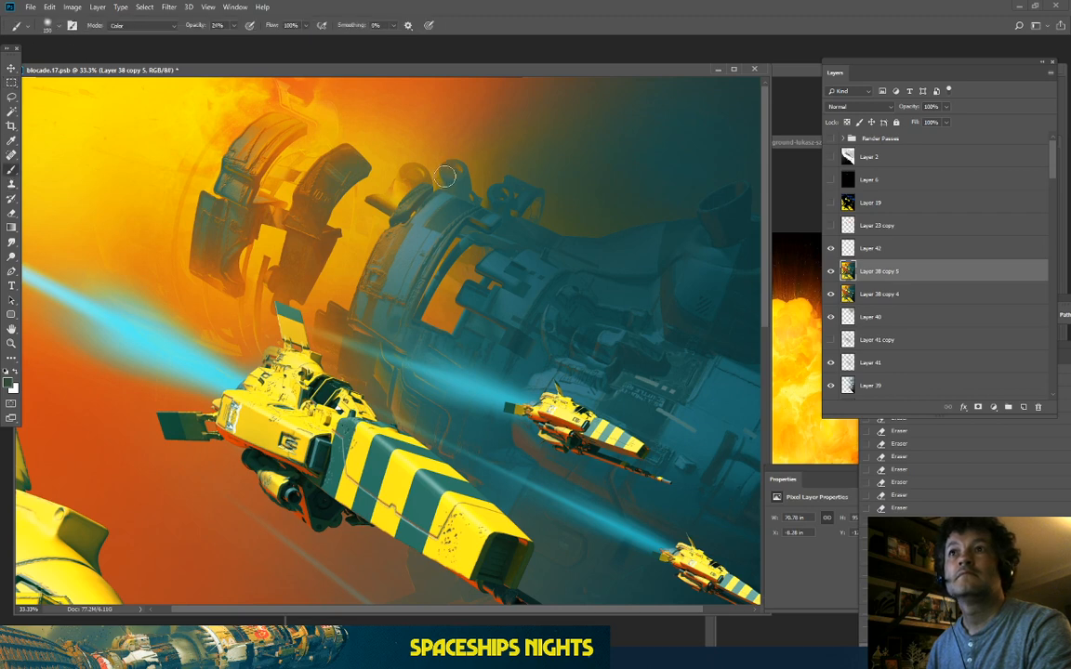
key(bracketright)
key(bracketright)
key(bracketright)
key(bracketright)
key(bracketright)
key(bracketright)
key(bracketright)
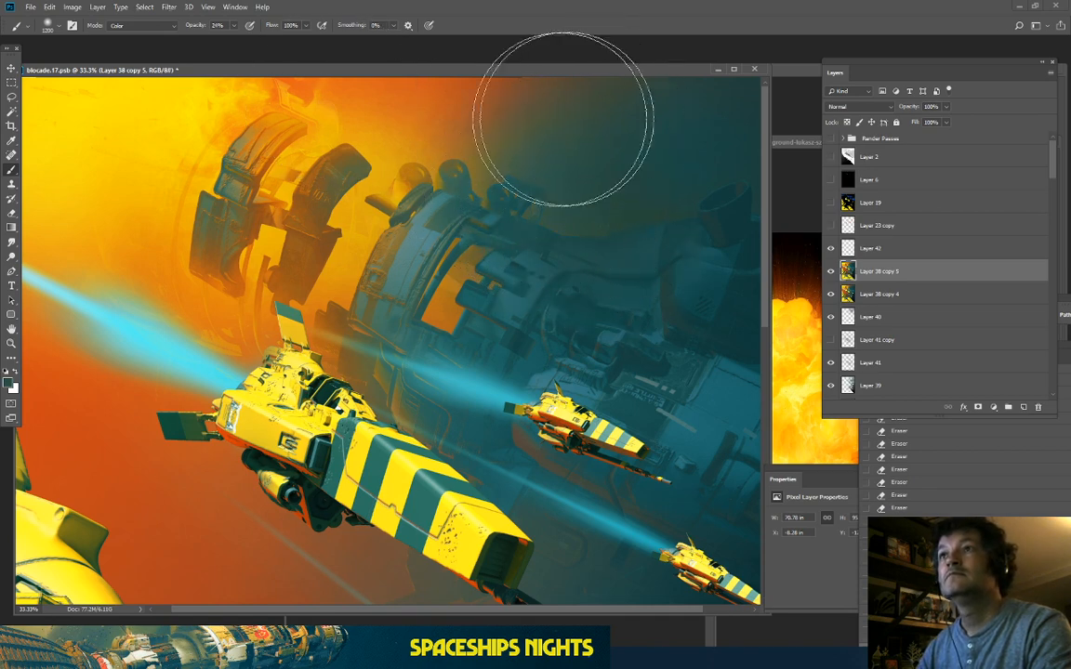
mouse_move(524, 86)
mouse_down()
mouse_move(510, 127)
mouse_move(604, 91)
mouse_move(598, 138)
mouse_up()
Step: Paint cyan along the lead ship's beam with a 500 brush, then undo the last stroke
drag(266, 553, 290, 247)
drag(427, 419, 430, 230)
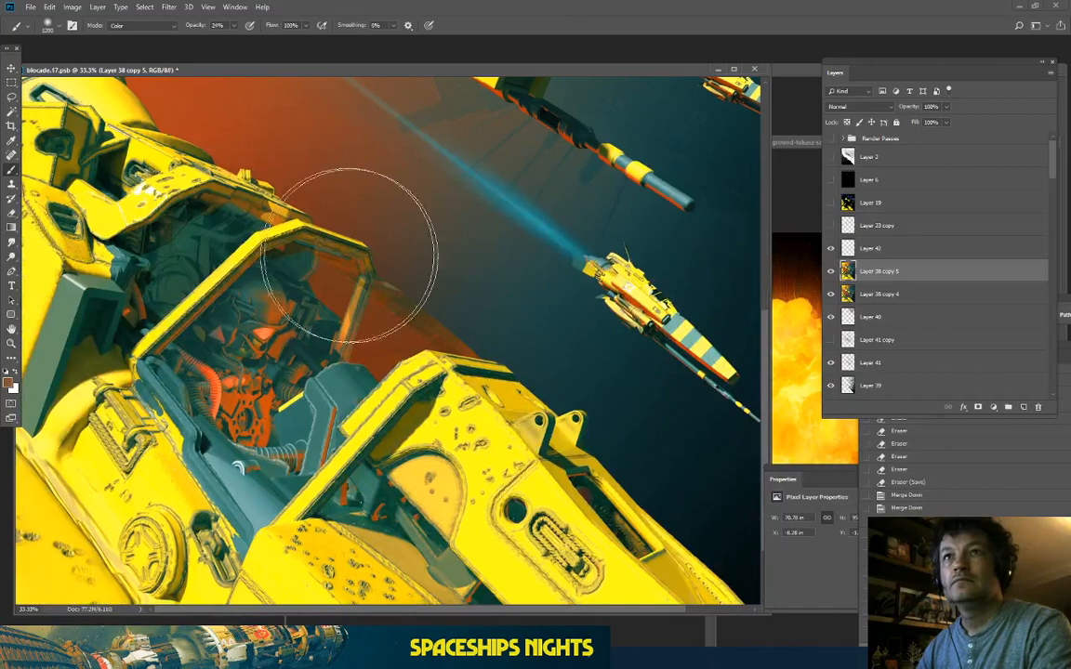
drag(346, 209, 307, 519)
drag(407, 340, 407, 538)
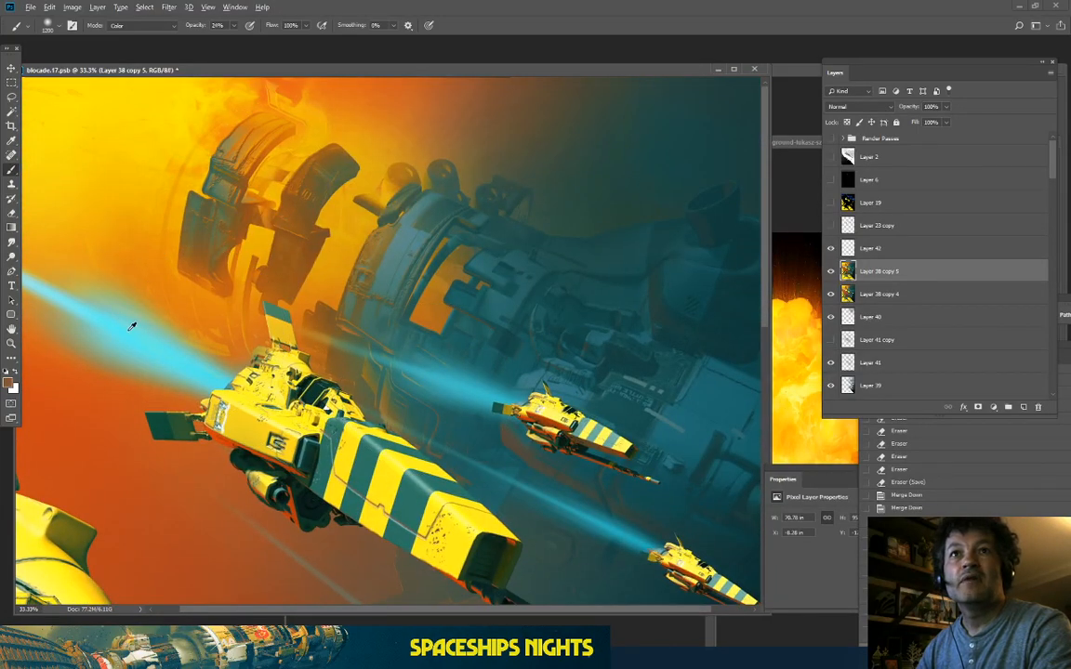
key(bracketright)
key(bracketright)
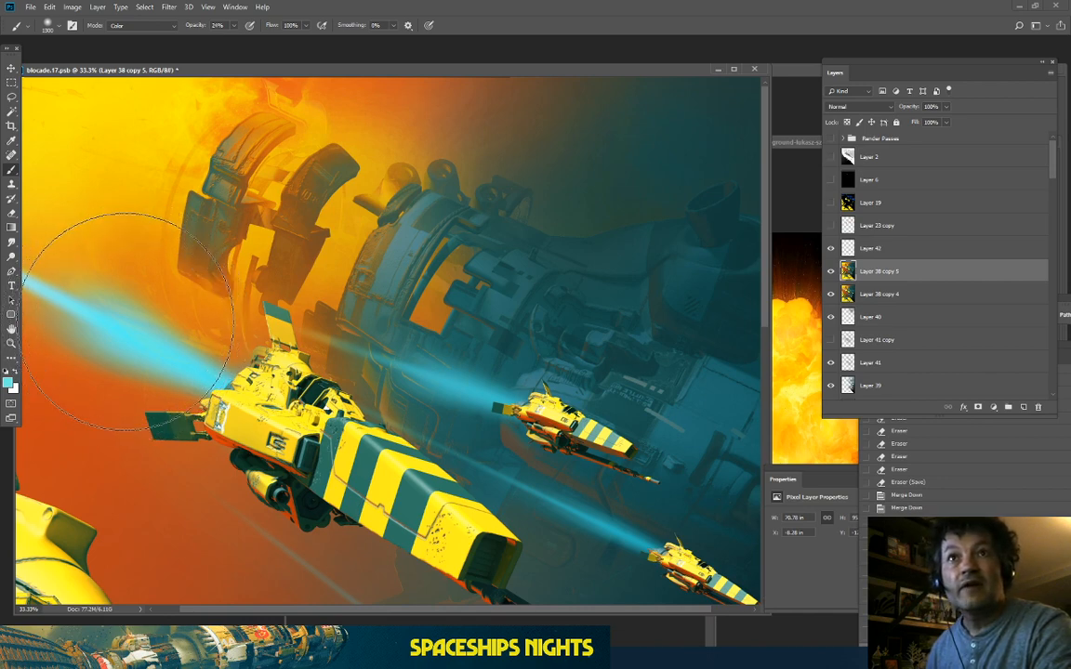
key(bracketleft)
key(bracketleft)
key(bracketleft)
key(bracketleft)
key(bracketleft)
key(bracketleft)
key(bracketleft)
key(bracketleft)
mouse_move(58, 299)
mouse_down()
mouse_move(88, 318)
mouse_move(2, 258)
mouse_move(201, 356)
mouse_up()
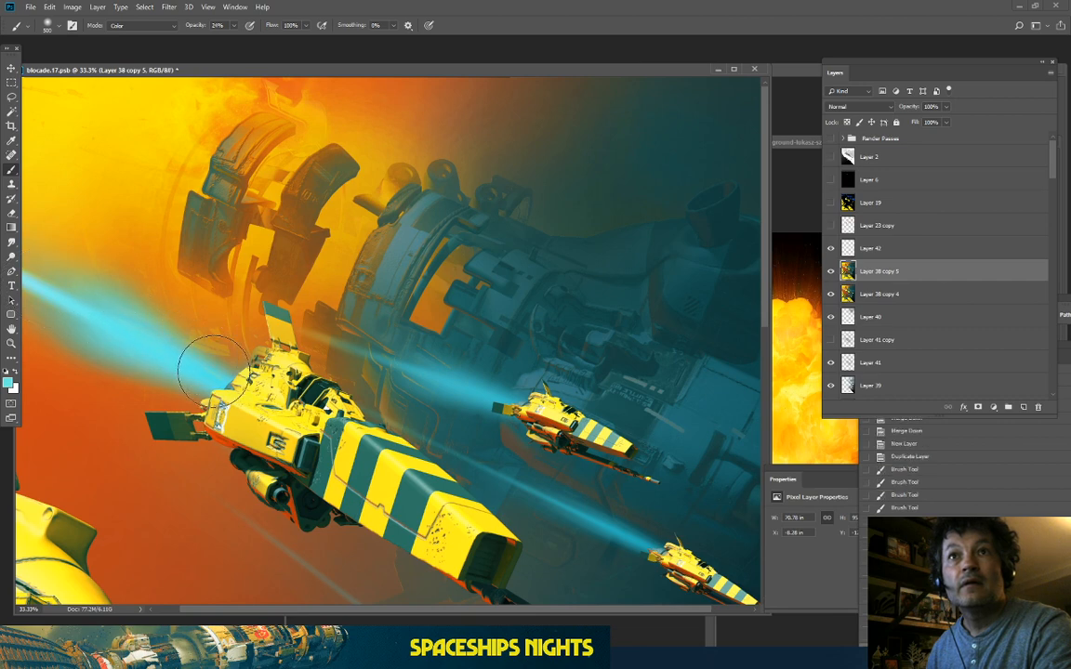
drag(85, 305, 37, 290)
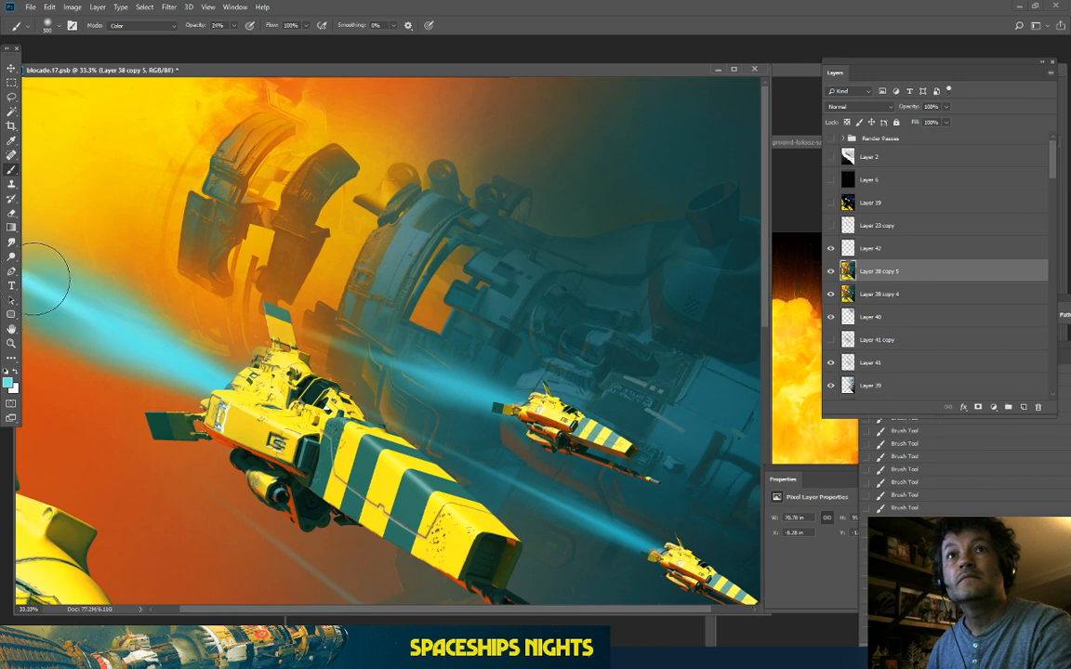
key(ctrl+minus)
key(ctrl+minus)
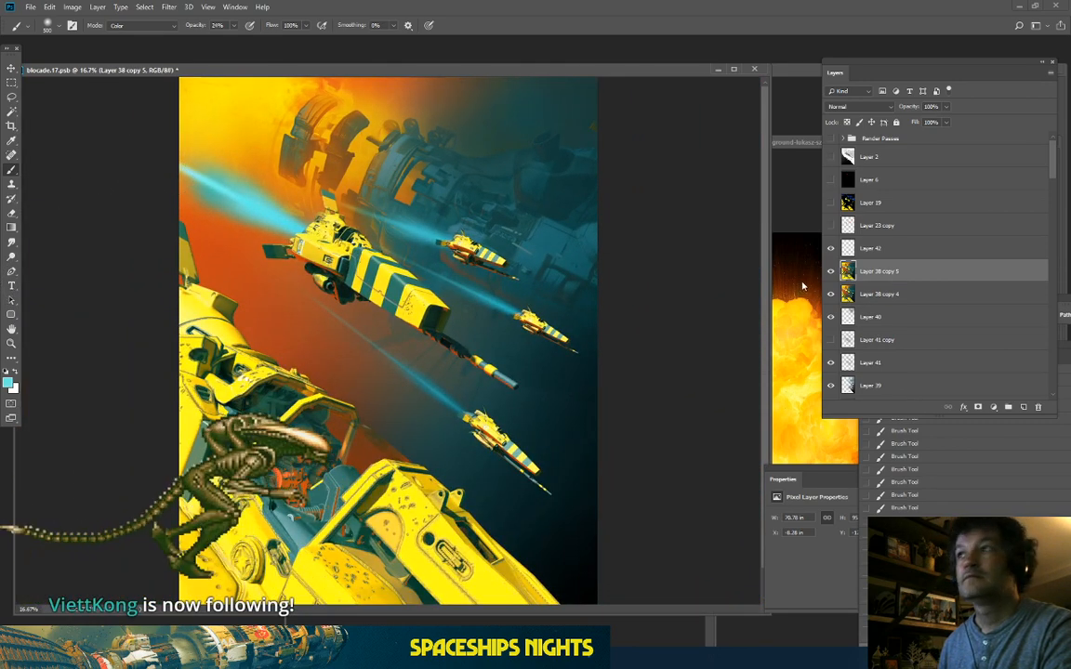
key(ctrl+z)
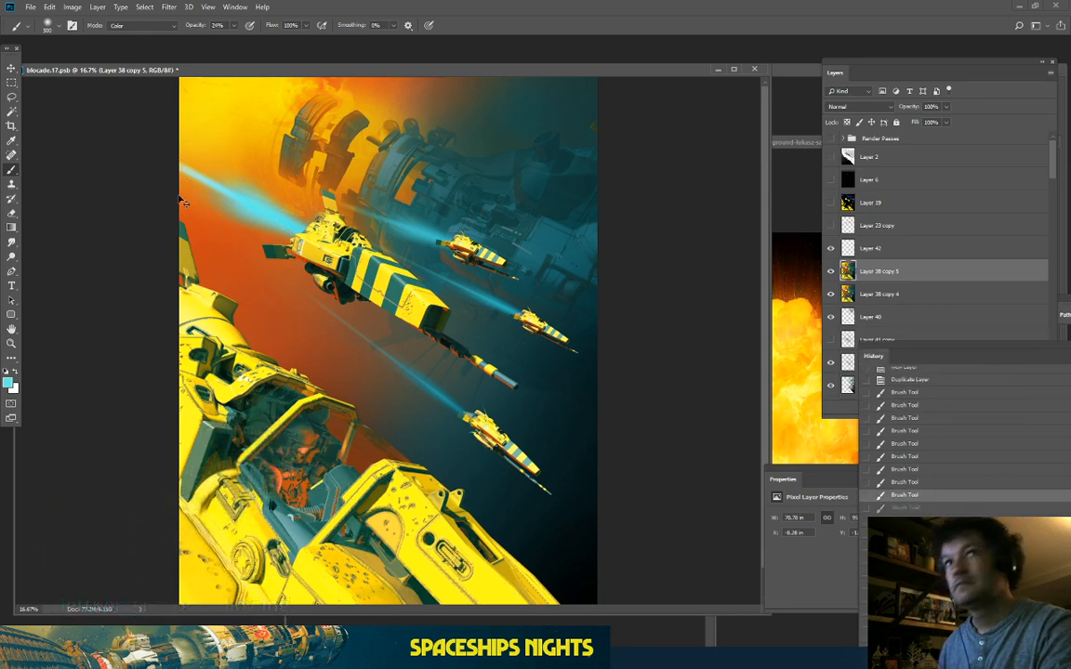
key(ctrl+plus)
key(ctrl+plus)
key(ctrl+plus)
Step: Warm both edges of the lead ship's beam with orange, then sample the beam's cyan
drag(215, 205, 470, 447)
mouse_move(69, 167)
mouse_down()
mouse_move(198, 259)
mouse_move(82, 183)
mouse_move(256, 272)
mouse_move(84, 194)
mouse_move(152, 329)
mouse_up()
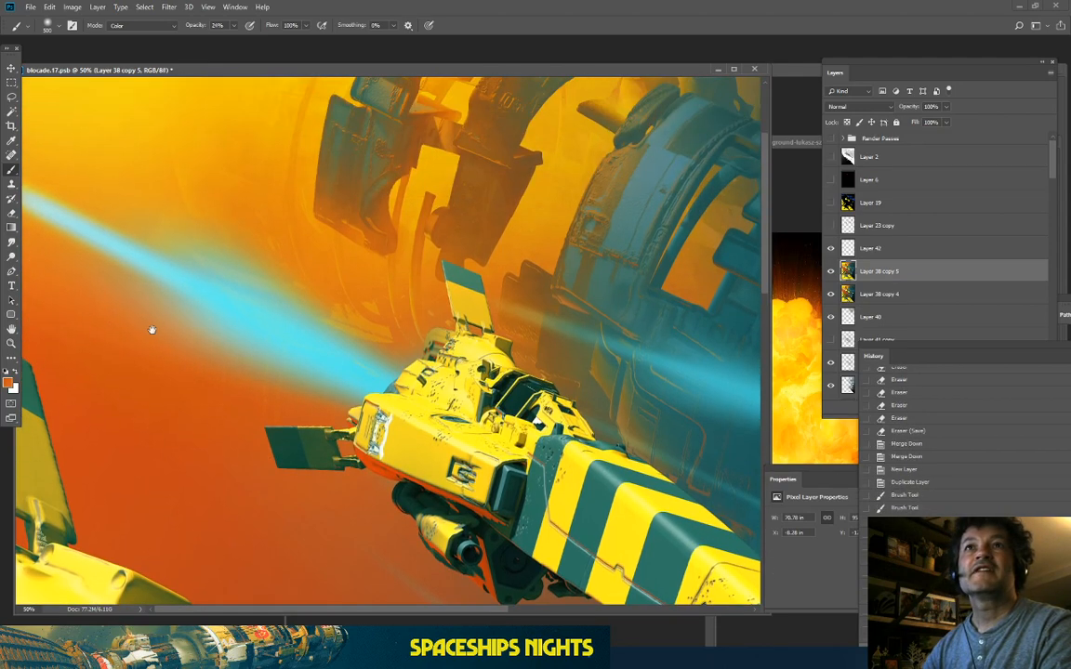
mouse_move(228, 222)
mouse_down()
mouse_move(168, 177)
mouse_move(241, 229)
mouse_move(103, 155)
mouse_up()
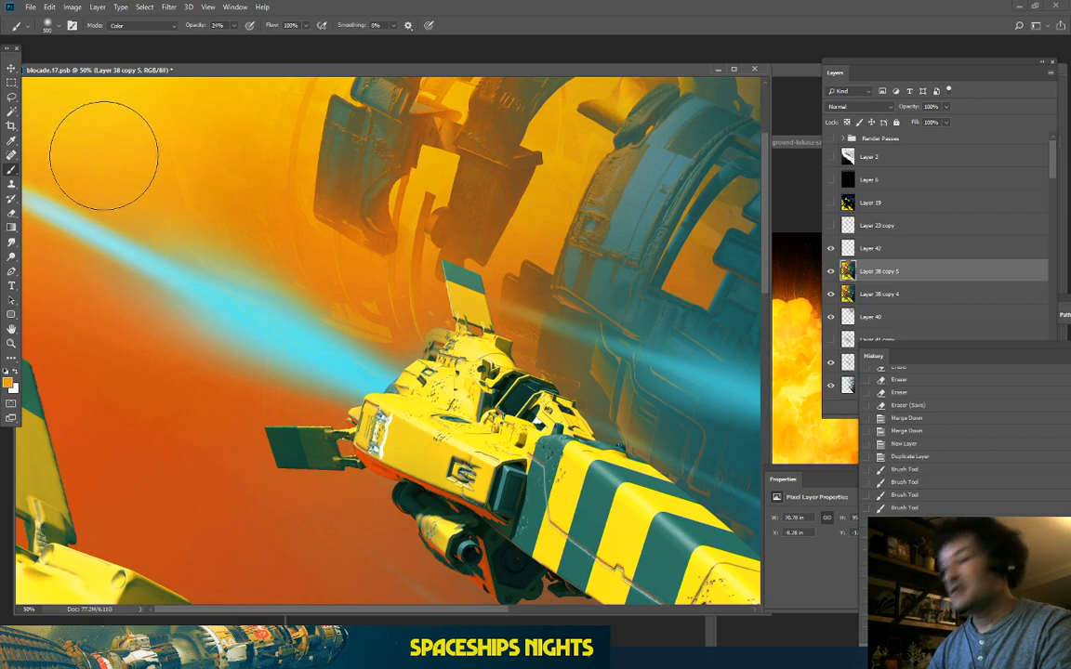
key(bracketleft)
key(bracketleft)
mouse_move(208, 216)
mouse_down()
mouse_move(163, 204)
mouse_move(242, 258)
mouse_up()
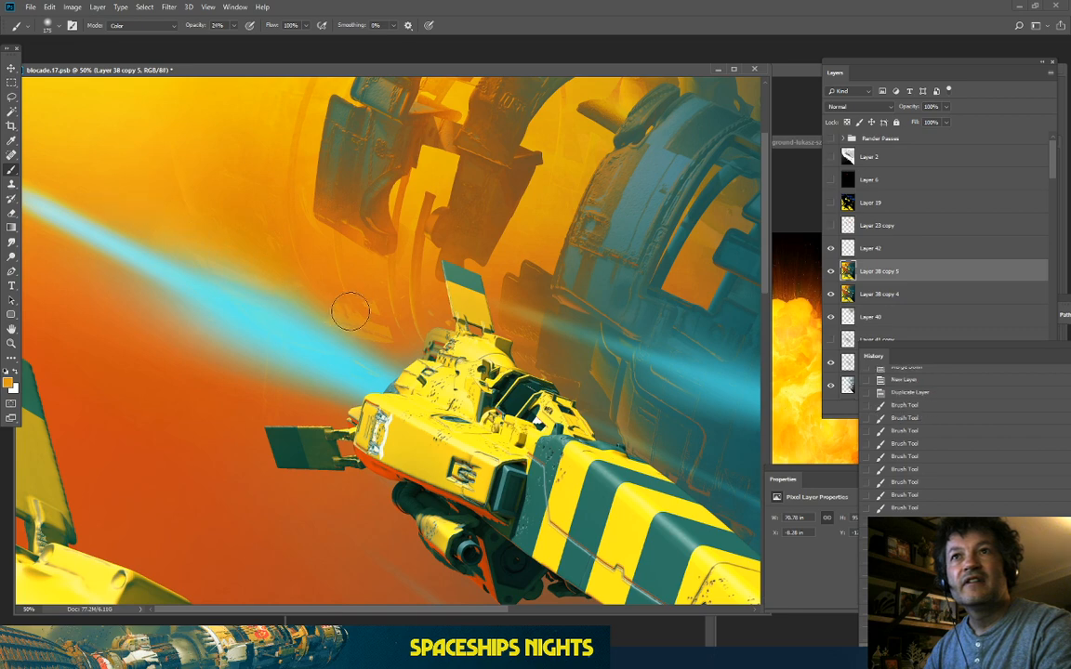
alt+click(325, 330)
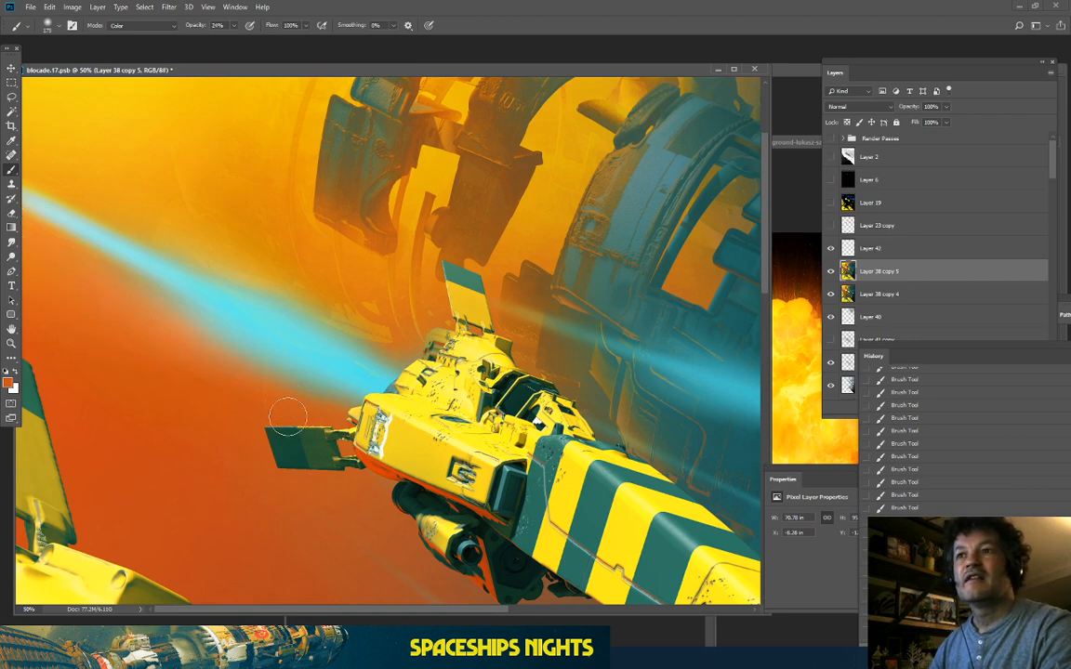
Step: Check the ships in full view, bring the Layers panel forward, and zoom to 66.7%
drag(299, 424, 38, 279)
mouse_move(490, 456)
mouse_down()
mouse_move(283, 417)
mouse_move(252, 366)
mouse_move(285, 202)
mouse_up()
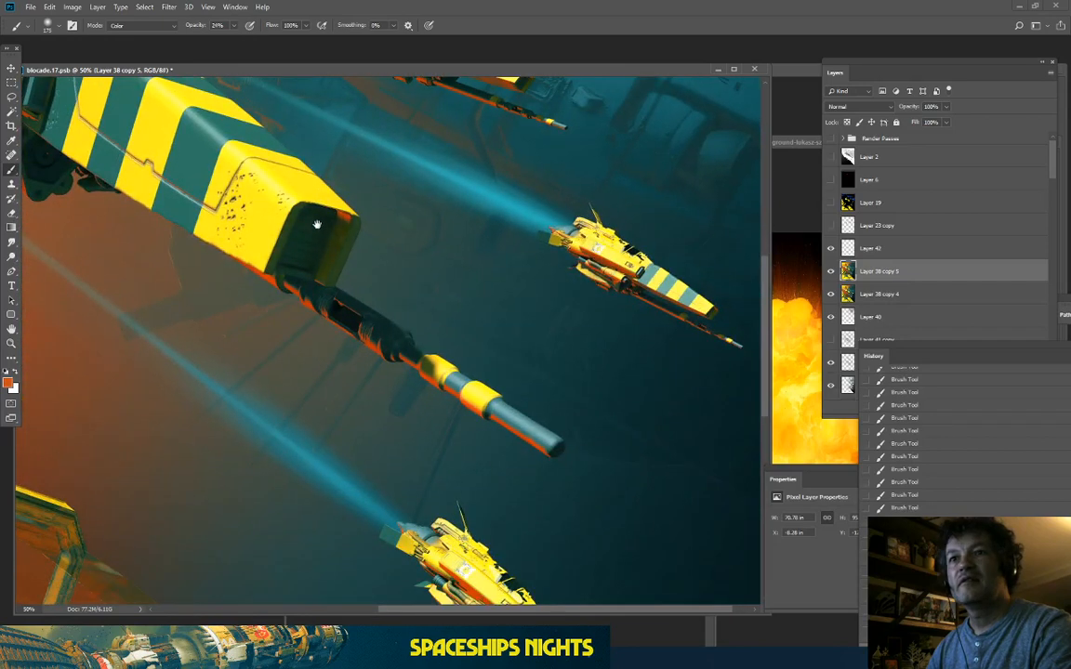
mouse_move(323, 362)
mouse_down()
mouse_move(389, 231)
mouse_move(354, 212)
mouse_up()
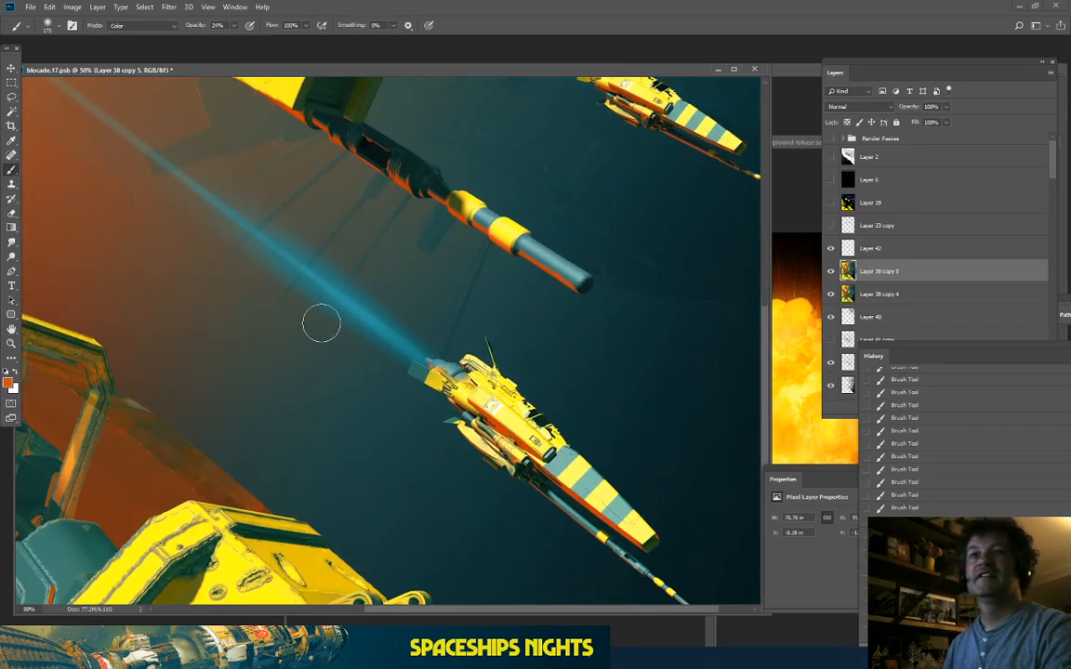
key(ctrl+0)
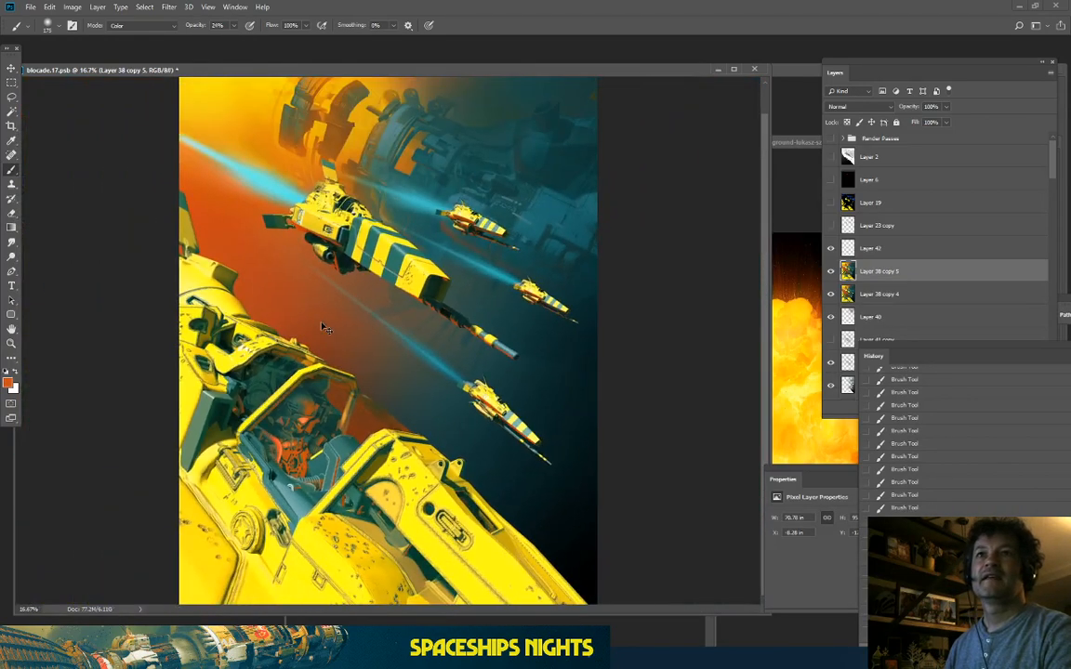
scroll(323, 327, up, 2)
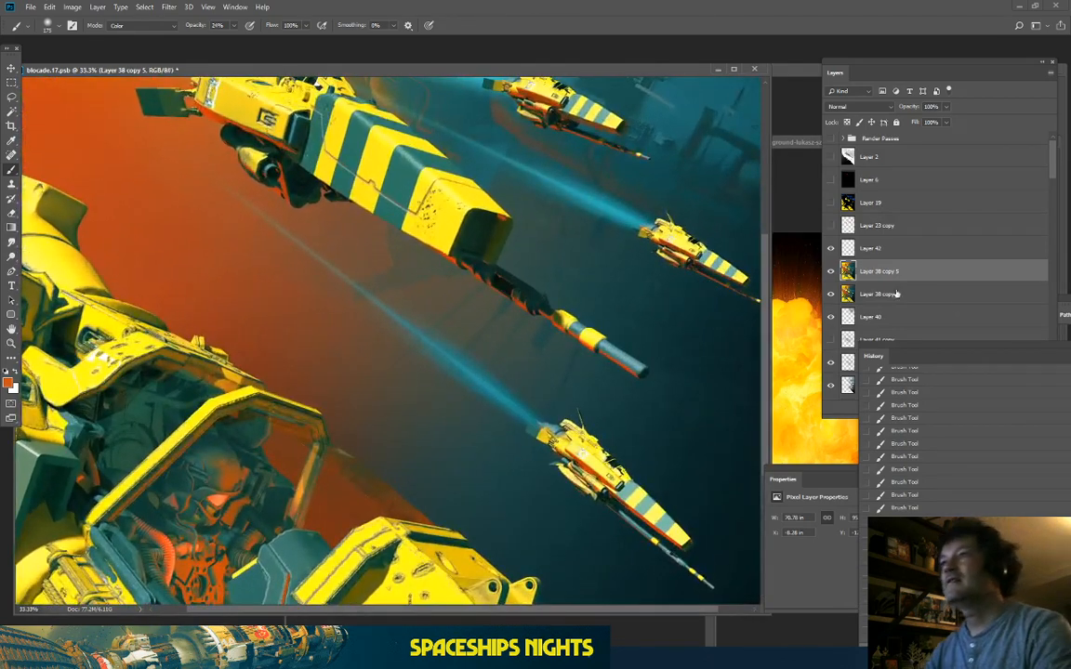
click(948, 73)
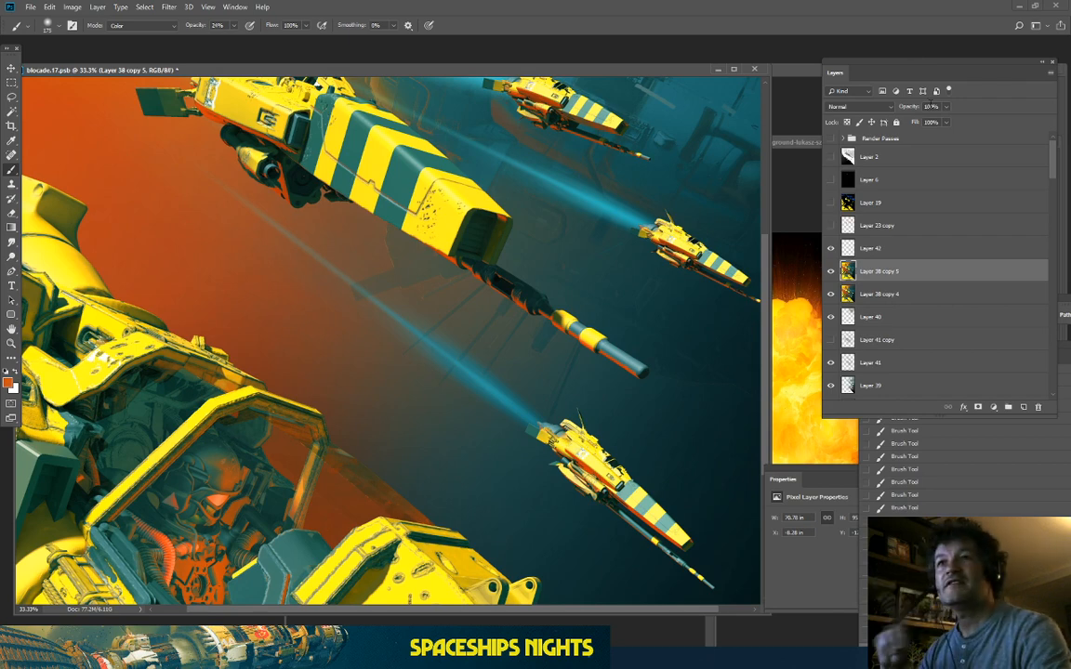
drag(478, 318, 316, 268)
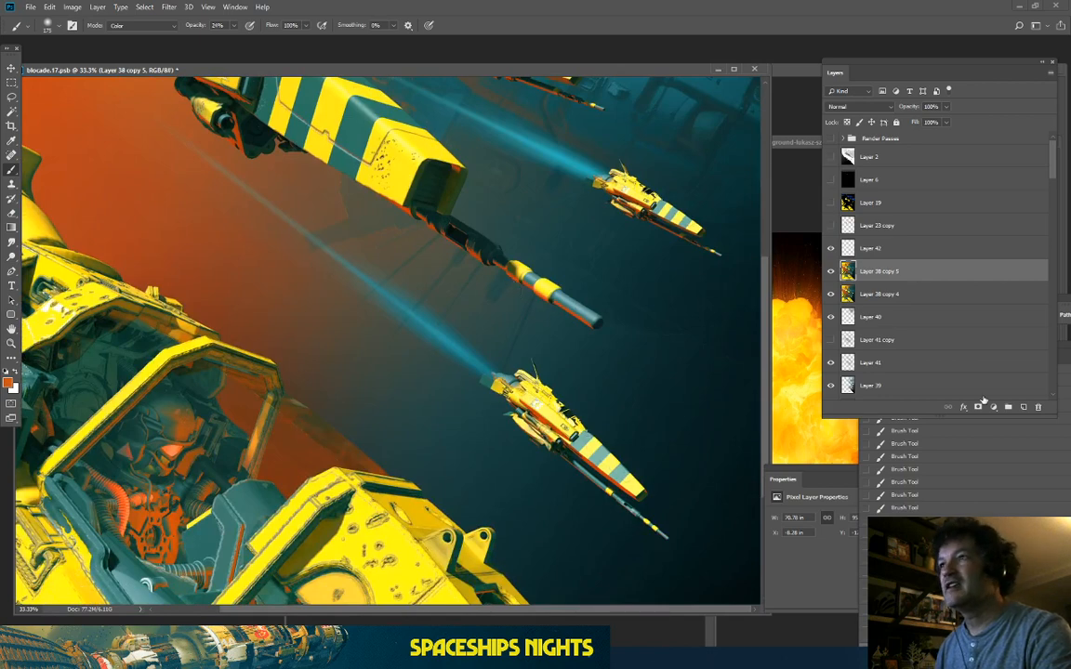
key(ctrl+plus)
key(ctrl+plus)
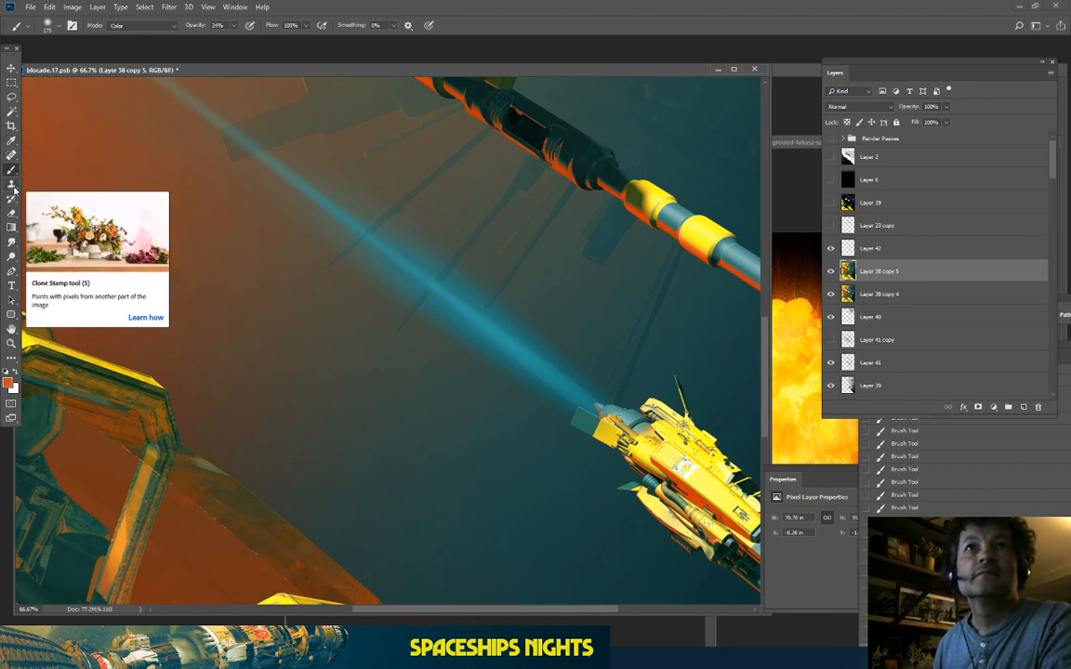
Step: Dodge at size 250 to brighten the lead beam's end and the upper ship's engine beam
click(11, 256)
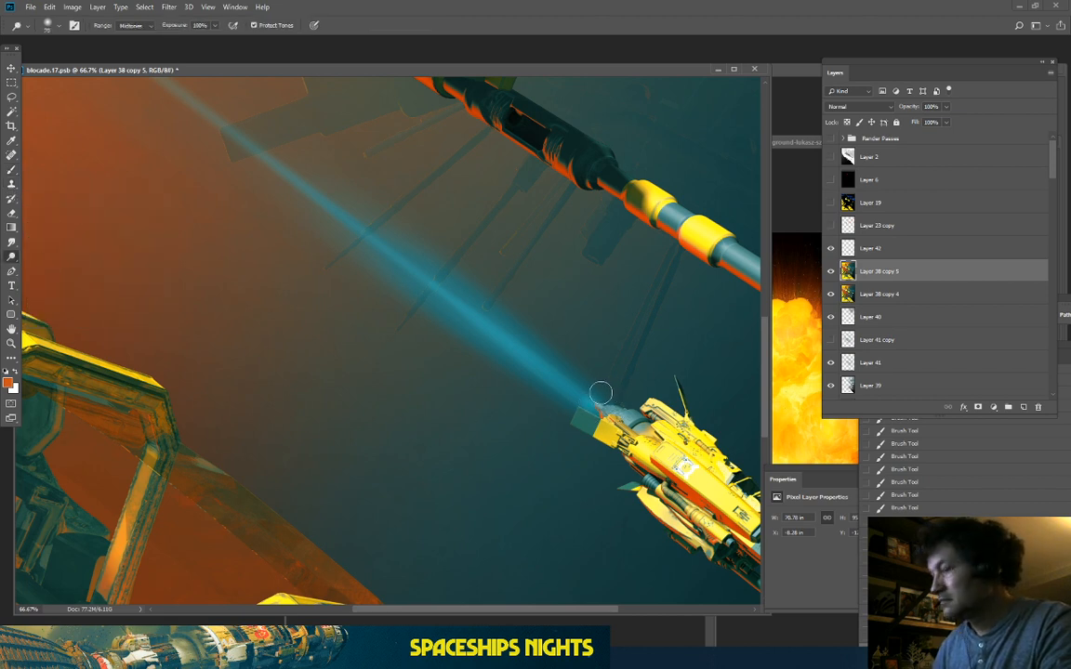
key(bracketright)
key(bracketright)
key(bracketright)
key(bracketright)
key(bracketright)
key(bracketright)
key(bracketright)
key(bracketright)
key(bracketright)
key(bracketright)
key(bracketright)
key(bracketright)
key(bracketleft)
key(bracketleft)
key(bracketleft)
key(bracketleft)
key(bracketleft)
click(600, 399)
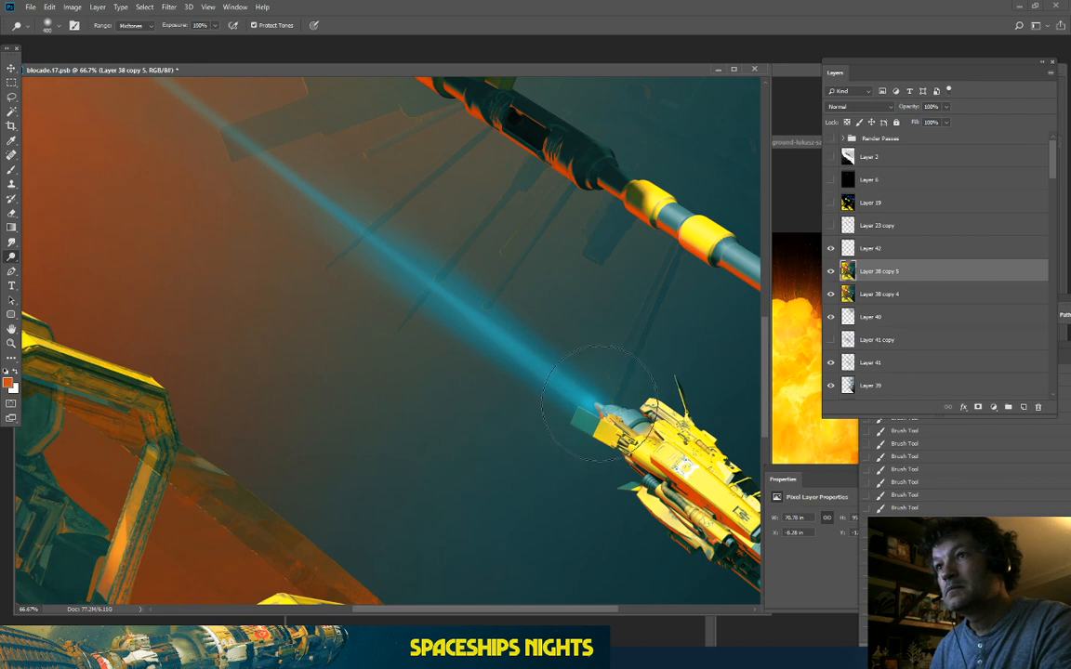
drag(525, 376, 284, 430)
drag(448, 290, 292, 406)
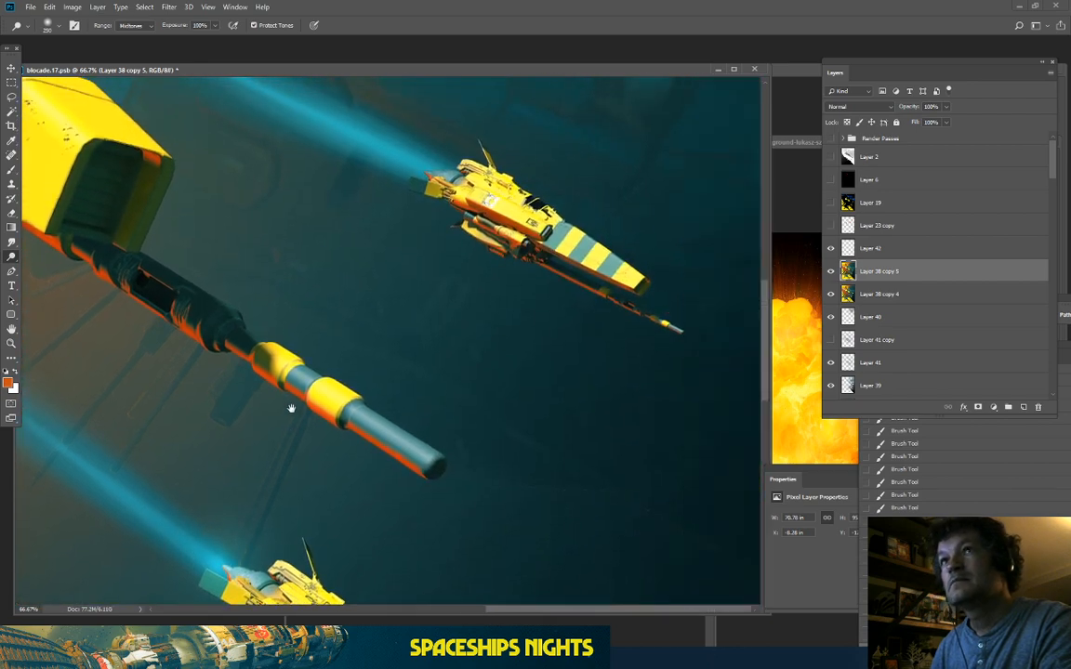
click(388, 151)
click(382, 149)
Step: Brighten the blue beam with a 500 dodge brush and another engine beam at 250
mouse_move(106, 122)
mouse_down()
mouse_move(451, 293)
mouse_move(720, 460)
mouse_up()
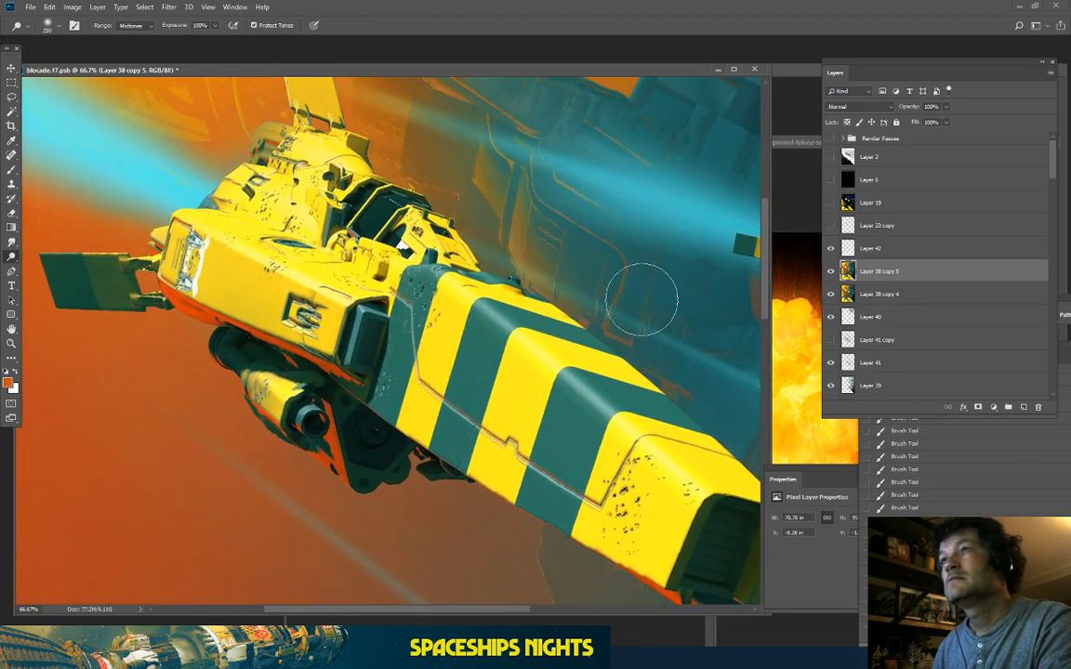
key(])
key(])
key(])
click(188, 189)
drag(476, 338, 255, 397)
key([)
key([)
key([)
click(503, 264)
click(491, 270)
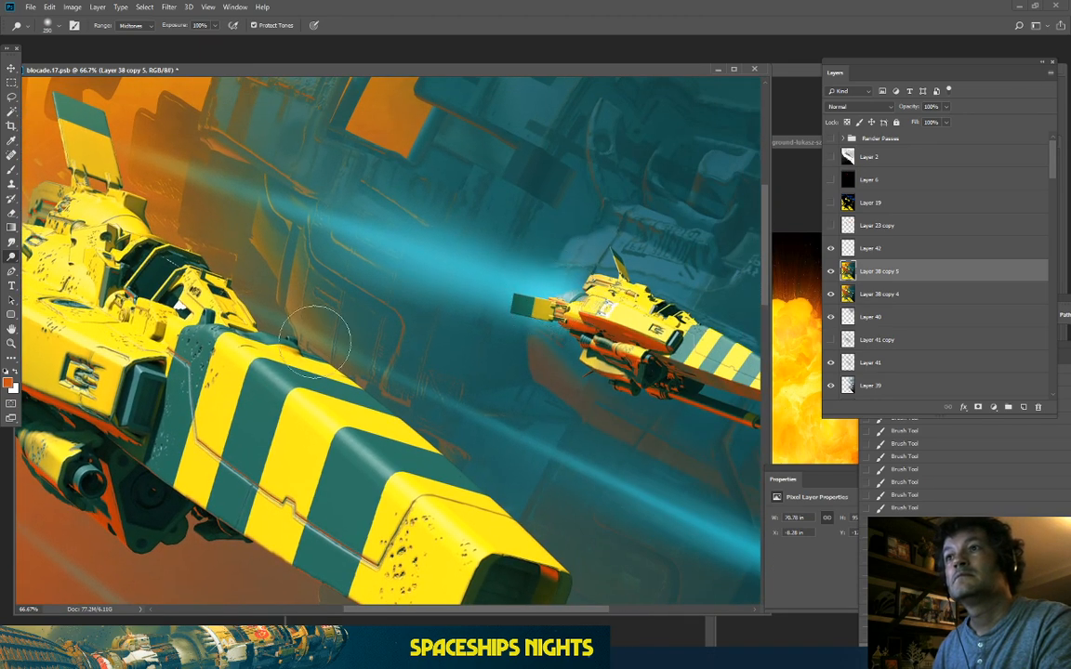
key(ctrl+minus)
key(ctrl+minus)
key(ctrl+minus)
key(ctrl+minus)
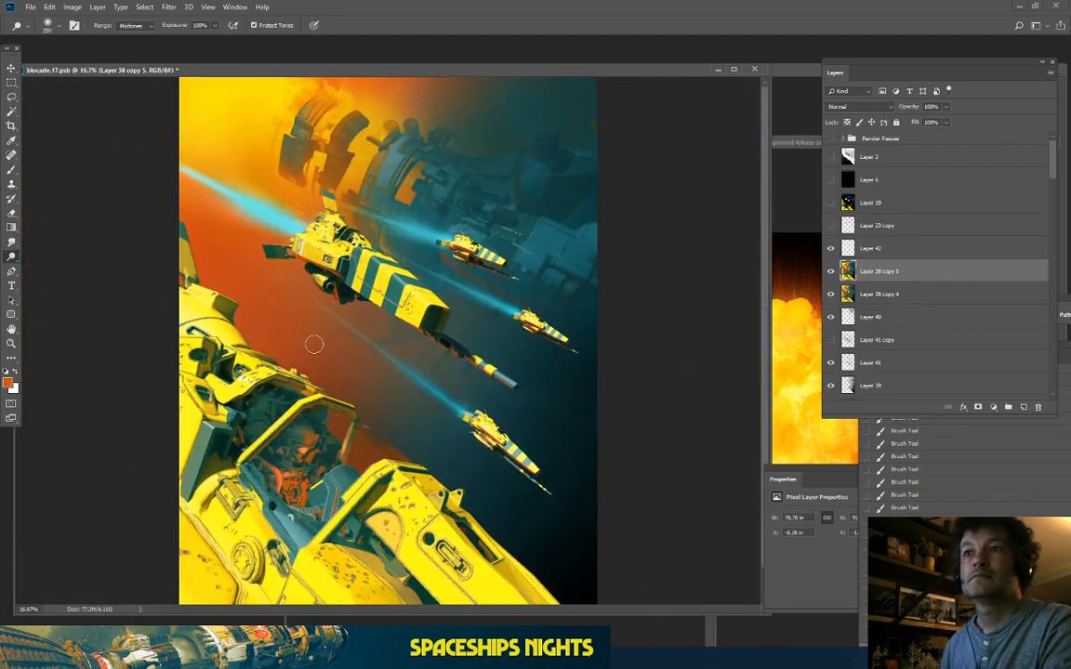
key(ctrl+plus)
key(ctrl+plus)
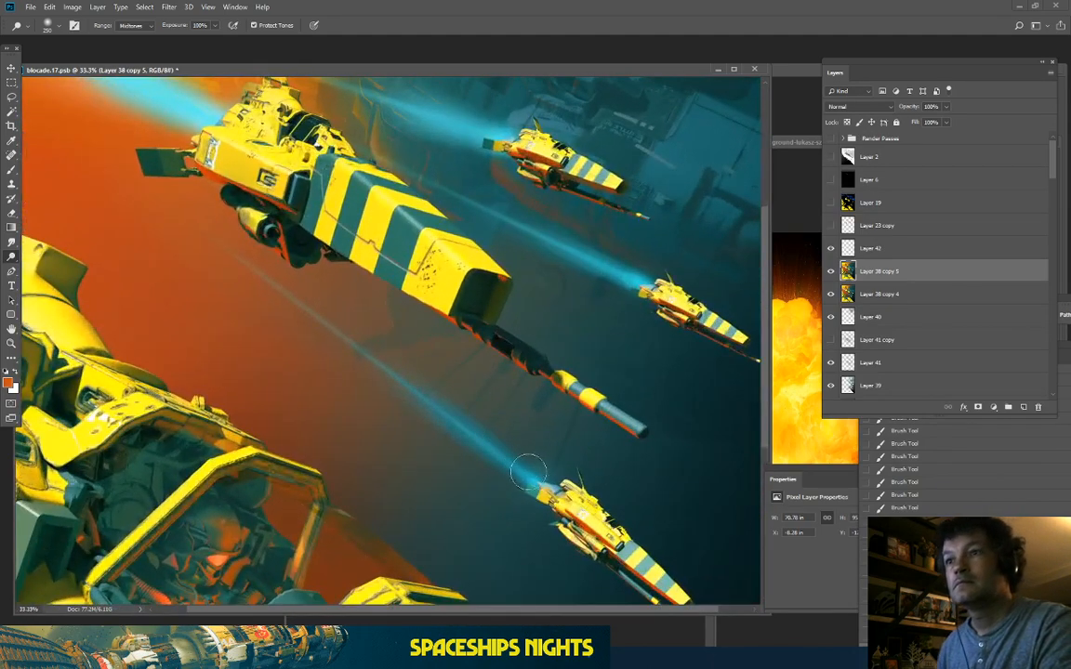
Step: Dodge the lower, middle-right and upper ships' engine beams, redoing one lower-beam stroke
drag(448, 409, 327, 323)
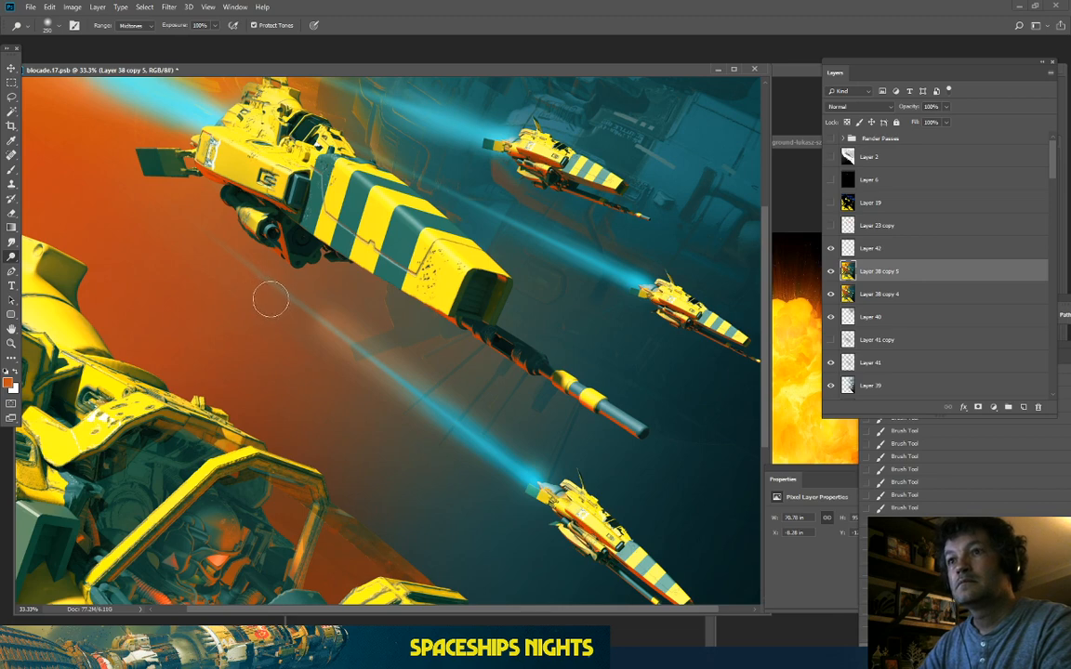
key(ctrl+z)
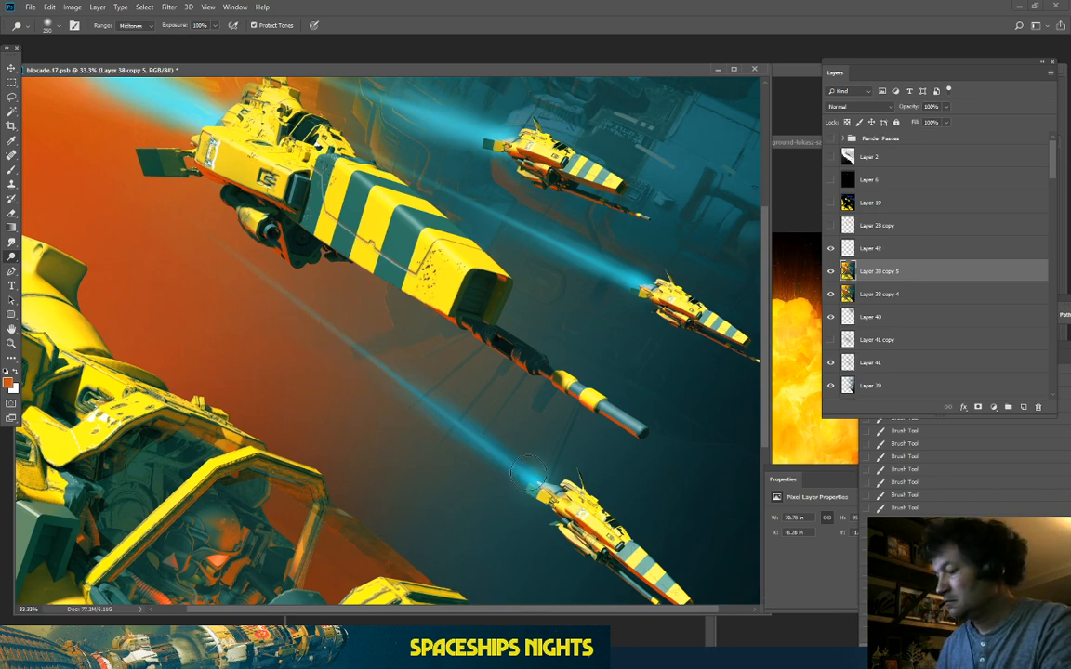
drag(524, 474, 468, 420)
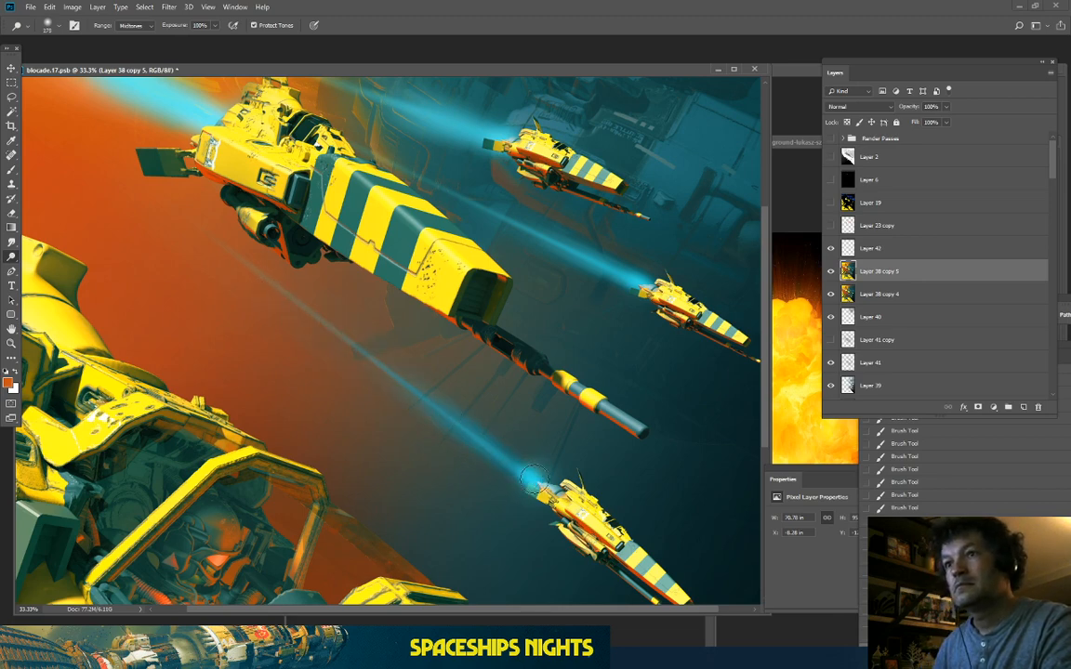
drag(535, 479, 484, 433)
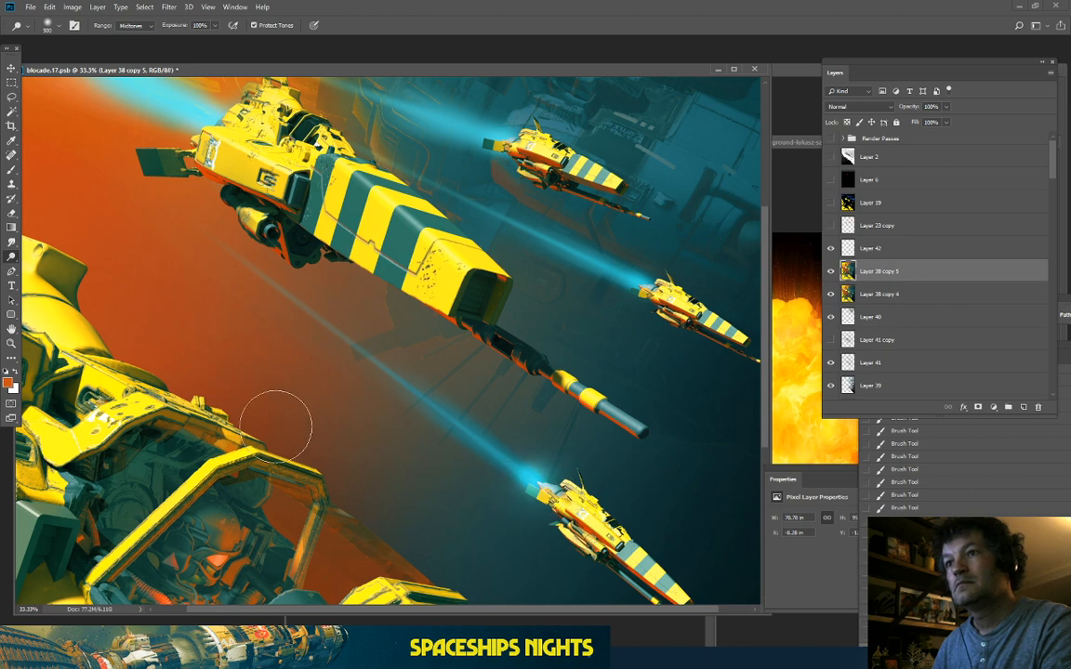
drag(635, 282, 579, 259)
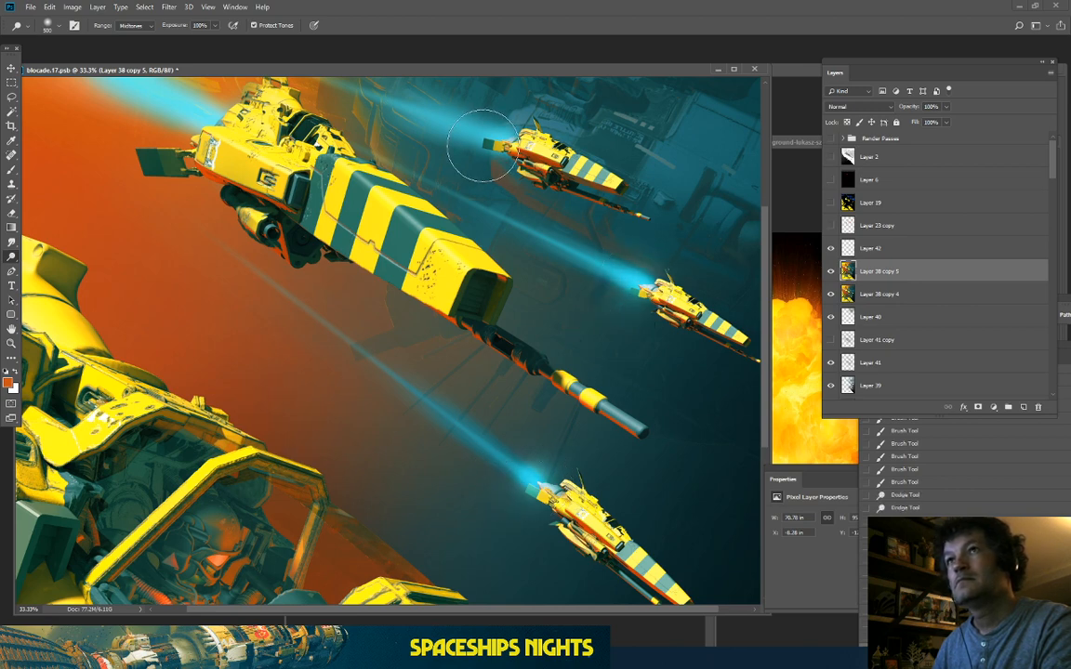
drag(490, 143, 444, 123)
drag(216, 124, 178, 103)
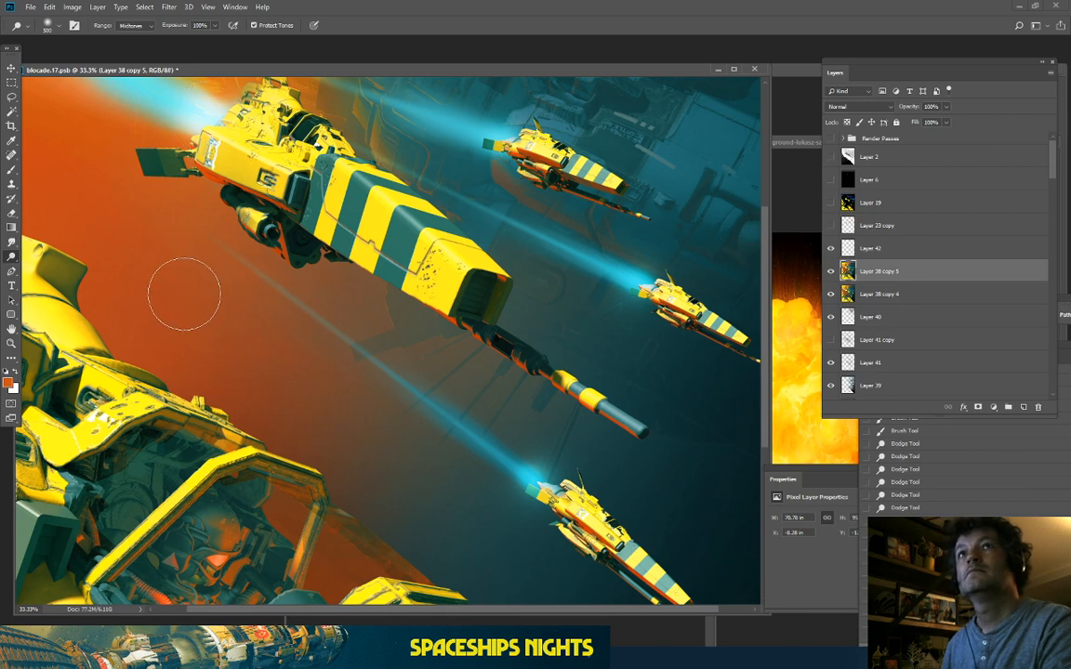
key(ctrl+minus)
key(ctrl+minus)
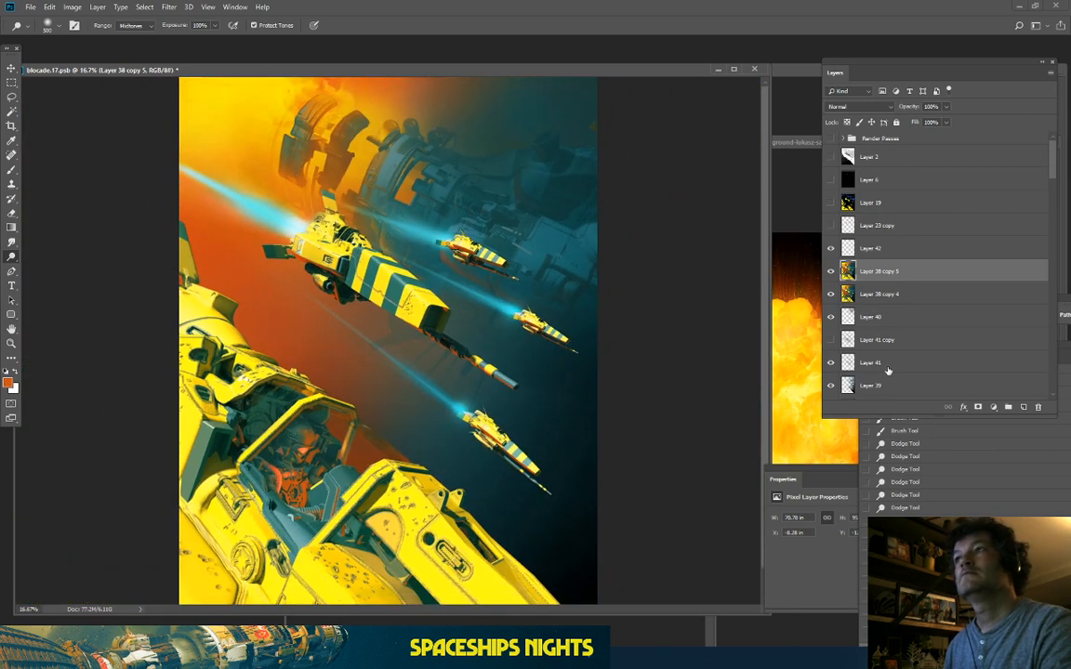
scroll(921, 473, up, 3)
scroll(912, 463, down, 1)
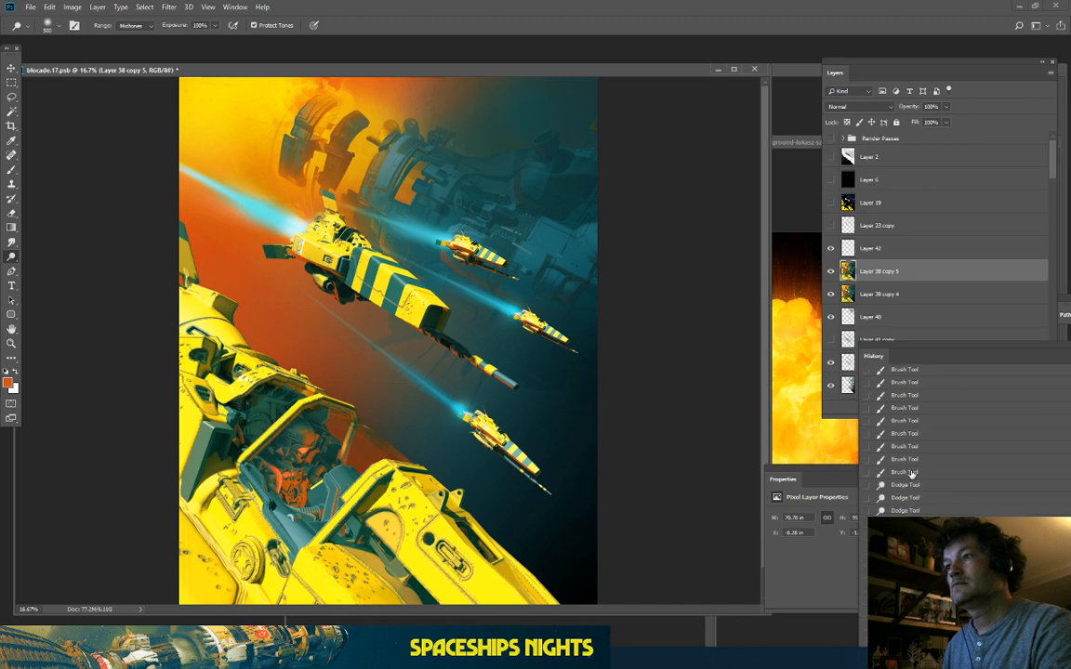
Step: Revert to the Brush Tool history state before dodging and dock History below Layers
click(908, 462)
key(ctrl+plus)
key(ctrl+plus)
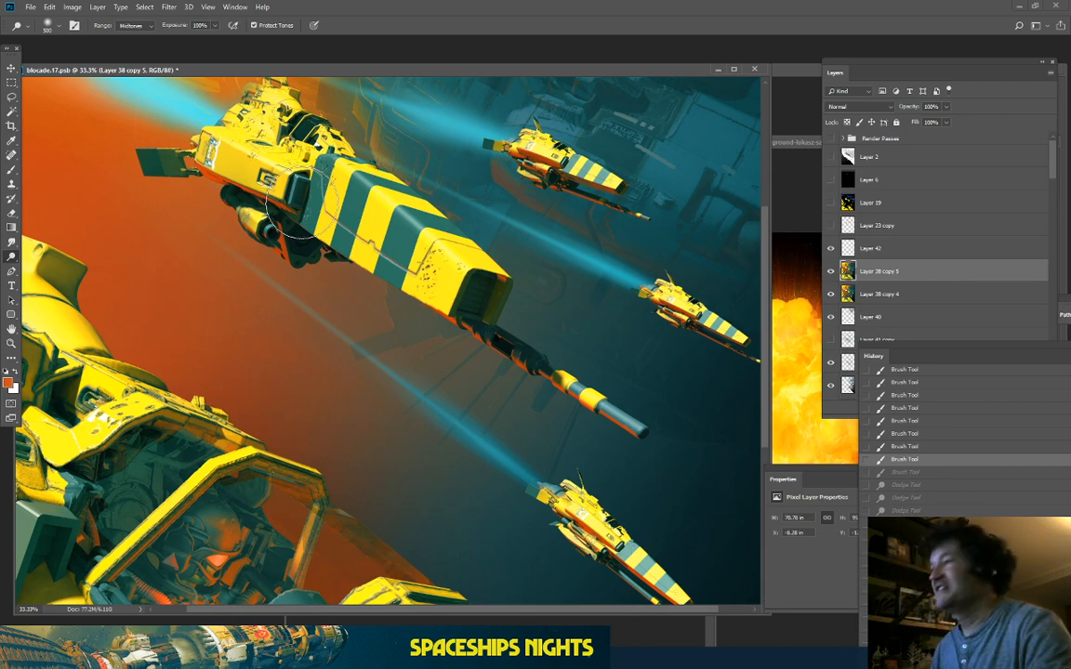
key(ctrl+minus)
key(ctrl+minus)
key(ctrl+plus)
key(ctrl+plus)
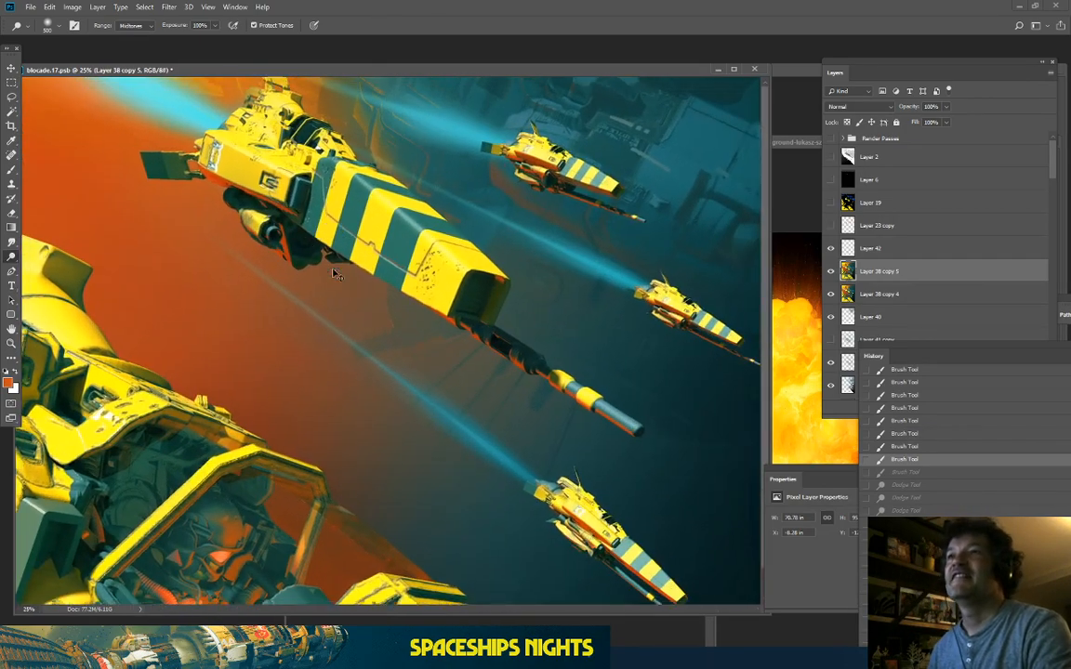
drag(409, 246, 384, 442)
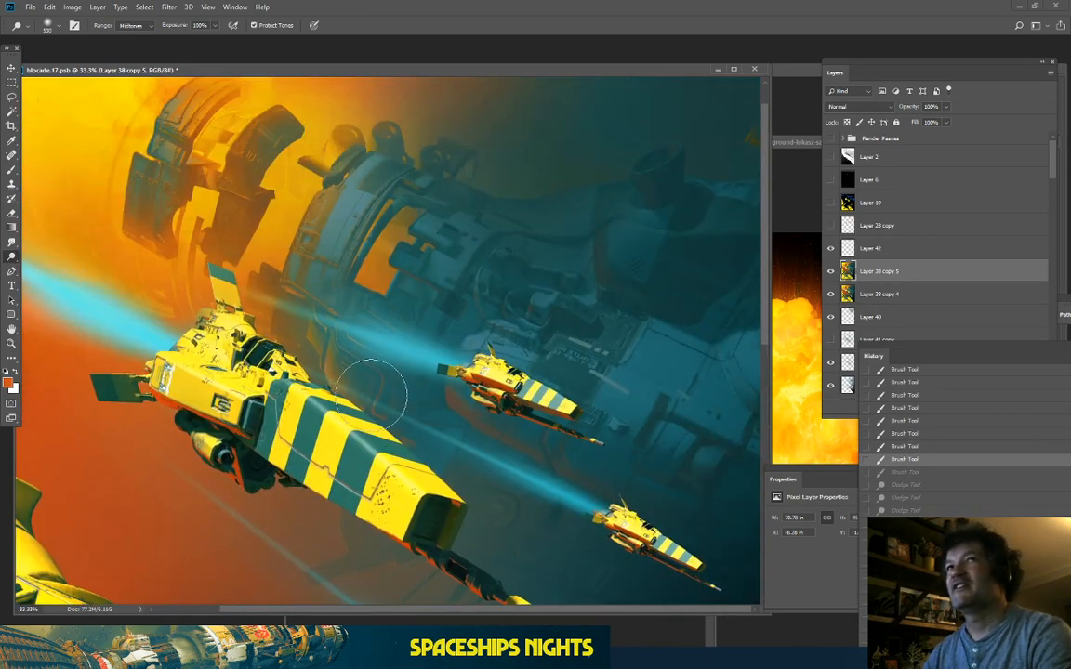
drag(358, 395, 451, 433)
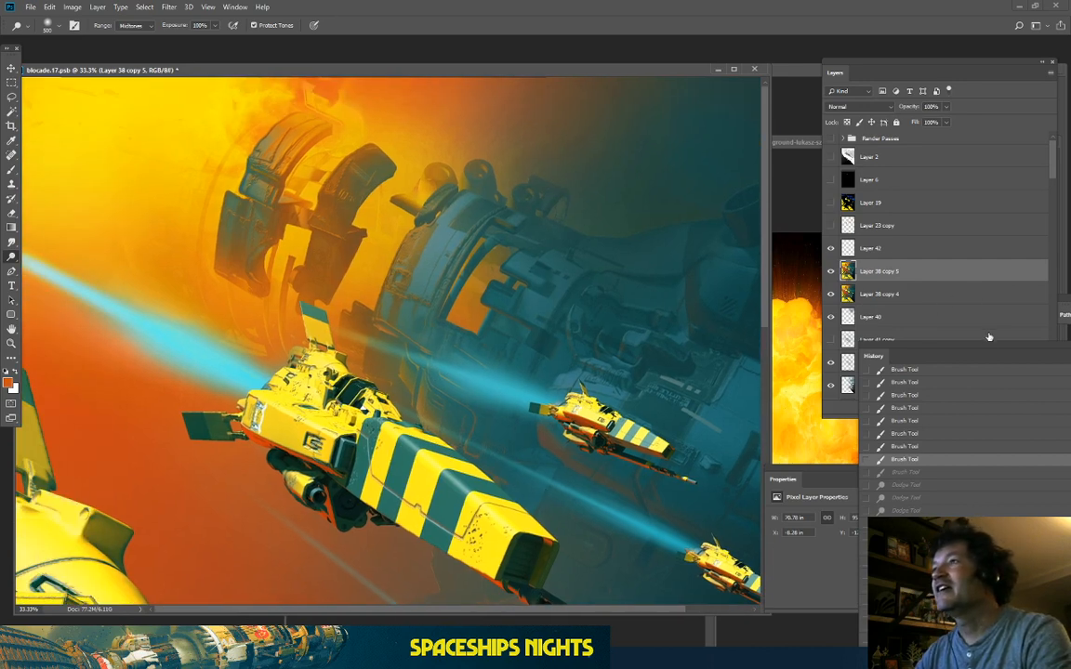
drag(980, 349, 1034, 457)
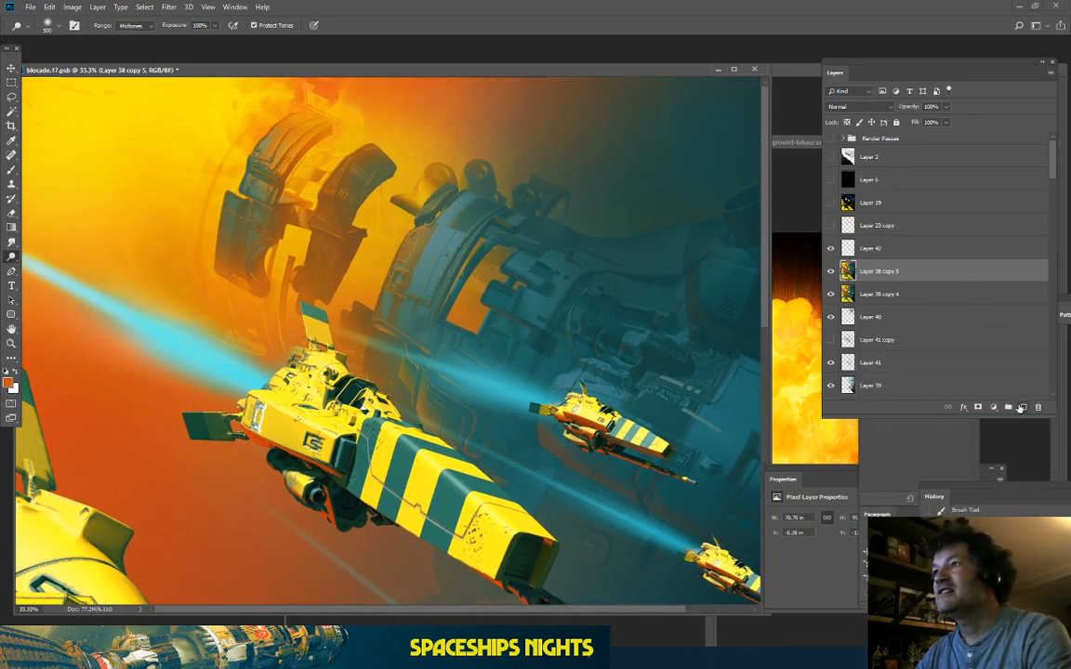
Step: Add a new layer and choose a spatter brush from the special effects brushes
click(1021, 409)
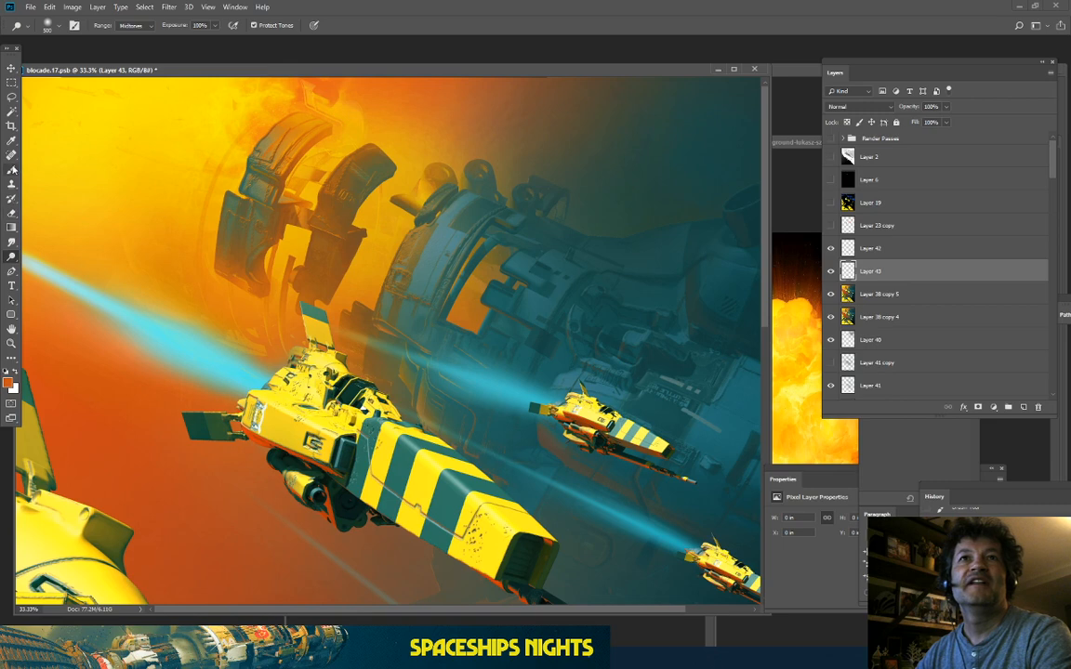
click(13, 169)
click(43, 25)
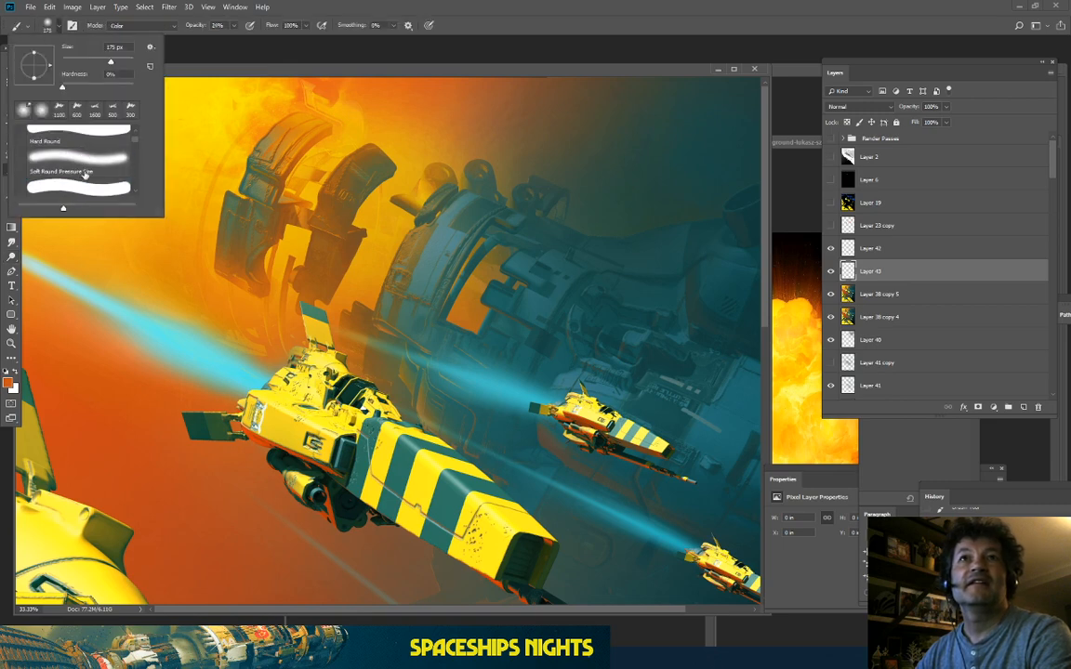
scroll(86, 170, down, 2)
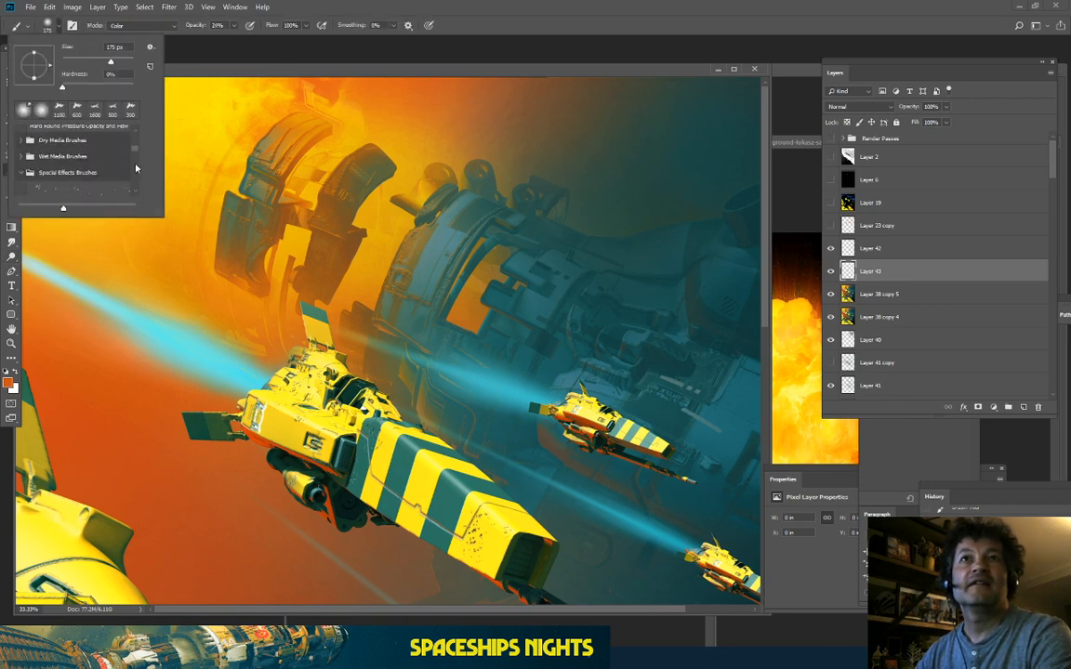
click(90, 185)
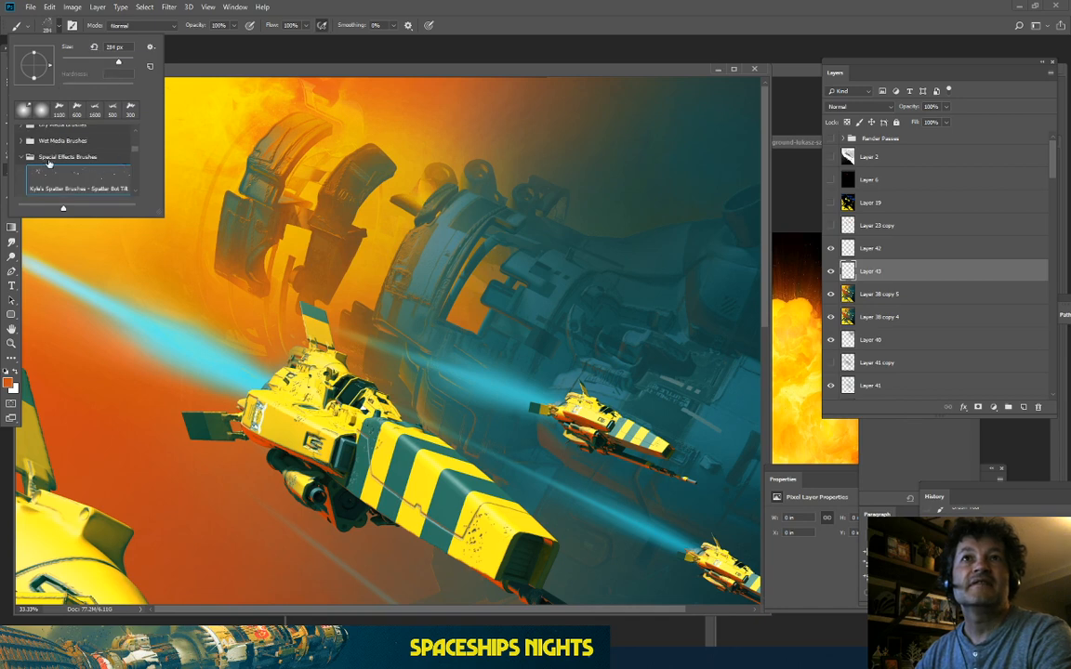
scroll(72, 183, down, 2)
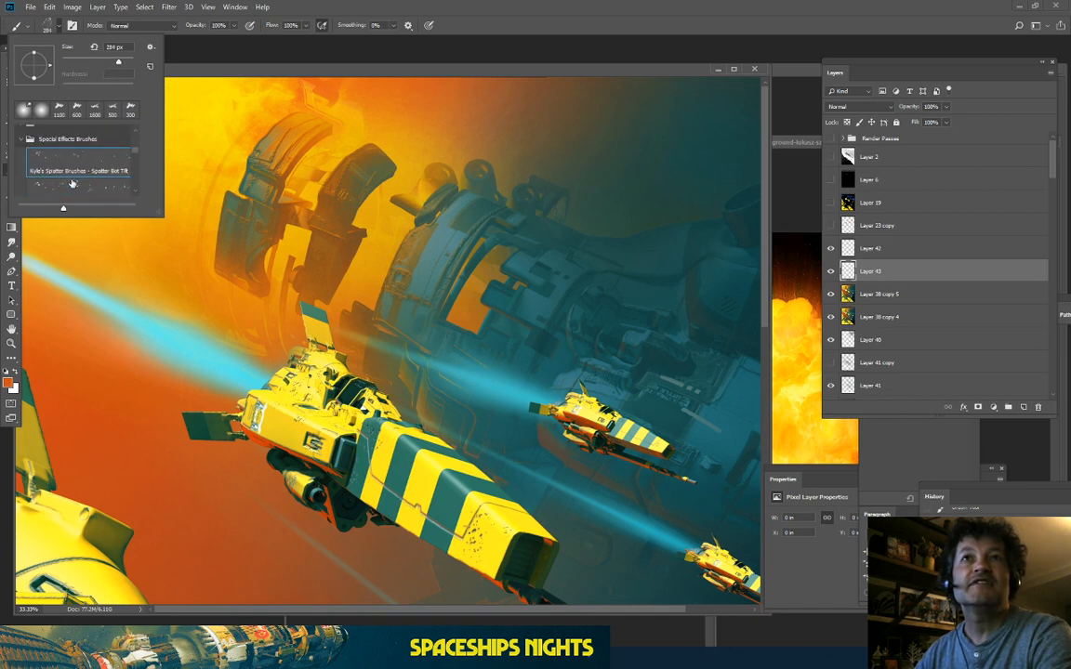
click(348, 70)
Step: Spatter yellow-orange, orange and dark brown speckles across the upper sky around the station
alt+click(384, 206)
key(])
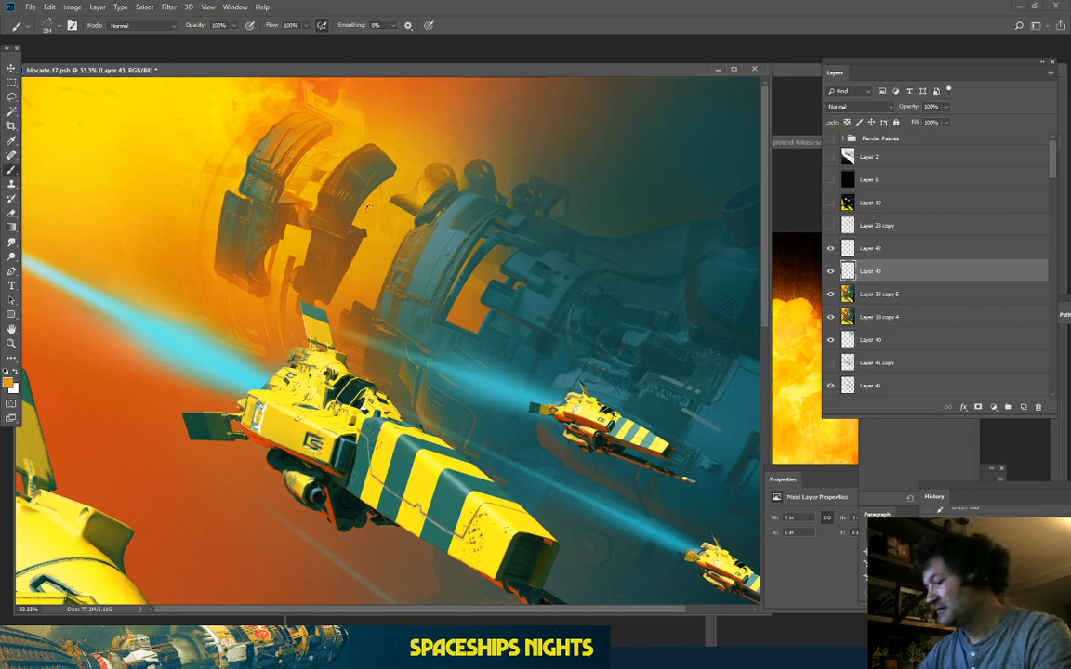
key(])
key(])
key(])
key(])
key(])
key(])
key(])
key(])
key(])
key(])
key(])
key(])
key(])
click(405, 130)
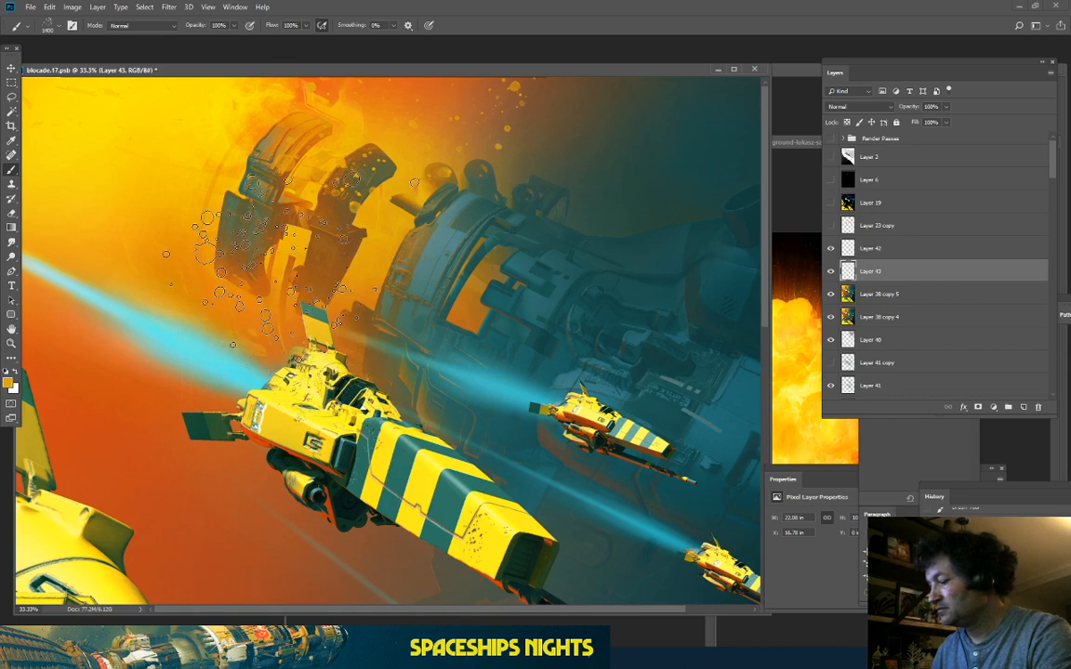
click(260, 225)
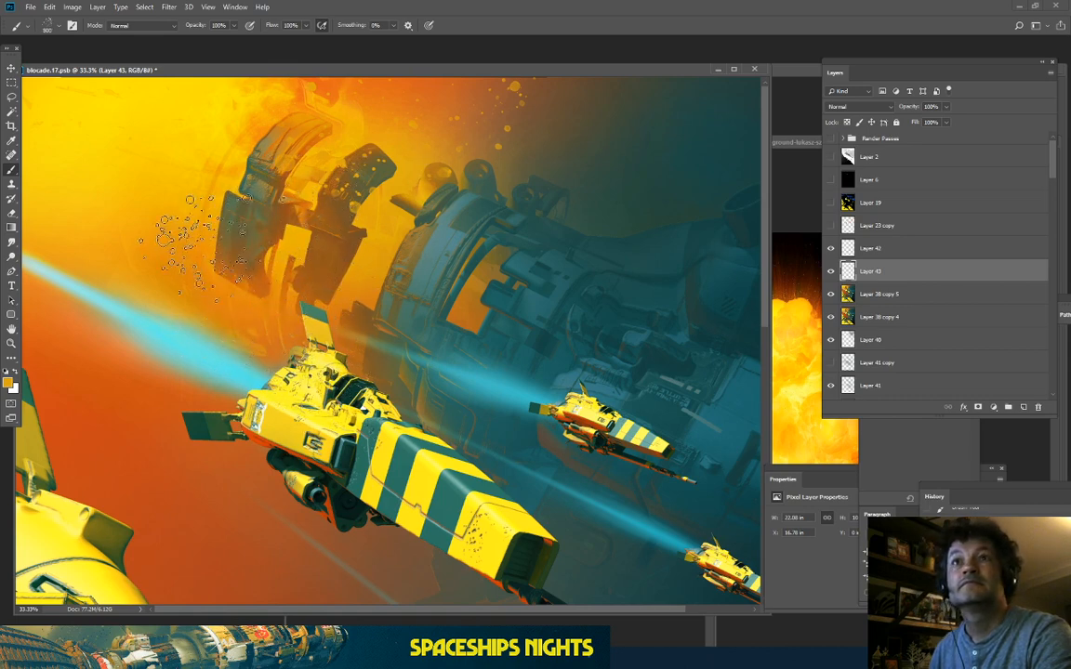
key([)
key([)
key([)
key([)
key([)
key([)
key([)
key([)
key([)
key([)
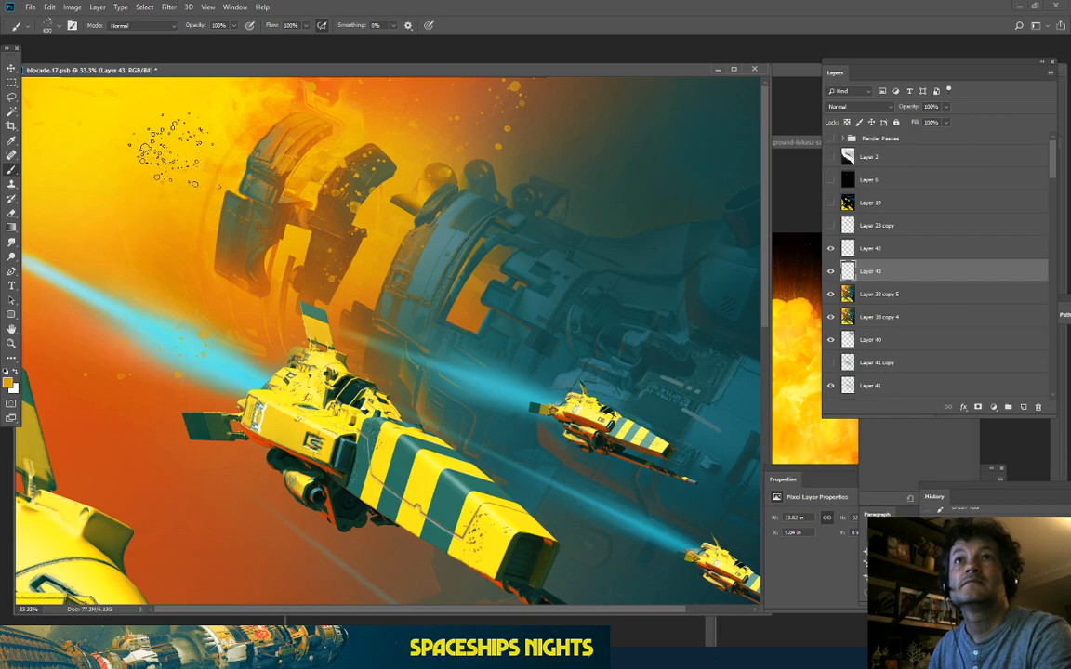
alt+click(233, 122)
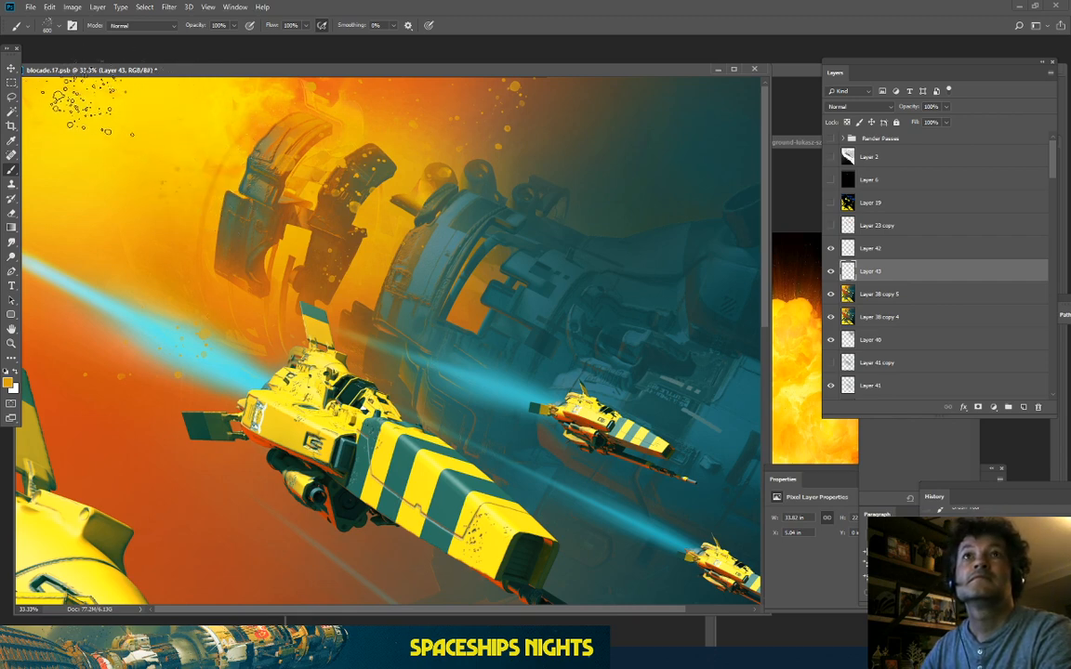
drag(67, 98, 84, 139)
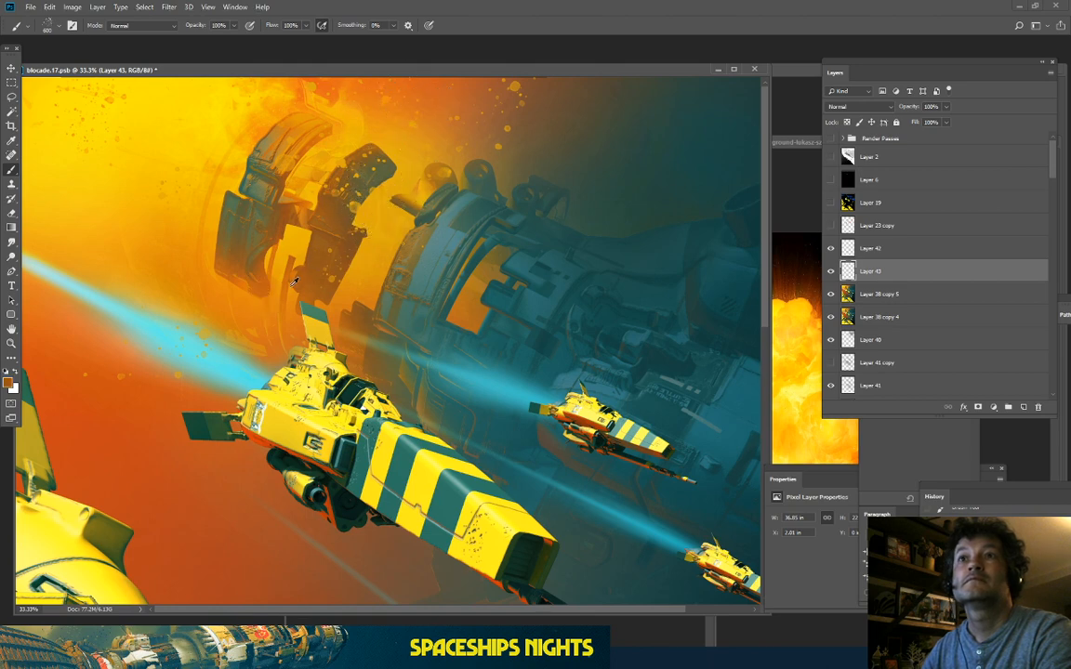
drag(189, 288, 169, 271)
drag(101, 135, 132, 156)
drag(450, 113, 476, 130)
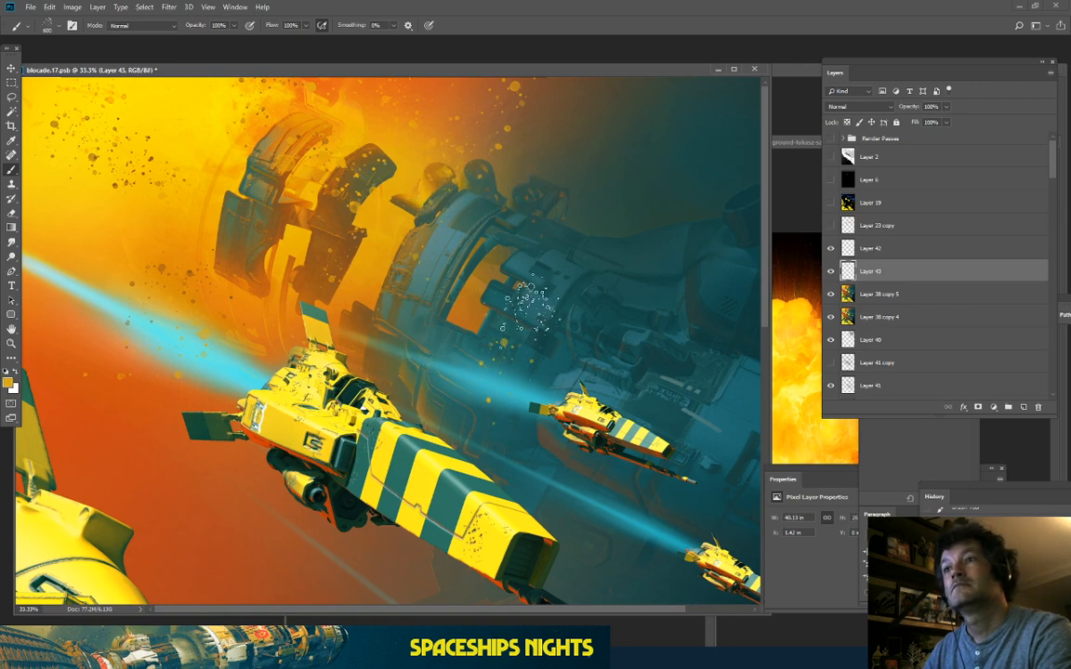
Step: Switch to the pressure-control spatter brush, then to the Eraser at 25% opacity
drag(435, 382, 434, 56)
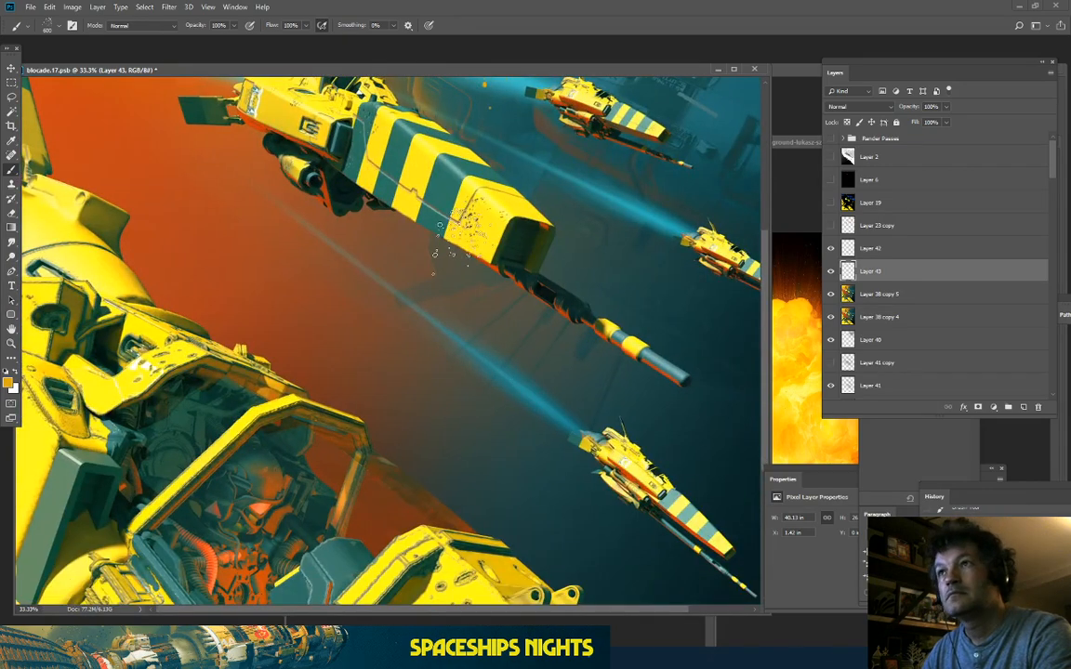
drag(373, 148, 369, 447)
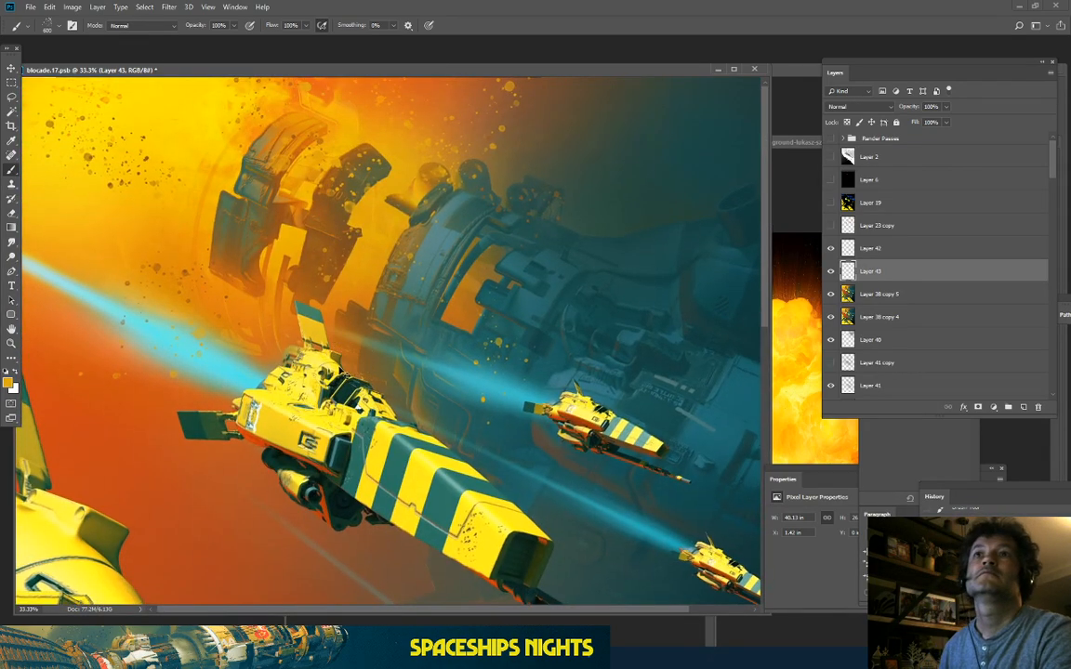
key(ctrl+minus)
key(ctrl+minus)
key(ctrl+plus)
key(ctrl+plus)
mouse_move(227, 130)
mouse_down()
mouse_move(276, 304)
mouse_move(271, 392)
mouse_up()
click(49, 26)
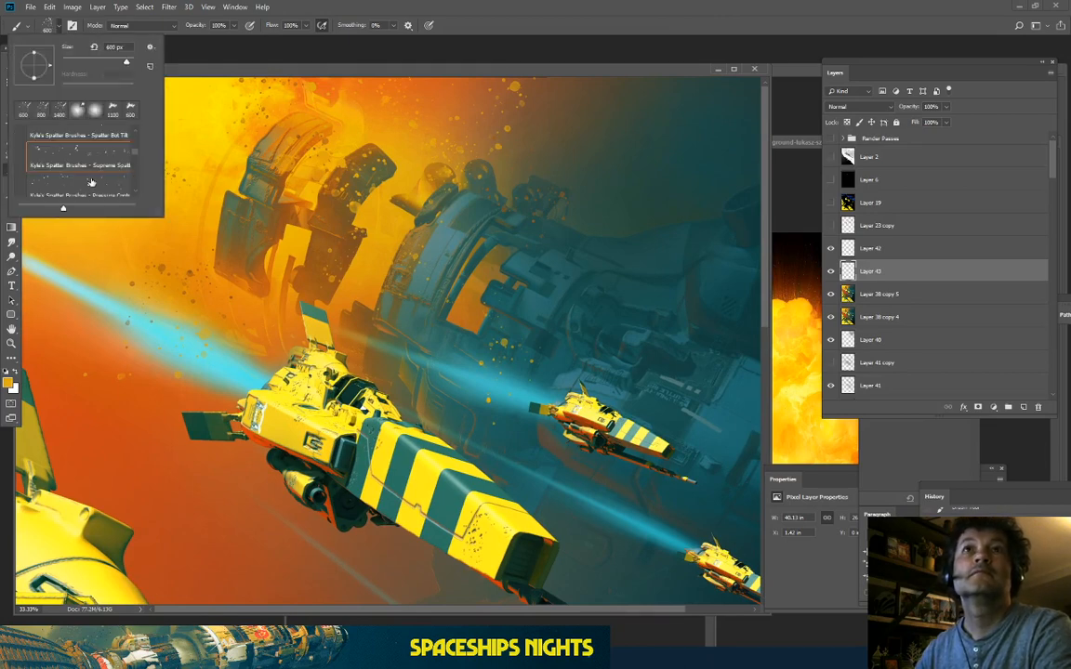
click(91, 183)
click(386, 225)
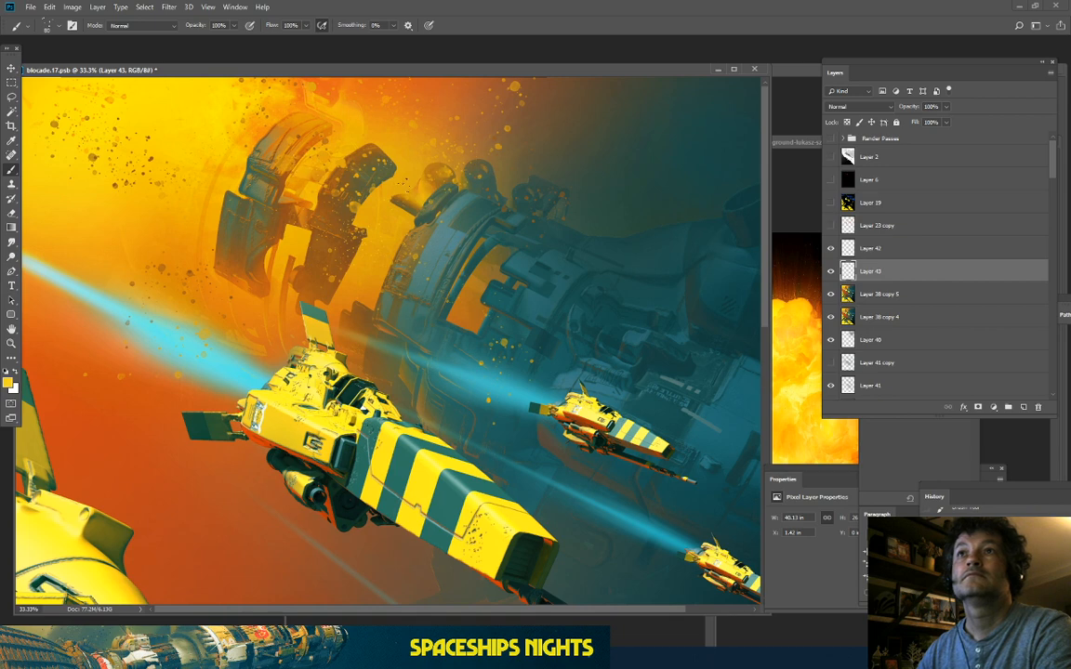
click(12, 212)
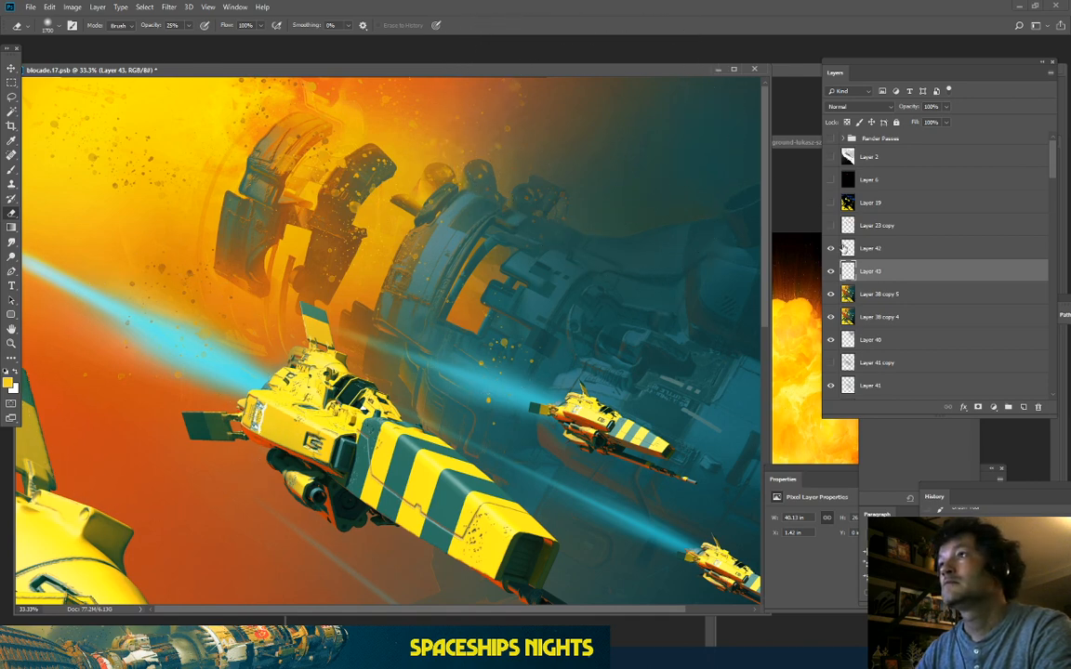
Step: Copy Layer 33's ships to a new Layer 44 above Layer 42, adding empty Layer 45
scroll(844, 248, down, 8)
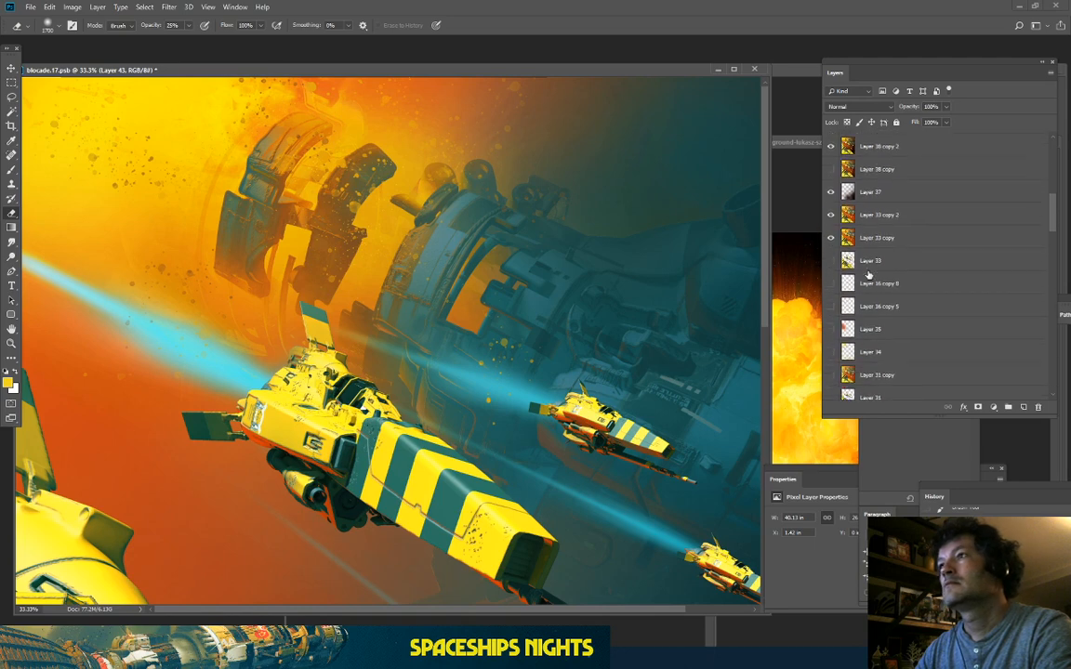
ctrl+click(848, 262)
scroll(869, 264, up, 8)
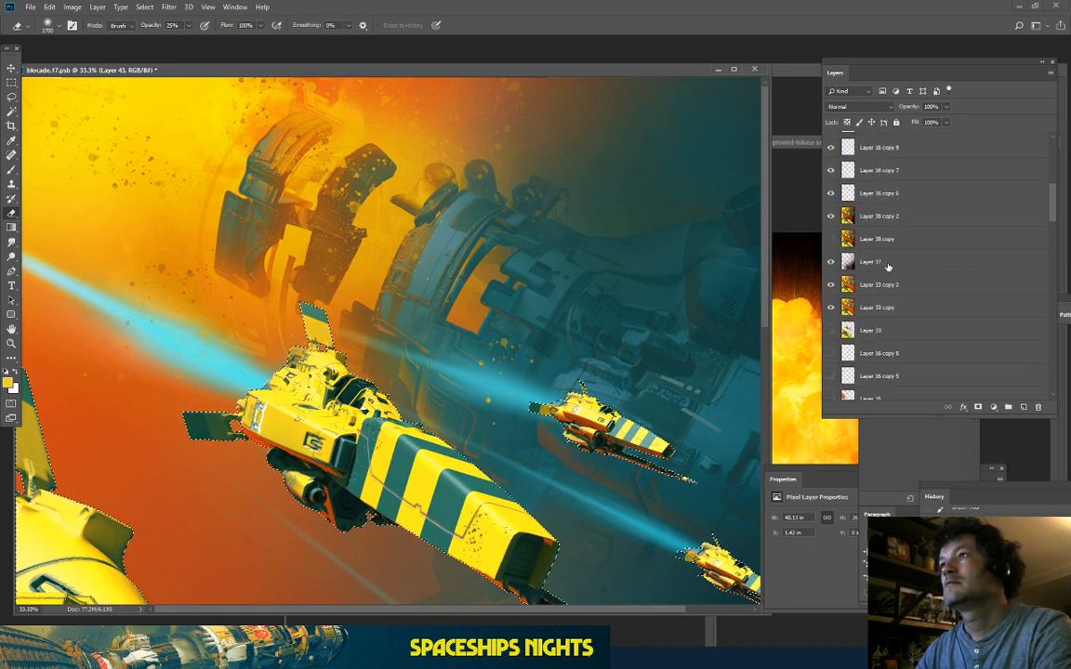
scroll(891, 264, up, 2)
click(854, 247)
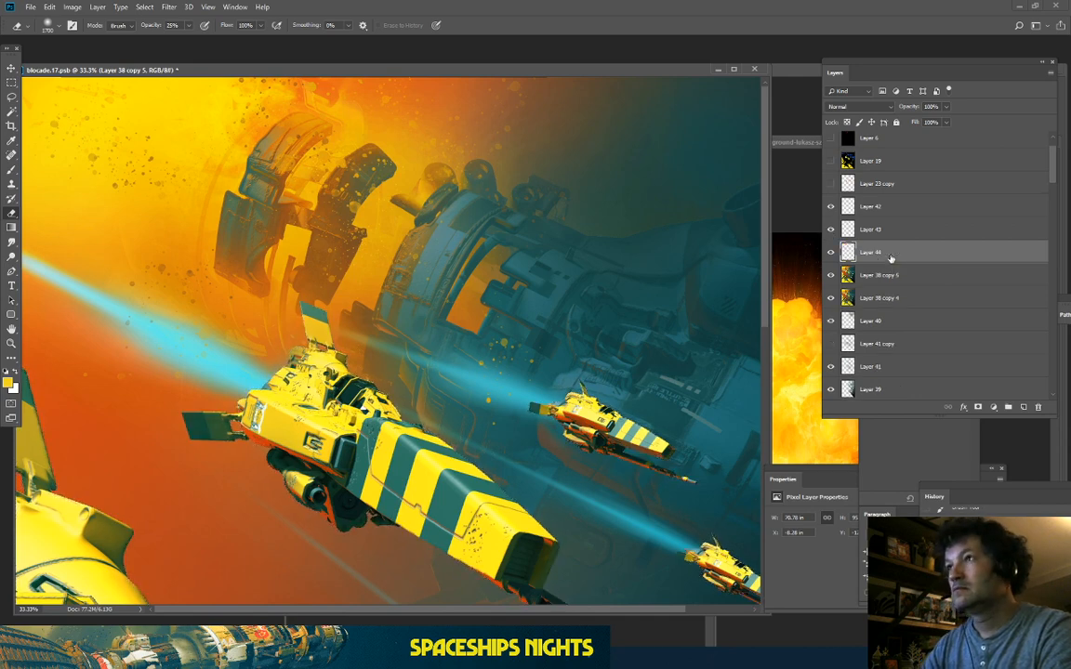
key(ctrl+j)
drag(891, 258, 893, 199)
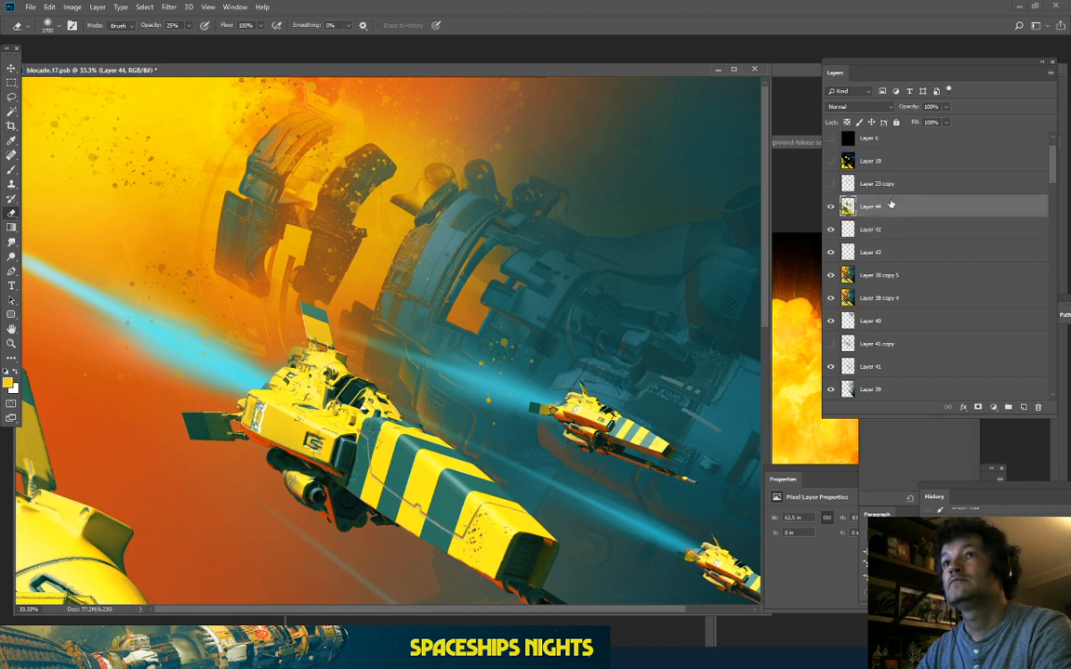
click(1023, 407)
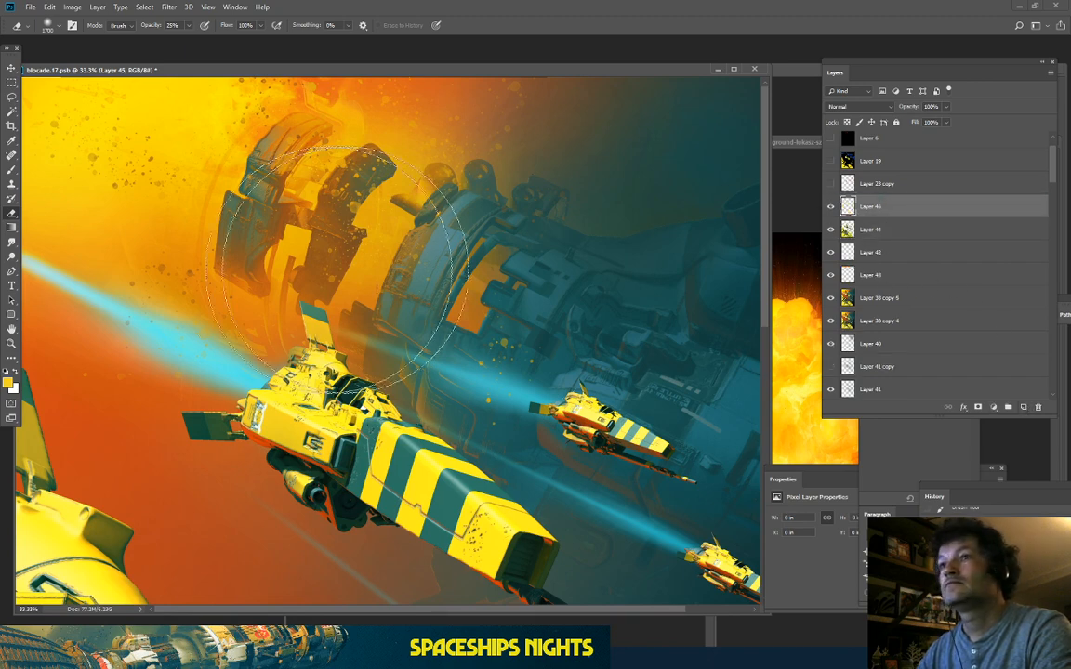
click(11, 169)
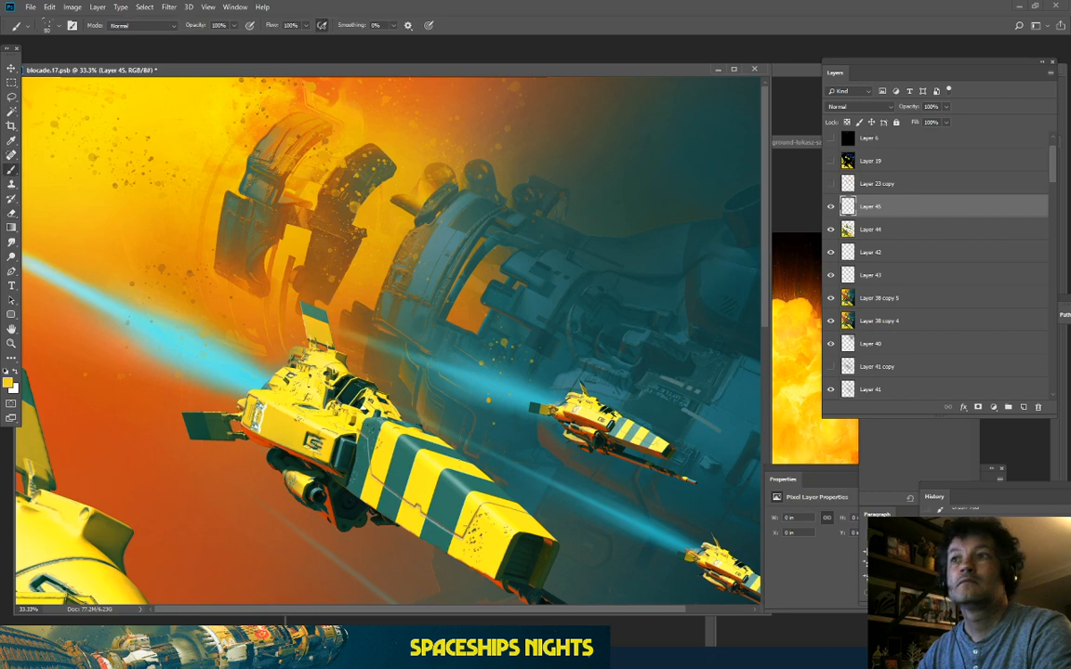
Step: Set the foreground colour to cyan and move Layer 45 below Layer 44
click(10, 383)
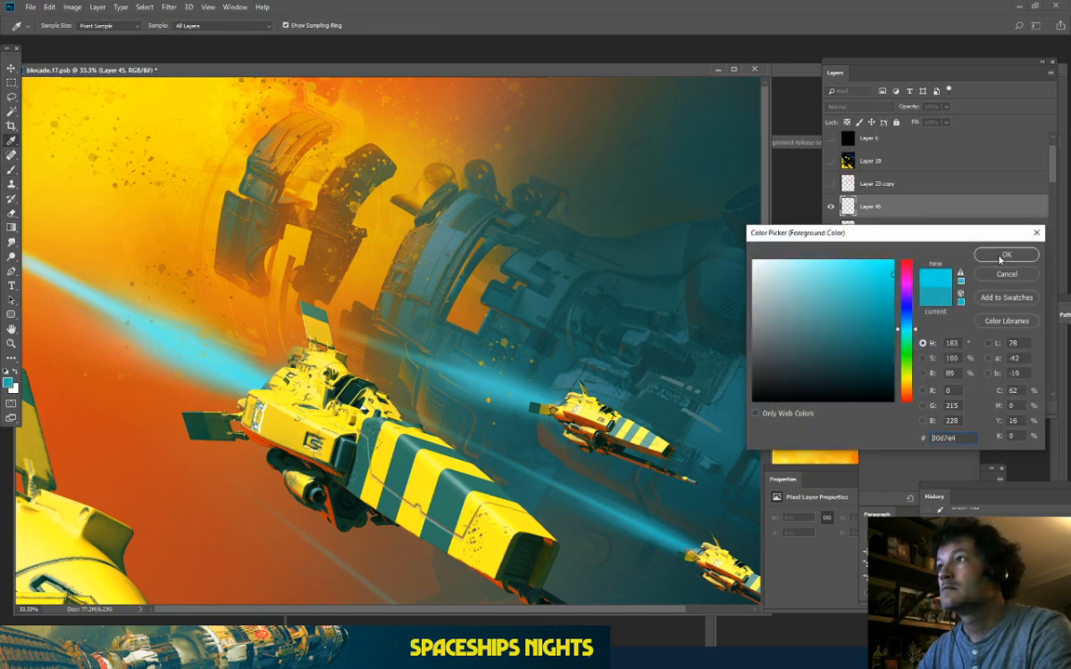
click(1004, 255)
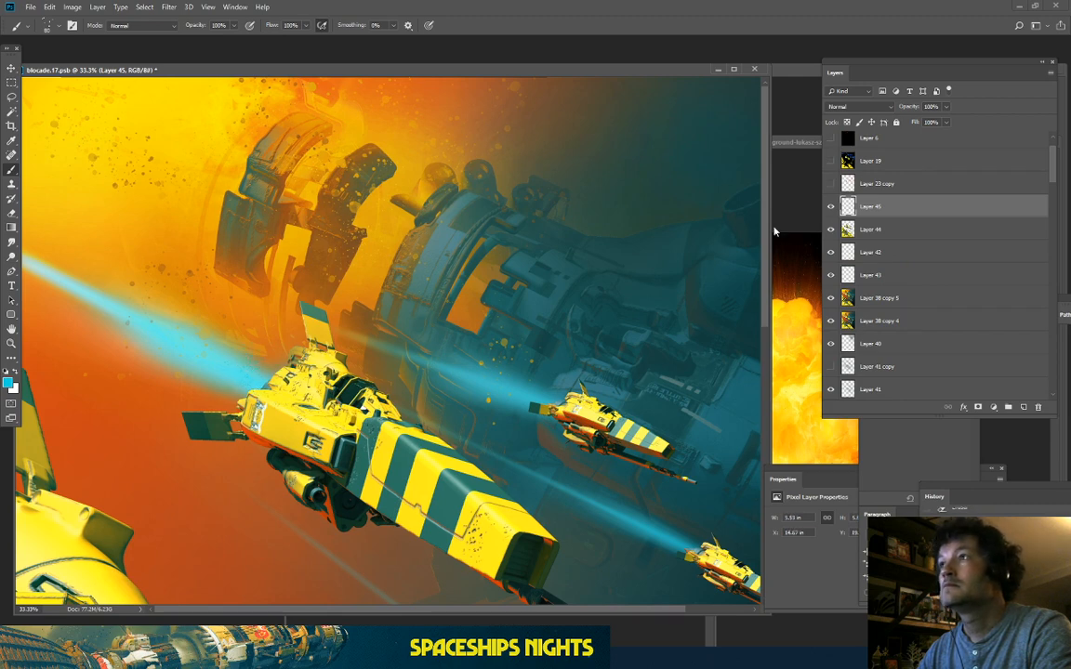
drag(874, 206, 888, 234)
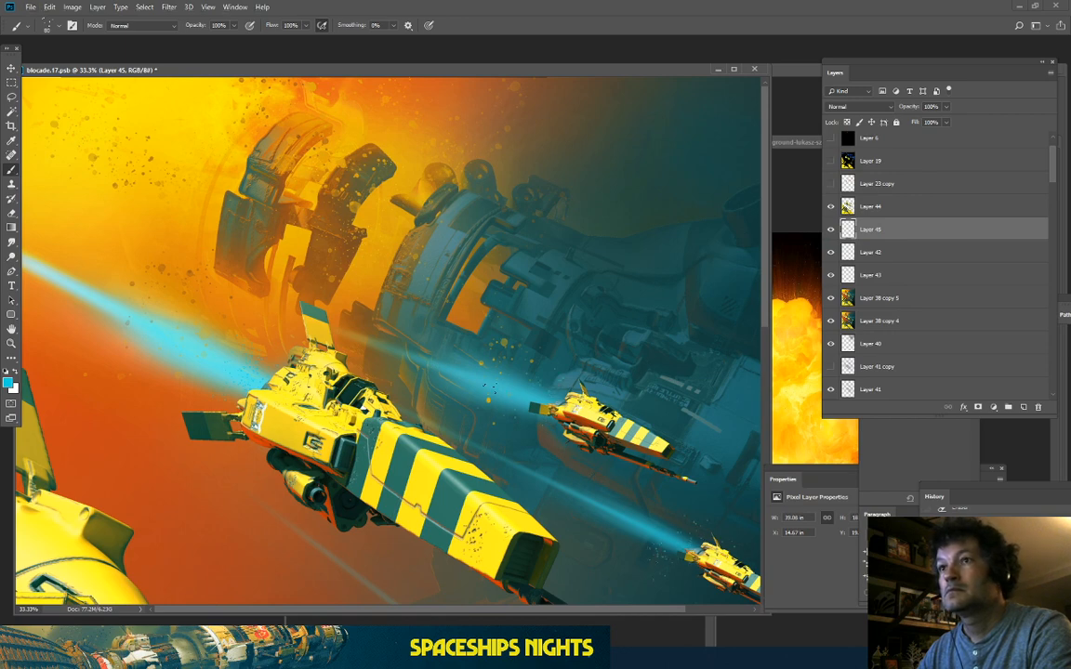
Step: Switch to the eraser, hide the Layer 43 speckles, and resize the eraser
key(e)
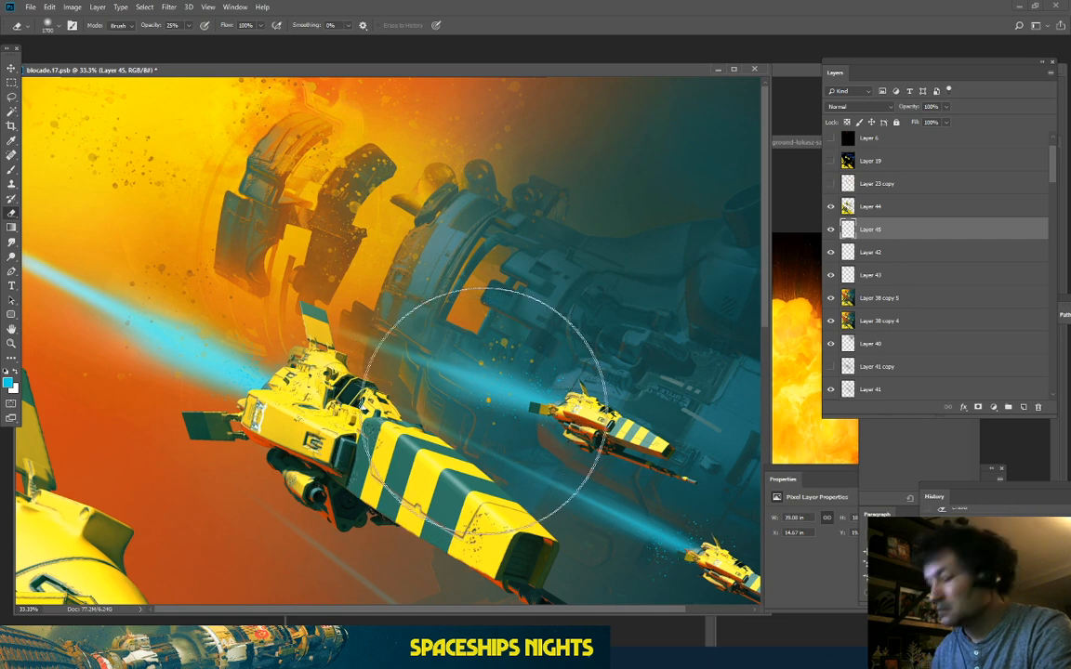
key(bracketleft)
key(bracketleft)
key(bracketleft)
key(bracketleft)
key(bracketleft)
key(bracketleft)
key(bracketleft)
key(bracketleft)
key(bracketleft)
key(bracketleft)
key(bracketleft)
key(bracketleft)
key(bracketleft)
key(bracketleft)
key(bracketleft)
key(bracketleft)
key(bracketleft)
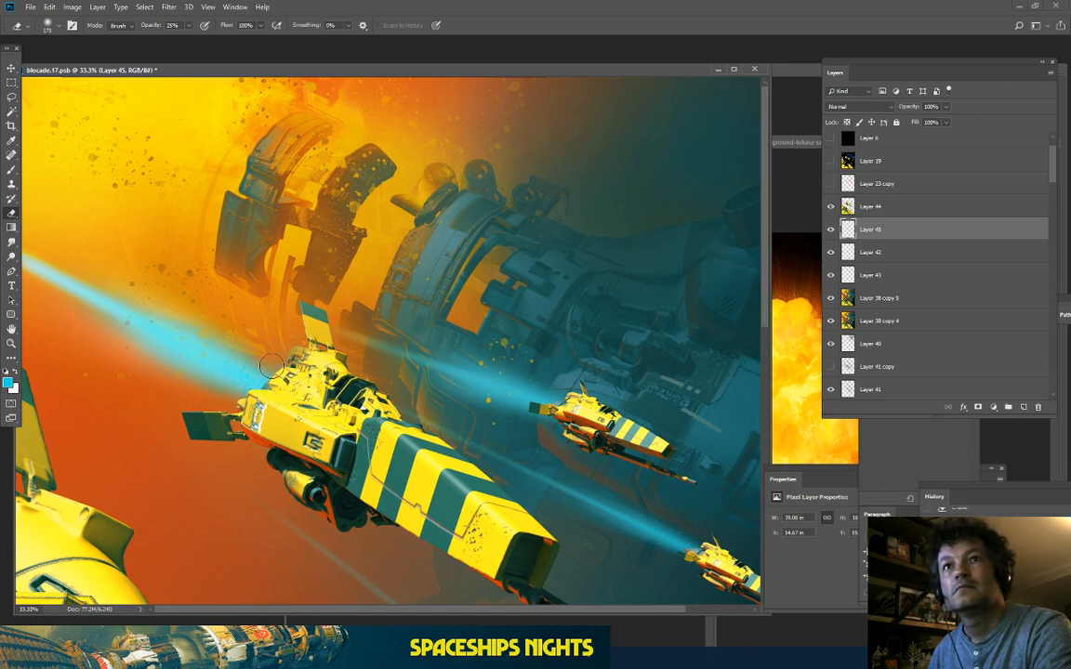
click(831, 275)
key(bracketright)
key(bracketright)
key(bracketright)
key(bracketright)
key(bracketright)
key(bracketright)
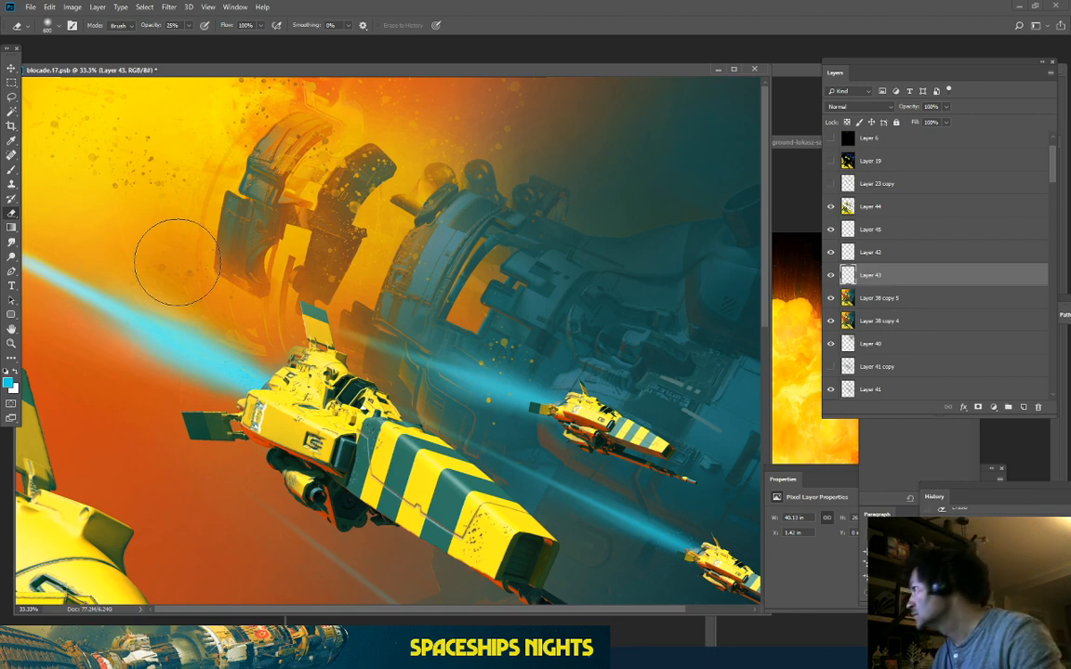
key(ctrl+minus)
key(ctrl+minus)
key(ctrl+minus)
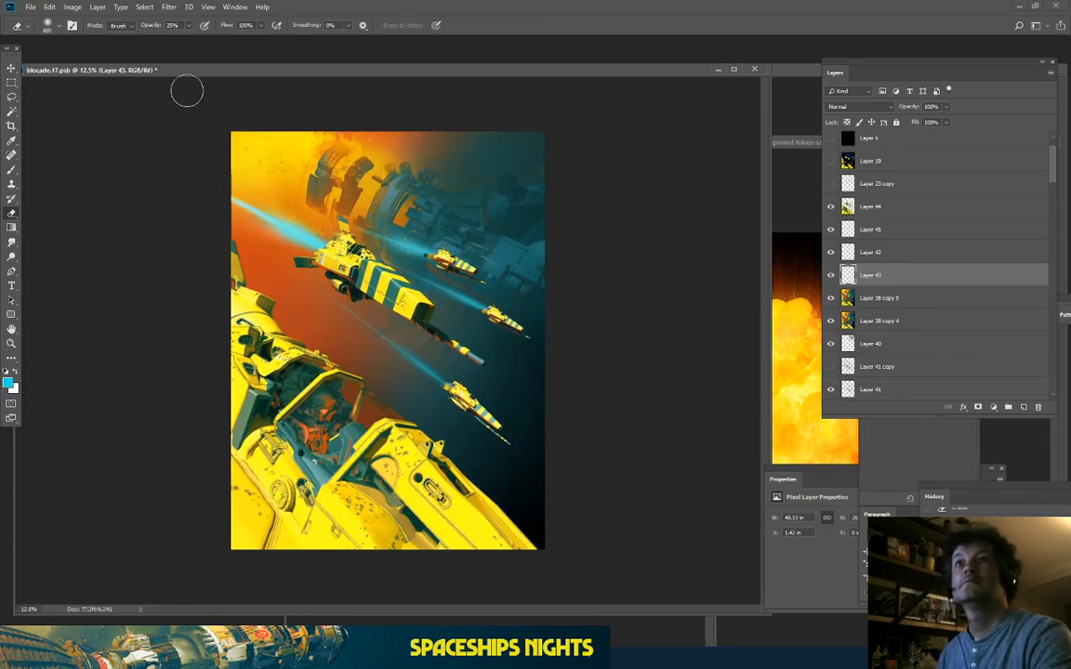
Step: Compare the composition at different zoom levels and shift the document window up and right
key(ctrl+plus)
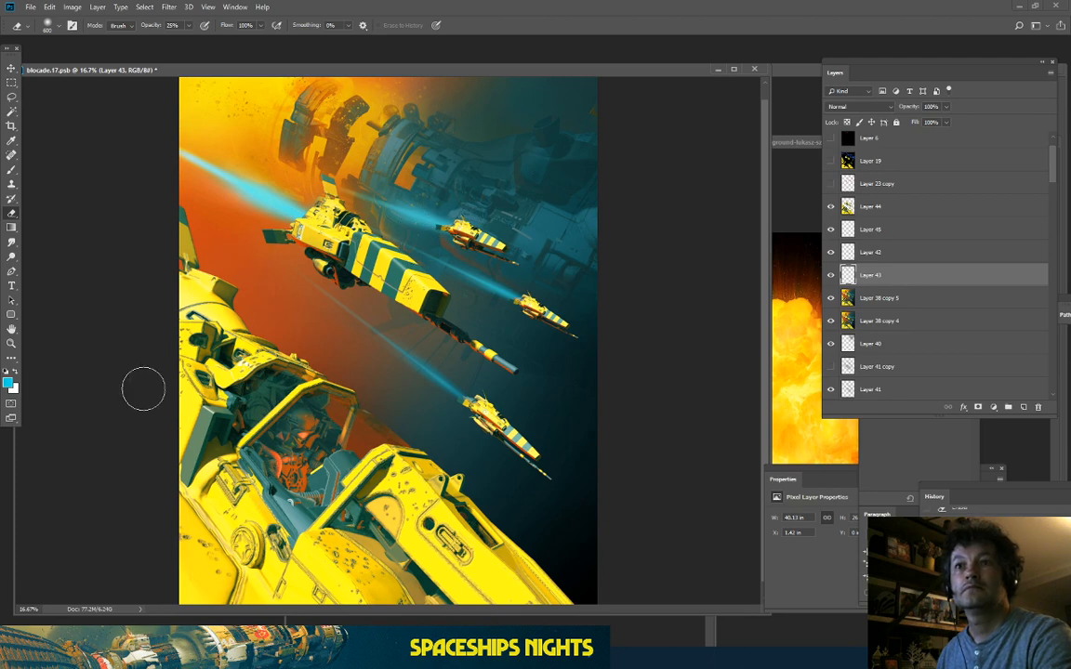
key(ctrl+minus)
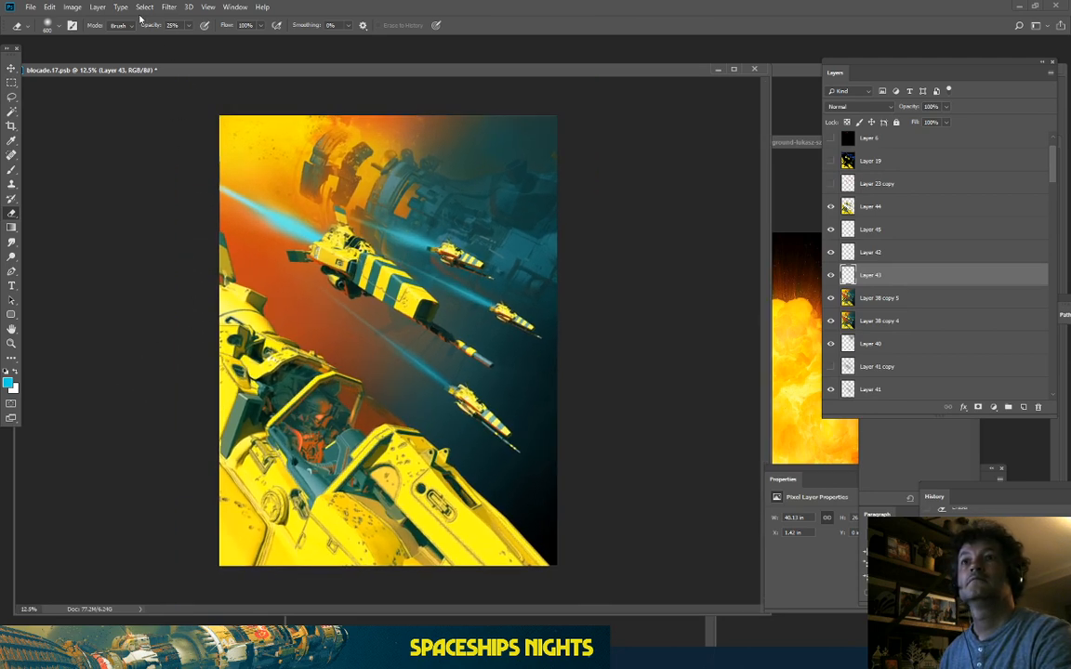
key(ctrl+plus)
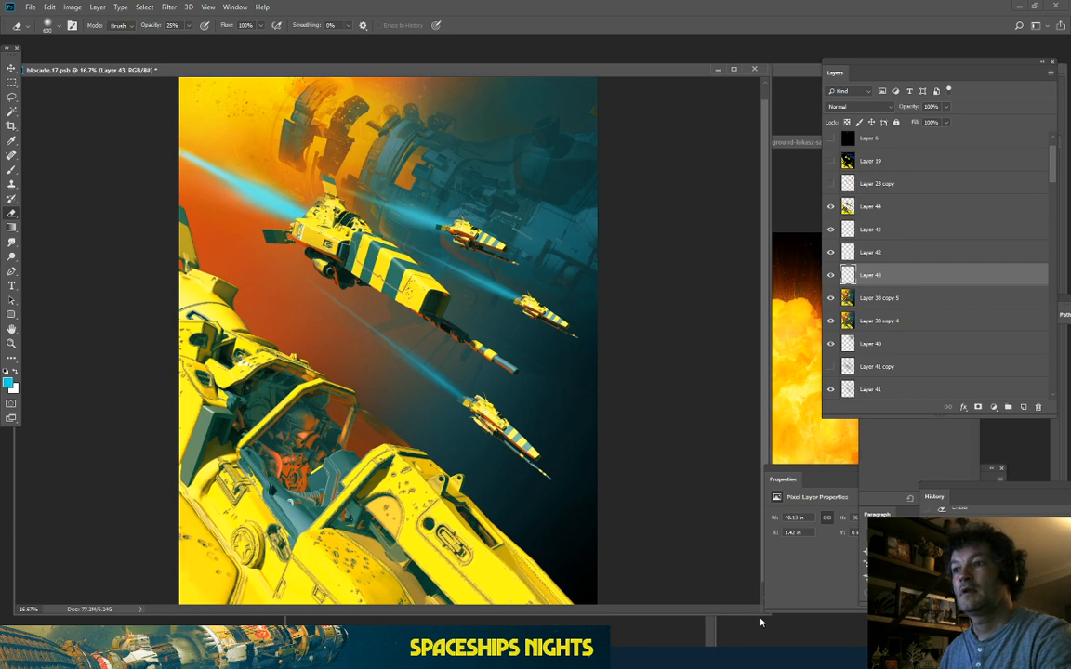
key(ctrl+minus)
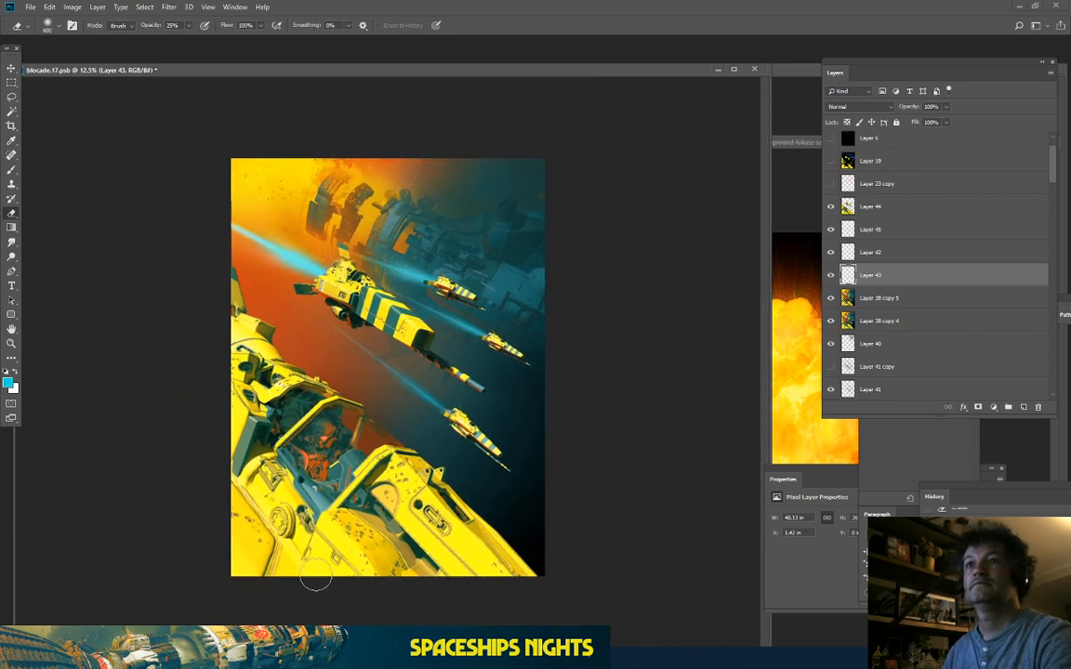
key(ctrl+plus)
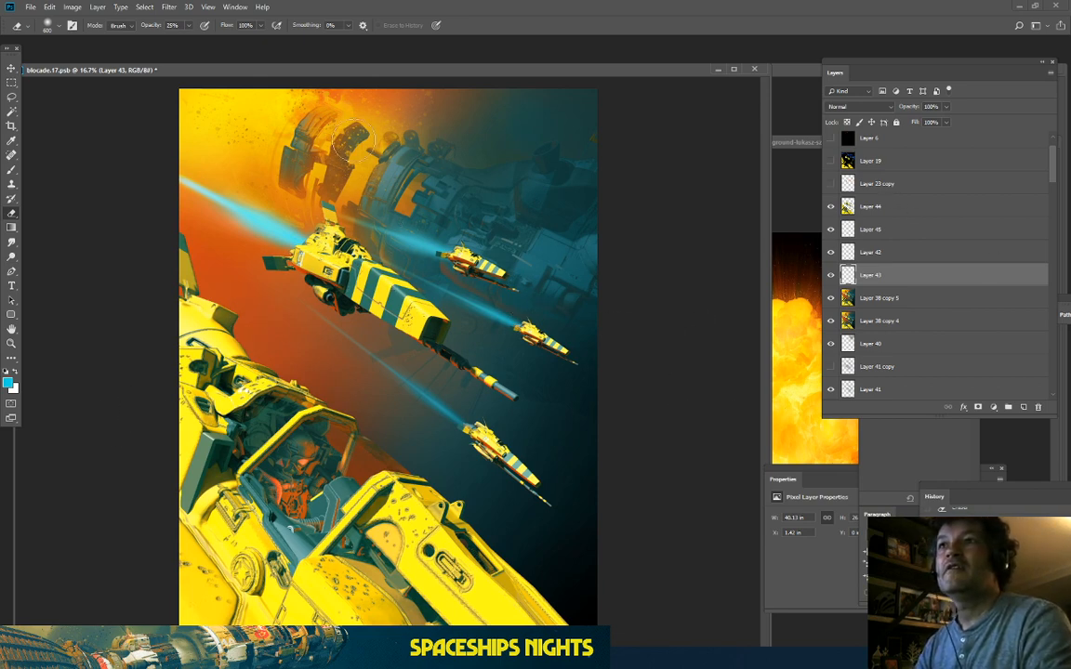
drag(302, 74, 342, 54)
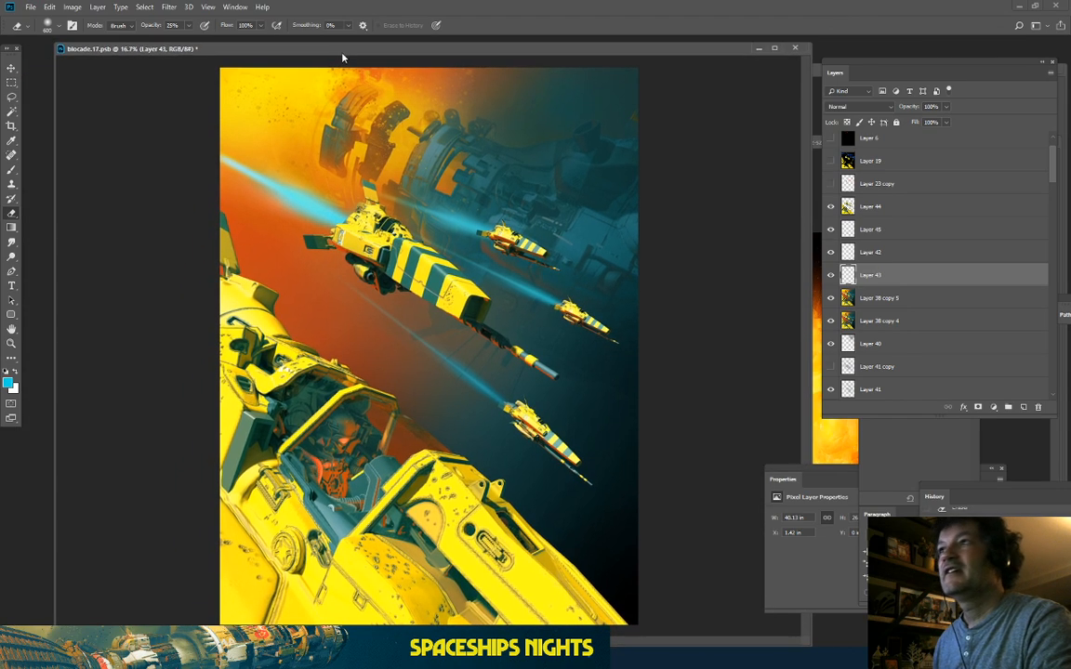
Step: Duplicate Layer 44 through Layer 38 copy 5 and merge the copies into Layer 44 copy
click(870, 209)
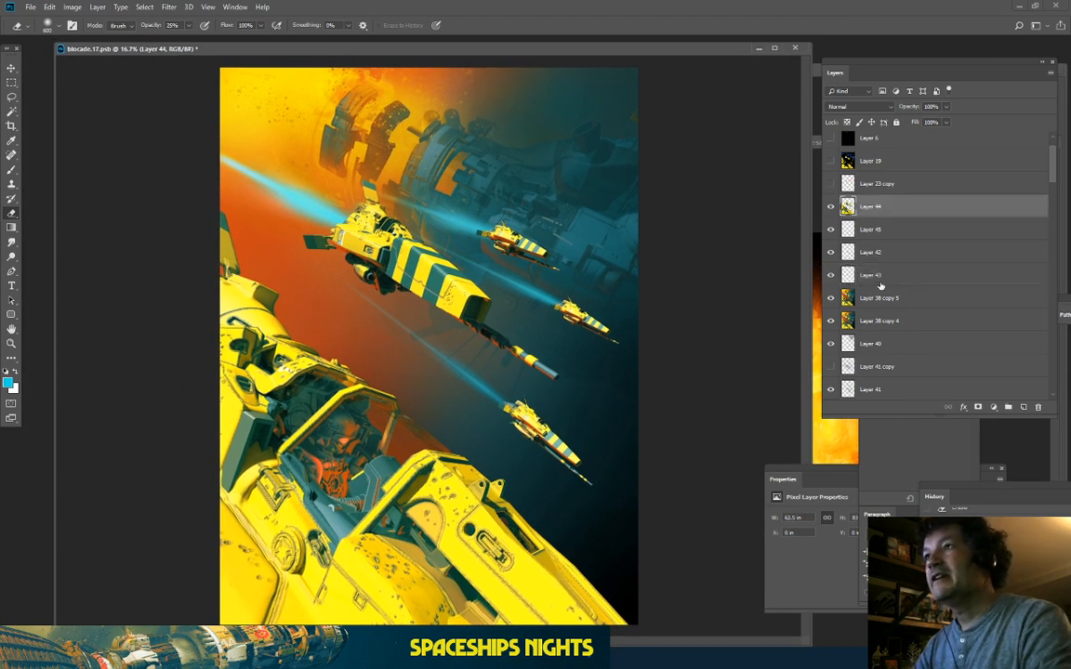
shift+click(889, 299)
drag(895, 299, 1023, 407)
right_click(918, 302)
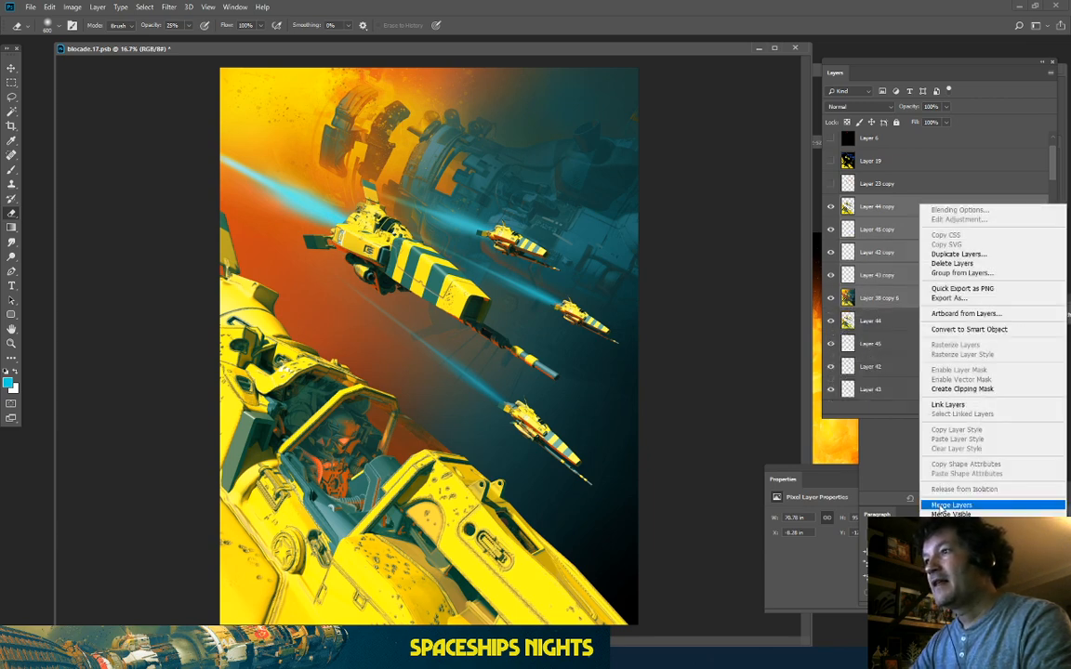
click(951, 505)
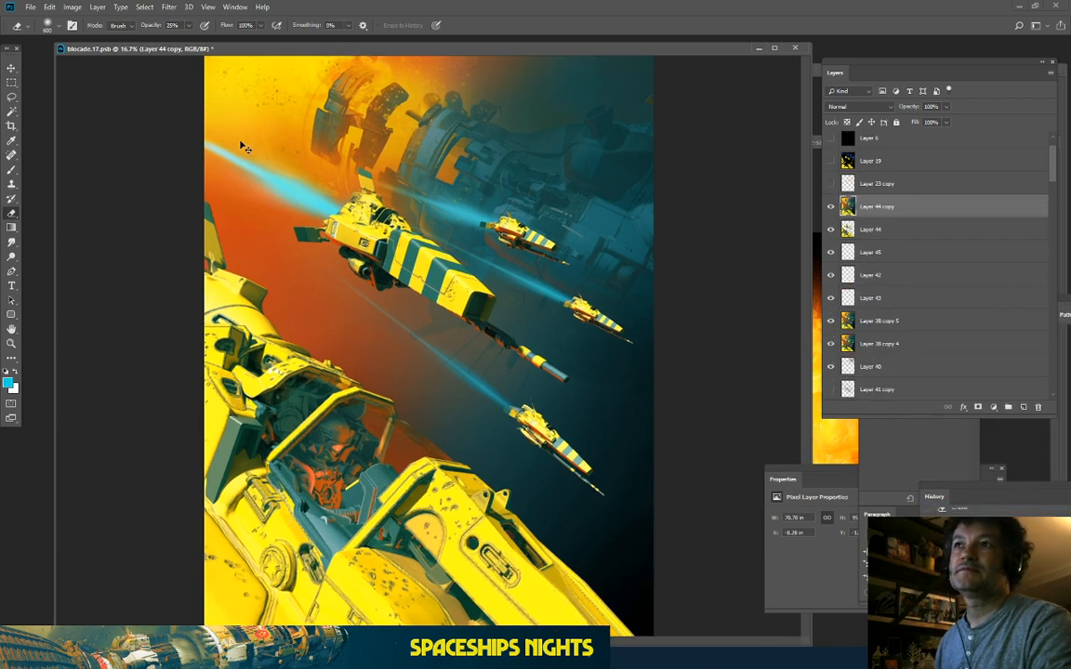
key(ctrl+plus)
key(ctrl+minus)
key(ctrl+minus)
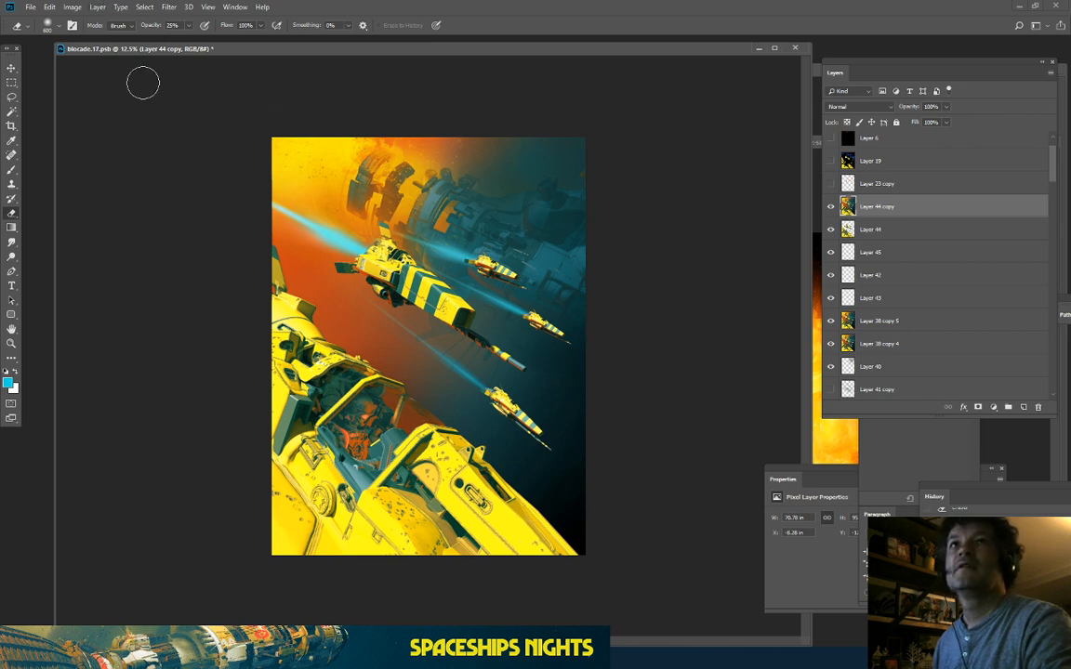
click(11, 83)
Step: Crop the canvas to the full image area and duplicate the merged Layer 44 copy
drag(201, 95, 832, 655)
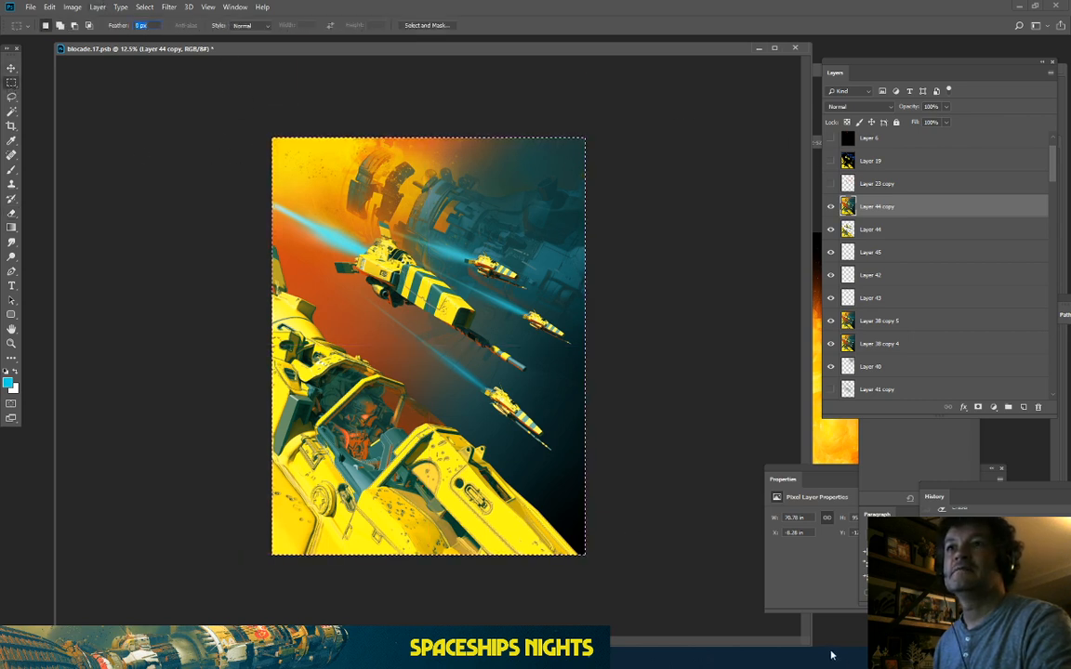
click(11, 126)
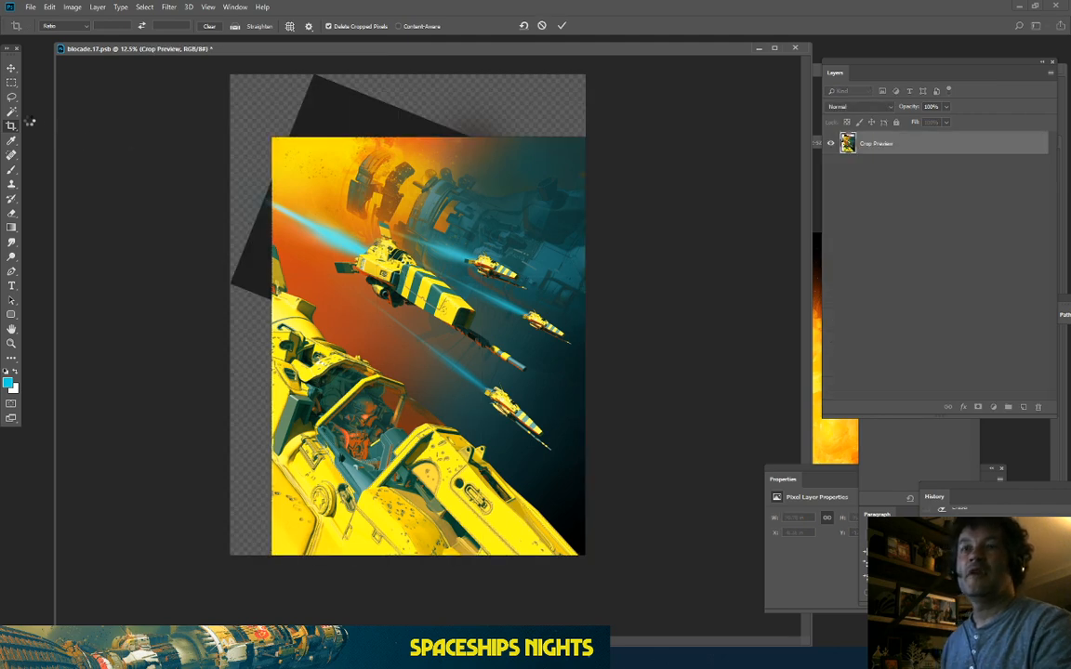
key(Return)
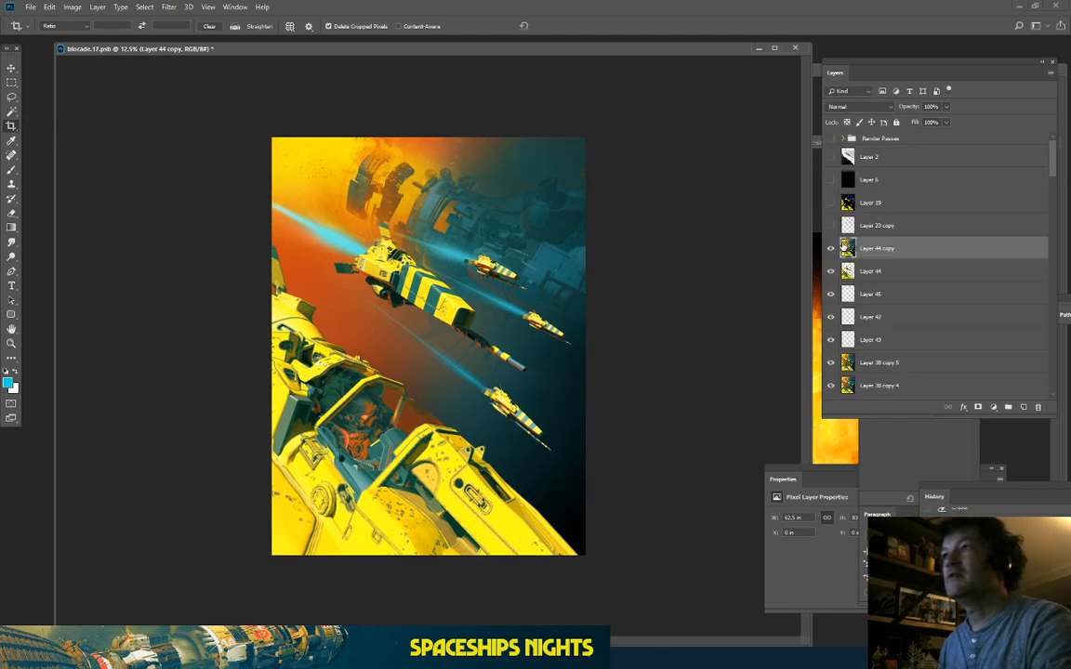
key(ctrl+j)
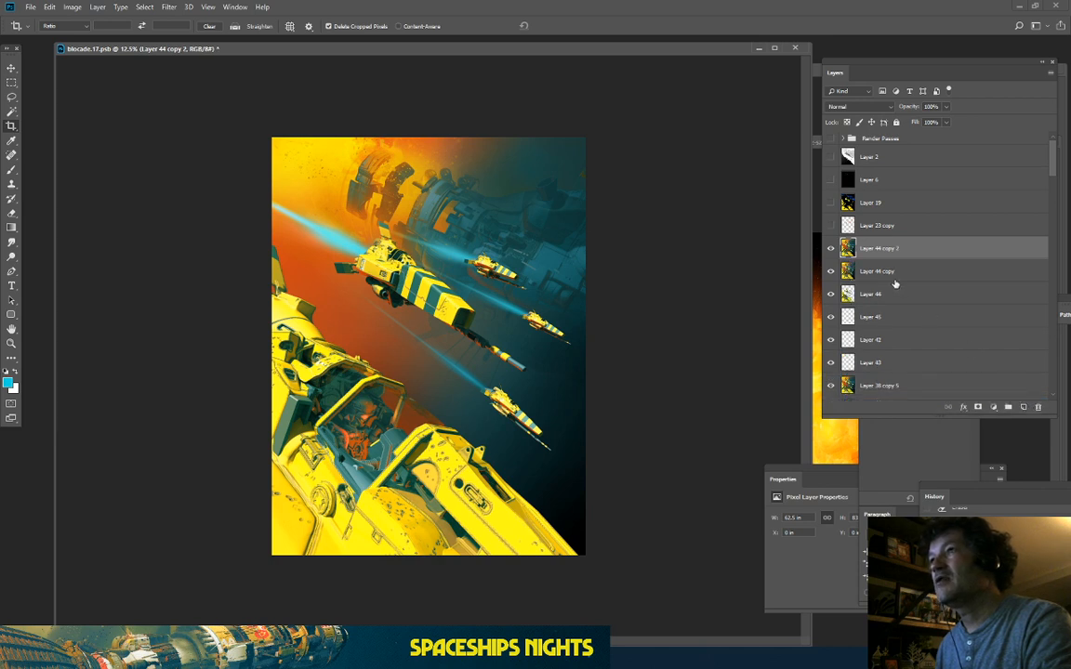
key(ctrl+plus)
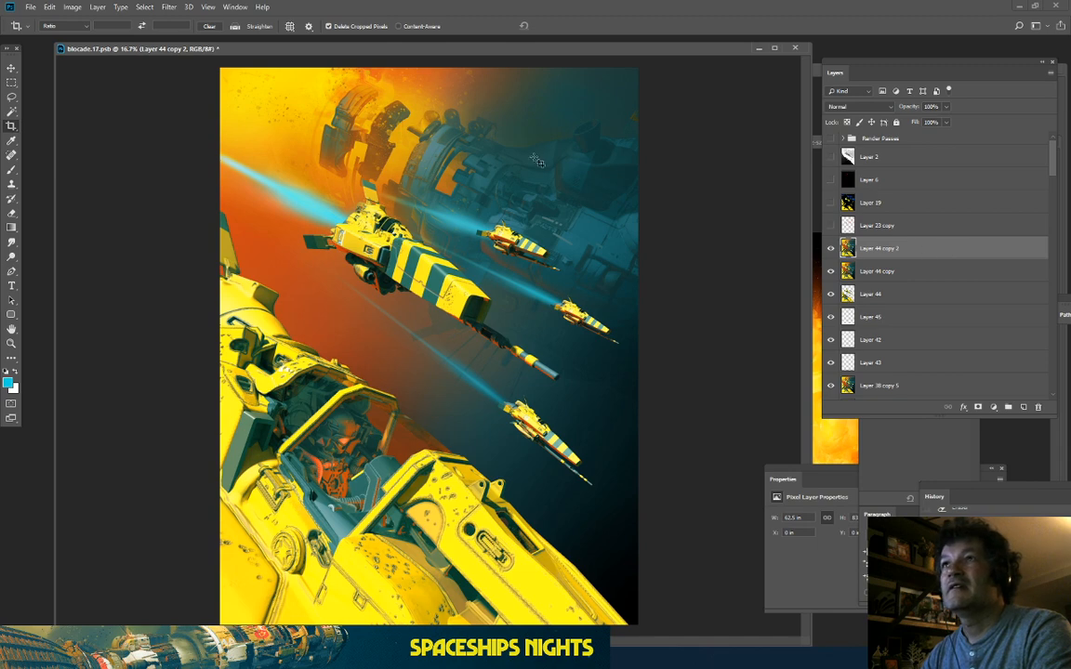
Step: Start a transform on the duplicate, pulling the bottom corners and top-right corner outward
click(50, 7)
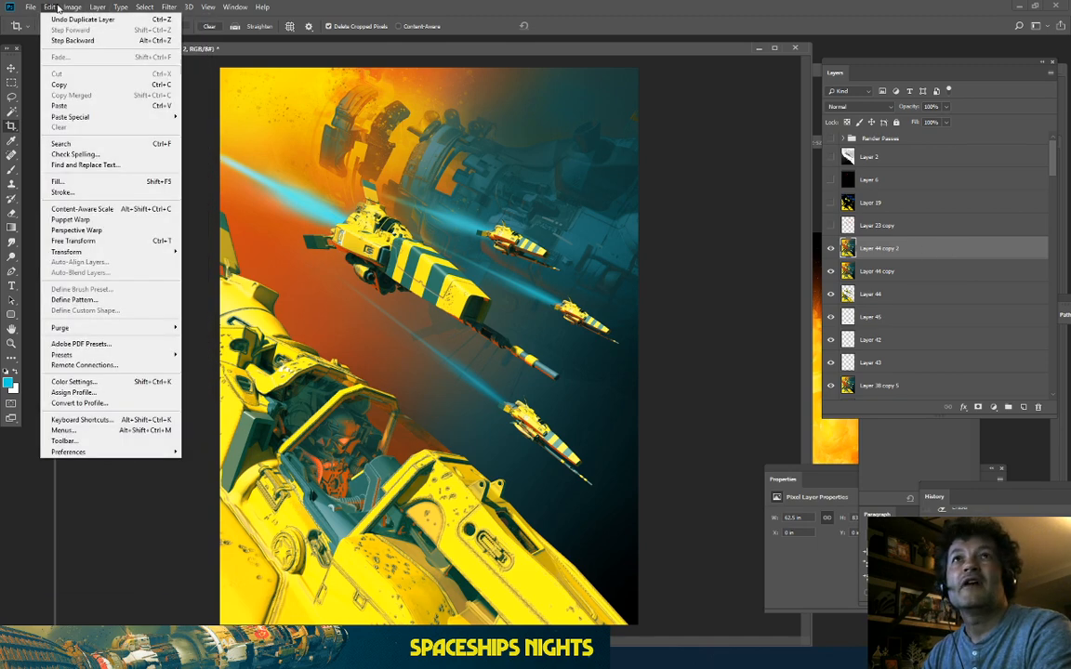
mouse_move(72, 7)
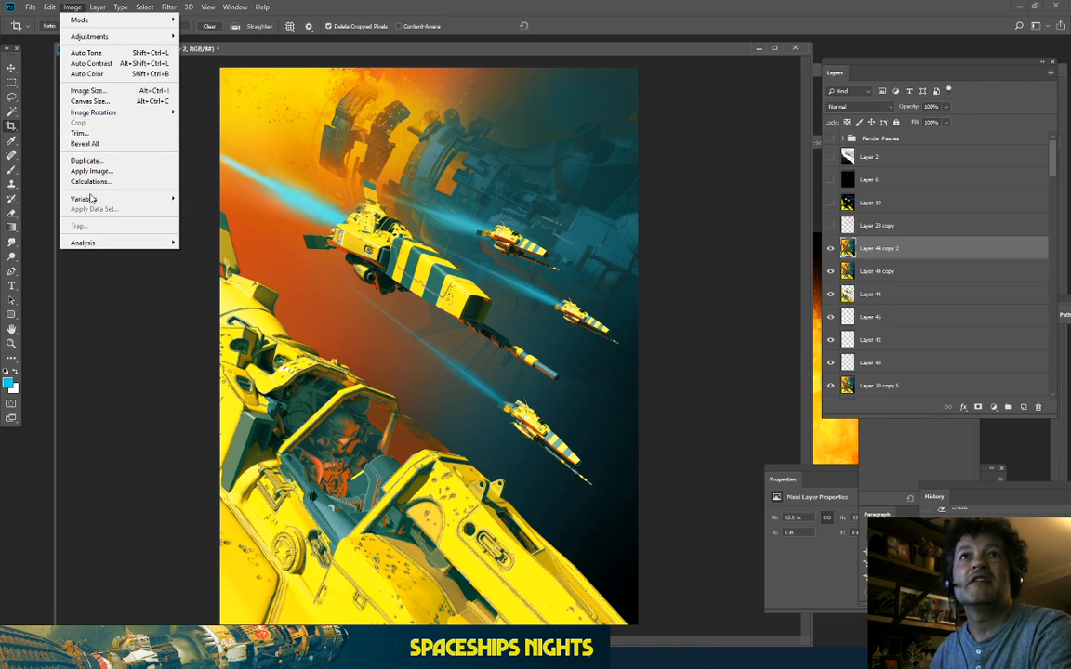
mouse_move(70, 251)
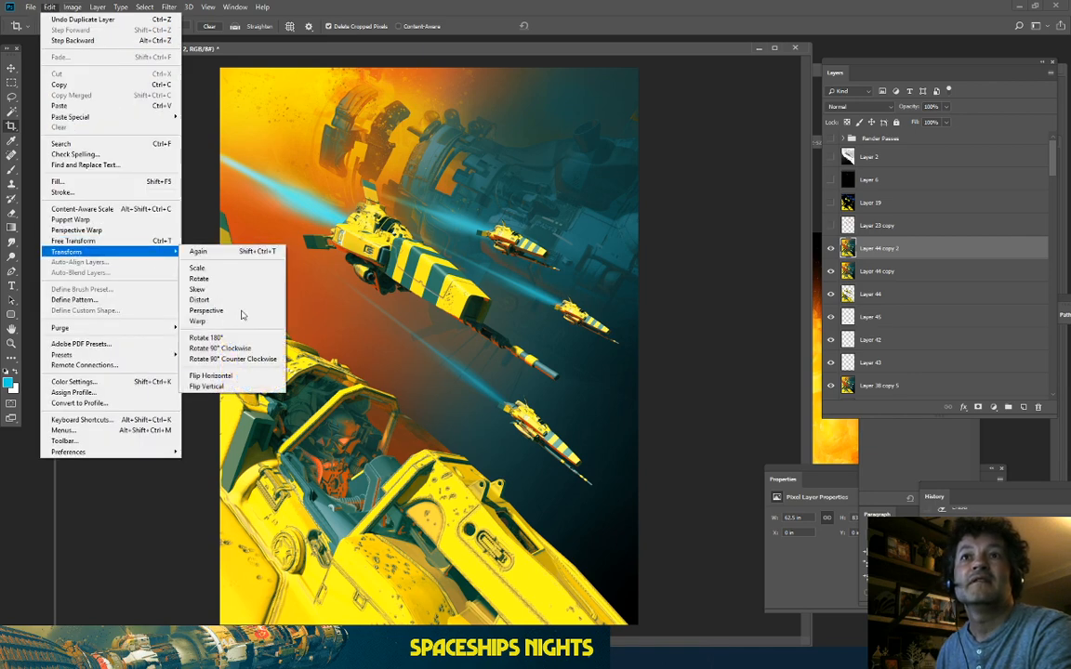
click(194, 270)
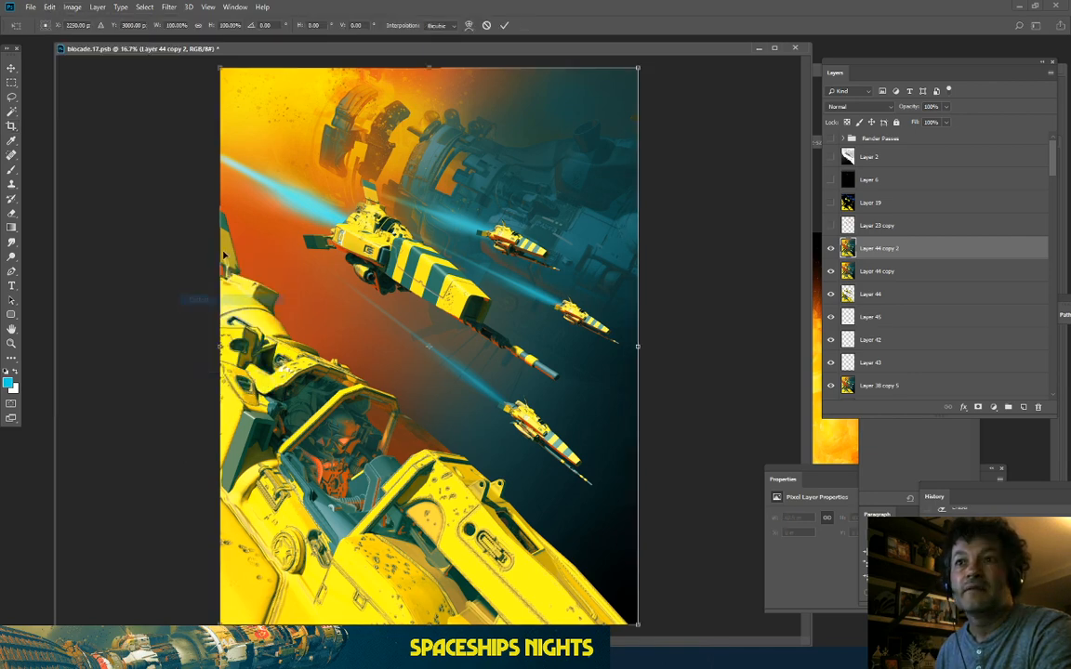
drag(323, 487, 320, 498)
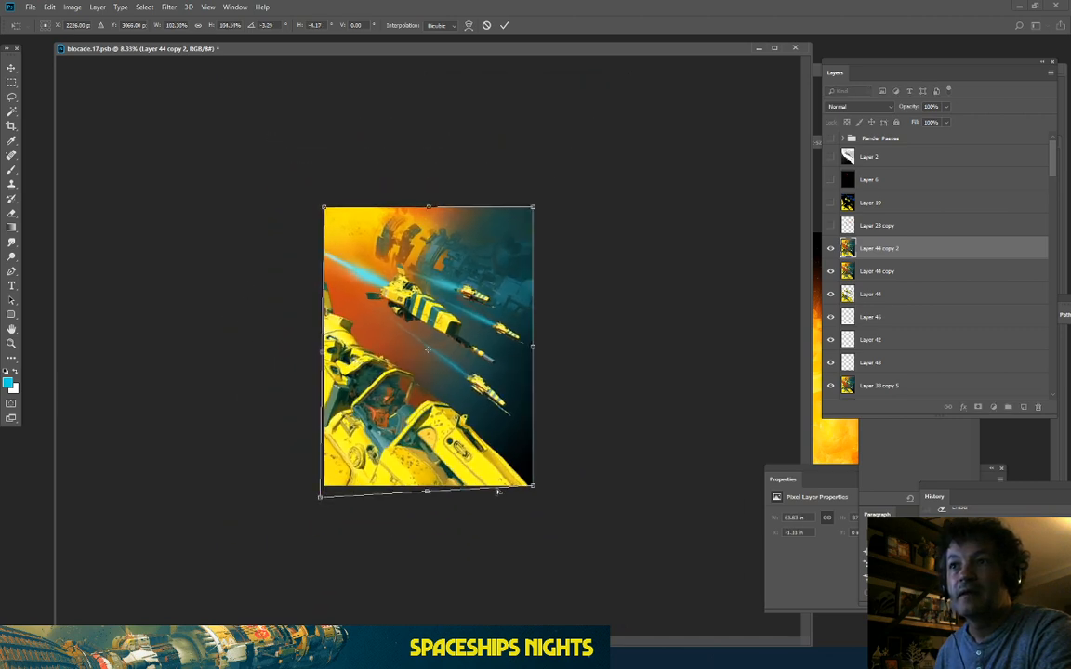
drag(534, 486, 549, 506)
drag(533, 207, 543, 200)
drag(335, 210, 330, 203)
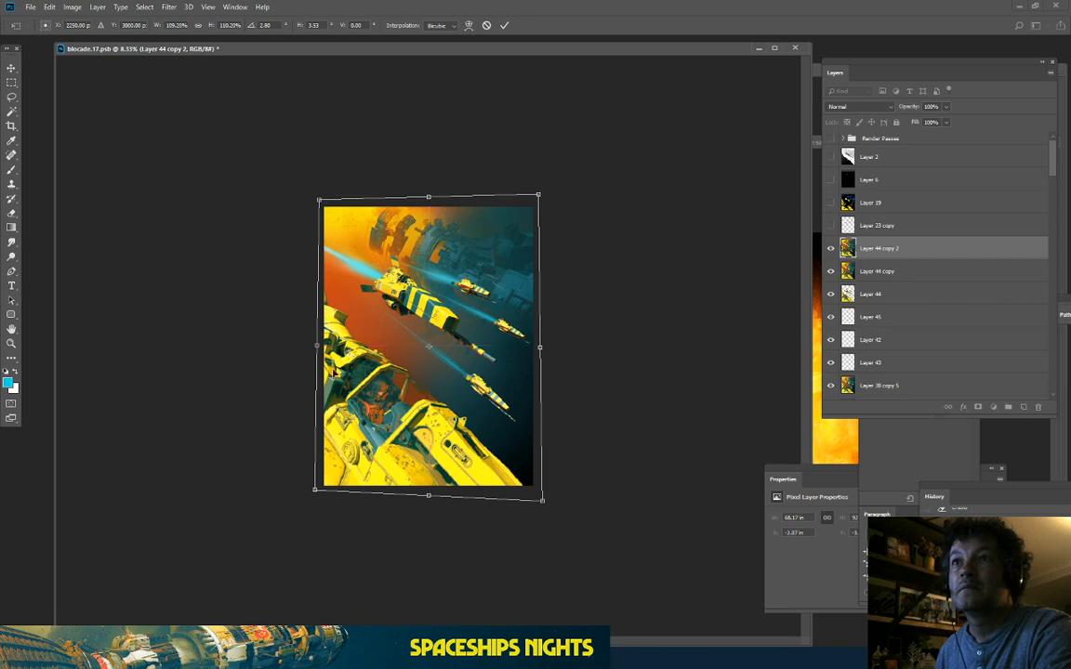
Step: Stretch the right corners further and tilt the left corners inward to skew the layer
key(ctrl+plus)
drag(598, 578, 601, 588)
drag(593, 121, 603, 113)
drag(253, 563, 247, 563)
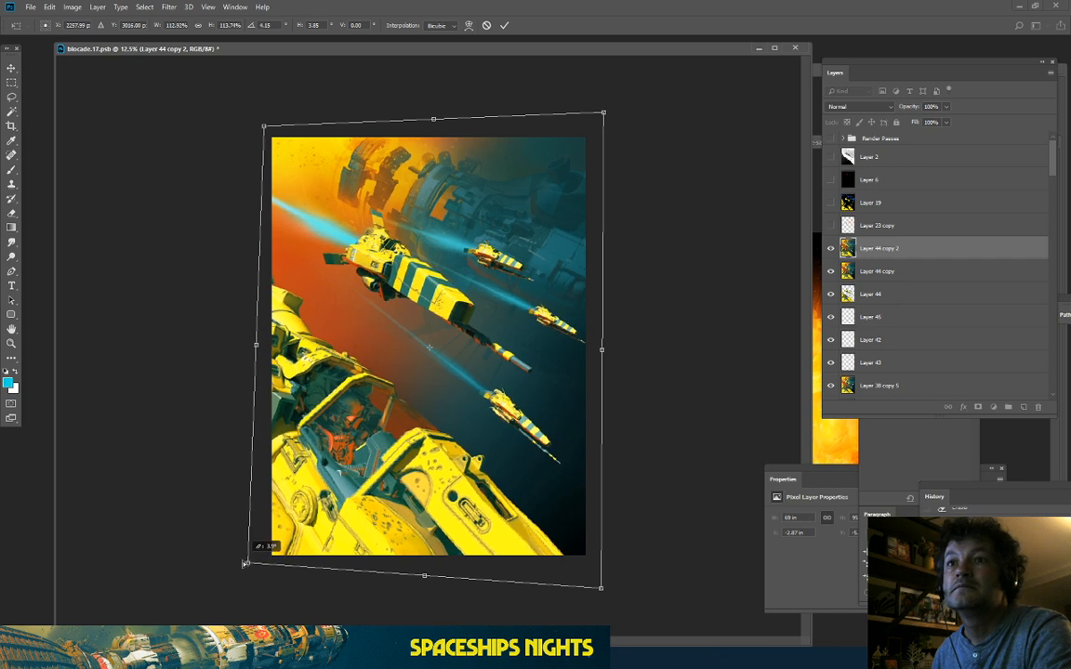
mouse_move(265, 125)
mouse_down()
mouse_move(275, 127)
mouse_move(244, 122)
mouse_move(266, 126)
mouse_up()
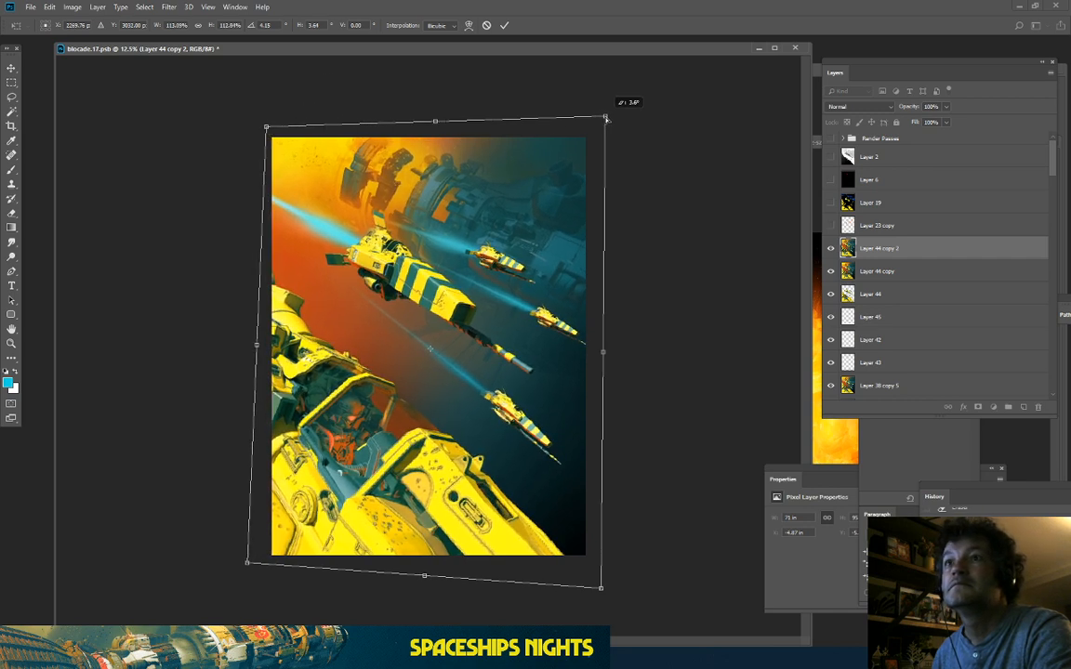
drag(429, 439, 422, 445)
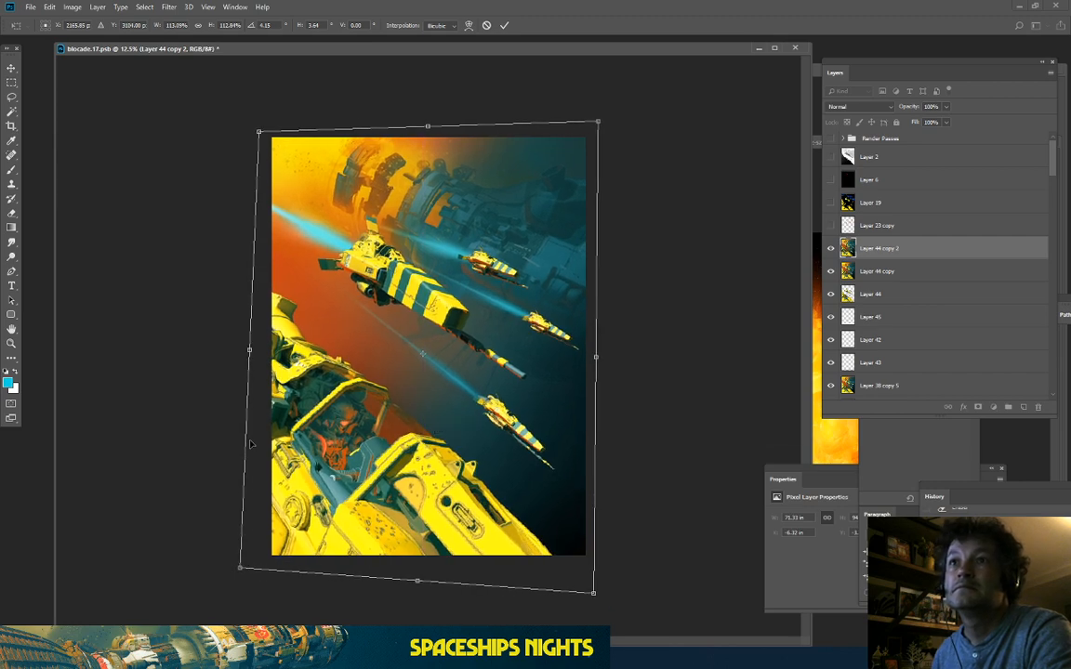
key(ctrl+plus)
key(ctrl+minus)
drag(240, 567, 234, 567)
drag(264, 133, 265, 130)
drag(599, 123, 598, 131)
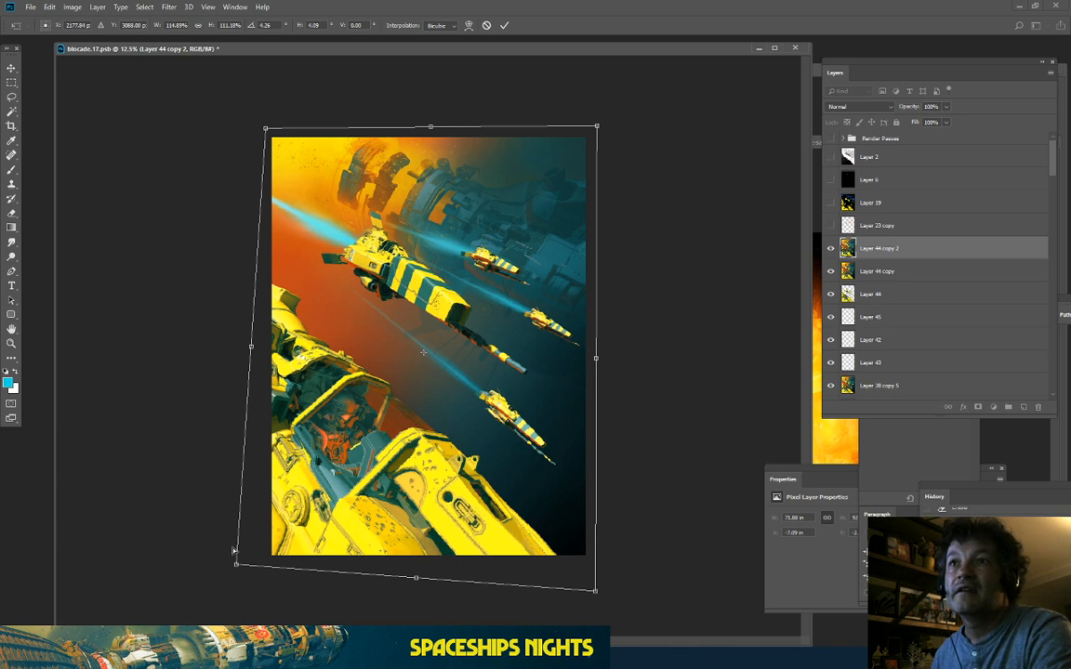
drag(595, 598, 605, 585)
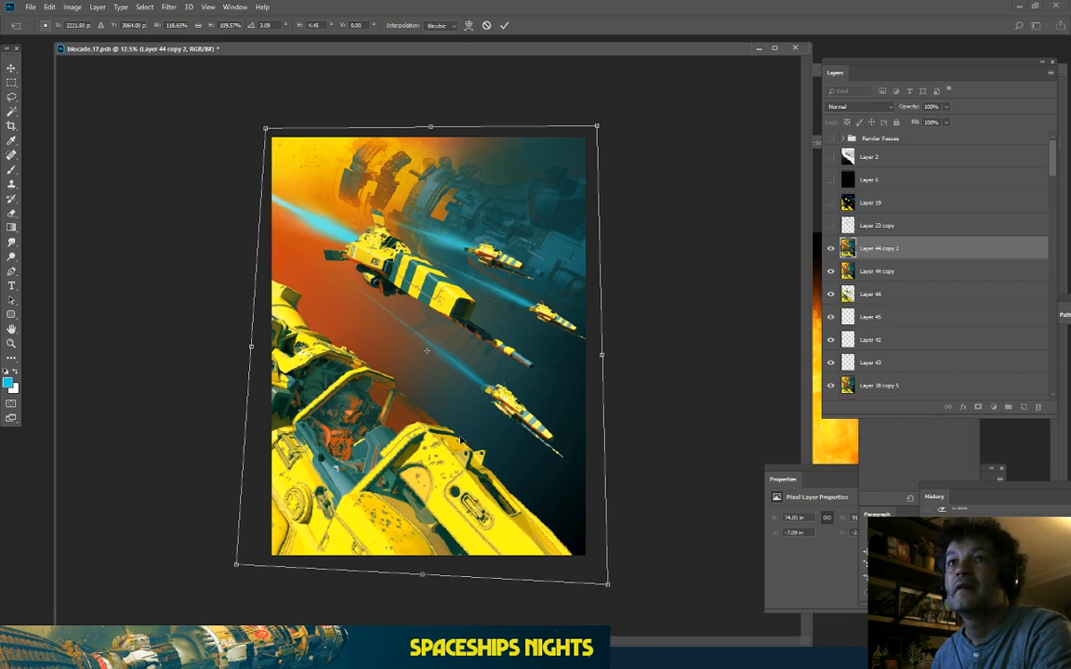
Step: Fine-tune the corner skew and layer position, then commit the distortion
drag(459, 437, 464, 440)
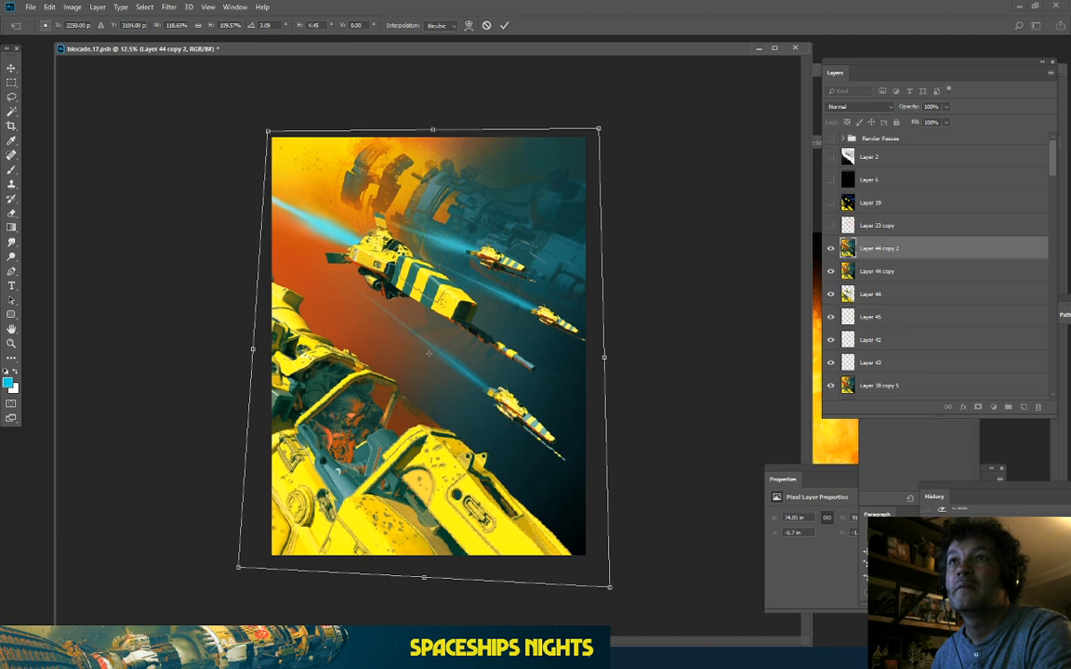
drag(426, 585, 423, 587)
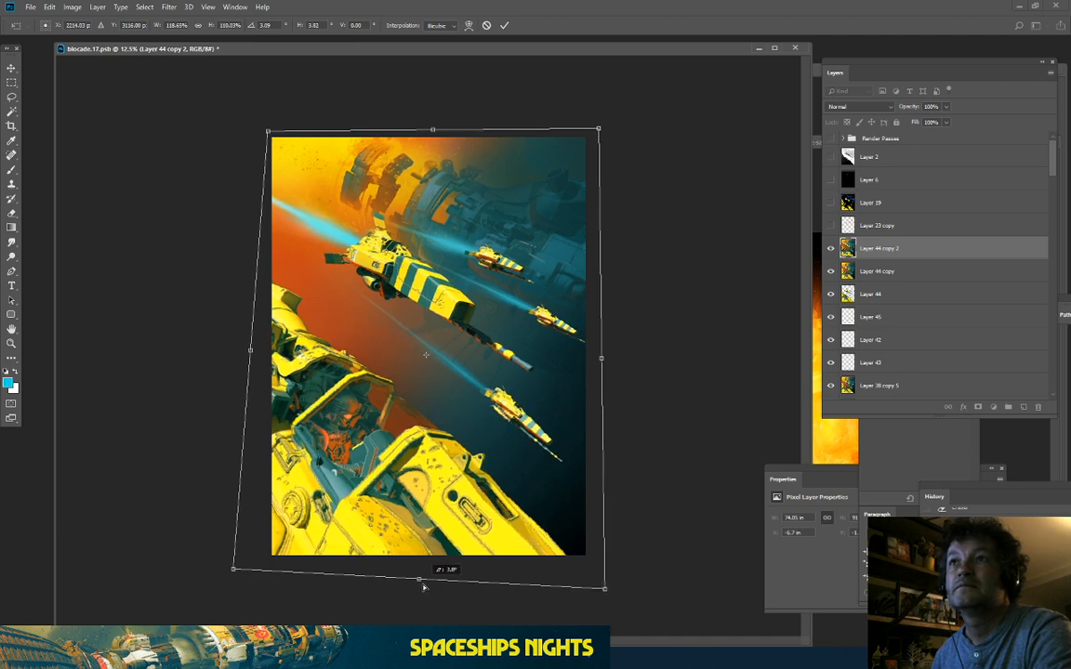
drag(267, 132, 271, 126)
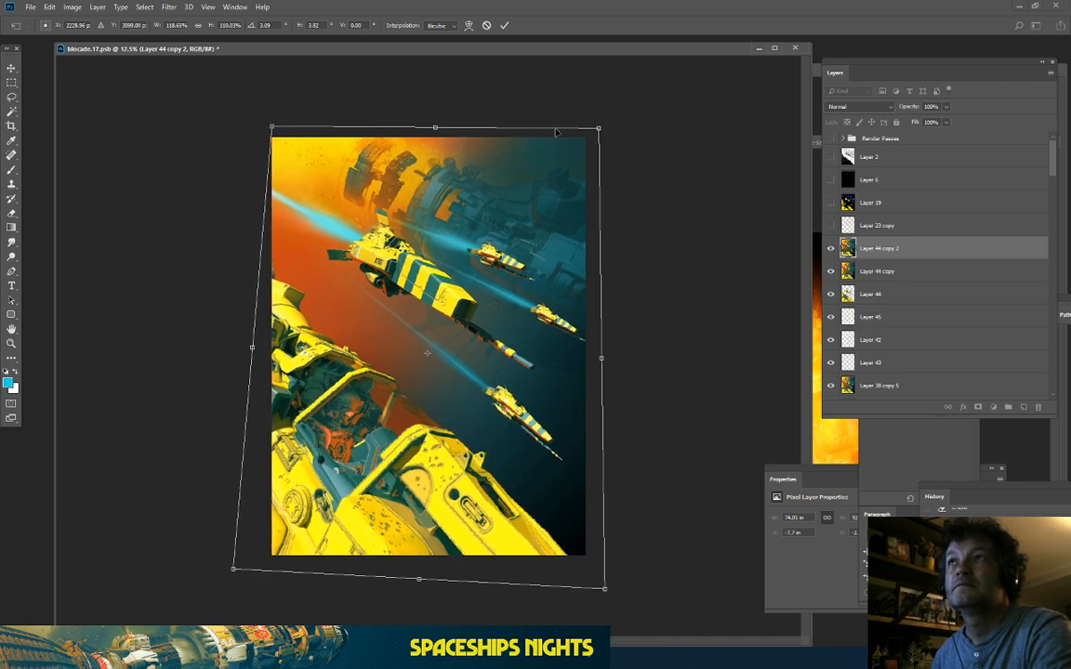
drag(597, 128, 593, 136)
drag(271, 128, 267, 123)
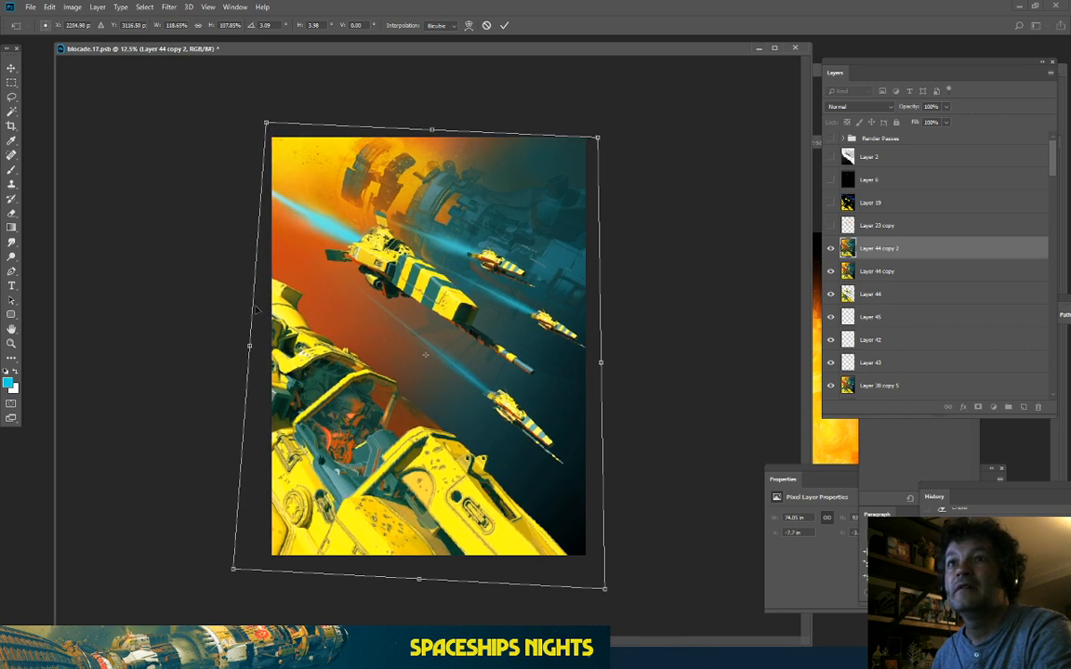
drag(613, 600, 604, 595)
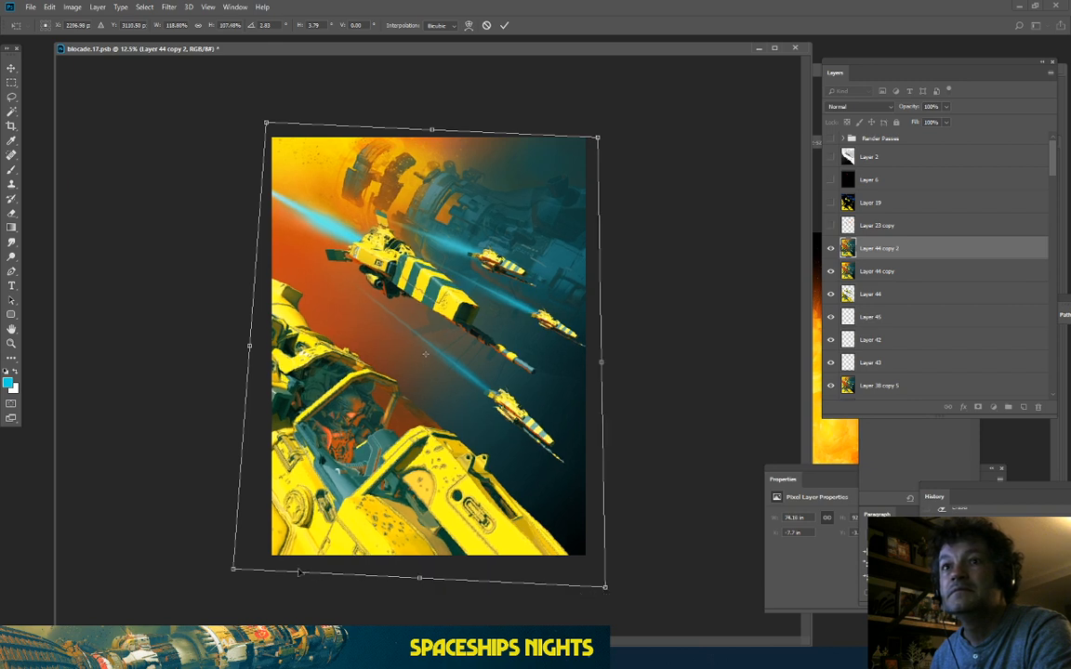
drag(233, 571, 287, 540)
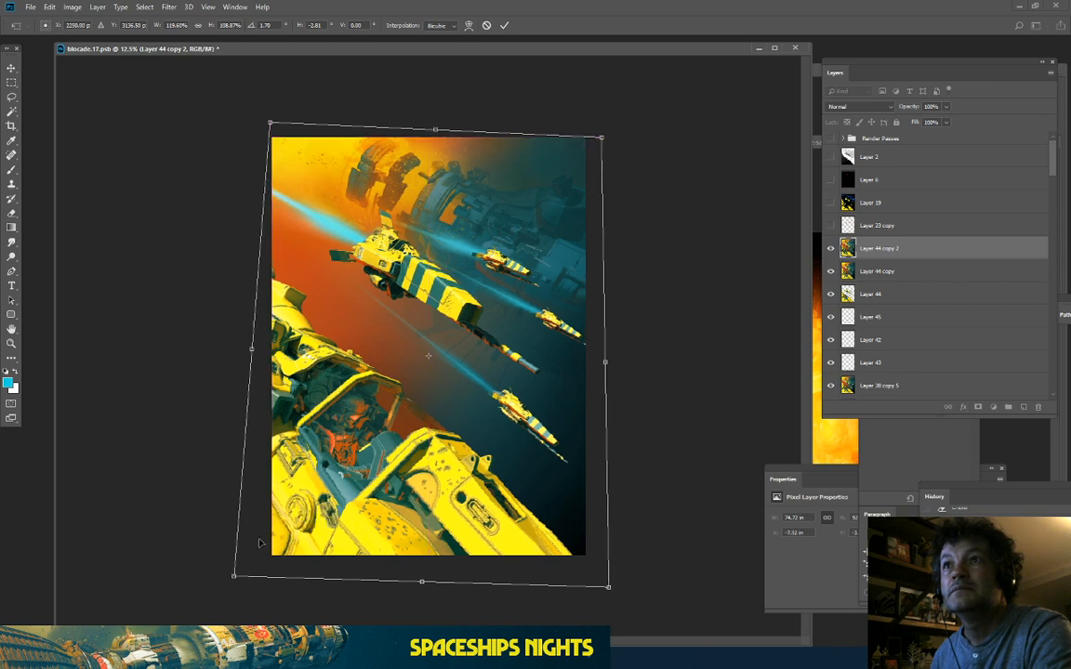
drag(279, 474, 272, 474)
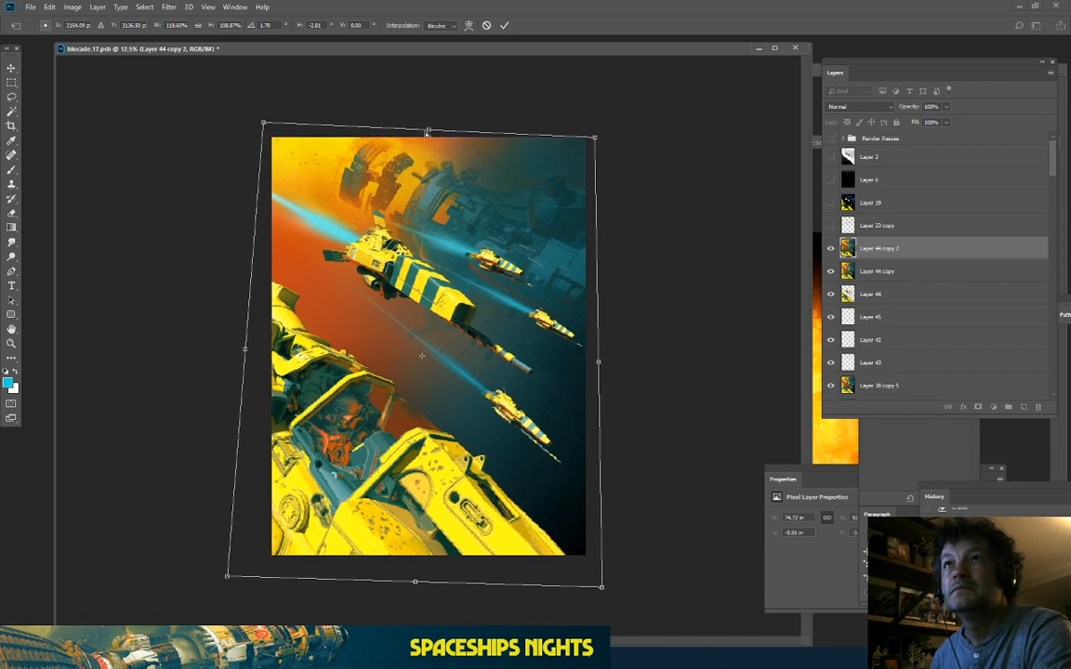
drag(427, 133, 431, 129)
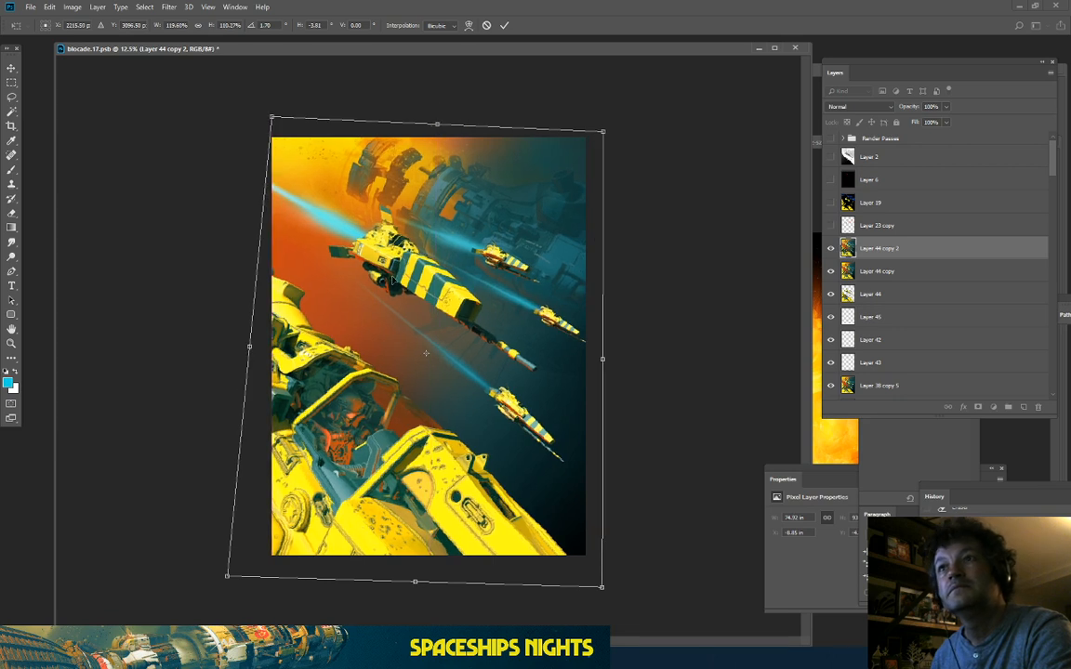
drag(426, 352, 418, 353)
drag(391, 280, 393, 279)
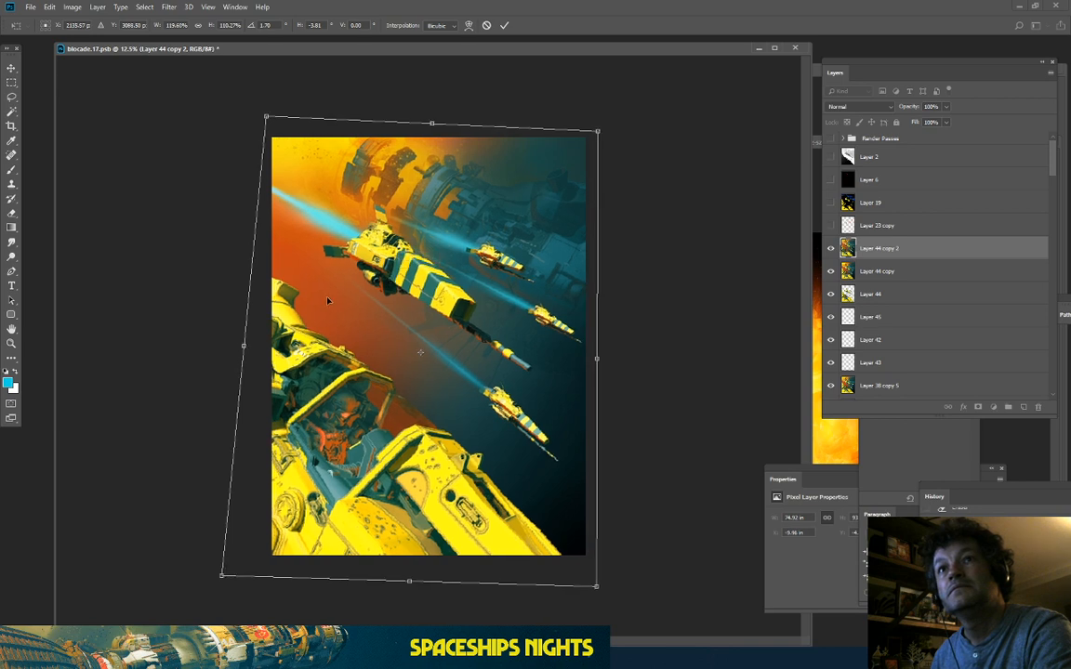
key(Return)
key(c)
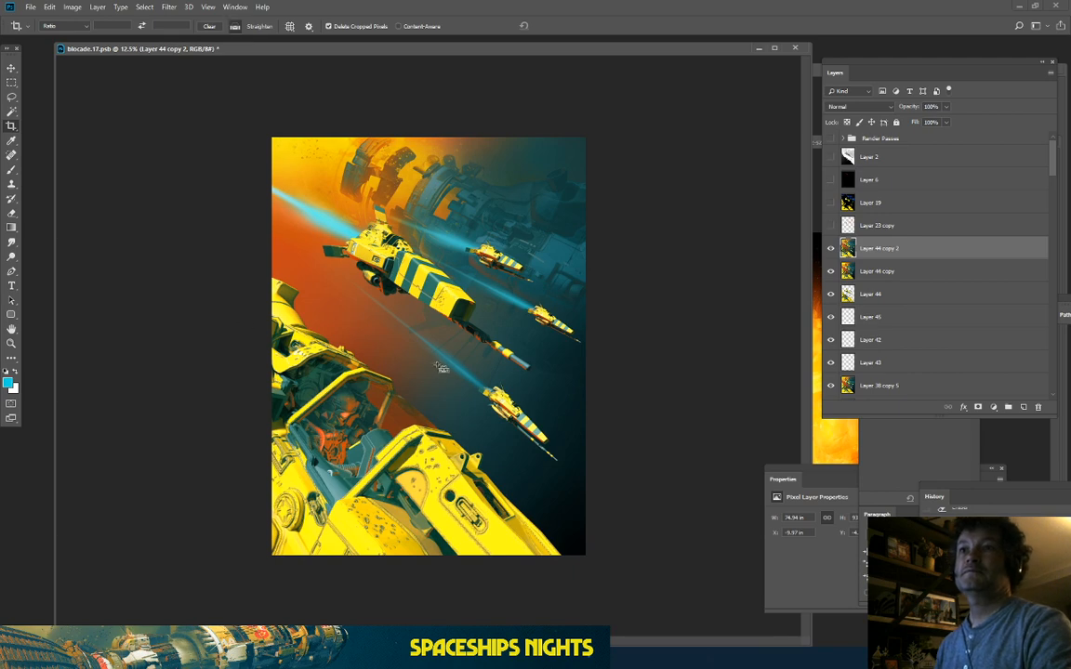
Step: Toggle Layer 44 copy 2's visibility to compare, leave it shown, and duplicate it as copy 3
key(ctrl+plus)
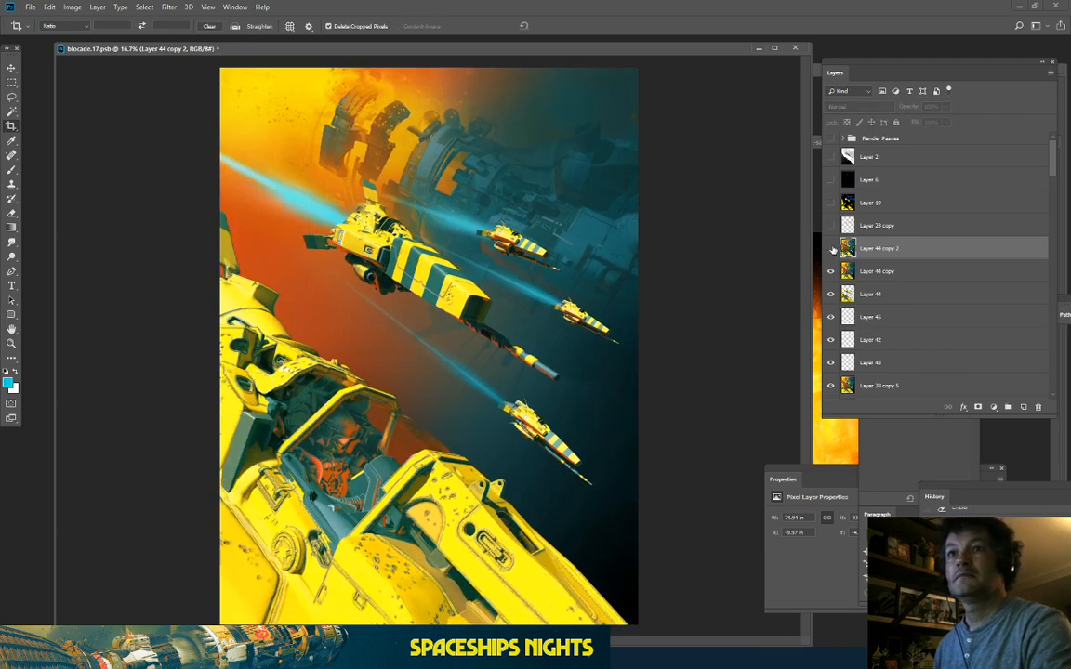
click(831, 248)
click(831, 248)
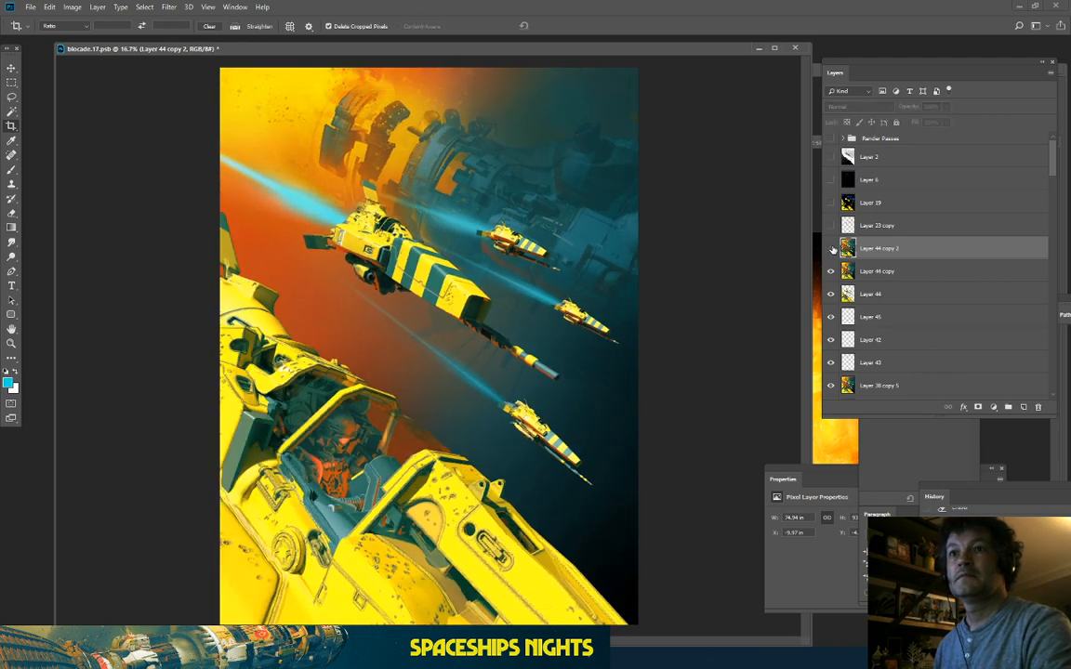
click(831, 248)
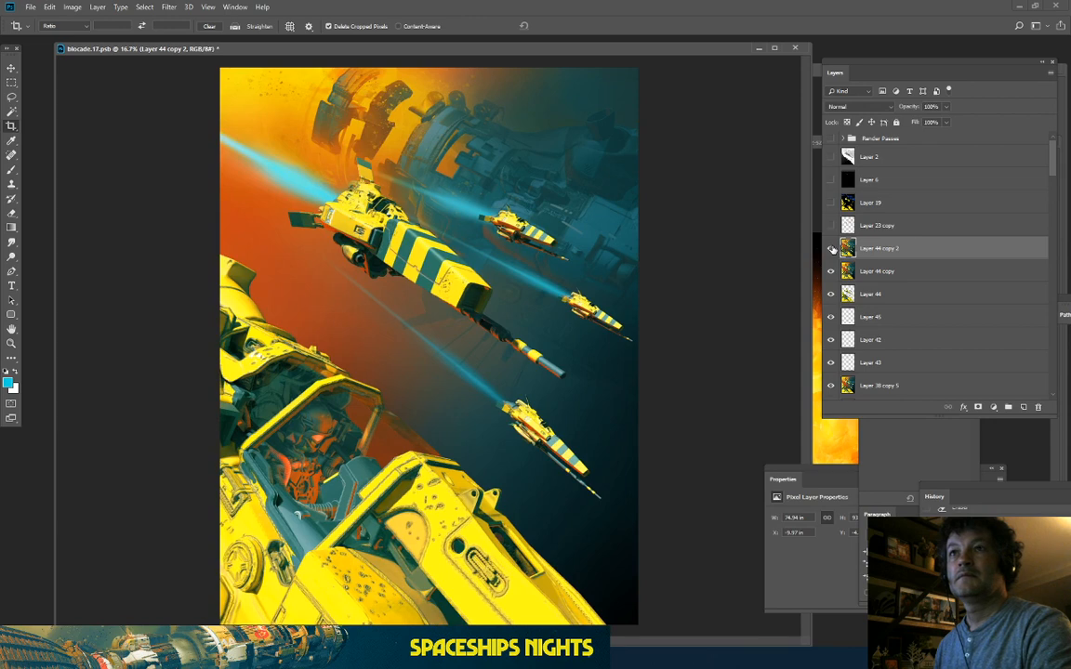
click(831, 248)
key(ctrl+minus)
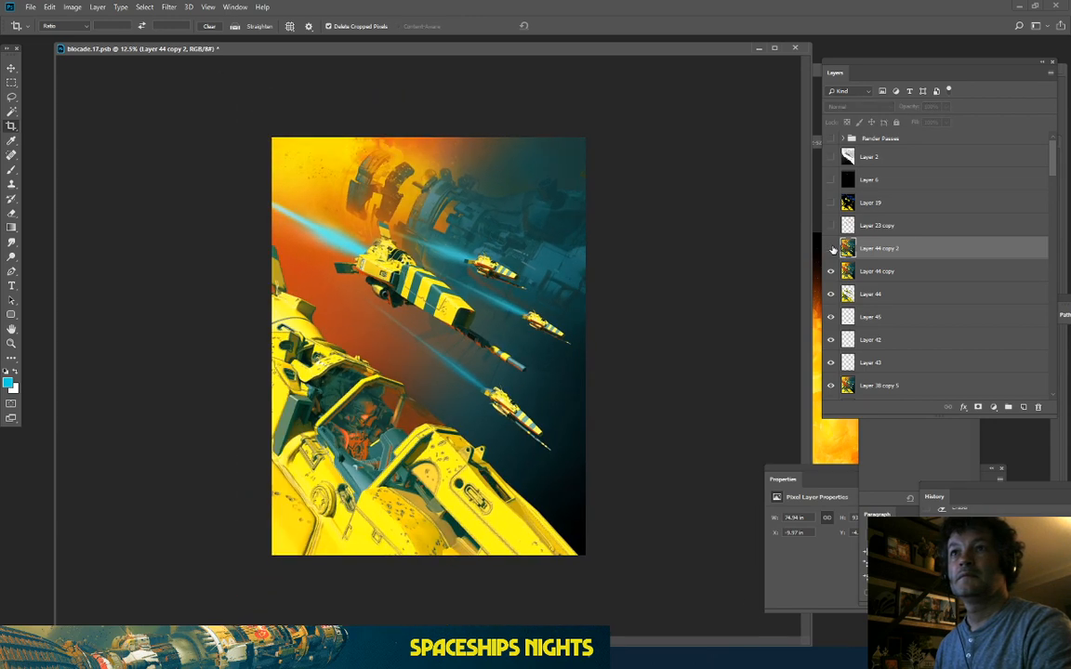
click(831, 248)
click(831, 248)
click(831, 248)
key(ctrl+plus)
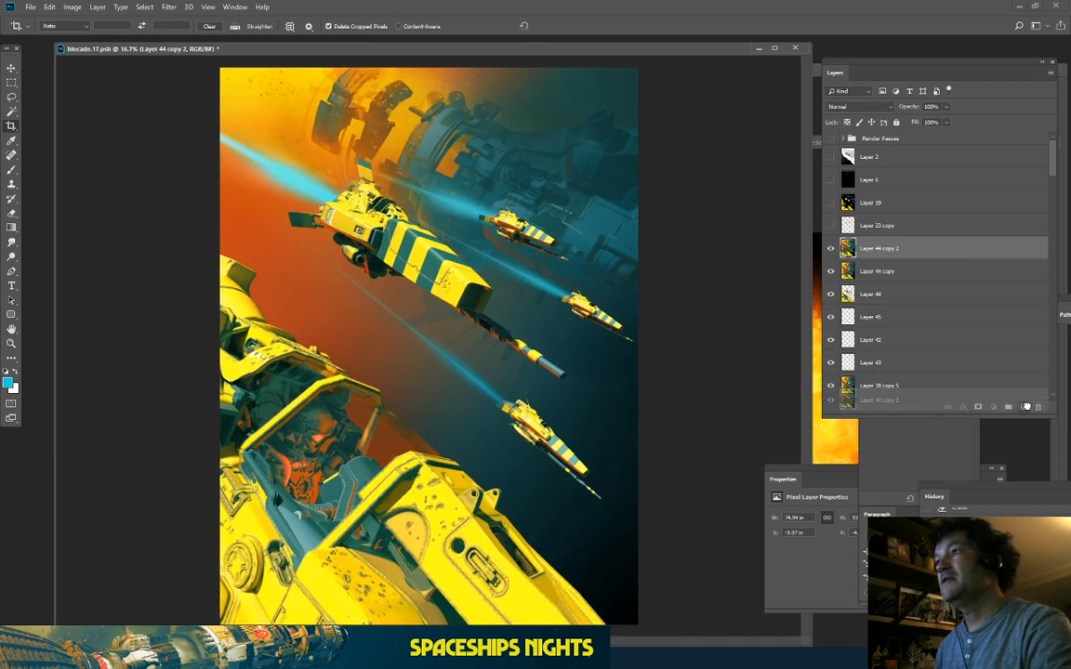
key(ctrl+j)
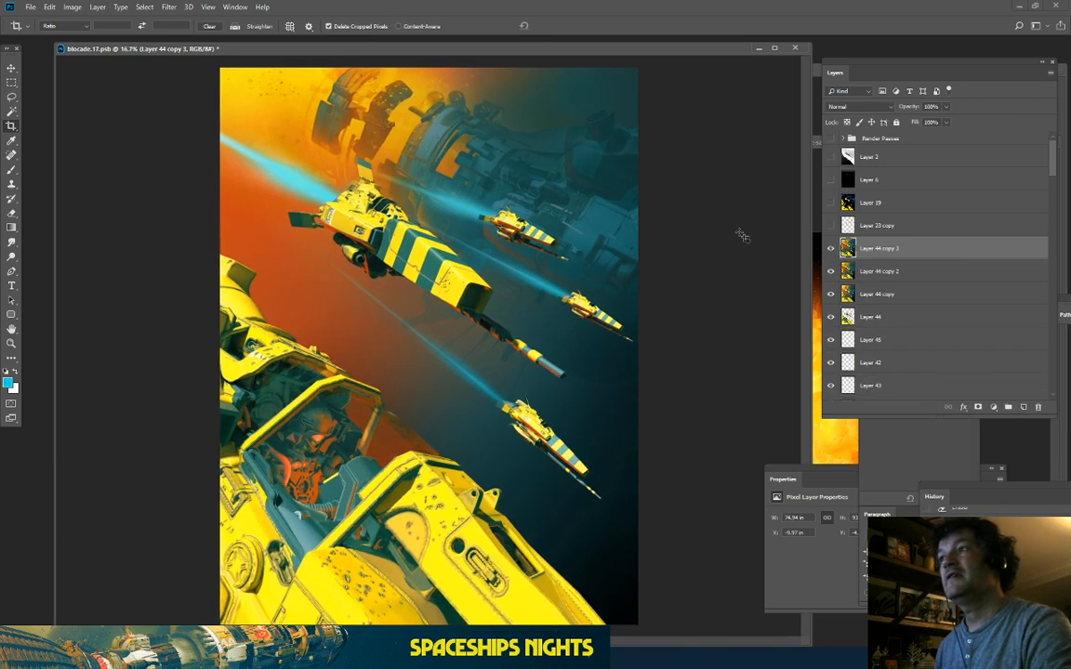
Step: Apply Filter > Lens Correction to Layer 44 copy 3 with the default auto settings
click(170, 11)
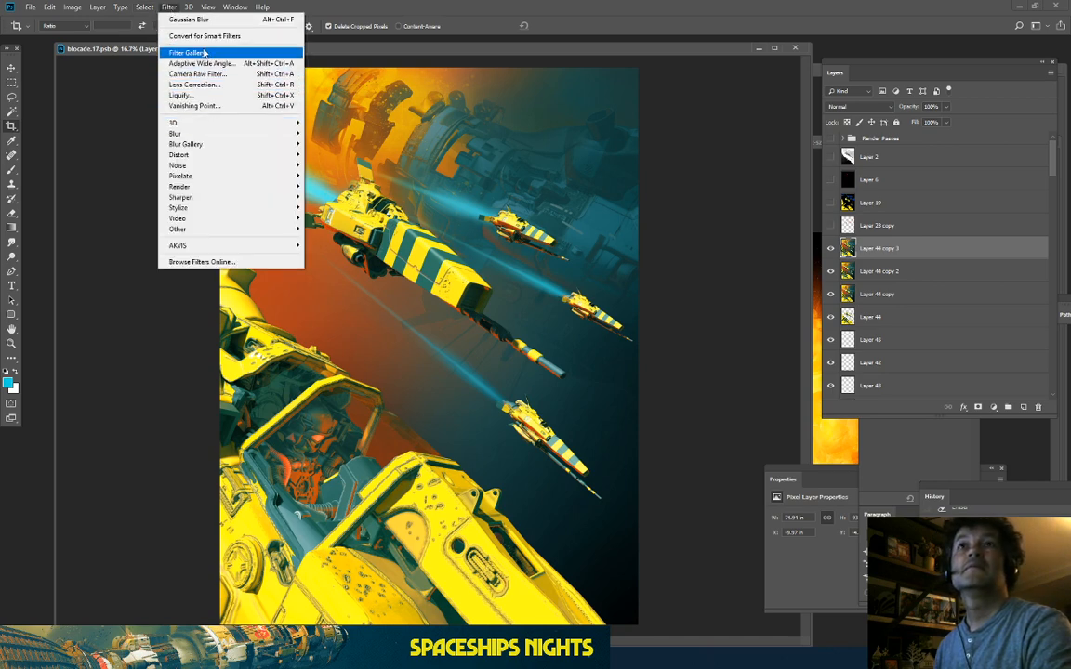
click(170, 8)
click(170, 8)
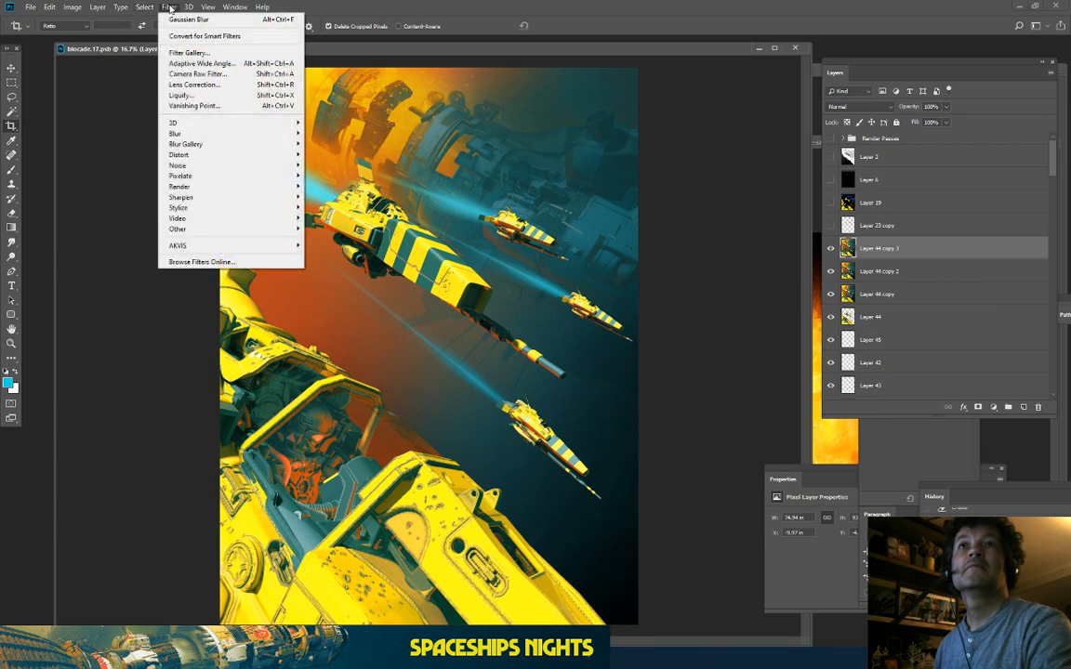
click(208, 85)
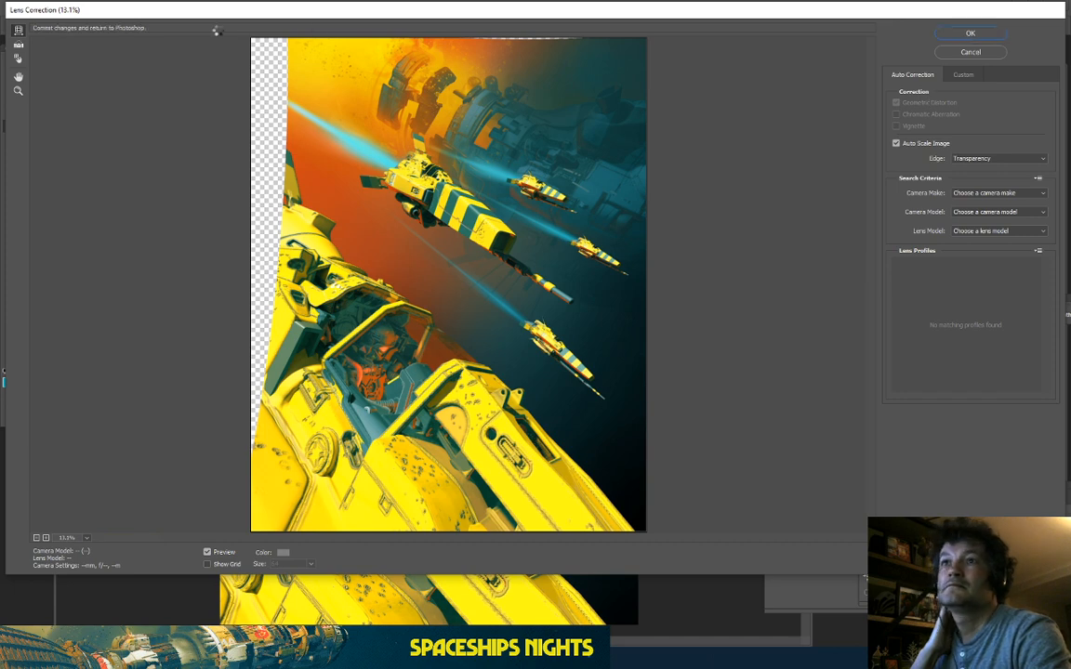
key(Return)
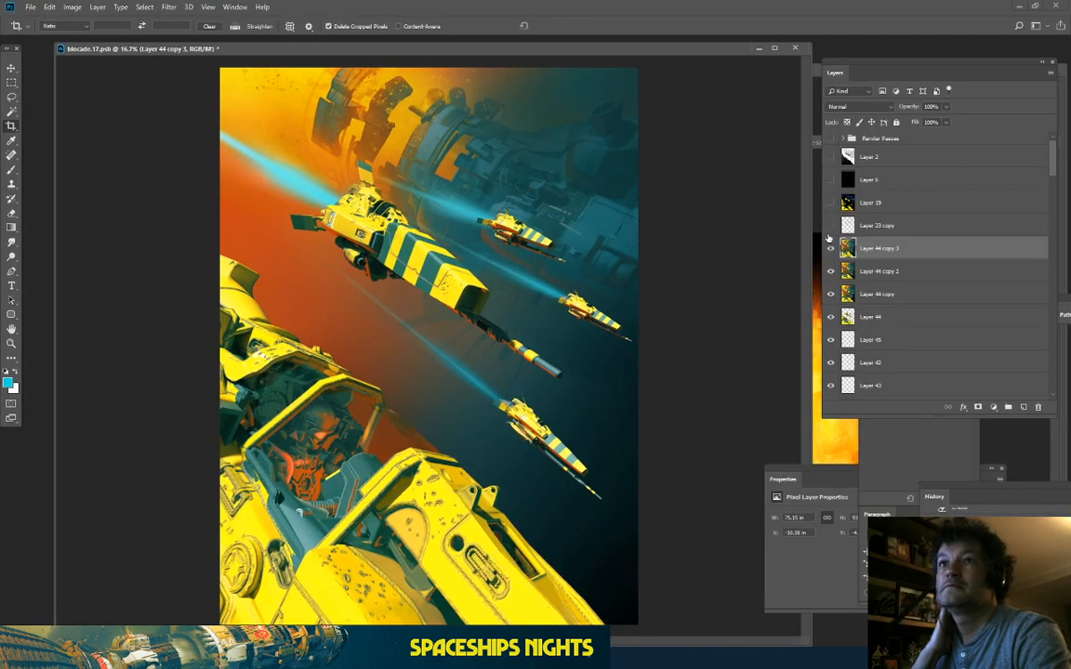
click(830, 249)
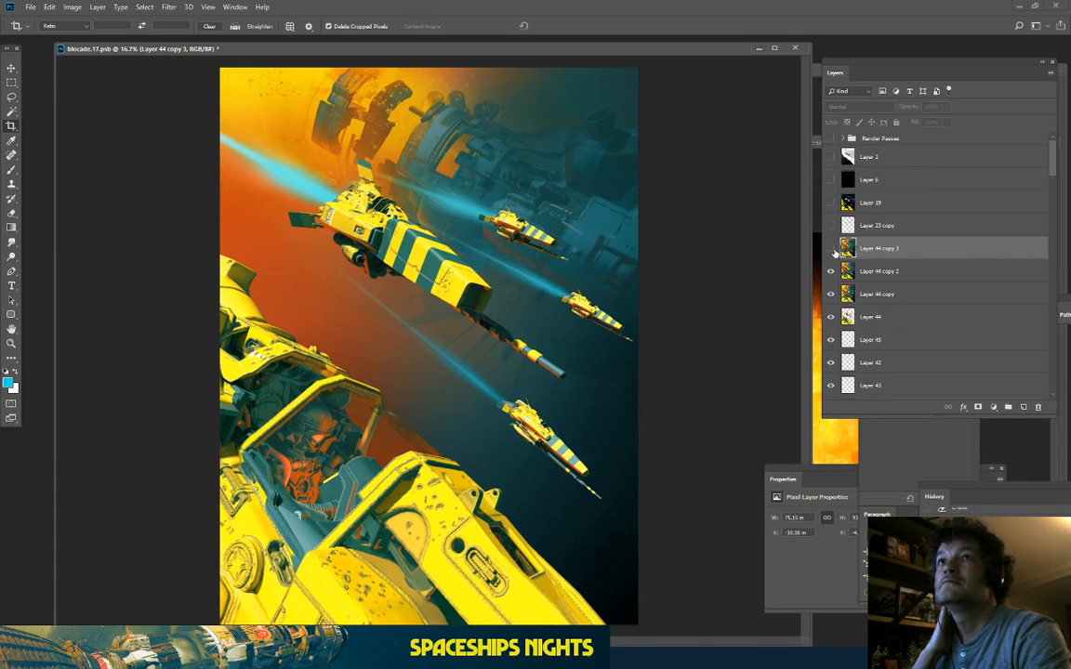
click(834, 249)
click(834, 249)
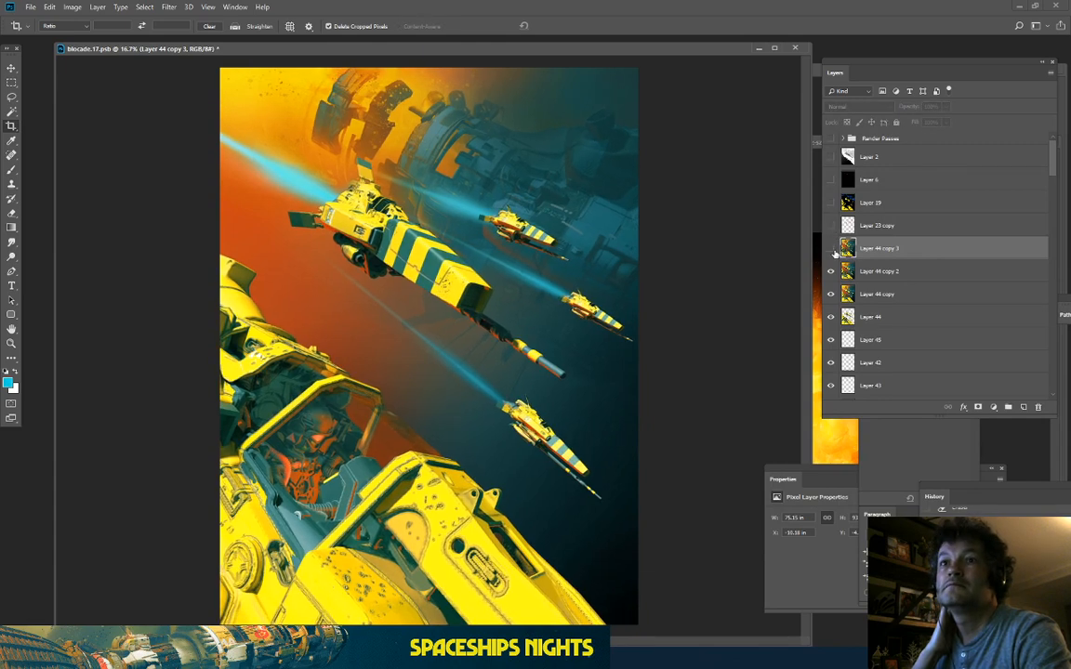
click(832, 249)
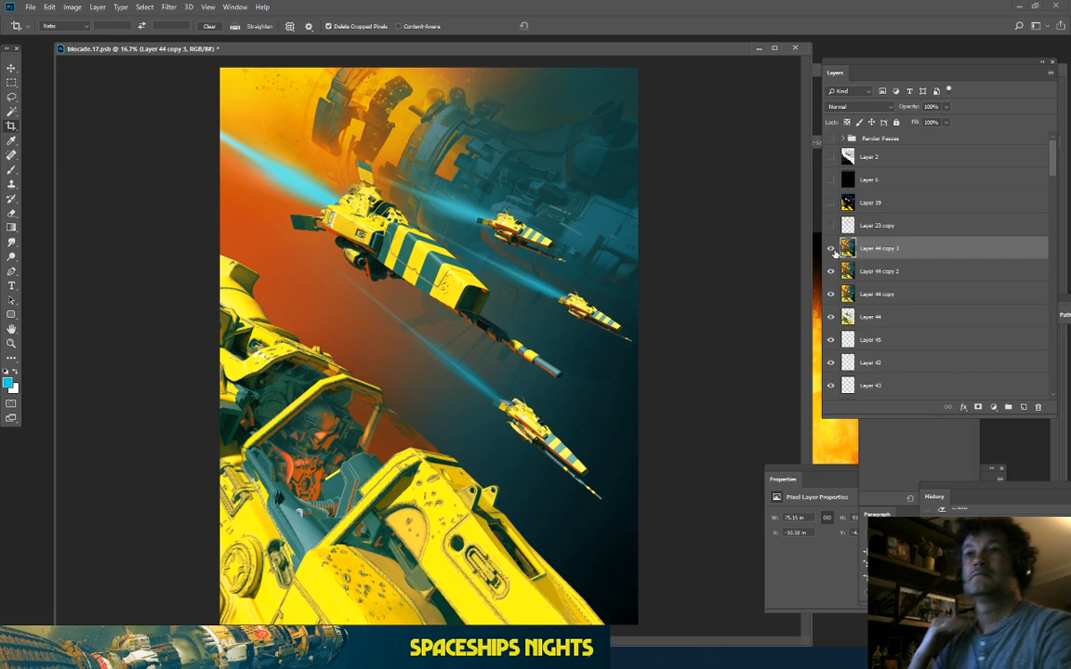
click(832, 249)
click(832, 249)
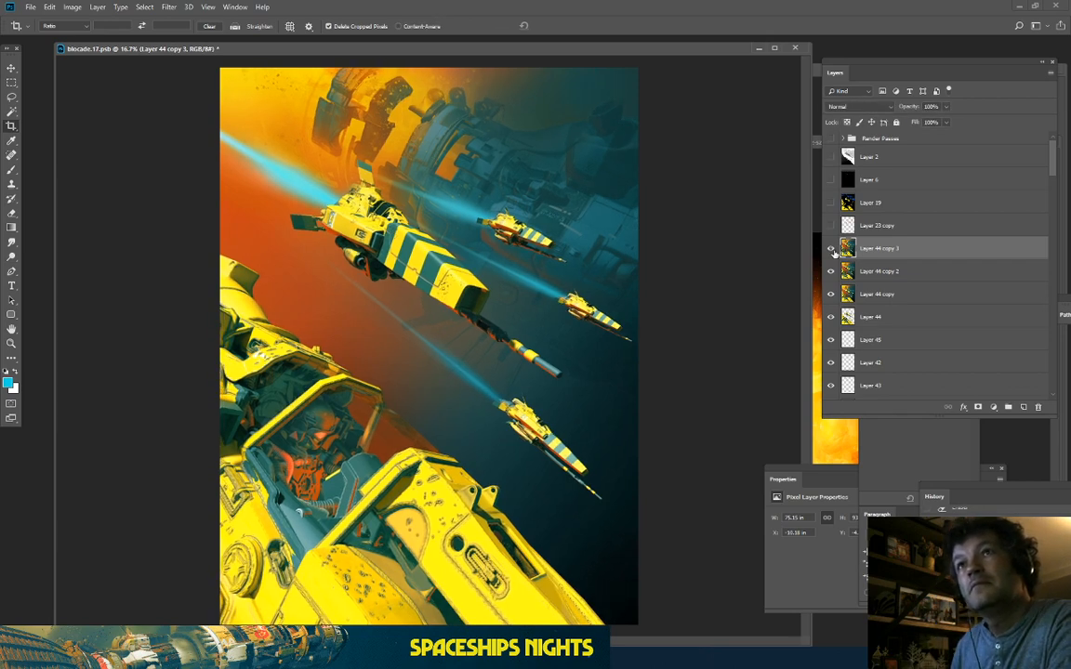
click(831, 250)
click(832, 250)
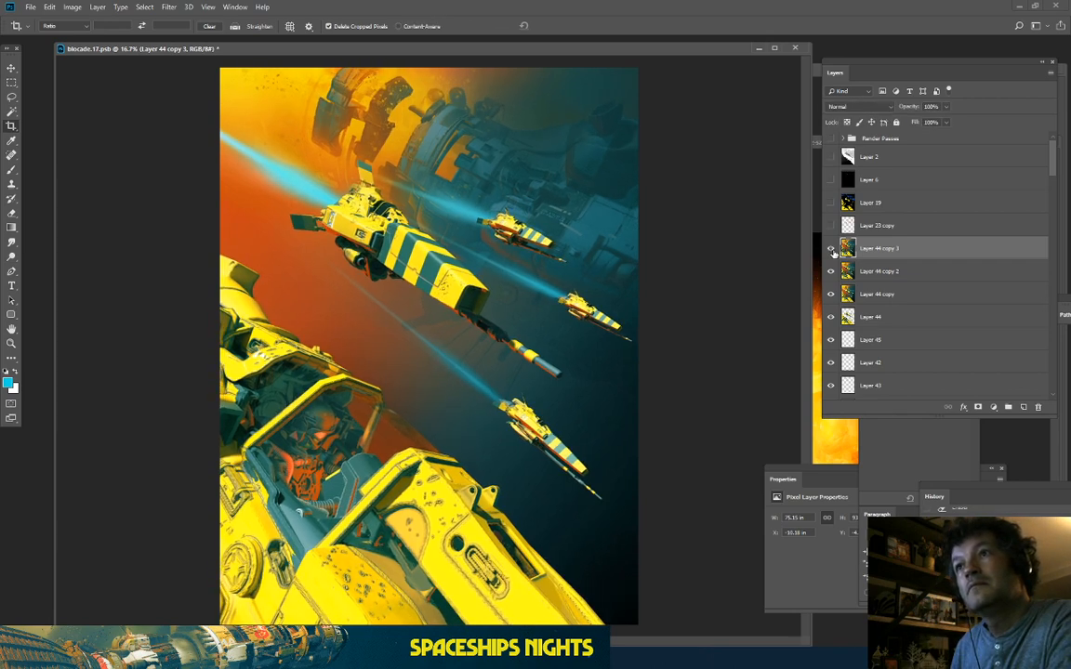
click(832, 250)
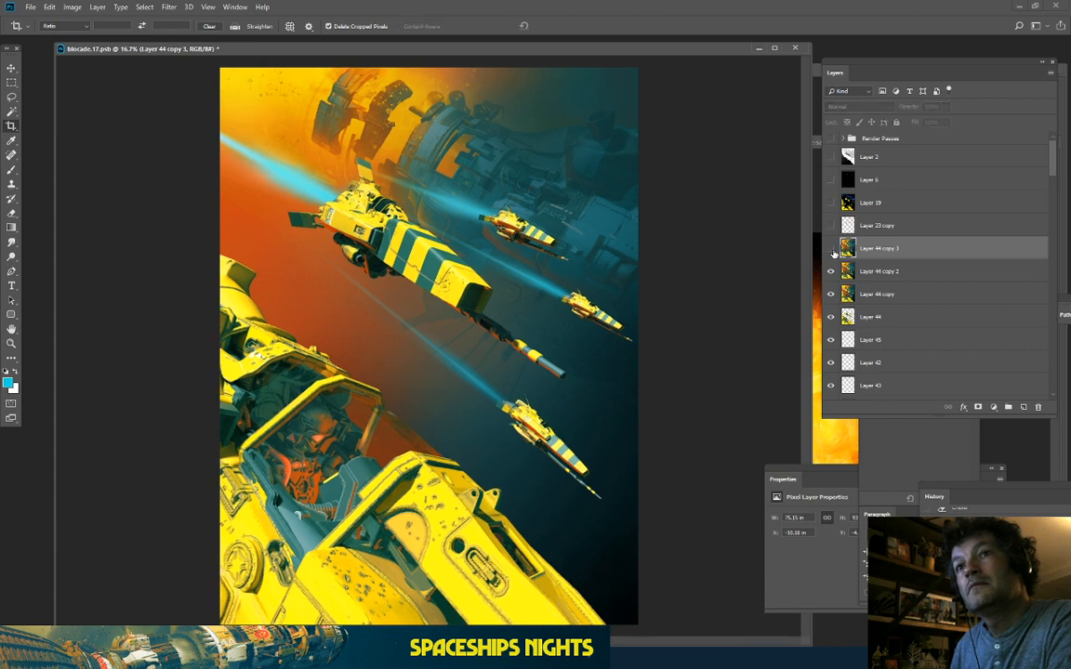
click(832, 250)
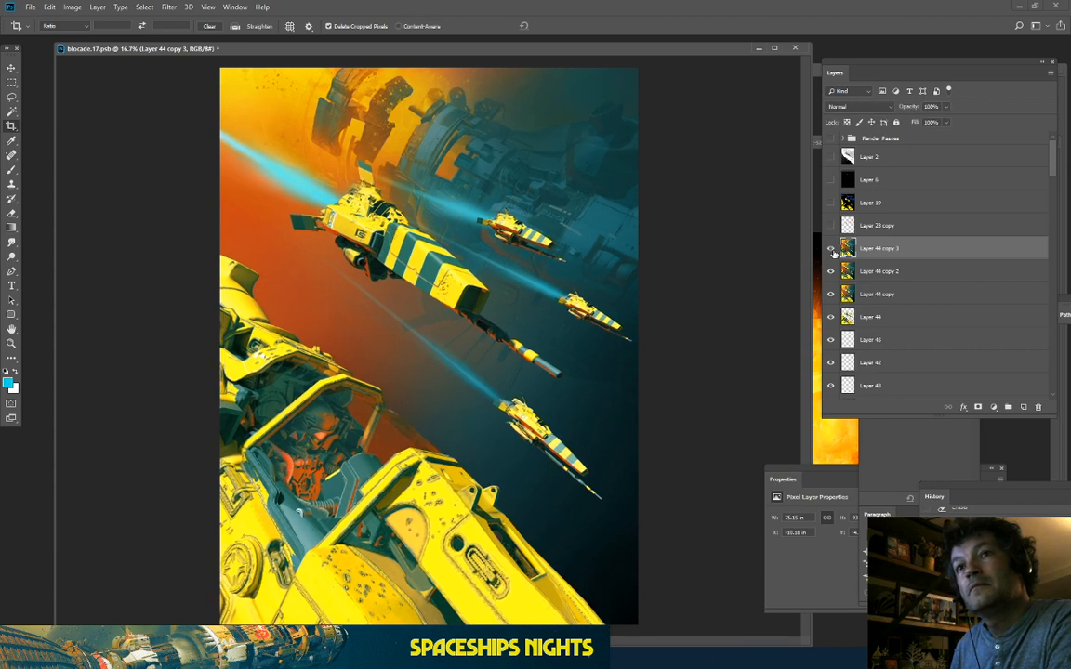
key(ctrl+minus)
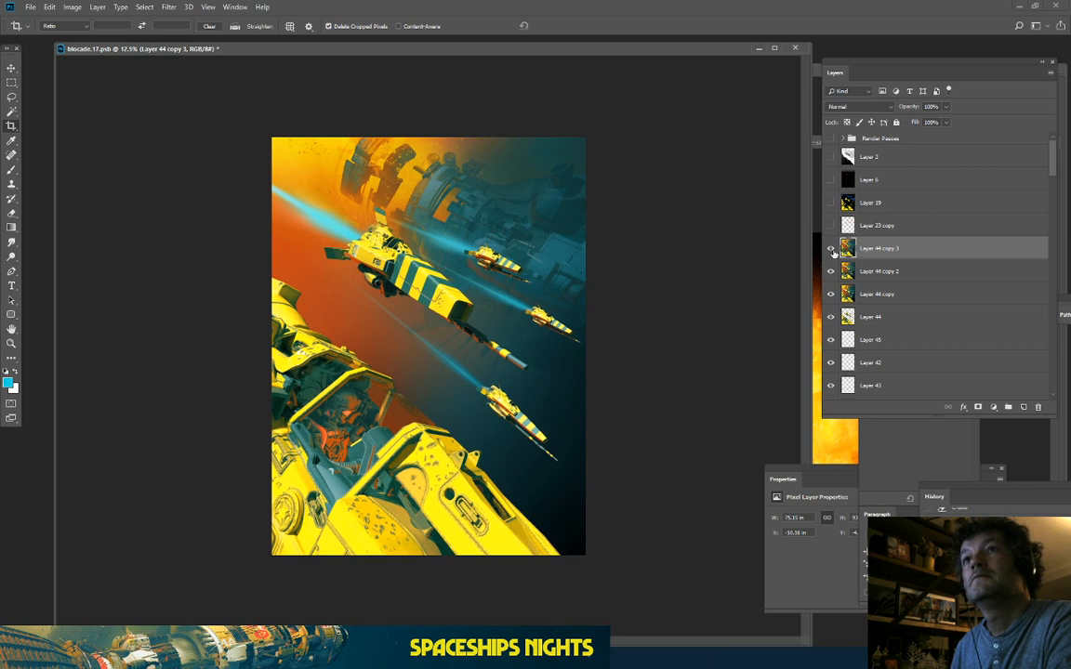
click(832, 249)
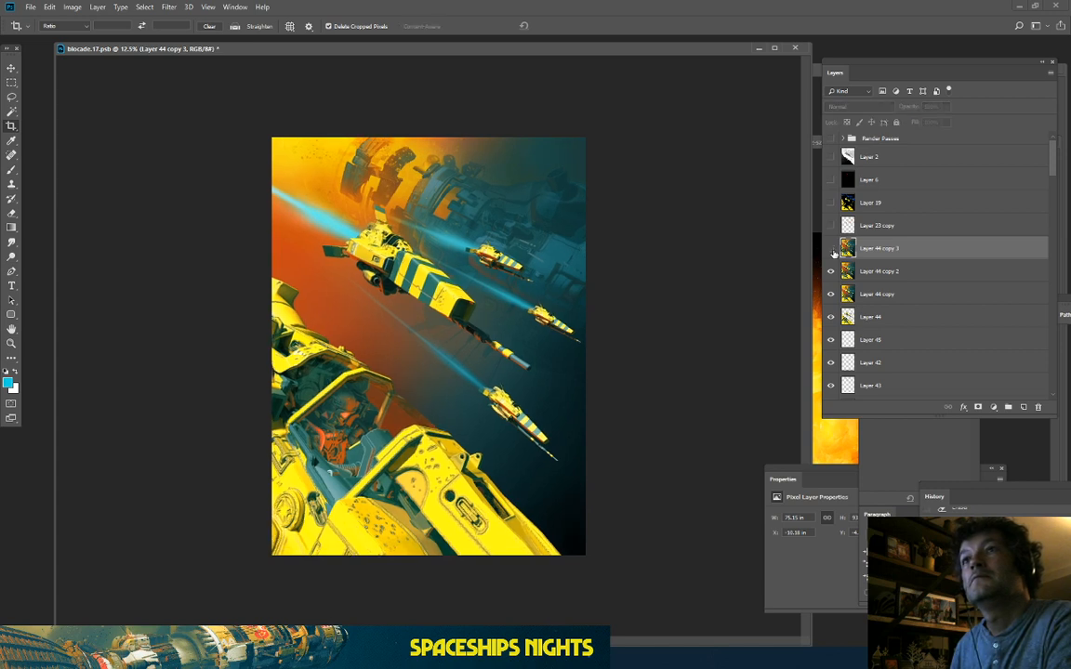
click(832, 249)
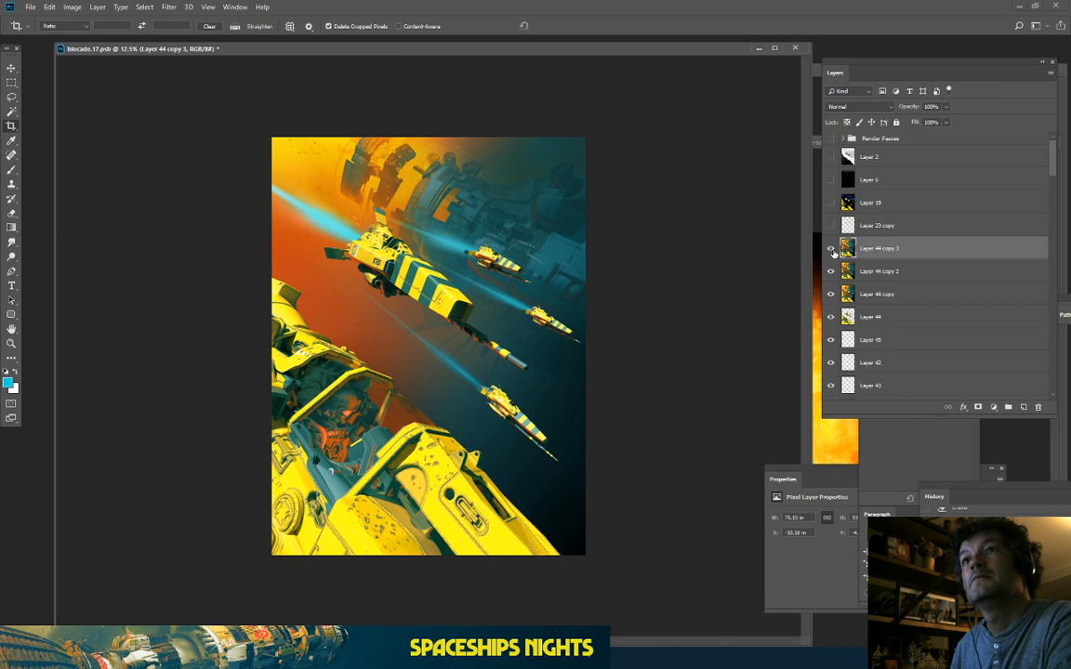
key(ctrl+plus)
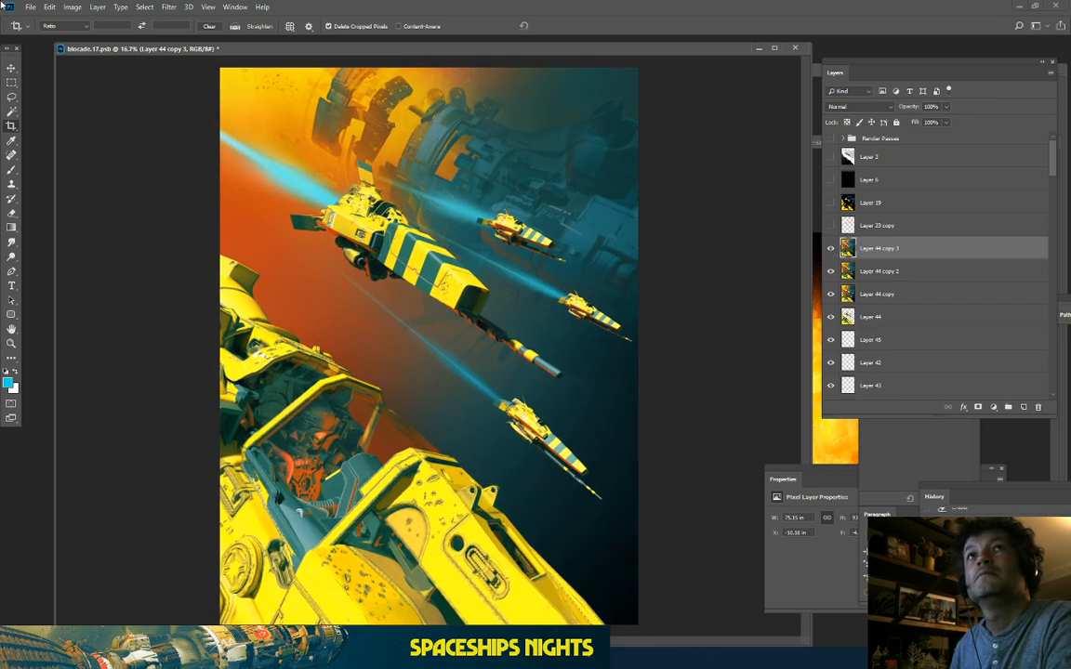
Step: Distort Layer 44 copy 3, pulling its left corners outward and shifting the top-right corner
click(49, 6)
mouse_move(65, 255)
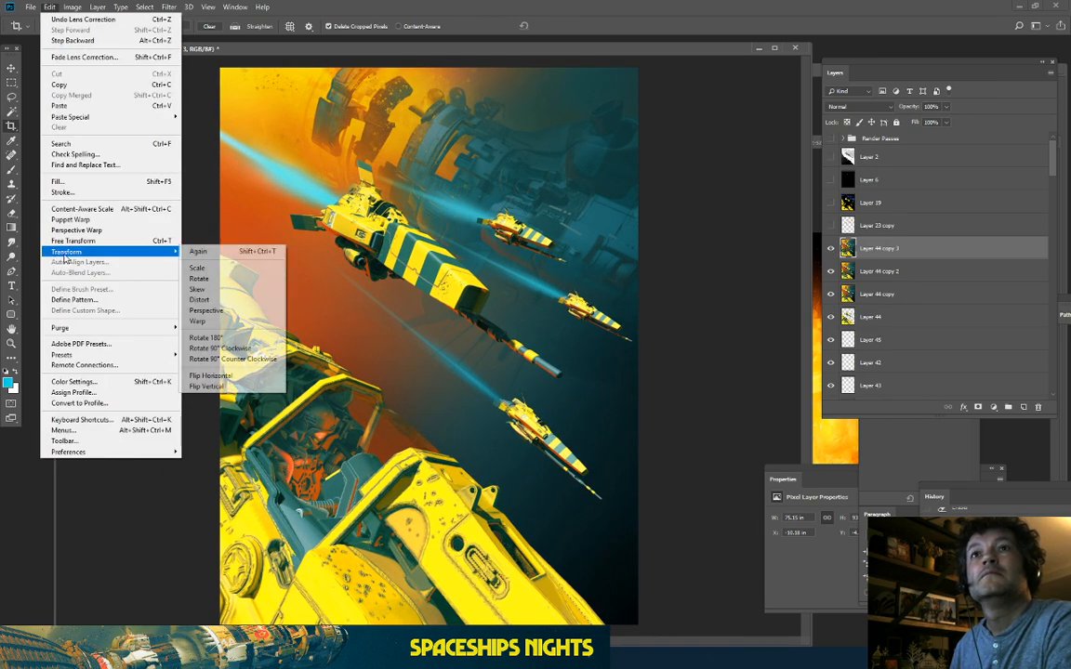
click(216, 301)
key(ctrl+minus)
key(ctrl+minus)
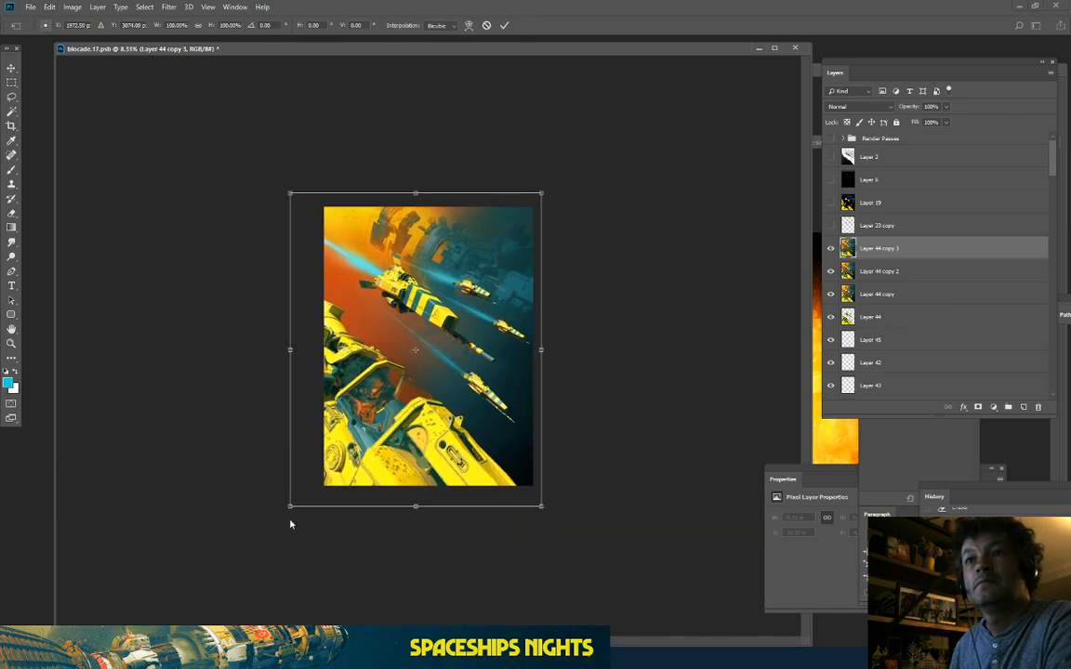
drag(291, 508, 284, 509)
mouse_move(291, 193)
mouse_down()
mouse_move(309, 209)
mouse_move(297, 198)
mouse_up()
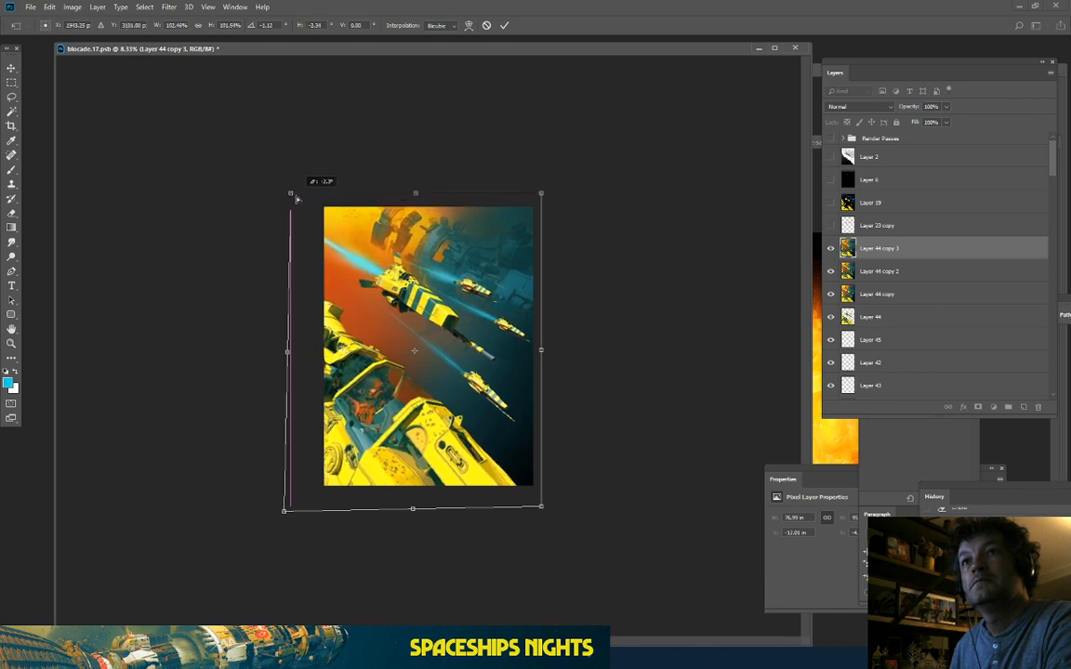
drag(541, 199, 536, 210)
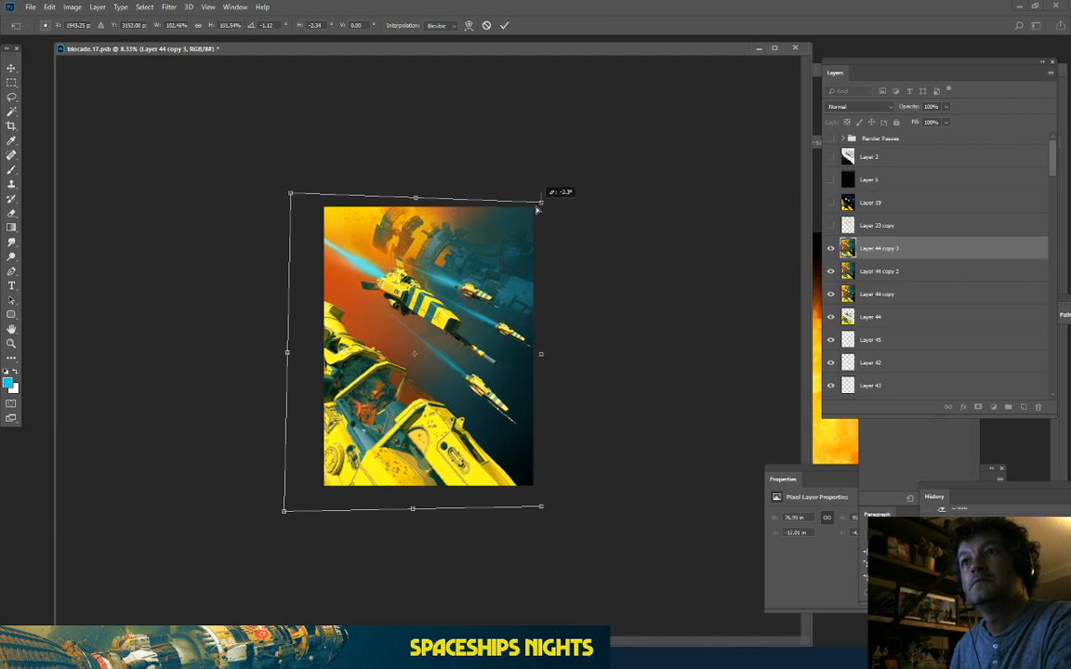
key(ctrl+plus)
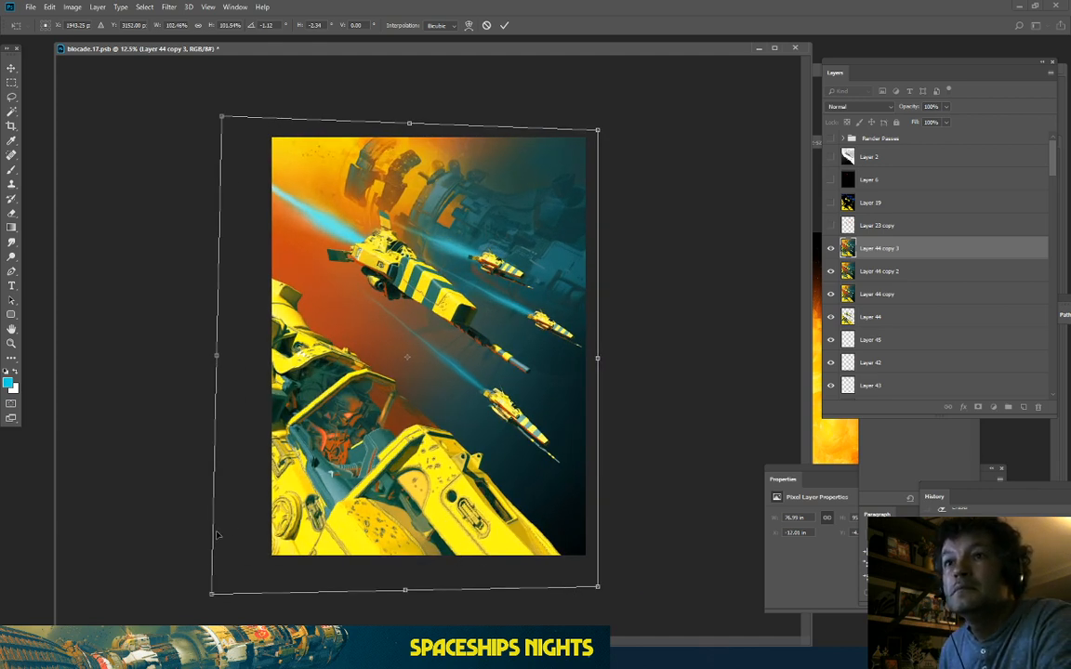
key(Return)
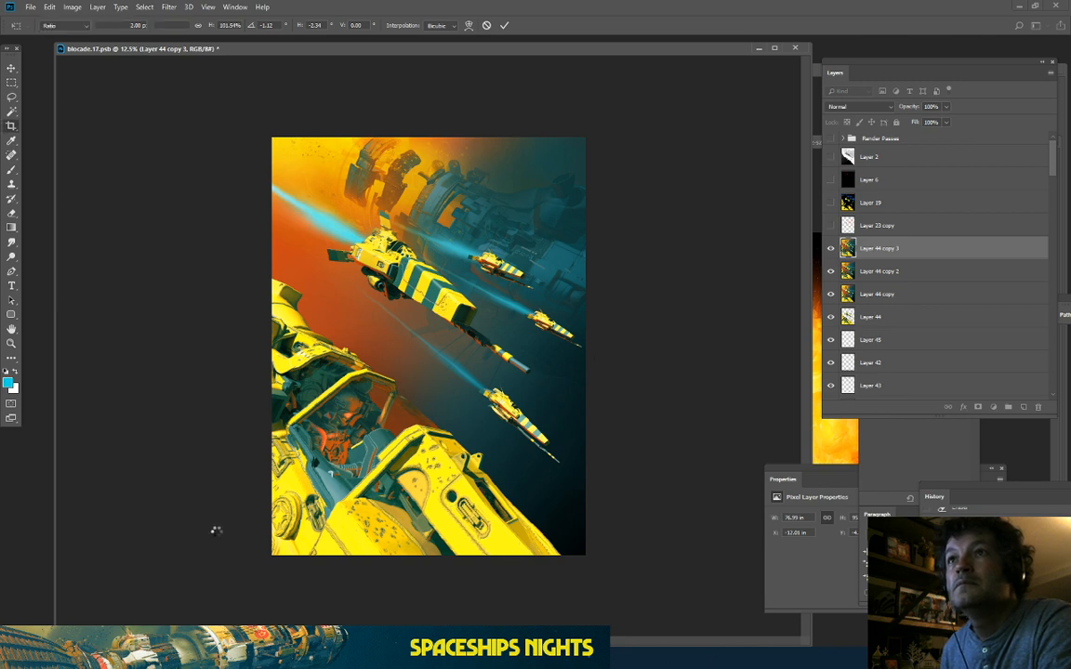
Step: Toggle Layer 44 copy 3's visibility to compare the distorted version with the layer beneath
key(c)
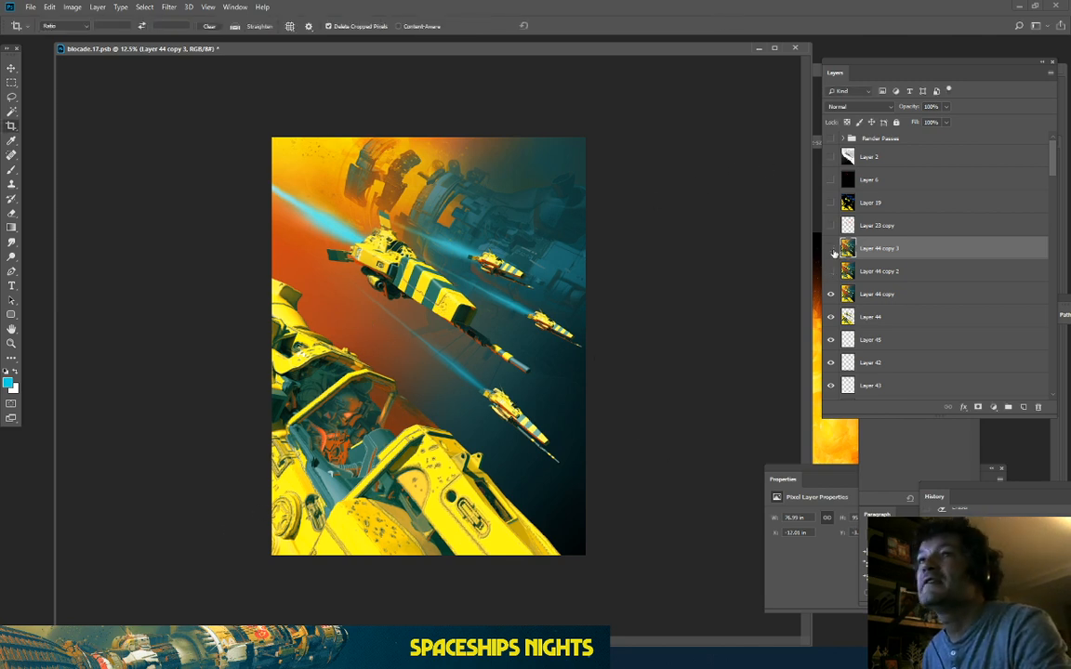
click(831, 249)
click(831, 249)
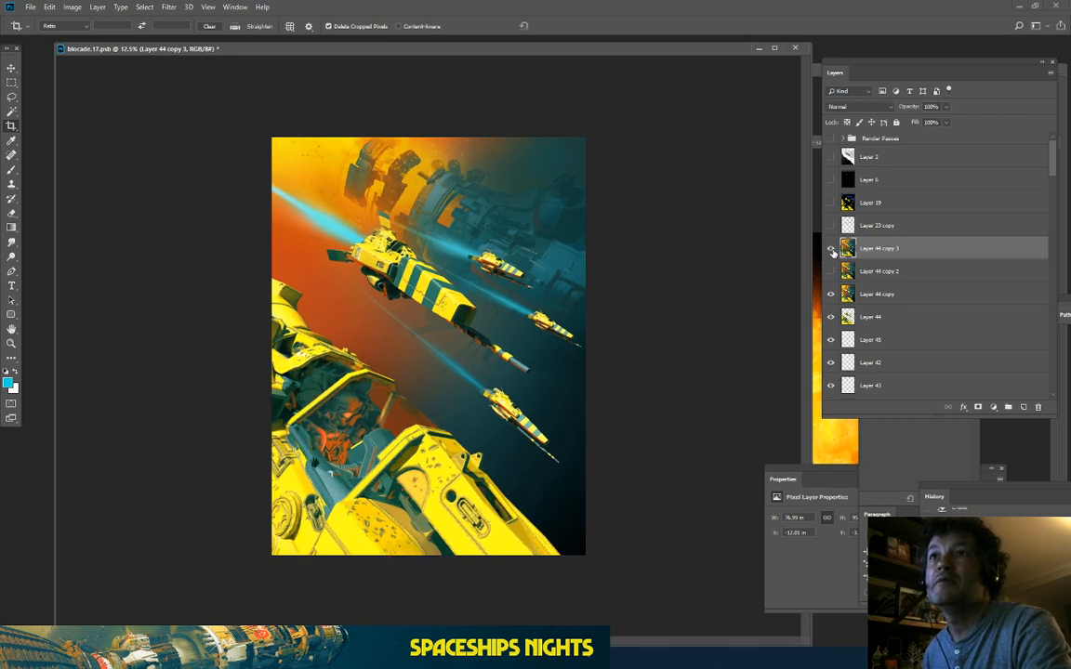
click(831, 249)
Step: Keep toggling Layer 44 copy 3 on and off to judge the distortion
click(831, 249)
click(831, 249)
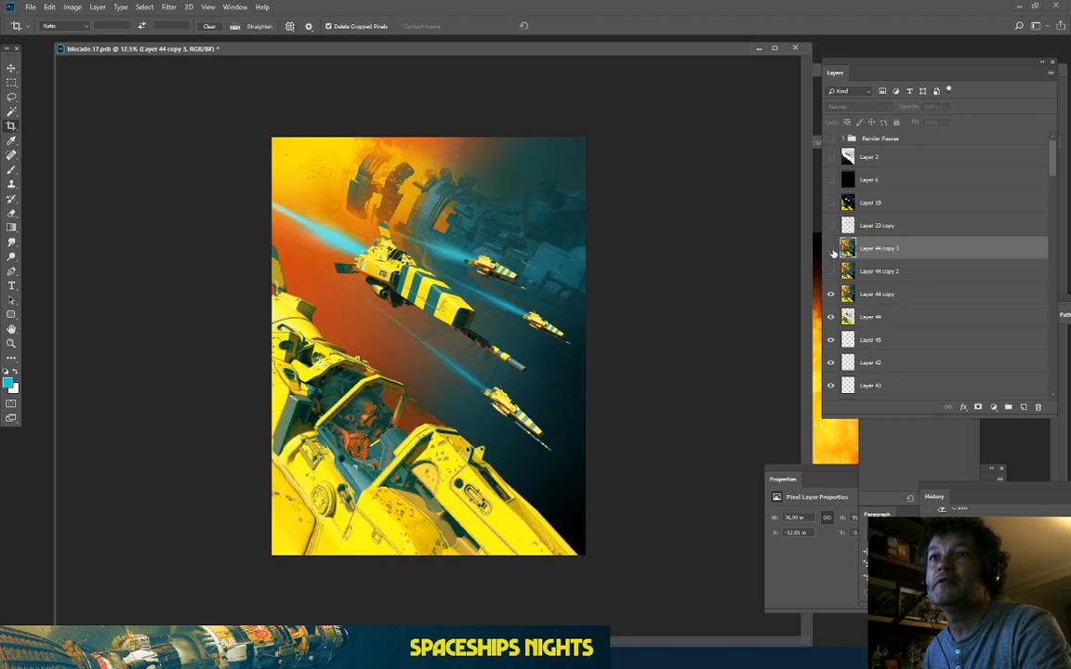
click(831, 249)
click(831, 249)
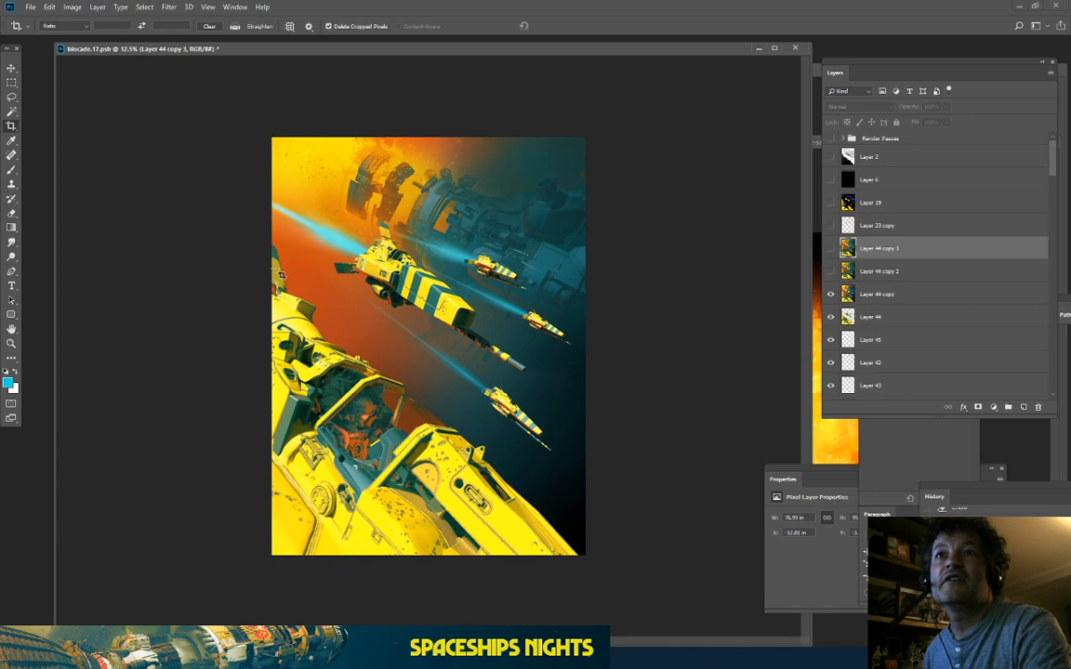
key(ctrl+plus)
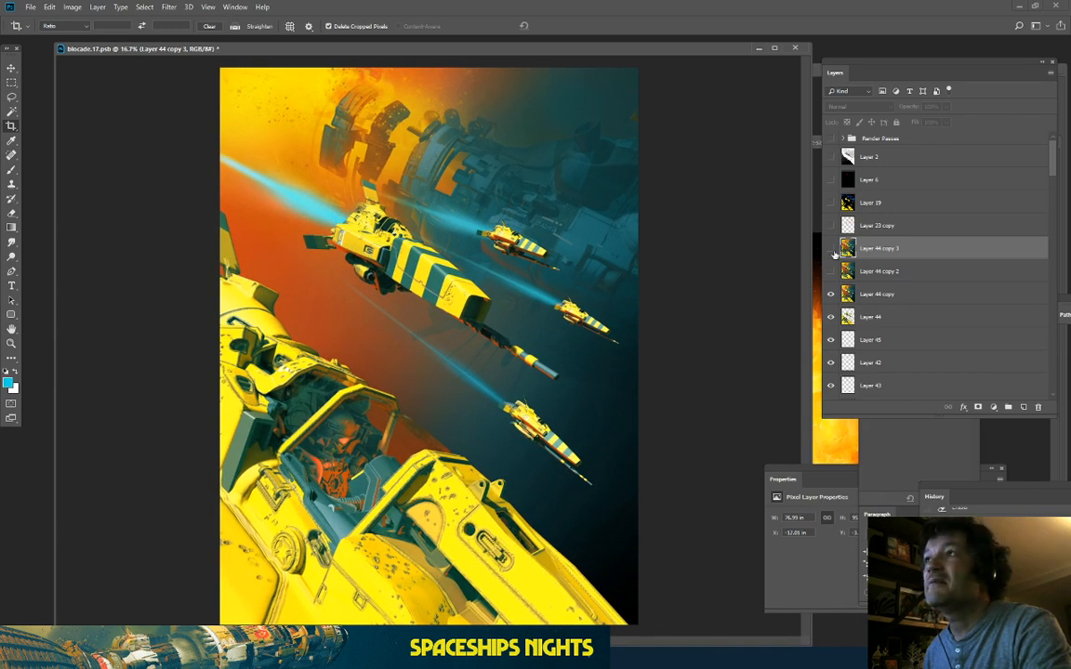
click(831, 249)
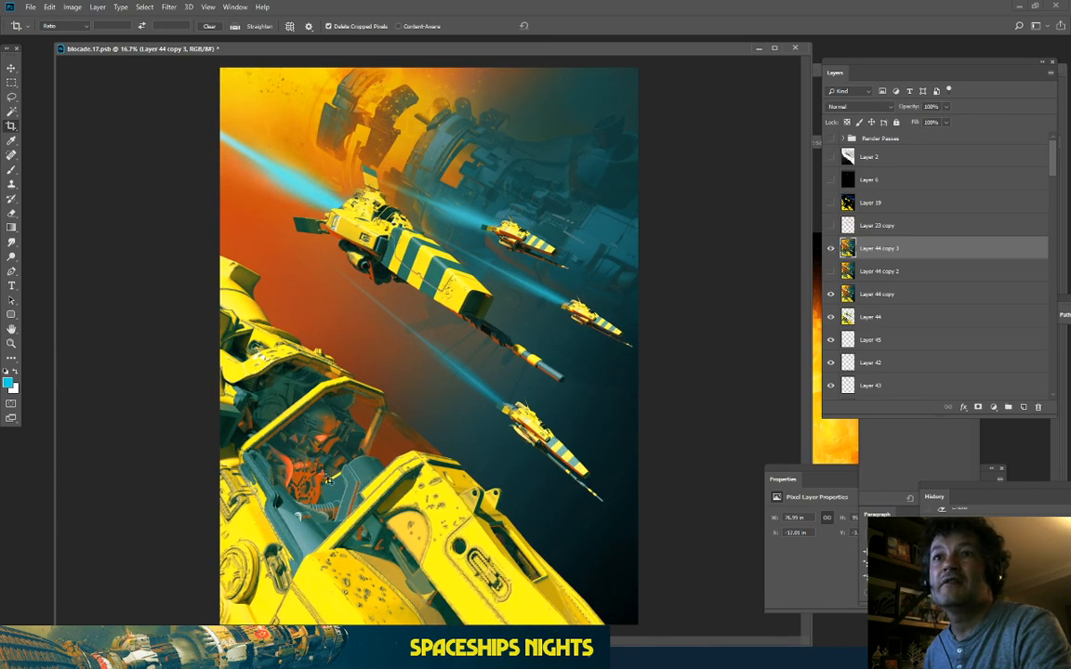
click(831, 249)
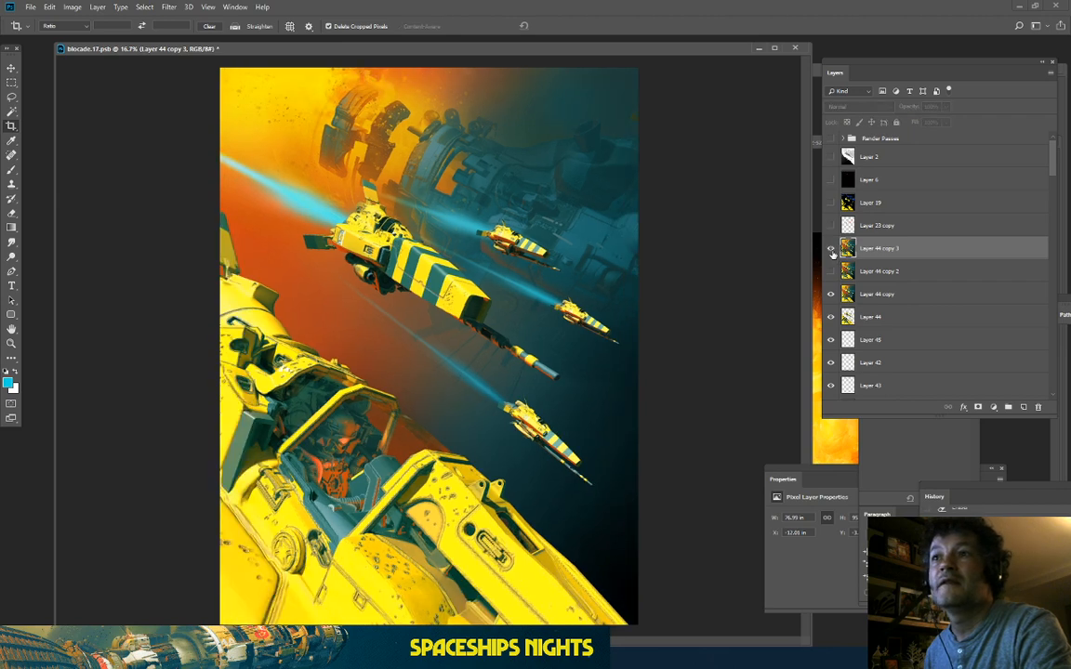
click(831, 249)
click(831, 250)
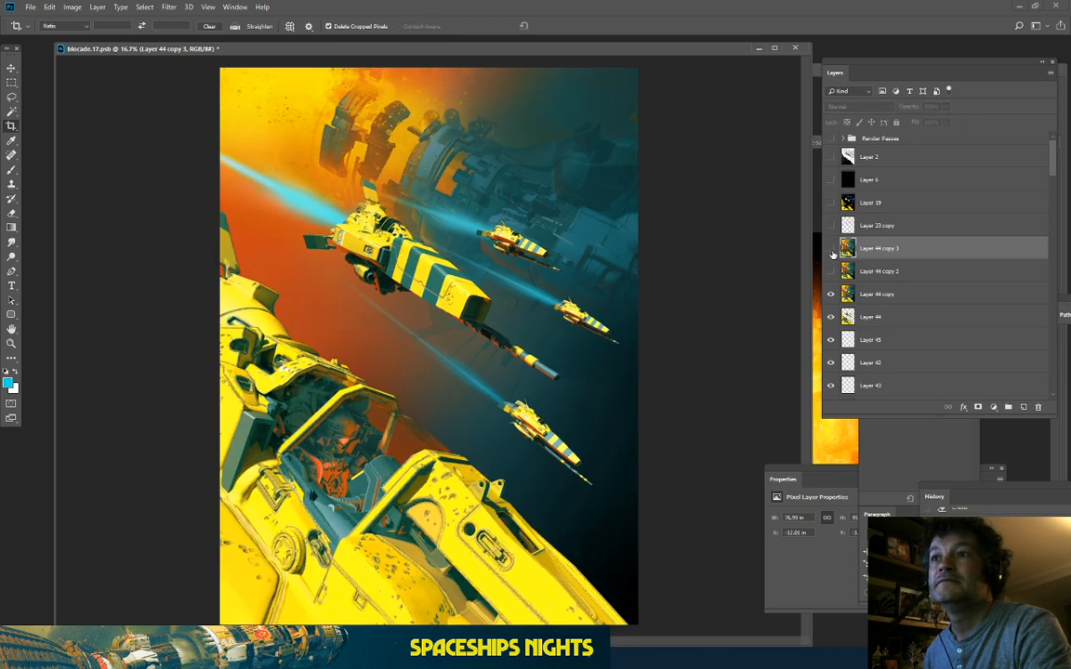
click(831, 249)
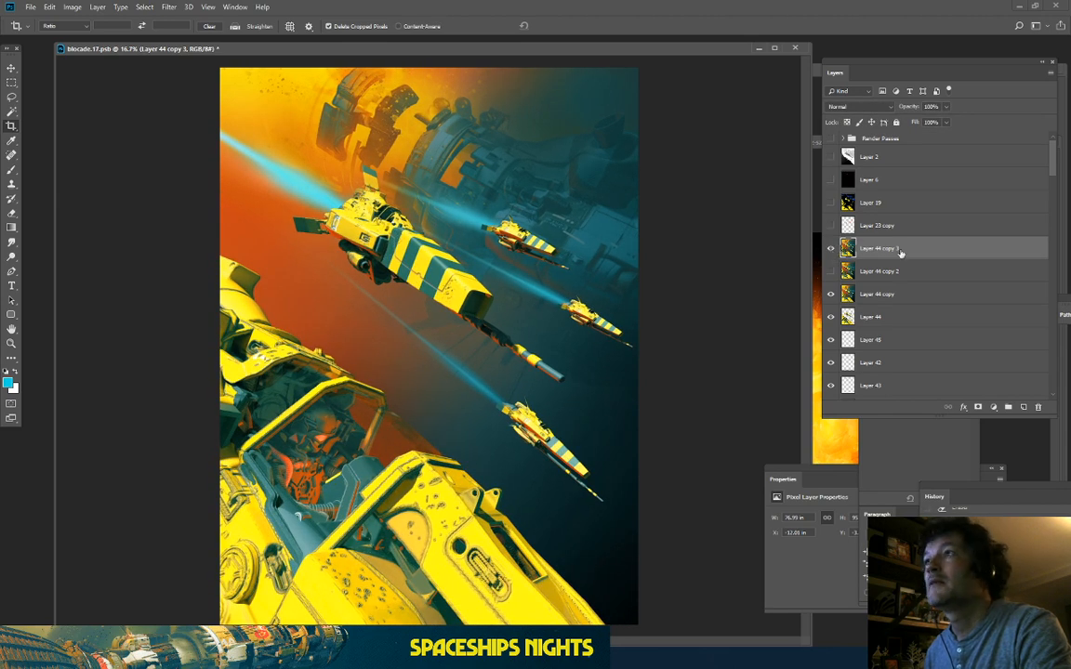
Step: Save the document and duplicate Layer 44 copy 3 into Layer 44 copy 4
key(ctrl+s)
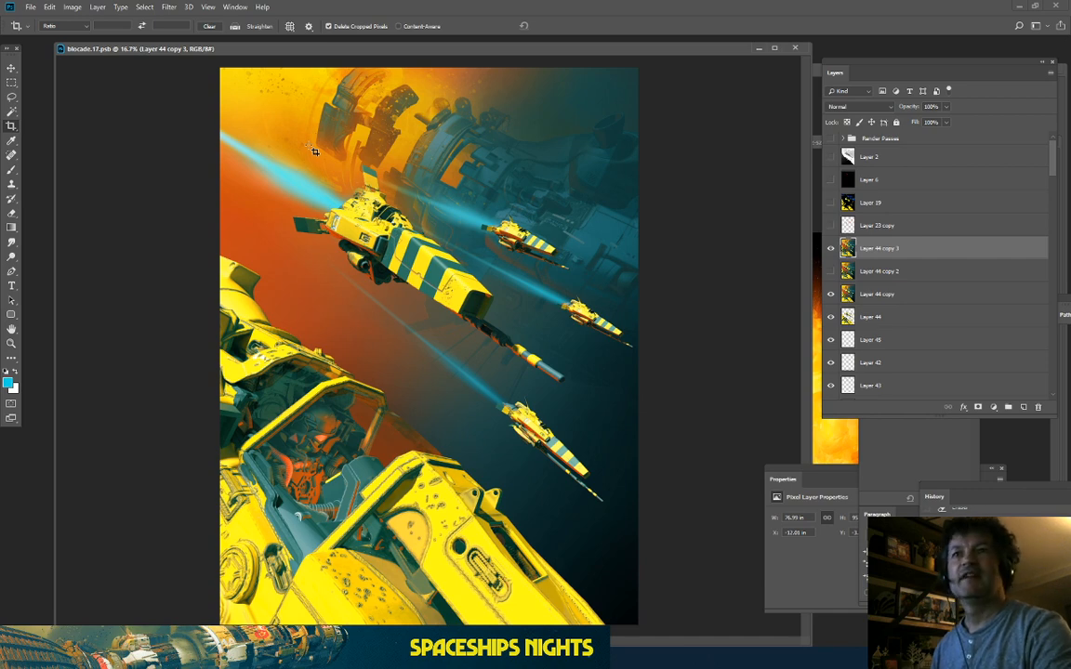
key(ctrl+minus)
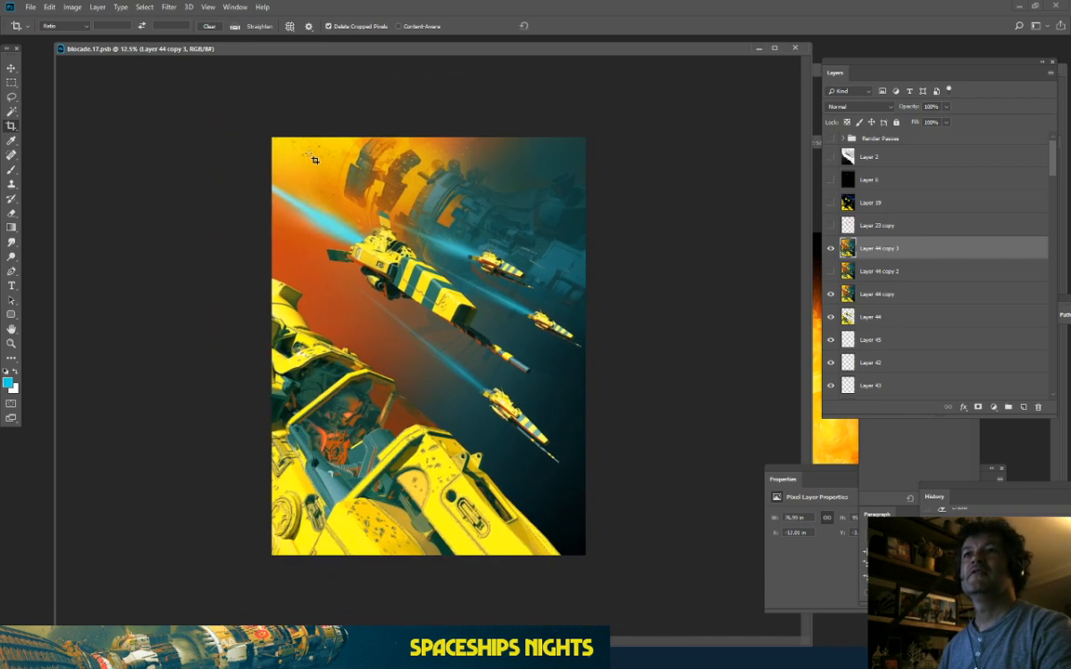
key(ctrl+plus)
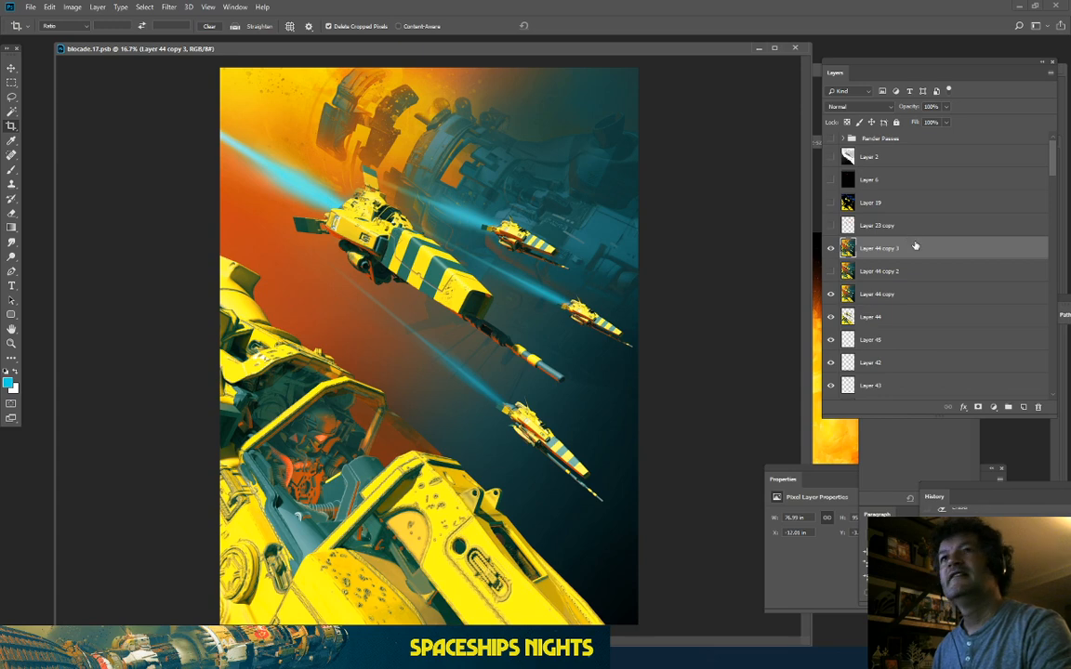
drag(941, 248, 1023, 406)
click(11, 128)
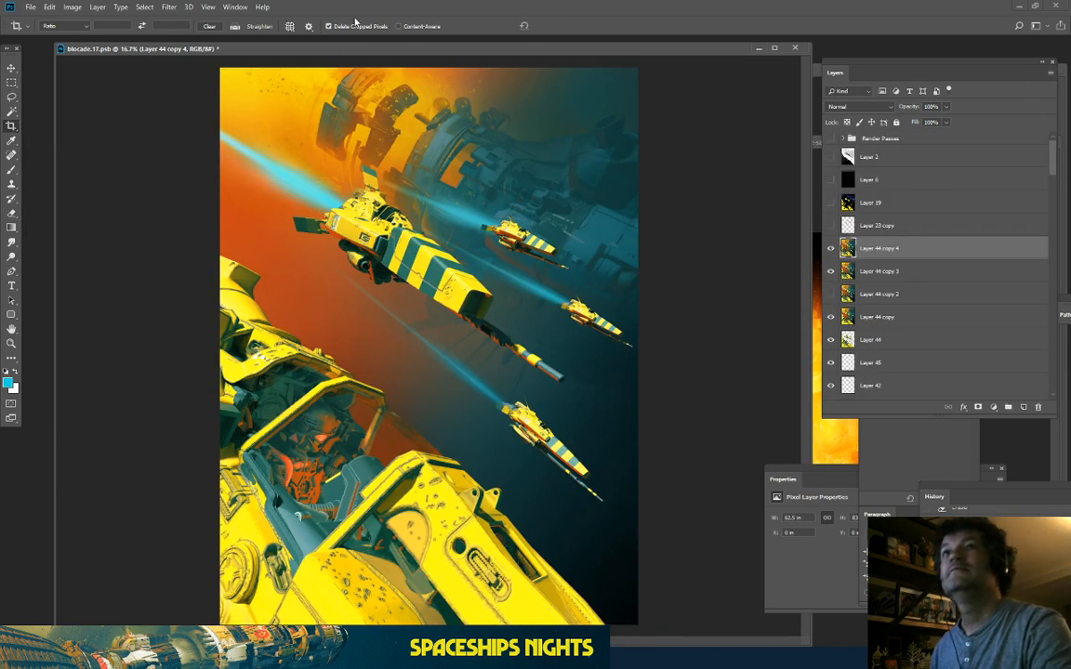
Step: In the Filter Gallery, preview Poster Edges and Dry Brush on the yellow striped ship
click(169, 8)
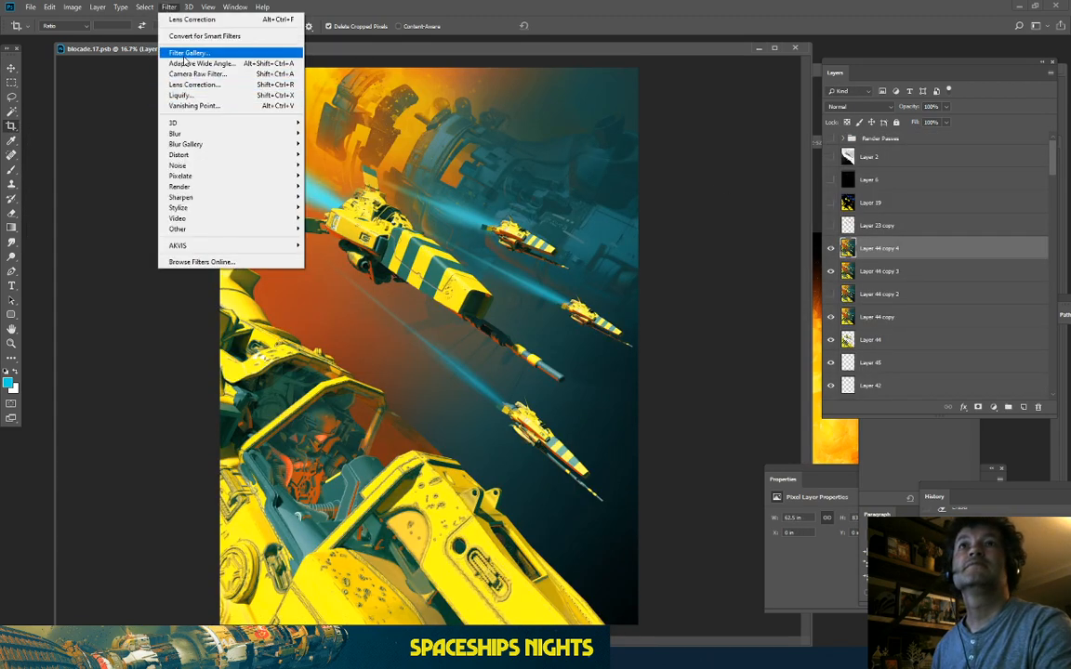
click(168, 53)
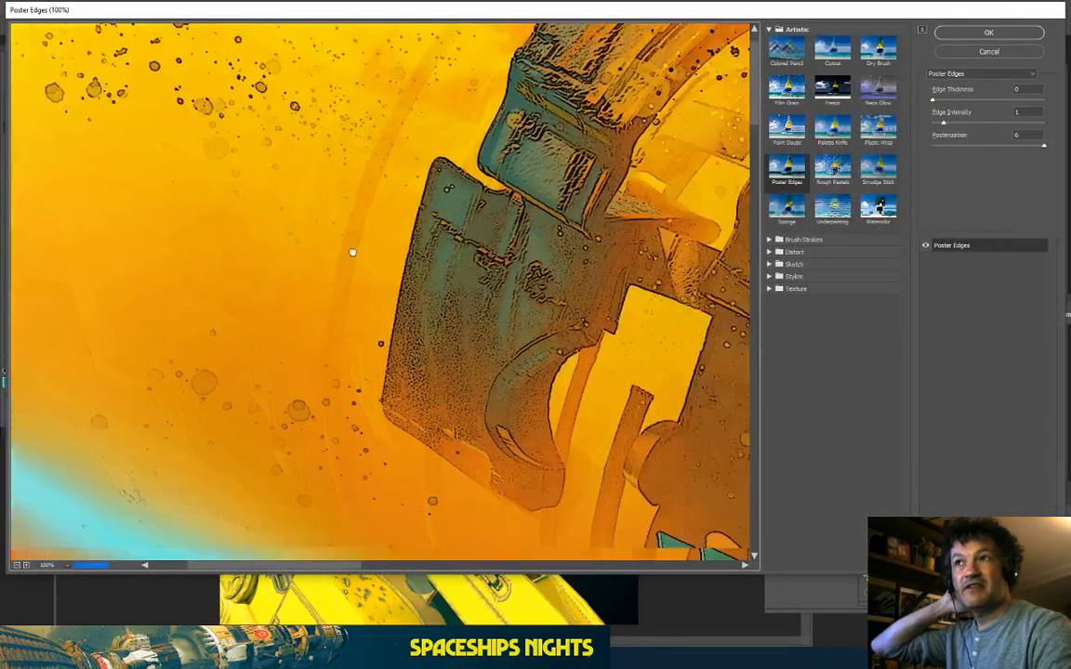
drag(352, 252, 306, 244)
drag(681, 170, 554, 252)
click(880, 51)
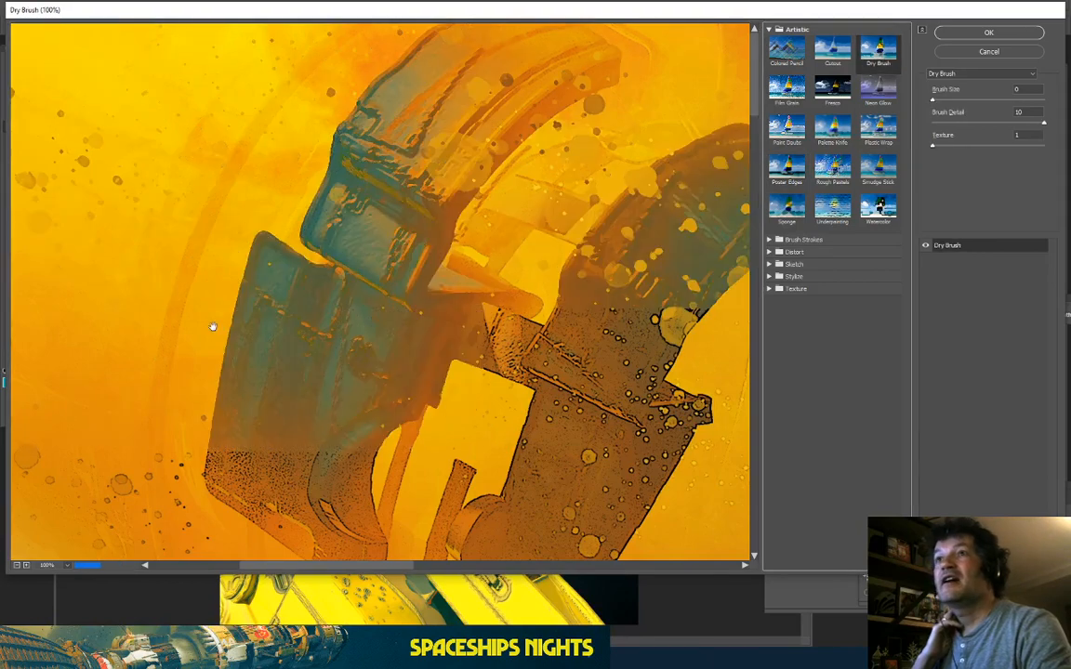
drag(402, 252, 83, 186)
drag(435, 281, 193, 242)
mouse_move(503, 266)
mouse_down()
mouse_move(413, 193)
mouse_move(358, 46)
mouse_up()
drag(483, 502, 375, 179)
drag(577, 337, 308, 280)
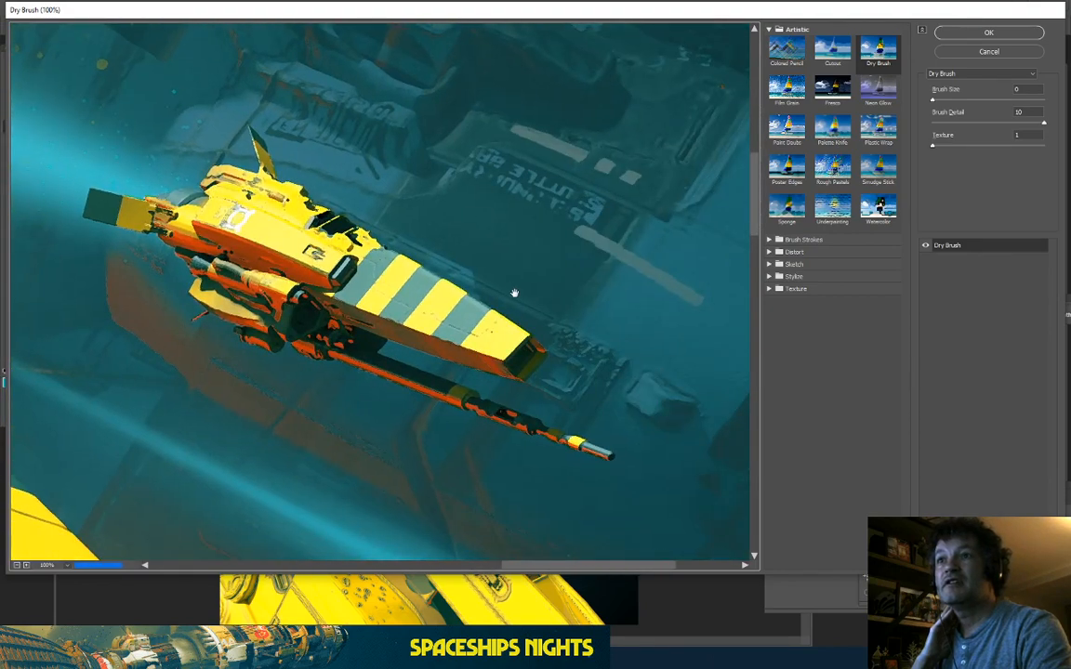
drag(248, 306, 481, 74)
drag(302, 335, 516, 252)
drag(284, 227, 551, 465)
drag(279, 213, 558, 461)
drag(427, 323, 279, 209)
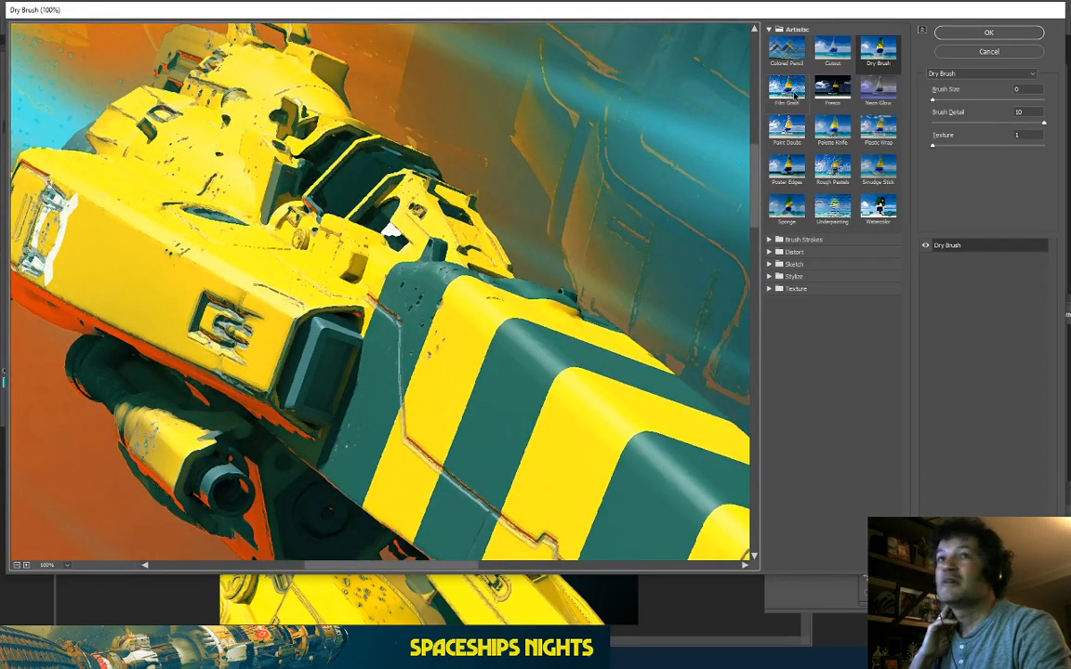
Step: Choose Artistic > Cutout, zoom the preview out to 25%, and apply it
click(833, 52)
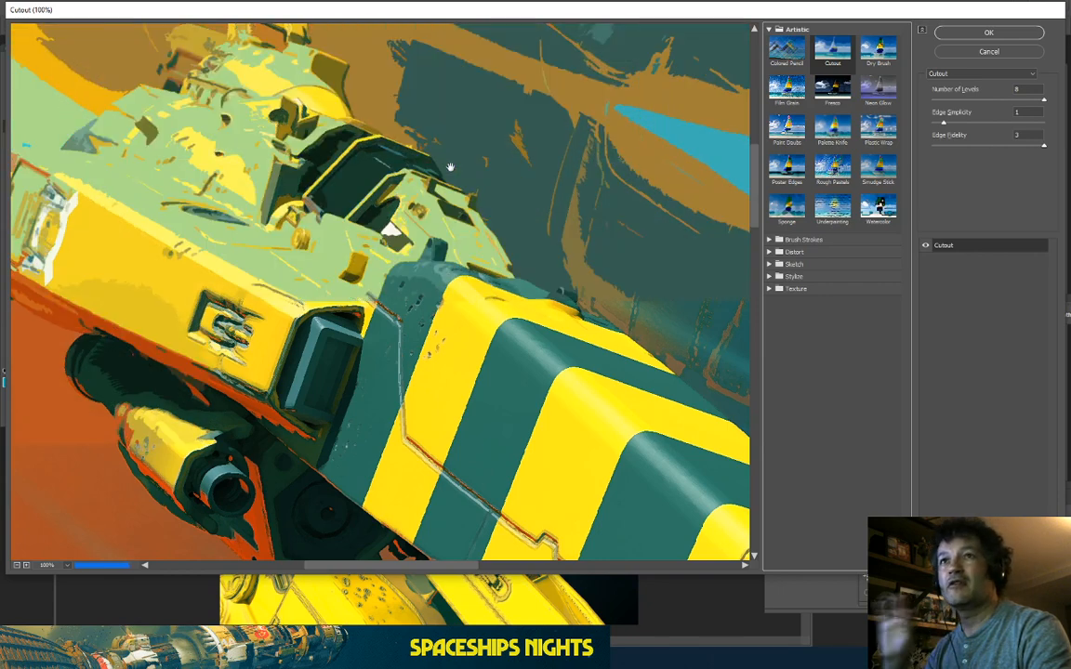
drag(450, 167, 361, 259)
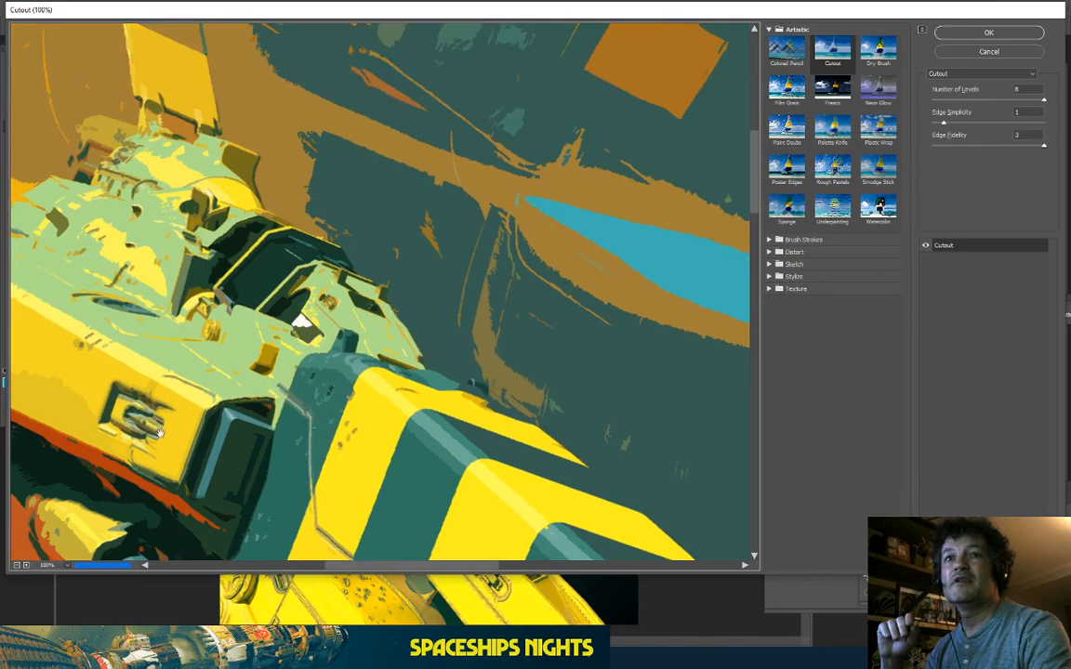
click(18, 565)
click(19, 565)
click(19, 565)
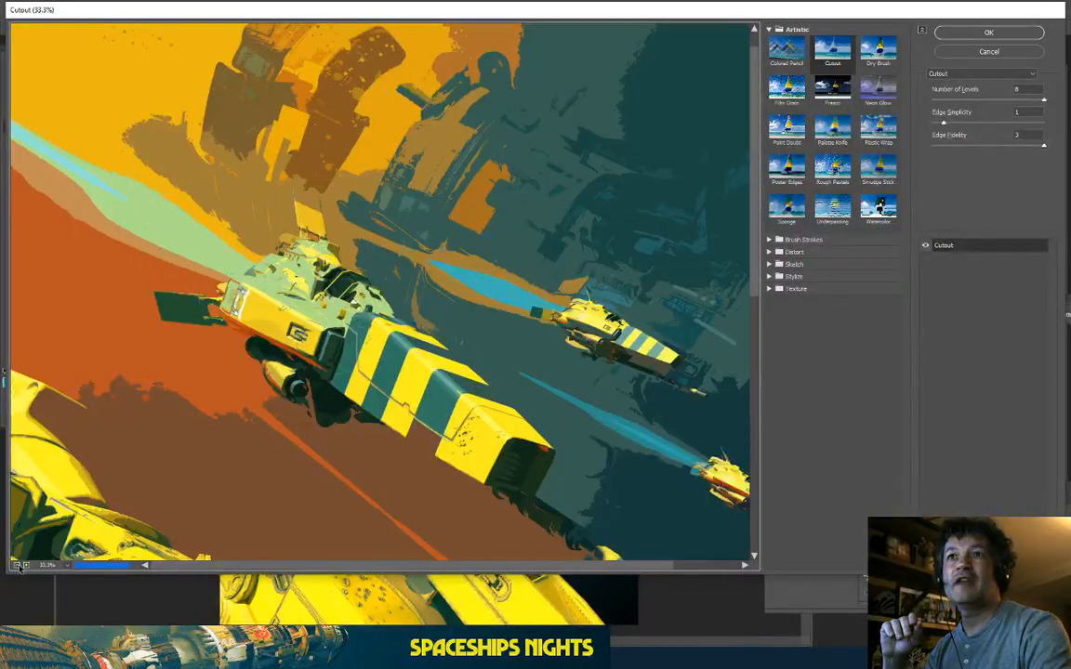
click(19, 565)
click(19, 565)
click(19, 565)
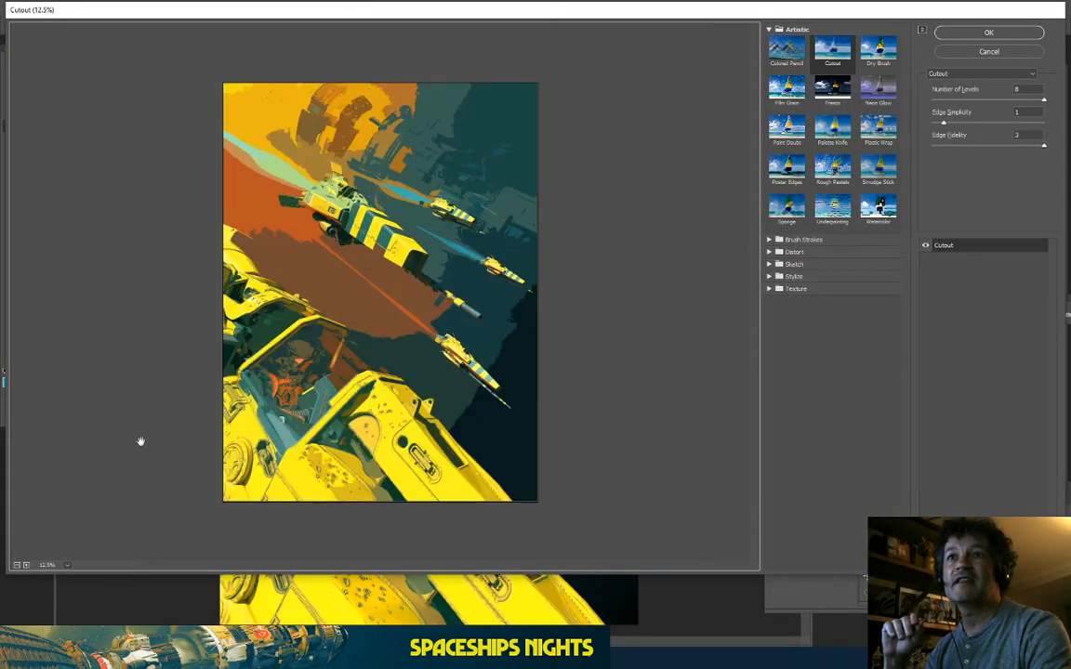
key(ctrl+plus)
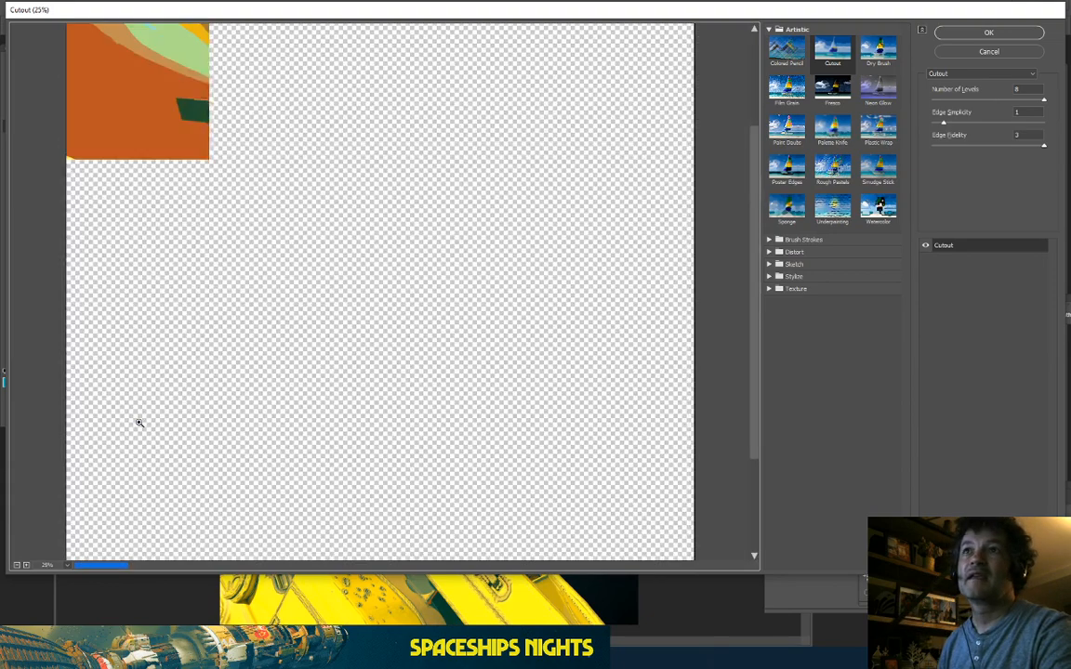
click(1012, 36)
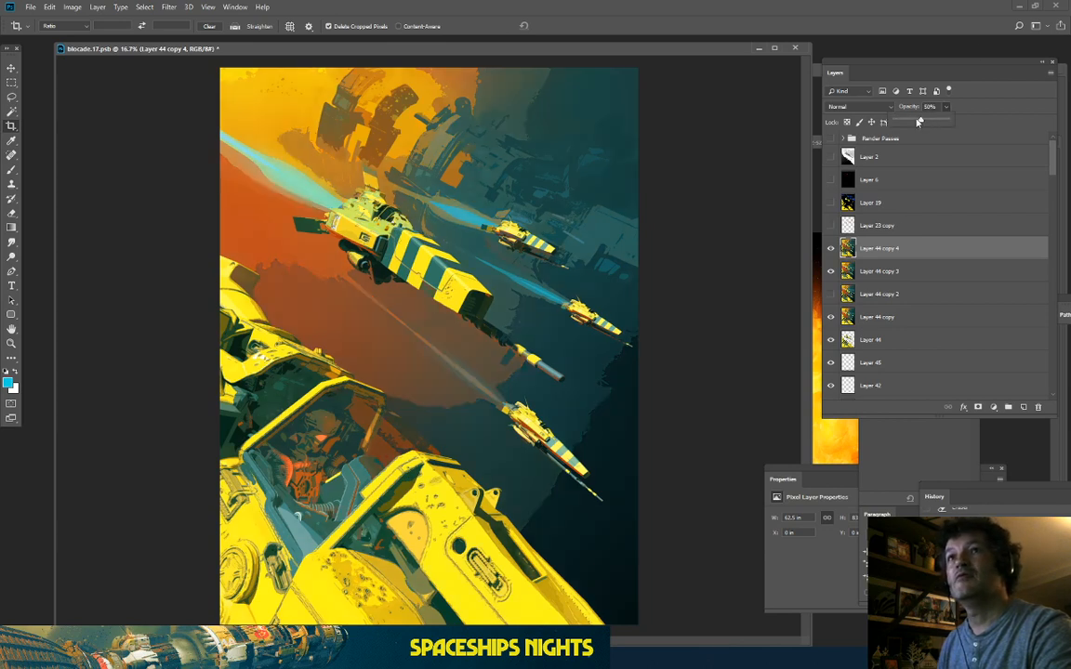
Step: Softly erase the Cutout effect from the teal area with a 25%-opacity eraser sized 1700
click(11, 213)
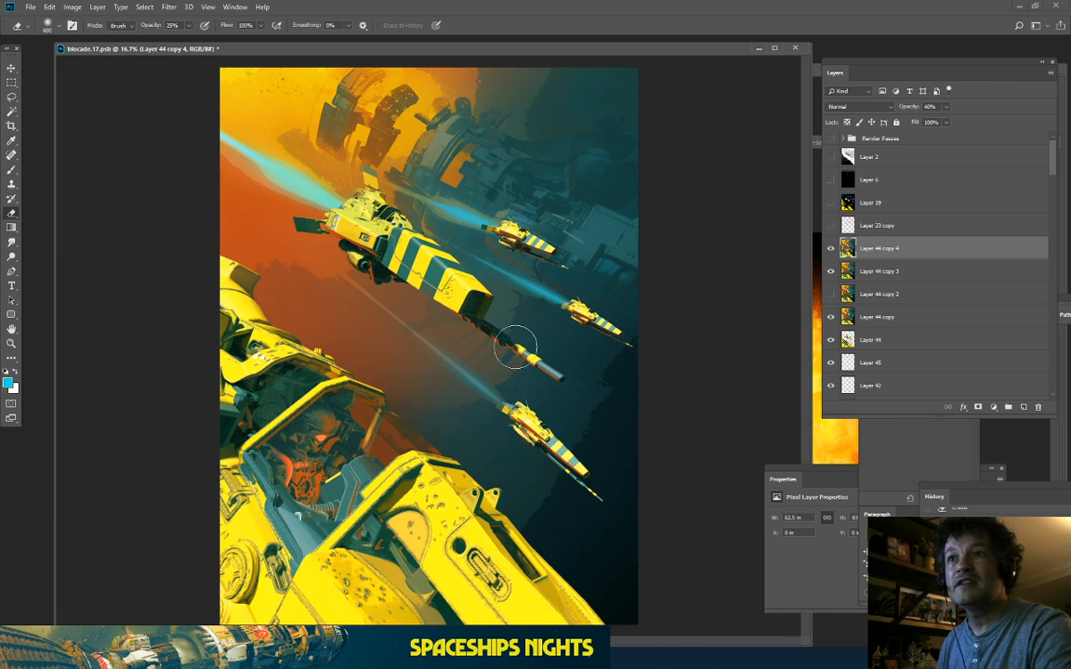
key(bracketright)
key(bracketright)
key(bracketright)
key(bracketright)
key(bracketright)
key(bracketright)
key(bracketright)
key(bracketright)
key(bracketright)
key(bracketright)
key(bracketright)
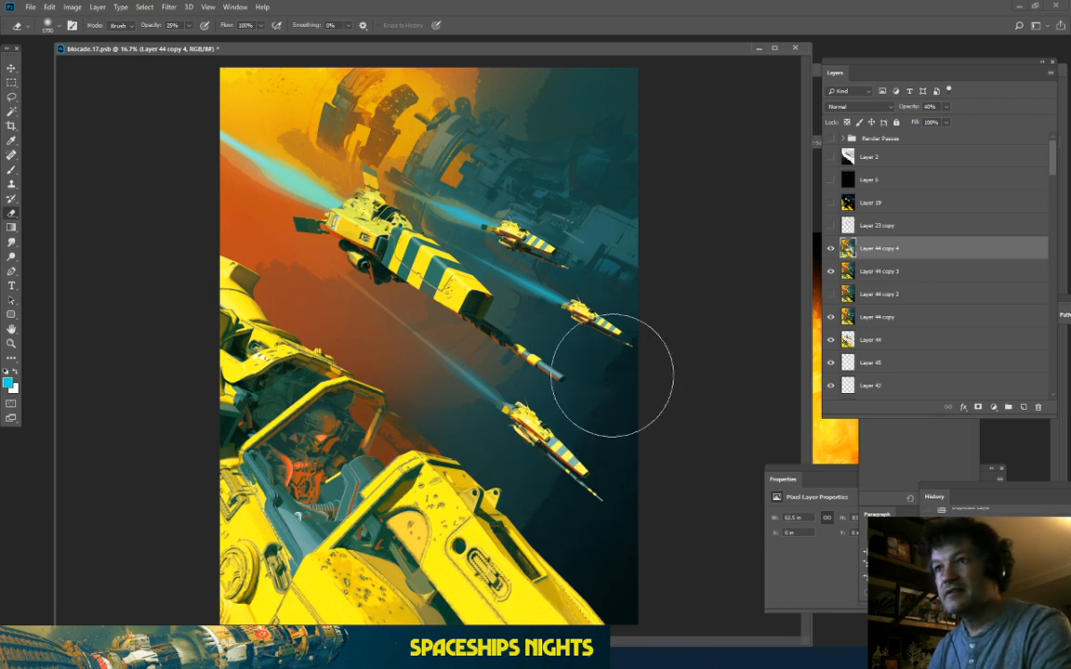
mouse_move(632, 537)
mouse_down()
mouse_move(315, 345)
mouse_move(412, 393)
mouse_move(227, 230)
mouse_up()
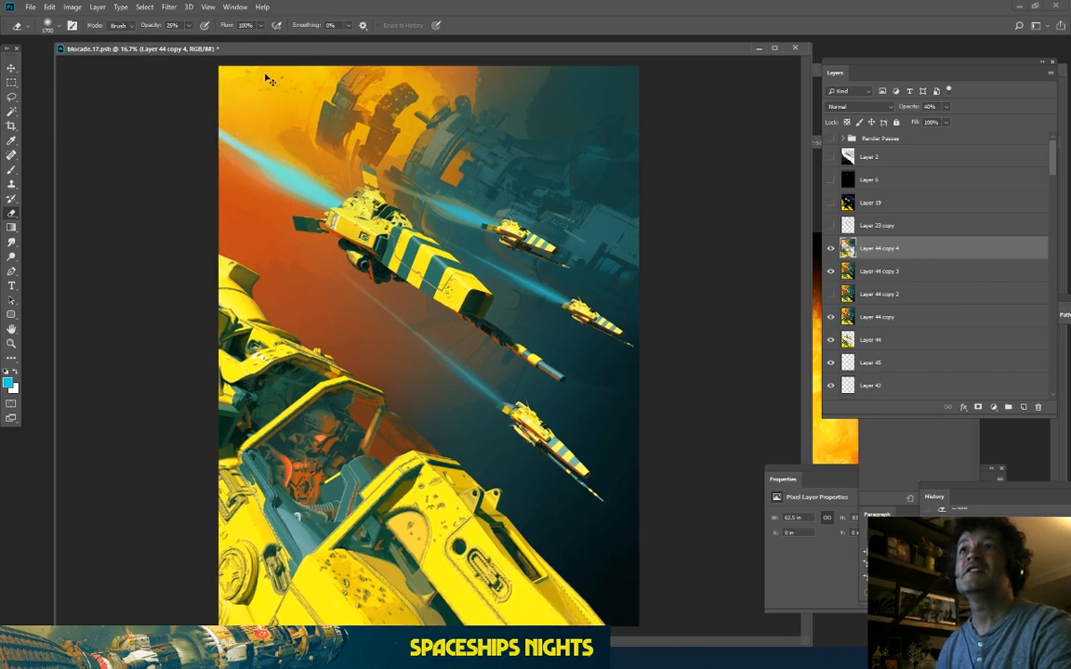
key(ctrl+plus)
drag(409, 276, 409, 406)
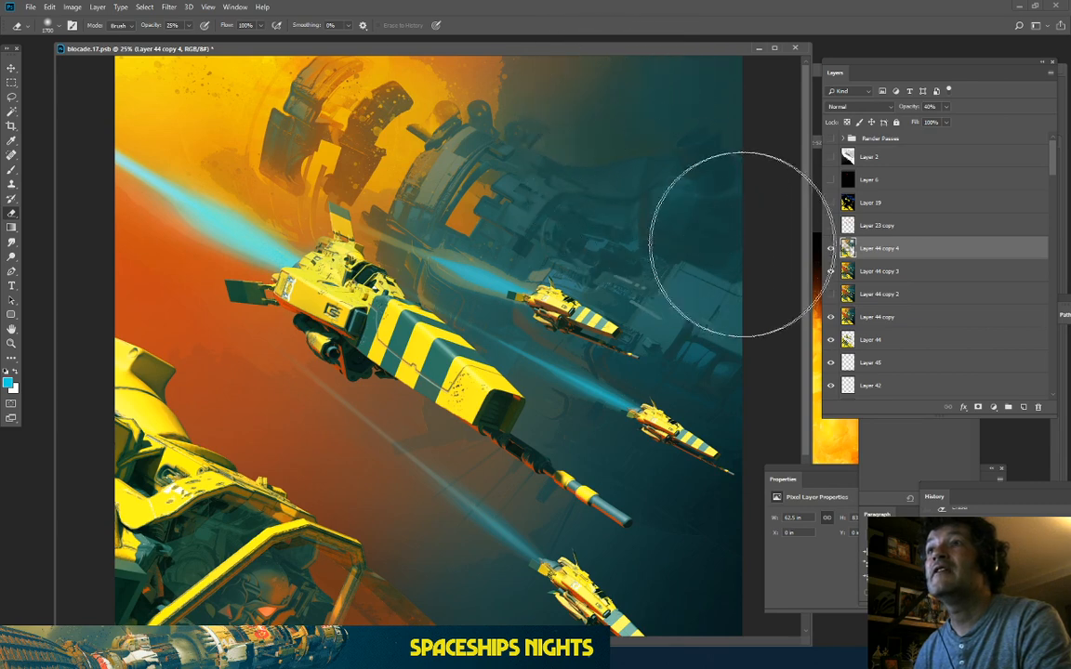
key(ctrl+plus)
mouse_move(451, 251)
mouse_down()
mouse_move(440, 348)
mouse_move(425, 347)
mouse_up()
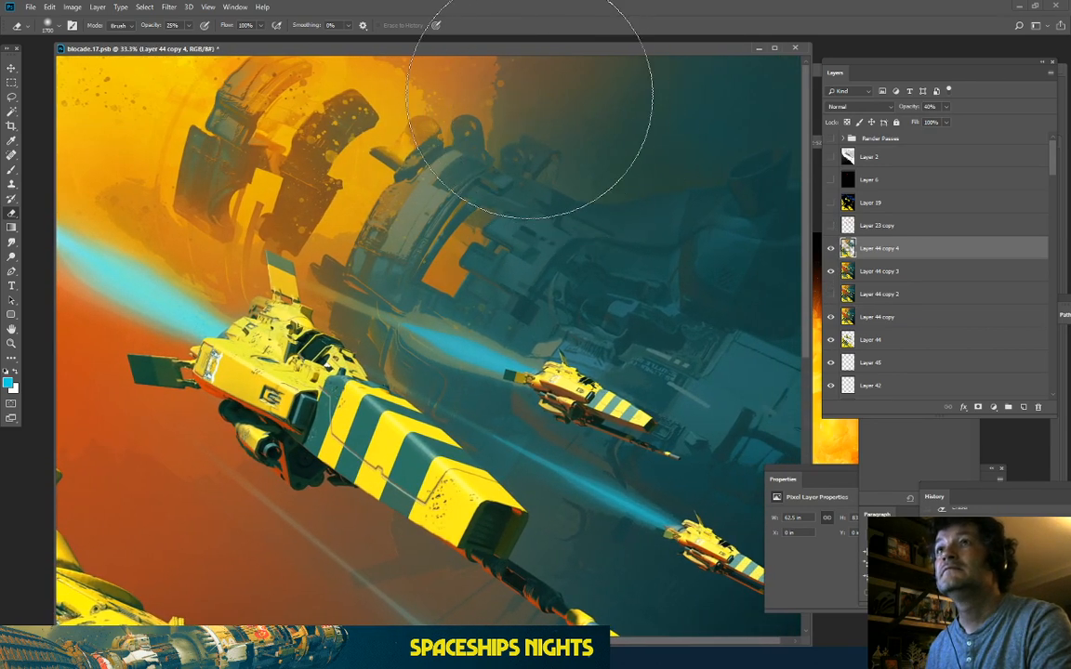
key(bracketright)
key(bracketright)
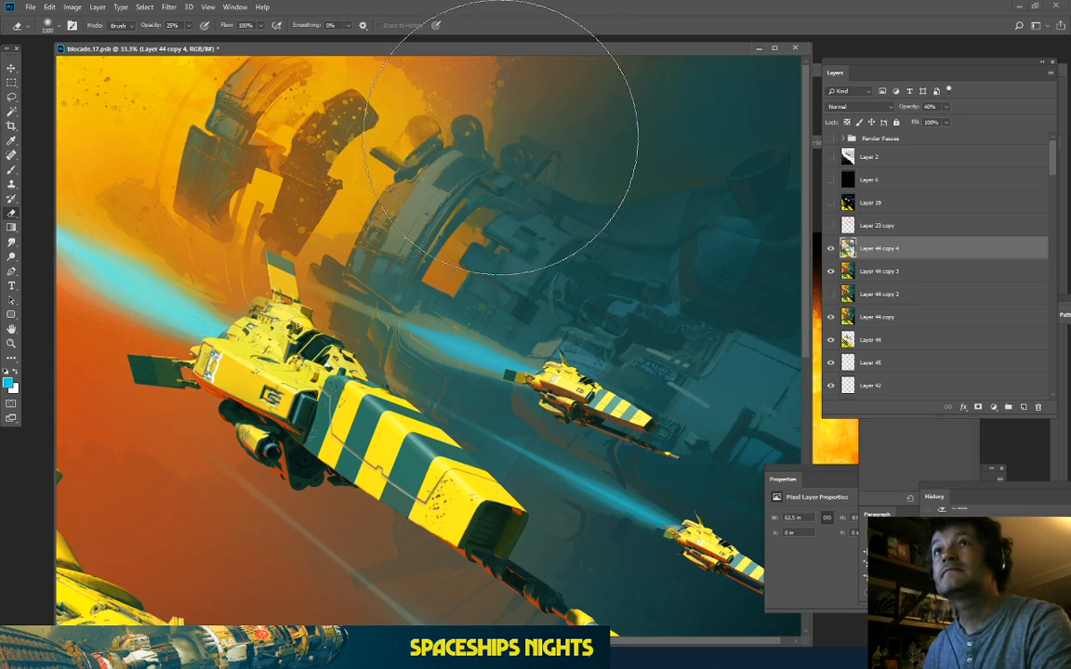
key(bracketright)
key(bracketright)
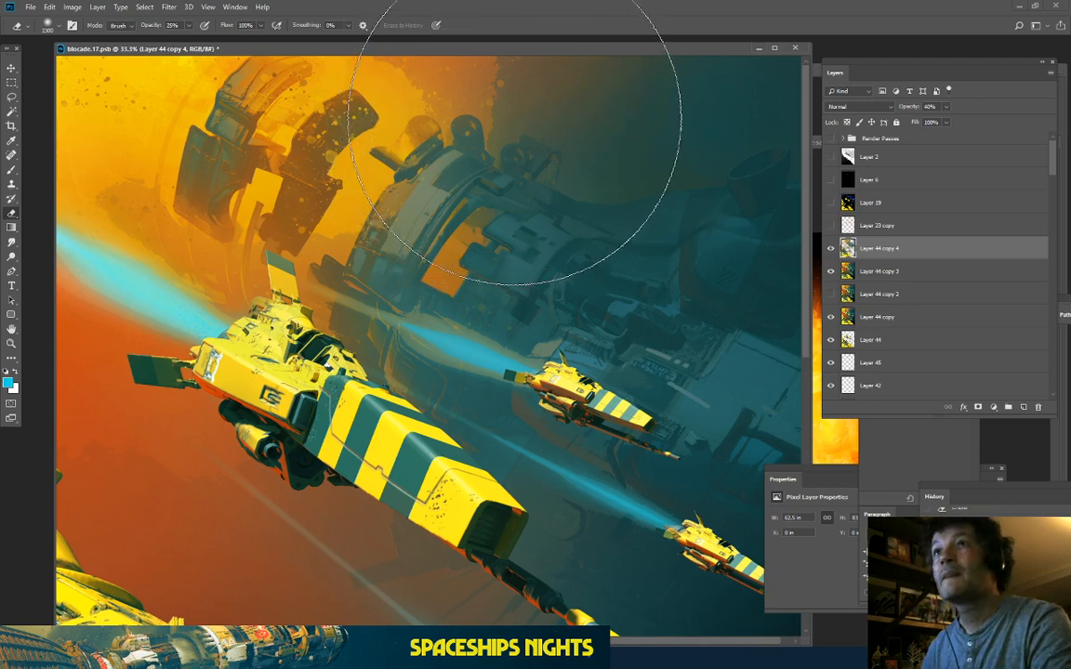
key(bracketleft)
key(bracketleft)
key(bracketleft)
key(bracketleft)
key(bracketleft)
key(bracketleft)
key(bracketleft)
key(bracketleft)
key(bracketleft)
key(bracketleft)
key(bracketleft)
key(bracketleft)
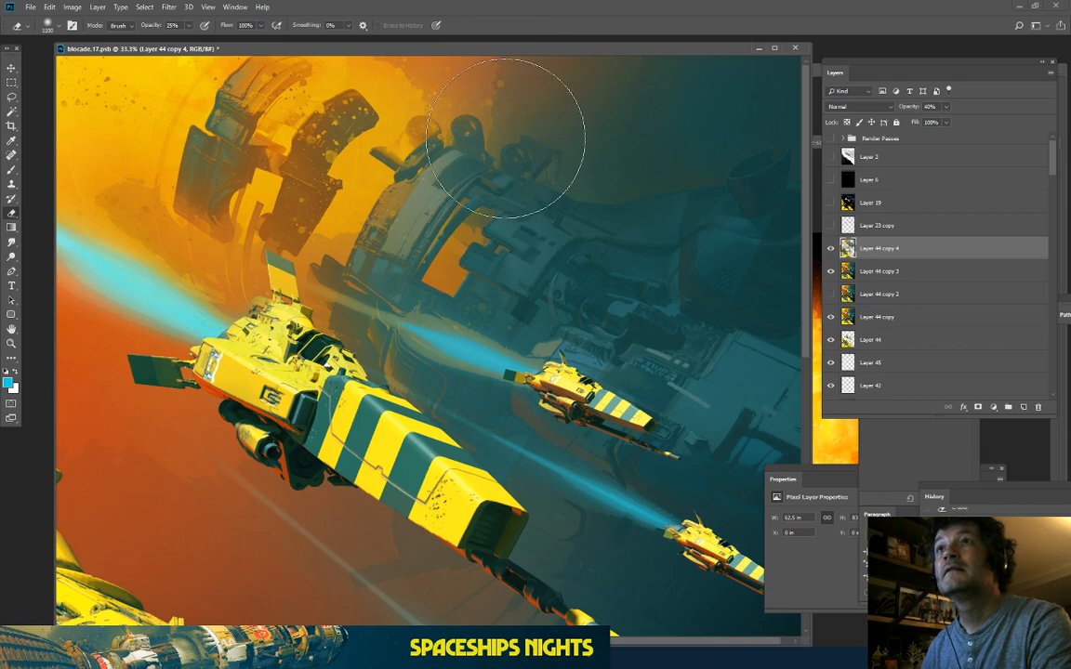
drag(317, 284, 394, 295)
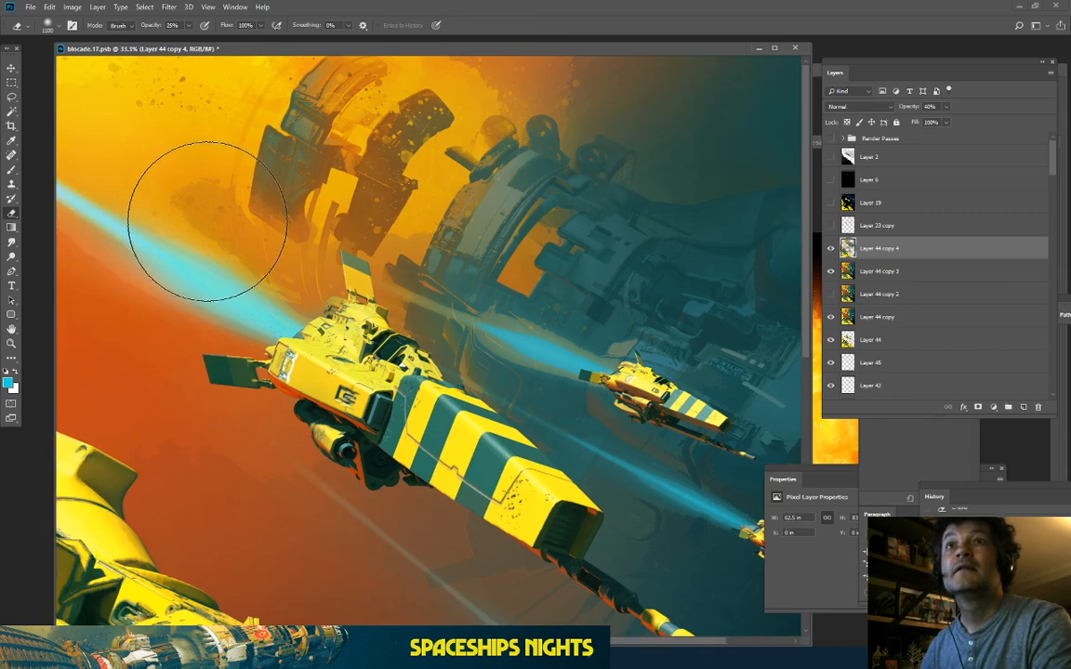
Step: Compare the mothership and cockpit artwork with and without the Layer 44 copy 4 glow
click(830, 248)
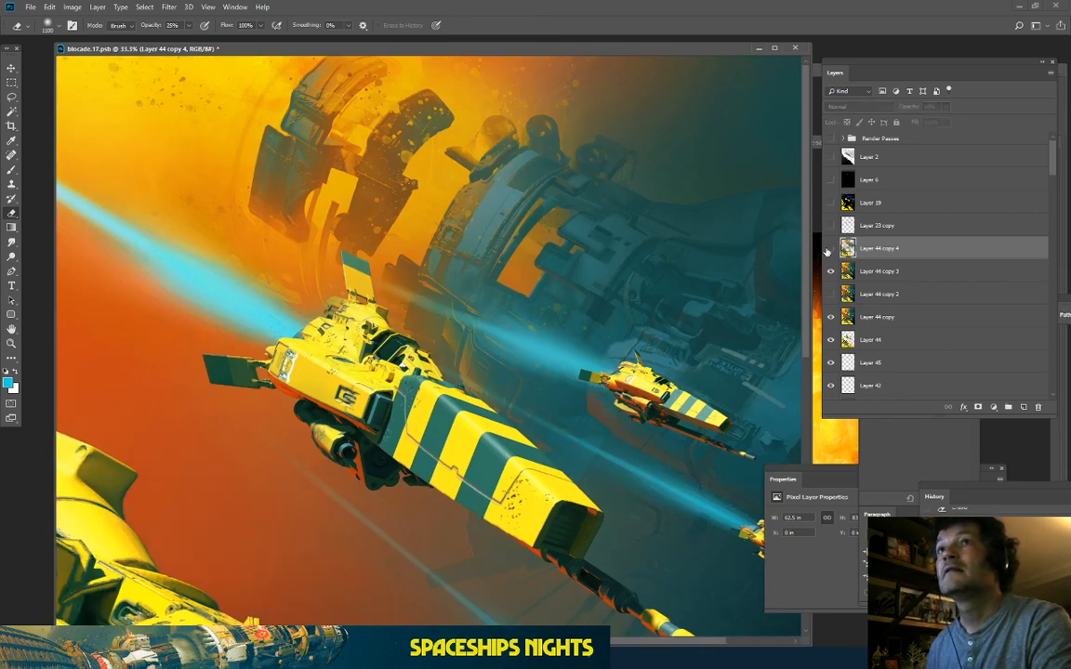
click(830, 248)
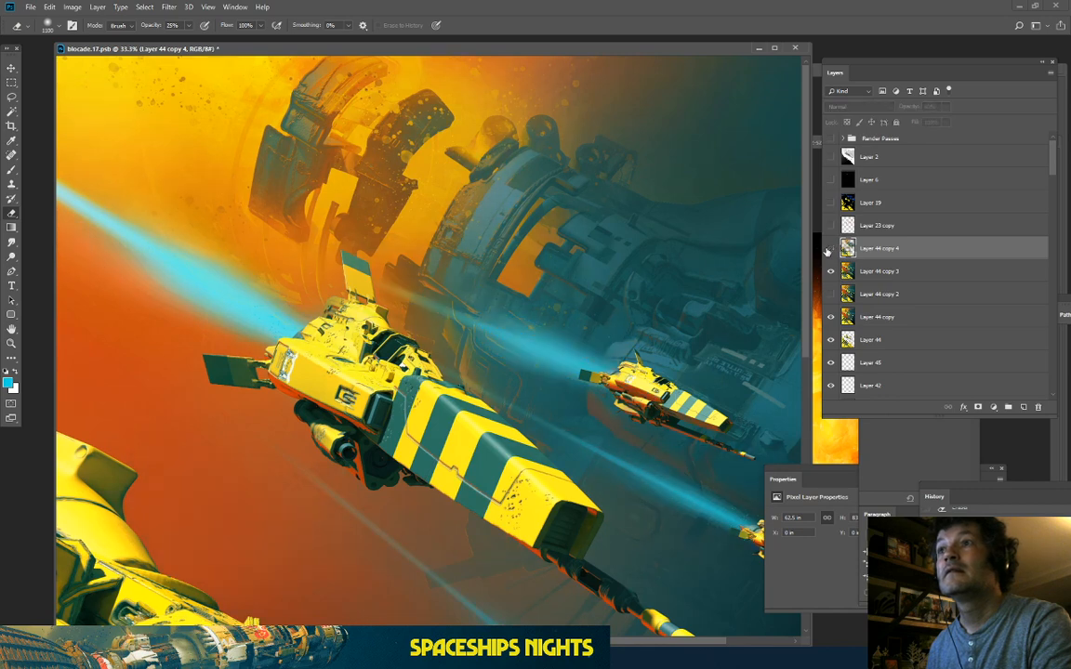
click(829, 249)
key(ctrl+minus)
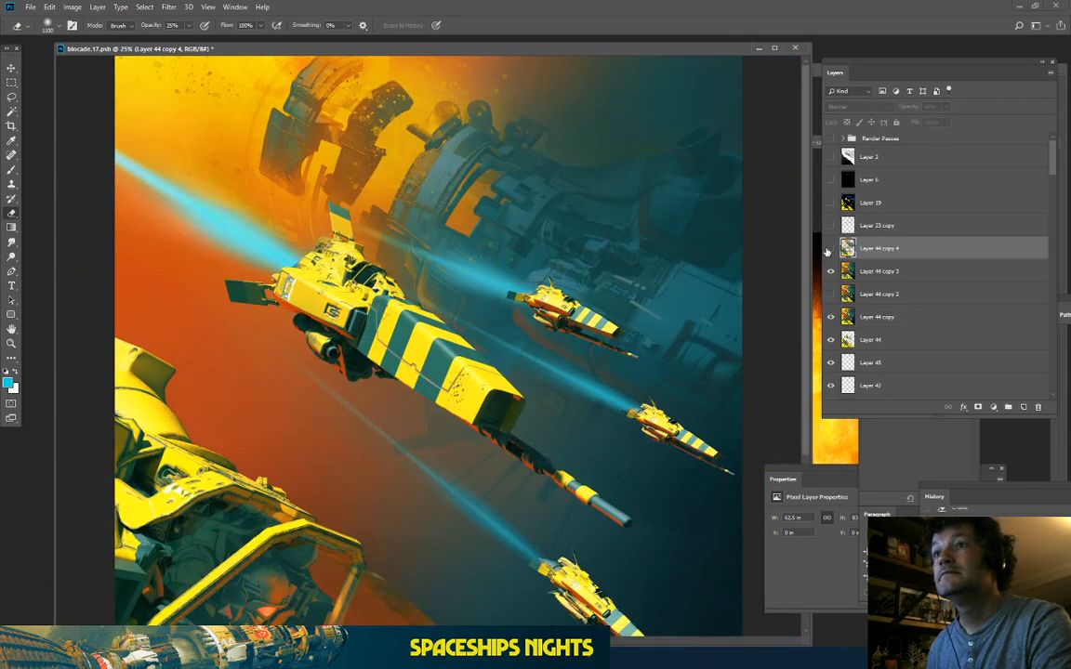
click(830, 248)
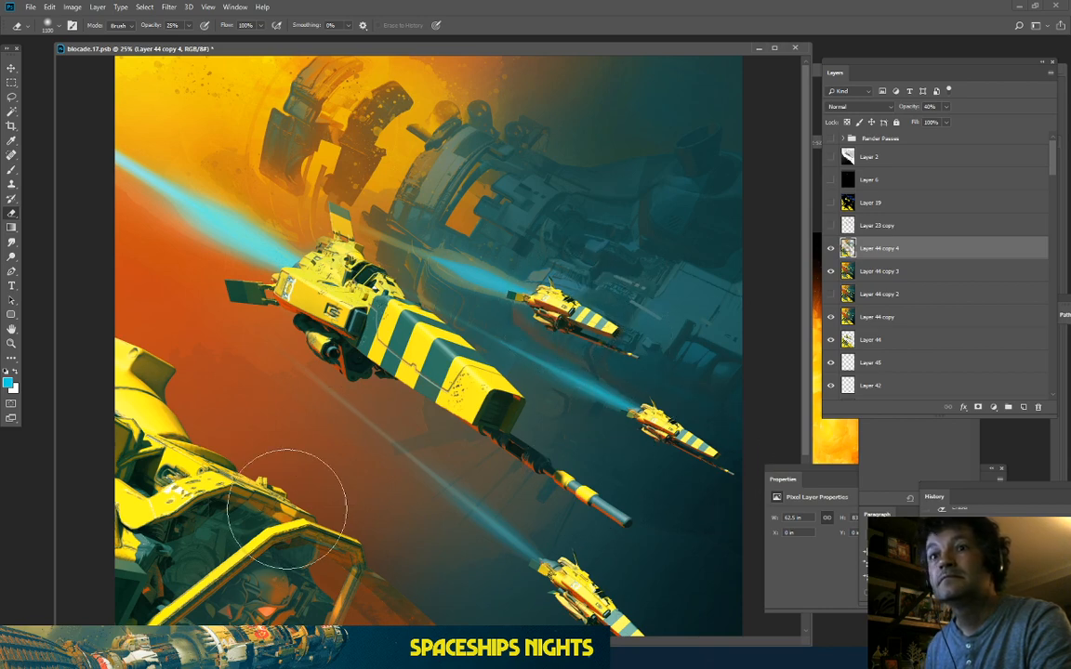
key(space)
drag(343, 527, 462, 293)
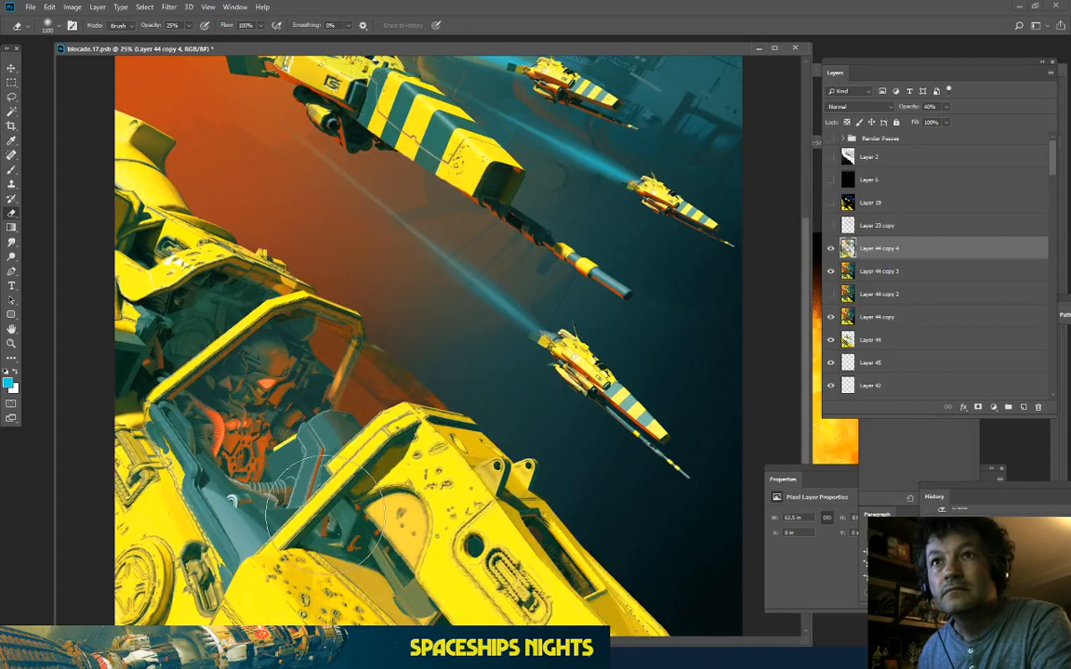
click(831, 249)
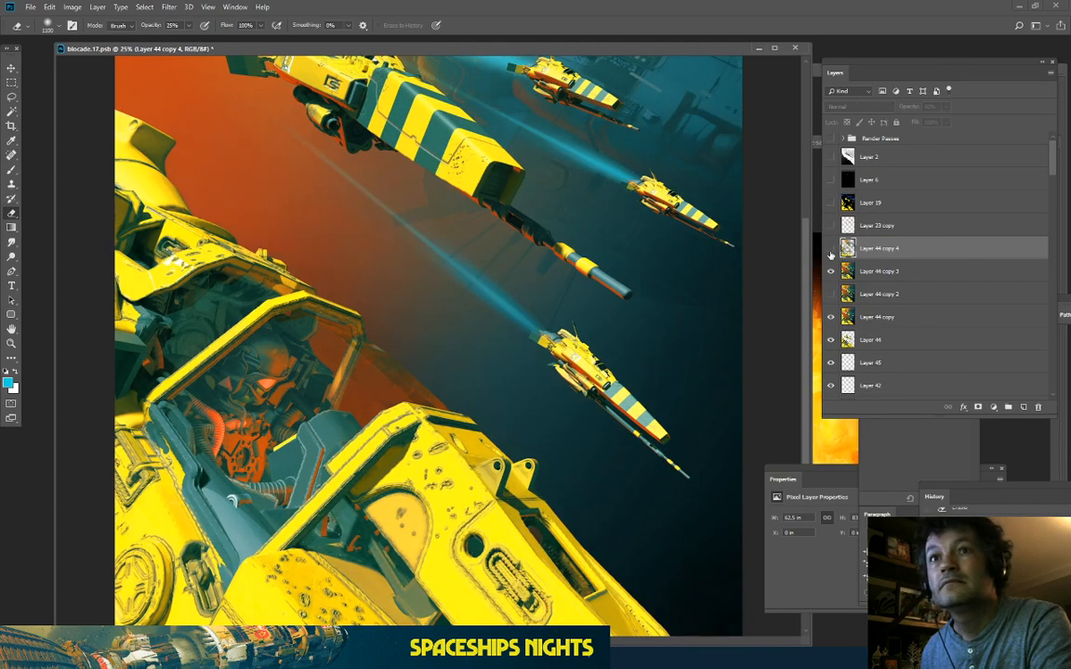
click(831, 249)
click(831, 249)
click(831, 249)
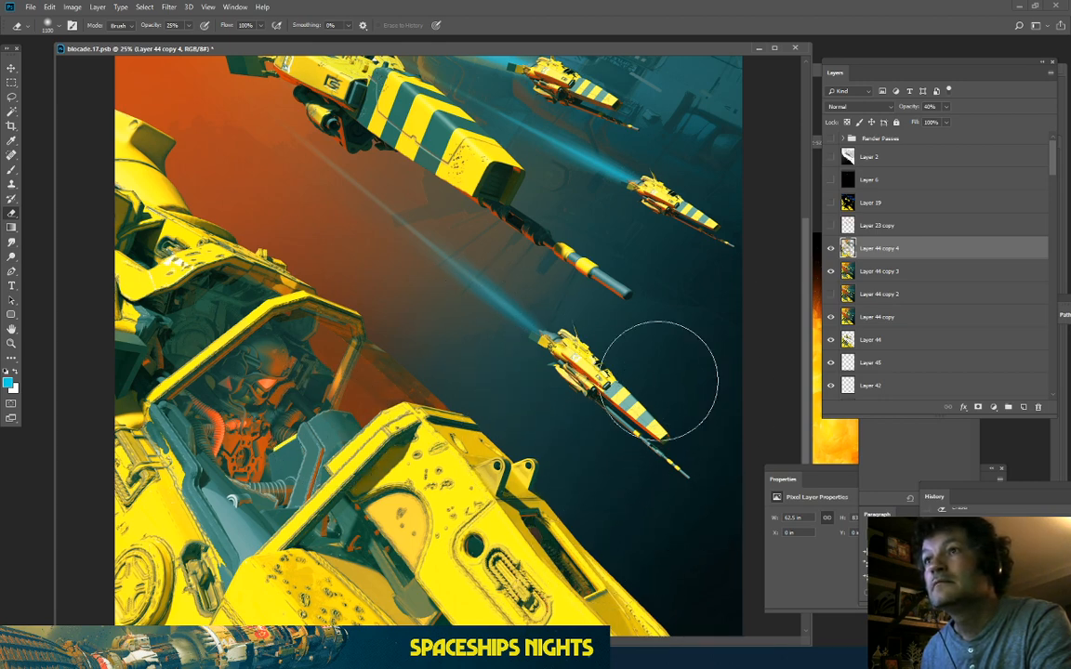
click(831, 249)
click(831, 249)
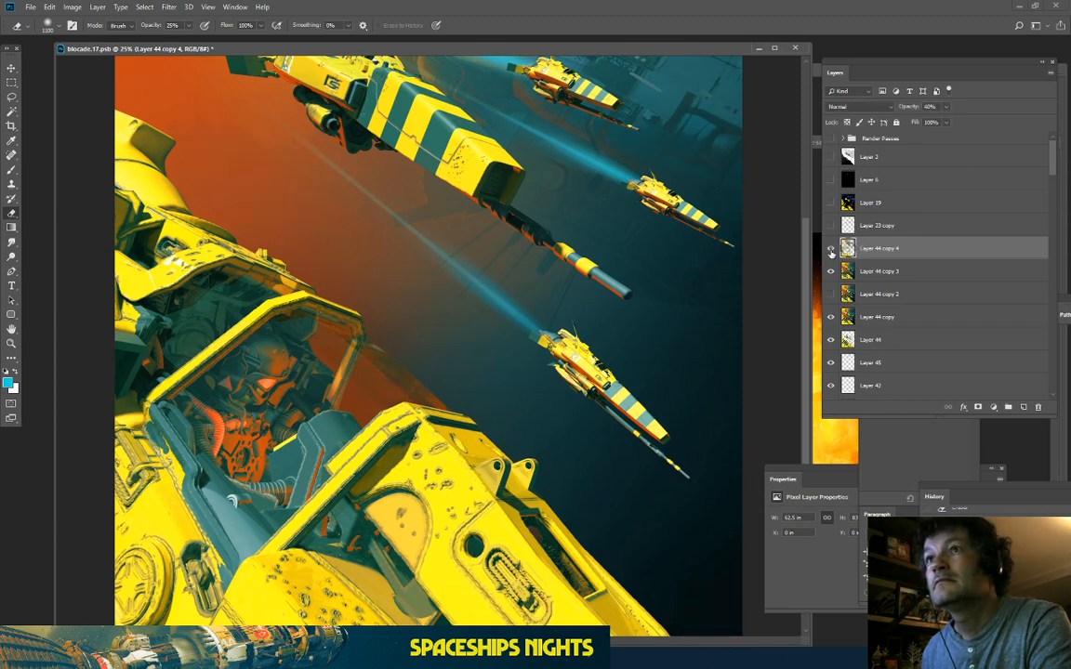
click(831, 249)
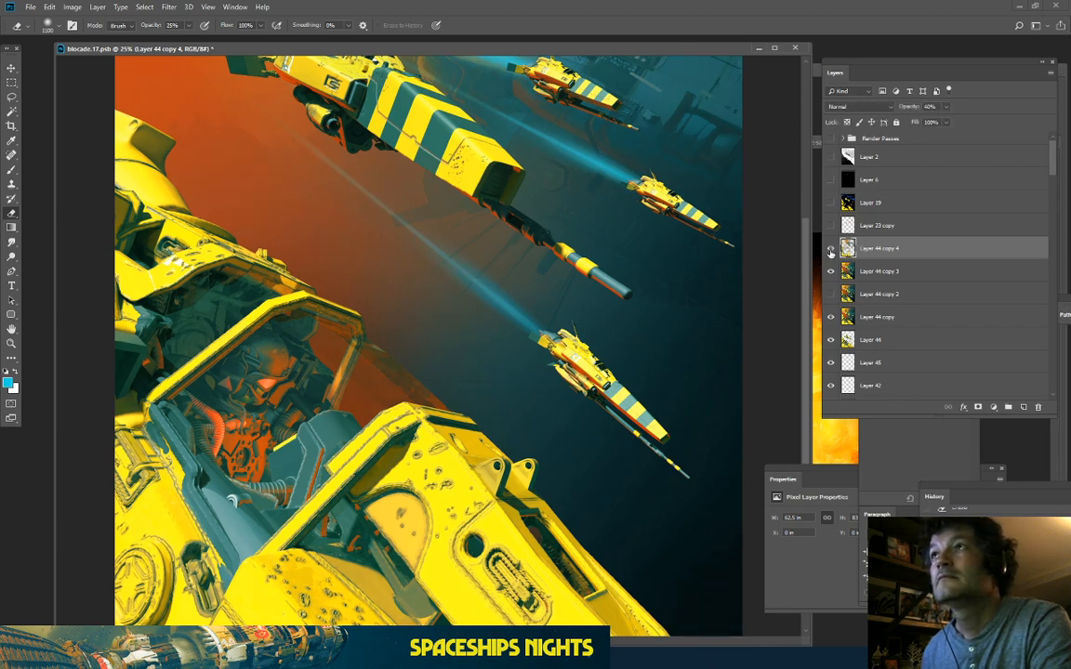
click(831, 249)
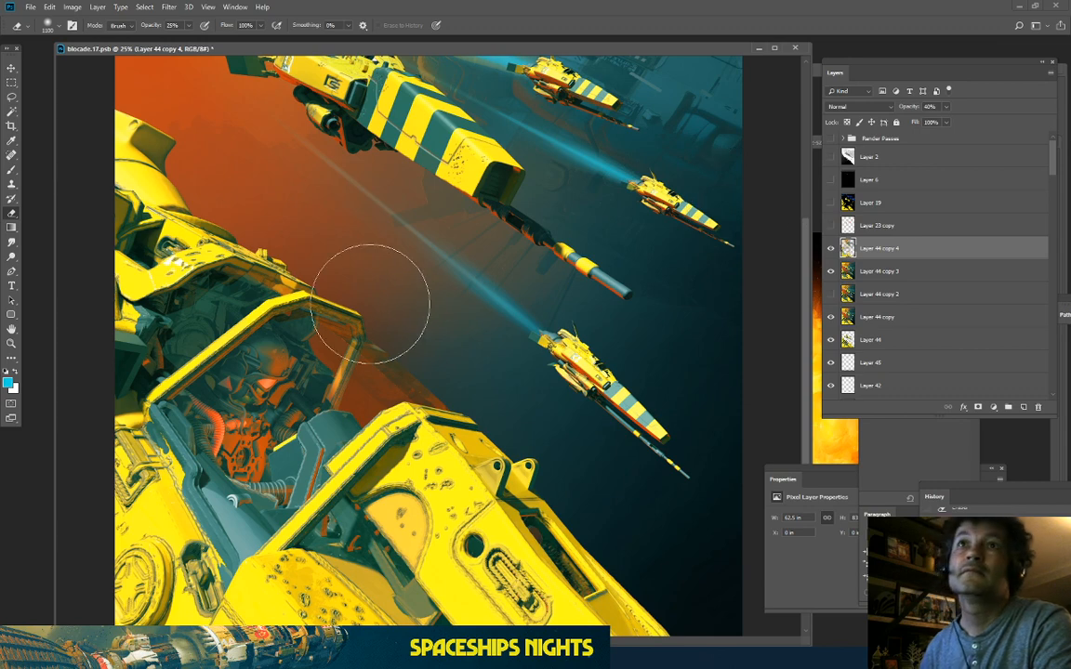
Step: Zoom out to the whole image, recheck the glow layer, and leave it hidden
scroll(478, 387, up, 2)
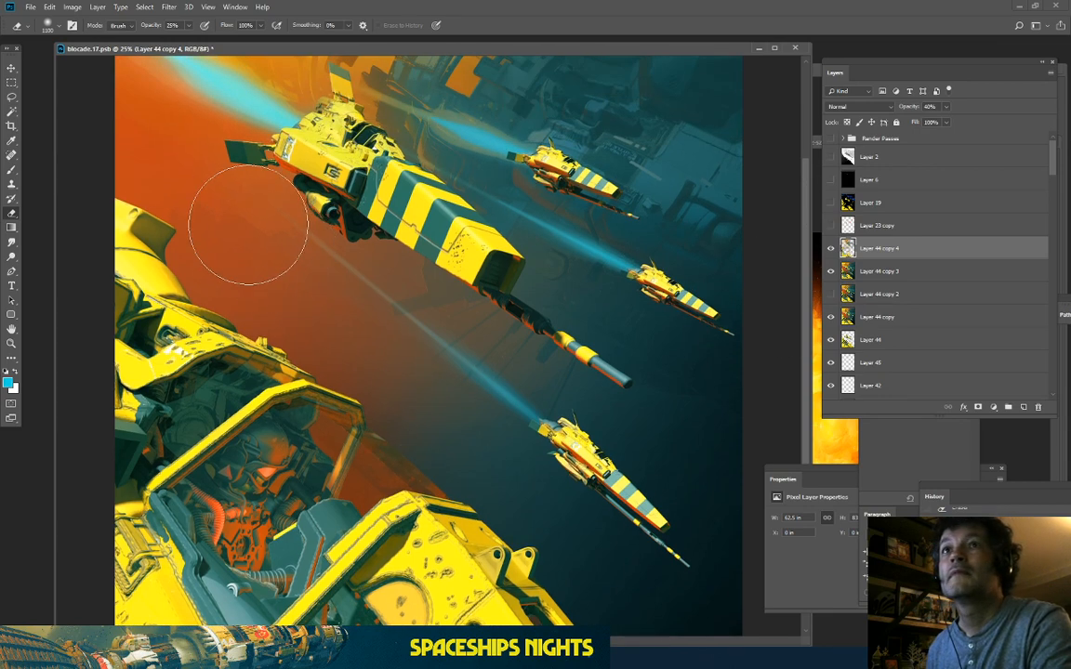
click(830, 248)
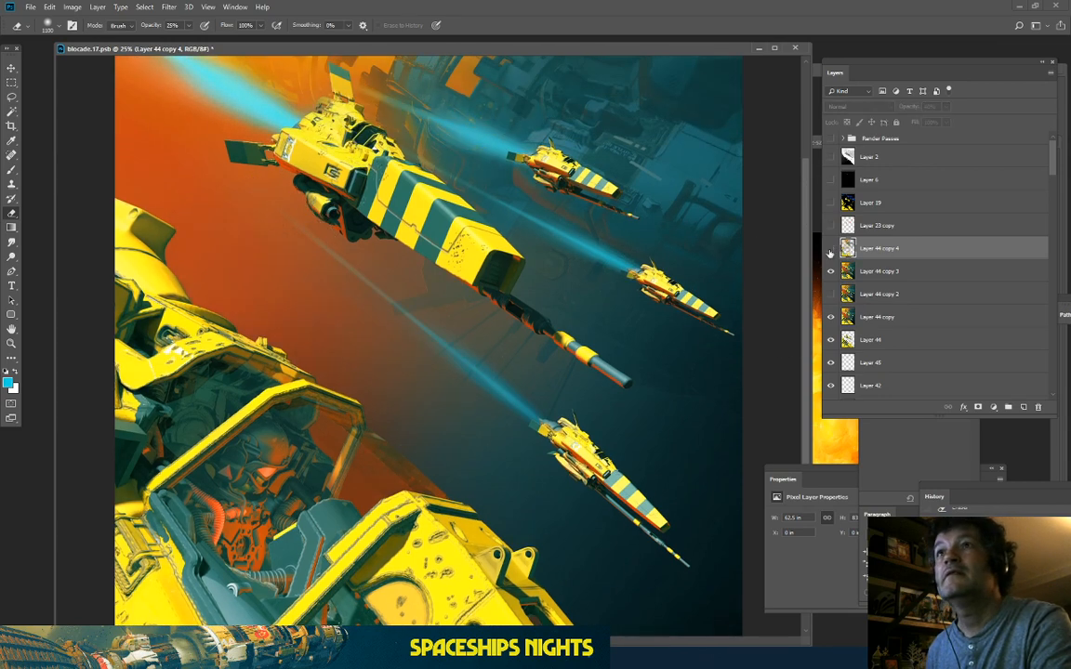
key(ctrl+minus)
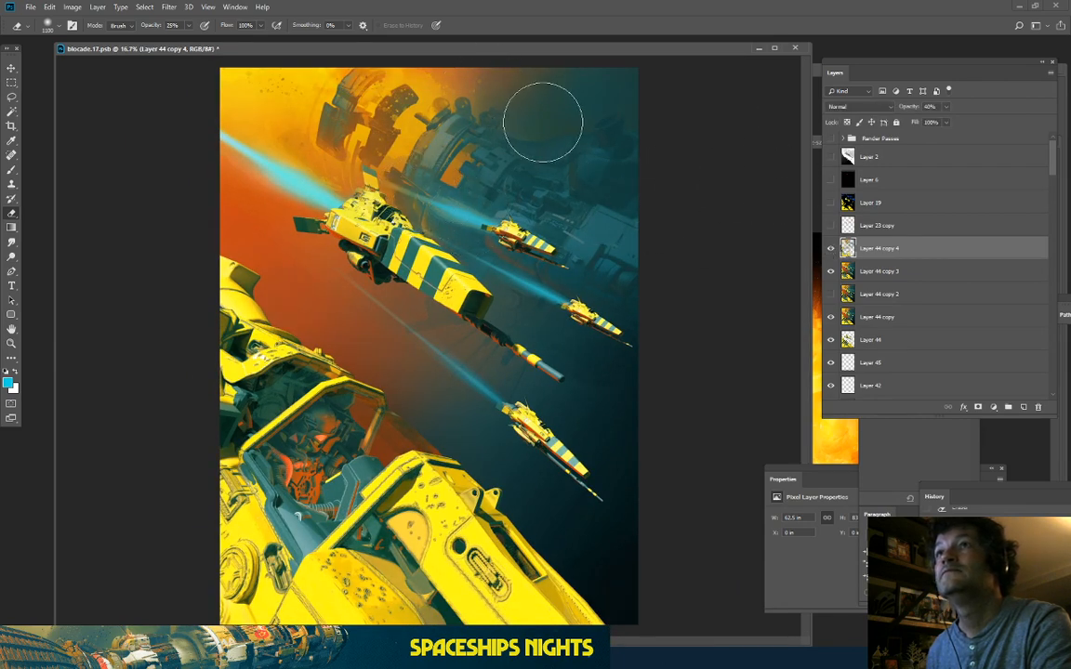
click(832, 249)
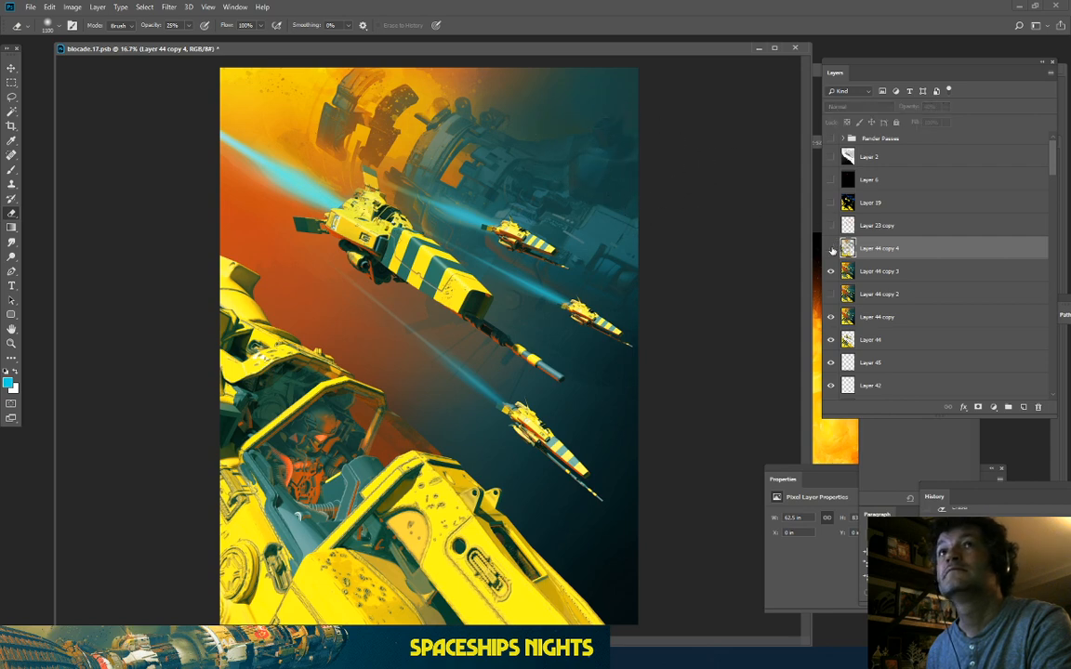
click(831, 249)
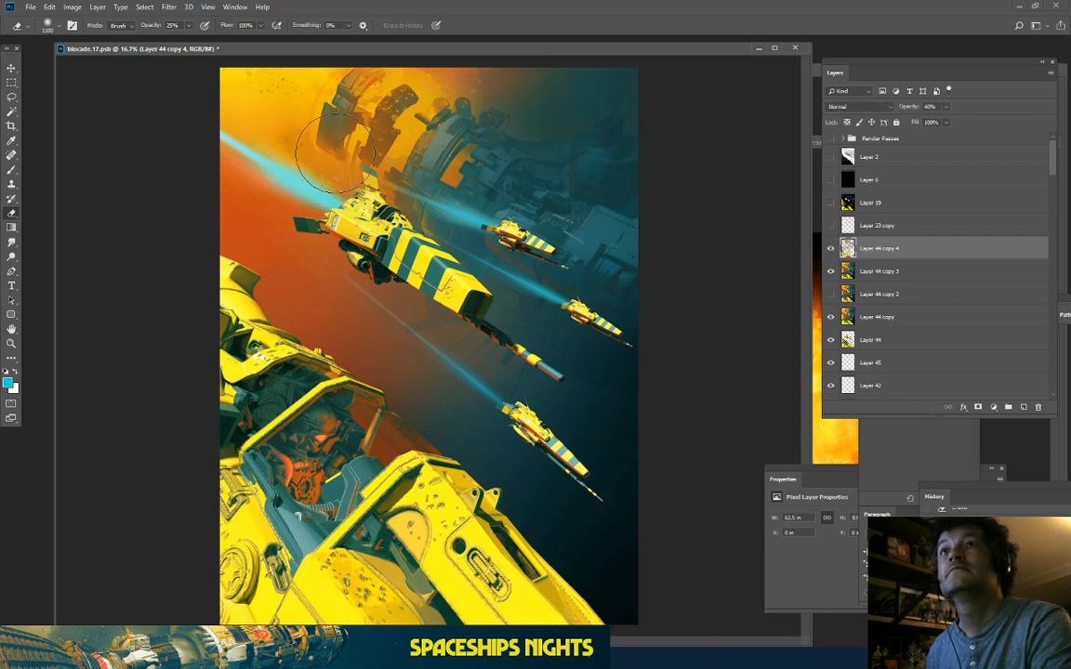
click(832, 249)
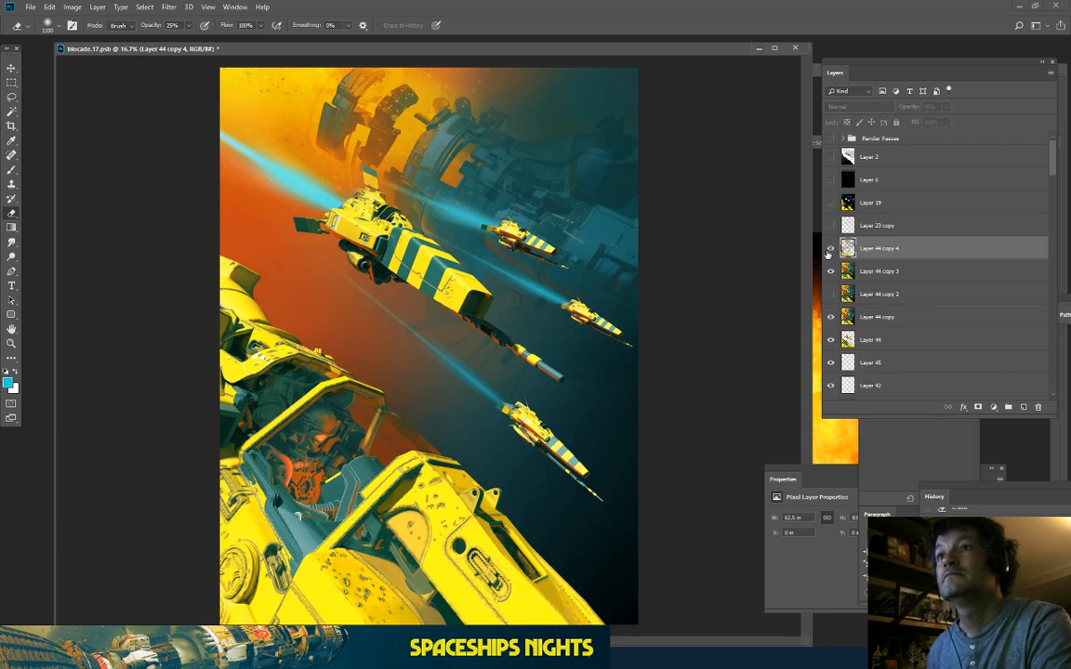
Step: Show the Layer 44 copy 4 glow, duplicate Layer 44 copy 3 as copy 5, and merge the glow down into it
click(831, 249)
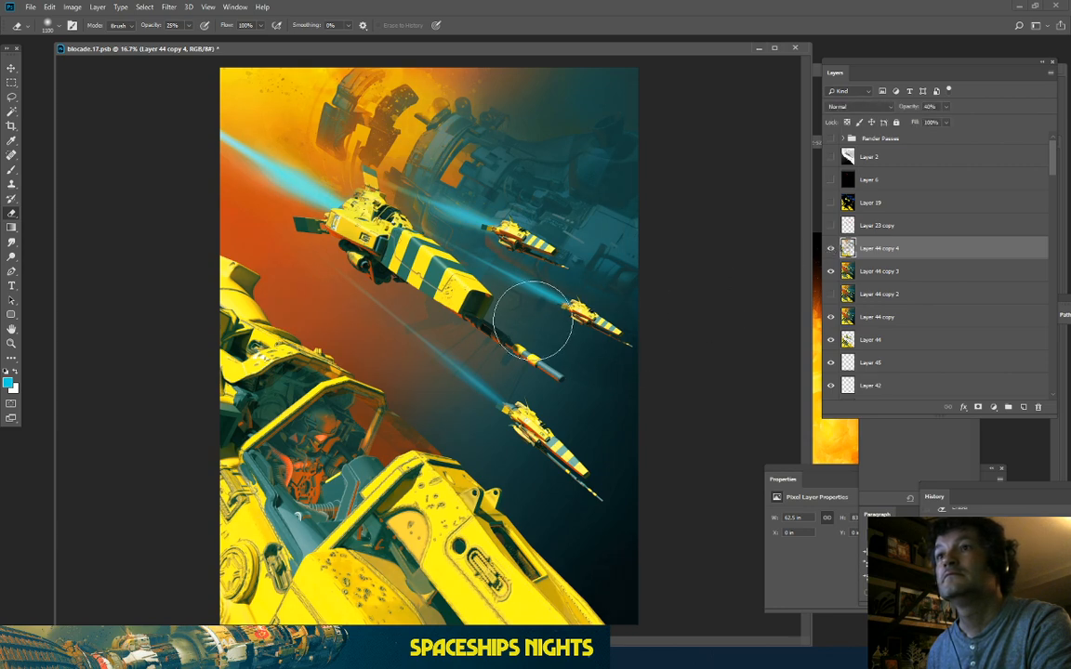
right_click(914, 251)
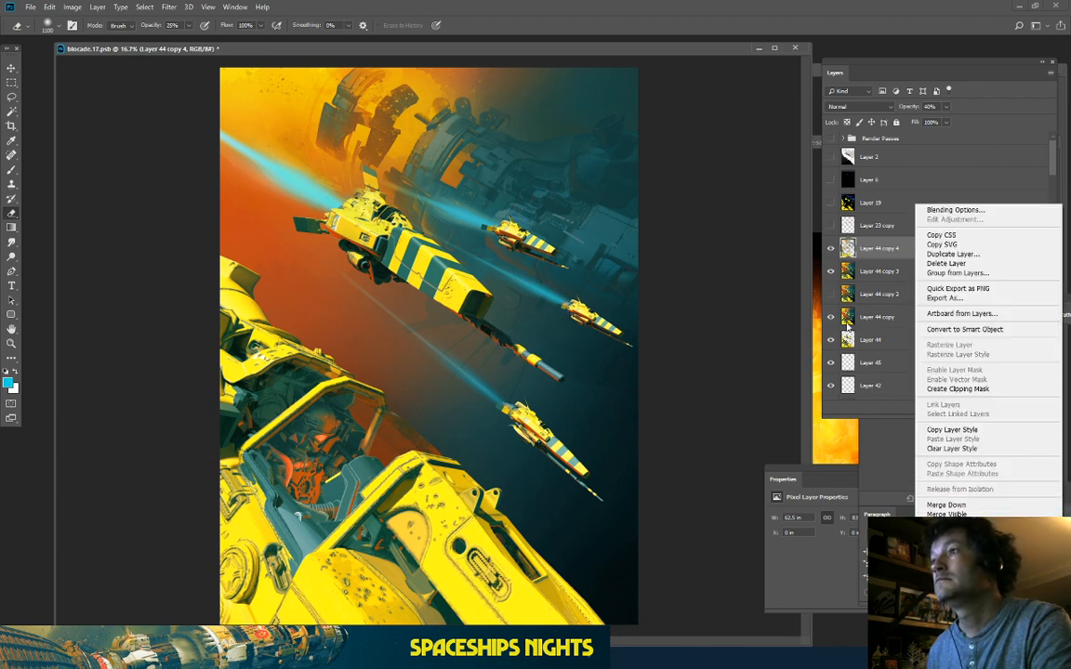
click(840, 283)
drag(889, 271, 1023, 406)
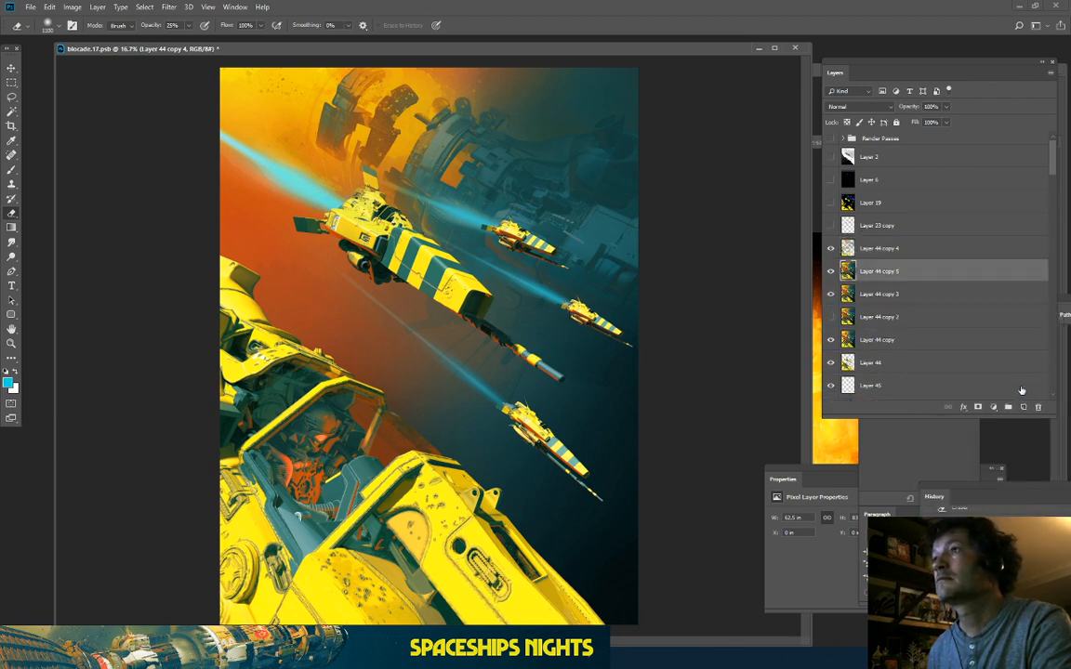
click(888, 253)
right_click(887, 253)
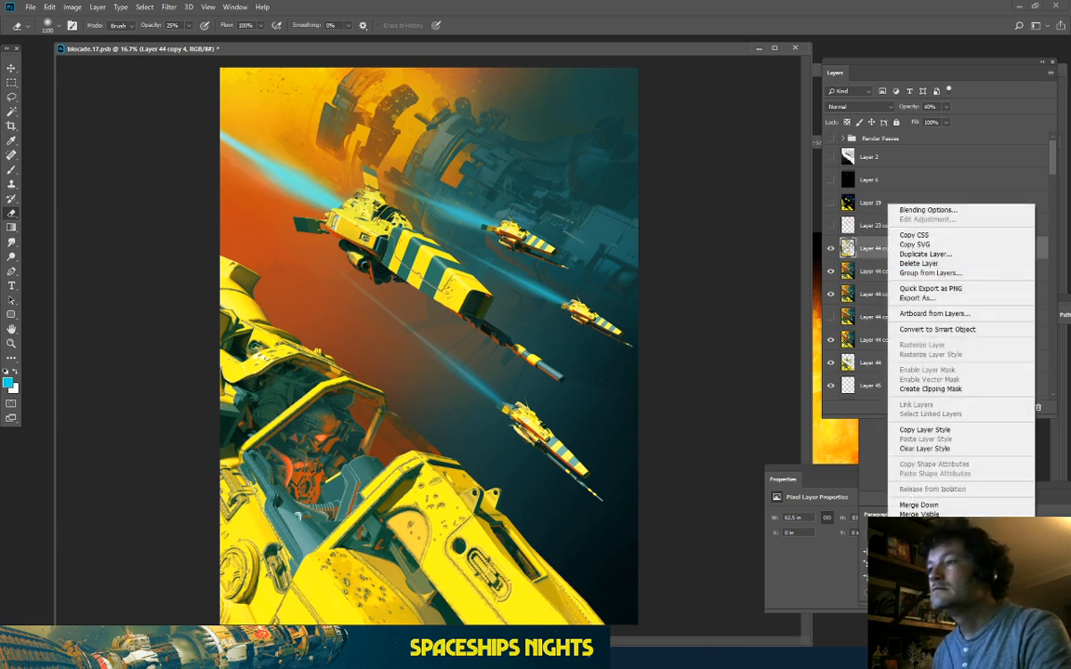
click(909, 460)
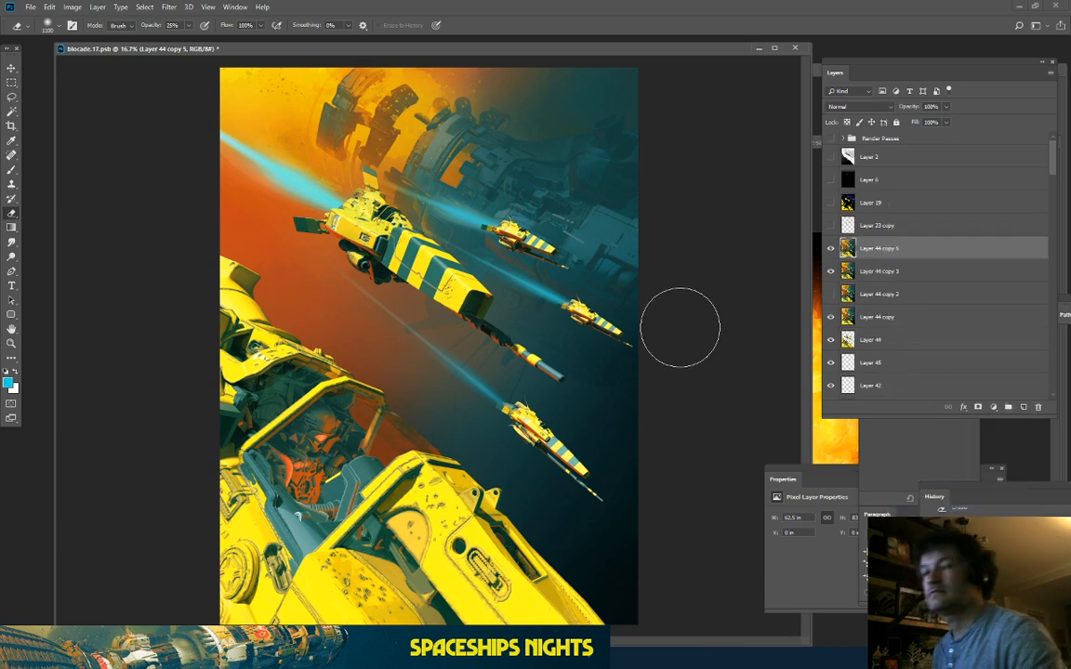
Step: Check the ships at 25% zoom, return to the whole artwork, and switch to ZBrush
key(ctrl+plus)
scroll(360, 241, up, 3)
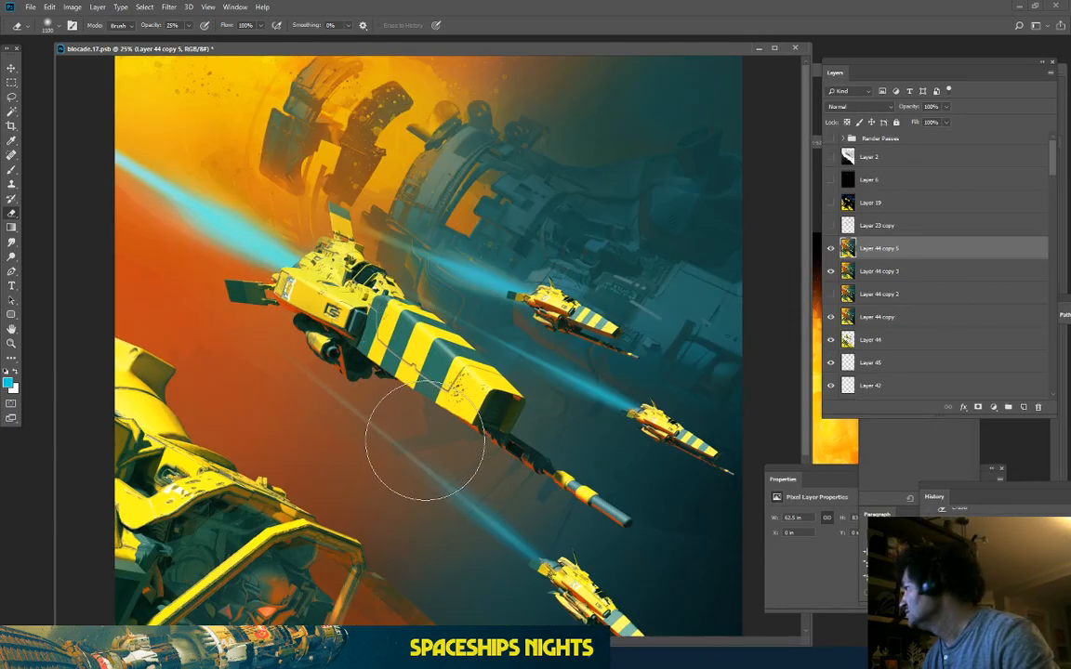
key(ctrl+minus)
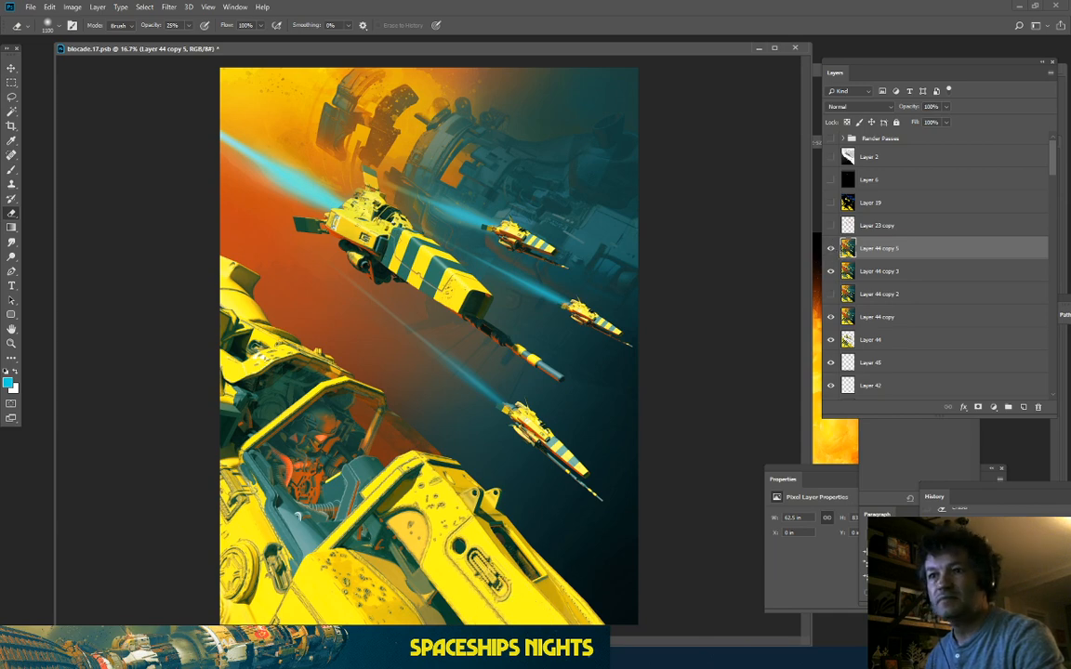
key(alt+Tab)
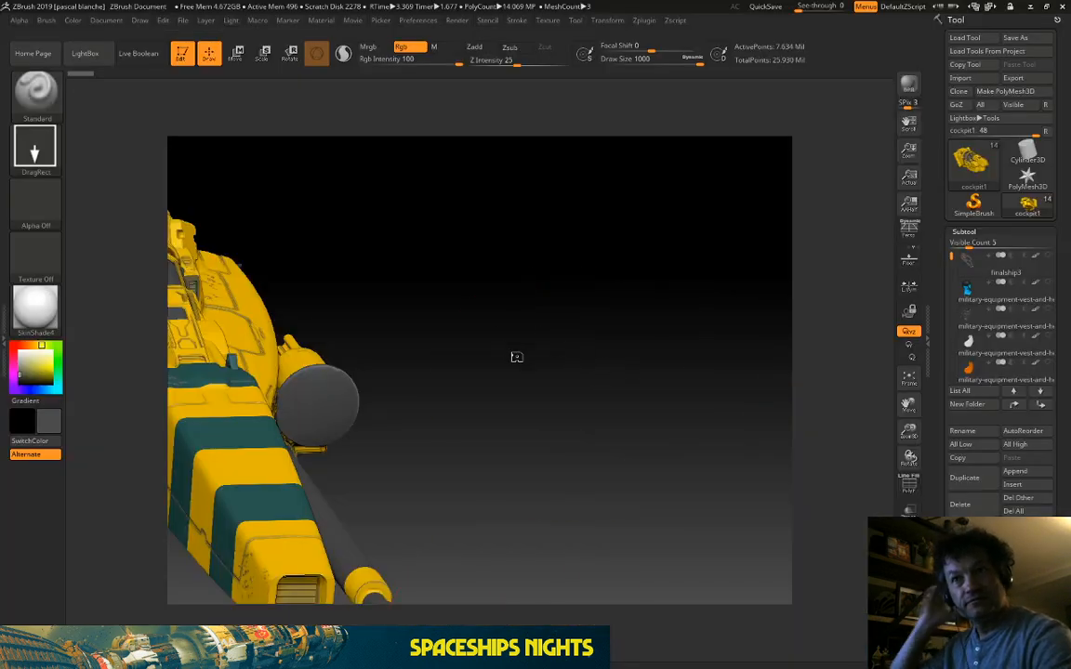
Step: Orbit the current ship to its underside and side, then load the whale2.ZTL model
drag(517, 357, 651, 316)
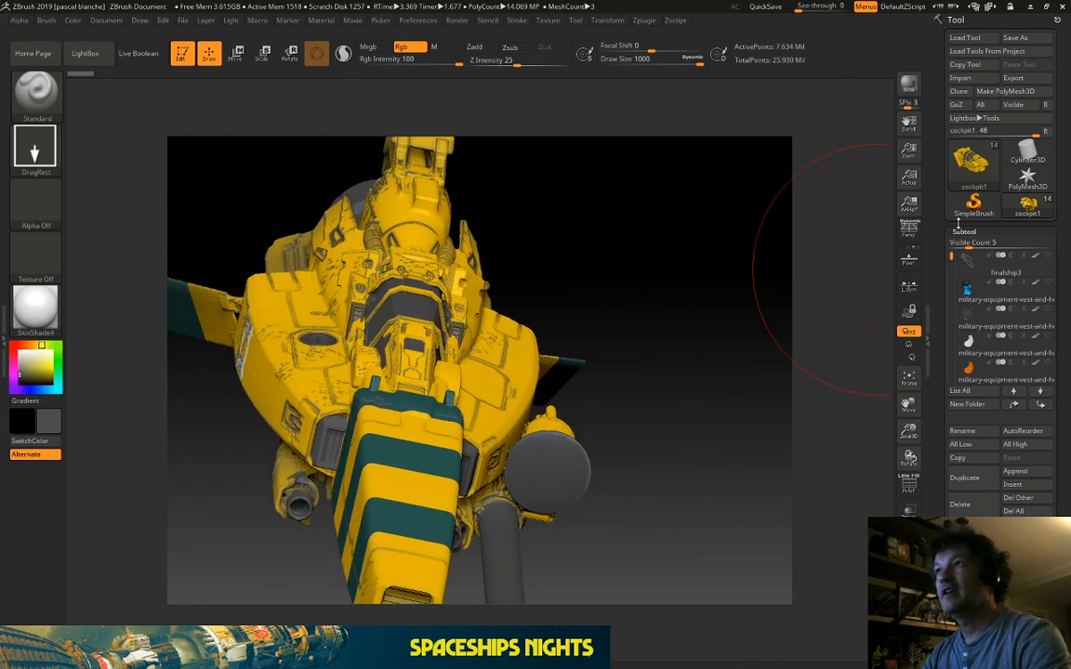
drag(748, 220, 796, 218)
click(1019, 150)
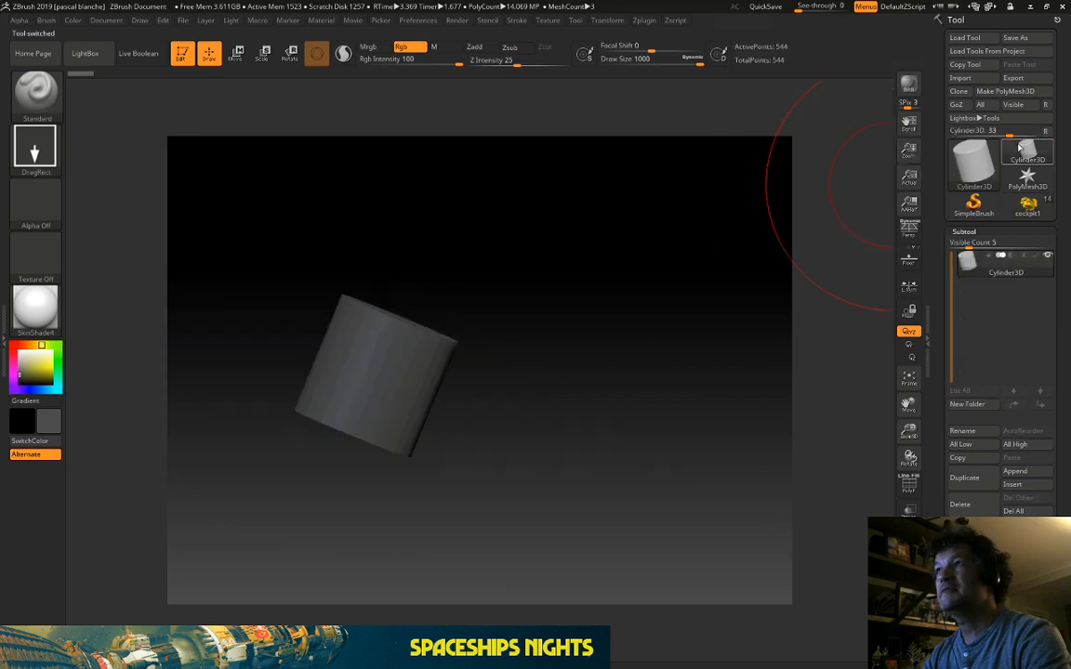
click(965, 39)
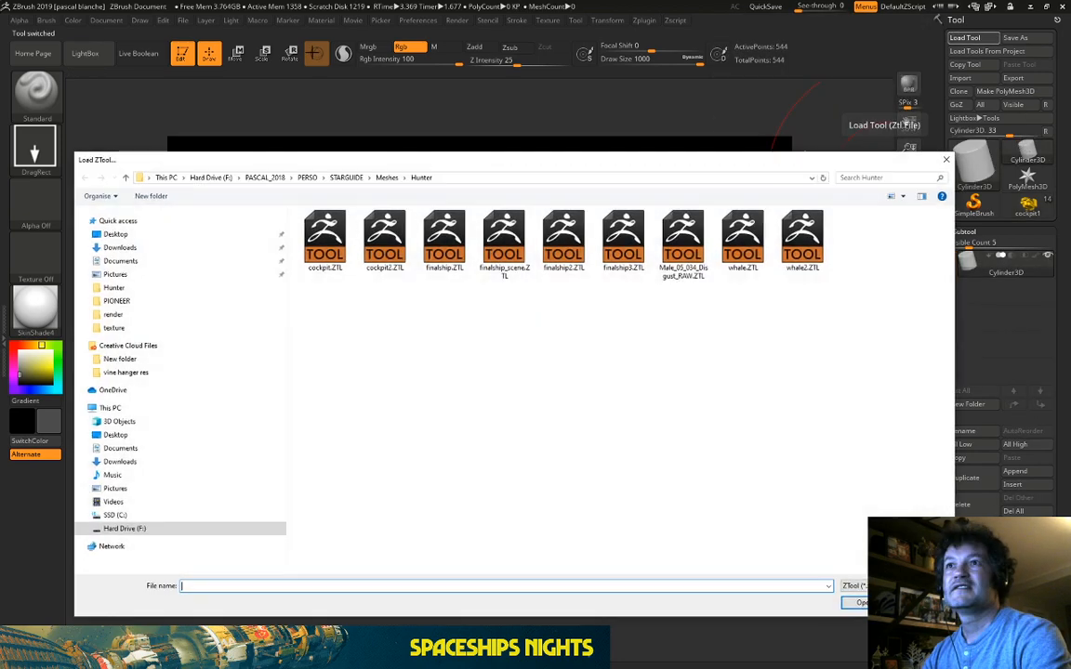
click(745, 251)
click(788, 253)
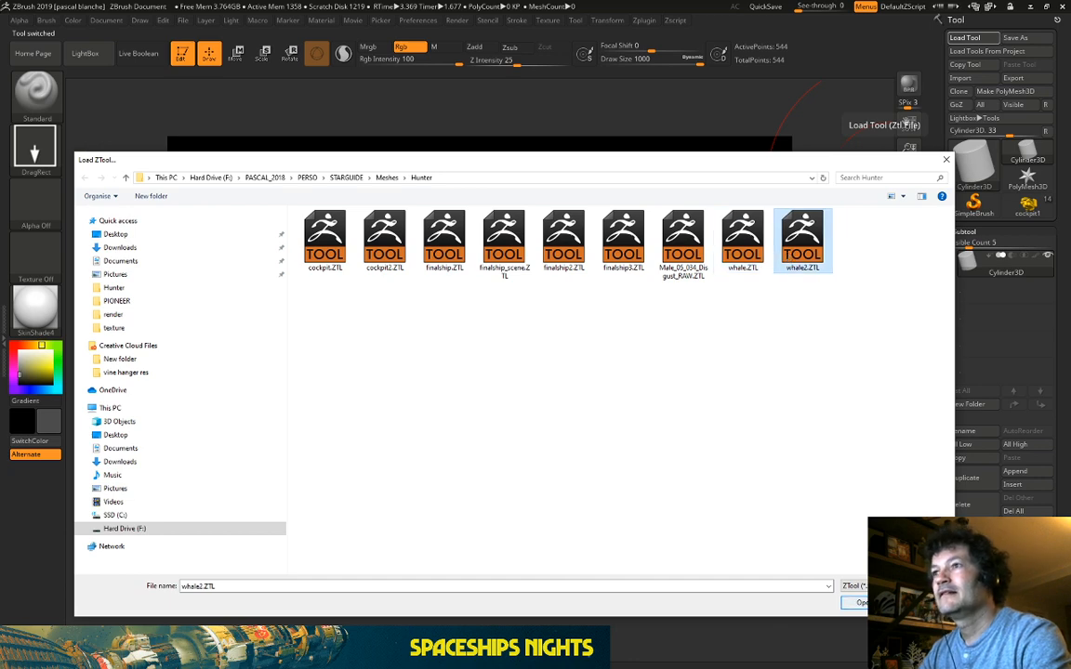
click(861, 603)
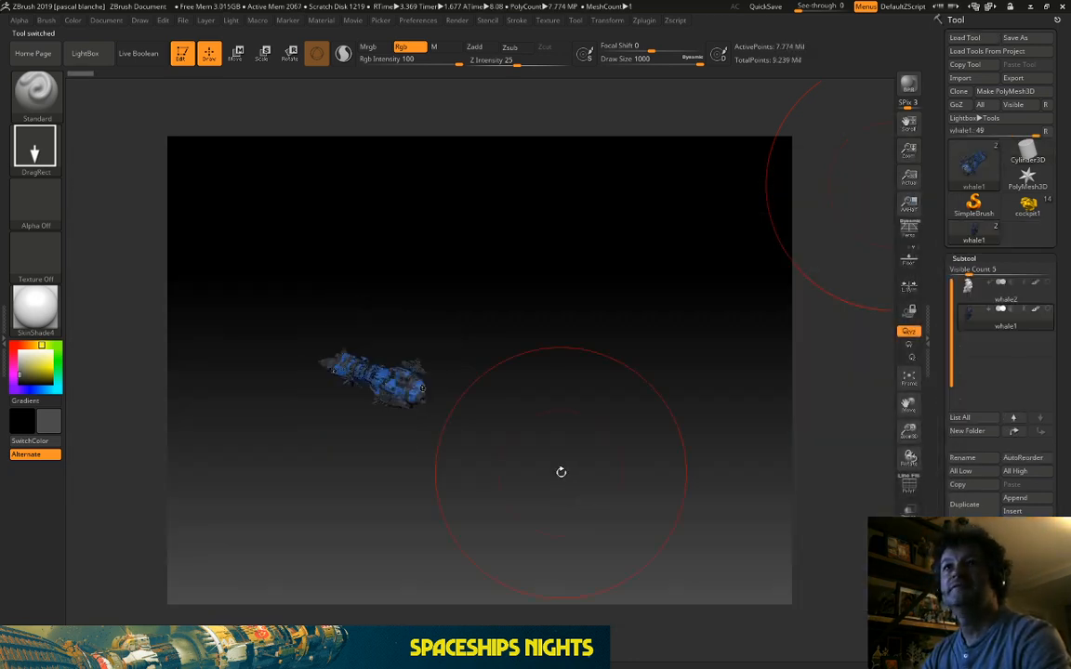
Step: Orbit the loaded whale ship through side and nose-first views
drag(559, 470, 353, 242)
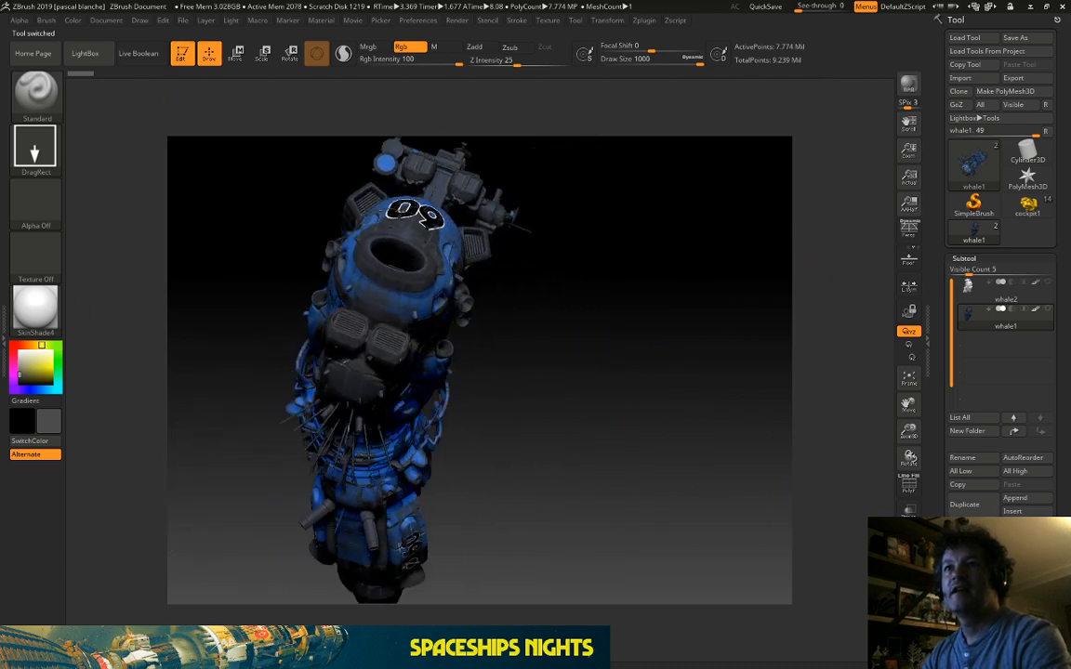
drag(591, 279, 674, 323)
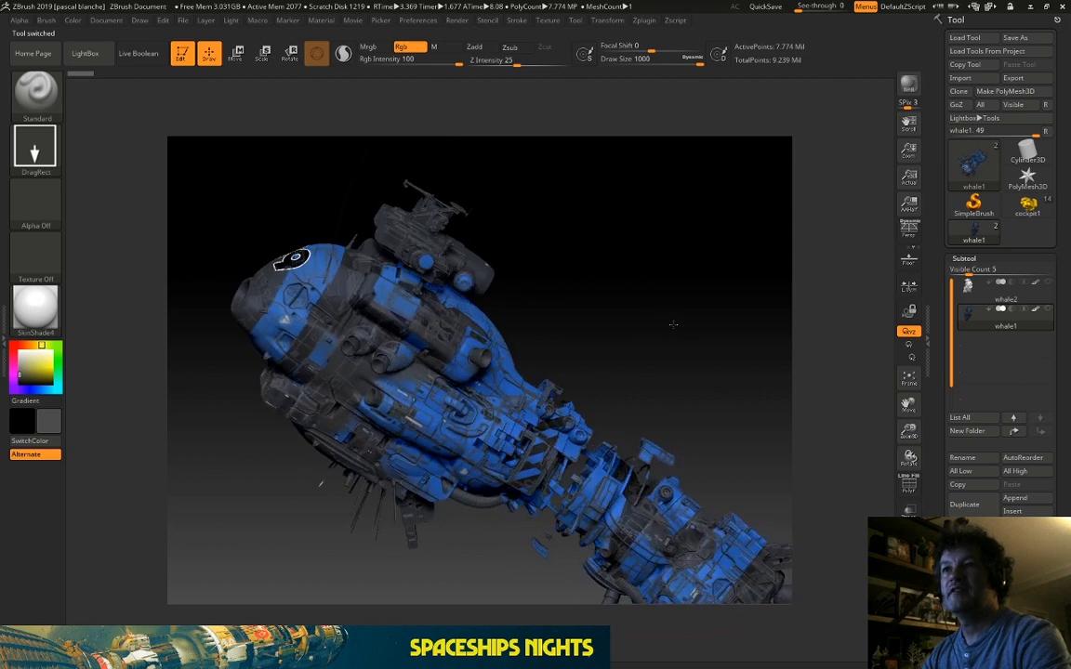
drag(580, 246, 642, 297)
drag(393, 258, 353, 279)
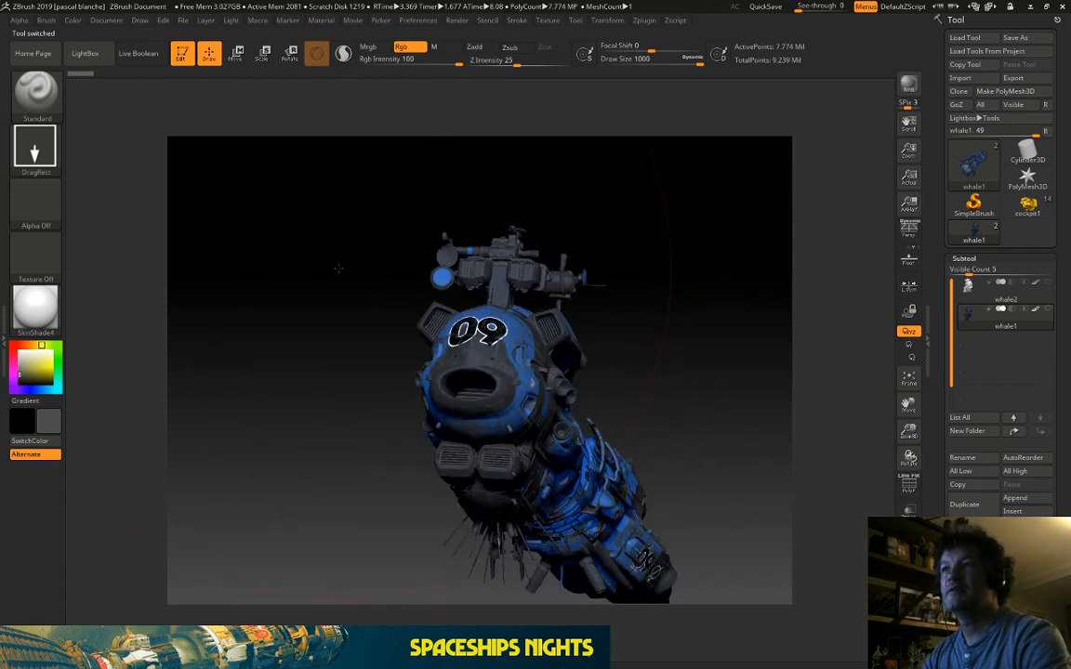
Step: Show whale2's white parts, make whale2 active, and hide the painted whale1 subtool
mouse_move(977, 300)
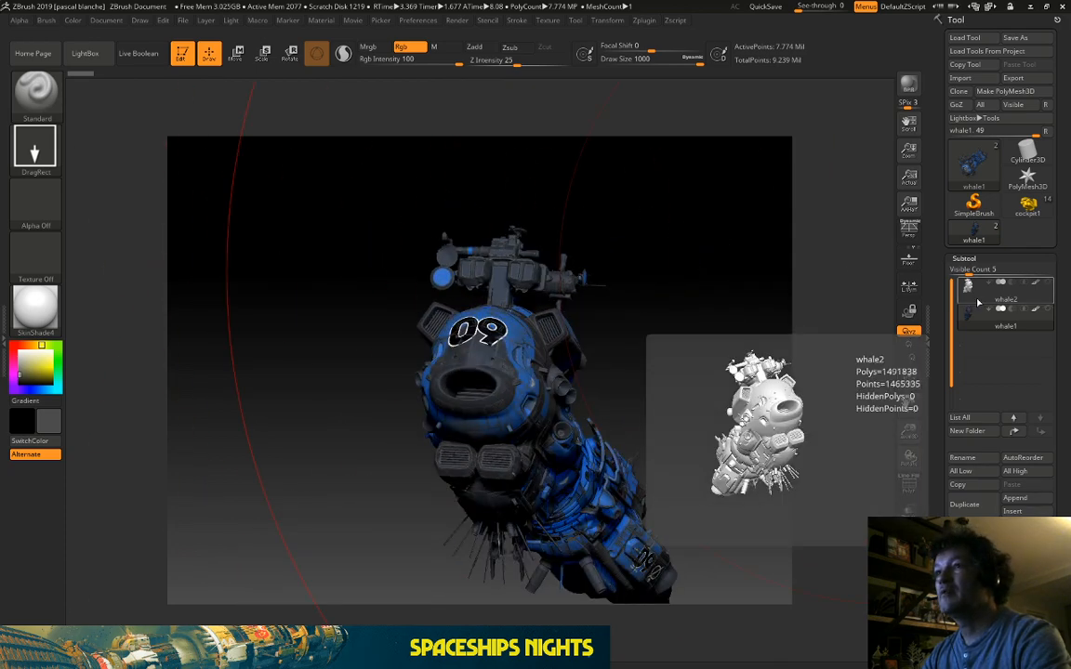
click(1047, 286)
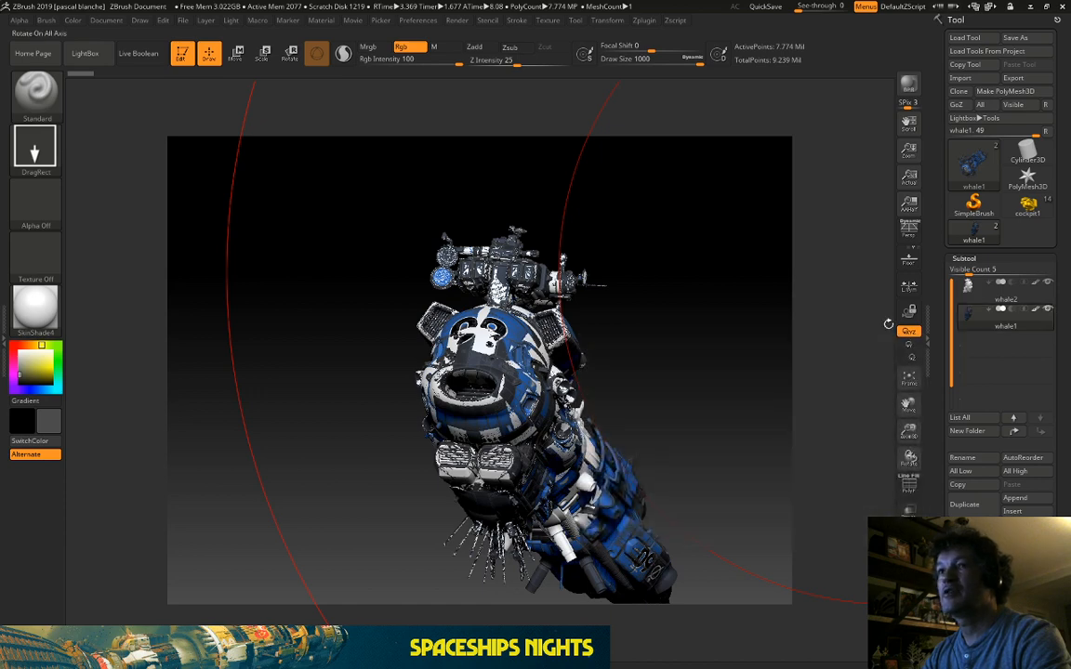
click(1004, 300)
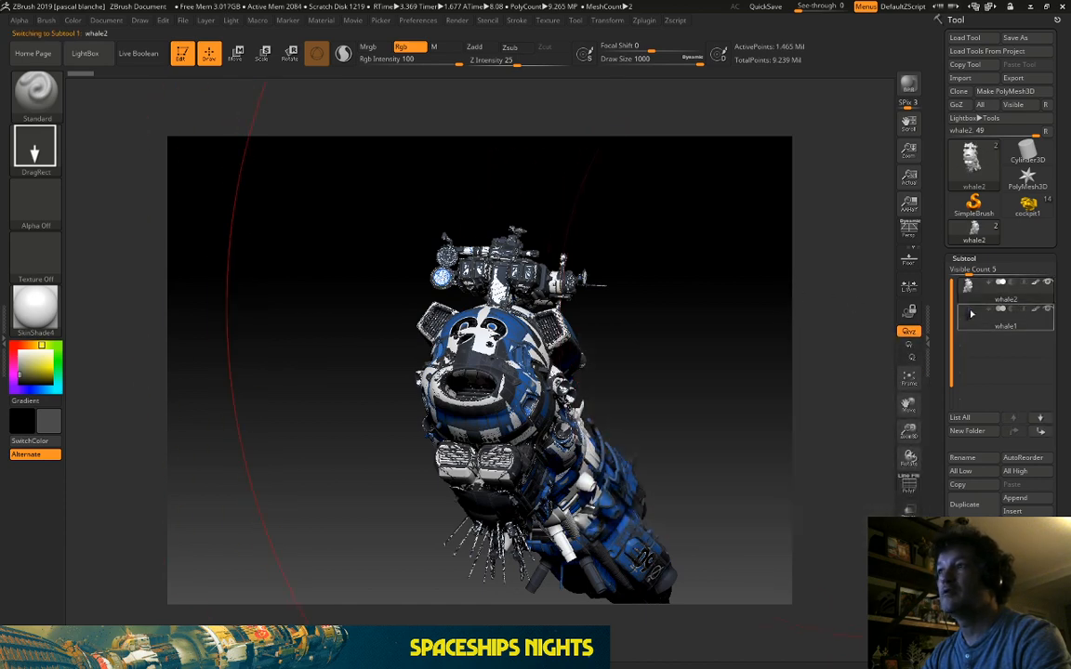
click(1047, 310)
mouse_move(727, 271)
mouse_down()
mouse_move(622, 289)
mouse_move(449, 294)
mouse_up()
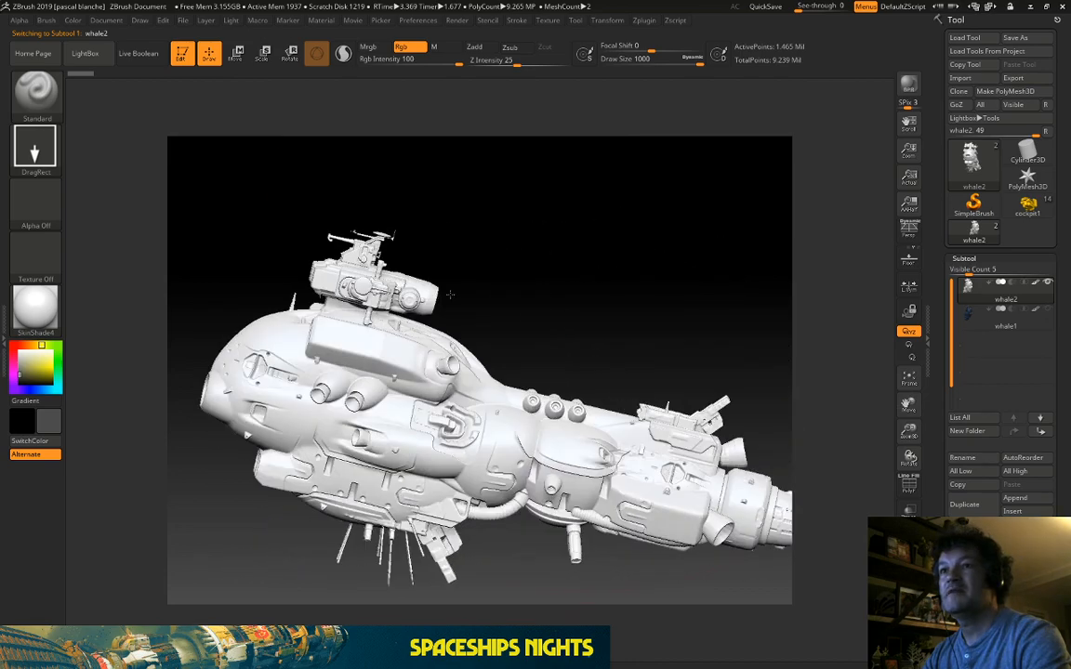
mouse_move(536, 222)
mouse_down()
mouse_move(624, 316)
mouse_move(626, 337)
mouse_move(765, 248)
mouse_up()
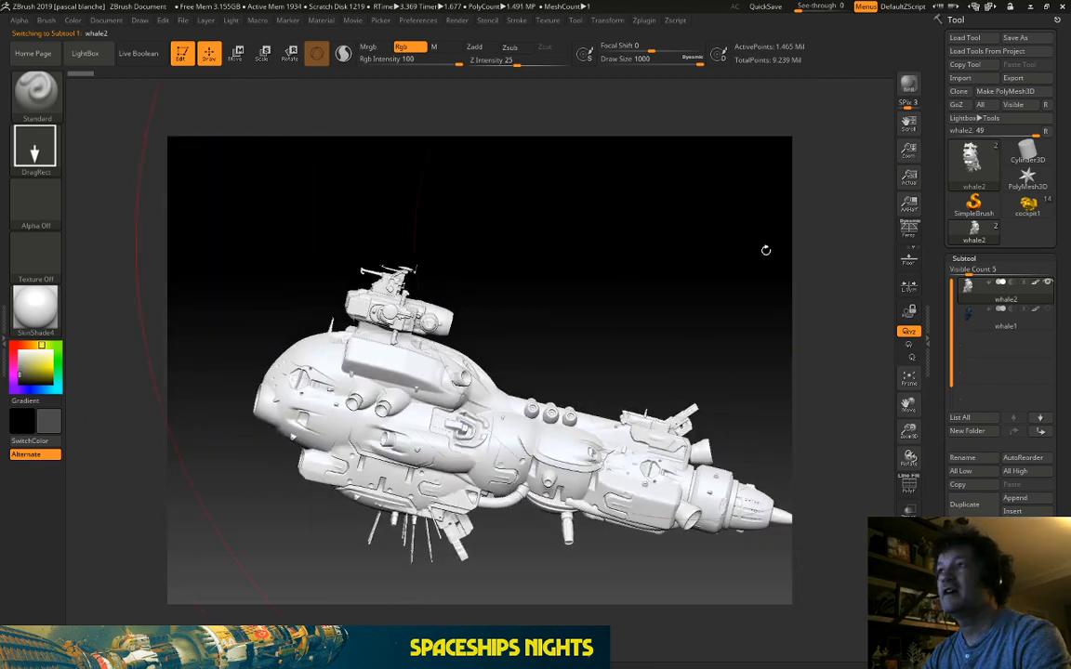
Step: Make the painted whale1 subtool visible and active, orbit the blue ship, and minimise ZBrush
click(1047, 310)
drag(584, 229, 1023, 269)
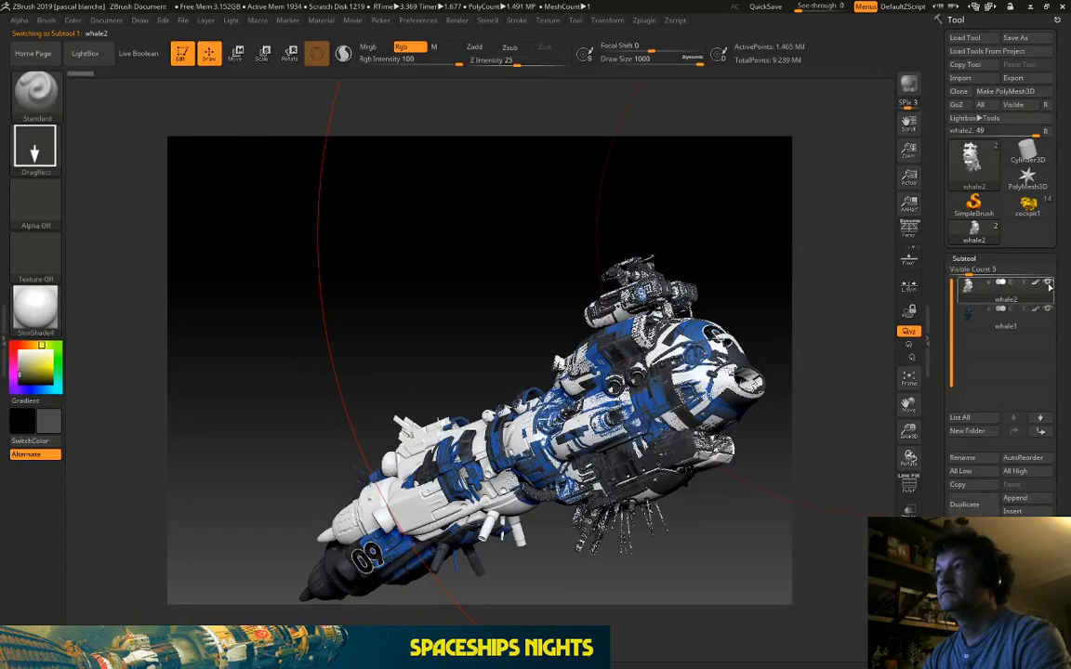
click(988, 321)
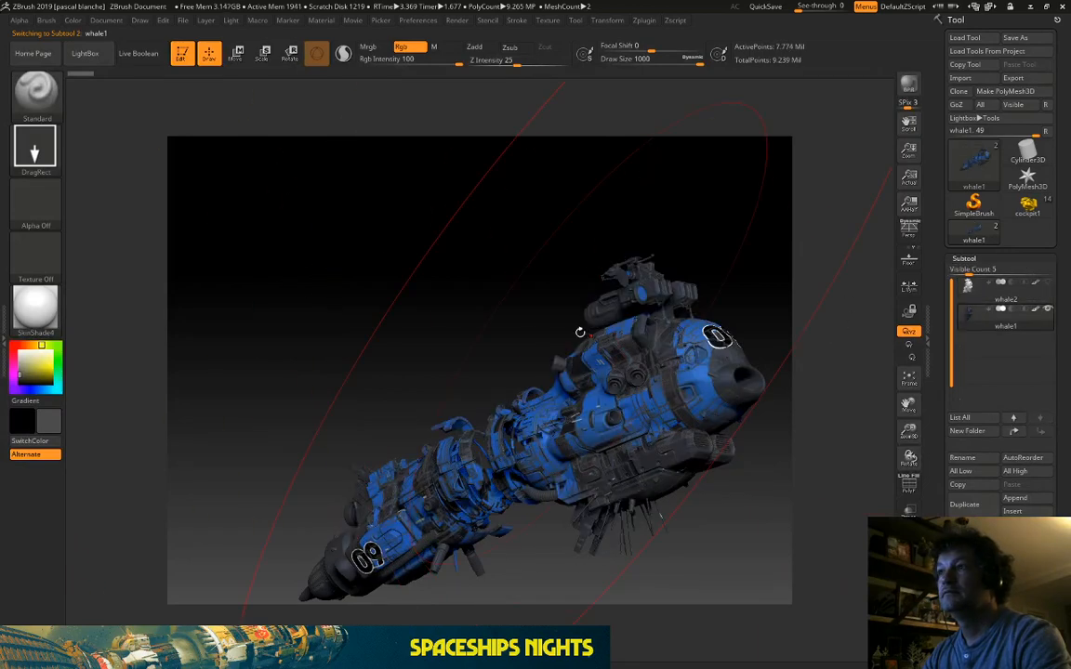
drag(567, 325, 593, 246)
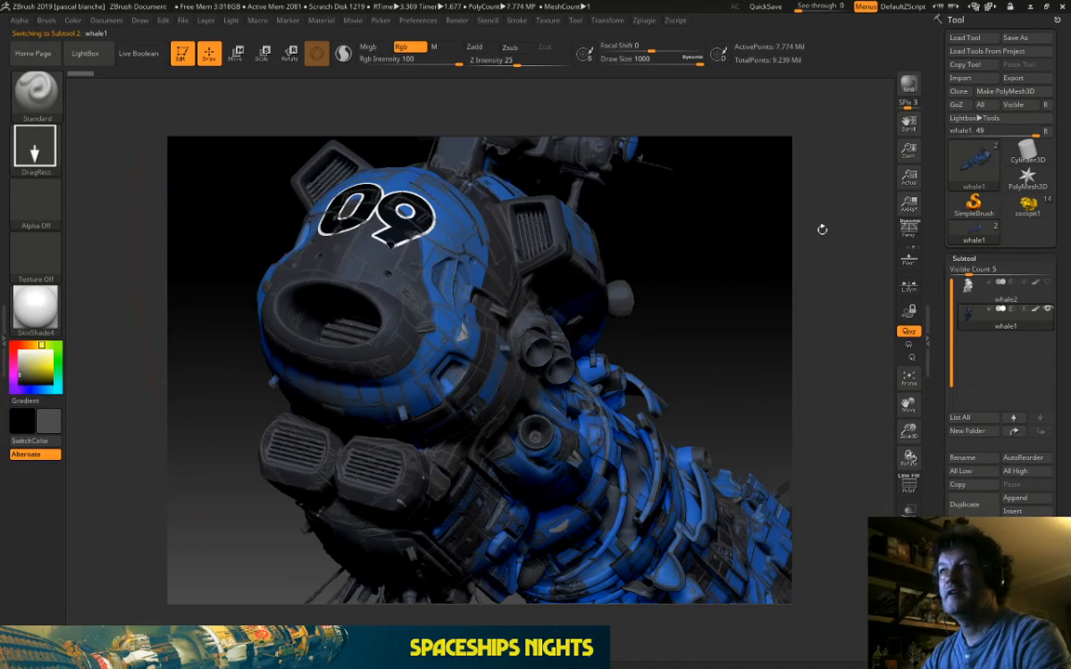
click(1030, 7)
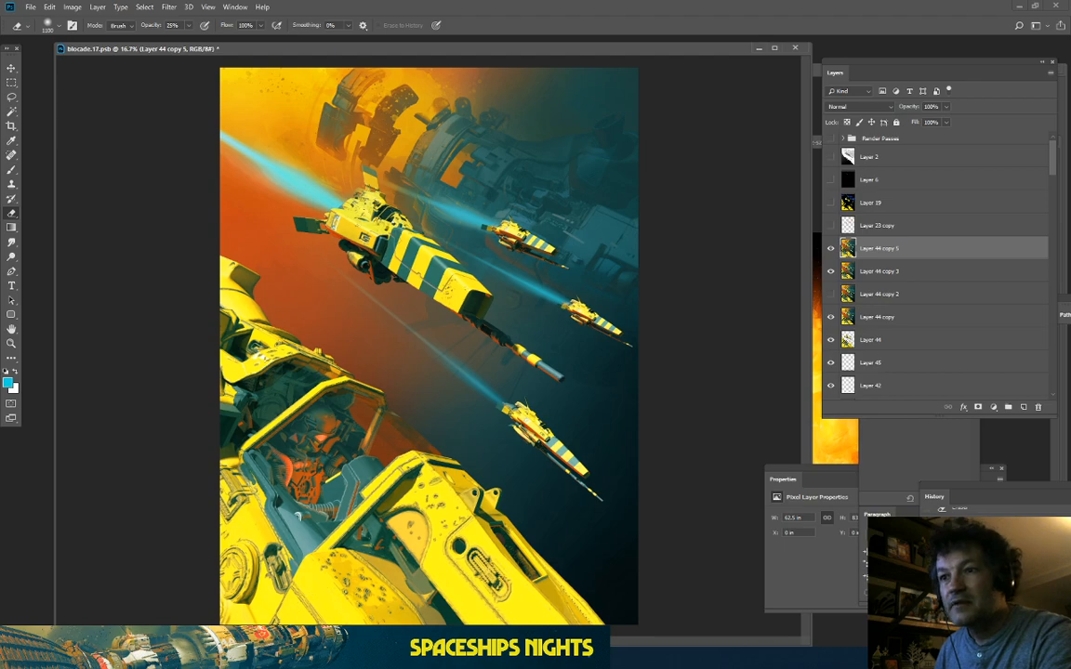
key(alt+Tab)
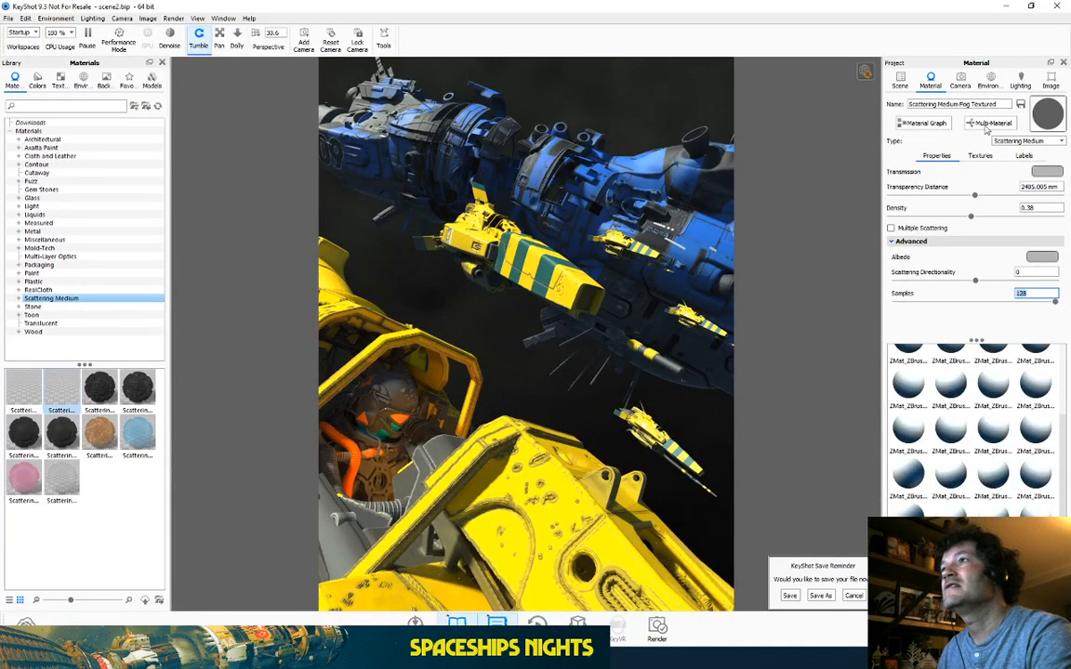
drag(578, 305, 562, 279)
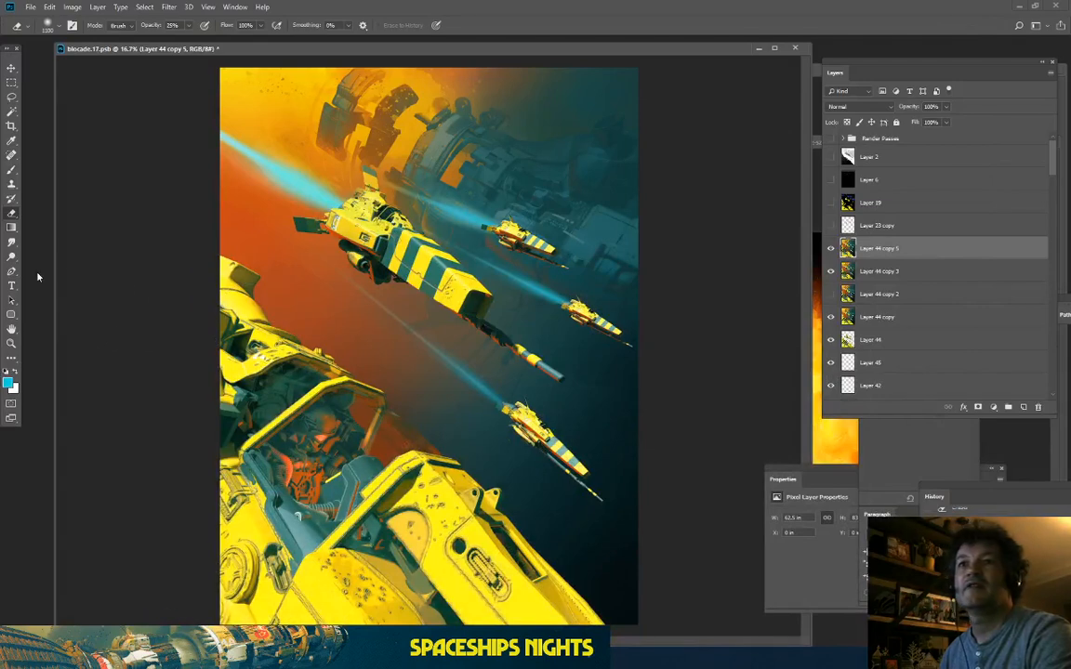
Step: Zoom into the painting twice, zoom back out to the whole canvas, and switch to 3ds Max
key(ctrl+plus)
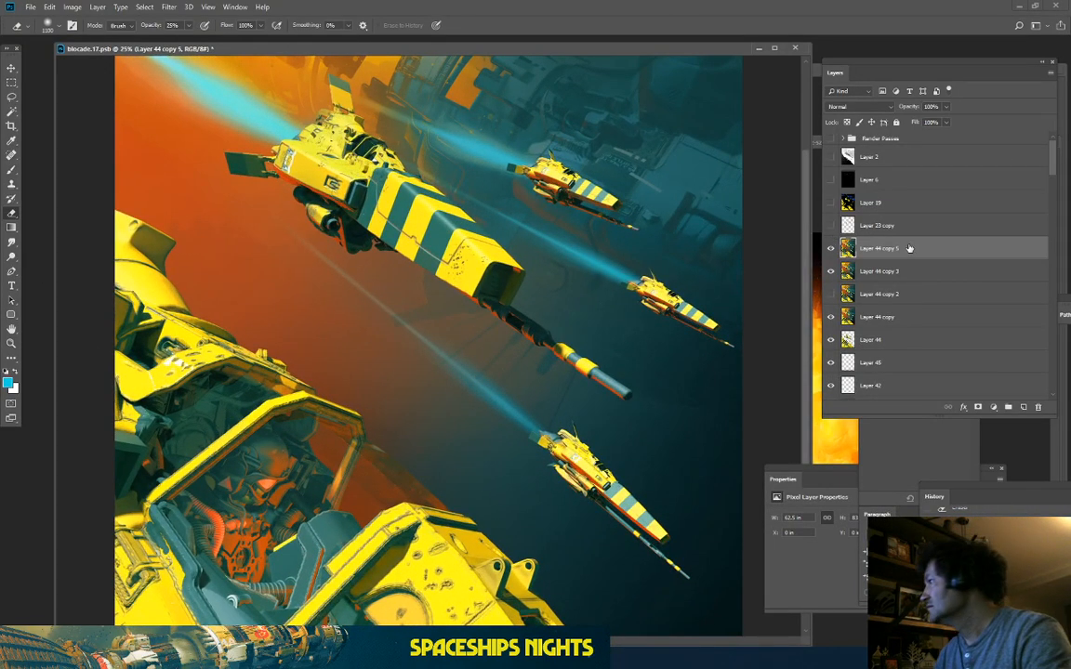
key(ctrl+plus)
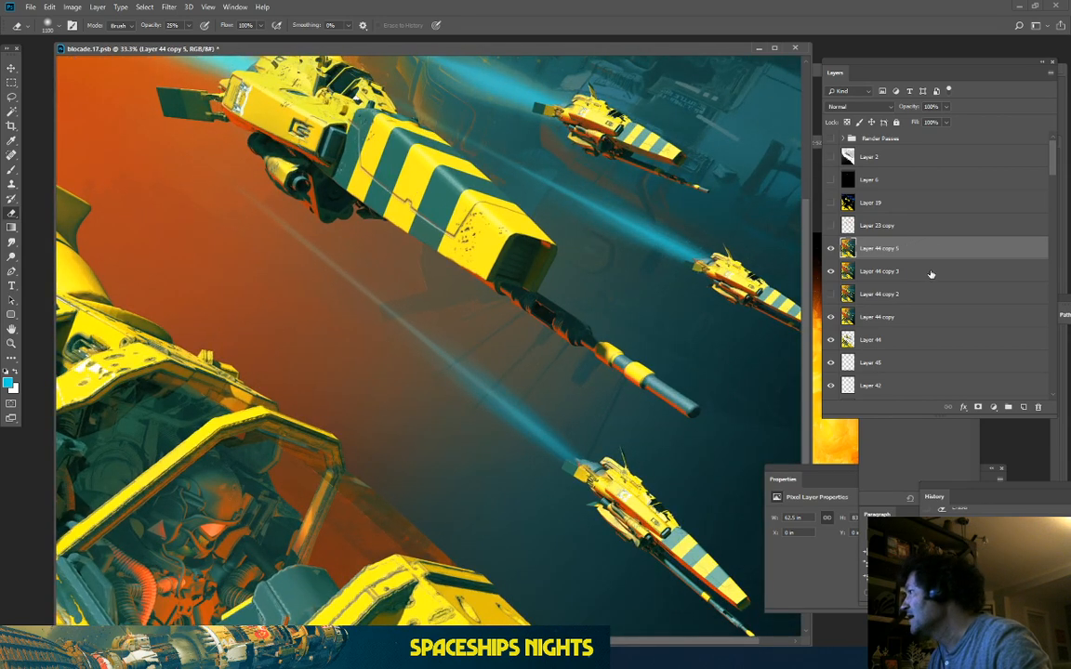
key(ctrl+minus)
key(ctrl+minus)
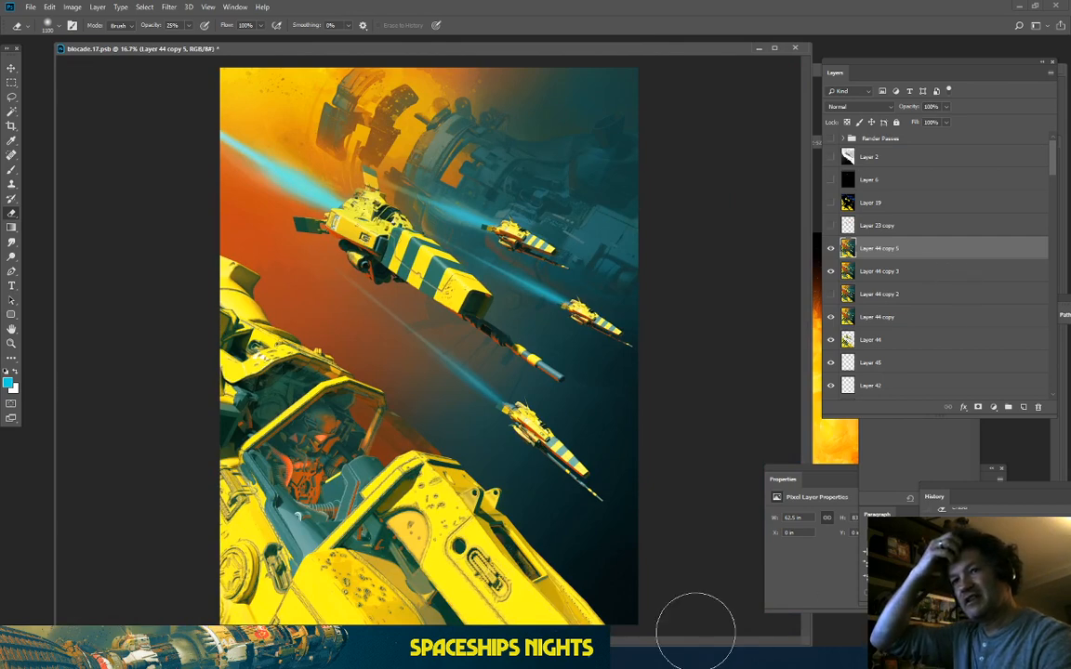
key(alt+Tab)
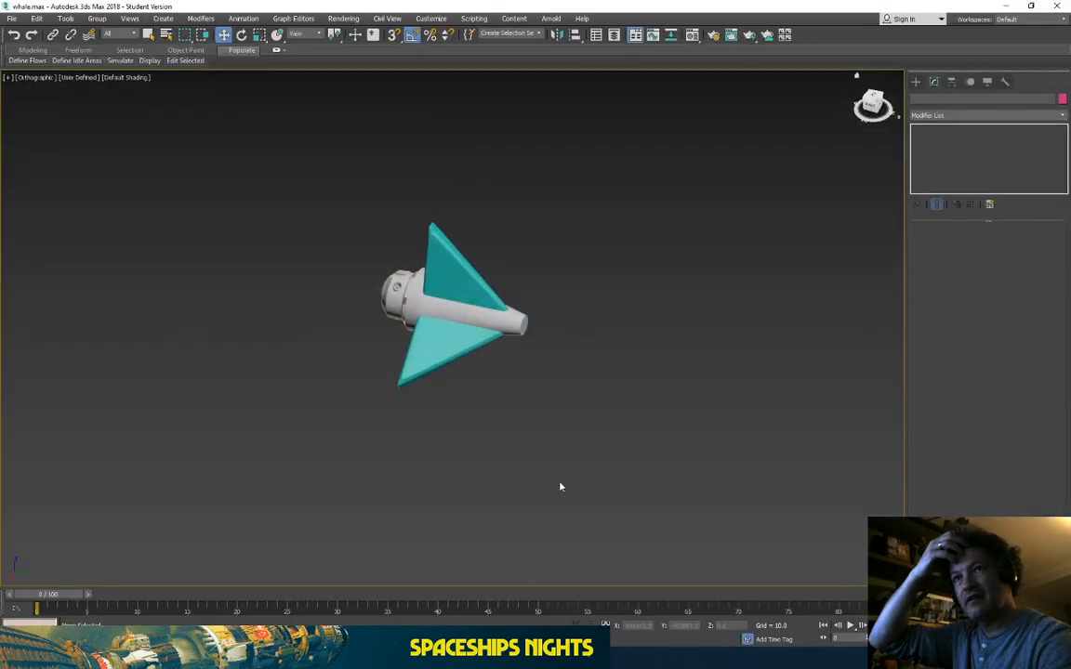
Step: Select the small ship's upper wing (Box164) and orbit around it to reveal the larger ships
scroll(442, 299, down, 3)
click(444, 293)
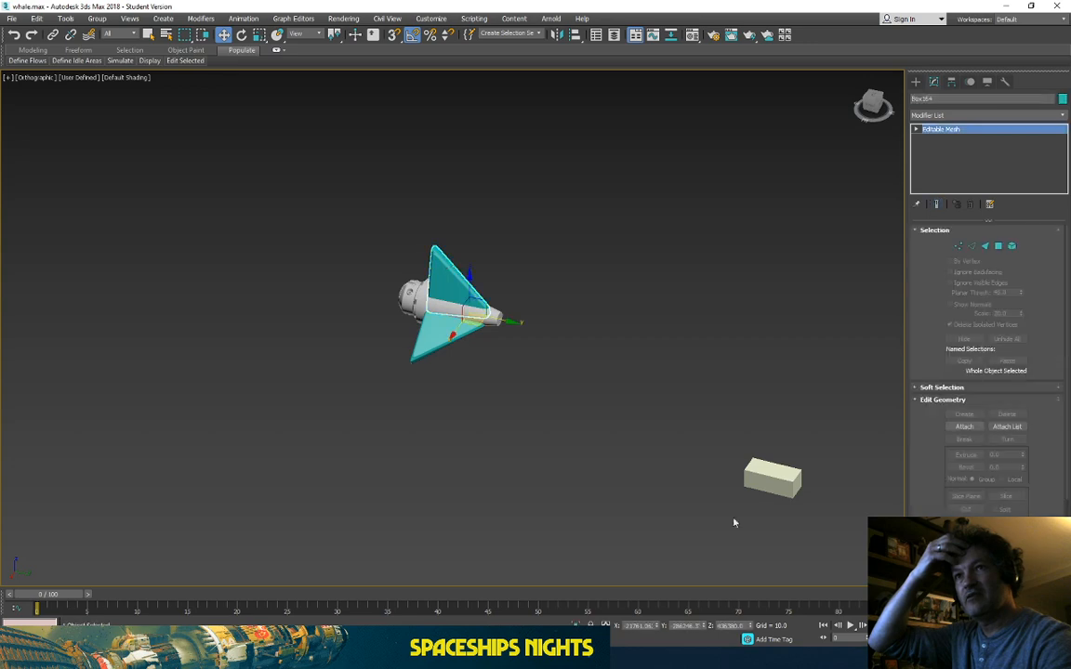
key(ctrl+r)
drag(316, 256, 354, 343)
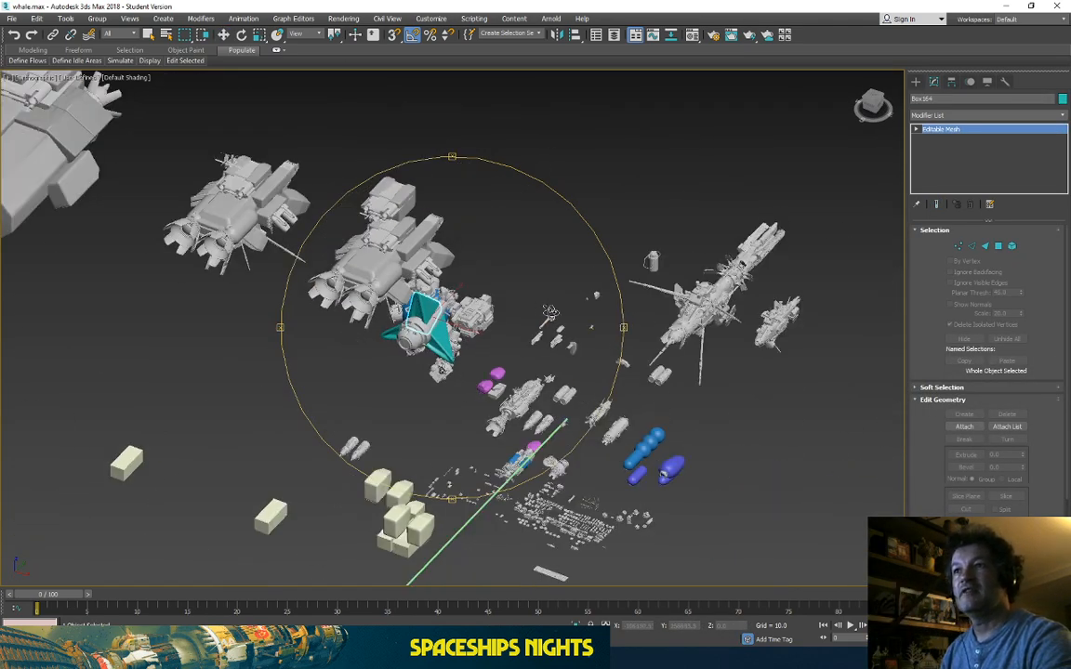
drag(502, 433, 530, 507)
drag(389, 359, 418, 384)
Step: Pan, zoom and orbit the viewport until the whale ship and its tail fill the view
scroll(401, 428, up, 5)
scroll(409, 427, down, 12)
drag(387, 232, 423, 394)
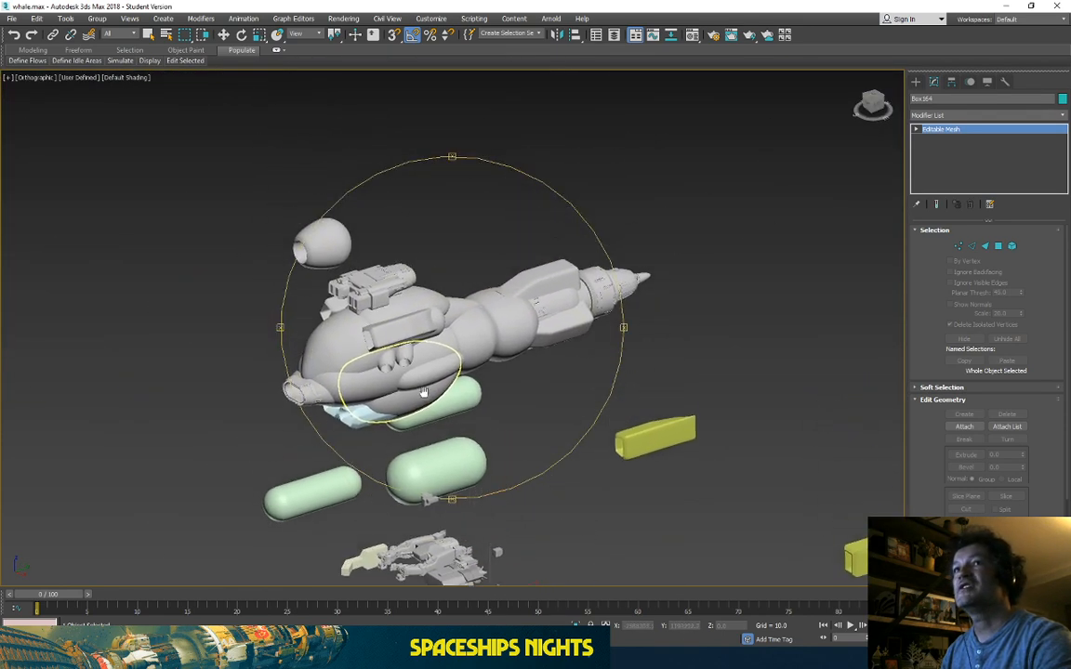
scroll(401, 344, up, 5)
drag(539, 440, 546, 420)
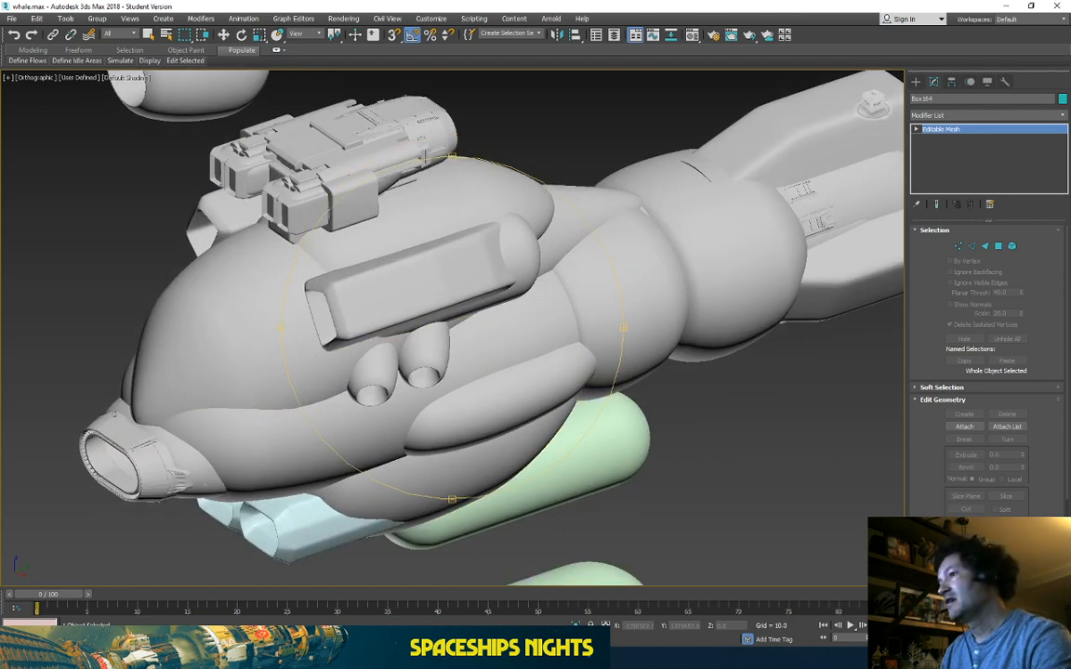
drag(358, 311, 610, 148)
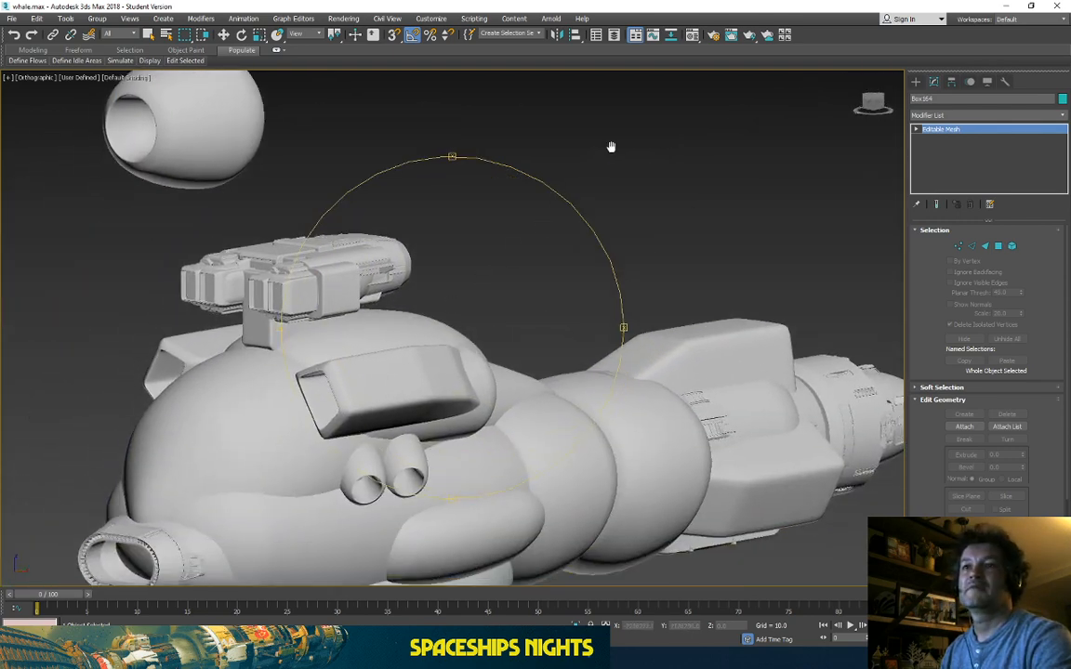
scroll(610, 148, down, 5)
drag(596, 189, 592, 277)
scroll(555, 252, down, 2)
scroll(555, 251, up, 8)
scroll(592, 277, up, 5)
scroll(536, 327, down, 8)
drag(465, 324, 770, 434)
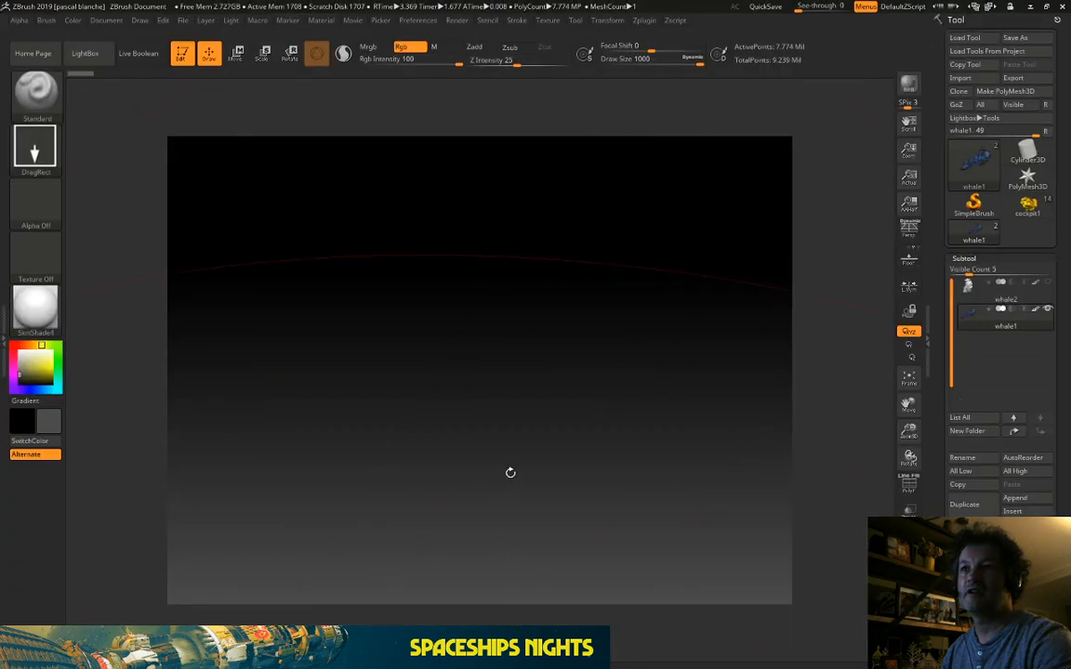
drag(510, 473, 980, 289)
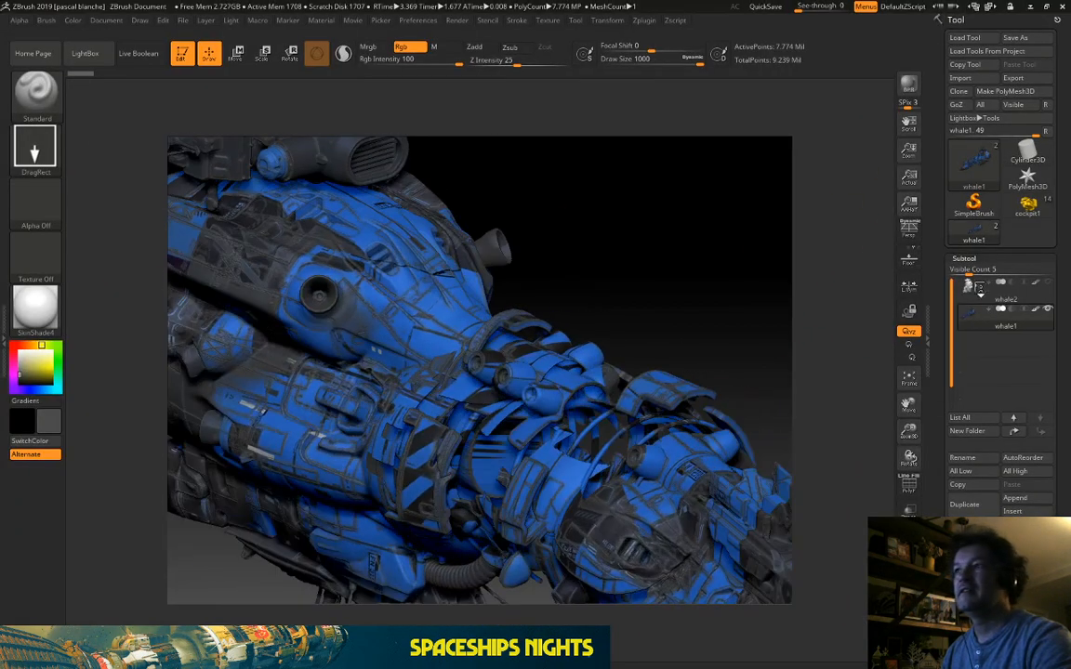
click(1050, 283)
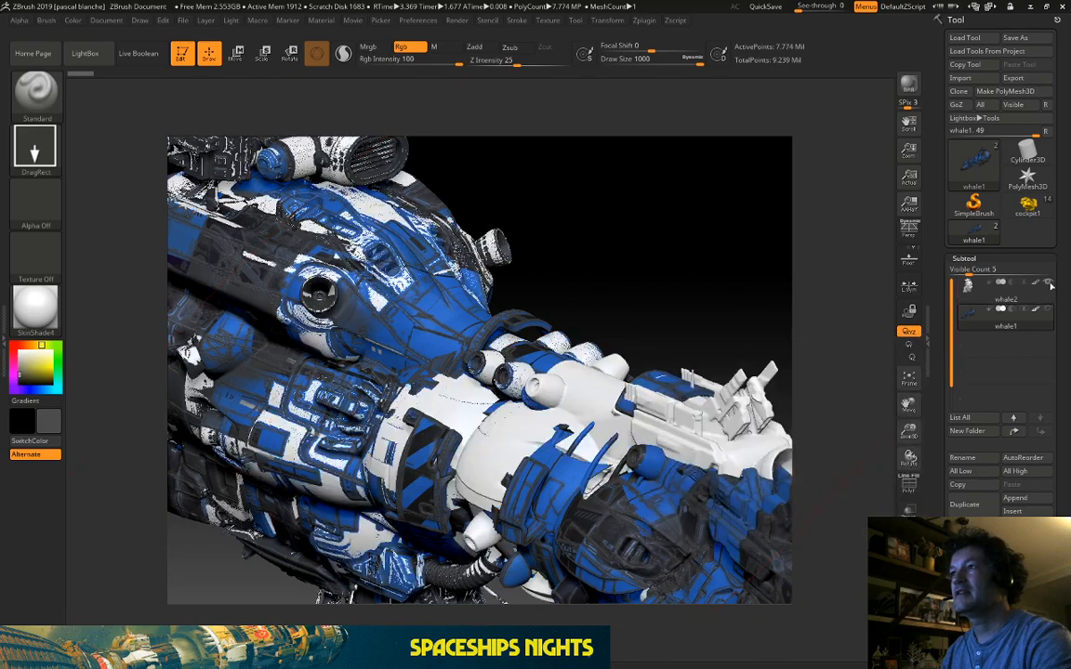
click(1027, 298)
drag(651, 218, 600, 209)
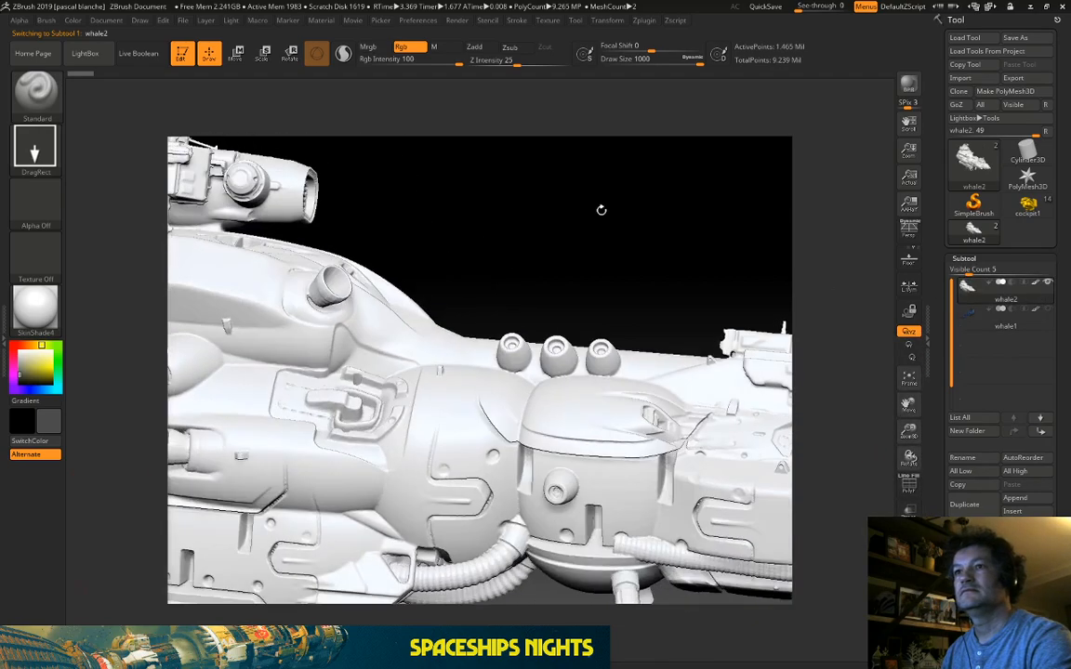
drag(534, 218, 748, 162)
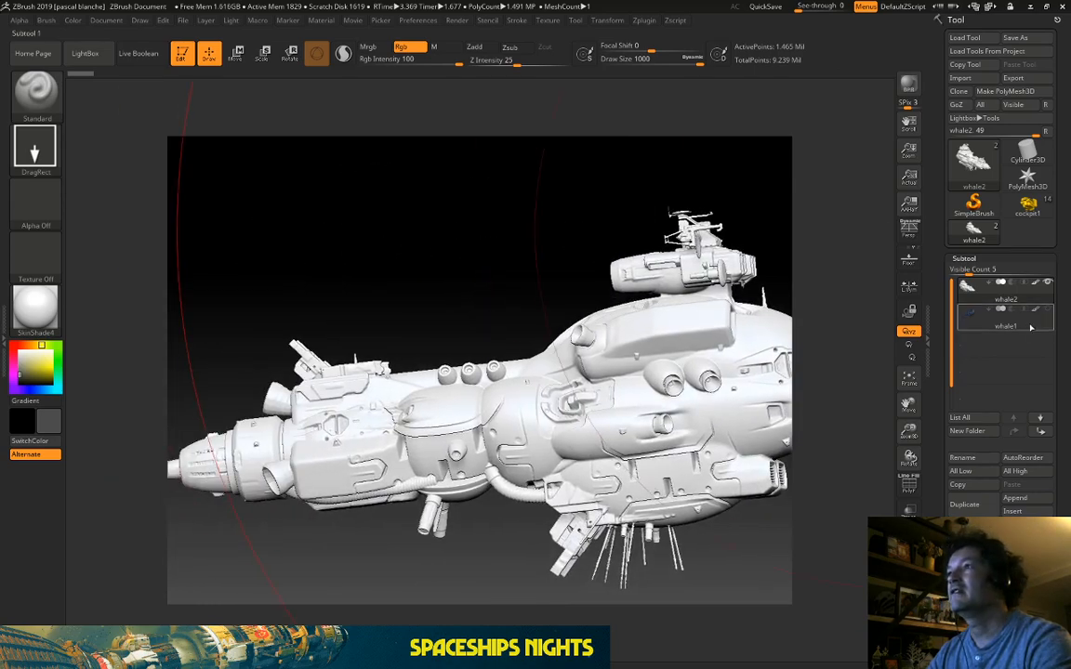
click(1047, 285)
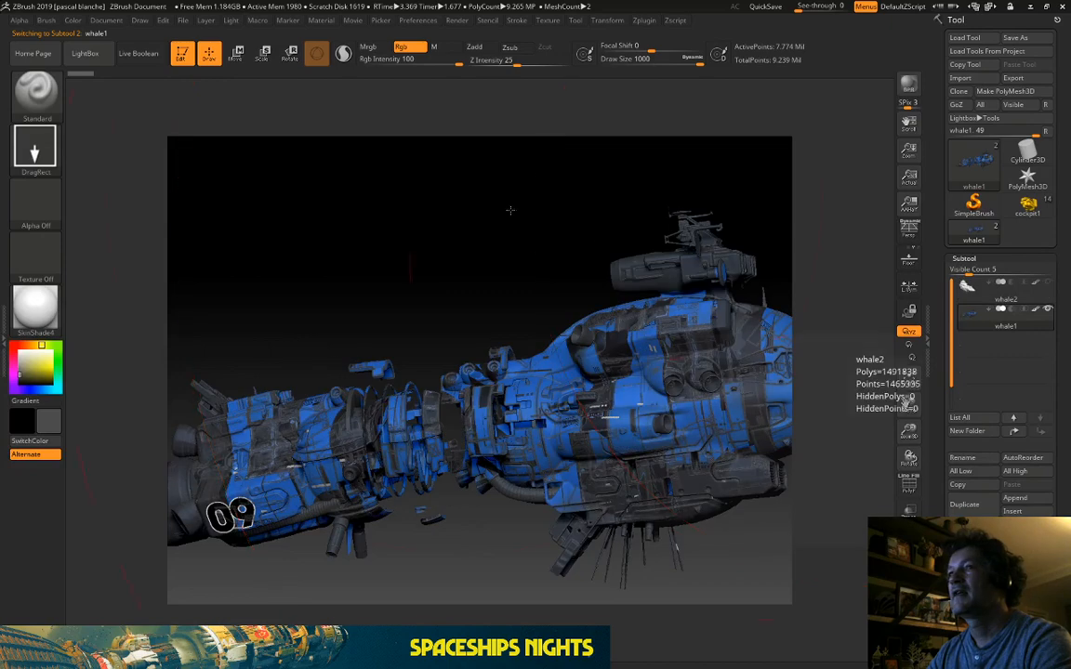
drag(509, 210, 365, 195)
drag(480, 227, 568, 189)
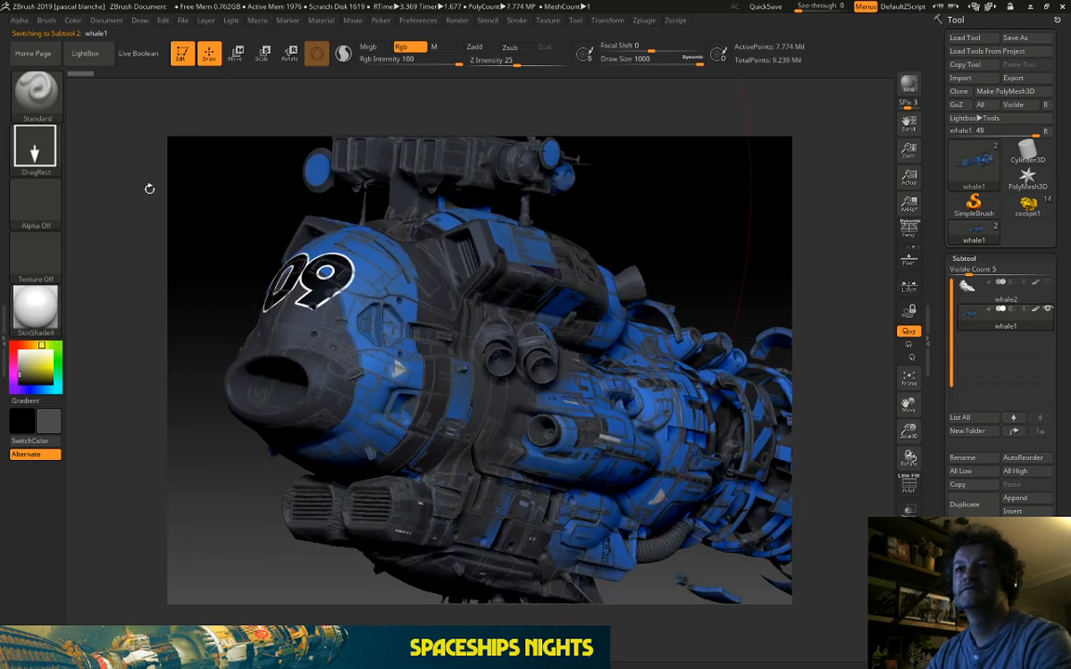
click(1030, 7)
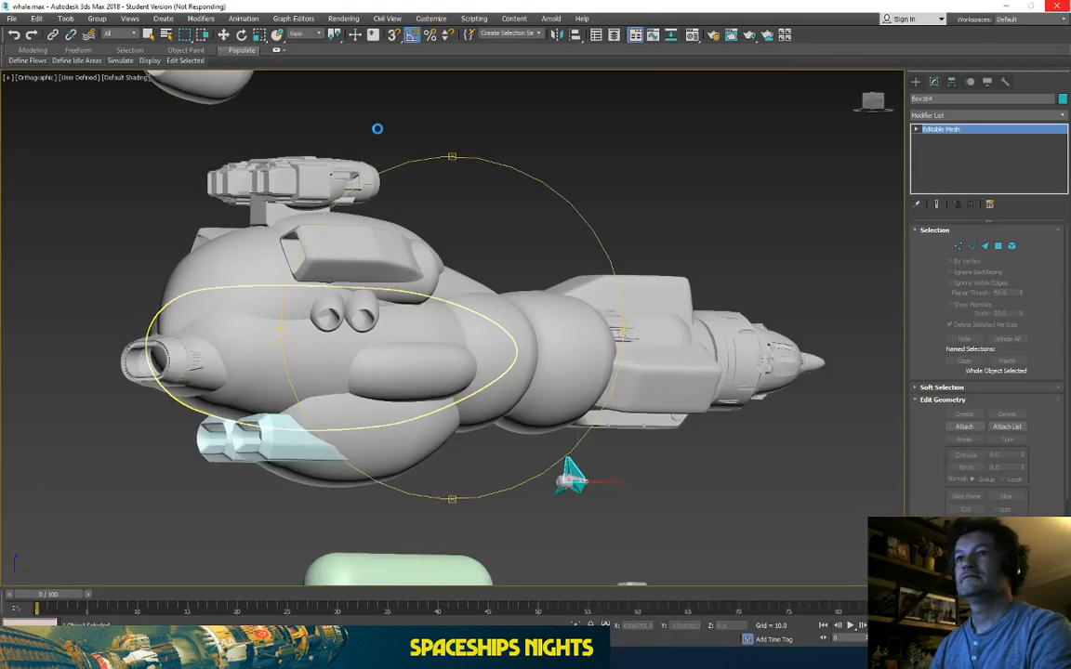
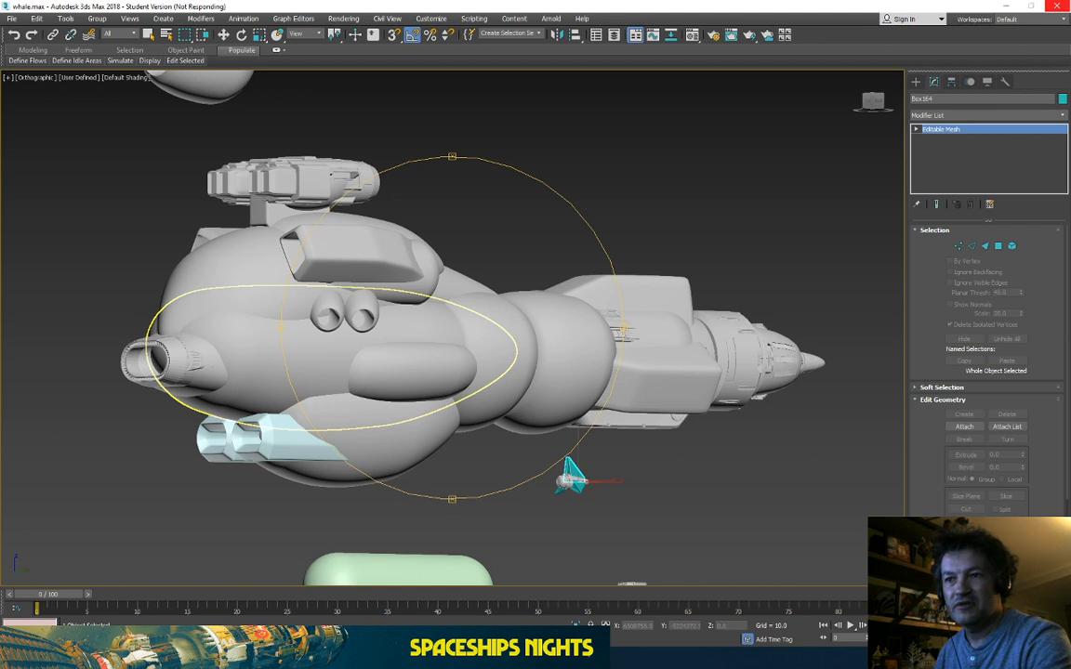
Step: Switch from 3ds Max to the blocade.17.psb artwork in Photoshop through the taskbar preview
mouse_move(533, 657)
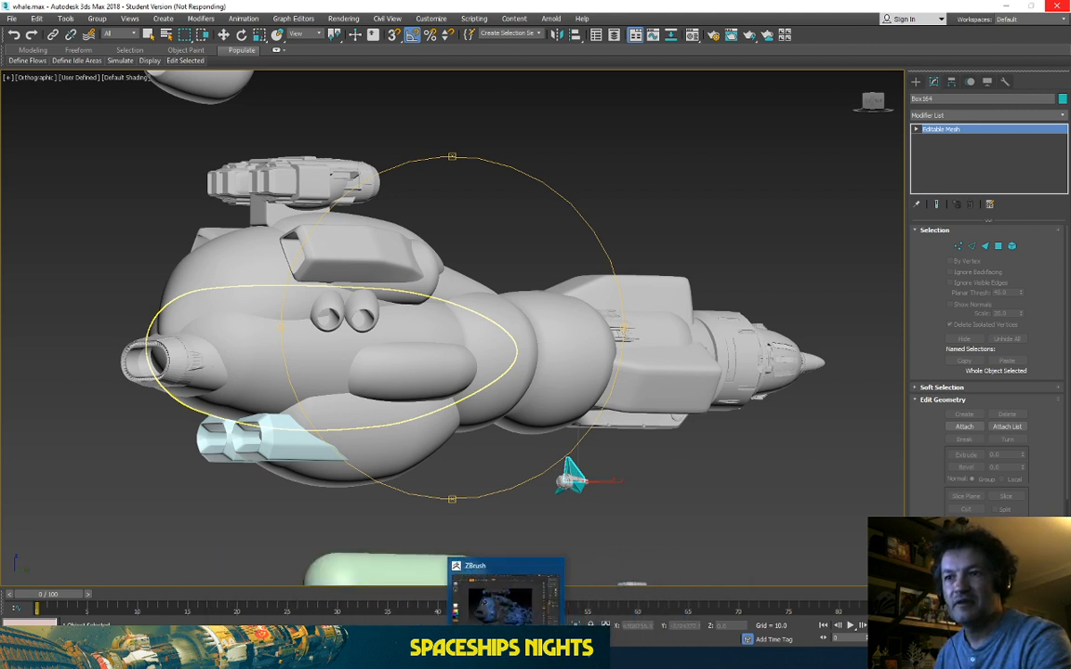
mouse_move(452, 657)
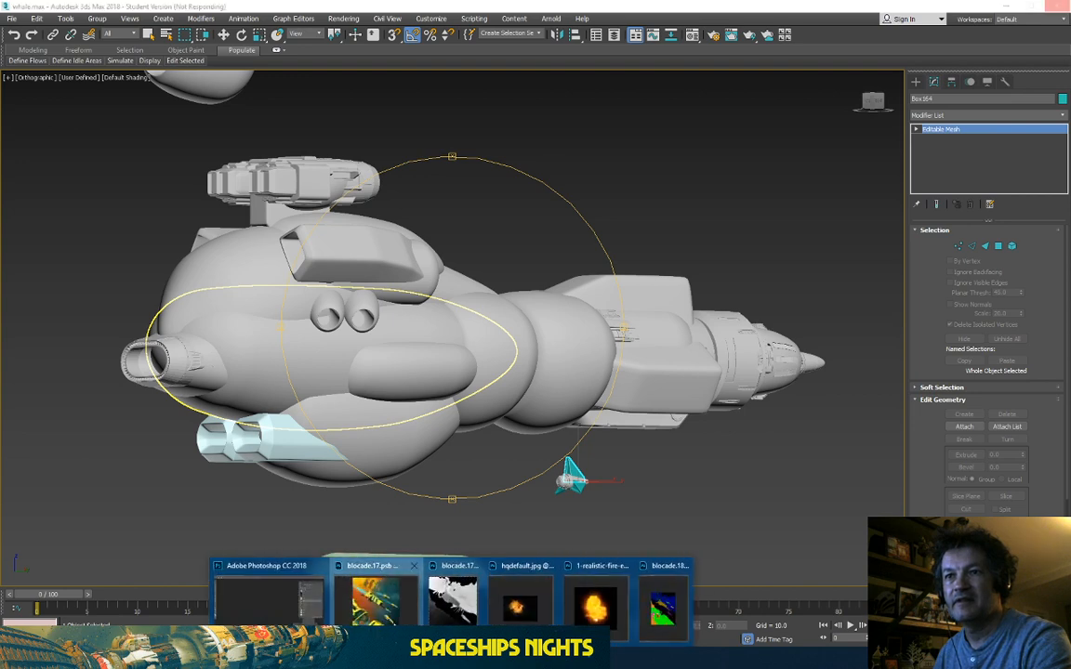
click(372, 600)
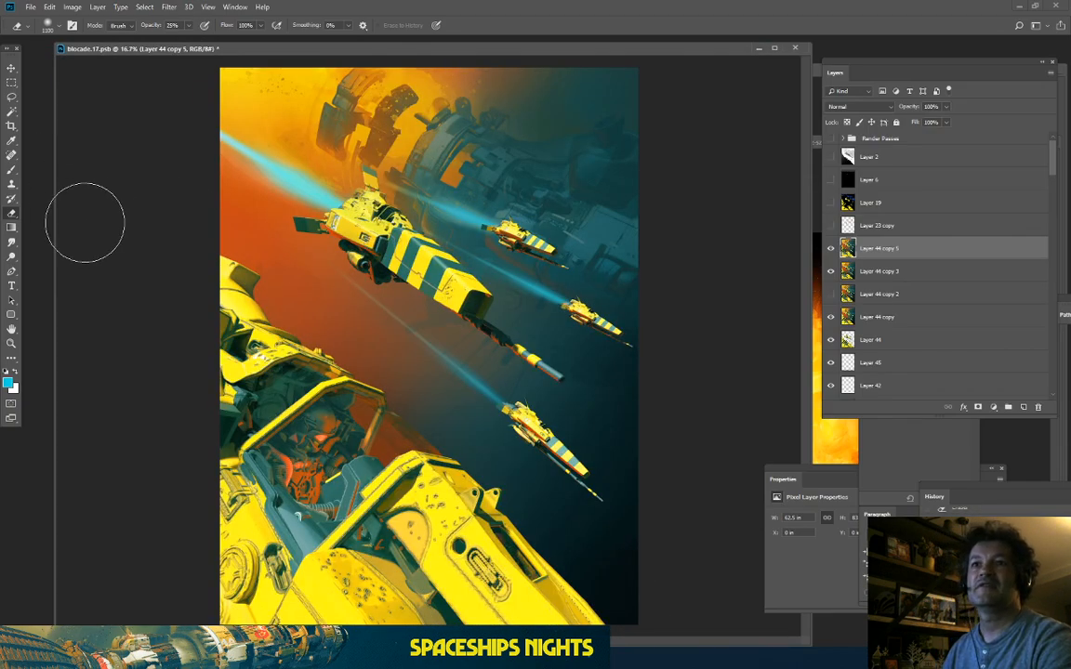
Step: Zoom in on the foreground ship's cockpit and add a new empty layer above Layer 44 copy 5
key(ctrl+plus)
key(ctrl+minus)
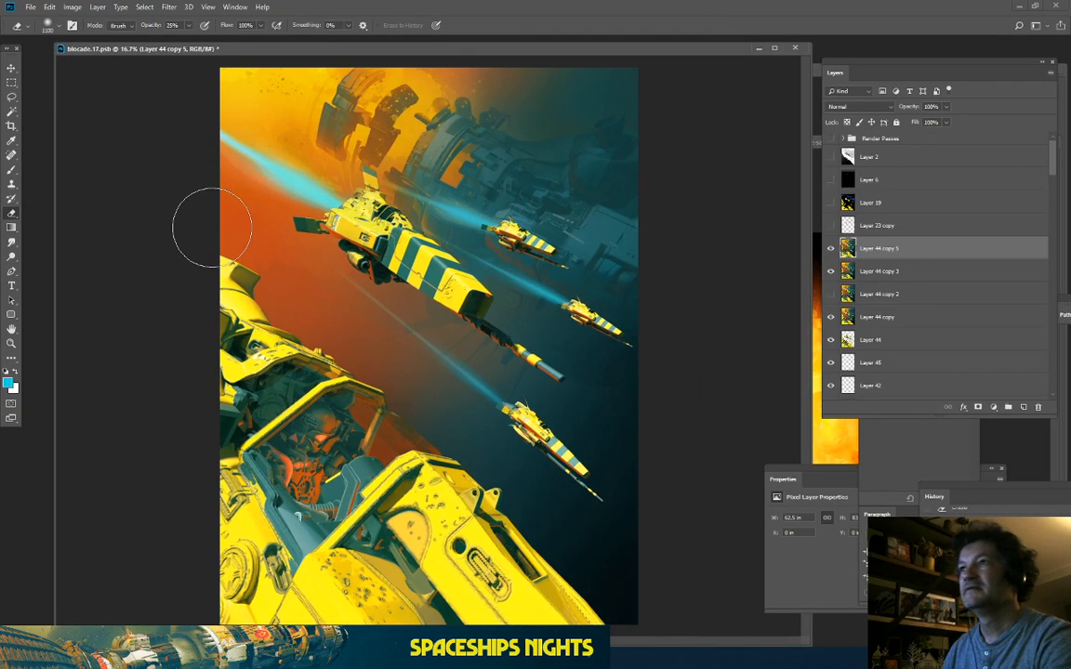
key(ctrl+plus)
key(ctrl+plus)
key(ctrl+plus)
drag(306, 221, 368, 418)
key(ctrl+plus)
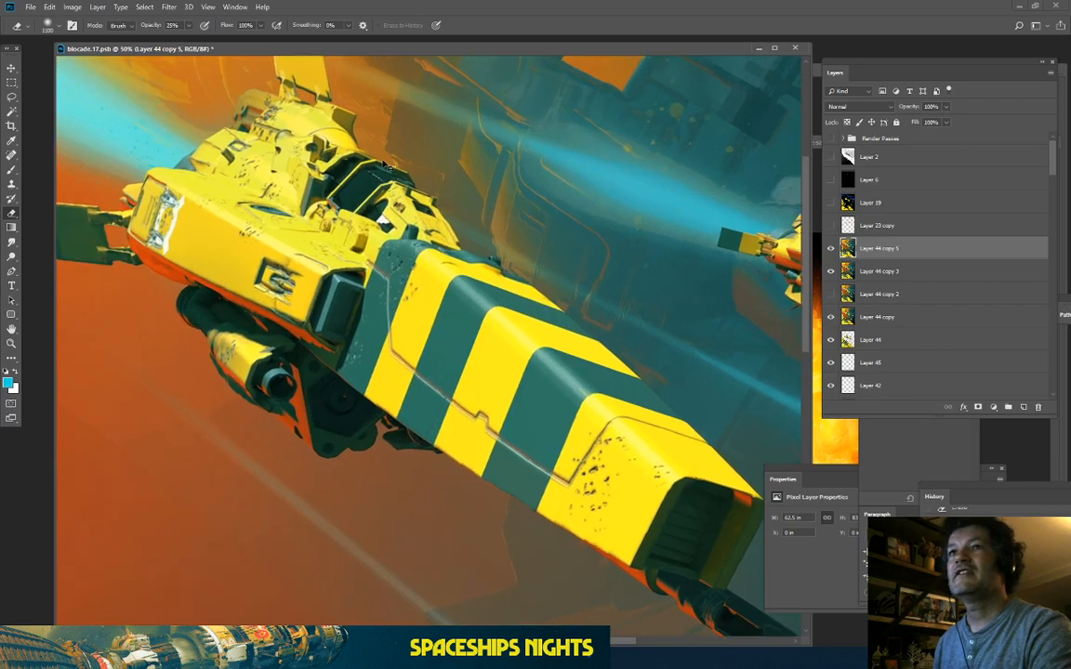
key(ctrl+plus)
key(ctrl+plus)
key(ctrl+plus)
key(ctrl+plus)
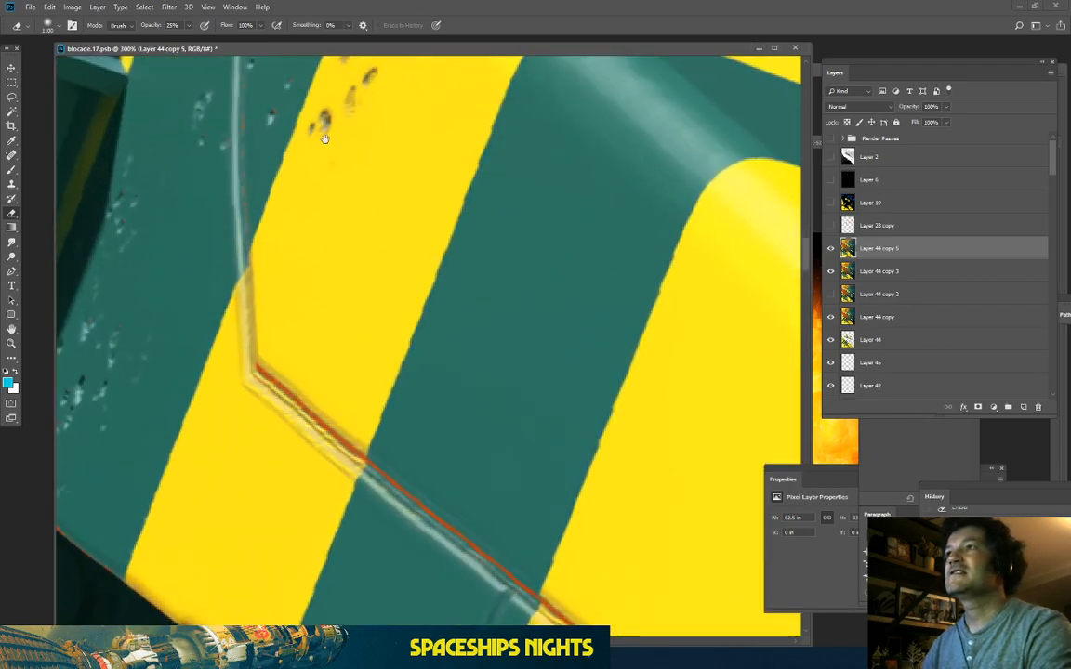
mouse_move(324, 139)
mouse_down()
mouse_move(485, 424)
mouse_move(399, 397)
mouse_up()
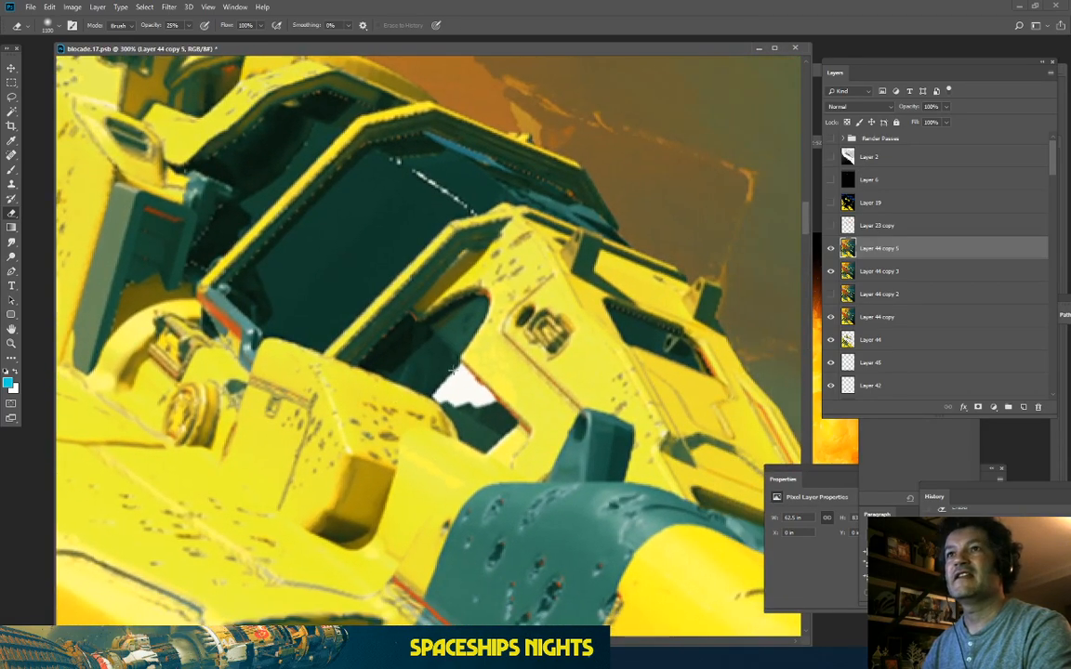
click(1024, 407)
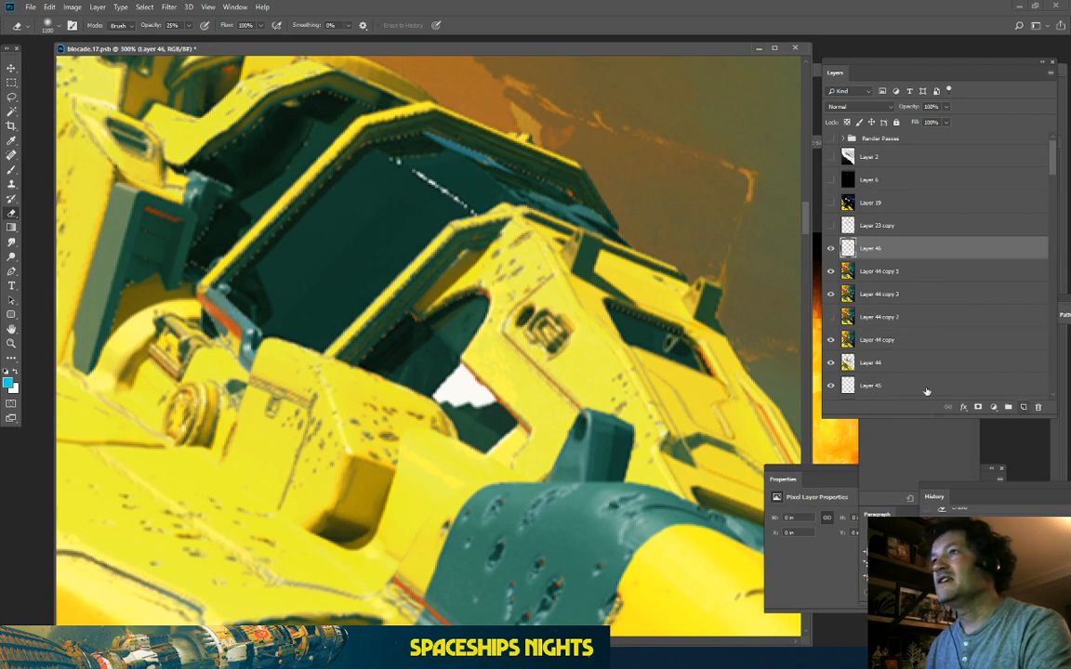
Step: Zoom closer on the cockpit window and pick the Brush tool with a Soft Round tip
key(ctrl+plus)
key(ctrl+plus)
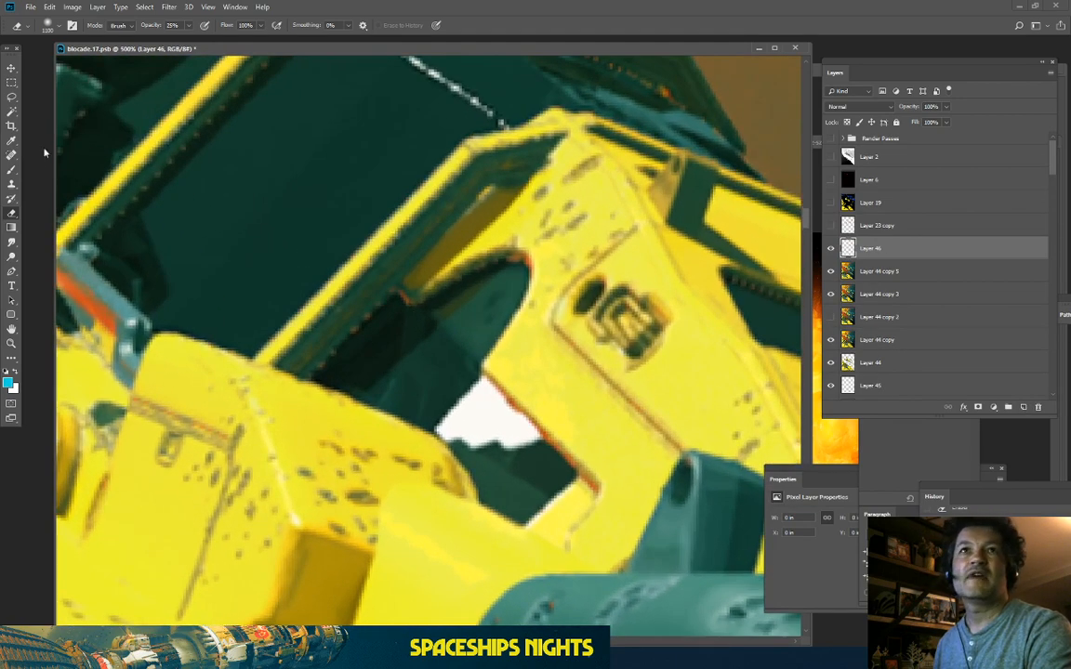
key(b)
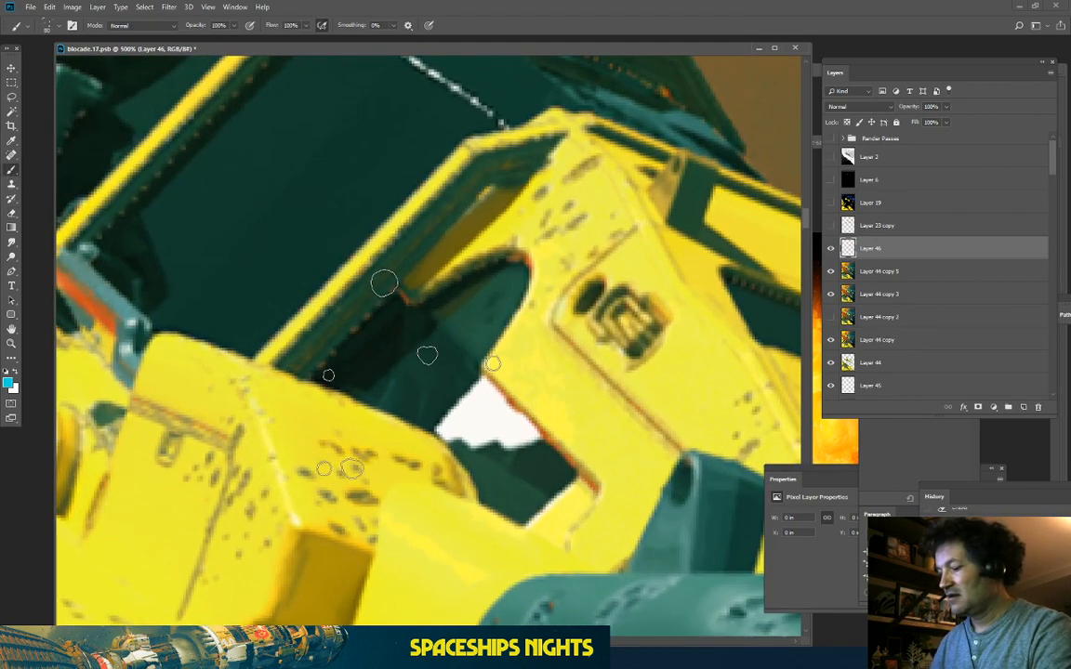
click(18, 26)
click(18, 26)
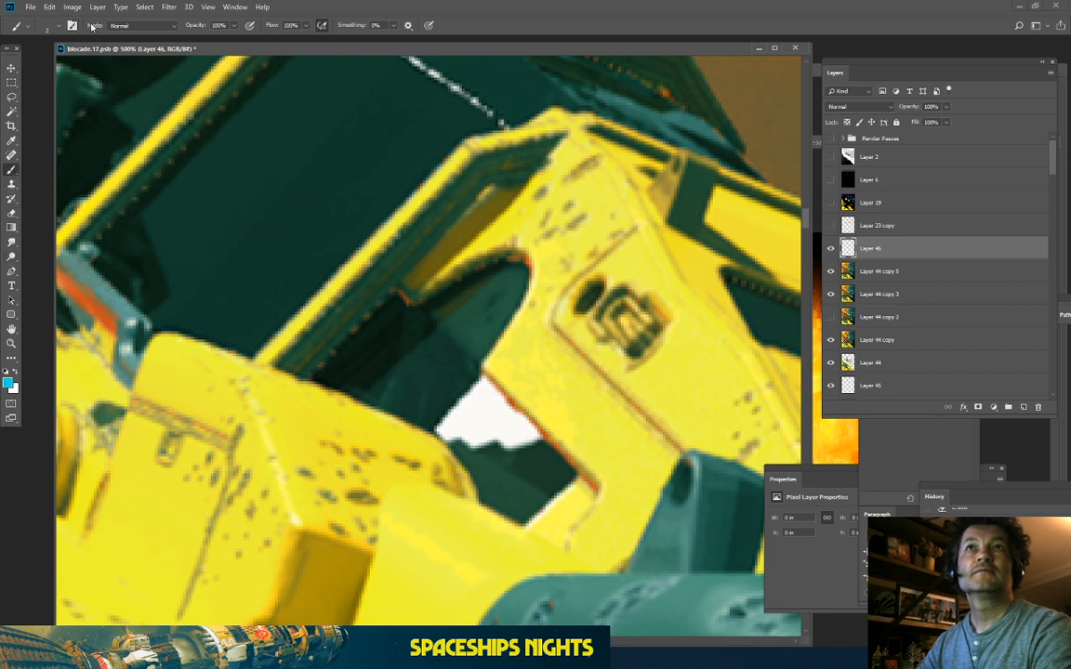
click(44, 28)
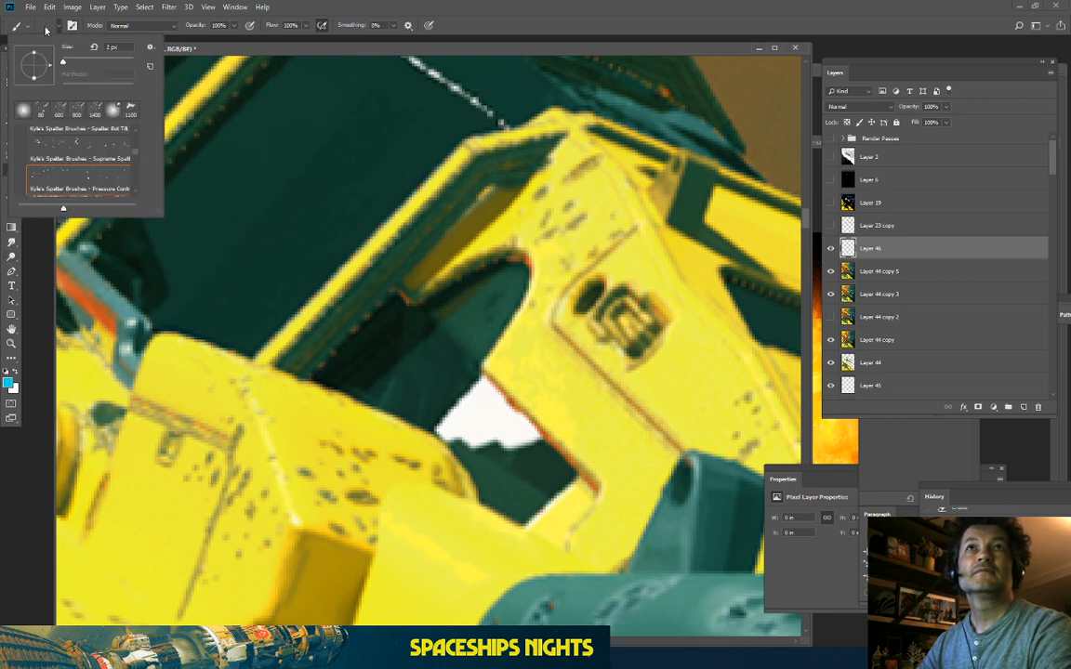
click(23, 109)
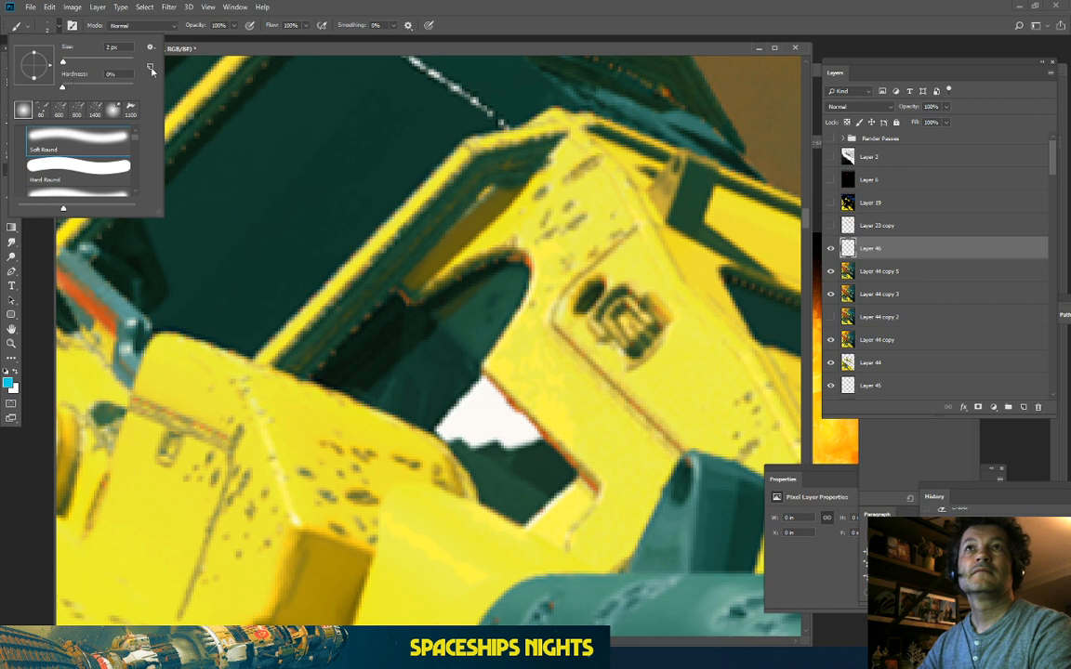
Step: Sample dark green from the cockpit interior and paint over the white patch with an enlarged brush
click(223, 50)
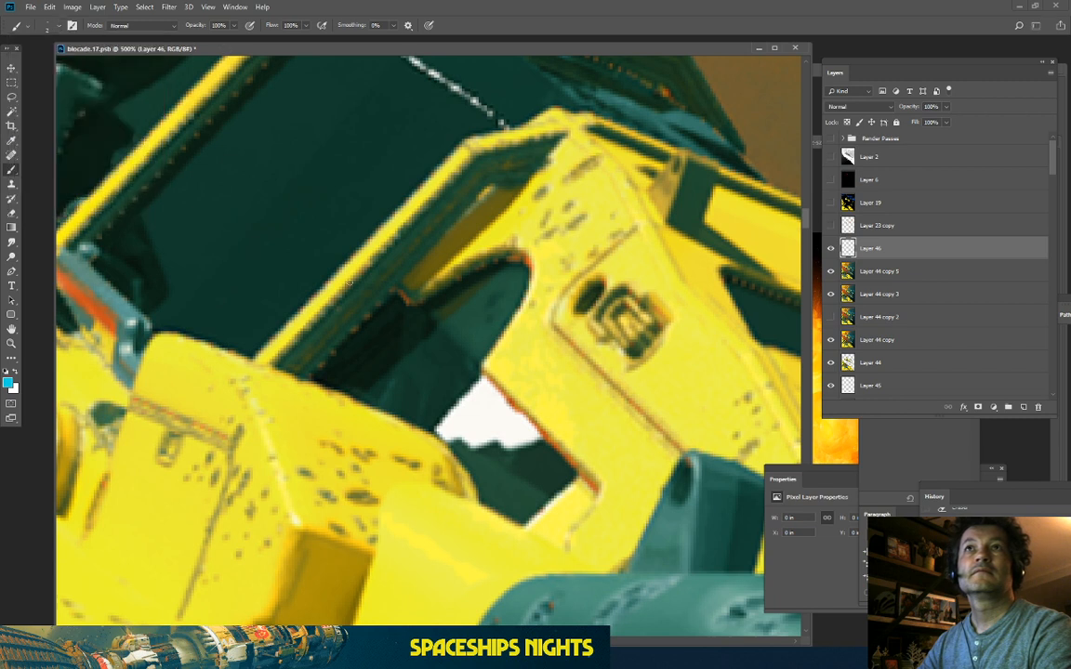
alt+click(496, 451)
mouse_move(519, 448)
mouse_down()
mouse_move(485, 440)
mouse_move(503, 442)
mouse_up()
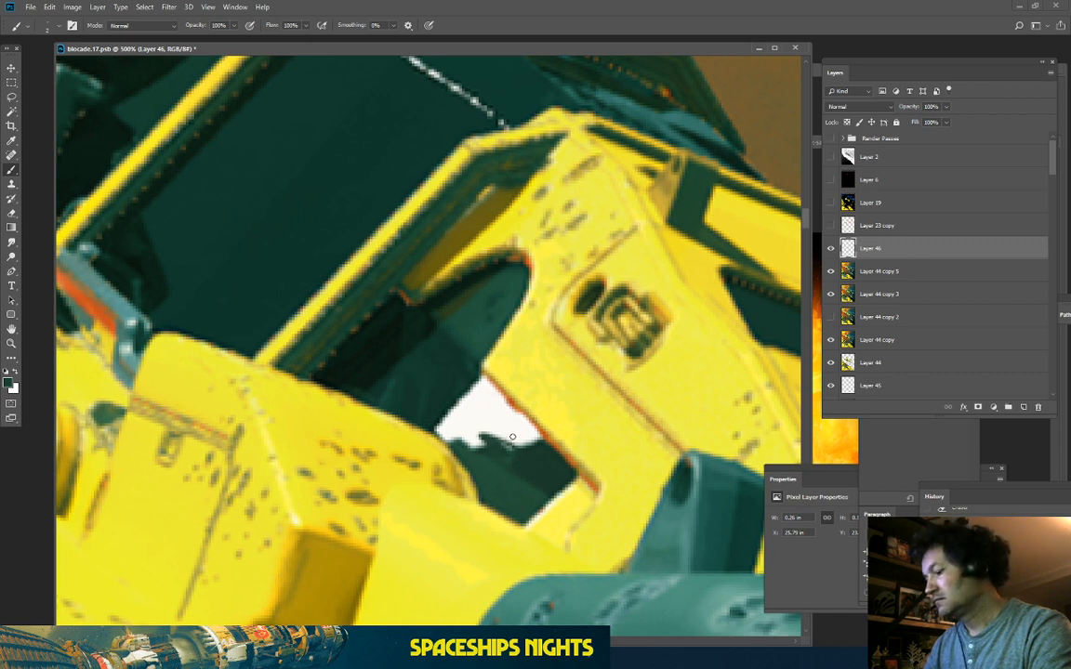
key(bracketright)
key(bracketright)
key(bracketright)
mouse_move(526, 445)
mouse_down()
mouse_move(474, 399)
mouse_move(463, 422)
mouse_move(444, 418)
mouse_move(537, 464)
mouse_move(471, 395)
mouse_move(501, 426)
mouse_up()
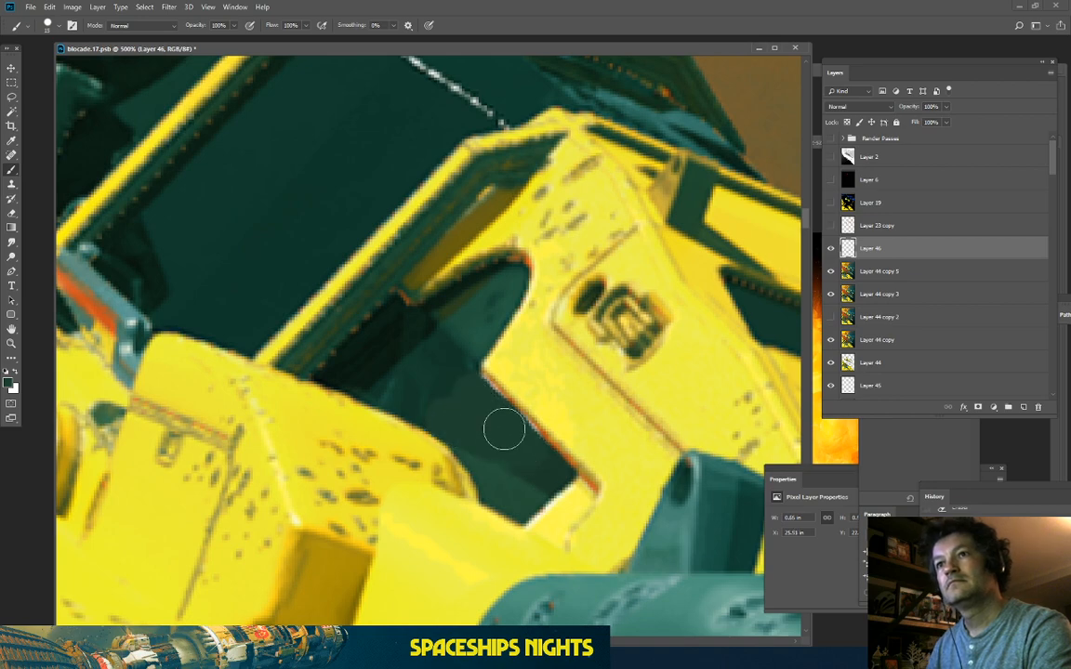
scroll(244, 429, down, 3)
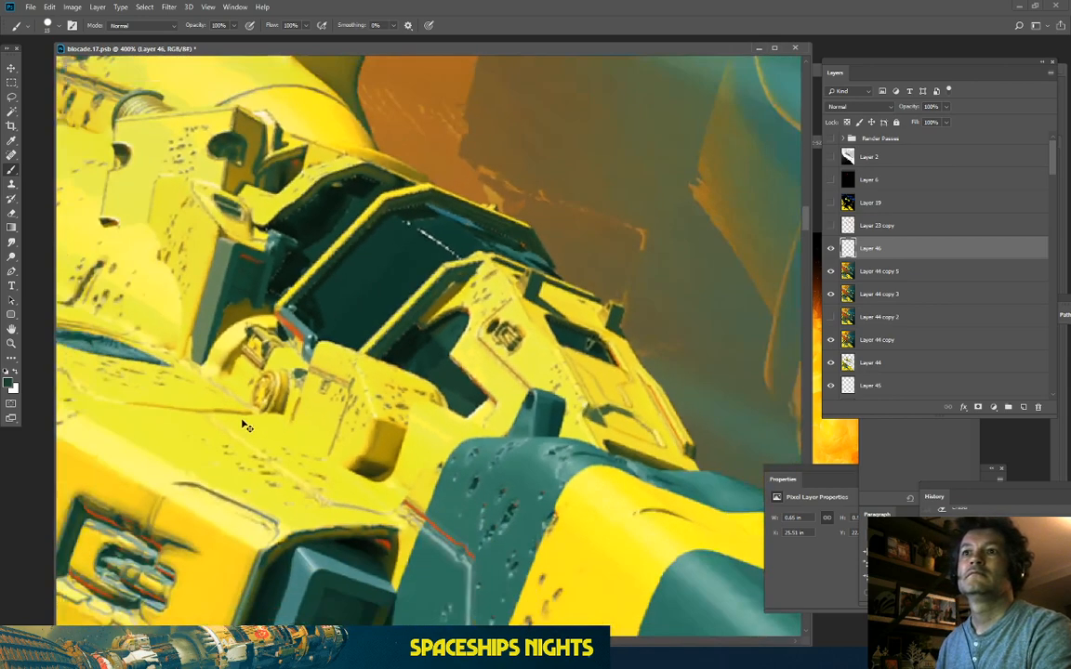
scroll(247, 423, down, 5)
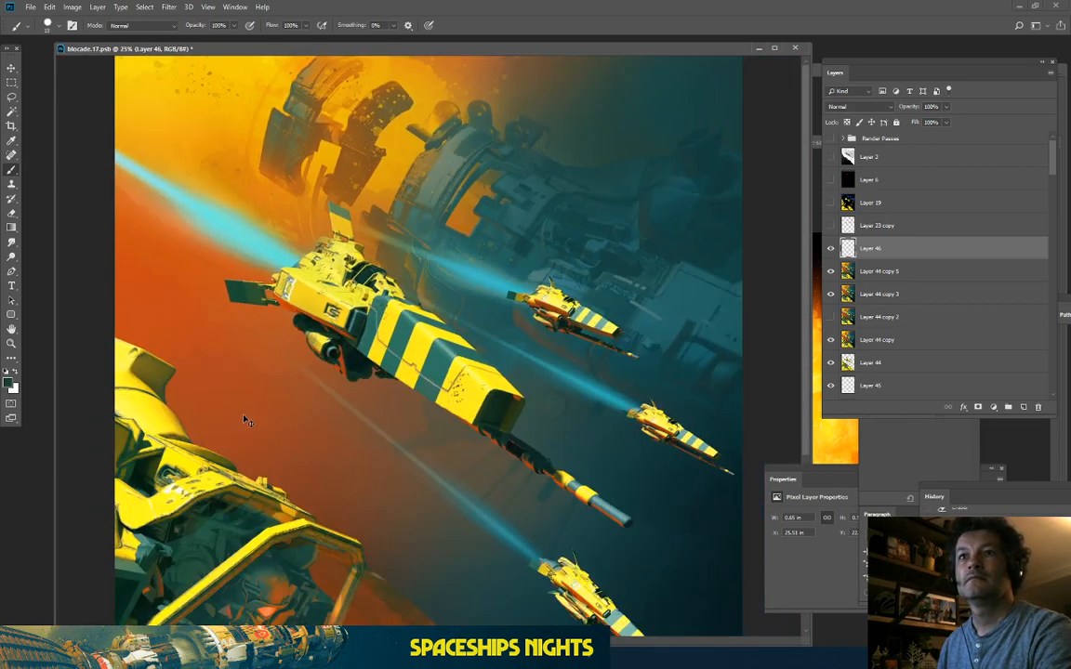
Step: Merge Layer 46 down into Layer 44 copy 5
drag(380, 437, 382, 318)
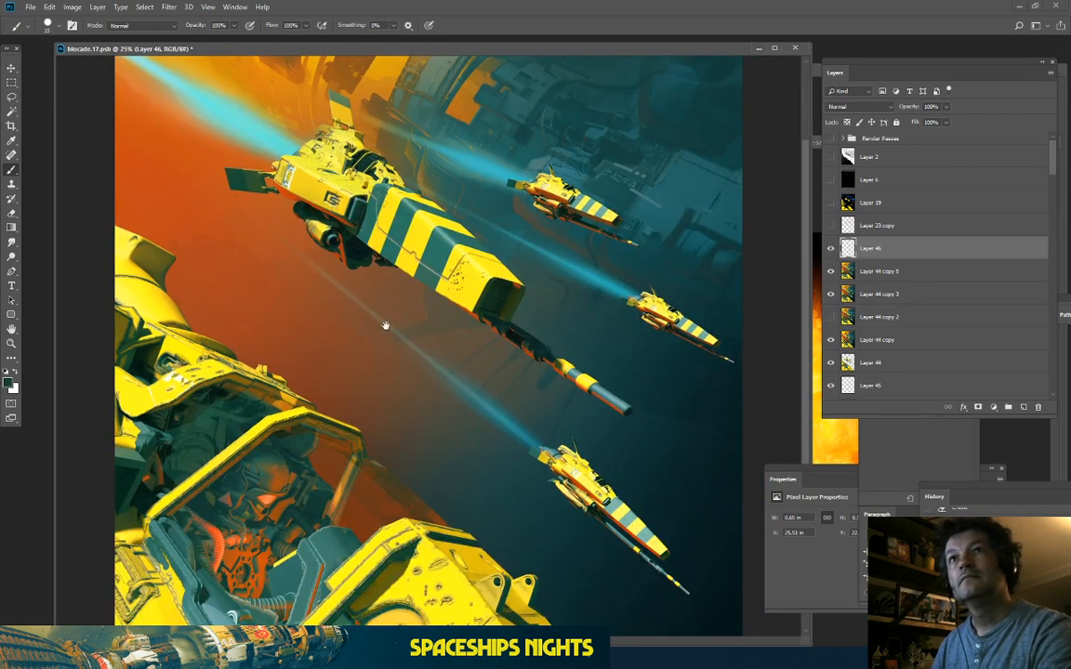
drag(499, 426, 437, 268)
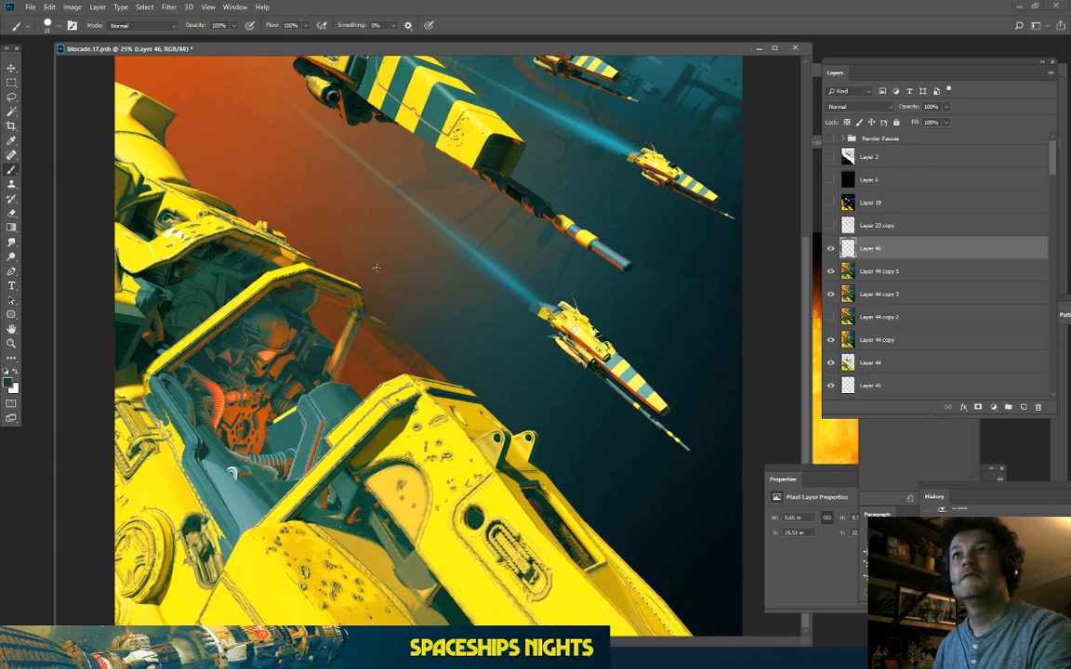
right_click(900, 251)
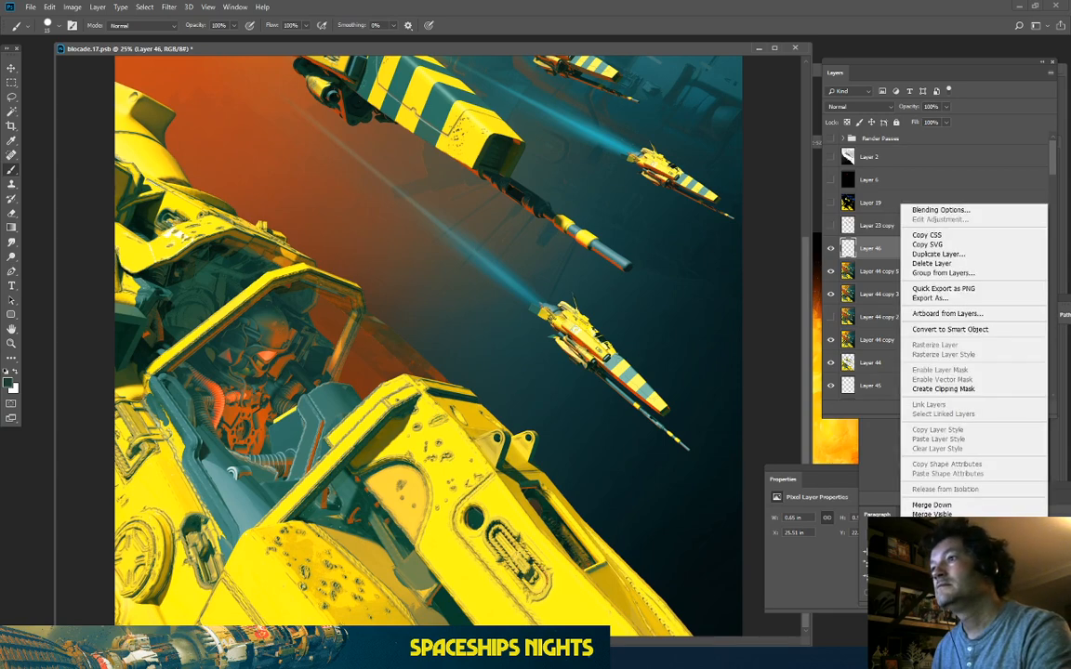
click(938, 506)
key(ctrl+minus)
key(ctrl+minus)
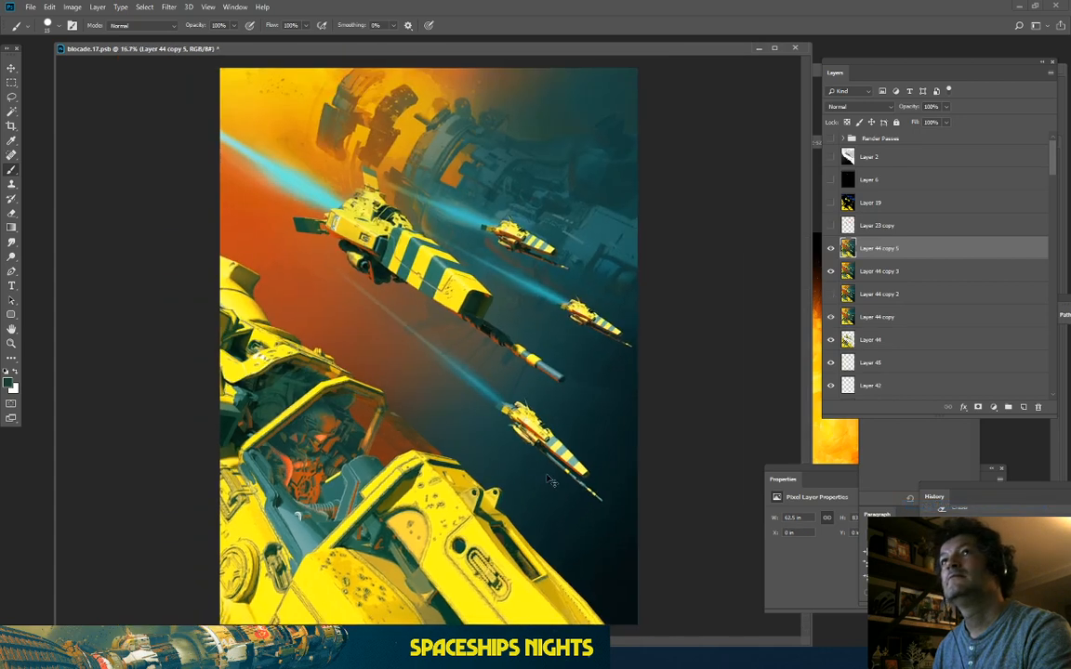
key(ctrl+plus)
key(ctrl+plus)
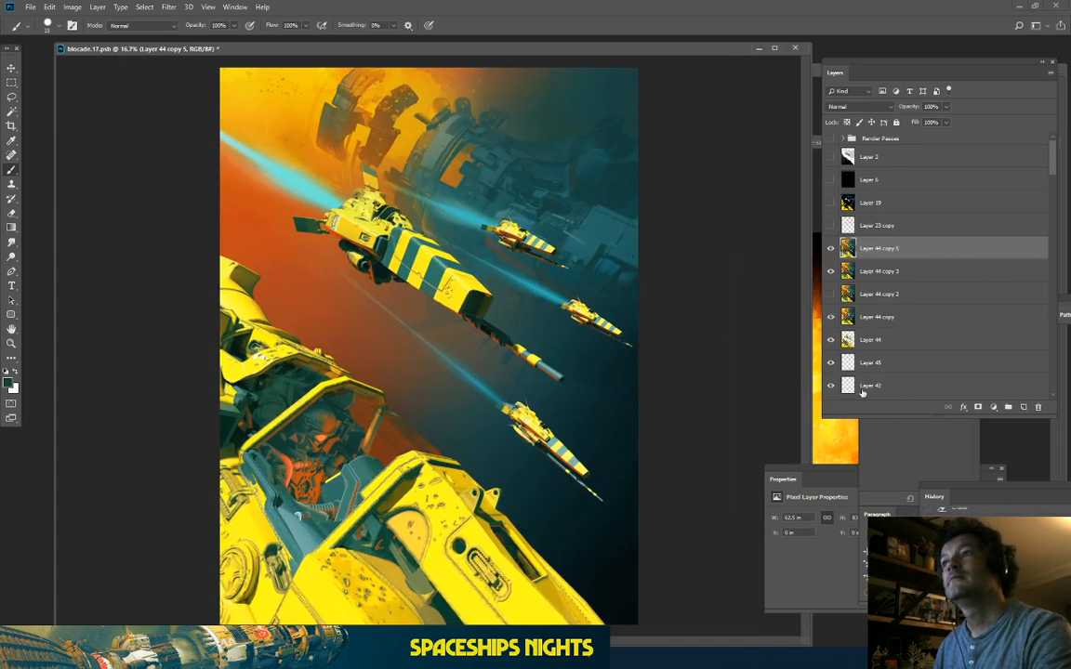
Step: Toggle Layer 44 copy 5's visibility to compare, then duplicate it as Layer 44 copy 6
click(831, 249)
click(831, 249)
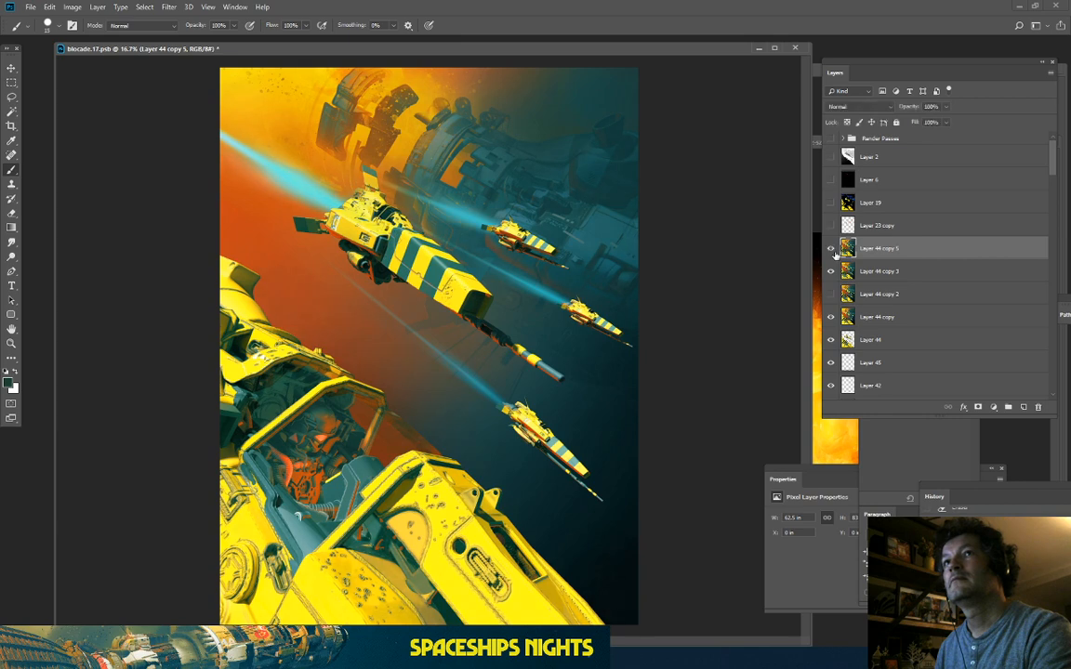
drag(890, 253, 1024, 406)
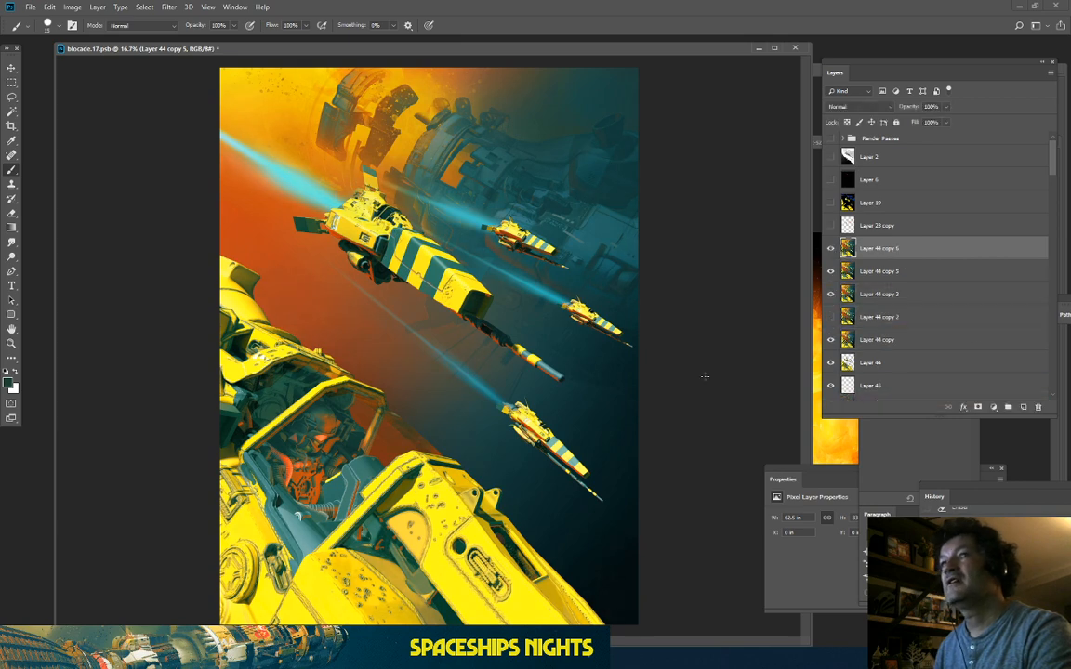
key(ctrl+plus)
key(ctrl+plus)
drag(359, 257, 361, 523)
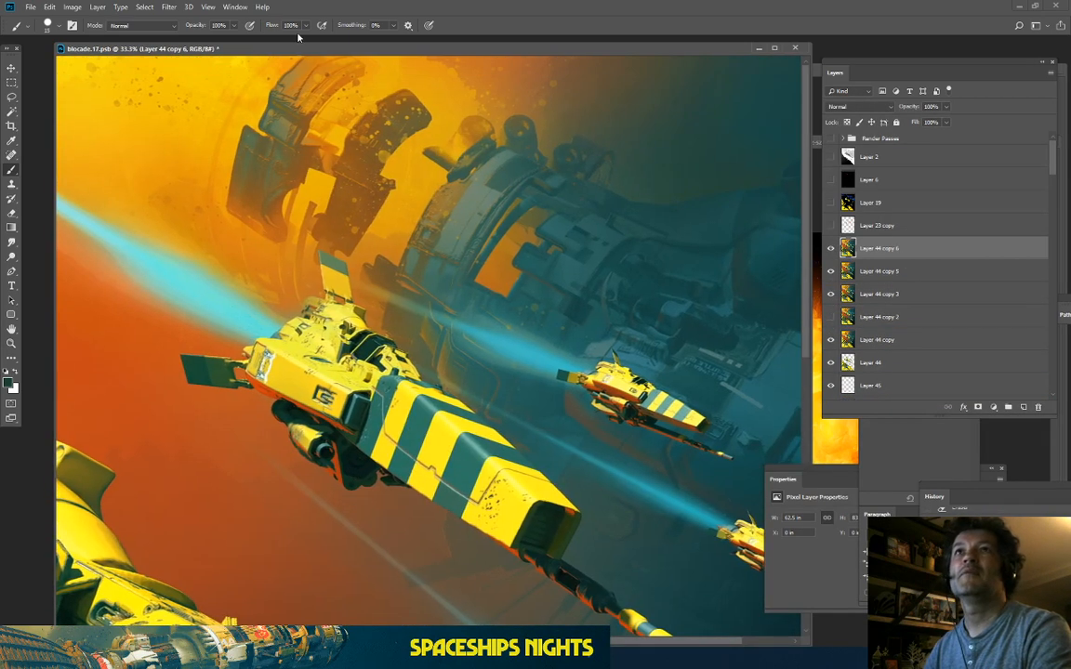
click(215, 8)
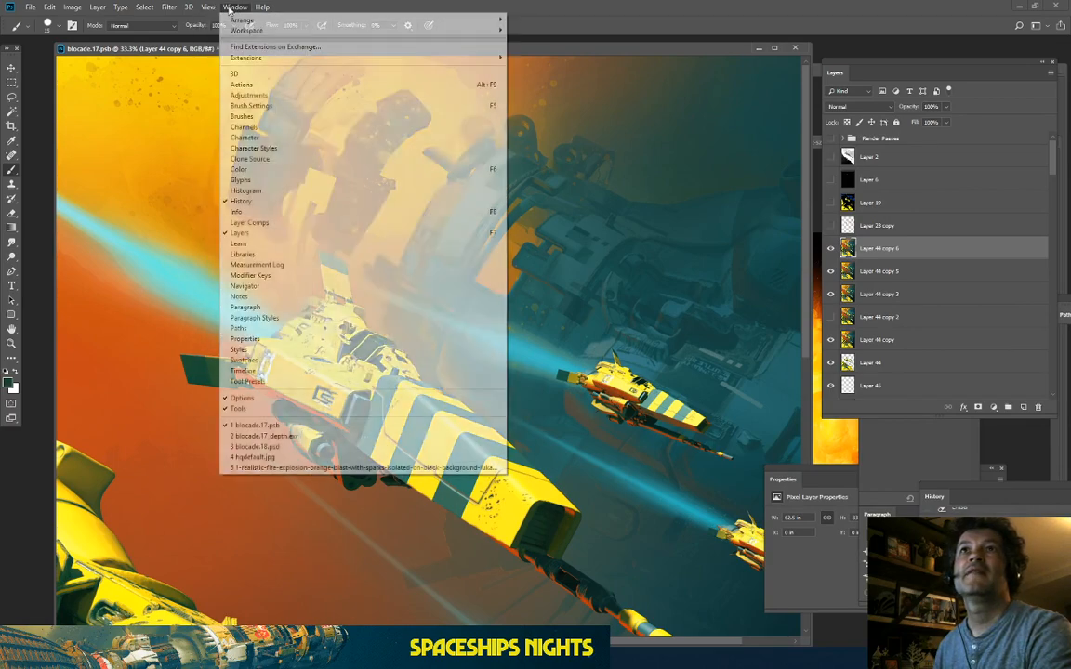
mouse_move(170, 7)
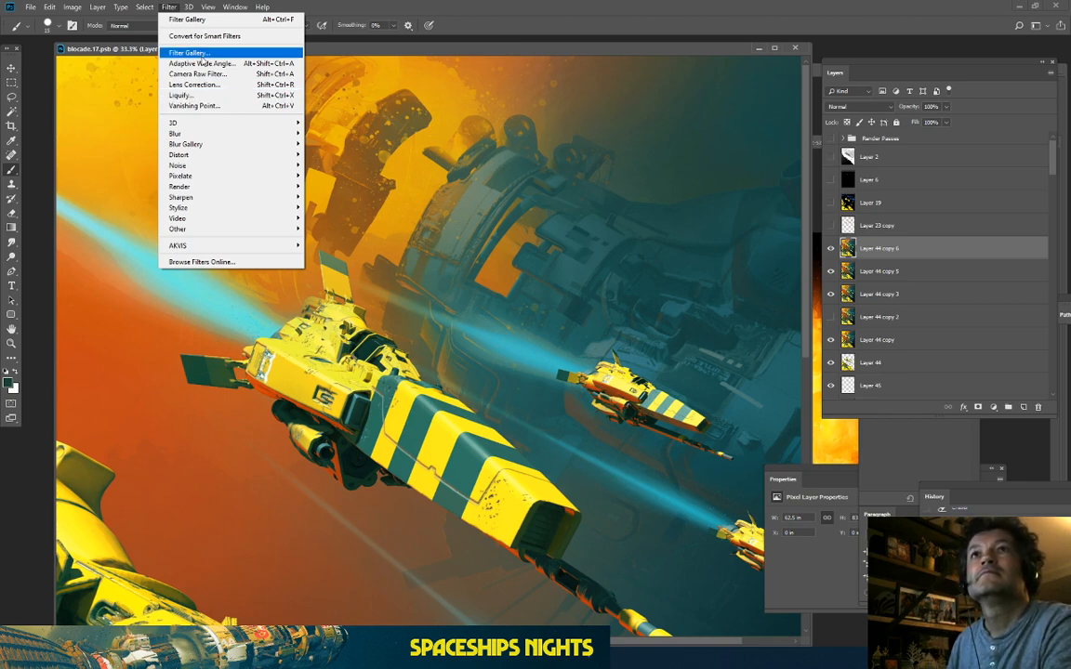
Step: Apply the Artistic > Poster Edges filter from the Filter Gallery, previewing it across the ships
key(Escape)
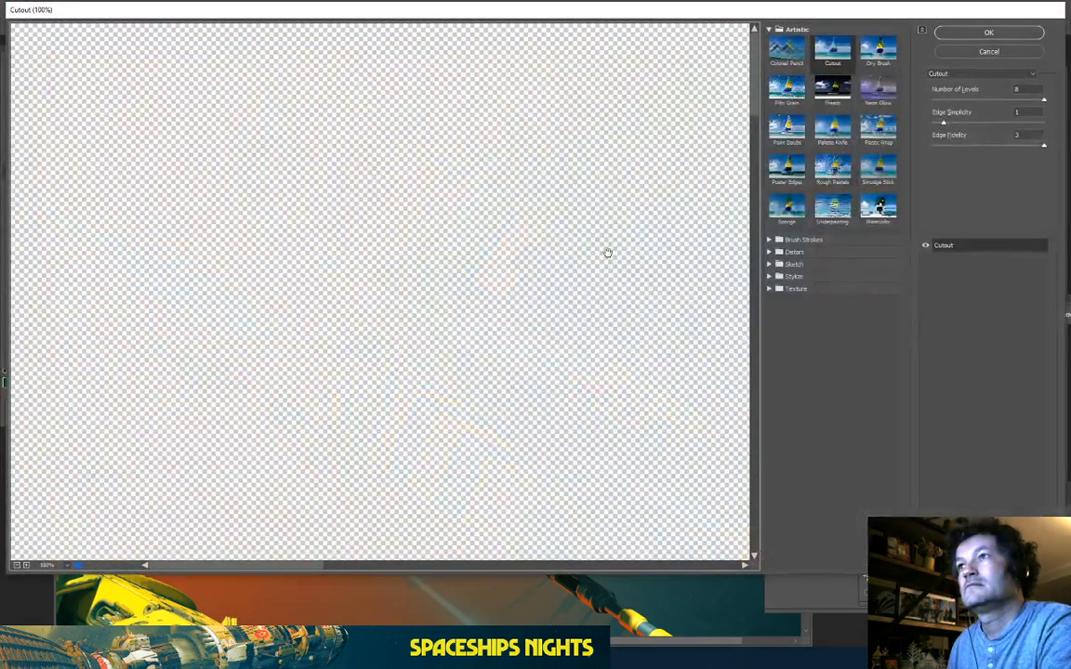
click(787, 167)
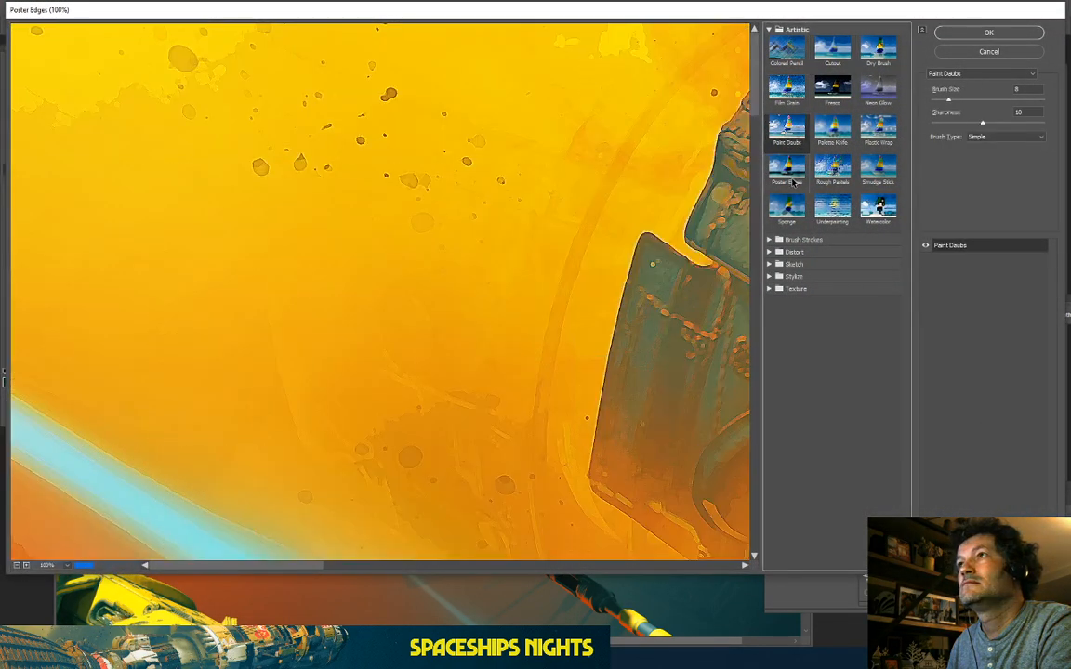
drag(699, 182, 130, 516)
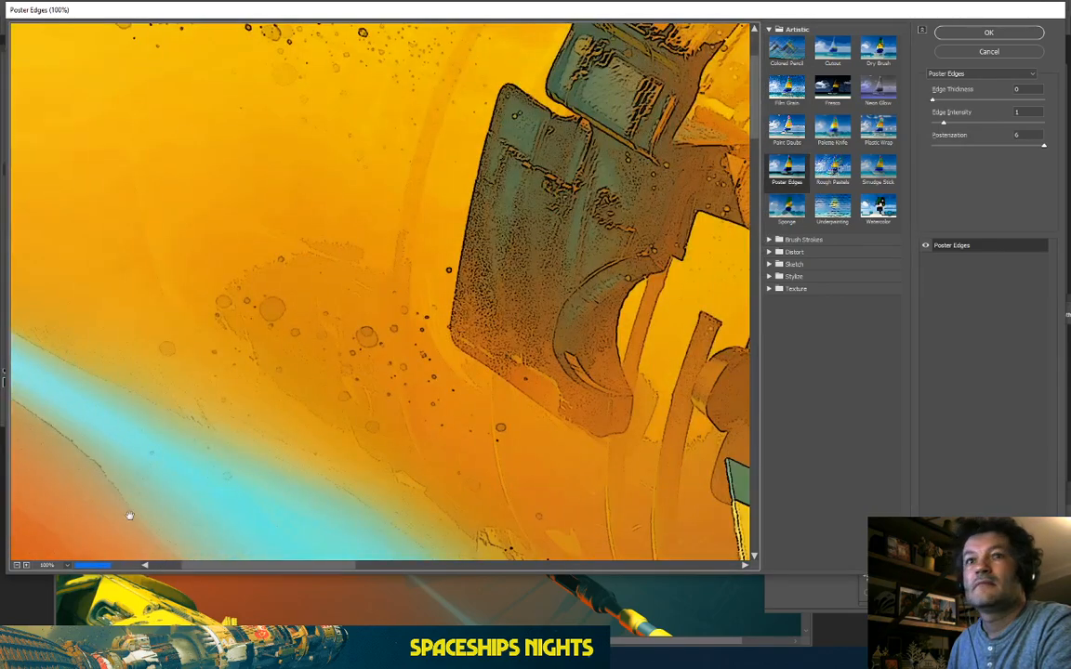
click(18, 566)
click(18, 566)
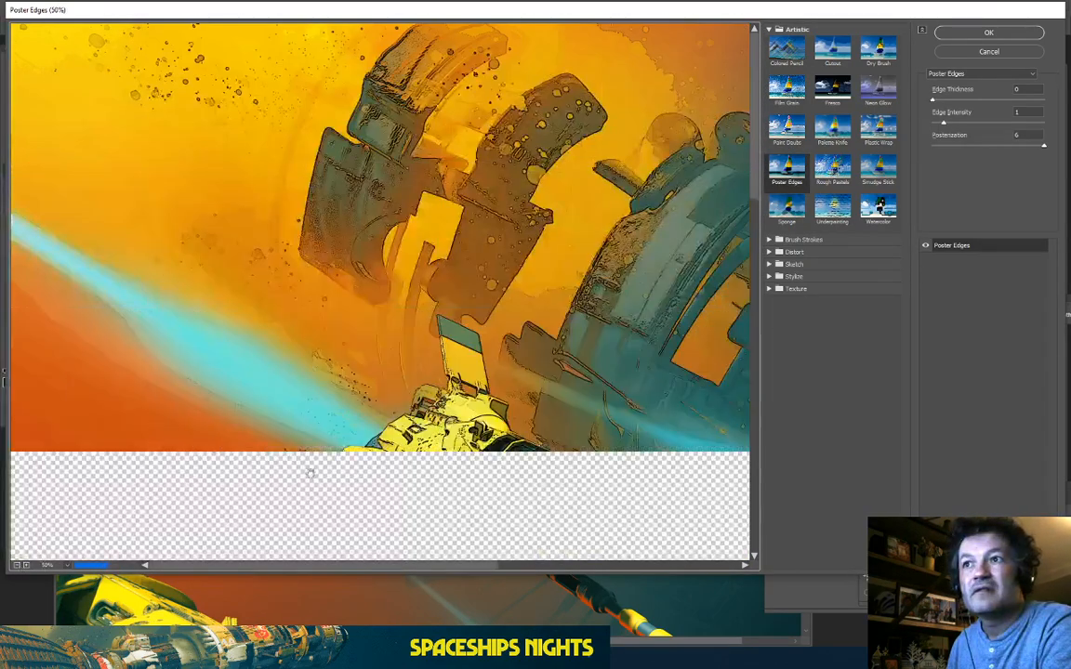
drag(419, 495, 264, 292)
drag(565, 279, 201, 159)
drag(305, 405, 590, 141)
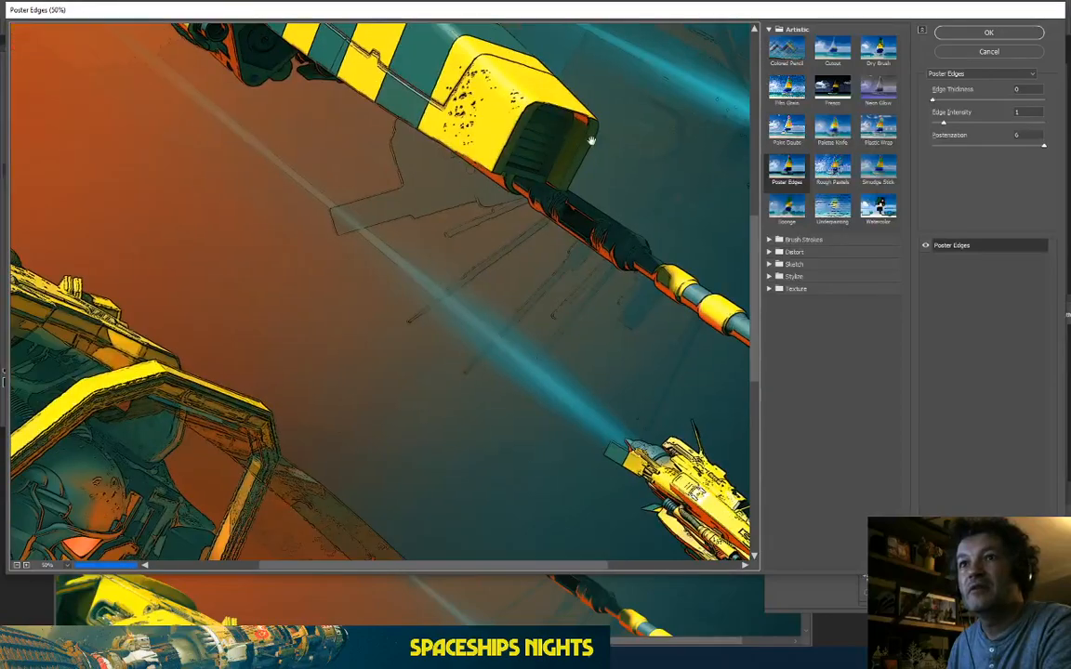
drag(235, 374, 473, 129)
drag(282, 331, 289, 201)
drag(265, 130, 130, 394)
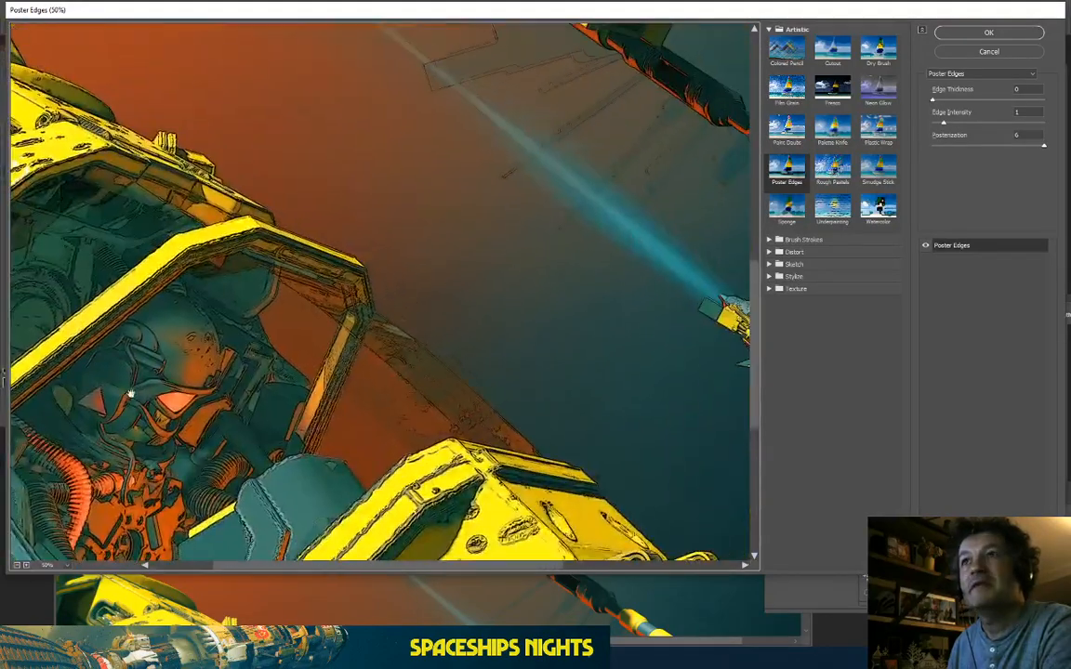
drag(523, 226, 165, 360)
drag(201, 135, 205, 467)
drag(332, 284, 338, 537)
drag(298, 241, 486, 250)
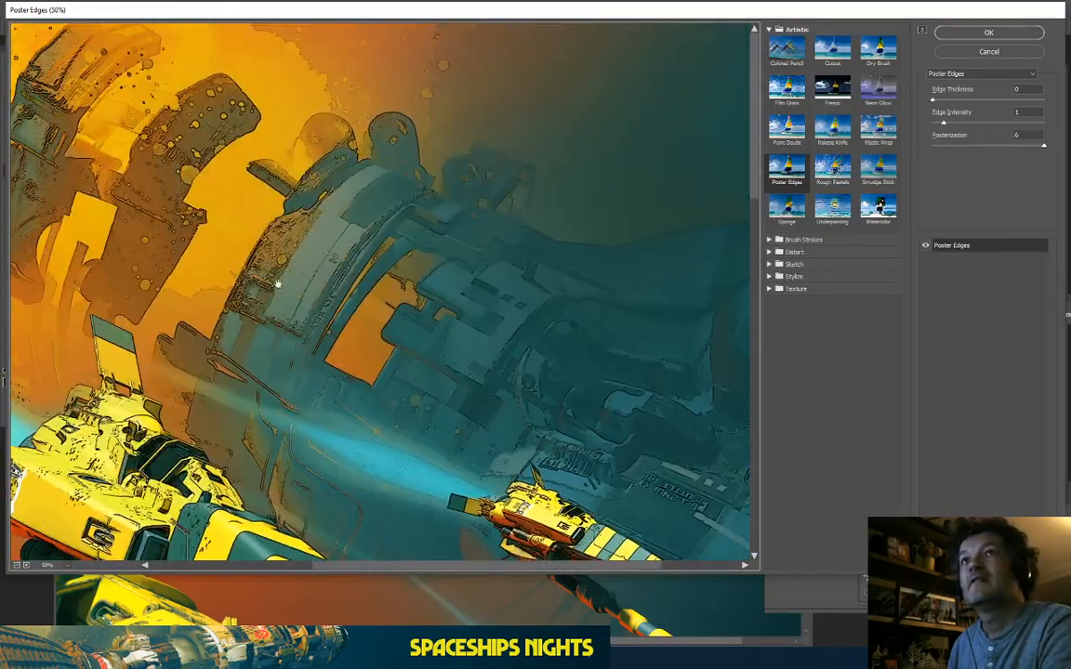
drag(277, 288, 556, 271)
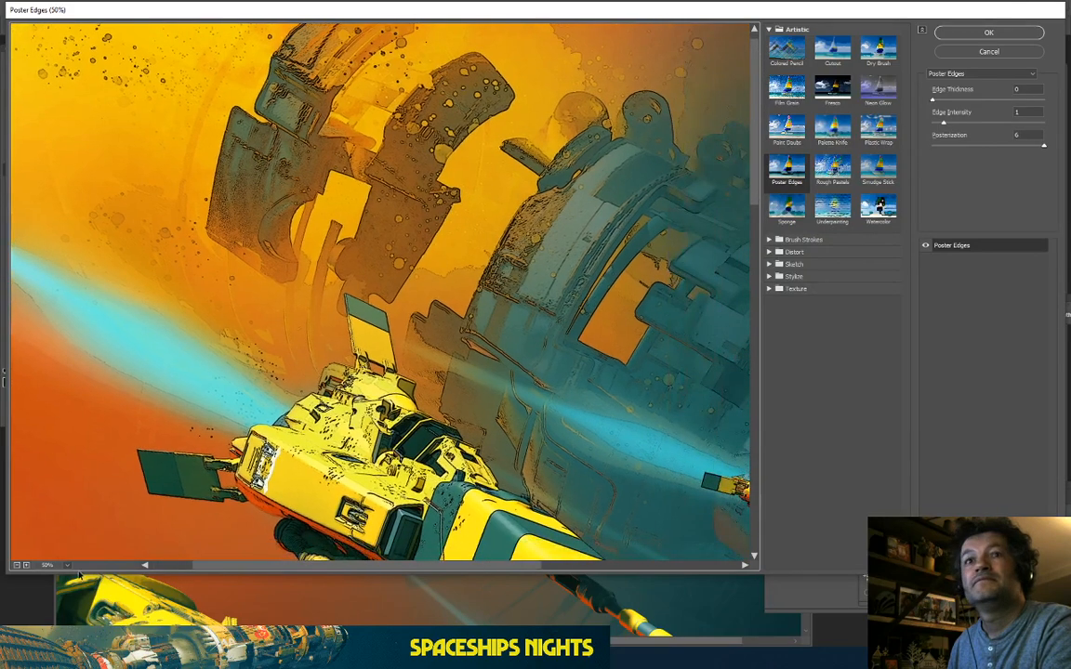
click(968, 34)
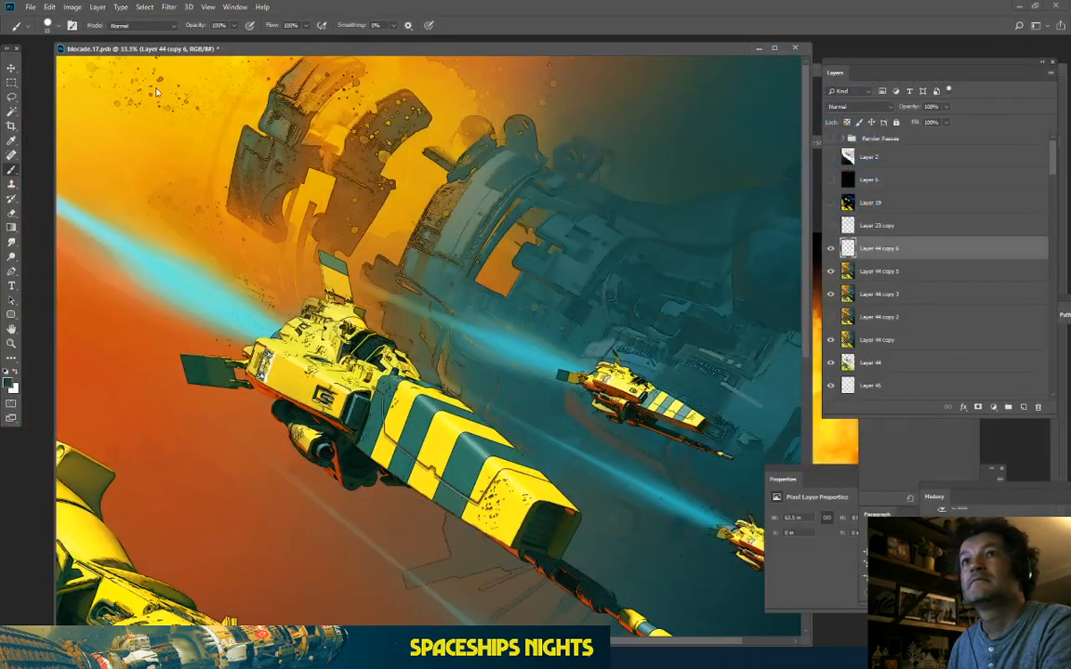
Step: Set Layer 44 copy 6 to 49% opacity, pick the Eraser, and make Layer 23 copy active
click(946, 108)
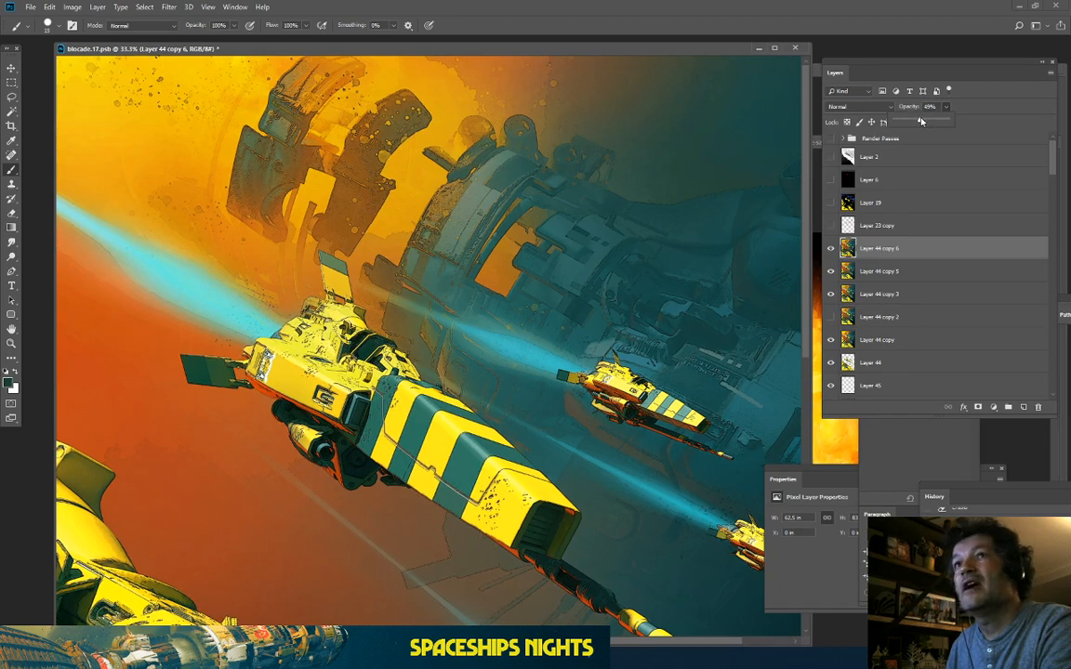
key(ctrl+minus)
key(ctrl+minus)
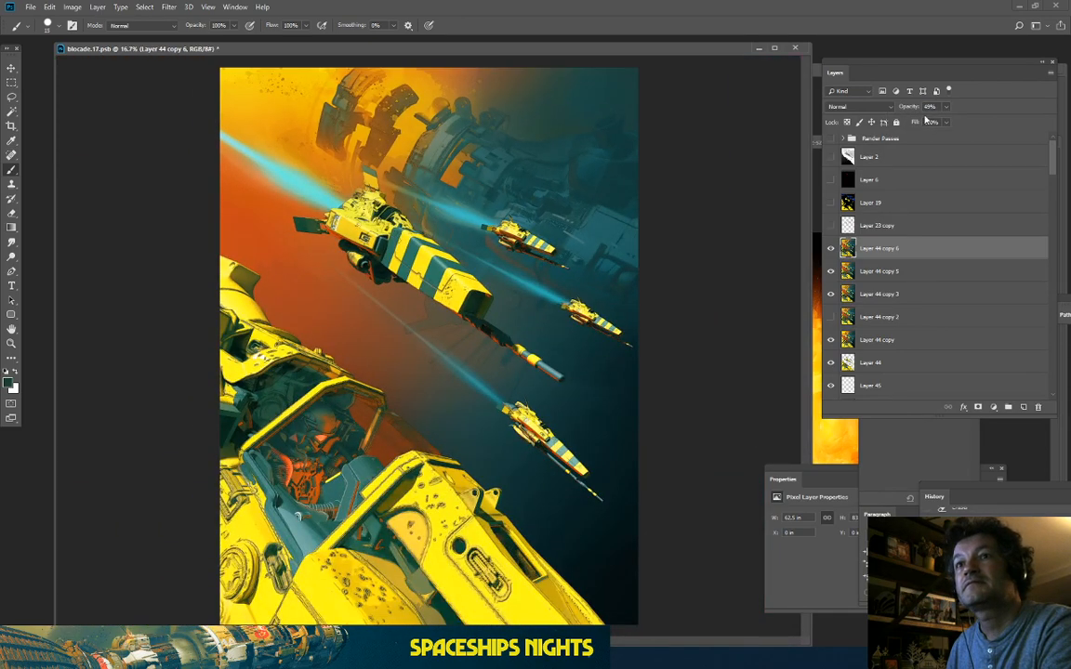
click(12, 214)
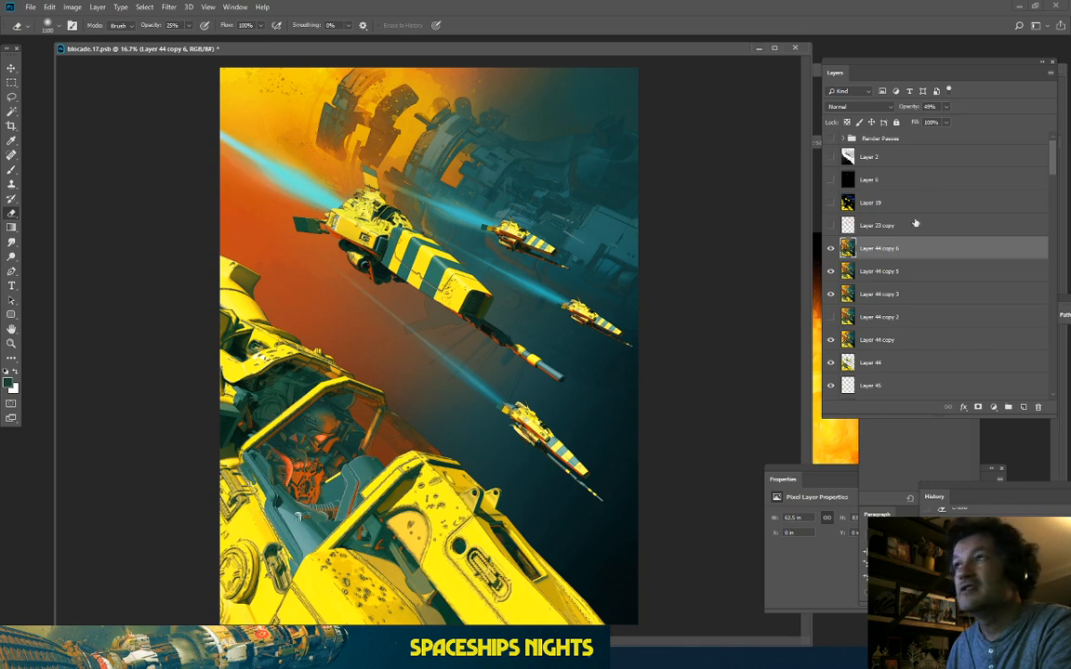
click(883, 226)
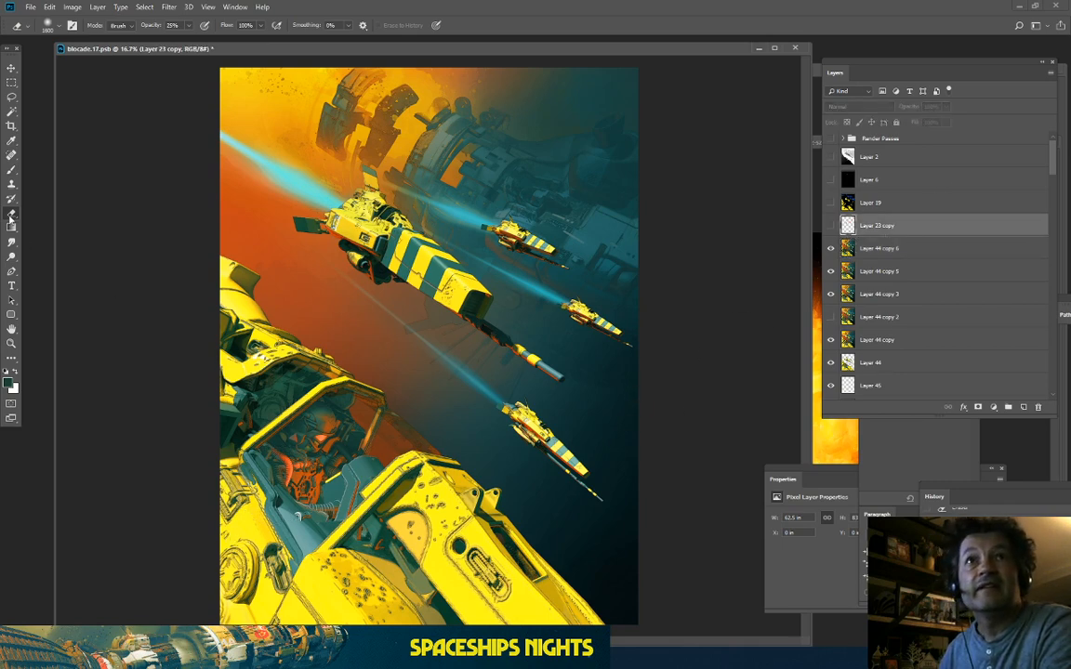
click(922, 251)
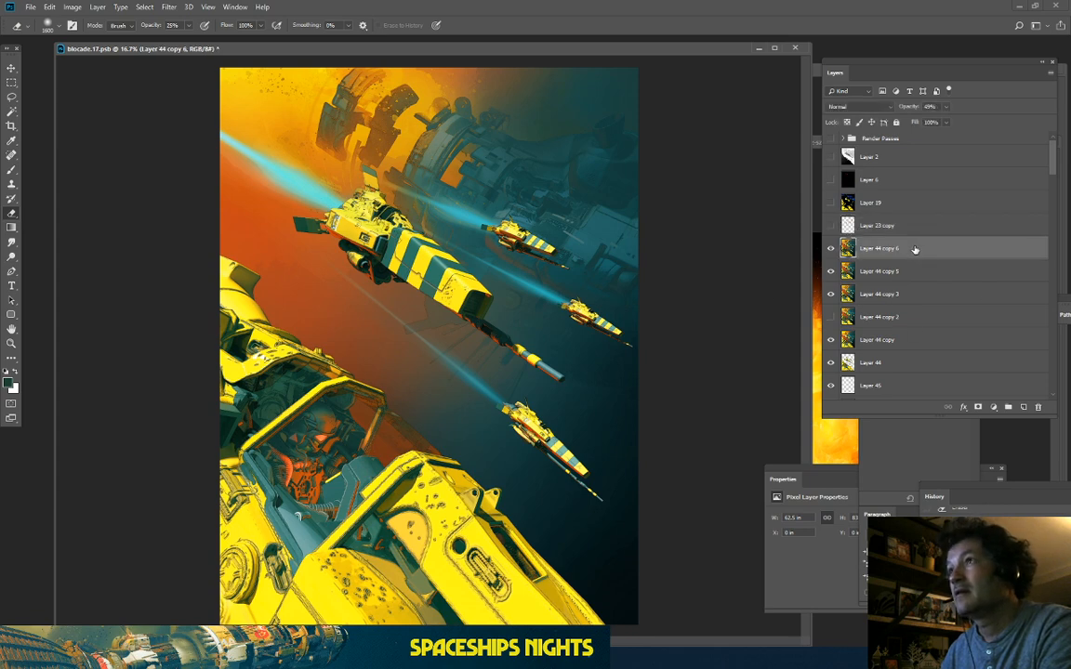
key(bracketright)
key(bracketright)
key(bracketright)
key(bracketright)
key(bracketright)
key(bracketright)
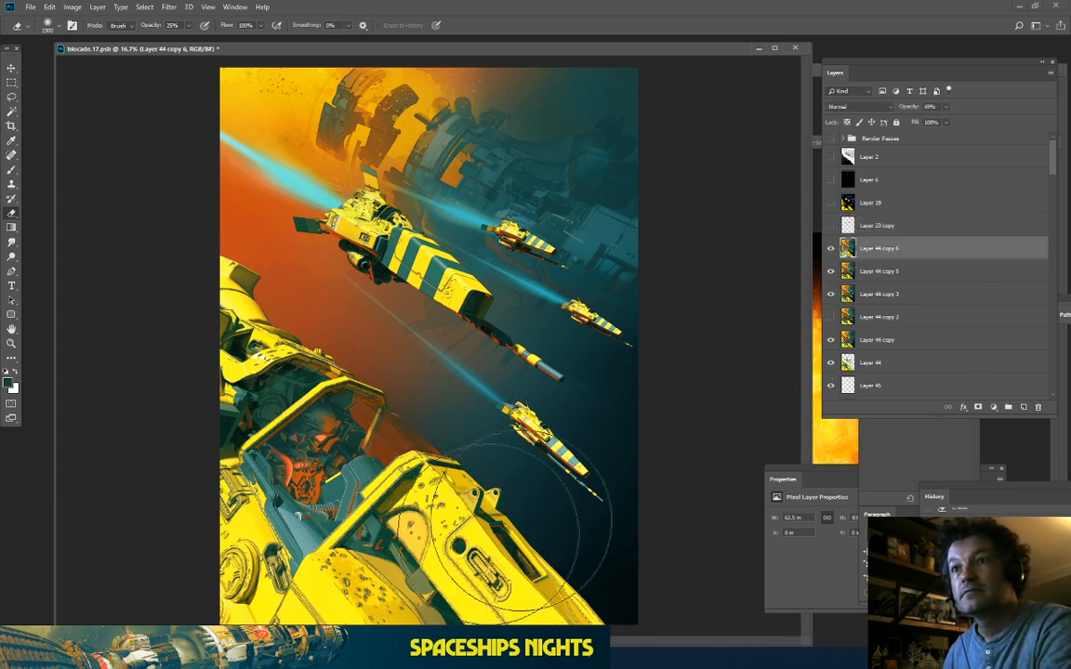
key(ctrl+plus)
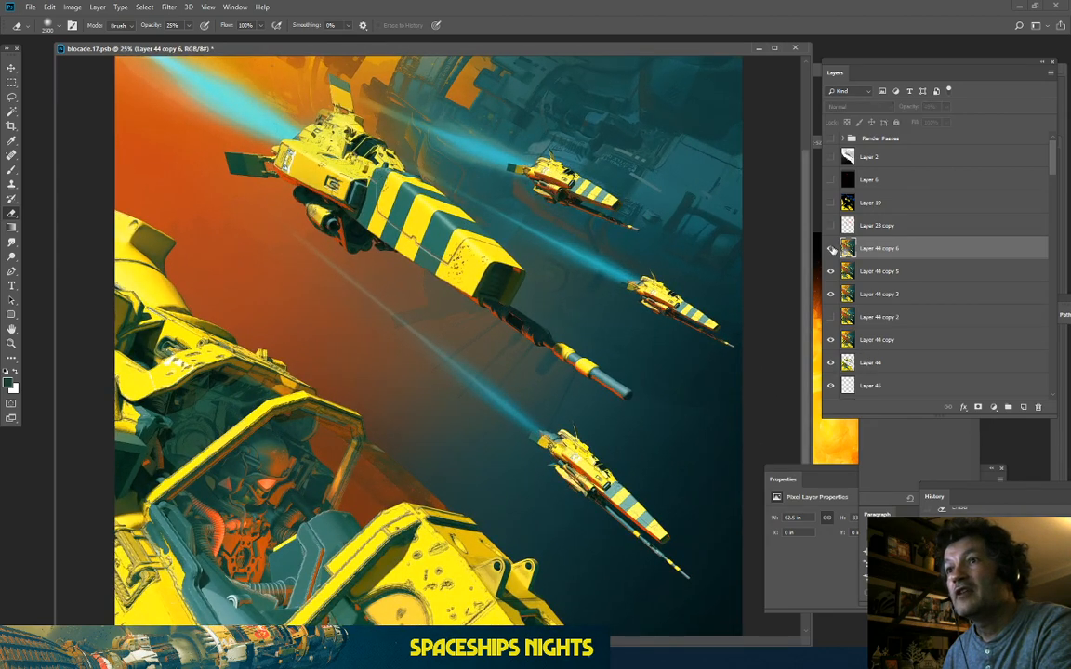
click(832, 249)
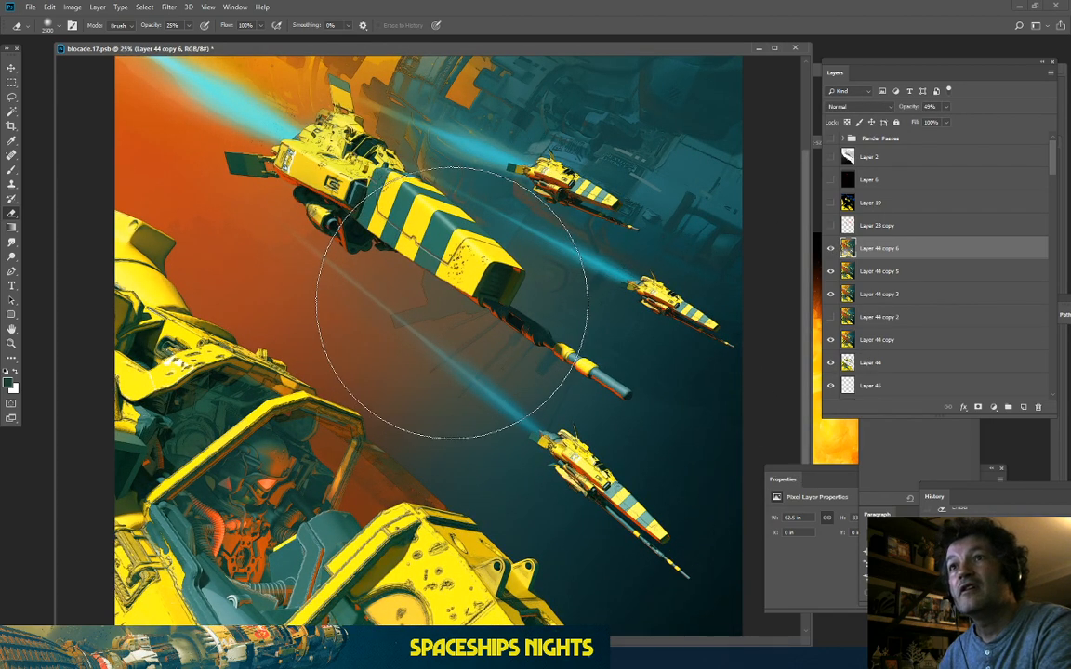
drag(447, 301, 448, 356)
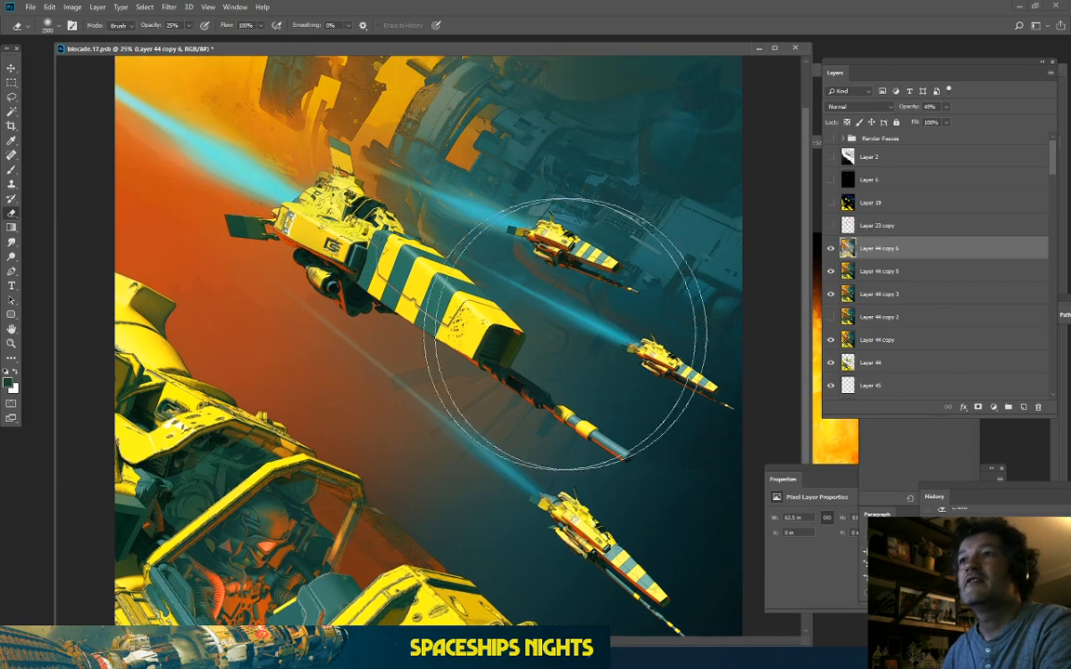
drag(524, 299, 523, 351)
key(ctrl+plus)
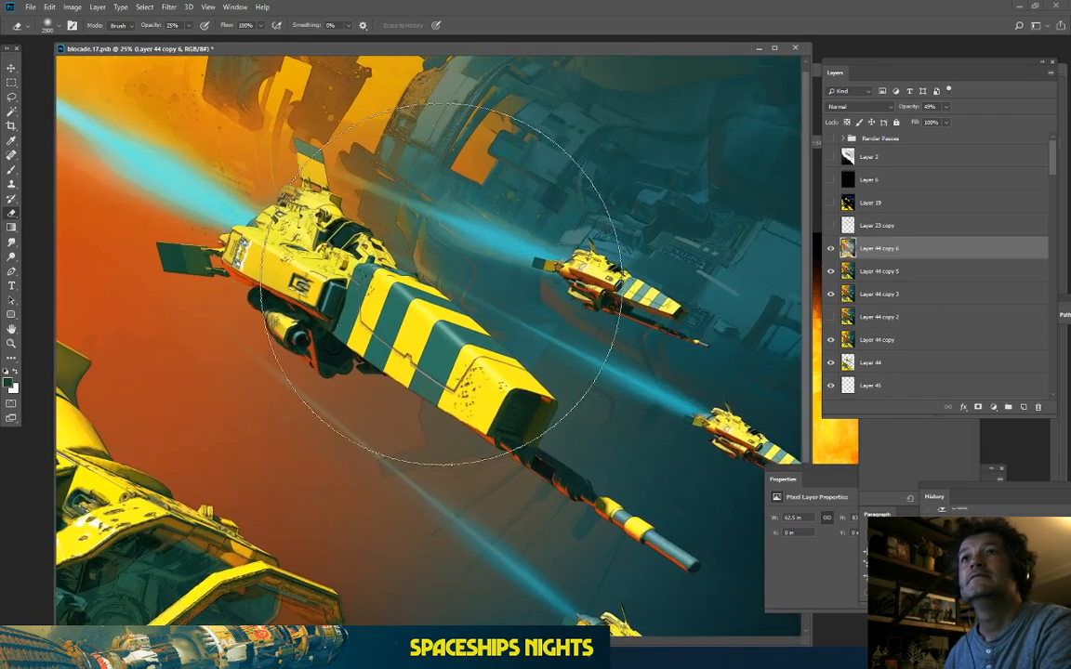
drag(377, 108, 423, 217)
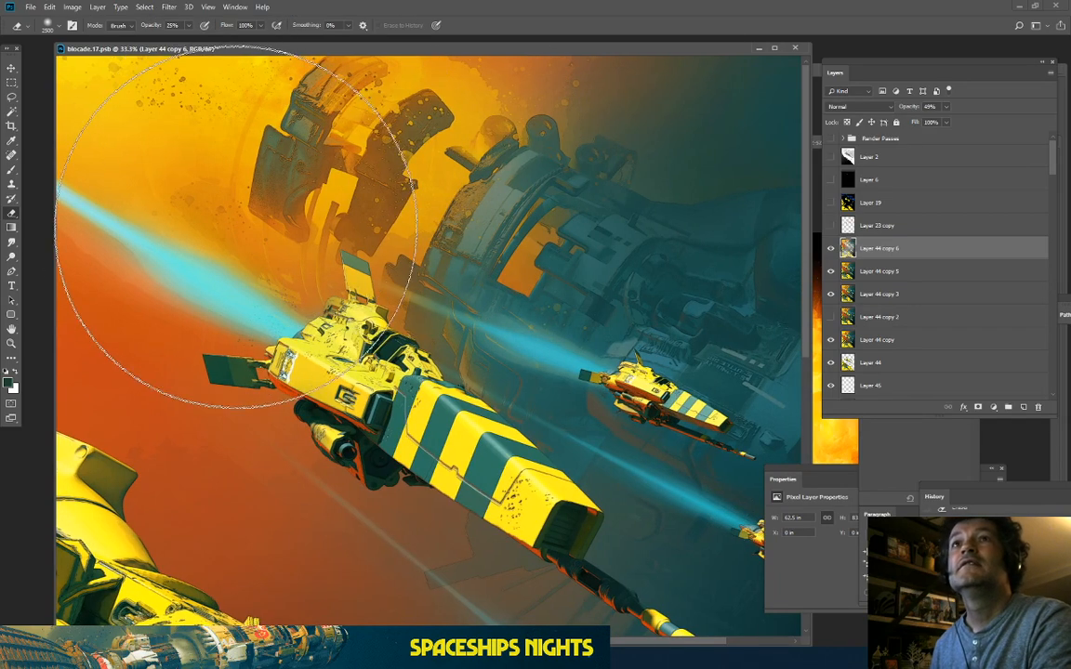
click(830, 249)
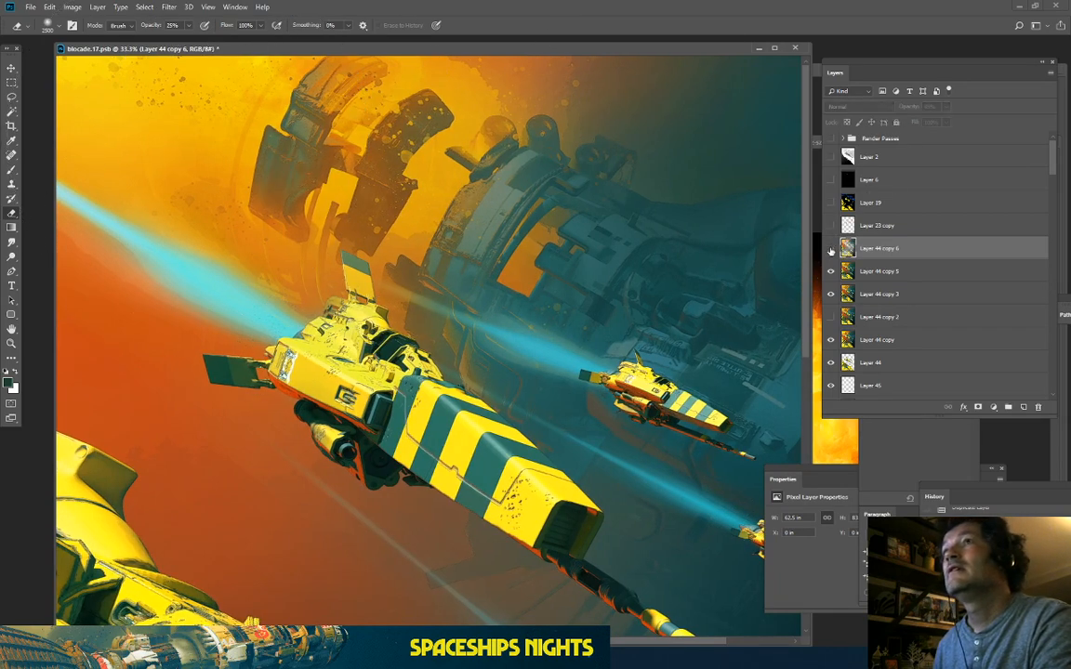
key(ctrl+plus)
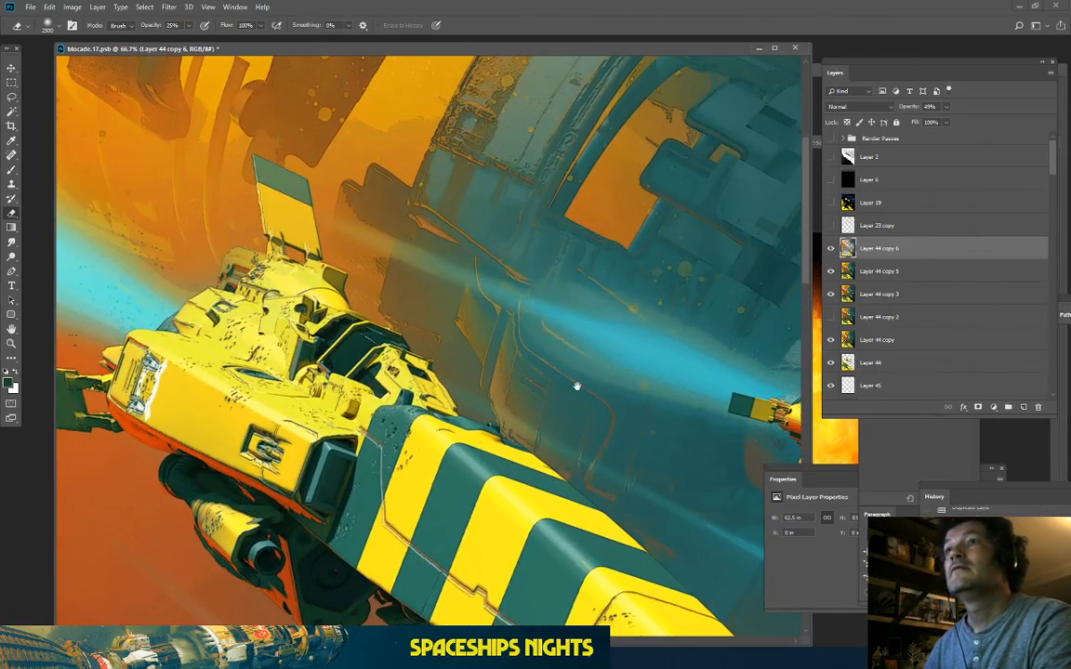
key(ctrl+plus)
drag(576, 385, 418, 313)
drag(455, 380, 428, 306)
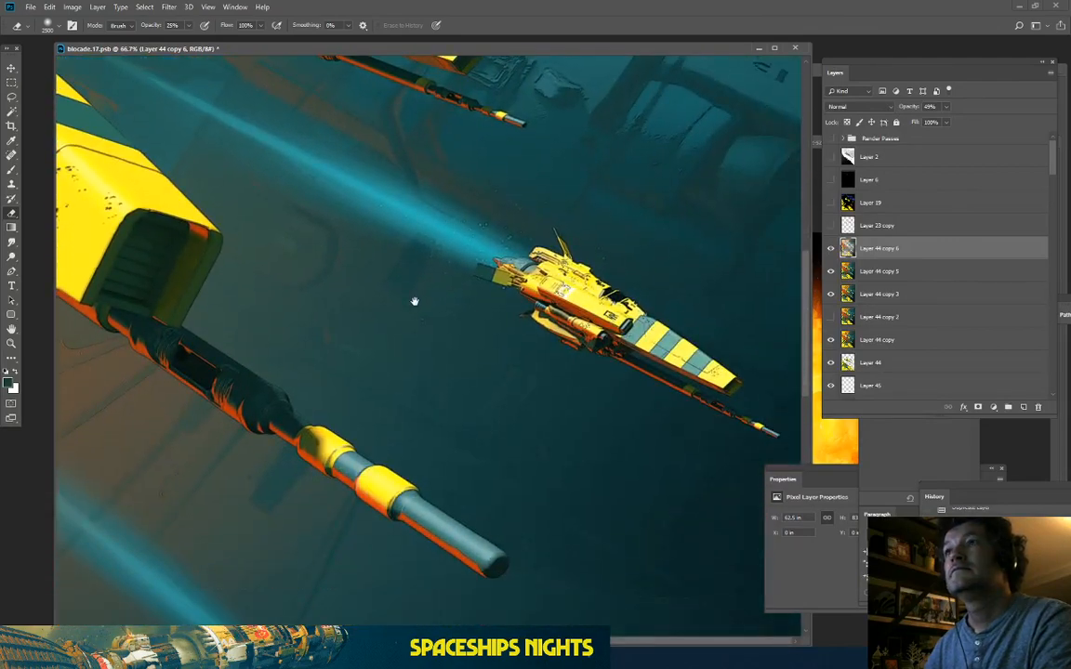
key(ctrl+minus)
key(ctrl+minus)
key(ctrl+minus)
key(ctrl+minus)
key(ctrl+minus)
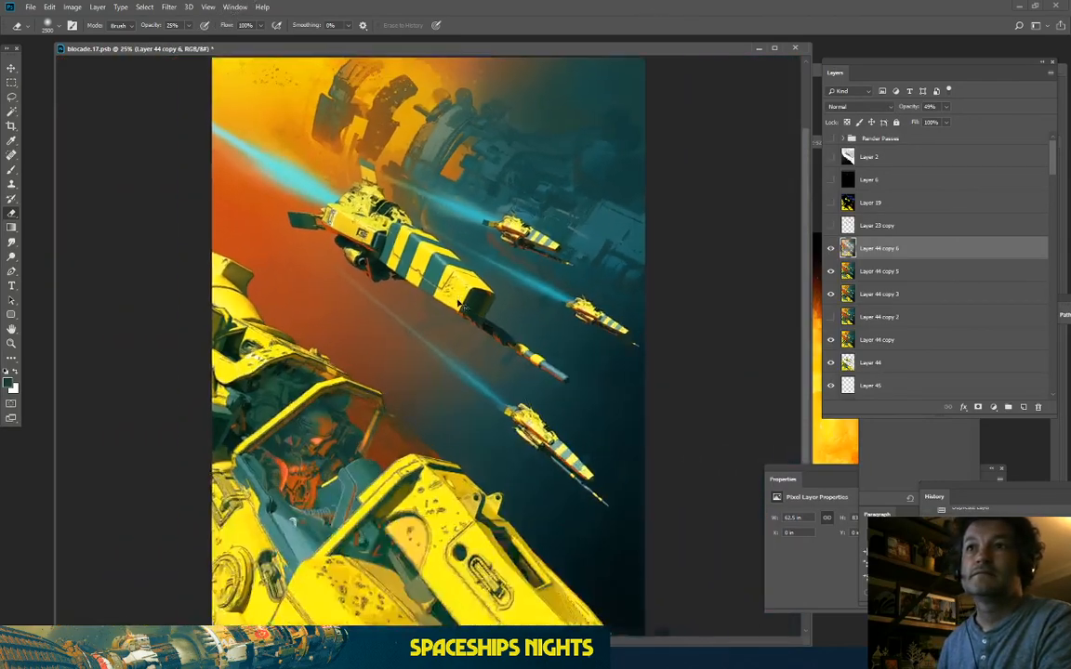
key(ctrl+plus)
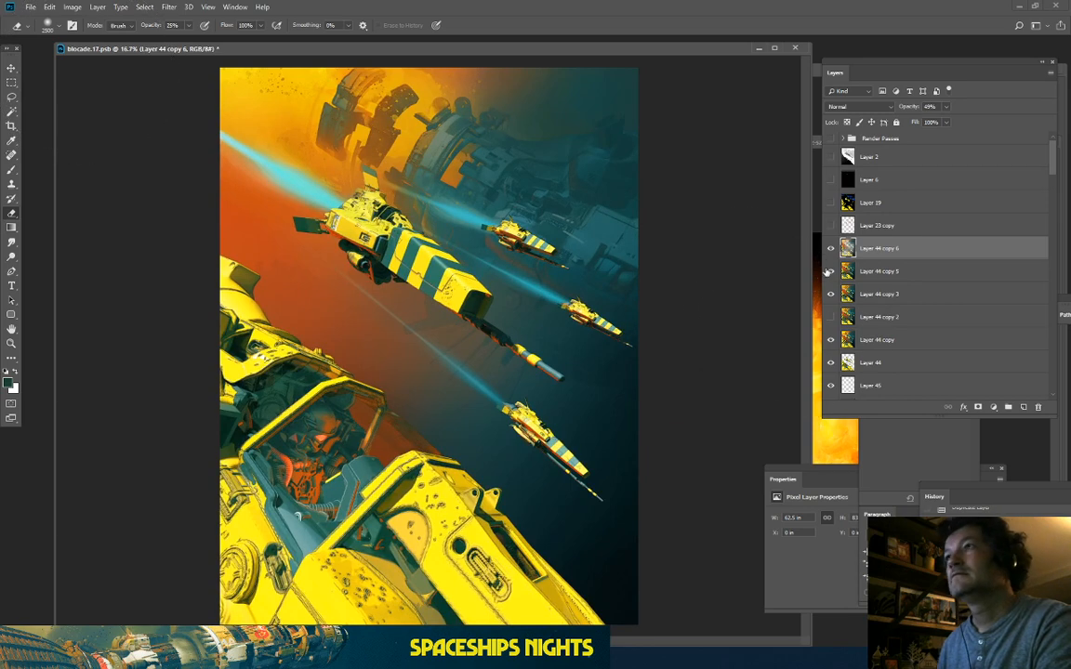
Step: Merge the filtered layer down, duplicate the result, and cancel out of Color Range
right_click(889, 249)
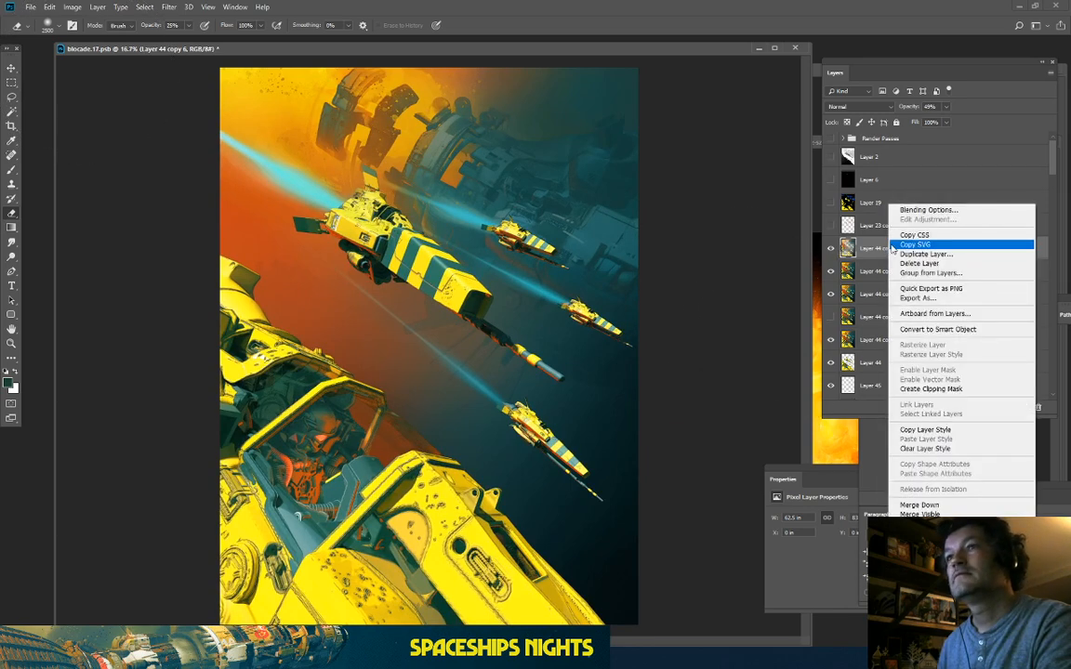
click(919, 506)
key(ctrl+j)
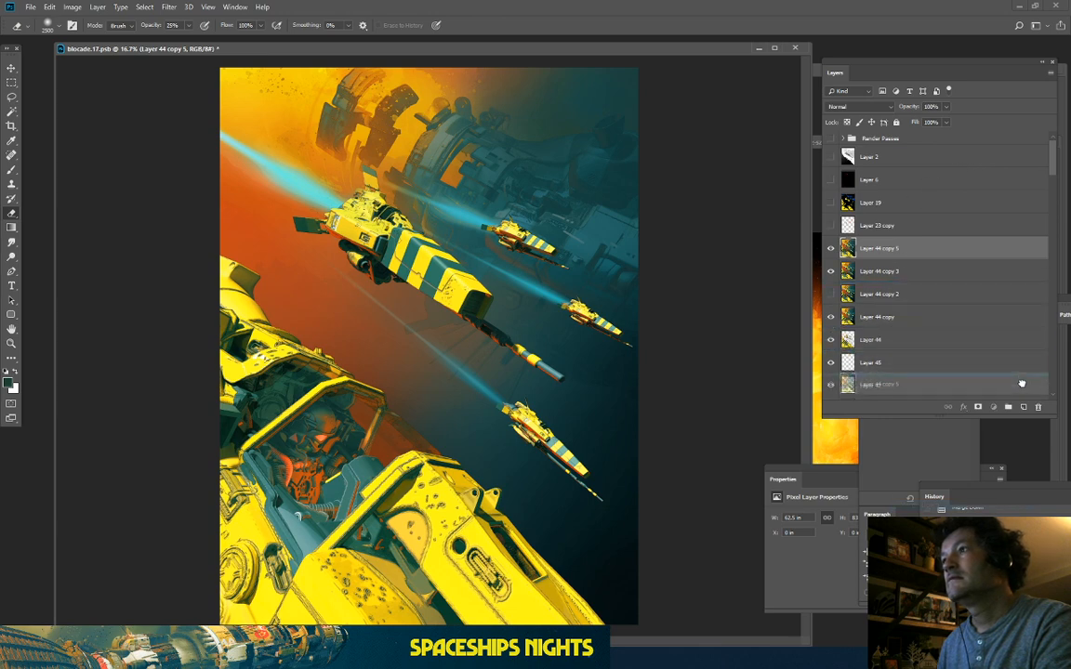
click(145, 7)
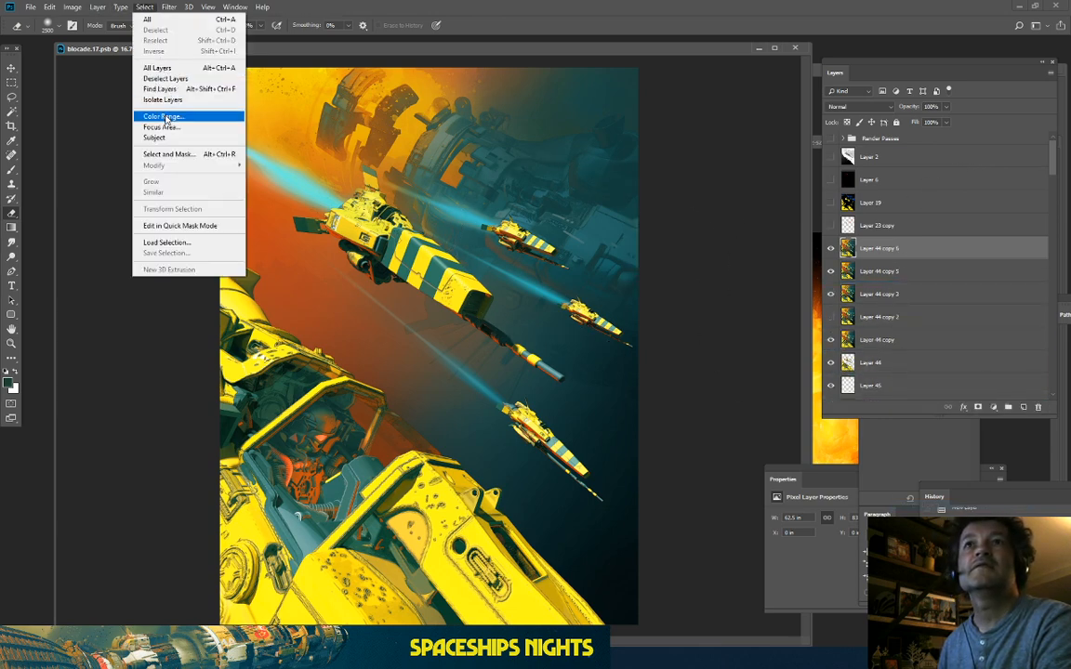
click(164, 115)
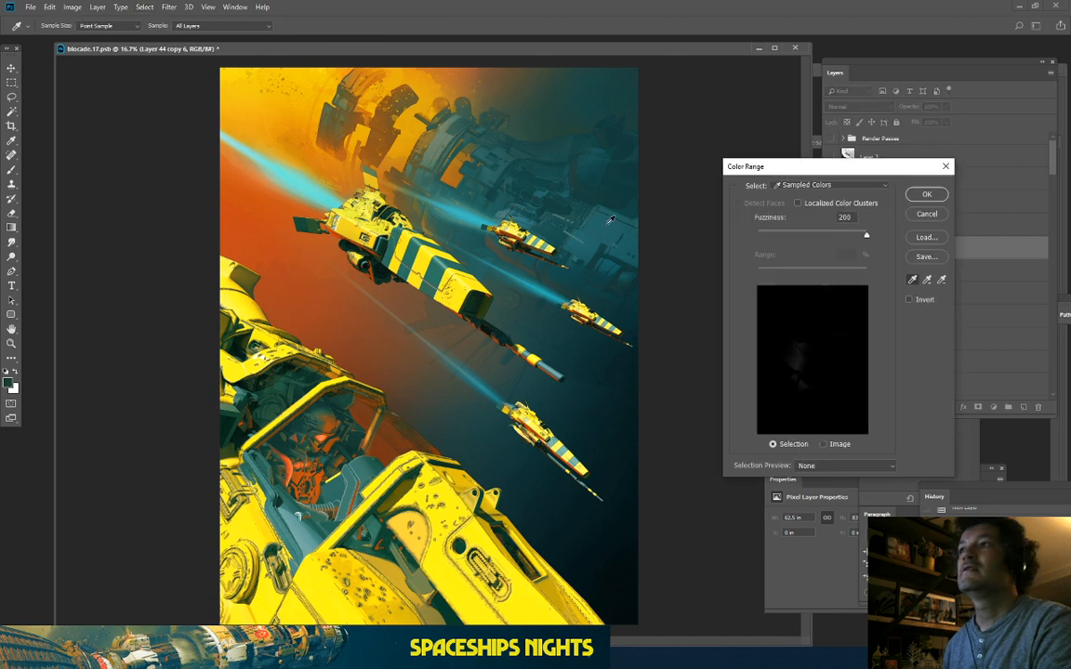
click(927, 214)
Step: In Color Balance, shift the midtones +35 toward red and compare with the preview off
click(72, 7)
mouse_move(98, 37)
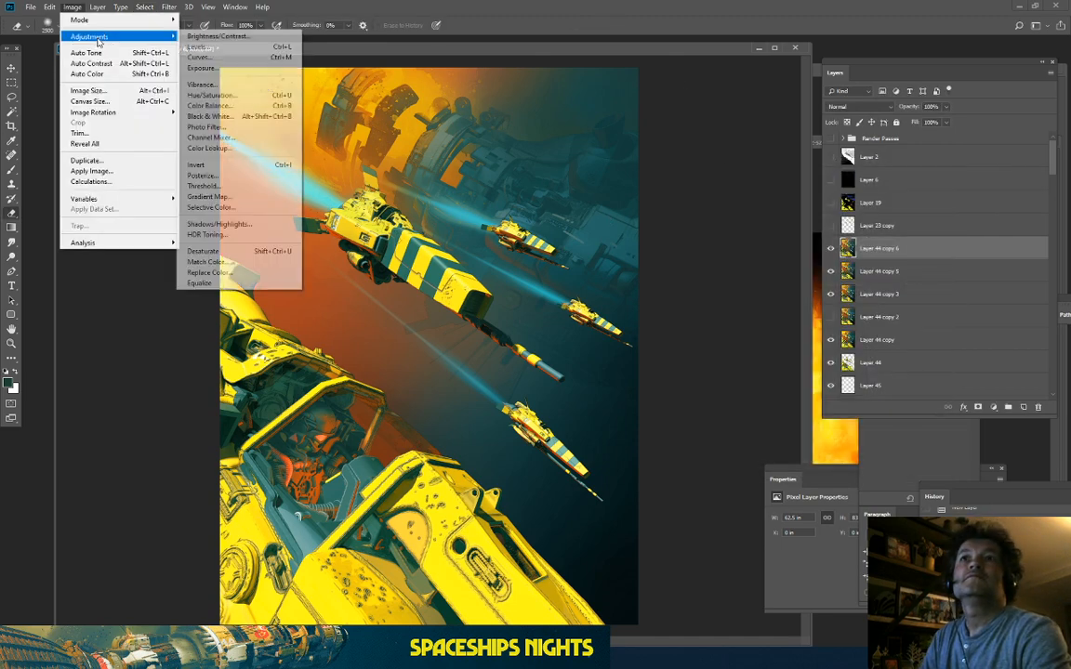
click(228, 109)
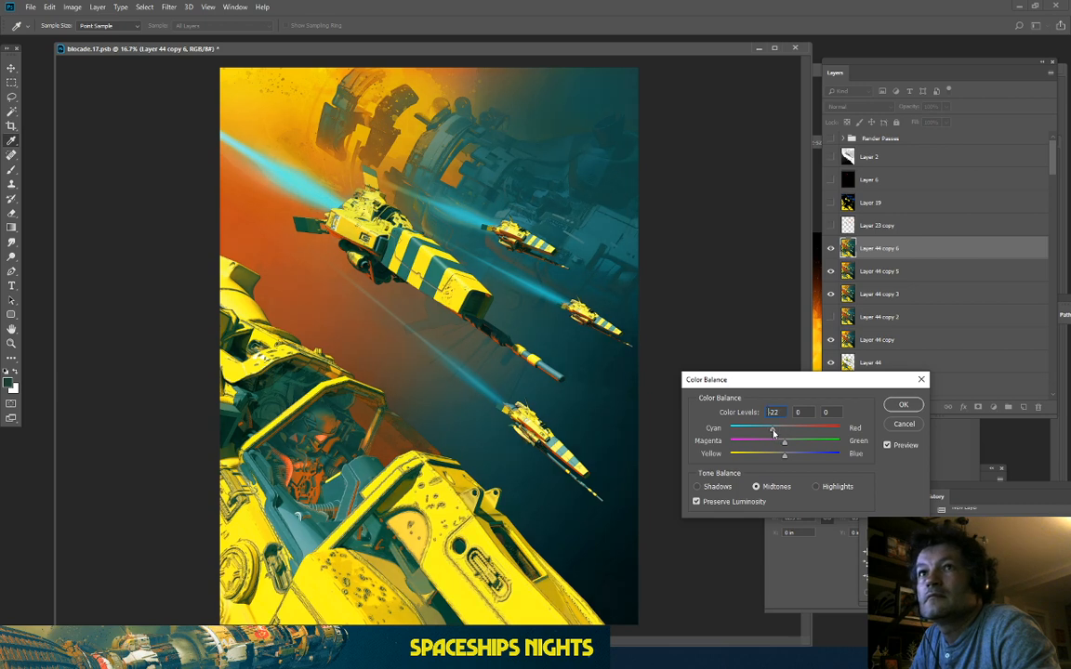
drag(773, 433, 809, 433)
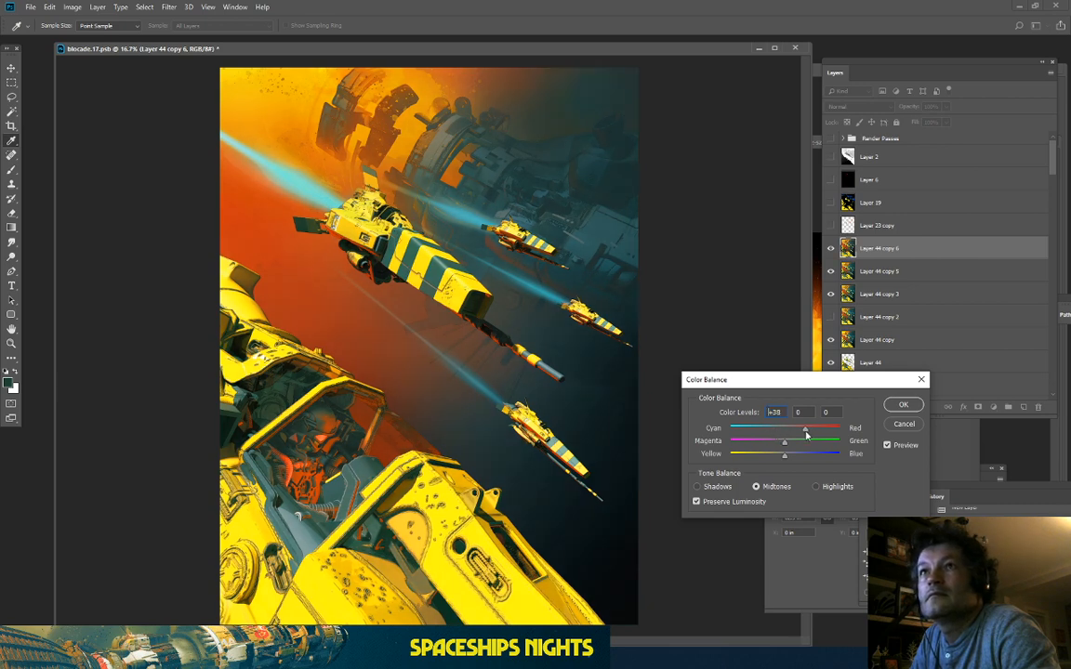
click(885, 447)
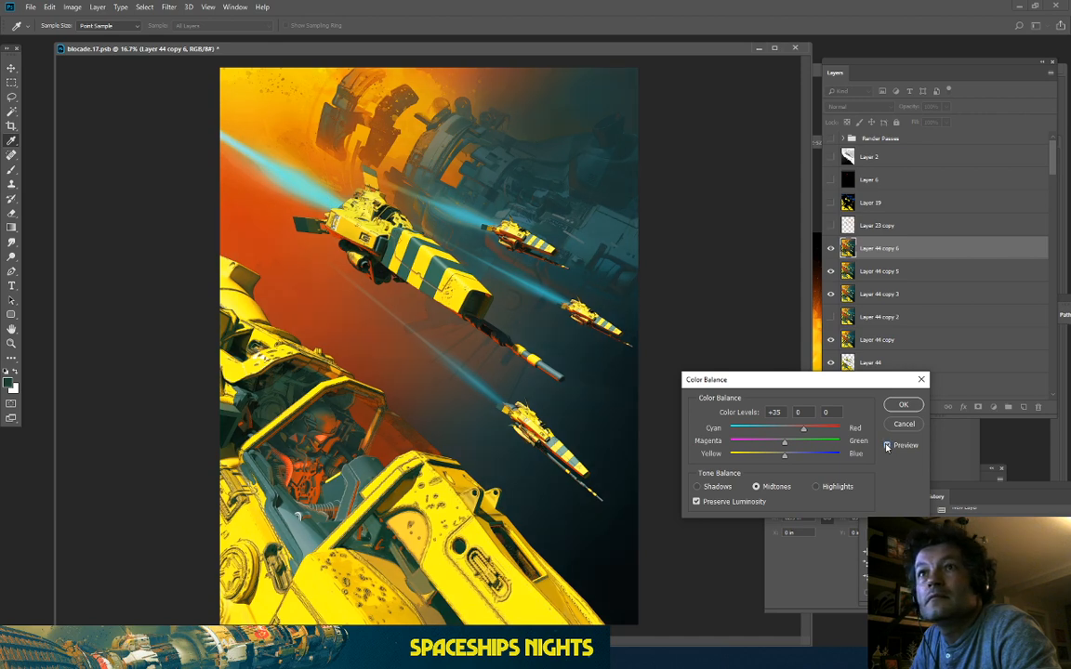
click(886, 447)
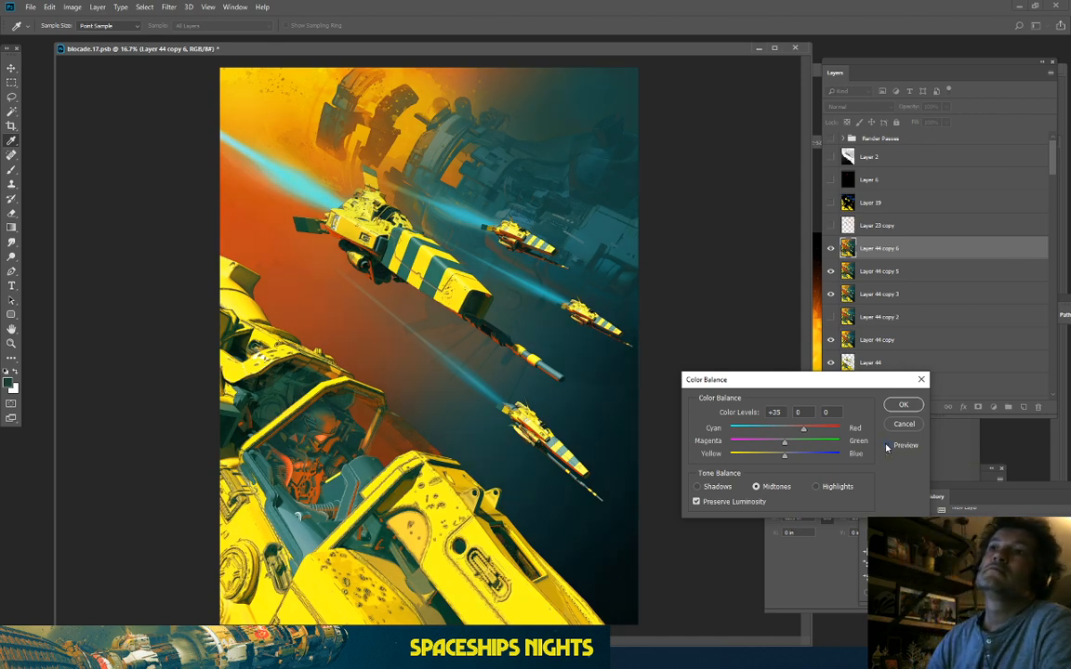
click(886, 448)
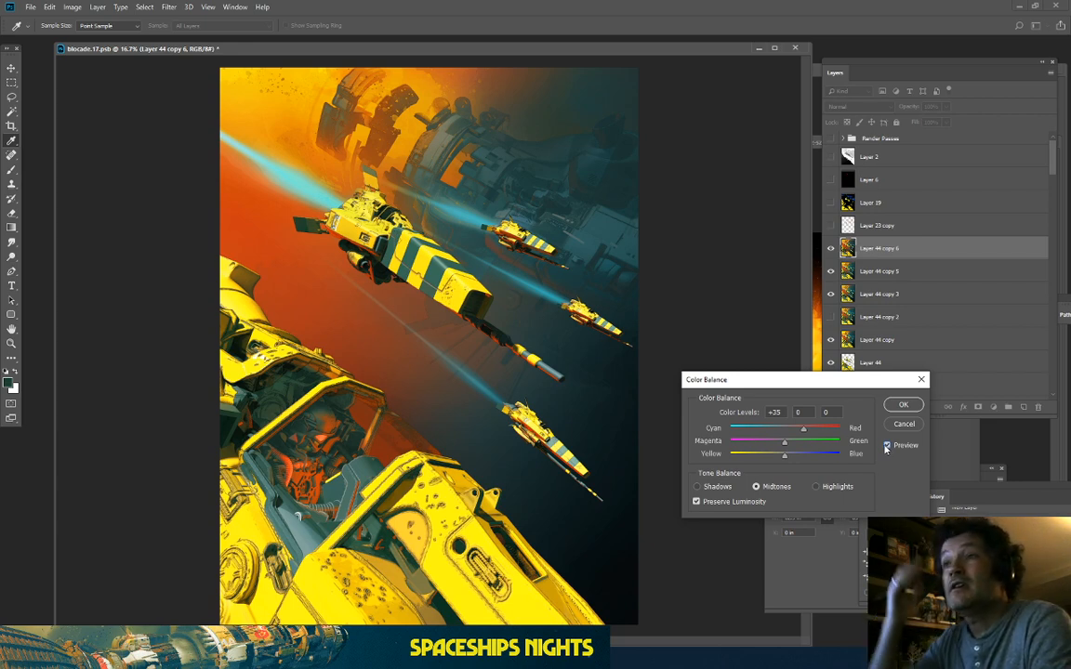
click(716, 486)
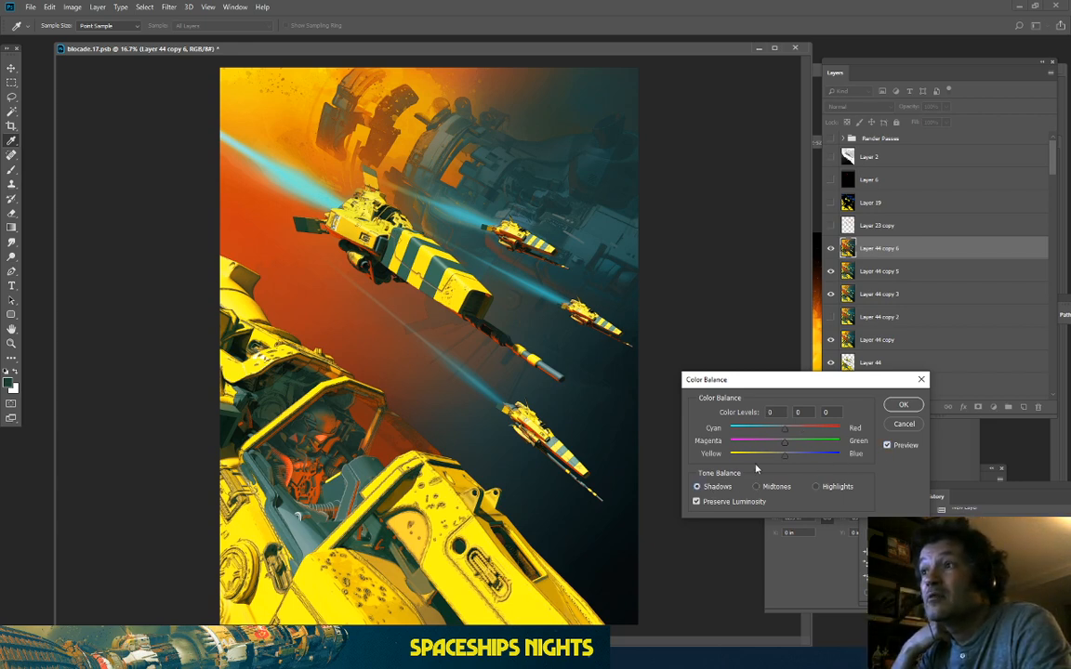
Step: Set the Color Balance shadows to -4, 0, -1 and compare against the original
drag(777, 431, 773, 432)
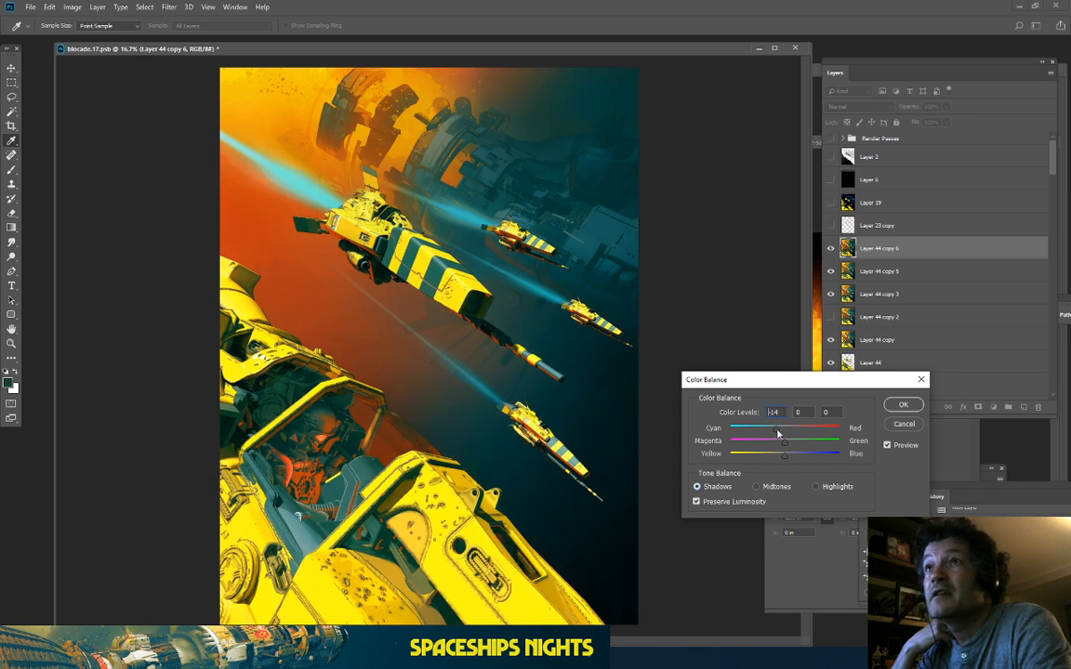
drag(795, 458, 785, 462)
click(785, 462)
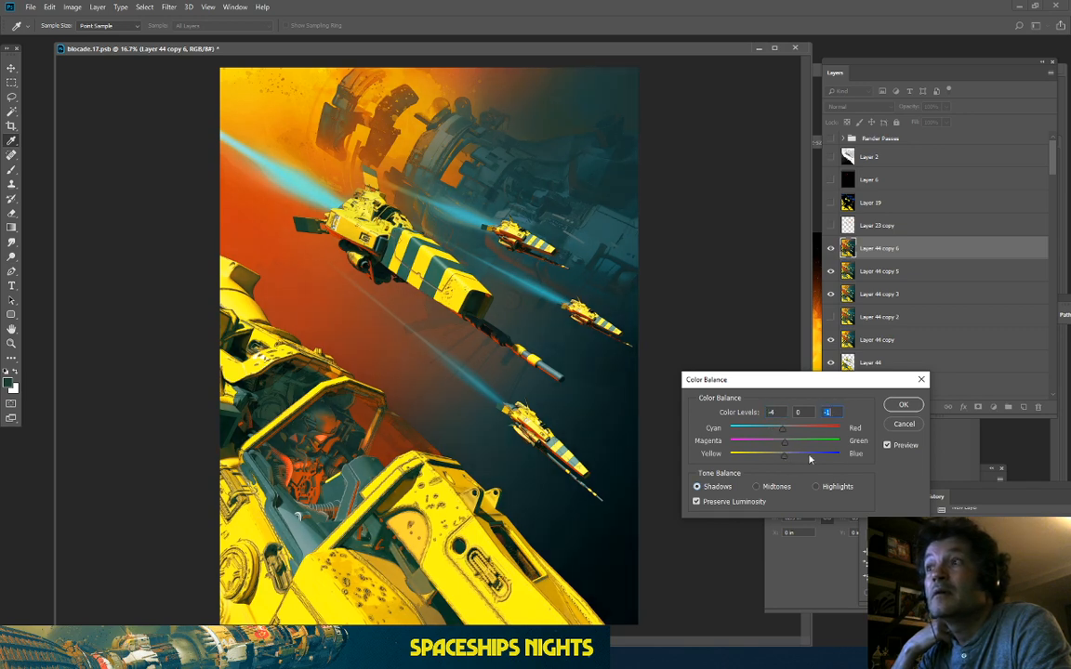
click(891, 447)
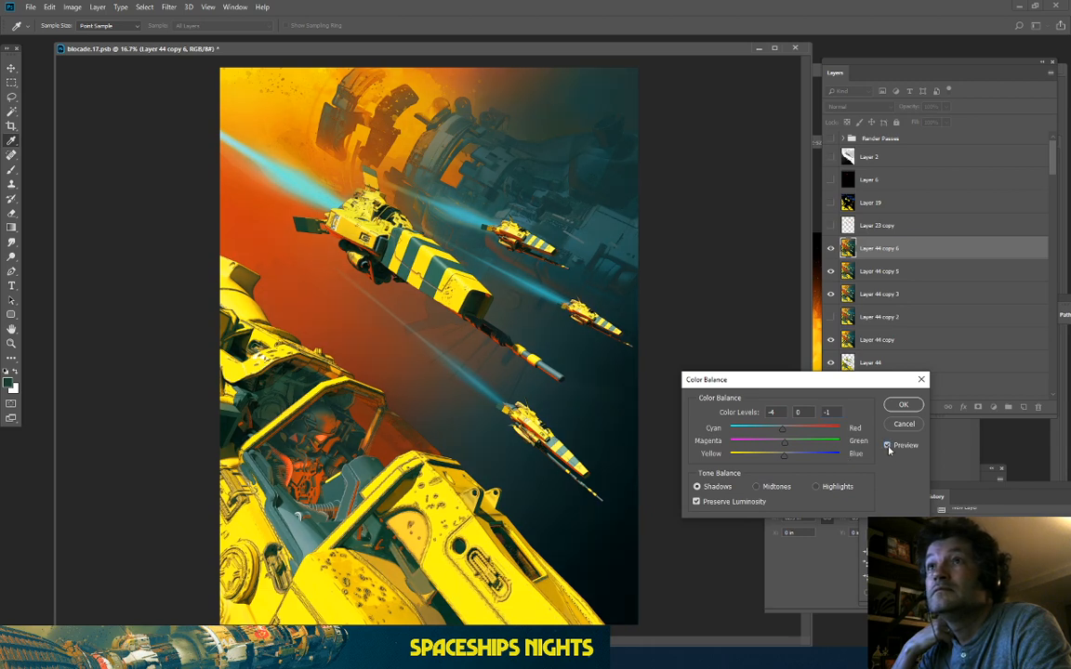
click(888, 447)
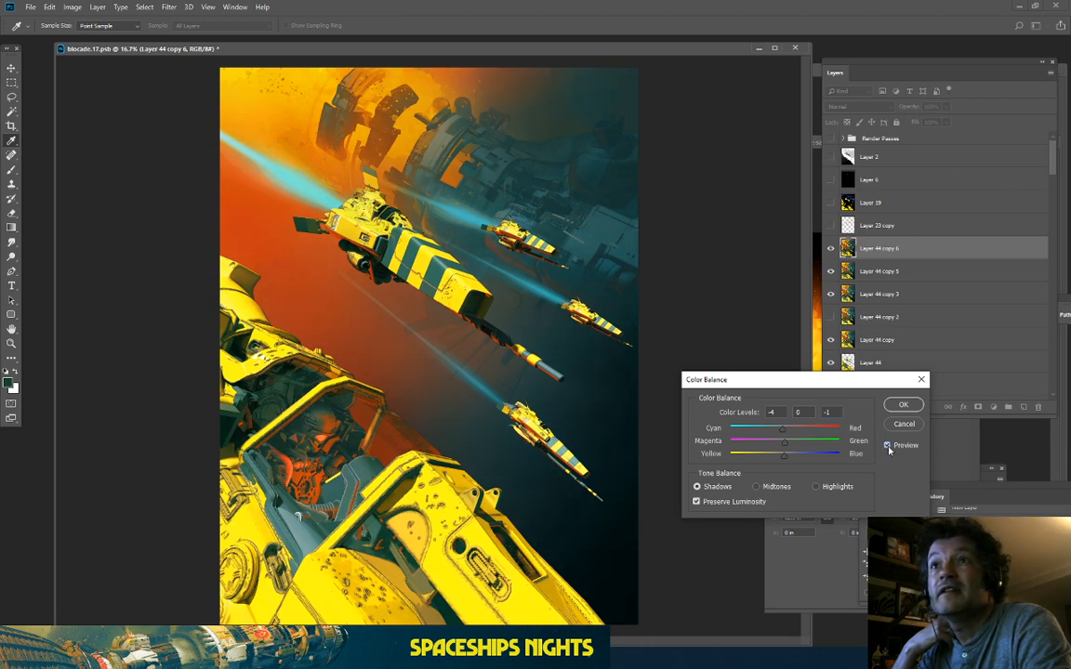
Step: Set the highlights to -24, 0, -22 and turn off Preserve Luminosity
click(822, 487)
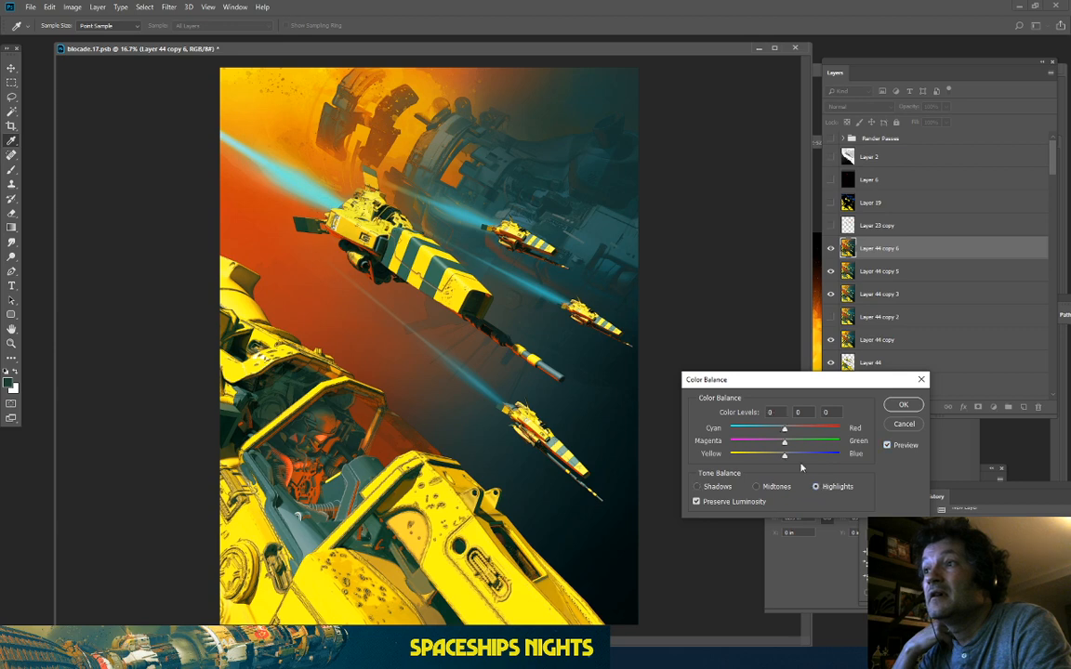
mouse_move(785, 453)
mouse_down()
mouse_move(769, 458)
mouse_move(772, 435)
mouse_up()
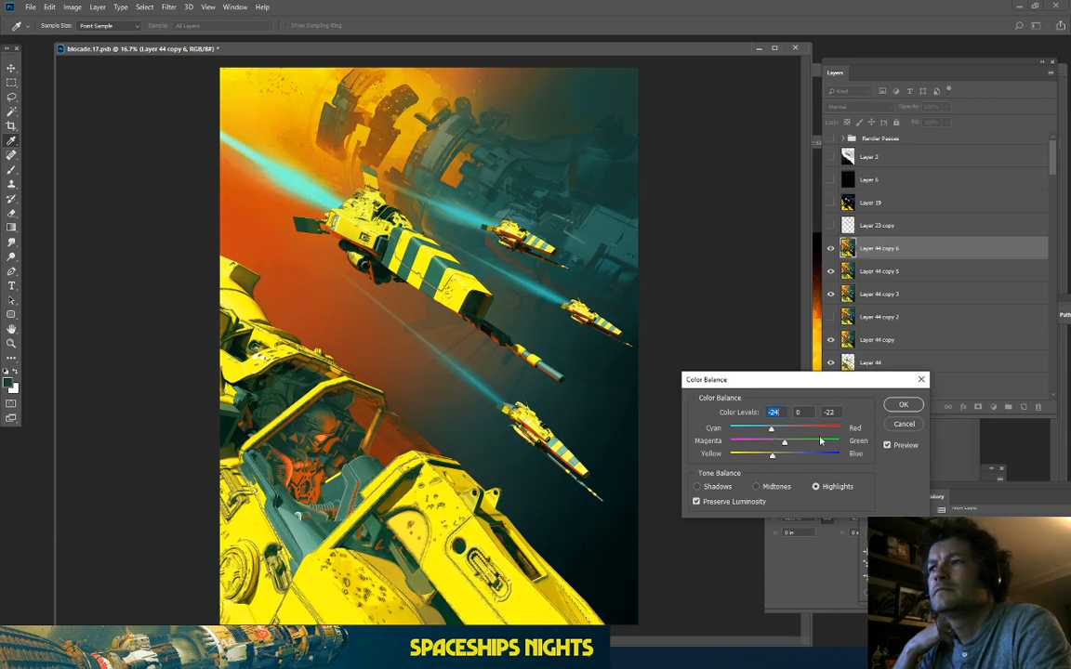
click(888, 447)
click(887, 446)
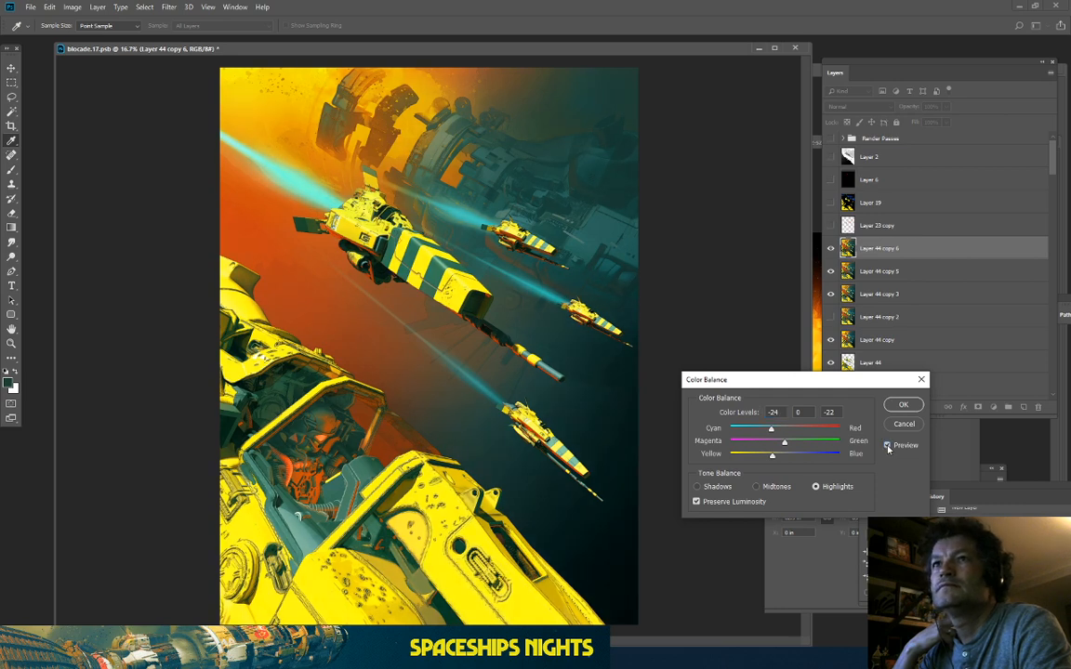
click(887, 446)
click(888, 447)
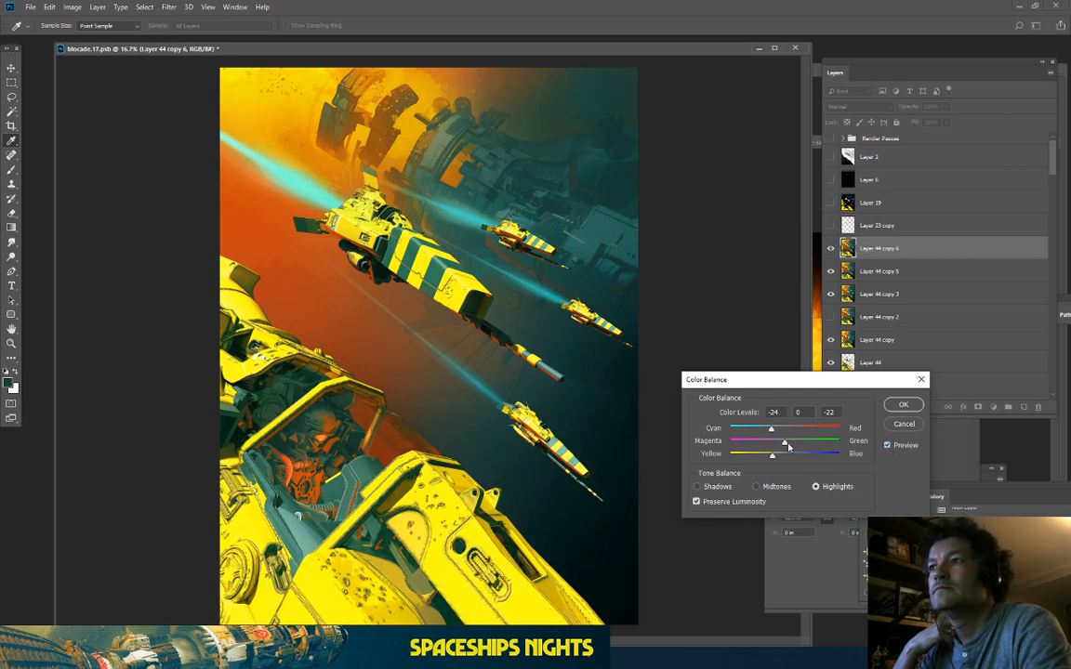
click(704, 502)
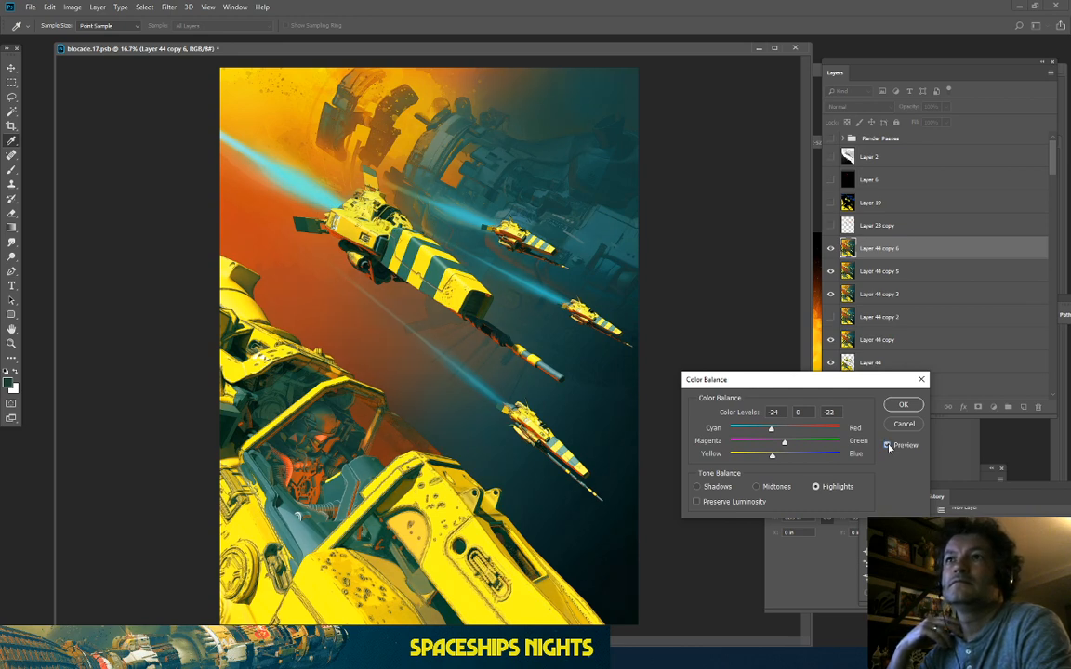
Step: Apply the Color Balance and toggle Layer 44 copy 6 to judge the change
key(Return)
key(b)
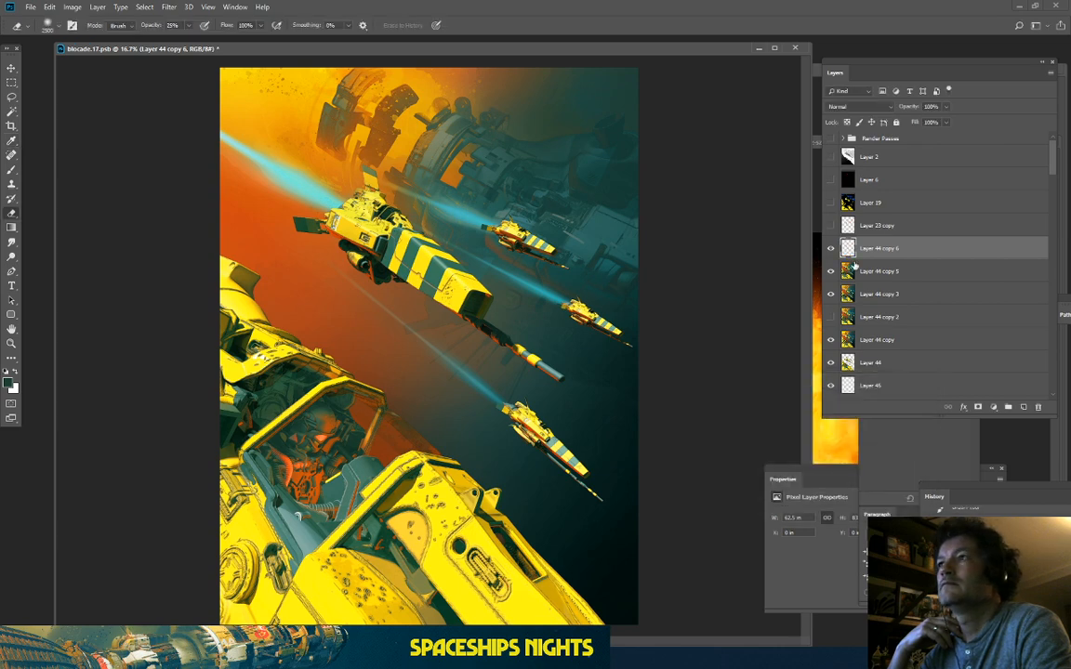
click(831, 248)
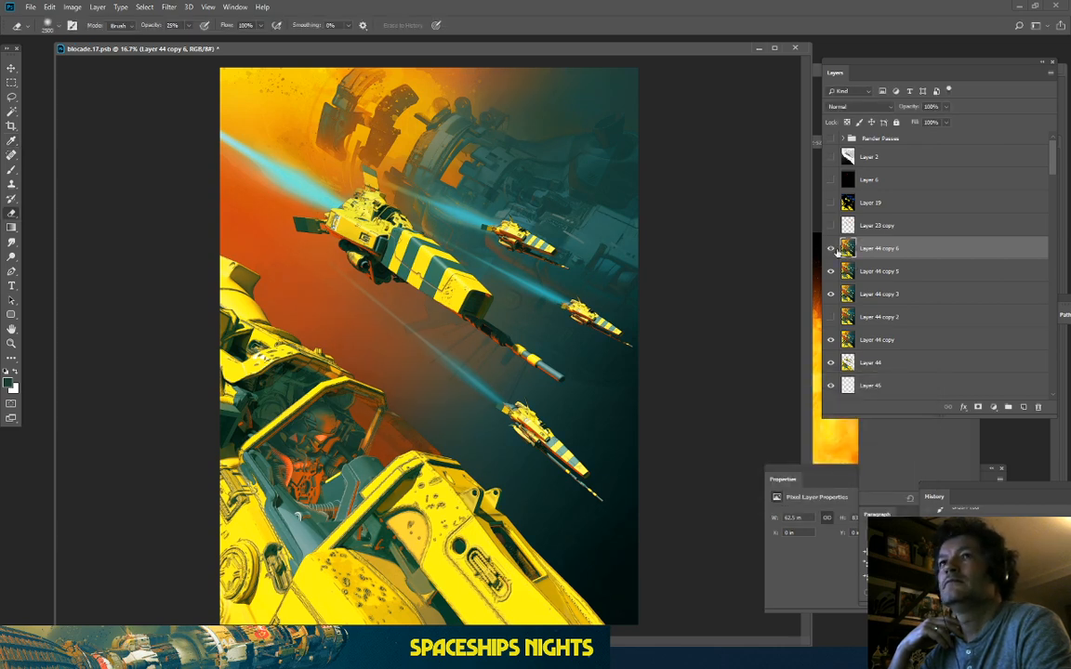
click(831, 248)
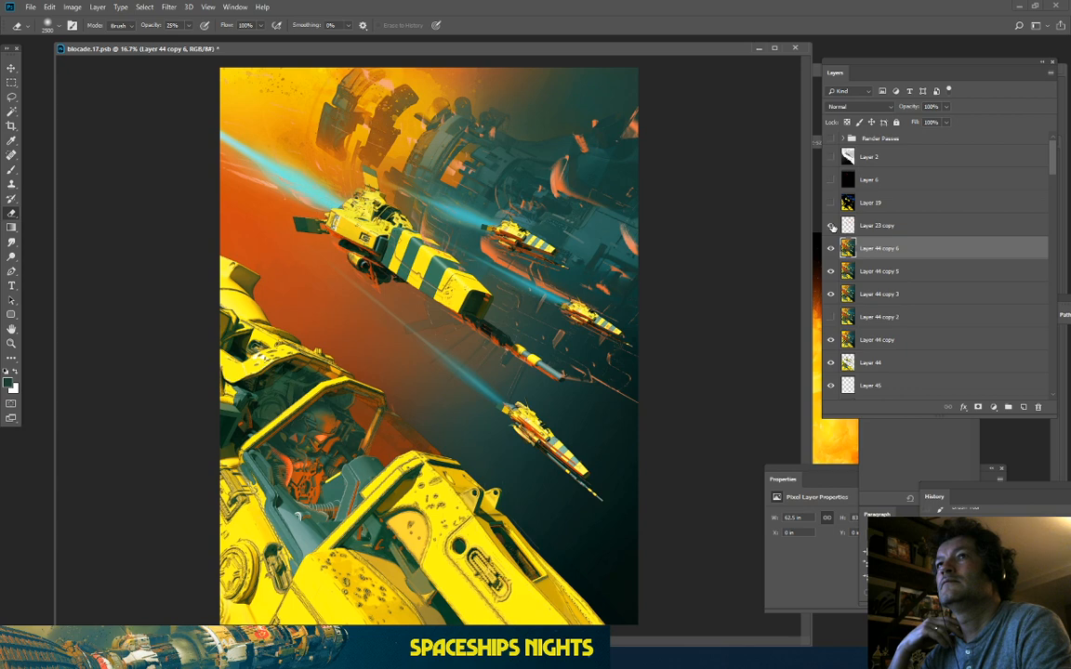
Step: Compare and delete Layer 23 copy, then duplicate Layer 44 copy 6 as Layer 44 copy 7
click(831, 226)
click(830, 226)
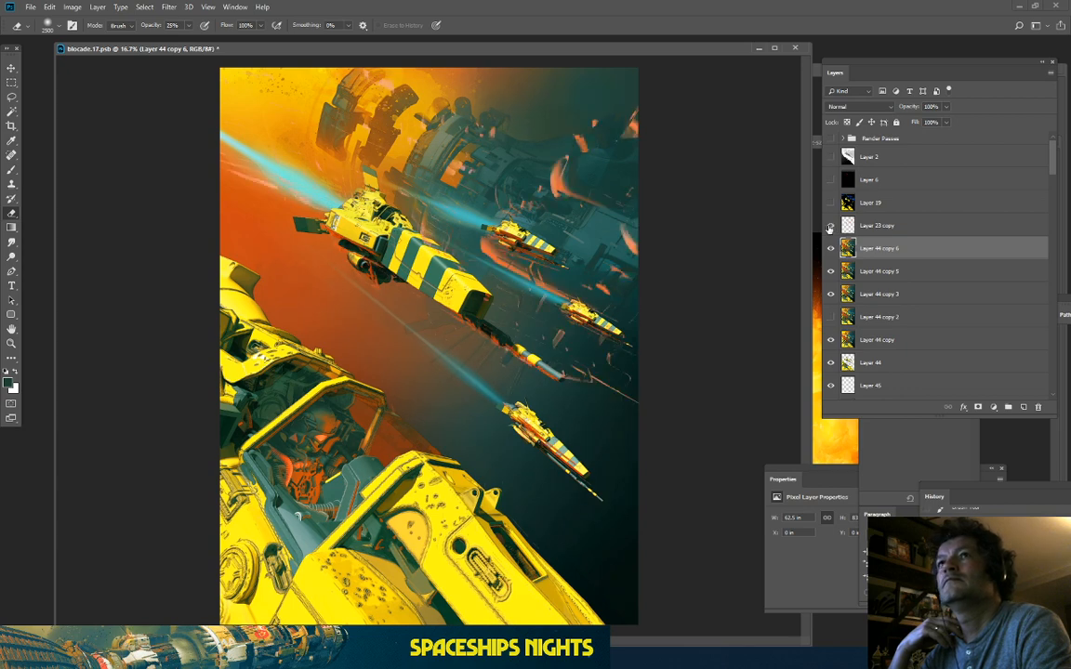
click(830, 226)
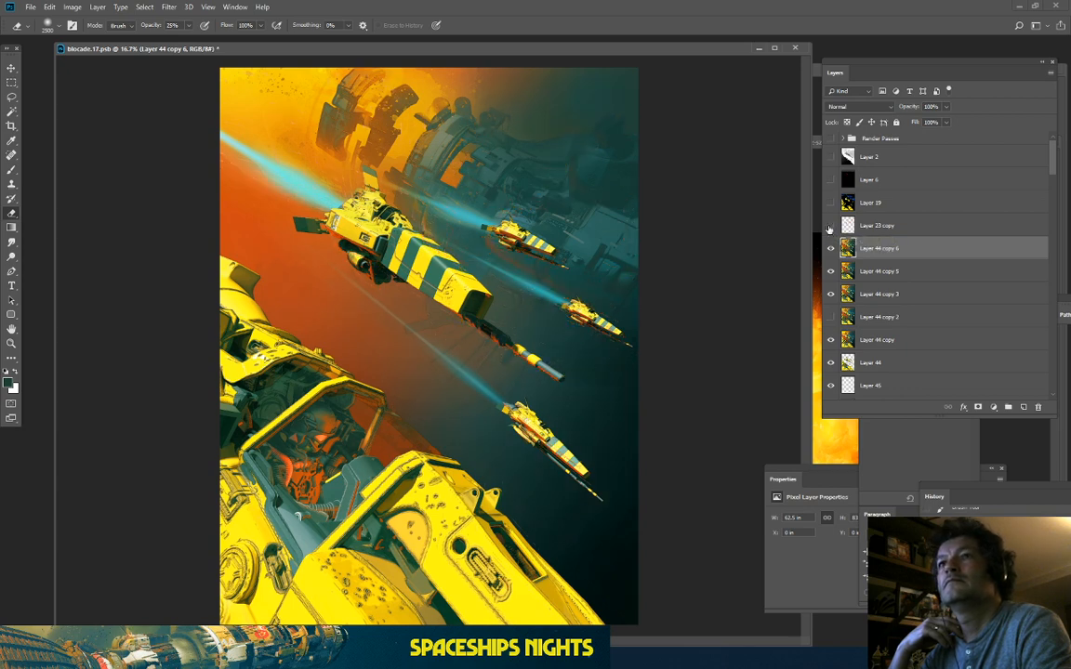
click(829, 228)
click(830, 228)
drag(872, 229, 1037, 406)
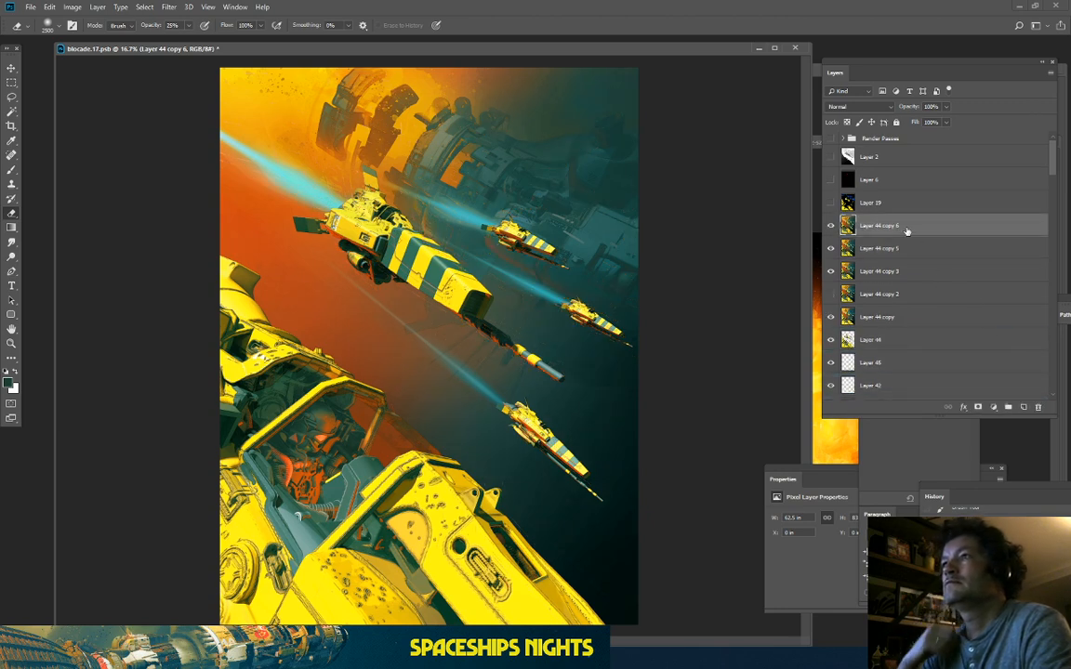
drag(907, 228, 1023, 408)
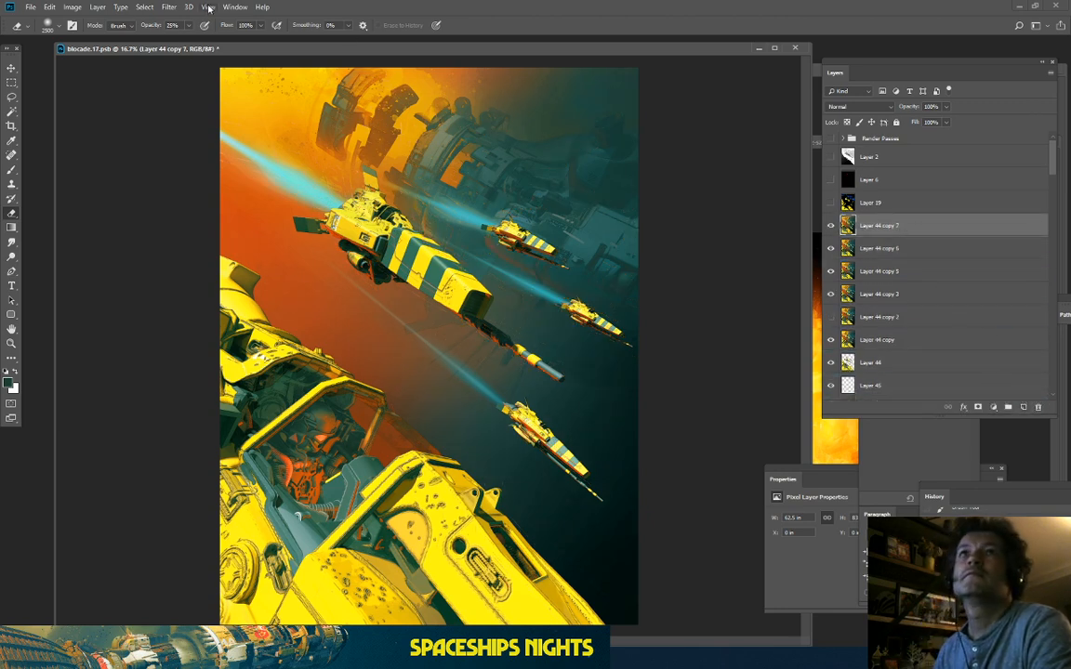
click(169, 8)
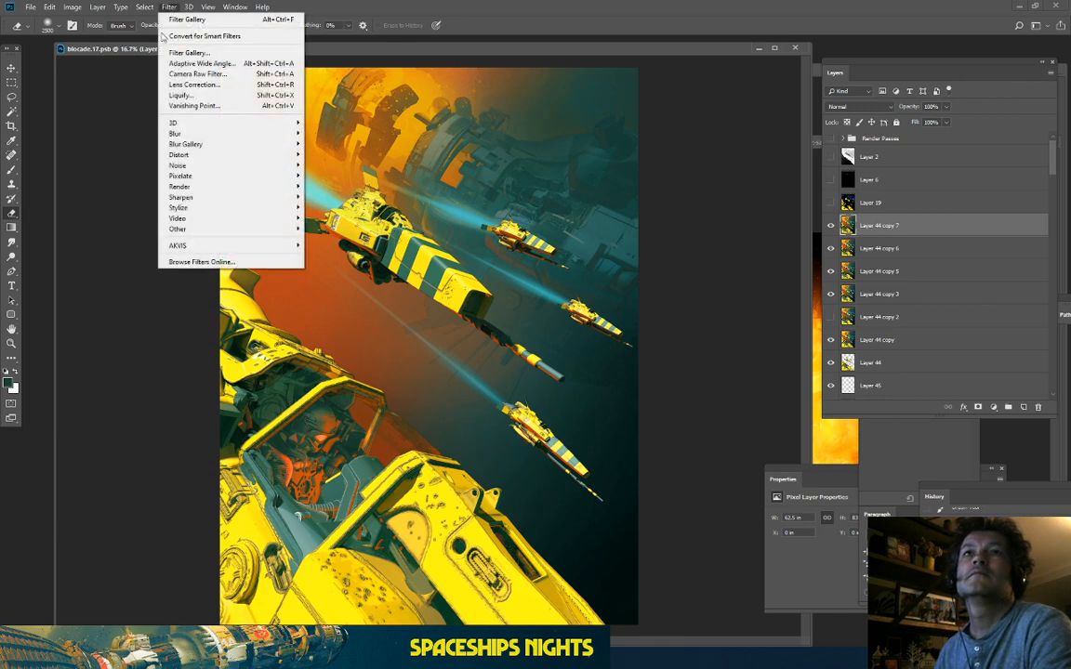
Step: Open the Camera Raw filter with a before/after view in an enlarged window, framed on the ships
click(203, 74)
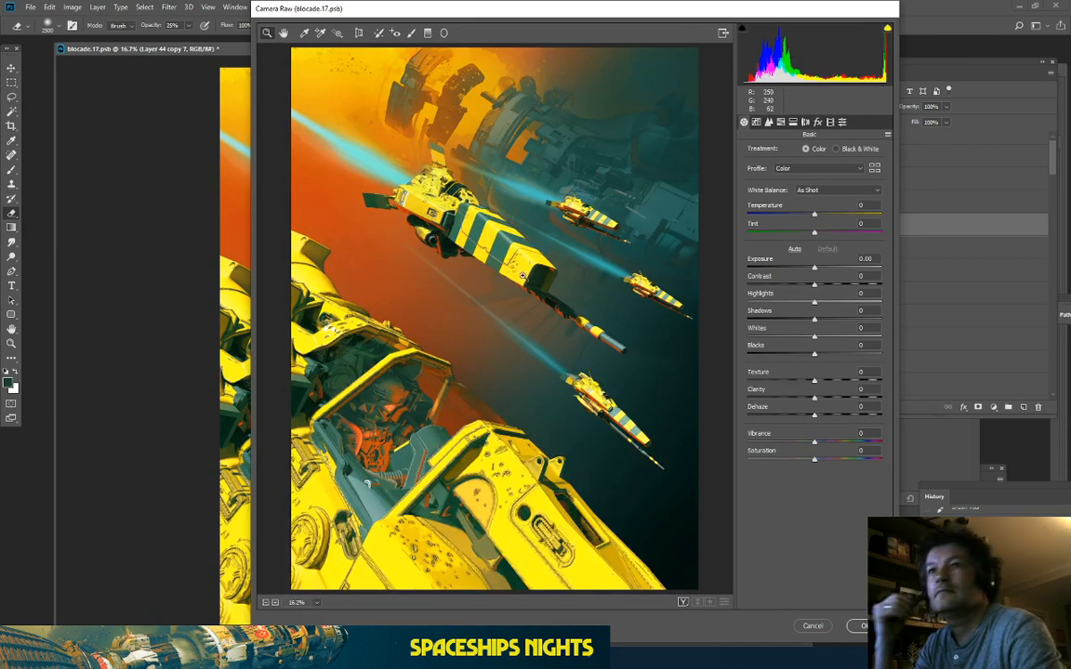
click(693, 603)
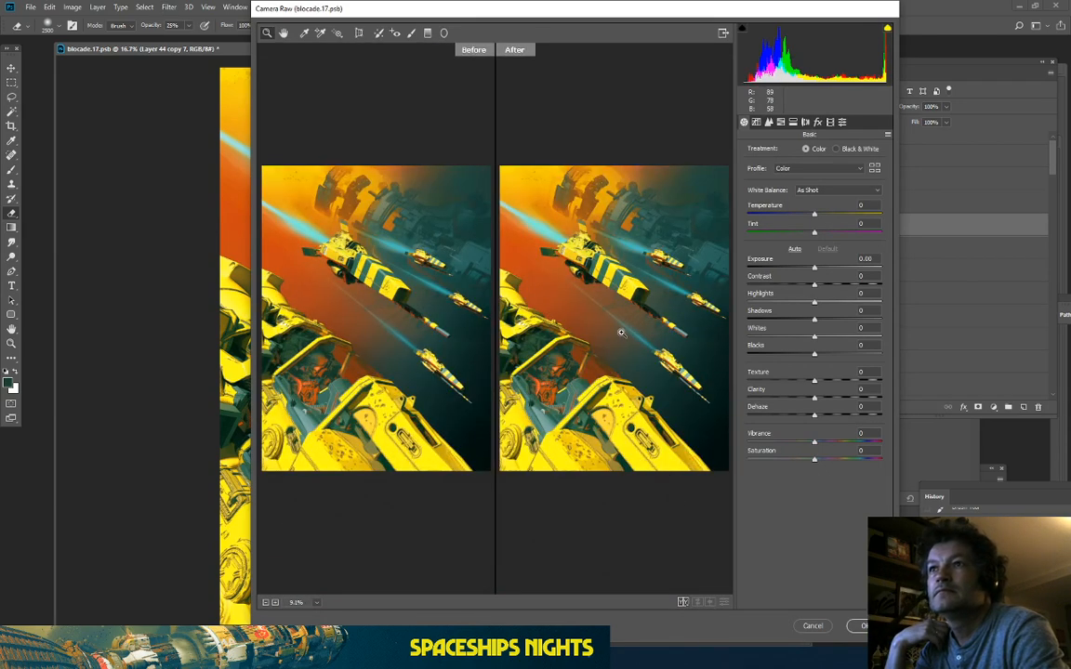
scroll(622, 331, down, 2)
scroll(663, 332, up, 6)
scroll(645, 325, down, 3)
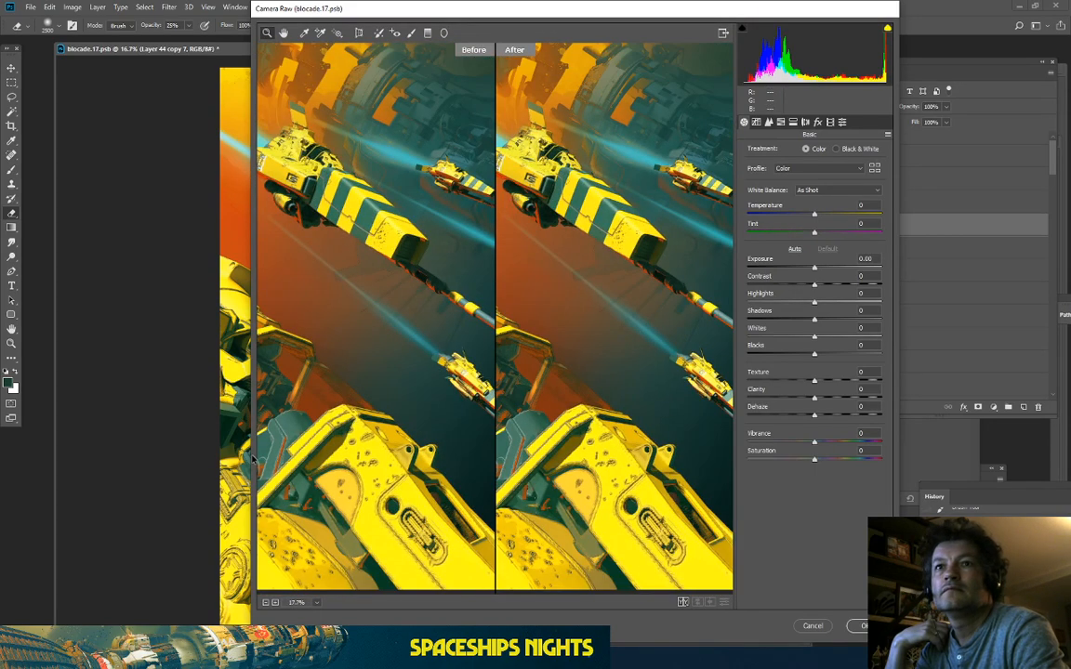
drag(249, 455, 30, 437)
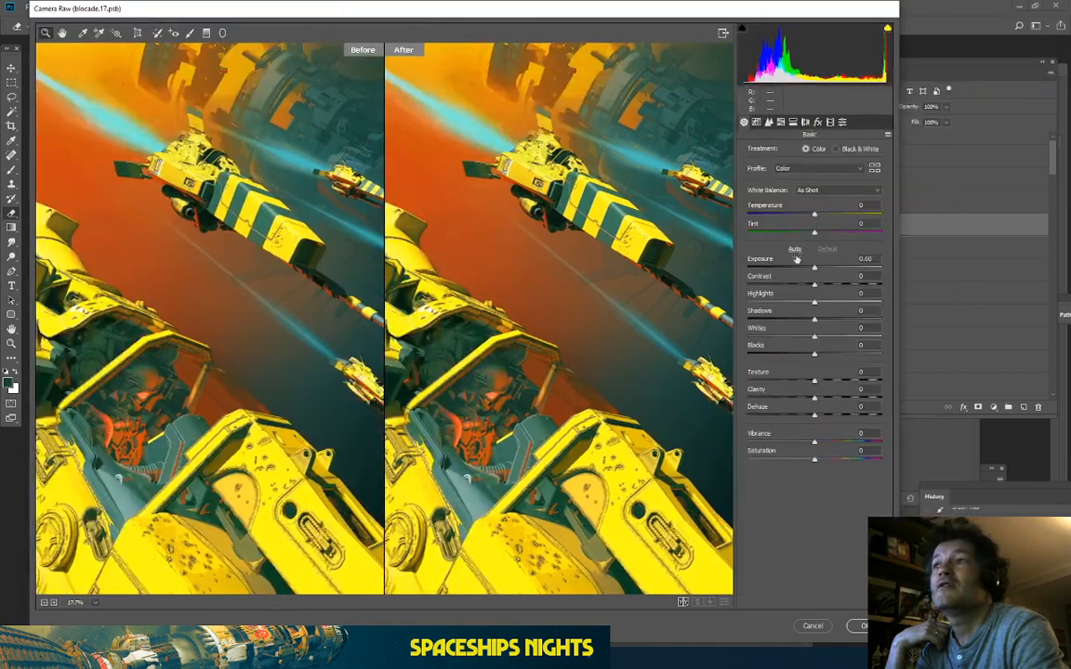
scroll(511, 228, down, 2)
scroll(628, 253, up, 3)
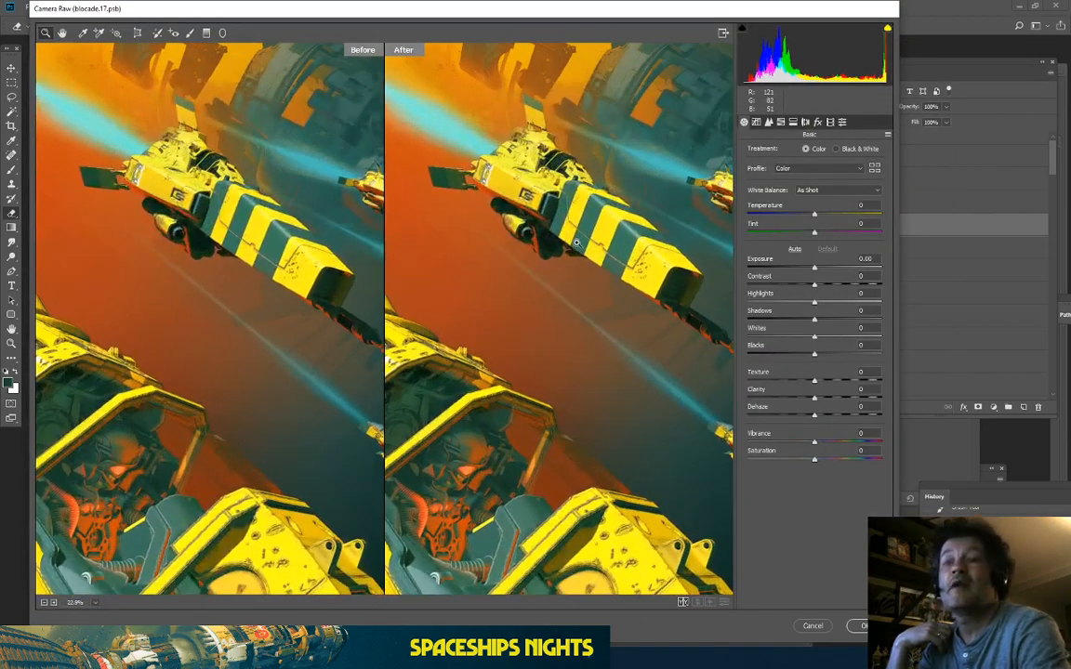
drag(628, 252, 504, 381)
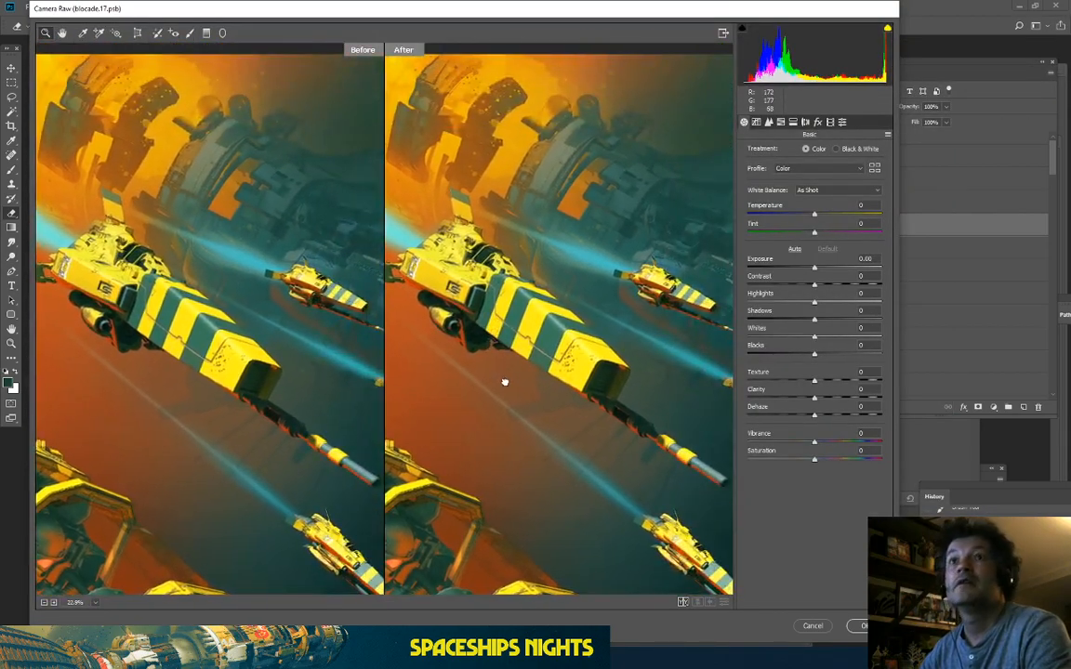
drag(526, 246, 573, 251)
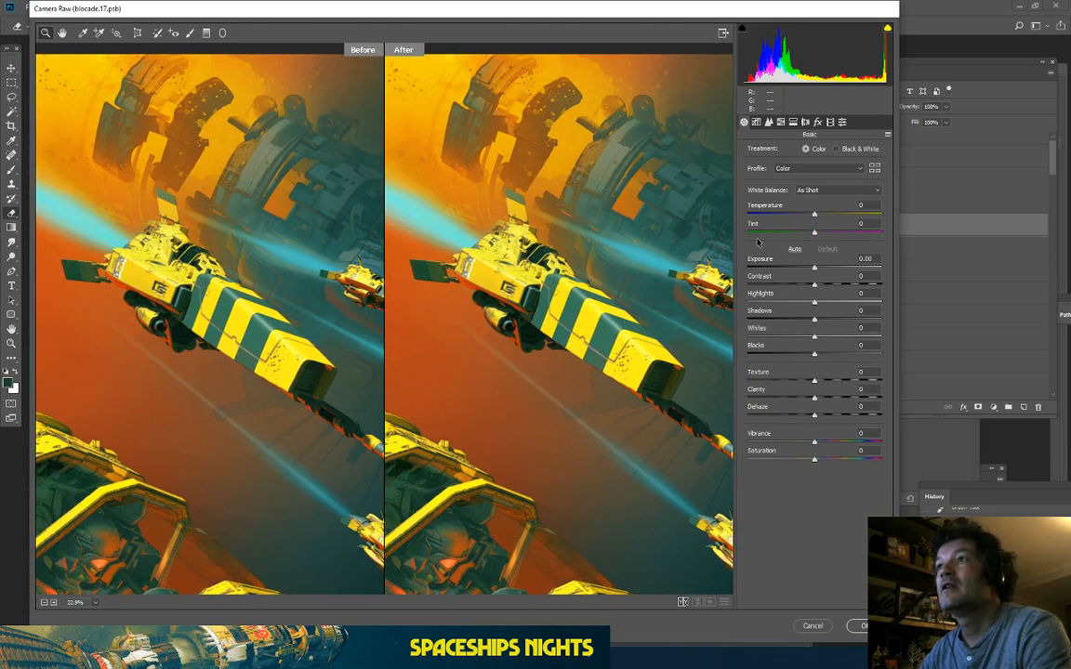
Step: Set Exposure to -0.40 and Vibrance to +15, then warm the Temperature slightly
drag(814, 267, 808, 270)
drag(577, 362, 565, 247)
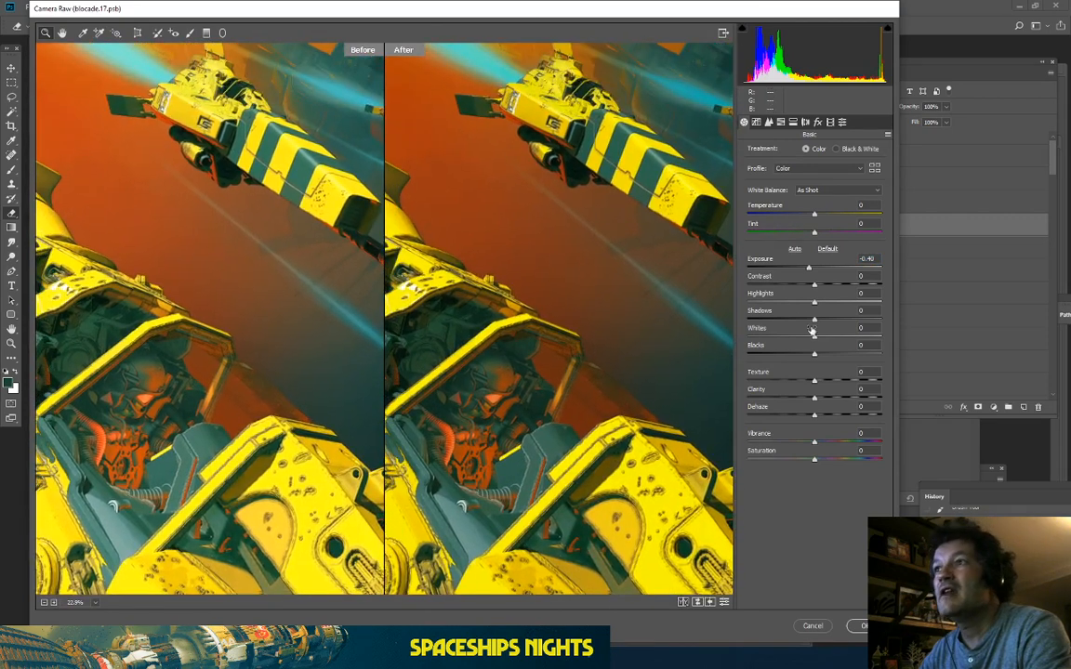
mouse_move(815, 447)
mouse_down()
mouse_move(867, 447)
mouse_move(831, 448)
mouse_move(820, 461)
mouse_up()
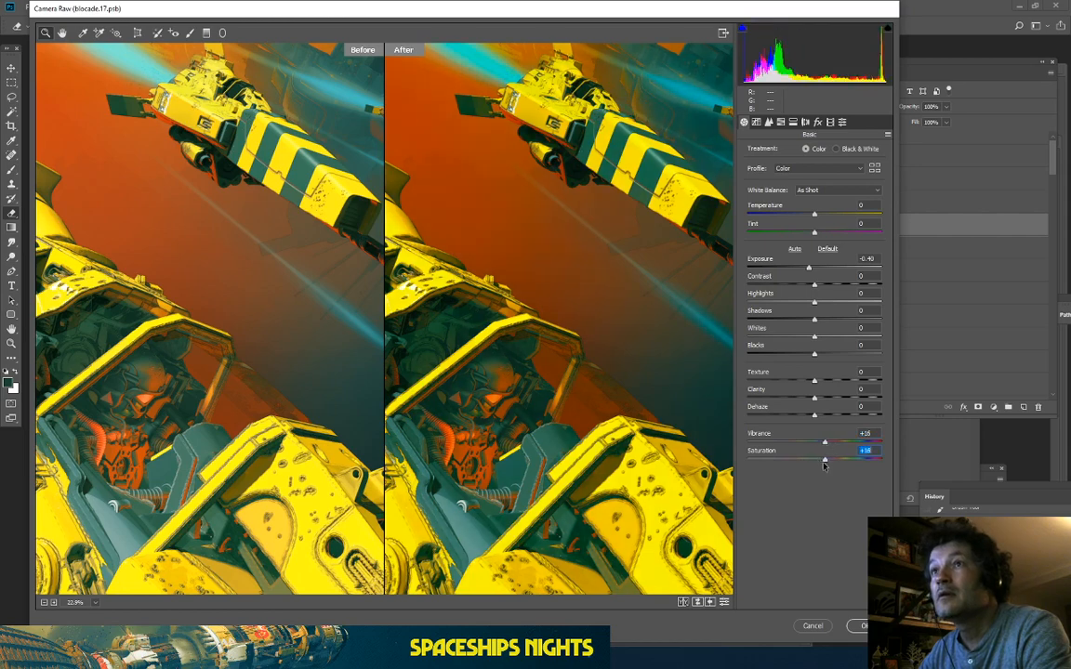
drag(418, 217, 429, 376)
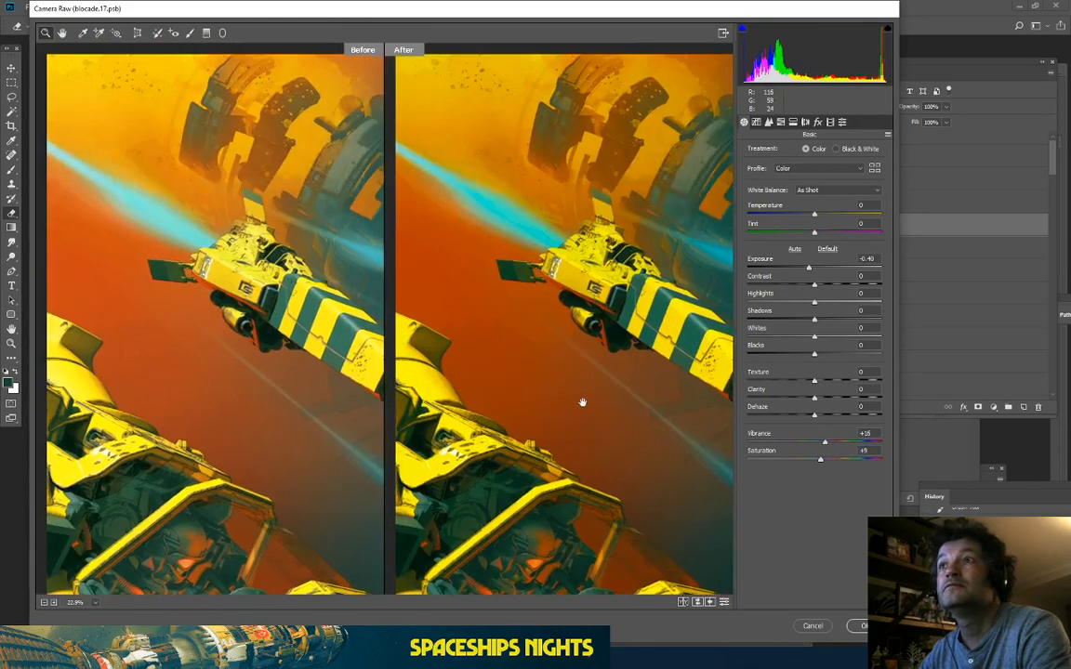
drag(583, 403, 393, 244)
drag(442, 361, 595, 499)
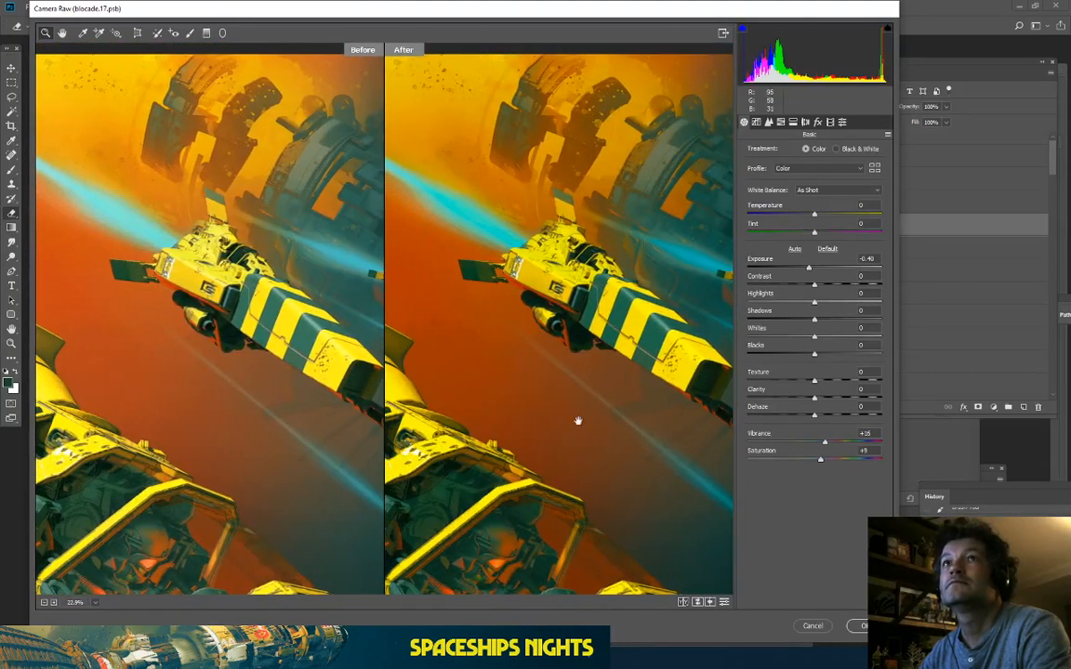
drag(577, 422, 582, 421)
drag(815, 216, 820, 216)
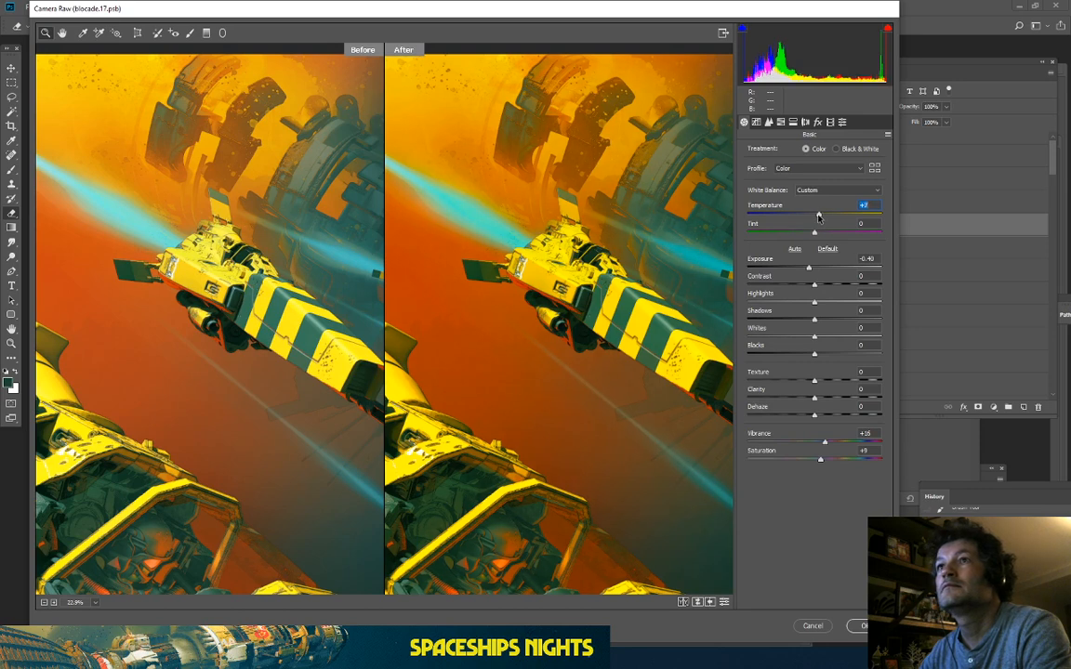
Step: Shift Tint to -7, view the whole fleet at 12.5%, and warm the Temperature further
drag(814, 234, 817, 233)
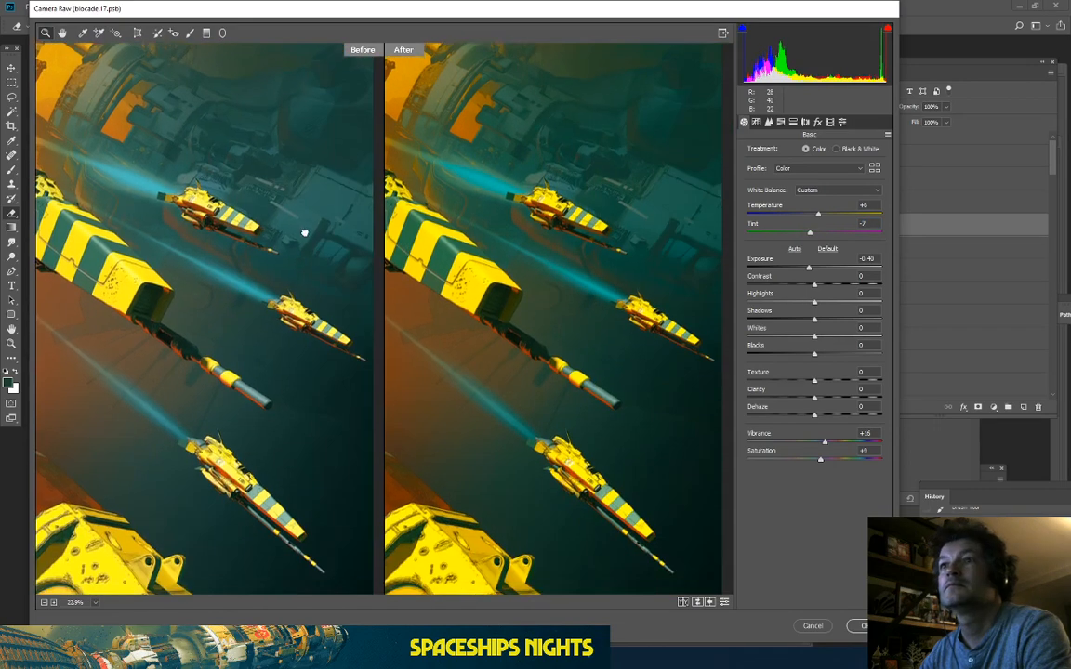
drag(304, 233, 394, 240)
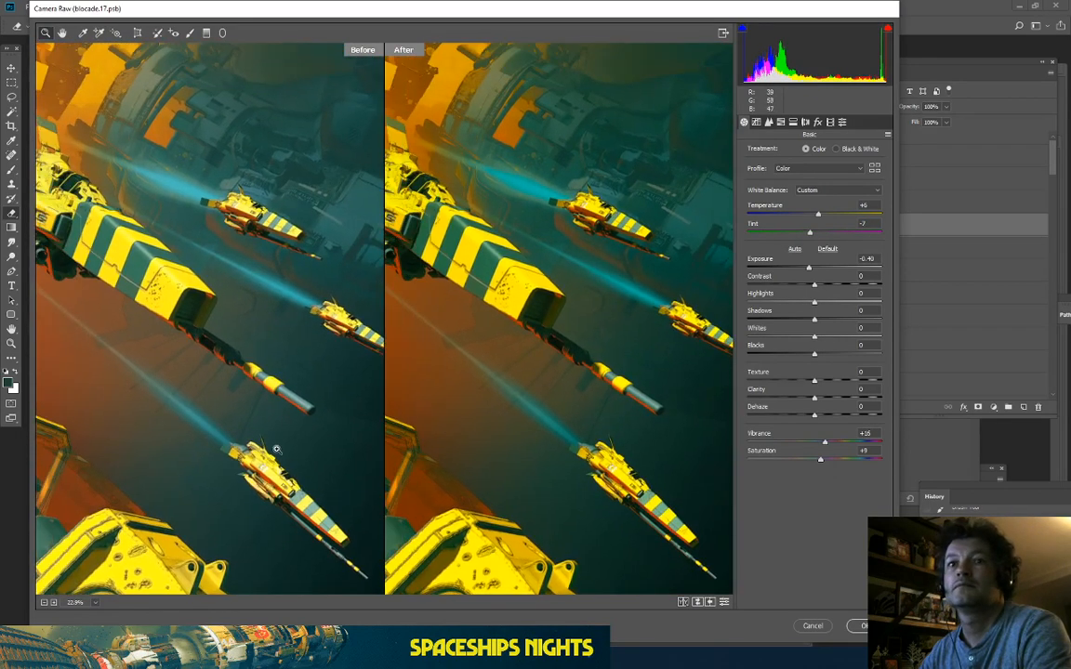
drag(525, 435, 484, 354)
scroll(527, 385, up, 3)
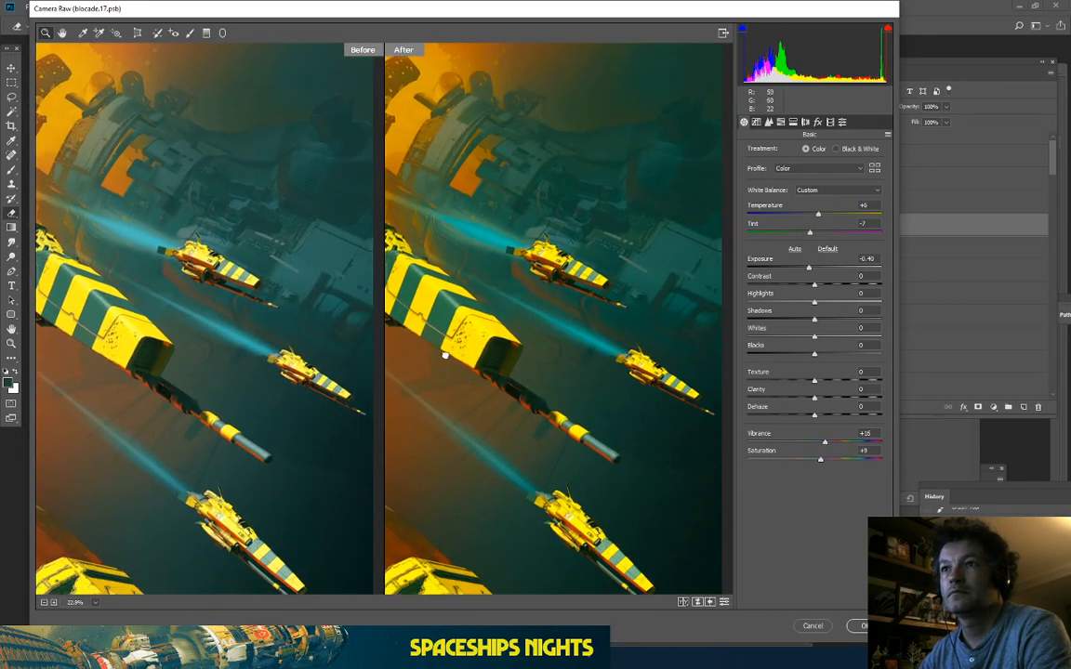
alt+click(555, 396)
alt+click(556, 391)
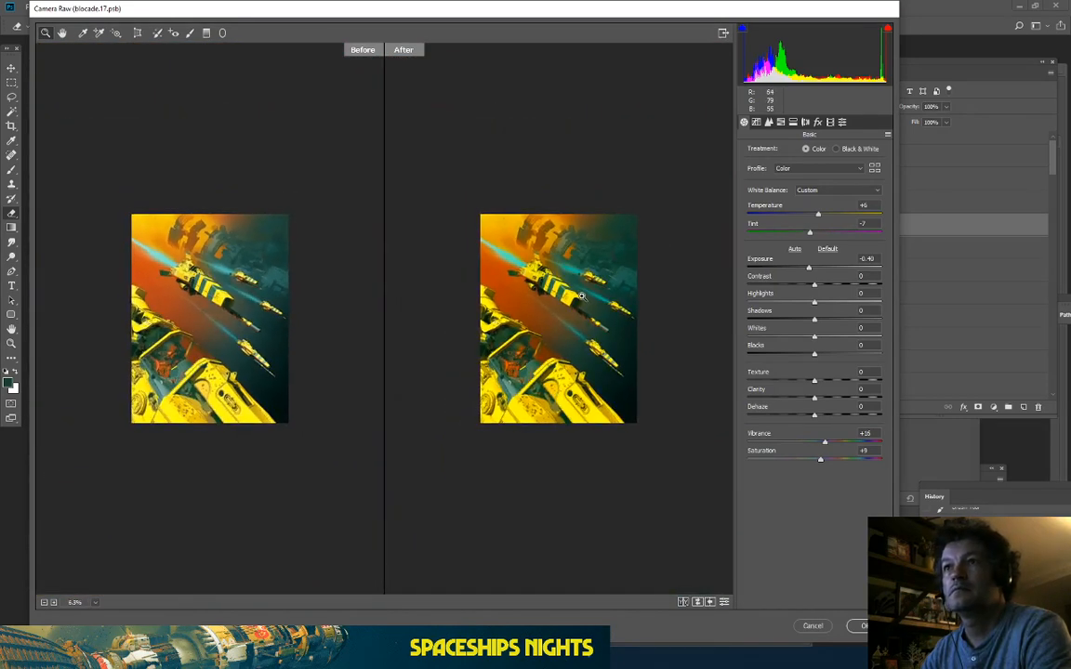
click(582, 297)
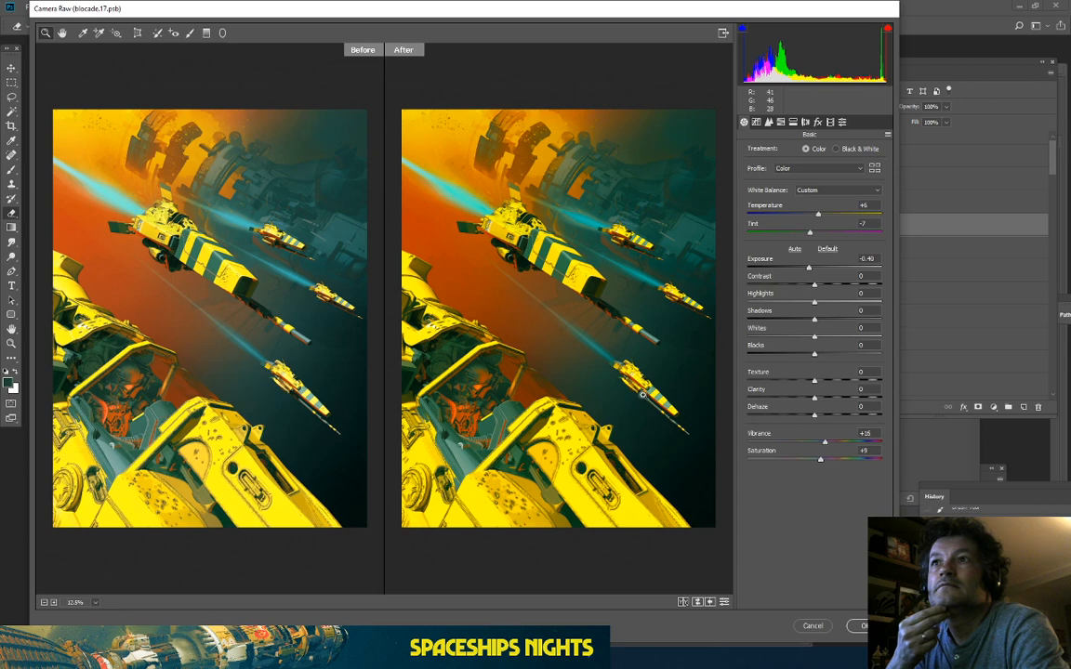
scroll(641, 394, up, 1)
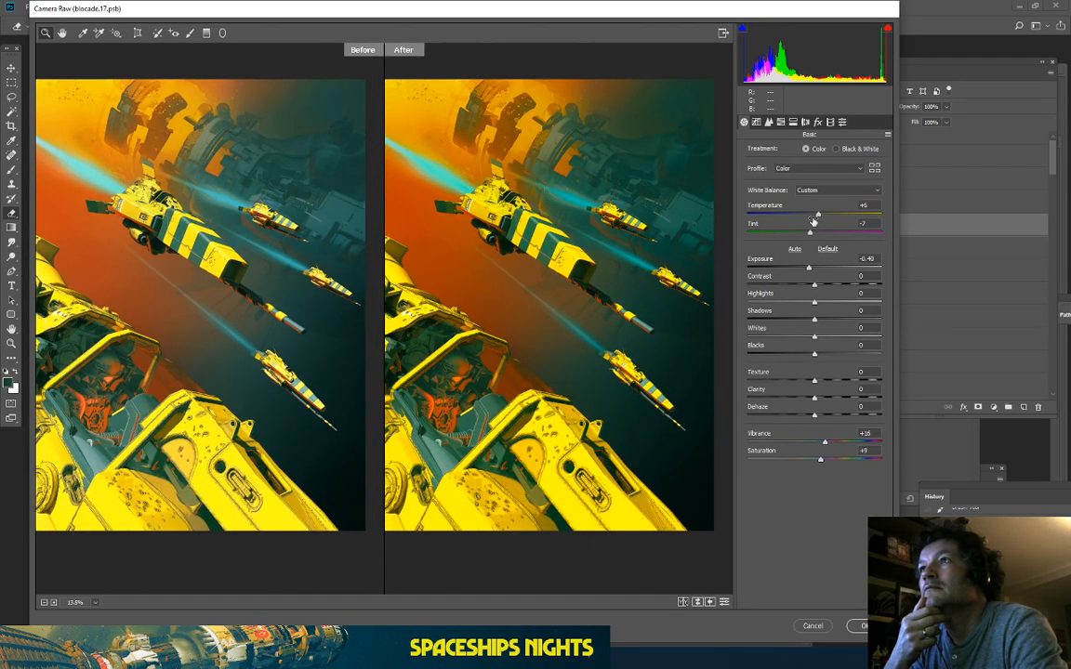
mouse_move(817, 217)
mouse_down()
mouse_move(867, 224)
mouse_move(820, 226)
mouse_up()
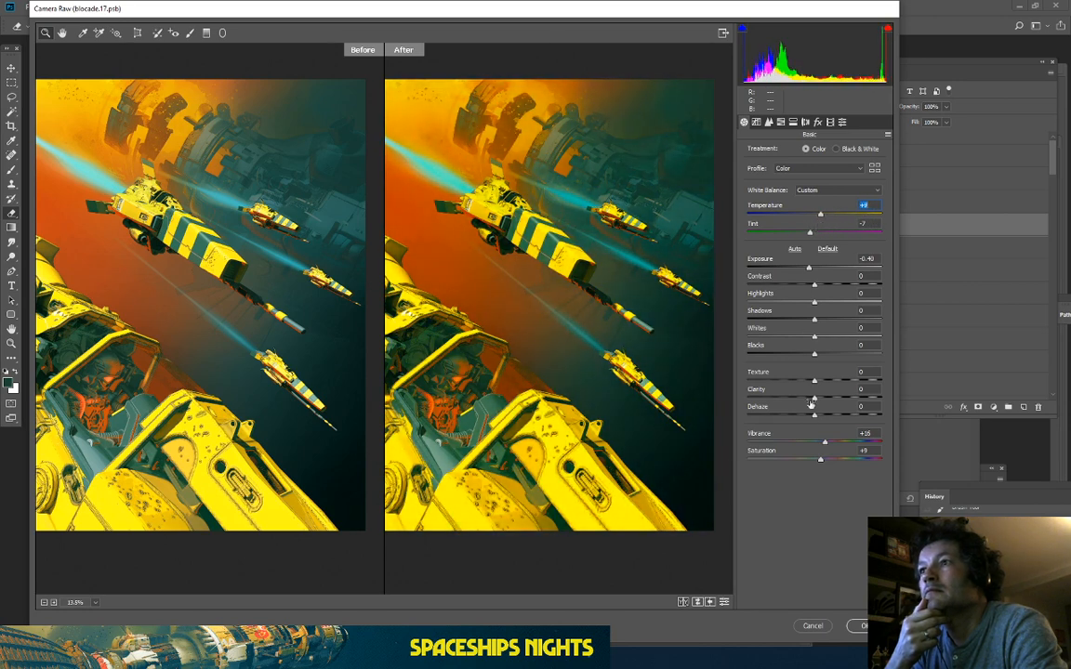
Step: Add Dehaze +15 and Clarity +12, then settle Temperature back at +2
mouse_move(815, 419)
mouse_down()
mouse_move(797, 417)
mouse_move(845, 423)
mouse_move(830, 424)
mouse_up()
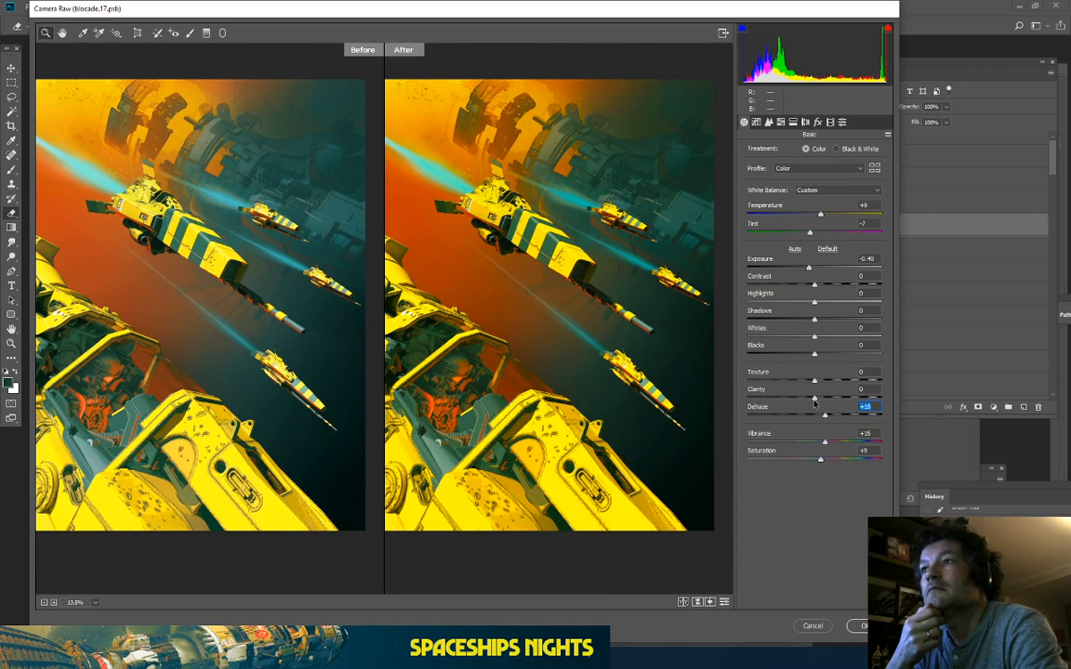
mouse_move(815, 401)
mouse_down()
mouse_move(845, 400)
mouse_move(791, 401)
mouse_move(829, 400)
mouse_up()
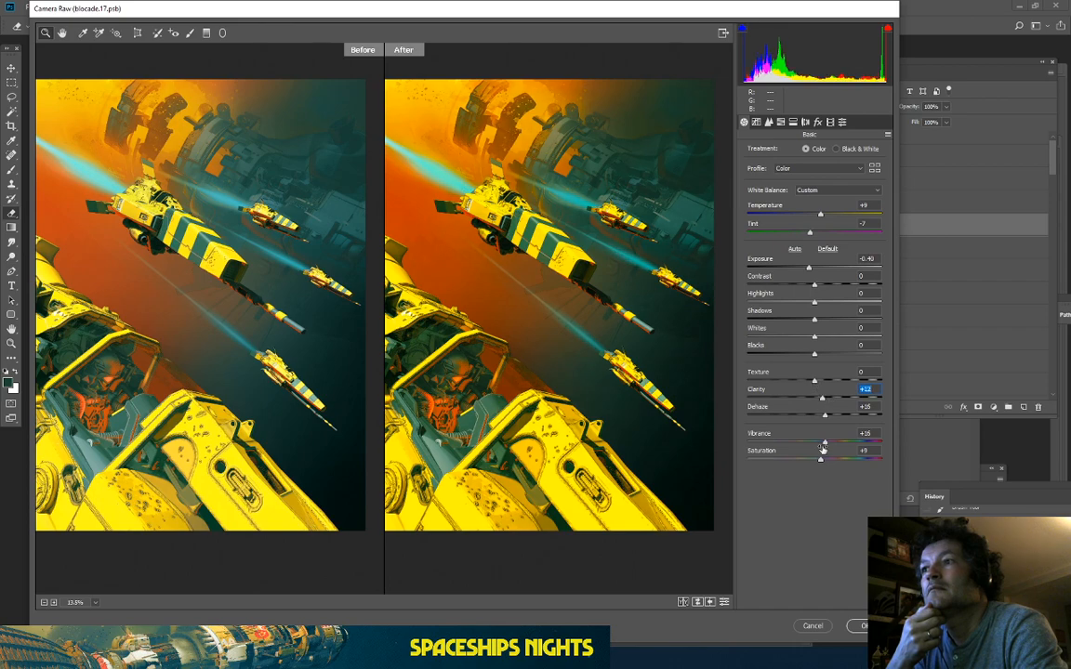
mouse_move(577, 396)
mouse_down()
mouse_move(597, 393)
mouse_move(578, 395)
mouse_up()
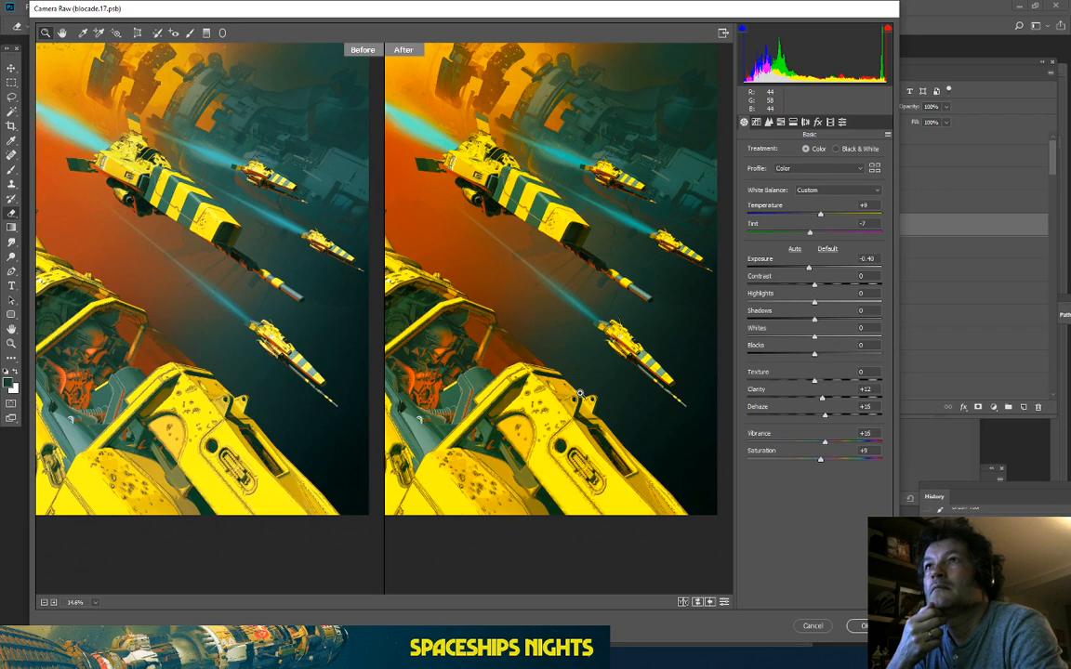
drag(579, 394, 646, 349)
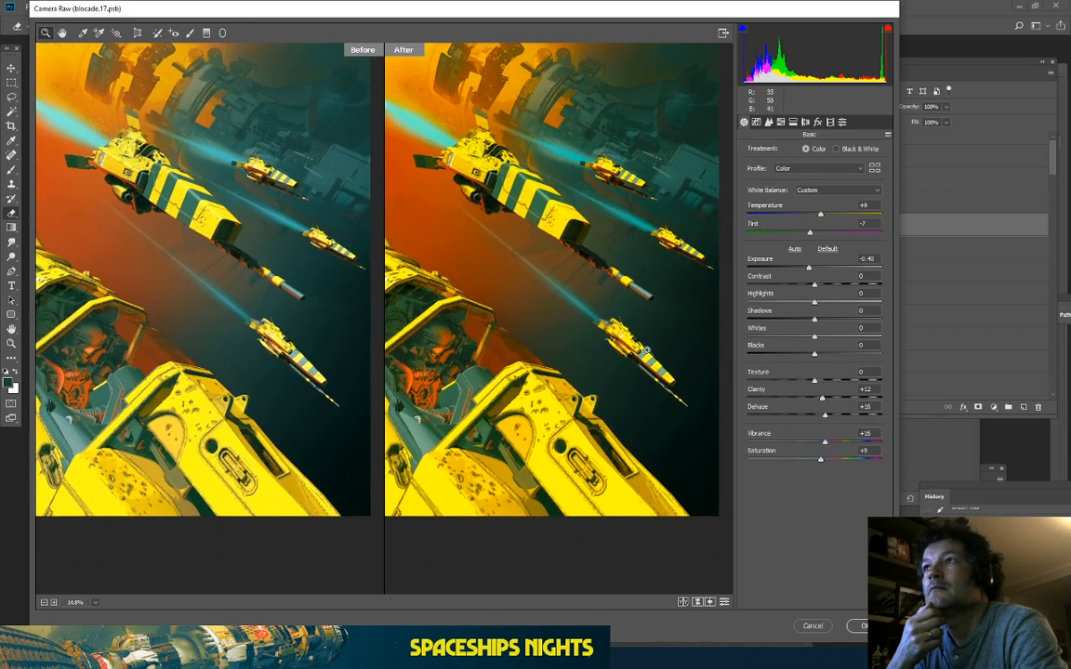
drag(818, 215, 811, 217)
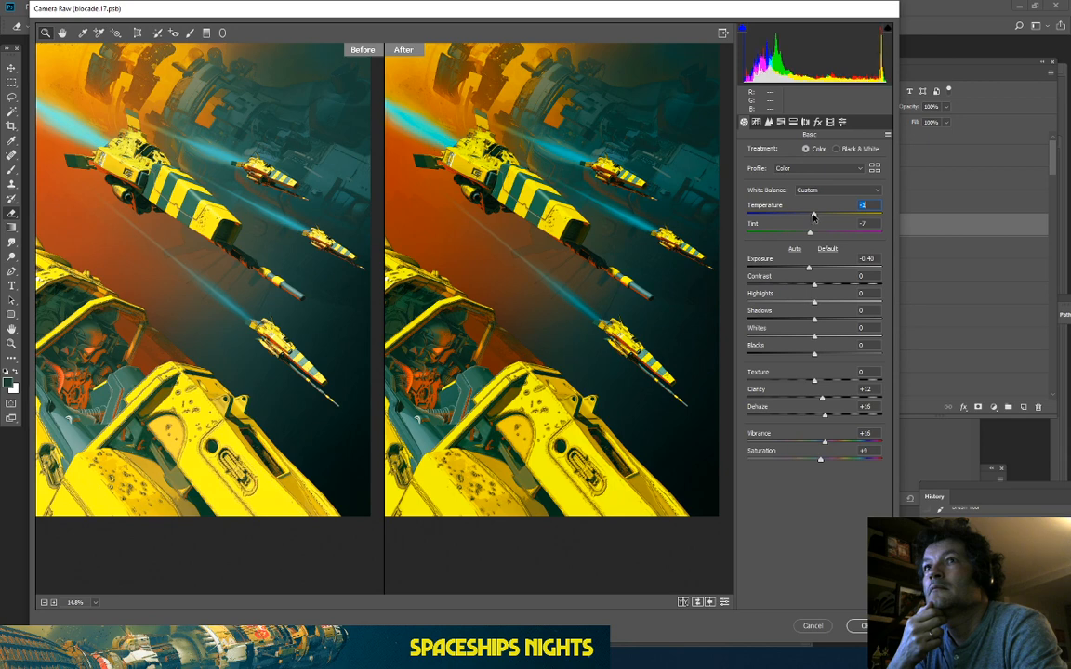
drag(813, 217, 816, 217)
mouse_move(563, 245)
mouse_down()
mouse_move(595, 243)
mouse_move(581, 244)
mouse_up()
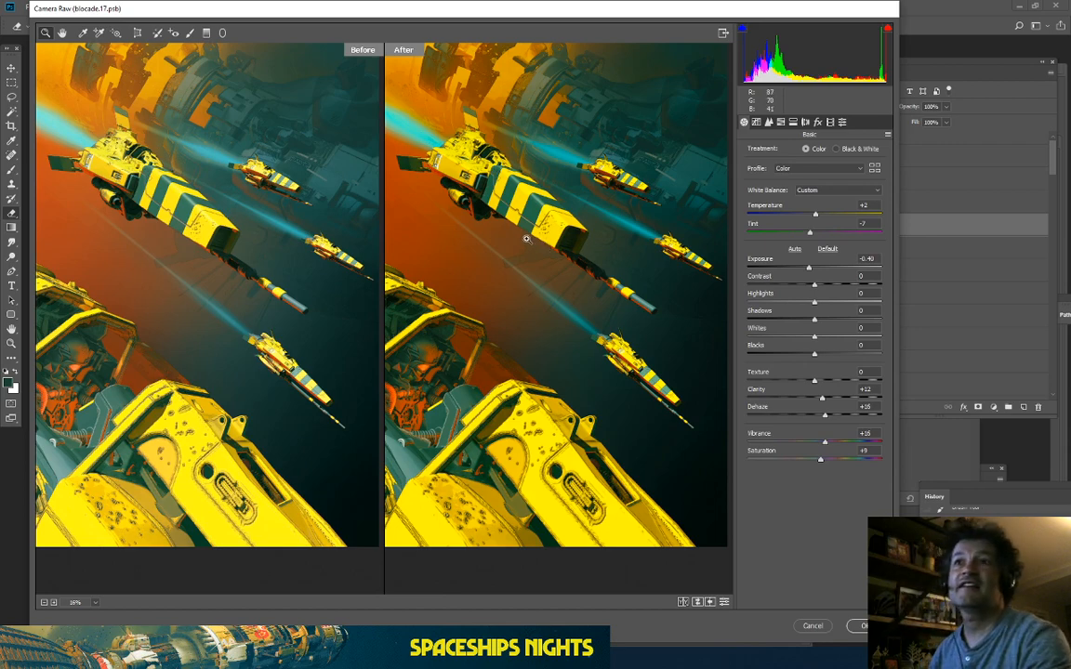
mouse_move(526, 239)
mouse_down()
mouse_move(541, 238)
mouse_move(465, 234)
mouse_move(530, 229)
mouse_up()
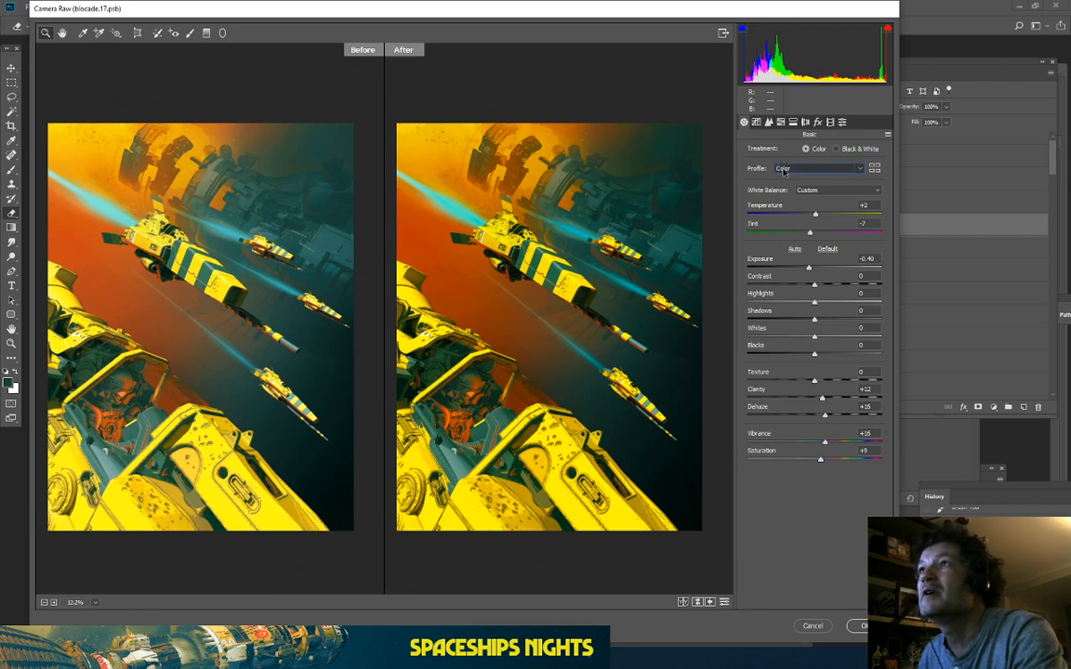
Step: Check the profile and white balance dropdowns, keeping the Color profile and Custom white balance
click(782, 170)
click(783, 170)
click(804, 190)
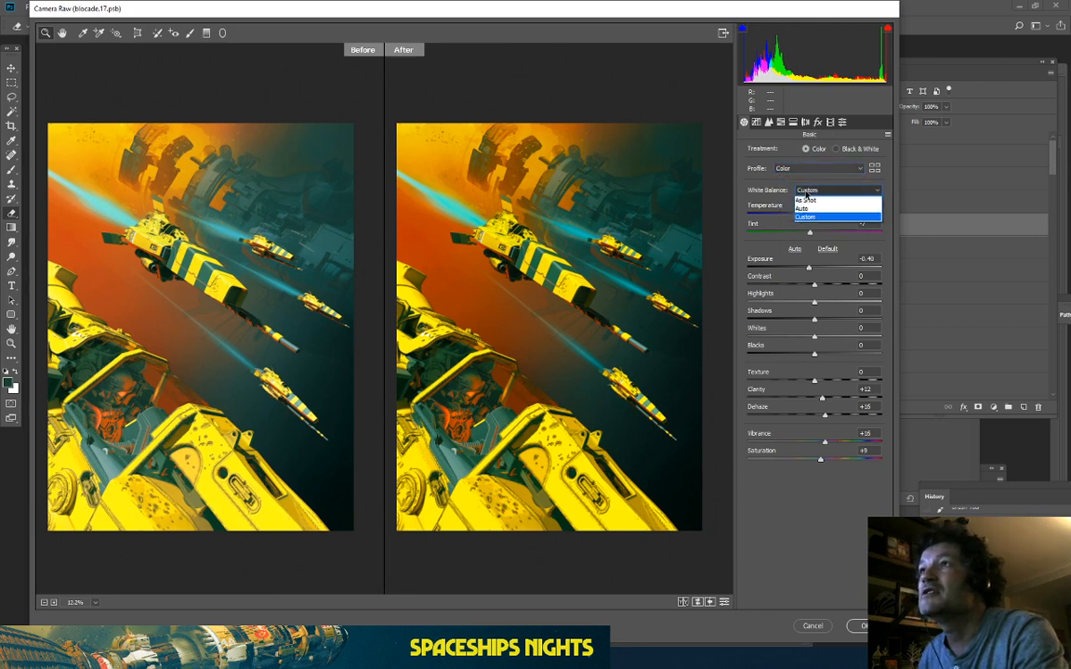
click(742, 203)
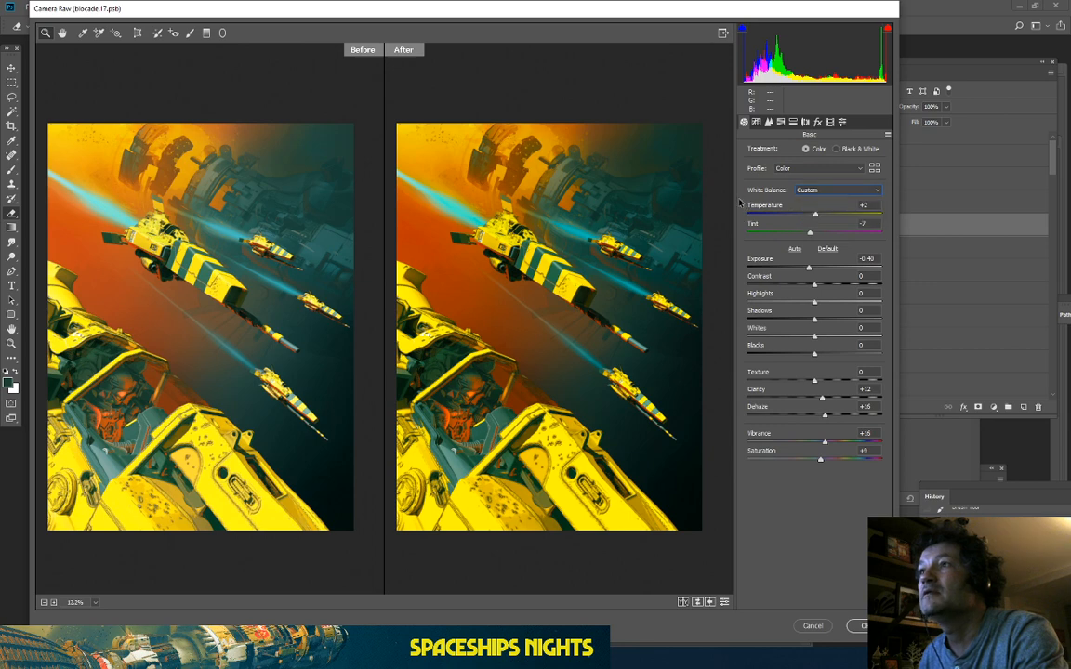
Step: Look through the Tone Curve, Detail, HSL and Split Toning panels in Camera Raw
click(756, 122)
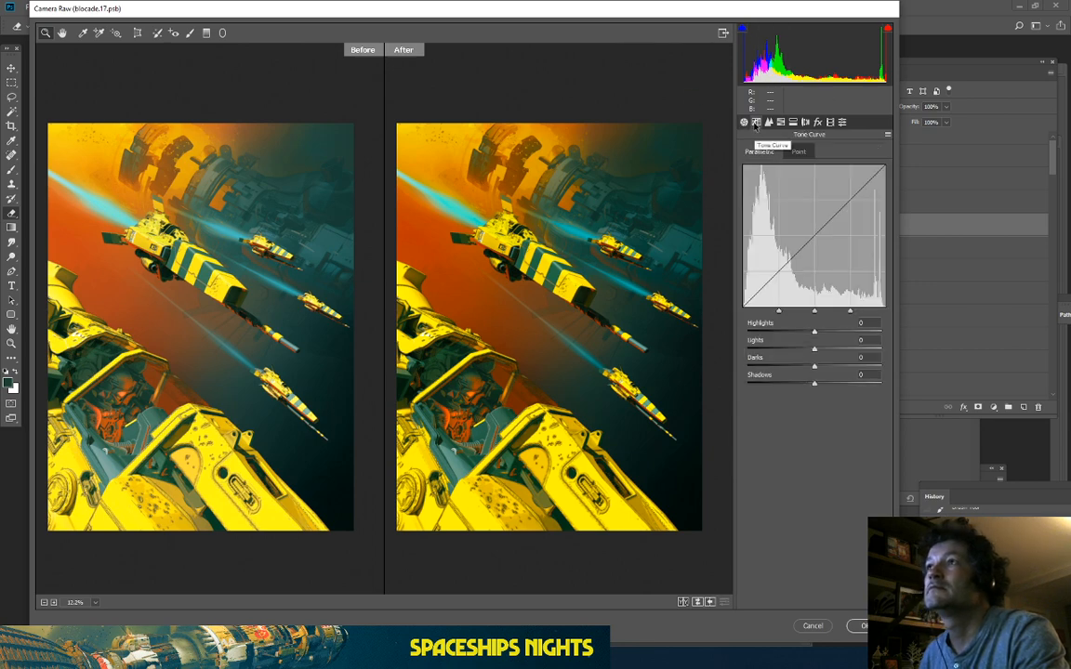
click(769, 123)
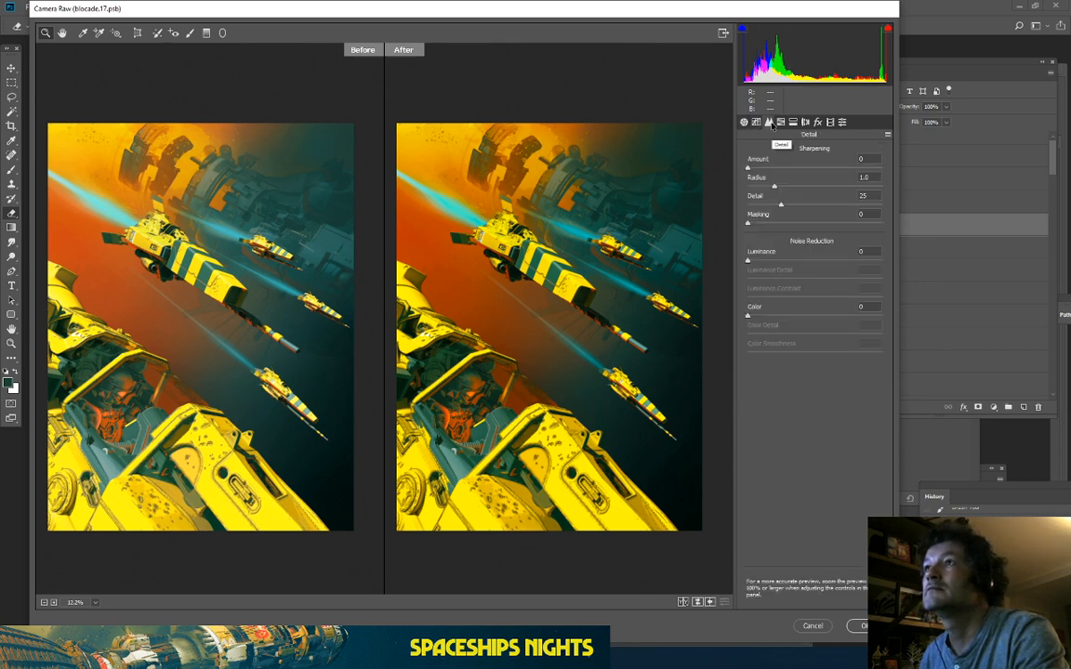
click(781, 122)
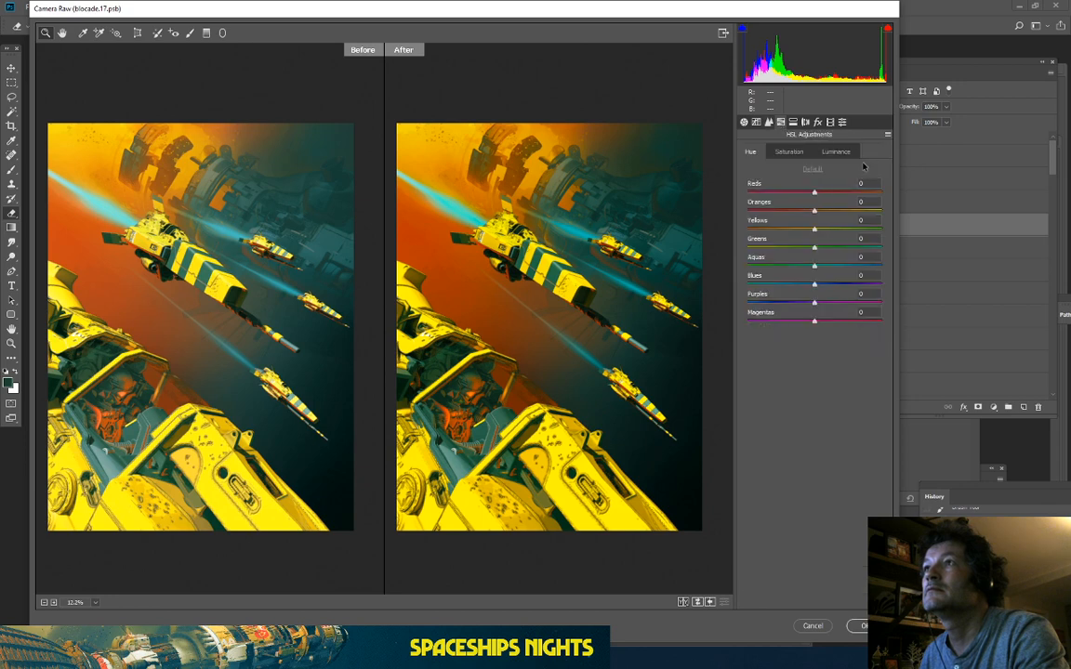
click(794, 124)
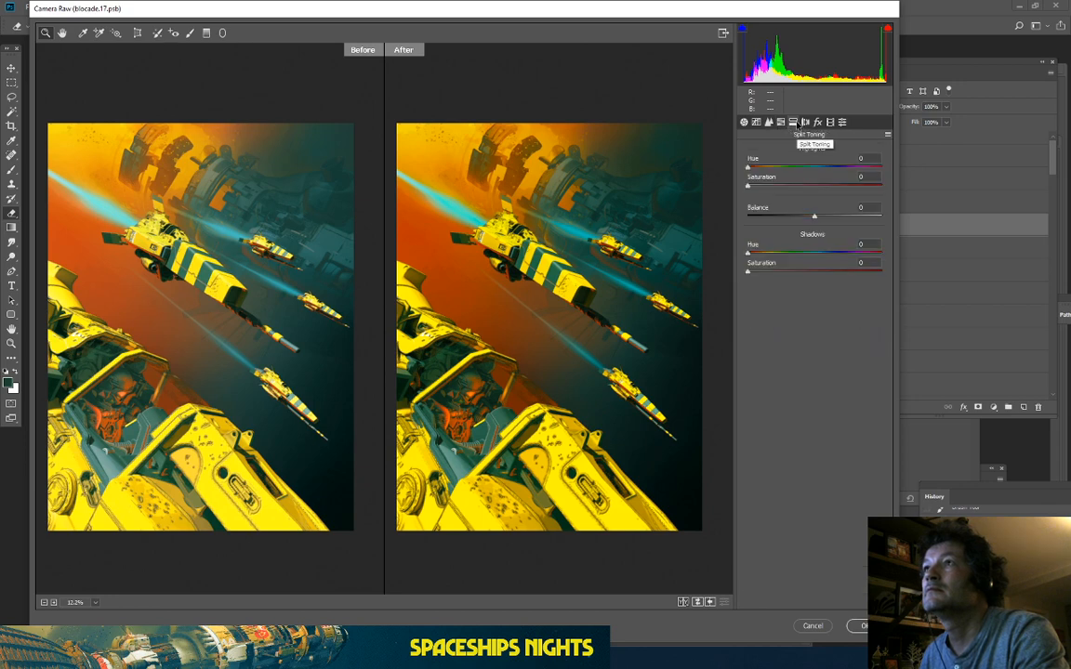
Step: In HSL Hue, shift Oranges to +17, then go back to the Basic panel
click(781, 122)
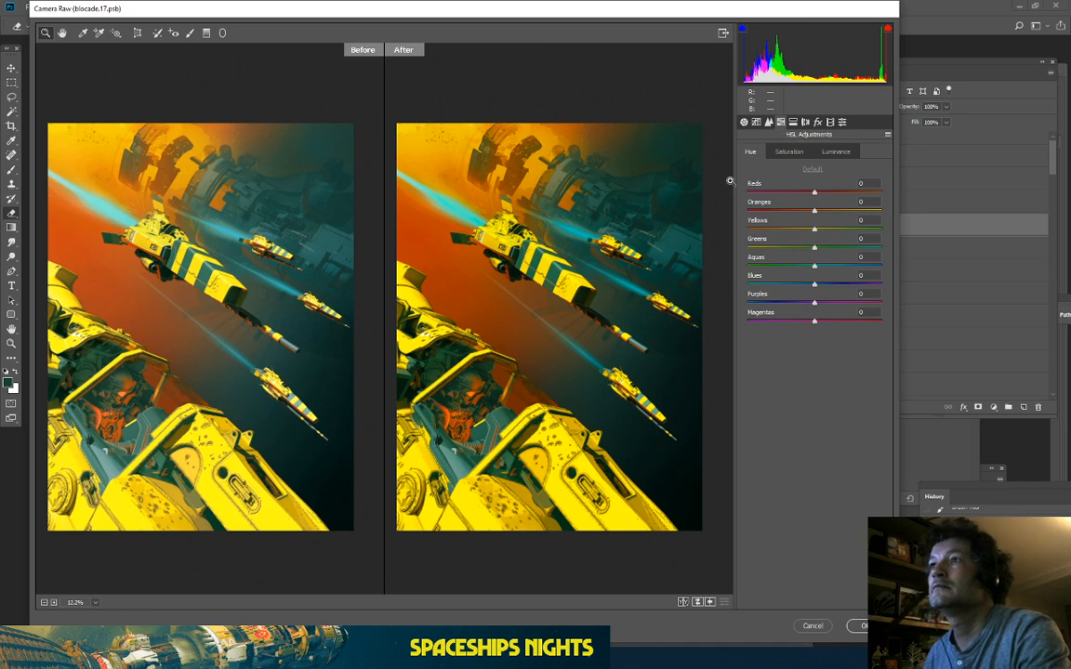
drag(814, 211, 832, 233)
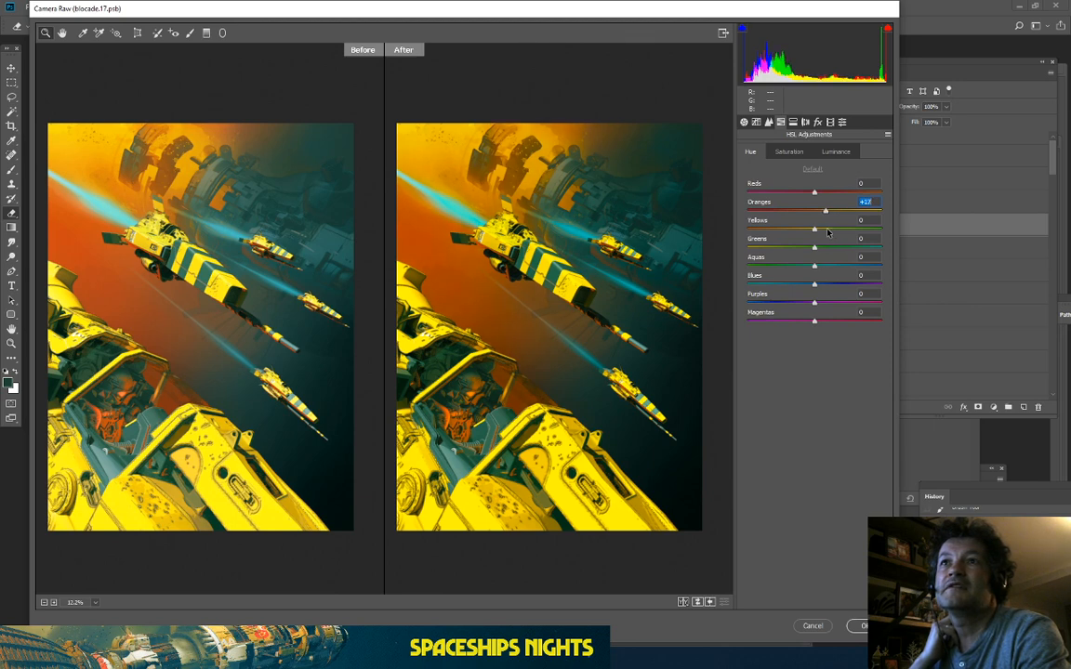
click(743, 122)
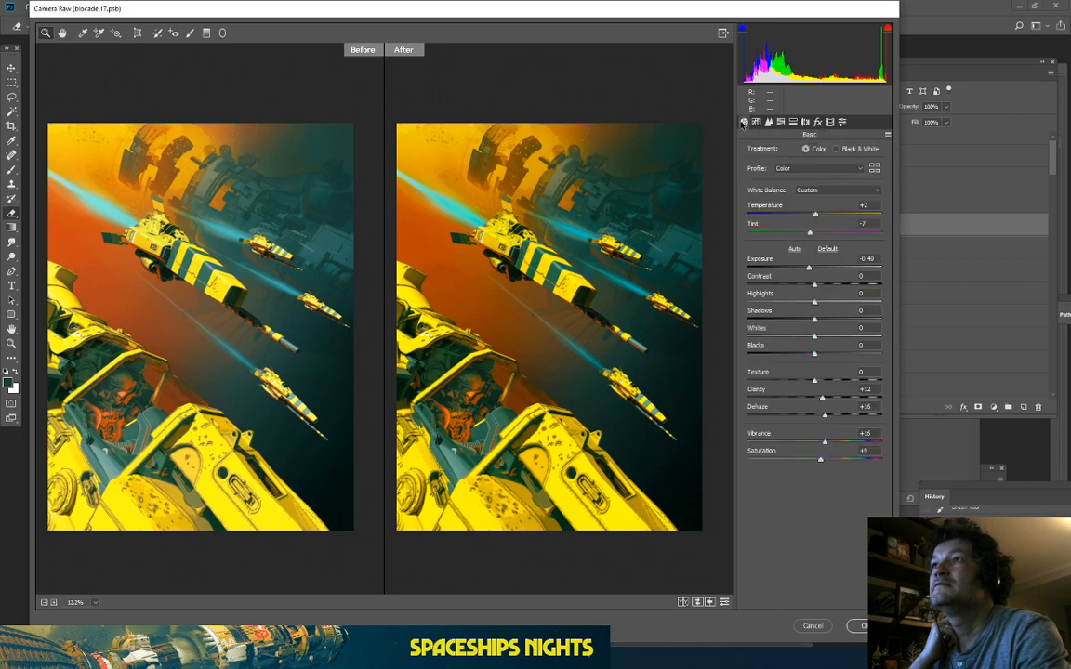
Step: Fine-tune the Basic panel to Temperature -11 and Vibrance +8
drag(809, 215, 806, 216)
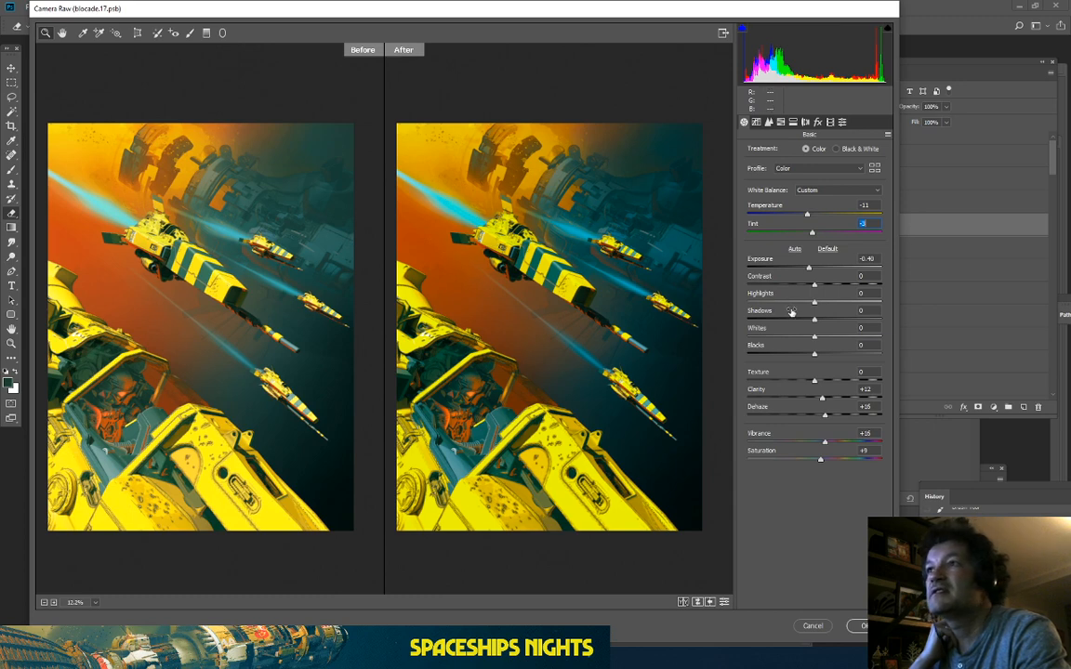
drag(825, 444, 819, 444)
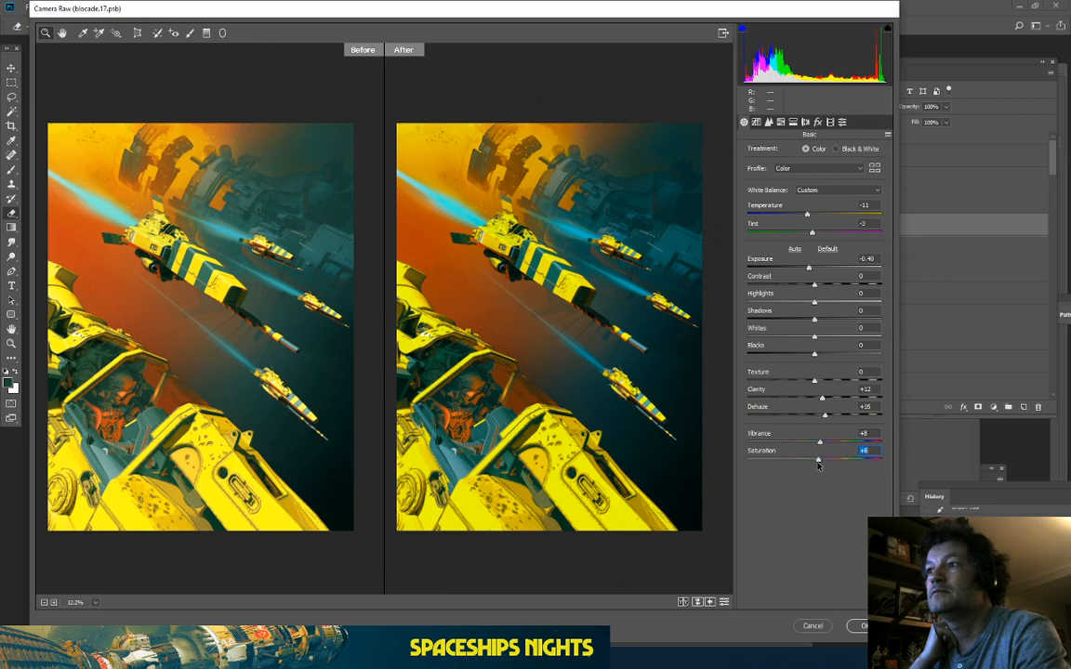
drag(620, 375, 462, 262)
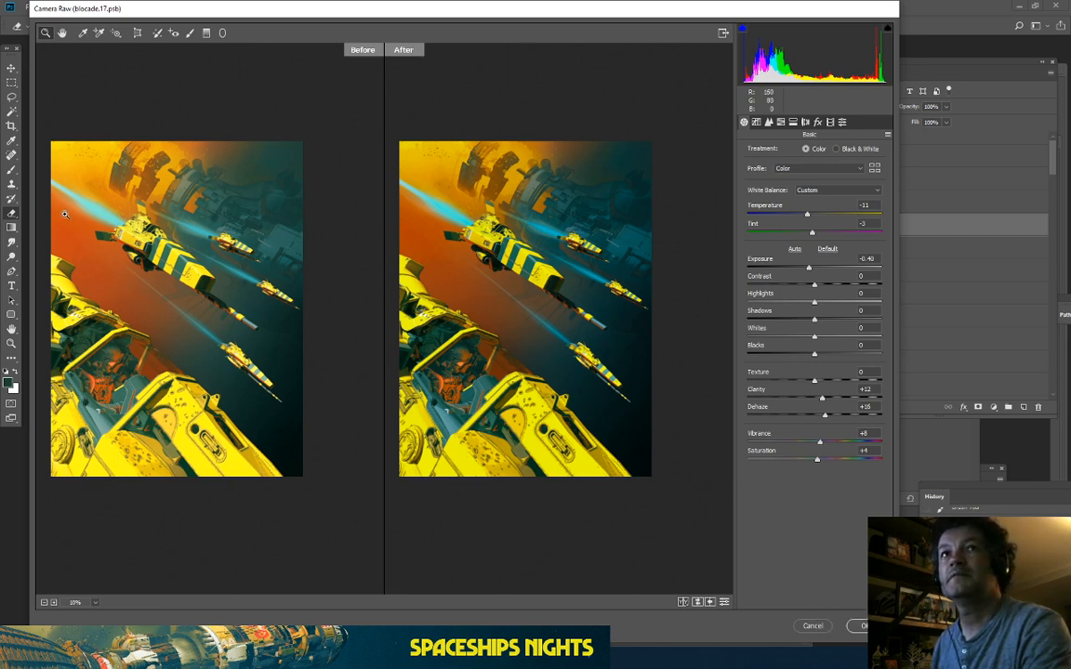
Step: Inspect the ship details in the zoomed Before/After previews, then apply the Camera Raw filter
drag(83, 218, 171, 248)
scroll(123, 307, down, 5)
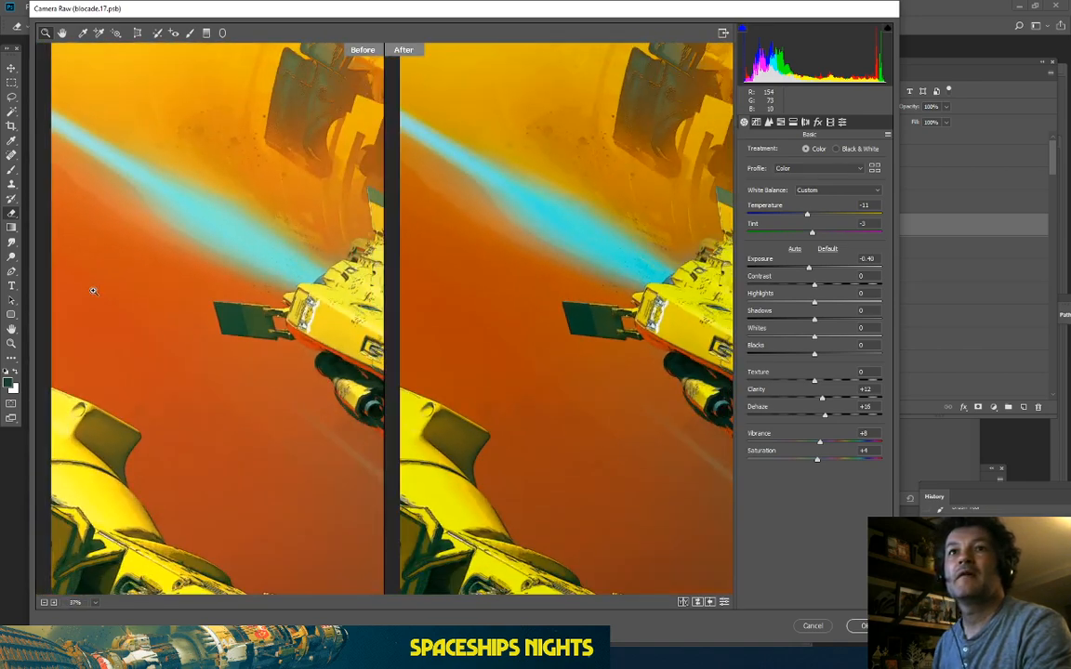
mouse_move(141, 318)
mouse_down()
mouse_move(204, 315)
mouse_move(140, 320)
mouse_up()
scroll(222, 333, down, 3)
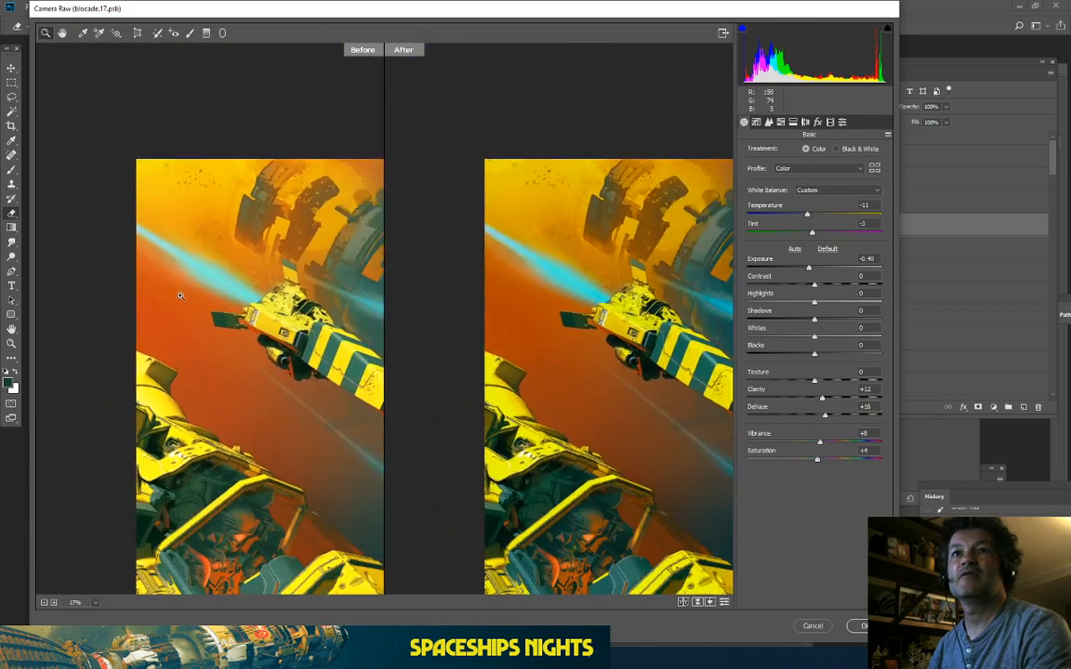
scroll(416, 303, up, 4)
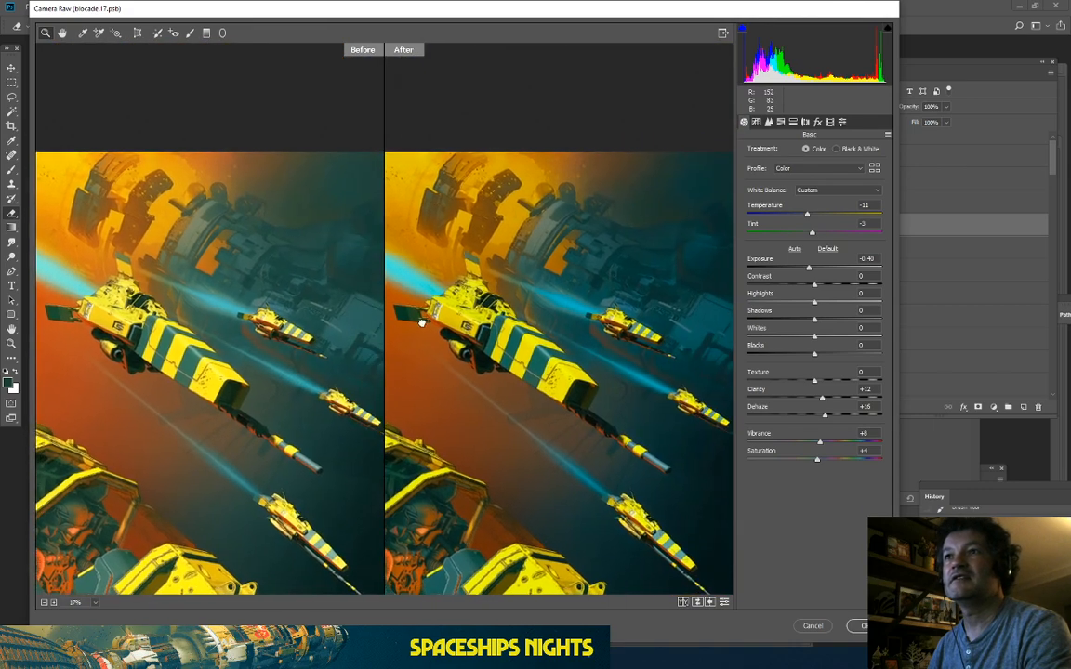
drag(499, 275, 497, 190)
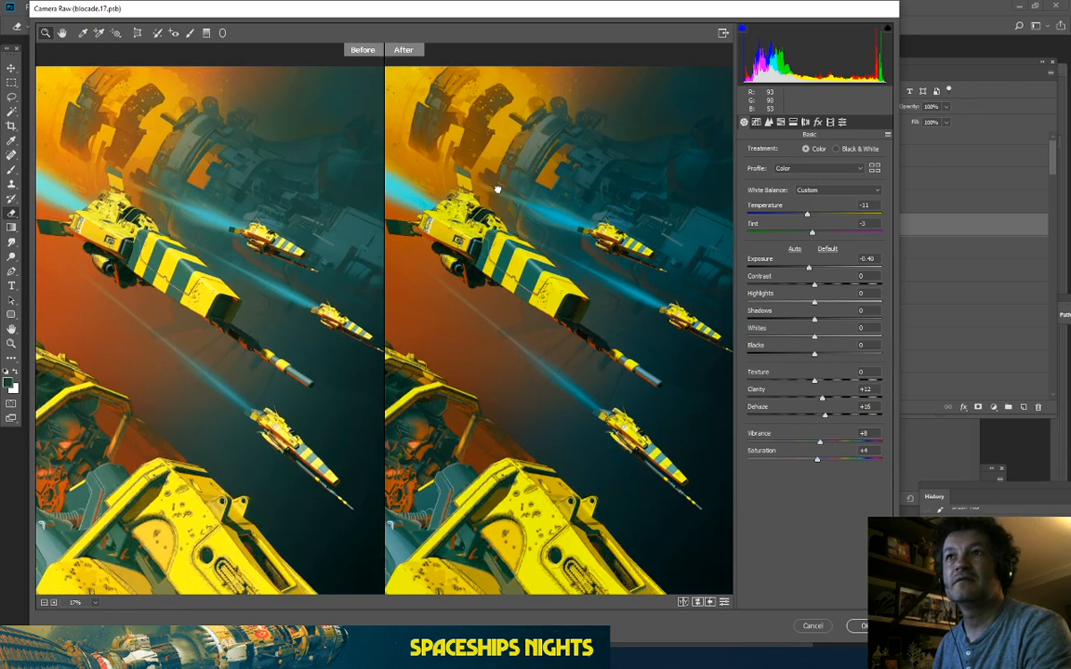
click(860, 625)
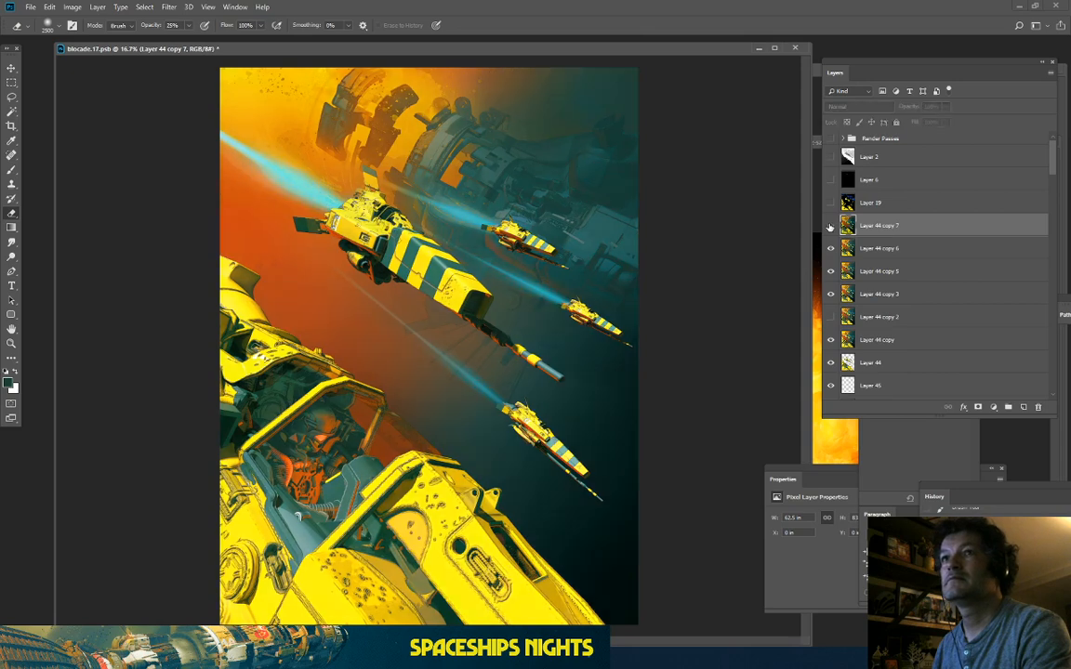
Step: Toggle Layer 44 copy 7 on and off to compare the artwork with and without the grade
click(830, 227)
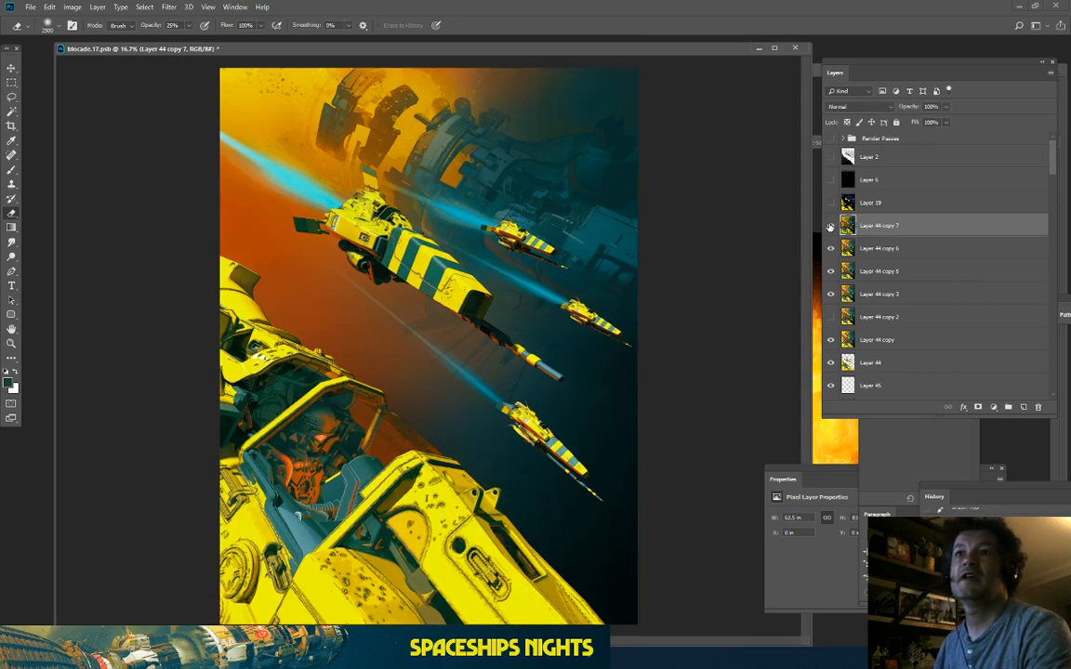
key(ctrl+minus)
key(ctrl+plus)
click(830, 227)
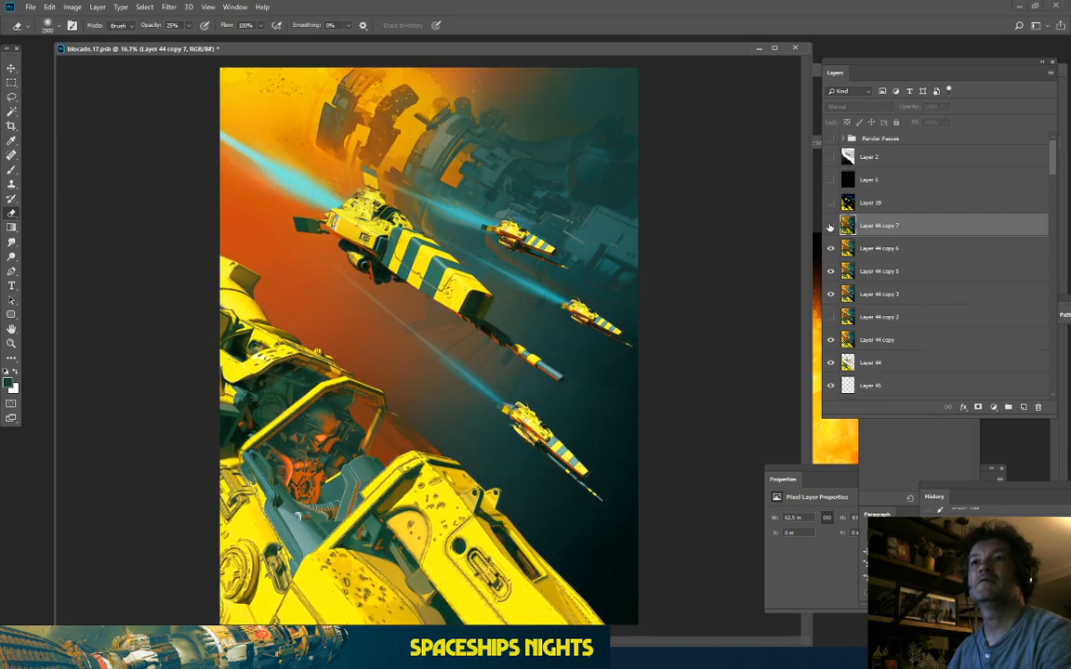
click(830, 227)
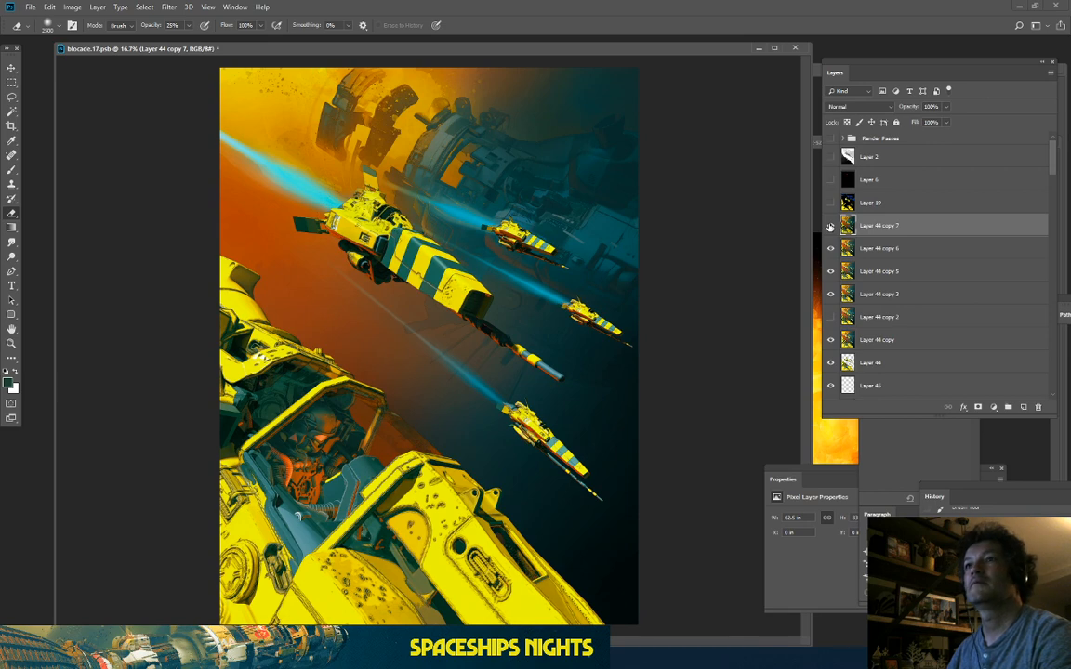
click(28, 8)
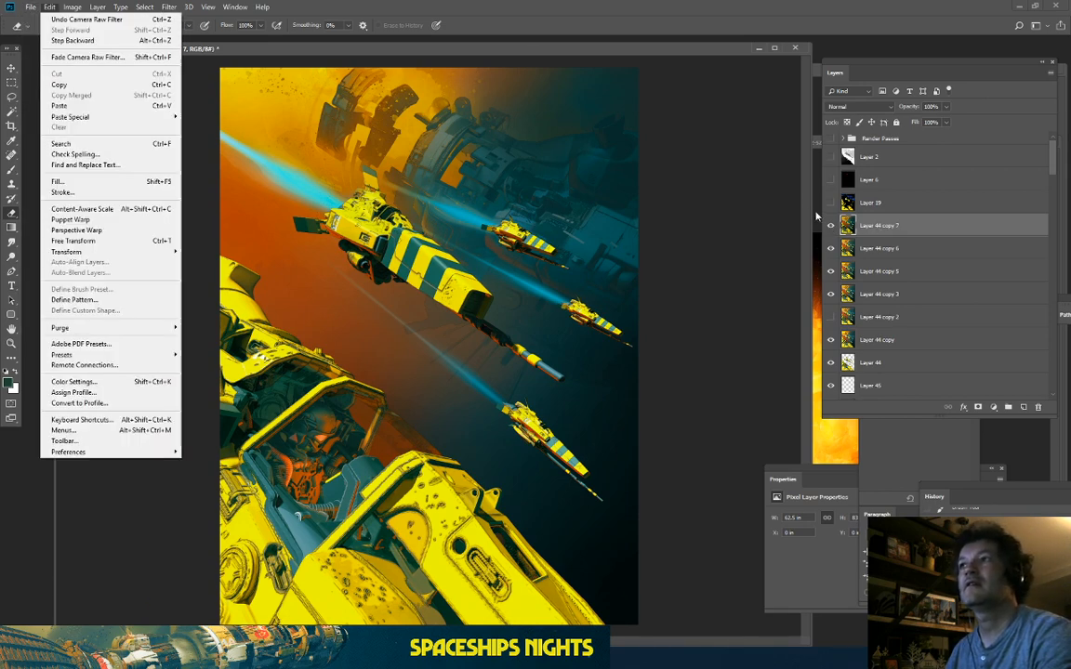
click(827, 227)
click(828, 226)
click(828, 227)
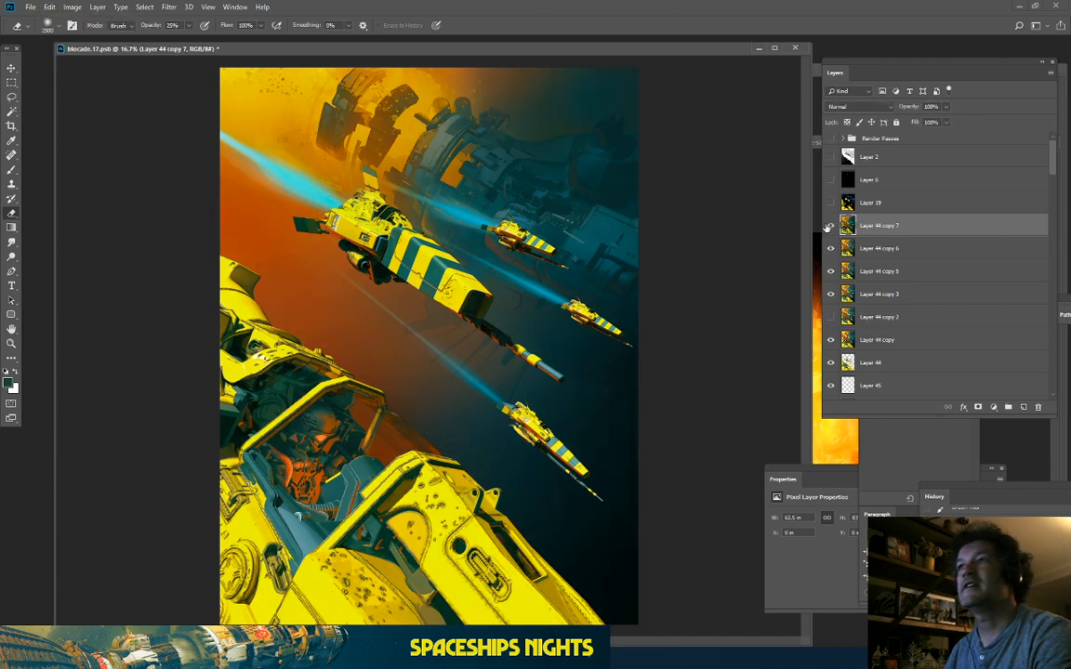
Step: Duplicate the graded layer as Layer 44 copy 8 and move it below copy 7
key(ctrl+j)
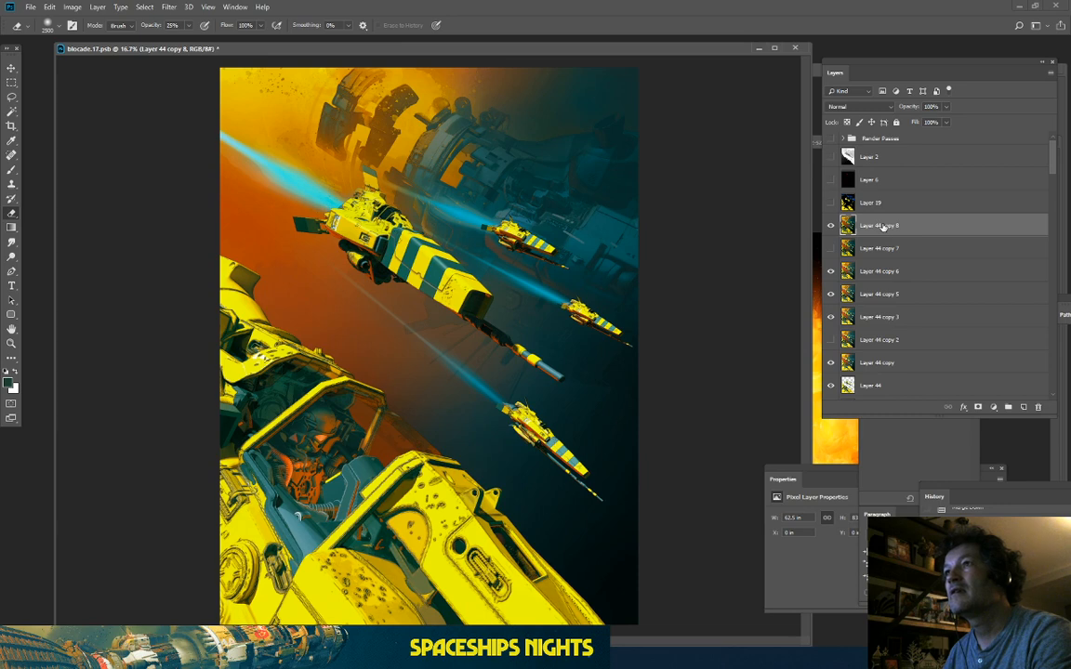
double_click(882, 226)
drag(929, 225, 933, 256)
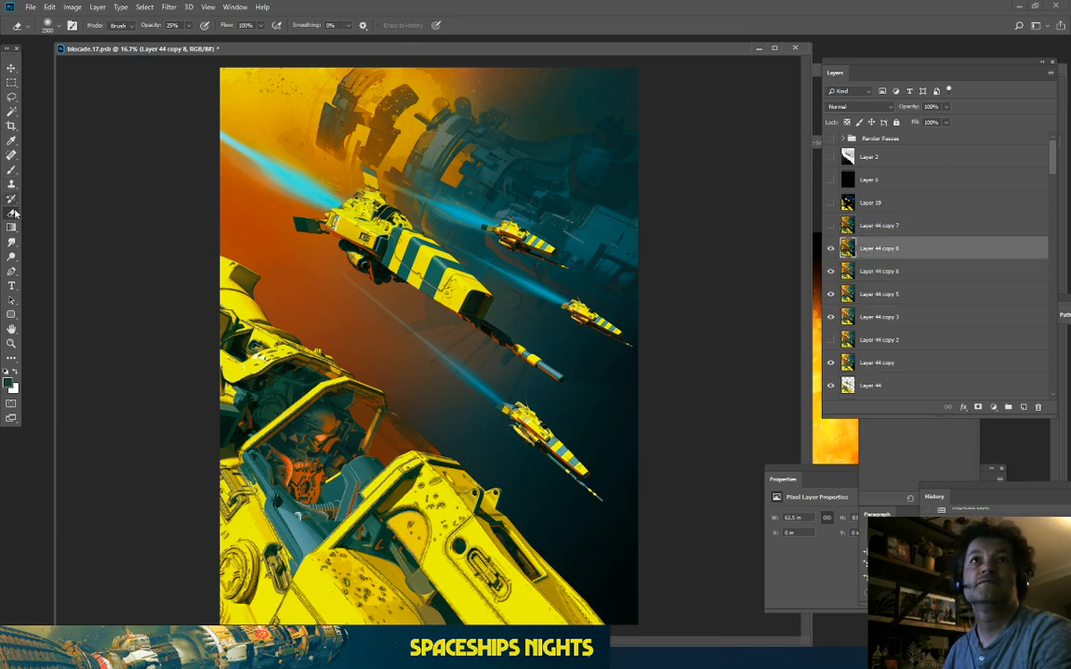
click(831, 249)
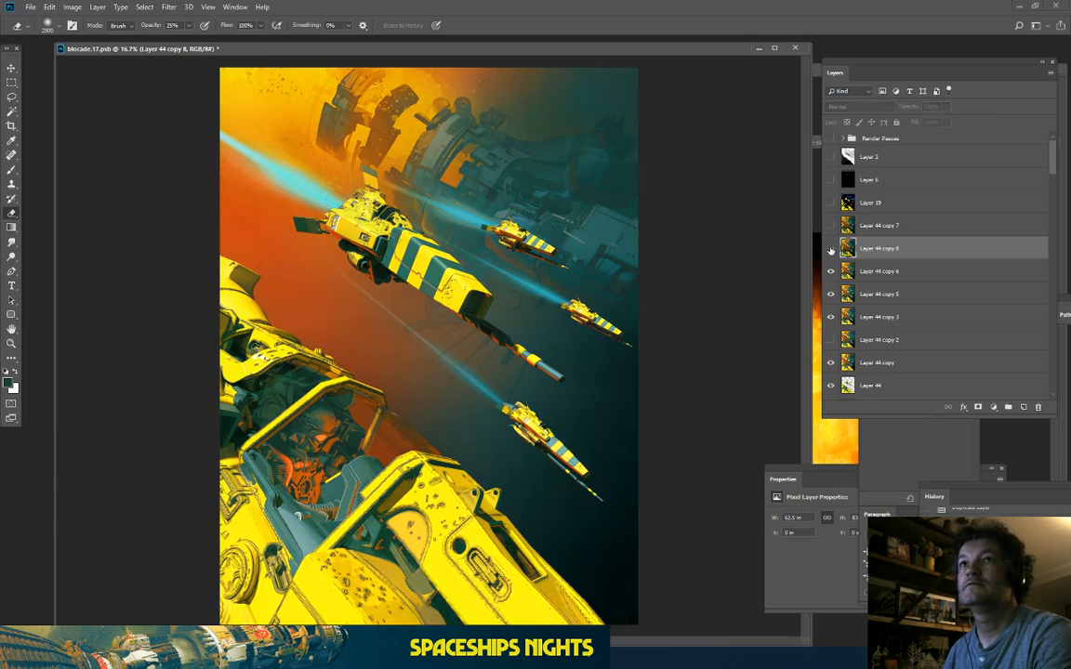
click(831, 249)
click(831, 249)
click(831, 249)
click(831, 249)
click(831, 250)
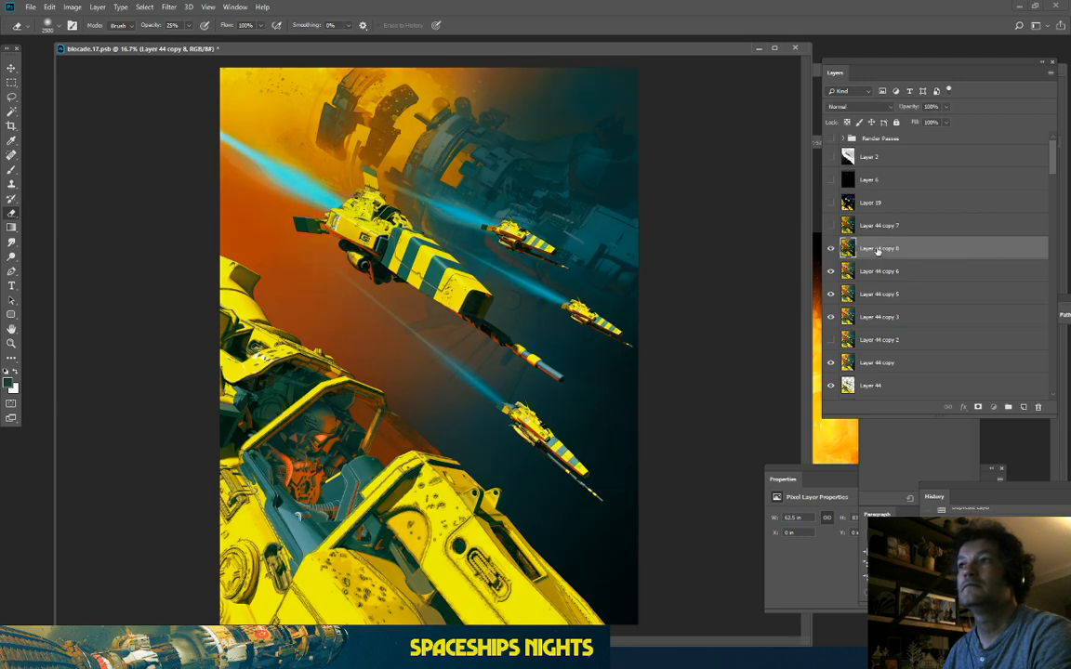
Step: Erase part of the upper-left yellow glow on Layer 44 copy 8 and check the result
mouse_move(223, 60)
mouse_down()
mouse_move(267, 94)
mouse_move(441, 158)
mouse_move(466, 189)
mouse_up()
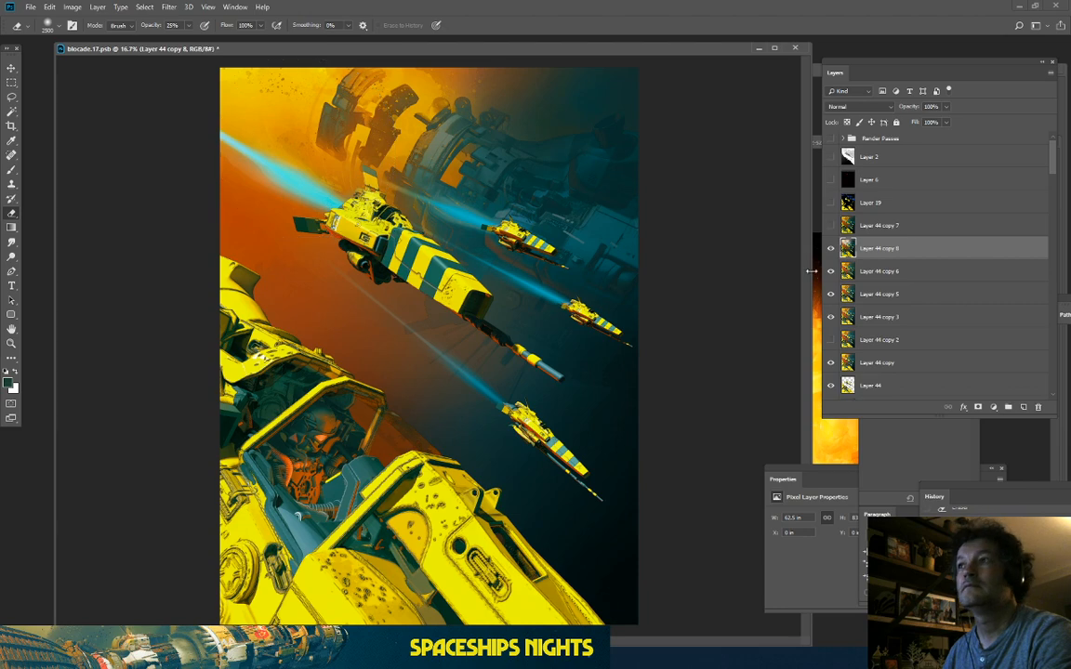
click(832, 252)
click(832, 252)
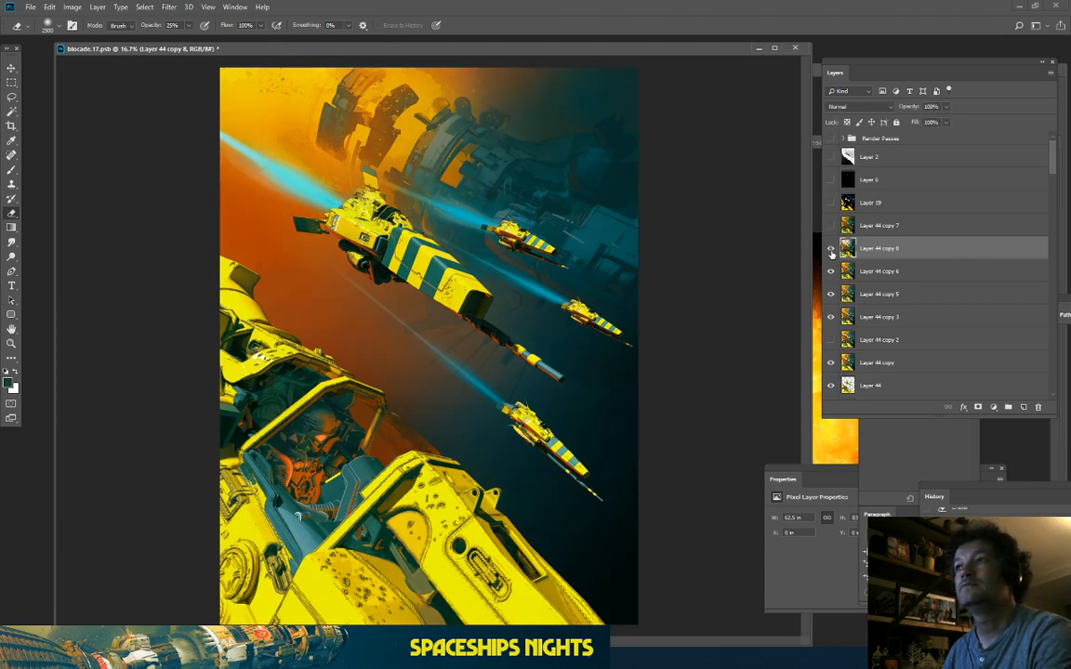
click(832, 251)
click(832, 251)
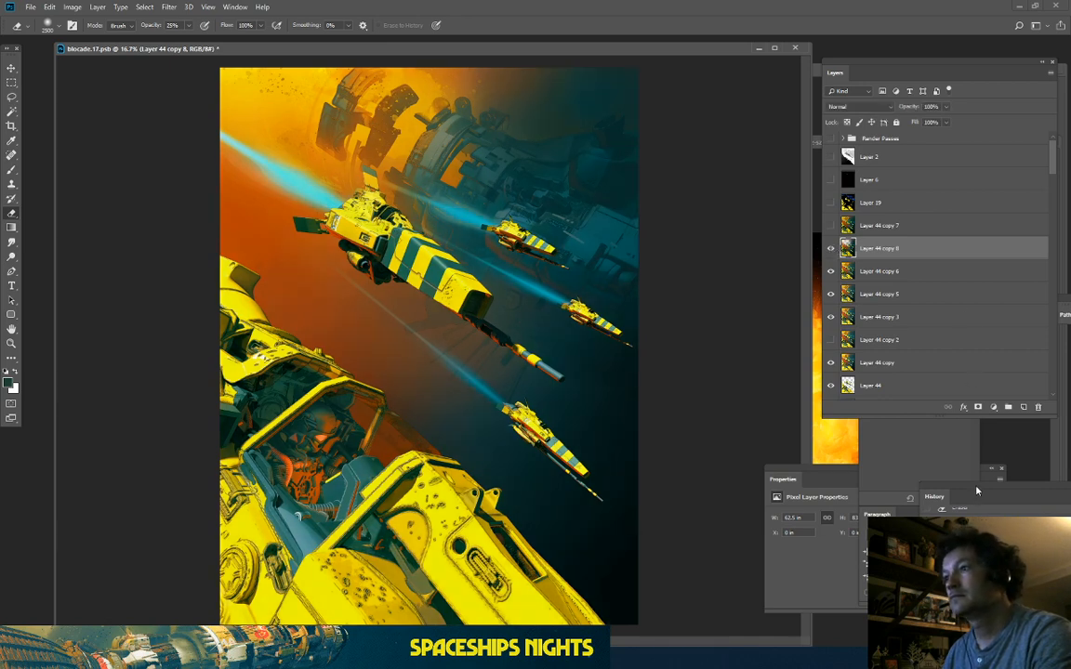
drag(976, 500, 939, 309)
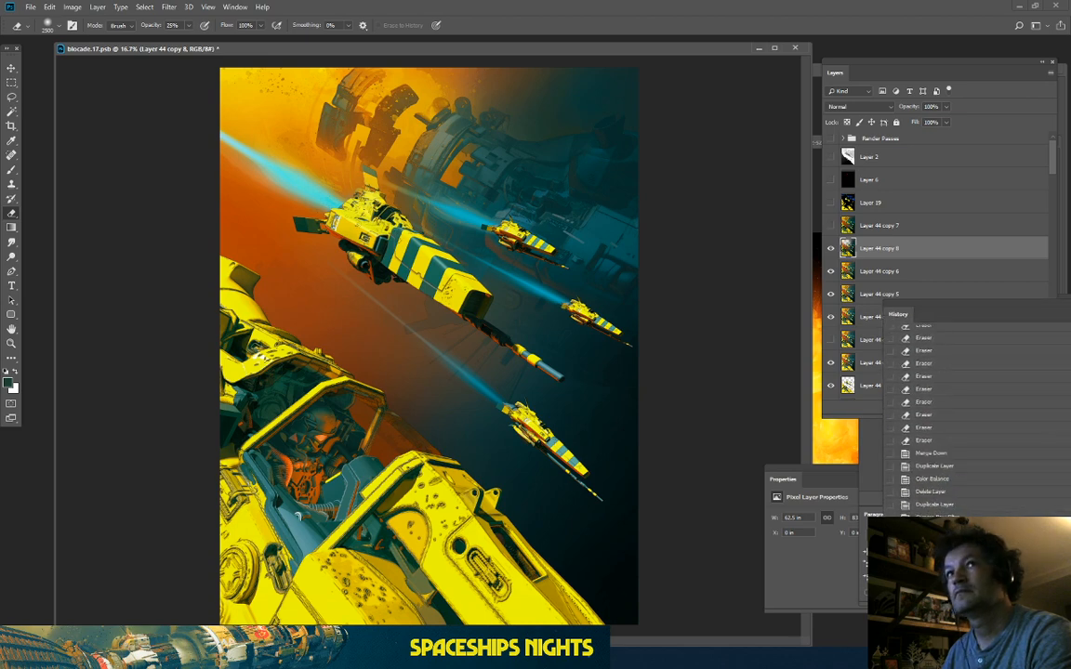
Step: Merge Layer 44 copy 8 down into copy 6 and move copy 6 above copy 7
right_click(874, 252)
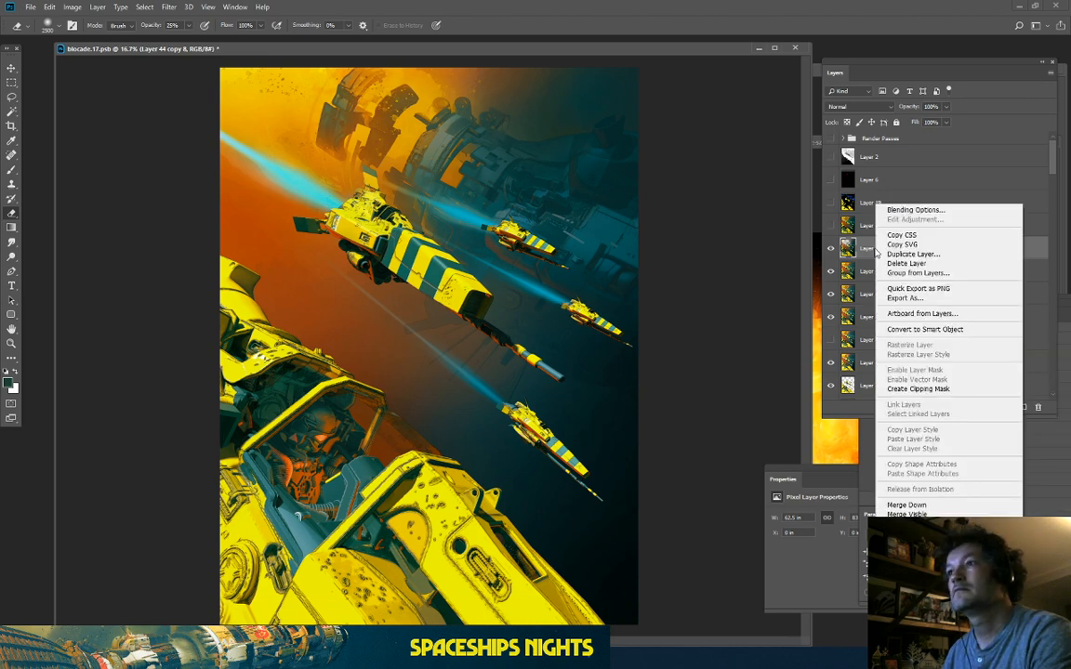
click(906, 504)
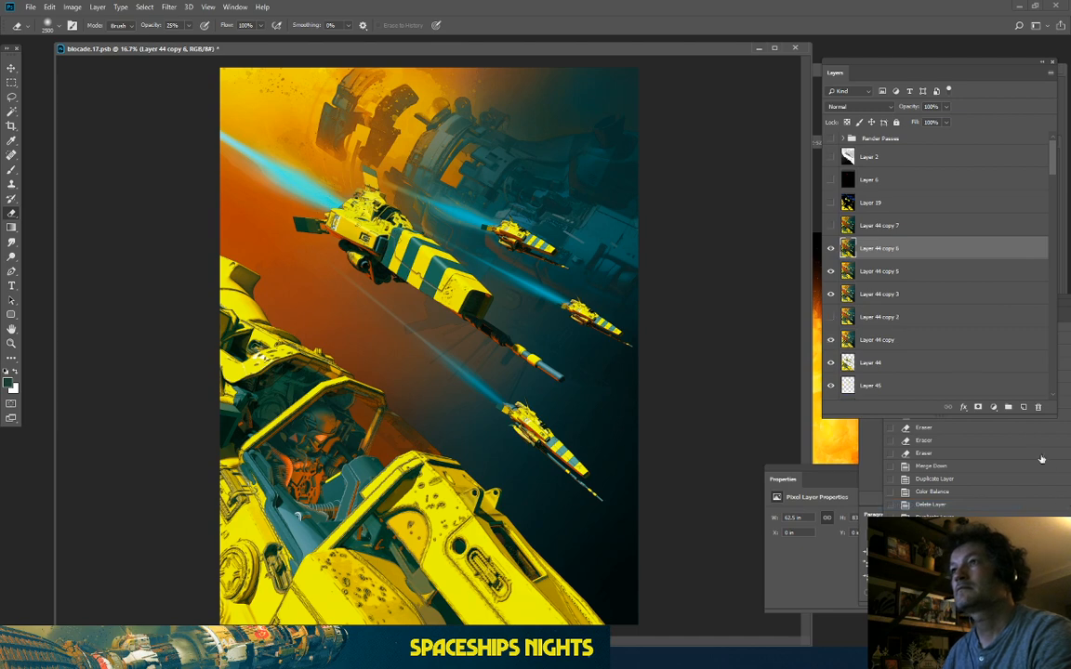
drag(903, 250, 897, 215)
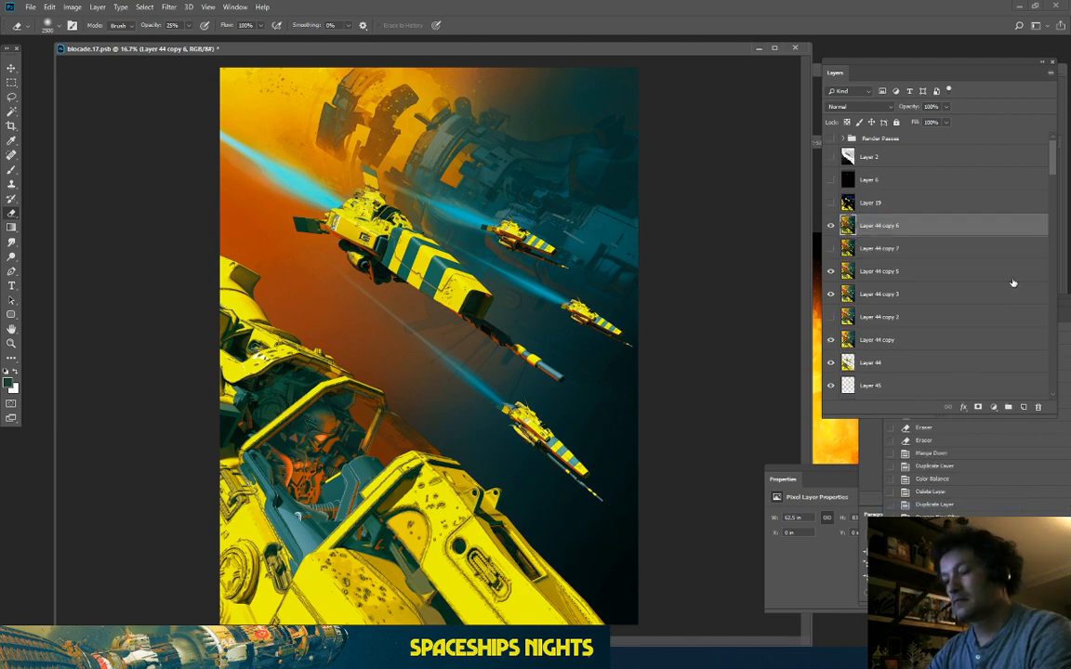
Step: Save blocade.17.psb with Ctrl+S, dismissing the 'currently being saved' error from two Save As attempts
key(ctrl+s)
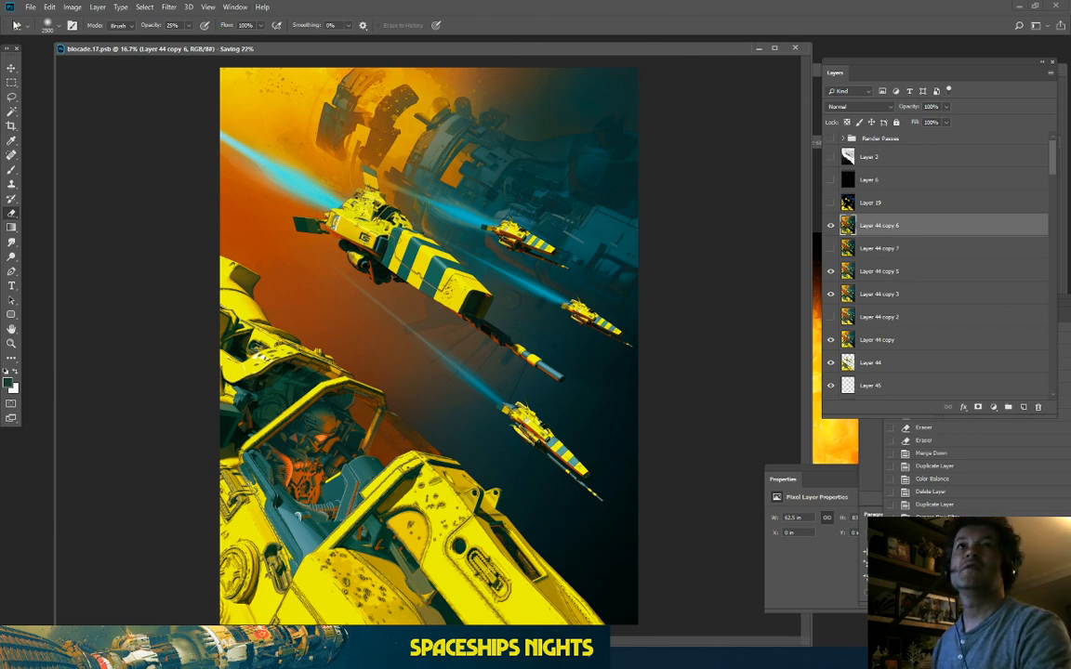
click(29, 8)
click(41, 132)
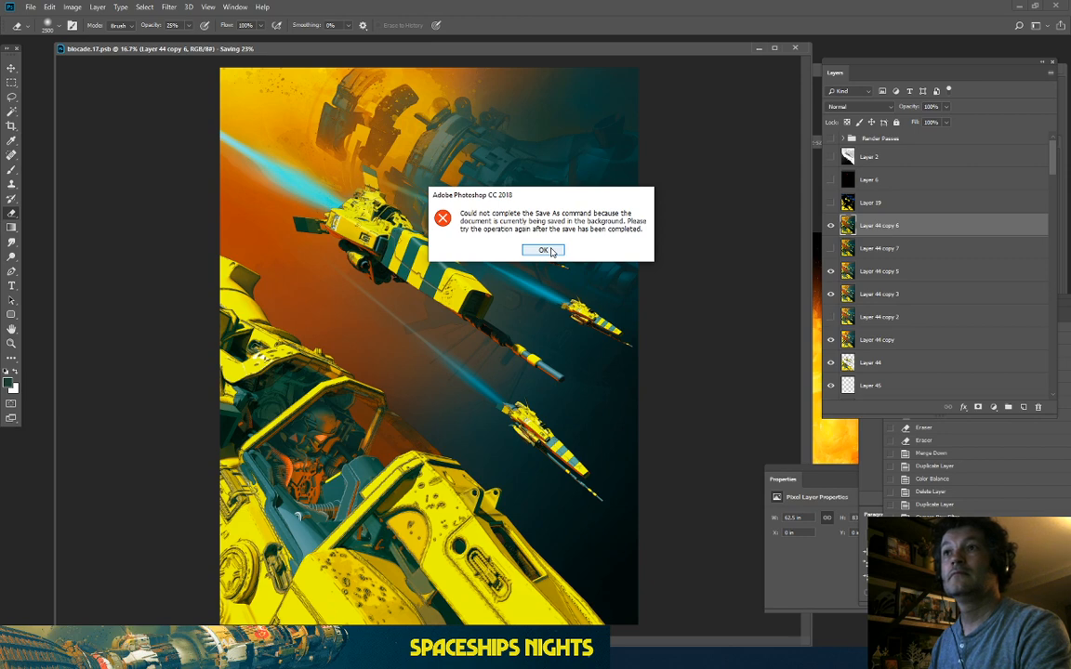
click(543, 250)
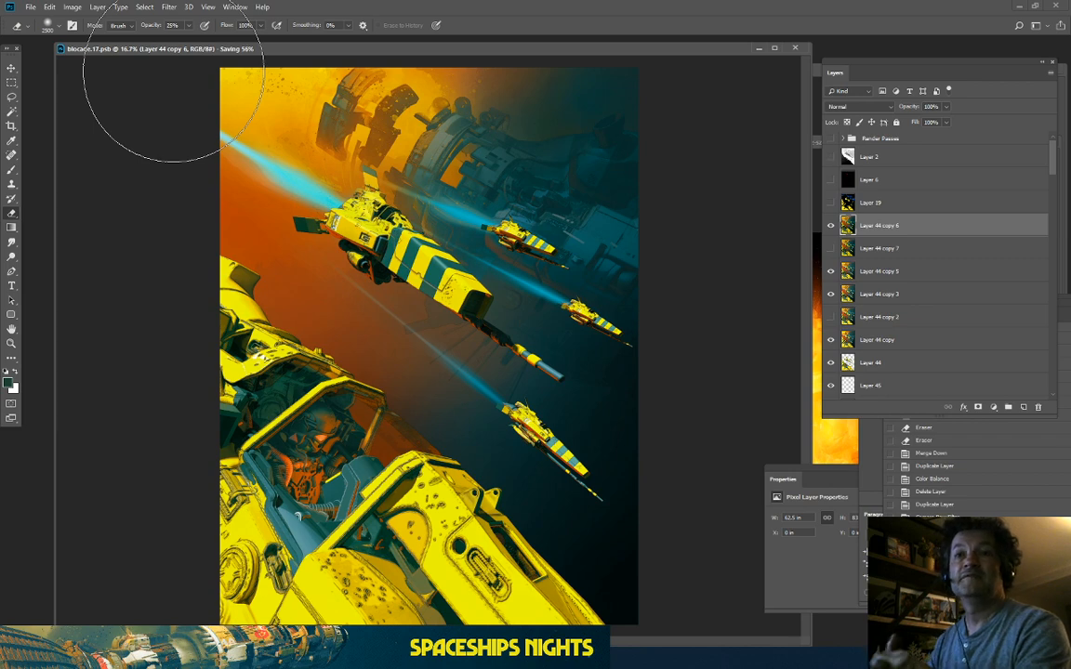
click(31, 7)
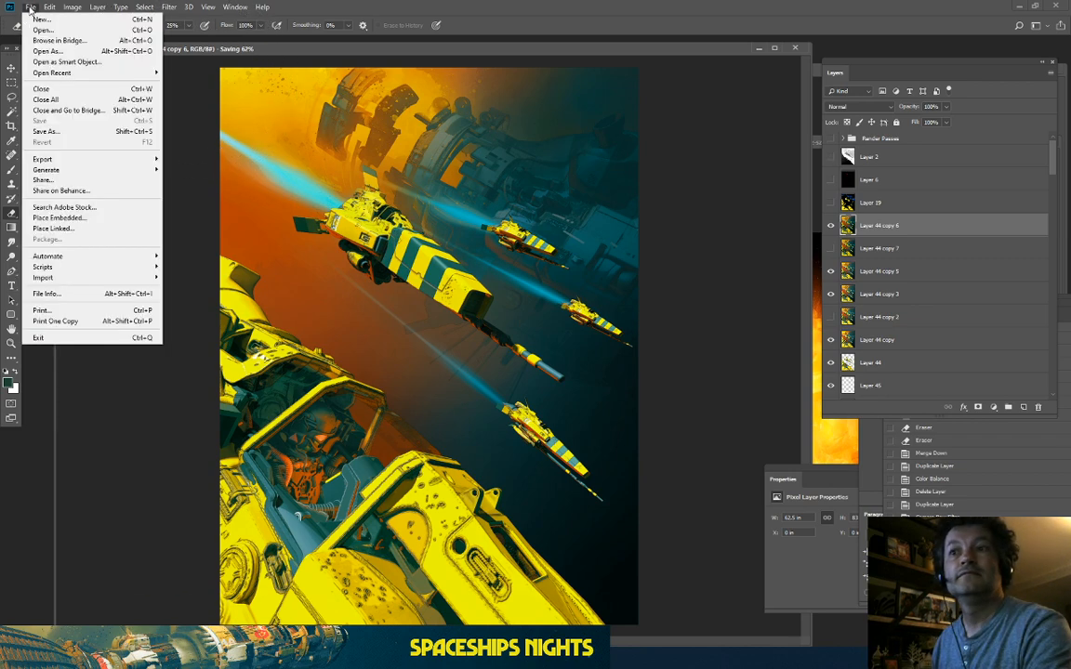
click(66, 130)
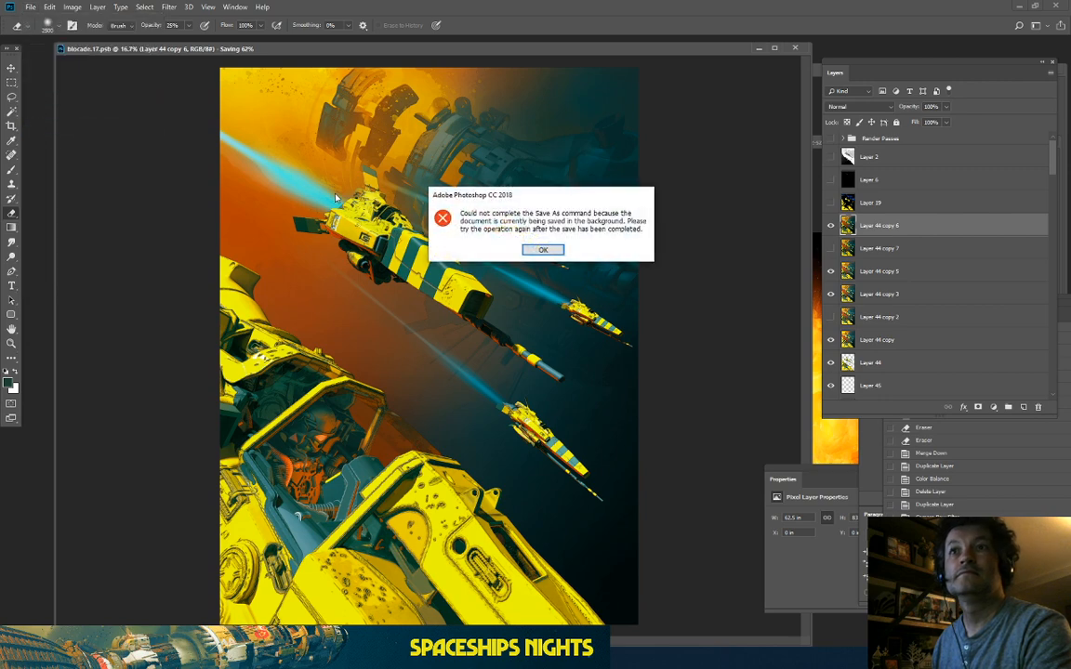
click(545, 251)
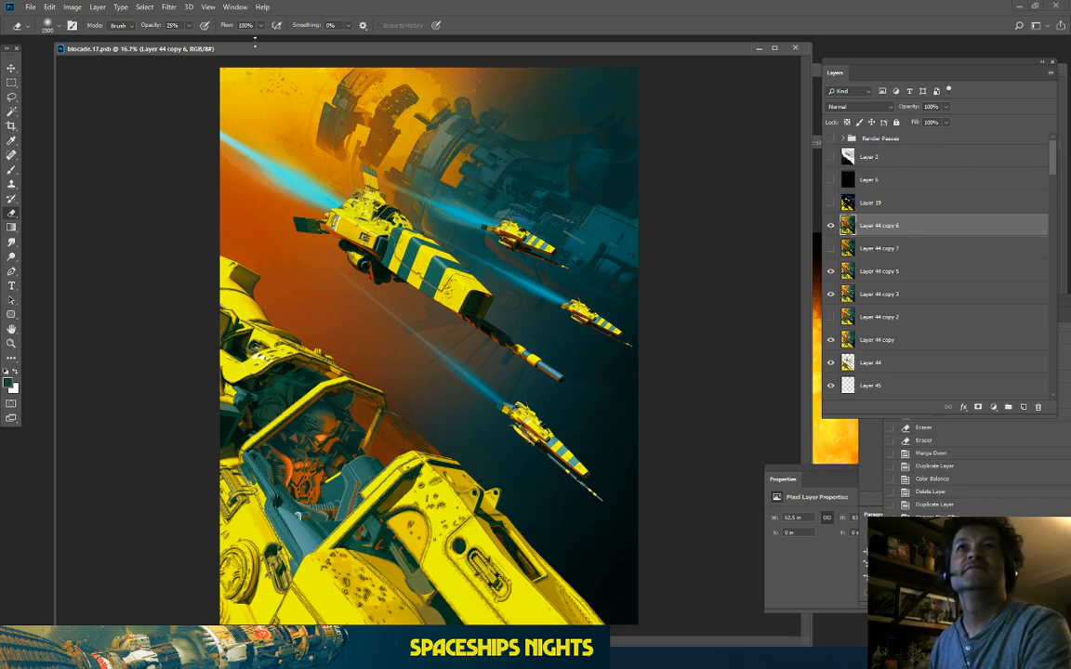
Step: Rearrange the blocade document windows so blocade.17.psb floats in its own window
drag(251, 54, 119, 22)
drag(415, 100, 163, 125)
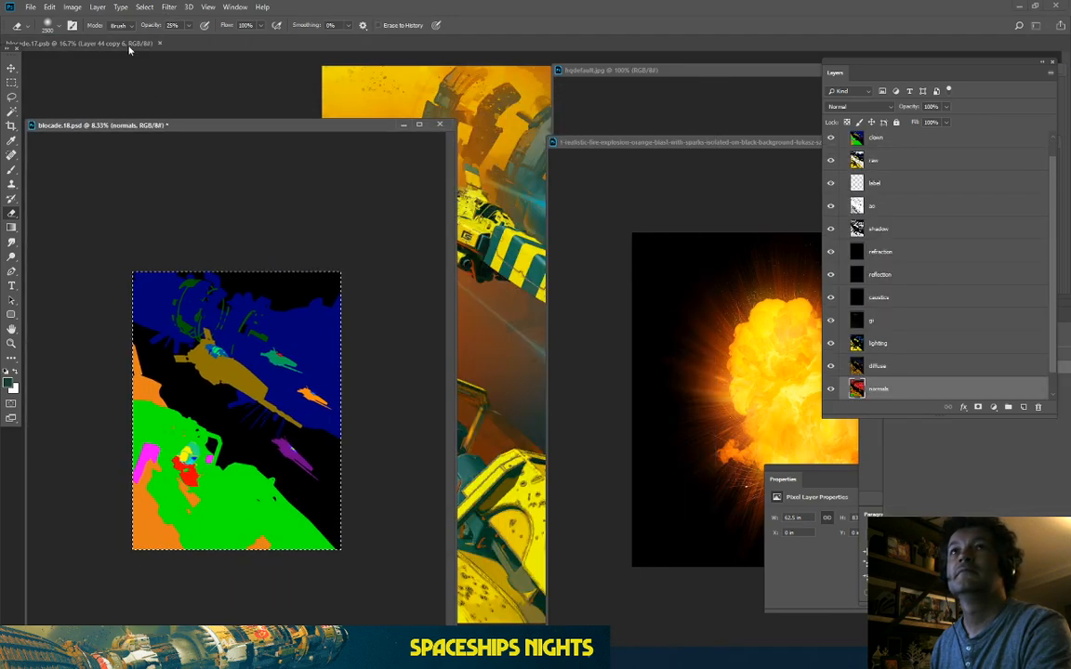
drag(125, 44, 178, 82)
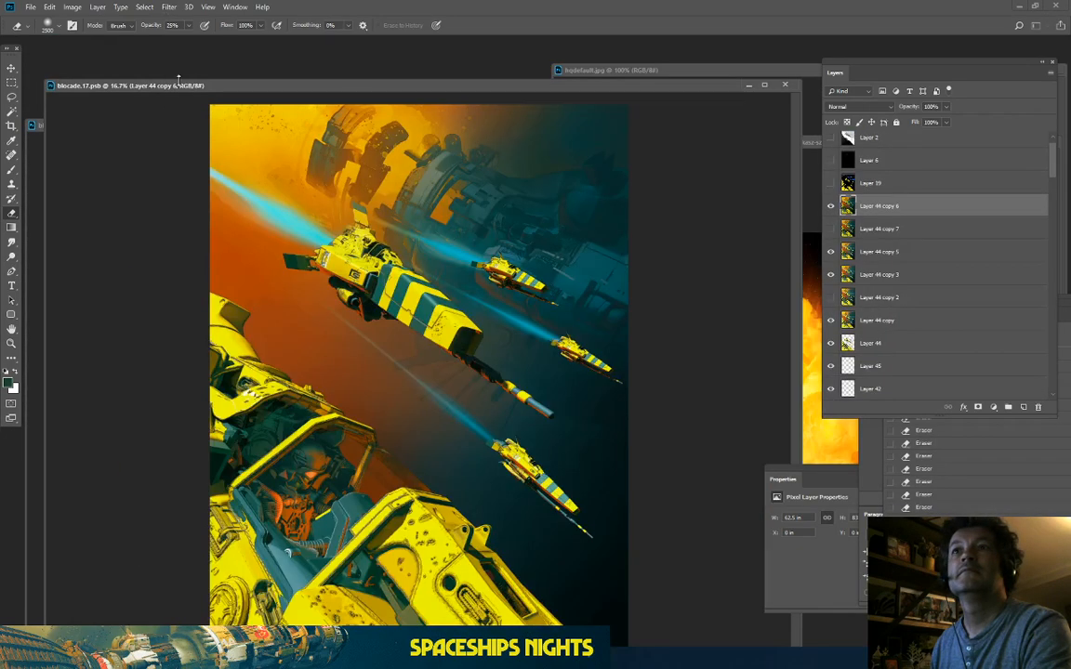
Step: Open Harvester_47_canvas_low.jpg as a reference document
click(31, 9)
click(47, 26)
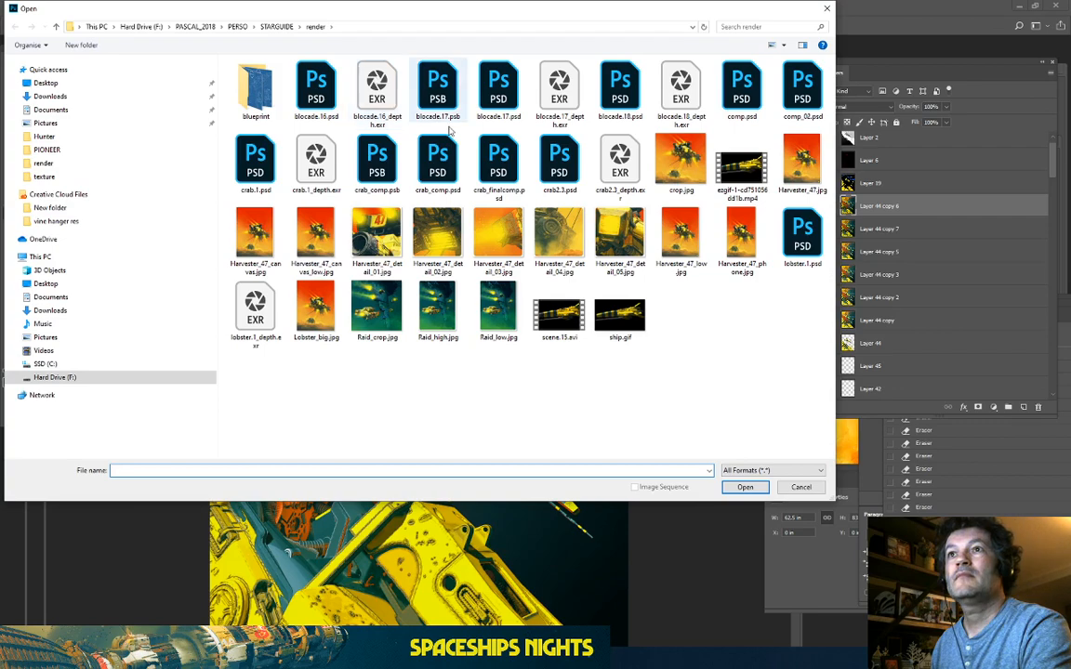
click(316, 234)
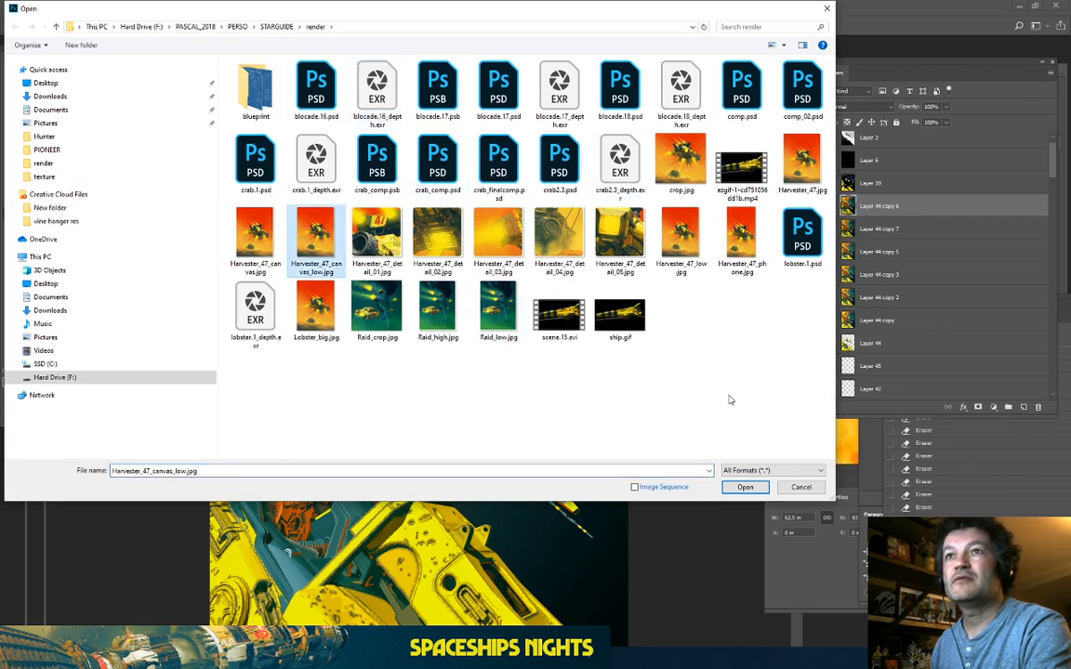
click(745, 487)
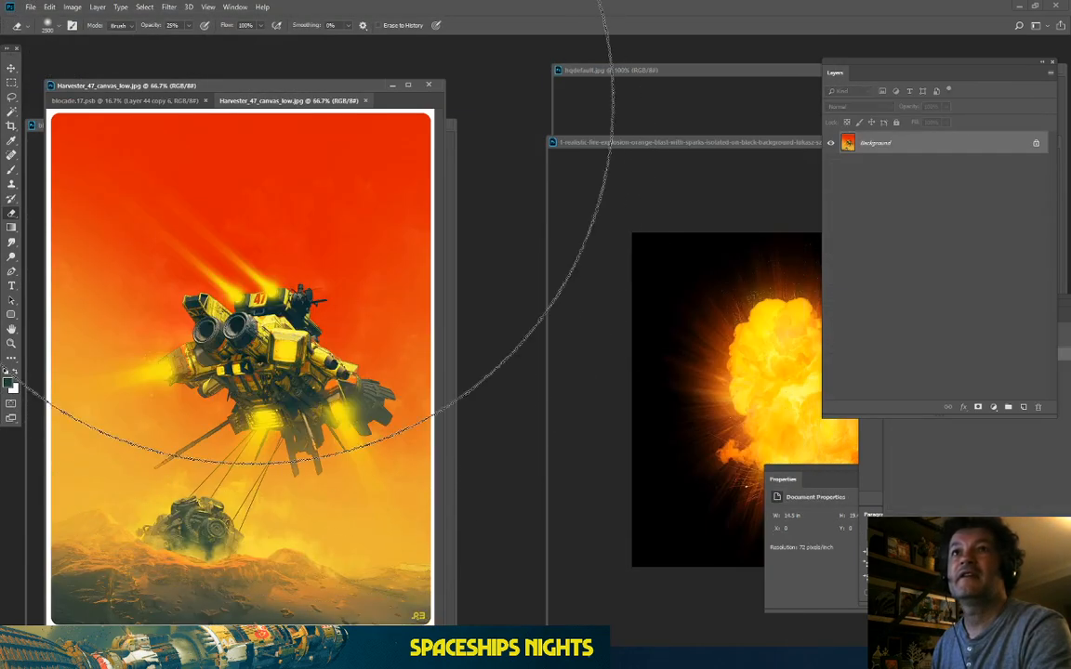
Step: Float the Harvester_47 canvas in its own window, view it at 100%, then minimize it
drag(279, 100, 525, 104)
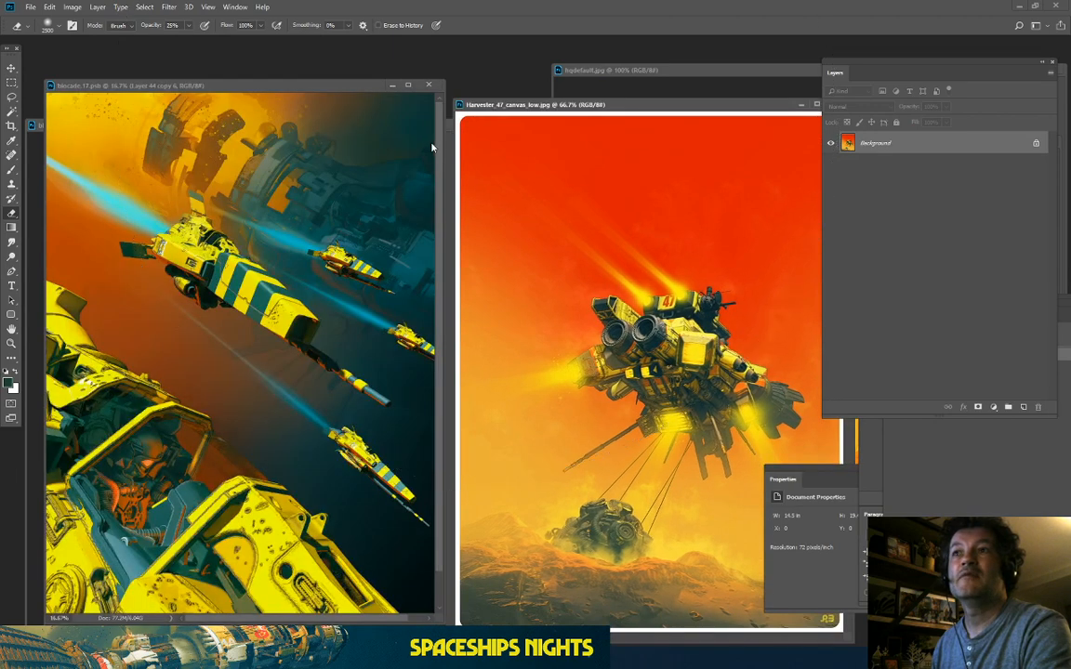
key(ctrl+minus)
drag(251, 89, 286, 100)
key(ctrl+minus)
key(ctrl+minus)
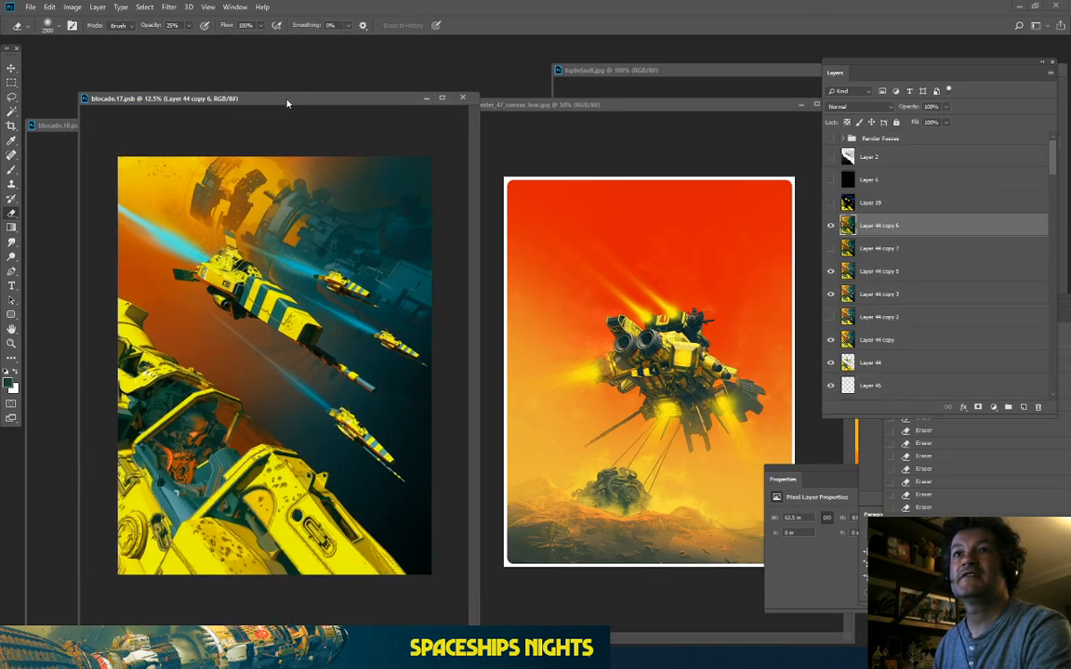
key(ctrl+plus)
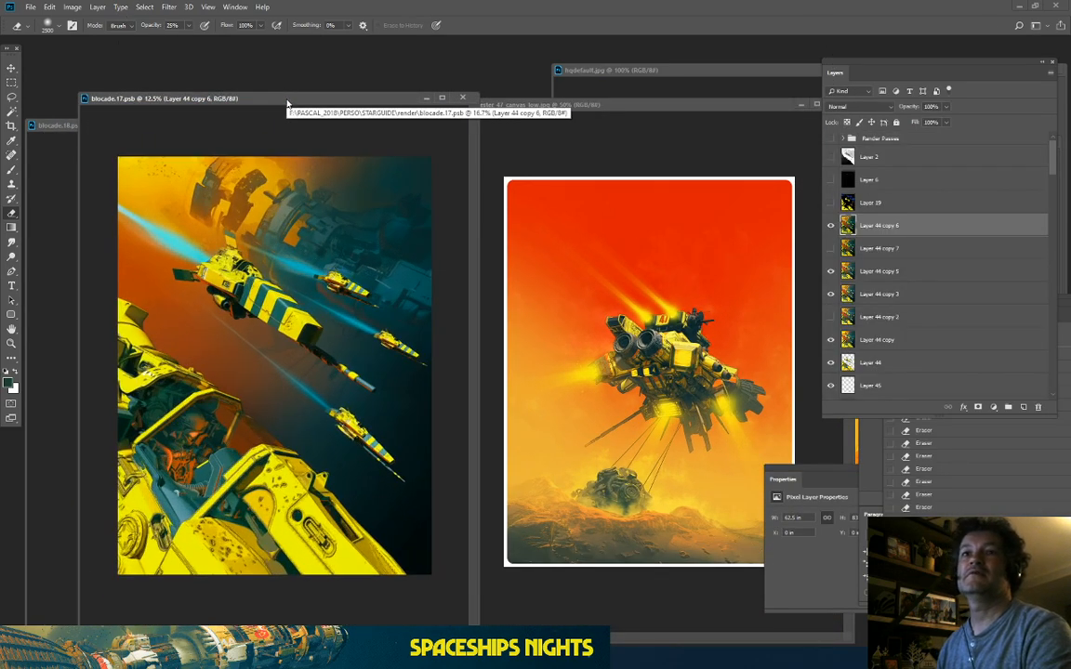
drag(287, 102, 321, 108)
key(ctrl+minus)
key(ctrl+plus)
key(ctrl+plus)
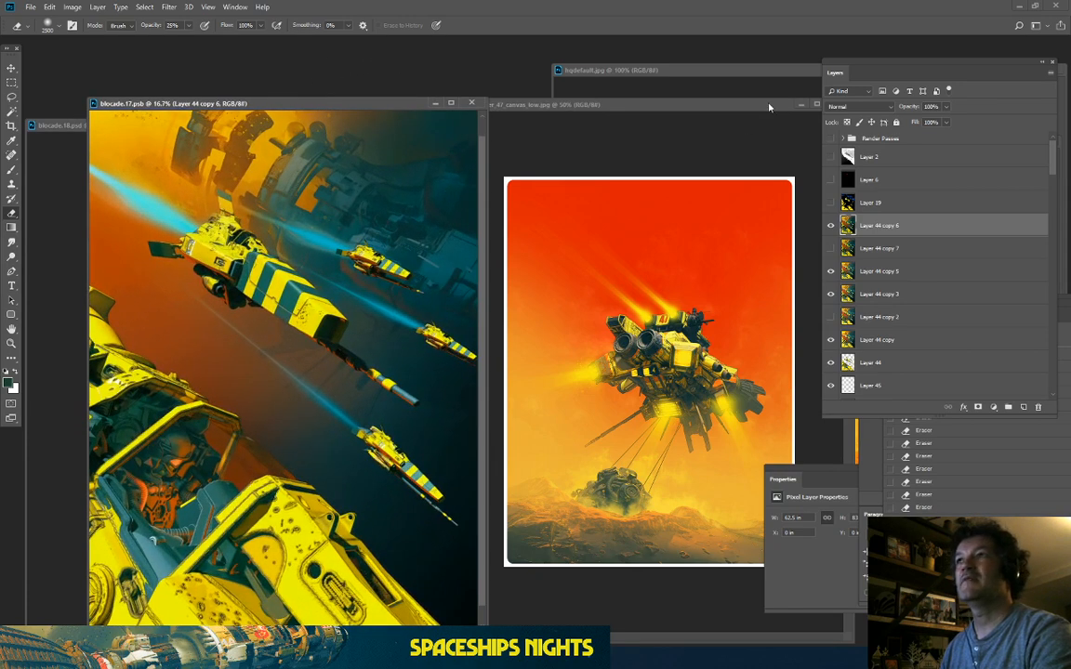
drag(769, 107, 732, 105)
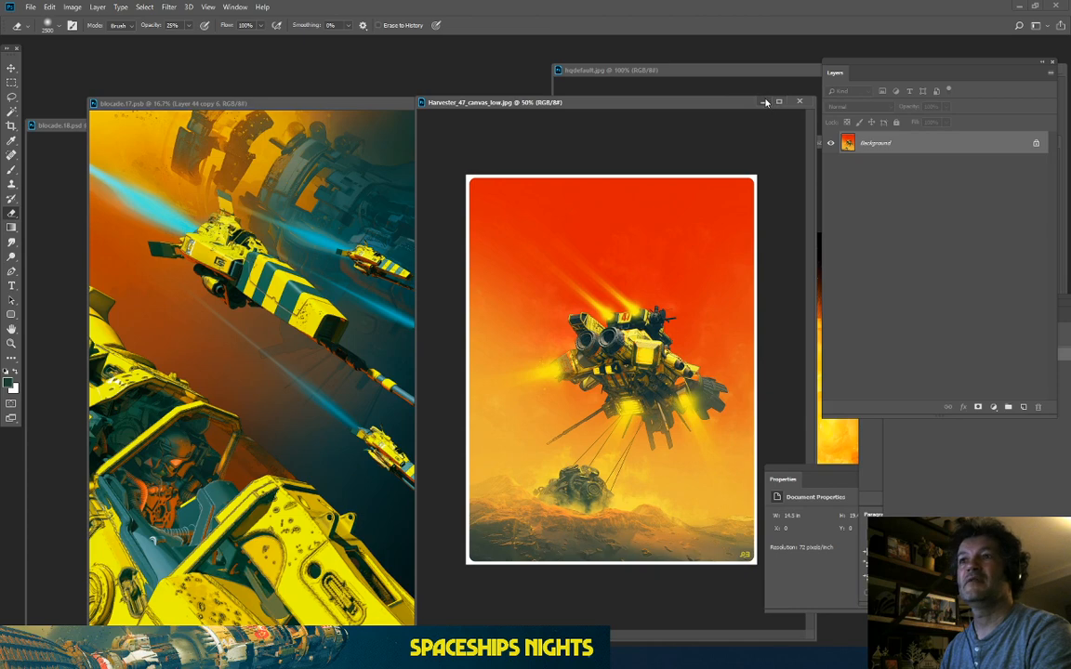
key(ctrl+plus)
key(ctrl+plus)
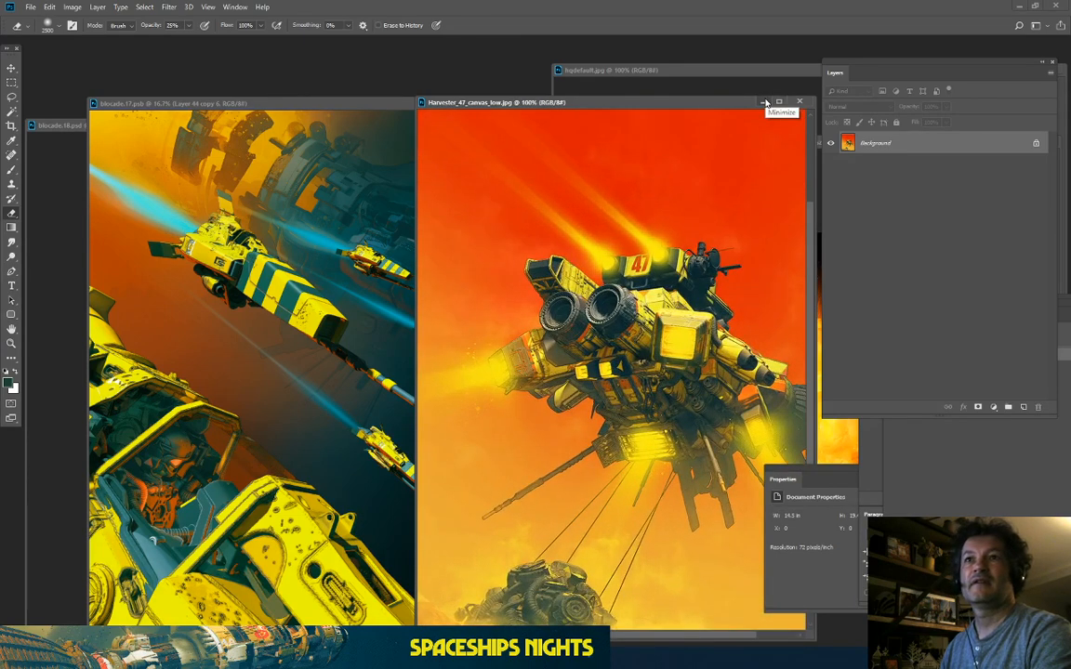
click(764, 102)
Step: Move and enlarge the blocade.17.psb window, zoomed to 12.5%
click(277, 102)
drag(277, 102, 445, 115)
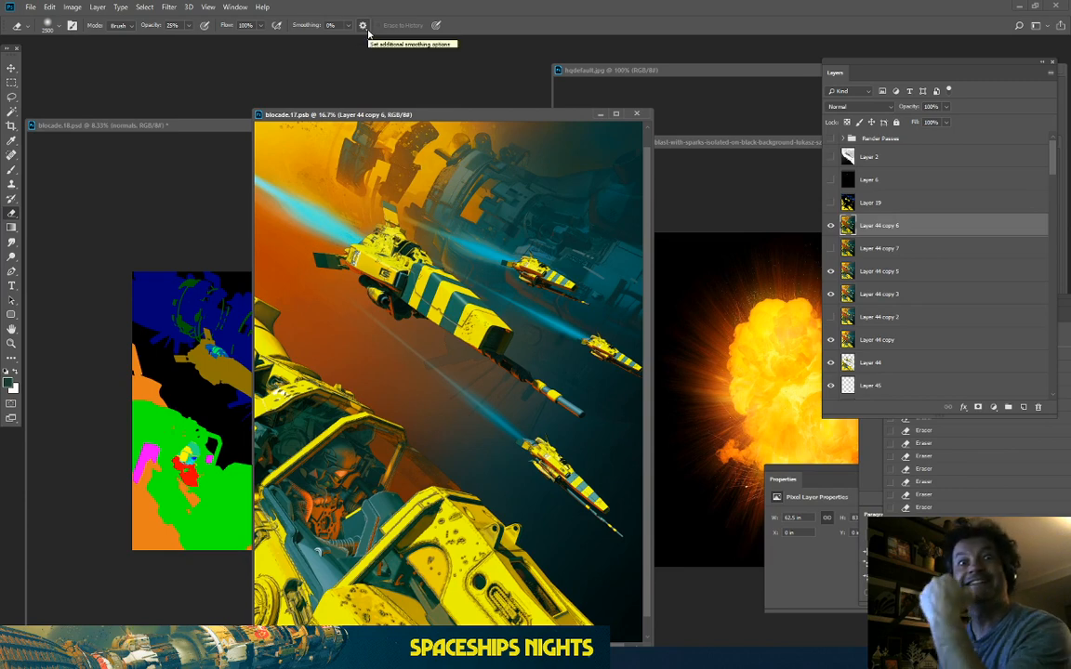
key(ctrl+minus)
key(ctrl+plus)
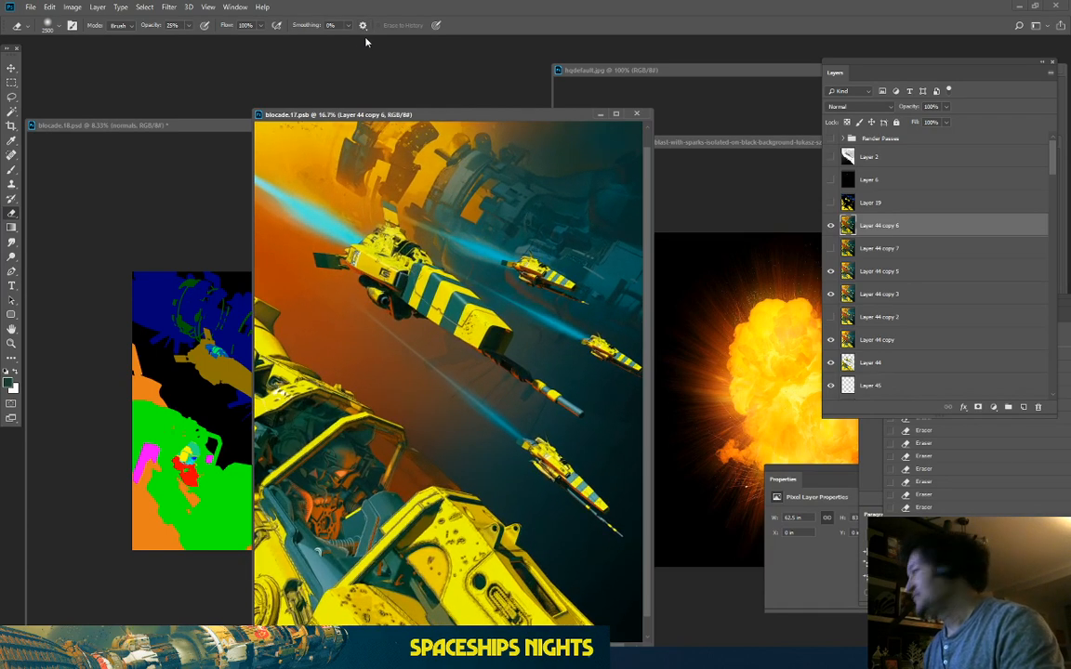
drag(379, 115, 523, 104)
drag(395, 95, 220, 46)
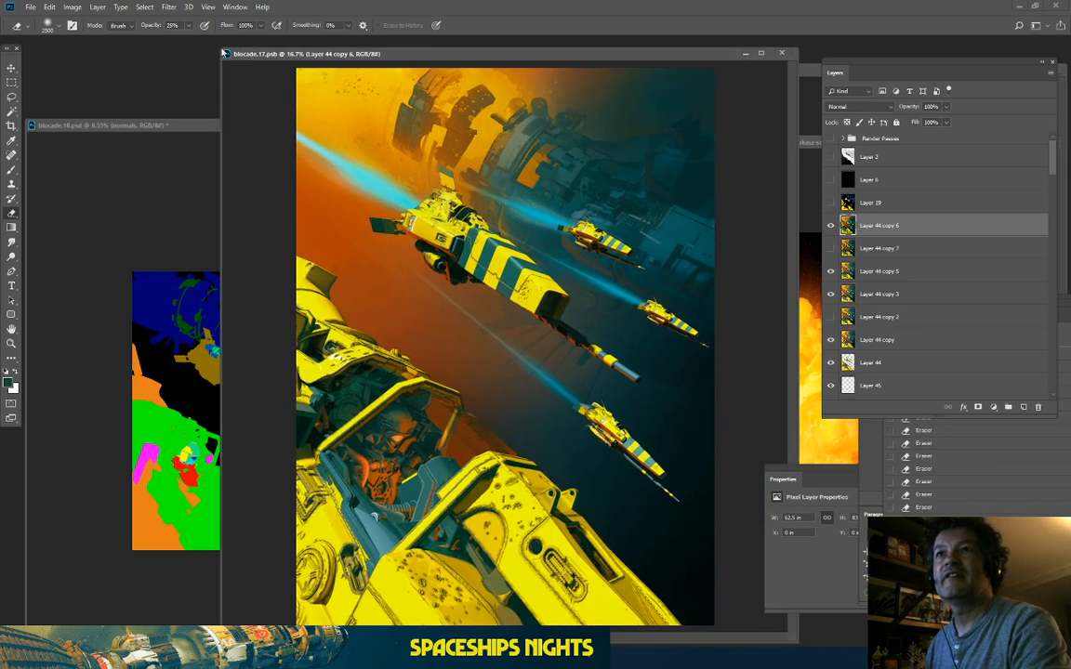
key(ctrl+minus)
Step: Save the artwork as a JPEG named Blockade in the render folder at quality 11 (Maximum)
click(31, 7)
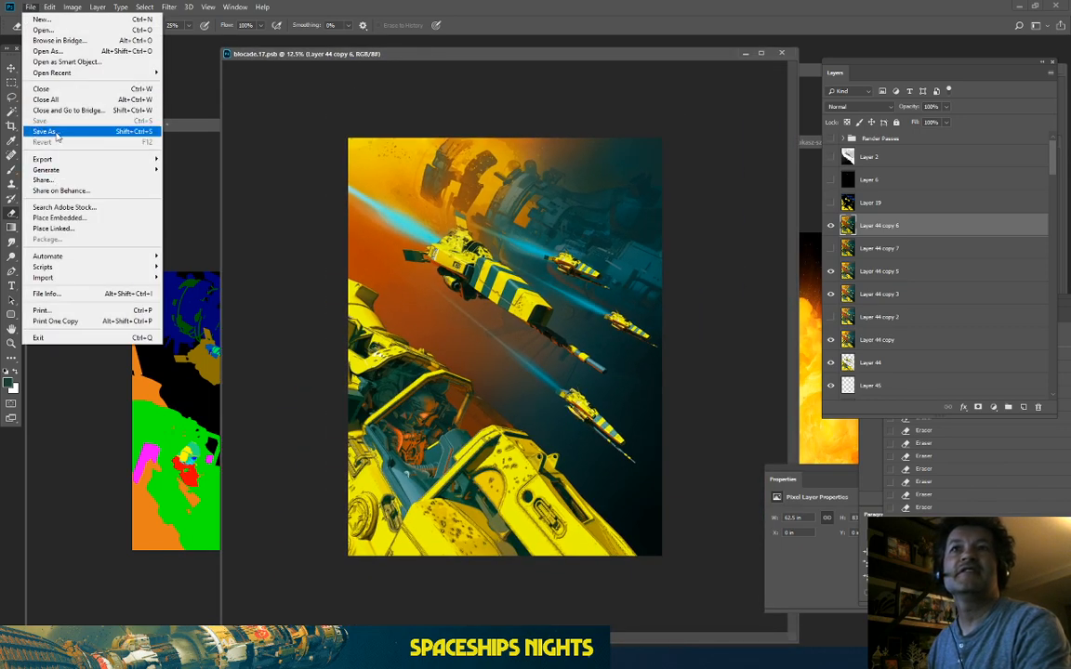
click(57, 133)
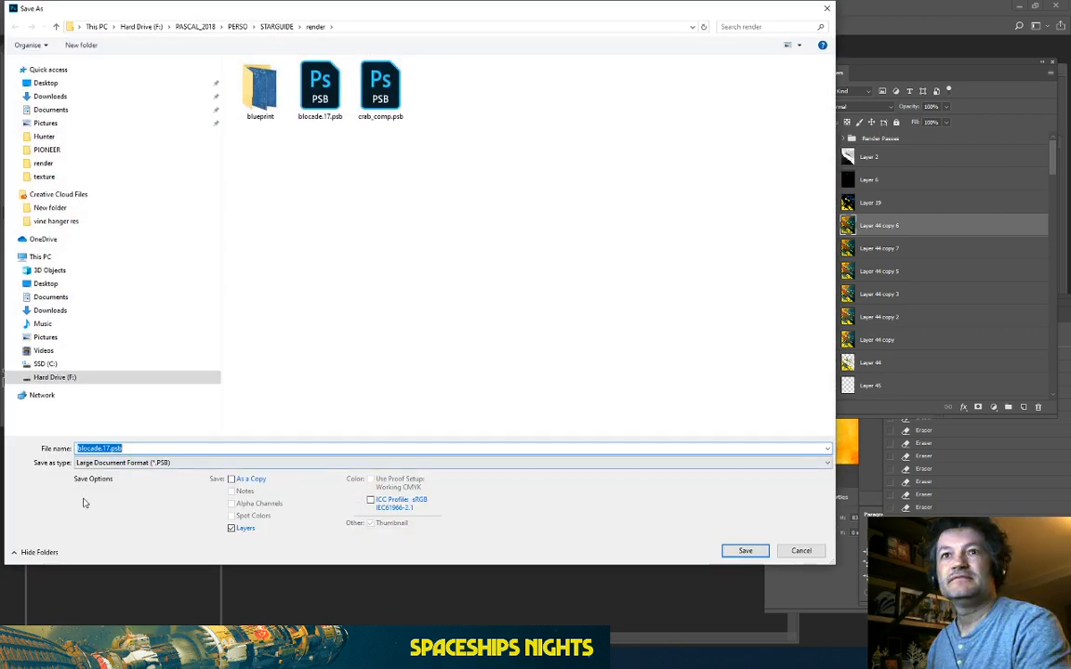
click(105, 463)
click(120, 549)
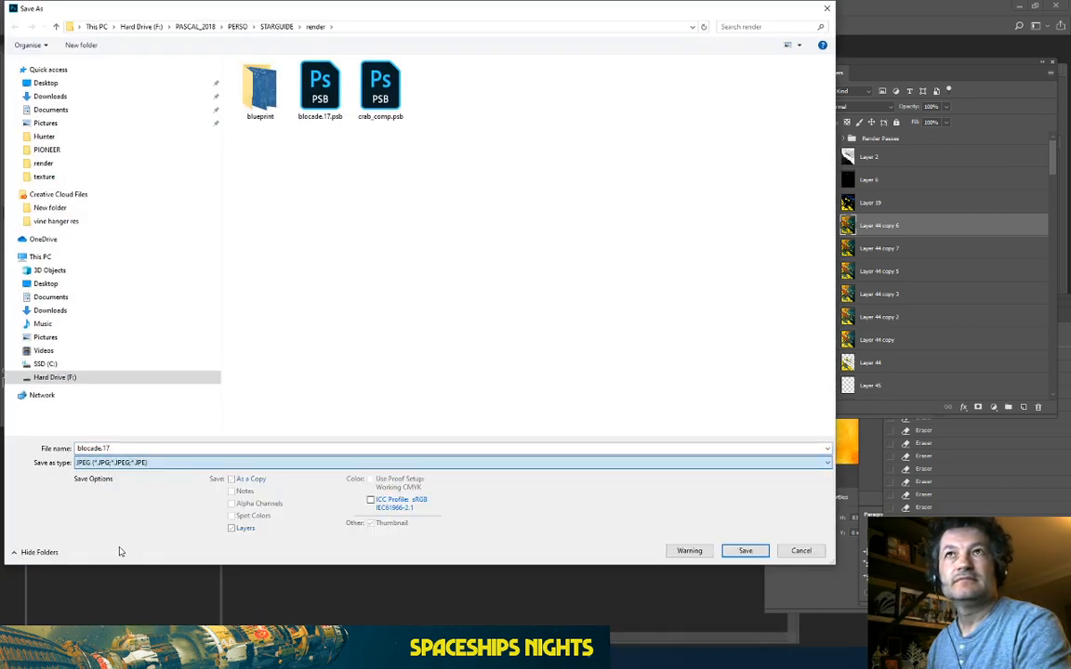
double_click(117, 448)
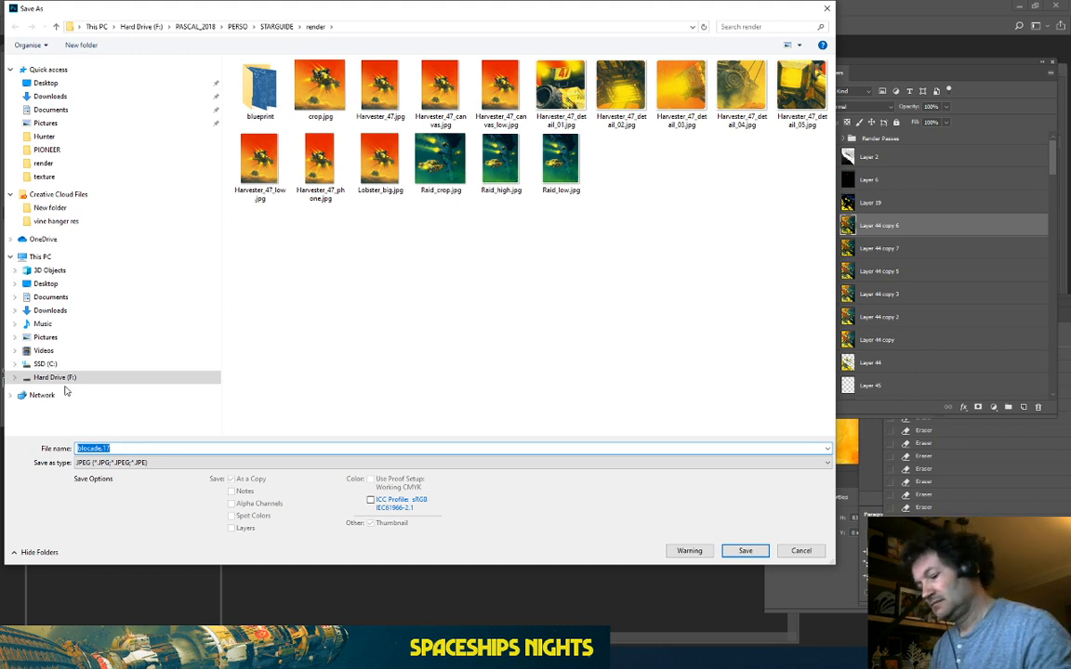
text(H)
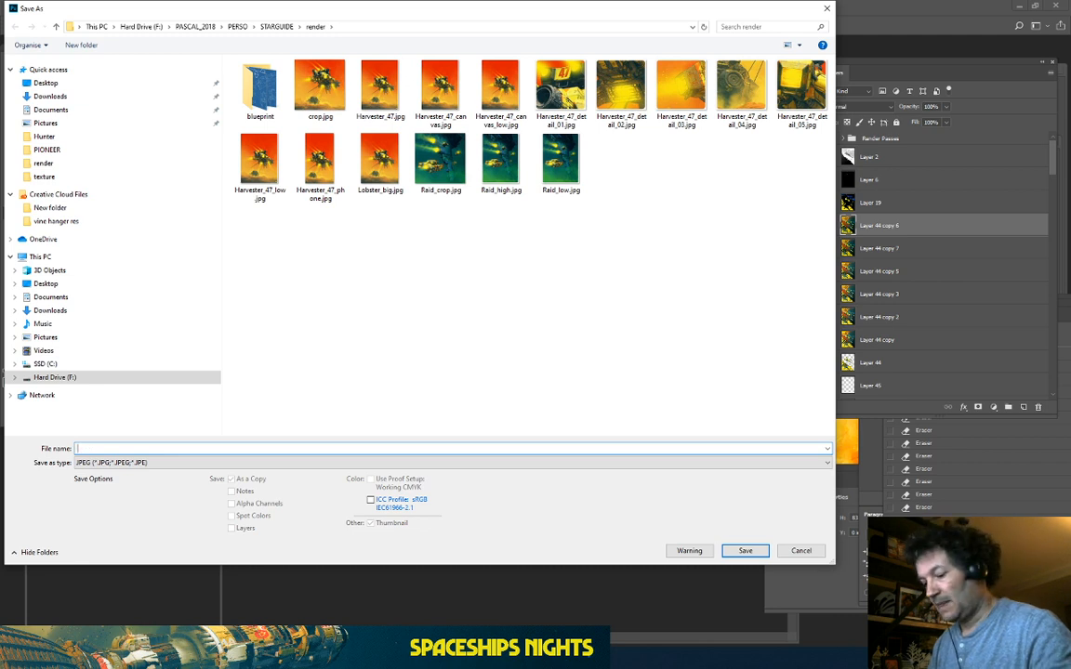
text(Blo)
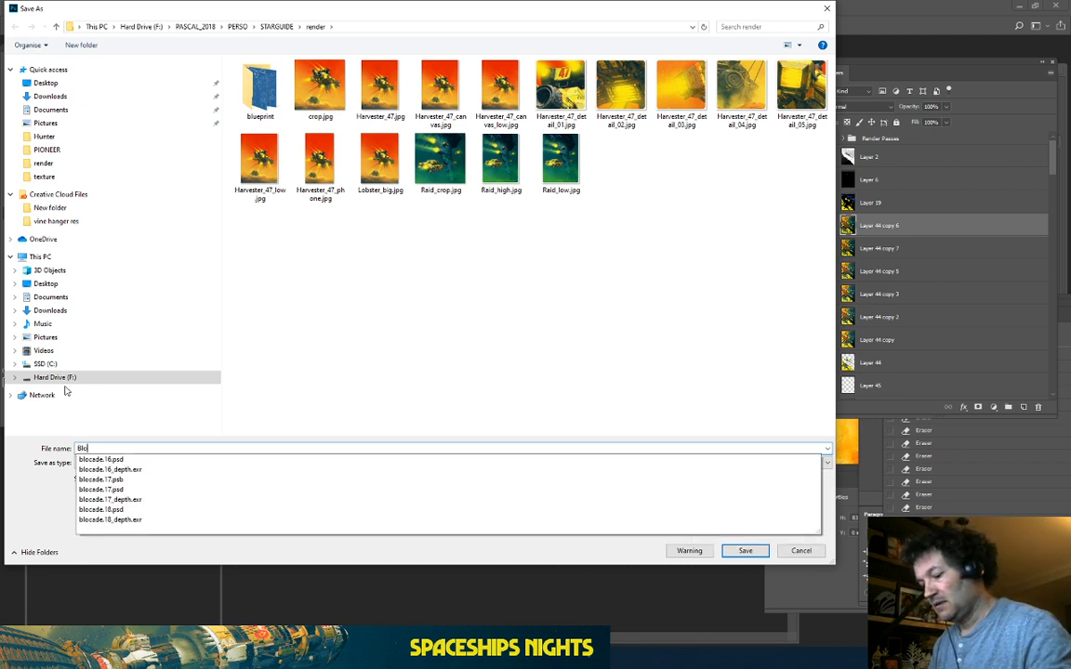
text(k)
key(BackSpace)
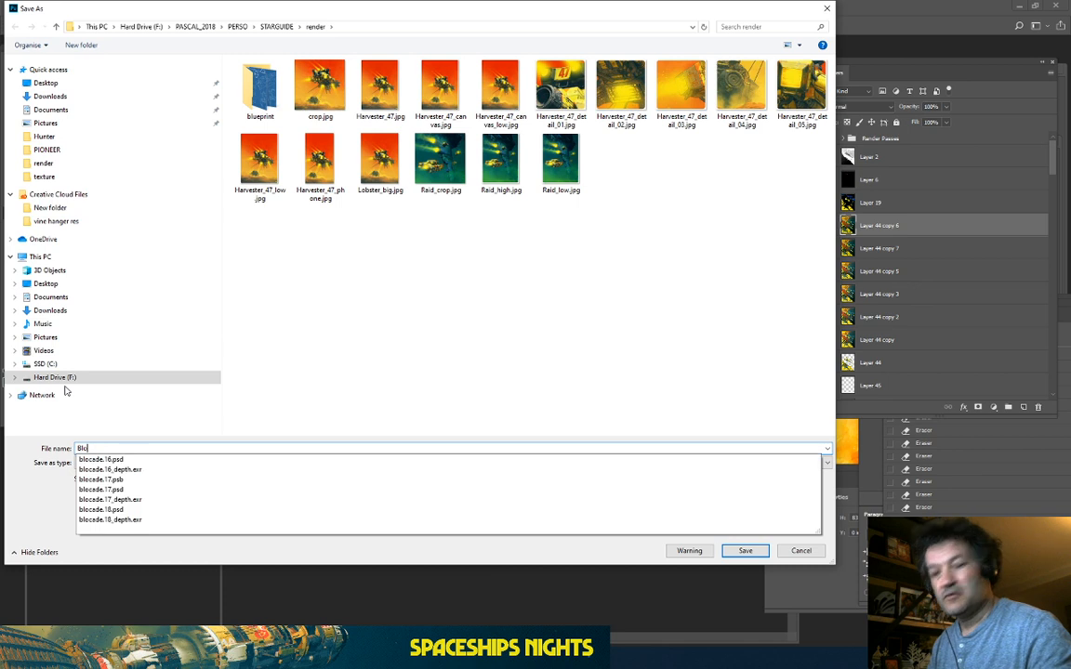
text(cks)
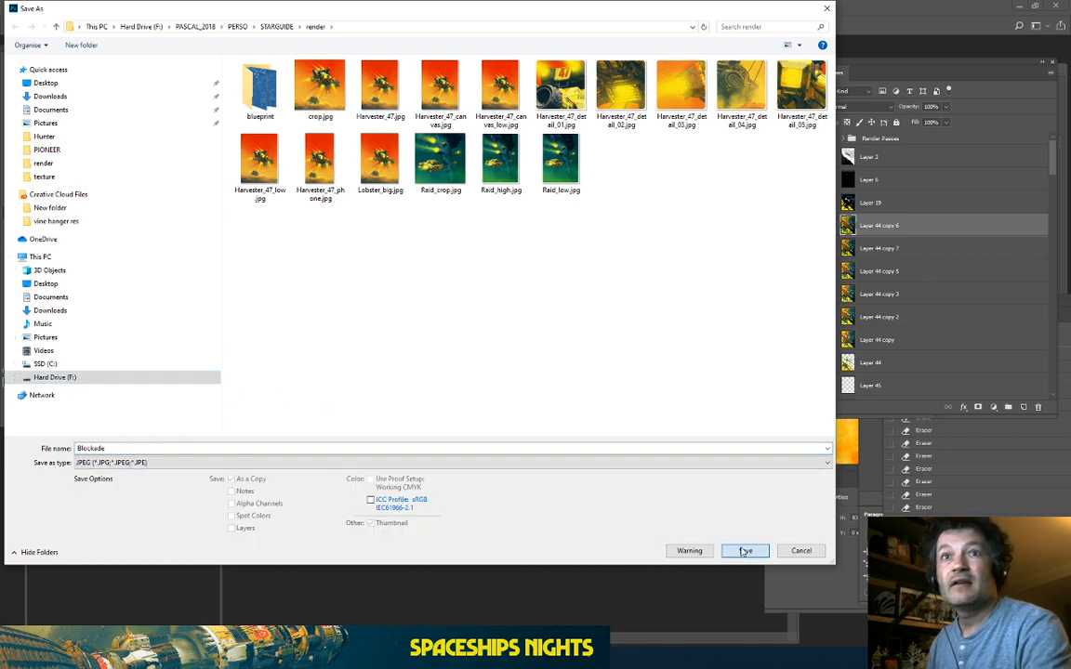
double_click(146, 449)
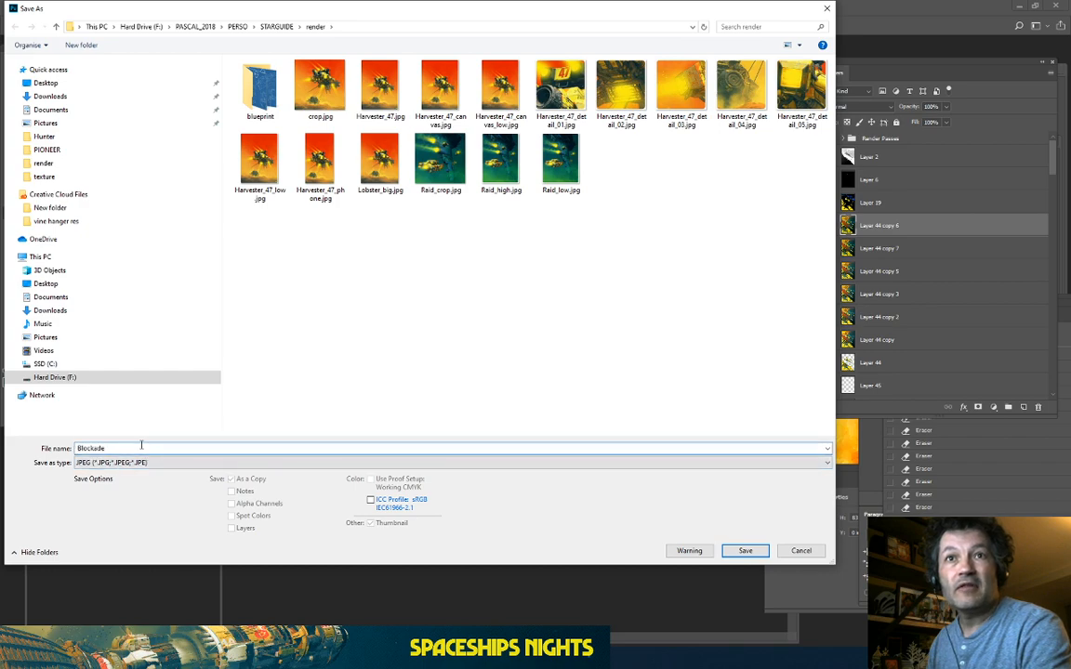
drag(349, 14, 481, 96)
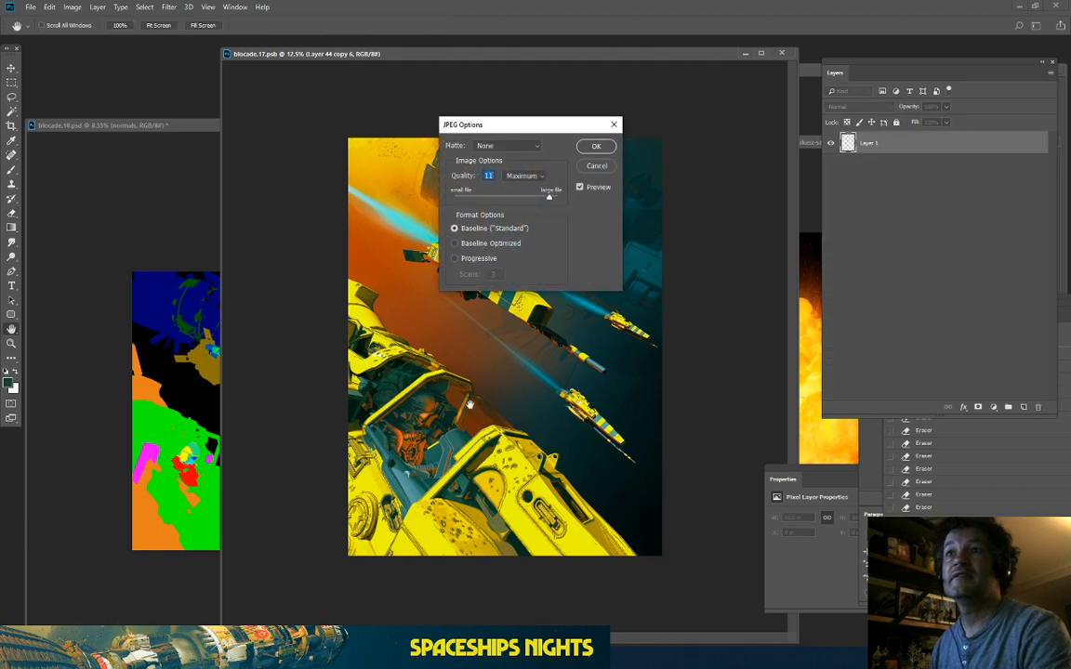
click(595, 145)
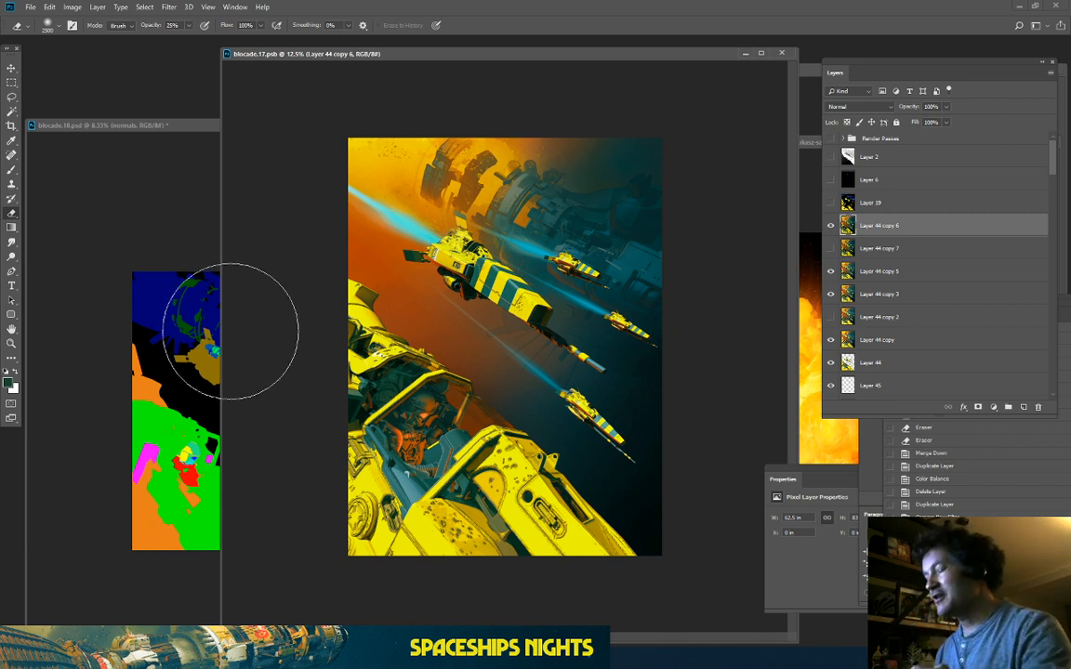
Step: Reopen Blockade.jpg from the render folder in a floating window zoomed to 12.5%
key(ctrl+plus)
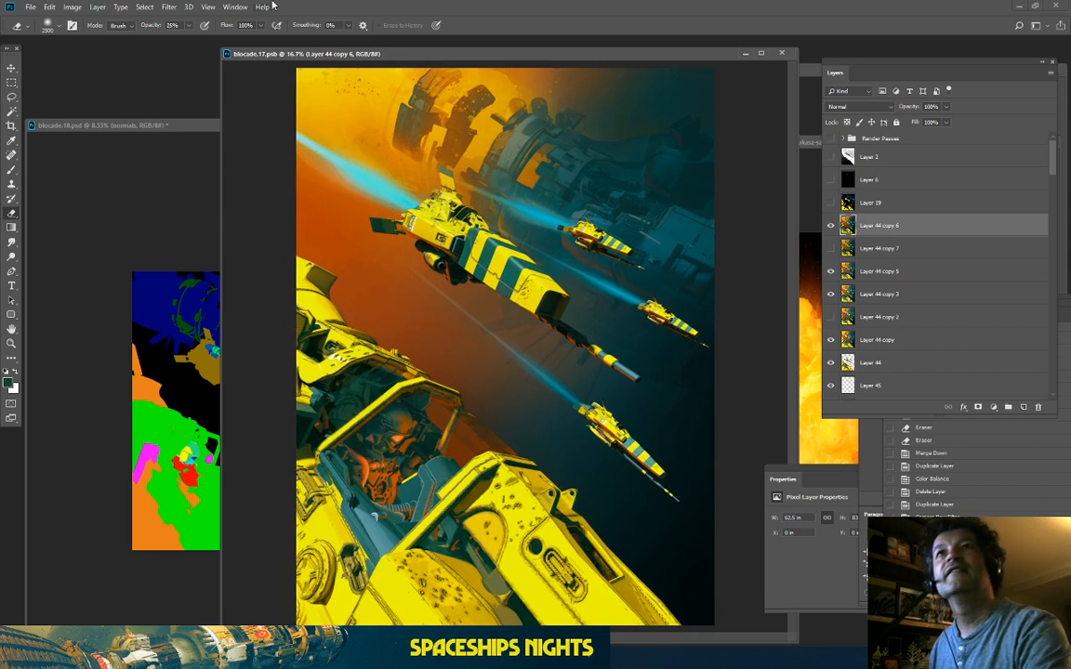
click(32, 7)
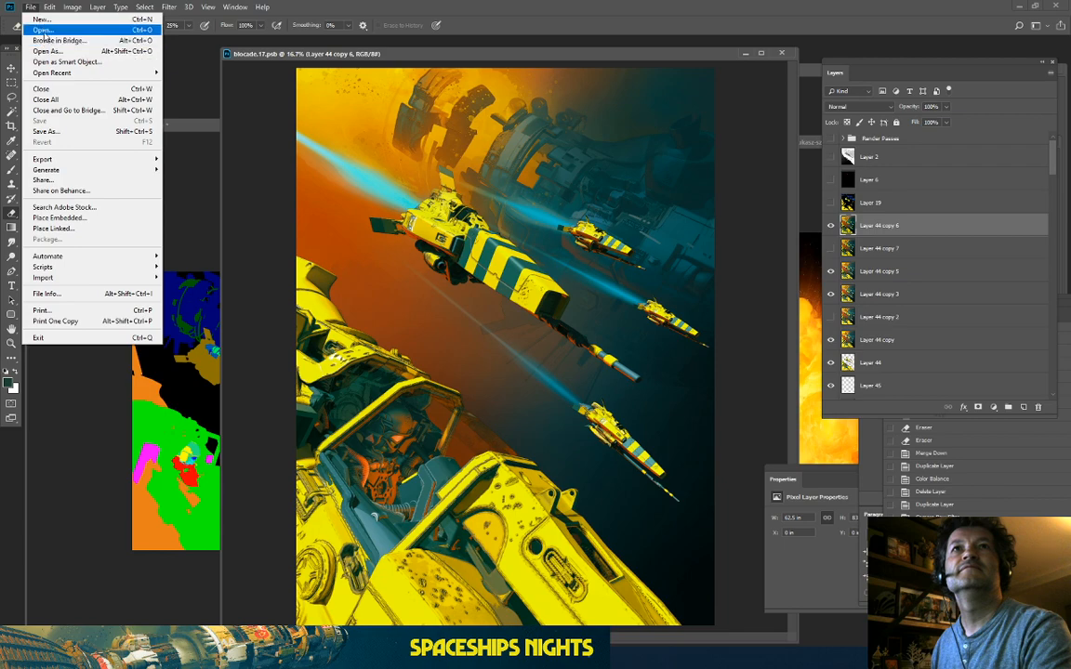
click(44, 31)
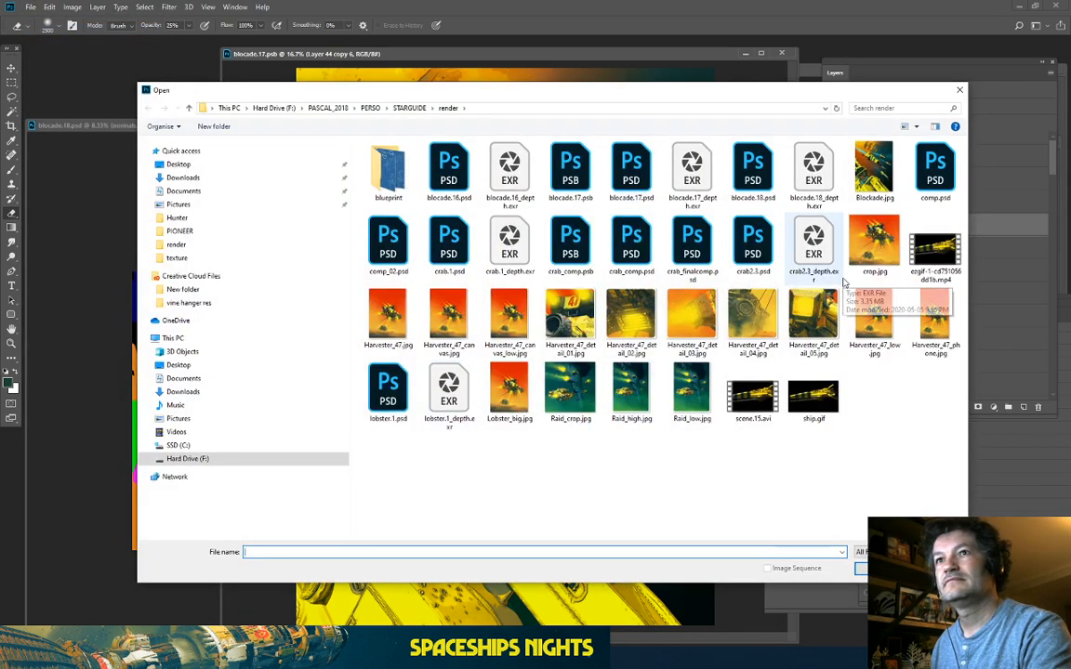
click(875, 171)
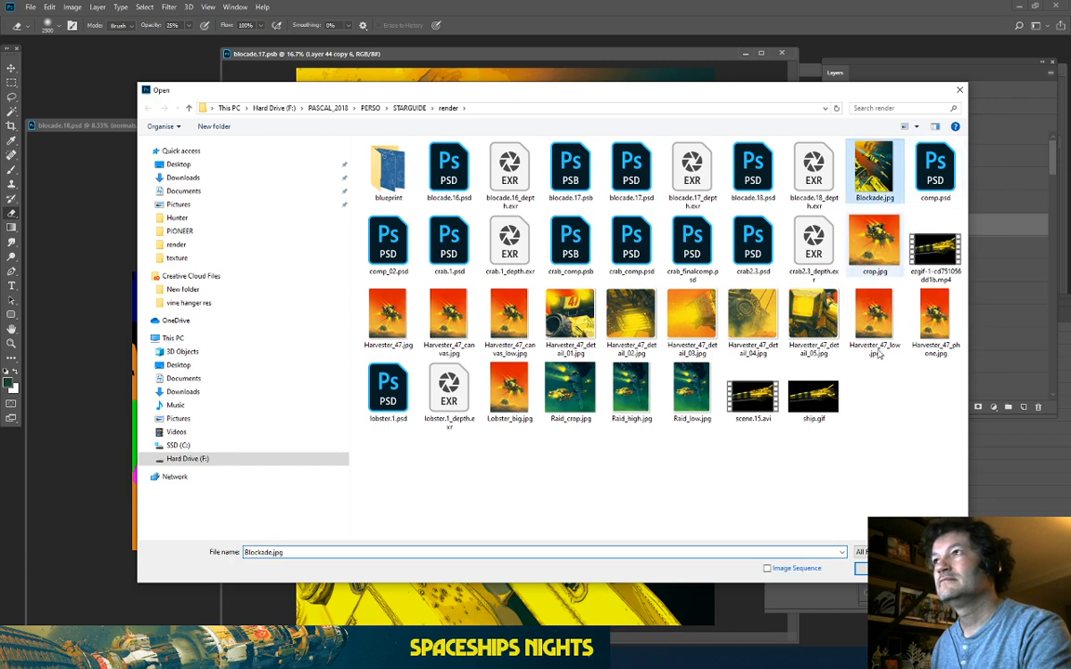
click(881, 567)
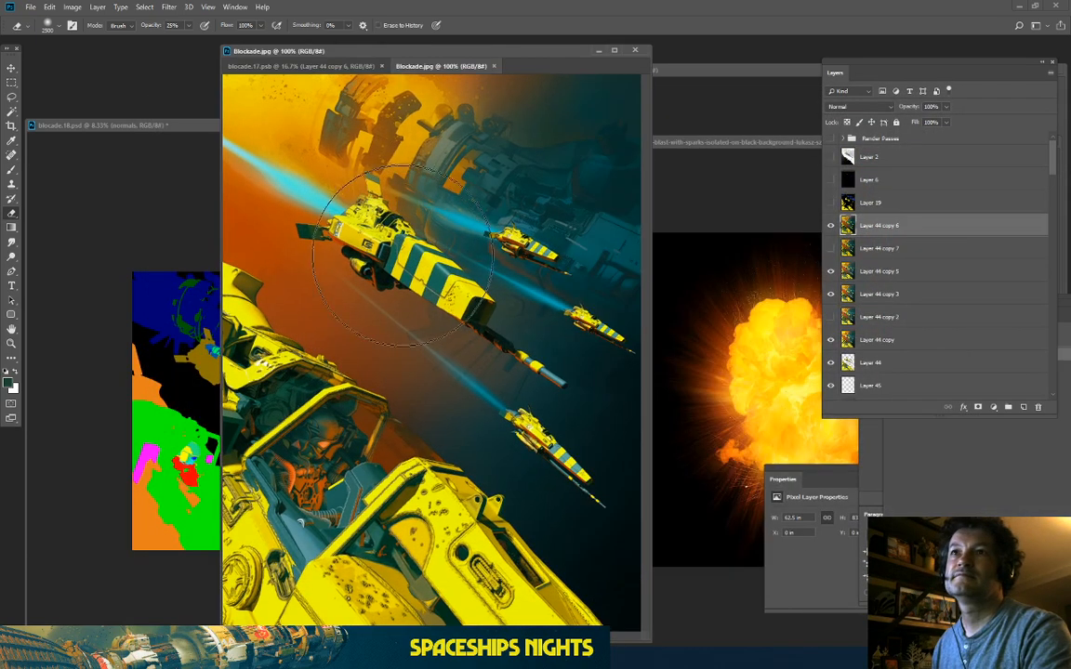
drag(415, 67, 401, 132)
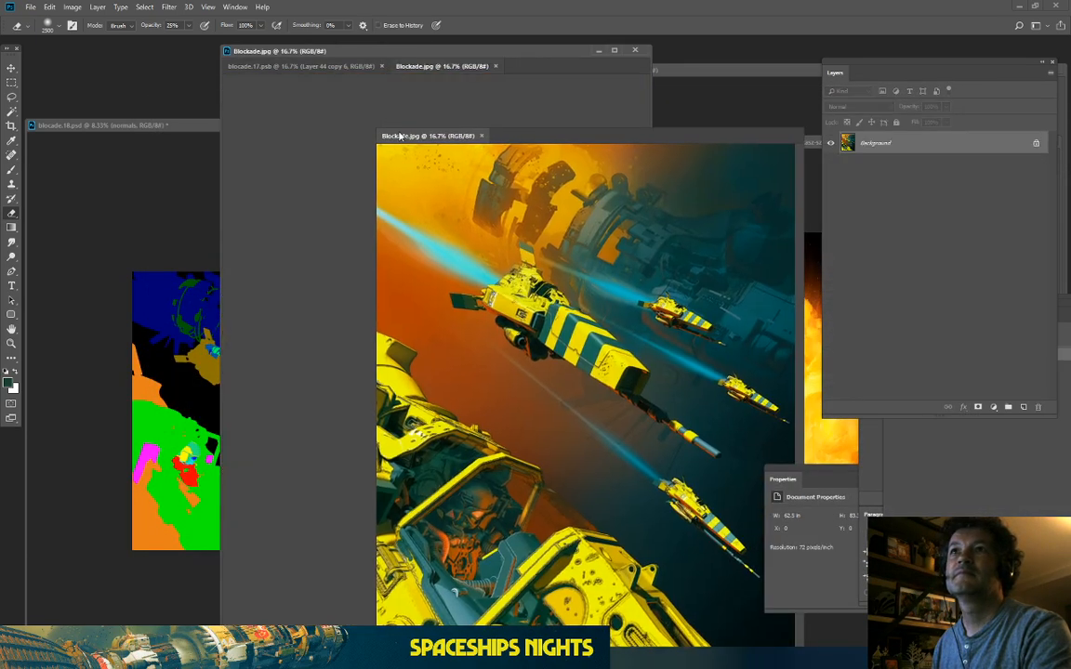
key(ctrl+minus)
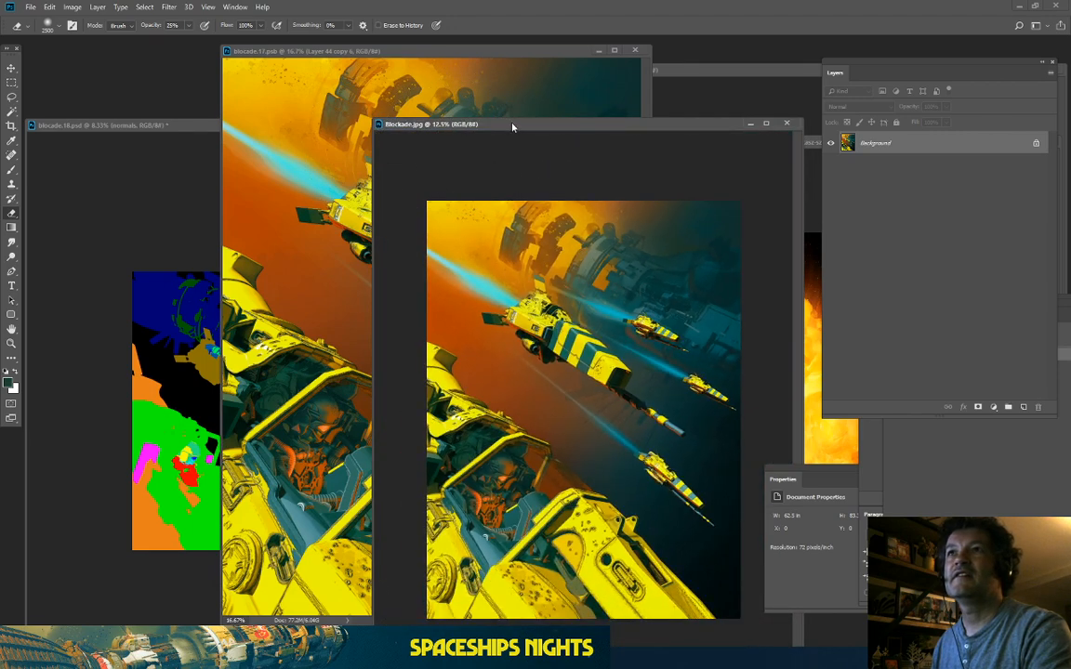
drag(464, 124, 366, 81)
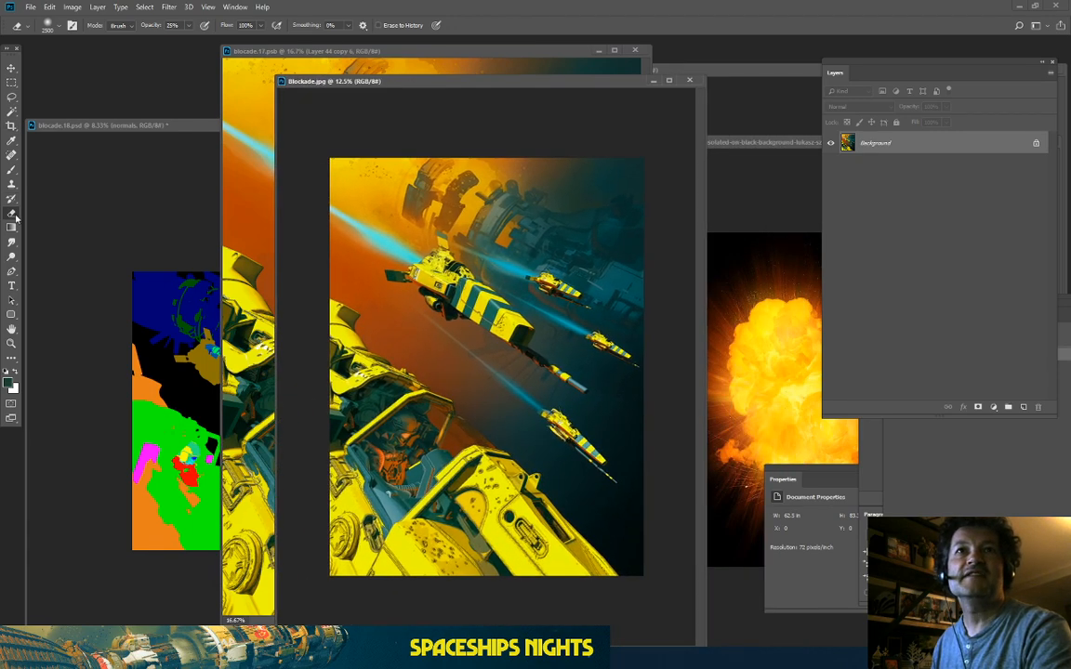
click(11, 124)
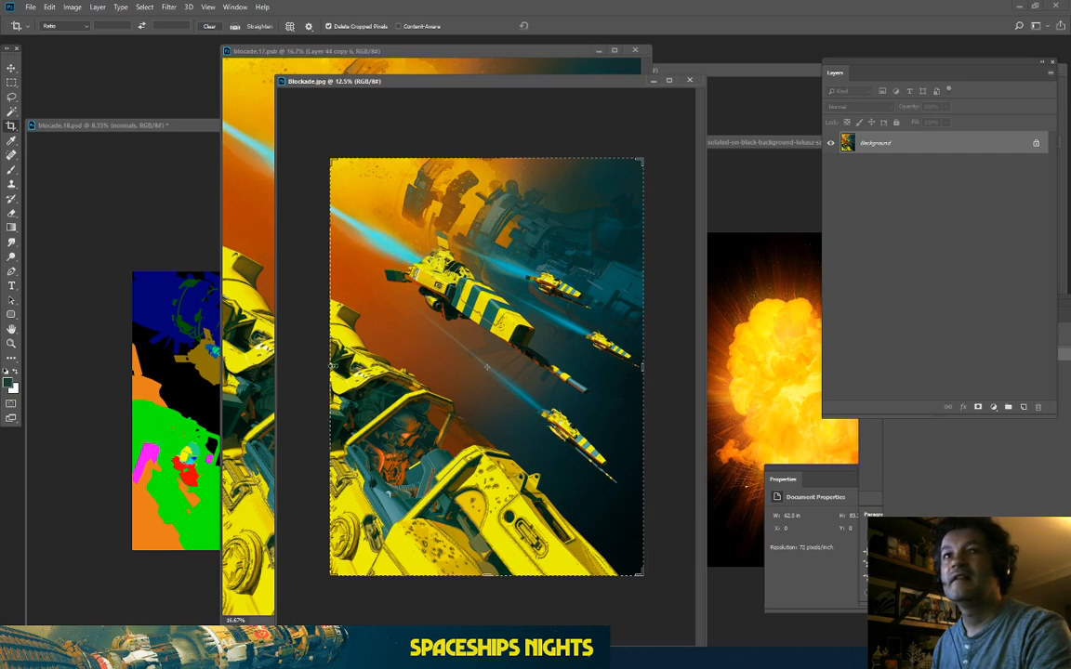
Step: Extend the crop slightly past every edge to add a white margin, then add an empty Layer 1
drag(326, 362, 323, 363)
drag(646, 367, 650, 367)
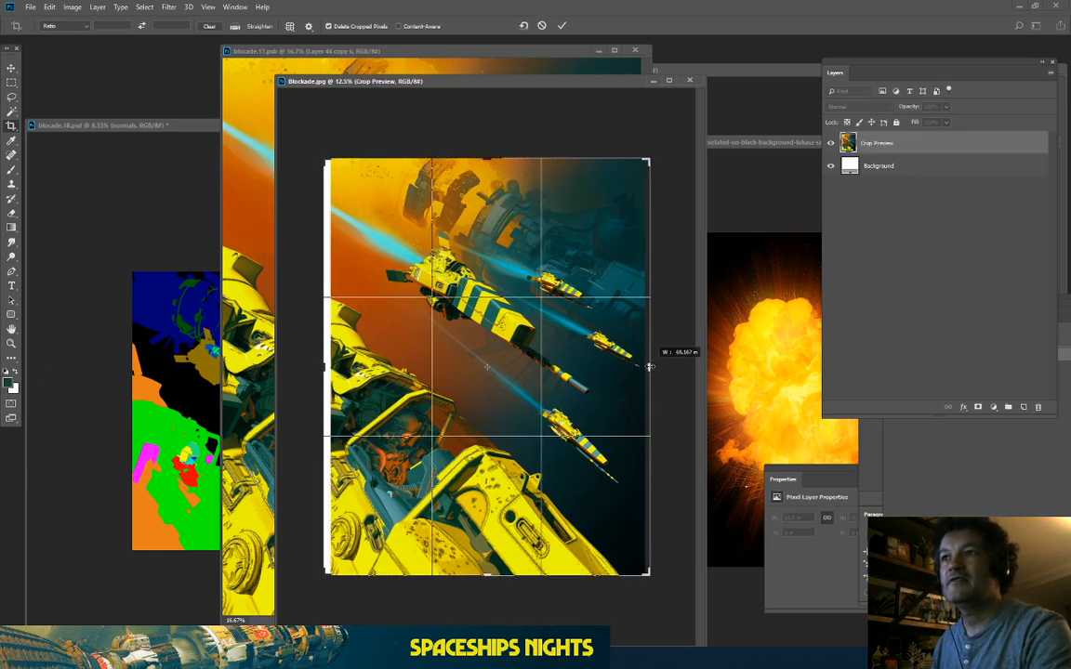
drag(481, 158, 481, 155)
drag(486, 581, 487, 583)
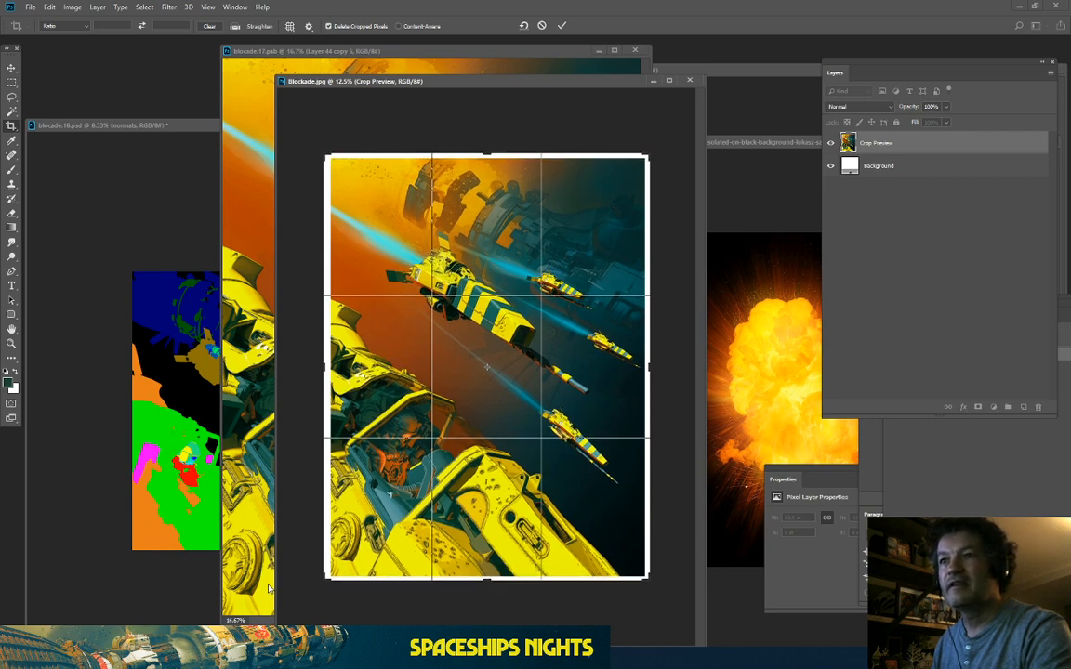
key(Return)
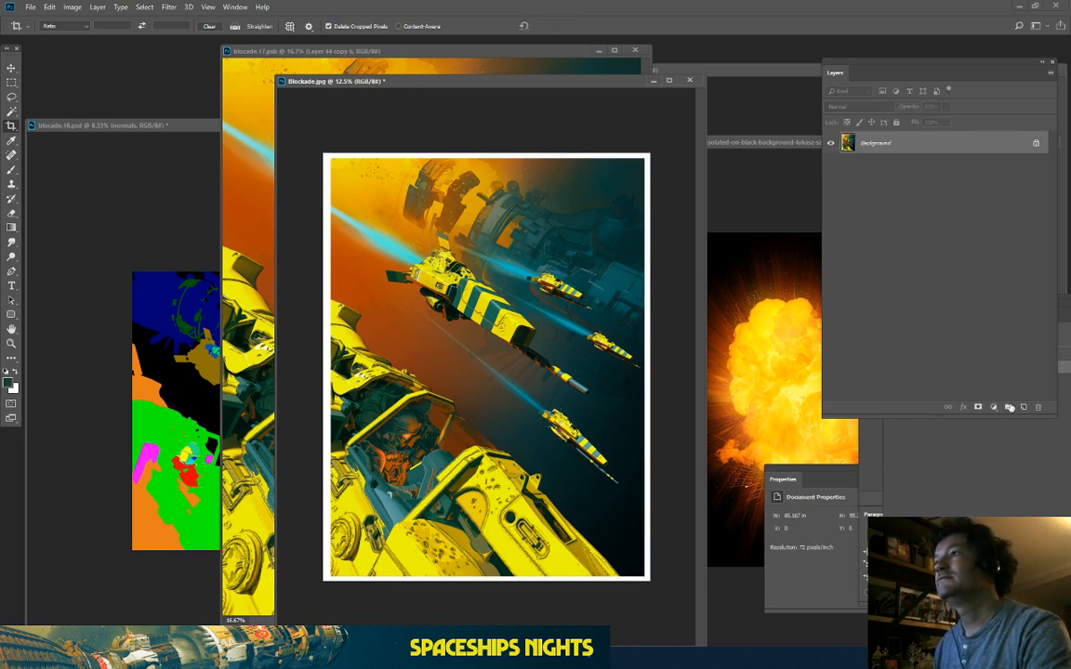
click(1021, 405)
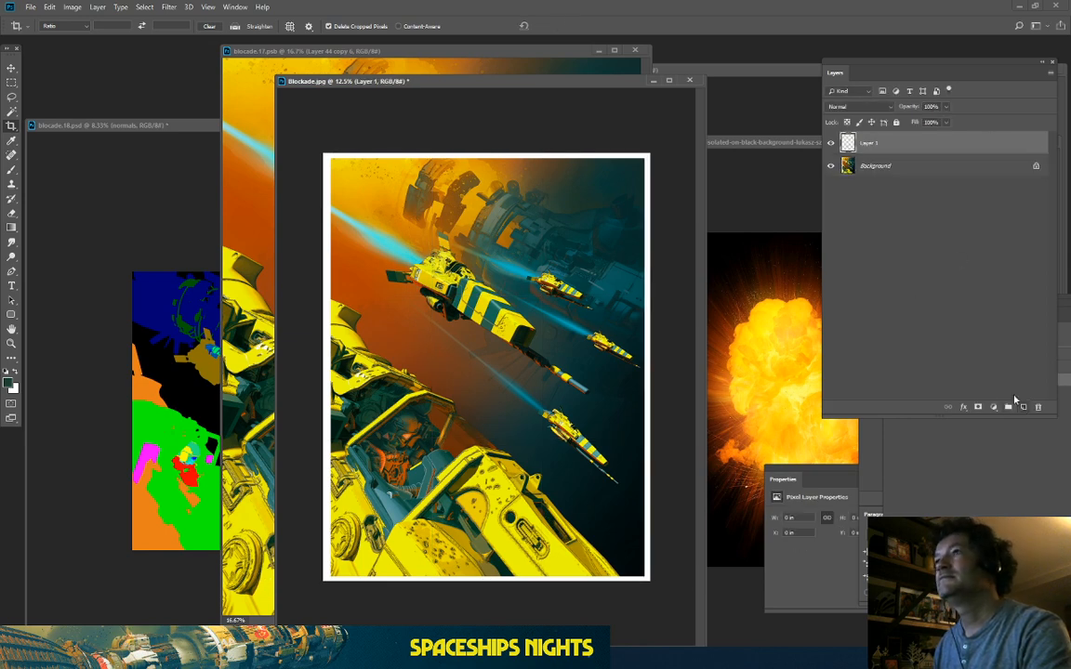
Step: Draw a rounded rectangle over the artwork and select the inverse border area around it
click(11, 314)
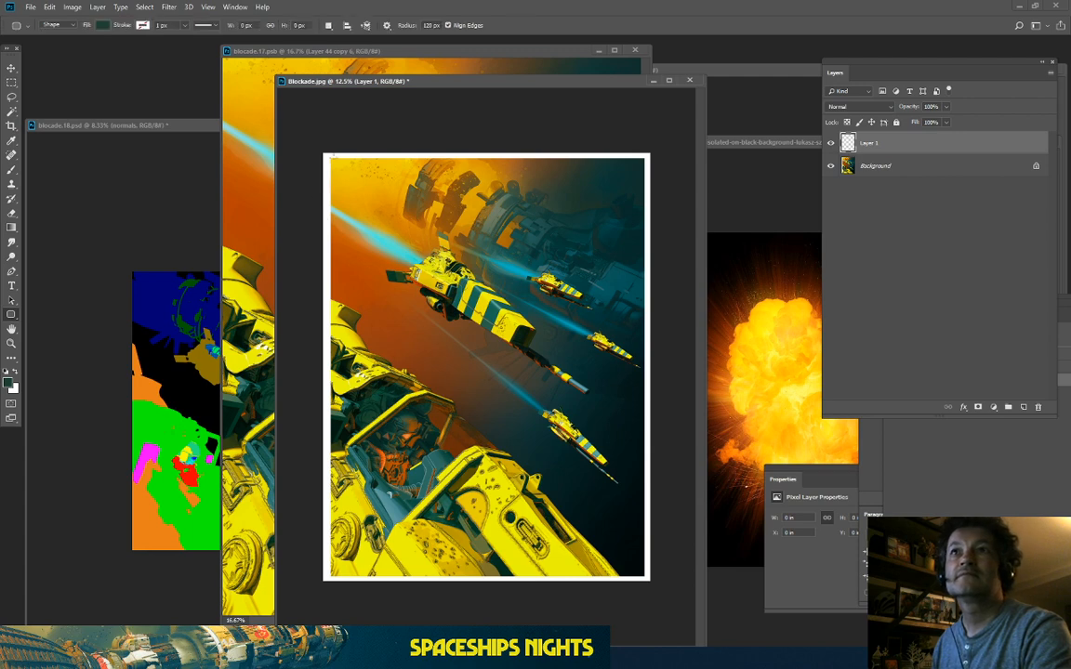
drag(331, 159, 642, 578)
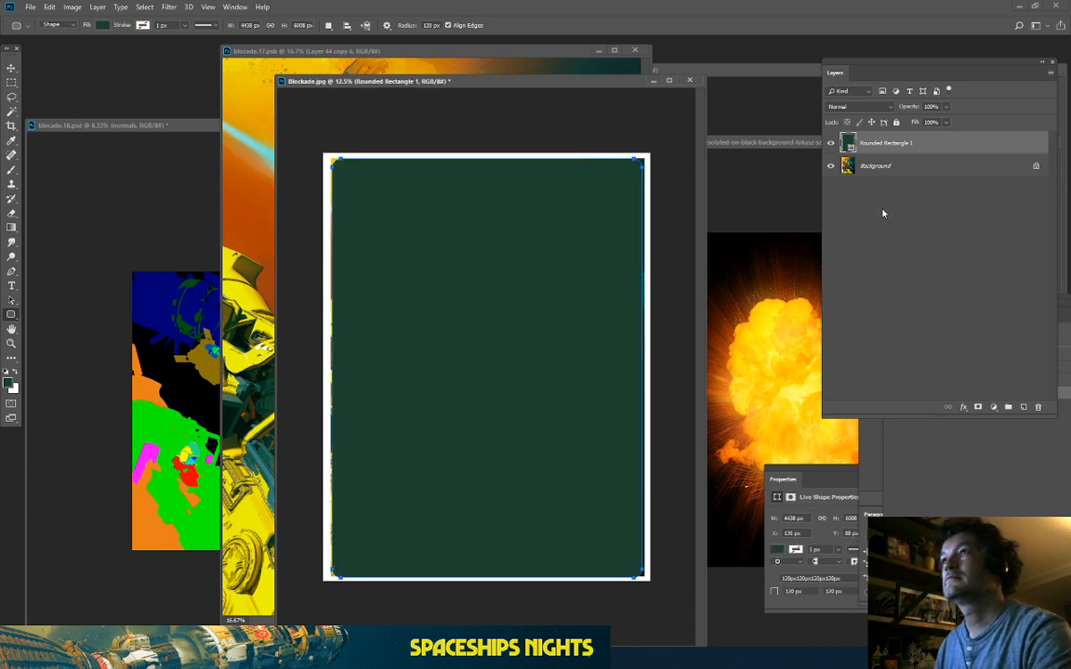
click(884, 214)
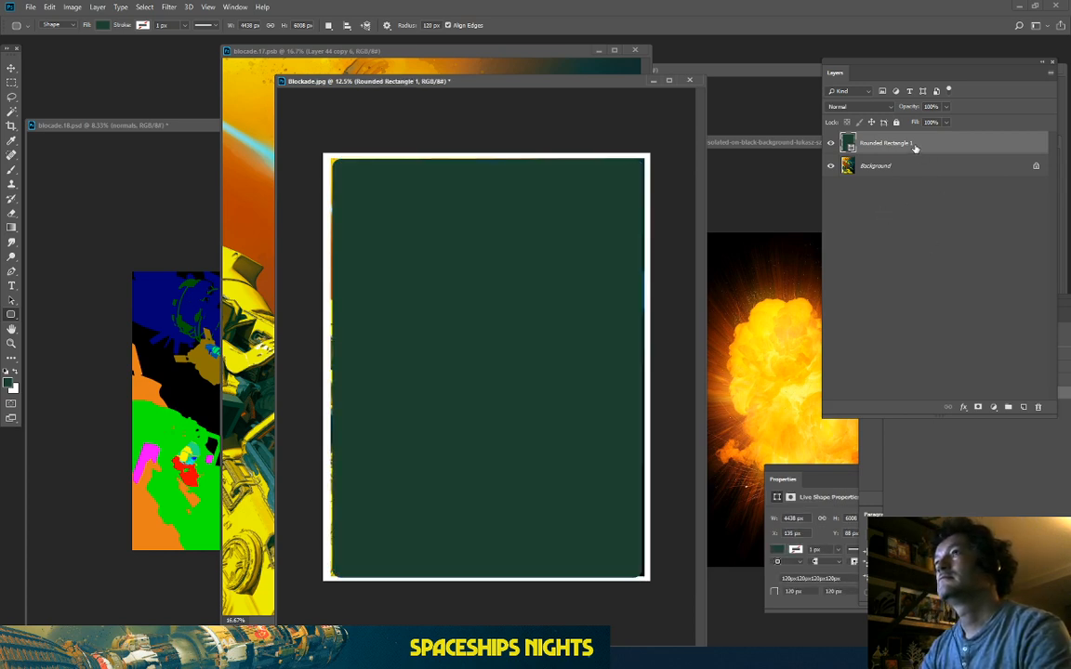
ctrl+click(850, 146)
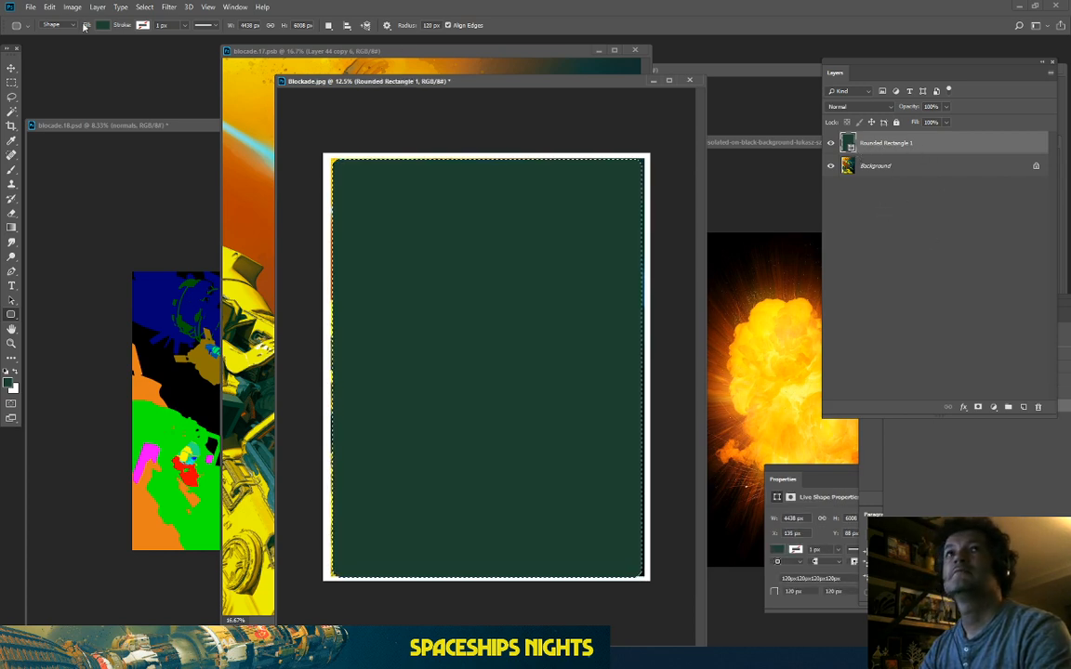
click(145, 7)
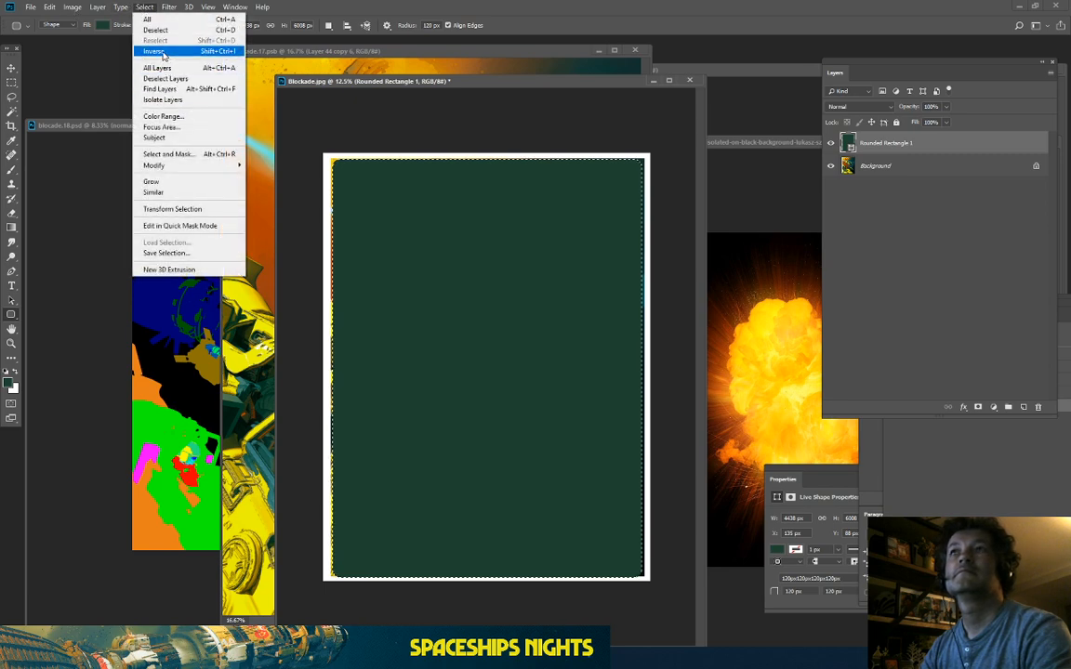
click(156, 51)
Step: Fill the border selection with white on a new layer, then deselect
click(50, 6)
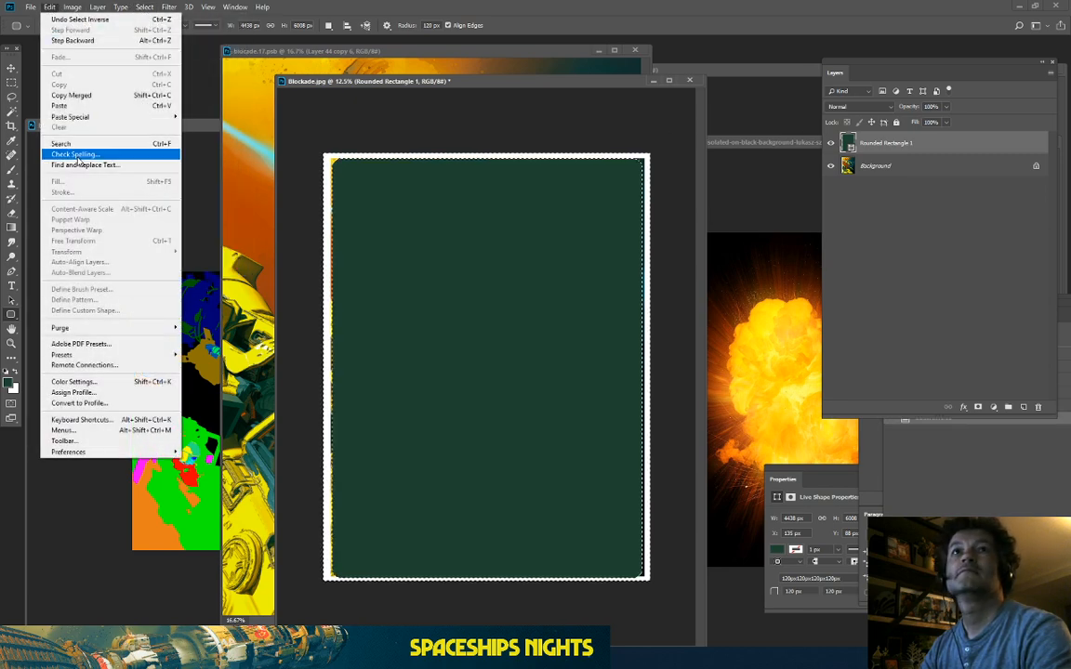
click(776, 165)
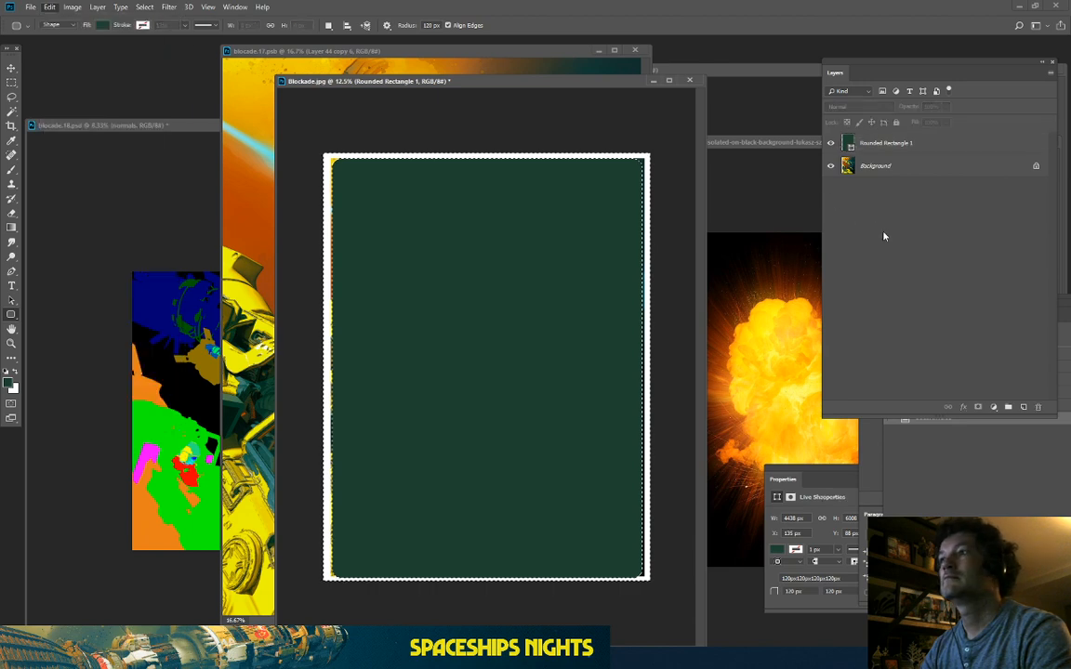
click(884, 234)
click(1023, 408)
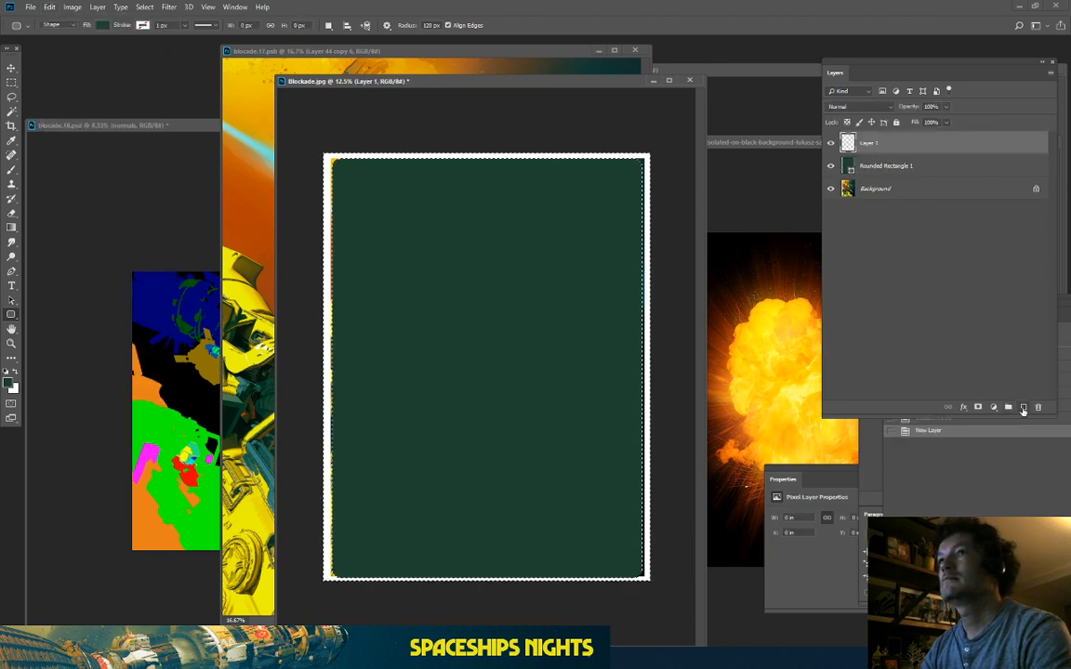
click(49, 6)
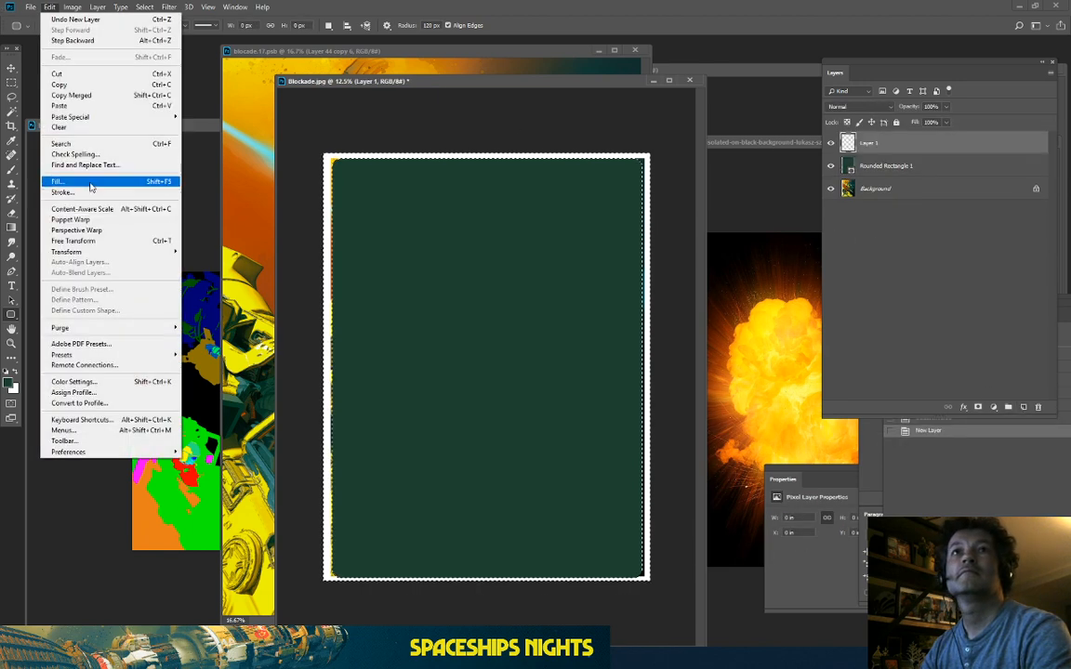
click(88, 181)
click(604, 157)
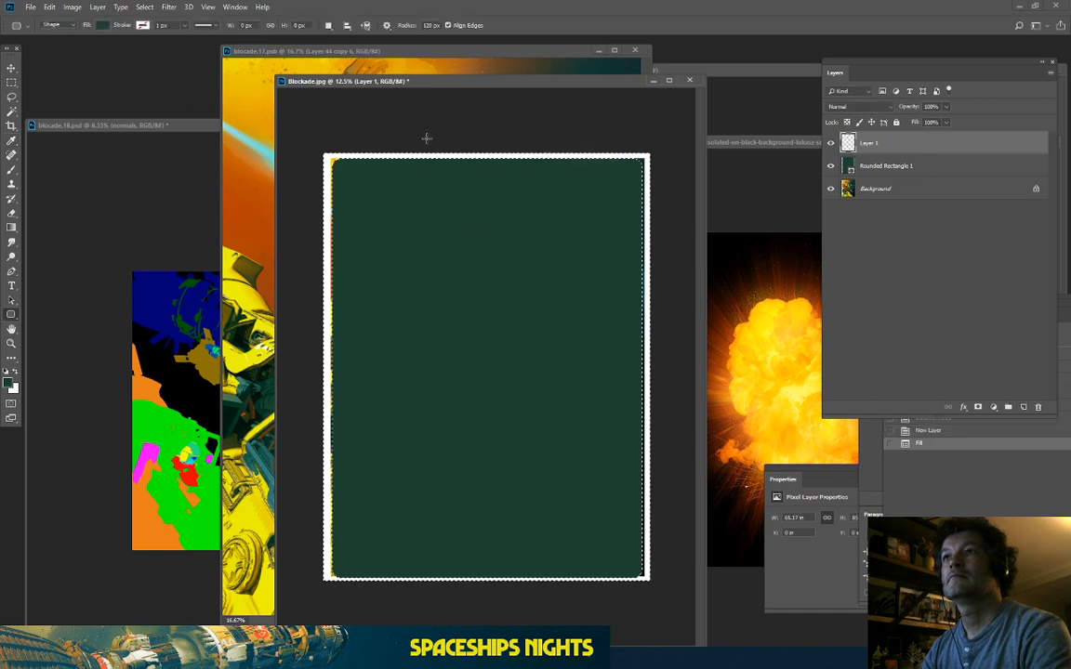
key(ctrl+d)
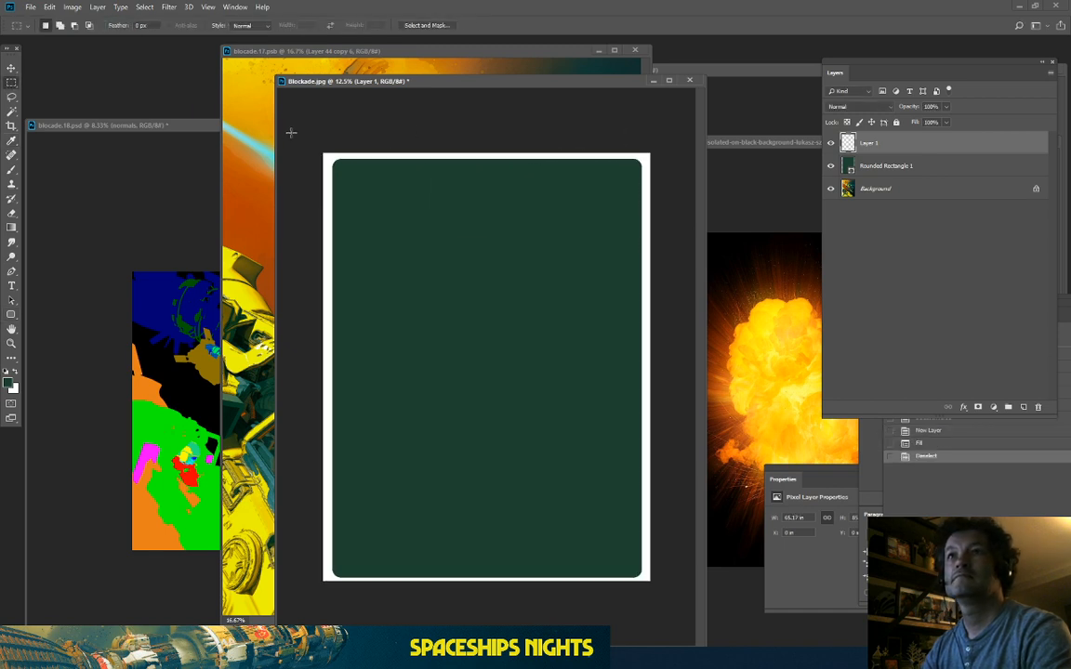
Step: Crop the left and right edges slightly inward and hide the green Rounded Rectangle 1 layer
click(11, 126)
key(ctrl+plus)
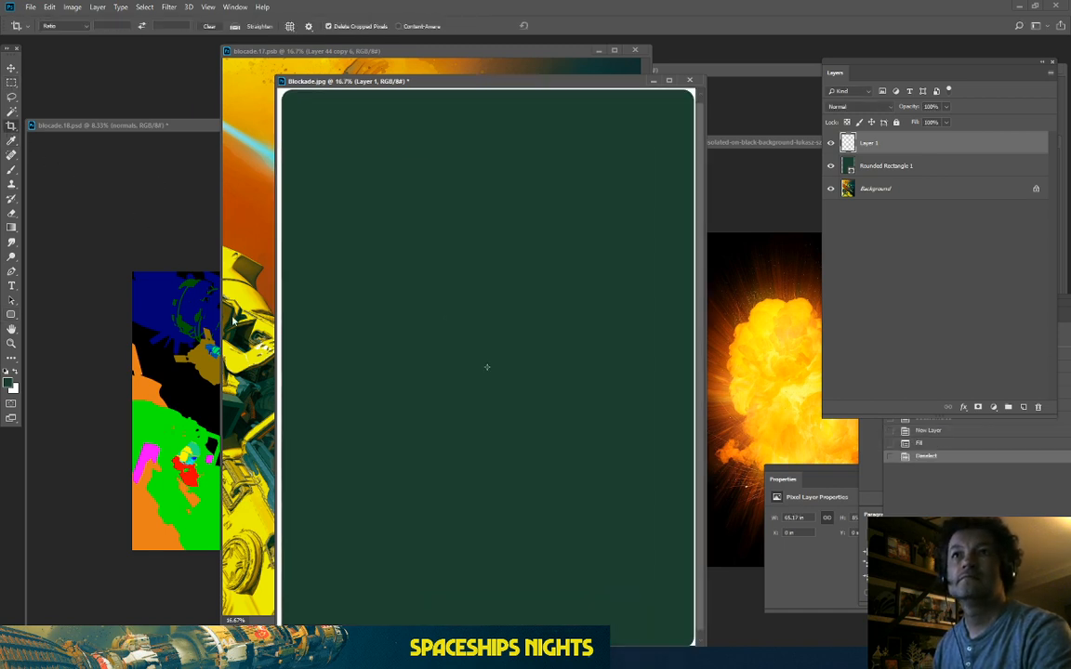
drag(276, 415, 51, 403)
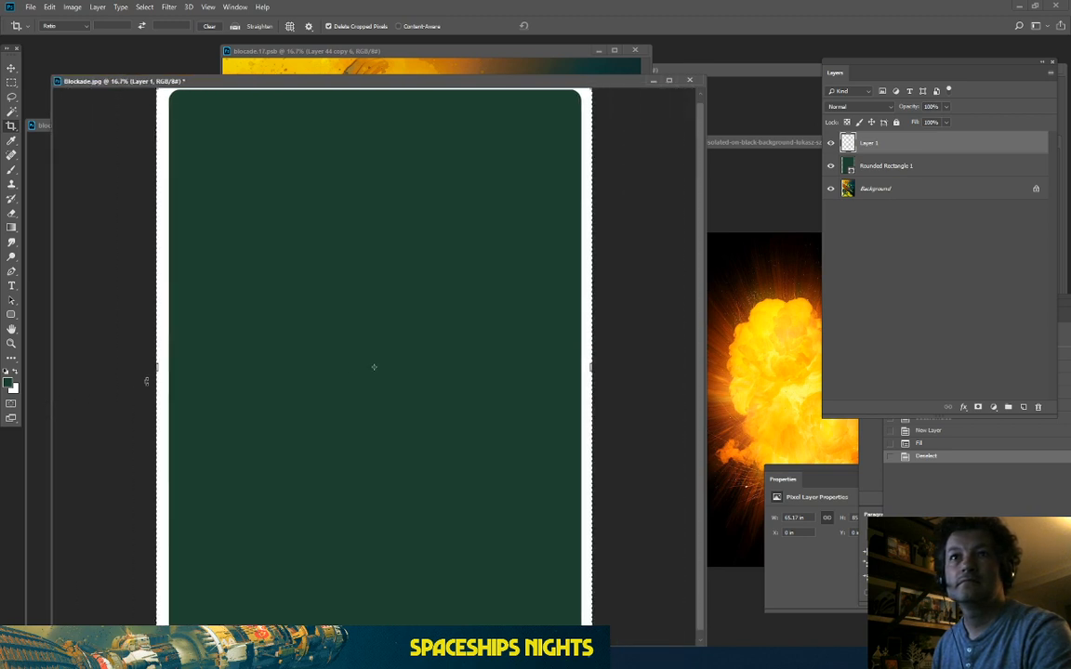
drag(154, 367, 159, 367)
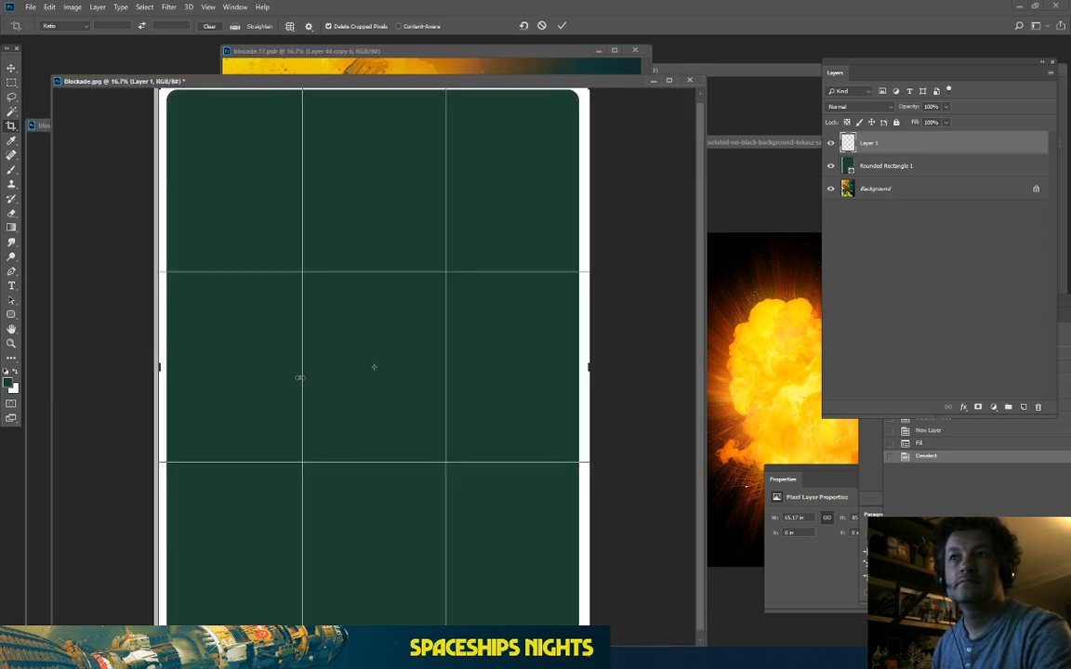
drag(585, 369, 587, 367)
key(ctrl+minus)
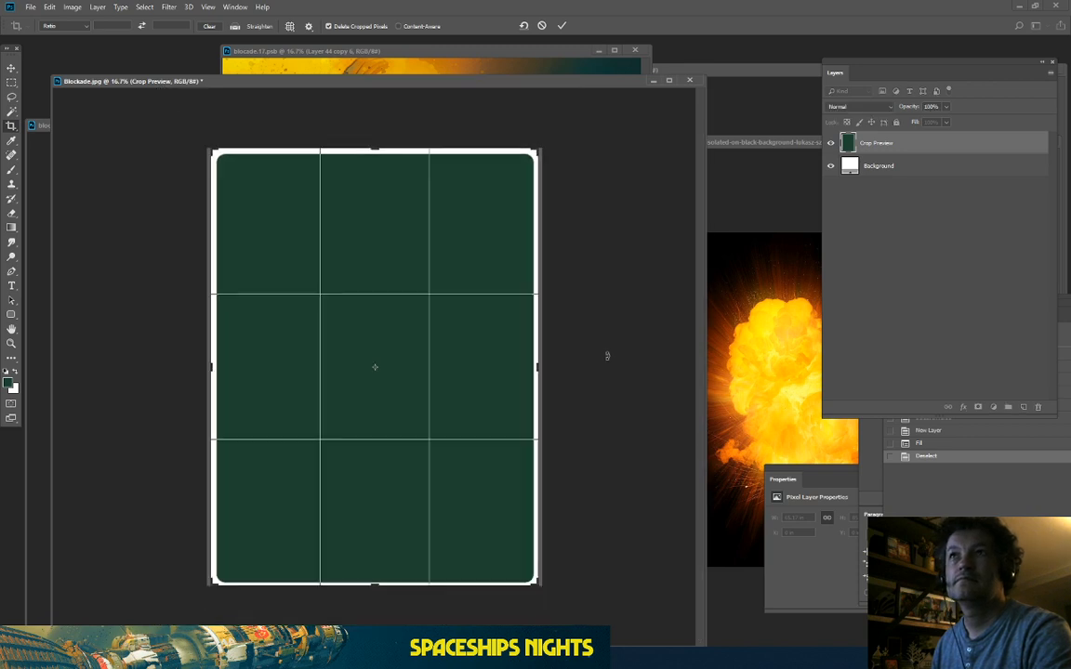
key(ctrl+plus)
key(ctrl+plus)
key(ctrl+plus)
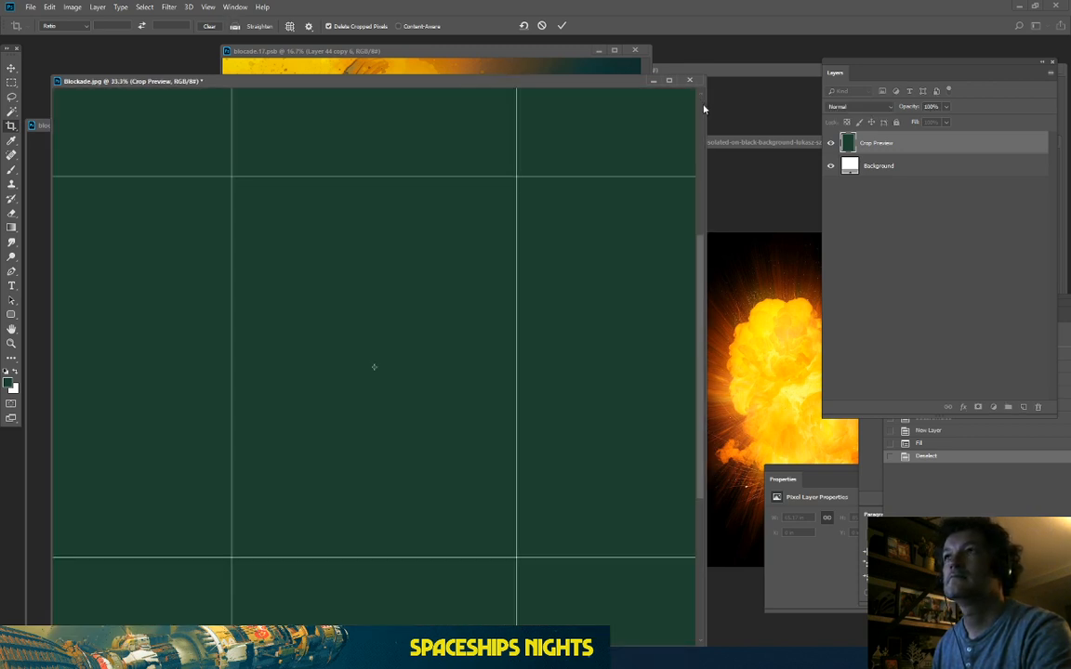
scroll(340, 109, down, 2)
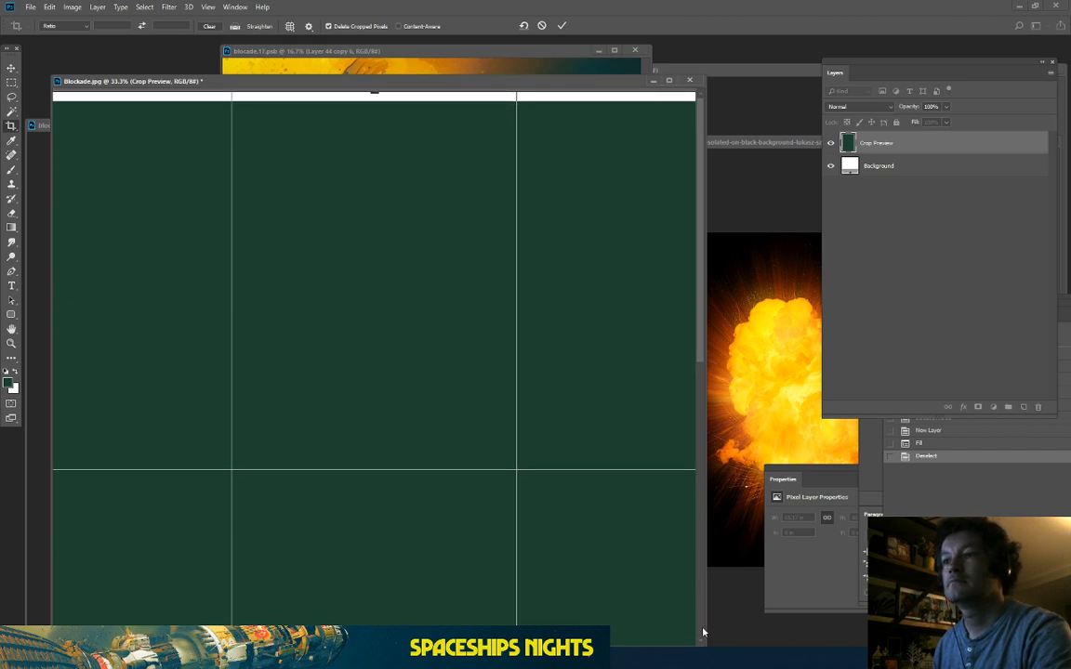
scroll(703, 632, down, 5)
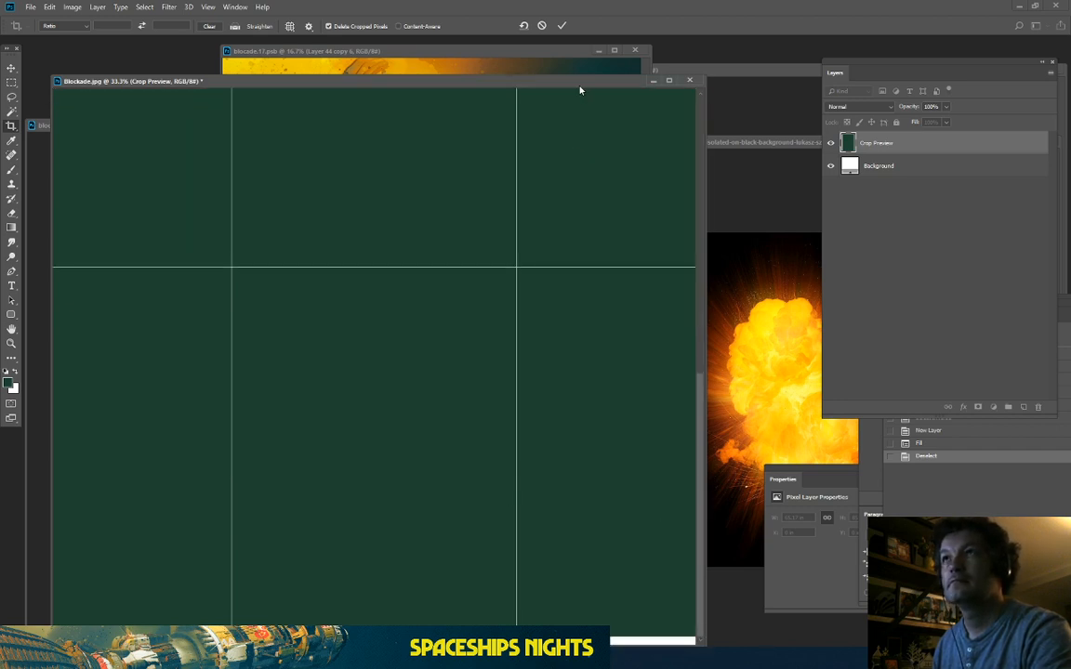
drag(582, 82, 633, 28)
key(ctrl+minus)
key(ctrl+minus)
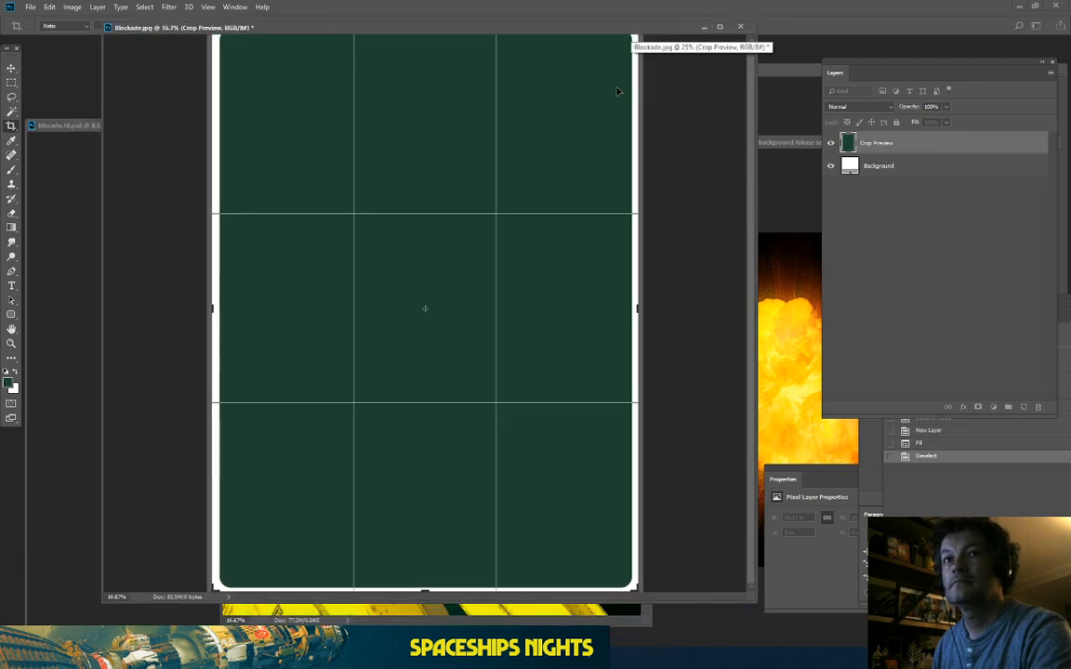
key(Return)
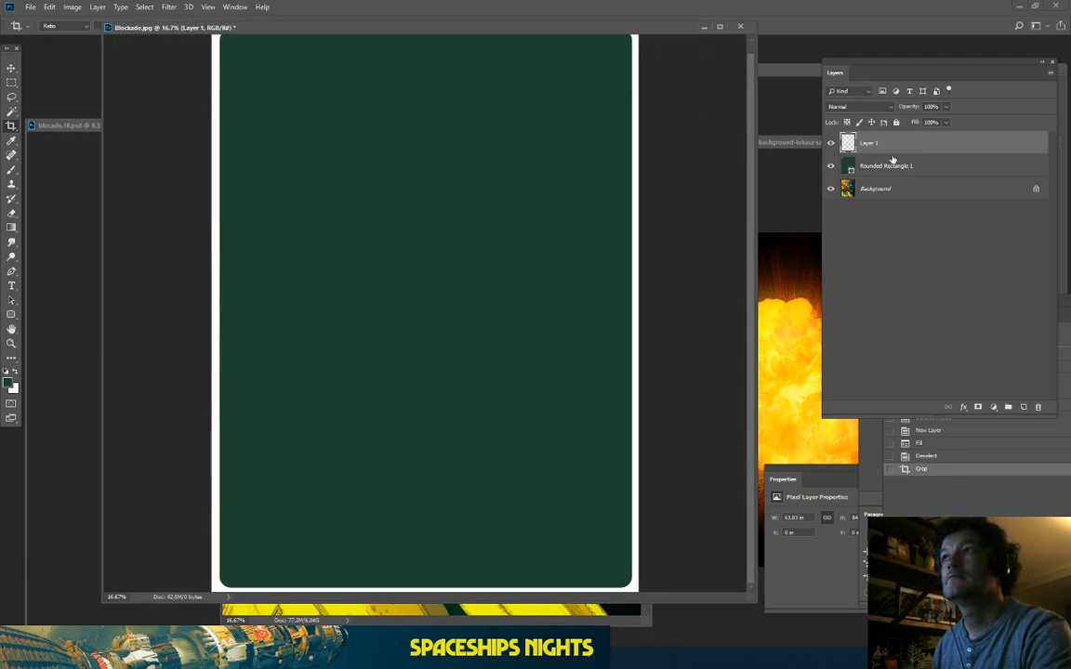
click(830, 166)
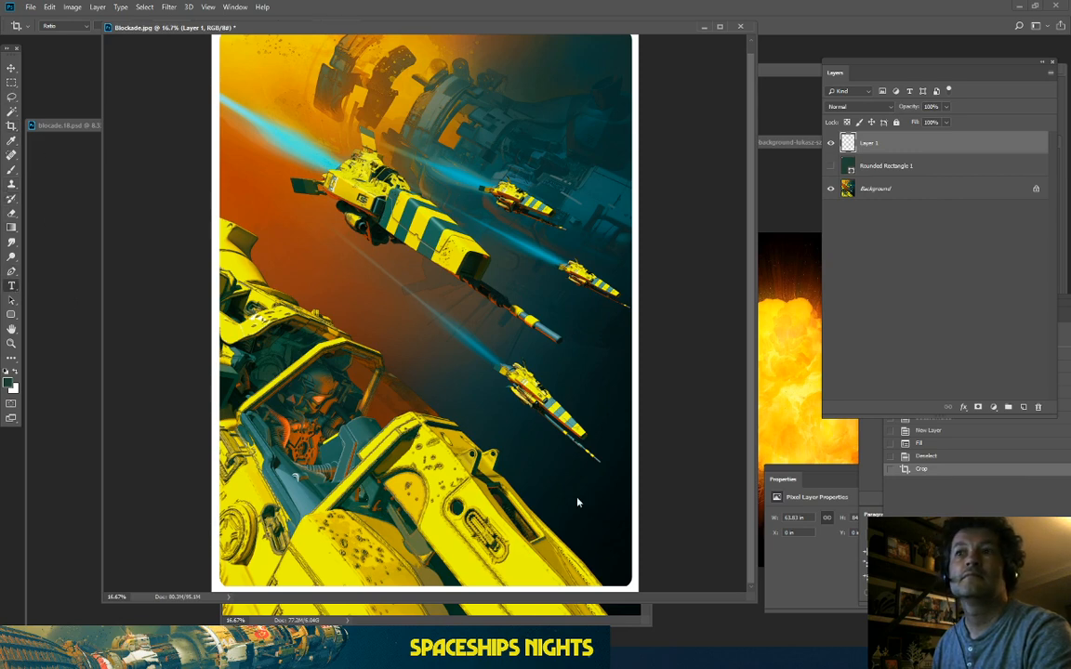
Step: Add a new P.B text layer on the artwork
key(t)
click(535, 479)
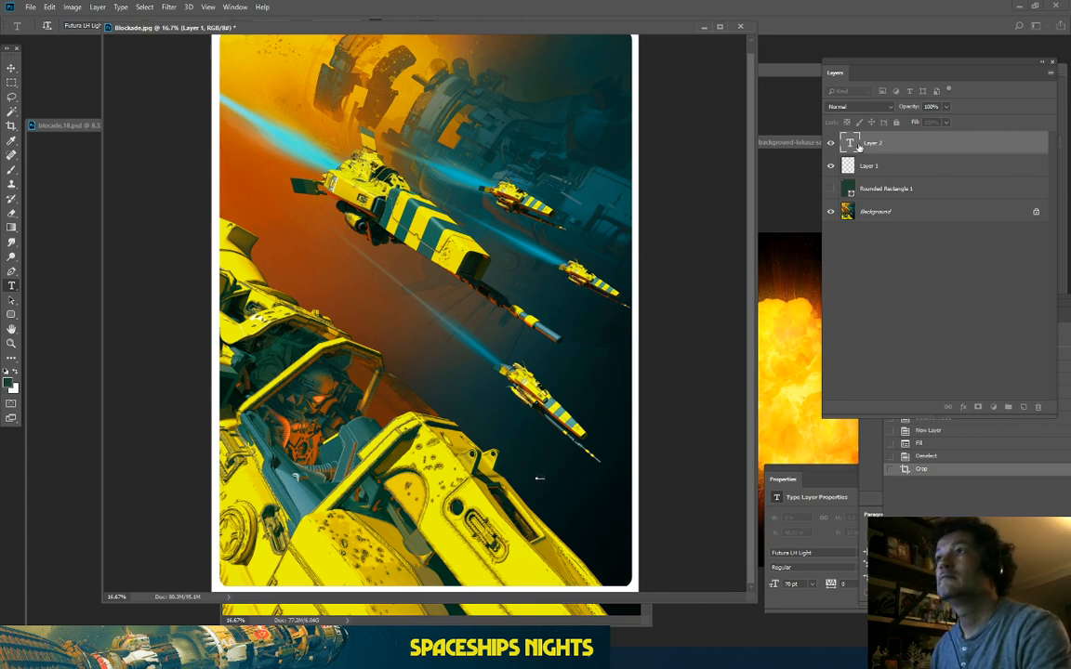
click(540, 476)
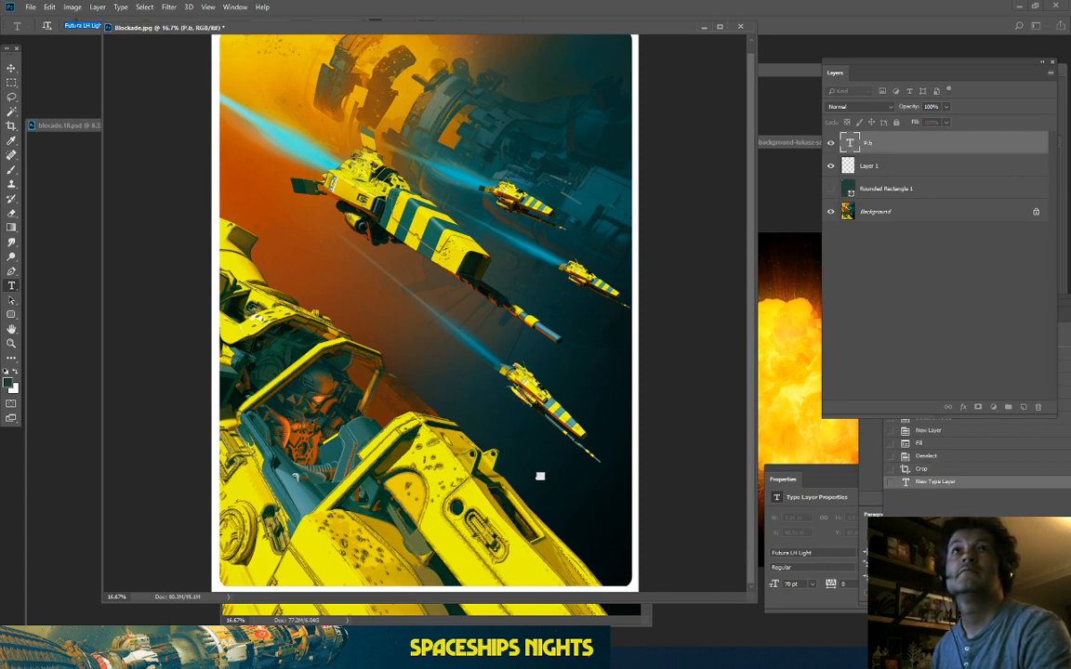
drag(141, 31, 185, 57)
Step: Set the signature font to Dendritic Voltage and colour it yellow sampled from the artwork
click(140, 26)
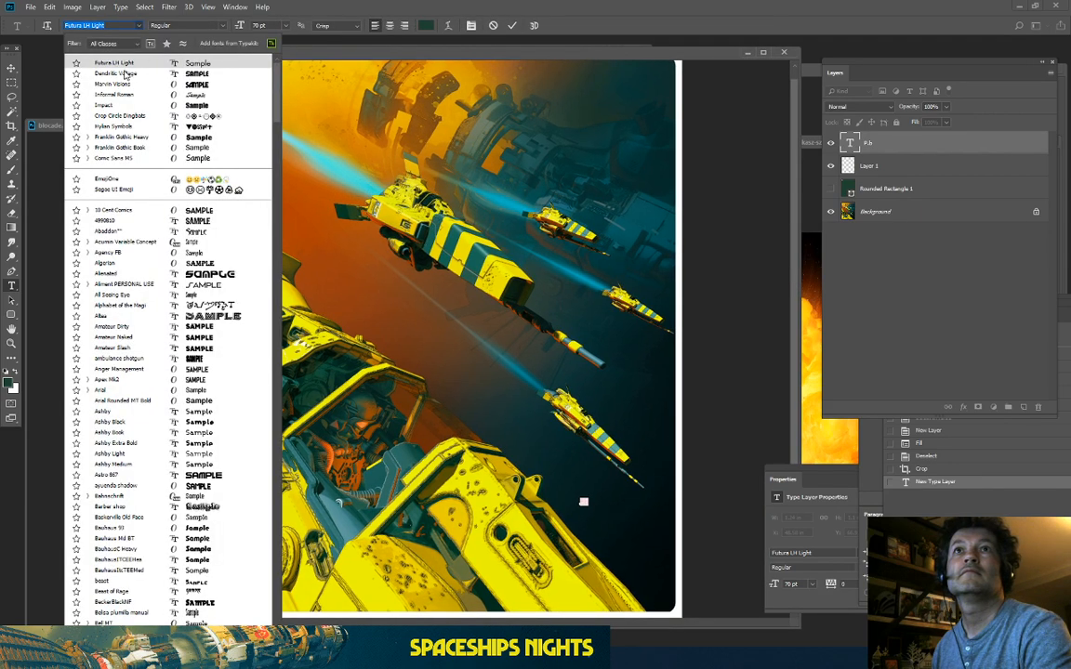
click(119, 74)
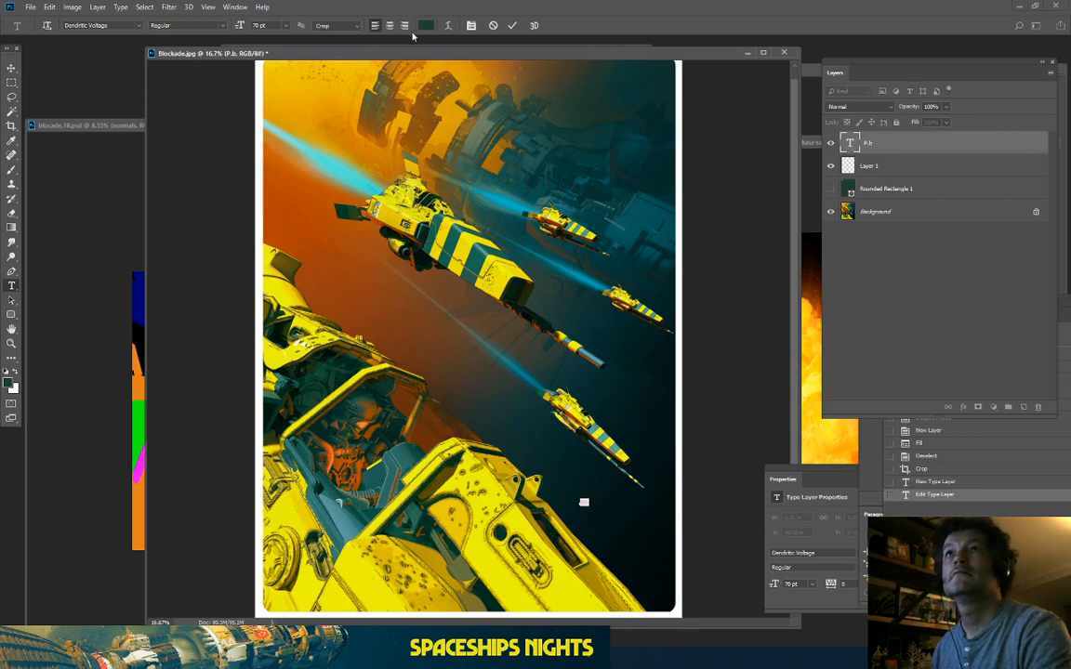
click(425, 25)
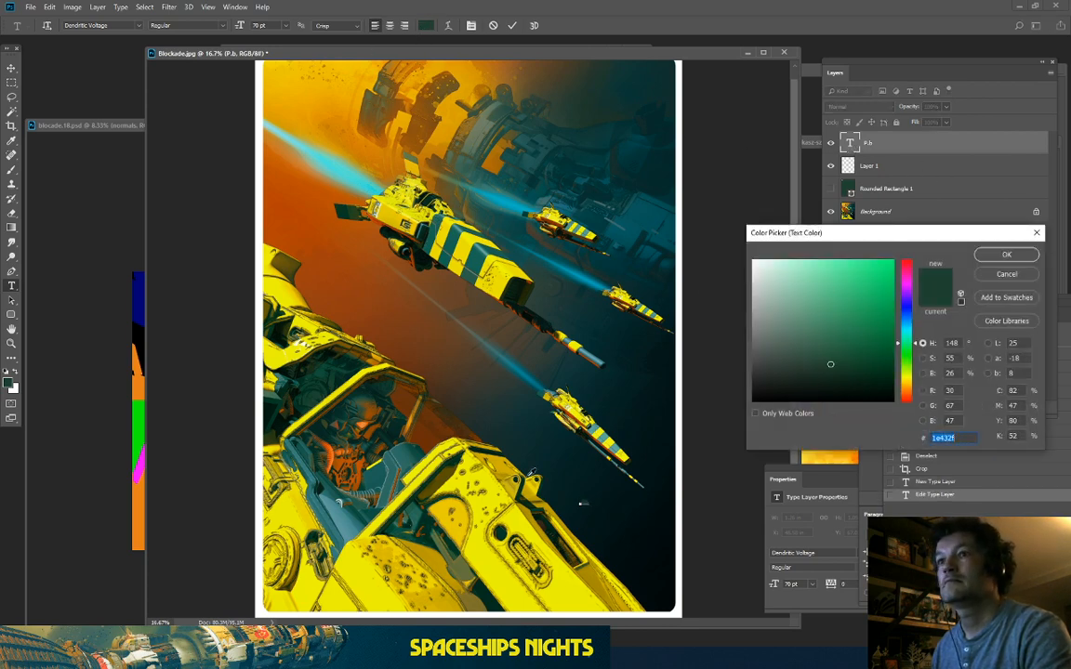
click(529, 567)
click(1000, 255)
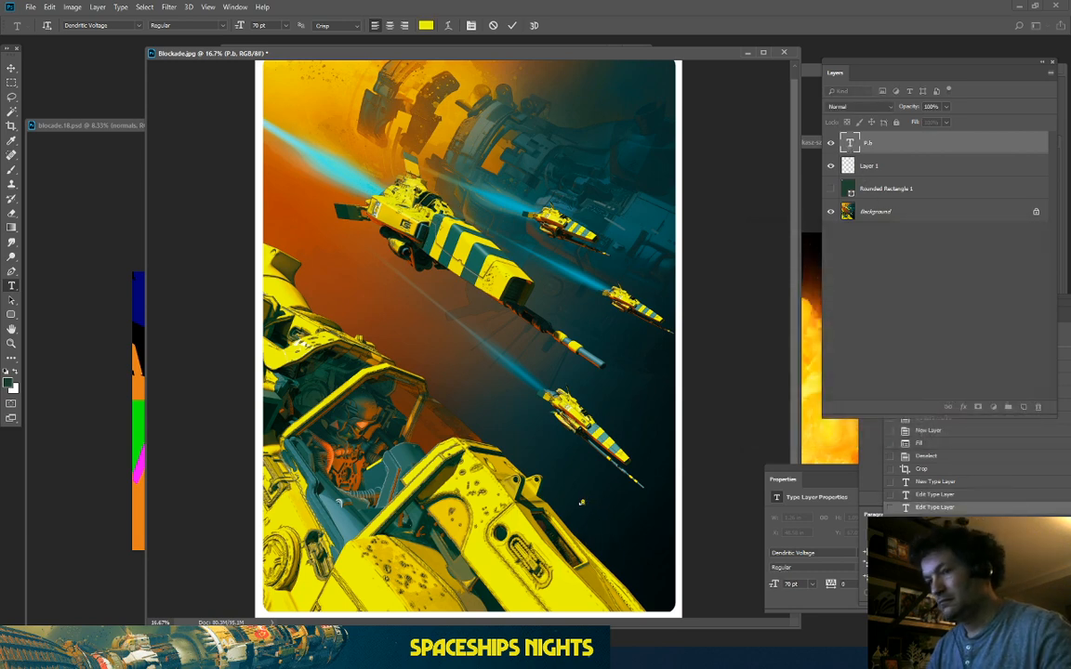
click(12, 68)
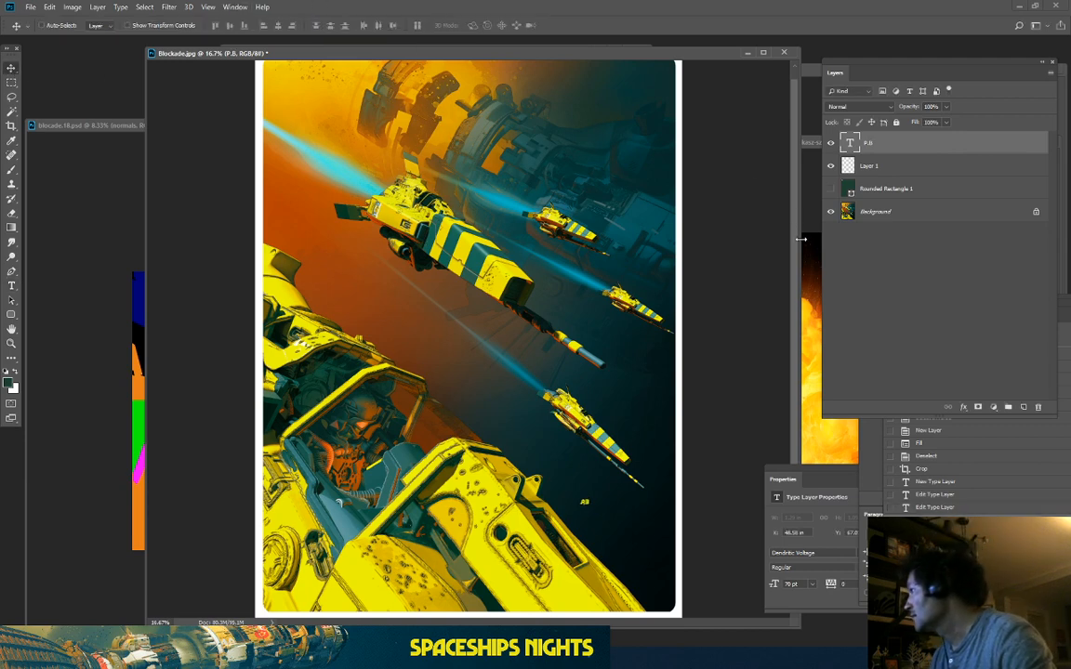
Step: Set the P.B signature to 100 pt
key(ctrl+plus)
key(ctrl+plus)
drag(559, 460, 341, 136)
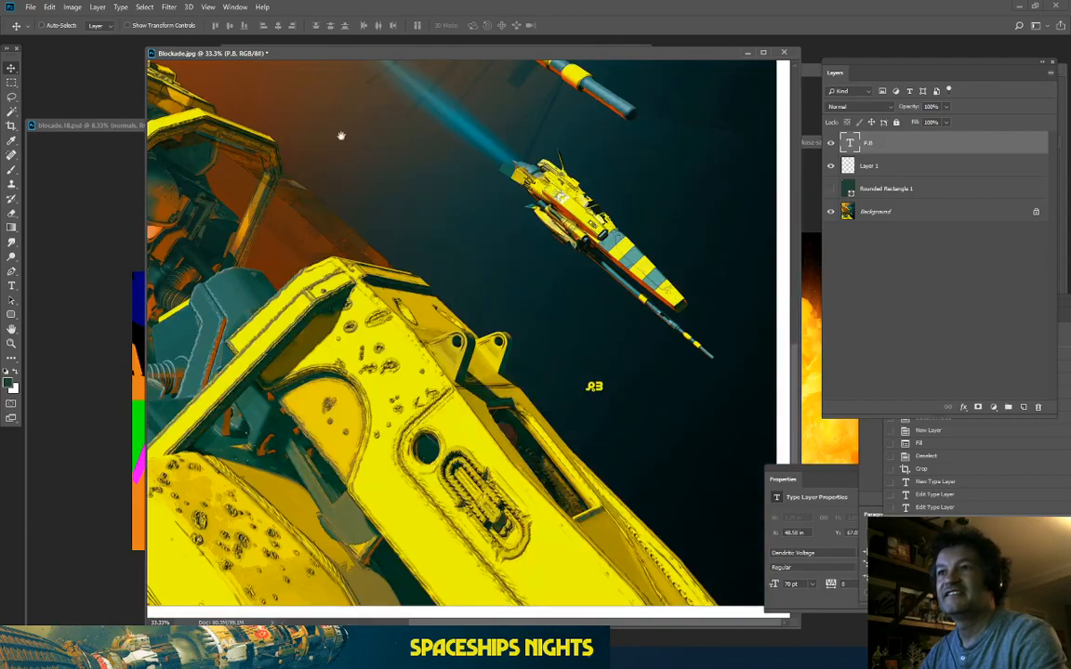
key(ctrl+minus)
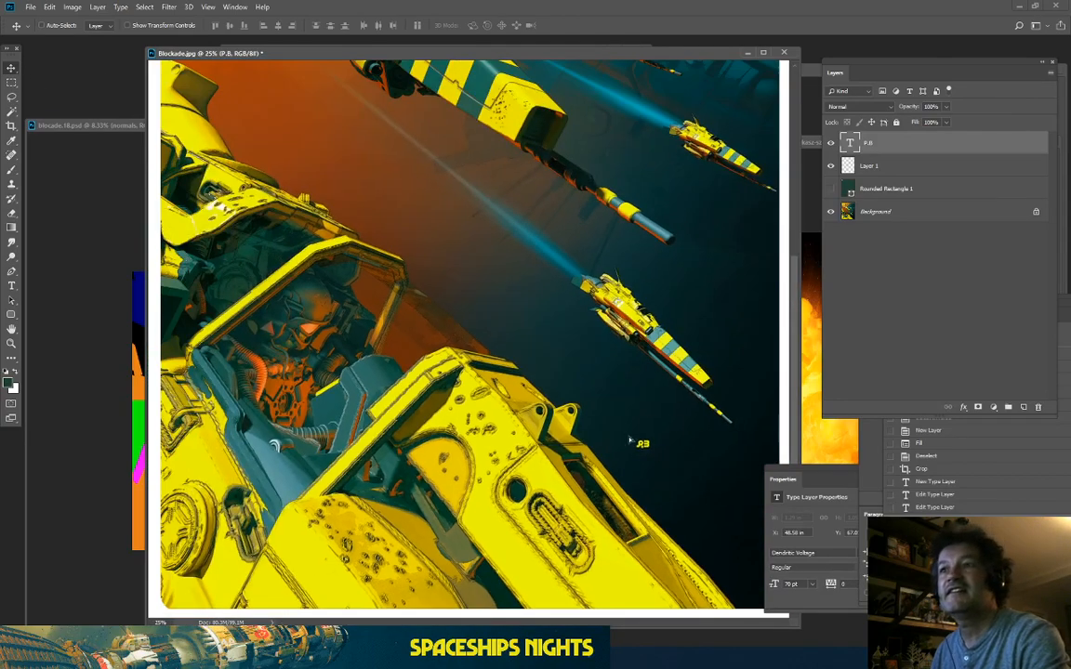
key(t)
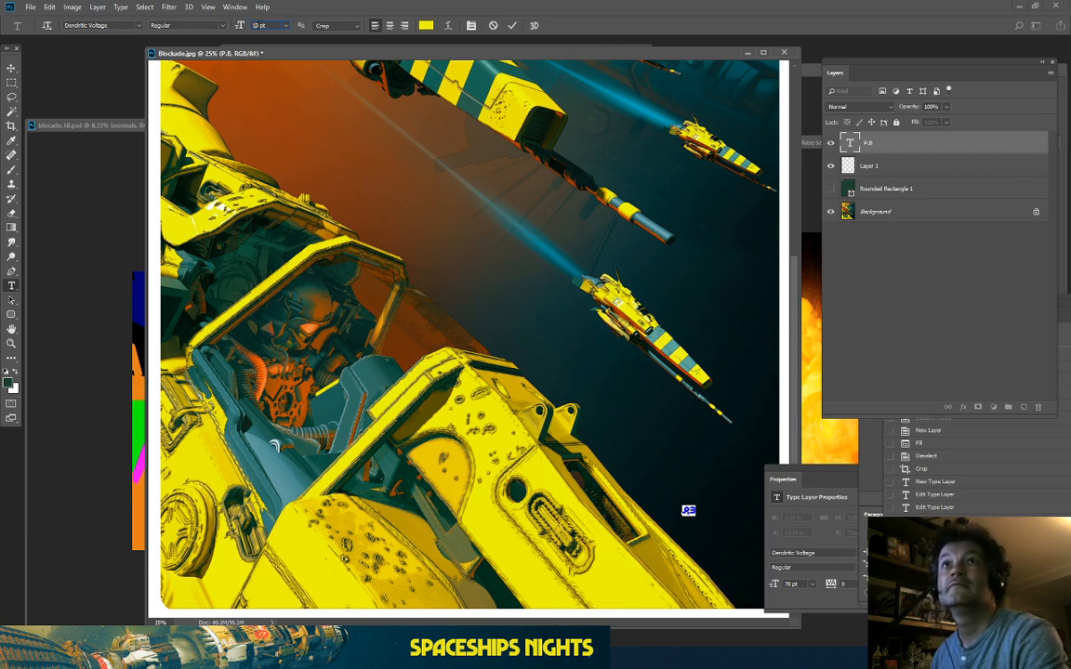
click(12, 68)
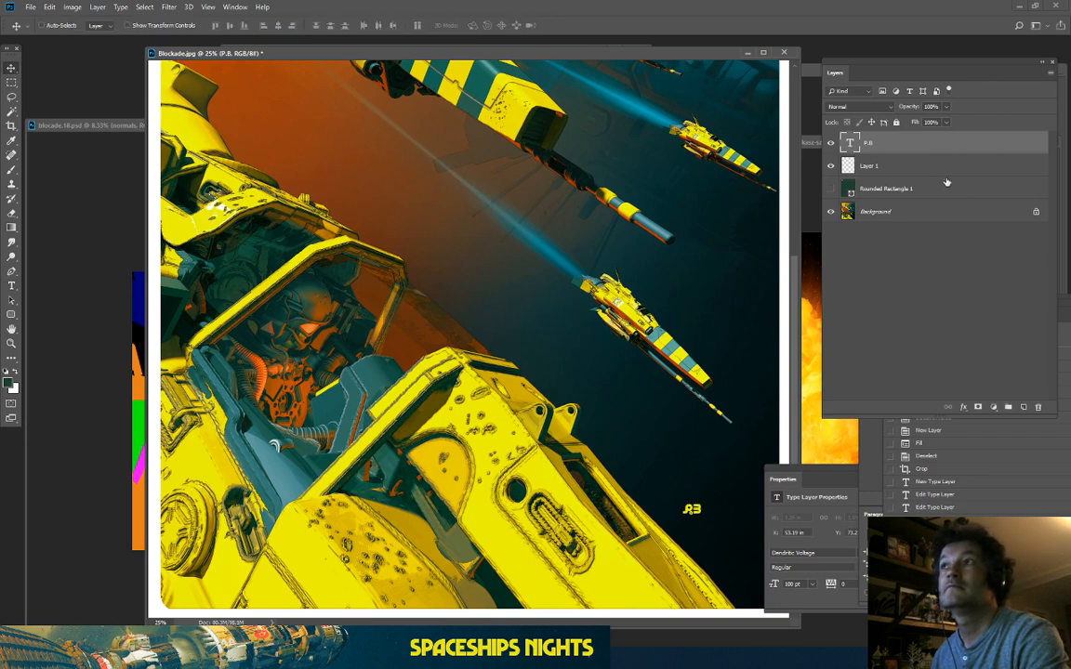
Step: Enlarge the signature to 180 pt and move it into the bottom-right corner
double_click(851, 144)
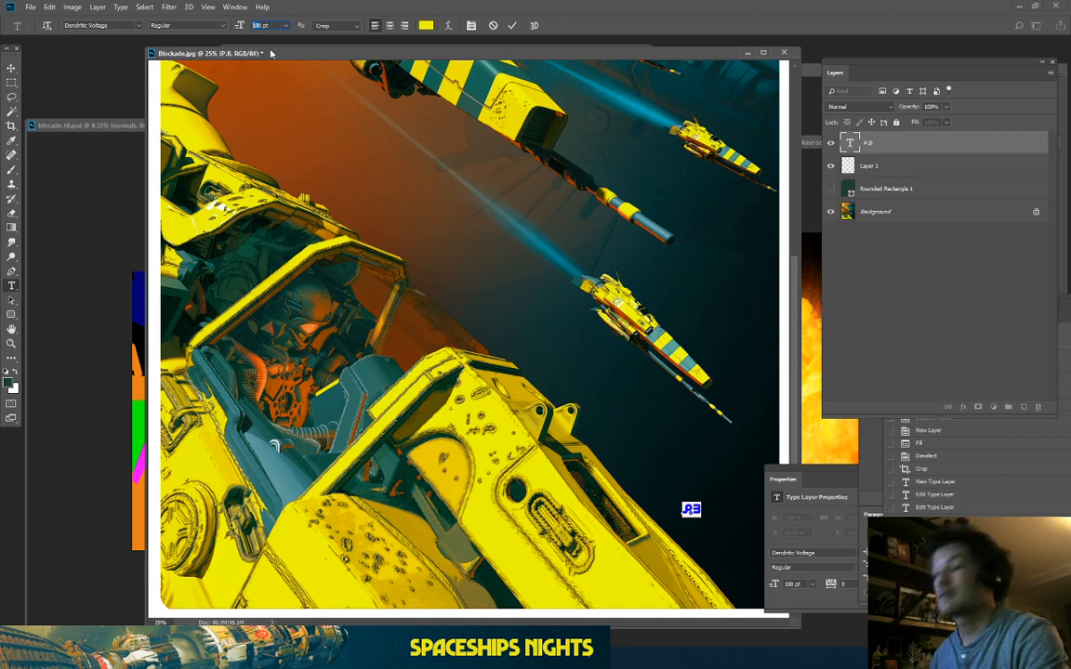
text(8)
click(11, 68)
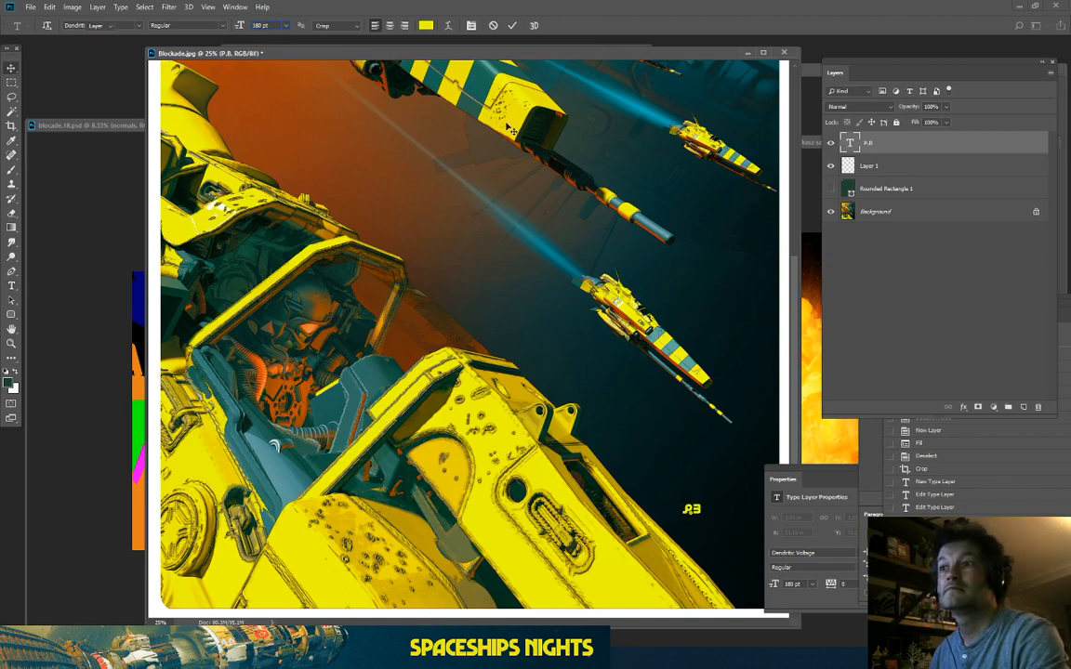
key(ctrl+minus)
key(ctrl+minus)
drag(543, 443, 571, 485)
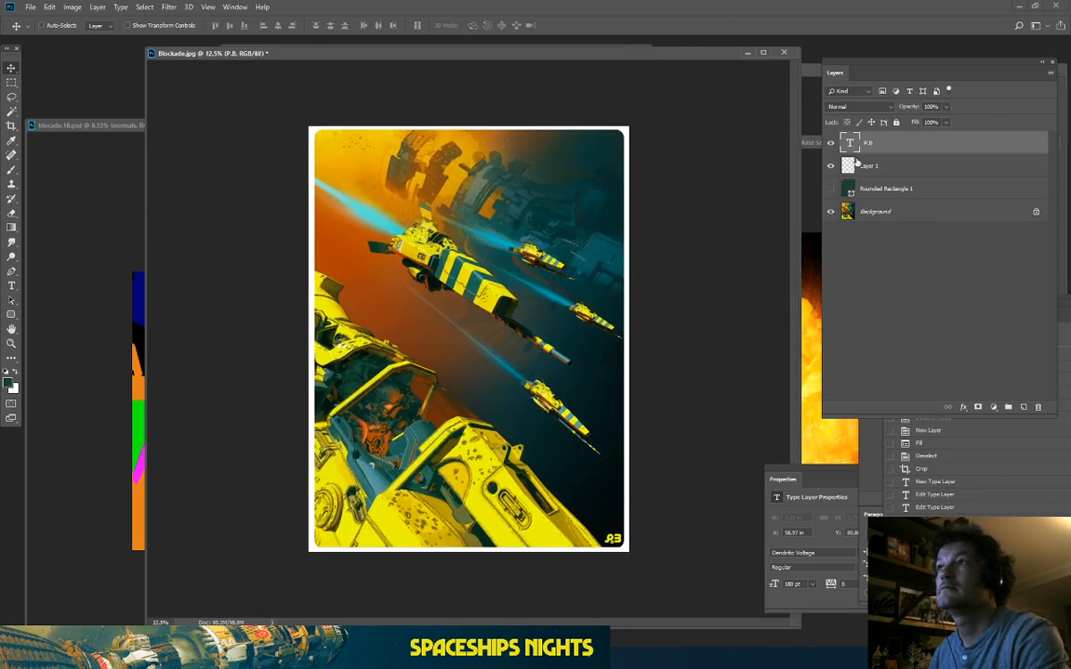
double_click(855, 147)
Step: Recolour the P.B signature dark orange sampled from the artwork and set it to 140 pt
click(425, 25)
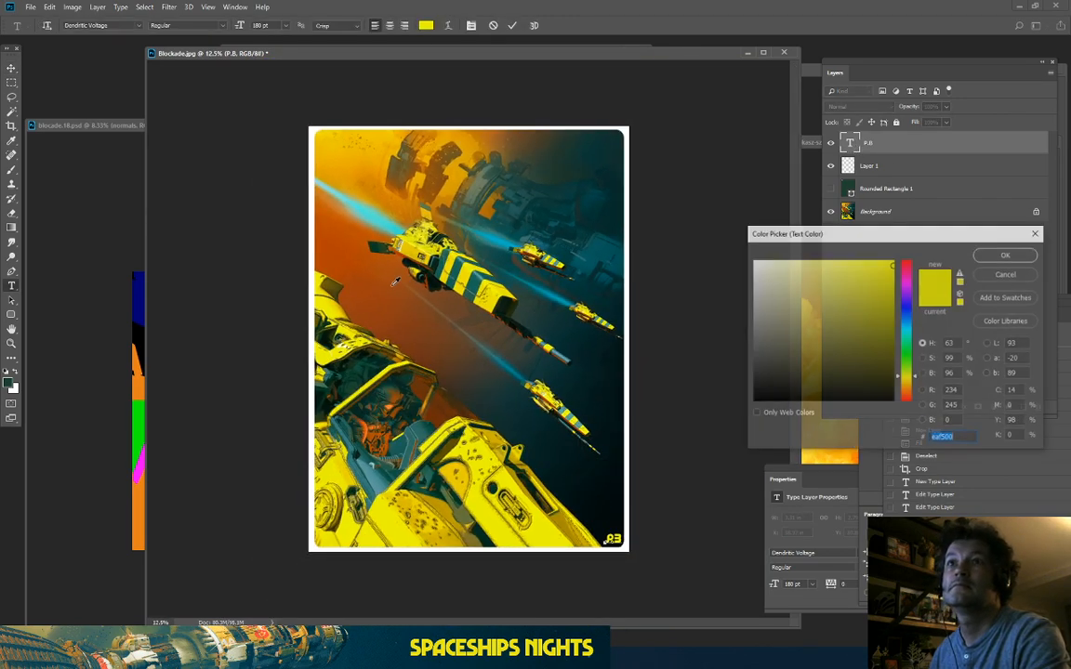
click(384, 277)
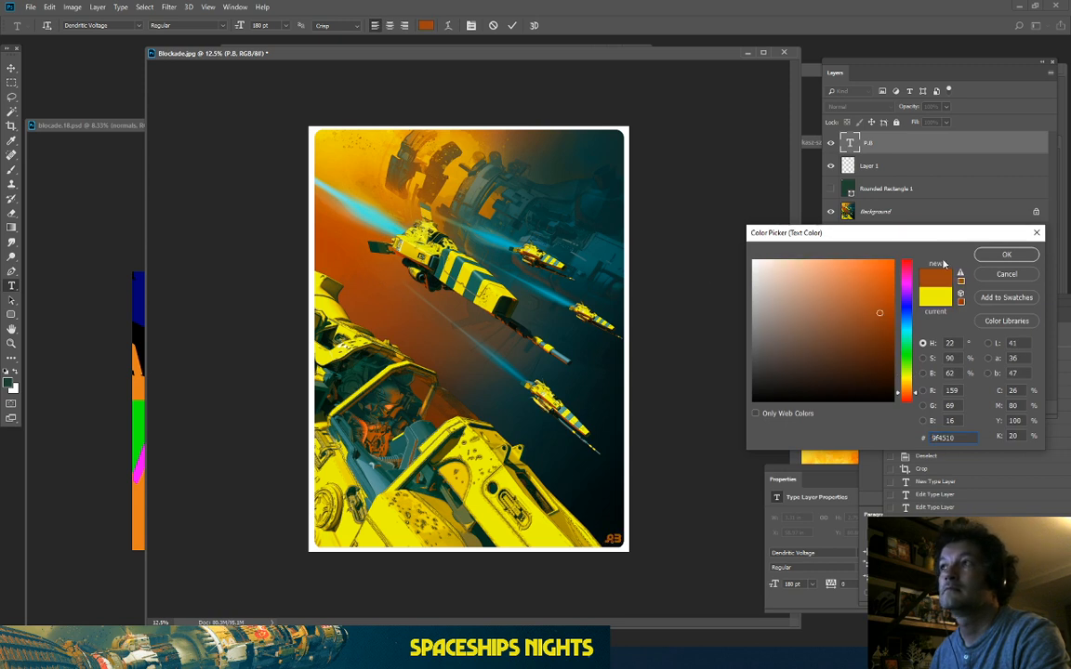
key(Return)
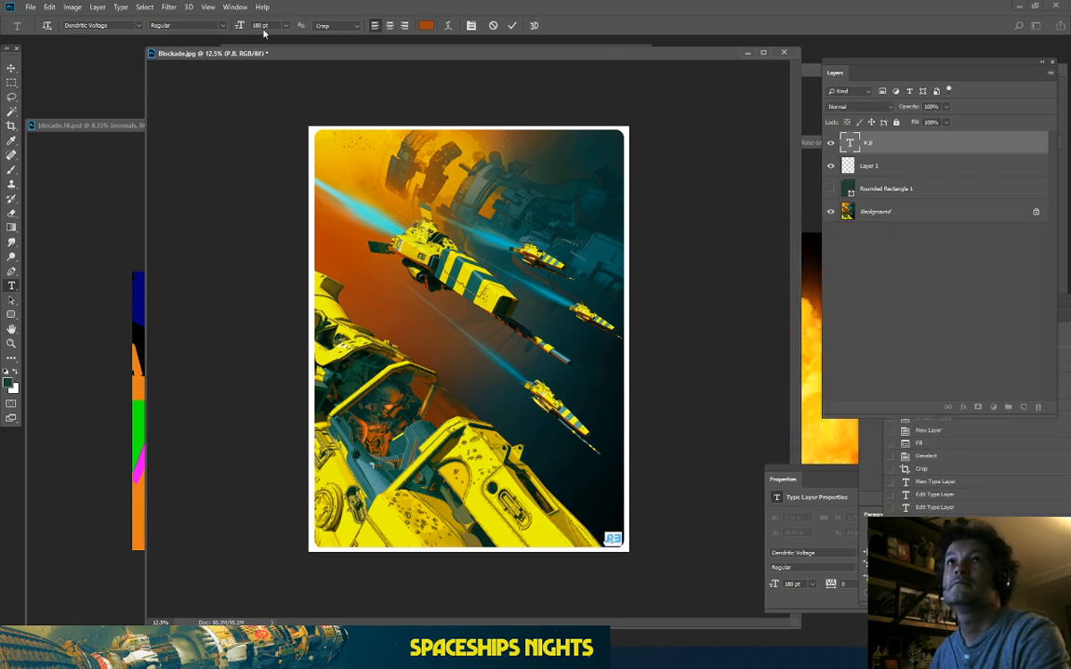
text(14)
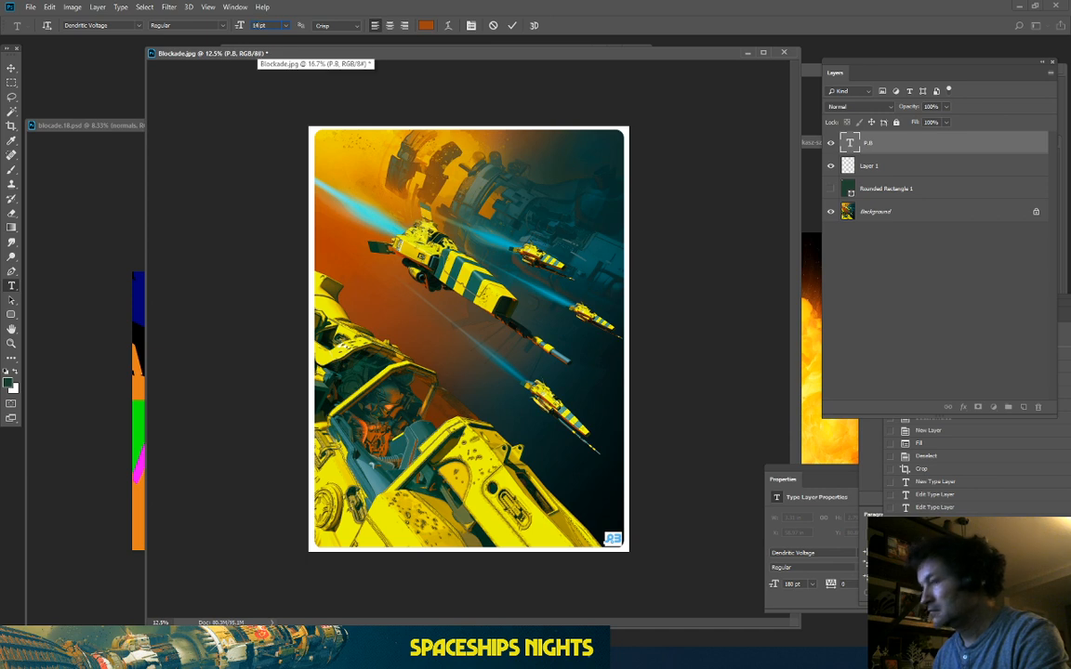
text(0)
click(11, 68)
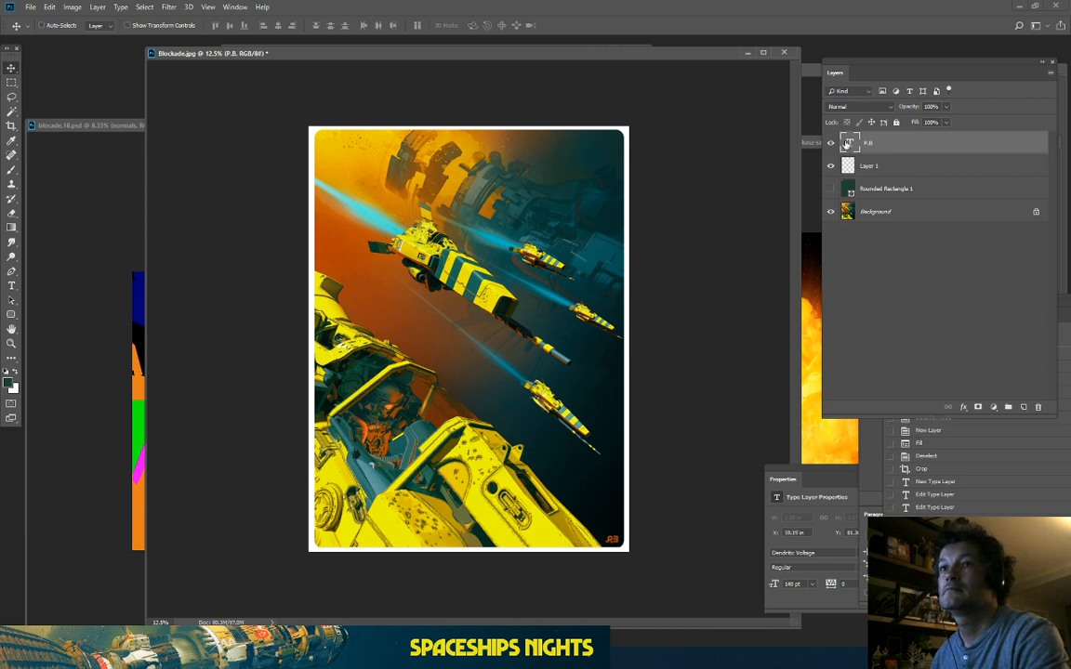
Step: Review the card at different zoom levels and adjust the signature's position
key(ctrl+plus)
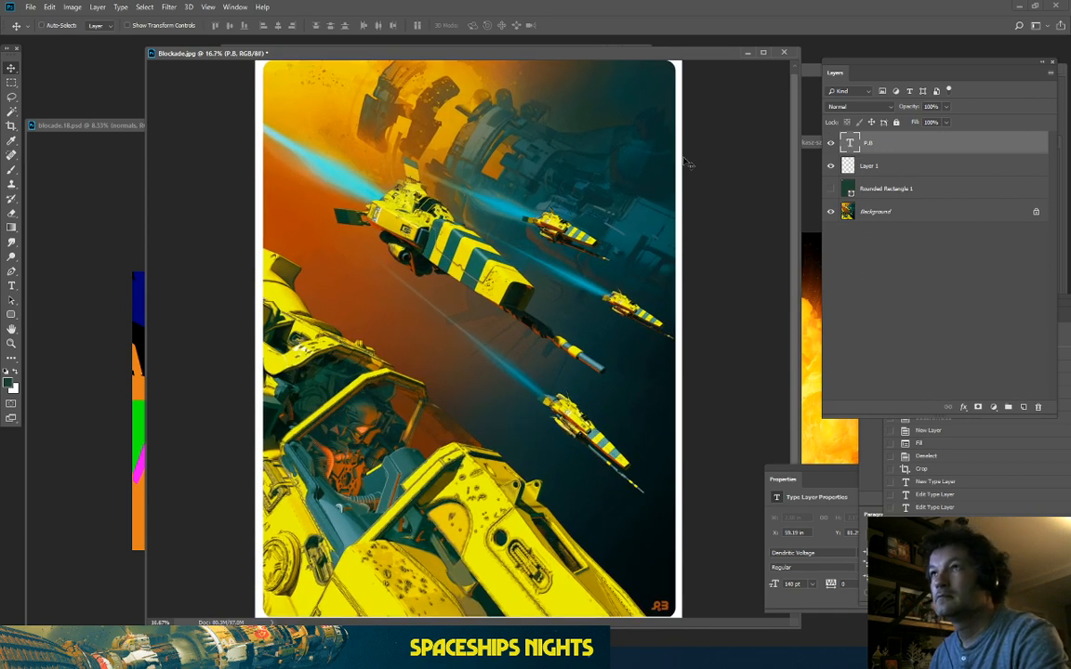
key(ctrl+minus)
key(ctrl+plus)
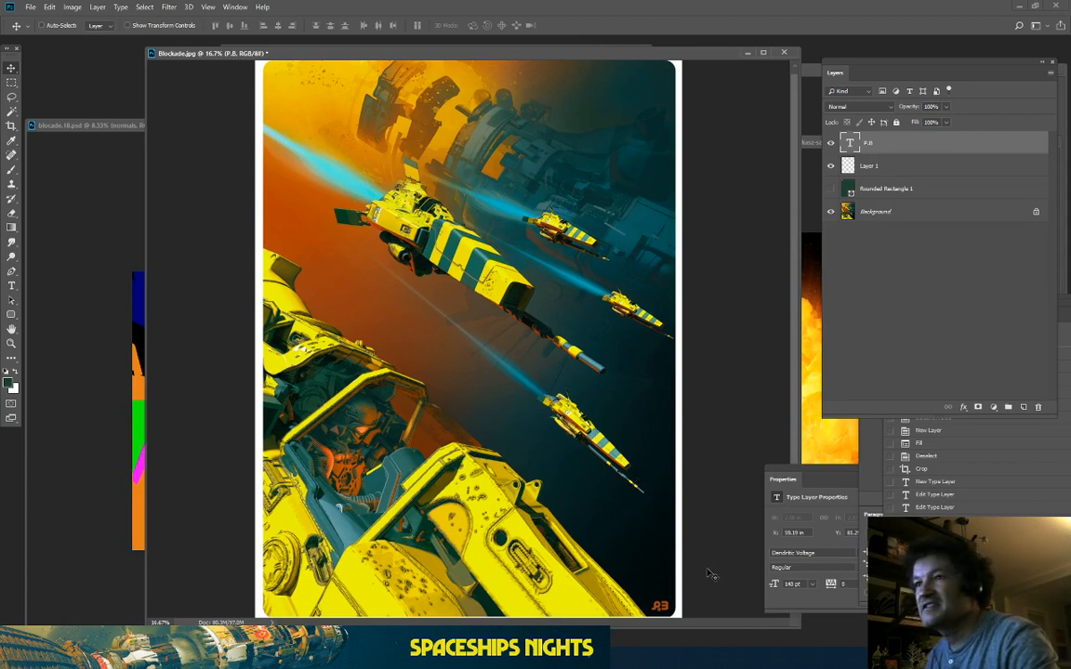
drag(794, 322, 827, 365)
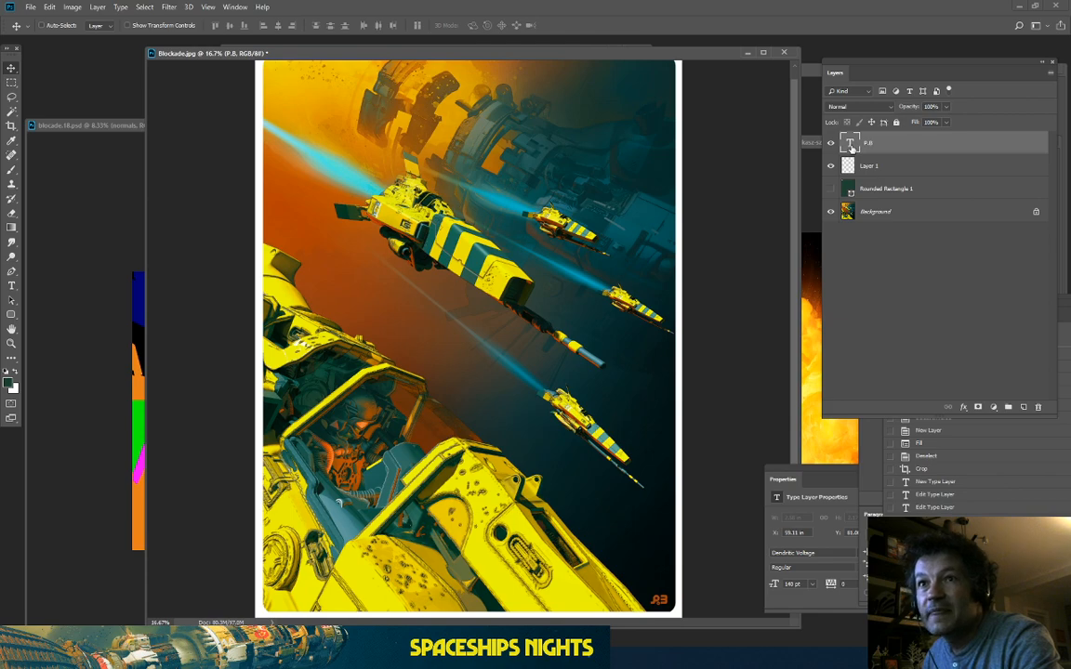
key(ctrl+plus)
key(ctrl+plus)
key(ctrl+plus)
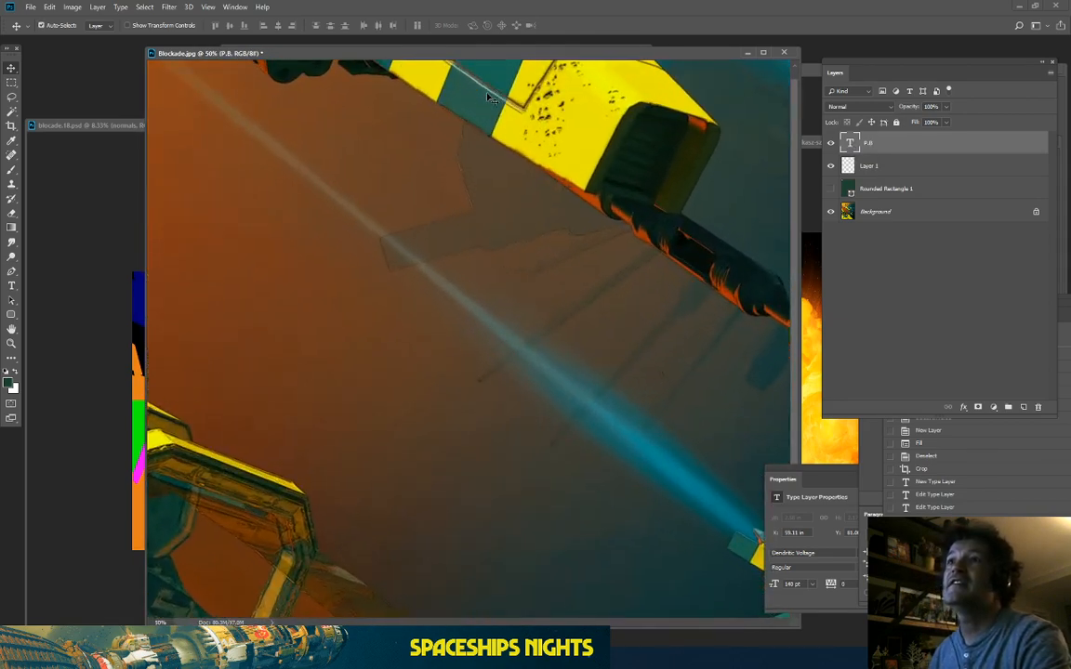
key(ctrl+plus)
drag(408, 138, 476, 490)
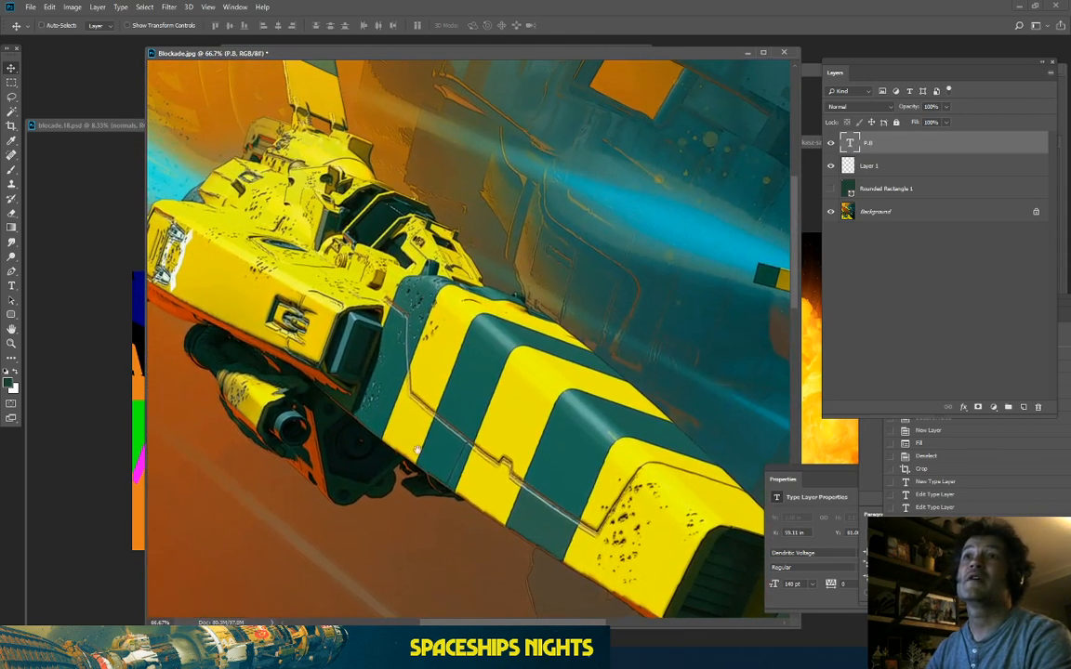
key(ctrl+plus)
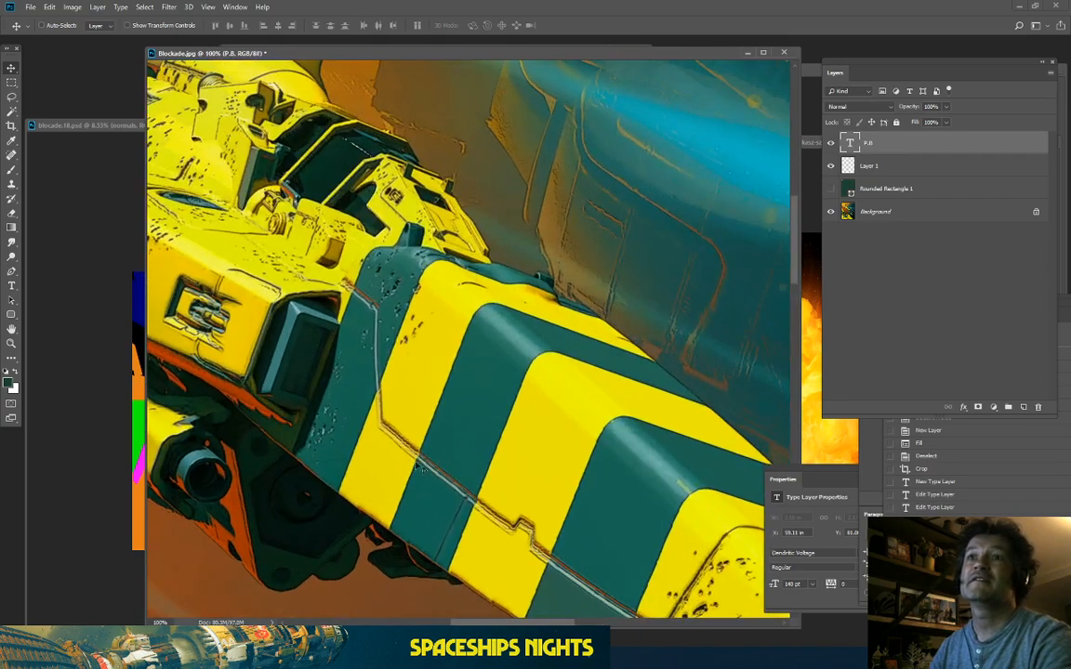
drag(420, 469, 581, 190)
drag(372, 567, 584, 186)
drag(541, 441, 372, 44)
drag(400, 373, 237, 149)
drag(474, 361, 279, 177)
drag(582, 486, 237, 136)
drag(518, 258, 477, 291)
key(ctrl+minus)
key(ctrl+minus)
key(ctrl+minus)
key(ctrl+minus)
key(ctrl+minus)
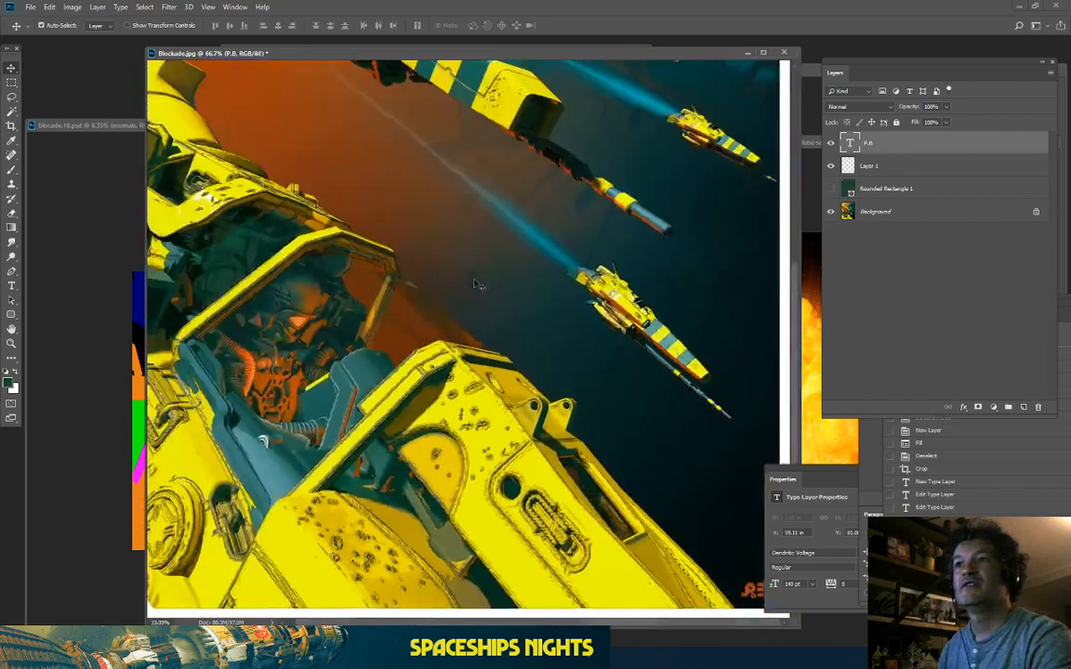
key(t)
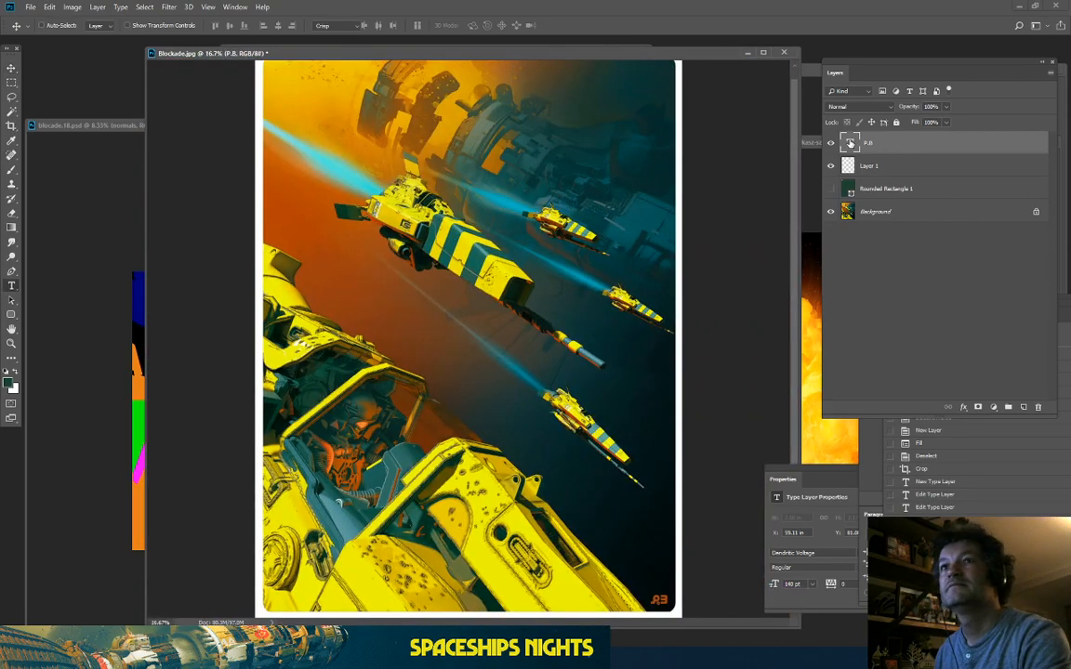
Step: Recolour the signature to a slightly redder orange sampled from the artwork
click(426, 25)
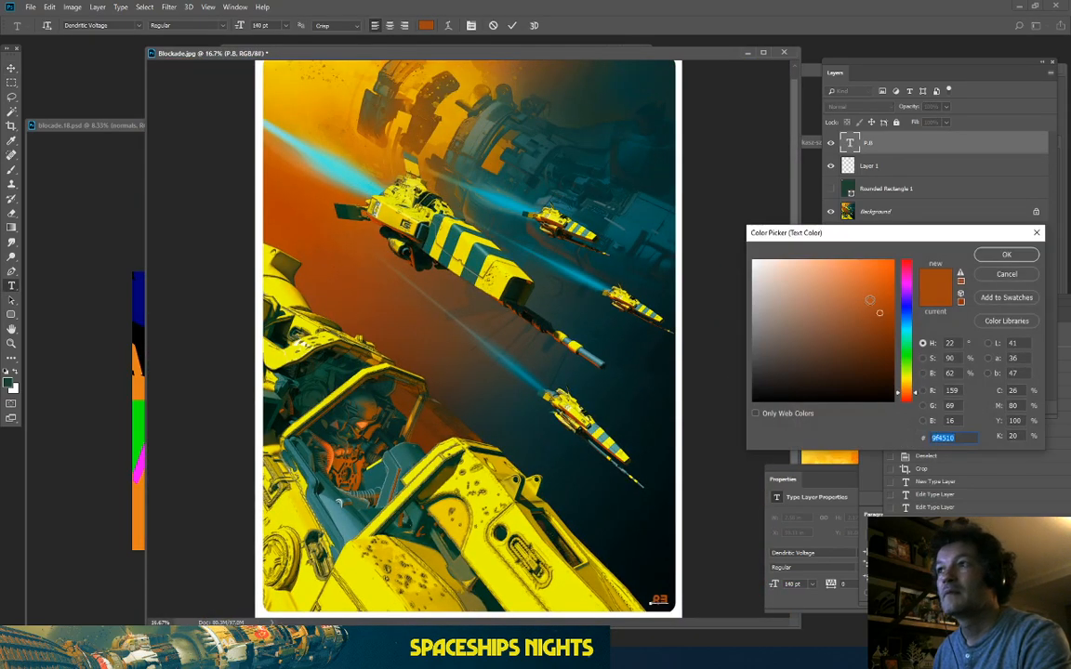
click(875, 279)
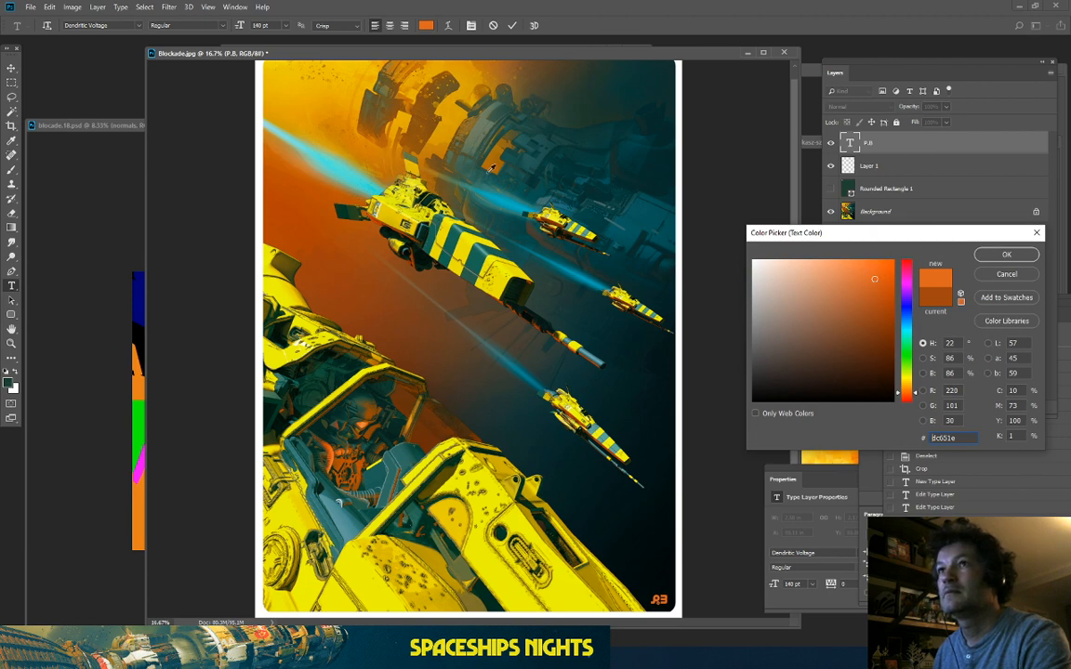
click(608, 197)
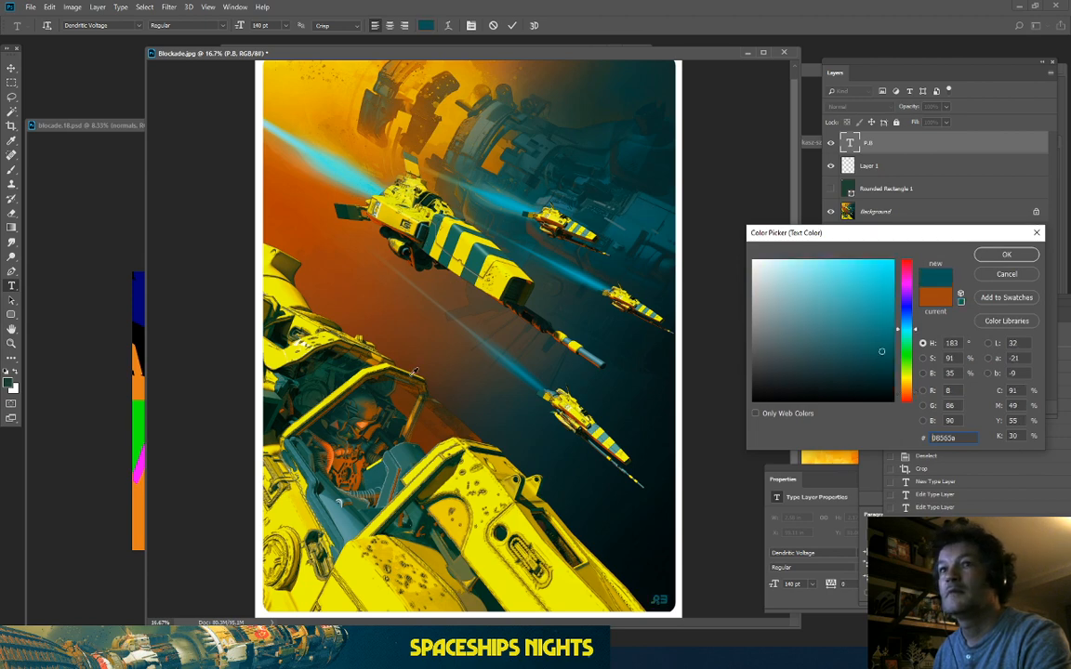
click(409, 449)
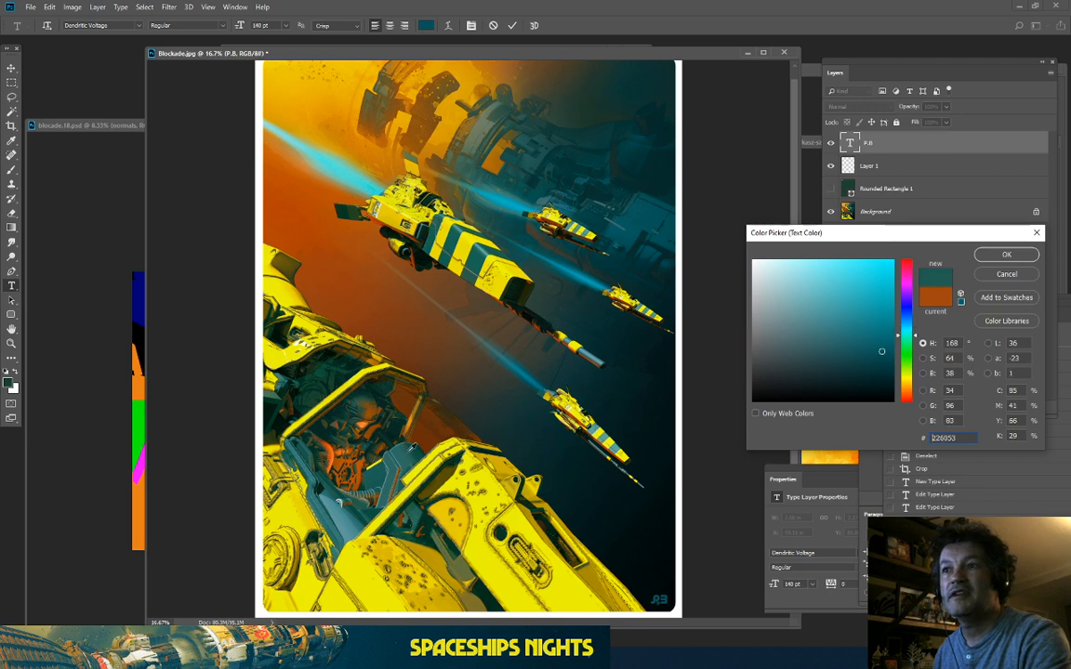
click(410, 320)
click(309, 216)
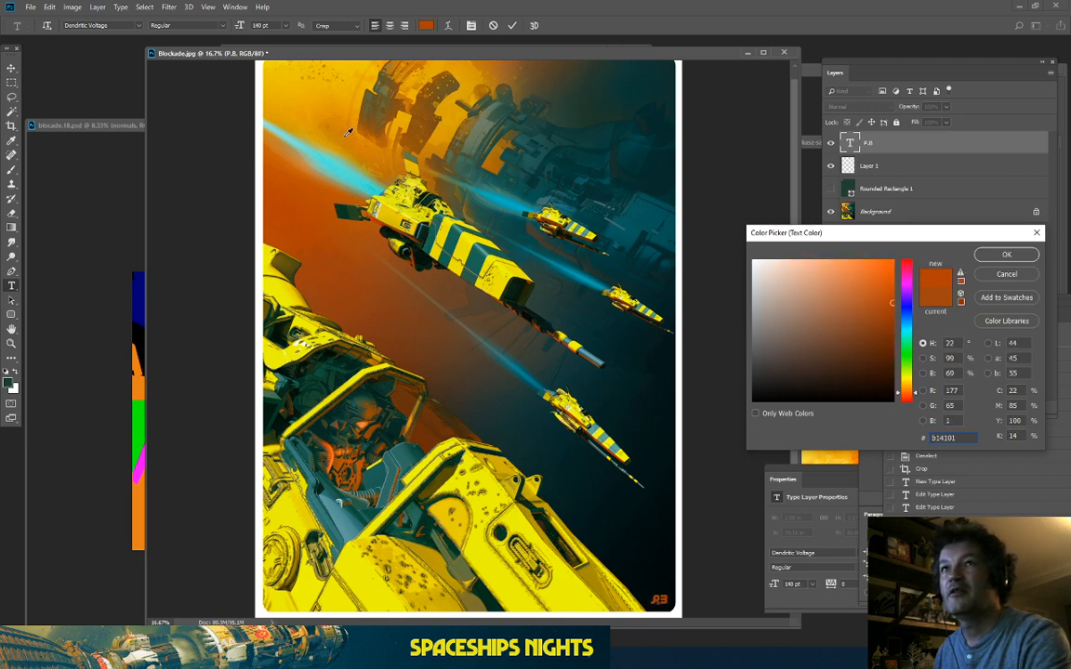
click(320, 90)
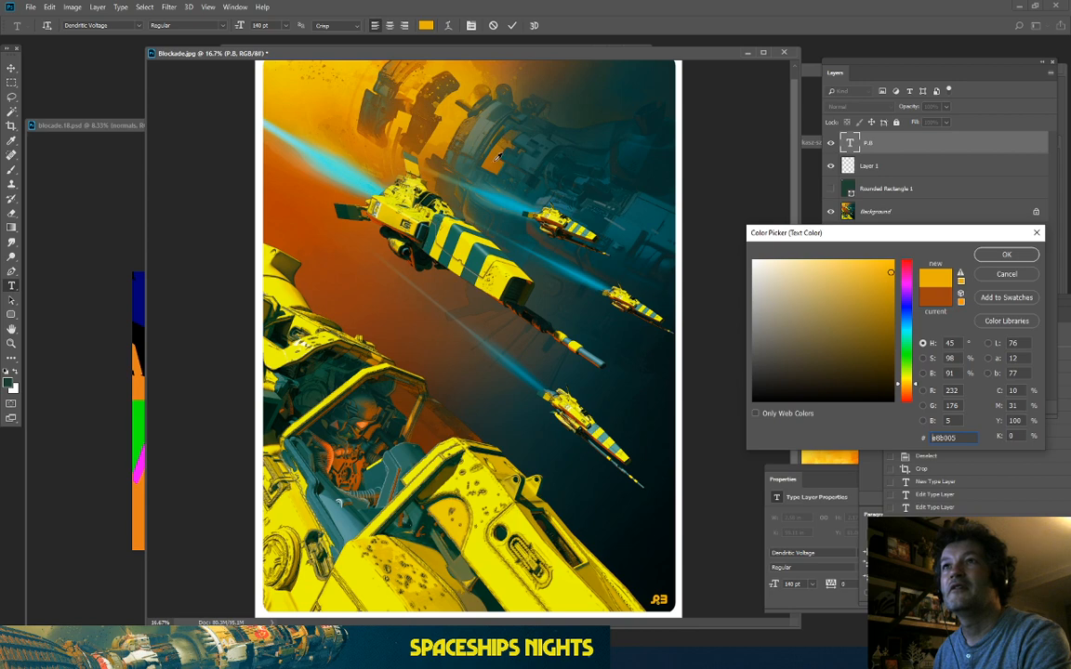
click(496, 160)
click(908, 396)
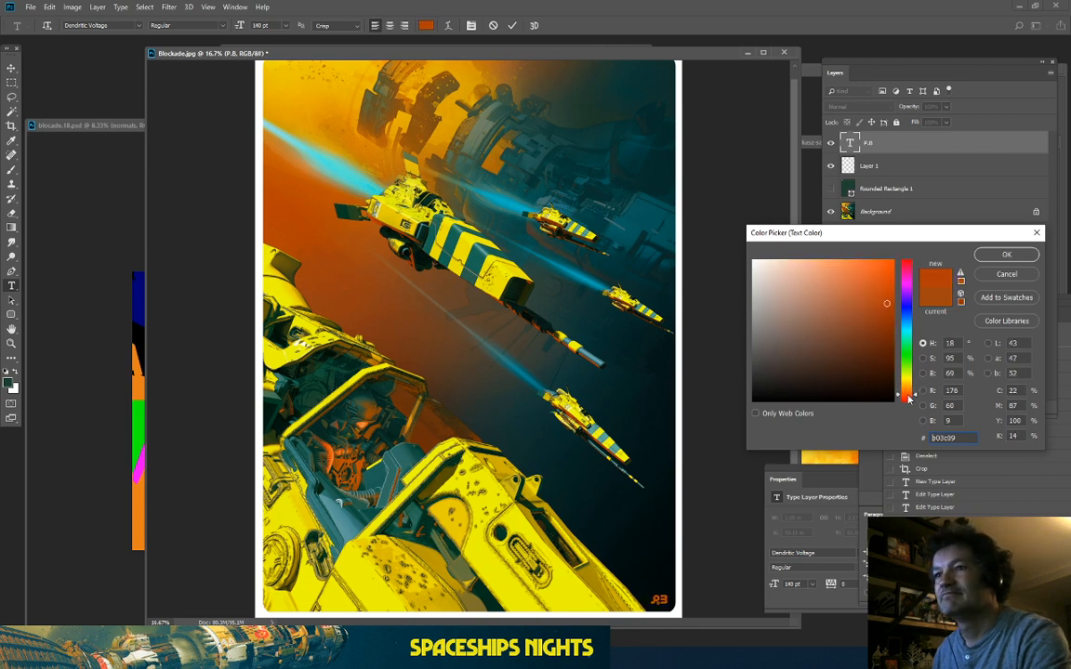
click(1016, 277)
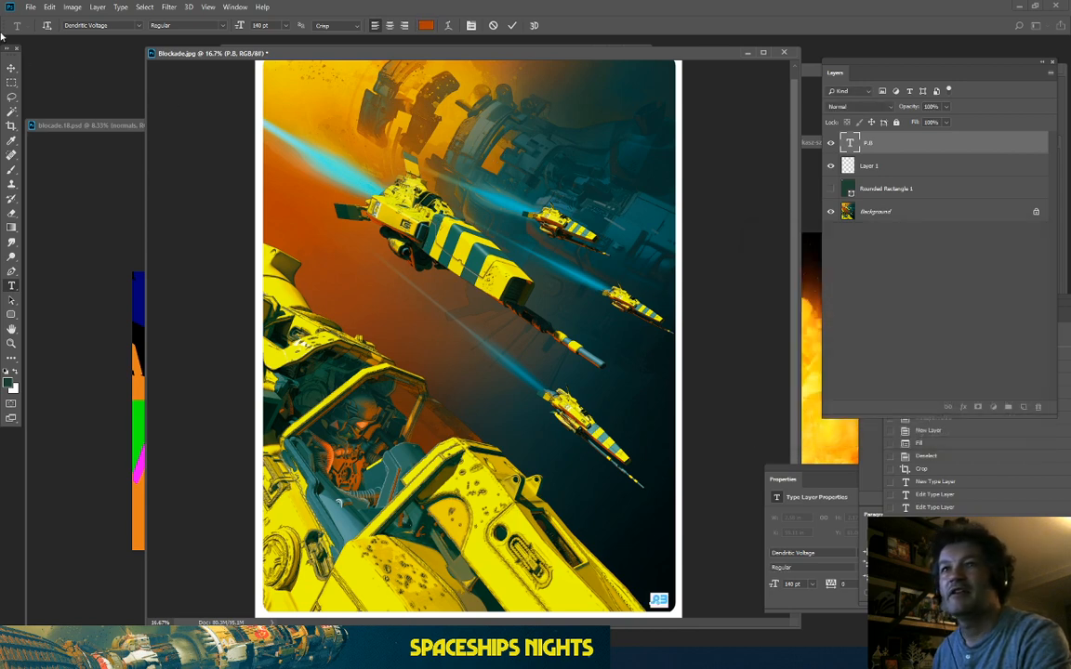
click(12, 68)
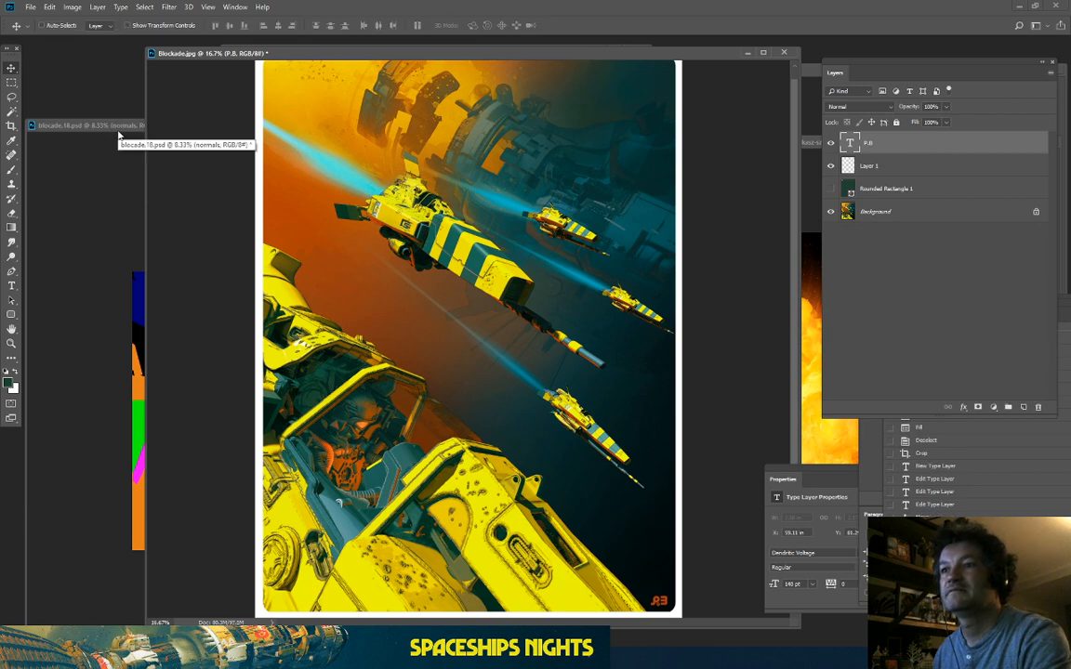
Step: Shrink the signature to 120 pt, fade its layer to 59% opacity, and nudge it right
double_click(848, 142)
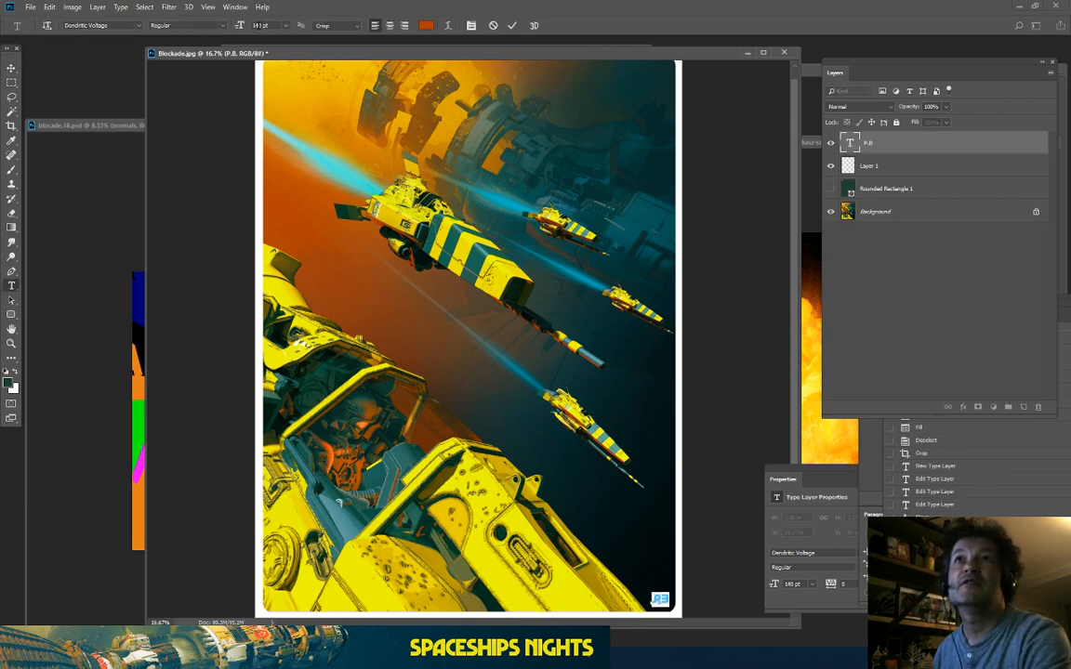
text(20)
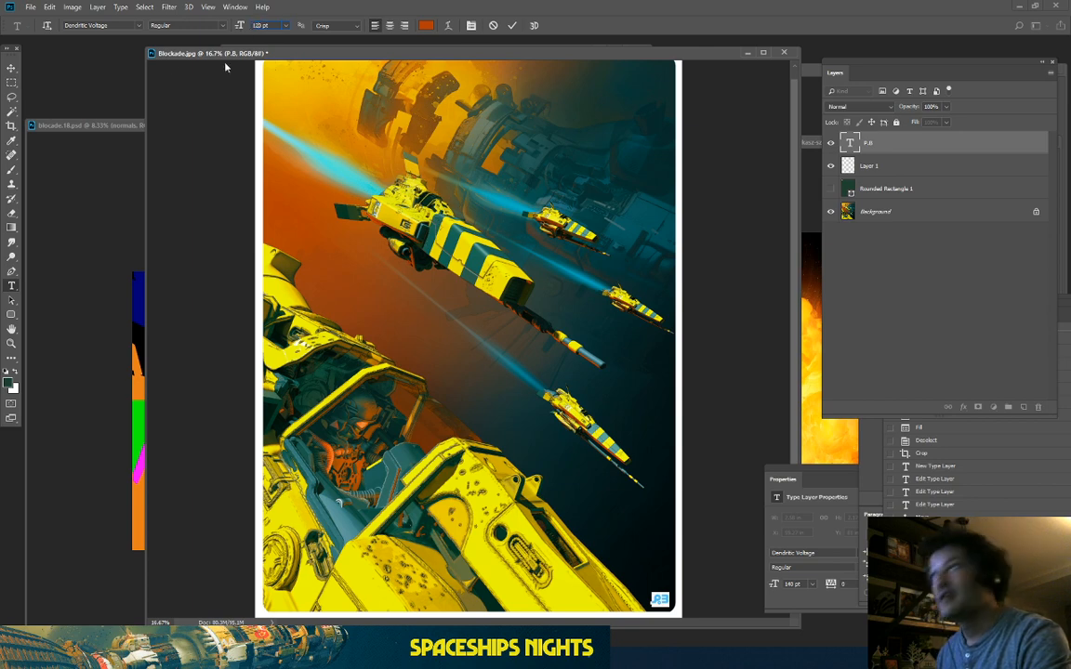
click(12, 69)
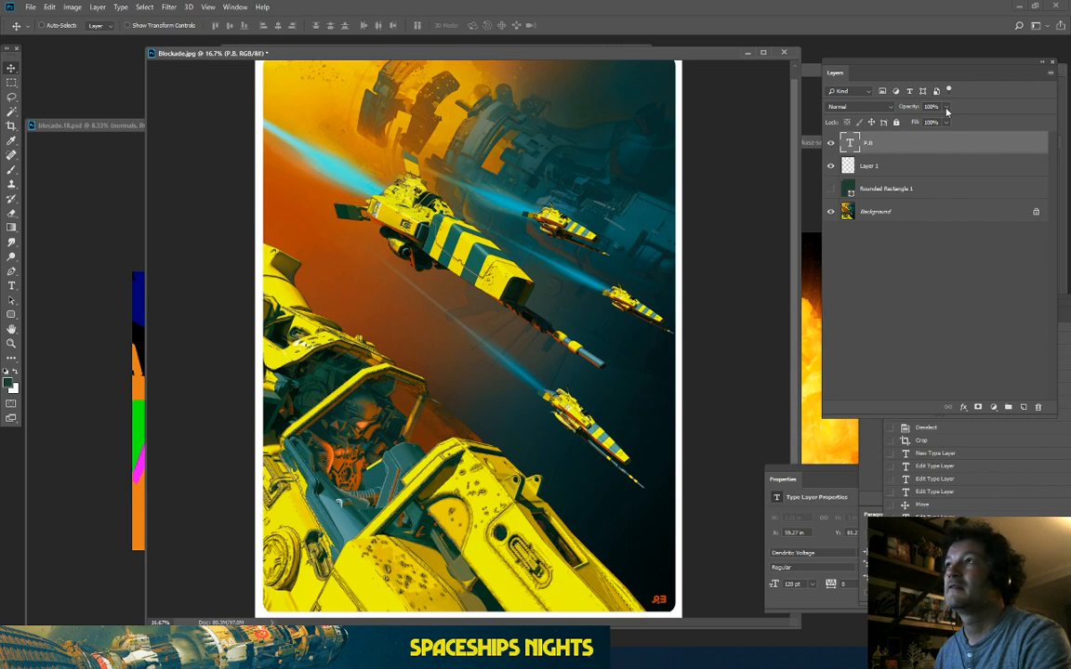
click(946, 107)
click(926, 122)
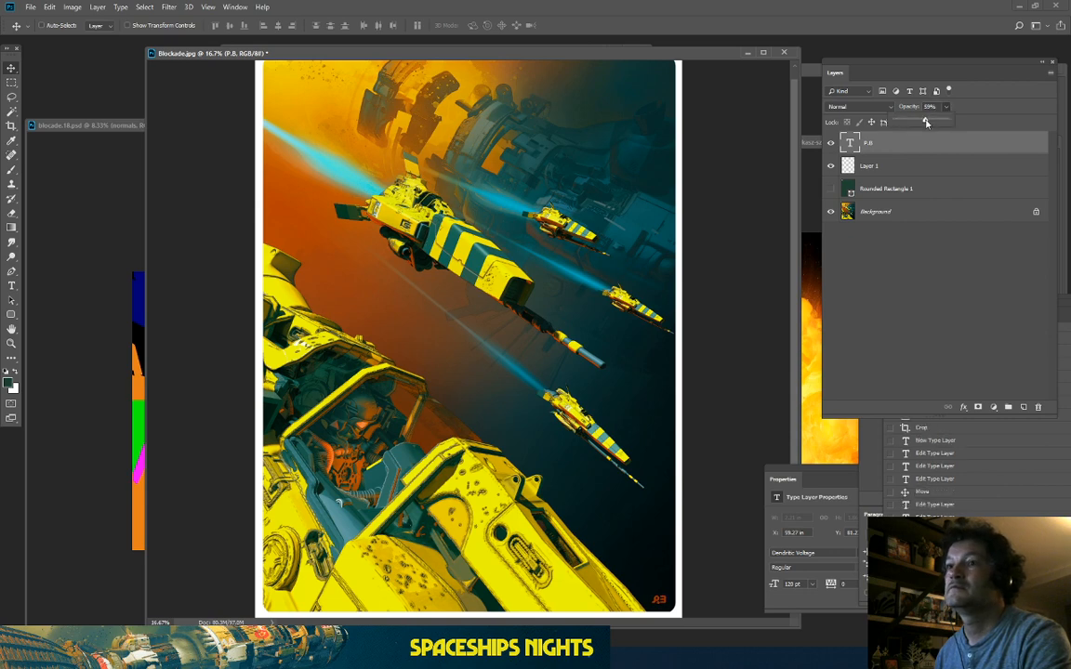
click(14, 71)
key(Right)
key(Right)
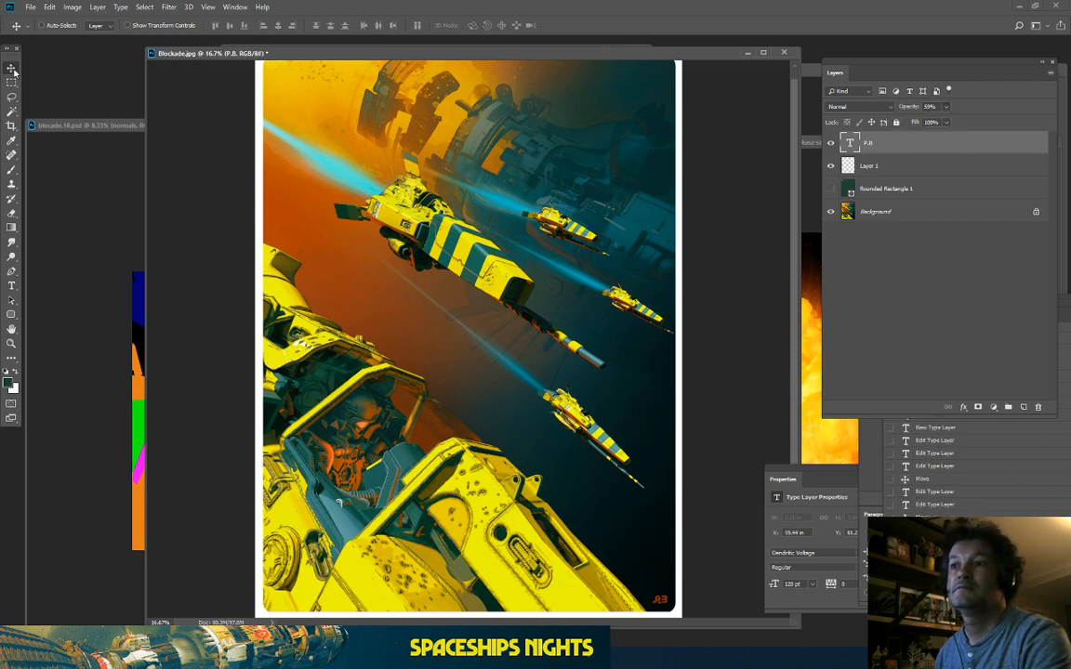
click(30, 6)
Step: Save the card as Blockade_high.jpg at JPEG quality 11 in the render folder
click(47, 121)
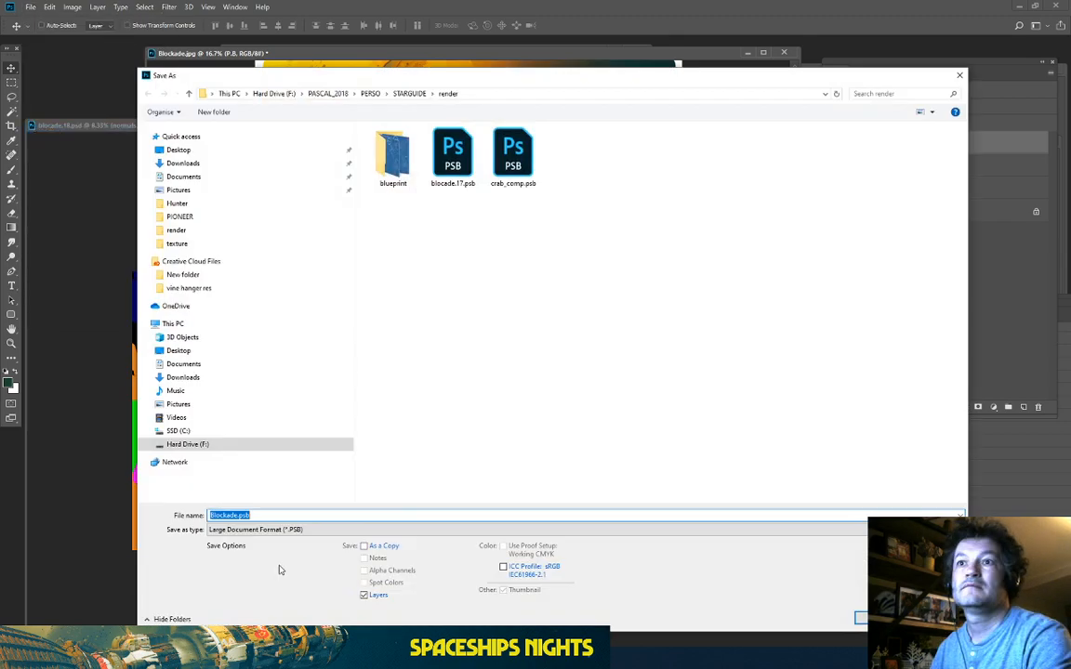
click(244, 529)
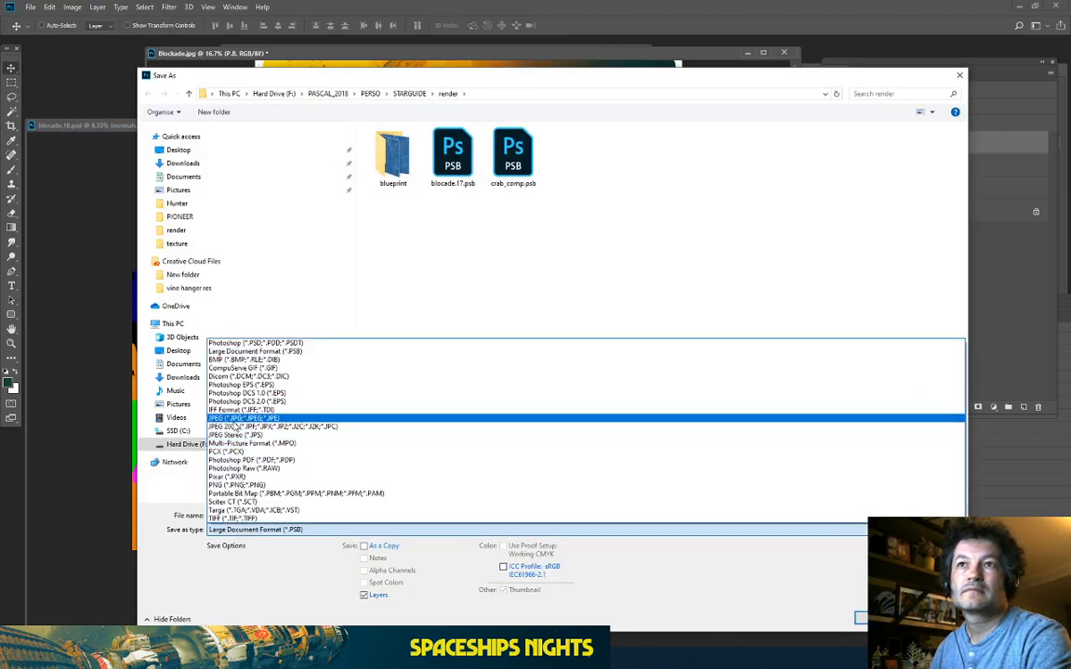
click(240, 418)
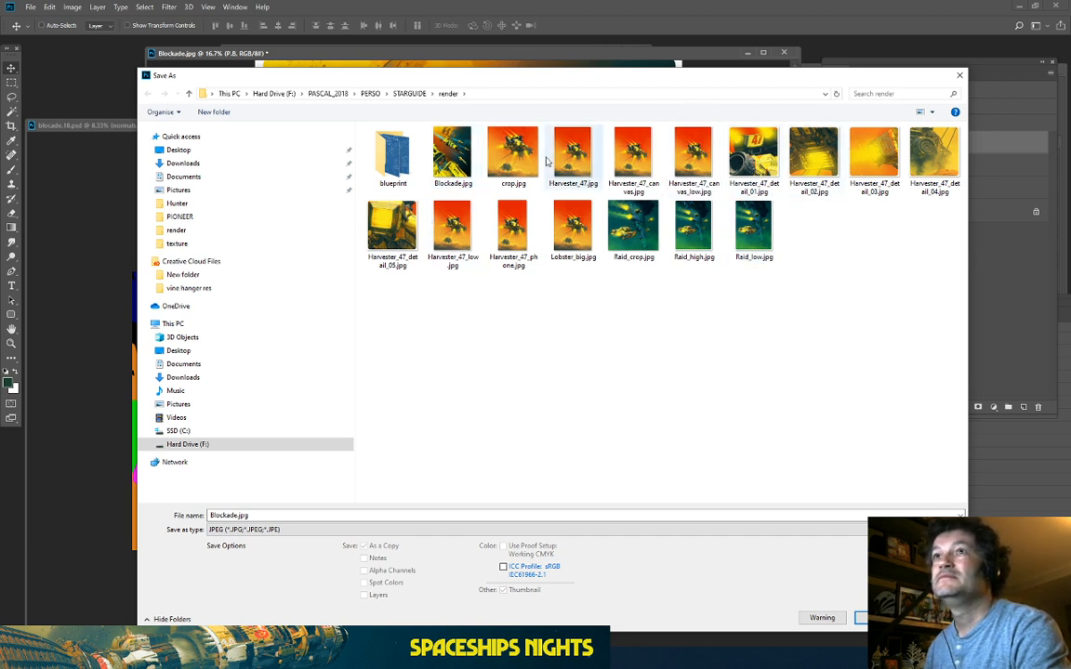
click(452, 153)
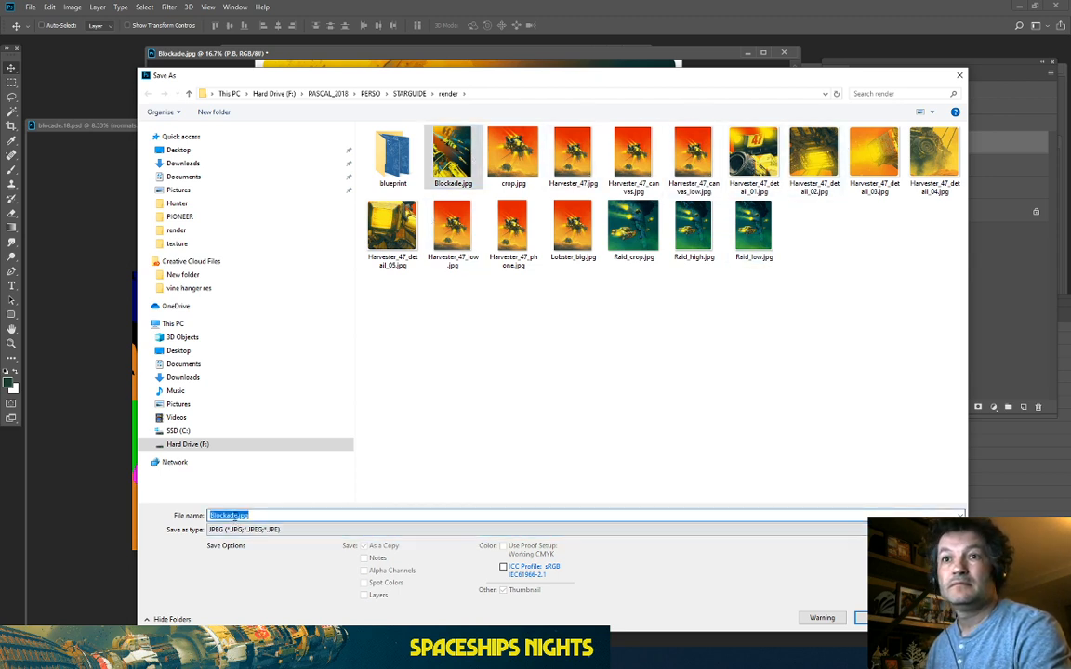
click(236, 515)
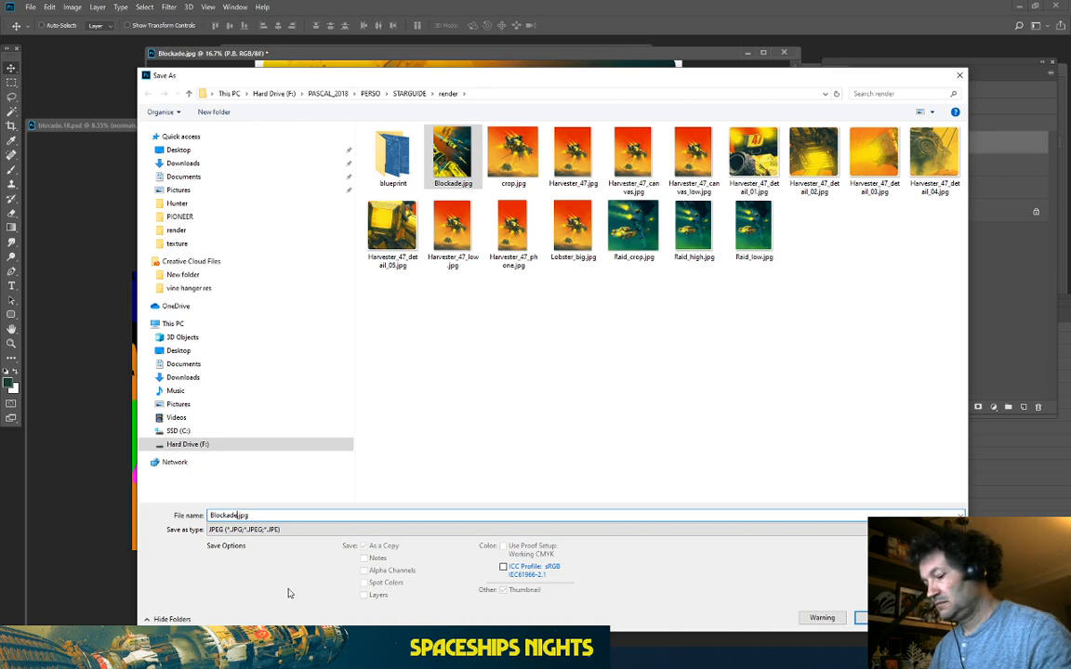
text(_)
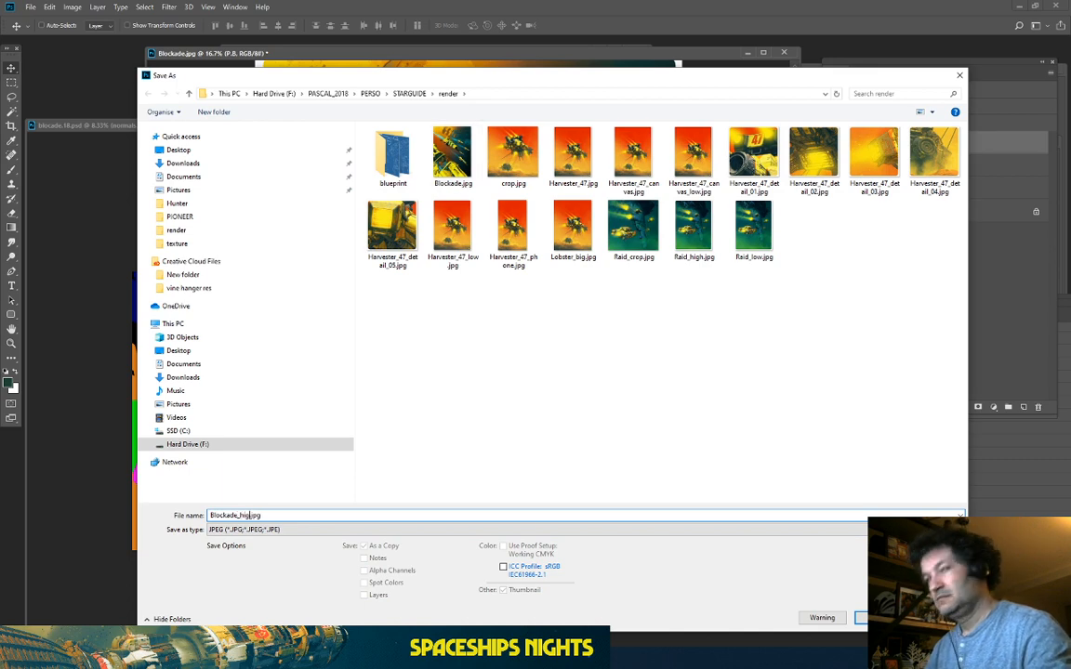
text(high)
key(Return)
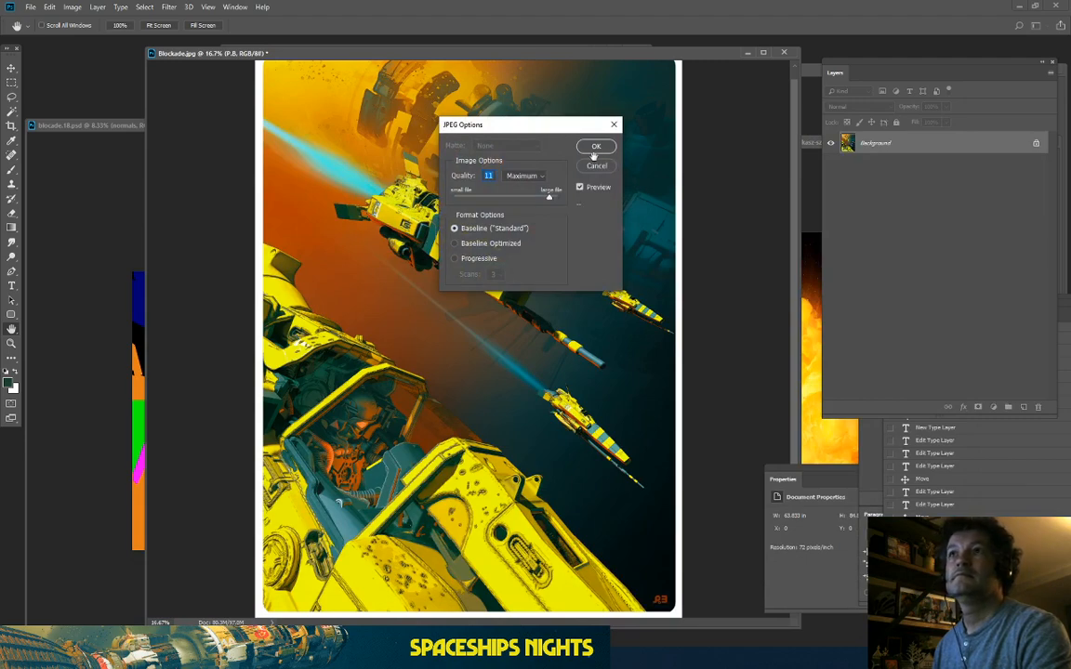
click(594, 148)
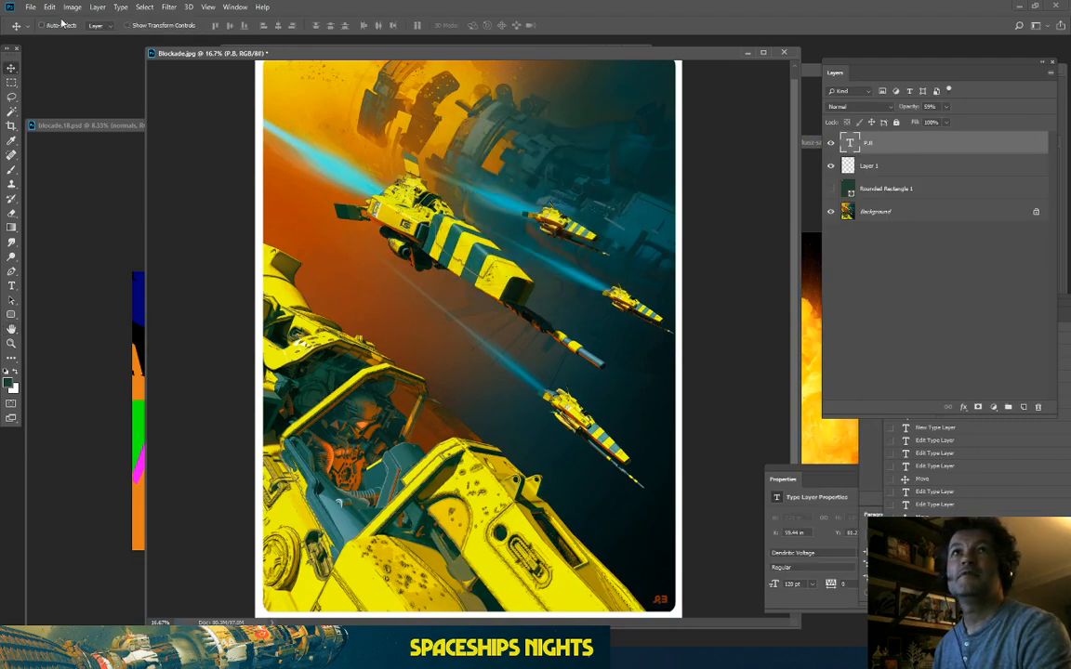
click(32, 9)
click(43, 31)
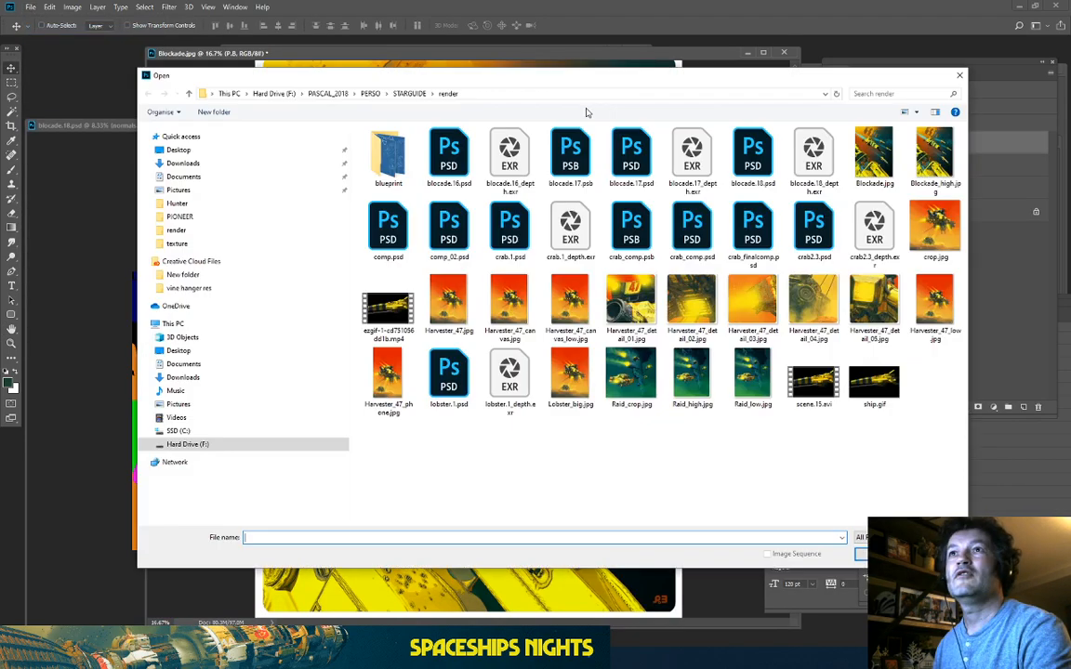
Step: Open Blockade_high.jpg, resize it to 903 × 1200 pixels, and view it at 100%
click(929, 158)
click(879, 555)
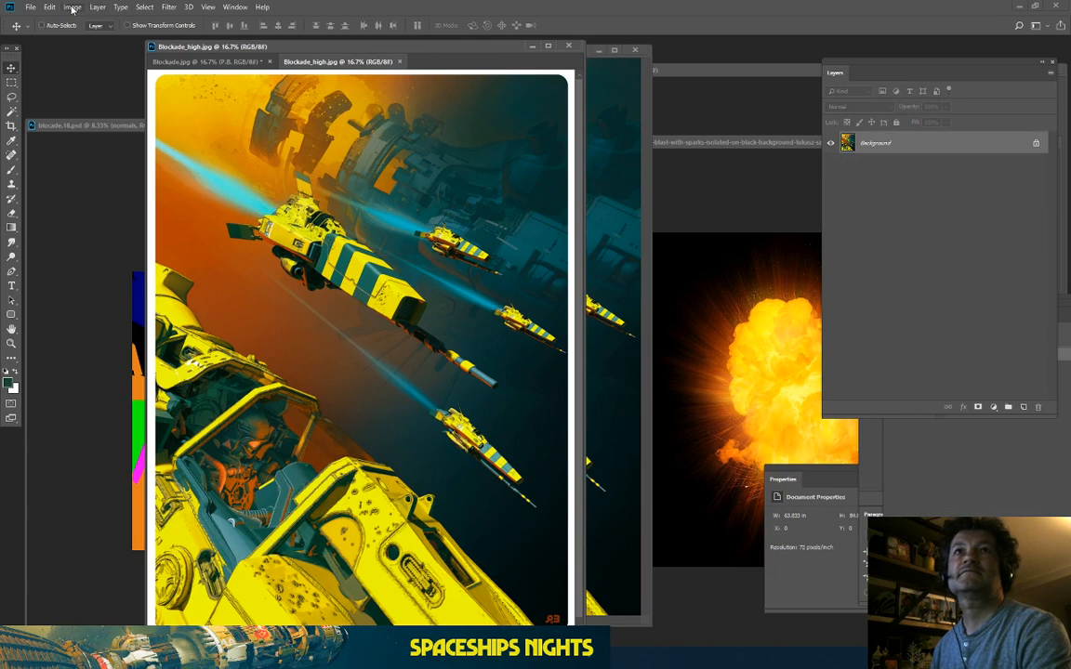
click(71, 7)
click(74, 86)
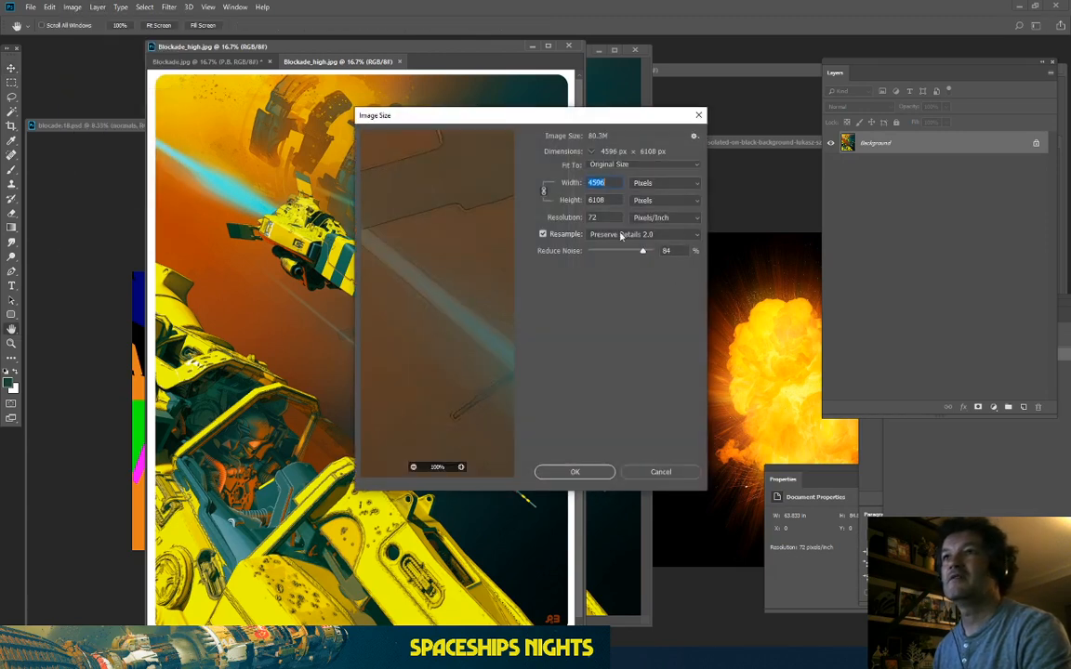
key(Tab)
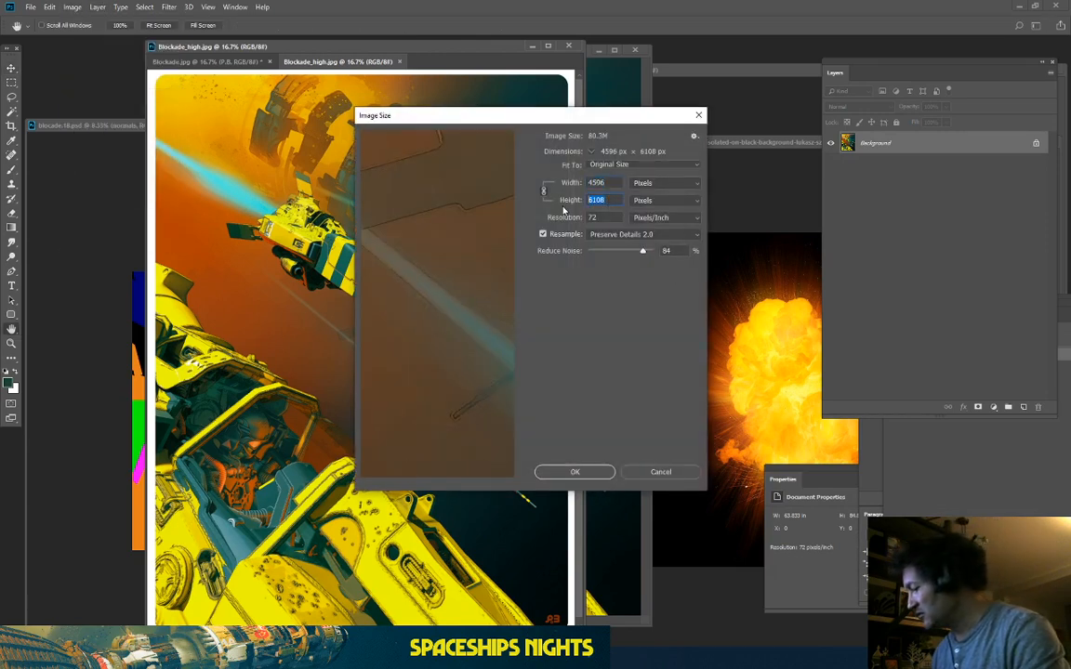
text(1)
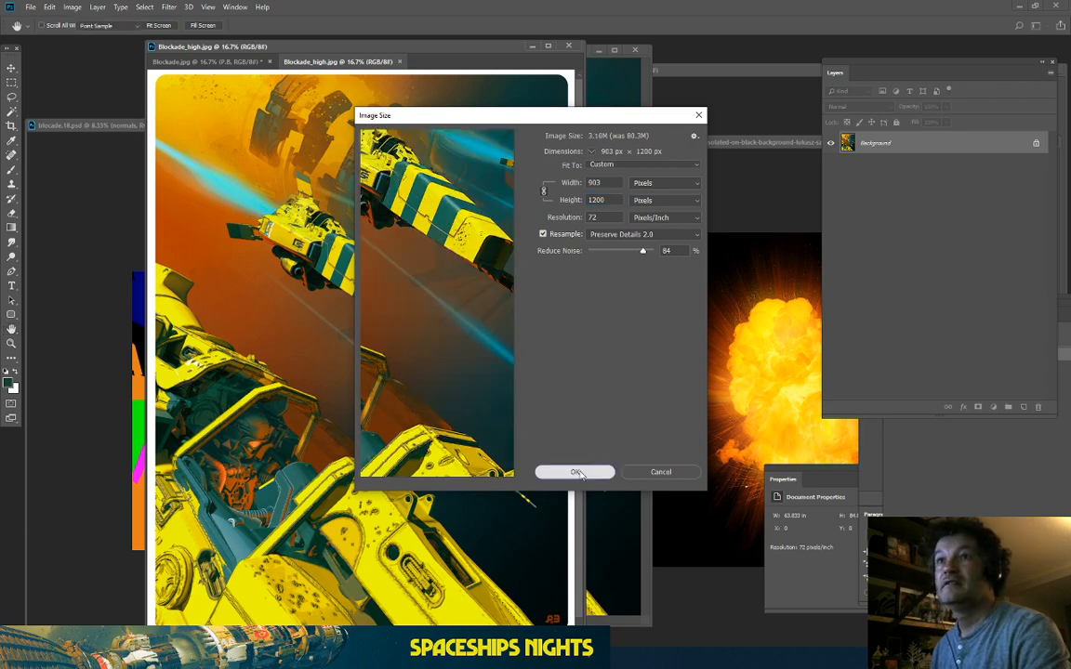
click(578, 473)
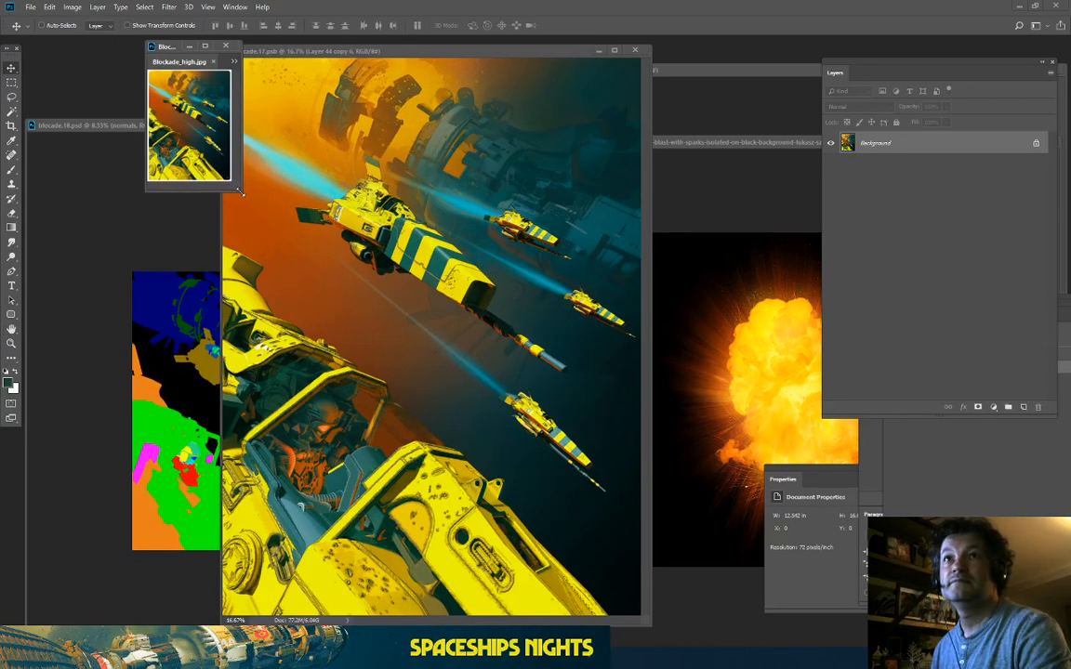
key(ctrl+0)
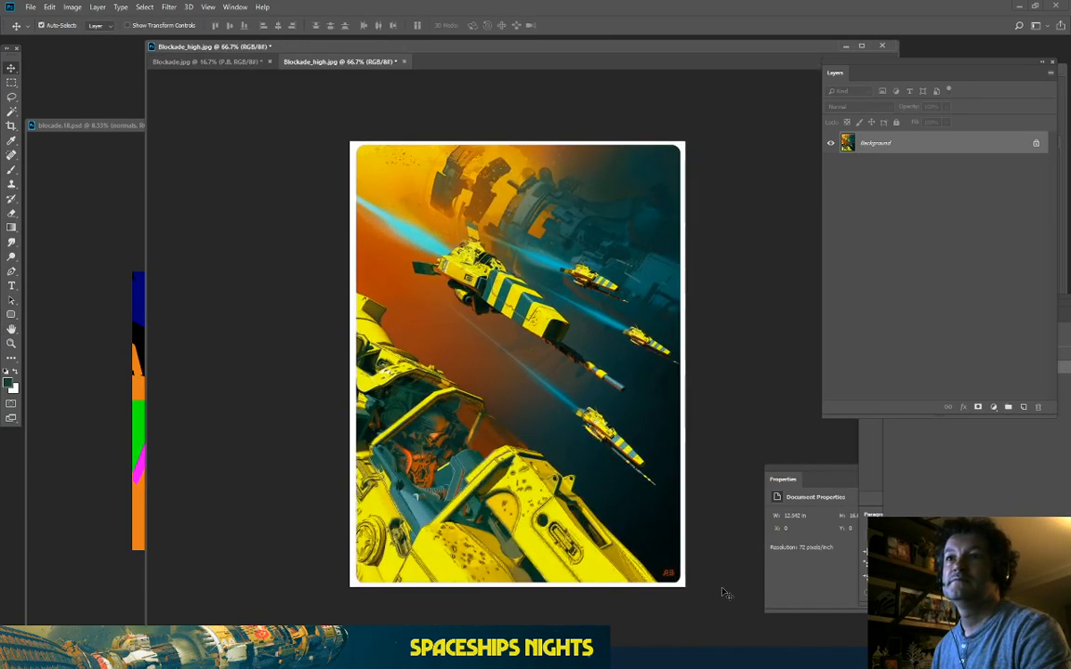
key(ctrl+plus)
key(ctrl+minus)
key(ctrl+plus)
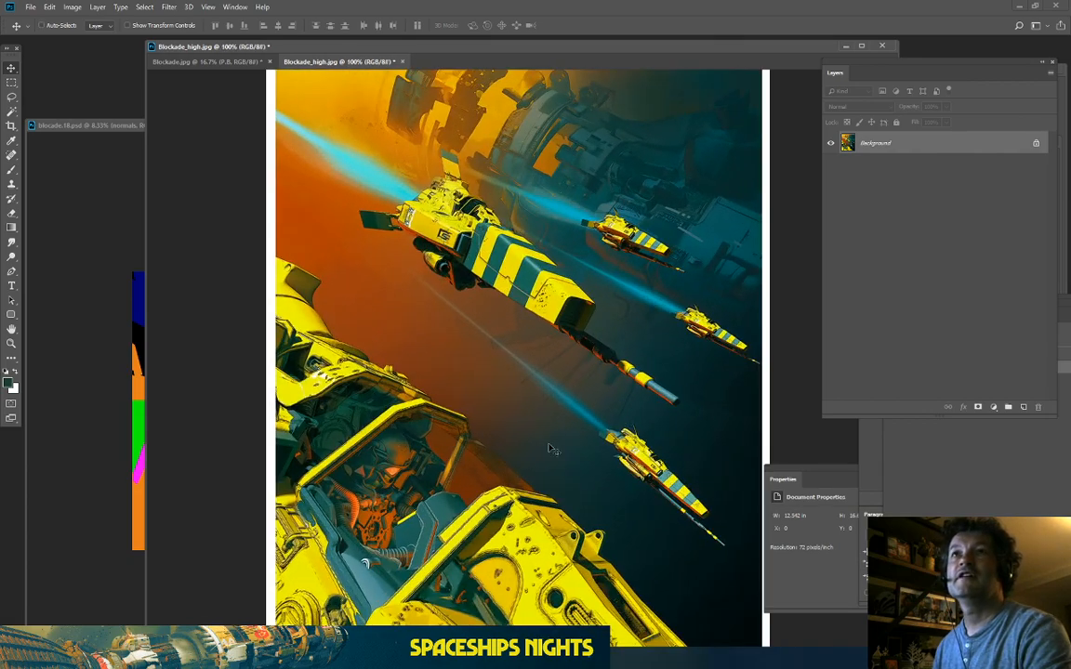
Step: Save the resized image as Blockade_low.jpg at JPEG quality 11, then switch to the browser
click(31, 7)
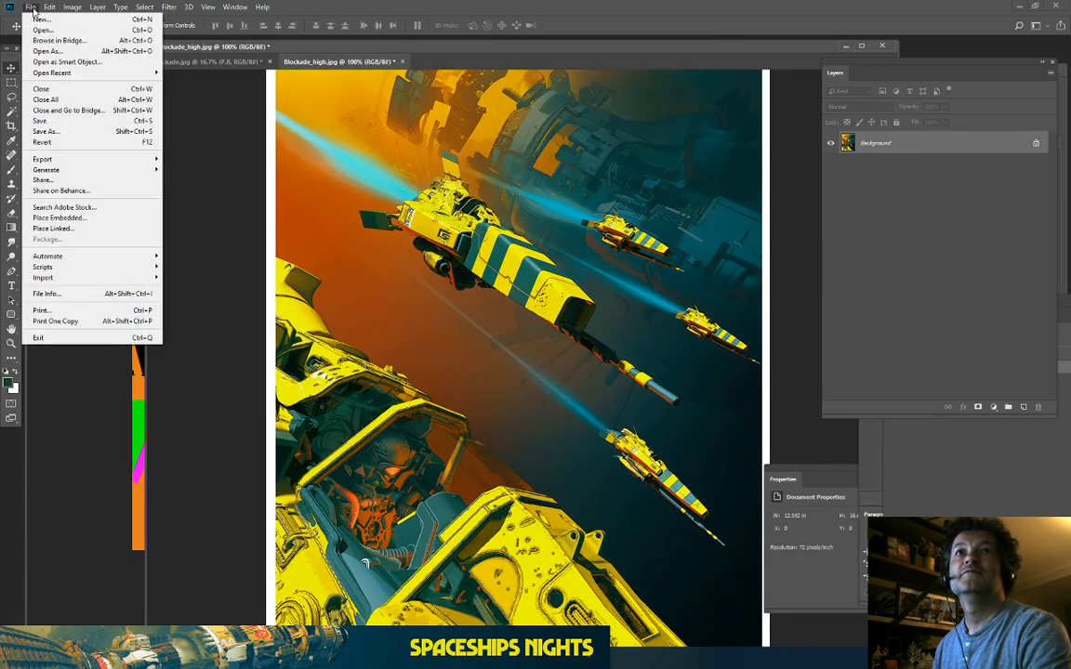
click(45, 131)
click(265, 529)
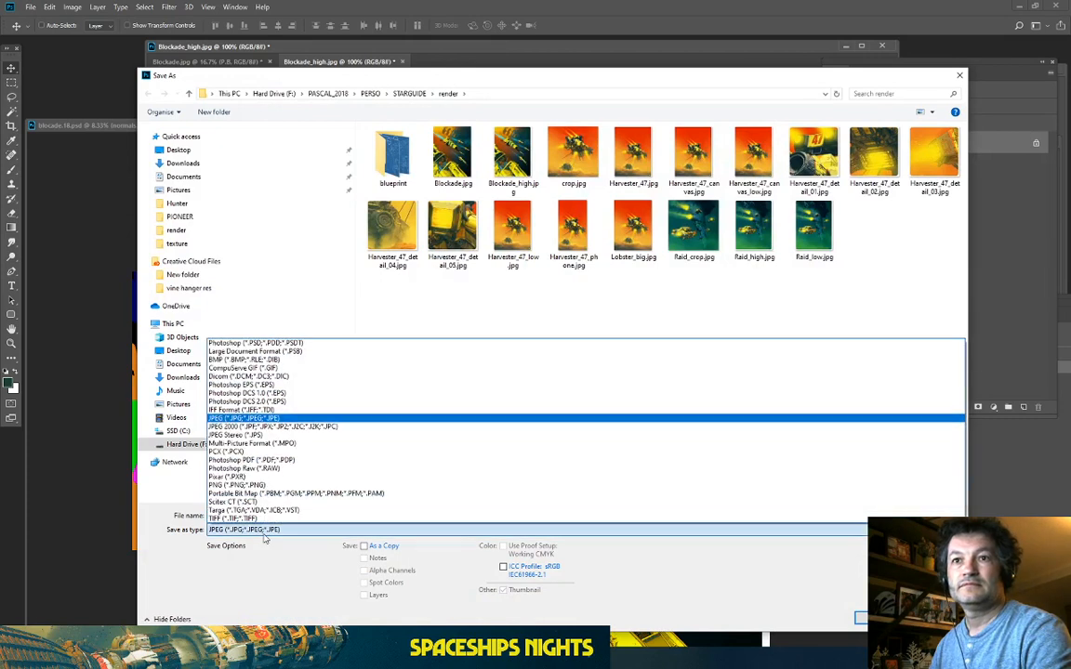
click(230, 419)
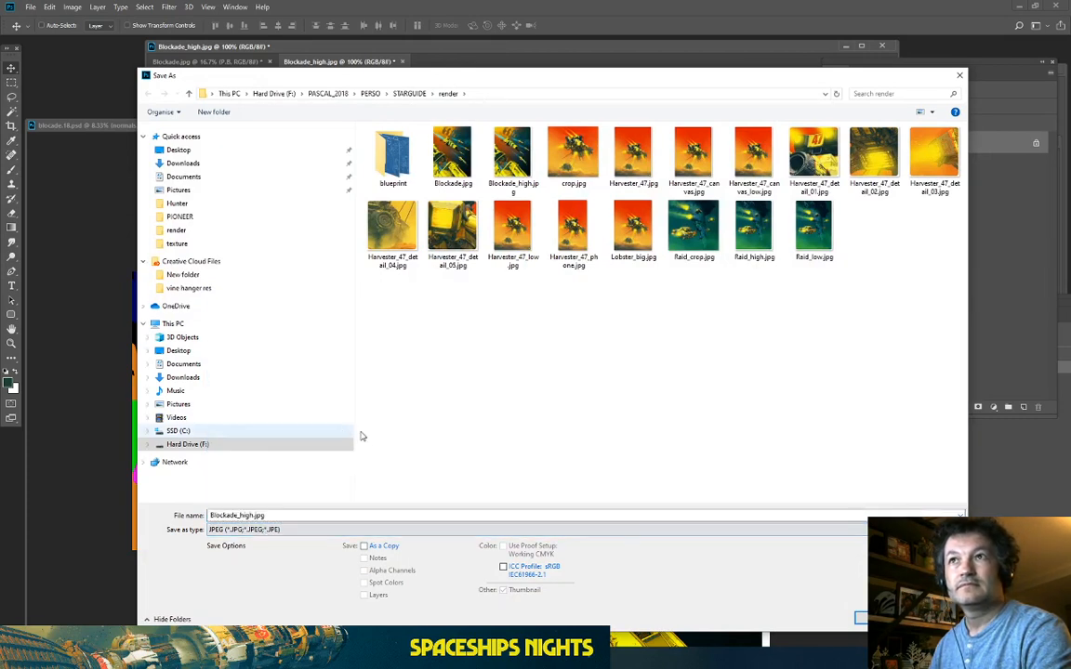
double_click(240, 514)
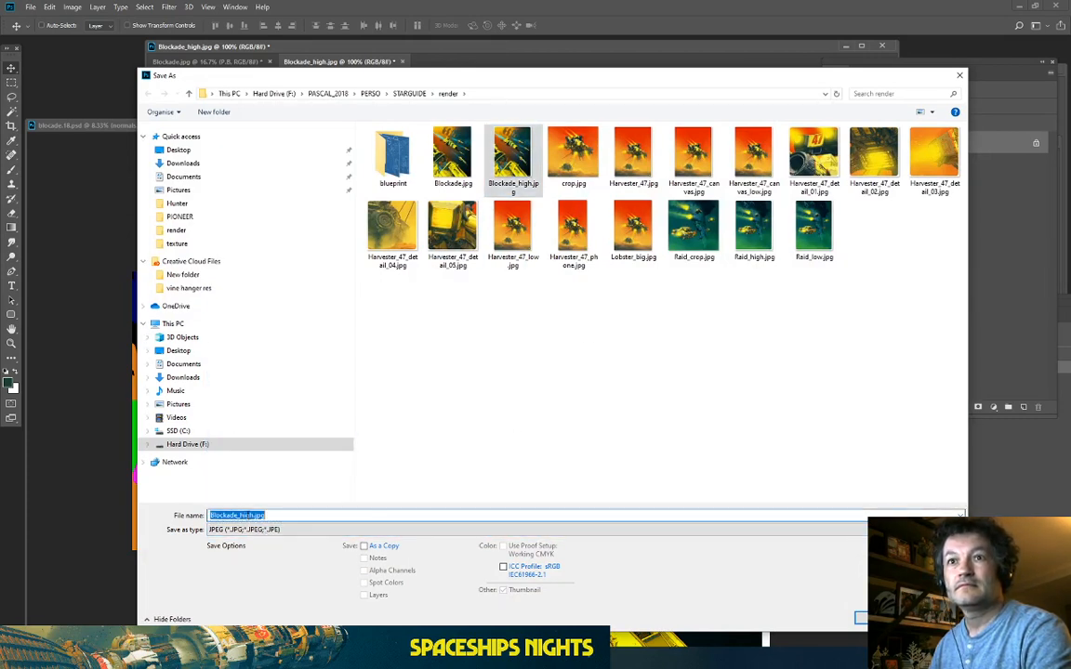
click(254, 515)
key(BackSpace)
key(BackSpace)
key(BackSpace)
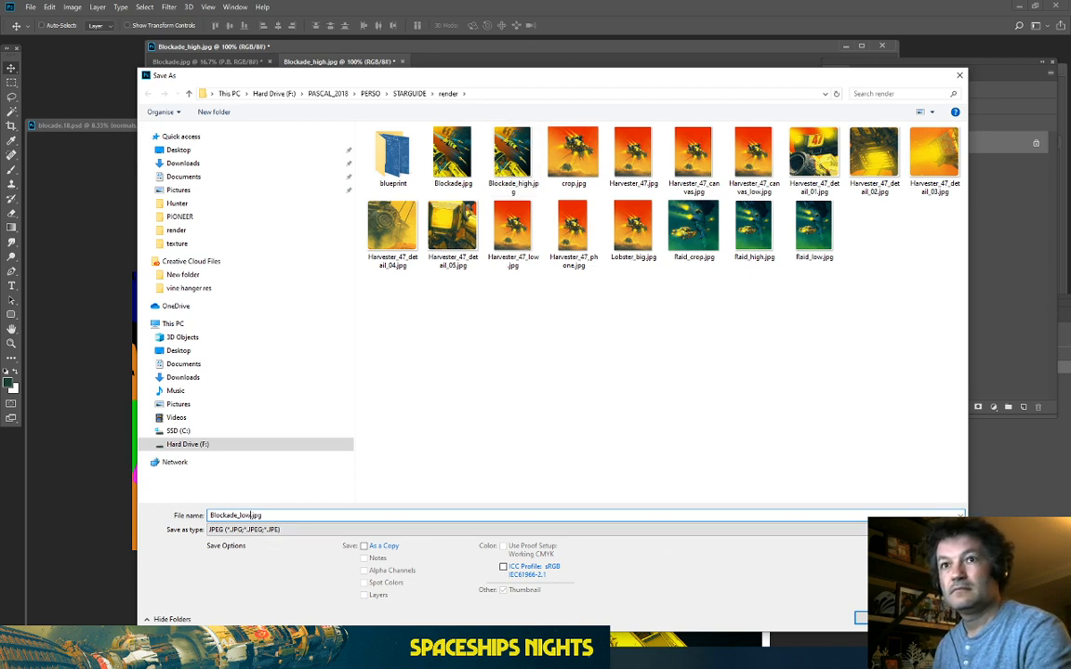
key(Return)
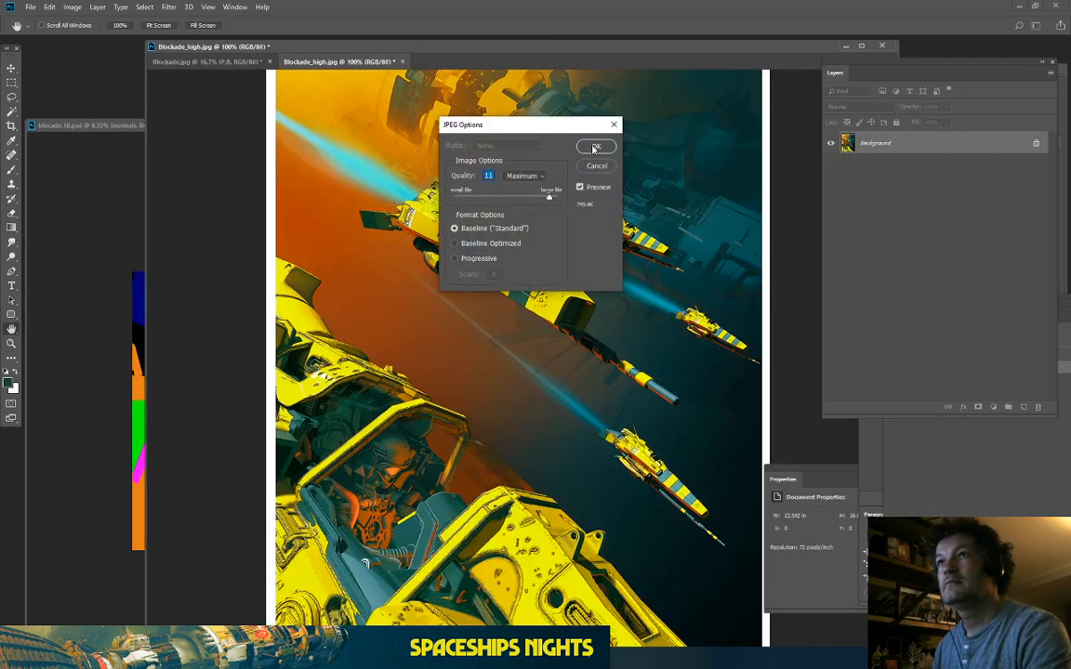
click(594, 148)
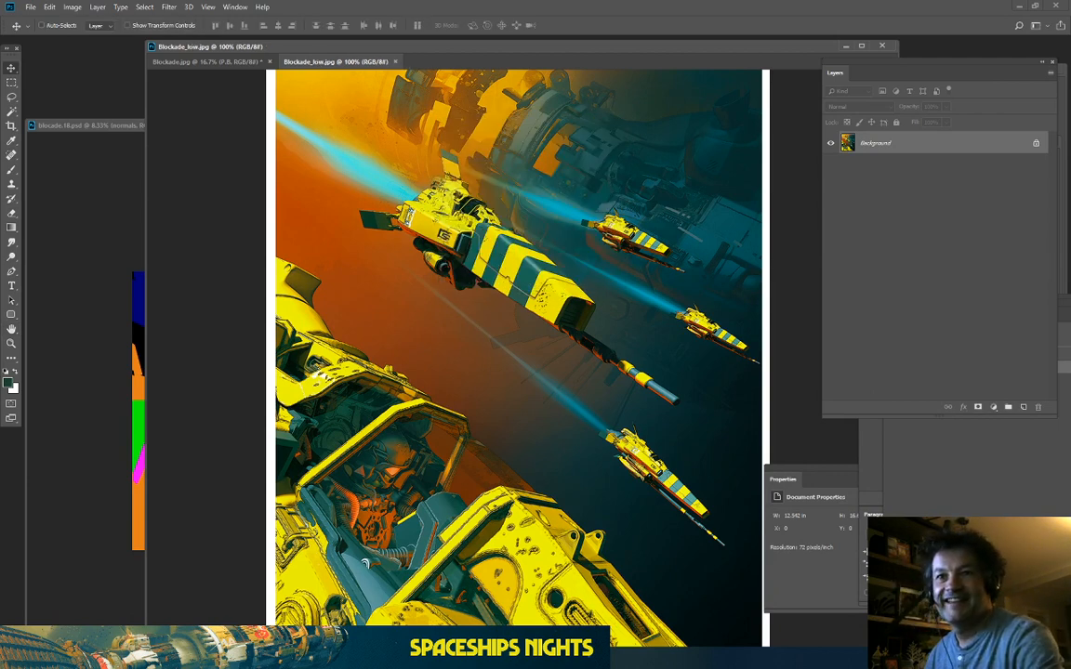
key(alt+Tab)
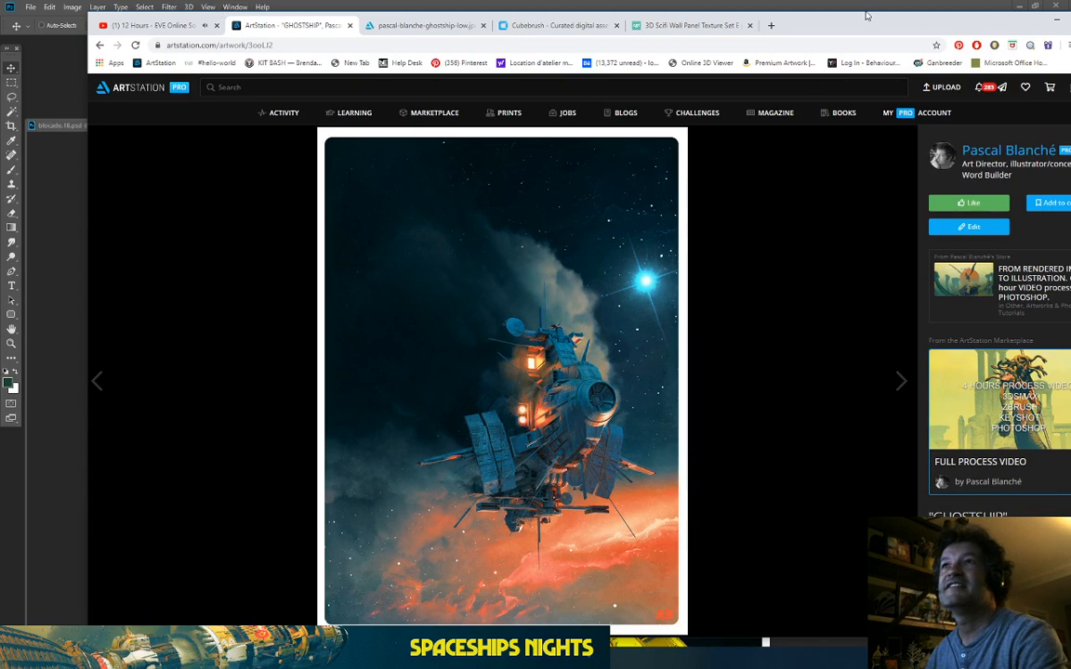
Step: Open twitter.com in a new browser tab
click(770, 26)
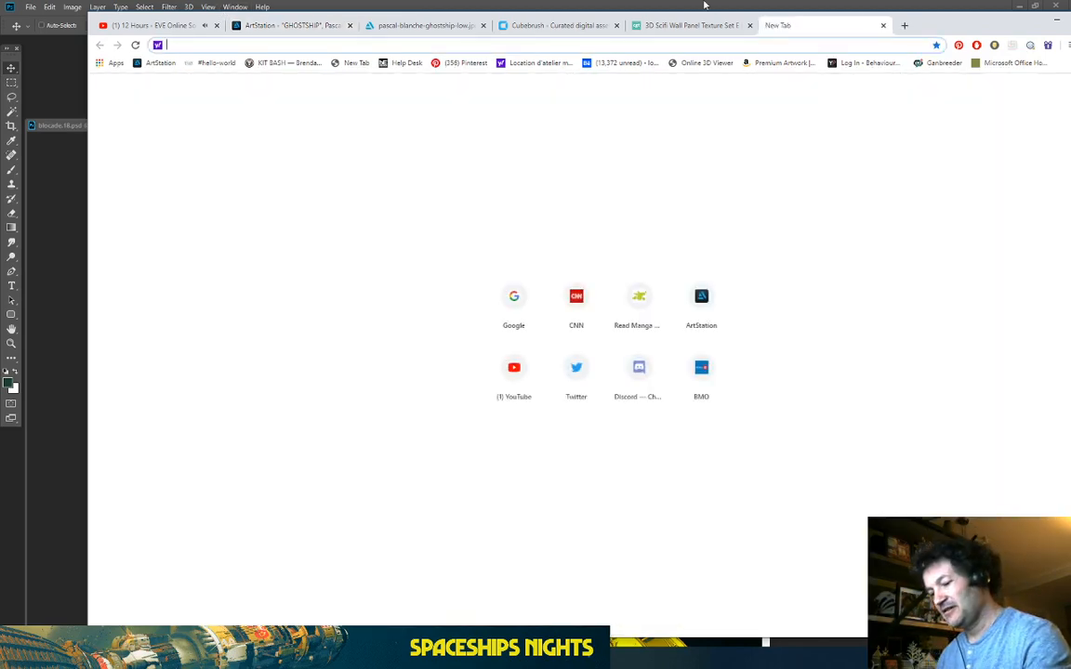
text(www.te)
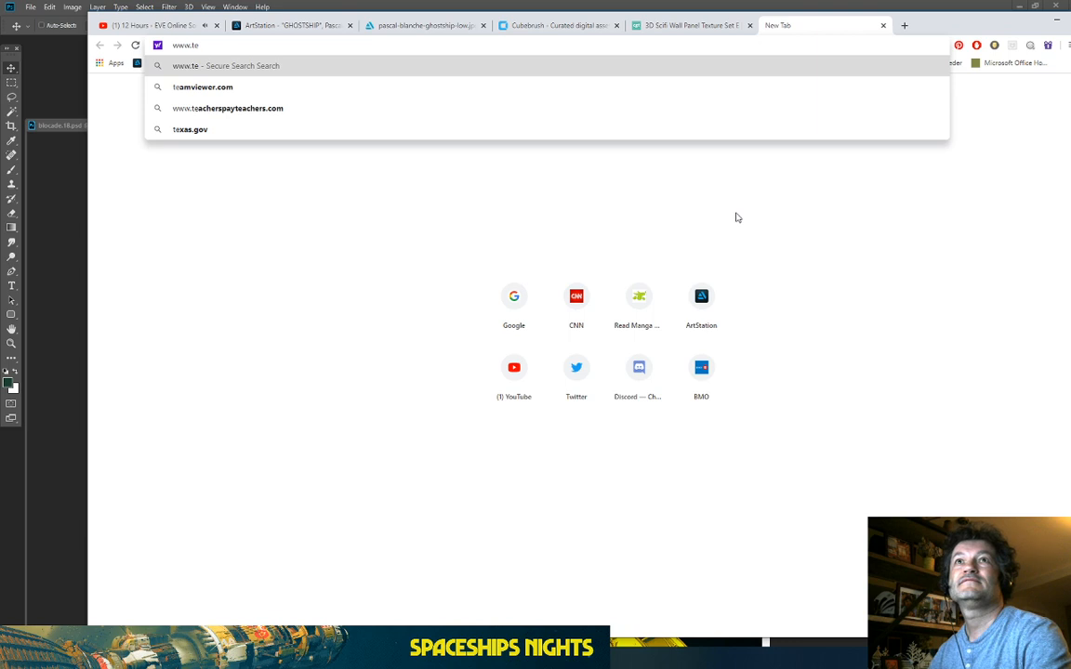
key(BackSpace)
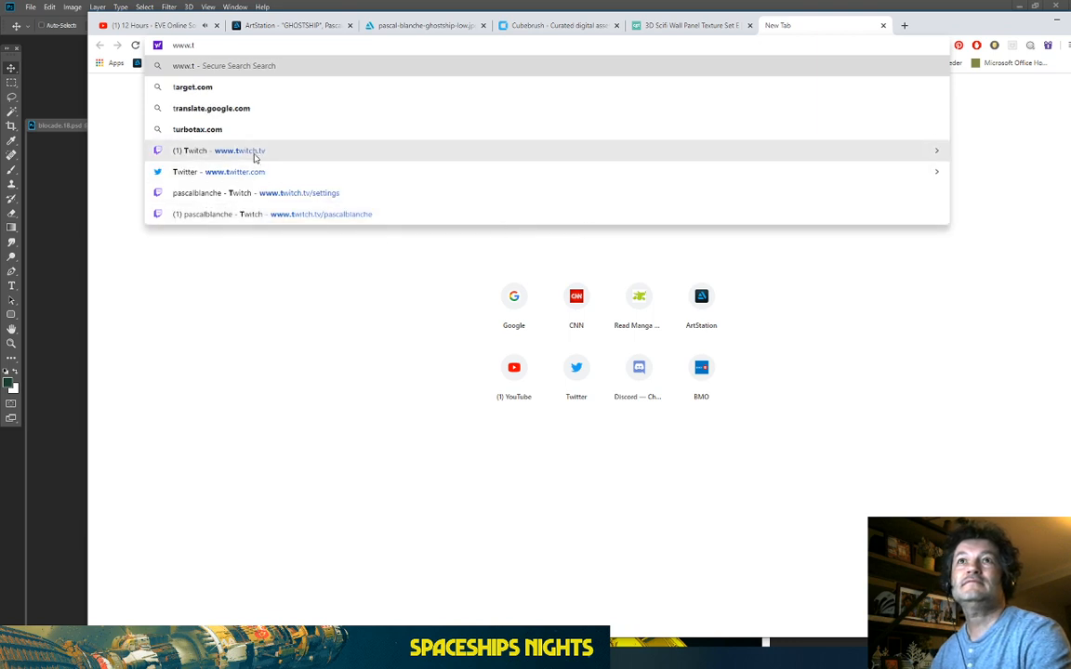
text(witt)
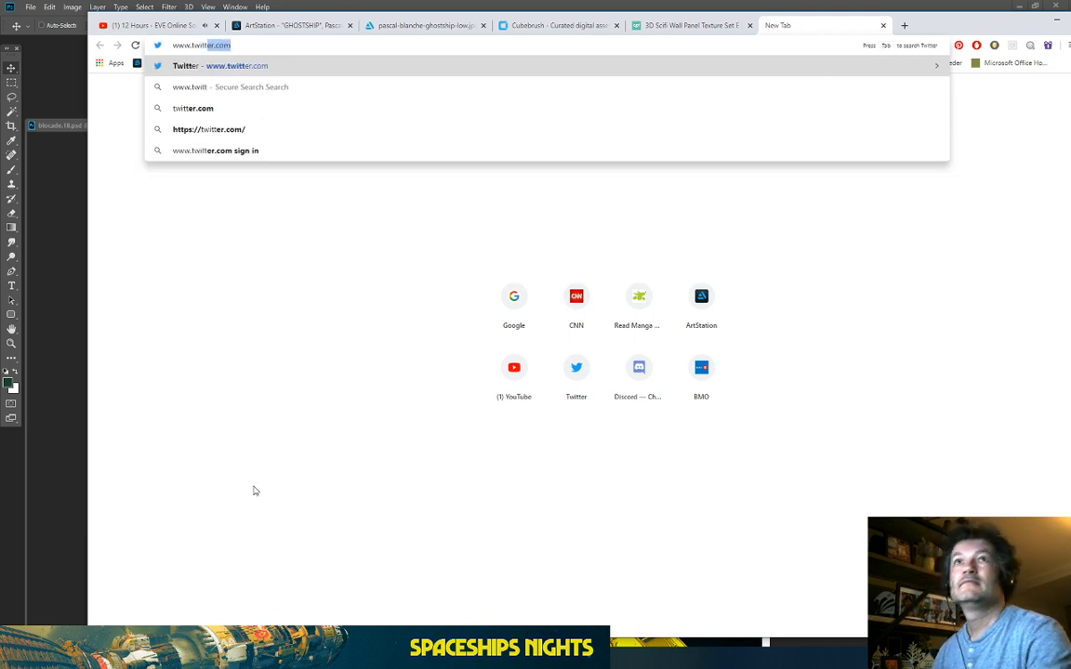
click(220, 65)
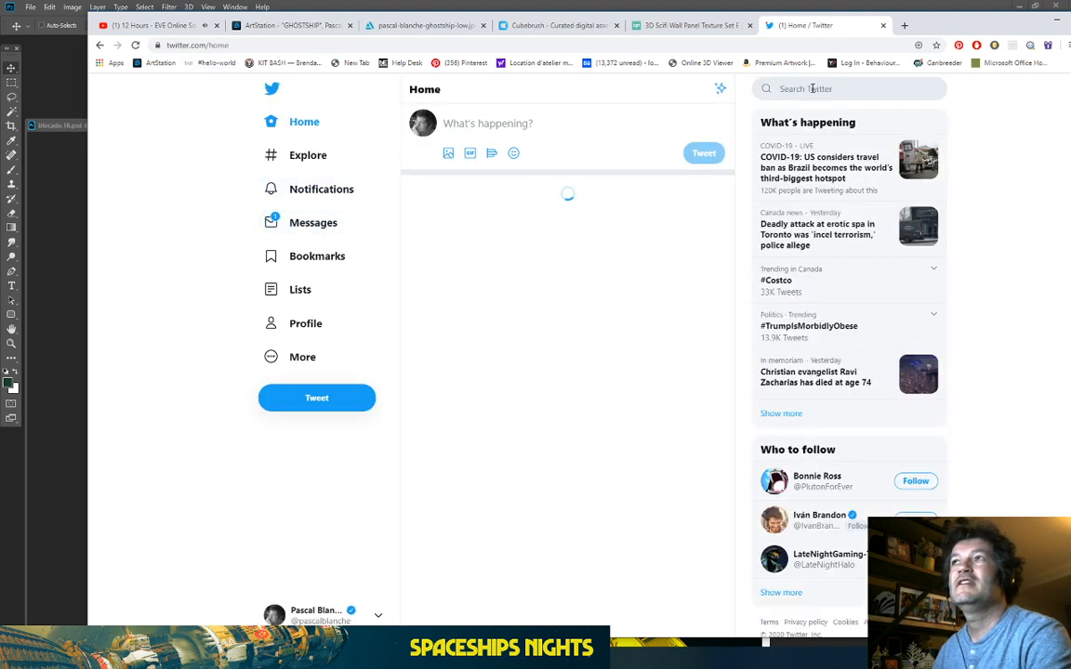
Step: Search Twitter for 'dune' and open the Secrets of Dune profile
click(811, 90)
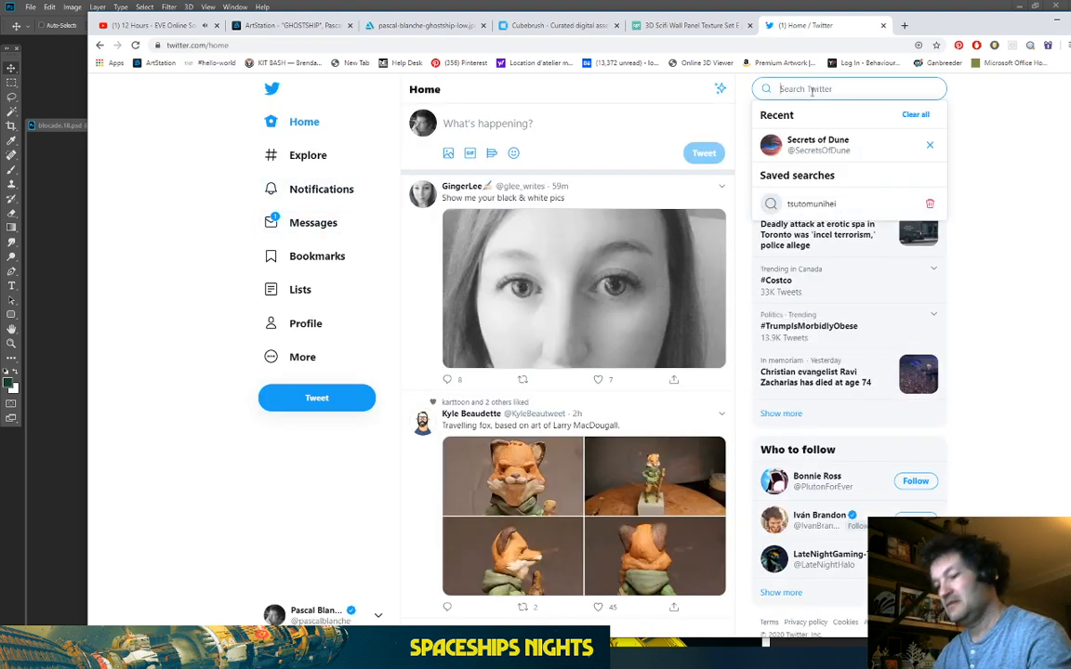
text(duen)
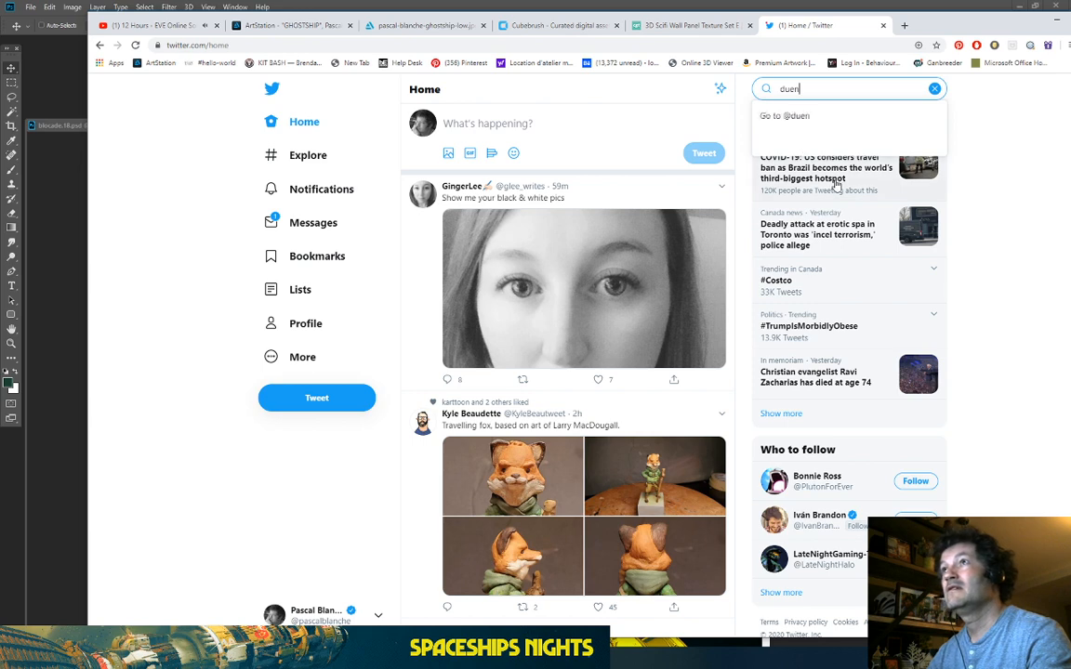
key(BackSpace)
key(BackSpace)
text(ne)
key(Return)
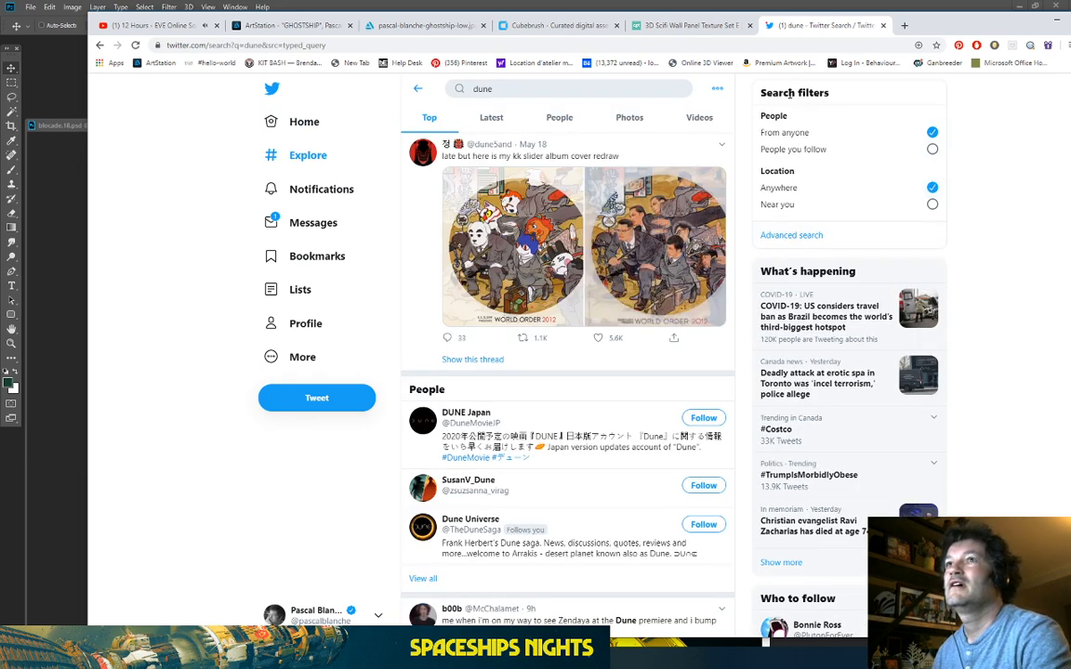
click(517, 86)
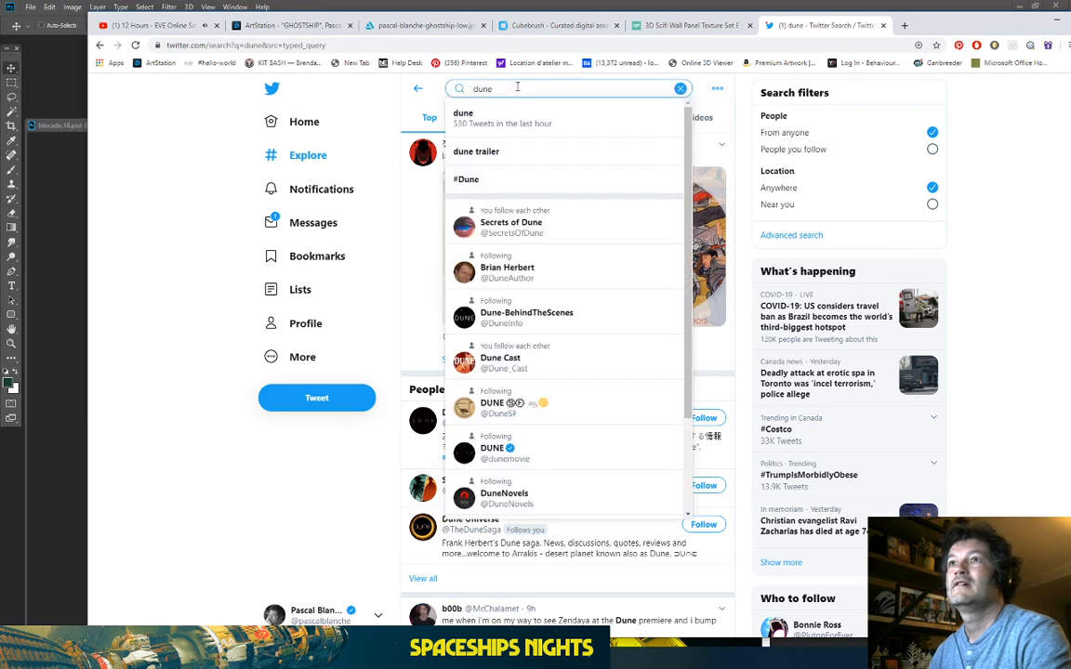
click(499, 233)
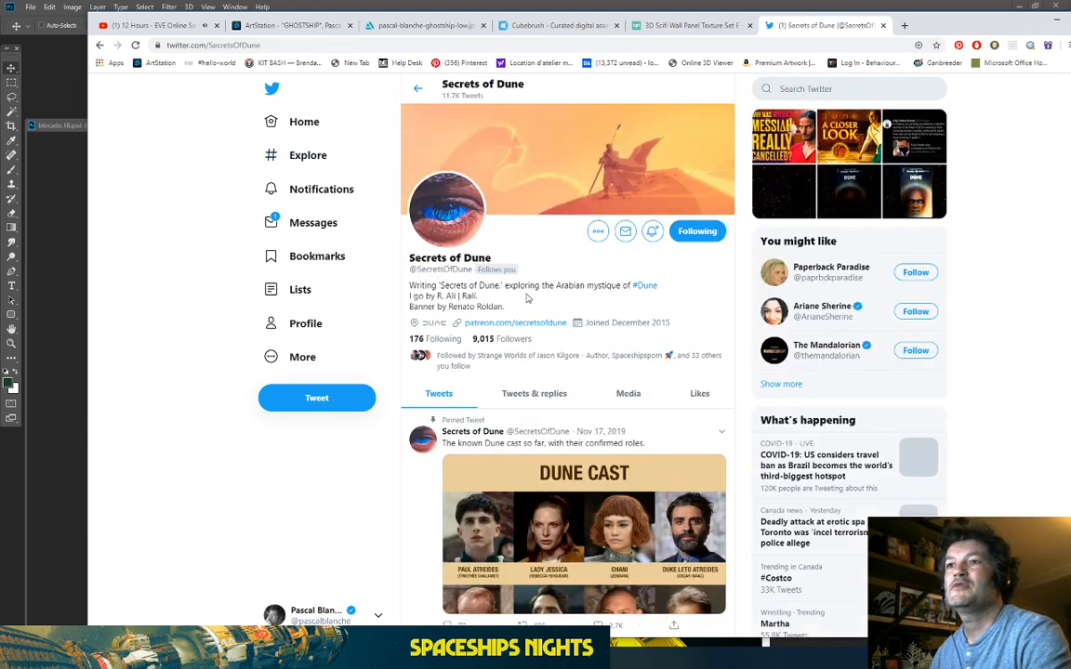
scroll(527, 298, down, 10)
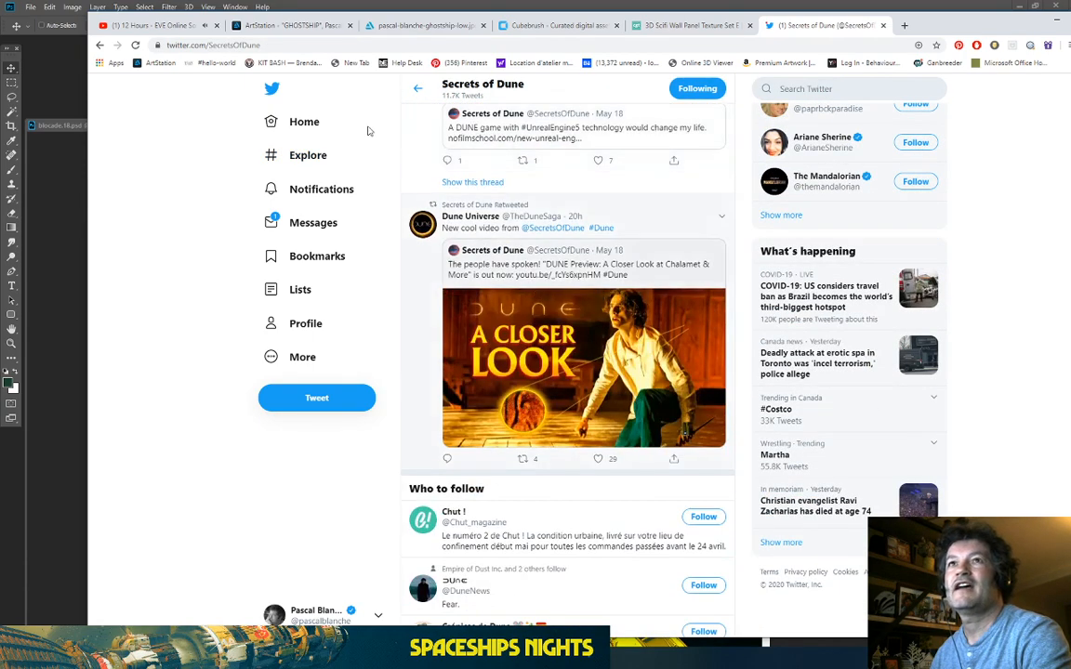
click(310, 399)
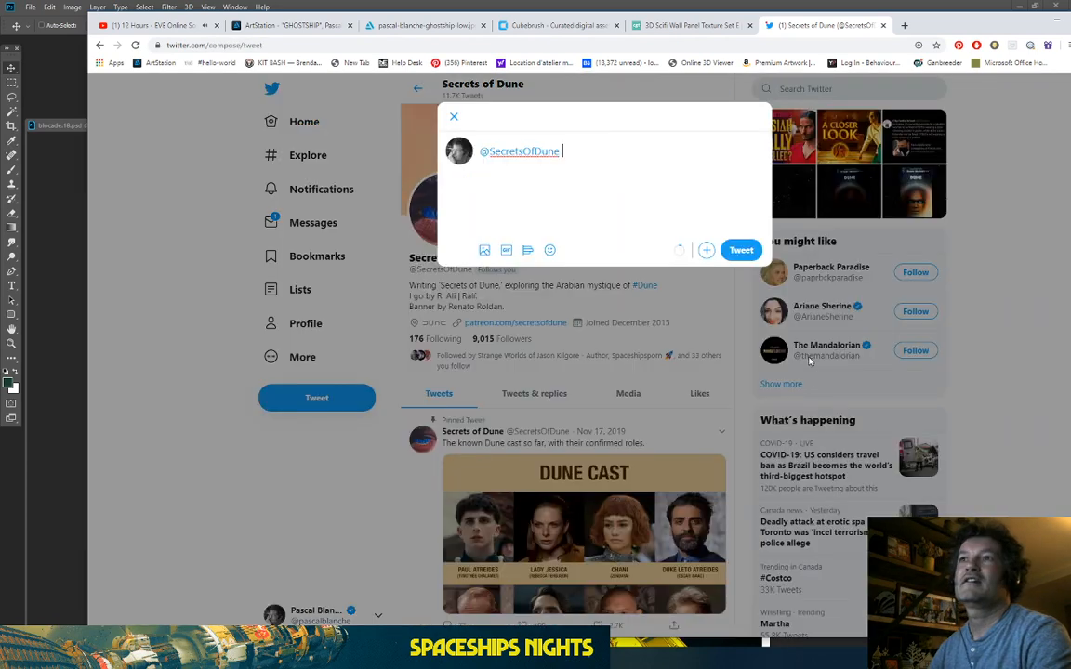
drag(573, 153, 455, 158)
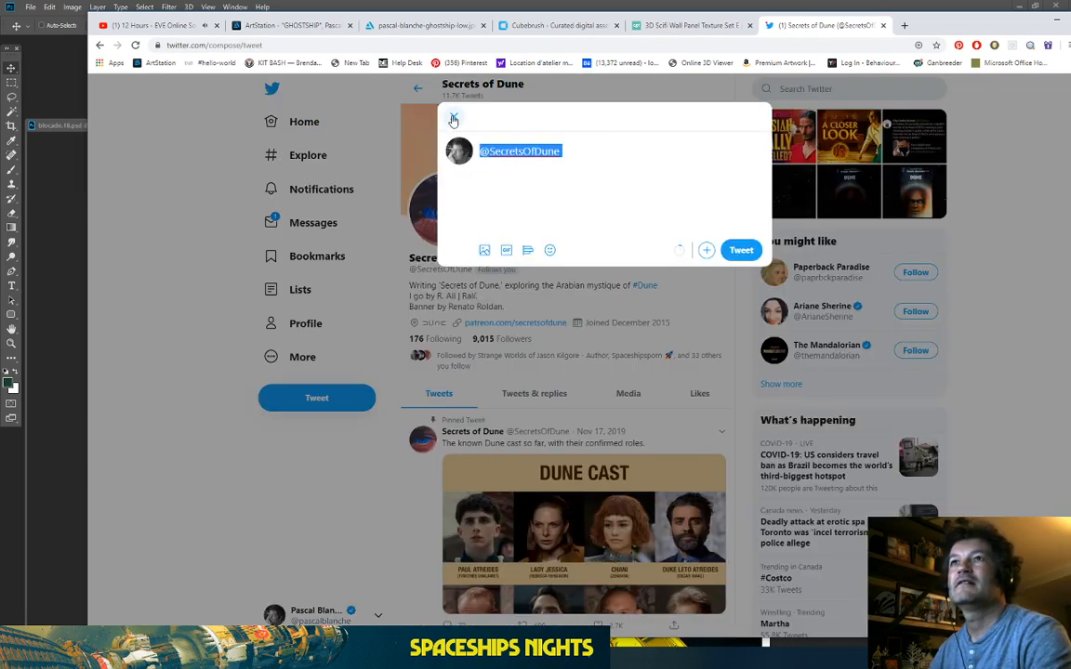
click(453, 118)
click(631, 386)
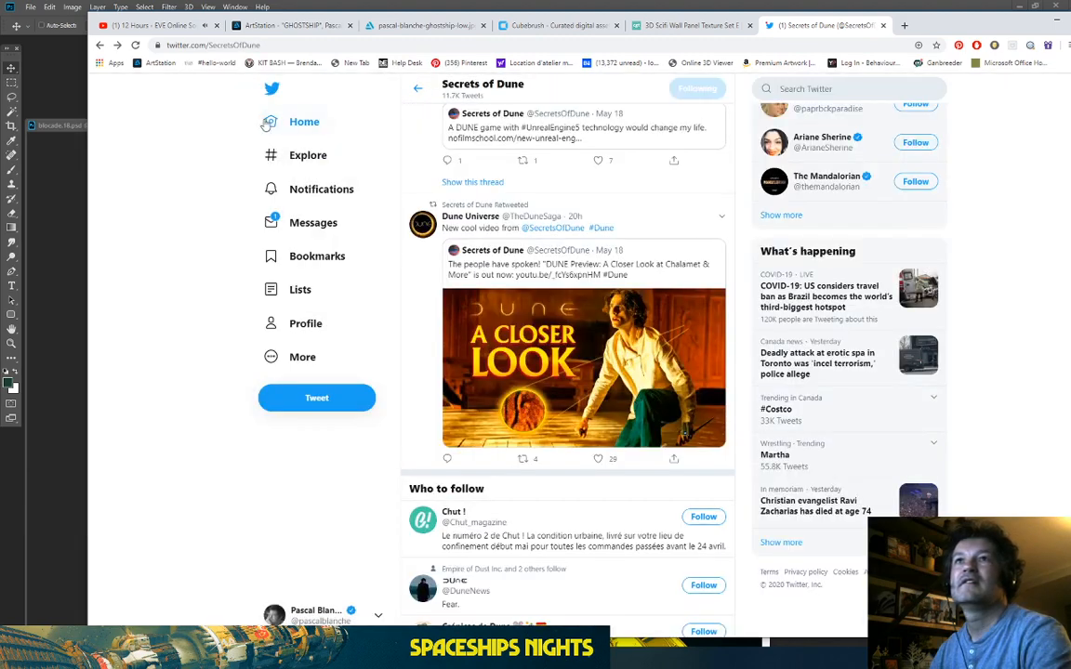
click(296, 121)
click(553, 124)
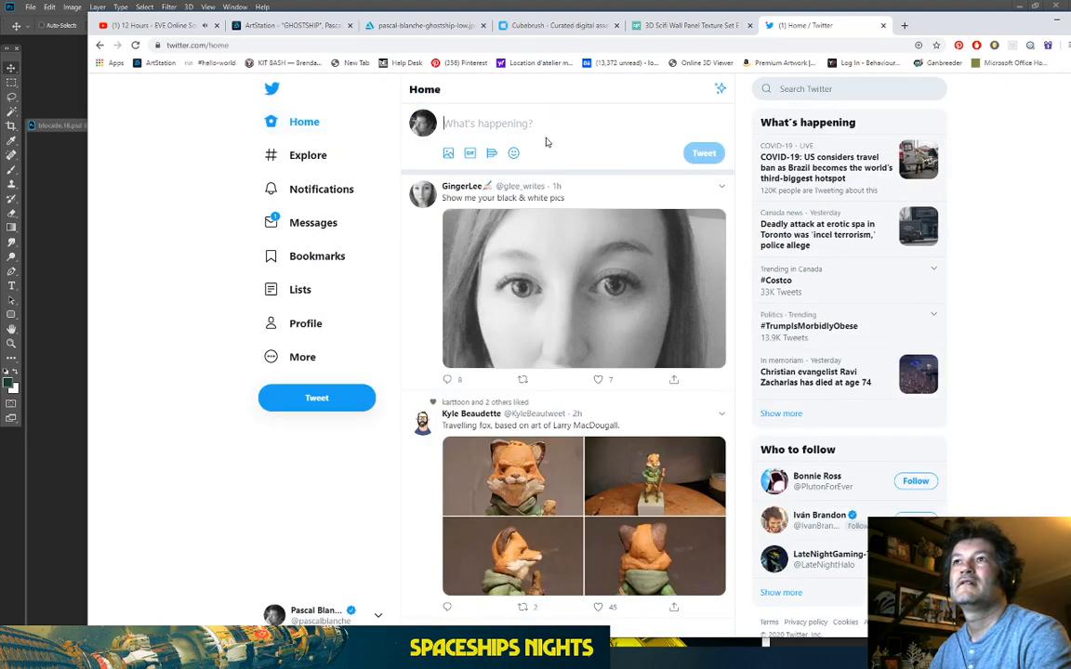
Step: Begin a new post announcing 'Blockade' with 'whoohoo!' as another finished piece
click(303, 358)
click(303, 120)
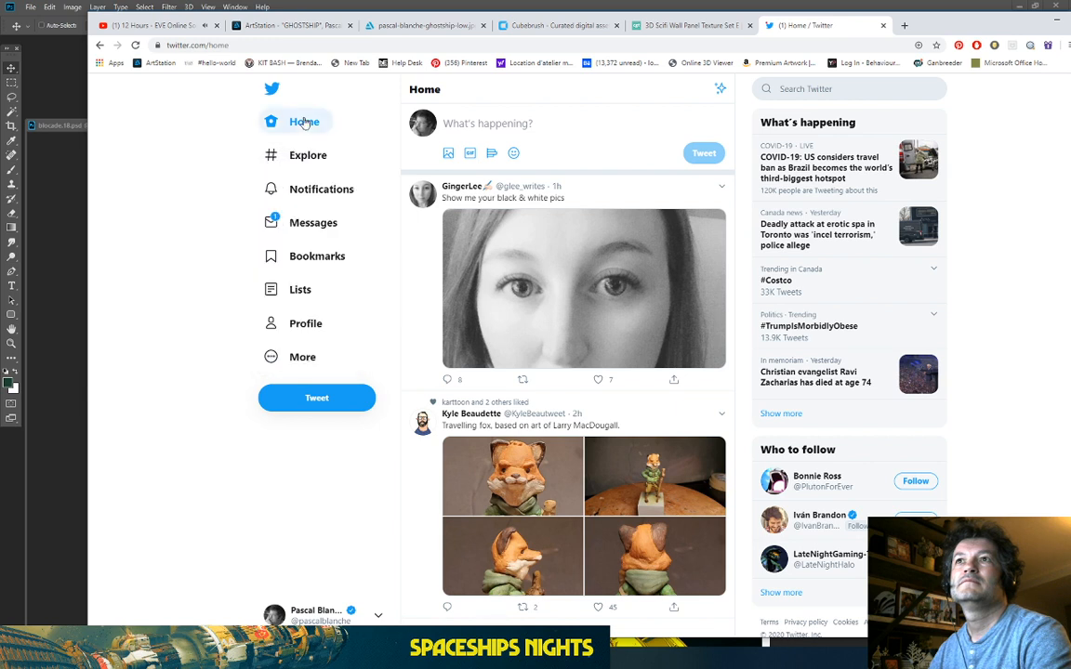
click(490, 122)
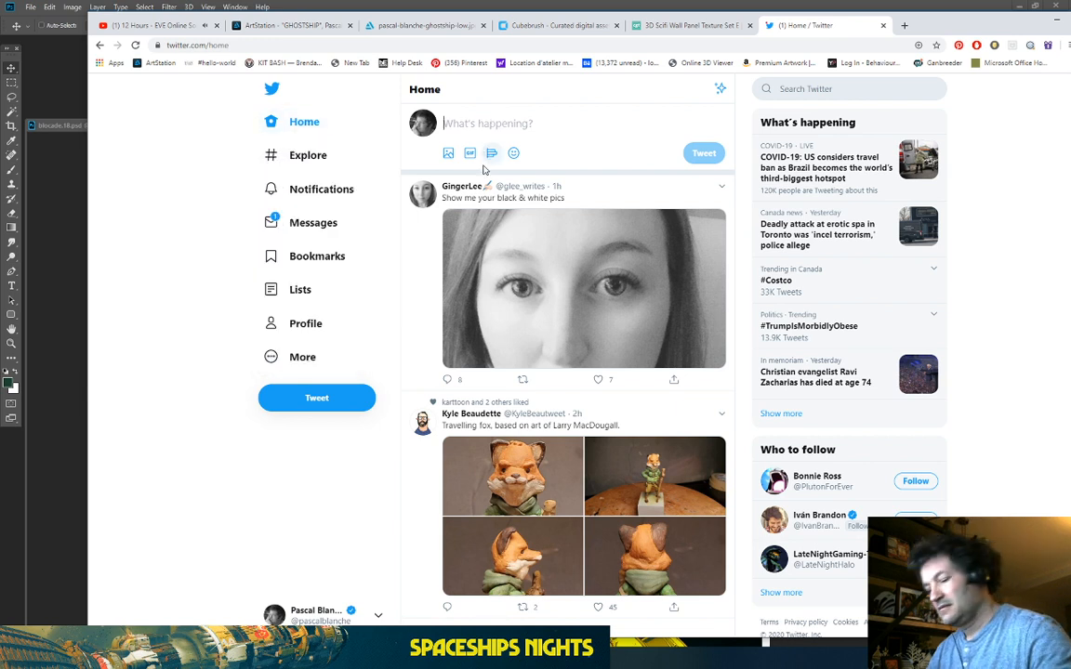
text(I)
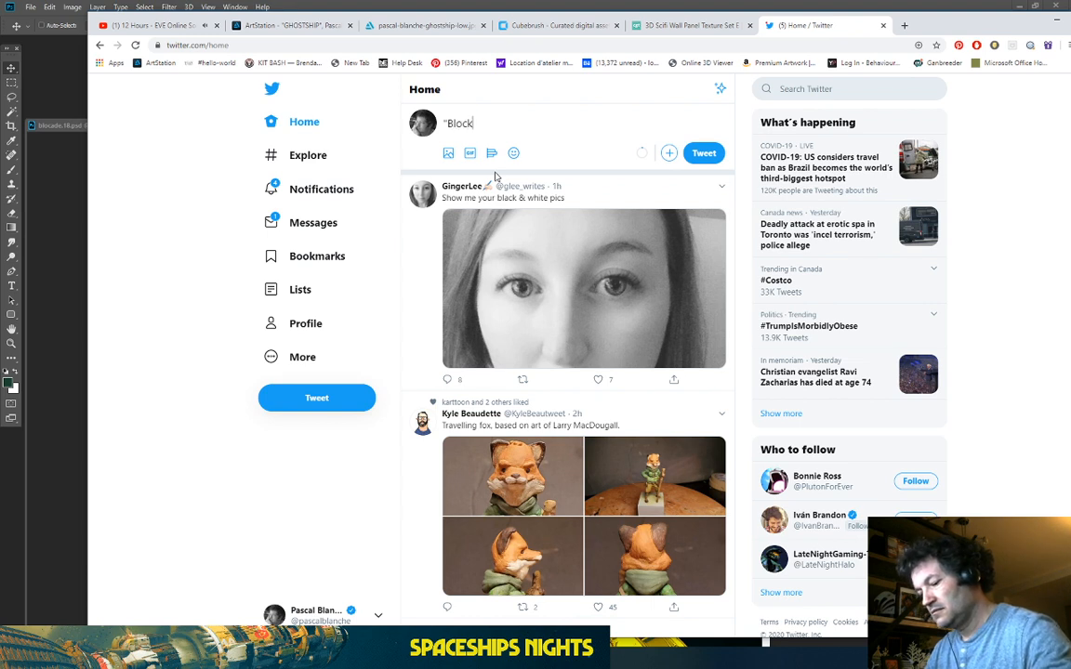
text(Blockade)
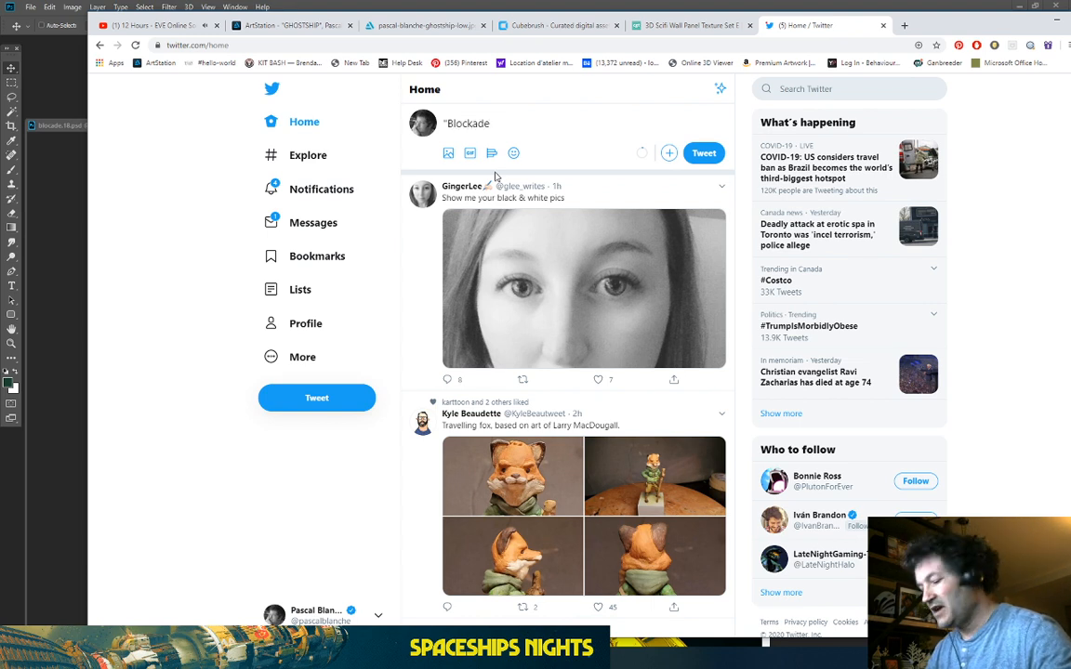
text(")
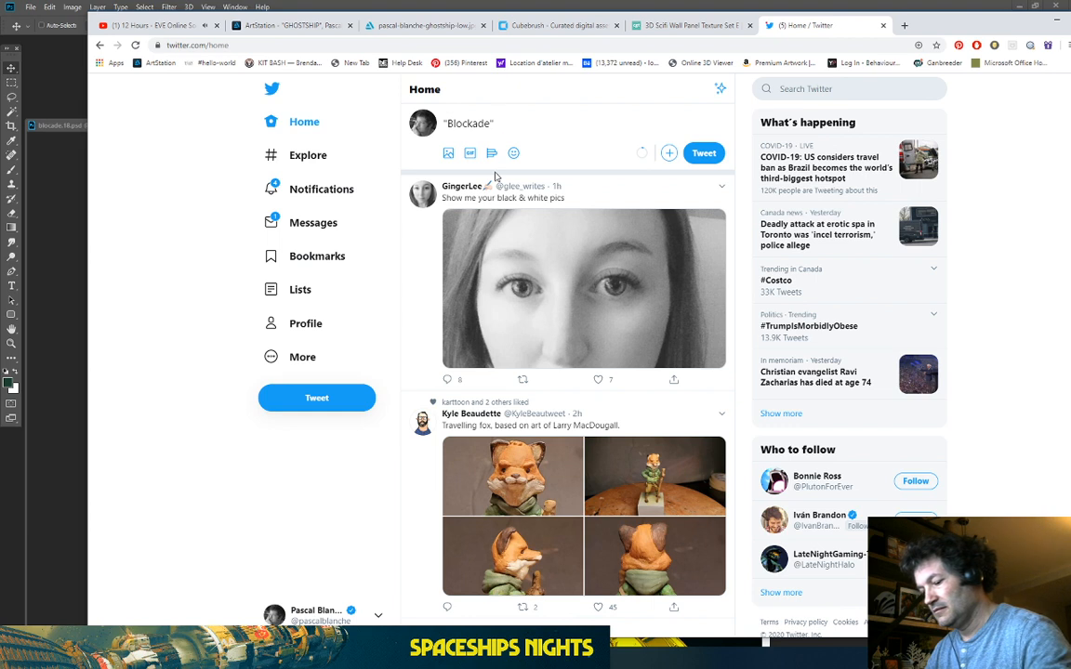
text( whooh)
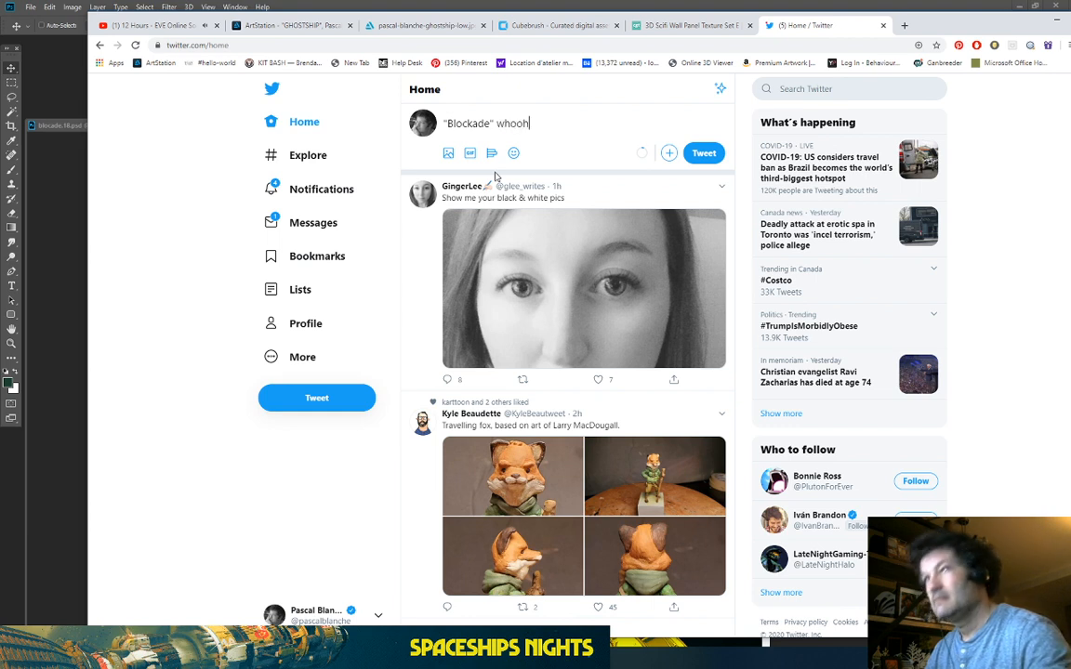
text(ooo! )
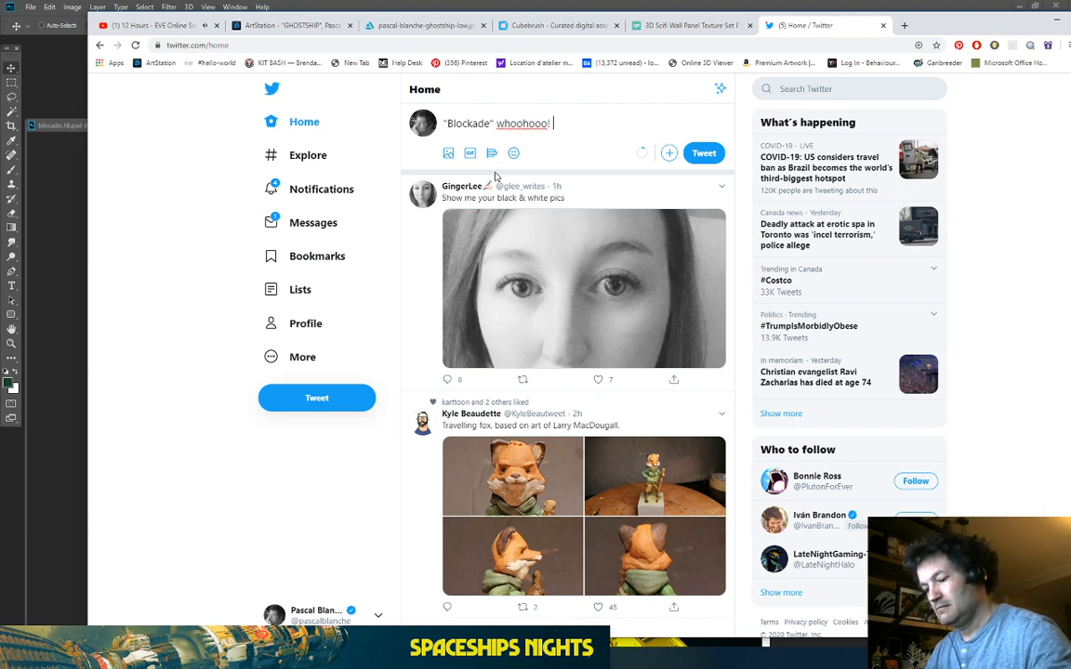
text(sanot)
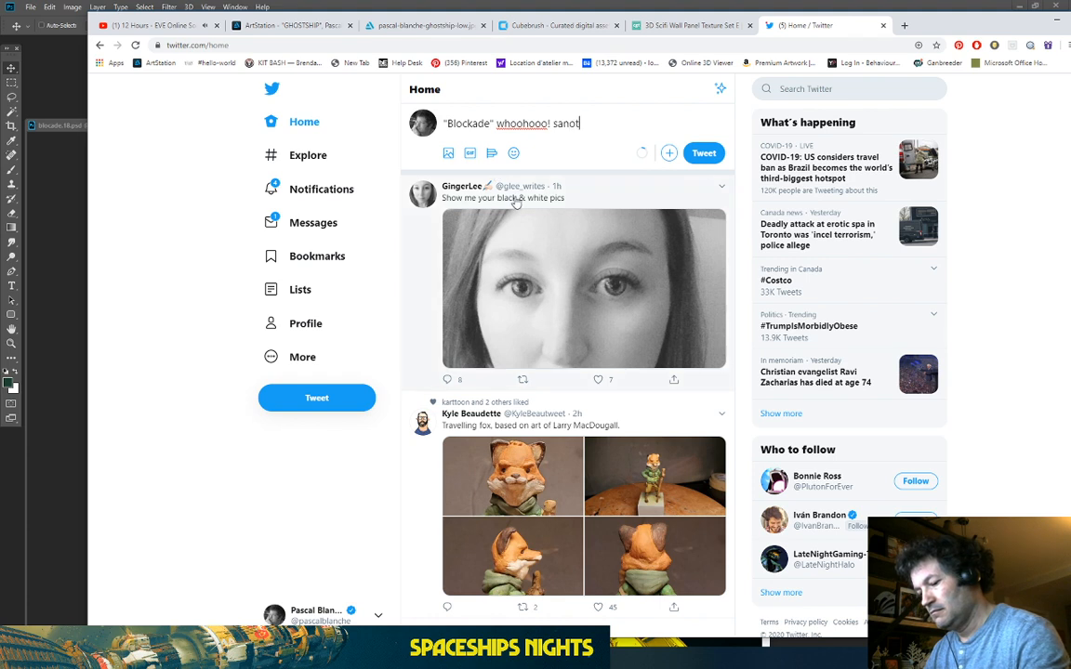
text(her done! anks for the)
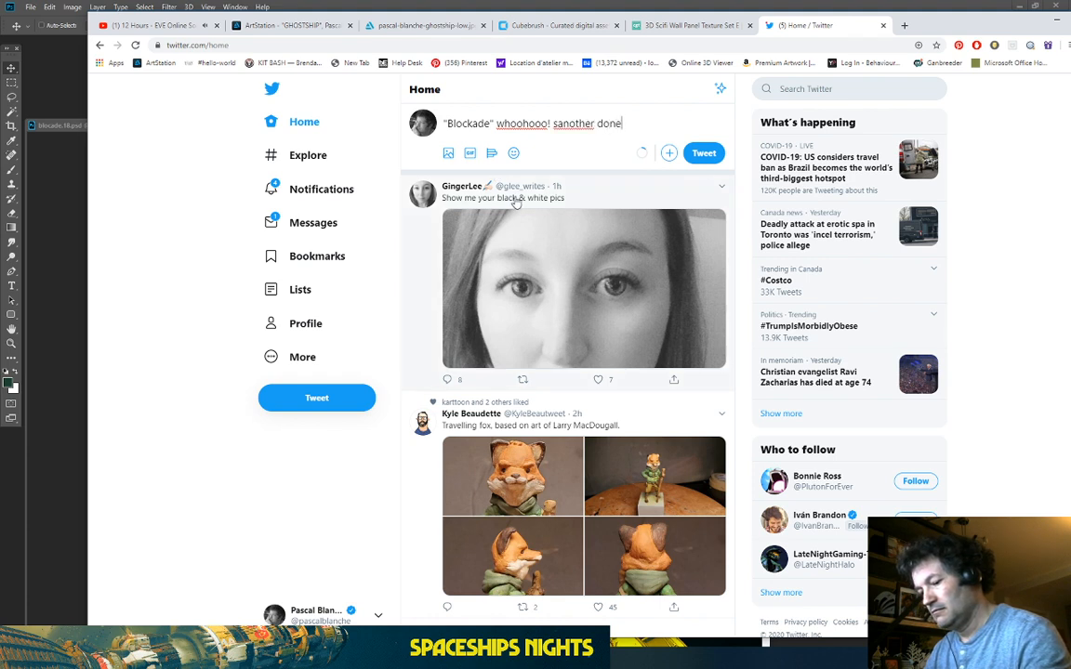
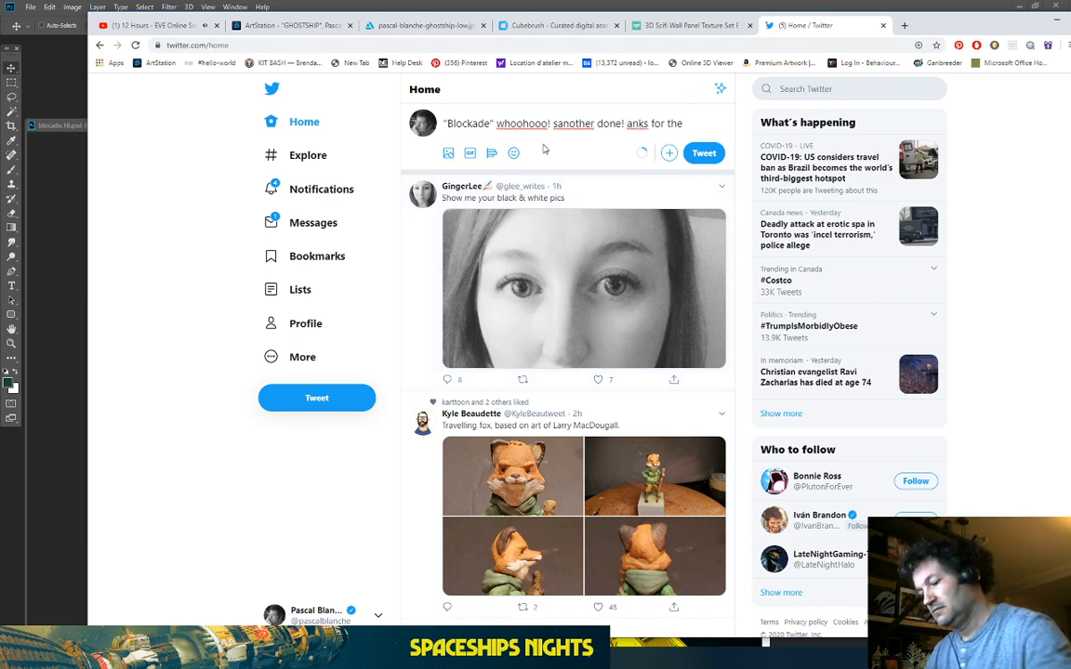
Step: Finish the tweet with 'Thanks for the support to my followers on Twitch, love ya!', fixing 'suport' and capitalising 'Another'
key(Delete)
text(Thanks)
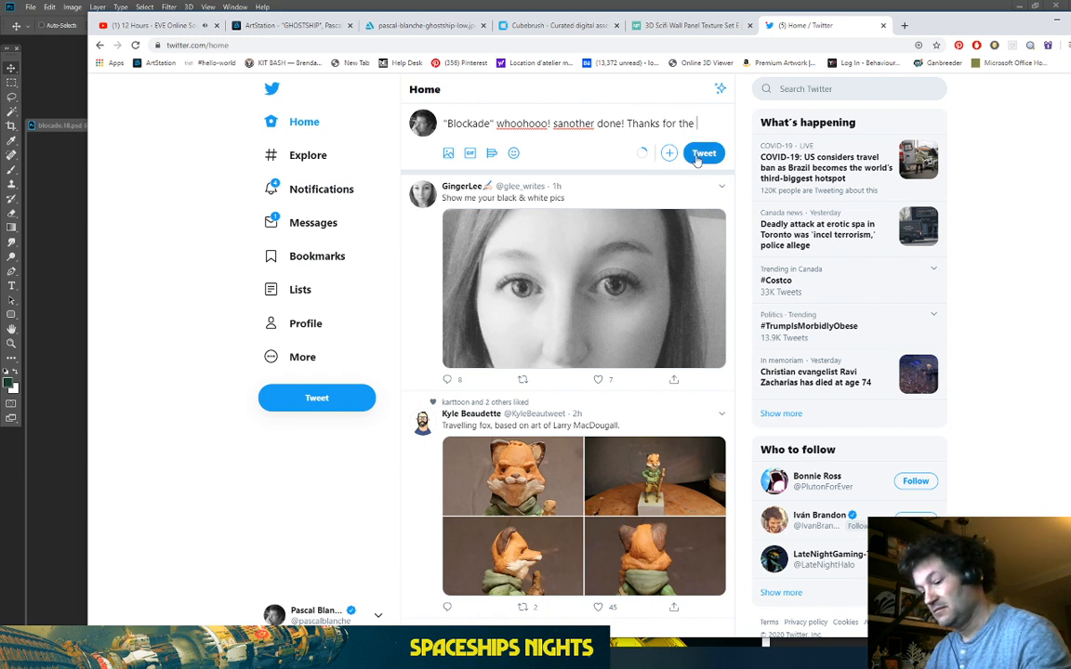
text( for the suport to my follower)
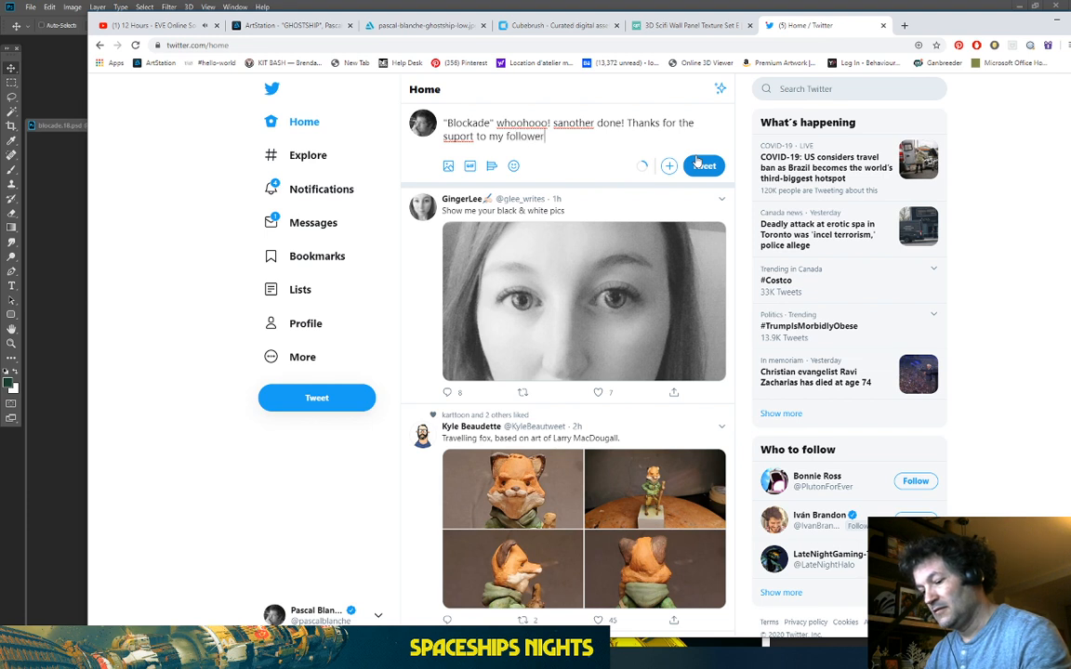
text(s)
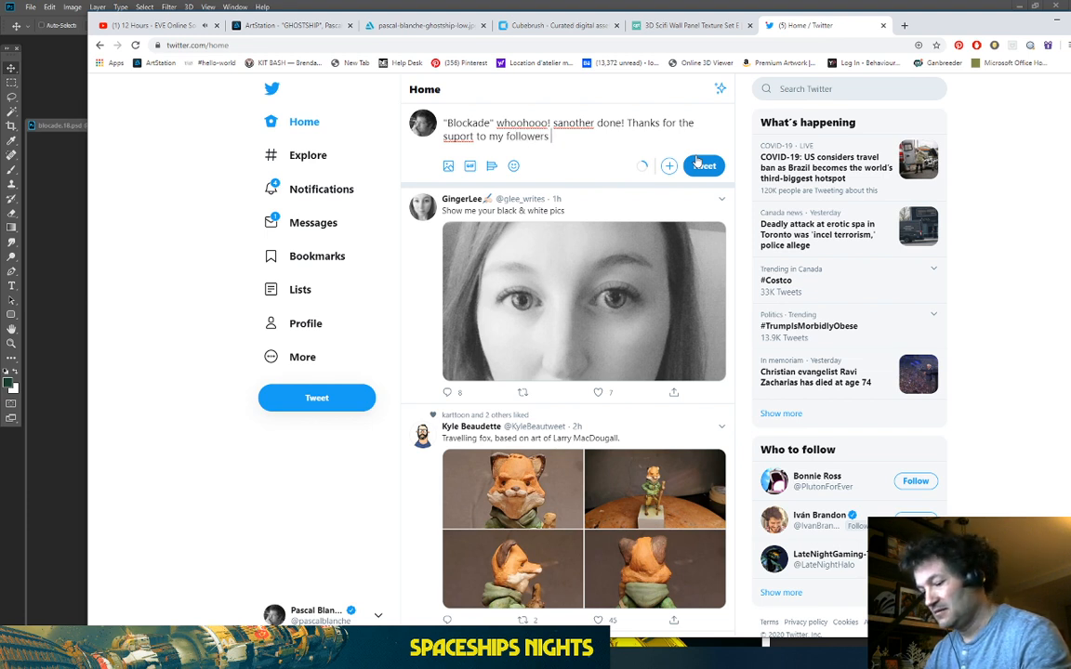
text( on Twitch, lo)
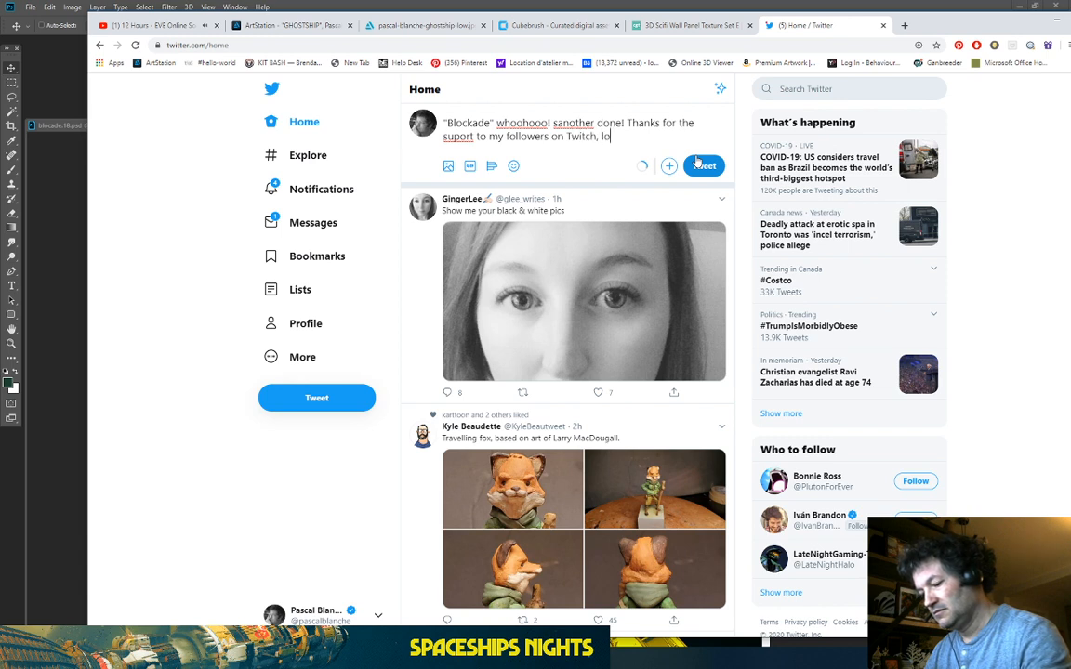
text(ve ya)
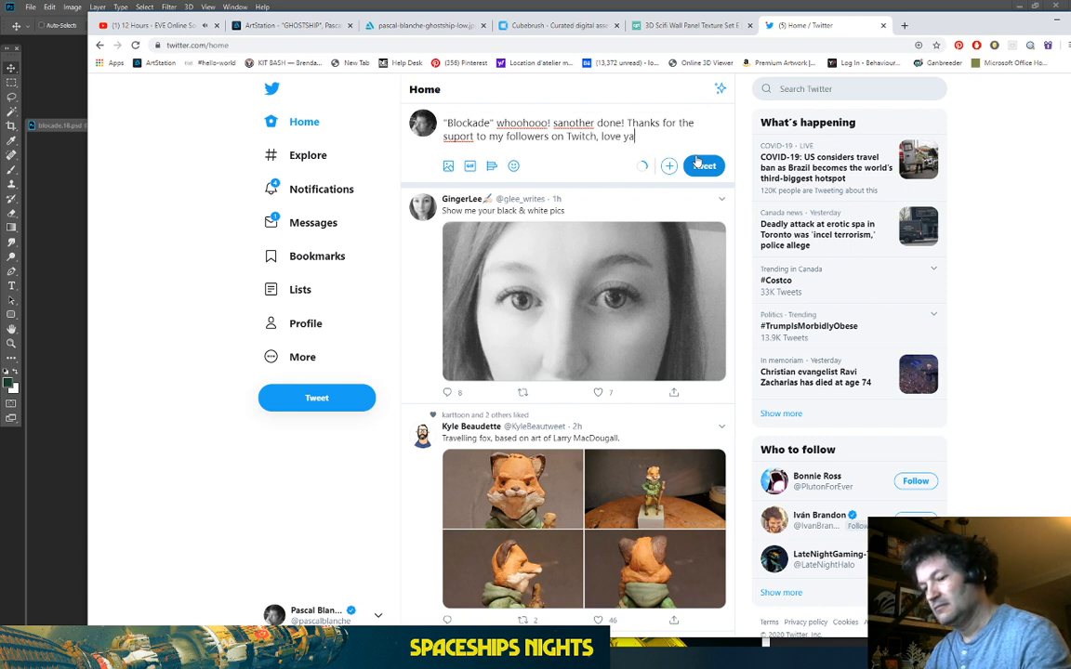
text(!)
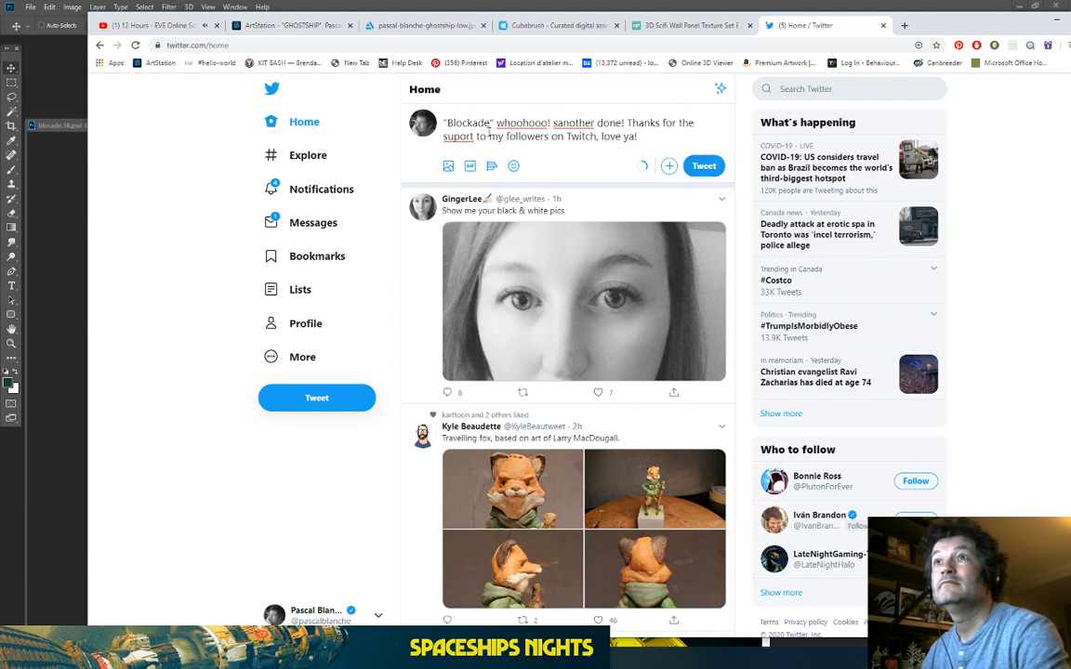
click(461, 135)
text(p)
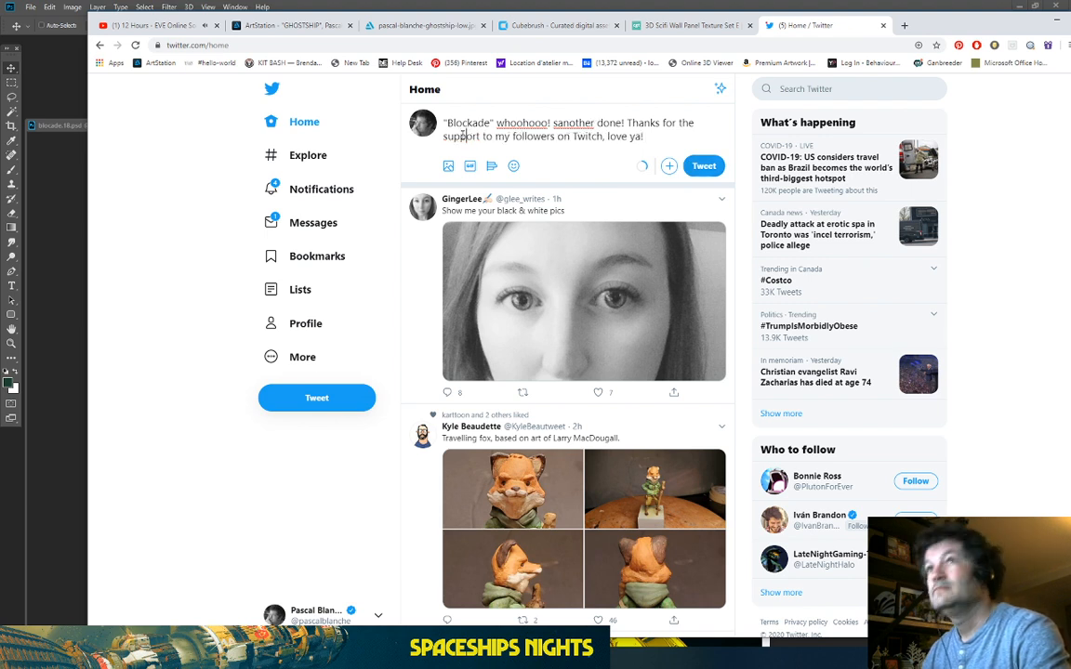
click(558, 124)
key(BackSpace)
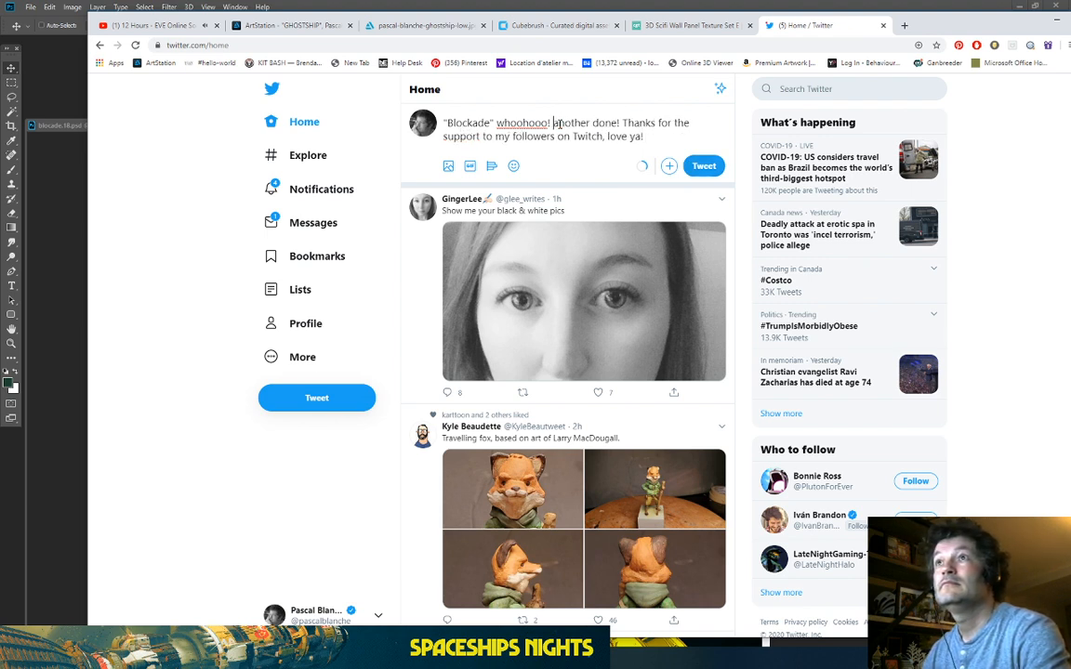
key(BackSpace)
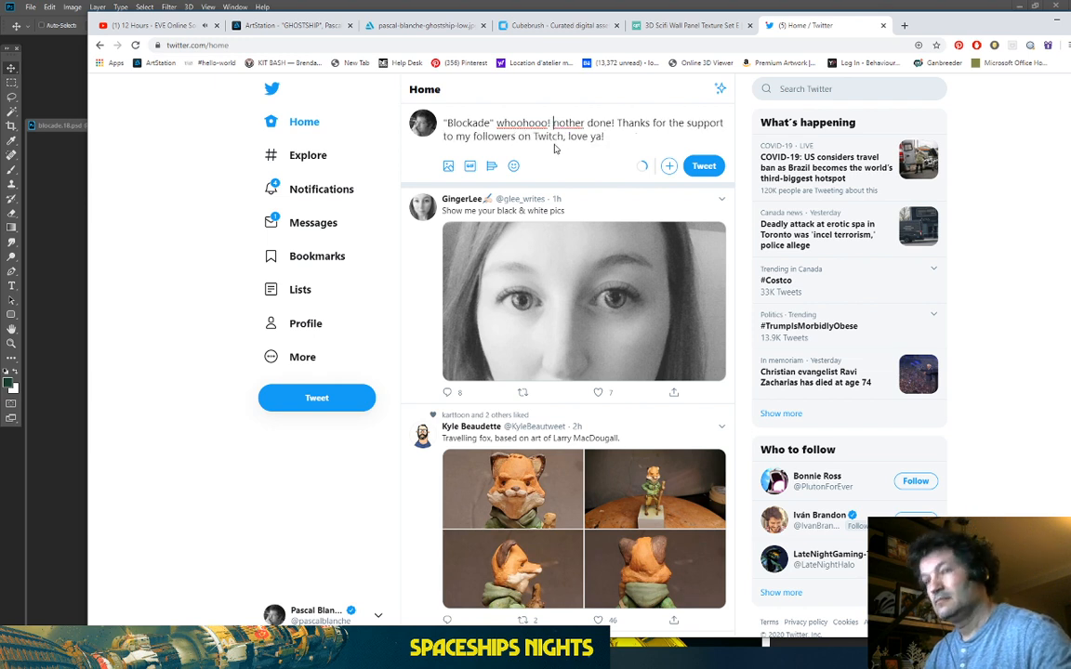
text(An)
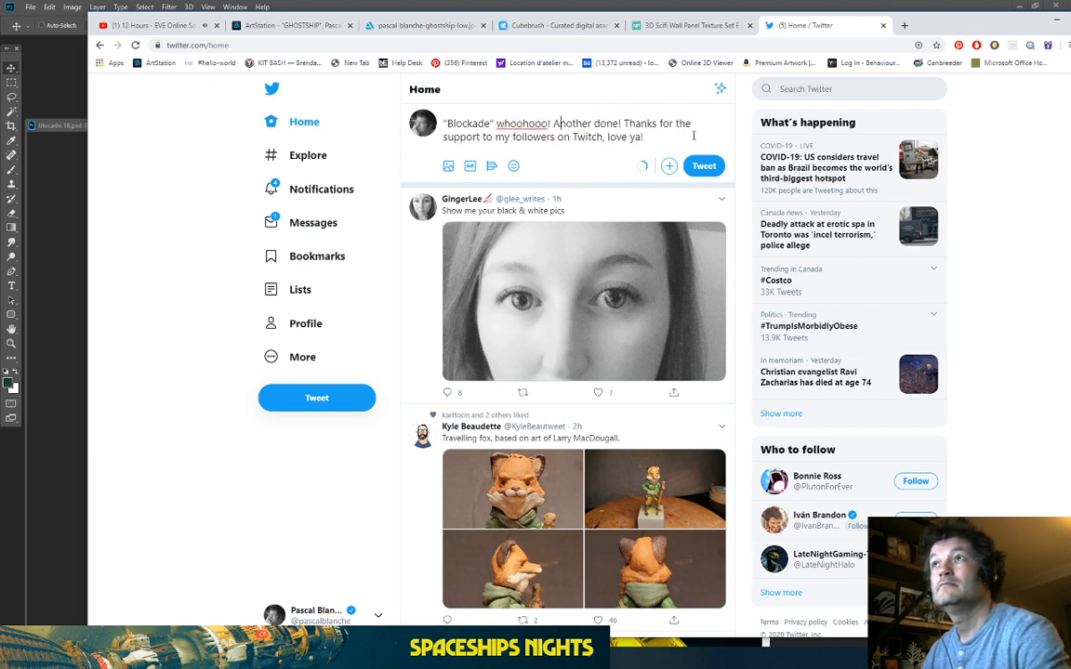
Step: Start attaching media and expand Hard Drive (F:) down to the PASCAL_2018 folder
click(448, 166)
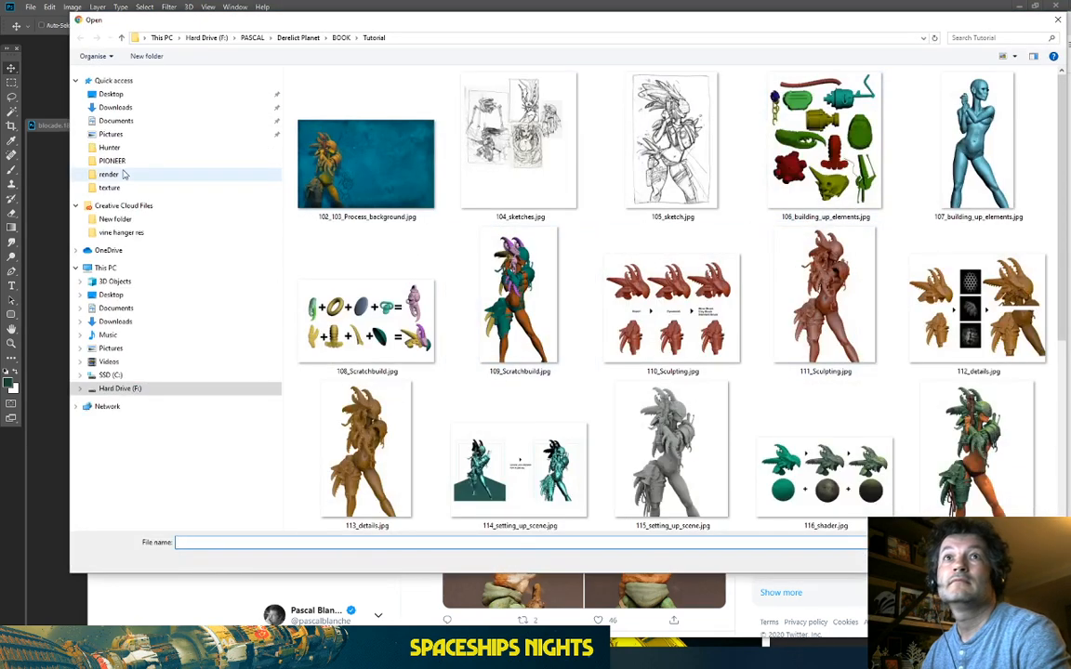
drag(114, 164, 234, 70)
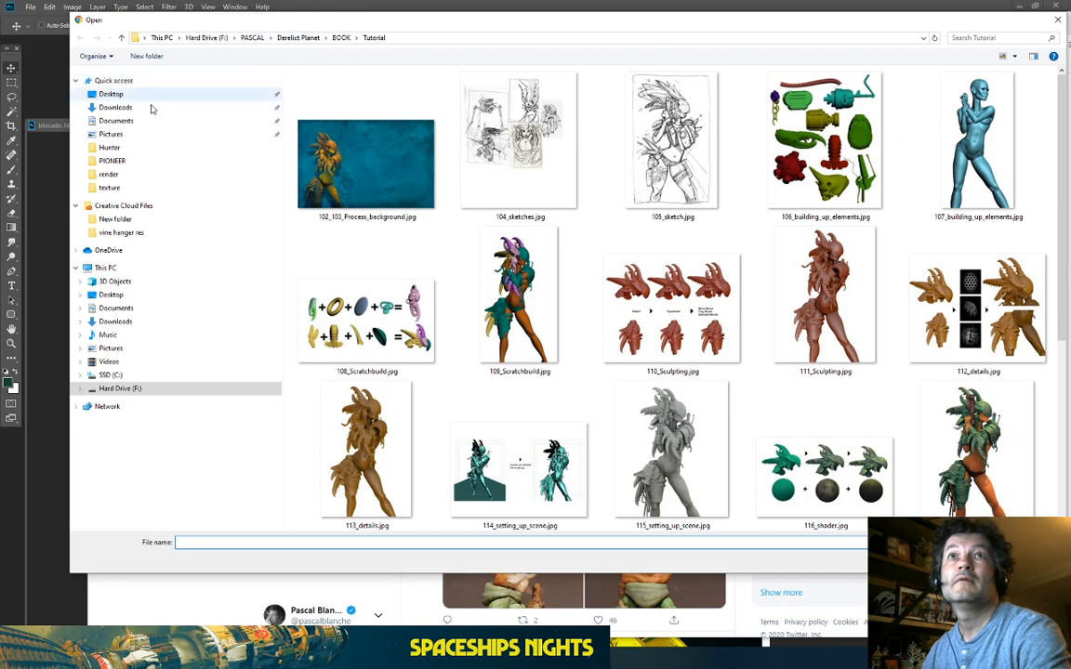
click(80, 389)
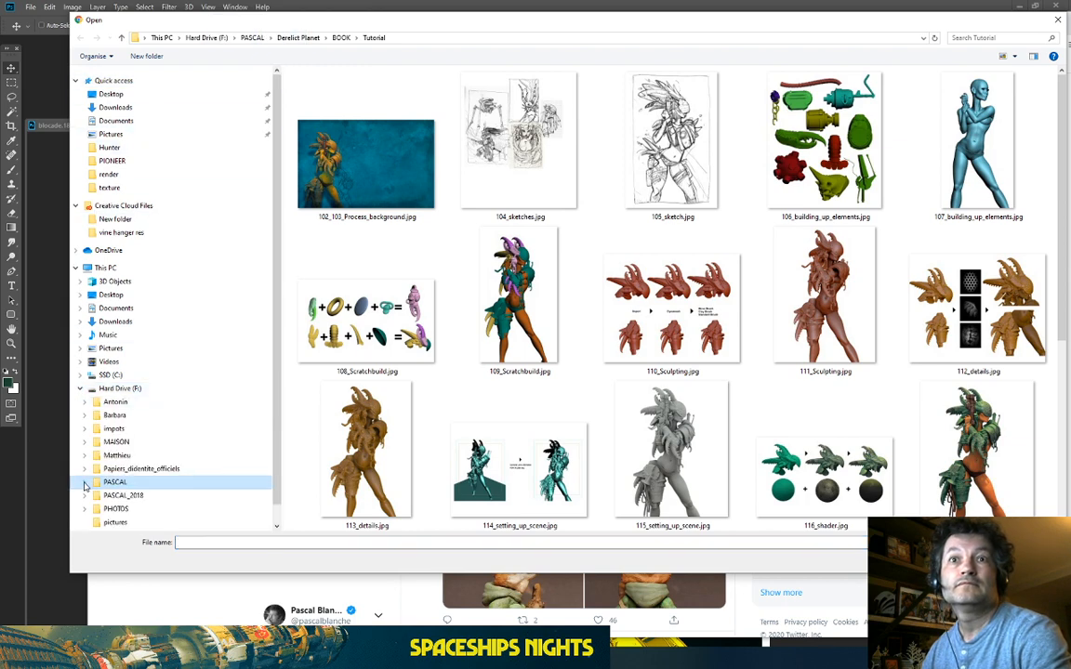
click(84, 481)
scroll(164, 231, up, 2)
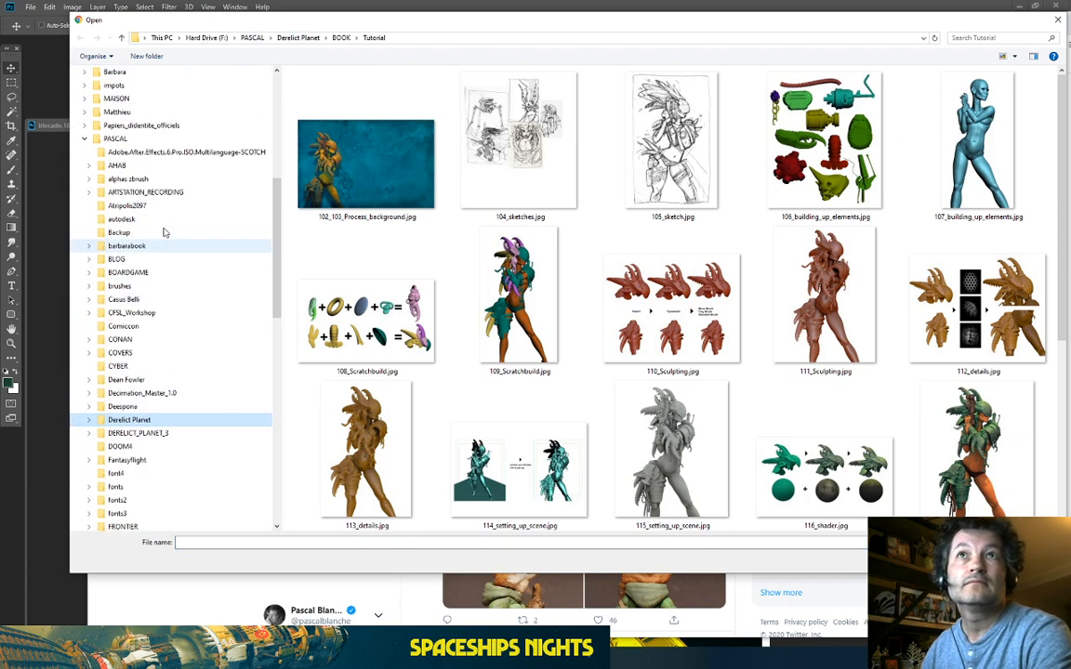
click(86, 140)
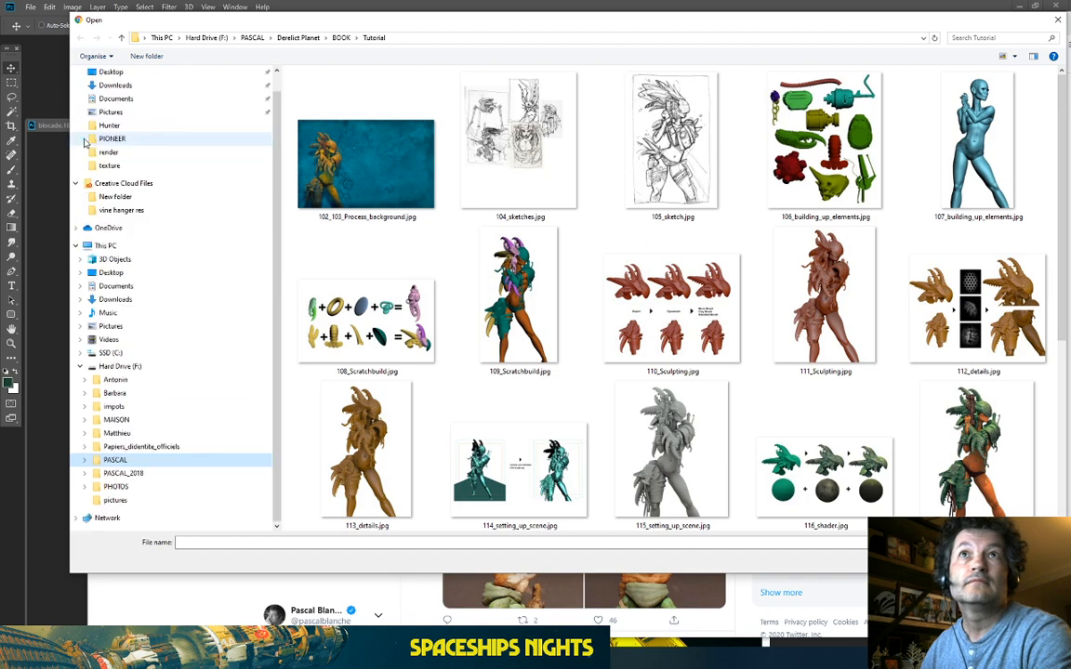
click(84, 474)
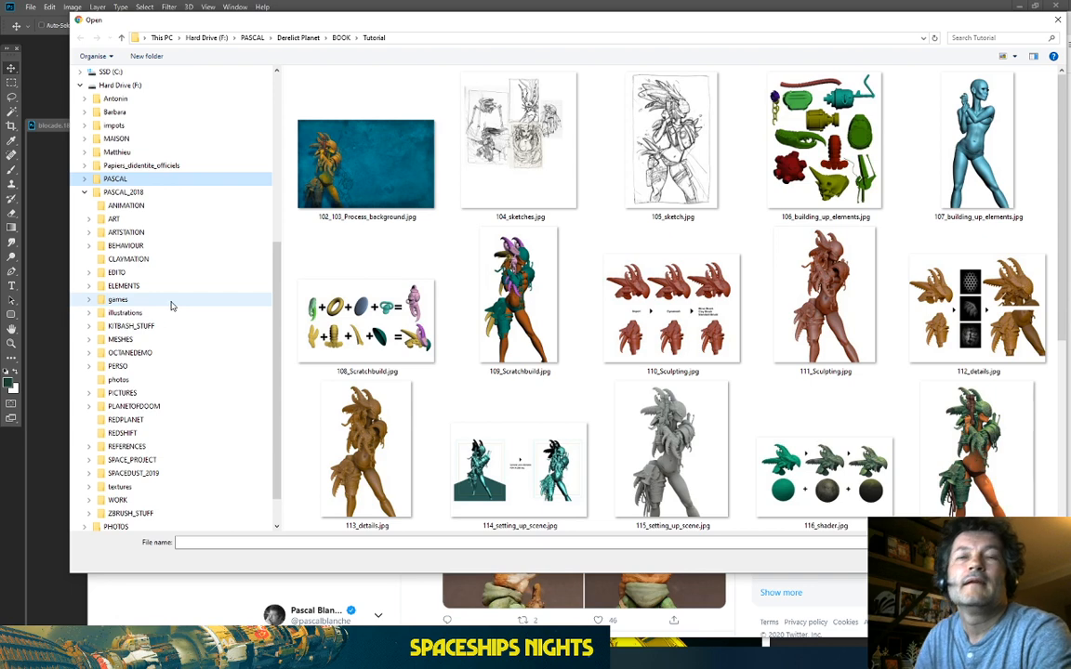
Step: Browse PERSO > STARGUIDE > render and attach Blockade_low.jpg to the tweet
scroll(167, 312, down, 1)
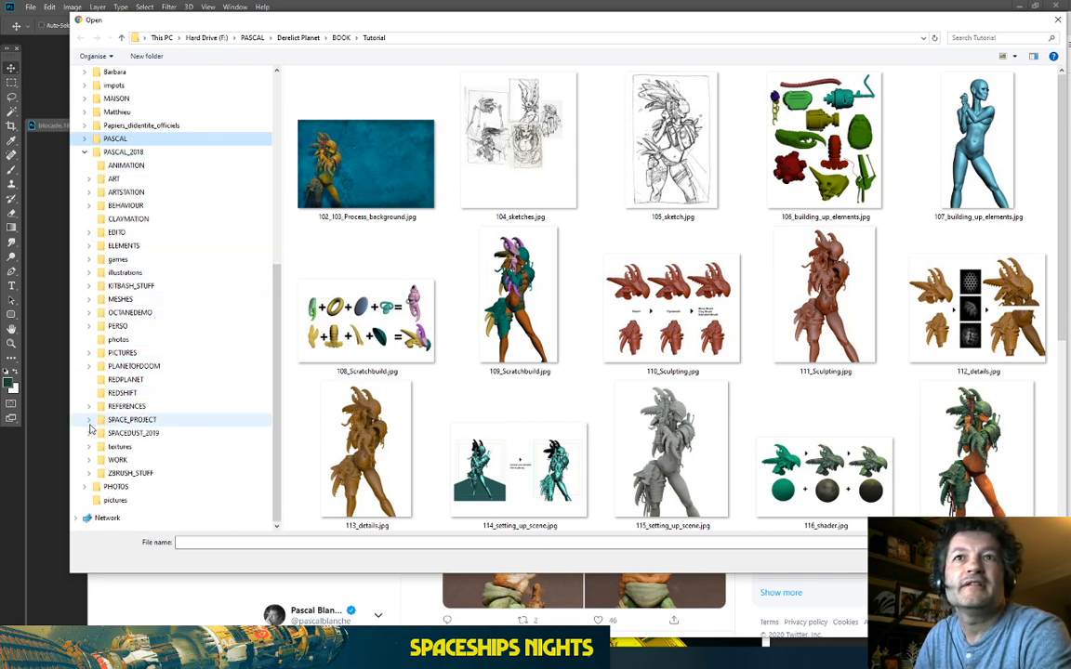
click(88, 328)
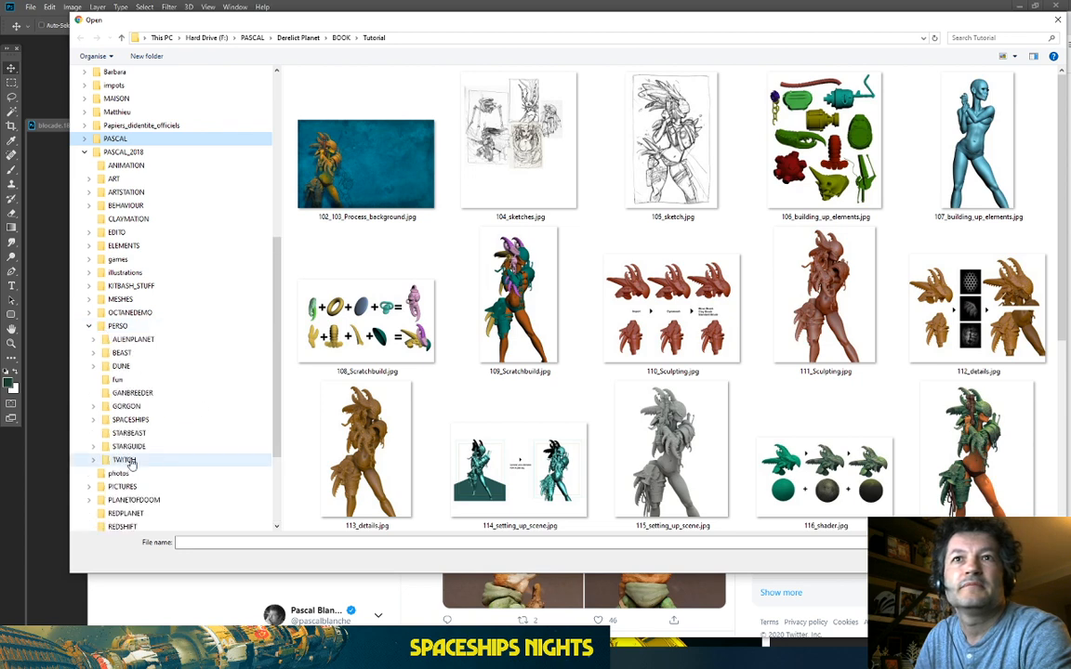
click(94, 447)
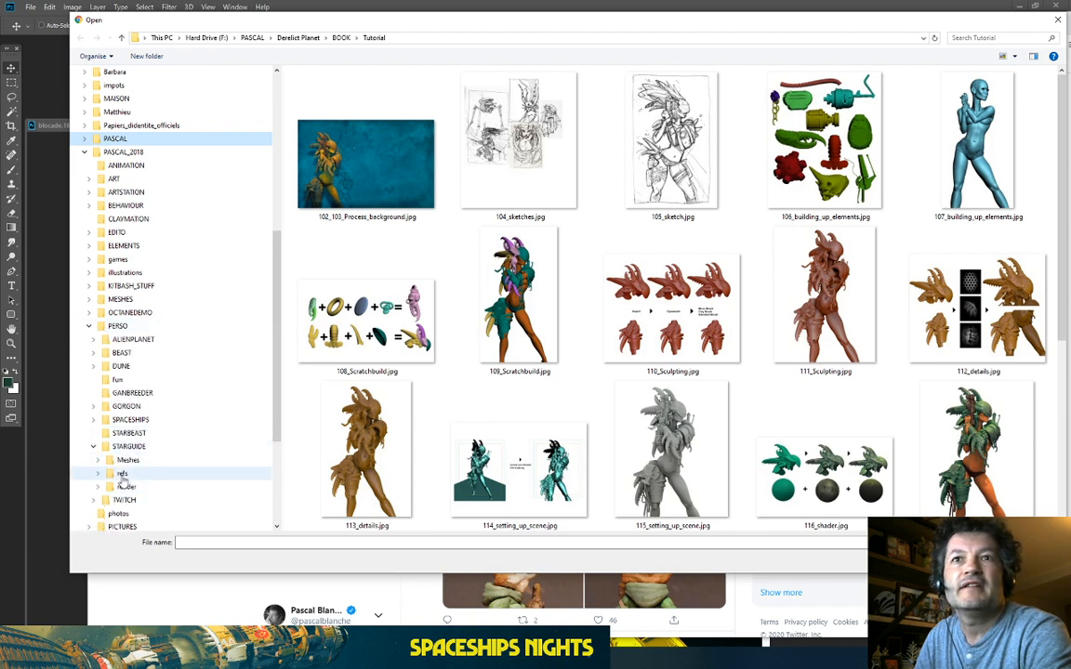
click(123, 474)
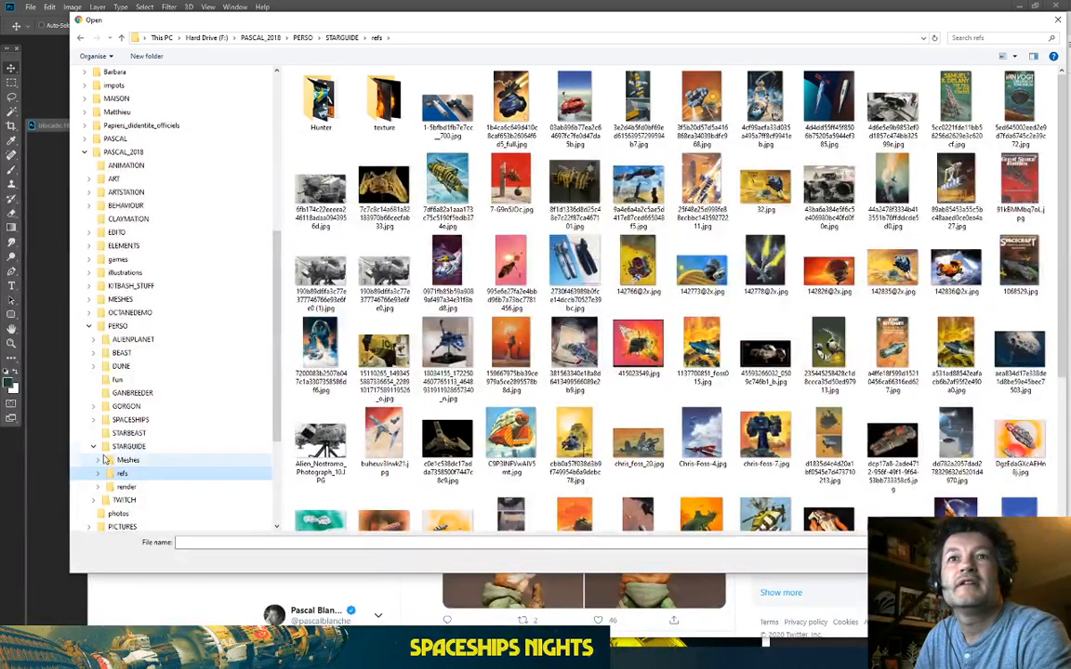
click(126, 487)
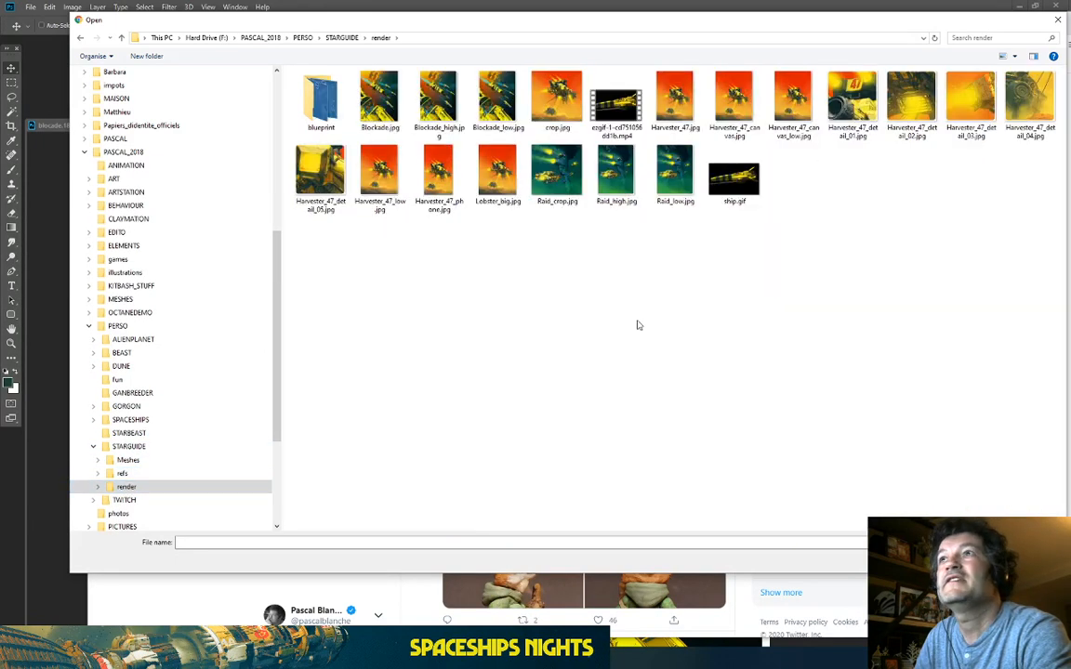
click(516, 96)
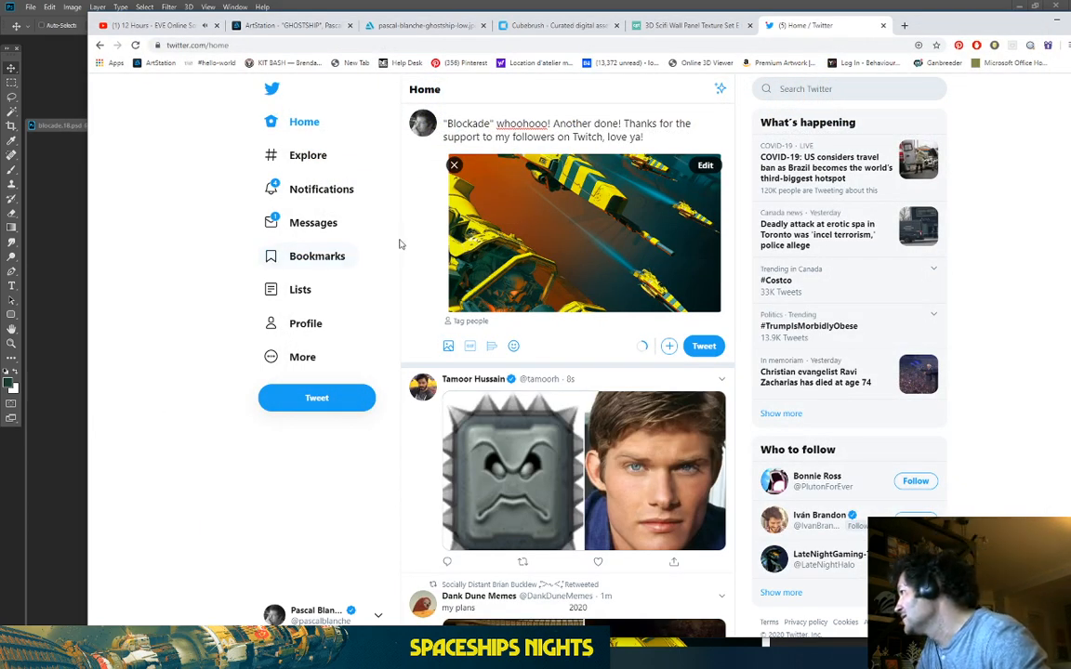
Step: Add 'illustration' so it reads 'Another illustration done!' and begin the #stayhomeanddrawspace hashtag
drag(921, 25, 941, 129)
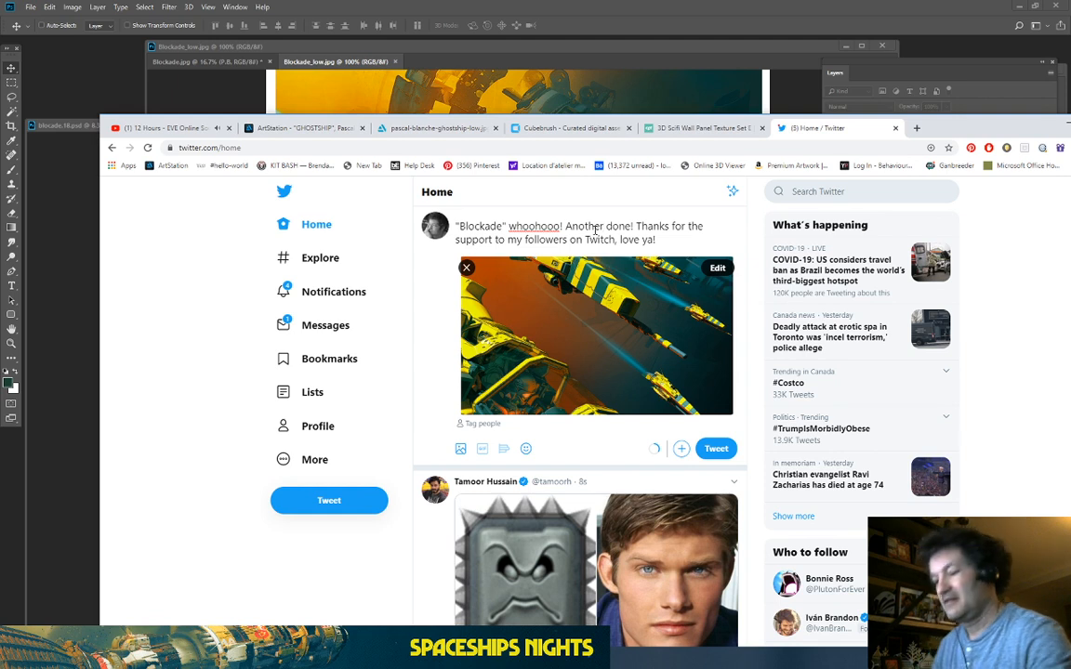
text(ill)
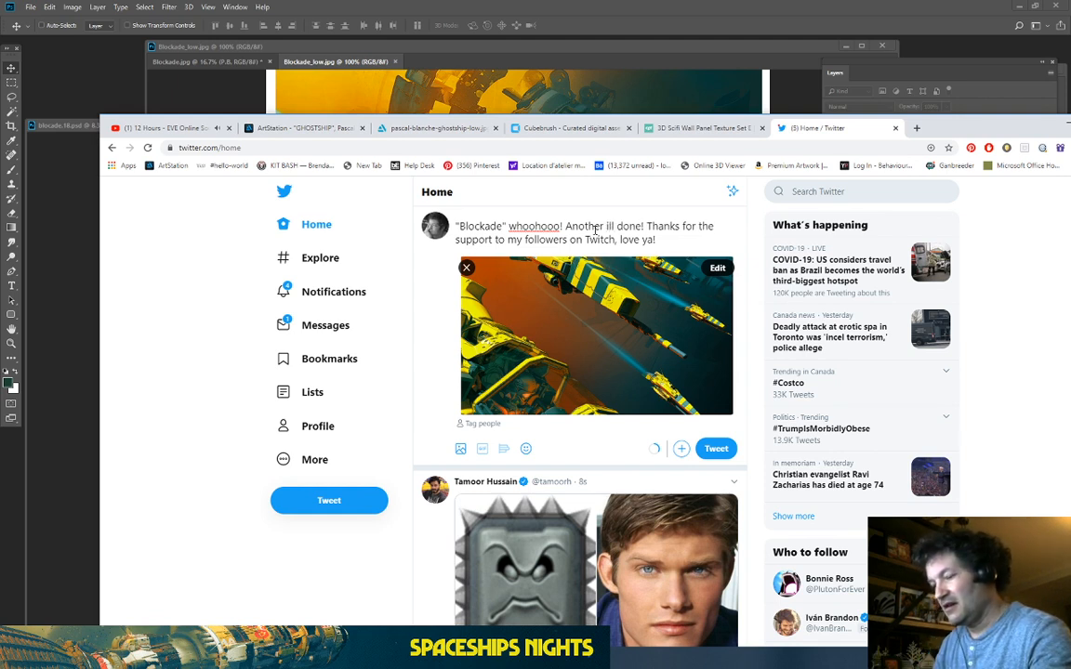
text(ustration)
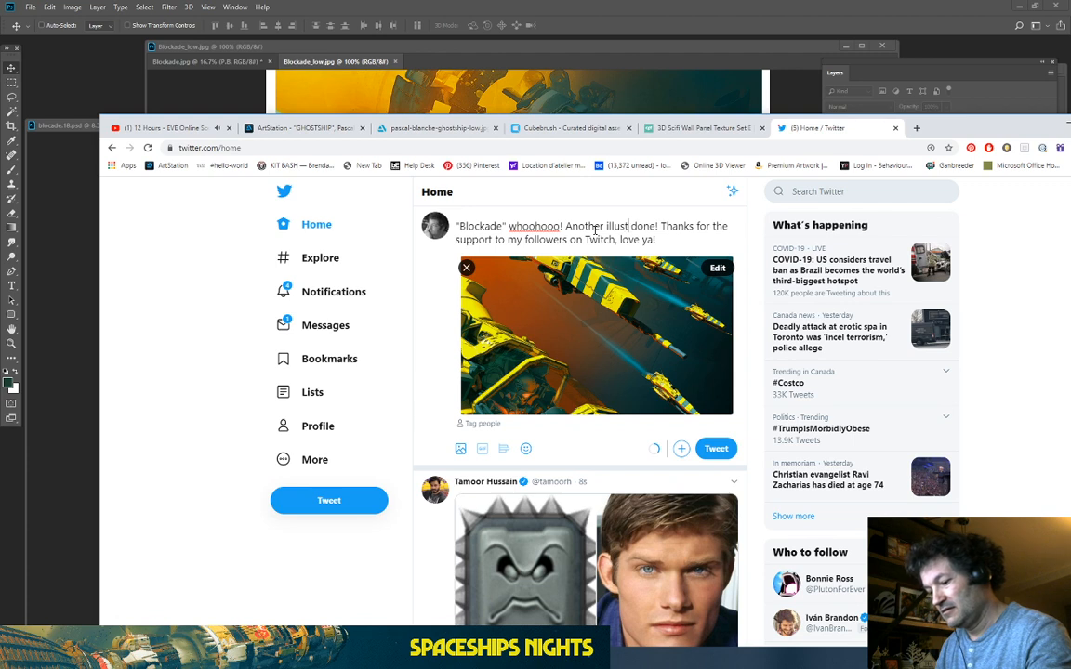
click(687, 238)
text(#s)
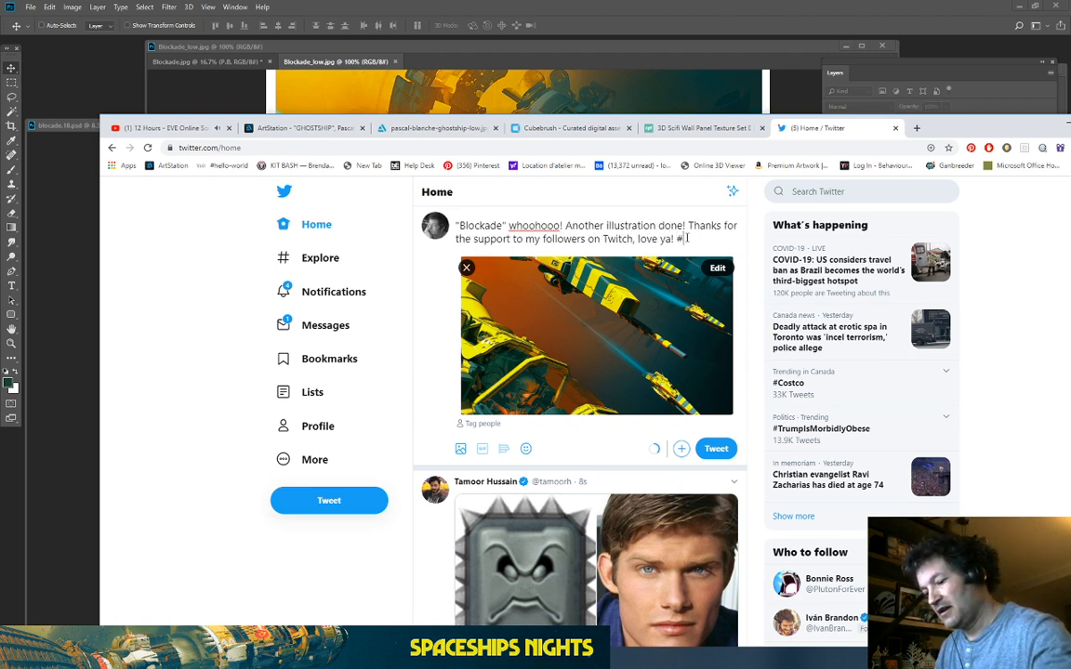
text(tay)
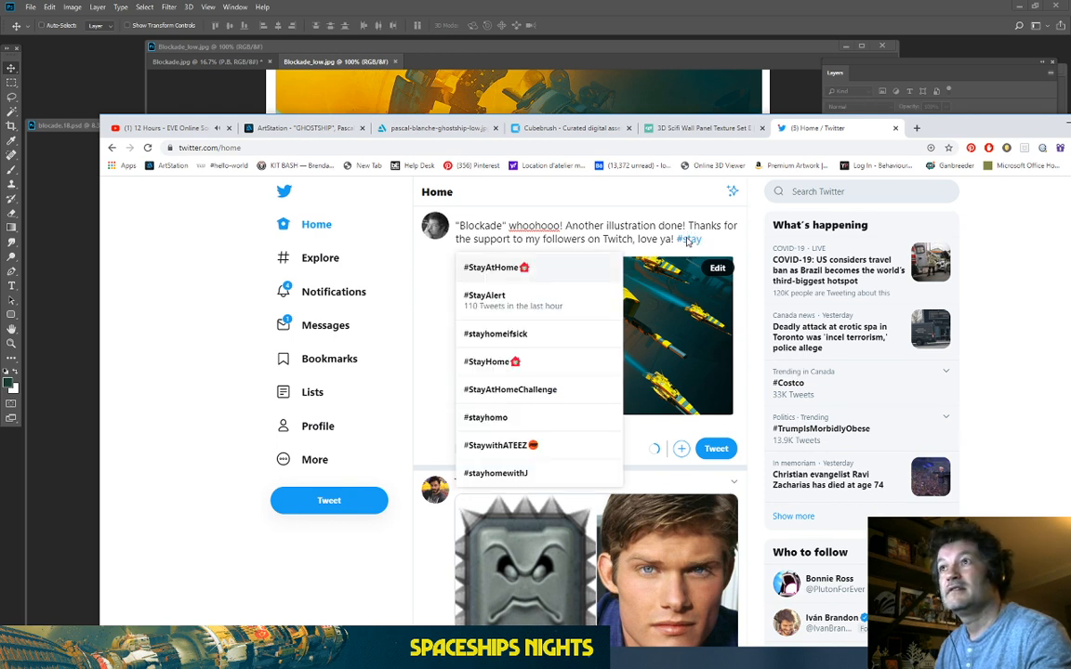
text(home)
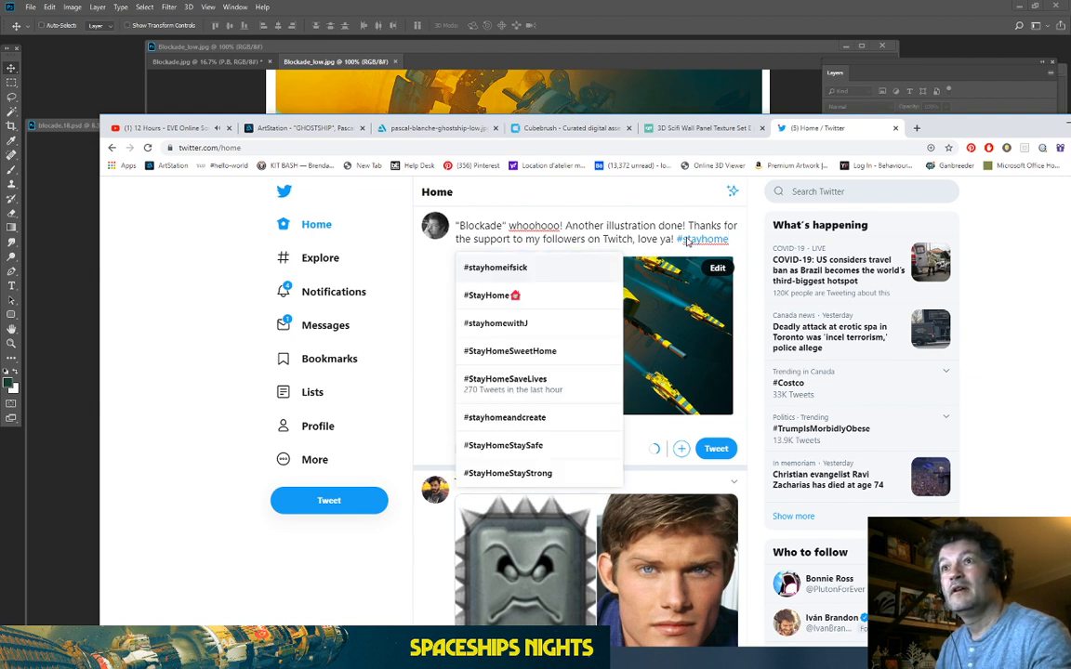
text(and)
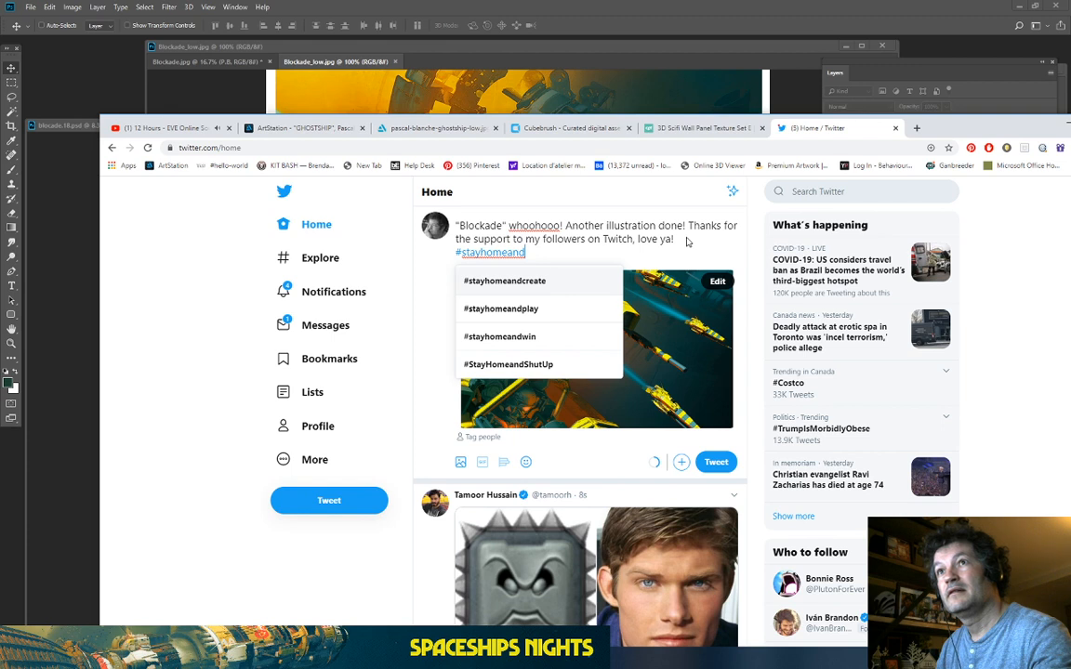
text(d)
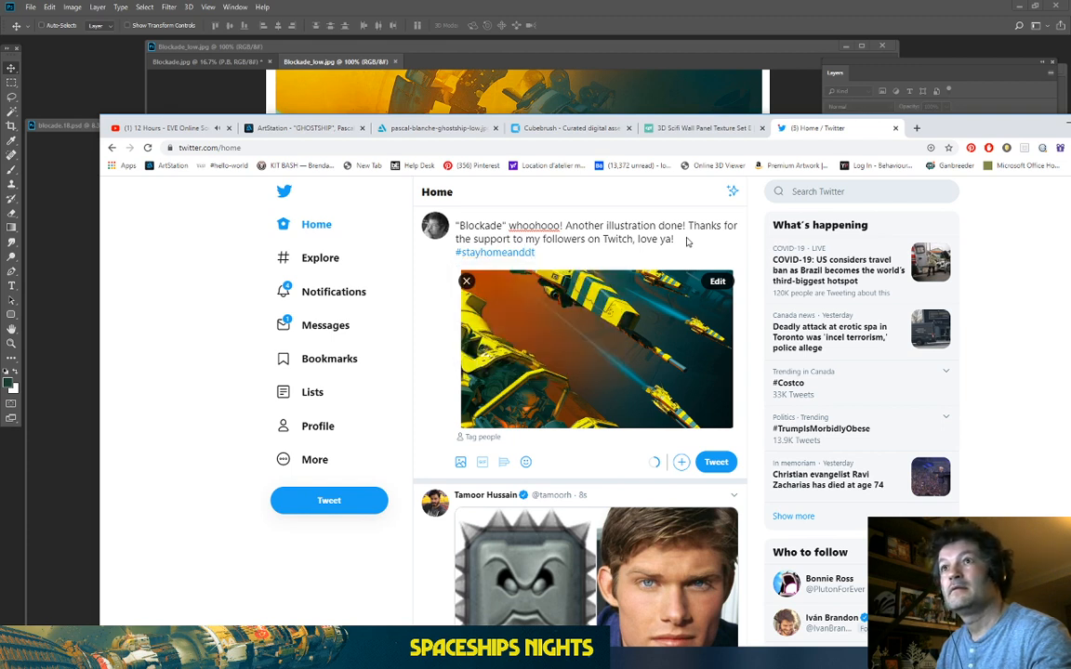
key(BackSpace)
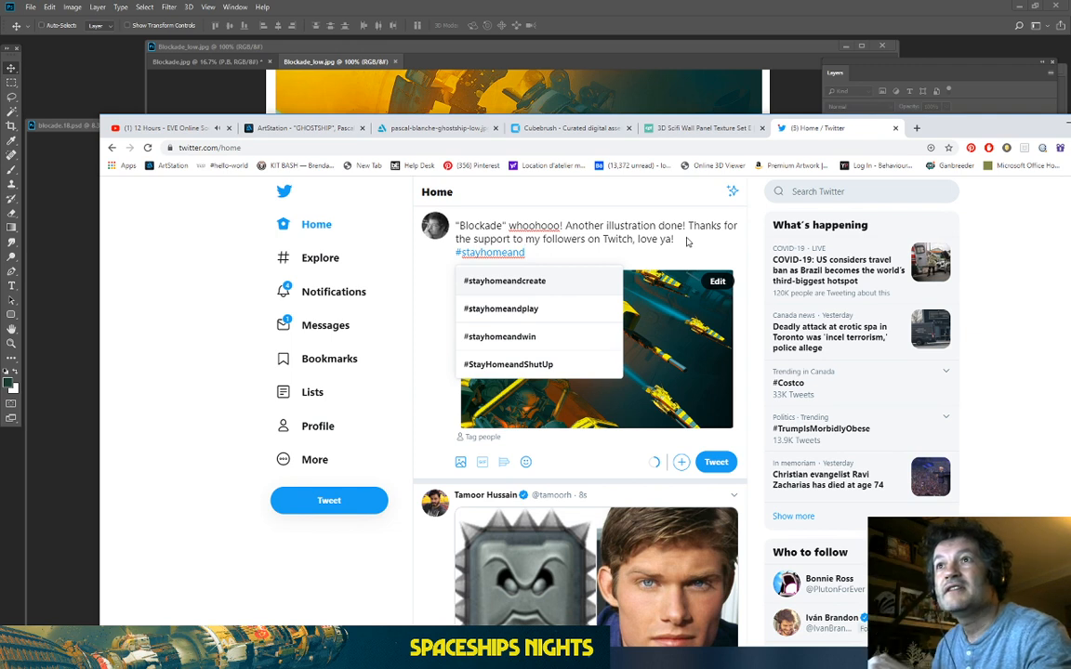
text(draw)
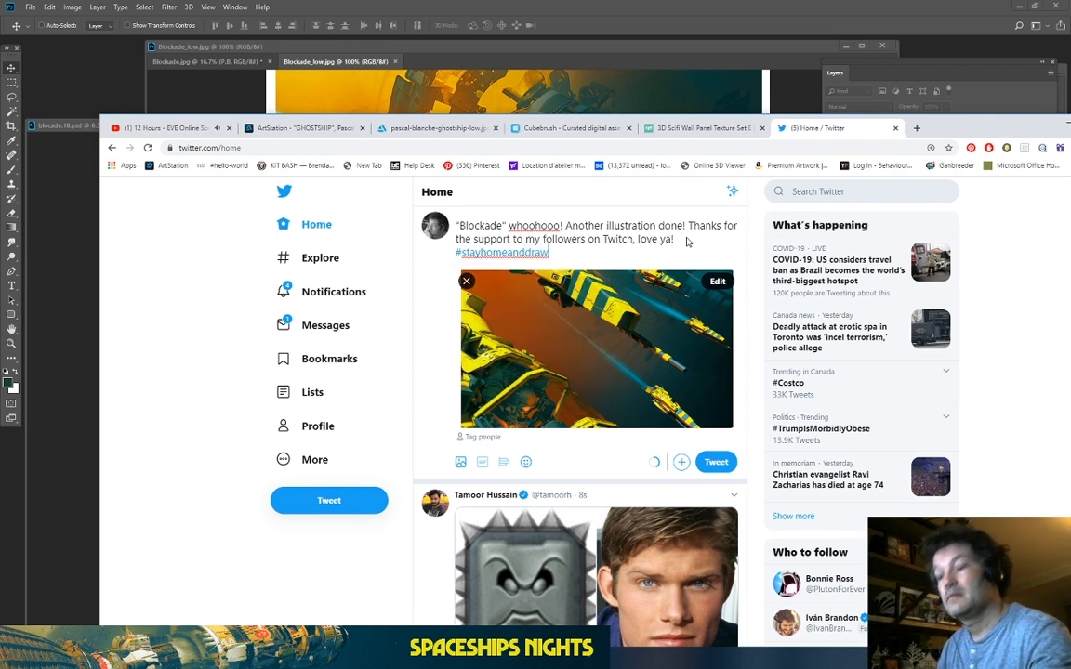
text(space)
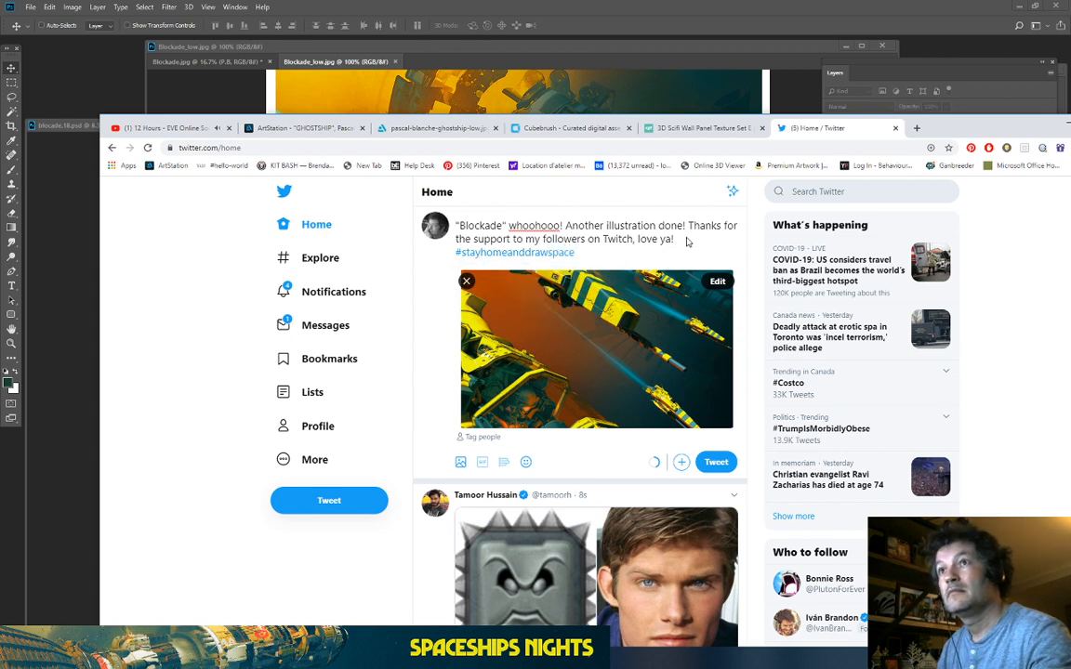
Step: Correct the hashtag to #stayhomeanddrawspaceships and insert an exclamation mark in the text
click(526, 253)
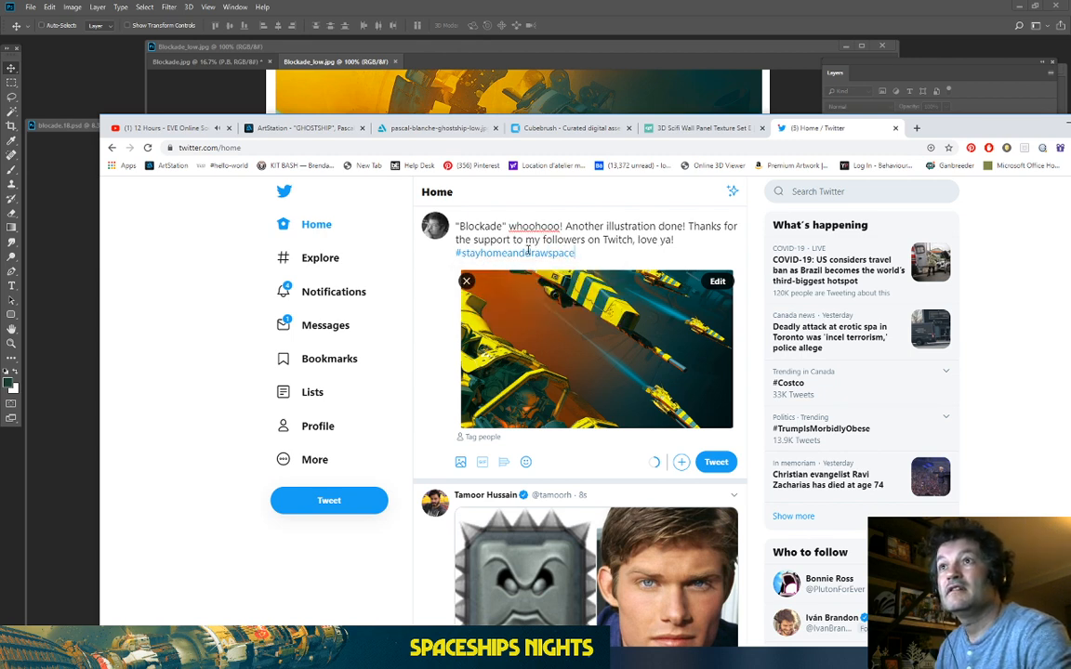
key(BackSpace)
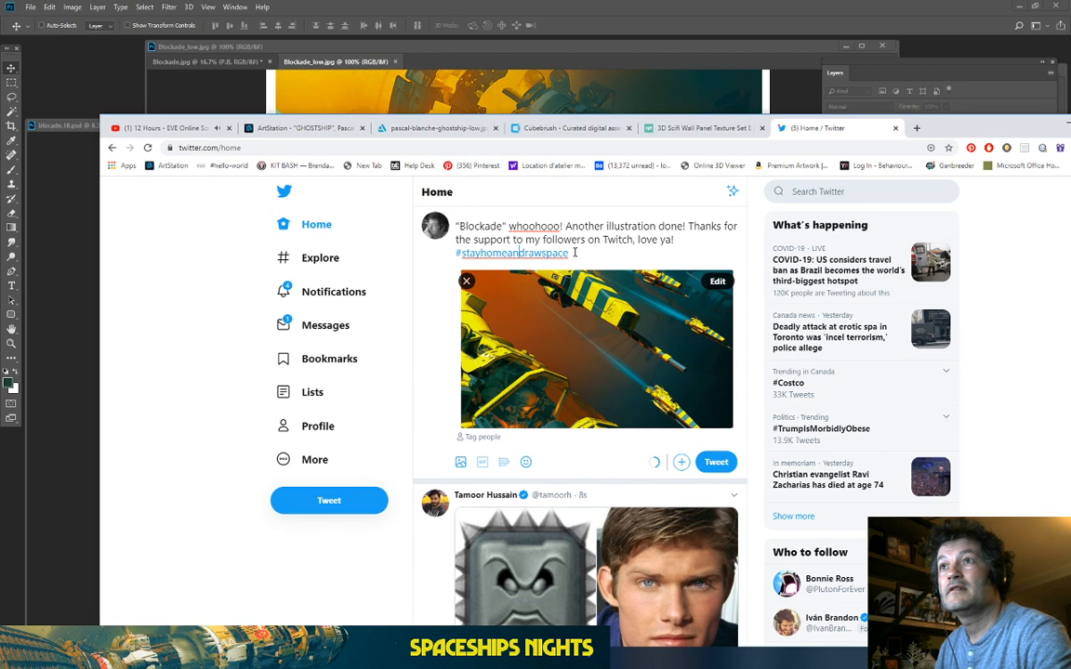
key(BackSpace)
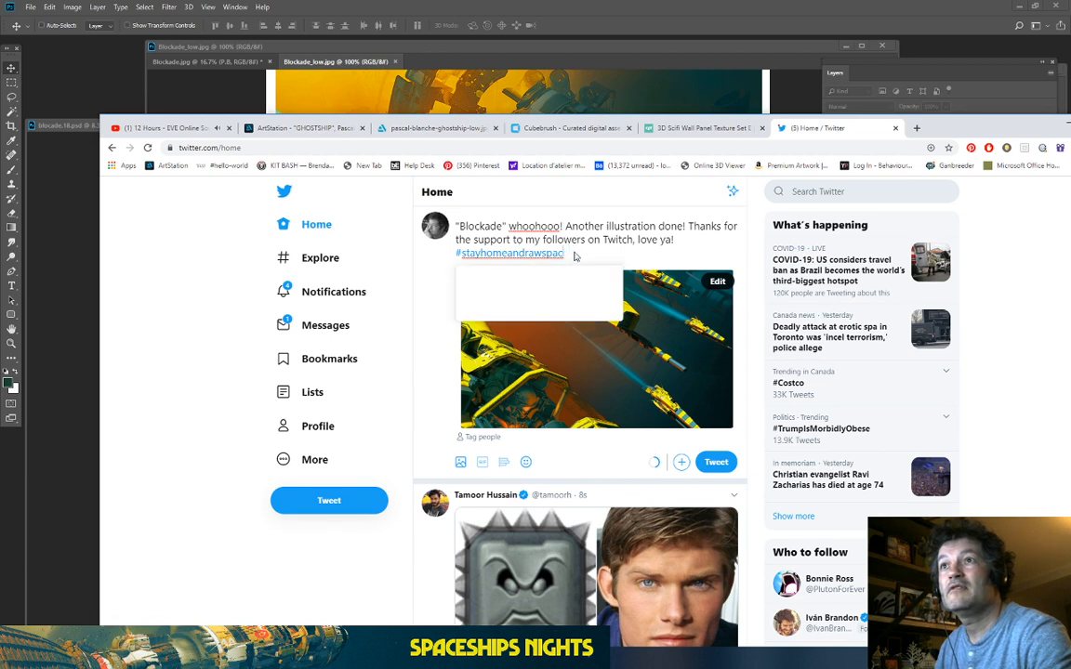
key(BackSpace)
key(BackSpace)
key(BackSpace)
key(BackSpace)
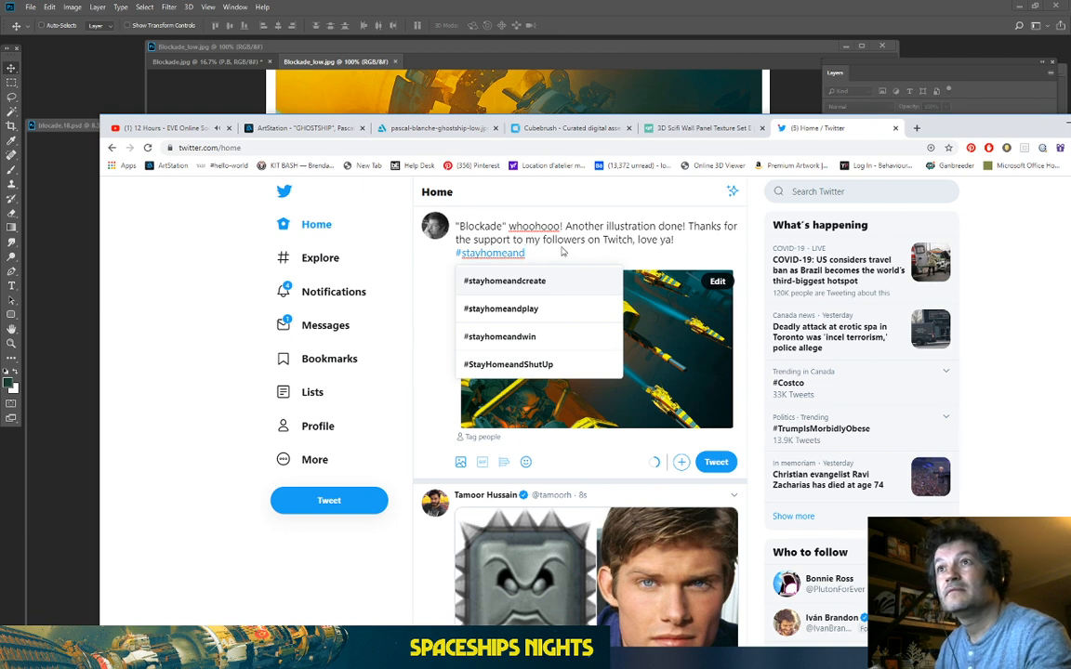
text(dr)
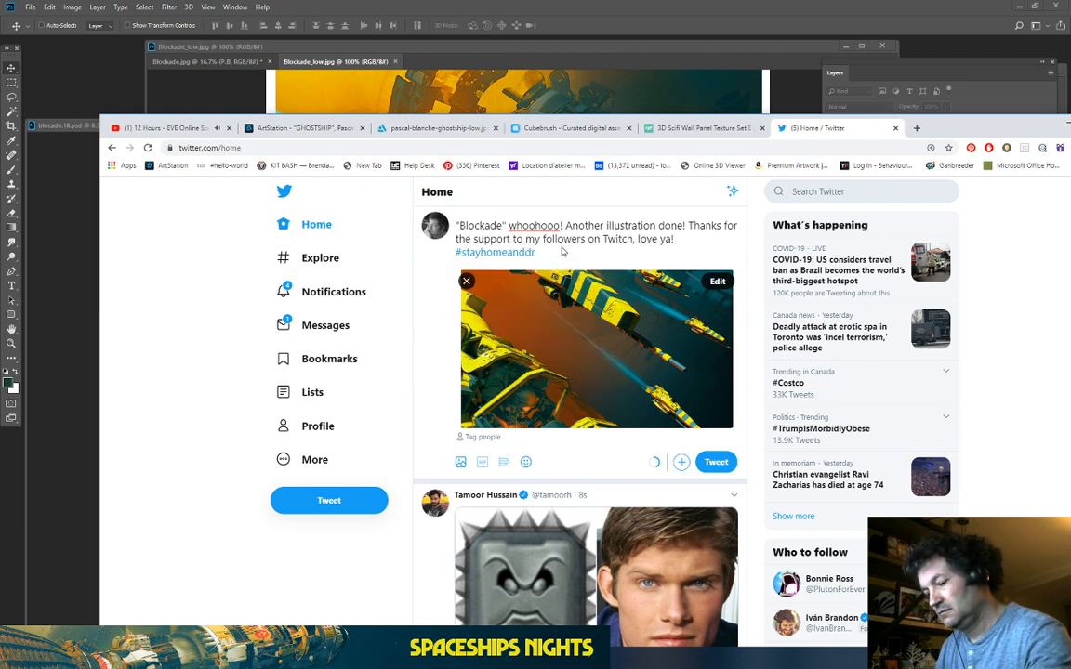
text(awspaceships)
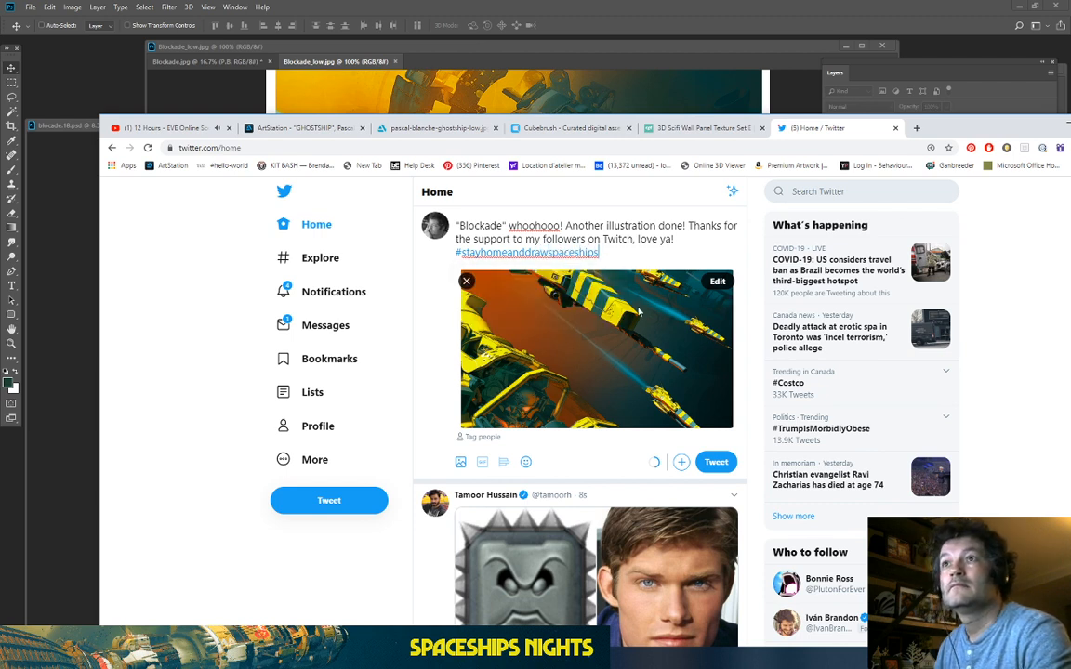
click(673, 238)
text(!)
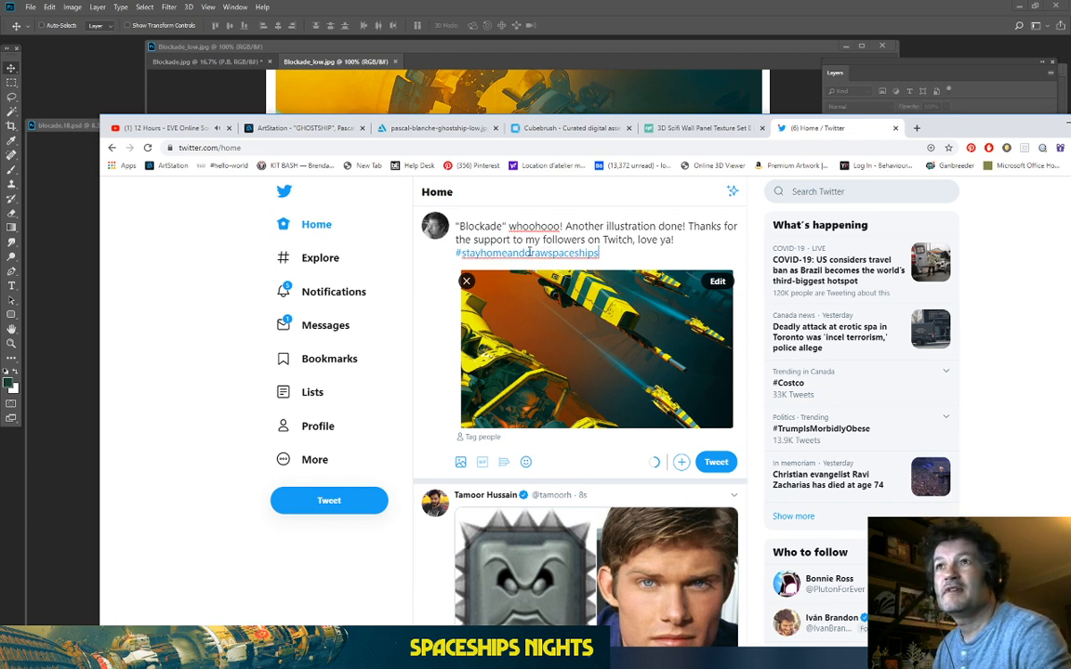
click(667, 249)
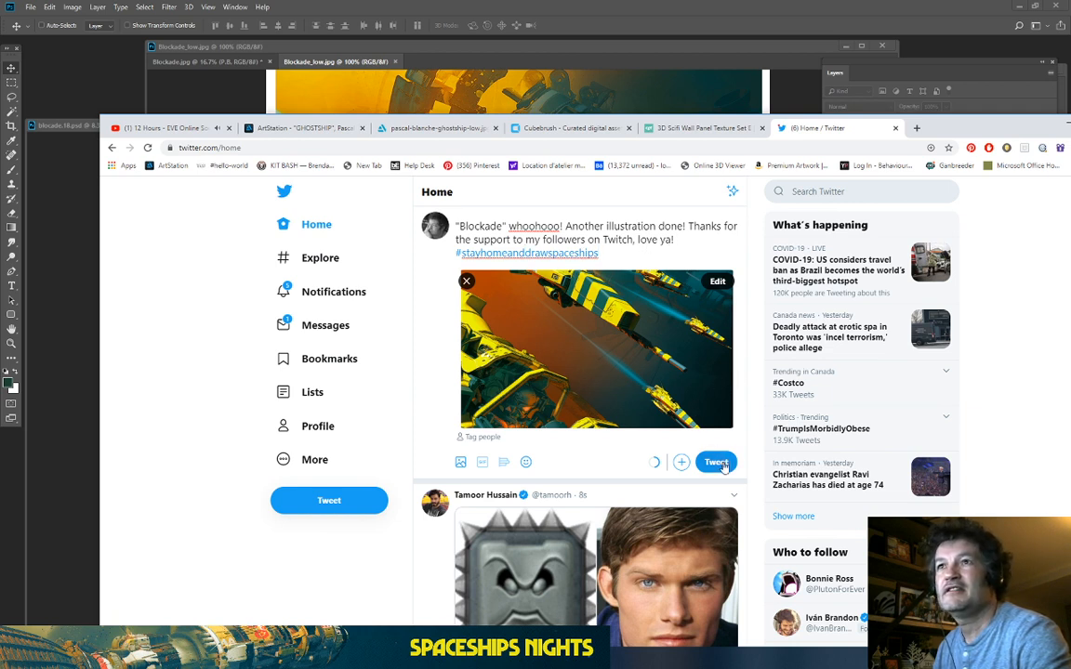
Step: Post the Blockade tweet, then find it on your profile and open its page
click(716, 463)
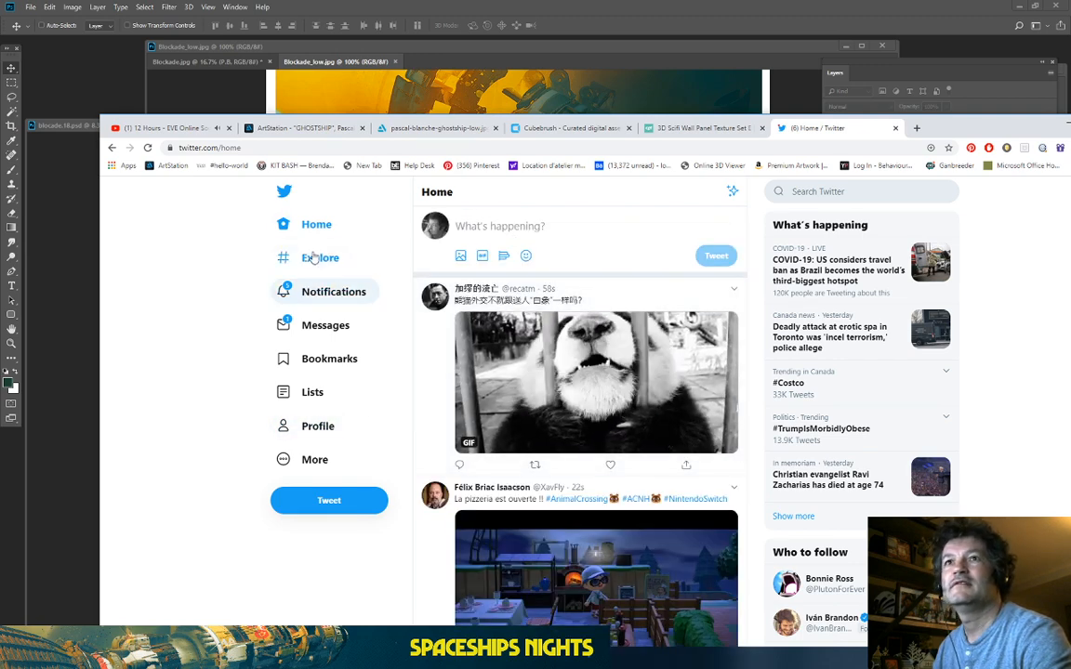
click(318, 425)
scroll(445, 358, down, 6)
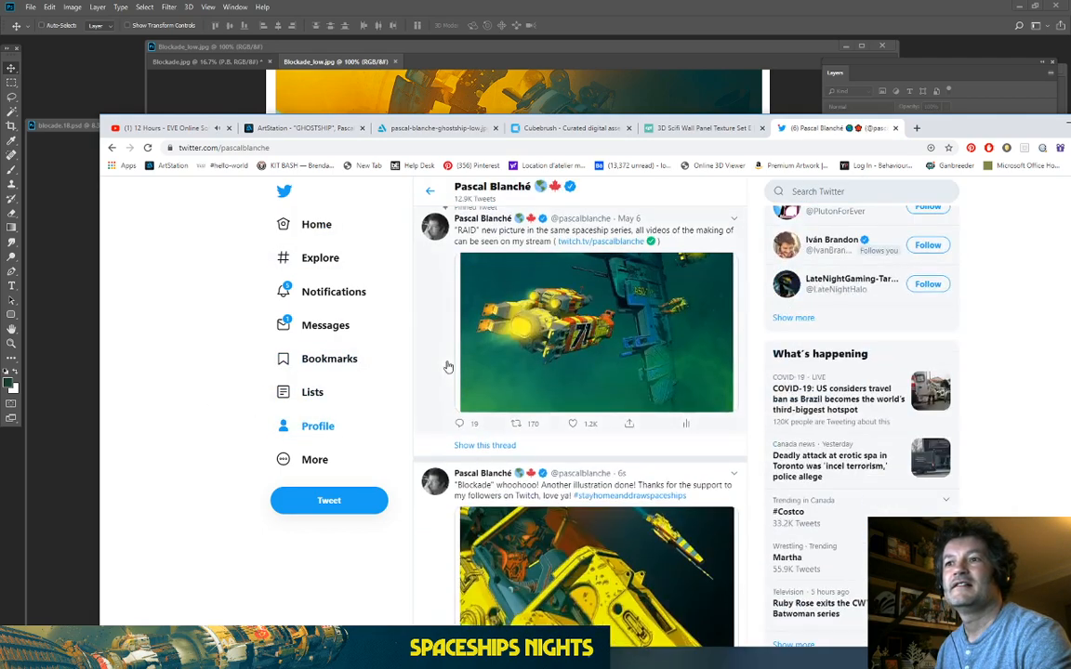
scroll(443, 351, down, 2)
click(423, 323)
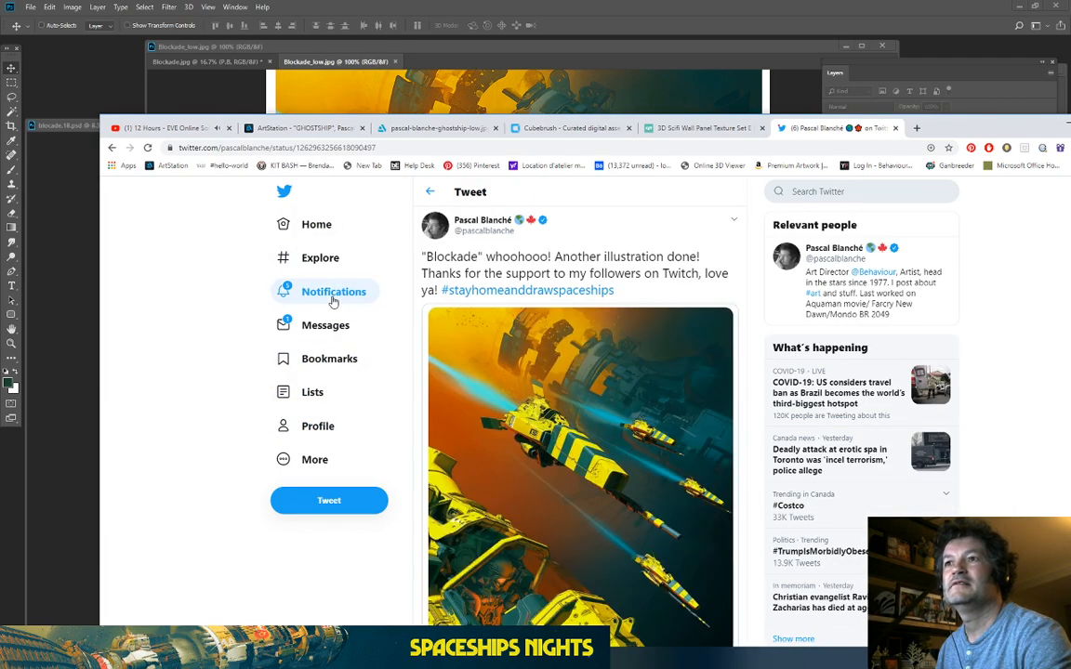
scroll(331, 290, up, 1)
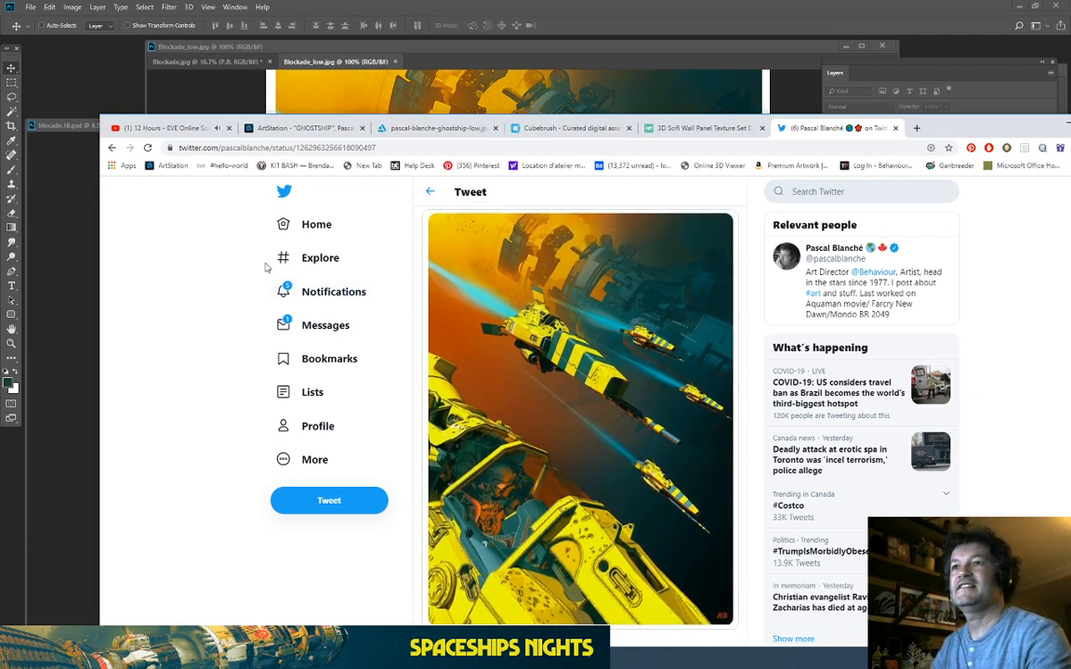
scroll(311, 318, down, 1)
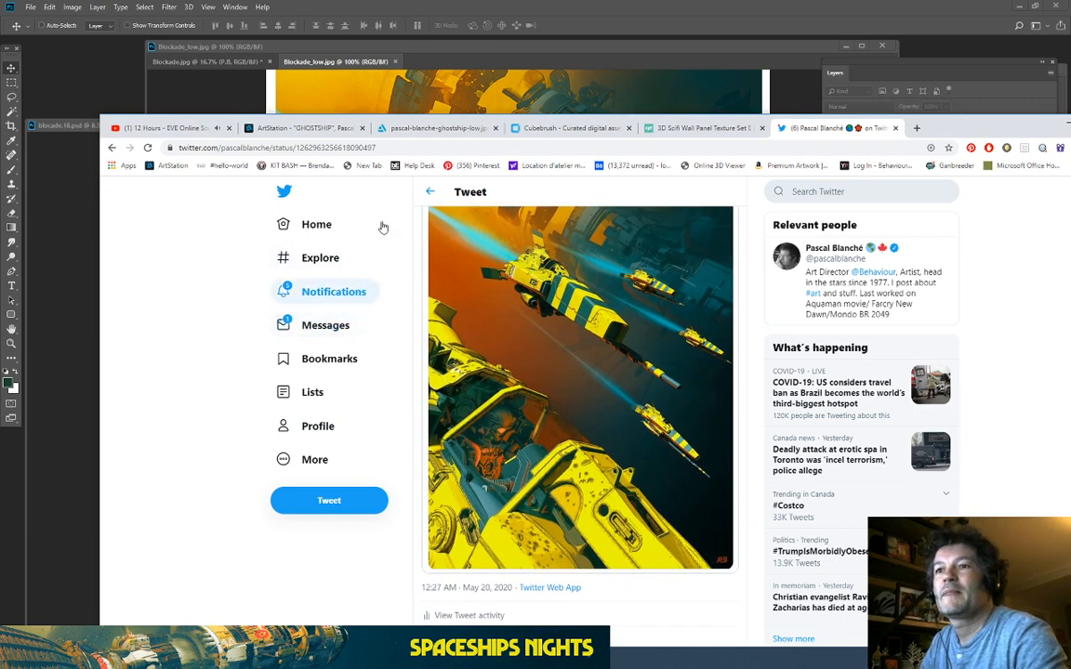
Step: Resize and reposition the Chrome window to view the posted tweet beside Photoshop
drag(917, 113, 911, 64)
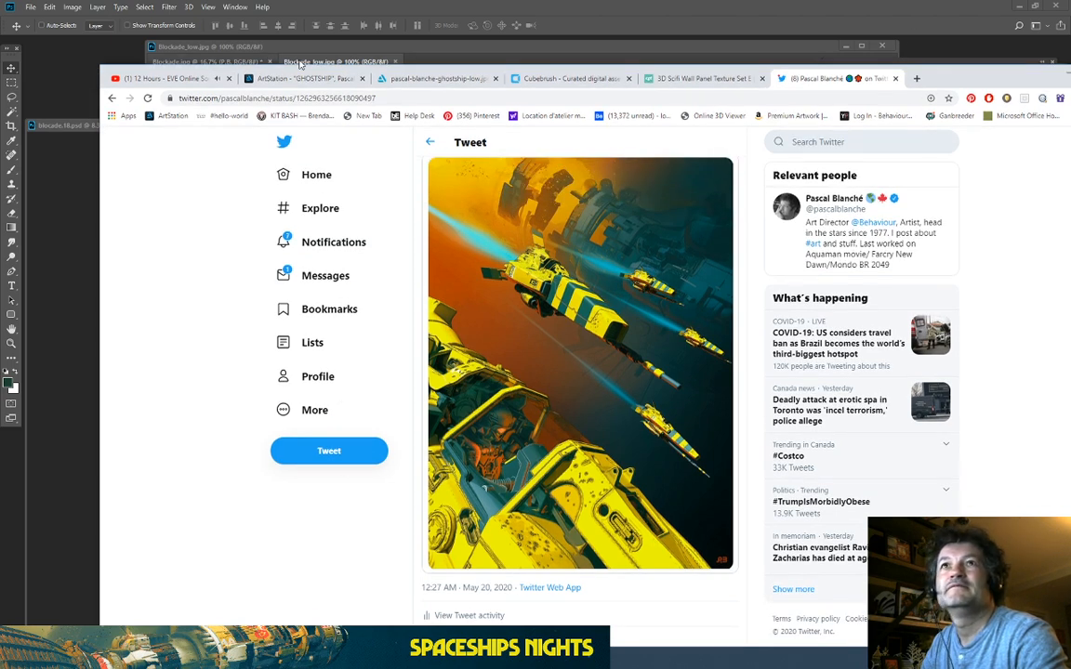
drag(946, 77, 938, 24)
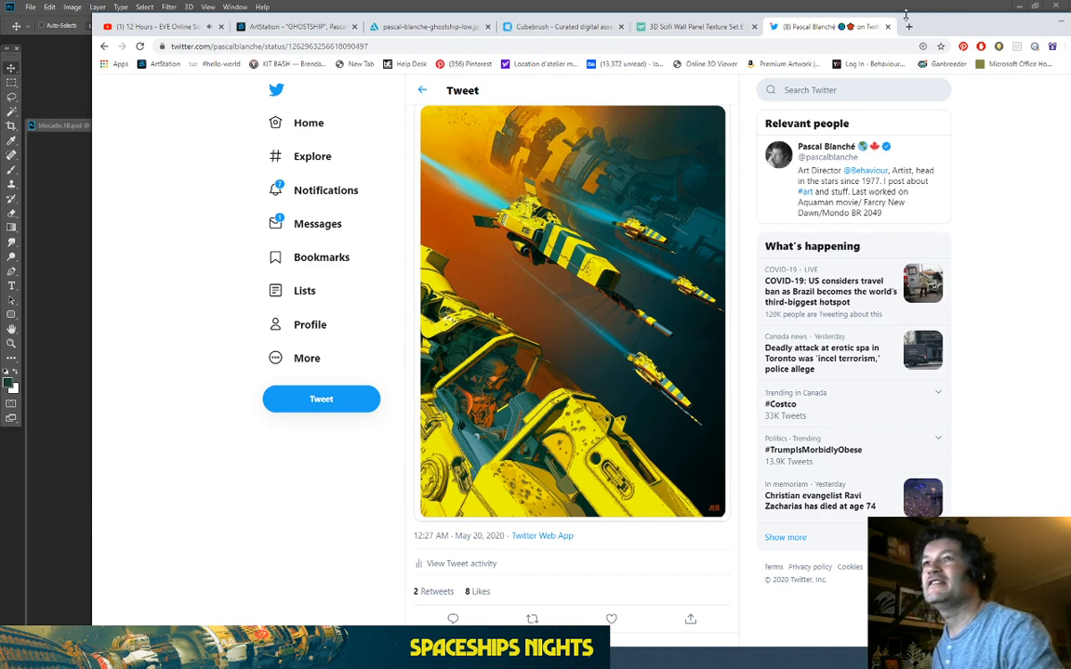
drag(906, 14, 906, 61)
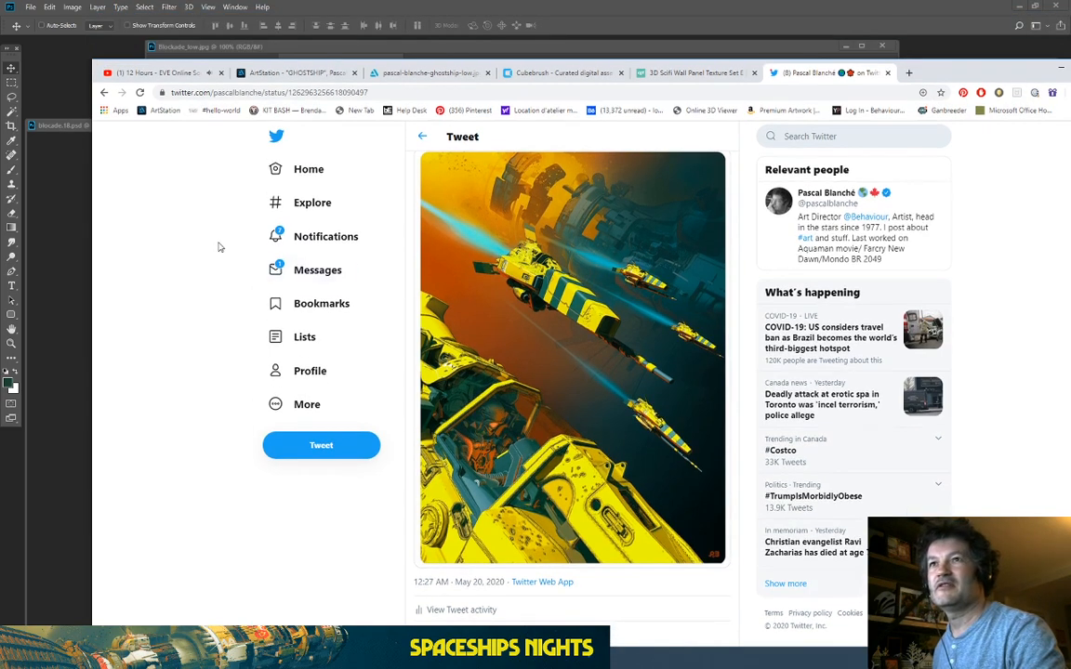
scroll(216, 242, down, 1)
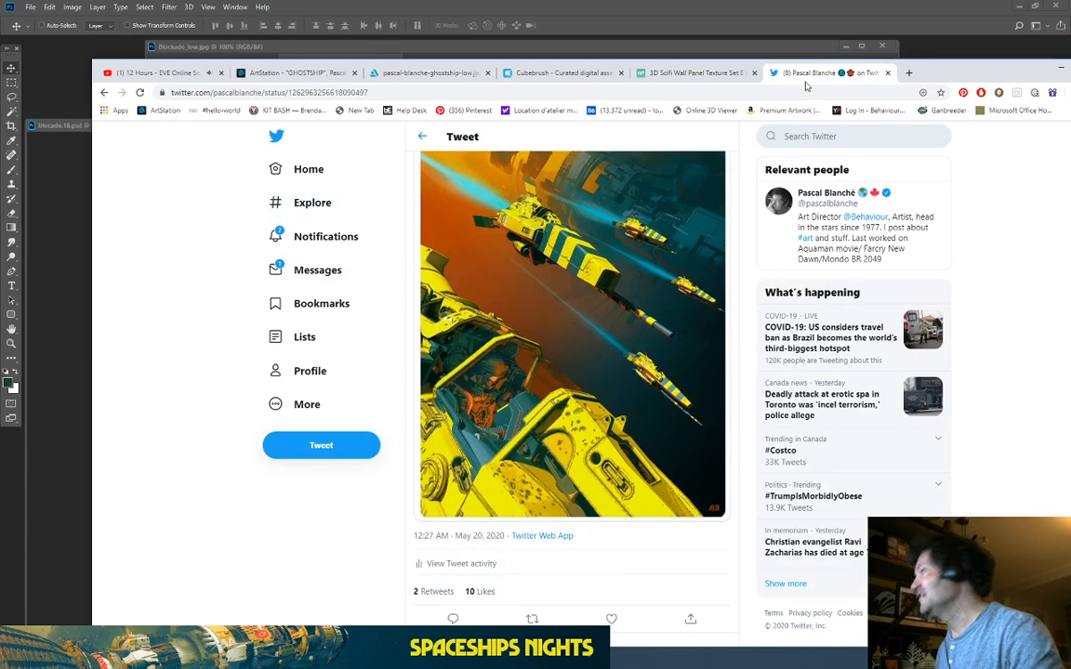
drag(1038, 71, 947, 62)
Step: Minimize Chrome, shift the Blockade_low.jpg window, and bring Streamlabs OBS to the front
click(969, 60)
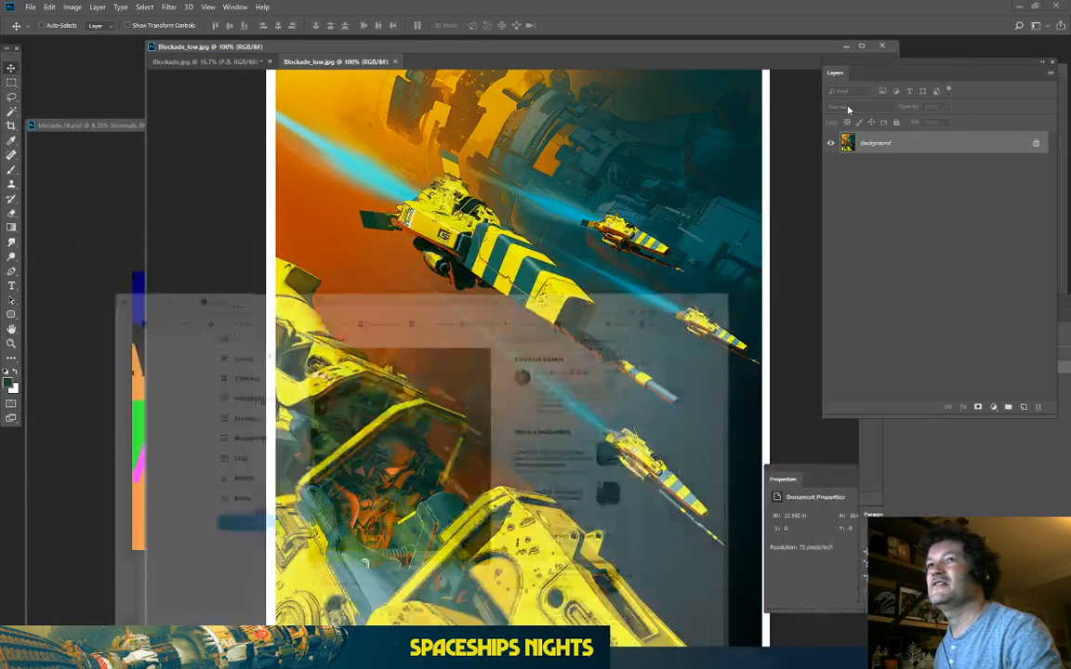
drag(304, 50, 293, 72)
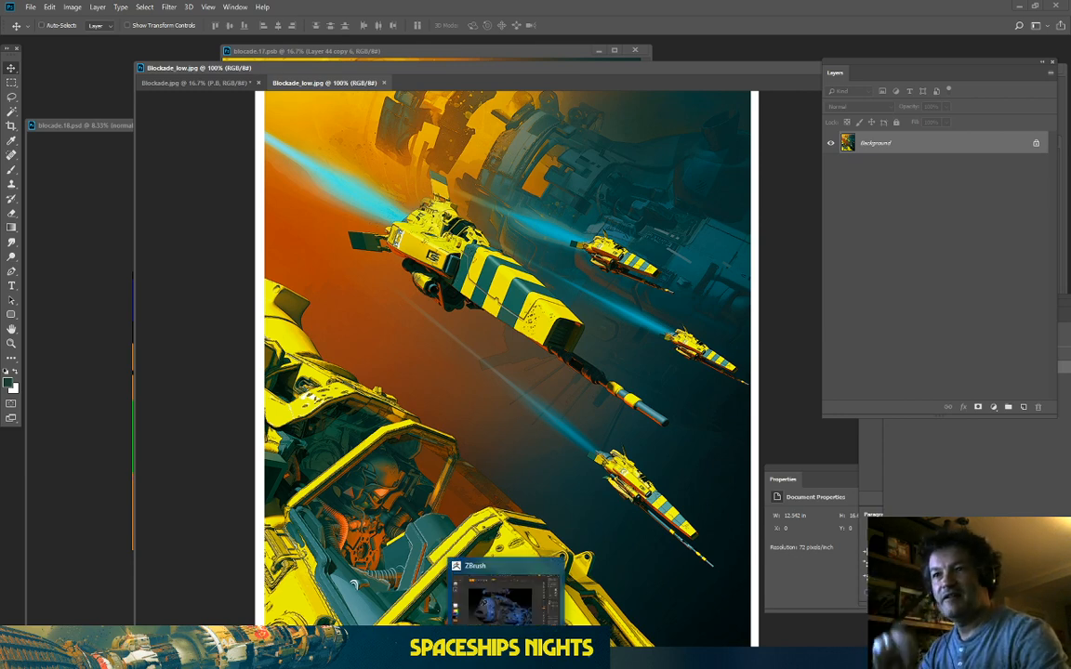
click(554, 660)
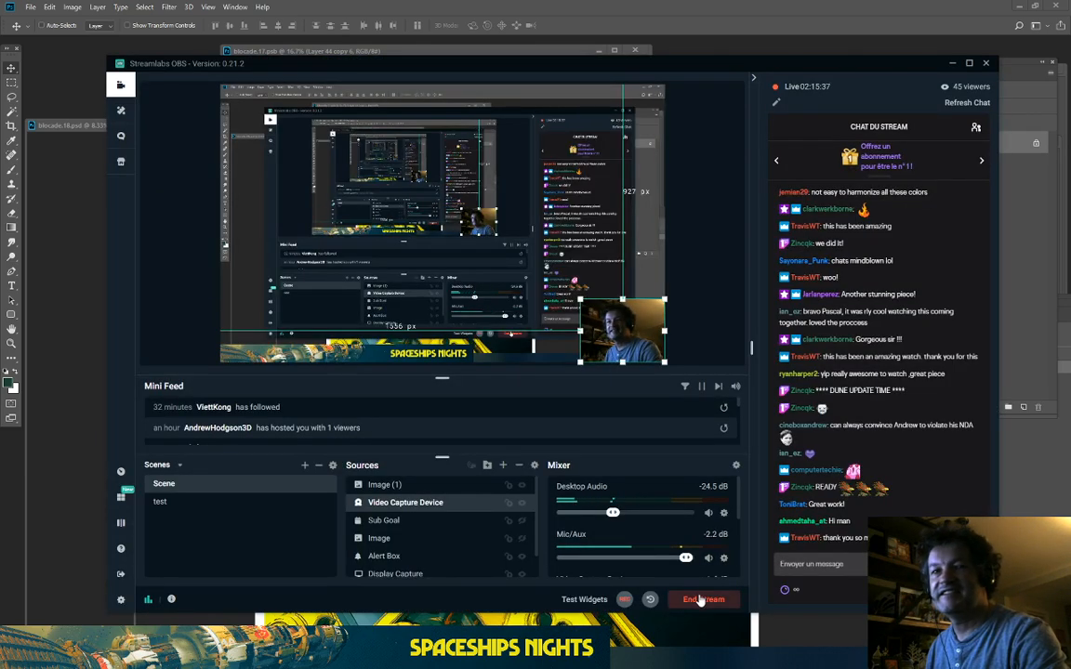